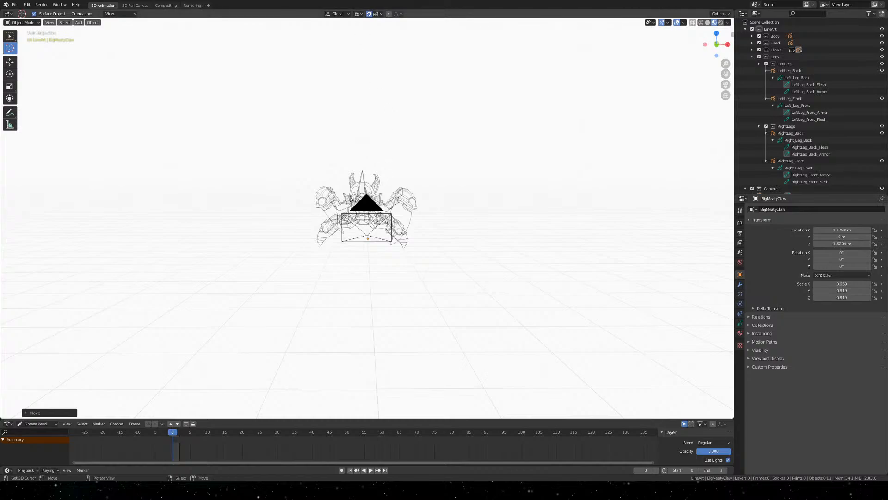
Examine the full crab warrior line art up close, from farther away and from an angled viewpoint
scroll(410, 200, "up", 9)
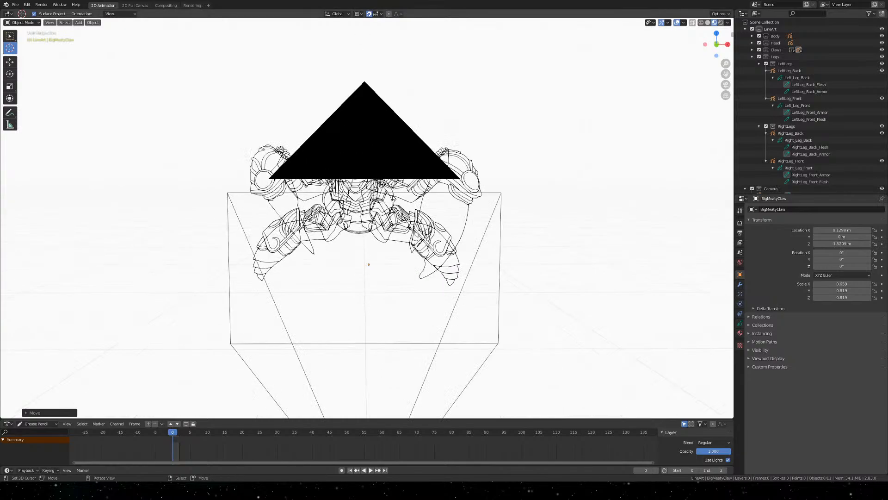
scroll(393, 197, "up", 6)
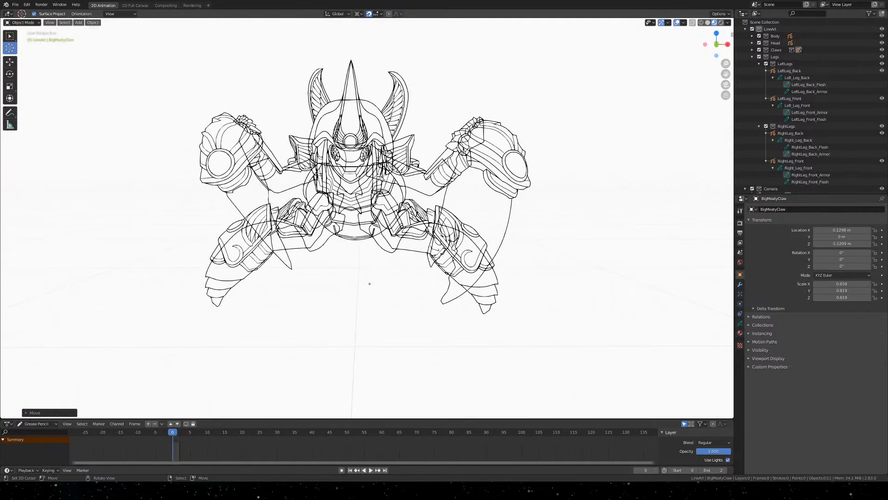
middle_click_drag(474, 248, 509, 276, "shift")
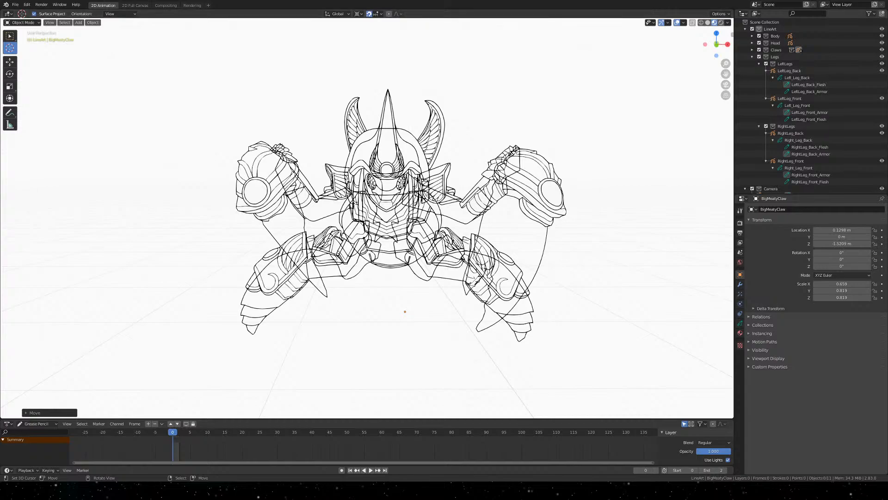
scroll(370, 236, "up", 1)
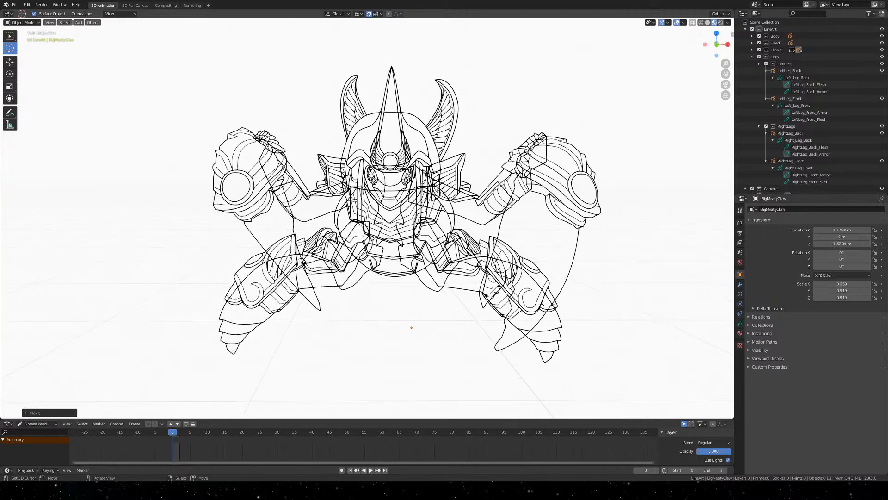
scroll(373, 238, "up", 2)
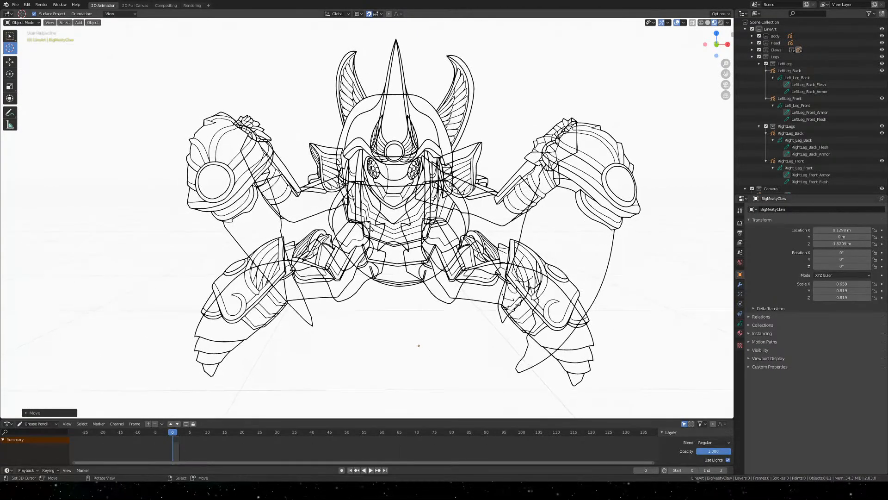
scroll(373, 229, "down", 7)
scroll(348, 228, "up", 6)
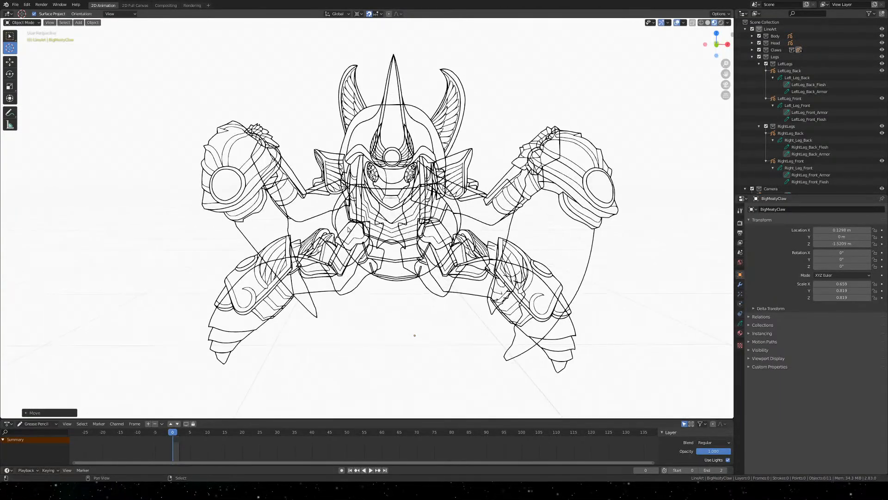
left_click(348, 229)
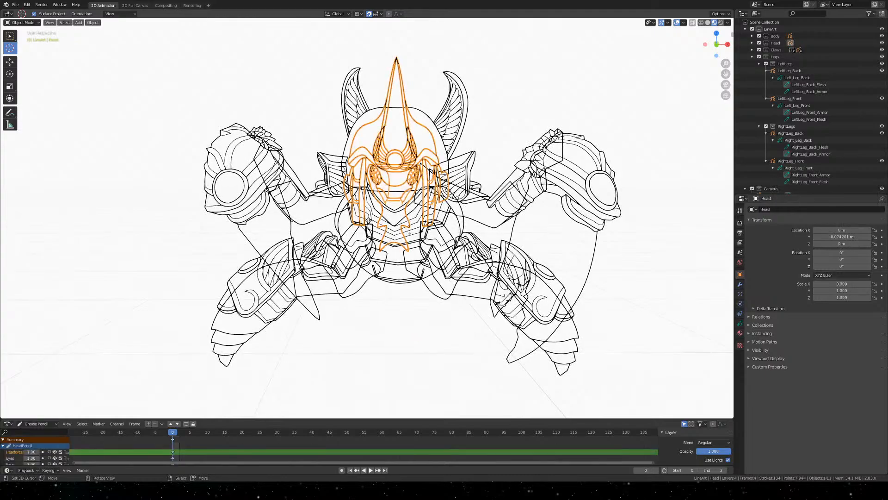
left_click(383, 309)
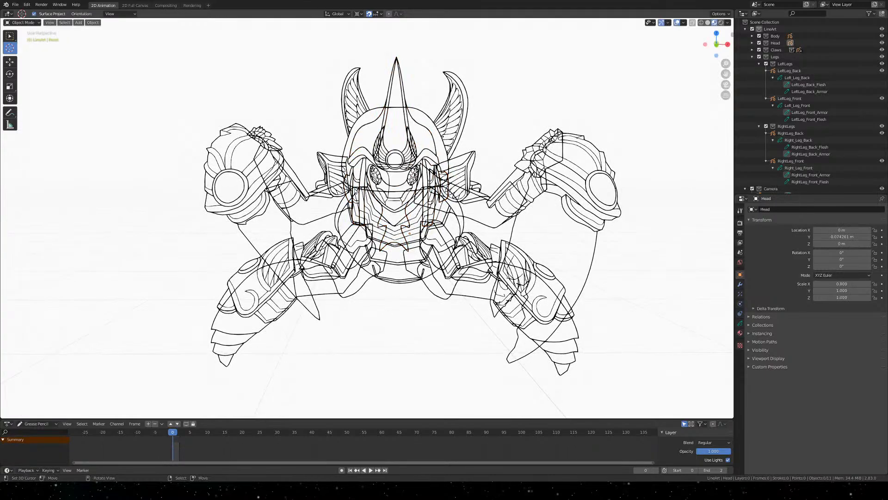
mouse_move(355, 191)
middle_mouse_down()
mouse_move(373, 212)
mouse_move(361, 202)
mouse_move(366, 186)
mouse_move(361, 201)
middle_mouse_up()
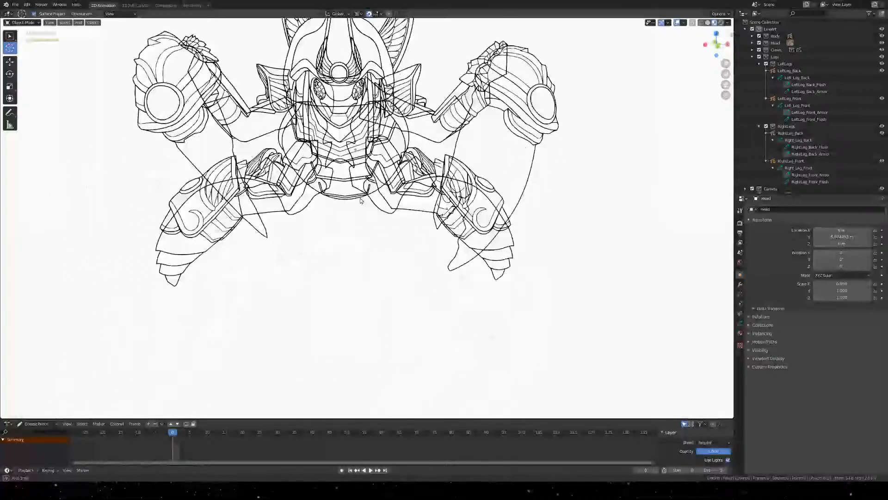
scroll(365, 204, "down", 10)
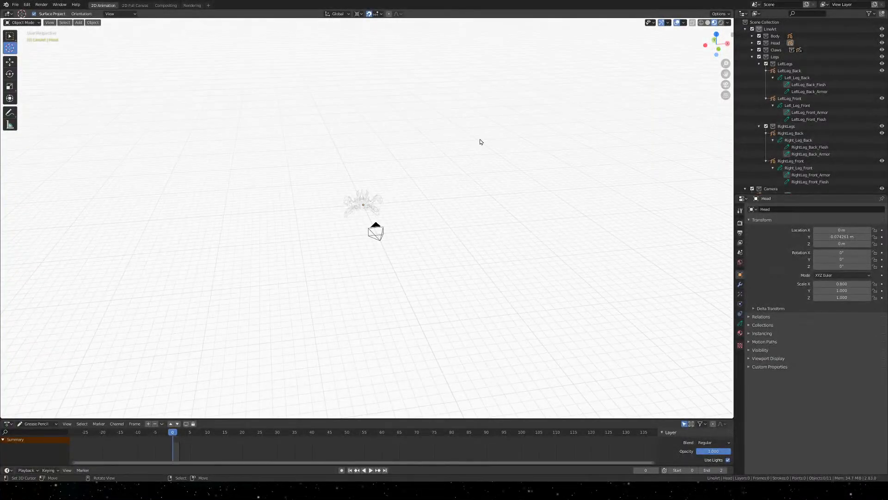
scroll(480, 142, "up", 10)
middle_click_drag(458, 152, 447, 135)
middle_click_drag(532, 181, 96, 204, "shift")
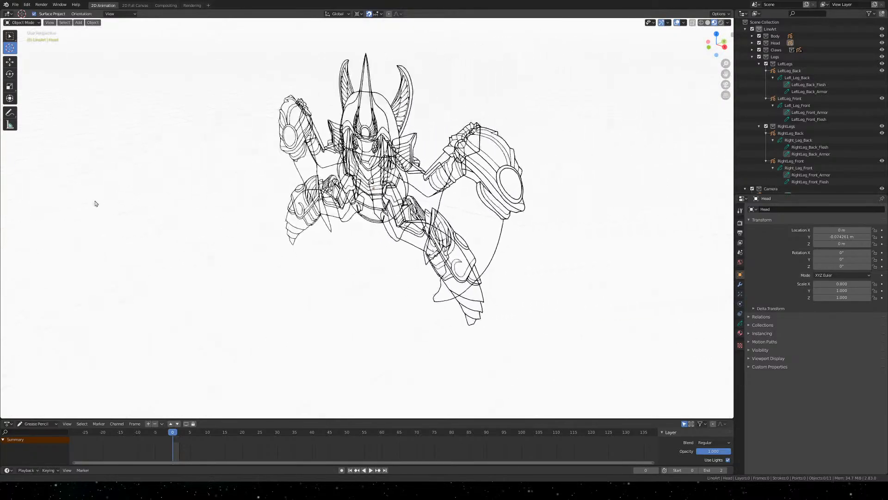
middle_click_drag(515, 179, 550, 280)
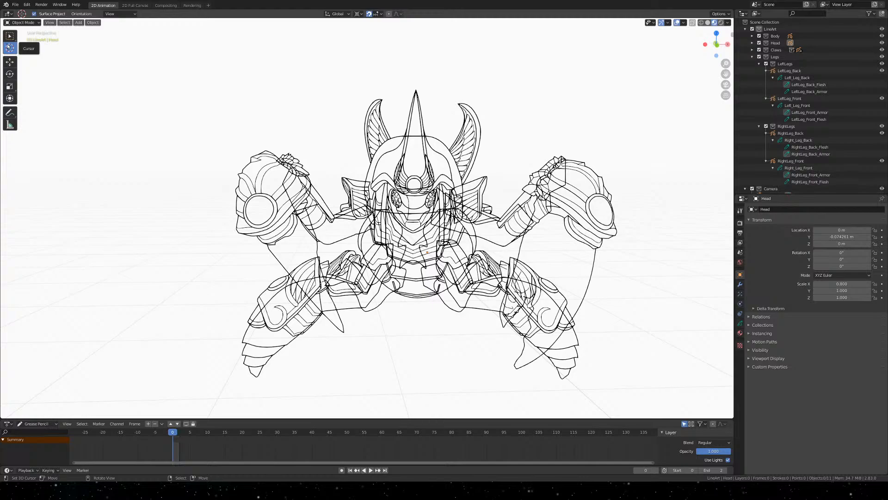
Select the Head line art object, show its texture properties and make the Camera collection active
left_click(445, 162)
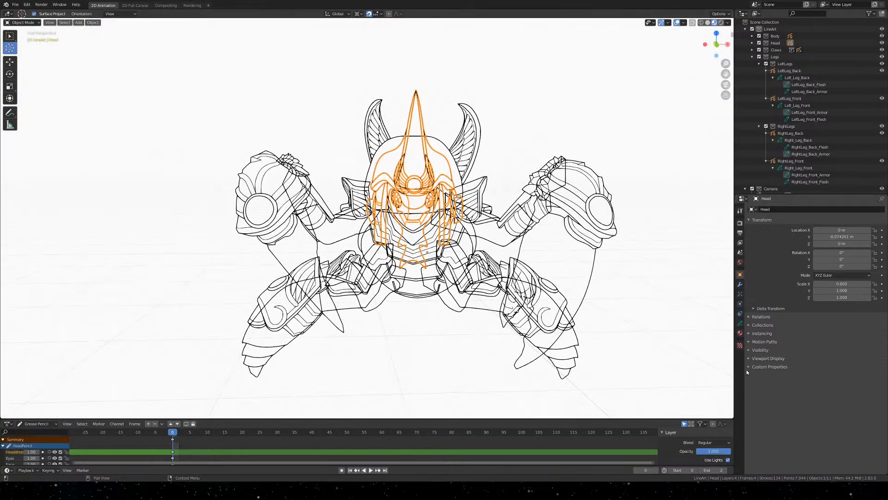
left_click(740, 345)
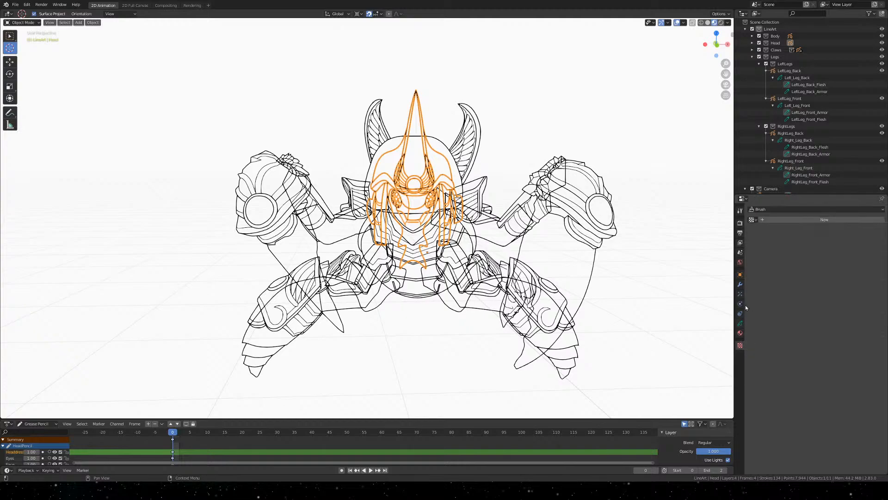
scroll(800, 181, "down", 1)
left_click(800, 181)
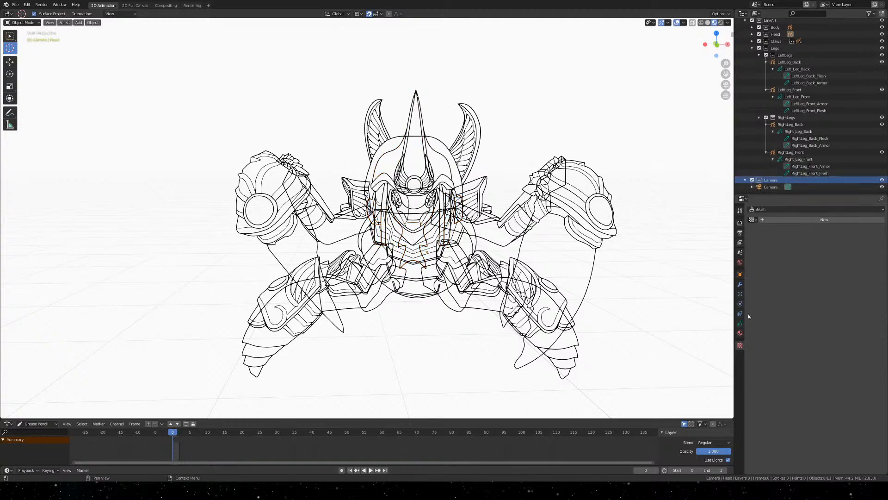
key("Return")
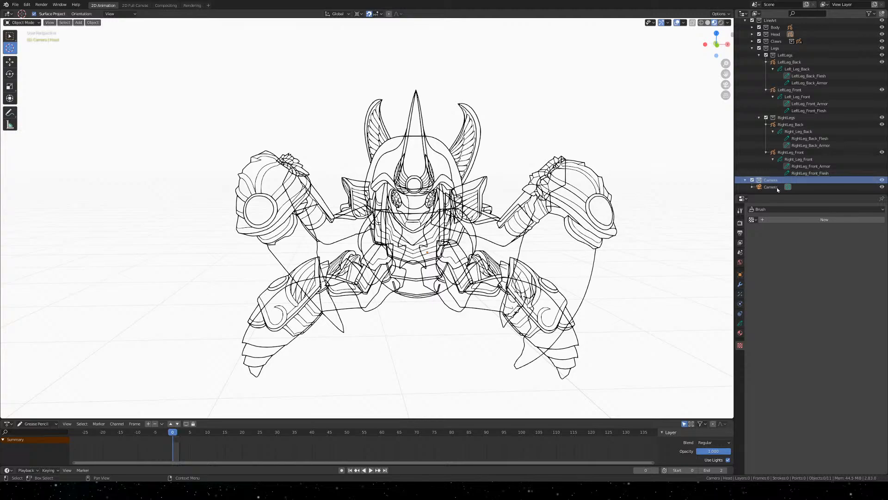
Look through the render, output, view layer, scene, world and modifier properties, plus the Head's layer, onion skinning and stroke settings
left_click(739, 211)
left_click(739, 223)
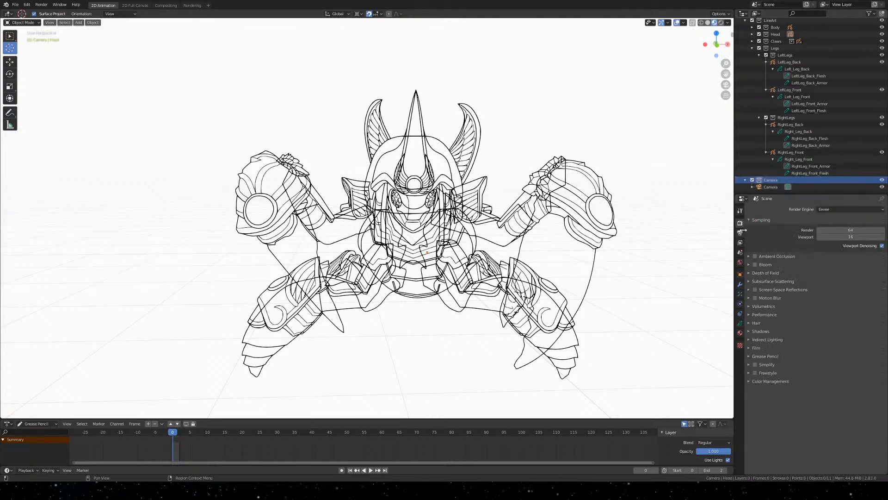
left_click(740, 233)
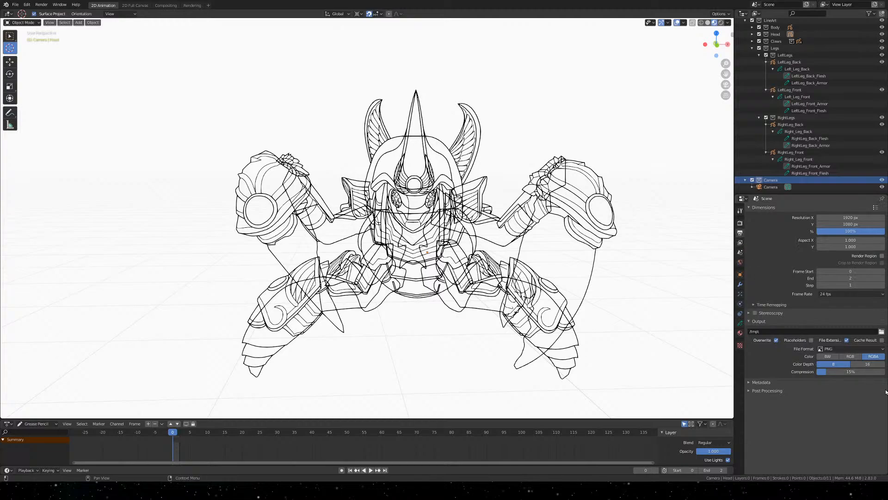
left_click(740, 243)
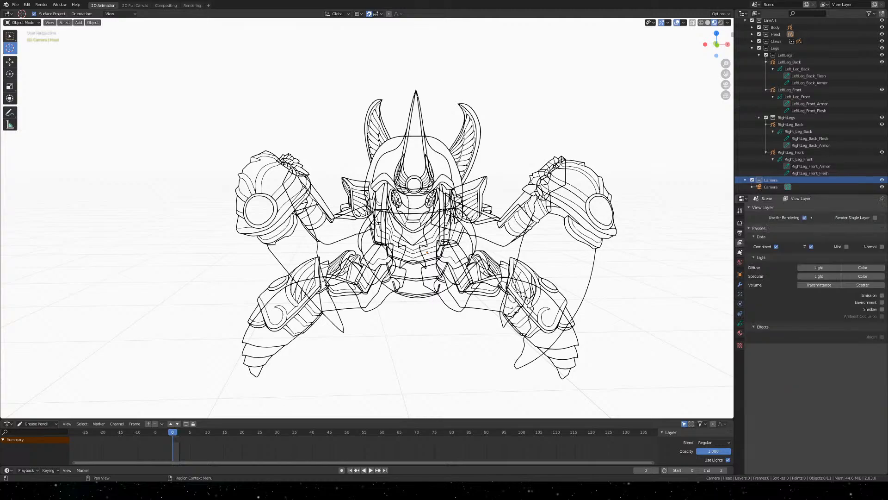
left_click(740, 252)
left_click(740, 262)
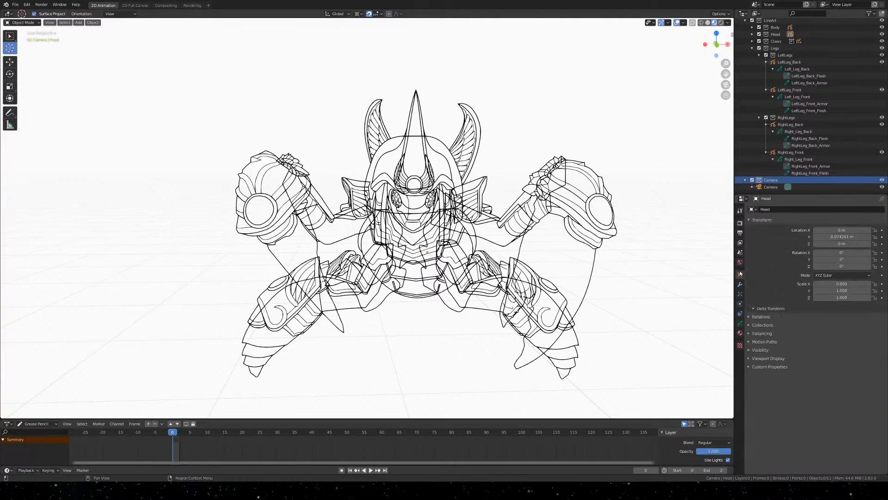
left_click(740, 285)
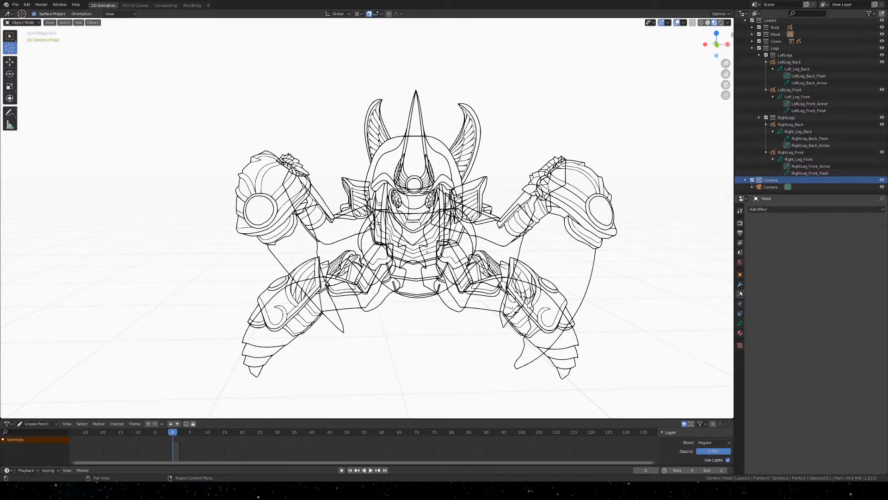
left_click(740, 323)
scroll(805, 381, "down", 1)
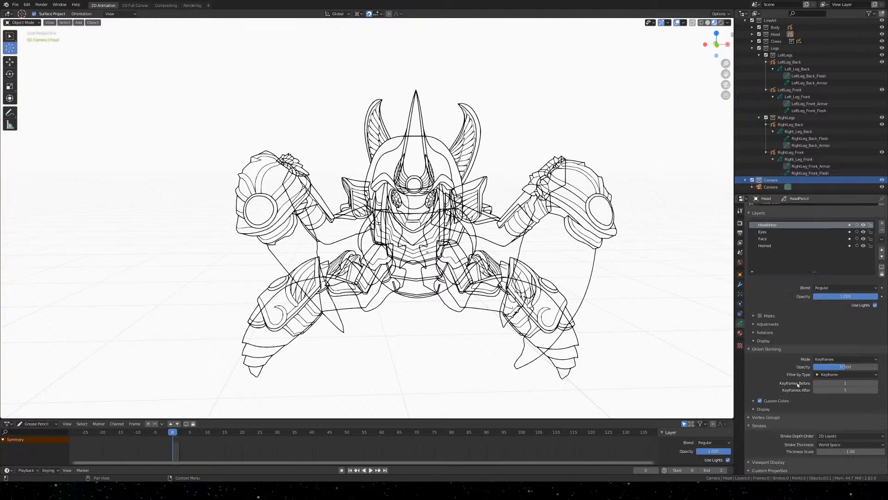
scroll(795, 149, "up", 1)
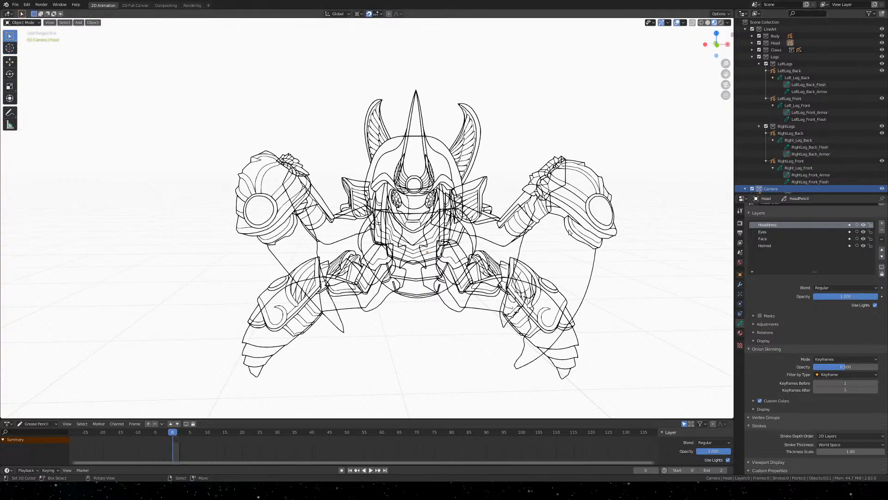
Put the RightLeg_Front line art into Edit Mode and select the Camera object in the scene hierarchy
left_click(826, 168)
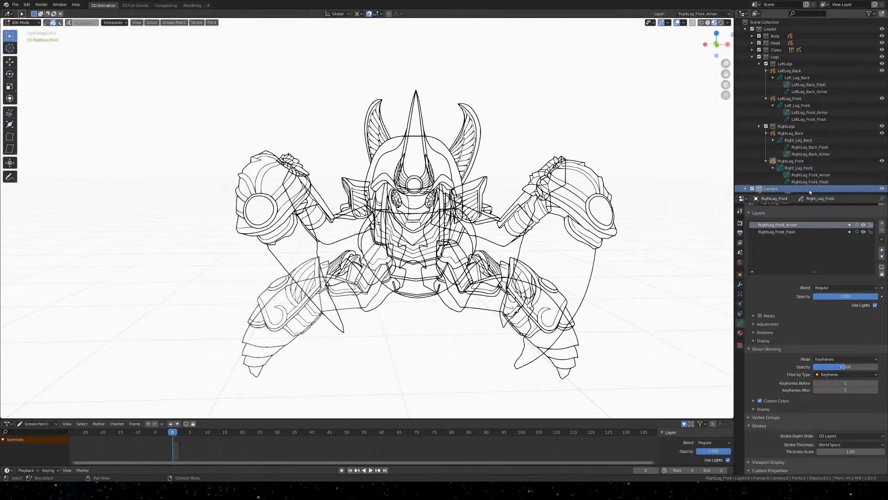
scroll(809, 190, "down", 1)
left_click(789, 186)
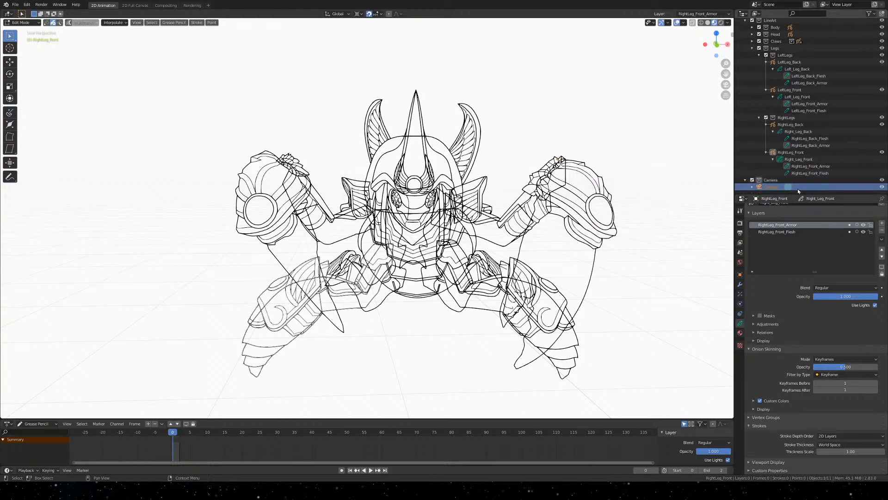
key("ctrl+z")
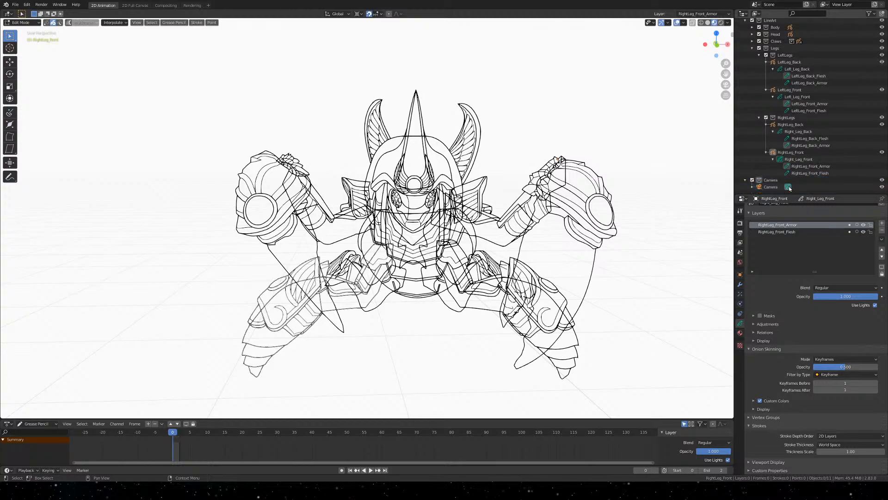
right_click(789, 187)
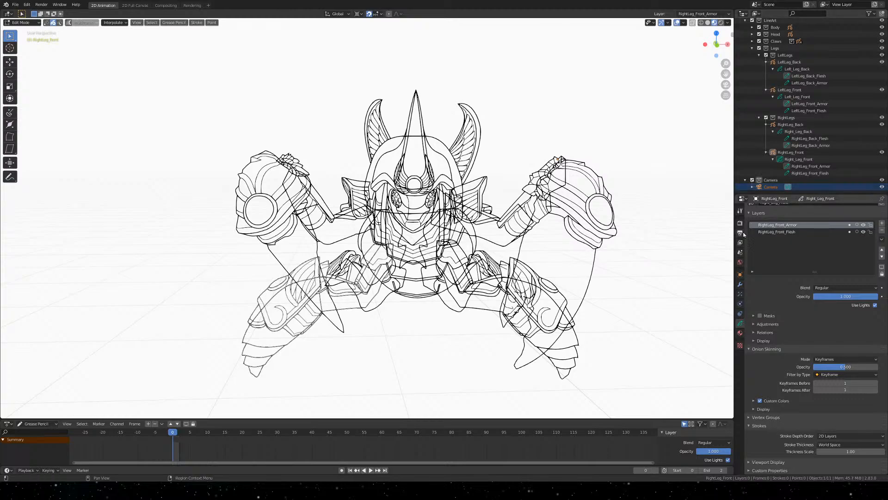
Look through the tool, render, view layer, scene and world properties, plus RightLeg_Front's modifiers, layers, onion skinning and Solid Stroke material
left_click(740, 345)
left_click(740, 332)
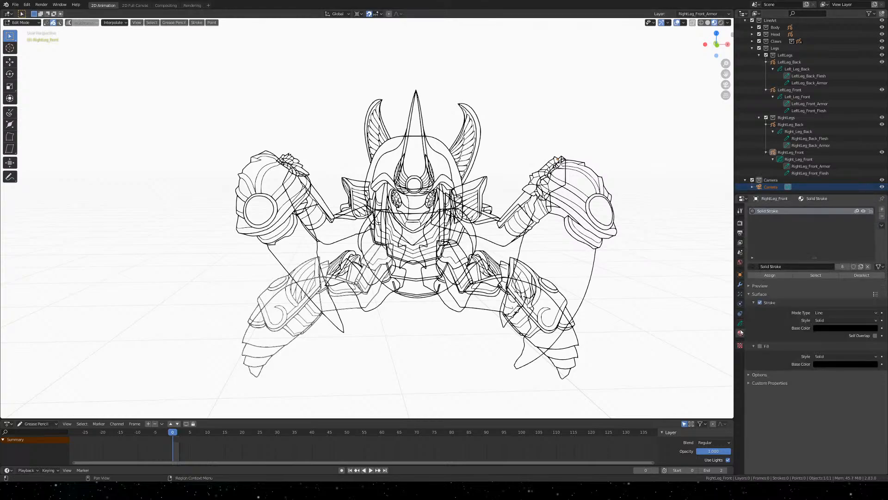
left_click(740, 211)
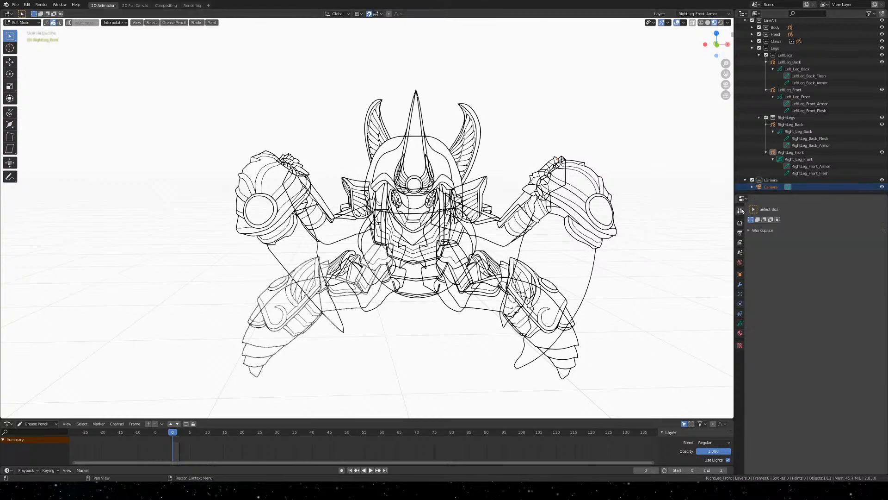
left_click(740, 223)
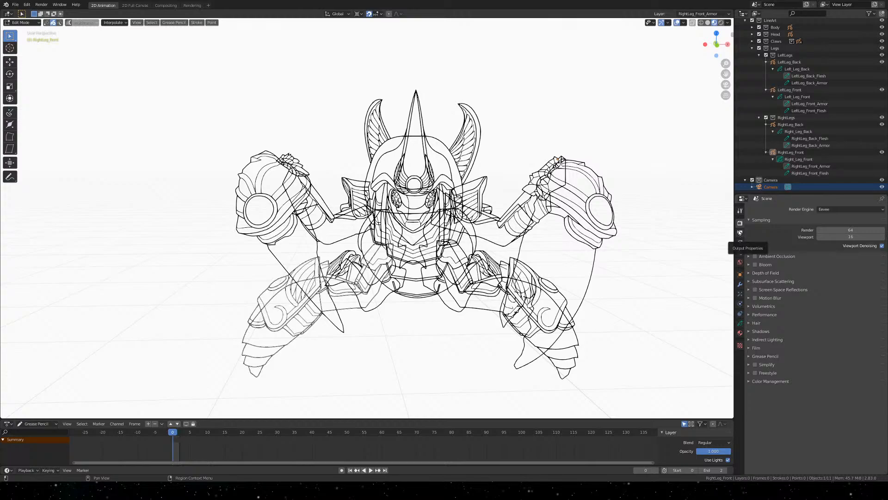
left_click(740, 243)
left_click(740, 252)
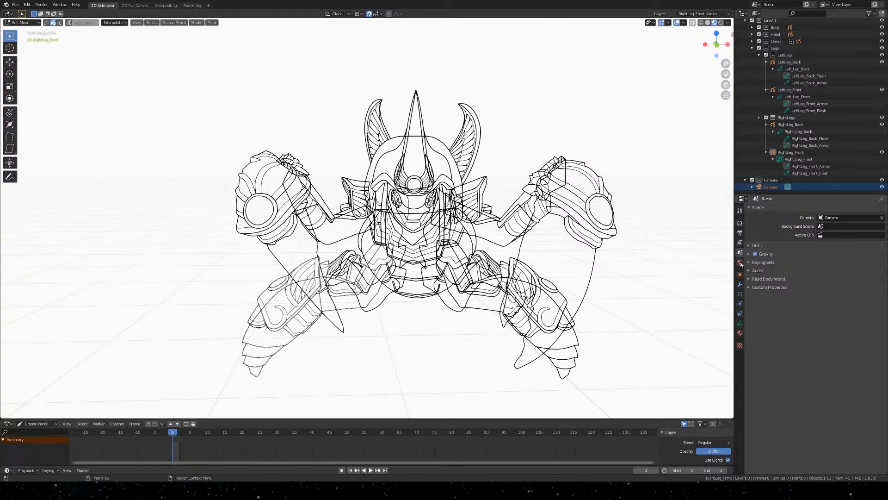
left_click(740, 262)
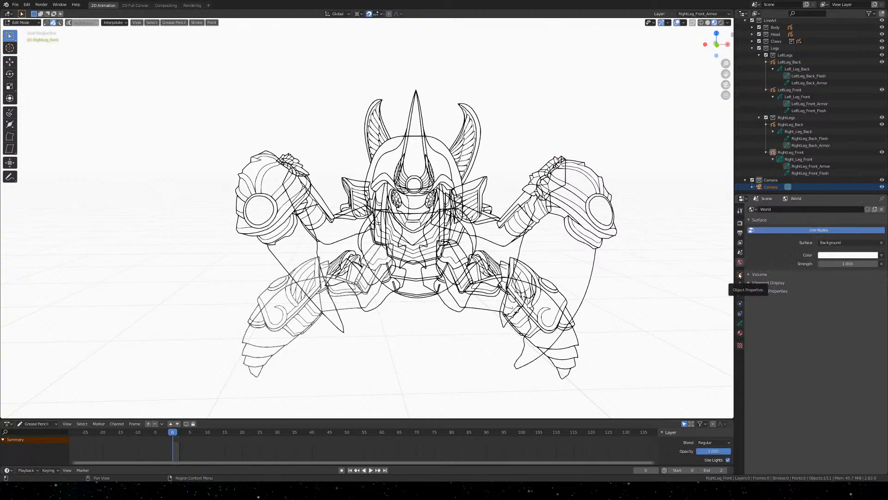
left_click(739, 275)
left_click(740, 292)
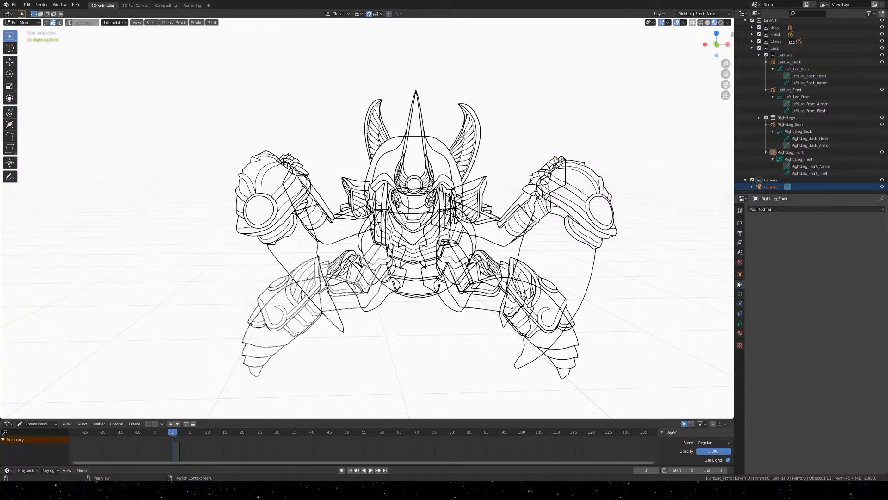
left_click(740, 324)
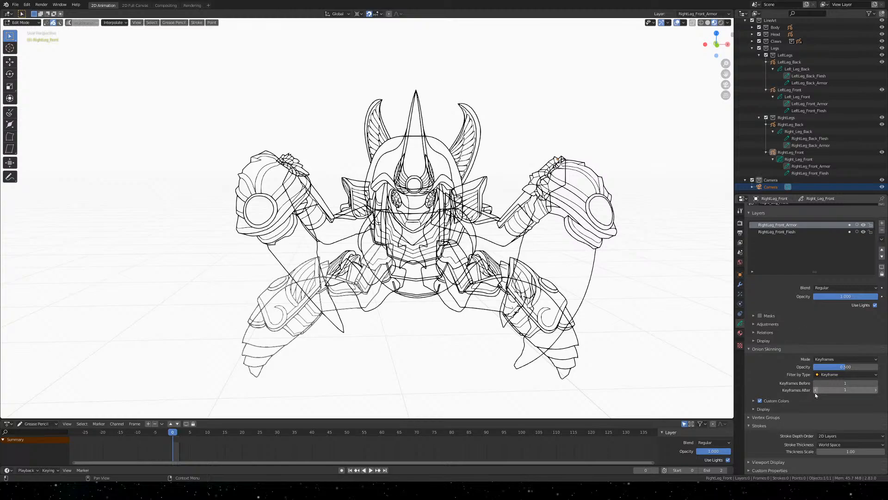
scroll(812, 396, "up", 1)
left_click(740, 333)
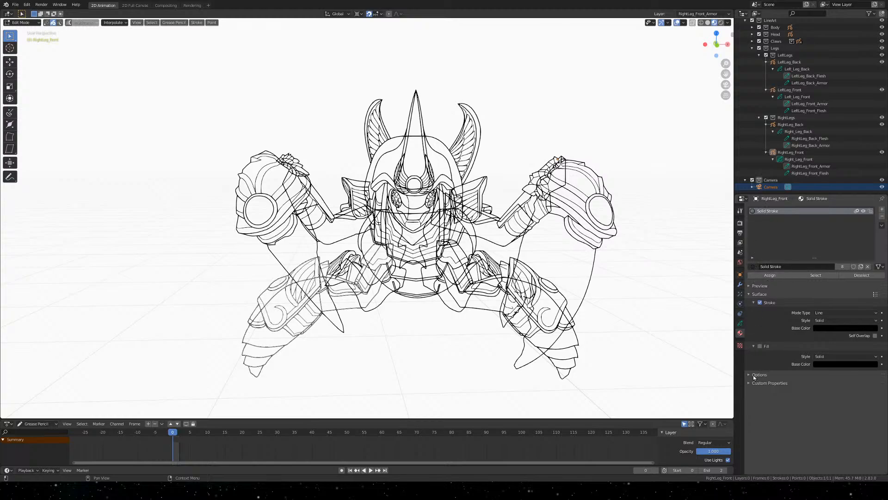
Show the scene properties, switch from Edit Mode to Object Mode and select the Camera object in the scene hierarchy
left_click(739, 253)
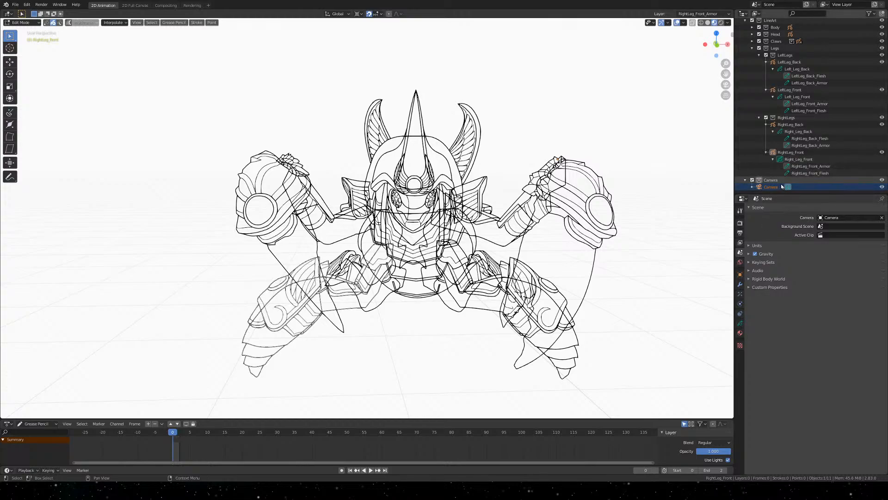
left_click(816, 179)
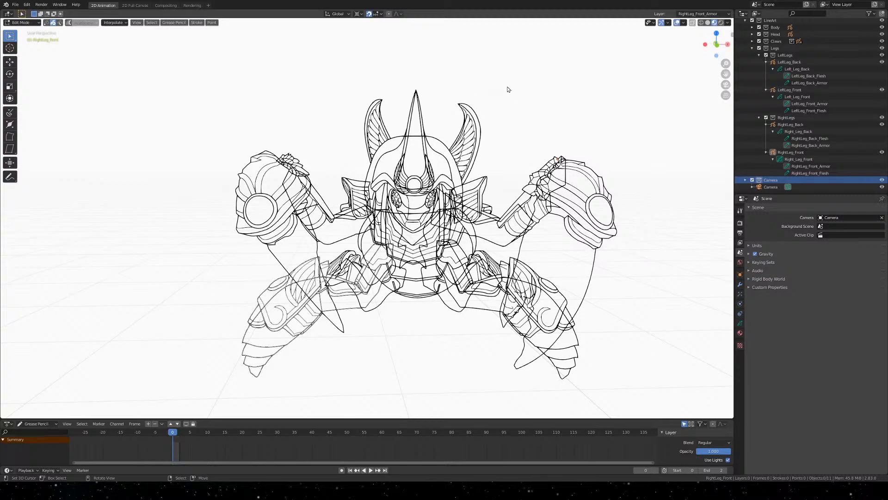
left_click(28, 25)
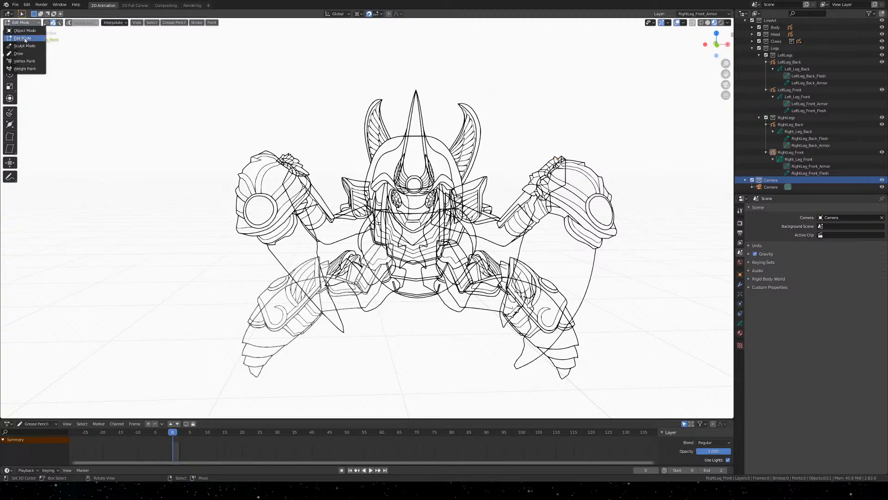
left_click(24, 36)
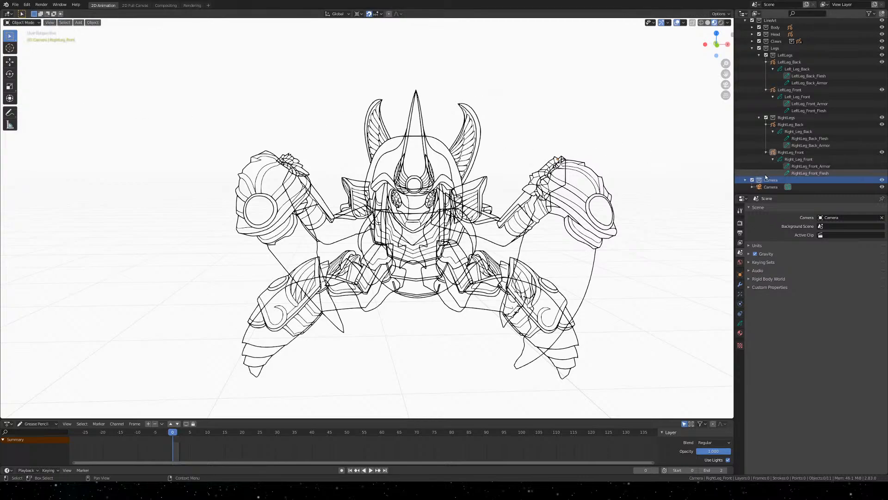
double_click(778, 179)
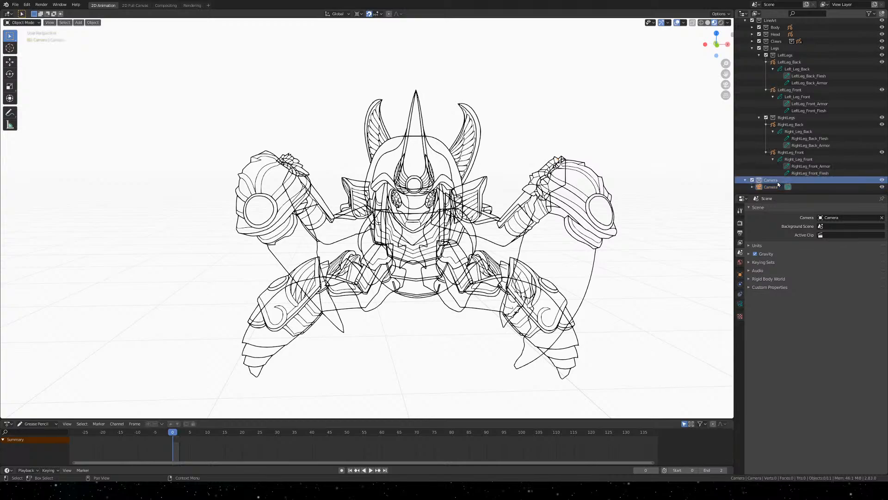
left_click(795, 178)
left_click(792, 187)
right_click(779, 189)
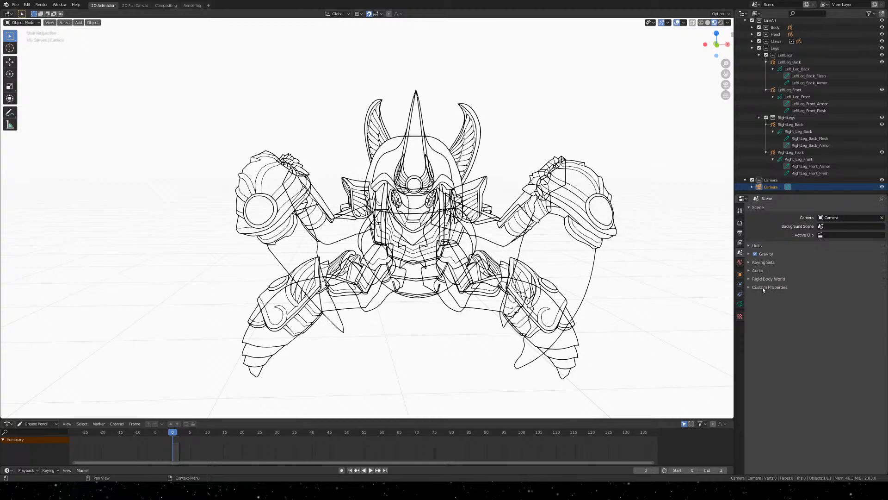
Look through the active tool and workspace settings and the render, output and view layer properties
left_click(740, 212)
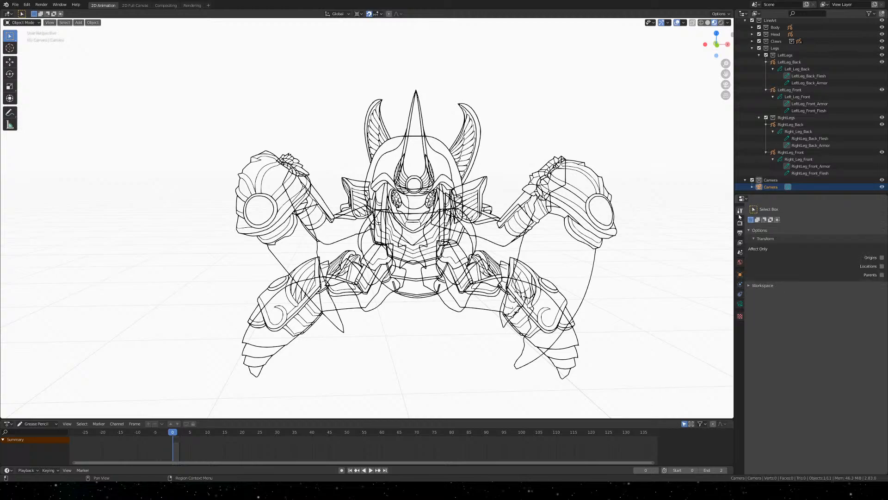
left_click(750, 286)
left_click(750, 286)
left_click(739, 224)
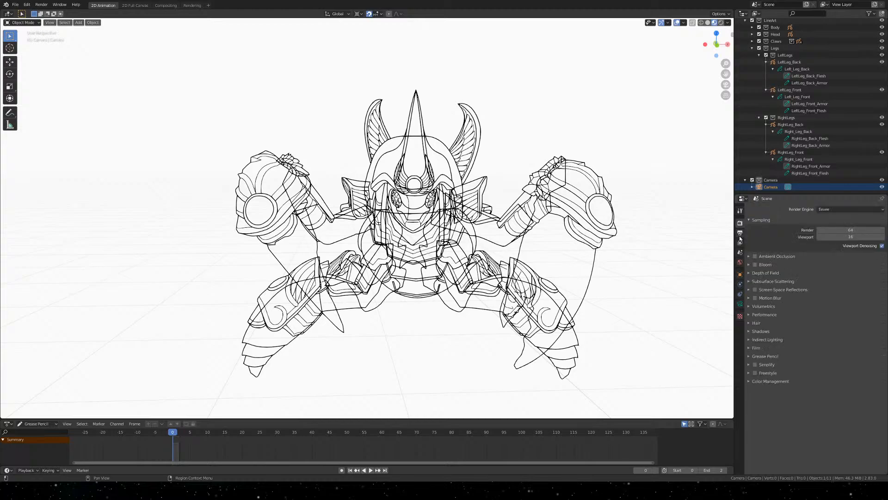
left_click(740, 235)
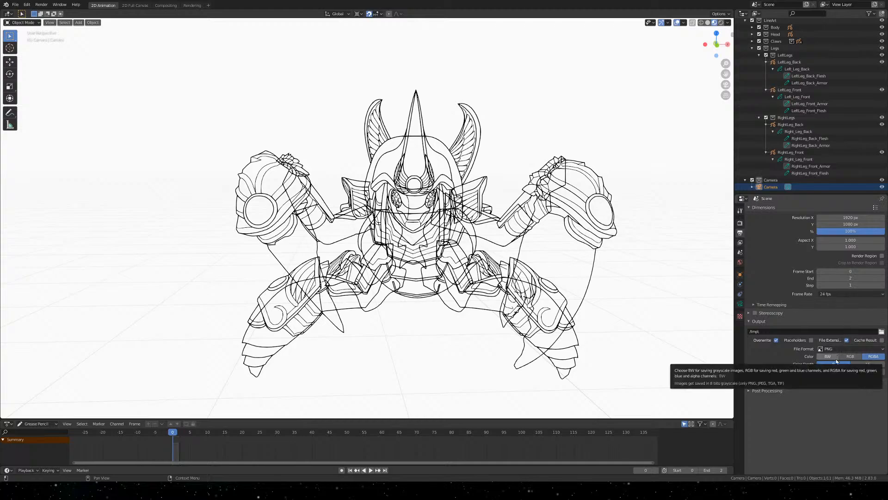
left_click(741, 244)
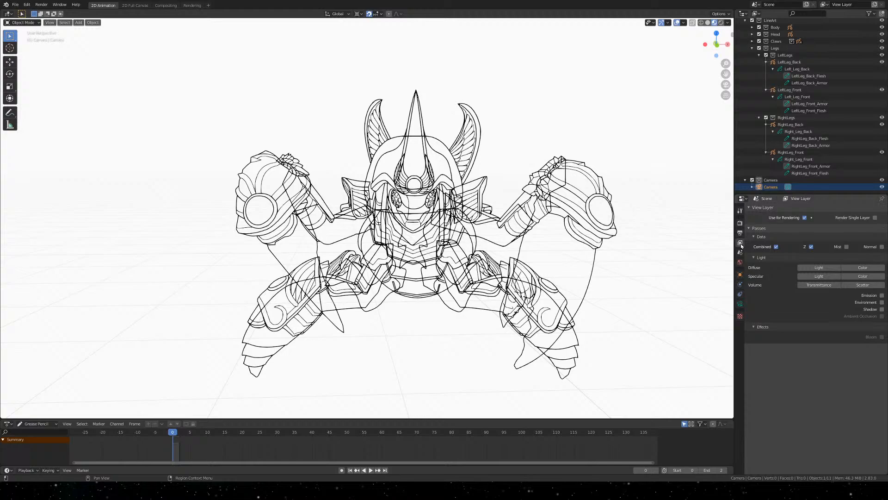
Select the Camera object in the 3D viewport
right_click(770, 180)
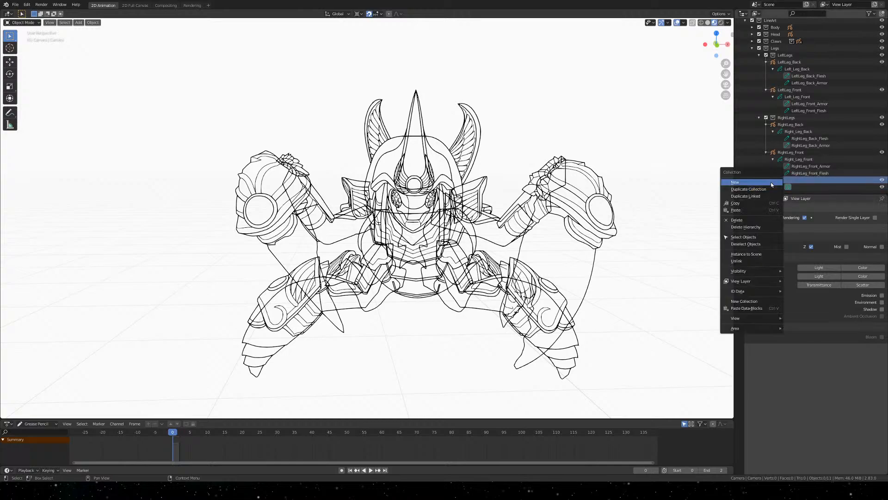
left_click(805, 179)
scroll(529, 290, "down", 5)
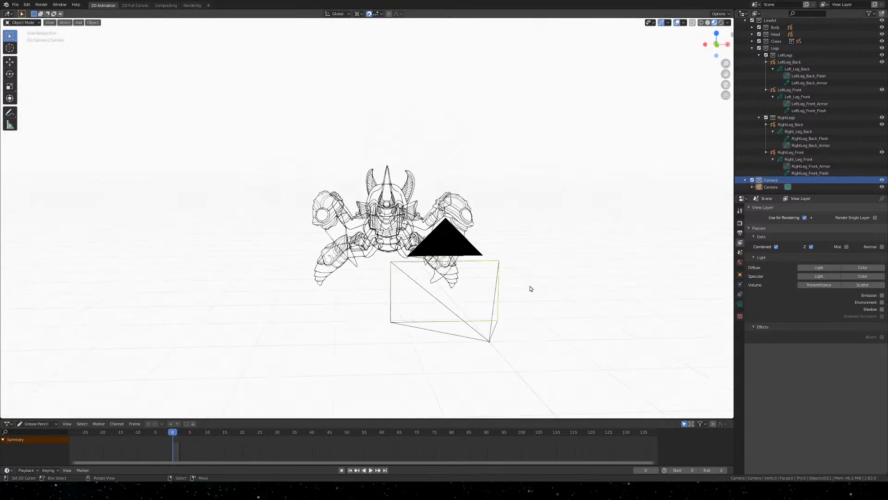
left_click(453, 297)
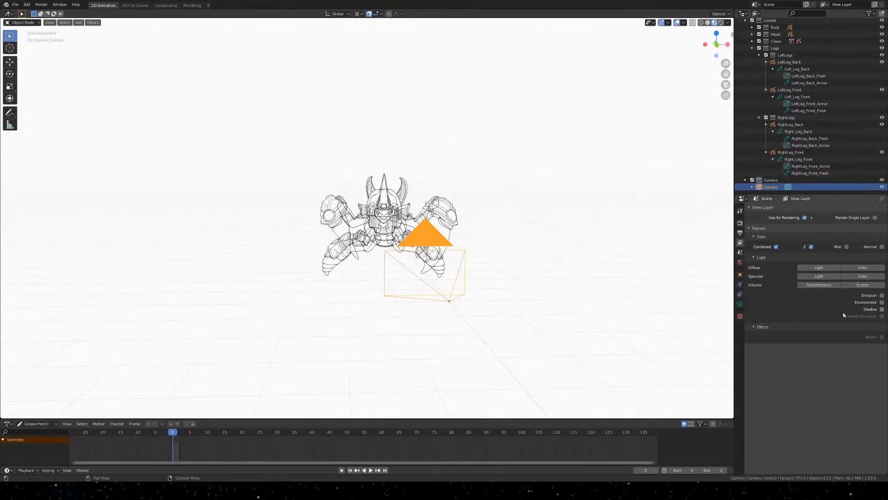
Look through the scene properties with their units and the world's viewport display and volume settings
left_click(740, 253)
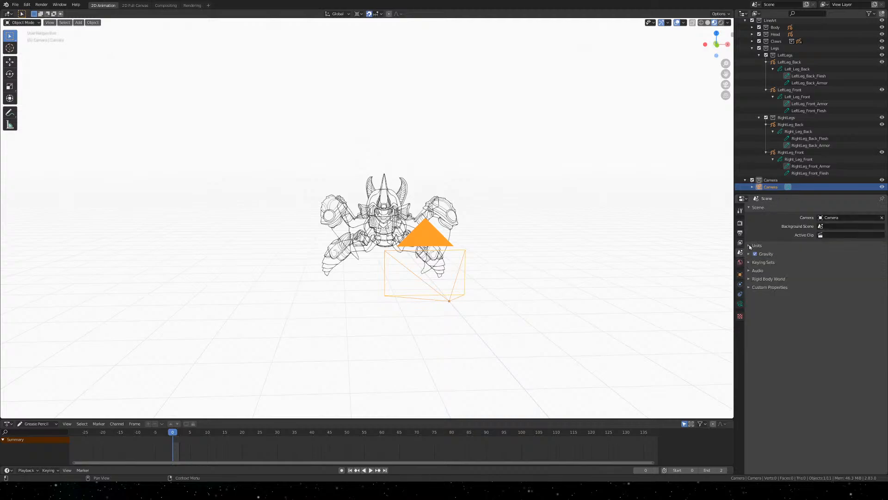
left_click(749, 246)
left_click(750, 246)
left_click(740, 262)
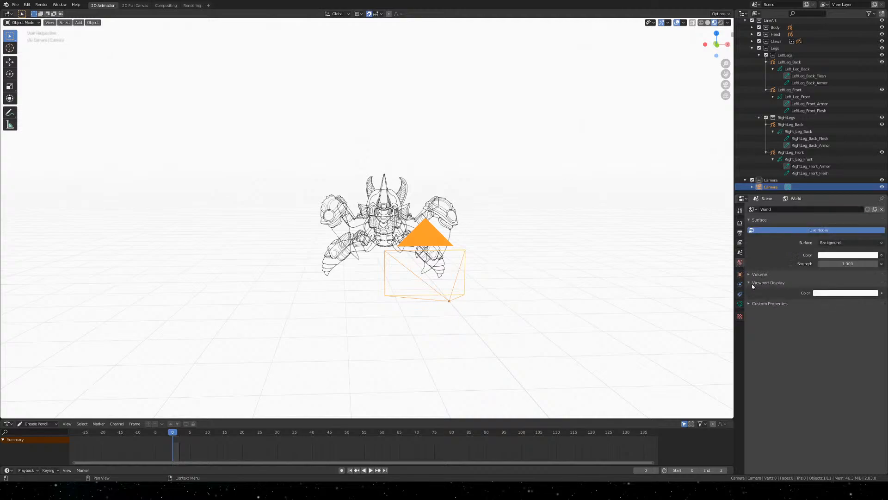
left_click(751, 293)
left_click(751, 293)
left_click(750, 276)
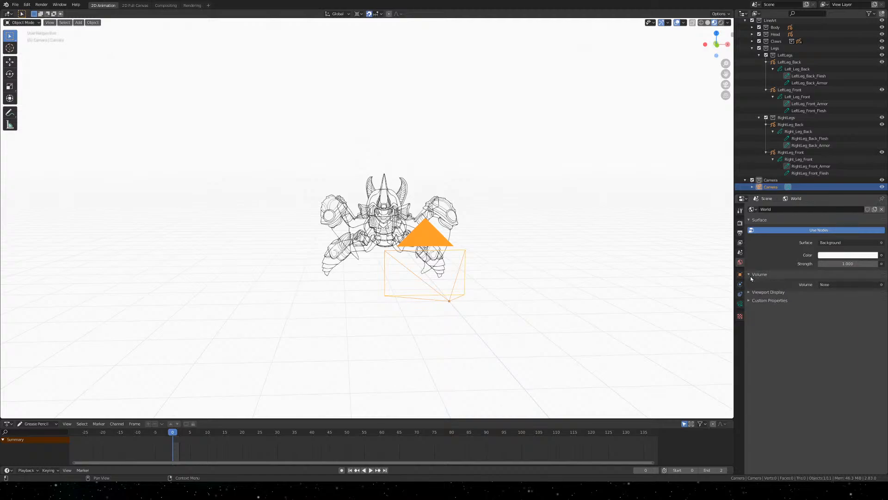
left_click(750, 276)
Examine the Camera's transform, viewport display, motion paths, instancing, collections and relations settings and its object constraints
left_click(740, 274)
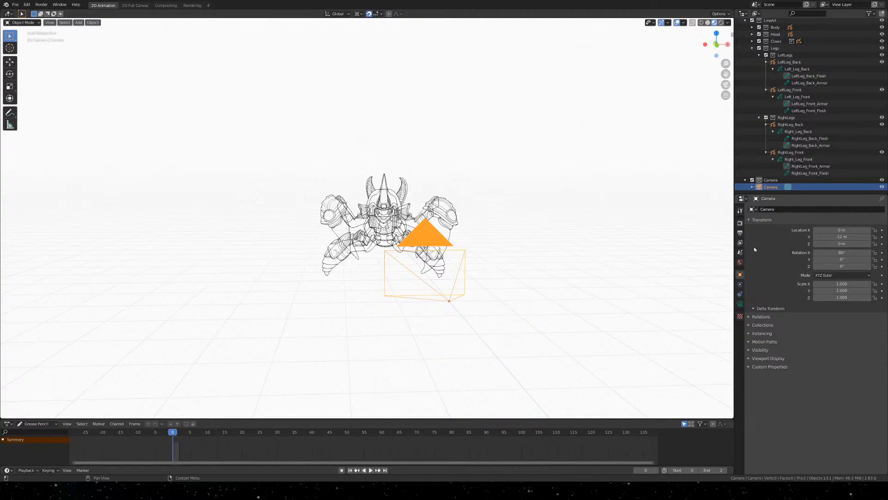
left_click(752, 209)
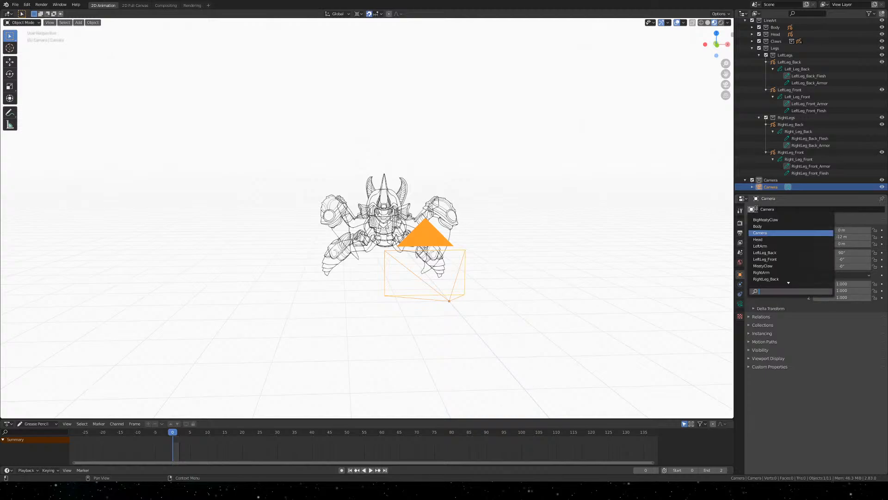
left_click(756, 208)
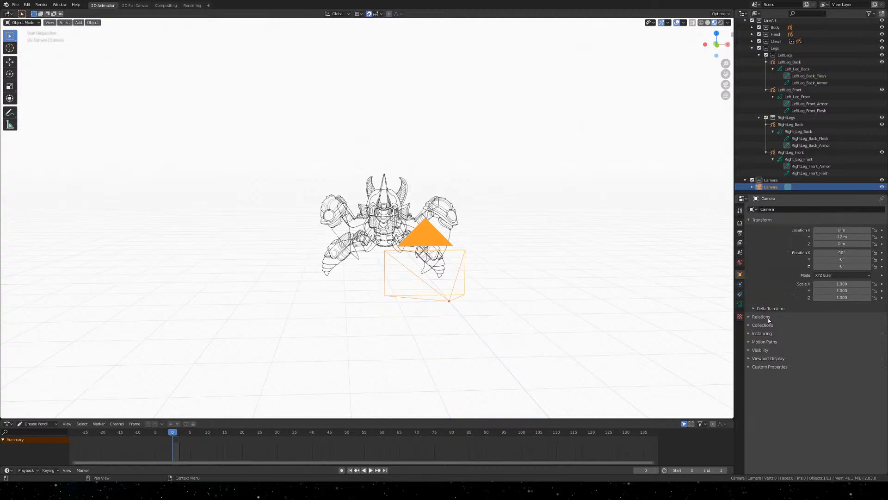
left_click(748, 358)
left_click(748, 360)
left_click(748, 341)
left_click(748, 334)
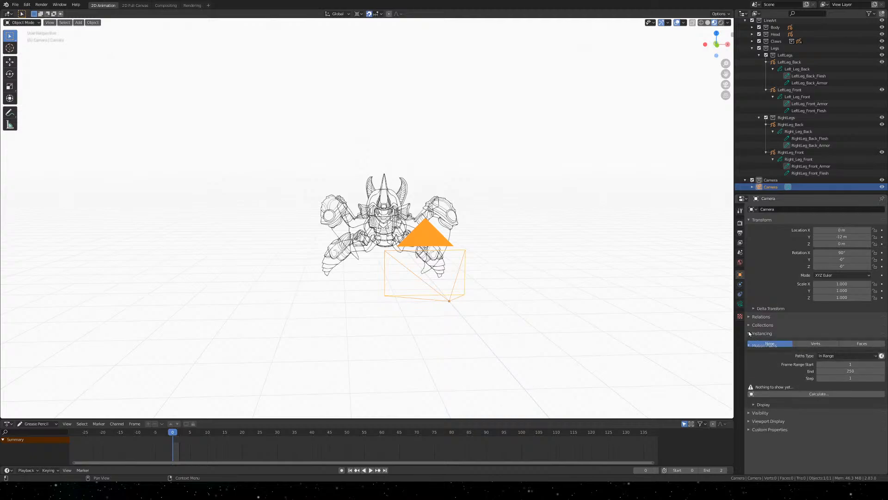
left_click(747, 334)
left_click(747, 325)
left_click(748, 319)
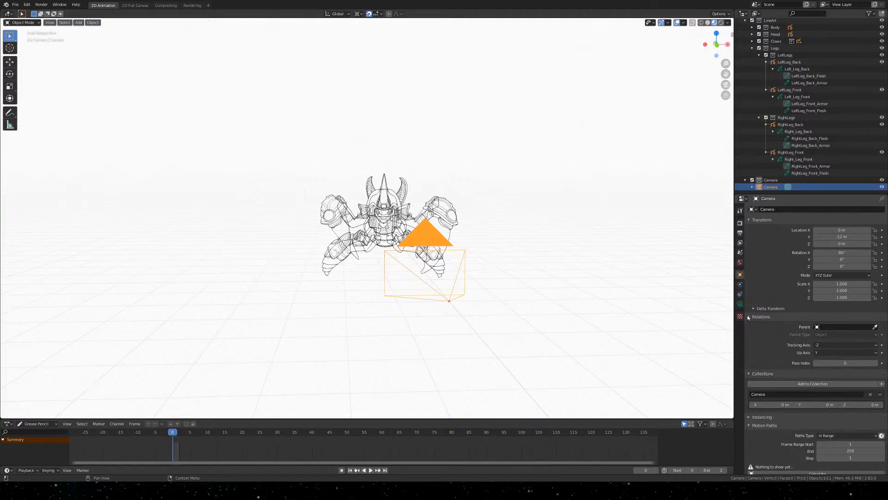
left_click(749, 319)
left_click(748, 325)
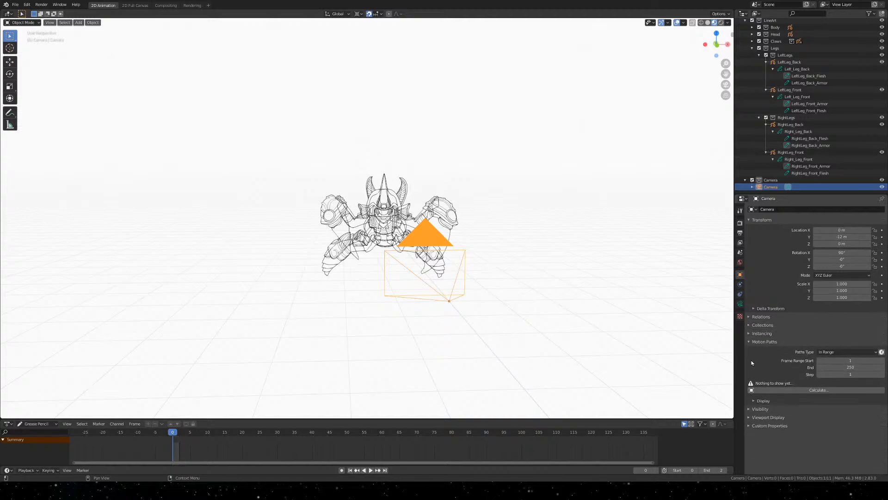
left_click(748, 341)
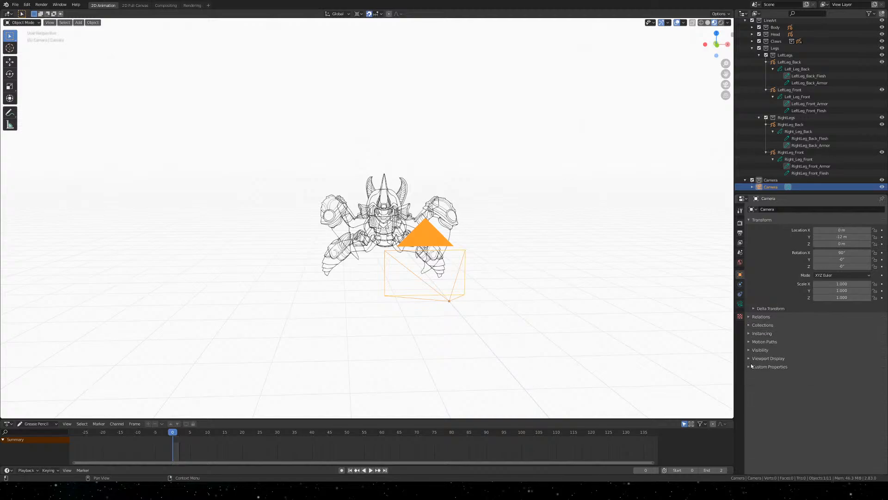
left_click(740, 294)
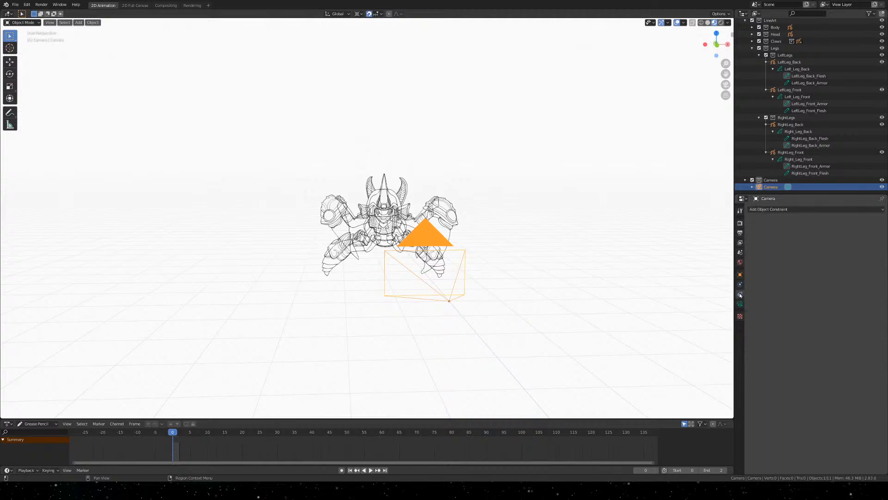
Remove the Khepri-Front.png background image from the Camera and collapse its Background Images settings
left_click(740, 304)
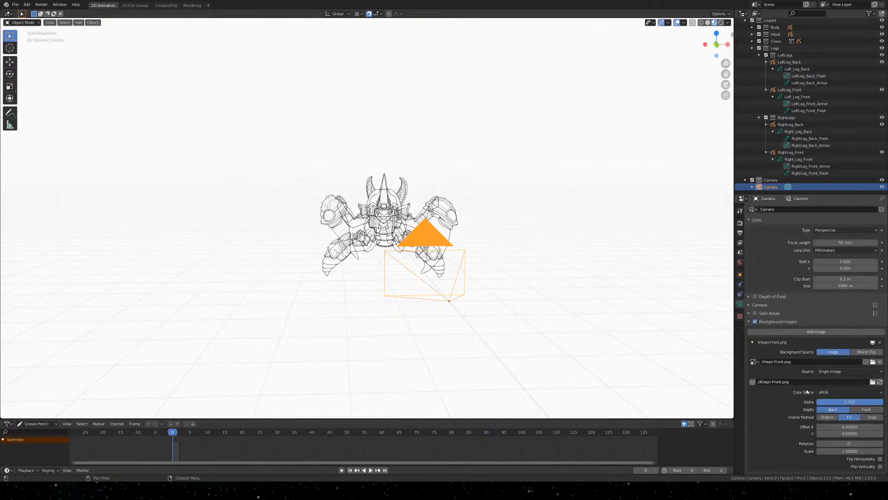
scroll(808, 395, "down", 1)
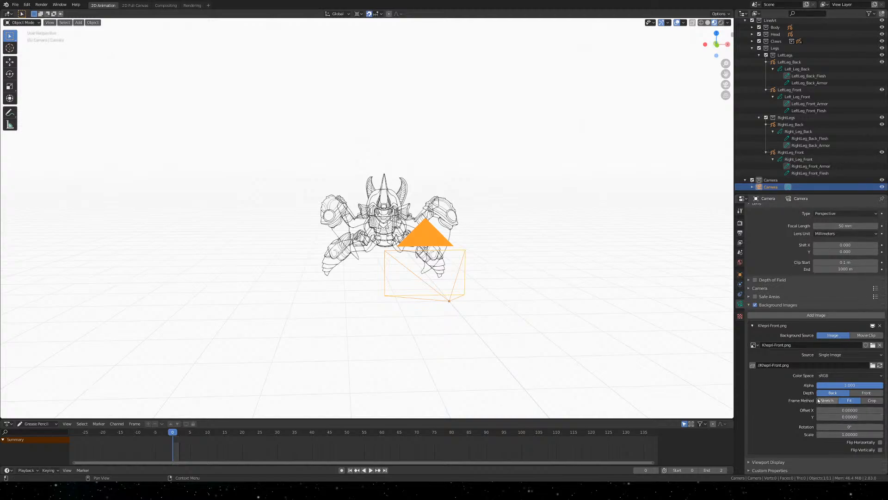
left_click(880, 326)
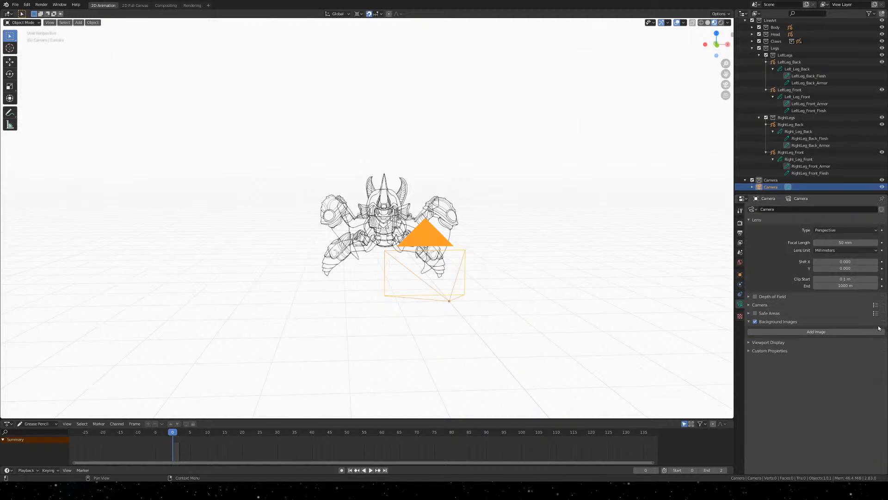
left_click(748, 321)
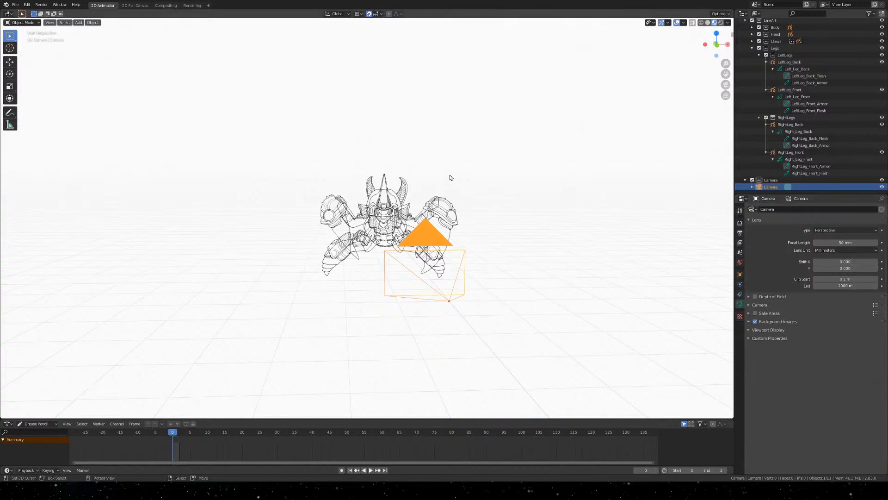
View the crab warrior's line art through the camera, fit the camera frame in the viewport and save the file
key("KP_0")
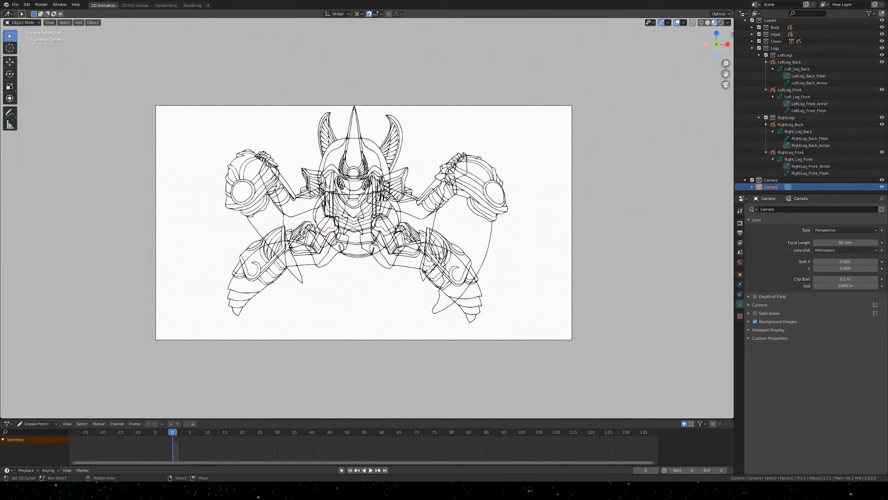
scroll(416, 203, "up", 6)
scroll(412, 204, "up", 2)
scroll(409, 204, "down", 8)
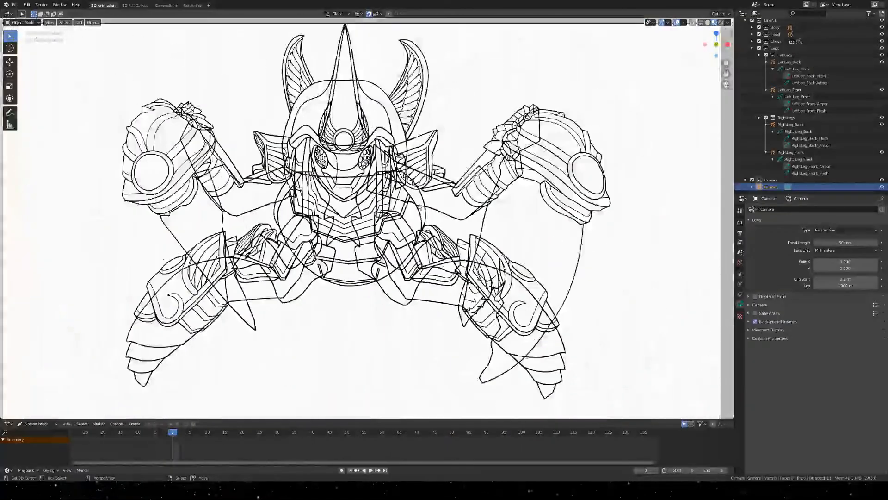
scroll(406, 204, "up", 4)
middle_click_drag(387, 236, 440, 238, "shift")
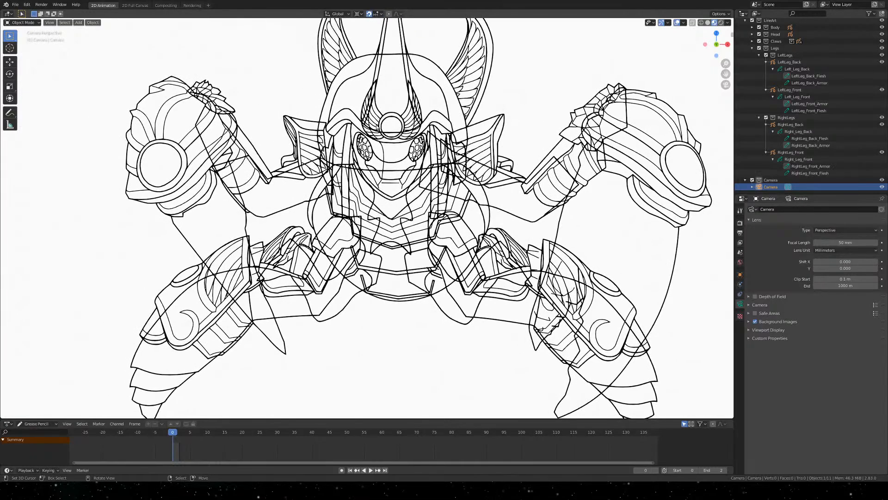
key("Home")
scroll(378, 136, "down", 2)
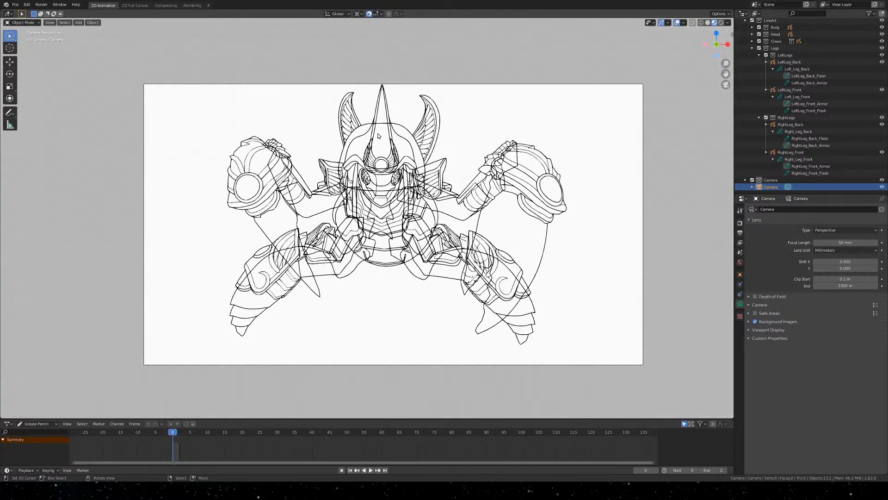
key("ctrl+s")
Examine up close where the head's central horn meets the upper edge of the camera frame
middle_click_drag(390, 236, 429, 230, "shift")
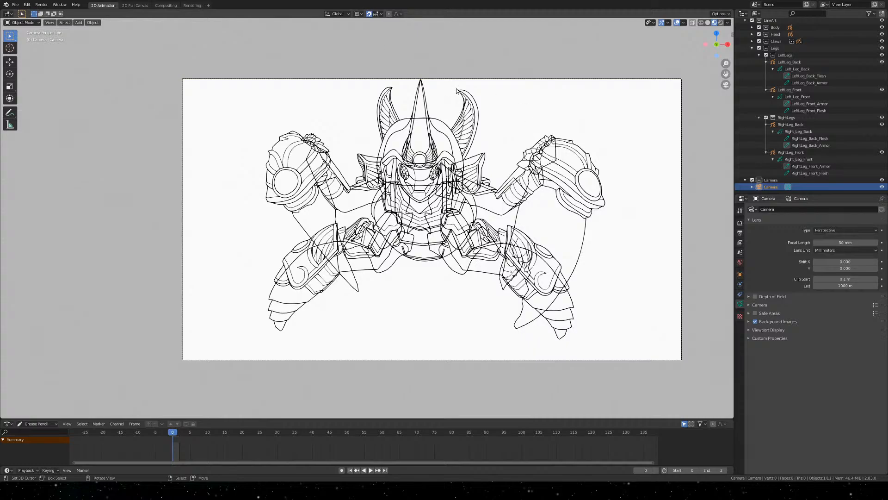
scroll(421, 81, "up", 5)
middle_click_drag(517, 42, 494, 256, "shift")
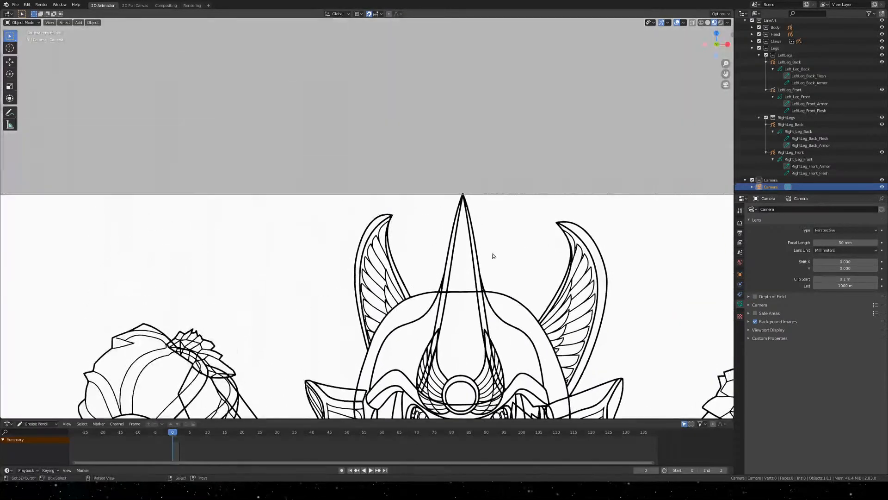
scroll(494, 256, "up", 8)
scroll(615, 167, "down", 13)
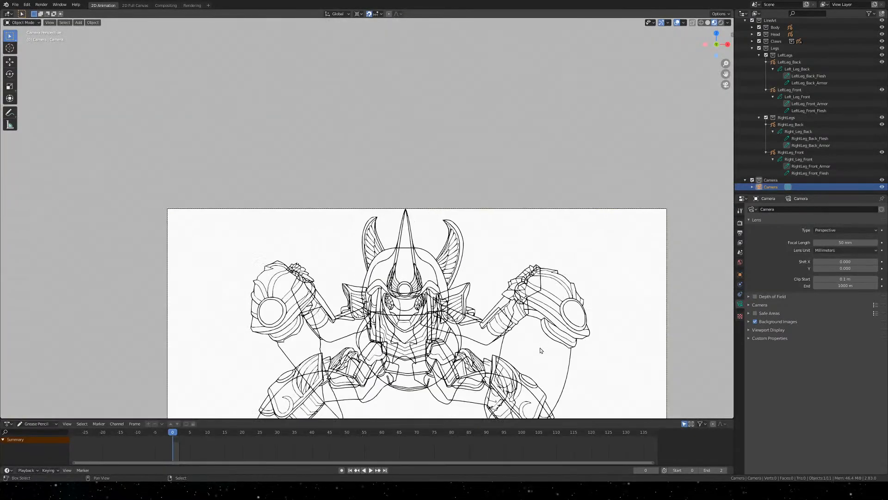
Bring the whole camera frame into view and select the LineArt collection in the outliner
middle_click_drag(540, 350, 543, 202, "shift")
scroll(846, 51, "up", 2)
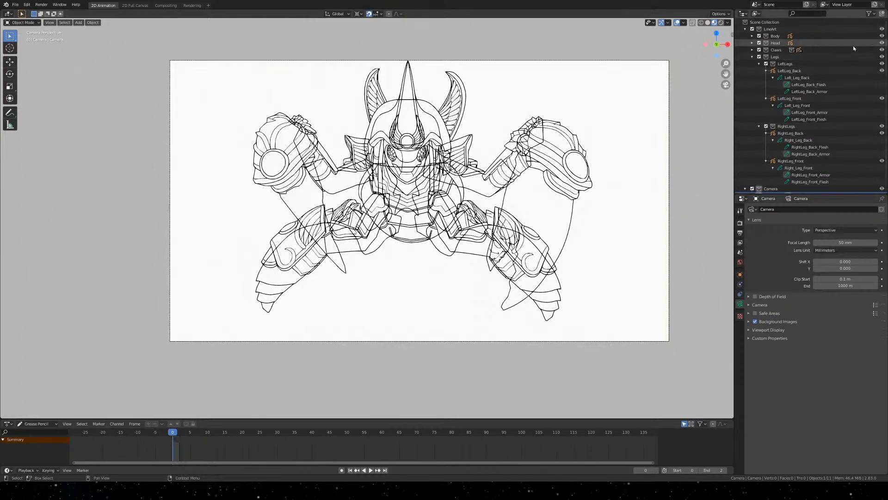
left_click(820, 30)
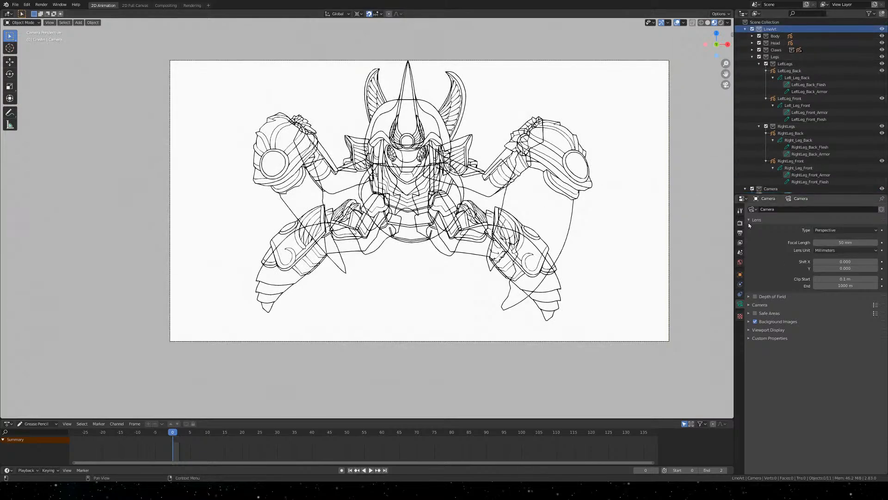
right_click(780, 29)
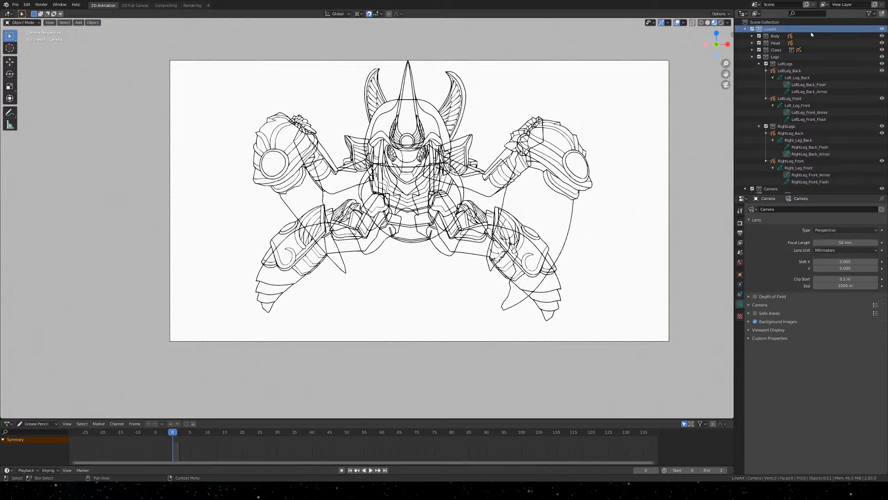
Look through the Camera's constraint, data, physics and object properties, the scene's output settings and the list of camera data-blocks
left_click(739, 294)
left_click(739, 234)
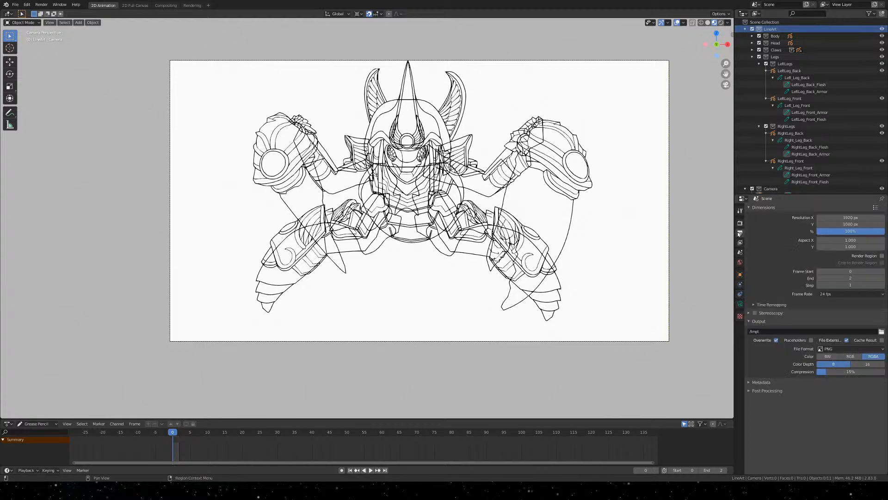
left_click(740, 303)
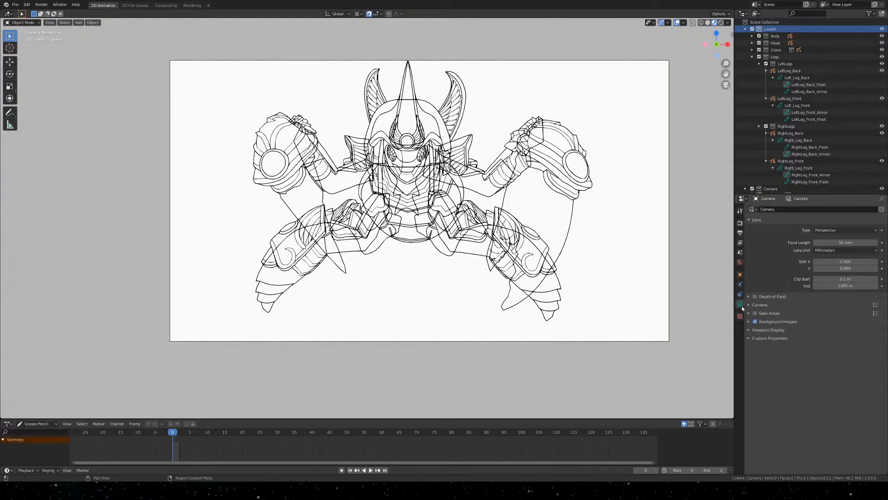
left_click(752, 209)
left_click(757, 209)
left_click(752, 209)
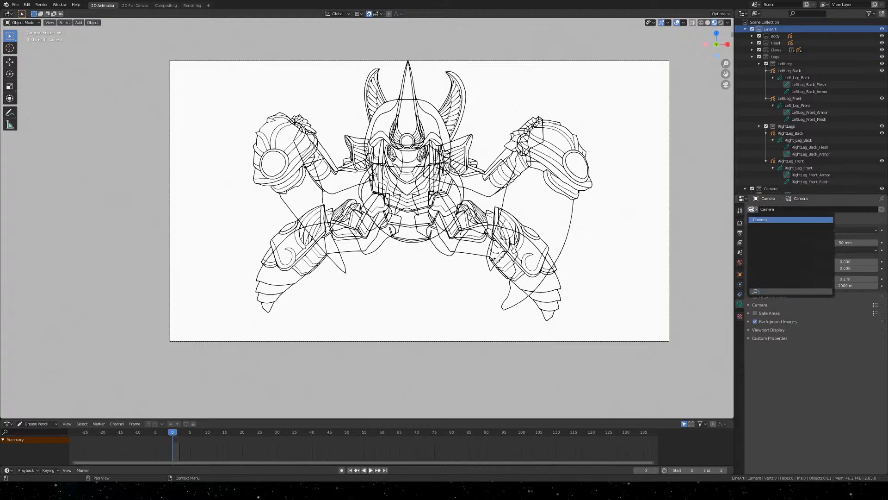
left_click(756, 210)
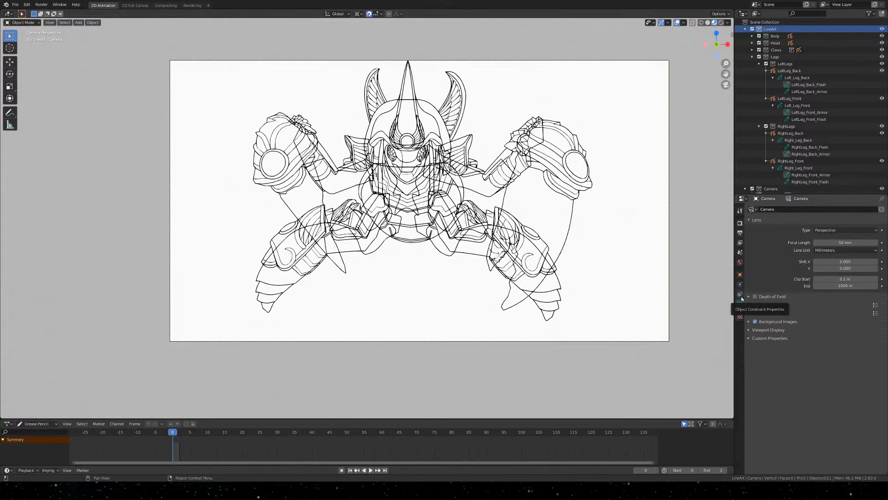
left_click(740, 285)
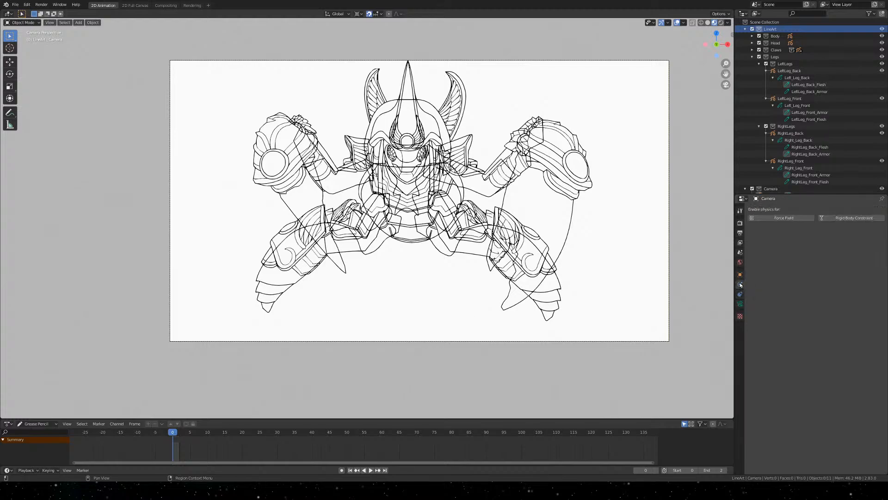
left_click(740, 274)
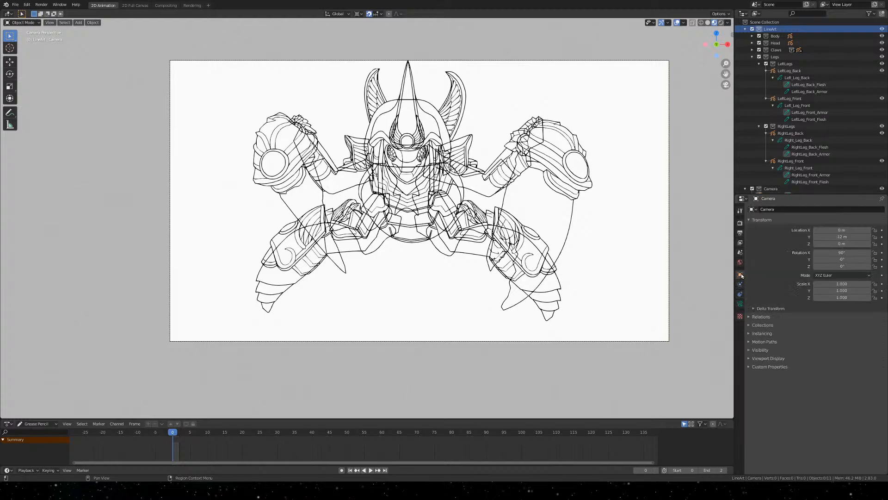
Browse the scene's objects from the Camera's object properties and check the View Layer passes before returning to its transform
left_click(752, 209)
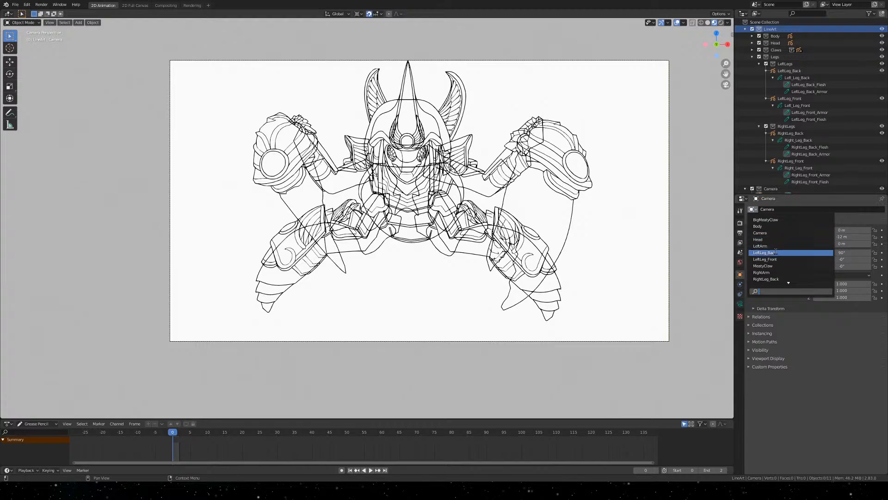
scroll(783, 252, "down", 5)
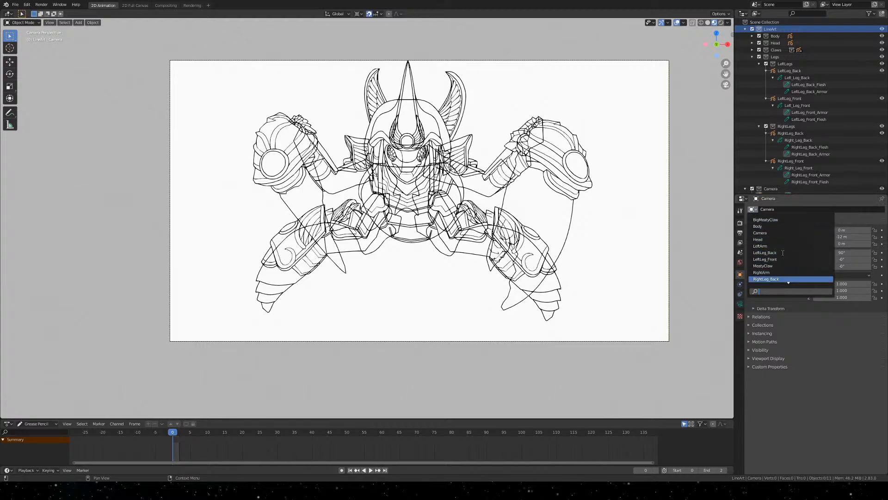
scroll(782, 253, "up", 9)
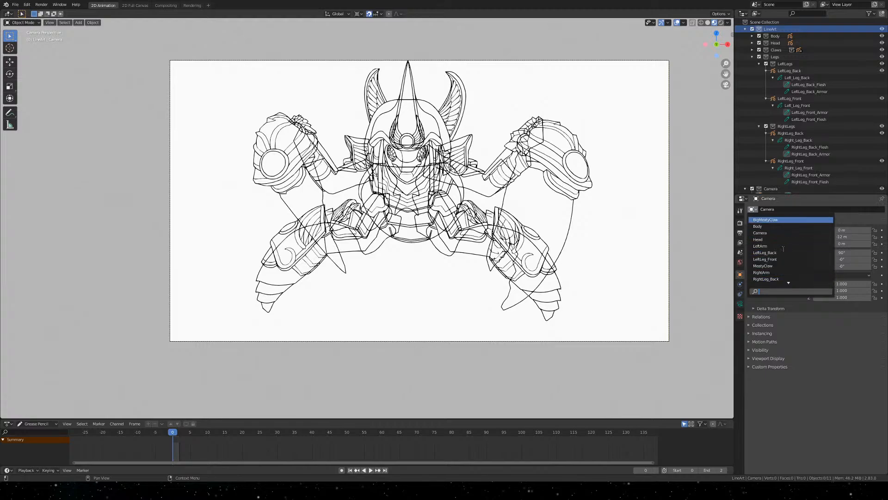
scroll(783, 248, "down", 10)
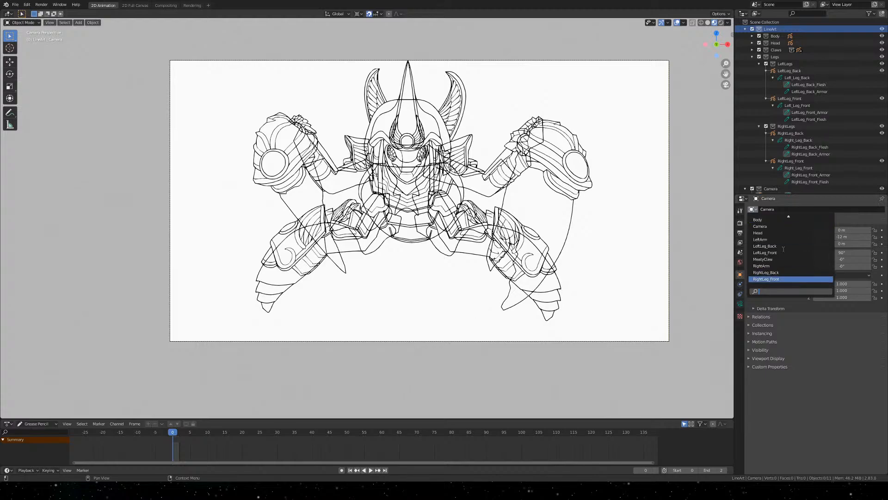
left_click(830, 429)
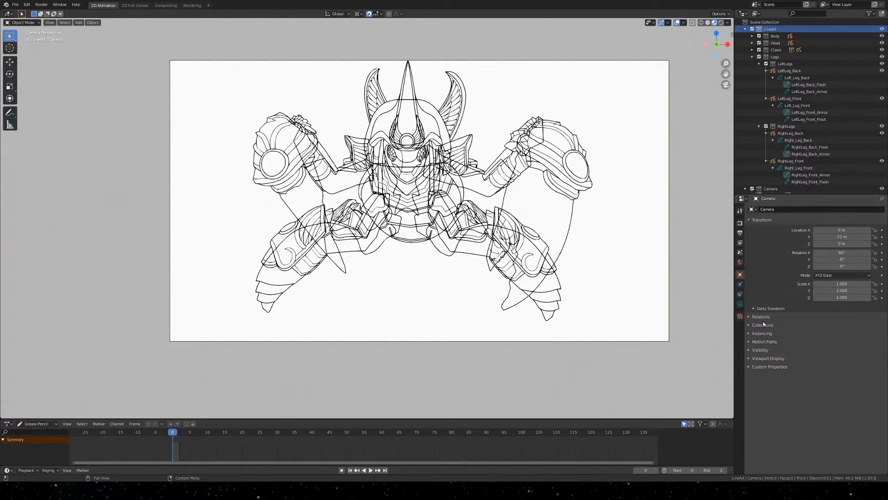
left_click(740, 243)
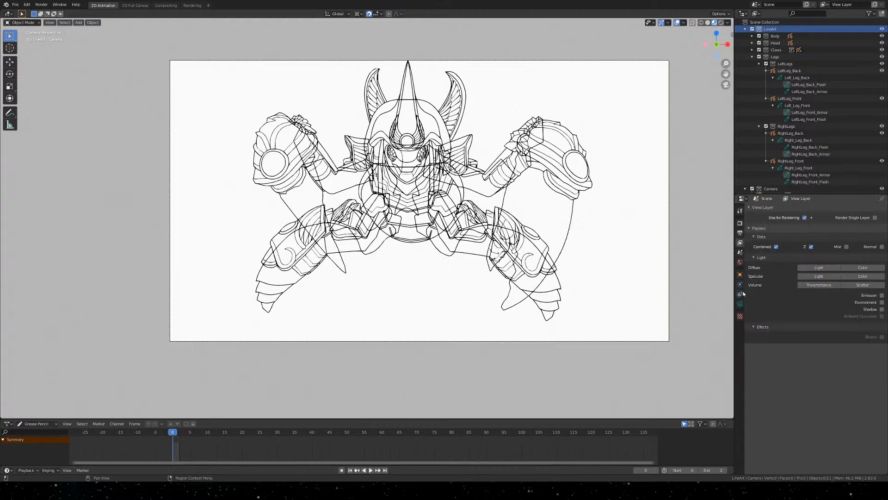
left_click(740, 276)
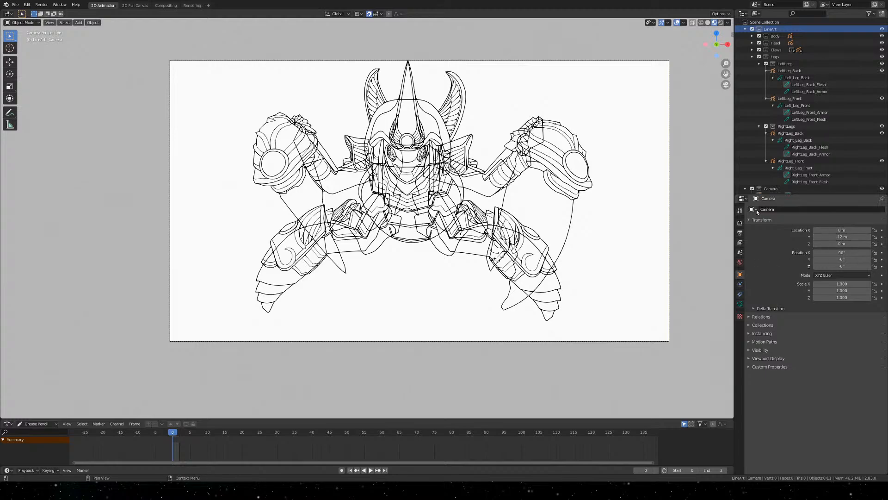
Try the Camera at a Y location of 0 m and undo the change
left_click(846, 238)
type("0")
key("Return")
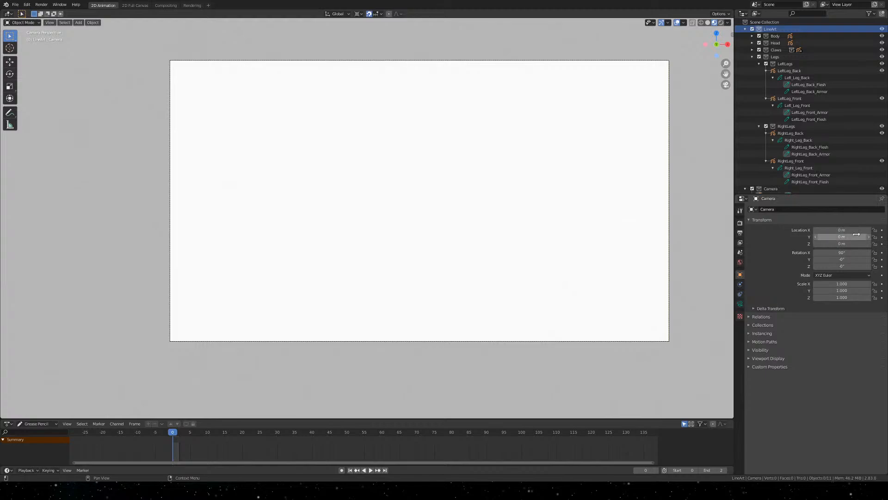
key("ctrl+z")
Raise the Camera to a Z location of 0.18 m and leave the camera view
mouse_move(856, 235)
left_mouse_down()
mouse_move(833, 235)
mouse_move(875, 235)
mouse_move(860, 234)
left_mouse_up()
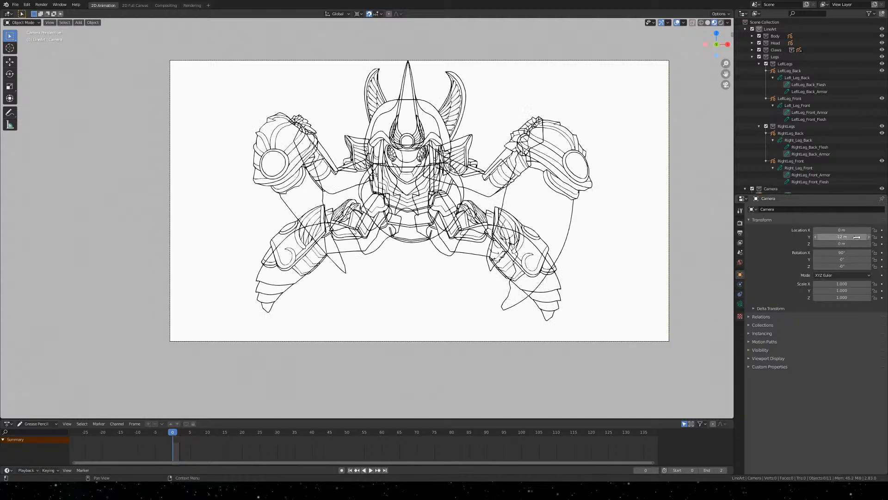
left_click_drag(849, 230, 843, 244)
key("ctrl+z")
key("KP_0")
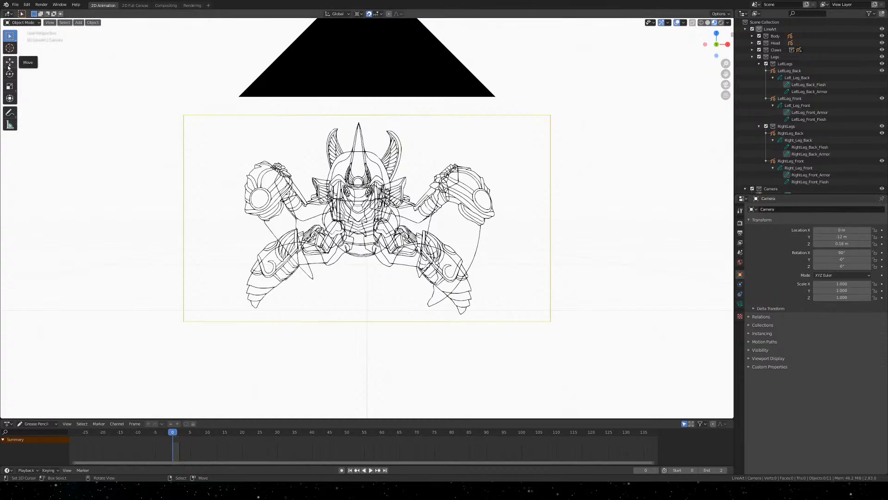
Select the Head line art, inspect it against the camera frame and review the cursor and selection snapping options without applying any
left_click(374, 225)
scroll(356, 187, "up", 5)
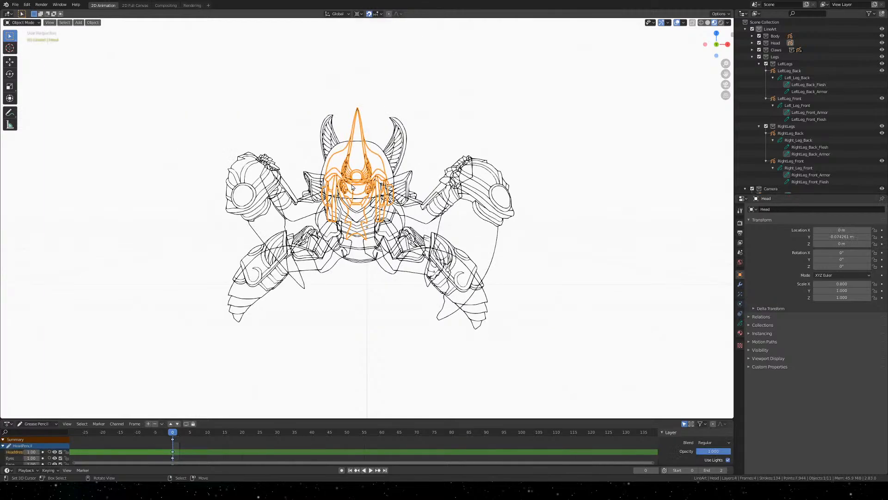
scroll(356, 187, "down", 3)
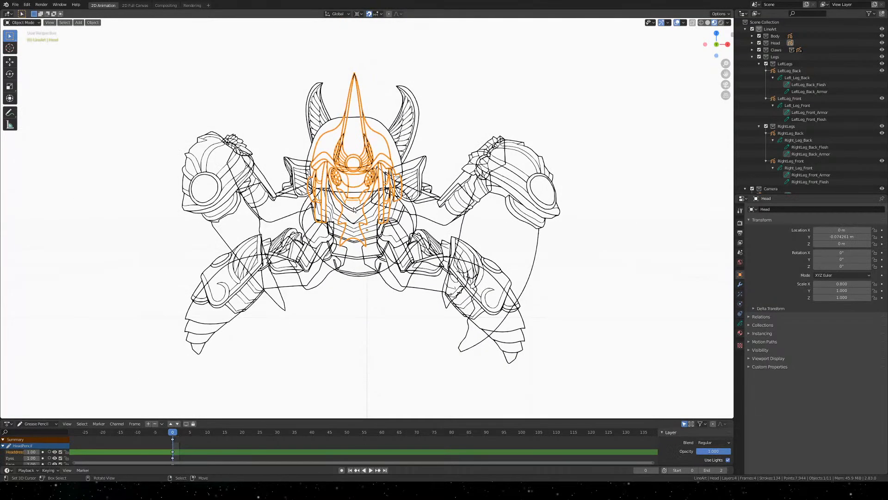
scroll(355, 209, "down", 4)
scroll(365, 216, "up", 4)
scroll(365, 217, "down", 1)
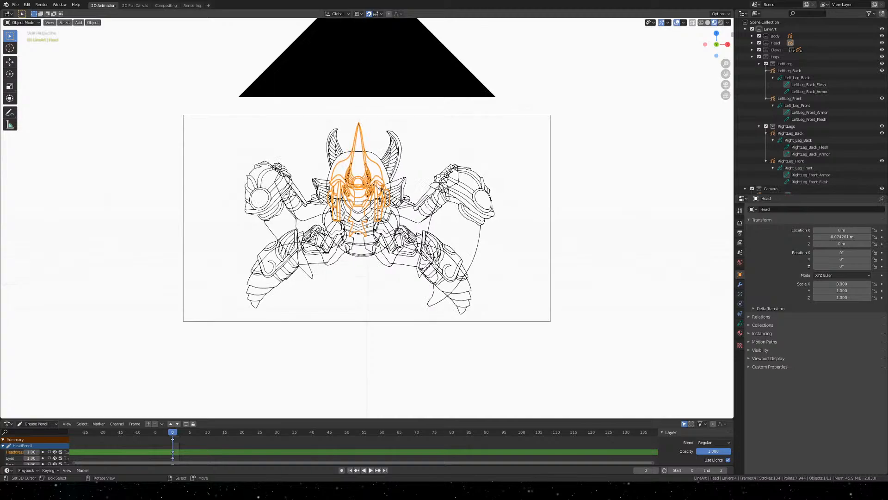
key("shift+s")
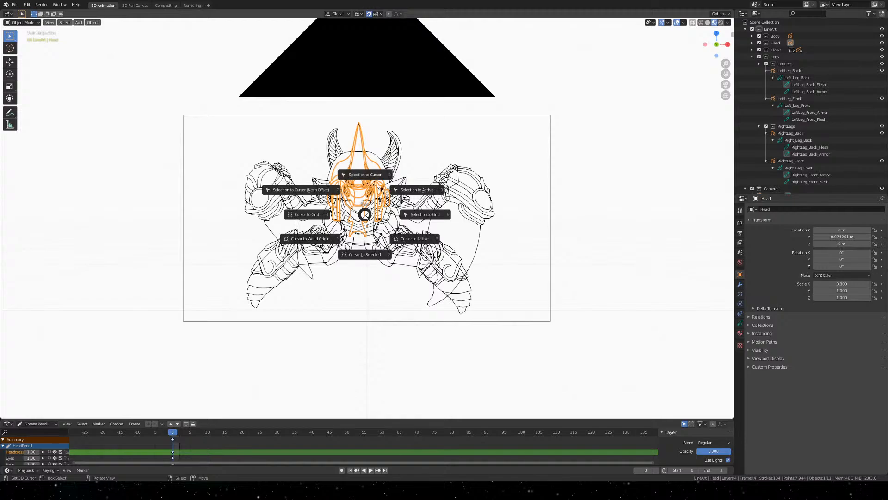
key("Escape")
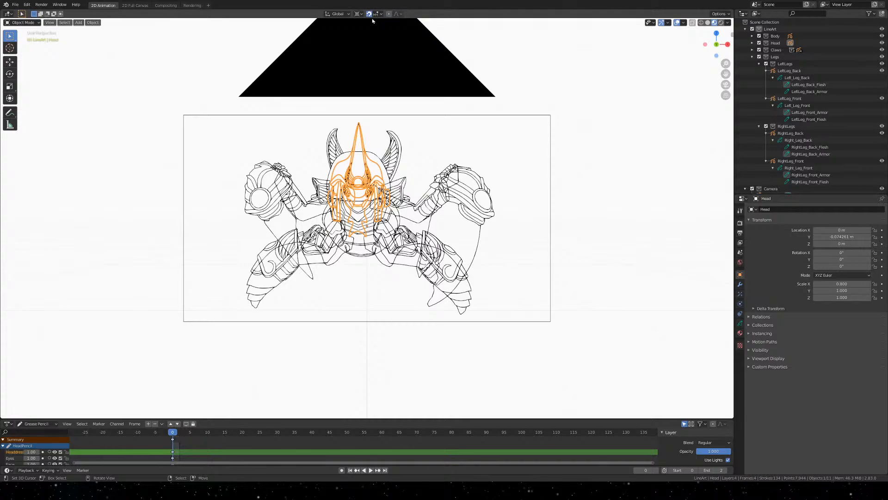
Turn off snapping, select the LeftArm line art and try moving it freely
left_click(398, 202)
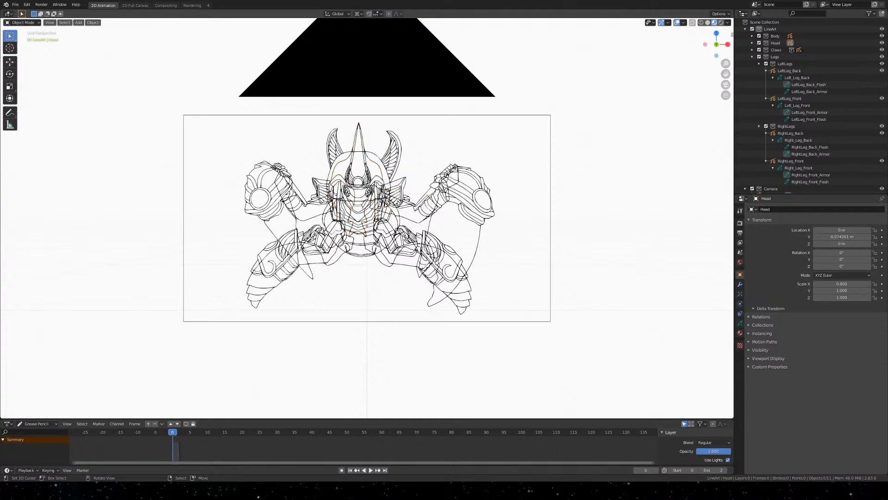
key("g")
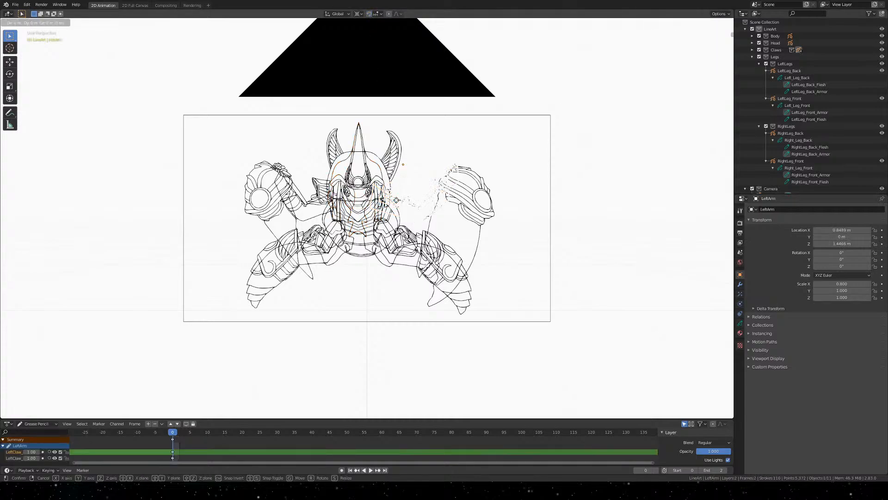
right_click(385, 207)
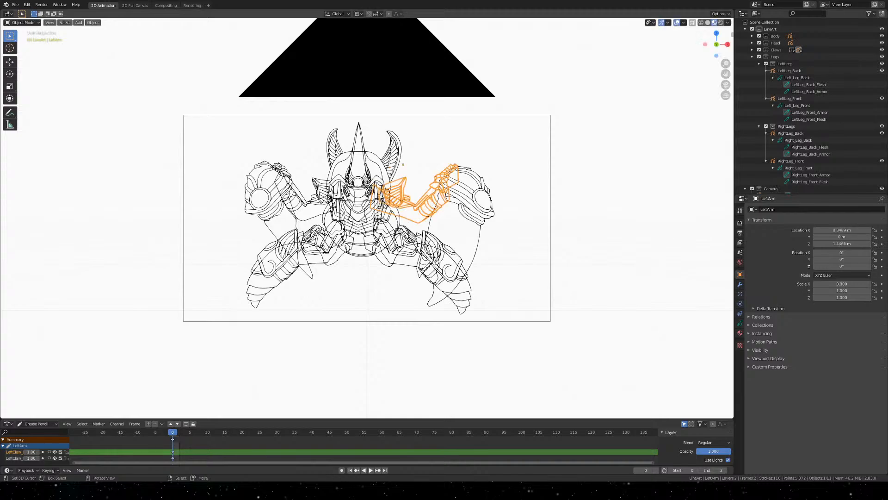
Set the transform pivot point to Bounding Box Center and try scaling the LeftArm line art
left_click(382, 14)
left_click(360, 14)
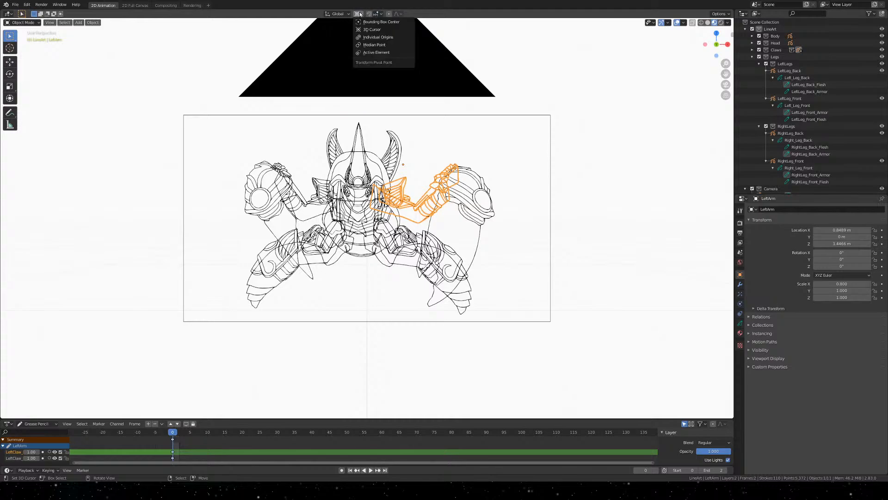
left_click(380, 22)
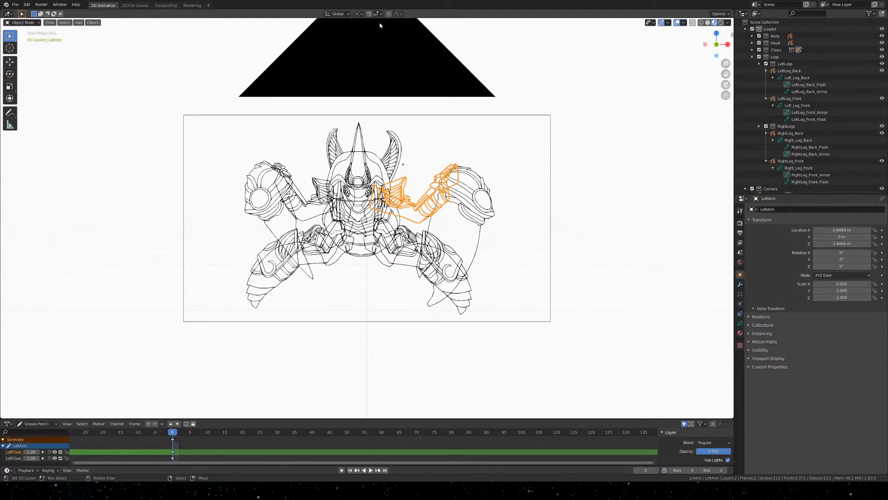
left_click(360, 15)
key("s")
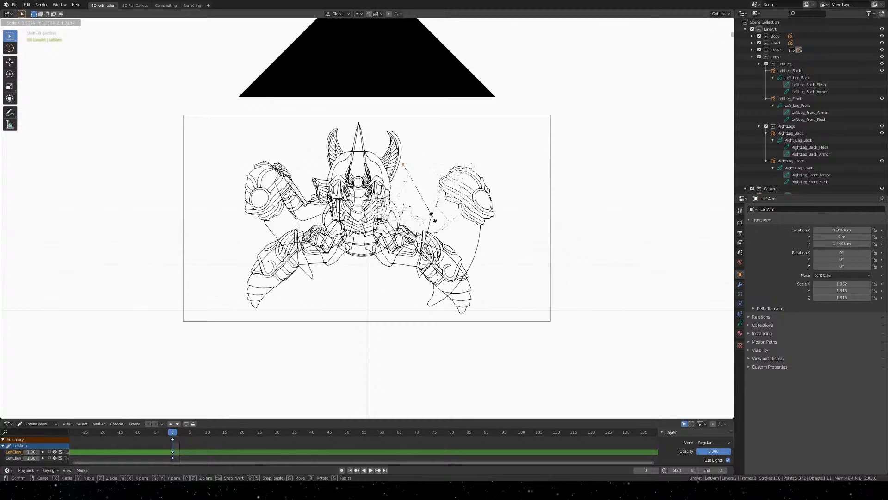
right_click(434, 216)
Set the transform pivot point to 3D Cursor and switch the transform orientation through Local, Normal and View to Cursor
left_click(359, 13)
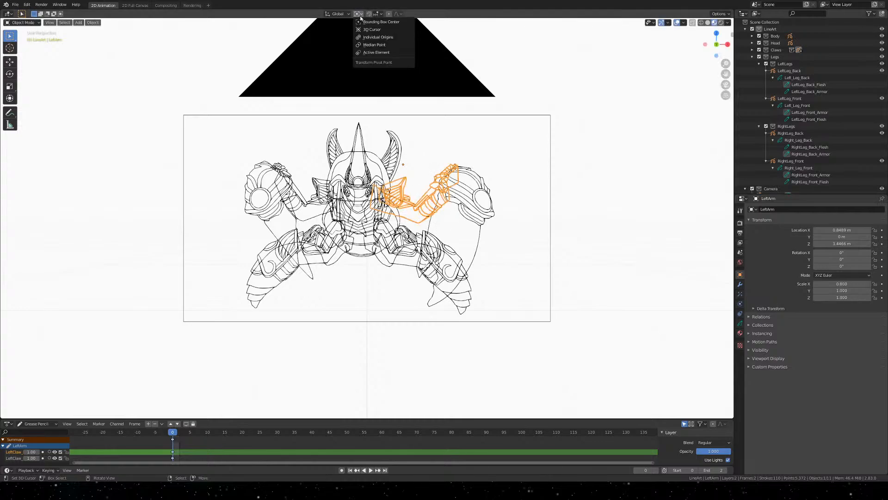
left_click(372, 29)
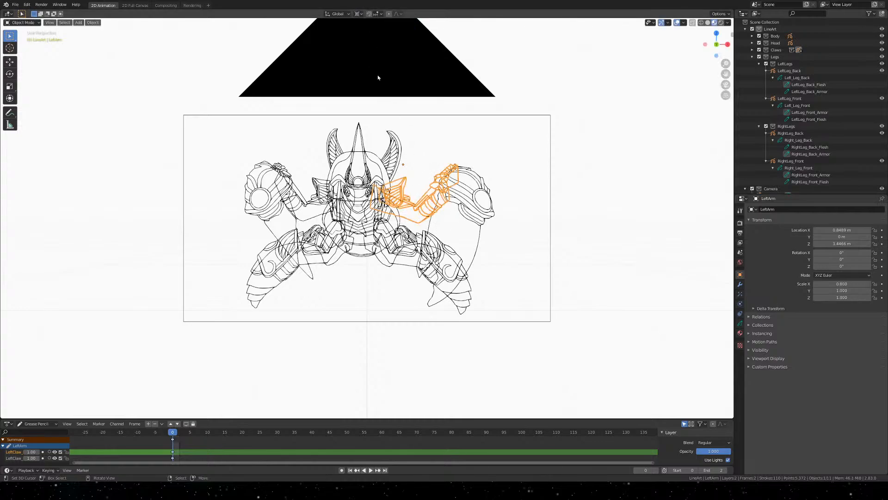
left_click(347, 15)
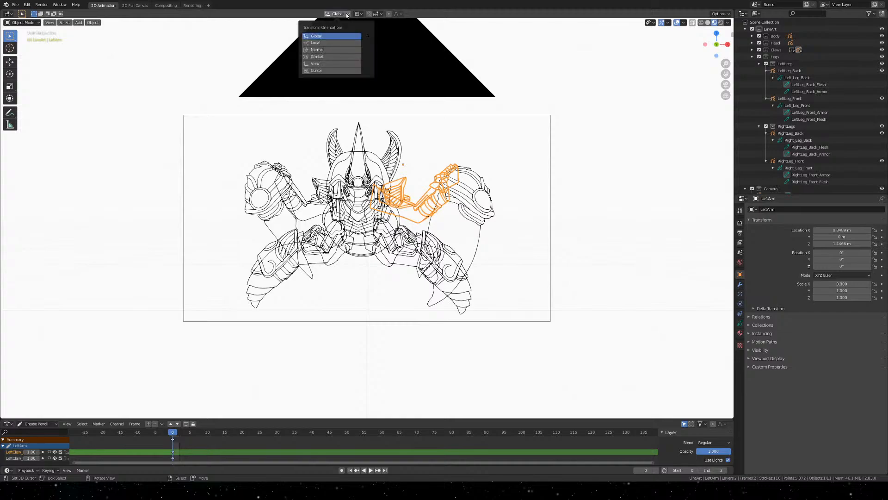
left_click(318, 43)
left_click(323, 50)
left_click(326, 62)
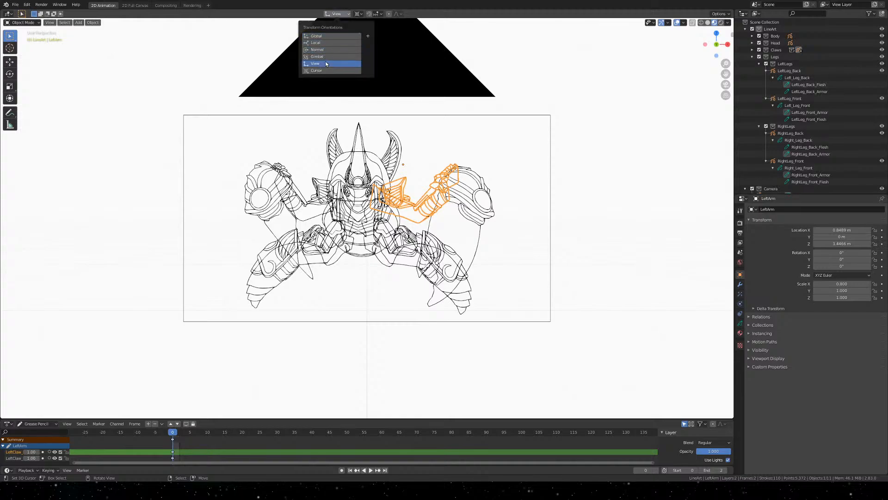
left_click(324, 71)
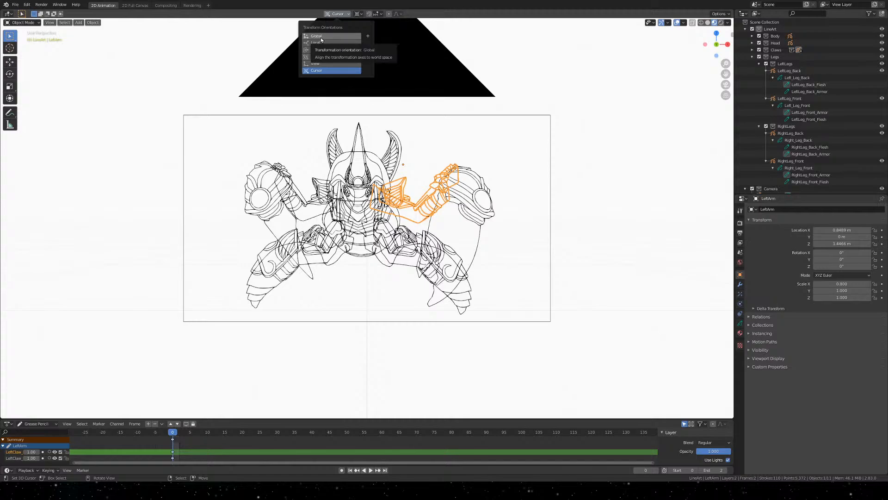
Try scaling the LeftArm line art about the 3D cursor
left_click(338, 15)
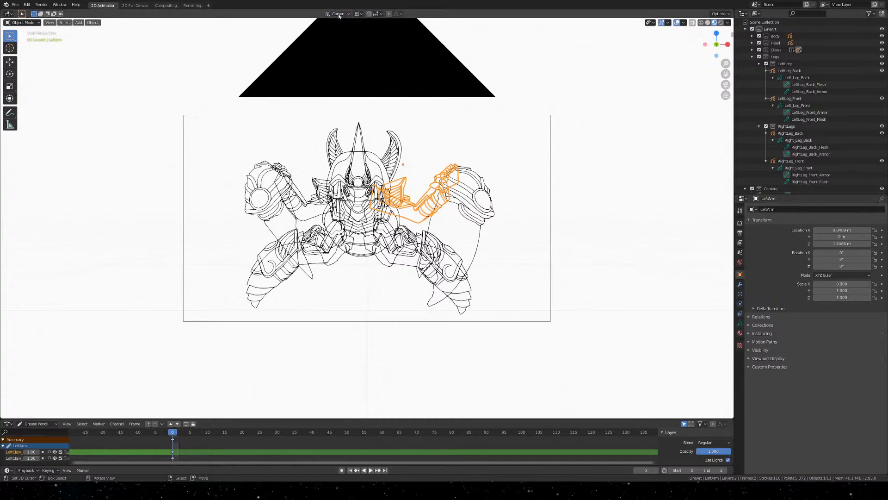
key("s")
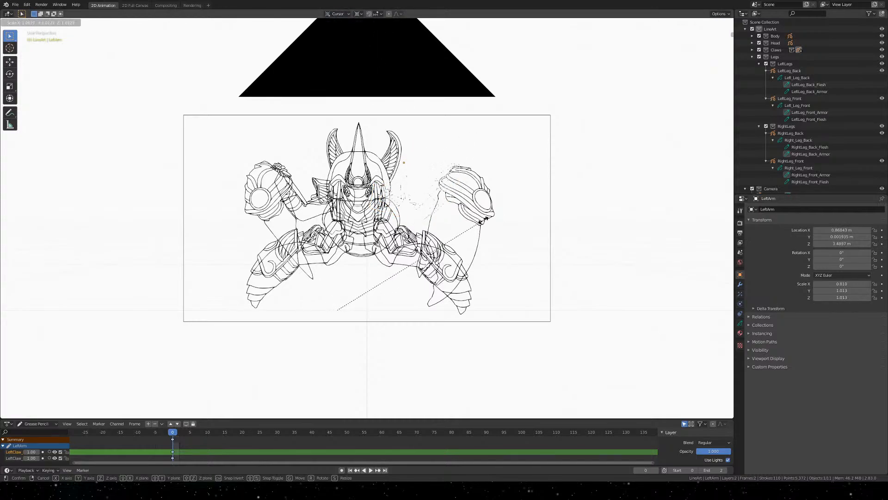
key("Escape")
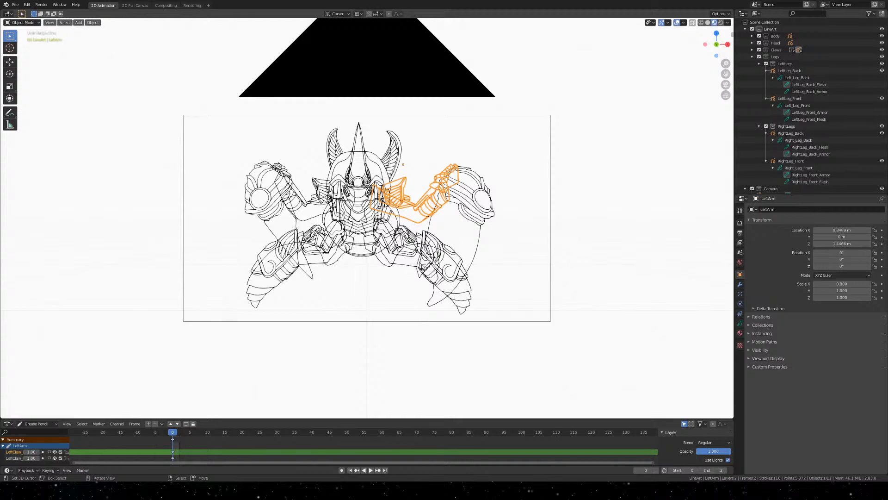
Look through the scene camera and try scaling the LeftArm line art there
key("KP_0")
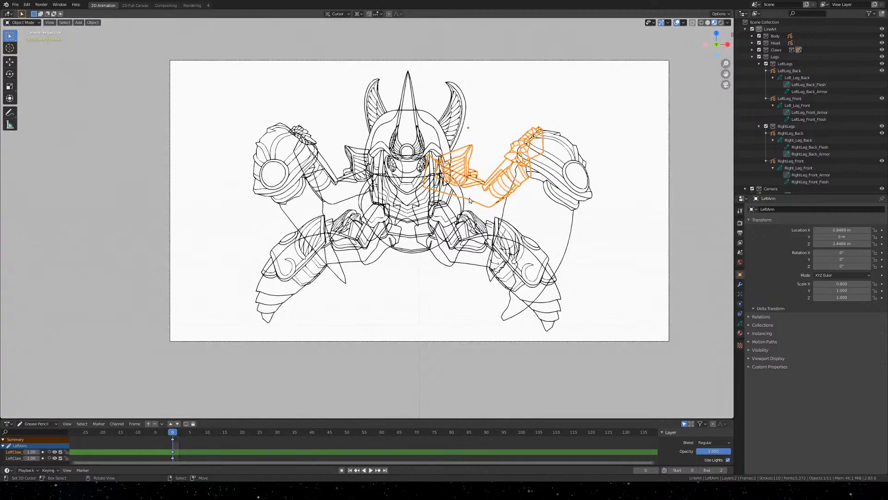
key("s")
key("Escape")
middle_click_drag(478, 282, 443, 266, "shift")
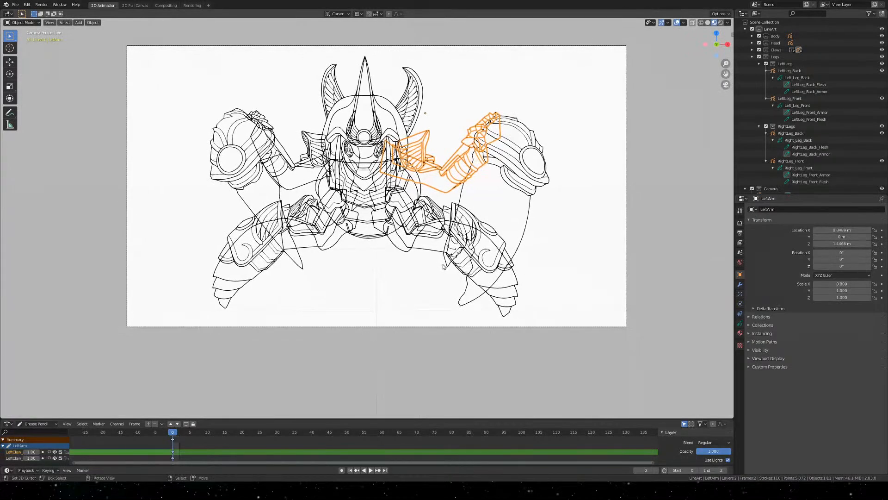
Set the transform orientation back to Global, then try rotating the LeftArm line art and deselect it
left_click(341, 14)
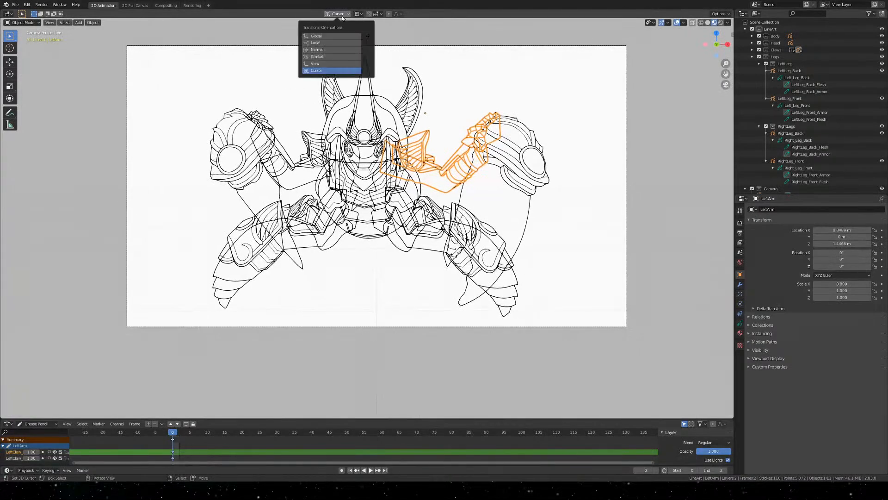
left_click(329, 36)
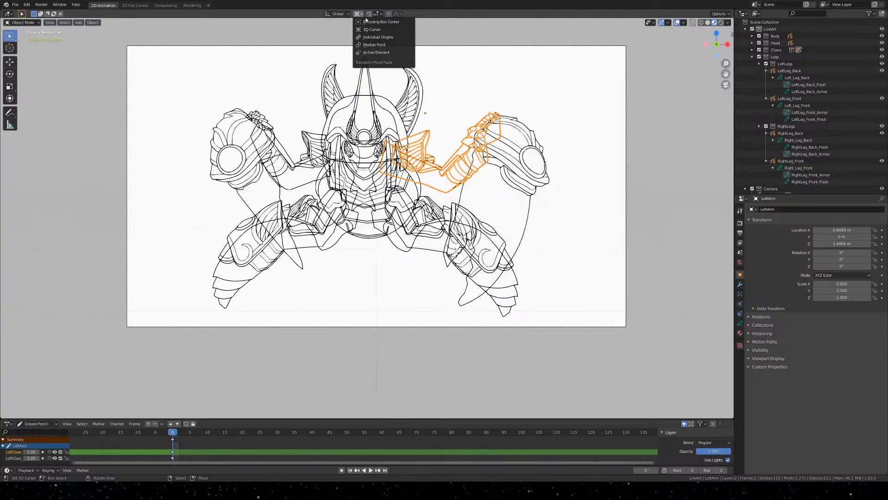
key("r")
right_click(445, 159)
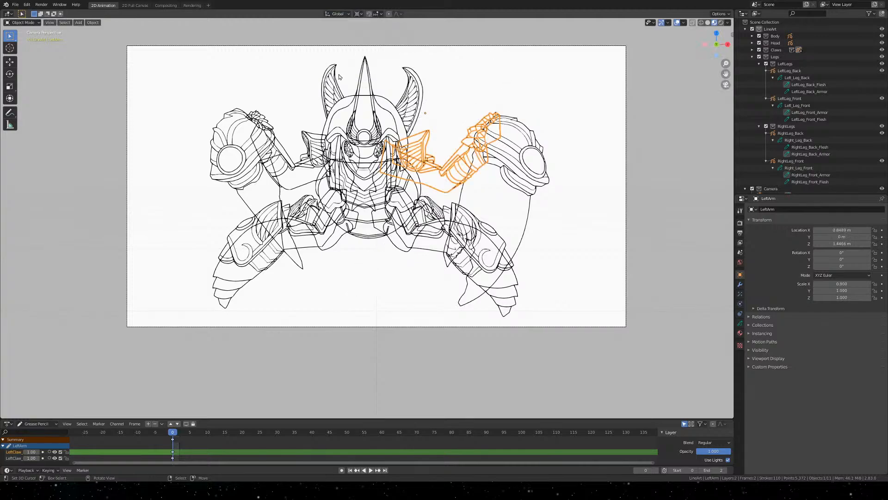
left_click(407, 36)
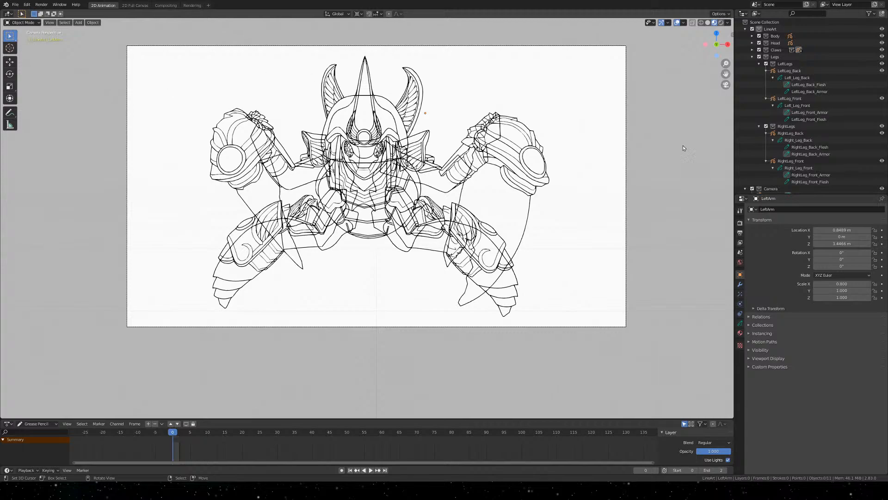
Select the LineArt collection and review its contents by collapsing and re-expanding it
left_click(776, 29)
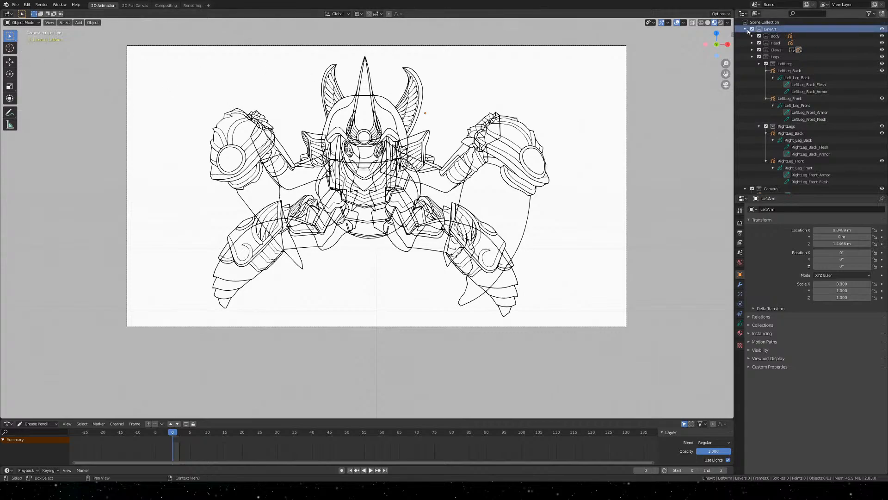
left_click(745, 29)
left_click(746, 29)
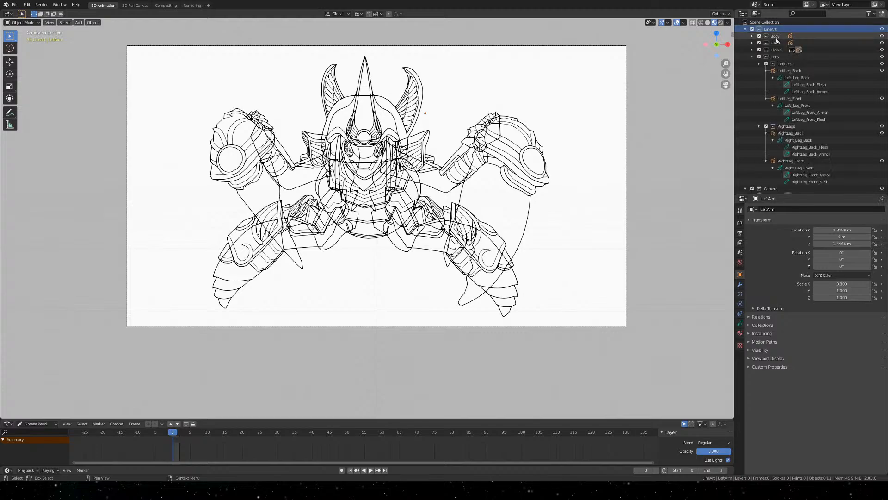
Select the crab warrior's line art parts one after another, from BigMeatyClaw through Body and LeftLeg_Front to RightLeg_Front
right_click(532, 191)
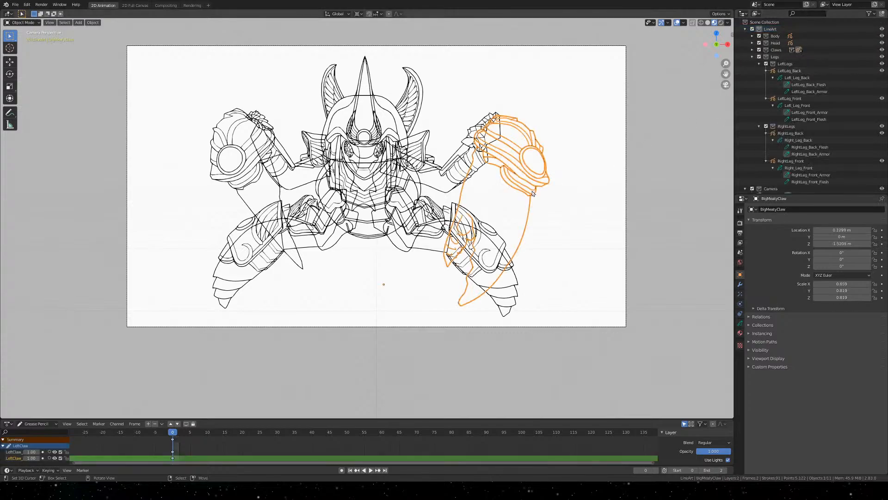
right_click(450, 174)
right_click(391, 154)
right_click(407, 111)
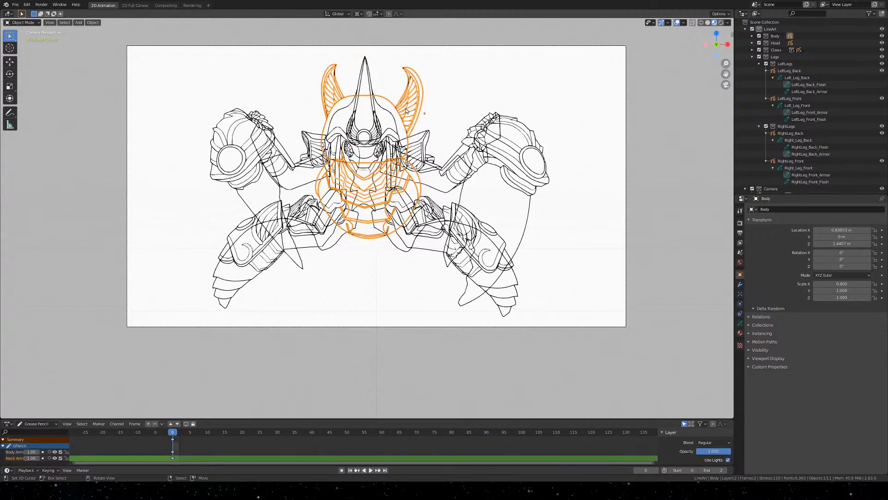
right_click(279, 167)
right_click(424, 252)
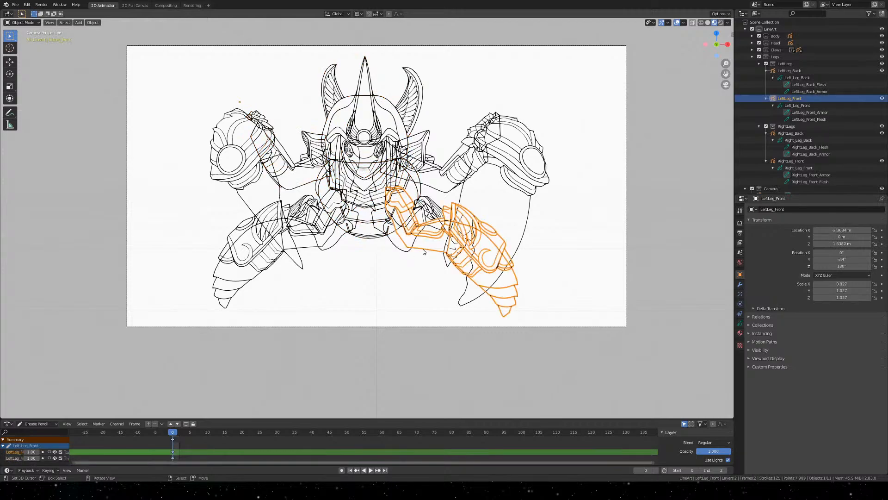
right_click(268, 249)
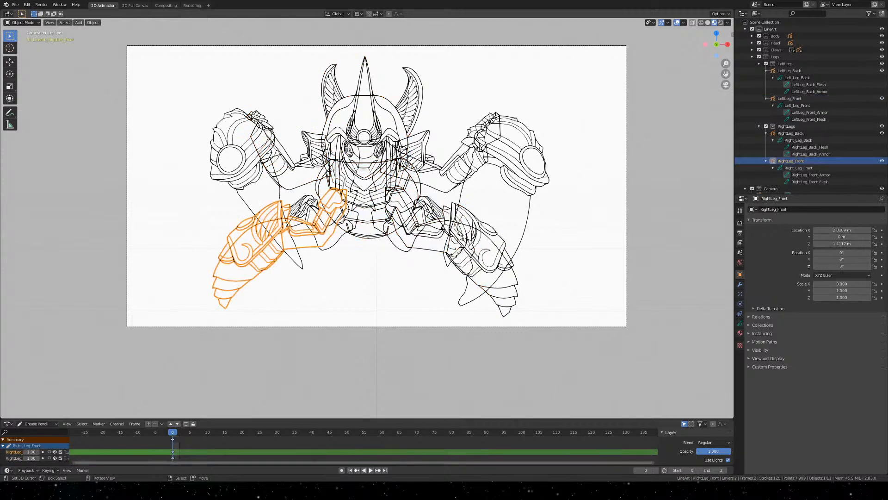
Try rotating the RightLeg_Front line art in the camera view
scroll(413, 170, "down", 4)
scroll(414, 170, "up", 3)
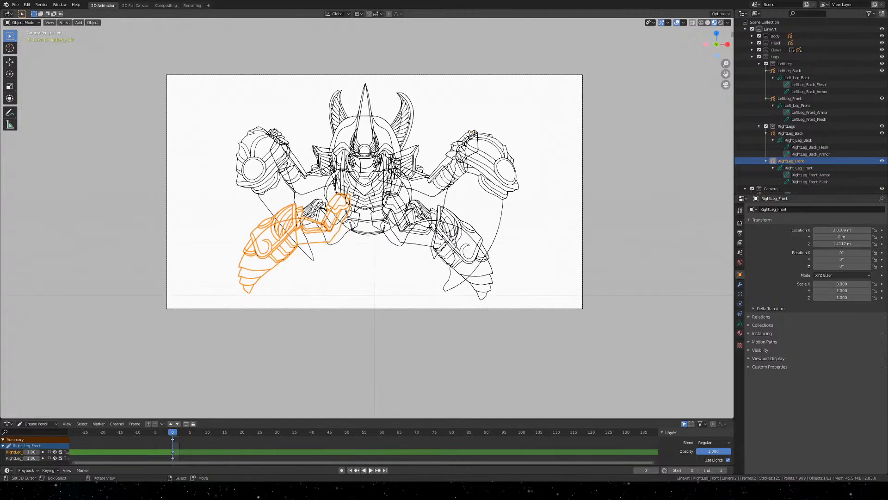
scroll(399, 170, "up", 4)
scroll(398, 170, "down", 1)
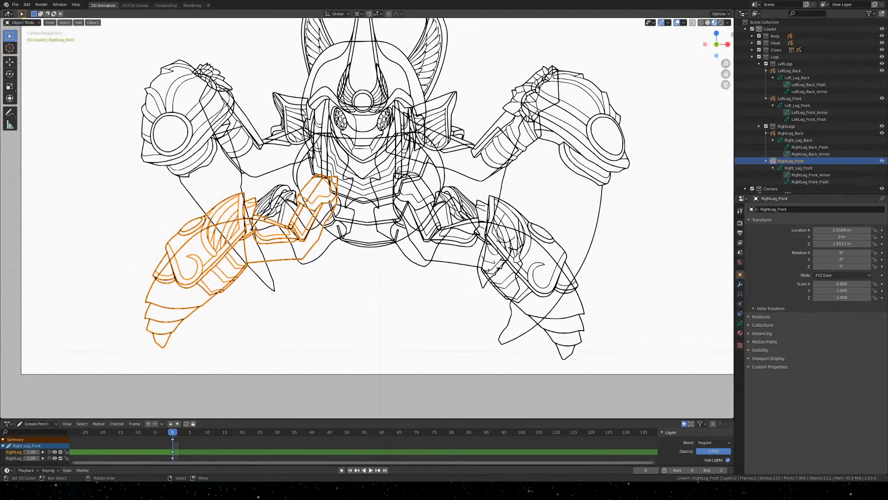
key("r")
right_click(402, 168)
Select the BigMeatyClaw line art and try scaling it about the 3D cursor
left_click(573, 135)
key("s")
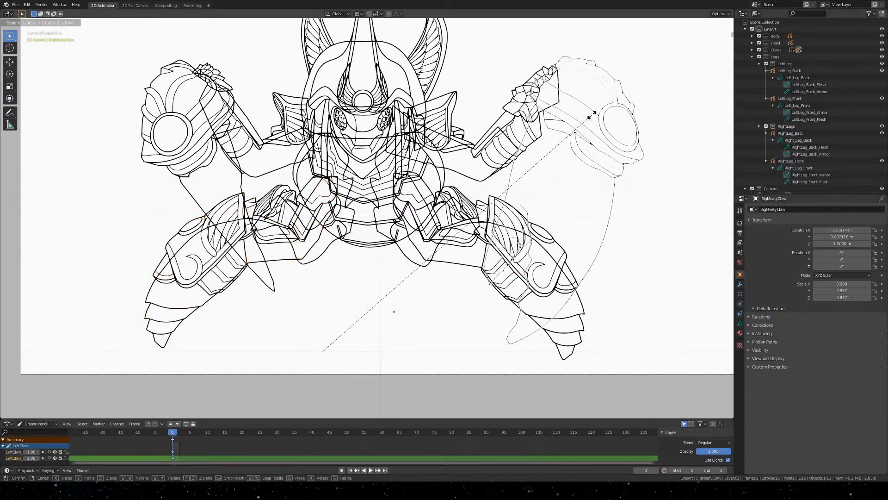
right_click(592, 116)
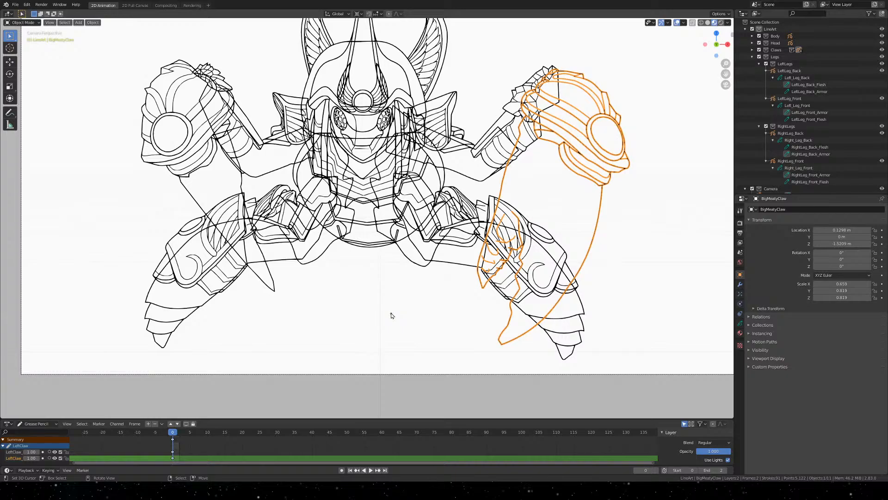
Examine the crab warrior's line art within the full camera frame and up close around the claw, legs and head
scroll(444, 190, "down", 2)
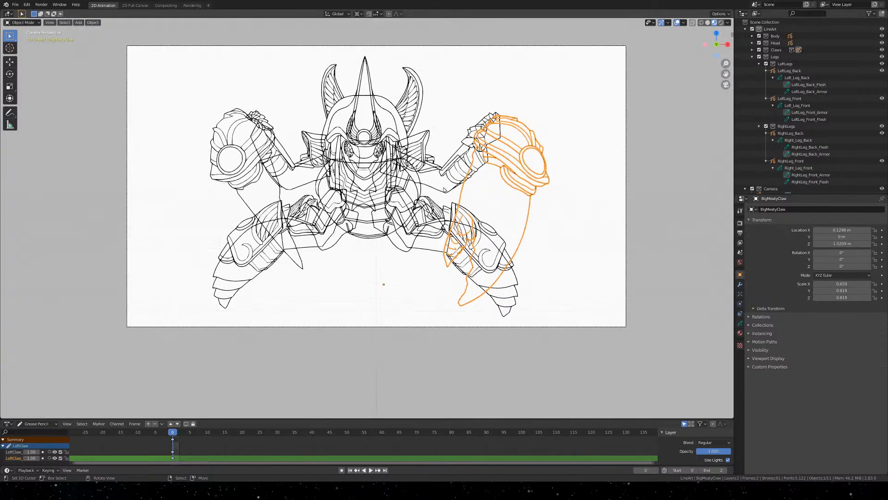
scroll(444, 190, "down", 1)
scroll(115, 54, "up", 1)
scroll(116, 55, "down", 1)
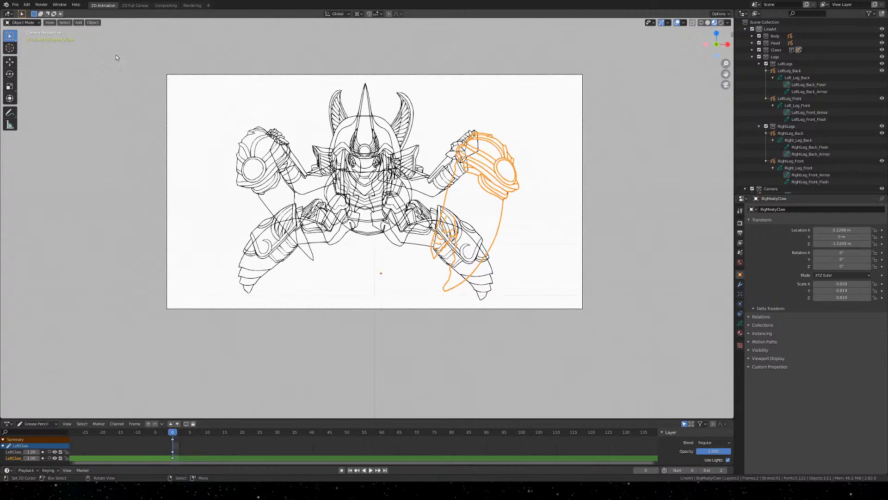
scroll(115, 54, "up", 1)
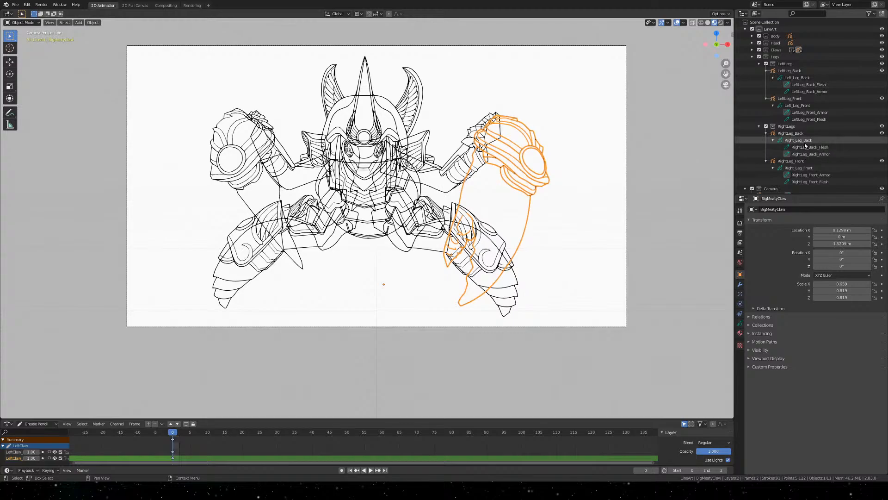
scroll(565, 218, "up", 8)
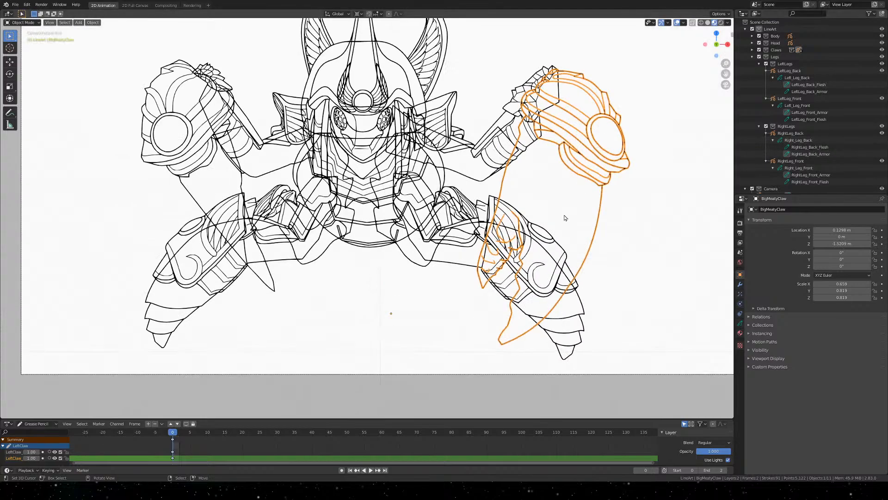
scroll(310, 228, "down", 4)
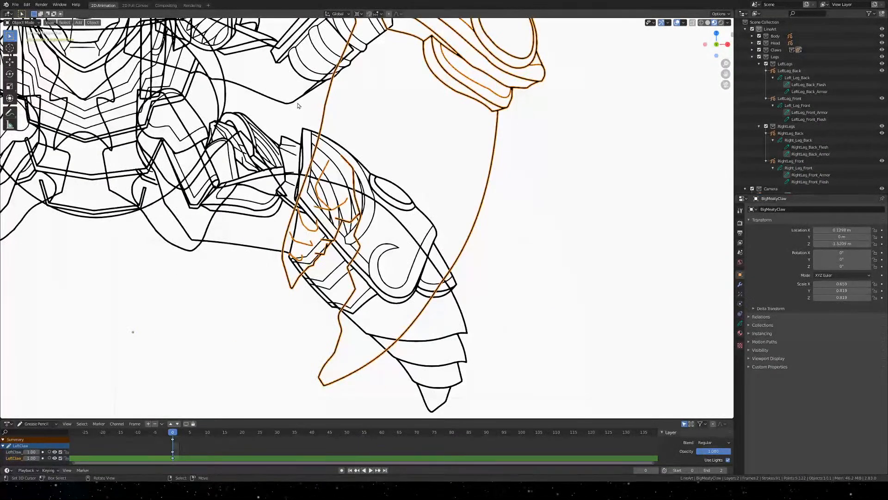
middle_click_drag(297, 103, 547, 296, "shift")
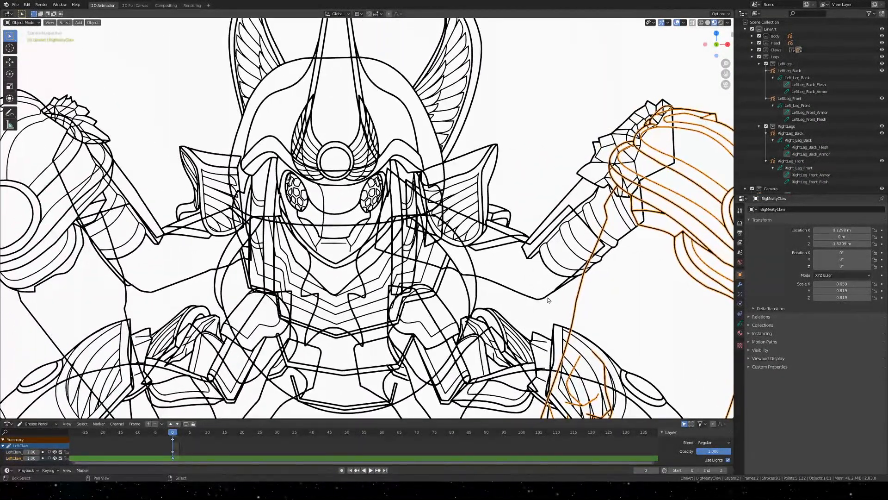
scroll(269, 84, "up", 6)
scroll(269, 83, "down", 4)
scroll(269, 84, "down", 5)
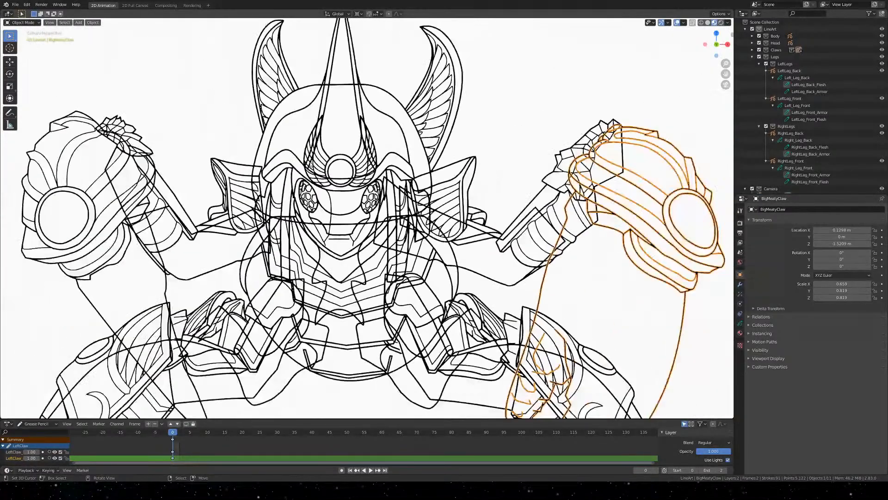
scroll(187, 259, "up", 4)
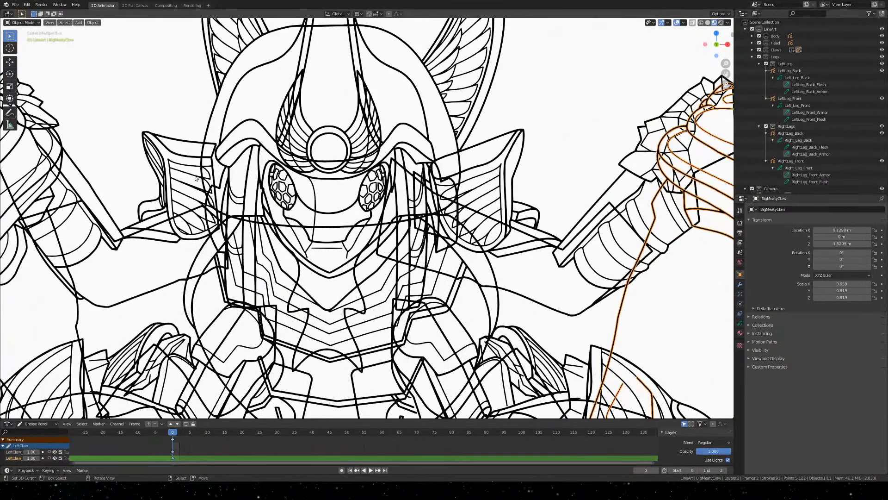
Select the Head line art and check it against the whole figure inside the camera frame
left_click(298, 180)
scroll(291, 222, "down", 3)
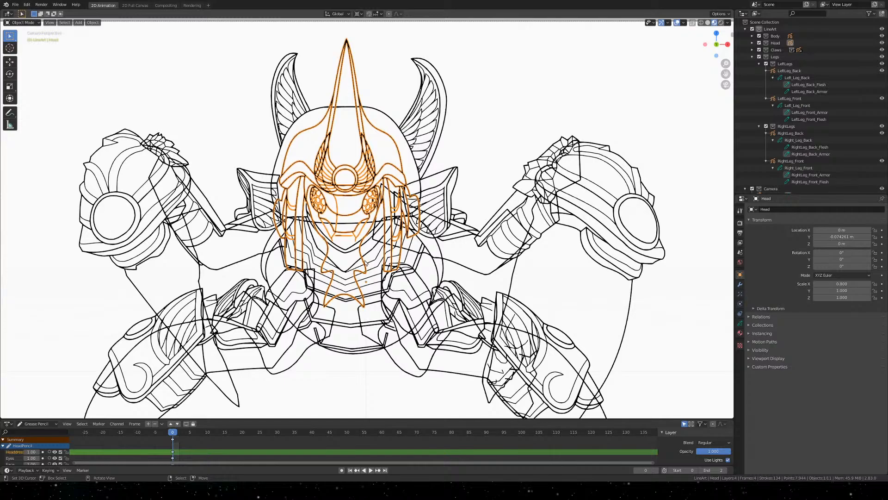
middle_click_drag(369, 277, 393, 238, "shift")
scroll(392, 240, "down", 2)
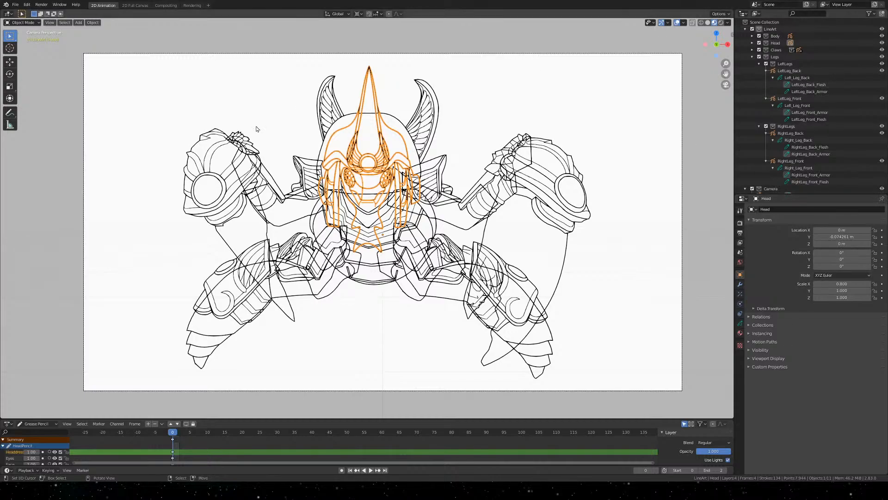
scroll(301, 318, "down", 2)
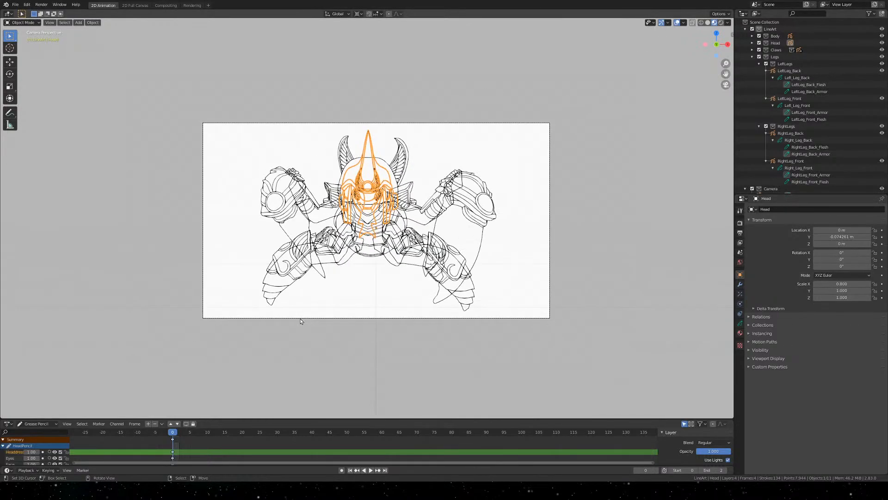
Select the MeatyClaw line art and examine it up close and against the rest of the crab warrior
scroll(301, 318, "up", 2)
scroll(300, 321, "down", 1)
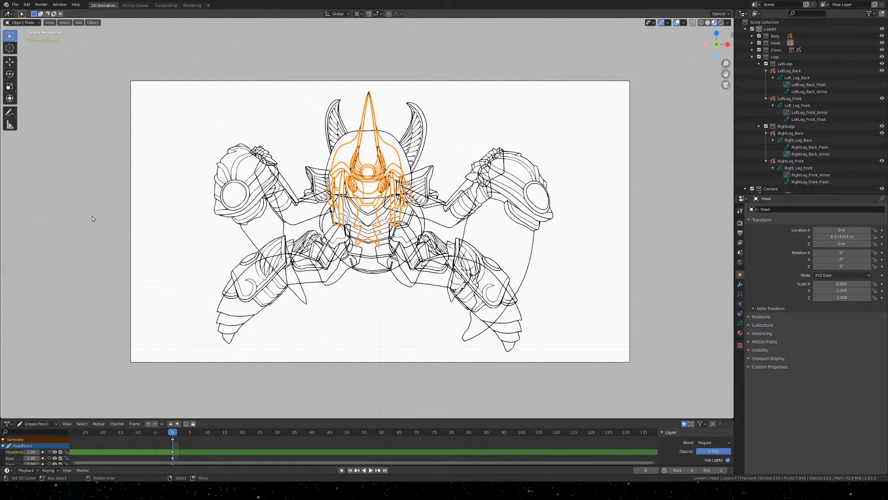
left_click(222, 168)
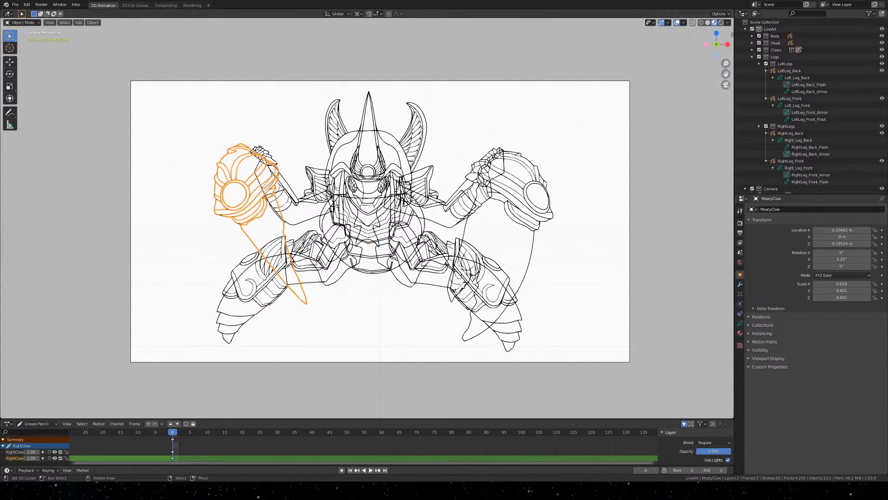
scroll(284, 218, "up", 4)
middle_click_drag(284, 216, 451, 215, "shift")
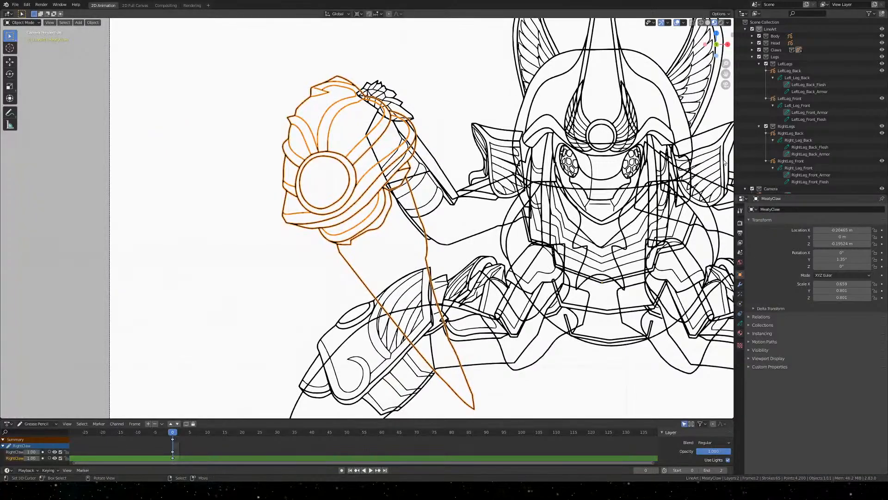
scroll(398, 155, "down", 1)
scroll(398, 156, "down", 1)
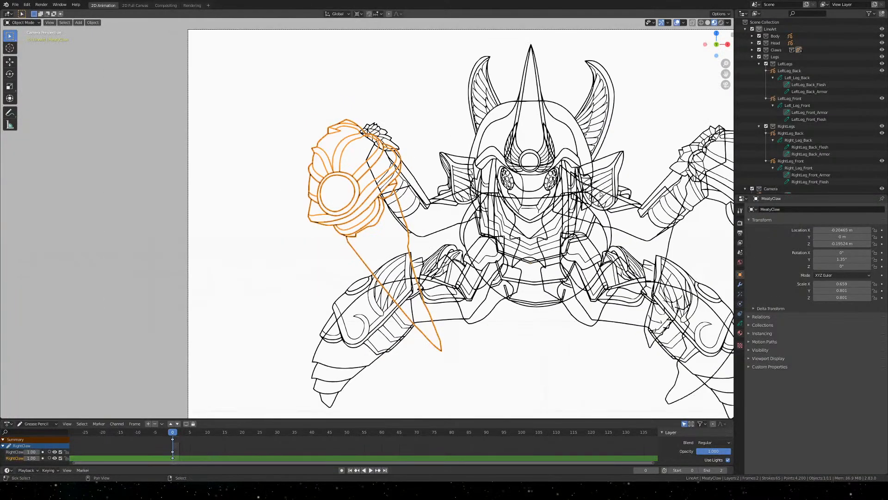
middle_click_drag(604, 191, 414, 143, "shift")
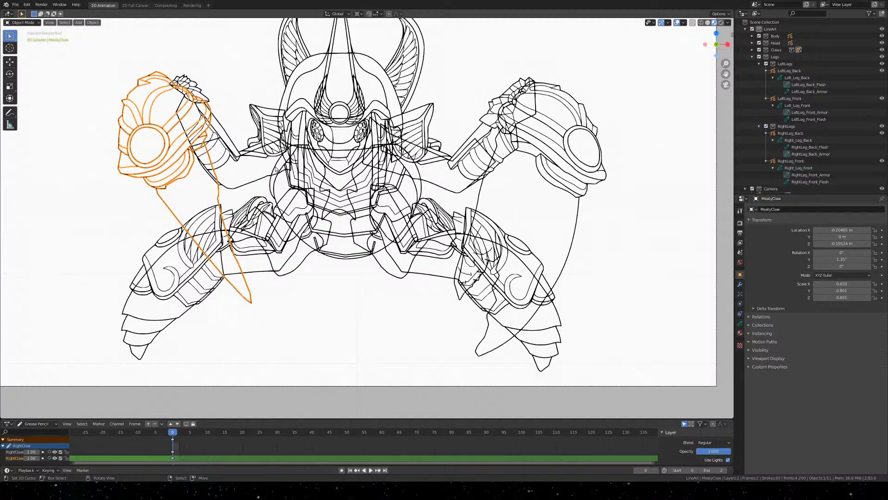
Activate the Cursor tool and look through its orientation setting and the Edit and Window commands
left_click(10, 48)
left_click(115, 15)
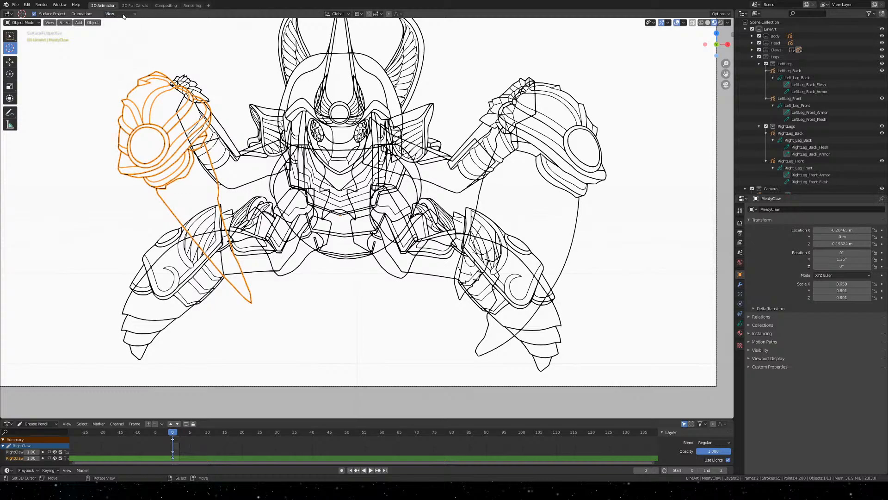
left_click(50, 22)
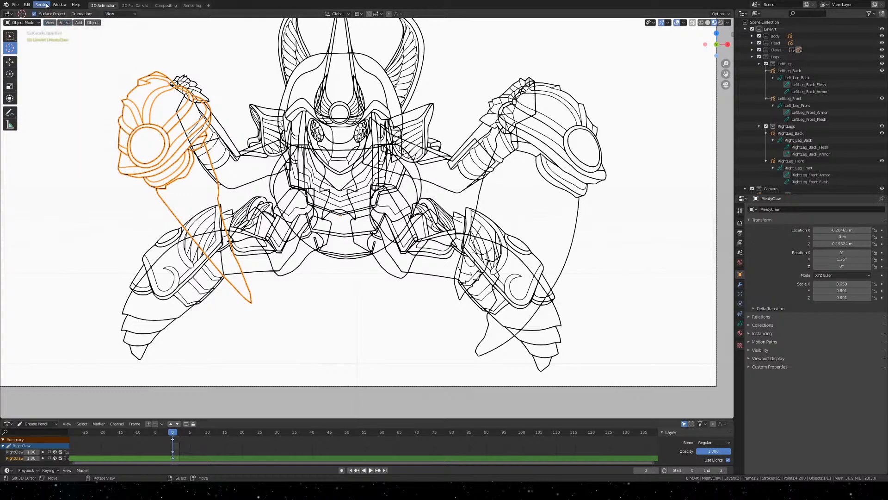
left_click(27, 5)
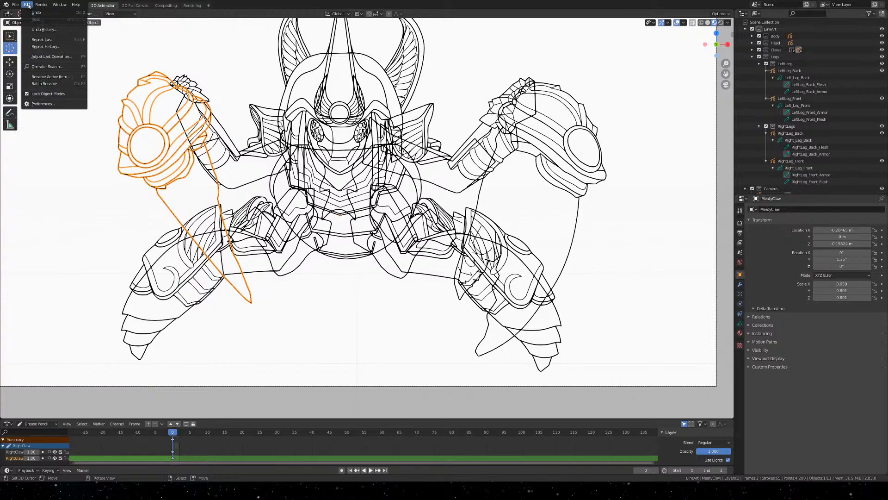
left_click(57, 6)
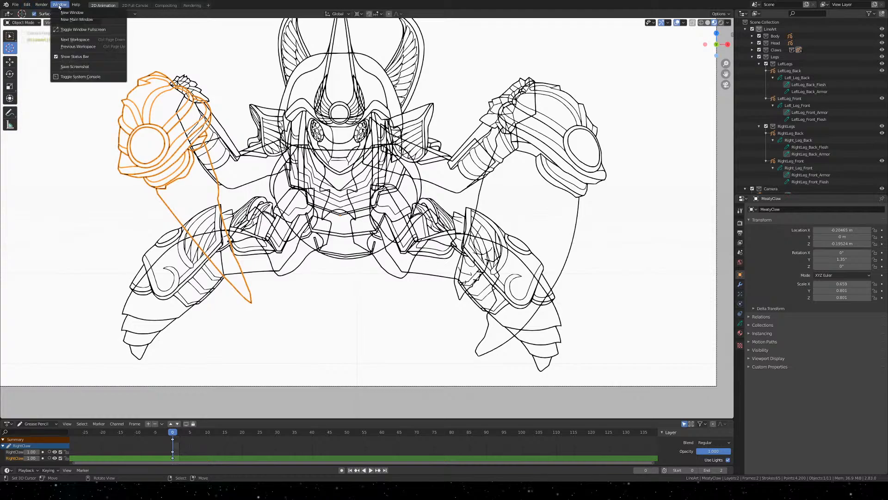
left_click(59, 5)
Check the 2D Full Canvas workspace, return to 2D Animation, and look over the cursor orientation and transform settings
left_click(142, 6)
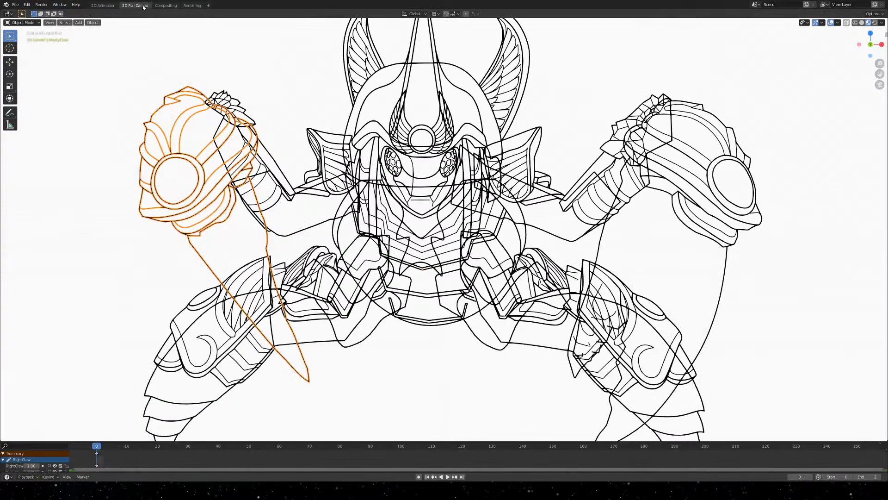
left_click(102, 5)
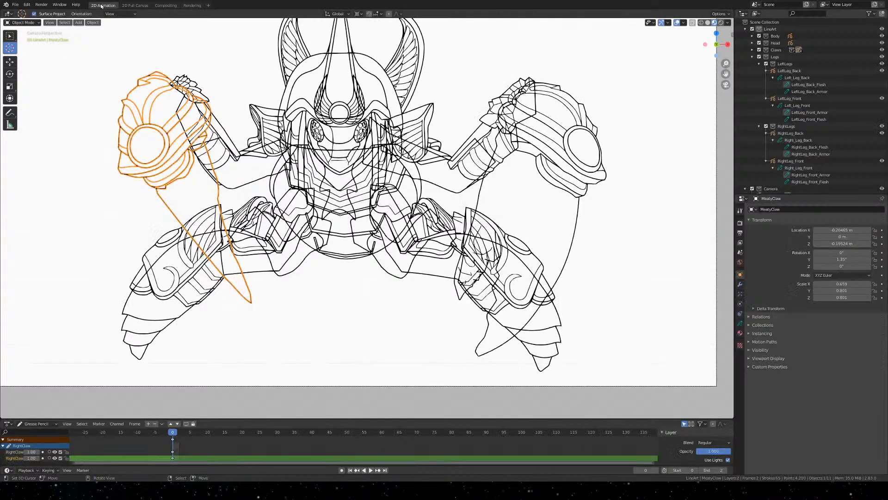
left_click(125, 14)
left_click(347, 15)
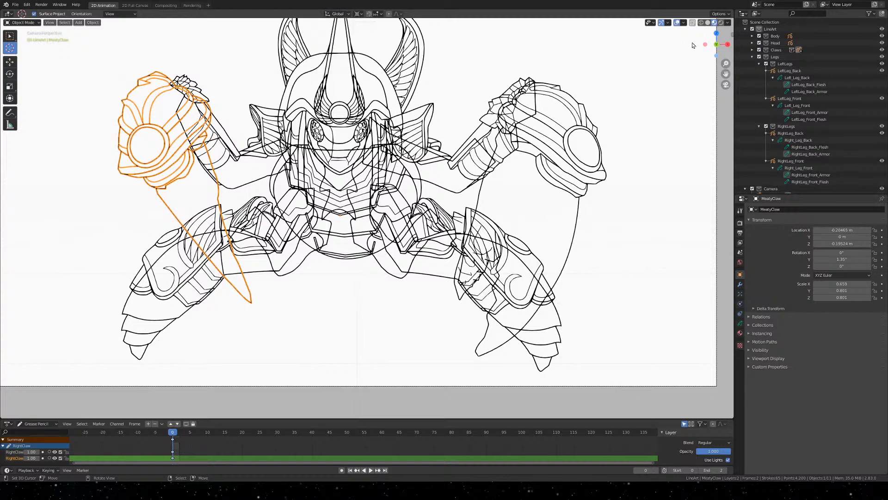
left_click(651, 23)
middle_click_drag(309, 290, 377, 325, "shift")
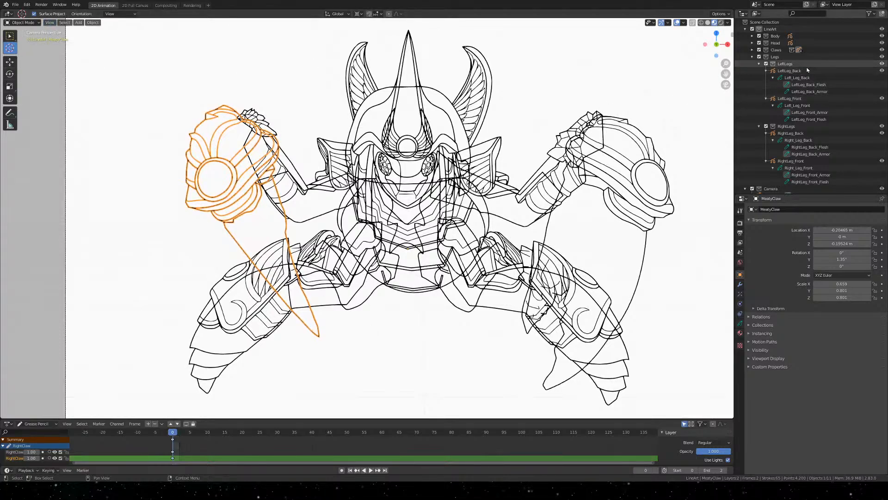
Collapse the Legs collection and go through the Head, Body and Camera entries, ending on the LineArt collection
left_click(752, 56)
left_click(784, 56)
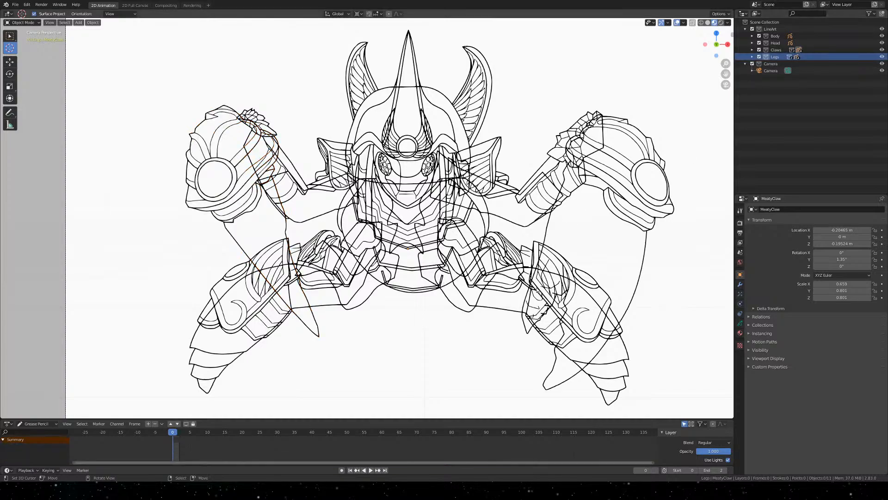
left_click(816, 49)
left_click(815, 43)
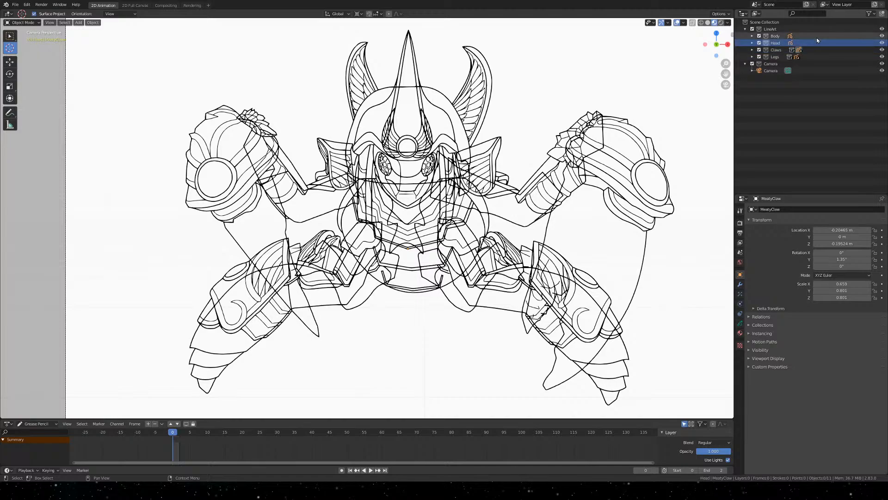
left_click(812, 37)
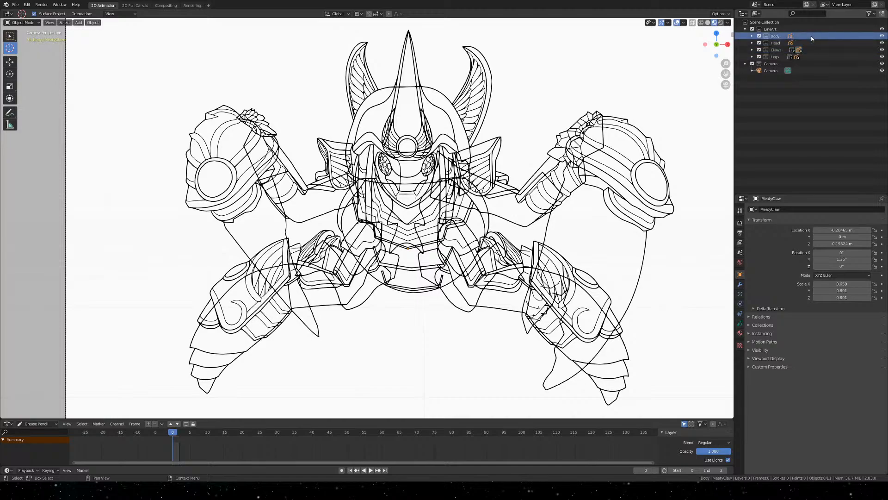
left_click(803, 68)
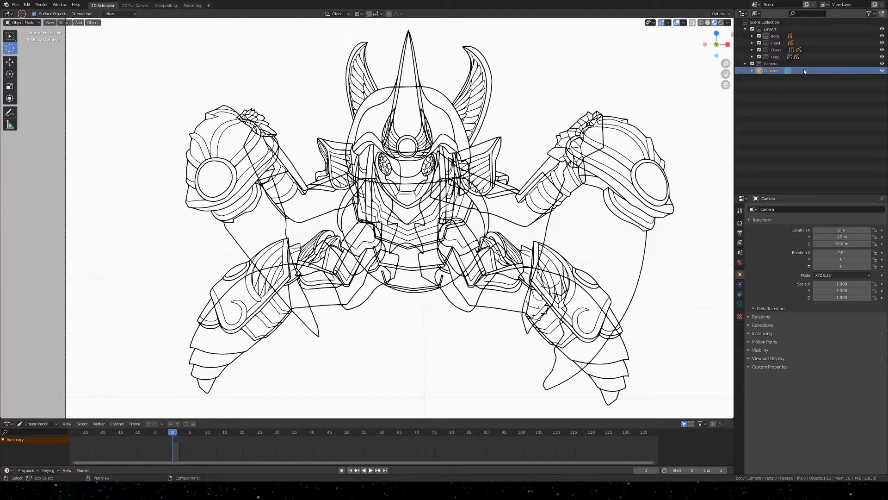
left_click(796, 29)
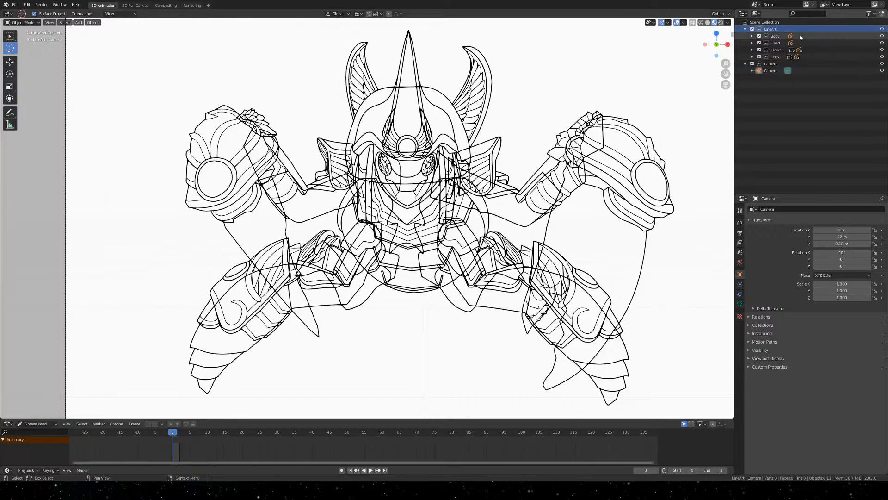
Snap the 3D cursor to the world origin and check its place on the figure within the camera frame
scroll(553, 241, "down", 4)
scroll(553, 241, "up", 3)
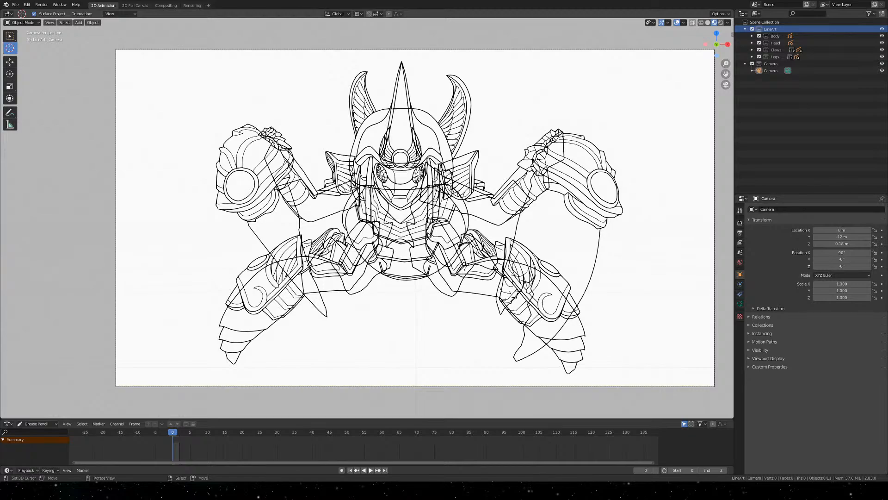
key("shift+s")
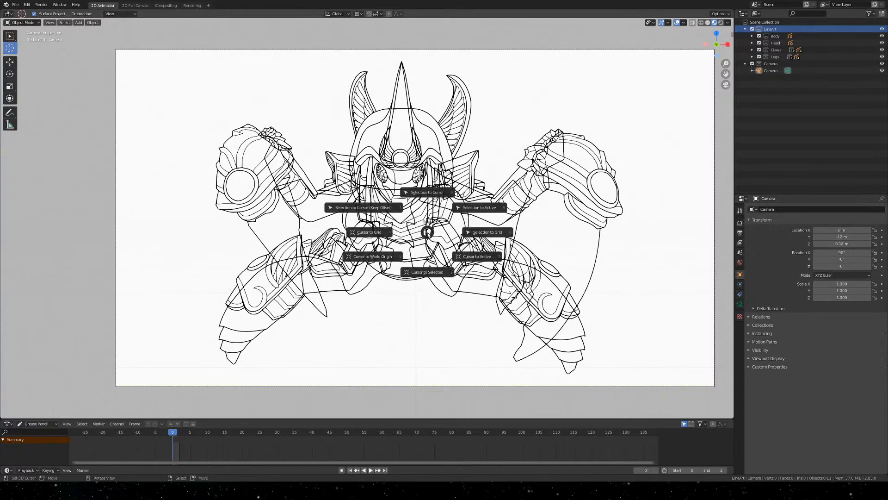
left_click(384, 257)
scroll(426, 267, "up", 2)
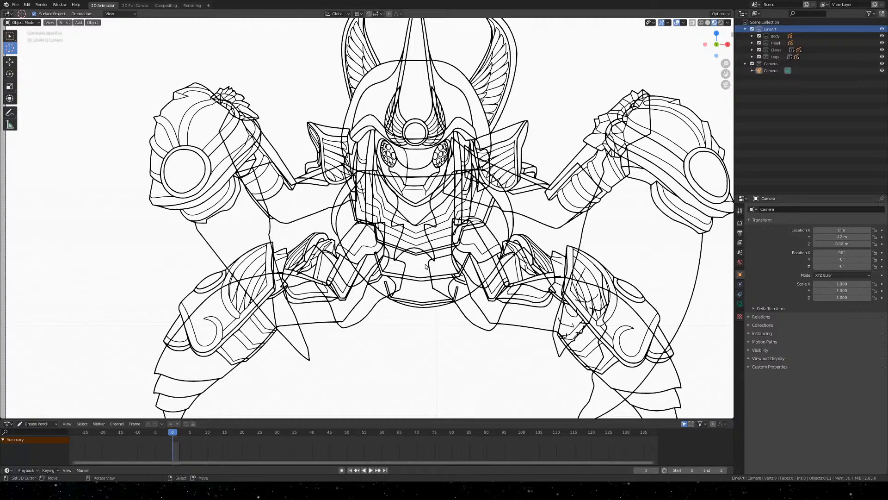
scroll(425, 267, "down", 3)
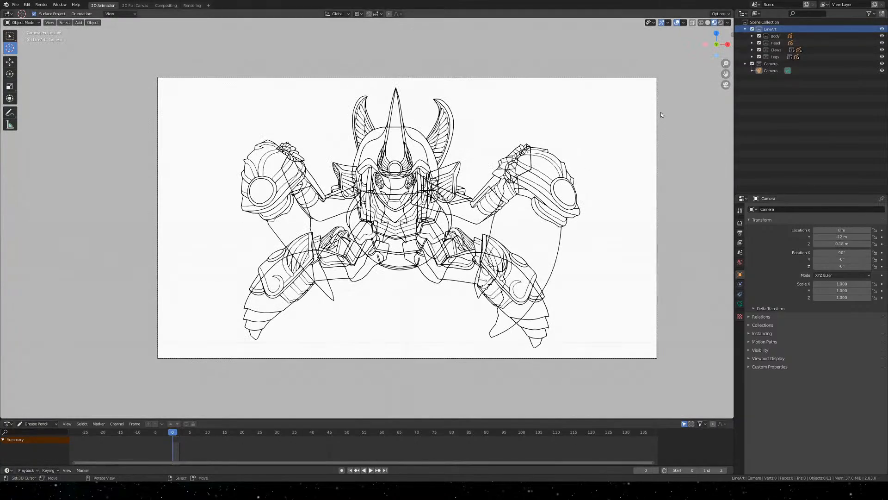
Expand the Body collection and select the Body line art object inside it
left_click(774, 35)
scroll(403, 238, "up", 2)
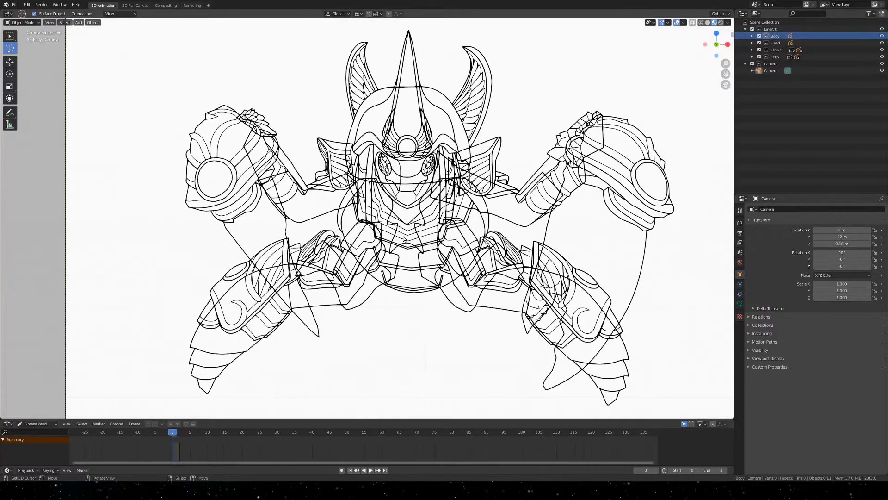
left_click(806, 45)
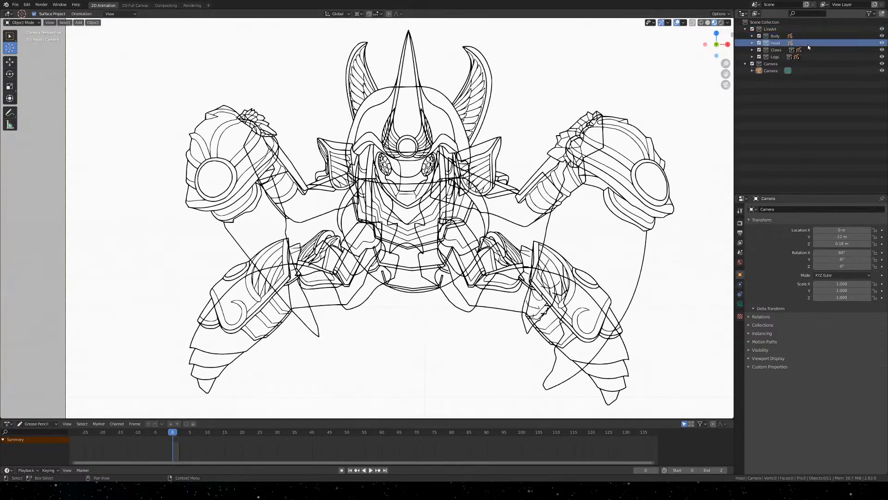
left_click(819, 49)
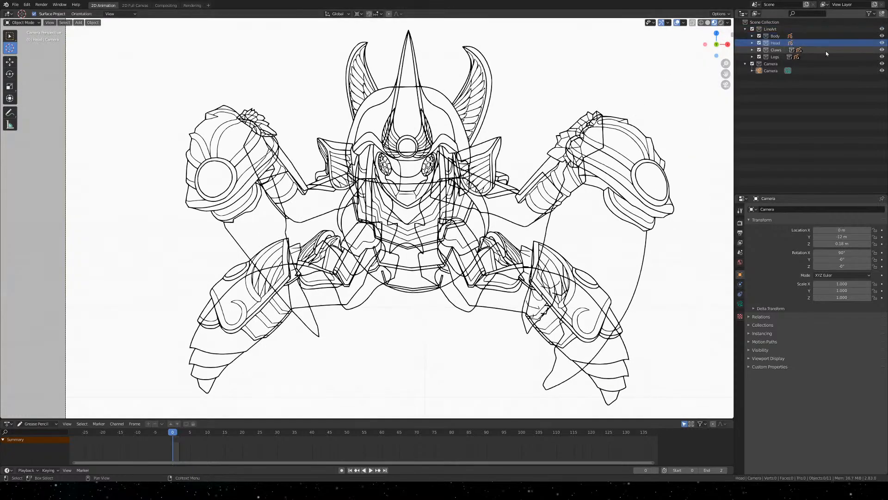
left_click(752, 36)
left_click(798, 43)
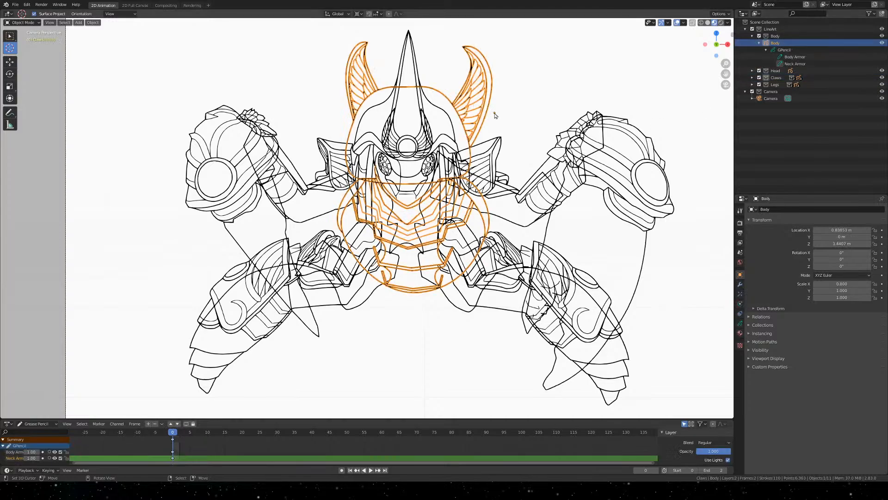
Try unlinking the Body line art from its collection, undo it, and clear the selection
right_click(769, 44)
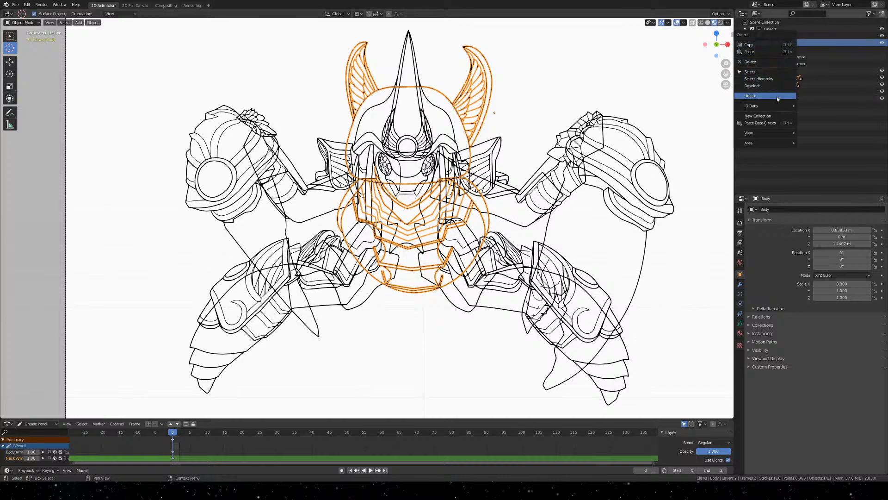
mouse_move(781, 106)
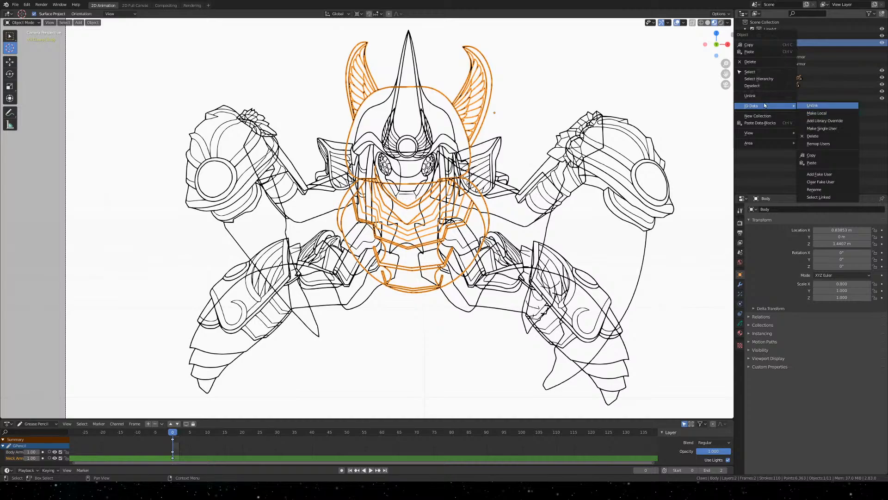
left_click(828, 113)
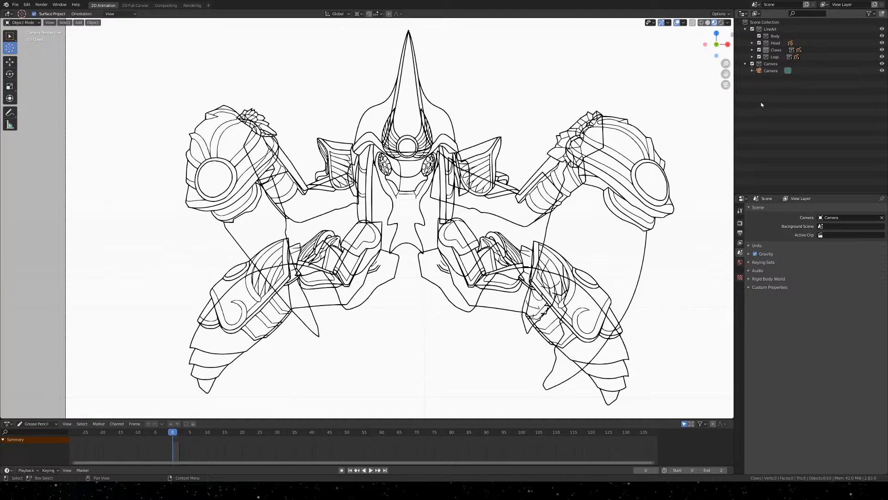
key("ctrl+z")
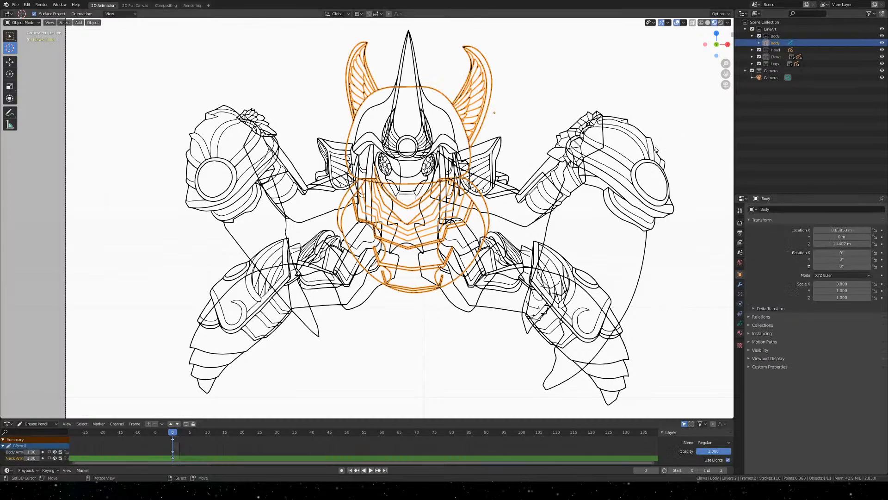
left_click(548, 89)
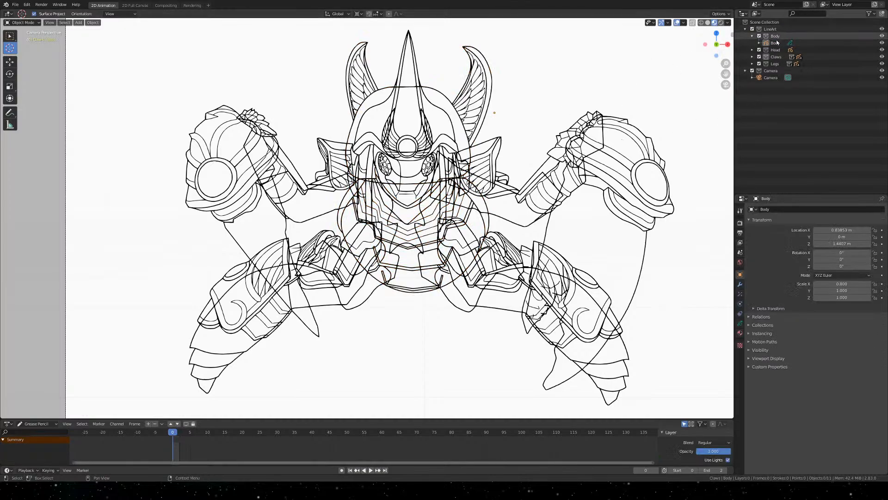
Expand the Body line art object to show its Grease Pencil layers and select the object through the outliner
left_click(760, 43)
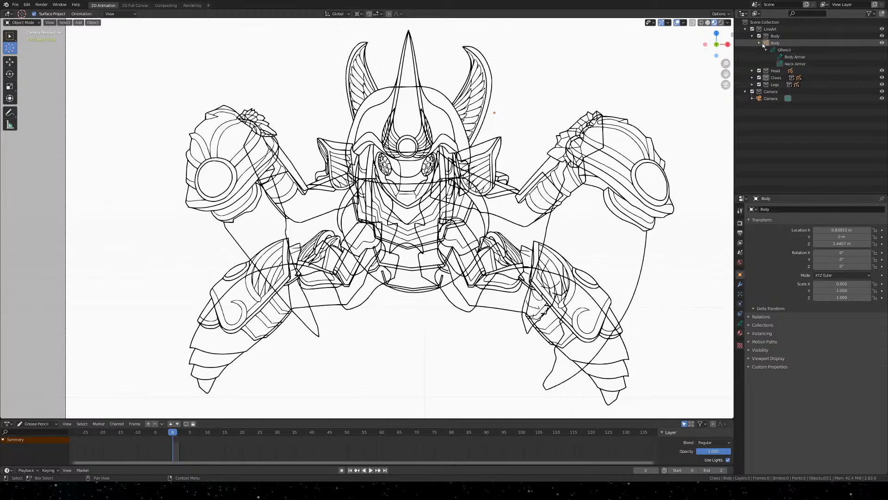
left_click(792, 43)
right_click(792, 43)
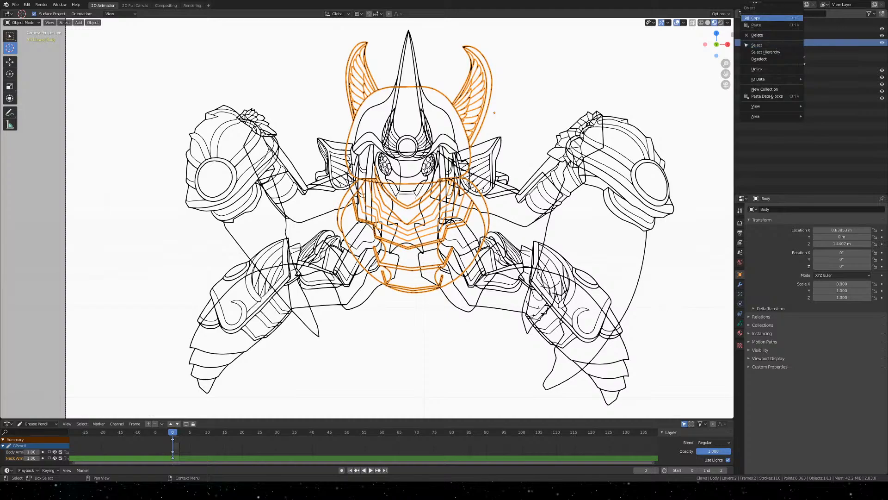
left_click(775, 44)
Check the available transform pivot point options without changing the setting
left_click(719, 14)
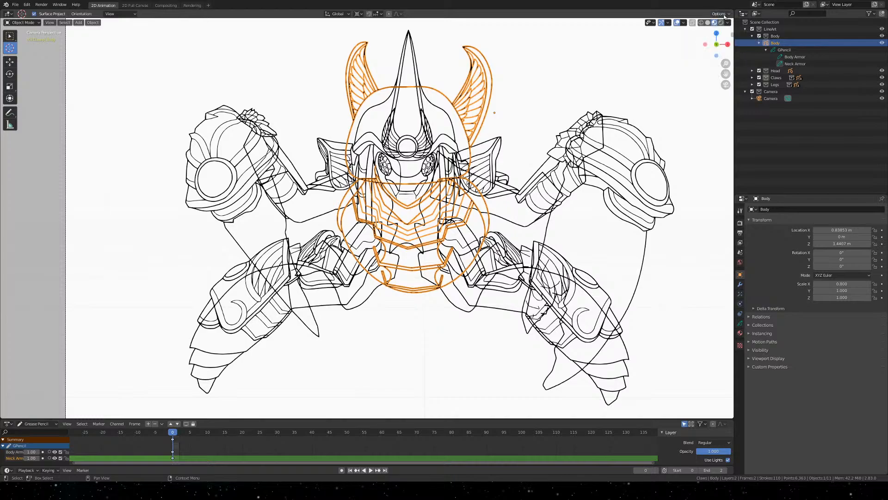
left_click(361, 15)
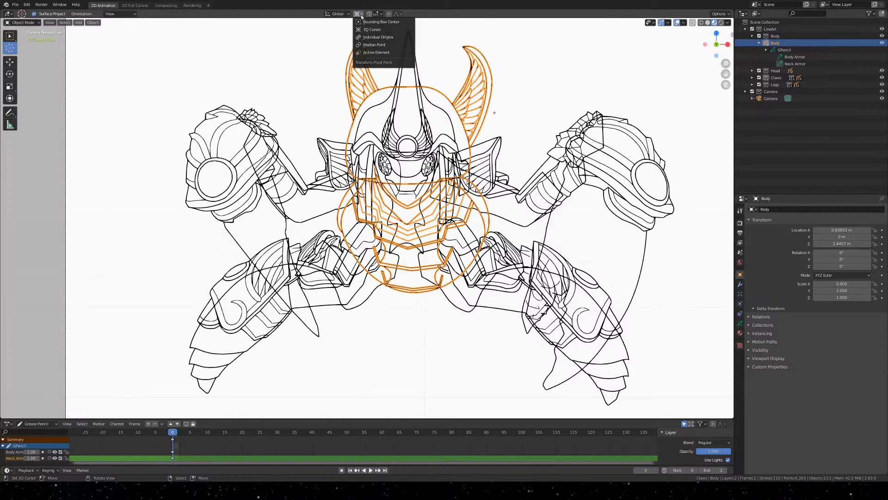
left_click(362, 17)
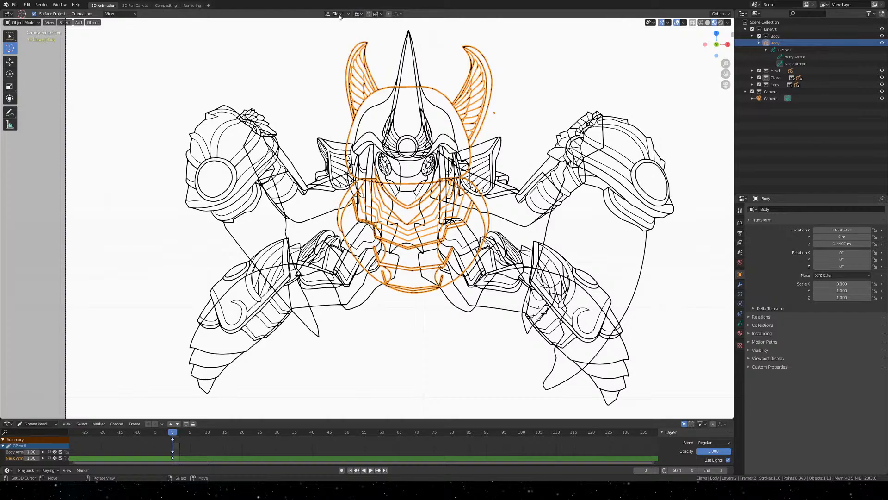
Add a mesh cube to the Scene Collection at the crab figure's centre
scroll(363, 92, "down", 2)
mouse_move(364, 114)
middle_mouse_down("shift")
mouse_move(376, 134)
mouse_move(345, 108)
mouse_move(352, 129)
mouse_move(404, 143)
mouse_move(398, 165)
mouse_move(370, 193)
mouse_move(378, 193)
middle_mouse_up("shift")
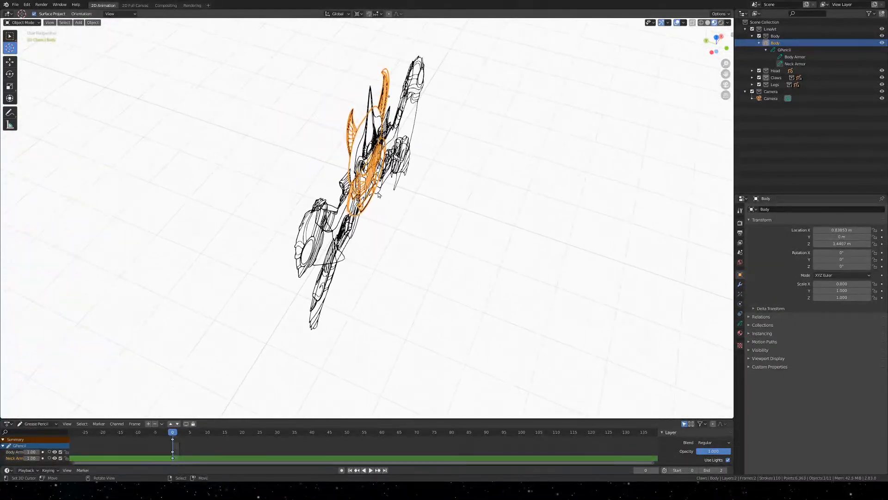
scroll(378, 192, "up", 2)
scroll(378, 192, "down", 3)
scroll(383, 198, "up", 2)
scroll(386, 199, "up", 1)
scroll(387, 192, "down", 2)
left_click(780, 23)
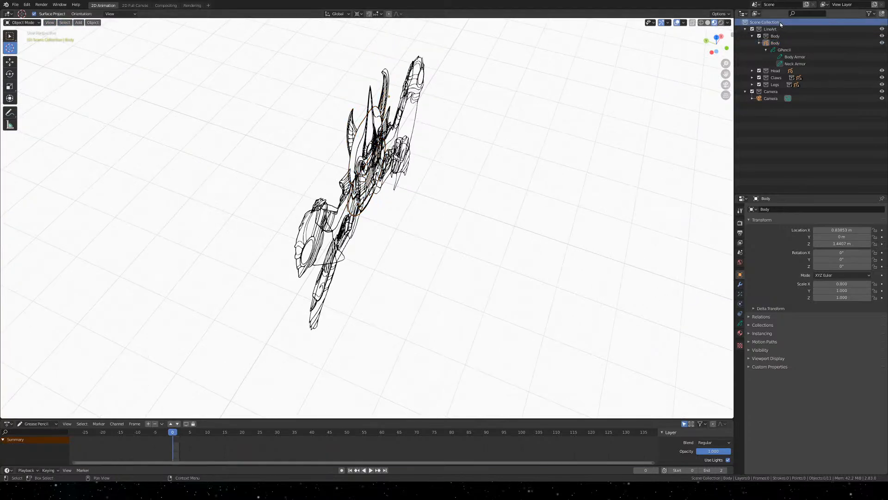
left_click(78, 22)
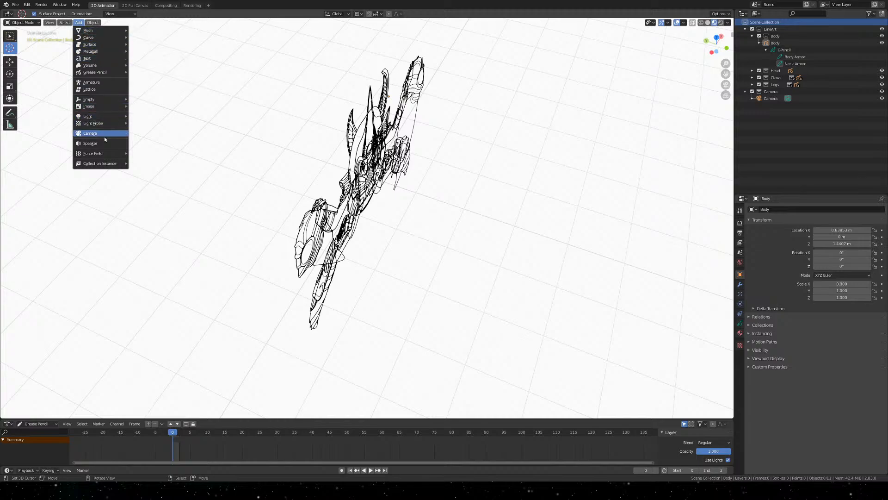
mouse_move(113, 29)
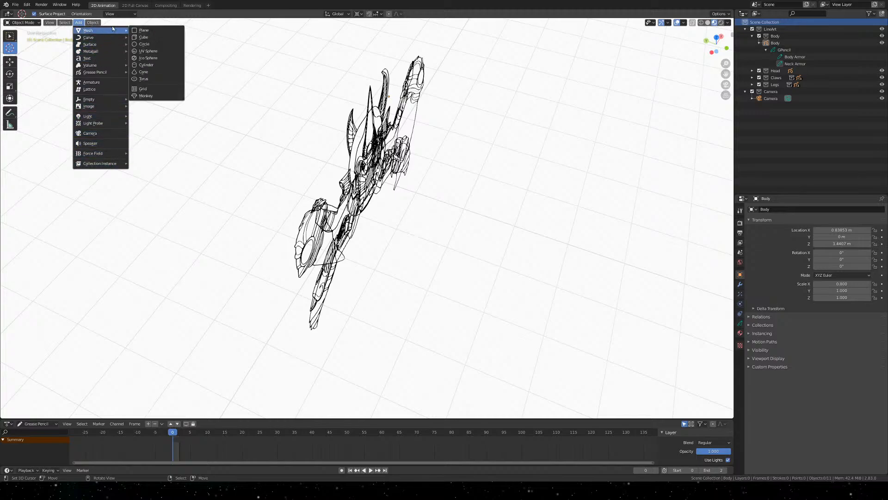
left_click(147, 37)
middle_click_drag(545, 212, 437, 243)
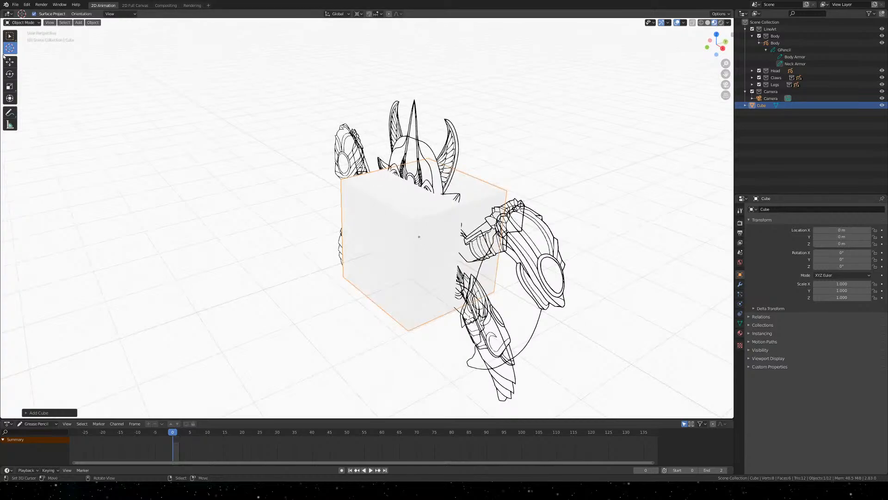
Snap the 3D cursor to the world origin, followed by snapping it to the selected cube
key("s")
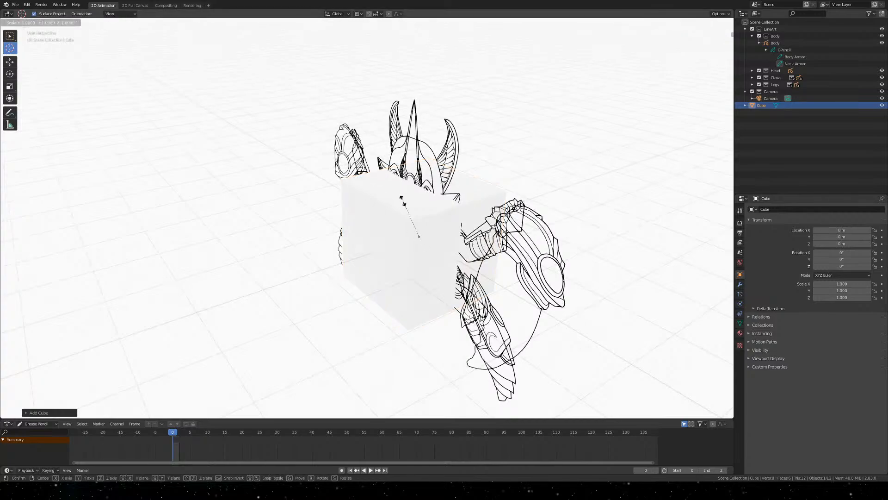
key("Escape")
key("shift+s")
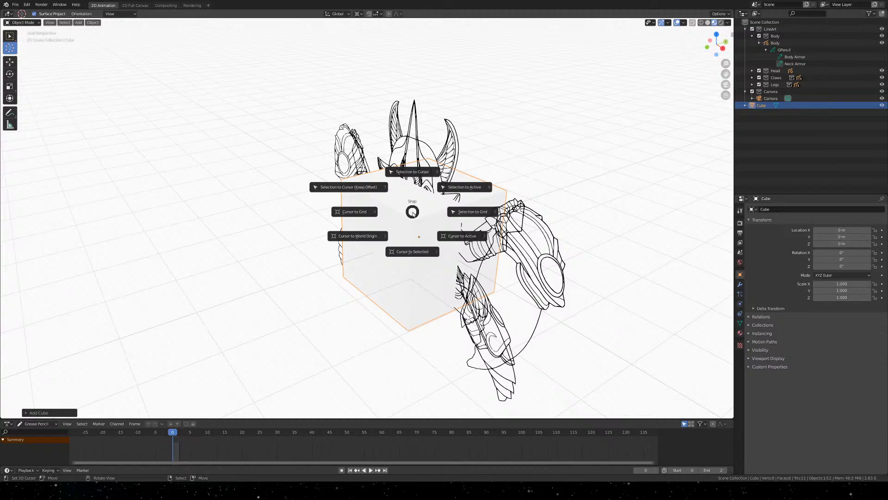
left_click(370, 240)
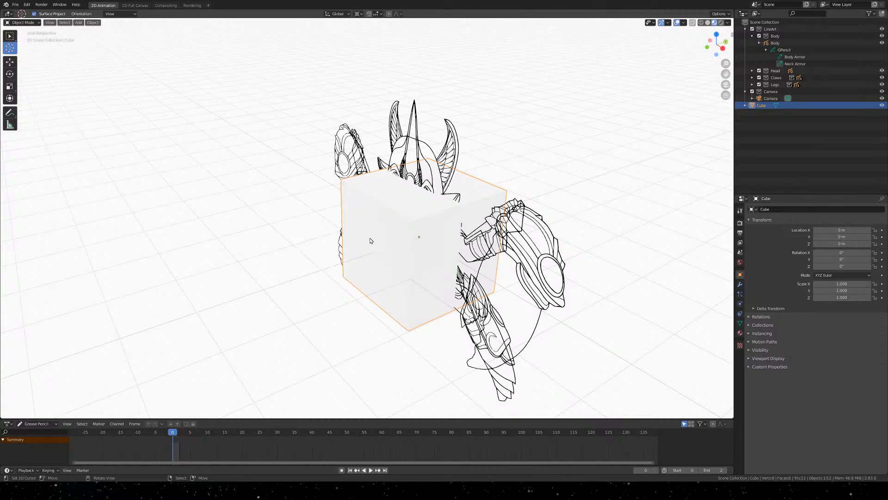
key("shift+s")
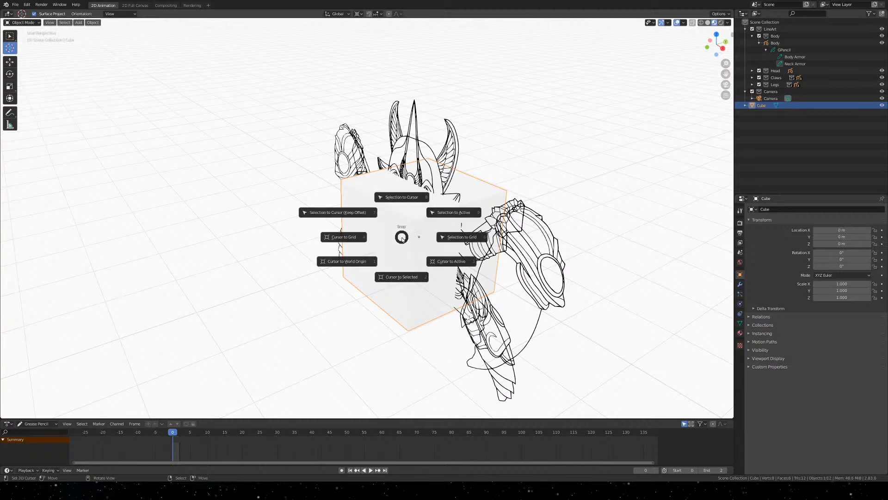
left_click(401, 276)
Select the Head line art and try the Cursor to Selected and Cursor to Active snaps on it
left_click(366, 233)
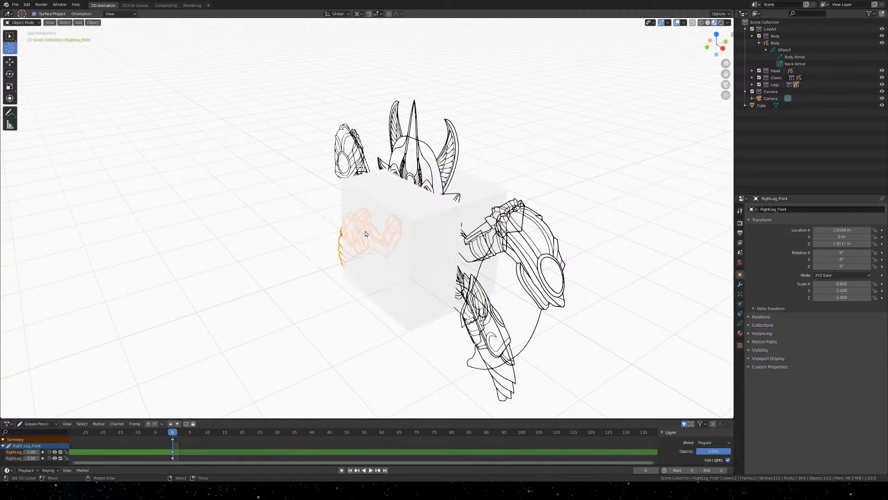
left_click(423, 167)
key("shift+s")
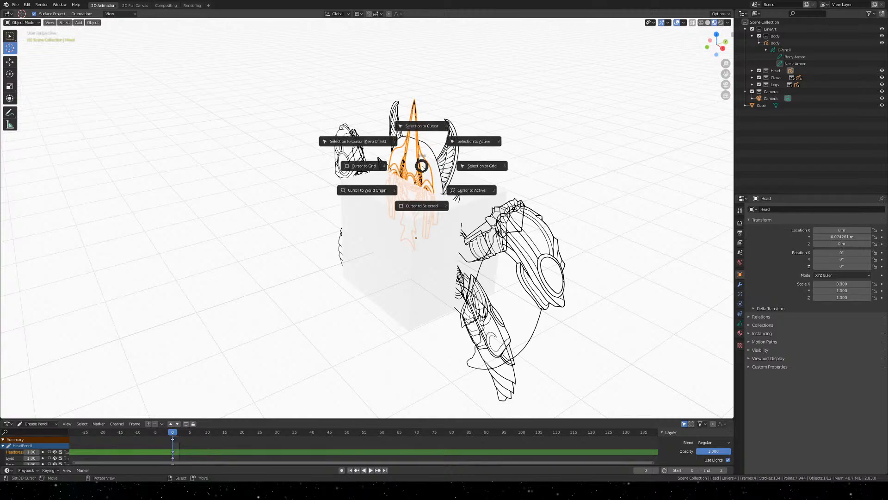
left_click(432, 211)
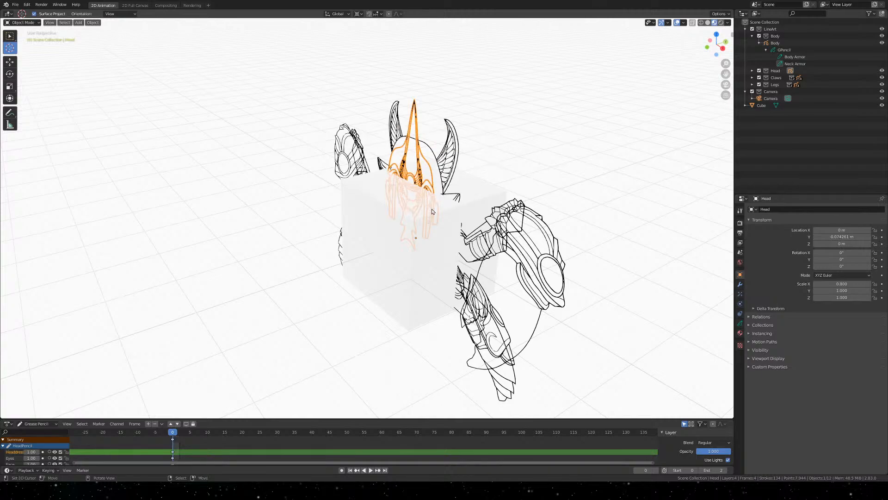
key("shift+s")
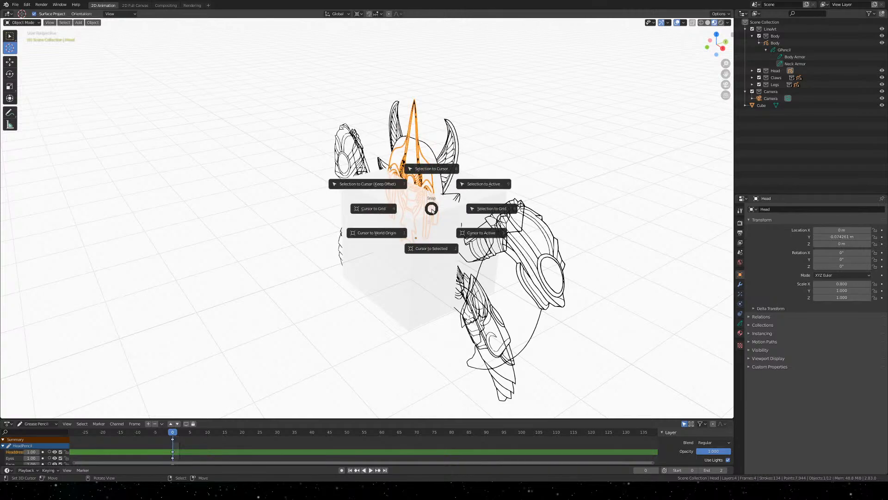
left_click(490, 238)
key("shift+s")
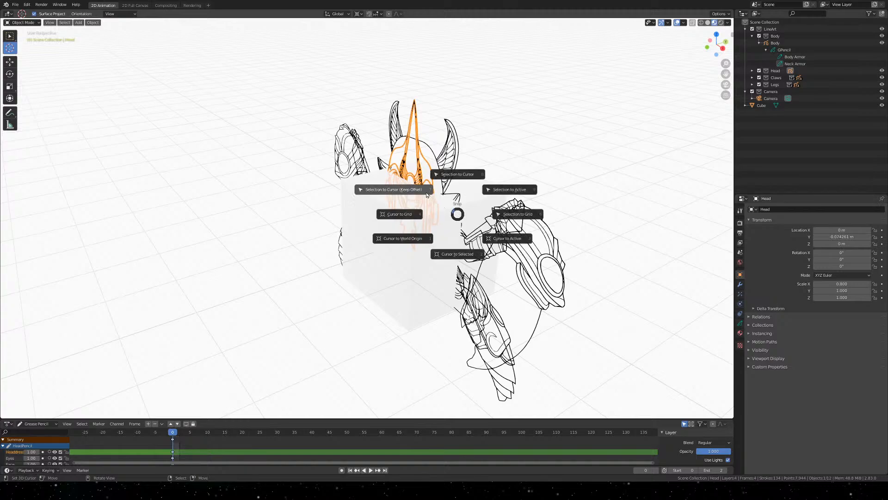
left_click(432, 297)
Select the MeatyClaw line art together with the cube and snap the 3D cursor to the world origin
left_click(347, 199)
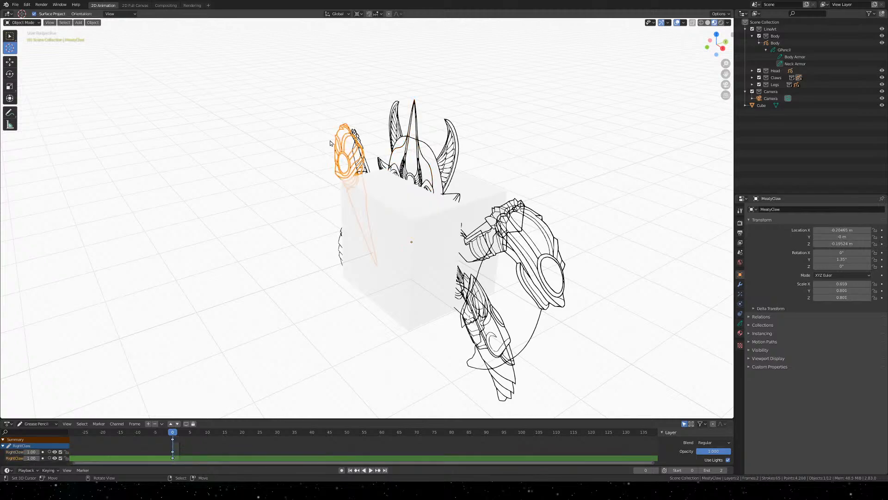
left_click(423, 270, "shift")
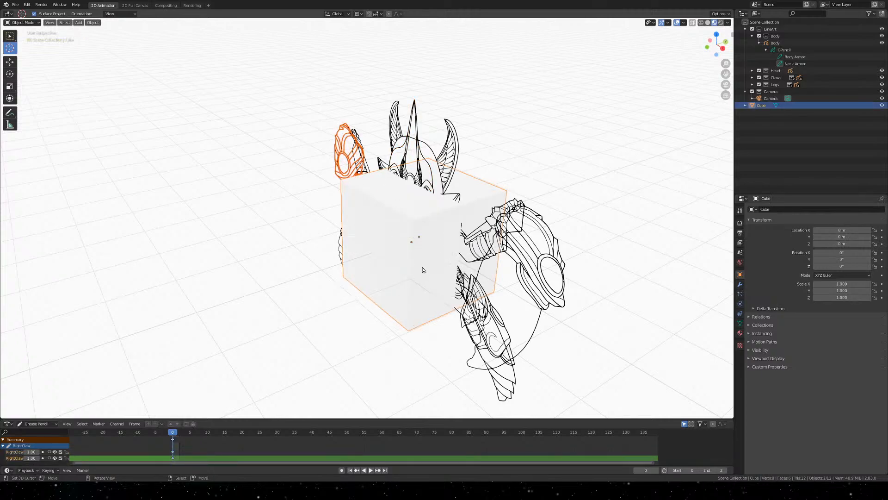
key("shift+s")
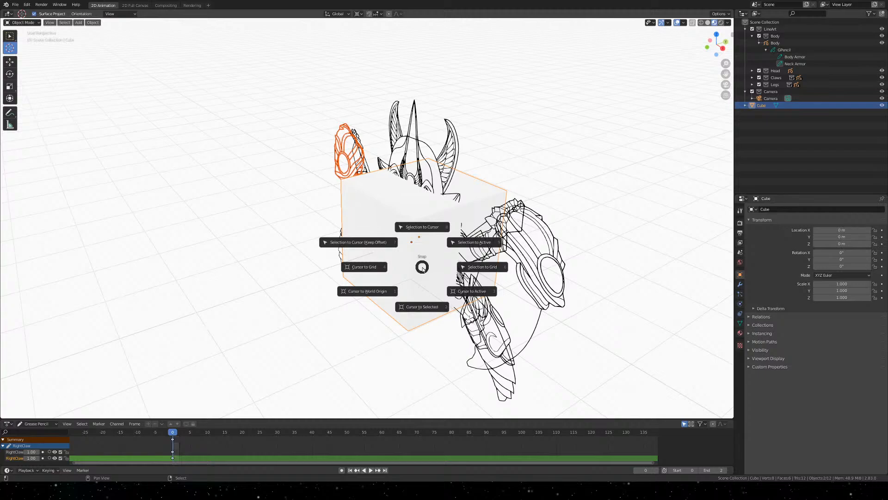
left_click(376, 296)
Try snapping the claw and cube to the 3D cursor with Keep Offset, and undo it
key("shift+s")
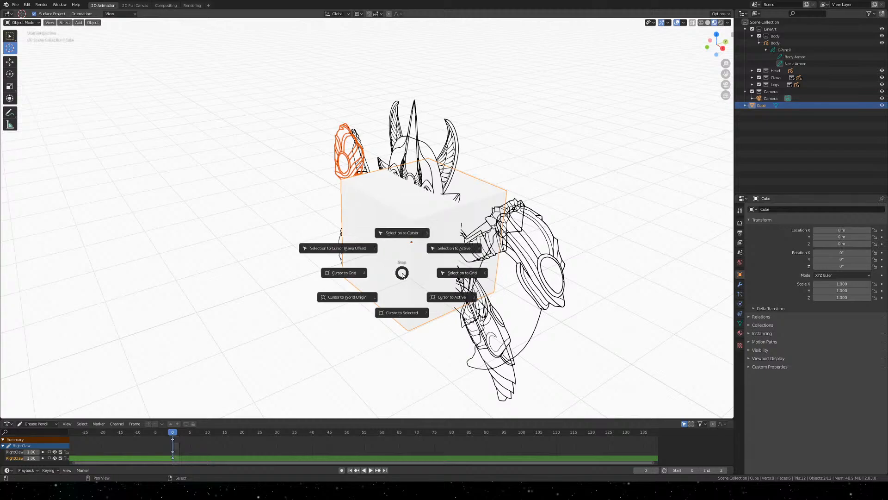
left_click(362, 254)
key("ctrl+z")
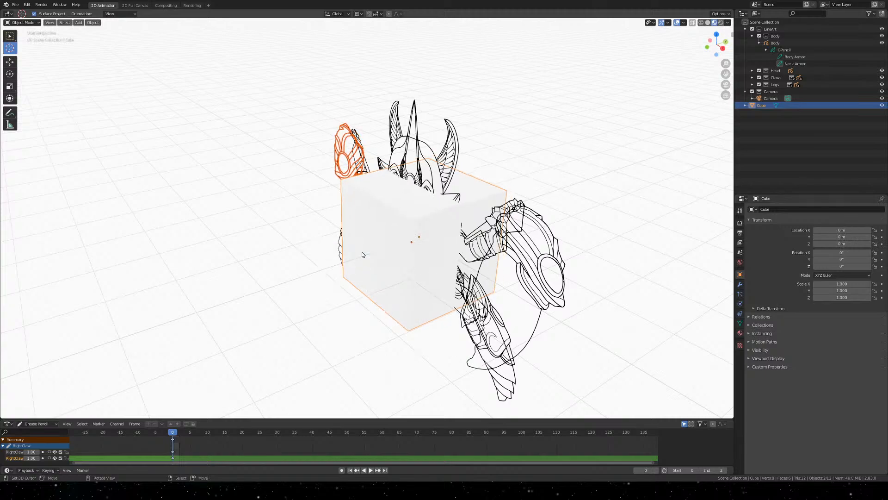
Select the cube together with the head, body, right arm, MeatyClaw and both right leg line art objects
left_click(362, 255)
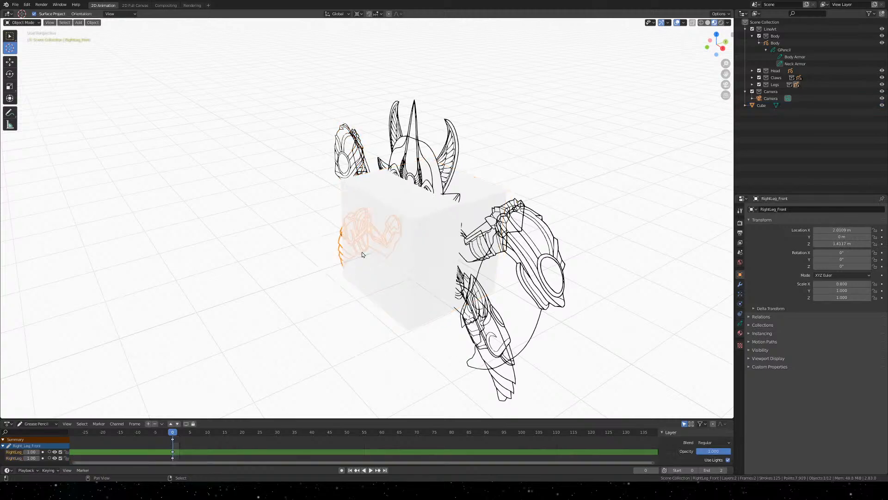
middle_click_drag(363, 254, 418, 238)
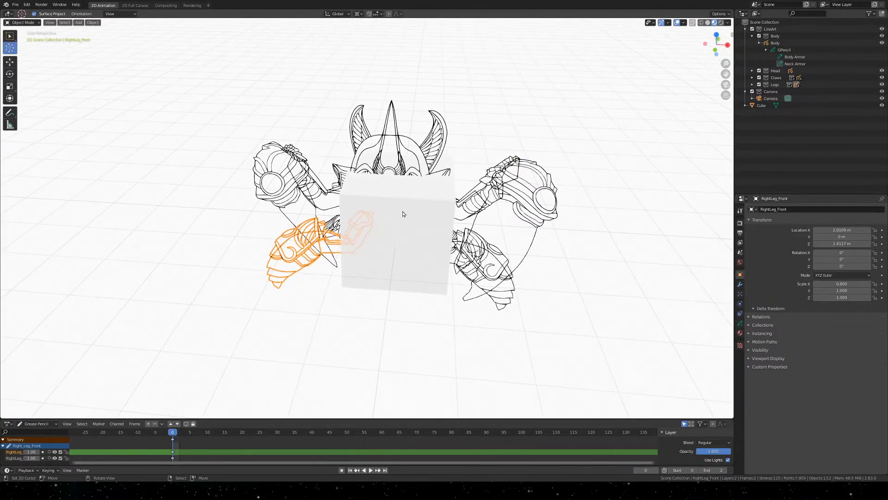
left_click(390, 205)
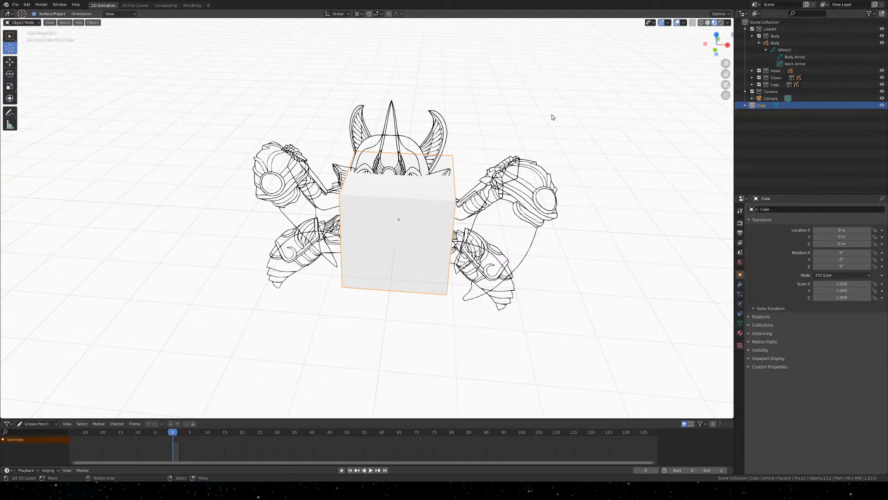
left_click(381, 144, "shift")
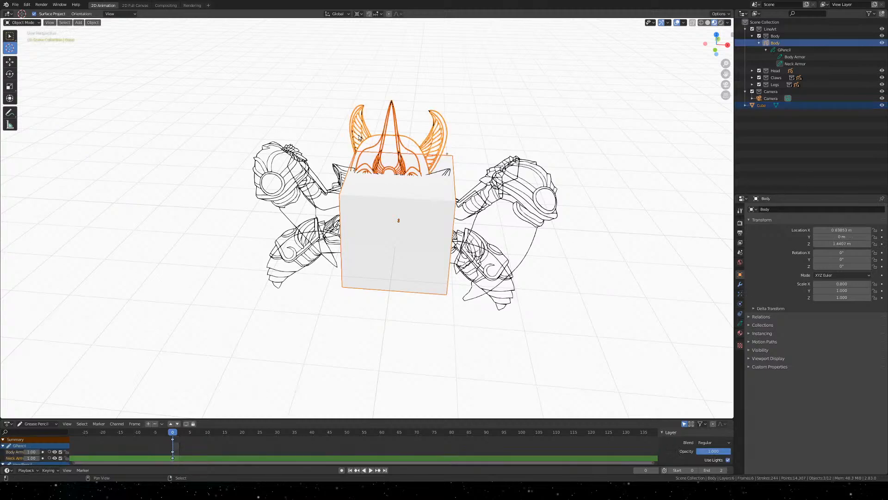
left_click(314, 171, "shift")
left_click(286, 182, "shift")
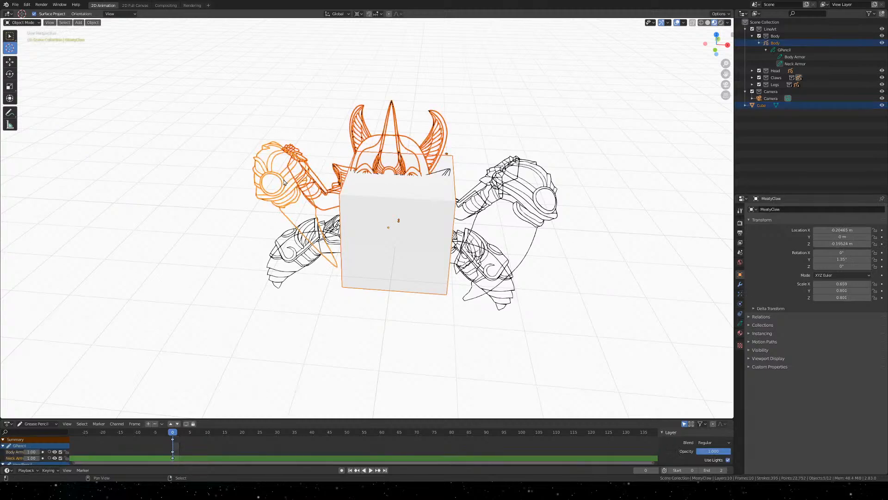
left_click(301, 256, "shift")
left_click(336, 226, "shift")
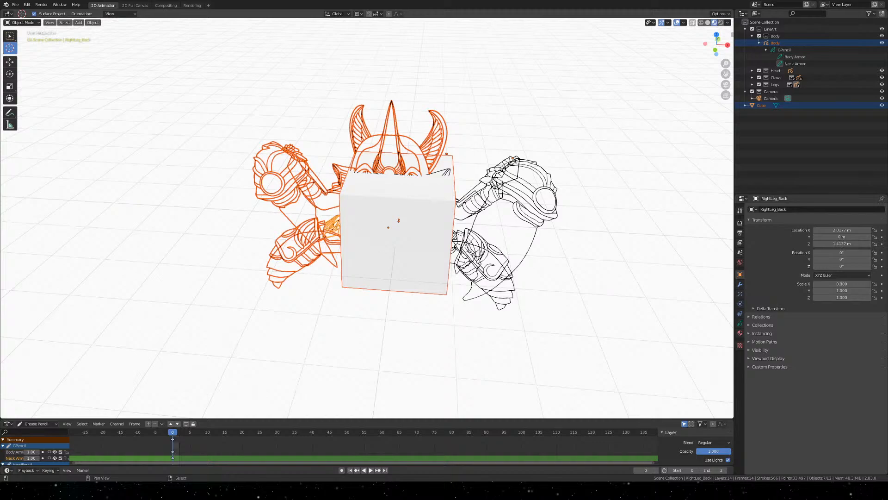
Add the front left leg and BigMeatyClaw line art to the selection and look at the selected objects' origins
left_click(461, 248, "shift")
left_click(455, 239, "shift")
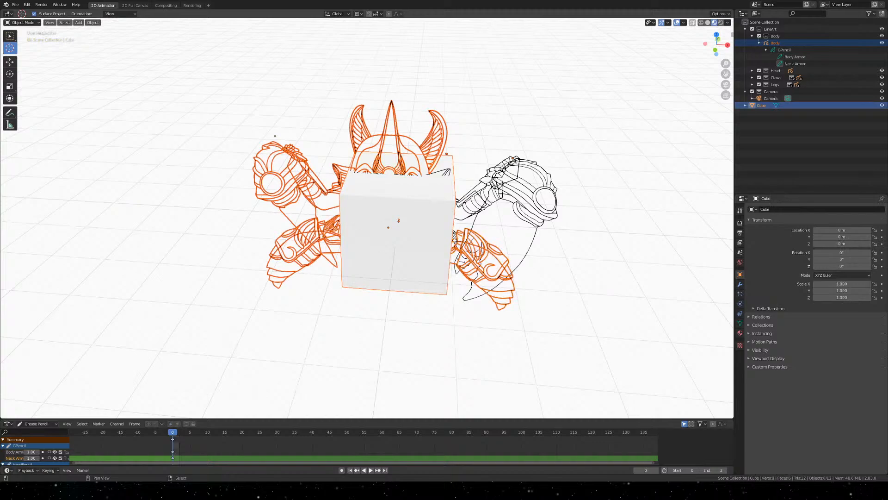
left_click(454, 235, "shift")
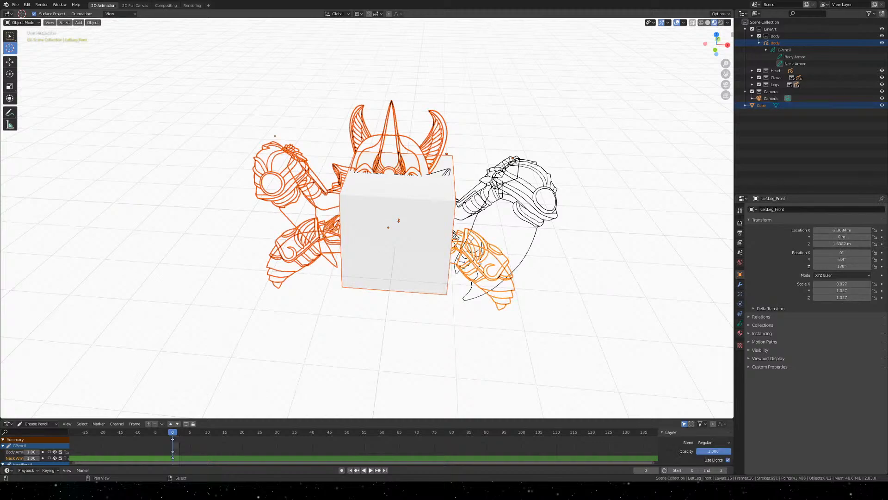
left_click(454, 237, "shift")
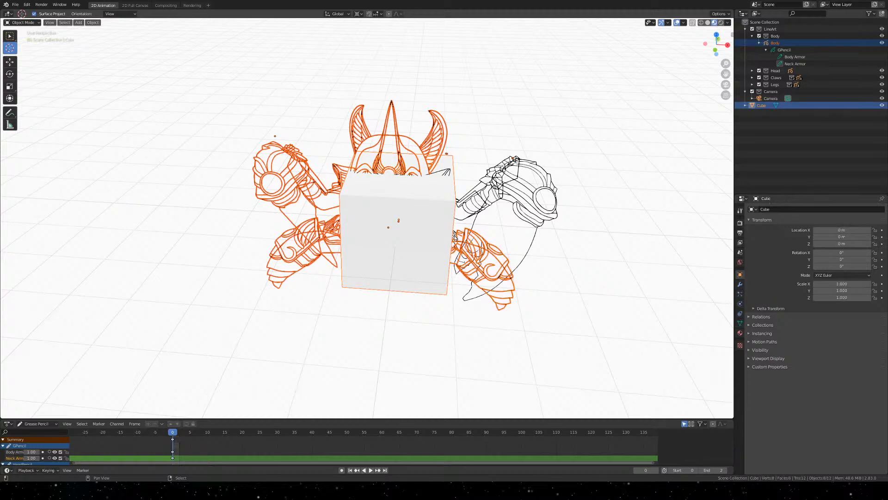
left_click(475, 297, "shift")
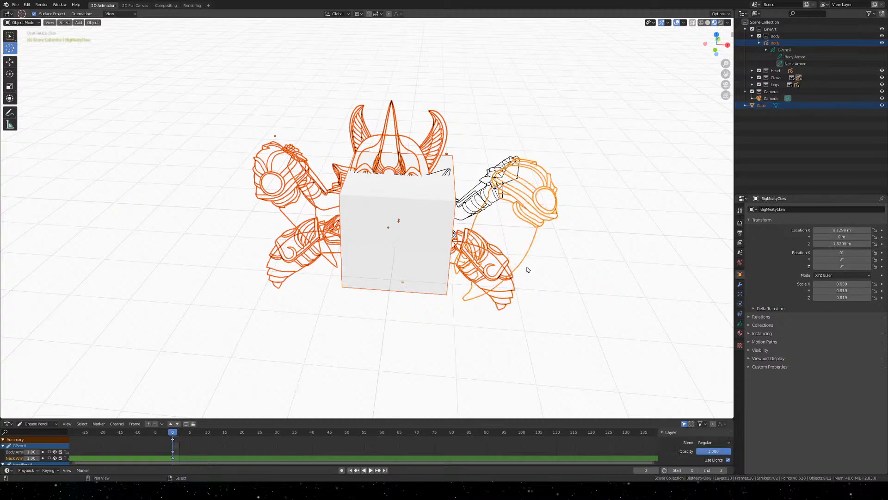
middle_click_drag(575, 266, 455, 251)
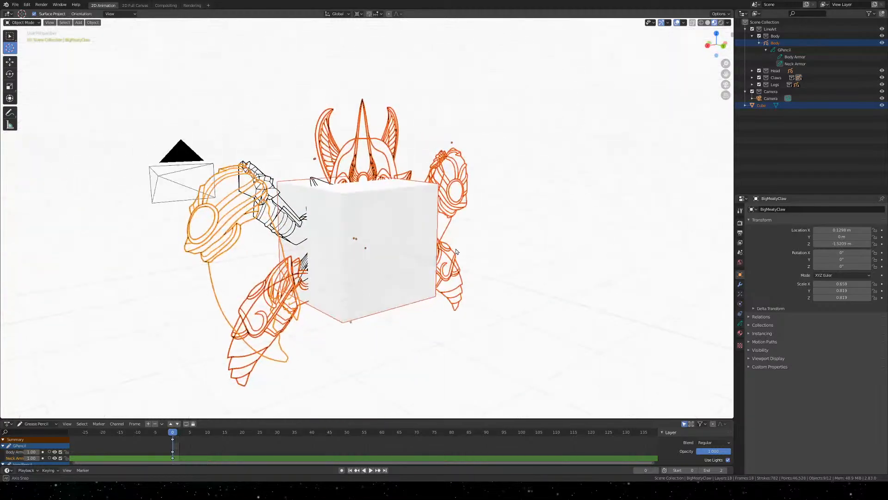
Add the left arm and back left leg line art to the selection and make the cube the active object
right_click(287, 229, "shift")
right_click(271, 184, "shift")
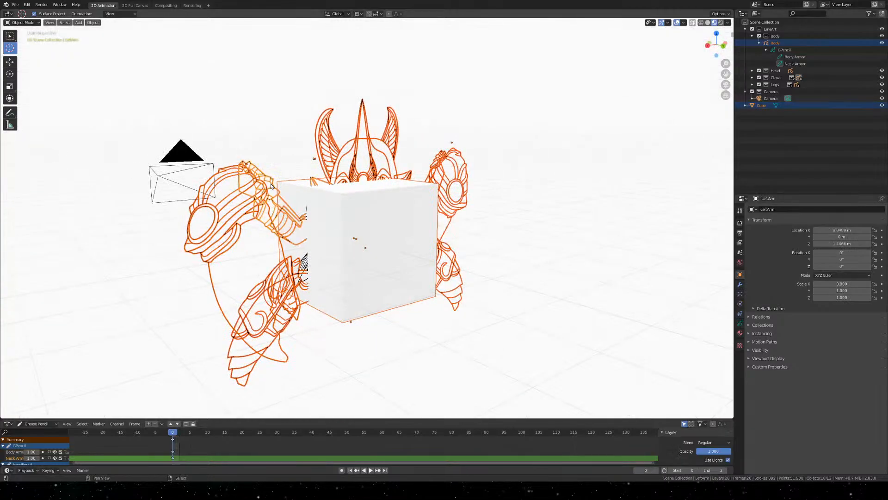
right_click(304, 267, "shift")
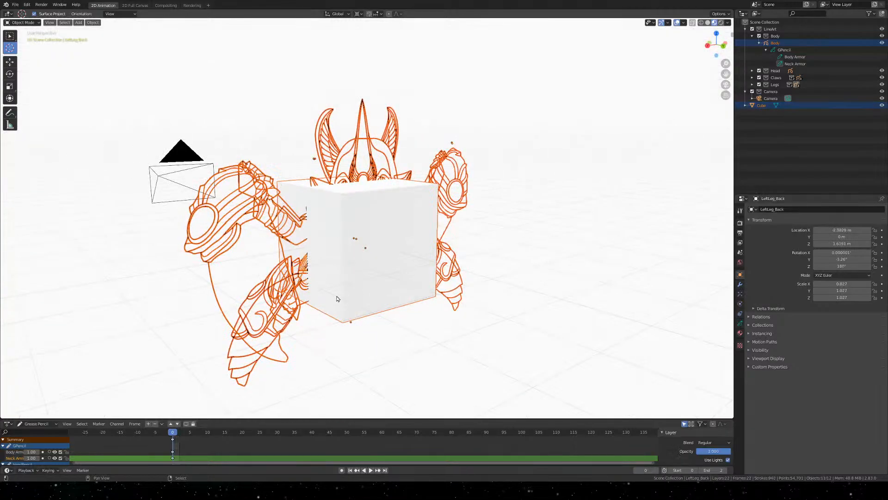
middle_click_drag(256, 207, 357, 209, "shift")
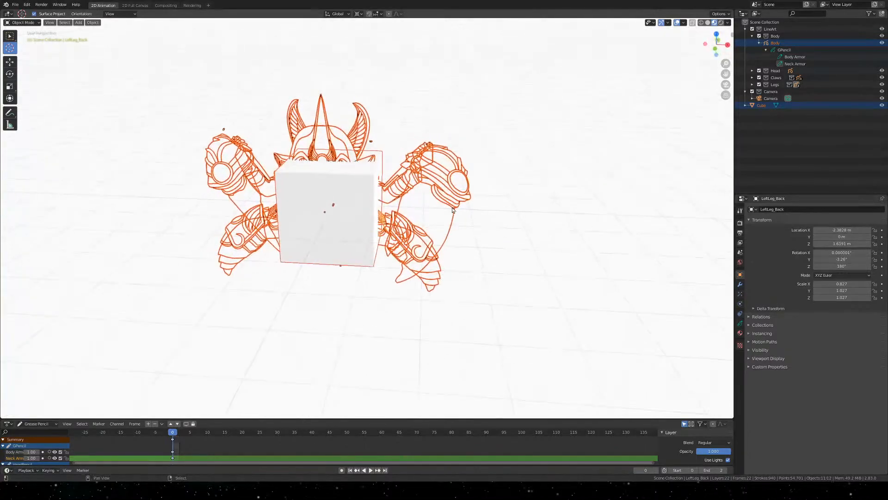
right_click(357, 209, "shift")
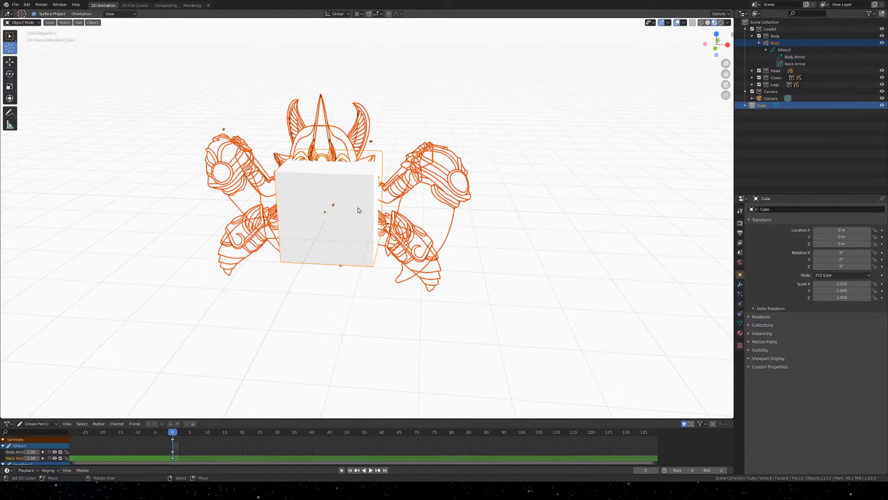
Snap the 3D cursor to the selection, then to the active cube
key("shift+s")
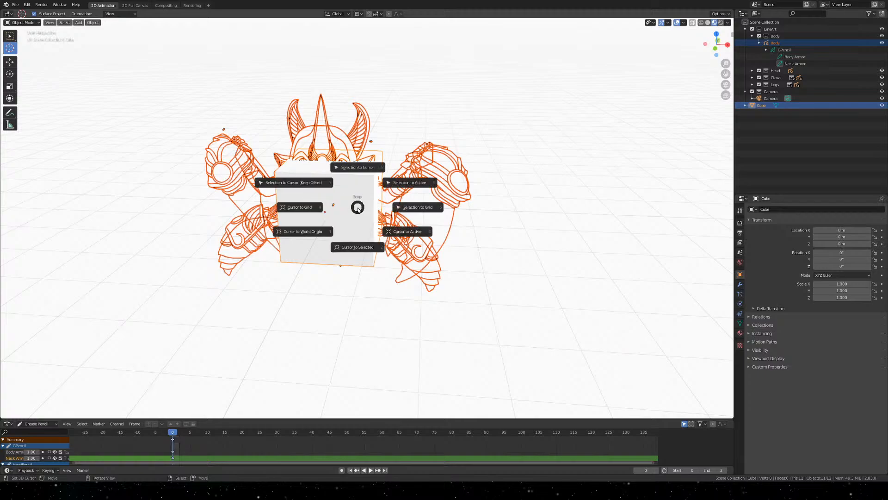
left_click(357, 252)
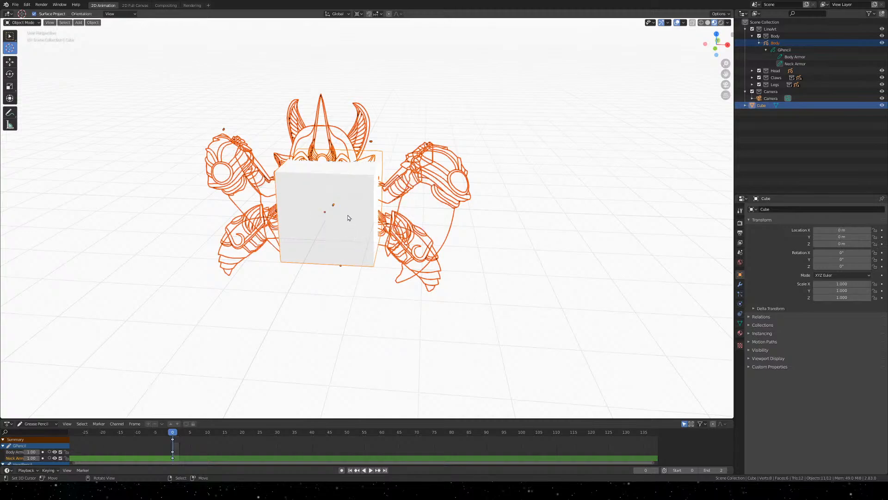
key("shift+s")
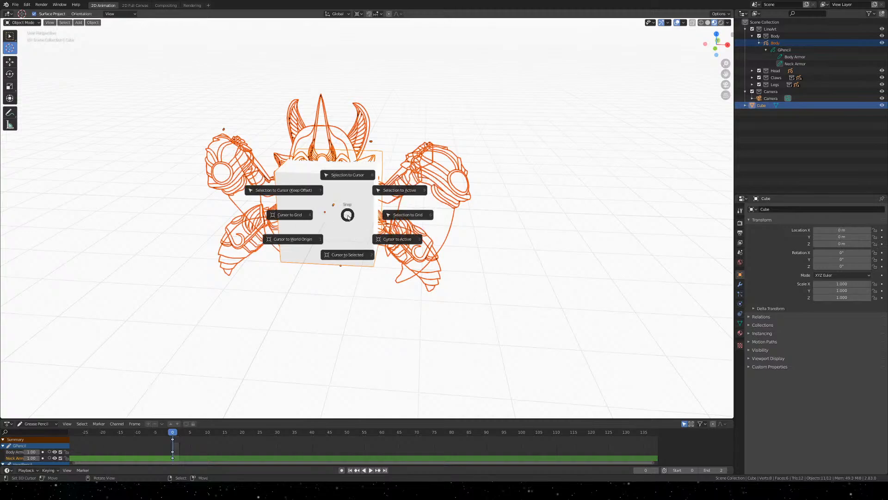
left_click(397, 240)
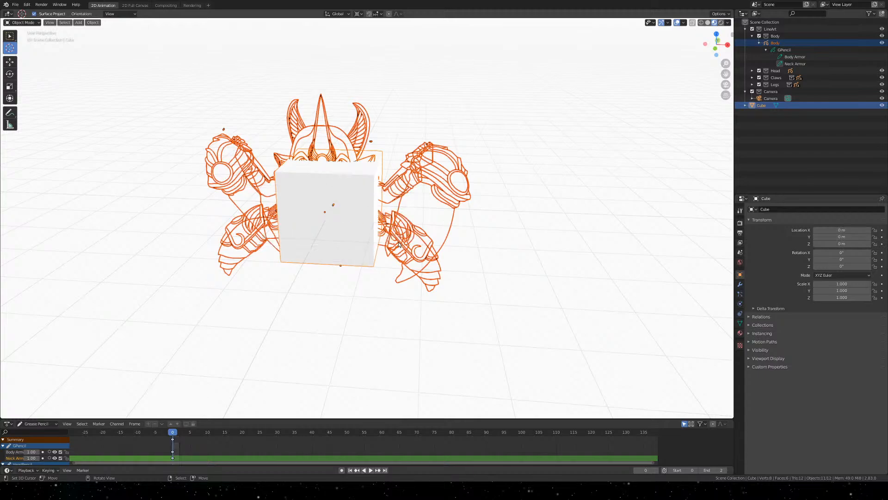
Try snapping the selected objects to the 3D cursor and to the active cube, undoing each attempt
key("shift+s")
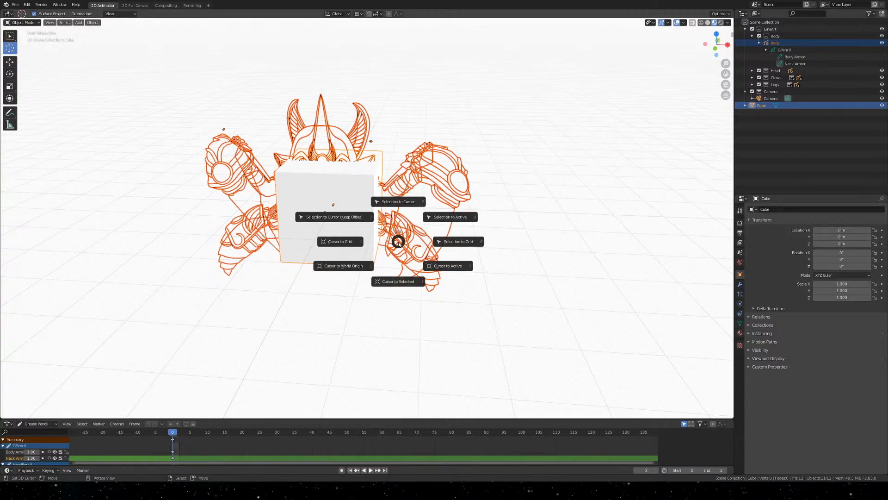
left_click(410, 208)
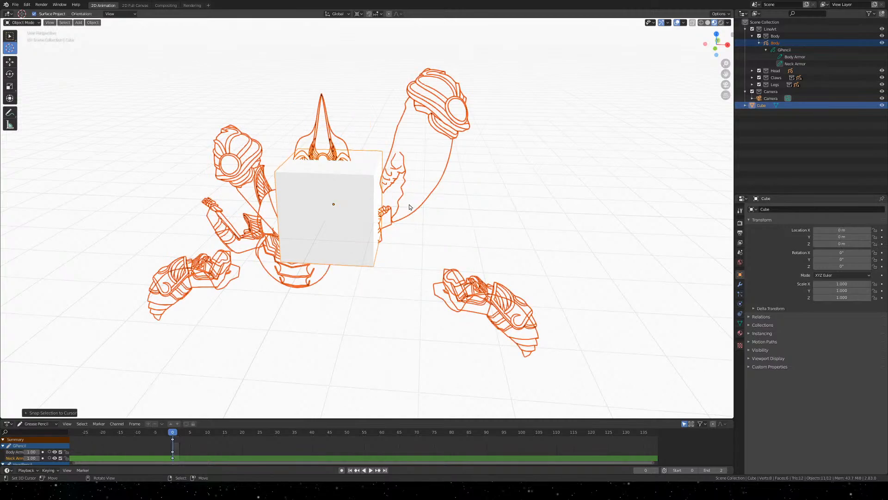
key("ctrl+z")
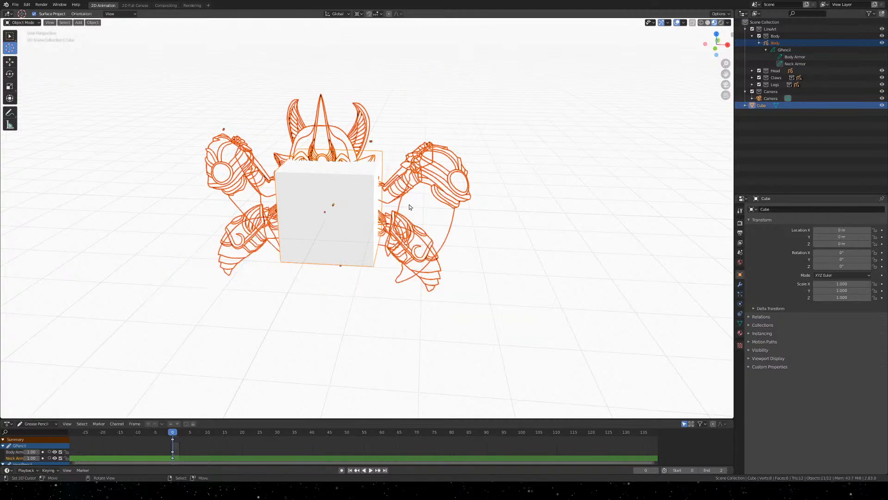
key("shift+s")
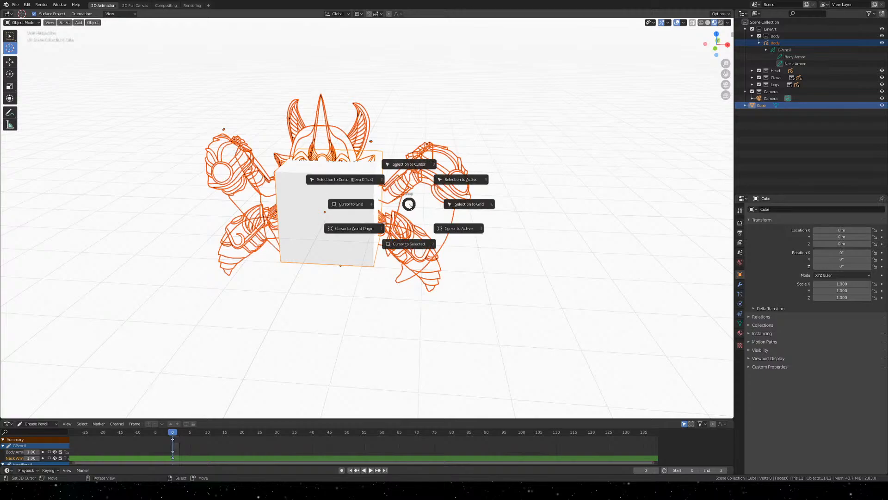
left_click(451, 179)
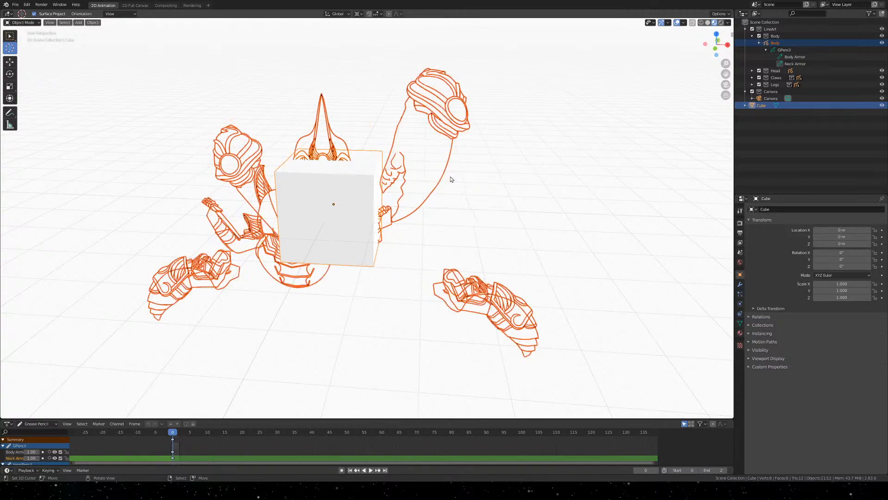
key("ctrl+z")
Try snapping the selected objects to the 3D cursor with Keep Offset, and undo it
key("shift+s")
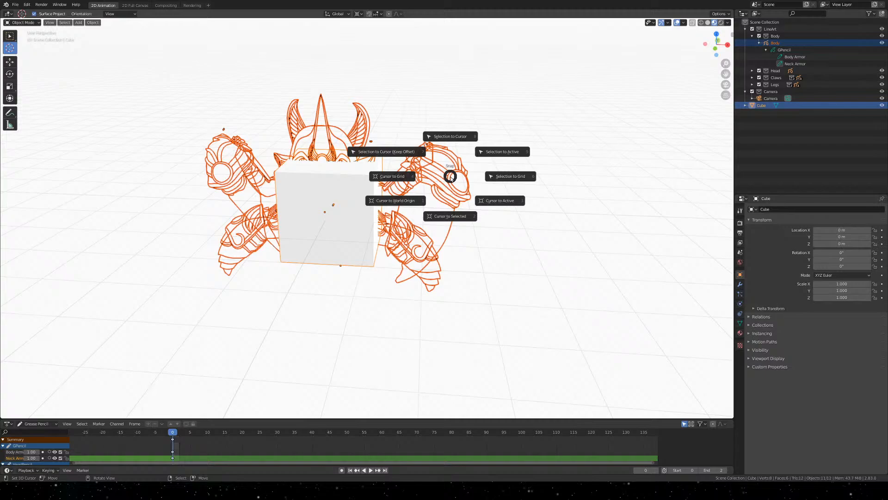
left_click(404, 153)
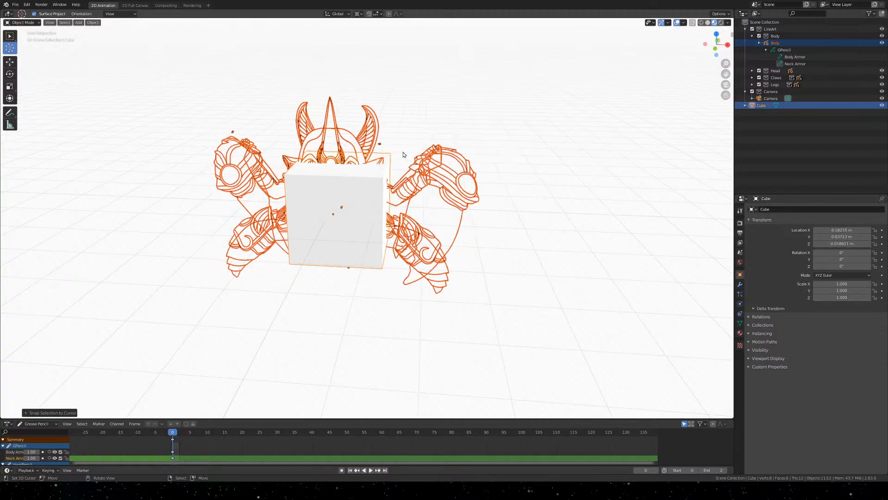
key("alt+g")
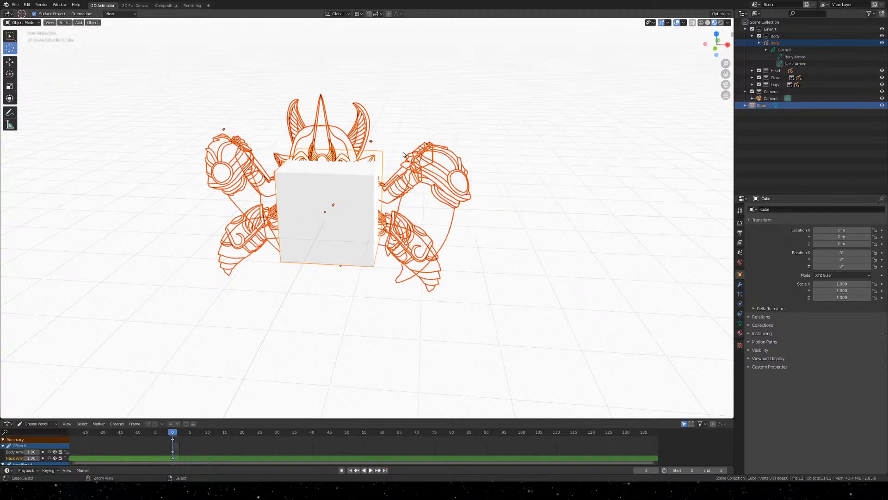
Try snapping the 3D cursor to the grid, and snap it to the world origin
key("shift+s")
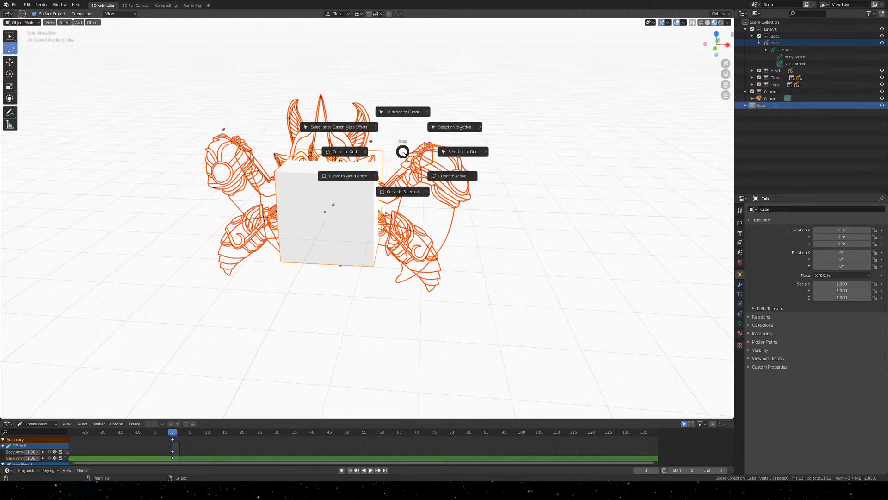
left_click(353, 157)
key("ctrl")
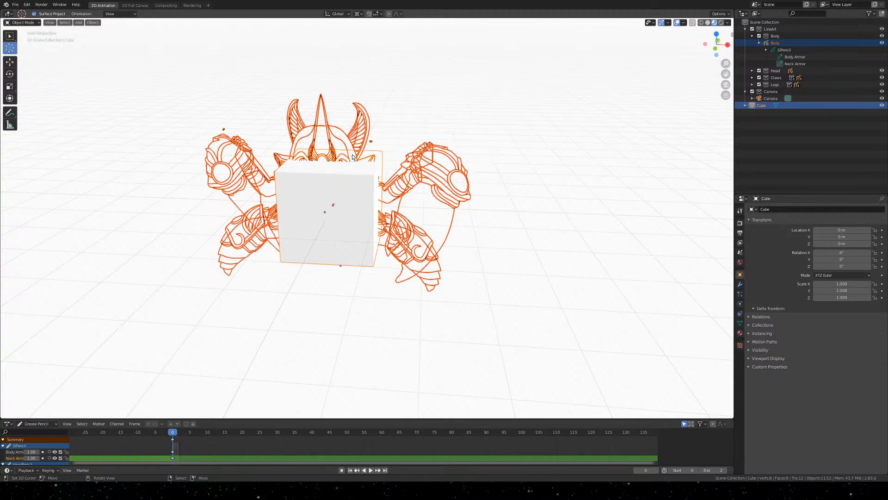
key("shift+s")
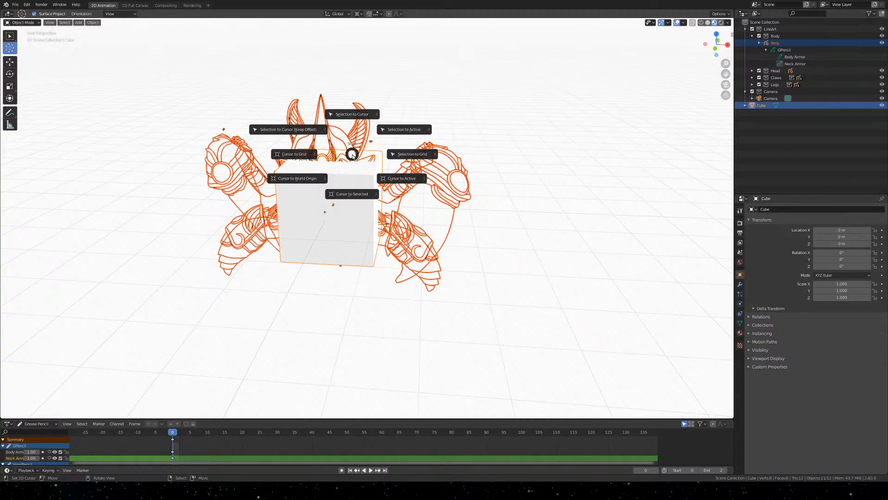
left_click(321, 180)
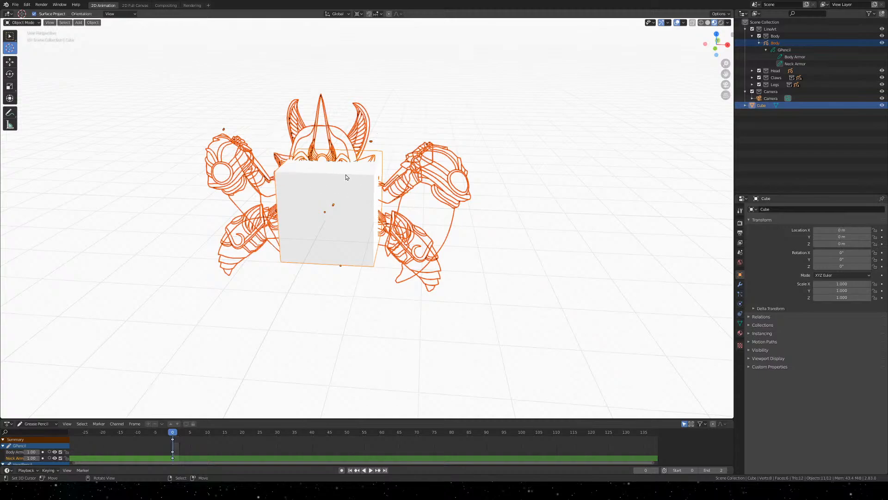
Select only the Body line art and return to Object Mode
mouse_move(330, 186)
middle_mouse_down()
mouse_move(481, 187)
mouse_move(407, 176)
mouse_move(375, 187)
middle_mouse_up()
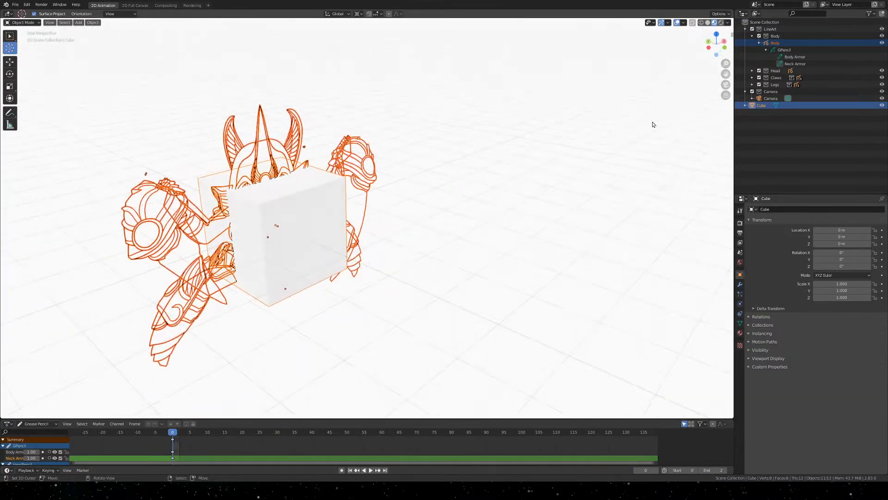
left_click(792, 50)
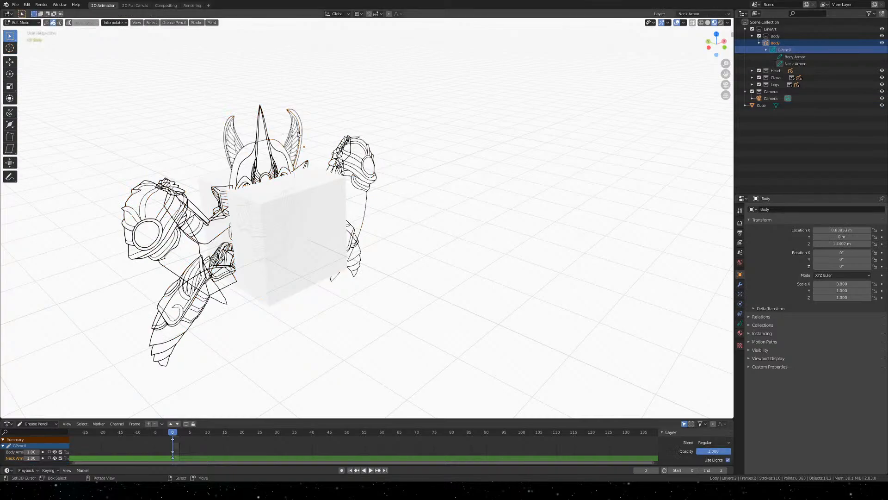
left_click(776, 43)
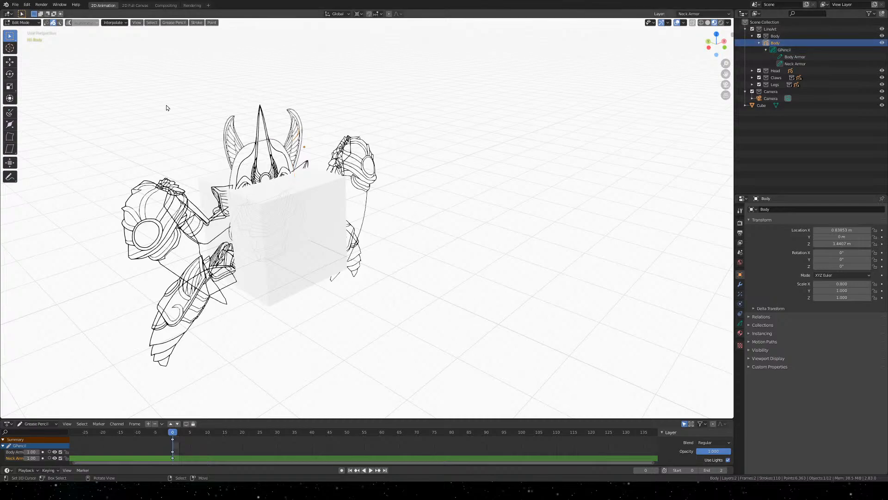
left_click(21, 22)
left_click(19, 31)
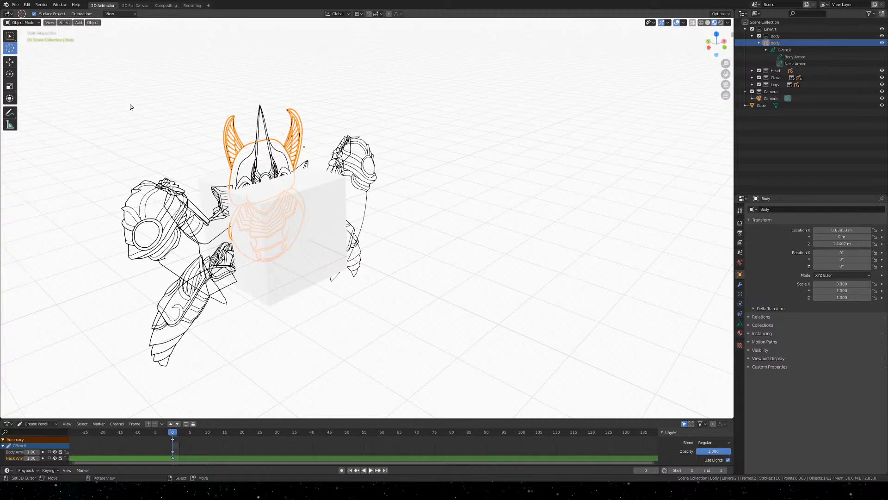
Try deleting the cube, undo the deletion and hide the cube instead
left_click(266, 165)
left_click(265, 155)
left_click(309, 227)
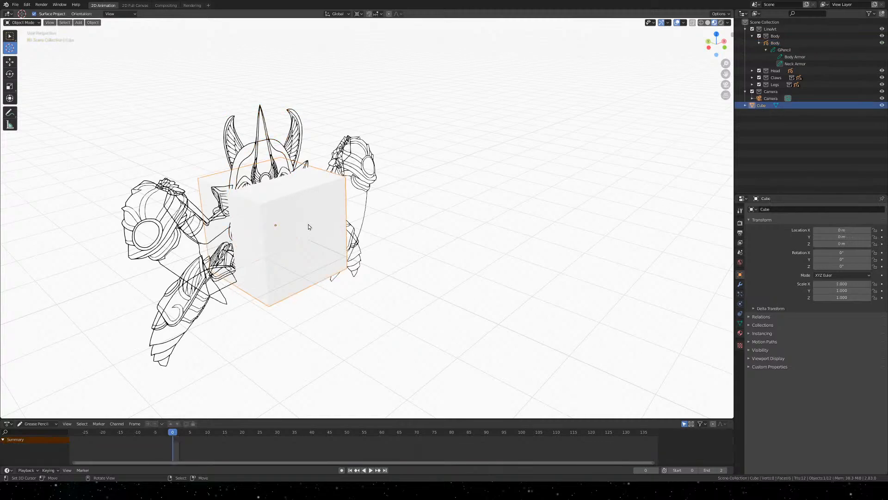
key("Delete")
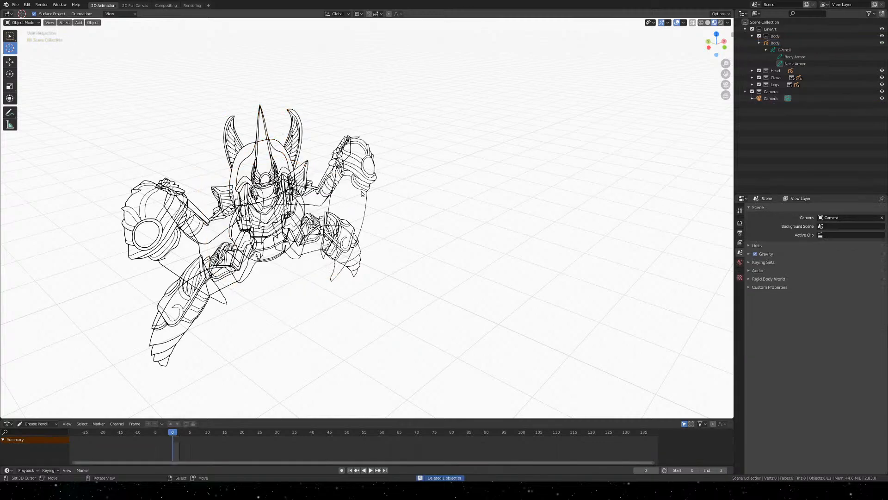
key("ctrl+z")
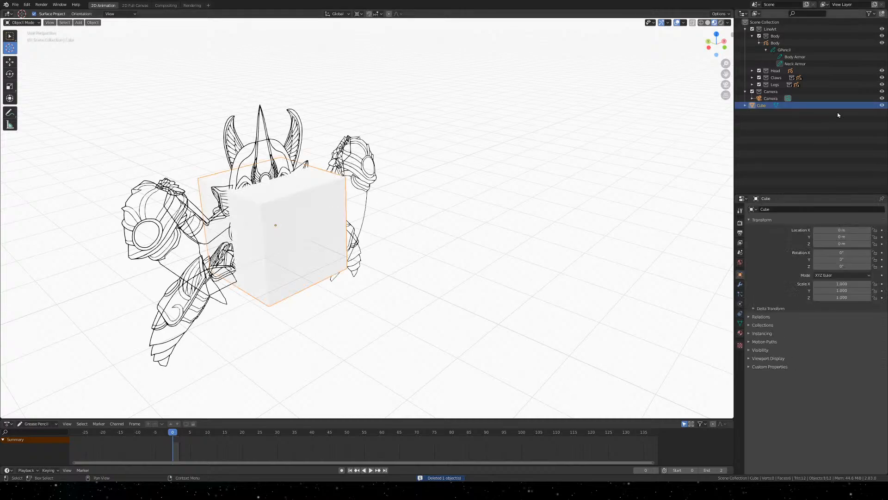
left_click(881, 105)
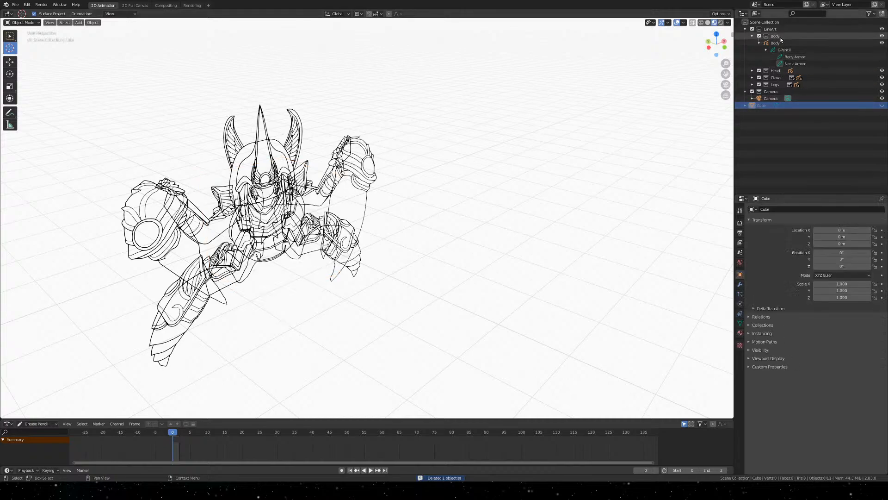
Select the Body line art and set its origin to the 3D cursor
left_click(775, 36)
left_click(776, 43)
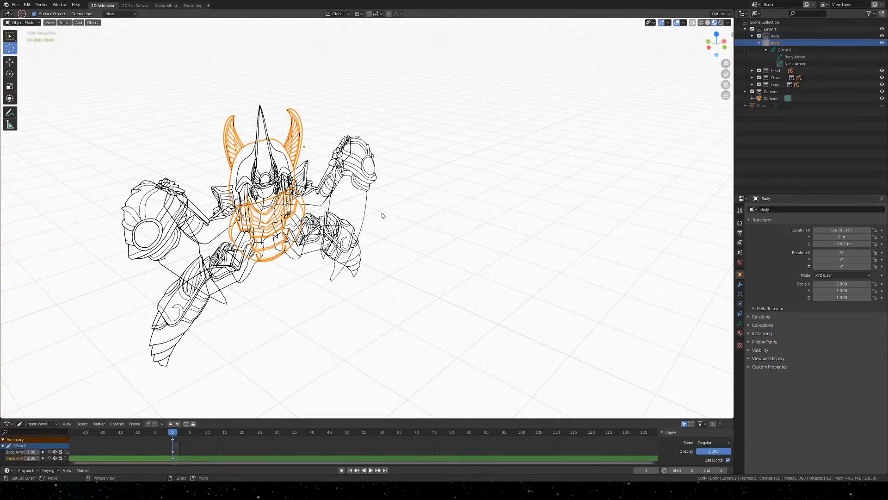
middle_click_drag(343, 207, 324, 180)
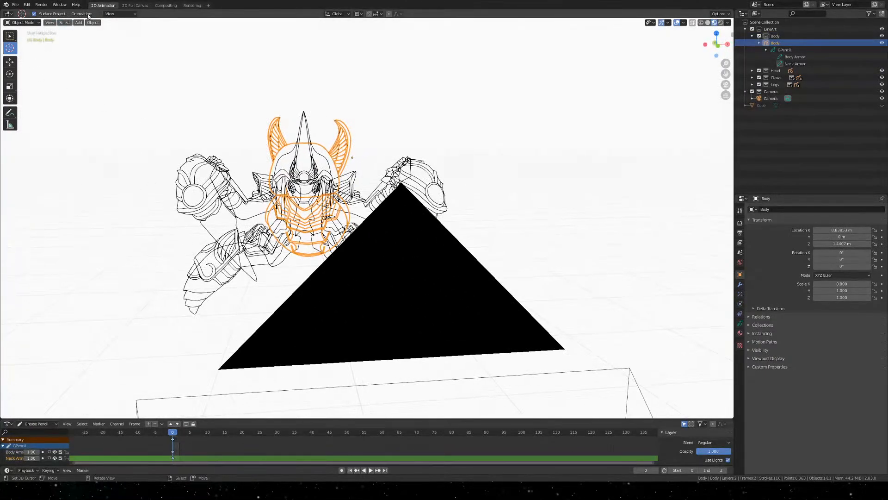
left_click(66, 24)
left_click(67, 24)
left_click(88, 22)
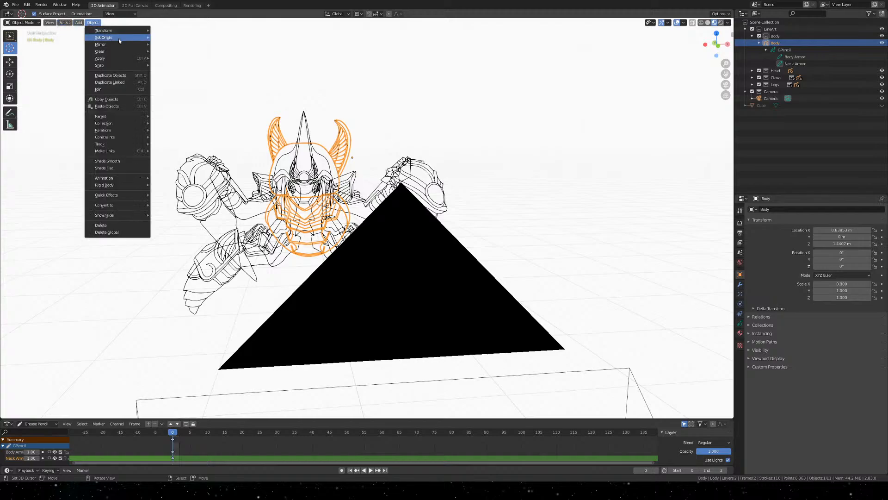
mouse_move(115, 41)
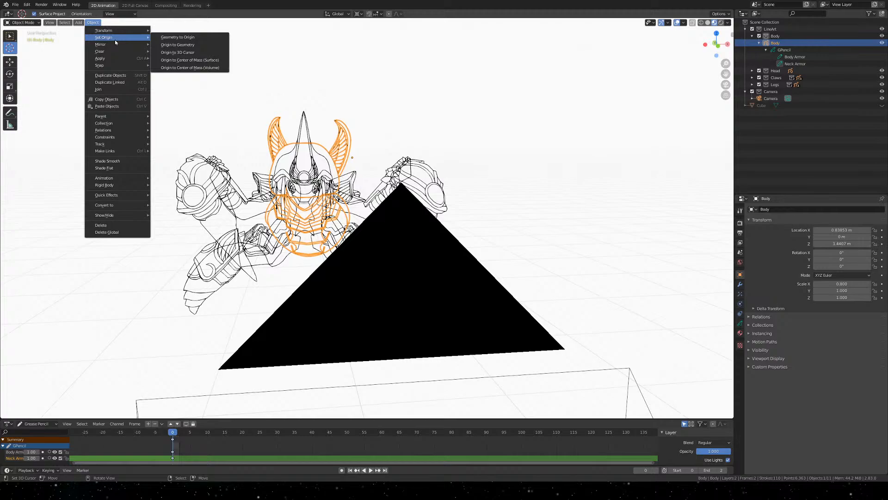
left_click(214, 56)
middle_click_drag(367, 103, 438, 74, "shift")
scroll(409, 211, "up", 3)
scroll(446, 104, "down", 2)
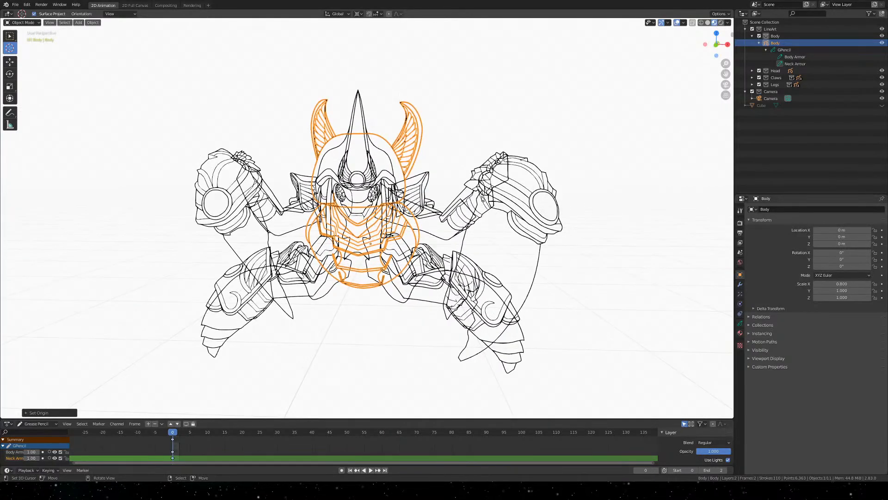
Select the left arm line art and set its origin to the 3D cursor
left_click(483, 199)
left_click(89, 22)
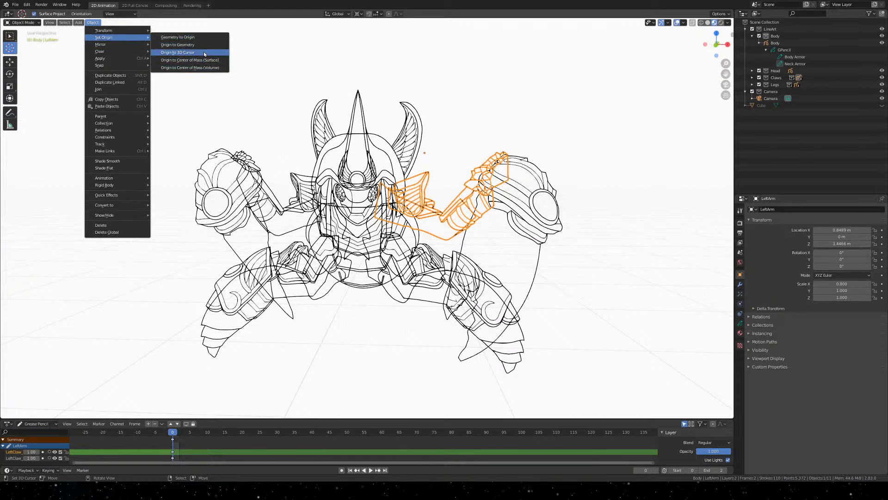
left_click(204, 52)
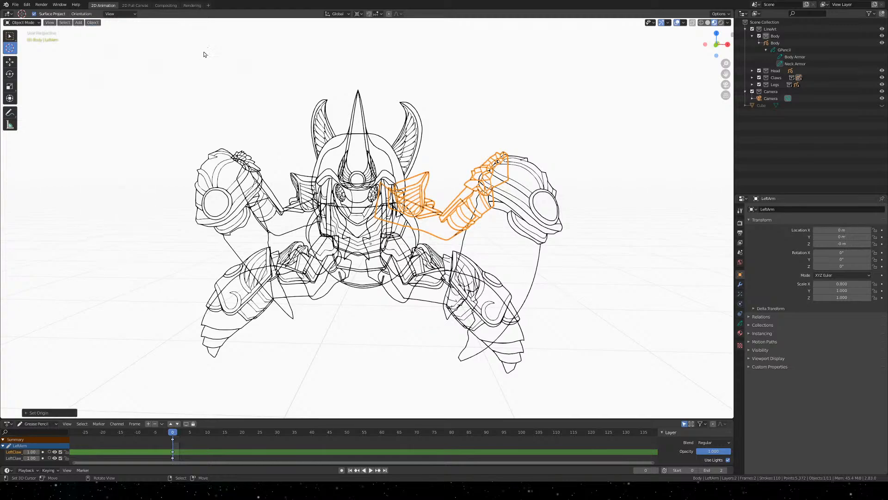
Try setting the origins of the body, right arm, both claws and all four legs to the 3D cursor together, and undo it
left_click(530, 230)
left_click(429, 279, "shift")
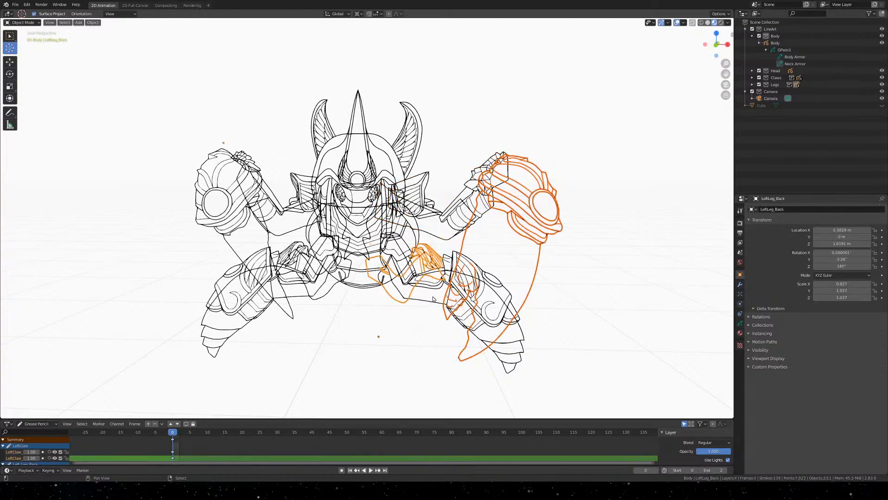
left_click(433, 299, "shift")
left_click(280, 291, "shift")
left_click(318, 276, "shift")
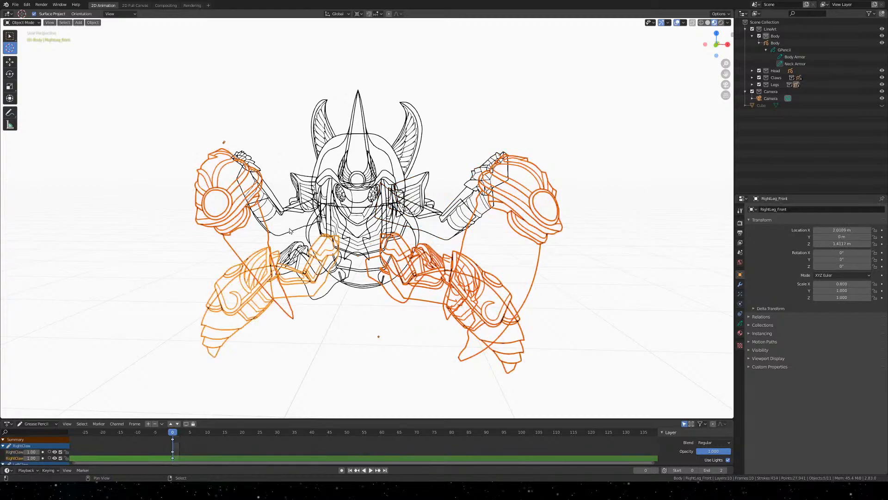
left_click(292, 210, "shift")
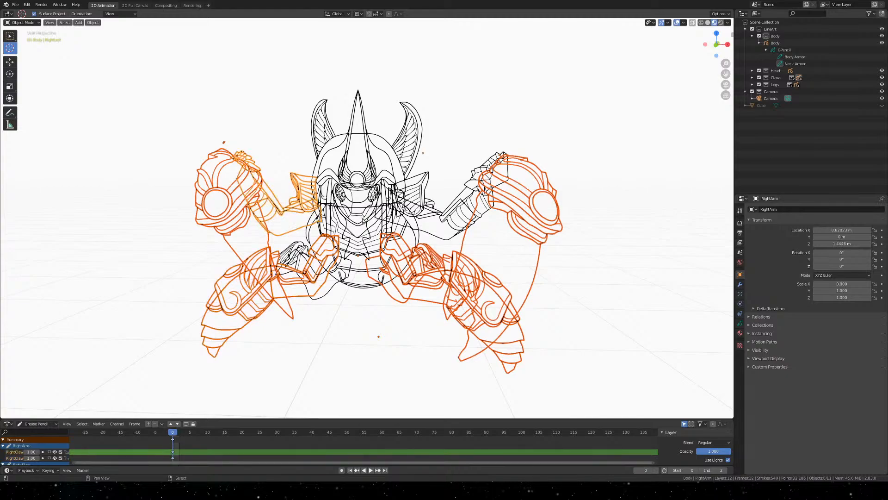
left_click(363, 284, "shift")
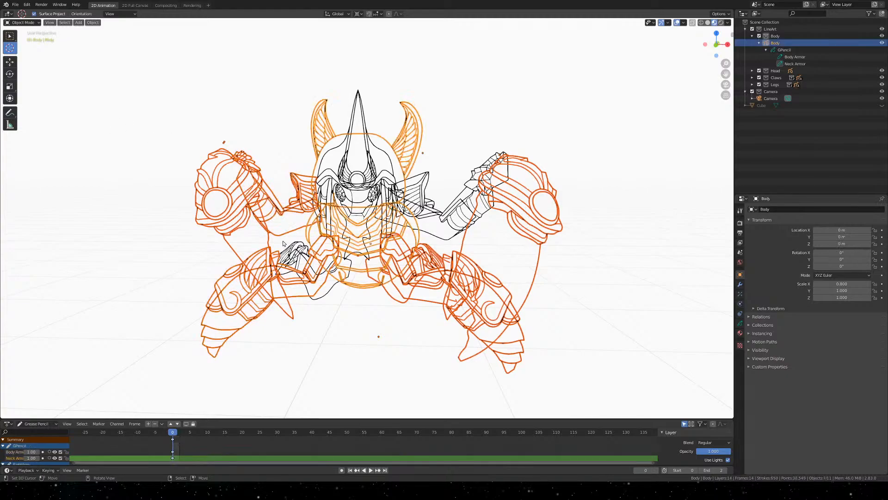
left_click(296, 255, "shift")
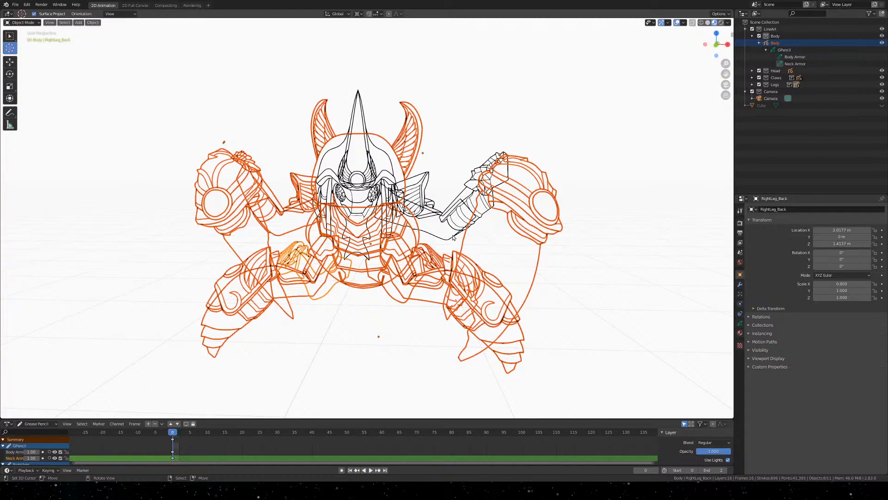
left_click(93, 22)
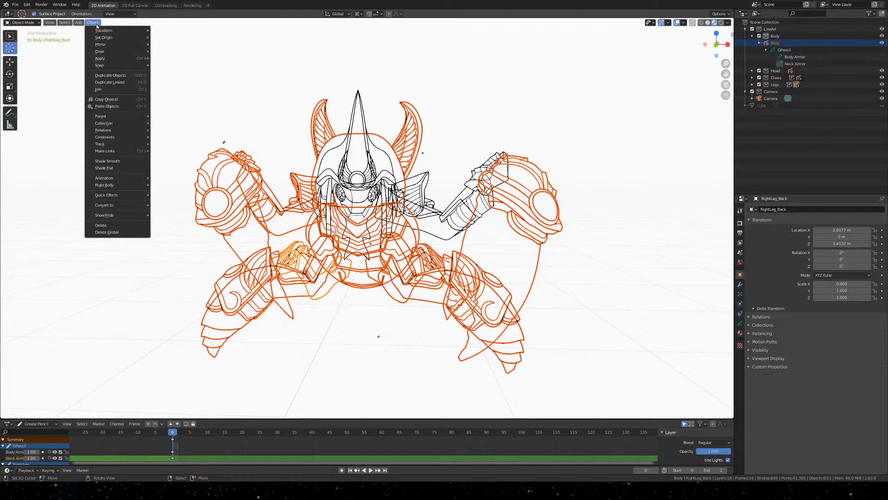
mouse_move(122, 37)
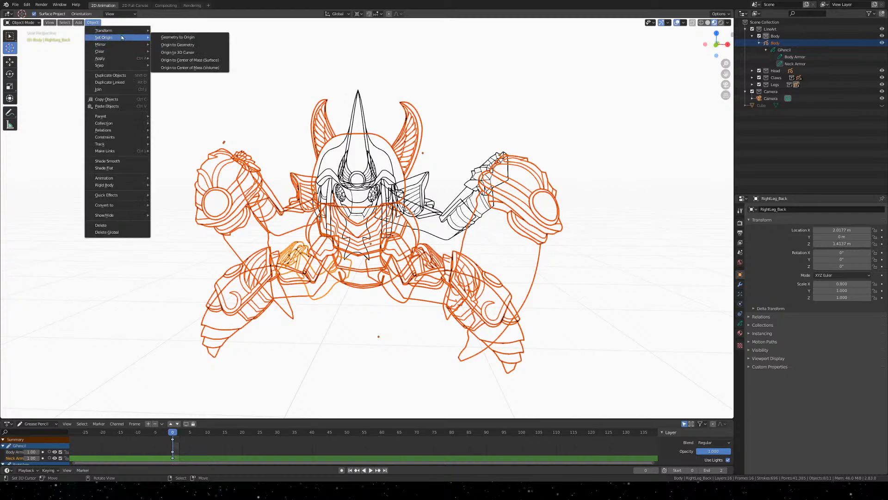
left_click(202, 52)
scroll(523, 197, "down", 4)
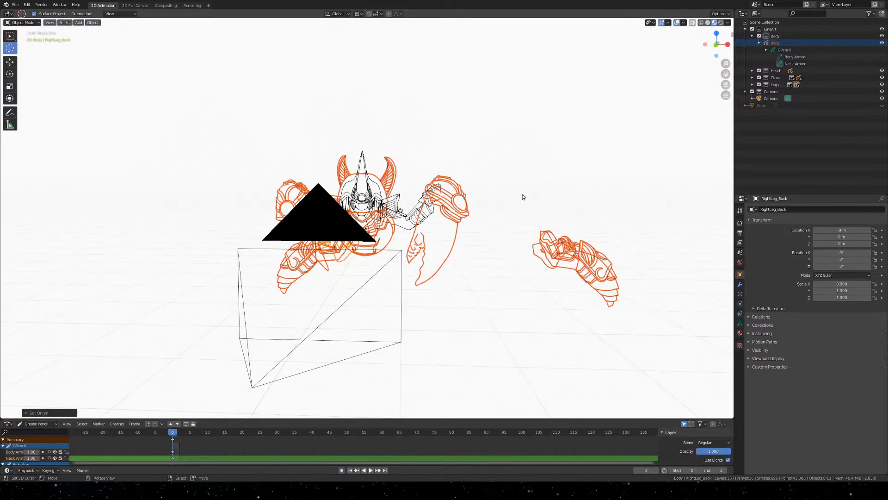
scroll(523, 197, "up", 3)
key("ctrl+z")
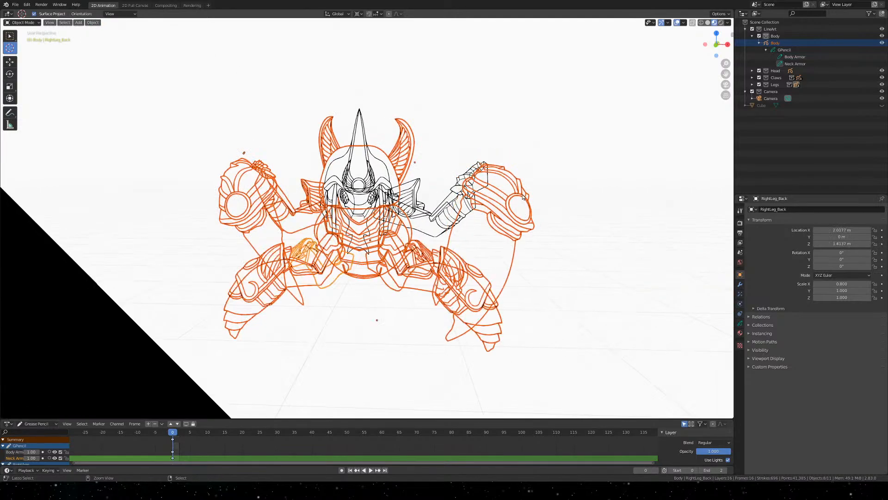
Select only the Head line art and set its origin to the 3D cursor
left_click(446, 119)
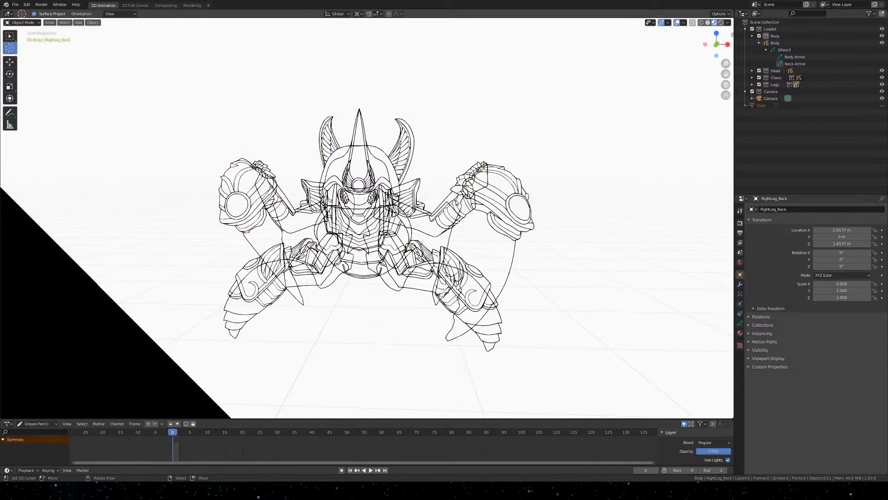
left_click(458, 203)
scroll(441, 246, "up", 2)
left_click(379, 158)
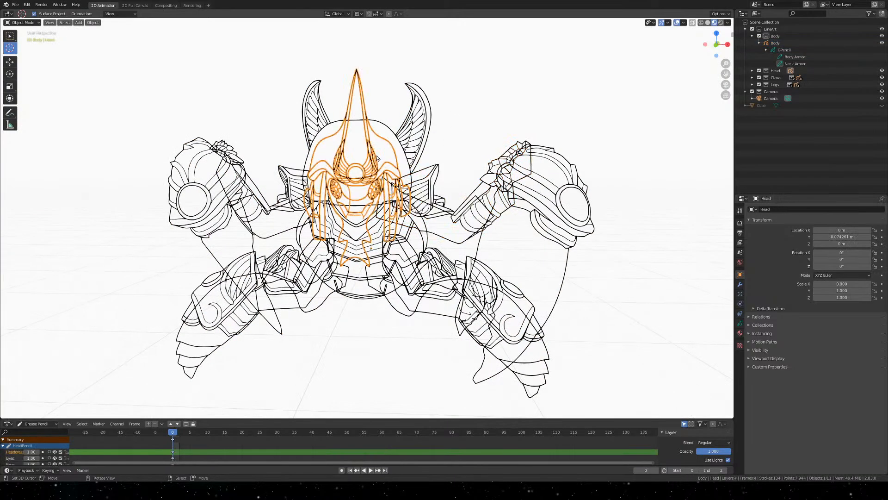
left_click(451, 224)
left_click(381, 158)
left_click(93, 22)
mouse_move(119, 67)
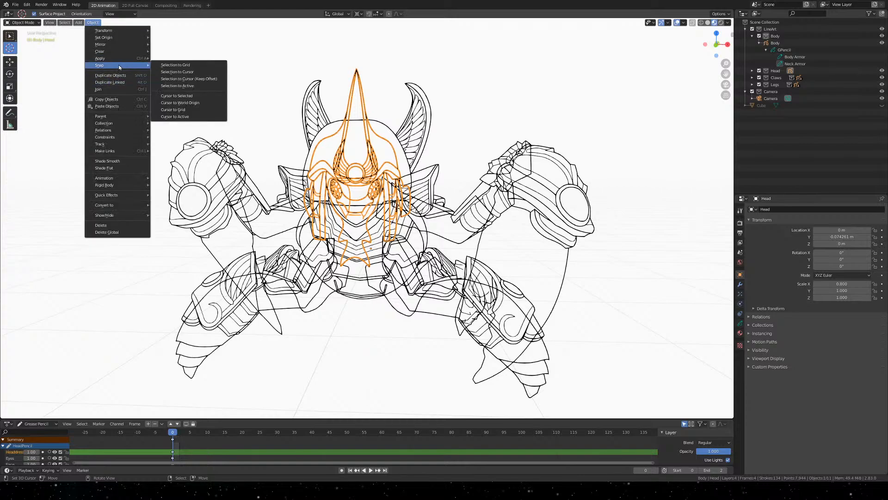
mouse_move(119, 38)
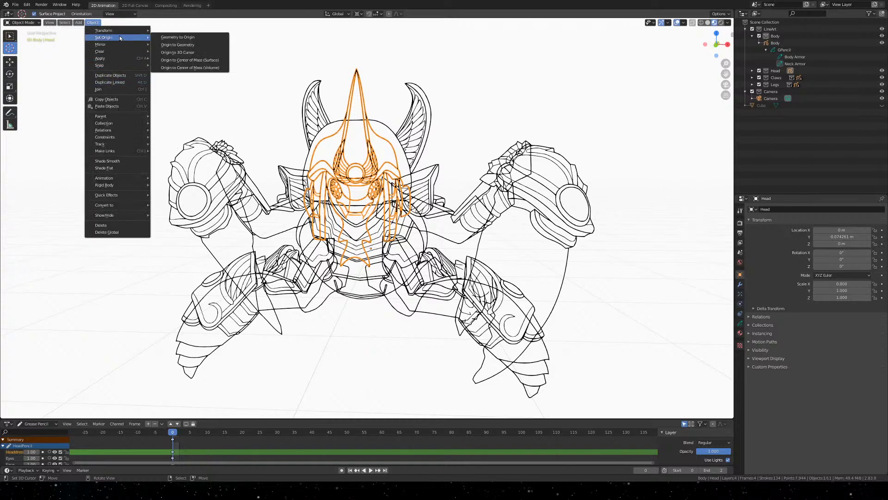
left_click(186, 58)
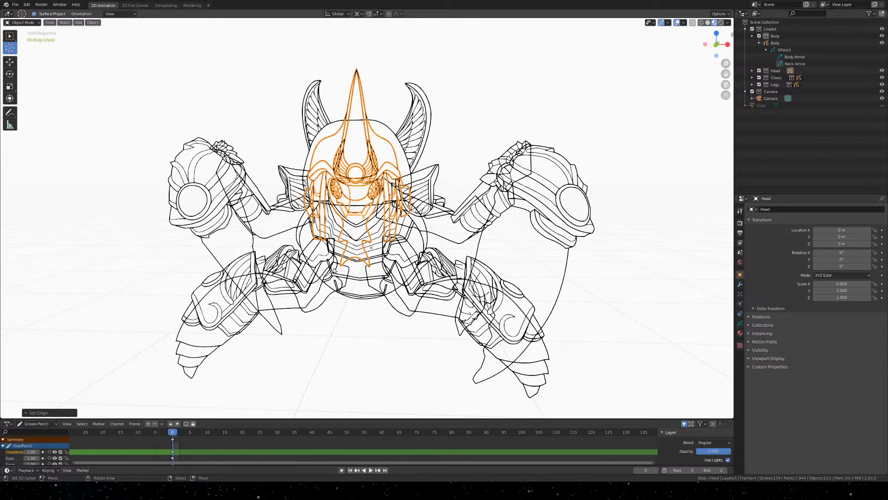
Check the Head from several angles and undo its origin change, leaving the Head selected
left_click(326, 275)
middle_click_drag(326, 274, 395, 215)
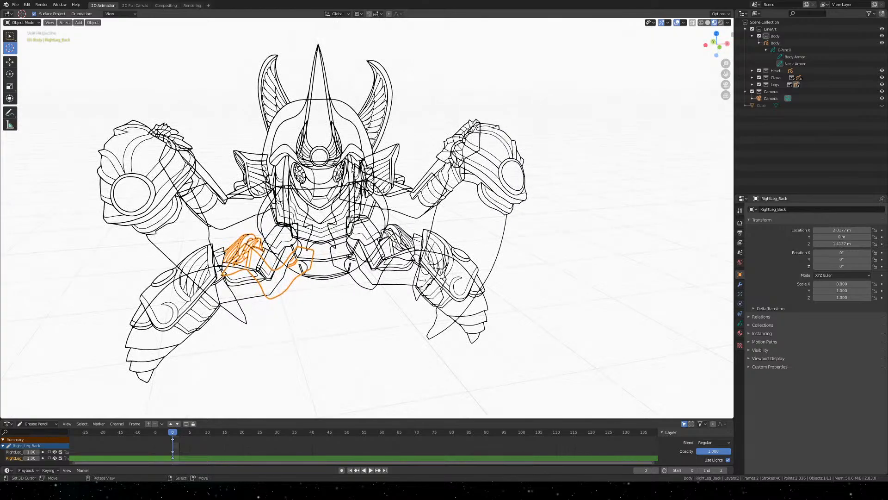
left_click(334, 160)
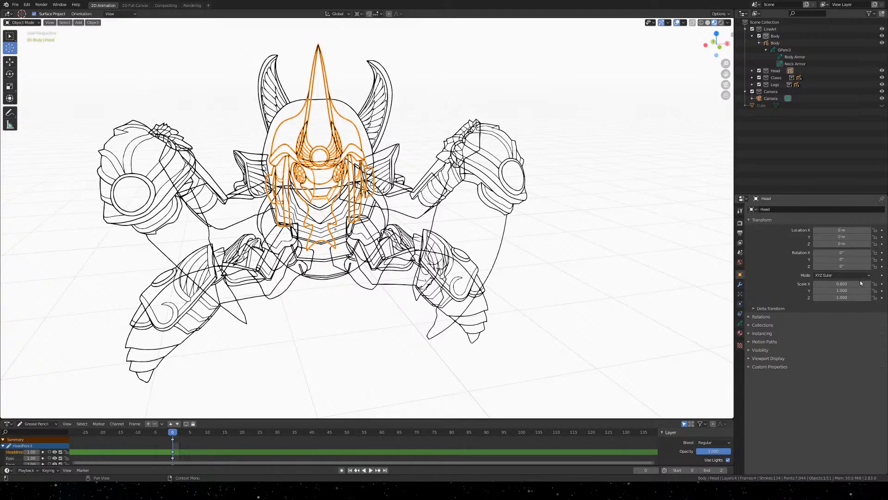
middle_click_drag(507, 169, 457, 190)
key("ctrl+z")
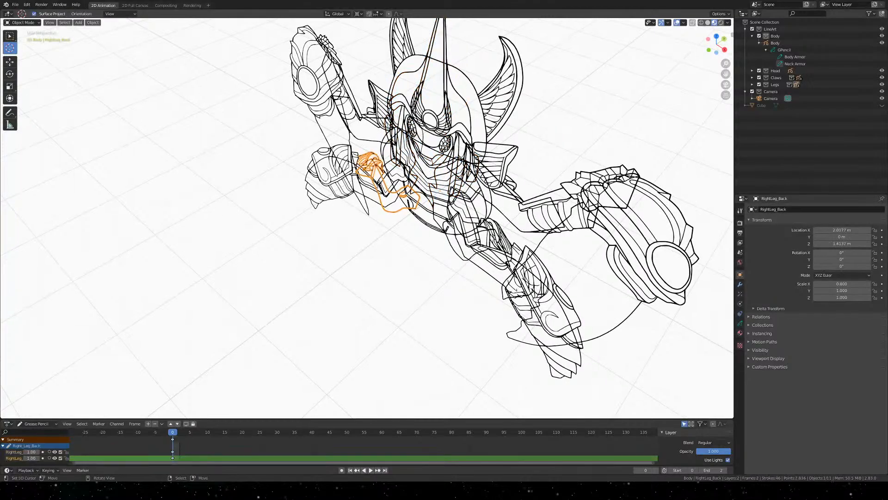
left_click(436, 151)
key("ctrl+z")
key("ctrl+shift+z")
Set the Head's Y location to 0 m
left_click_drag(843, 236, 833, 236)
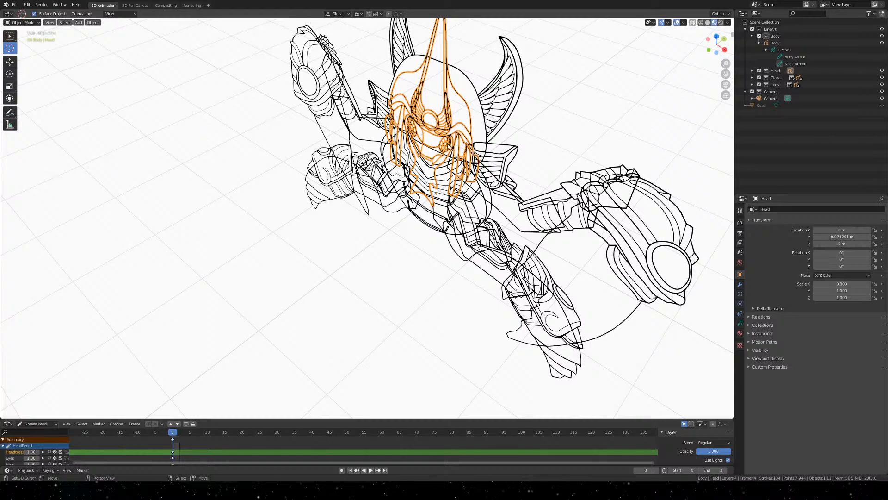
left_click(855, 237)
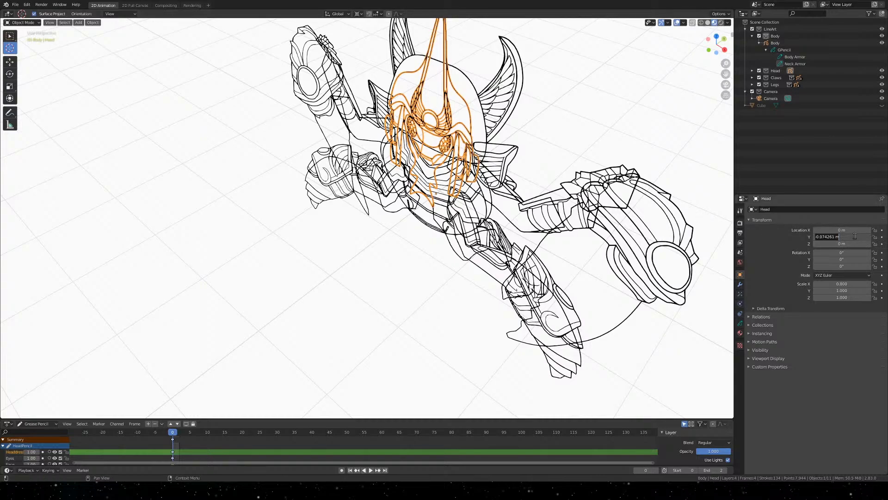
type("0")
key("Return")
Select the BigMeatyClaw line art and set its origin to the 3D cursor
right_click(536, 134)
mouse_move(537, 133)
middle_mouse_down()
mouse_move(560, 129)
mouse_move(505, 125)
mouse_move(588, 111)
middle_mouse_up()
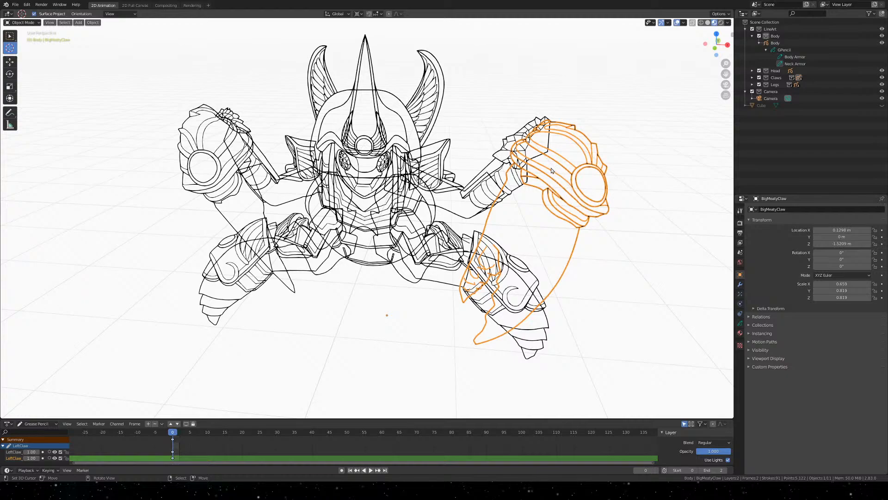
left_click(93, 23)
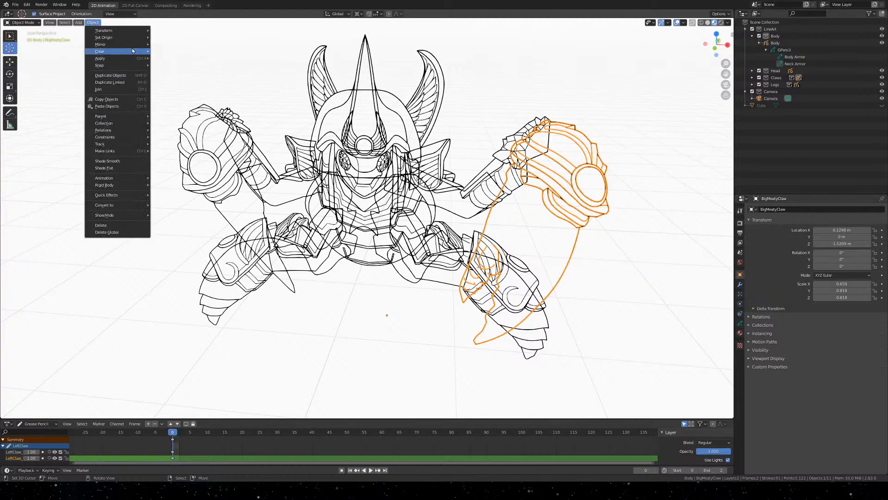
mouse_move(133, 38)
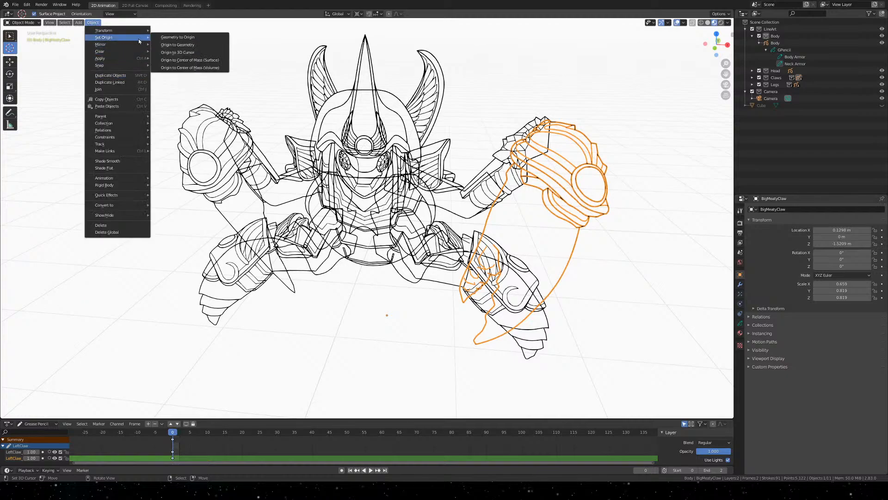
left_click(197, 53)
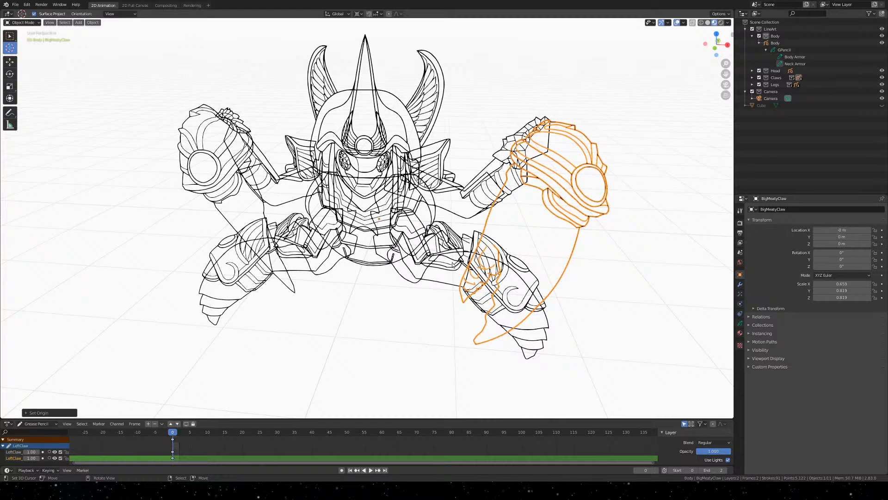
Select the left back leg line art and set its origin to the 3D cursor
left_click(452, 263)
left_click(93, 22)
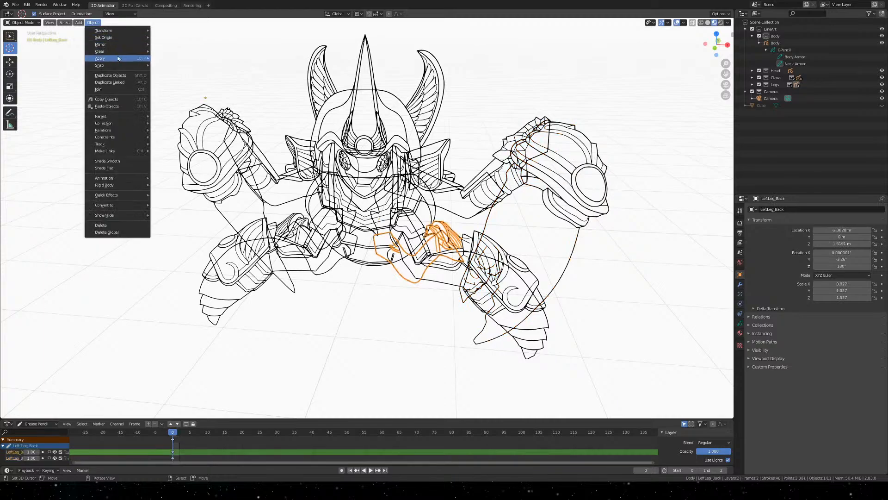
mouse_move(126, 40)
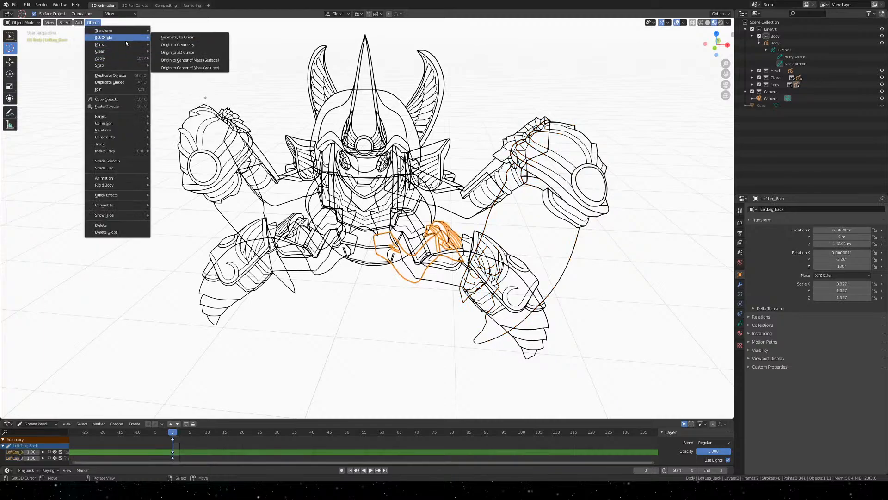
left_click(177, 52)
Select the left front leg line art and set its origin to the 3D cursor
left_click(455, 279)
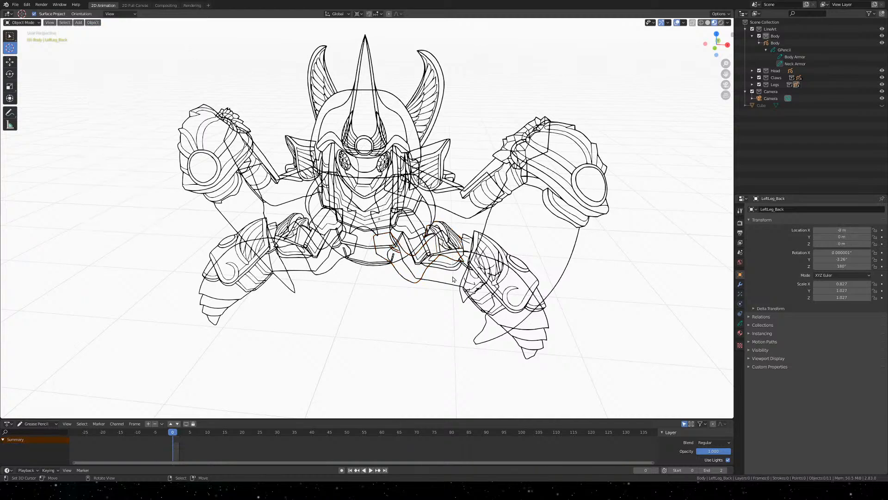
left_click(450, 287)
left_click(92, 23)
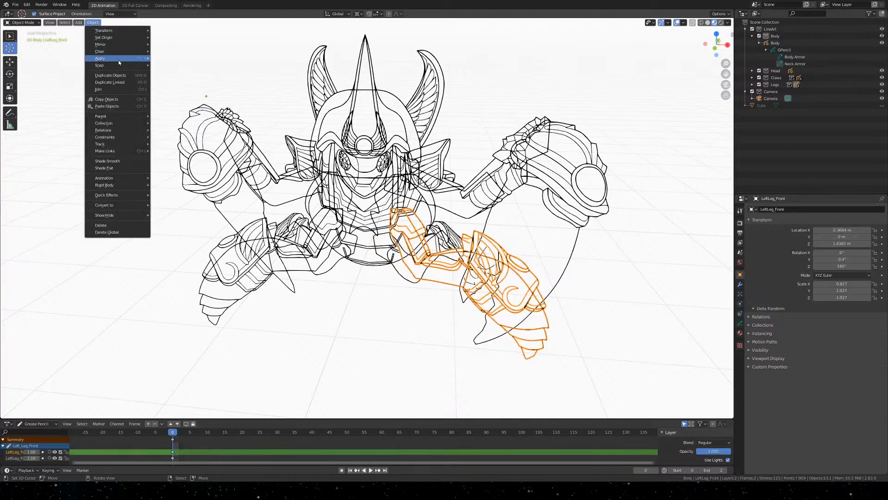
mouse_move(134, 41)
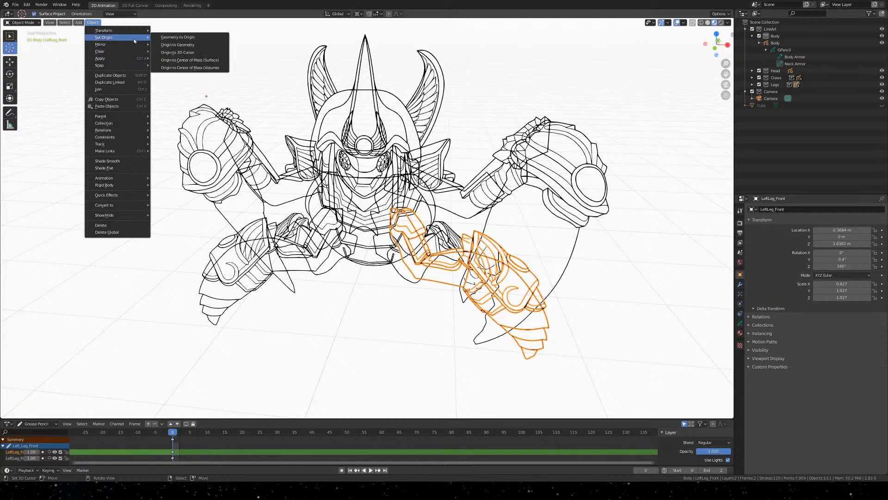
left_click(186, 53)
Select the right back leg line art and set its origin to the 3D cursor
left_click(311, 265)
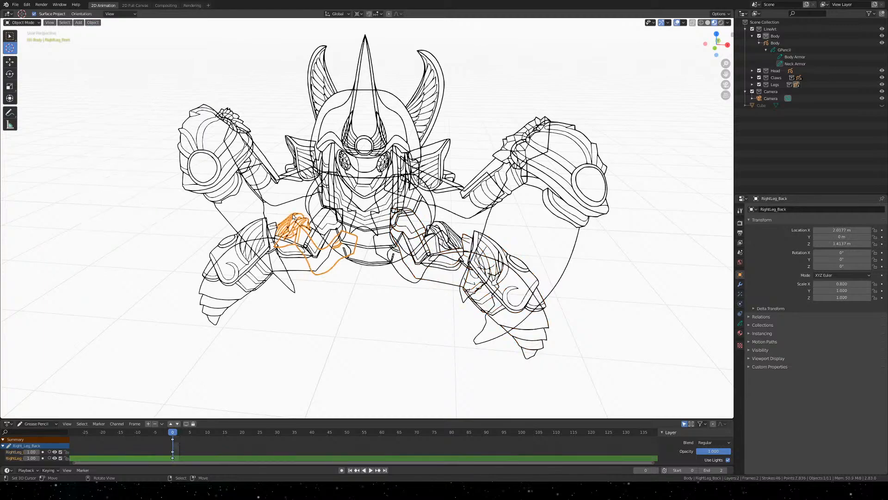
left_click(93, 22)
mouse_move(139, 46)
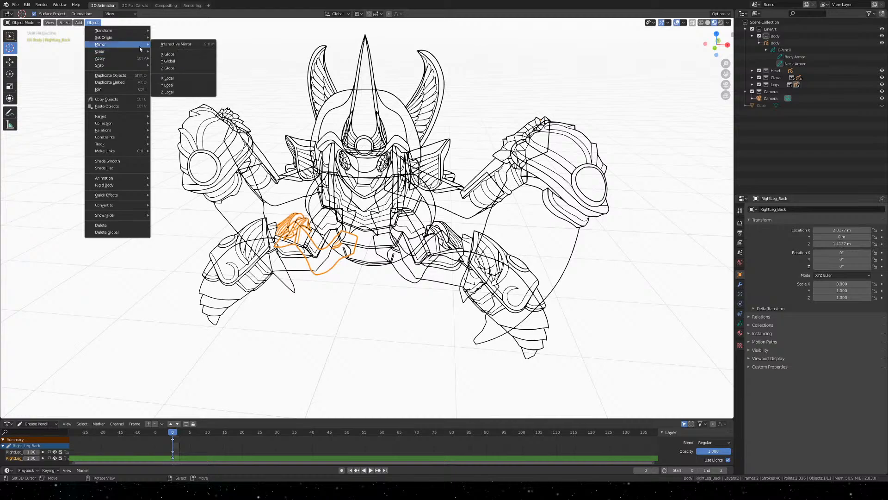
left_click(180, 53)
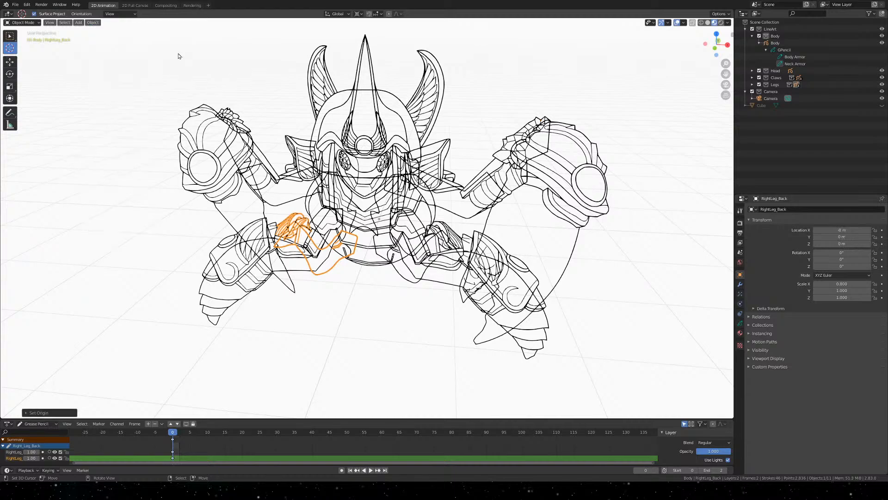
Select the MeatyClaw line art on the crab's right arm and set its origin to the 3D cursor
left_click(281, 269)
left_click(93, 22)
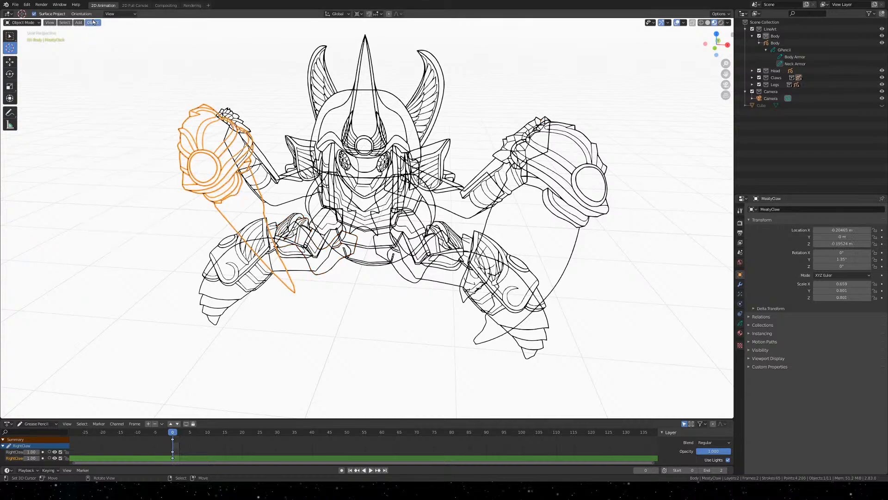
mouse_move(139, 37)
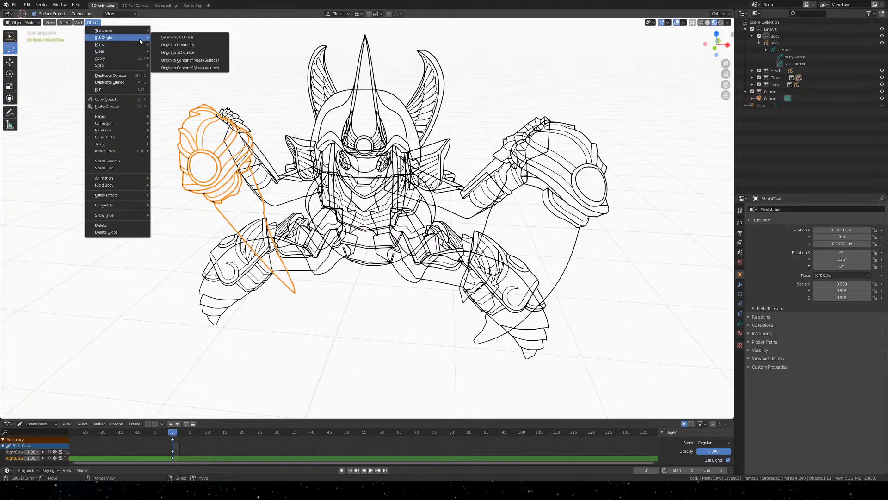
left_click(183, 52)
Select the right front leg line art and set its origin to the 3D cursor
left_click(245, 262)
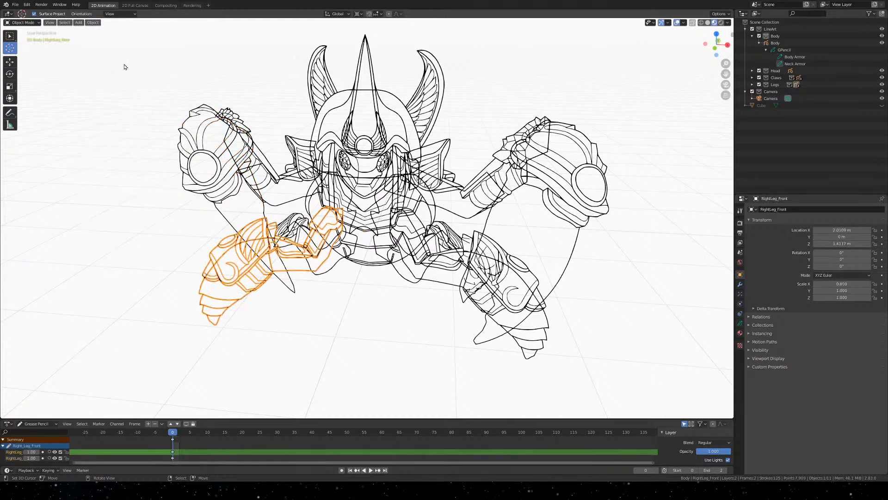
left_click(93, 22)
mouse_move(133, 38)
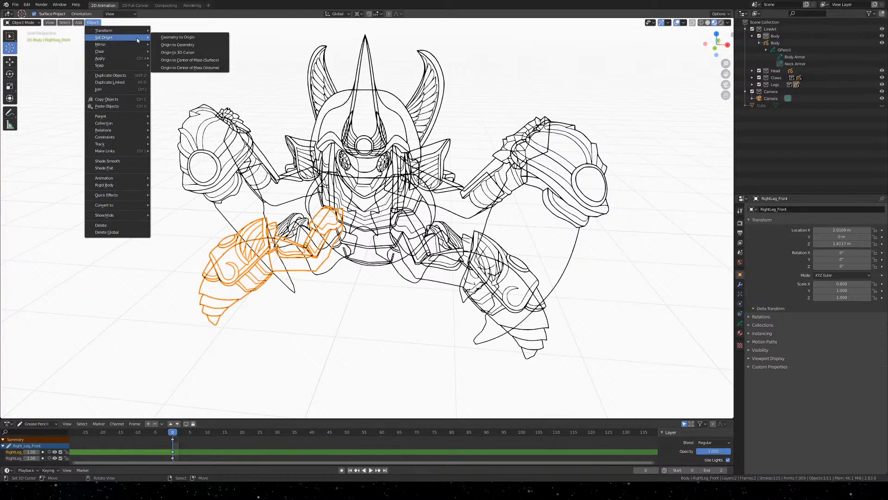
left_click(188, 53)
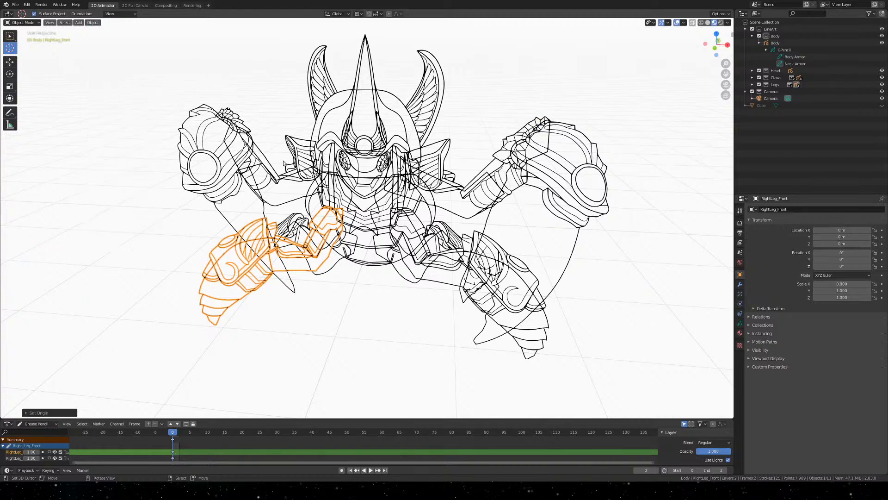
Check the remaining parts for an origin away from zero, and set the right arm line art's origin to the 3D cursor
left_click(290, 288)
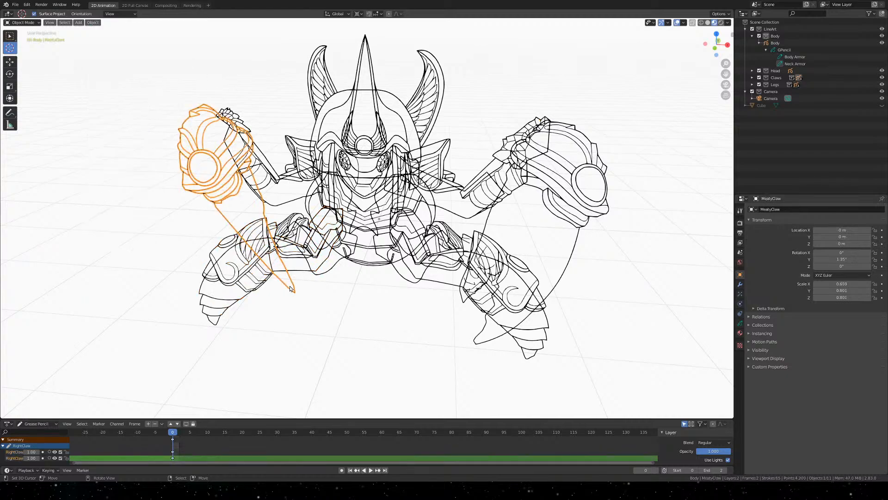
left_click(331, 264)
left_click(346, 265)
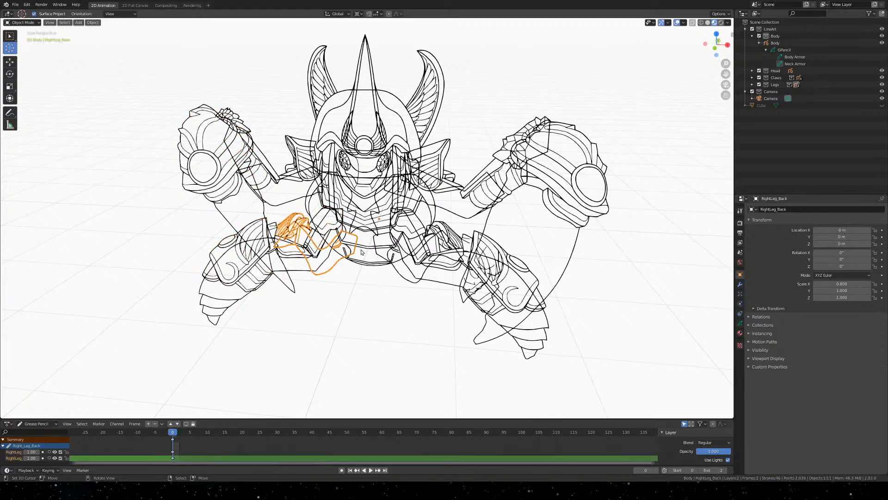
left_click(361, 251)
key("alt+a")
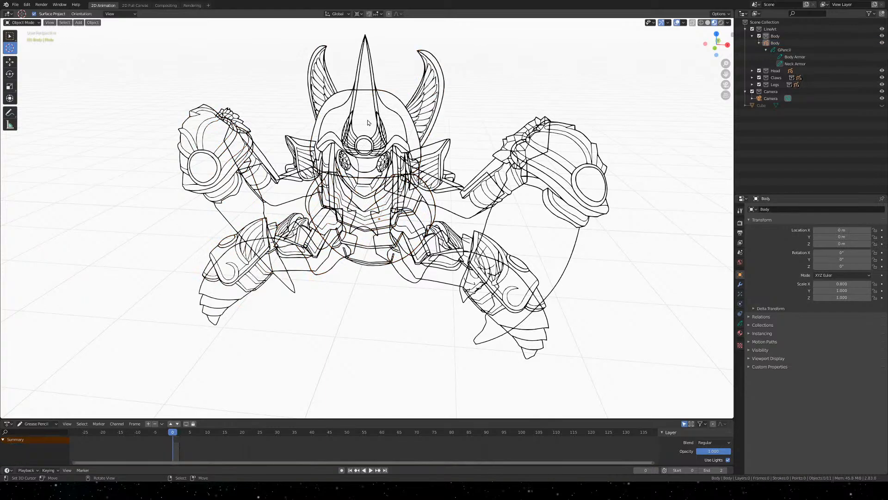
left_click(379, 151)
left_click(250, 129)
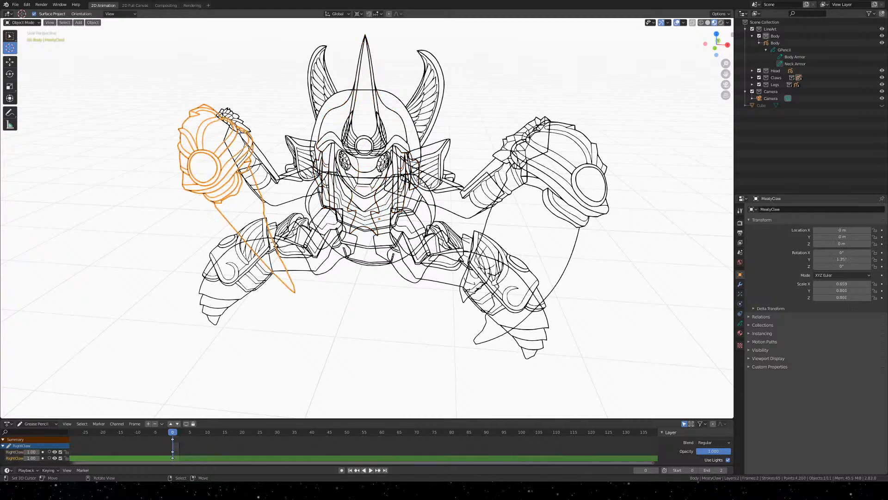
left_click(294, 191)
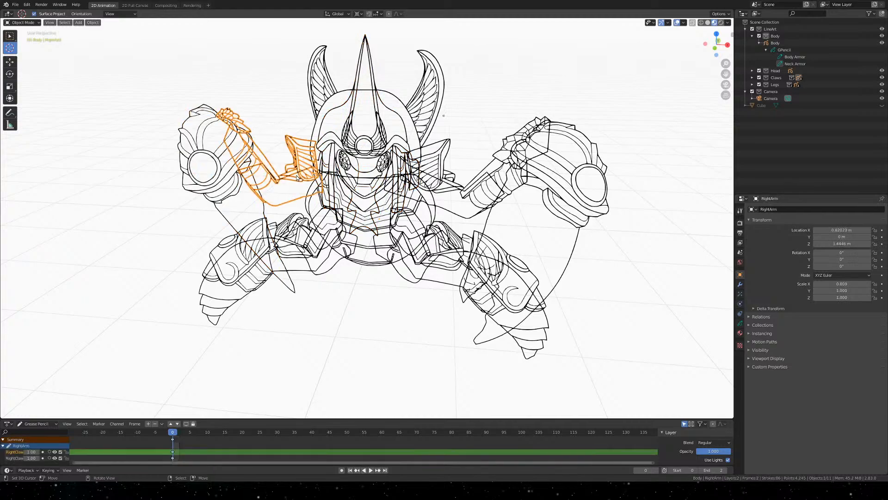
left_click(93, 23)
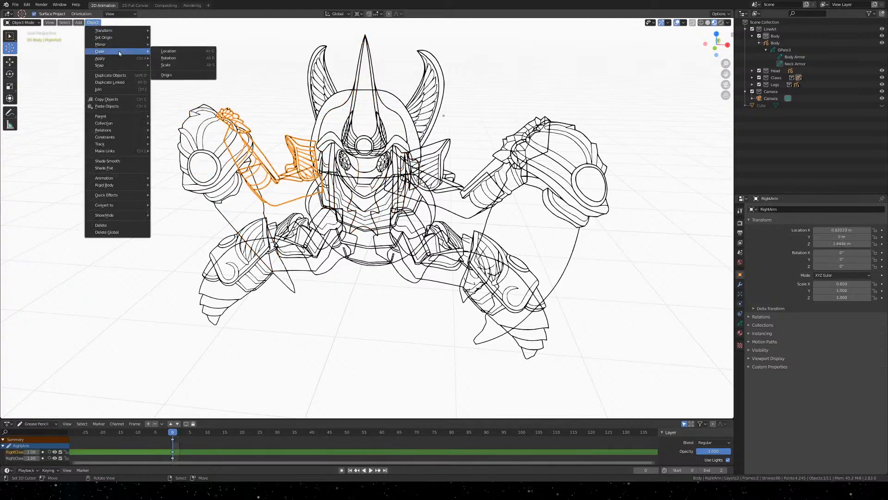
mouse_move(129, 34)
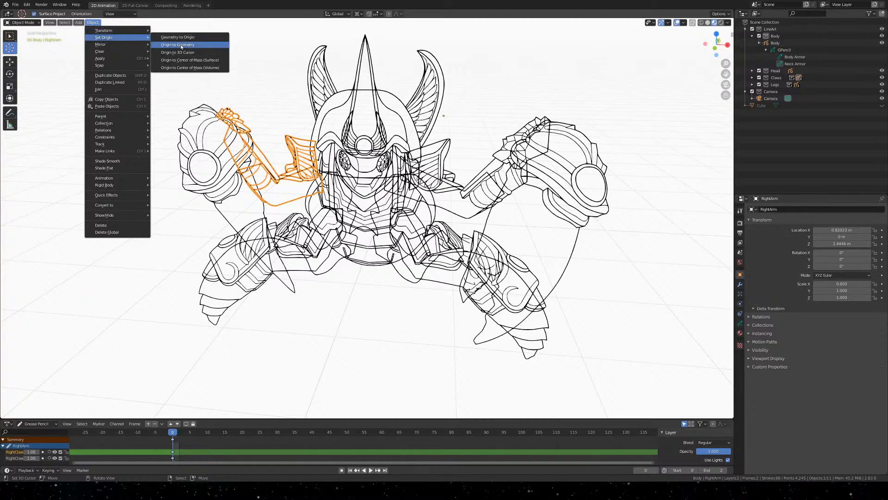
left_click(185, 47)
Check the locations of the body, left arm and leg line art by selecting the parts in turn
left_click(436, 93)
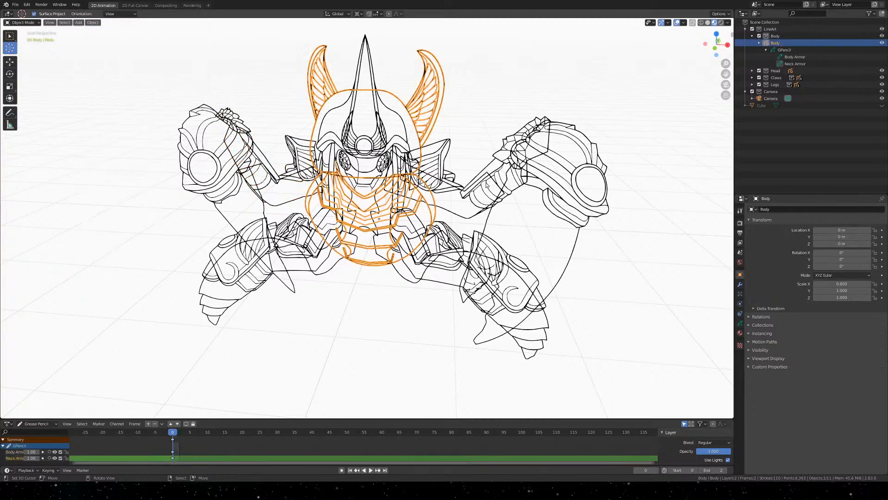
left_click(464, 196)
left_click(464, 237)
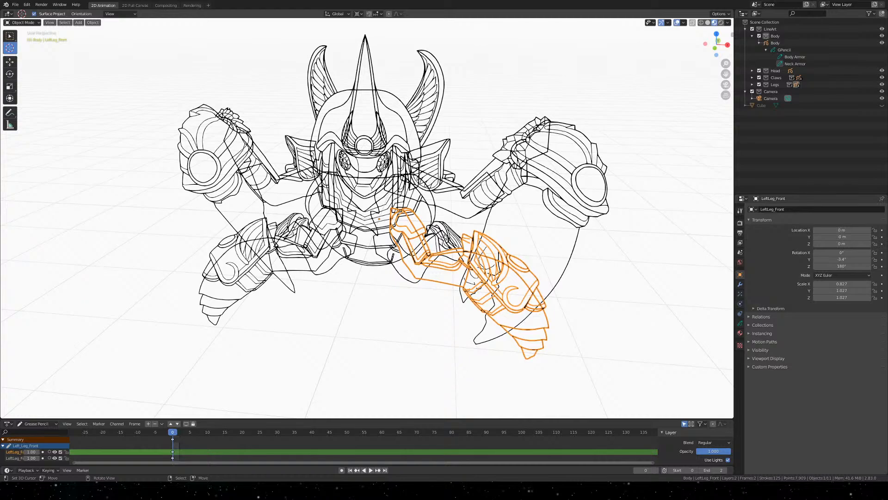
left_click(448, 237)
left_click(315, 250)
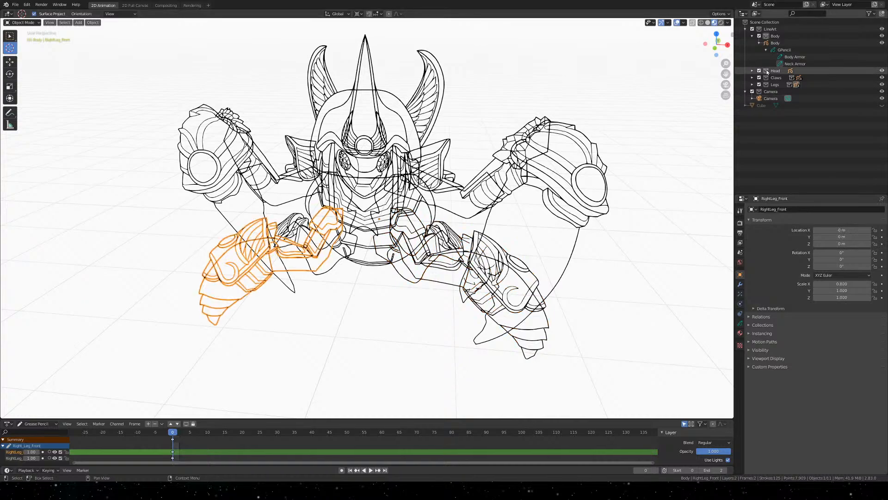
Collapse the Body collection and highlight the Body, Head, Claws and Legs collections together
left_click(780, 35)
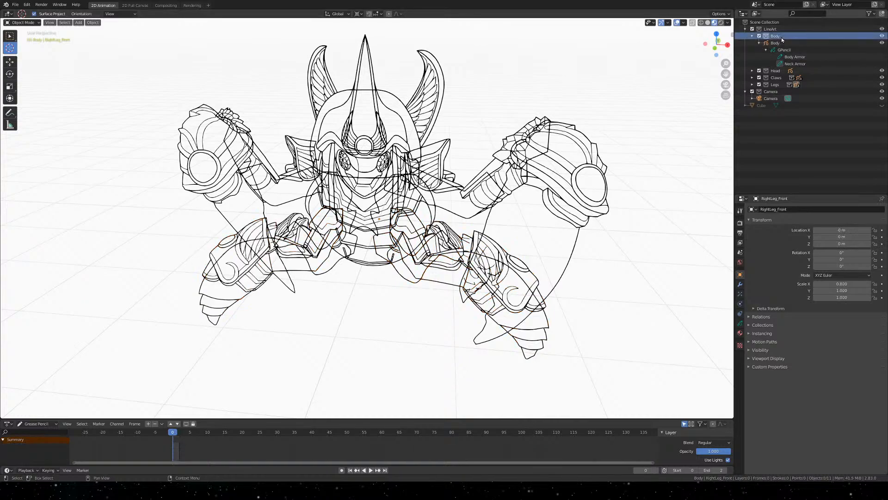
left_click(752, 36)
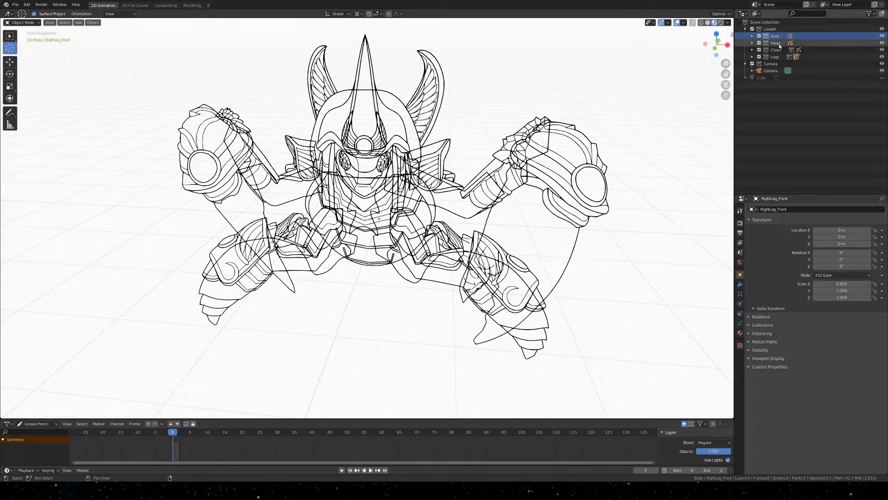
left_click(777, 43)
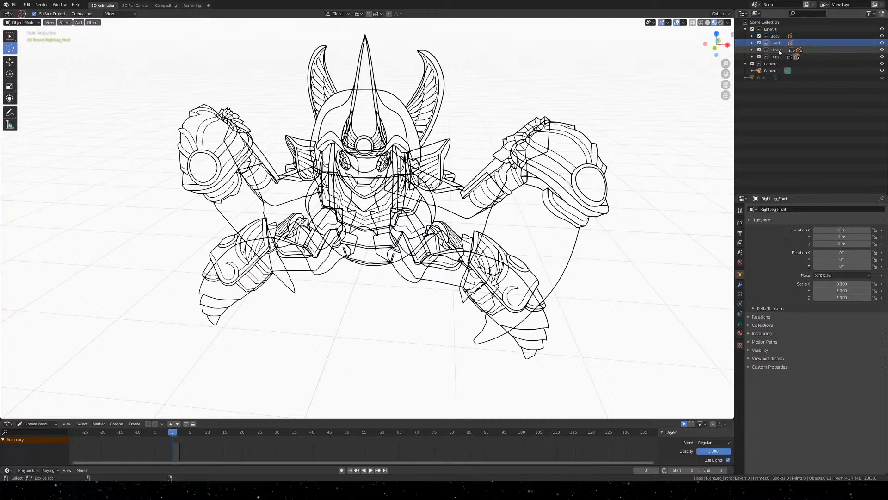
left_click(780, 57, "shift")
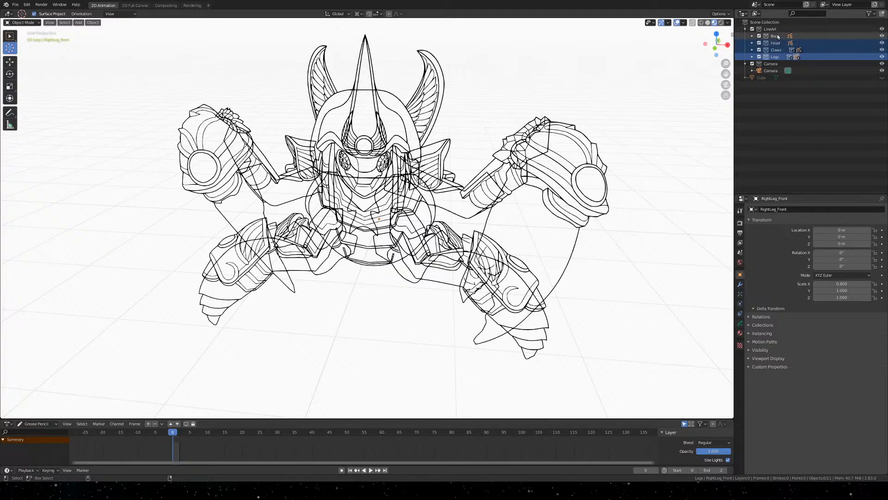
left_click(775, 36, "ctrl")
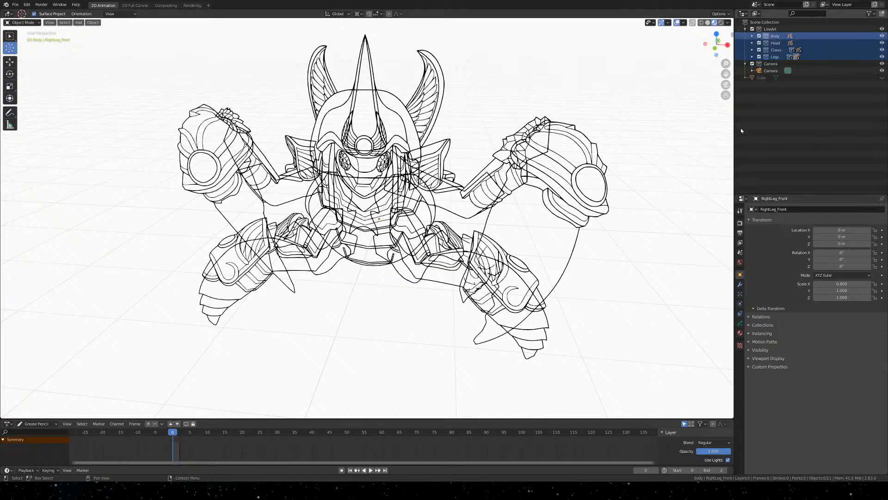
Box-select all the crab's line art, try scaling it as a whole, and deselect everything
left_click(10, 36)
mouse_move(185, 47)
left_mouse_down()
mouse_move(641, 343)
mouse_move(630, 367)
left_mouse_up()
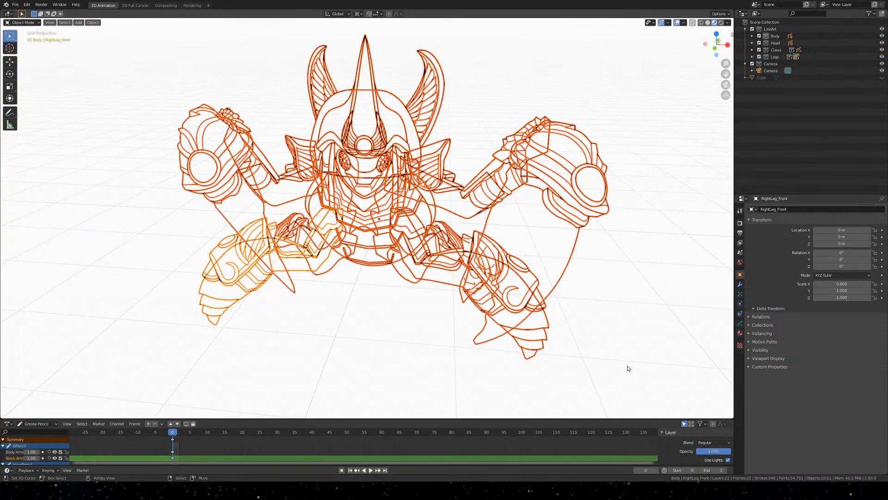
middle_click_drag(462, 213, 497, 209)
key("s")
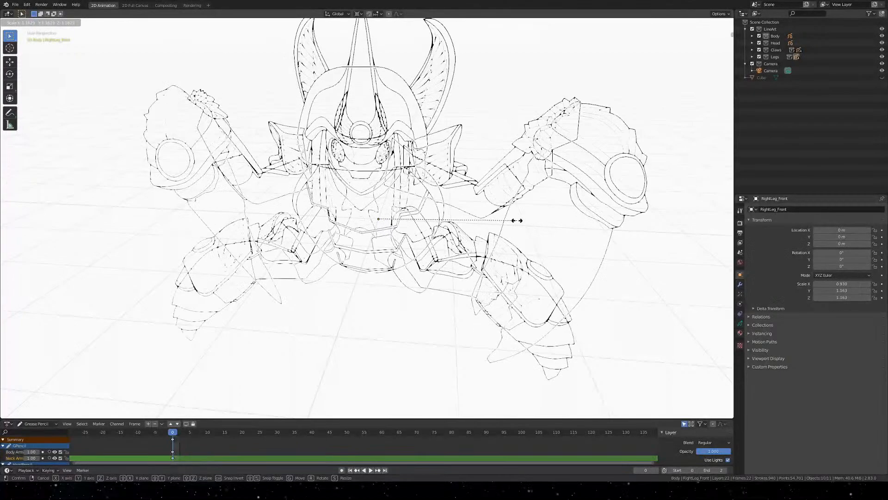
key("Escape")
key("alt+a")
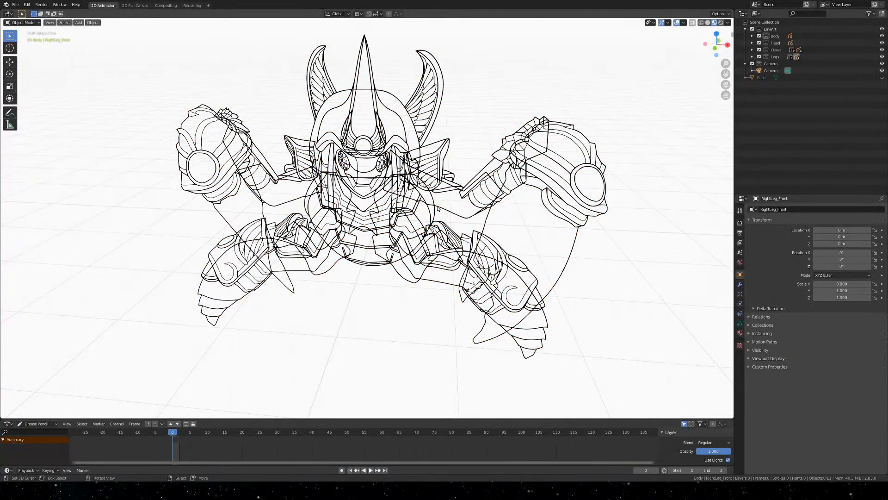
Save the file with the corrected part origins
key("ctrl+s")
middle_click_drag(362, 206, 518, 192)
key("ctrl+s")
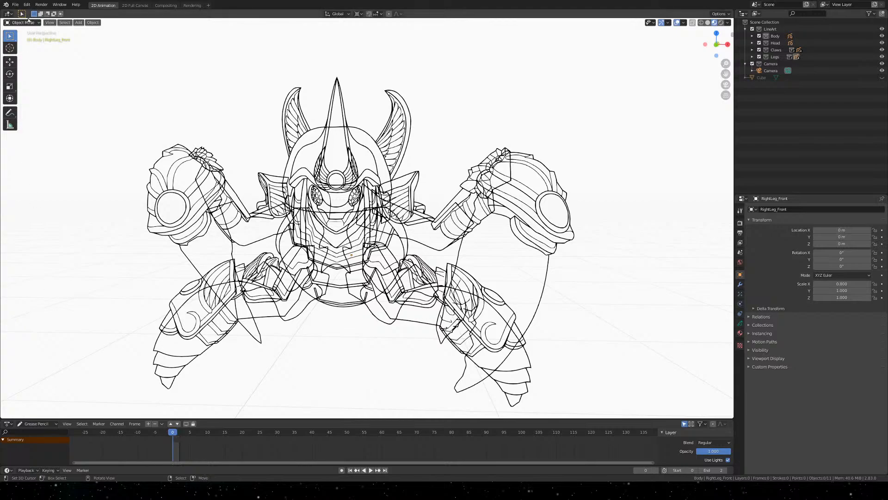
Add the coloured crab warrior picture to the scene as a reference image
left_click(78, 22)
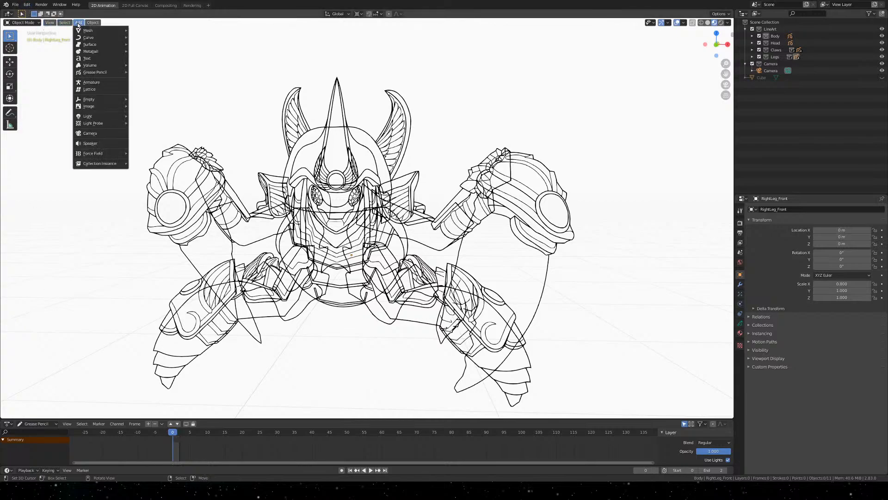
mouse_move(113, 74)
mouse_move(109, 107)
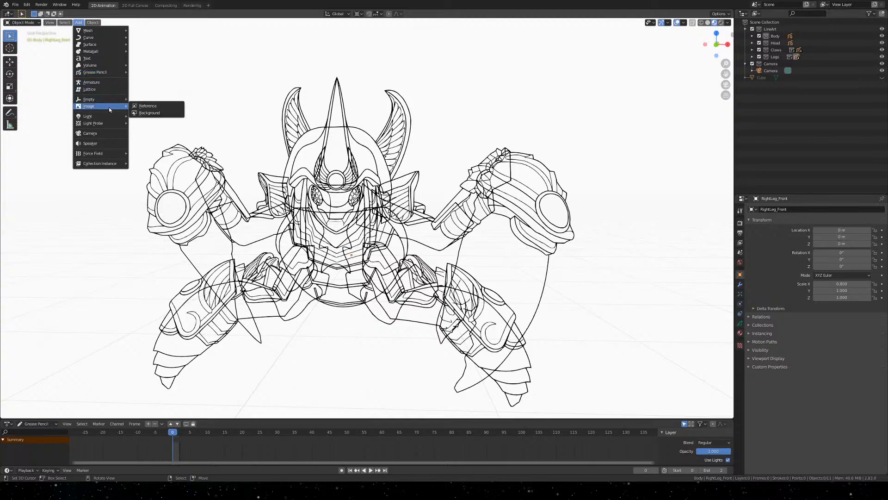
left_click(160, 109)
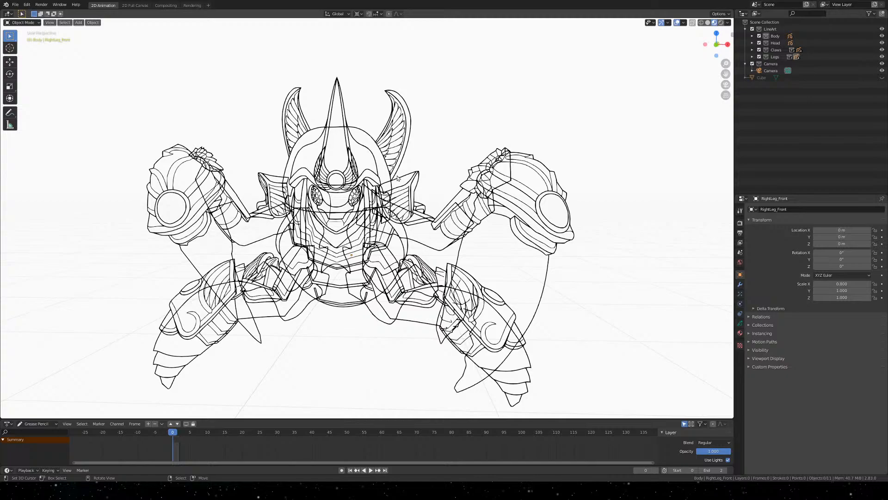
left_click(559, 351)
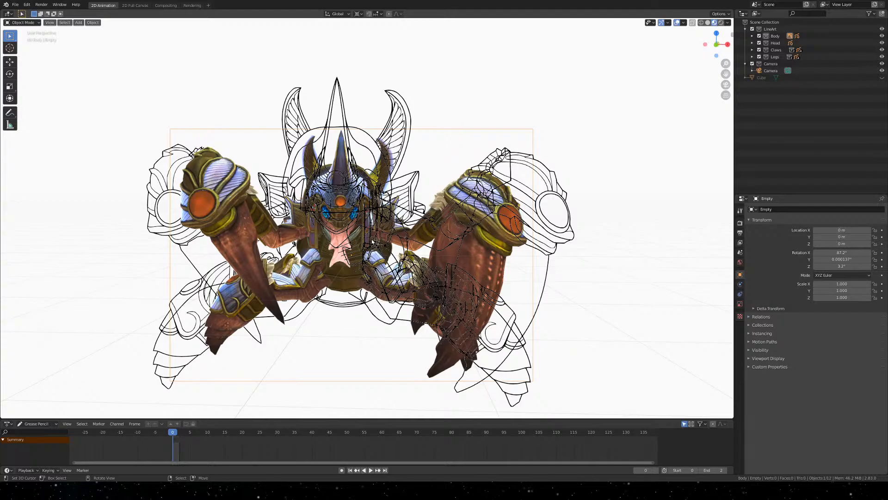
Try placing the reference image beside and above the line art, and clear its location
middle_click_drag(344, 250, 324, 266)
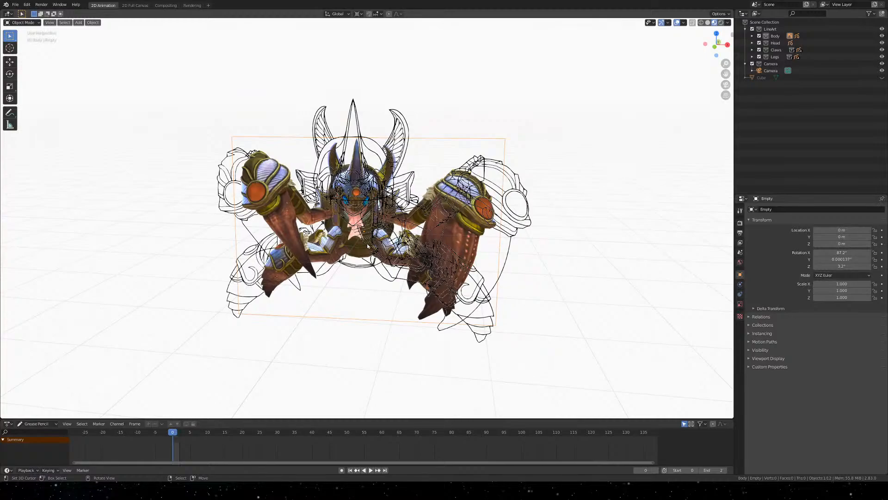
key("g")
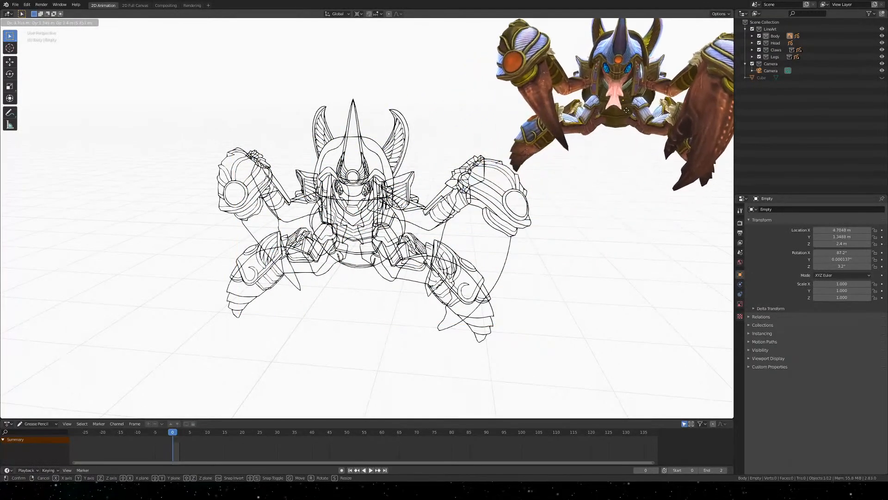
left_click(615, 108)
scroll(561, 206, "down", 2)
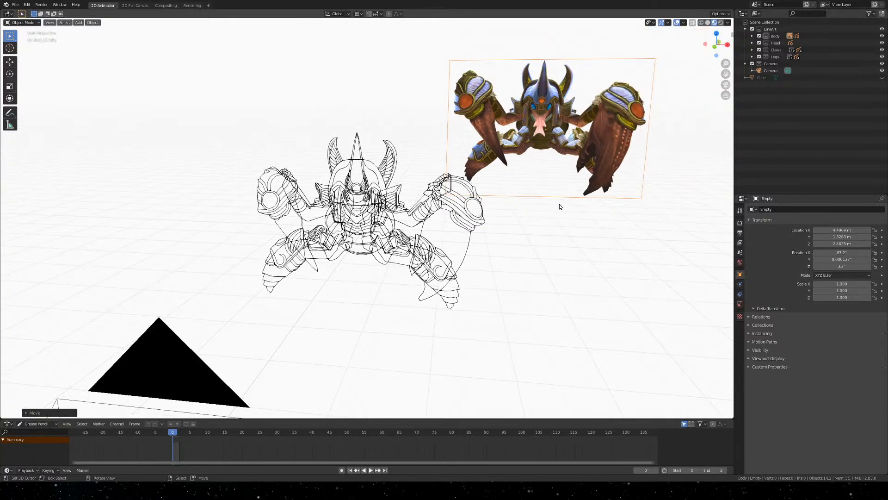
middle_click_drag(531, 189, 512, 197)
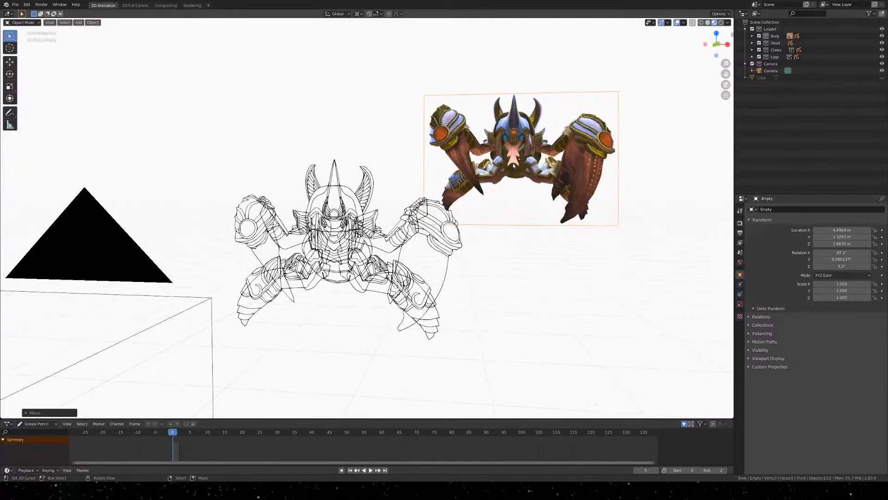
key("alt+g")
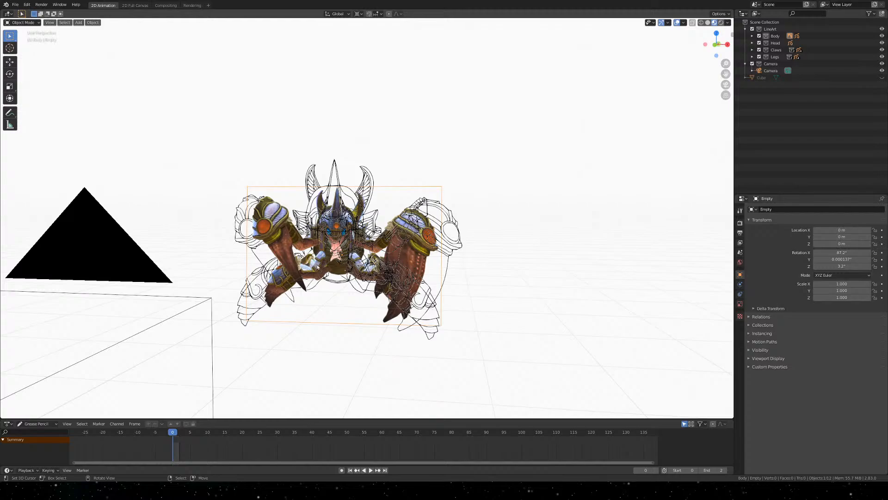
In camera view, scale the reference image to 1.41 so it matches the crab's line art
scroll(323, 273, "up", 3)
key("KP_0")
scroll(364, 251, "up", 4)
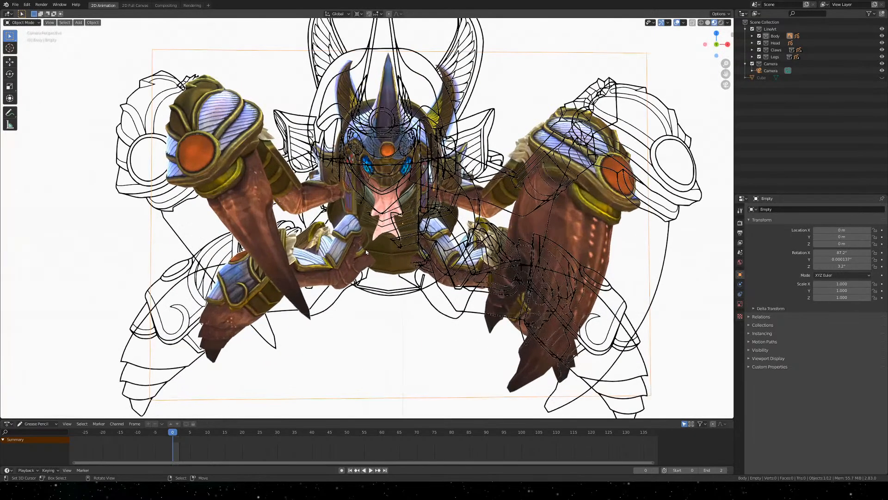
scroll(366, 252, "down", 2)
key("g")
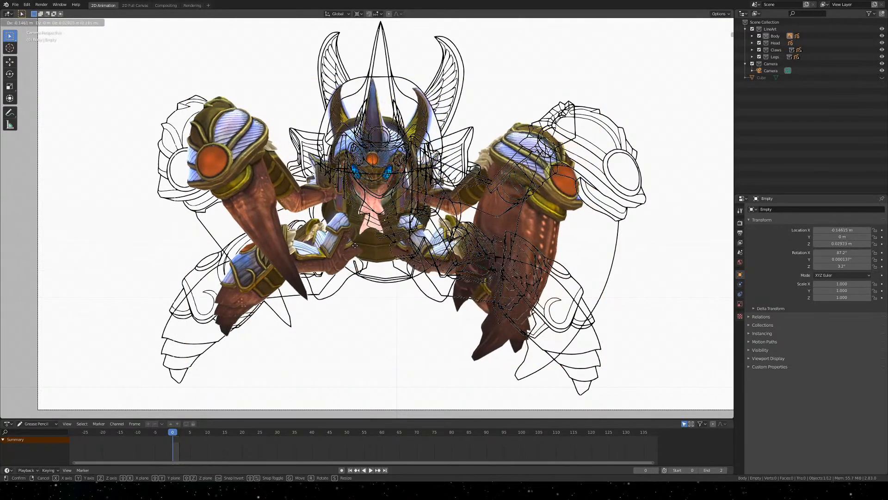
key("Escape")
key("s")
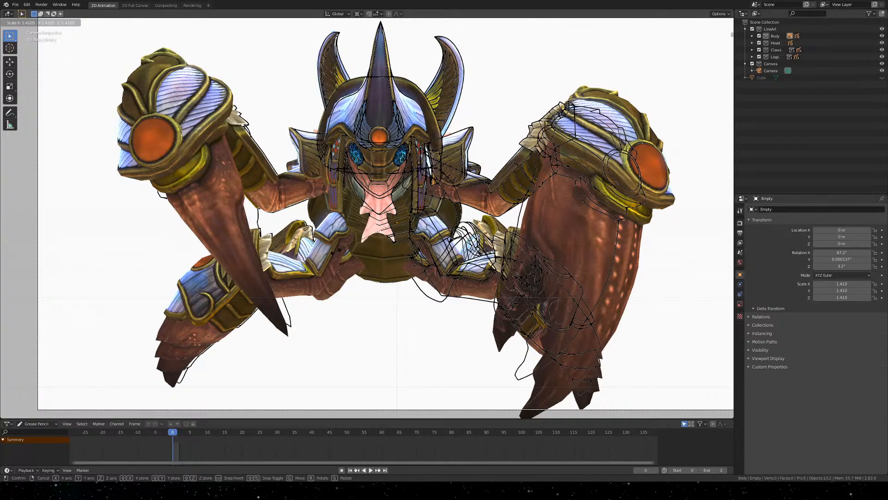
left_click(336, 251)
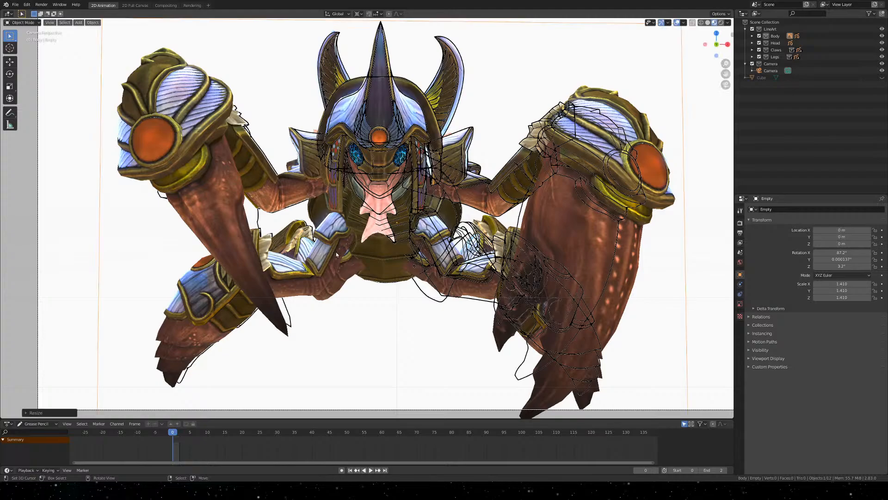
Undo the added reference image together with its scaling, and view the line art through the camera
middle_click_drag(335, 251, 416, 304)
key("ctrl+z")
key("ctrl+z")
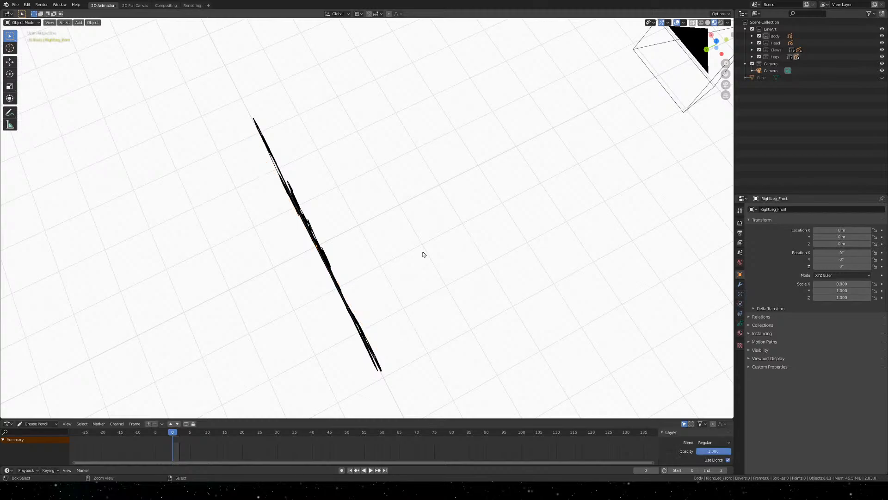
key("KP_0")
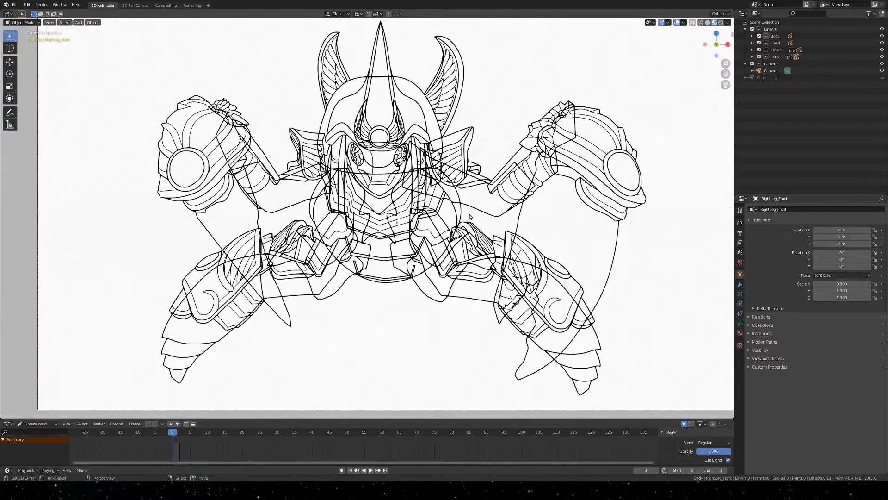
scroll(366, 198, "down", 2)
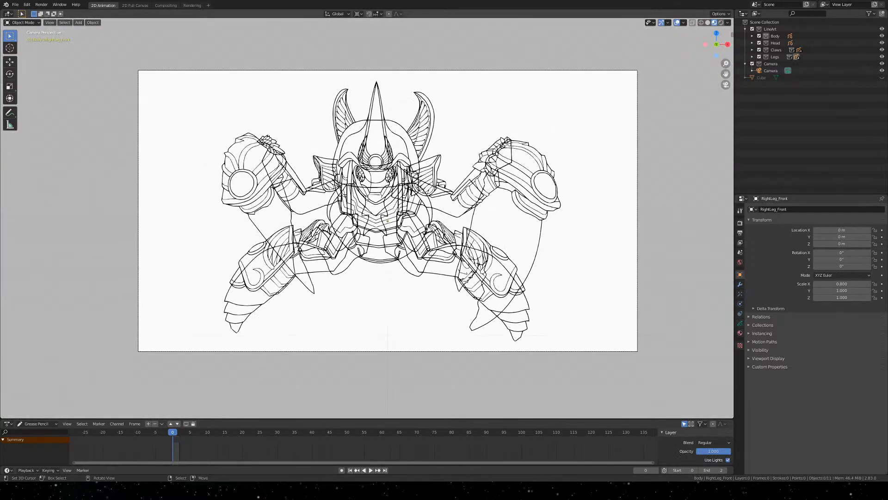
scroll(367, 198, "up", 2)
scroll(367, 198, "down", 1)
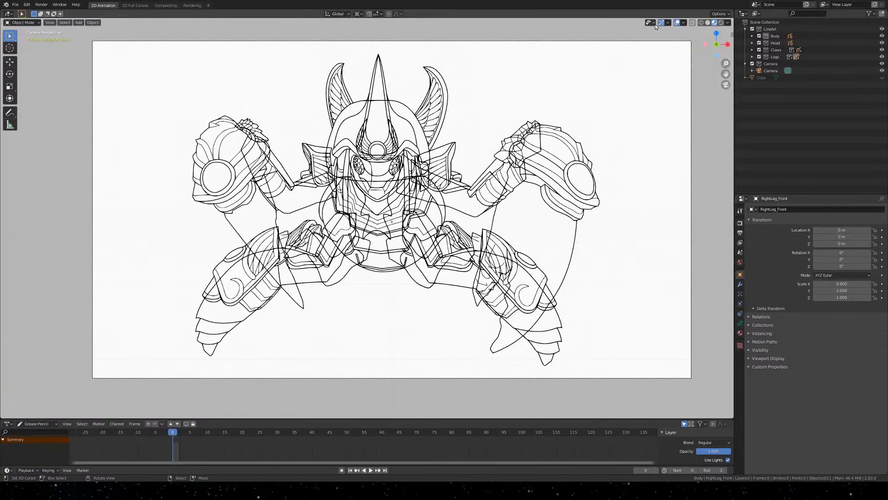
In front orthographic view, add the coloured crab warrior picture again as a reference image at the world origin
left_click(727, 44)
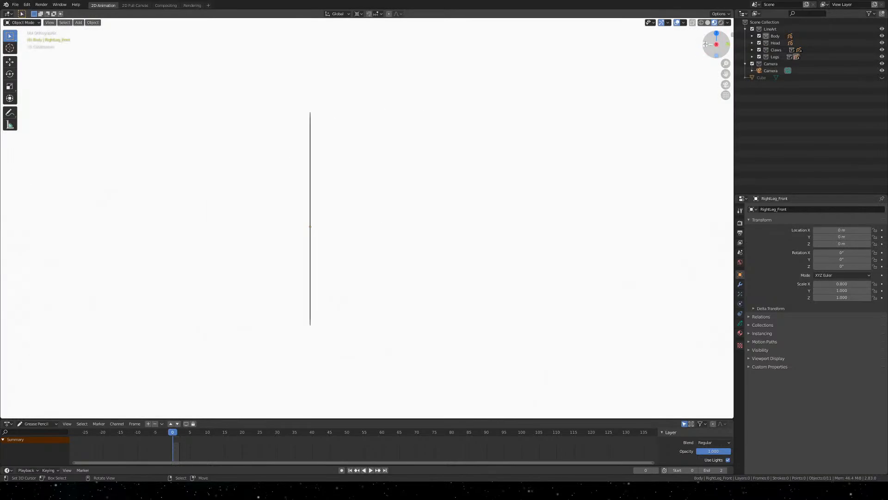
left_click(704, 44)
scroll(399, 209, "up", 5)
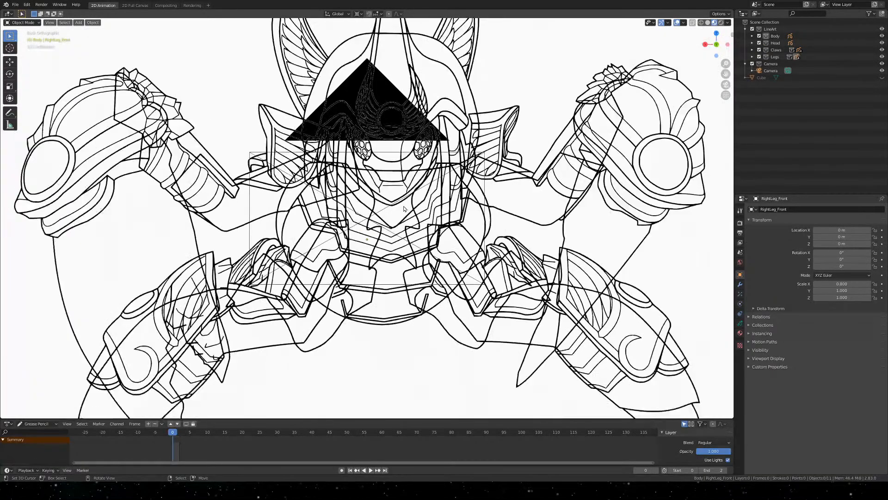
scroll(399, 210, "down", 4)
key("KP_0")
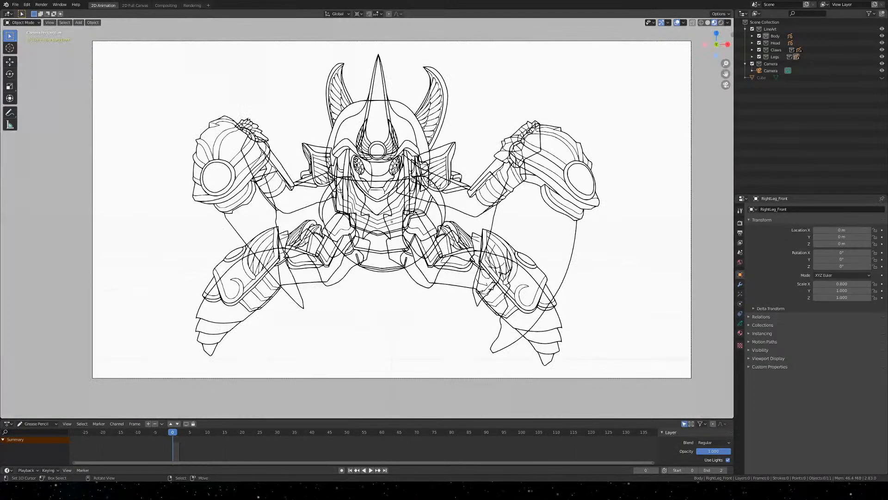
scroll(410, 172, "down", 3)
mouse_move(409, 172)
middle_mouse_down()
mouse_move(427, 270)
mouse_move(410, 181)
middle_mouse_up()
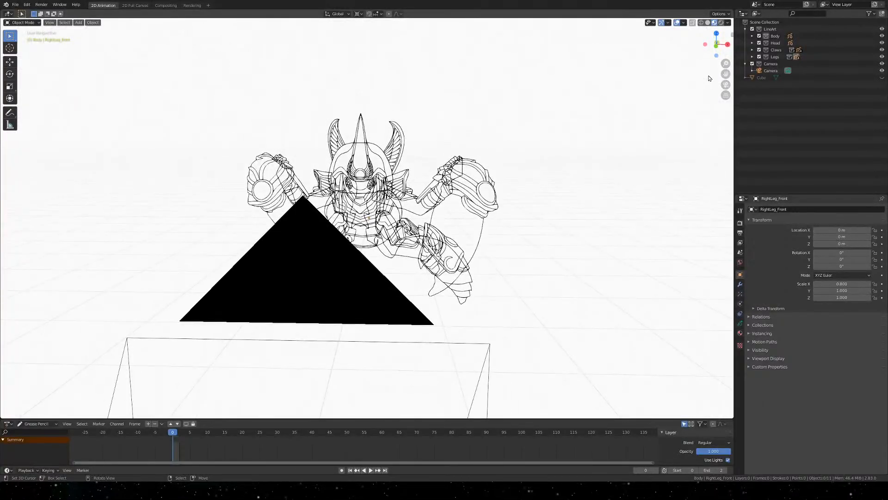
left_click(715, 49)
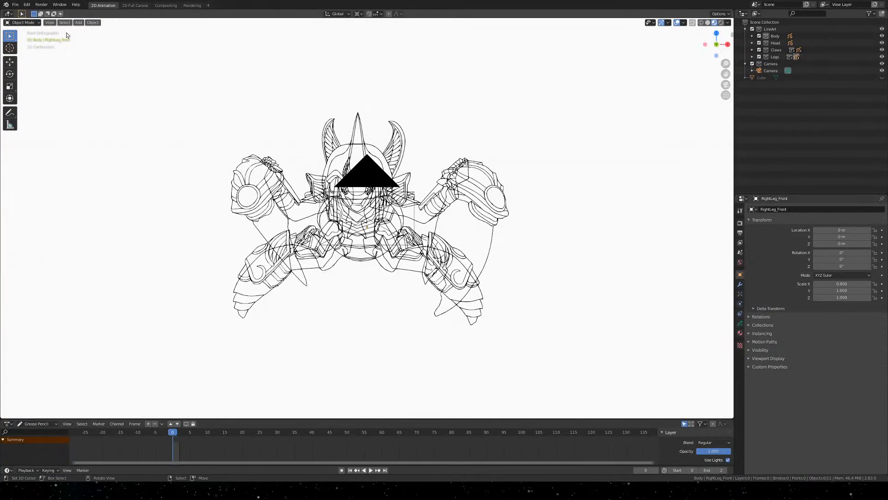
left_click(78, 22)
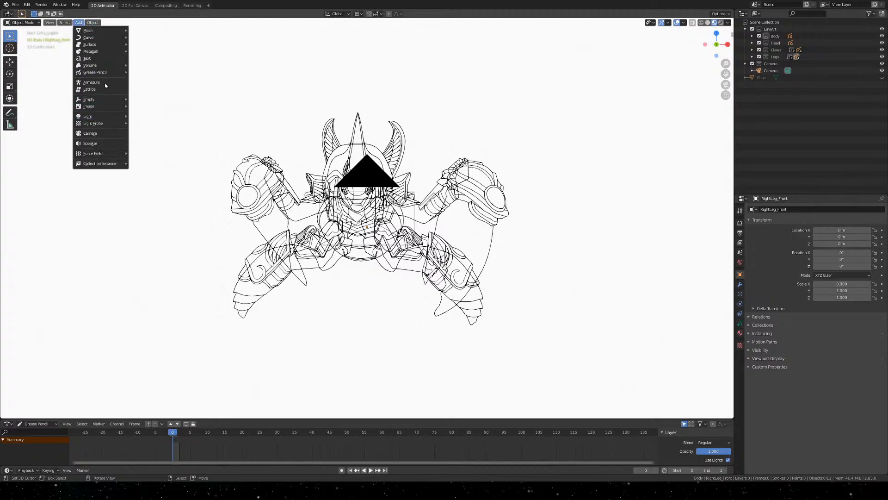
mouse_move(109, 101)
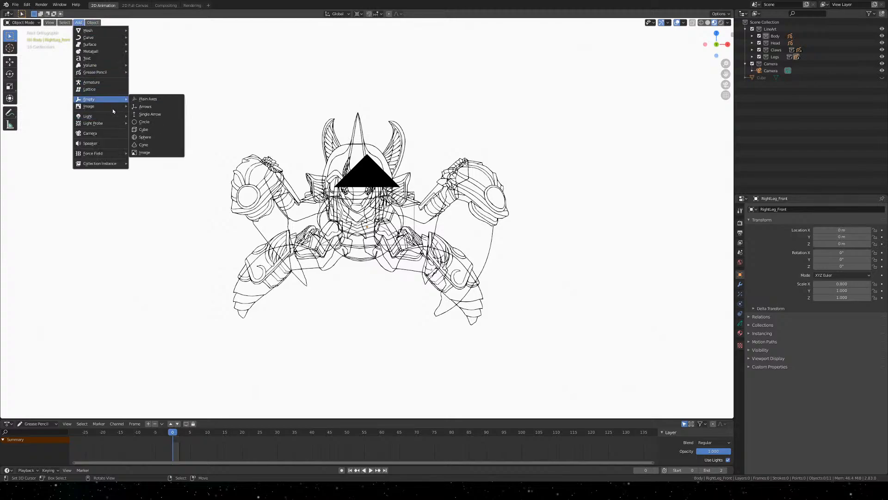
left_click(155, 107)
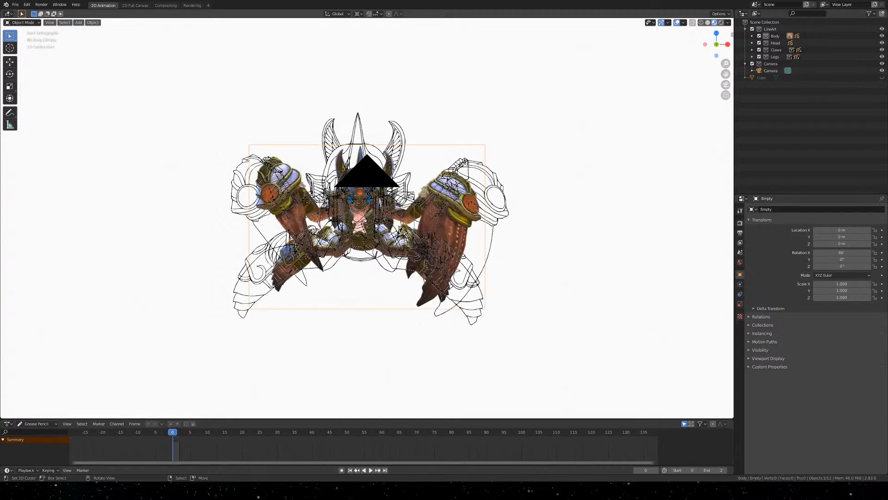
Scale the reference image uniformly to about 1.395 so it matches the crab's line art
key("s")
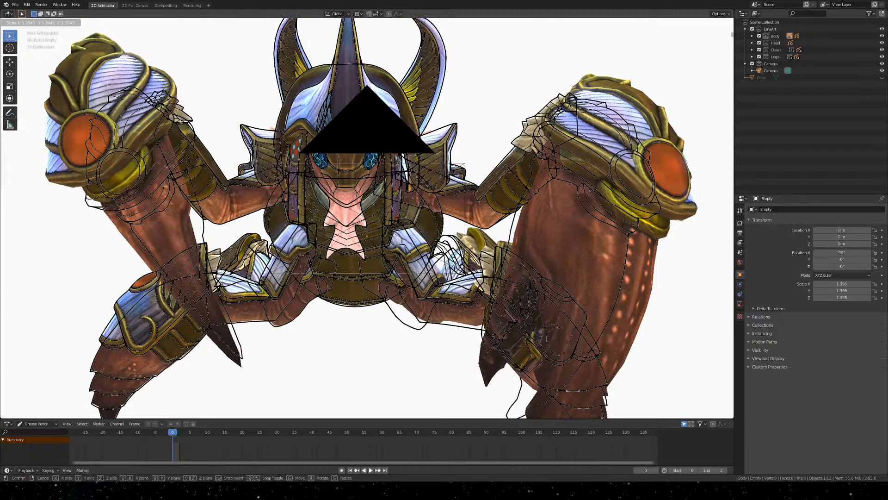
left_click(386, 262)
scroll(390, 273, "down", 1)
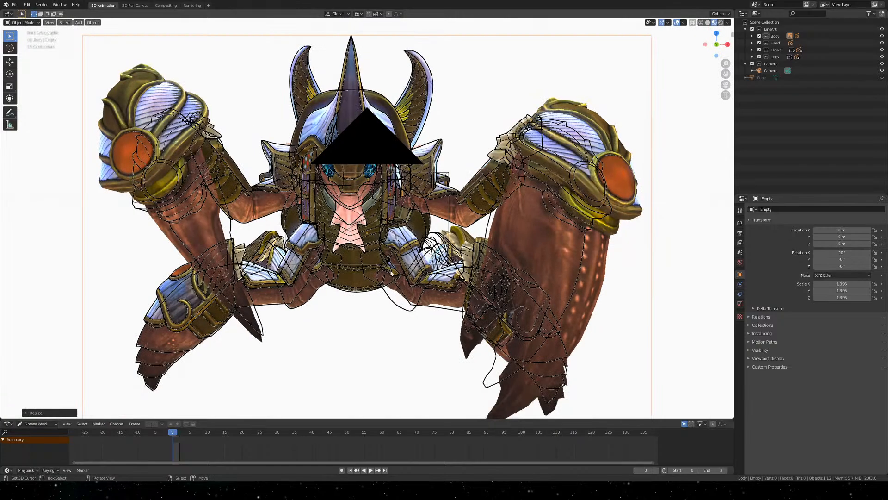
Examine from several angles and distances how the scaled reference image lines up with the line art
middle_click_drag(548, 203, 337, 186)
scroll(493, 231, "up", 4)
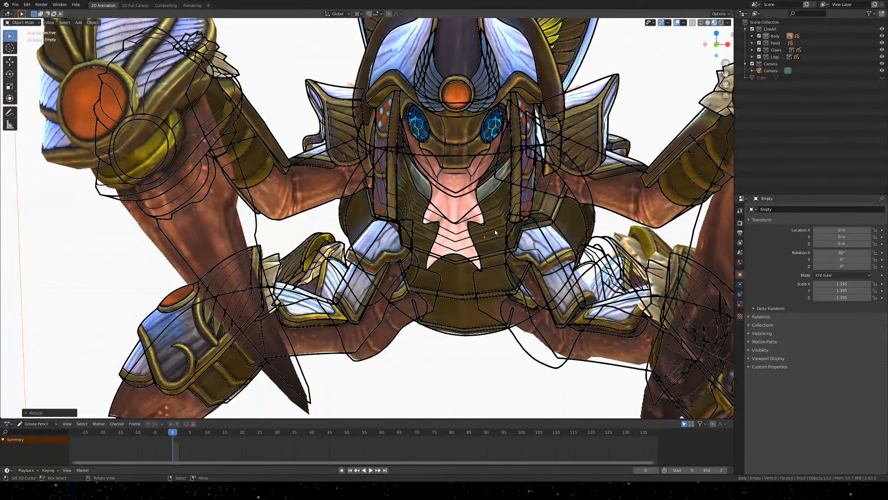
scroll(495, 230, "down", 2)
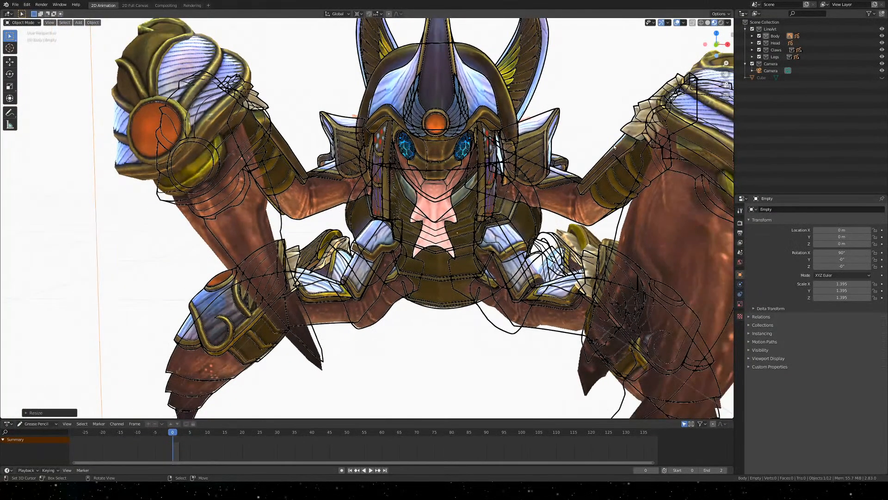
middle_click_drag(615, 147, 330, 223, "shift")
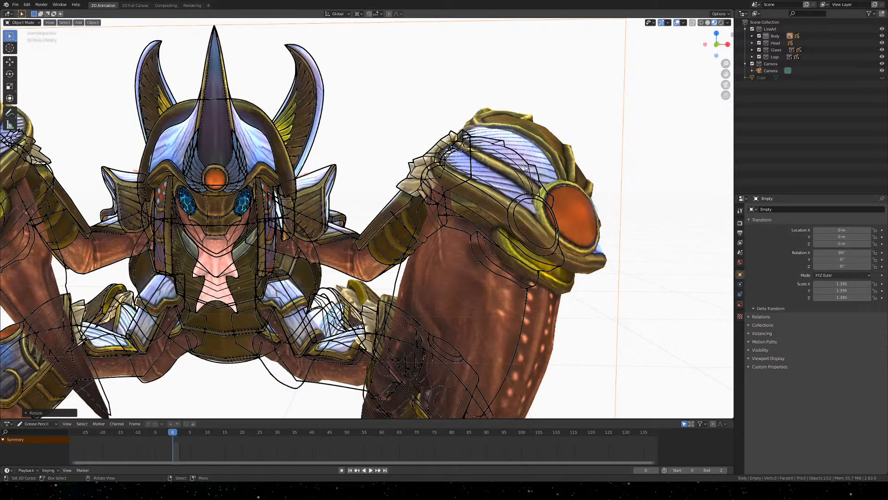
middle_click_drag(459, 142, 344, 128)
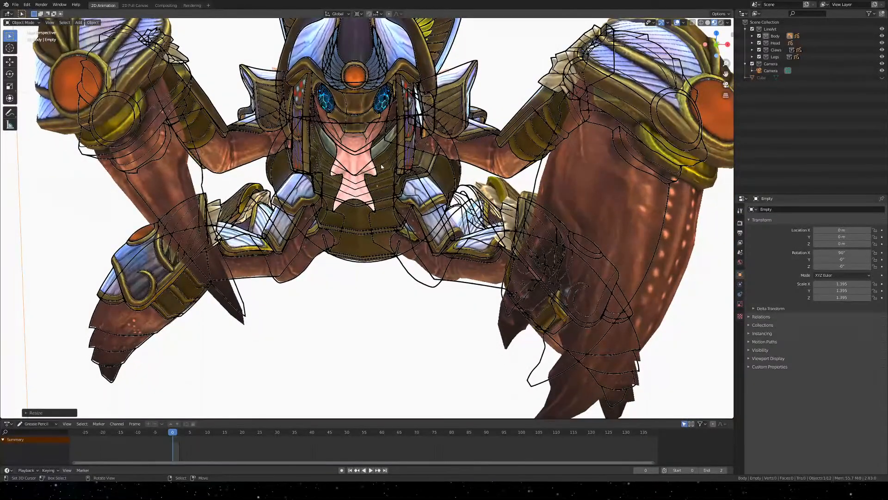
scroll(382, 166, "down", 2)
scroll(384, 169, "down", 4)
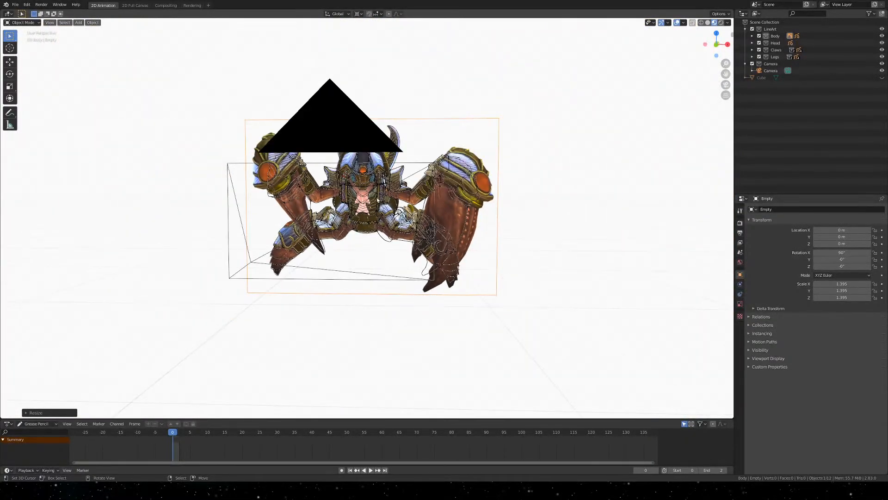
middle_click_drag(375, 196, 377, 231)
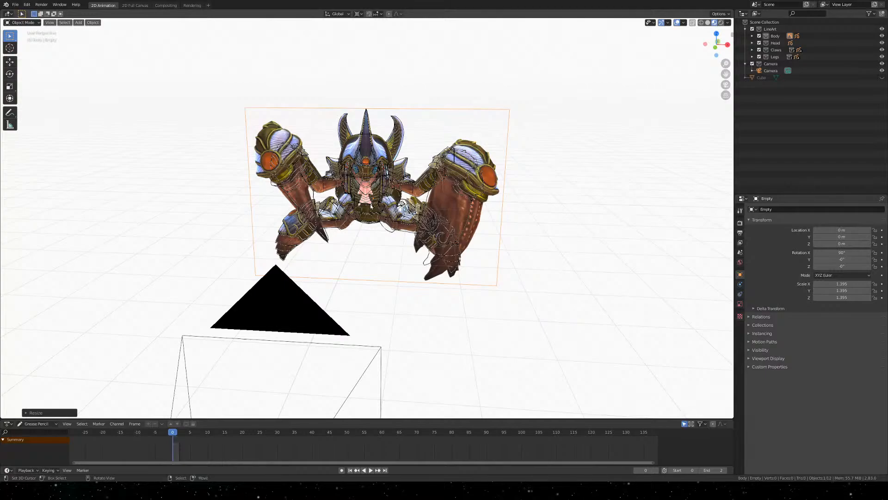
Move the reference image beside the line art, to about X 7.0 m, Y 0.69 m, Z -0.35 m, and save the file
key("g")
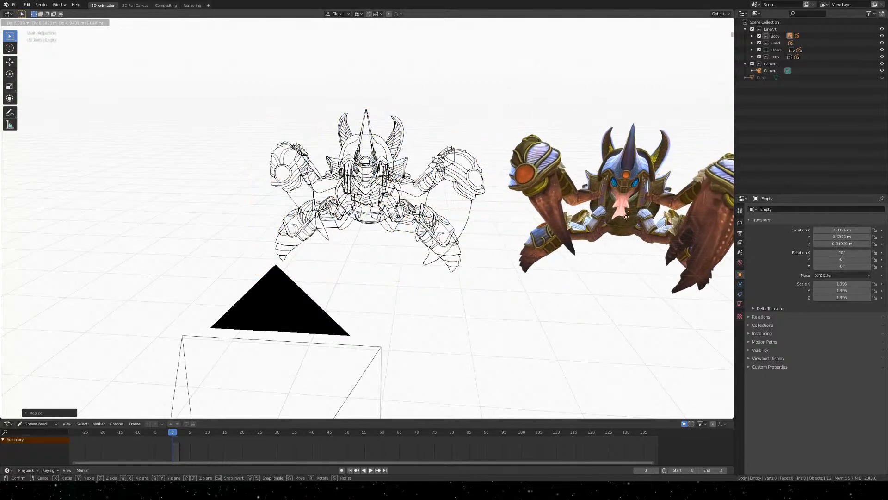
left_click(626, 217)
middle_click_drag(369, 169, 377, 95)
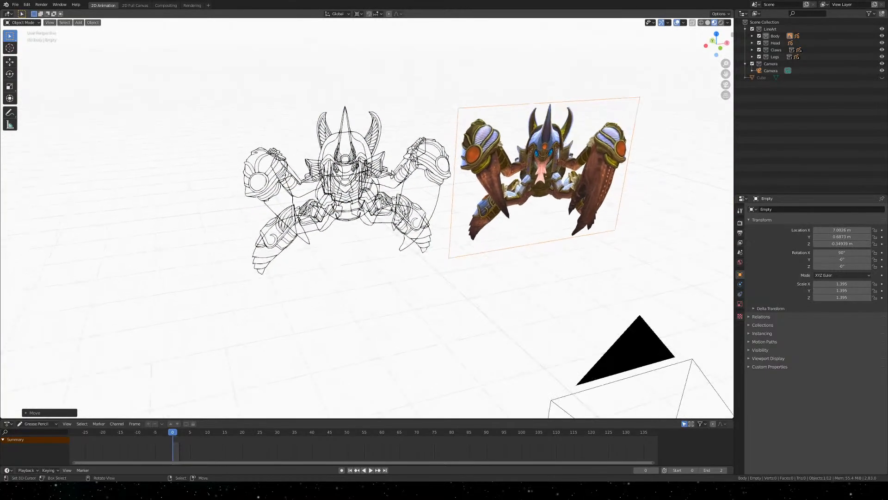
left_click(374, 93)
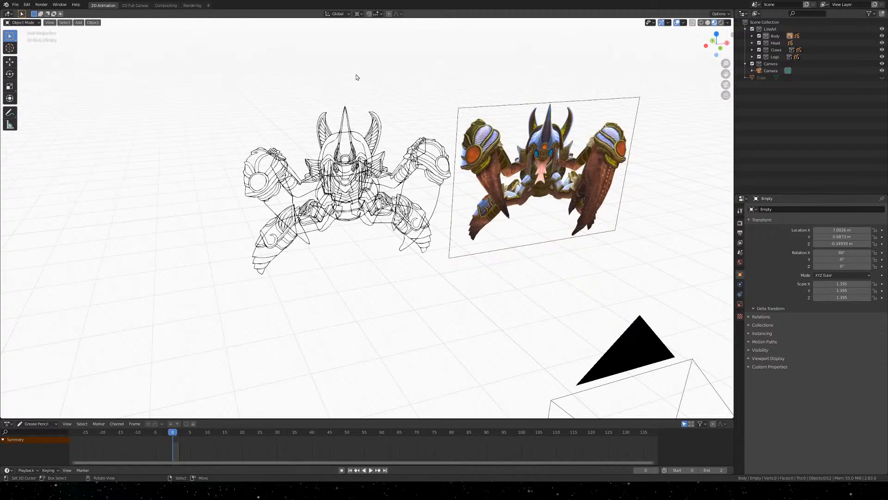
key("ctrl+s")
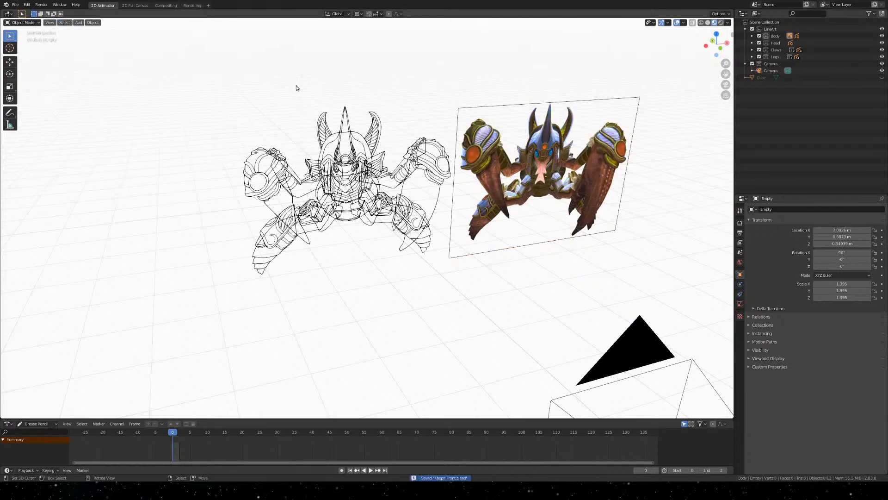
Unhide the Cube object and delete it from the scene
right_click(759, 79)
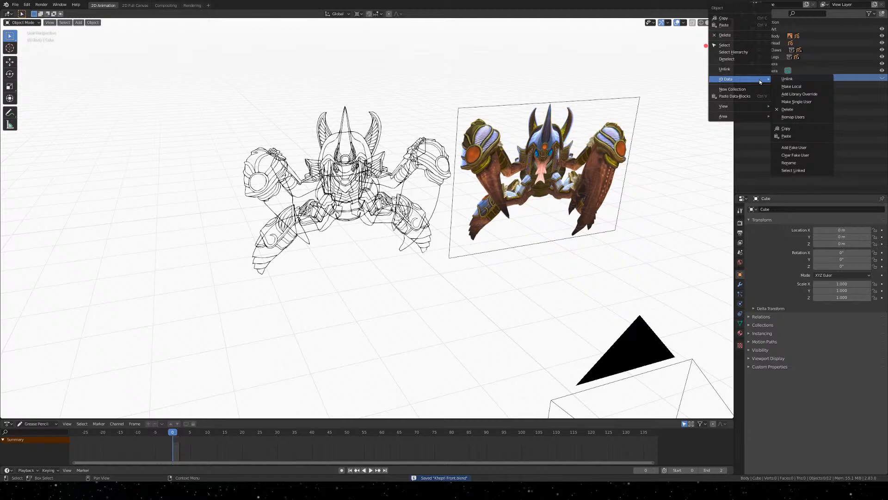
left_click(792, 109)
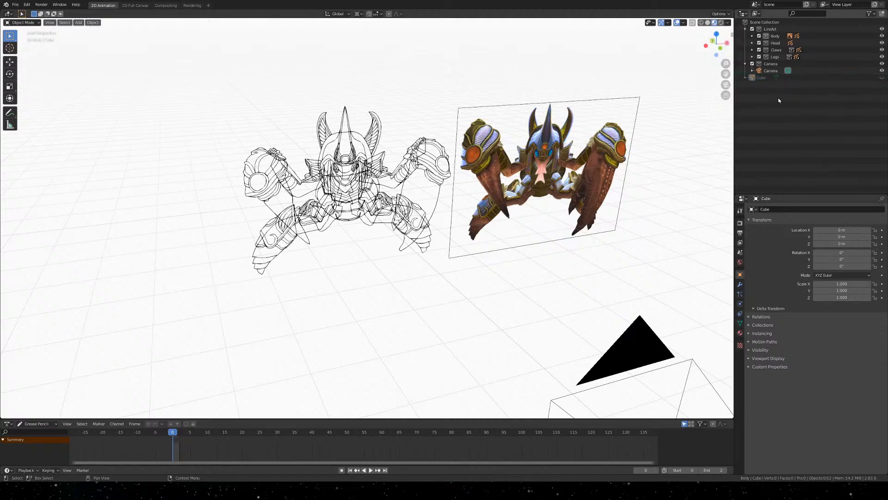
left_click(882, 77)
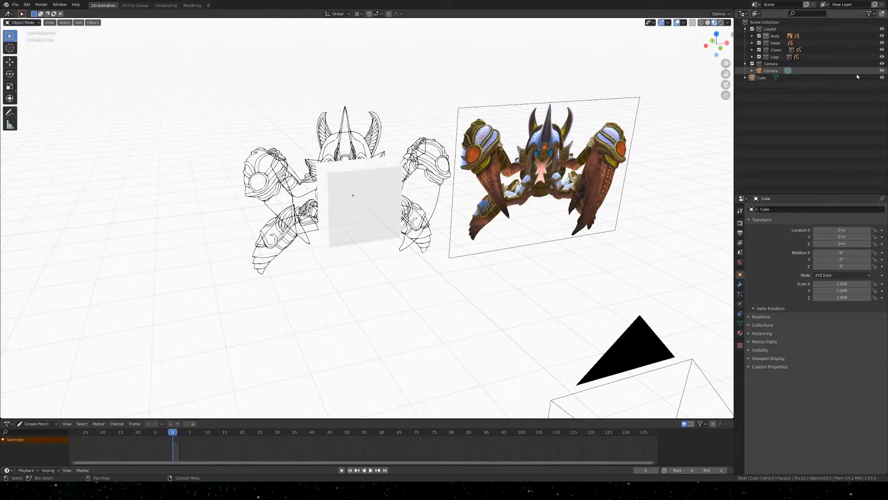
left_click(854, 72)
left_click(849, 77)
right_click(829, 78)
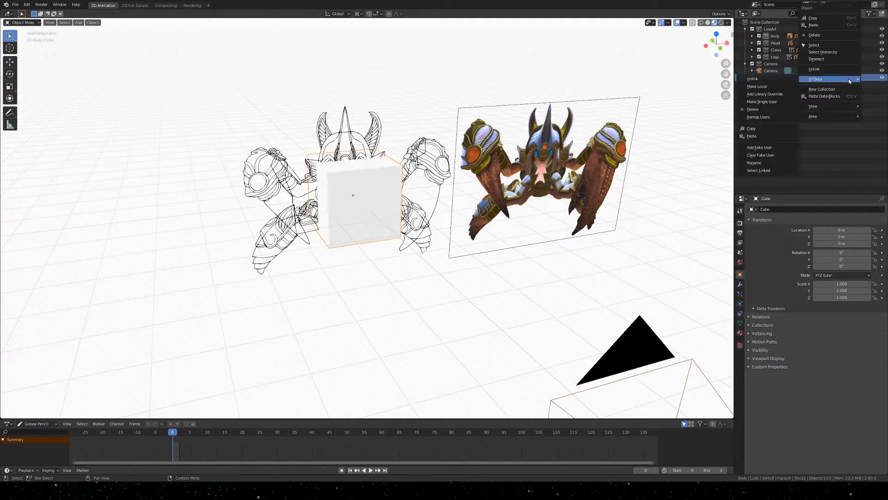
left_click(818, 36)
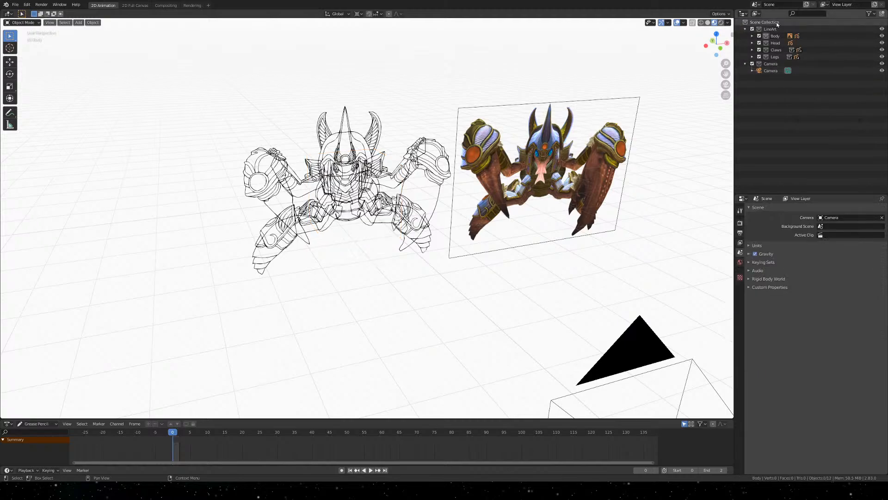
Move the reference image farther from the line art, to about X 8.34 m, Y 0.30 m, Z -0.07 m, and save the file
left_click(512, 177)
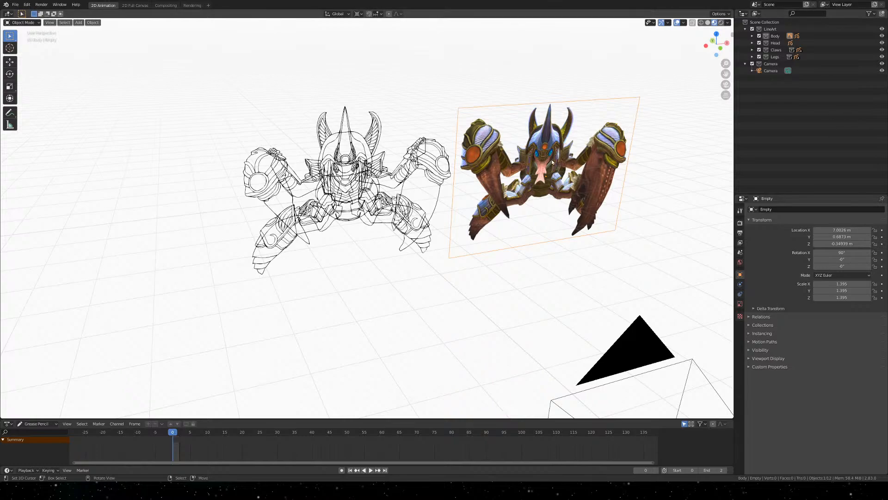
key("g")
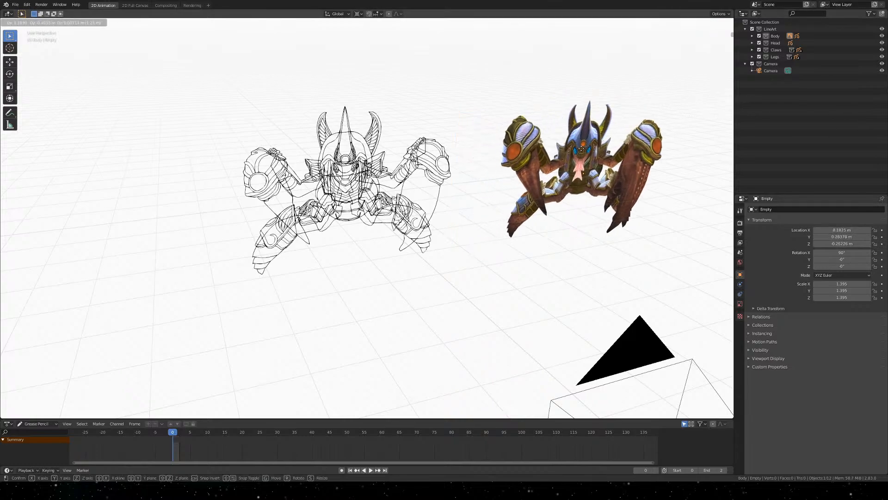
left_click(584, 144)
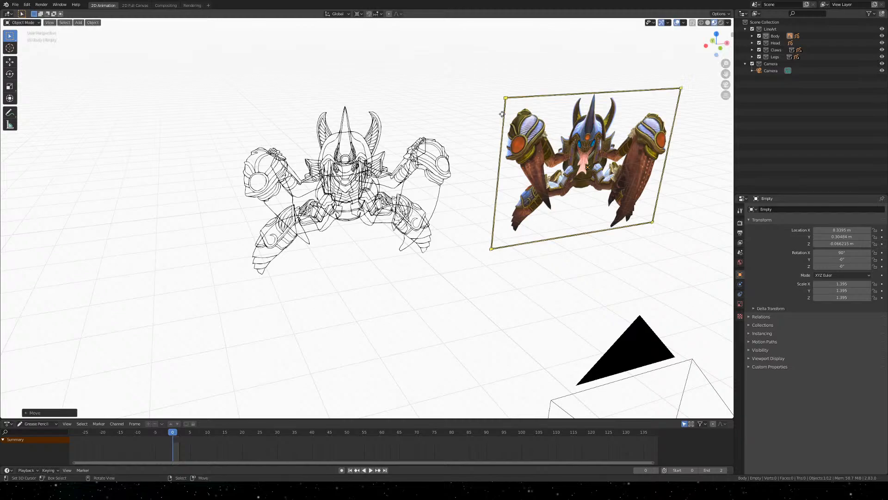
middle_click_drag(503, 113, 443, 78)
left_click(422, 87)
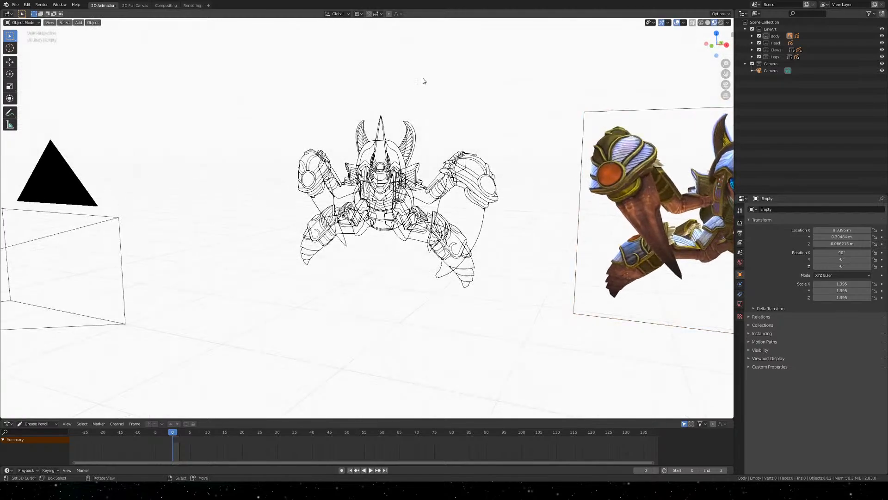
key("ctrl+s")
left_click(740, 316)
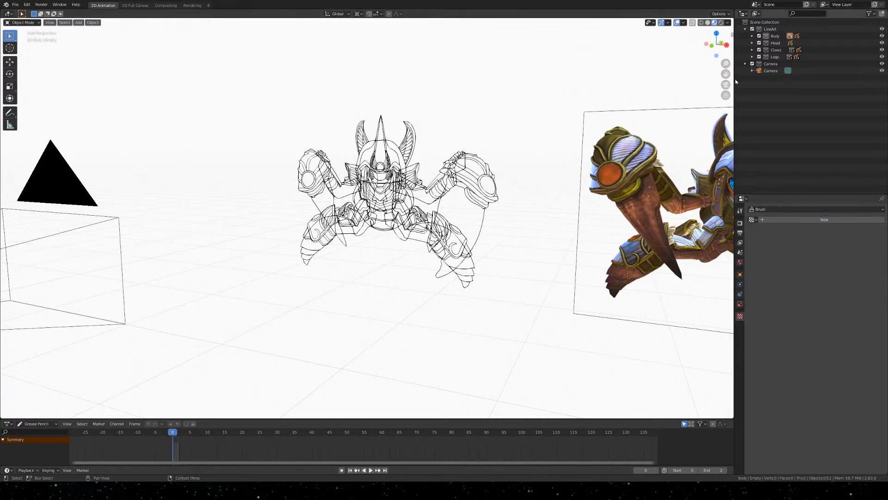
left_click(754, 210)
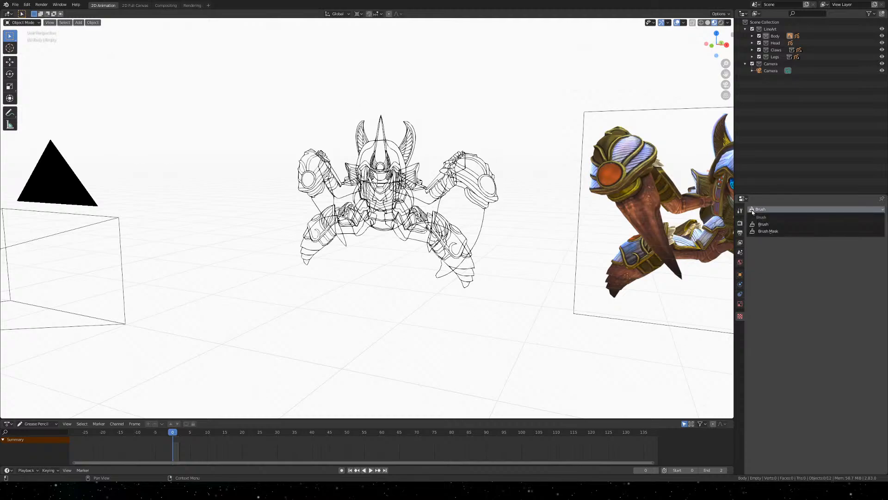
left_click(752, 210)
left_click(753, 220)
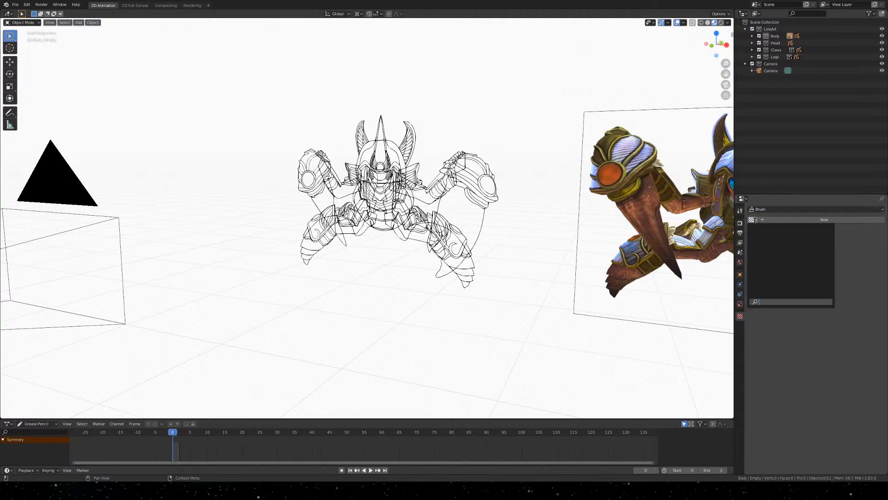
left_click(772, 219)
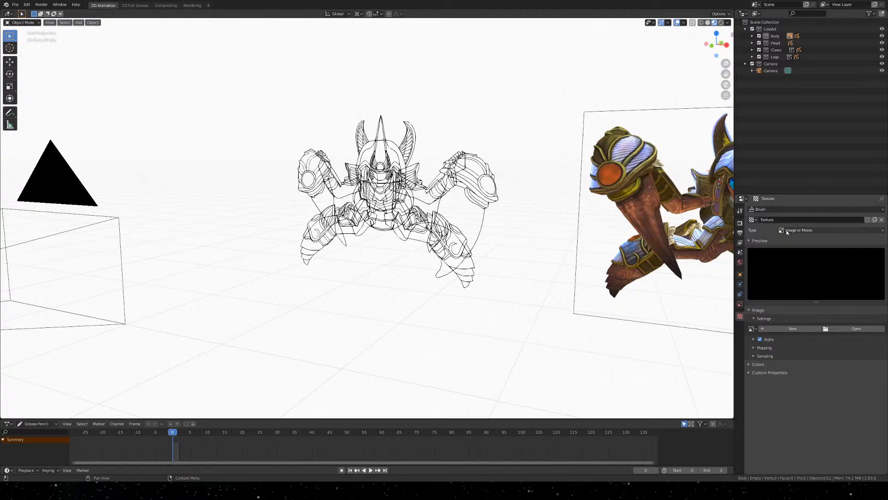
left_click(783, 220)
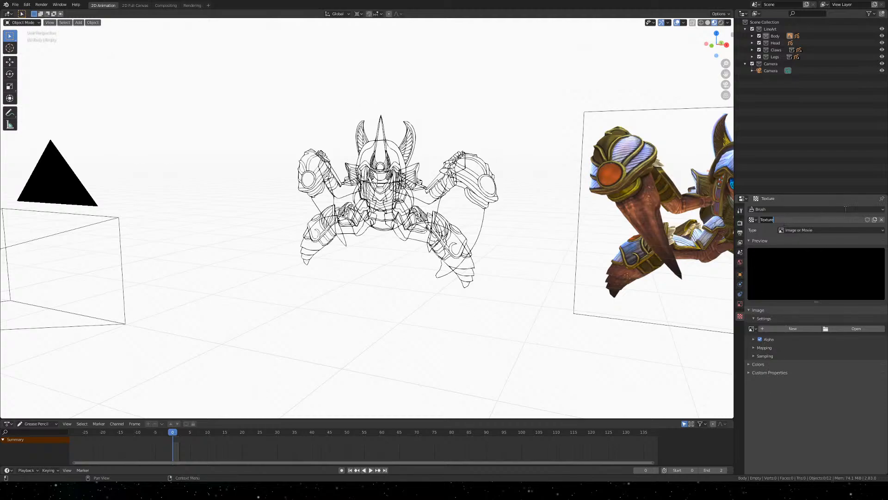
left_click(881, 220)
left_click(881, 220)
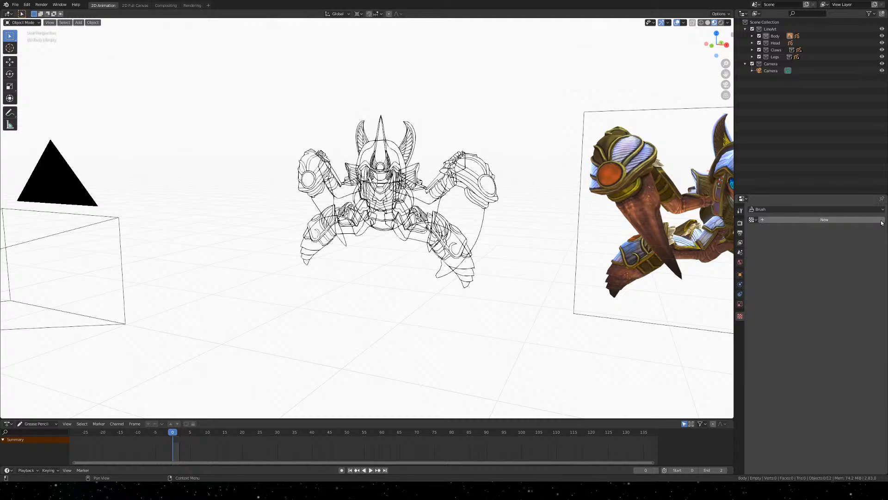
Reorder the collections inside LineArt so that Head comes first, followed by Claws, Body and Legs
left_click(740, 304)
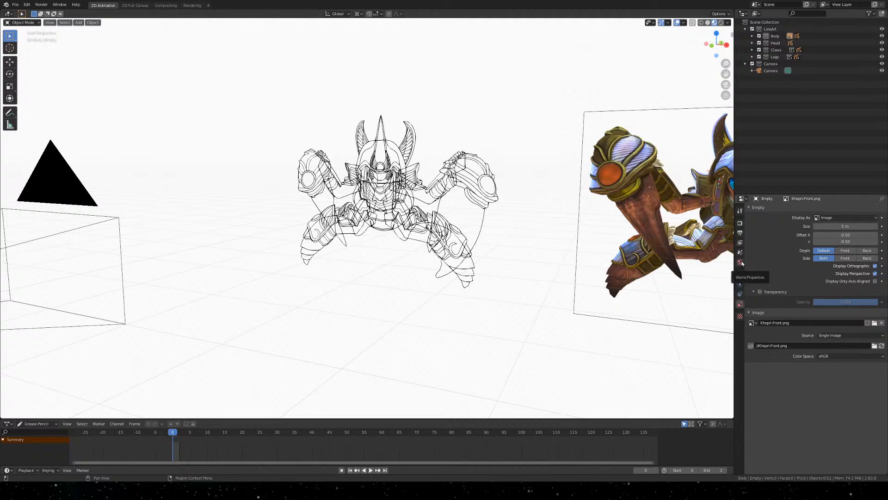
left_click(756, 38)
left_click(758, 37)
left_click(759, 37)
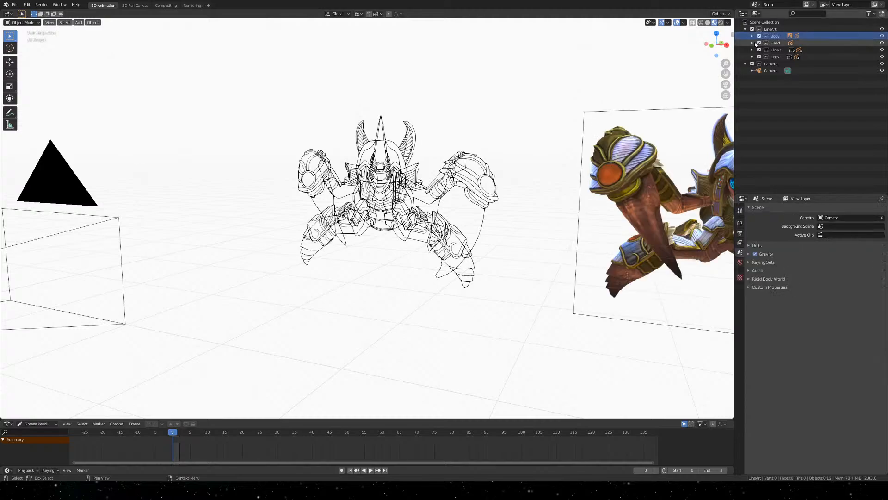
left_click(753, 43)
left_click_drag(777, 49, 777, 34)
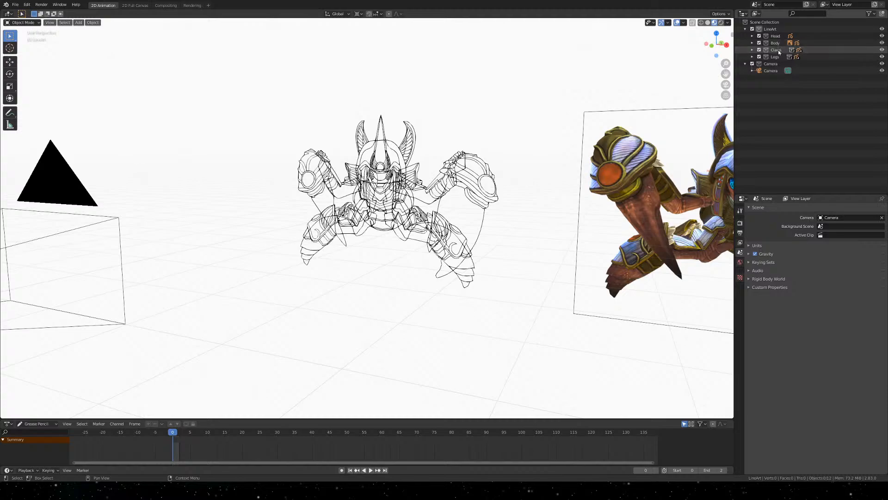
left_click_drag(780, 51, 778, 41)
Move the Empty reference image out of the Body collection into the Scene Collection, and collapse the Body collection
left_click(752, 50)
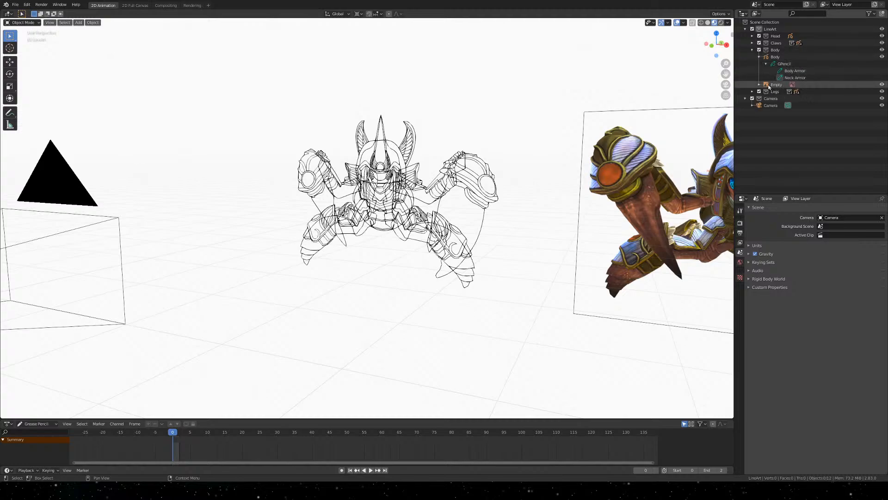
left_click_drag(807, 83, 764, 23)
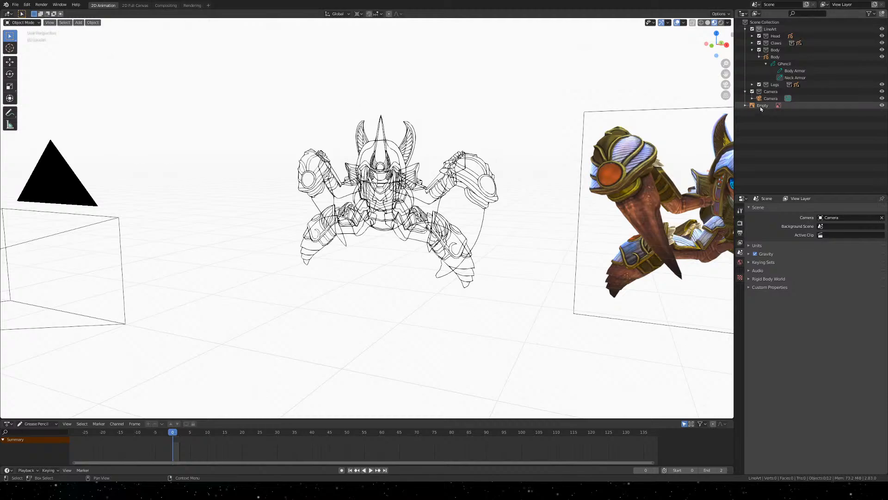
left_click(775, 57)
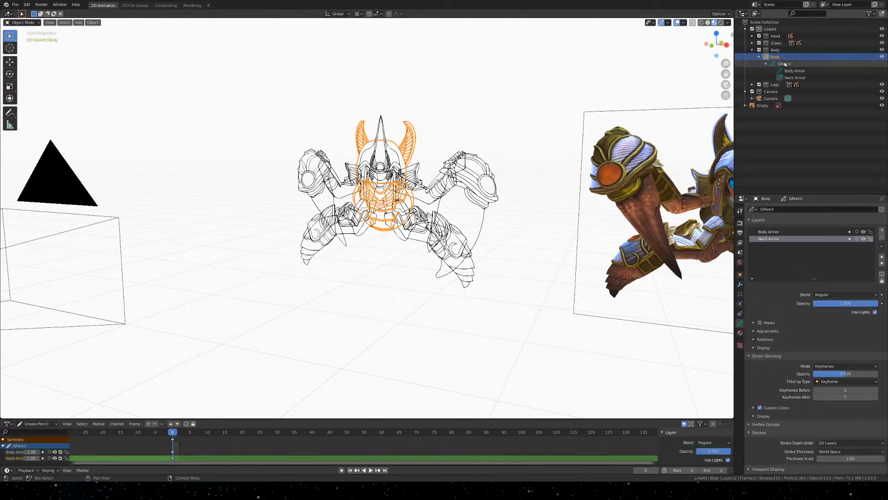
left_click(752, 50)
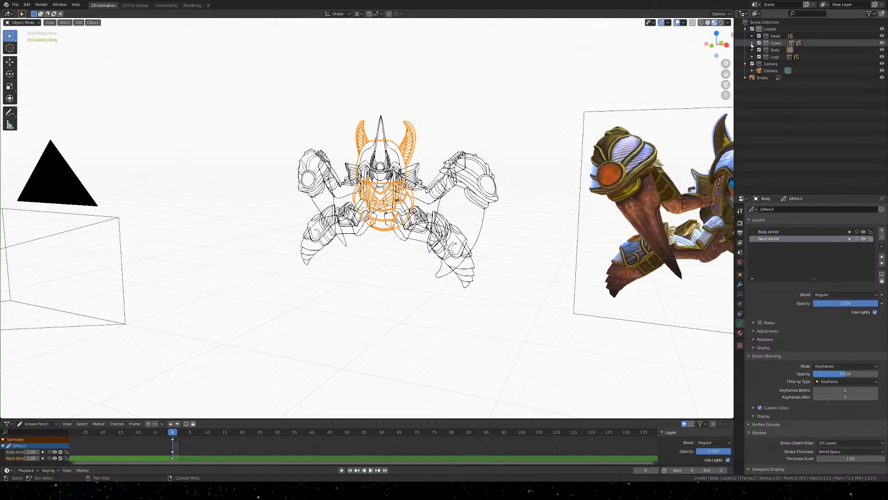
Select the Headdress layer of the Head object and make GoldPlate its active material
left_click(752, 36)
left_click(771, 43)
left_click(759, 44)
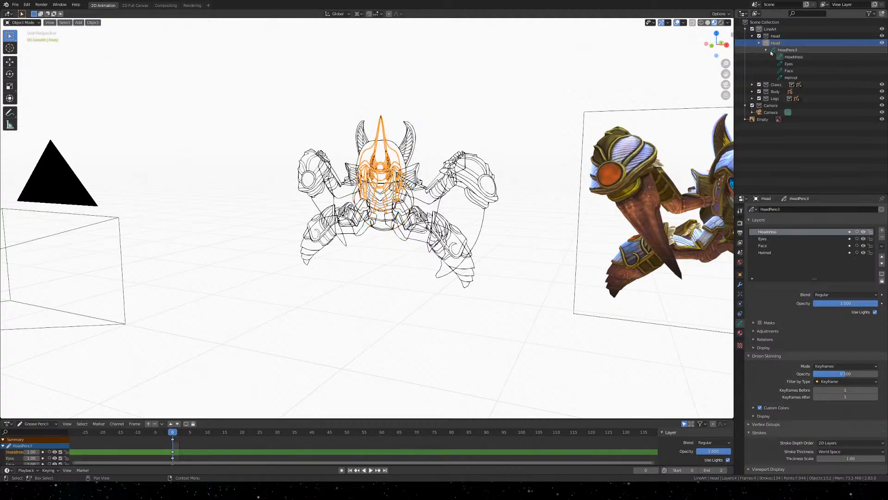
left_click(789, 57)
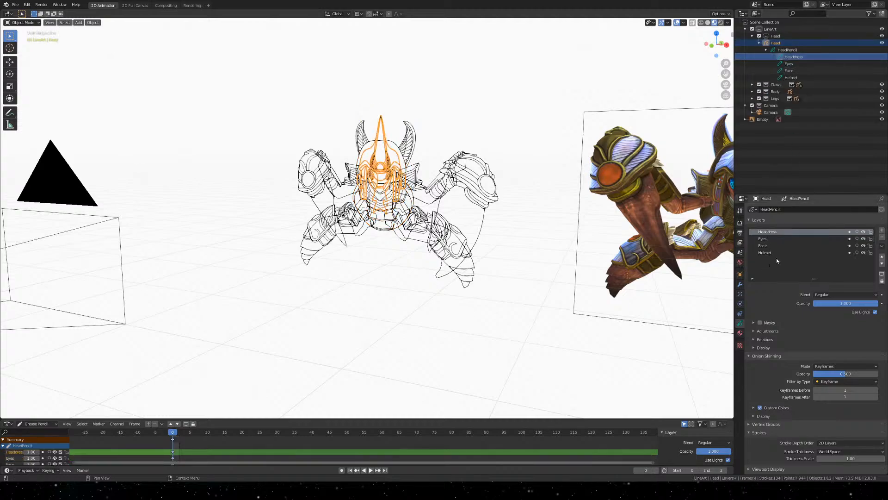
left_click(740, 344)
left_click(740, 333)
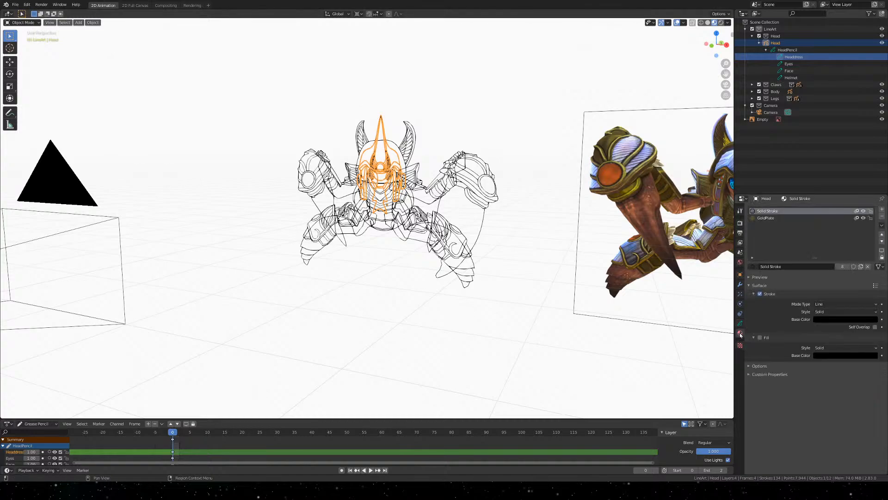
left_click(779, 220)
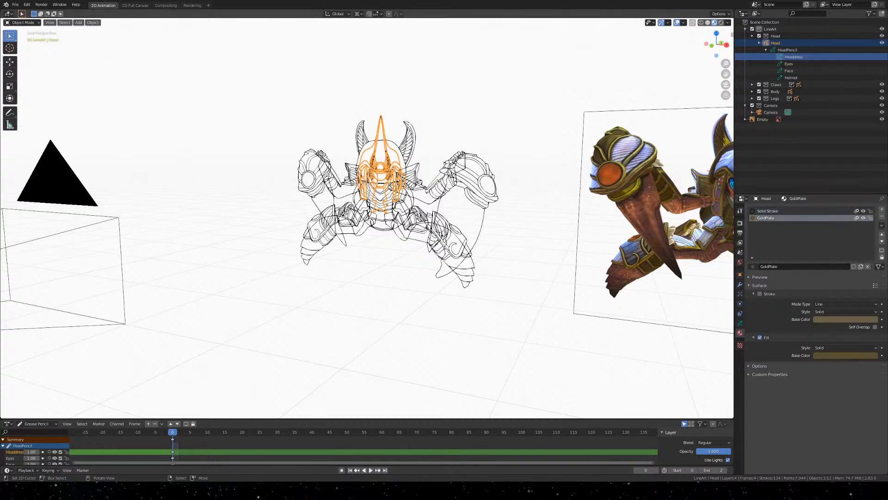
Examine the head of the coloured reference image up close through the camera, and show the image's data settings
left_click(428, 111)
mouse_move(501, 169)
middle_mouse_down("shift")
mouse_move(339, 159)
mouse_move(180, 179)
middle_mouse_up("shift")
scroll(349, 145, "up", 4)
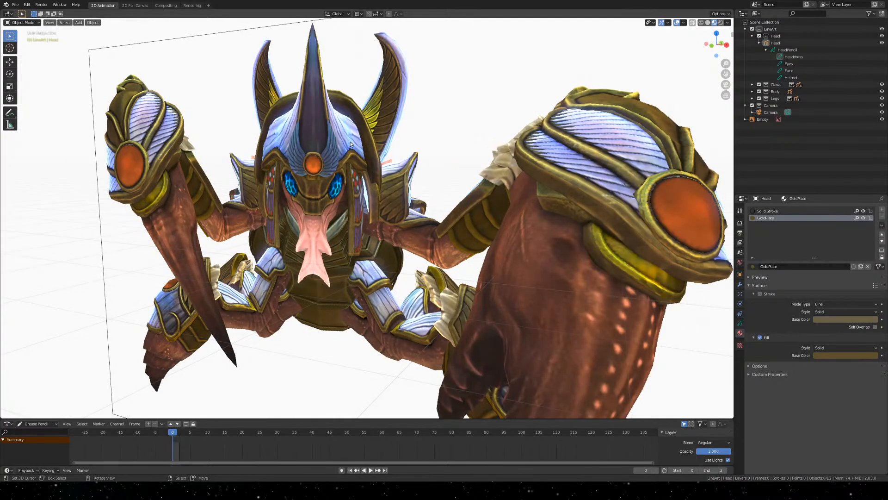
key("KP_0")
middle_click_drag(654, 214, 296, 249, "shift")
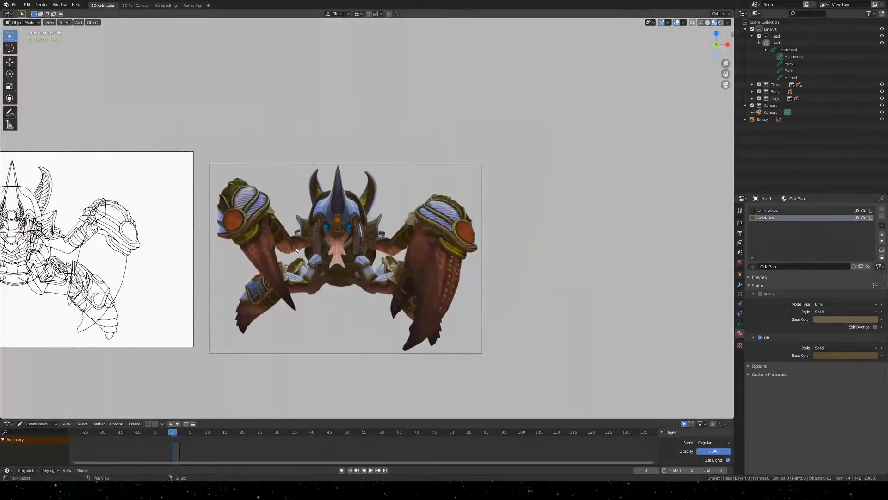
scroll(296, 250, "up", 6)
left_click(281, 207)
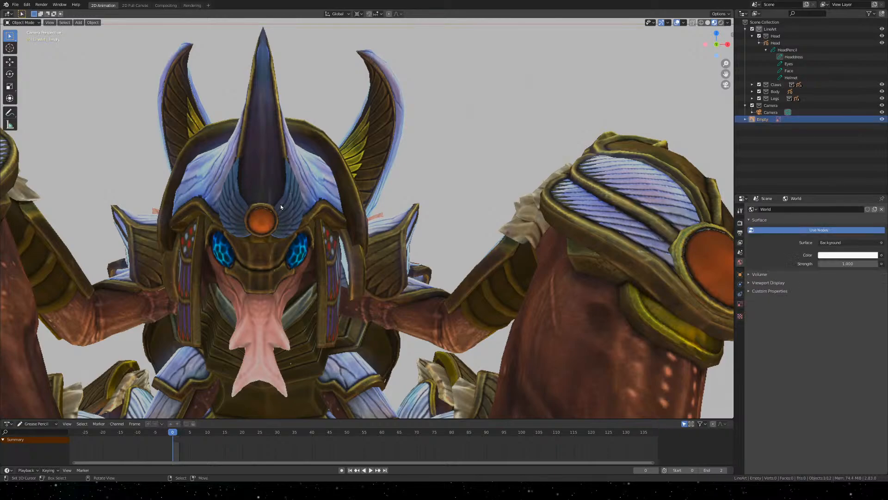
middle_click_drag(285, 202, 404, 209, "shift")
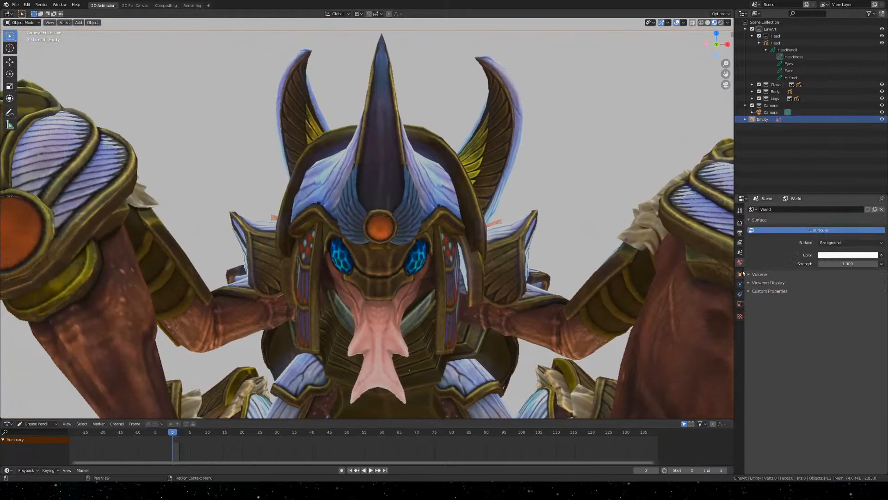
left_click(739, 316)
left_click(739, 303)
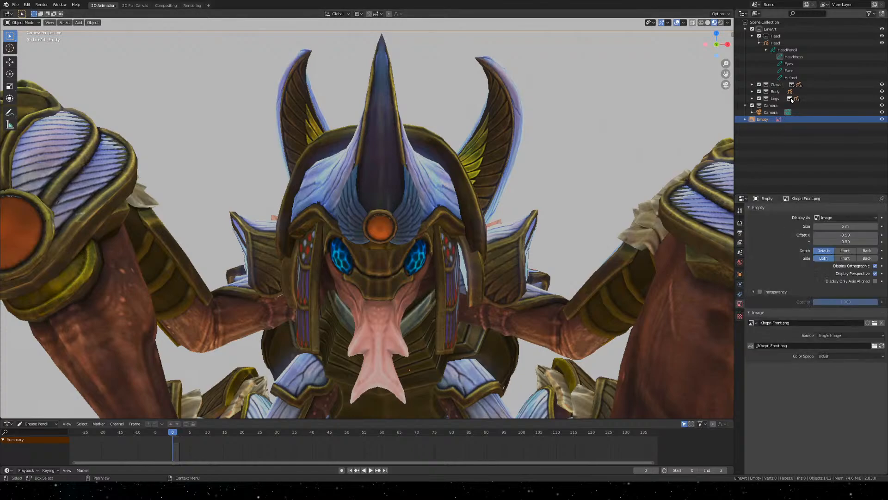
Reselect the Headdress layer and sample the GoldPlate fill's base colour from the creature's face in the reference image
left_click(802, 59)
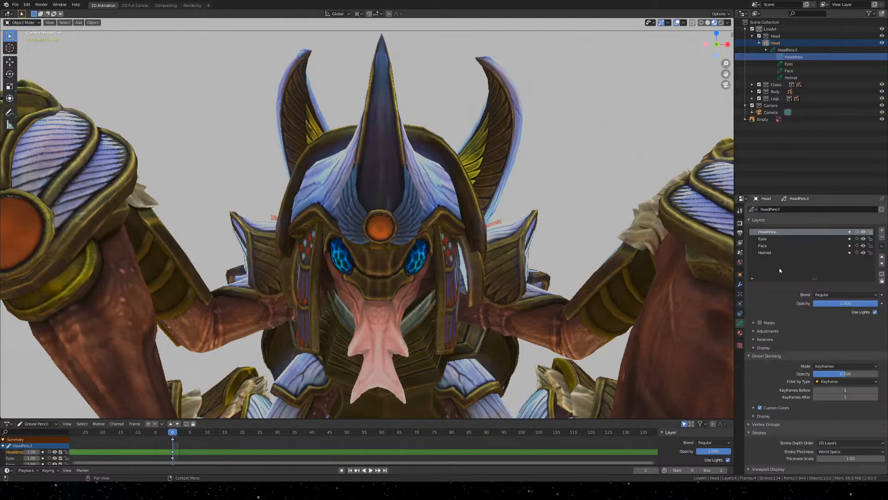
scroll(797, 322, "down", 1)
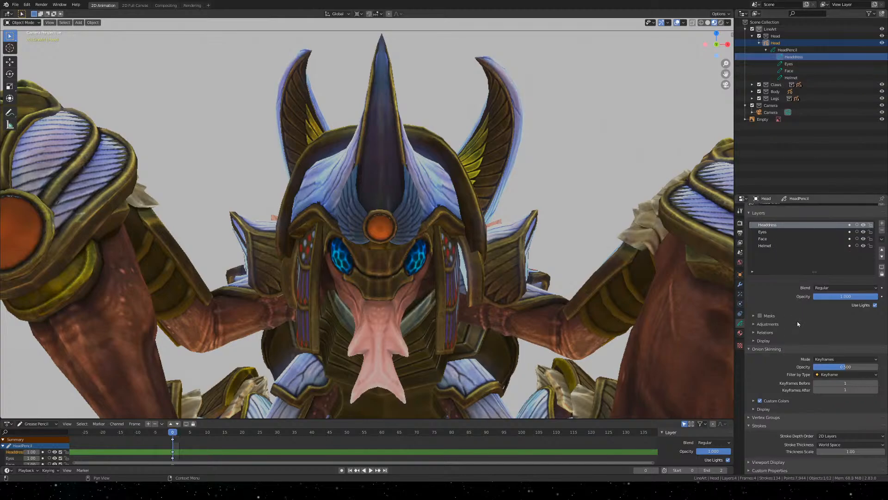
left_click(740, 333)
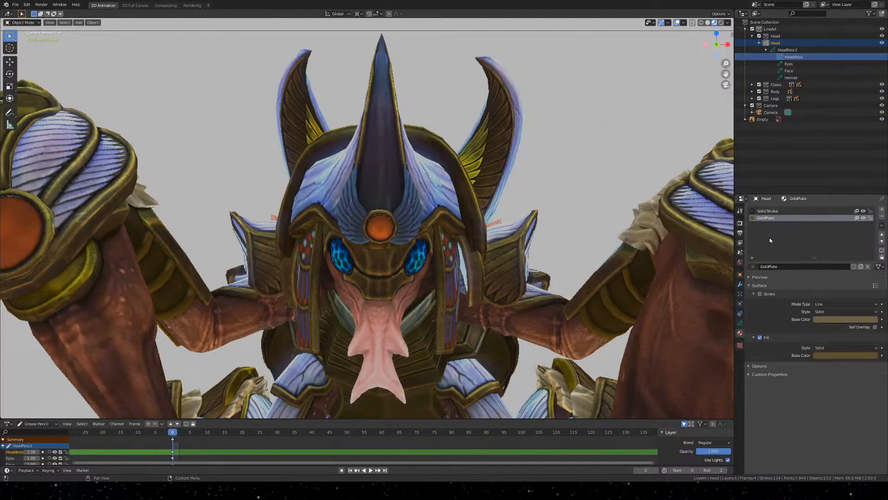
left_click(858, 319)
left_click(833, 355)
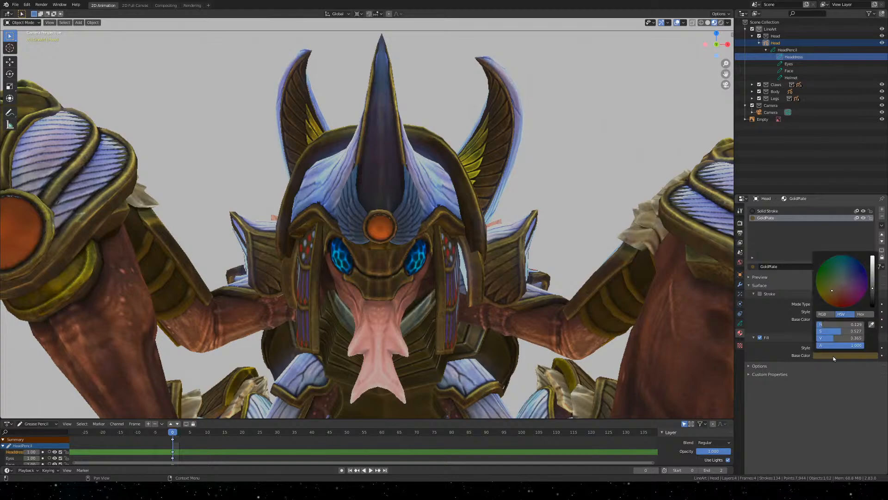
left_click(871, 325)
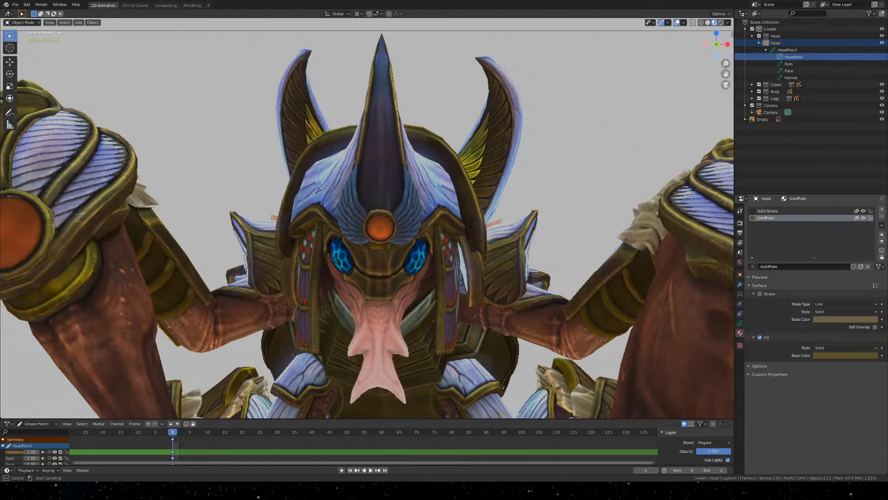
left_click(388, 256)
left_click(386, 260)
scroll(382, 262, "down", 6)
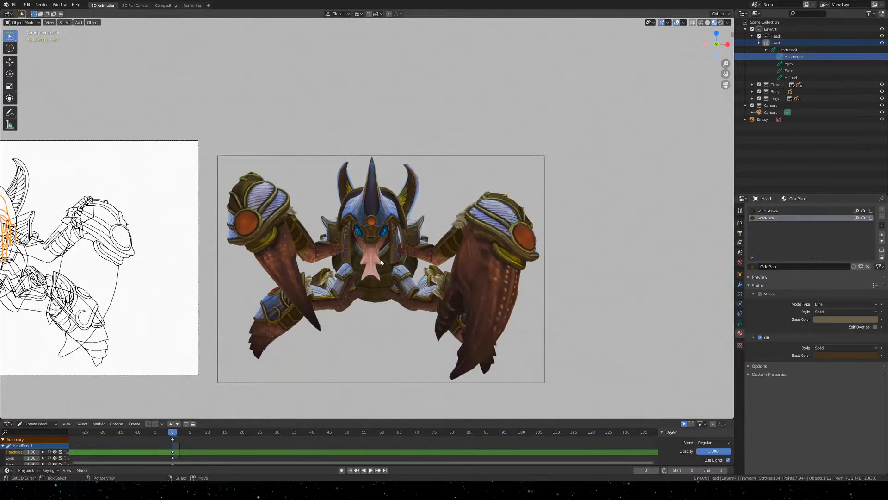
middle_click_drag(381, 265, 377, 231)
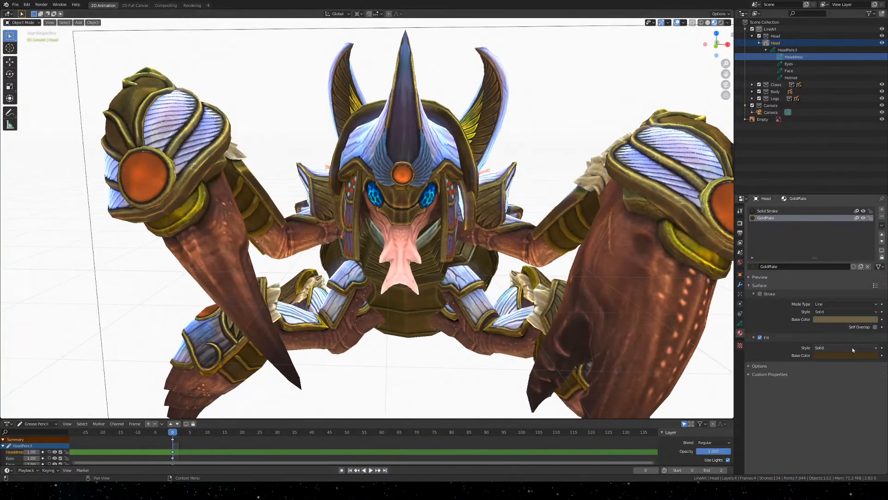
Sample the GoldPlate material's fill colour from the gold face plate between the reference creature's eyes
left_click(863, 355)
left_click(872, 324)
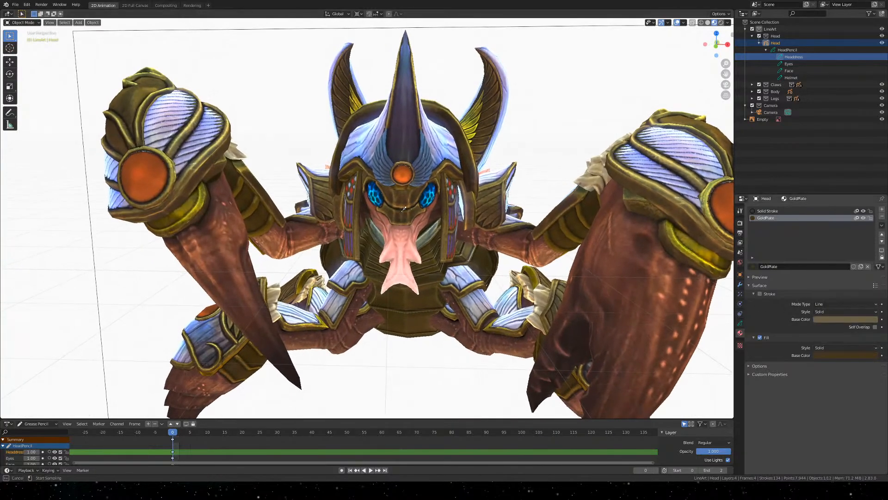
left_click(409, 194)
left_click(407, 197)
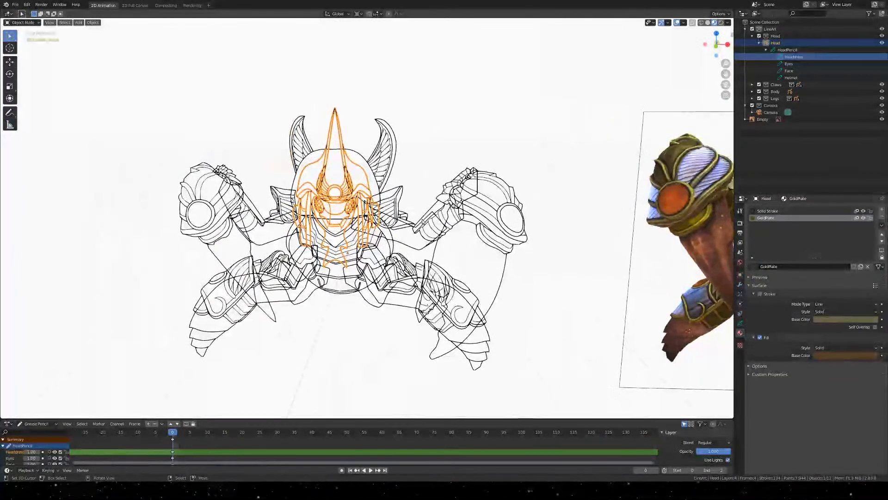
Switch the Head line art to Draw mode and activate the Fill tool
scroll(319, 192, "up", 6)
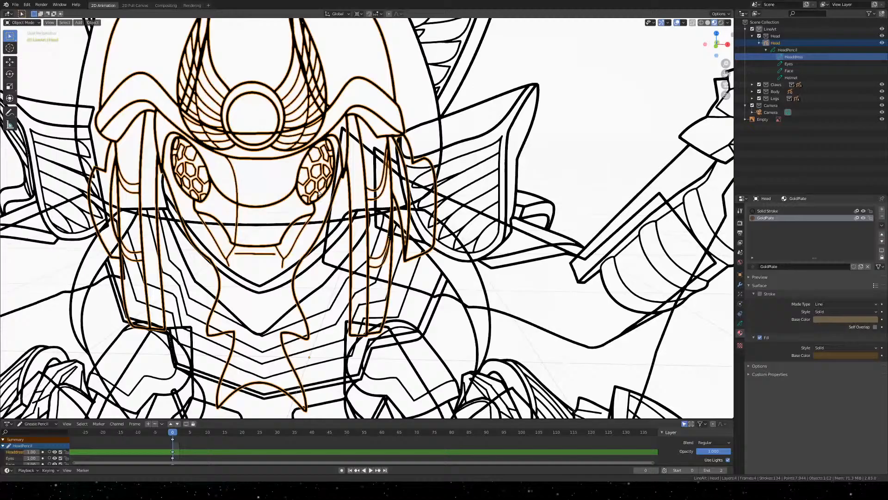
middle_click_drag(319, 193, 370, 200, "shift")
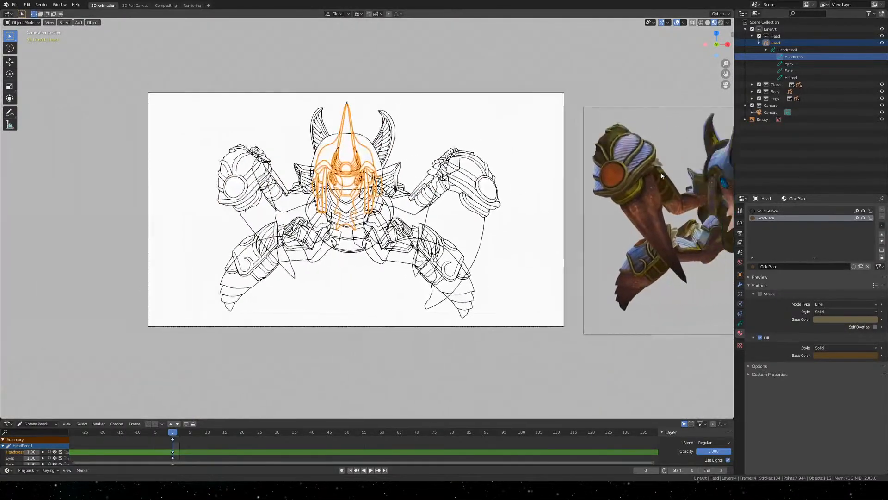
middle_click_drag(374, 100, 436, 105, "shift")
scroll(436, 105, "up", 8)
middle_click_drag(566, 118, 382, 281, "shift")
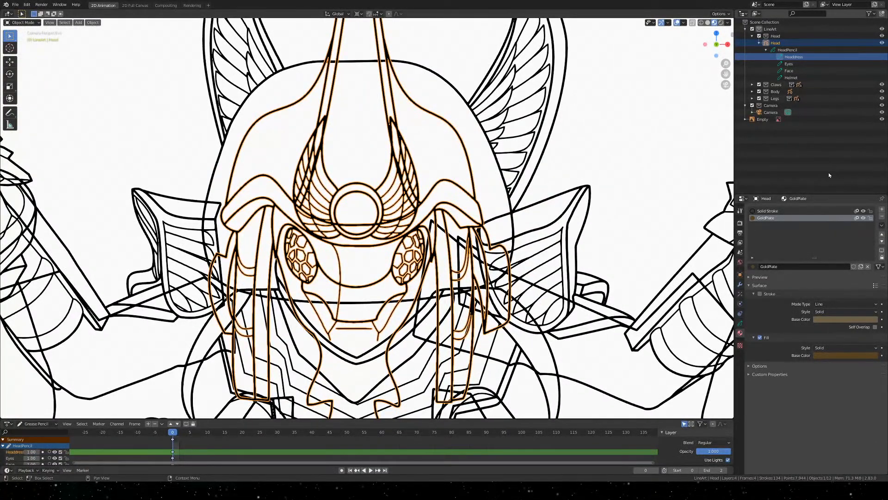
left_click(23, 22)
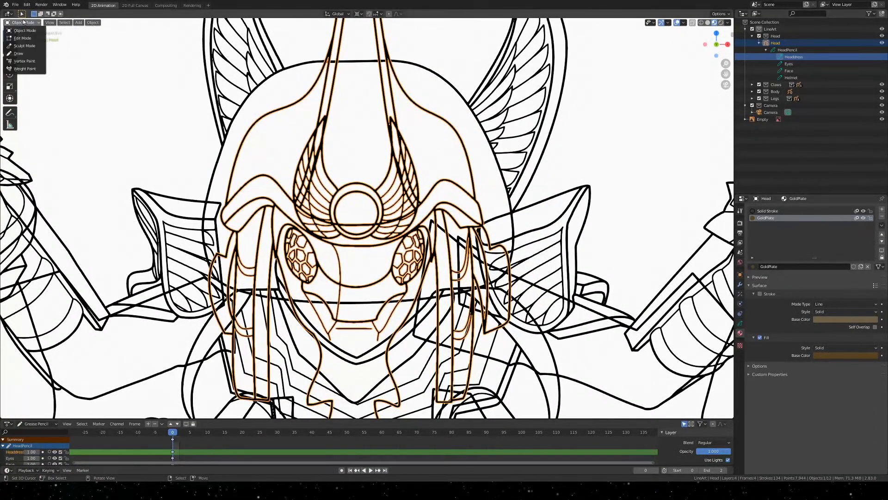
left_click(20, 53)
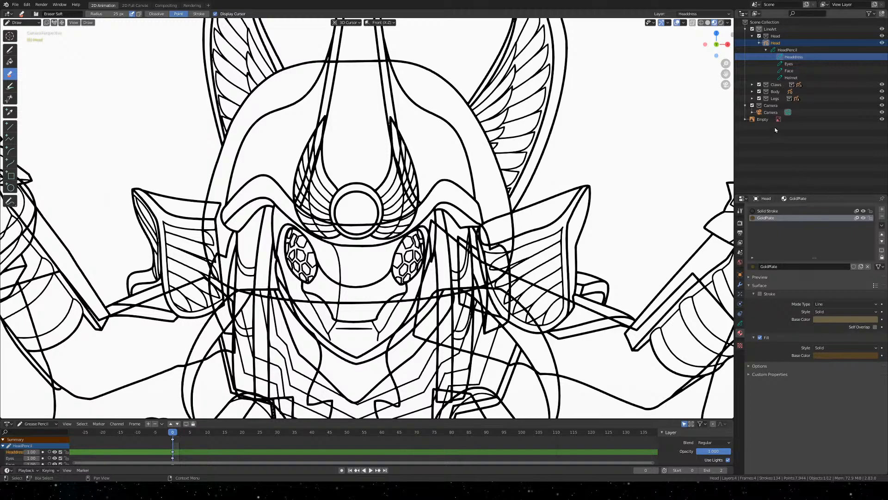
left_click(10, 61)
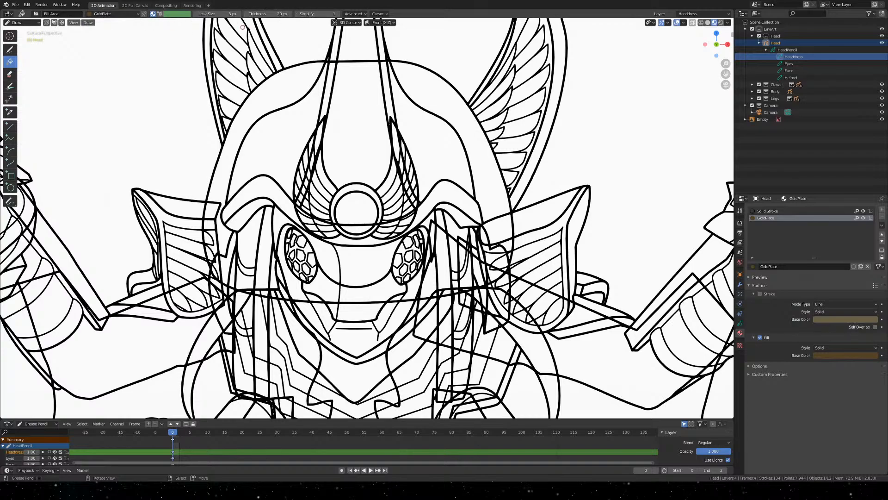
Make Helmet the active Grease Pencil layer of the Head object
scroll(346, 129, "up", 3)
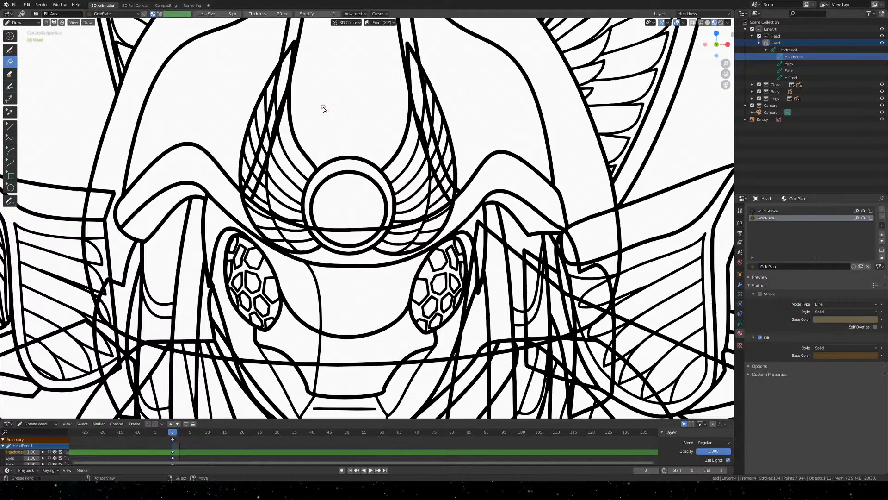
mouse_move(323, 108)
middle_mouse_down("shift")
mouse_move(355, 157)
mouse_move(353, 218)
mouse_move(380, 257)
mouse_move(379, 273)
mouse_move(389, 180)
mouse_move(370, 83)
mouse_move(340, 118)
mouse_move(329, 168)
middle_mouse_up("shift")
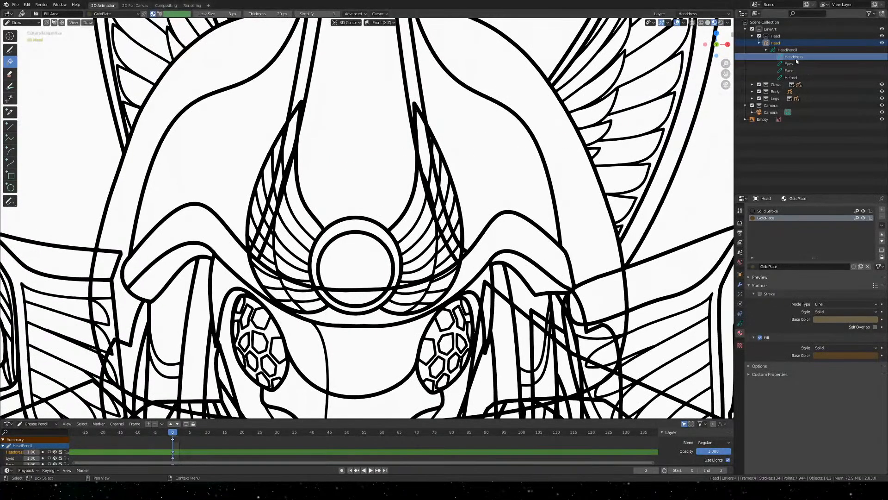
left_click(801, 78)
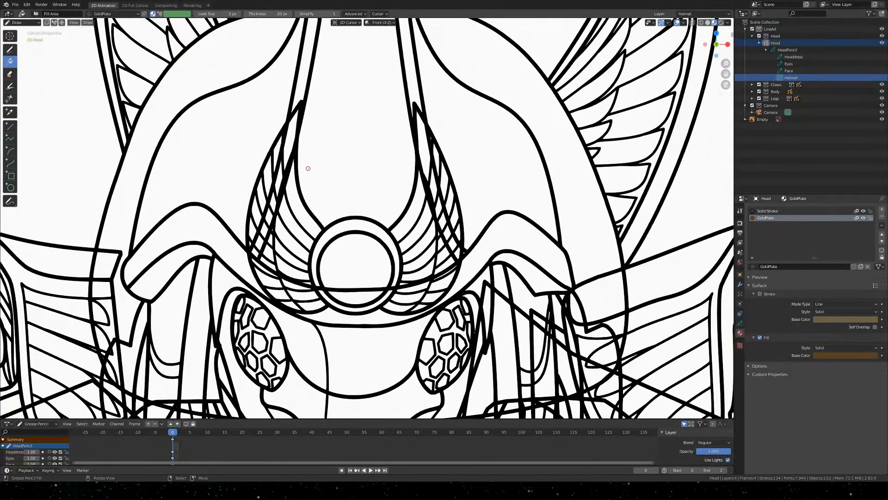
Fill the central face plate area between the two eyes with the GoldPlate material
scroll(291, 229, "down", 2)
scroll(263, 213, "up", 3)
middle_click_drag(244, 199, 301, 176, "shift")
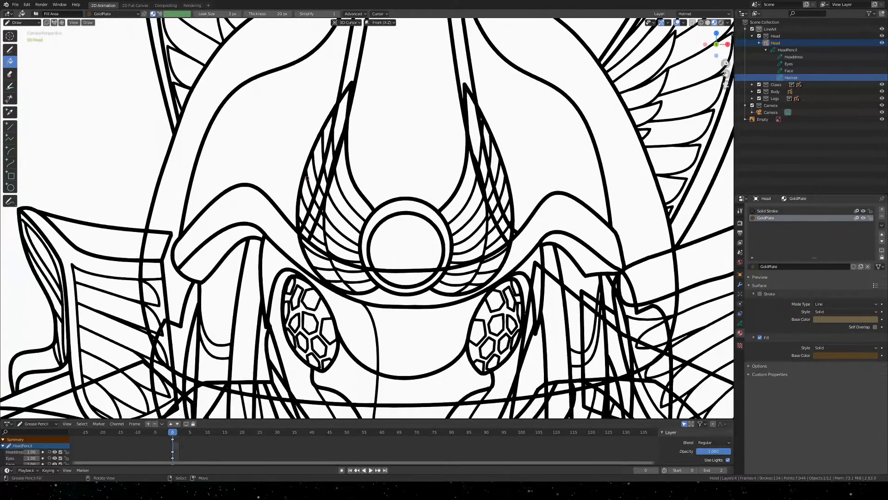
key("Home")
scroll(400, 275, "up", 8)
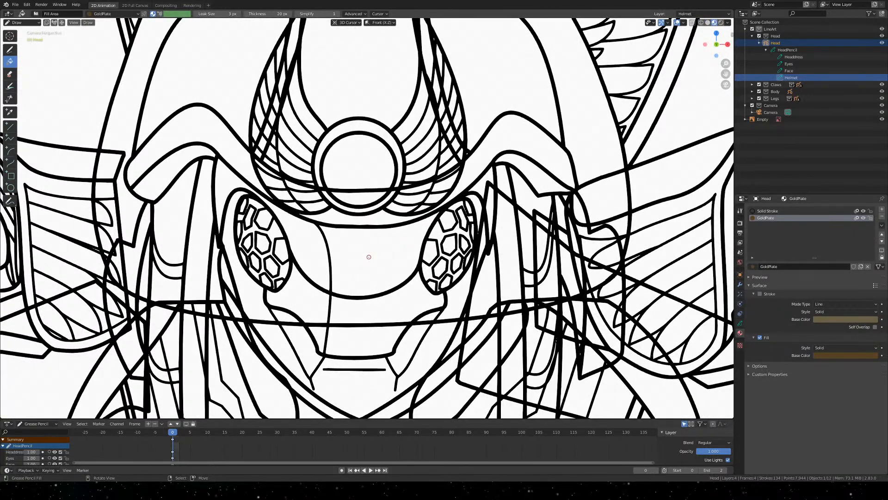
left_click(368, 256)
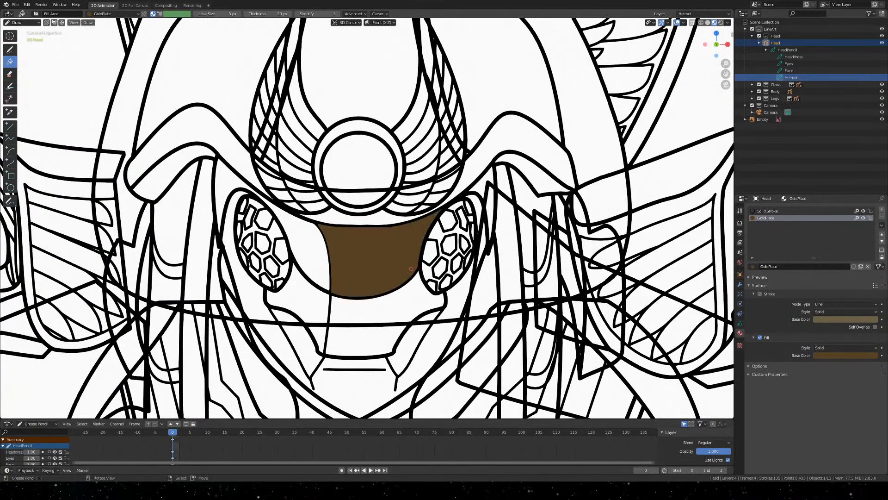
Try to fill the round medallion on the armour of the creature's left-hand claw with GoldPlate, and undo that fill
scroll(393, 269, "down", 5)
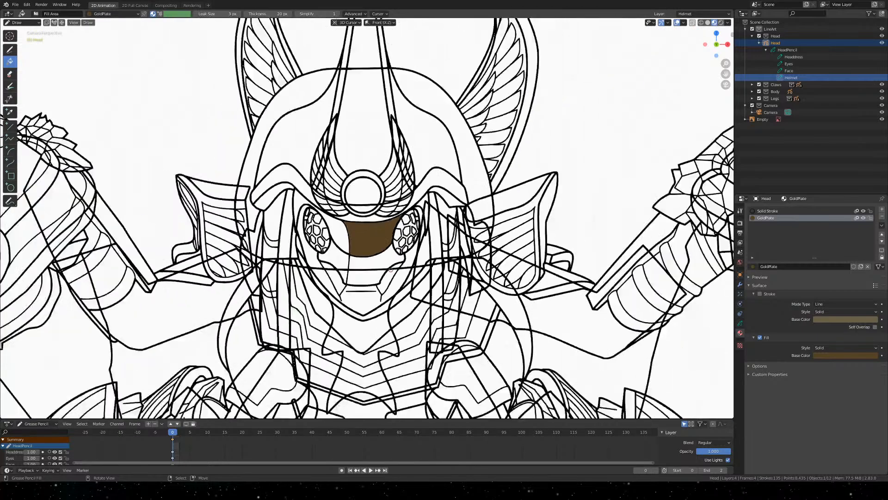
middle_click_drag(164, 201, 422, 120, "shift")
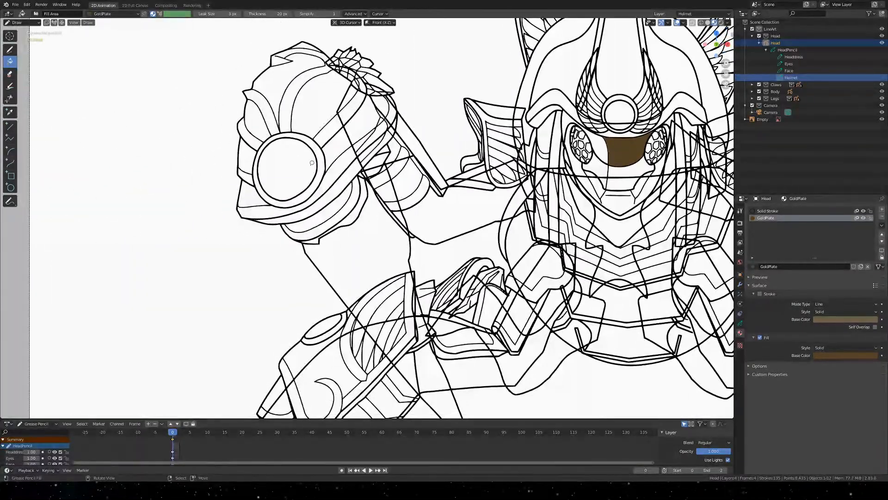
left_click(305, 171)
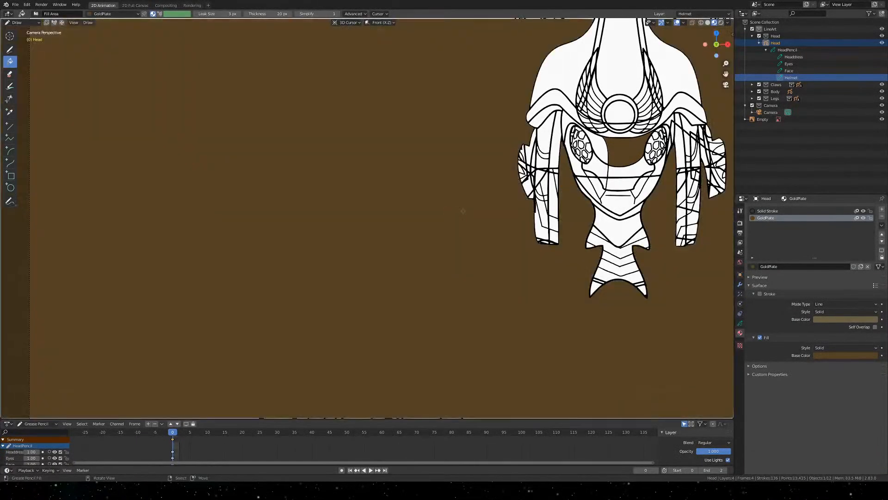
key("ctrl+z")
Undo the GoldPlate fill on the face plate between the eyes
middle_click_drag(690, 91, 413, 130, "shift")
scroll(341, 225, "up", 6)
scroll(304, 215, "up", 2)
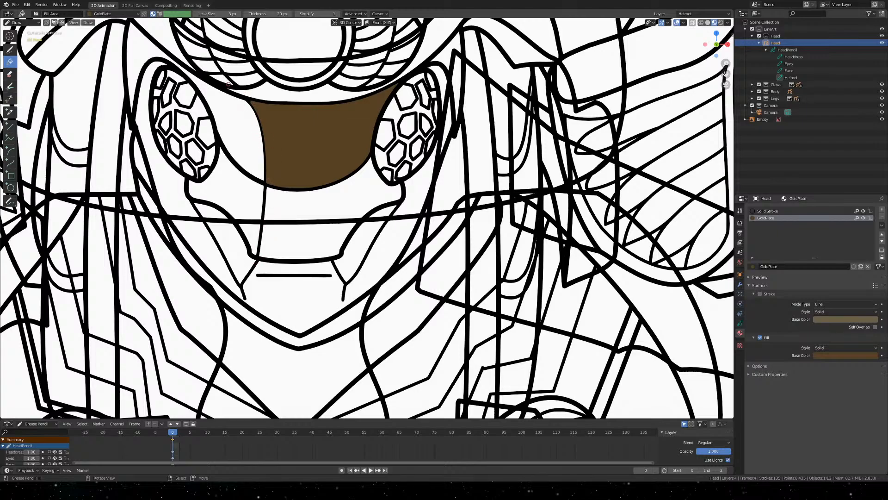
scroll(264, 192, "up", 3)
scroll(208, 154, "down", 3)
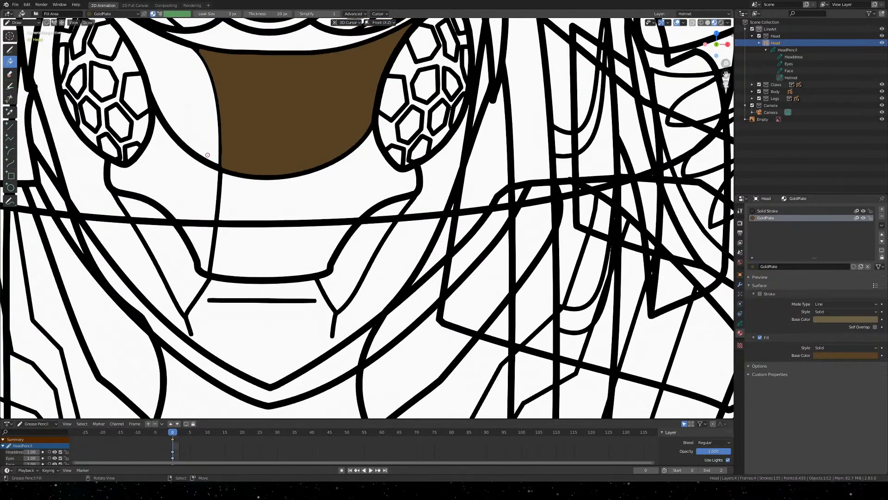
scroll(208, 154, "down", 2)
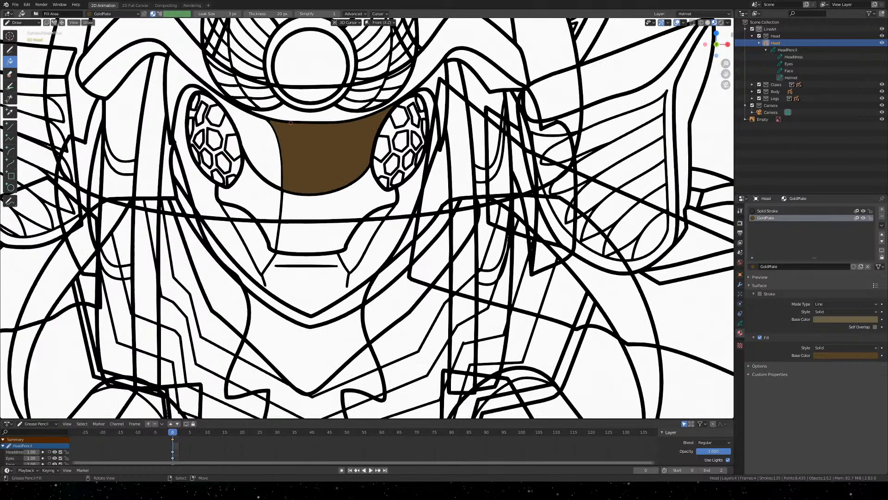
key("ctrl+z")
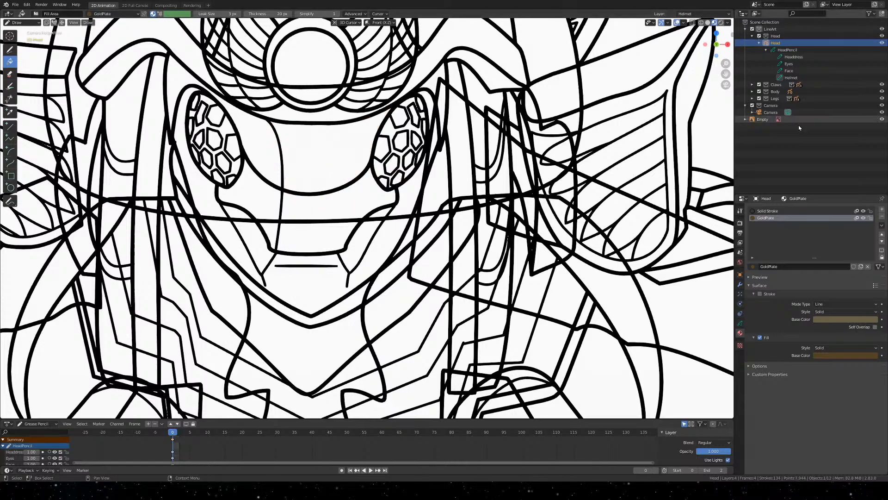
Make Solid Stroke the active material and switch the Head object to Edit Mode
left_click(775, 212)
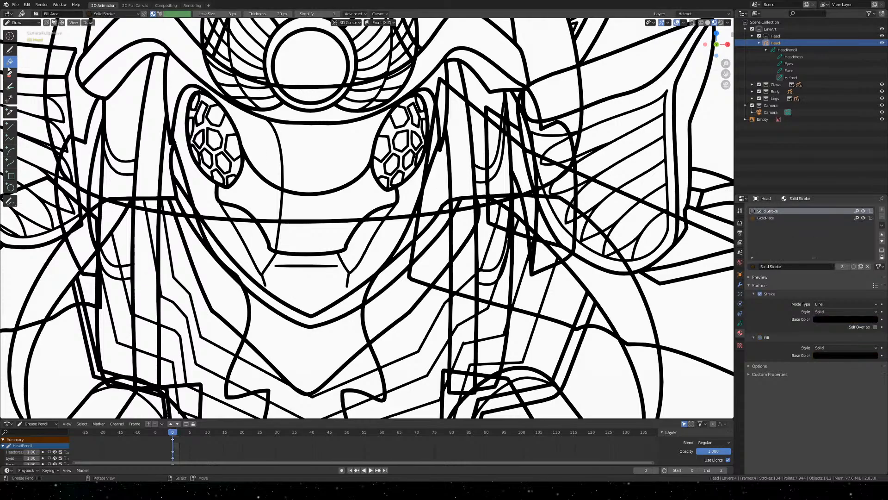
left_click(11, 163)
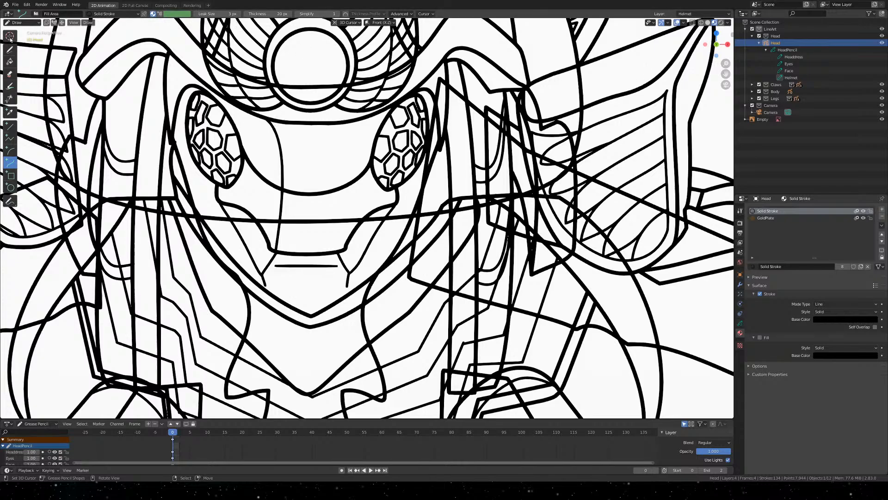
left_click(21, 23)
left_click(22, 39)
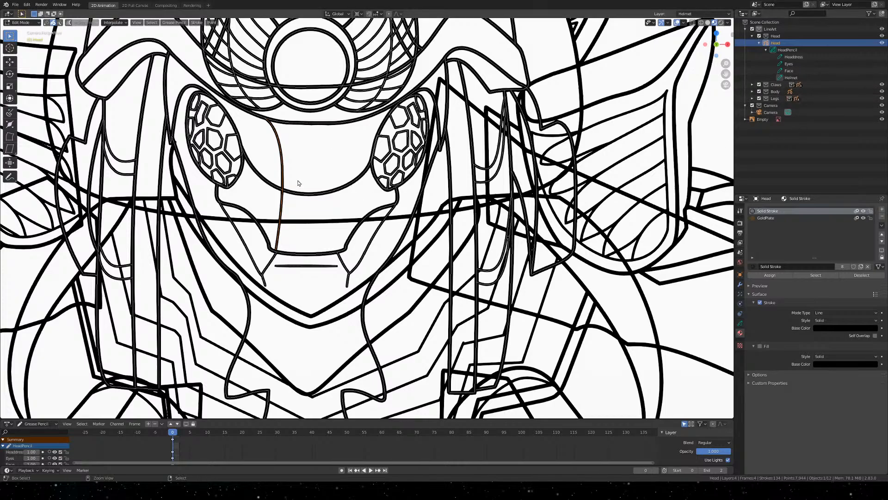
Paste a copy of the vertical face line and move it across to the opposite side of the face plate
key("ctrl+v")
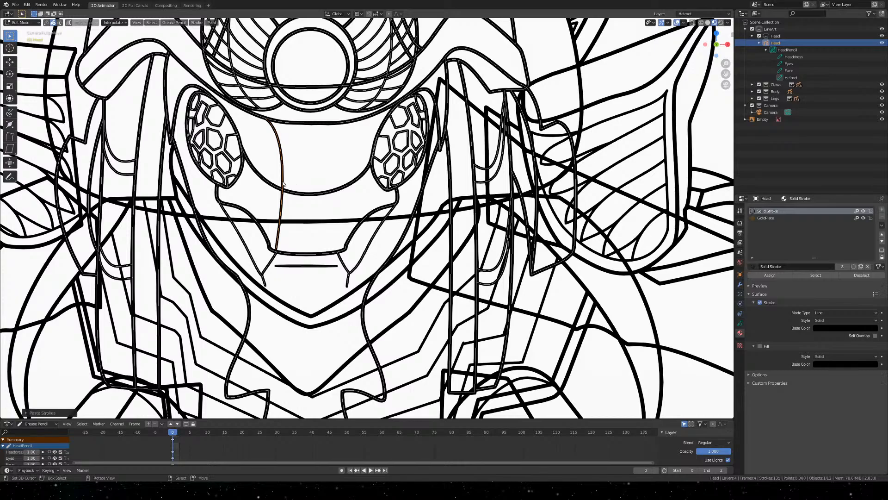
key("g")
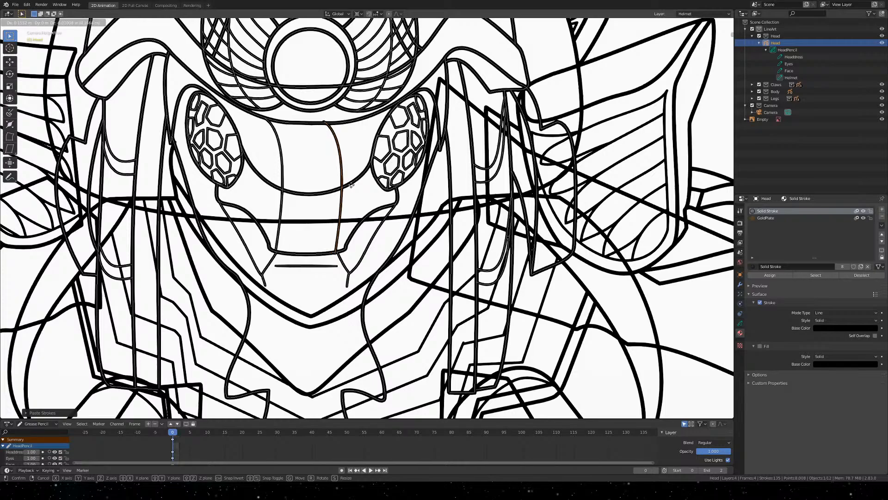
left_click(353, 185)
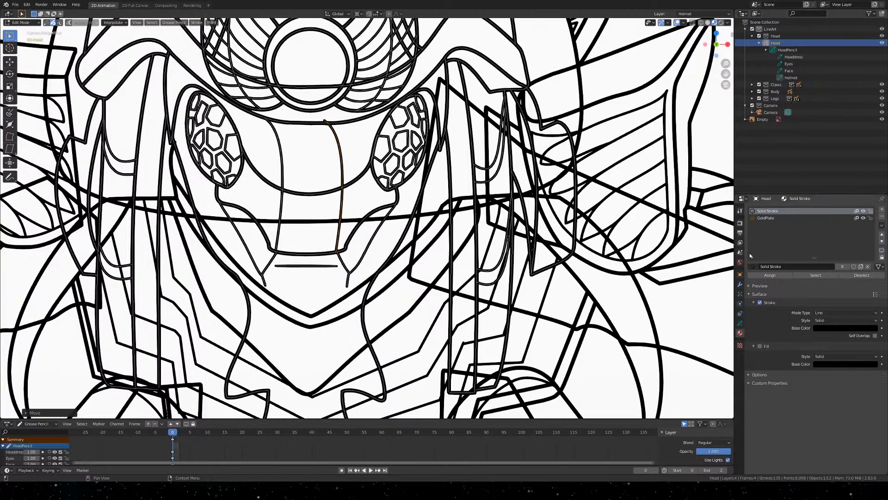
Try to flip the copied line by setting the Head object's Z rotation to 180°, and undo the rotation
left_click(740, 284)
left_click(740, 275)
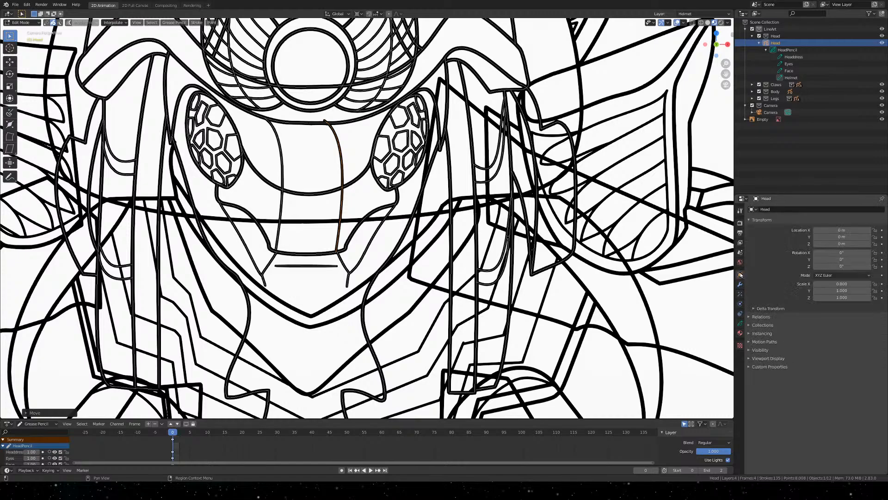
left_click(842, 266)
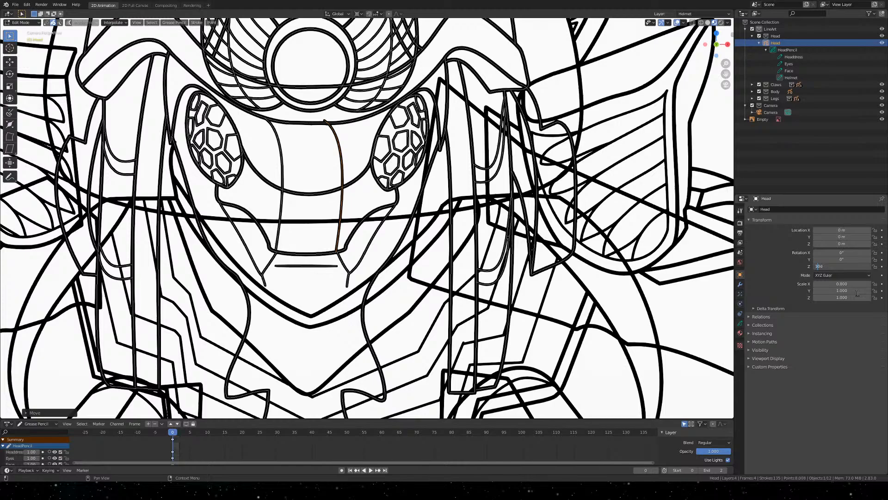
type("180d")
key("Return")
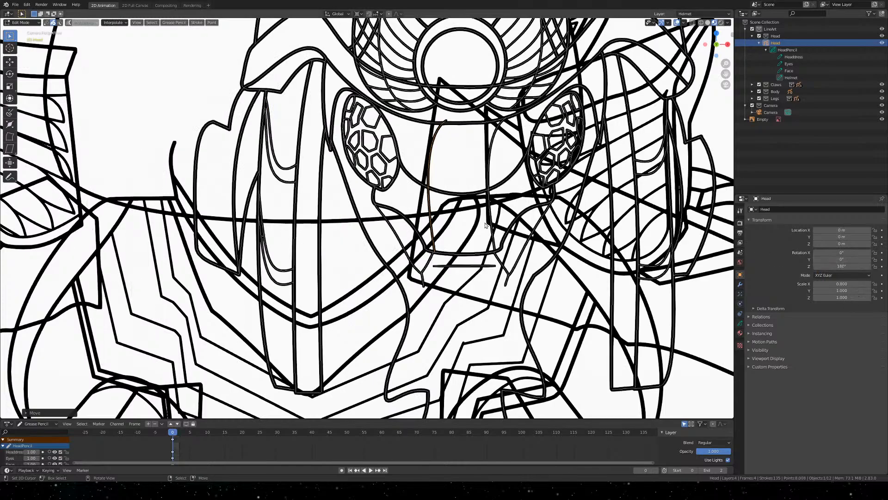
key("Home")
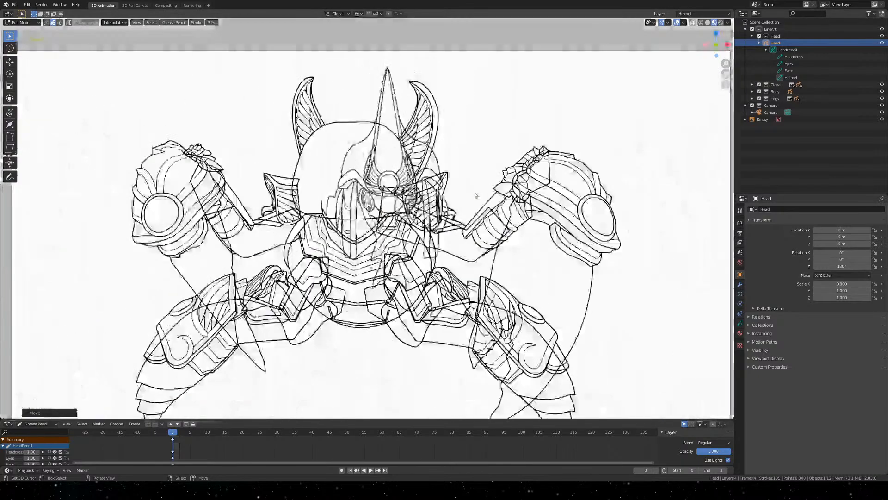
key("ctrl+z")
Try scaling the copied vertical line on the face plate between the eyes
scroll(420, 213, "up", 10)
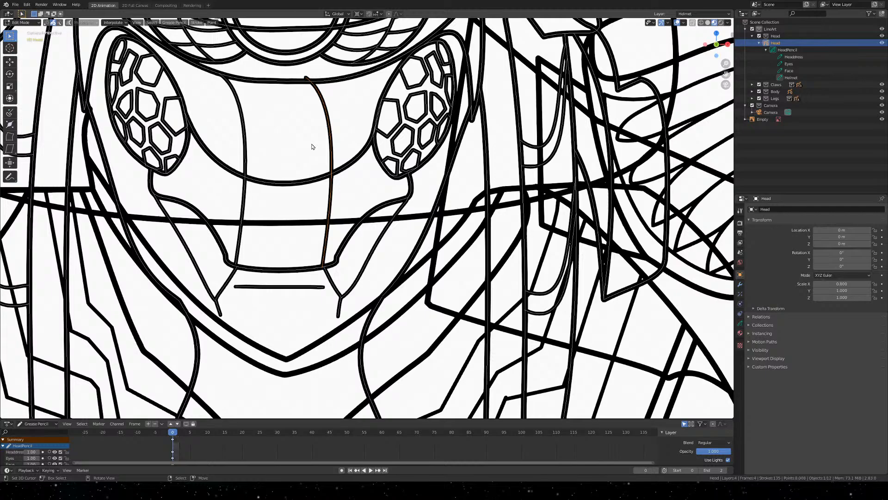
middle_click_drag(290, 144, 300, 191, "shift")
key("s")
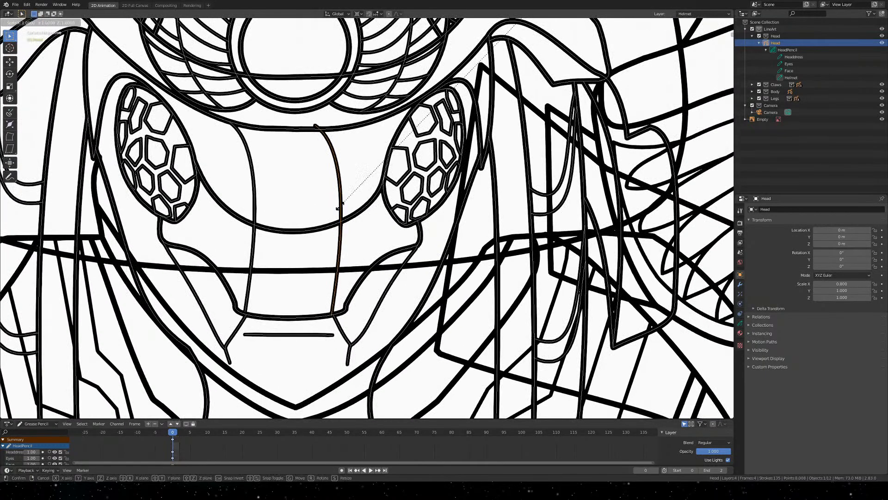
left_click(410, 206)
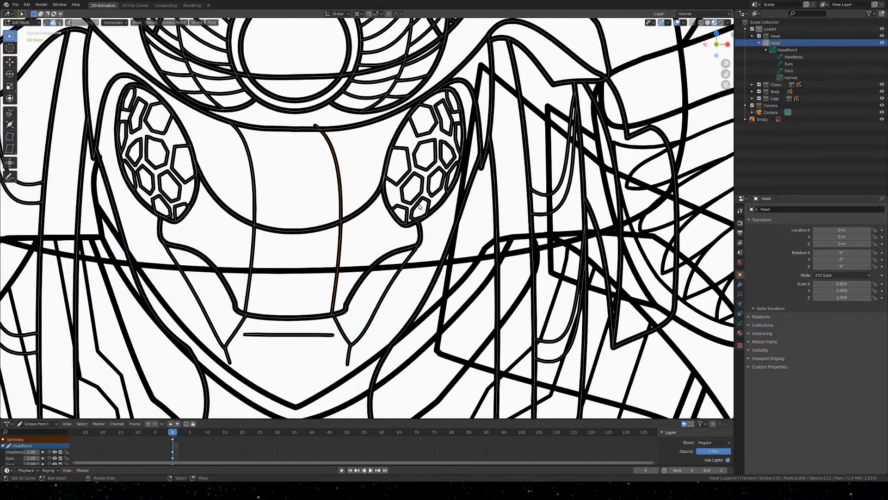
scroll(409, 206, "down", 8)
scroll(408, 207, "down", 2)
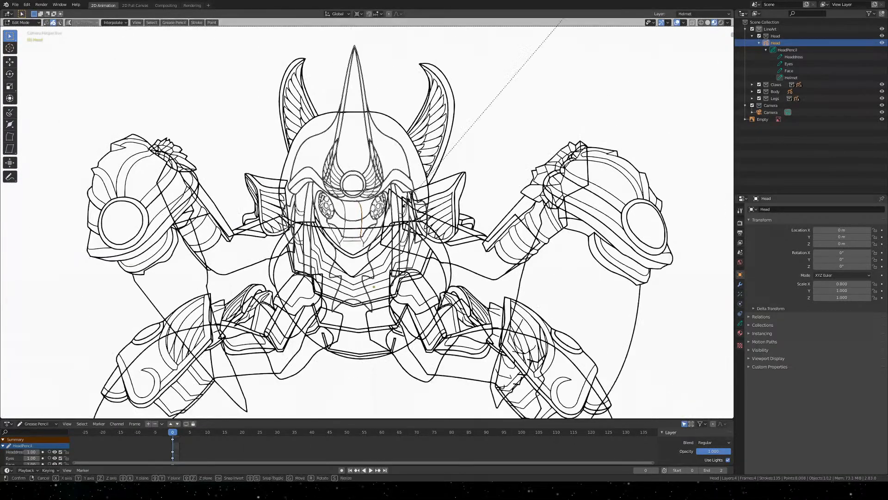
scroll(405, 206, "down", 4)
scroll(404, 206, "down", 2)
key("s")
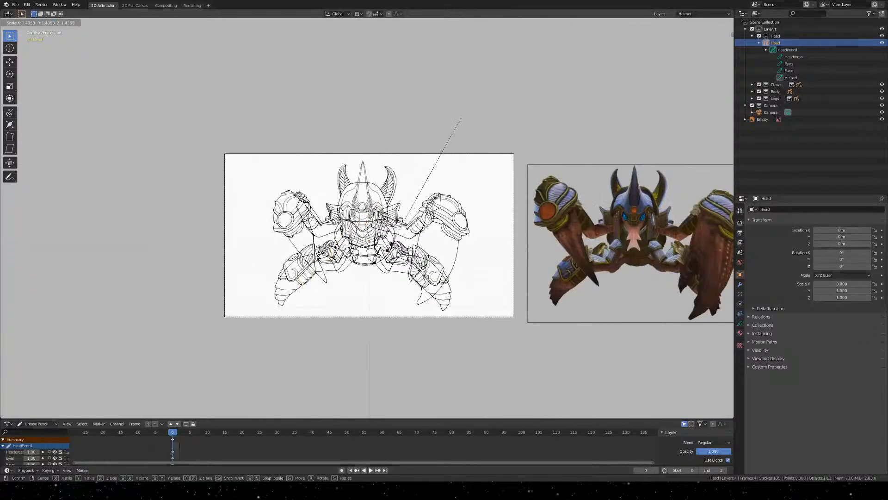
right_click(391, 245)
Delete the copied vertical line from the face plate, keeping the original line
scroll(389, 245, "up", 5)
scroll(376, 287, "up", 4)
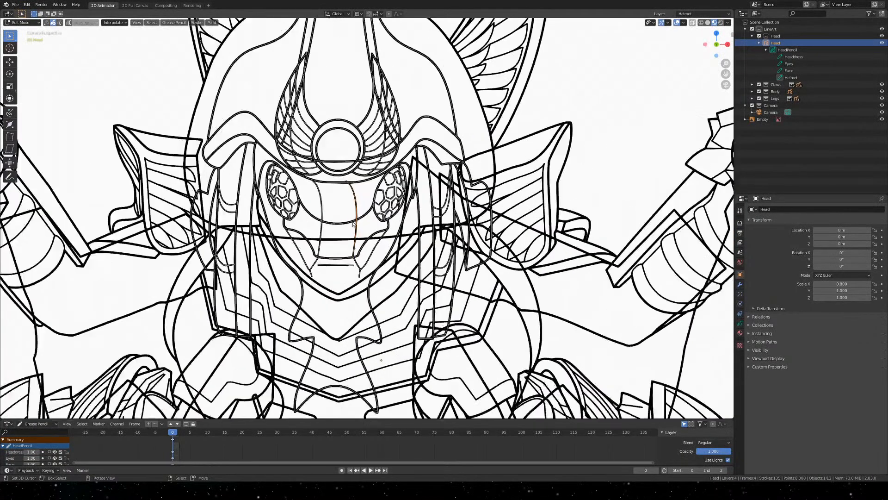
scroll(350, 218, "down", 2)
scroll(350, 217, "up", 3)
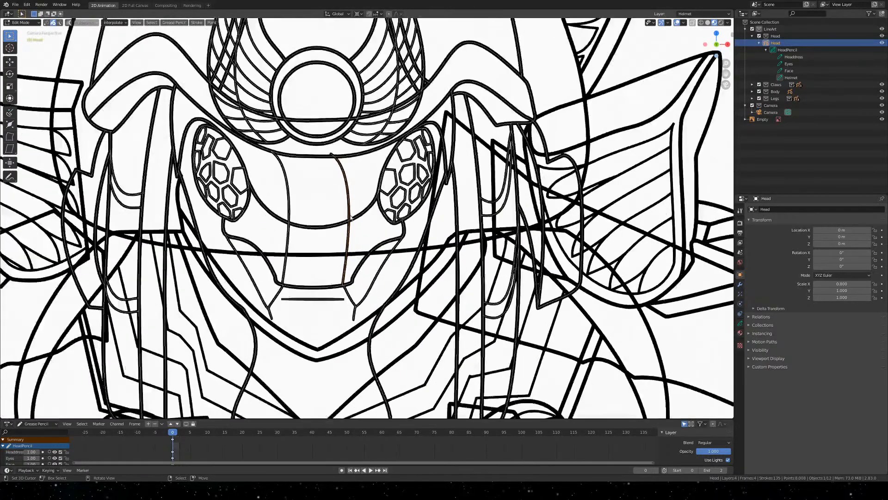
scroll(351, 217, "down", 2)
scroll(351, 217, "up", 3)
scroll(350, 218, "down", 1)
scroll(351, 218, "up", 4)
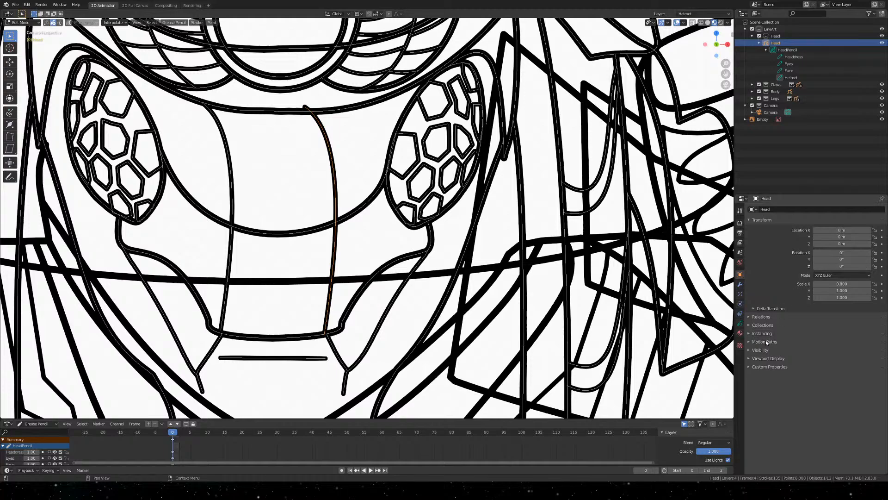
left_click(246, 183)
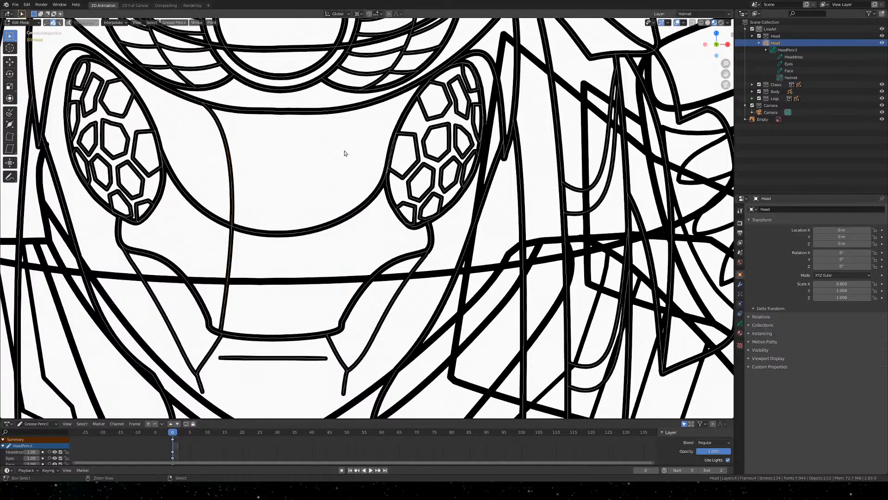
Switch the Head object back to Draw Mode and save the file
key("Tab")
scroll(344, 152, "down", 1)
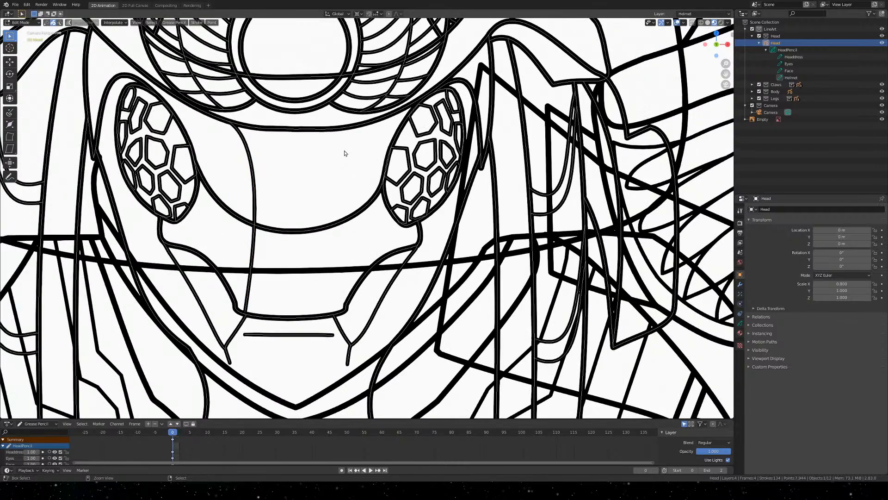
key("ctrl+z")
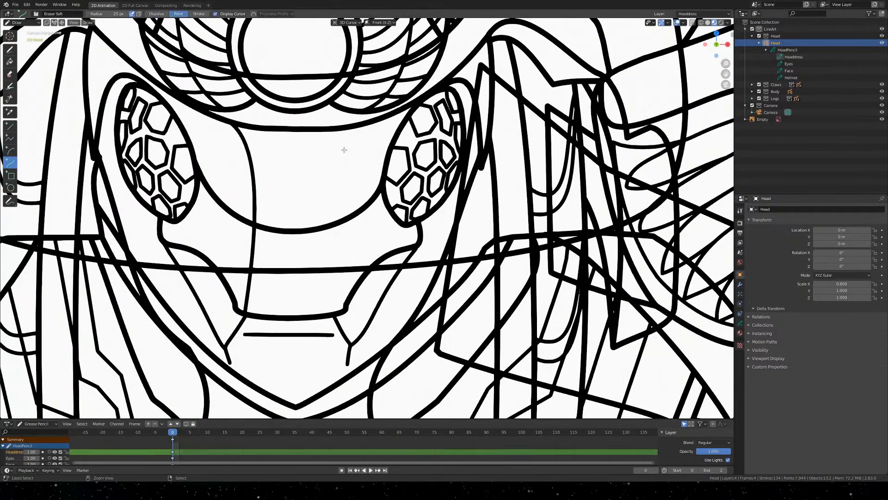
key("ctrl+shift+z")
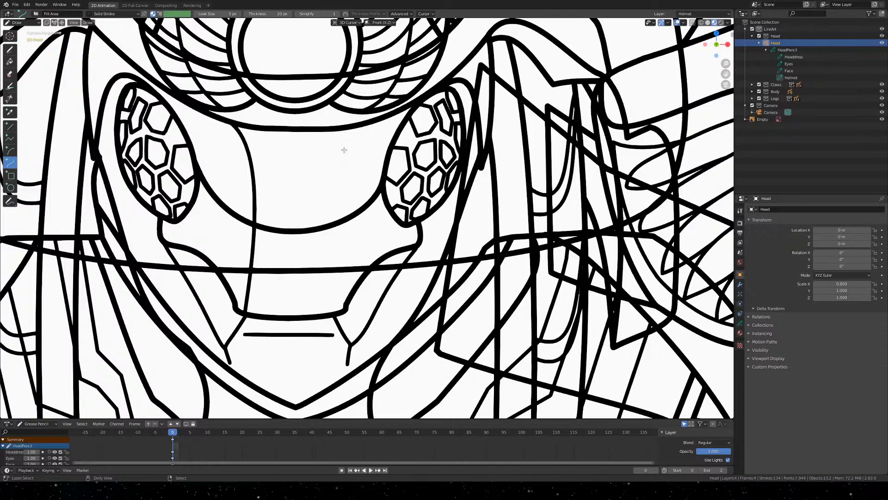
key("ctrl+s")
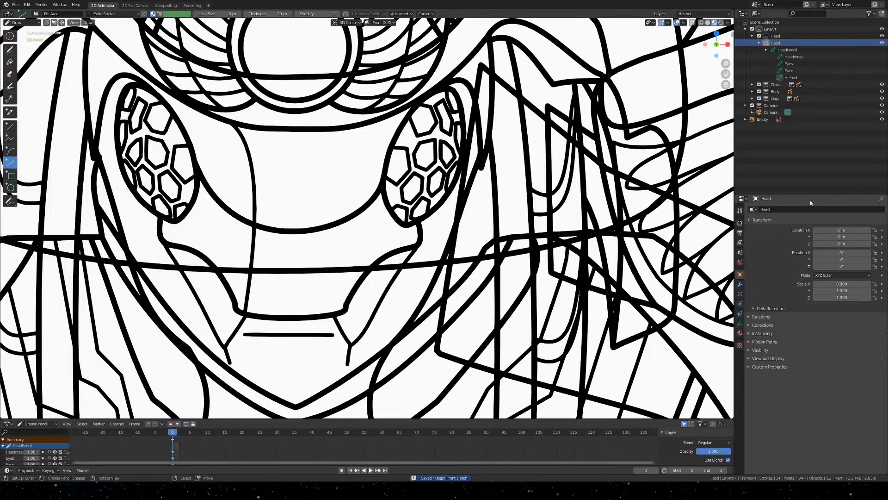
Make Helmet the active layer and try starting a curve at the face plate's lower edge
left_click(794, 57)
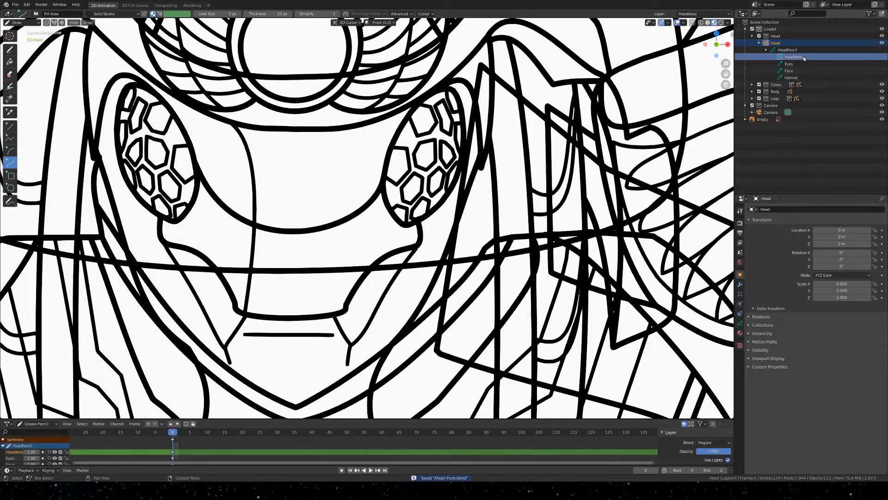
left_click(791, 77)
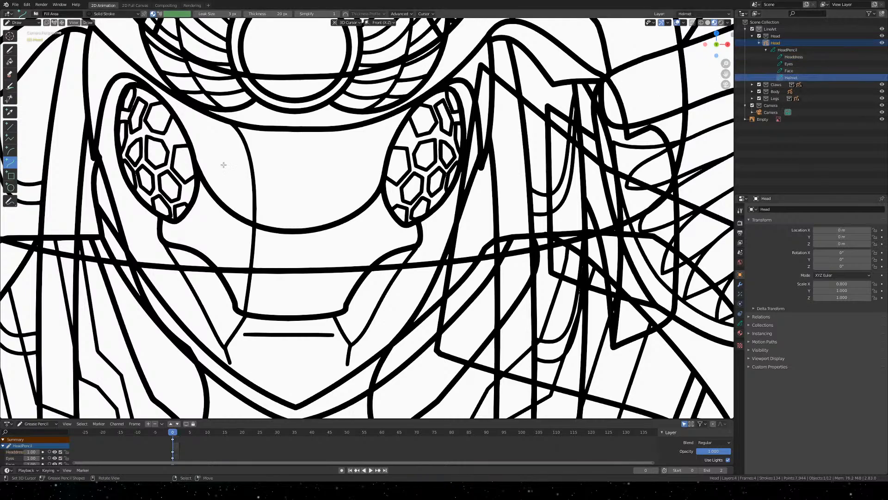
scroll(277, 157, "up", 3)
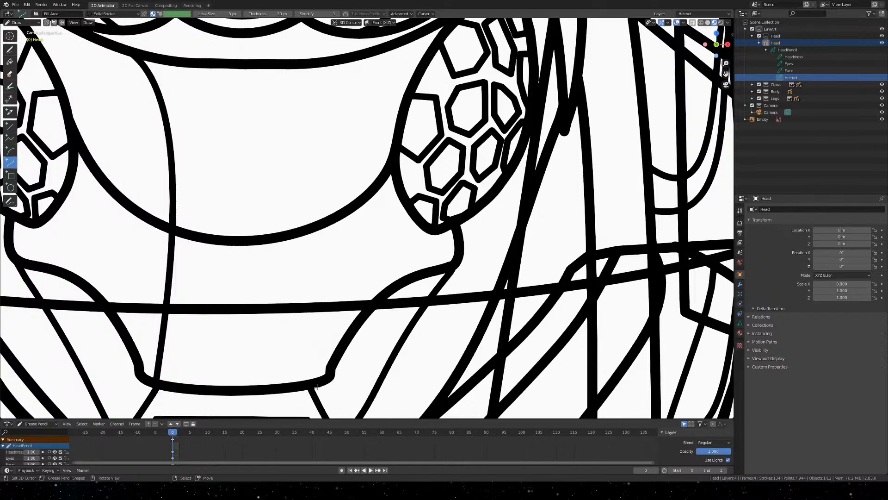
left_click_drag(309, 383, 299, 226)
key("Escape")
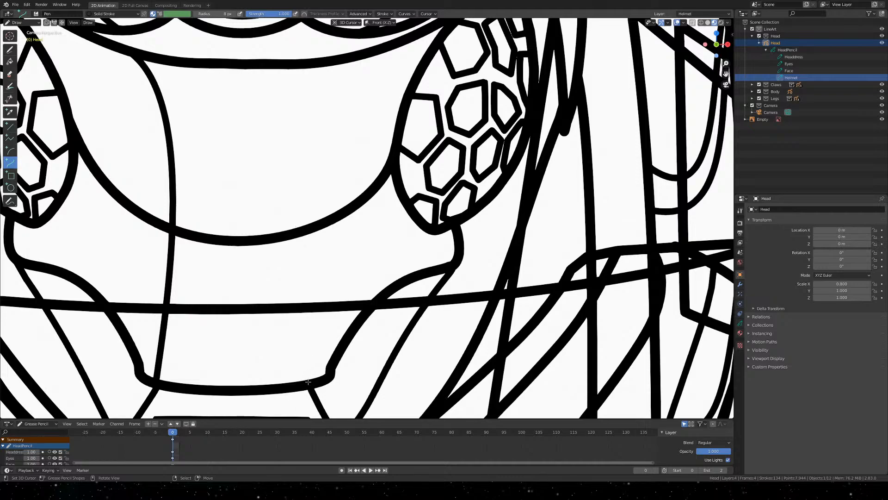
mouse_move(309, 383)
left_mouse_down()
mouse_move(253, 139)
mouse_move(273, 74)
mouse_move(349, 59)
left_mouse_up()
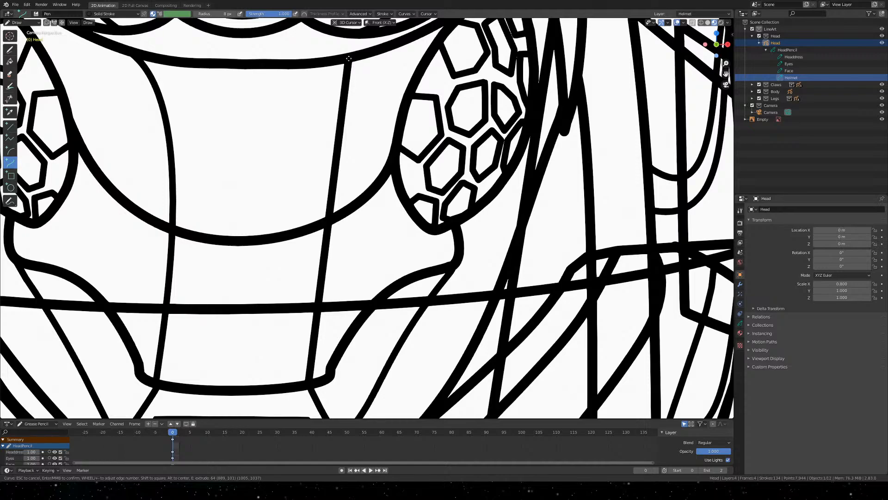
left_click_drag(349, 58, 349, 58)
left_click_drag(335, 165, 280, 93)
mouse_move(322, 275)
left_mouse_down()
mouse_move(299, 280)
mouse_move(295, 302)
left_mouse_up()
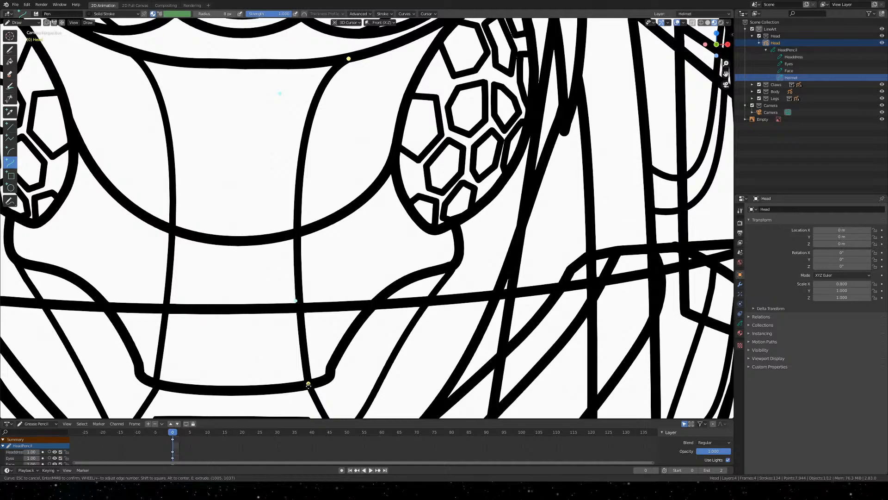
left_click_drag(308, 385, 310, 382)
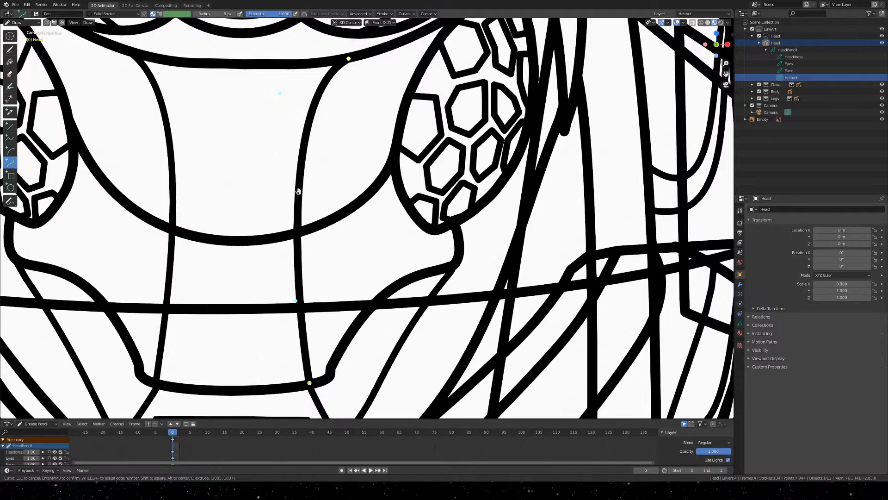
key("Escape")
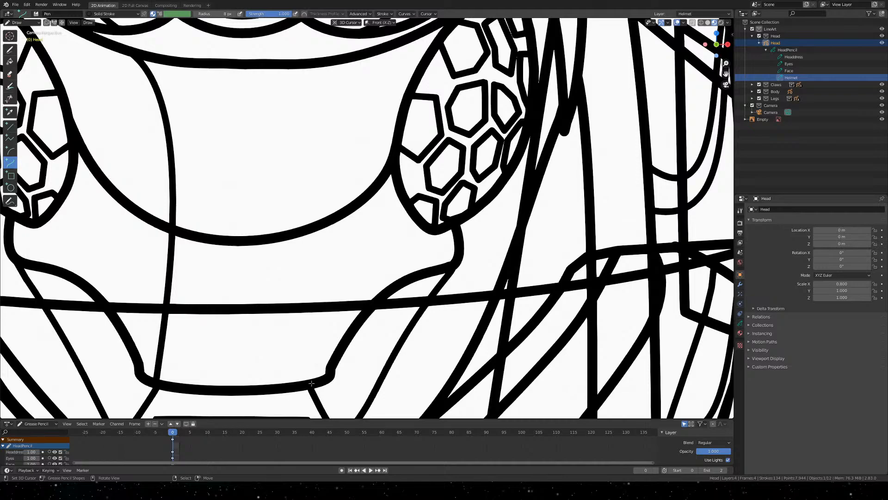
Draw an inward-bowed curve from the face plate's lower edge to its upper edge, mirroring the existing vertical line, and save the file
mouse_move(311, 383)
left_mouse_down()
mouse_move(335, 63)
mouse_move(349, 61)
left_mouse_up()
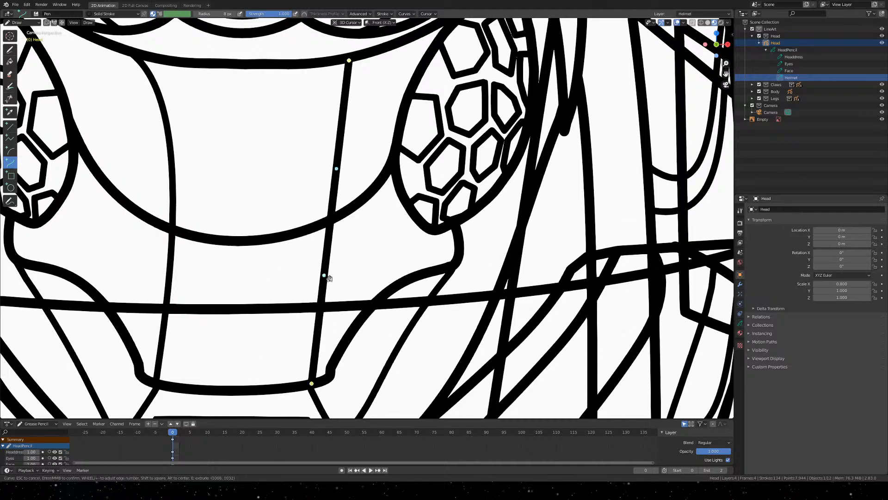
left_click_drag(329, 277, 291, 258)
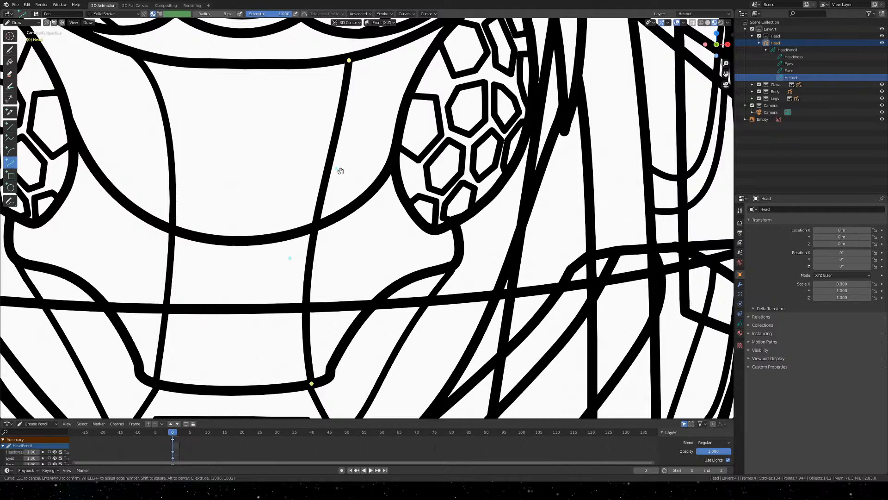
mouse_move(340, 171)
left_mouse_down()
mouse_move(303, 108)
mouse_move(299, 75)
left_mouse_up()
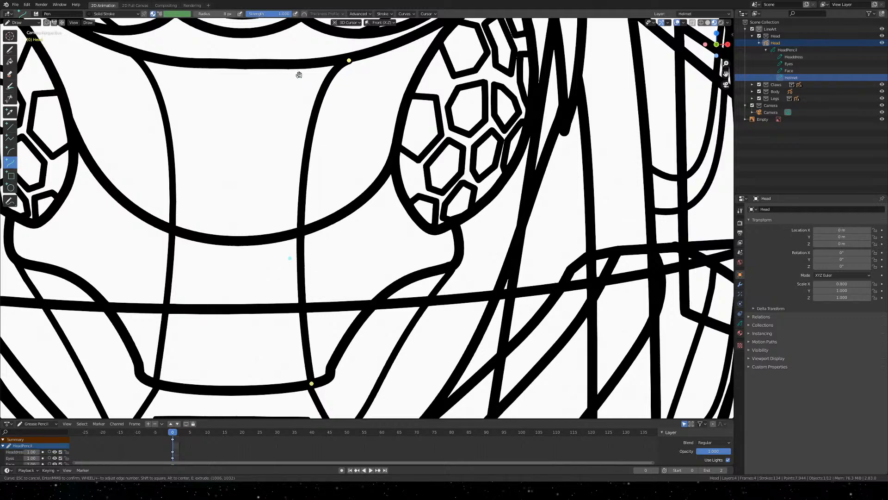
left_click_drag(349, 60, 349, 58)
left_click_drag(349, 57, 358, 56)
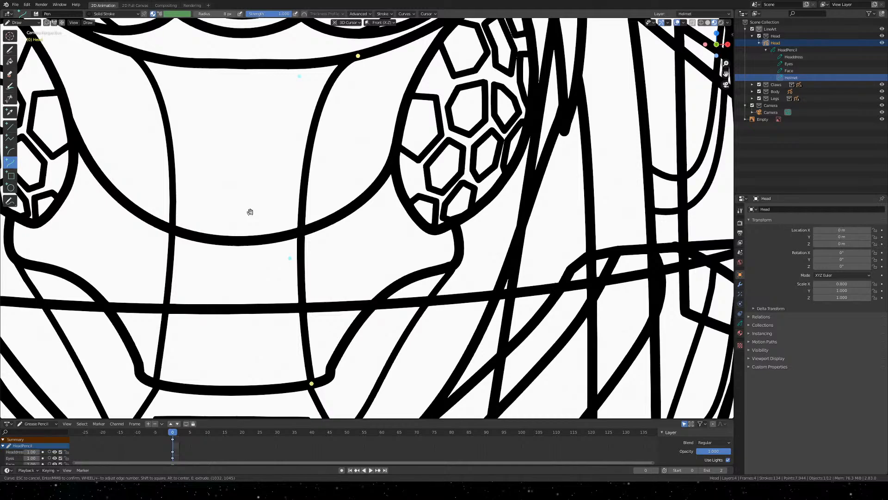
key("Return")
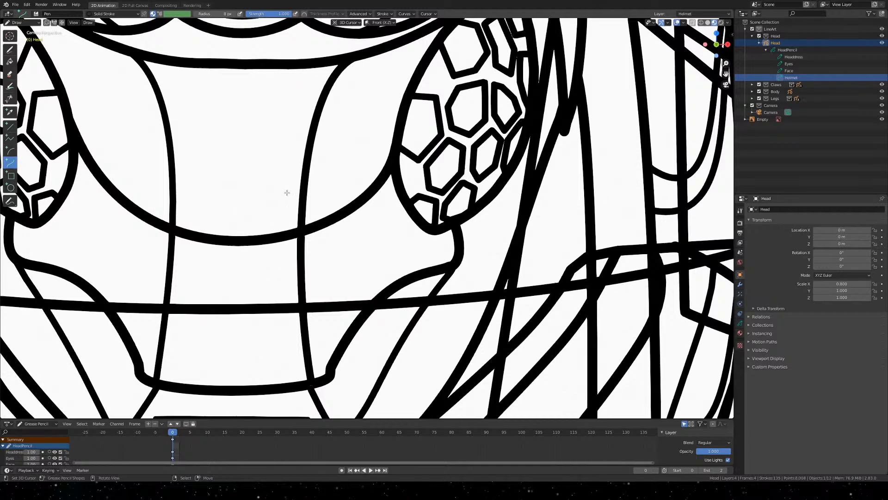
scroll(287, 192, "down", 3)
key("ctrl+s")
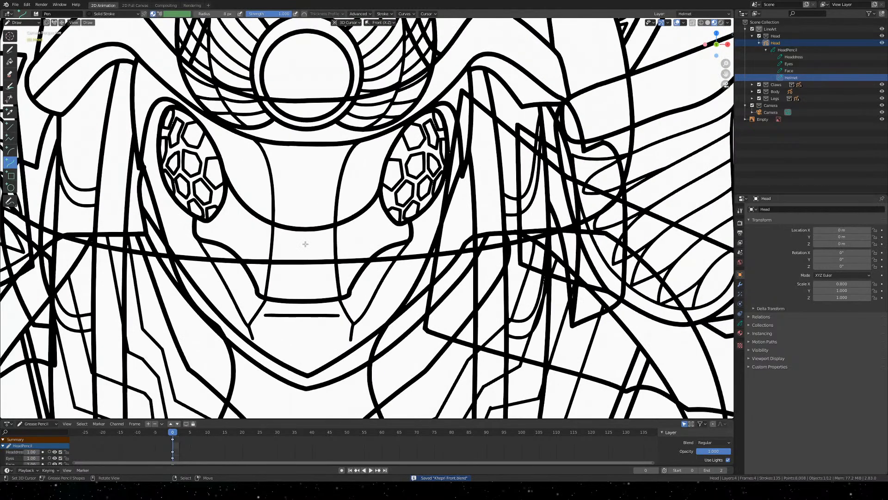
Switch the Head object to Sculpt Mode at the helmet lines beside the eye
middle_click_drag(305, 244, 351, 233, "shift")
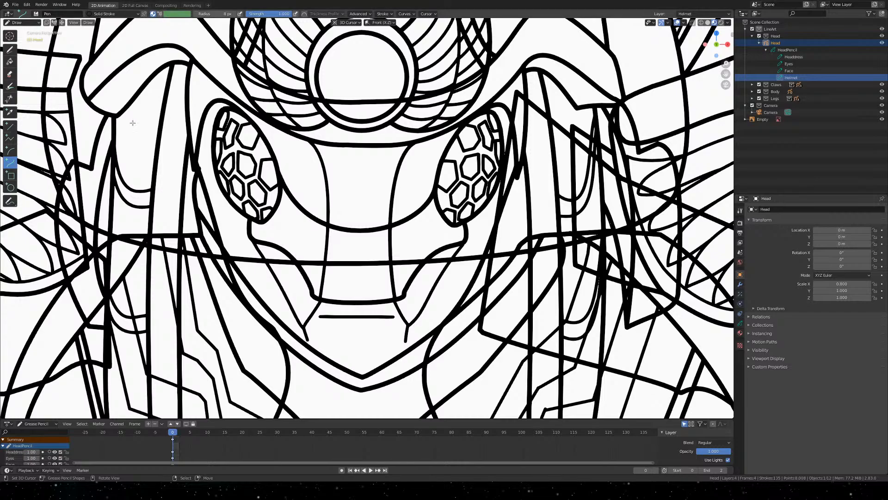
key("q")
left_click(232, 150)
scroll(186, 168, "up", 4)
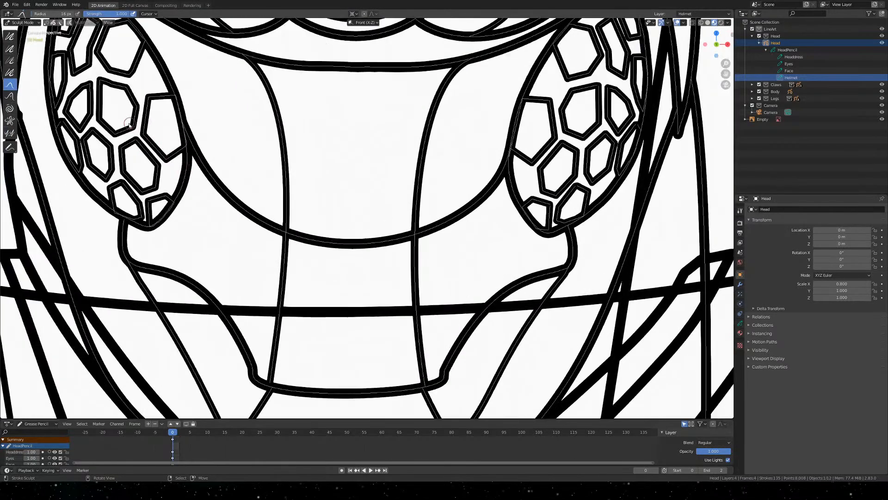
middle_click_drag(129, 124, 401, 169, "shift")
scroll(268, 165, "up", 3)
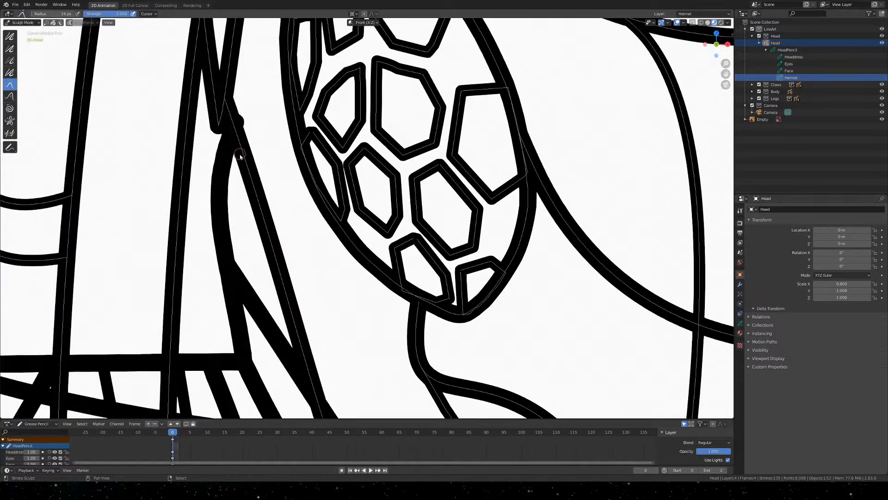
middle_click_drag(240, 156, 319, 171, "shift")
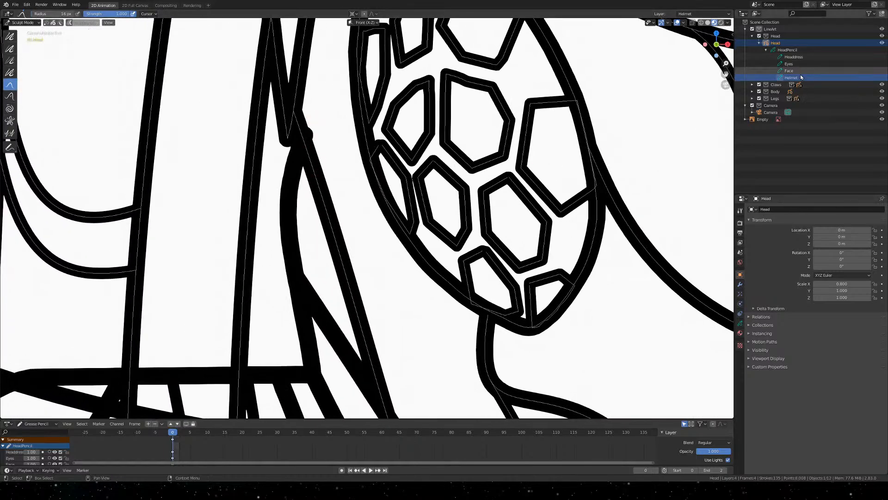
Expand the Body collection down to its Grease Pencil layers and pick the Body Armor layer
left_click(780, 92)
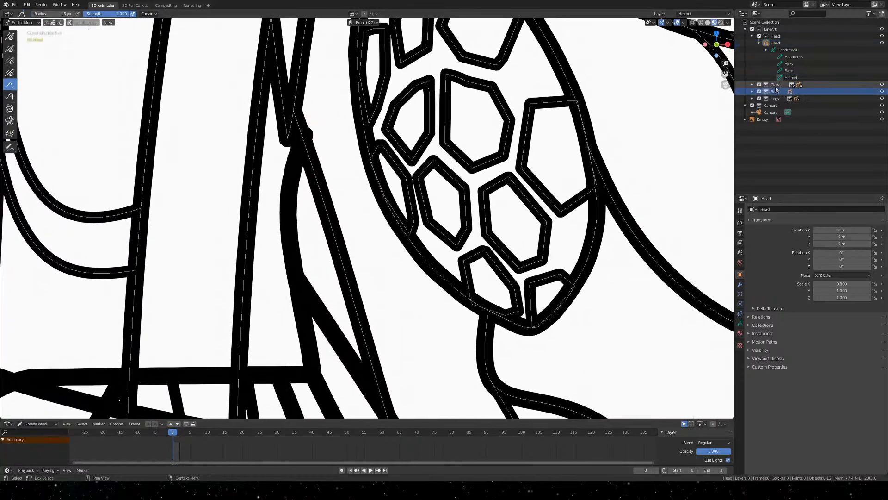
scroll(362, 296, "down", 10)
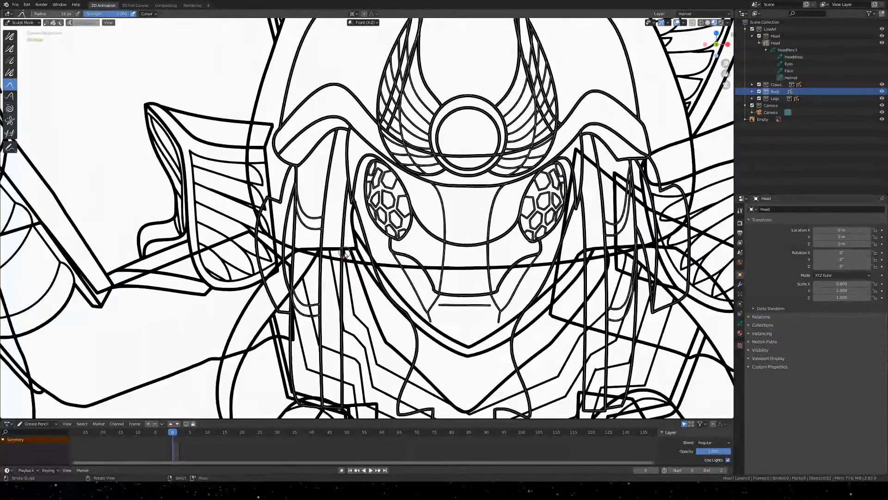
scroll(350, 263, "up", 8)
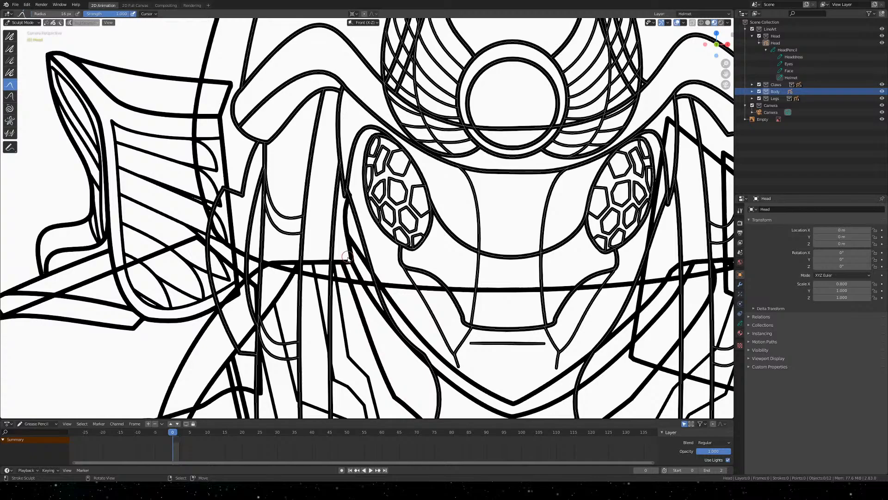
scroll(359, 287, "down", 2)
scroll(310, 168, "up", 8)
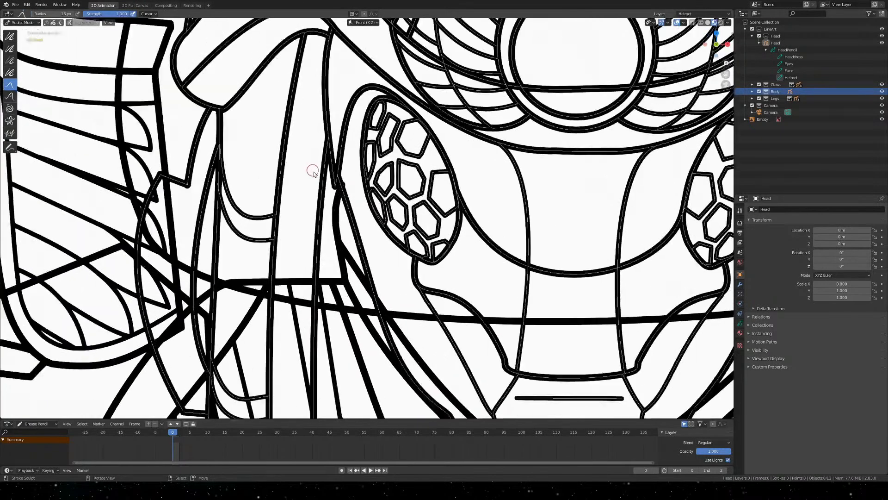
scroll(323, 111, "up", 2)
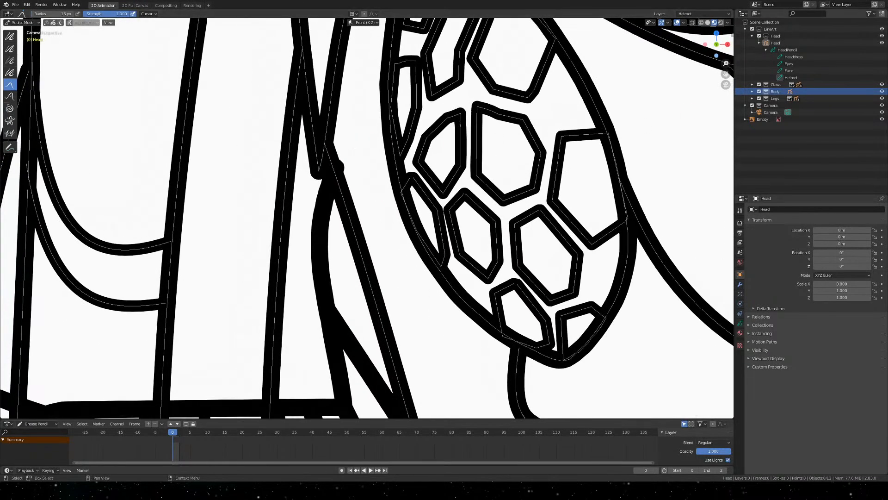
left_click(752, 91)
left_click(803, 120)
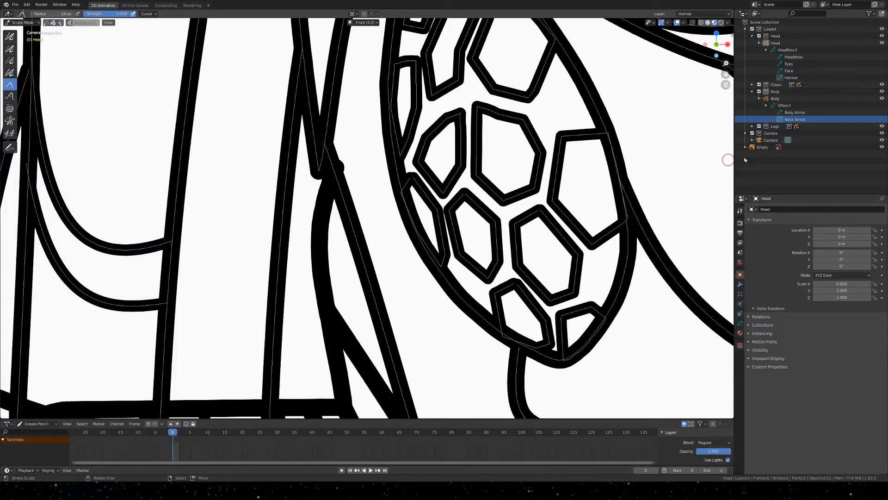
left_click(795, 113)
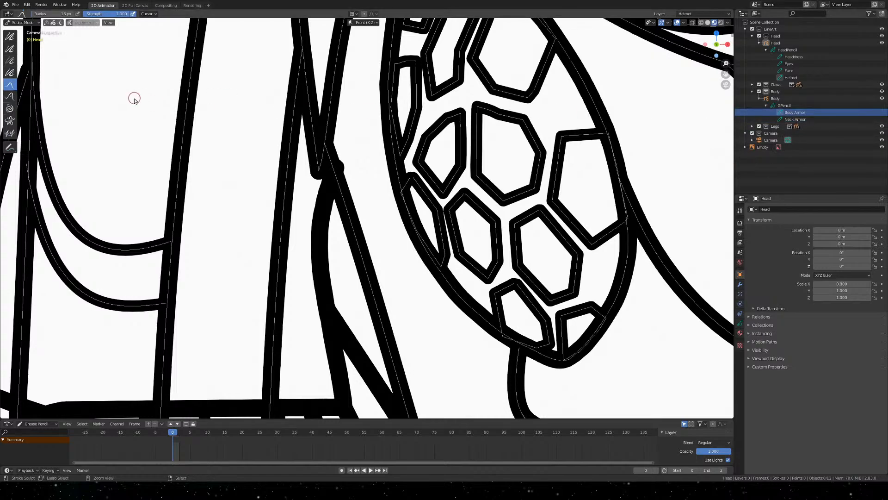
Save the file, leave Sculpt Mode for Object Mode, and select the Body object's Body Armor layer
key("ctrl+s")
left_click(23, 23)
left_click(24, 30)
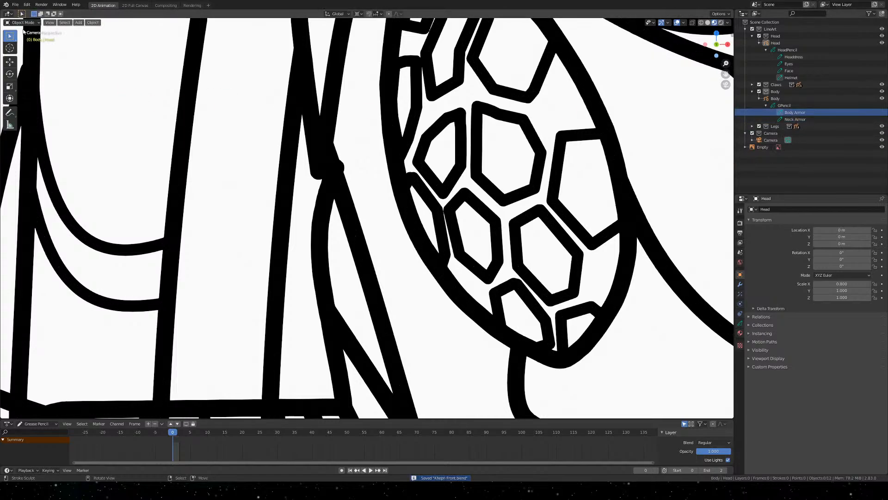
left_click(795, 113)
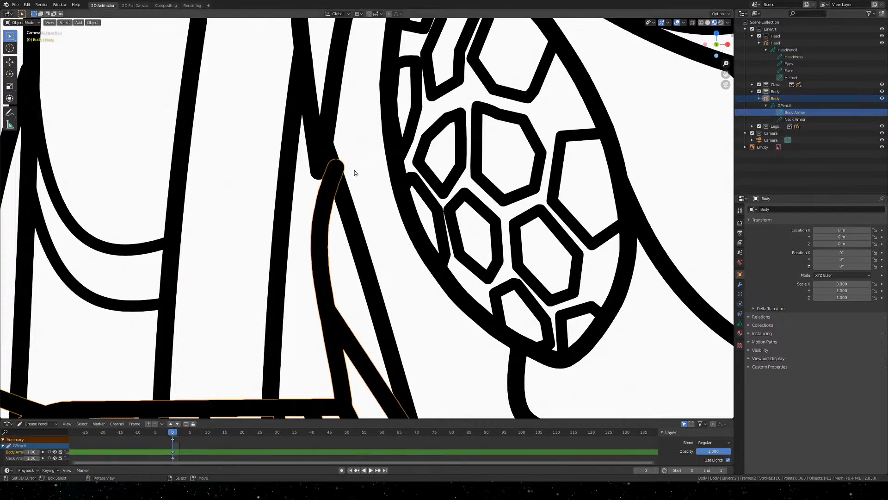
Switch the Body object to Sculpt Mode and pull in the overshooting upper end of the armor line beside the left eye
scroll(355, 173, "down", 6)
scroll(371, 248, "down", 2)
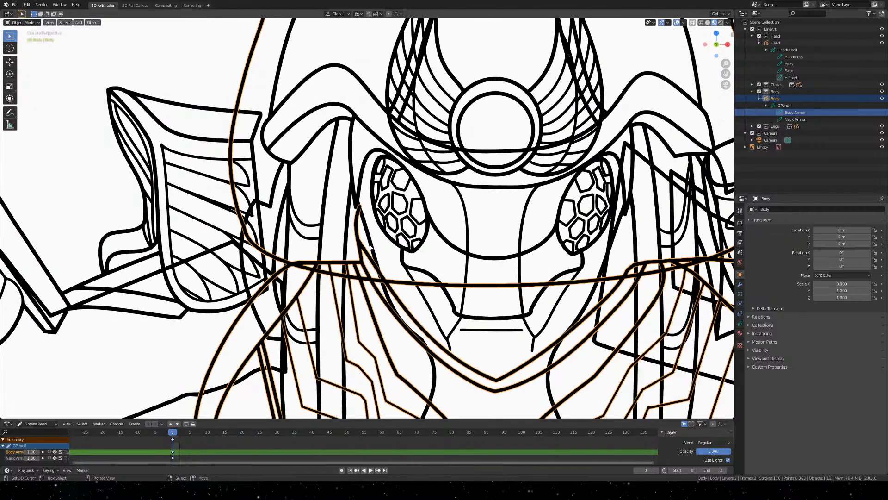
scroll(371, 248, "up", 6)
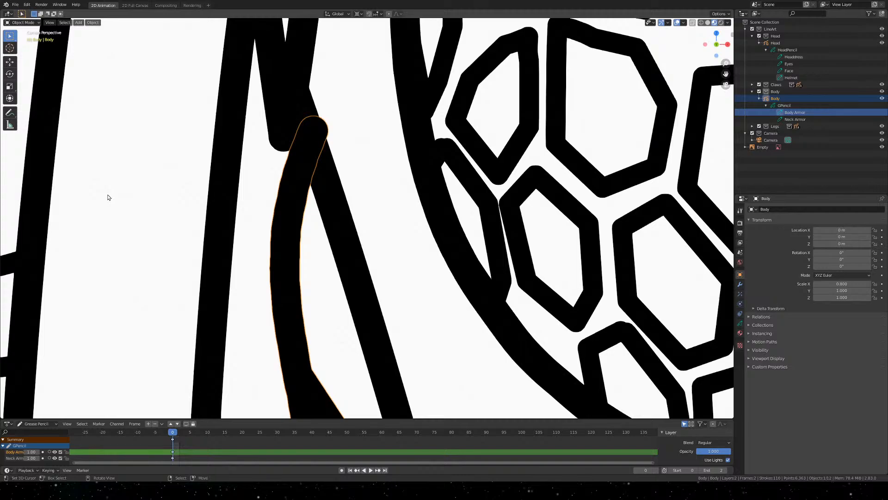
right_click(207, 128)
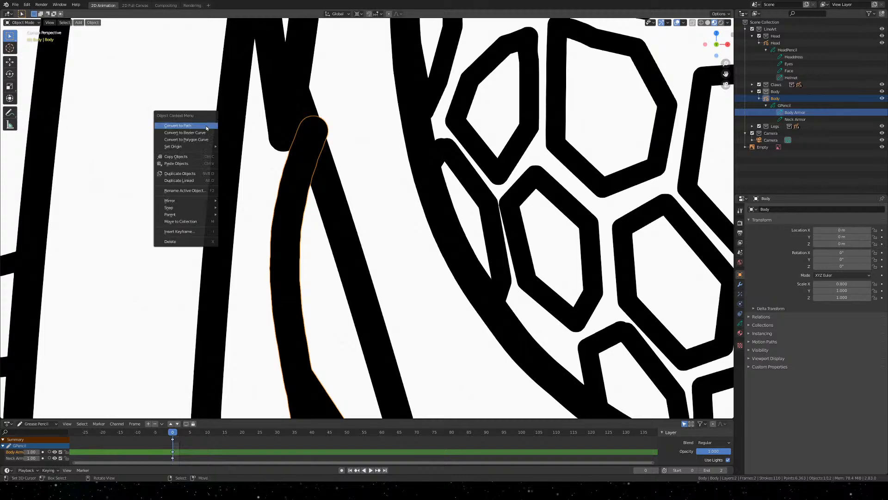
key("Escape")
key("q")
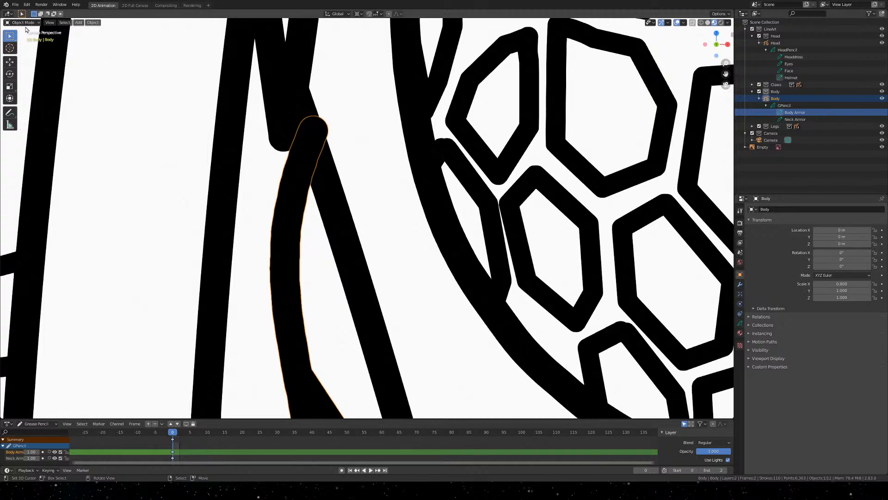
left_click(23, 23)
left_click(25, 55)
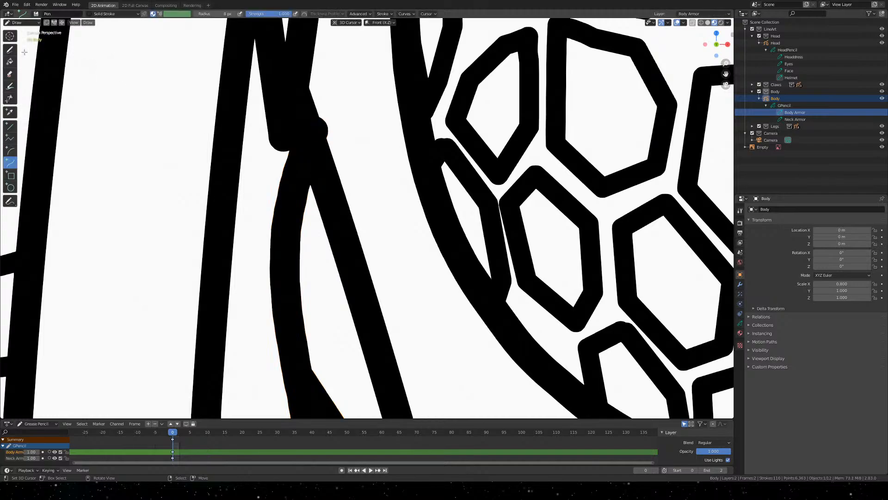
key("q")
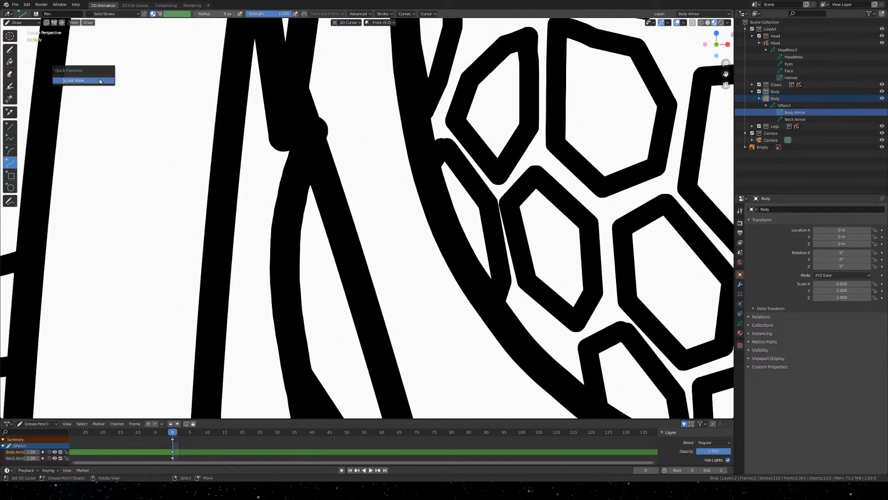
left_click(101, 80)
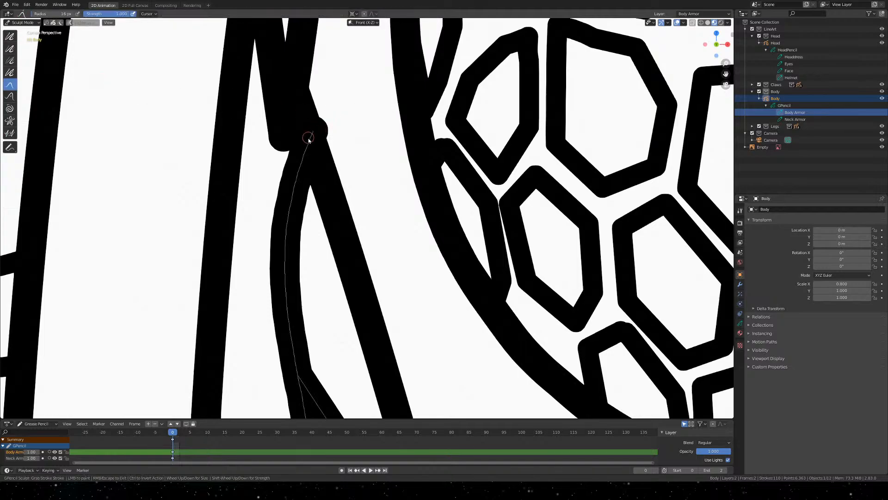
left_click_drag(313, 133, 301, 140)
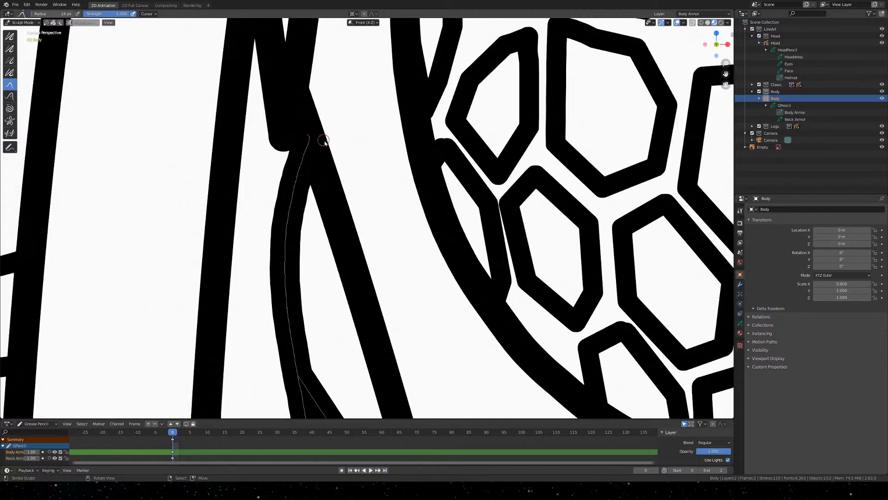
Grab the protruding ends of the two armor strokes under the right collar edge and align them with that edge line
scroll(329, 145, "down", 6)
mouse_move(552, 387)
middle_mouse_down("shift")
mouse_move(456, 286)
mouse_move(337, 190)
middle_mouse_up("shift")
scroll(335, 196, "down", 3)
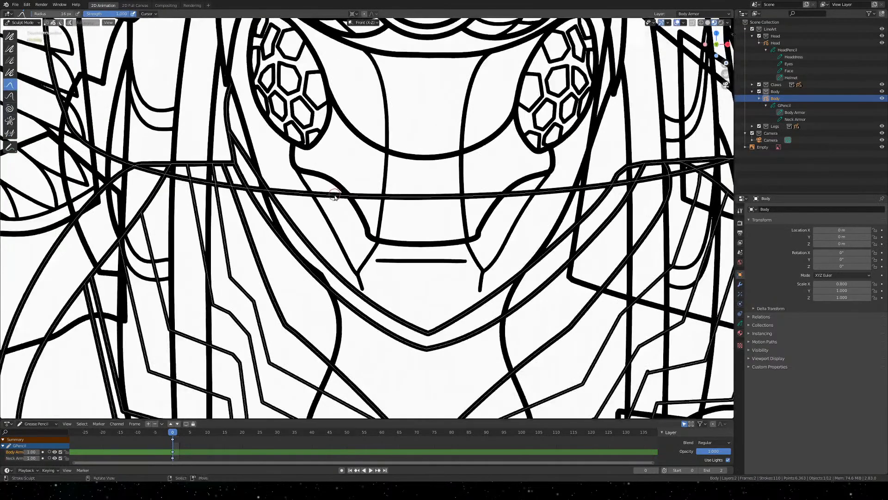
middle_click_drag(568, 279, 387, 293, "shift")
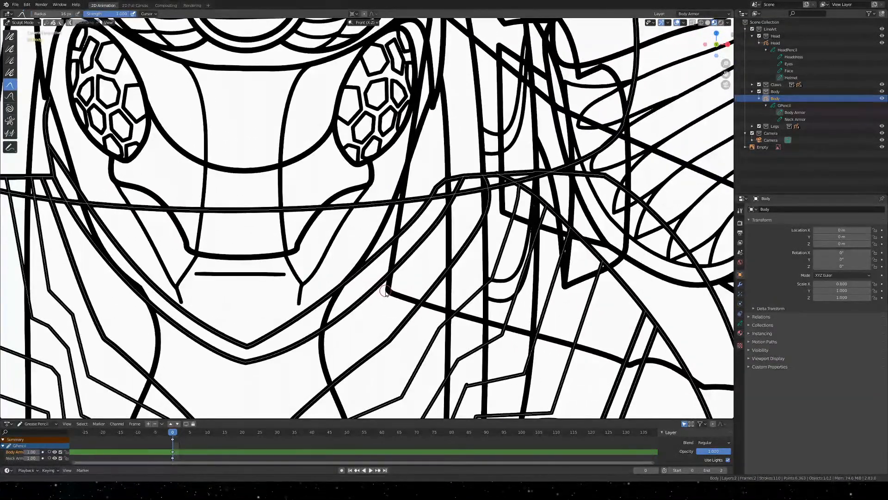
middle_click_drag(469, 264, 391, 377, "shift")
scroll(392, 377, "up", 6)
middle_click_drag(447, 370, 256, 165, "shift")
scroll(324, 252, "up", 1)
scroll(324, 251, "up", 3)
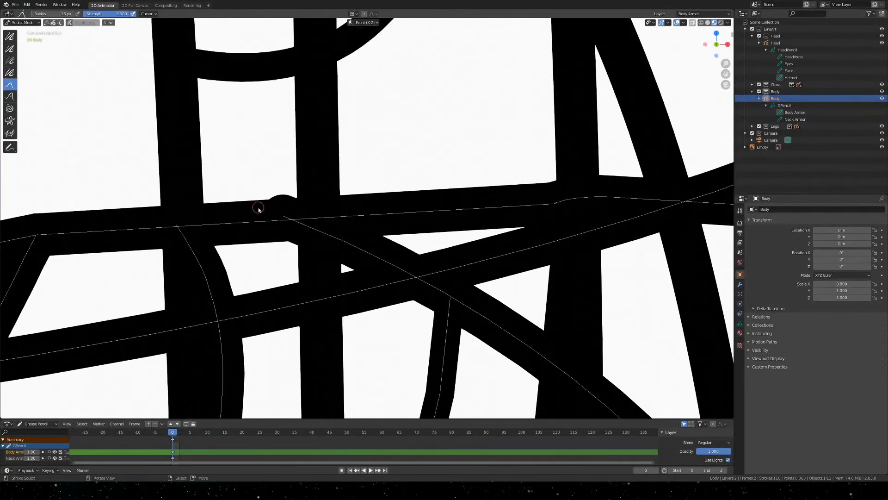
left_click_drag(281, 208, 306, 226)
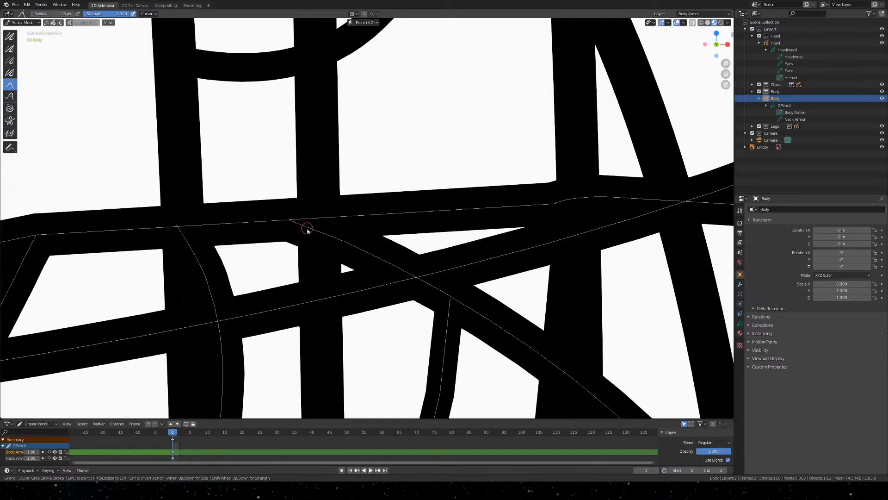
left_click_drag(175, 223, 178, 228)
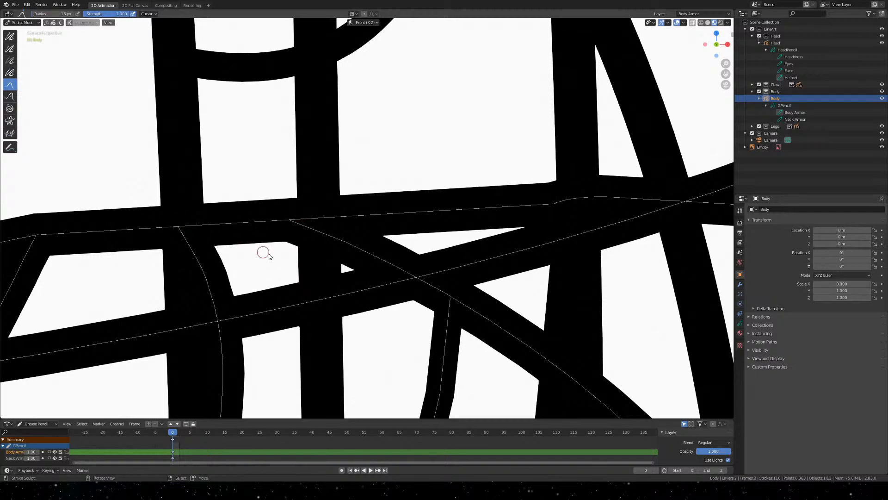
Align the mismatched stroke ends of the body outline where they meet at the top of the arch above the head
scroll(264, 252, "down", 3)
mouse_move(604, 248)
middle_mouse_down("shift")
mouse_move(373, 197)
mouse_move(376, 399)
middle_mouse_up("shift")
scroll(373, 196, "down", 4)
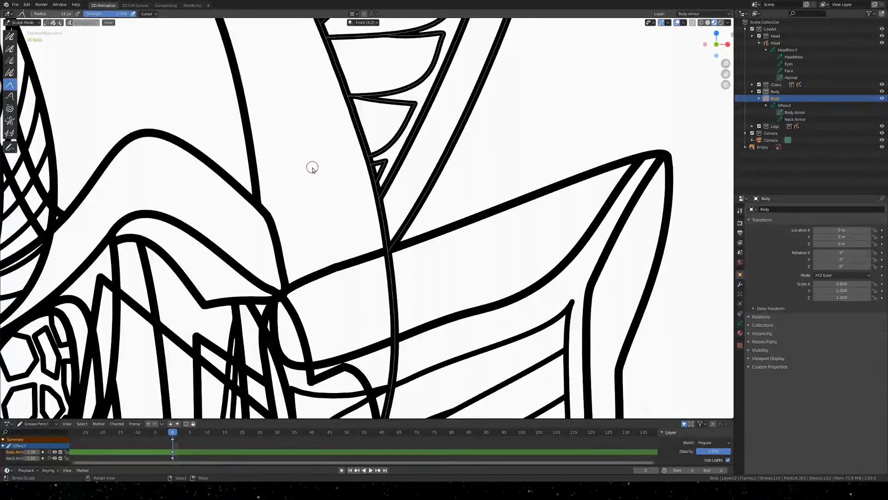
scroll(311, 167, "down", 3)
middle_click_drag(273, 107, 332, 315, "shift")
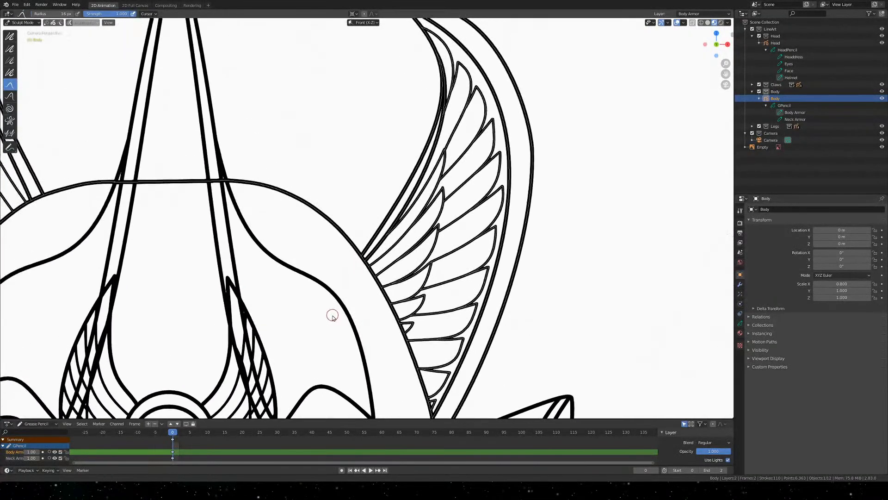
scroll(145, 195, "up", 10)
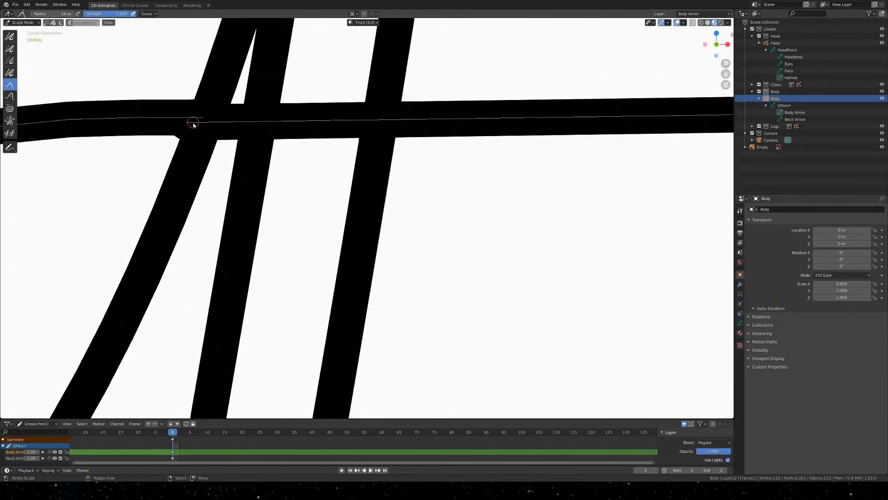
left_click_drag(192, 123, 177, 7)
mouse_move(286, 114)
left_mouse_down()
mouse_move(286, 100)
mouse_move(326, 109)
left_mouse_up()
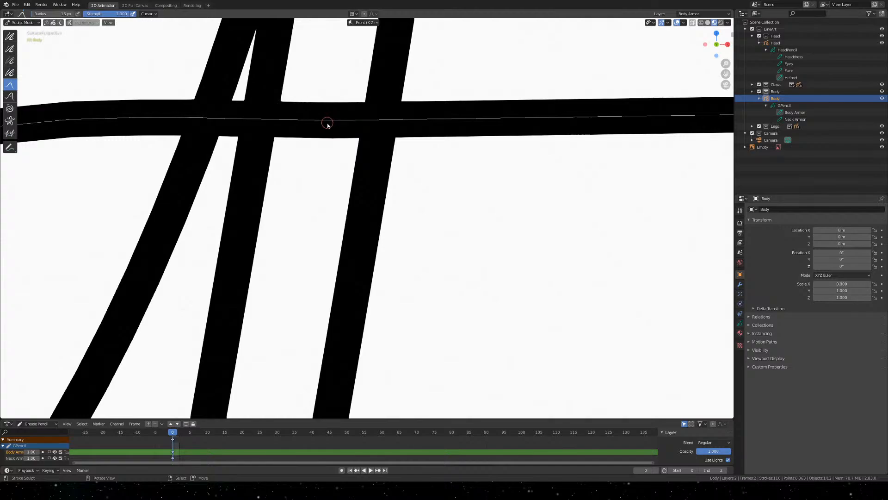
Enlarge the Grab brush radius to 111 px and lift the sagging part of the arch's top line
key("f")
left_click(360, 125)
left_click_drag(328, 125, 329, 119)
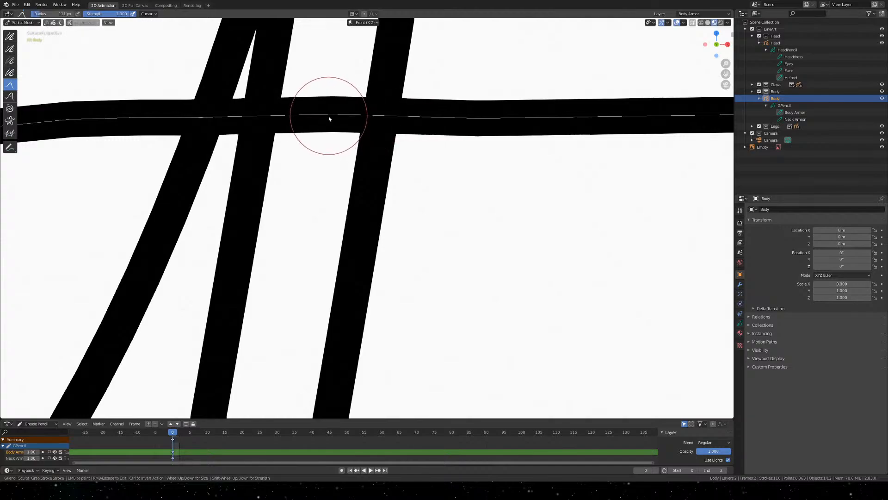
Inspect the body outline from the arch's top down to the left collar and across the face
scroll(341, 234, "down", 10)
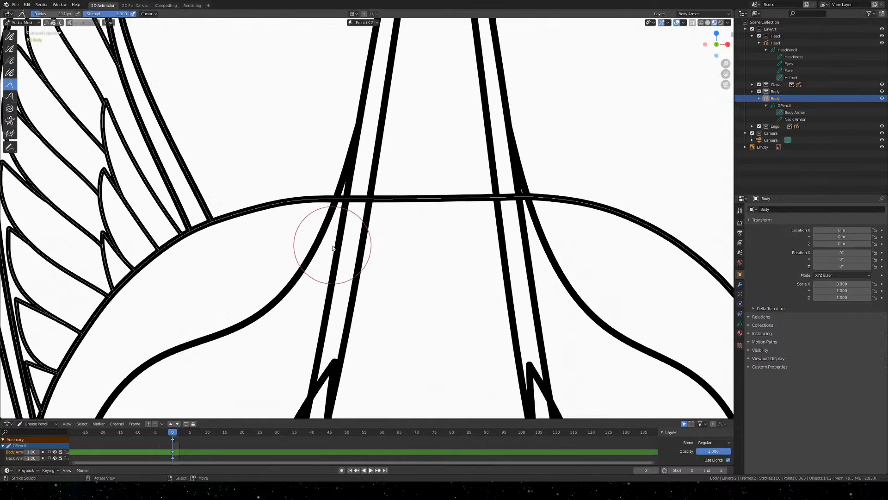
scroll(218, 361, "up", 4)
middle_click_drag(291, 368, 468, 93)
middle_click_drag(543, 352, 405, 193, "shift")
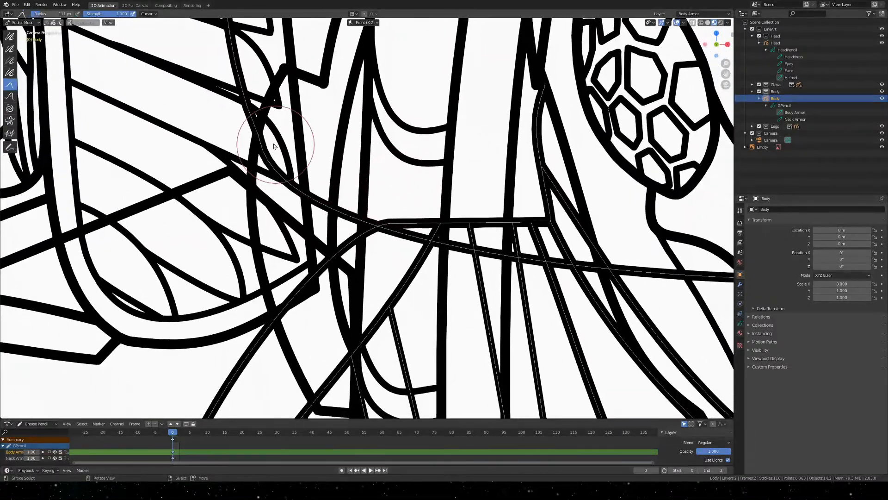
scroll(240, 124, "up", 3)
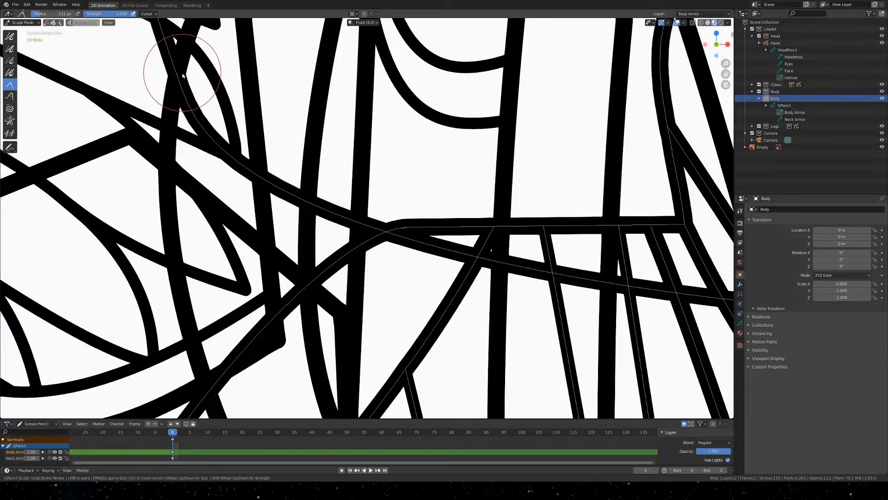
scroll(406, 199, "down", 3)
middle_click_drag(558, 220, 155, 173, "shift")
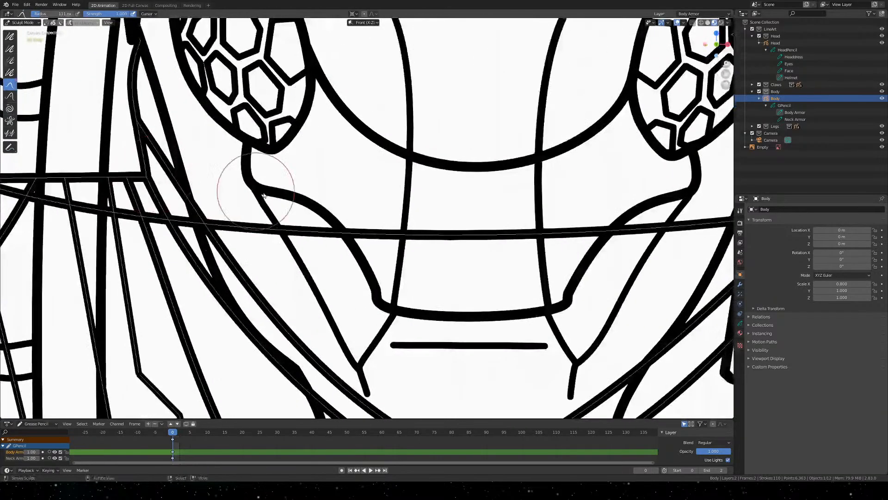
Smooth the kink in the body outline where it crosses the striped panel above the right collar
scroll(380, 209, "down", 4)
middle_click_drag(557, 180, 180, 169, "shift")
scroll(366, 123, "up", 3)
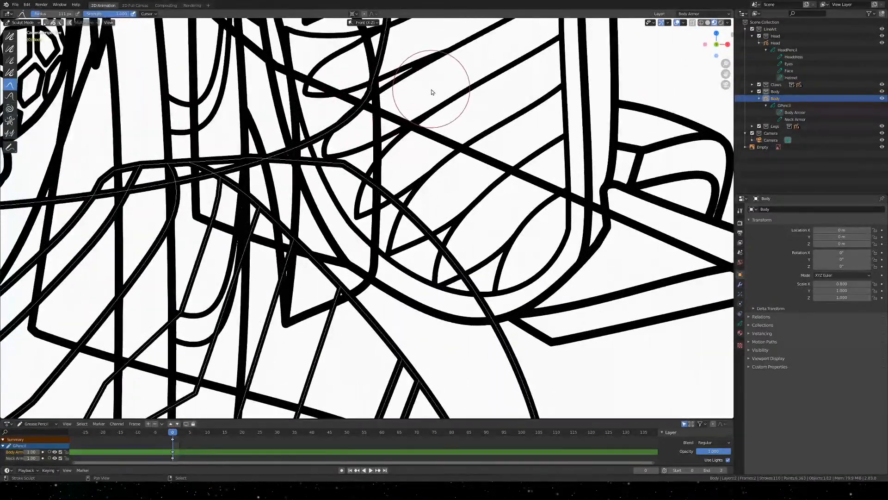
middle_click_drag(388, 117, 363, 212, "shift")
scroll(354, 210, "up", 4)
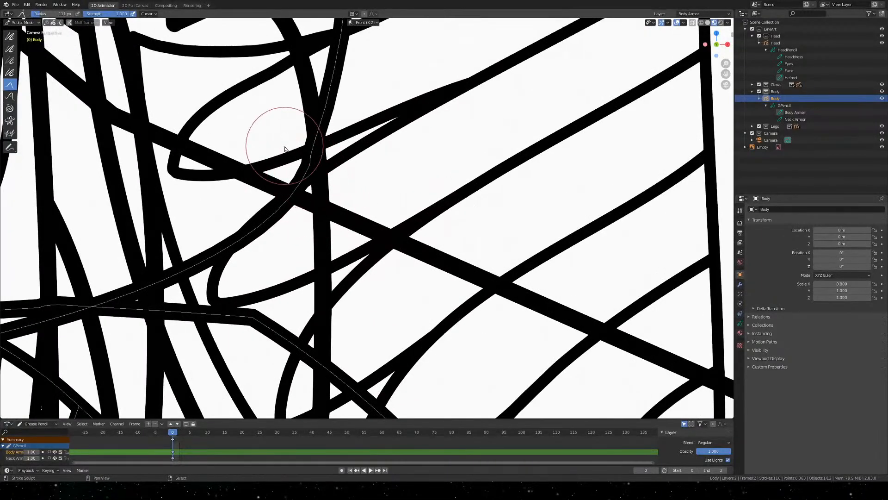
scroll(285, 149, "up", 4)
left_click_drag(273, 133, 296, 115)
scroll(317, 92, "down", 10)
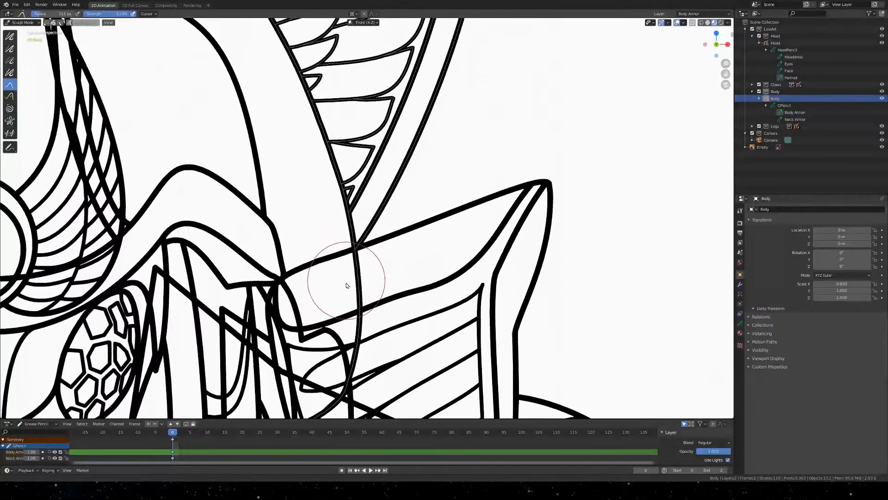
scroll(377, 284, "up", 4)
scroll(408, 282, "down", 5)
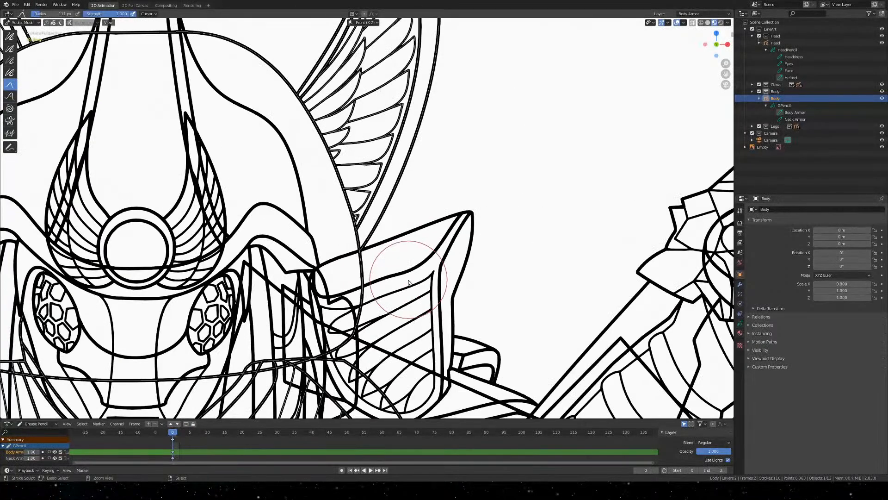
Save the file and check the lines of both horns and of the arch above the head
key("ctrl+s")
scroll(327, 351, "up", 5)
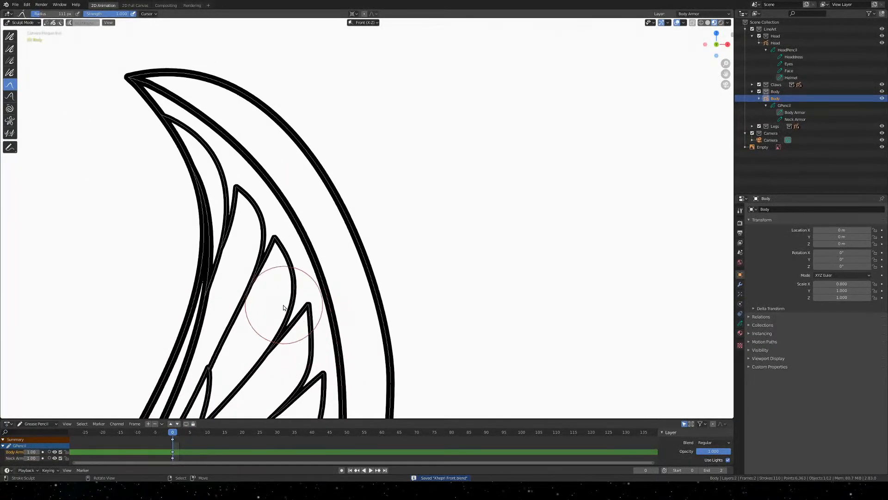
middle_click_drag(183, 247, 481, 204, "shift")
scroll(319, 307, "down", 7)
middle_click_drag(254, 281, 460, 260, "shift")
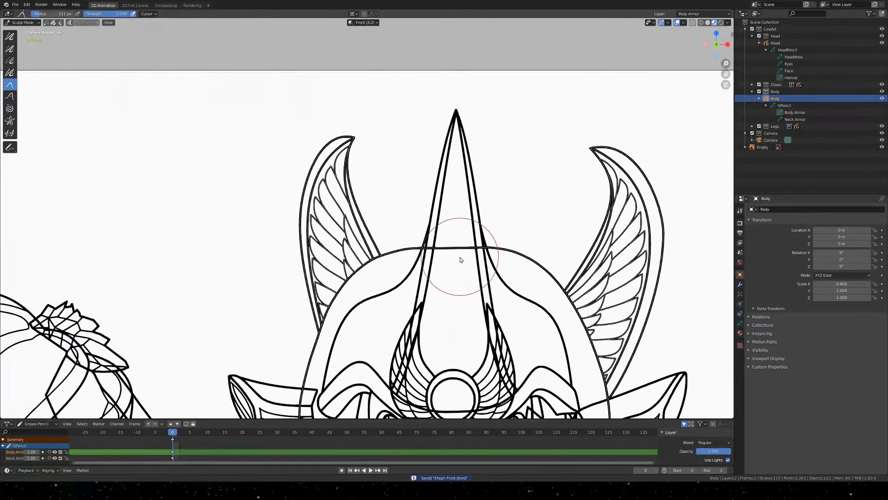
scroll(288, 106, "up", 7)
middle_click_drag(286, 109, 374, 78, "shift")
scroll(411, 171, "down", 7)
middle_click_drag(469, 363, 397, 43, "shift")
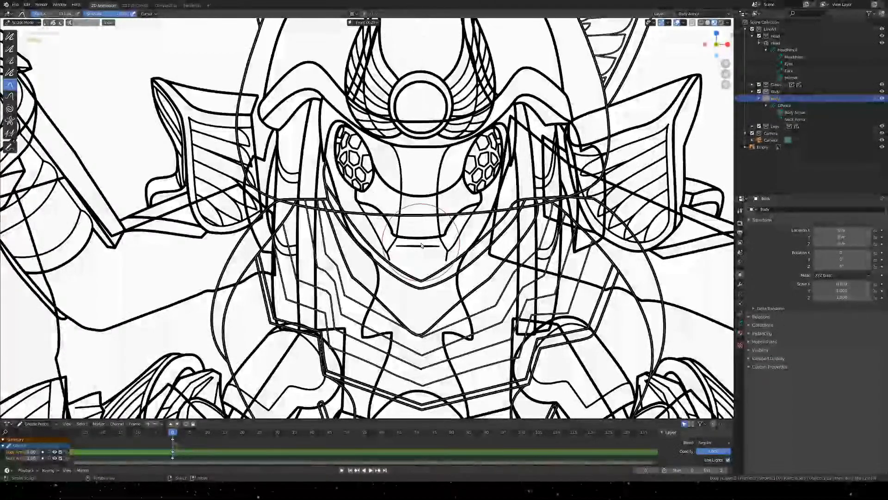
Inspect the body armor lines from the chest's center to the waist and back up the right side
middle_click_drag(453, 277, 417, 90, "shift")
scroll(299, 188, "up", 6)
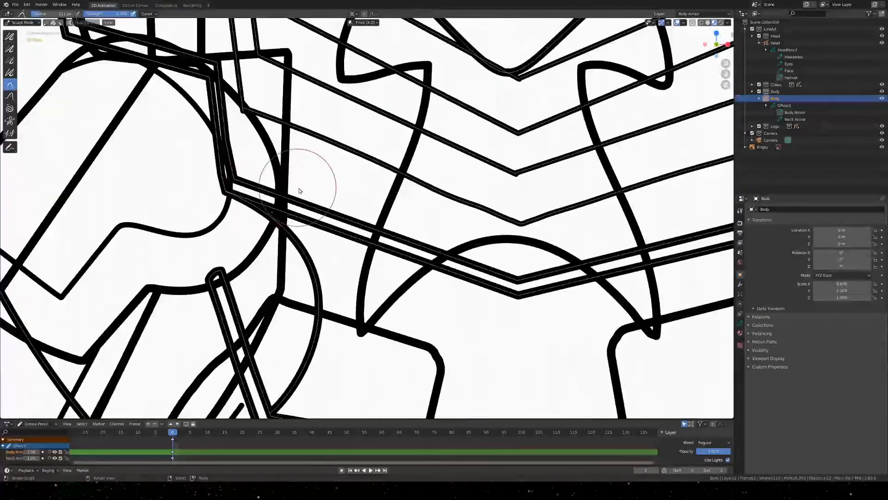
scroll(331, 193, "down", 3)
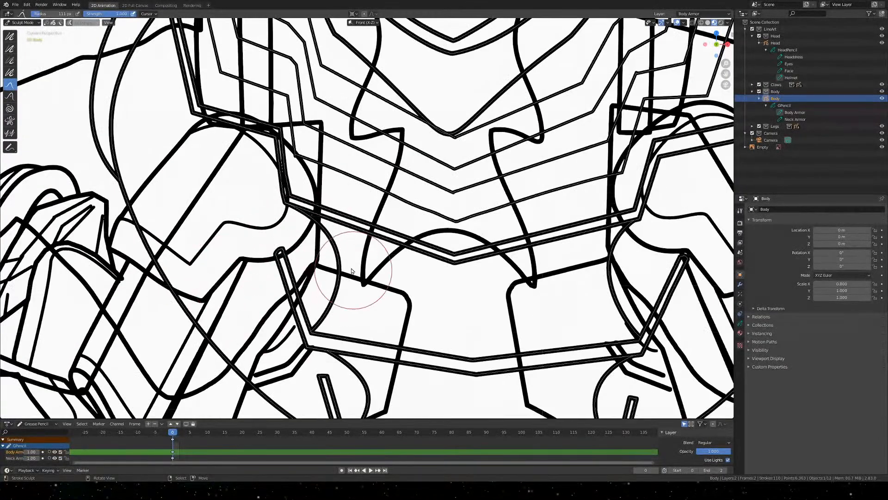
middle_click_drag(457, 363, 85, 157, "shift")
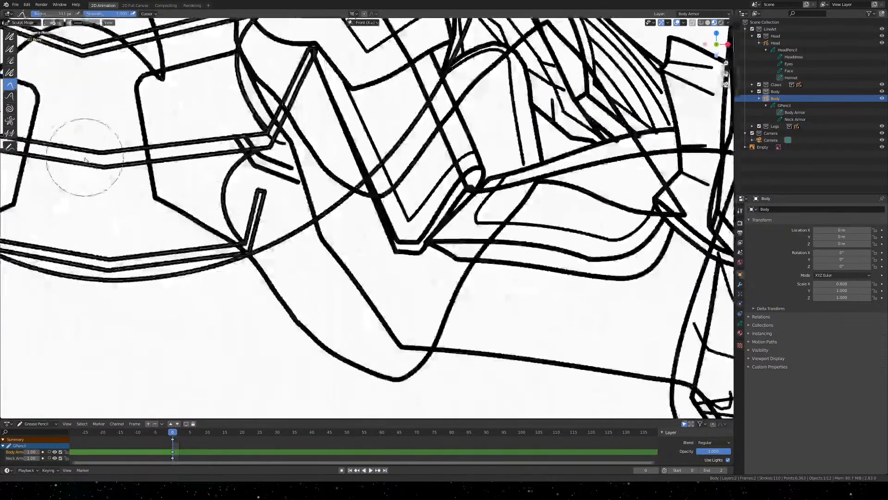
scroll(260, 121, "up", 2)
middle_click_drag(302, 105, 355, 353, "shift")
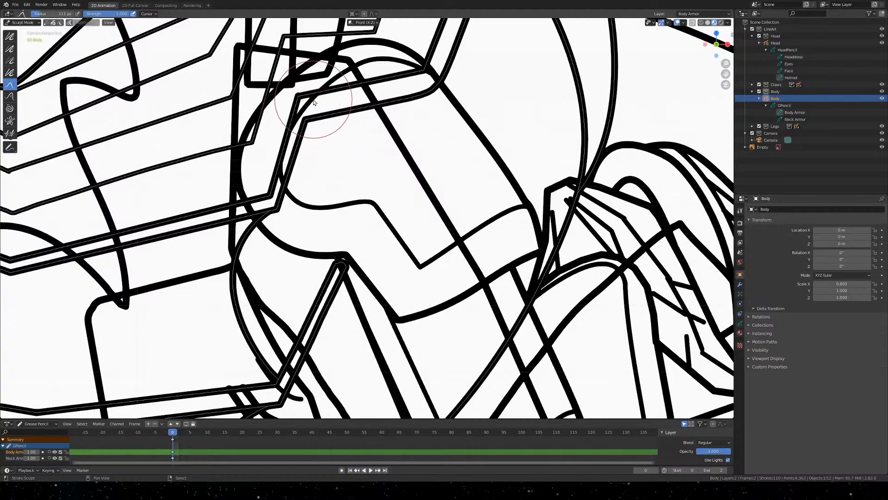
middle_click_drag(333, 100, 337, 377, "shift")
scroll(233, 293, "up", 4)
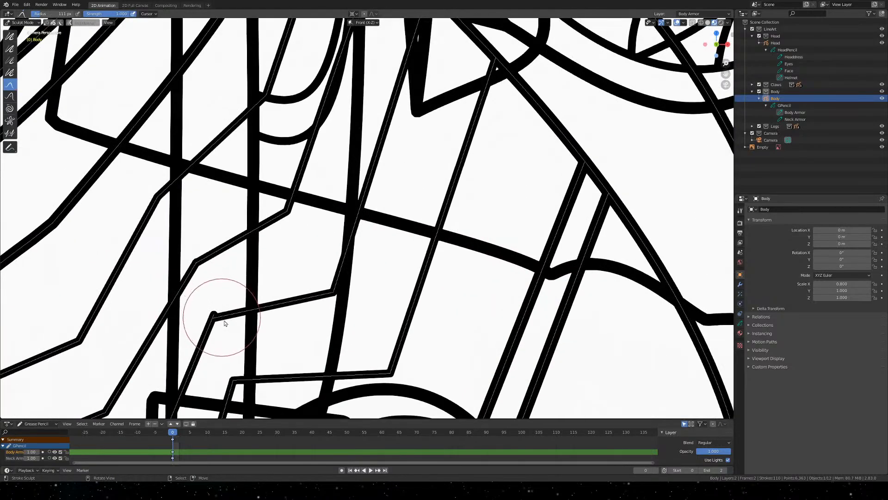
Reduce the Grab brush radius to 29 px and join the offset stroke ends at the stepped chest line's corner on the right side
middle_click_drag(224, 320, 361, 206, "shift")
scroll(362, 205, "up", 8)
scroll(282, 124, "up", 2)
key("f")
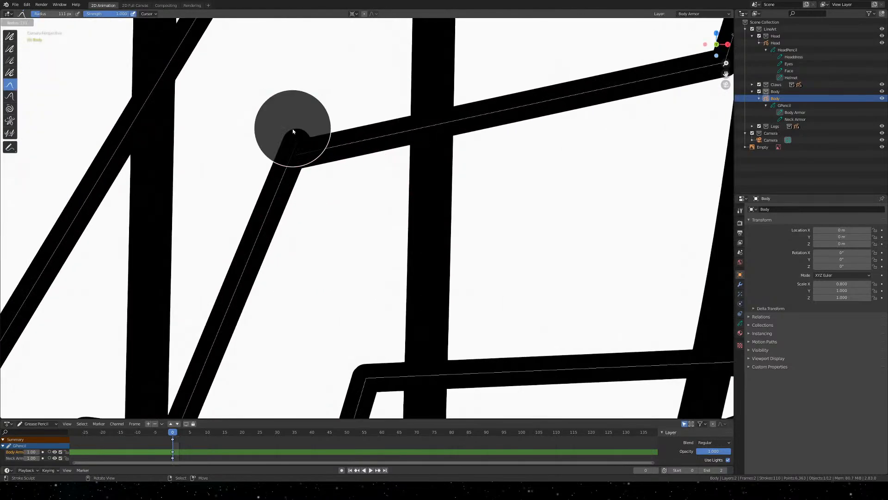
left_click(265, 134)
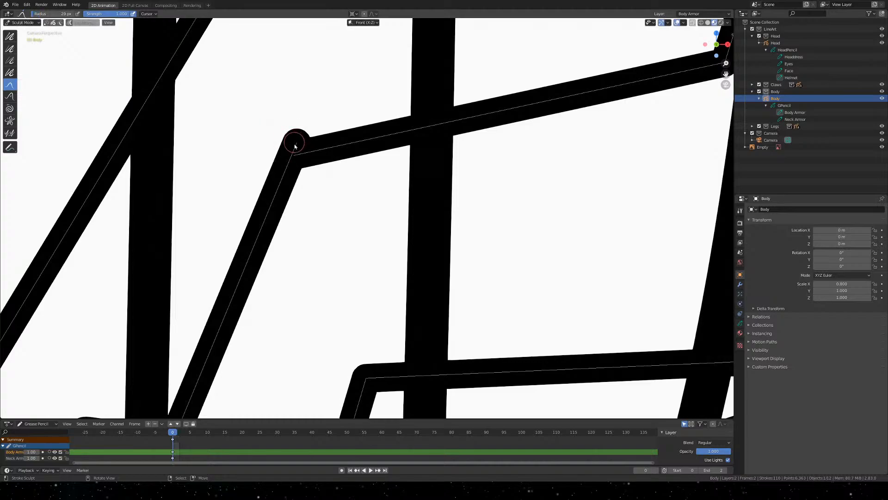
left_click_drag(294, 146, 292, 158)
scroll(350, 168, "down", 4)
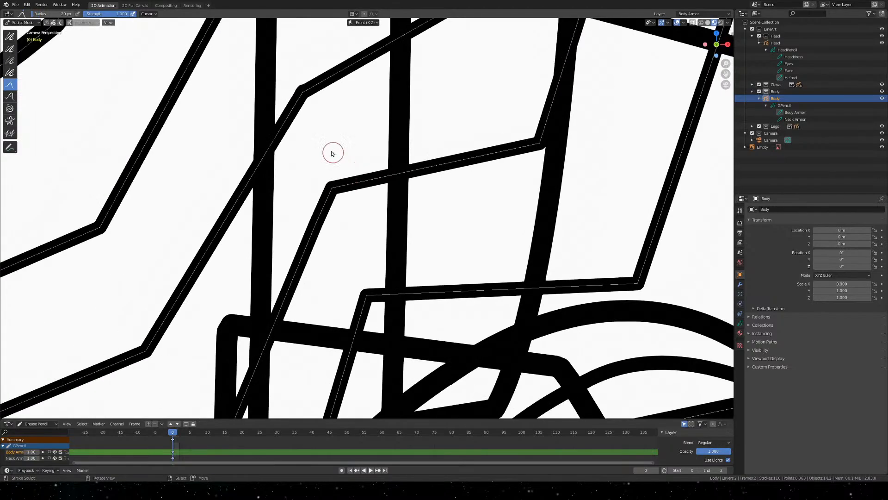
Align the stroke ends at the matching corner of the neighbouring chest line just above
scroll(290, 92, "up", 4)
middle_click_drag(293, 81, 442, 329, "shift")
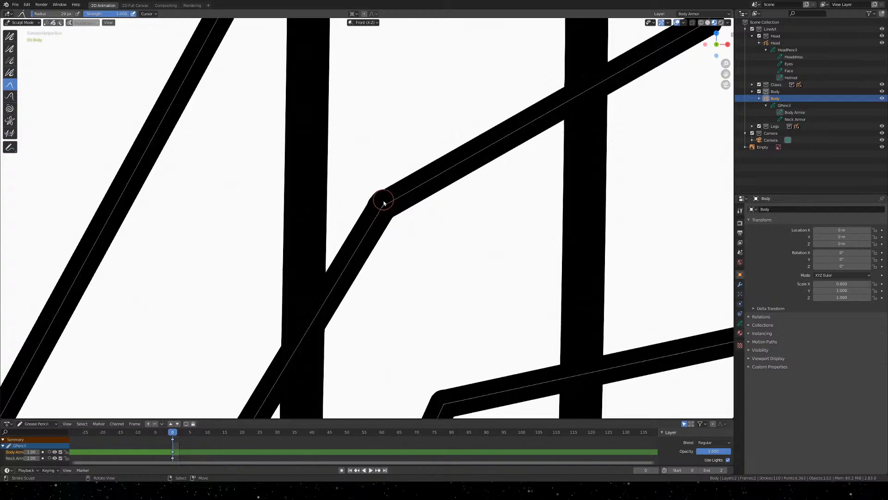
left_click_drag(383, 200, 379, 207)
scroll(384, 223, "down", 5)
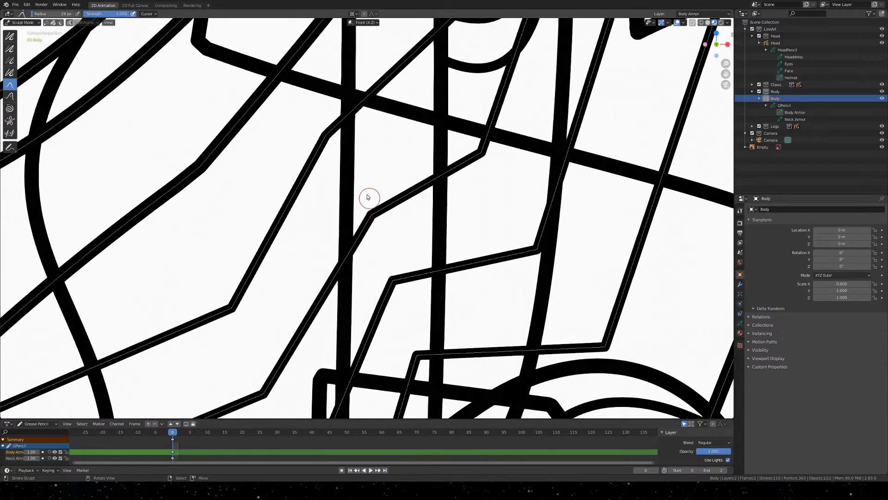
Pull the stroke ends together at the center tip of the uppermost thin V-shaped chest line
middle_click_drag(323, 148, 405, 301, "shift")
scroll(404, 298, "down", 4)
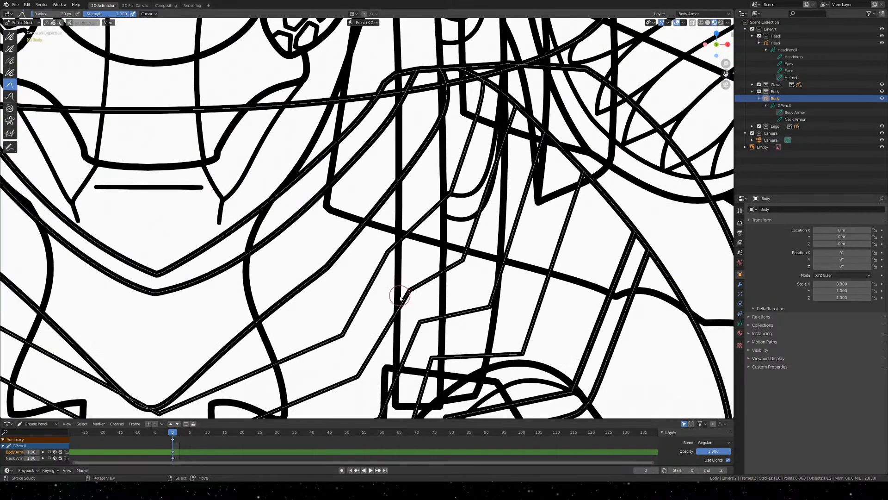
scroll(283, 373, "up", 6)
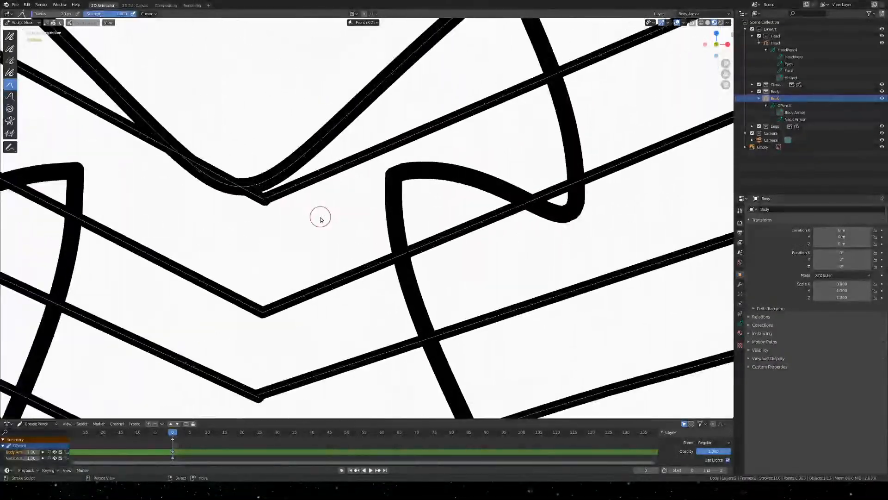
scroll(280, 193, "up", 2)
scroll(280, 193, "up", 3)
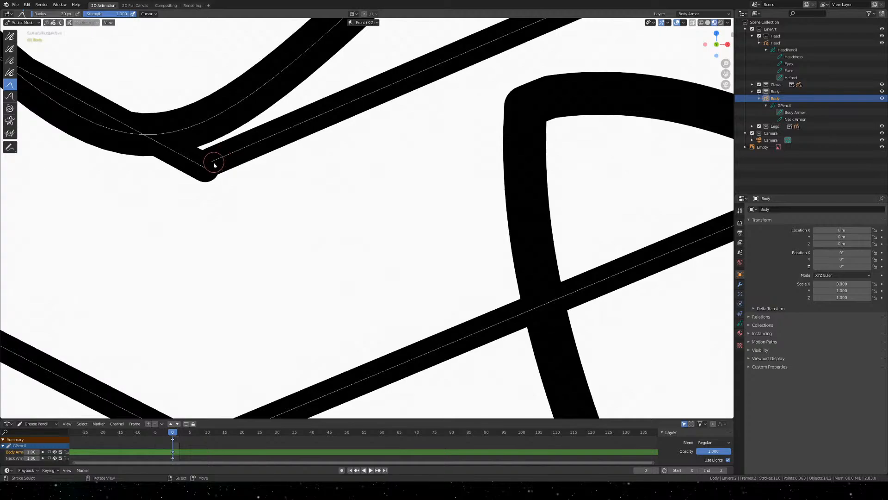
left_click_drag(214, 165, 207, 174)
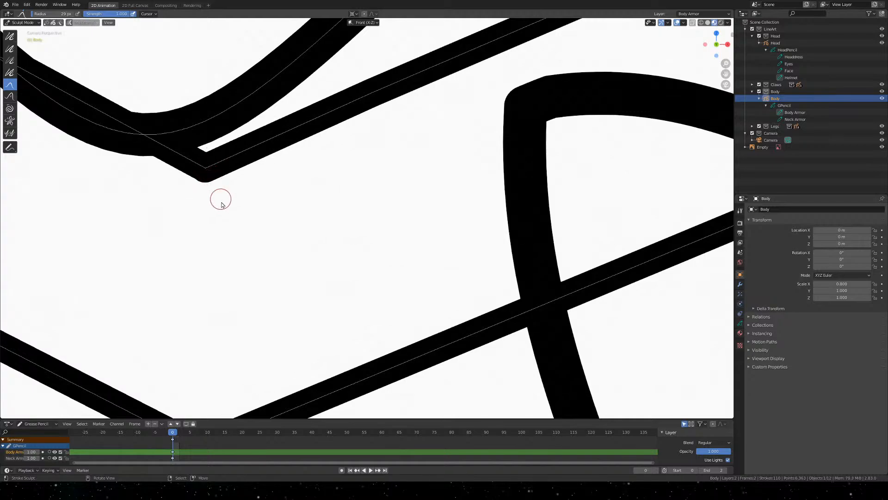
Join the stroke ends at the center tip of the third V-shaped chest line
scroll(232, 250, "down", 4)
middle_click_drag(276, 304, 293, 139, "shift")
scroll(292, 296, "up", 3)
scroll(292, 303, "up", 1)
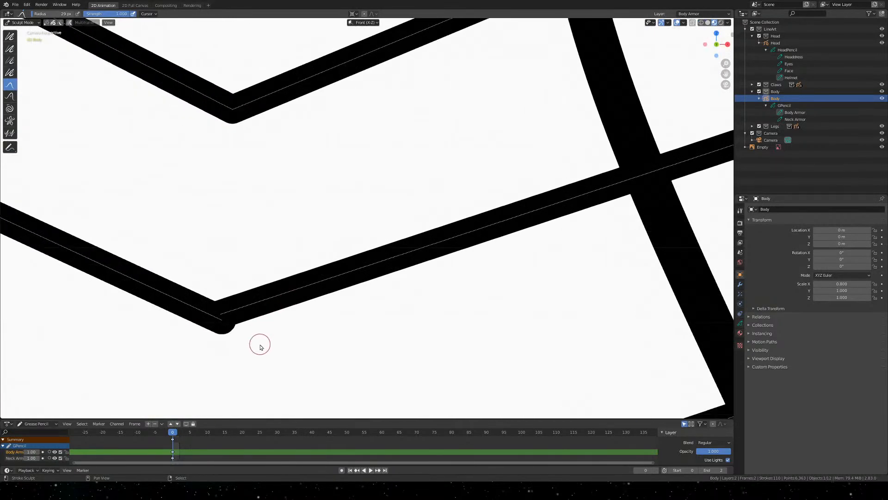
middle_click_drag(269, 333, 334, 222, "shift")
left_click_drag(290, 211, 287, 206)
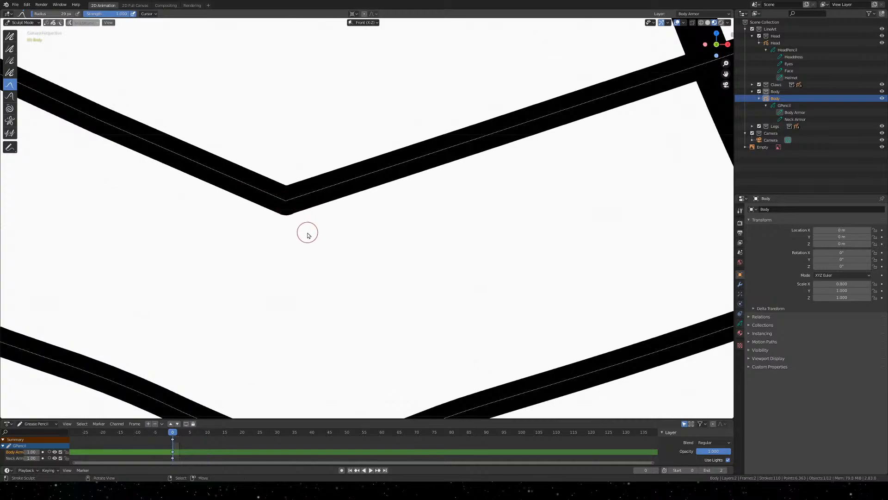
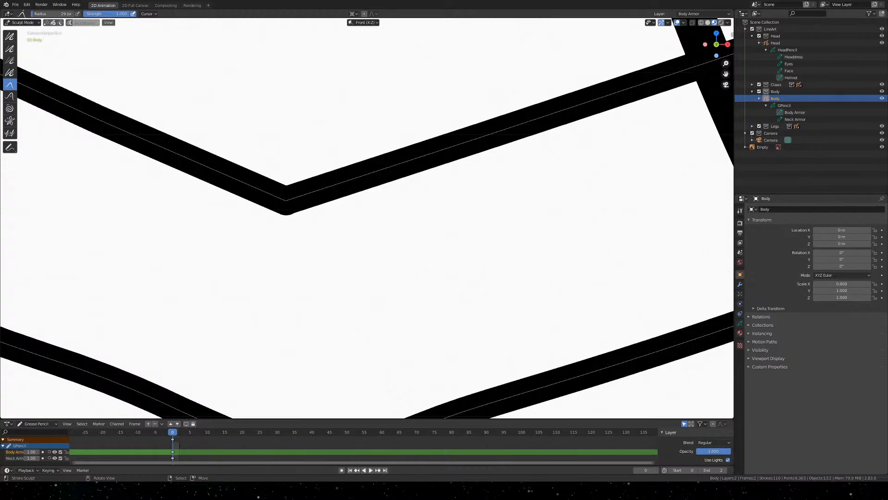
Smooth the wavy fourth V-shaped chest line around its center tip using the Smooth brush at a 200 px radius
scroll(275, 277, "down", 6)
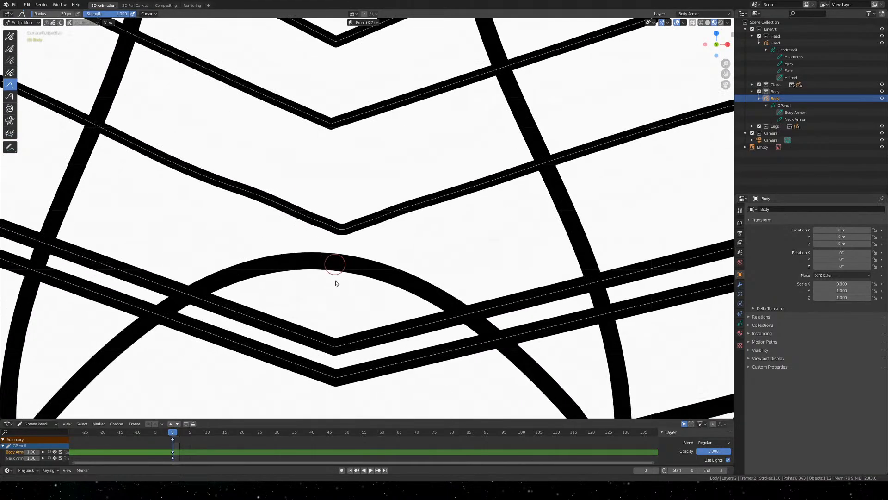
scroll(337, 154, "up", 5, "shift")
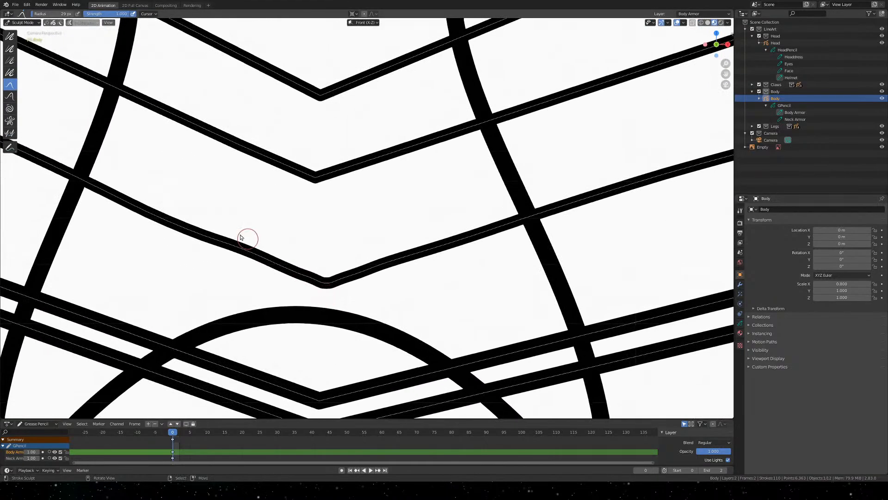
left_click(10, 37)
key("f")
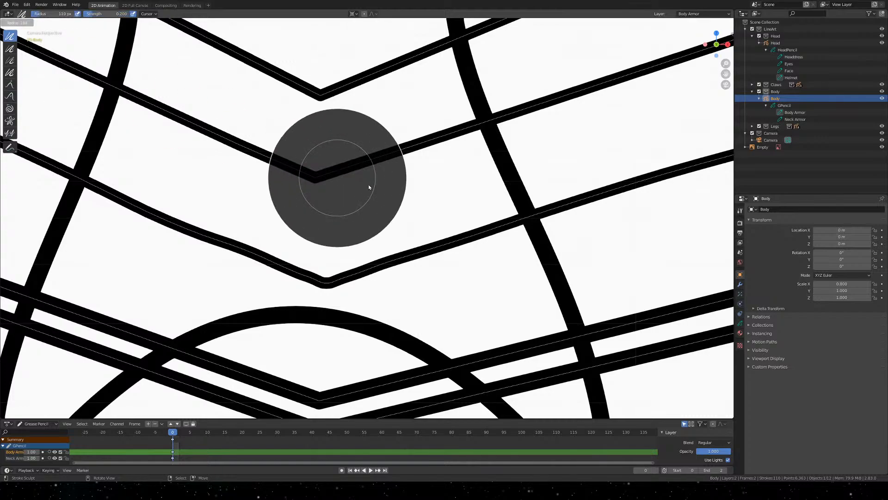
left_click(369, 185)
mouse_move(200, 230)
left_mouse_down()
mouse_move(333, 266)
mouse_move(470, 230)
left_mouse_up()
scroll(370, 253, "down", 5)
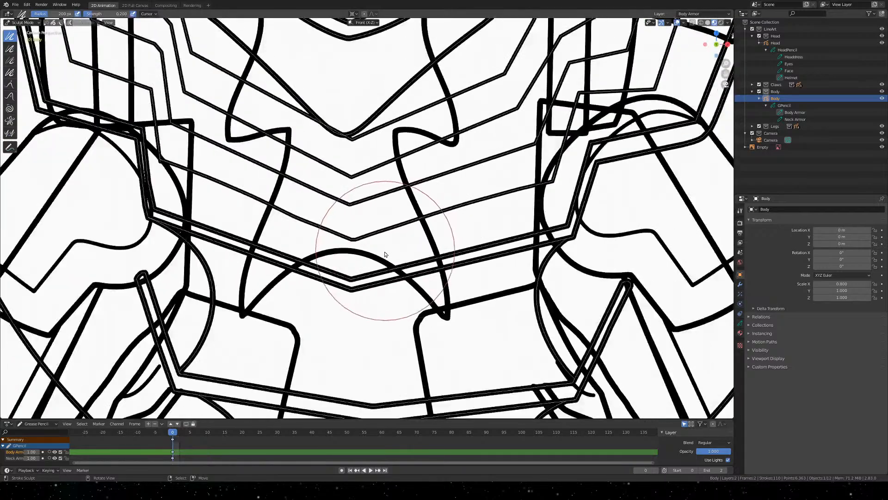
Reduce the Smooth brush radius to 55 px and check the chest lines toward their corners on the left side
scroll(386, 290, "up", 8)
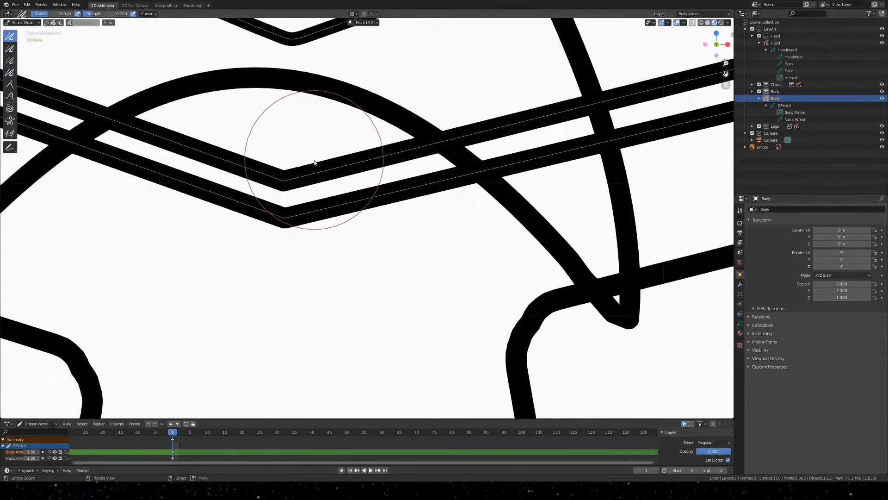
scroll(314, 163, "down", 3)
key("f")
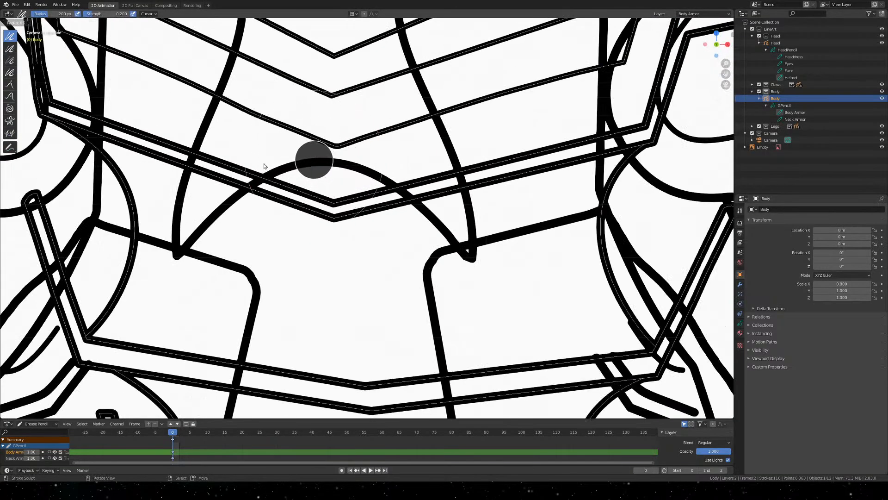
left_click(264, 167)
scroll(259, 137, "up", 3)
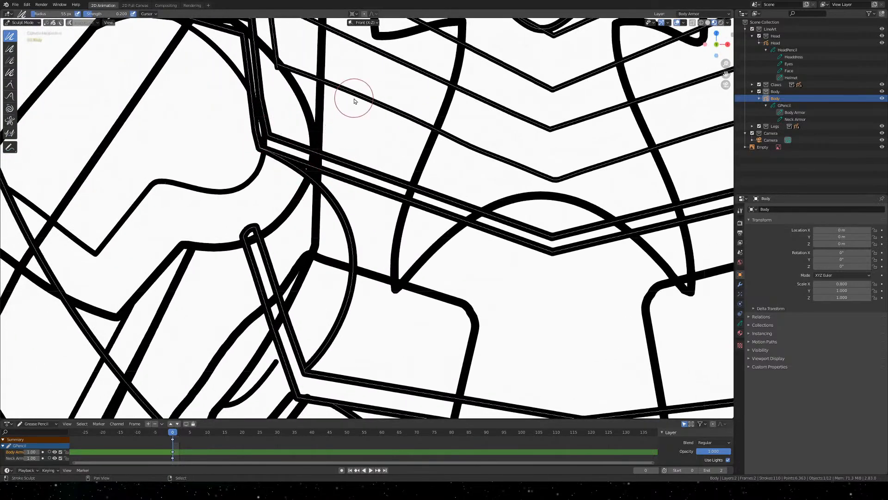
scroll(355, 102, "up", 4)
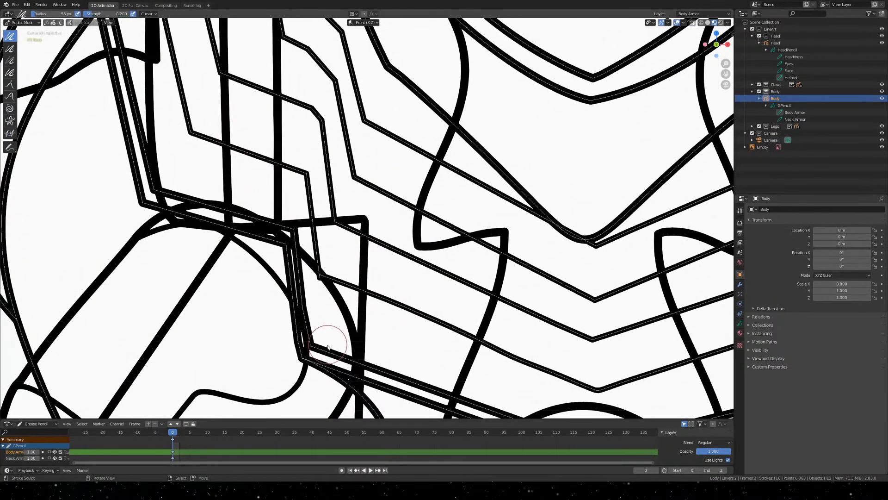
scroll(305, 339, "up", 2)
scroll(324, 241, "up", 3)
scroll(333, 162, "up", 2)
scroll(324, 204, "down", 3)
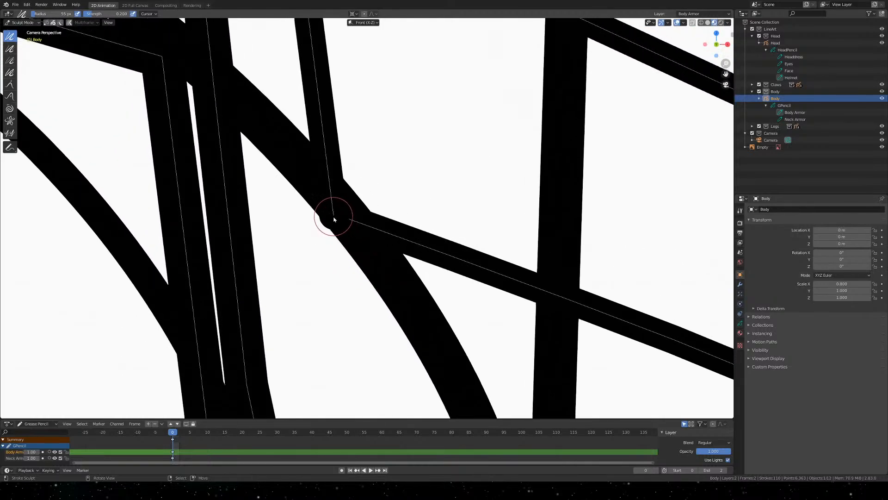
key("q")
left_click(334, 218)
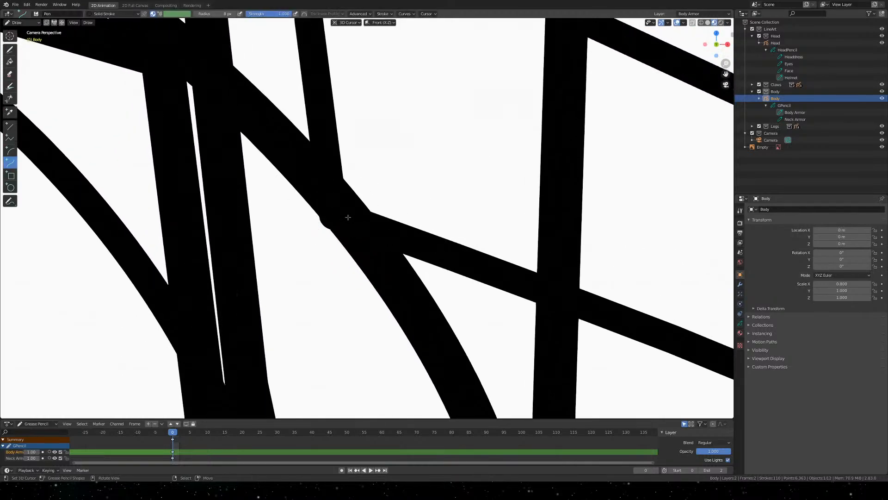
left_click(348, 220)
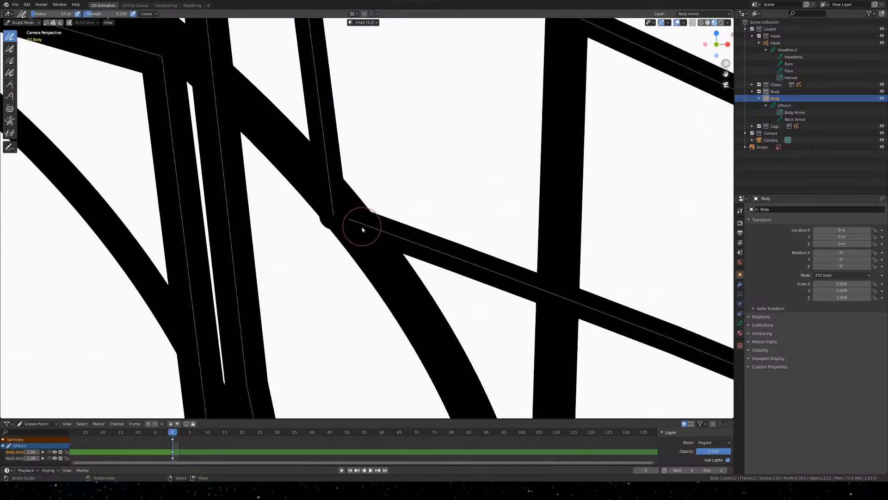
Join the stroke ends at the lower corner of the left chest line with the Grab brush
key("shift+space")
key("g")
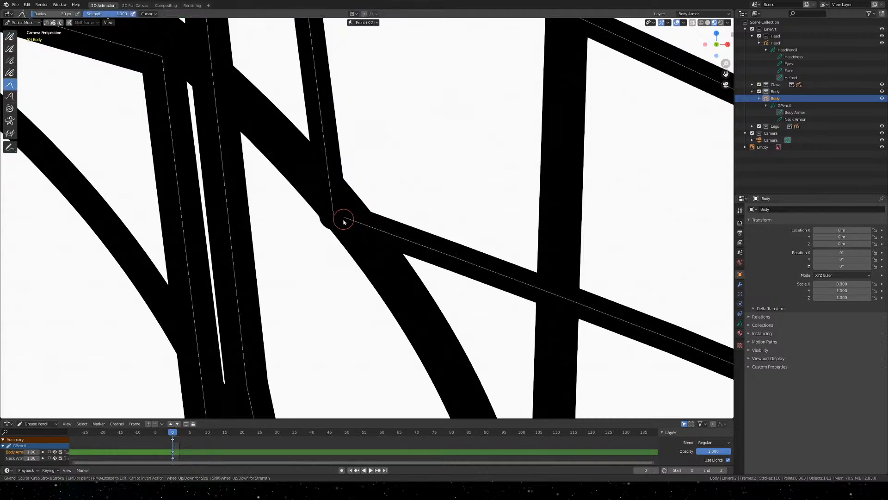
left_click_drag(333, 219, 333, 219)
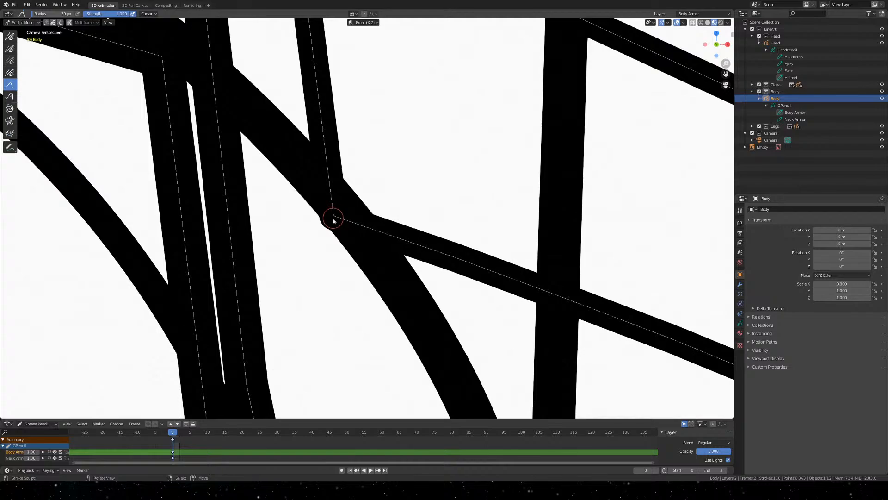
Nudge the bend near the left end of the body armor's upper collar line slightly downward with the Grab brush
scroll(333, 218, "down", 6)
middle_click_drag(313, 124, 499, 38, "shift")
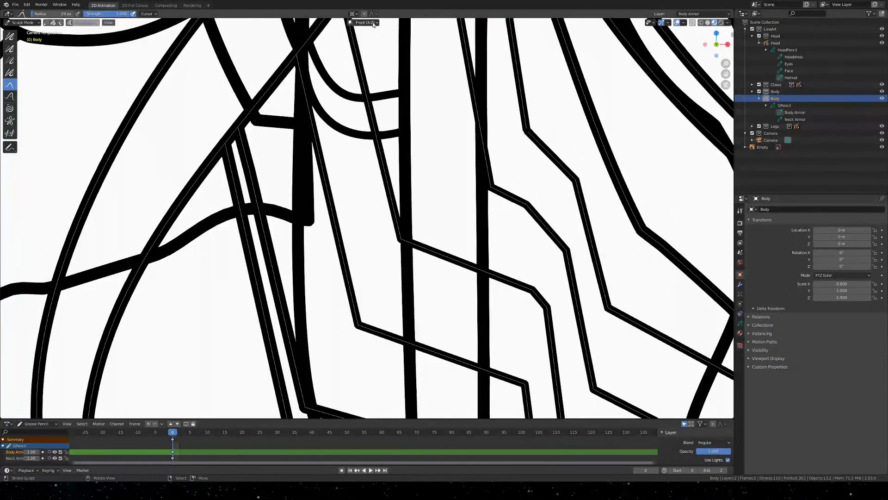
mouse_move(402, 82)
middle_mouse_down("shift")
mouse_move(390, 55)
mouse_move(382, 268)
middle_mouse_up("shift")
scroll(190, 120, "up", 8)
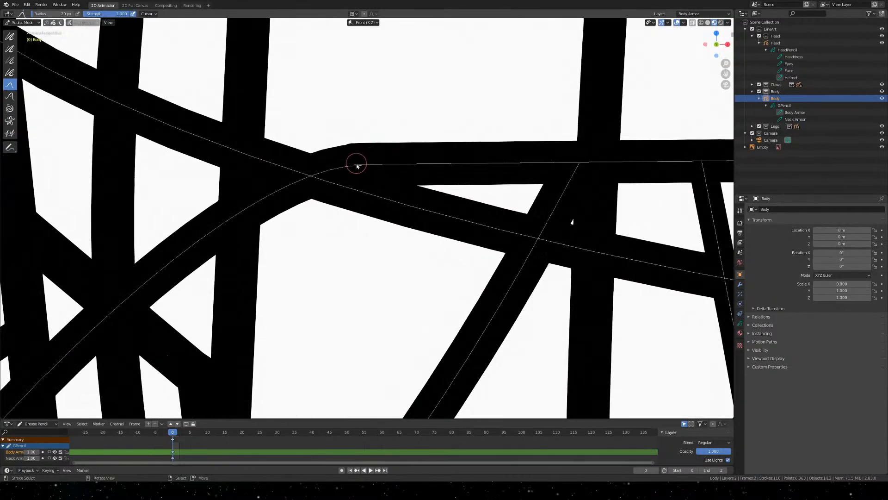
left_click_drag(356, 165, 356, 170)
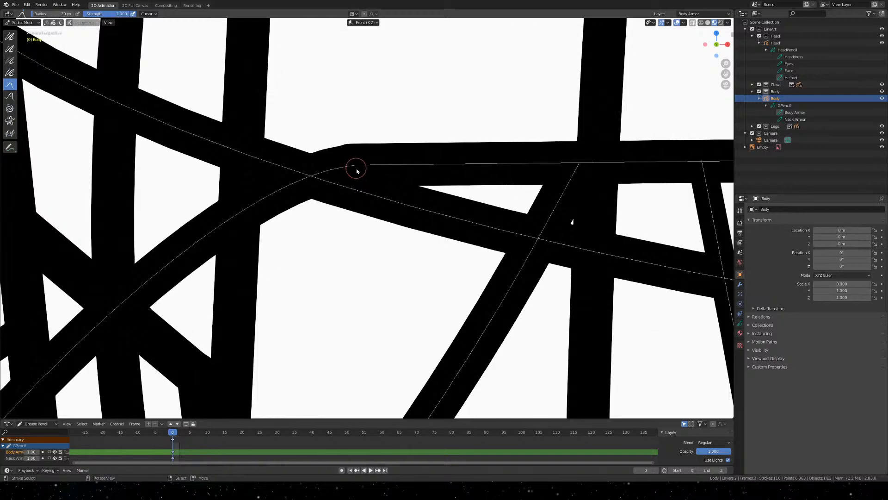
Examine the helmet outline, the feathered side horns and the tall center horn for gaps and uneven lines
scroll(357, 170, "down", 5)
scroll(307, 152, "up", 5)
middle_click_drag(468, 28, 365, 303, "shift")
scroll(377, 250, "down", 4)
middle_click_drag(417, 92, 346, 303, "shift")
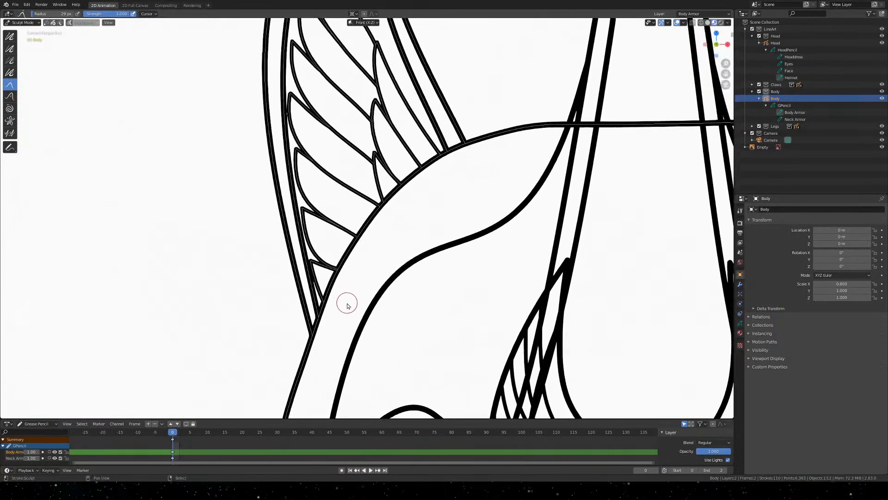
scroll(399, 204, "up", 4)
mouse_move(493, 138)
middle_mouse_down("shift")
mouse_move(550, 103)
mouse_move(337, 395)
middle_mouse_up("shift")
scroll(576, 282, "down", 5)
middle_click_drag(630, 280, 373, 439, "shift")
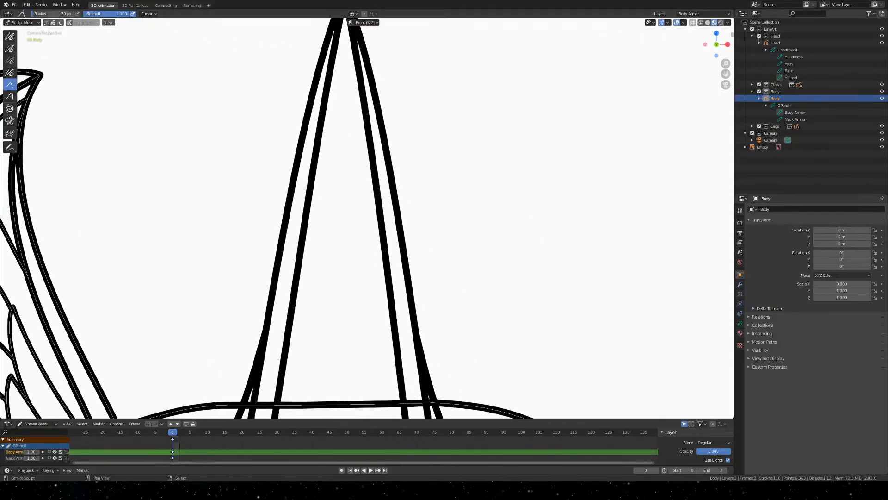
middle_click_drag(359, 97, 330, 73, "shift")
scroll(366, 151, "down", 10)
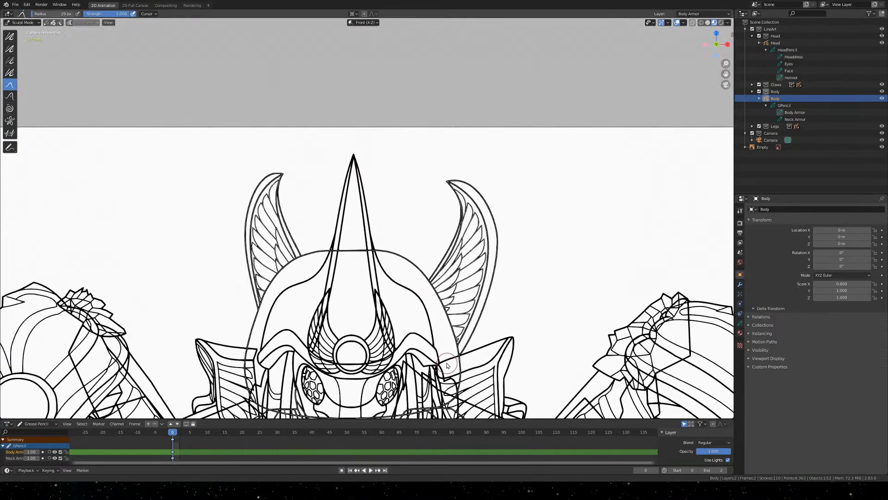
Examine the lower body armor plates and the lines around the leg joints for open ends
middle_click_drag(393, 397, 420, 155, "shift")
scroll(392, 282, "up", 7)
scroll(391, 281, "up", 2)
middle_click_drag(519, 367, 239, 292, "shift")
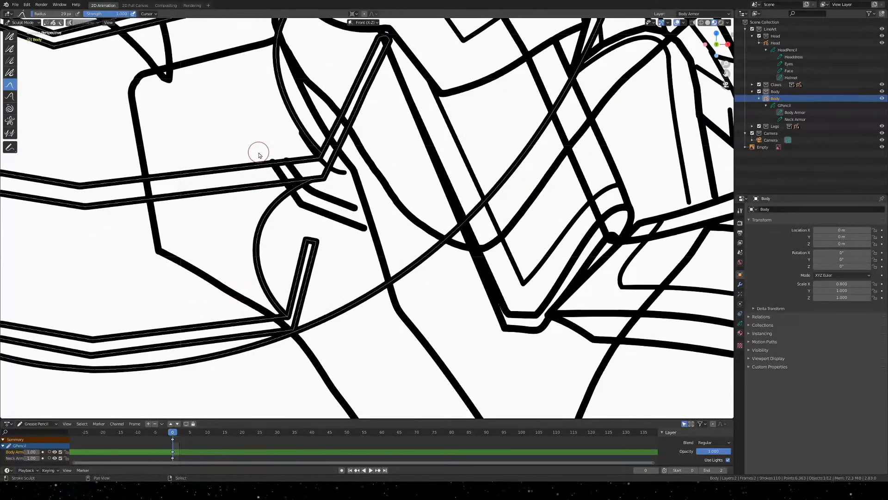
scroll(299, 137, "up", 4)
scroll(302, 136, "down", 7)
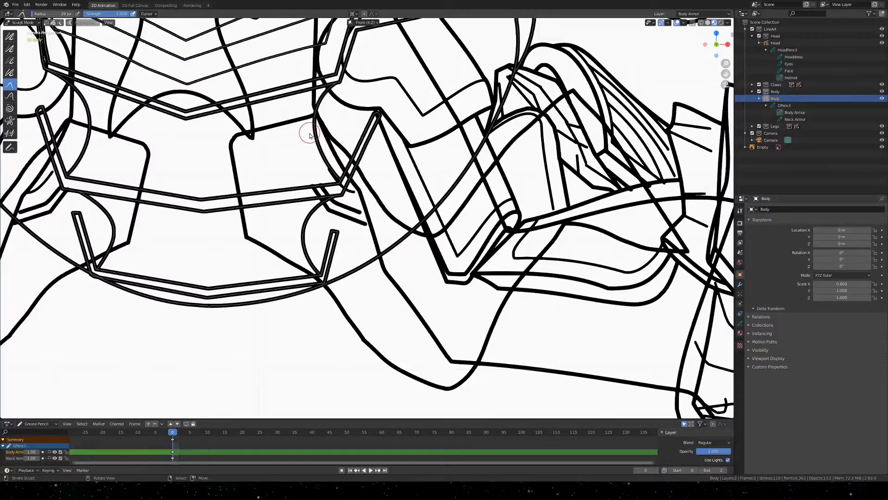
scroll(310, 135, "down", 6)
scroll(310, 135, "up", 1)
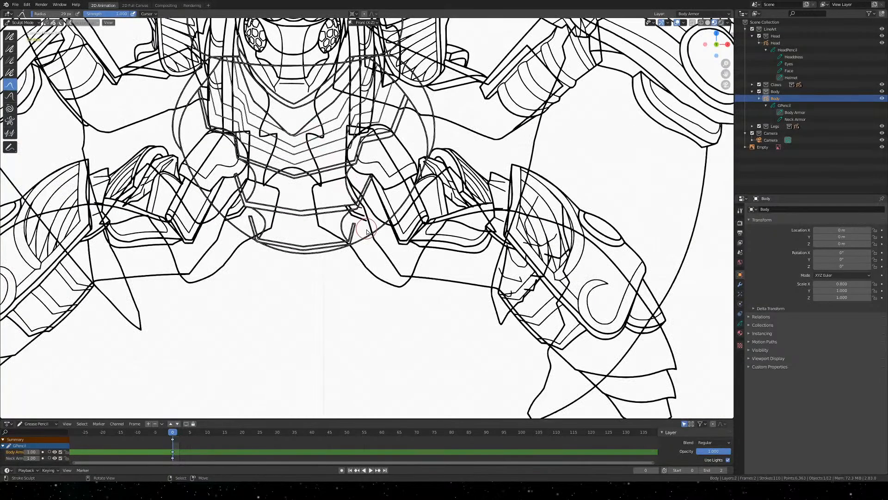
scroll(359, 253, "up", 6)
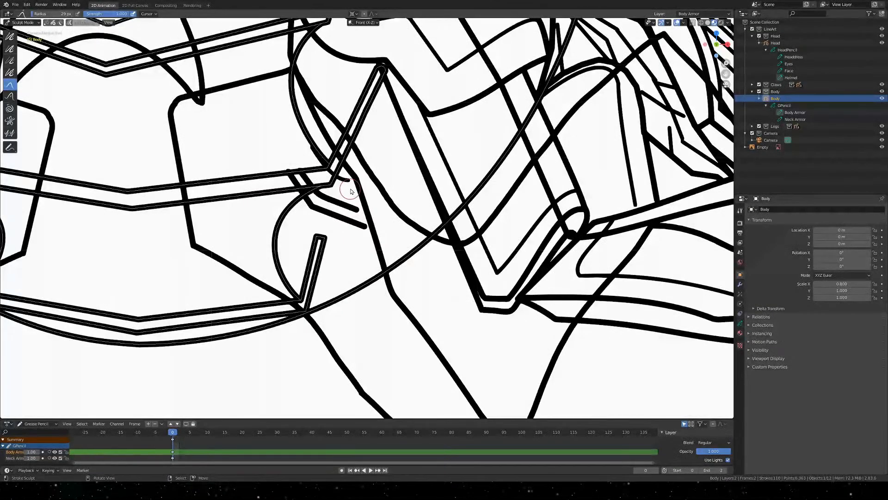
scroll(394, 167, "down", 6)
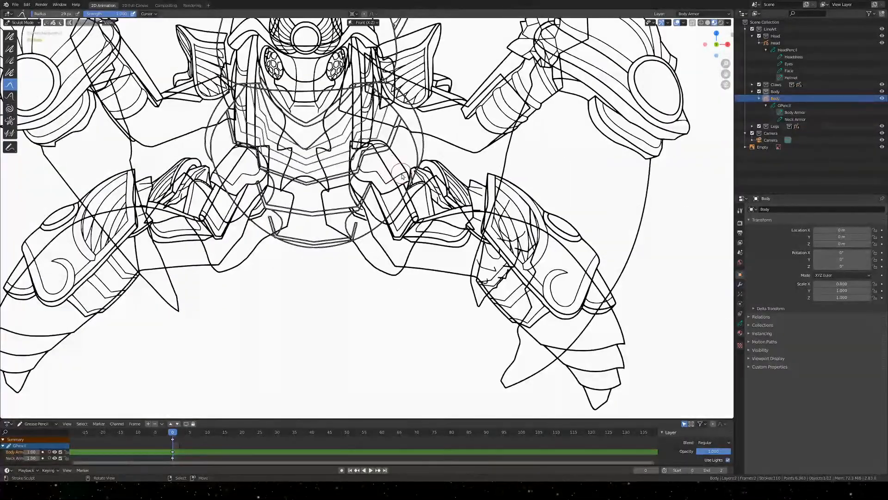
scroll(431, 169, "up", 6)
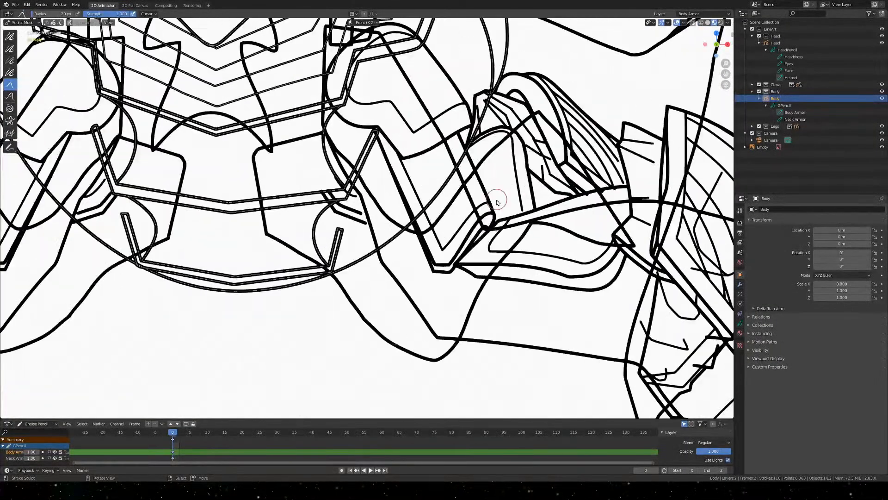
scroll(476, 164, "down", 6)
middle_click_drag(452, 120, 450, 236, "shift")
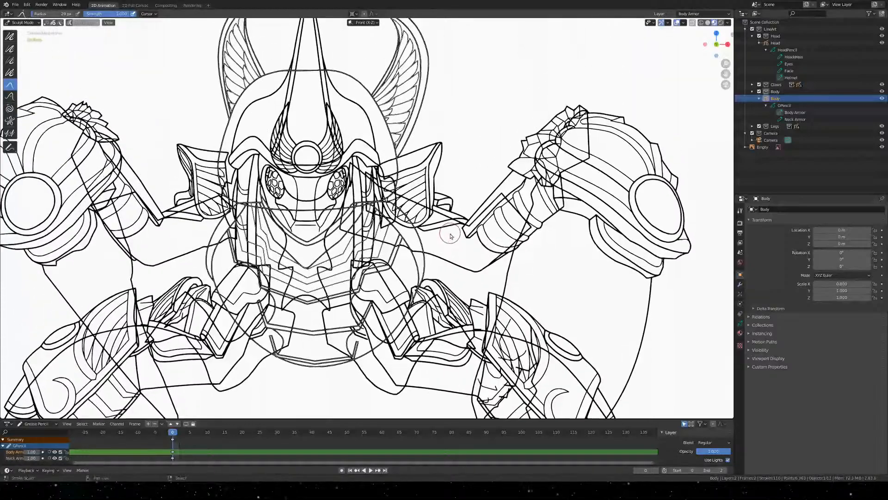
Adjust the corner points at the bend of the right collar line with the Grab brush, and save the file
scroll(409, 246, "up", 6)
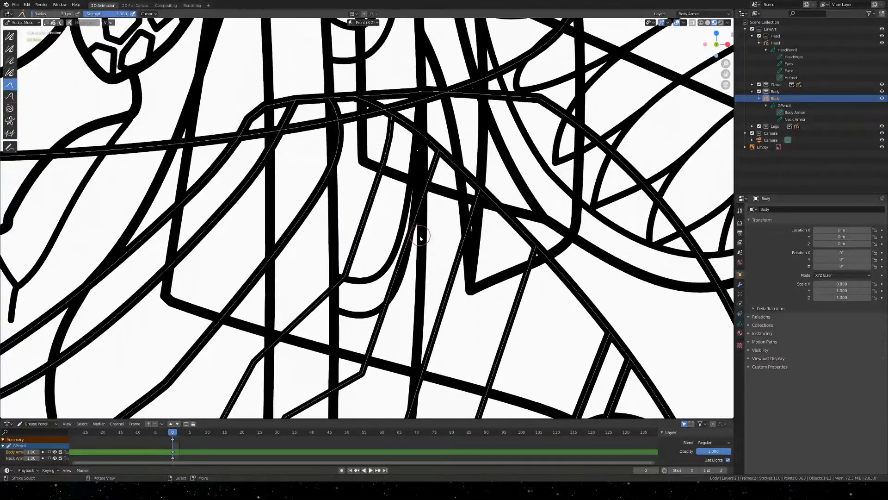
scroll(182, 85, "up", 3)
middle_click_drag(188, 93, 347, 318, "shift")
scroll(333, 208, "up", 3)
left_click_drag(352, 267, 352, 277)
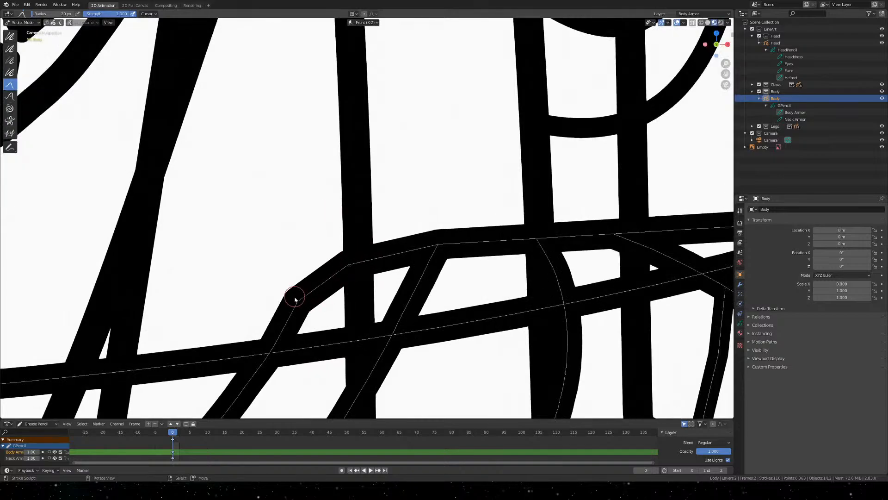
left_click_drag(298, 304, 298, 305)
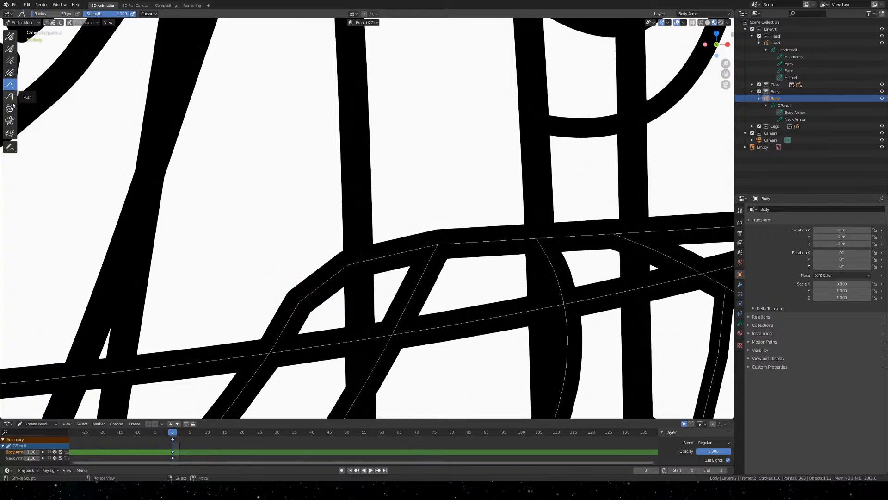
scroll(310, 200, "down", 8)
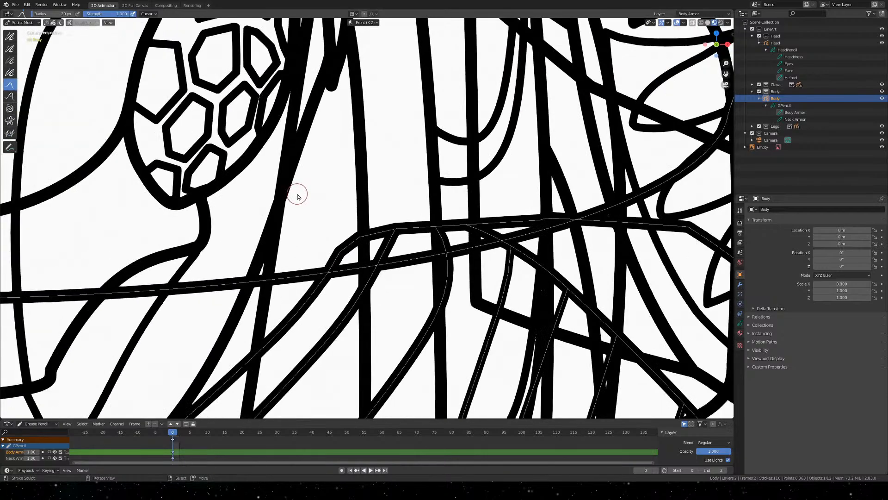
scroll(348, 142, "down", 2)
key("ctrl+s")
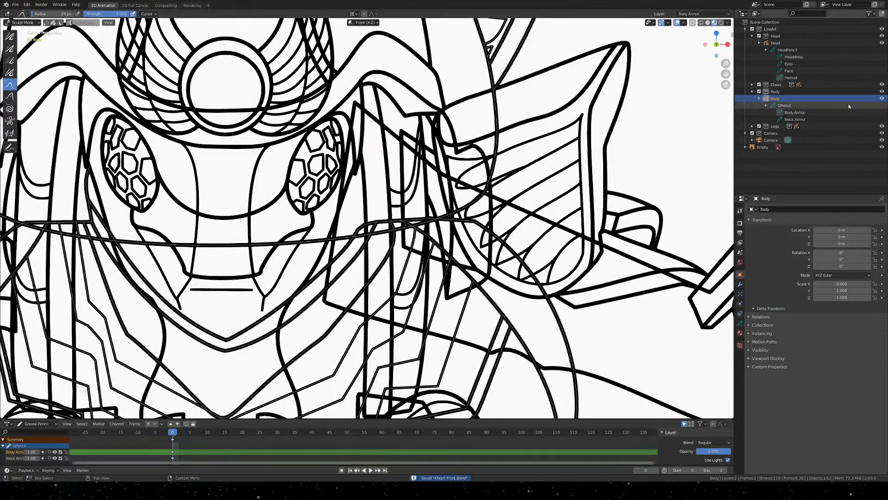
Check the Neck Armor and Body Armor layers, inspect the head and chest line art with Body Armor active, and save the file
left_click(807, 117)
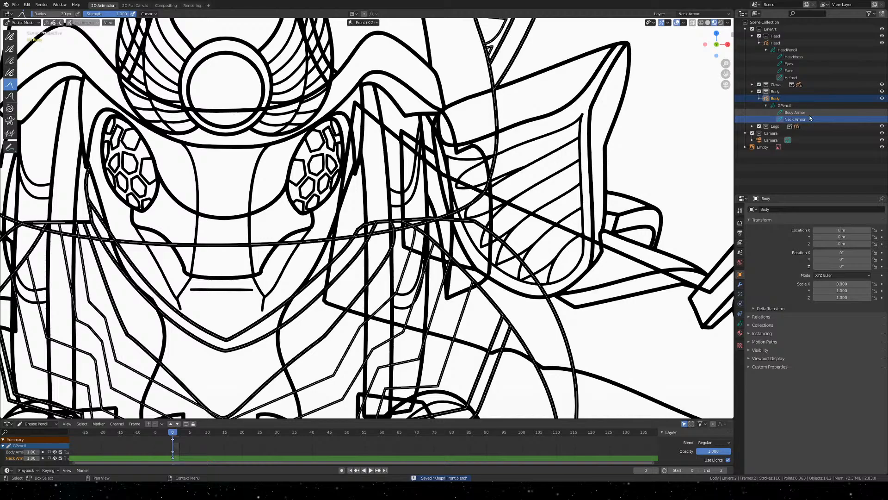
left_click(806, 115)
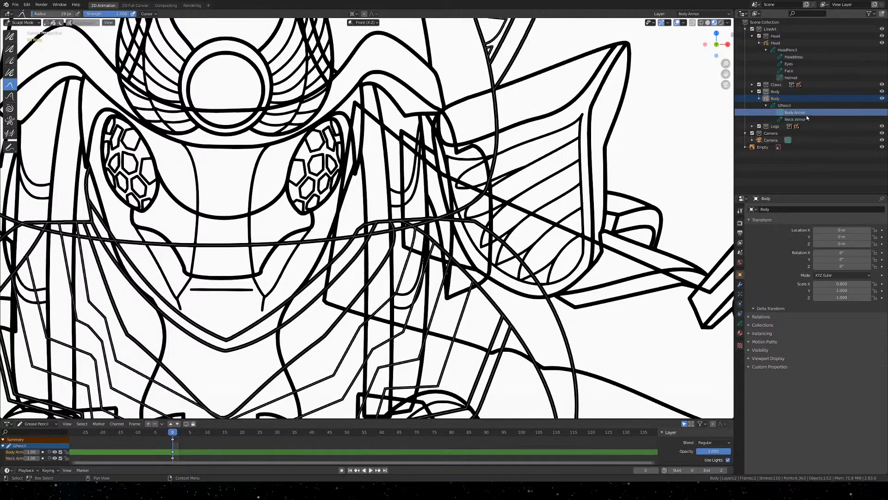
scroll(430, 368, "down", 3)
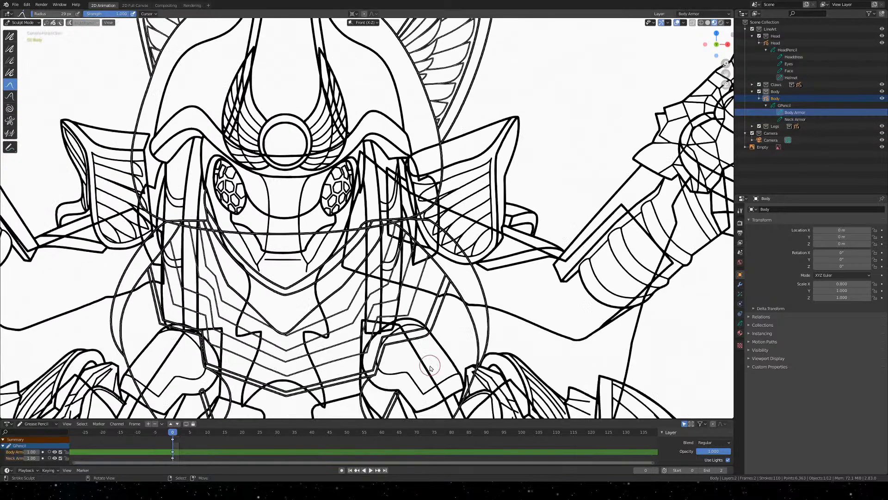
scroll(430, 368, "down", 1)
middle_click_drag(347, 348, 404, 227, "shift")
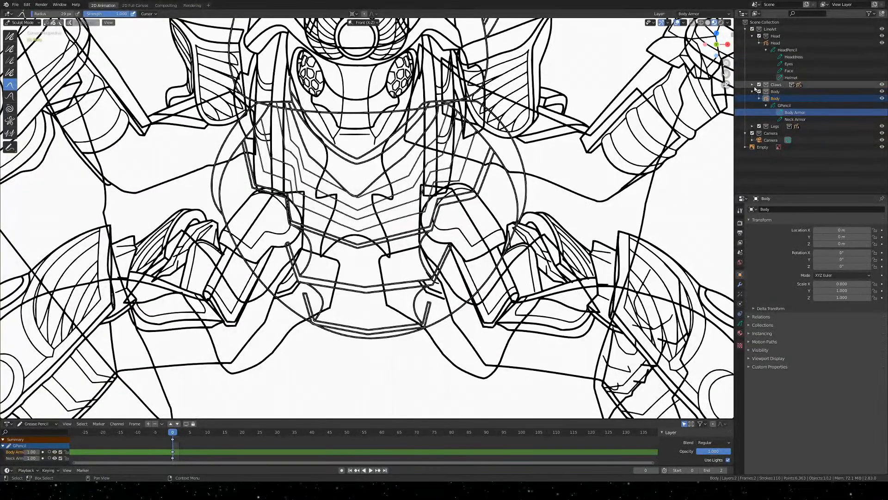
middle_click_drag(393, 91, 426, 298, "shift")
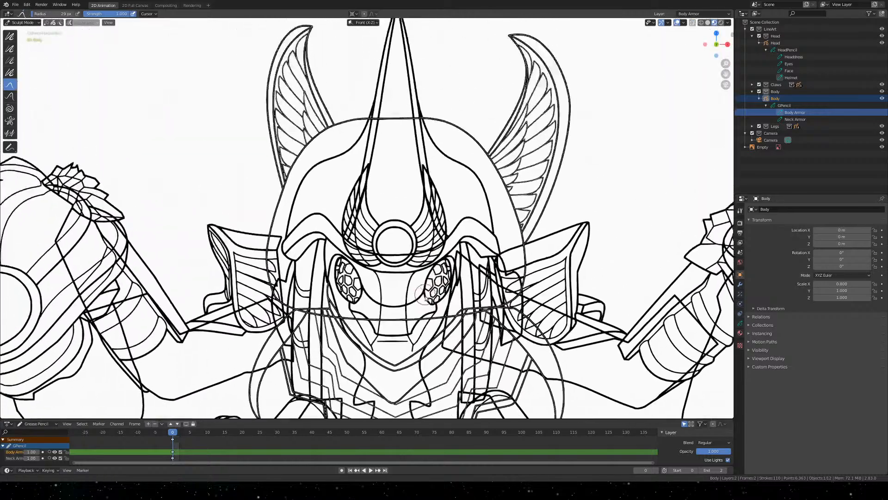
scroll(426, 298, "up", 5)
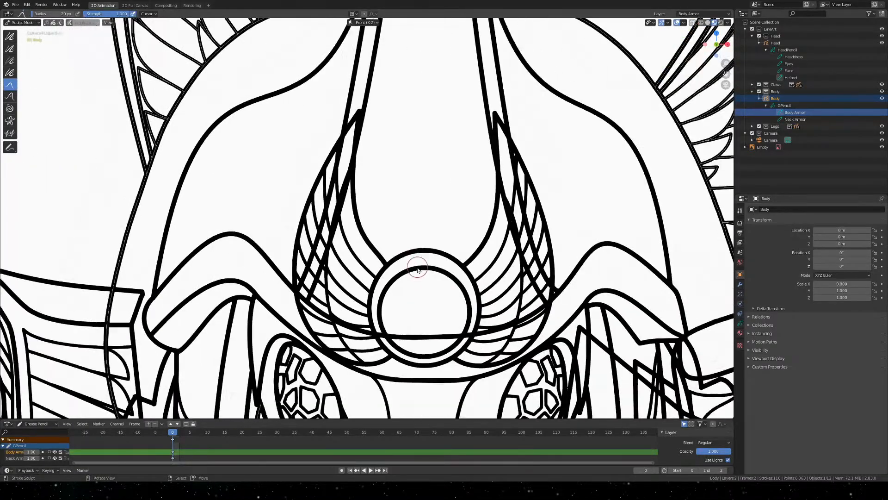
scroll(417, 270, "down", 4)
middle_click_drag(443, 318, 405, 190, "shift")
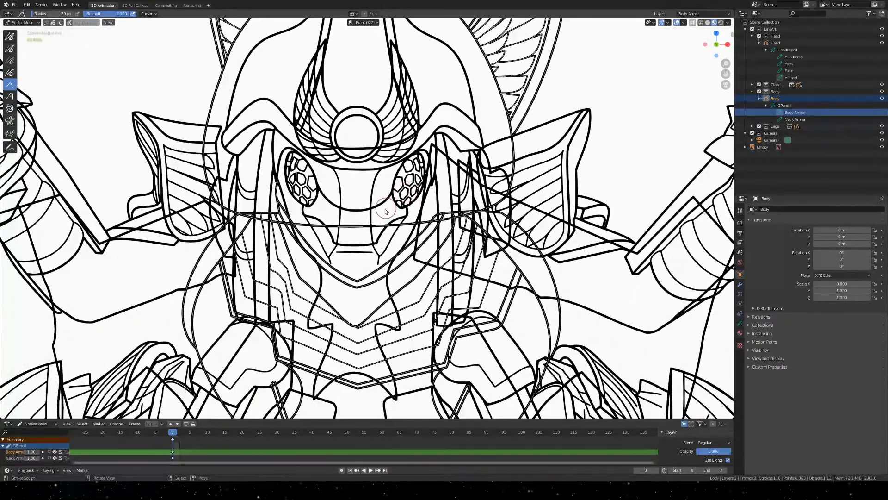
scroll(386, 211, "up", 6)
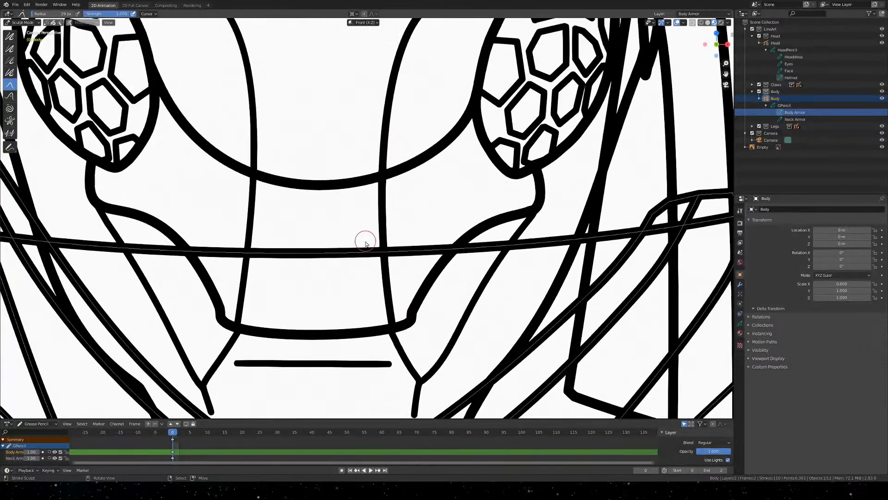
scroll(366, 243, "down", 3)
key("ctrl+s")
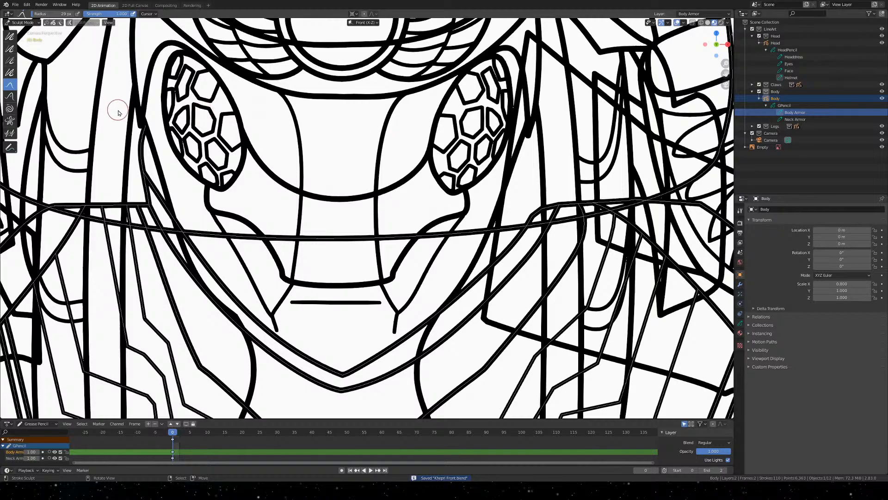
scroll(119, 115, "up", 1)
left_click(10, 36)
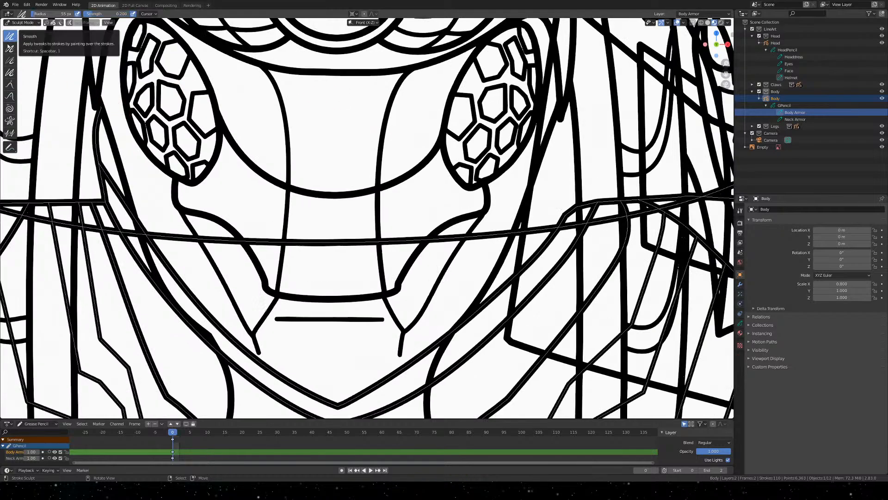
left_click(9, 85)
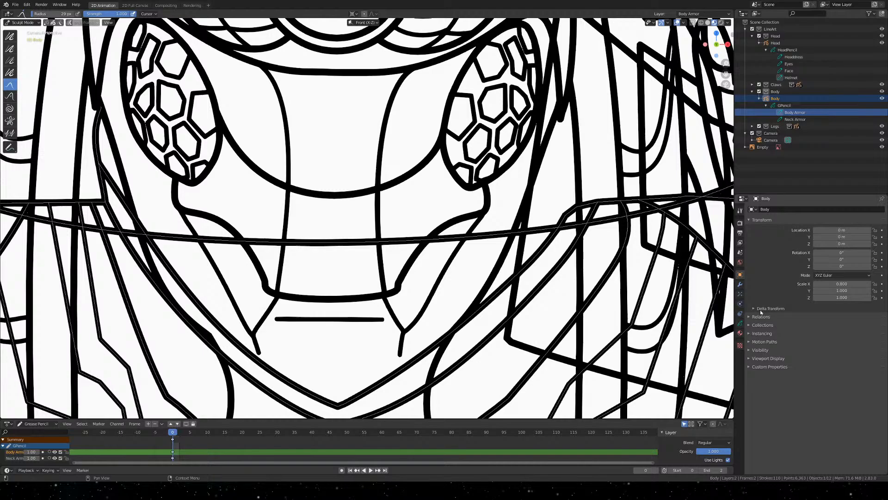
Widen the timeline's channel list to fit the layer names, and show the Body's Grease Pencil layer settings
scroll(313, 185, "down", 4)
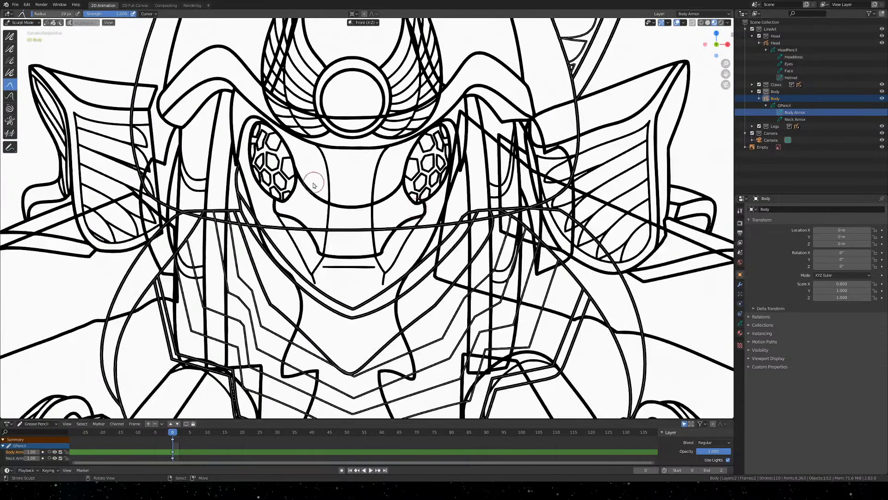
scroll(313, 185, "up", 5)
middle_click_drag(320, 111, 372, 276, "shift")
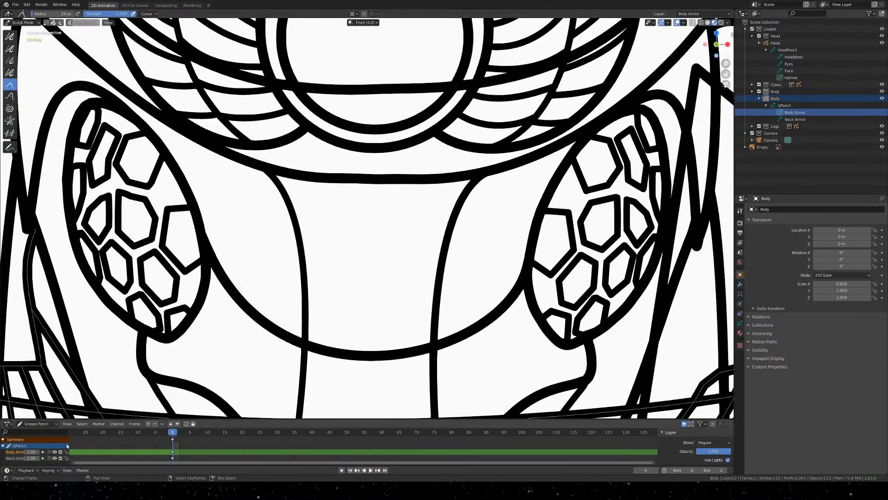
scroll(44, 464, "down", 1)
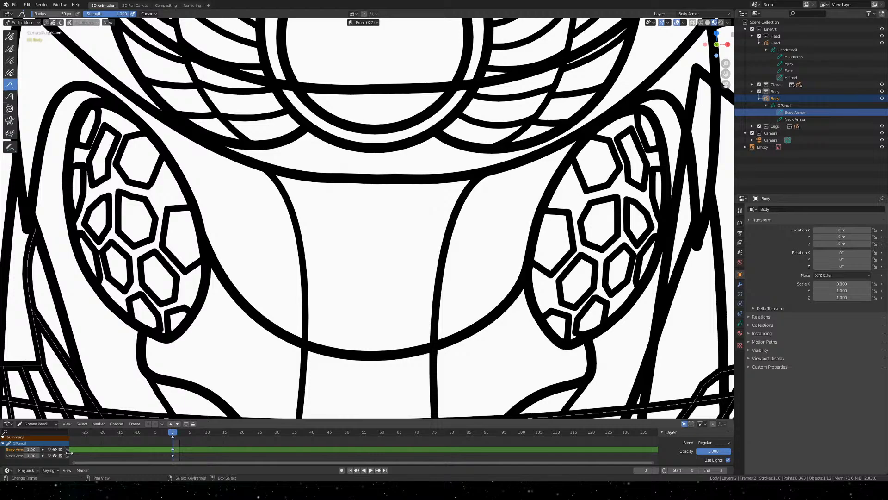
left_click_drag(68, 452, 74, 455)
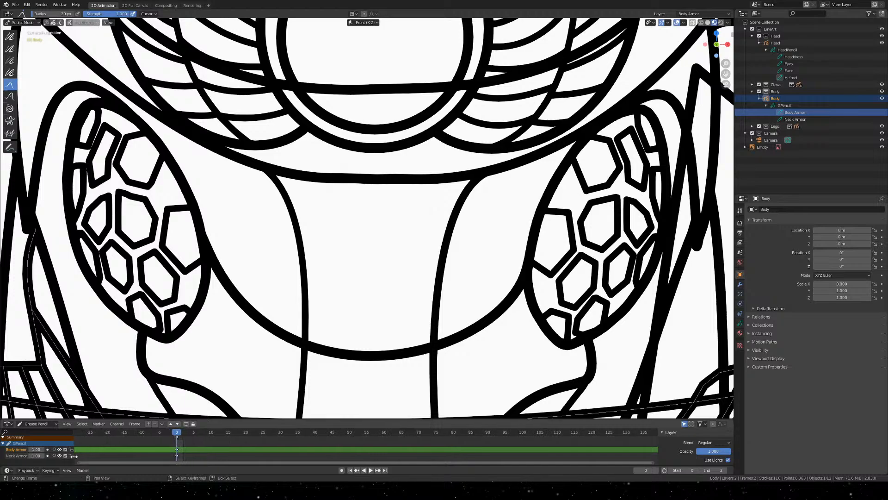
scroll(222, 289, "down", 2)
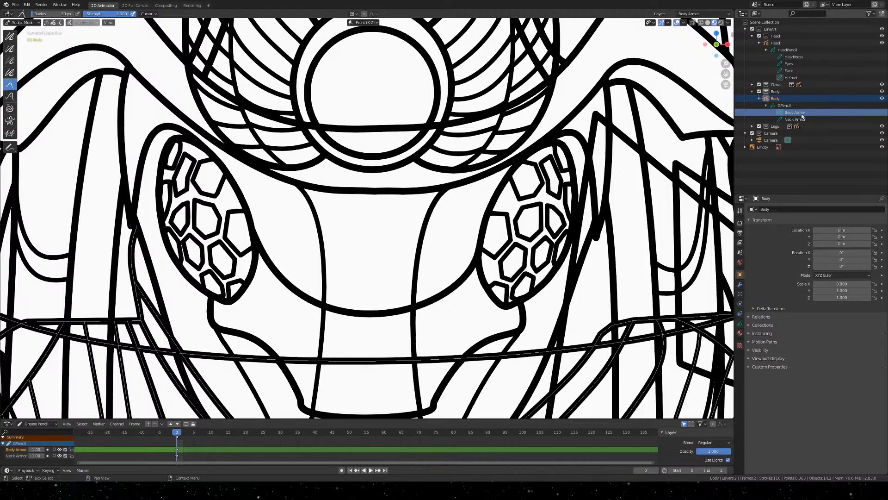
left_click(740, 327)
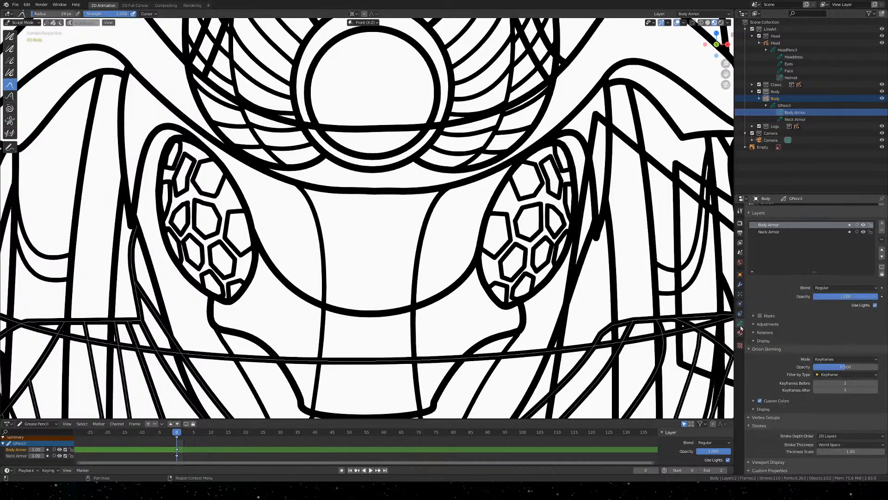
Switch from sculpting the Body to editing the Head's Grease Pencil object with the Headdress layer active, and save the file
left_click(752, 92)
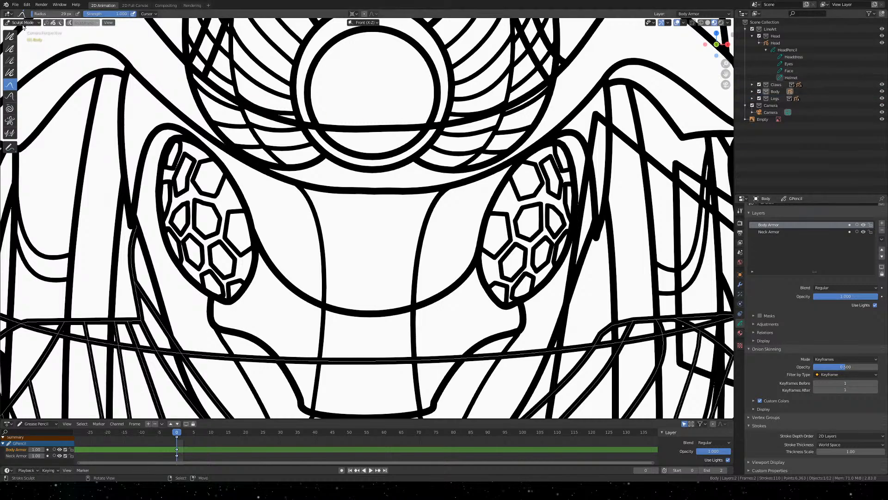
left_click(23, 23)
left_click(24, 30)
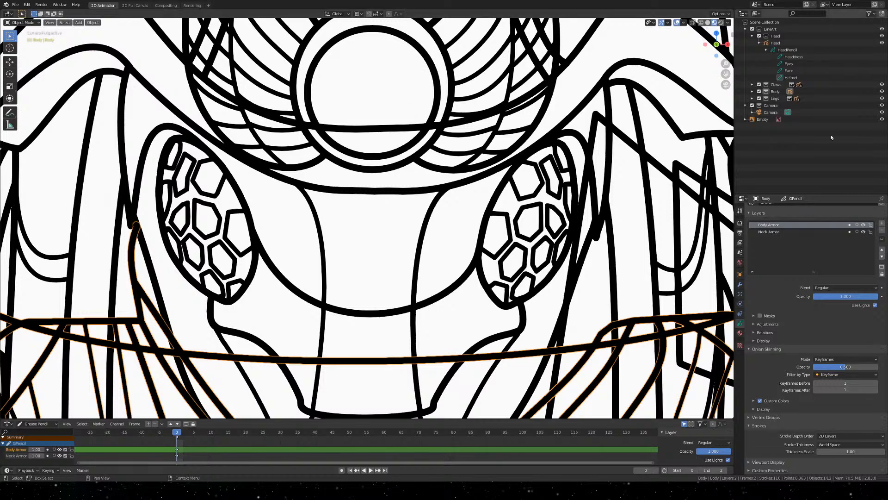
left_click(793, 56)
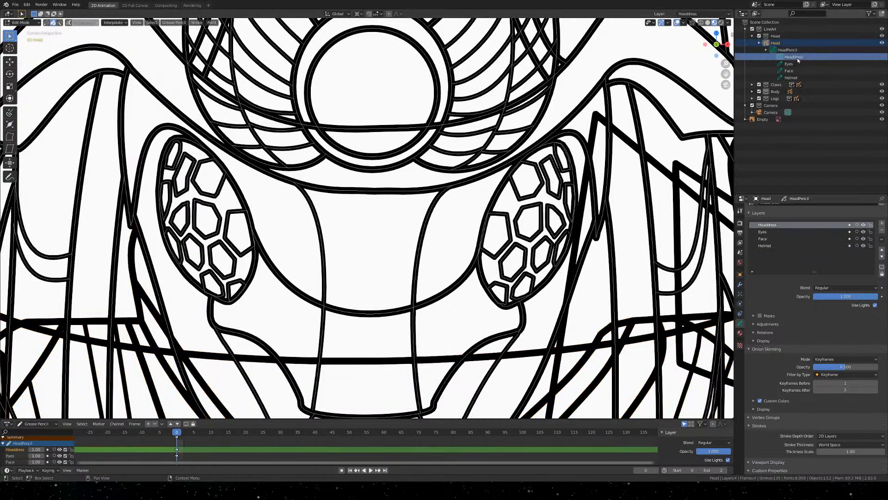
key("Tab")
key("ctrl+s")
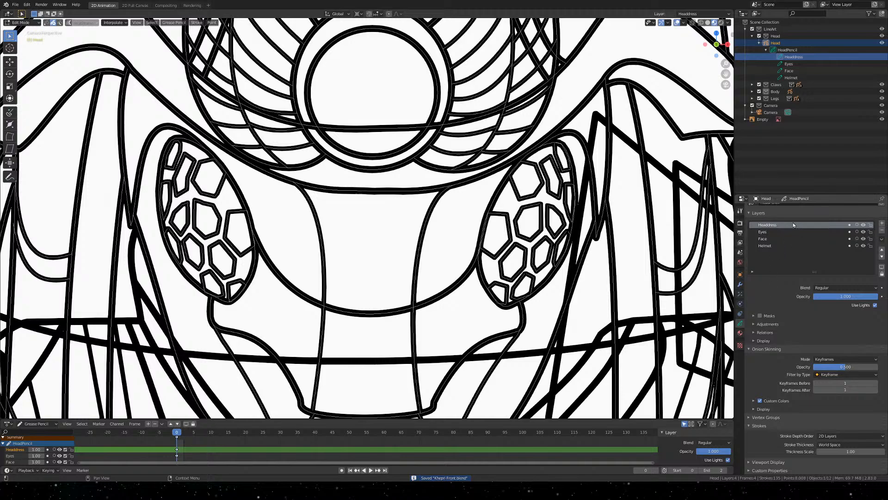
Add a Grease Pencil layer to the Head above Headdress and name it Headdress_Color
left_click(881, 223)
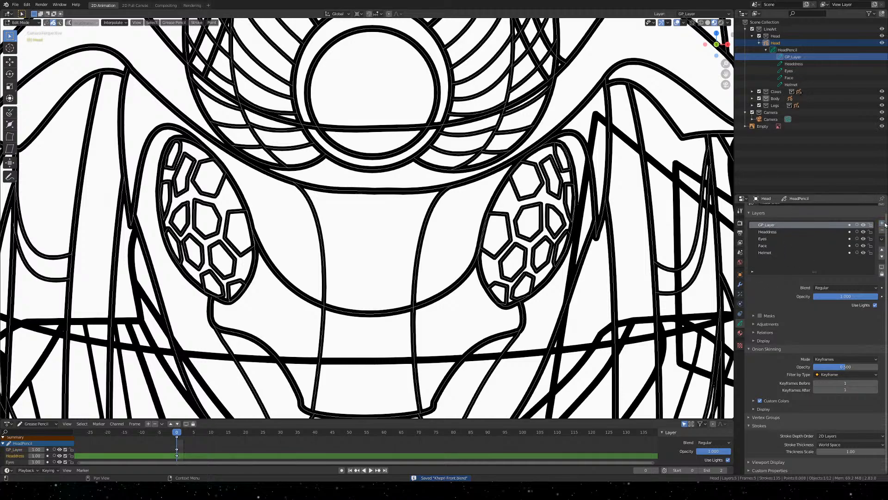
double_click(780, 224)
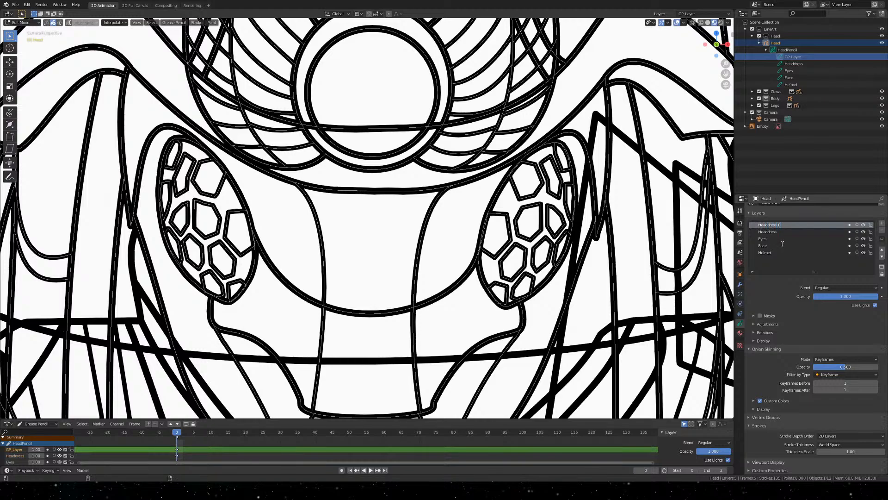
key("Return")
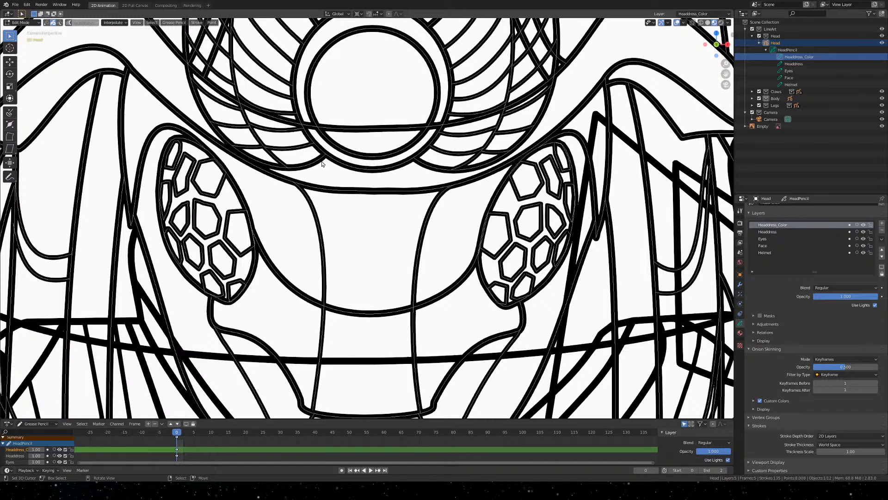
On the Headdress layer, pull the loose feather line ends at the left wing's lower crossings onto the rib with the Grab brush
scroll(322, 164, "up", 4)
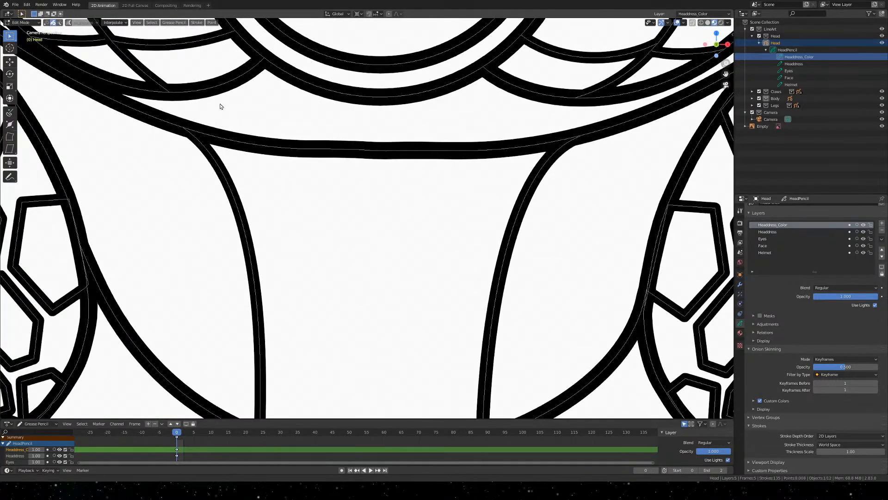
scroll(409, 280, "up", 3)
scroll(247, 184, "up", 2)
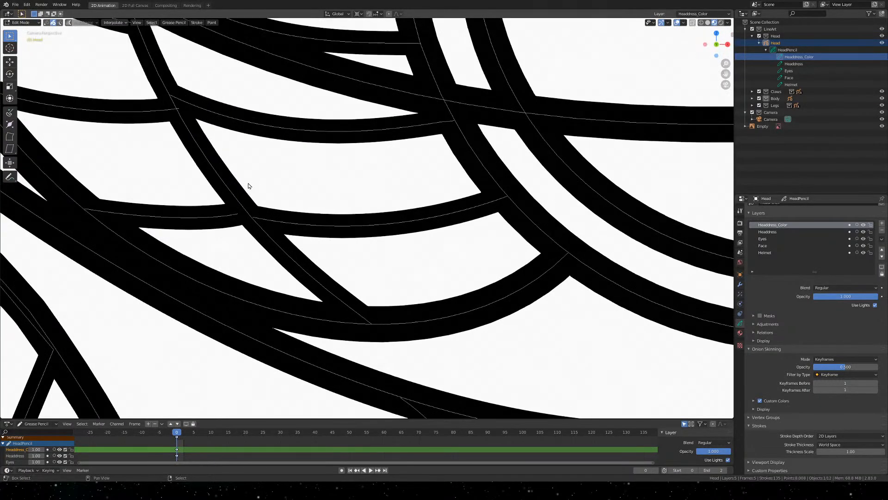
scroll(289, 207, "up", 1)
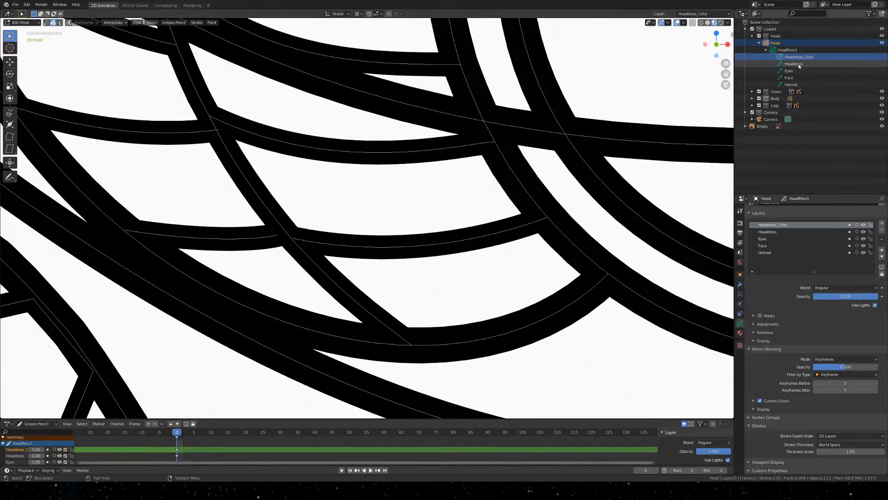
left_click(793, 64)
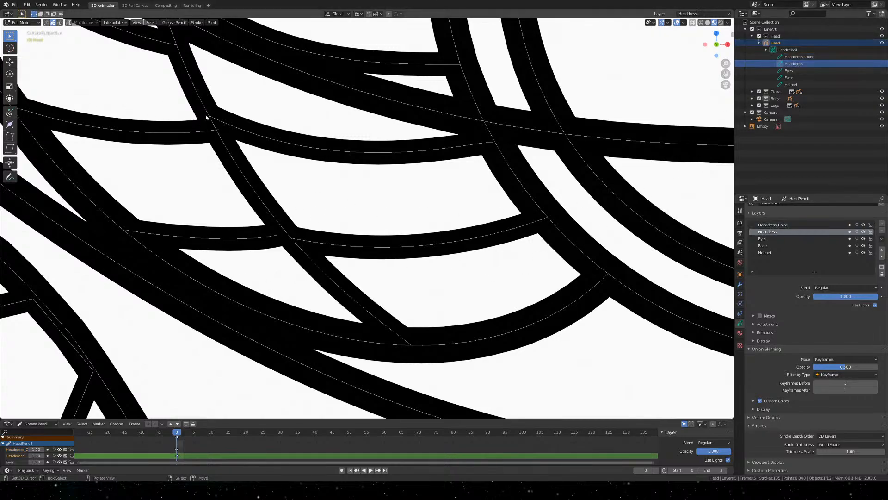
key("q")
left_click(271, 245)
scroll(267, 246, "up", 1)
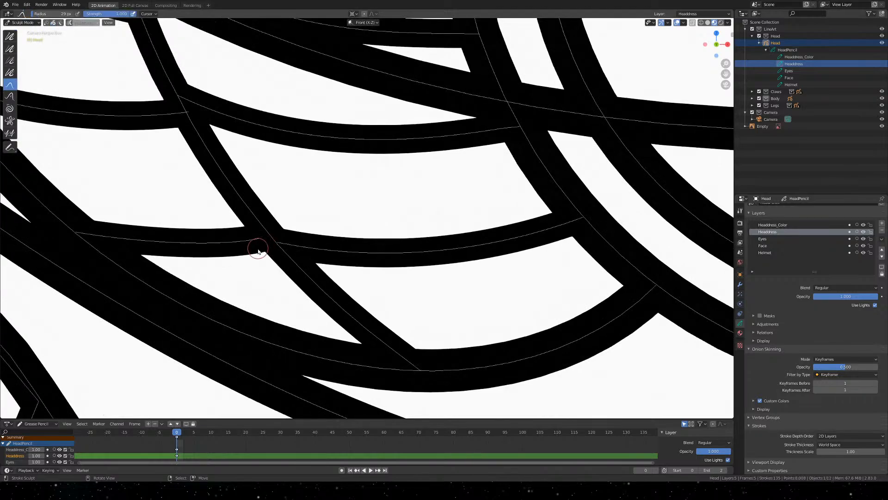
mouse_move(258, 251)
left_mouse_down()
mouse_move(258, 240)
mouse_move(272, 240)
left_mouse_up()
middle_click_drag(208, 131, 351, 272, "shift")
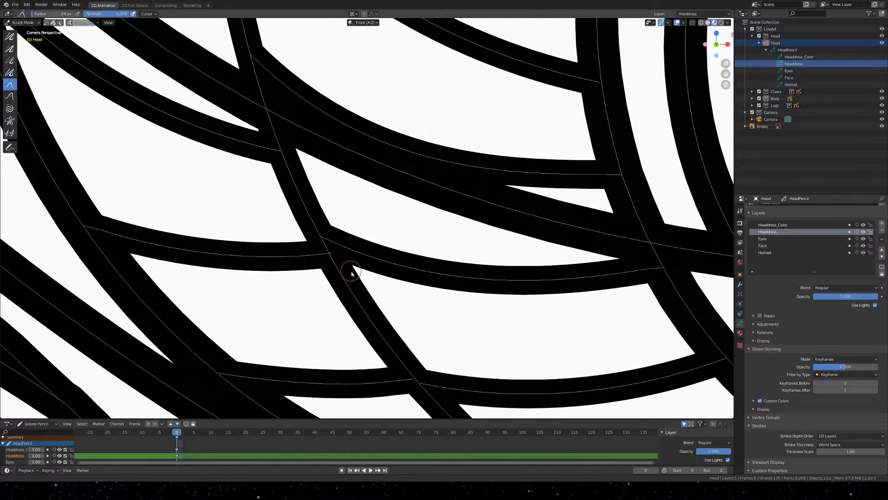
left_click_drag(339, 259, 331, 256)
Adjust a feather line end along the left wing's inner edge with the Grab brush, and check the lines up to the wing tip
middle_click_drag(307, 145, 337, 290, "shift")
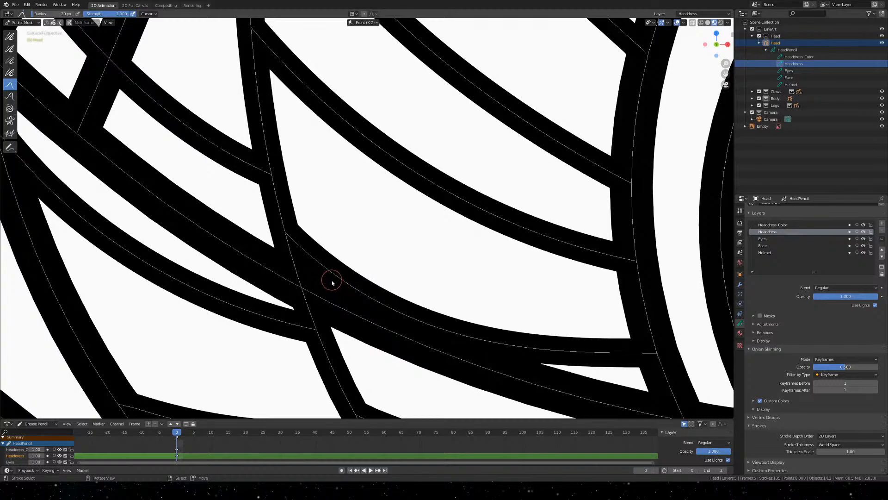
scroll(332, 282, "down", 3)
middle_click_drag(285, 122, 333, 346, "shift")
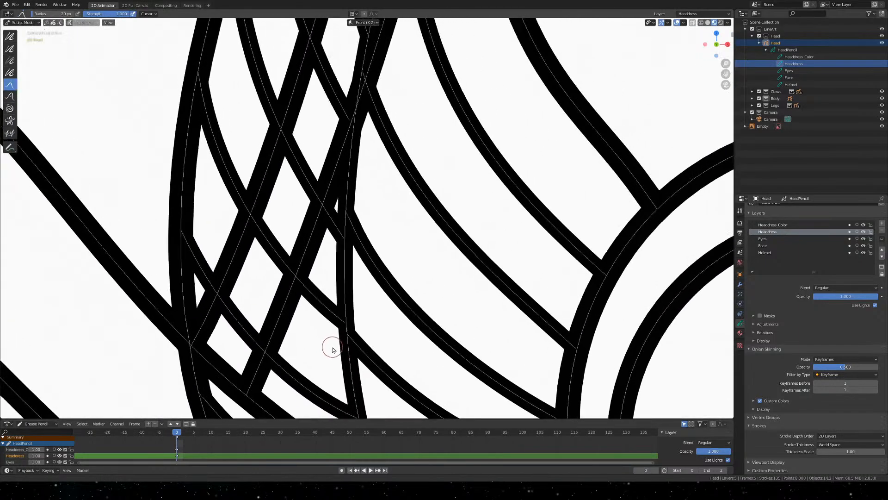
scroll(365, 110, "up", 2)
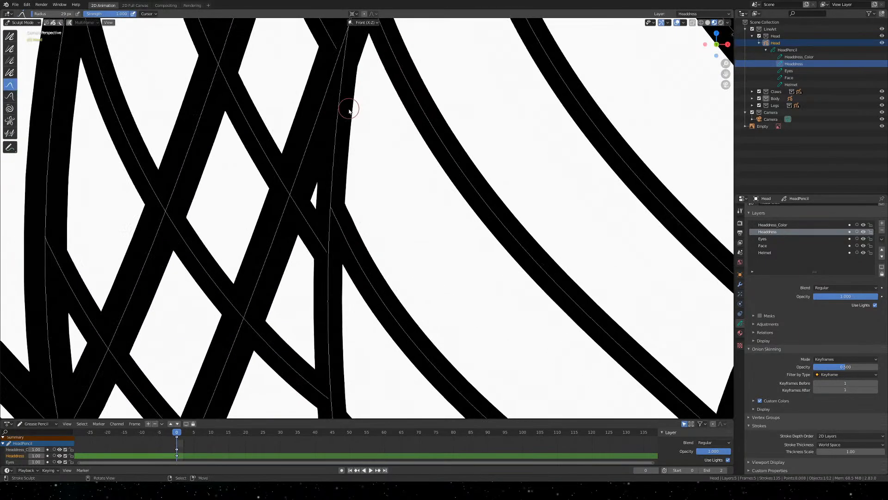
scroll(363, 228, "up", 2)
left_click_drag(339, 199, 348, 203)
scroll(402, 266, "down", 4)
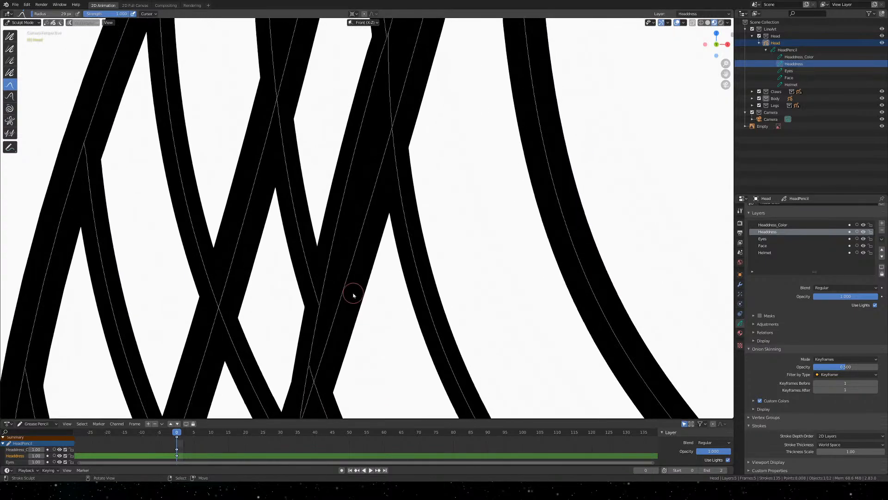
mouse_move(351, 143)
middle_mouse_down("shift")
mouse_move(254, 324)
mouse_move(266, 310)
middle_mouse_up("shift")
middle_click_drag(386, 96, 316, 343, "shift")
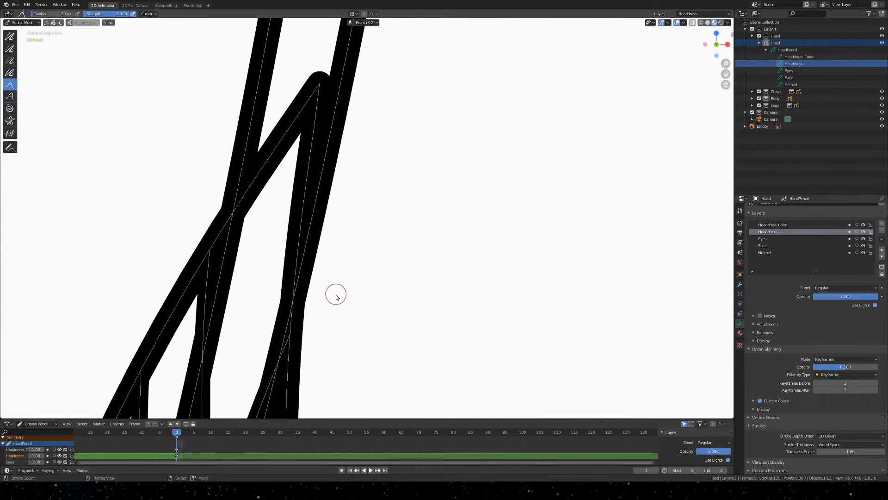
Adjust the inner end of a right-wing feather line beside the central ring with the Grab brush
mouse_move(345, 290)
middle_mouse_down("shift")
mouse_move(435, 359)
mouse_move(74, 37)
mouse_move(315, 161)
middle_mouse_up("shift")
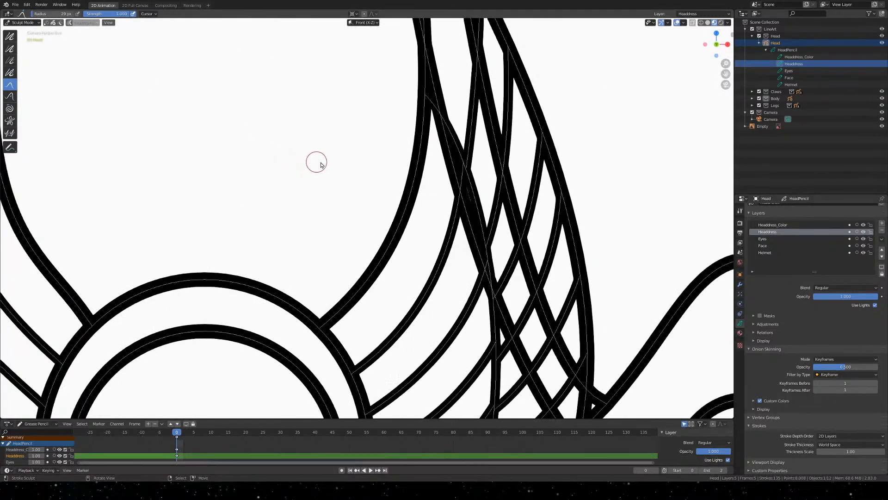
mouse_move(493, 155)
middle_mouse_down("shift")
mouse_move(389, 184)
mouse_move(408, 318)
mouse_move(420, 210)
mouse_move(456, 369)
mouse_move(495, 282)
mouse_move(492, 198)
middle_mouse_up("shift")
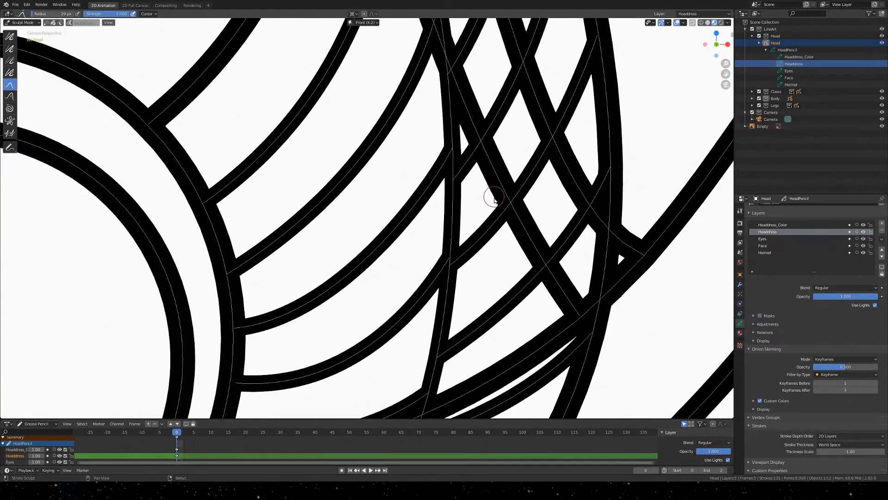
mouse_move(496, 343)
middle_mouse_down("shift")
mouse_move(490, 182)
mouse_move(498, 248)
middle_mouse_up("shift")
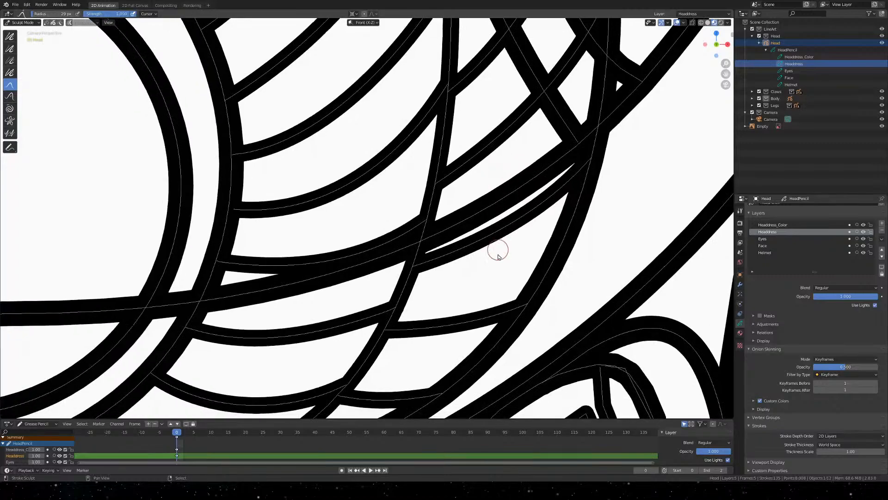
scroll(440, 372, "up", 1)
scroll(172, 206, "up", 1)
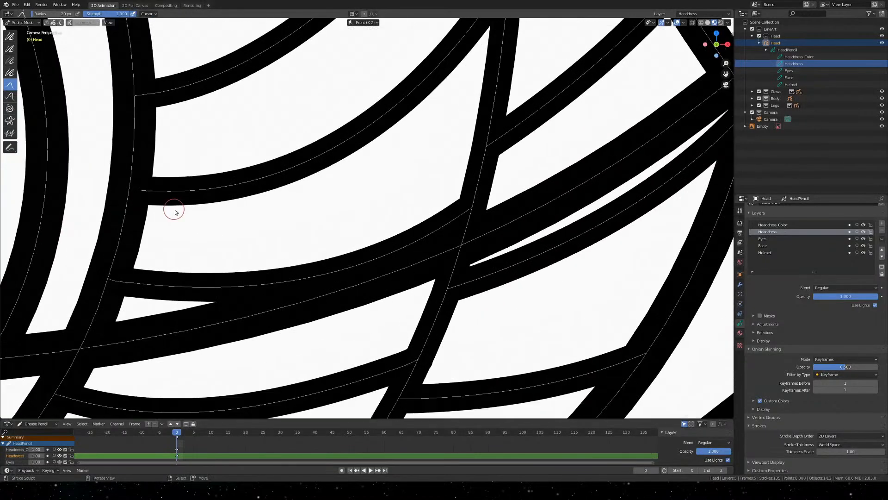
scroll(339, 258, "up", 1)
scroll(318, 246, "up", 1)
left_click_drag(318, 246, 291, 236)
scroll(352, 277, "down", 2)
scroll(402, 301, "down", 2)
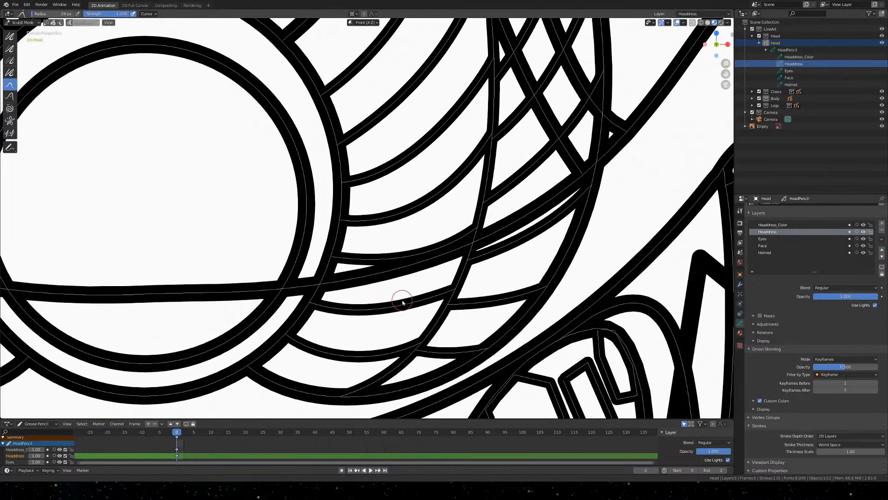
Examine the right wing's lower feather lines and their junction with the brow line for open ends
scroll(366, 151, "down", 2)
scroll(356, 145, "up", 1)
scroll(353, 148, "up", 1)
scroll(301, 218, "up", 2)
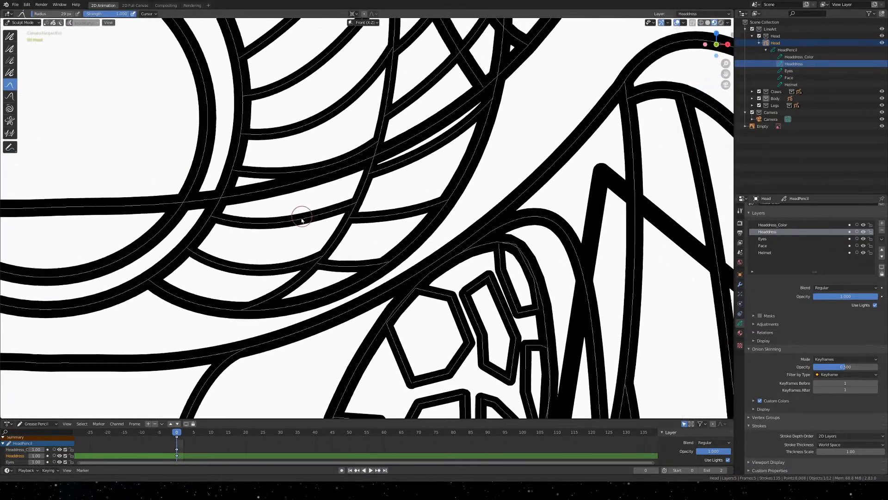
scroll(264, 267, "up", 2)
scroll(264, 268, "down", 1)
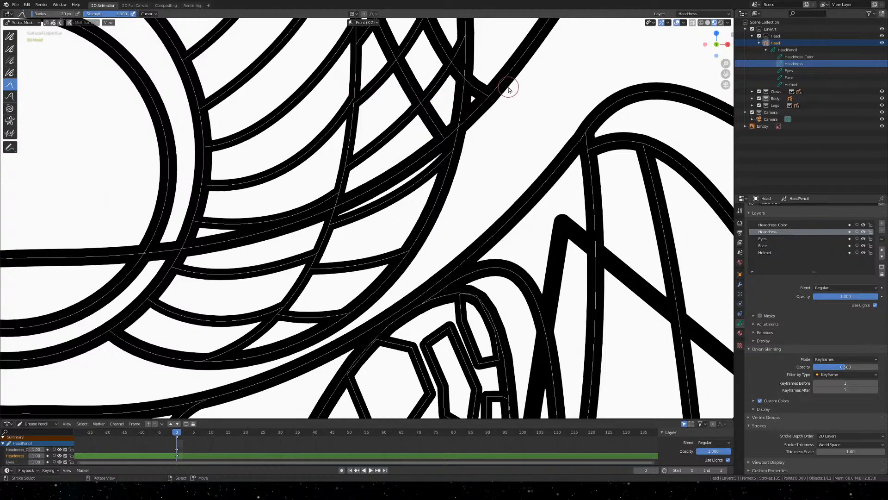
scroll(449, 184, "up", 2)
scroll(349, 288, "up", 2)
scroll(359, 290, "up", 1)
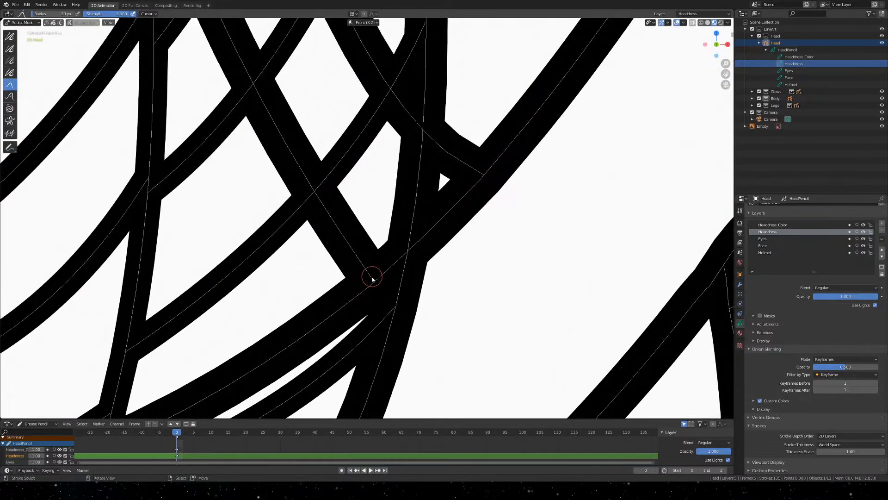
scroll(372, 278, "down", 2)
scroll(375, 248, "down", 1)
scroll(370, 224, "down", 2)
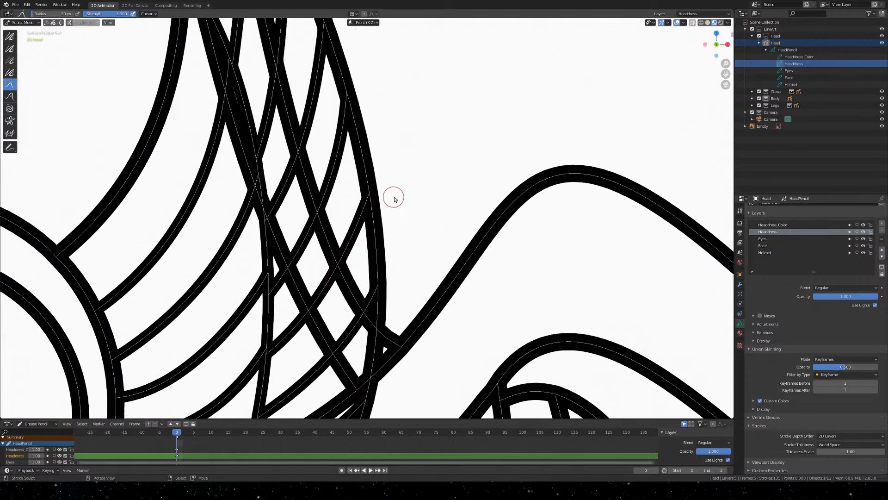
Adjust a feather line end at the right wing's outer edge with the Grab brush, check the upper wing, and save the file
scroll(386, 180, "up", 3)
left_click_drag(366, 161, 363, 152)
scroll(319, 120, "down", 3)
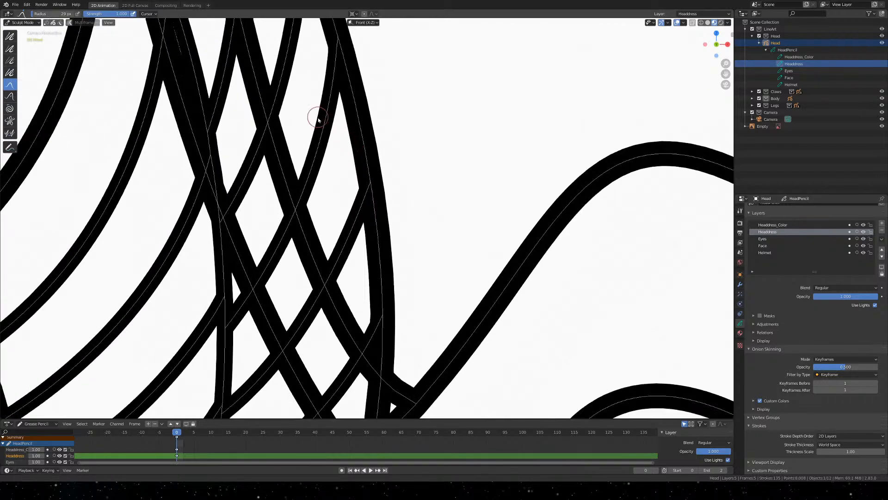
scroll(325, 349, "up", 2)
middle_click_drag(194, 74, 318, 351, "shift")
middle_click_drag(178, 100, 288, 292, "shift")
key("ctrl+s")
Check the whole headdress and the lines around the central disc, and save the file
scroll(289, 290, "down", 10)
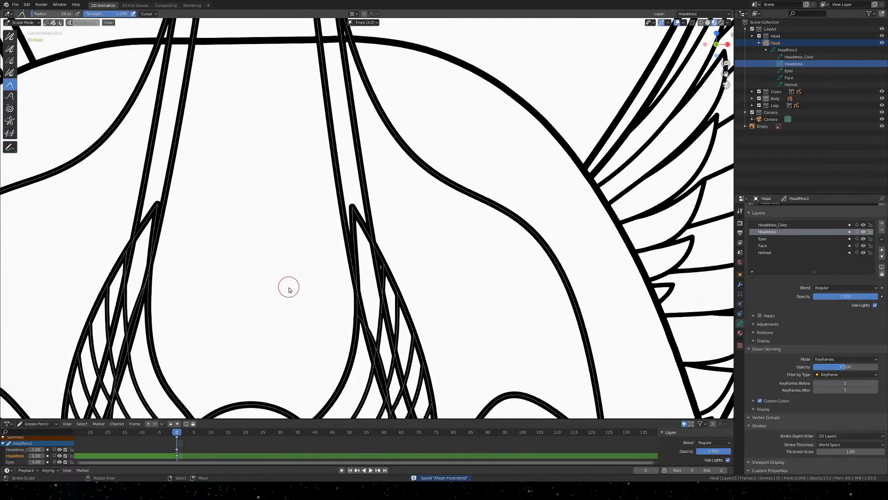
scroll(288, 290, "down", 2)
scroll(288, 290, "up", 8)
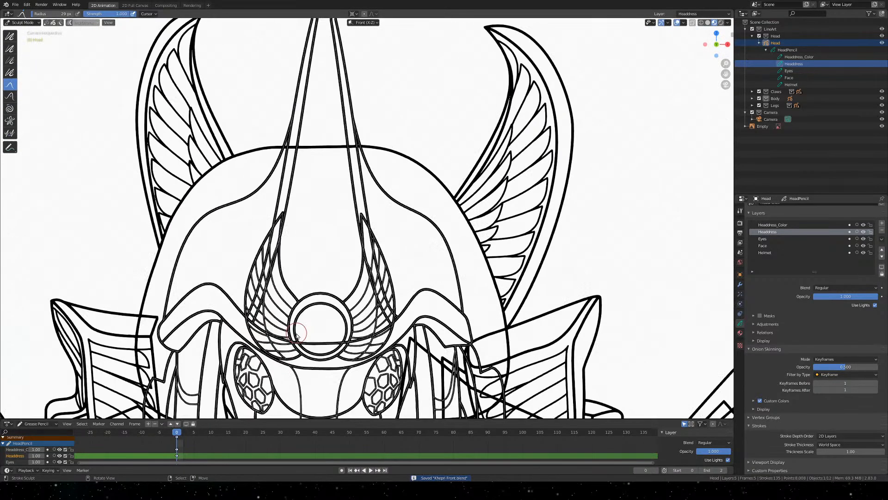
middle_click_drag(297, 347, 381, 43, "shift")
scroll(341, 190, "up", 4)
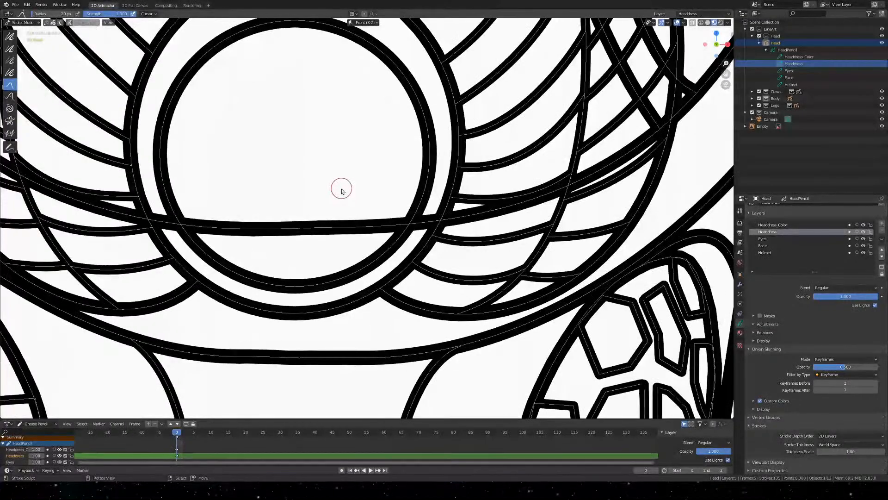
mouse_move(293, 258)
middle_mouse_down("shift")
mouse_move(482, 224)
mouse_move(361, 268)
middle_mouse_up("shift")
scroll(402, 168, "down", 3)
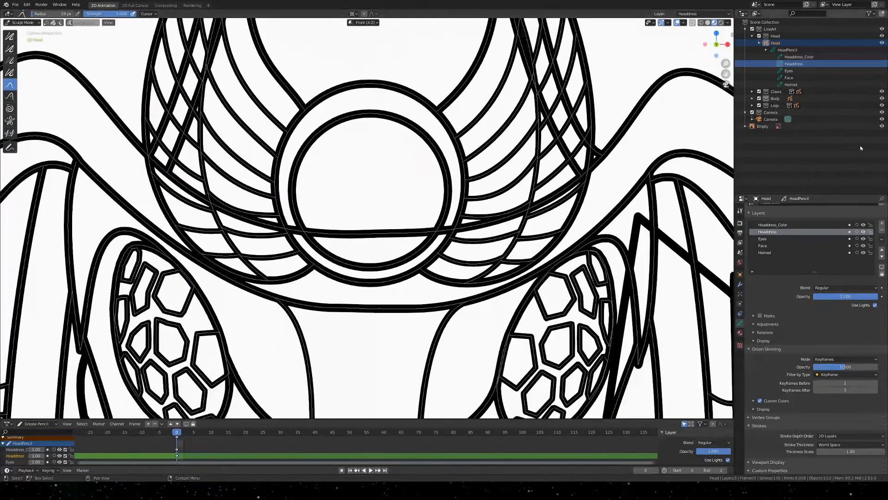
key("ctrl+s")
Make the Headdress_Color layer active and select the GoldPlate material for the Head
left_click(855, 57)
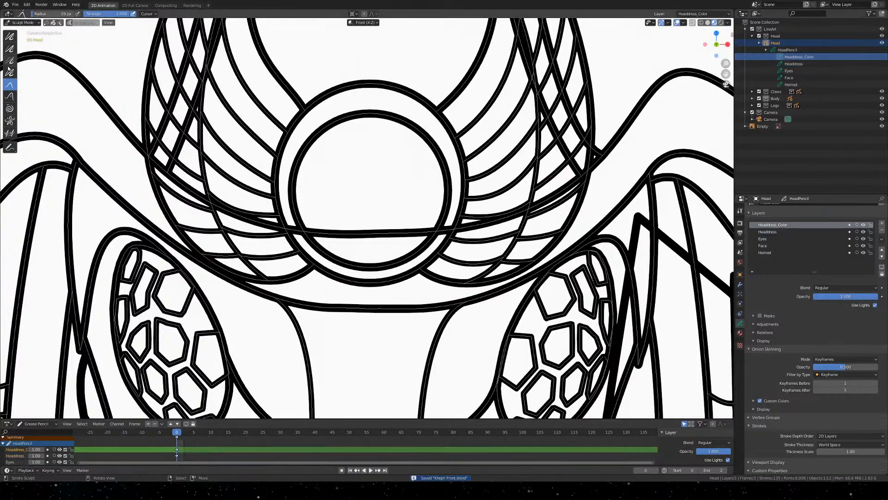
left_click(739, 332)
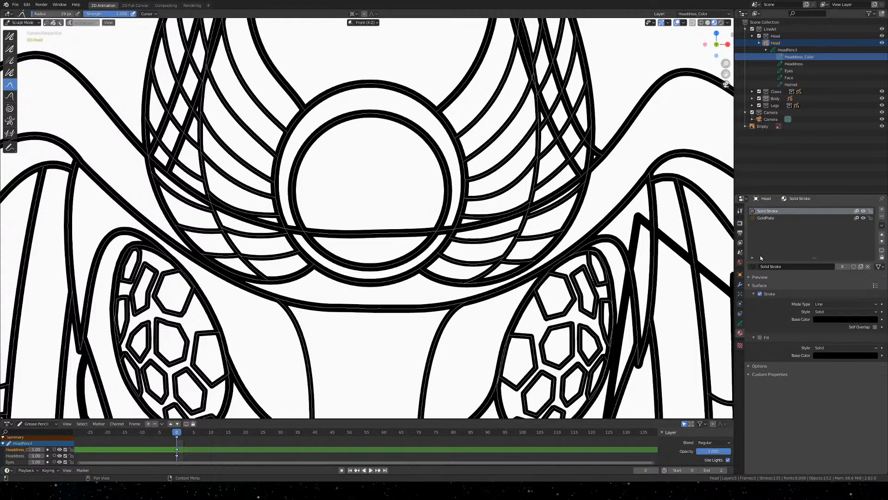
left_click(766, 218)
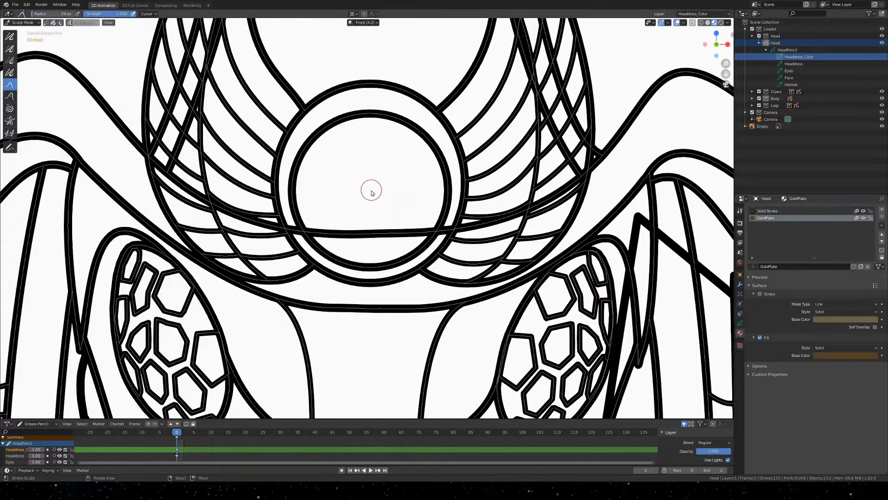
Save the file and switch the Head from Sculpt to Draw mode with the Fill tool active
key("ctrl+s")
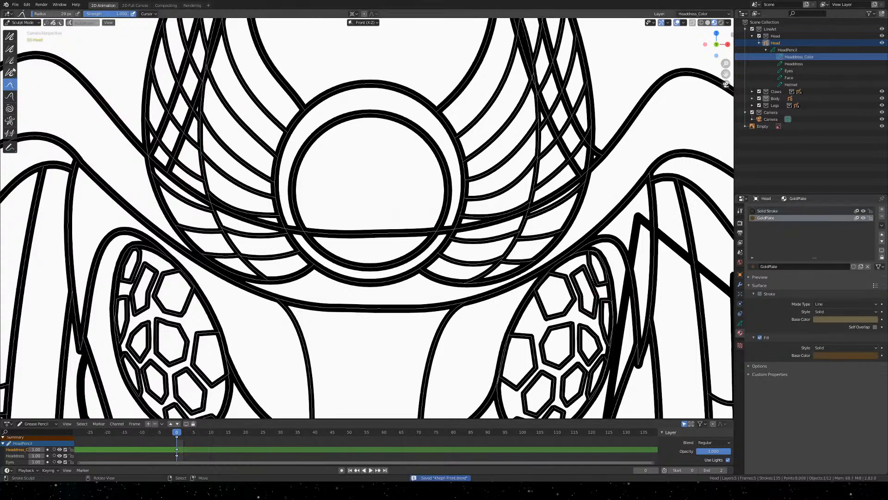
key("q")
left_click(282, 154)
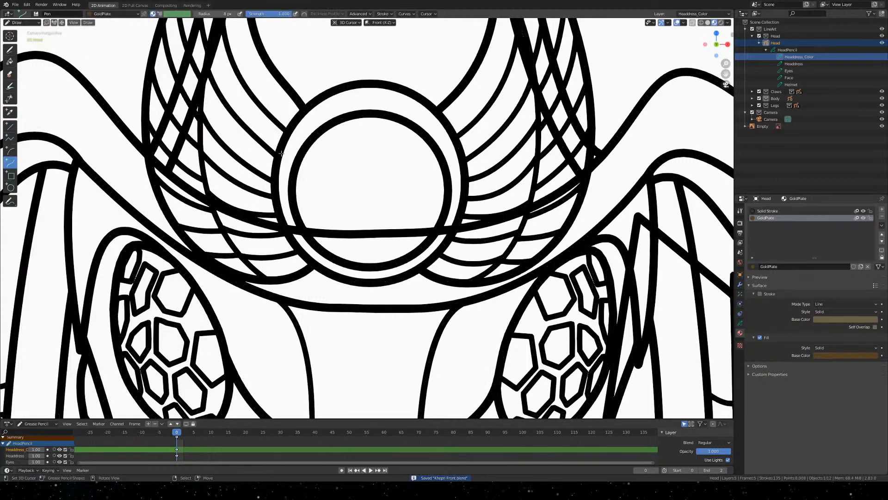
left_click(10, 74)
left_click(10, 62)
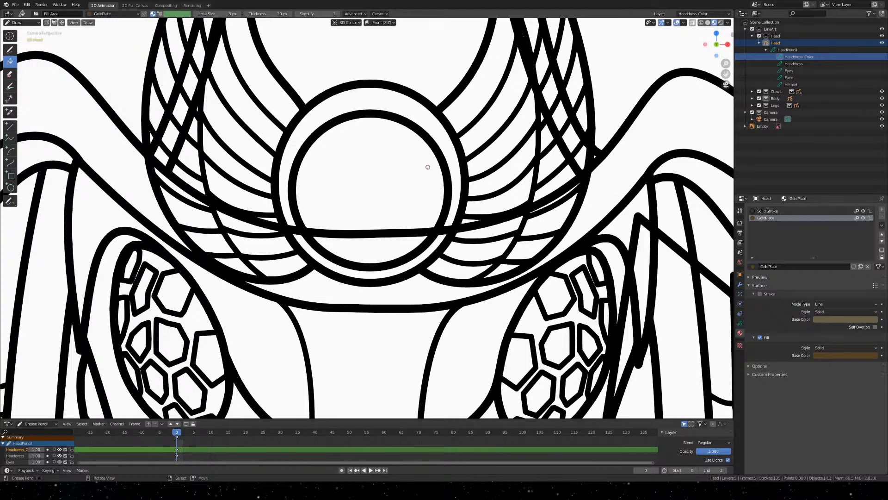
Set the Fill tool's thickness to 1 px while test-filling the central disc's upper part with GoldPlate, undoing each test
left_click(382, 172)
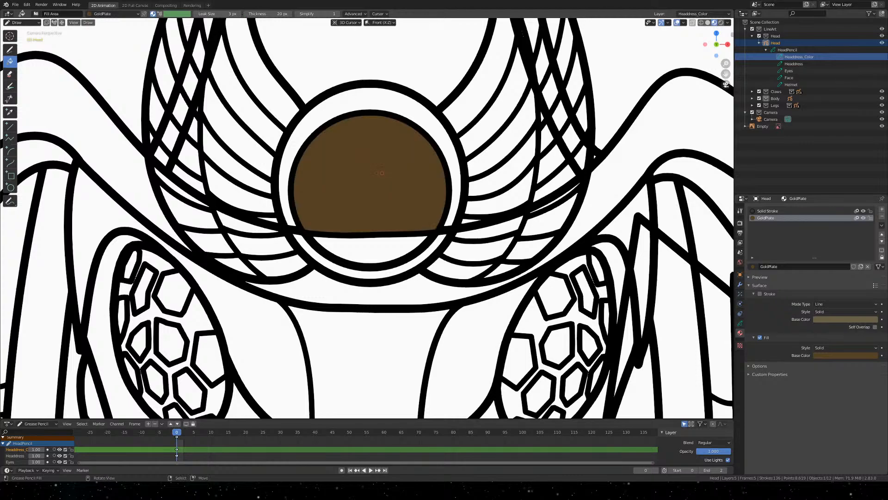
key("ctrl+z")
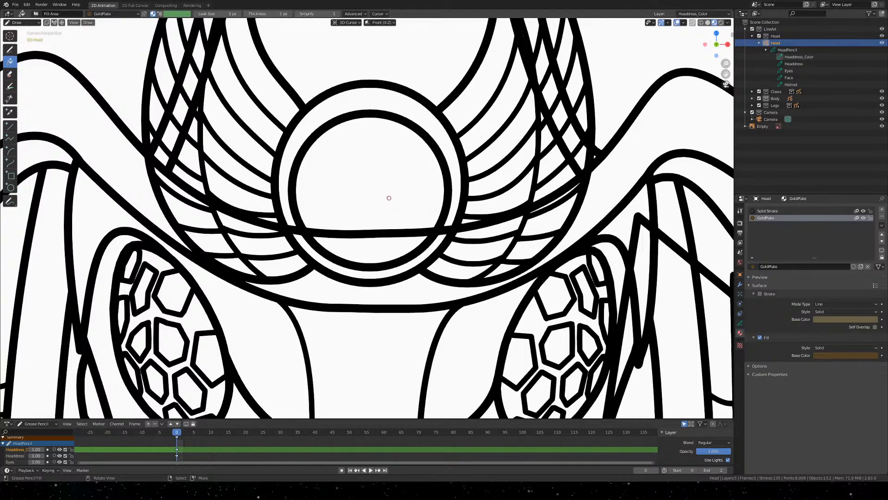
left_click(364, 175)
key("ctrl+z")
left_click(371, 191)
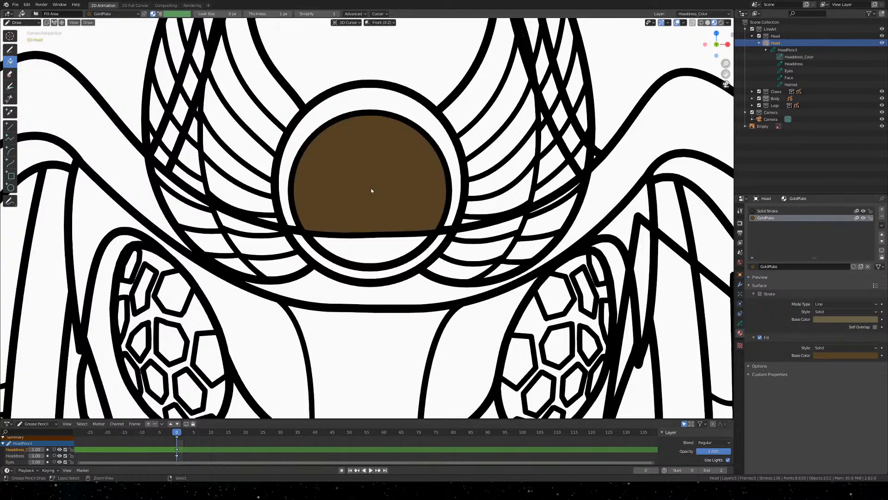
key("ctrl+z")
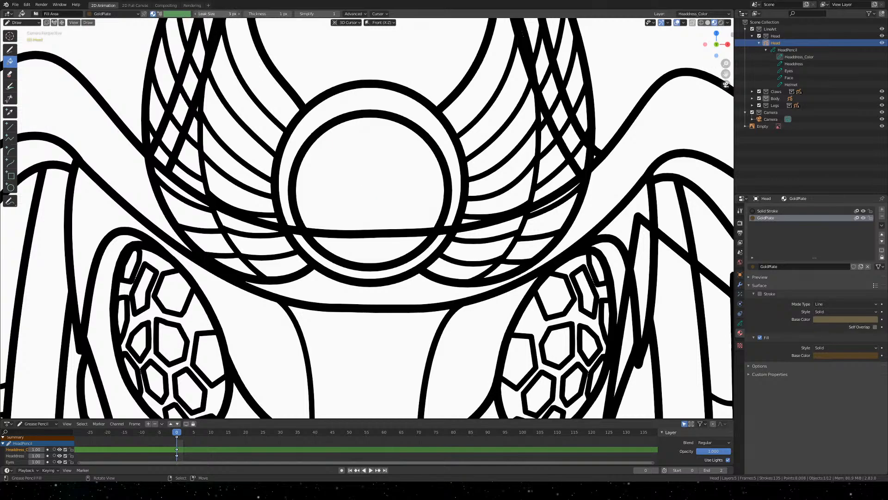
Try filling the central disc above and below the crossing line with GoldPlate, and undo both fills
left_click(389, 149)
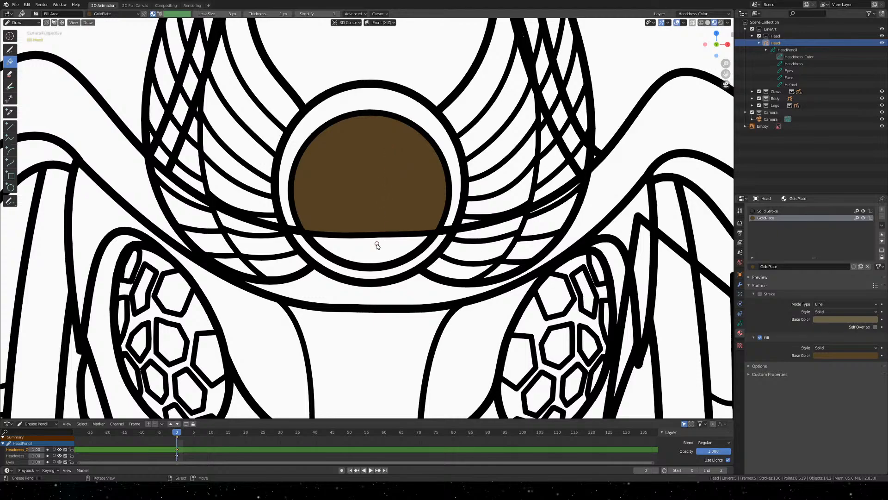
left_click(375, 241)
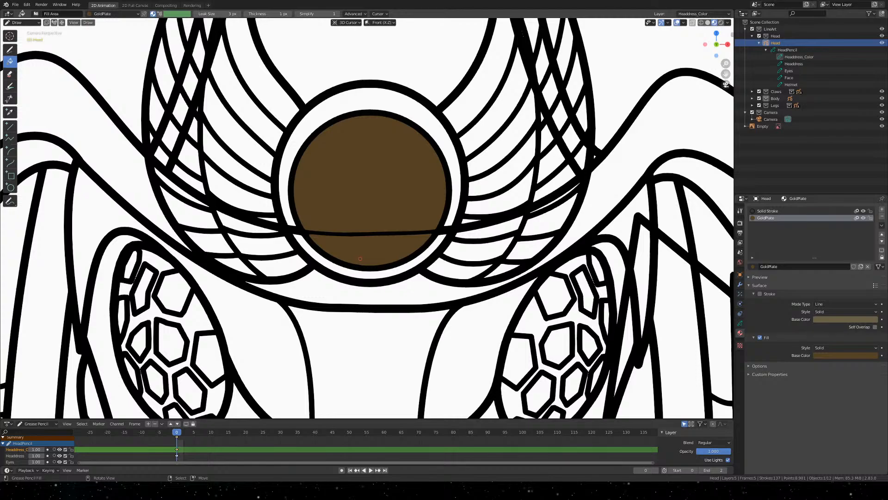
key("ctrl+z")
key("ctrl+z")
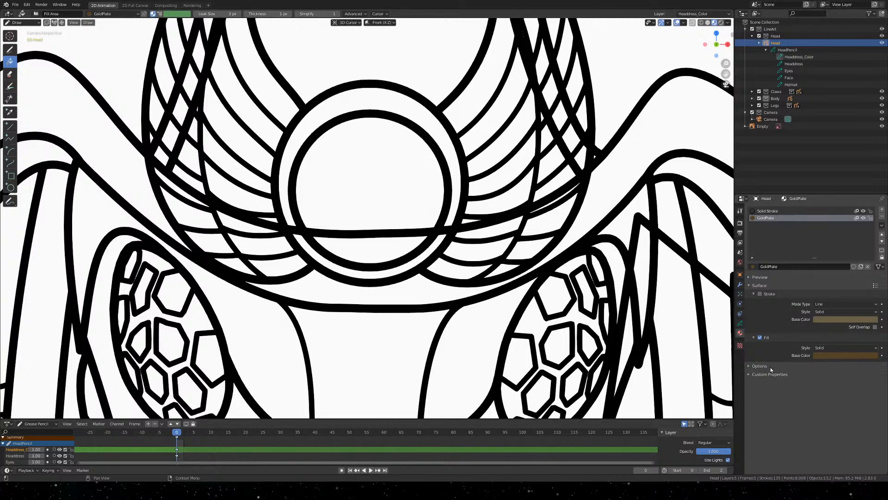
left_click(753, 366)
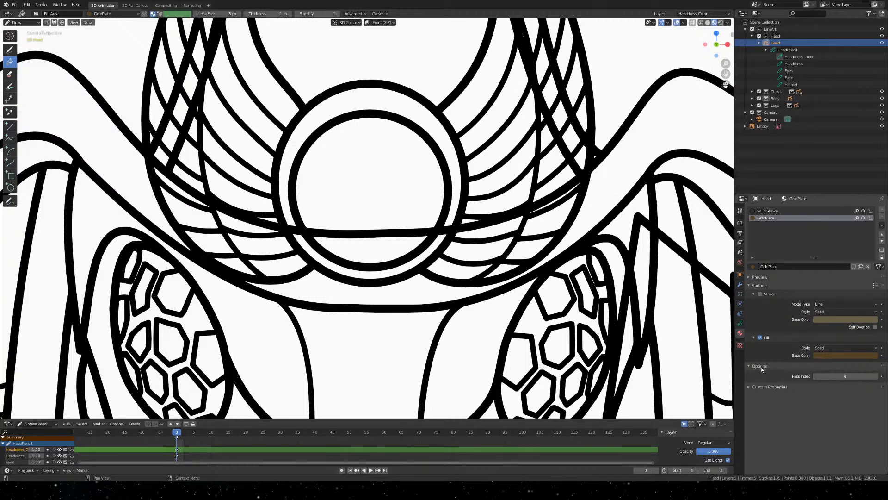
left_click(752, 367)
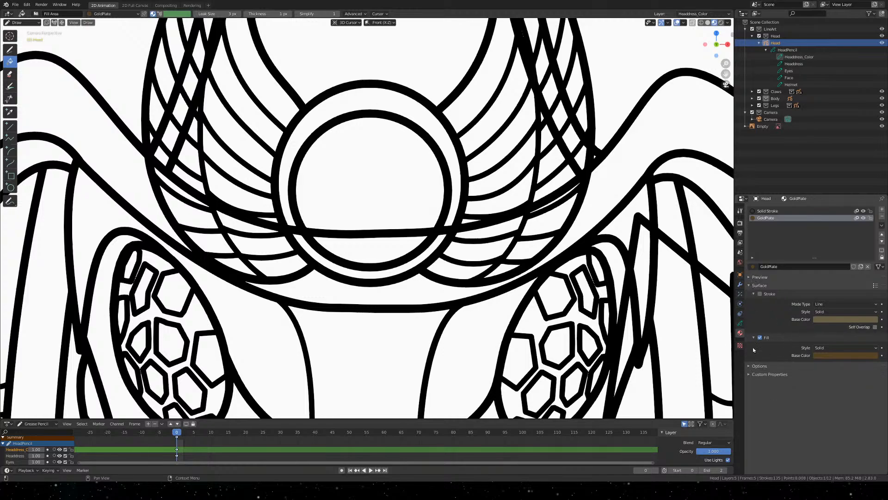
scroll(350, 217, "up", 6)
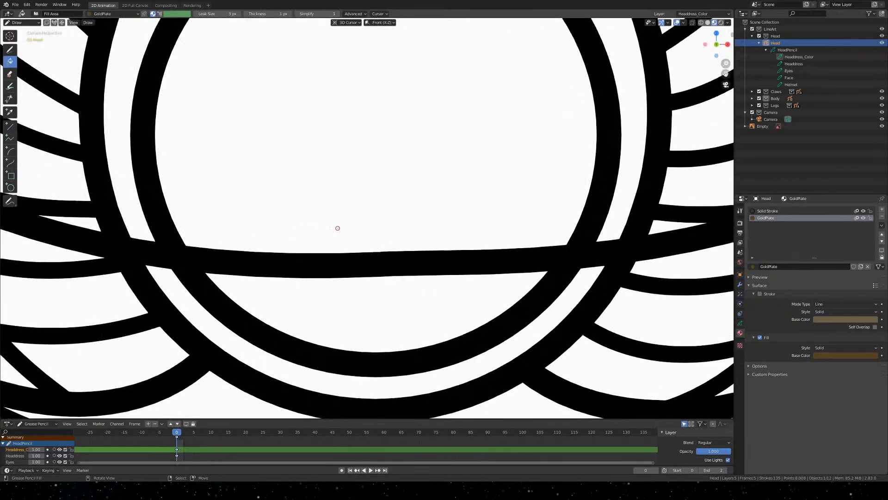
scroll(338, 228, "down", 5)
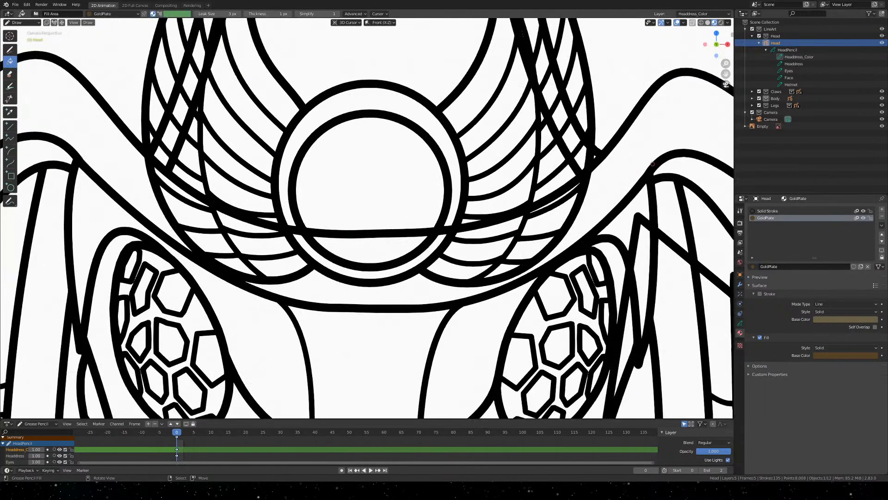
Hide the Claws, Body and Legs collections so that only the Head line art shows
scroll(652, 164, "down", 5)
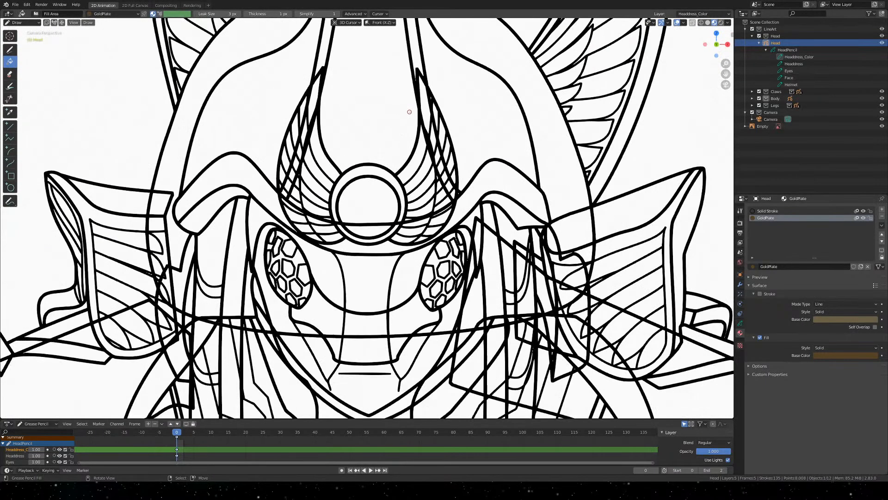
left_click(881, 92)
left_click(882, 99)
left_click(882, 106)
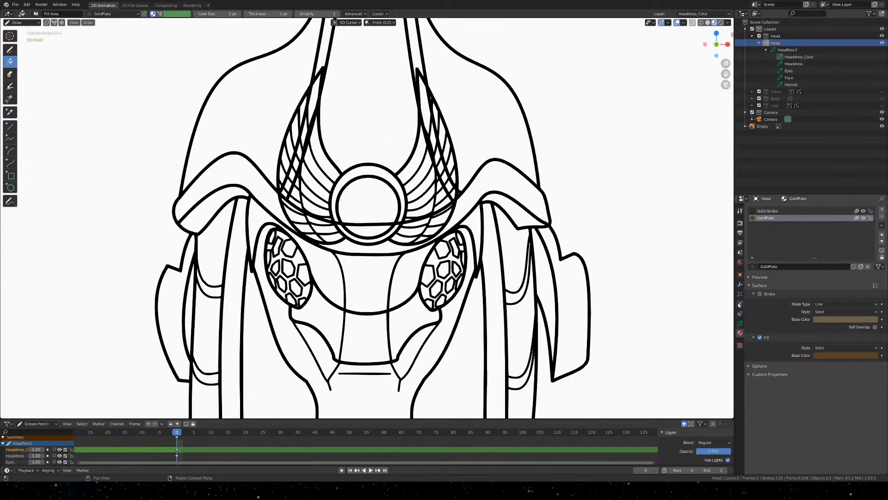
Hide the Eyes, Face and Helmet layers of the Head, leaving the Headdress and Headdress_Color layers visible
left_click(740, 324)
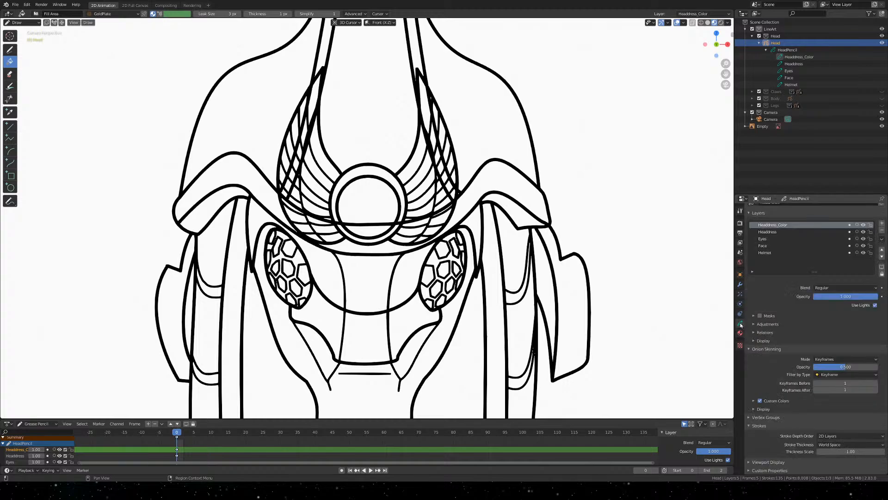
left_click(863, 239)
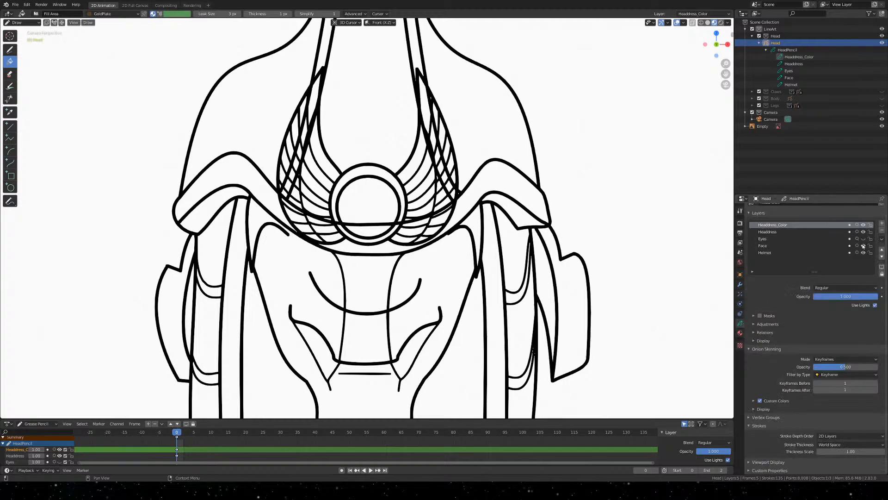
left_click(863, 246)
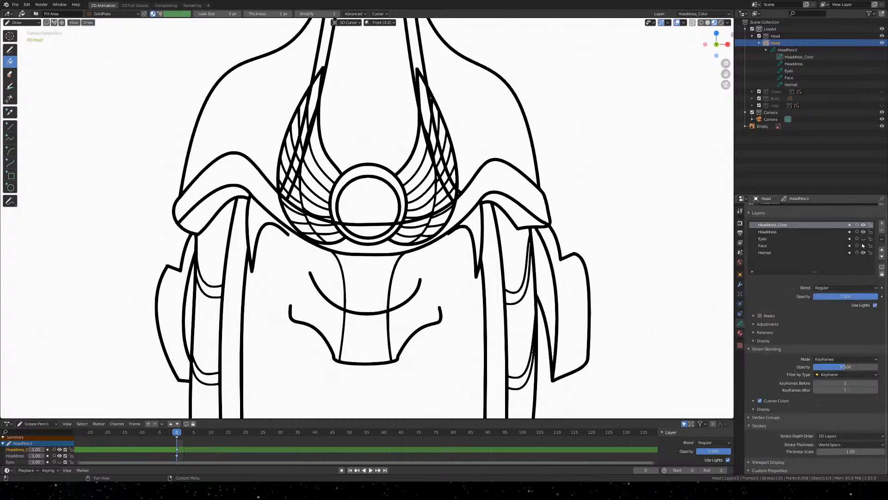
left_click(863, 252)
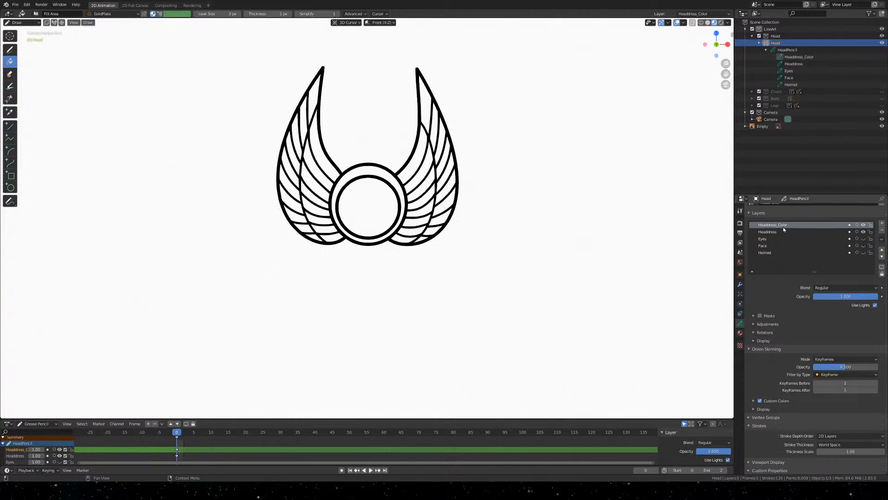
Try filling the whole central disc with GoldPlate twice, check the fill against the ring line, and undo each fill
left_click(372, 208)
scroll(366, 208, "up", 7)
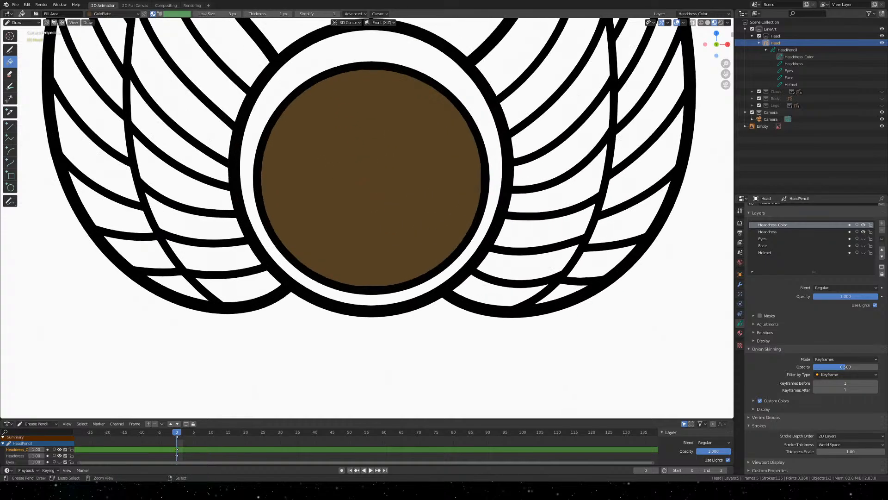
key("ctrl+z")
scroll(327, 145, "up", 2)
left_click(196, 189)
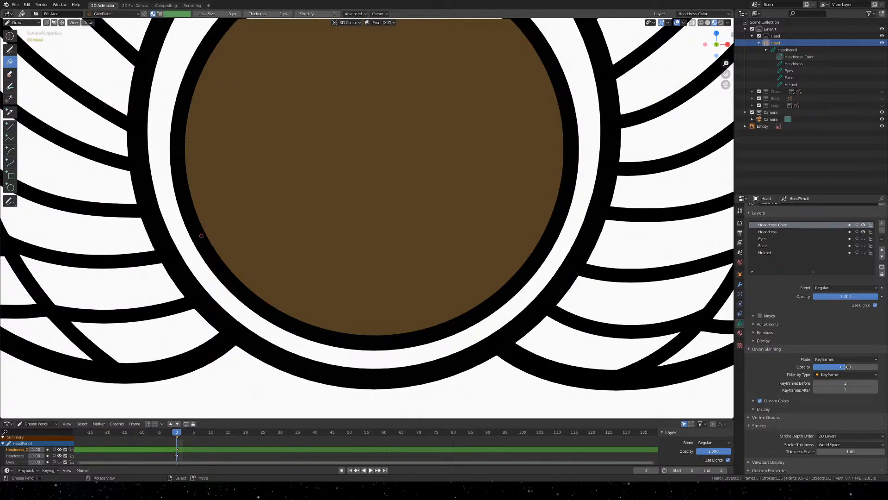
key("ctrl+z")
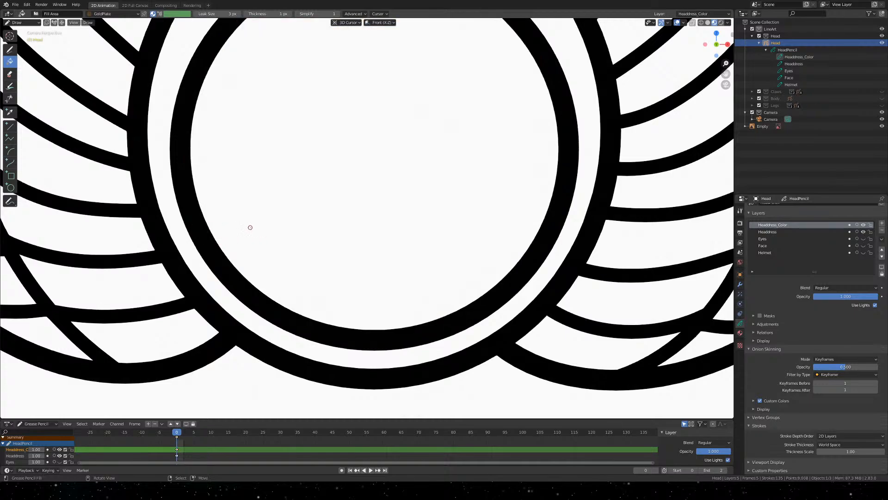
Fill two neighbouring inner feathers of the right wing with GoldPlate and inspect the fill edges along their outlines
scroll(340, 217, "down", 5)
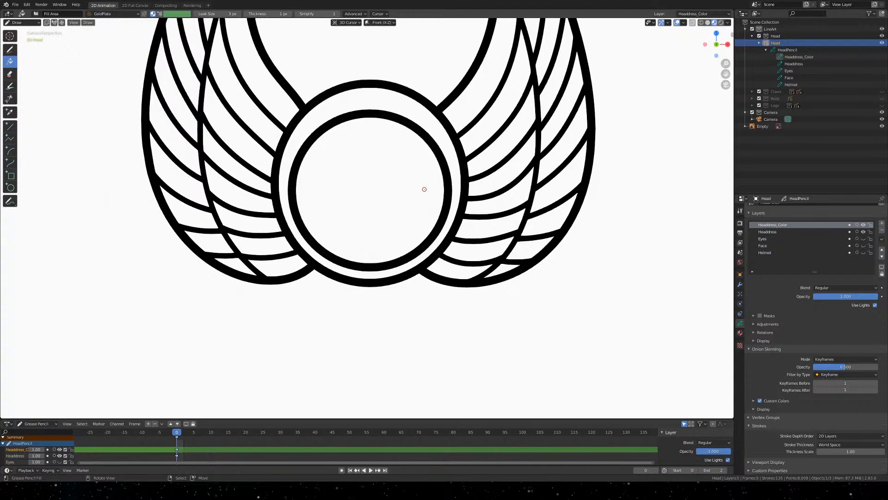
left_click(513, 128)
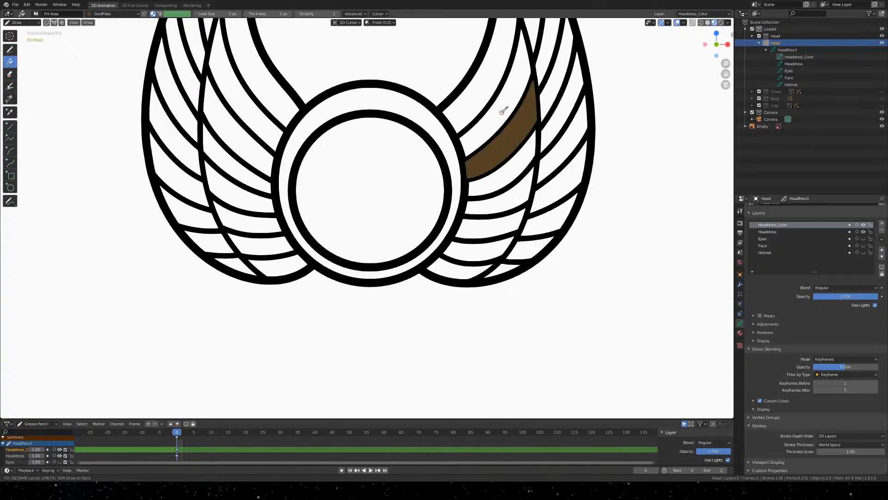
left_click(503, 111)
scroll(553, 123, "up", 8)
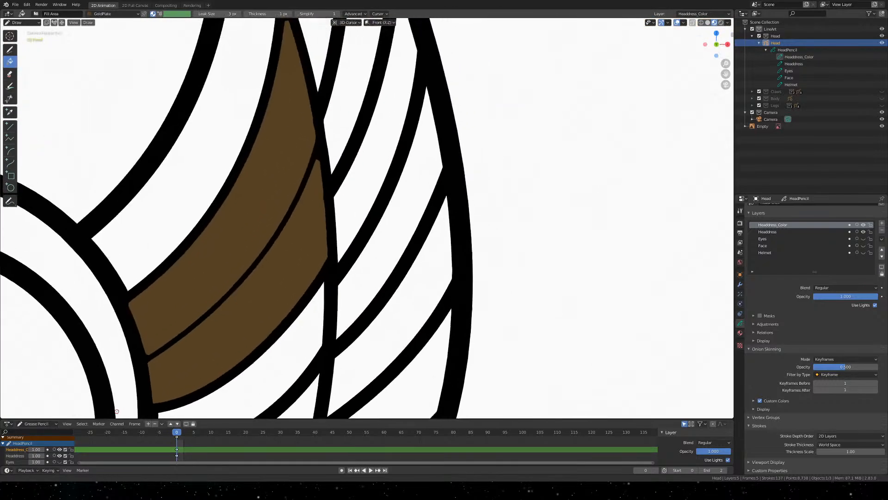
scroll(116, 411, "up", 2)
scroll(312, 321, "up", 5)
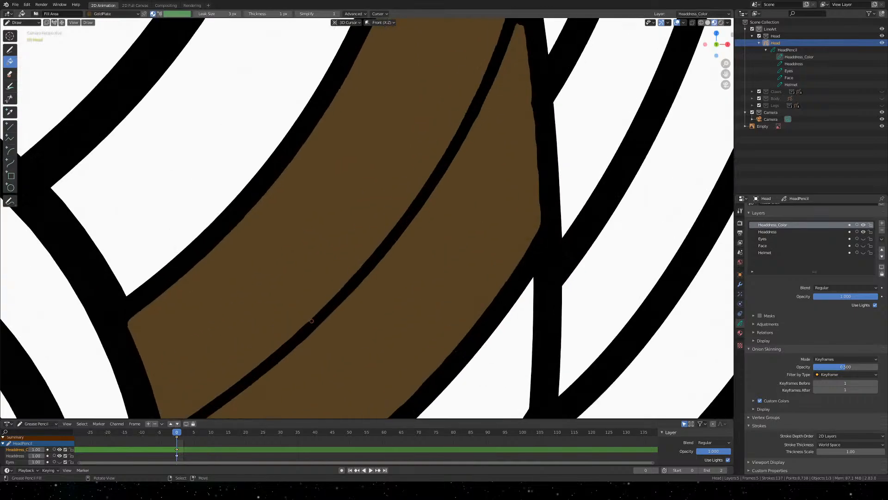
scroll(312, 320, "down", 2)
middle_click_drag(225, 369, 385, 276, "shift")
Adjust the Fill tool's advanced resolution and threshold settings
double_click(53, 13)
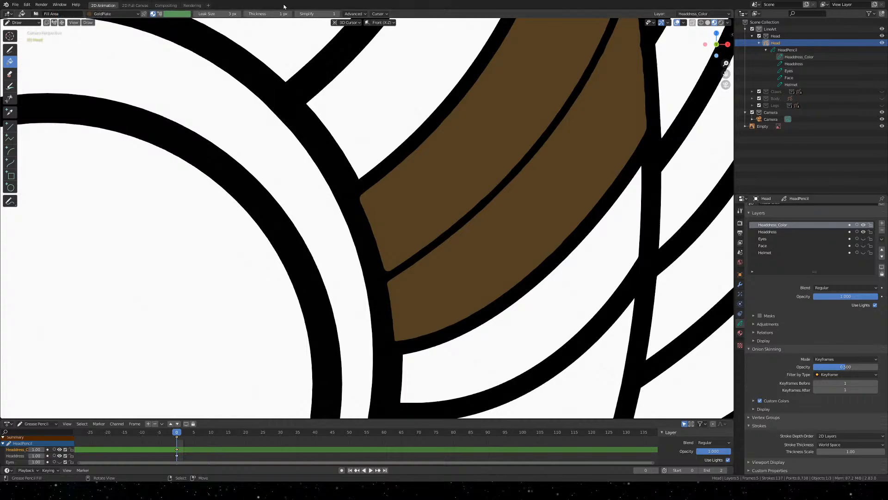
left_click(359, 14)
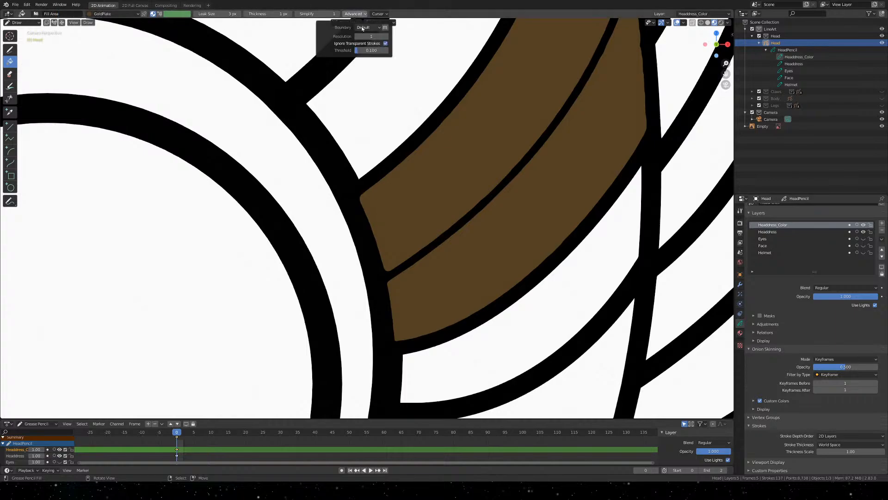
mouse_move(366, 52)
left_mouse_down()
mouse_move(376, 50)
mouse_move(353, 51)
left_mouse_up()
left_click(375, 50)
key("Return")
mouse_move(377, 50)
left_mouse_down()
mouse_move(390, 51)
mouse_move(383, 36)
left_mouse_up()
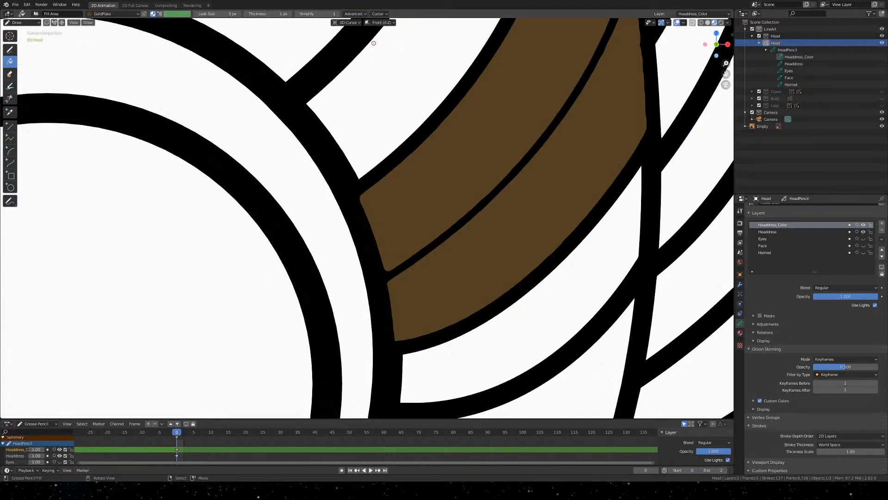
Refill the upper gold feather and fill the next feather inward on the right wing with GoldPlate, and check the fill edges
left_click(451, 197)
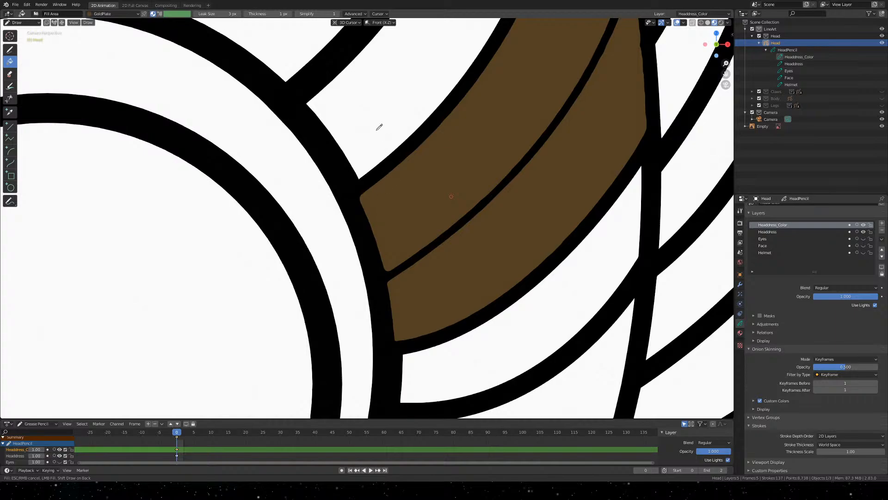
left_click(373, 124)
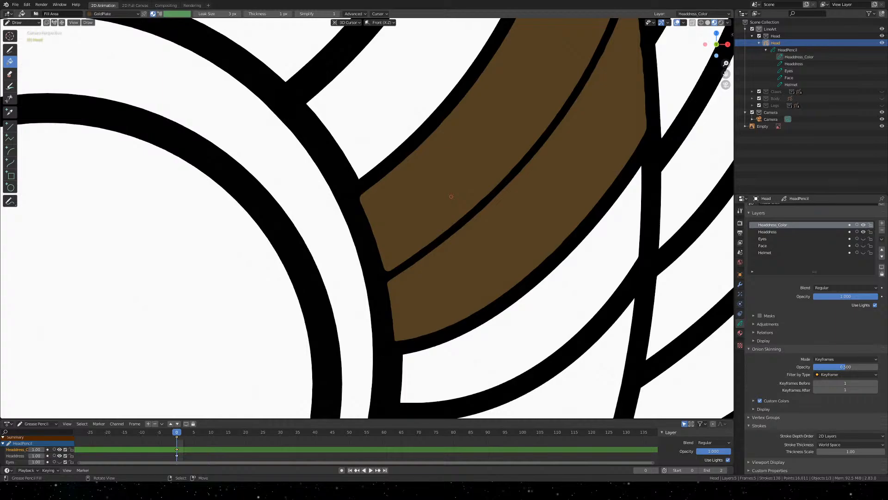
left_click(356, 112)
left_click(353, 113)
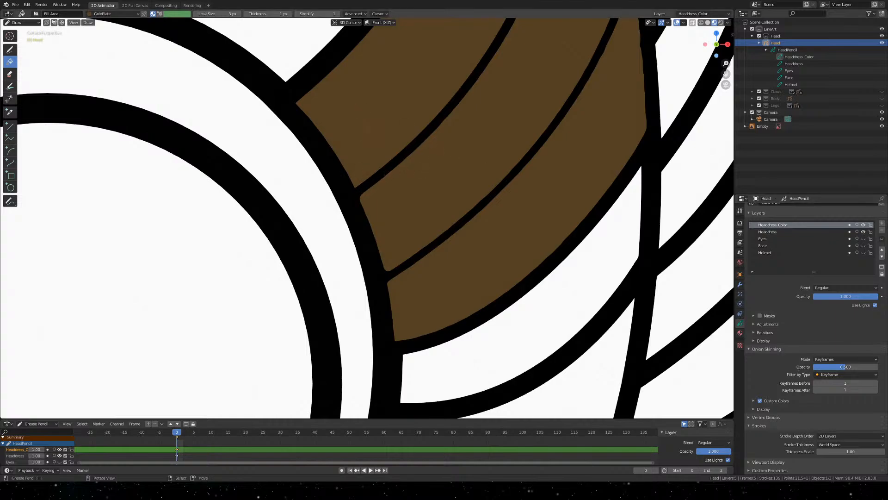
scroll(327, 155, "up", 1)
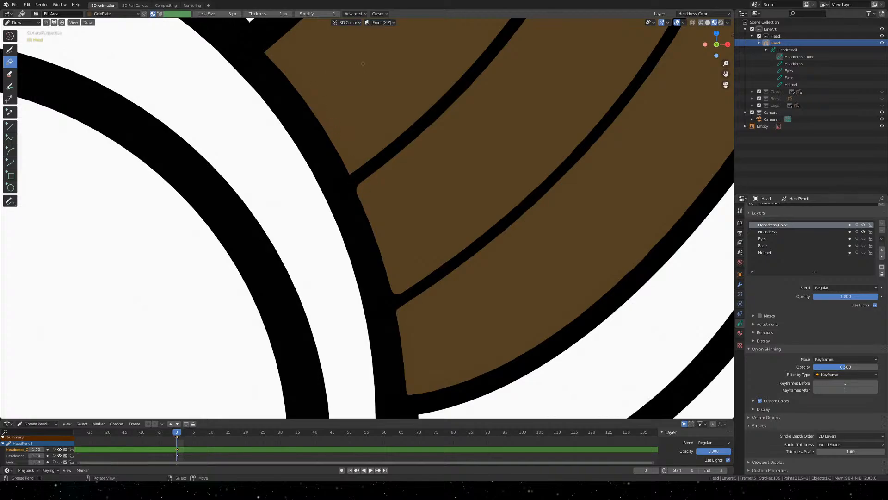
scroll(362, 64, "down", 3)
mouse_move(417, 115)
middle_mouse_down("shift")
mouse_move(324, 332)
mouse_move(342, 225)
middle_mouse_up("shift")
scroll(341, 226, "up", 4)
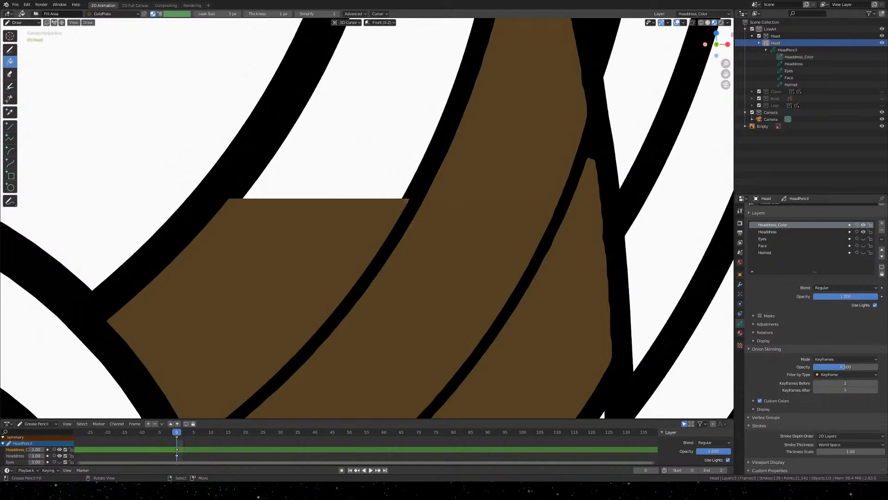
Look through the Head object's material, layer, constraint, world and modifier settings for options affecting the fill edges
scroll(406, 201, "down", 3)
scroll(367, 254, "up", 3)
middle_click_drag(231, 407, 412, 204, "shift")
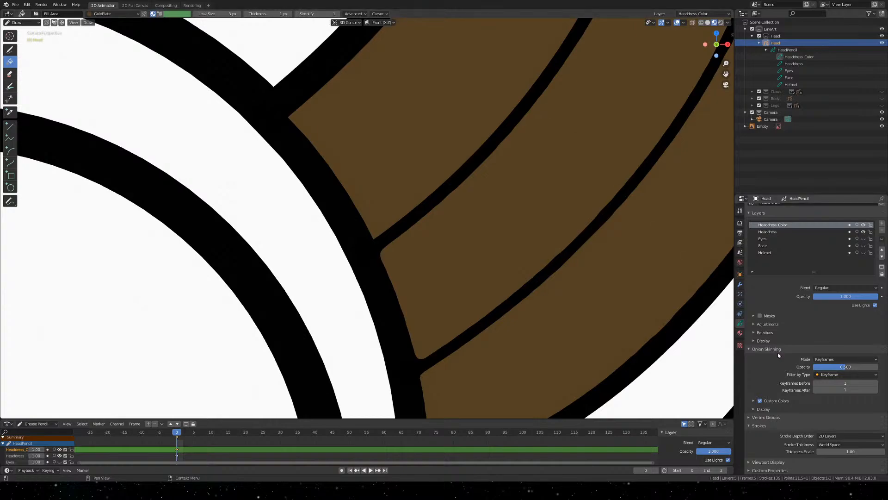
left_click(740, 333)
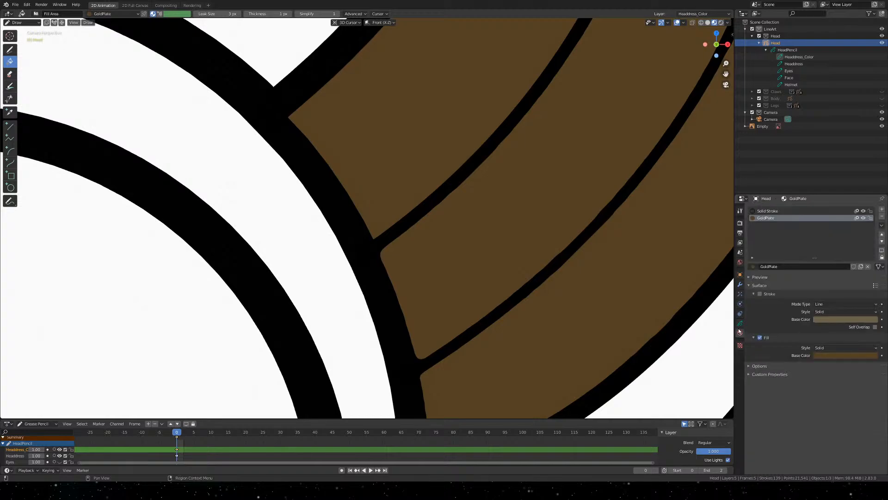
left_click(740, 323)
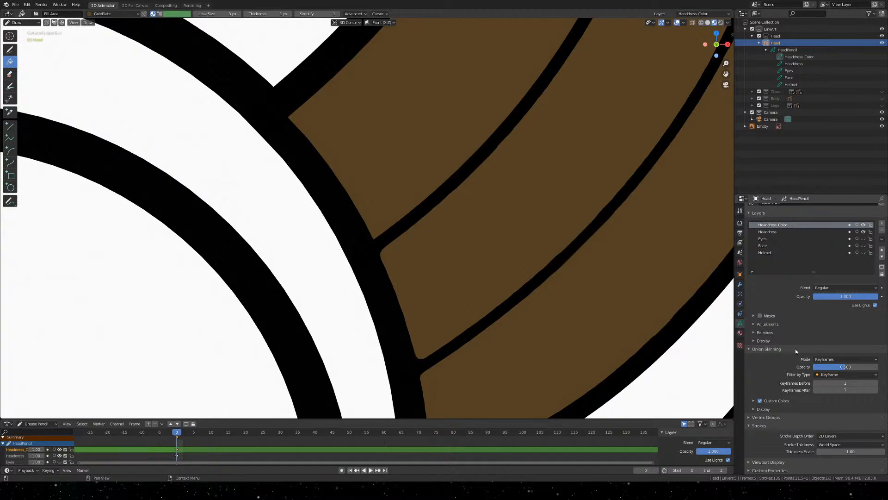
left_click(739, 305)
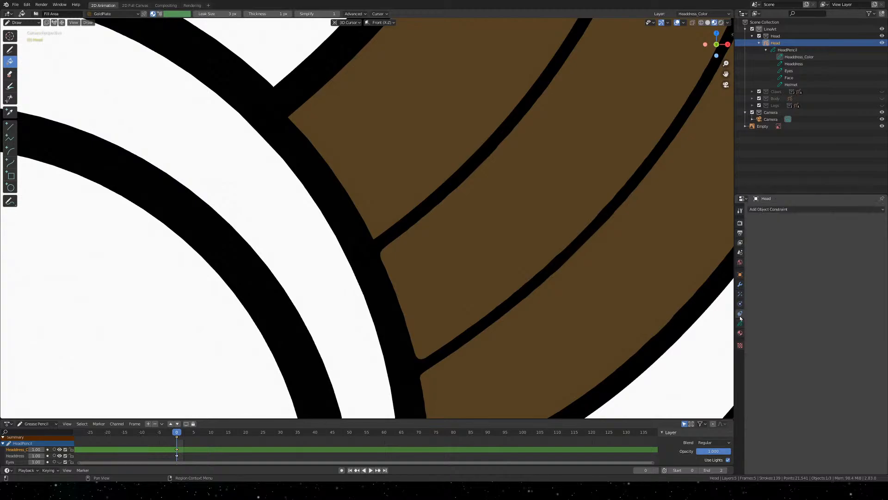
left_click(740, 272)
left_click(740, 263)
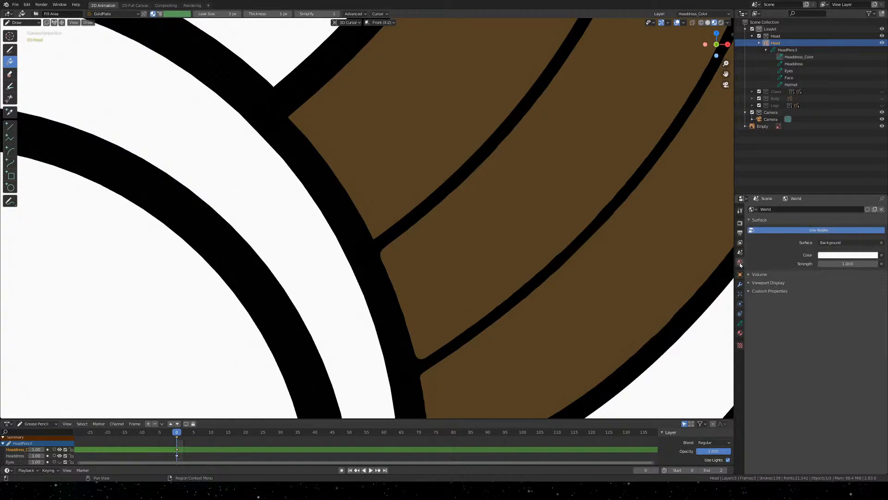
left_click(740, 294)
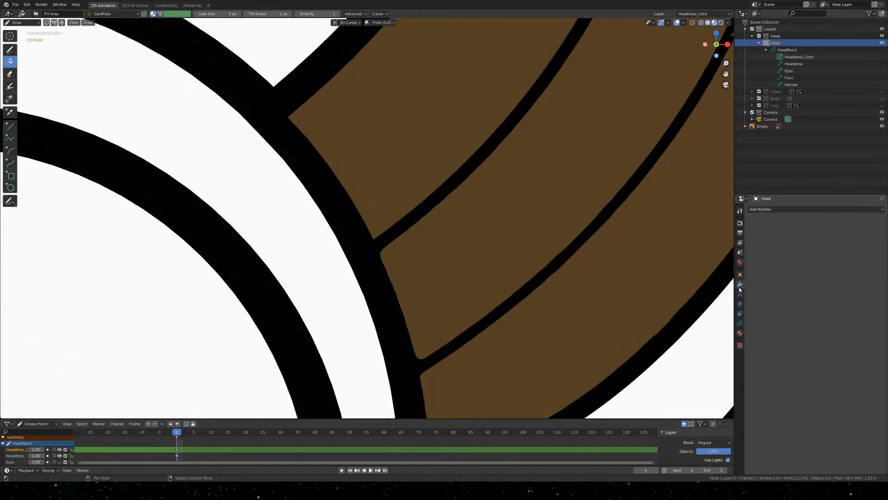
left_click(740, 275)
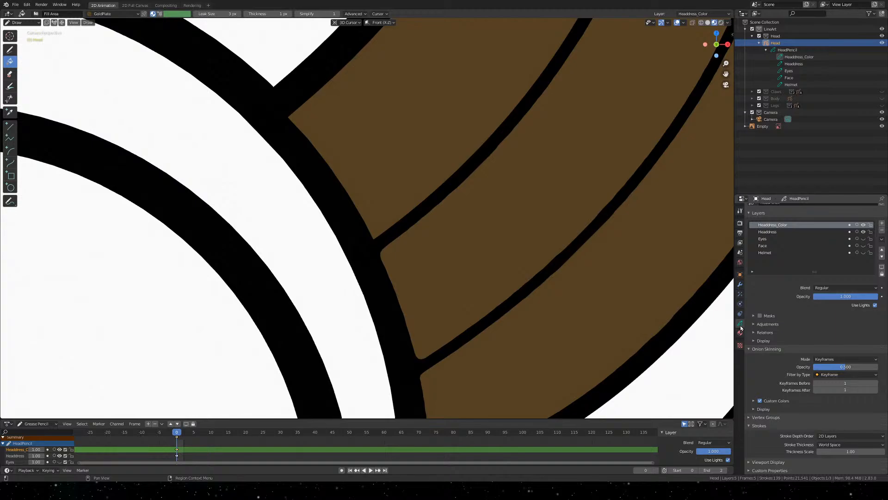
left_click(823, 368)
key("Return")
left_click(740, 332)
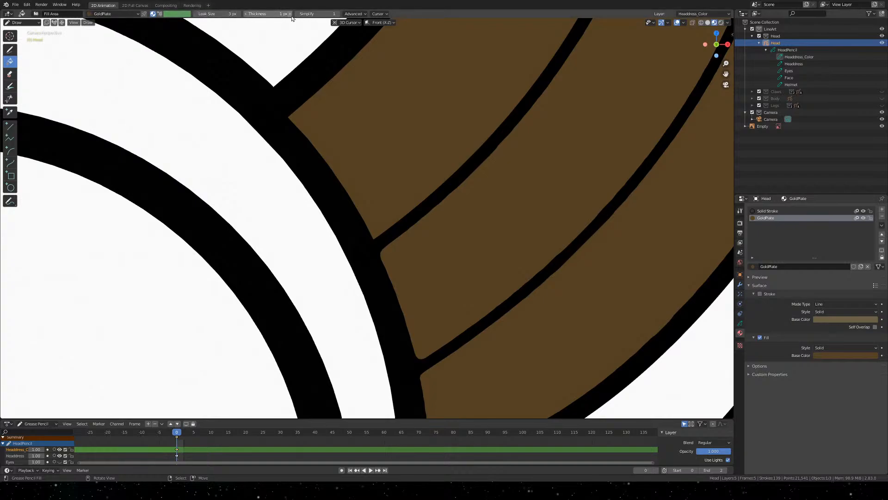
Lower the Fill tool's resolution, refill an inner feather and the adjoining ring band with GoldPlate, and check the fill edges
left_click(354, 15)
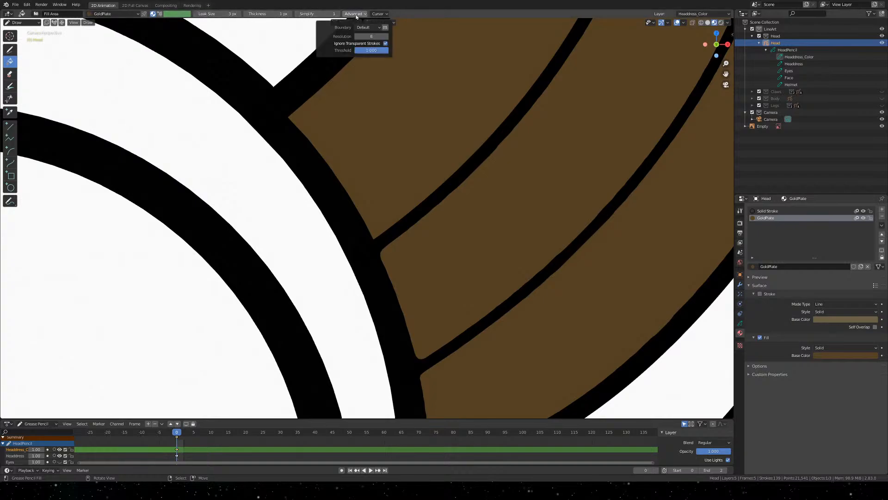
left_click(356, 16)
left_click(355, 16)
left_click_drag(373, 35, 366, 35)
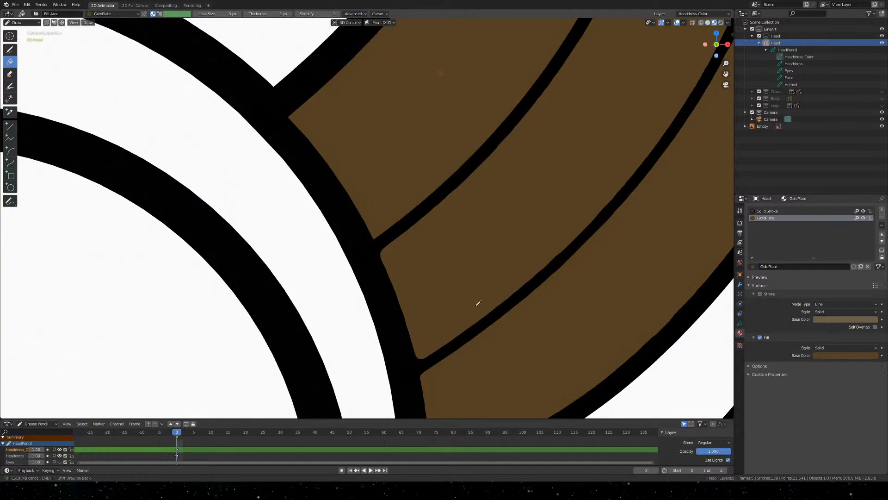
left_click(478, 303)
left_click(352, 307)
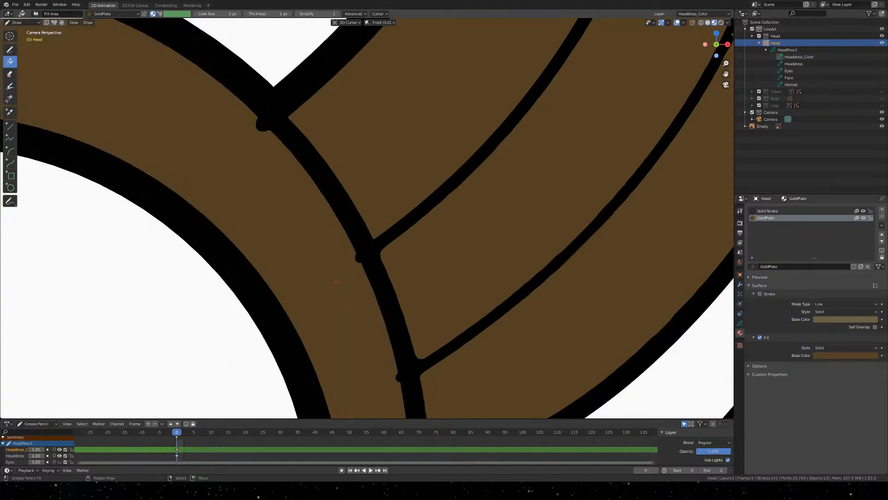
scroll(327, 267, "down", 5)
scroll(458, 289, "up", 5)
scroll(344, 250, "down", 5)
middle_click_drag(343, 251, 370, 201)
key("KP_0")
Fill the next lower inner feather of the right wing with GoldPlate and check its edges against the outlines
middle_click_drag(462, 343, 352, 205, "shift")
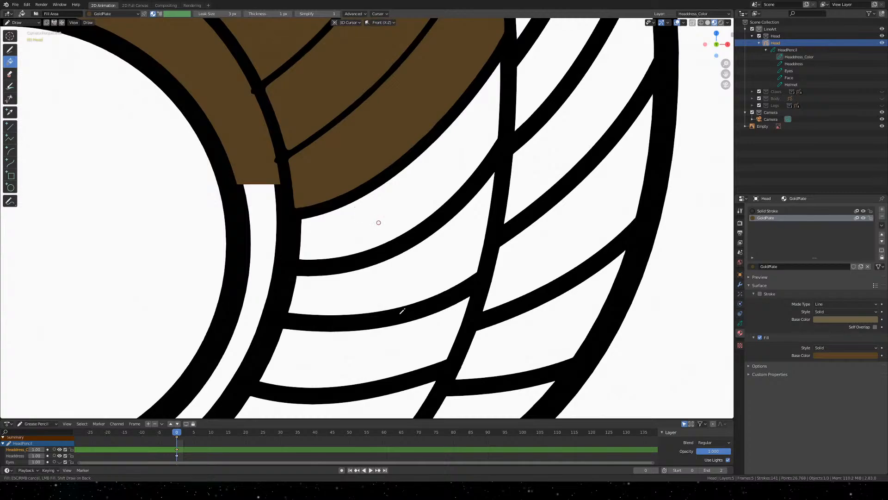
left_click(328, 253)
scroll(328, 253, "up", 2)
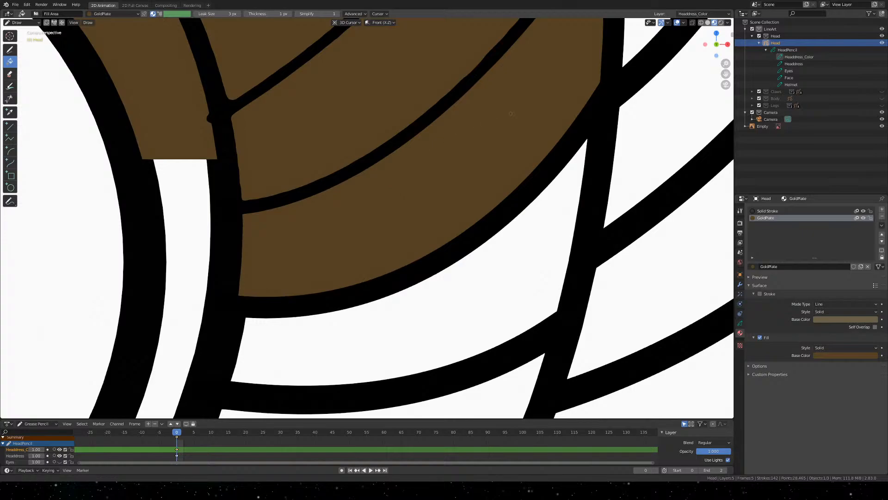
middle_click_drag(392, 183, 383, 261, "shift")
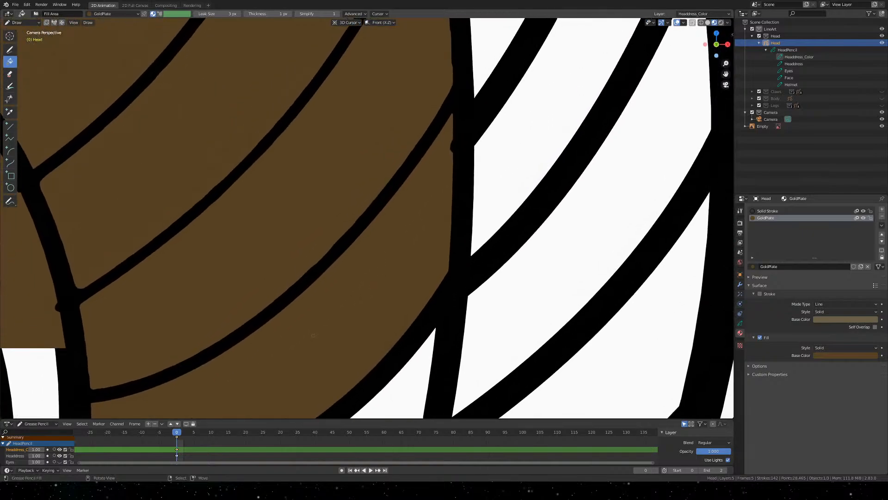
mouse_move(278, 367)
middle_mouse_down("shift")
mouse_move(511, 118)
mouse_move(428, 181)
mouse_move(365, 265)
mouse_move(376, 260)
middle_mouse_up("shift")
Set the fill threshold to 0 and fill the next two lower inner feathers of the right wing with GoldPlate
left_click(355, 13)
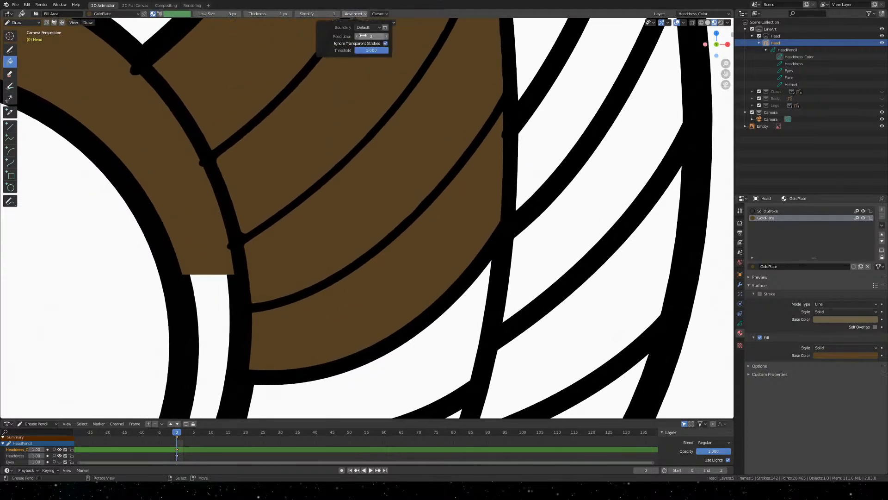
left_click_drag(379, 50, 346, 50)
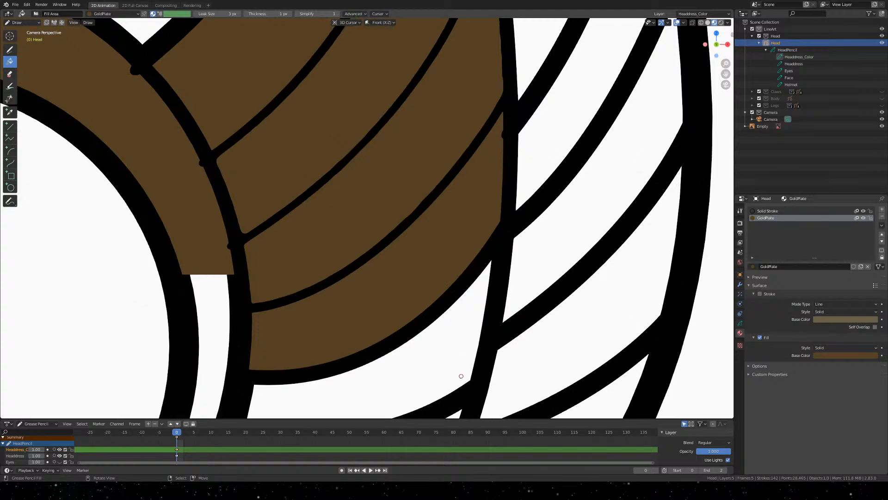
left_click(475, 341)
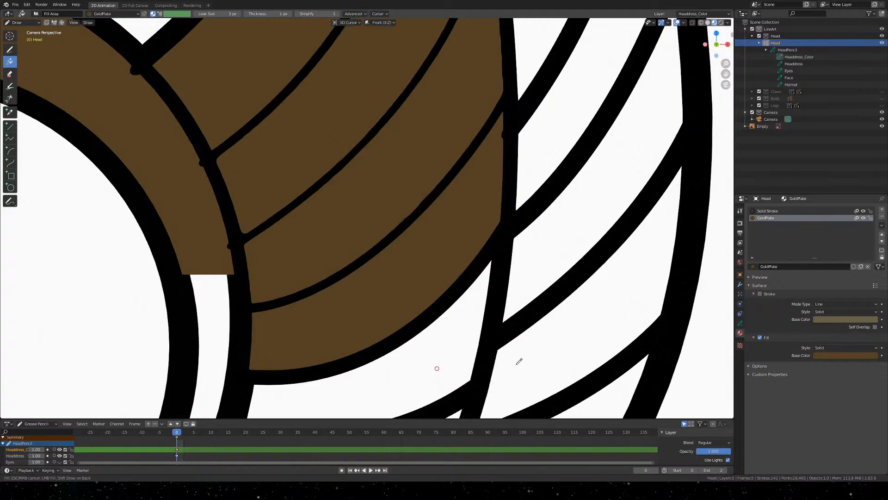
middle_click_drag(506, 361, 510, 344, "shift")
middle_click_drag(408, 350, 445, 206, "shift")
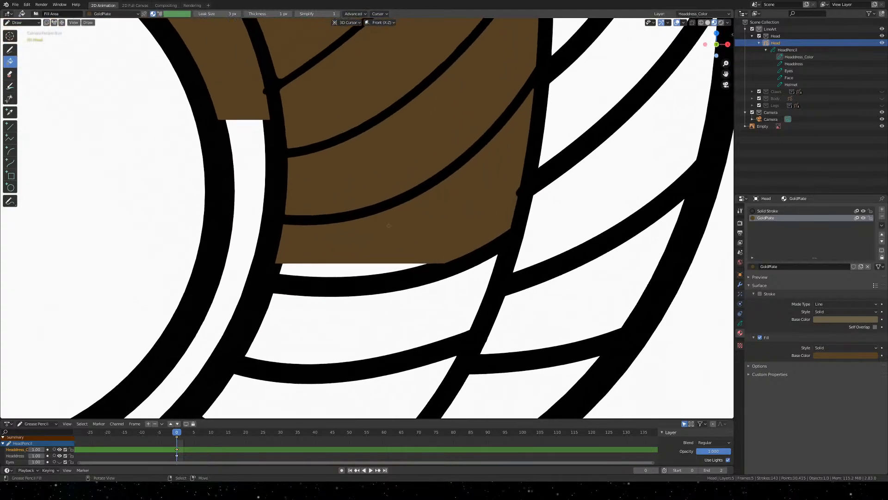
scroll(272, 263, "up", 2)
middle_click_drag(403, 357, 438, 226, "shift")
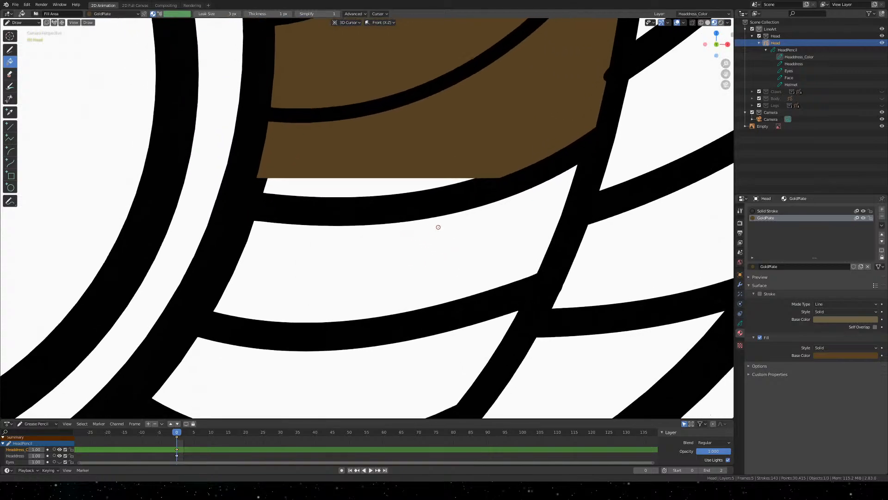
scroll(436, 210, "down", 2)
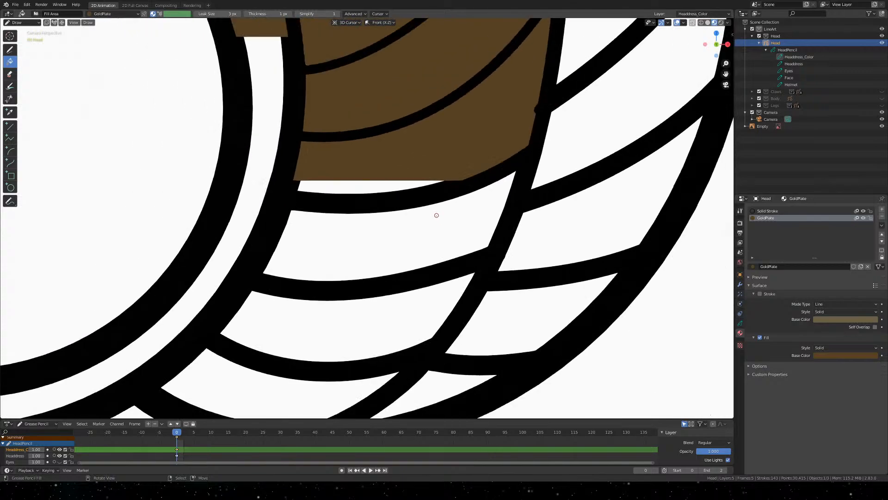
left_click(418, 303)
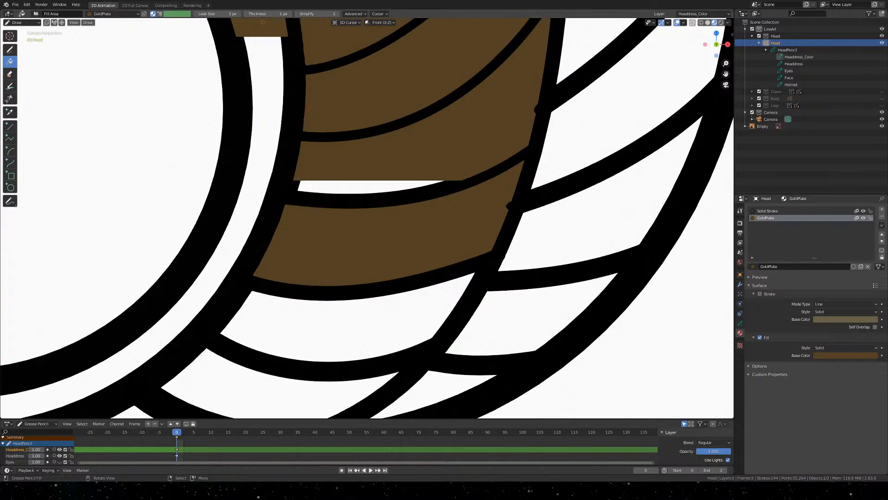
Set the fill boundary to Strokes, try a GoldPlate fill on the next lower inner feather, and undo it
left_click(365, 14)
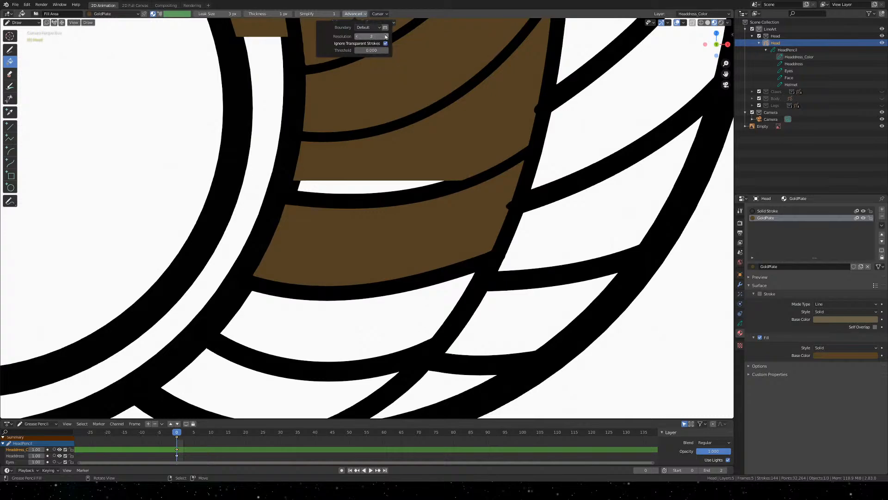
left_click(381, 28)
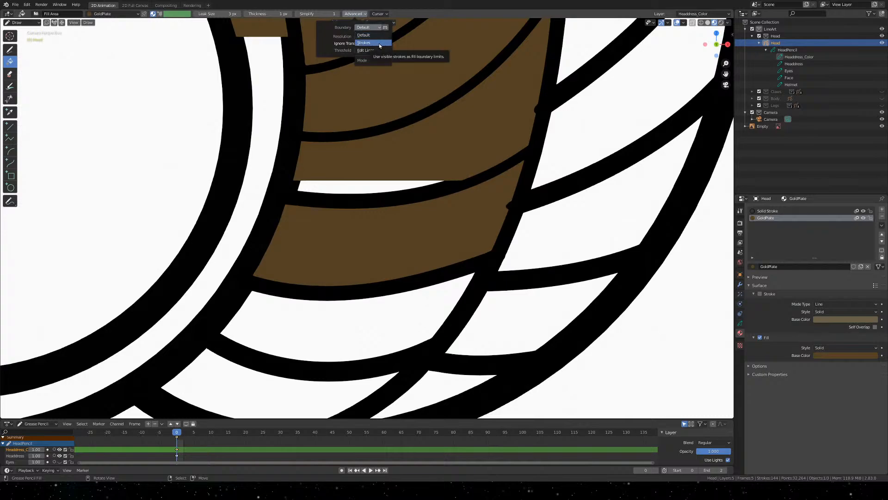
left_click(379, 42)
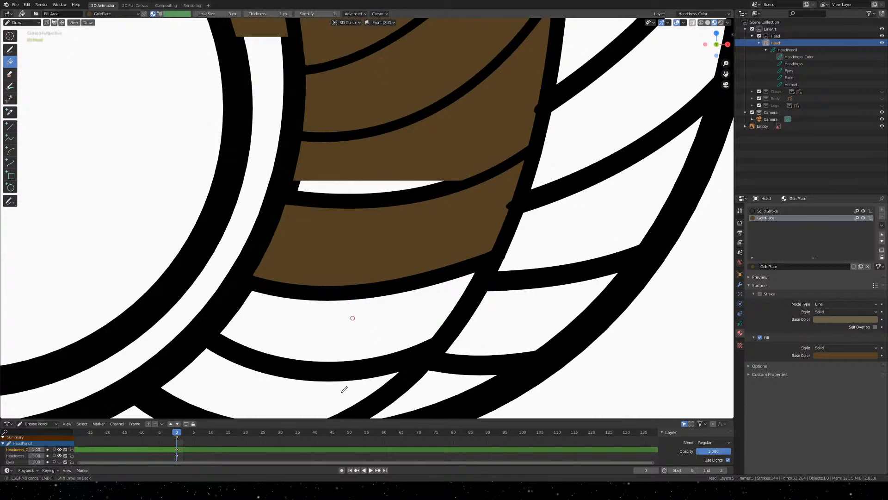
left_click(337, 376)
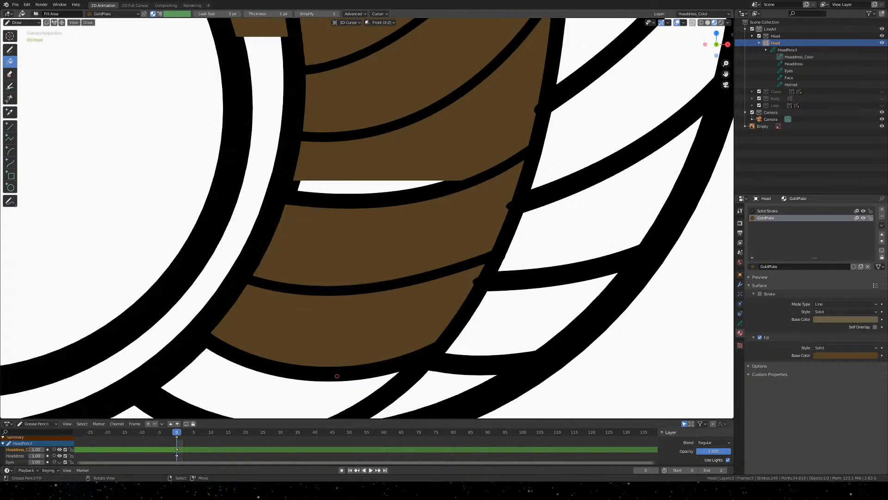
key("ctrl+z")
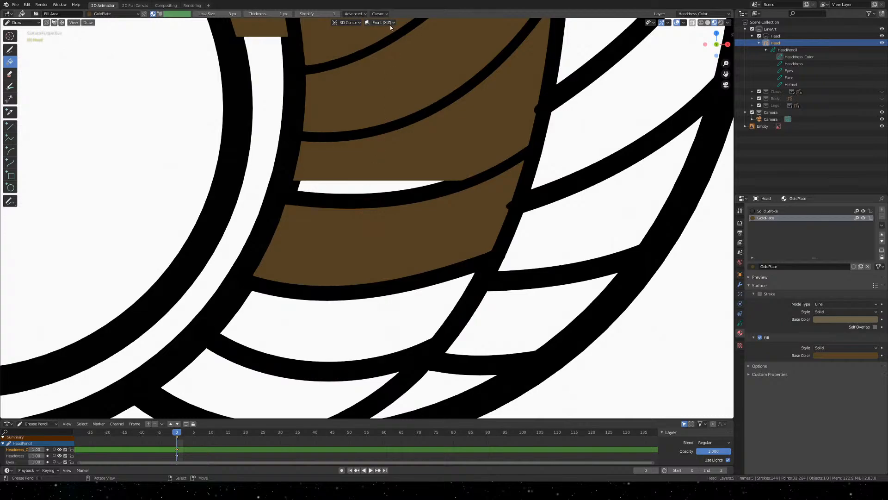
Turn on the fill boundary lines display, test it with a GoldPlate fill on the same lower feather, and undo the fill
left_click(366, 14)
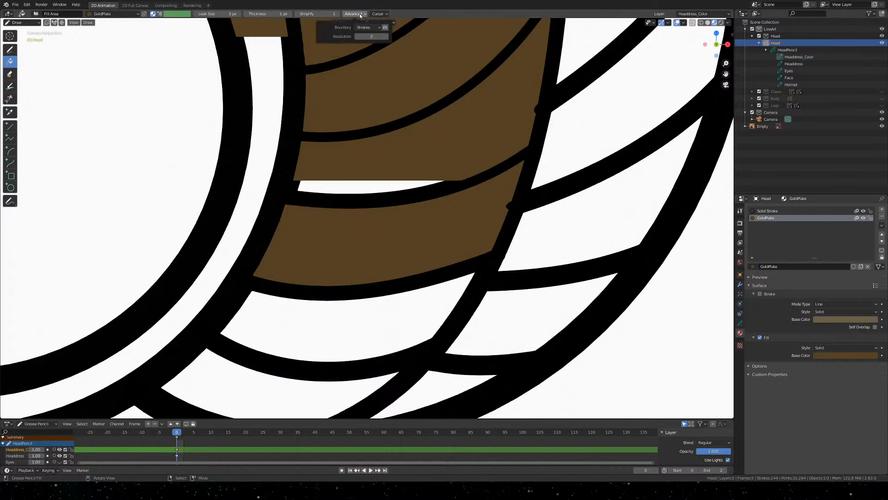
left_click(383, 29)
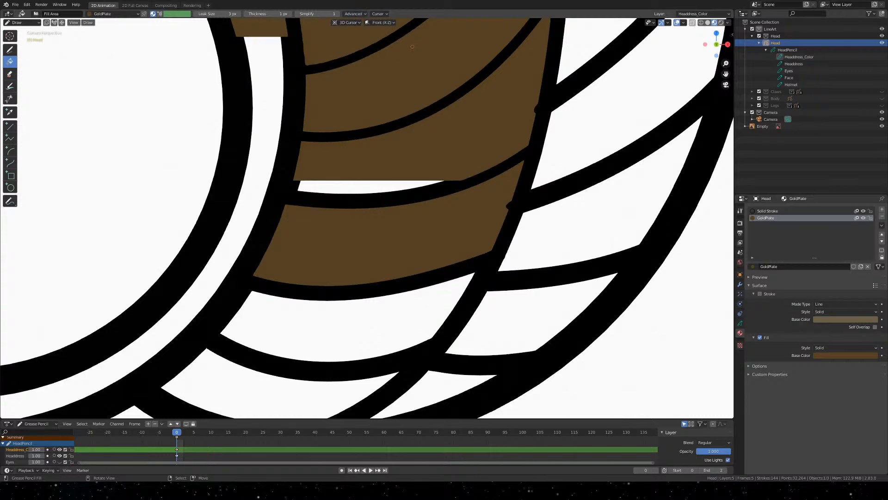
left_click(352, 313)
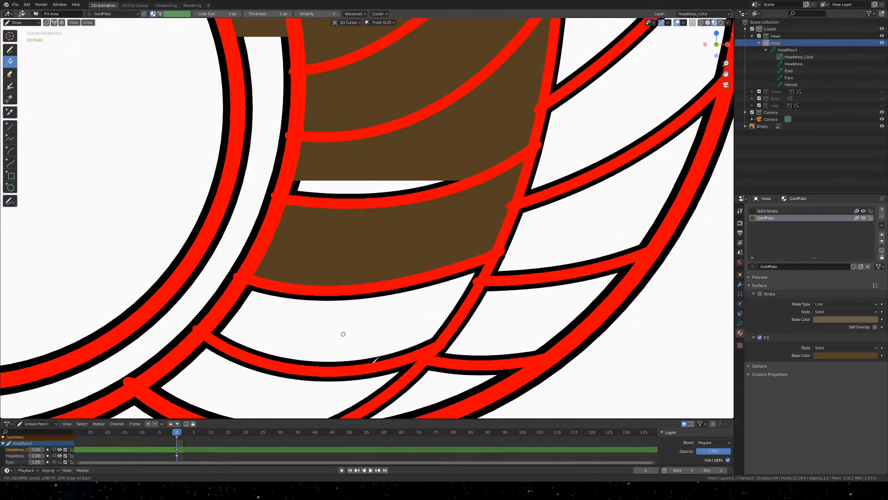
left_click(319, 351)
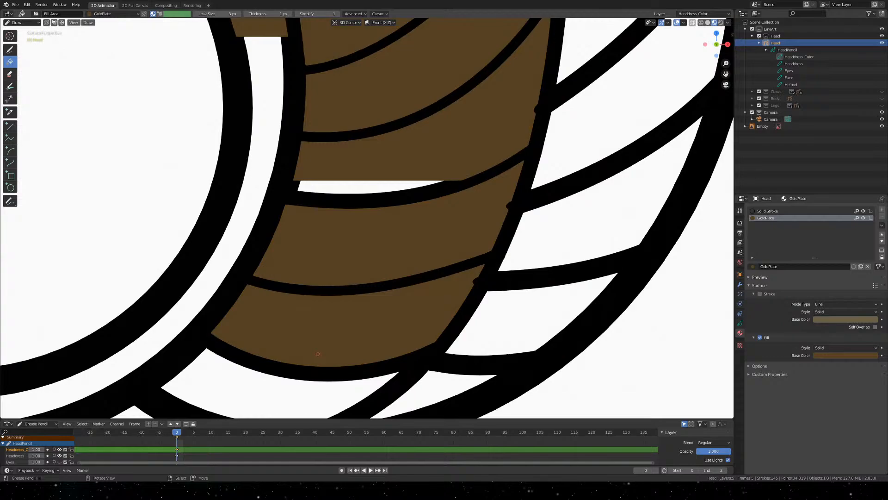
key("ctrl+z")
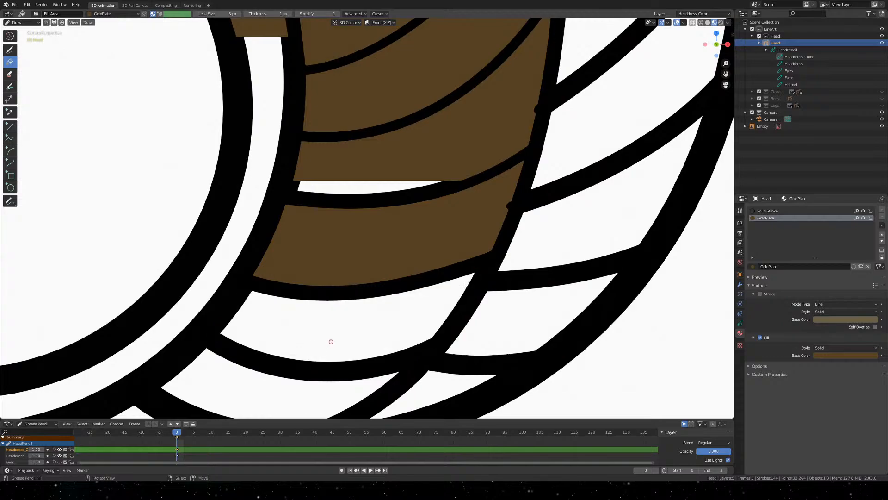
Start a fill with boundary lines displayed and examine the red stroke boundaries around both wings' feathers and the central ring
left_click(363, 13)
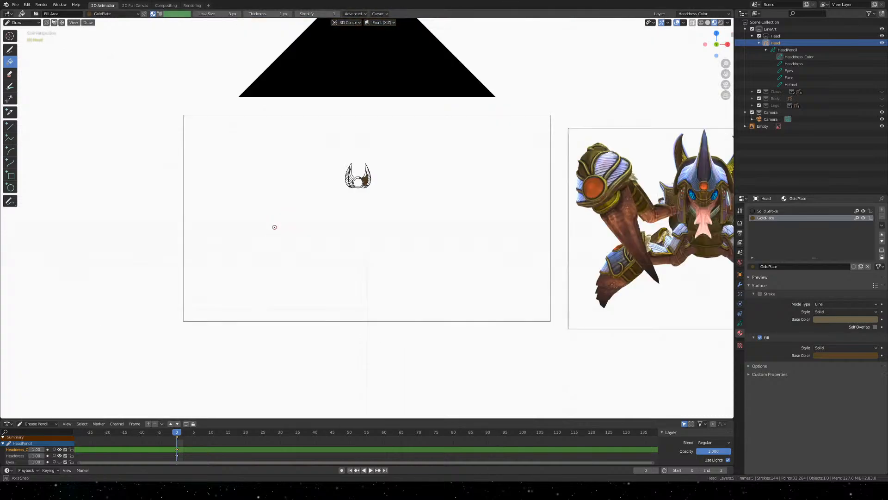
key("Home")
scroll(329, 218, "up", 15)
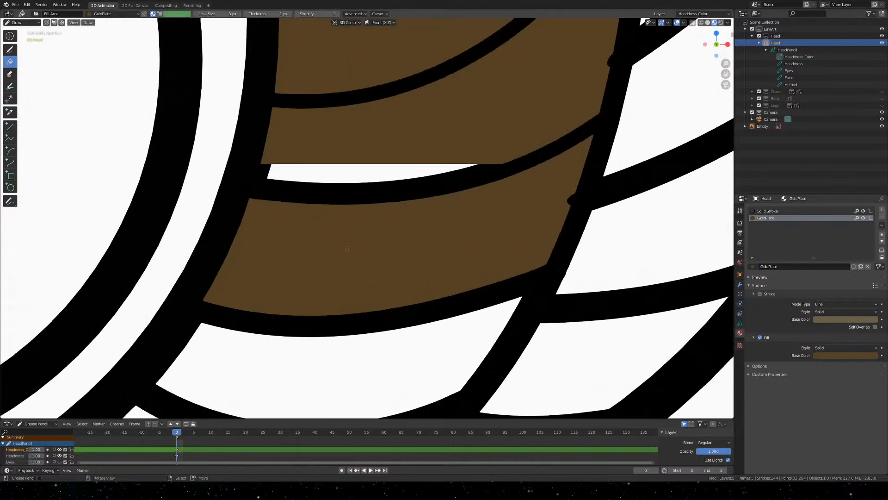
left_click(351, 359)
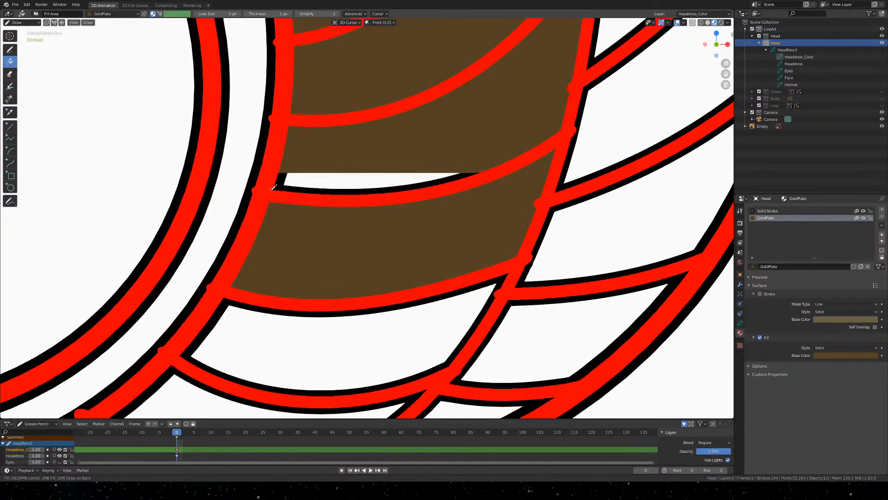
scroll(274, 187, "down", 4)
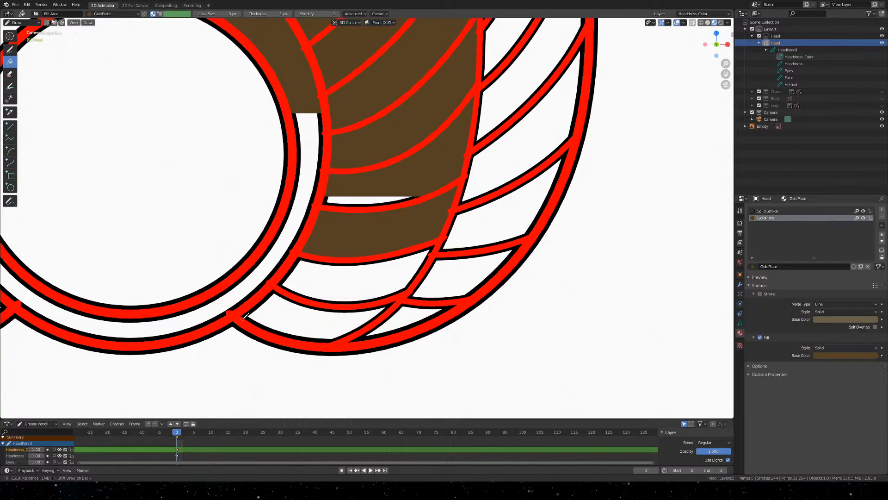
scroll(245, 316, "up", 3)
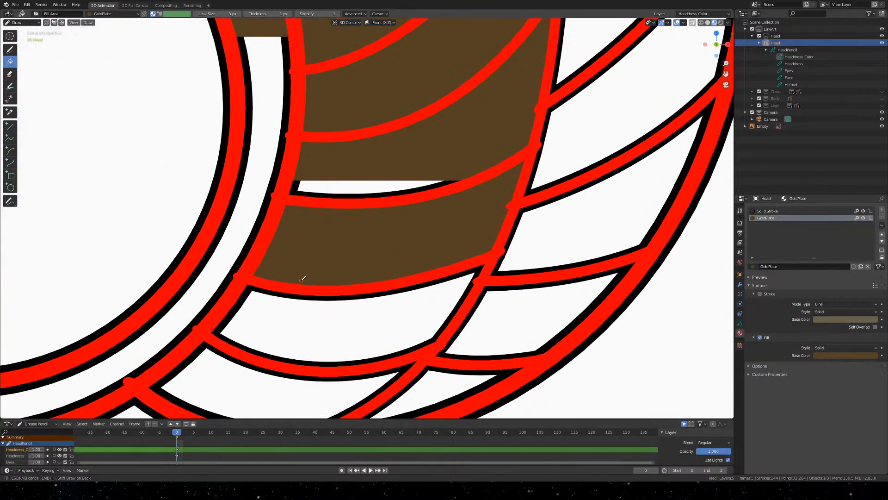
scroll(303, 277, "down", 3)
scroll(253, 278, "down", 3)
scroll(207, 112, "up", 3)
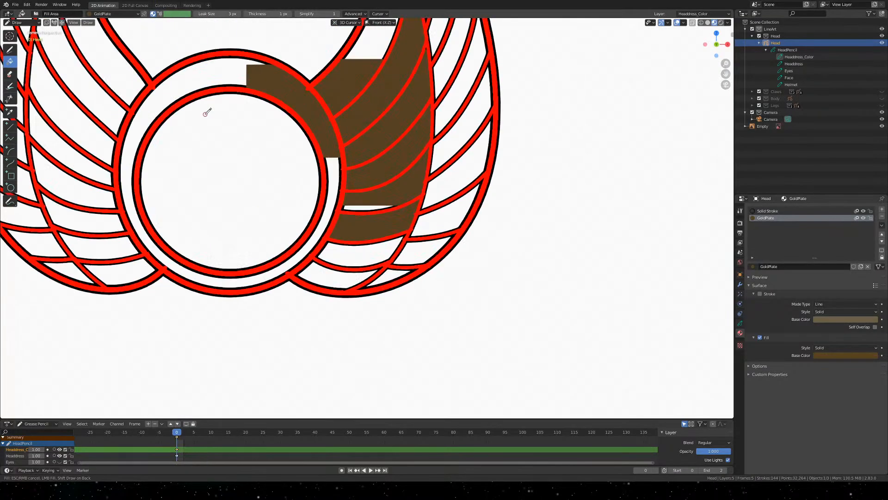
scroll(205, 114, "up", 2)
middle_click_drag(202, 114, 537, 212, "shift")
scroll(331, 179, "up", 6)
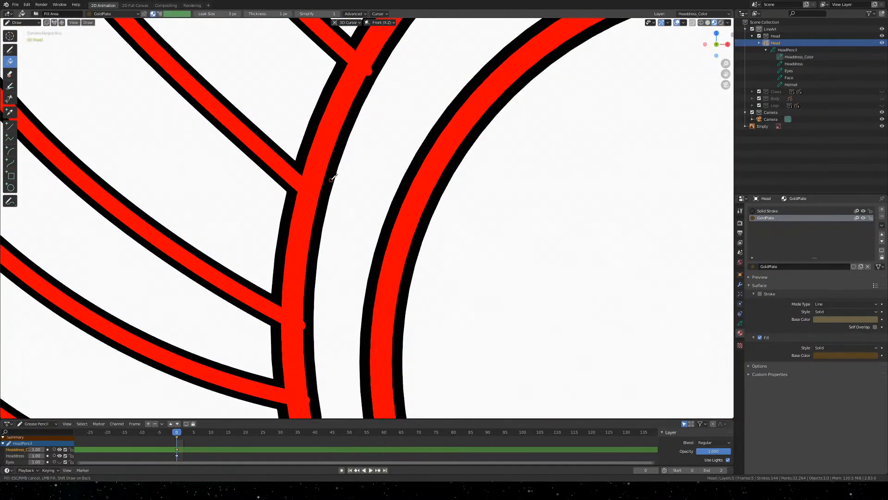
scroll(332, 178, "down", 3)
scroll(333, 178, "down", 1)
scroll(327, 295, "up", 4)
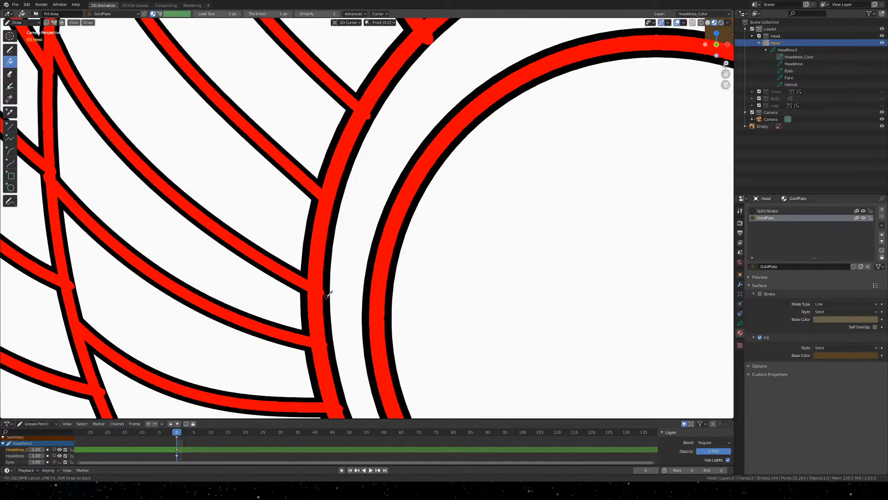
Switch to Sculpt Mode and complete the pending GoldPlate fill on the ring section beside the left wing
scroll(328, 295, "up", 2)
key("q")
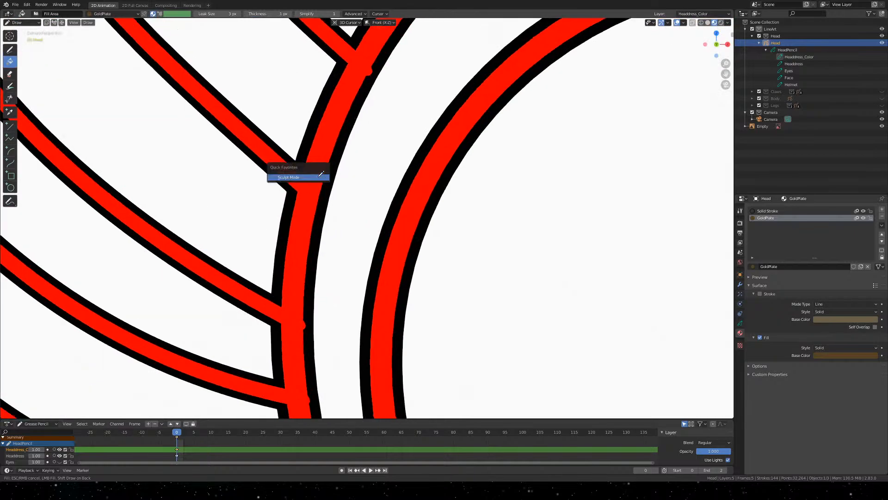
left_click(321, 177)
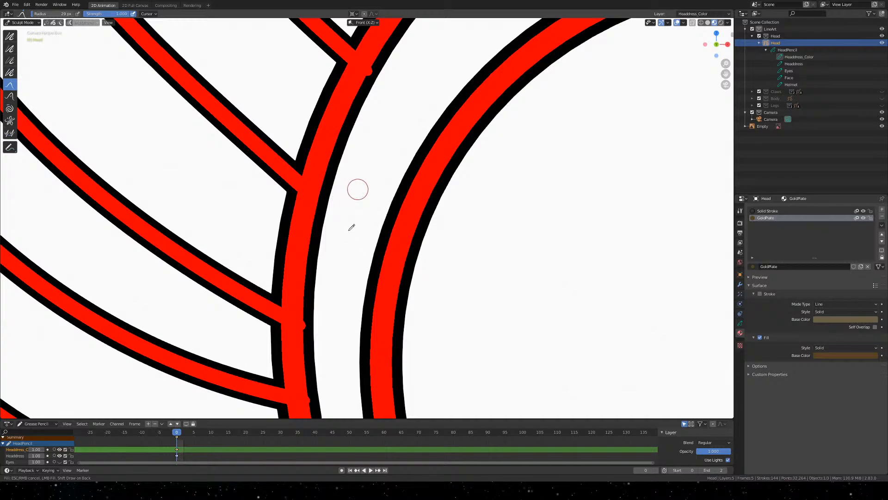
left_click(351, 227)
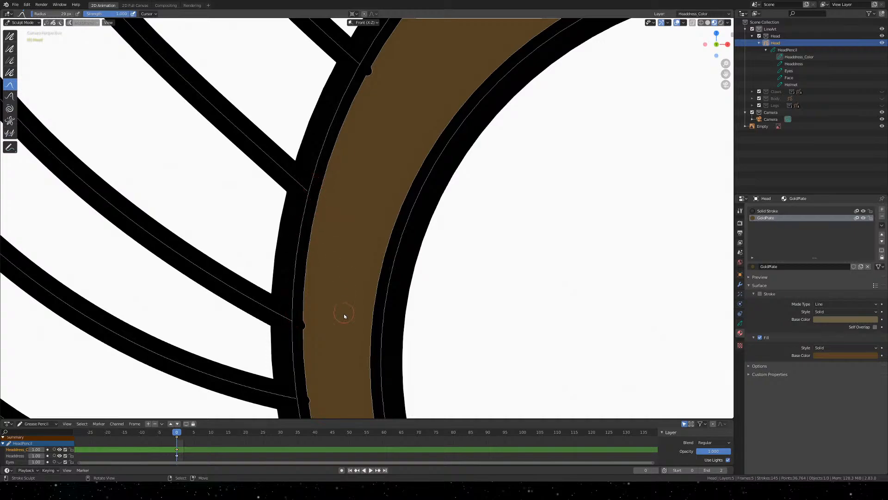
Examine the edges of the GoldPlate fills on the central ring and the right wing's inner feathers
scroll(344, 316, "down", 5)
mouse_move(398, 358)
middle_mouse_down("shift")
mouse_move(302, 137)
mouse_move(141, 172)
middle_mouse_up("shift")
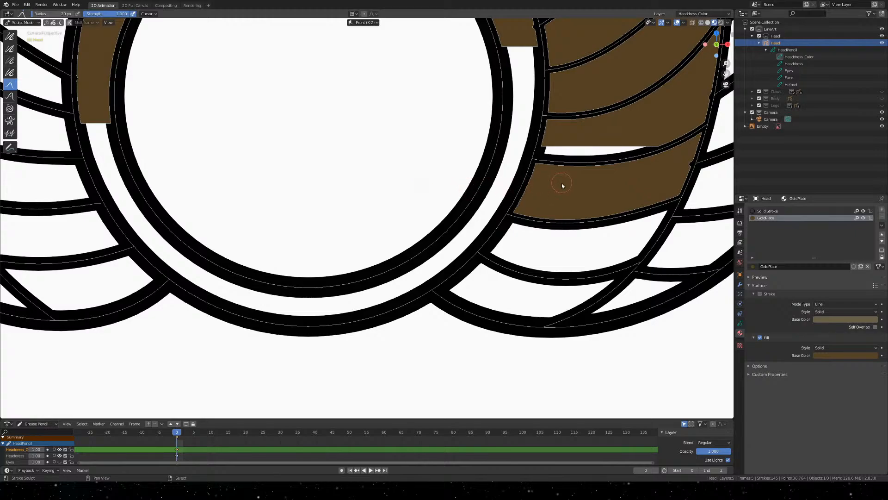
mouse_move(541, 188)
middle_mouse_down("shift")
mouse_move(490, 198)
mouse_move(352, 266)
mouse_move(336, 283)
mouse_move(310, 379)
middle_mouse_up("shift")
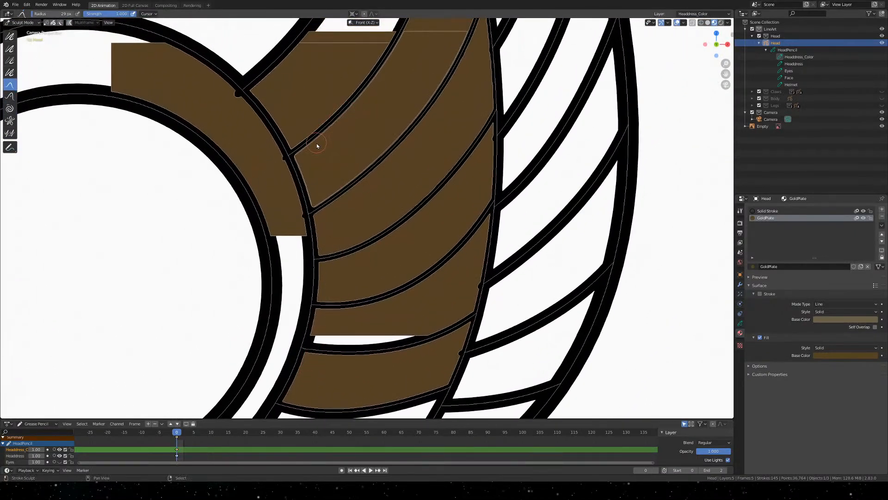
scroll(297, 199, "up", 3)
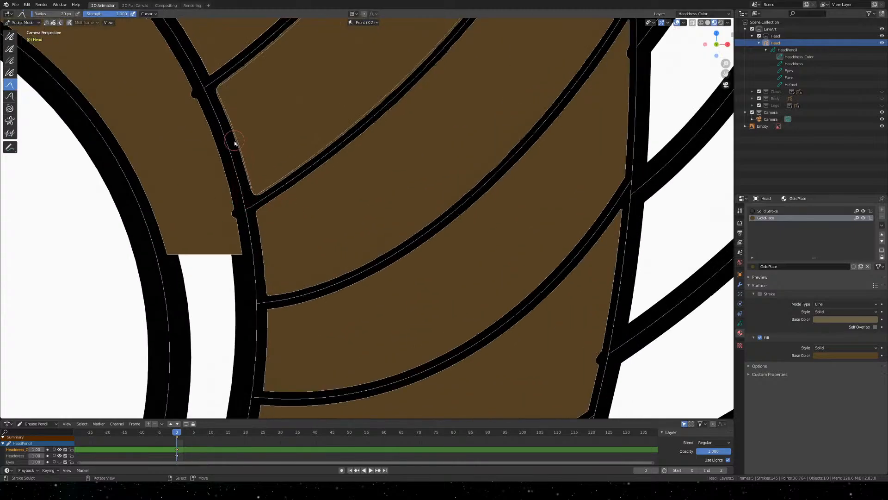
scroll(245, 103, "down", 2)
middle_click_drag(283, 96, 306, 159)
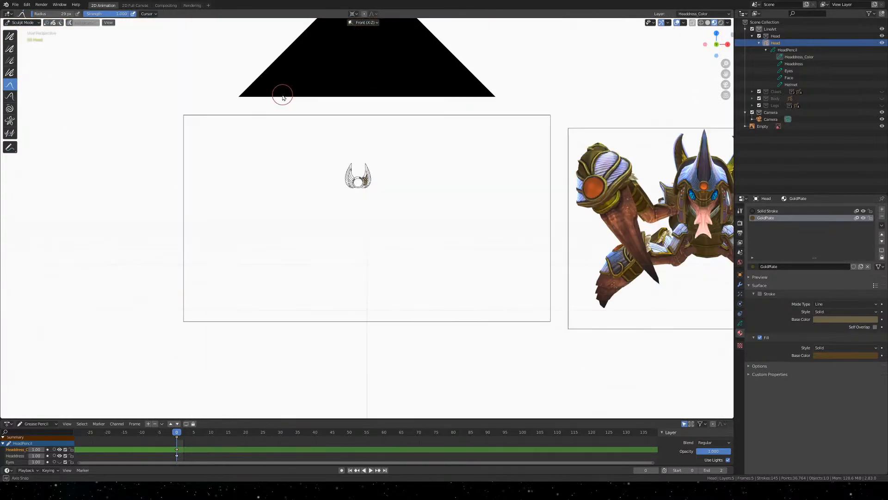
key("KP_0")
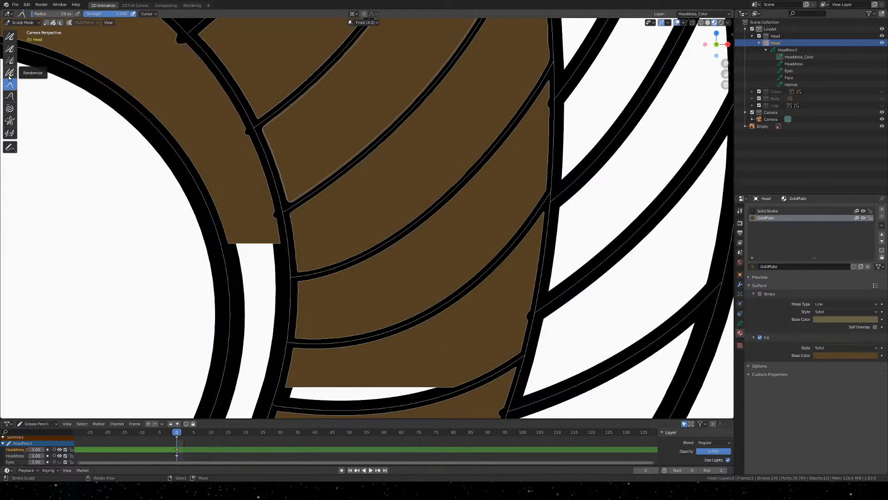
Return to Draw Mode, test the Eraser Soft brush in Point mode across the right wing's inner feathers, and undo the strokes
key("q")
left_click(458, 233)
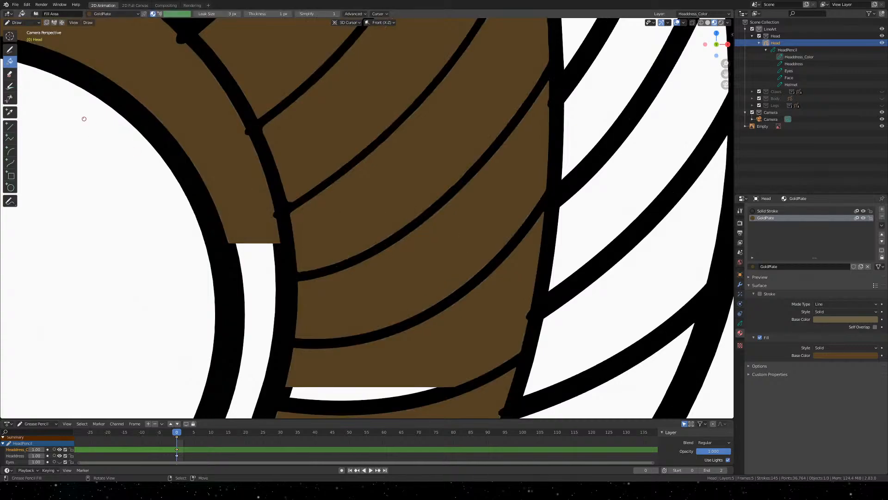
left_click(10, 75)
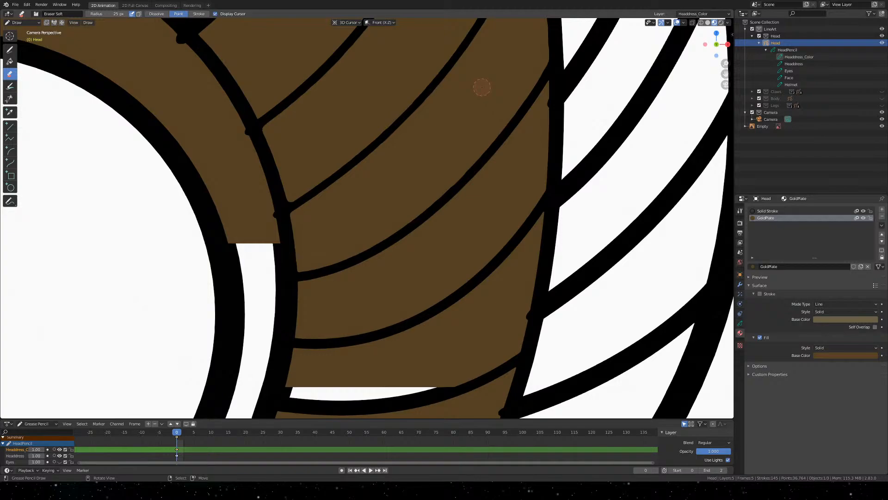
left_click_drag(425, 90, 461, 203)
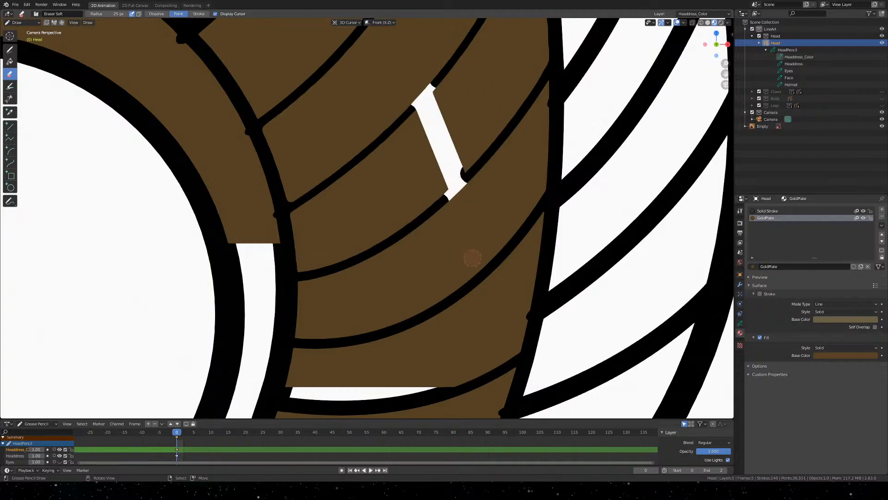
key("ctrl+z")
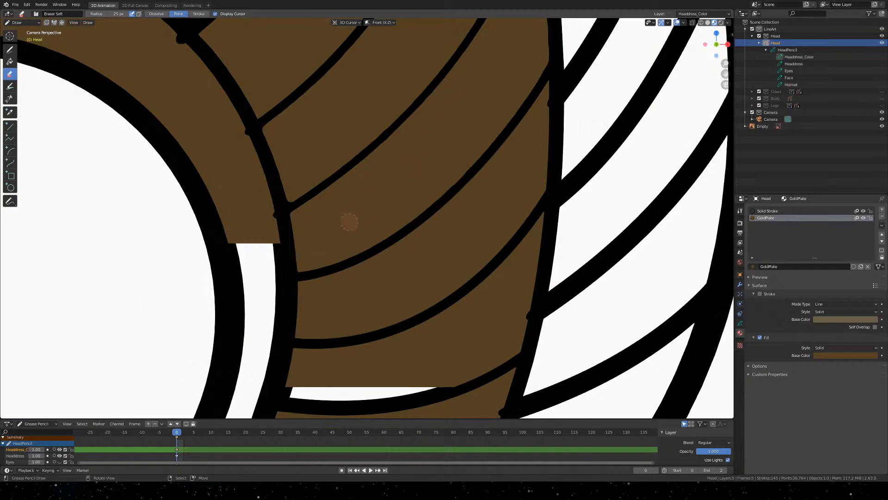
mouse_move(309, 195)
left_mouse_down()
mouse_move(332, 180)
mouse_move(339, 272)
left_mouse_up()
key("ctrl+z")
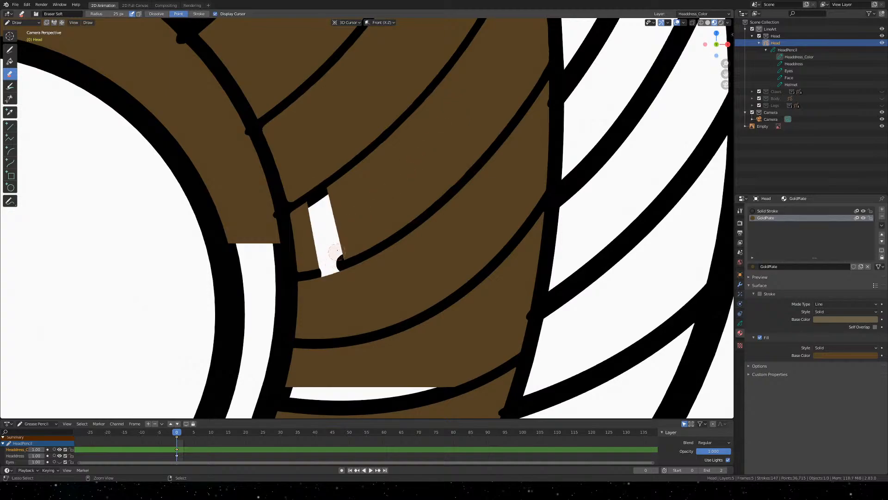
key("ctrl+z")
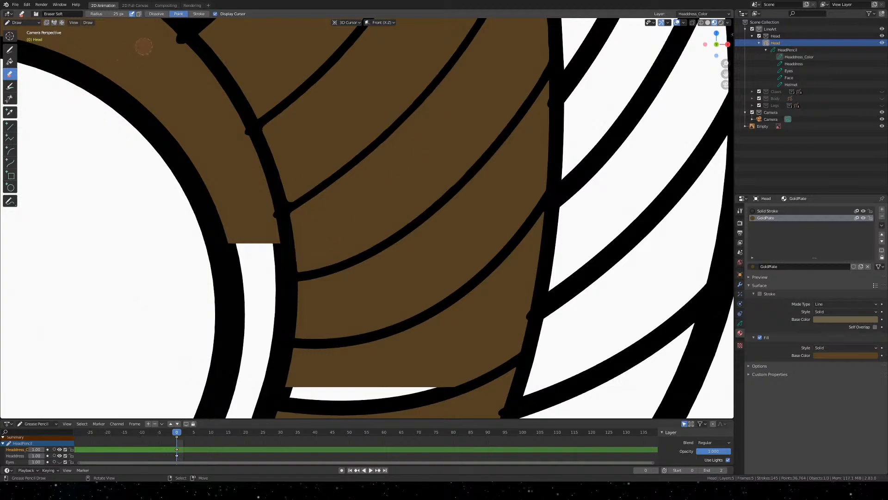
Try the eraser's Dissolve mode on the right wing's inner feathers and undo the test
left_click(156, 13)
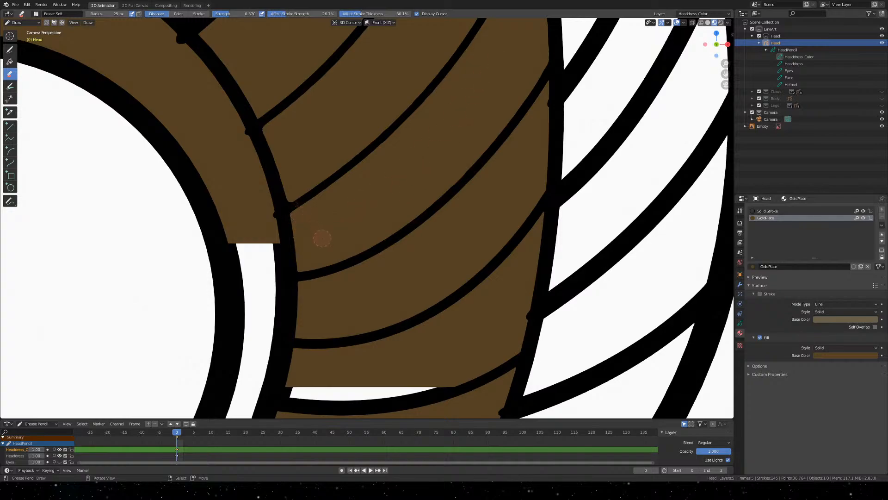
key("ctrl")
key("ctrl+z")
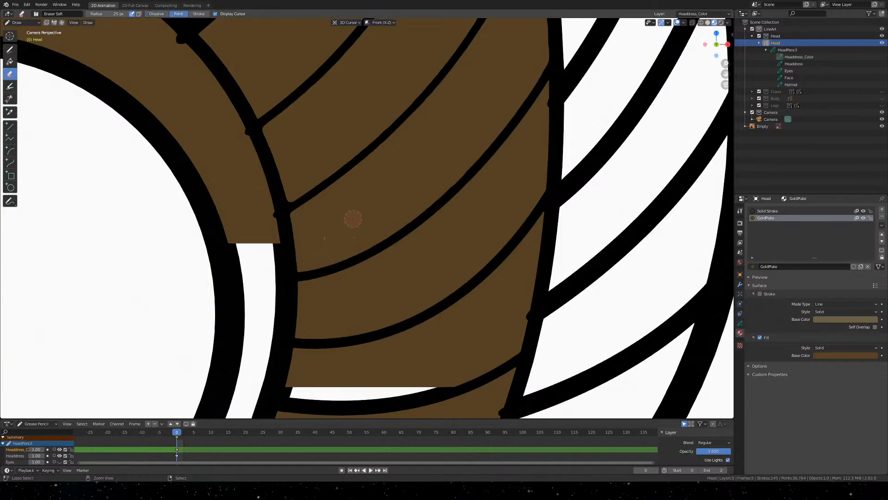
Undo the earlier GoldPlate fills on the central ring and the right wing's inner feathers as far back as the undo history allows
key("ctrl+z")
key("ctrl+shift+z")
key("ctrl+z")
key("ctrl+z")
key("ctrl+z")
key("ctrl+z")
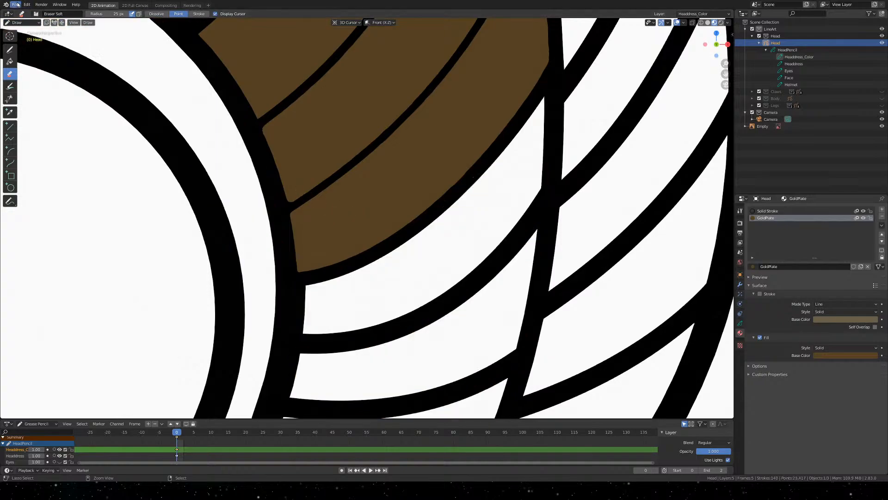
left_click(16, 5)
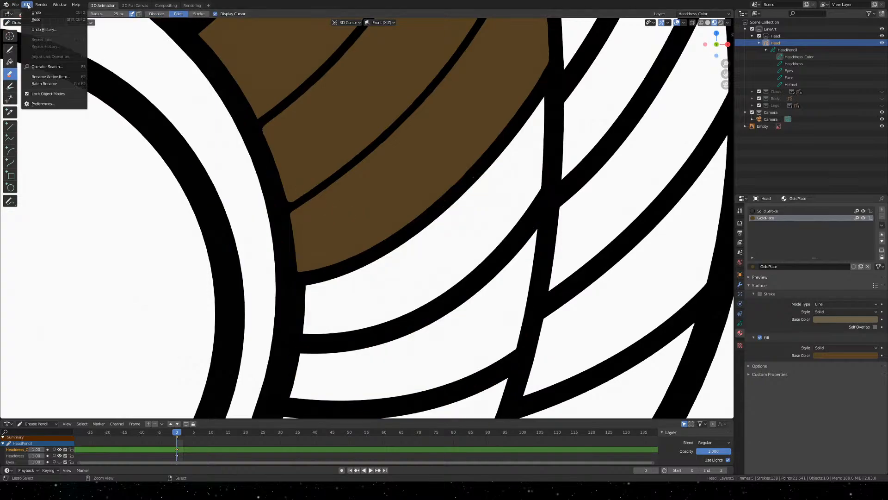
key("ctrl+z")
key("ctrl+z")
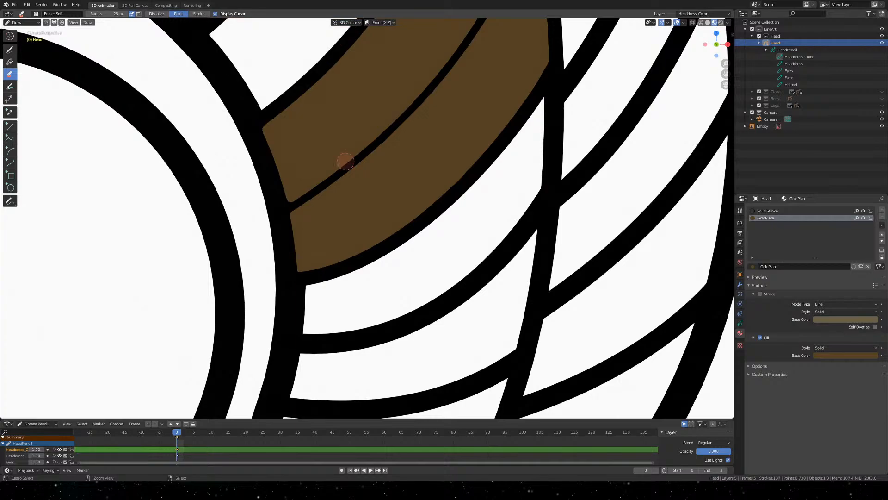
key("ctrl+z")
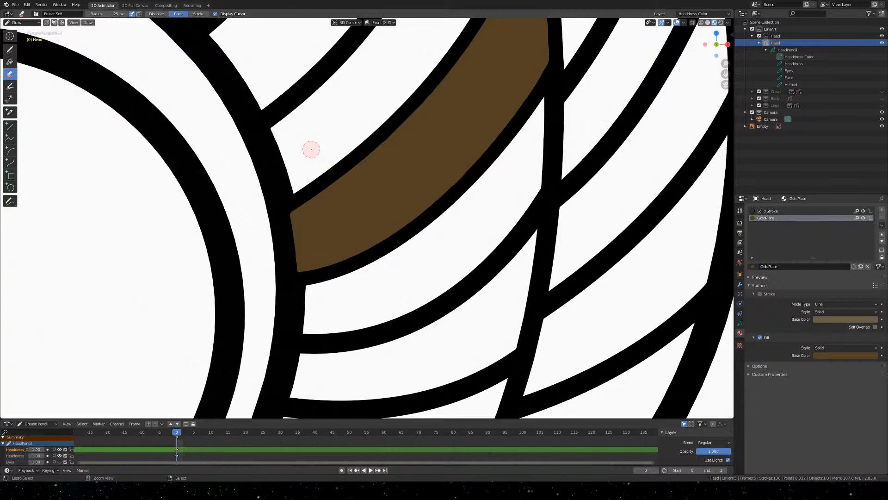
left_click(27, 4)
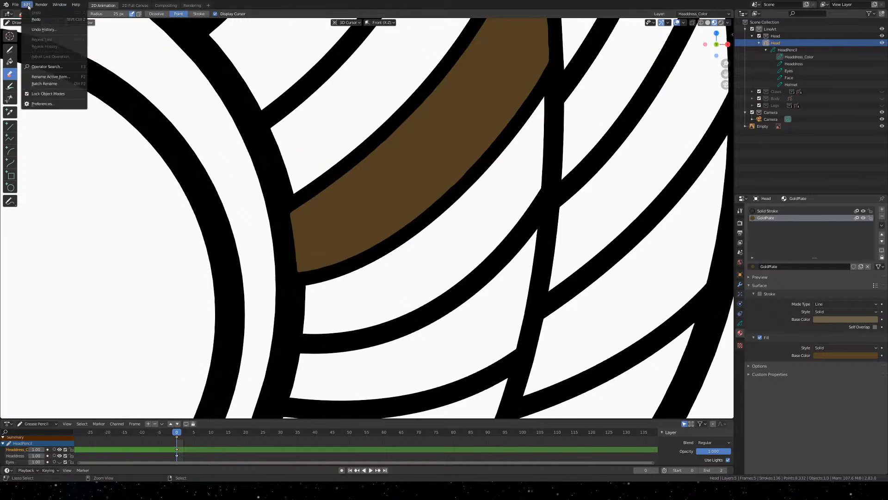
Delete the existing Headdress_Color layer from the HeadPencil layers
mouse_move(419, 150)
middle_mouse_down("shift")
mouse_move(402, 295)
mouse_move(406, 279)
middle_mouse_up("shift")
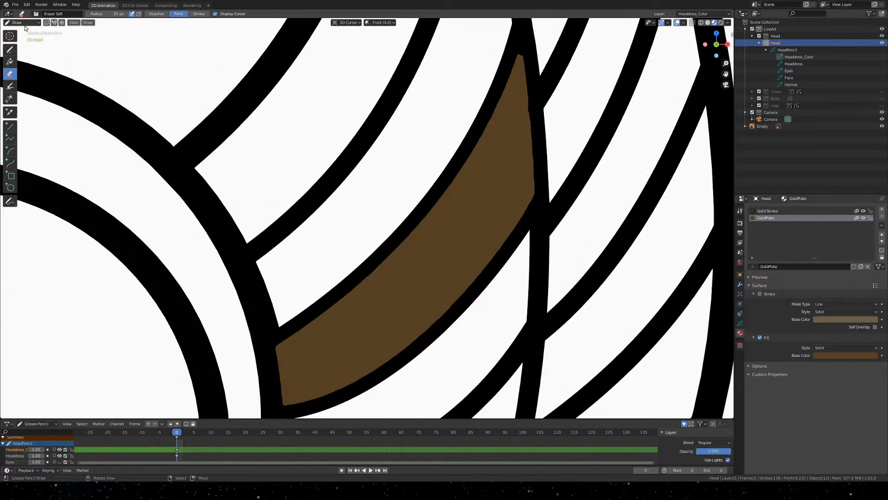
left_click(826, 56)
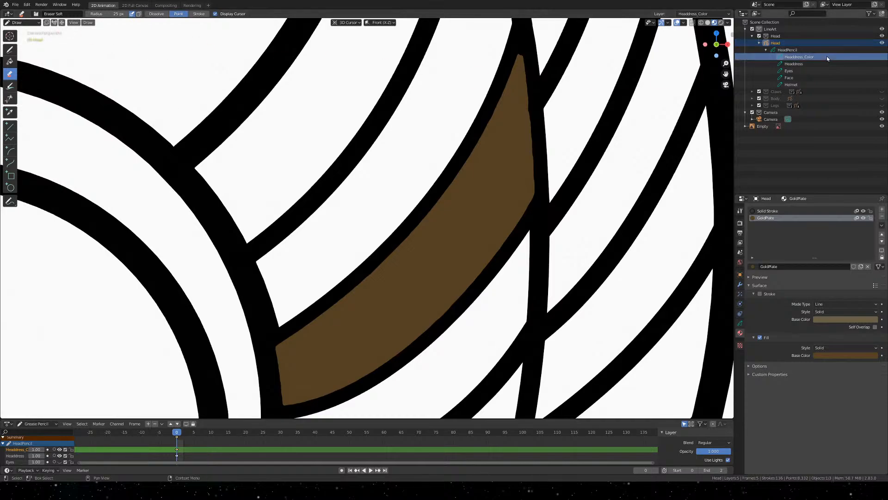
left_click(740, 323)
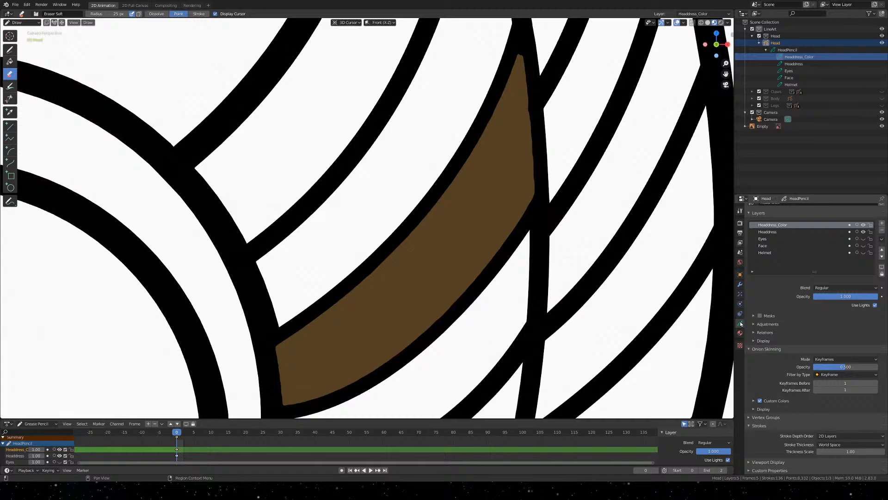
left_click(881, 232)
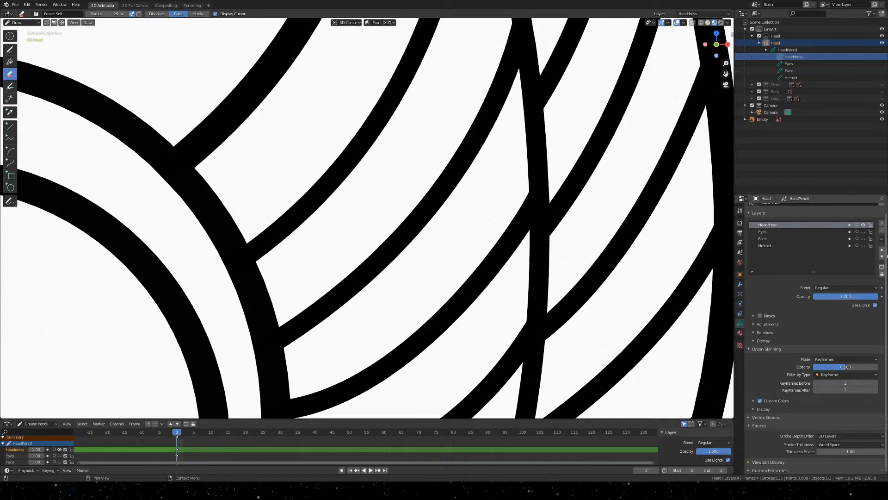
Add a new Grease Pencil layer above Headdress and name it Headdress_Color
left_click(882, 223)
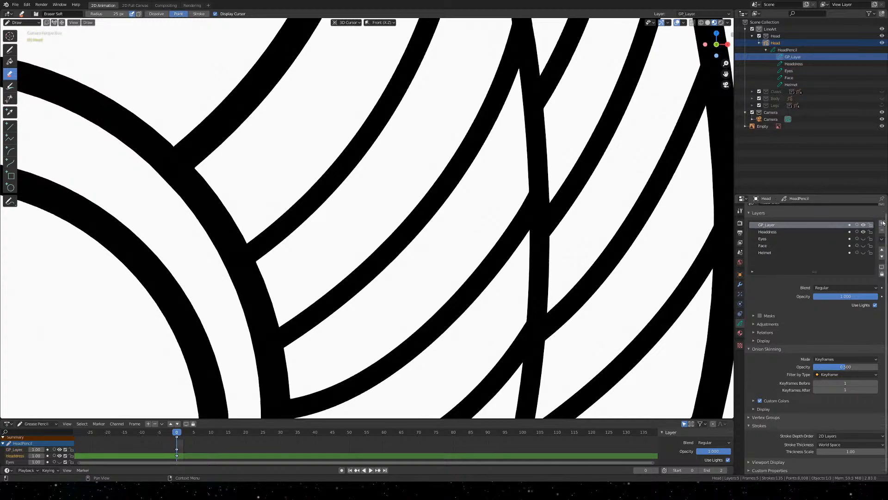
left_click(774, 225)
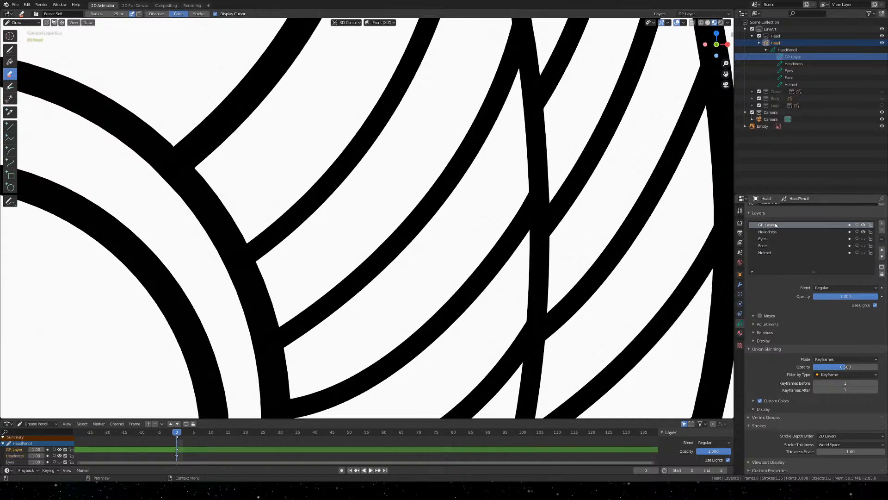
double_click(769, 224)
type("hEA")
type("ddress_Co")
type("lor")
key("Return")
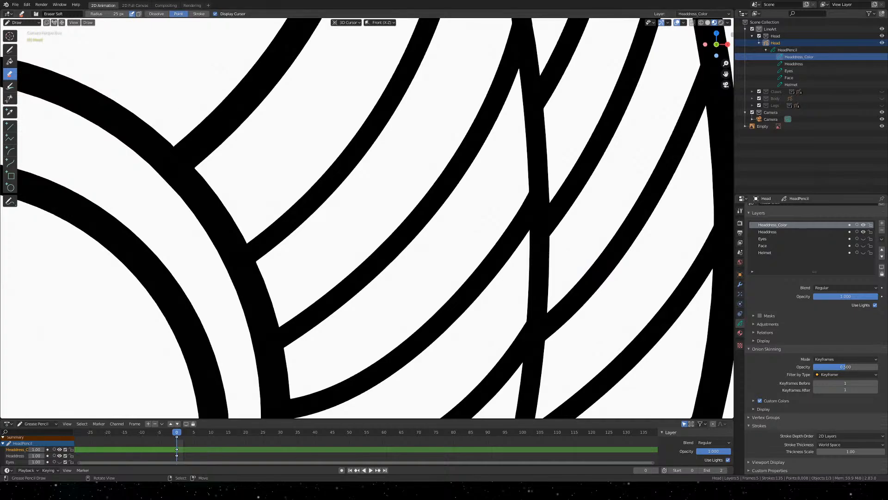
Toggle the Use Additive Drawing option for Grease Pencil drawing
scroll(360, 218, "down", 4)
scroll(371, 258, "up", 5)
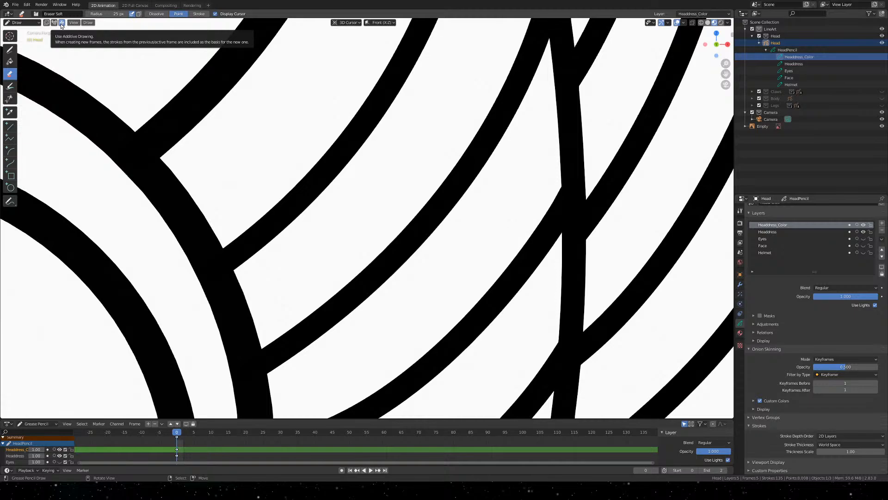
left_click(61, 24)
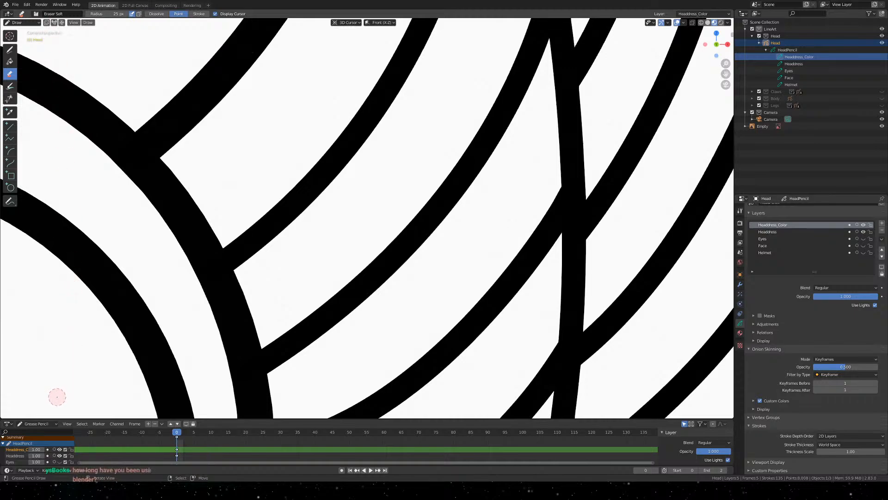
Examine the right wing's line art from the ring and lower feathers up to the wing tip
scroll(208, 194, "down", 2)
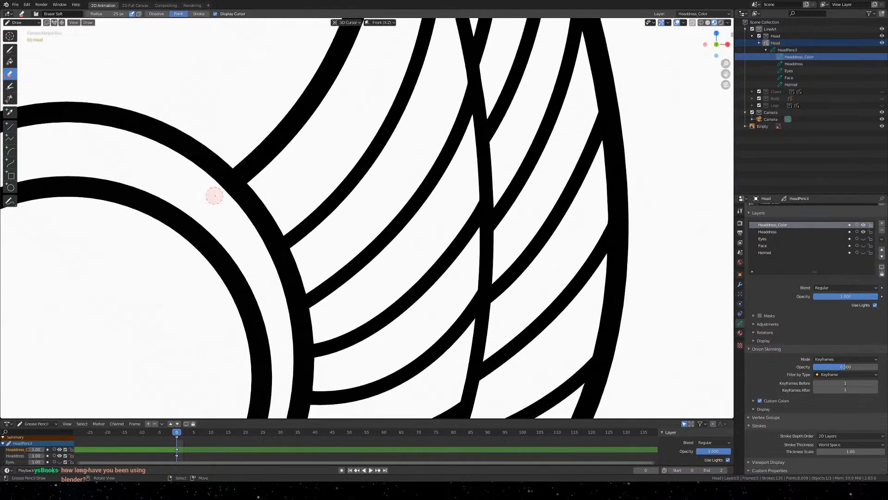
scroll(215, 196, "down", 3)
scroll(287, 198, "up", 3)
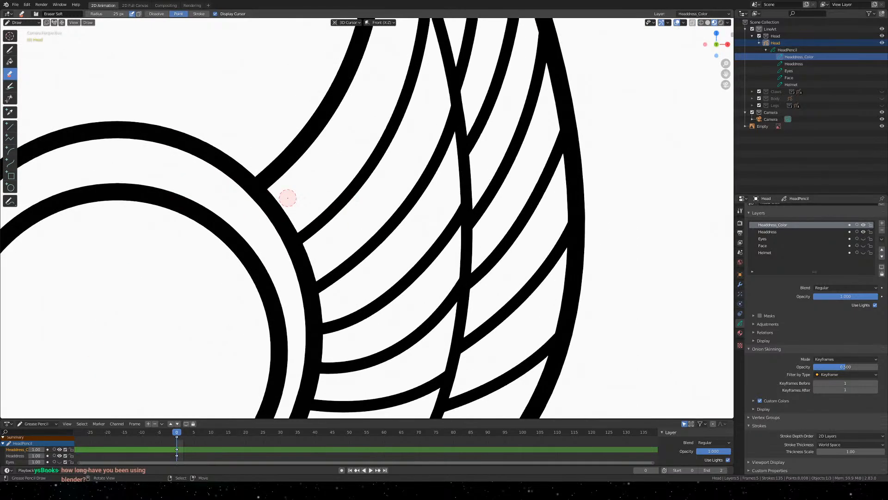
scroll(287, 198, "up", 1)
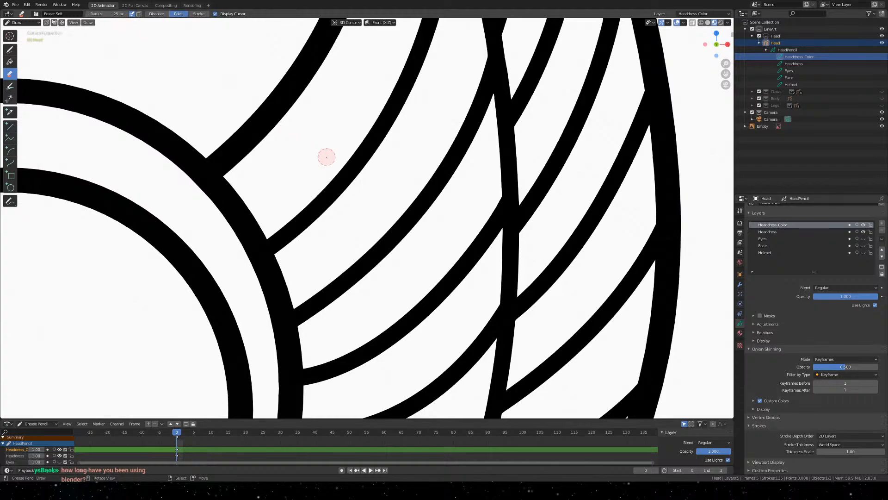
scroll(332, 177, "up", 2)
mouse_move(333, 177)
middle_mouse_down("shift")
mouse_move(207, 220)
mouse_move(169, 248)
middle_mouse_up("shift")
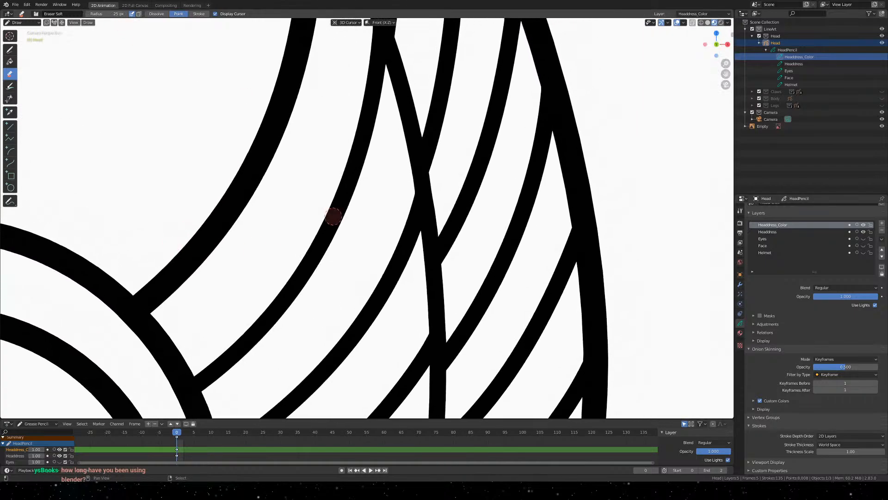
mouse_move(419, 69)
middle_mouse_down("shift")
mouse_move(409, 149)
mouse_move(434, 251)
mouse_move(478, 76)
middle_mouse_up("shift")
middle_click_drag(409, 286, 418, 156, "shift")
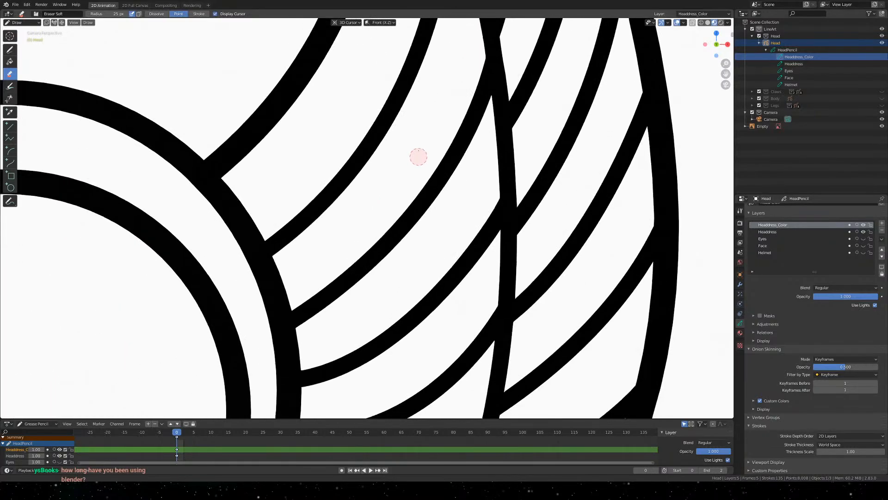
middle_click_drag(435, 284, 437, 174, "shift")
mouse_move(434, 341)
middle_mouse_down("shift")
mouse_move(377, 137)
mouse_move(408, 76)
middle_mouse_up("shift")
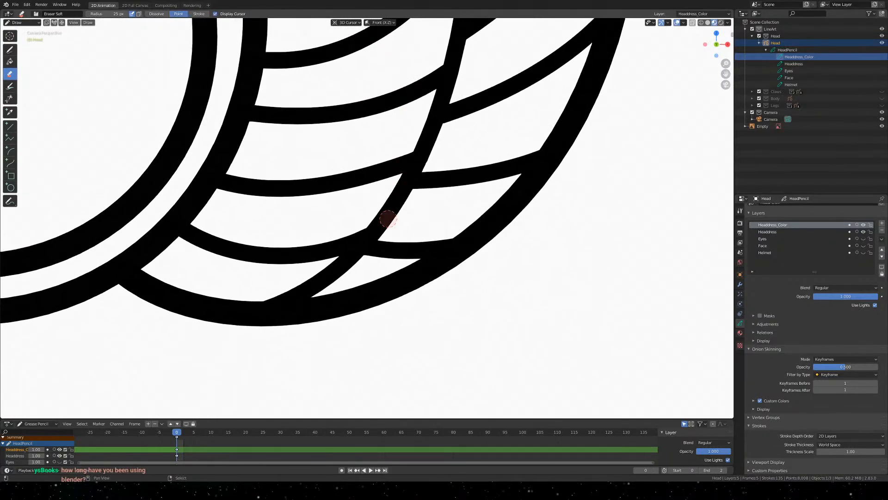
mouse_move(285, 193)
middle_mouse_down("shift")
mouse_move(408, 179)
mouse_move(475, 188)
middle_mouse_up("shift")
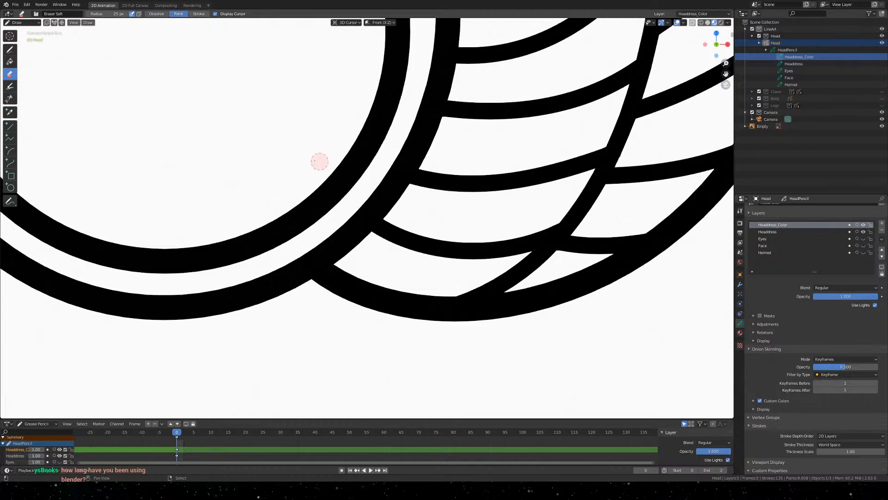
mouse_move(527, 102)
middle_mouse_down("shift")
mouse_move(426, 196)
mouse_move(361, 279)
mouse_move(367, 295)
mouse_move(347, 340)
mouse_move(317, 367)
middle_mouse_up("shift")
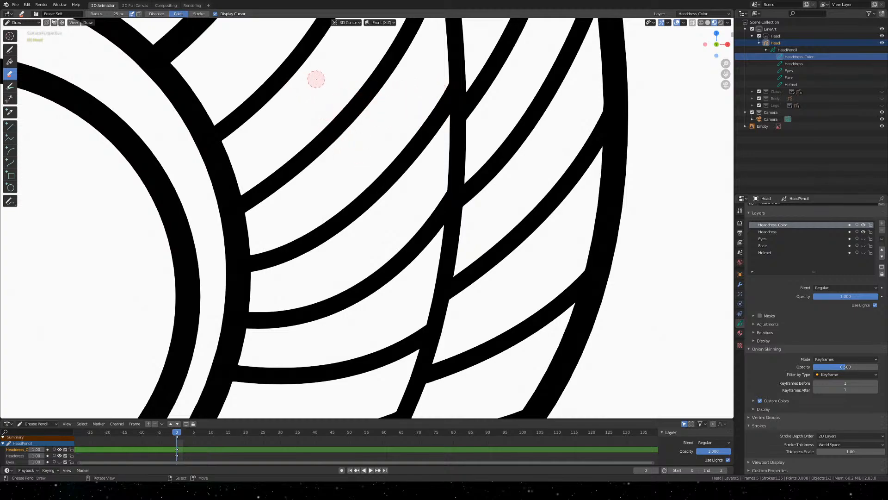
mouse_move(328, 69)
middle_mouse_down("shift")
mouse_move(341, 260)
mouse_move(298, 381)
middle_mouse_up("shift")
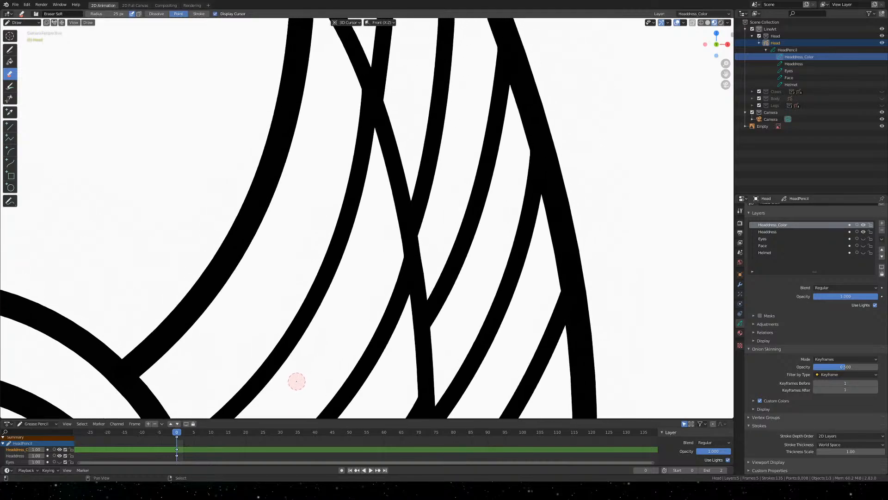
mouse_move(391, 41)
middle_mouse_down("shift")
mouse_move(408, 351)
mouse_move(353, 65)
mouse_move(389, 195)
middle_mouse_up("shift")
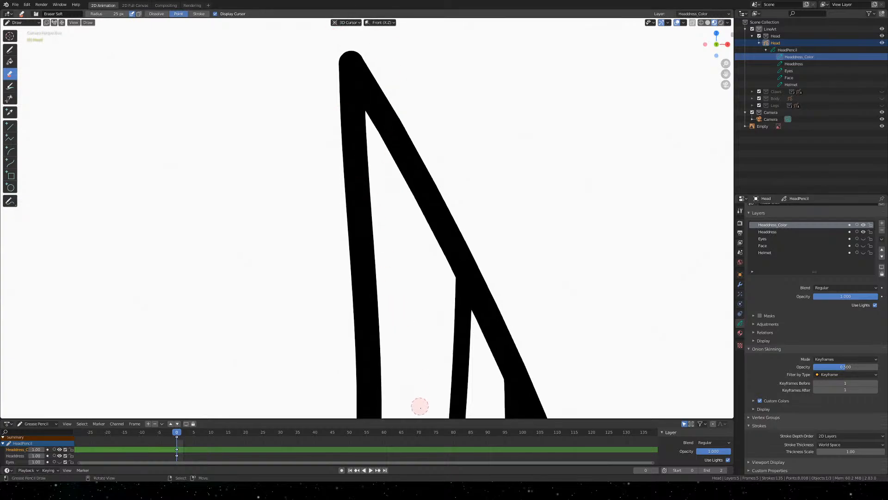
middle_click_drag(364, 387, 368, 372, "shift")
mouse_move(482, 371)
middle_mouse_down("shift")
mouse_move(548, 362)
mouse_move(459, 54)
mouse_move(418, 312)
mouse_move(430, 189)
mouse_move(520, 65)
mouse_move(580, 79)
mouse_move(553, 185)
mouse_move(551, 105)
middle_mouse_up("shift")
mouse_move(418, 65)
middle_mouse_down("shift")
mouse_move(418, 50)
mouse_move(412, 125)
mouse_move(427, 169)
mouse_move(395, 357)
middle_mouse_up("shift")
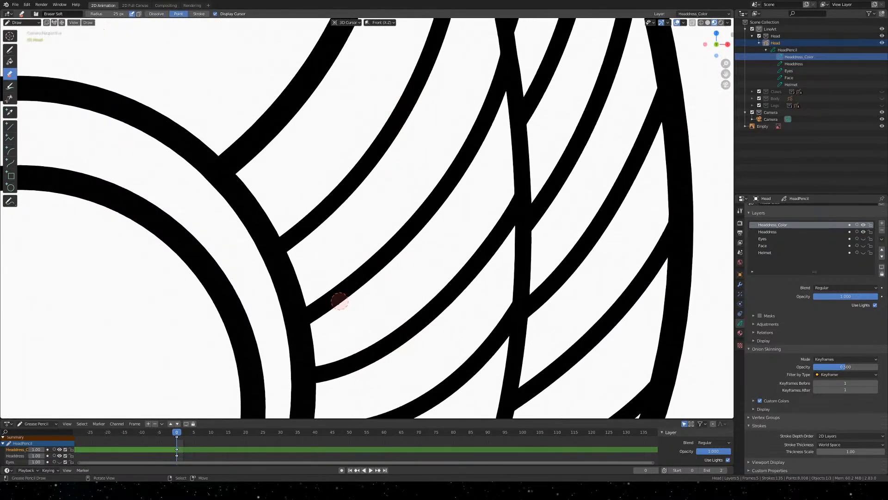
Examine the line art around the central ring and across the left wing's feathers
mouse_move(346, 335)
middle_mouse_down("shift")
mouse_move(375, 157)
mouse_move(367, 153)
mouse_move(340, 214)
mouse_move(319, 290)
mouse_move(310, 191)
middle_mouse_up("shift")
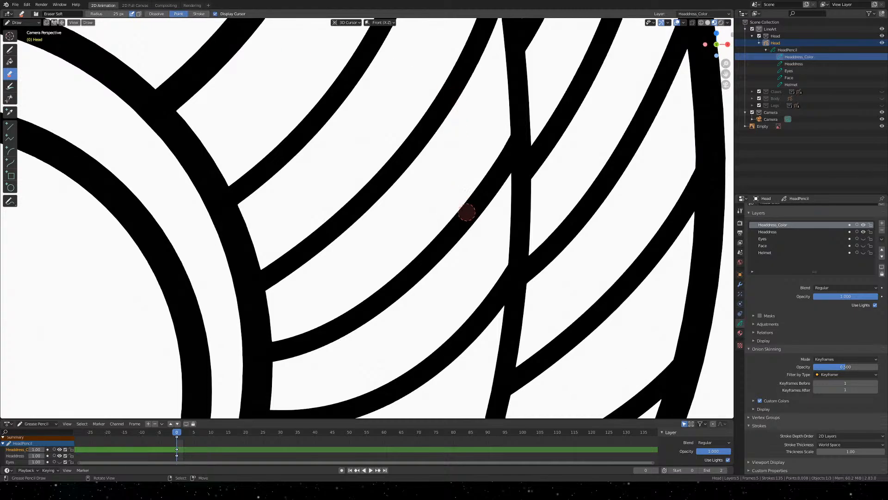
middle_click_drag(549, 334, 572, 38, "shift")
mouse_move(375, 289)
middle_mouse_down("shift")
mouse_move(396, 246)
mouse_move(544, 167)
middle_mouse_up("shift")
middle_click_drag(157, 142, 506, 166, "shift")
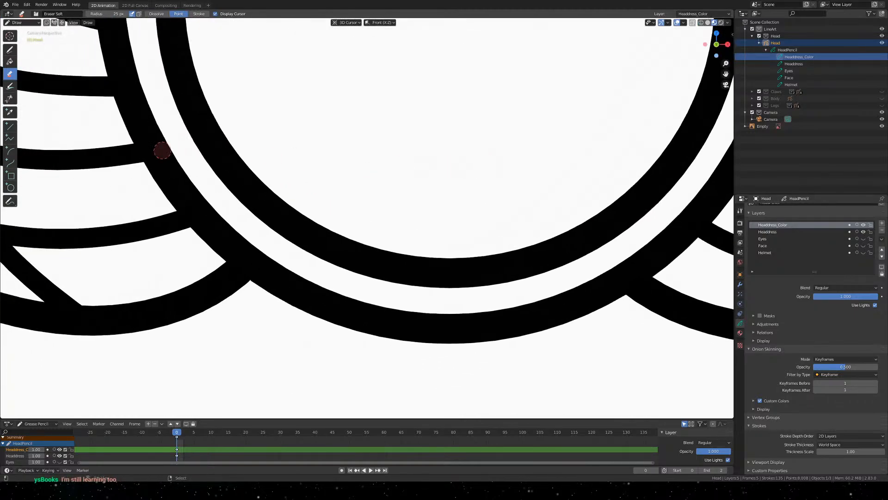
mouse_move(123, 149)
middle_mouse_down("shift")
mouse_move(380, 162)
mouse_move(495, 223)
middle_mouse_up("shift")
middle_click_drag(436, 171, 488, 262, "shift")
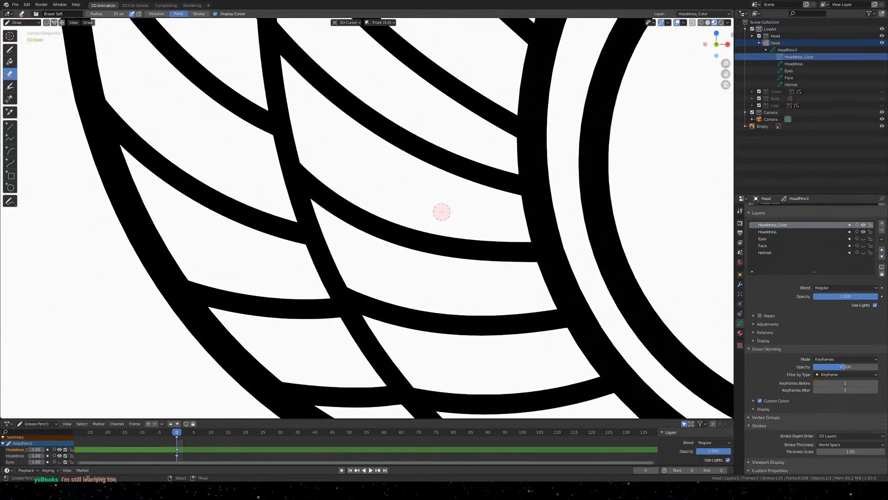
scroll(442, 212, "down", 5)
middle_click_drag(445, 89, 159, 128, "shift")
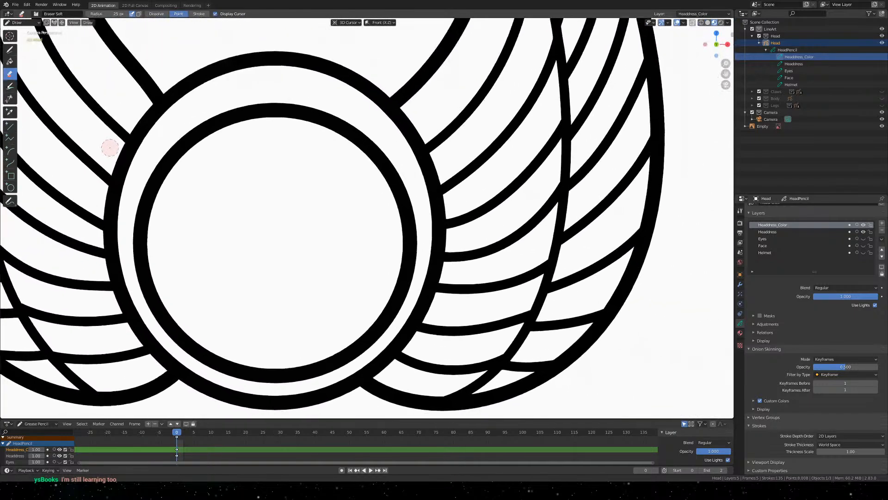
mouse_move(493, 131)
middle_mouse_down("shift")
mouse_move(407, 202)
mouse_move(388, 301)
mouse_move(373, 307)
mouse_move(359, 231)
middle_mouse_up("shift")
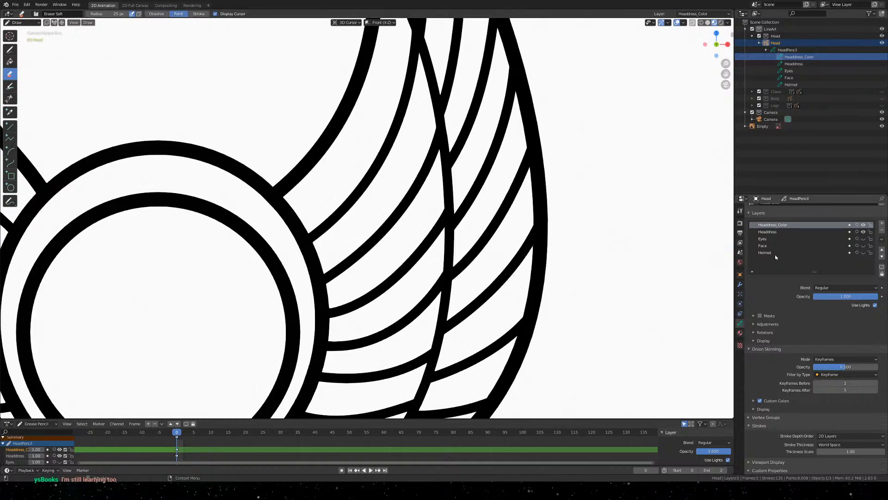
Check the Headdress_Color layer's Adjustments settings and return to the GoldPlate material's settings
left_click(753, 325)
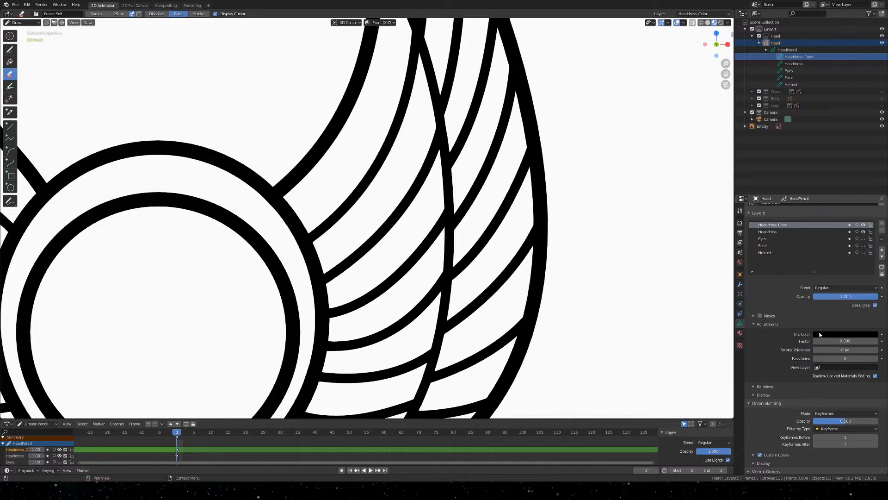
left_click(754, 324)
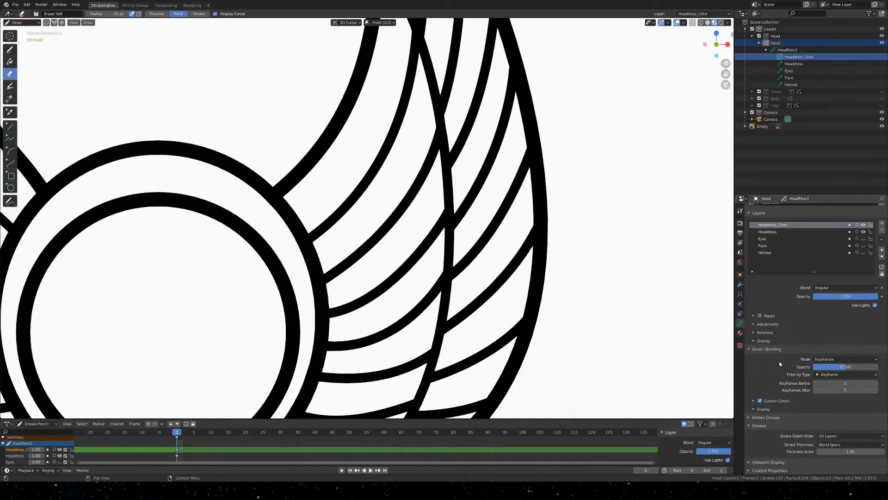
left_click(740, 314)
left_click(740, 323)
left_click(740, 332)
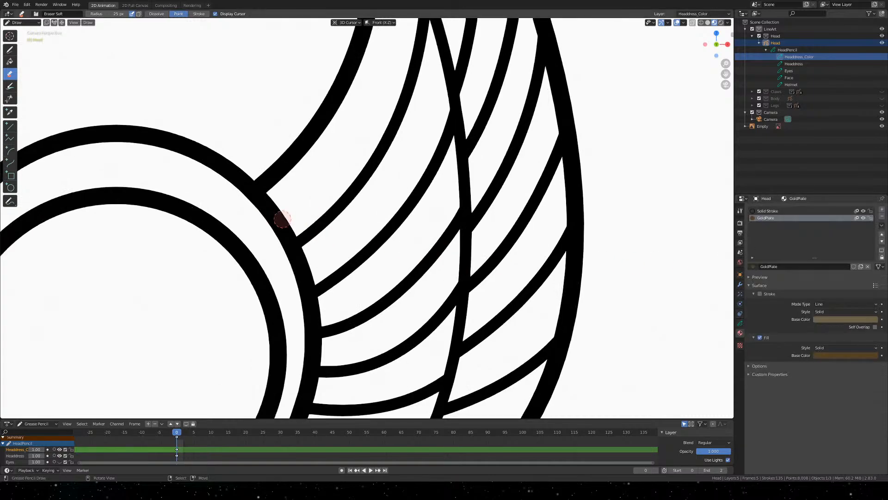
Activate the Fill tool with the GoldPlate material and reset its color Mode to the default value
scroll(287, 222, "up", 3)
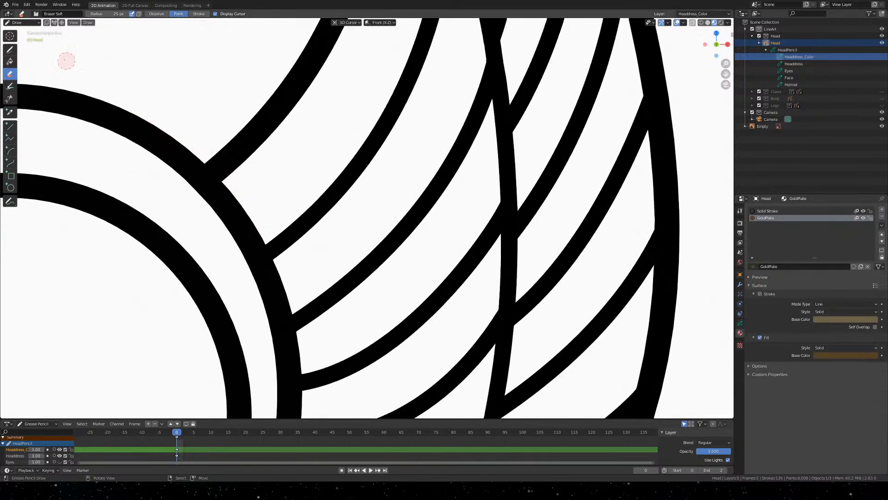
left_click(10, 62)
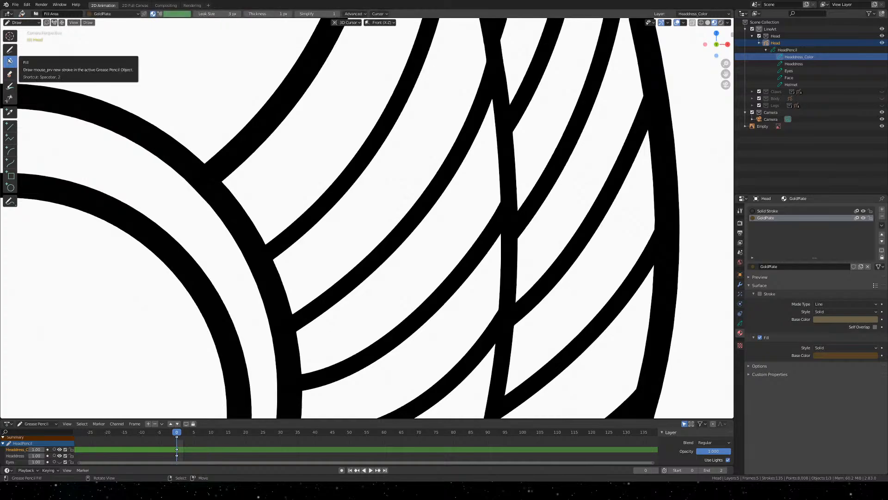
right_click(154, 16)
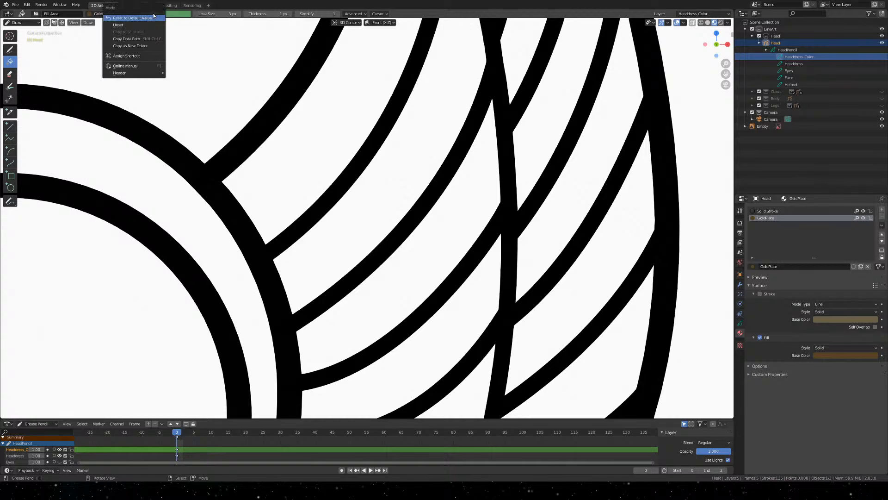
left_click(155, 18)
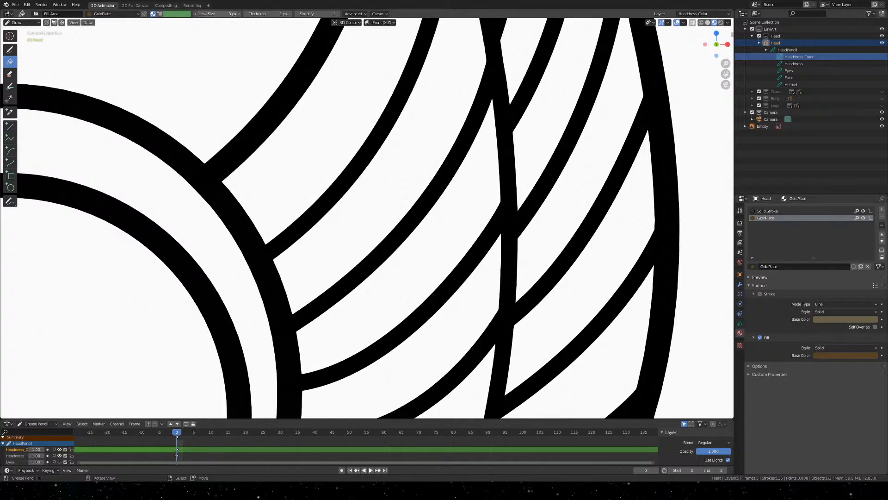
Set the Fill tool's Leak Size to 2 px and its Simplify value to 0
left_click(223, 15)
type("2")
key("Return")
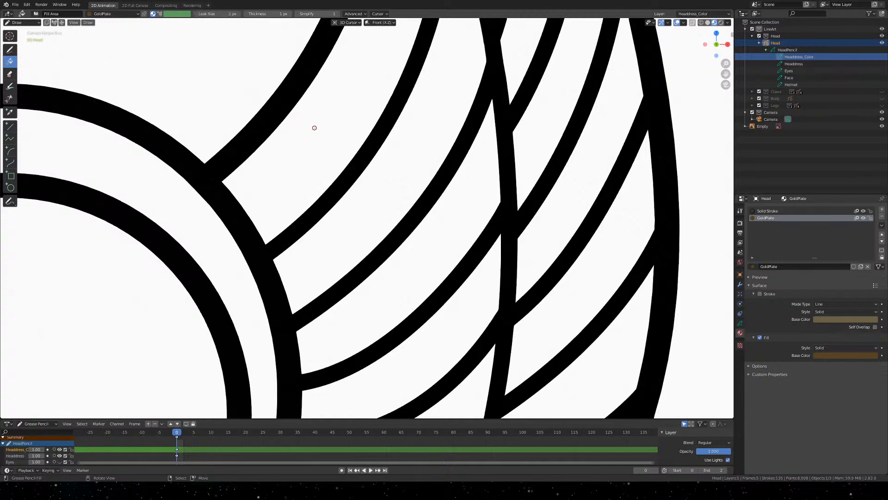
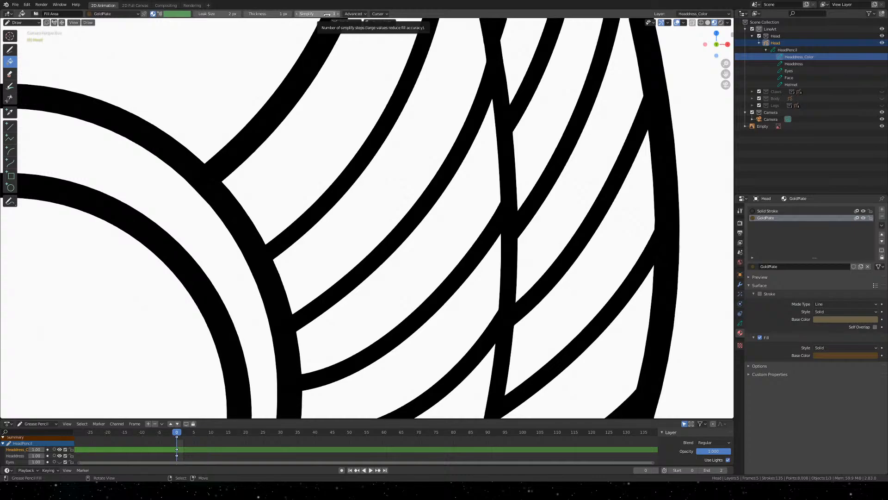
left_click(326, 14)
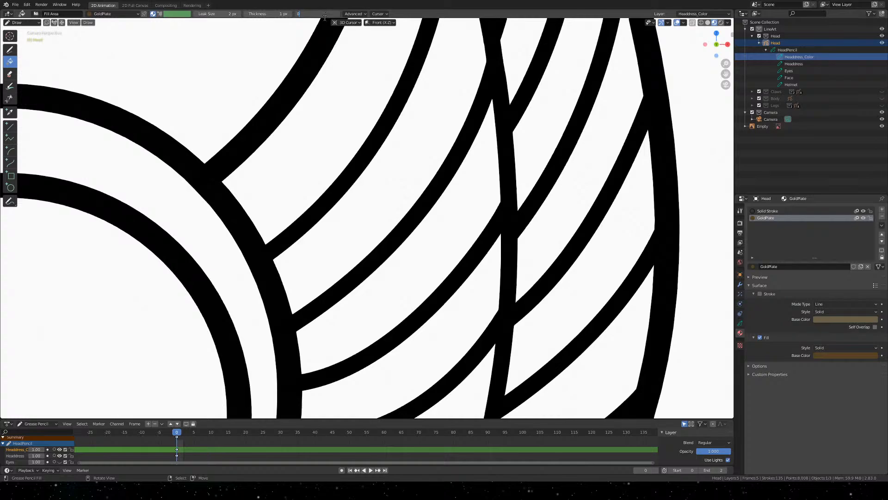
key("Return")
Fill the uppermost inner feather beside the ring with GoldPlate, and the adjacent feather below it with Simplify set to 5
left_click(323, 88)
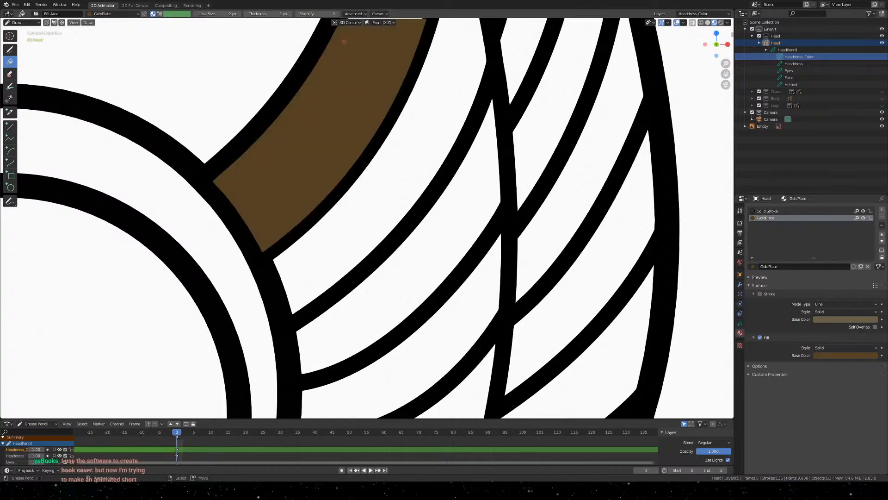
left_click(322, 13)
key("Return")
left_click(362, 215)
scroll(268, 322, "up", 4)
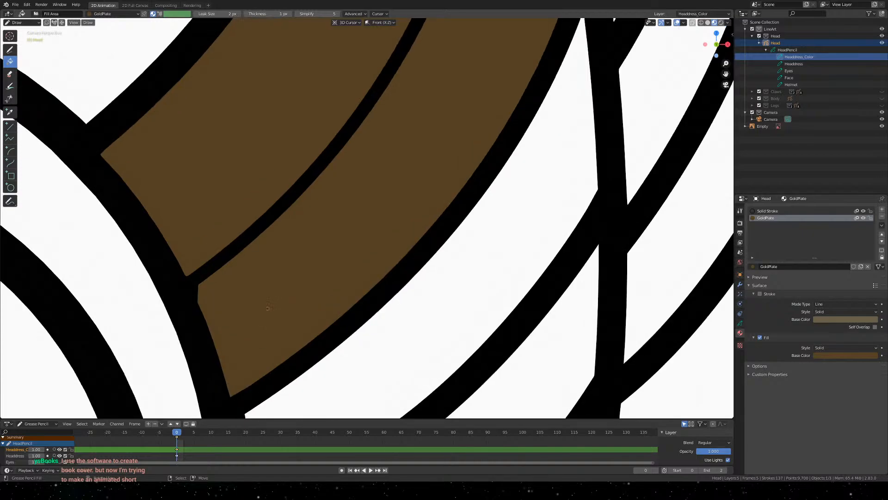
scroll(340, 294, "down", 4)
scroll(358, 279, "down", 1)
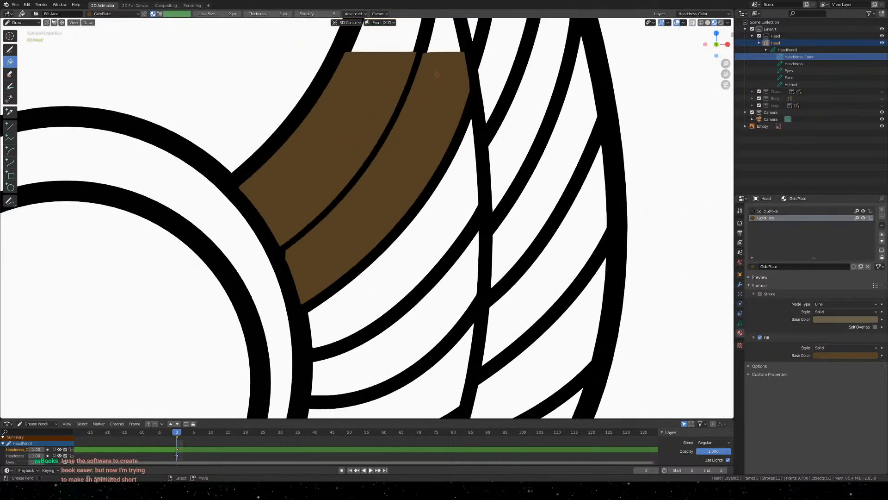
scroll(332, 199, "up", 2)
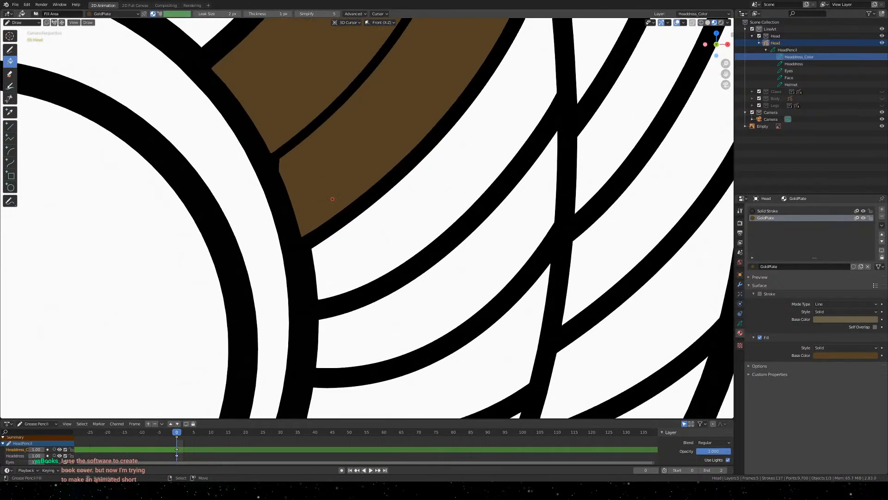
Set Simplify to 10 and try filling the third inner feather beside the ring
left_click(325, 13)
type("10")
key("Return")
left_click(400, 229)
scroll(461, 153, "down", 3)
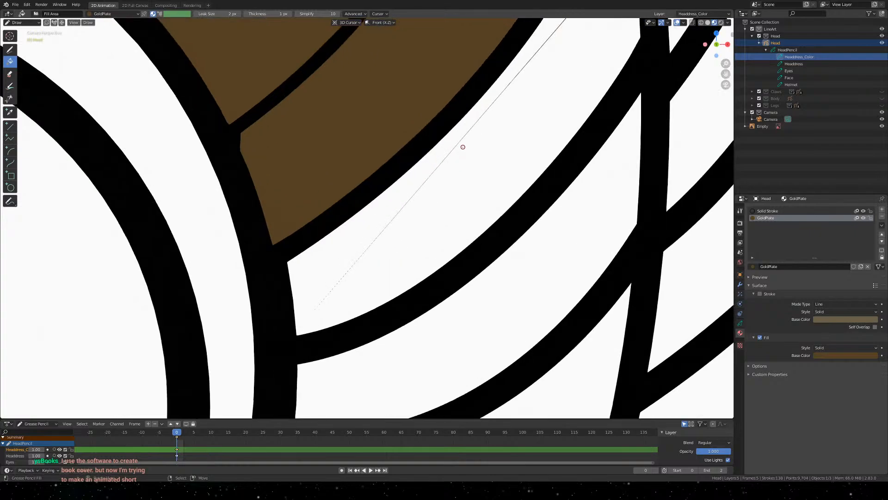
scroll(460, 153, "up", 5)
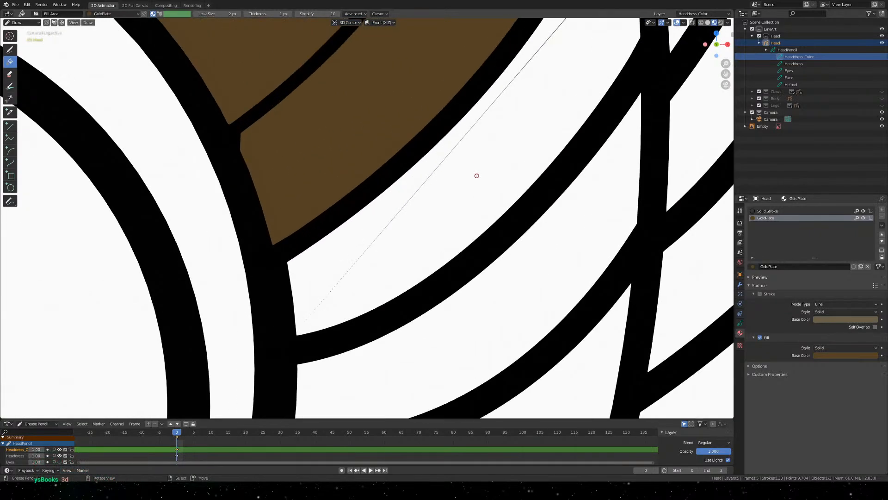
Set Simplify to 7 and try filling the third inner feather again
left_click(323, 14)
type("7")
key("Return")
left_click(465, 170)
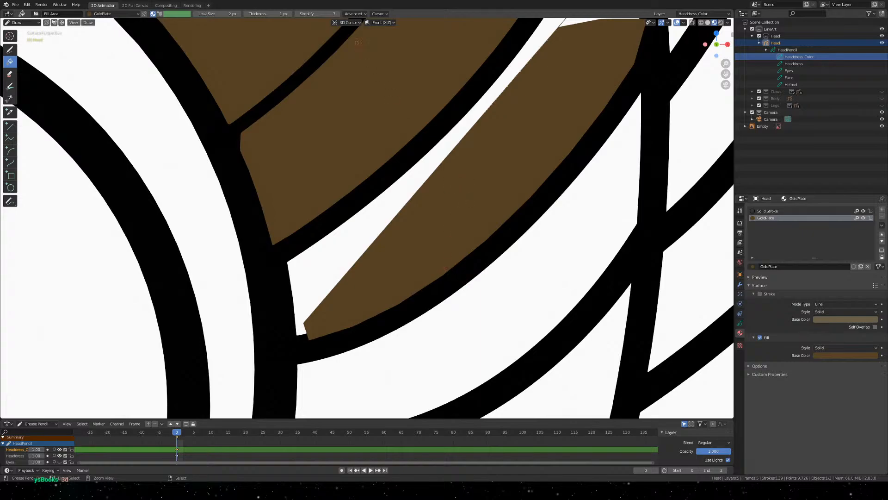
Undo all the trial GoldPlate fills on the right wing's inner feathers, along with their Simplify changes
key("ctrl+z")
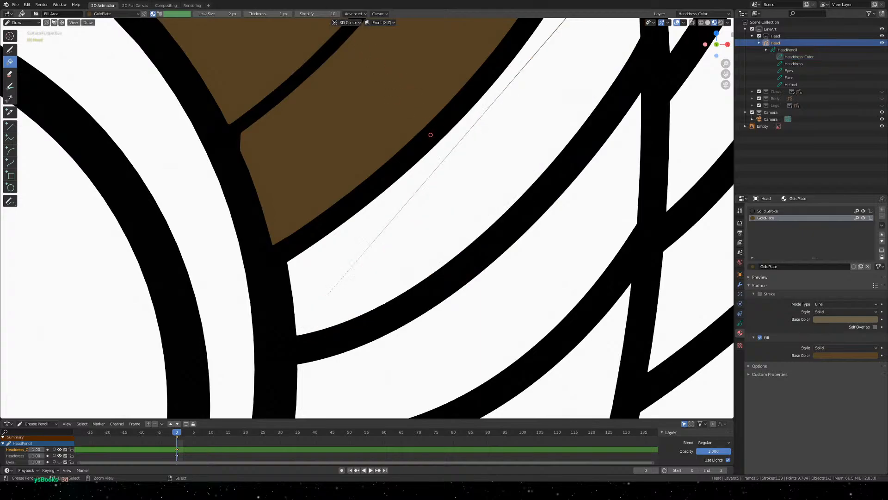
key("ctrl+z")
key("ctrl+z")
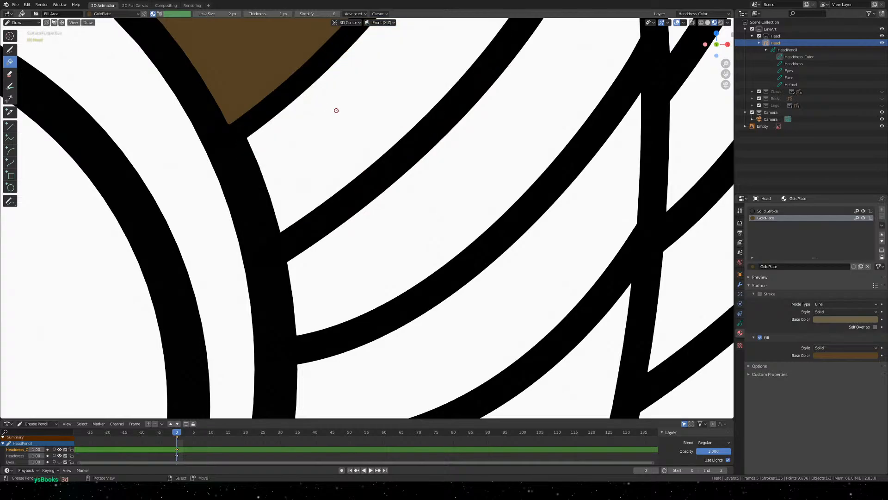
key("ctrl+z")
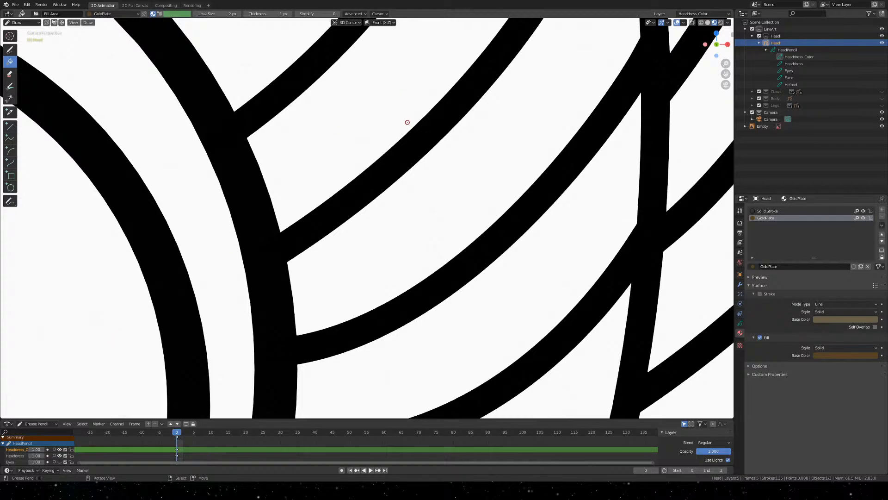
Try a GoldPlate fill with Simplify at 0 on the third inner feather beside the ring, and undo it
middle_click_drag(396, 46, 376, 198, "shift")
scroll(376, 199, "down", 1)
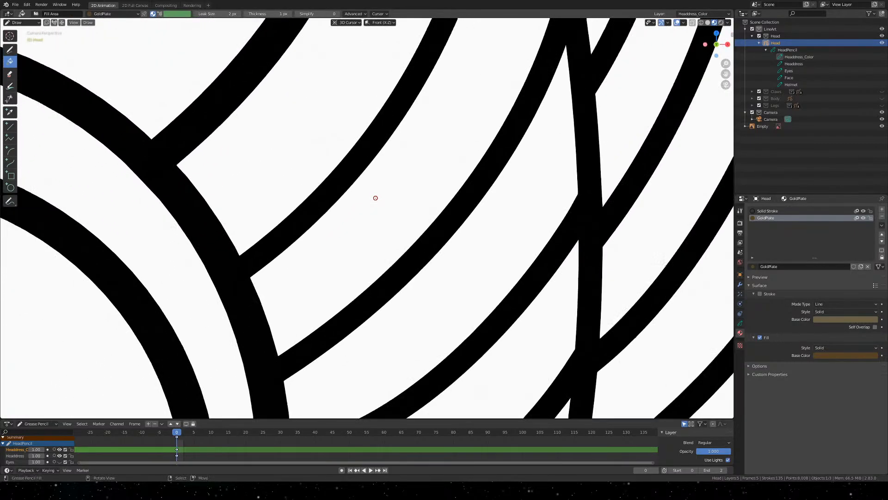
middle_click_drag(472, 248, 452, 222, "shift")
scroll(452, 222, "down", 2)
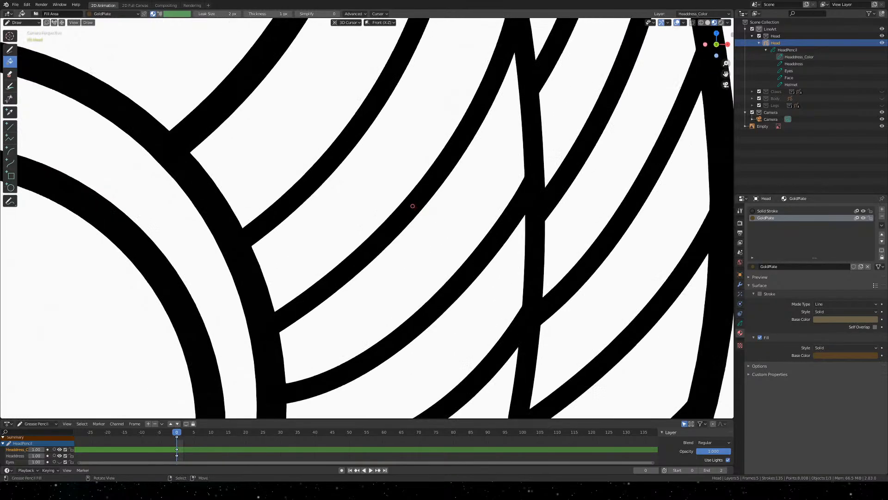
mouse_move(338, 184)
middle_mouse_down("shift")
mouse_move(345, 193)
mouse_move(351, 179)
middle_mouse_up("shift")
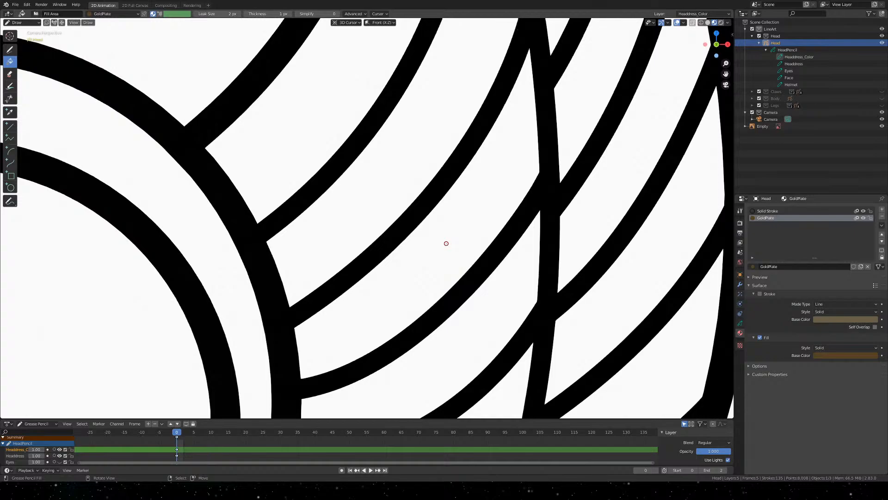
left_click(446, 243)
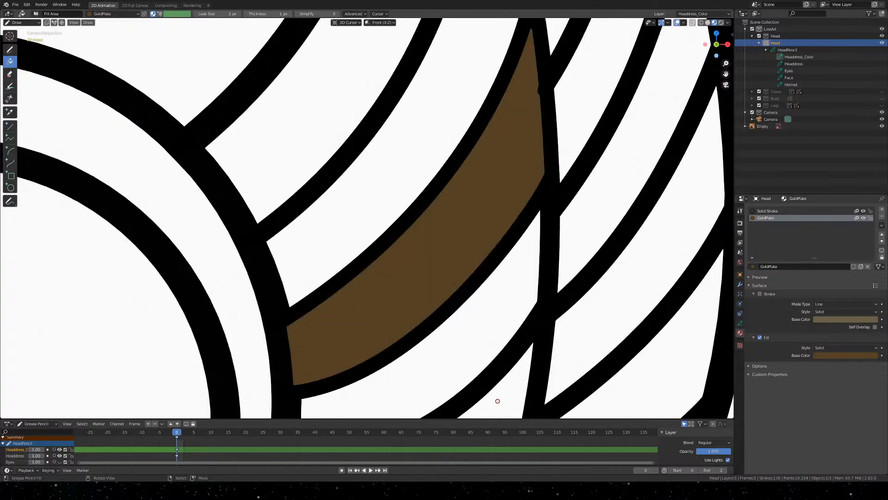
key("ctrl+z")
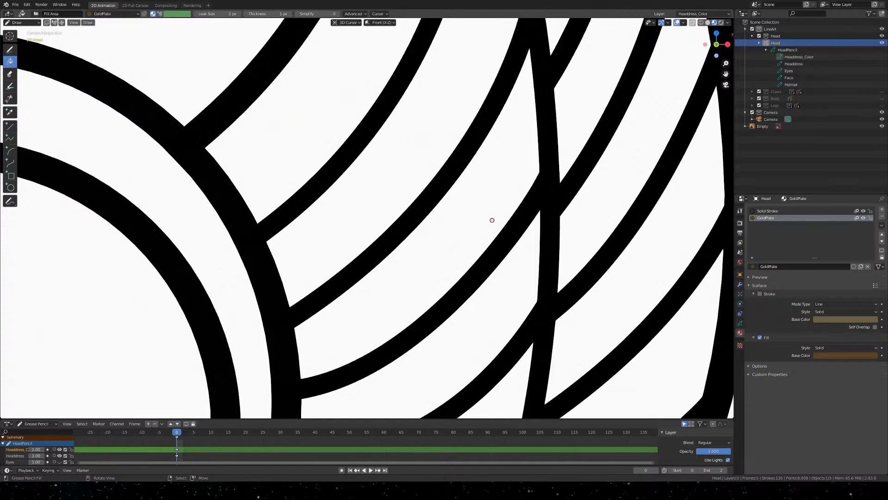
Try a GoldPlate fill on an inner feather further down the right wing, and undo it
scroll(490, 220, "down", 1)
middle_click_drag(532, 301, 530, 204, "shift")
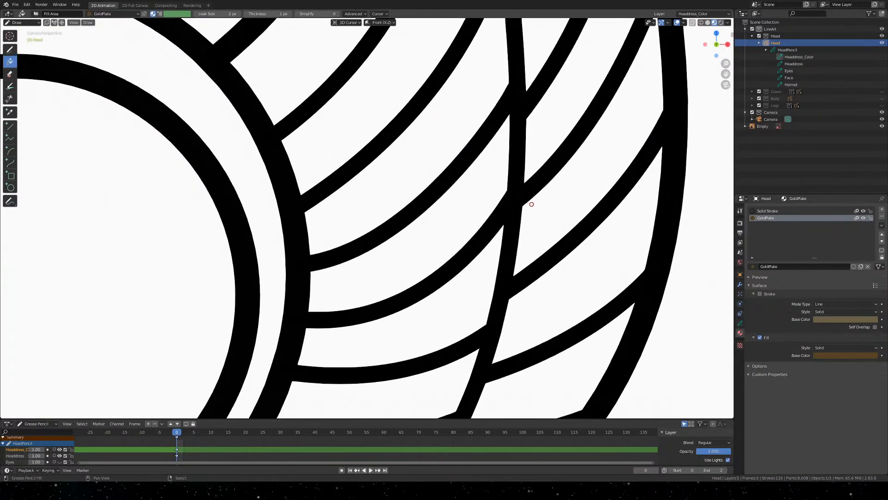
left_click(458, 216)
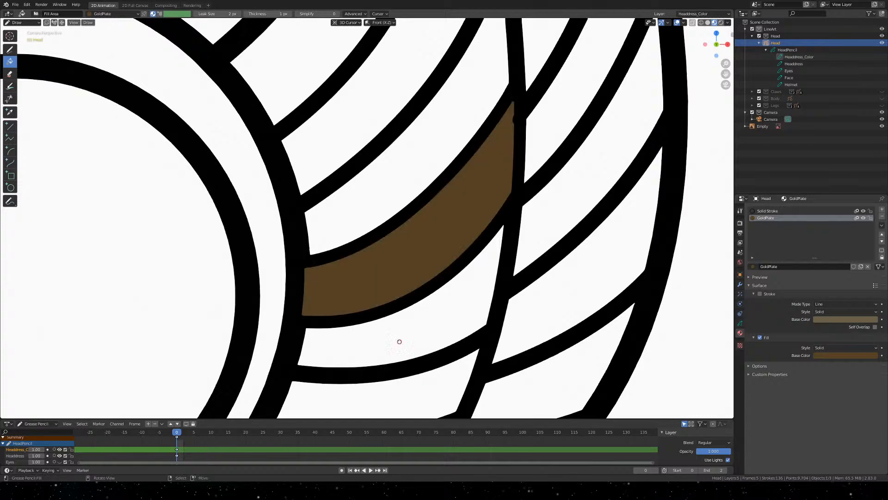
key("ctrl+z")
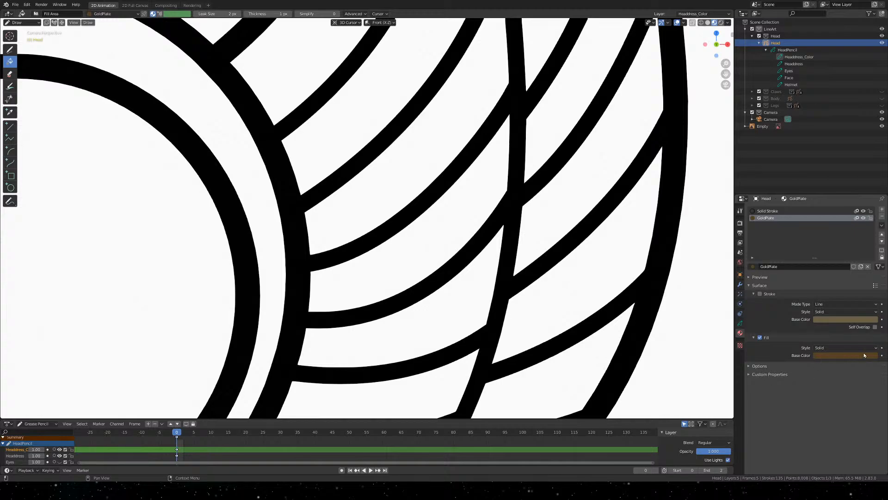
Try a GoldPlate fill on an outer-row feather near the right wing's upper part, and undo it
middle_click_drag(274, 58, 297, 351, "shift")
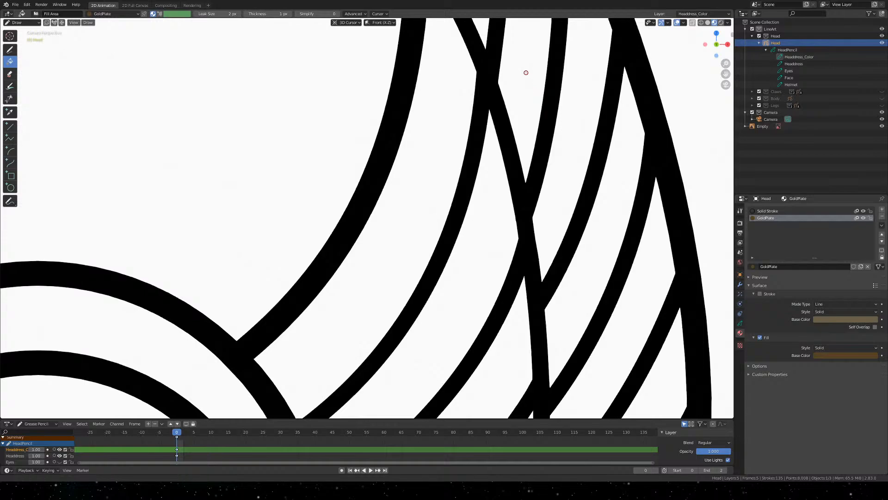
mouse_move(526, 73)
middle_mouse_down("shift")
mouse_move(370, 81)
mouse_move(385, 137)
mouse_move(399, 141)
middle_mouse_up("shift")
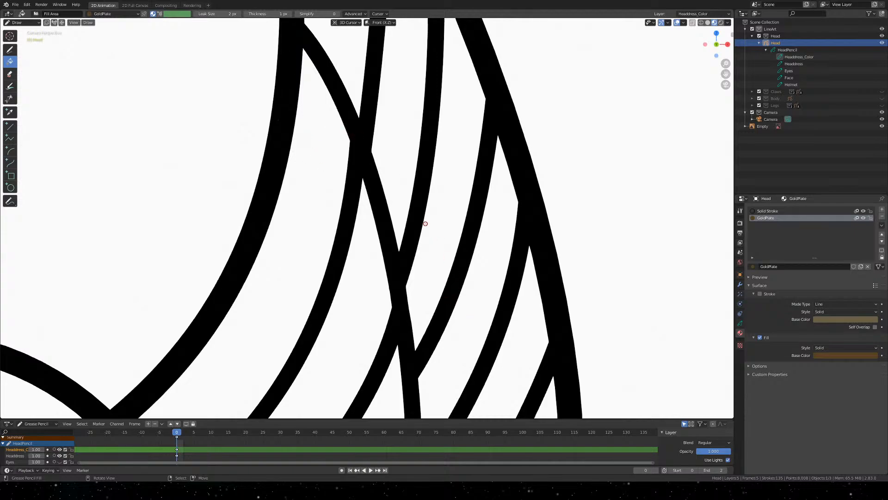
left_click(436, 224)
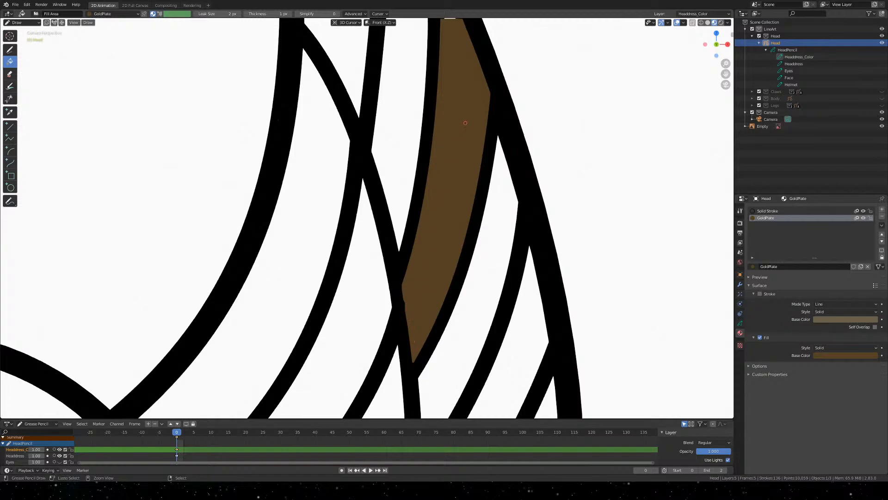
key("ctrl+z")
Try a GoldPlate fill on one of the lower inner feathers beside the ring, and undo it
mouse_move(569, 357)
middle_mouse_down("shift")
mouse_move(520, 212)
mouse_move(515, 60)
mouse_move(549, 410)
middle_mouse_up("shift")
middle_click_drag(345, 309, 518, 105, "shift")
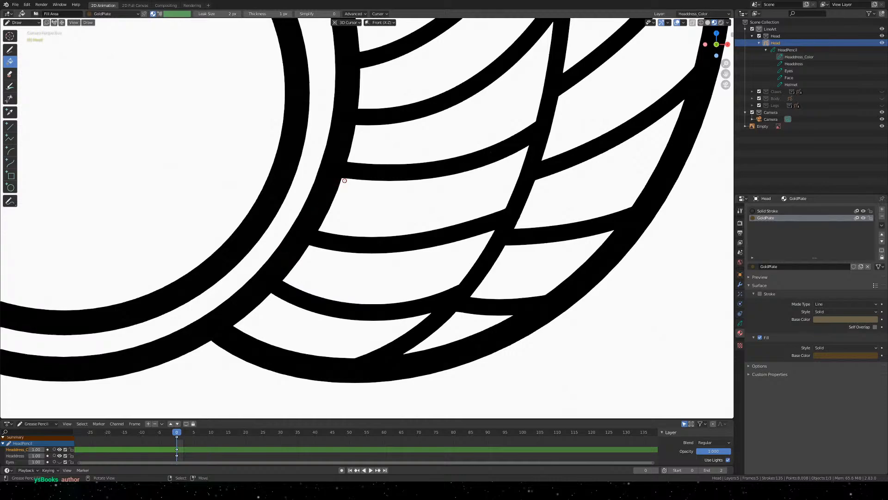
scroll(320, 342, "up", 2)
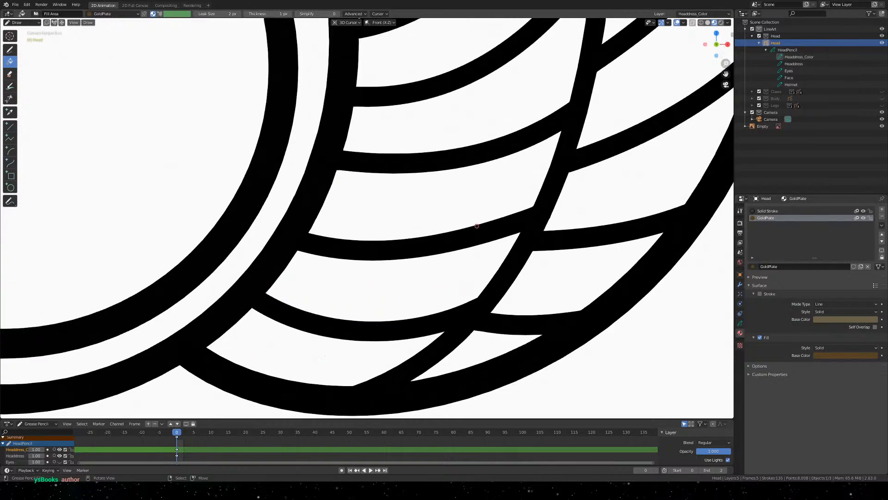
left_click(486, 187)
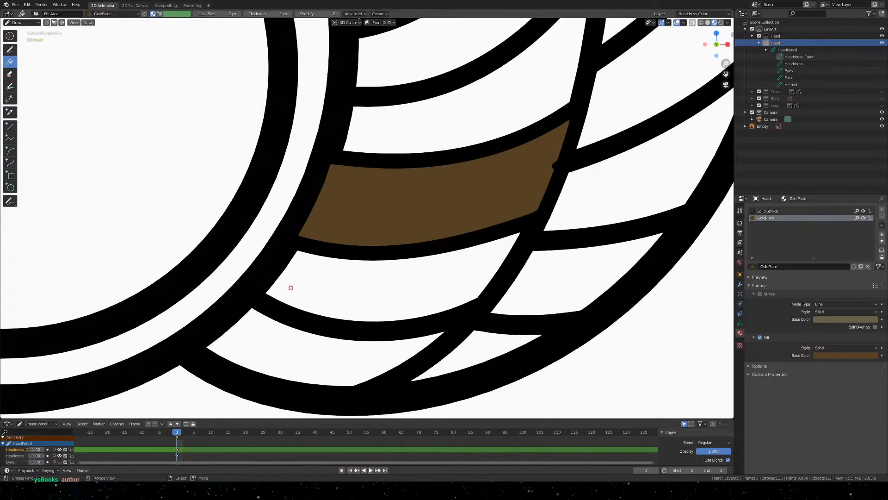
scroll(397, 185, "up", 2)
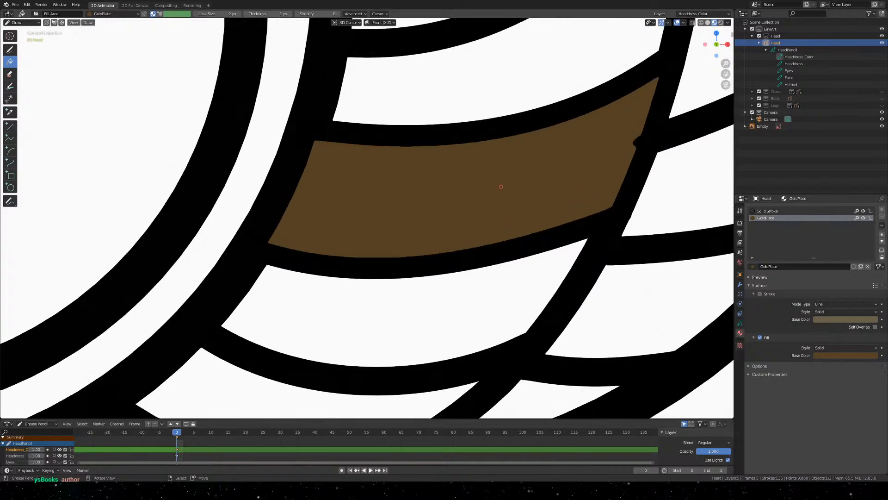
key("ctrl+z")
Return to the right wing's upper outer row, try filling its long feather with GoldPlate, and undo the fill
scroll(398, 259, "up", 2)
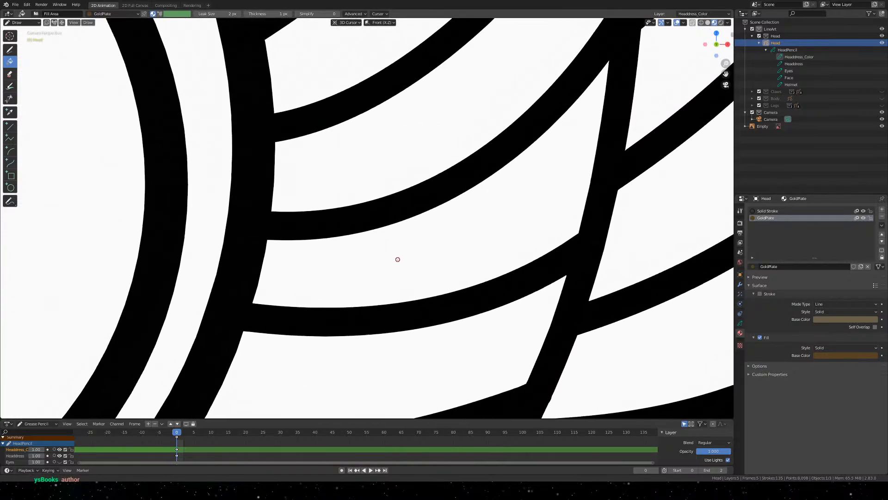
middle_click_drag(397, 259, 356, 312, "shift")
scroll(405, 144, "down", 1)
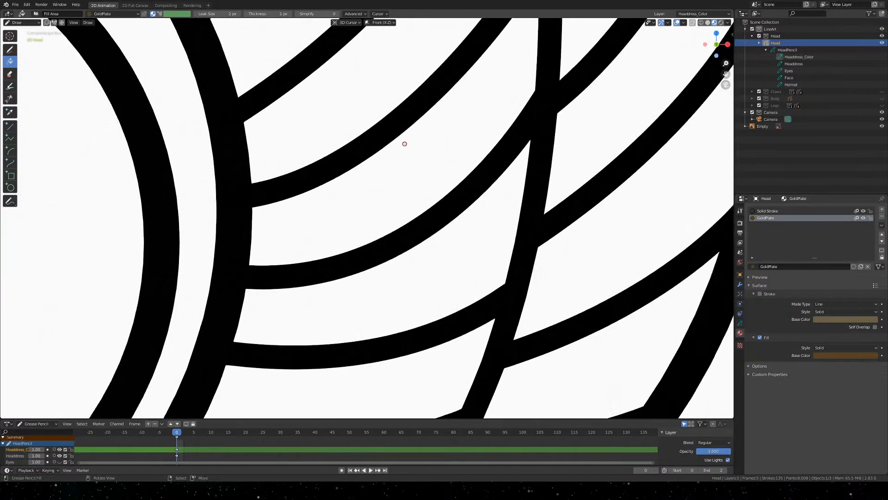
mouse_move(325, 63)
middle_mouse_down("shift")
mouse_move(351, 157)
mouse_move(401, 168)
mouse_move(432, 259)
mouse_move(279, 263)
middle_mouse_up("shift")
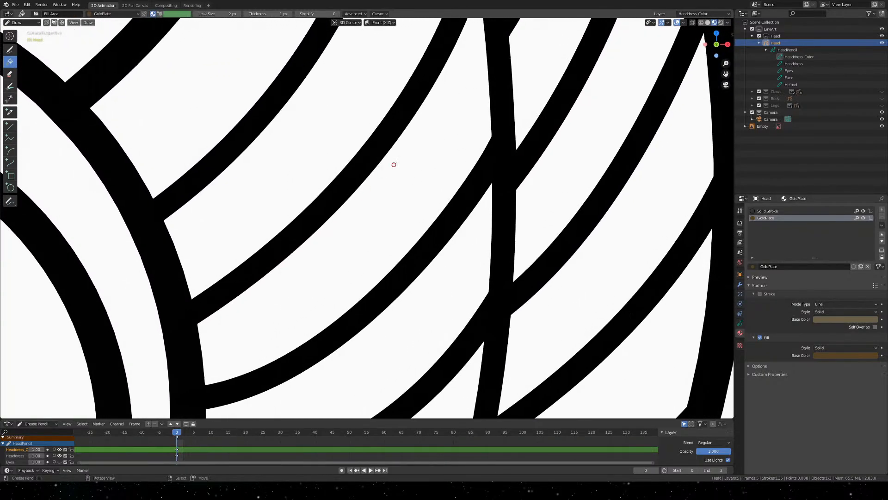
scroll(412, 135, "down", 1)
mouse_move(324, 125)
middle_mouse_down("shift")
mouse_move(319, 145)
mouse_move(297, 156)
mouse_move(307, 152)
middle_mouse_up("shift")
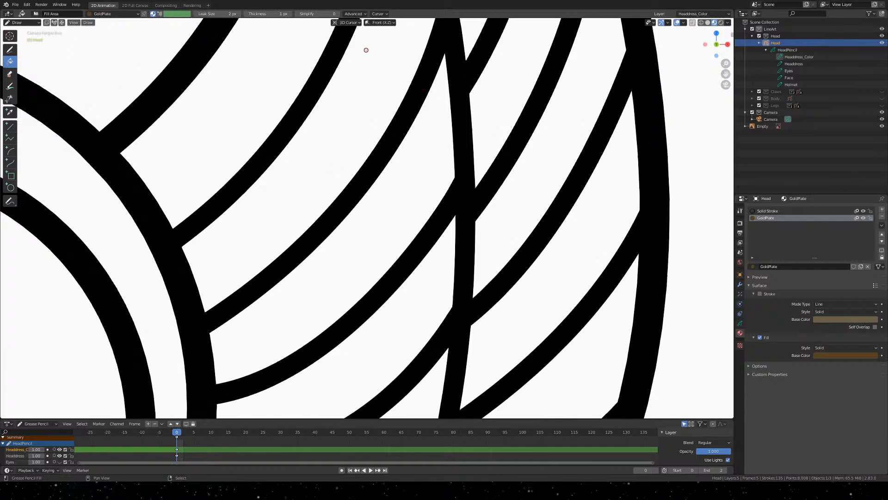
middle_click_drag(367, 50, 299, 257, "shift")
scroll(315, 233, "down", 1)
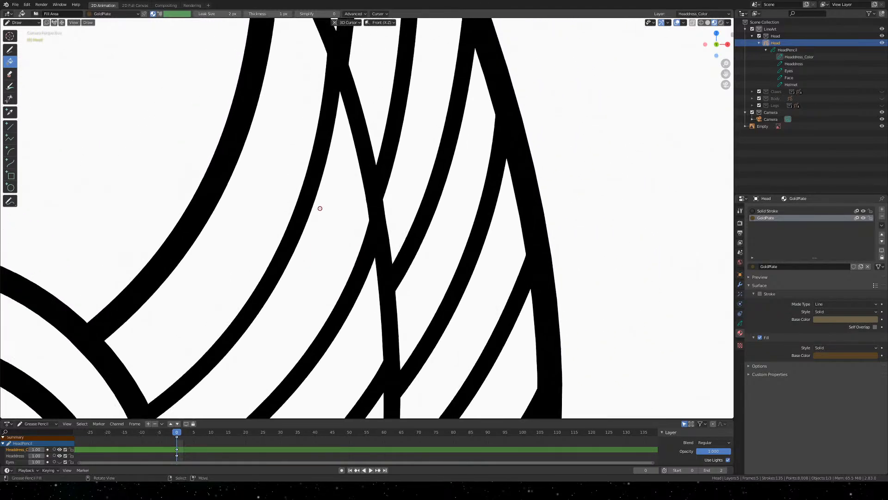
middle_click_drag(285, 194, 317, 321, "shift")
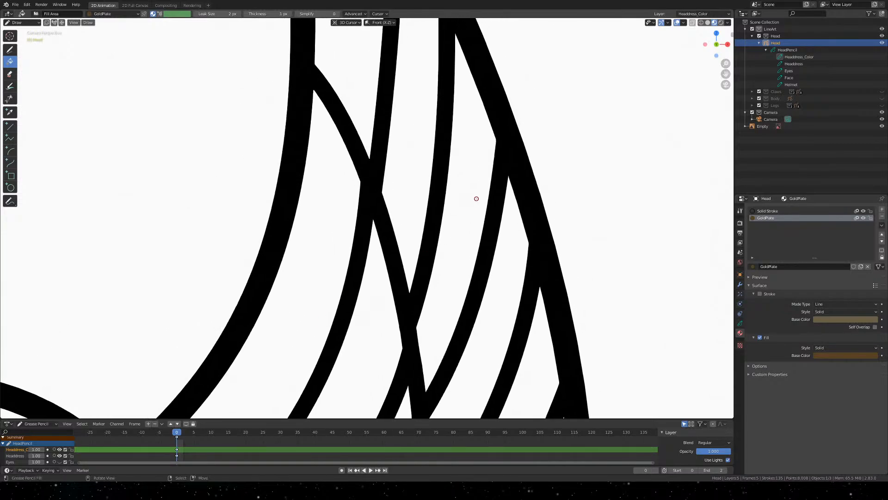
left_click(472, 162)
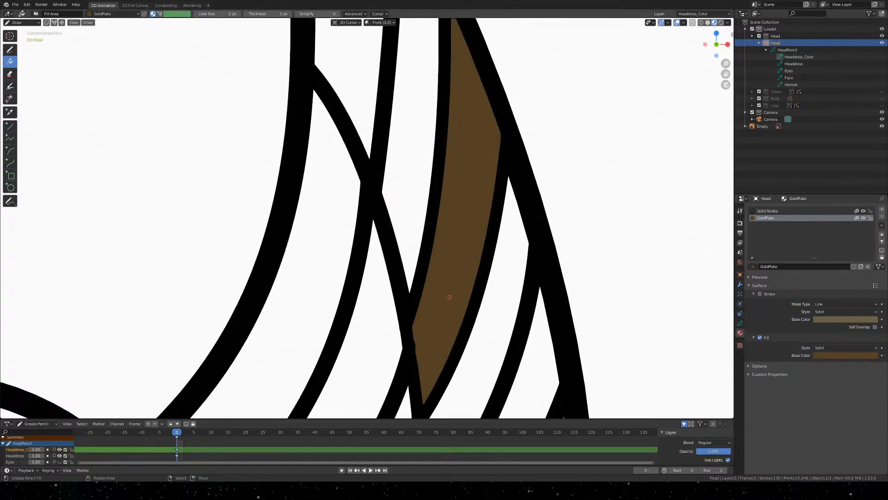
key("ctrl+z")
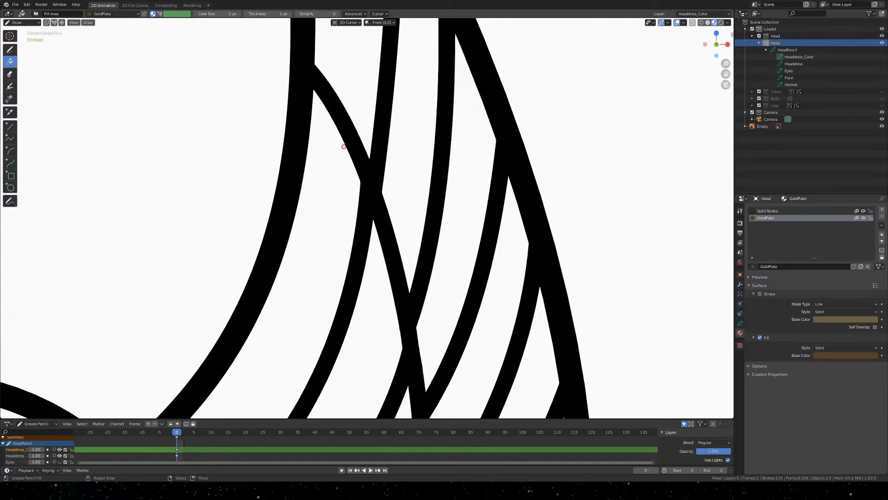
Adjust the Fill tool's transparency Threshold in its advanced options
left_click(355, 14)
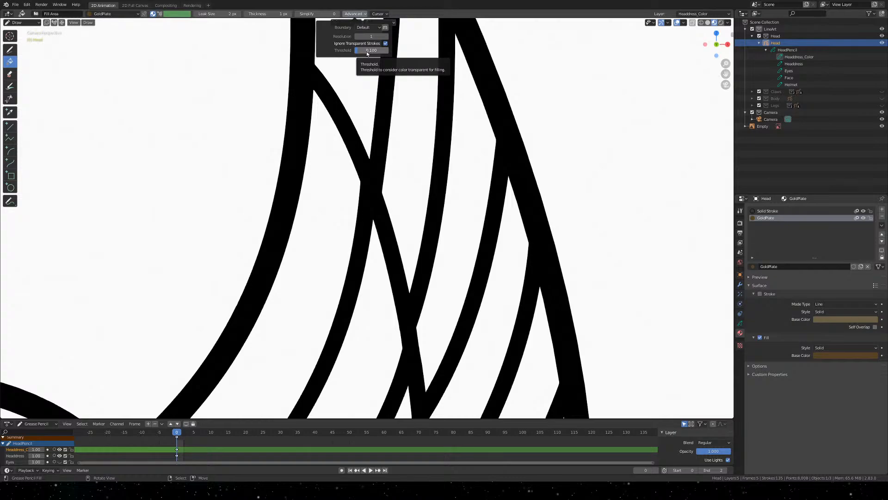
left_click_drag(367, 53, 363, 53)
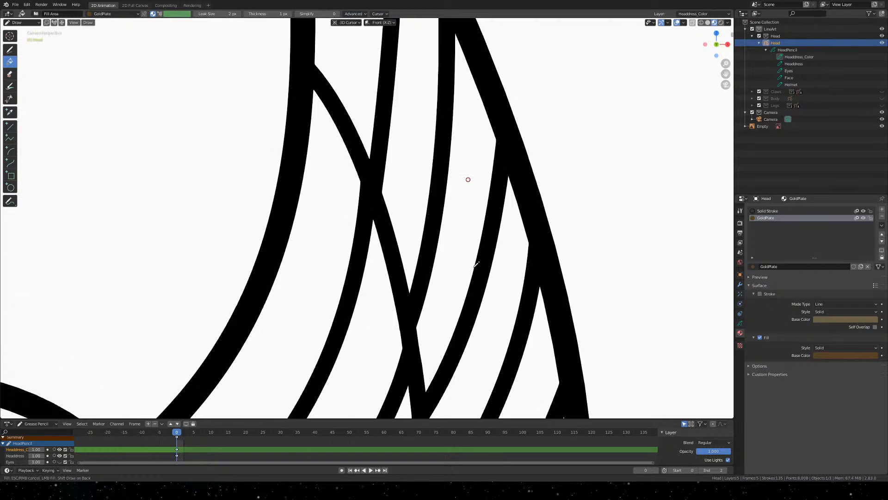
Try to fill the narrow feather segments of the right wing with the GoldPlate material
left_click(467, 179)
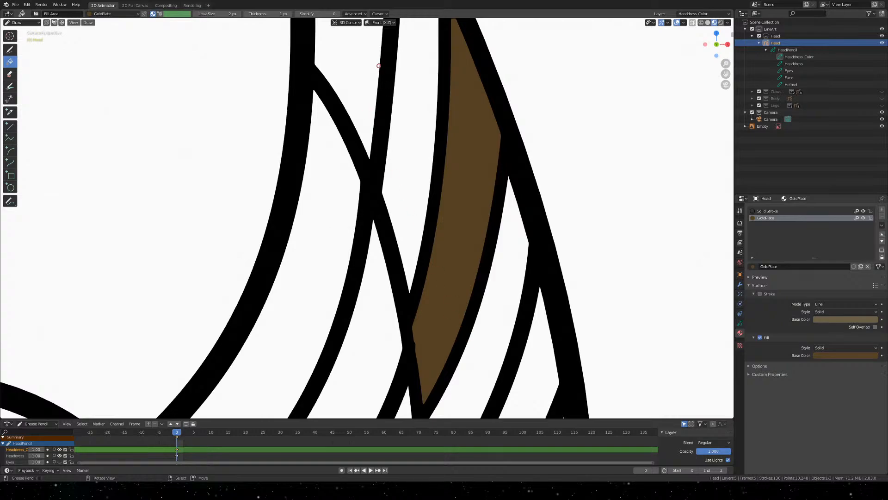
middle_click_drag(609, 301, 532, 168, "shift")
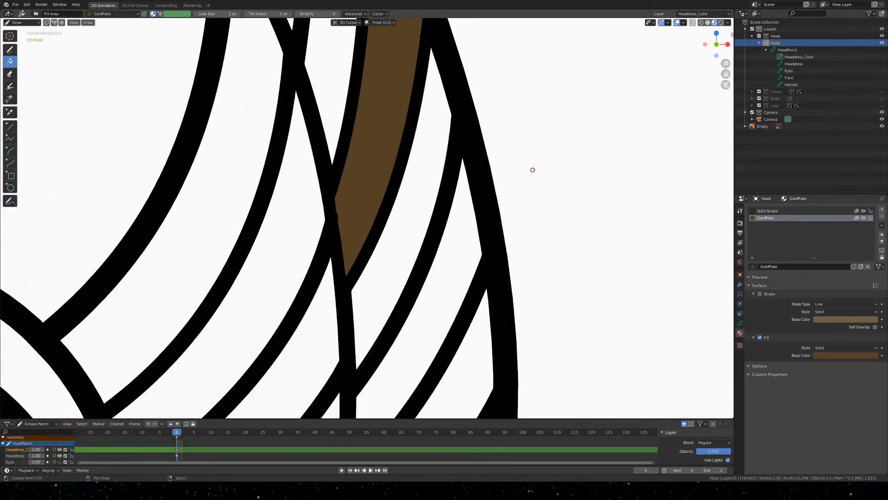
left_click(350, 23)
left_click(355, 14)
left_click(412, 215)
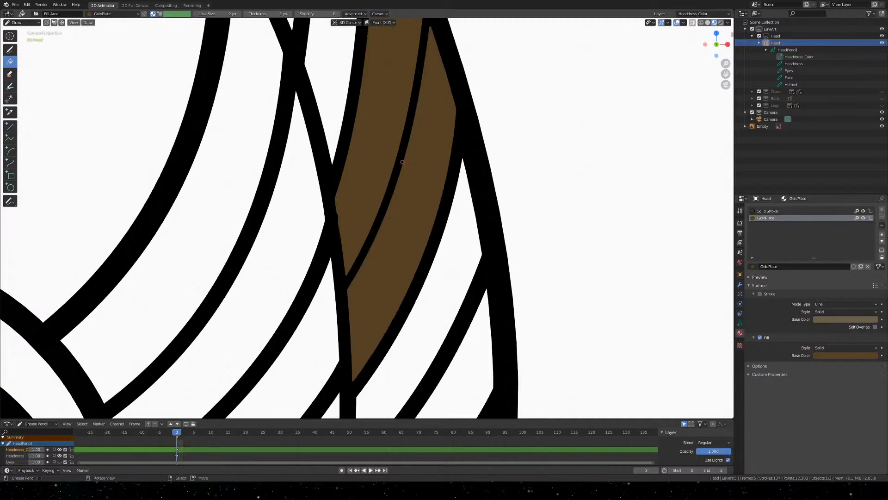
mouse_move(402, 162)
middle_mouse_down("shift")
mouse_move(405, 308)
mouse_move(354, 39)
middle_mouse_up("shift")
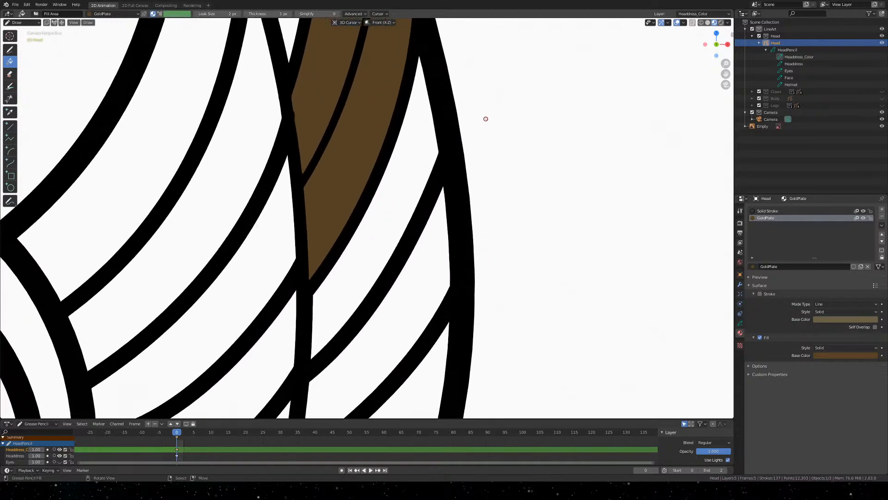
left_click(484, 238)
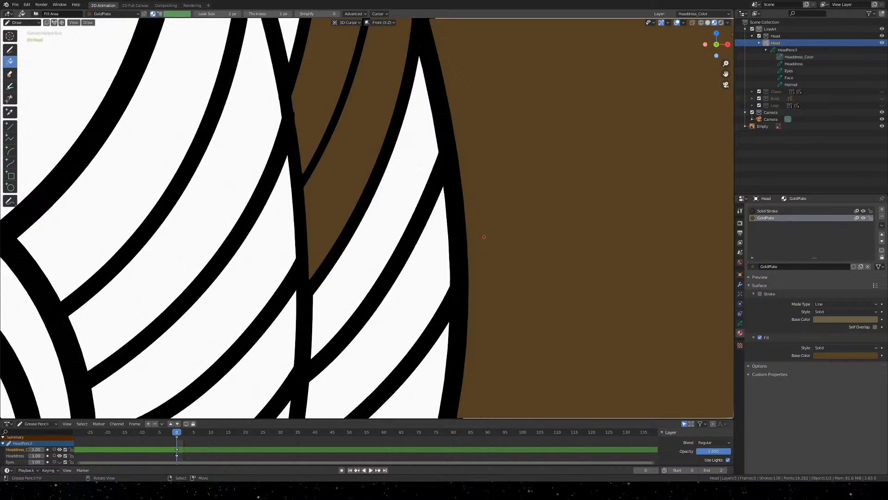
Undo the GoldPlate fills made around the right wing
key("ctrl+z")
key("ctrl+z")
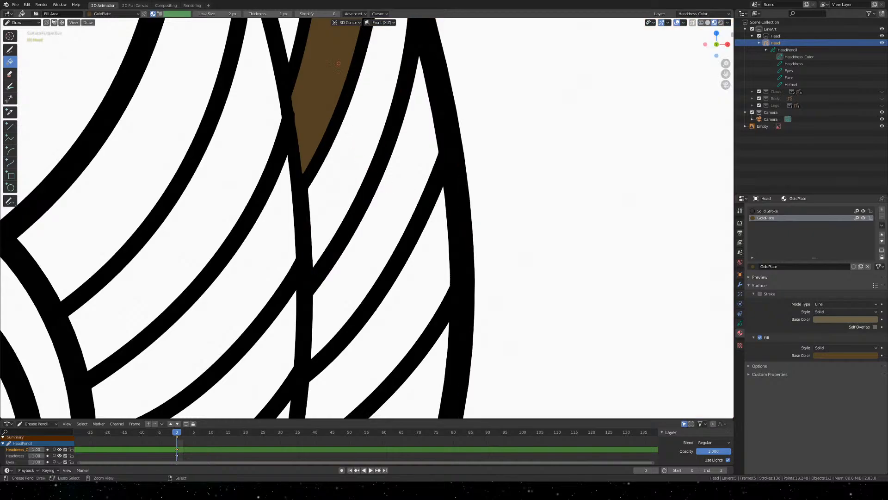
key("ctrl+z")
Turn on the fill's boundary line display and start a fill inside a feather segment of the right wing
left_click(357, 14)
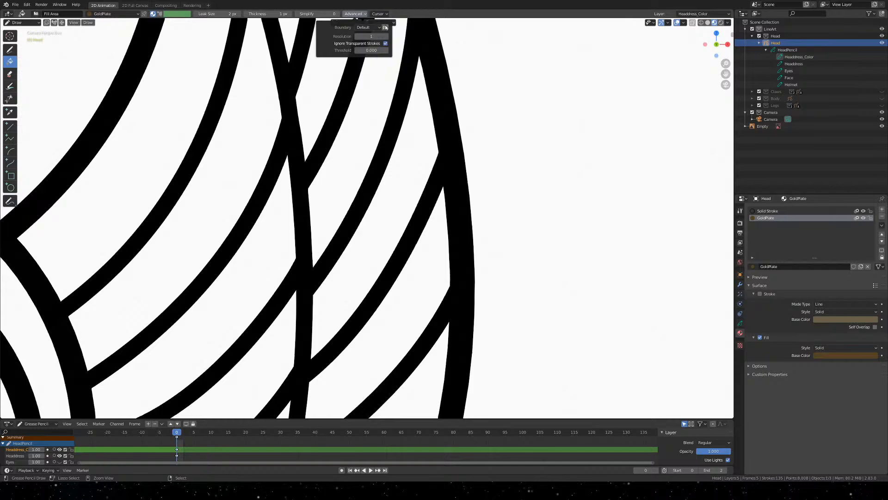
left_click(377, 177)
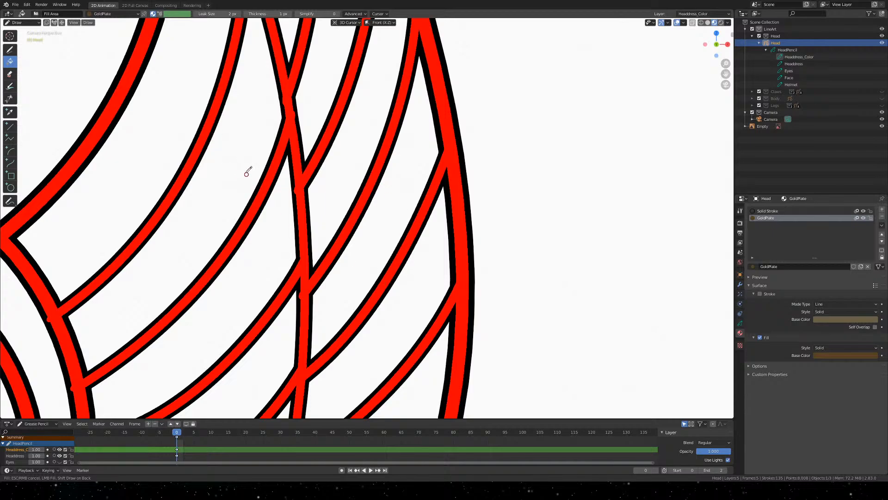
Examine the highlighted boundary lines along the headdress wings and ring for stroke ends that overshoot their junctions
middle_click_drag(235, 154, 339, 381, "shift")
scroll(336, 180, "down", 5)
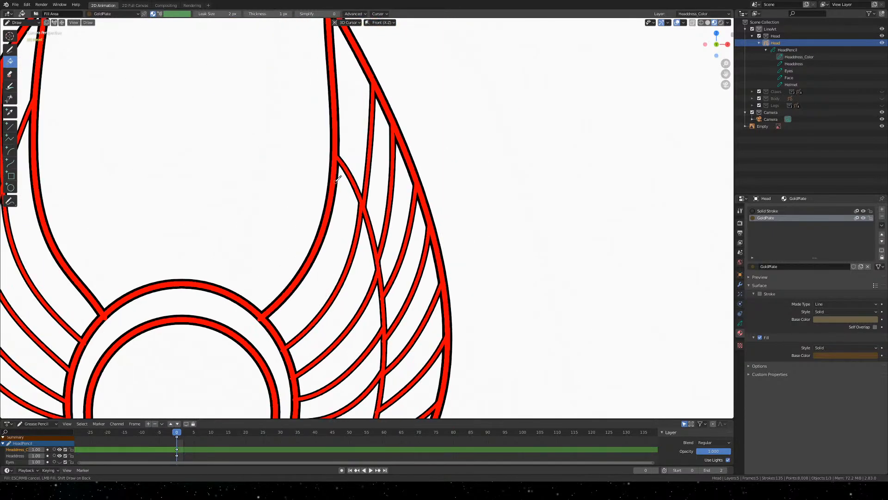
scroll(335, 181, "up", 3)
scroll(336, 181, "down", 1)
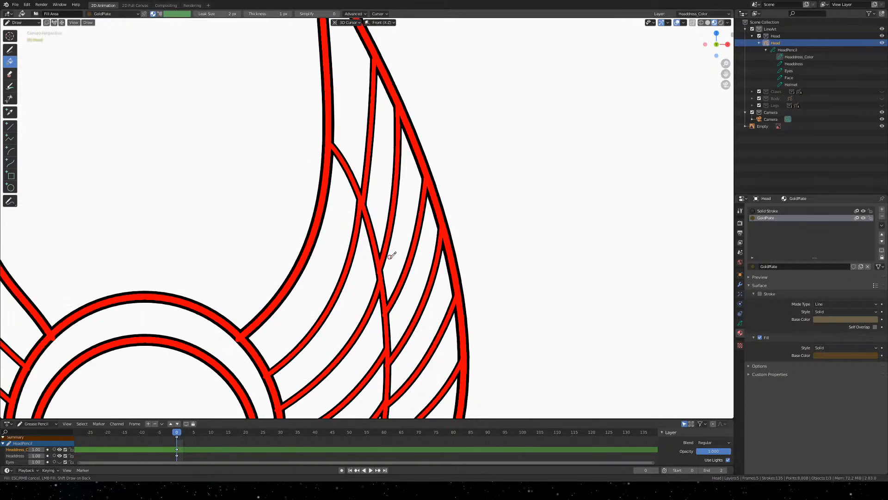
middle_click_drag(435, 330, 409, 72, "shift")
scroll(304, 263, "up", 4)
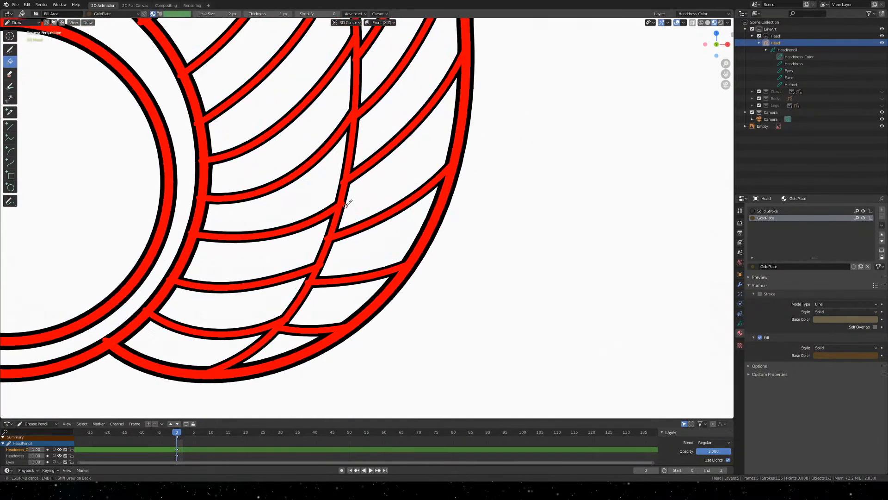
scroll(325, 156, "up", 1)
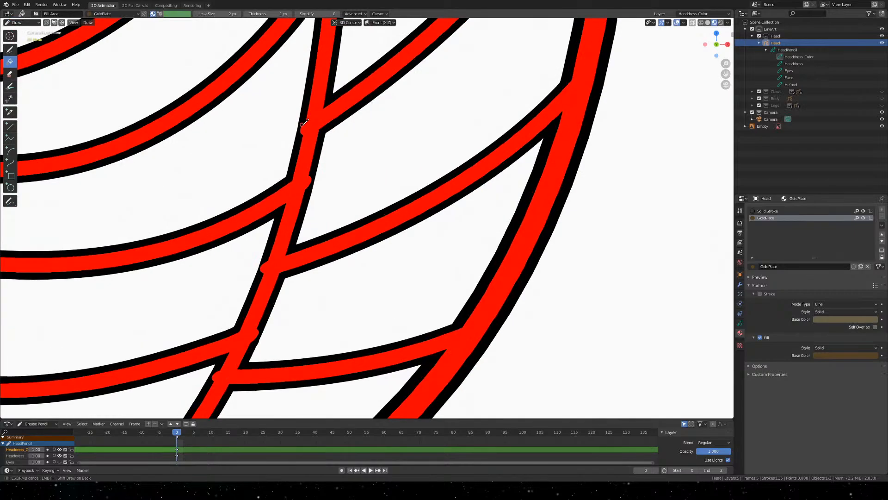
scroll(307, 294, "down", 5)
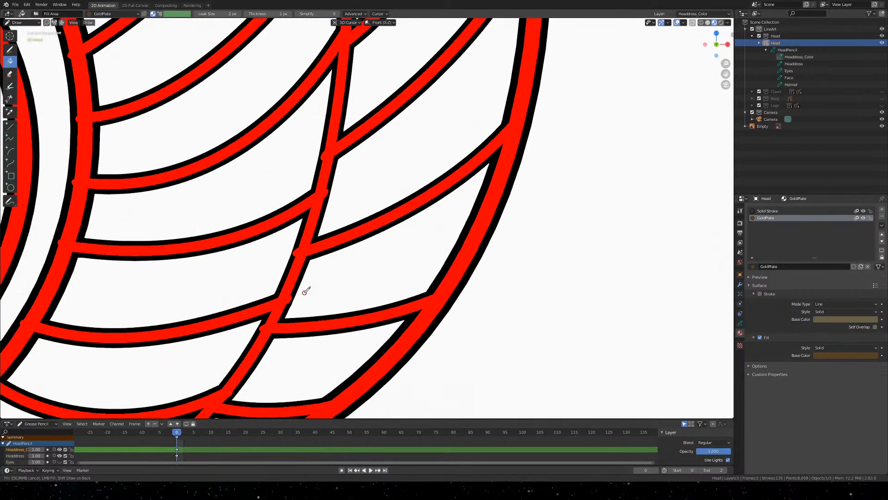
mouse_move(224, 361)
middle_mouse_down("shift")
mouse_move(338, 283)
mouse_move(539, 238)
mouse_move(567, 243)
mouse_move(553, 414)
middle_mouse_up("shift")
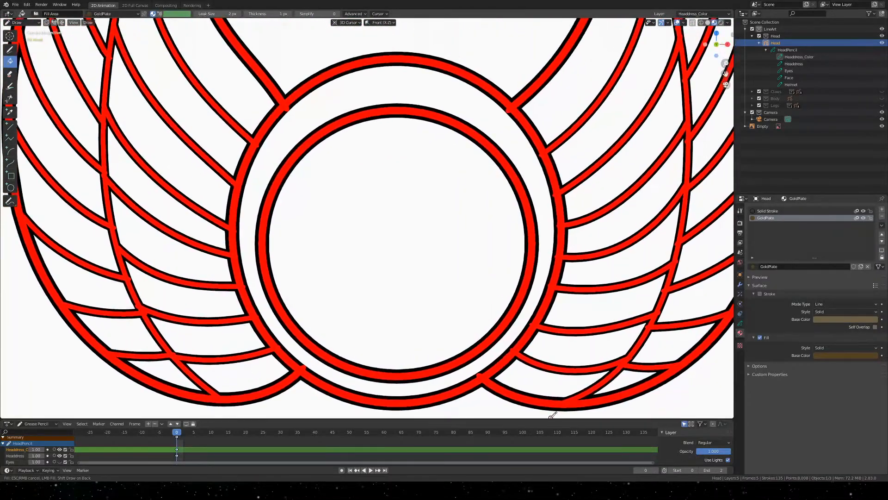
mouse_move(542, 143)
middle_mouse_down("shift")
mouse_move(433, 107)
mouse_move(416, 91)
mouse_move(444, 190)
mouse_move(422, 254)
middle_mouse_up("shift")
scroll(422, 238, "down", 5)
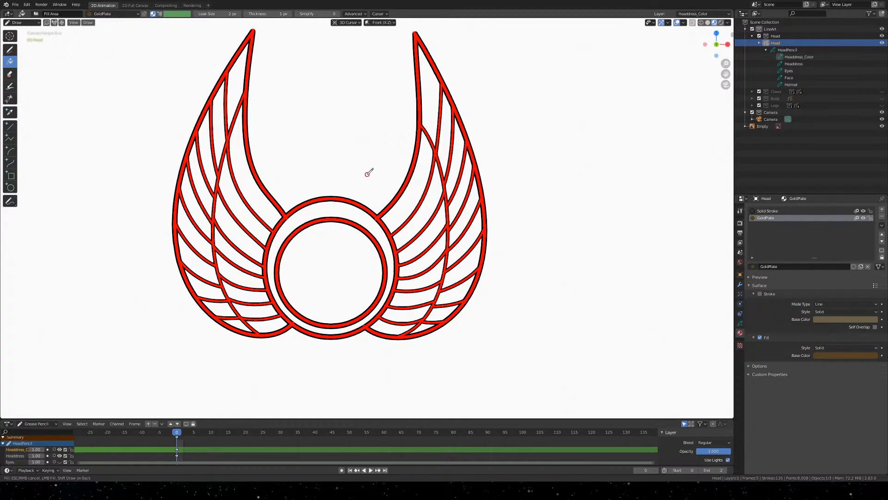
scroll(448, 169, "up", 10)
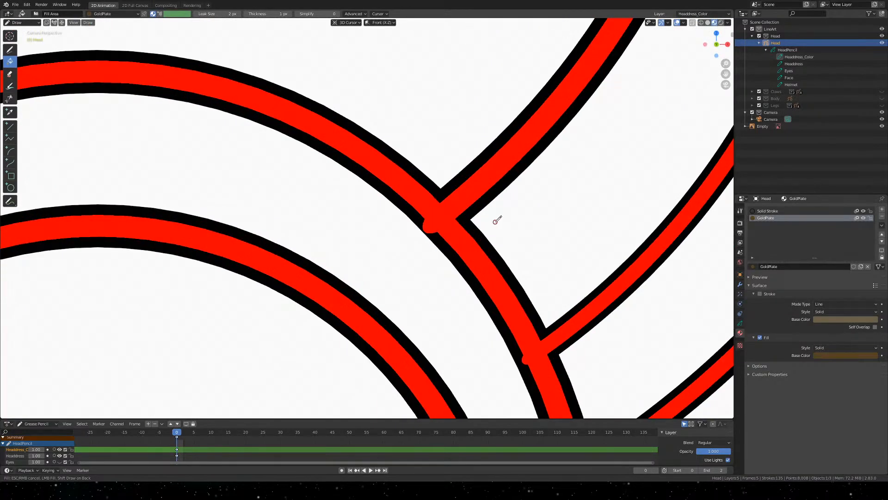
middle_click_drag(525, 215, 345, 147, "shift")
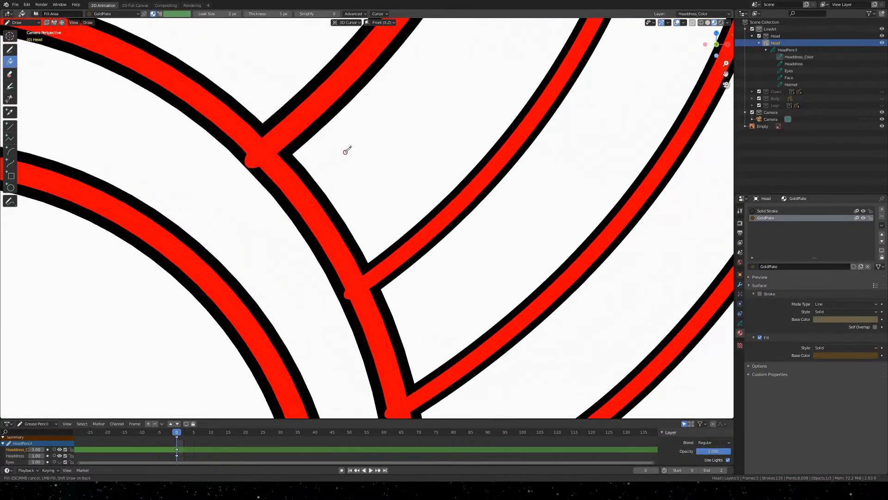
Switch to Sculpt Mode and use Grab to align the upper feather line ends with the centerline of the ring's outer outline
key("q")
left_click(319, 161)
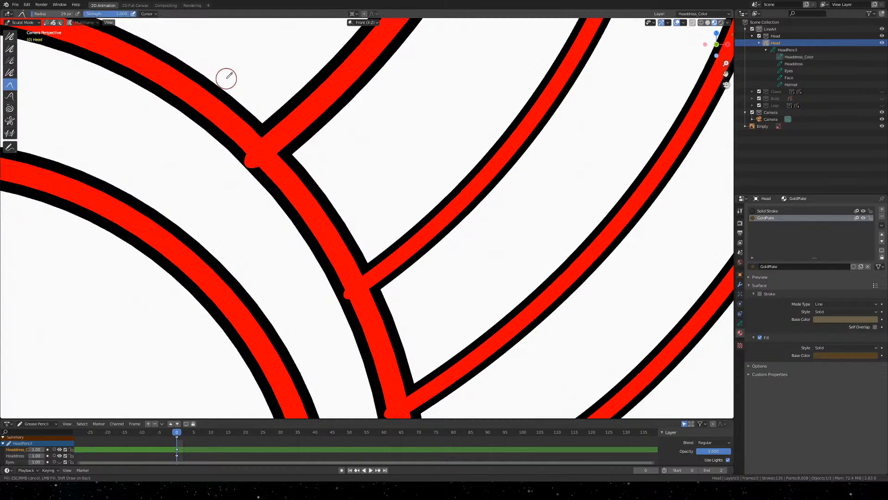
key("Escape")
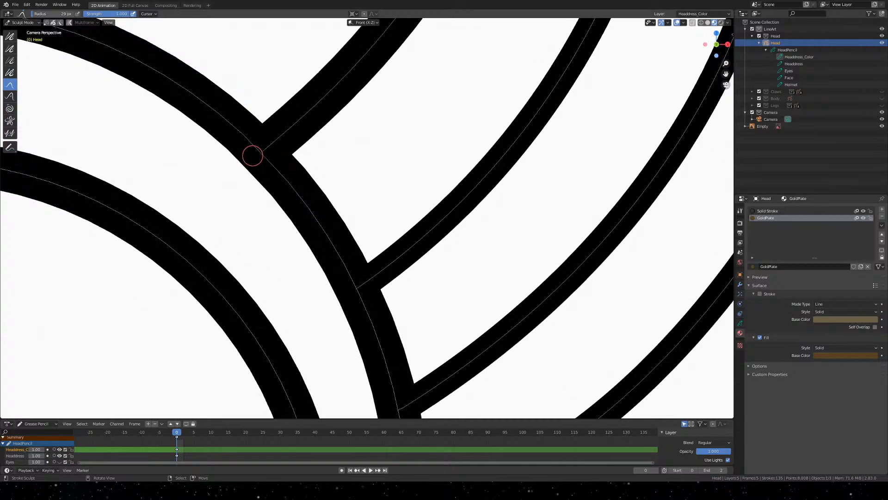
middle_click_drag(391, 297, 352, 197, "shift")
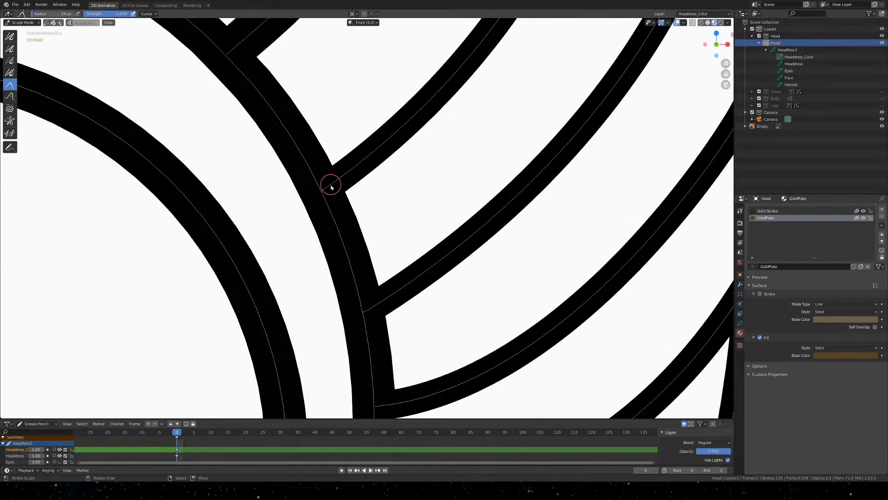
left_click_drag(330, 186, 333, 182)
mouse_move(389, 315)
middle_mouse_down("shift")
mouse_move(412, 264)
mouse_move(400, 186)
middle_mouse_up("shift")
mouse_move(347, 173)
left_mouse_down()
mouse_move(377, 151)
mouse_move(363, 170)
mouse_move(345, 173)
left_mouse_up()
middle_click_drag(378, 296, 396, 229, "shift")
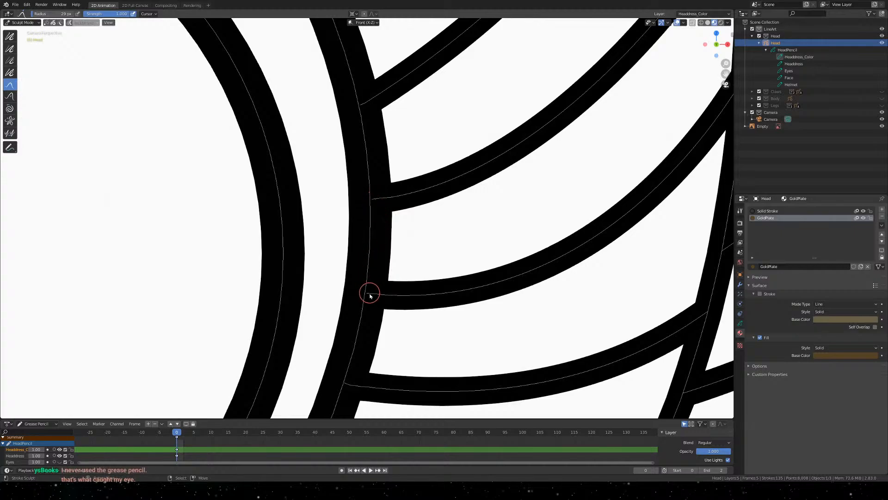
Grab the lower feather line ends and the wing's bottom outline end onto the centerline of the ring's outer outline
mouse_move(367, 294)
middle_mouse_down("shift")
mouse_move(392, 209)
mouse_move(393, 103)
middle_mouse_up("shift")
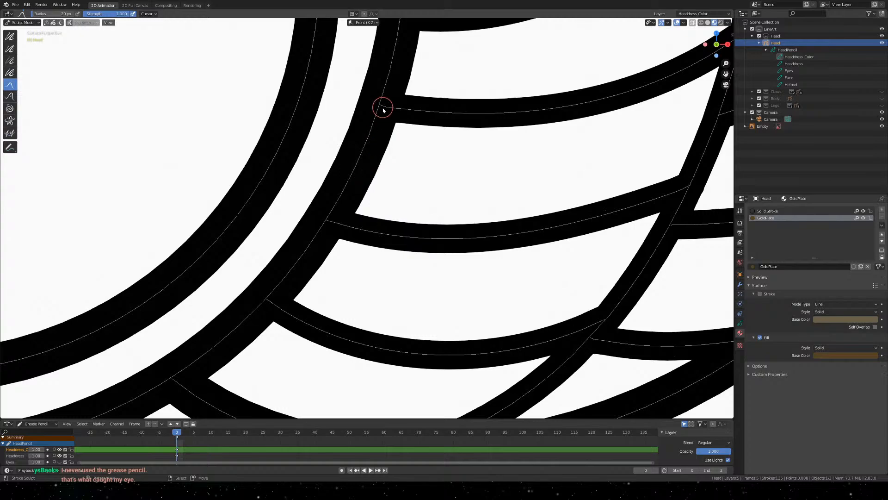
left_click_drag(382, 109, 395, 110)
left_click_drag(334, 222, 334, 224)
left_click_drag(271, 304, 277, 307)
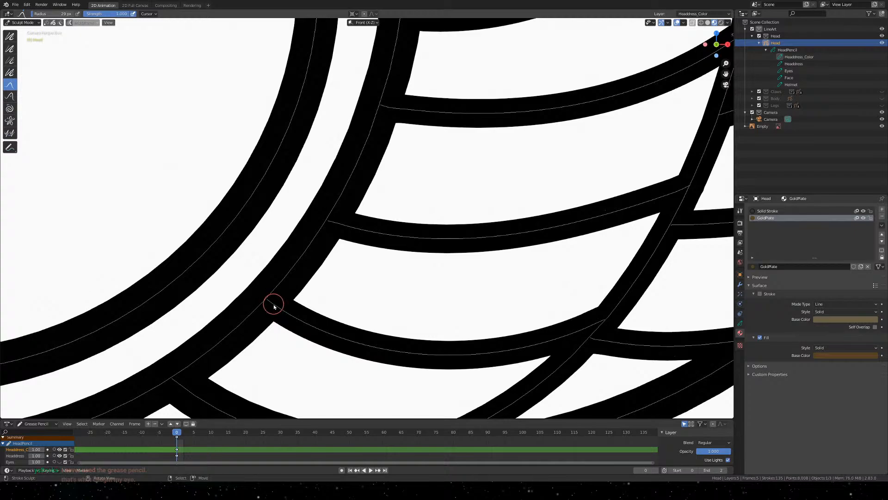
middle_click_drag(245, 347, 507, 165, "shift")
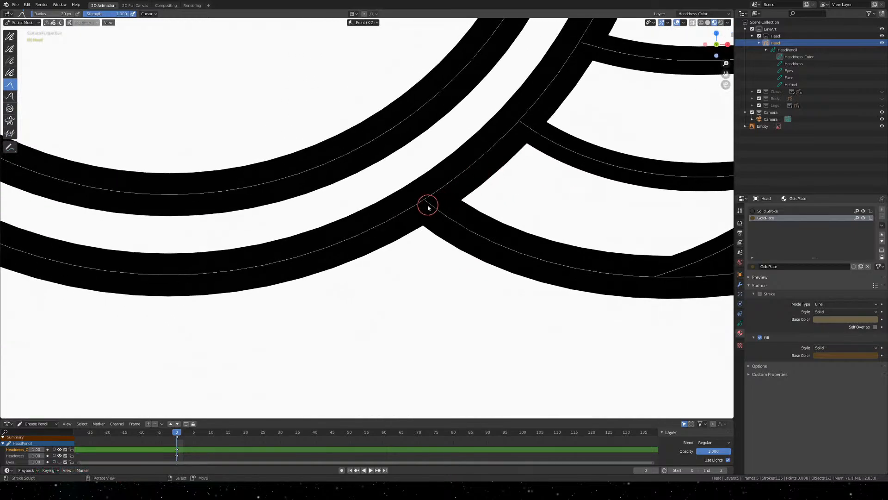
left_click_drag(426, 204, 429, 206)
Grab the feather line ends along the right wing's curved dividing line so that they meet its centerline
middle_click_drag(537, 214, 168, 199, "shift")
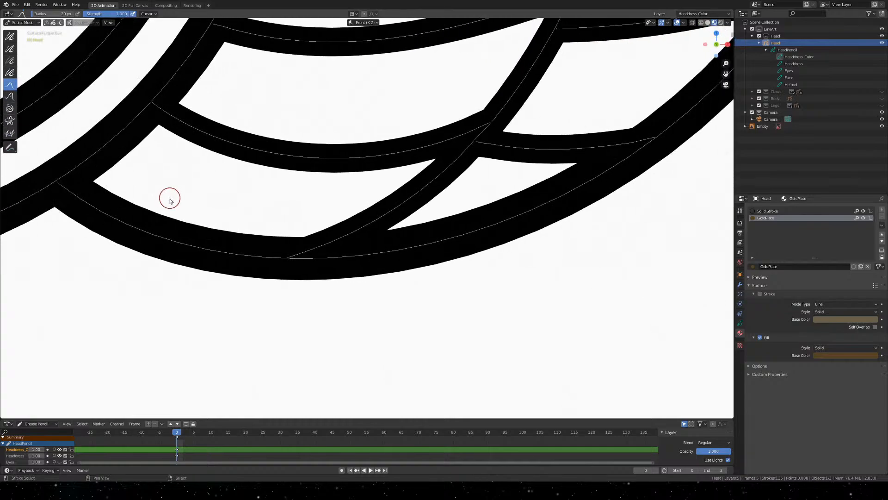
middle_click_drag(577, 113, 317, 252, "shift")
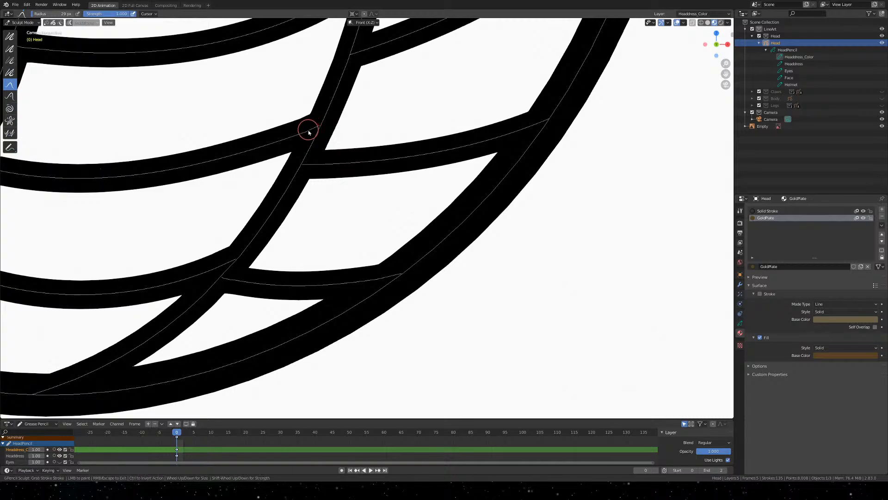
middle_click_drag(384, 72, 305, 258, "shift")
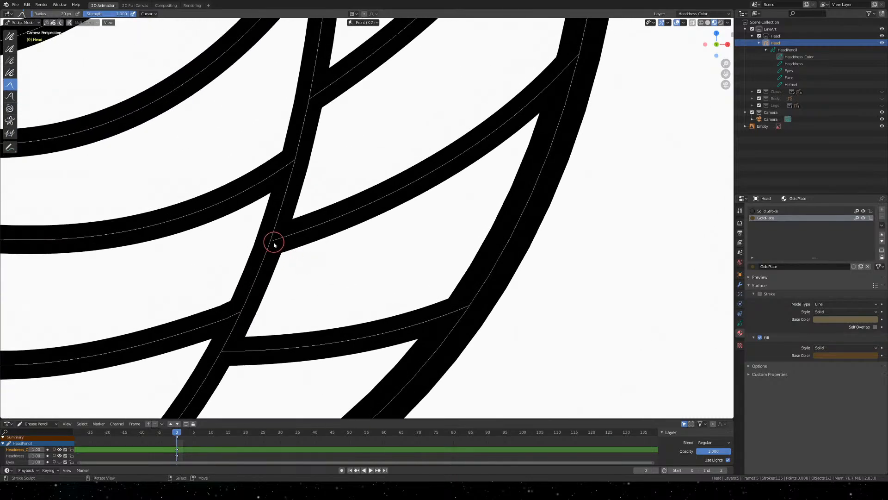
left_click_drag(275, 241, 276, 241)
mouse_move(284, 167)
left_mouse_down()
mouse_move(273, 175)
mouse_move(297, 160)
left_mouse_up()
key("ctrl+z")
key("ctrl+z")
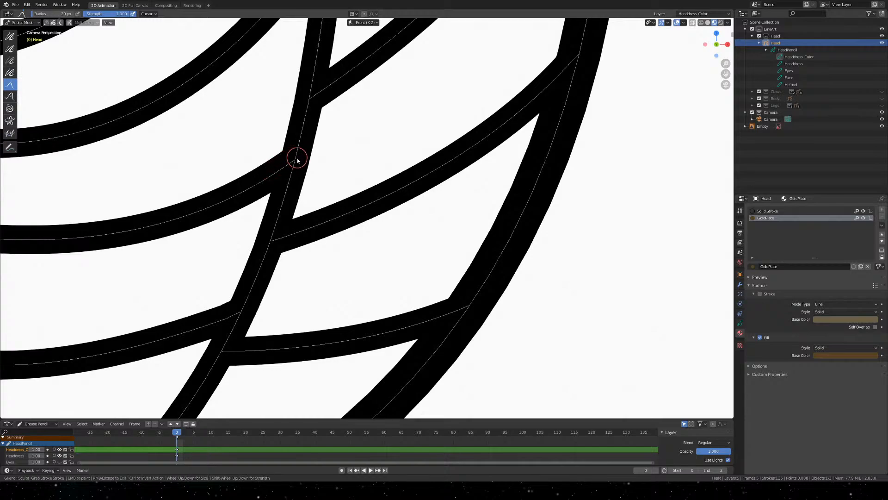
left_click_drag(288, 165, 292, 164)
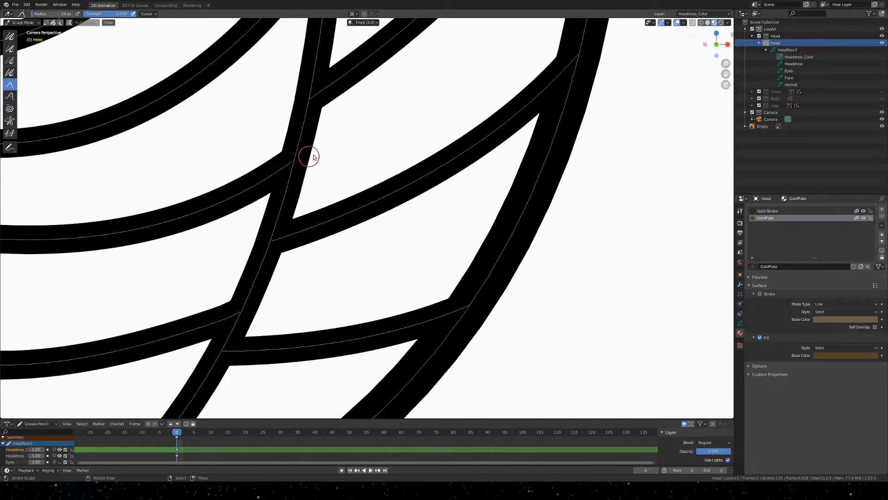
middle_click_drag(337, 113, 365, 293, "shift")
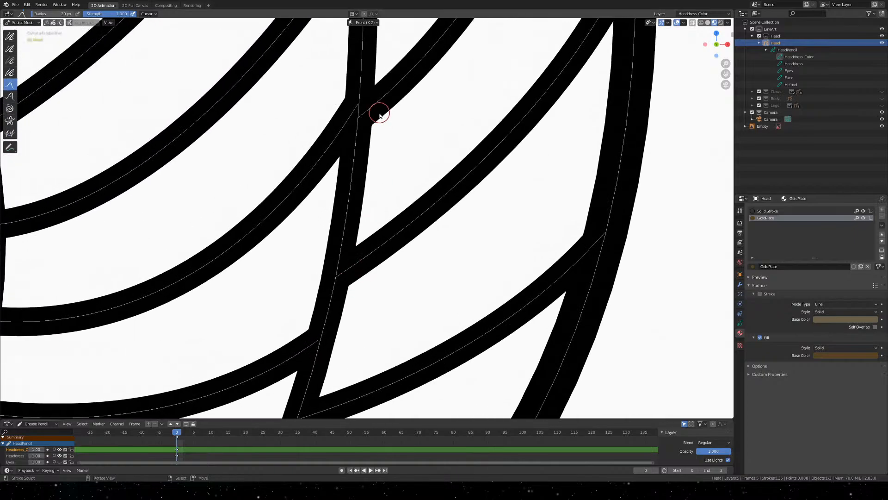
left_click_drag(361, 119, 363, 119)
left_click_drag(343, 278, 351, 273)
Switch to Draw Mode and preview the Fill tool's boundary lines around the lower feathers of the right wing
scroll(360, 192, "down", 4)
key("q")
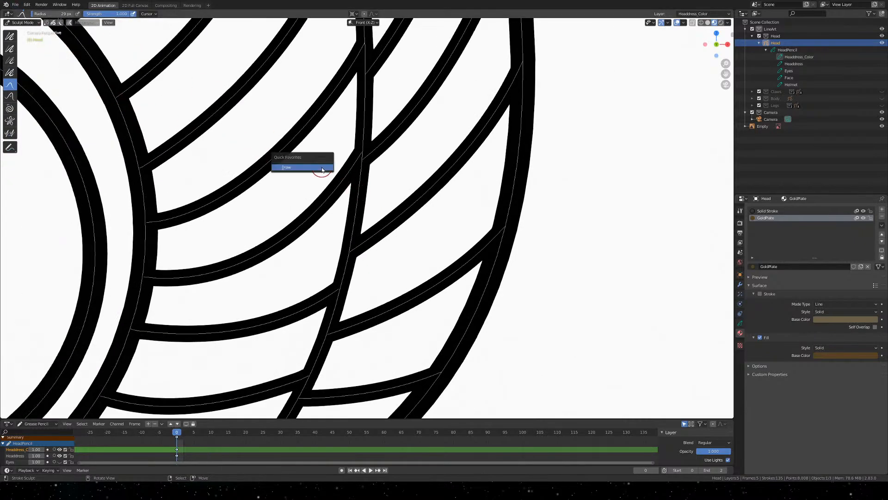
left_click(322, 167)
middle_click_drag(284, 285, 416, 134, "shift")
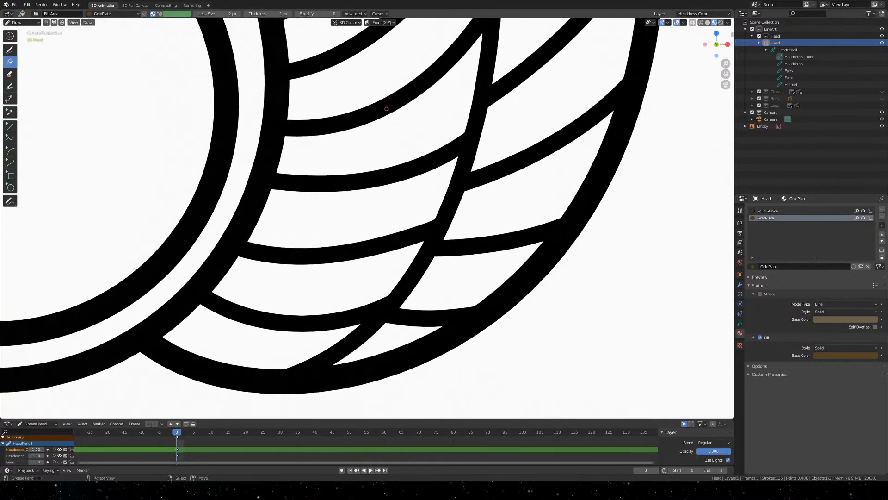
left_click(363, 15)
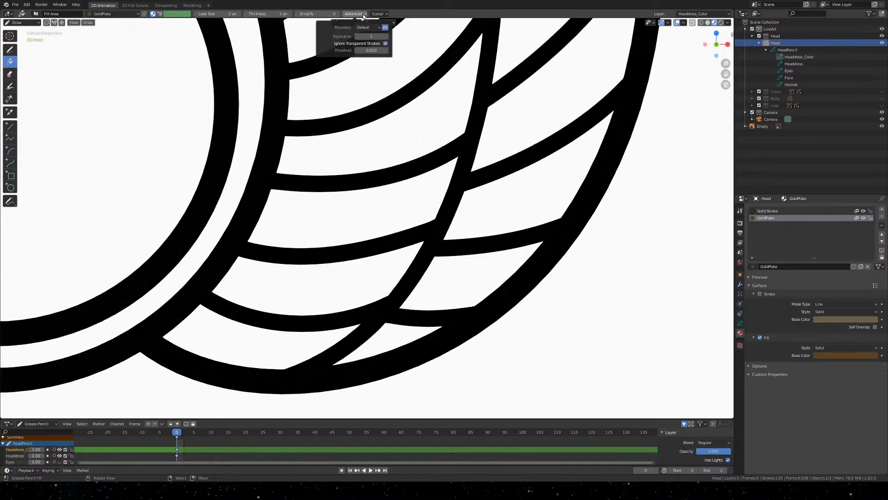
left_click(342, 136)
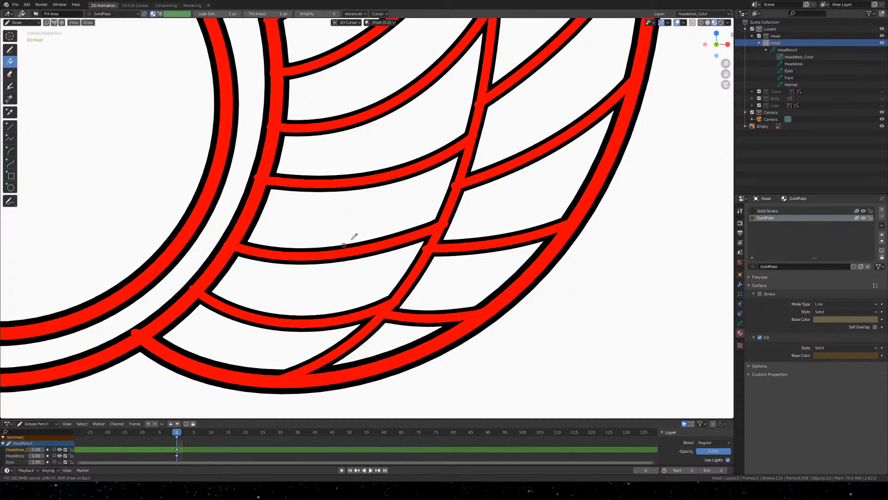
scroll(385, 326, "up", 4)
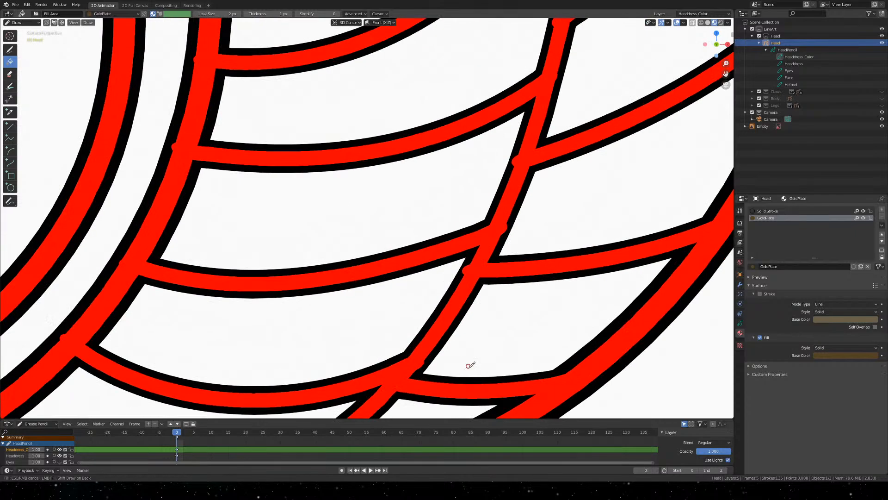
middle_click_drag(476, 363, 410, 114, "shift")
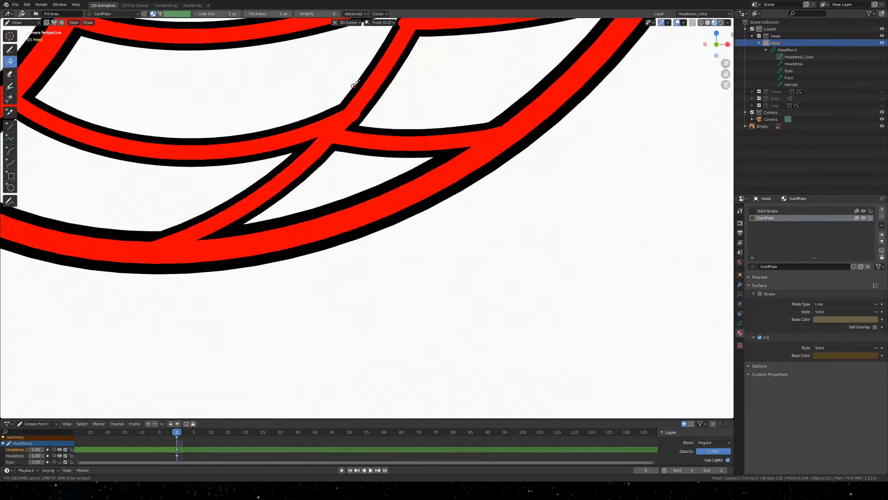
Return to Sculpt Mode and grab the overshooting feather line end at the lowest crossing onto the right wing's dividing line
key("ctrl+Tab")
left_click(349, 114)
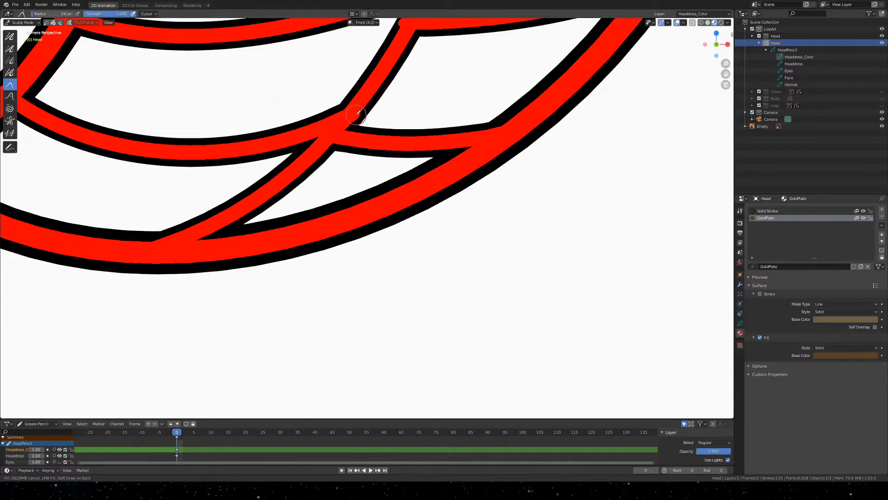
left_click(356, 114)
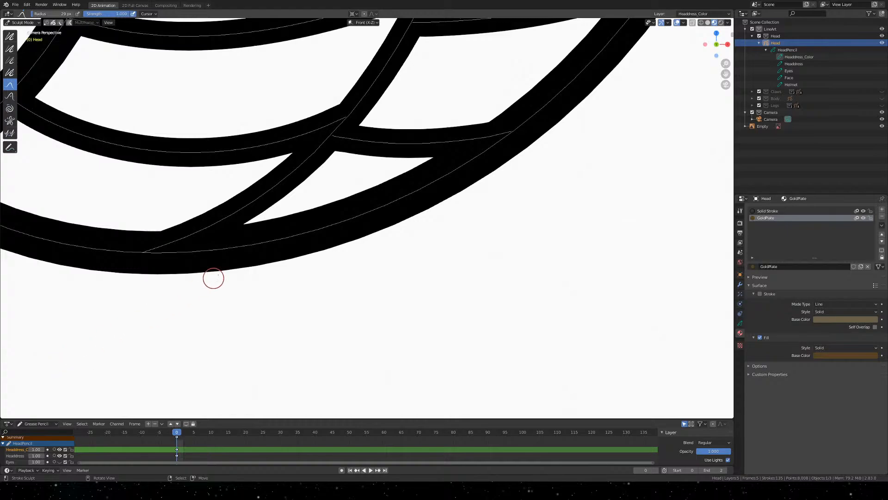
Inspect the stroke ends along the right wing's dividing line and outer outline for remaining overshoots
scroll(406, 263, "down", 5)
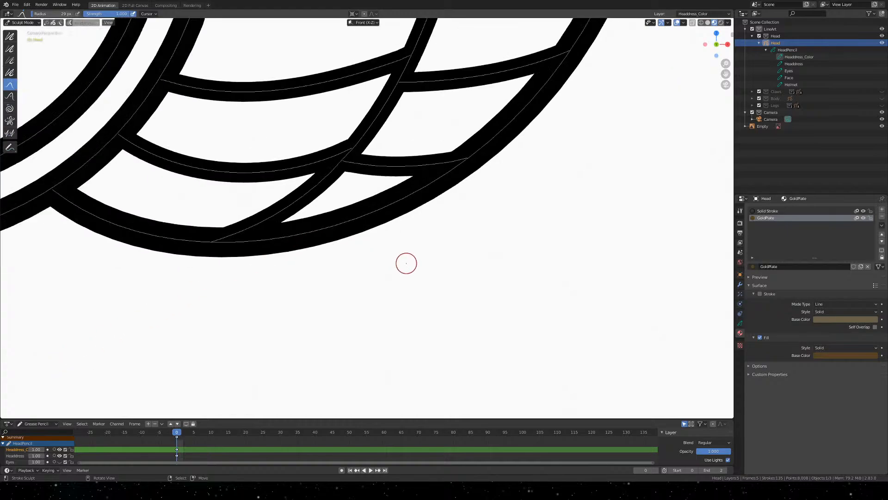
scroll(303, 217, "up", 3)
mouse_move(304, 218)
middle_mouse_down("shift")
mouse_move(312, 237)
mouse_move(337, 253)
mouse_move(361, 248)
mouse_move(302, 253)
middle_mouse_up("shift")
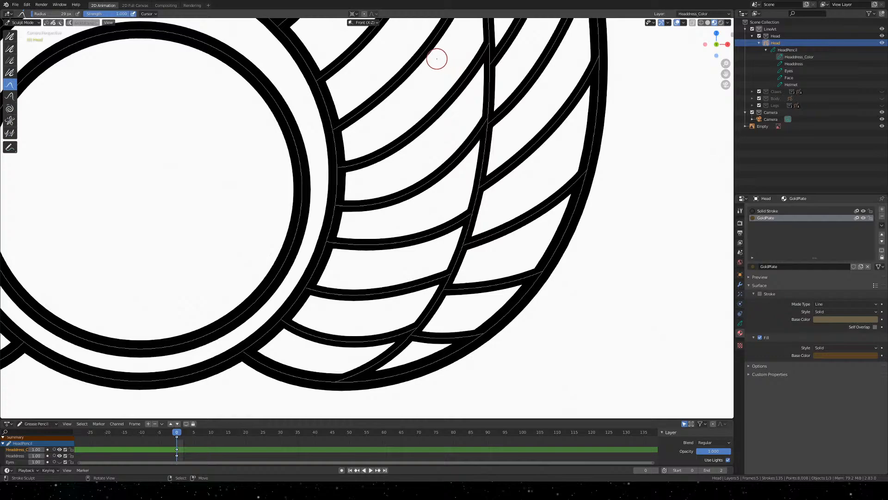
mouse_move(437, 59)
middle_mouse_down("shift")
mouse_move(446, 224)
mouse_move(418, 275)
mouse_move(379, 301)
middle_mouse_up("shift")
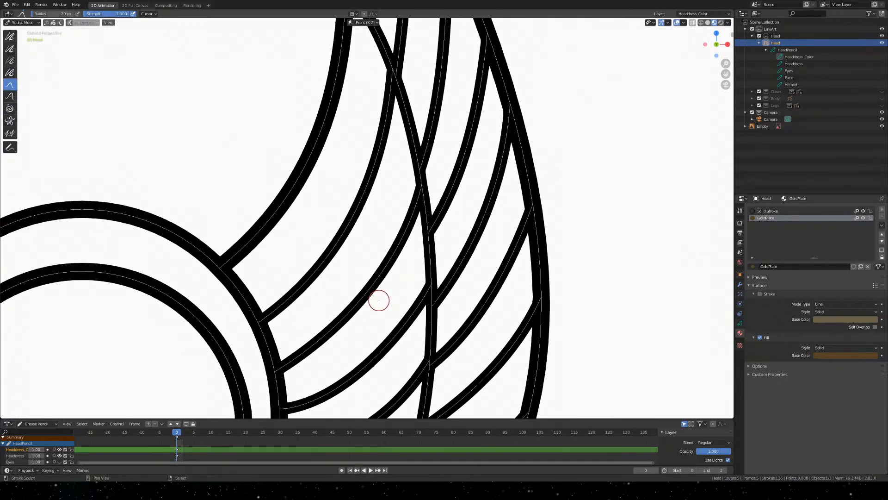
scroll(454, 290, "up", 7)
mouse_move(508, 135)
middle_mouse_down("shift")
mouse_move(521, 117)
mouse_move(387, 147)
mouse_move(270, 190)
middle_mouse_up("shift")
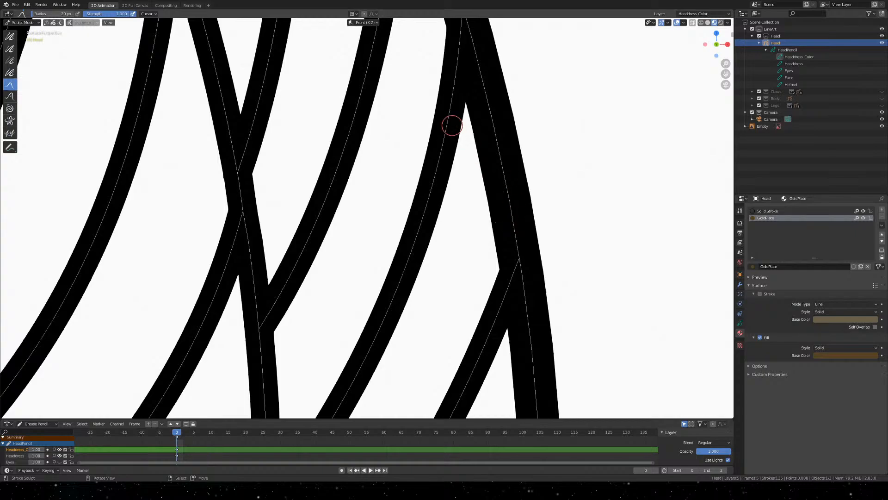
middle_click_drag(400, 89, 378, 330, "shift")
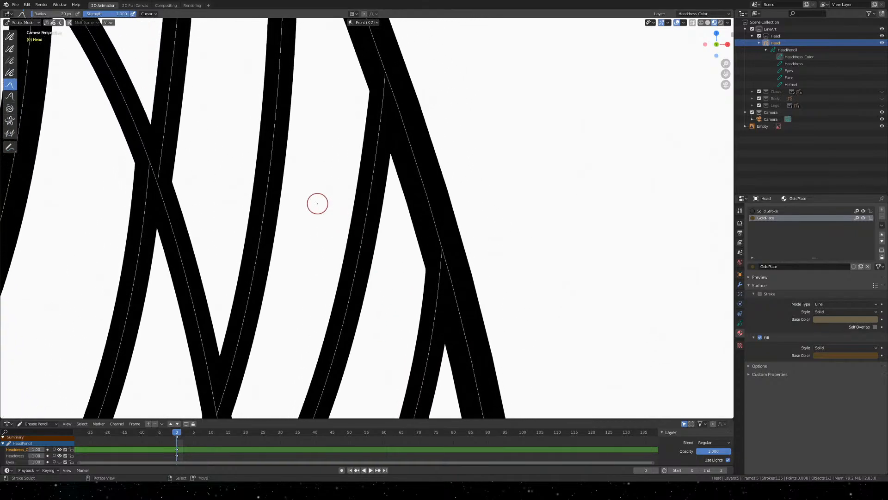
scroll(268, 171, "down", 3)
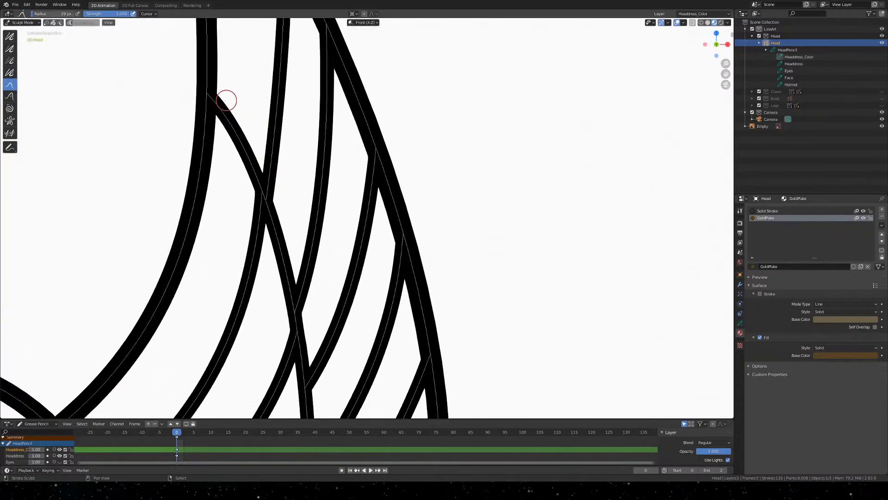
mouse_move(192, 90)
middle_mouse_down("shift")
mouse_move(224, 117)
mouse_move(285, 139)
mouse_move(245, 72)
middle_mouse_up("shift")
middle_click_drag(325, 311, 411, 18, "shift")
mouse_move(287, 349)
middle_mouse_down("shift")
mouse_move(418, 248)
mouse_move(464, 146)
mouse_move(391, 94)
middle_mouse_up("shift")
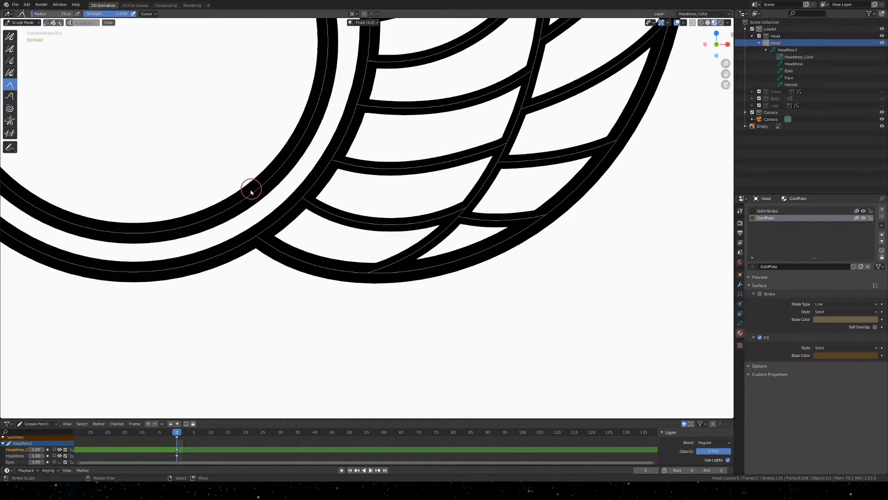
Grab the stroke ends at the upper crossing on the left wing's dividing line onto its centerline and save the file
mouse_move(251, 192)
middle_mouse_down("shift")
mouse_move(472, 195)
mouse_move(541, 178)
middle_mouse_up("shift")
mouse_move(161, 131)
middle_mouse_down("shift")
mouse_move(421, 151)
mouse_move(418, 343)
middle_mouse_up("shift")
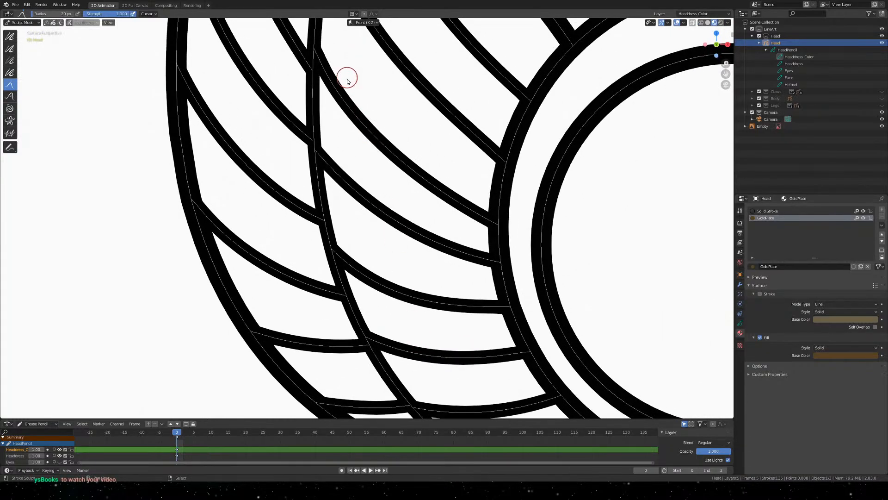
mouse_move(348, 81)
middle_mouse_down("shift")
mouse_move(264, 139)
mouse_move(315, 182)
mouse_move(268, 382)
middle_mouse_up("shift")
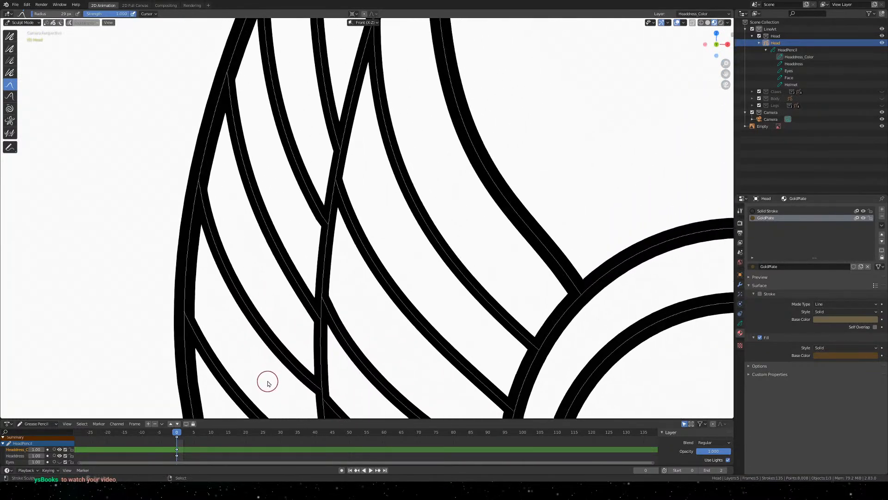
middle_click_drag(349, 97, 340, 293, "shift")
scroll(381, 223, "up", 4)
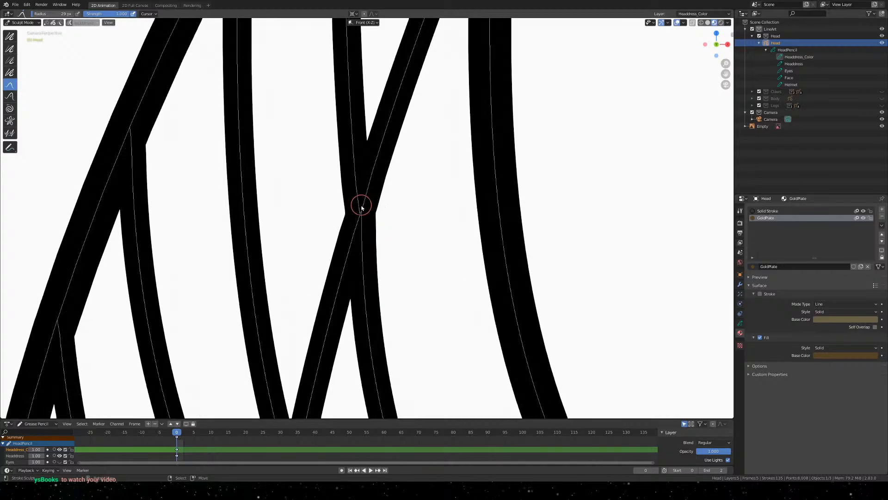
mouse_move(365, 221)
left_mouse_down()
mouse_move(382, 322)
mouse_move(382, 313)
left_mouse_up()
mouse_move(351, 211)
left_mouse_down()
mouse_move(342, 162)
mouse_move(322, 170)
mouse_move(351, 206)
mouse_move(331, 174)
mouse_move(340, 249)
mouse_move(390, 223)
left_mouse_up()
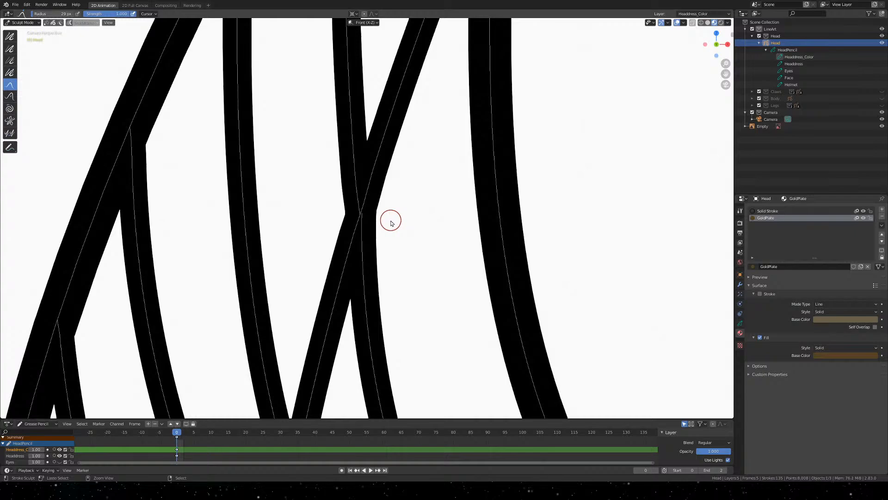
key("ctrl+s")
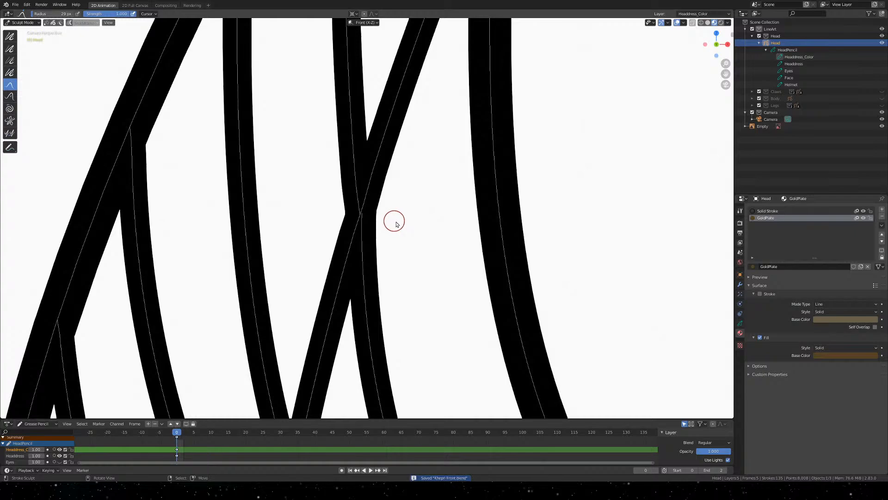
Recheck the stroke junctions from the left wing across the ring to the right wing's feathers
scroll(403, 220, "down", 3)
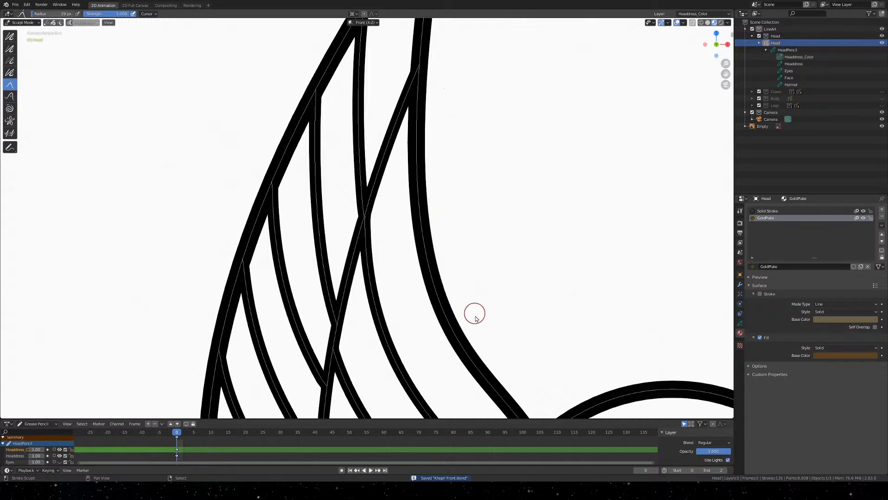
mouse_move(474, 311)
middle_mouse_down("shift")
mouse_move(345, 65)
mouse_move(341, 71)
mouse_move(379, 101)
mouse_move(376, 131)
mouse_move(226, 104)
middle_mouse_up("shift")
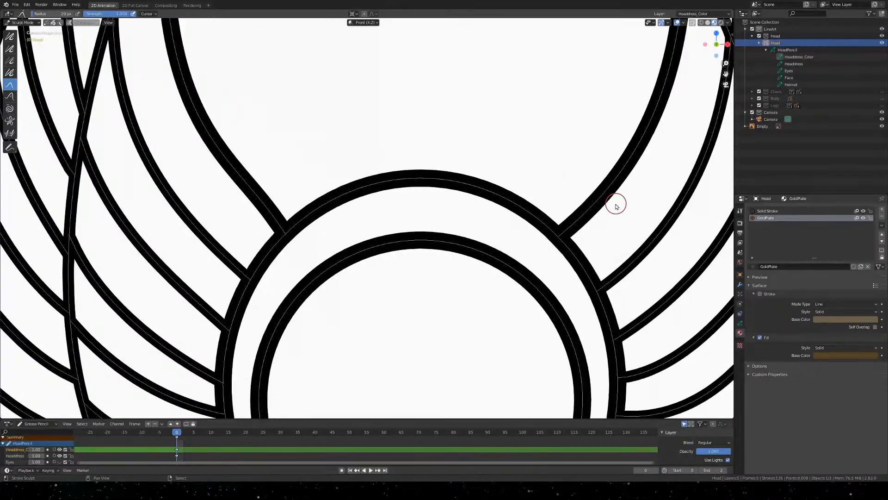
mouse_move(617, 202)
middle_mouse_down("shift")
mouse_move(489, 86)
mouse_move(485, 51)
mouse_move(386, 119)
mouse_move(292, 267)
mouse_move(262, 367)
mouse_move(291, 341)
middle_mouse_up("shift")
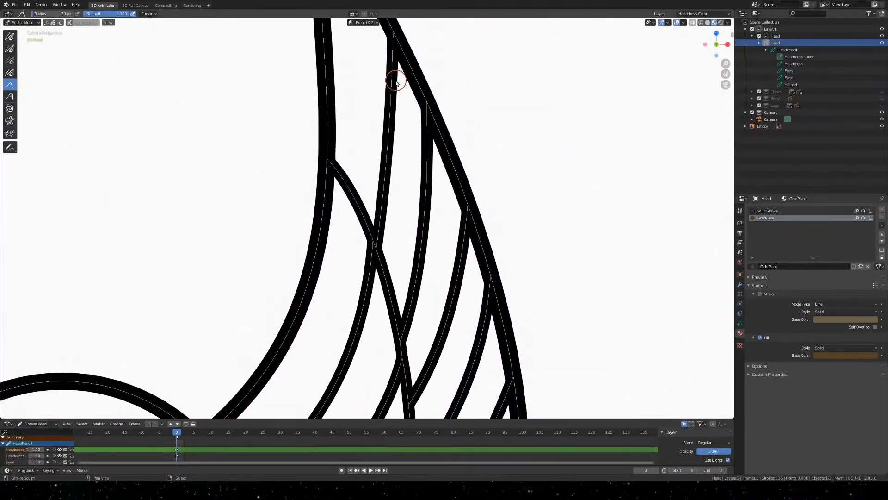
mouse_move(397, 79)
middle_mouse_down("shift")
mouse_move(387, 258)
mouse_move(384, 174)
mouse_move(376, 182)
mouse_move(382, 113)
middle_mouse_up("shift")
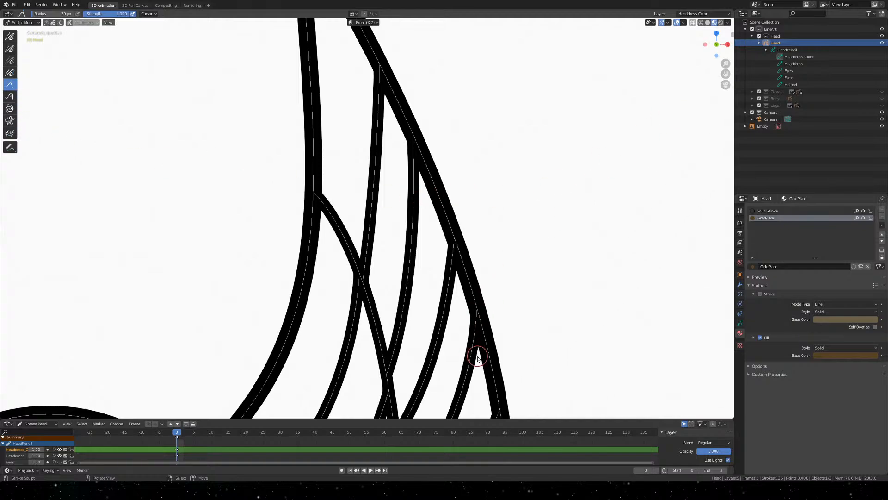
middle_click_drag(456, 388, 458, 66, "shift")
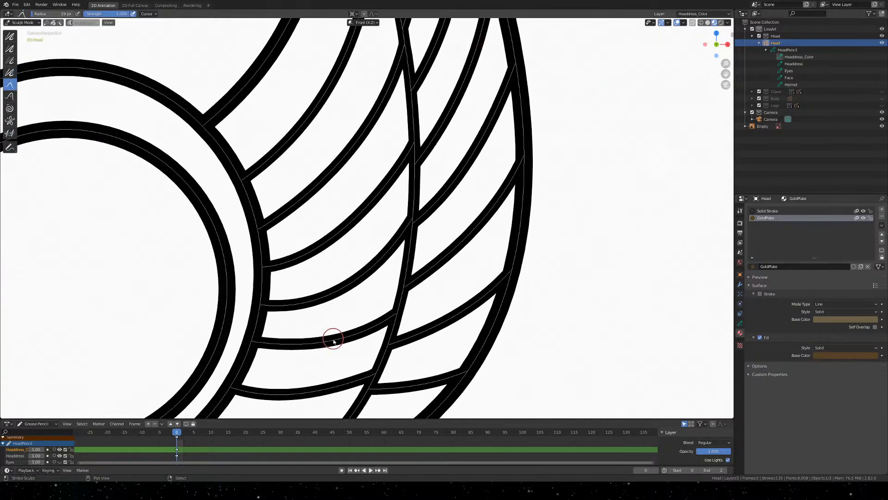
middle_click_drag(333, 339, 383, 187, "shift")
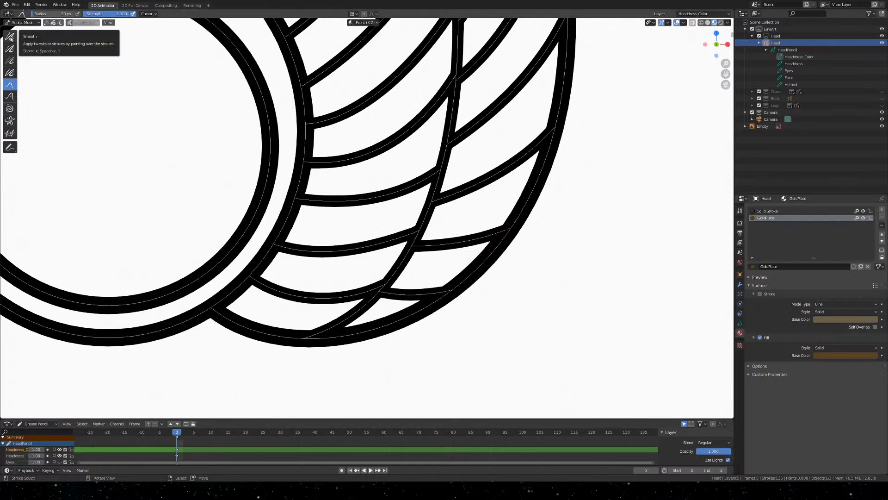
Switch to Draw Mode and preview the fill boundaries at the ring's junctions with the right wing, restoring the camera view
key("ctrl+Tab")
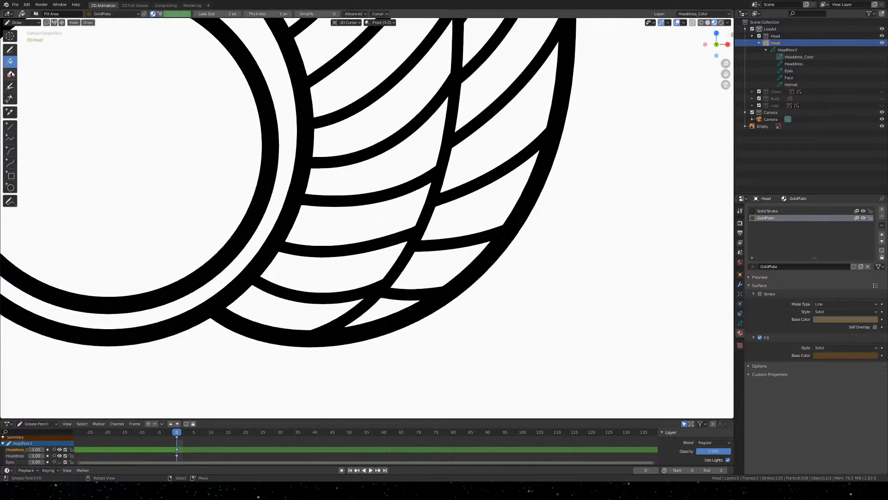
left_click(384, 221)
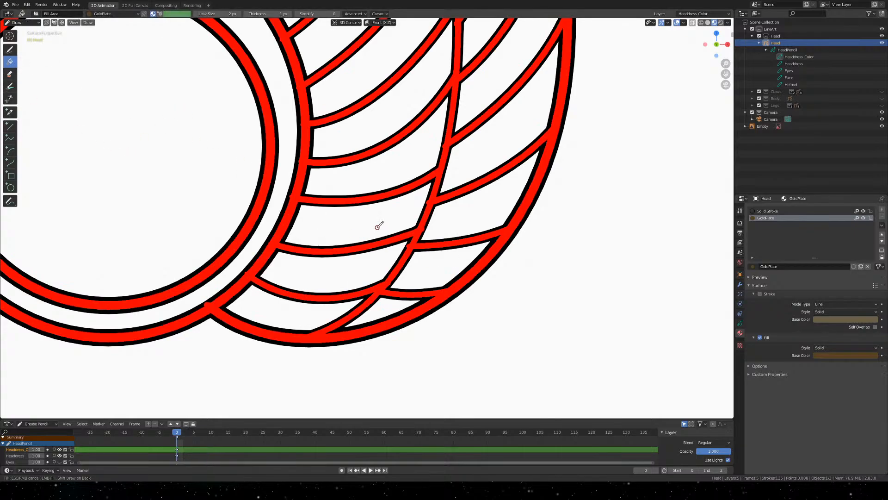
mouse_move(277, 207)
middle_mouse_down("shift")
mouse_move(332, 292)
mouse_move(331, 246)
middle_mouse_up("shift")
scroll(351, 232, "up", 3)
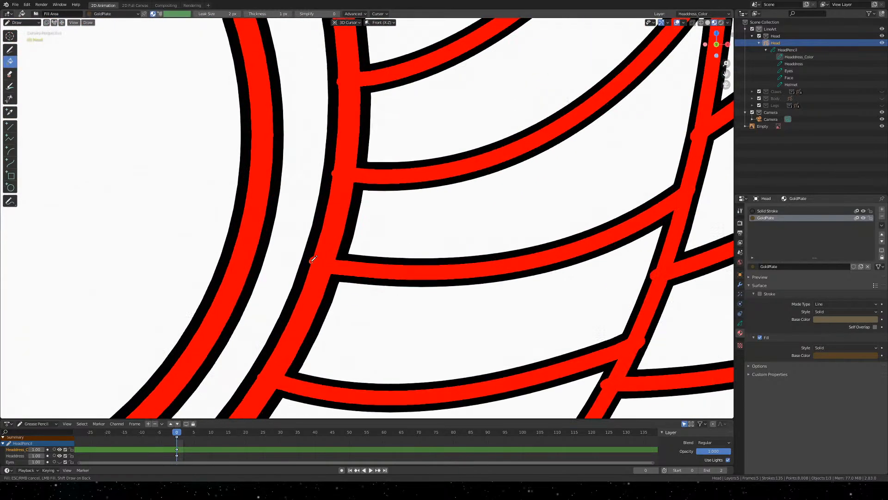
key("Escape")
left_click(448, 226)
middle_click_drag(320, 269, 333, 267)
key("KP_0")
scroll(449, 230, "down", 4)
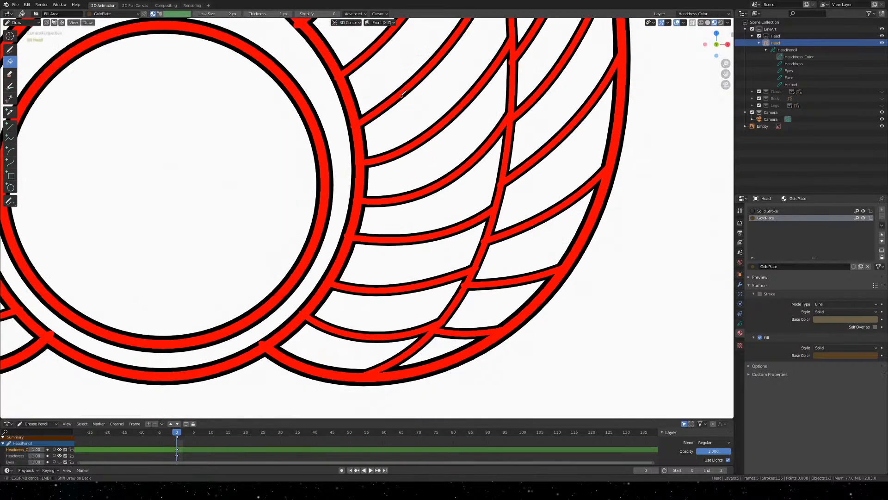
Examine the highlighted fill boundaries from the right wing's feathers to its pointed tip and back, and cancel the fill
middle_click_drag(402, 96, 412, 200, "shift")
middle_click_drag(458, 53, 411, 222, "shift")
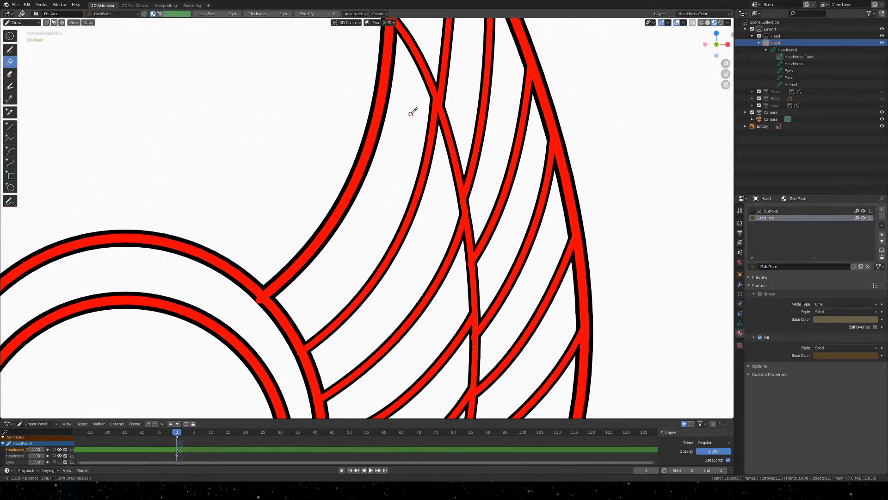
middle_click_drag(413, 112, 368, 393, "shift")
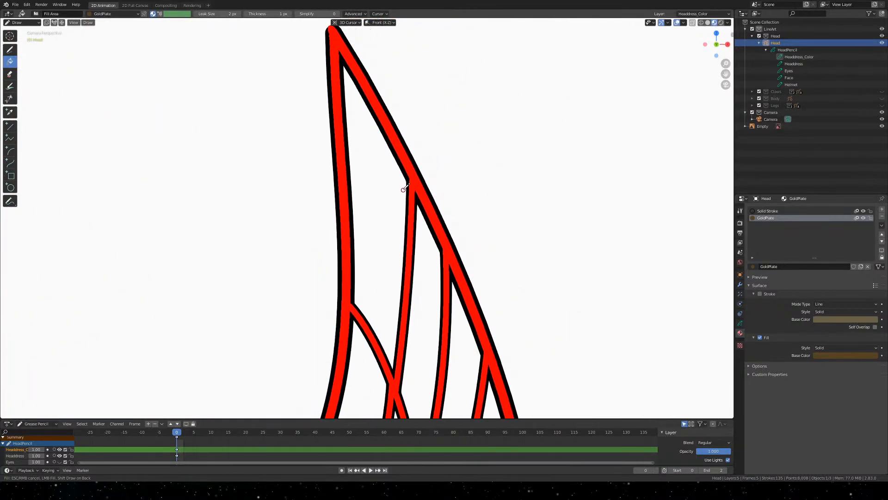
middle_click_drag(347, 35, 390, 170, "shift")
scroll(370, 155, "up", 4)
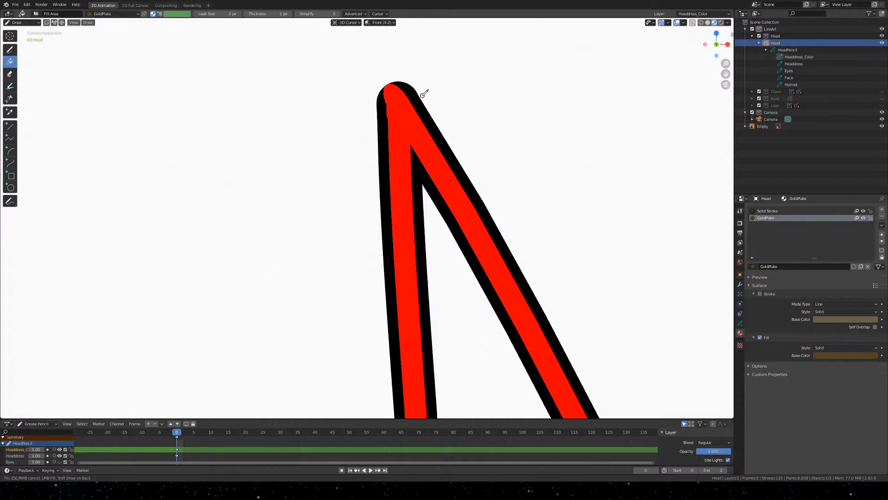
middle_click_drag(422, 96, 419, 167, "shift")
scroll(417, 170, "down", 1)
scroll(431, 298, "down", 2)
middle_click_drag(493, 352, 393, 19, "shift")
scroll(395, 177, "down", 3)
middle_click_drag(453, 327, 446, 47, "shift")
middle_click_drag(345, 344, 457, 113, "shift")
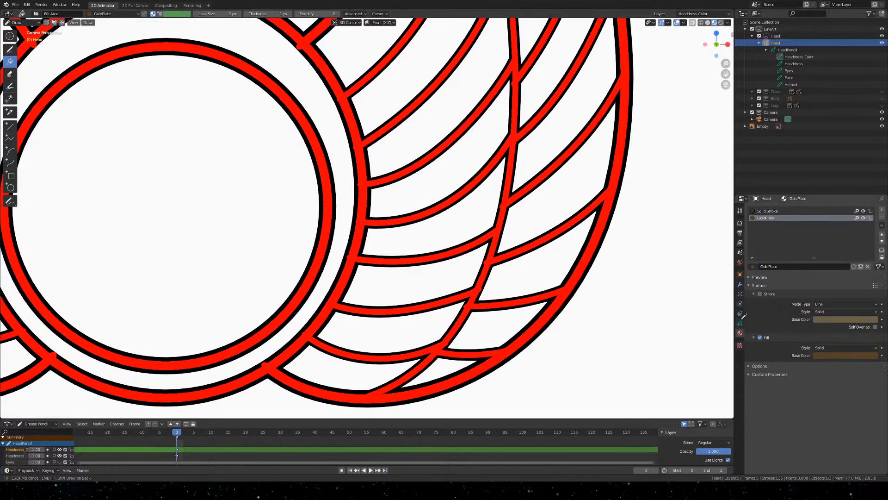
key("Escape")
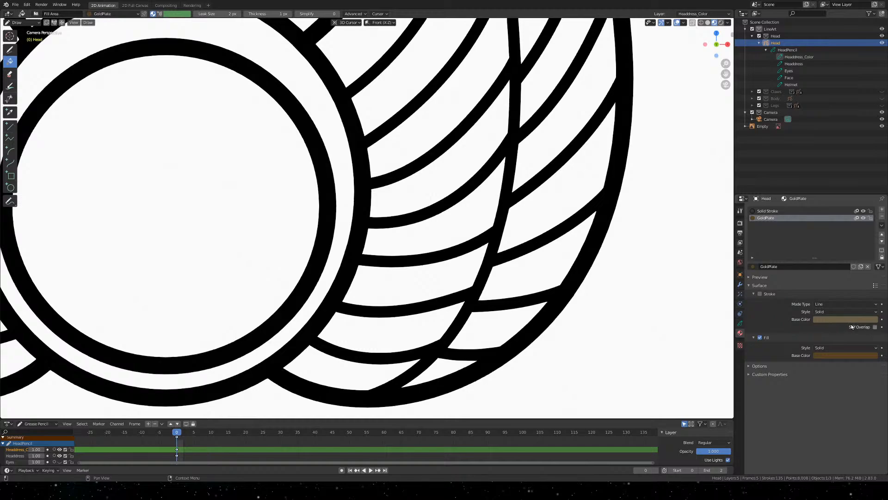
Inspect the stroke style and mode type options of the Solid Stroke material without changing them
left_click(875, 327)
left_click(771, 211)
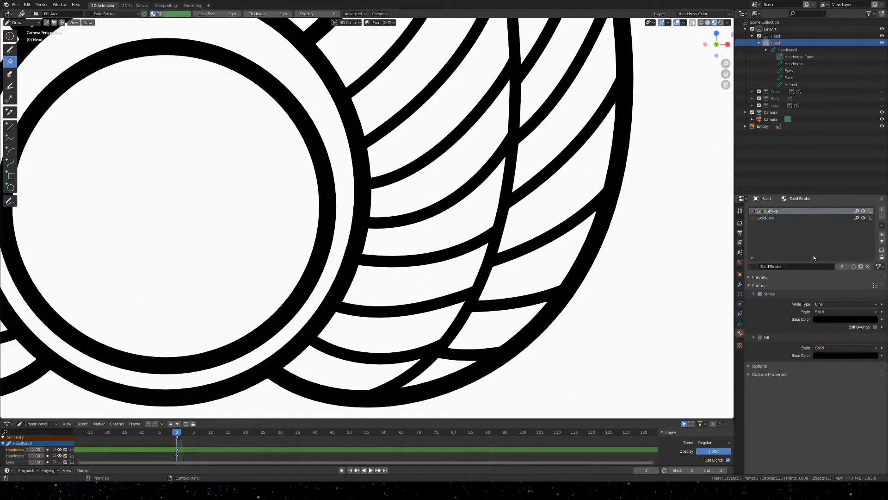
left_click(832, 312)
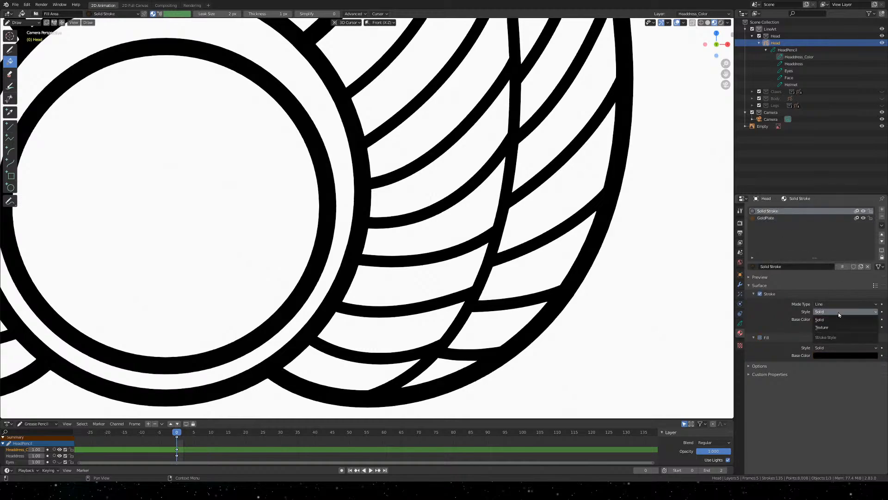
left_click(834, 305)
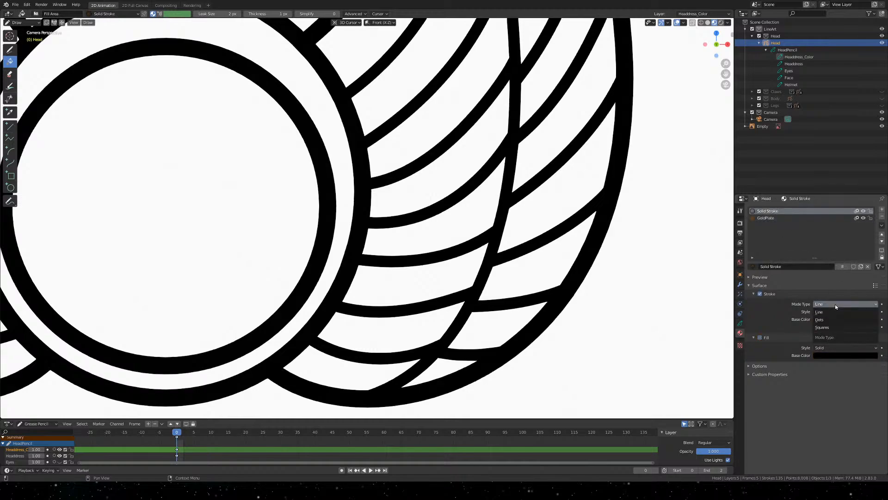
left_click(834, 304)
left_click(834, 303)
left_click(834, 304)
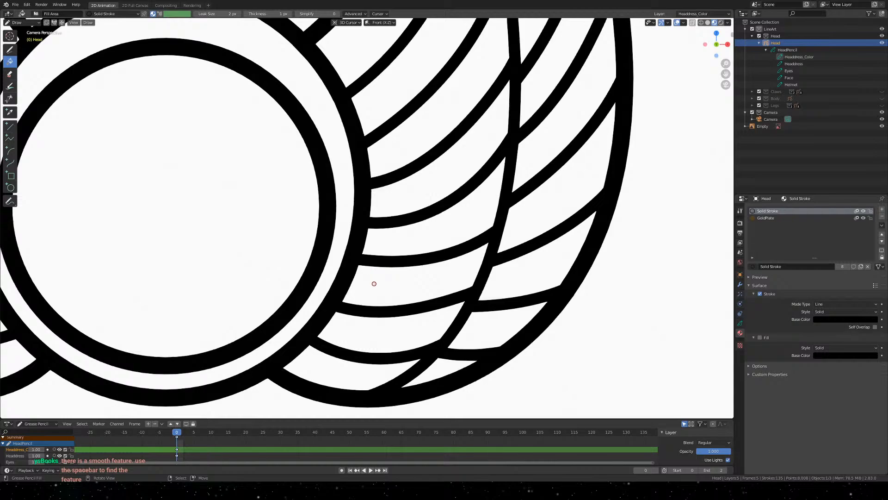
Switch to Sculpt Mode and use the Smooth brush on the ring's junctions with the right wing's middle feathers
key("space")
key("q")
left_click(484, 222)
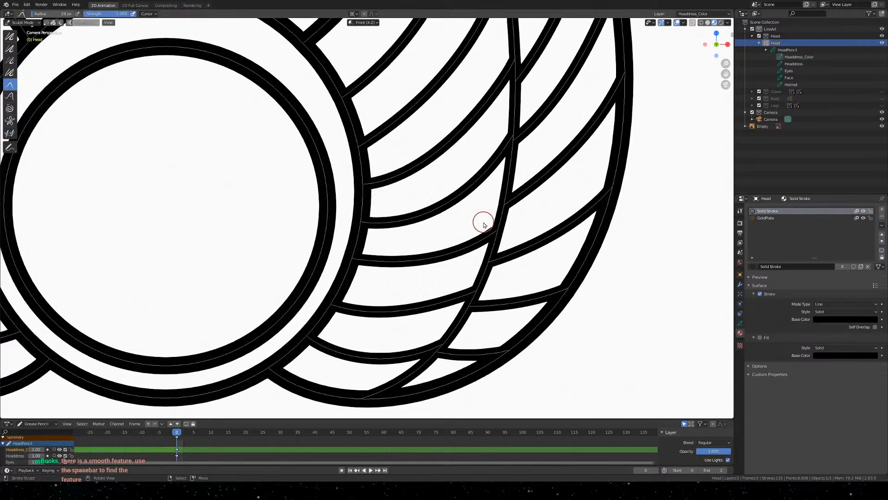
key("space")
key("1")
scroll(379, 287, "up", 5)
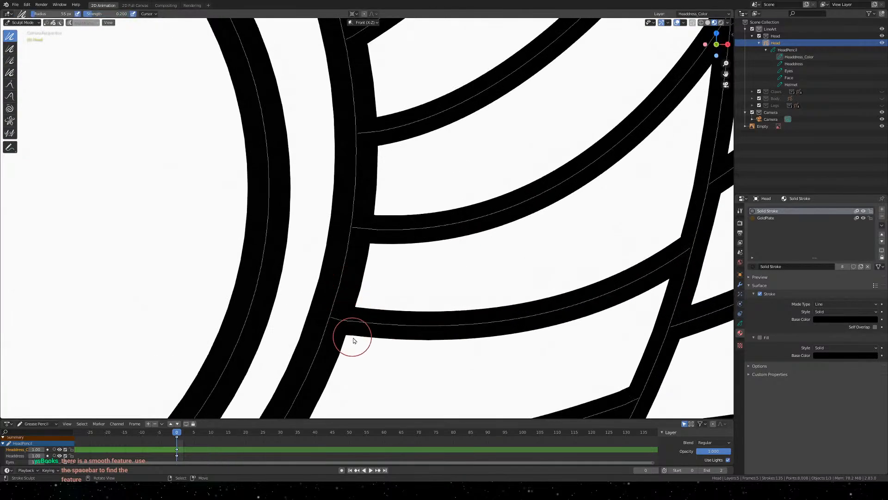
middle_click_drag(370, 347, 437, 262, "shift")
mouse_move(408, 237)
left_mouse_down()
mouse_move(432, 142)
mouse_move(422, 155)
left_mouse_up()
middle_click_drag(461, 85, 423, 228, "shift")
mouse_move(422, 228)
left_mouse_down()
mouse_move(403, 119)
mouse_move(410, 125)
left_mouse_up()
Smooth the ring's junctions with the right wing's inner edge and its uppermost feather line
middle_click_drag(383, 53, 508, 383, "shift")
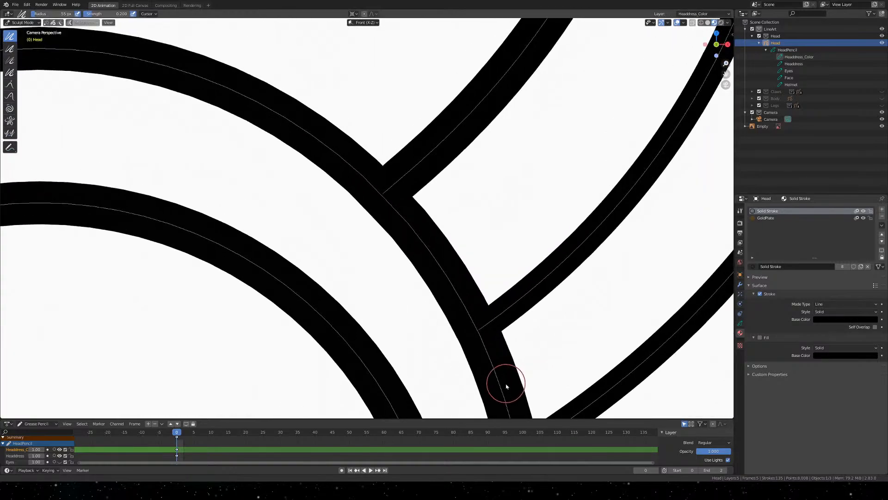
left_click_drag(494, 326, 495, 331)
left_click_drag(389, 198, 398, 202)
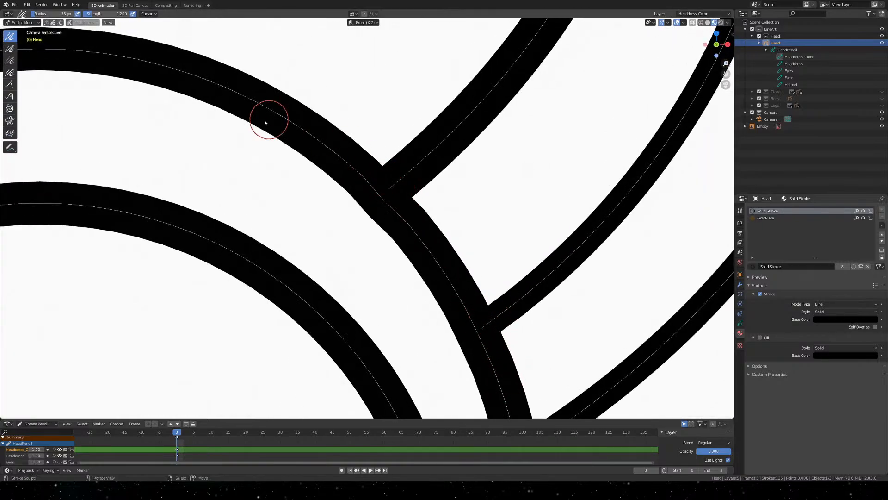
Smooth the ring's junctions with the left wing's inner edge and its upper and middle feather lines
mouse_move(226, 128)
middle_mouse_down("shift")
mouse_move(423, 234)
mouse_move(606, 271)
middle_mouse_up("shift")
middle_click_drag(147, 372, 489, 135, "shift")
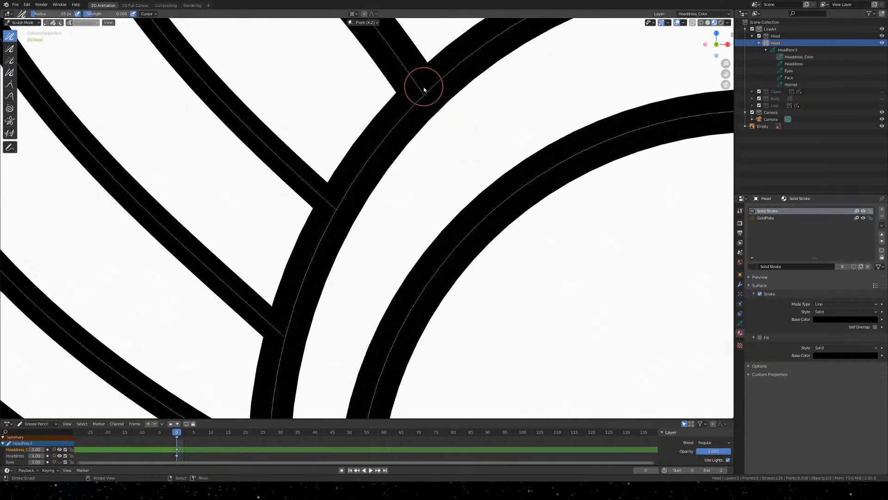
mouse_move(422, 85)
left_mouse_down()
mouse_move(421, 75)
mouse_move(349, 218)
mouse_move(425, 82)
left_mouse_up()
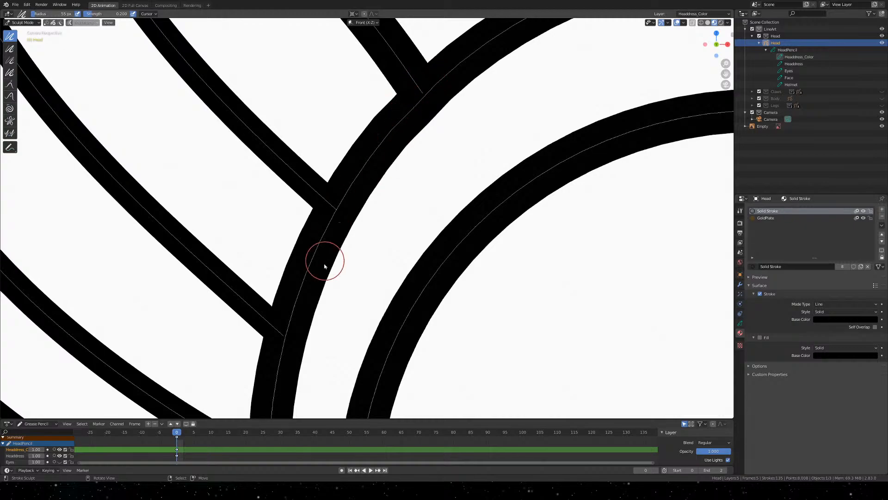
mouse_move(321, 198)
left_mouse_down()
mouse_move(323, 210)
mouse_move(330, 188)
left_mouse_up()
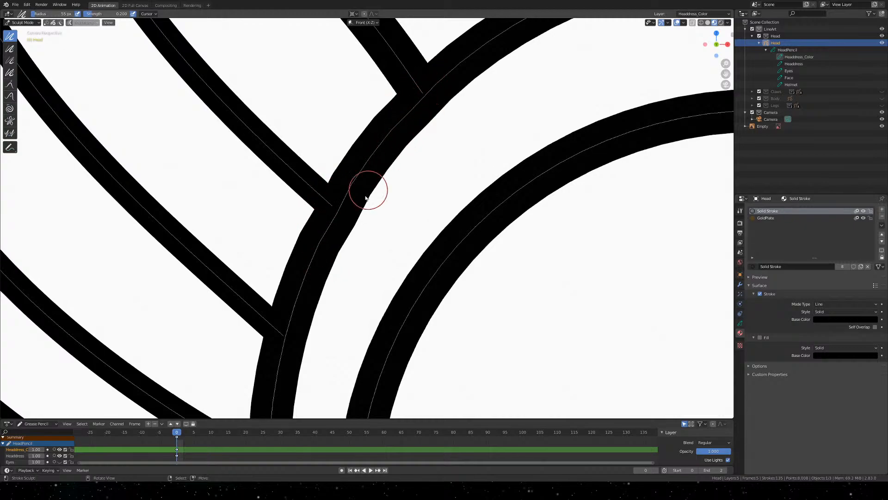
middle_click_drag(318, 330, 421, 60, "shift")
mouse_move(420, 59)
left_mouse_down()
mouse_move(390, 89)
mouse_move(401, 81)
mouse_move(401, 65)
mouse_move(400, 74)
left_mouse_up()
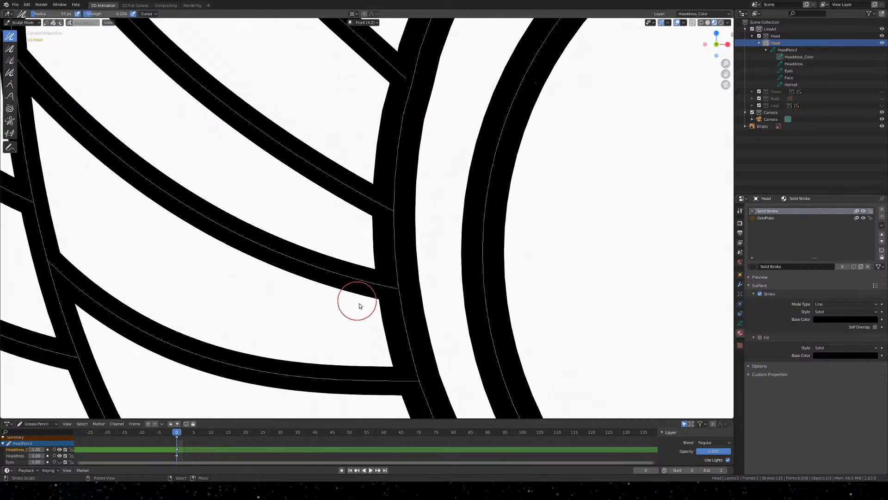
mouse_move(378, 215)
left_mouse_down()
mouse_move(380, 199)
mouse_move(374, 220)
mouse_move(396, 311)
mouse_move(389, 288)
mouse_move(387, 298)
left_mouse_up()
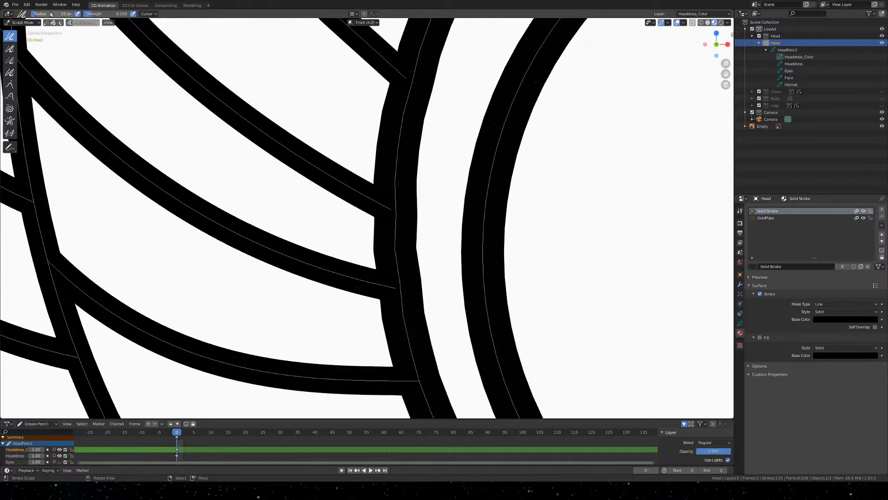
Set the Smooth brush radius to 21 px and smooth the next lower feather's junction on the ring's left side
key("f")
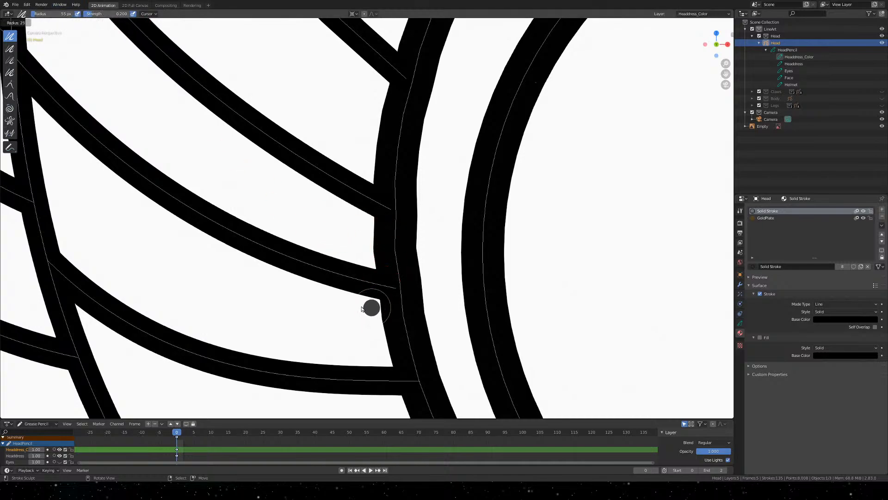
left_click(370, 320)
middle_click_drag(431, 362, 403, 216, "shift")
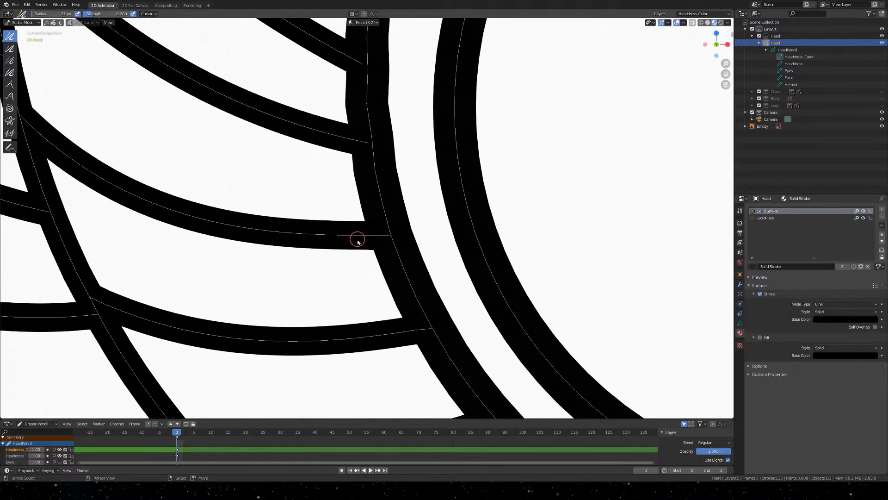
mouse_move(386, 241)
left_mouse_down()
mouse_move(359, 240)
mouse_move(411, 254)
mouse_move(385, 237)
left_mouse_up()
Set the Smooth brush radius to 72 px and smooth the ring's junctions with the left wing's lowest feathers and bottom outline
key("f")
left_click(391, 242)
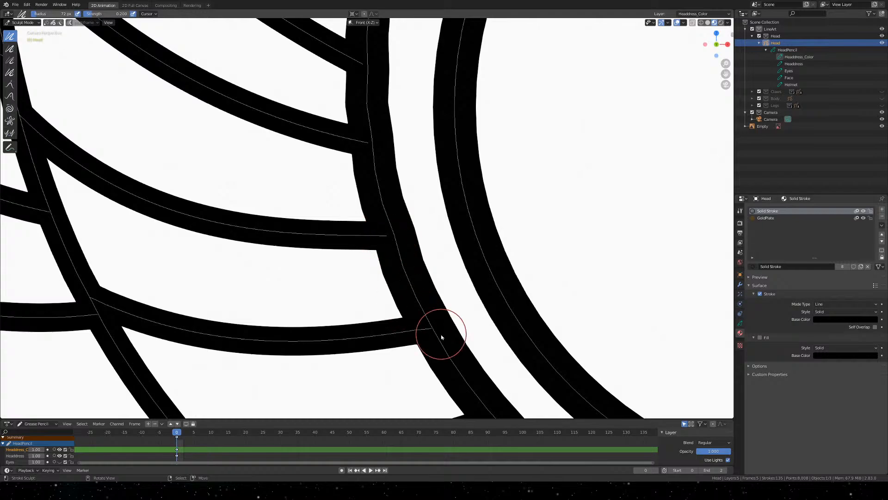
middle_click_drag(443, 337, 353, 241, "shift")
mouse_move(341, 235)
left_mouse_down()
mouse_move(333, 241)
mouse_move(341, 240)
left_mouse_up()
mouse_move(341, 240)
middle_mouse_down("shift")
mouse_move(369, 293)
mouse_move(351, 148)
middle_mouse_up("shift")
mouse_move(324, 172)
left_mouse_down()
mouse_move(327, 163)
mouse_move(268, 129)
mouse_move(257, 95)
mouse_move(230, 96)
mouse_move(245, 92)
left_mouse_up()
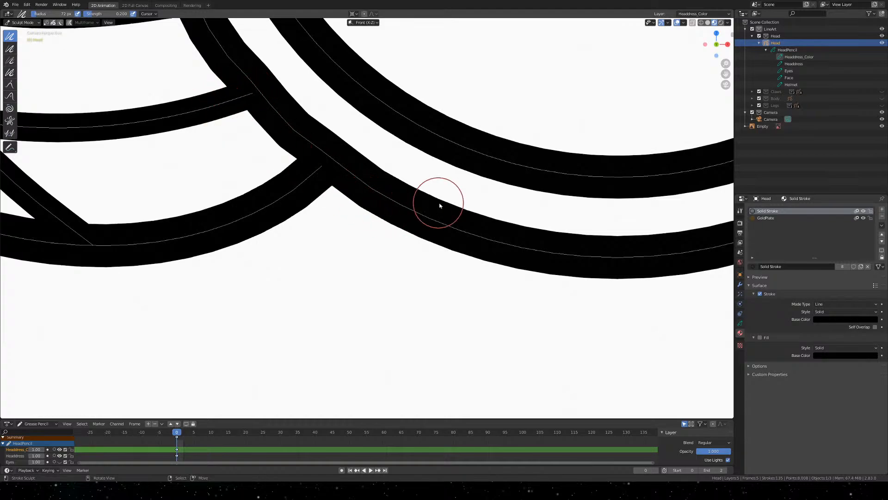
Smooth the ring's outer stroke with the large brush where it meets the left wing's inner edge
scroll(437, 227, "down", 8)
mouse_move(478, 162)
middle_mouse_down("shift")
mouse_move(478, 278)
mouse_move(468, 254)
mouse_move(434, 232)
middle_mouse_up("shift")
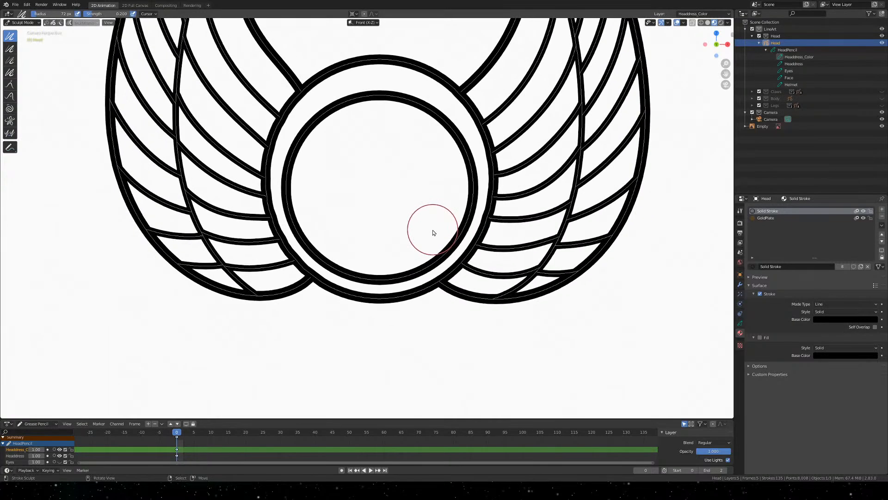
mouse_move(317, 80)
left_mouse_down()
mouse_move(257, 162)
mouse_move(297, 254)
mouse_move(423, 326)
mouse_move(317, 286)
mouse_move(376, 307)
mouse_move(462, 284)
mouse_move(505, 218)
mouse_move(492, 133)
mouse_move(438, 77)
mouse_move(371, 58)
mouse_move(308, 83)
left_mouse_up()
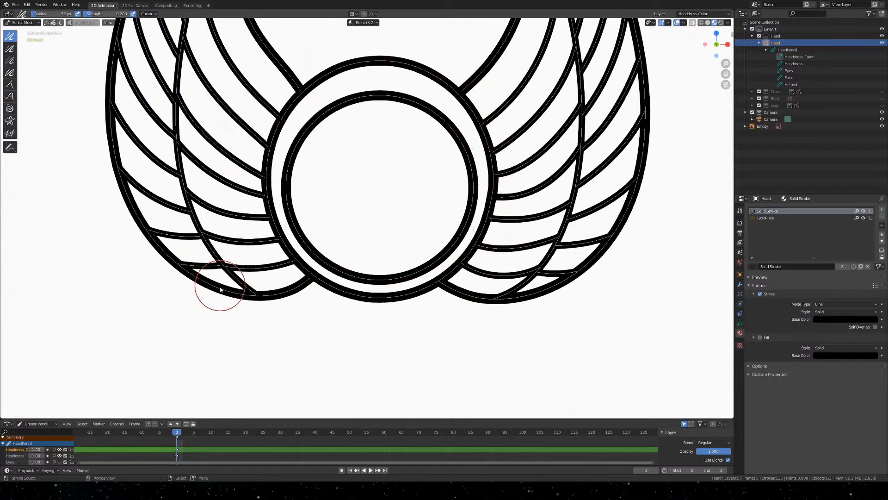
Return to Draw Mode and preview the Fill tool's boundaries around the ring and both wings
middle_click_drag(539, 106, 398, 86, "shift")
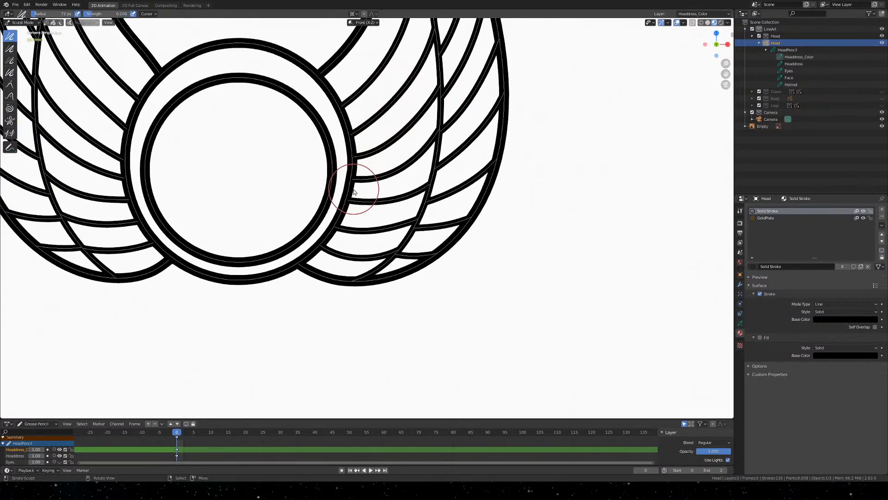
key("q")
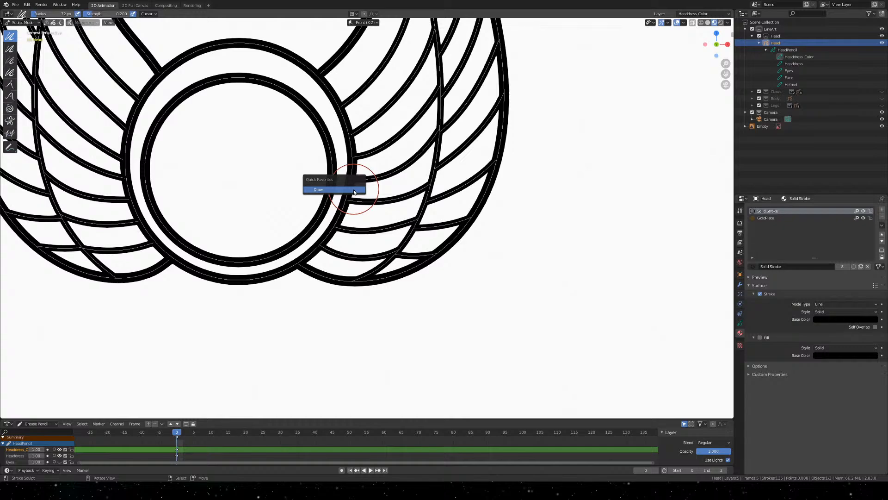
left_click(355, 191)
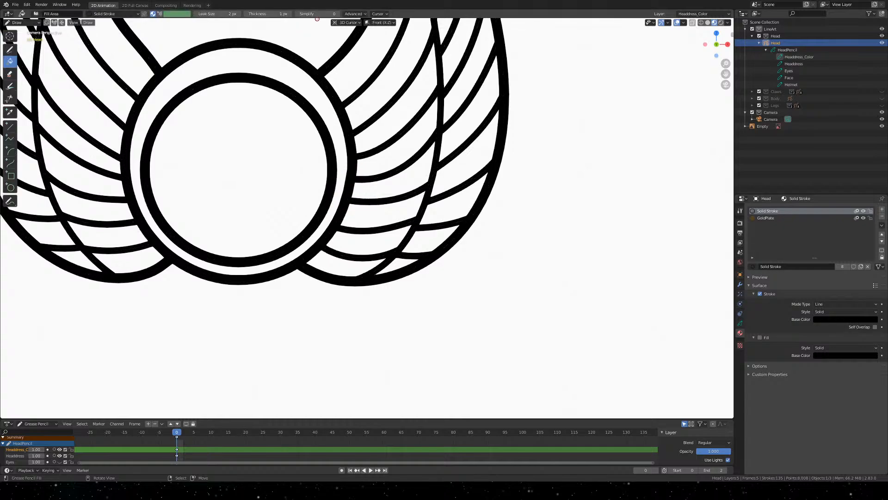
left_click(355, 13)
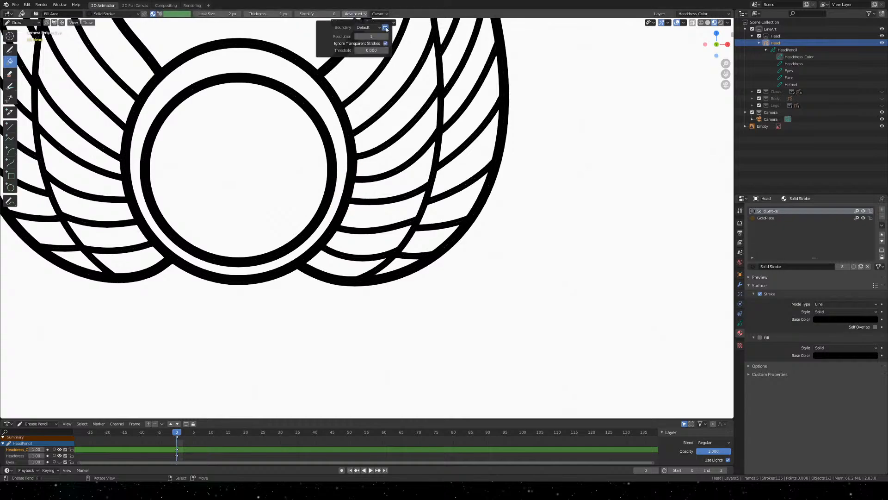
left_click(304, 141)
scroll(254, 202, "up", 3)
mouse_move(254, 202)
middle_mouse_down("shift")
mouse_move(385, 173)
mouse_move(456, 174)
middle_mouse_up("shift")
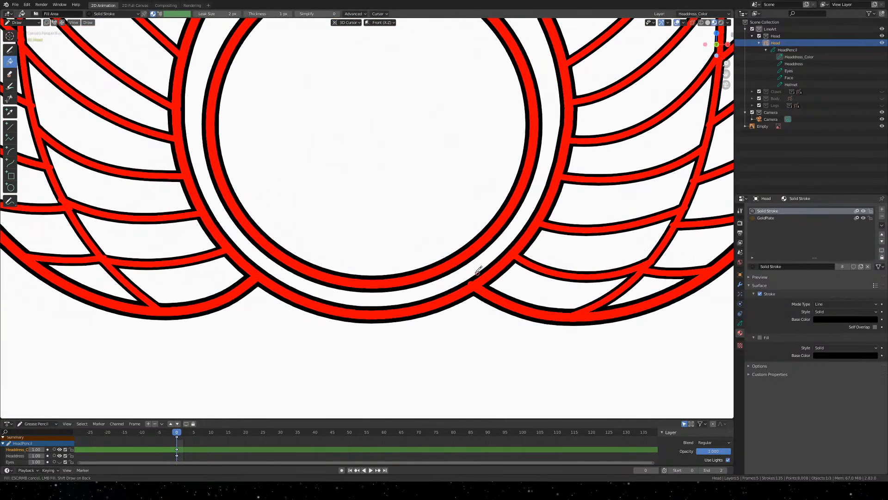
Examine the highlighted fill boundaries from the left wing's feathers across the ring to the right wing's lower junctions
mouse_move(279, 122)
middle_mouse_down("shift")
mouse_move(329, 269)
mouse_move(317, 342)
mouse_move(319, 133)
mouse_move(452, 131)
middle_mouse_up("shift")
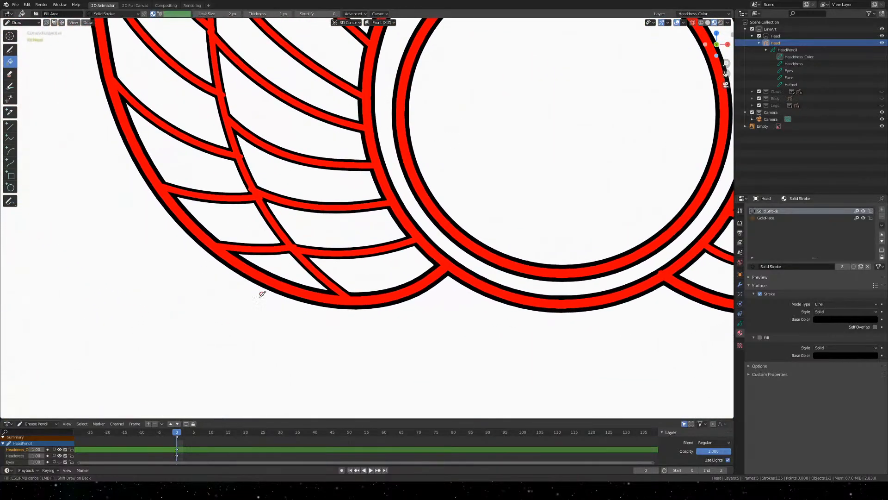
scroll(254, 109, "up", 5)
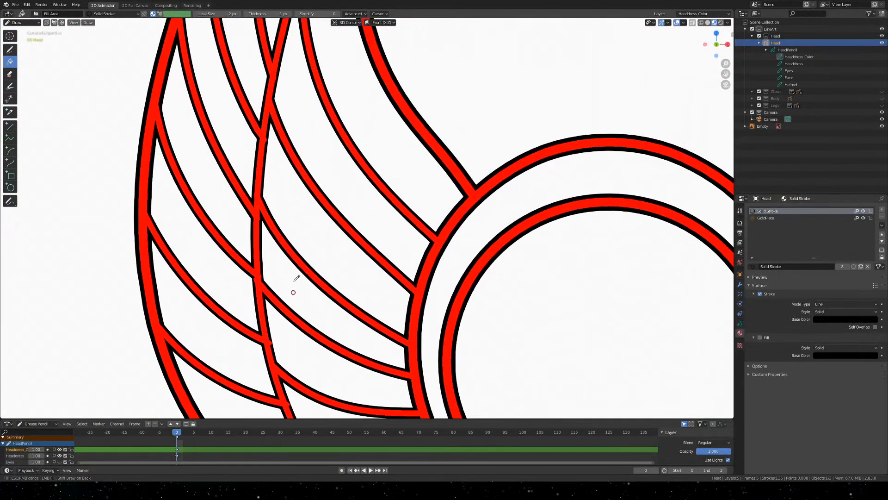
middle_click_drag(299, 220, 263, 353, "shift")
middle_click_drag(470, 149, 304, 59, "shift")
middle_click_drag(569, 210, 260, 51, "shift")
middle_click_drag(548, 223, 548, 91, "shift")
mouse_move(346, 295)
middle_mouse_down("shift")
mouse_move(502, 244)
mouse_move(529, 198)
middle_mouse_up("shift")
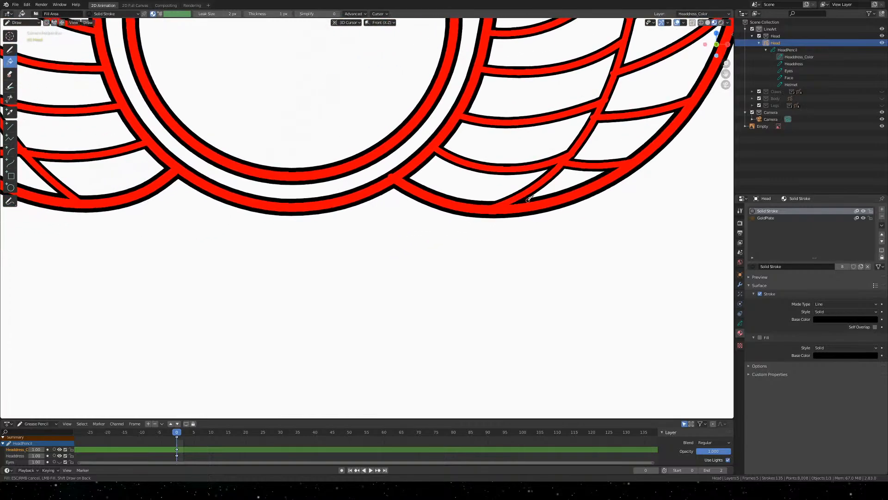
Return to Sculpt Mode, undo the stray fill stroke, and smooth the ring's junction with the right wing's bottom outline
key("ctrl+Tab")
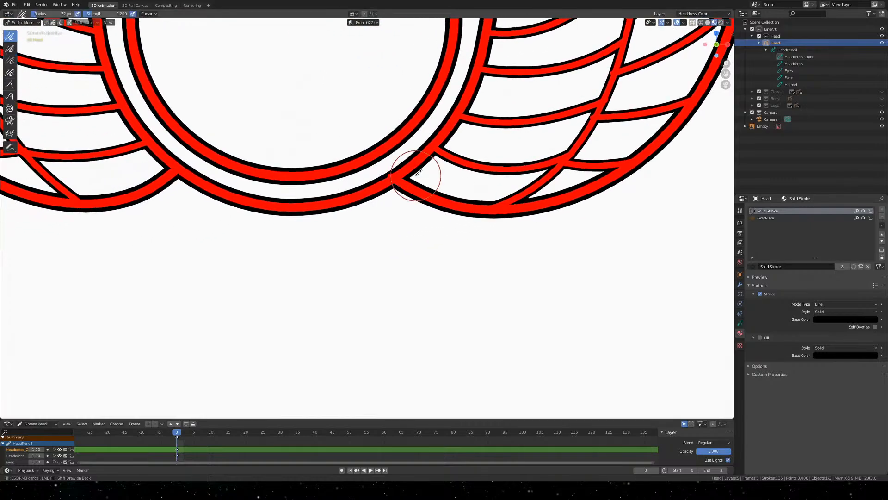
scroll(395, 175, "up", 3)
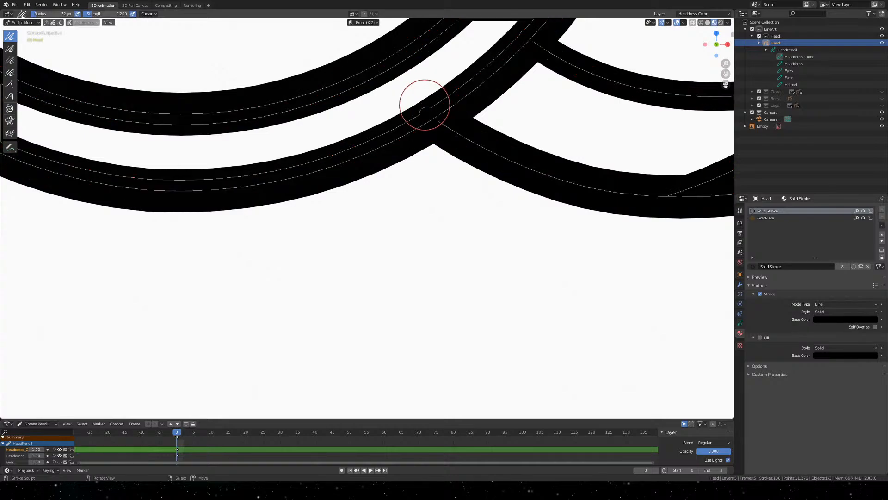
mouse_move(424, 105)
left_mouse_down()
mouse_move(438, 116)
mouse_move(430, 117)
left_mouse_up()
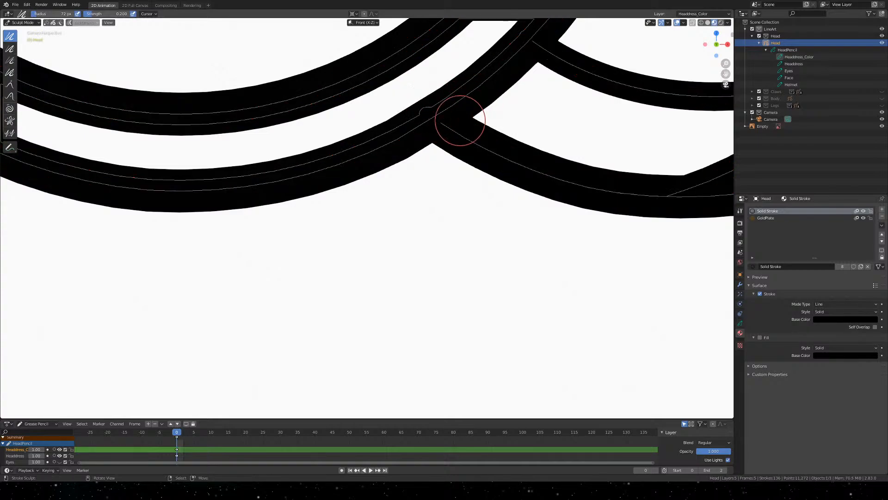
key("ctrl+z")
mouse_move(429, 117)
left_mouse_down()
mouse_move(460, 153)
mouse_move(436, 123)
mouse_move(460, 144)
mouse_move(462, 135)
left_mouse_up()
middle_click_drag(542, 79, 416, 248, "shift")
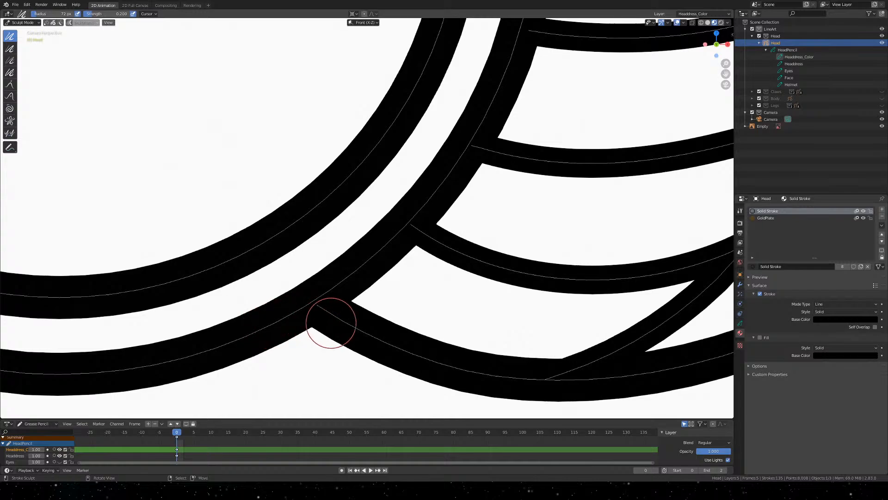
Use the Grab brush to adjust the end of the right wing's bottom outline where it meets the ring
key("shift+space")
key("5")
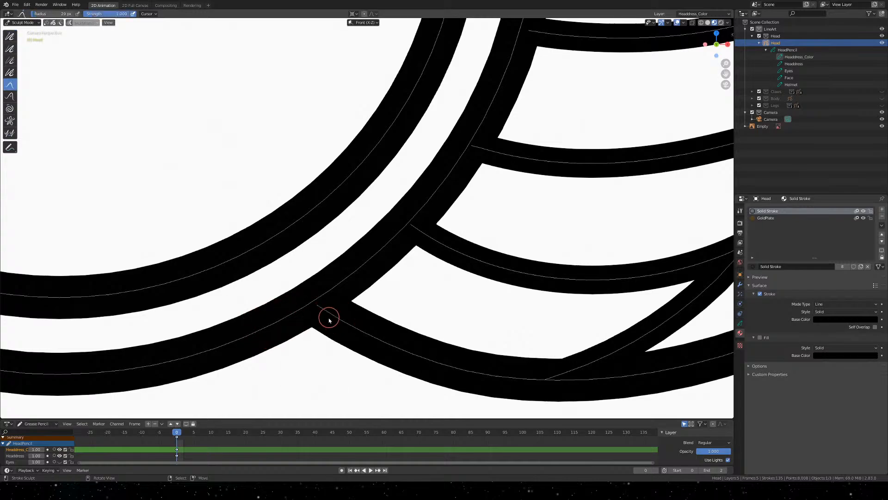
left_click_drag(323, 314, 325, 316)
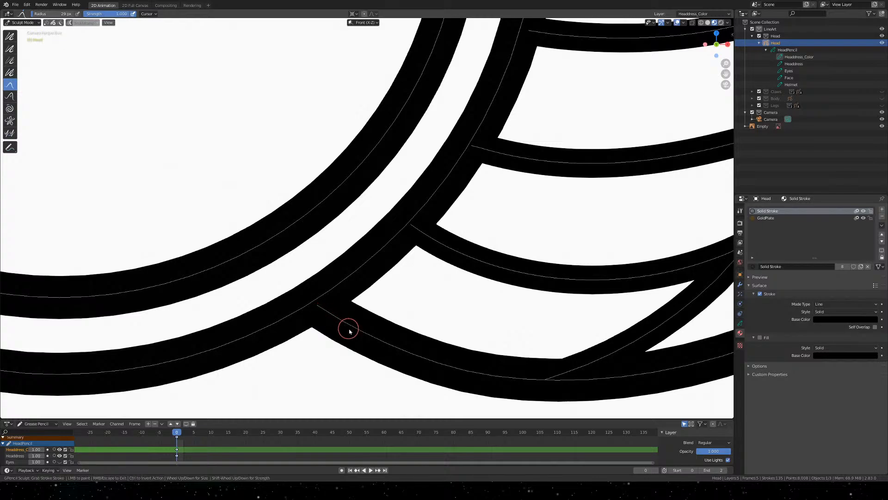
mouse_move(408, 355)
left_mouse_down()
mouse_move(332, 305)
mouse_move(337, 321)
left_mouse_up()
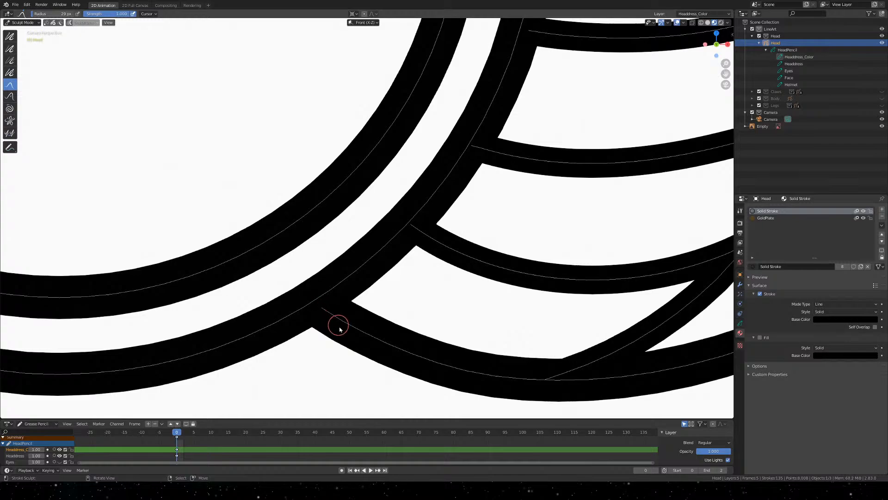
scroll(358, 345, "down", 6)
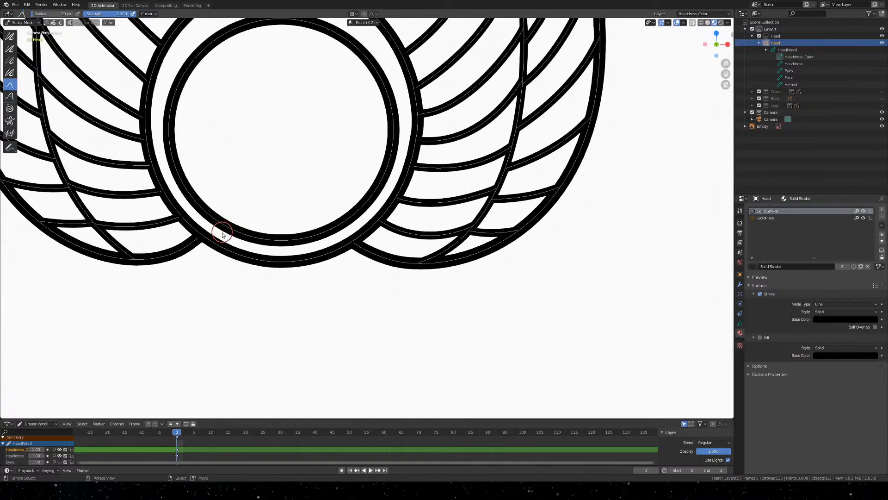
middle_click_drag(205, 231, 317, 232)
key("KP_0")
middle_click_drag(234, 171, 422, 349, "shift")
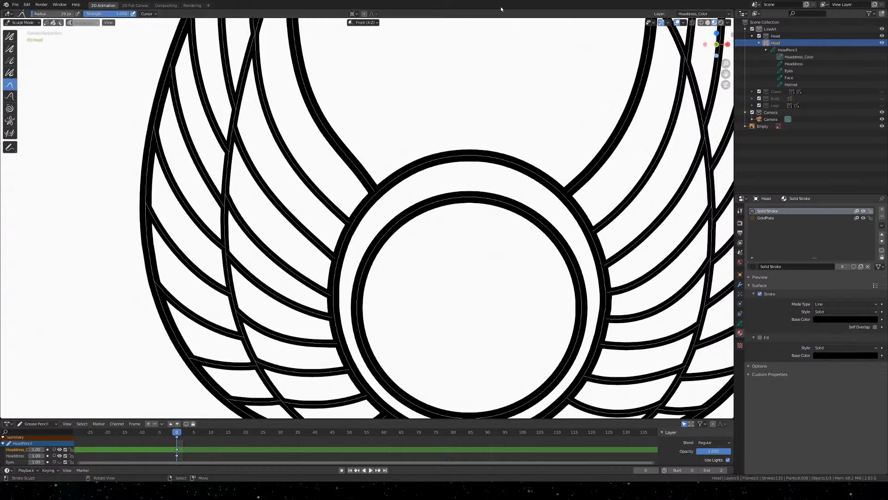
left_click(373, 23)
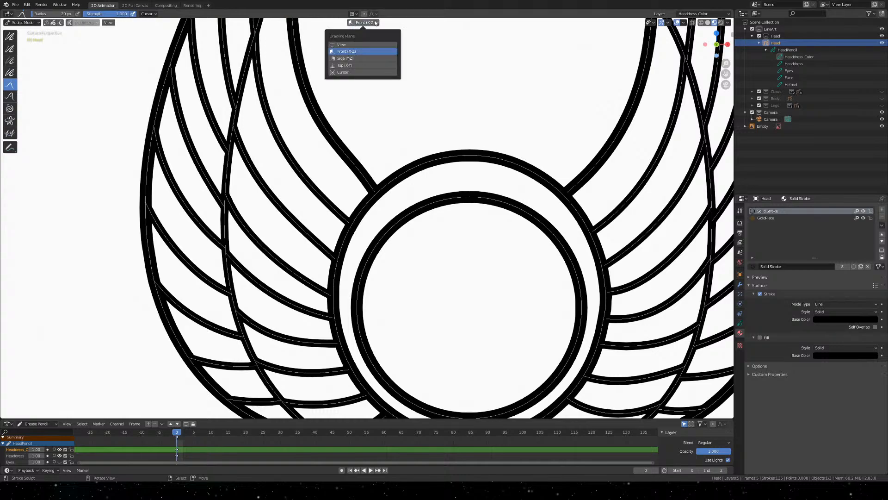
left_click(378, 23)
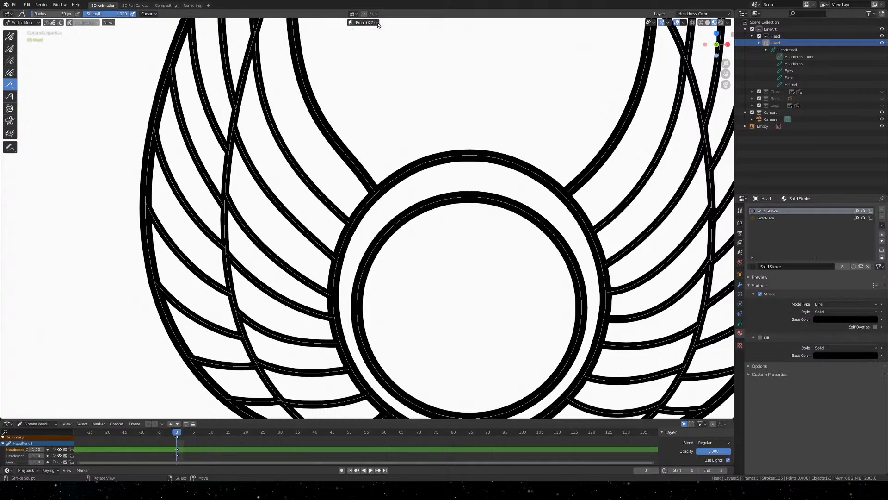
left_click(149, 15)
left_click(149, 15)
middle_click_drag(647, 66, 441, 253, "shift")
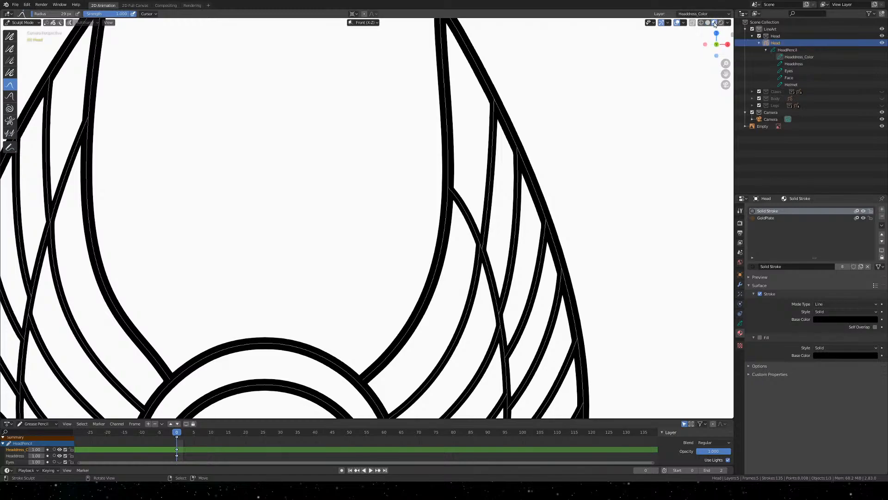
right_click(717, 45)
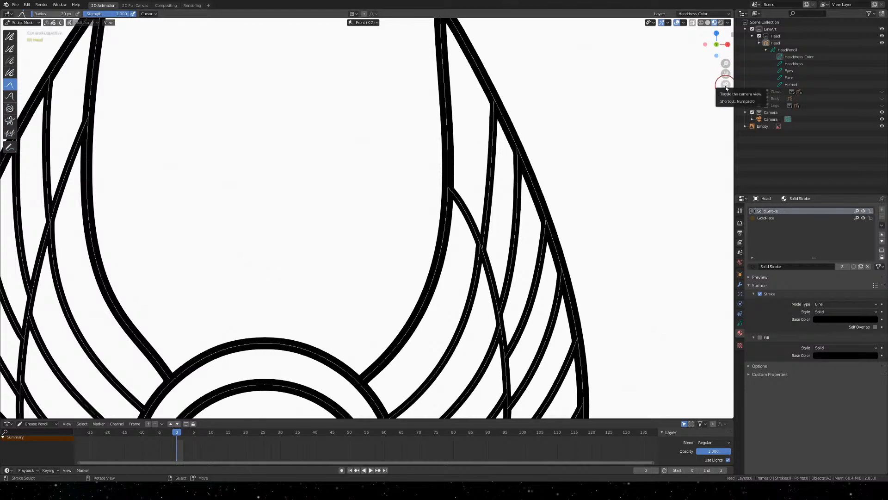
scroll(376, 295, "down", 2)
mouse_move(380, 268)
middle_mouse_down("shift")
mouse_move(484, 98)
mouse_move(522, 162)
middle_mouse_up("shift")
middle_click_drag(480, 318, 378, 246, "shift")
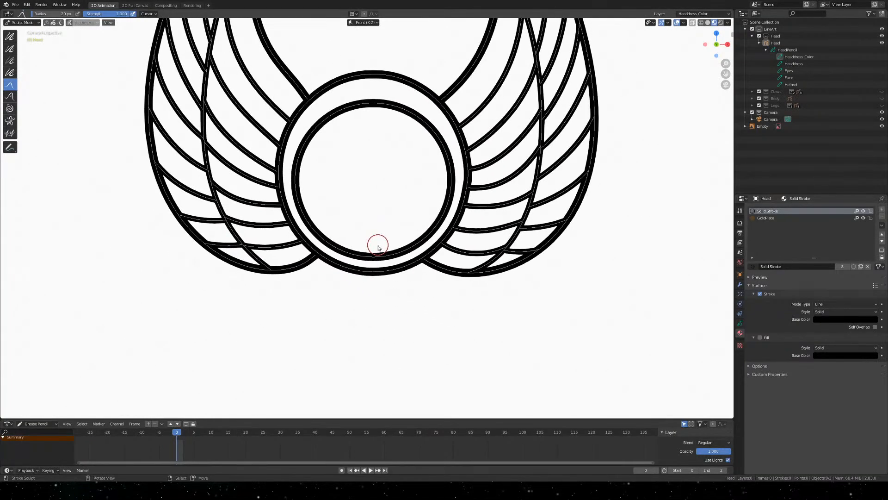
Return to Draw Mode, preview the fill boundaries, and inspect the left wing's feather junctions from its lower tip up to the upper dividing line
key("q")
left_click(378, 245)
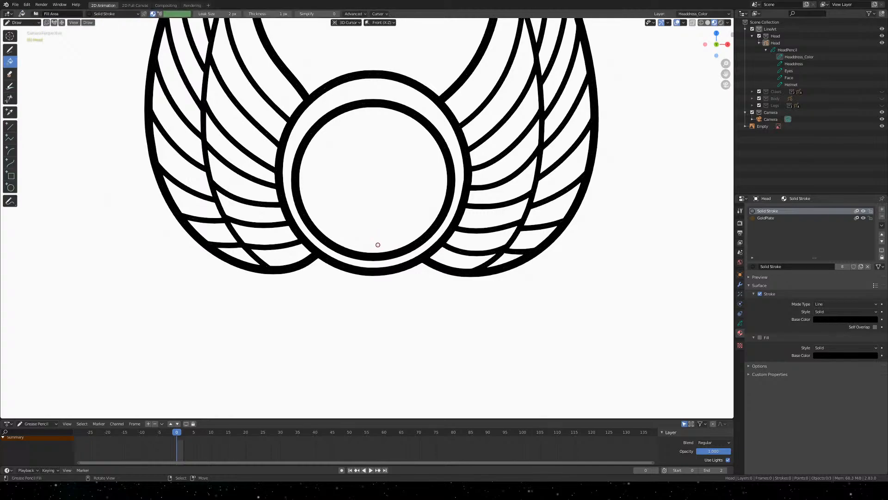
left_click(396, 222)
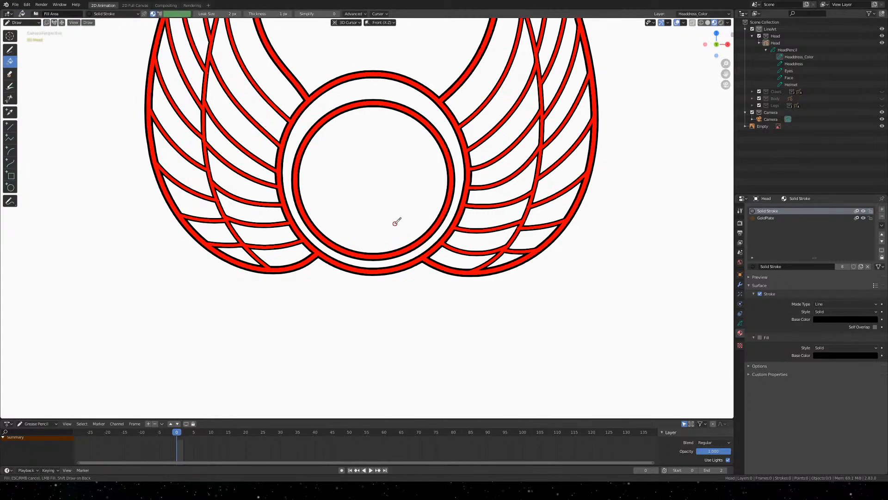
scroll(462, 258, "up", 5)
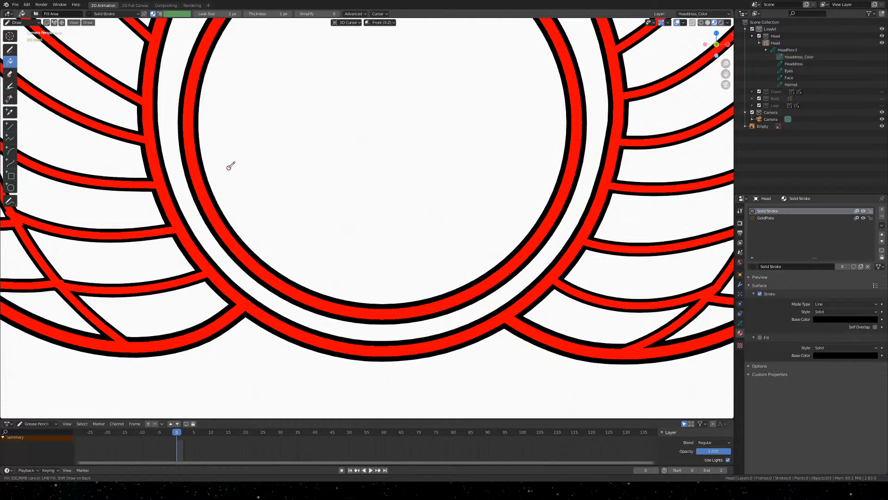
middle_click_drag(230, 165, 486, 158, "shift")
scroll(299, 297, "up", 3)
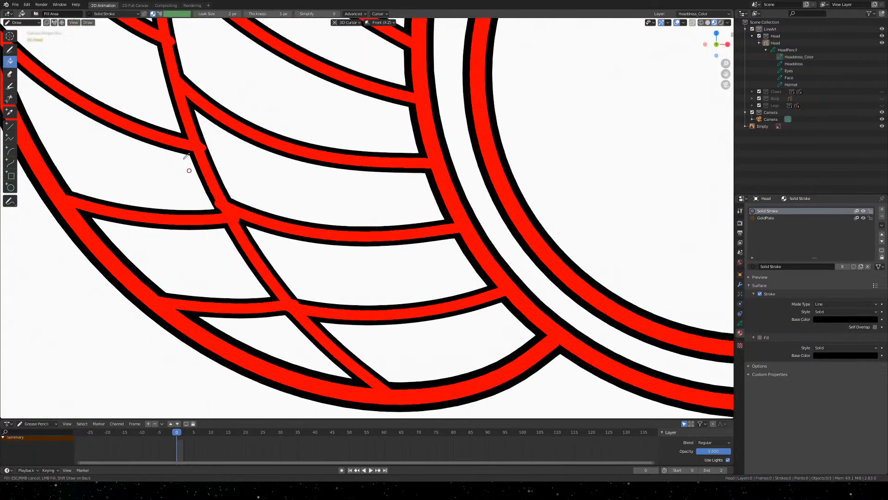
middle_click_drag(412, 77, 269, 386, "shift")
mouse_move(218, 231)
middle_mouse_down("shift")
mouse_move(547, 194)
mouse_move(532, 390)
middle_mouse_up("shift")
mouse_move(438, 36)
middle_mouse_down("shift")
mouse_move(404, 246)
mouse_move(343, 402)
mouse_move(452, 124)
mouse_move(365, 288)
mouse_move(412, 160)
mouse_move(391, 167)
middle_mouse_up("shift")
Return to Sculpt Mode and smooth the left wing's upper dividing line where the inner and outer feather strokes meet it
key("q")
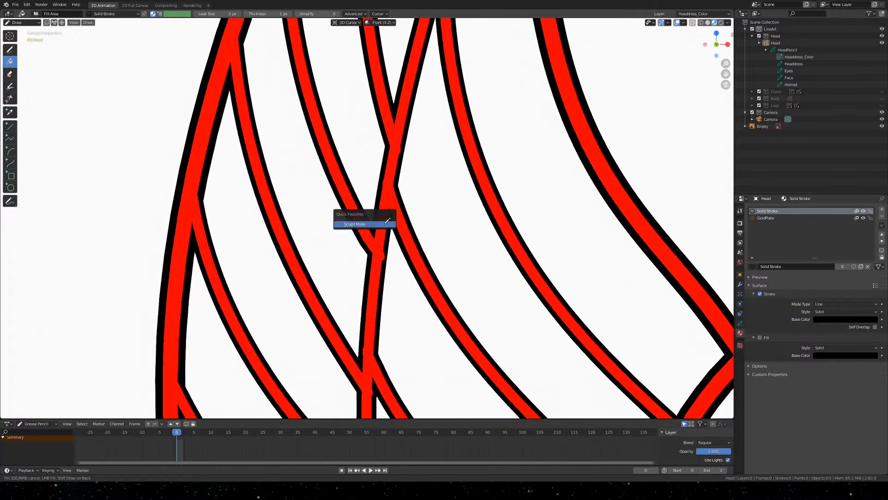
left_click(384, 223)
key("shift+space")
key("1")
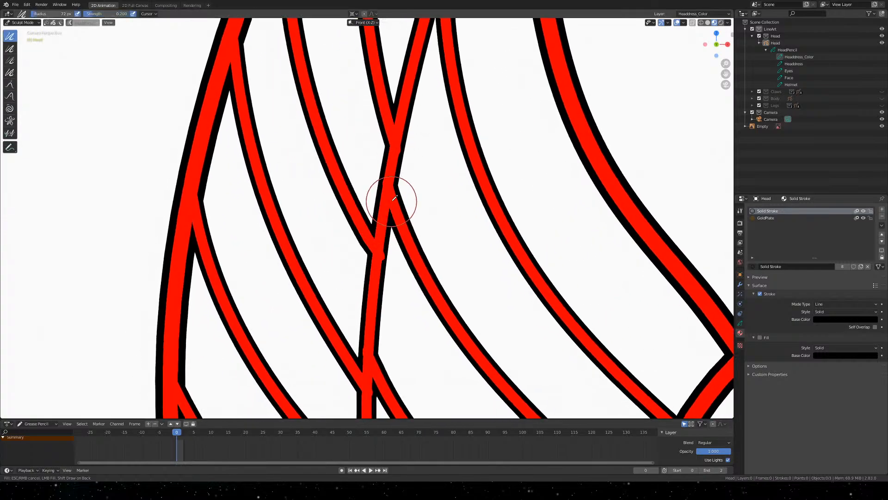
mouse_move(401, 137)
left_mouse_down()
mouse_move(389, 148)
mouse_move(393, 204)
mouse_move(392, 181)
mouse_move(389, 204)
mouse_move(389, 192)
left_mouse_up()
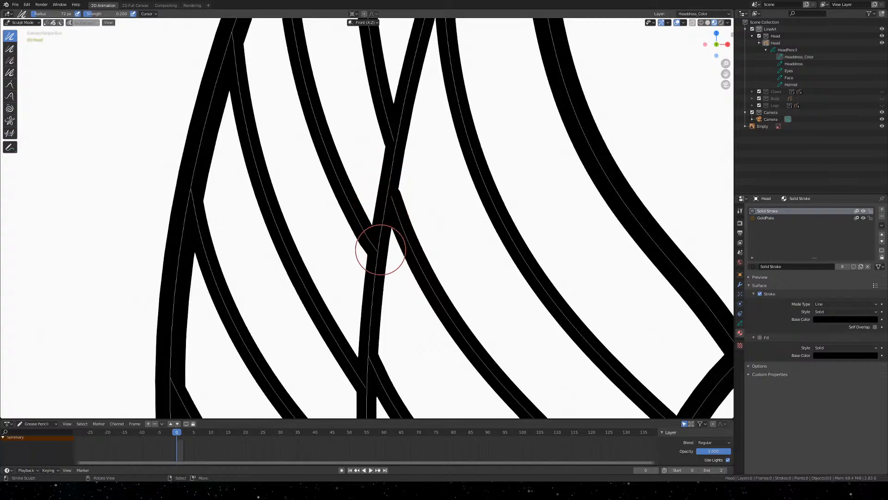
mouse_move(370, 242)
left_mouse_down()
mouse_move(351, 370)
mouse_move(362, 388)
mouse_move(359, 373)
mouse_move(377, 345)
mouse_move(371, 369)
mouse_move(369, 351)
left_mouse_up()
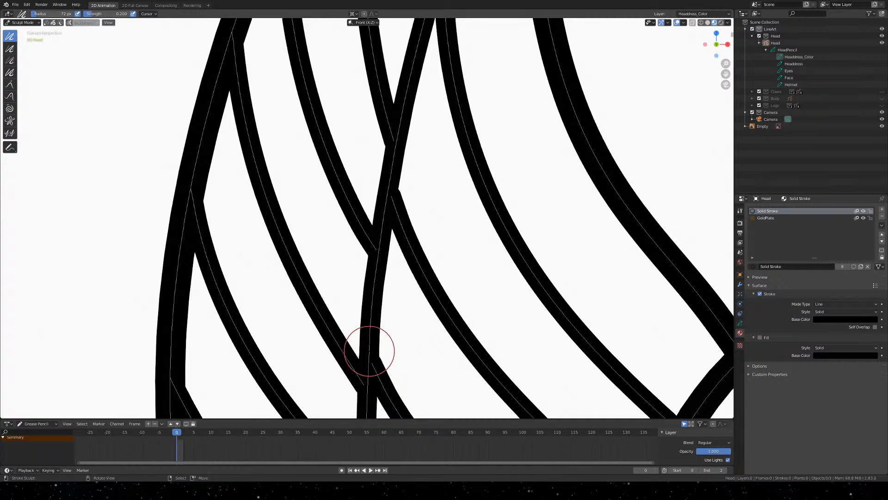
Smooth the feather junction farther down the left wing's dividing line
middle_click_drag(403, 374, 405, 153, "shift")
middle_click_drag(415, 301, 416, 187, "shift")
scroll(367, 133, "up", 4)
mouse_move(367, 103)
left_mouse_down()
mouse_move(356, 113)
mouse_move(380, 138)
mouse_move(382, 121)
mouse_move(387, 136)
left_mouse_up()
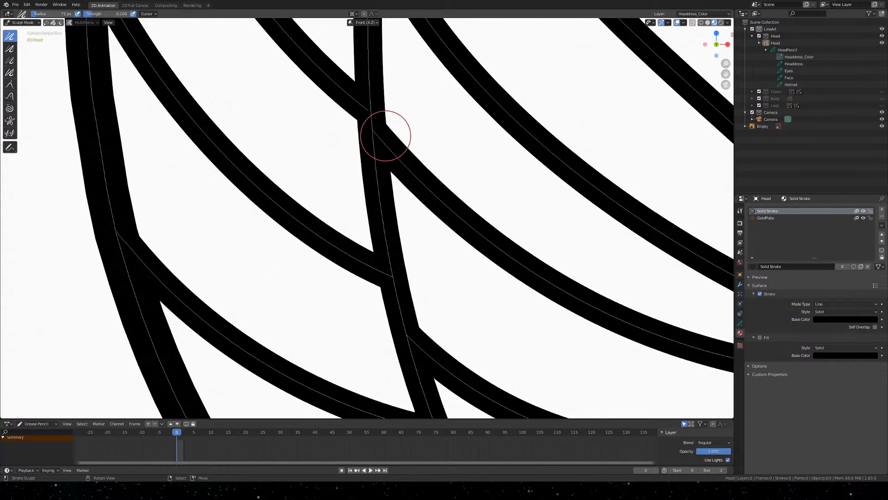
Try to move the inner feather's end at this junction with the Grab brush, and undo the change
key("shift+space")
key("5")
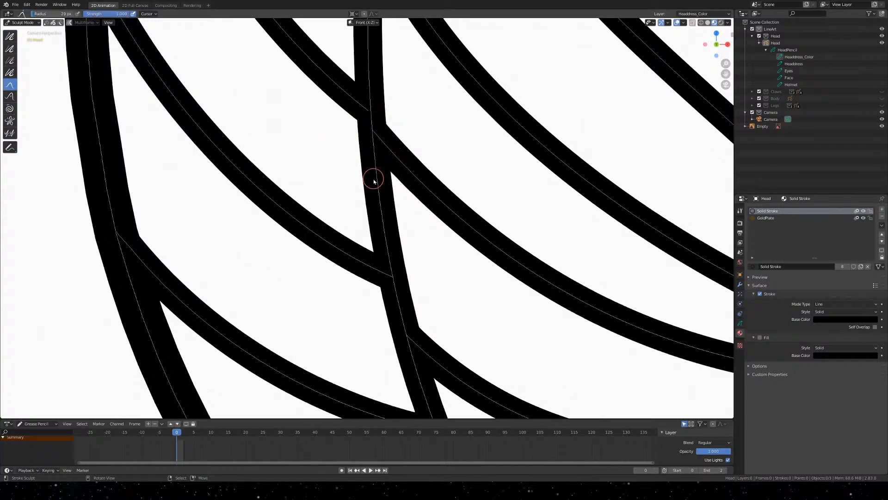
left_click_drag(376, 135, 392, 149)
key("ctrl+z")
Switch to Draw Mode and preview the Fill tool's boundaries at the left wing's mid-height feather junctions
key("q")
left_click(443, 200)
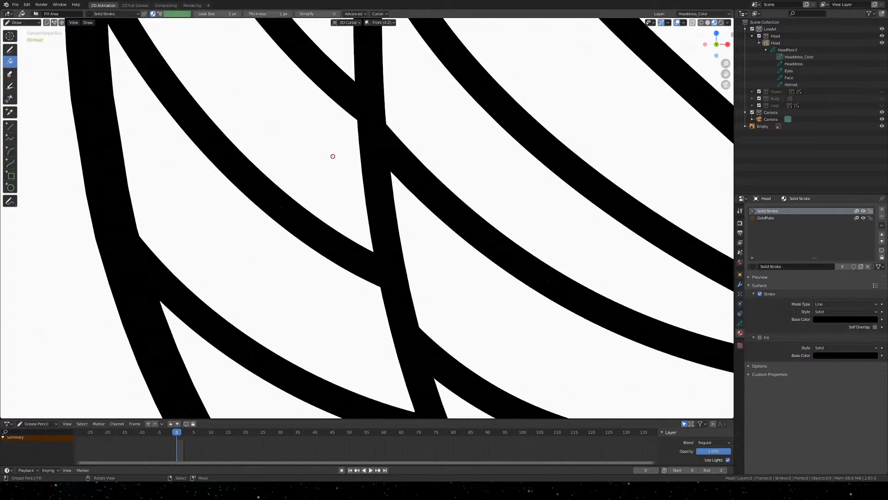
left_click(389, 138)
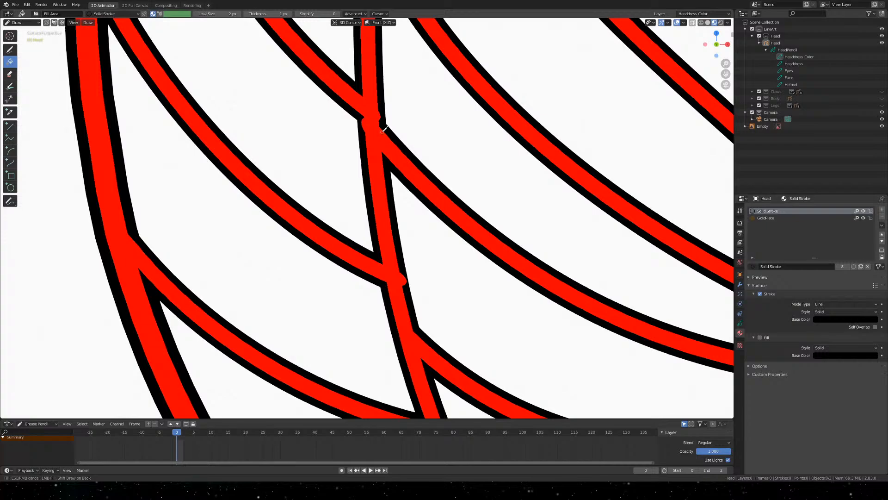
Use the Erase tool to trim the inner feather's end where it overlaps the left wing's dividing line
key("shift+space")
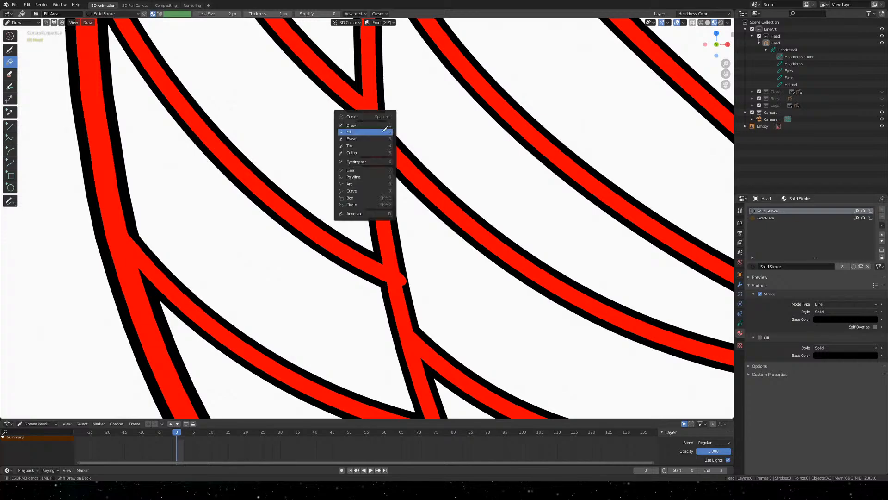
key("3")
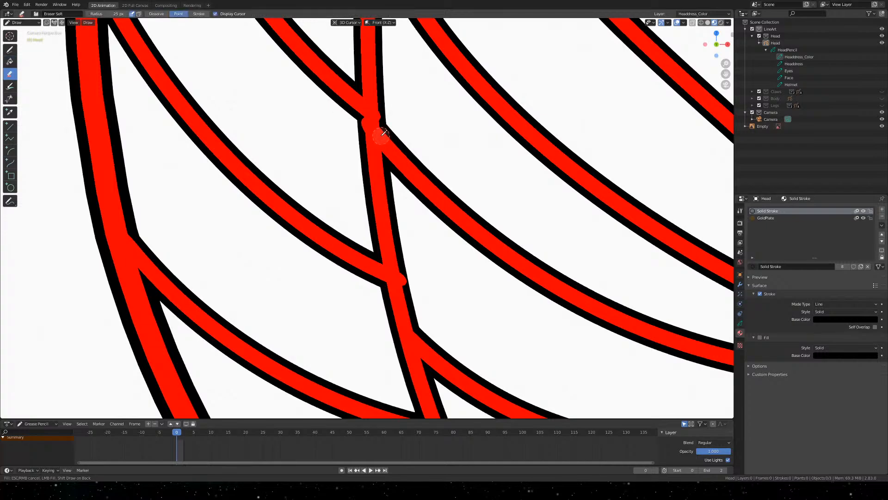
key("ctrl+z")
mouse_move(384, 136)
left_mouse_down()
mouse_move(385, 145)
mouse_move(404, 126)
left_mouse_up()
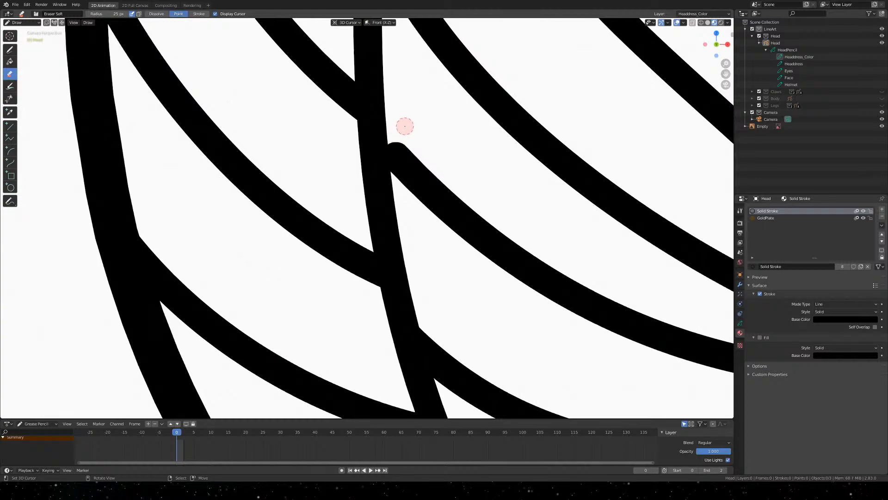
key("shift+space")
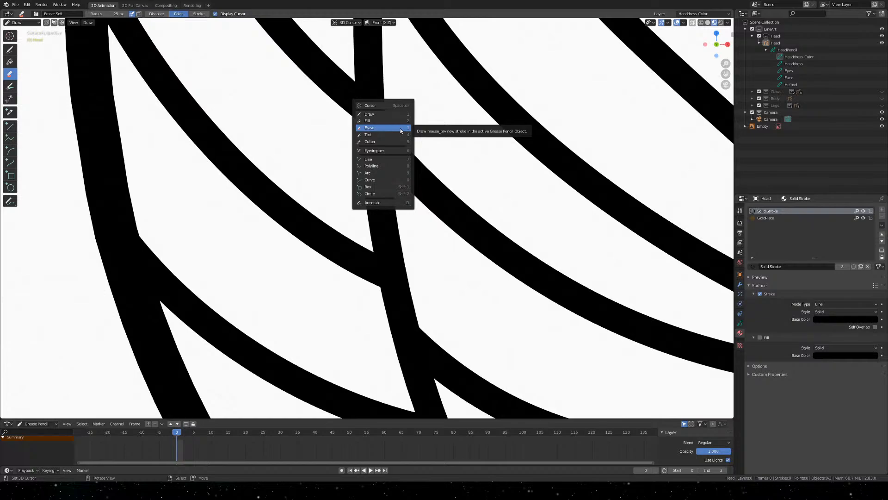
left_click(401, 130)
key("shift+space")
left_click(401, 130)
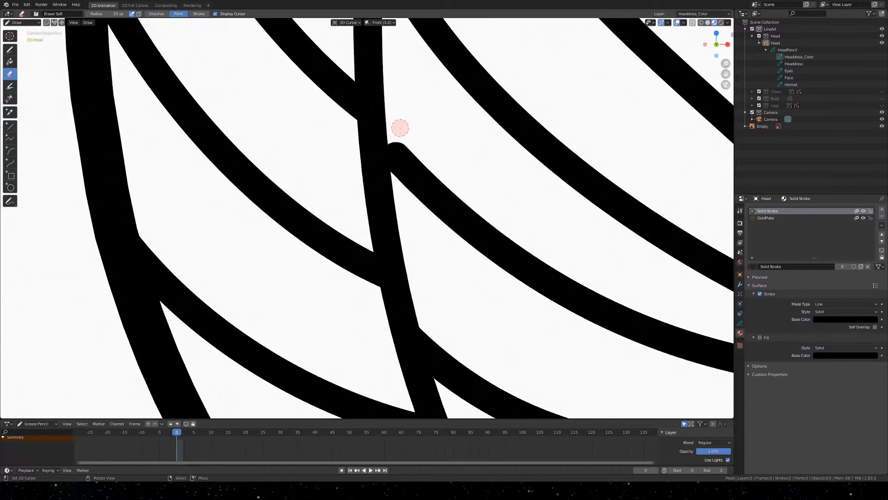
Return to Sculpt Mode and pull the trimmed inner feather's end back onto the dividing line with the Grab brush
key("q")
left_click(400, 131)
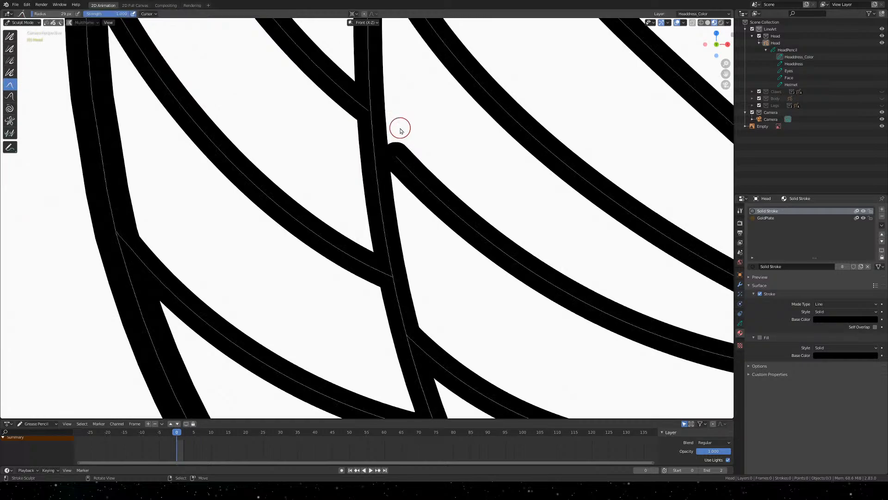
key("shift+space")
left_click(401, 132)
left_click_drag(397, 161, 376, 139)
left_click_drag(360, 110, 350, 102)
mouse_move(384, 275)
left_mouse_down()
mouse_move(353, 254)
mouse_move(399, 288)
left_mouse_up()
Erase the overshooting end of the outer feather just below and reattach it to the dividing line with the Grab brush
key("q")
left_click(398, 286)
key("shift+space")
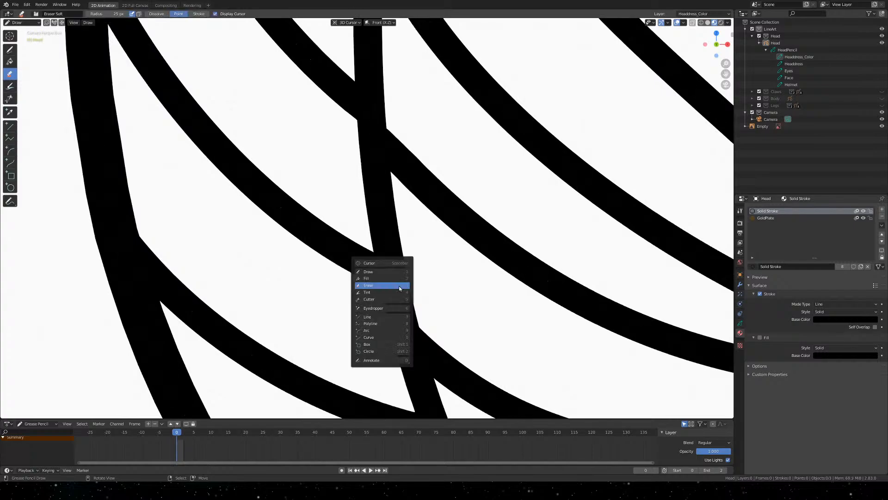
left_click(399, 285)
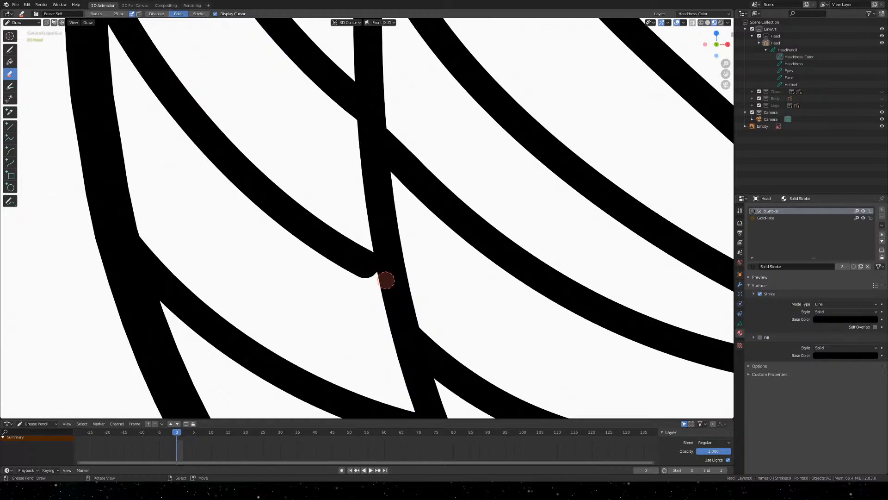
key("q")
left_click(387, 281)
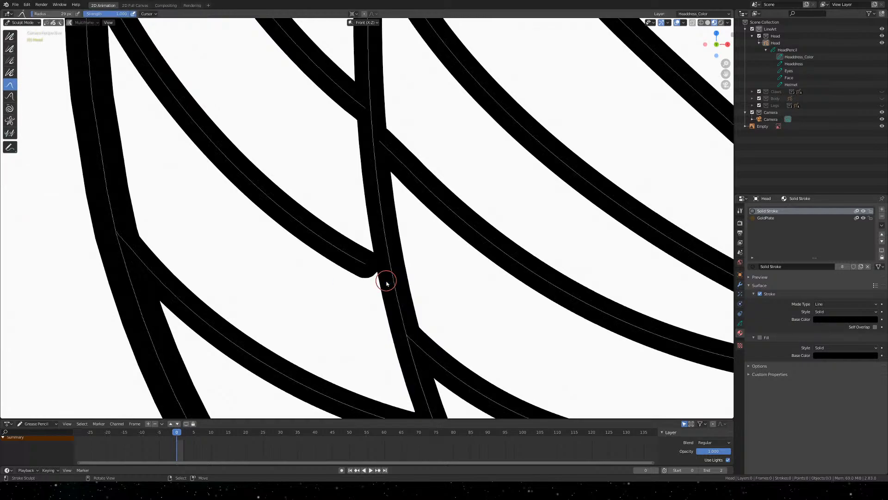
left_click_drag(365, 267, 385, 274)
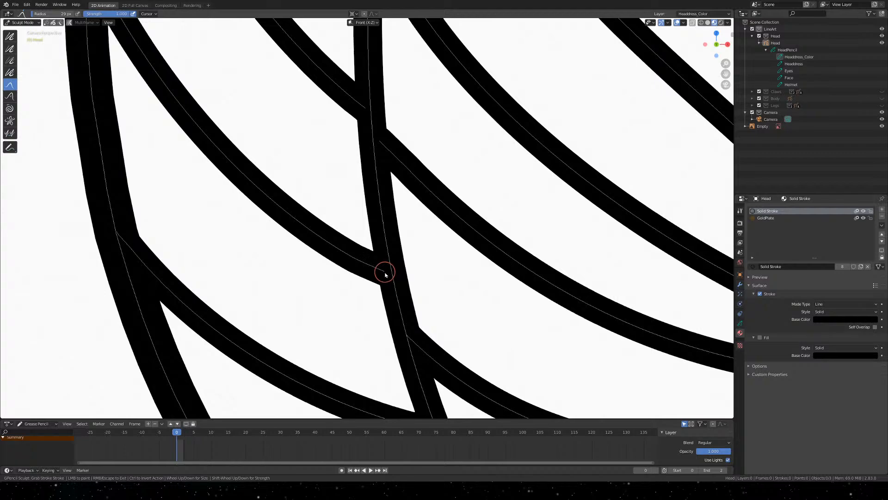
Use the Smooth brush on the next inner and outer feather junctions down the left wing's dividing line
middle_click_drag(456, 357, 356, 204, "shift")
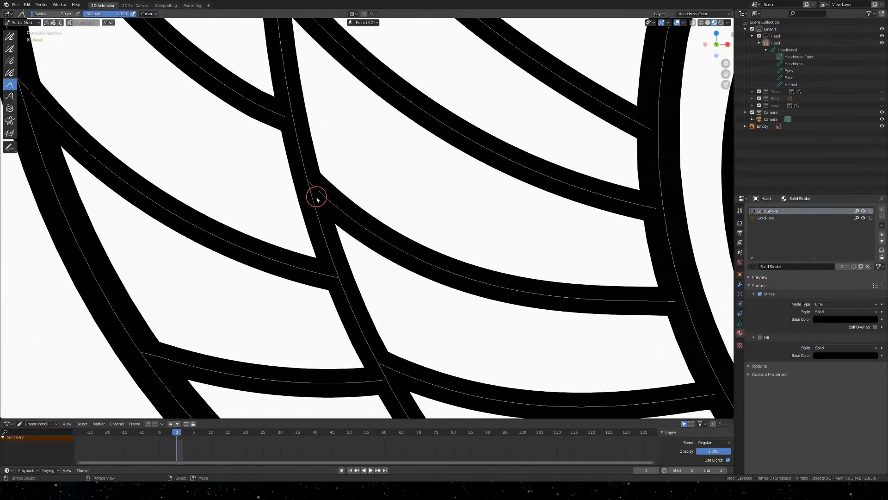
key("shift+space")
key("1")
mouse_move(321, 186)
left_mouse_down()
mouse_move(325, 203)
mouse_move(314, 190)
mouse_move(319, 202)
mouse_move(307, 199)
mouse_move(309, 181)
mouse_move(318, 197)
mouse_move(317, 176)
left_mouse_up()
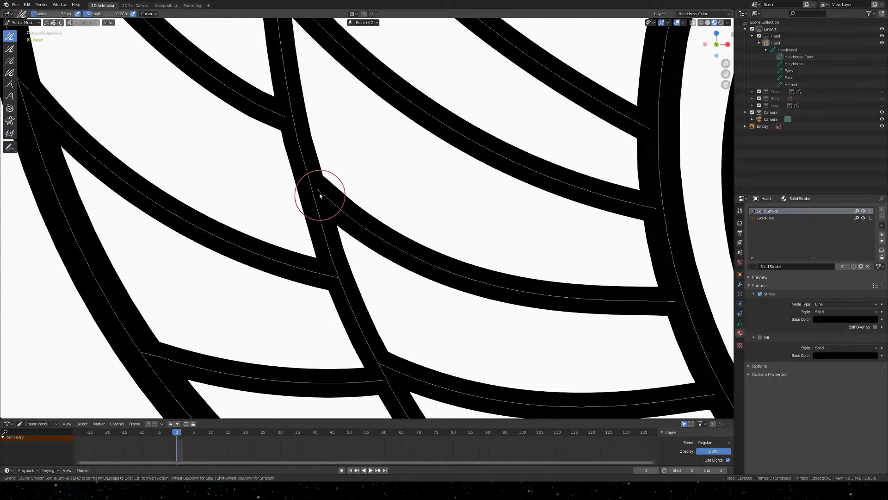
left_click_drag(320, 196, 321, 199)
mouse_move(333, 280)
left_mouse_down()
mouse_move(319, 261)
mouse_move(329, 296)
mouse_move(357, 276)
left_mouse_up()
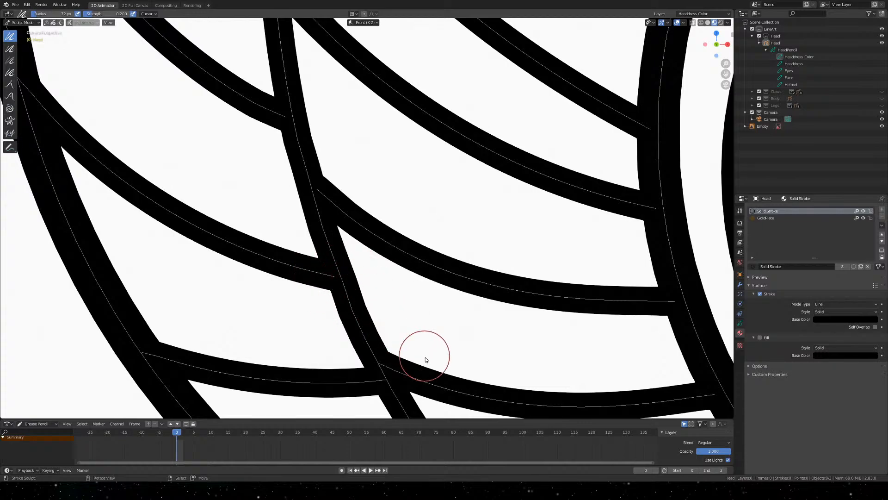
Smooth the two lowest crossings where inner and outer feathers meet the left wing's dividing line
middle_click_drag(422, 357, 365, 183, "shift")
mouse_move(333, 201)
left_mouse_down()
mouse_move(322, 218)
mouse_move(318, 182)
mouse_move(330, 200)
mouse_move(325, 187)
left_mouse_up()
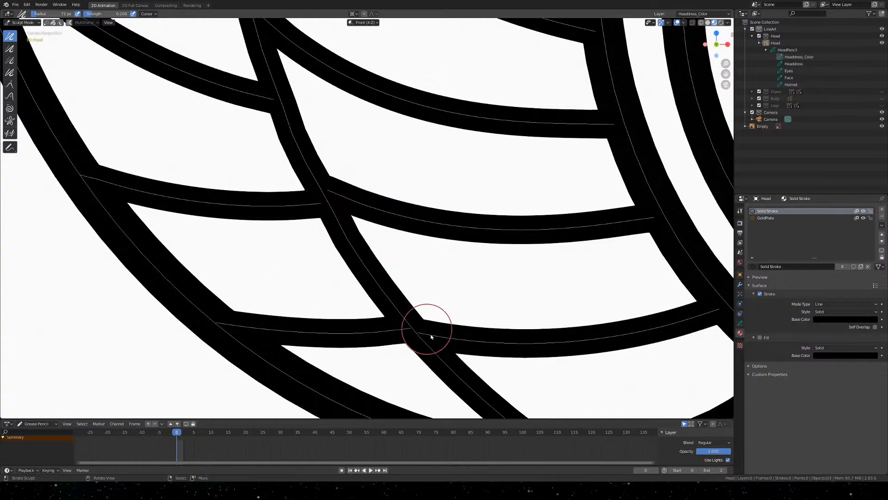
mouse_move(430, 336)
middle_mouse_down("shift")
mouse_move(416, 337)
mouse_move(254, 214)
middle_mouse_up("shift")
mouse_move(277, 207)
left_mouse_down()
mouse_move(271, 220)
mouse_move(290, 226)
left_mouse_up()
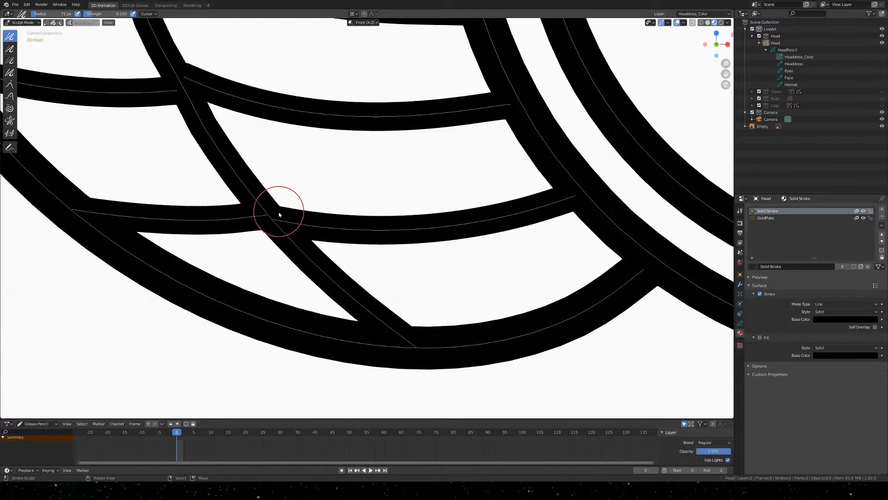
Pull the inner feather's end out of the lowest crossing with the Grab brush and erase that protruding end in Draw Mode
key("shift+space")
key("g")
mouse_move(284, 215)
left_mouse_down()
mouse_move(302, 219)
mouse_move(282, 216)
mouse_move(296, 215)
mouse_move(287, 215)
mouse_move(288, 199)
mouse_move(286, 217)
mouse_move(283, 209)
mouse_move(311, 124)
mouse_move(506, 46)
mouse_move(545, 51)
left_mouse_up()
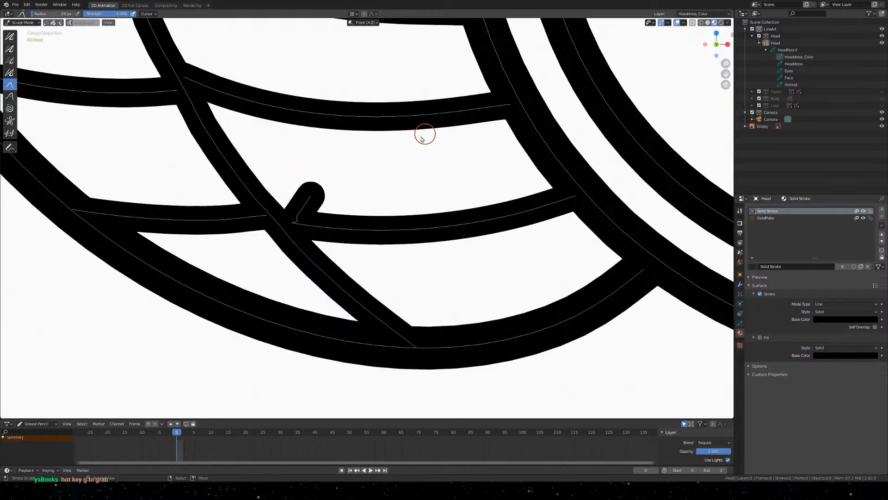
key("shift+space")
key("Escape")
key("q")
left_click(332, 176)
mouse_move(332, 175)
left_mouse_down()
mouse_move(298, 209)
mouse_move(236, 217)
left_mouse_up()
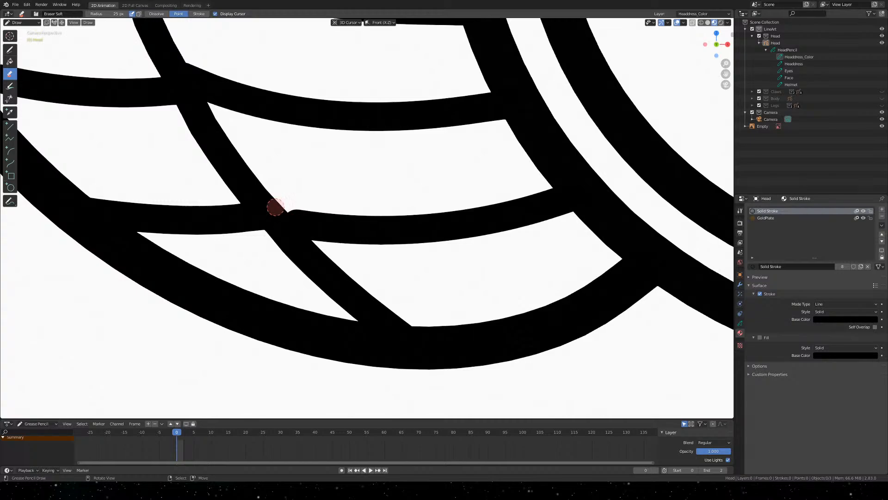
Pull the lowest inner feather's end onto the left wing's dividing line with the Grab brush in Sculpt Mode and smooth that crossing
key("q")
left_click(181, 142)
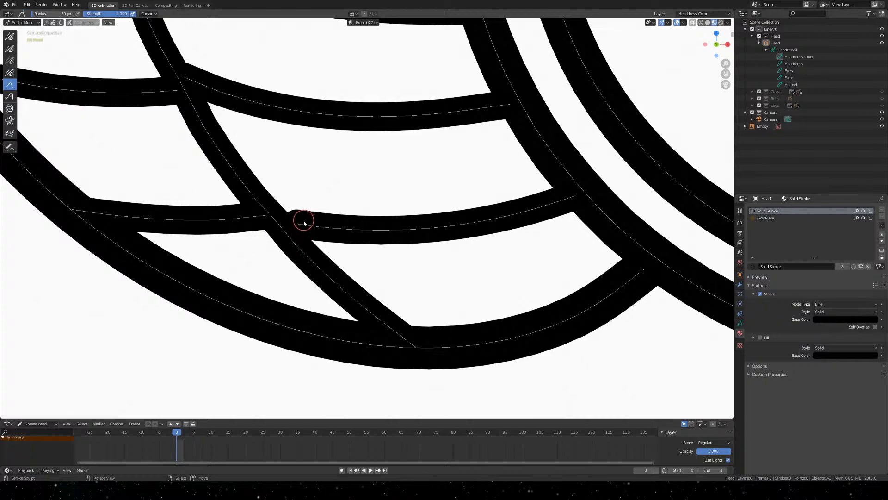
left_click_drag(300, 226, 286, 227)
key("shift+space")
key("1")
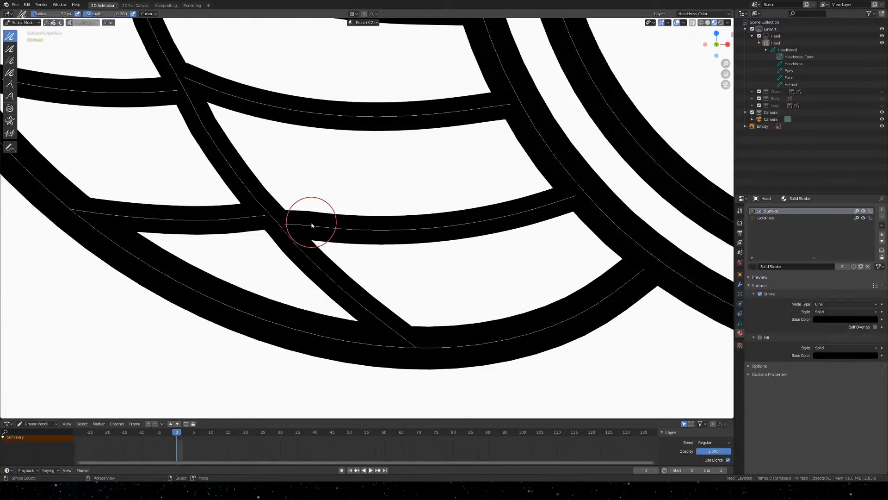
mouse_move(307, 222)
left_mouse_down()
mouse_move(357, 239)
mouse_move(297, 200)
left_mouse_up()
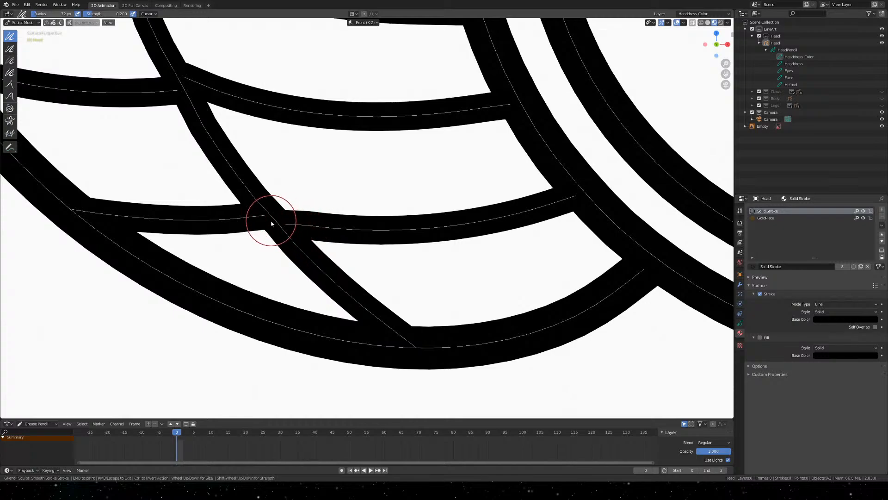
left_click_drag(270, 222, 252, 211)
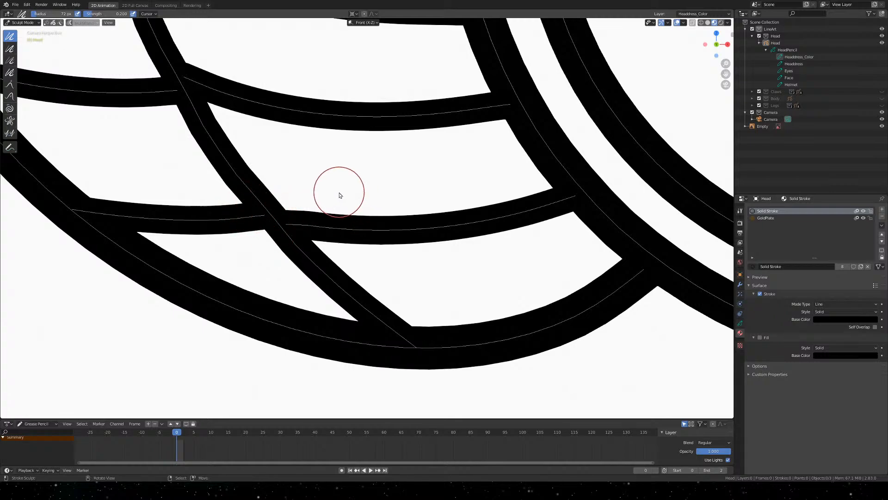
Smooth the left wing's dividing line and its feather junctions from the lower end up to the top
key("shift+space")
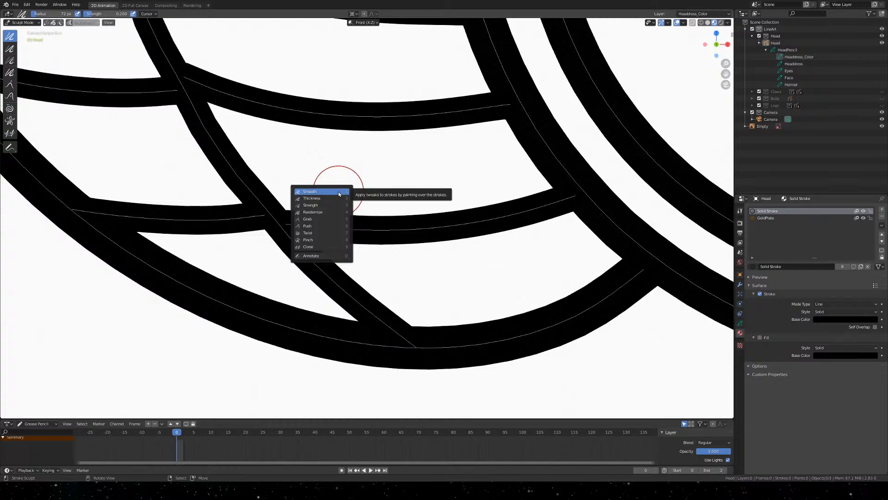
left_click(327, 218)
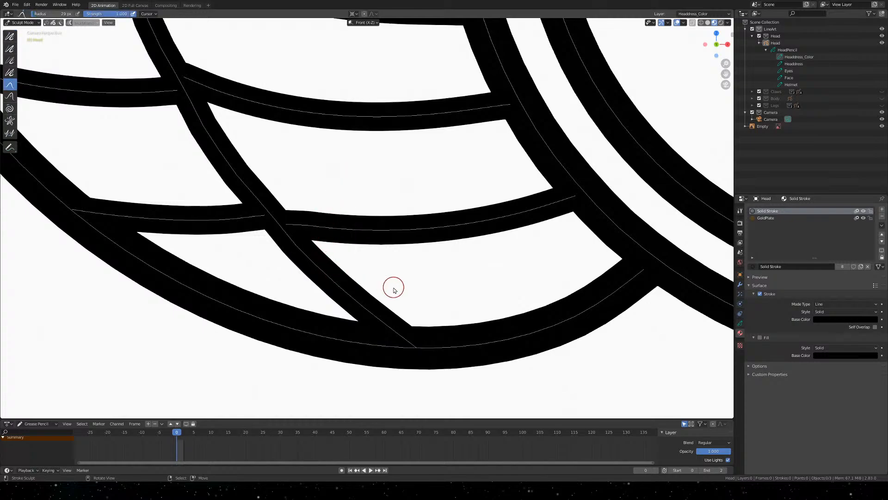
mouse_move(431, 298)
middle_mouse_down("shift")
mouse_move(363, 228)
mouse_move(417, 302)
middle_mouse_up("shift")
scroll(268, 248, "down", 3)
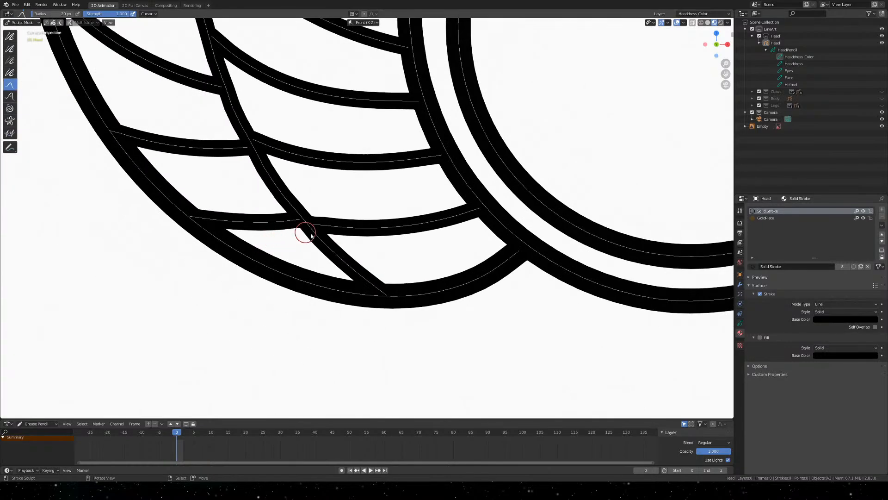
scroll(264, 147, "down", 3)
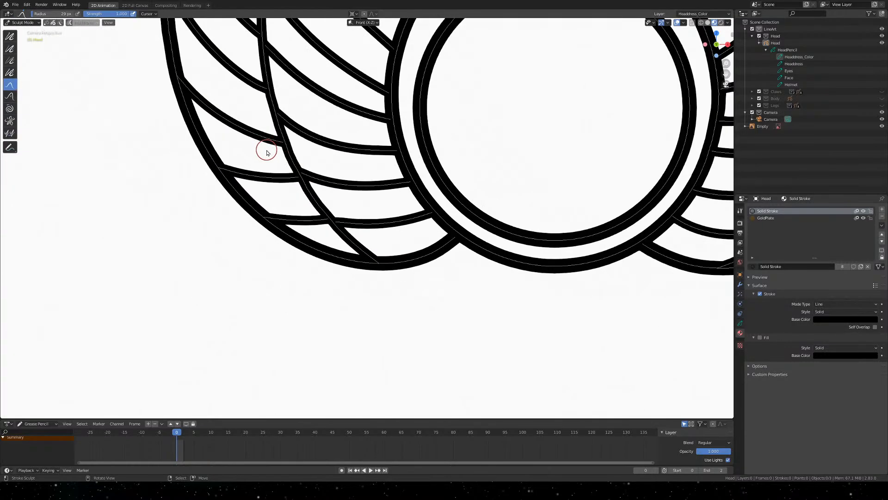
mouse_move(266, 148)
middle_mouse_down("shift")
mouse_move(274, 143)
mouse_move(314, 255)
middle_mouse_up("shift")
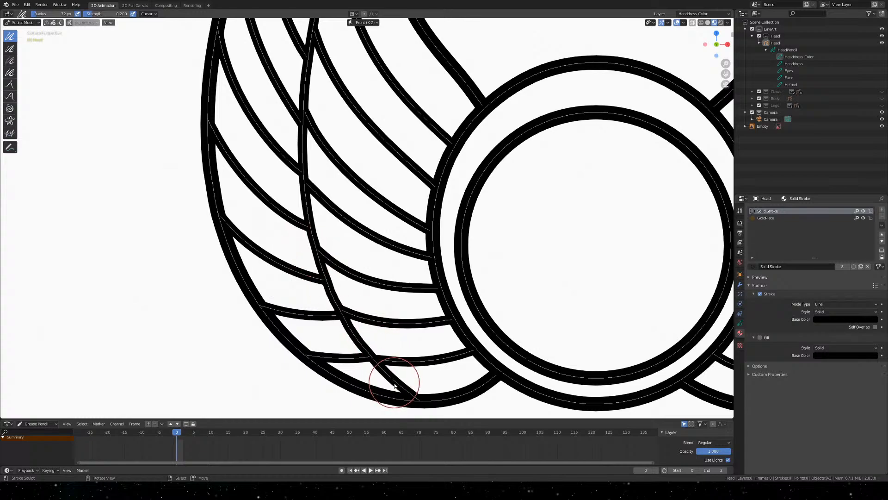
mouse_move(396, 377)
left_mouse_down()
mouse_move(329, 293)
mouse_move(299, 200)
mouse_move(297, 69)
mouse_move(365, 66)
left_mouse_up()
middle_click_drag(365, 65, 356, 312, "shift")
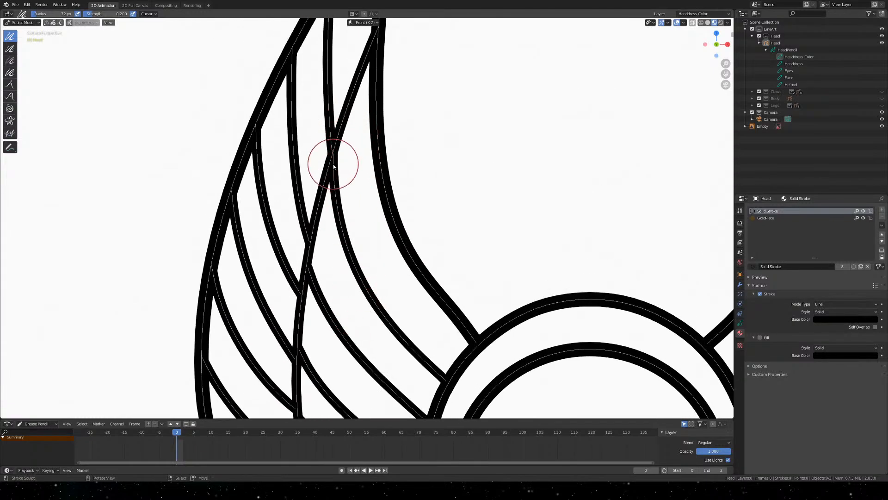
mouse_move(333, 159)
left_mouse_down()
mouse_move(295, 254)
mouse_move(284, 376)
left_mouse_up()
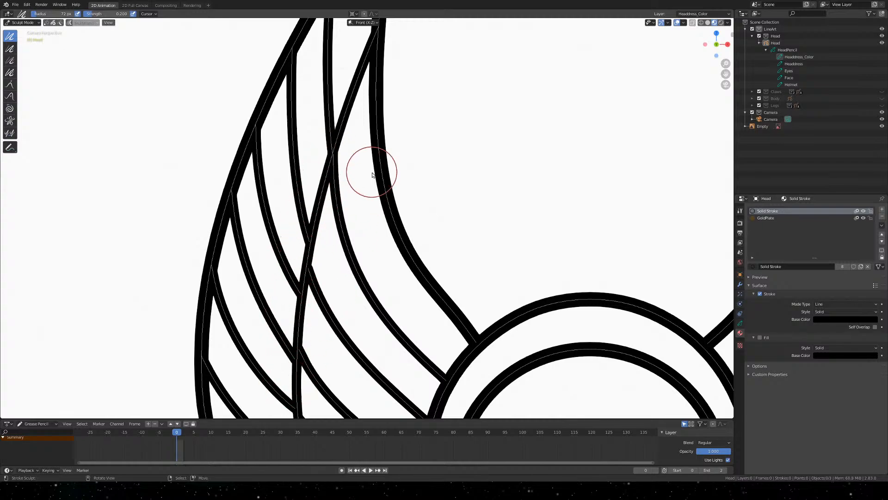
Start the Fill tool in Draw Mode and examine the previewed boundary lines at the left wing's feather junctions
key("q")
left_click(353, 61)
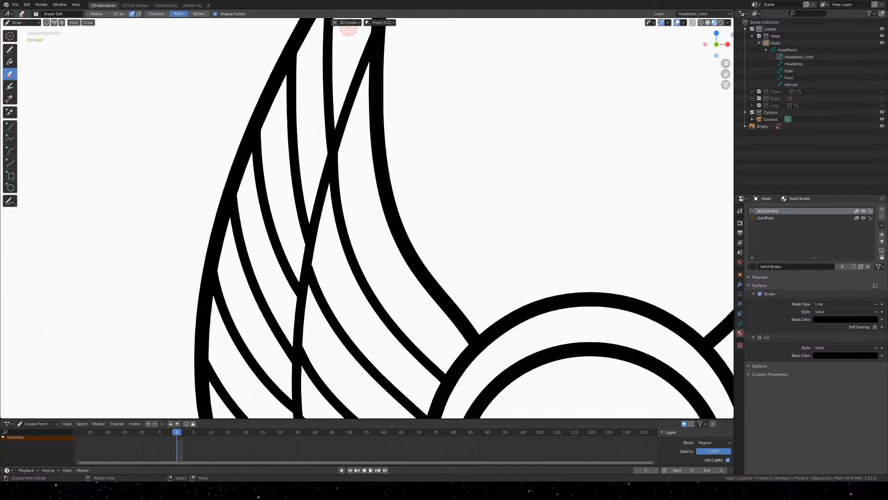
key("shift+space")
key("2")
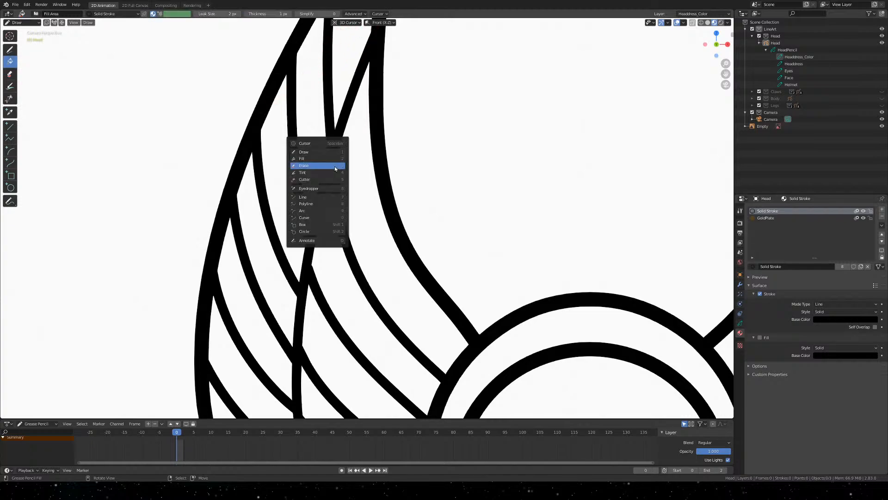
left_click(353, 208)
mouse_move(391, 315)
middle_mouse_down("shift")
mouse_move(390, 233)
mouse_move(412, 156)
middle_mouse_up("shift")
middle_click_drag(404, 336, 375, 207, "shift")
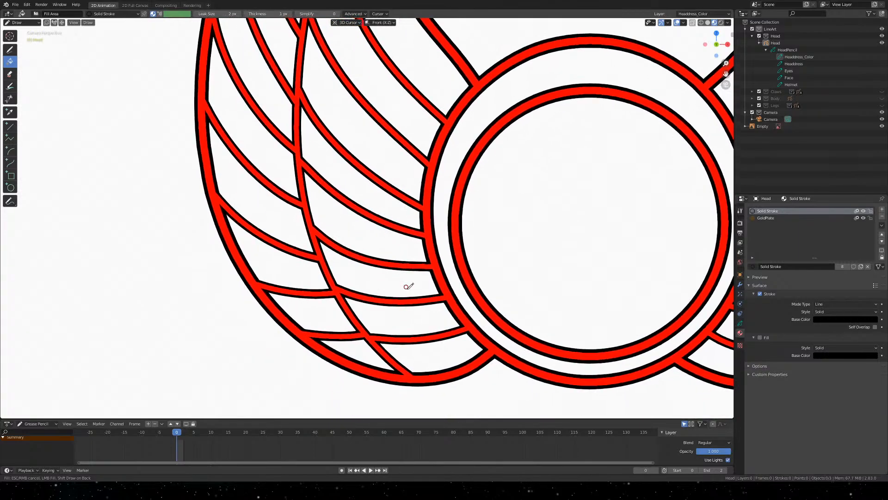
mouse_move(430, 331)
middle_mouse_down("shift")
mouse_move(403, 267)
mouse_move(431, 295)
mouse_move(463, 360)
middle_mouse_up("shift")
middle_click_drag(305, 165, 340, 345, "shift")
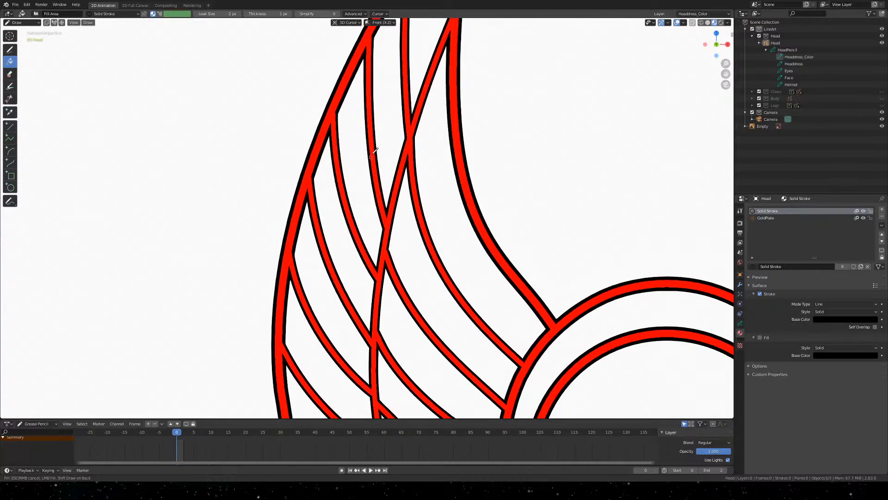
mouse_move(375, 150)
middle_mouse_down("shift")
mouse_move(333, 301)
mouse_move(316, 322)
mouse_move(304, 321)
middle_mouse_up("shift")
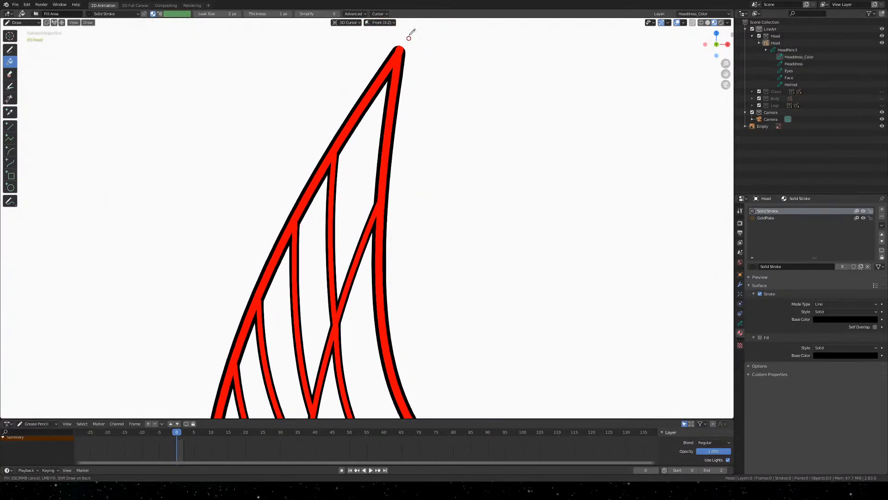
Examine the boundary lines where the two outline strokes meet at the left wing's upper tip
middle_click_drag(417, 49, 361, 189, "shift")
scroll(361, 189, "up", 4)
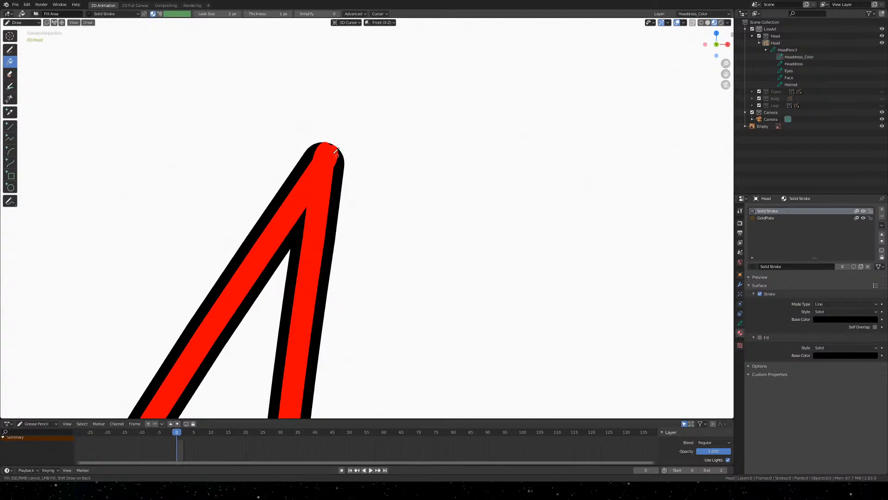
scroll(336, 153, "down", 4)
scroll(358, 187, "up", 4)
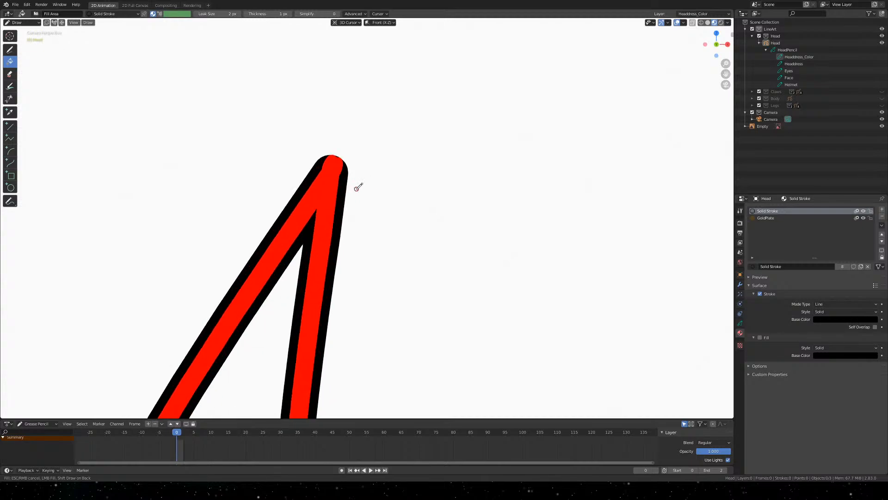
scroll(339, 166, "up", 1)
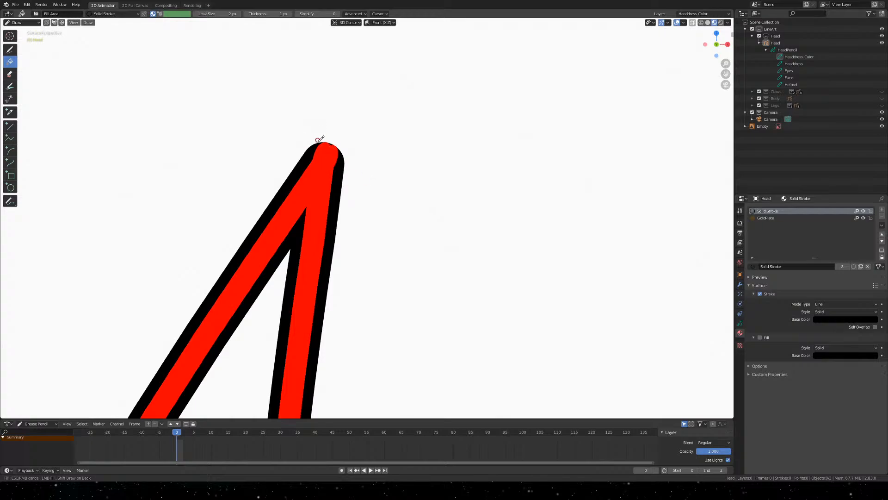
scroll(320, 138, "down", 7)
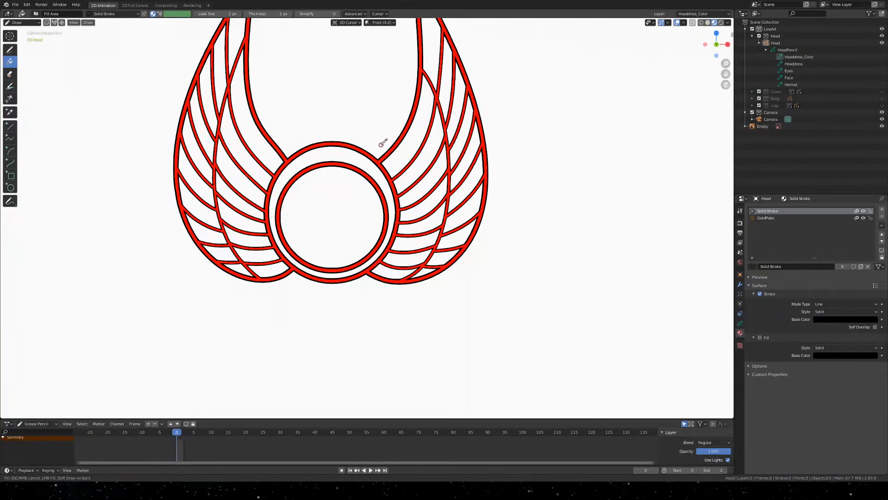
scroll(359, 170, "up", 8)
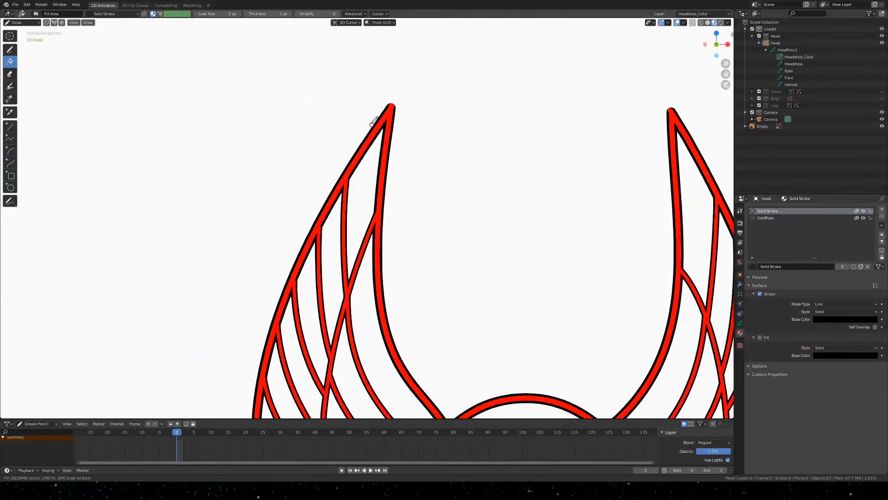
middle_click_drag(431, 69, 375, 356, "shift")
scroll(387, 176, "up", 3)
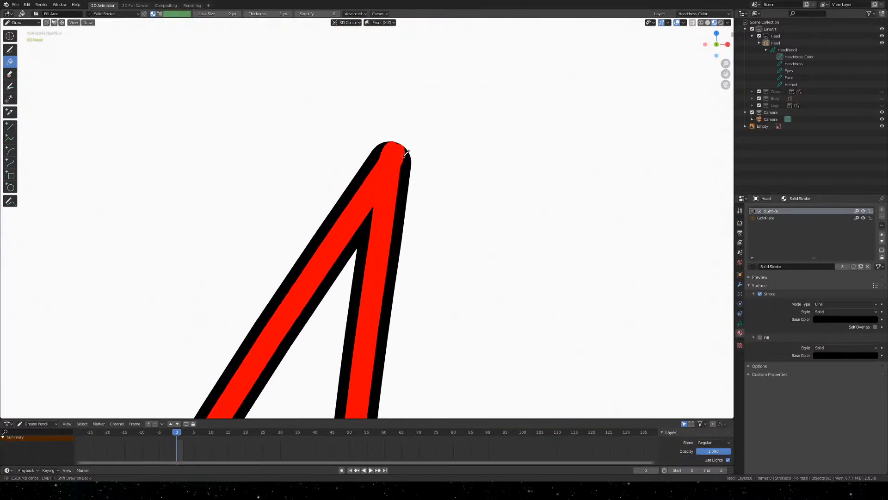
Cancel the fill and try to erase the stroke end at the left wing's upper tip
key("e")
key("Escape")
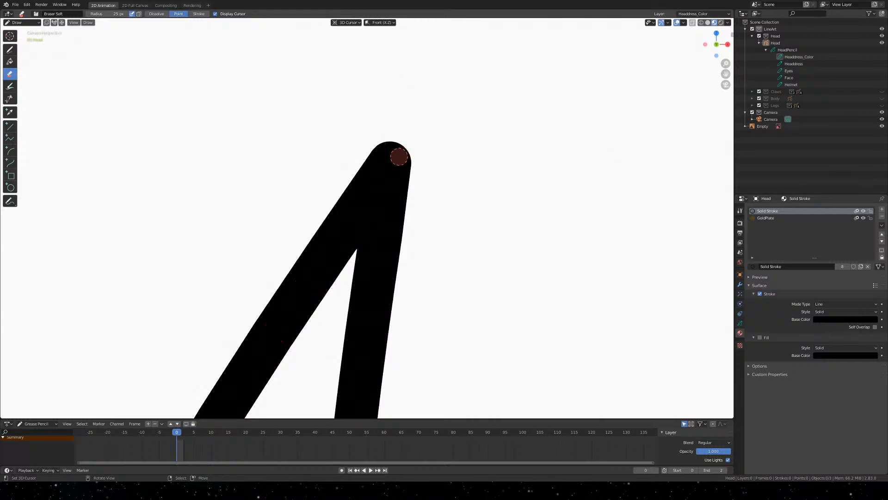
left_click(399, 157)
key("ctrl+z")
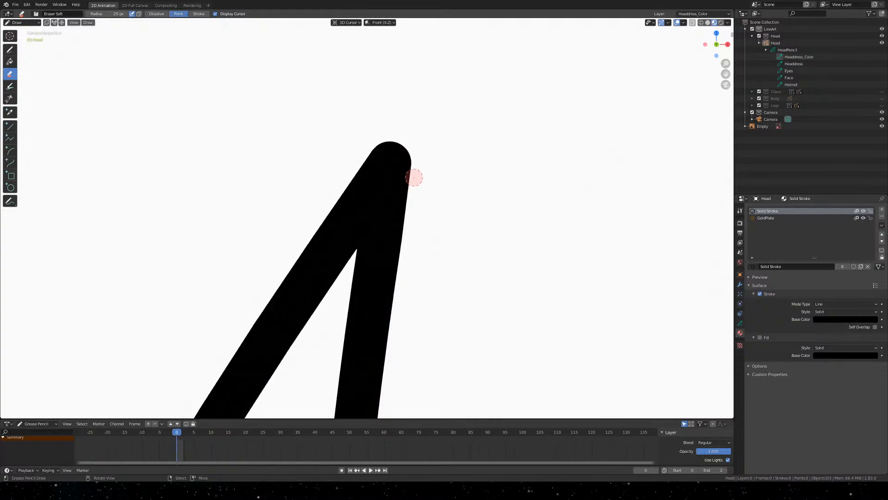
Smooth the two outline stroke ends at the left wing's tip in Sculpt Mode and try the Strength brush on them
key("q")
left_click(415, 180)
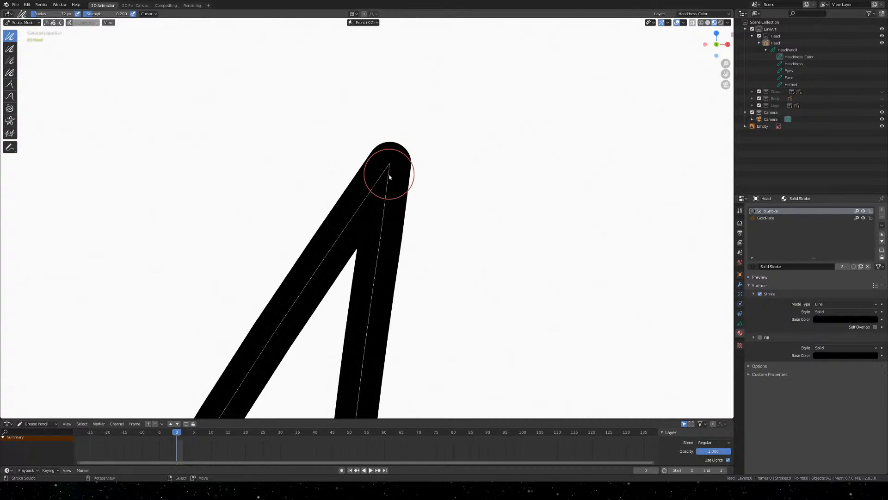
mouse_move(385, 223)
left_mouse_down()
mouse_move(389, 175)
mouse_move(387, 192)
mouse_move(402, 196)
left_mouse_up()
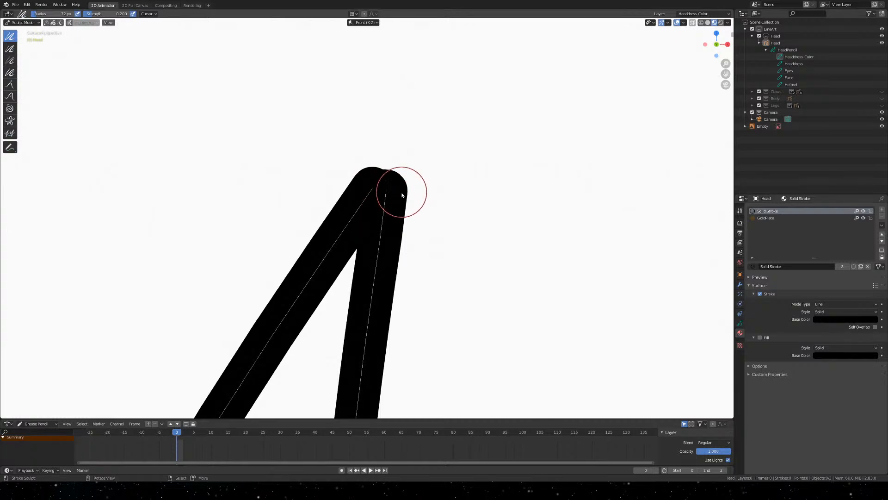
key("shift+space")
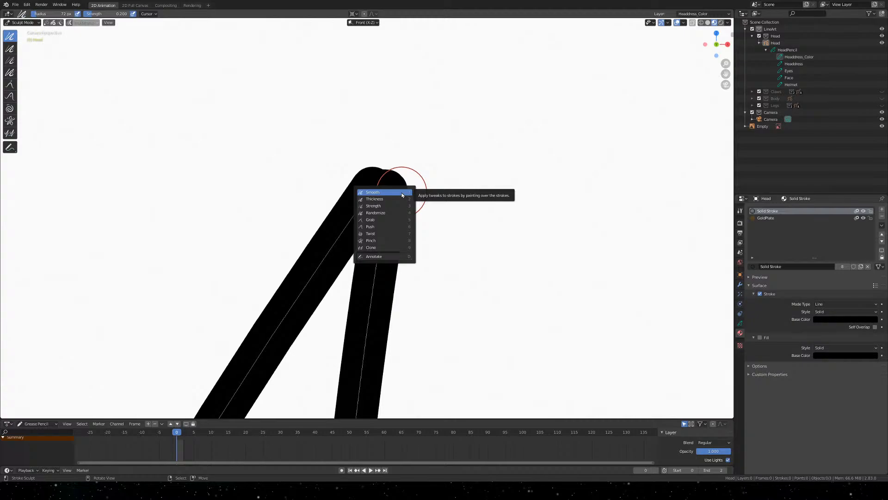
key("3")
mouse_move(390, 193)
left_mouse_down()
mouse_move(387, 172)
mouse_move(370, 187)
mouse_move(382, 175)
left_mouse_up()
Switch to the Grab brush, undo the last two edits at the left wing's tip and save the file
key("shift+space")
left_click(388, 172)
key("shift+space")
key("5")
key("ctrl+z")
key("ctrl+z")
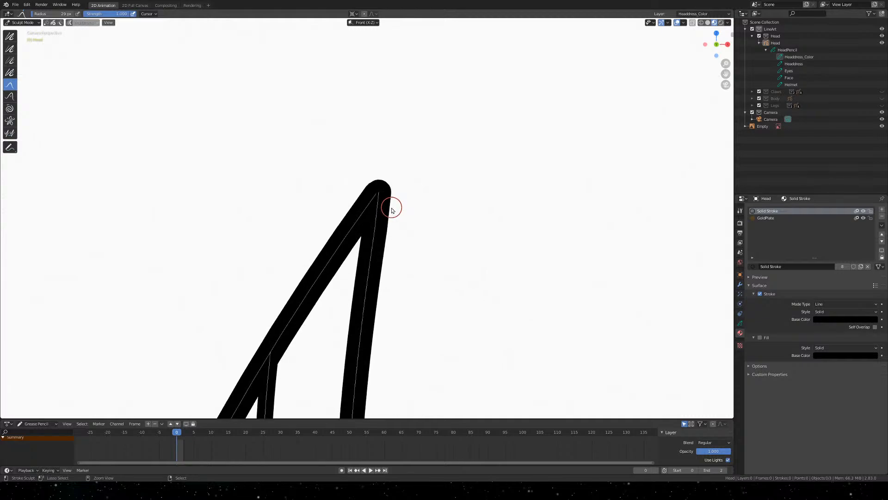
key("ctrl+s")
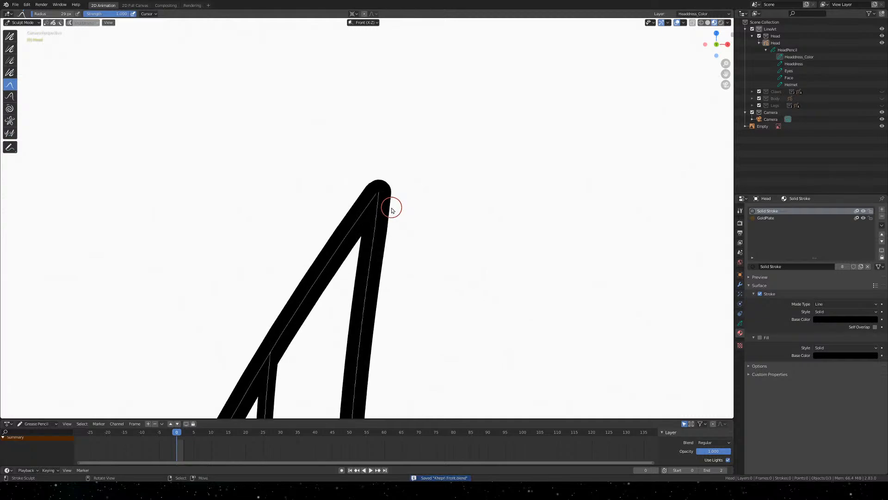
Start the Fill tool again in Draw Mode and examine the previewed boundary lines at the right wing's lower feather junctions
key("q")
left_click(391, 208)
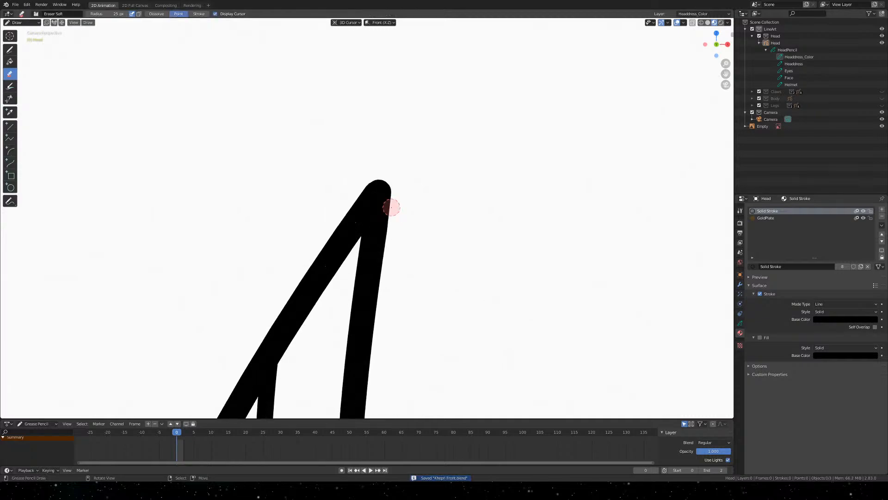
key("shift+space")
key("2")
left_click(443, 202)
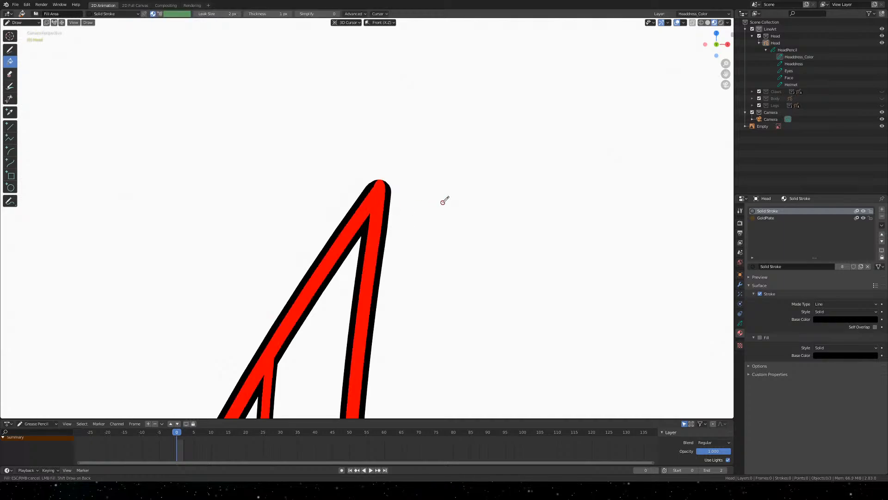
scroll(452, 266, "down", 7)
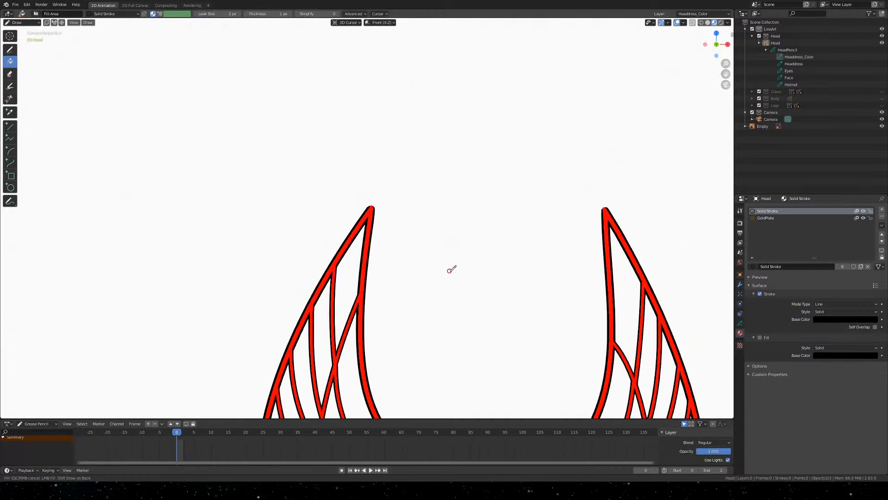
middle_click_drag(452, 266, 301, 79, "shift")
middle_click_drag(319, 284, 359, 178, "shift")
scroll(423, 210, "up", 3)
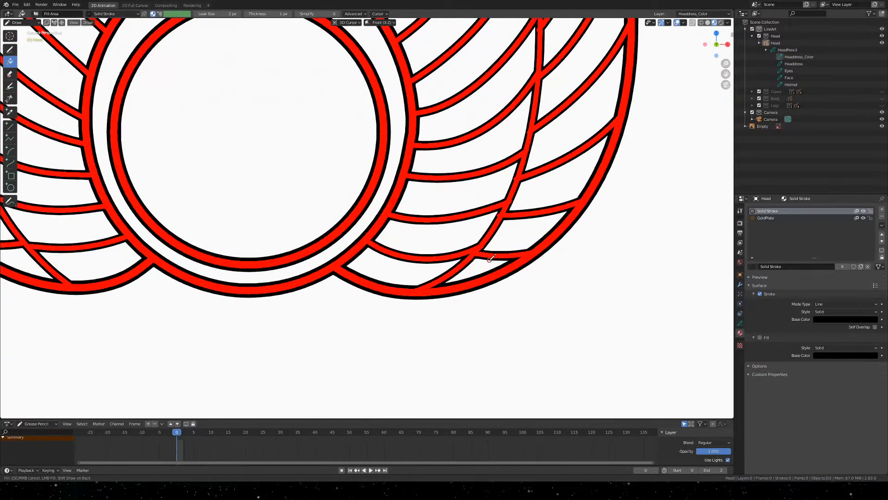
scroll(491, 258, "up", 2)
middle_click_drag(504, 266, 377, 189, "shift")
scroll(203, 157, "up", 4)
middle_click_drag(163, 127, 419, 171, "shift")
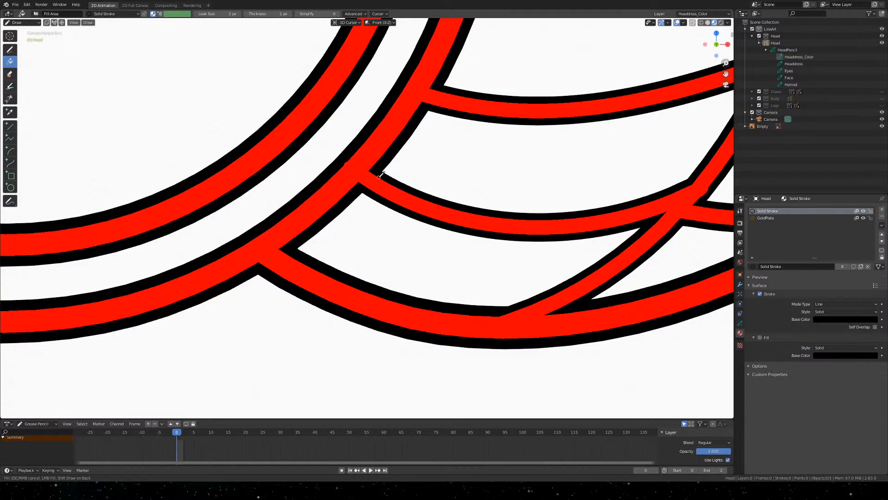
Return to Sculpt Mode and nudge the feather stroke's end at the right wing's lower inner edge with the Grab brush
key("q")
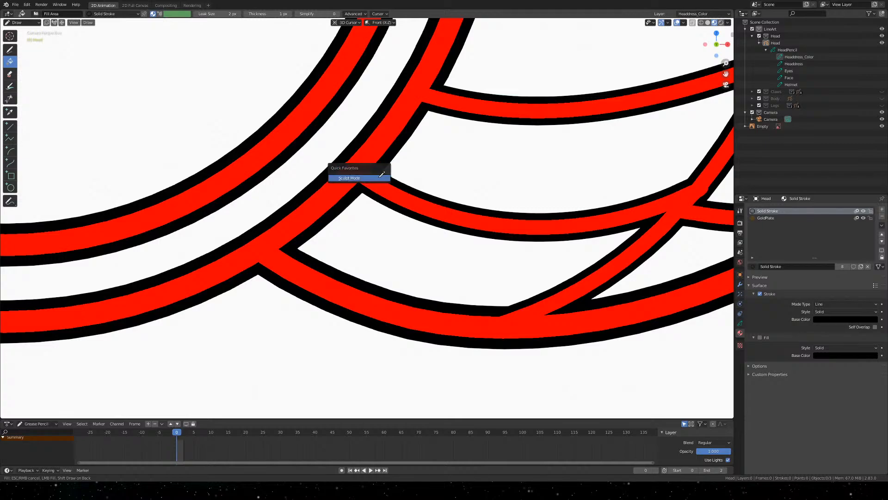
left_click(360, 177)
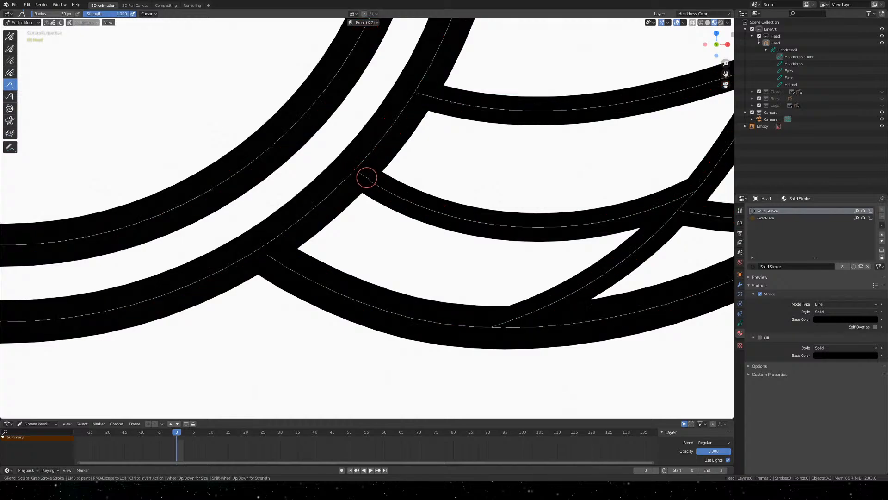
scroll(460, 89, "up", 1)
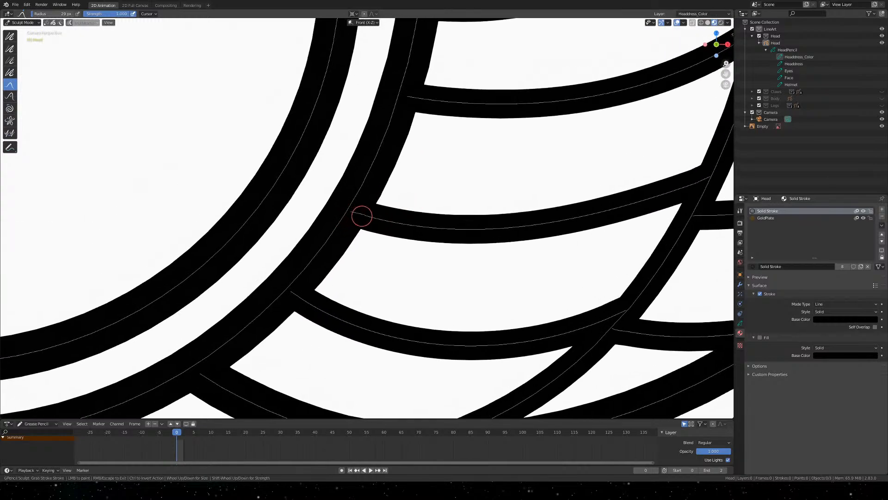
left_click_drag(354, 213, 356, 214)
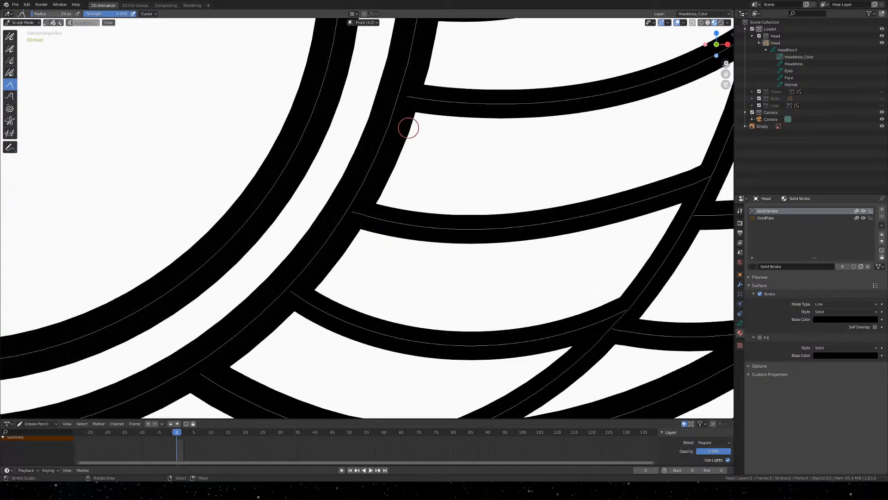
Grab the dividing stroke's upper end and the first feather crossing below it on the right wing to align the junctions
middle_click_drag(411, 116, 351, 243, "shift")
middle_click_drag(395, 107, 366, 316, "shift")
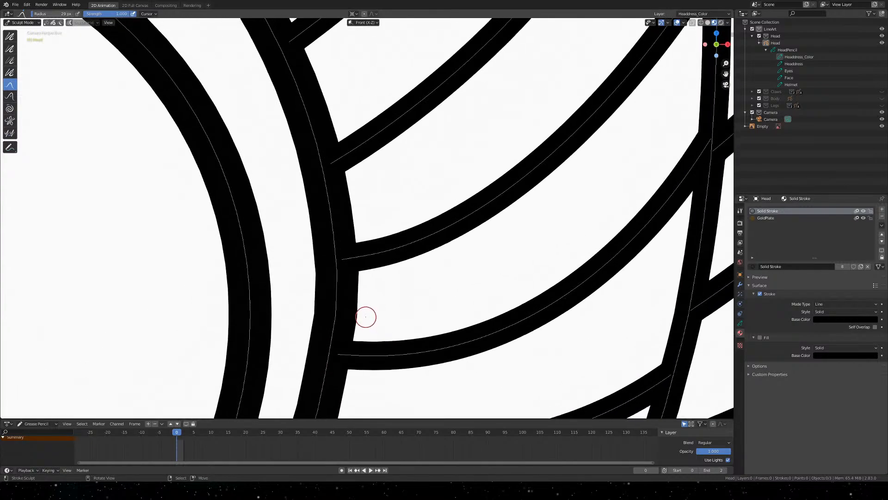
mouse_move(331, 90)
middle_mouse_down("shift")
mouse_move(400, 311)
mouse_move(432, 373)
middle_mouse_up("shift")
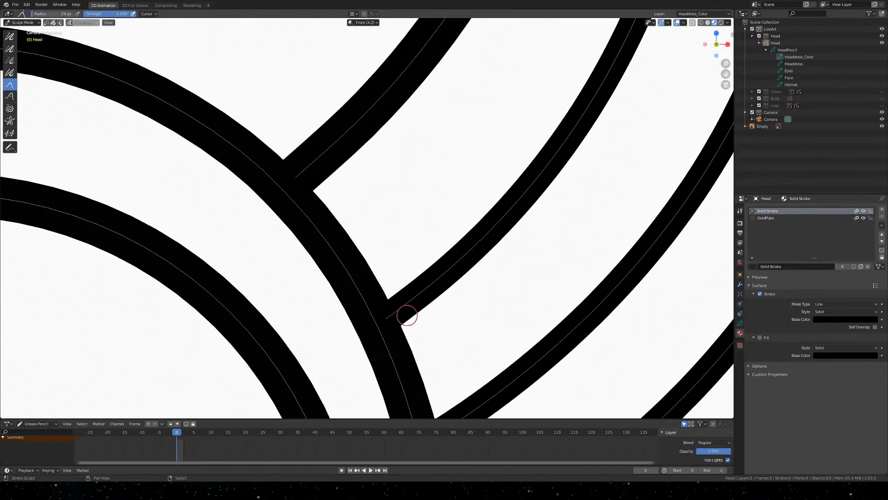
scroll(297, 177, "down", 6)
scroll(395, 182, "down", 1)
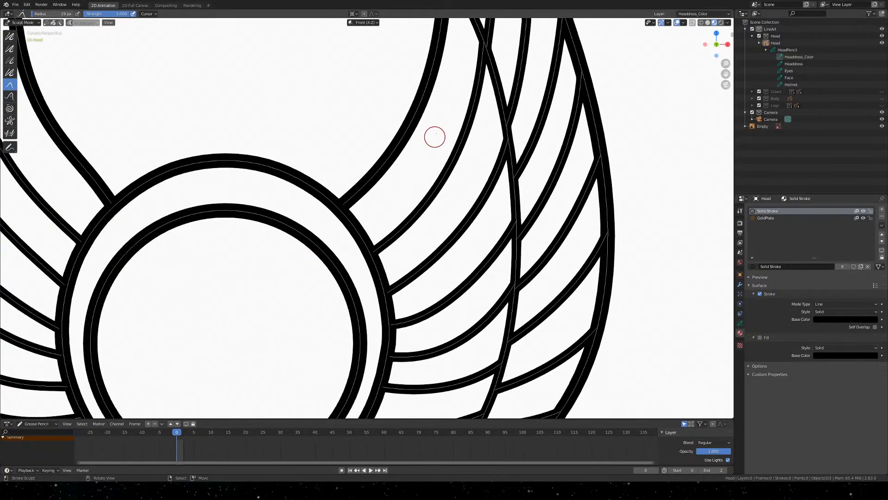
middle_click_drag(445, 111, 345, 319, "shift")
scroll(367, 200, "up", 5)
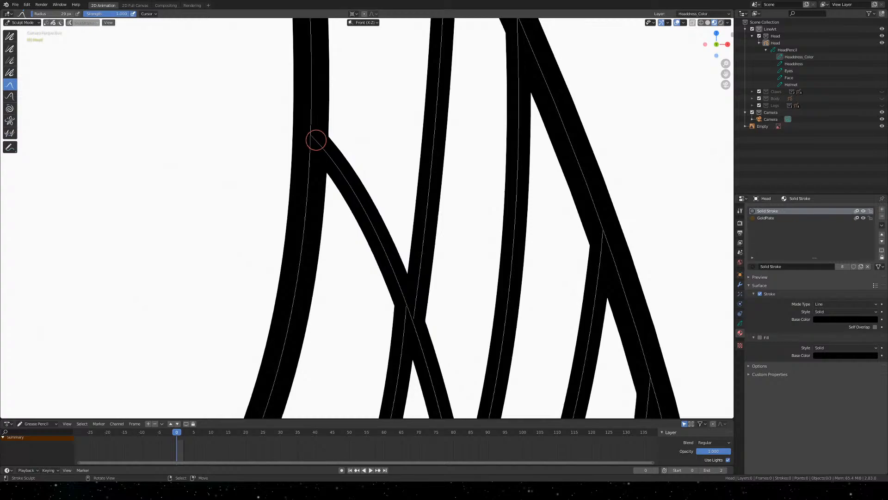
left_click_drag(314, 138, 326, 156)
middle_click_drag(458, 327, 427, 215, "shift")
scroll(417, 212, "up", 2)
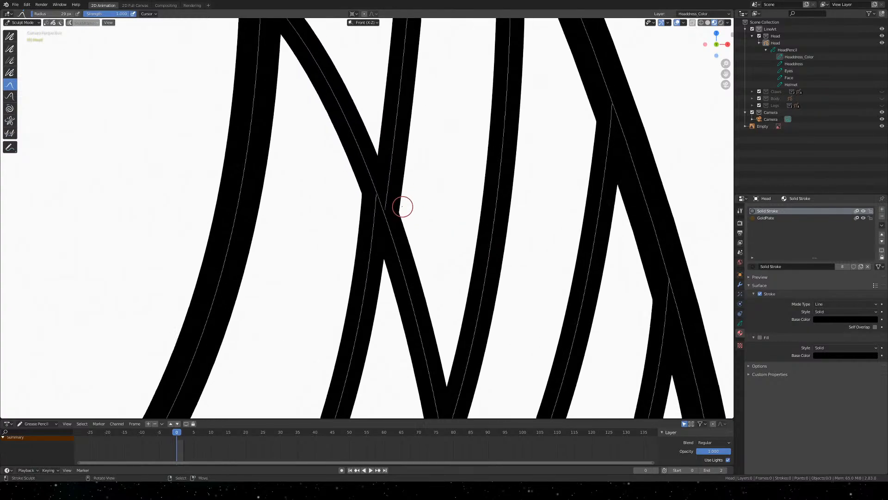
mouse_move(371, 197)
left_mouse_down()
mouse_move(359, 283)
mouse_move(367, 287)
left_mouse_up()
Smooth the two outline stroke ends at the right wing's upper tip with the Smooth brush
scroll(412, 135, "down", 5)
middle_click_drag(383, 211, 390, 296, "shift")
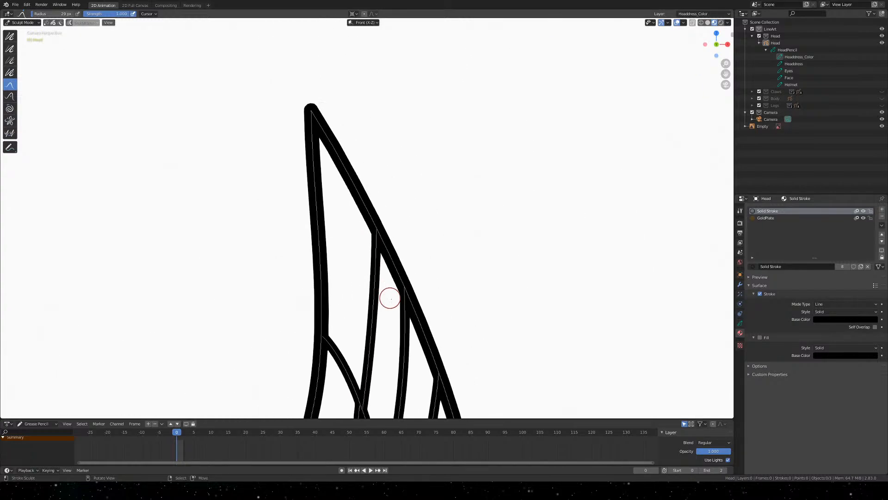
scroll(277, 84, "up", 6)
middle_click_drag(286, 75, 395, 335, "shift")
key("shift+space")
left_click(371, 274)
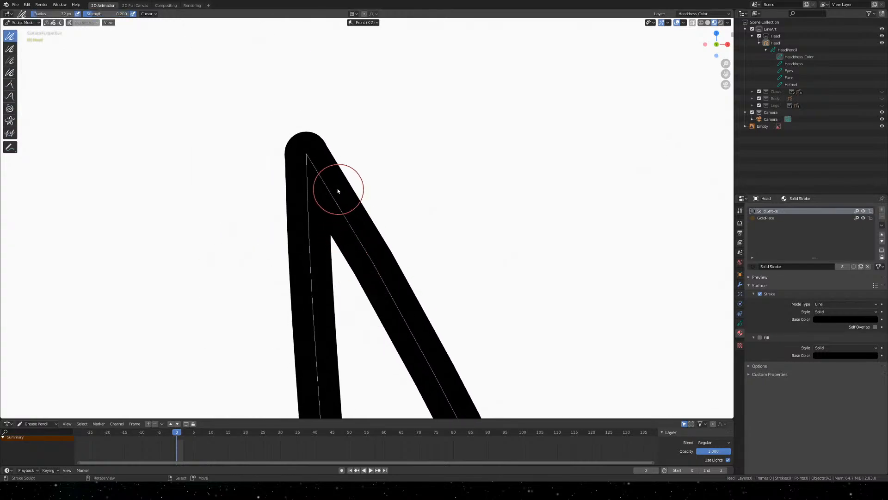
mouse_move(308, 162)
left_mouse_down()
mouse_move(293, 159)
mouse_move(317, 168)
mouse_move(306, 169)
left_mouse_up()
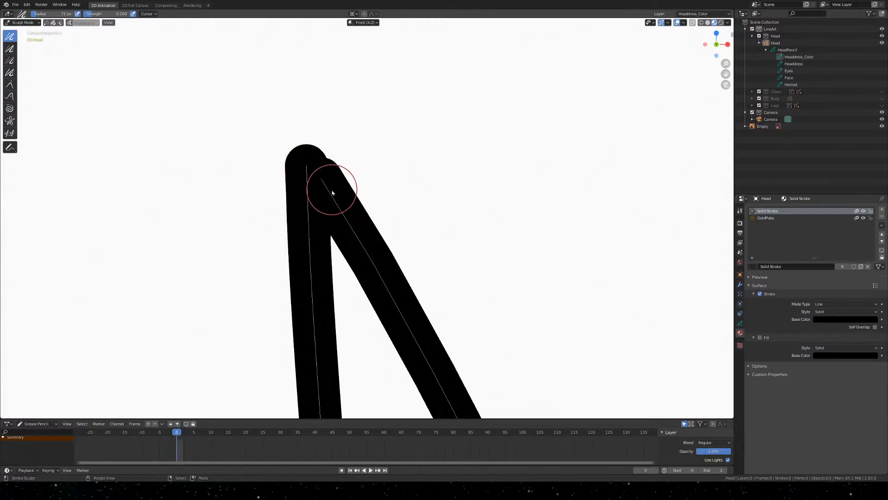
key("shift+space")
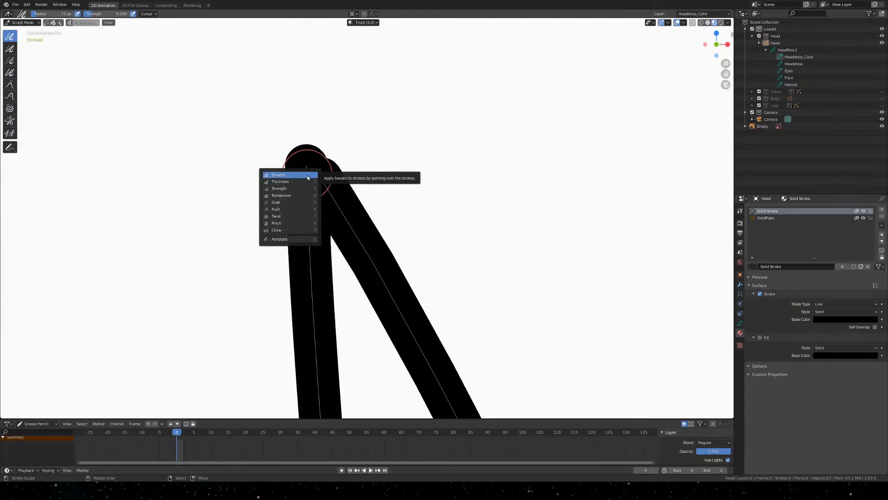
key("Escape")
key("Tab")
key("u")
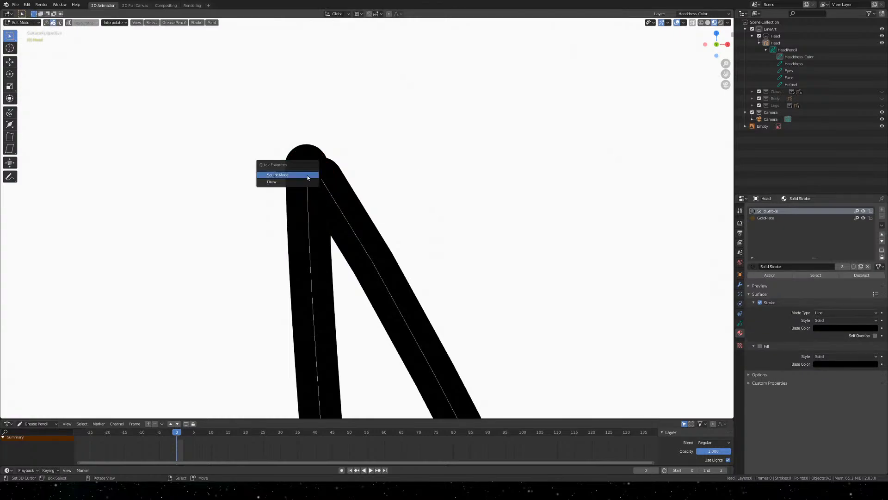
key("Escape")
key("Tab")
Pull the two outline stroke ends together at the right wing's tip with the Grab brush and save the file
mouse_move(308, 178)
left_mouse_down()
mouse_move(326, 184)
mouse_move(315, 173)
mouse_move(327, 192)
mouse_move(313, 174)
left_mouse_up()
key("shift+space")
key("5")
scroll(364, 211, "down", 4)
scroll(364, 210, "down", 5)
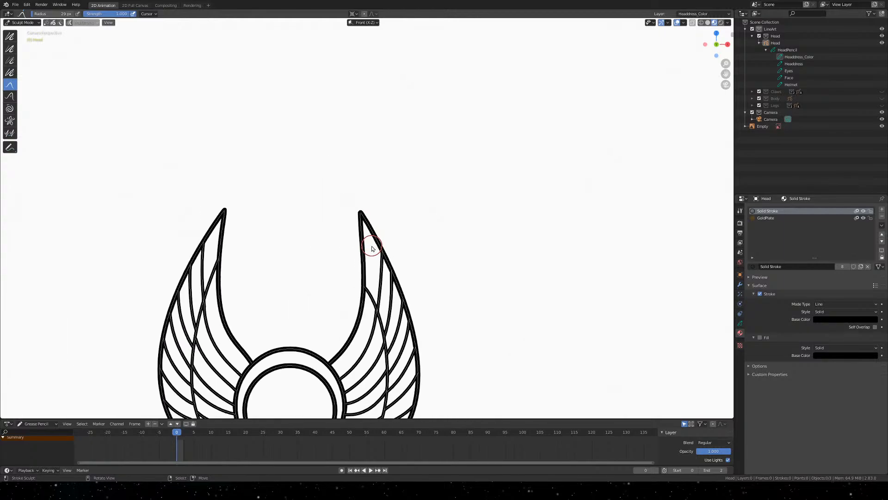
scroll(372, 248, "up", 8)
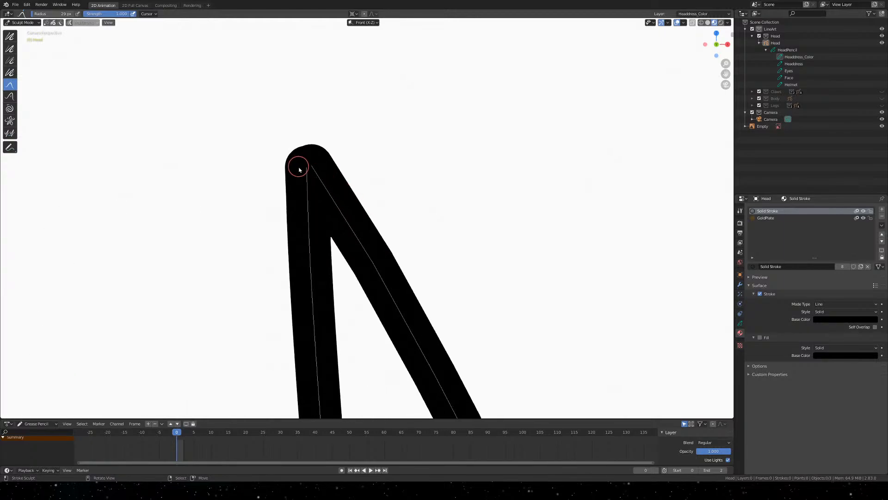
left_click_drag(301, 167, 306, 161)
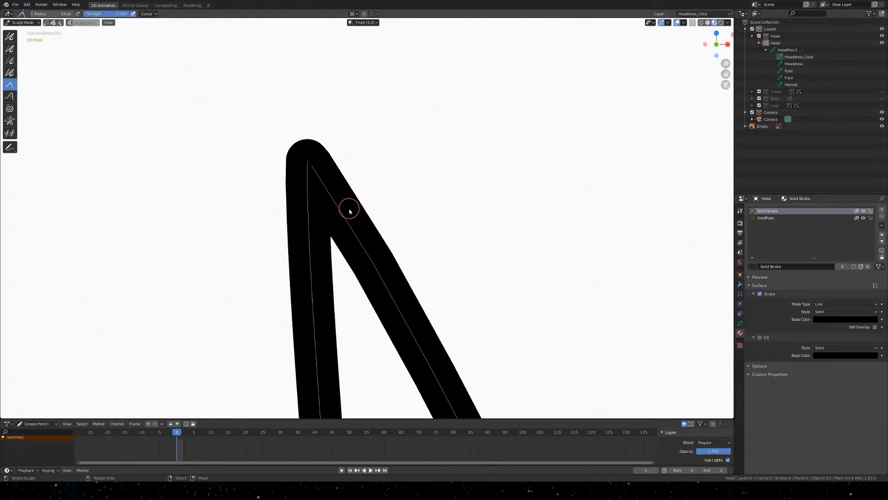
key("ctrl+s")
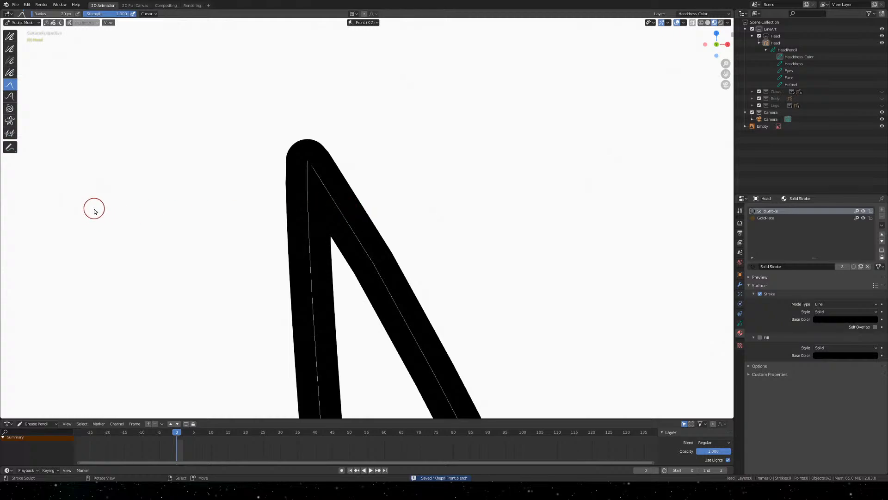
Start a fill preview in Draw Mode, examine the boundary lines at the right wing's dividing stroke junctions, and cancel the fill
key("q")
left_click(349, 183)
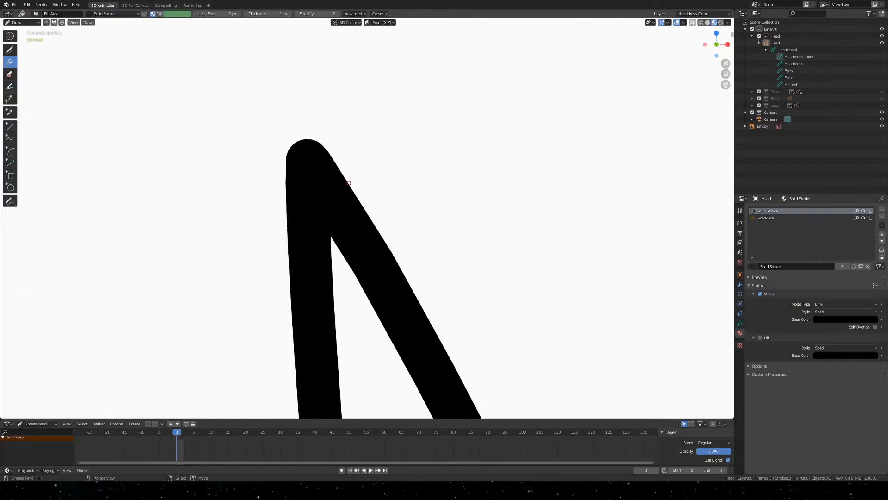
left_click(391, 188)
middle_click_drag(339, 182, 386, 143, "ctrl")
middle_click_drag(263, 329, 243, 318, "shift")
scroll(297, 331, "up", 5)
middle_click_drag(294, 367, 365, 144, "shift")
scroll(353, 162, "up", 3)
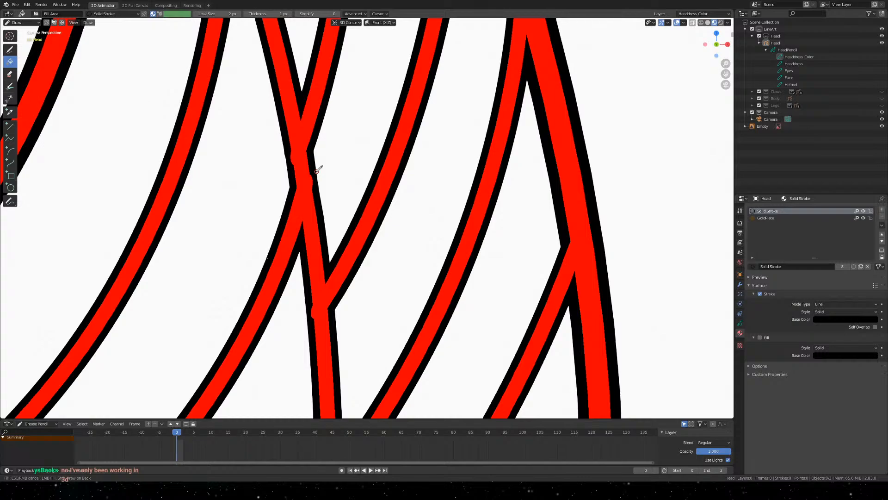
middle_click_drag(308, 141, 331, 202, "shift")
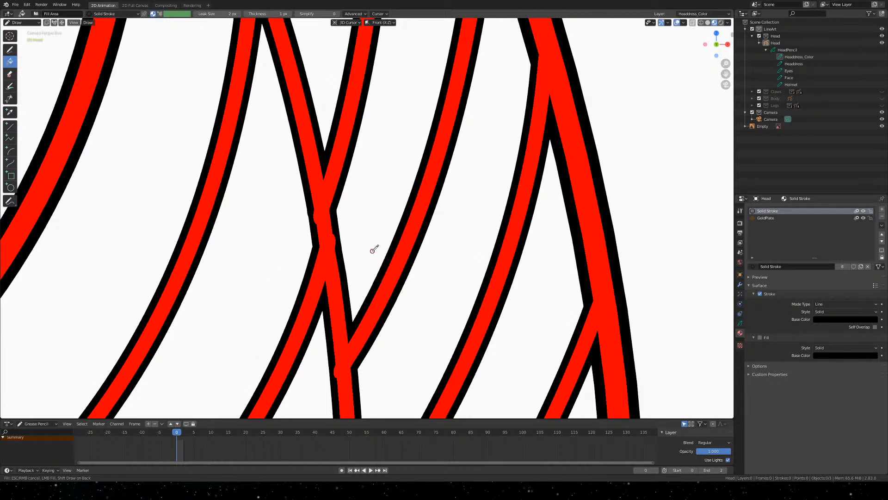
left_click(335, 231)
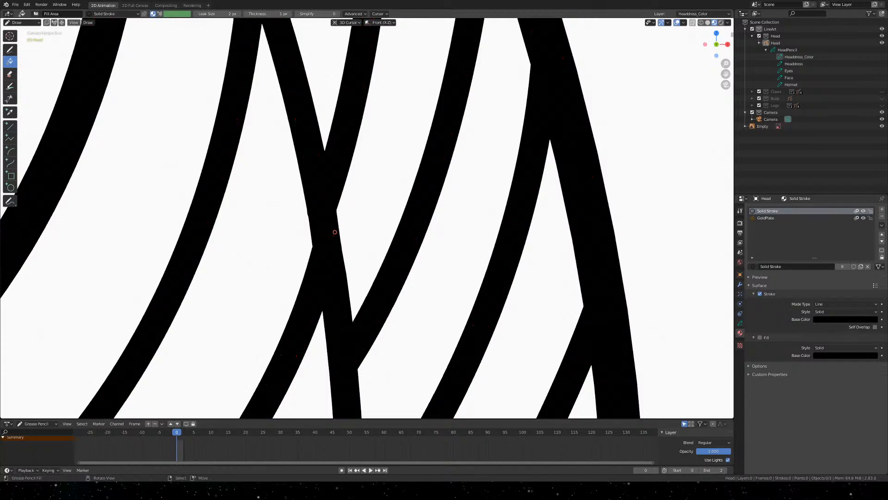
Smooth the feather stroke ends along the upper part of the right wing's dividing stroke with the Smooth brush in Sculpt Mode
key("q")
left_click(272, 208)
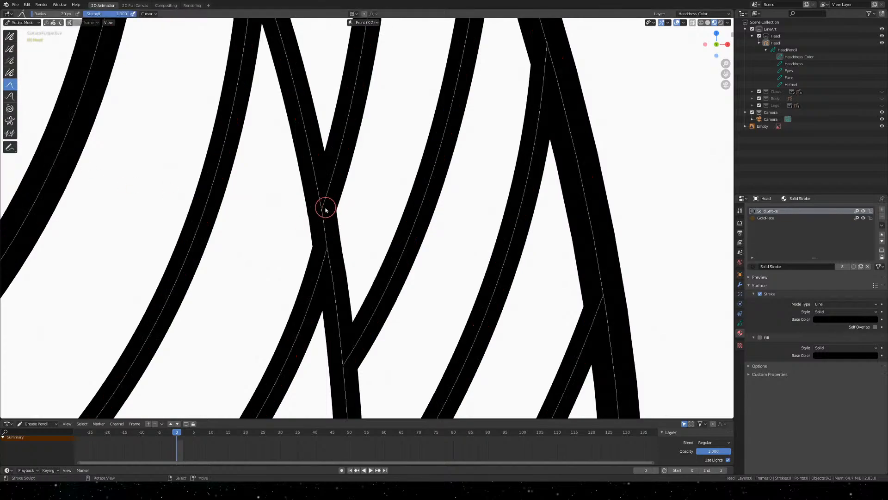
key("shift+space")
key("1")
mouse_move(315, 188)
left_mouse_down()
mouse_move(317, 204)
mouse_move(337, 206)
mouse_move(327, 199)
mouse_move(326, 207)
mouse_move(324, 194)
mouse_move(307, 291)
mouse_move(325, 242)
mouse_move(318, 262)
mouse_move(323, 277)
mouse_move(325, 256)
mouse_move(325, 272)
left_mouse_up()
middle_click_drag(385, 370, 378, 174, "shift")
mouse_move(348, 157)
left_mouse_down()
mouse_move(345, 165)
mouse_move(344, 126)
mouse_move(347, 153)
left_mouse_up()
mouse_move(345, 294)
left_mouse_down()
mouse_move(351, 305)
mouse_move(338, 300)
mouse_move(342, 292)
mouse_move(339, 306)
mouse_move(356, 358)
mouse_move(357, 311)
mouse_move(360, 354)
mouse_move(362, 338)
left_mouse_up()
Smooth the remaining feather stroke ends down the lower part of the right wing's dividing stroke
mouse_move(403, 352)
middle_mouse_down("shift")
mouse_move(426, 215)
mouse_move(429, 13)
middle_mouse_up("shift")
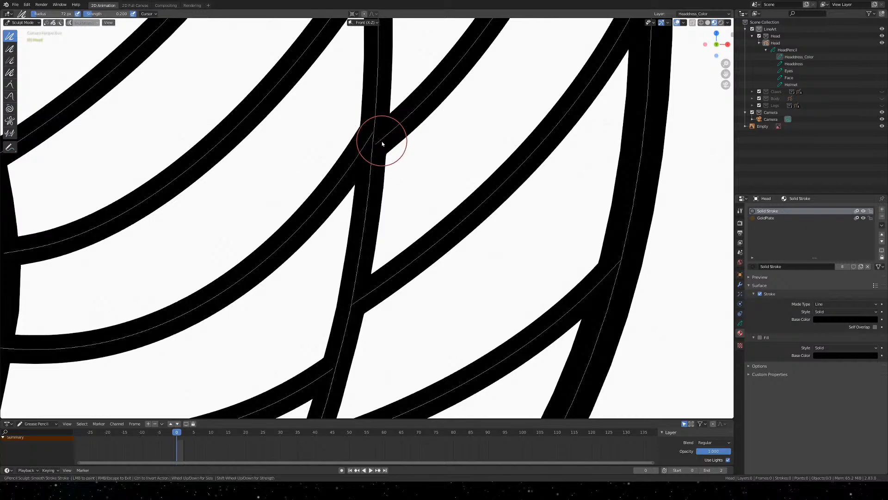
mouse_move(382, 144)
left_mouse_down()
mouse_move(361, 130)
mouse_move(362, 138)
mouse_move(374, 144)
mouse_move(377, 124)
mouse_move(362, 157)
mouse_move(364, 149)
left_mouse_up()
middle_click_drag(390, 311, 442, 161, "shift")
mouse_move(442, 161)
left_mouse_down()
mouse_move(415, 162)
mouse_move(420, 145)
mouse_move(416, 167)
left_mouse_up()
mouse_move(383, 218)
left_mouse_down()
mouse_move(382, 210)
mouse_move(364, 324)
mouse_move(382, 284)
mouse_move(380, 293)
left_mouse_up()
middle_click_drag(355, 362, 423, 186, "shift")
left_click_drag(401, 179, 394, 245)
mouse_move(322, 328)
left_mouse_down()
mouse_move(313, 353)
mouse_move(318, 321)
mouse_move(311, 352)
mouse_move(309, 341)
left_mouse_up()
Pull the feather ends at the lowest crossing of the right wing's dividing stroke into line with the Grab brush and save the file
middle_click_drag(340, 339, 442, 232, "shift")
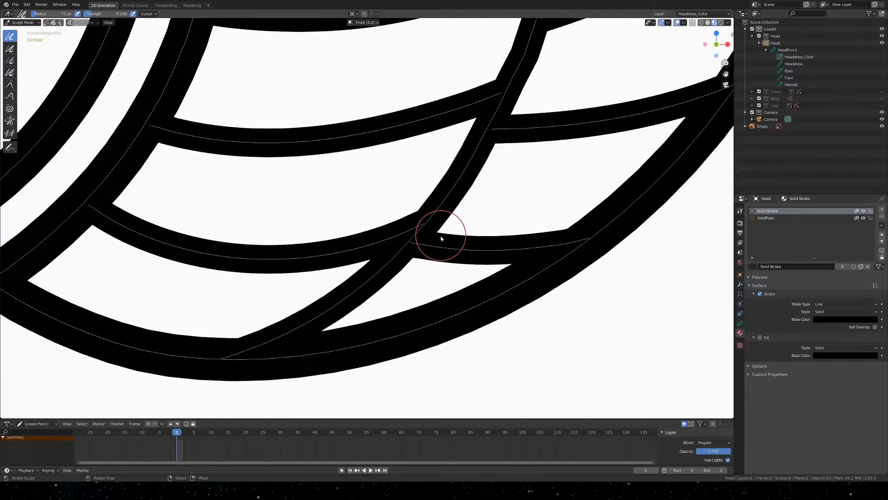
key("shift+space")
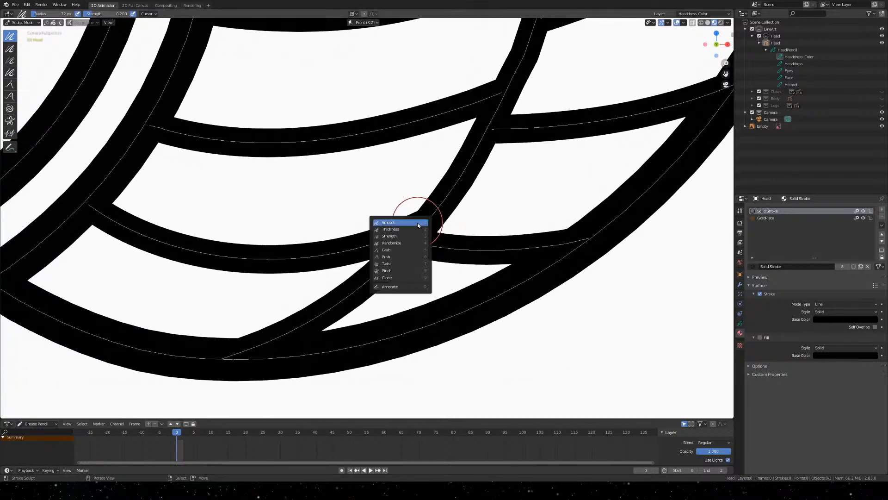
key("g")
mouse_move(418, 224)
left_mouse_down()
mouse_move(382, 242)
mouse_move(388, 234)
mouse_move(421, 250)
left_mouse_up()
key("ctrl+s")
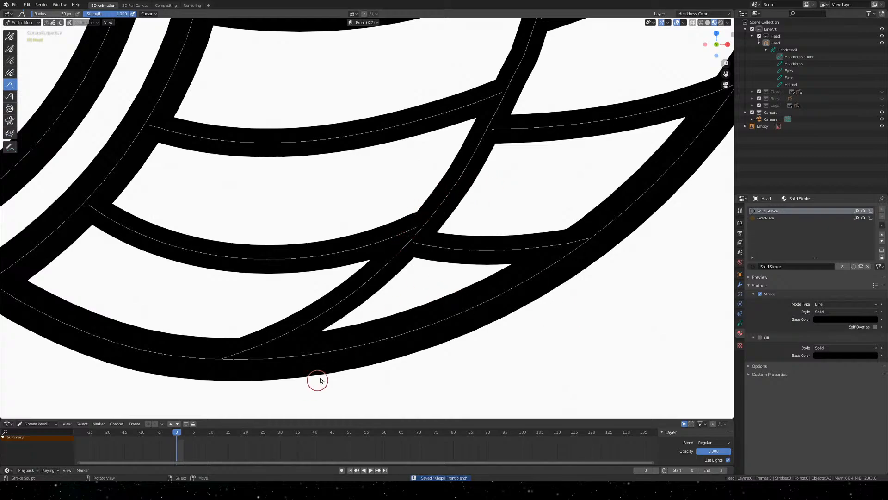
Preview the fill boundaries again in Draw Mode, examine the right wing's junctions from bottom to top, and cancel the fill
scroll(401, 241, "down", 3)
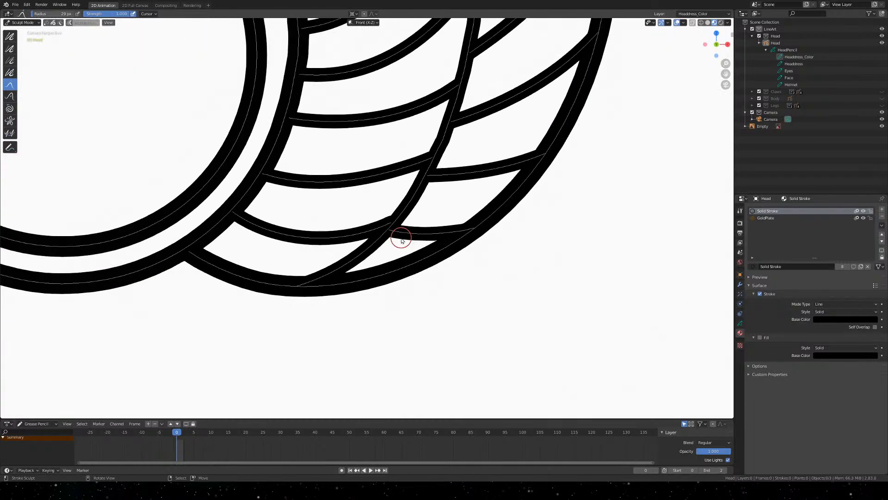
key("q")
left_click(401, 238)
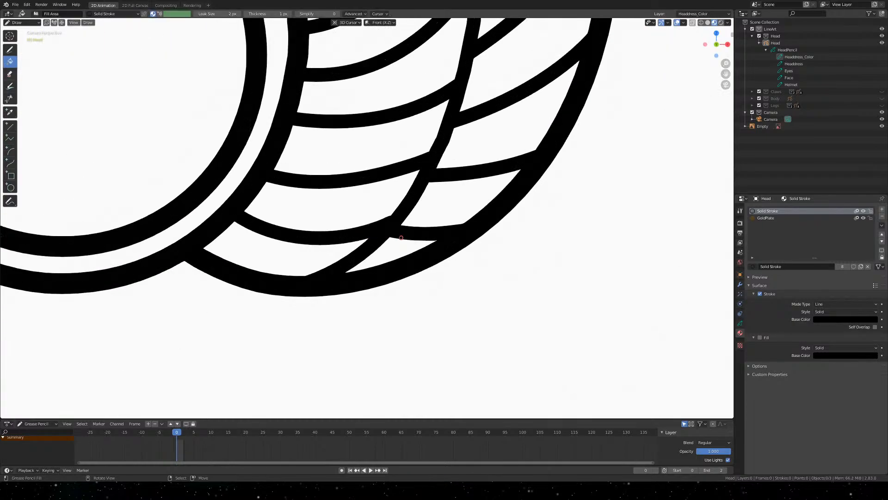
left_click(402, 237)
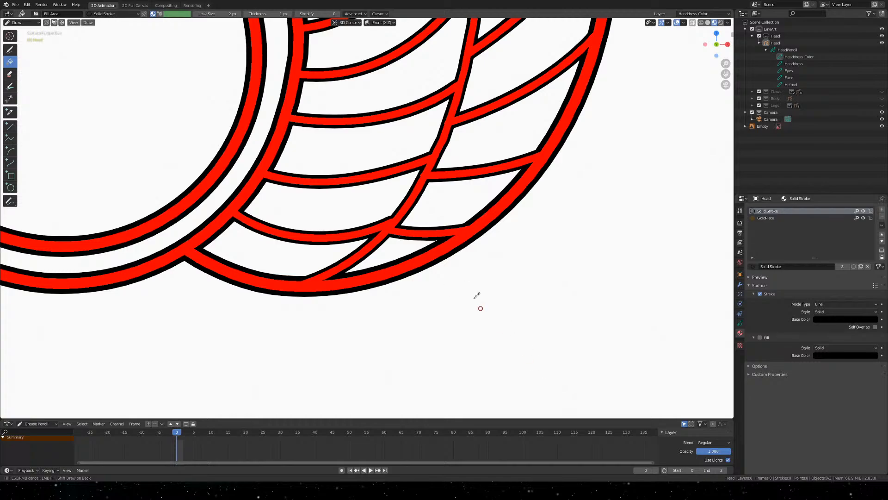
scroll(435, 204, "up", 4)
mouse_move(523, 111)
middle_mouse_down("shift")
mouse_move(386, 247)
mouse_move(482, 82)
mouse_move(372, 251)
middle_mouse_up("shift")
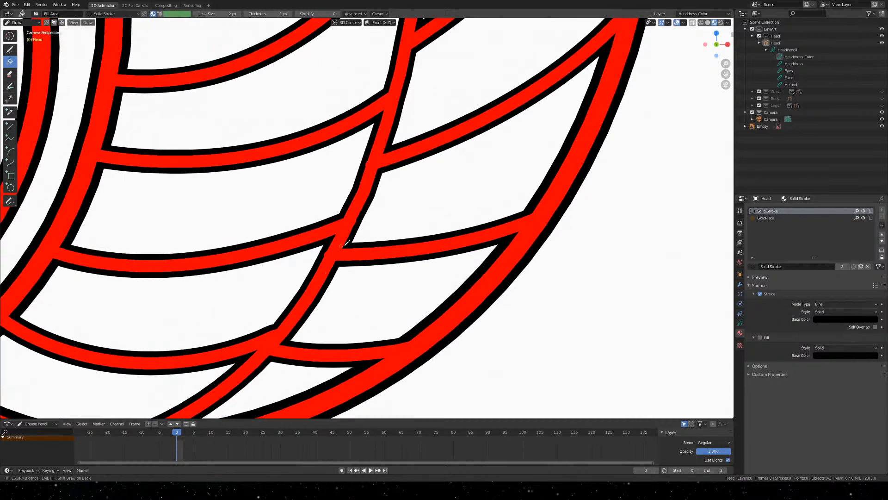
mouse_move(421, 83)
middle_mouse_down("shift")
mouse_move(376, 221)
mouse_move(379, 185)
mouse_move(409, 141)
mouse_move(368, 366)
middle_mouse_up("shift")
middle_click_drag(328, 115, 357, 358, "shift")
scroll(337, 217, "down", 7)
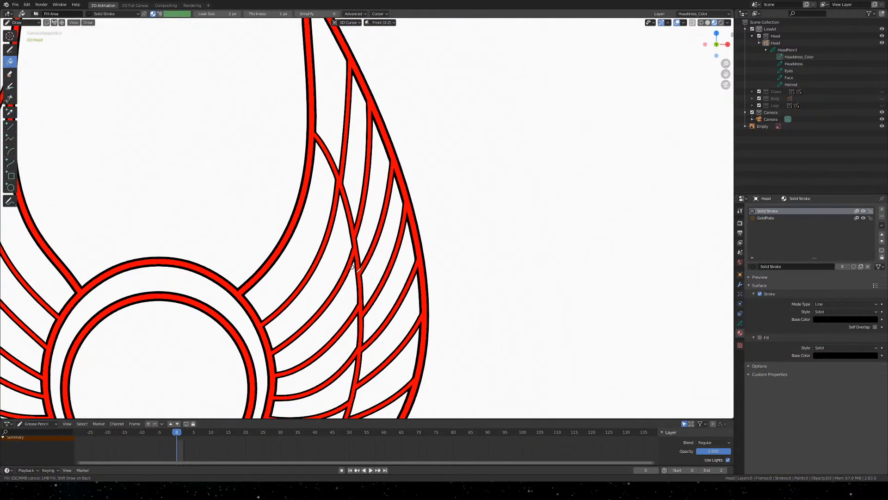
middle_click_drag(389, 308, 408, 67, "shift")
key("Escape")
Smooth the right wing's dividing stroke and its feather ends from the bottom up to the top with the Smooth brush in Sculpt Mode
scroll(344, 207, "up", 1)
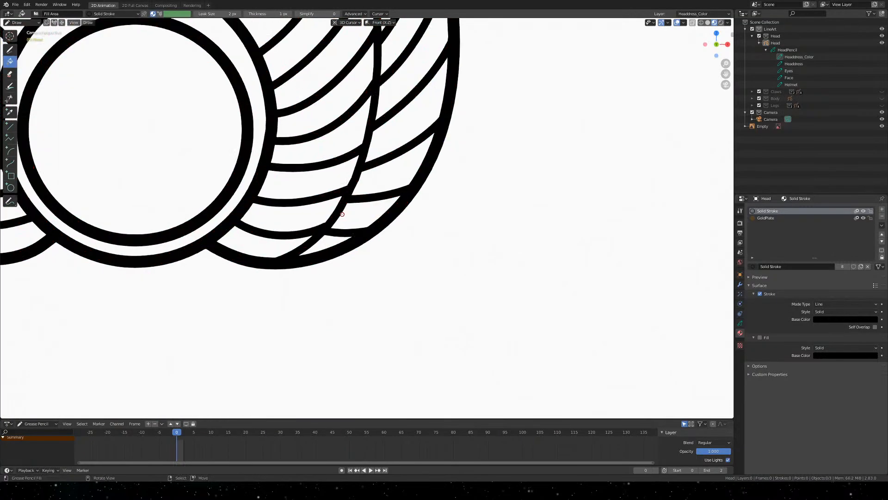
key("shift+space")
key("d")
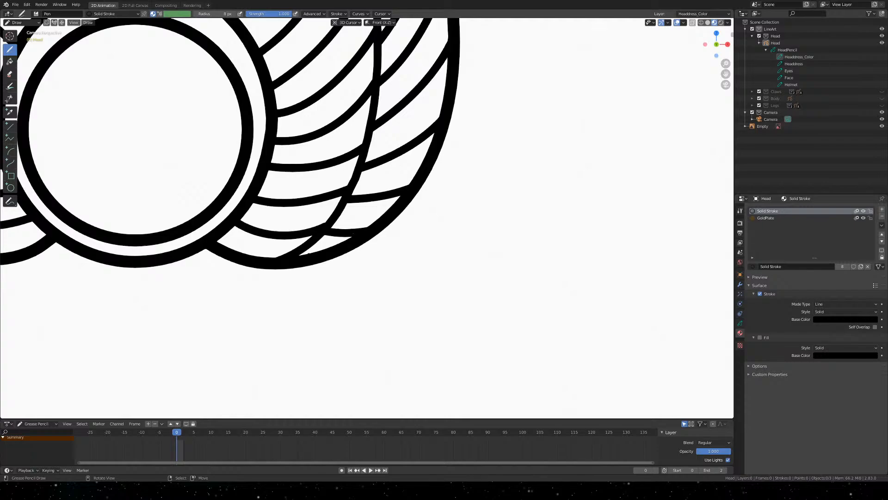
key("q")
left_click(309, 254)
key("shift+space")
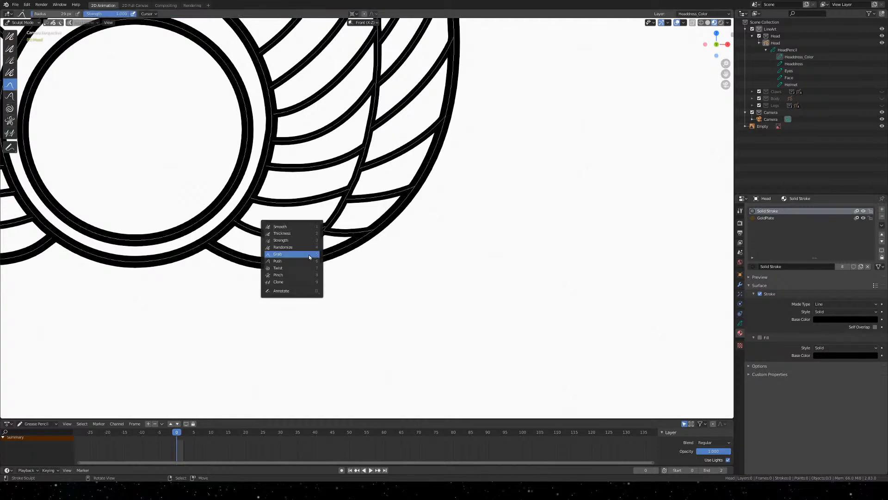
key("1")
mouse_move(308, 254)
left_mouse_down()
mouse_move(277, 264)
mouse_move(374, 153)
mouse_move(386, 40)
left_mouse_up()
middle_click_drag(378, 79, 382, 170)
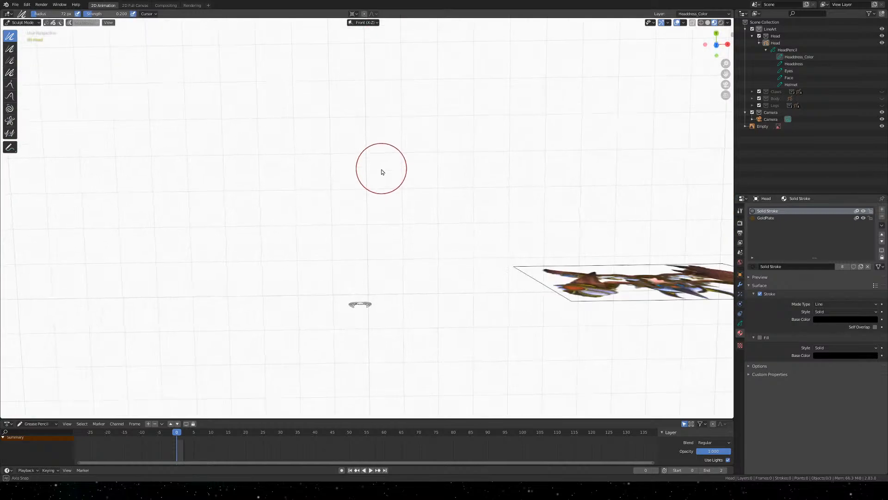
key("KP_0")
middle_click_drag(377, 106, 341, 348, "shift")
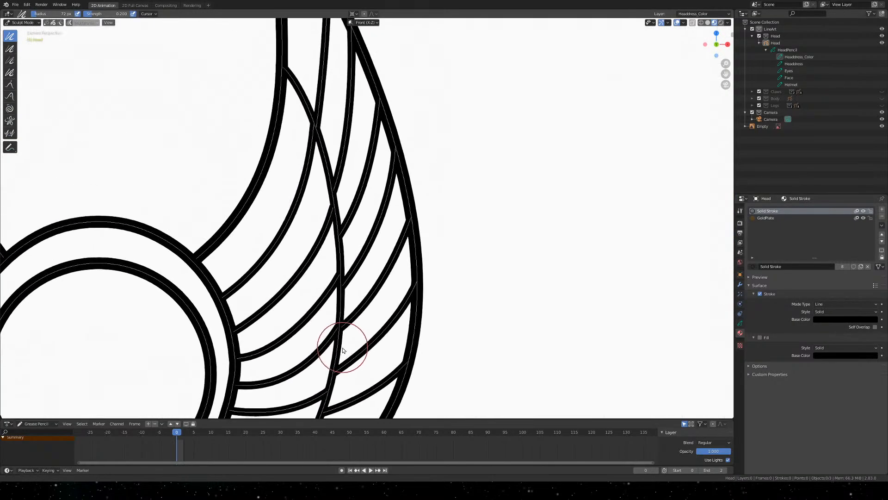
mouse_move(325, 371)
left_mouse_down()
mouse_move(333, 198)
mouse_move(317, 99)
mouse_move(278, 43)
mouse_move(271, 51)
left_mouse_up()
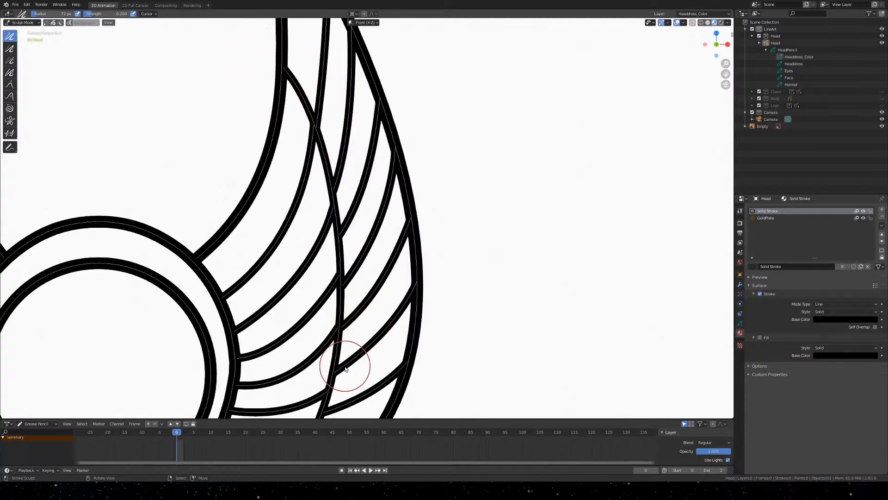
Preview the fill boundaries with the Fill tool in Draw Mode and examine the lower junctions of the right wing
key("q")
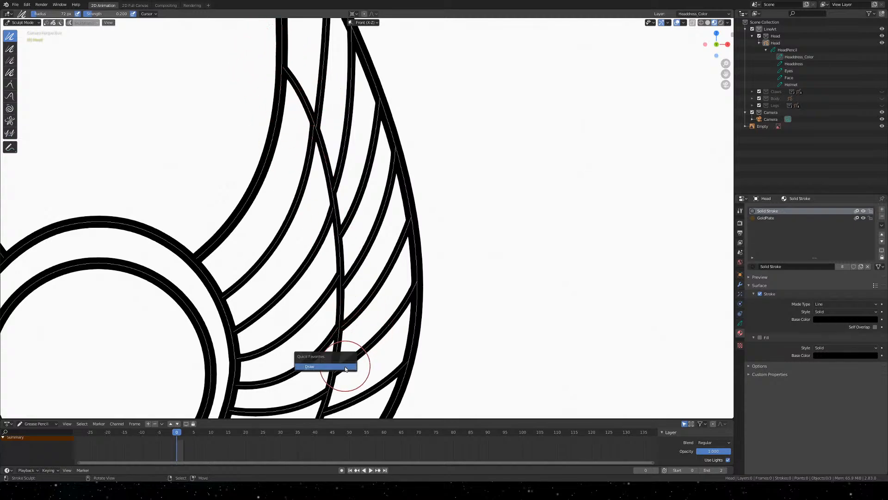
left_click(344, 366)
key("shift+space")
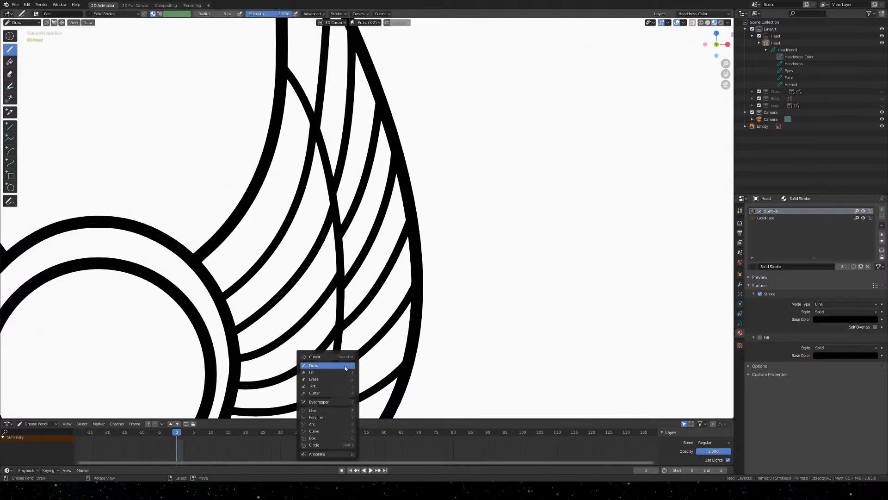
key("e")
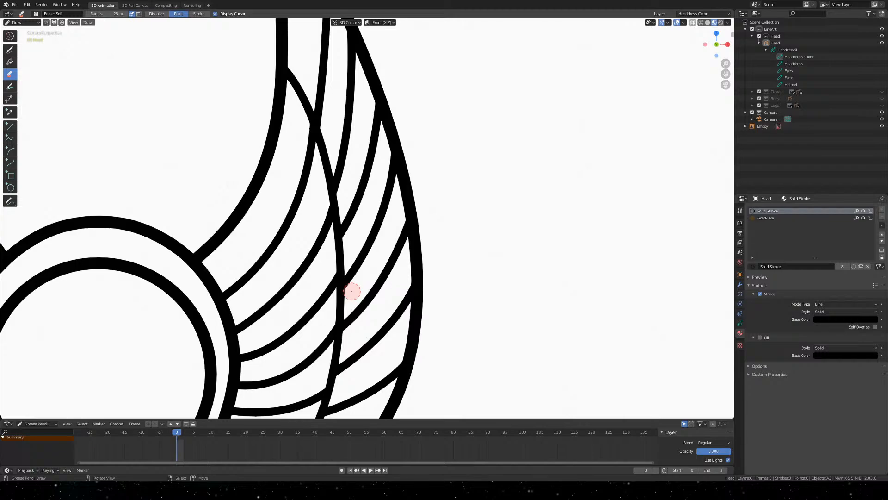
key("shift+space")
key("f")
middle_click_drag(356, 332, 375, 123, "shift")
scroll(328, 245, "up", 4)
mouse_move(286, 283)
middle_mouse_down("shift")
mouse_move(353, 200)
mouse_move(335, 275)
middle_mouse_up("shift")
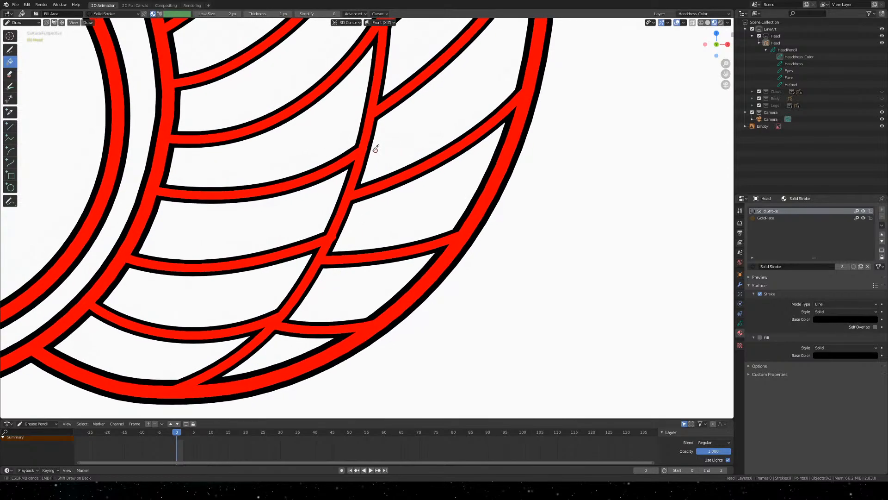
Inspect the lower crossings of the right wing's dividing stroke up close, return to Sculpt Mode, and cancel the fill preview
key("q")
left_click(327, 245)
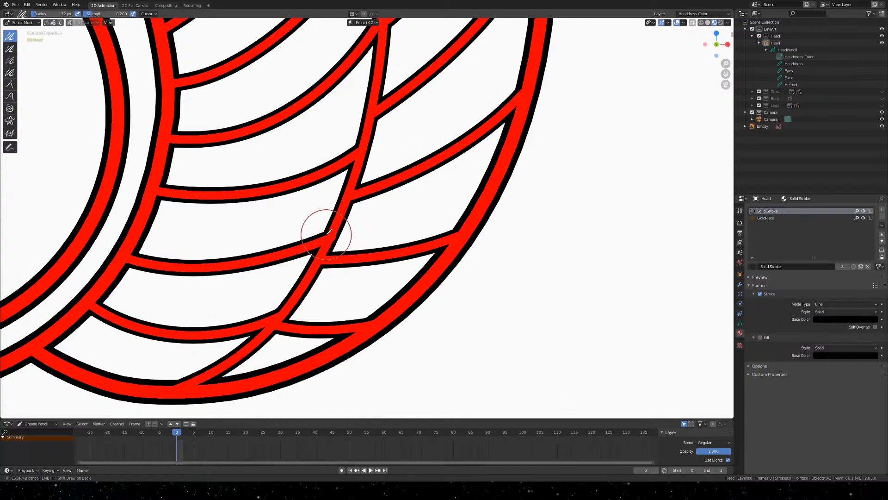
scroll(315, 252, "up", 2)
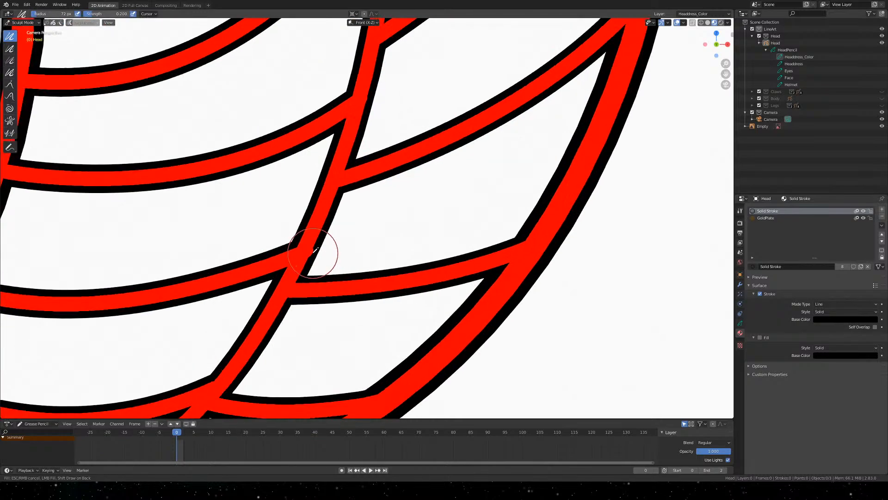
middle_click_drag(325, 269, 399, 221, "shift")
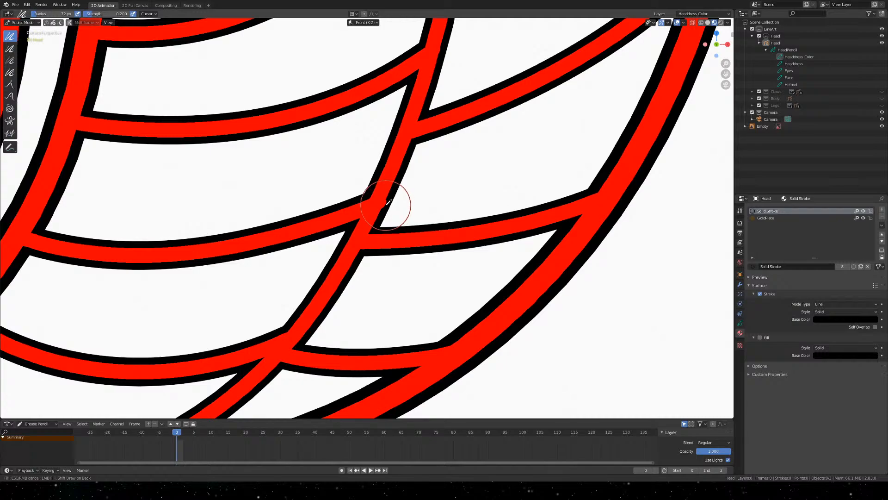
key("q")
left_click(386, 205)
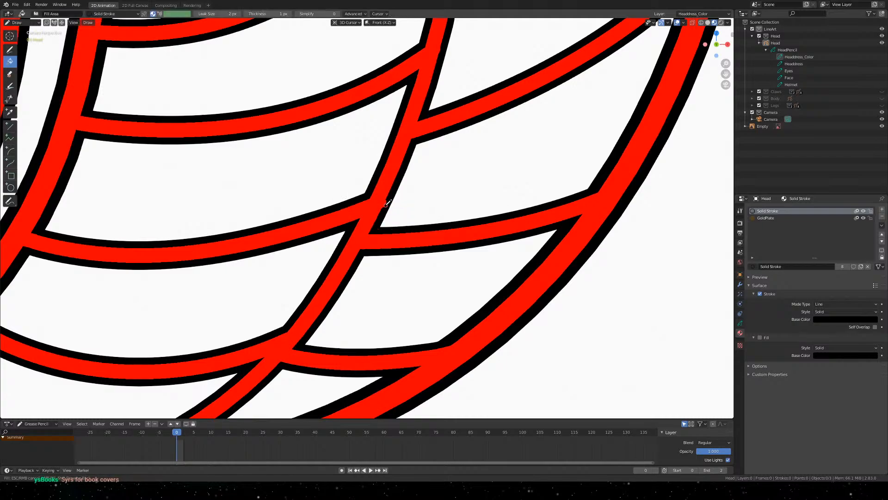
key("q")
left_click(386, 205)
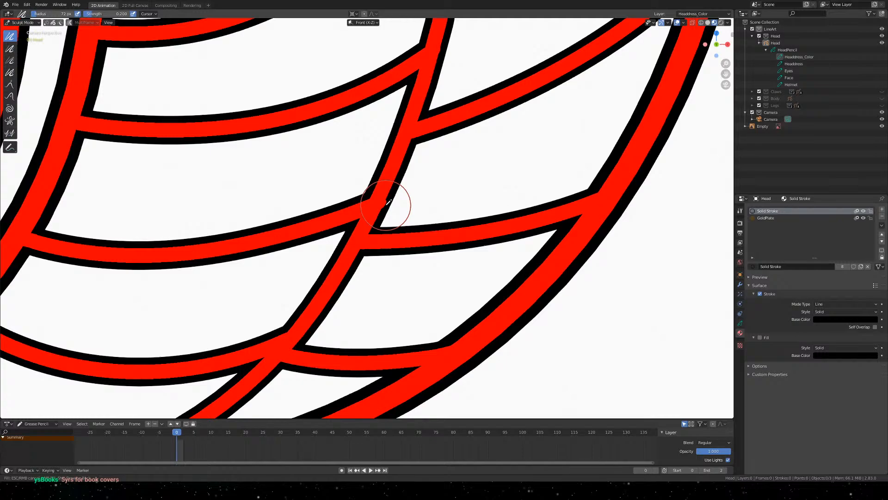
key("KP_0")
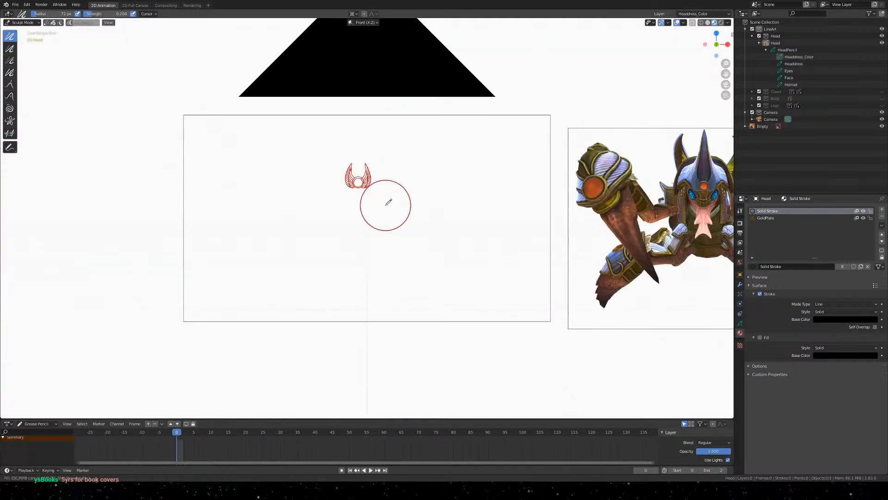
key("KP_0")
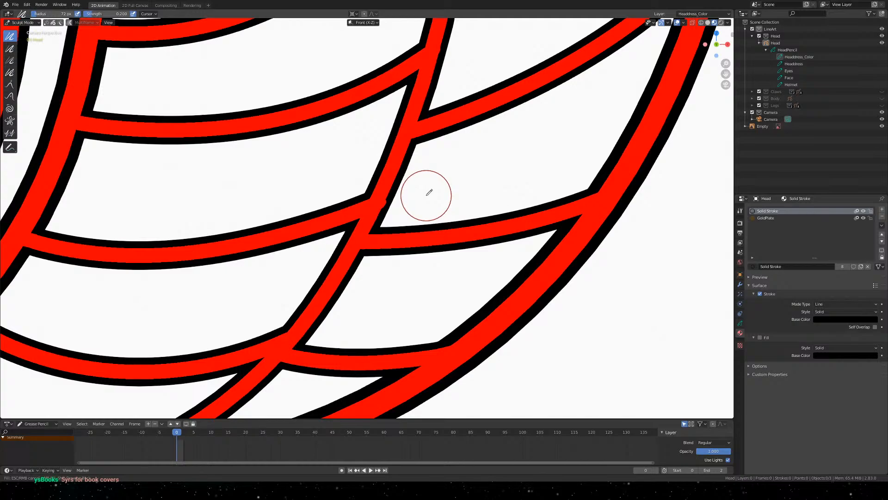
key("Escape")
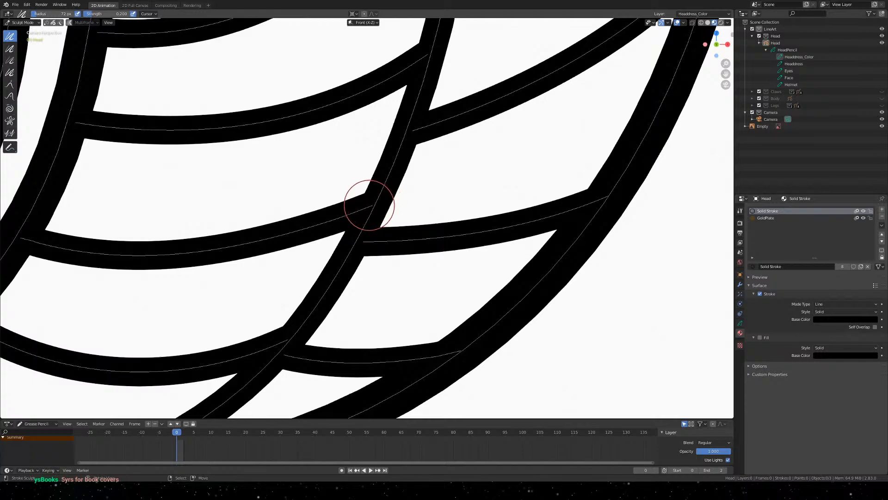
Push the inner feather ends at two lower crossings back onto the dividing stroke with the Push brush at a 50 px radius
left_click(9, 97)
key("f")
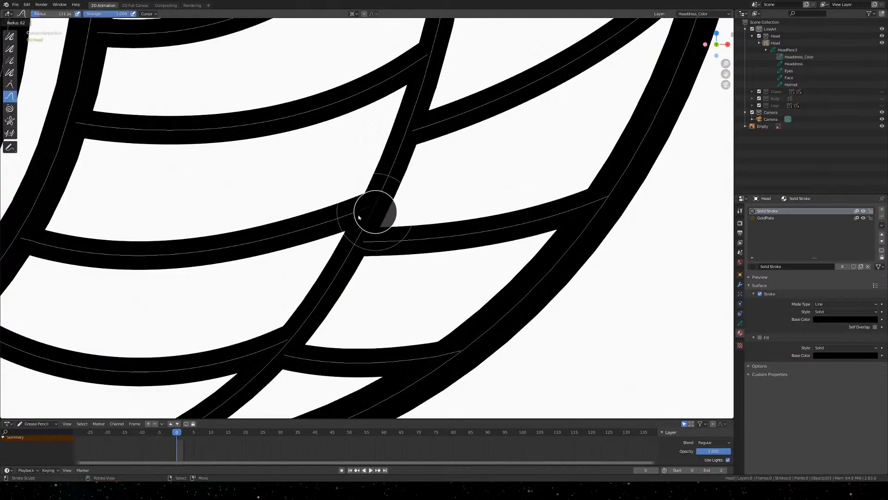
left_click(358, 214)
mouse_move(363, 210)
left_mouse_down()
mouse_move(356, 213)
mouse_move(356, 203)
left_mouse_up()
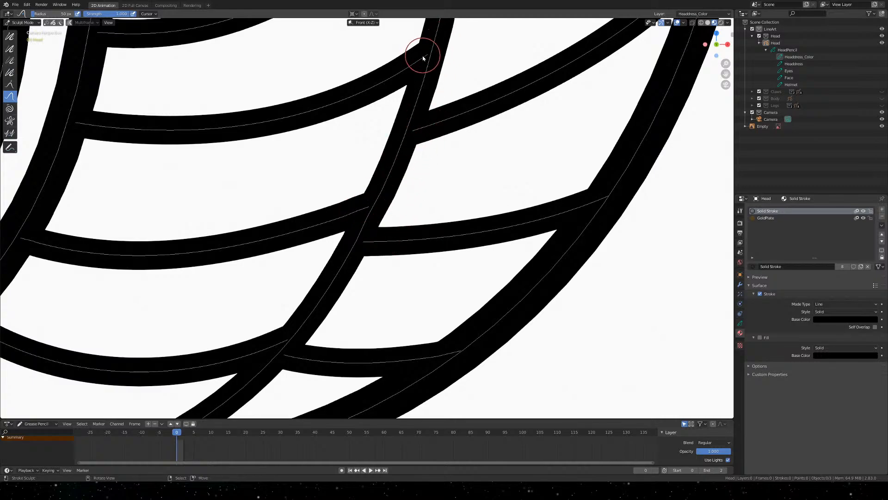
left_click_drag(420, 56, 423, 59)
scroll(454, 163, "down", 3)
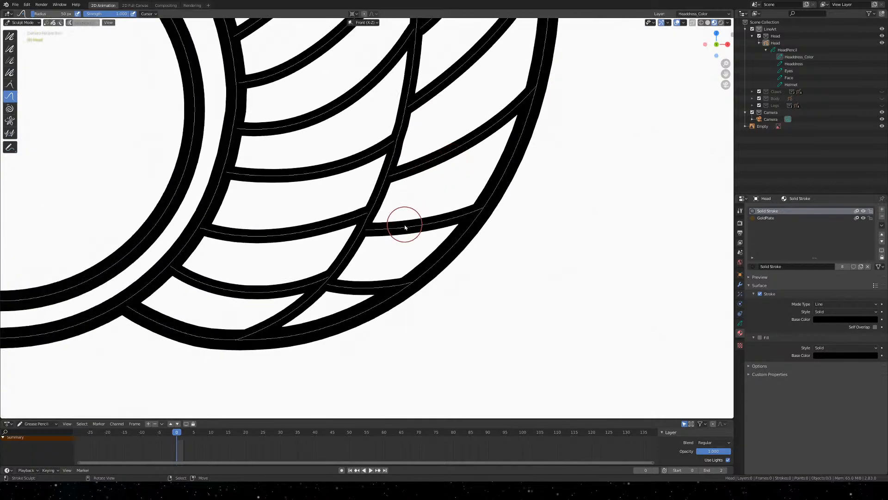
Smooth the lower part of the right wing's dividing stroke down to the wing's base with the Smooth brush
key("q")
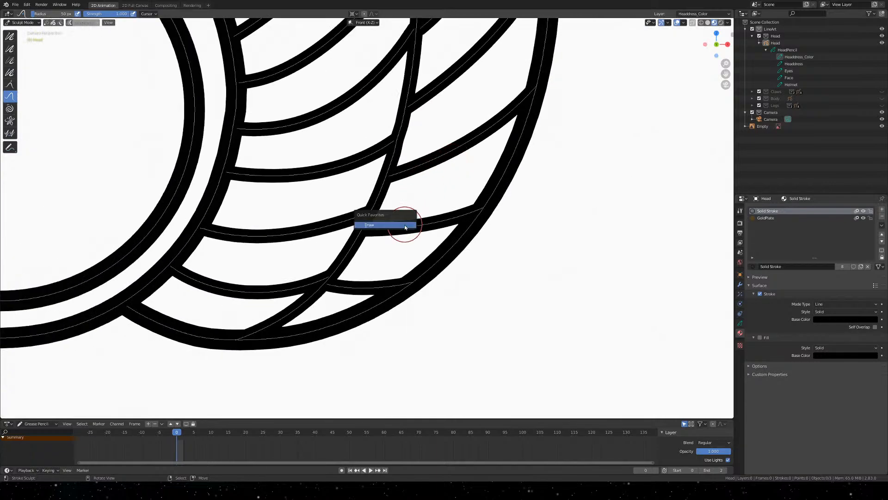
left_click(405, 225)
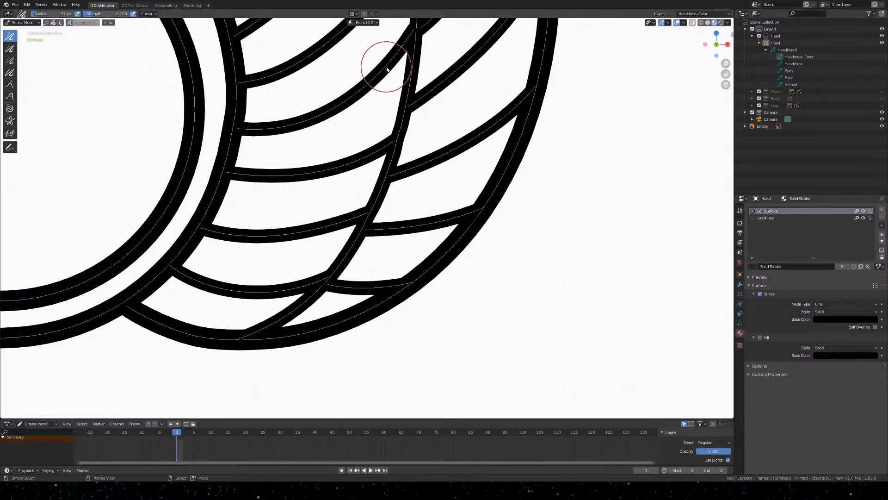
mouse_move(397, 121)
left_mouse_down()
mouse_move(363, 218)
mouse_move(283, 333)
mouse_move(193, 370)
left_mouse_up()
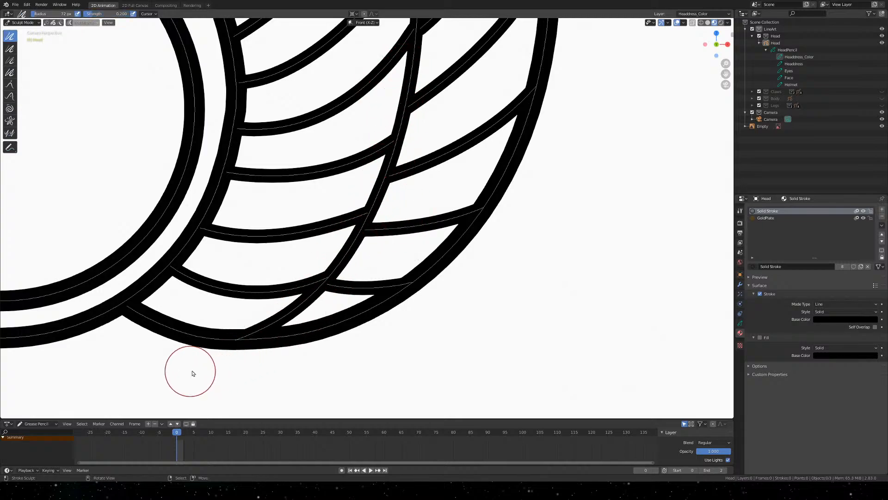
Pull the bottom end of the dividing stroke onto the wing's outline with the Grab brush and save the file
middle_click_drag(226, 371, 353, 257, "shift")
scroll(353, 256, "up", 5)
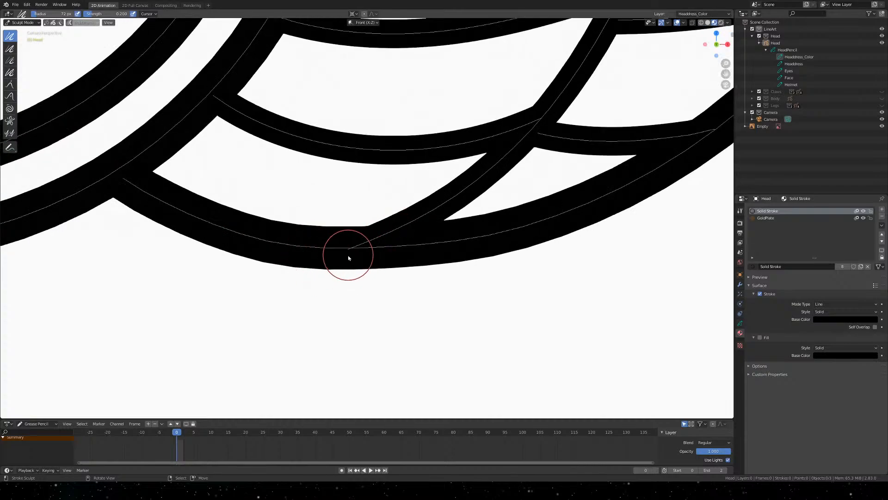
key("shift+space")
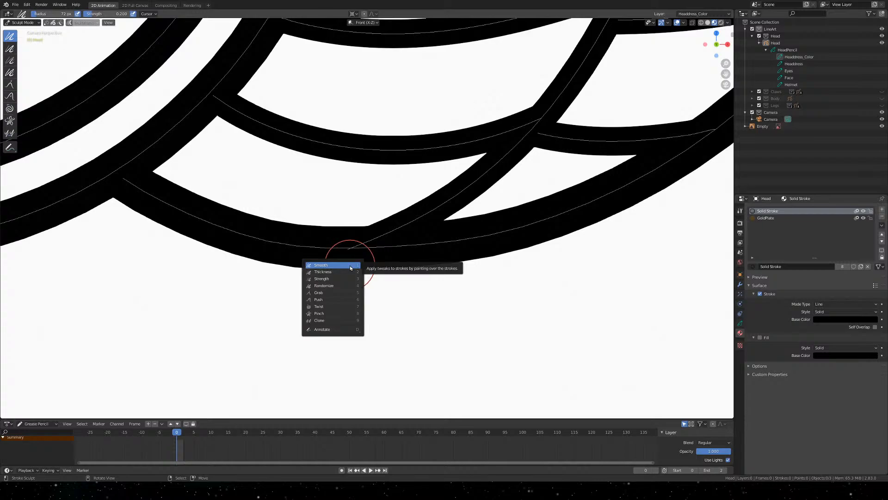
key("5")
left_click_drag(345, 250, 353, 252)
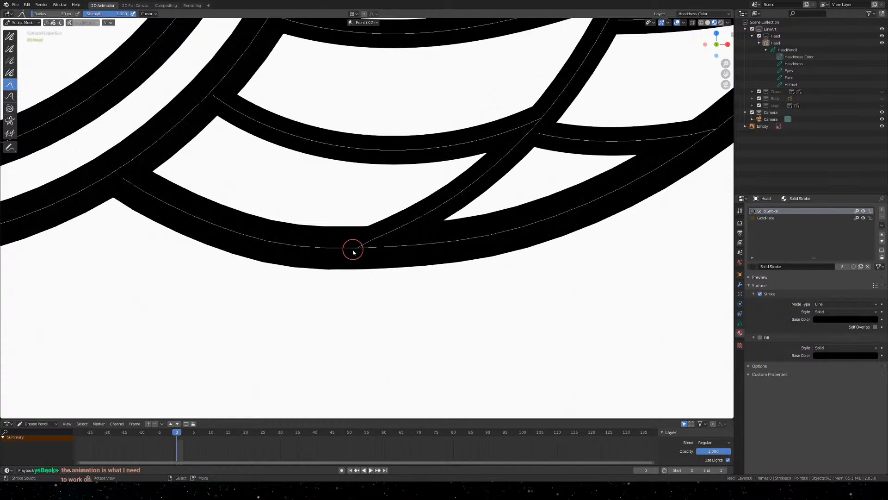
scroll(352, 252, "down", 5)
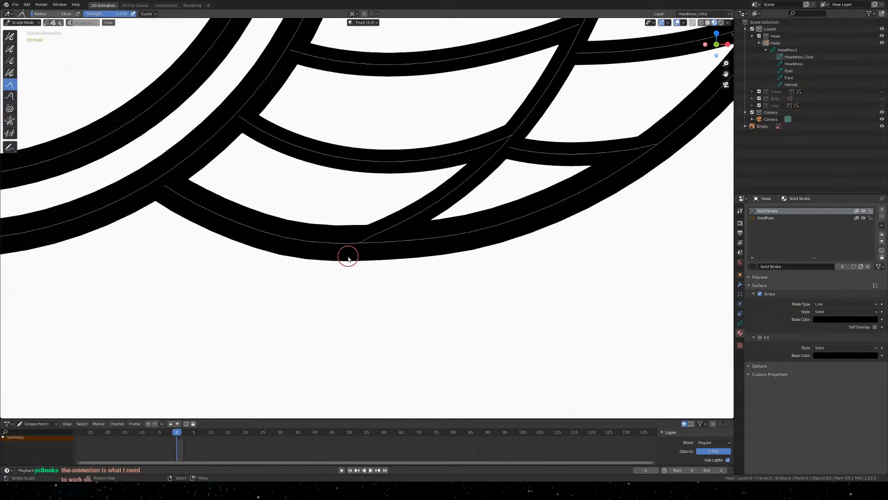
middle_click_drag(411, 100, 333, 297, "shift")
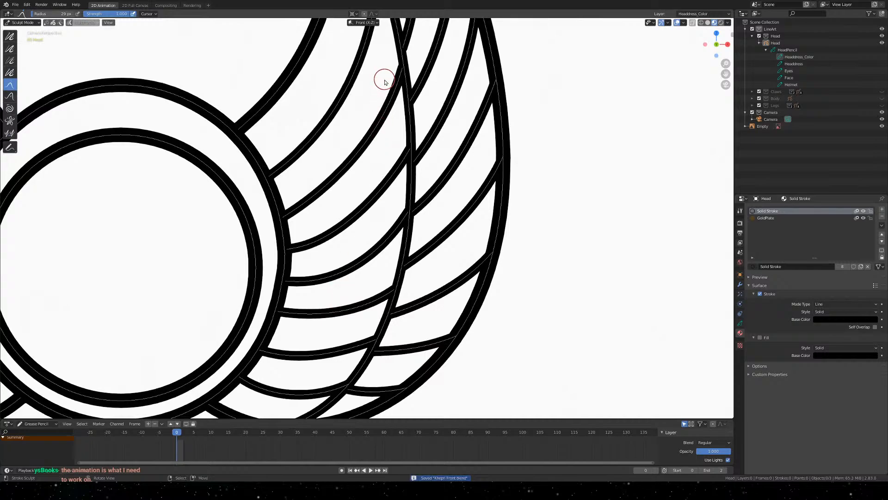
Pull the topmost feather's tip onto the right wing's outer outline with the Grab brush
scroll(397, 198, "up", 4)
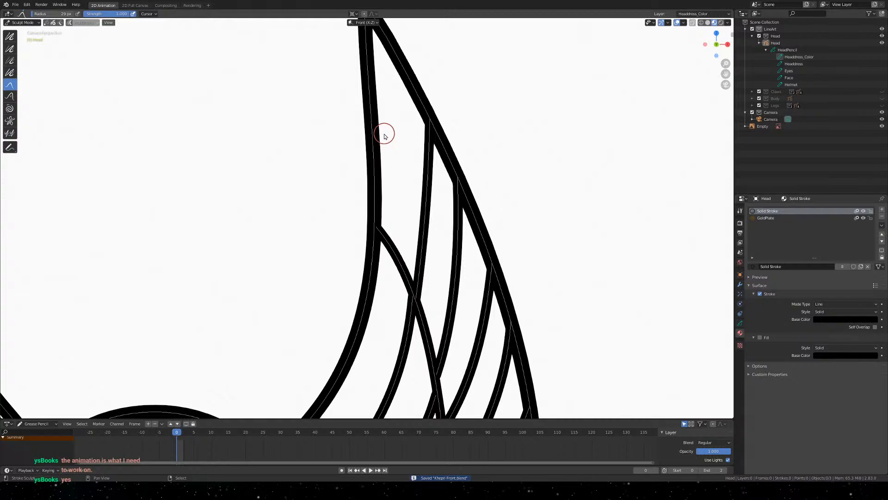
scroll(402, 190, "down", 2)
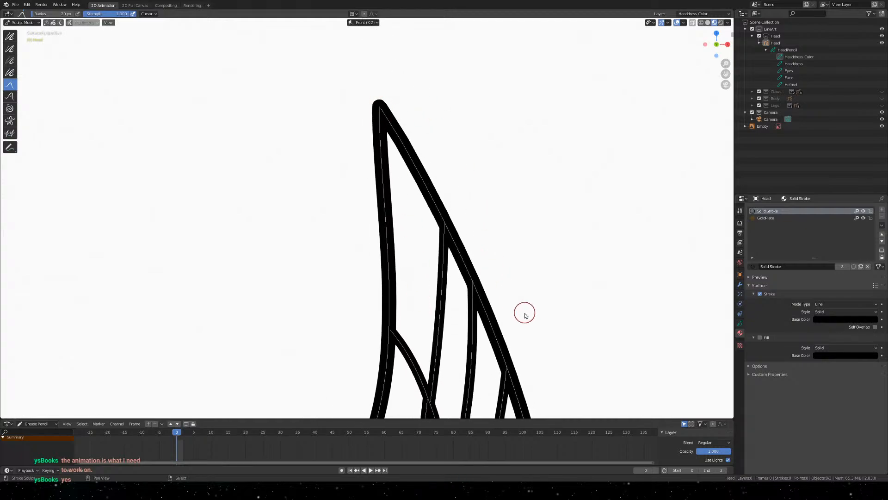
scroll(397, 168, "up", 7)
middle_click_drag(524, 147, 466, 208, "shift")
left_click_drag(414, 203, 413, 207)
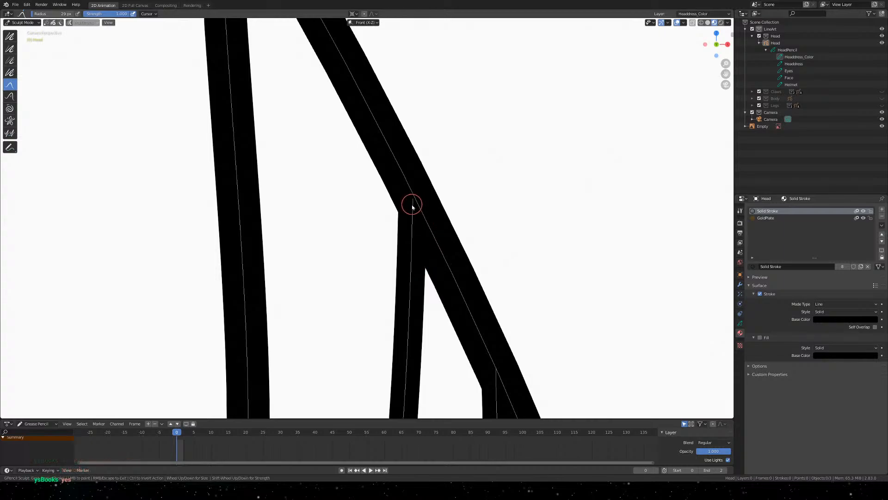
Try to pull the second feather's tip into line with the outer outline and undo the grab attempts
middle_click_drag(528, 296, 441, 144, "shift")
left_click_drag(408, 223, 404, 235)
key("ctrl+z")
key("ctrl+z")
key("ctrl+z")
key("ctrl+z")
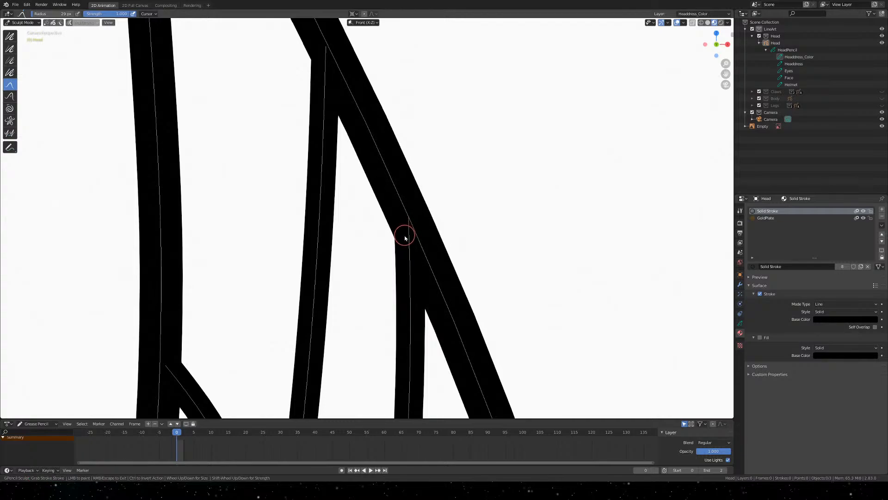
key("ctrl+z")
Pull the second feather line's tip toward the right wing's outer outline with the Grab brush and save the file
middle_click_drag(560, 326, 465, 137, "shift")
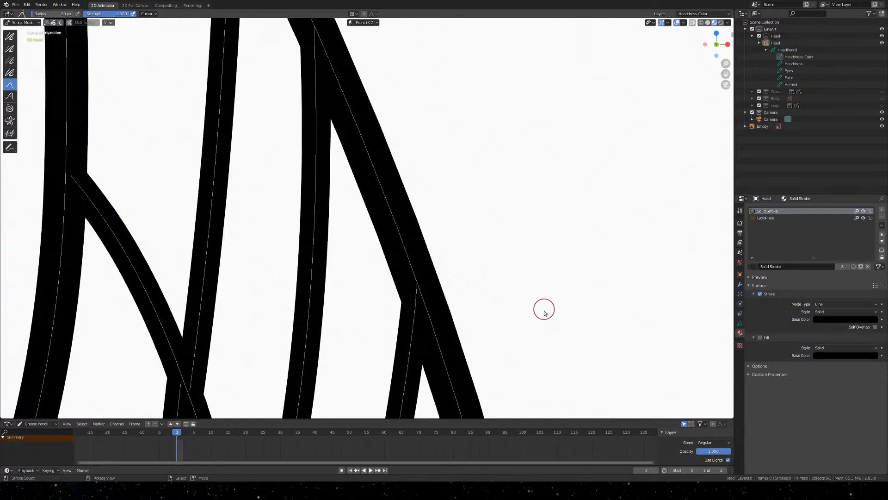
middle_click_drag(501, 324, 537, 224, "shift")
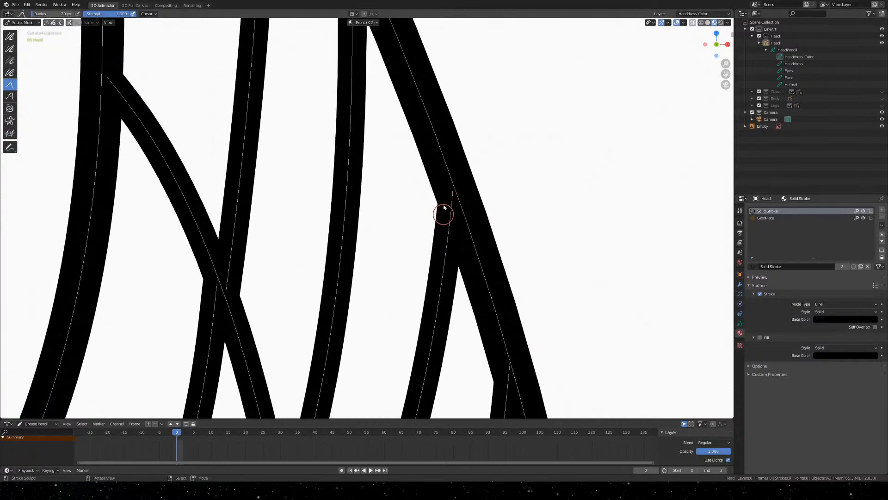
middle_click_drag(416, 67, 468, 227, "shift")
mouse_move(397, 93)
left_mouse_down()
mouse_move(398, 126)
mouse_move(423, 123)
left_mouse_up()
scroll(432, 129, "down", 5)
key("ctrl+s")
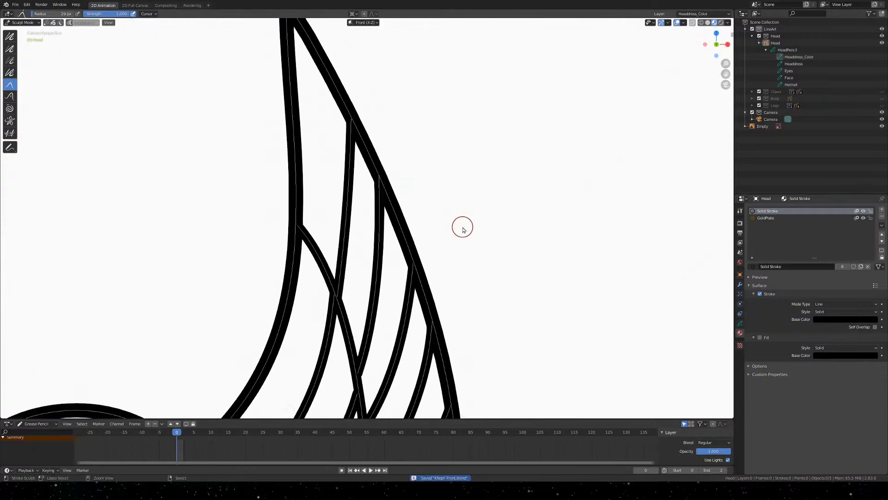
Check the right wing's stroke junctions along the dividing stroke and outer outline with the Fill tool's boundary preview in Draw mode
mouse_move(327, 333)
middle_mouse_down("shift")
mouse_move(339, 356)
mouse_move(387, 169)
middle_mouse_up("shift")
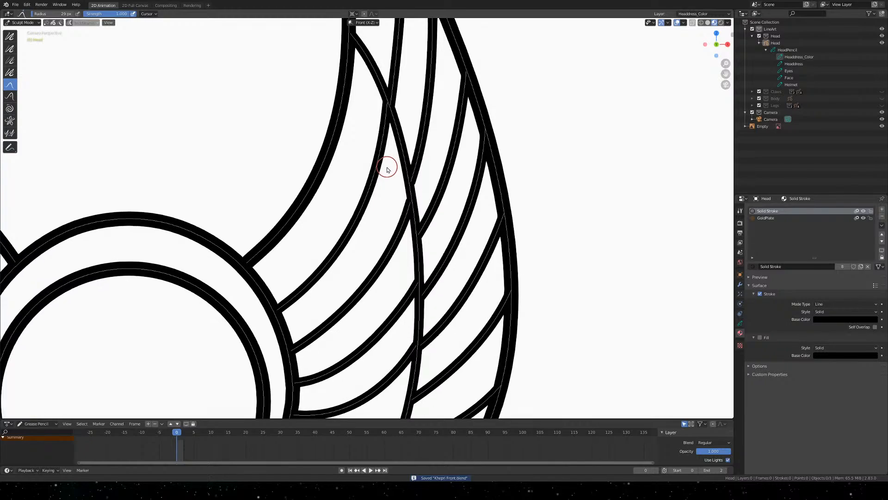
mouse_move(487, 368)
middle_mouse_down("shift")
mouse_move(491, 214)
mouse_move(481, 162)
middle_mouse_up("shift")
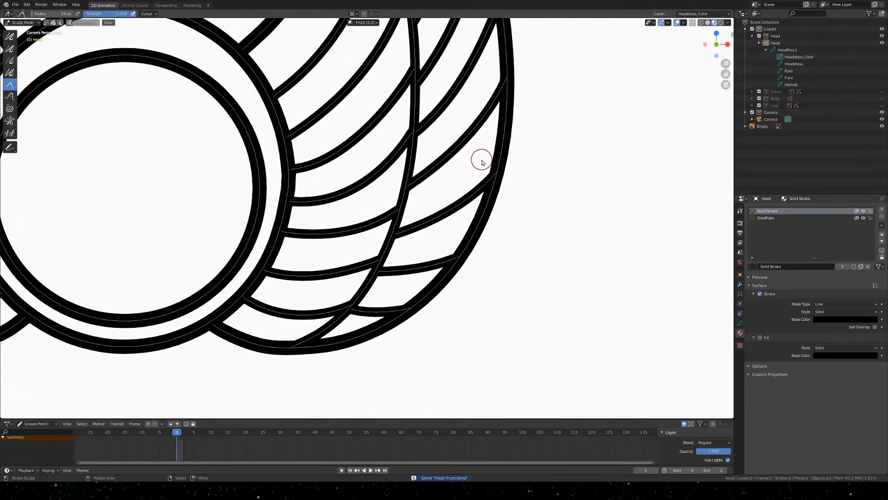
key("q")
left_click(481, 160)
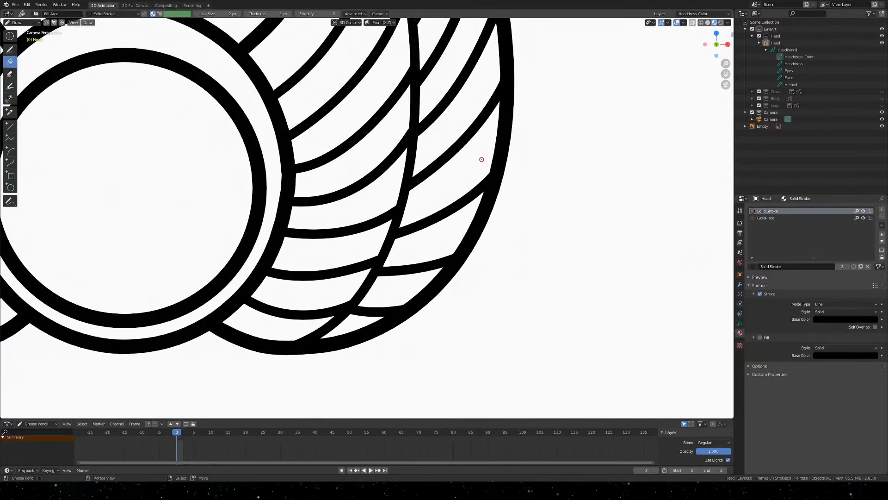
left_click(482, 159)
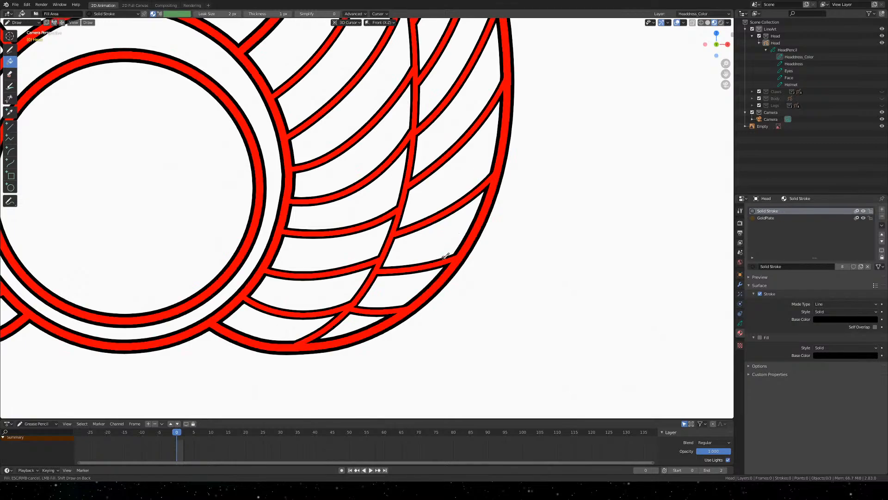
scroll(372, 339, "up", 5)
middle_click_drag(426, 369, 443, 166, "shift")
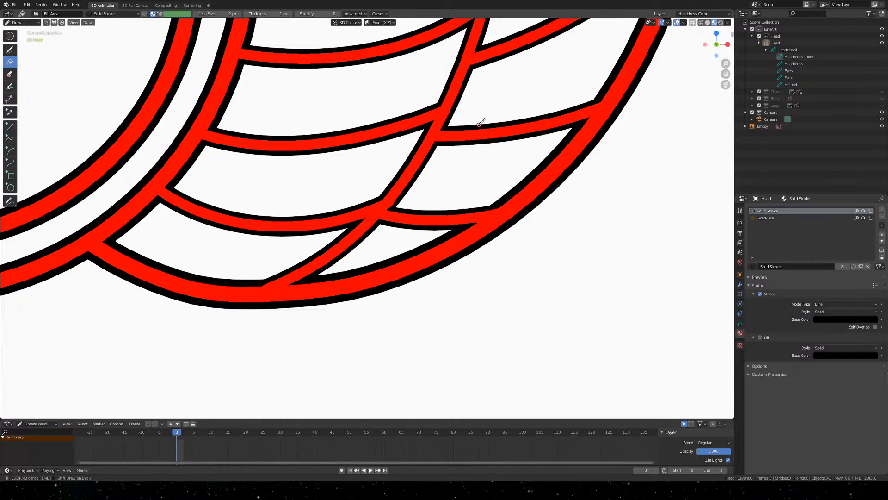
middle_click_drag(489, 107, 428, 192)
key("KP_0")
middle_click_drag(491, 81, 325, 384, "shift")
middle_click_drag(396, 88, 428, 370, "shift")
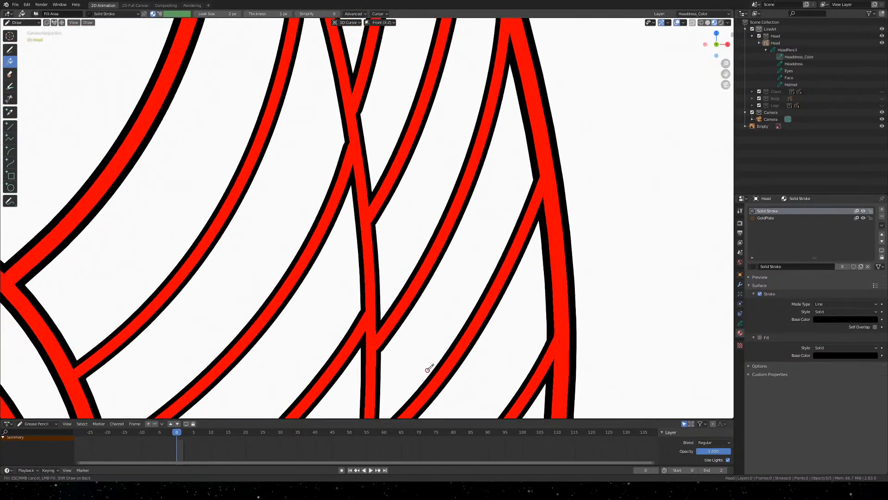
mouse_move(387, 77)
middle_mouse_down("shift")
mouse_move(377, 337)
mouse_move(350, 300)
mouse_move(335, 142)
middle_mouse_up("shift")
middle_click_drag(377, 313, 371, 130, "shift")
middle_click_drag(366, 296, 377, 46, "shift")
middle_click_drag(347, 252, 407, 148, "shift")
In Sculpt Mode, adjust the outer ends of the two lowest inner feather lines at the right wing's dividing stroke with the Grab brush
key("q")
left_click(408, 152)
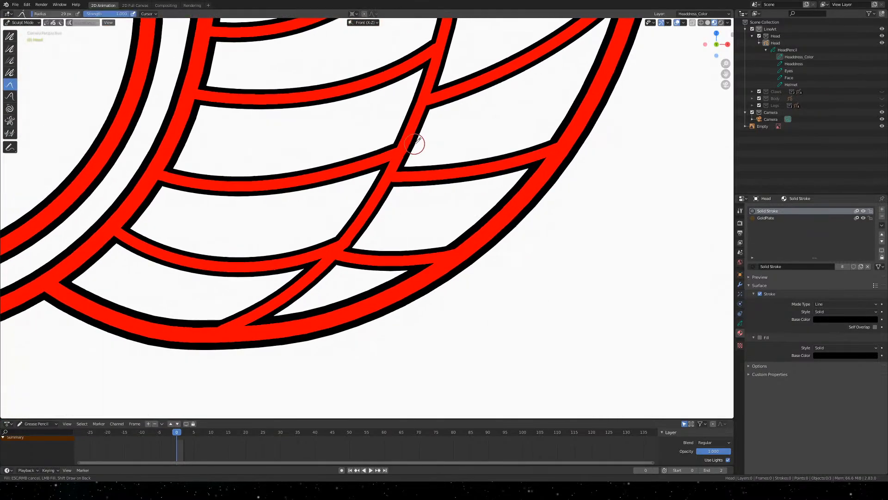
scroll(406, 155, "up", 2)
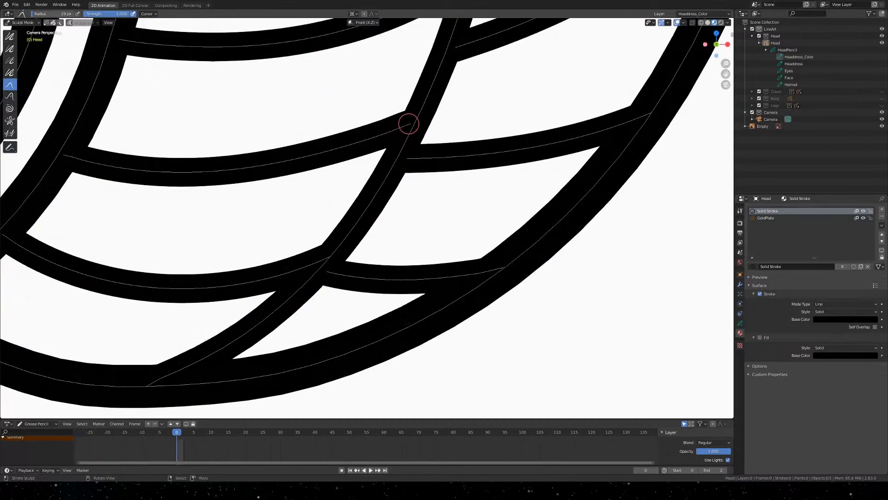
left_click_drag(406, 125, 398, 129)
mouse_move(323, 258)
left_mouse_down()
mouse_move(299, 260)
mouse_move(317, 244)
mouse_move(319, 220)
mouse_move(265, 188)
left_mouse_up()
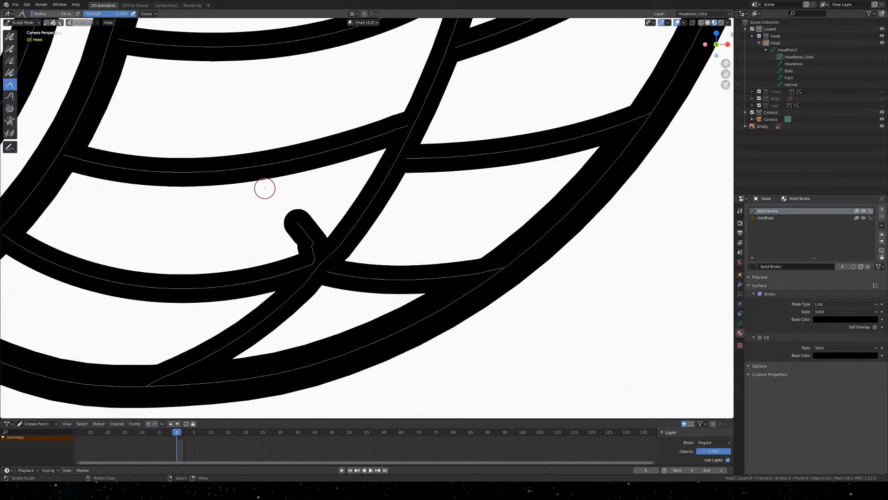
Erase the stray spike at the lowest inner feather line's outer end and pull that end onto the dividing stroke with the Grab brush
key("shift+space")
key("Escape")
key("q")
left_click(265, 190)
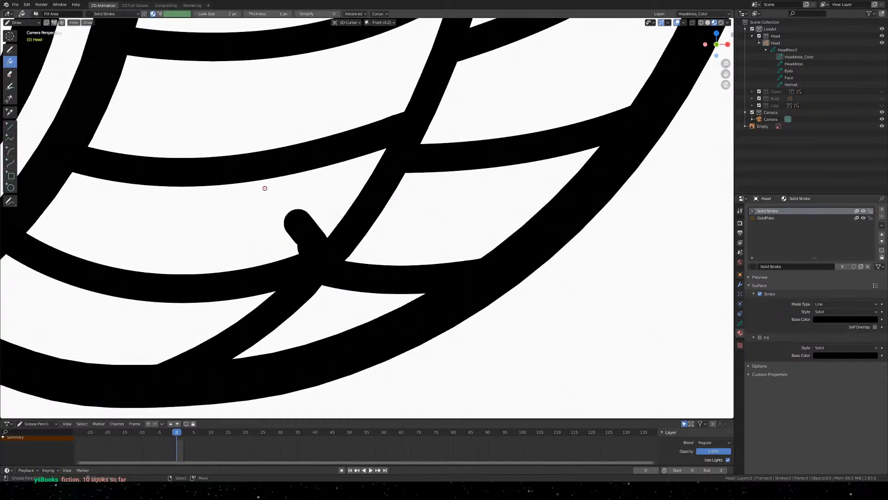
key("shift+space")
key("e")
left_click(304, 231)
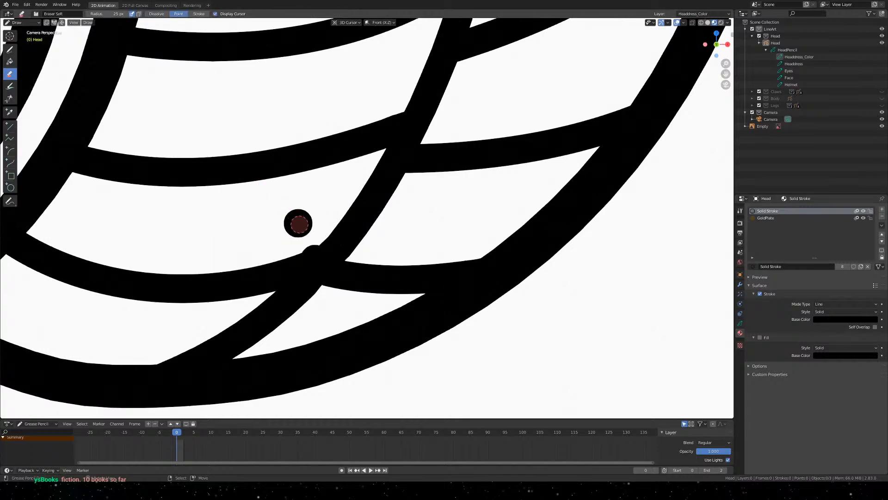
left_click(298, 223)
key("q")
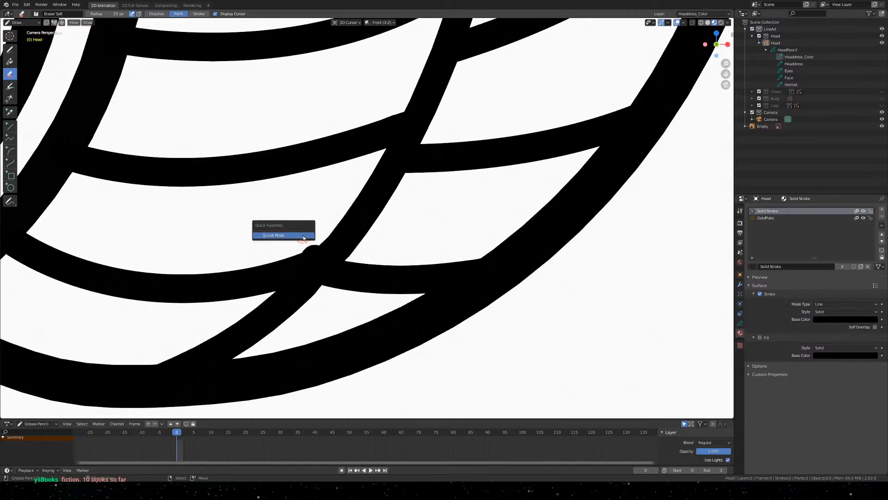
left_click(304, 236)
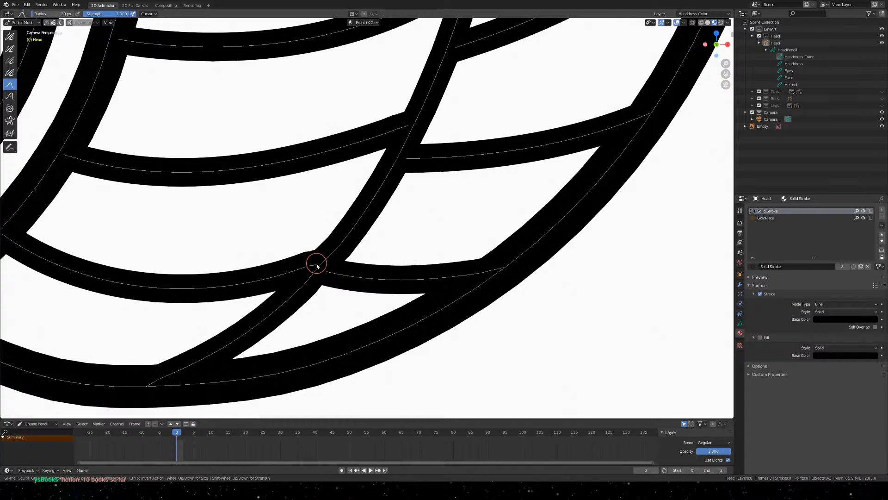
mouse_move(314, 266)
left_mouse_down()
mouse_move(325, 263)
mouse_move(307, 262)
mouse_move(327, 258)
left_mouse_up()
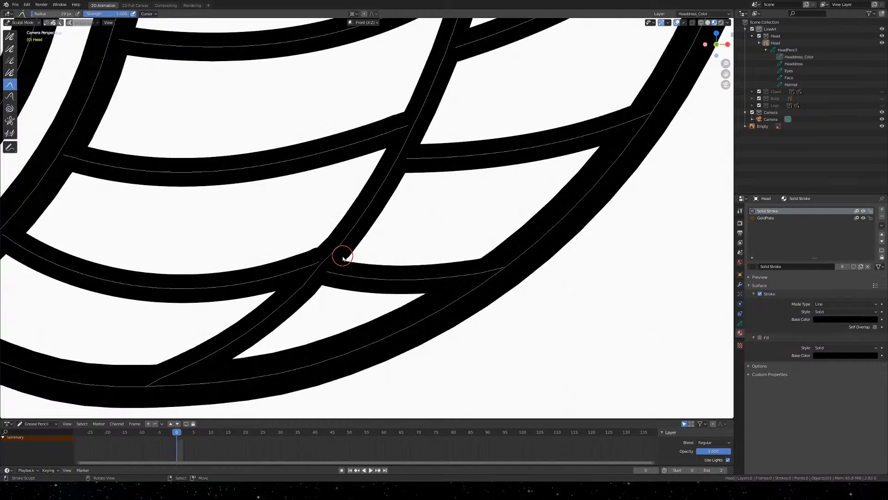
Smooth the lower part of the right wing's dividing stroke around the repaired junction with the Smooth brush and save the file
key("shift+space")
key("1")
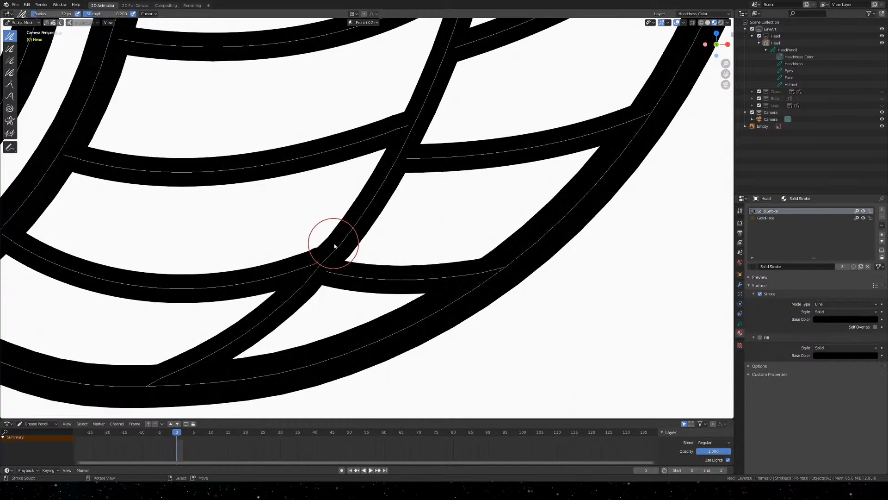
scroll(351, 222, "down", 4)
left_click_drag(365, 220, 290, 308)
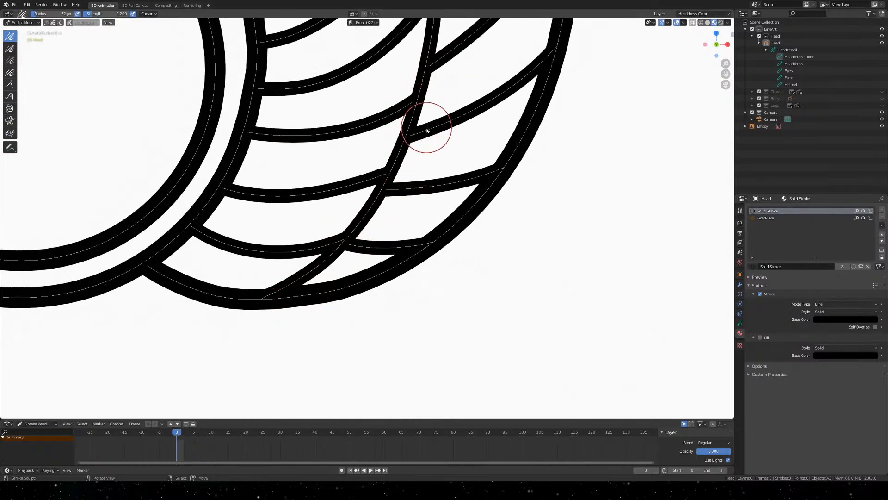
scroll(378, 208, "down", 5)
key("ctrl+s")
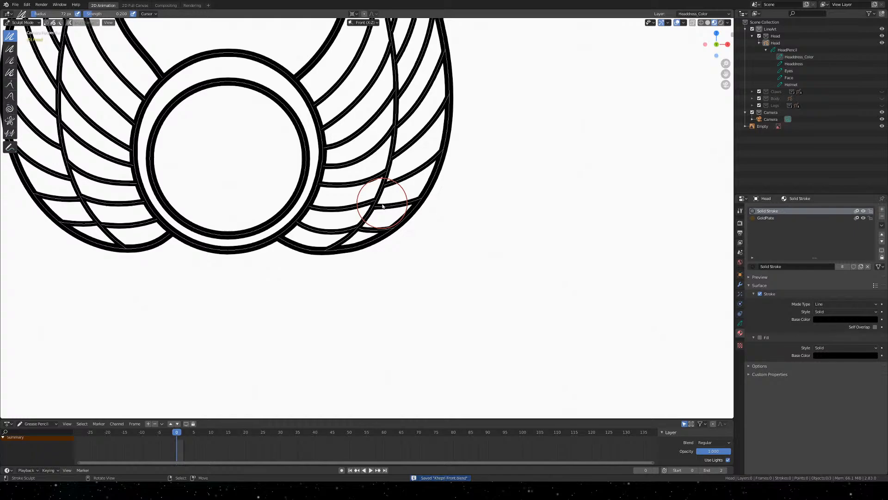
key("shift+space")
key("2")
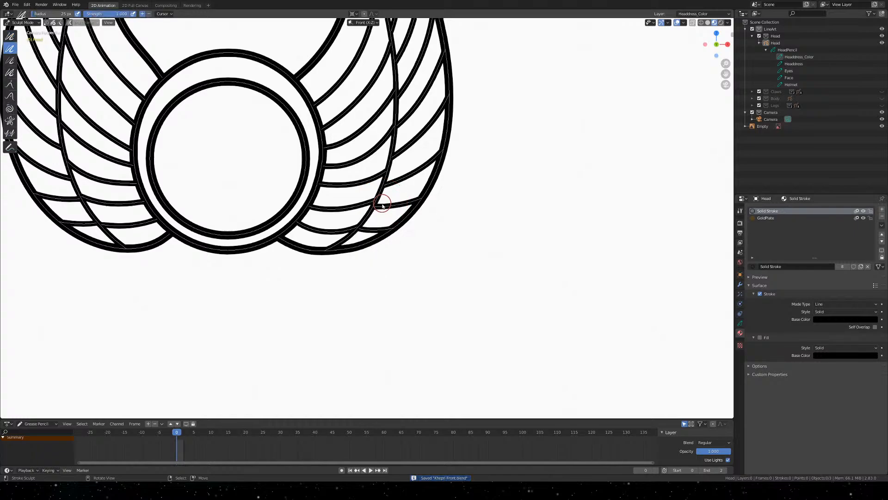
key("shift+space")
key("1")
Recheck the right wing's junctions from its base up to its tip with the Fill tool's boundary preview in Draw mode
key("q")
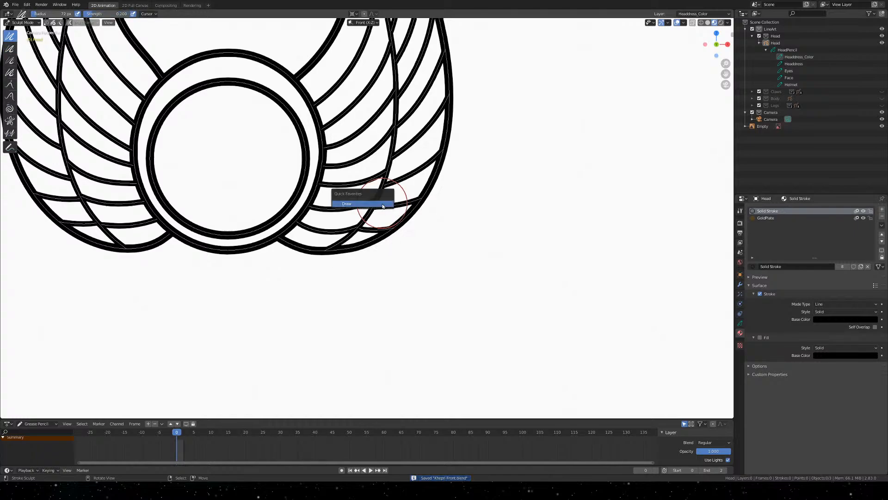
left_click(383, 205)
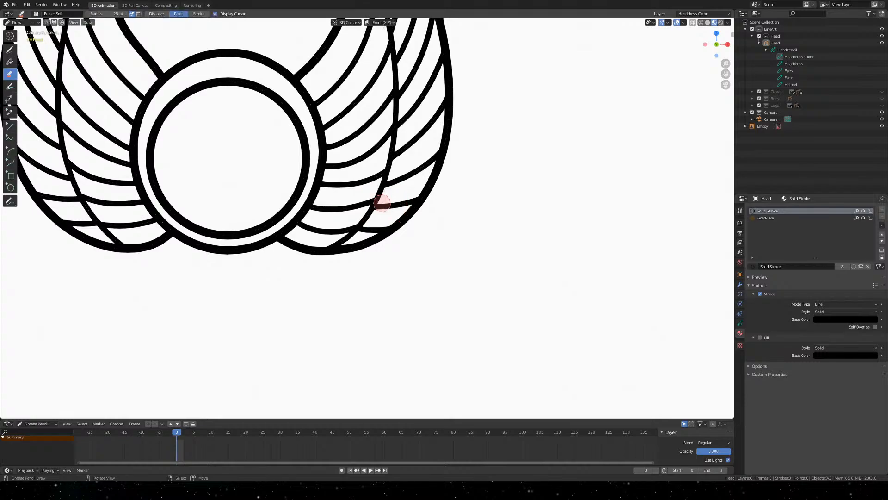
key("shift+space")
key("2")
scroll(393, 245, "up", 3)
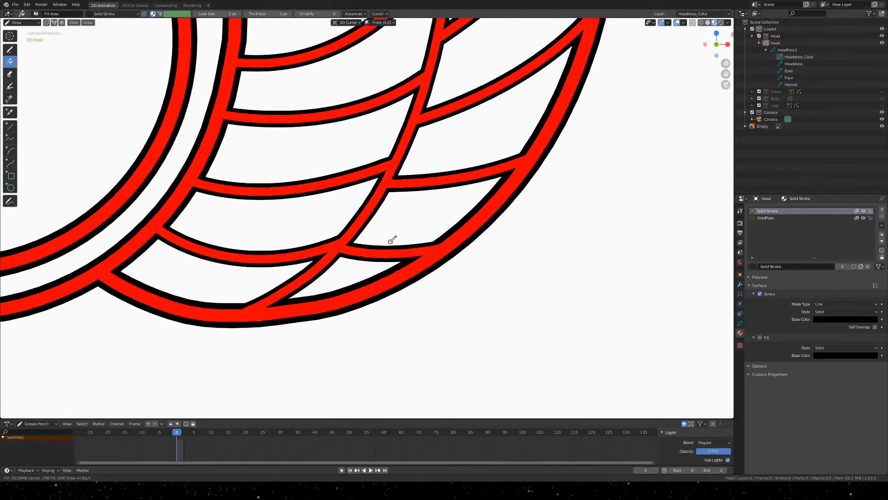
scroll(444, 134, "up", 5)
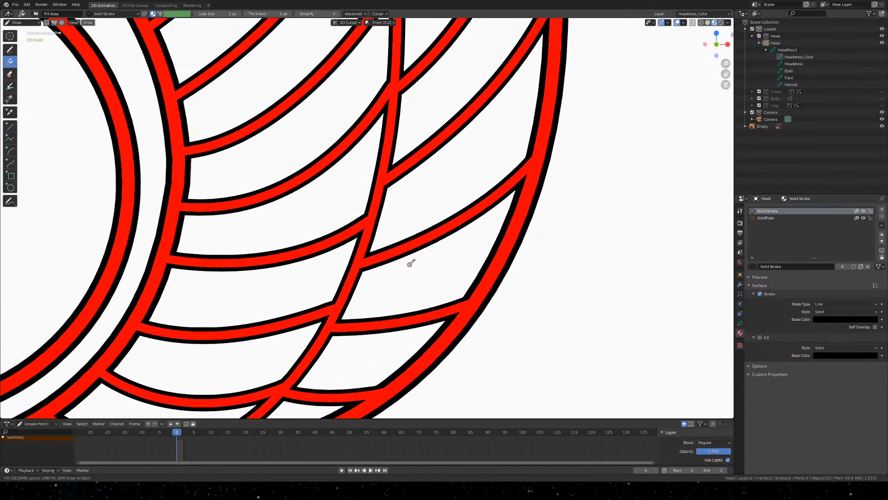
middle_click_drag(427, 144, 454, 386, "shift")
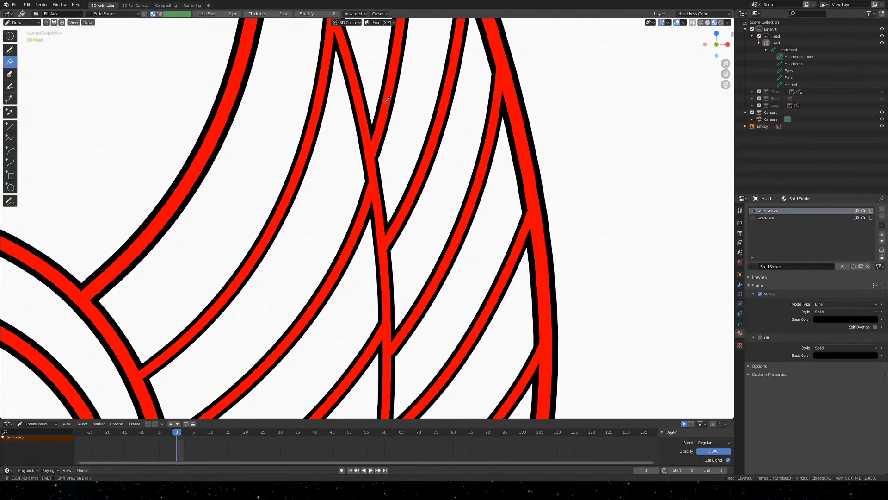
middle_click_drag(388, 99, 447, 295, "shift")
mouse_move(368, 105)
middle_mouse_down("shift")
mouse_move(403, 236)
mouse_move(415, 357)
middle_mouse_up("shift")
middle_click_drag(373, 114, 401, 187, "shift")
scroll(401, 203, "down", 5)
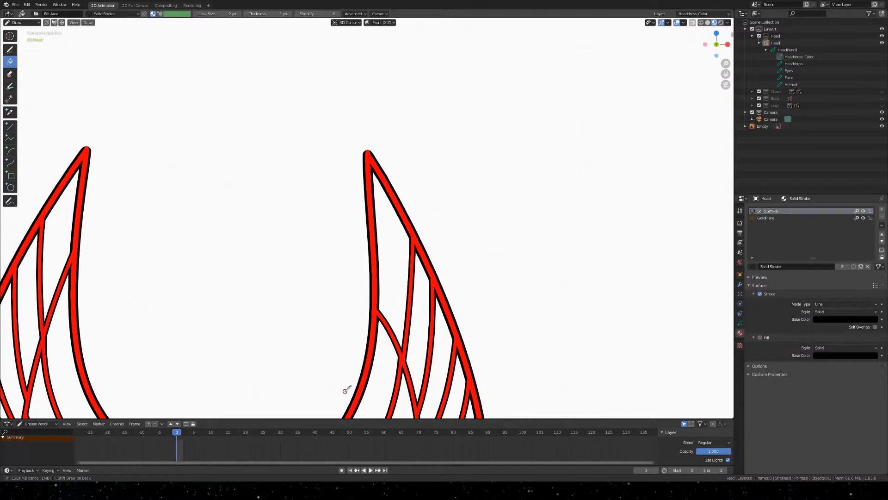
Inspect the central rings and the left wing's stroke junctions in the fill boundary preview and save the file
middle_click_drag(346, 390, 497, 71, "shift")
middle_click_drag(391, 332, 380, 248, "shift")
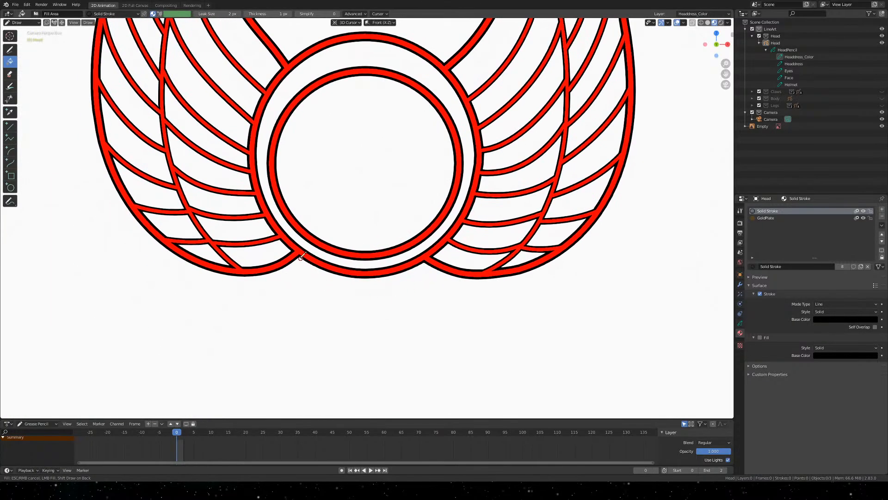
mouse_move(265, 154)
middle_mouse_down("shift")
mouse_move(248, 185)
mouse_move(304, 198)
middle_mouse_up("shift")
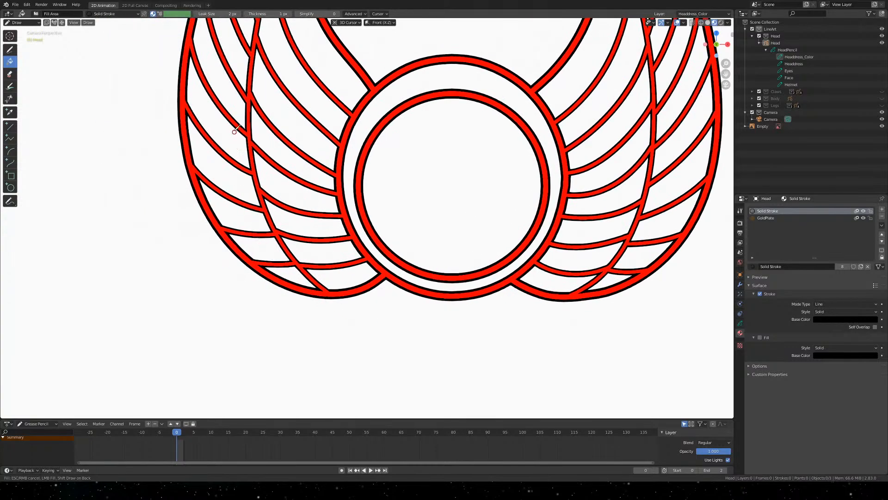
middle_click_drag(301, 48, 312, 292, "shift")
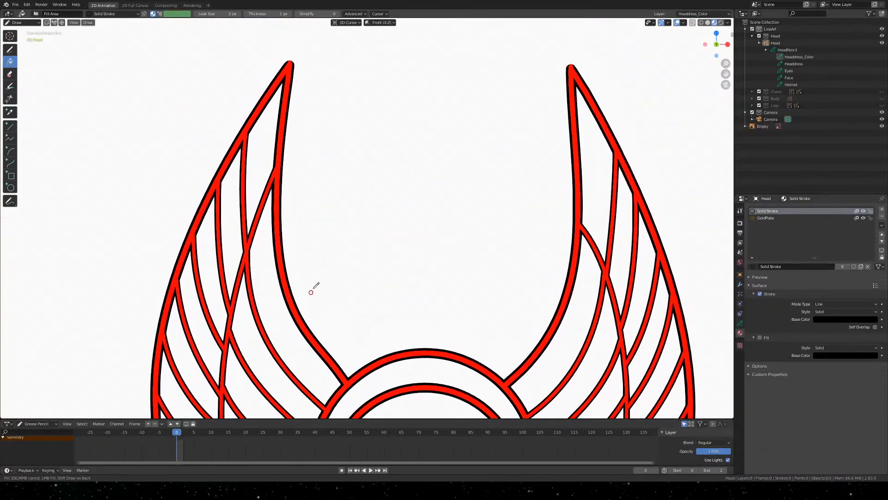
key("ctrl+s")
Leave the fill preview and select the Headdress_Color layer of the Head object for filling the right wing's feathers
mouse_move(546, 364)
middle_mouse_down("shift")
mouse_move(422, 162)
mouse_move(515, 132)
mouse_move(504, 135)
middle_mouse_up("shift")
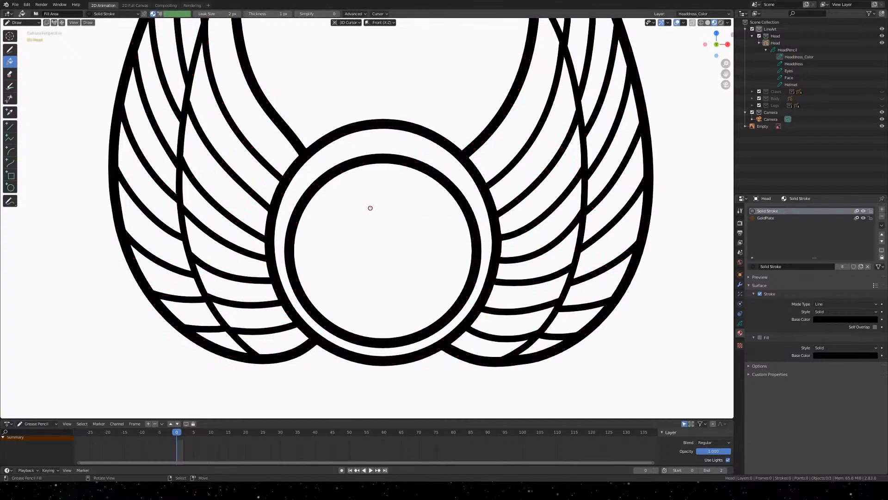
mouse_move(368, 117)
middle_mouse_down("shift")
mouse_move(376, 301)
mouse_move(372, 105)
mouse_move(385, 114)
middle_mouse_up("shift")
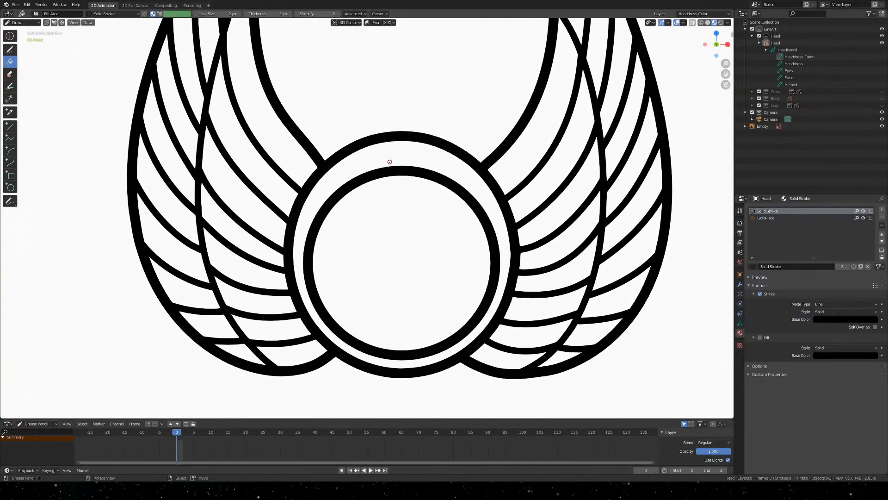
mouse_move(577, 188)
middle_mouse_down("shift")
mouse_move(448, 241)
mouse_move(424, 292)
middle_mouse_up("shift")
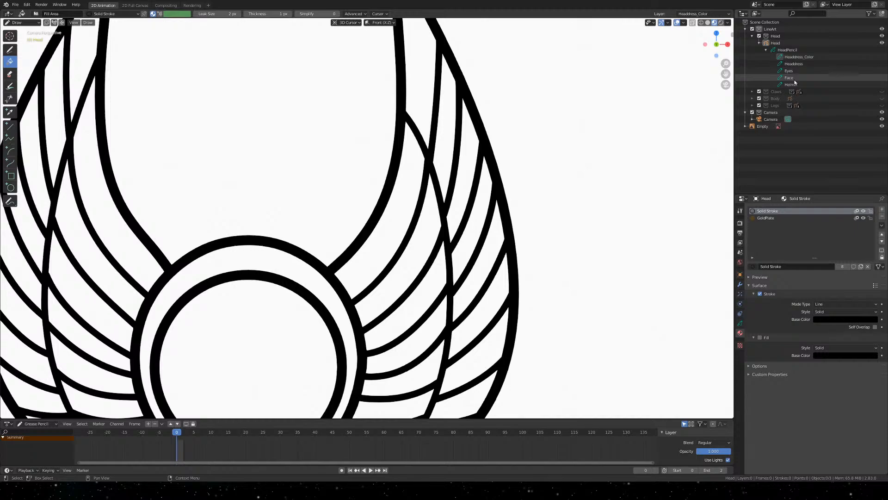
left_click(801, 56)
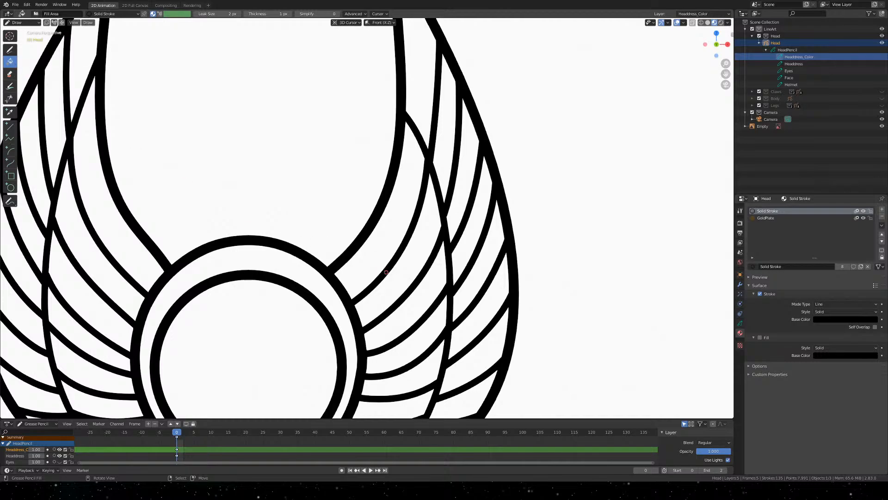
scroll(400, 245, "up", 2)
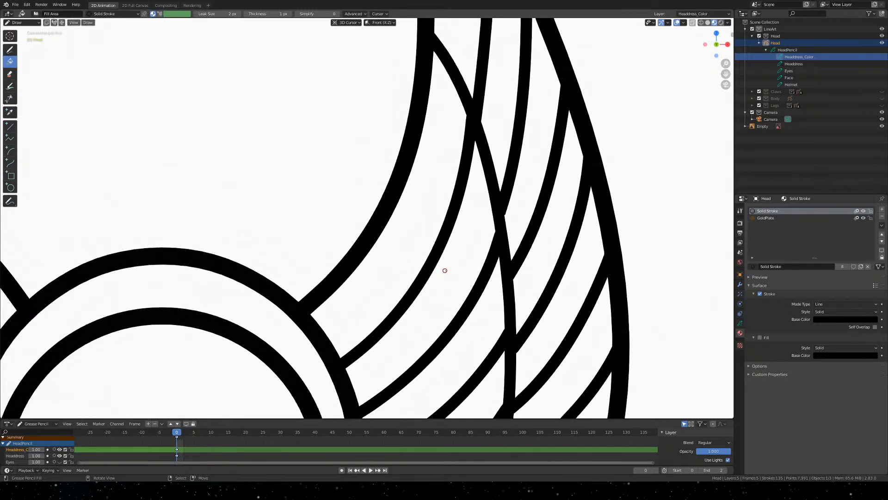
Select the GoldPlate material for filling the right wing's feathers
scroll(442, 271, "up", 2)
left_click(765, 218)
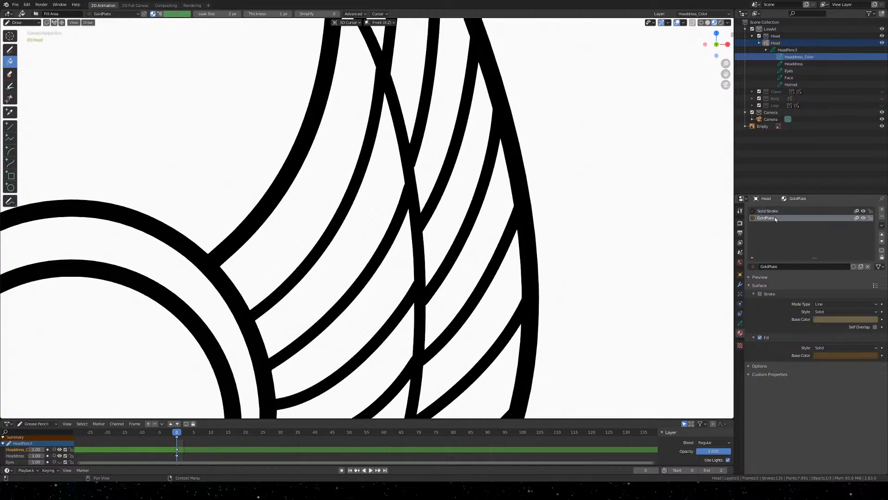
Test-fill the right wing's innermost feather with GoldPlate, inspect its edges beside the ring, and undo the fill
left_click(331, 175)
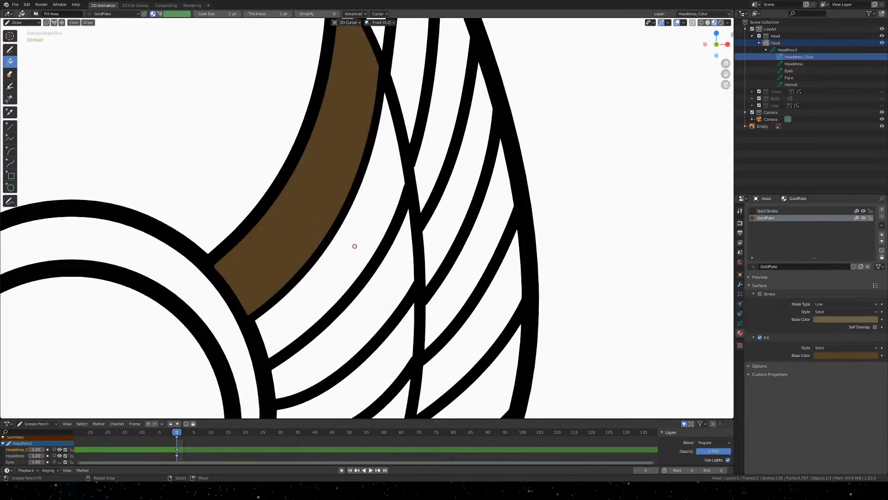
scroll(225, 322, "up", 4)
middle_click_drag(208, 345, 421, 209, "shift")
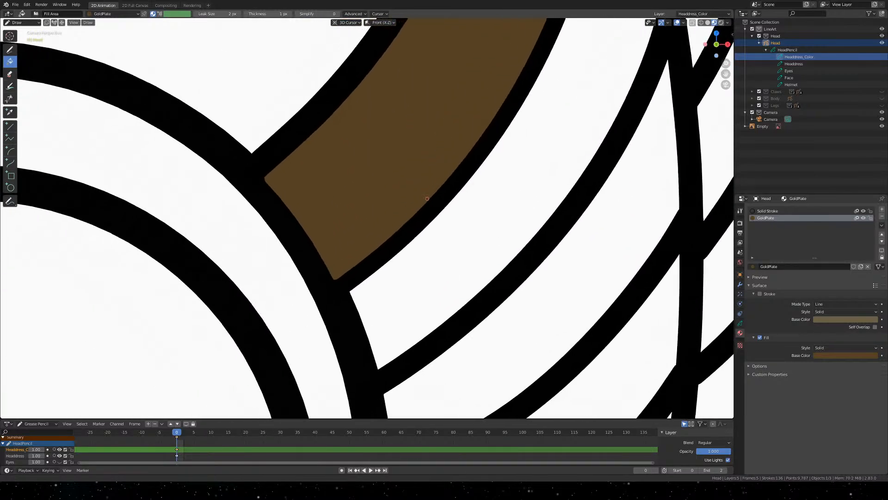
key("ctrl")
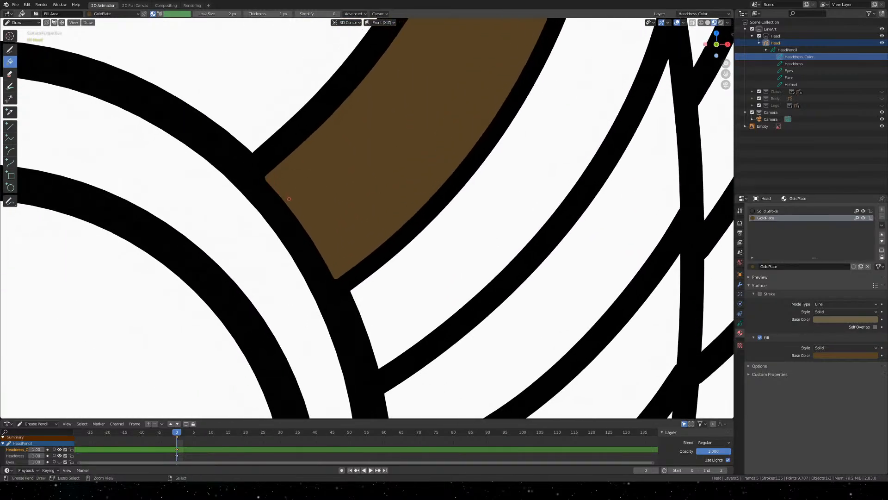
key("ctrl+z")
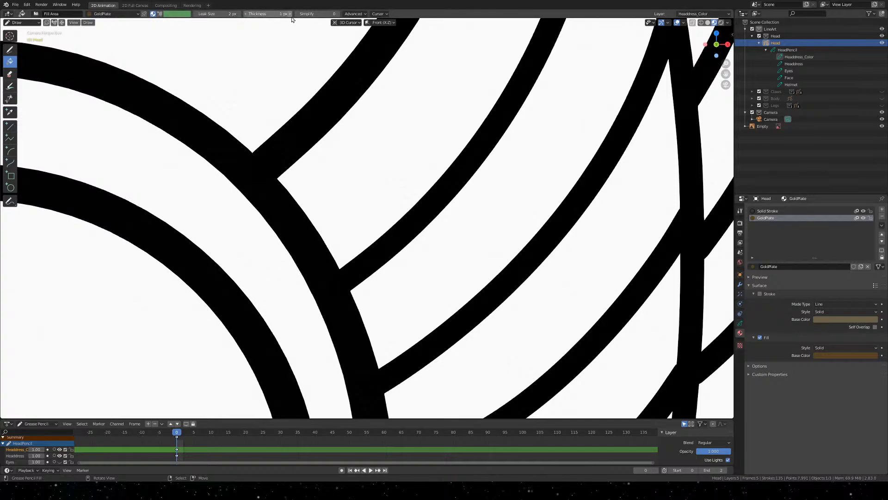
Adjust the Fill tool's advanced Resolution setting and fill the visible part of the right wing's innermost feather with GoldPlate
left_click(353, 14)
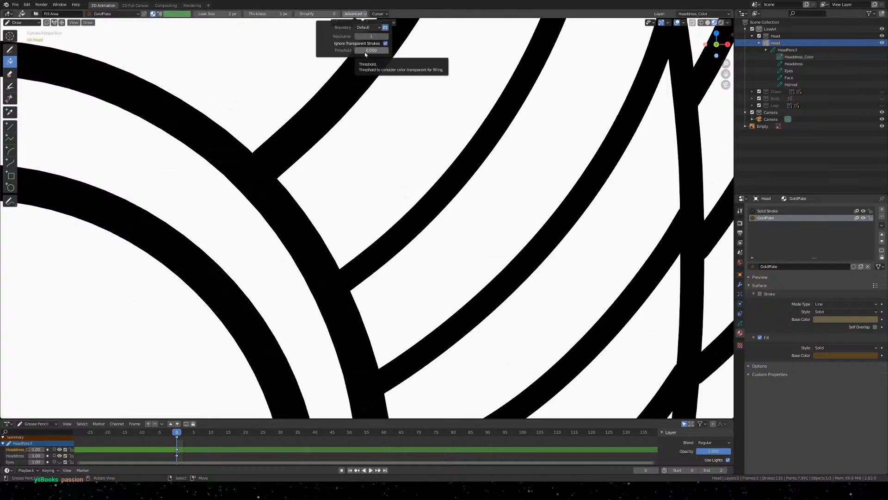
left_click_drag(370, 37, 371, 37)
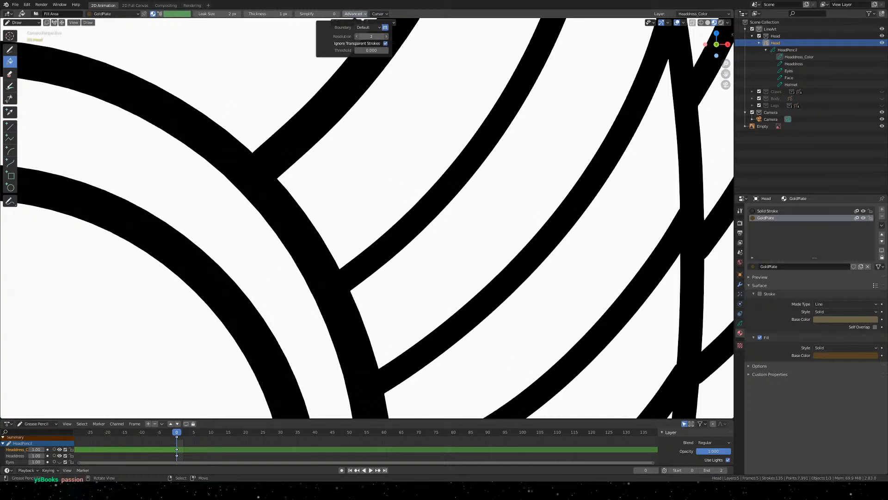
left_click(387, 150)
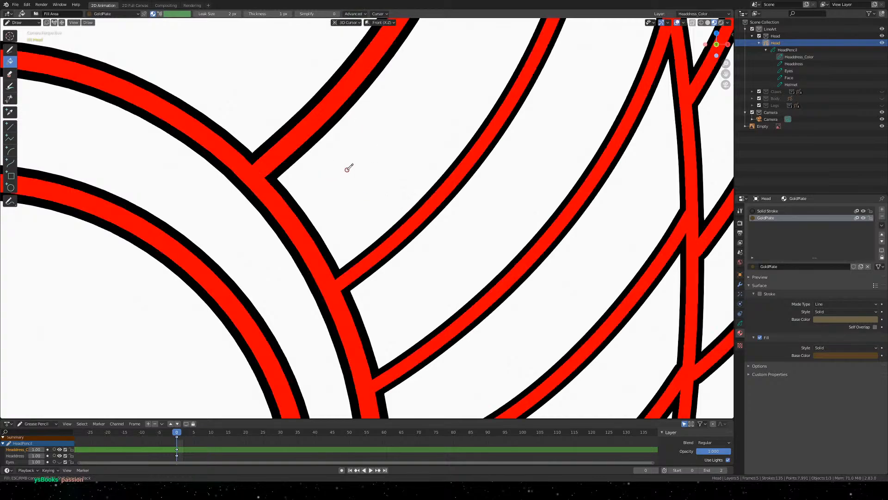
left_click(332, 220)
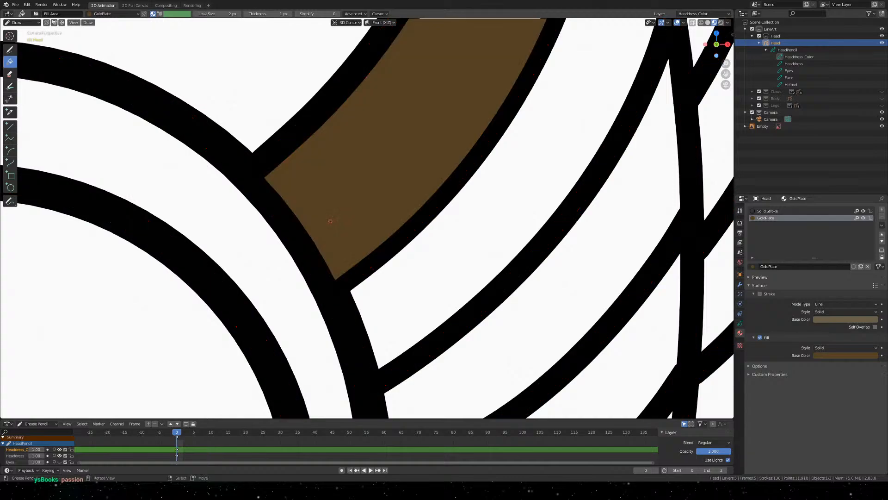
Undo the partial GoldPlate fill of the right wing's innermost feather and save the file
mouse_move(513, 204)
middle_mouse_down("shift")
mouse_move(369, 138)
mouse_move(306, 143)
middle_mouse_up("shift")
left_click(341, 204)
scroll(359, 220, "down", 5)
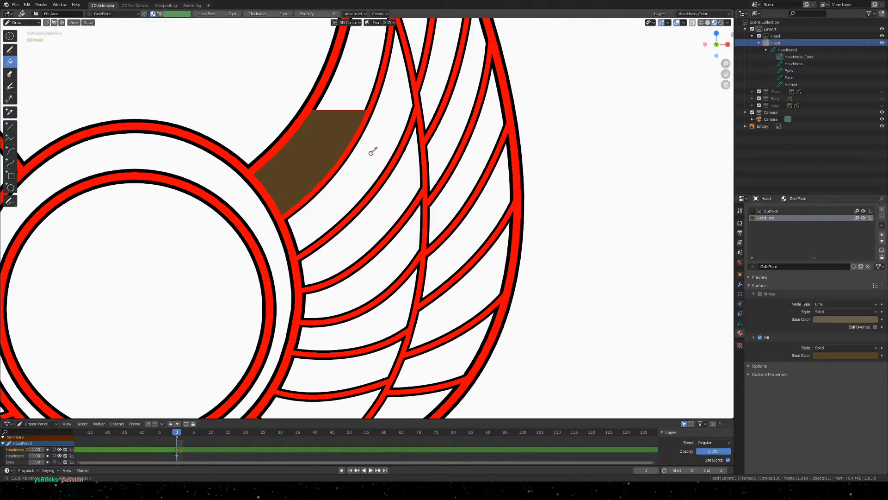
key("ctrl+z")
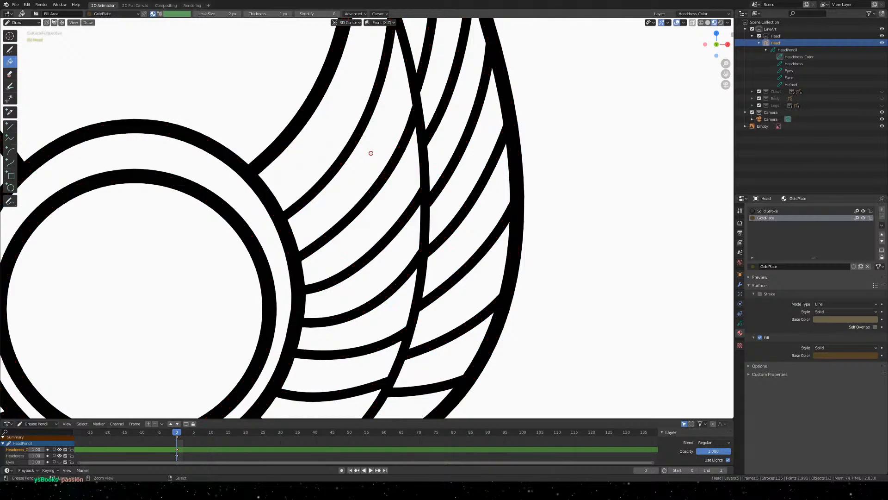
key("ctrl+s")
Try filling the right wing's whole innermost feather with GoldPlate while both its ends are in view, and undo the fill
left_click(356, 118)
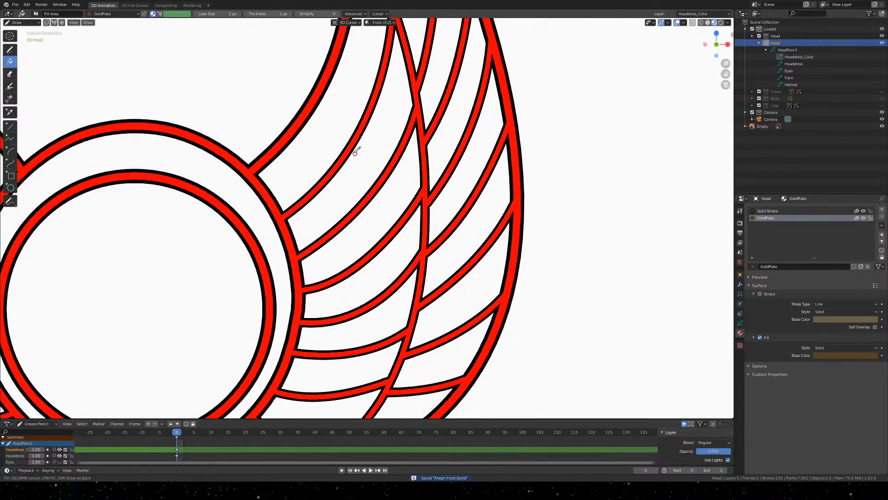
left_click(354, 14)
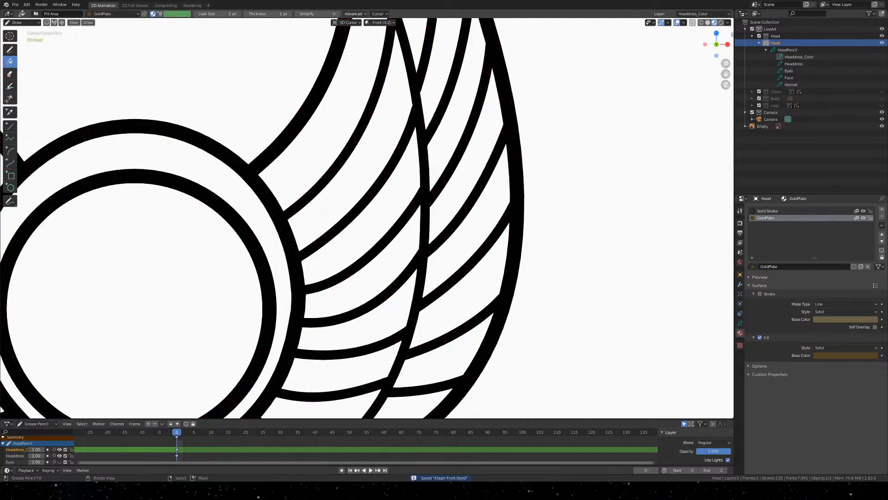
left_click(355, 15)
left_click(355, 14)
middle_click_drag(412, 126, 383, 309, "shift")
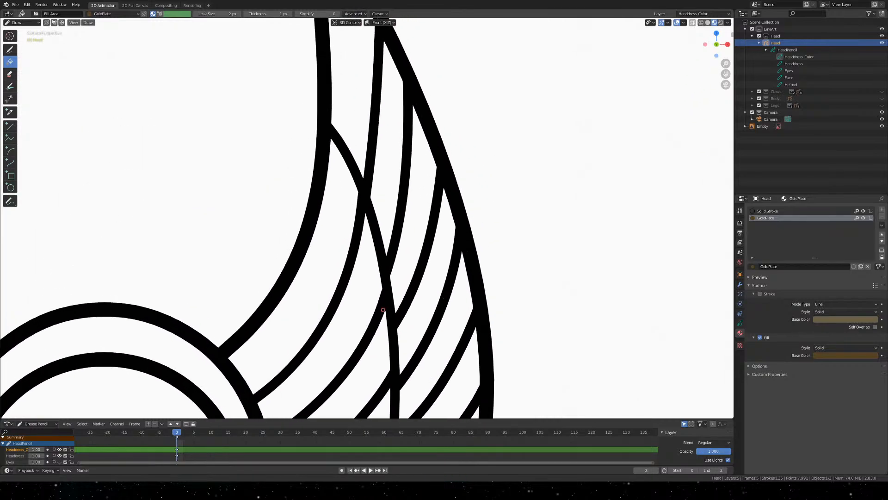
left_click(333, 262)
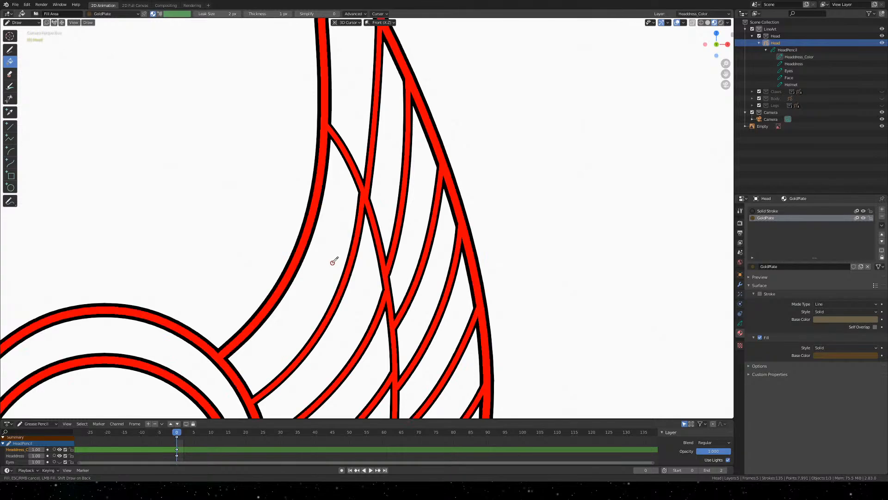
left_click(350, 319)
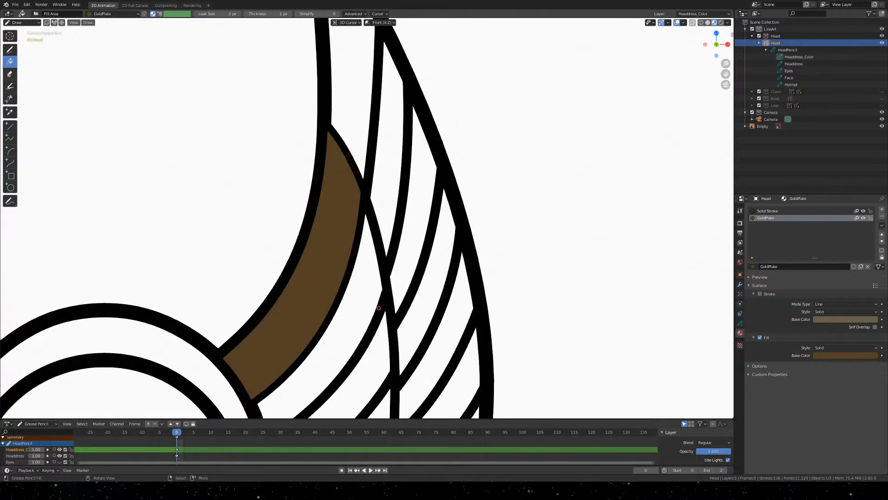
key("ctrl+z")
scroll(324, 199, "down", 3)
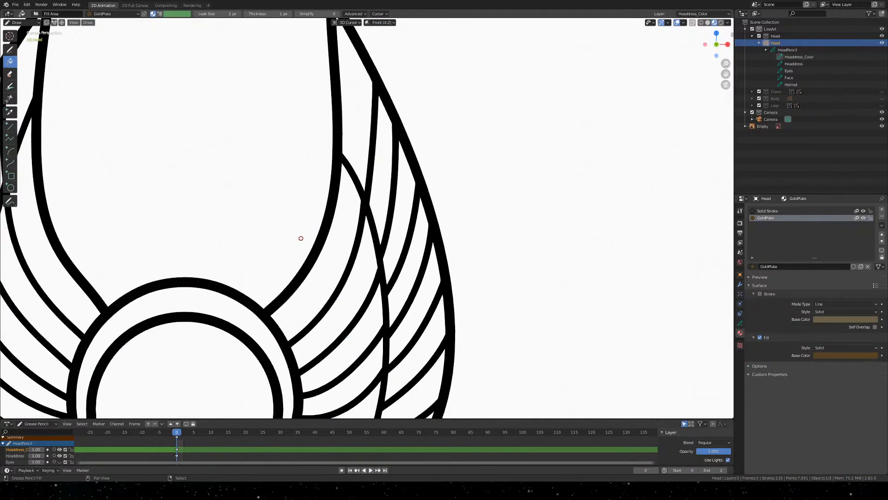
middle_click_drag(291, 252, 389, 78, "shift")
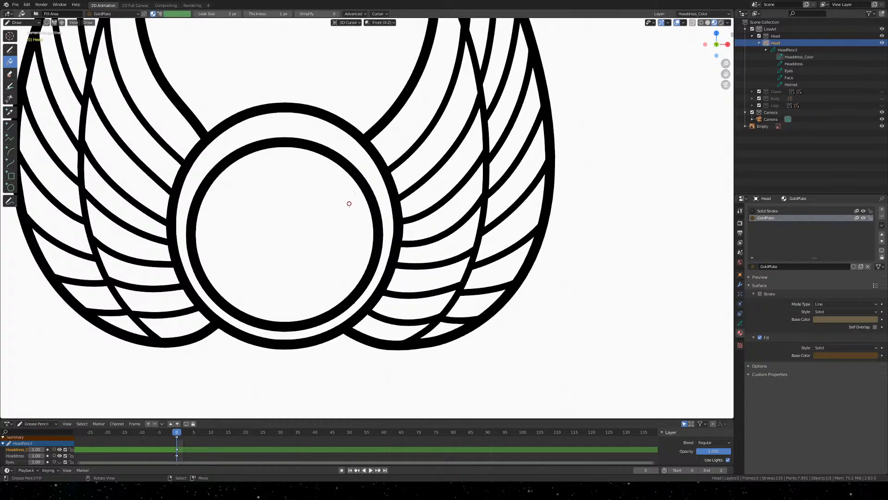
middle_click_drag(364, 367, 376, 328, "shift")
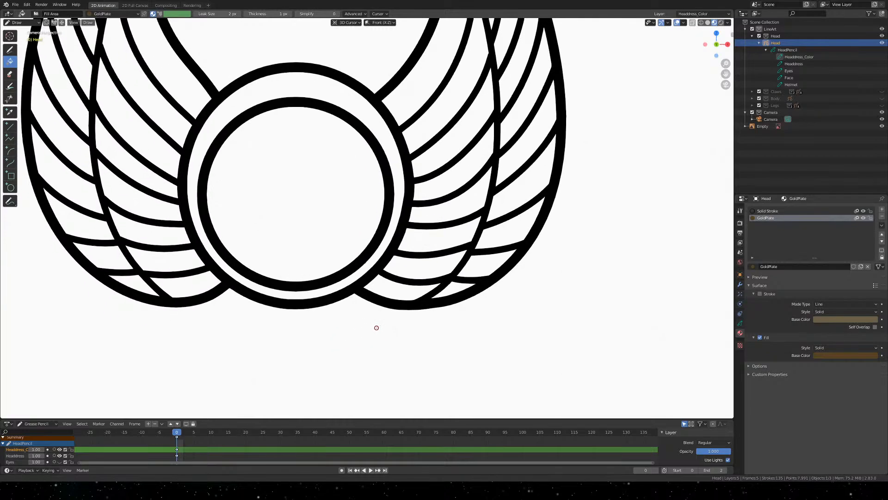
scroll(376, 327, "up", 5)
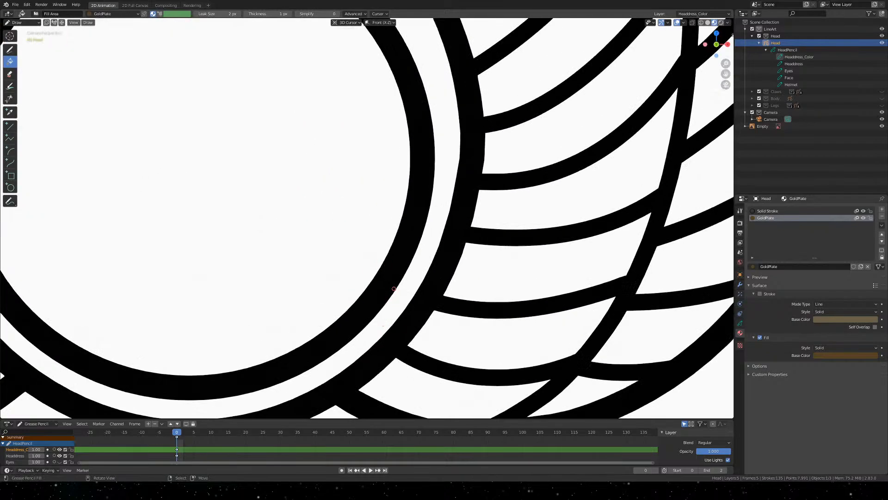
scroll(394, 289, "down", 5)
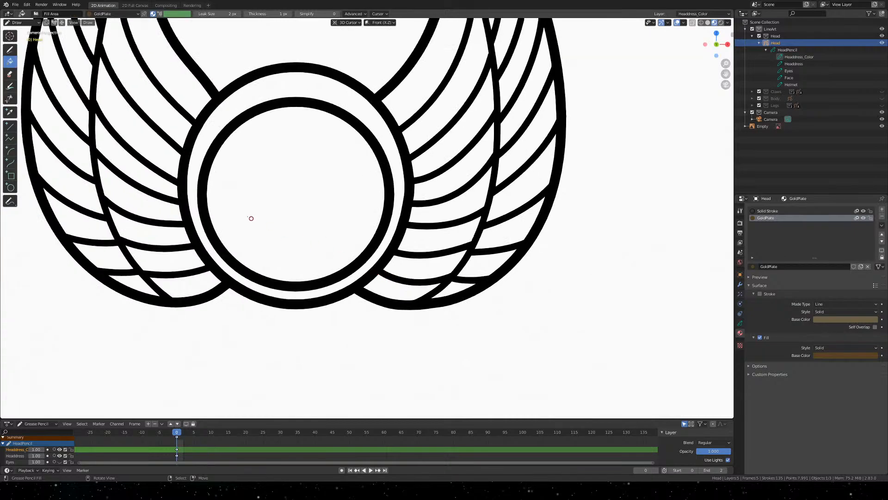
middle_click_drag(100, 78, 214, 179, "shift")
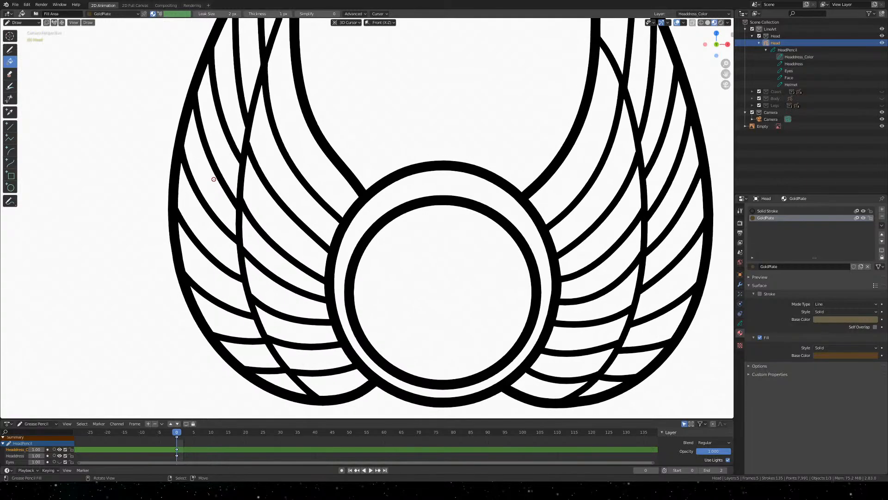
scroll(213, 179, "down", 3)
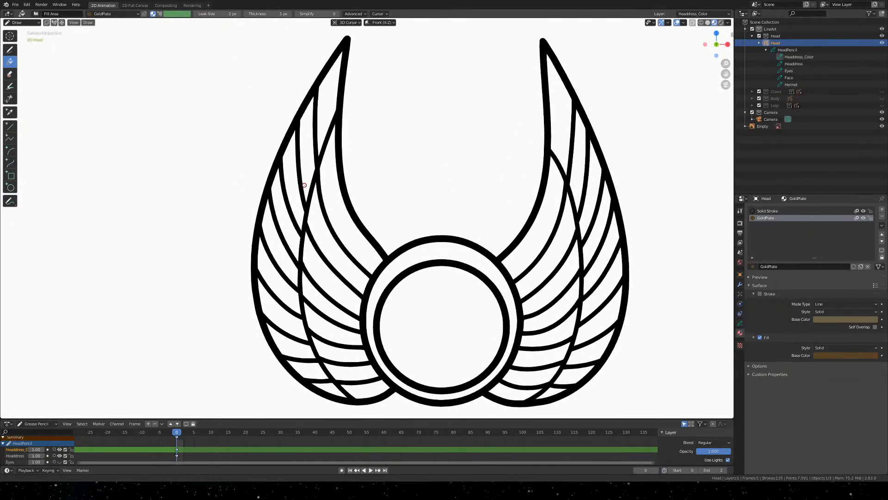
middle_click_drag(305, 185, 232, 184, "shift")
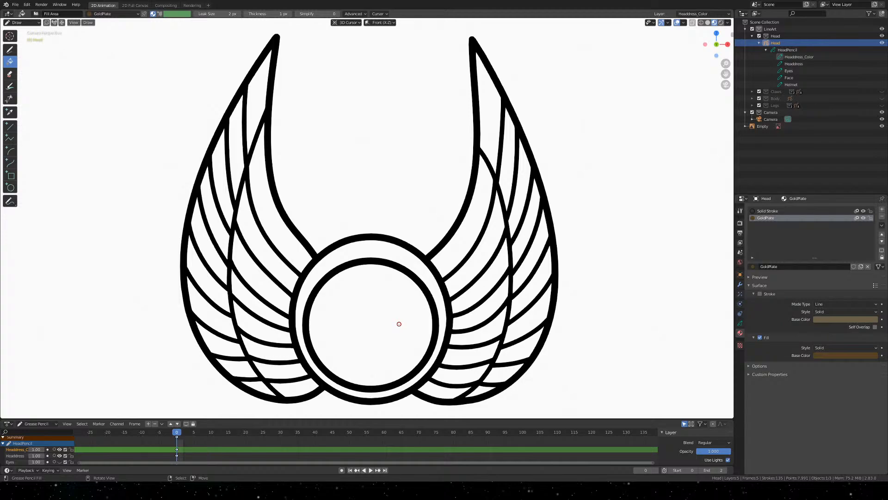
mouse_move(412, 331)
middle_mouse_down("shift")
mouse_move(389, 289)
mouse_move(404, 275)
middle_mouse_up("shift")
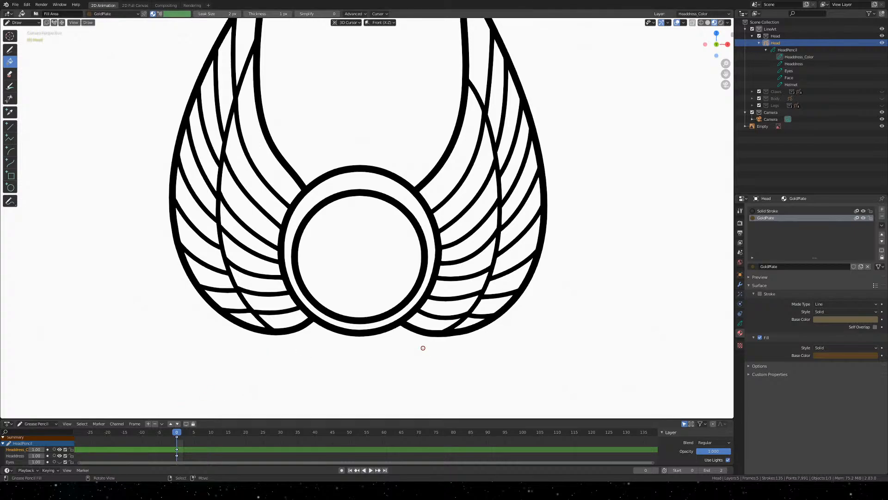
scroll(422, 349, "up", 3)
scroll(422, 348, "down", 1)
mouse_move(422, 348)
middle_mouse_down("shift")
mouse_move(445, 337)
mouse_move(485, 349)
mouse_move(488, 372)
middle_mouse_up("shift")
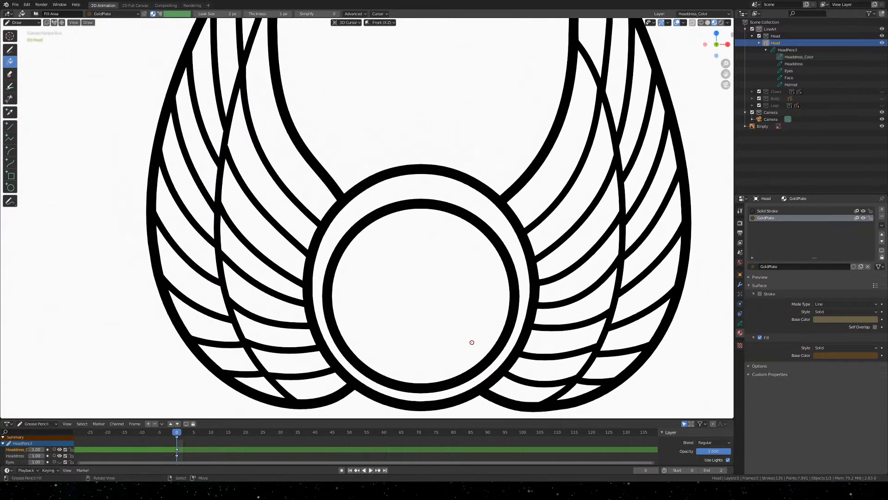
scroll(467, 333, "down", 1)
scroll(419, 193, "down", 1)
mouse_move(418, 169)
middle_mouse_down("shift")
mouse_move(427, 172)
mouse_move(437, 215)
middle_mouse_up("shift")
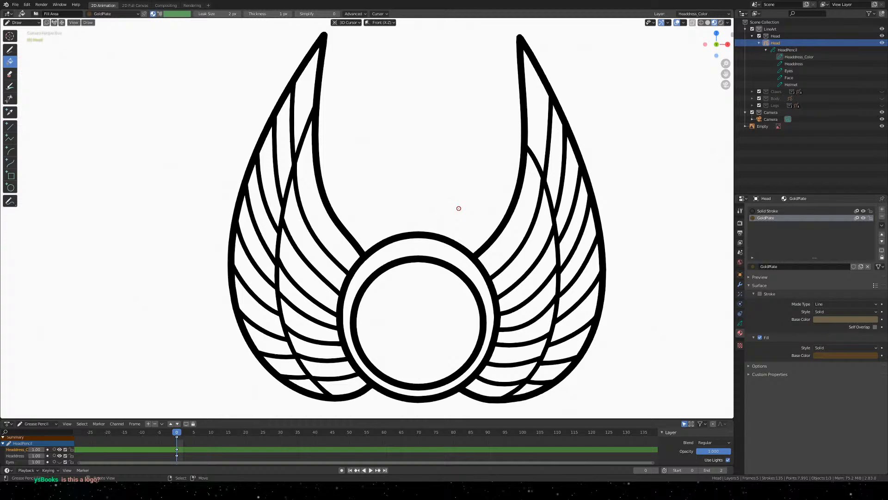
mouse_move(473, 250)
middle_mouse_down("shift")
mouse_move(446, 225)
mouse_move(436, 253)
middle_mouse_up("shift")
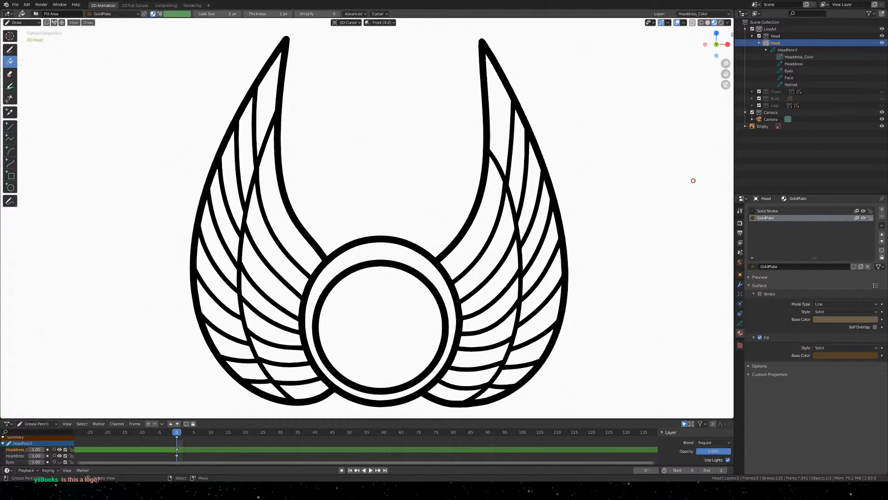
Make Helmet the active layer of the Head object
scroll(417, 217, "down", 3)
scroll(410, 227, "down", 3)
scroll(407, 219, "up", 2)
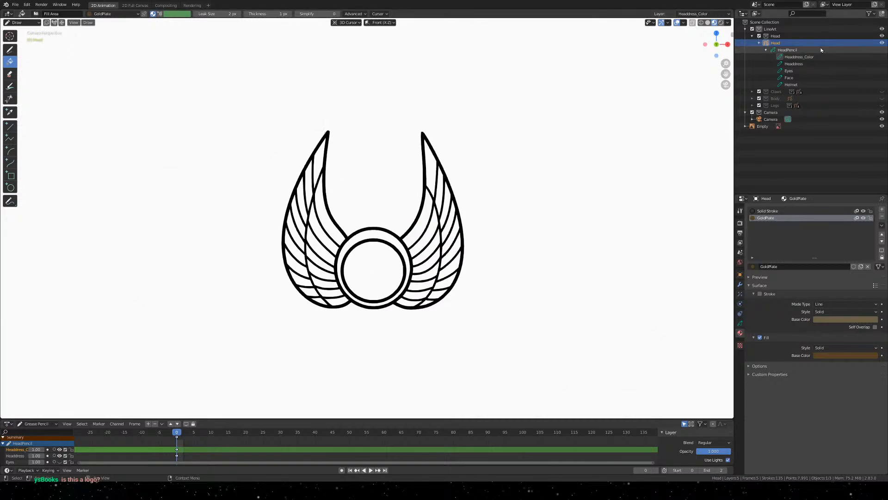
left_click(791, 71)
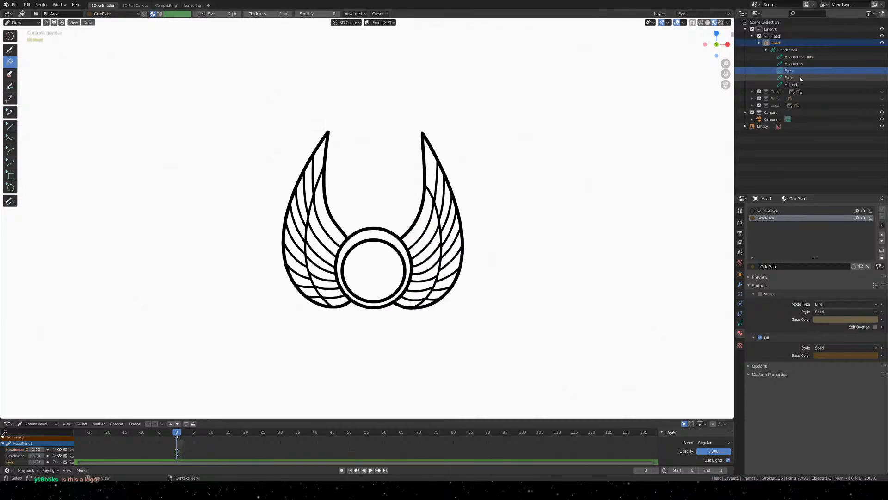
left_click(791, 85)
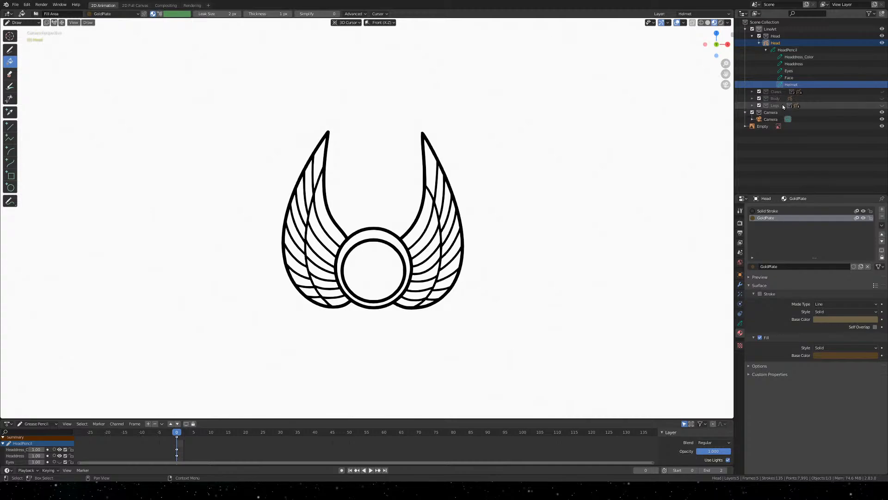
scroll(414, 252, "down", 2)
scroll(368, 262, "up", 4)
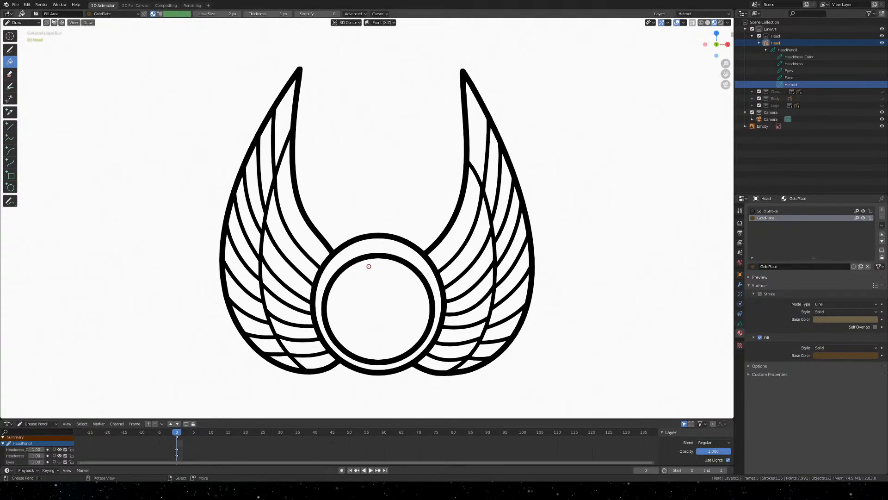
scroll(371, 258, "down", 7)
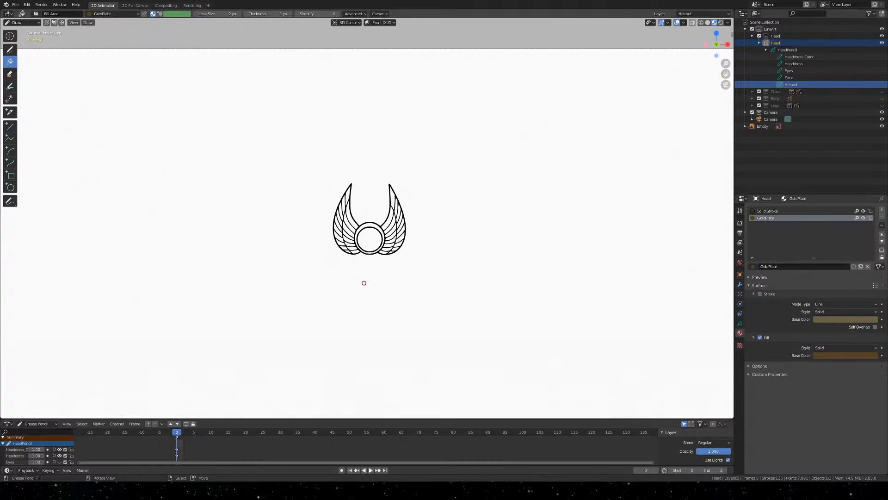
scroll(298, 225, "up", 8)
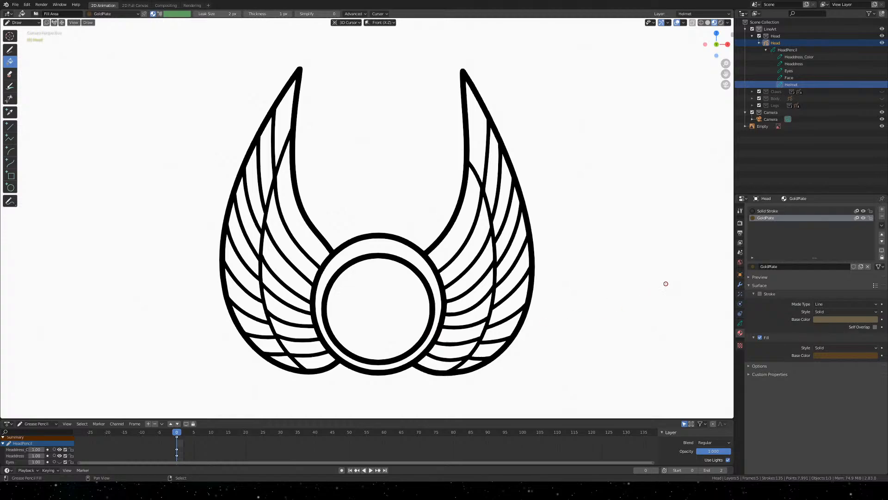
middle_click_drag(665, 282, 302, 243, "shift")
scroll(308, 241, "down", 1)
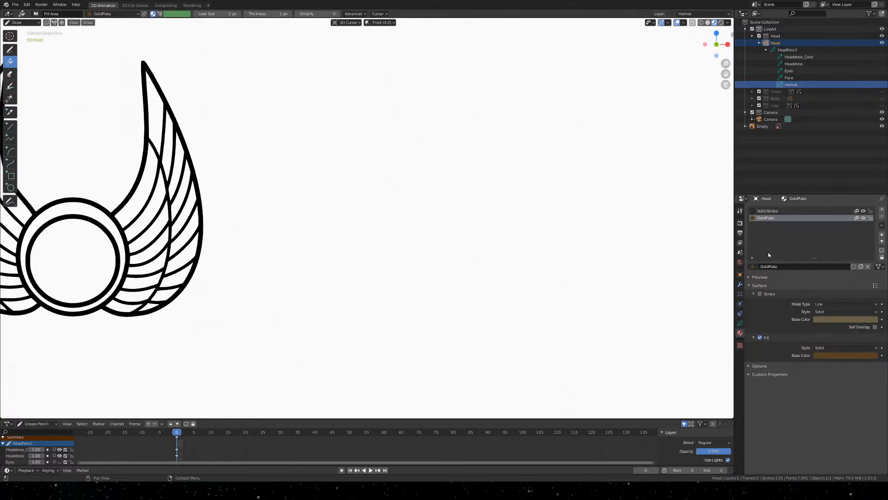
Add a new material to the Head object and name it HeaddressWings
left_click(881, 209)
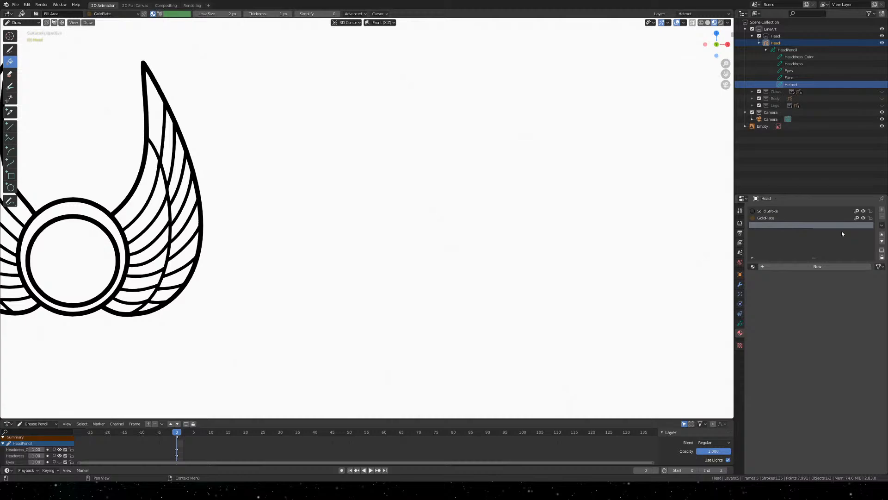
left_click(818, 266)
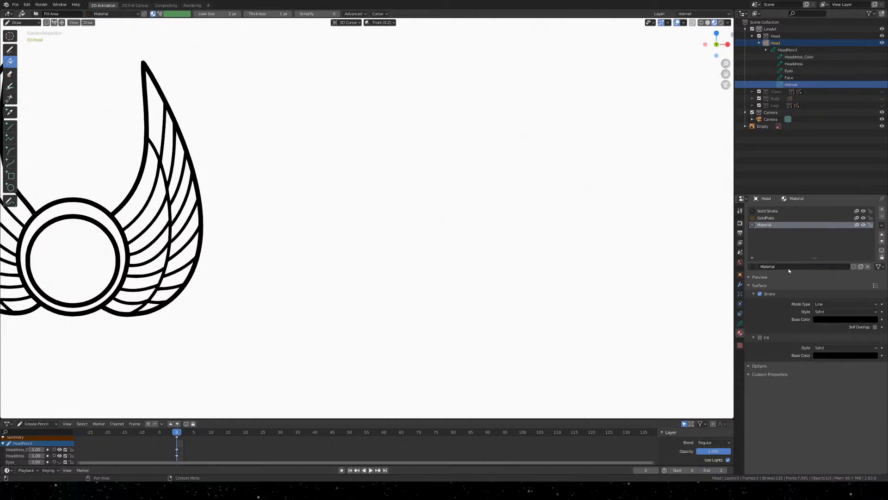
double_click(770, 224)
type("HeaddressWings")
key("Return")
Sample the HeaddressWings fill base colour from the blue feathers beside the orange gem in the camera view of the reference image
scroll(448, 295, "down", 3)
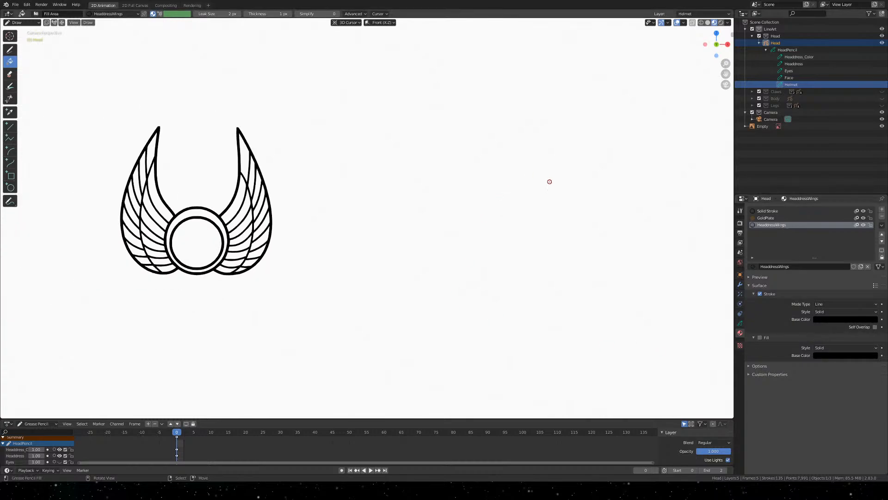
scroll(509, 190, "down", 5)
middle_click_drag(588, 190, 1, 156, "shift")
scroll(622, 188, "down", 1)
middle_click_drag(622, 189, 521, 193, "shift")
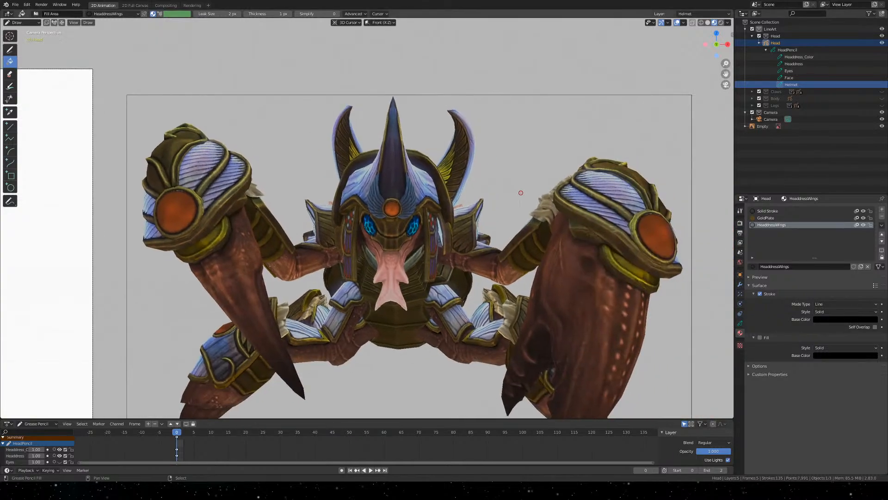
scroll(521, 193, "up", 9)
middle_click_drag(525, 128, 392, 331, "shift")
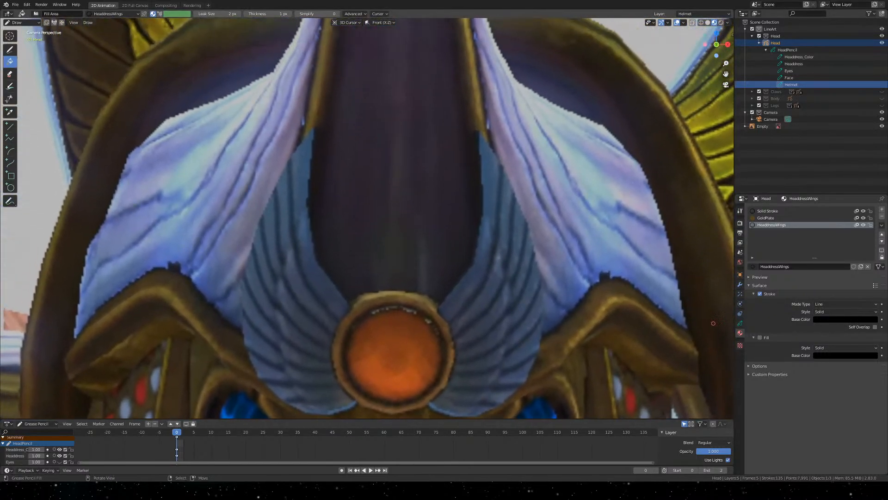
left_click(834, 355)
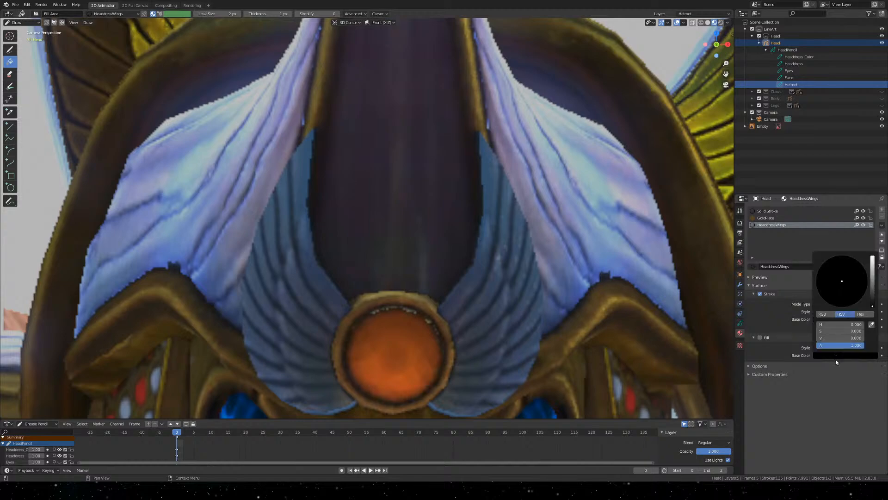
left_click(870, 323)
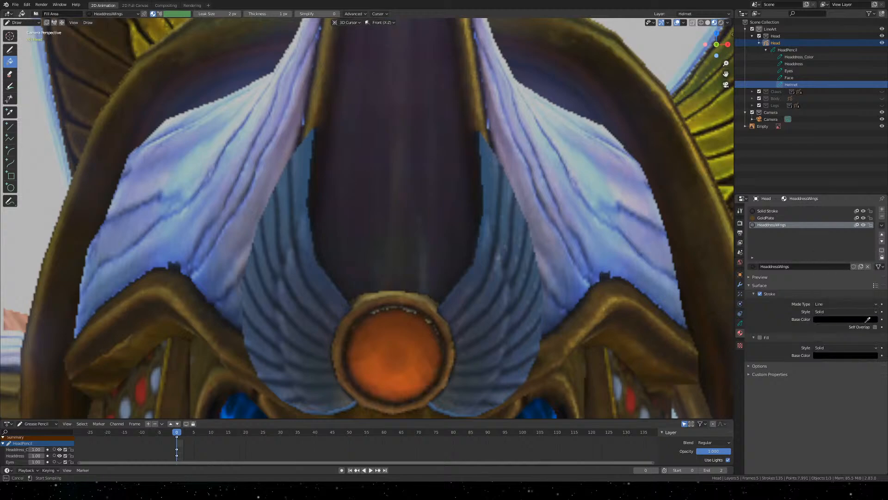
left_click(493, 174)
left_click(835, 354)
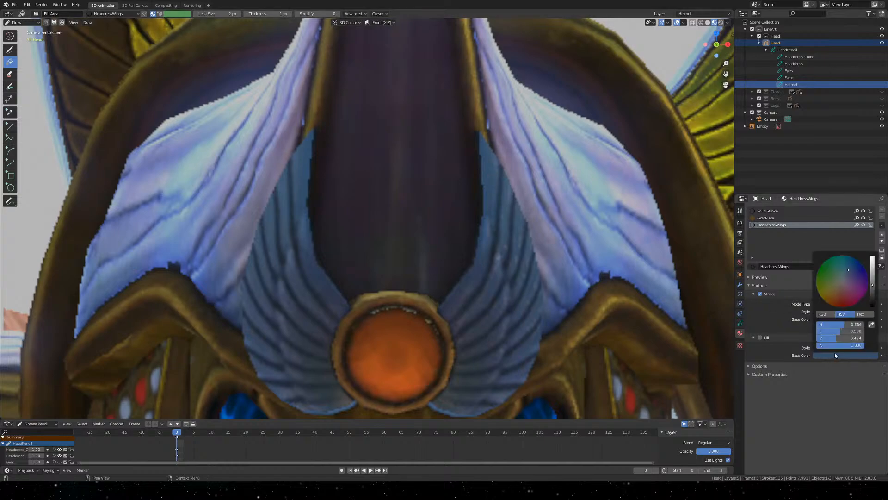
left_click(824, 314)
left_click(862, 315)
left_click(848, 315)
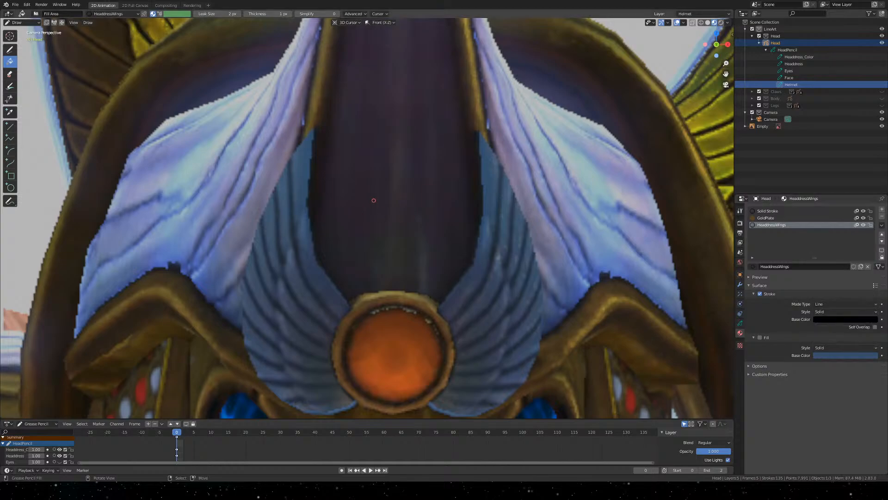
Switch to Sculpt Mode, leave the camera view and resample the HeaddressWings fill colour from the reference's blue forehead feathers
key("q")
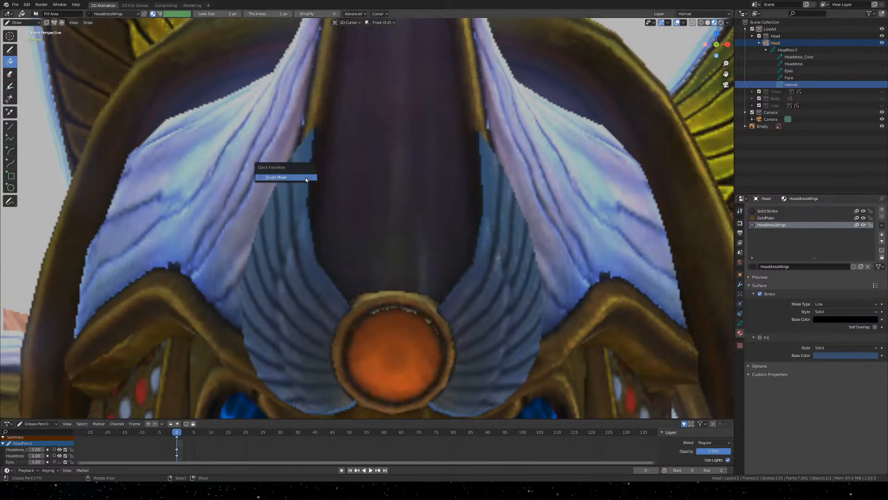
left_click(306, 178)
scroll(387, 201, "down", 5)
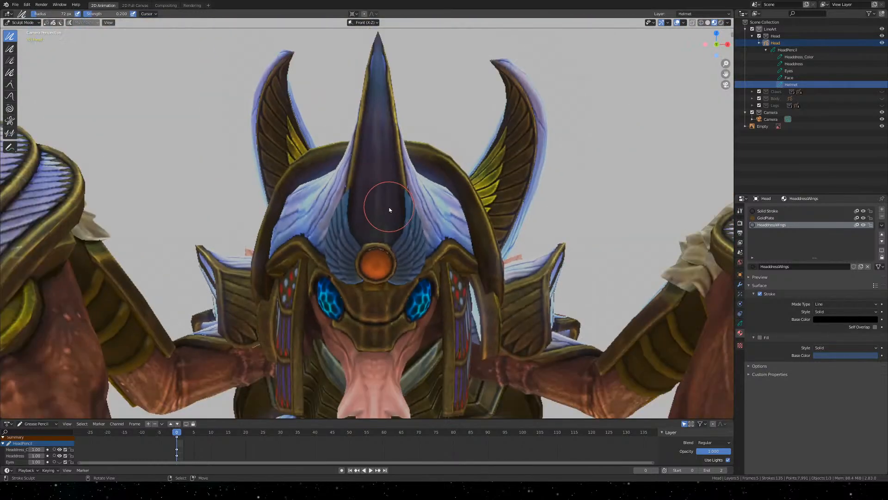
scroll(389, 208, "up", 6)
middle_click_drag(389, 210, 456, 259)
left_click(845, 355)
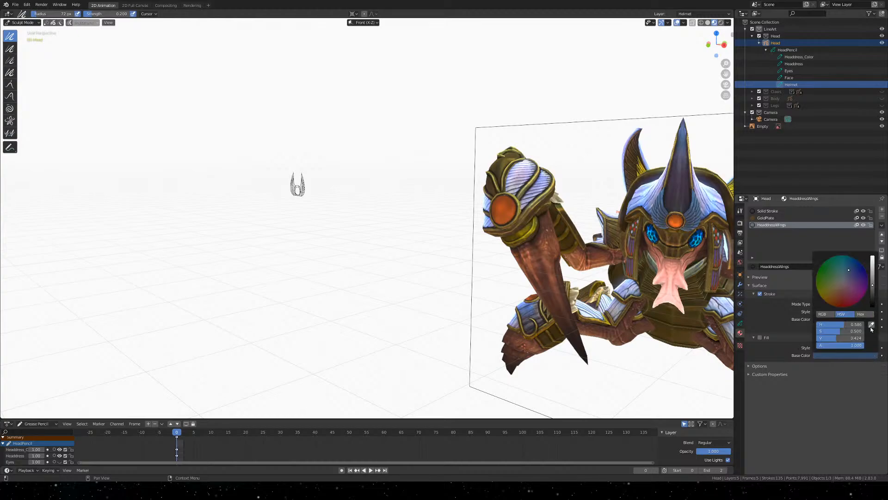
left_click(872, 324)
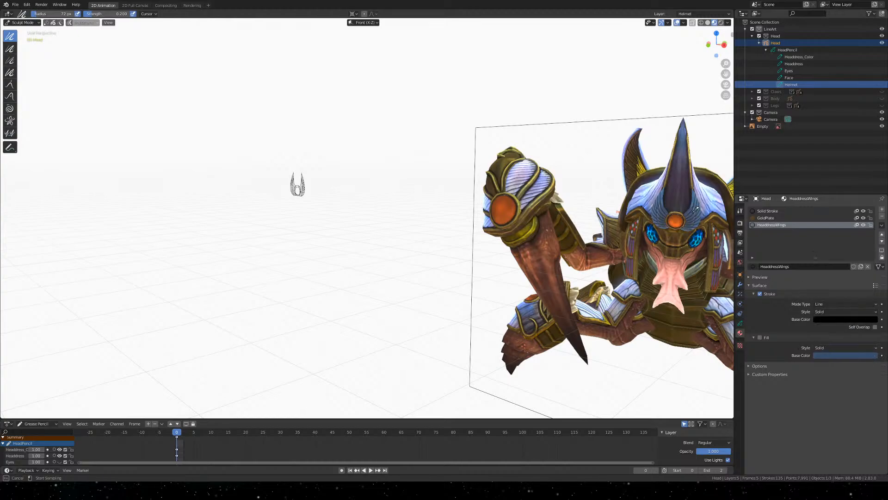
mouse_move(696, 213)
left_mouse_down()
mouse_move(693, 195)
mouse_move(696, 202)
left_mouse_up()
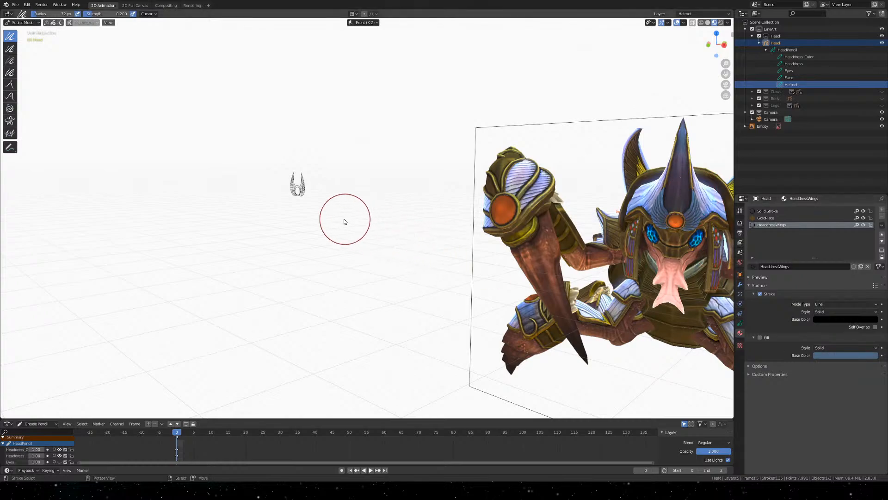
Return to the camera view with the headdress line art in sight and switch back to Draw mode
mouse_move(346, 220)
middle_mouse_down()
mouse_move(400, 224)
mouse_move(371, 226)
middle_mouse_up()
scroll(373, 217, "up", 7)
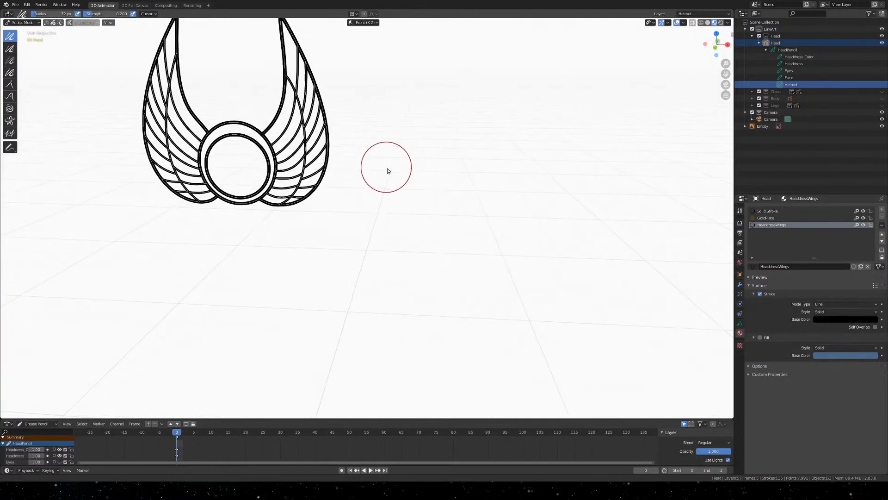
mouse_move(386, 167)
middle_mouse_down("shift")
mouse_move(452, 222)
mouse_move(438, 222)
mouse_move(459, 187)
middle_mouse_up("shift")
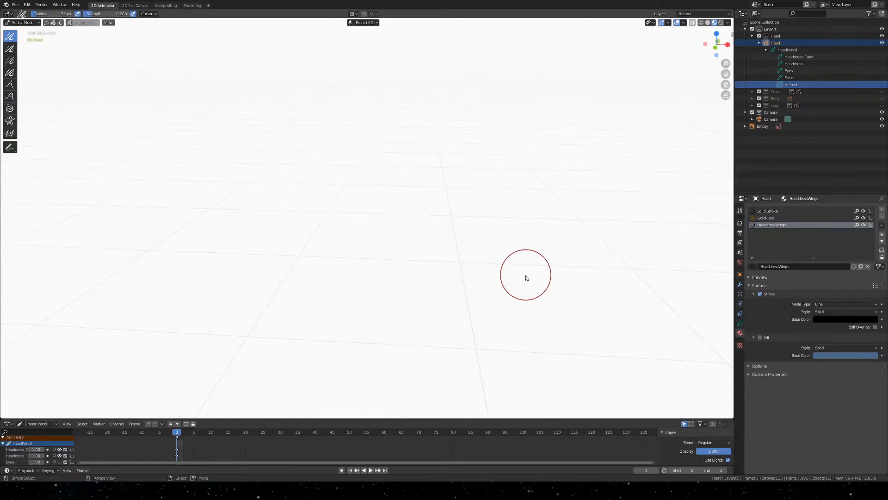
scroll(525, 277, "up", 8)
scroll(526, 277, "down", 8)
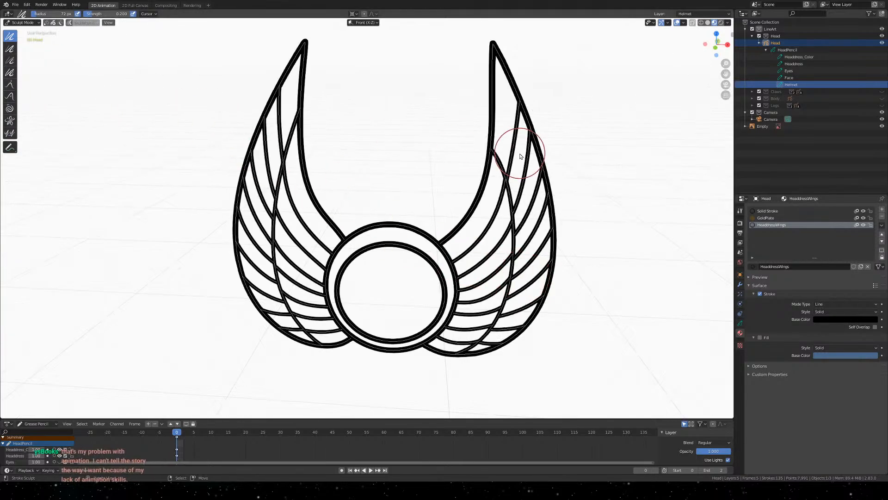
key("KP_0")
scroll(352, 208, "down", 7)
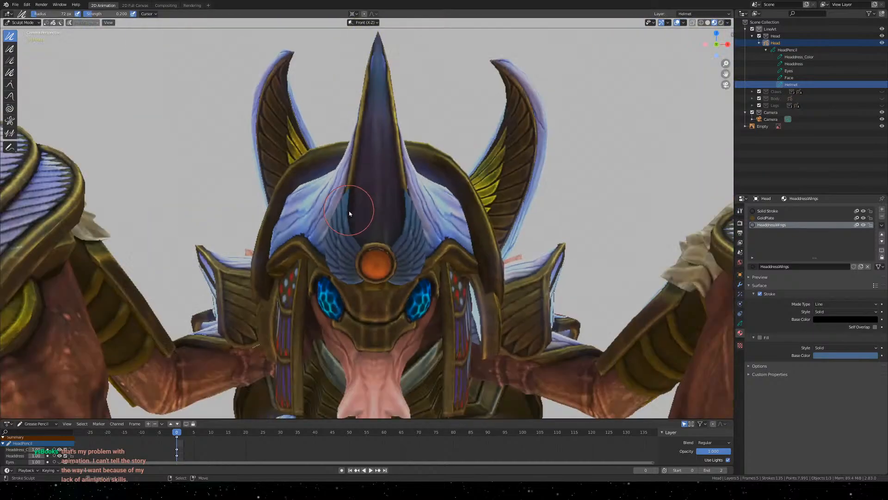
middle_click_drag(352, 213, 734, 178, "shift")
mouse_move(94, 139)
middle_mouse_down("shift")
mouse_move(305, 170)
mouse_move(564, 177)
middle_mouse_up("shift")
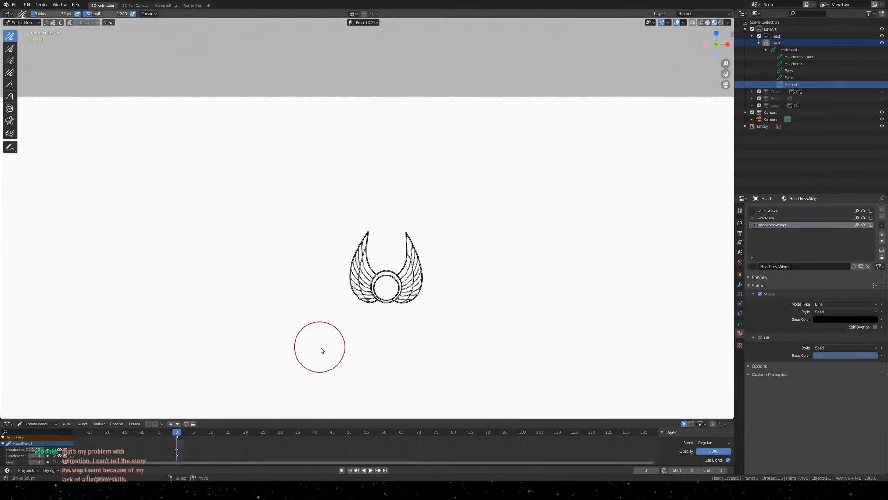
scroll(322, 351, "up", 1)
middle_click_drag(462, 343, 432, 235, "shift")
scroll(432, 237, "up", 2)
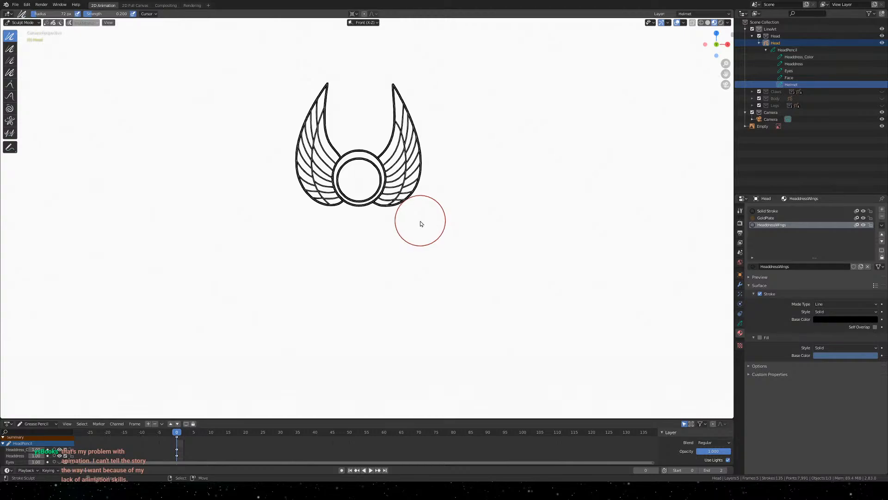
scroll(433, 226, "up", 1)
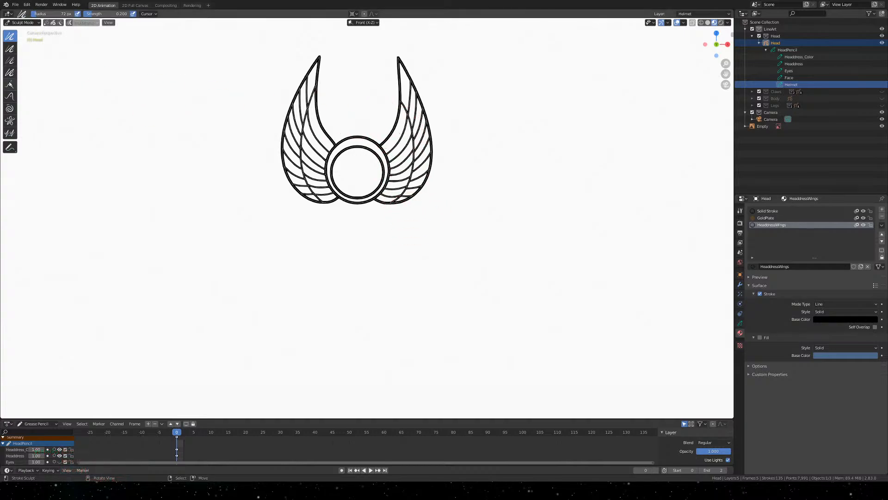
key("q")
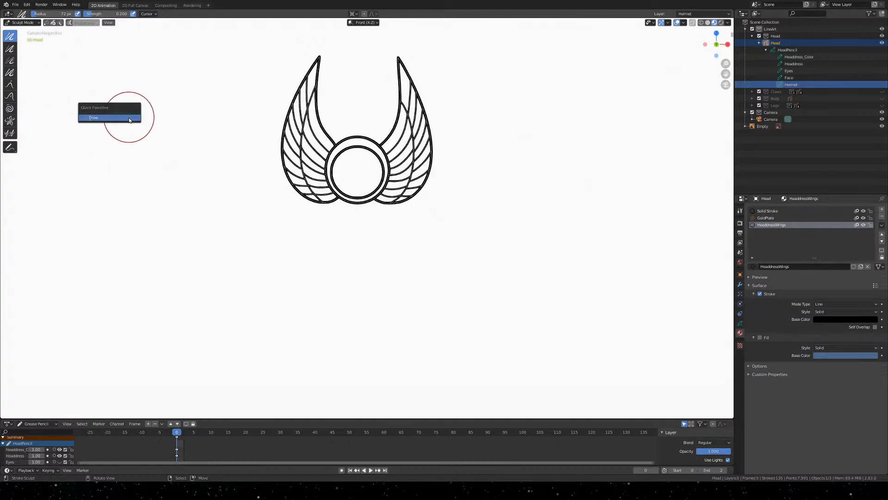
left_click(129, 118)
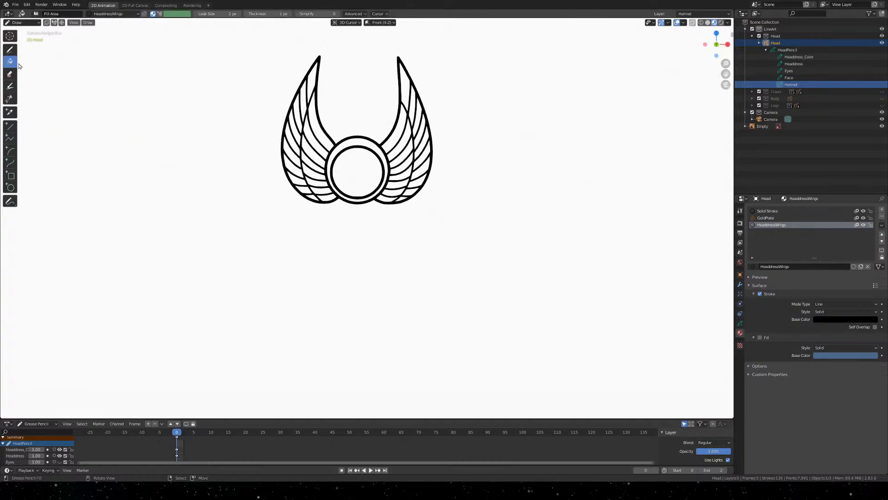
Sample the HeaddressWings fill colour into the material's stroke base colour so both match
scroll(389, 147, "up", 5)
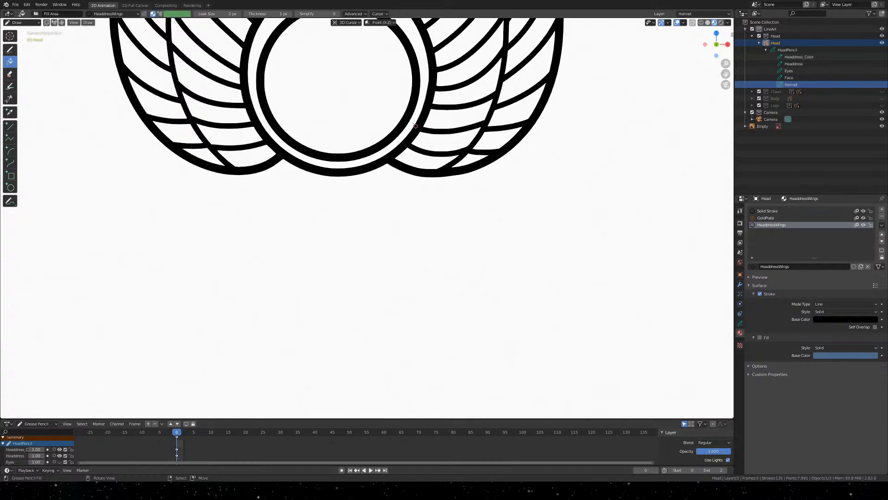
middle_click_drag(415, 126, 430, 243, "shift")
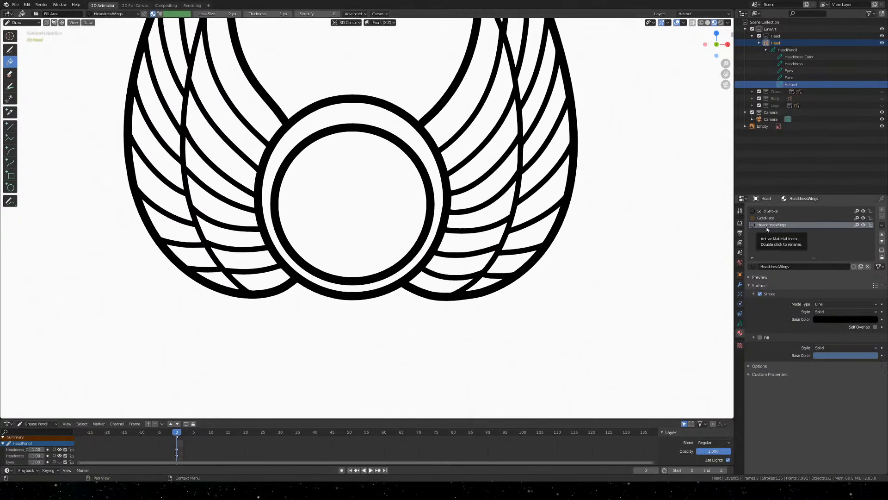
left_click(869, 319)
left_click(872, 288)
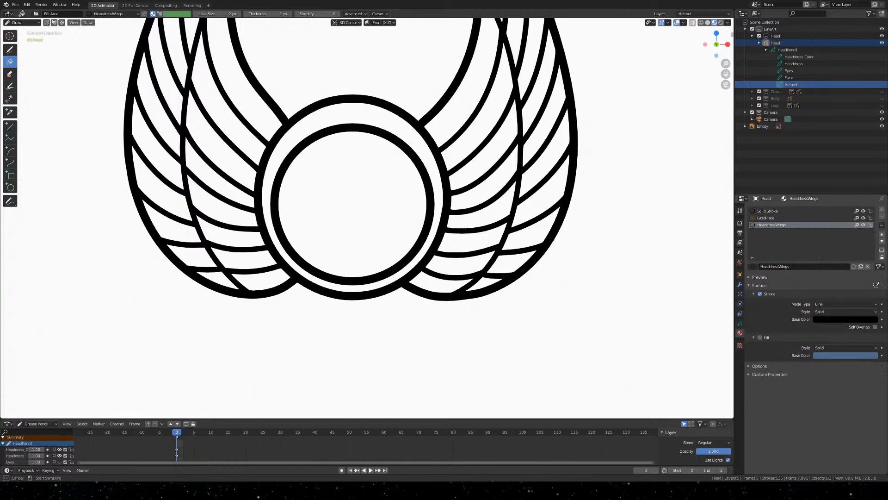
left_click(862, 357)
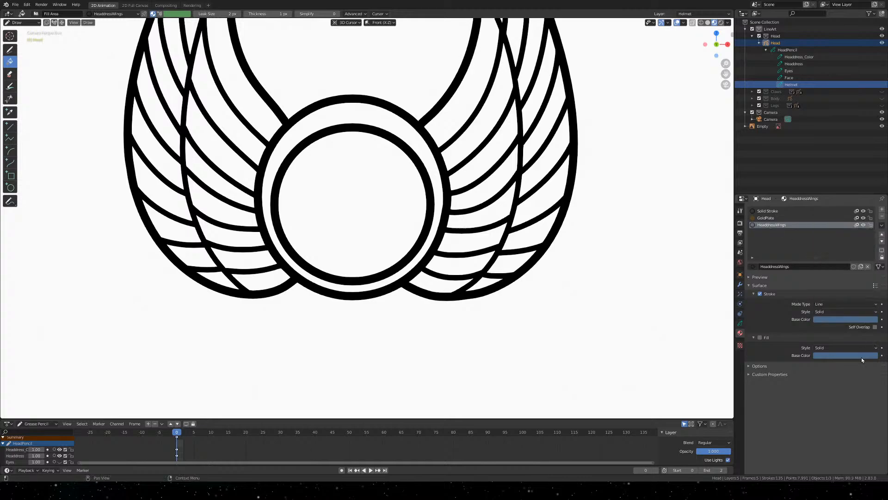
Compare with GoldPlate's settings, disable the stroke and enable the fill of HeaddressWings, keeping the fill style Solid
left_click(796, 220)
left_click(788, 227)
left_click(842, 347)
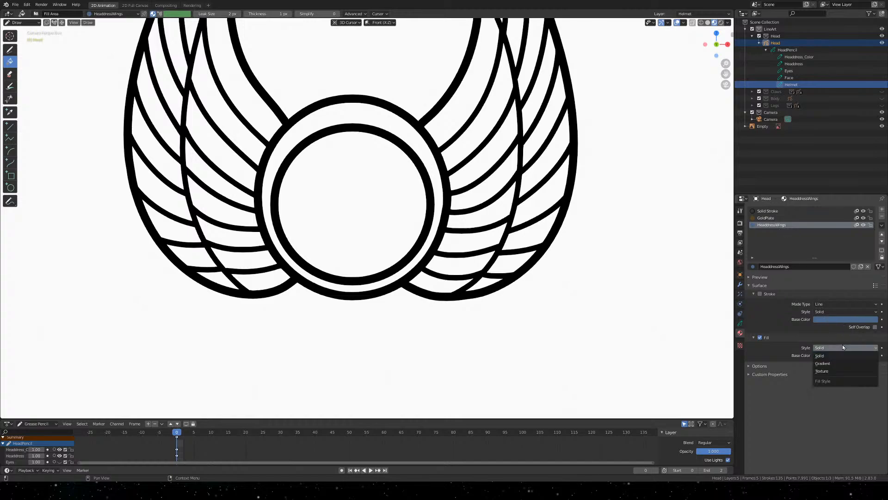
left_click(842, 347)
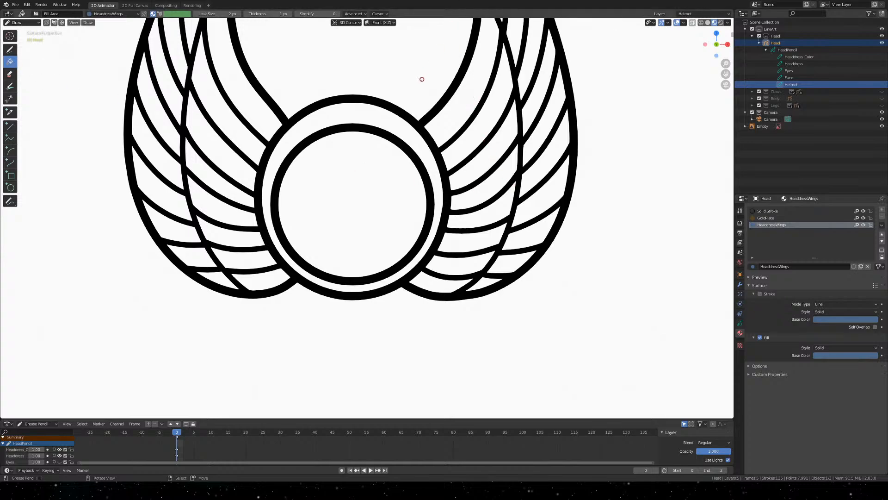
Fill the right wing's innermost feather with HeaddressWings using the Fill tool
scroll(480, 153, "up", 4)
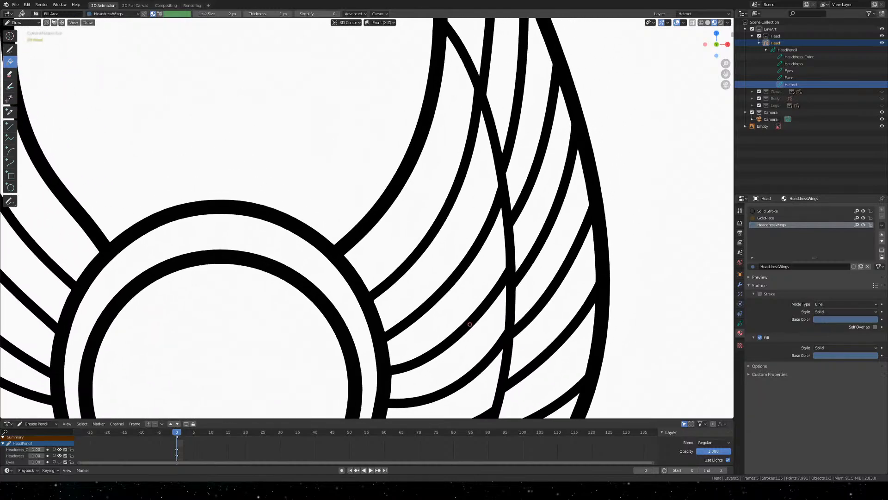
middle_click_drag(470, 324, 455, 378, "shift")
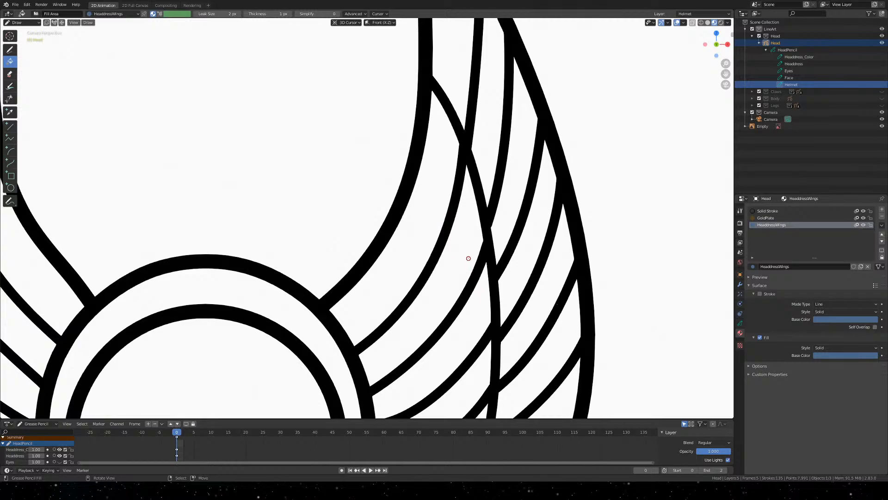
mouse_move(475, 242)
middle_mouse_down("shift")
mouse_move(452, 125)
mouse_move(485, 91)
middle_mouse_up("shift")
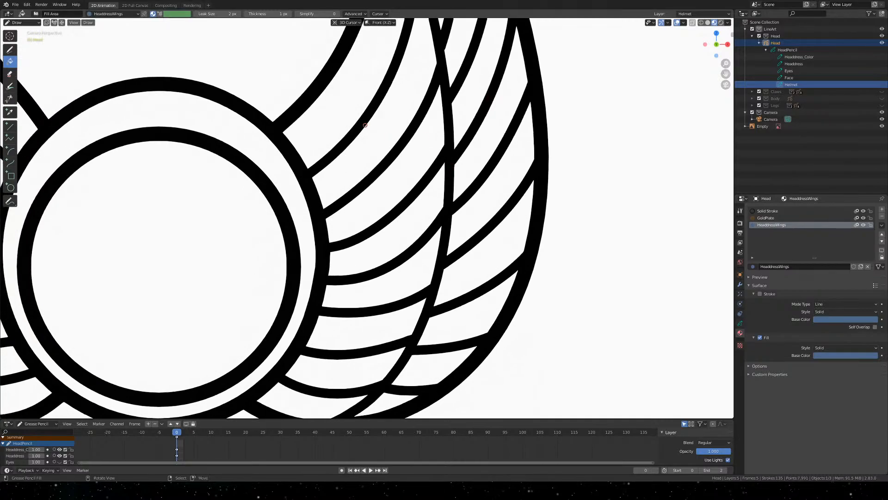
left_click(360, 98)
scroll(391, 122, "down", 4)
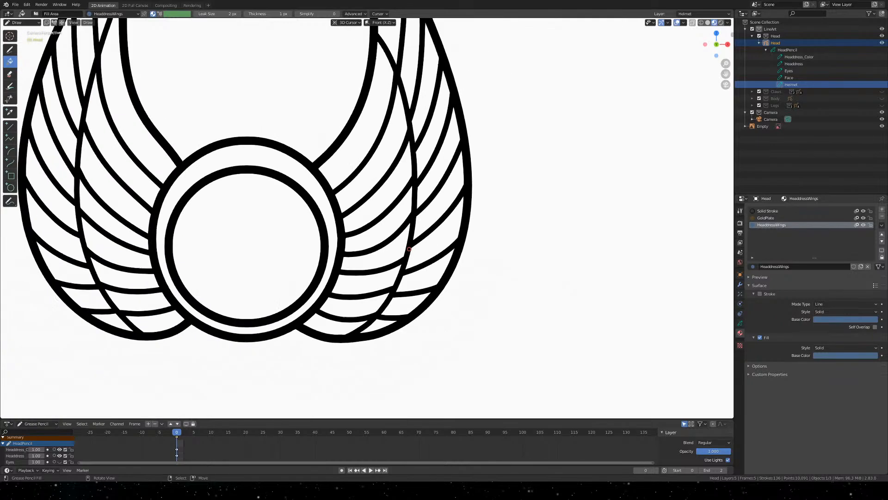
Check the Helmet layer for the misplaced blue fill, remove that fill, hide the layer again and make Headdress_Color the active layer
scroll(408, 249, "up", 2)
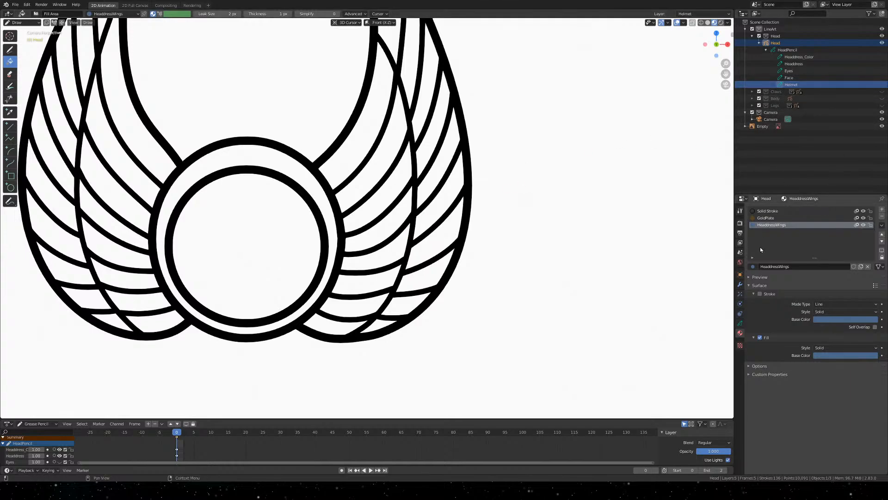
left_click(740, 323)
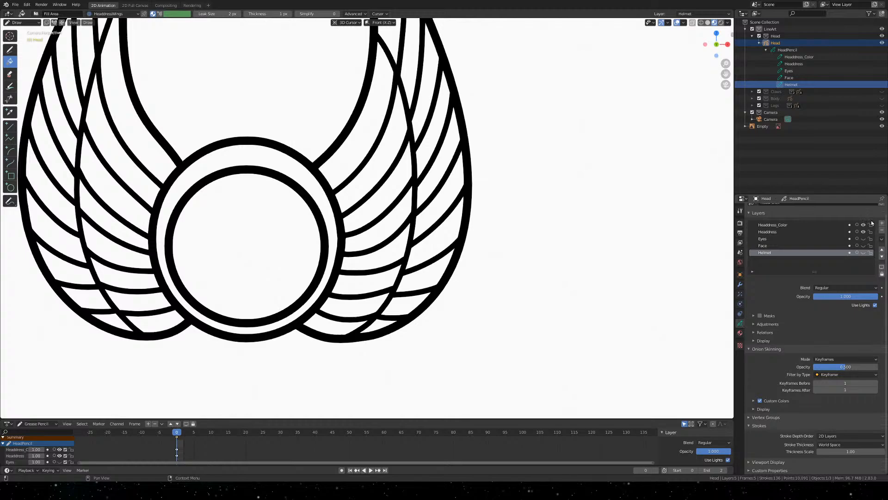
left_click(863, 253)
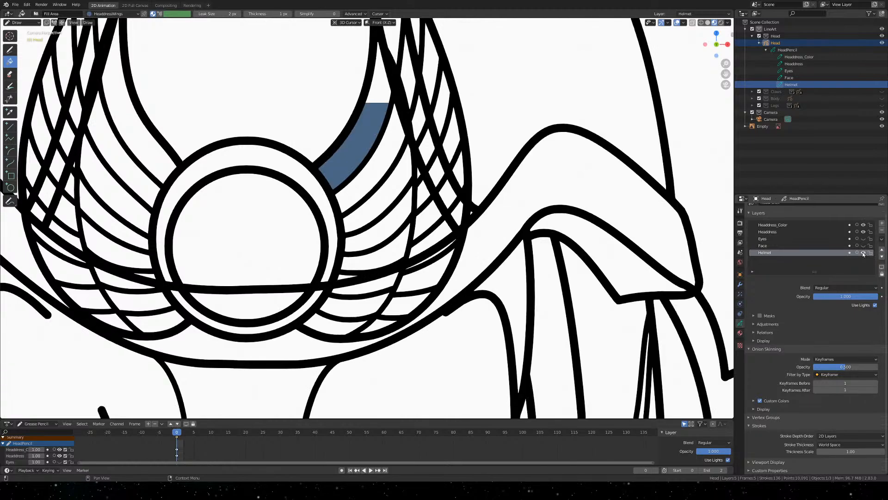
left_click(863, 252)
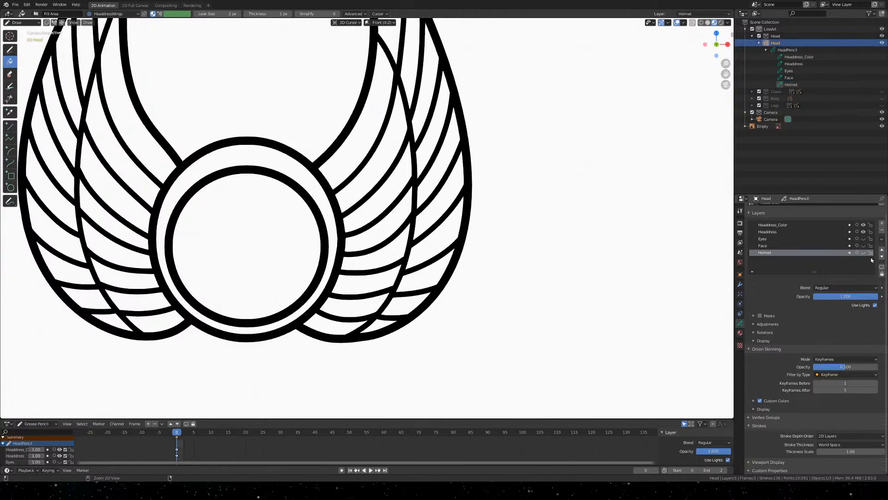
left_click(863, 253)
left_click(863, 253)
scroll(382, 142, "up", 2)
left_click(775, 227)
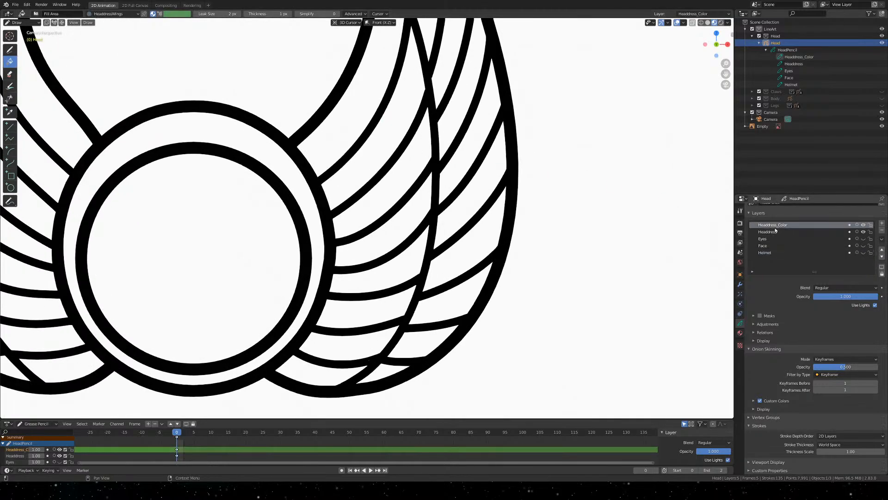
Fill the two innermost feathers of the right wing's inner row with HeaddressWings on the Headdress_Color layer
scroll(343, 124, "up", 4)
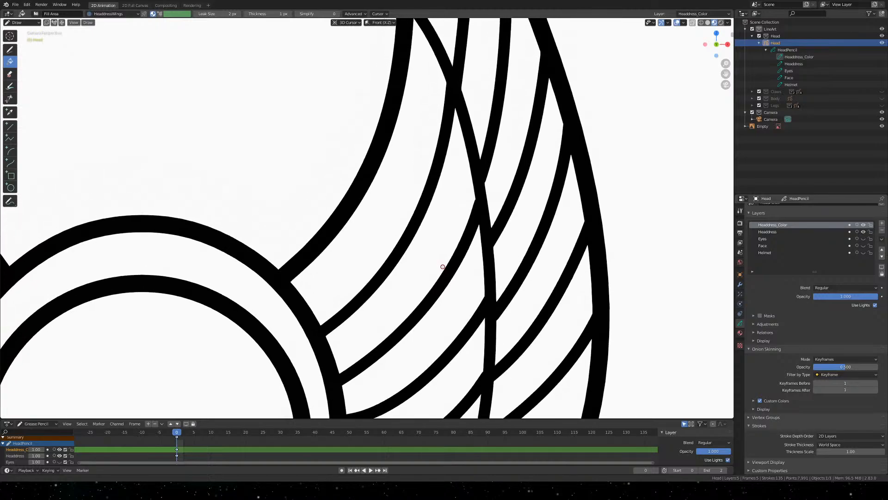
middle_click_drag(443, 266, 456, 304, "shift")
left_click(407, 243)
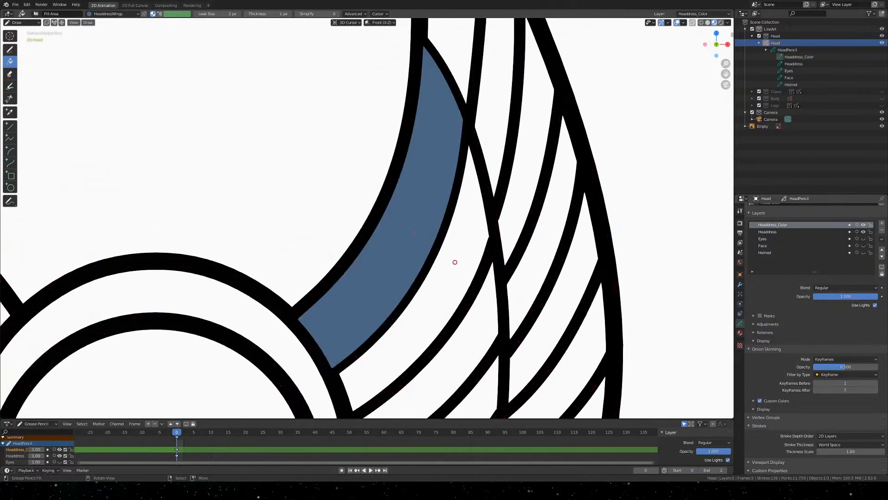
left_click(470, 224)
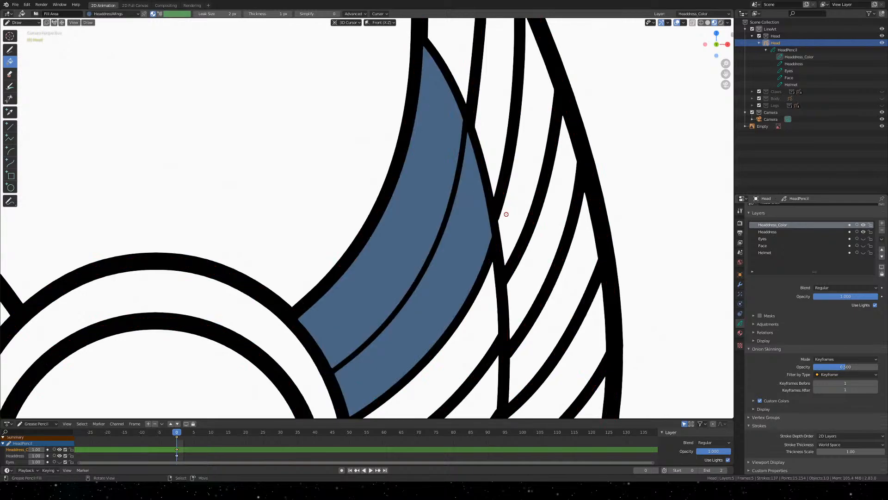
Fill four consecutive upper feathers of the right wing's outer row with HeaddressWings, working down from just below the topmost feather
mouse_move(521, 125)
middle_mouse_down("shift")
mouse_move(461, 273)
mouse_move(460, 264)
middle_mouse_up("shift")
left_click(435, 202)
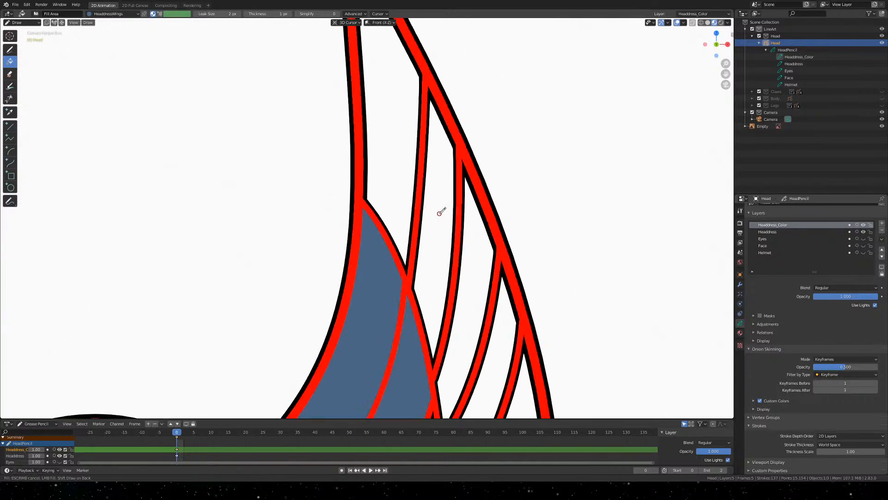
left_click(435, 324)
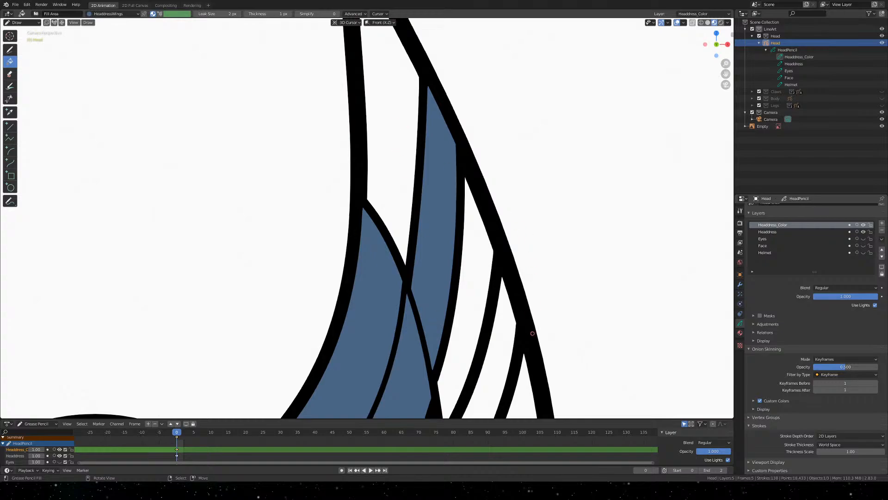
mouse_move(537, 313)
middle_mouse_down("shift")
mouse_move(519, 263)
mouse_move(489, 227)
middle_mouse_up("shift")
left_click(423, 198)
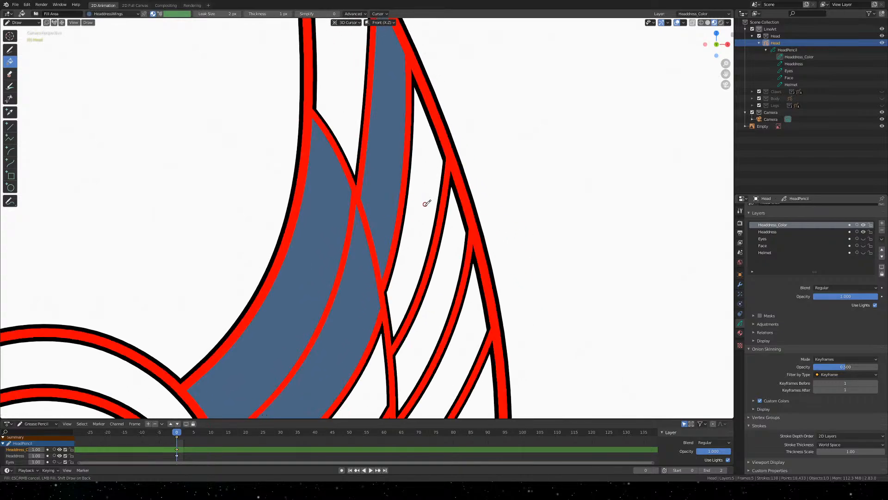
left_click(411, 257)
mouse_move(485, 349)
middle_mouse_down("shift")
mouse_move(462, 211)
mouse_move(474, 254)
middle_mouse_up("shift")
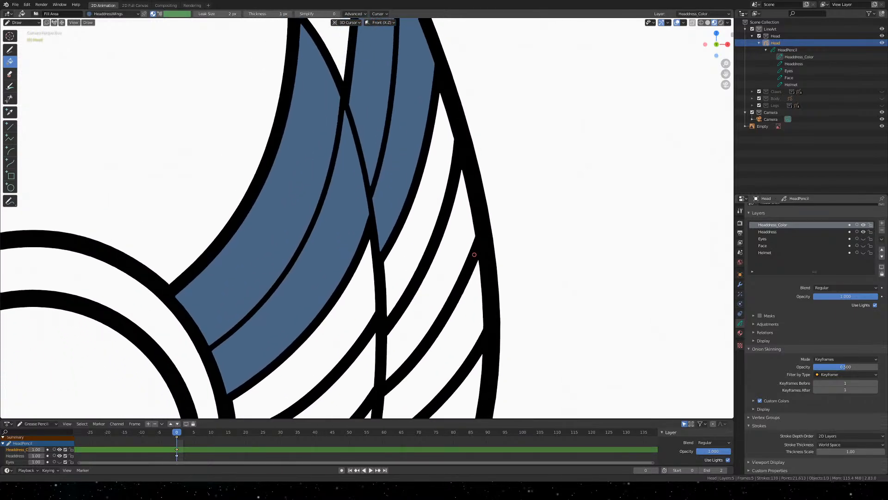
left_click(423, 217)
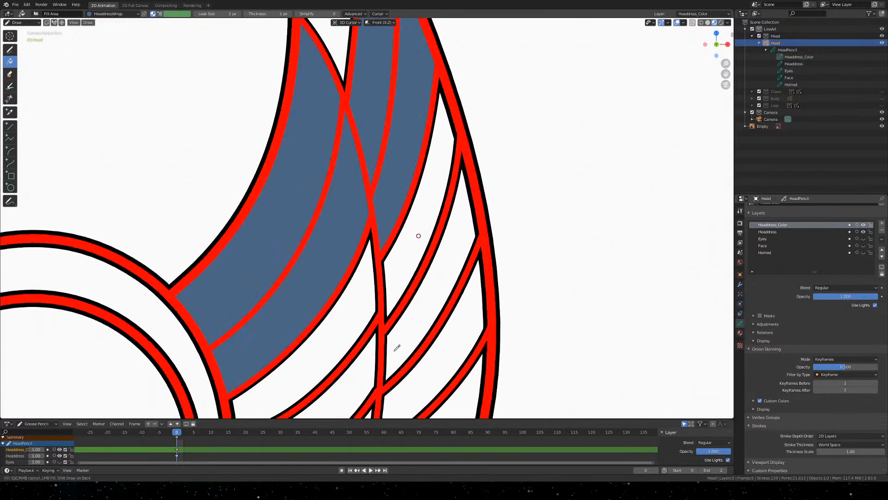
left_click(418, 236)
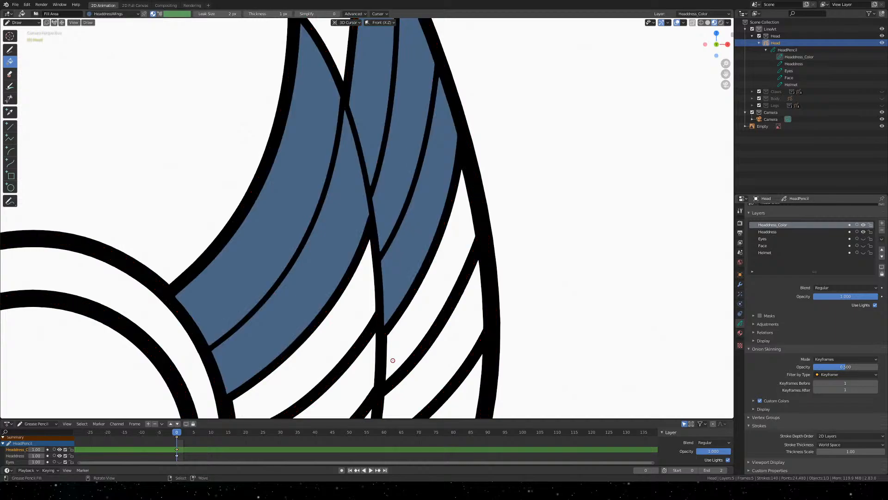
left_click(424, 299)
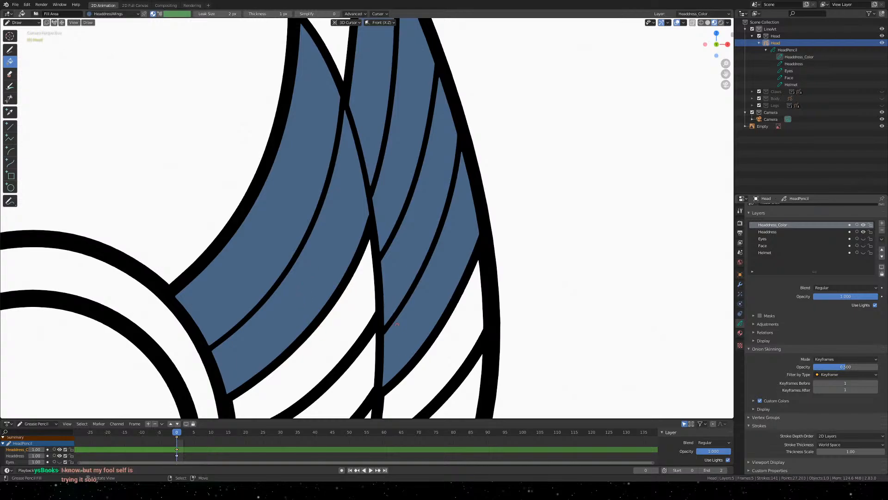
Fill the remaining six feathers of the right wing's inner row with HeaddressWings, down to the wing's base
middle_click_drag(386, 356, 456, 224, "shift")
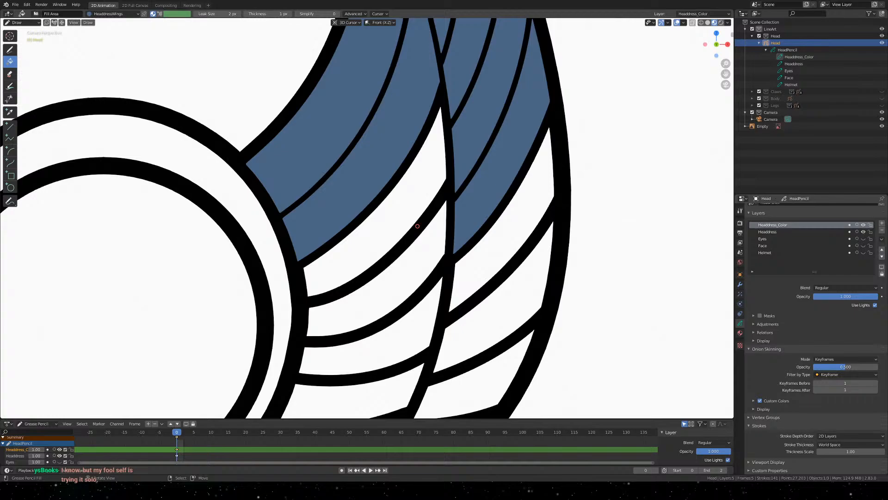
left_click(384, 220)
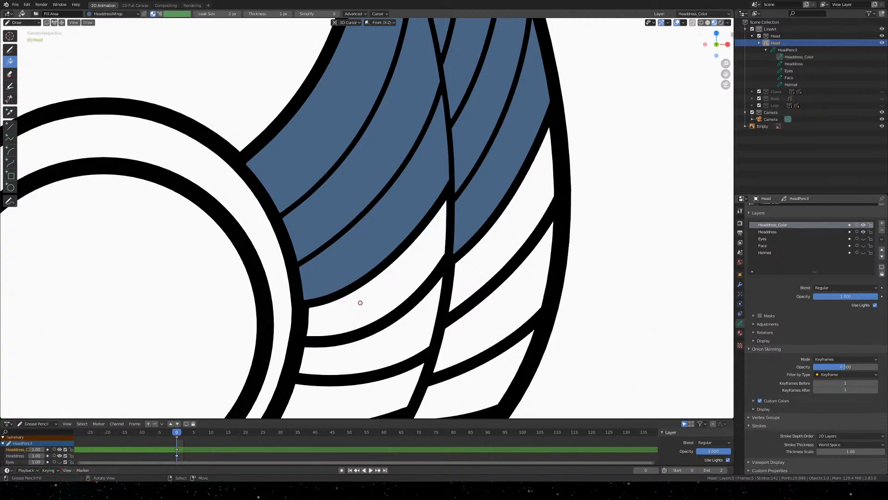
left_click(372, 305)
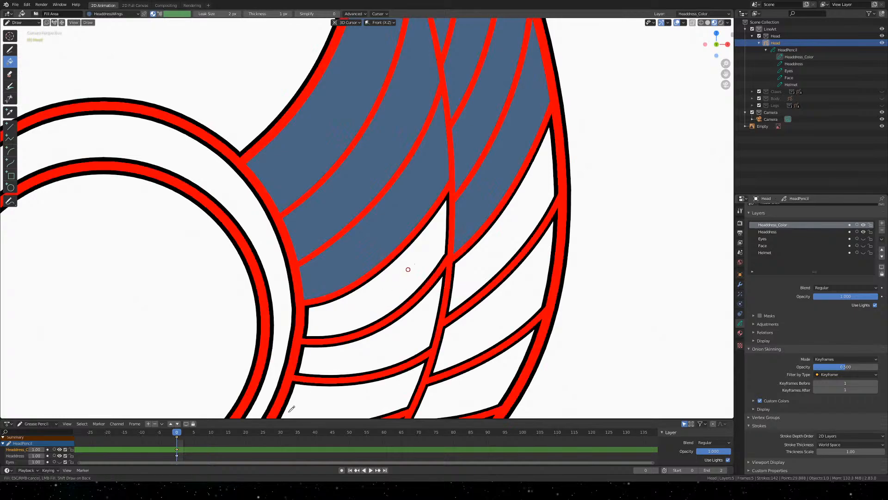
left_click(381, 353)
left_click(409, 347)
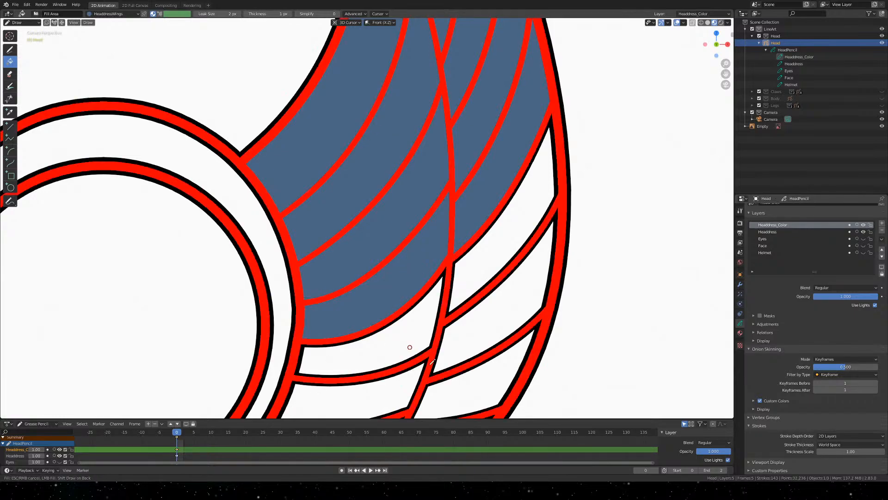
scroll(409, 347, "down", 4)
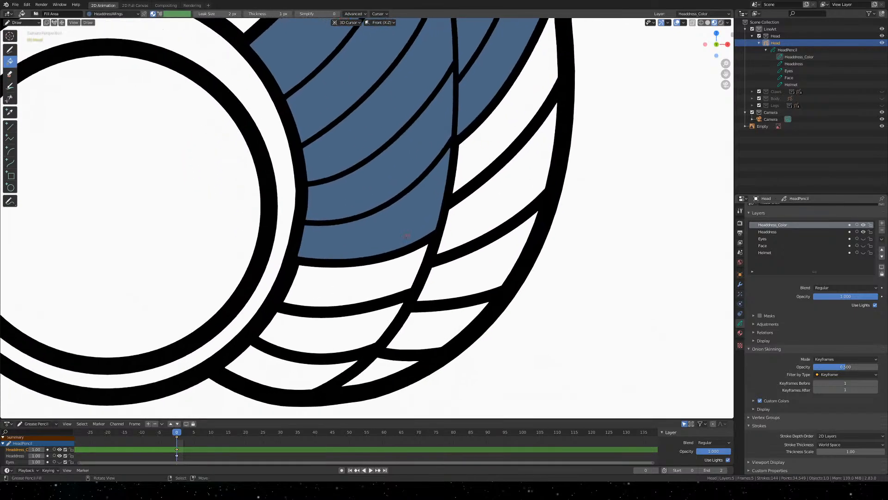
left_click(371, 275)
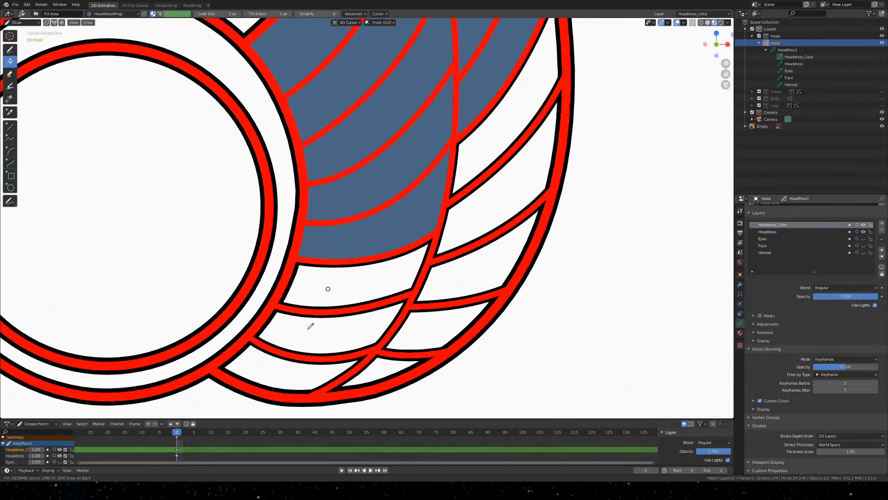
left_click(316, 336)
left_click(306, 337)
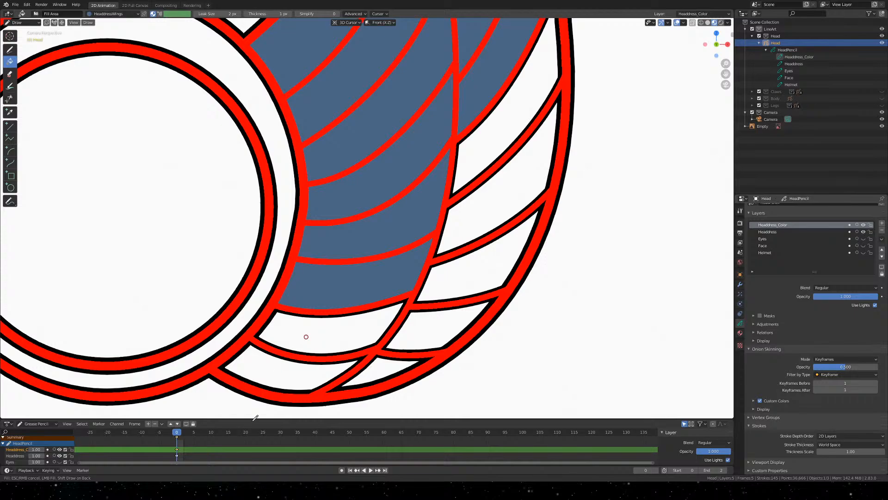
left_click(305, 374)
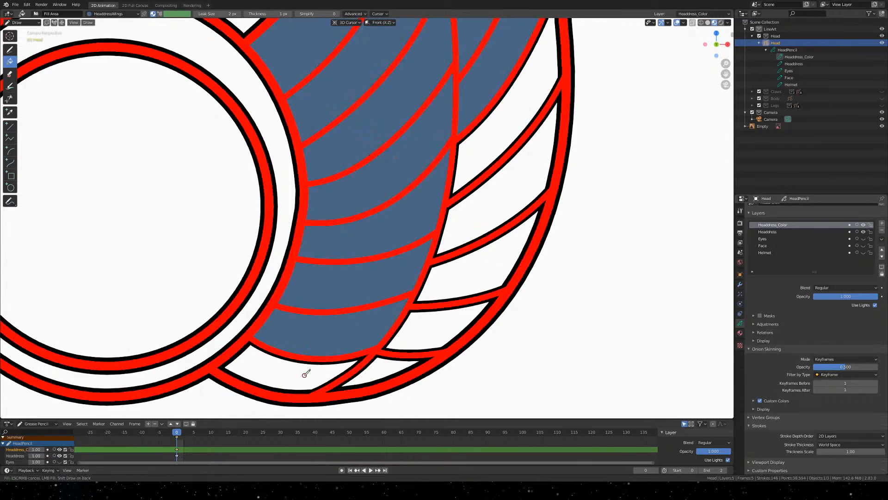
Fill the five lower feathers of the right wing's outer row with HeaddressWings, working up from the bottom tip
left_click(374, 369)
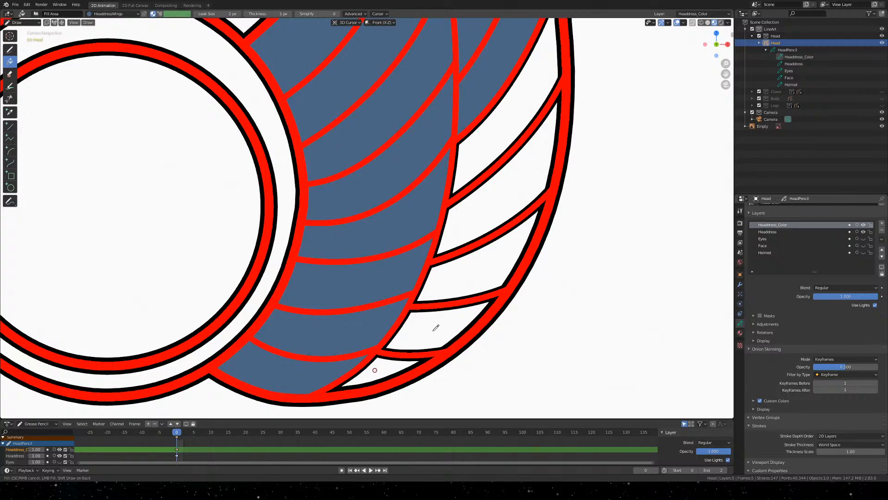
left_click(446, 323)
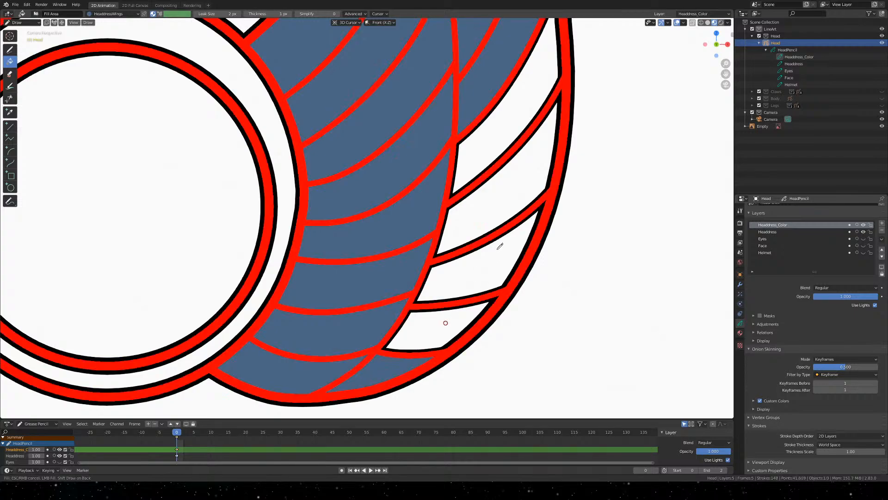
left_click(518, 243)
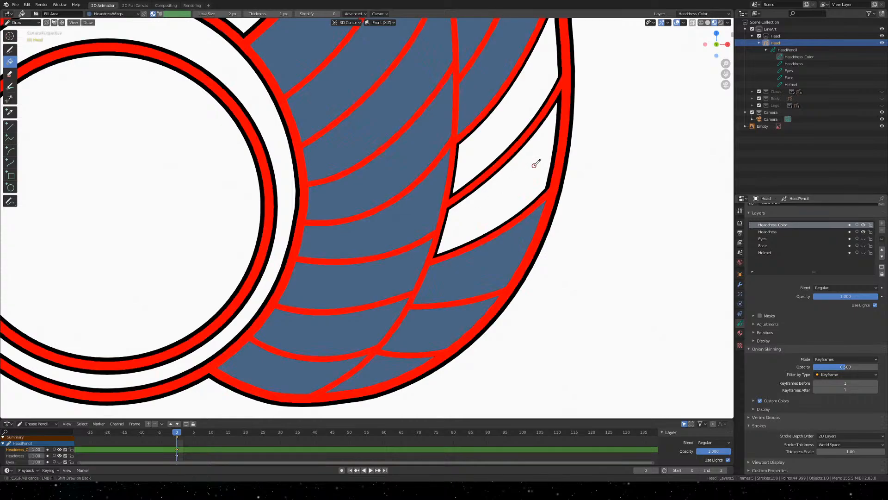
left_click(546, 150)
left_click(522, 117)
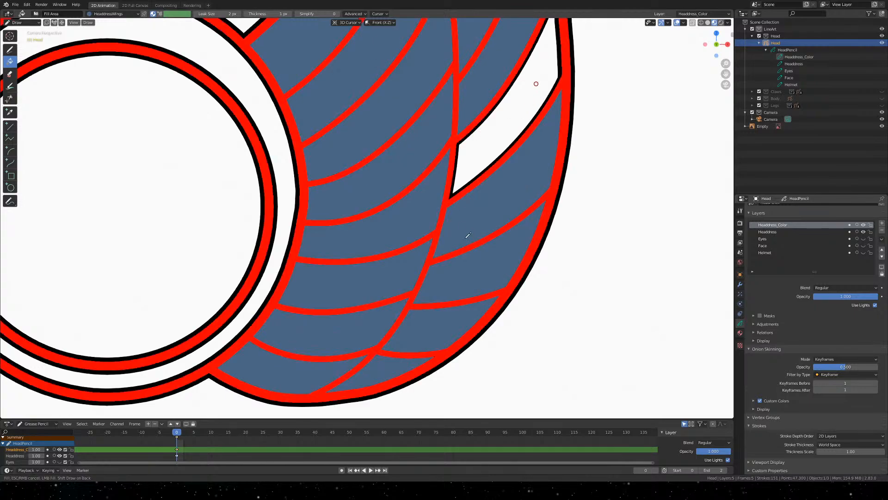
left_click(511, 139)
mouse_move(573, 38)
middle_mouse_down("shift")
mouse_move(569, 149)
mouse_move(533, 250)
middle_mouse_up("shift")
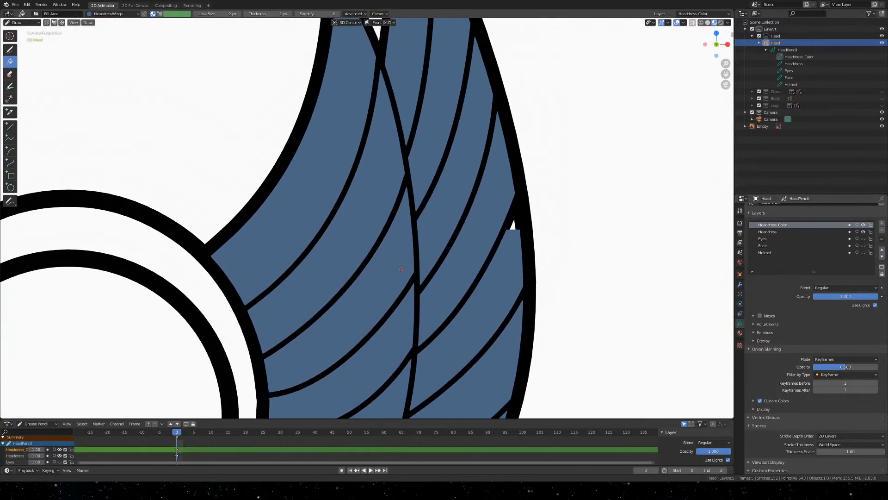
Undo the incomplete feather fill on the right wing, then fill that feather and the wing tip with the HeaddressWings material
key("ctrl+z")
middle_click_drag(496, 289, 496, 218, "shift")
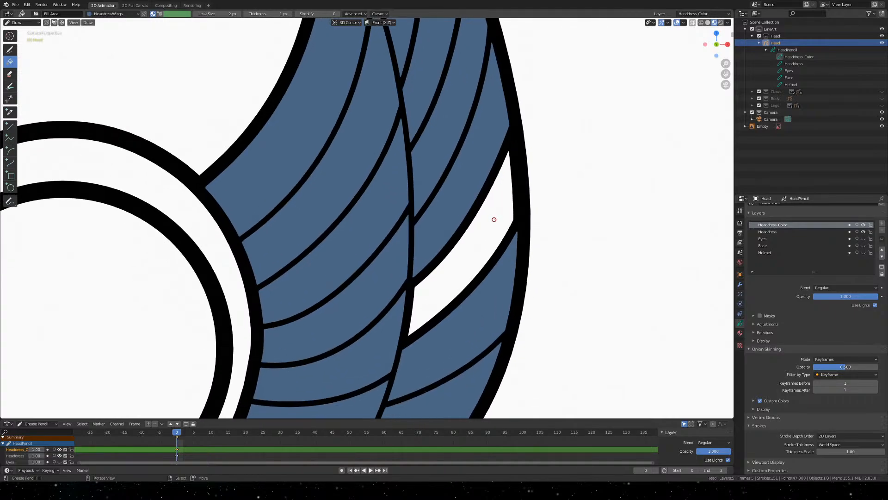
left_click(470, 245)
scroll(422, 358, "up", 4)
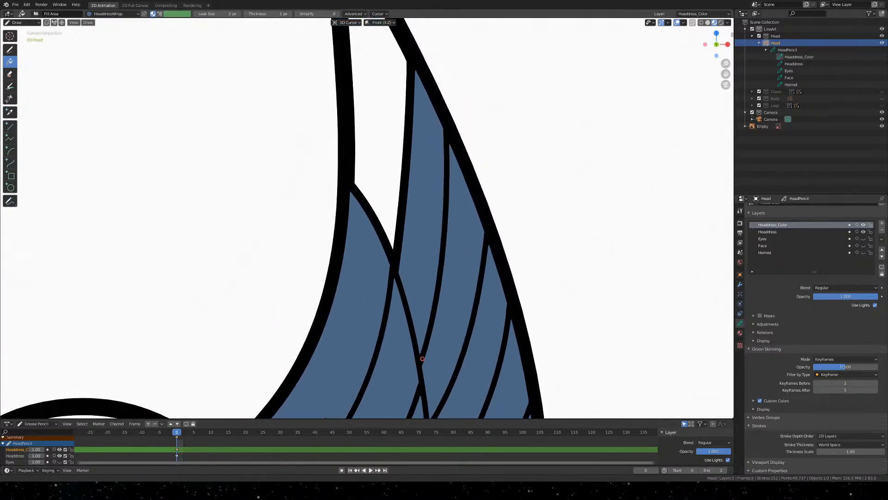
middle_click_drag(422, 358, 448, 70, "shift")
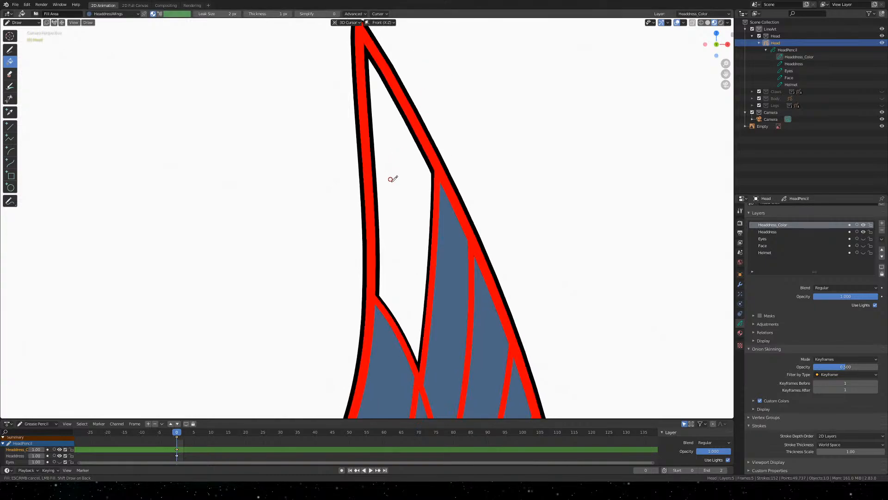
left_click(418, 240)
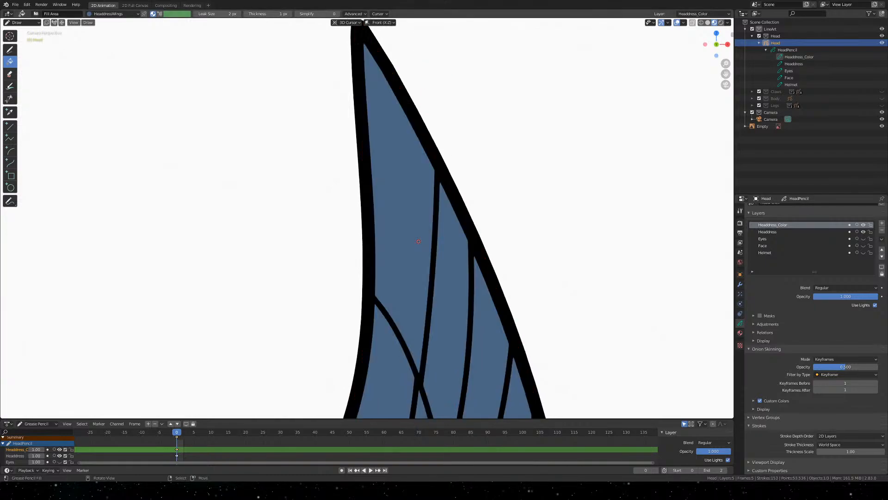
Fill the left wing's tip, its two innermost feathers and the uppermost outer feather with the HeaddressWings material
scroll(418, 222, "down", 3)
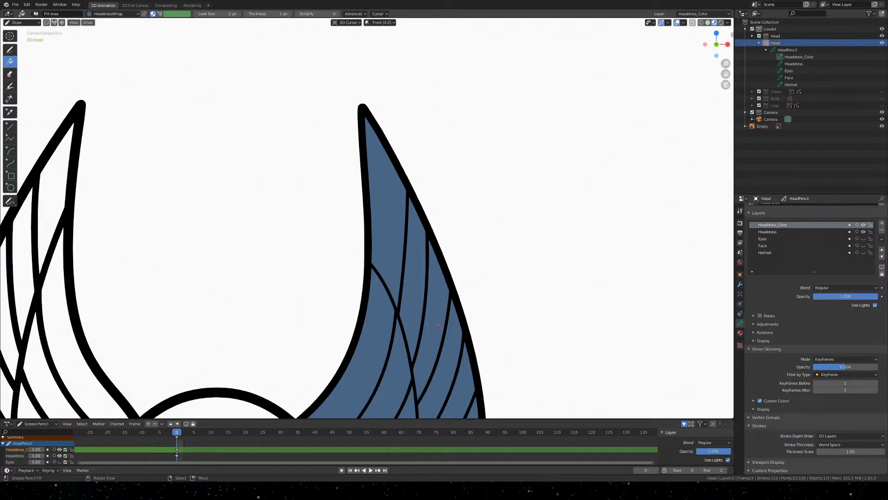
mouse_move(297, 381)
middle_mouse_down("shift")
mouse_move(384, 275)
mouse_move(488, 109)
mouse_move(516, 114)
mouse_move(654, 254)
mouse_move(638, 307)
middle_mouse_up("shift")
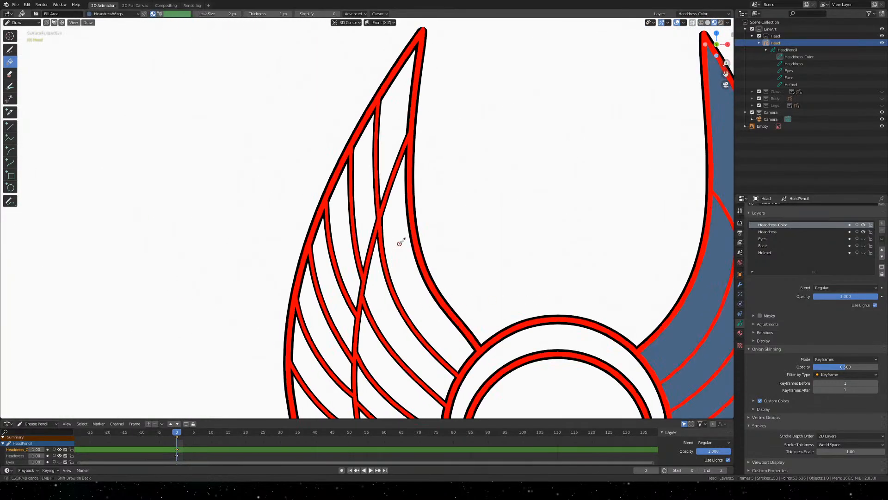
left_click(399, 216)
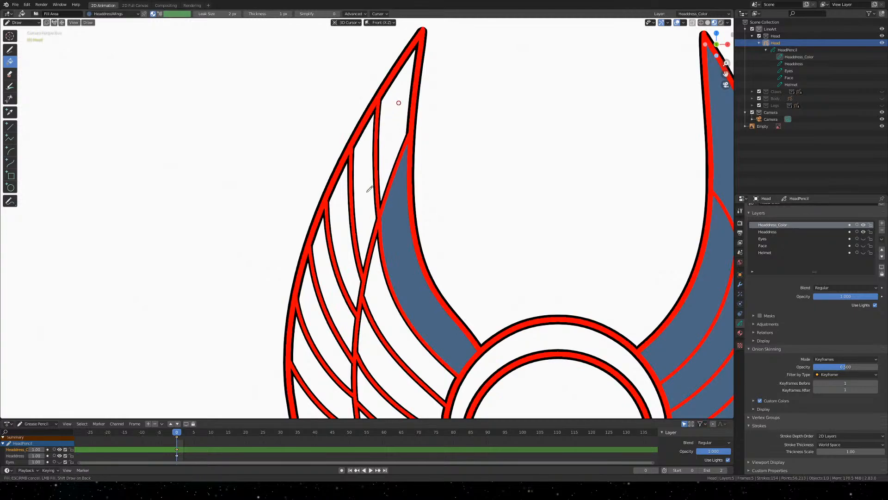
left_click(399, 103)
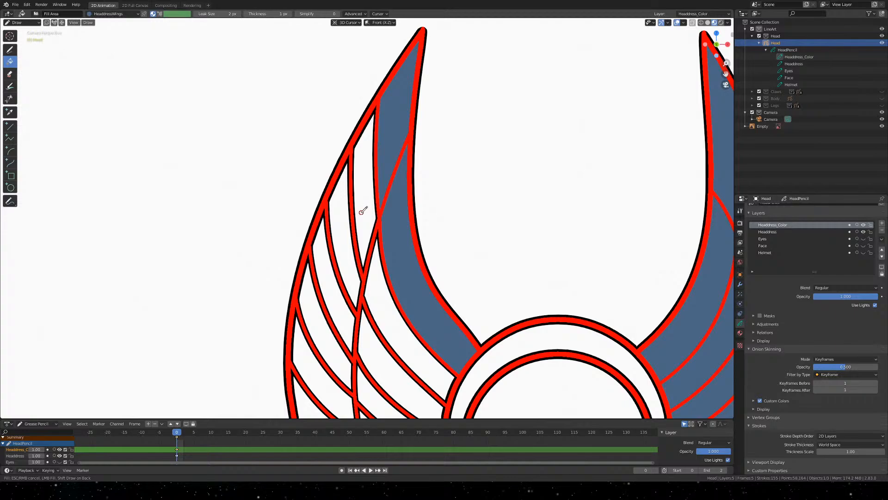
left_click(374, 272)
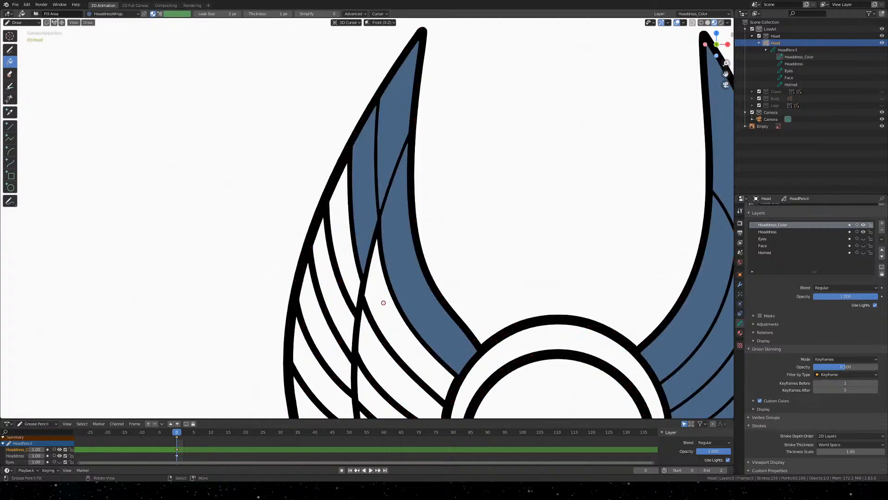
left_click(371, 350)
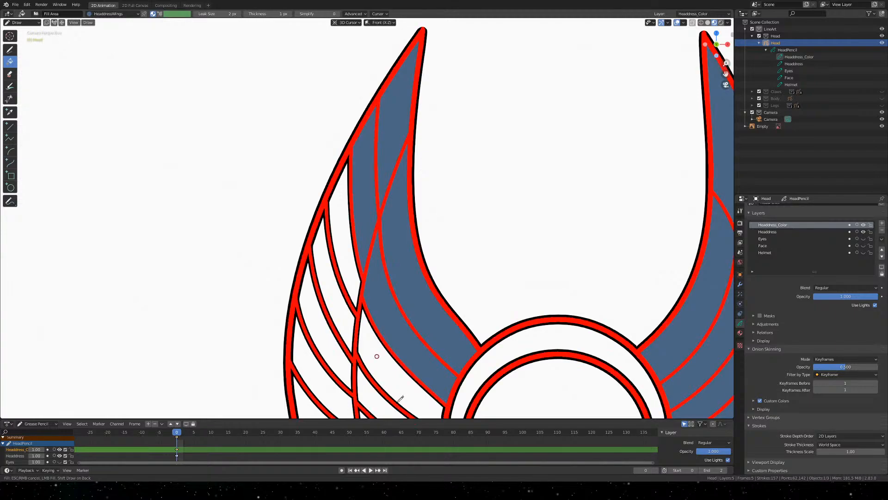
left_click(349, 245)
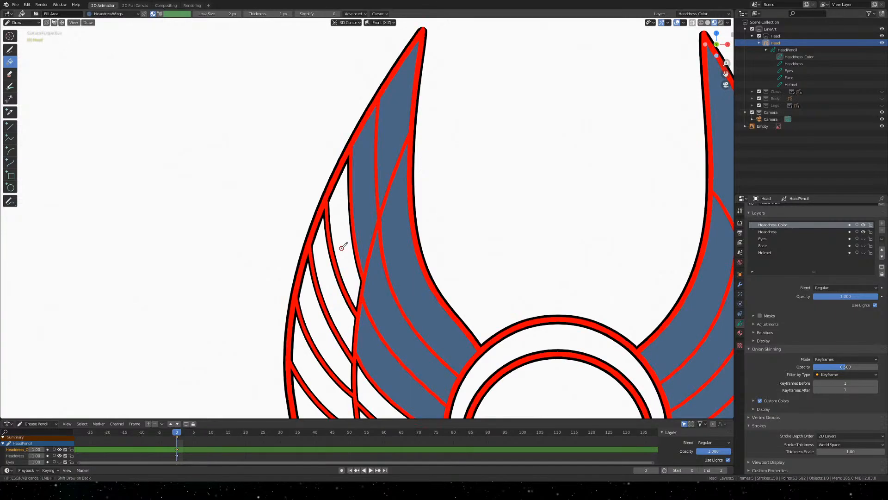
left_click(330, 283)
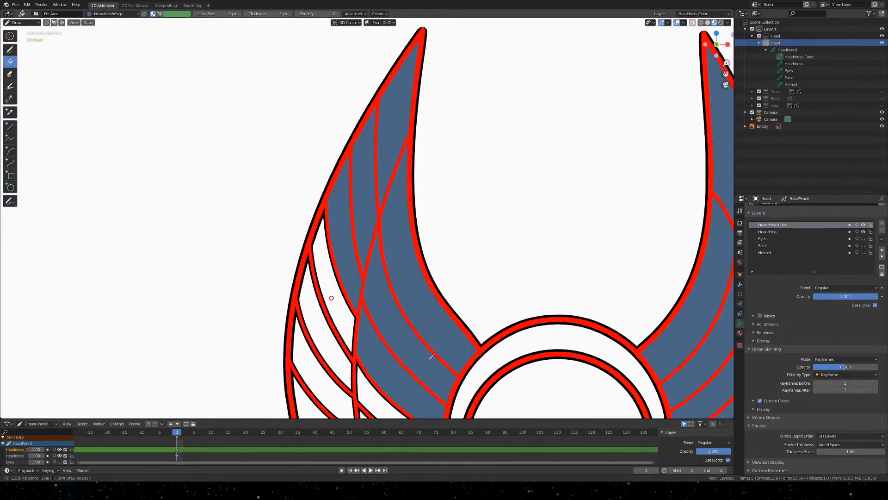
left_click(331, 298)
mouse_move(384, 359)
middle_mouse_down("shift")
mouse_move(379, 171)
mouse_move(383, 198)
middle_mouse_up("shift")
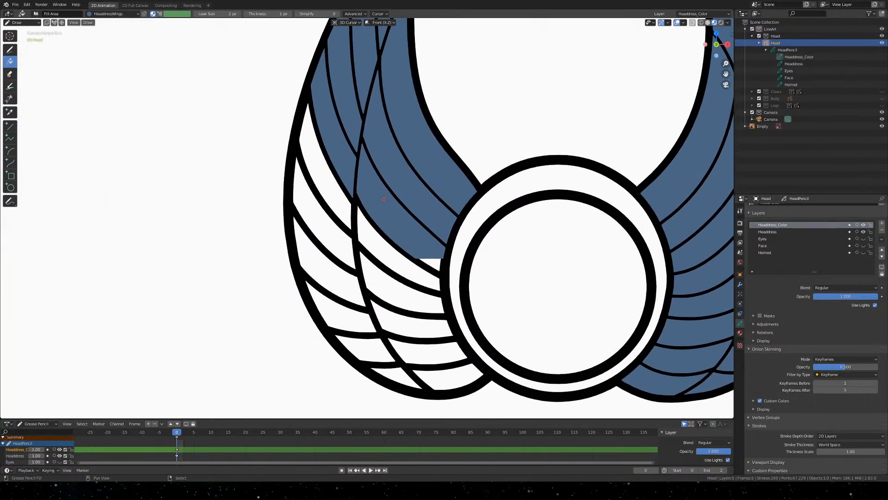
key("ctrl+z")
key("ctrl+z")
key("ctrl+z")
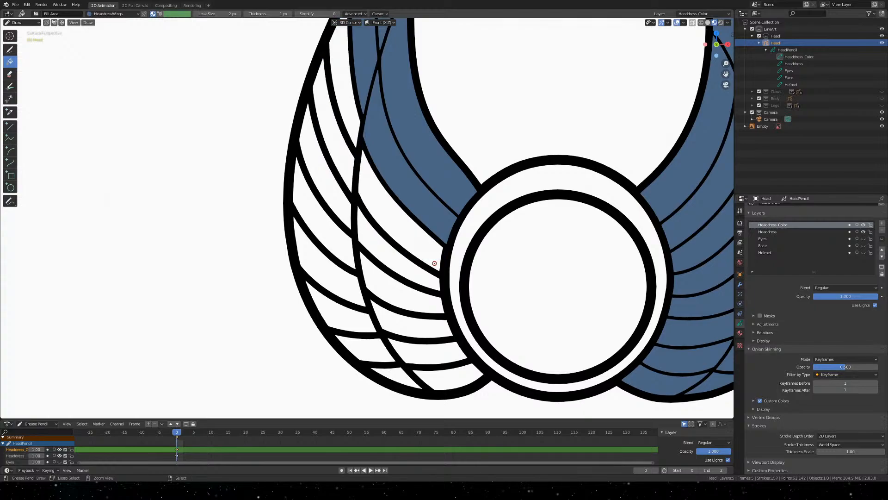
Fill the left wing's middle inner and outer feathers one by one with the HeaddressWings material
left_click(383, 214)
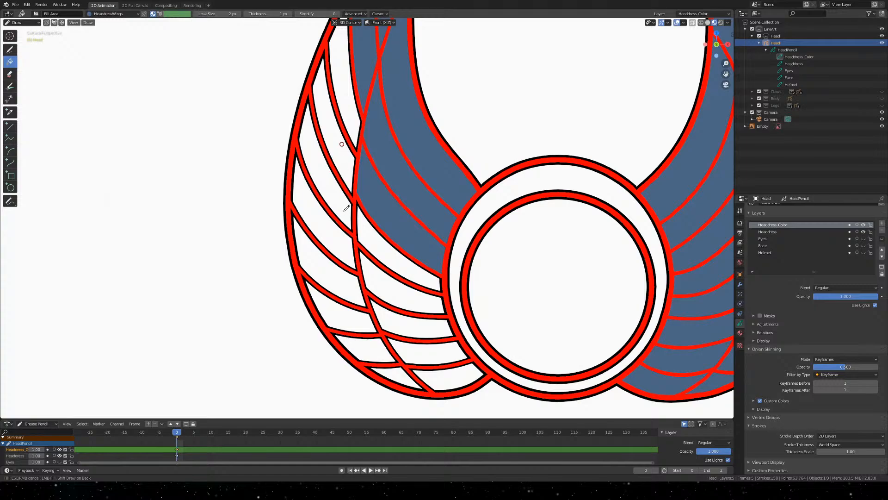
left_click(321, 179)
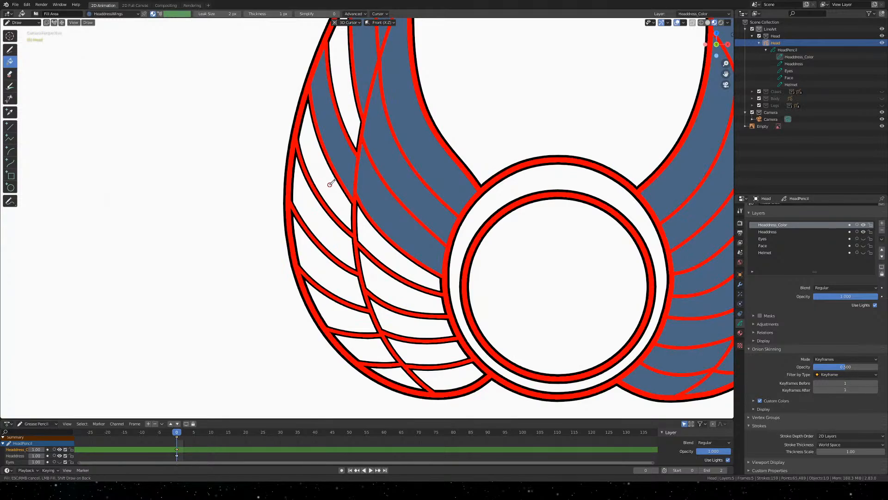
left_click(371, 235)
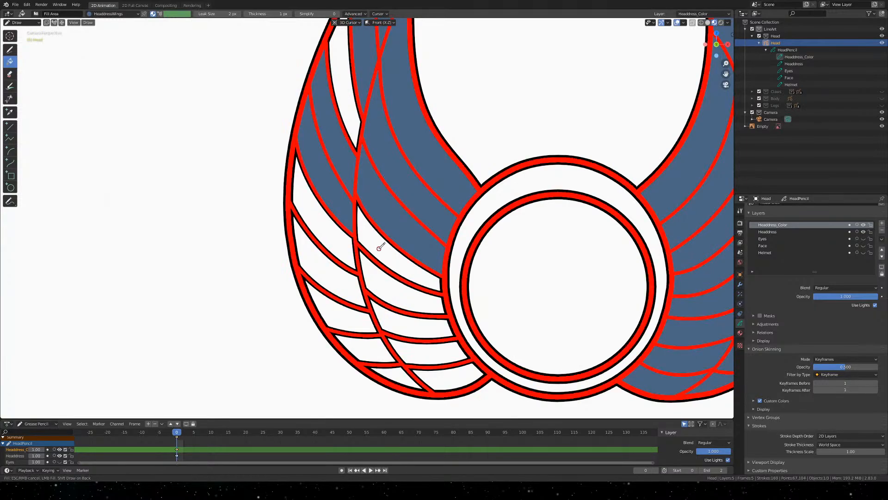
left_click(368, 279)
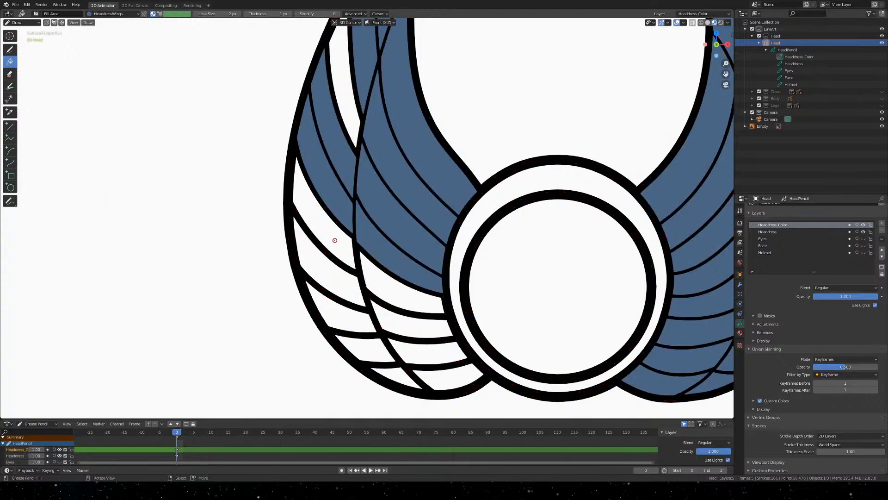
left_click(406, 294)
left_click(390, 289)
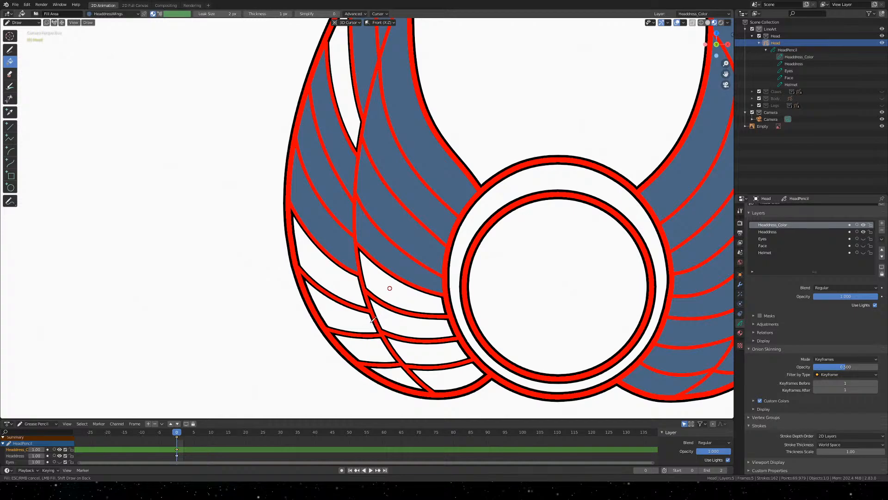
left_click(389, 289)
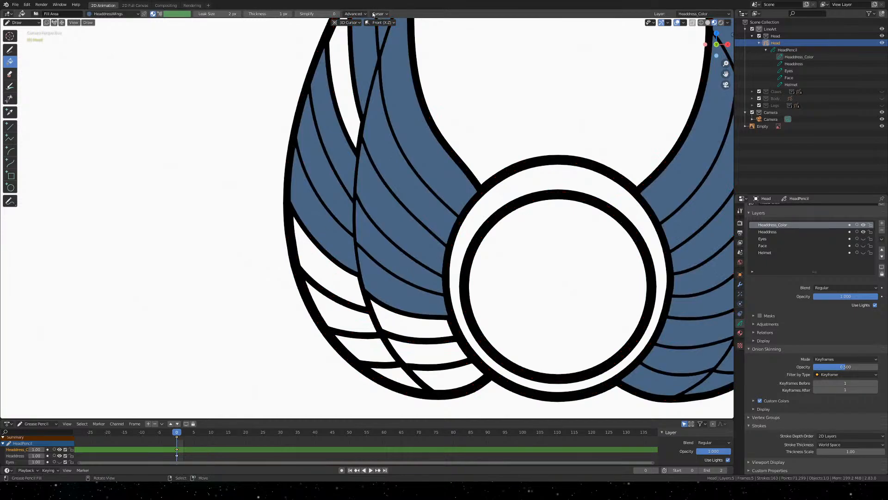
Fill the left wing's next lower inner and outer feathers and its lowest outer feather segment in blue
left_click(354, 14)
left_click(349, 296)
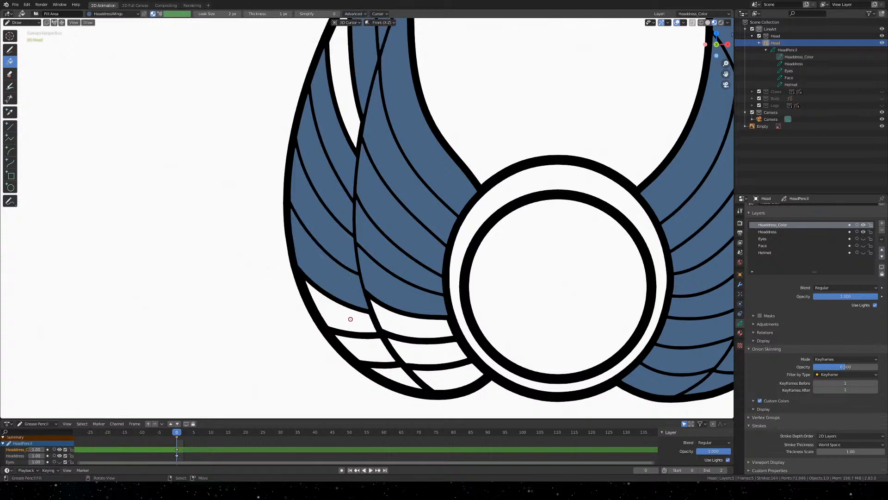
left_click(407, 330)
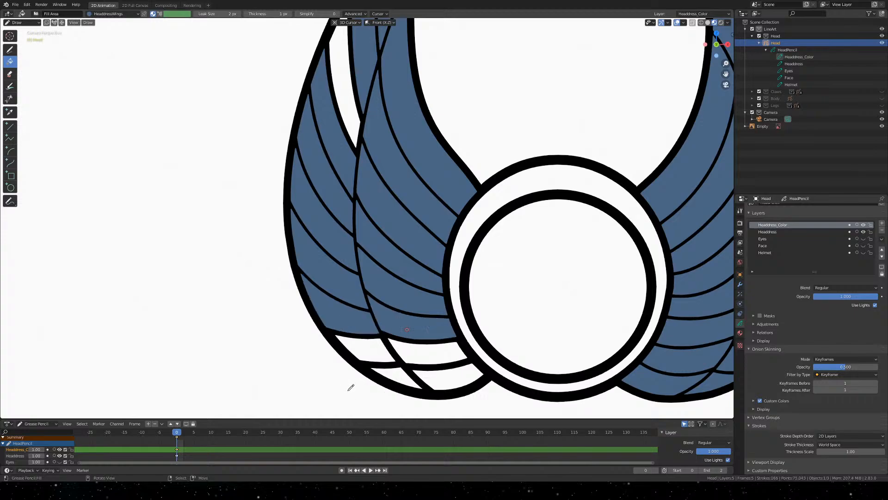
left_click(402, 376)
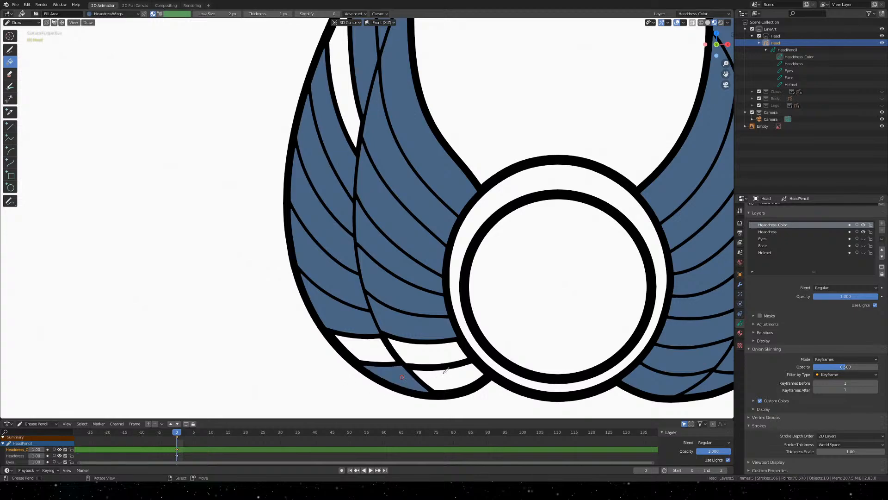
left_click(437, 395)
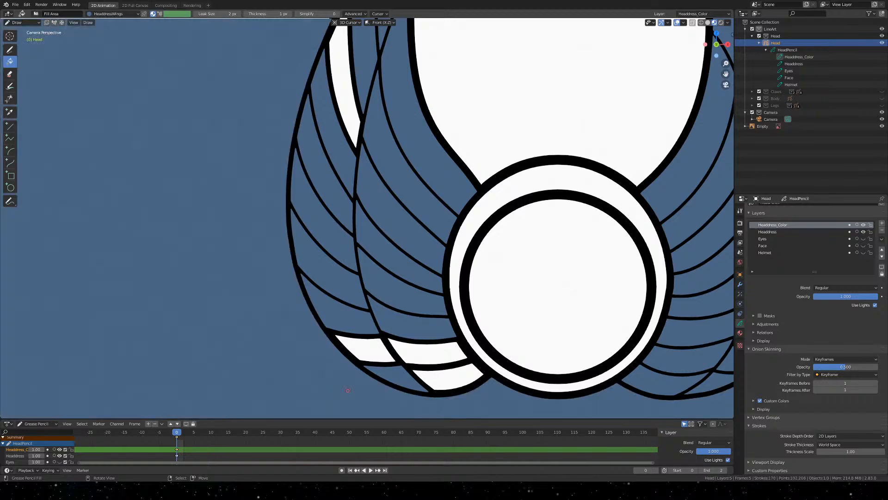
key("ctrl+z")
left_click(387, 306)
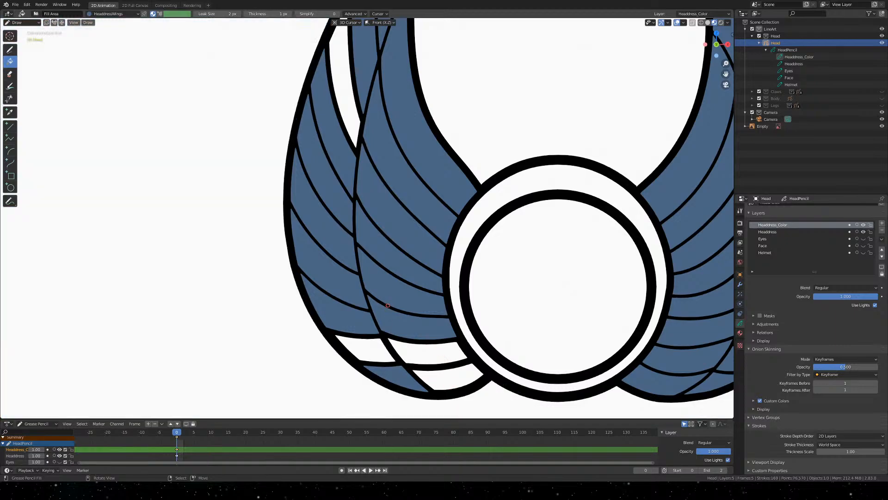
Fill the remaining white feathers at the bottom of the left wing and the skipped upper outer feather
left_click(442, 379)
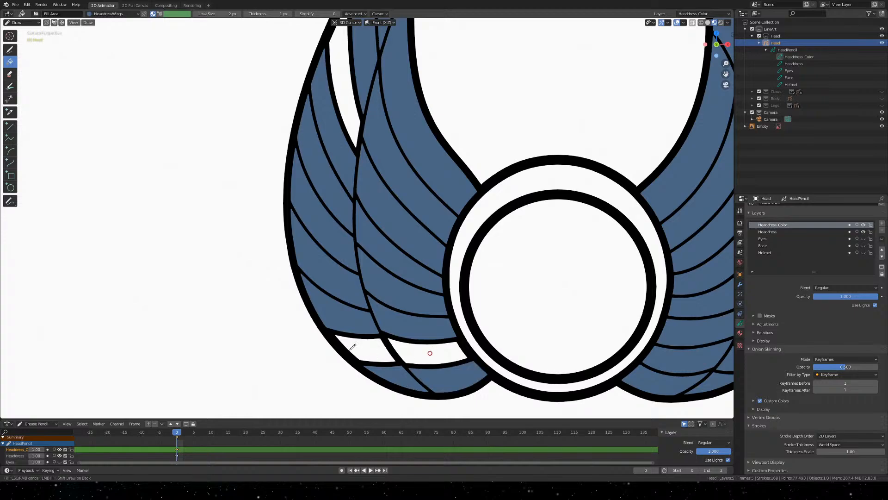
left_click(376, 347)
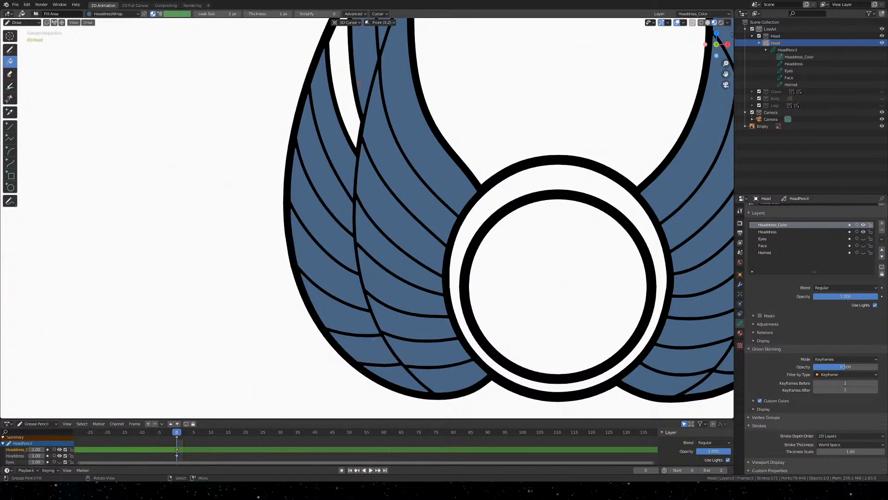
middle_click_drag(401, 96, 430, 249, "shift")
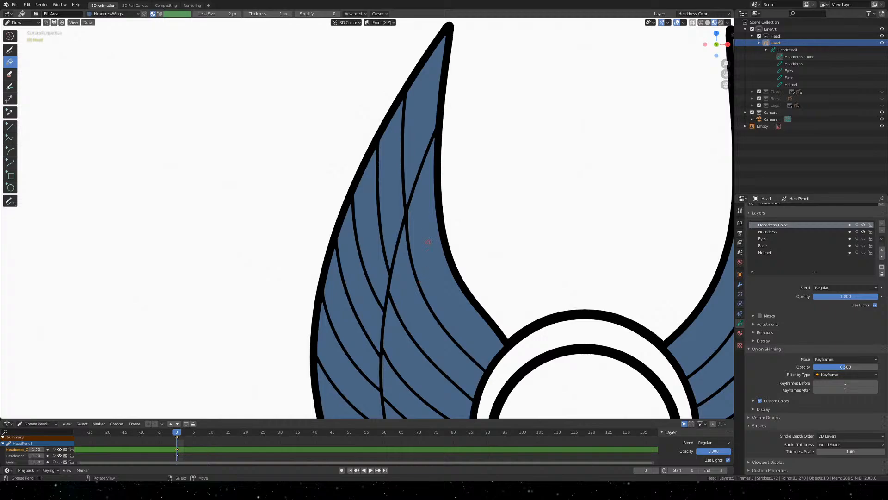
Brighten the HeaddressWings material's fill base color by raising its HSV value to about 0.711
middle_click_drag(632, 285, 446, 62, "shift")
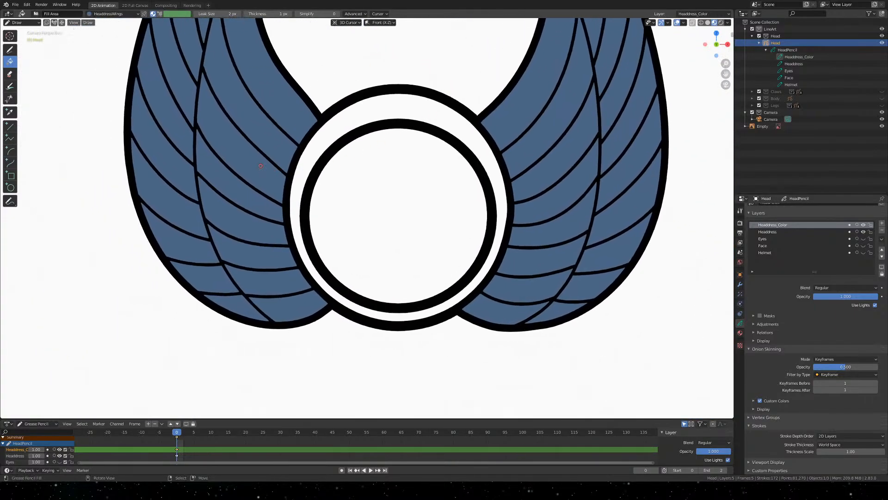
scroll(260, 165, "down", 1)
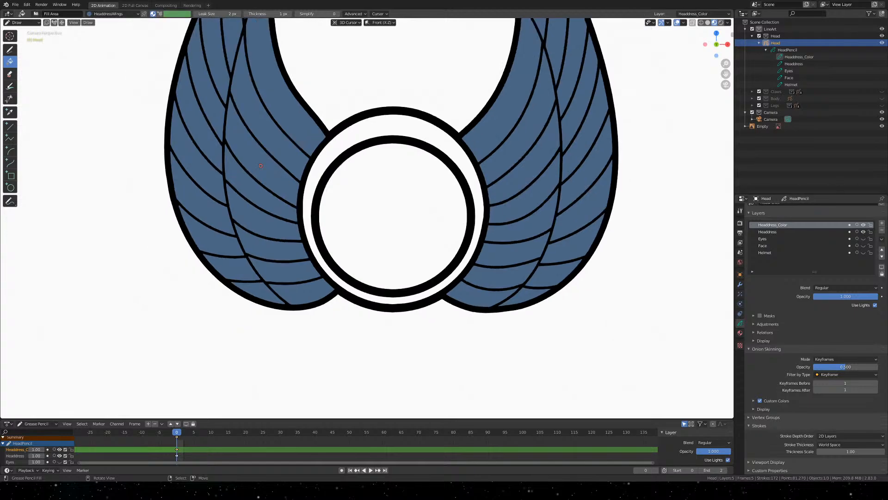
middle_click_drag(368, 76, 368, 187, "shift")
scroll(367, 187, "down", 1)
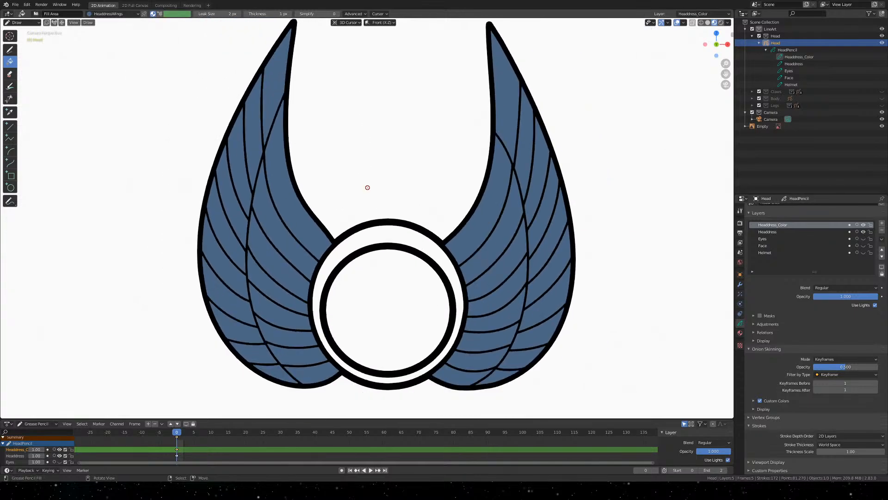
middle_click_drag(366, 191, 347, 193, "shift")
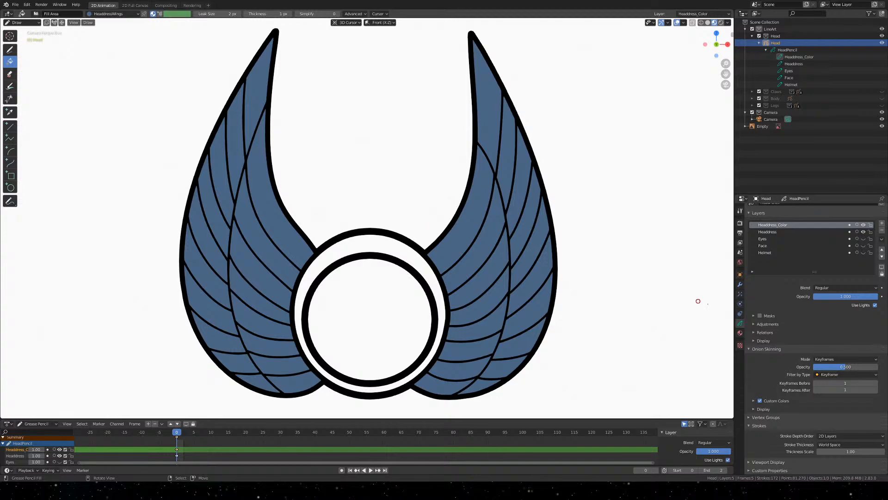
left_click(740, 345)
left_click(739, 332)
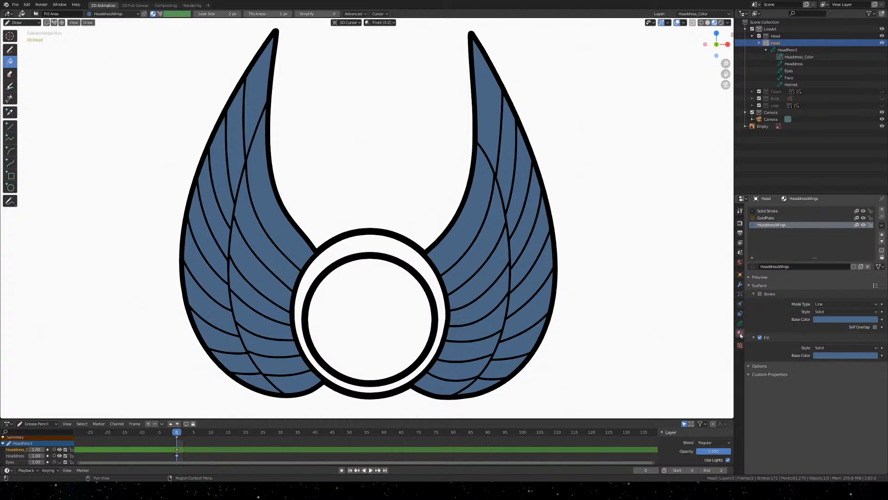
left_click(859, 355)
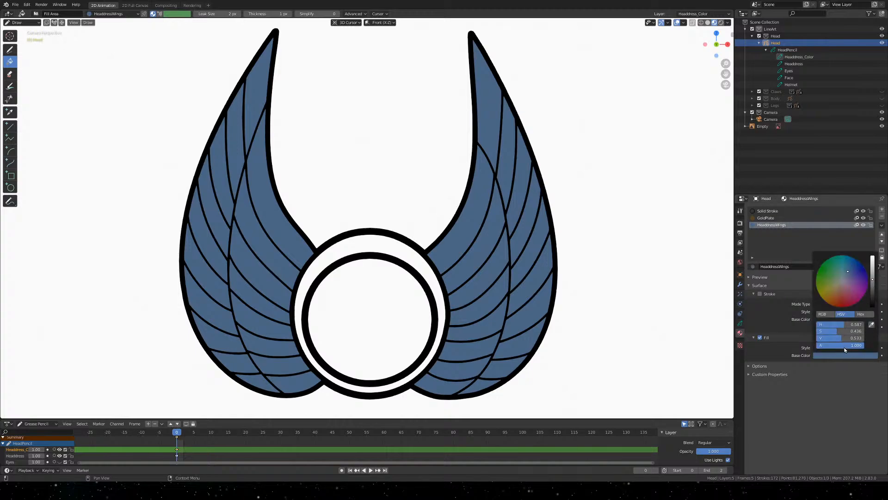
left_click(831, 314)
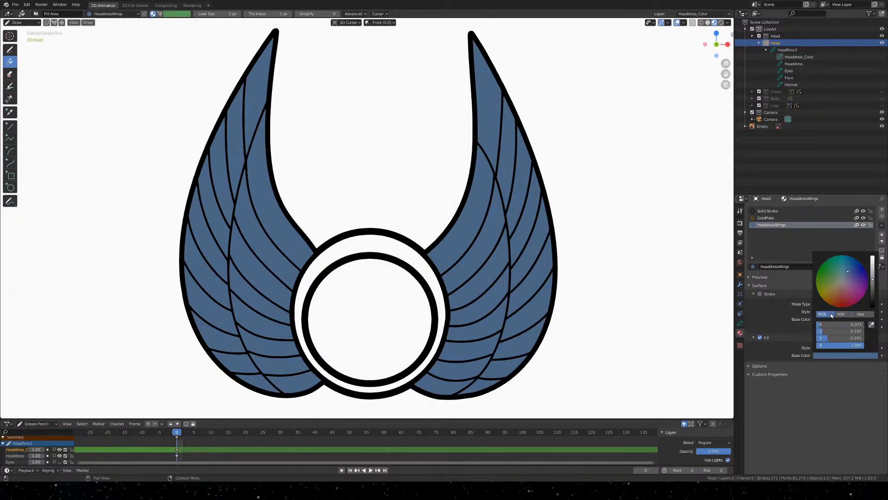
left_click(841, 315)
left_click(861, 314)
left_click(850, 315)
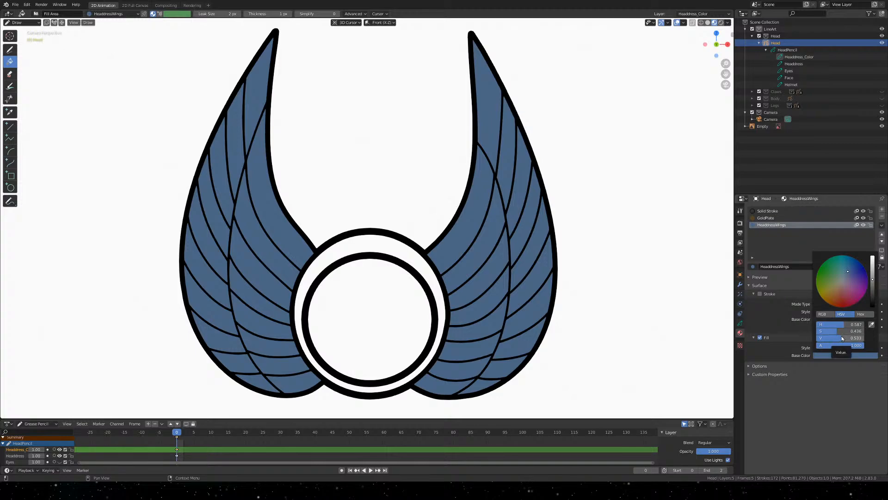
left_click_drag(841, 342, 848, 338)
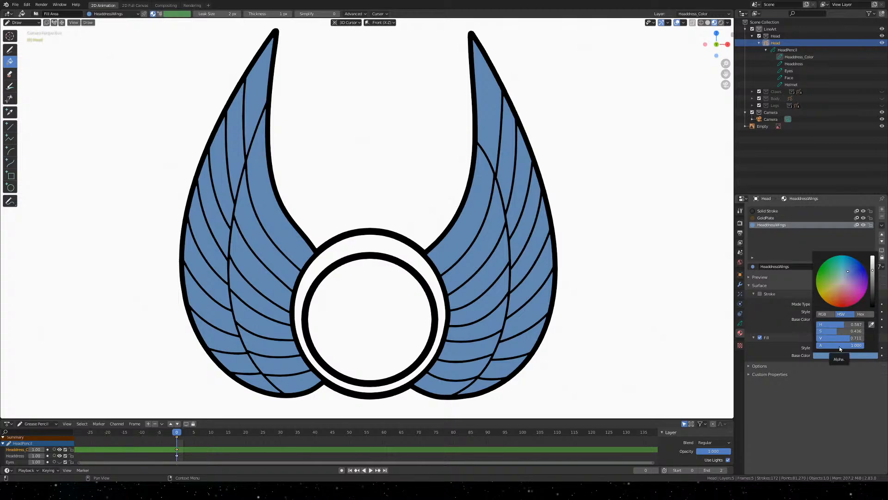
left_click(851, 338)
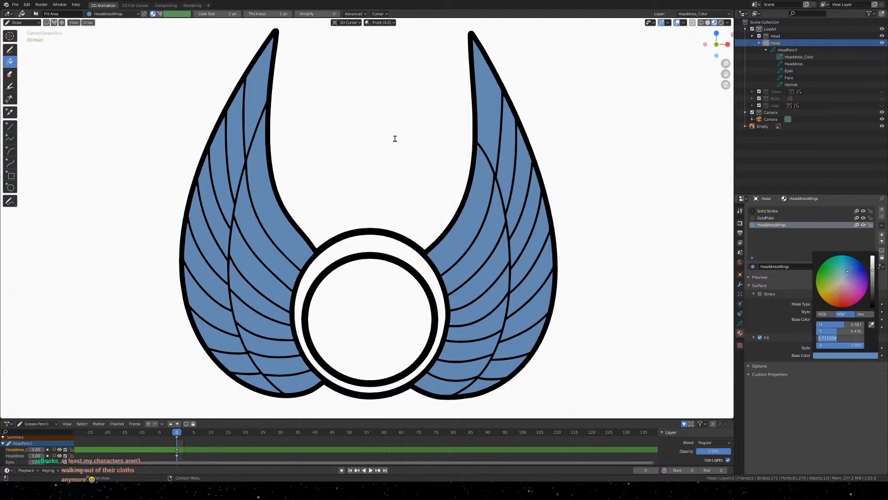
left_click(855, 421)
Add a material slot with a new material and name it RedGem
mouse_move(394, 248)
middle_mouse_down("shift")
mouse_move(382, 177)
mouse_move(416, 240)
middle_mouse_up("shift")
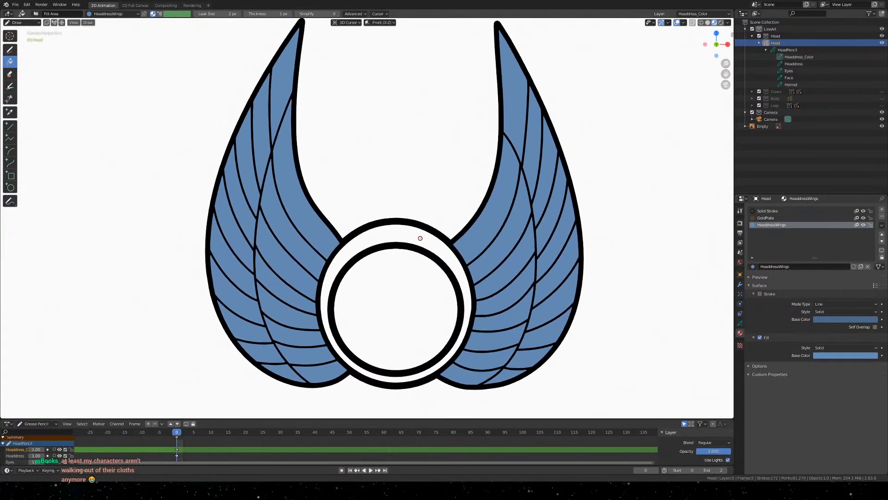
middle_click_drag(369, 147, 356, 160, "shift")
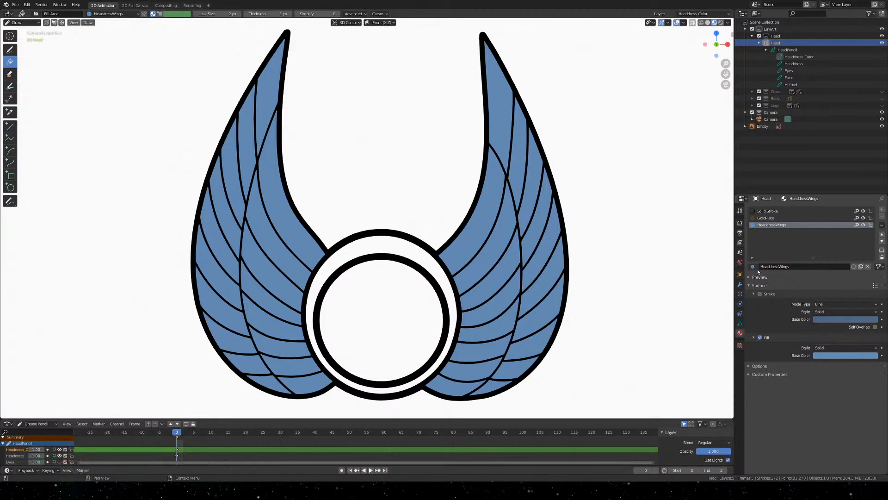
left_click(882, 209)
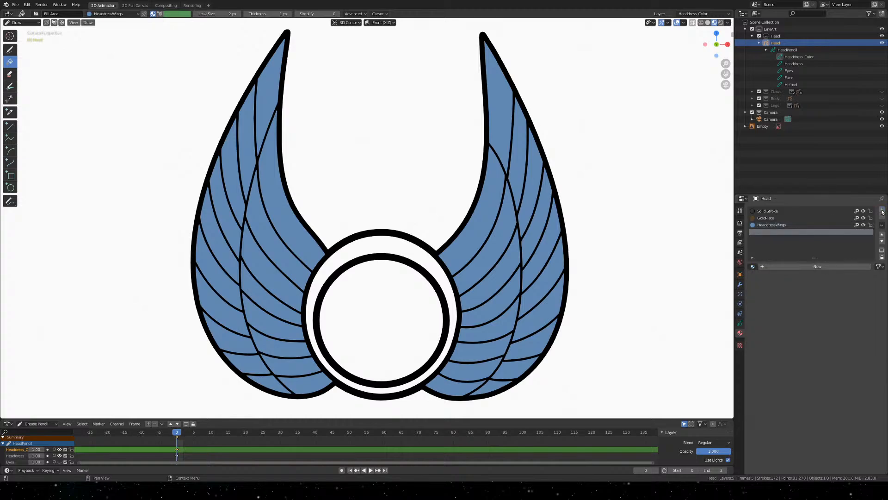
left_click(800, 267)
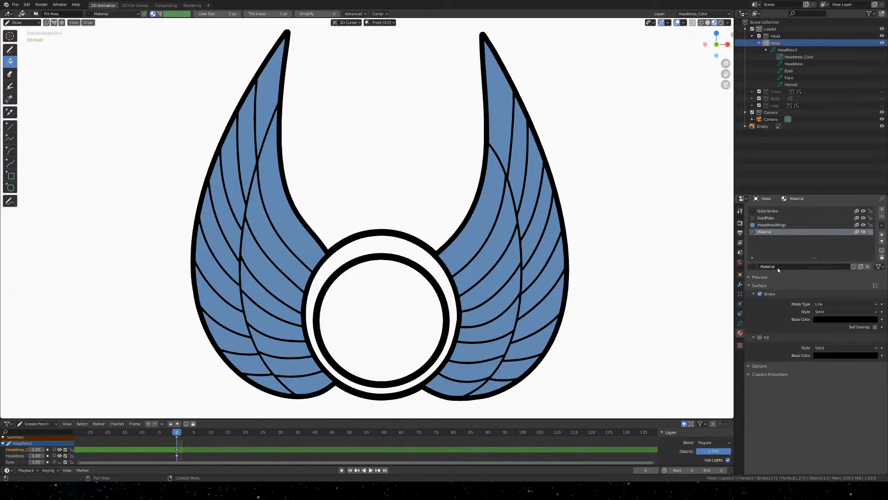
double_click(775, 231)
type("RedGem")
key("Return")
Set the red channel of the RedGem material's fill base color to 1.000
left_click(845, 355)
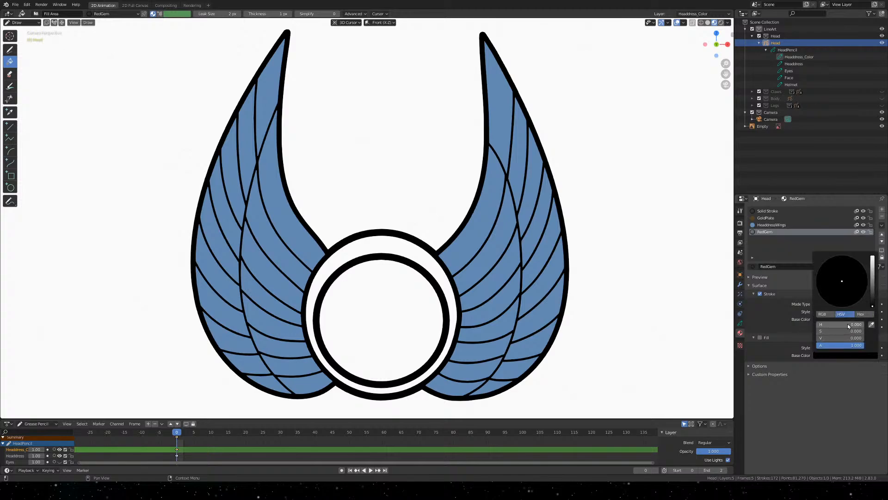
left_click(830, 315)
left_click(849, 327)
type("255")
key("Tab")
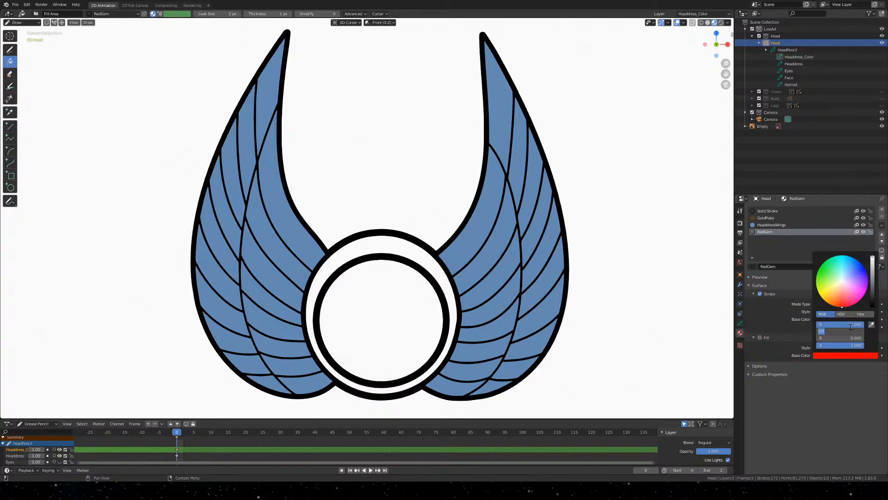
Try a green channel value of 1.000 in the RedGem fill base color
type("255")
key("Tab")
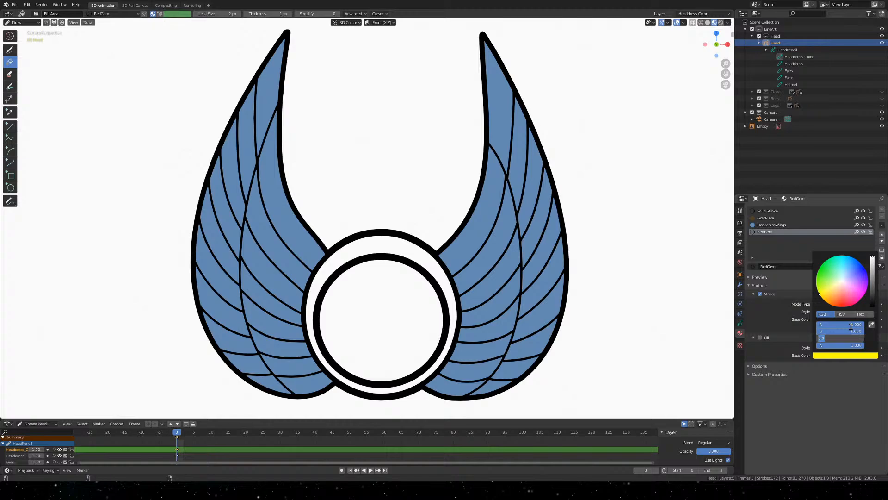
key("shift+Tab")
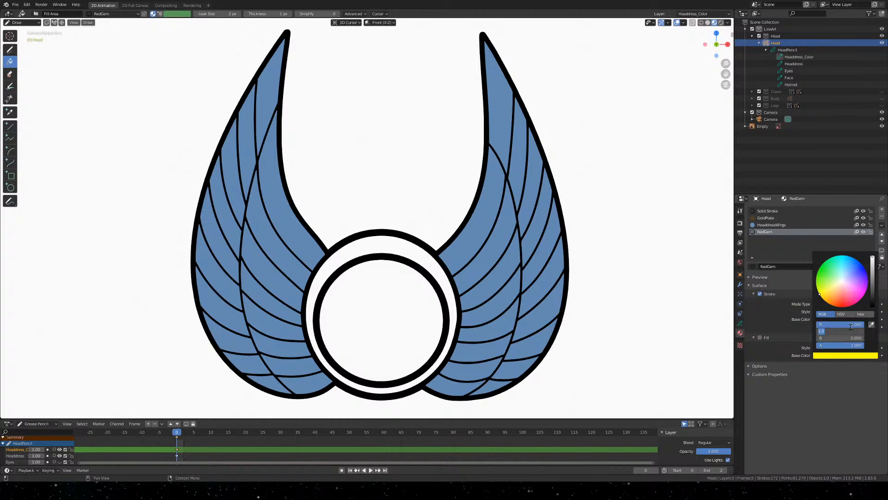
key("Return")
left_click(853, 325)
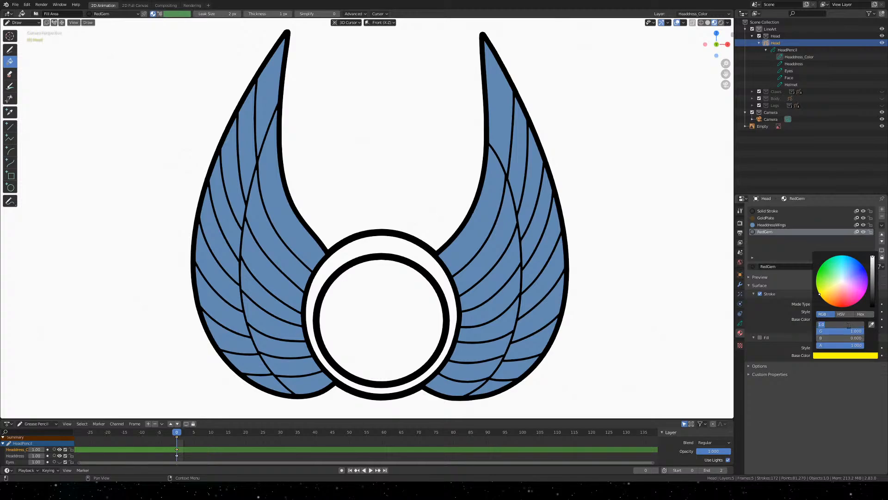
key("Tab")
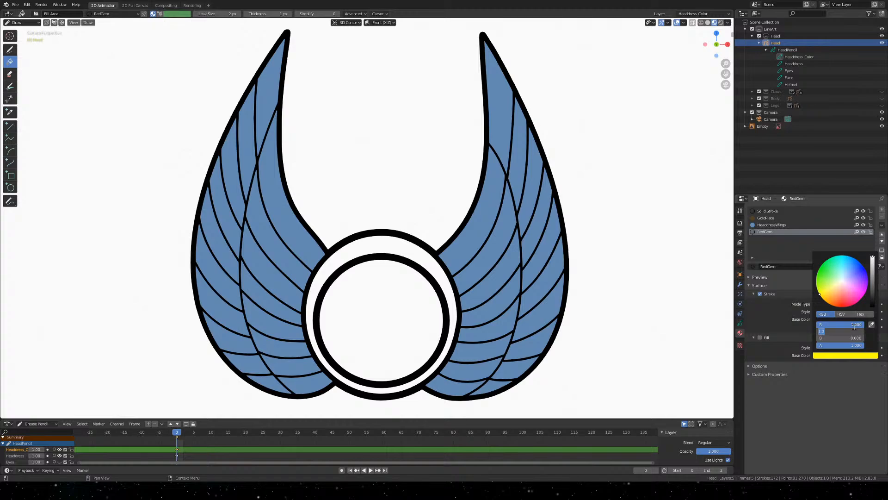
Try green channel values of 0.01 and 0.1 in the RedGem fill base color
key("BackSpace")
type(".01")
key("Return")
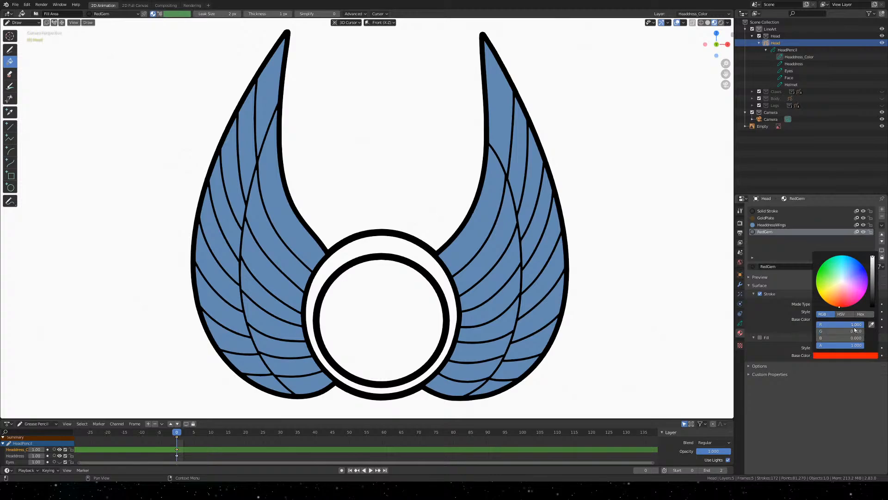
key("Return")
type(".1")
key("Return")
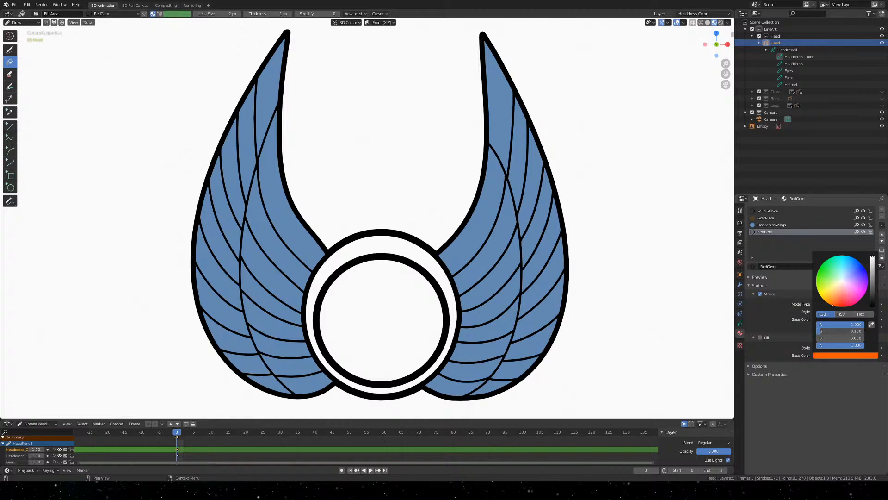
Set the RedGem fill base color's green channel to 0.05 and its blue channel to 0
left_click(837, 331)
type(".05")
key("Return")
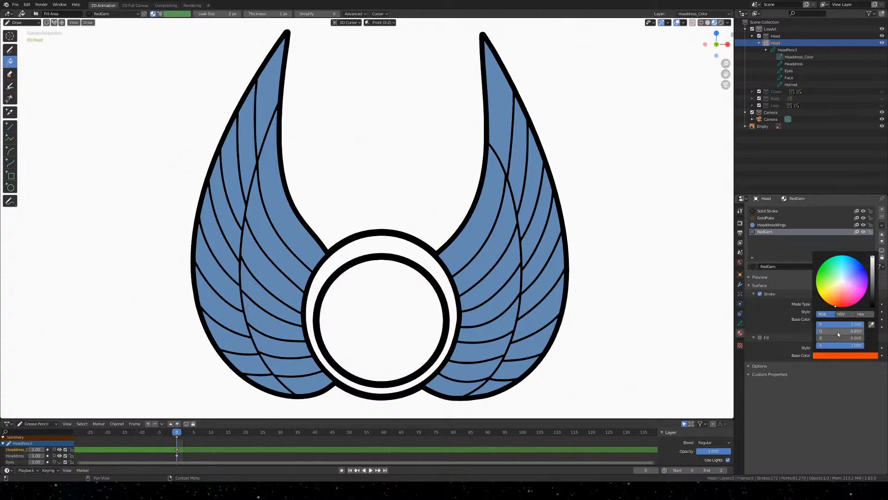
left_click(833, 338)
type("0.0")
key("Escape")
left_click(868, 355)
left_click(858, 338)
type("0")
key("Return")
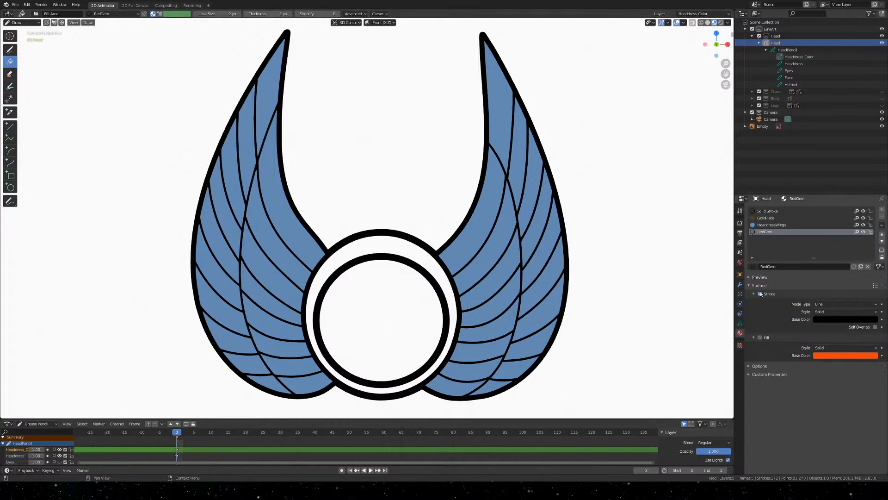
Use RedGem with its stroke disabled and its fill enabled to color the headdress's central circle on the Headdress_Color layer
left_click(768, 337)
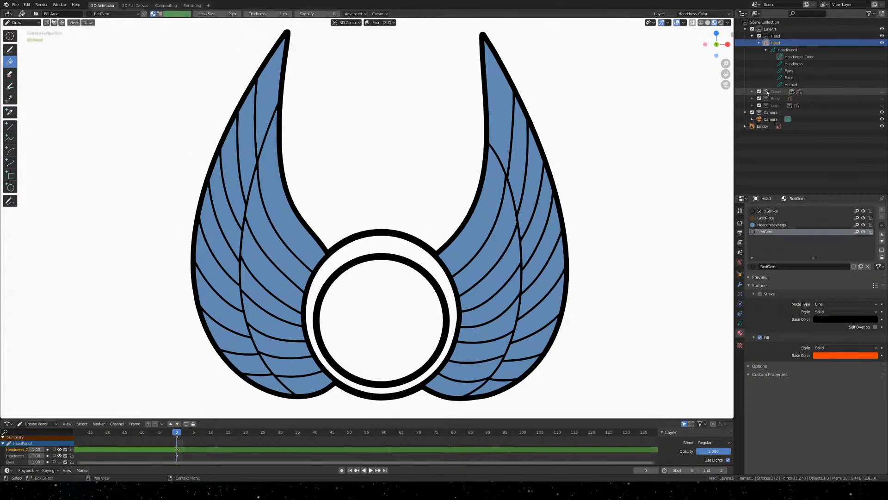
left_click(808, 57)
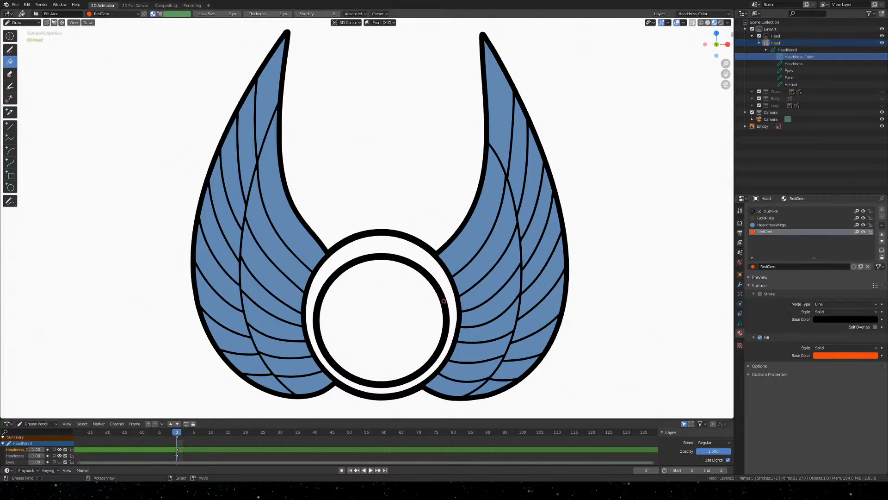
left_click(452, 361)
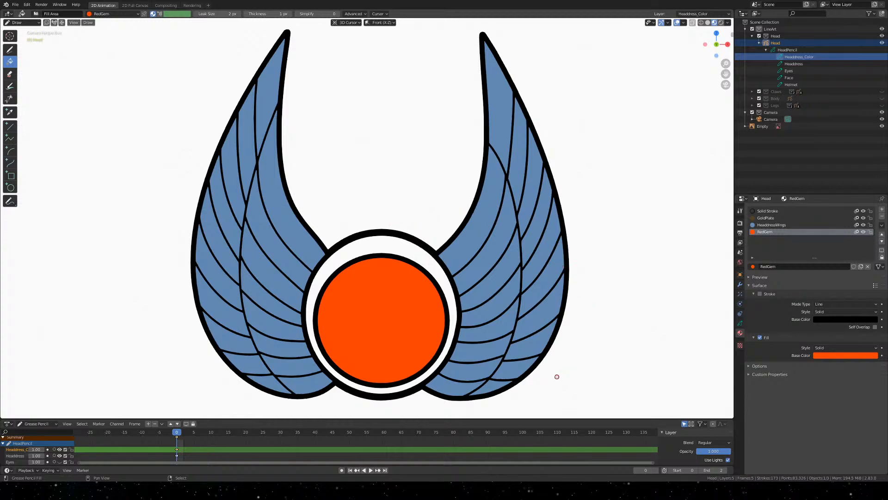
Try darker shades of the RedGem fill base color down to a red channel of about 0.39, ending at full brightness
mouse_move(555, 373)
middle_mouse_down("shift")
mouse_move(576, 332)
mouse_move(562, 283)
mouse_move(560, 311)
mouse_move(581, 327)
mouse_move(553, 324)
mouse_move(529, 305)
middle_mouse_up("shift")
scroll(578, 296, "down", 10)
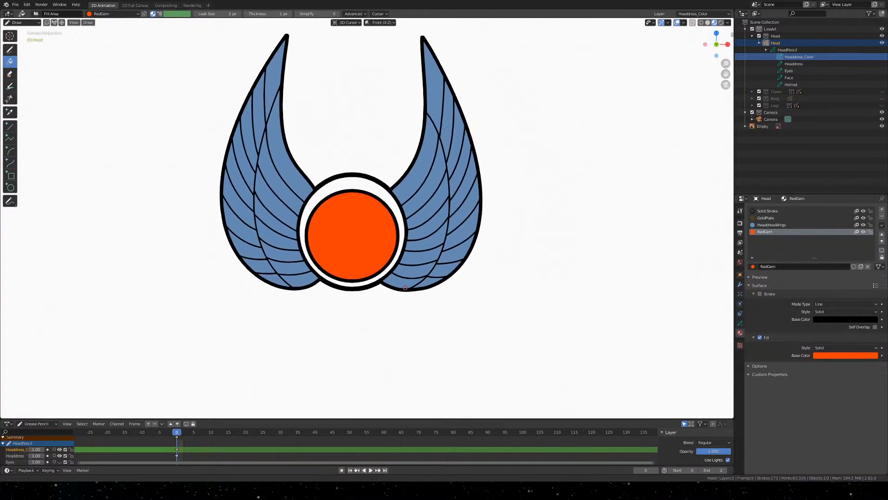
middle_click_drag(405, 288, 412, 287, "shift")
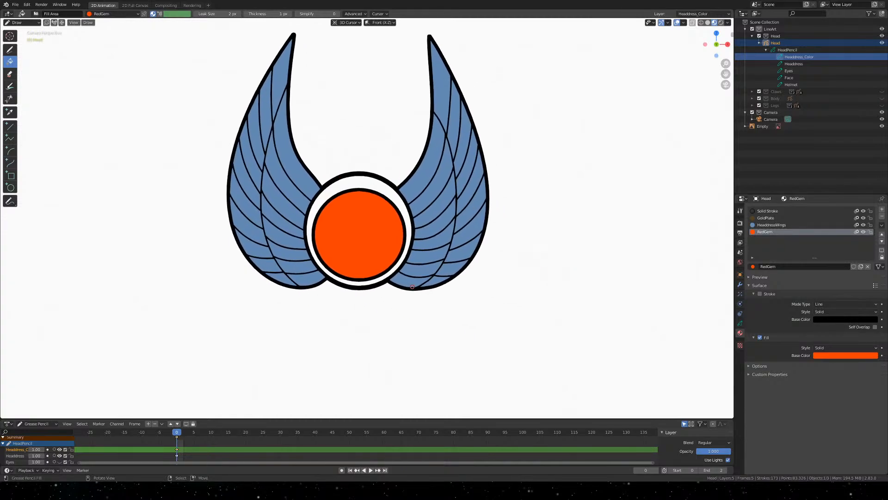
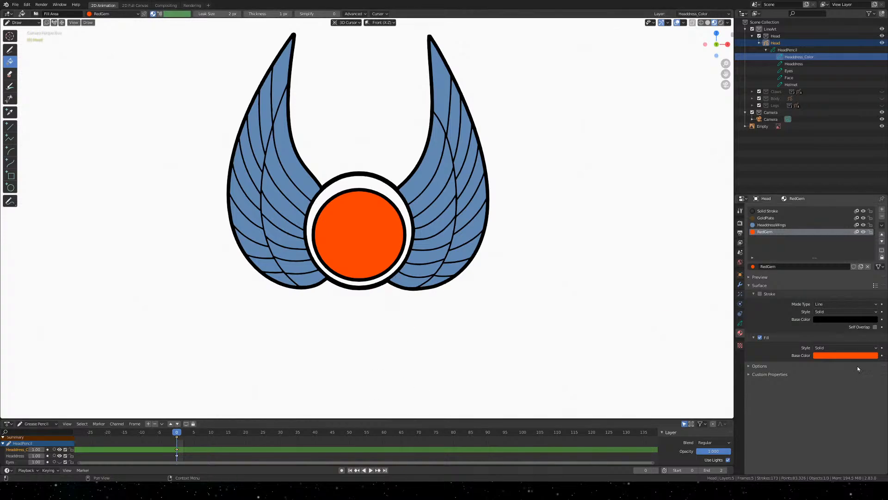
left_click(849, 355)
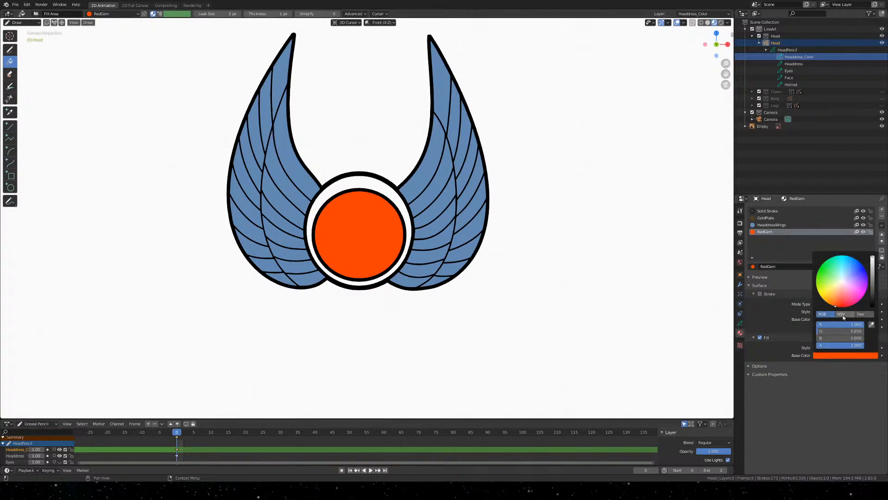
scroll(846, 331, "down", 2)
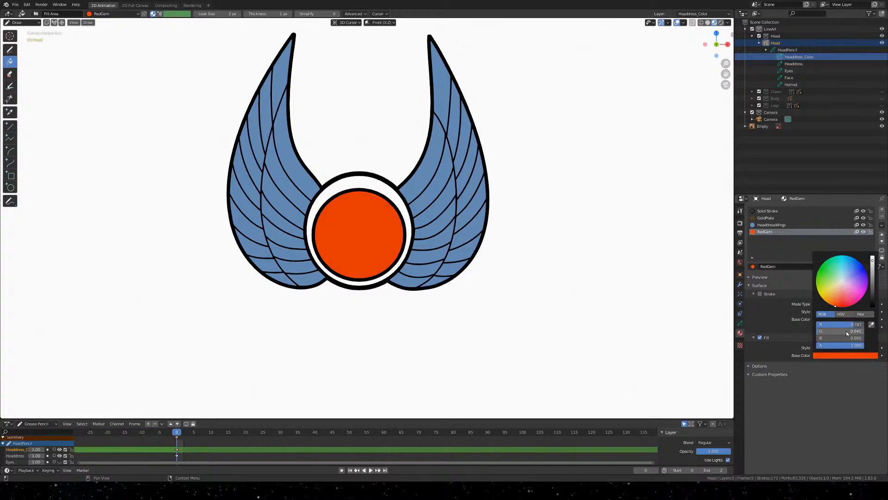
scroll(846, 331, "down", 2)
scroll(846, 331, "up", 2)
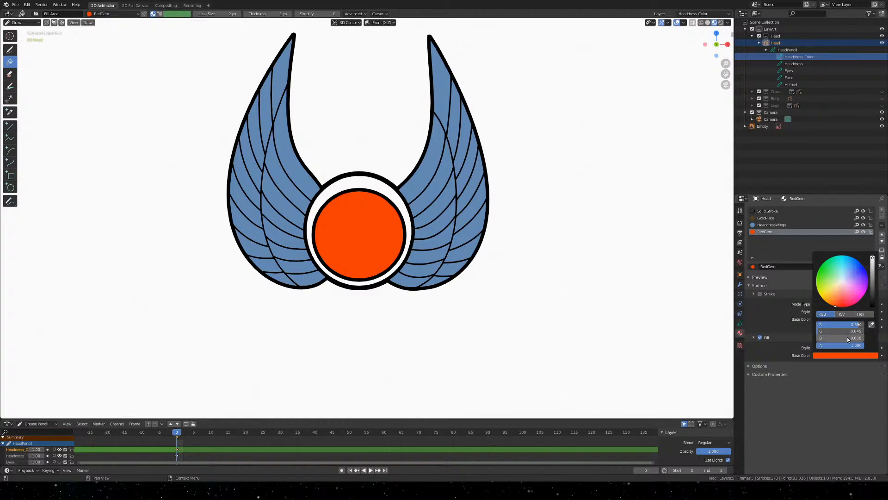
scroll(847, 337, "down", 8)
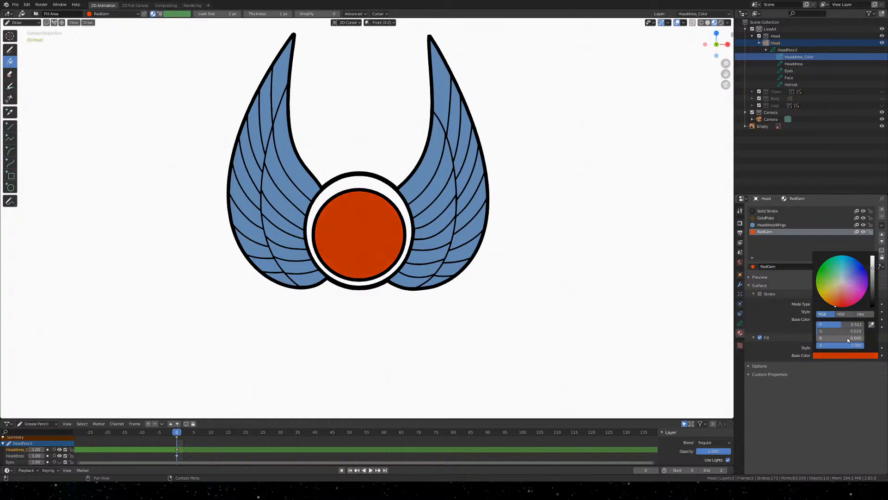
scroll(847, 338, "down", 12)
scroll(847, 337, "up", 8)
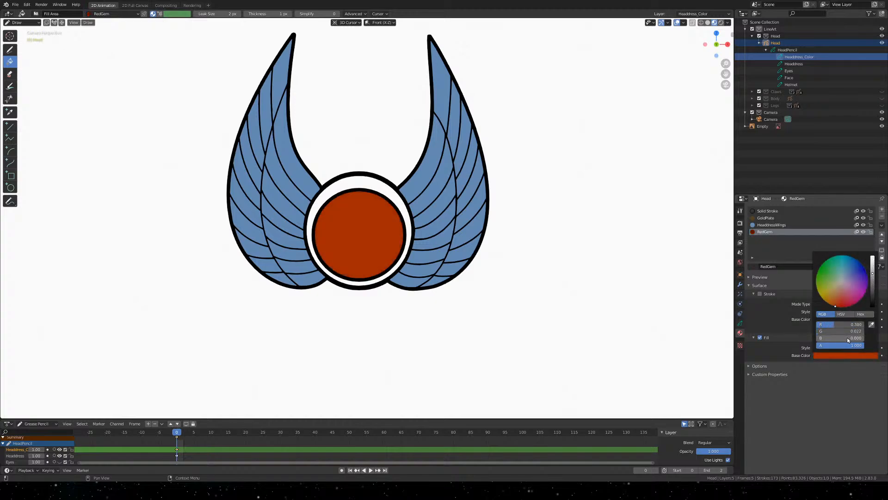
scroll(847, 337, "up", 10)
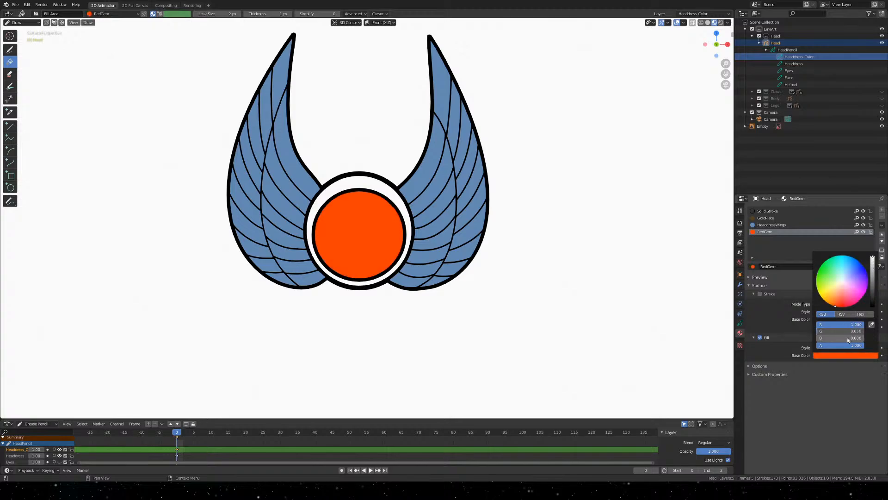
Try RedGem fill brightness changes from a slightly darker orange to a deep brown with red at 0.171 and green at 0.012
scroll(848, 340, "down", 2)
scroll(847, 340, "up", 2)
scroll(850, 289, "down", 2)
scroll(849, 289, "up", 2)
scroll(847, 333, "down", 3)
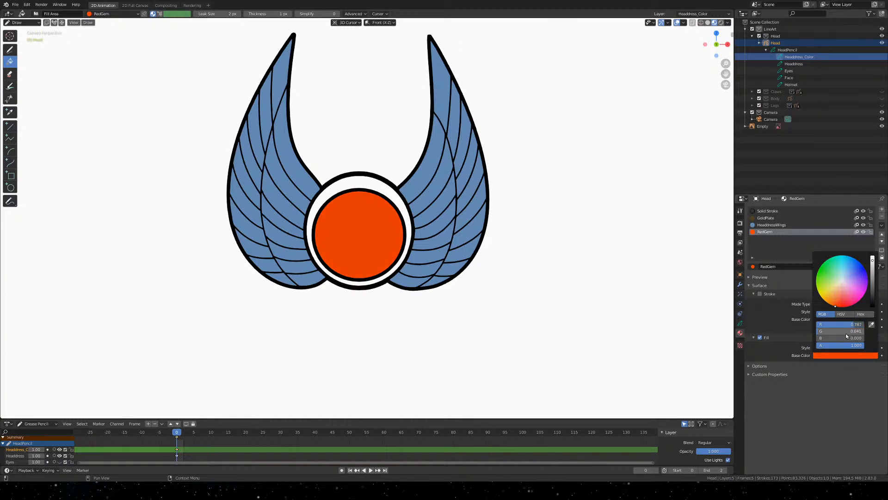
scroll(845, 336, "up", 3)
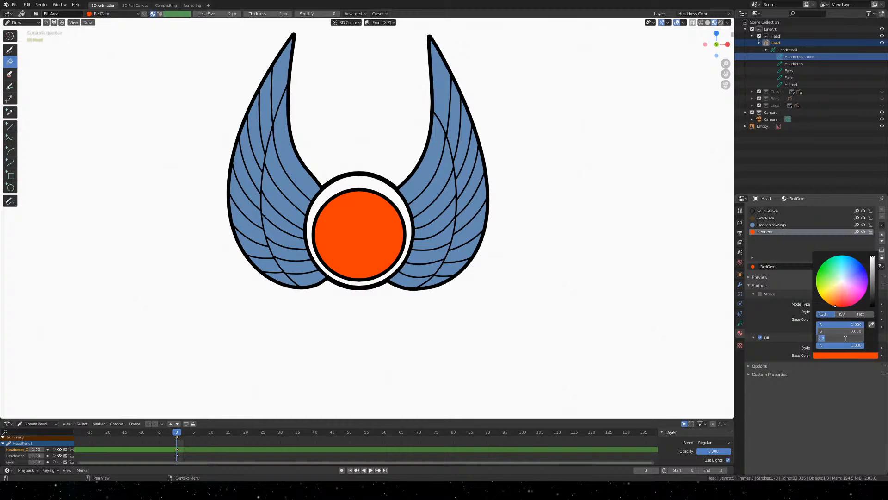
left_click(846, 339)
key("Return")
scroll(855, 339, "down", 4)
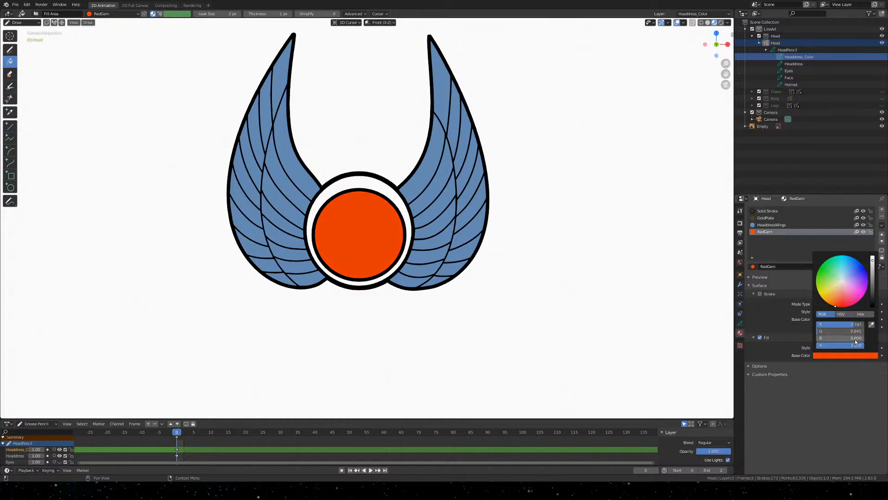
scroll(854, 340, "down", 6)
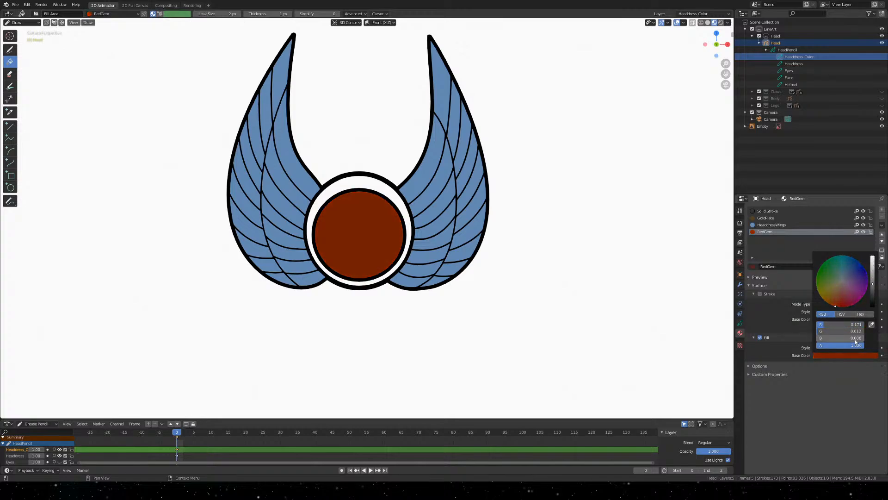
scroll(855, 340, "up", 10)
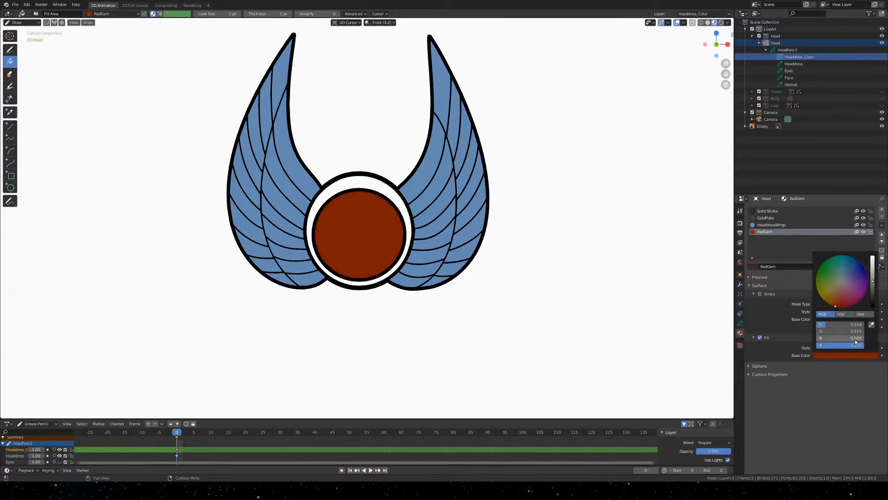
scroll(854, 339, "down", 1)
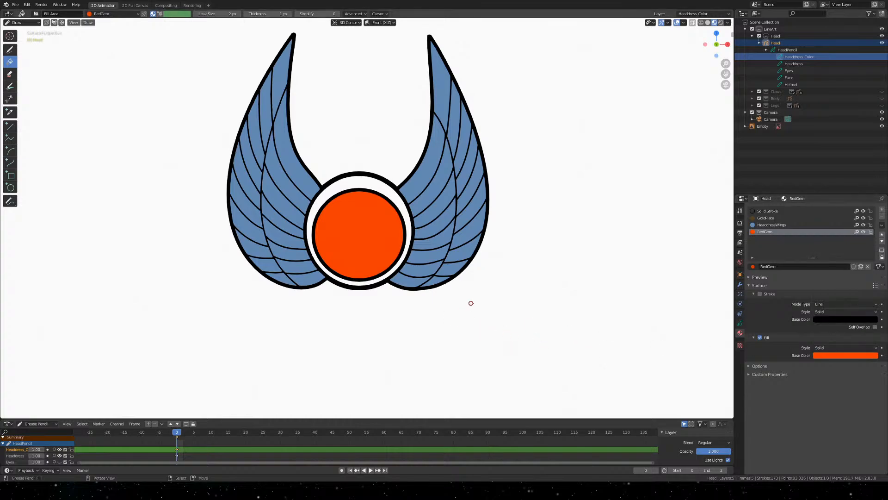
Set the RedGem fill's HSV value to 1.000 and check the base color's hex code before returning to RGB values
left_click(839, 354)
left_click(841, 314)
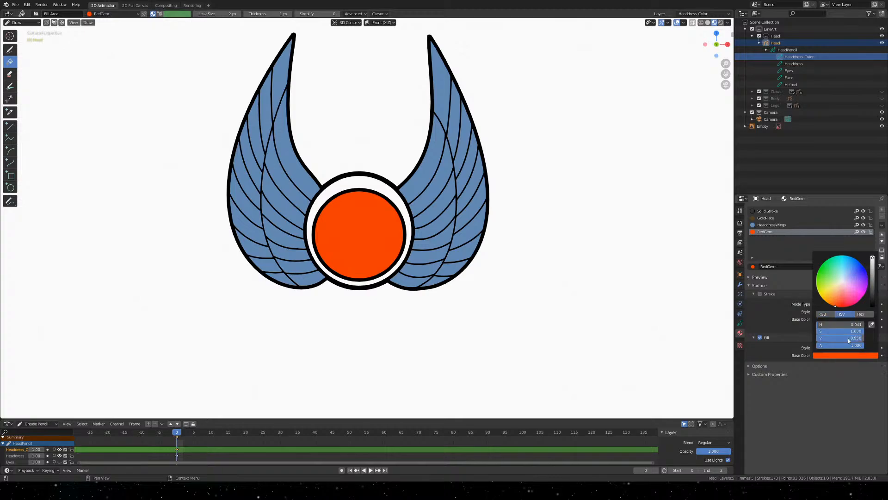
left_click_drag(848, 338, 850, 333)
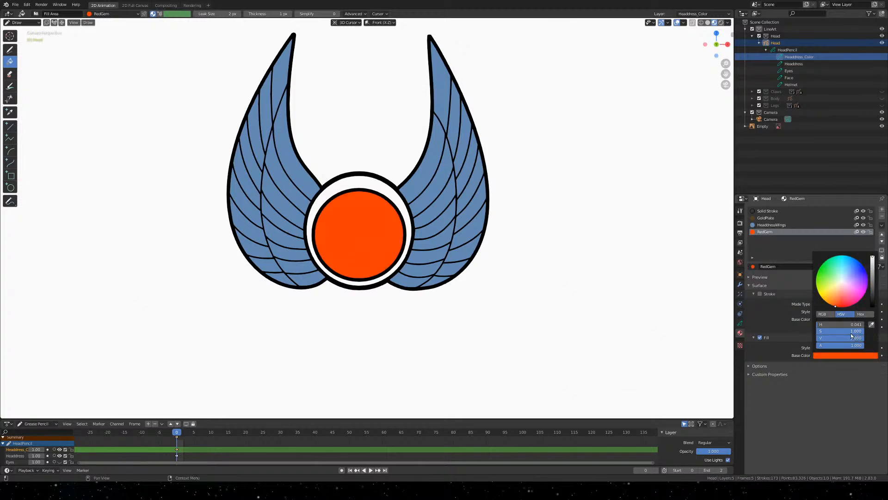
left_click_drag(845, 339, 843, 345)
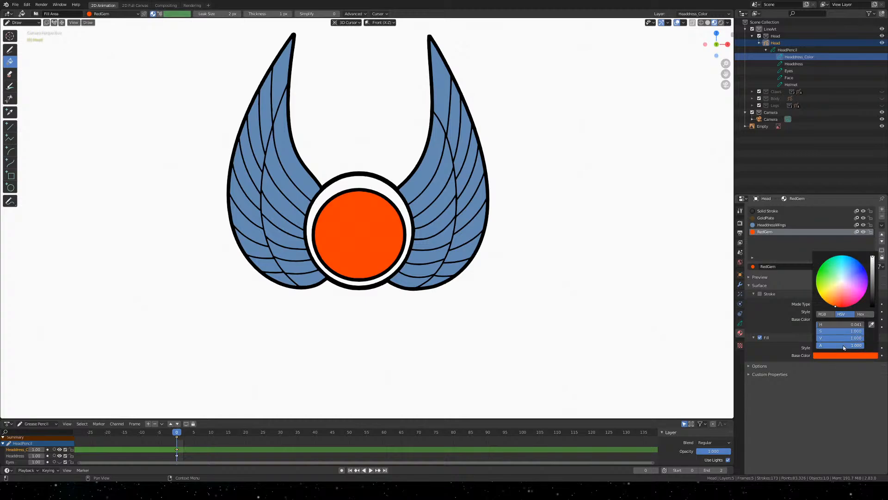
left_click(870, 314)
scroll(841, 340, "down", 5)
scroll(841, 340, "up", 5)
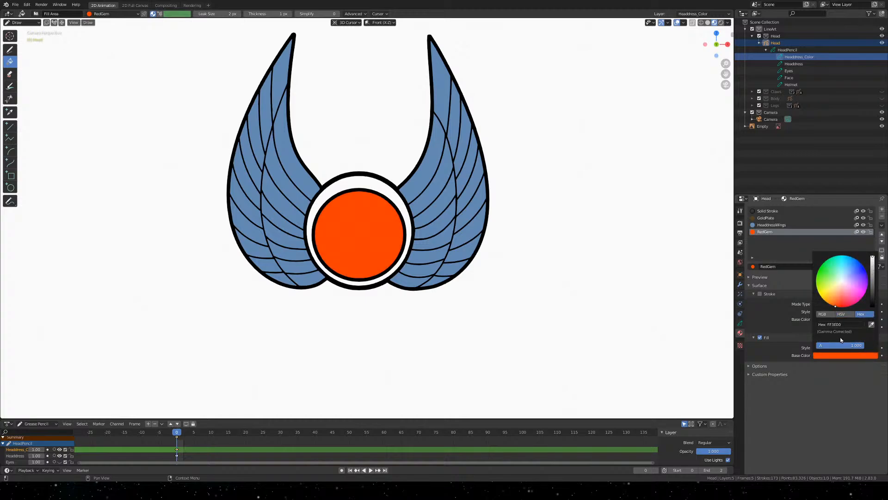
left_click(827, 317)
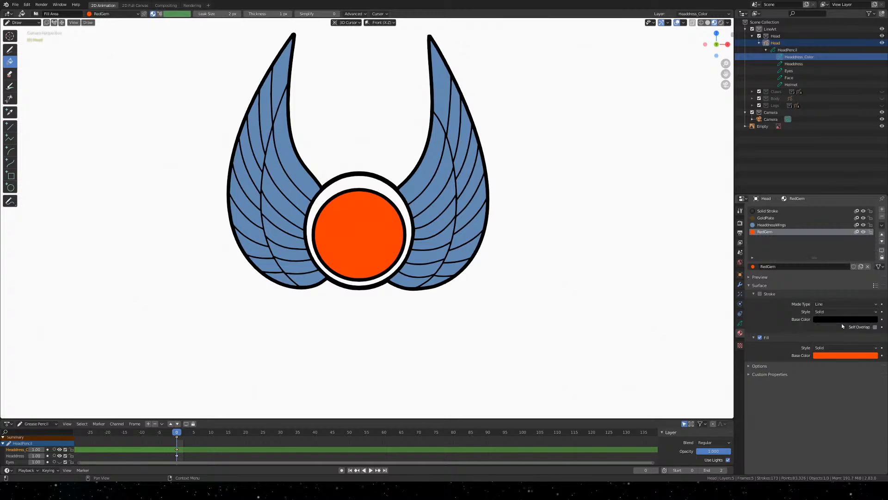
Try reduced brightness on the RedGem fill base color, with red channel values of 0.783 and 0.523
left_click(840, 356)
scroll(857, 303, "down", 3)
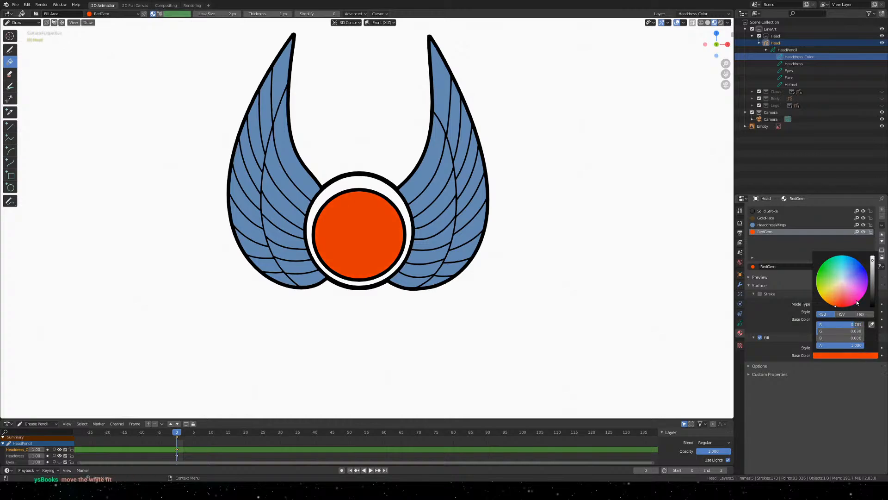
scroll(857, 303, "up", 2)
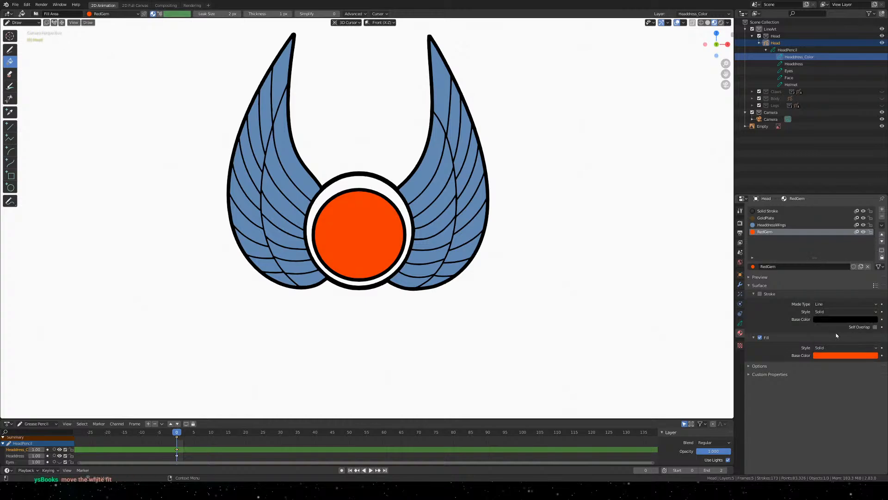
left_click(863, 356)
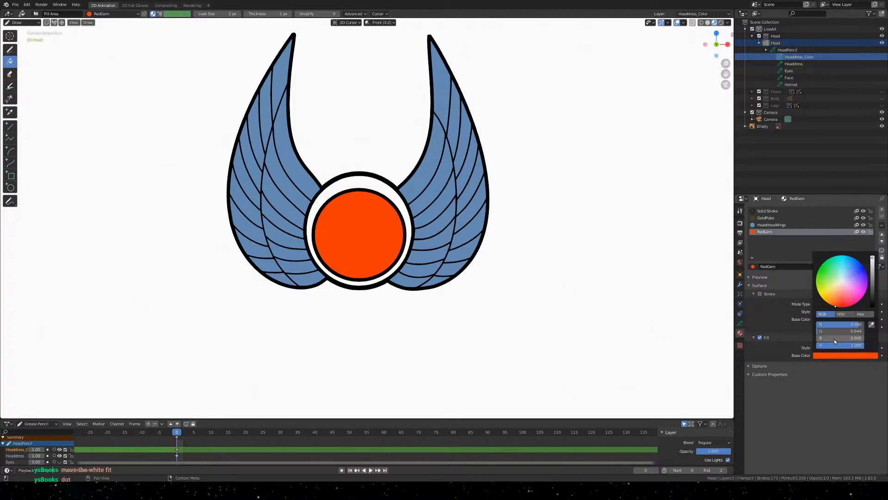
scroll(834, 339, "up", 1)
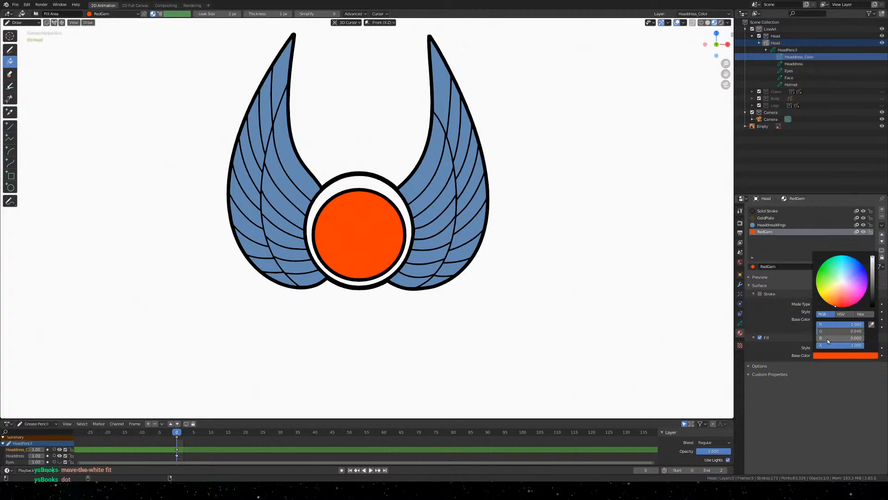
scroll(828, 339, "down", 4)
scroll(828, 339, "up", 4)
scroll(830, 338, "down", 4, "ctrl")
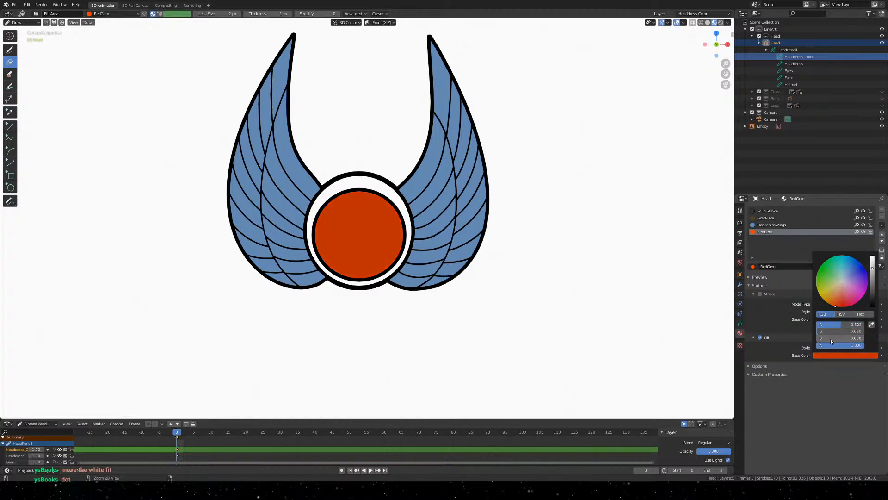
Try raising the RedGem fill base color's blue channel through 0.150 to a bright magenta, testing darker shades along the way
scroll(831, 339, "up", 15, "ctrl")
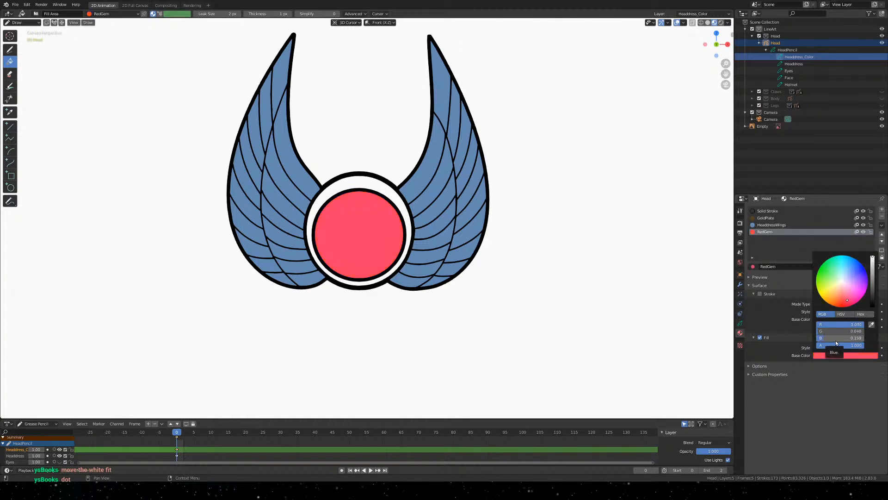
scroll(837, 343, "up", 2, "ctrl")
scroll(836, 342, "down", 8)
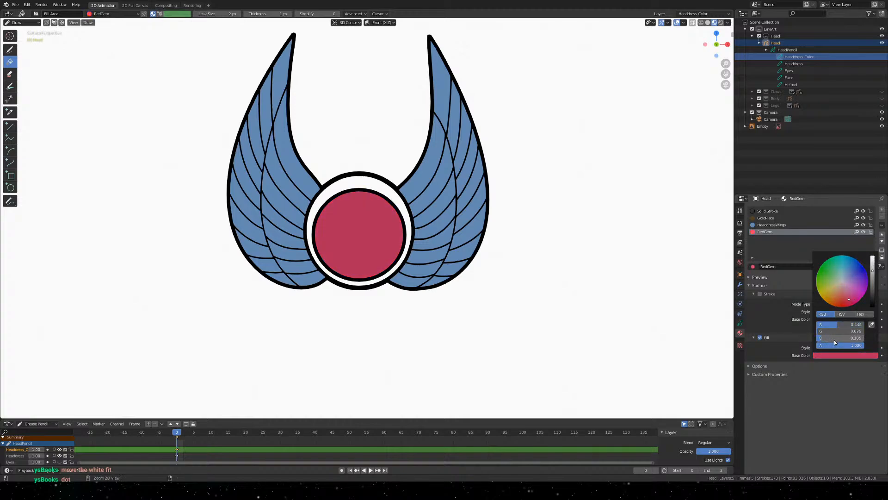
scroll(834, 342, "up", 4)
scroll(834, 342, "up", 4, "ctrl")
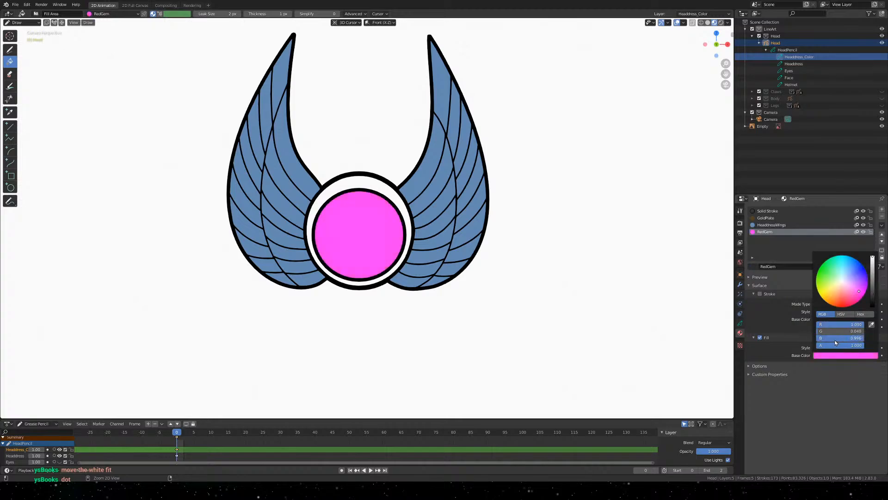
scroll(834, 339, "down", 2, "ctrl")
scroll(834, 340, "up", 2, "ctrl")
scroll(835, 340, "down", 2, "ctrl")
scroll(835, 340, "up", 2, "ctrl")
scroll(834, 340, "down", 7)
scroll(834, 340, "up", 7)
Set the RedGem fill base color's green and blue channels to 0 and try a darker shade of the pure red
left_click_drag(846, 339, 817, 334)
scroll(831, 333, "down", 6)
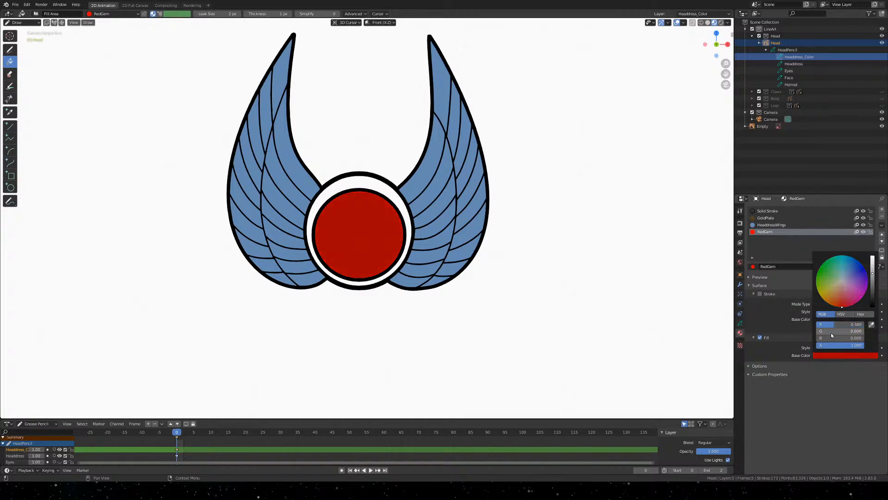
scroll(831, 334, "up", 6)
Try a green channel value of 0.100 in the RedGem fill base color, varying the brightness of the resulting orange
scroll(834, 333, "up", 4, "ctrl")
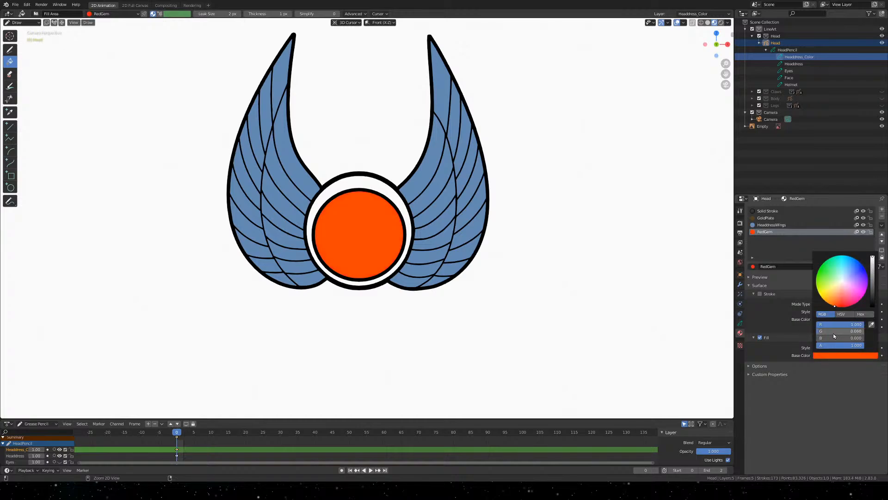
scroll(835, 333, "up", 6, "ctrl")
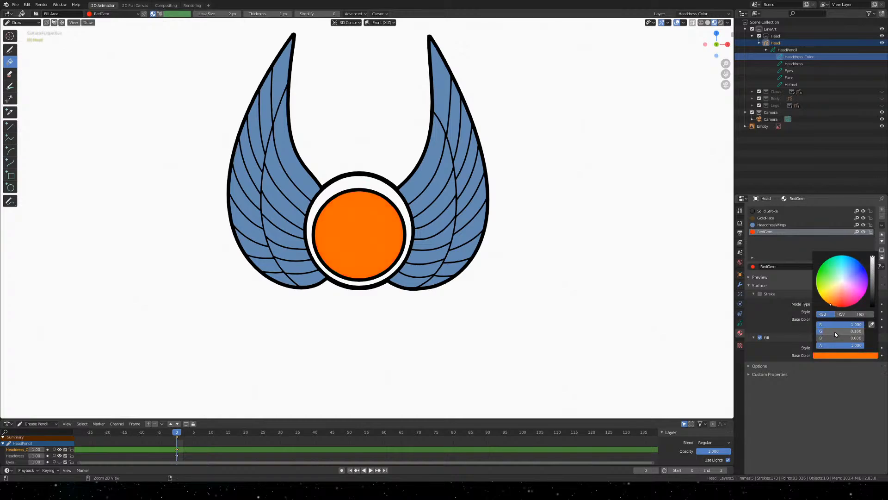
scroll(834, 333, "down", 7)
scroll(835, 333, "up", 6)
scroll(834, 331, "up", 2)
Try lower green channel values on the RedGem fill base color, from black through 0.017 and 0.057
scroll(830, 334, "down", 2, "ctrl")
scroll(831, 334, "down", 5, "ctrl")
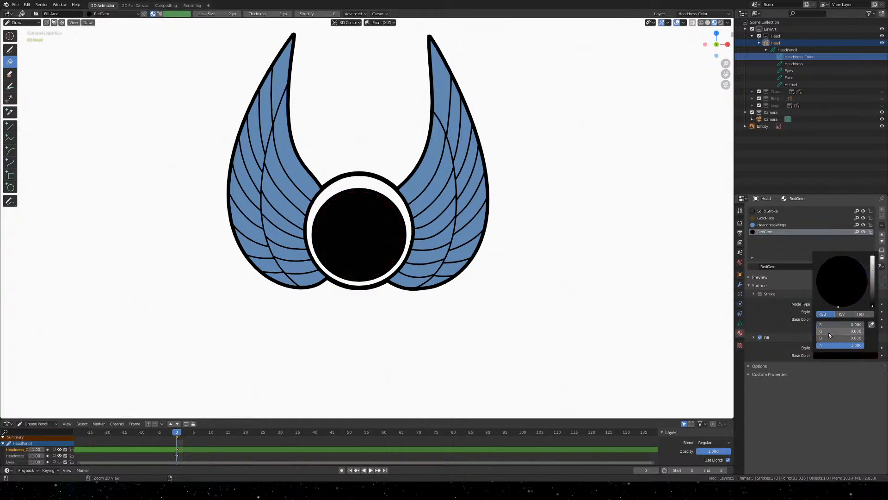
scroll(845, 325, "up", 10, "ctrl")
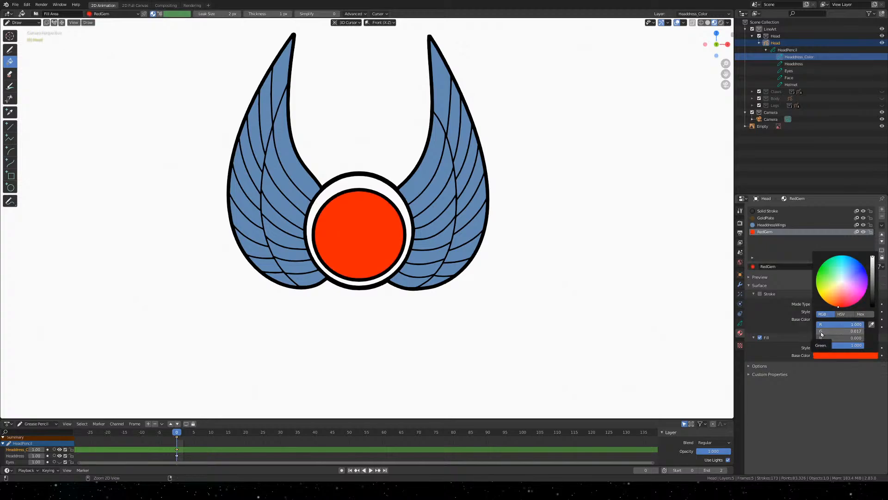
scroll(821, 334, "up", 1, "ctrl")
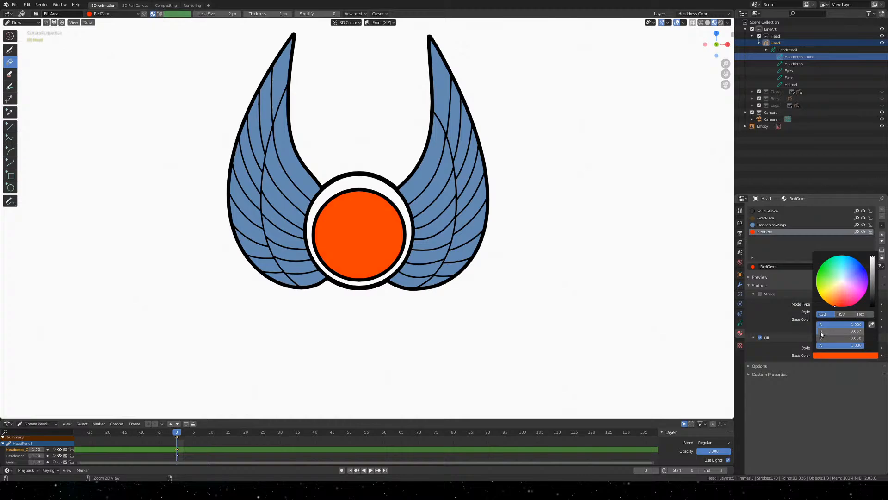
scroll(822, 334, "down", 1, "ctrl")
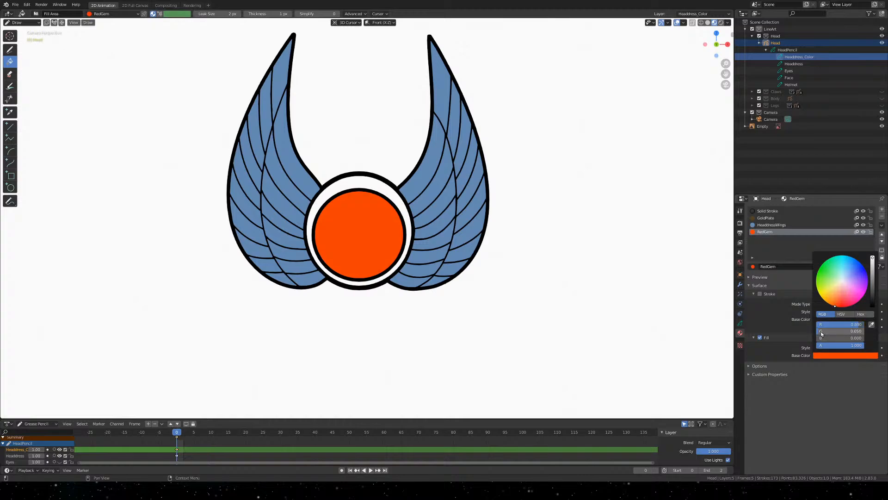
Try a green channel value of 0.050 in the RedGem fill base color, with red at 1.000 and blue at 0.000
left_click_drag(858, 326, 860, 335)
left_click(842, 331)
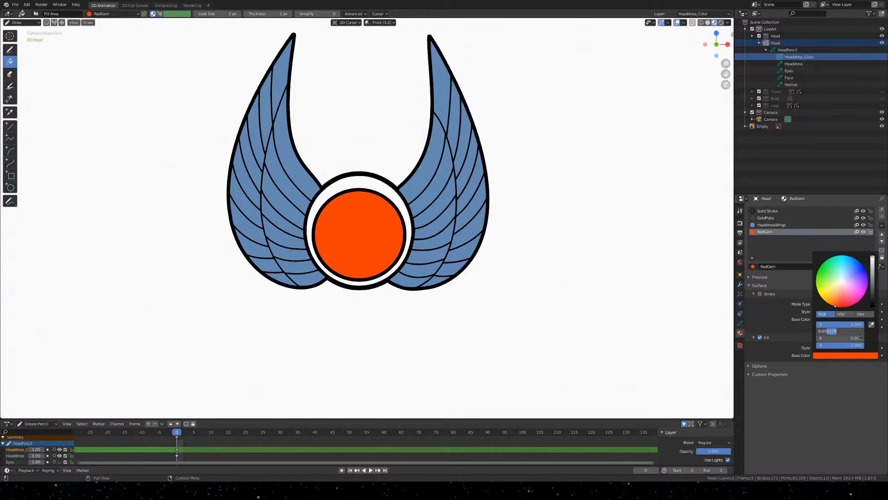
key("BackSpace")
key("Return")
left_click(857, 337)
left_click(854, 325)
key("Return")
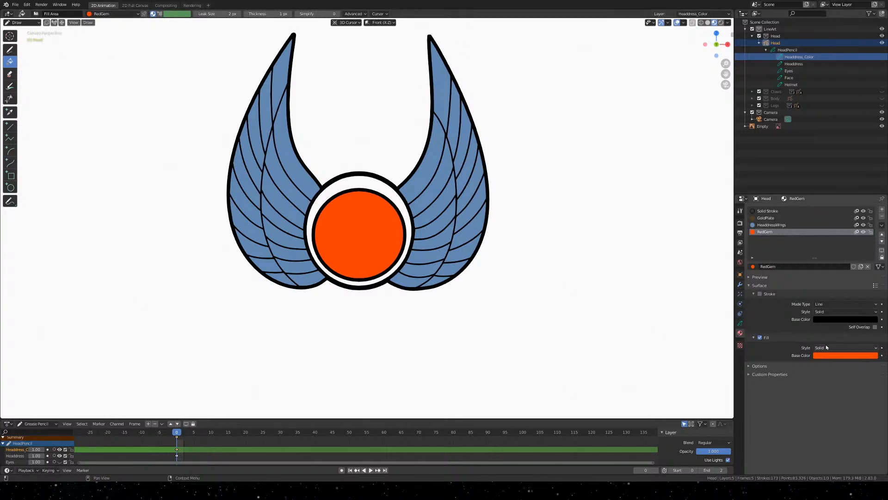
Try a green channel value of 0.500 in the RedGem fill base color
left_click(838, 356)
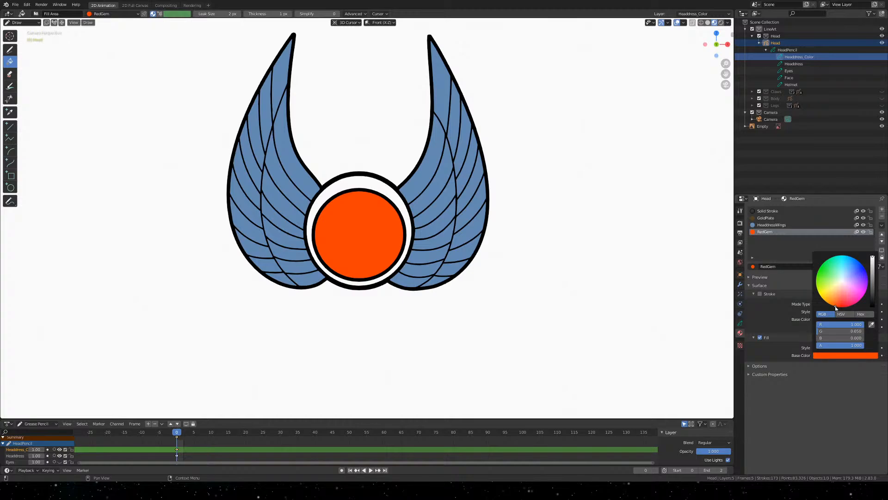
mouse_move(834, 306)
left_mouse_down()
mouse_move(841, 282)
mouse_move(834, 305)
left_mouse_up()
left_click(839, 330)
type("05")
key("Return")
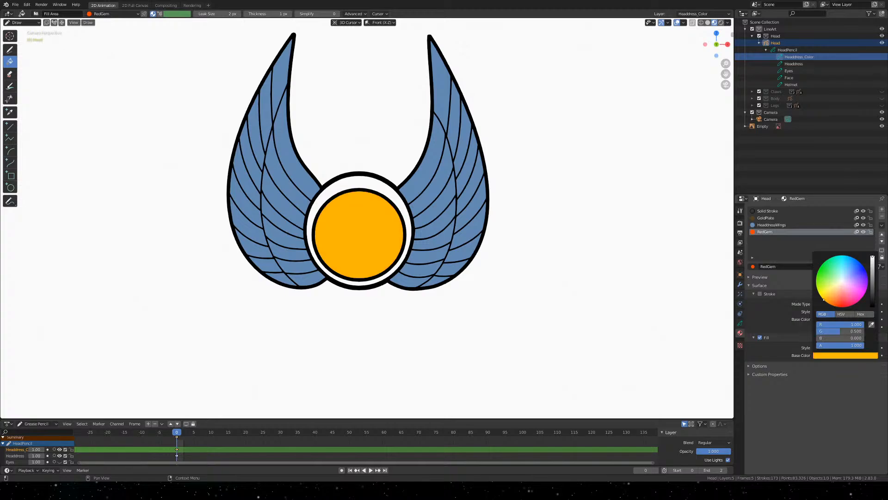
Shift the RedGem fill's hue from yellow-orange toward a deeper orange
left_click(845, 356)
left_click_drag(842, 333, 843, 333)
left_click_drag(823, 299, 832, 306)
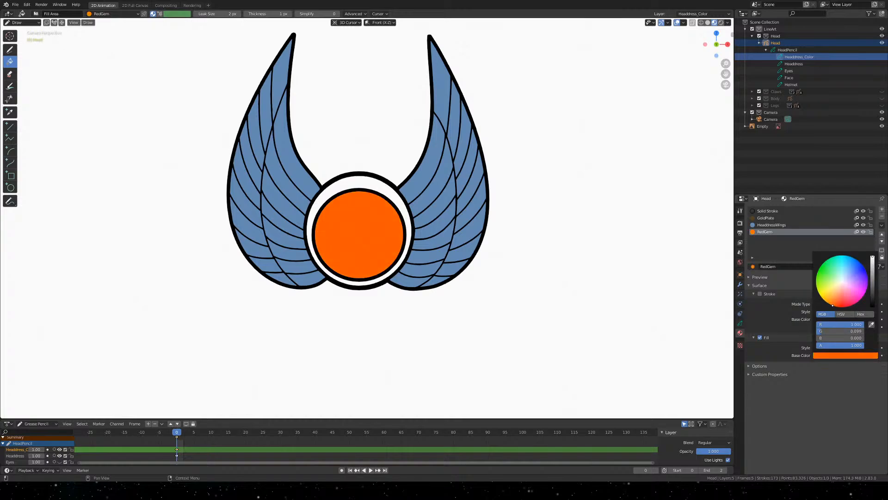
Set the RedGem fill base color's green channel to 0.1 and save the file
left_click(825, 331)
left_click_drag(824, 332, 867, 332)
type("7")
key("Return")
left_click(852, 332)
type("0.1")
key("Return")
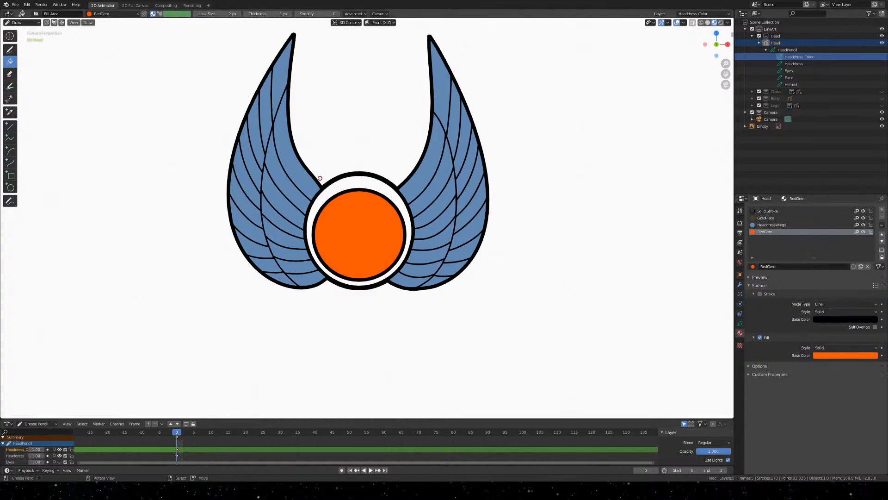
key("ctrl+s")
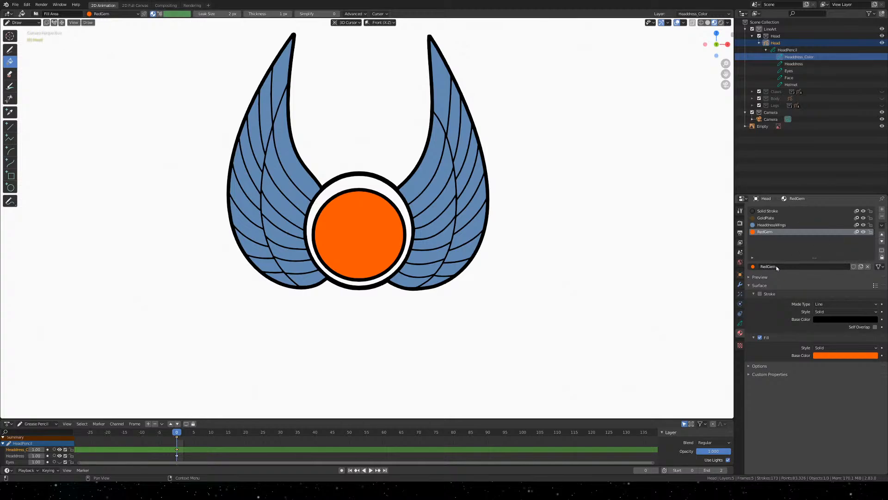
Add another material slot below RedGem and create a new material in it, keeping the default name
left_click(882, 209)
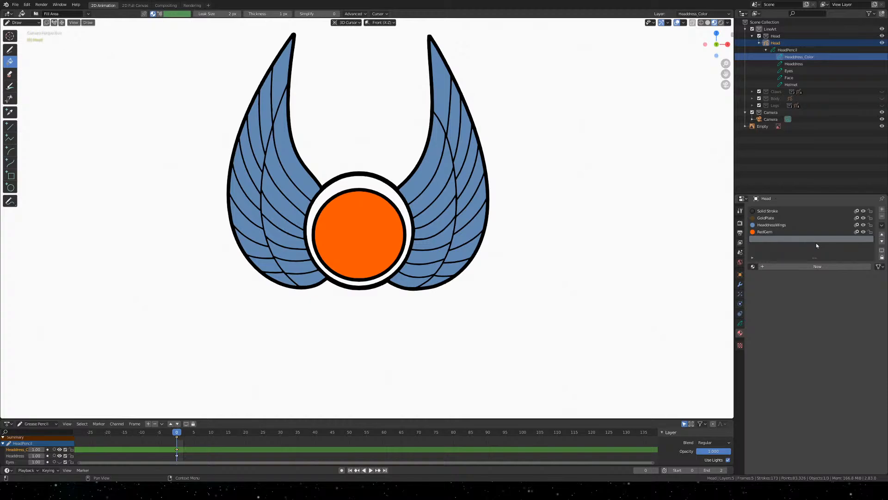
left_click(816, 267)
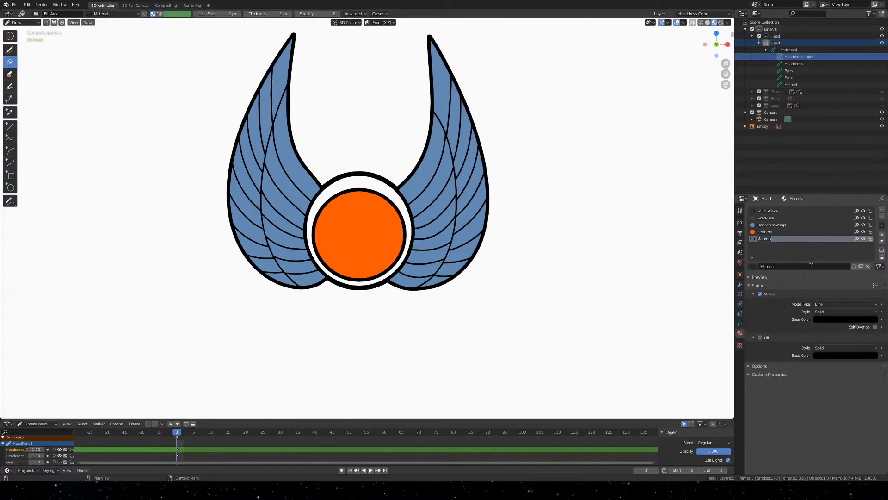
left_click(786, 266)
left_click(804, 266)
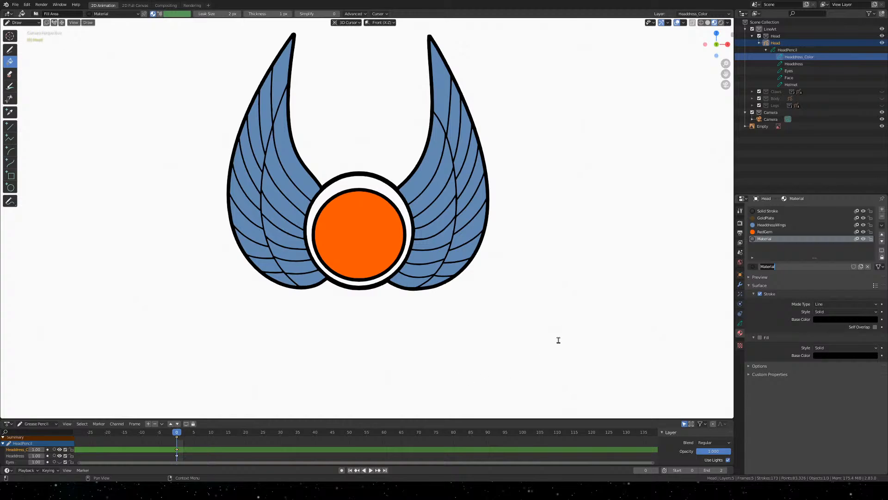
left_click(566, 311)
Examine the orange headdress gem and the gold rim around it on the character reference image
middle_click_drag(586, 217, 196, 201, "shift")
scroll(615, 240, "down", 14)
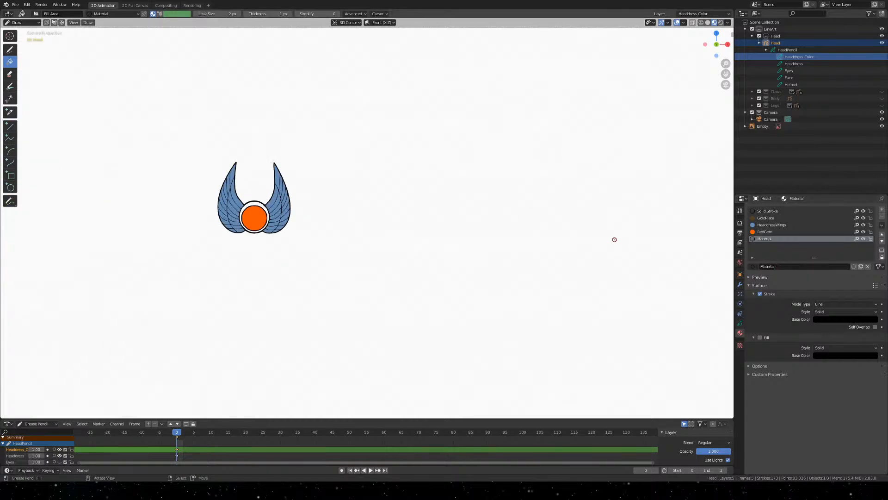
middle_click_drag(616, 238, 180, 195, "shift")
scroll(179, 196, "up", 6)
middle_click_drag(530, 128, 629, 232, "shift")
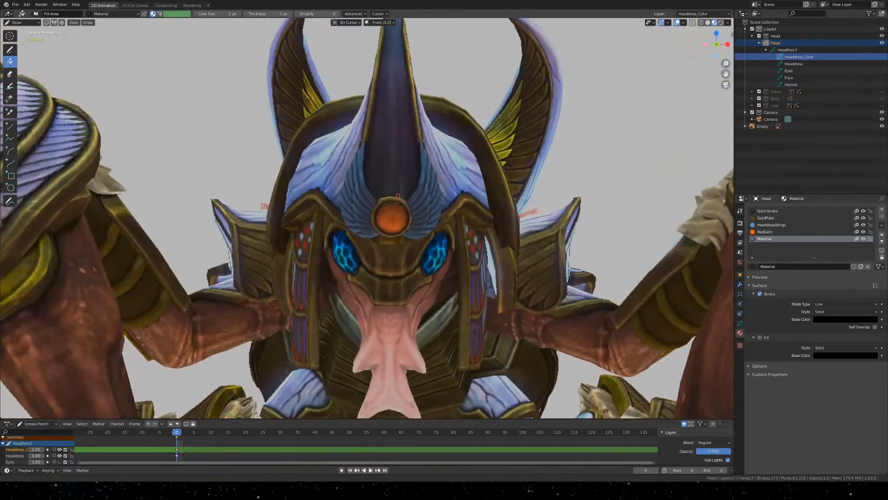
scroll(629, 232, "up", 14)
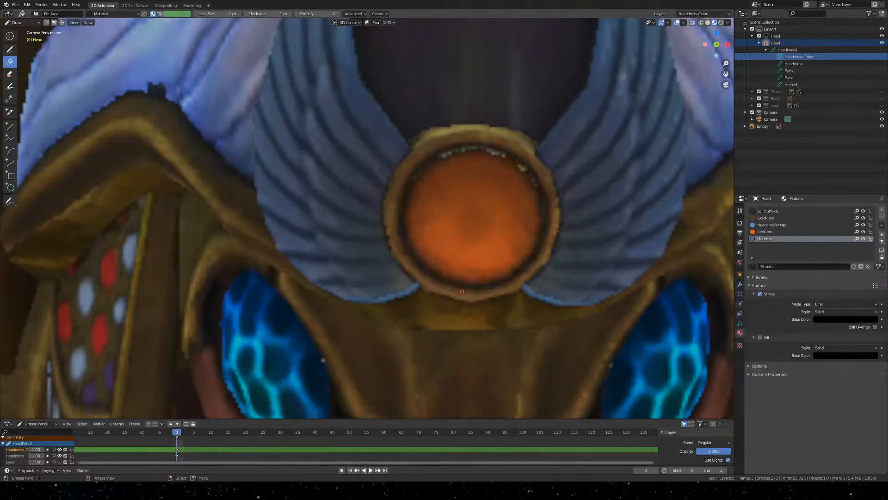
scroll(462, 291, "down", 10)
scroll(462, 290, "down", 5)
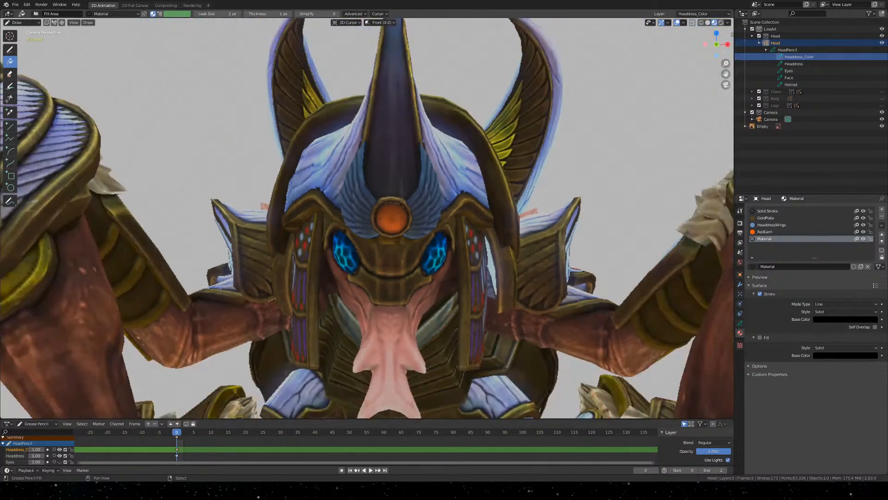
Compare the armor trim colors on the reference image's claw, helmet side and leg plates
middle_click_drag(206, 306, 527, 129, "shift")
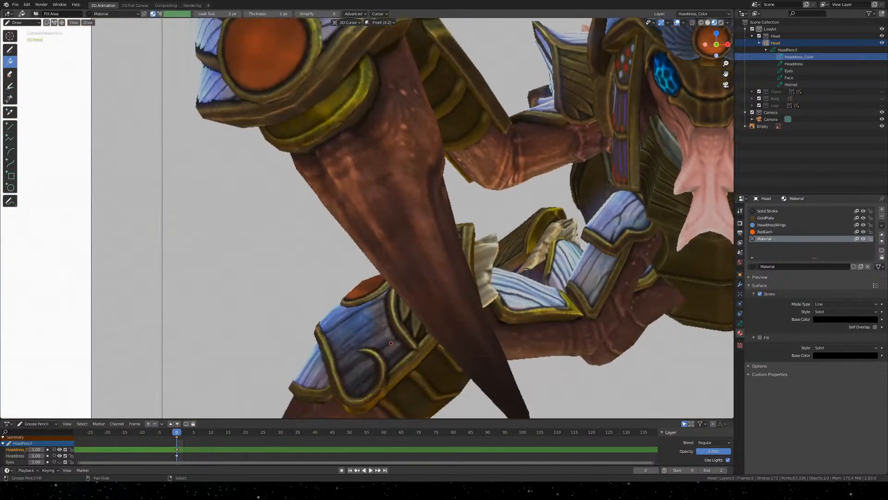
middle_click_drag(391, 342, 288, 431, "shift")
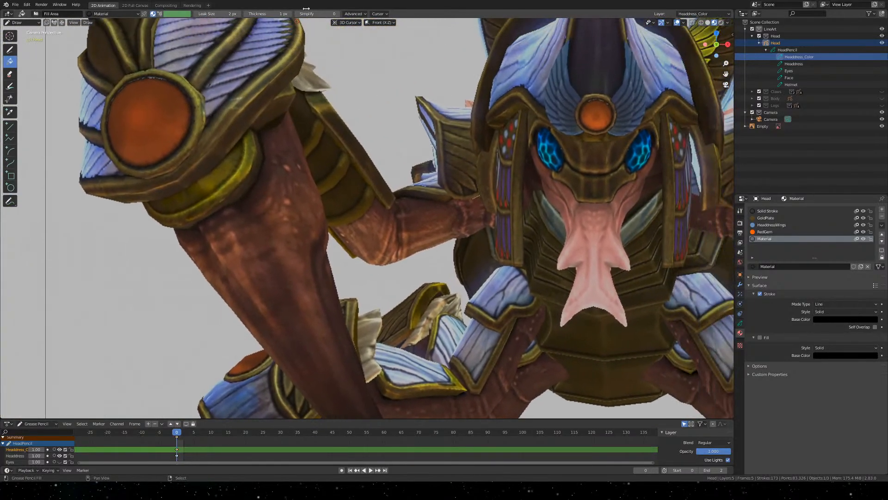
middle_click_drag(545, 69, 405, 116, "shift")
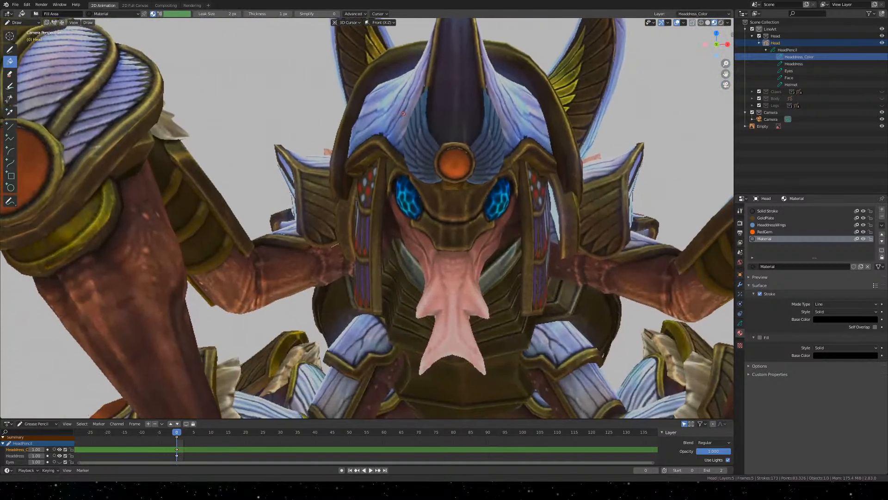
scroll(405, 116, "up", 6)
middle_click_drag(519, 110, 655, 174, "shift")
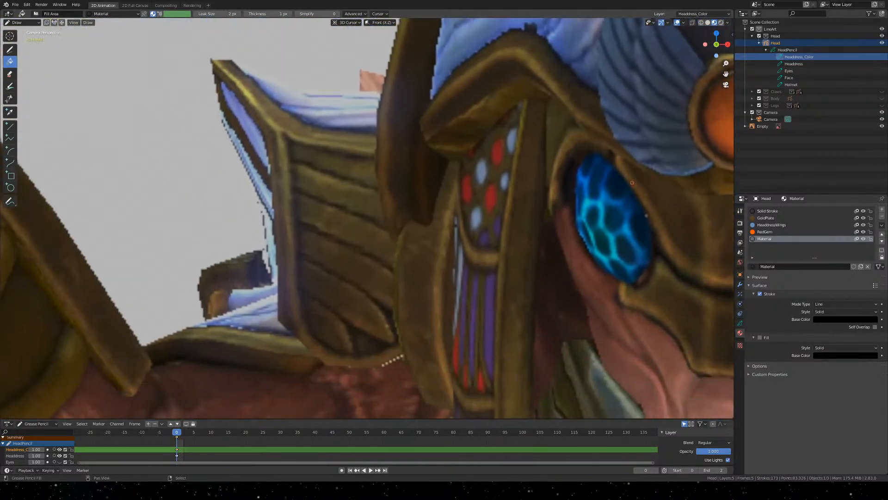
scroll(655, 174, "down", 3)
scroll(279, 287, "down", 3)
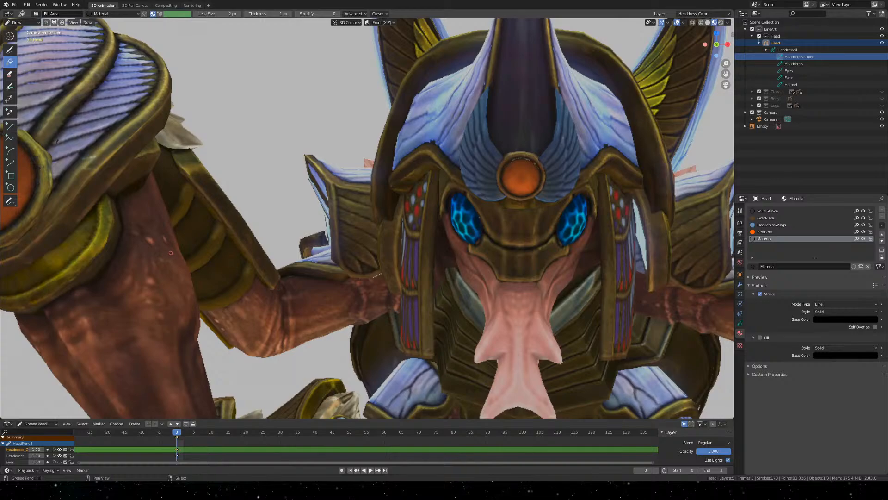
middle_click_drag(170, 253, 258, 64, "shift")
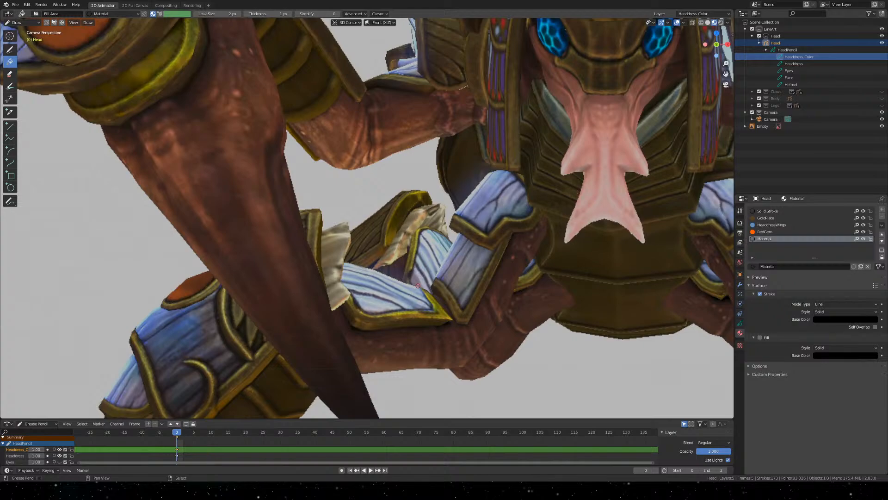
mouse_move(210, 315)
middle_mouse_down("shift")
mouse_move(426, 113)
mouse_move(321, 223)
mouse_move(259, 323)
middle_mouse_up("shift")
middle_click_drag(544, 137, 384, 295, "shift")
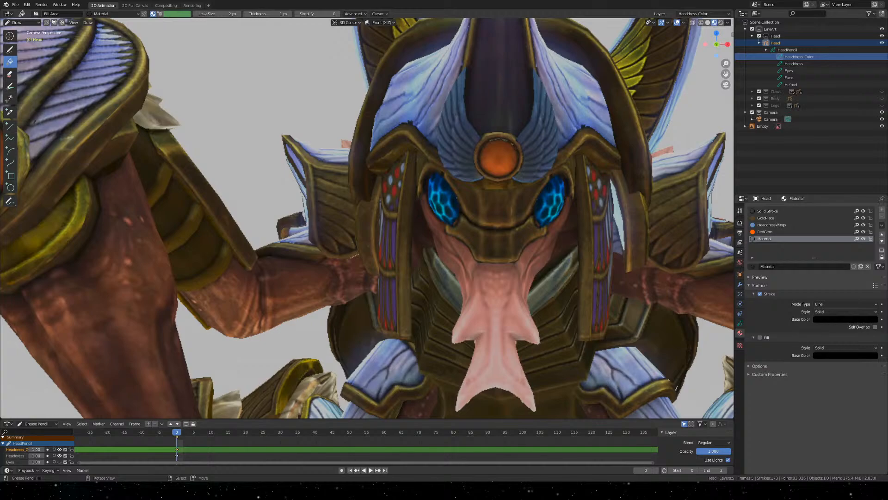
Restore the camera view and inspect the reference's gem rim and gold face plate up close
middle_click(453, 70)
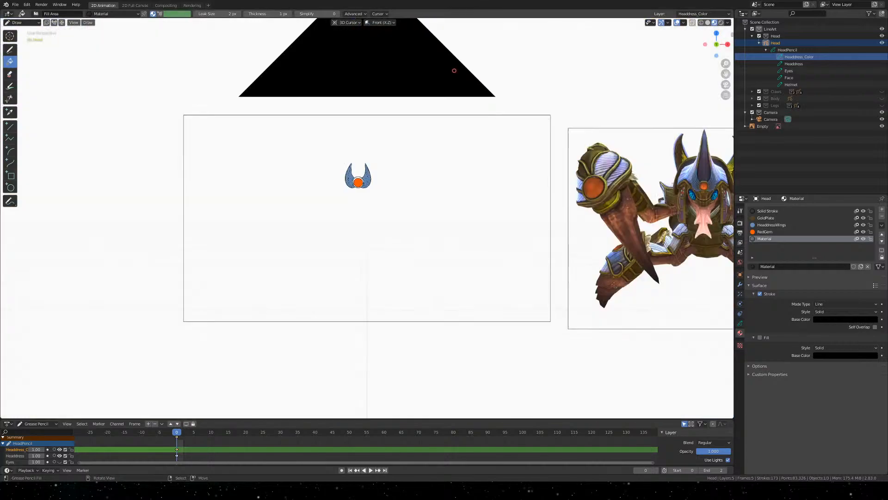
key("KP_0")
middle_click_drag(553, 213, 376, 233, "shift")
scroll(376, 233, "down", 1)
middle_click_drag(181, 162, 202, 194, "shift")
scroll(202, 194, "up", 5)
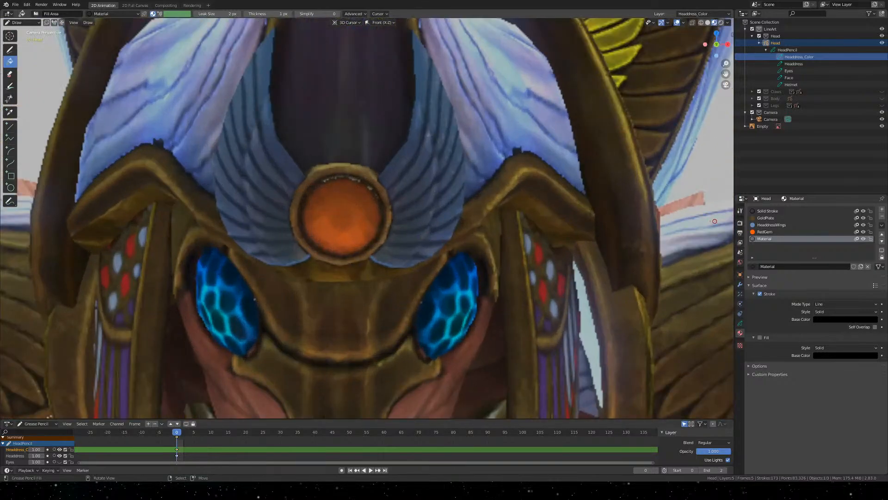
left_click(774, 218)
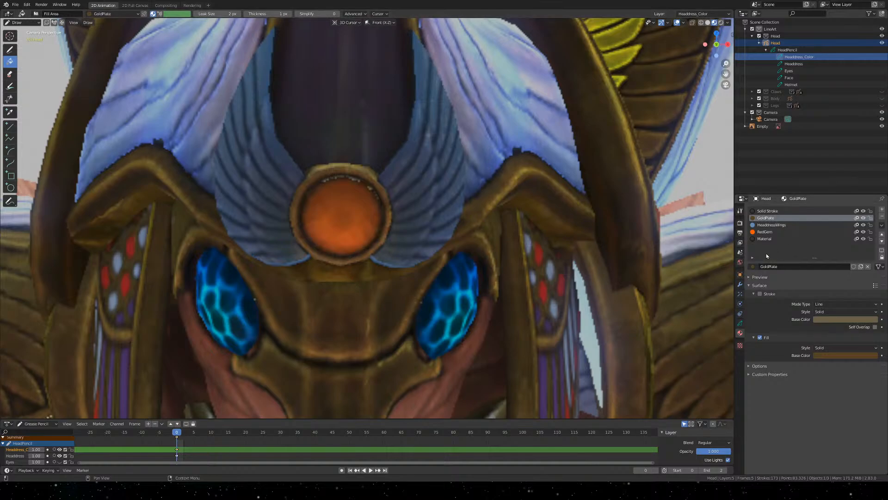
left_click(766, 239)
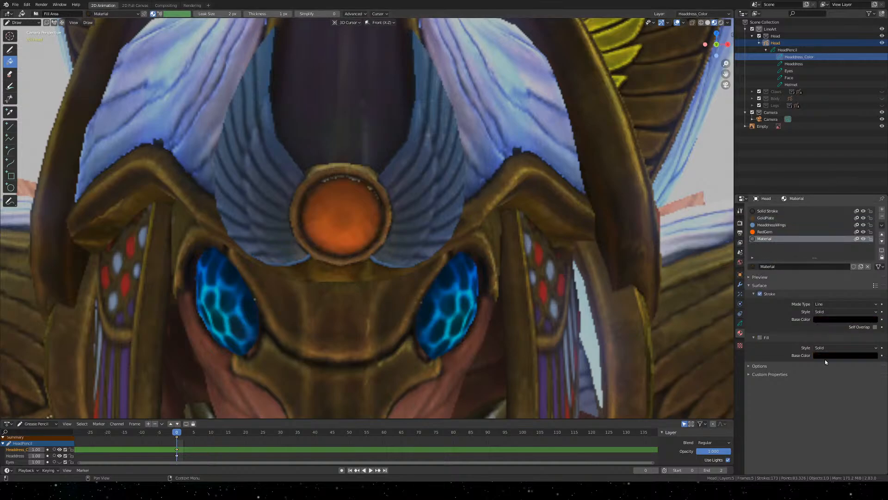
left_click(874, 355)
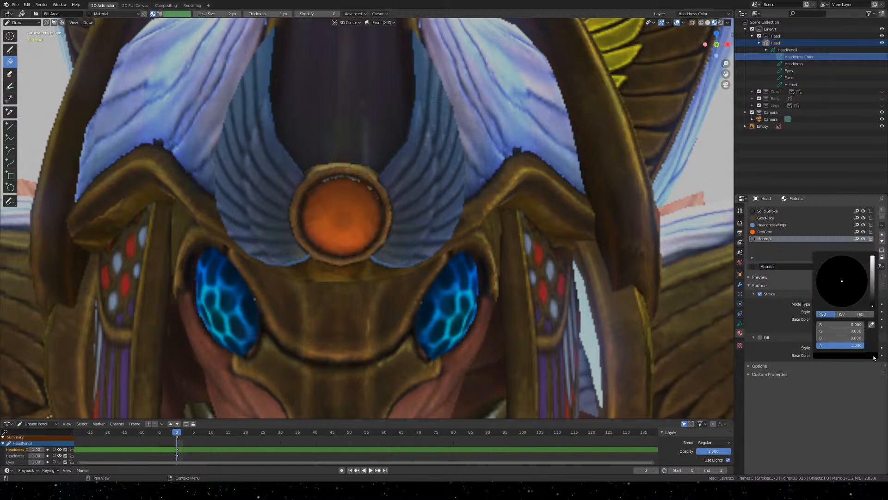
left_click(872, 325)
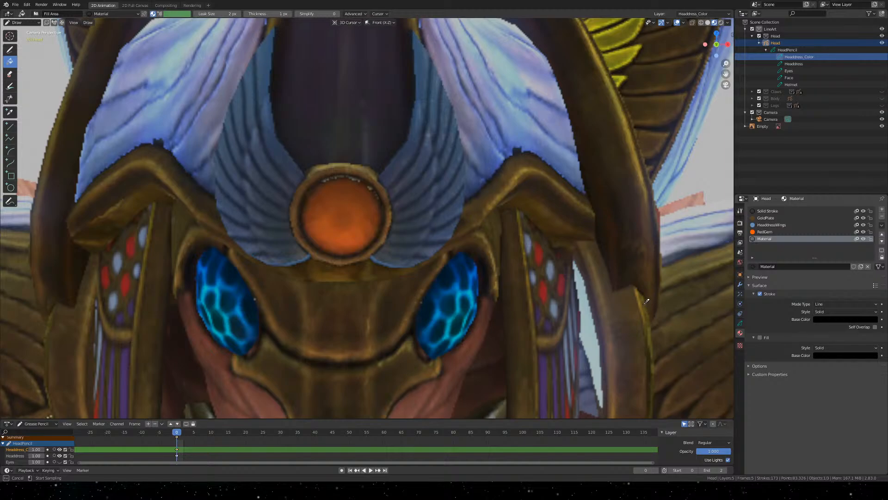
key("Escape")
Sample the new material's fill base color from the gold rim around the orange claw gem on the reference
scroll(459, 254, "down", 7)
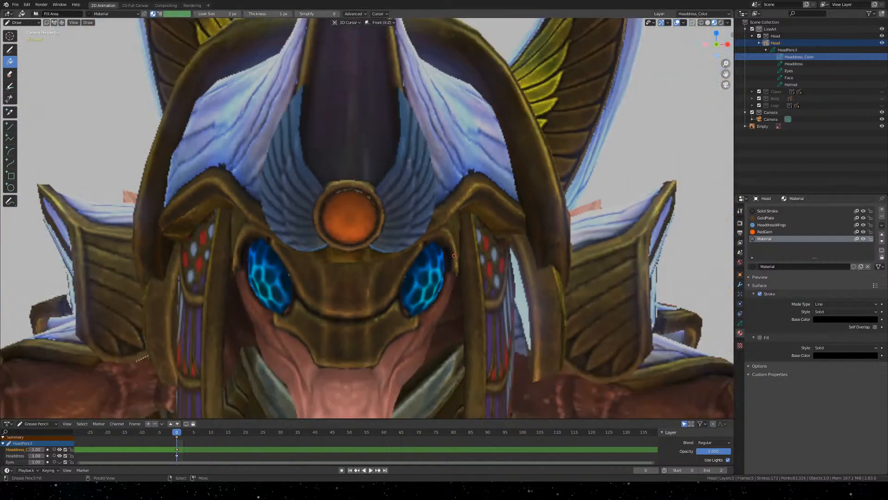
middle_click_drag(267, 202, 565, 187, "shift")
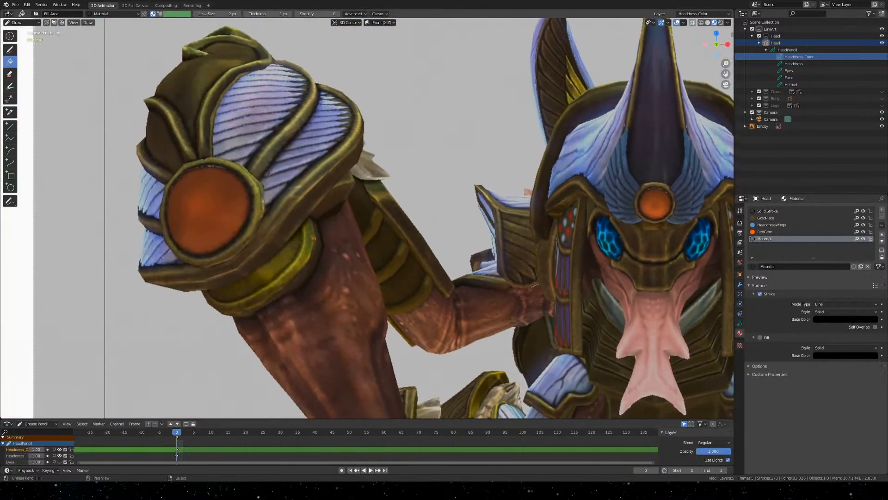
scroll(236, 146, "up", 1)
scroll(227, 178, "up", 2)
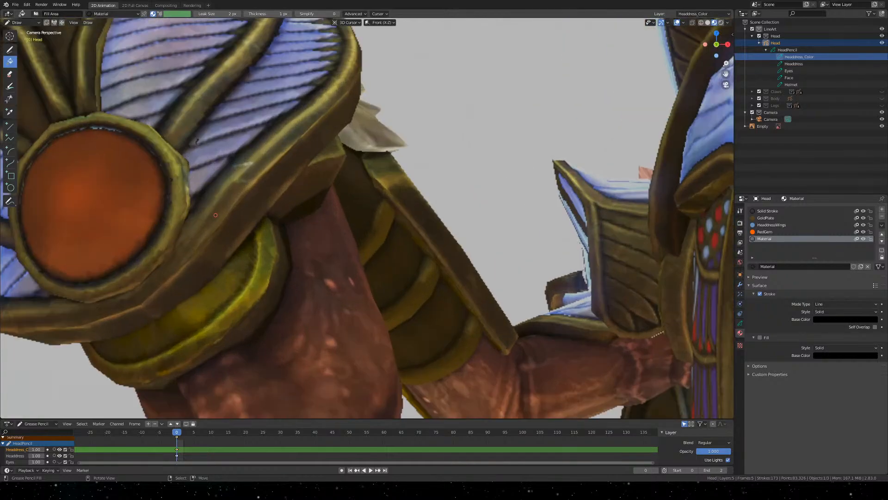
middle_click_drag(216, 210, 456, 245, "shift")
scroll(456, 246, "up", 2)
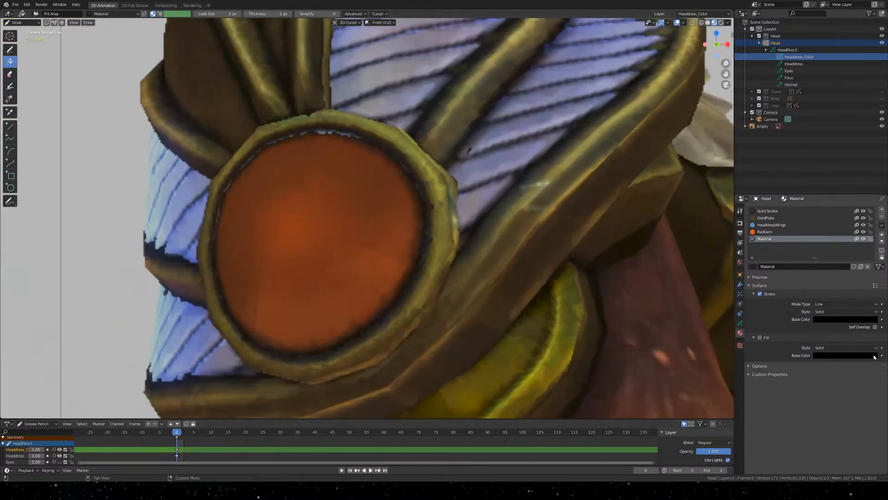
left_click(862, 319)
left_click(872, 324)
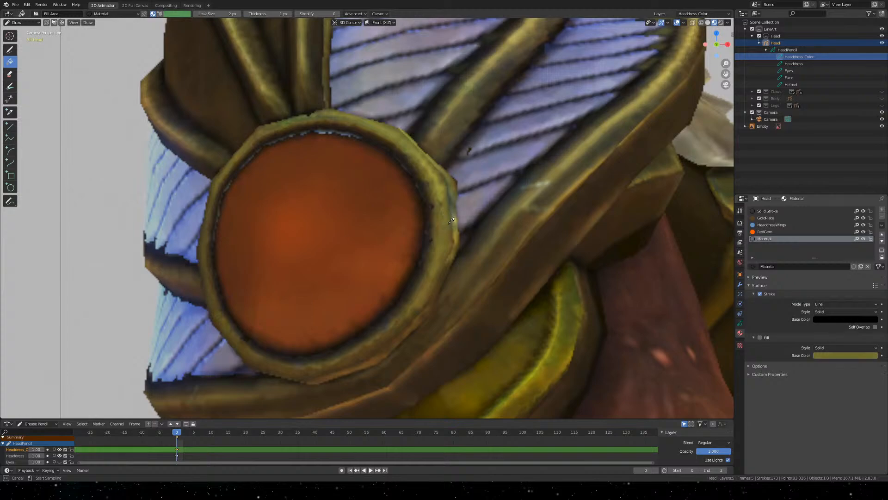
left_click(443, 191)
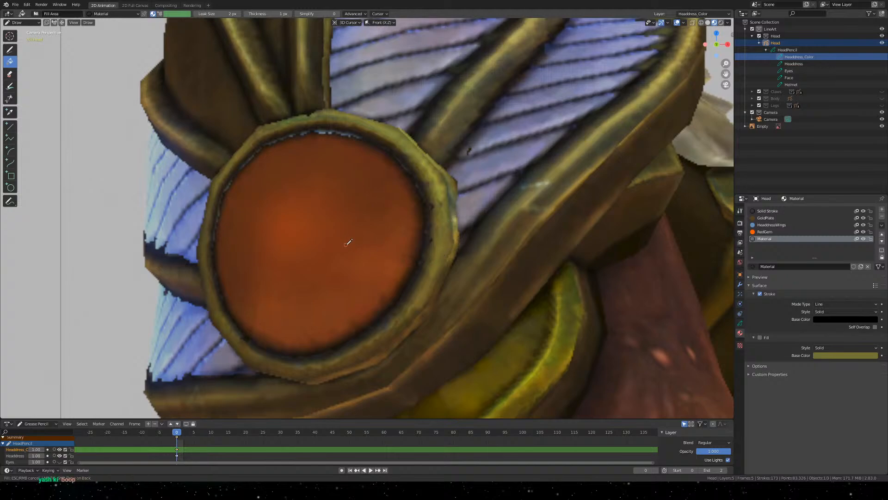
left_click(380, 235)
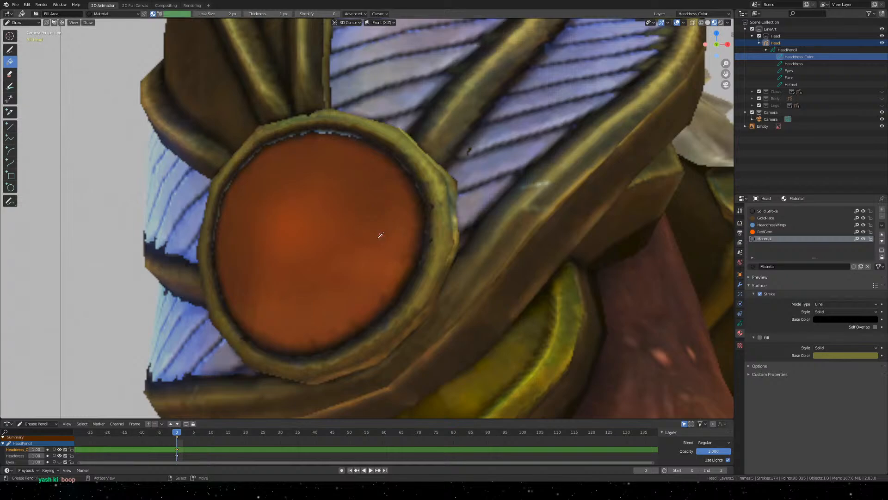
right_click(445, 197)
left_click(437, 182)
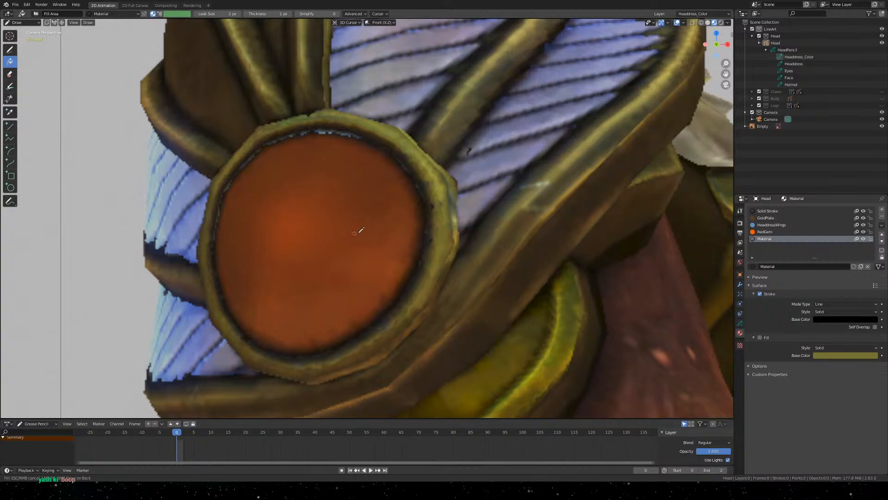
left_click(849, 357)
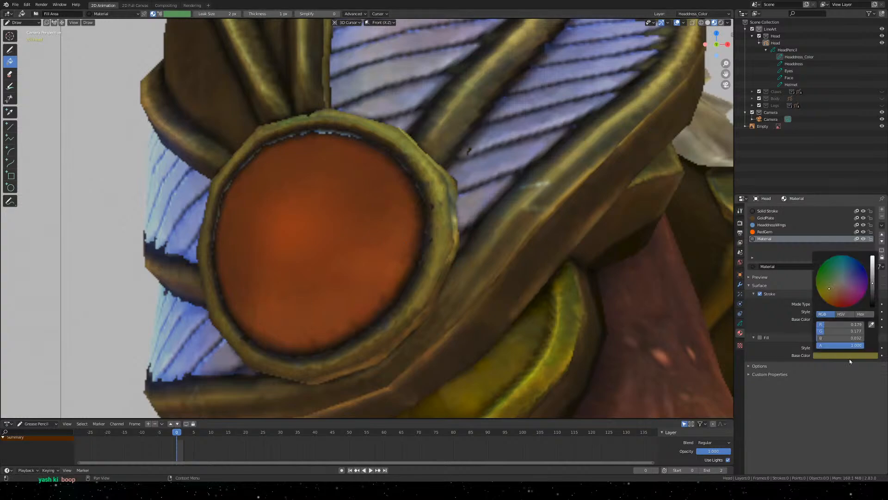
left_click(855, 357)
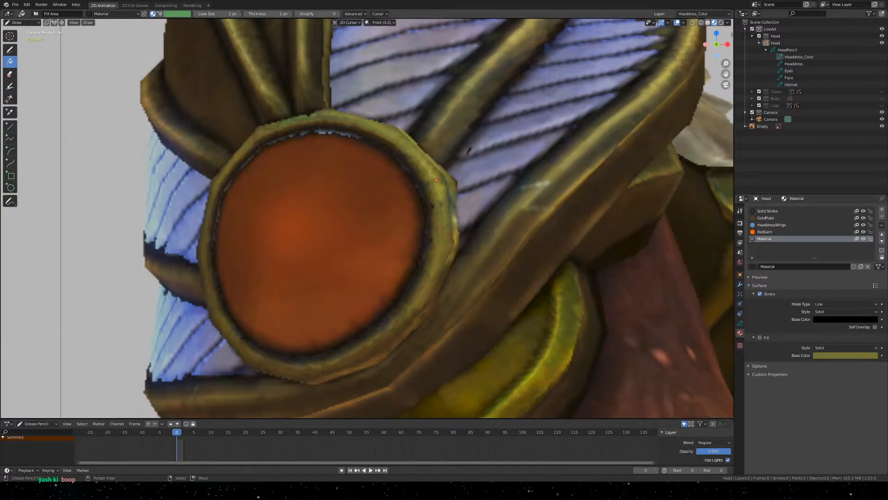
left_click(437, 182)
Try sampling the fill base color across a wider stretch of the claw's gold trim
left_click(869, 358)
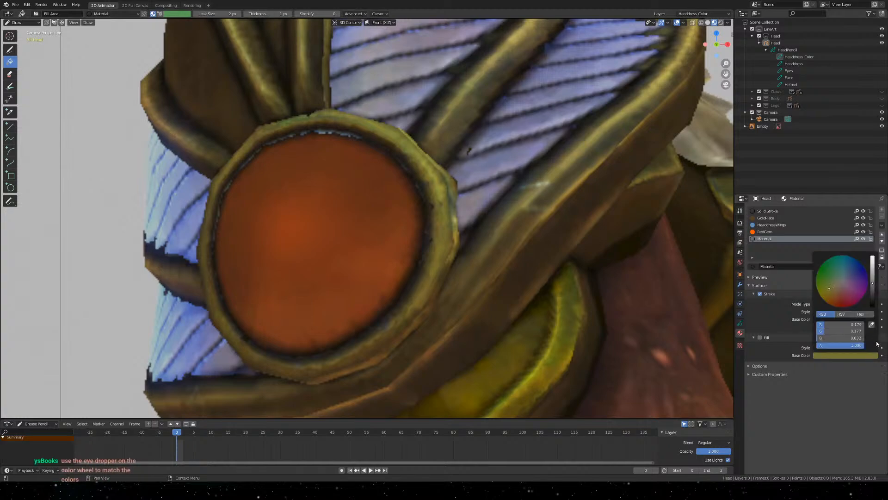
left_click(873, 325)
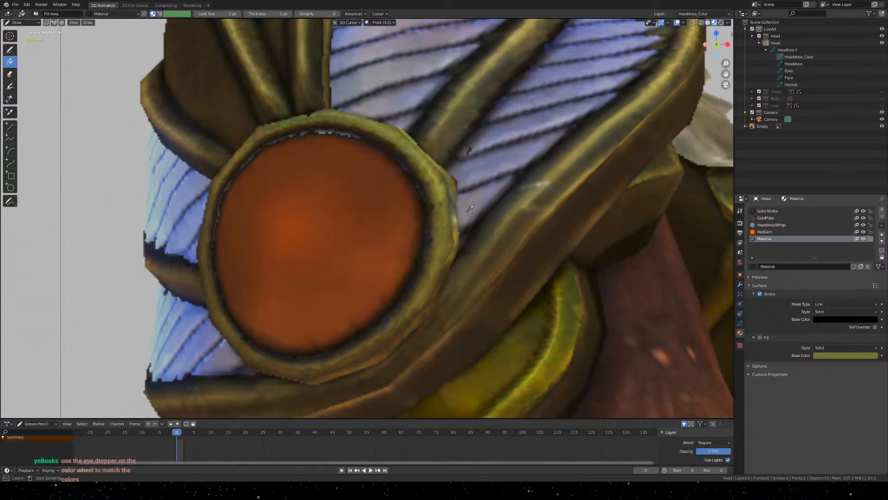
left_click(443, 185)
left_click_drag(442, 186, 329, 204)
mouse_move(625, 189)
left_mouse_down()
mouse_move(359, 87)
mouse_move(346, 101)
left_mouse_up()
key("Escape")
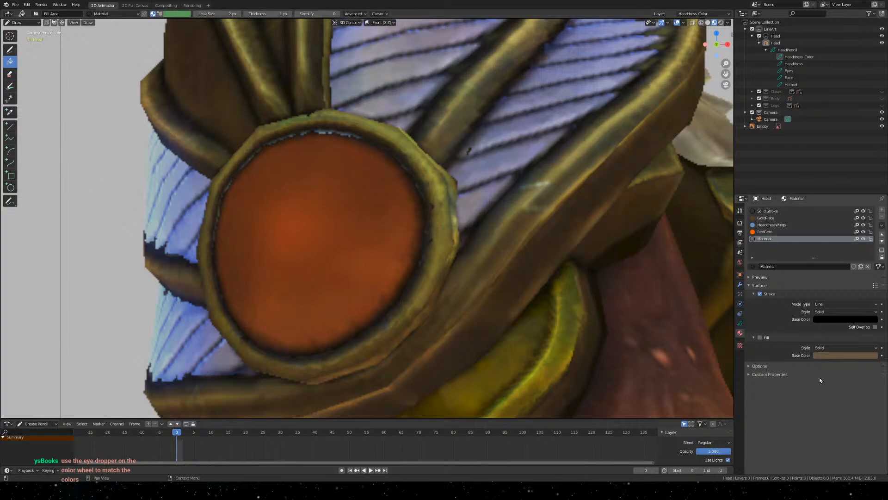
Resample the material's fill base color from the brighter gold highlight on the claw gem's rim
left_click(837, 356)
left_click(429, 165)
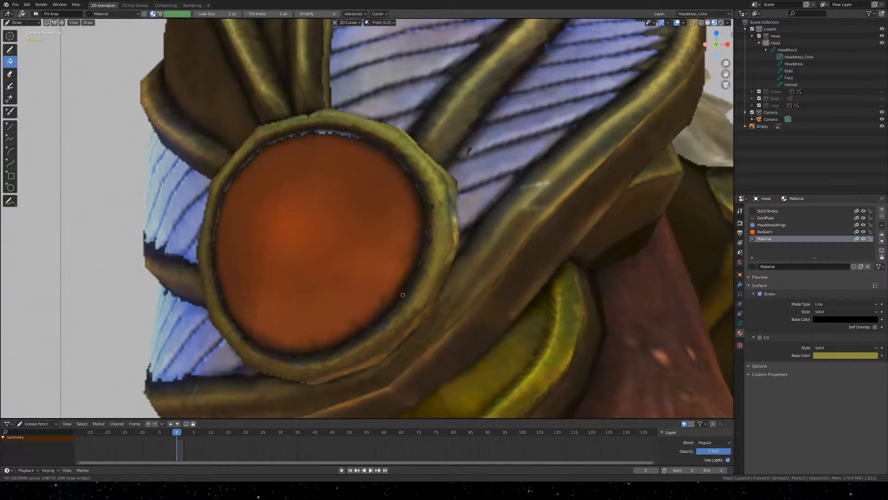
left_click(13, 109)
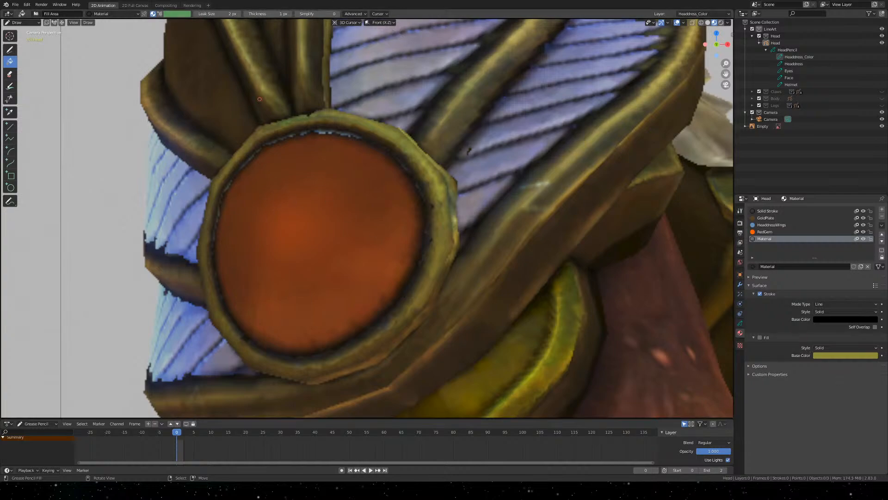
left_click(844, 356)
left_click(873, 317)
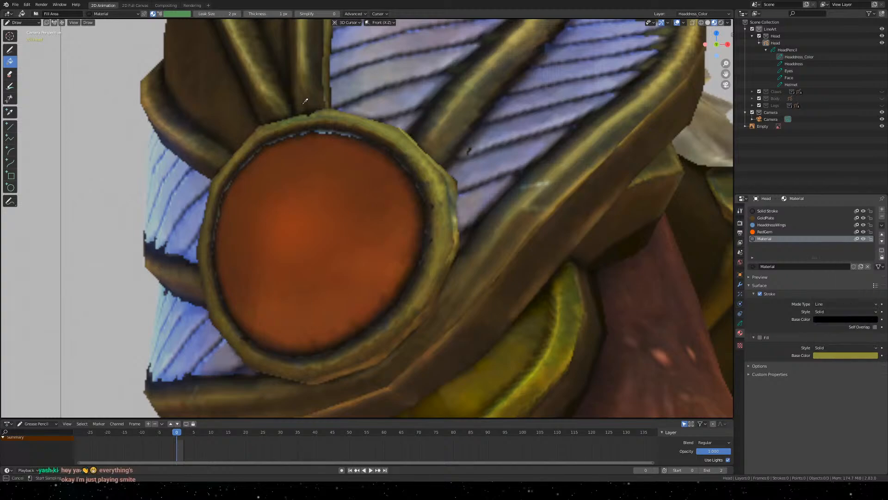
left_click(440, 185)
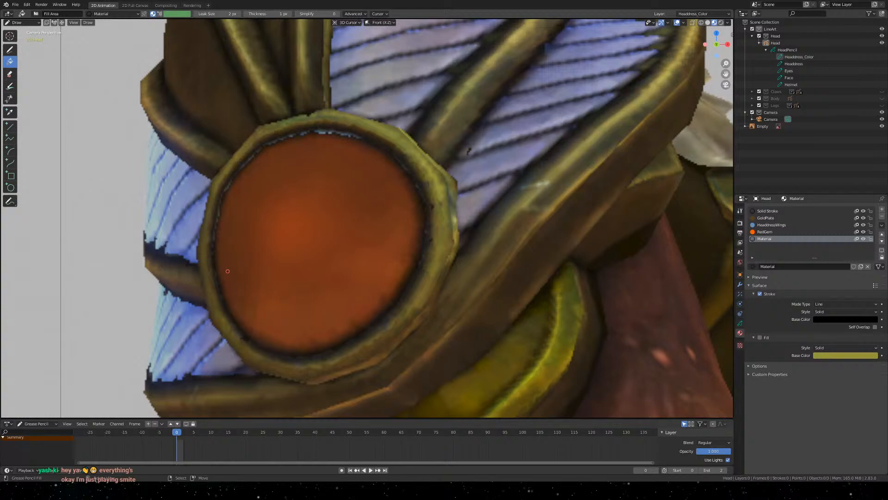
left_click(860, 355)
left_click(871, 324)
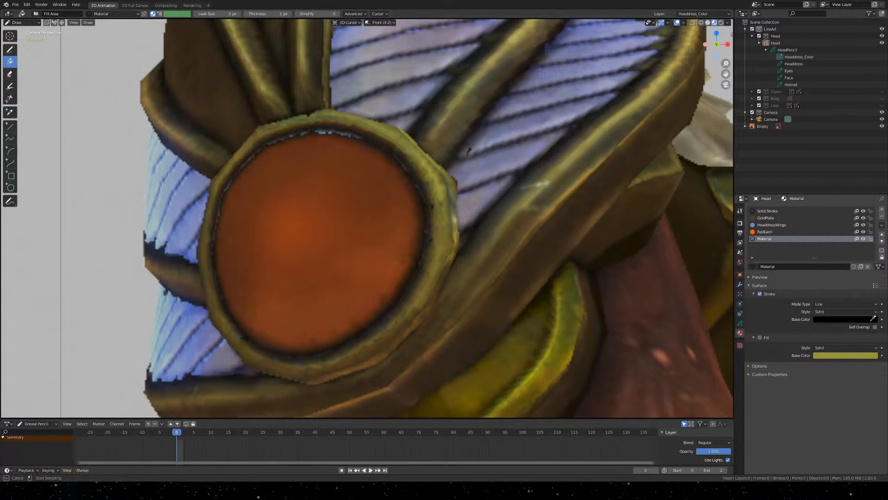
left_click(870, 353)
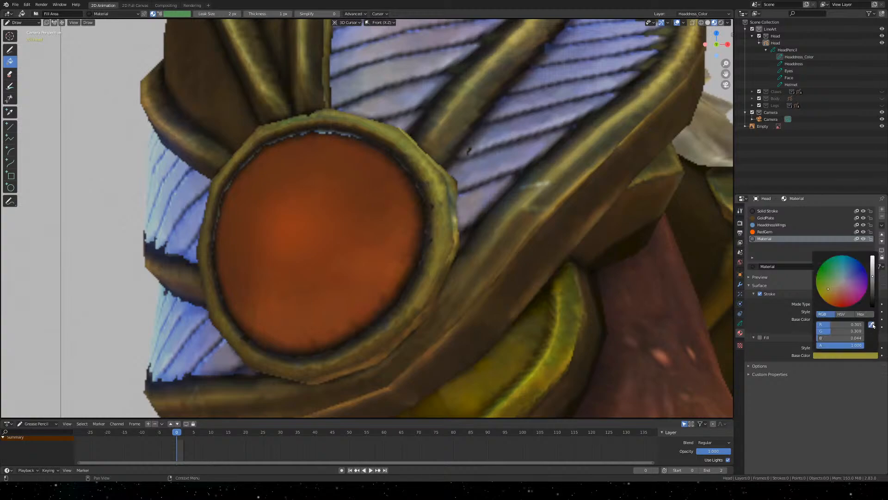
left_click(871, 325)
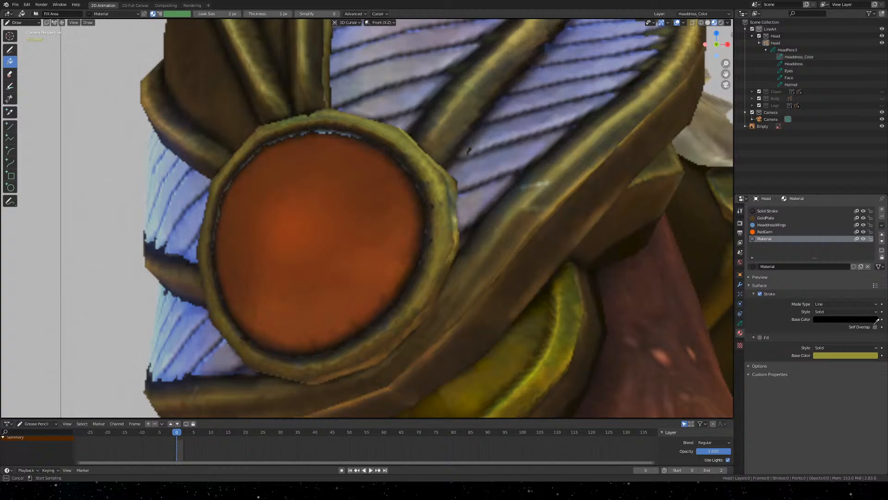
left_click(838, 352)
left_click(861, 354)
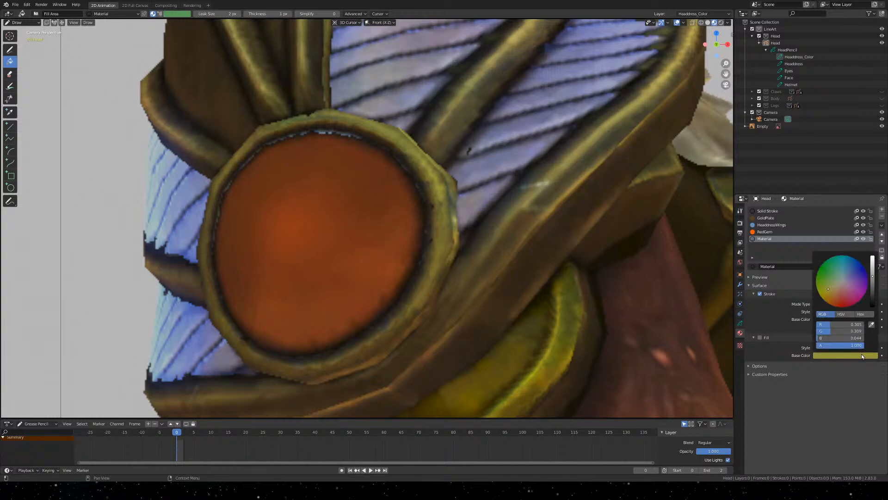
left_click(870, 356)
scroll(423, 229, "down", 10)
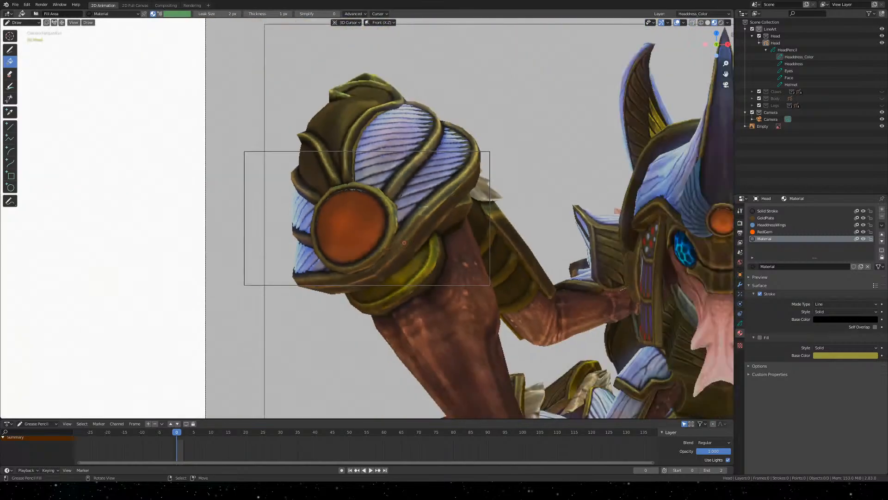
scroll(423, 229, "up", 6)
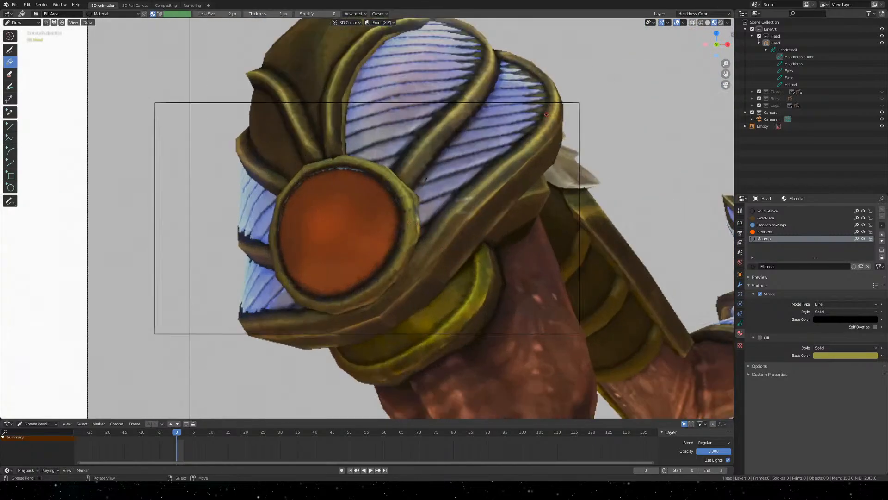
scroll(614, 165, "down", 1)
scroll(599, 157, "up", 2)
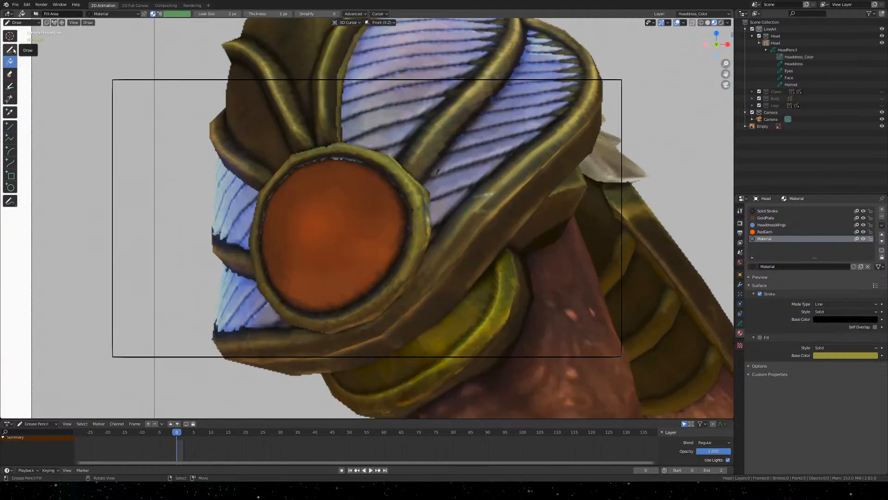
scroll(339, 139, "down", 2)
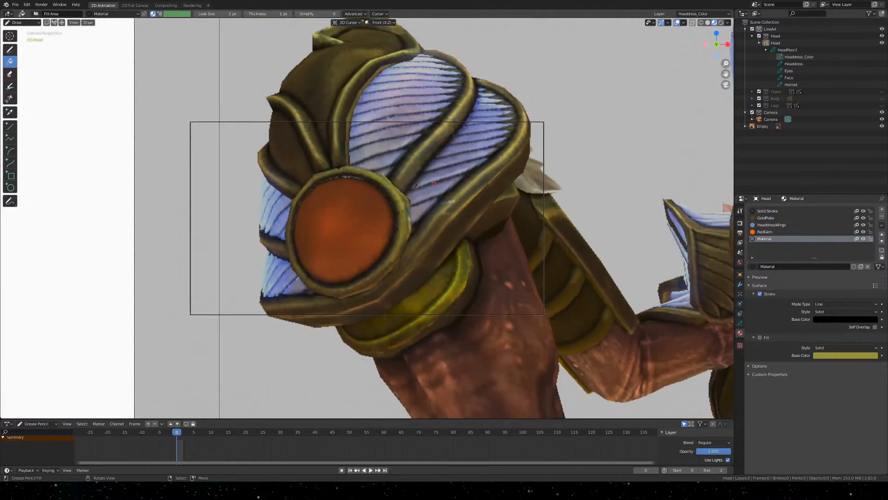
scroll(339, 139, "up", 1)
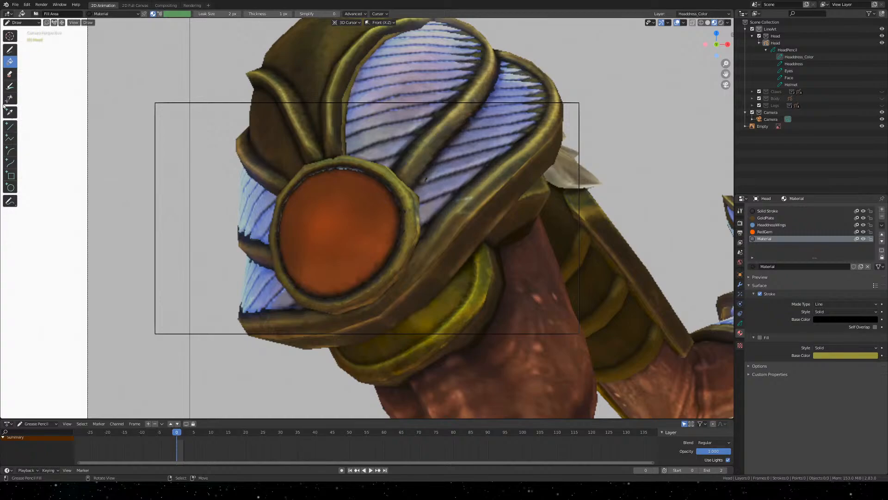
Set the Eraser Soft brush to Stroke mode and switch back to the Fill tool
left_click(11, 76)
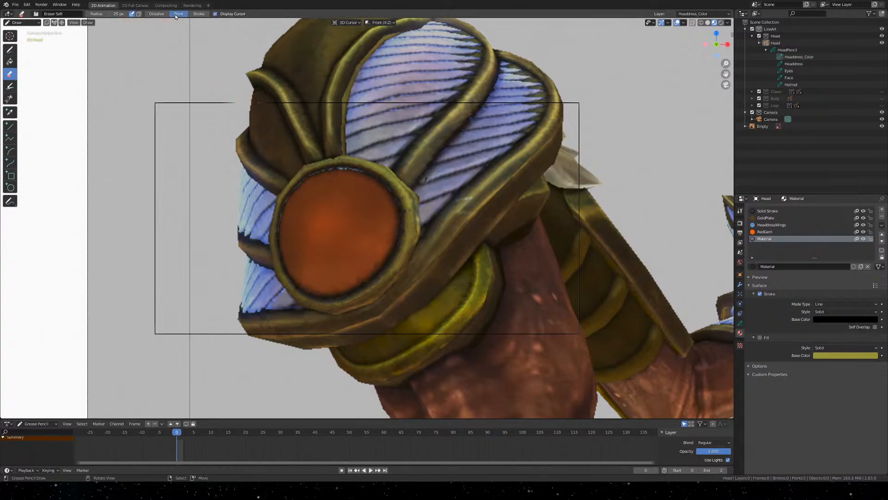
left_click(199, 13)
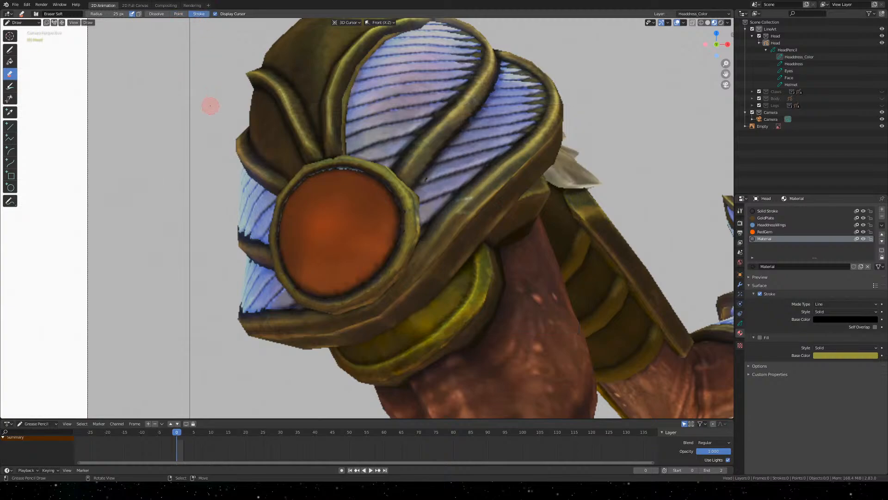
left_click(10, 48)
left_click(10, 60)
Return from the reference to the winged headdress drawing and examine the uncolored rim around its orange gem up close
scroll(440, 212, "down", 1)
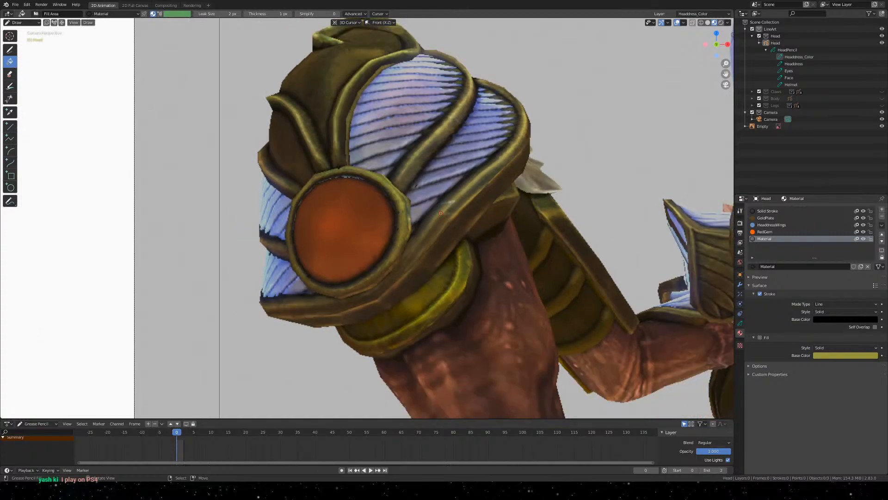
middle_click_drag(604, 188, 180, 282, "shift")
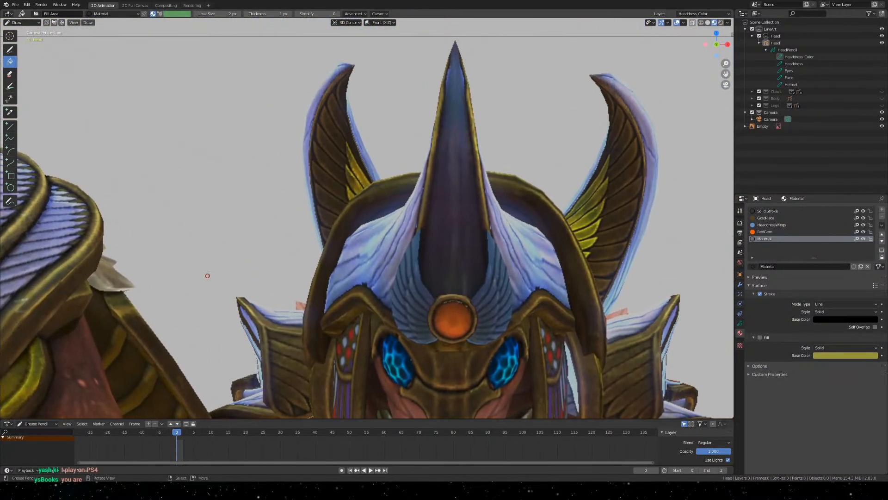
scroll(247, 282, "down", 2)
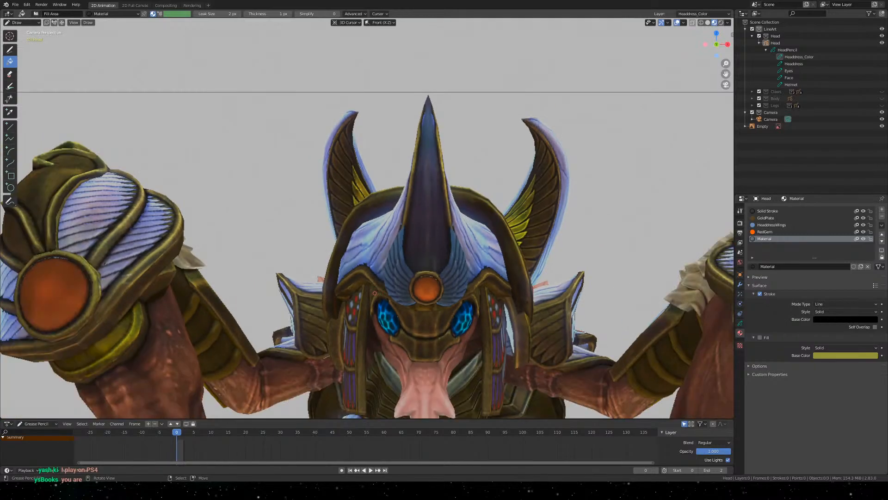
middle_click_drag(255, 213, 672, 227, "shift")
middle_click_drag(186, 180, 483, 149, "shift")
mouse_move(155, 157)
middle_mouse_down("shift")
mouse_move(420, 148)
mouse_move(451, 139)
middle_mouse_up("shift")
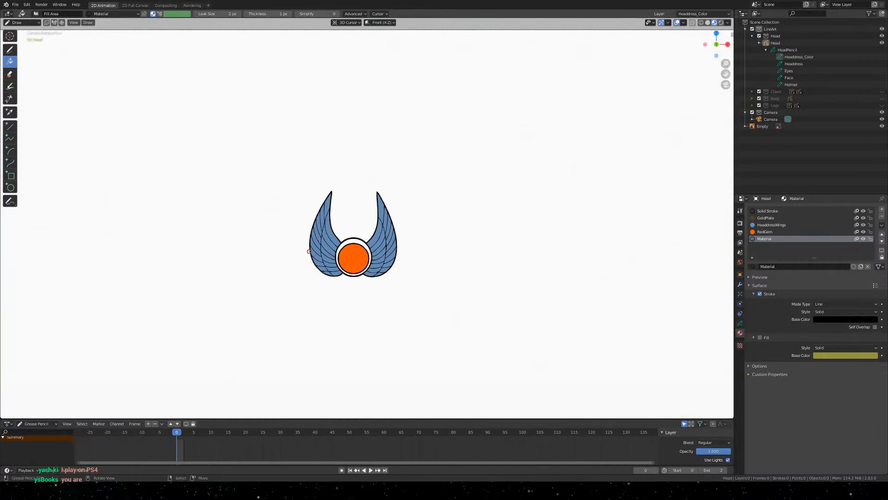
scroll(316, 253, "up", 5)
middle_click_drag(360, 288, 447, 201, "shift")
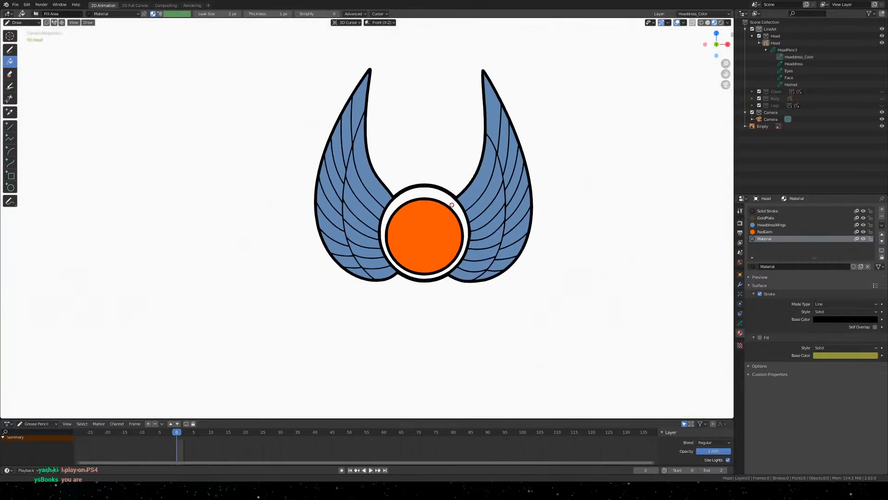
scroll(483, 181, "up", 2)
middle_click_drag(605, 183, 506, 194, "shift")
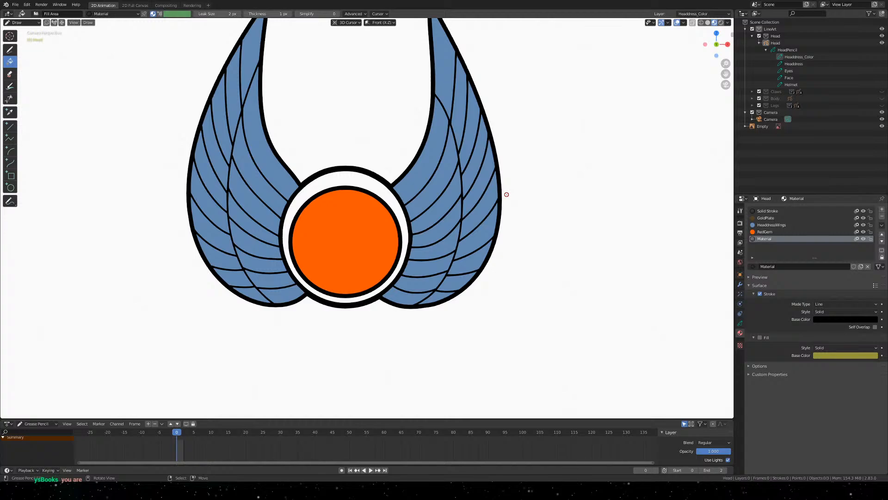
scroll(333, 242, "up", 3)
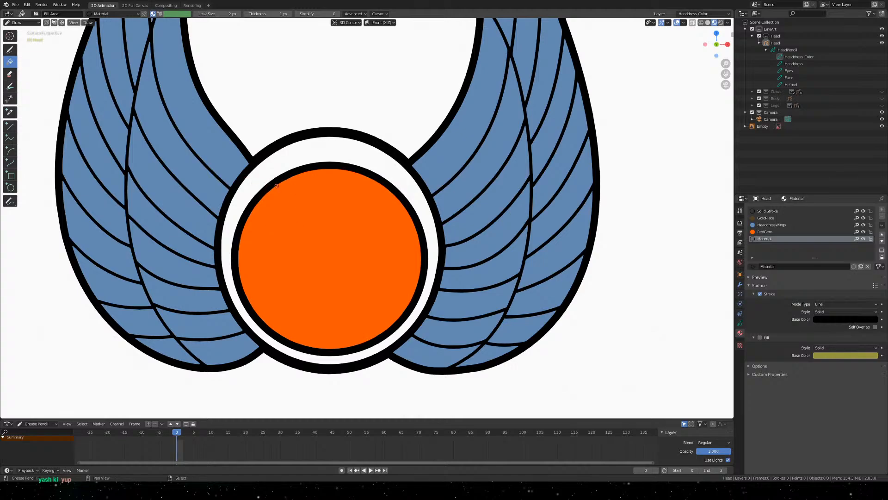
Select the Headdress_Color layer and make the new gold material fill-only, with its stroke disabled and fill enabled
middle_click_drag(352, 221, 381, 228, "shift")
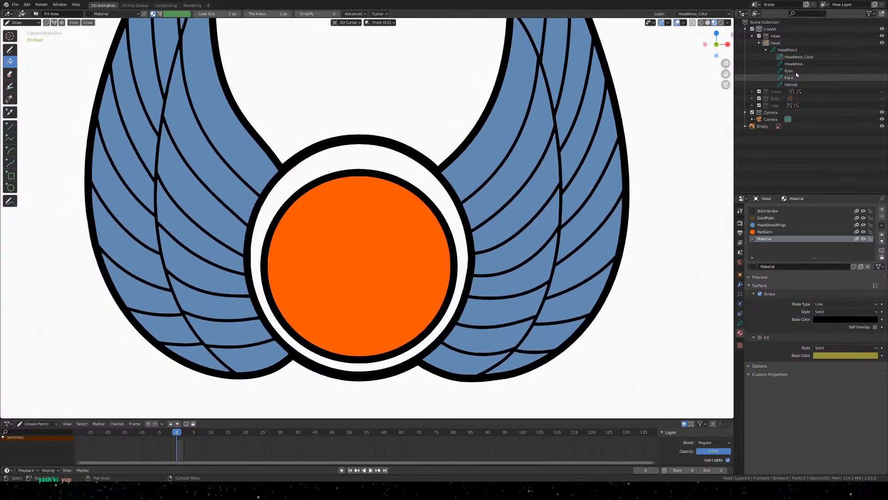
left_click(807, 57)
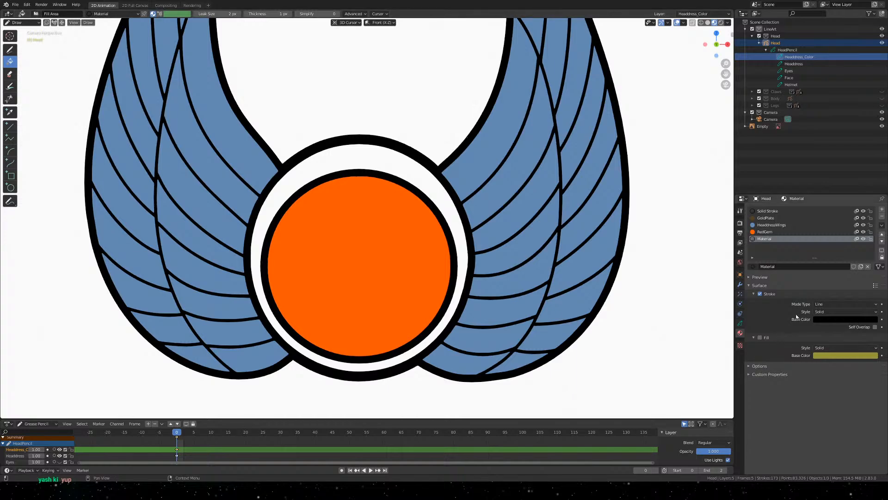
left_click(760, 293)
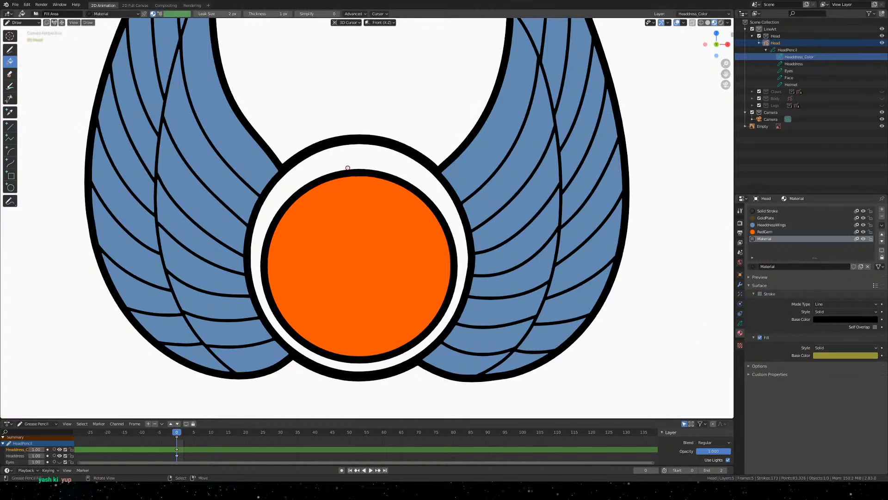
Try filling the rim around the orange gem with the gold material twice on Headdress_Color, undoing each fill
left_click(378, 163)
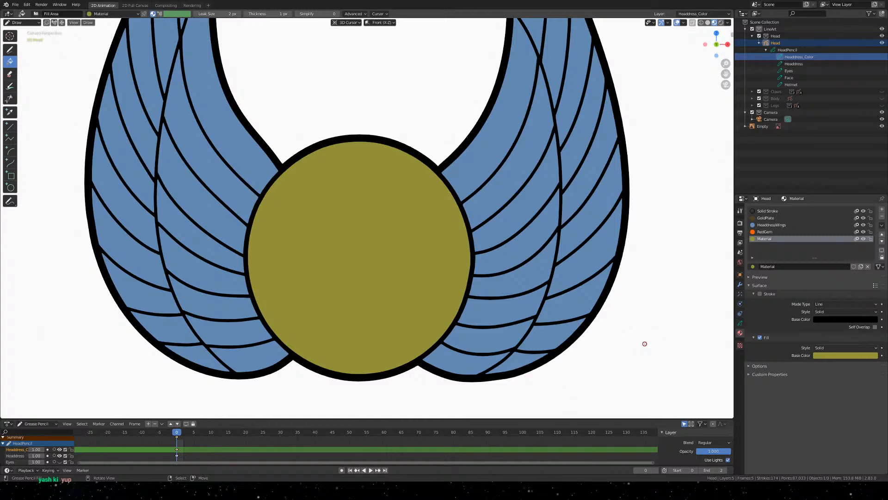
key("ctrl+z")
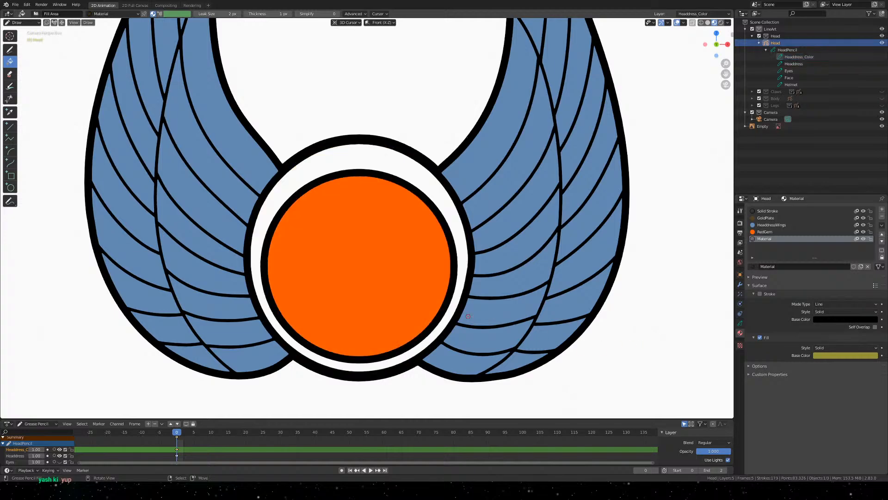
left_click(799, 56)
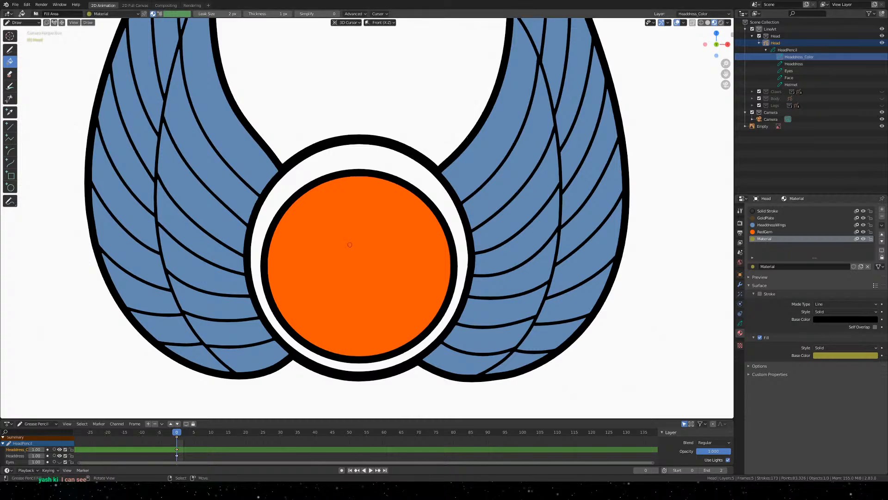
left_click(378, 157)
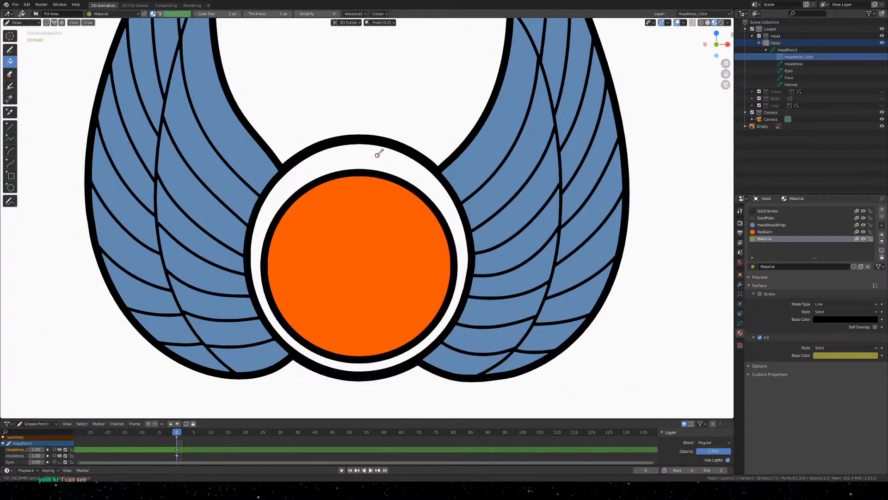
left_click(449, 258)
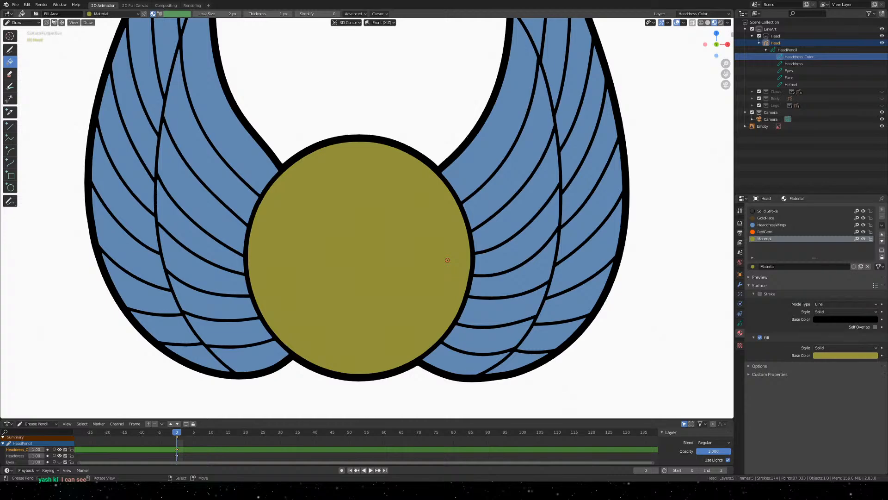
key("ctrl+z")
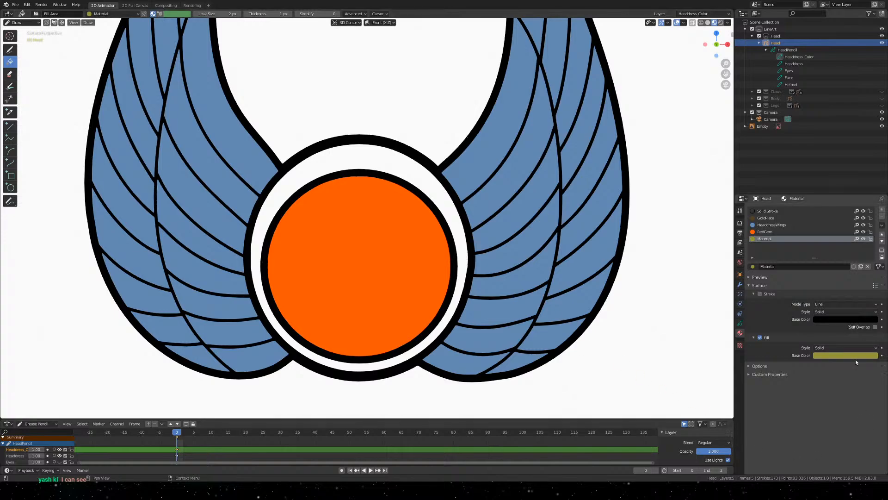
Try the gold fill on the open area between the wings above the rim, and undo it
left_click(749, 367)
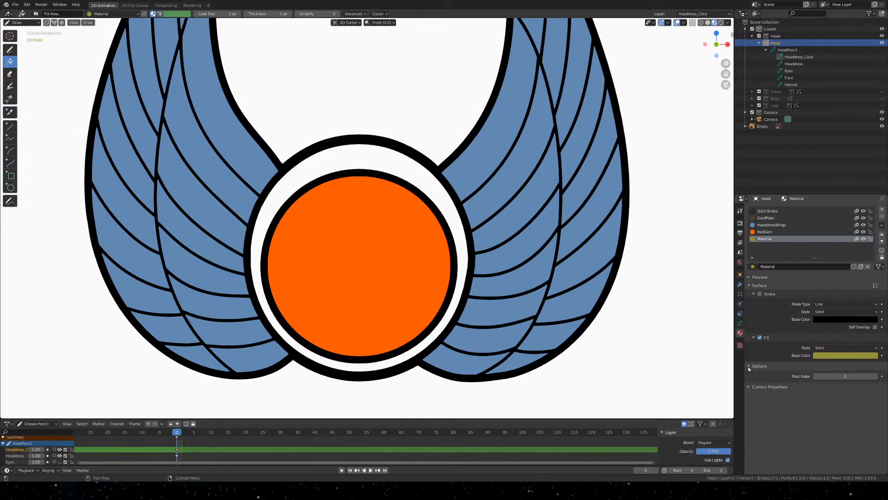
left_click(748, 366)
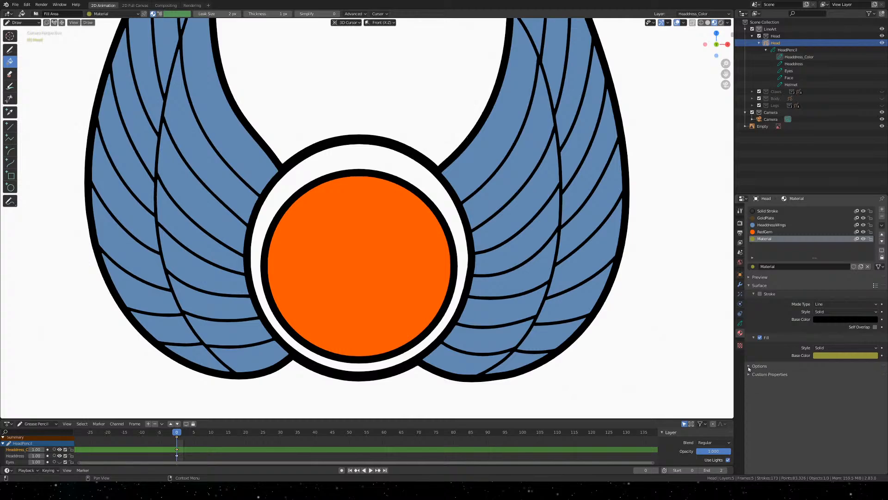
left_click(305, 123)
left_click(305, 123)
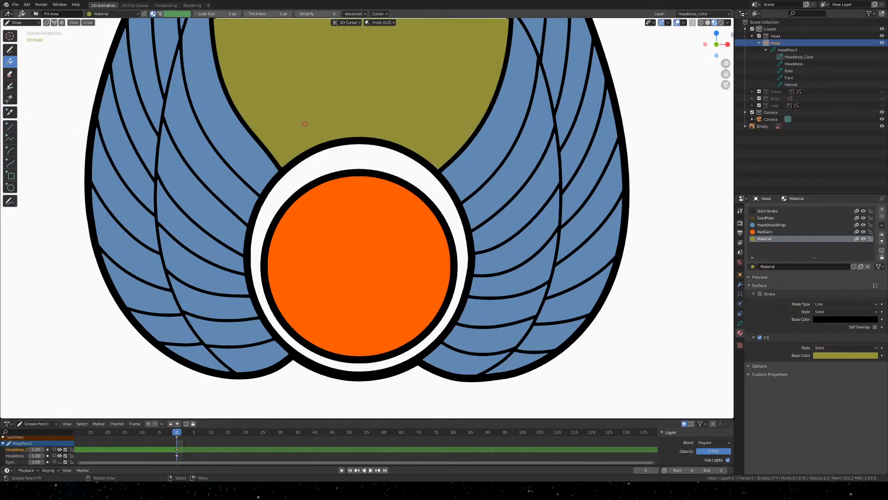
scroll(458, 98, "down", 2)
key("ctrl+z")
Try filling the gem's rim with gold and refilling the inner circle with RedGem, then undo both fills
scroll(367, 135, "up", 3)
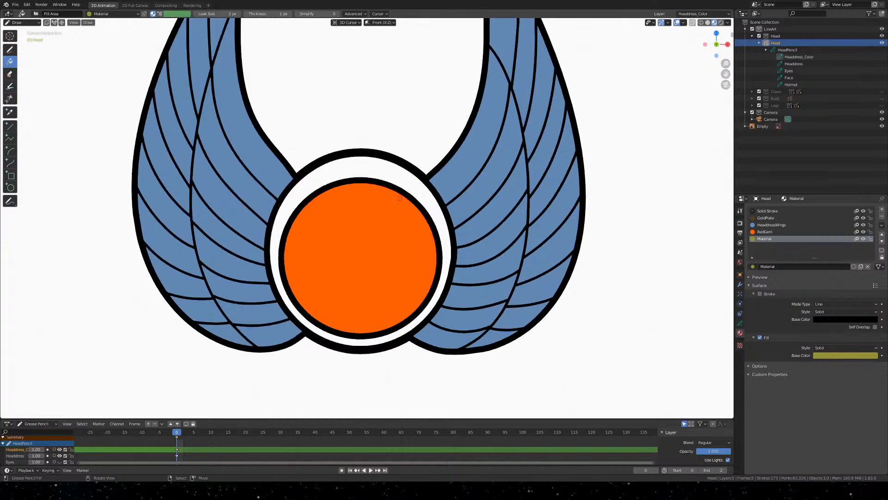
left_click(368, 142)
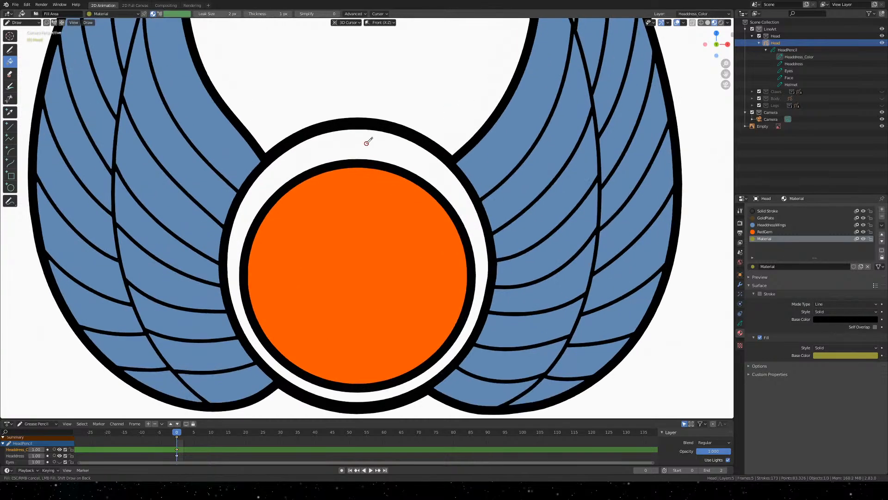
left_click(365, 143)
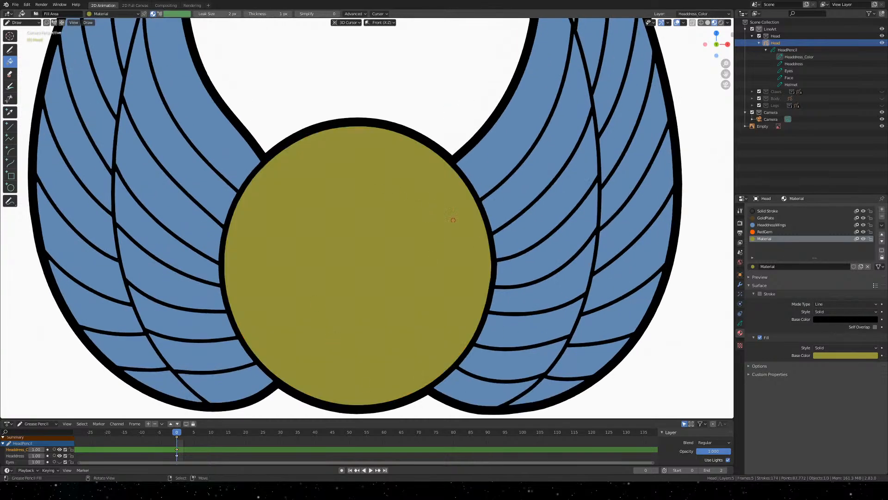
left_click(769, 232)
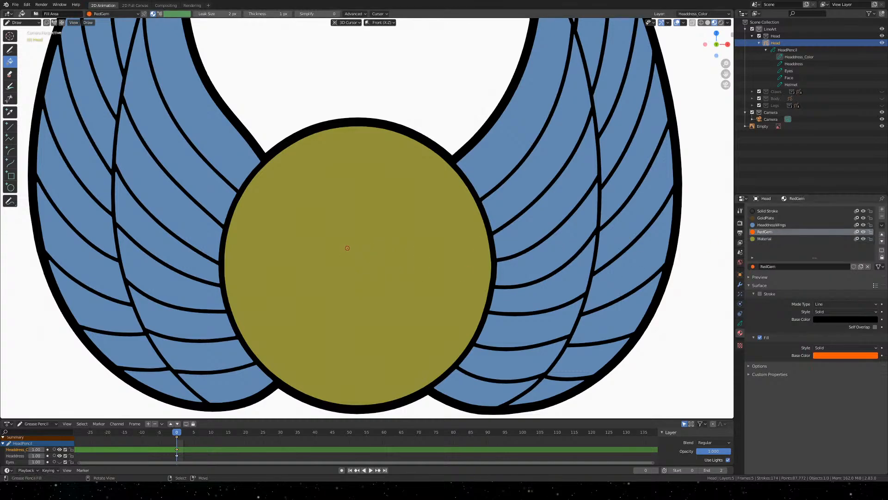
left_click(376, 252)
left_click(359, 313)
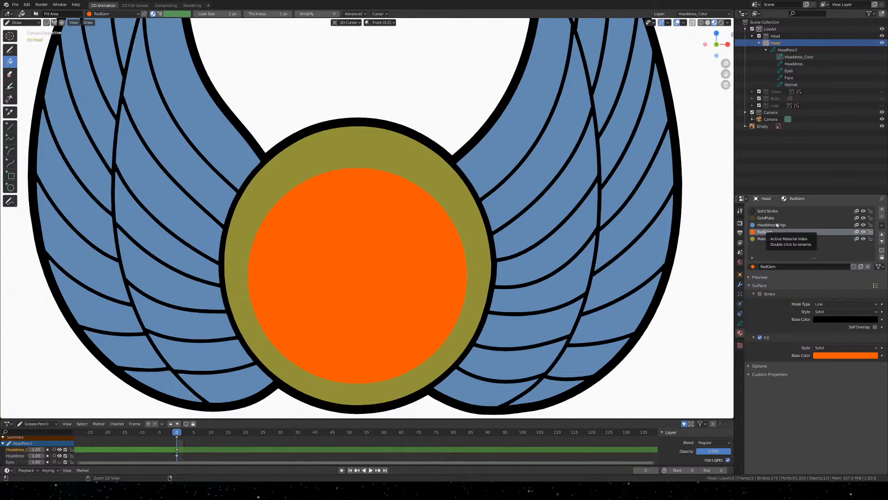
key("ctrl+z")
key("ctrl+z")
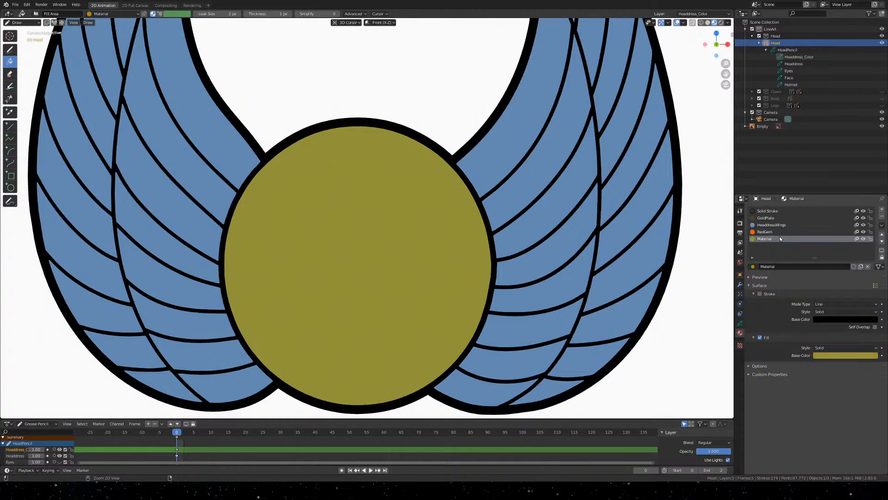
key("ctrl+z")
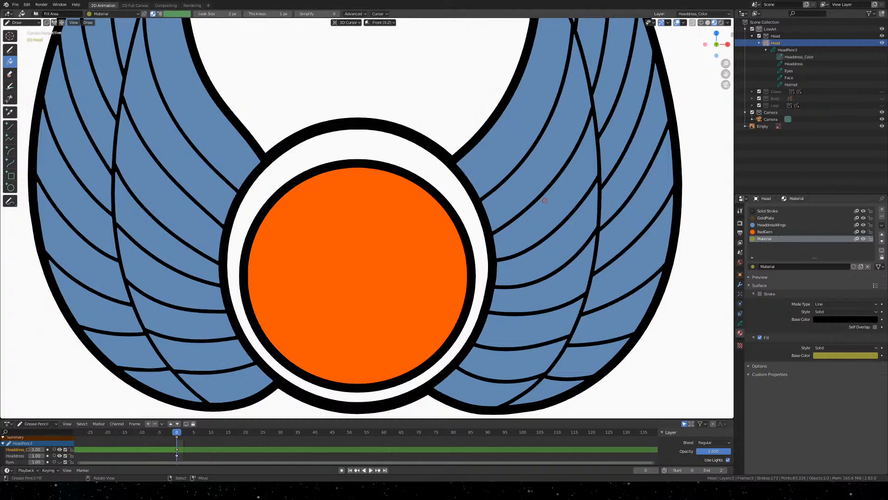
Adjust the gold material's fill base color in HSV, raising its saturation for a more vivid yellow gold
left_click(872, 355)
left_click(872, 355)
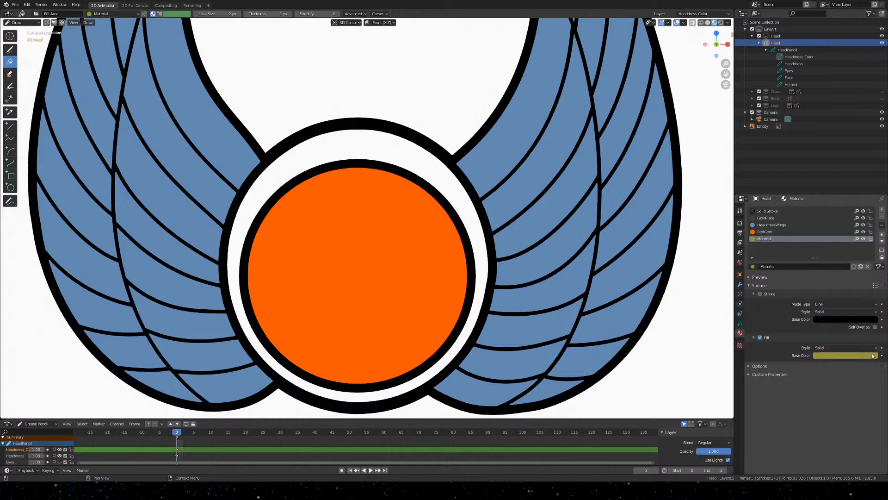
left_click(872, 355)
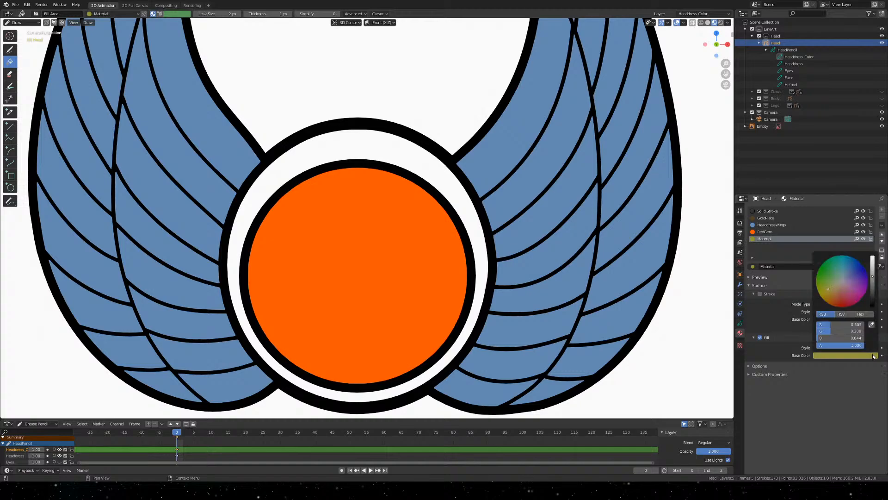
left_click(872, 355)
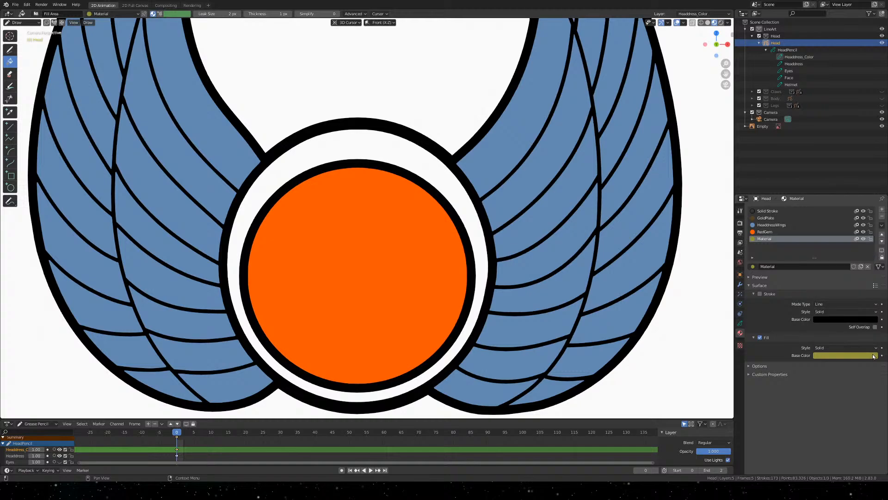
left_click(873, 355)
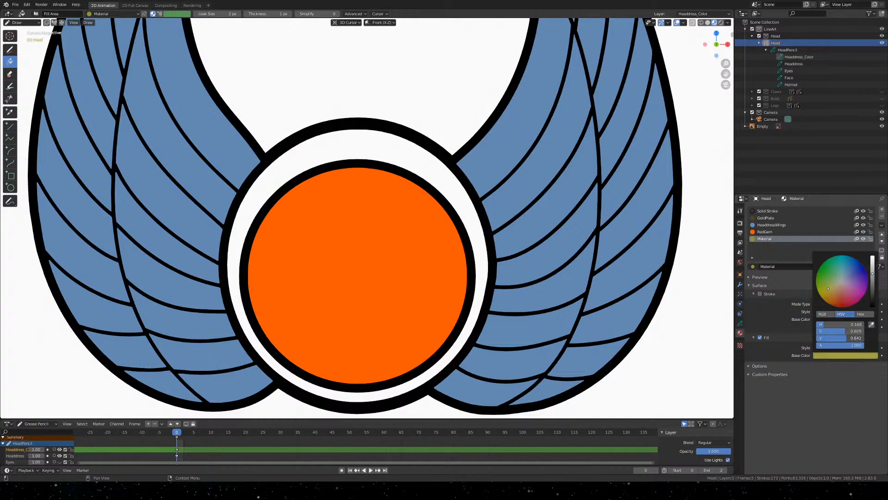
left_click_drag(872, 272, 872, 273)
left_click_drag(844, 331, 851, 331)
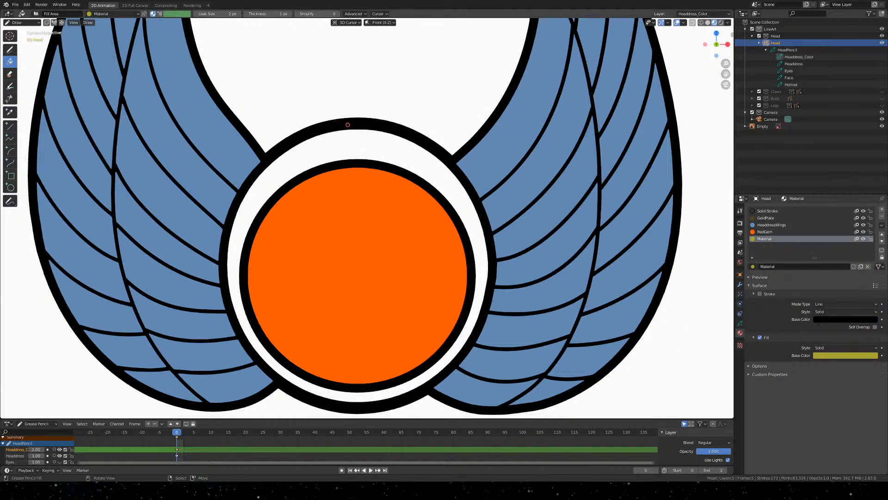
Try filling the gem's rim with the more saturated gold, and undo the fill
left_click(372, 146)
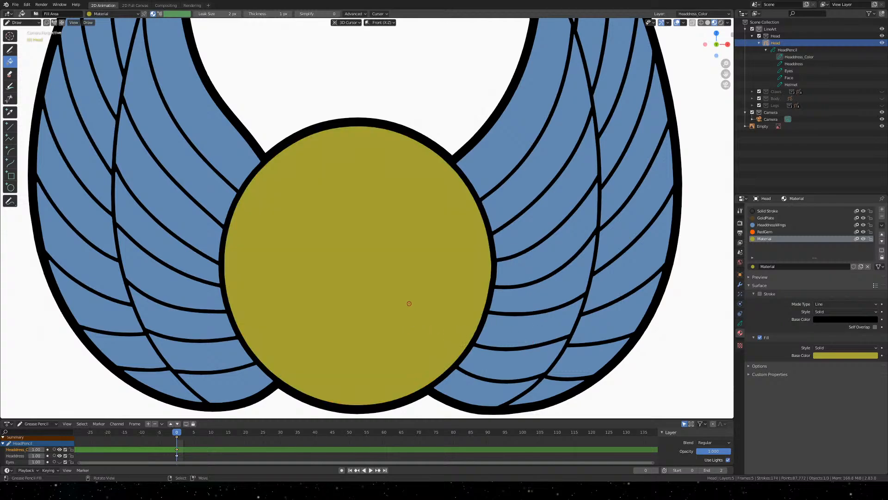
mouse_move(359, 258)
middle_mouse_down("shift")
mouse_move(460, 83)
mouse_move(583, 151)
mouse_move(506, 224)
mouse_move(377, 212)
mouse_move(353, 220)
middle_mouse_up("shift")
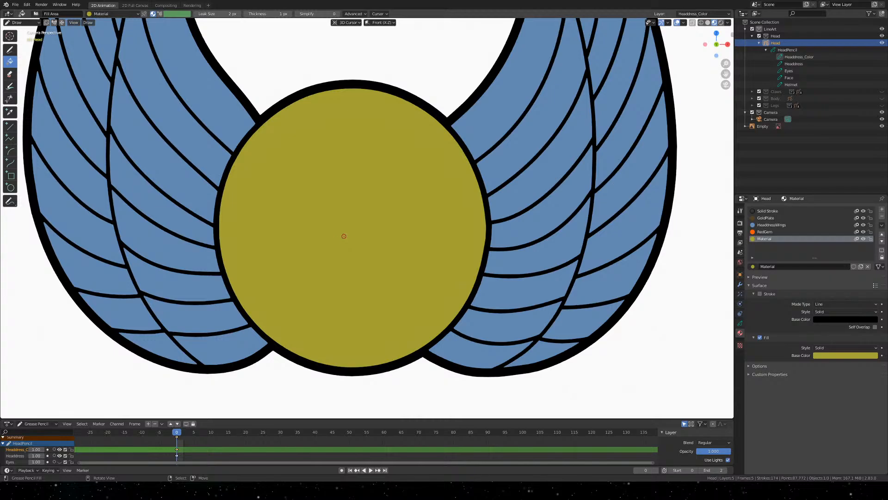
key("ctrl+z")
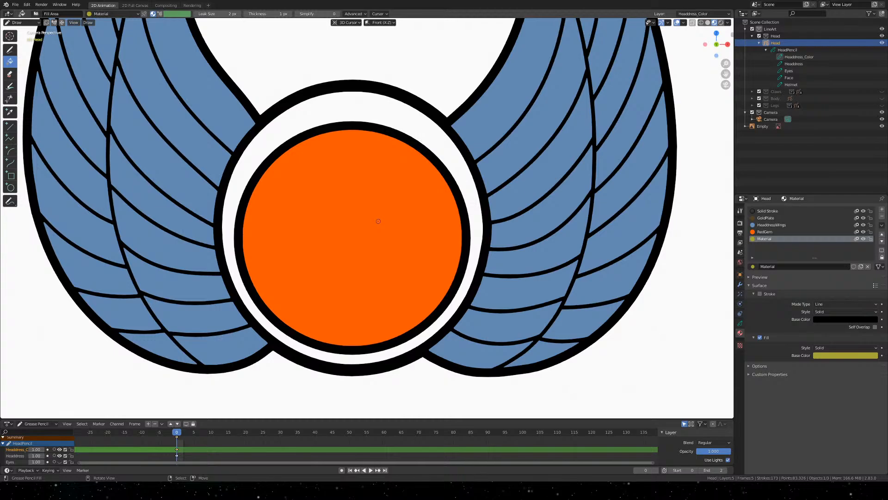
Move the Headdress_Color layer below the Headdress layer in the grease pencil layer order
left_click(793, 57)
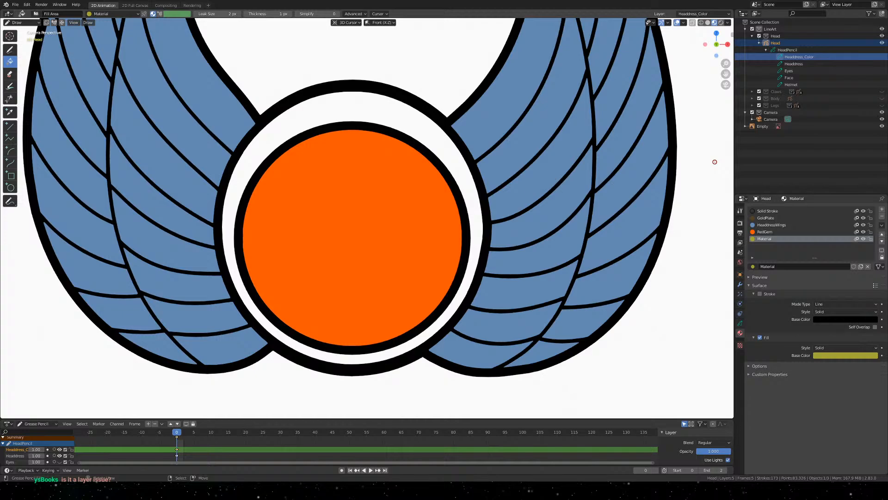
left_click(740, 323)
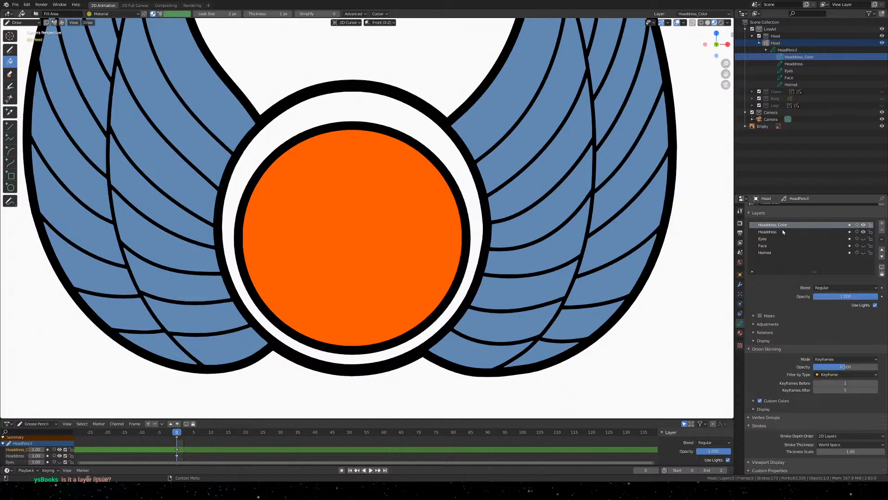
left_click(882, 256)
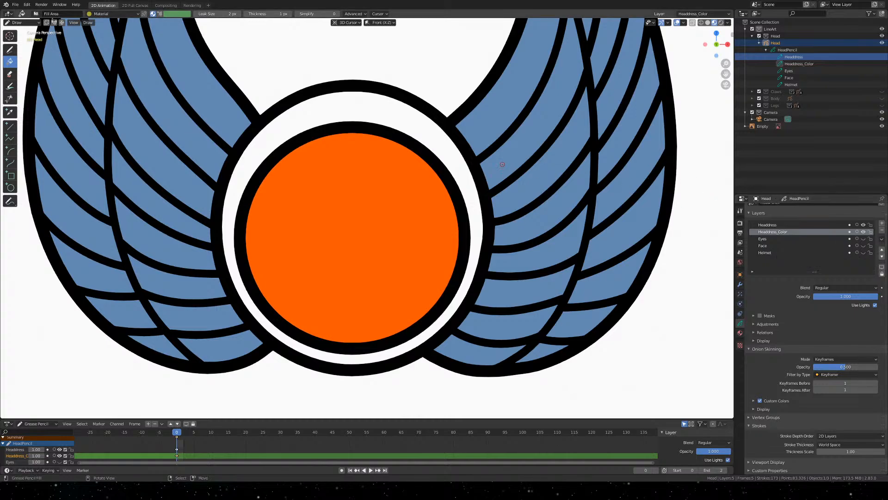
Try the gold rim fill again with the color layer beneath the line art, and undo it
left_click(338, 107)
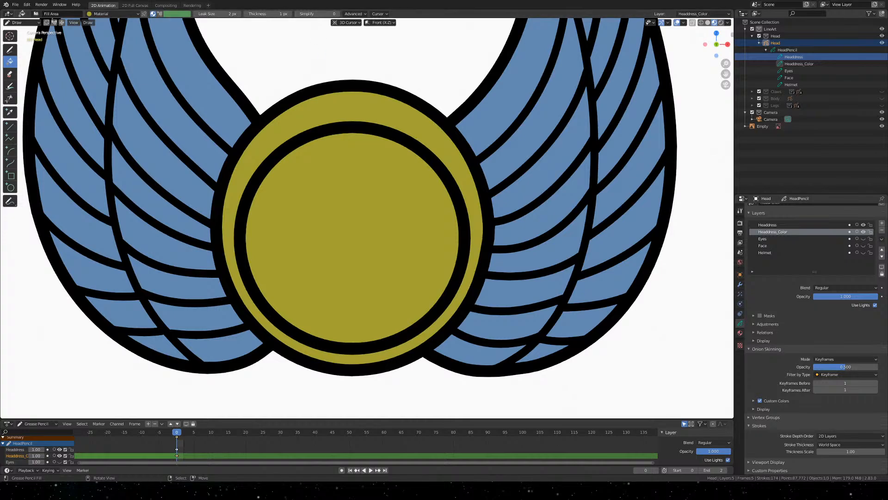
key("ctrl+z")
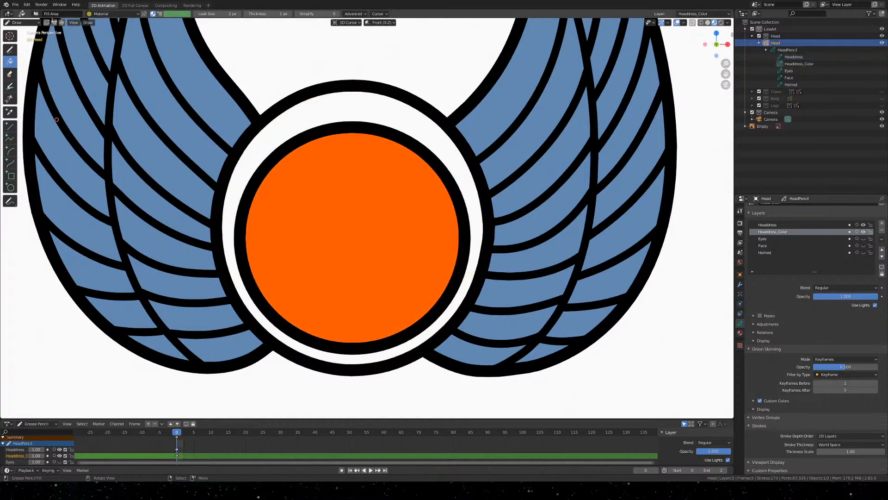
Switch to the soft eraser and enlarge its radius to 360 px, about the size of the gem
left_click(9, 73)
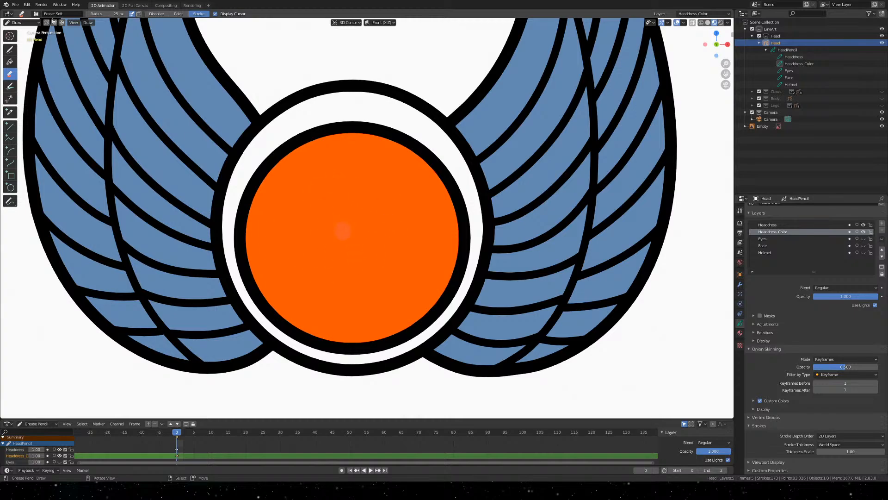
scroll(348, 227, "down", 1)
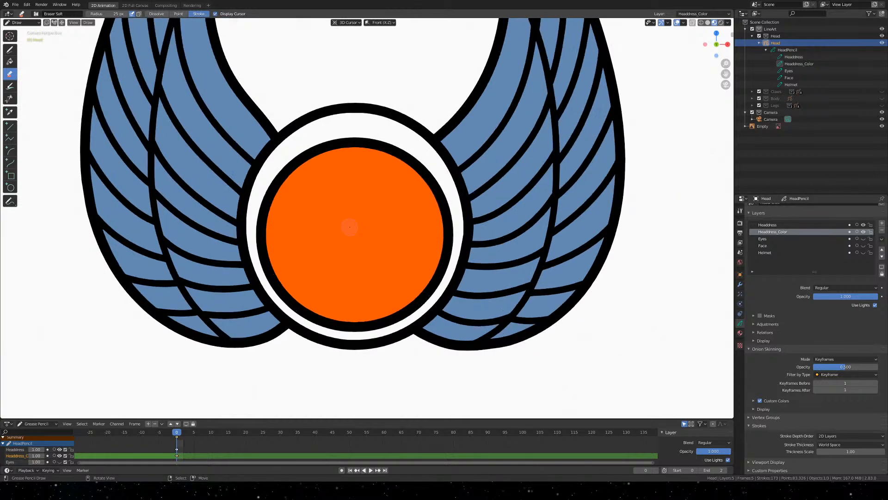
scroll(351, 225, "up", 2)
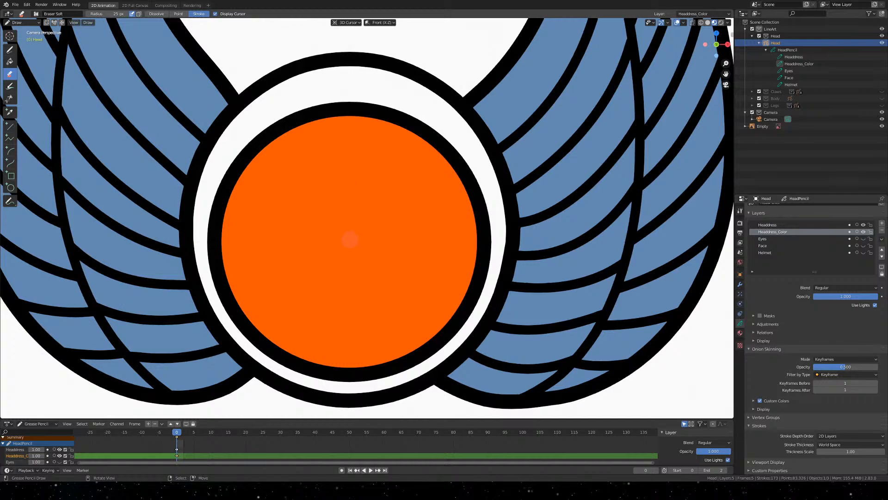
key("f")
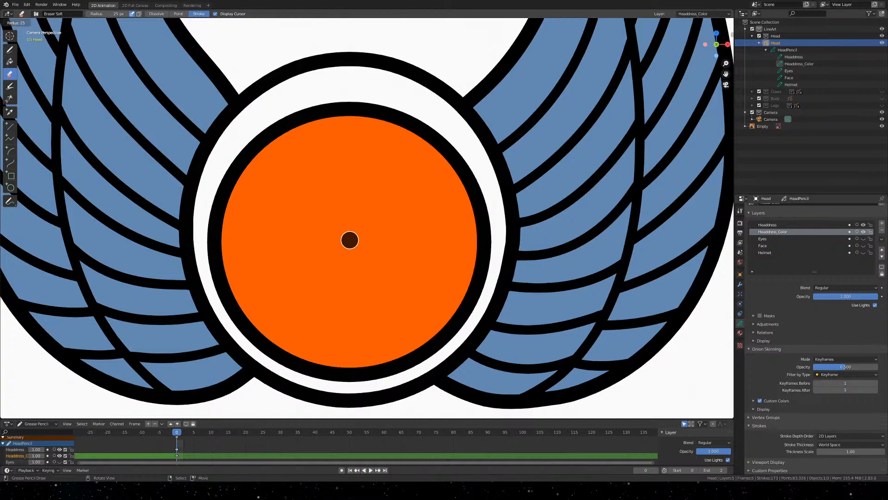
left_click(466, 250)
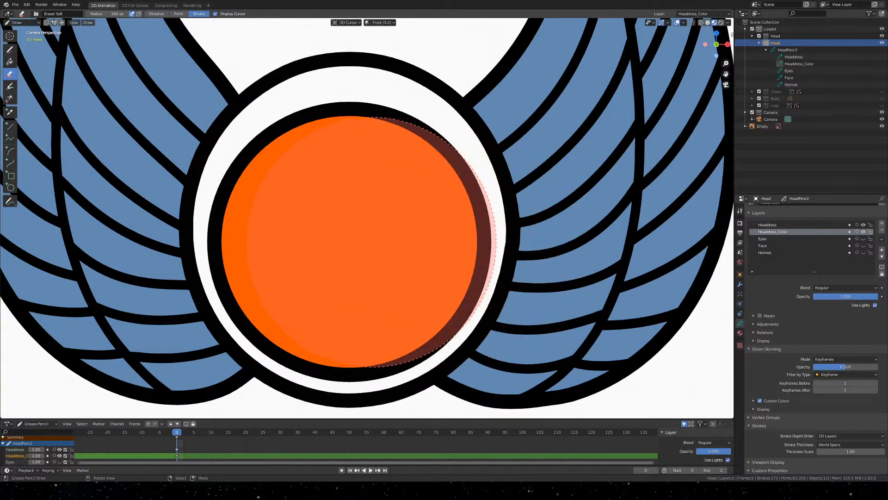
Try to erase the gem's orange fill while the line art is shown, then undo the erasing
left_click(324, 229)
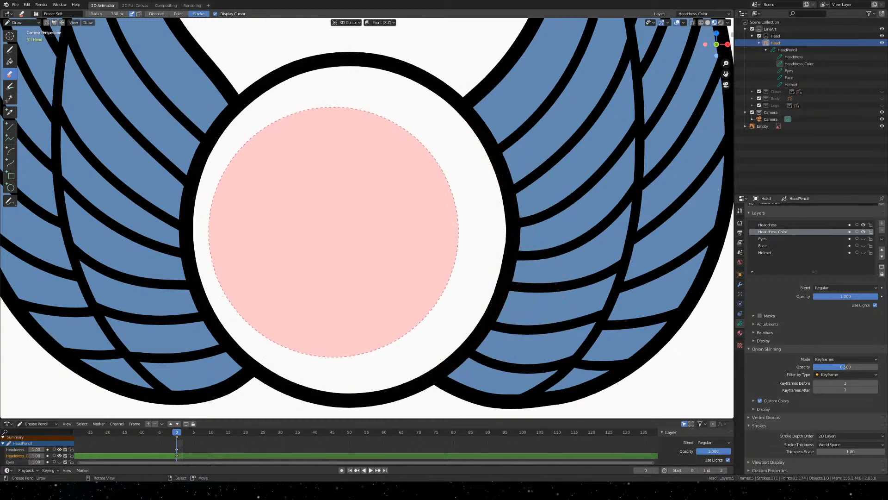
key("f")
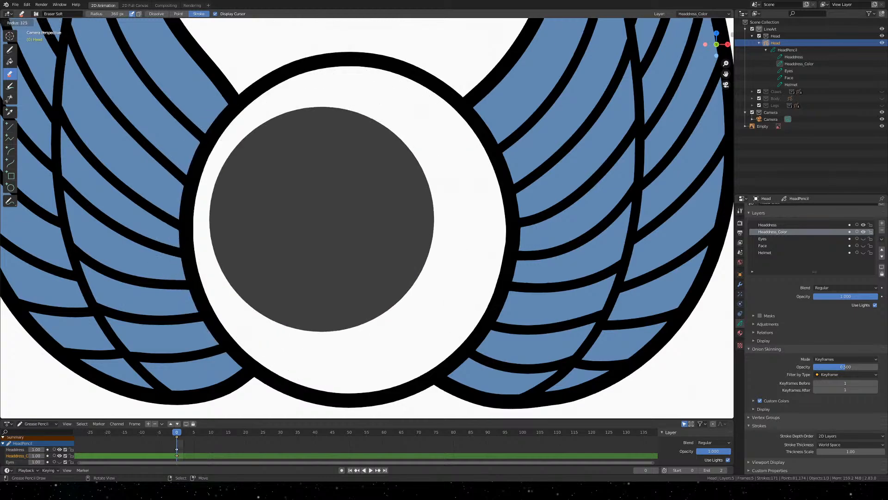
left_click(391, 218)
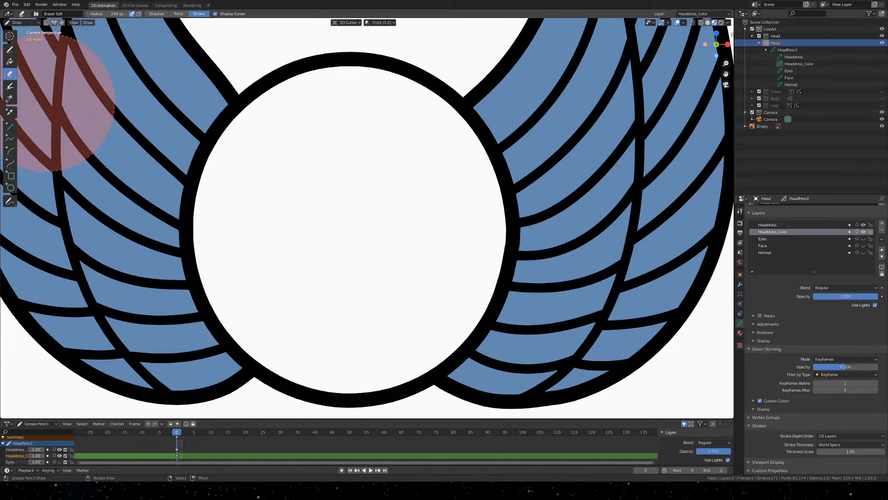
left_click(10, 61)
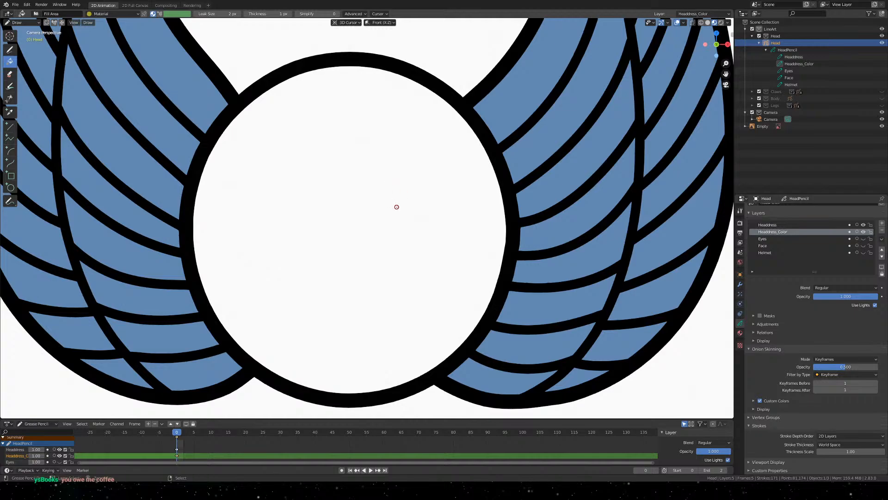
left_click(490, 234)
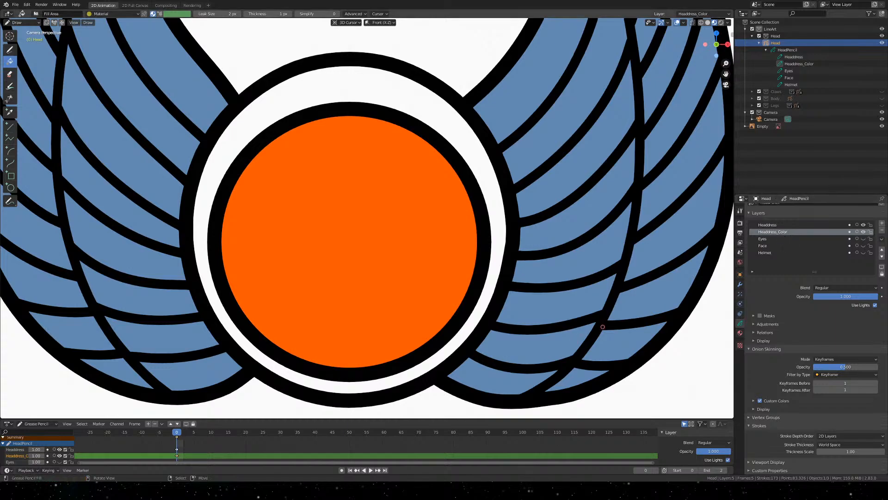
Erase the orange gem fill from the Headdress_Color layer with the Headdress line layer hidden, then show the line layer again
middle_click_drag(340, 243, 375, 233, "shift")
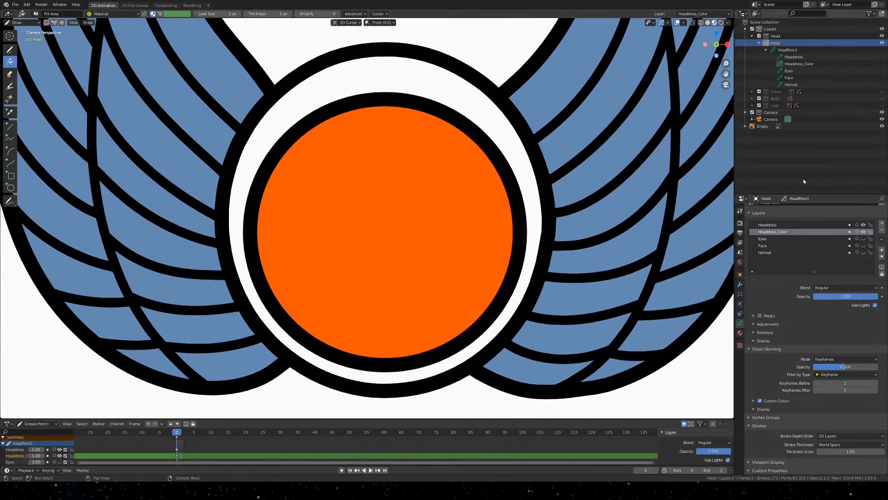
left_click(807, 65)
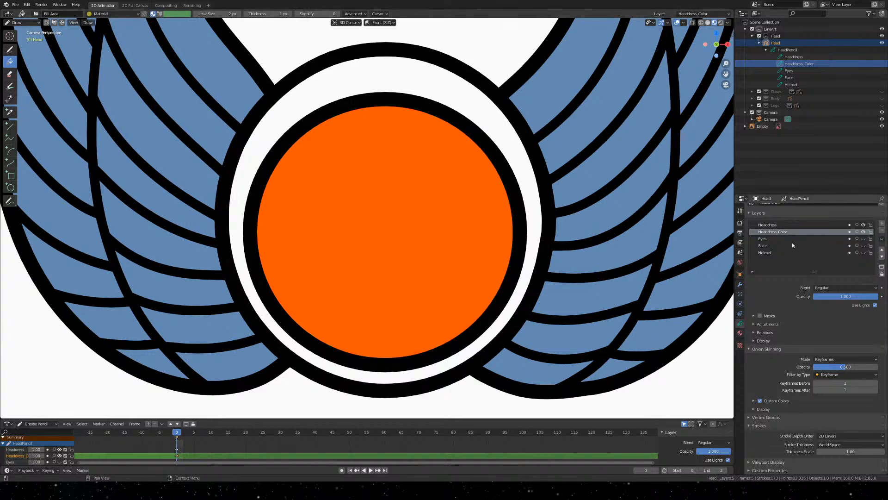
left_click(863, 225)
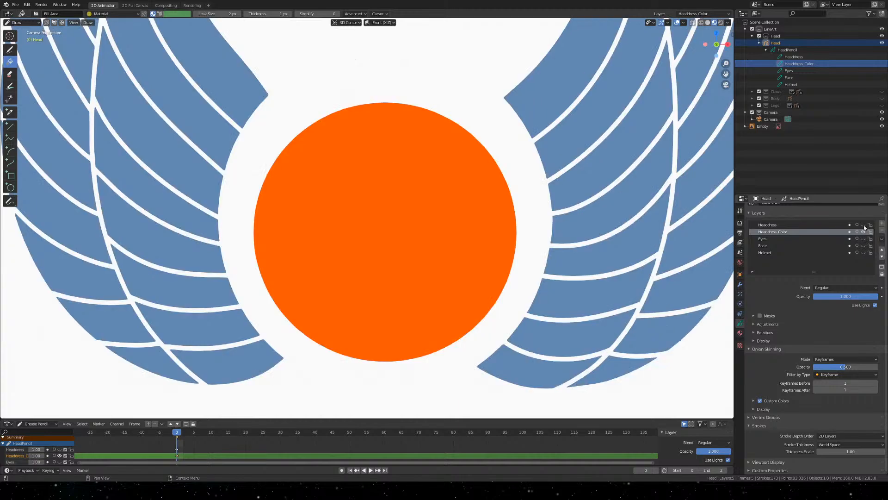
left_click(9, 74)
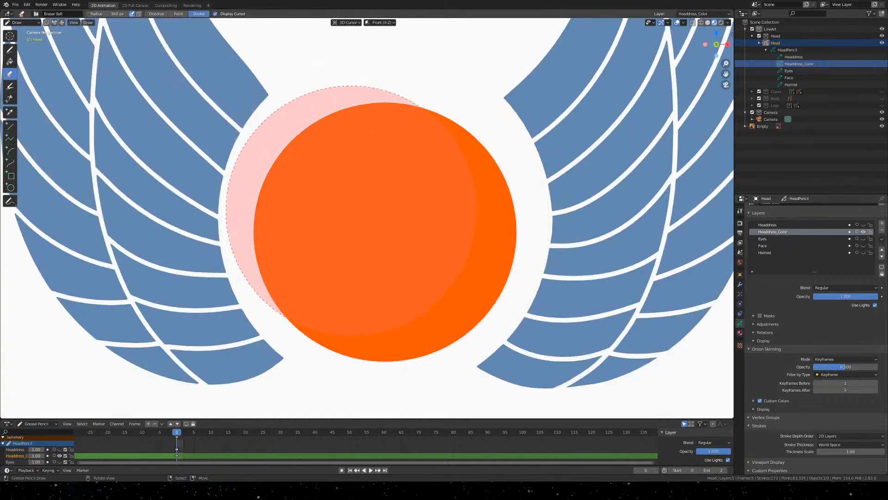
left_click_drag(349, 209, 380, 213)
left_click(863, 225)
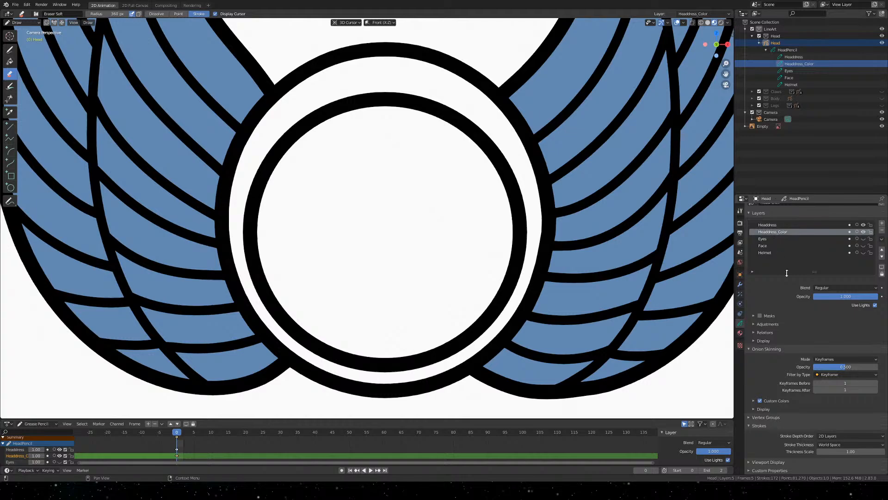
Switch back to the Fill tool and rename the yellow fill material GoldPlateLight
left_click(10, 61)
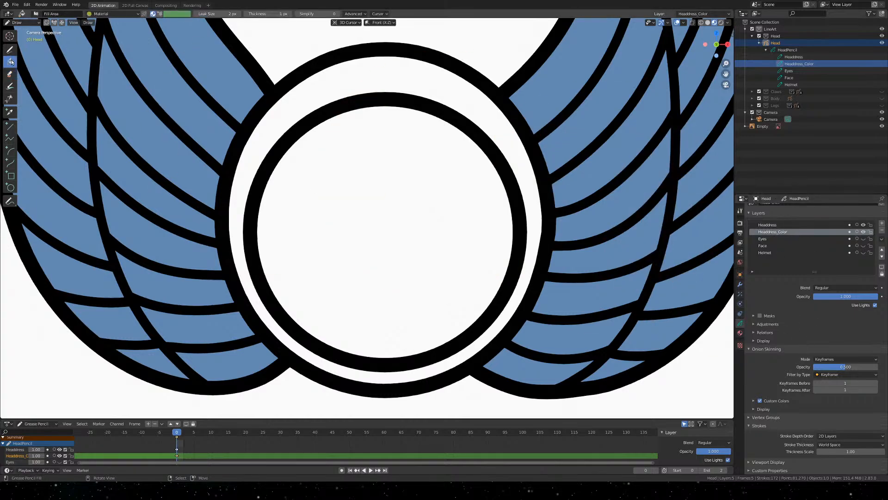
left_click(740, 333)
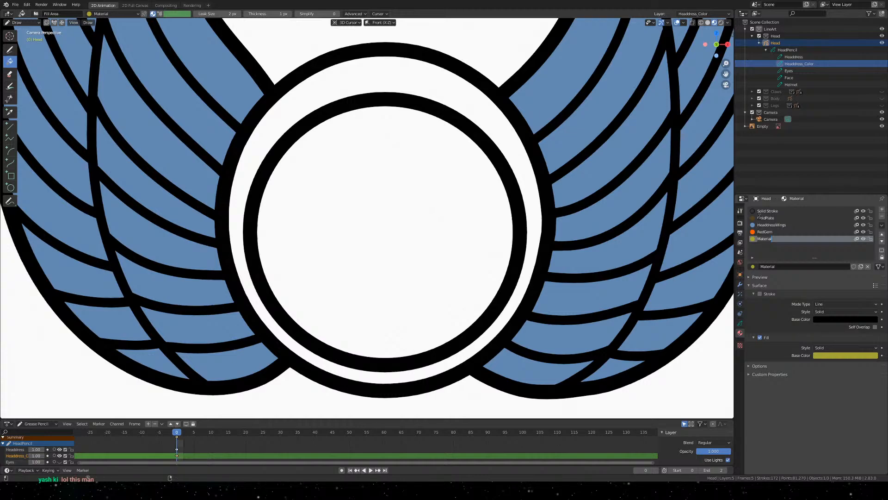
type("L")
type("o")
type("ldPlate")
key("Return")
type("Light")
key("Return")
Rename the brown GoldPlate material GoldPlateDark
left_click(765, 218)
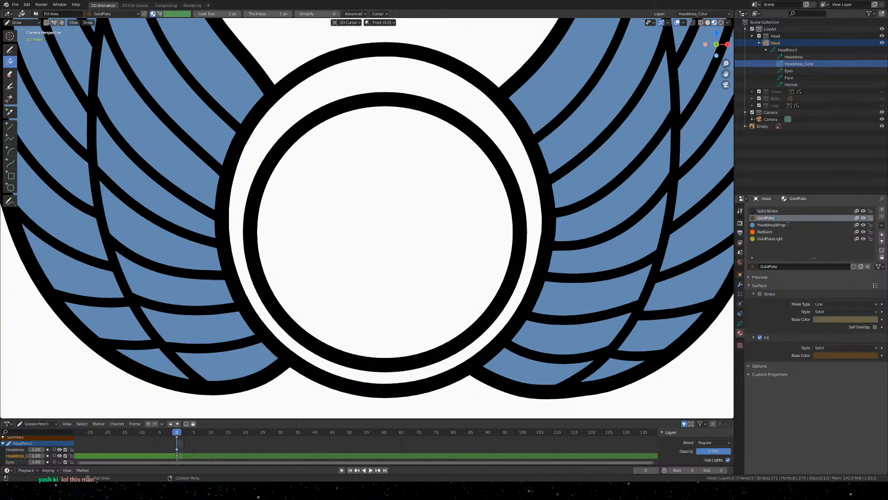
type("Dark")
key("Return")
Fill the headdress's outer ring with GoldPlateLight and the inner gem circle with RedGem
left_click(769, 239)
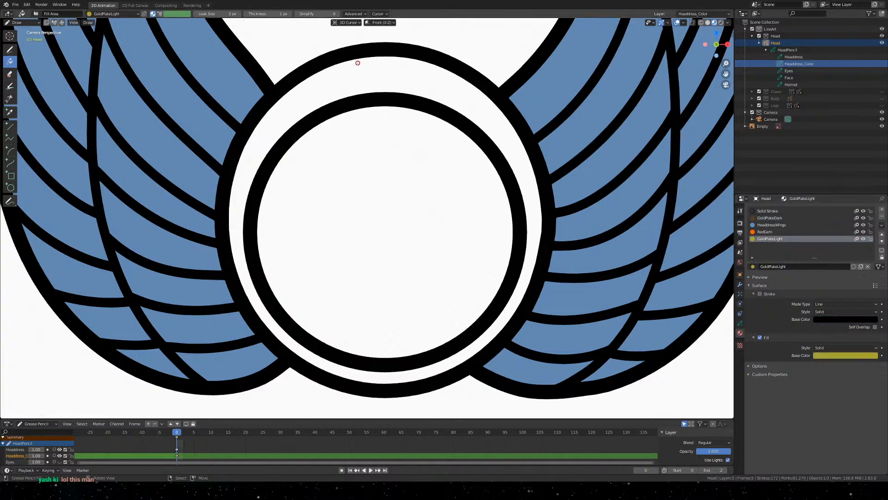
left_click(392, 79)
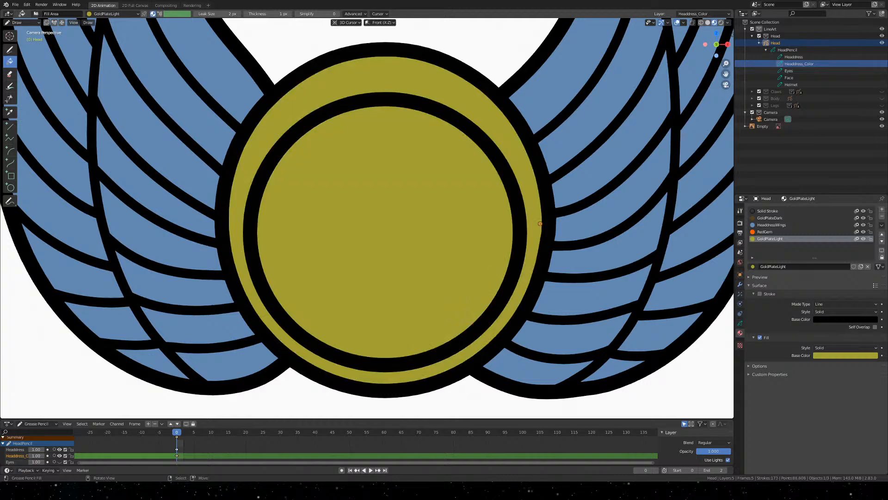
left_click(764, 231)
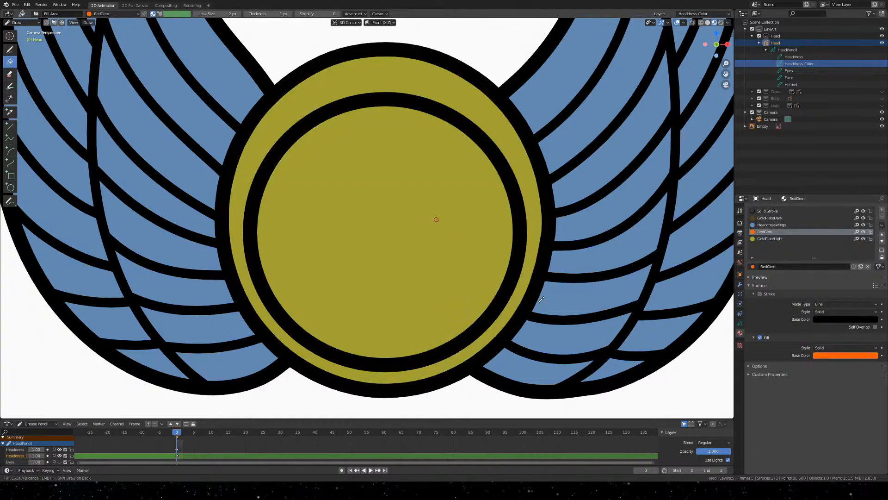
left_click(436, 219)
Save the Blender file with the coloured headdress
scroll(426, 225, "down", 5)
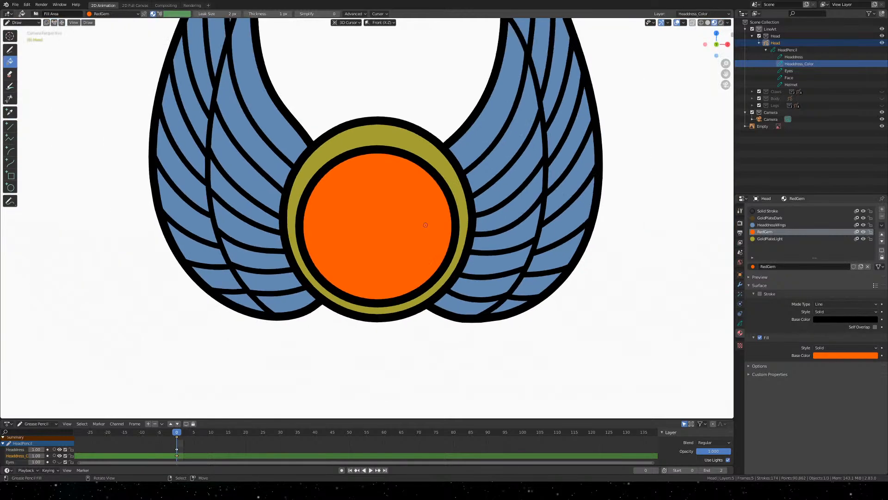
middle_click_drag(403, 103, 421, 171, "shift")
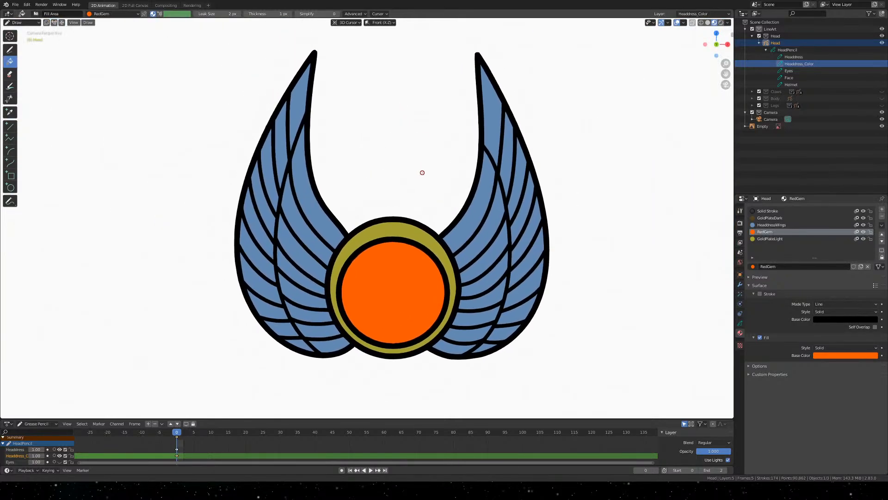
key("ctrl+s")
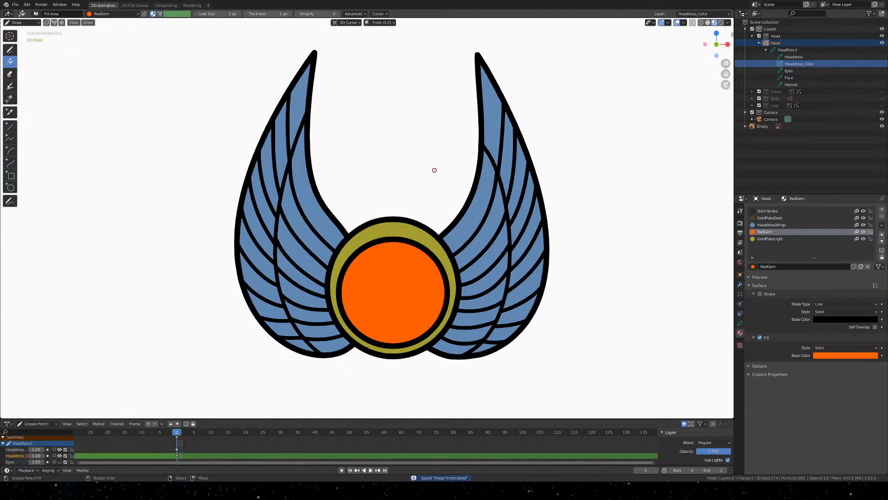
Bring the Head object's grease pencil layer list back into view
left_click(740, 343)
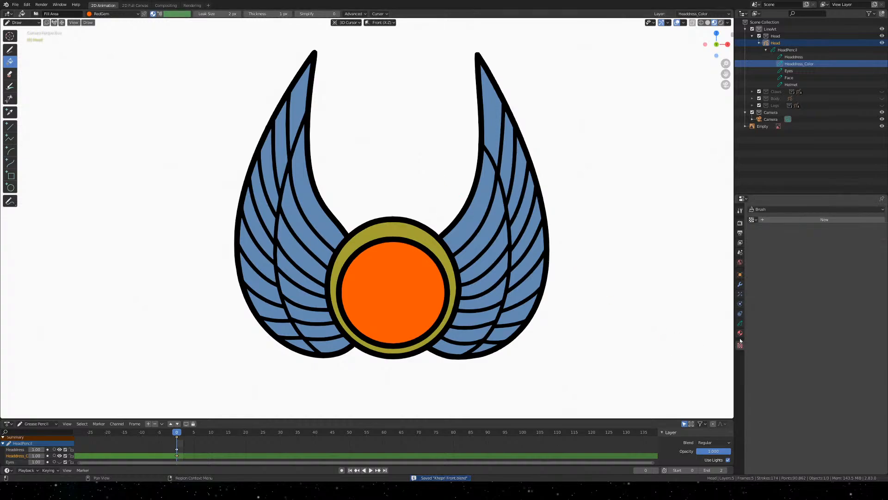
left_click(740, 333)
left_click(740, 313)
left_click(740, 323)
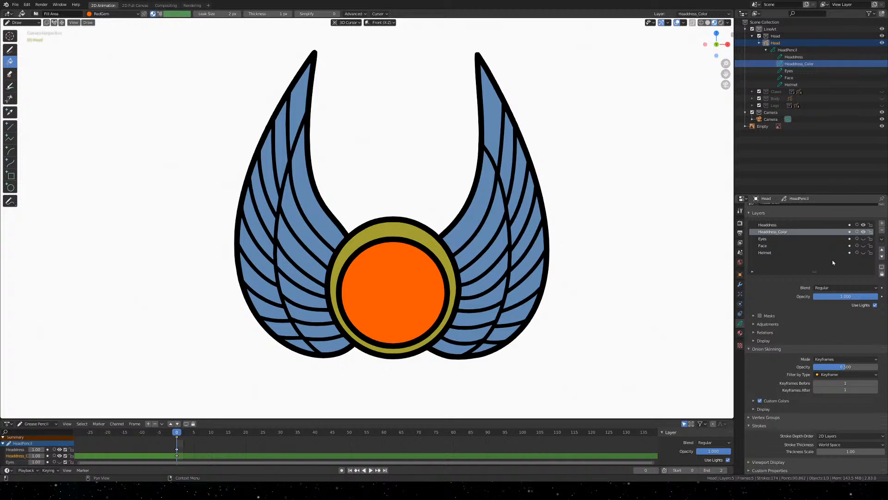
Examine the fills of both wings, the gold rim and the gem up close against the line art
scroll(352, 220, "up", 5)
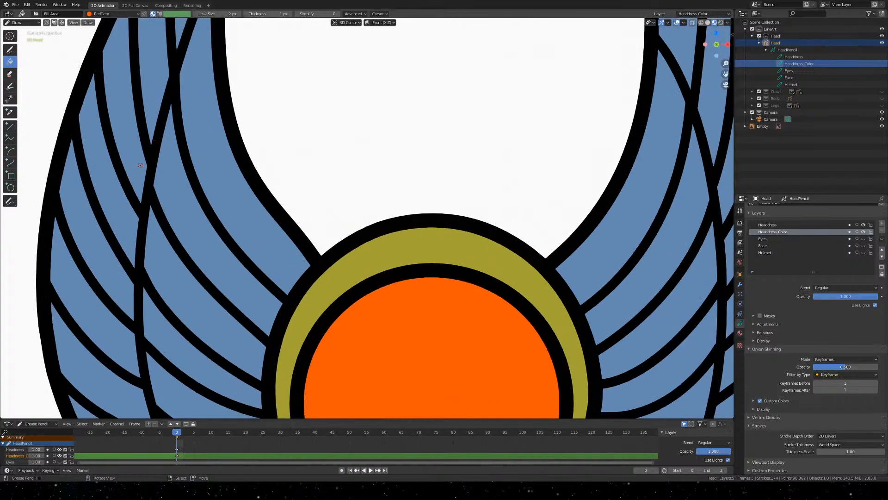
mouse_move(144, 139)
middle_mouse_down("shift")
mouse_move(285, 268)
mouse_move(341, 101)
middle_mouse_up("shift")
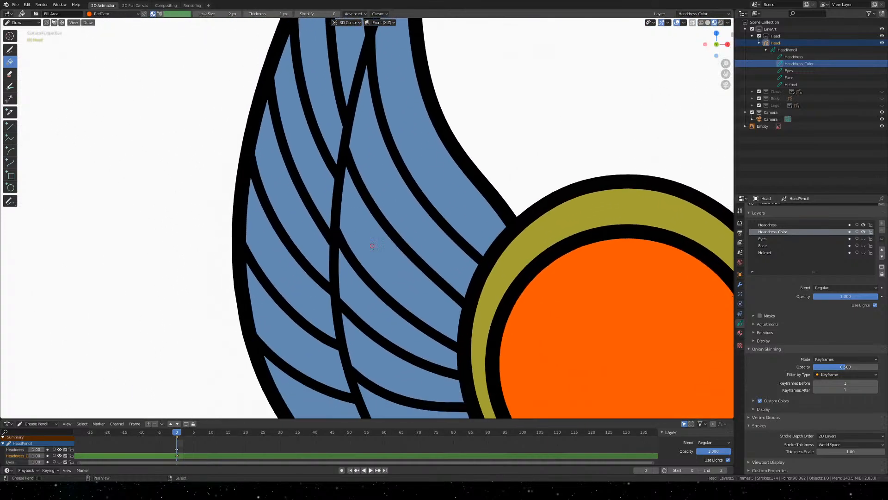
middle_click_drag(398, 331, 351, 148, "shift")
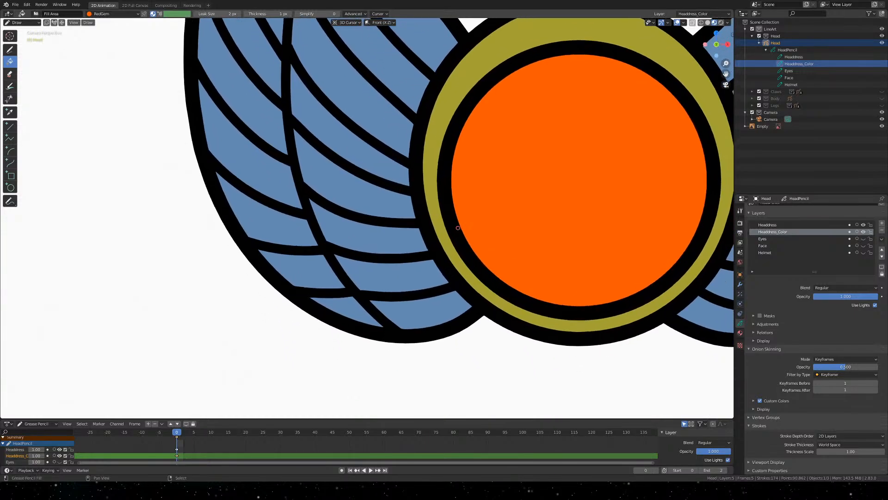
middle_click_drag(586, 317, 280, 255, "shift")
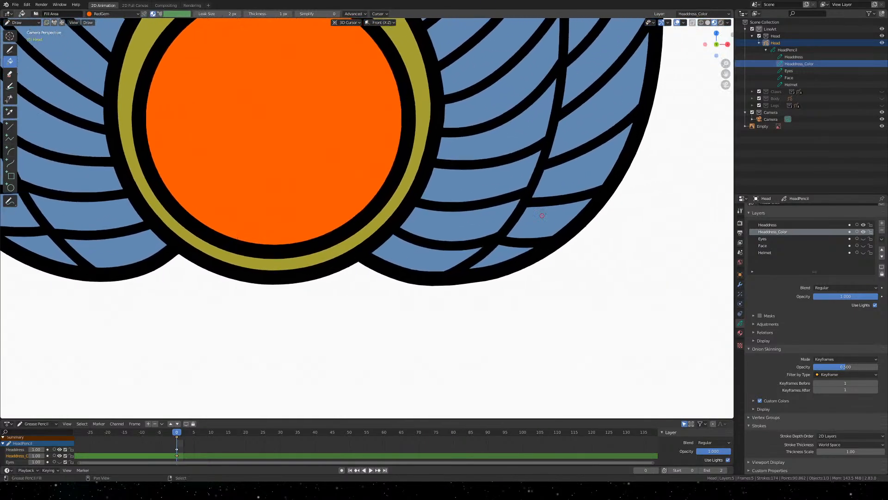
middle_click_drag(542, 215, 567, 370, "shift")
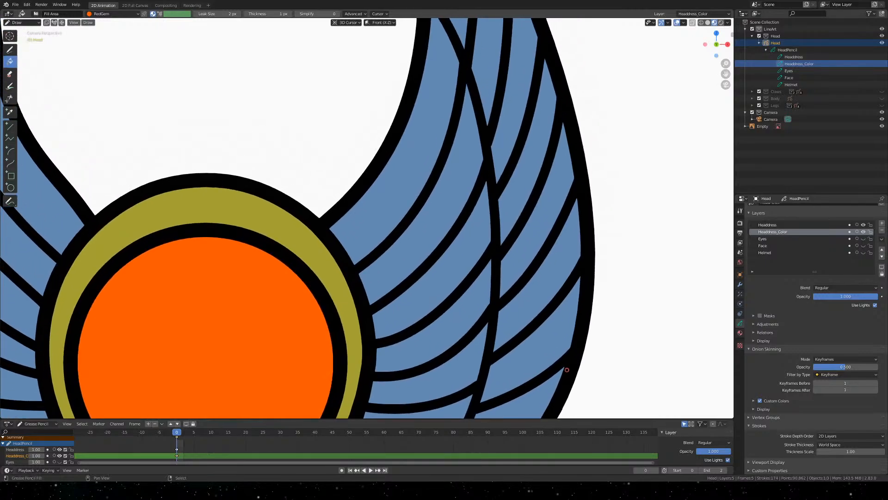
mouse_move(476, 101)
middle_mouse_down("shift")
mouse_move(489, 164)
mouse_move(492, 344)
mouse_move(549, 281)
mouse_move(649, 79)
middle_mouse_up("shift")
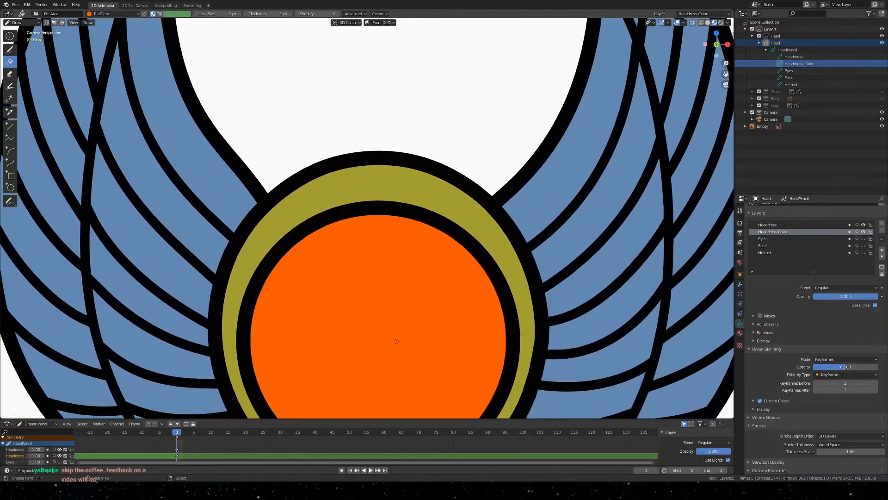
mouse_move(396, 341)
middle_mouse_down("shift")
mouse_move(419, 291)
mouse_move(422, 238)
mouse_move(427, 242)
middle_mouse_up("shift")
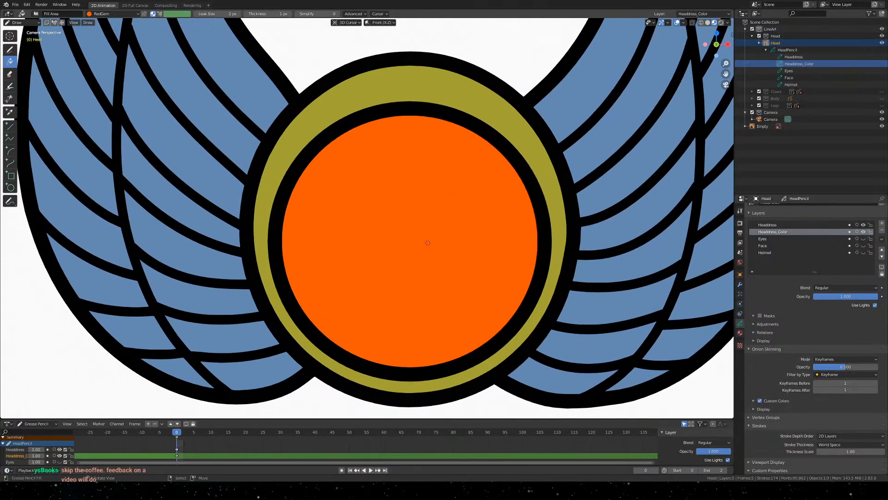
scroll(429, 245, "down", 1)
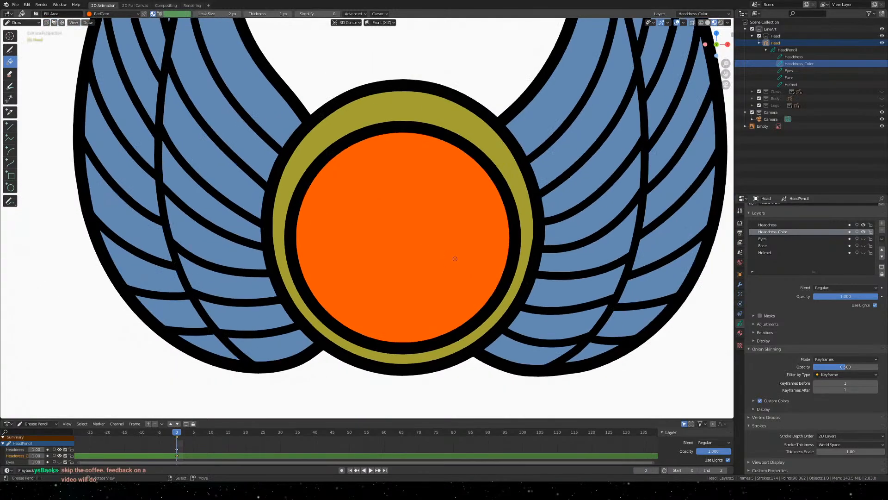
middle_click_drag(454, 258, 450, 240, "shift")
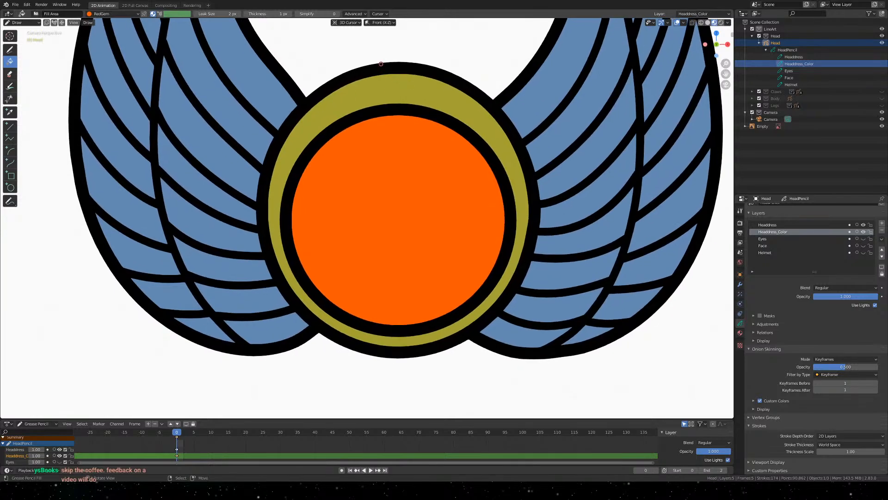
Save the Blender file and turn on the visibility of the Eyes line art layer
key("ctrl+s")
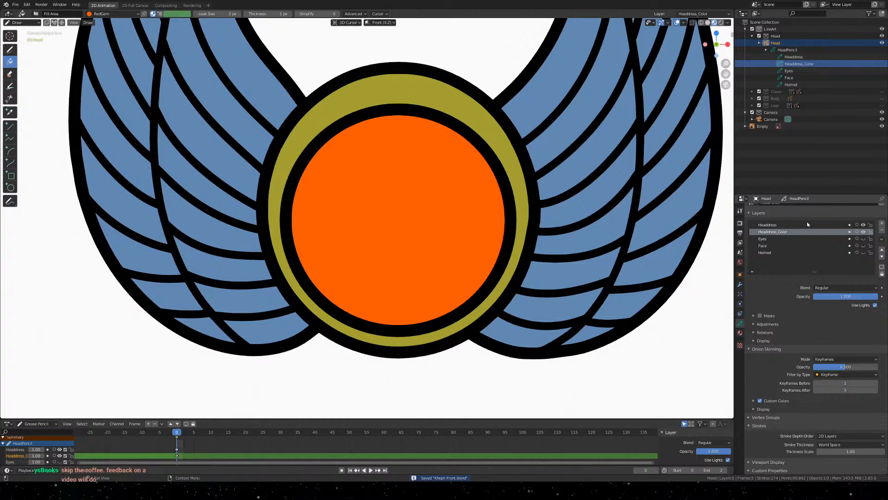
left_click(865, 239)
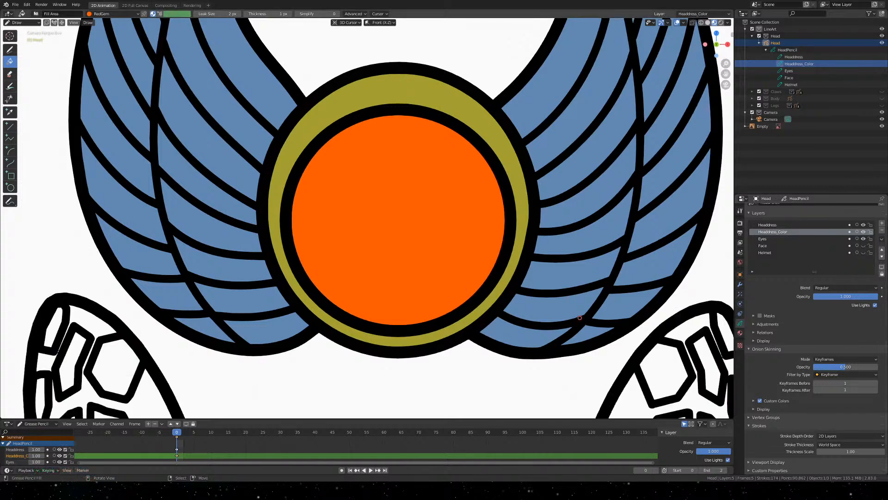
middle_click_drag(647, 299, 419, 38, "shift")
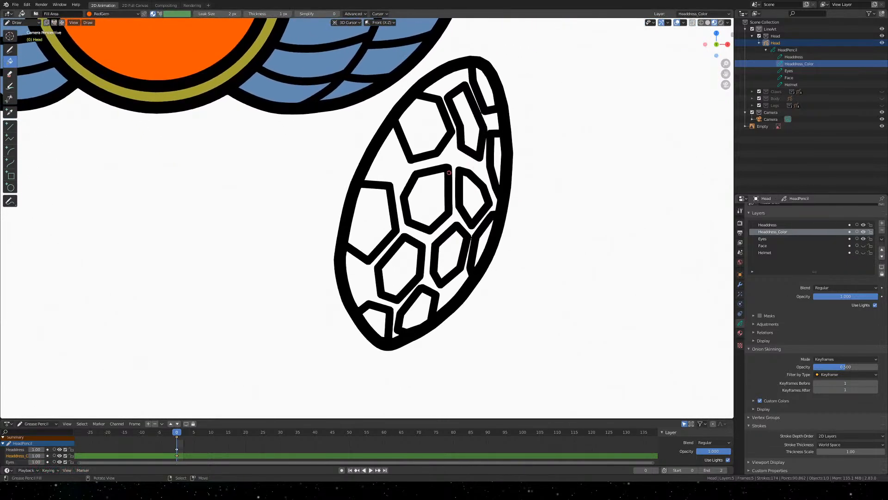
middle_click_drag(119, 123, 458, 129, "shift")
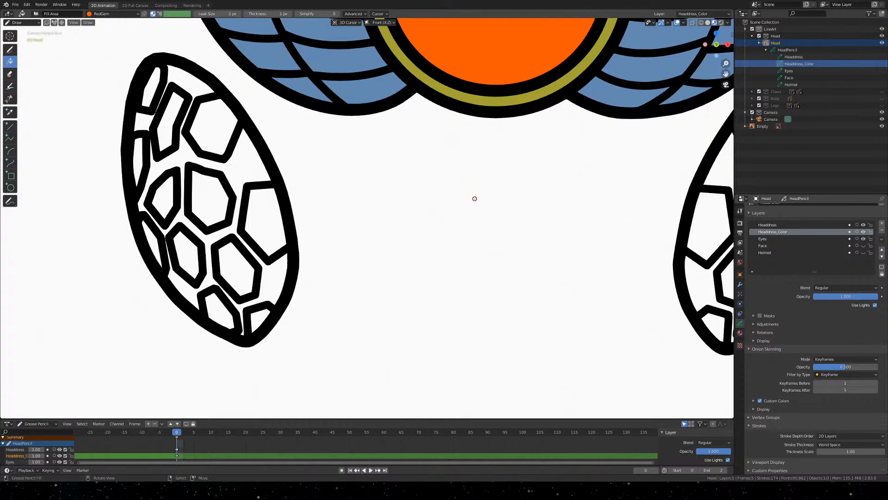
middle_click_drag(571, 209, 319, 193, "shift")
Add a new grease pencil layer directly above Eyes and name it Eyes_Color
left_click(785, 239)
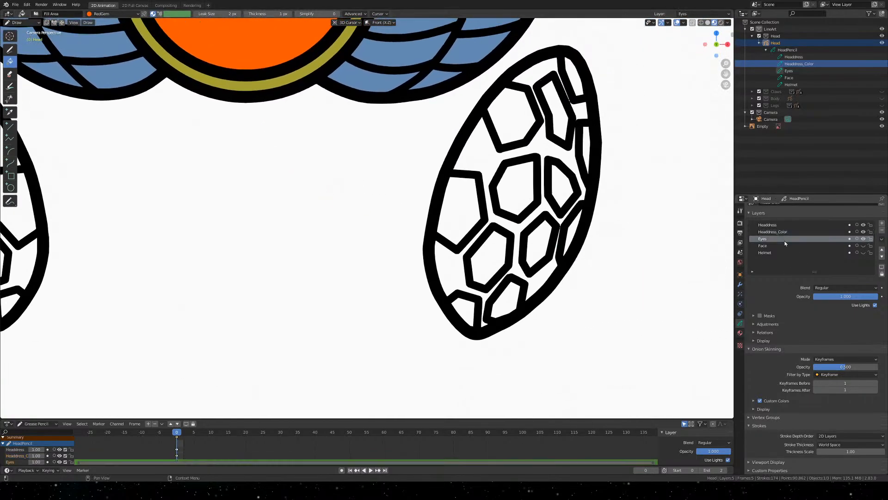
left_click(882, 223)
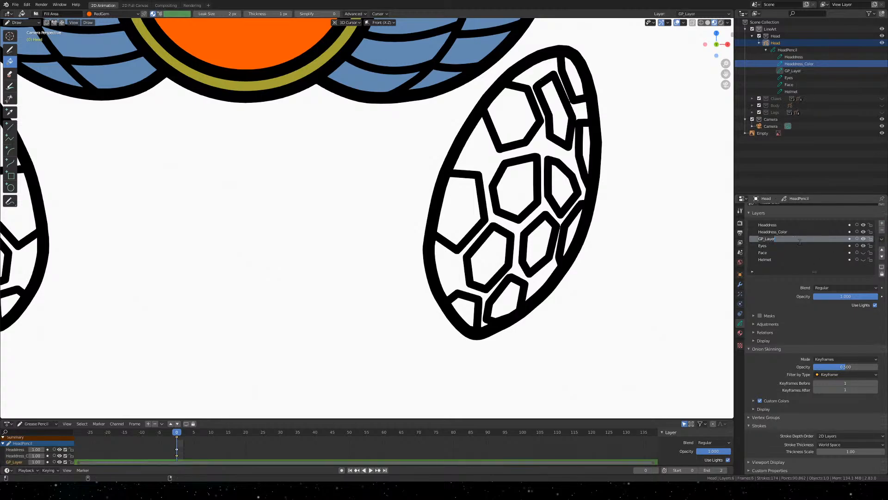
type("Eye")
type("sC")
type("_Cop")
type("or")
key("Return")
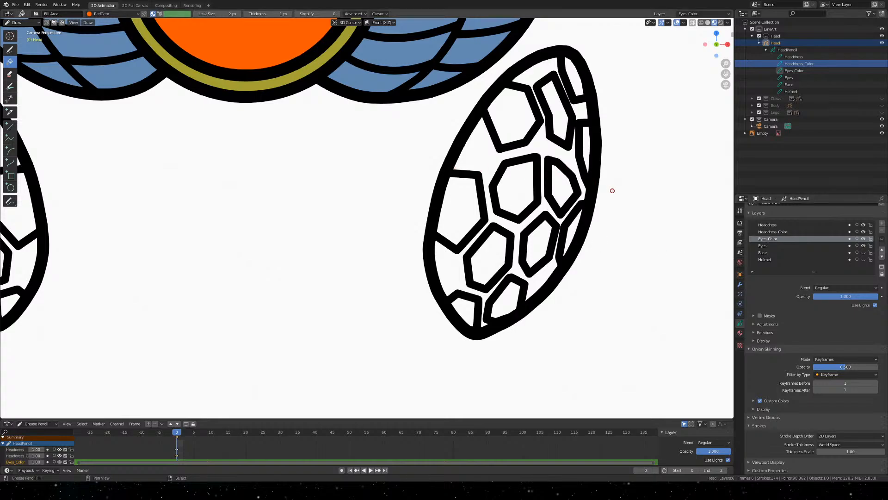
Rename the two colour layers as Eyes_Colour and Headdress_Colour
mouse_move(620, 190)
middle_mouse_down("shift")
mouse_move(480, 247)
mouse_move(497, 212)
middle_mouse_up("shift")
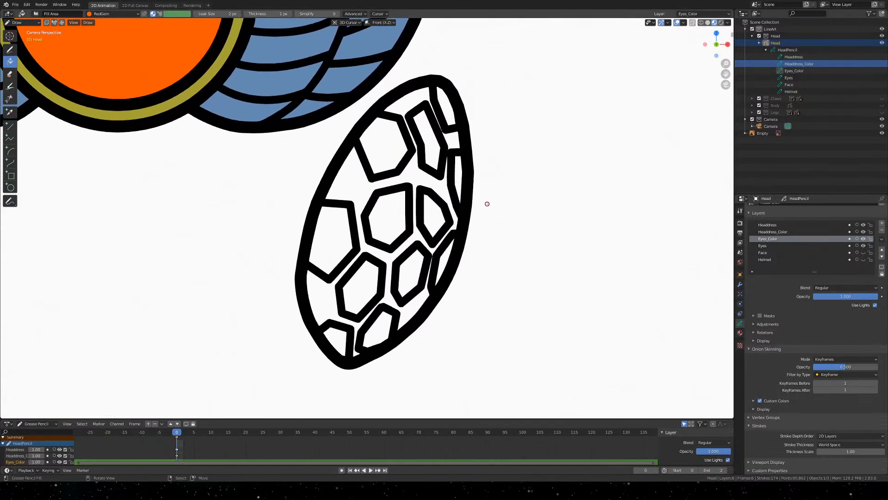
scroll(471, 206, "down", 3)
scroll(462, 209, "up", 2)
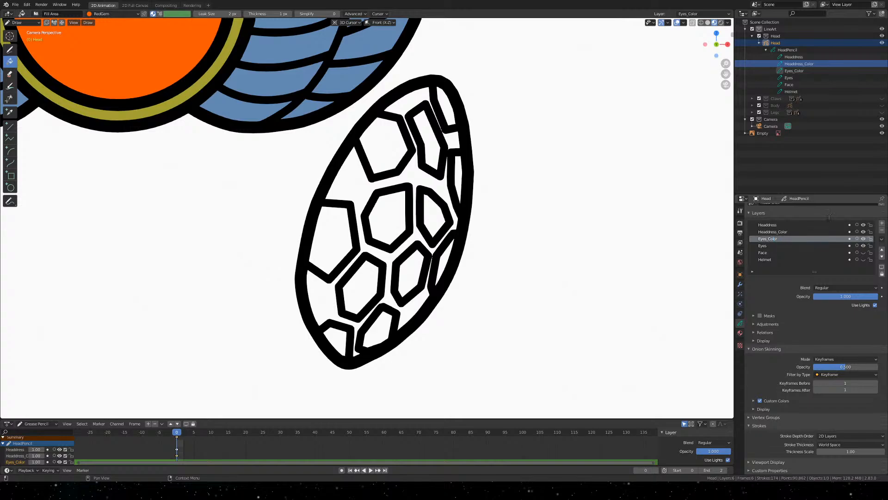
key("Return")
left_click(802, 232)
left_click(809, 233)
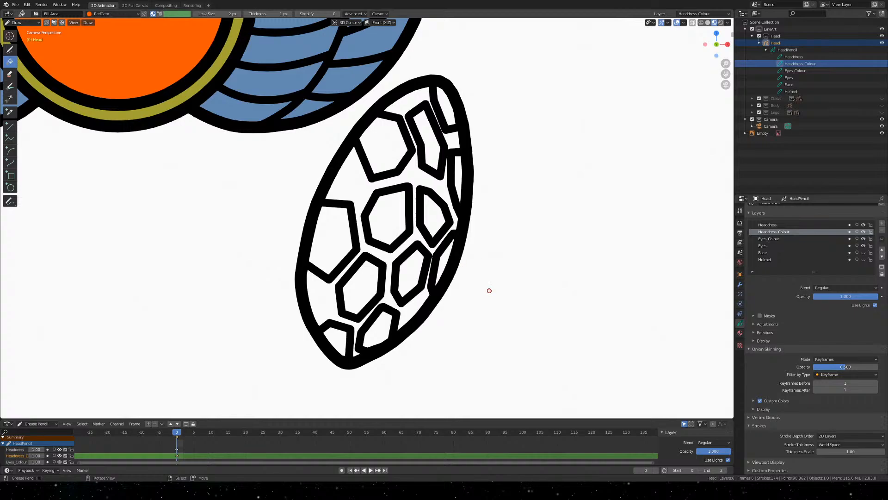
Make Eyes_Colour the active layer and add a new material named EyeDark to the Head object
mouse_move(480, 276)
middle_mouse_down("shift")
mouse_move(507, 271)
mouse_move(521, 287)
middle_mouse_up("shift")
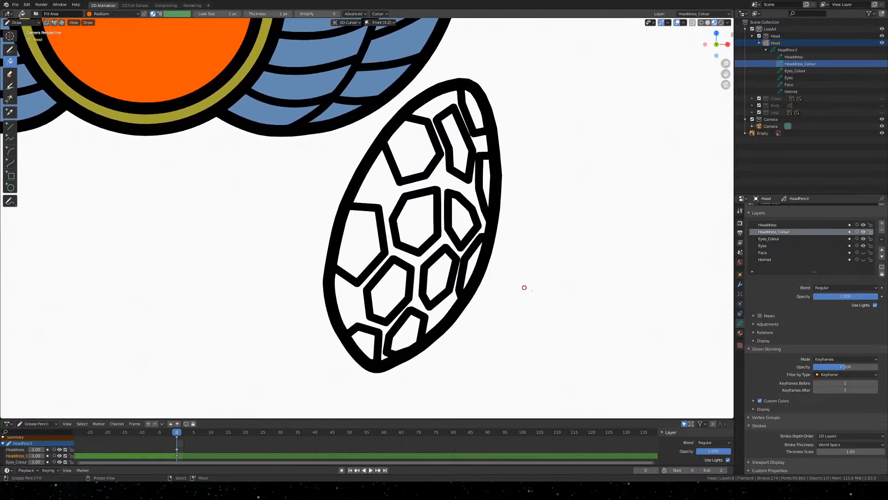
left_click(863, 252)
left_click(776, 239)
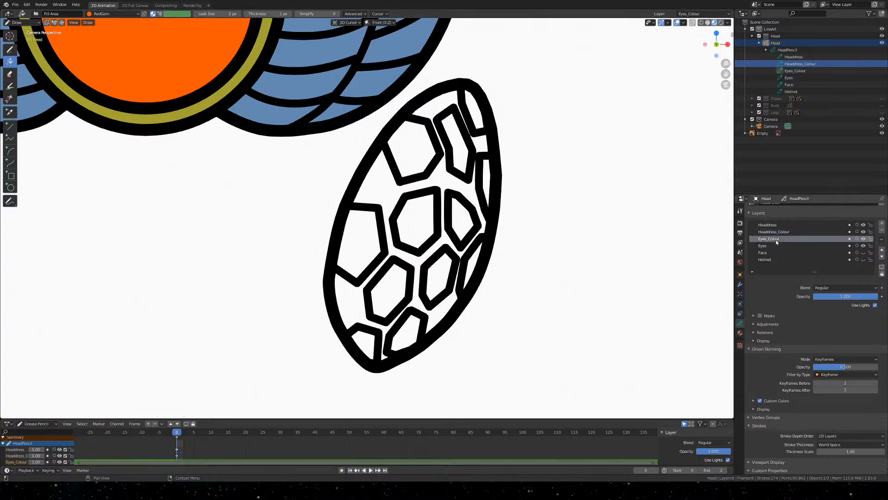
left_click(740, 333)
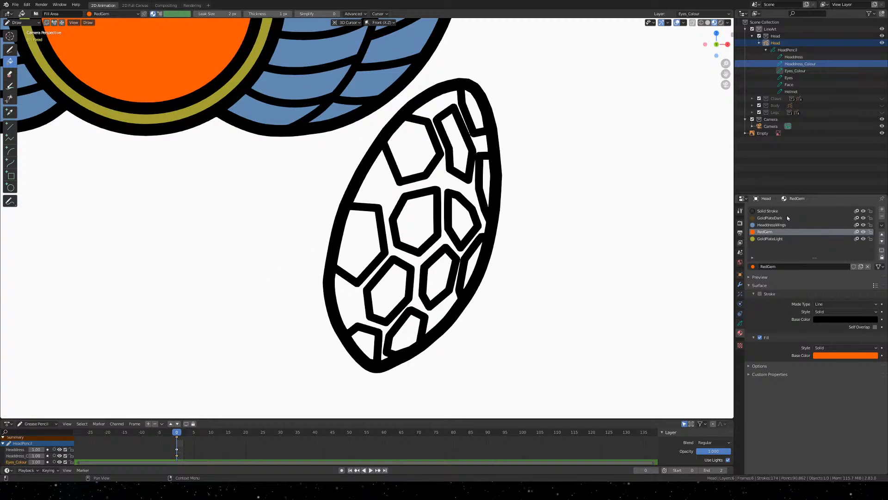
left_click(882, 210)
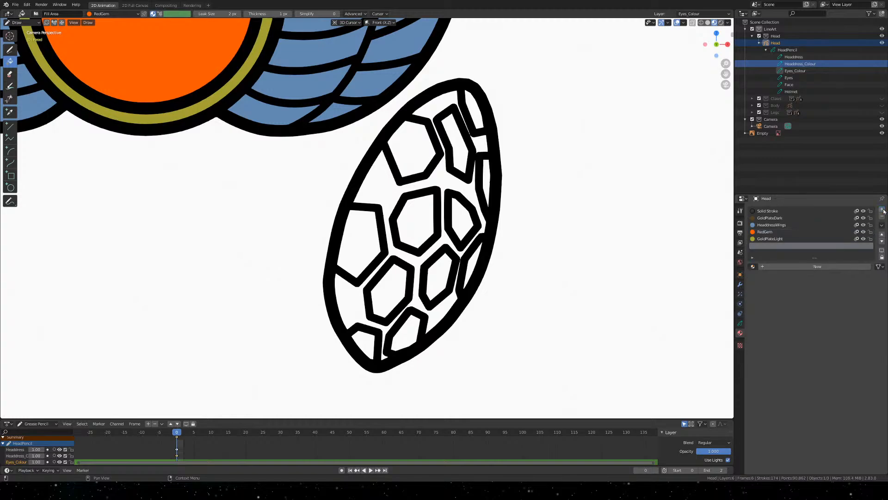
left_click(810, 271)
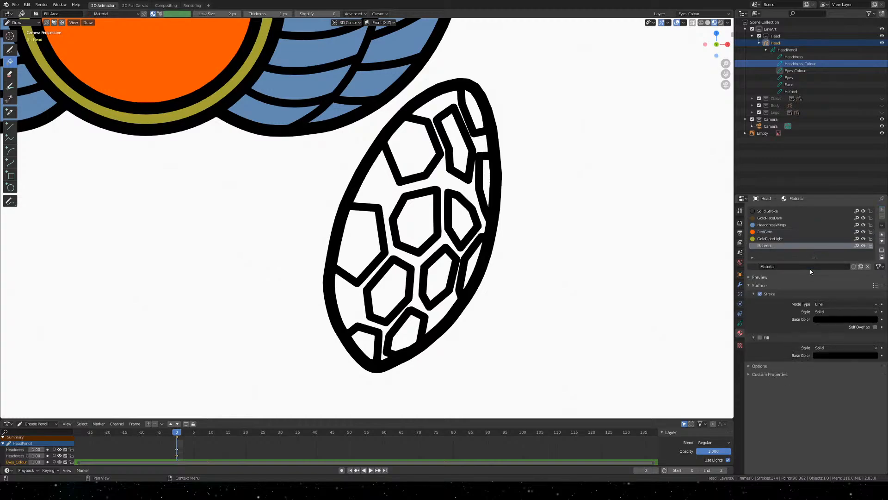
left_click(800, 266)
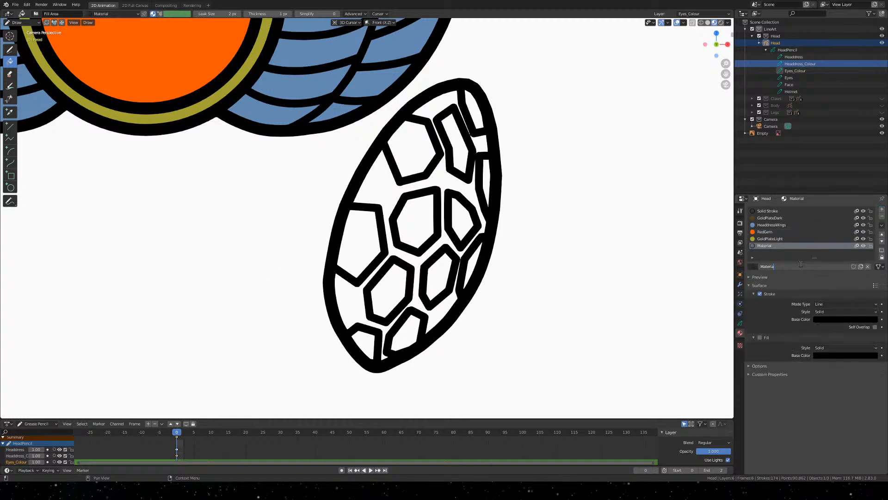
type("E")
type("yeDark")
key("Return")
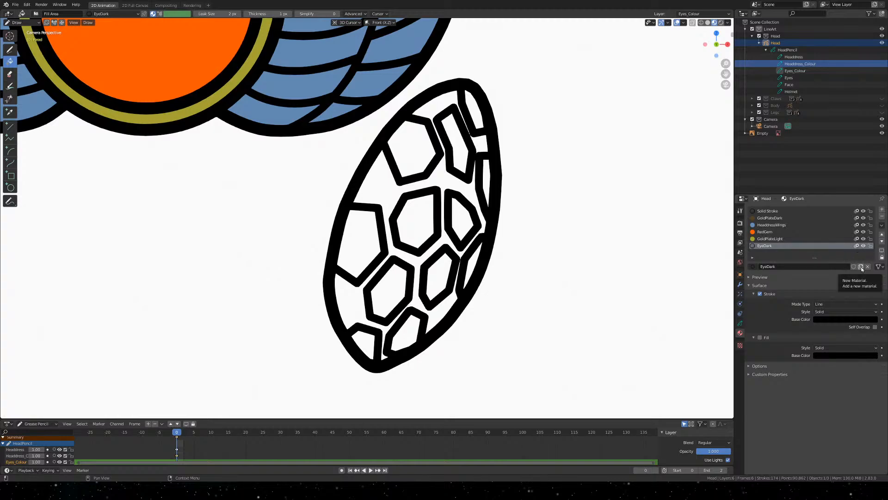
Undo the duplication of EyeDark and add another material in its own slot, named EyeLight
left_click(860, 267)
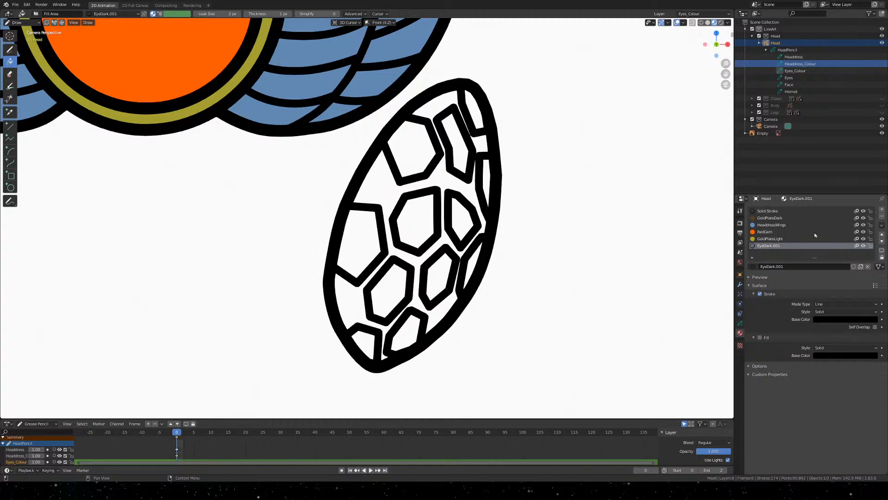
key("ctrl+z")
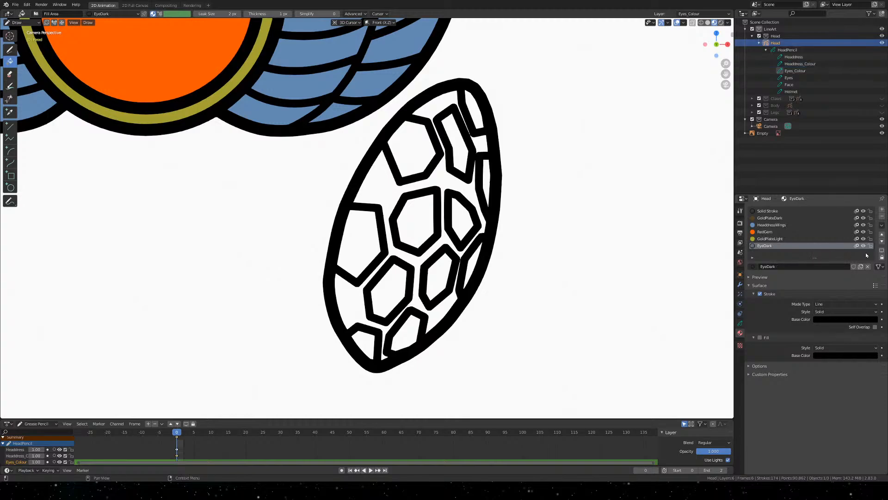
left_click(881, 209)
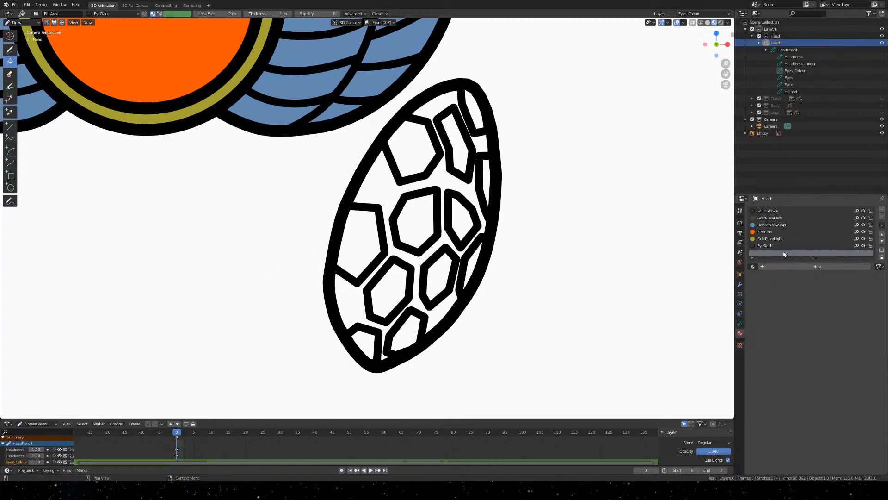
left_click(787, 271)
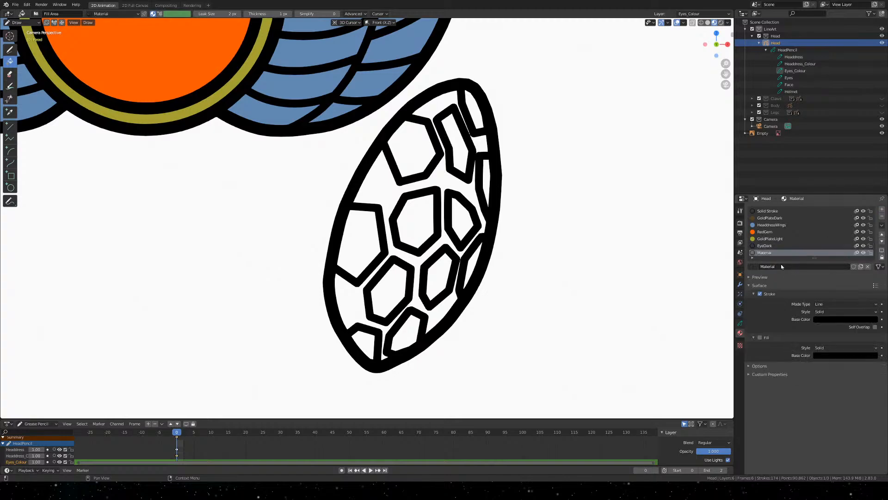
double_click(787, 252)
type("EyeLight")
scroll(365, 313, "down", 2)
scroll(495, 258, "up", 3)
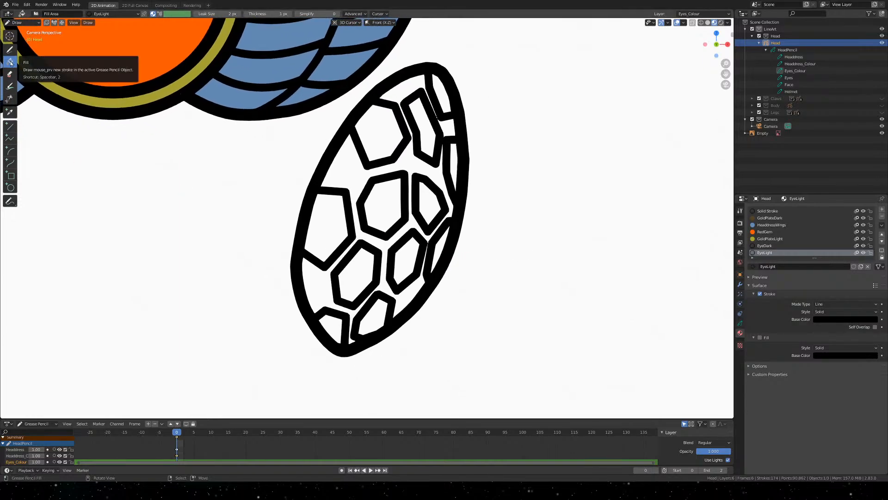
Turn off the stroke and enable the fill of the EyeLight material
left_click(806, 72)
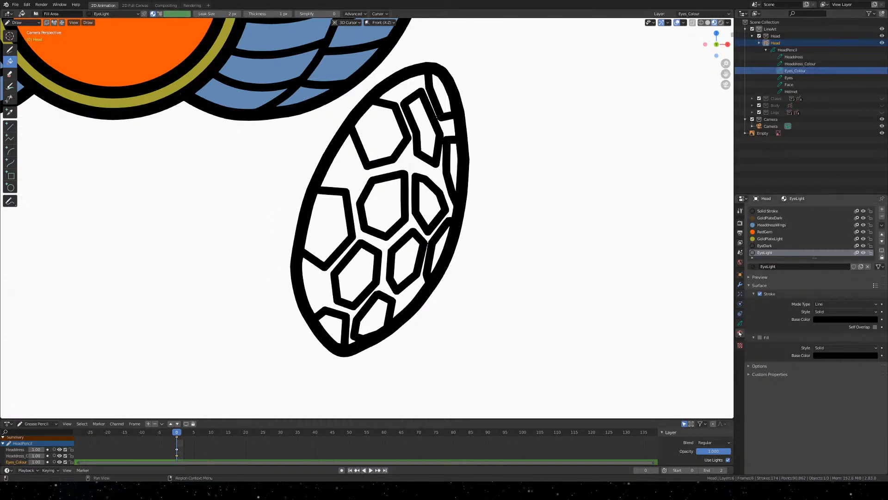
left_click(822, 356)
left_click(760, 338)
left_click(759, 293)
Set EyeLight's fill base colour to blue with RGB blue at 1 and green at 0.1
left_click(845, 355)
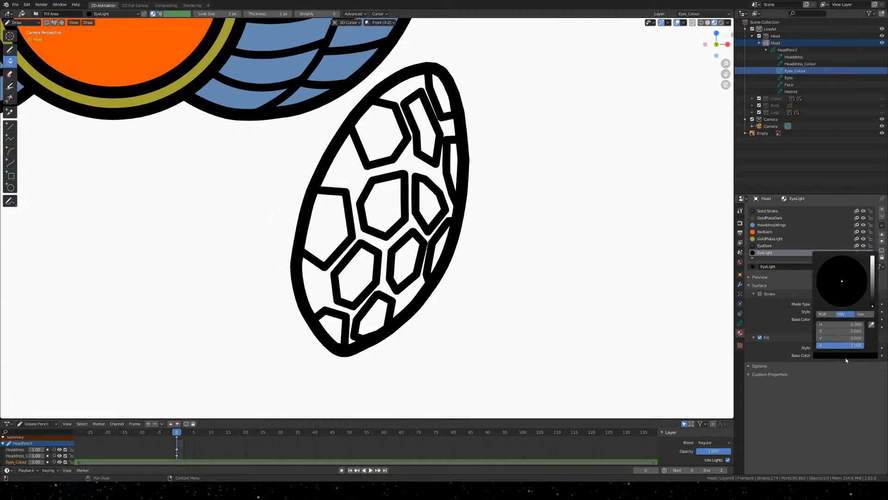
left_click(823, 314)
left_click(832, 338)
type("1")
key("Return")
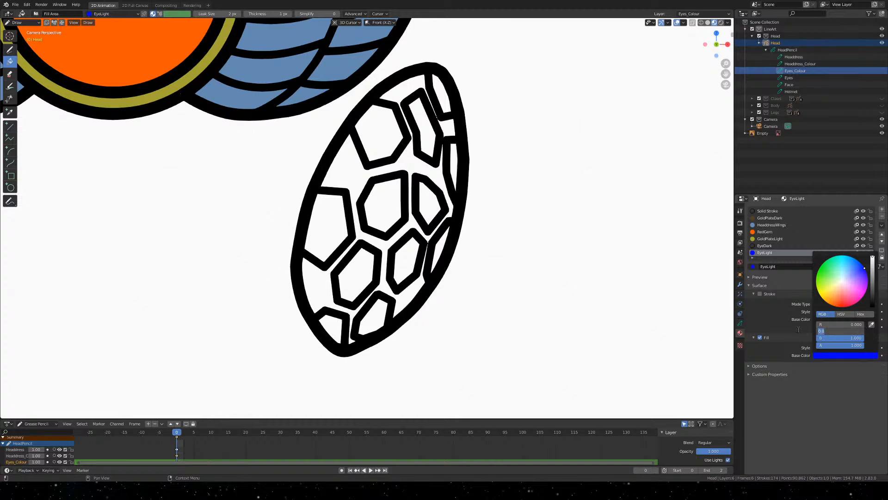
key("Right")
type(".1")
key("Return")
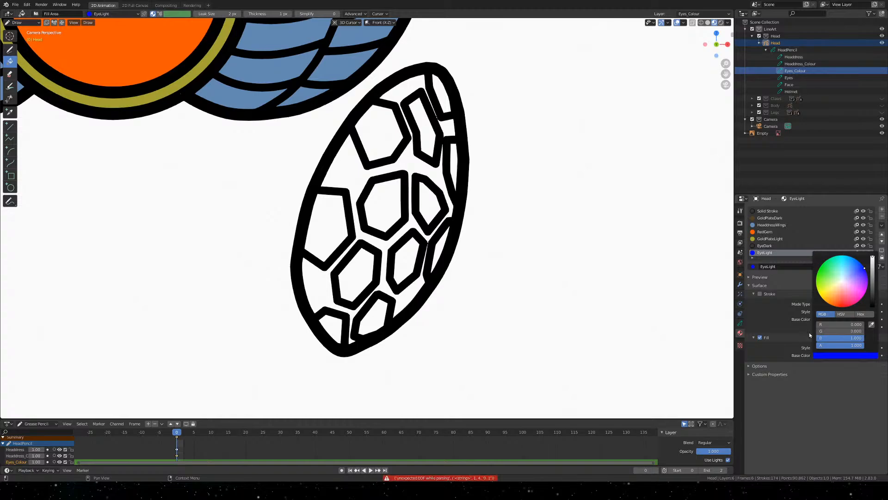
left_click(834, 355)
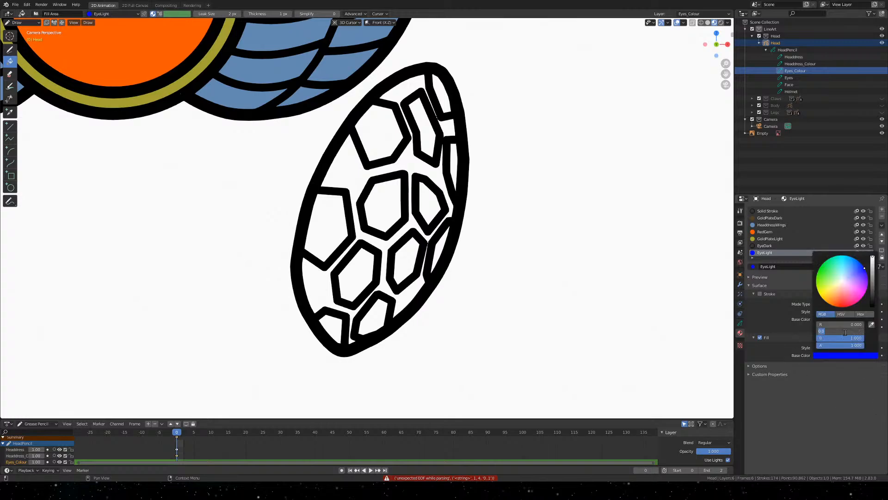
type("0.1")
key("Return")
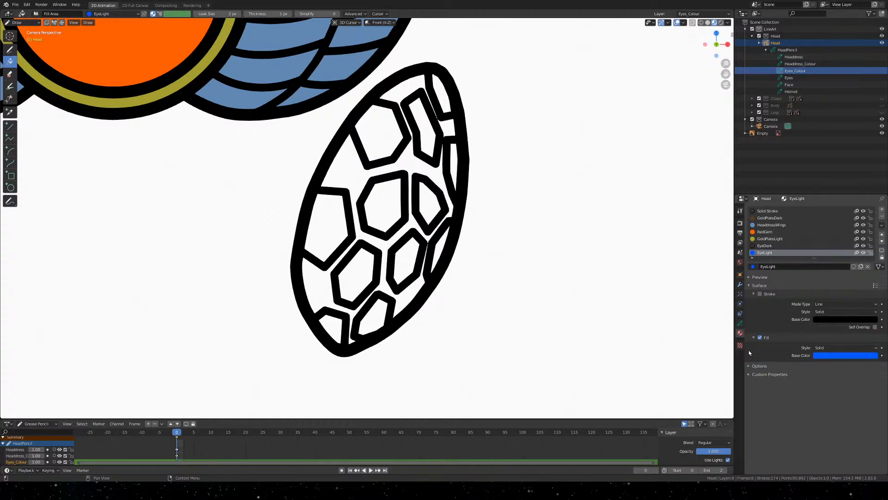
Sample the light blue between the cells of the reference painting's eye as EyeLight's stroke base colour
scroll(357, 240, "down", 5)
mouse_move(443, 180)
middle_mouse_down("shift")
mouse_move(81, 168)
mouse_move(367, 121)
mouse_move(676, 87)
mouse_move(712, 92)
middle_mouse_up("shift")
scroll(457, 209, "down", 8)
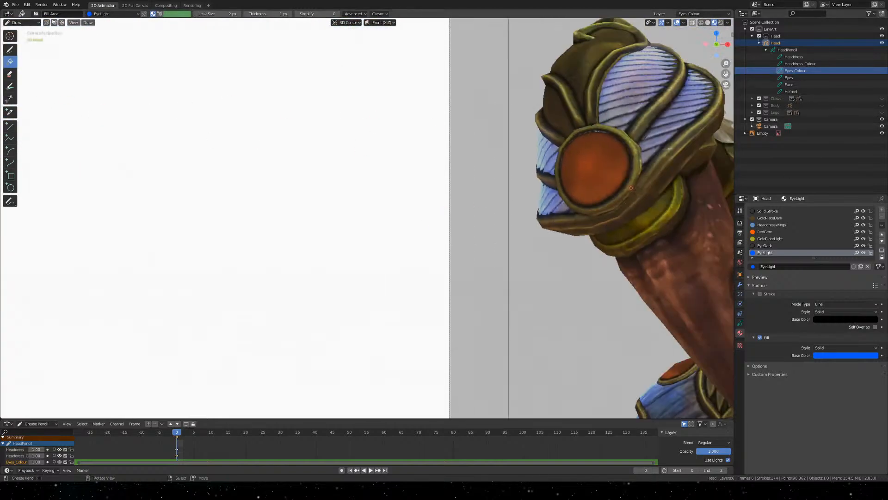
middle_click_drag(460, 209, 1, 186, "shift")
scroll(529, 163, "up", 7)
scroll(529, 163, "down", 5)
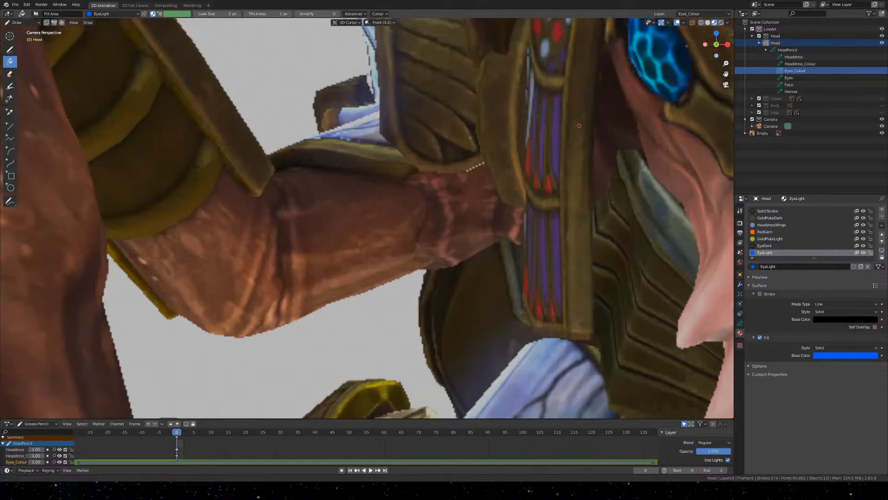
scroll(417, 237, "up", 8)
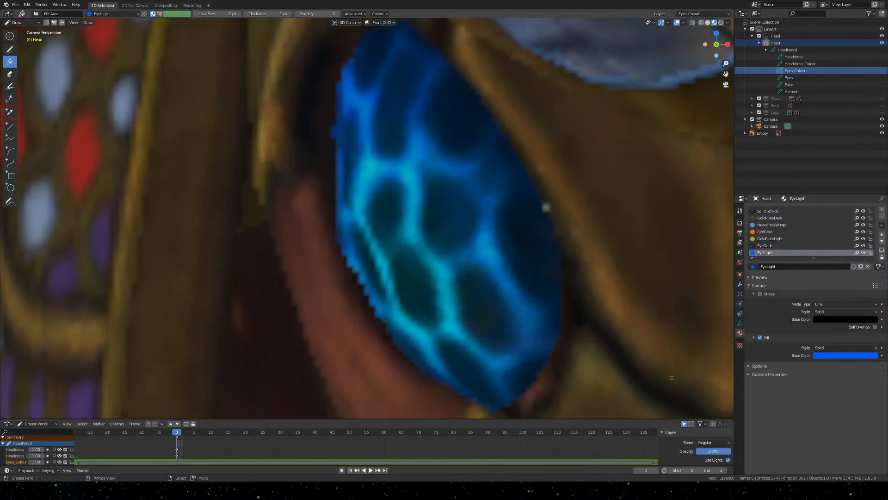
left_click(842, 356)
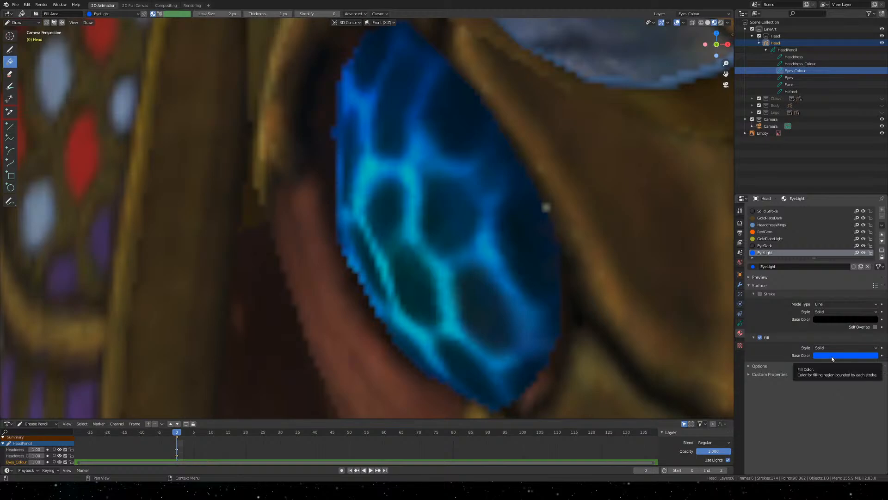
left_click(871, 318)
left_click(872, 288)
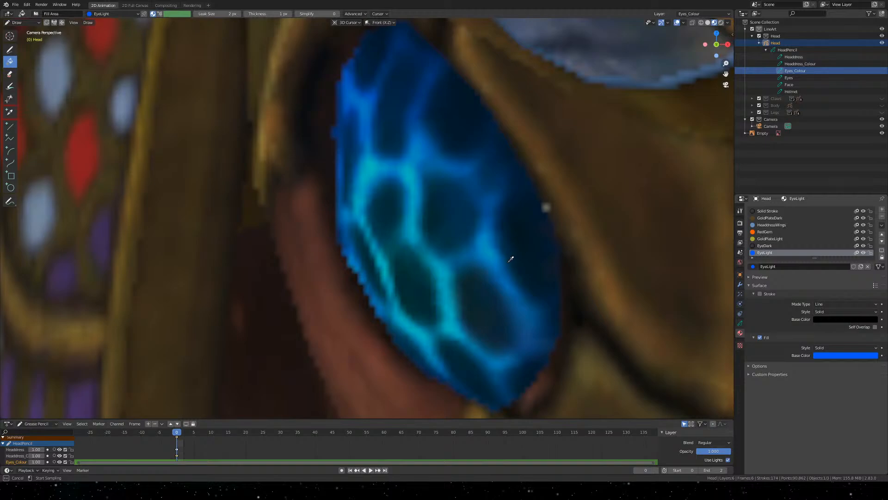
left_click(485, 246)
left_click_drag(484, 246, 445, 264)
left_click_drag(380, 251, 383, 250)
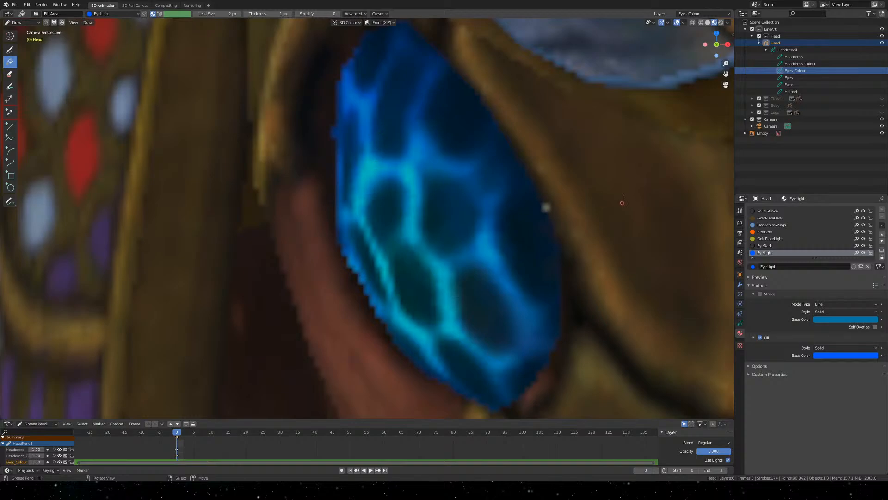
Resample EyeLight's stroke base colour from the deeper blue along the upper outer edge of the reference eye
left_click(870, 319)
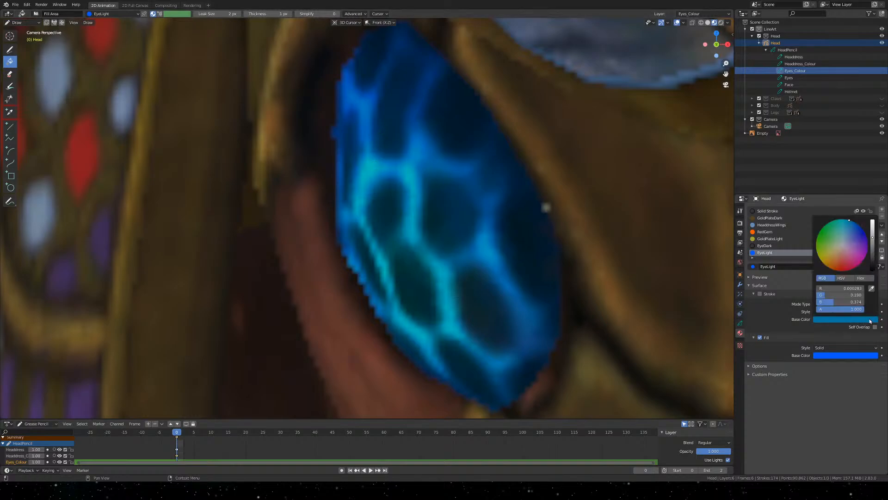
left_click(871, 287)
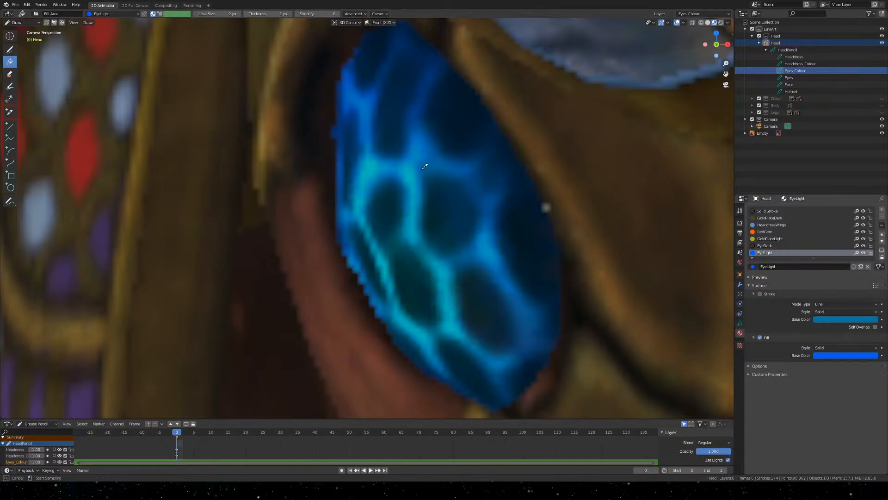
left_click(368, 101)
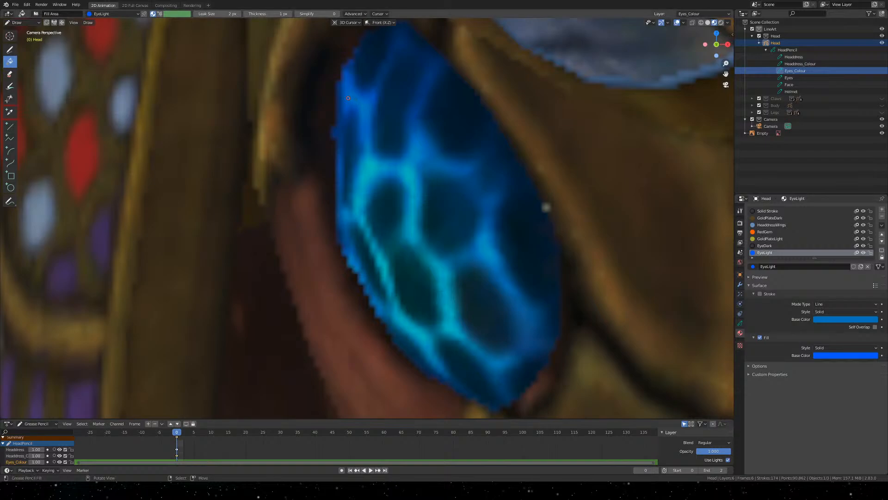
left_click(875, 321)
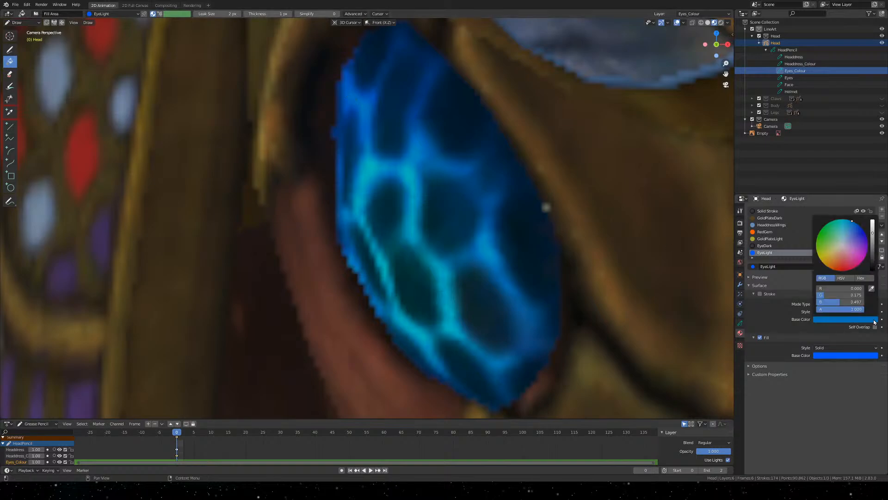
left_click(871, 288)
left_click(348, 111)
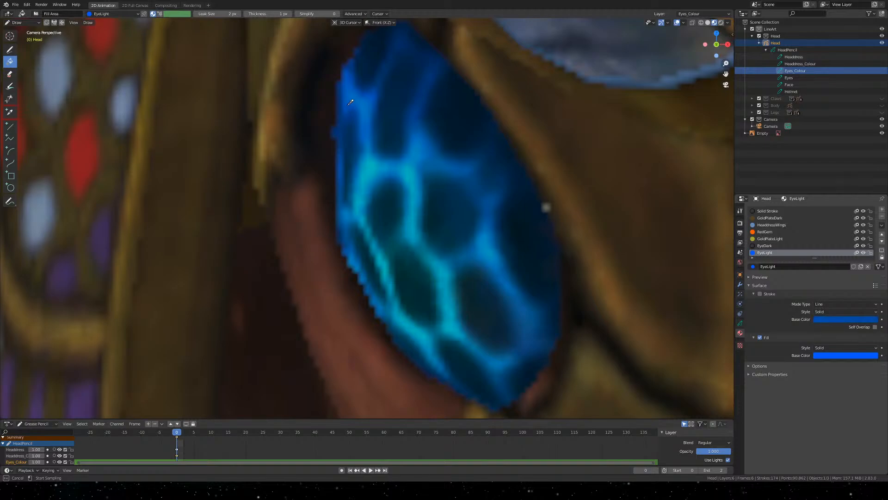
left_click(348, 105)
scroll(546, 207, "down", 5)
middle_click_drag(177, 247, 434, 231, "shift")
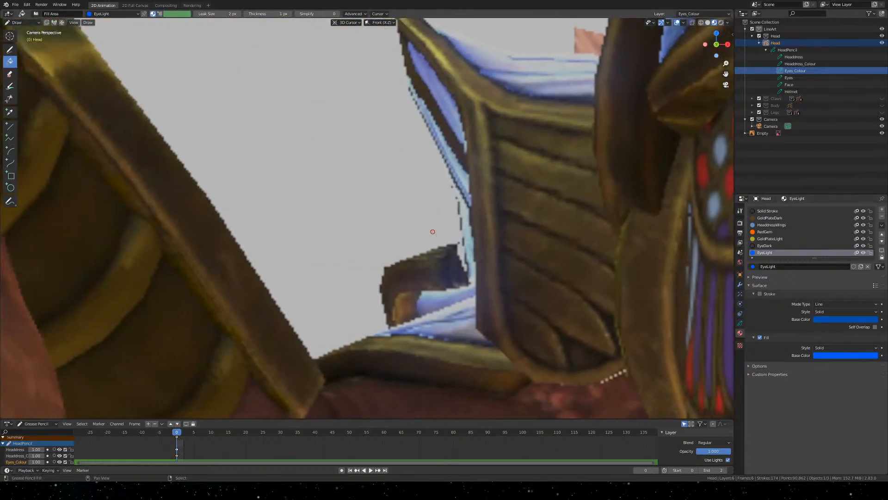
mouse_move(146, 179)
middle_mouse_down("shift")
mouse_move(162, 184)
mouse_move(641, 132)
middle_mouse_up("shift")
middle_click_drag(139, 139, 583, 220, "shift")
middle_click_drag(139, 162, 599, 181, "shift")
middle_click_drag(89, 144, 635, 158, "shift")
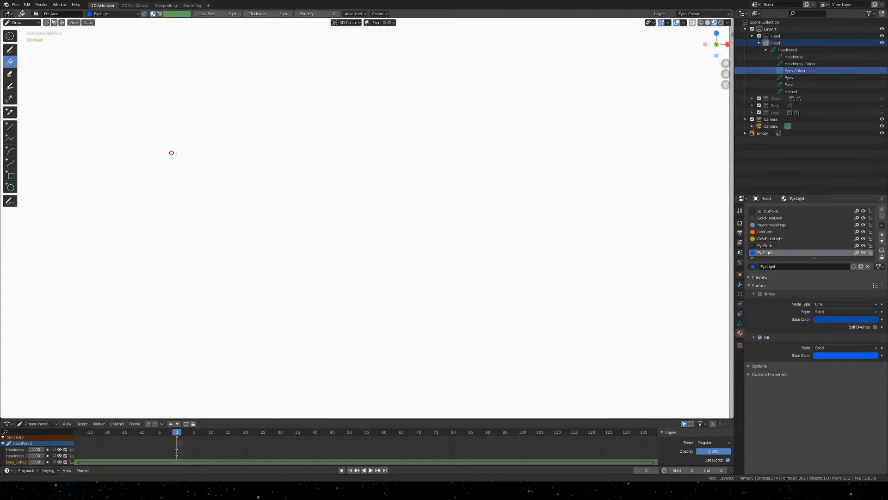
middle_click_drag(170, 152, 614, 157, "shift")
mouse_move(527, 195)
middle_mouse_down("shift")
mouse_move(61, 151)
mouse_move(107, 148)
middle_mouse_up("shift")
middle_click_drag(617, 148, 226, 121, "shift")
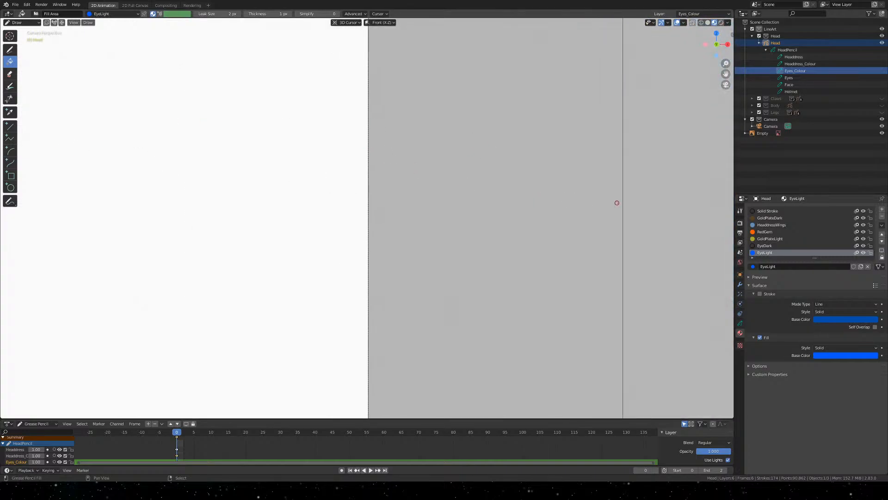
middle_click_drag(617, 203, 115, 180, "shift")
mouse_move(625, 203)
middle_mouse_down("shift")
mouse_move(326, 174)
mouse_move(92, 169)
middle_mouse_up("shift")
mouse_move(622, 179)
middle_mouse_down("shift")
mouse_move(389, 173)
mouse_move(661, 204)
mouse_move(493, 197)
mouse_move(373, 243)
mouse_move(381, 247)
middle_mouse_up("shift")
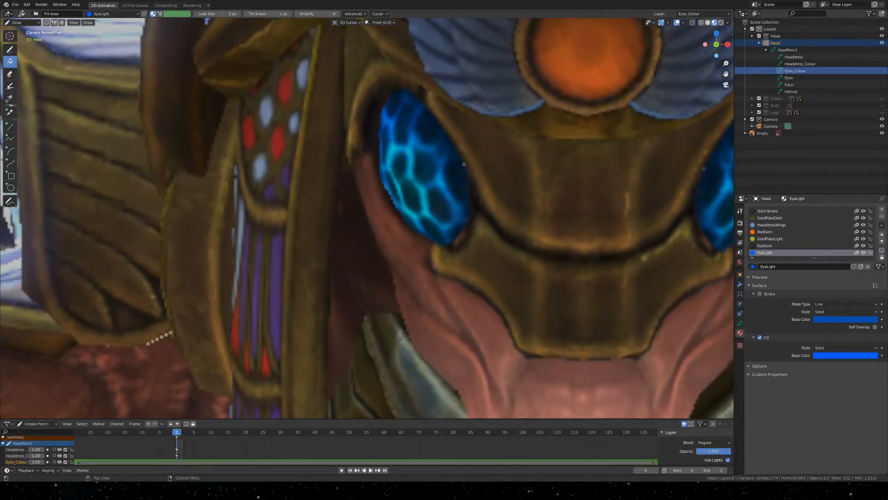
Sample a dark blue from a cell of the reference eye as the stroke base colour of the EyeDark material
left_click(768, 245)
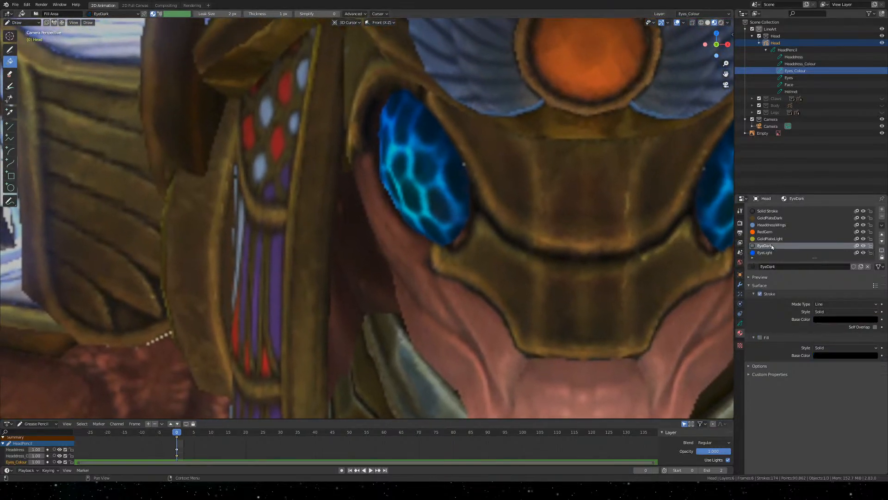
left_click(846, 319)
left_click(872, 289)
left_click(428, 165)
Fill the web between the cells of the right-hand line-art eye with the EyeLight material using the Fill tool
scroll(352, 199, "down", 7)
middle_click_drag(202, 181, 563, 192, "shift")
middle_click_drag(156, 154, 596, 179, "shift")
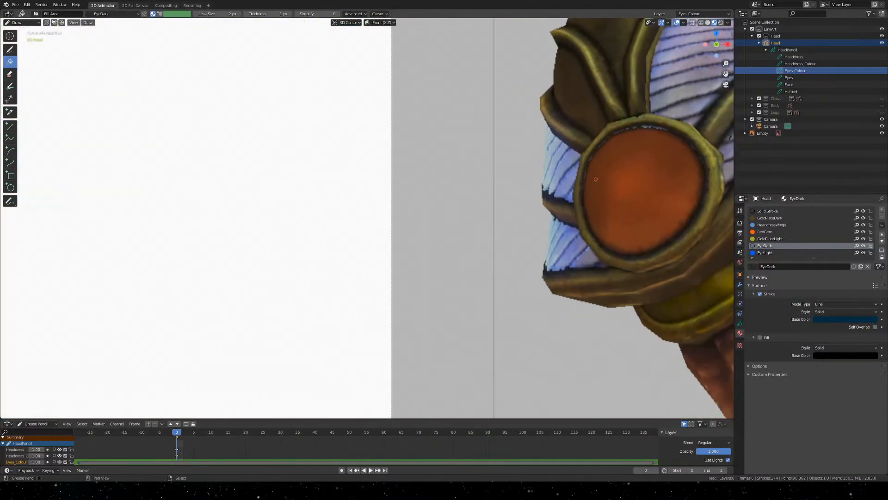
middle_click_drag(182, 169, 600, 175, "shift")
middle_click_drag(127, 190, 462, 185, "shift")
scroll(592, 205, "up", 2)
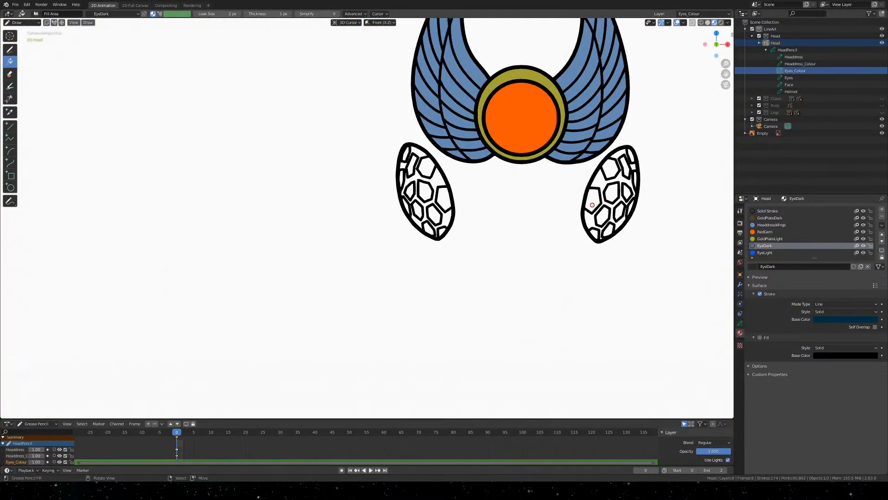
scroll(533, 190, "up", 2)
middle_click_drag(534, 190, 401, 230, "shift")
scroll(399, 241, "up", 1)
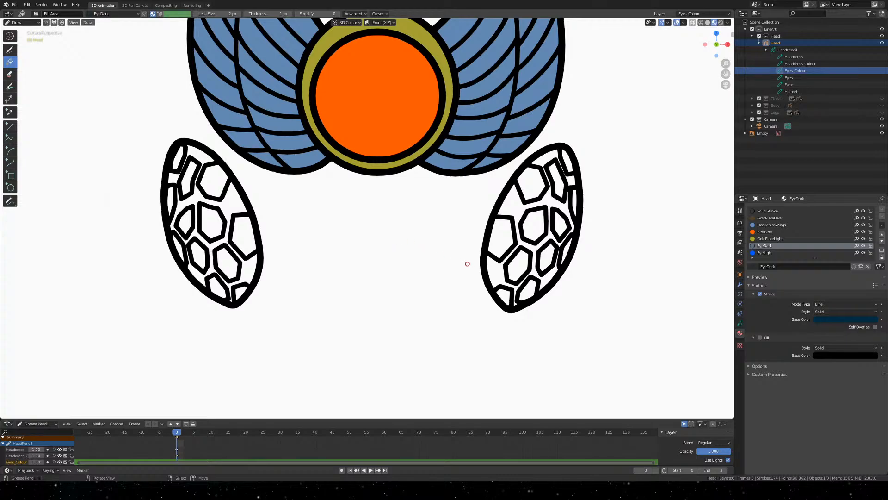
left_click(775, 253)
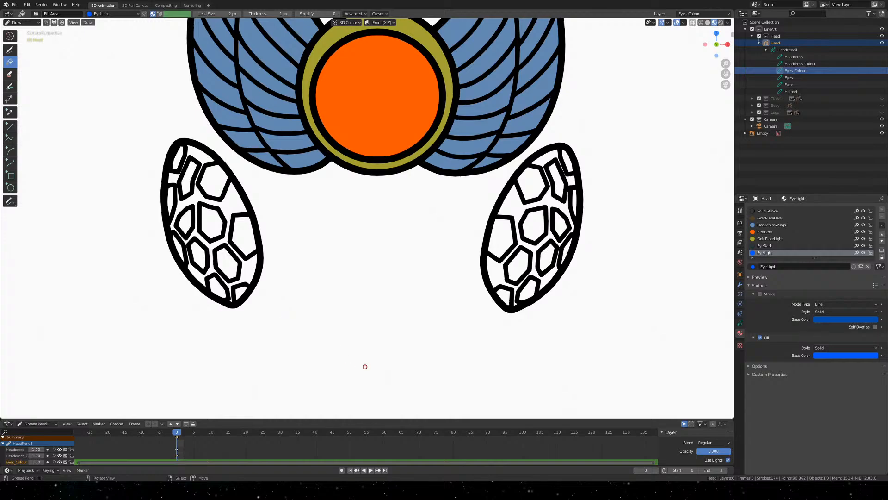
scroll(581, 205, "up", 2)
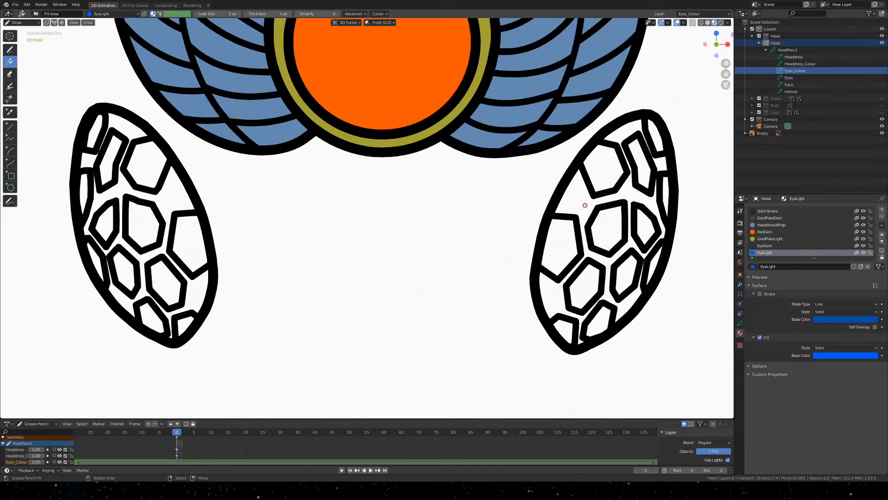
middle_click_drag(609, 208, 392, 193, "shift")
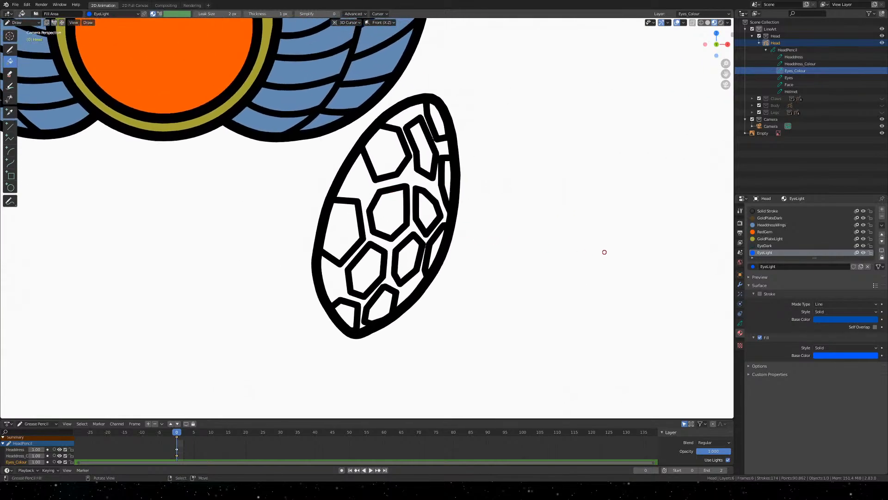
left_click(10, 74)
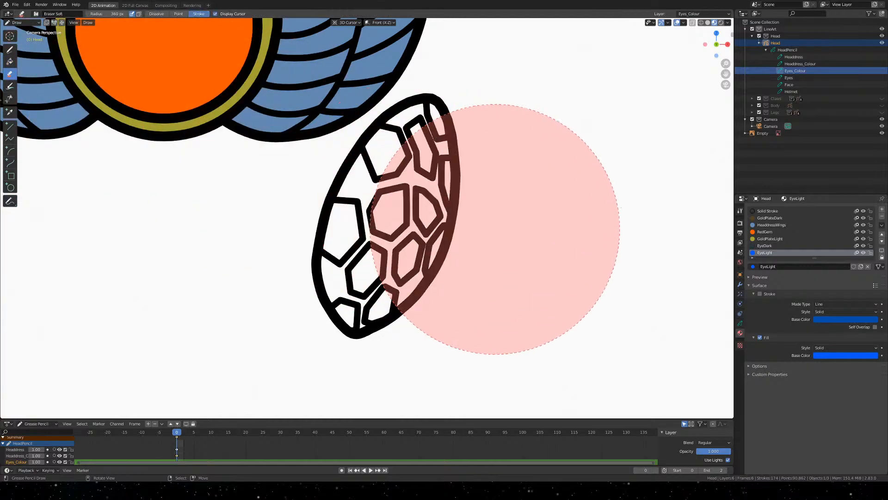
left_click(10, 60)
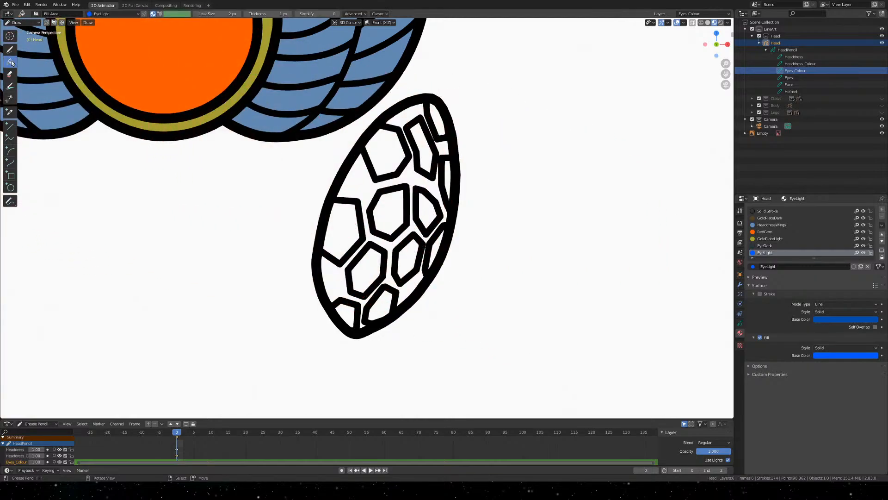
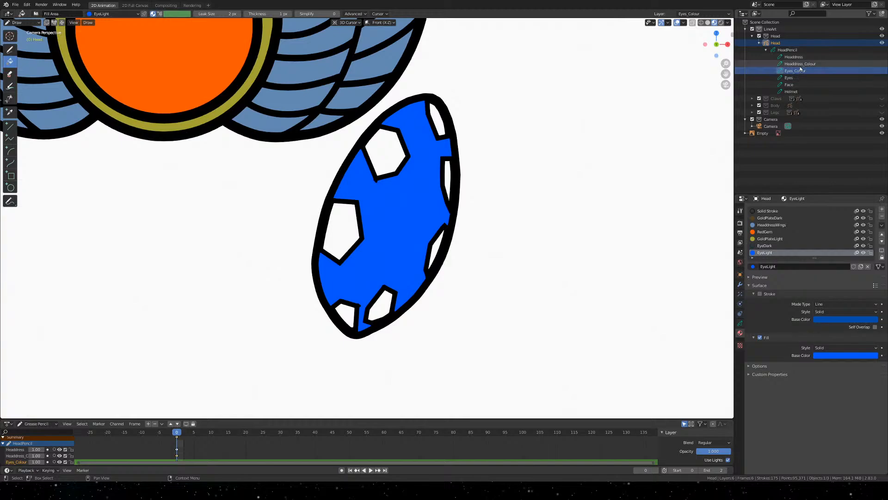
Move the Eyes_Colour layer below Eyes, make it the active layer, and check it by toggling its visibility
left_click(740, 323)
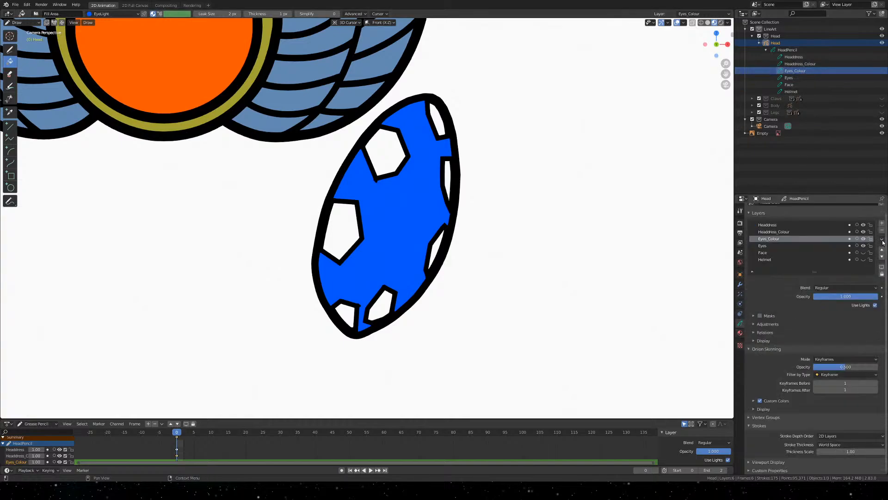
left_click(882, 257)
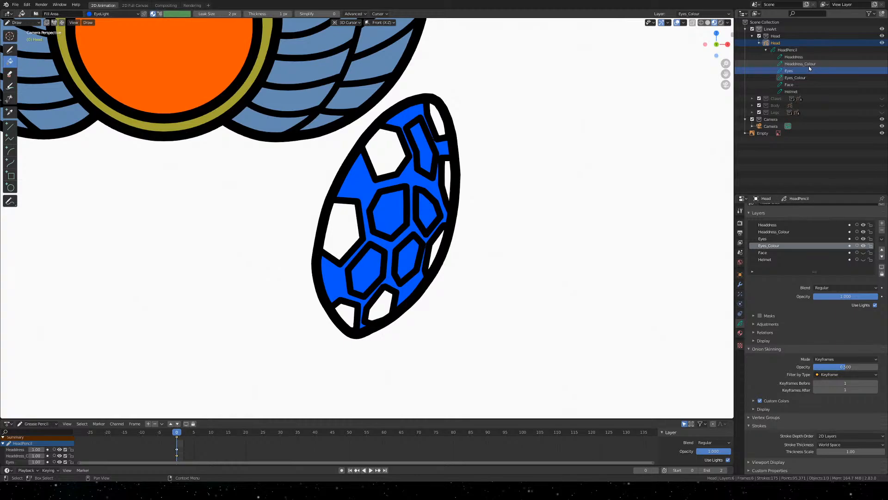
left_click(796, 77)
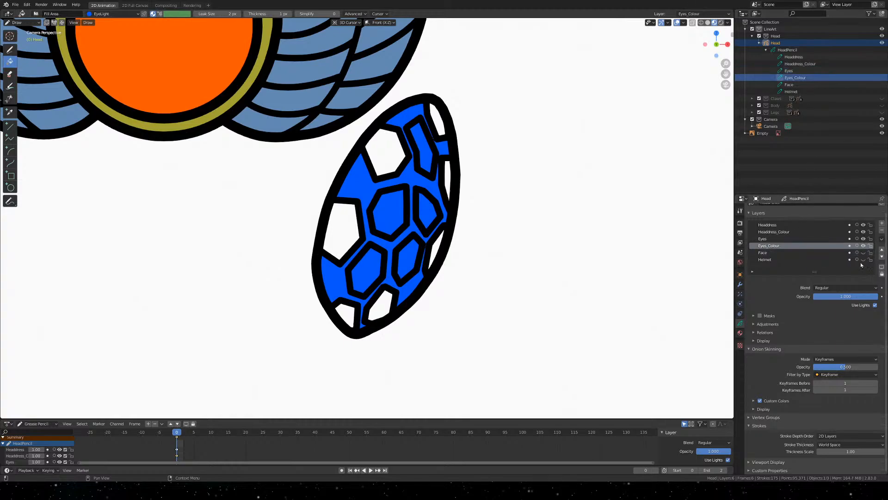
left_click(863, 246)
left_click(863, 245)
Select the EyeDark material and set its fill base colour to RGB blue 1 and red 0.5
left_click(740, 333)
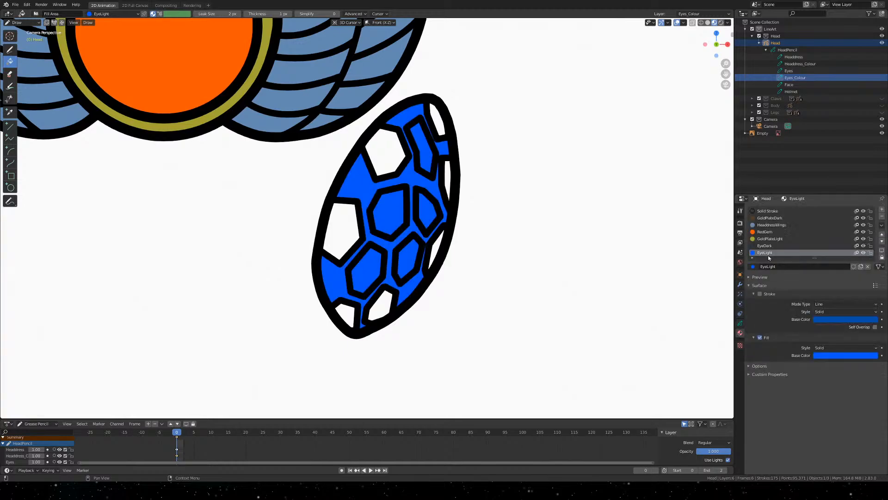
left_click(765, 247)
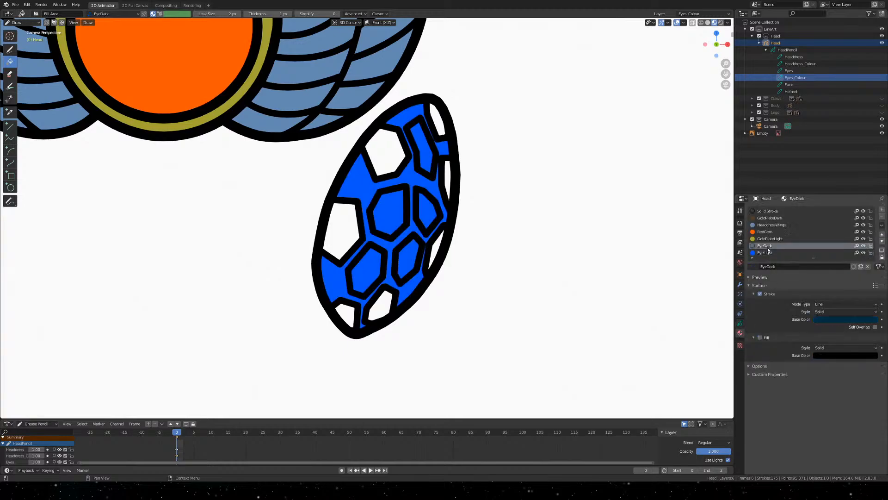
left_click(867, 355)
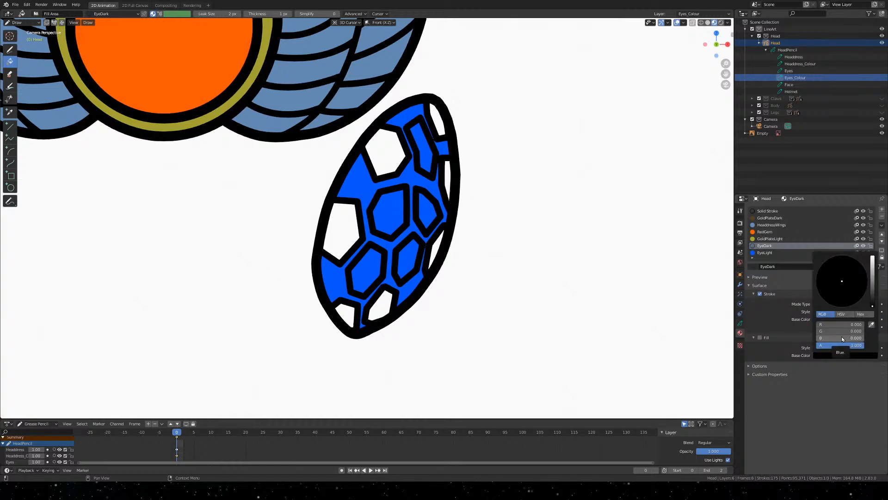
type("1")
key("Return")
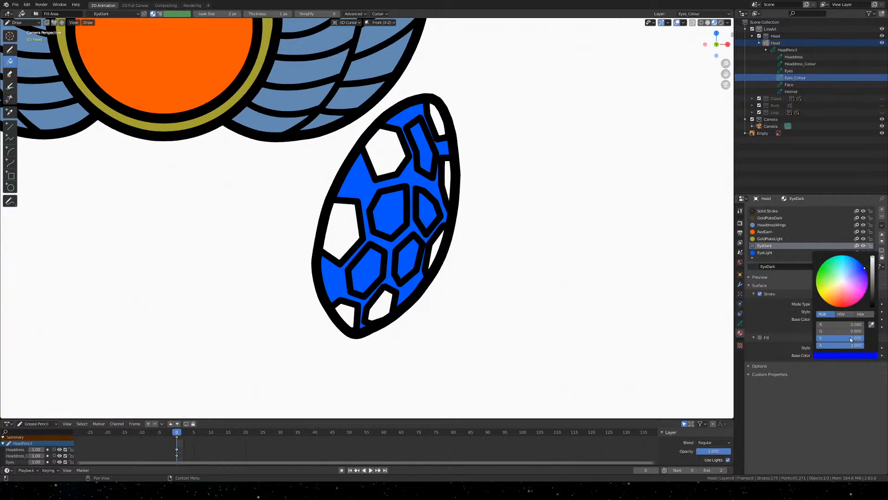
left_click(849, 326)
key("BackSpace")
type(".5")
key("Return")
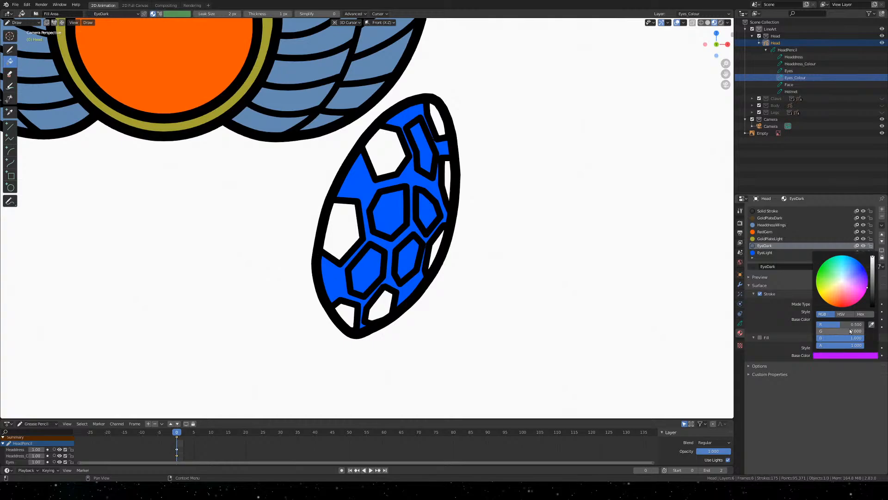
Try a green value of 0.5 for EyeDark's fill base colour
left_click(851, 330)
key("BackSpace")
type(".5")
key("Return")
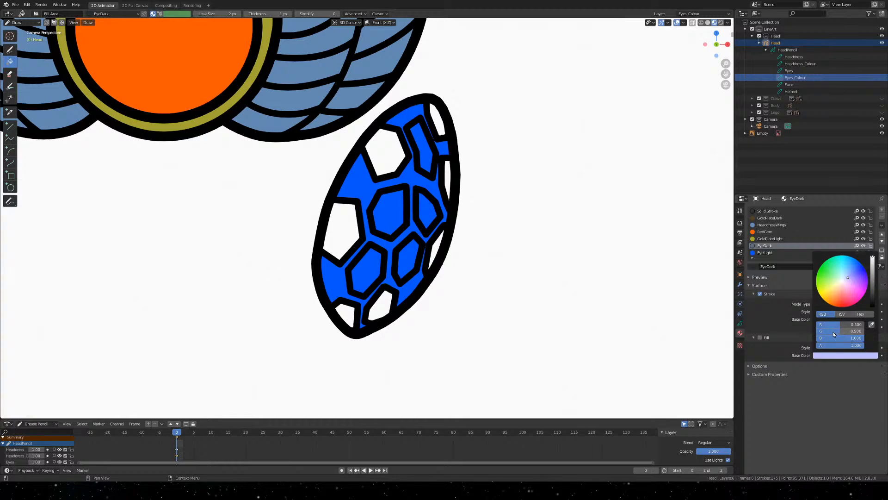
Set the green value of EyeDark's fill base colour to 0.2
left_click(838, 331)
left_click_drag(816, 331, 828, 331)
type("0")
key("Return")
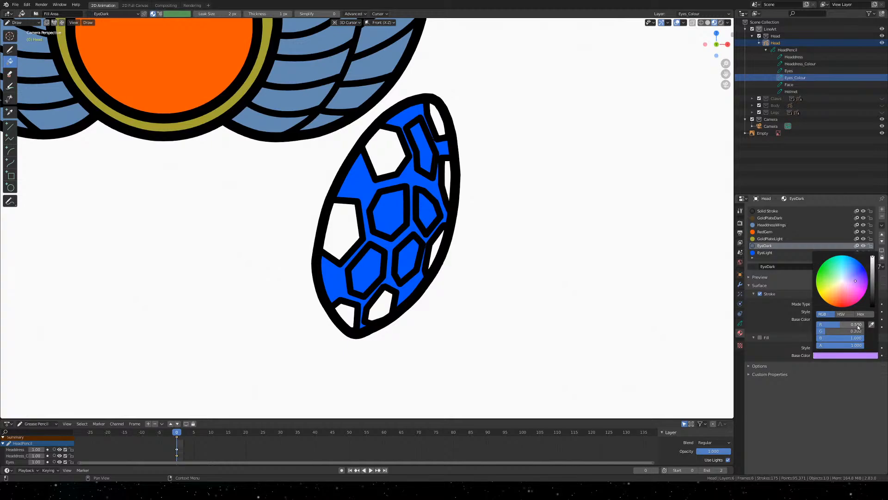
Set the red value of EyeDark's fill base colour to 0.2 and lower its brightness to a darker blue
left_click(860, 324)
type("0.2")
key("Return")
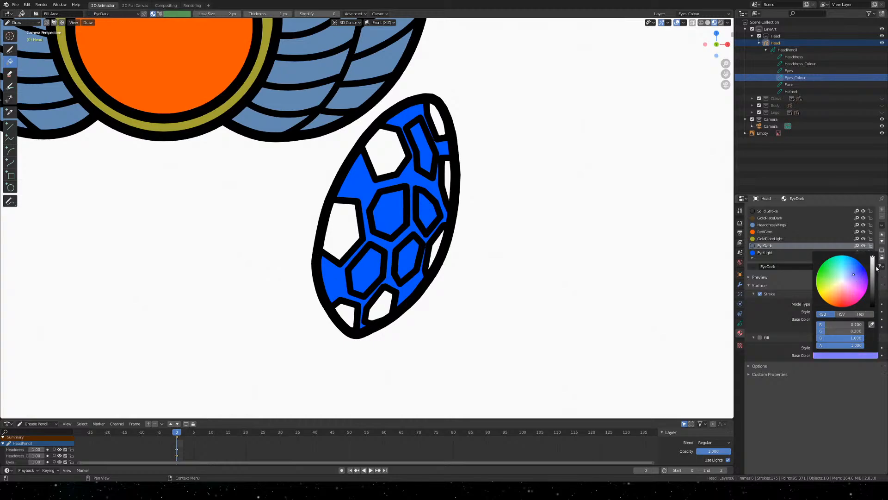
left_click_drag(870, 300, 862, 316)
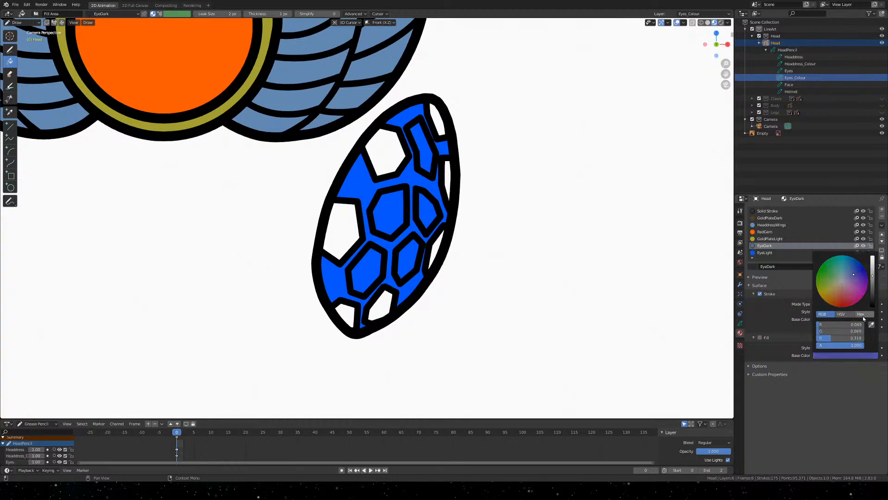
scroll(861, 329, "up", 1)
scroll(861, 329, "down", 3)
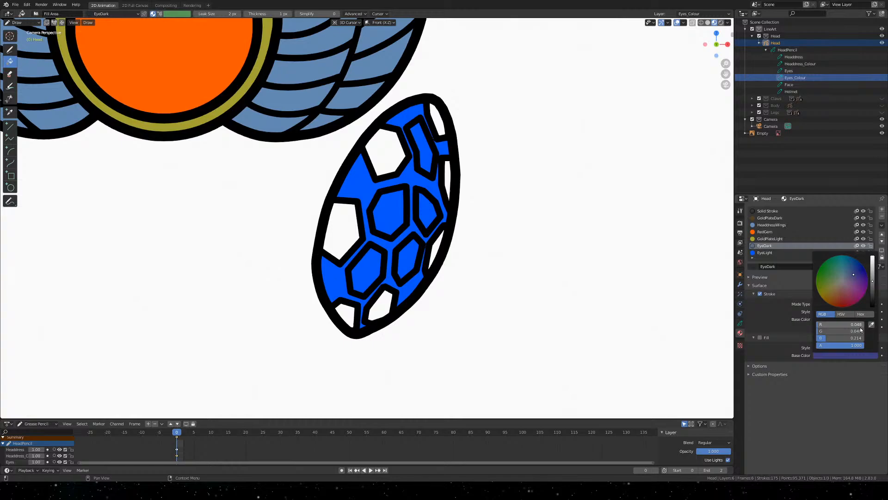
scroll(861, 330, "down", 1)
scroll(861, 330, "up", 2)
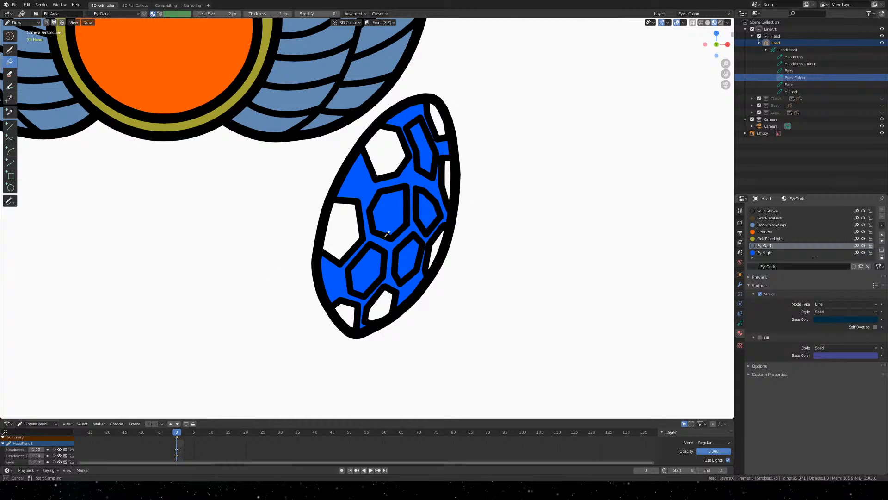
Sample the bright blue of the eye as EyeDark's fill base colour and darken it to a deep navy blue
left_click(871, 356)
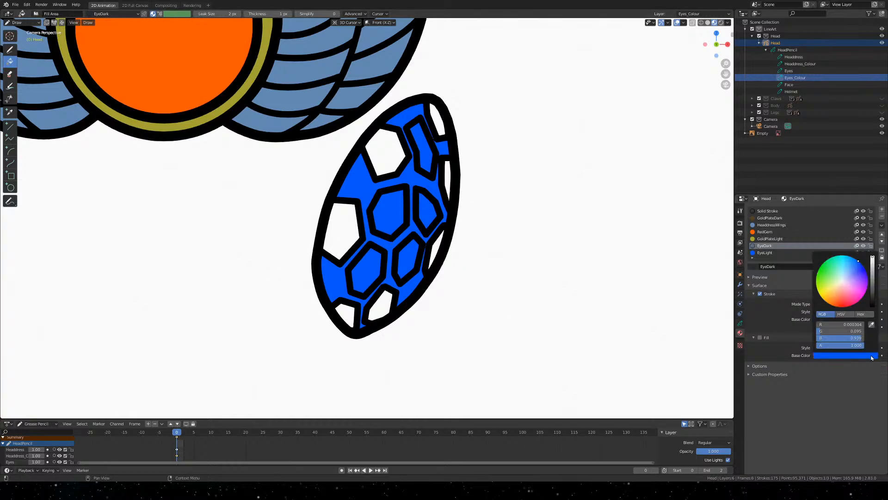
scroll(856, 337, "down", 8)
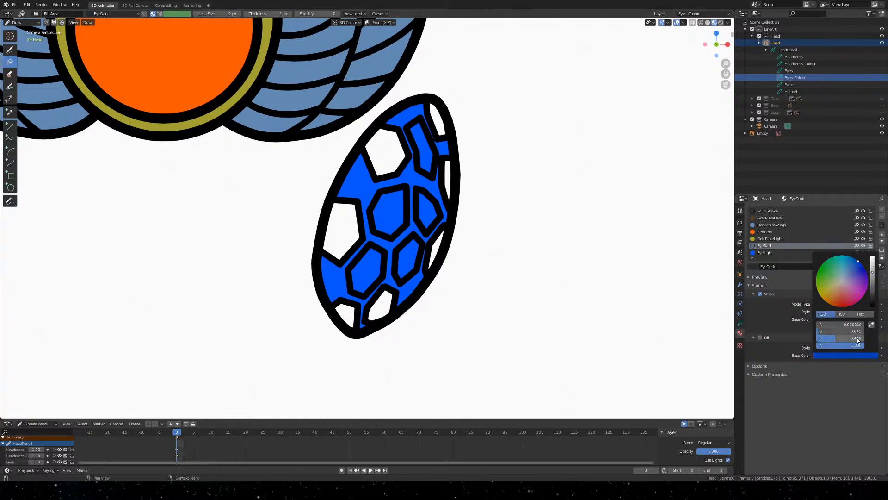
scroll(857, 338, "down", 1)
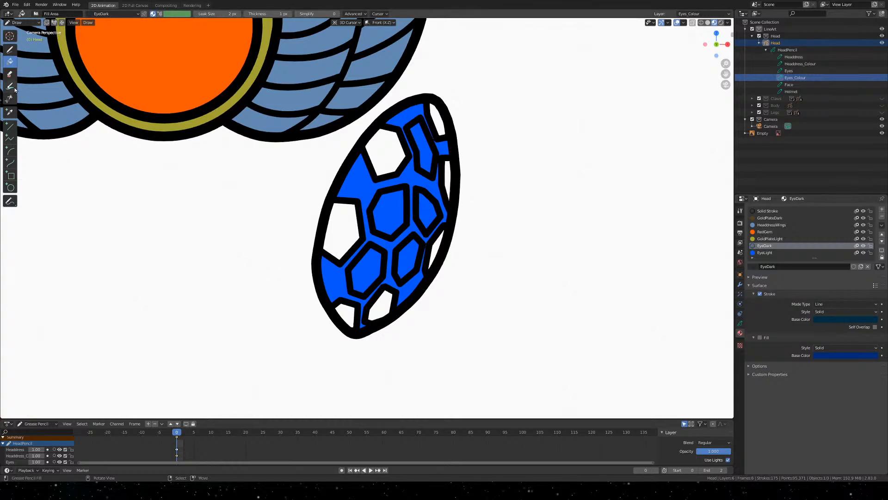
Try filling the central cell of the right eye with EyeDark, undo it, and save the file
left_click(391, 209)
key("ctrl+z")
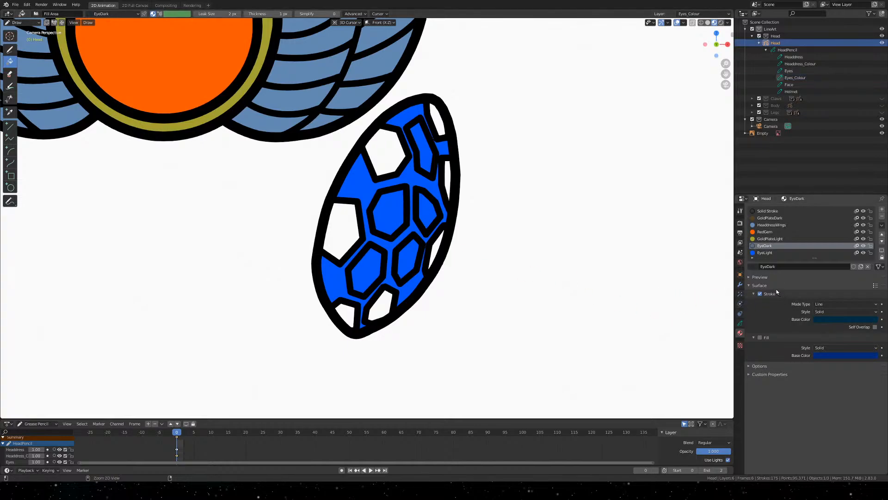
key("ctrl+s")
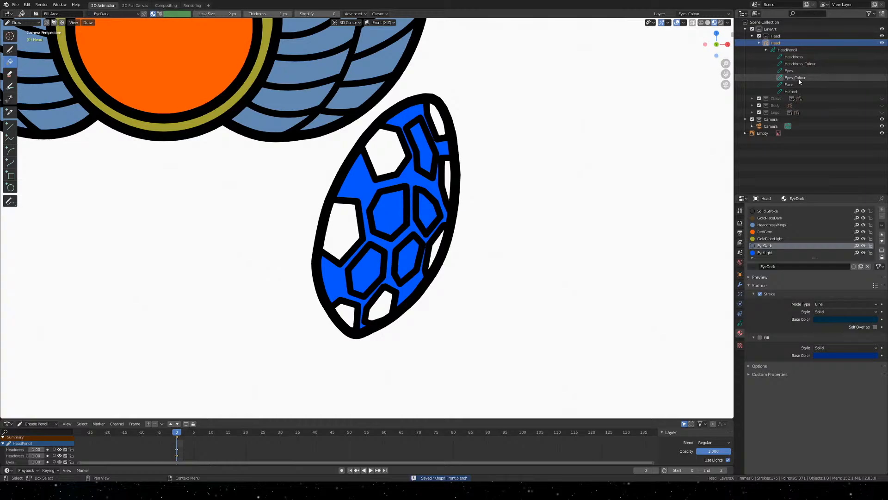
Make Eyes_Colour the active layer, then disable Stroke and enable Fill for the EyeDark material
left_click(799, 78)
left_click(758, 288)
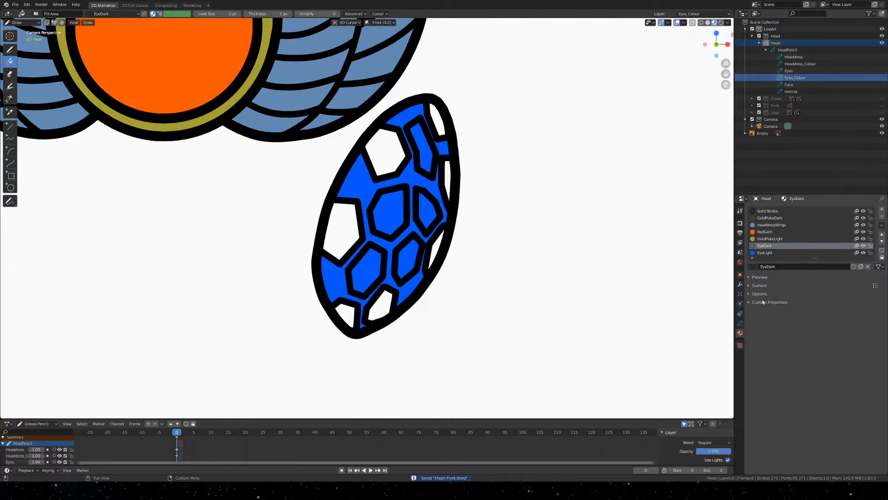
left_click(756, 286)
left_click(760, 294)
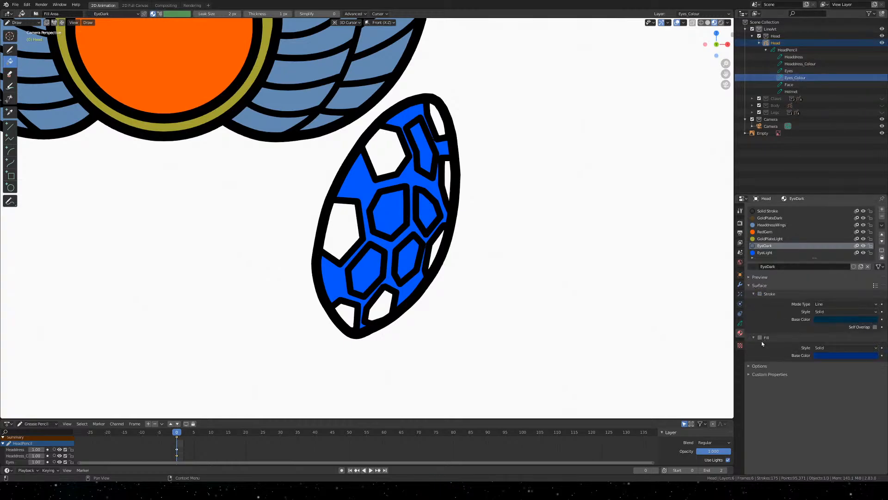
Fill the two middle cells and the three uppermost cells of the right eye with EyeDark
left_click(388, 207)
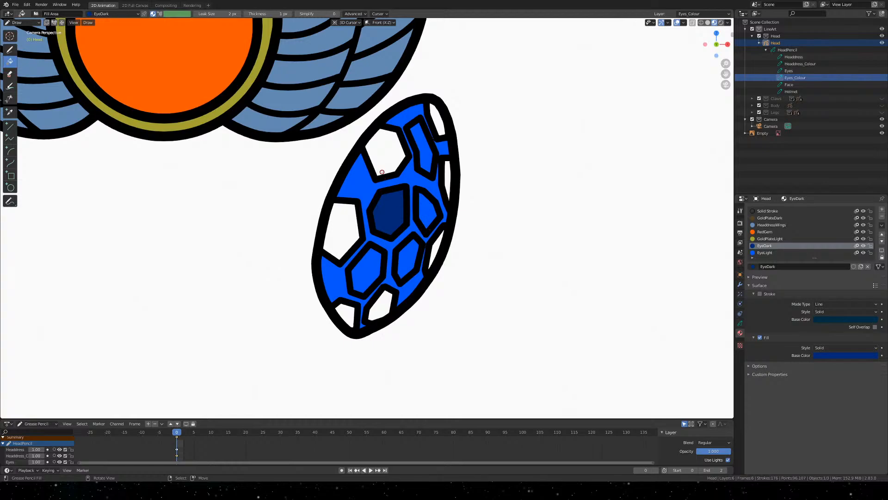
left_click(430, 214)
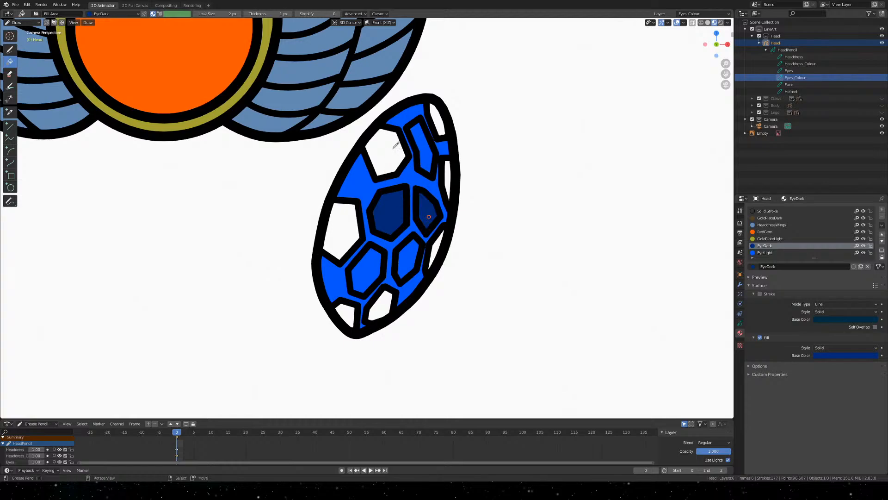
left_click(393, 148)
left_click(442, 119)
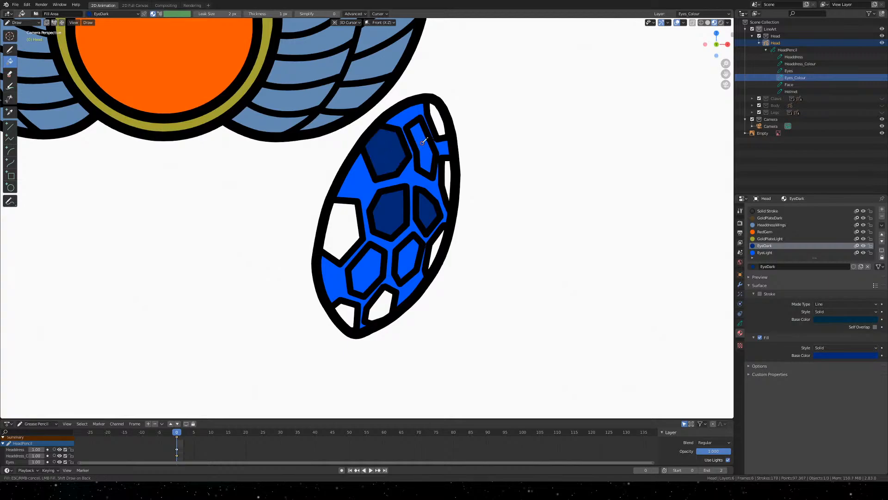
left_click(440, 122)
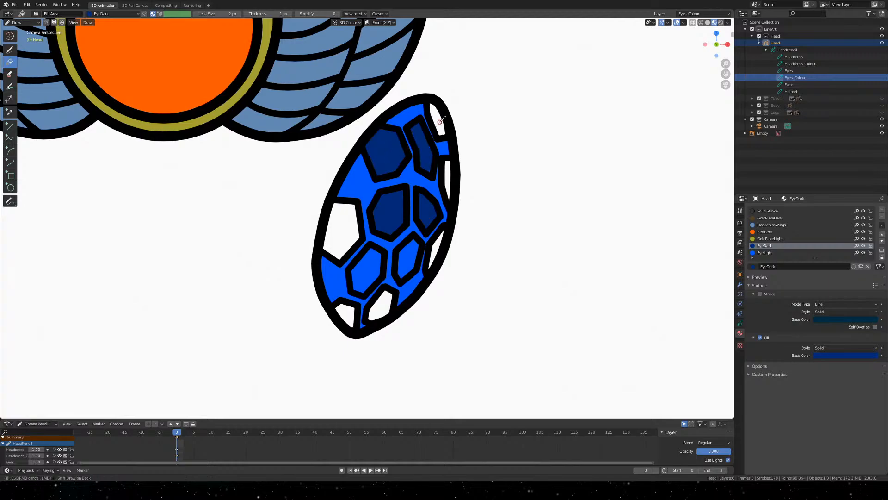
Fill the remaining side and lower cells of the right eye with EyeDark, keeping the background areas EyeLight
left_click(363, 14)
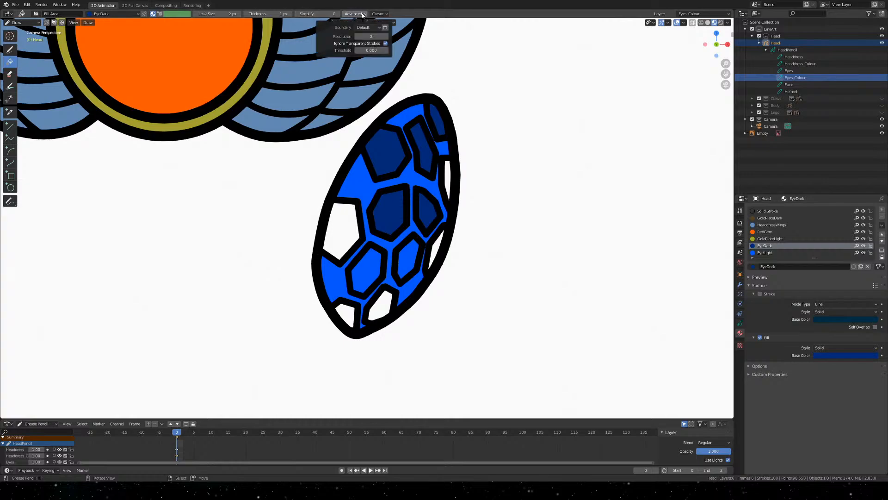
left_click(375, 36)
key("Return")
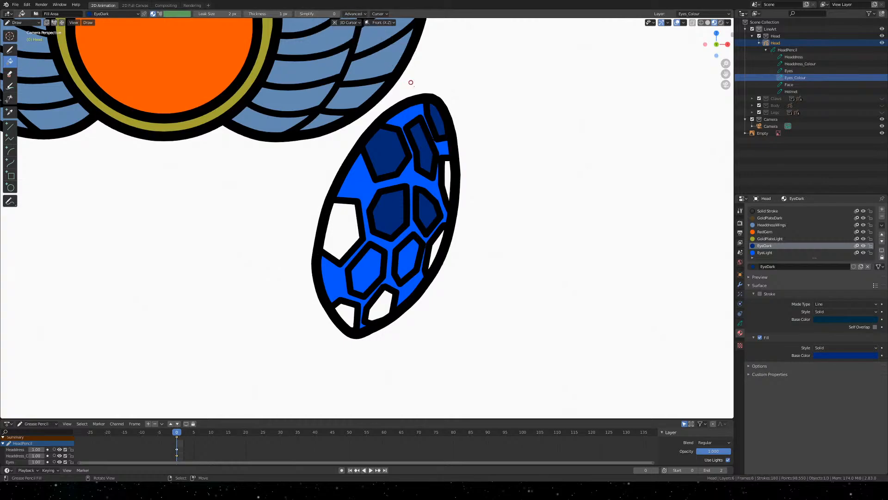
left_click(450, 174)
left_click(350, 222)
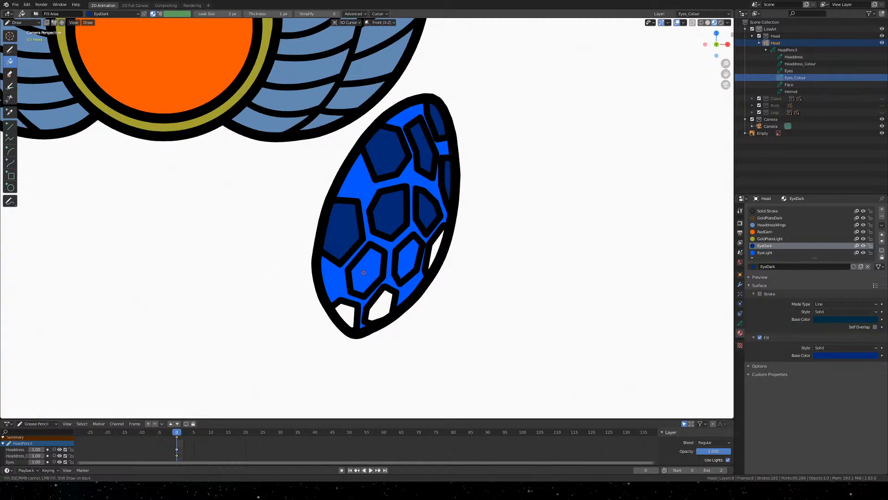
left_click(365, 271)
left_click(407, 258)
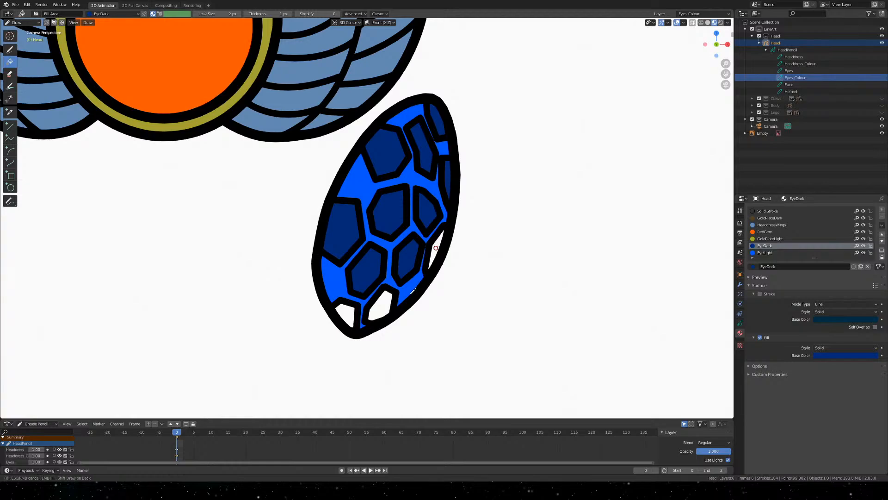
left_click(435, 248)
left_click(380, 305)
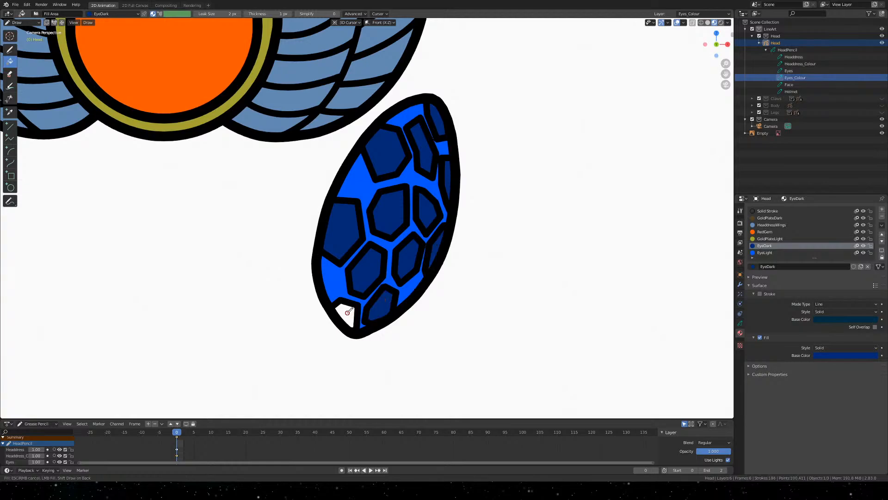
left_click(347, 313)
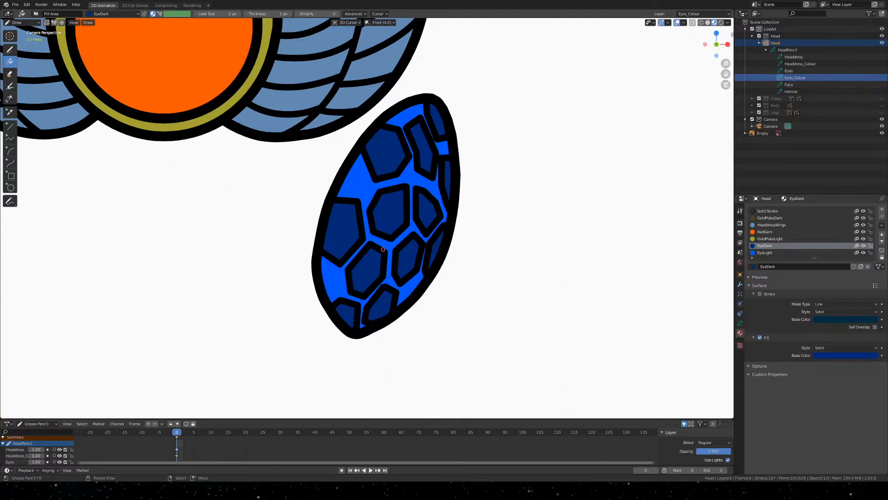
left_click(353, 179)
key("ctrl+z")
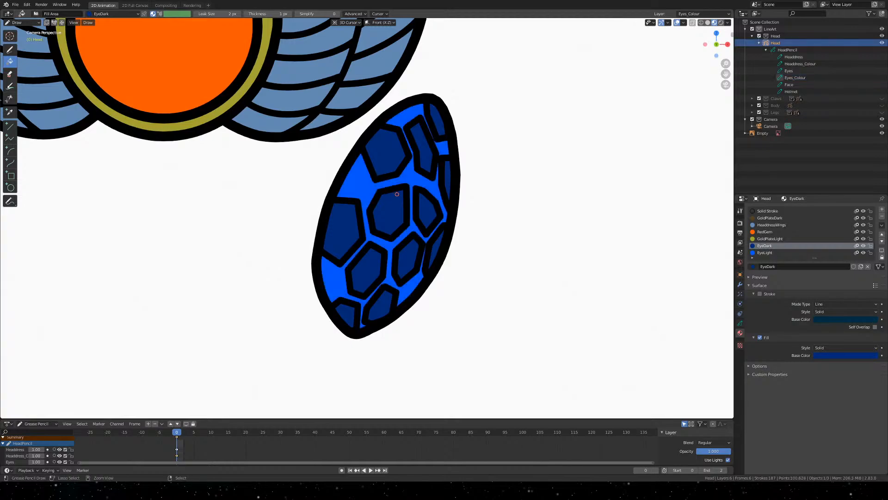
Fill the background area between the cells of the left eye with the EyeLight material
scroll(389, 191, "down", 5)
mouse_move(238, 218)
middle_mouse_down("shift")
mouse_move(331, 231)
mouse_move(416, 222)
middle_mouse_up("shift")
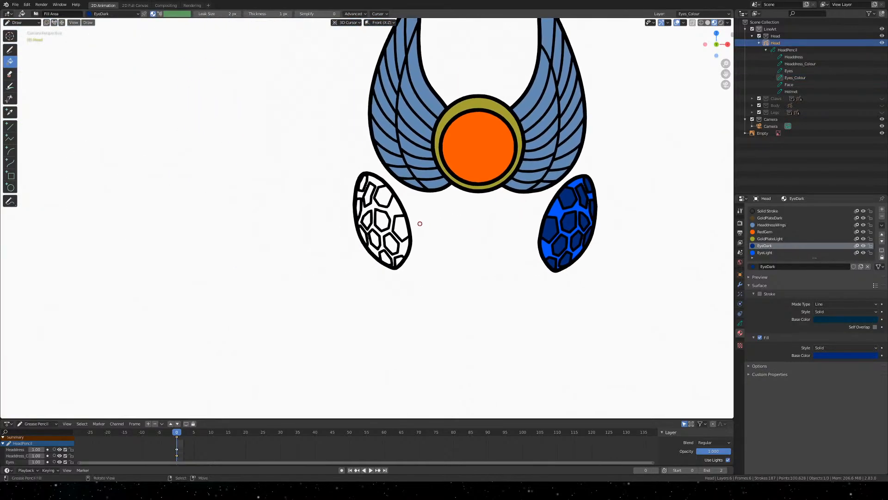
scroll(416, 222, "up", 4)
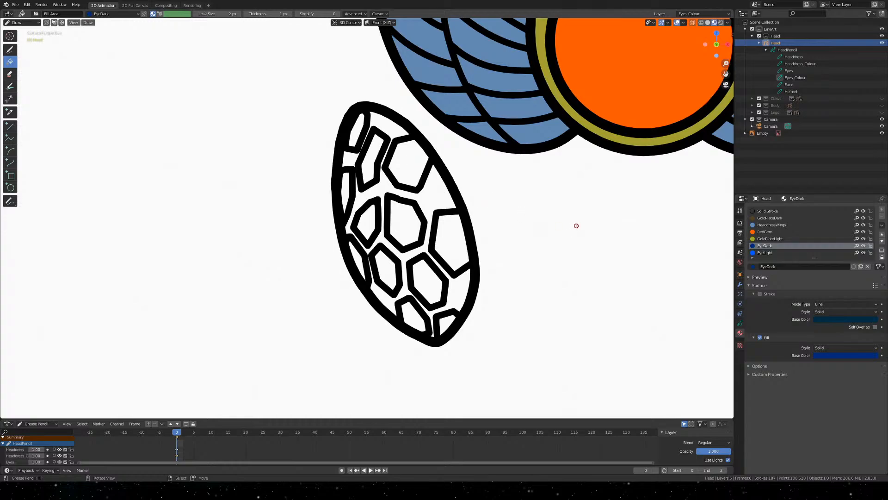
middle_click_drag(577, 225, 444, 222, "shift")
left_click(776, 252)
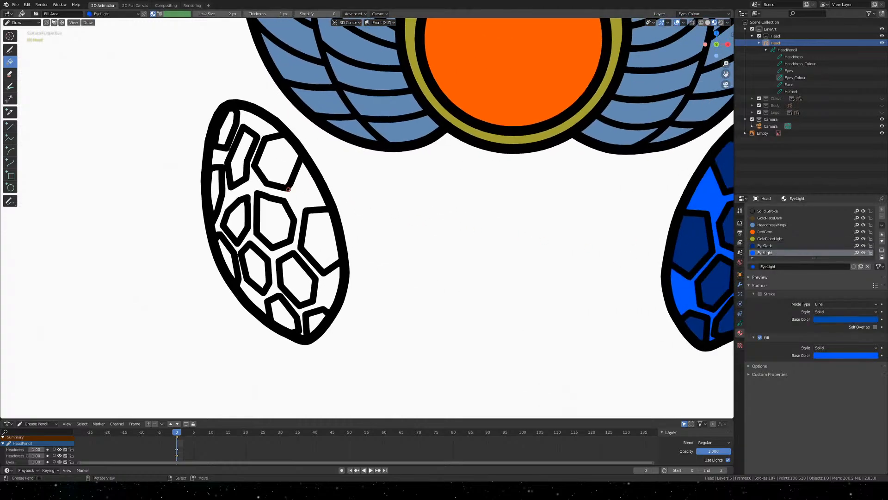
left_click(321, 191)
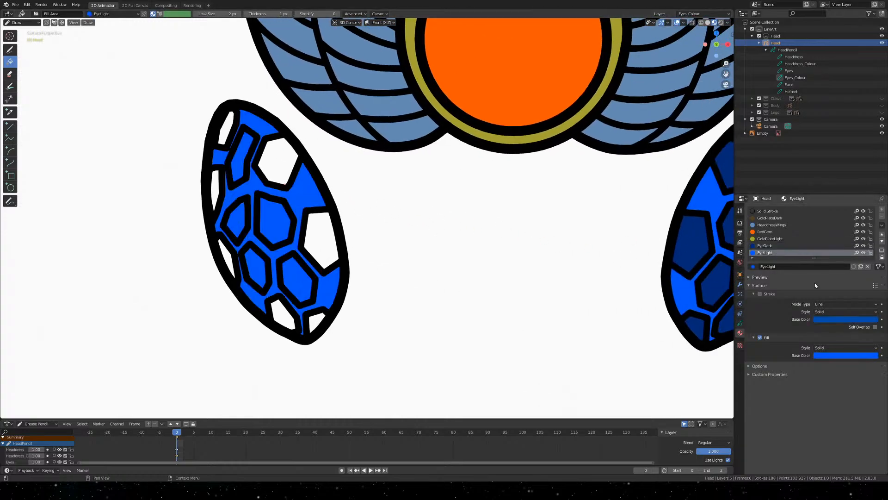
Select the EyeDark material and fill every cell of the left eye with it
left_click(759, 247)
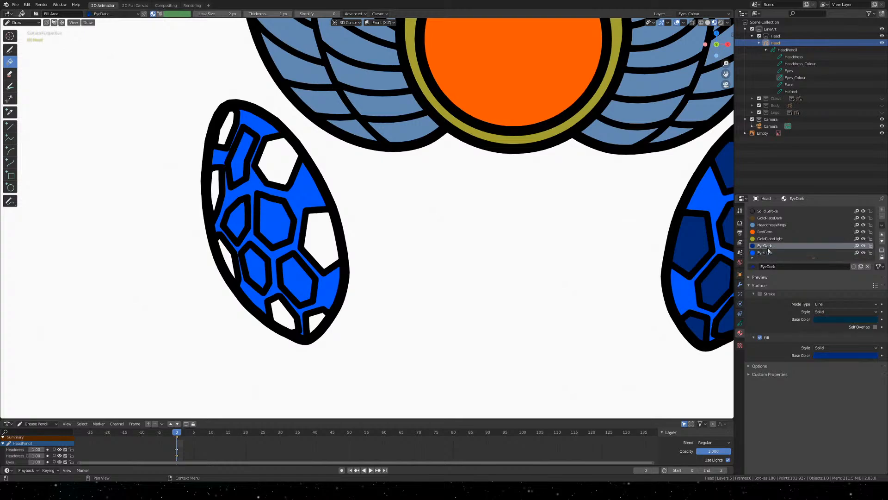
left_click(323, 238)
left_click(274, 229)
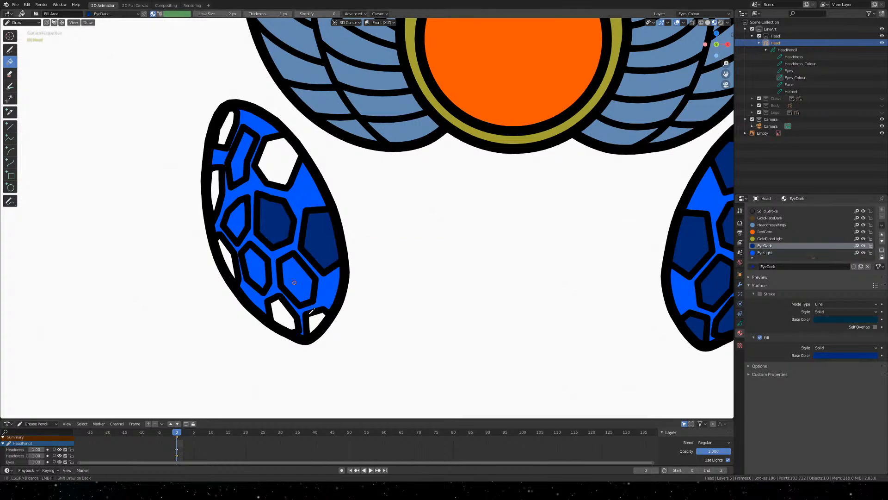
left_click(297, 280)
left_click(316, 322)
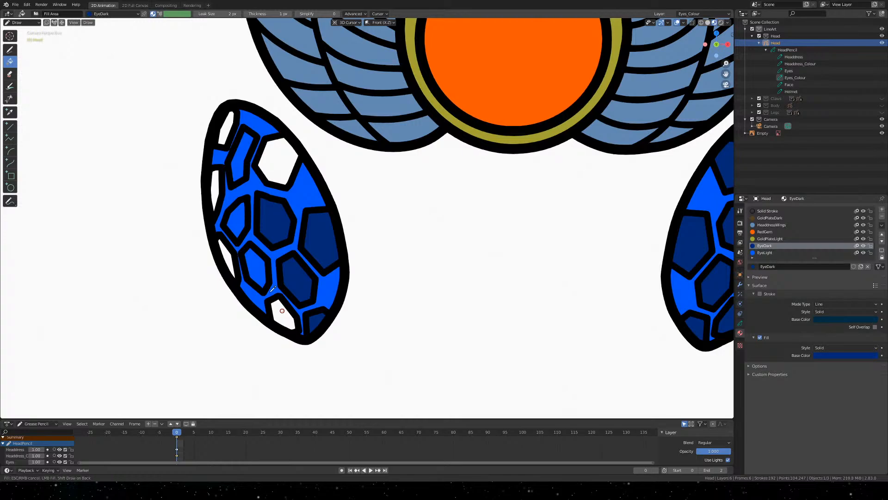
left_click(283, 315)
left_click(259, 268)
left_click(229, 258)
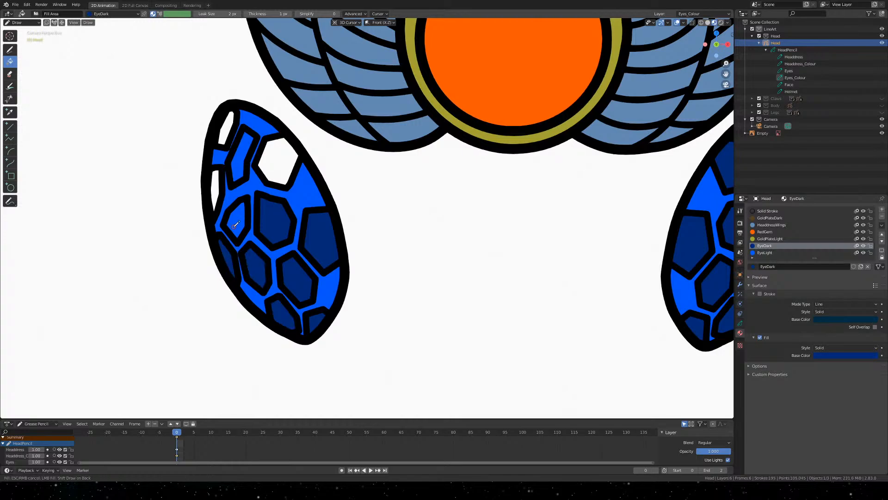
left_click(235, 219)
left_click(213, 187)
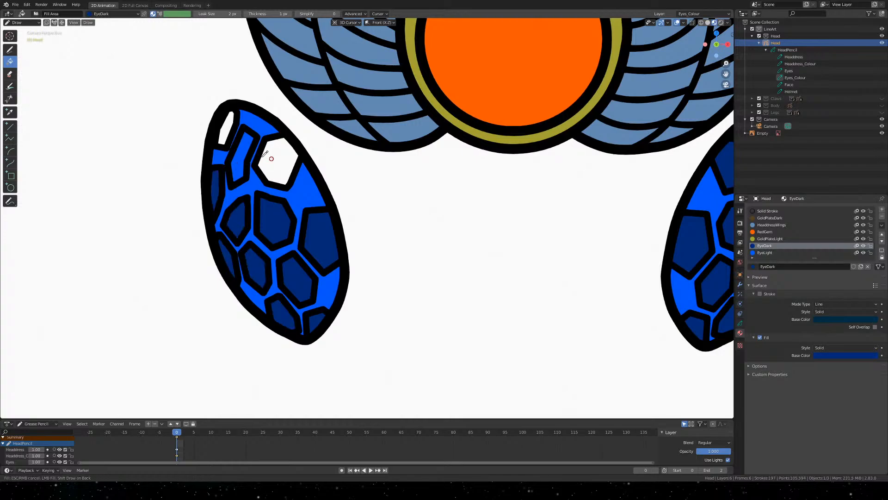
left_click(274, 157)
left_click(243, 153)
left_click(226, 126)
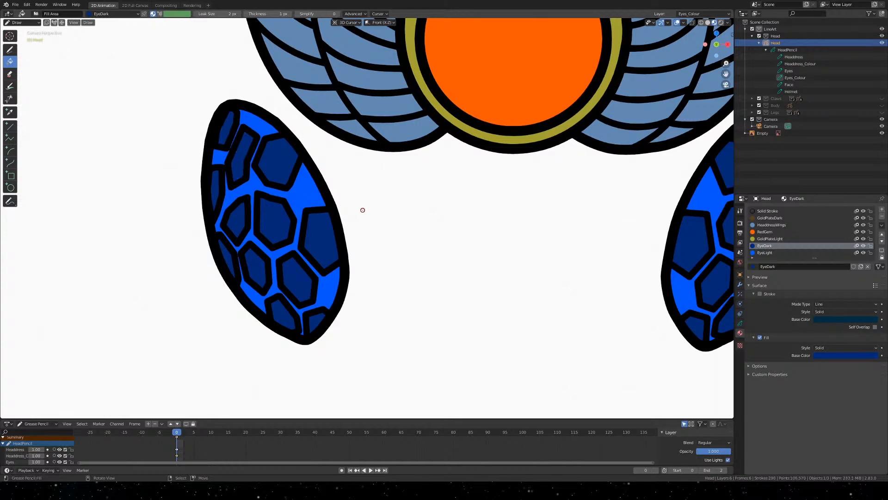
Review the headdress with both coloured eyes and save the file
scroll(362, 212, "down", 3)
scroll(364, 213, "down", 3)
scroll(373, 215, "up", 1)
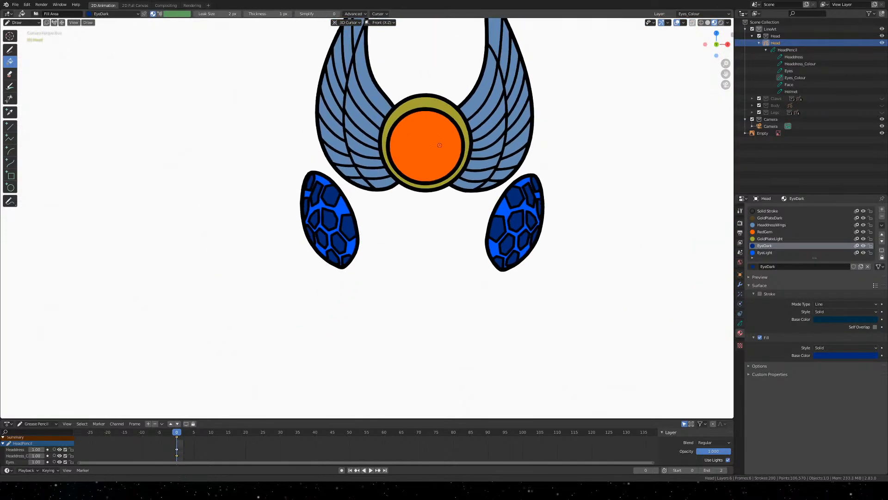
middle_click_drag(439, 145, 410, 216, "shift")
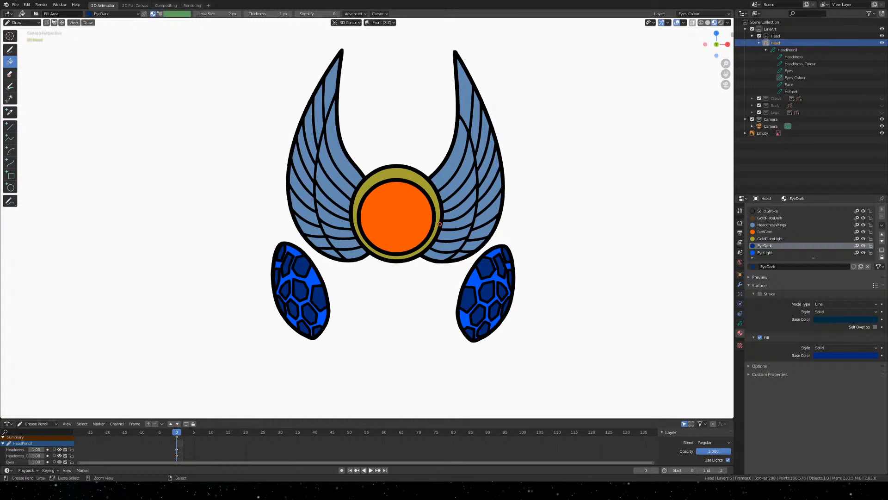
key("ctrl+s")
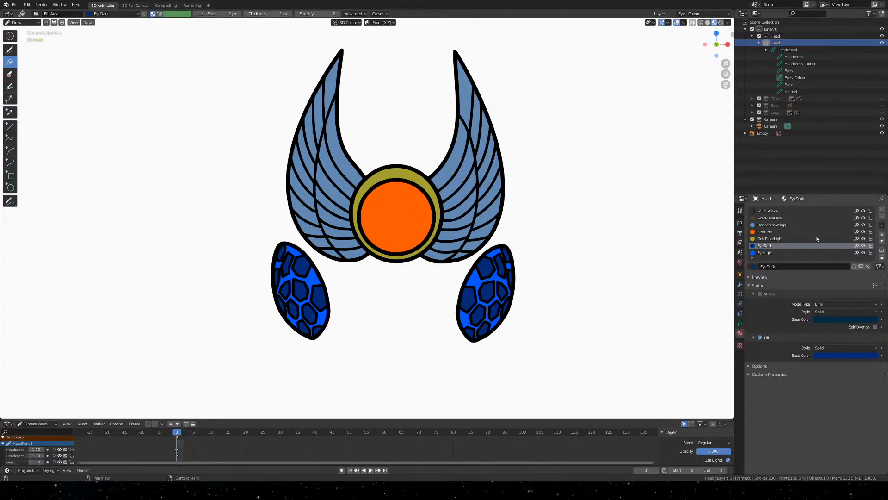
Add a layer named Face_Colour directly below the Face layer and show the Face line art
left_click(804, 92)
left_click(801, 86)
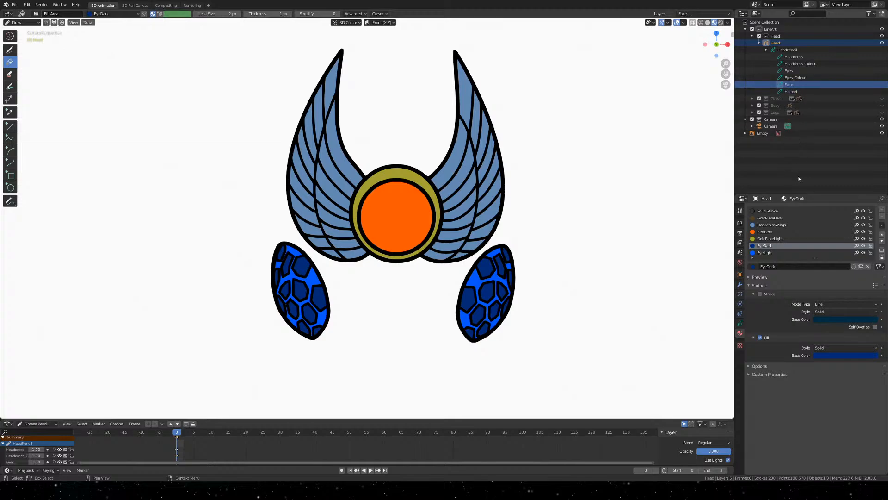
left_click(740, 323)
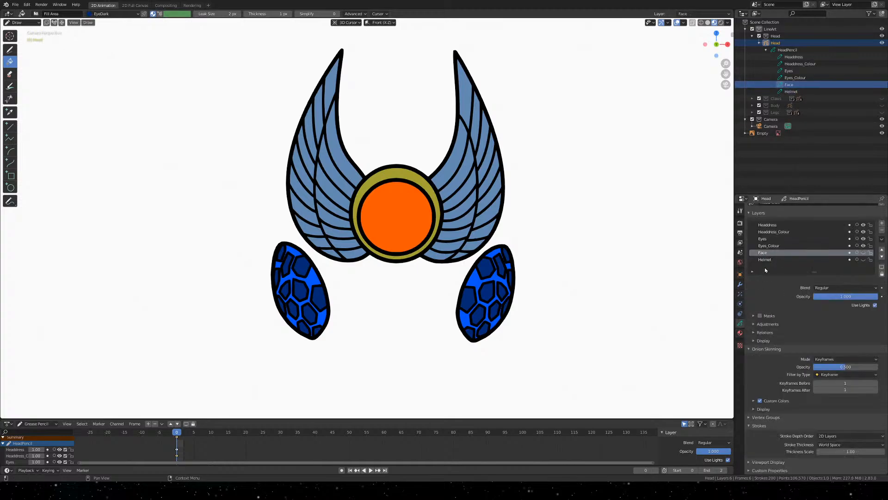
left_click(882, 223)
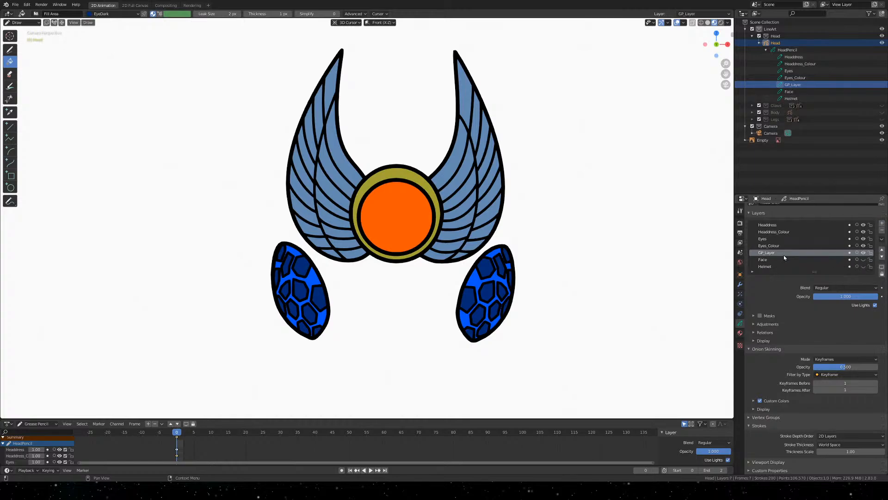
left_click(882, 257)
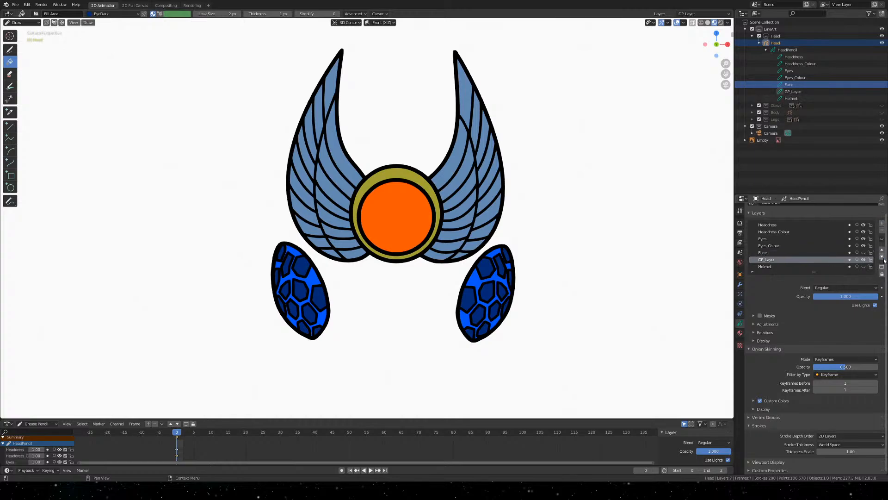
double_click(782, 260)
type("Fa")
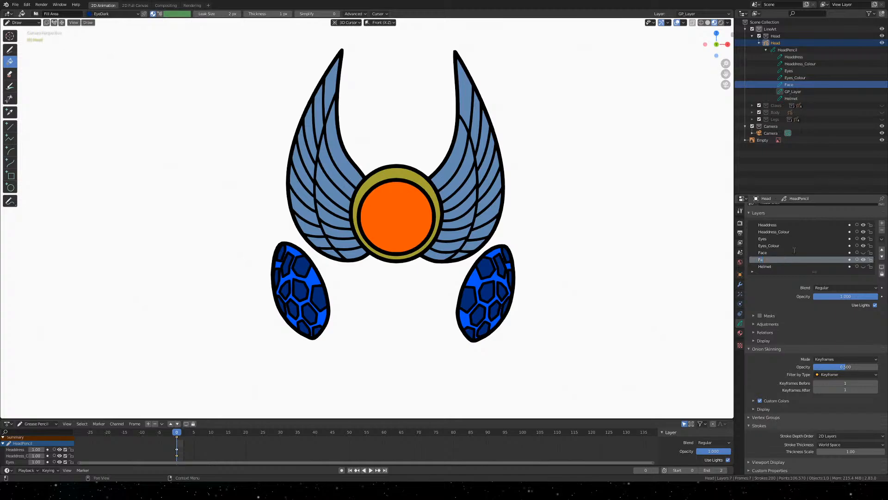
type("ce_Colour")
key("Return")
left_click(863, 252)
mouse_move(557, 278)
middle_mouse_down("shift")
mouse_move(570, 127)
mouse_move(568, 409)
mouse_move(557, 133)
mouse_move(571, 144)
middle_mouse_up("shift")
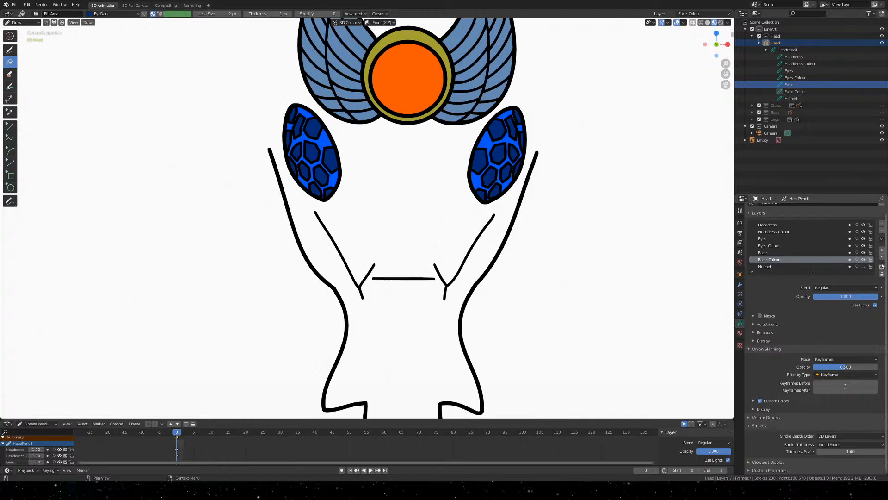
Select the Helmet layer and hide the Face_Colour, Face, Eyes_Colour, Eyes and Headdress_Colour layers
left_click(775, 267)
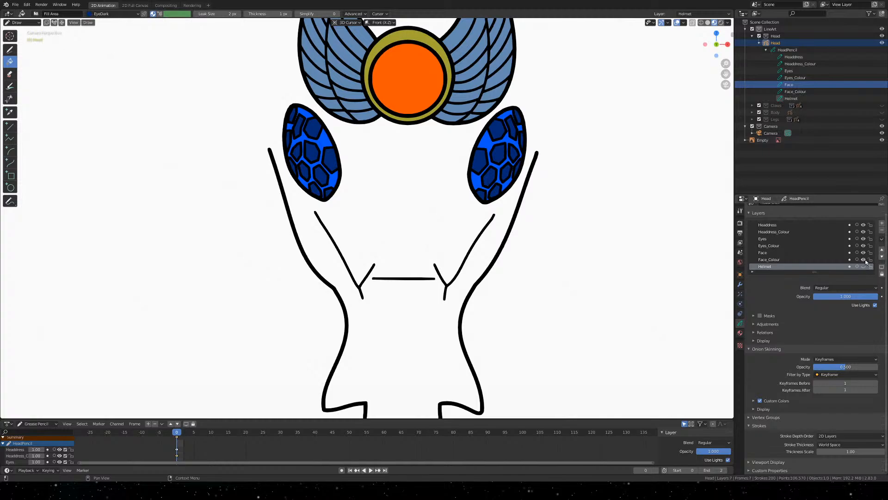
left_click(863, 260)
left_click(864, 253)
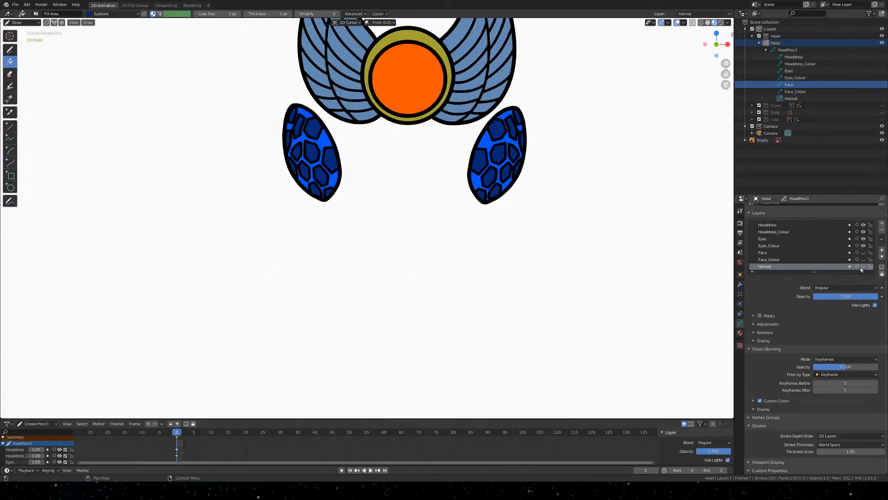
left_click(864, 246)
left_click(863, 238)
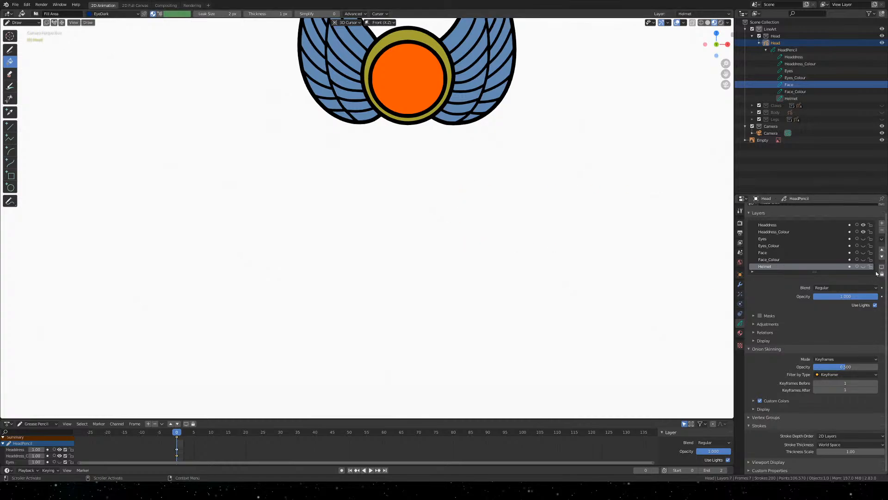
left_click(863, 232)
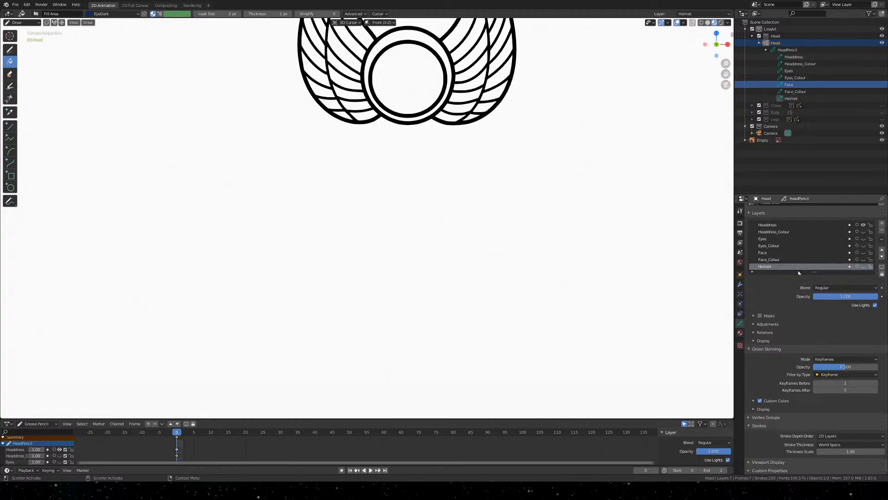
Add a layer named Helmet_Colour, place it below the Helmet layer and show the Helmet line art
left_click_drag(819, 272, 825, 346)
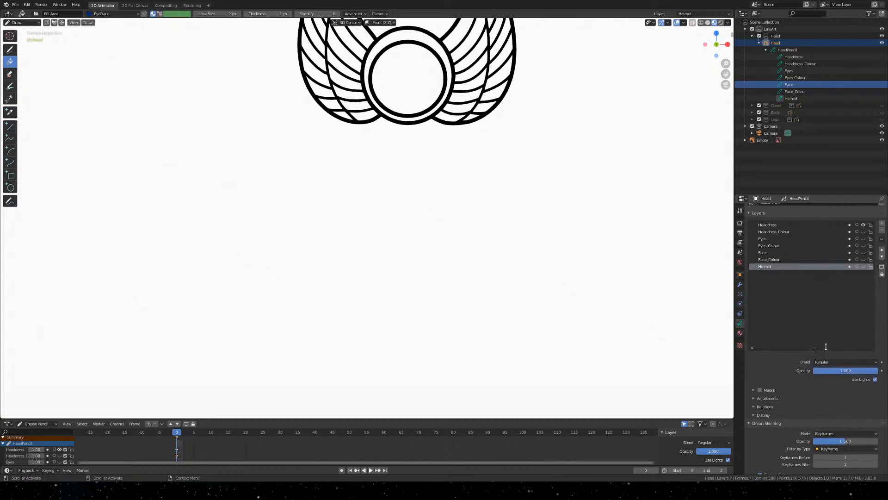
left_click(882, 224)
double_click(770, 266)
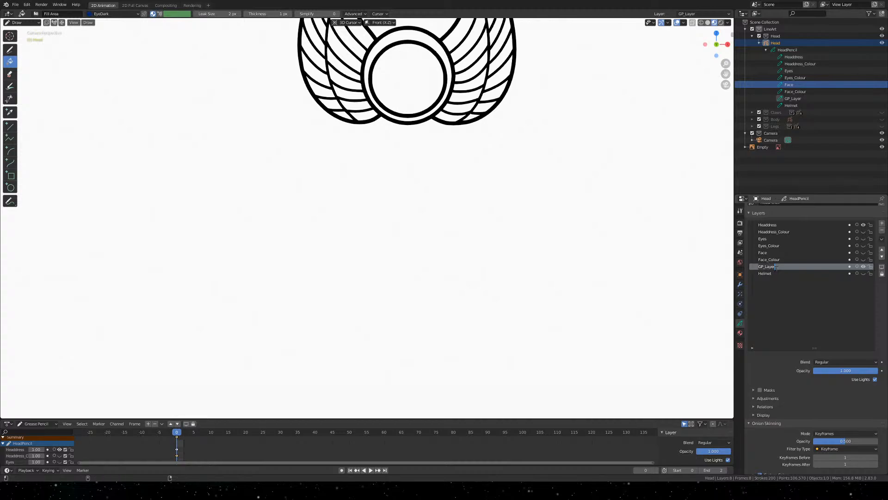
type("Helmet_Colour")
key("Return")
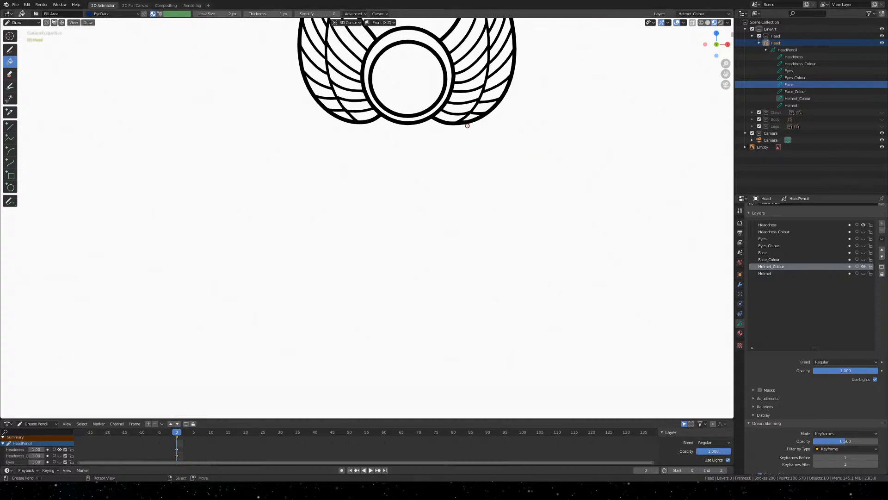
left_click(863, 273)
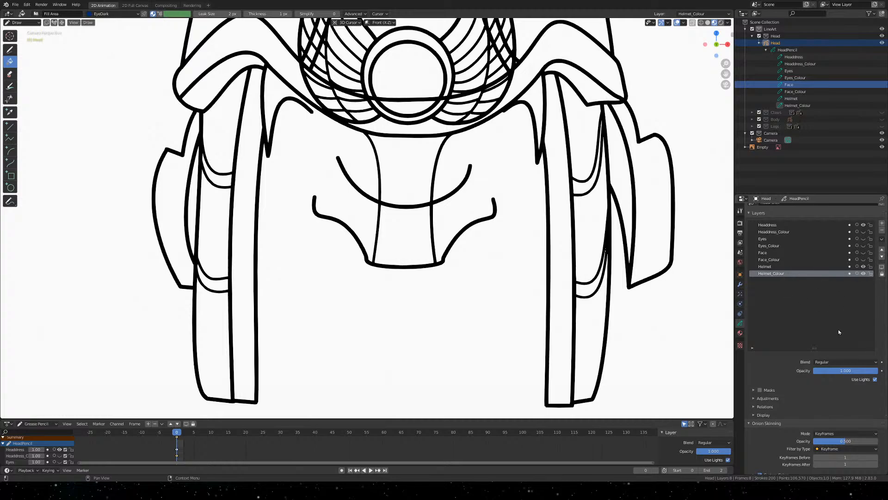
Shorten the enlarged layer list and hide the Headdress layer so only the helmet is displayed
scroll(837, 390, "down", 2)
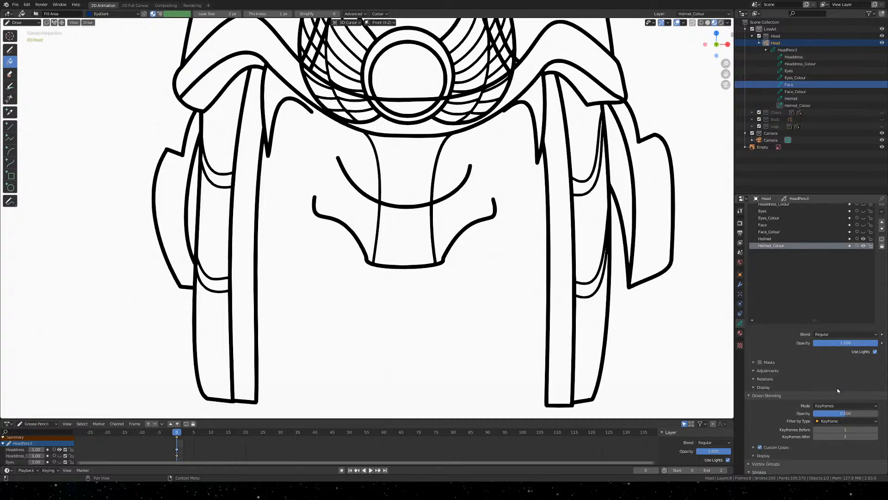
scroll(839, 383, "up", 3)
left_click_drag(818, 355, 815, 292)
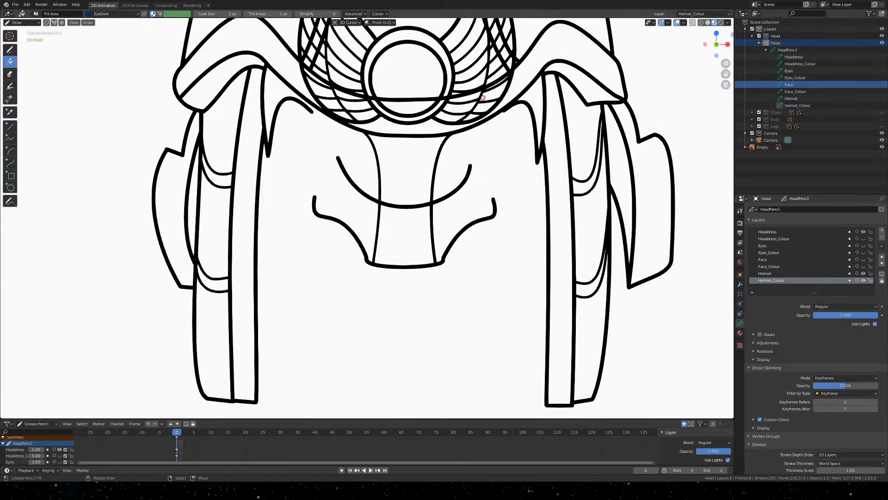
middle_click_drag(486, 84, 487, 299, "shift")
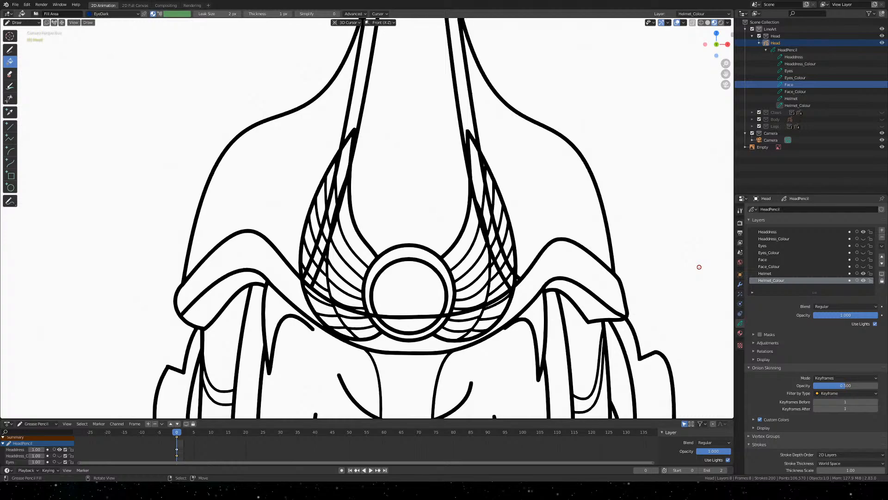
left_click(863, 231)
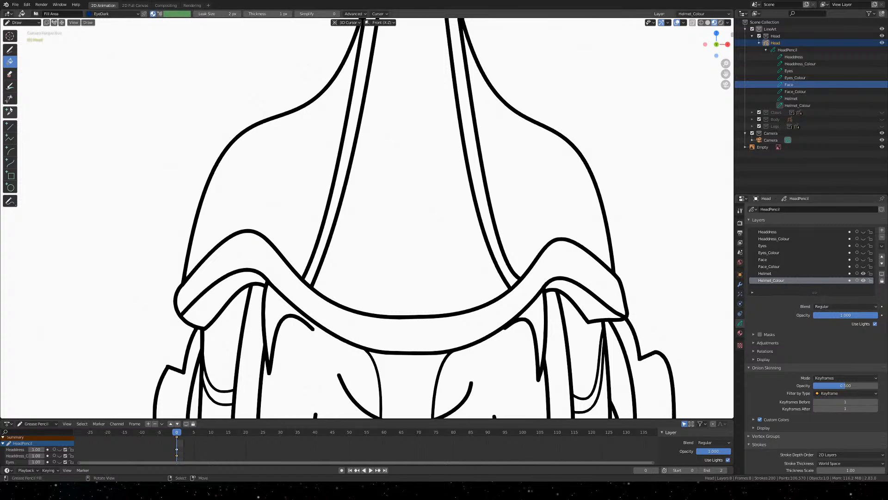
Make GoldPlateLight the active material and compare the helmet line art with the reference image
left_click(740, 333)
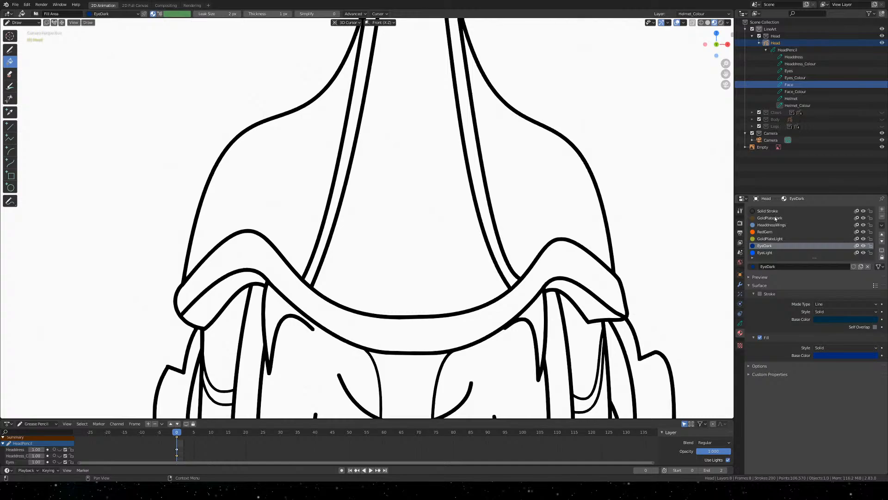
left_click(777, 240)
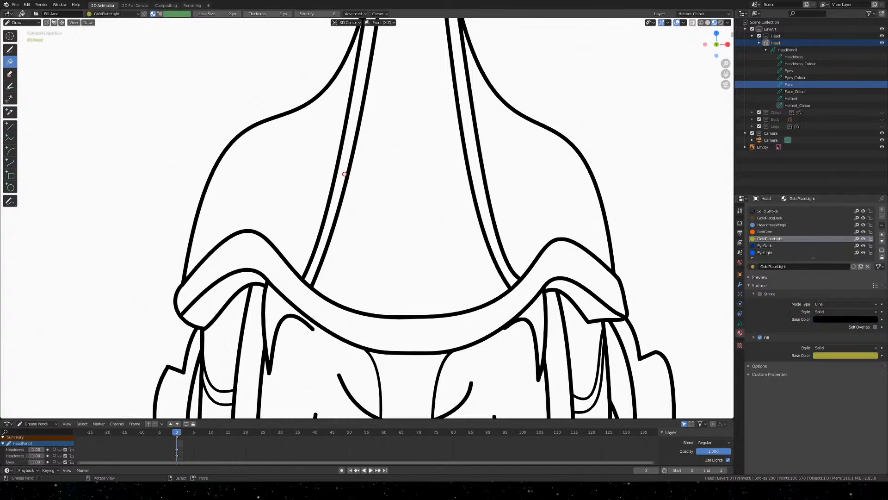
scroll(344, 174, "down", 3)
scroll(344, 174, "up", 3)
scroll(272, 198, "down", 3)
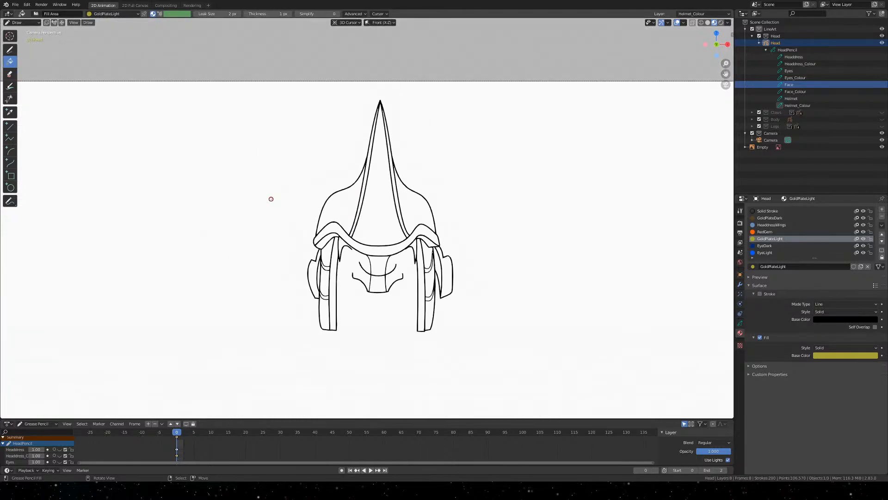
scroll(322, 272, "up", 3)
scroll(398, 268, "down", 5)
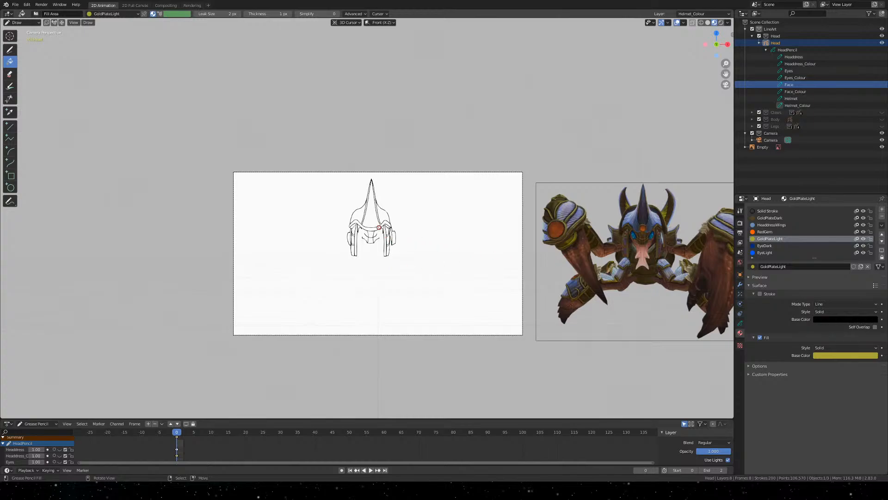
scroll(379, 226, "up", 5)
scroll(380, 223, "up", 5)
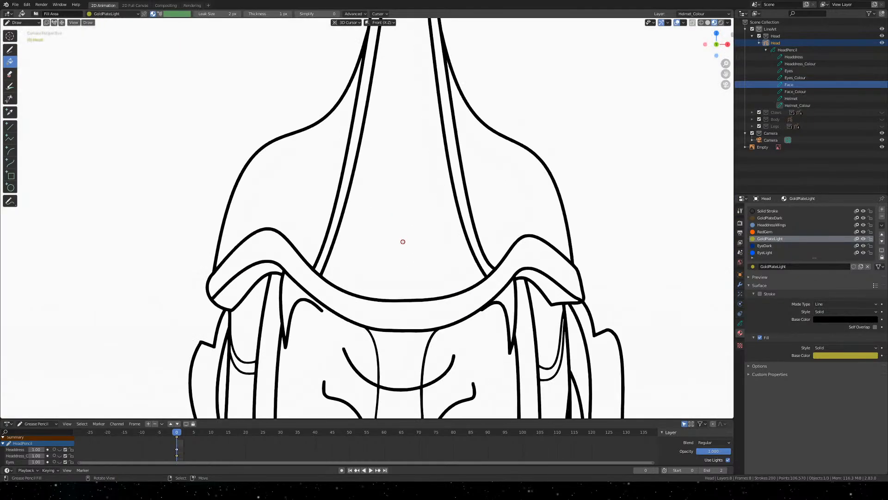
Fill the helmet's curved brow band and the folded flaps under both of its ends with GoldPlateLight
left_click(458, 300)
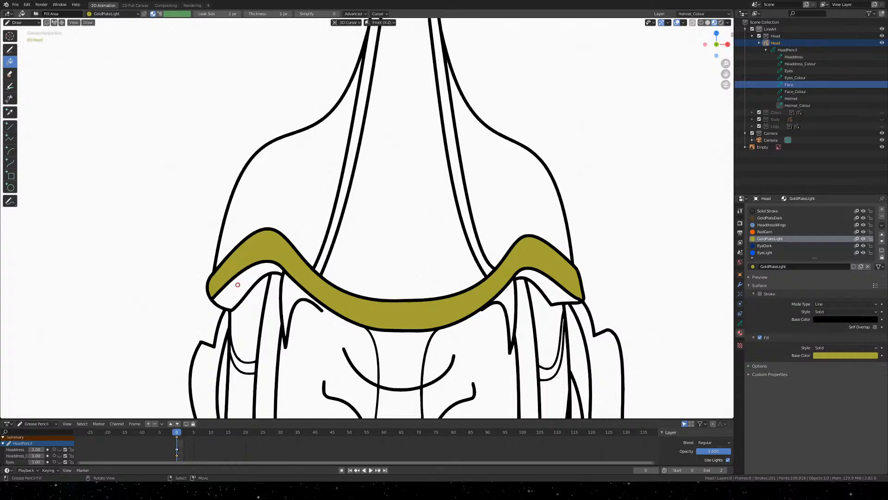
left_click(238, 285)
left_click(558, 290)
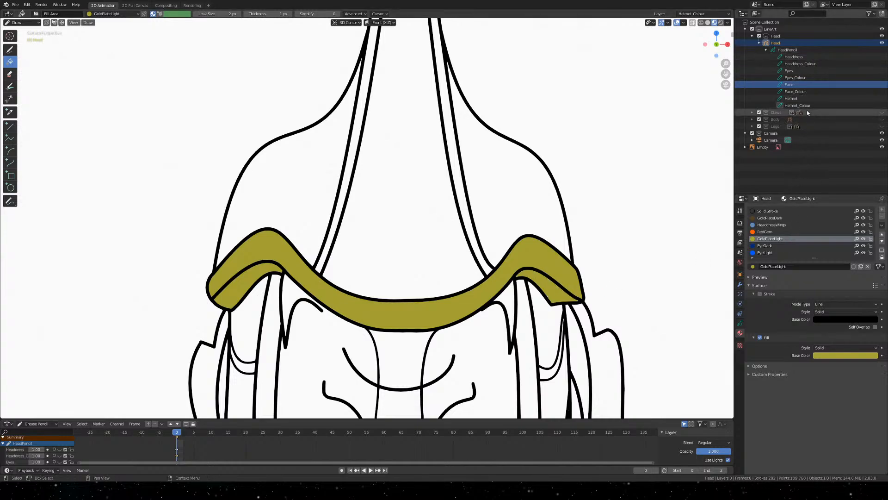
key("ctrl+z")
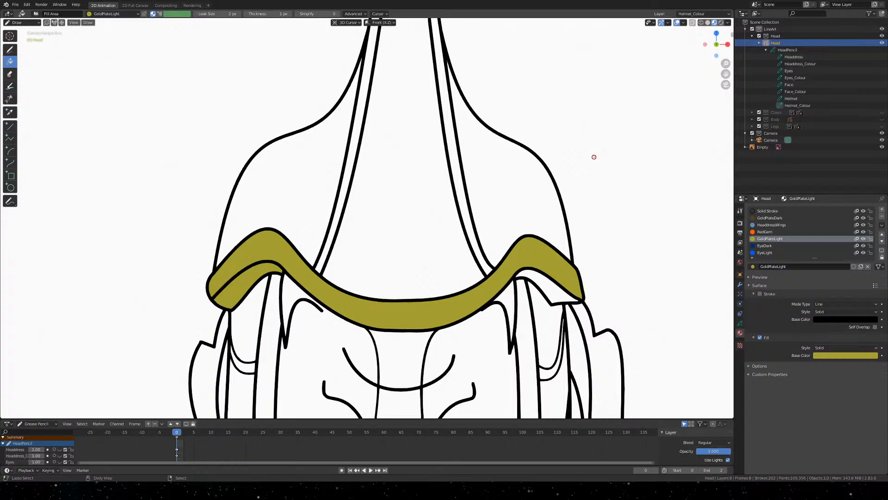
left_click(547, 287)
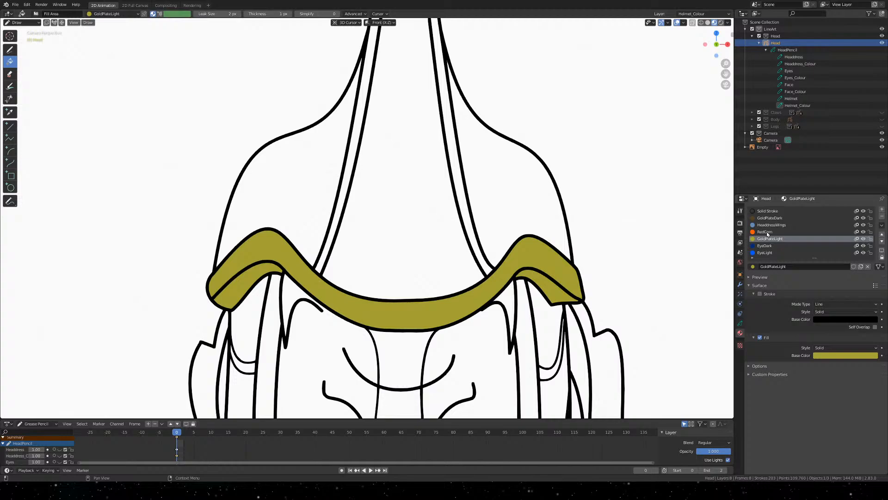
Check the Helmet_Colour layer by toggling its visibility, and fill the long vertical strips on both sides of the helmet with GoldPlateLight
left_click(740, 323)
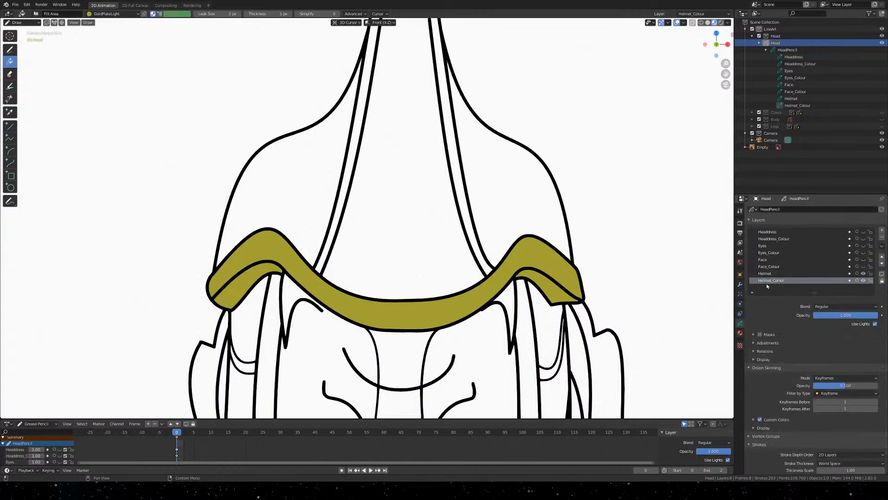
left_click(863, 281)
left_click(863, 280)
scroll(477, 232, "down", 2)
middle_click_drag(464, 341, 481, 220, "shift")
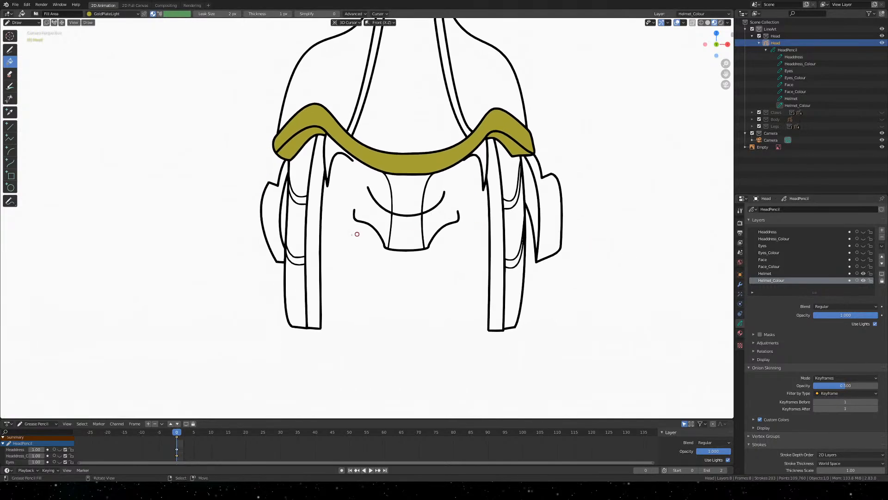
scroll(318, 239, "up", 2)
left_click(291, 218)
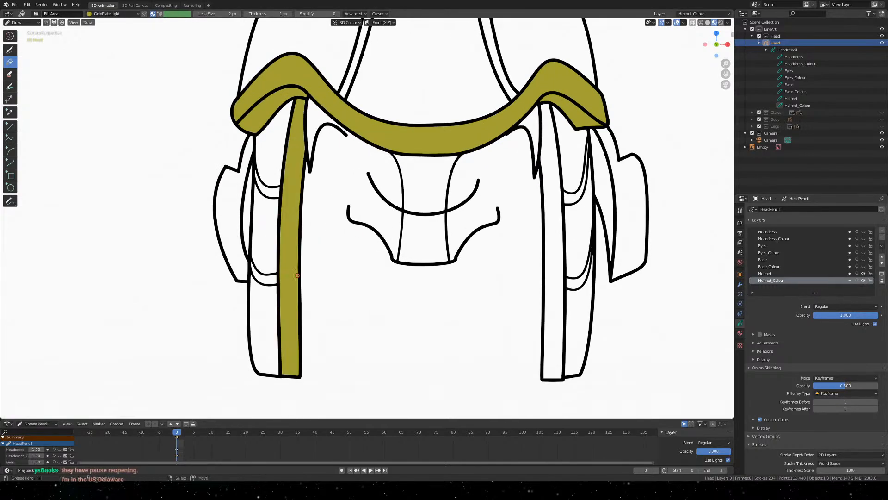
left_click(556, 263)
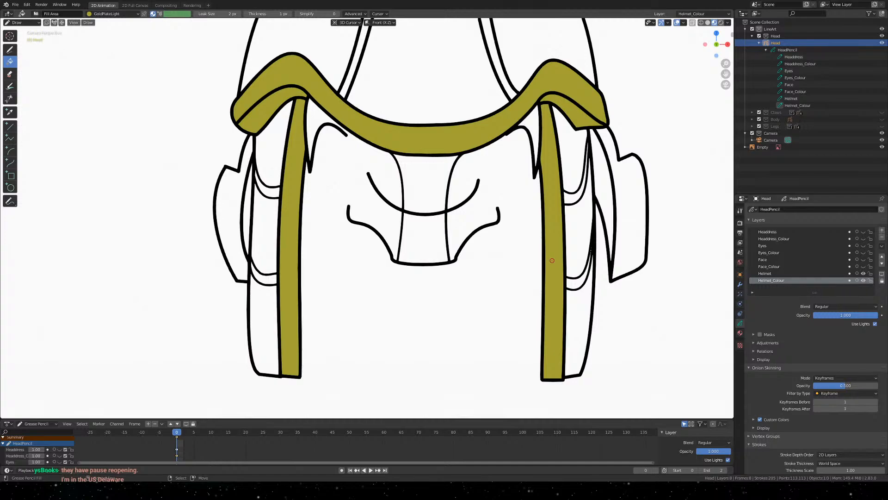
Fill the outer side guards and the adjoining slivers on both sides of the helmet with GoldPlateLight
scroll(531, 235, "down", 2)
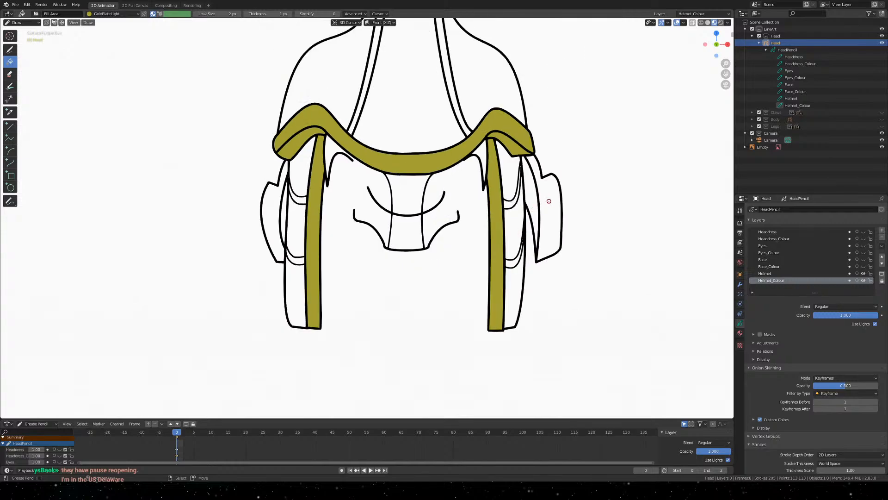
left_click(553, 189)
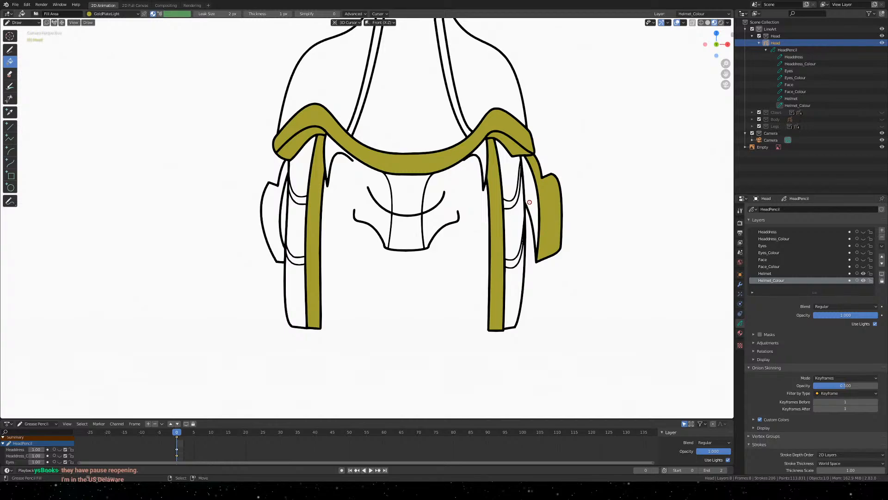
left_click(531, 243)
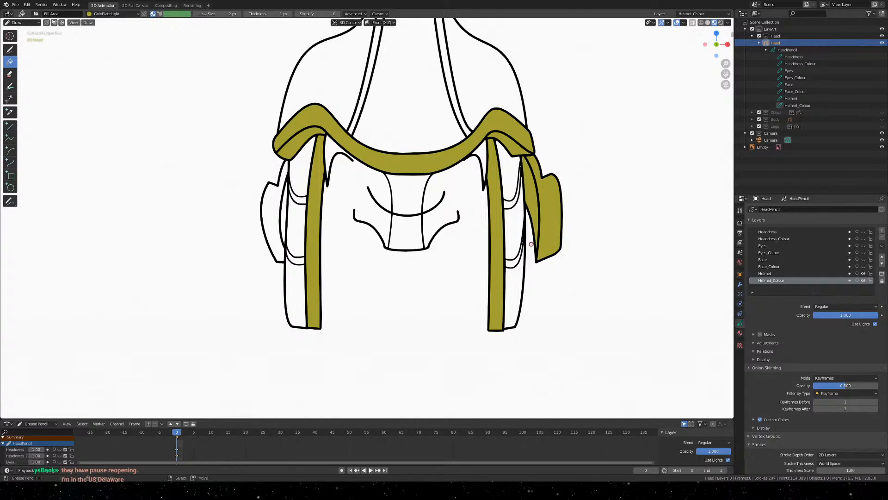
left_click(275, 208)
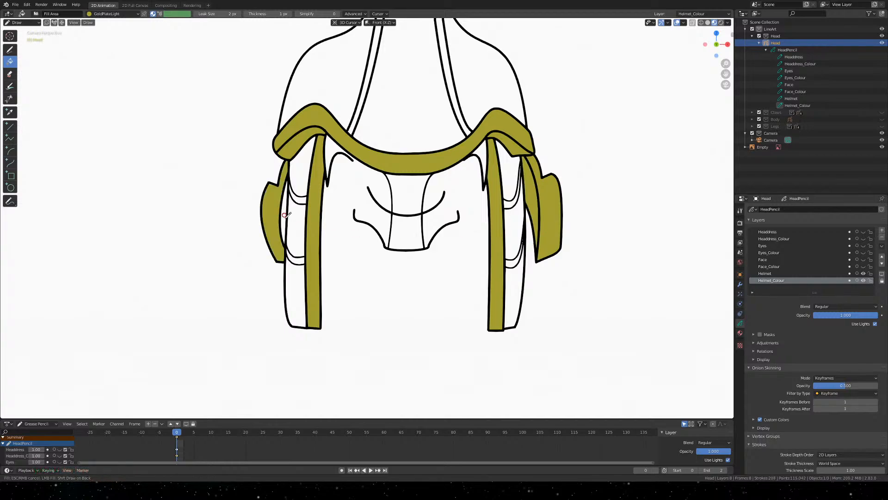
left_click(288, 213)
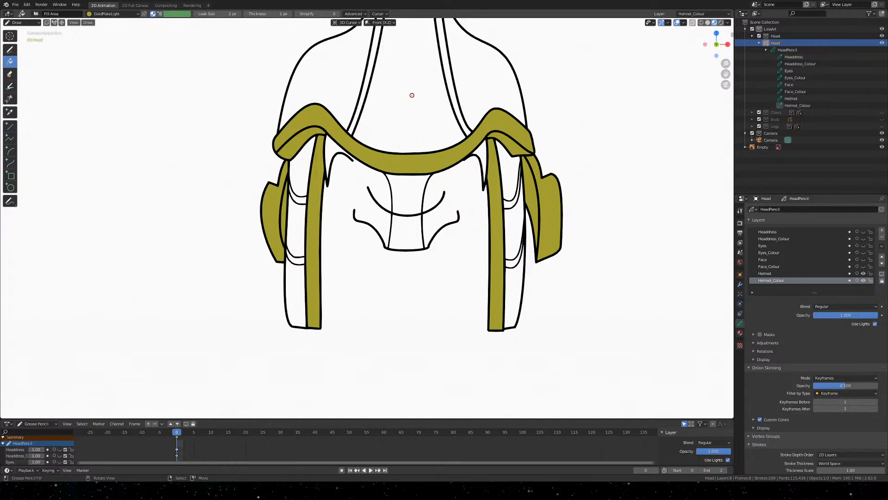
Fill the two narrow curved strips running up to the tip of the helmet's spike with GoldPlateLight
middle_click_drag(410, 93, 403, 284, "shift")
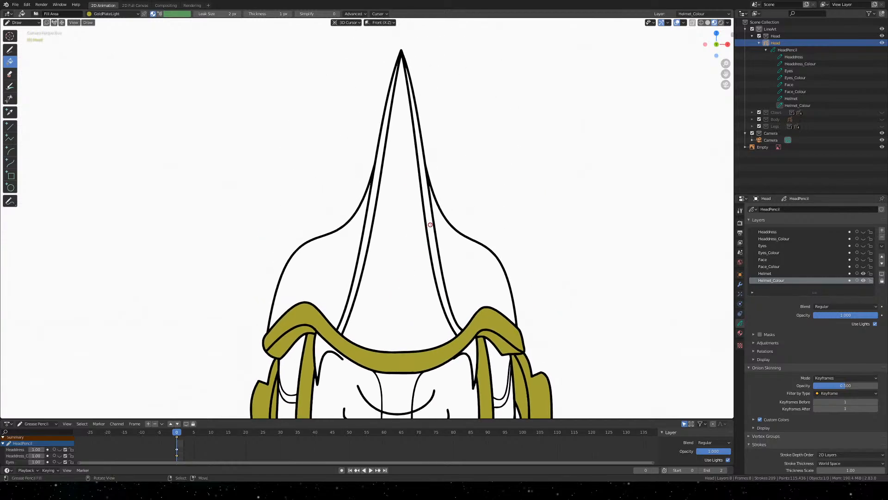
left_click(429, 225)
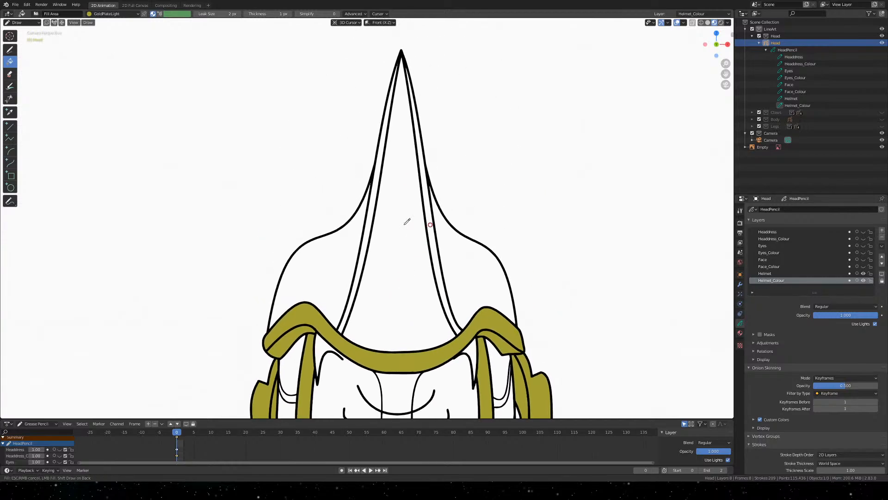
left_click(373, 215)
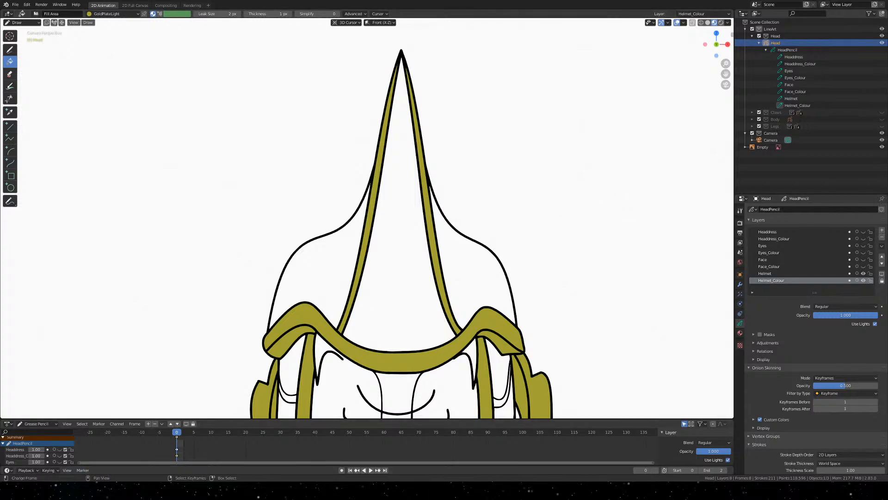
Fill the upper and lower thin curved bands across the cheek plates on both sides of the helmet with GoldPlateLight
scroll(377, 314, "down", 3)
scroll(377, 313, "up", 2)
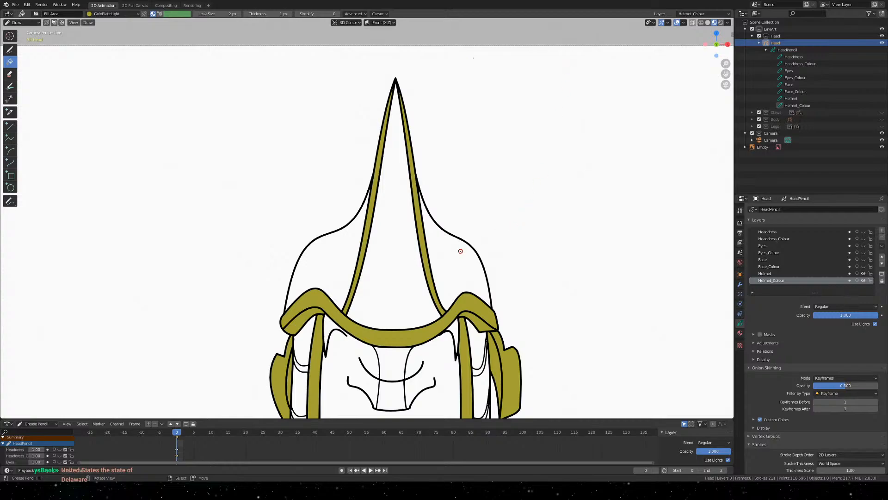
scroll(461, 252, "down", 2)
mouse_move(451, 312)
middle_mouse_down("shift")
mouse_move(457, 156)
mouse_move(468, 213)
middle_mouse_up("shift")
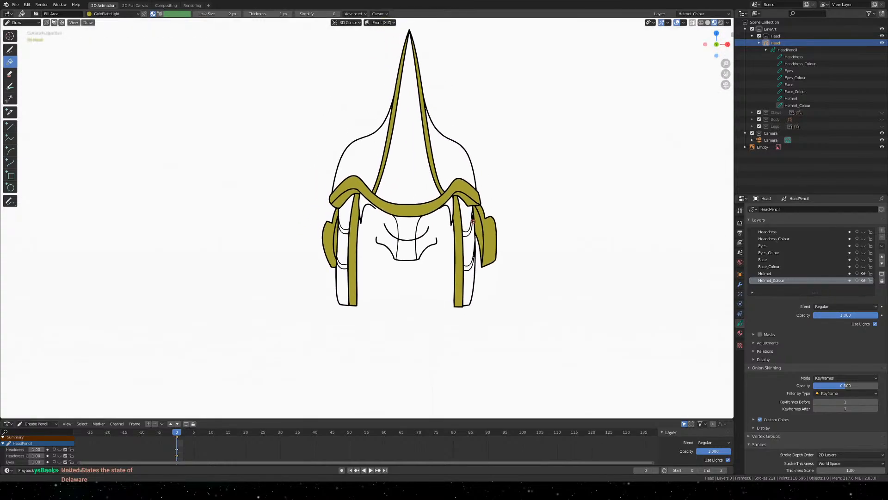
scroll(433, 320, "up", 3)
middle_click_drag(443, 329, 439, 263, "shift")
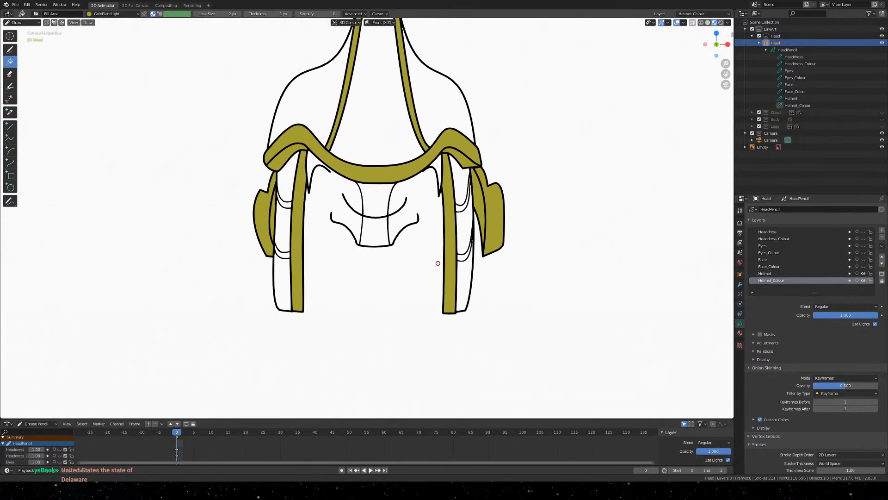
scroll(438, 264, "up", 2)
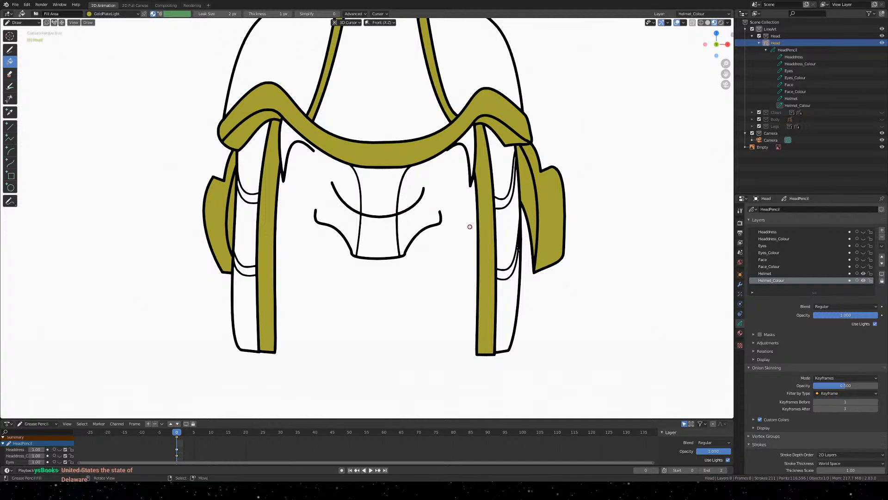
left_click(503, 203)
left_click(507, 272)
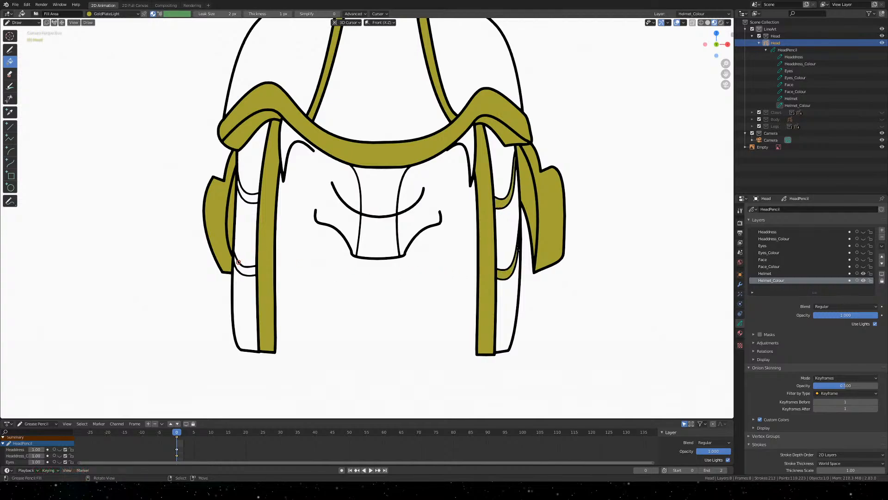
left_click(238, 267)
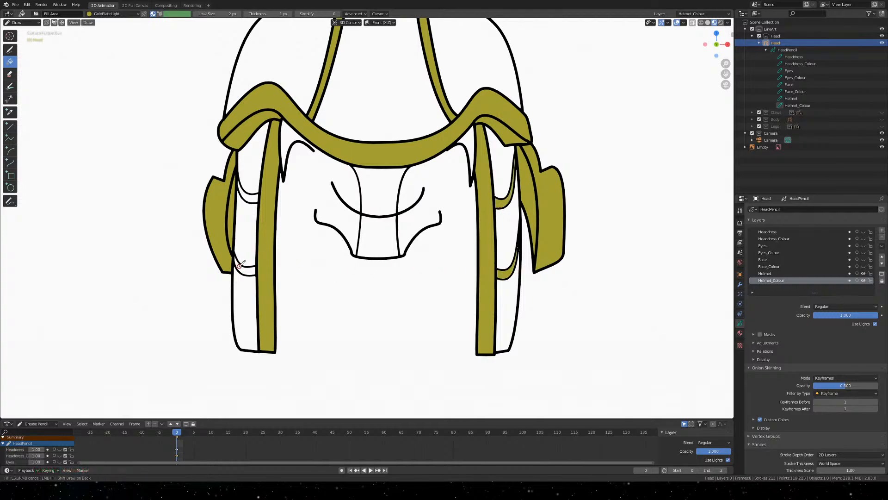
left_click(249, 196)
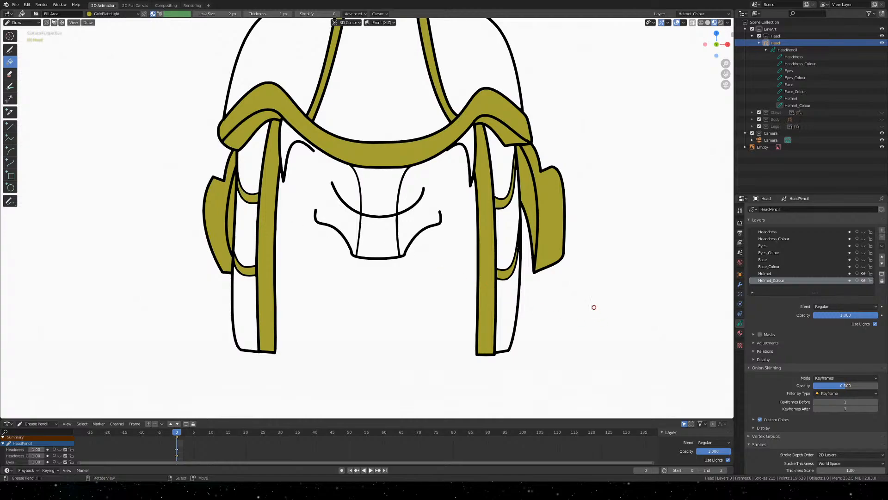
Fill the tiny unfilled gap at the pointed end of the lower curved band beside the helmet's side guard with GoldPlateLight
scroll(592, 300, "up", 5)
scroll(329, 274, "up", 3)
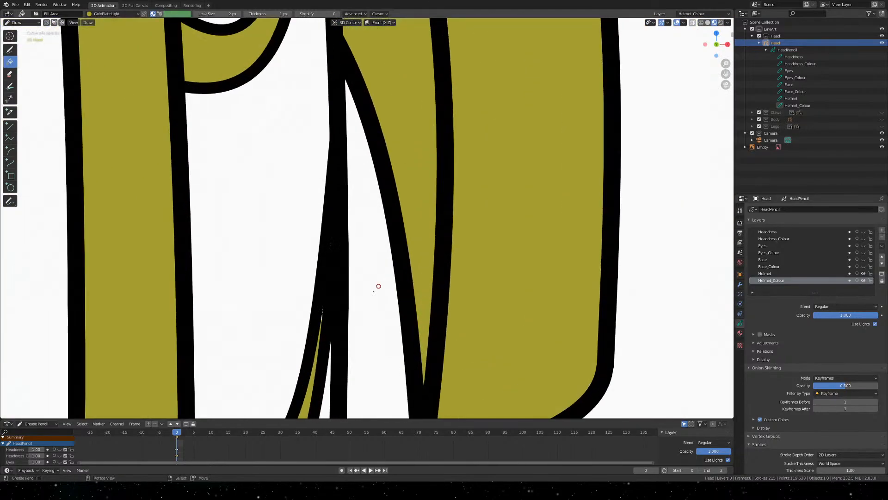
scroll(320, 208, "up", 4)
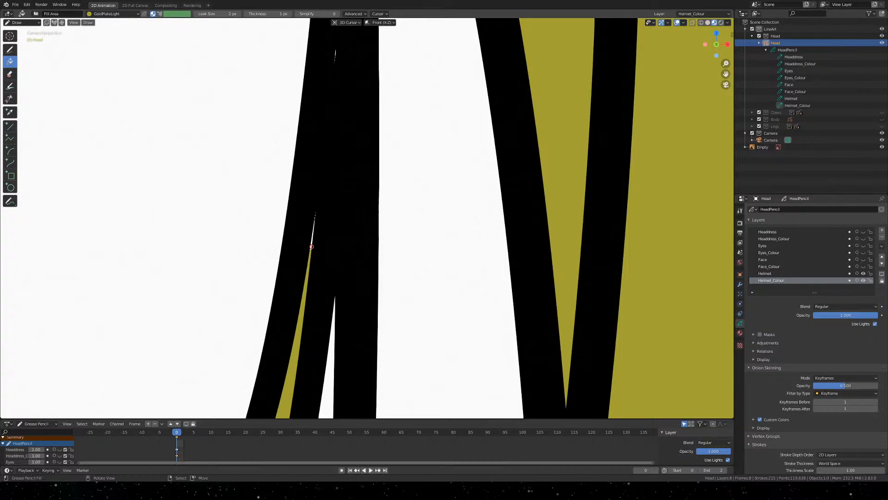
left_click(311, 245)
scroll(321, 184, "down", 10)
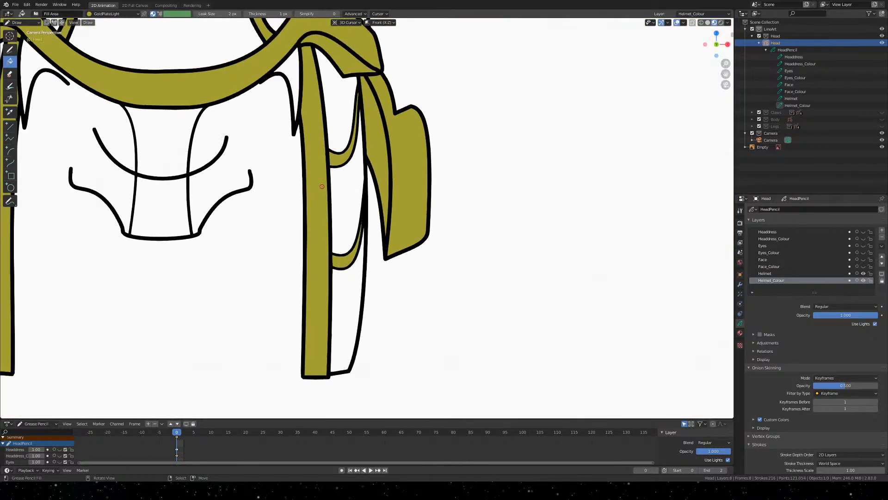
Hide and reshow the Helmet line layer to inspect the gold fills underneath
scroll(217, 144, "down", 1)
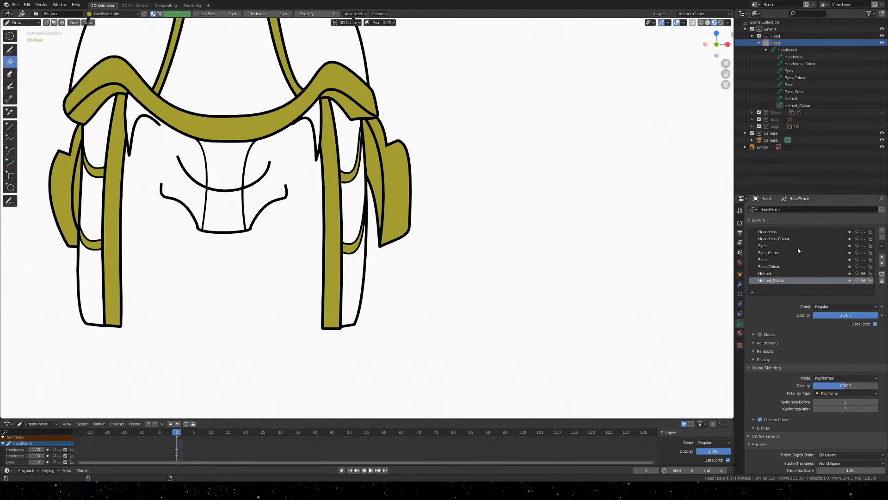
left_click(862, 274)
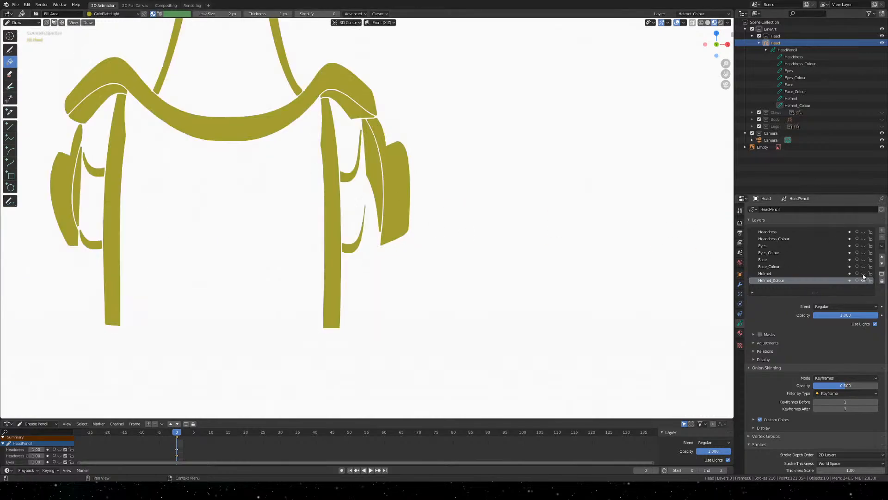
left_click(862, 274)
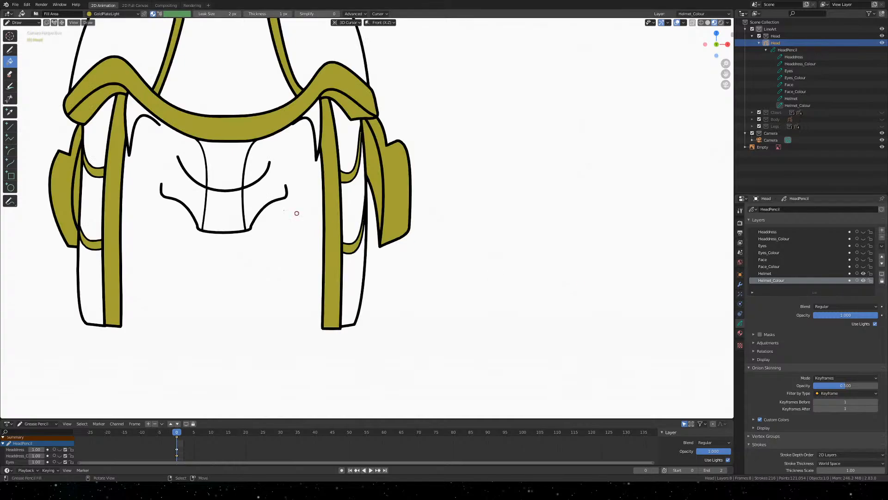
Fill the small gap between the brow band and the right vertical band with GoldPlateLight, try its left counterpart, and undo that second fill
middle_click_drag(148, 123, 313, 217, "shift")
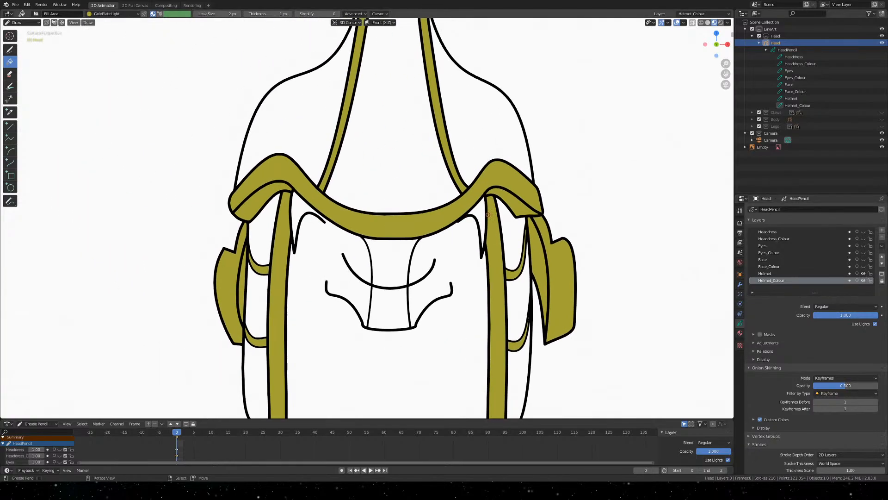
left_click(481, 216)
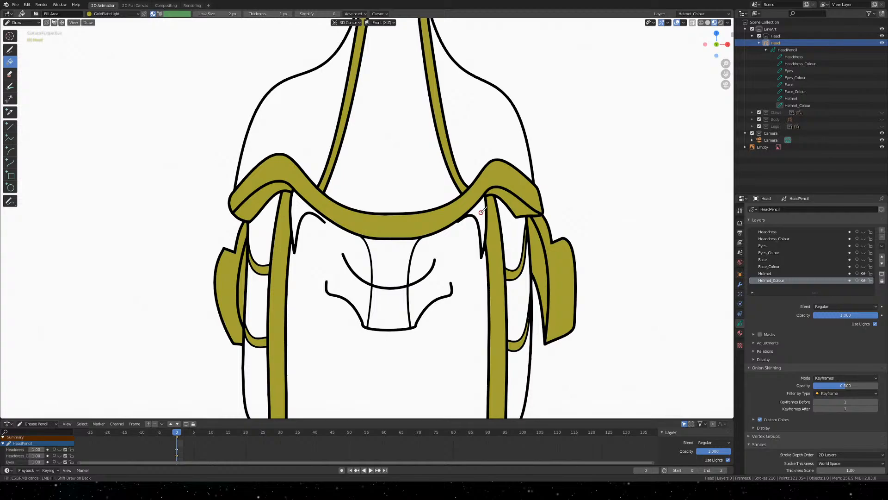
left_click(303, 209)
key("ctrl+z")
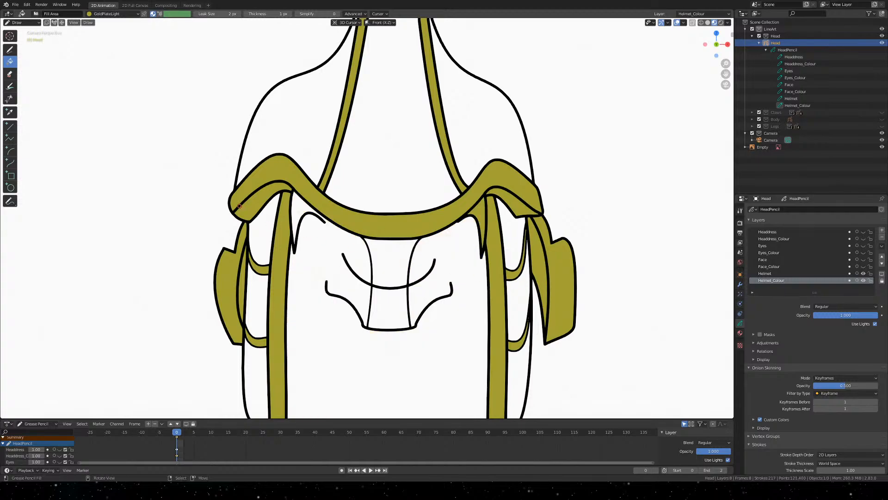
Show the Eyes layer and fill the three upper nose panels between the eyes with GoldPlateLight
scroll(291, 232, "up", 3)
scroll(291, 231, "up", 4)
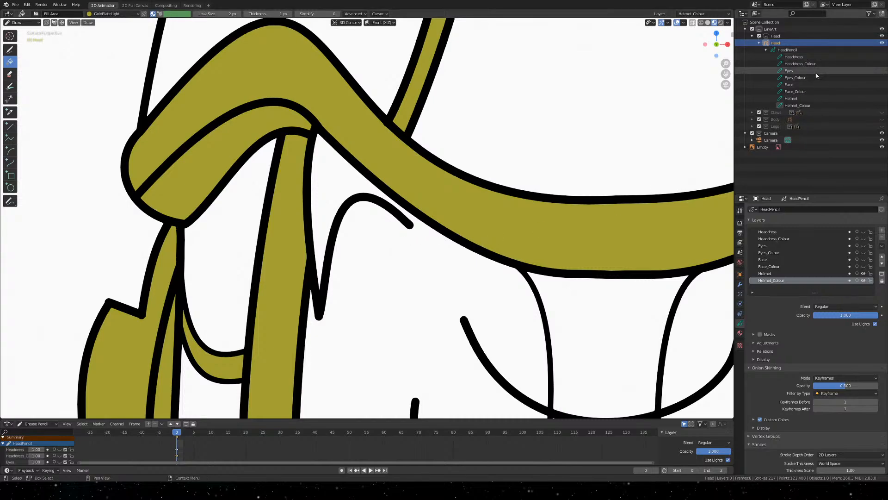
left_click(863, 246)
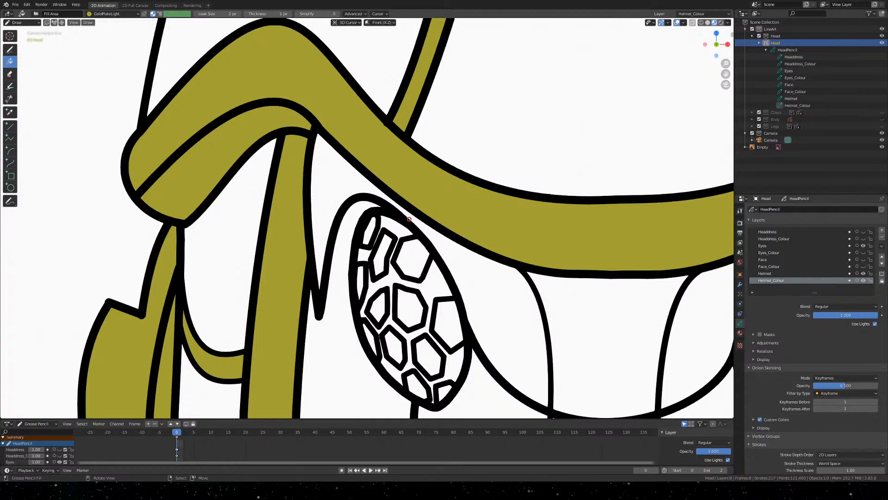
scroll(409, 218, "down", 2)
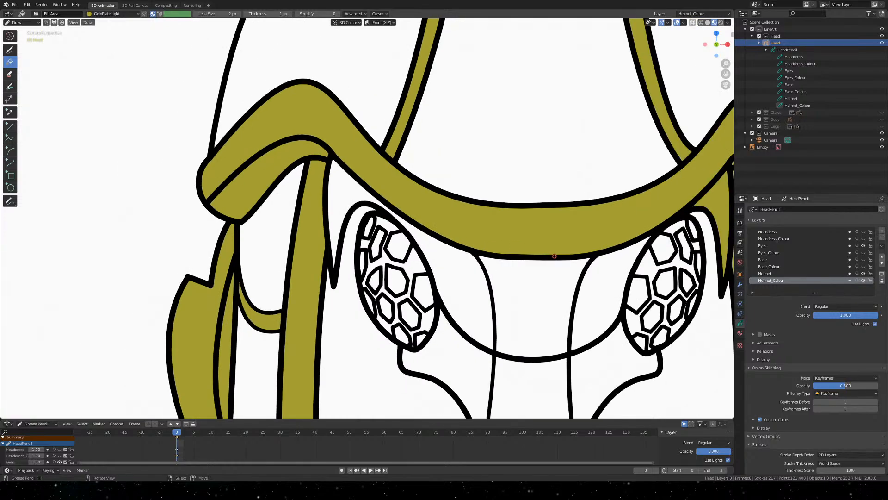
middle_click_drag(609, 279, 471, 144, "shift")
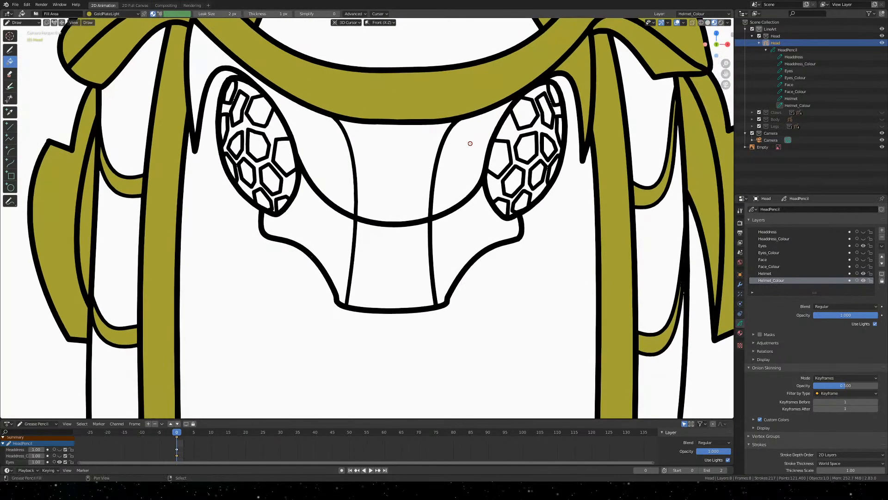
left_click(353, 154)
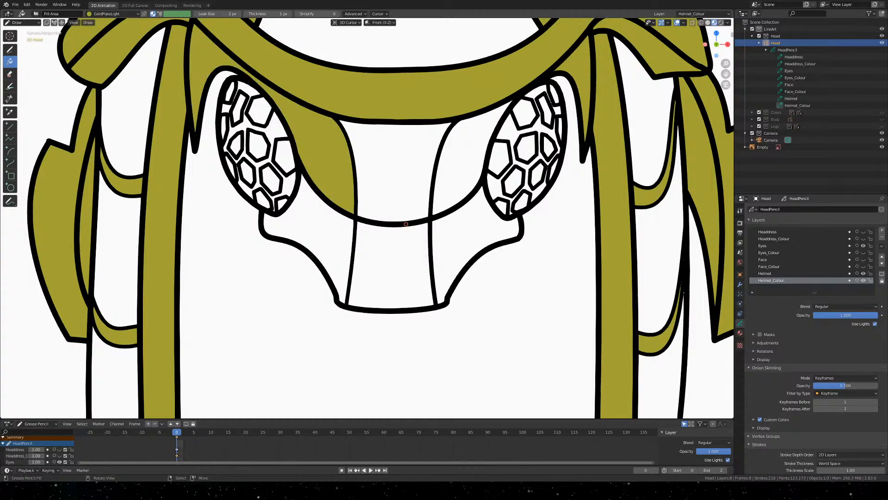
left_click(393, 154)
left_click(466, 155)
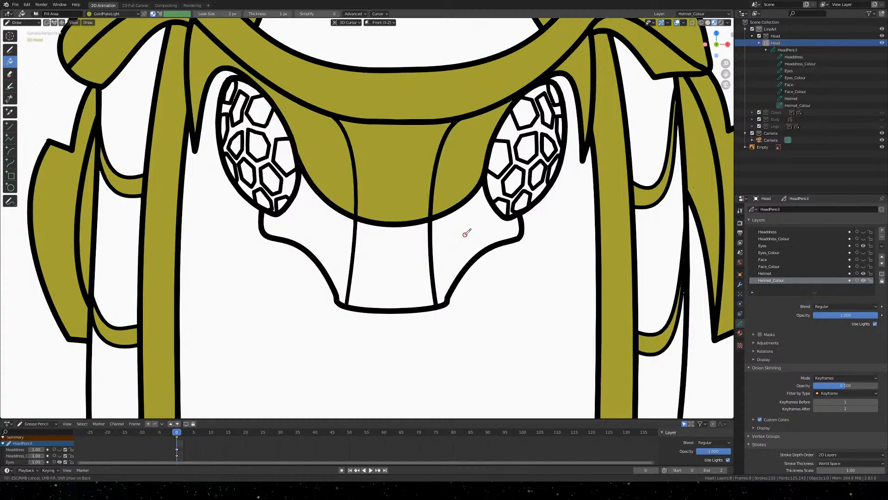
Fill the three lower nose panels below the curved line with GoldPlateLight
left_click(468, 231)
left_click(379, 241)
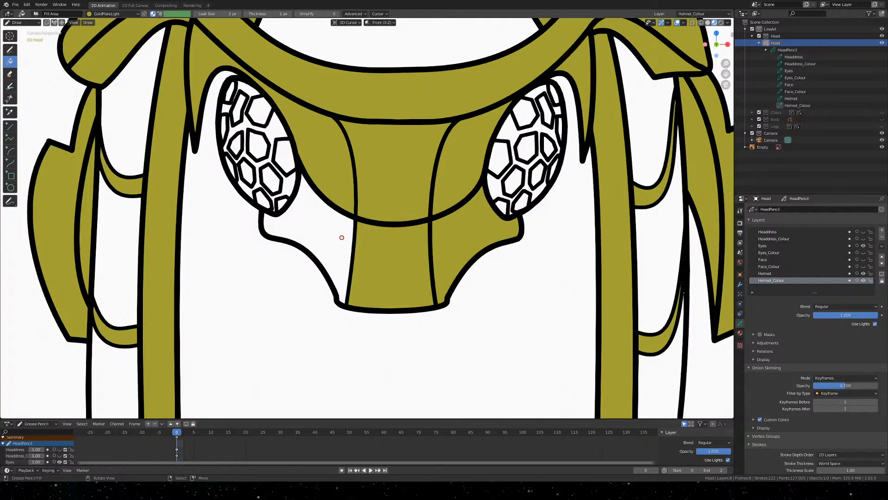
left_click(342, 237)
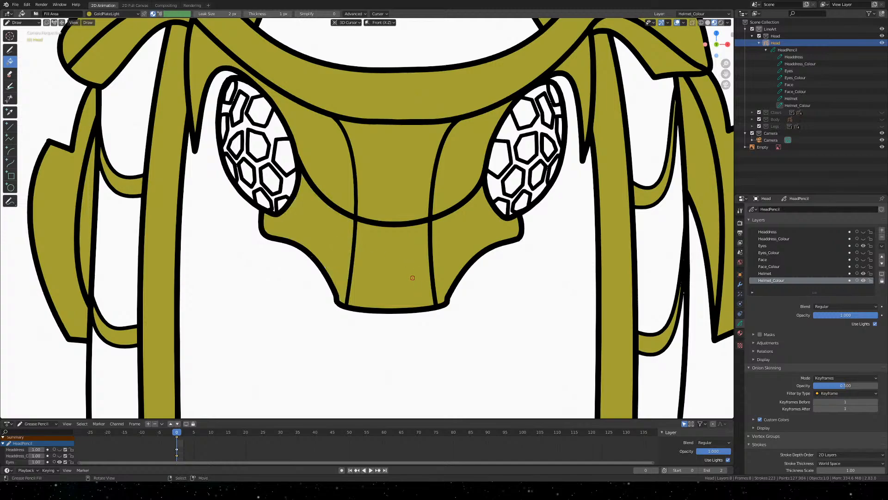
Make Helmet the active layer, keep it visible, and choose the Solid Stroke material
scroll(428, 266, "down", 1)
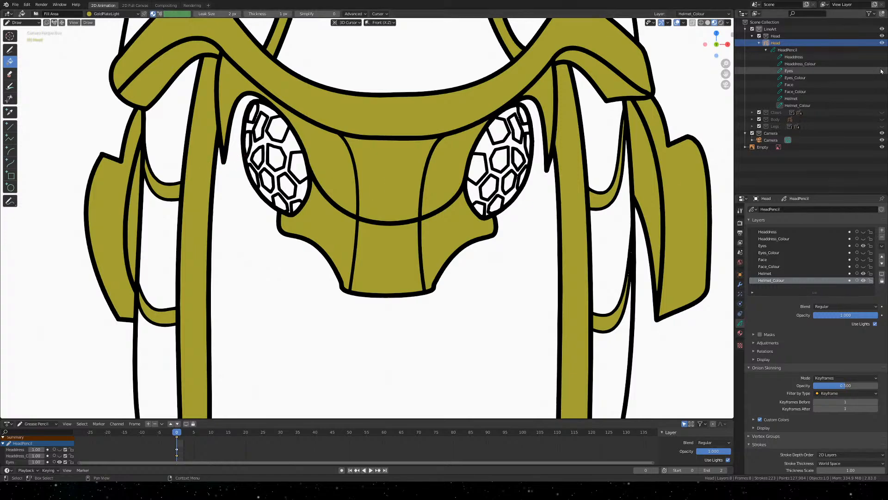
left_click(805, 99)
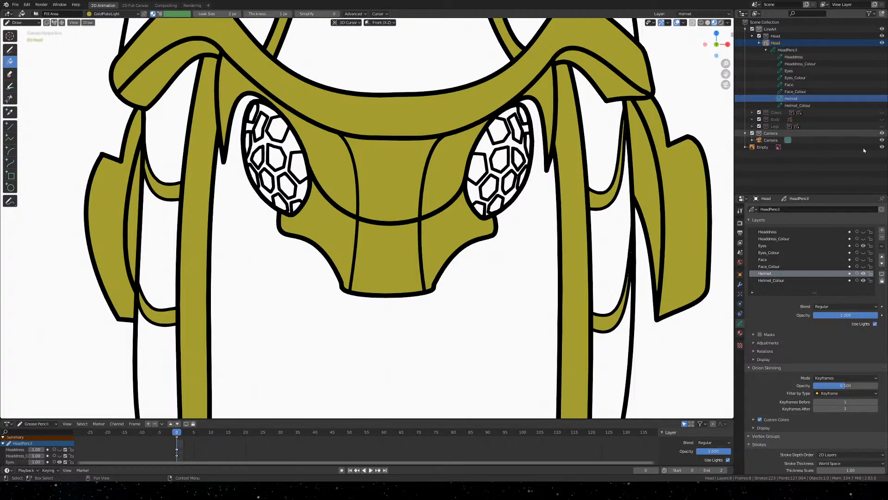
left_click(863, 274)
left_click(863, 273)
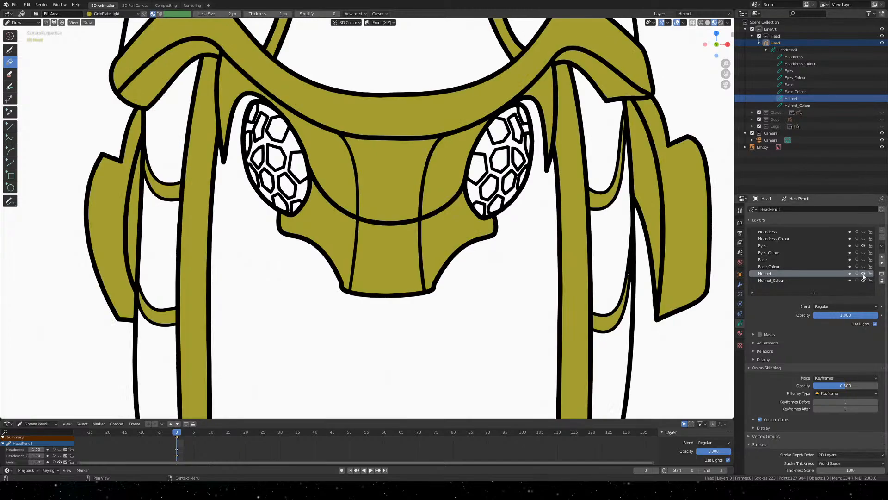
left_click(863, 273)
left_click(863, 273)
left_click(740, 333)
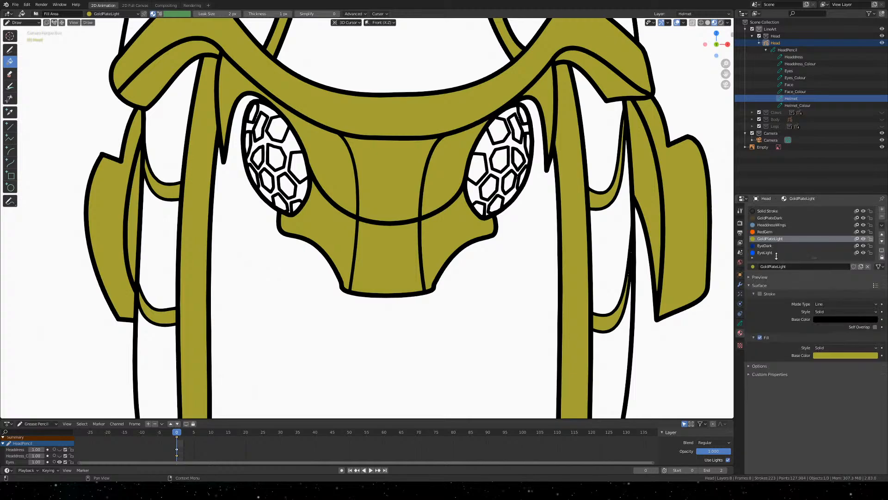
left_click(768, 211)
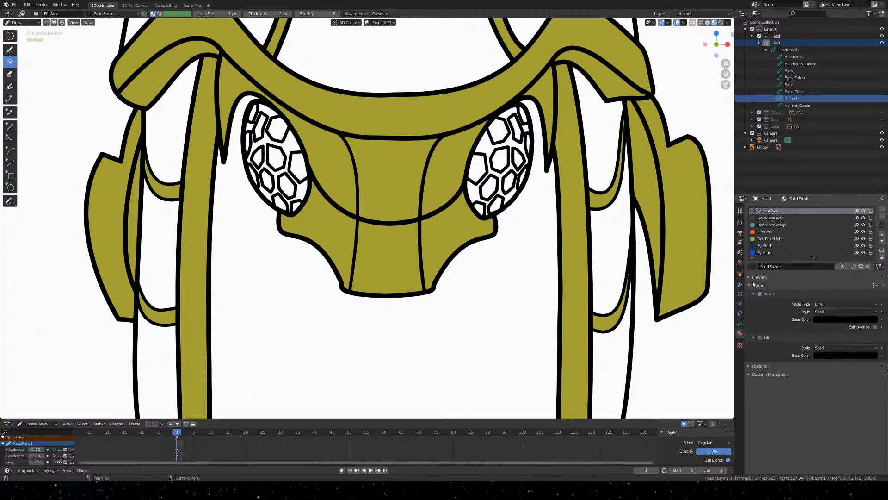
Activate the Line tool and save the file
left_click(10, 125)
scroll(202, 163, "up", 5)
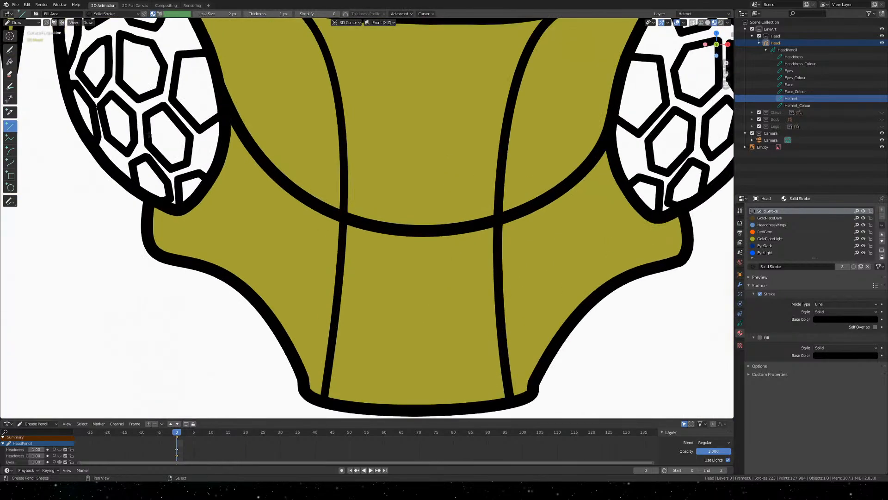
middle_click_drag(202, 162, 519, 259, "shift")
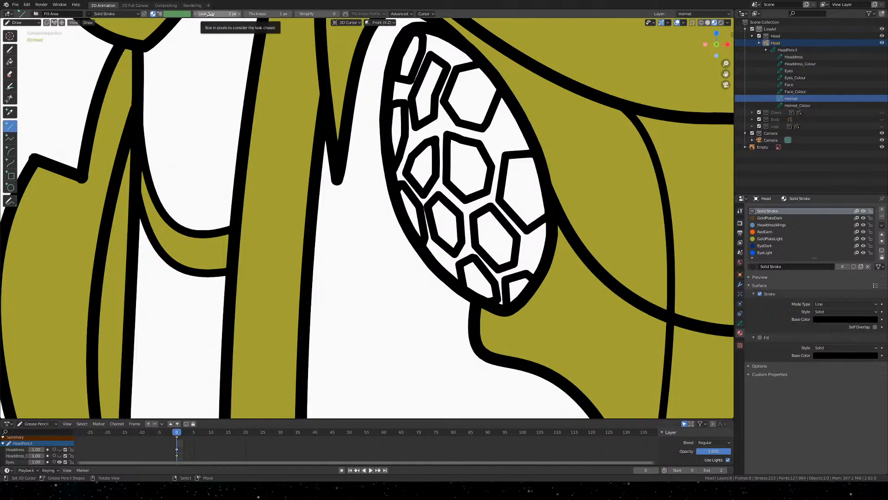
key("ctrl+s")
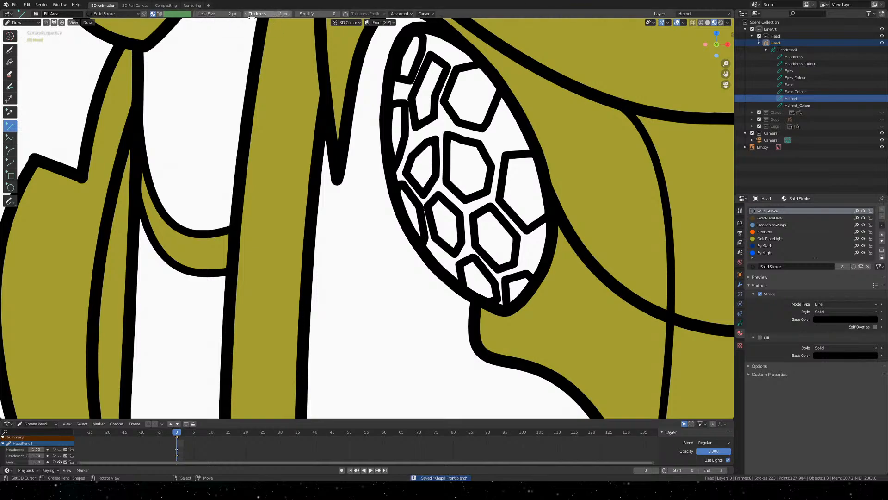
left_click(9, 49)
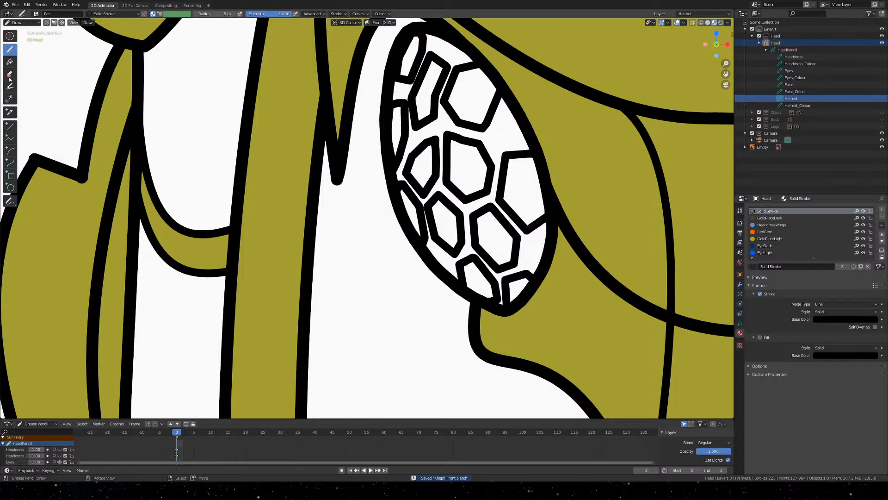
left_click(10, 129)
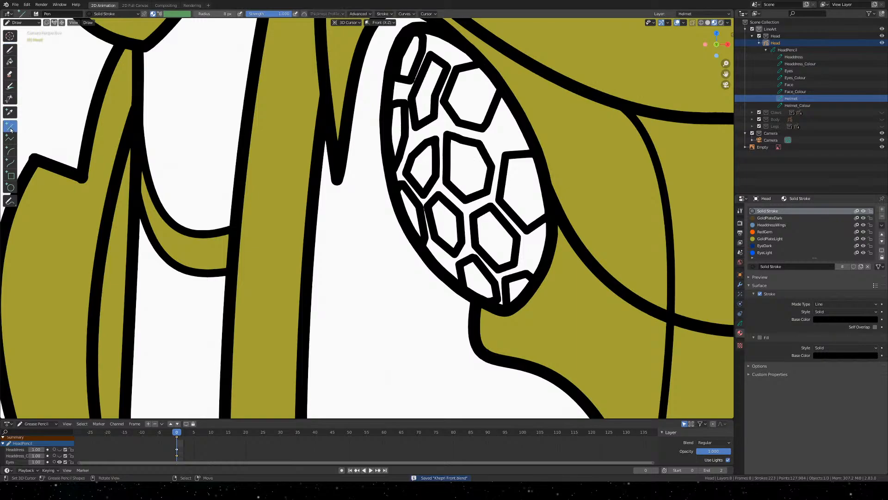
left_click(216, 13)
type("12")
key("Return")
left_click_drag(338, 179, 384, 185)
key("Escape")
key("ctrl+z")
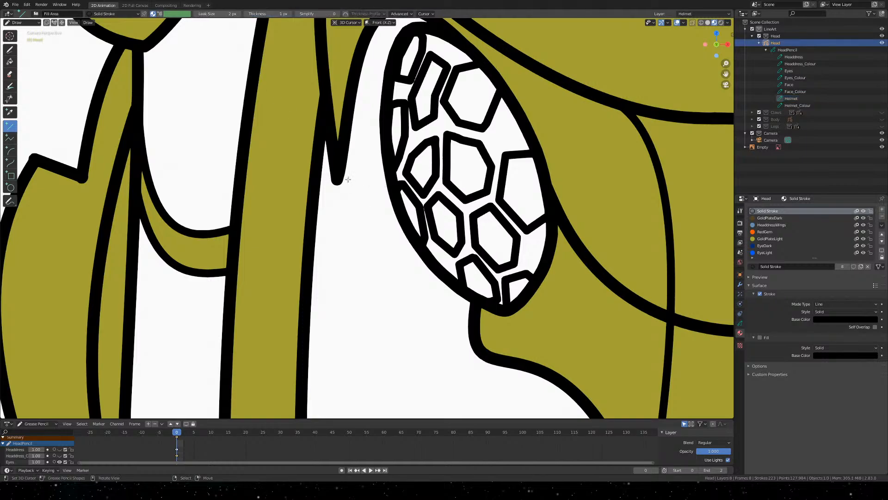
key("ctrl+s")
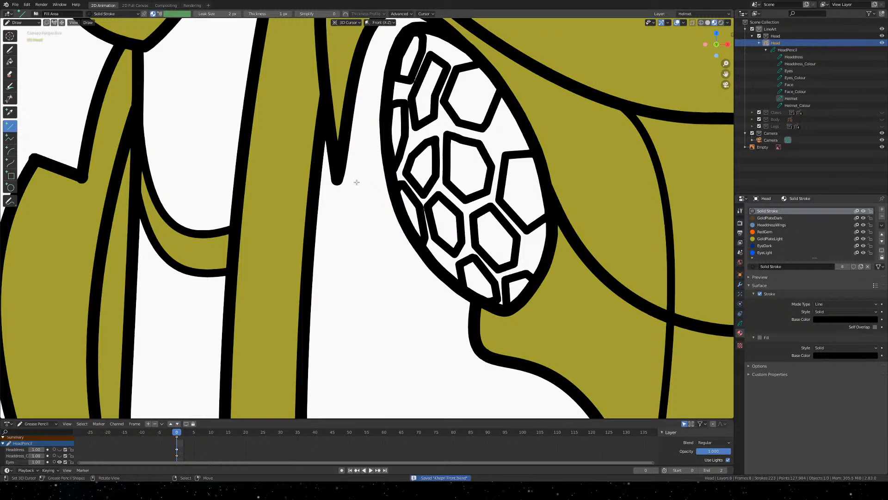
left_click_drag(338, 177, 382, 191)
key("Escape")
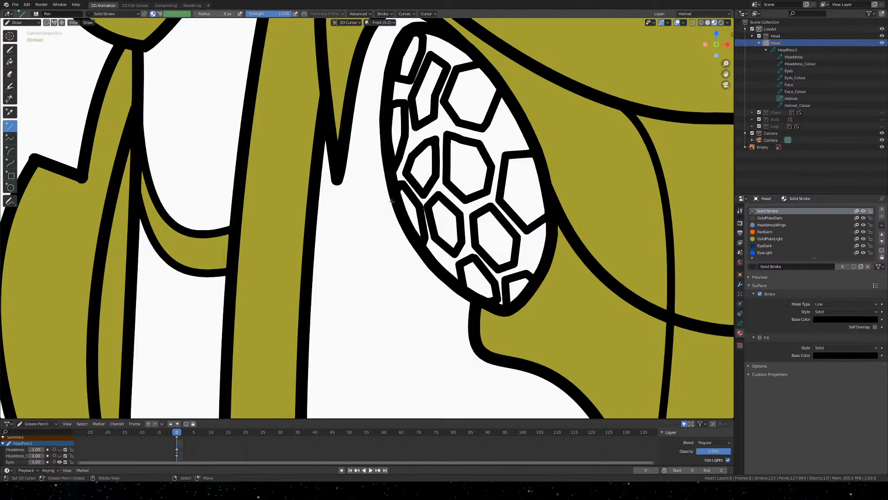
Draw a straight Pen line with a 10 px radius from the left spike's tip to the left eye's outline
left_click(228, 13)
key("Return")
left_click_drag(335, 181, 390, 185)
key("Escape")
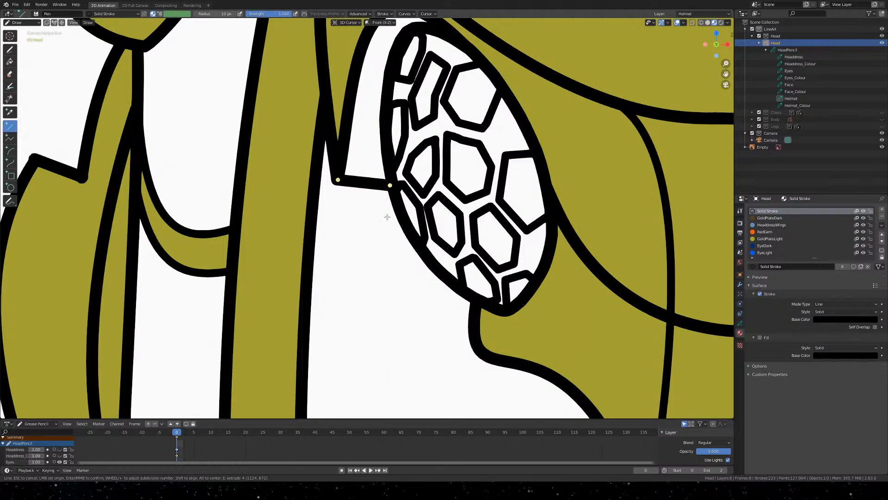
key("Return")
Draw a matching straight line from the right spike's tip to the right eye's outline and save the file
scroll(586, 218, "down", 3)
middle_click_drag(586, 218, 256, 197, "shift")
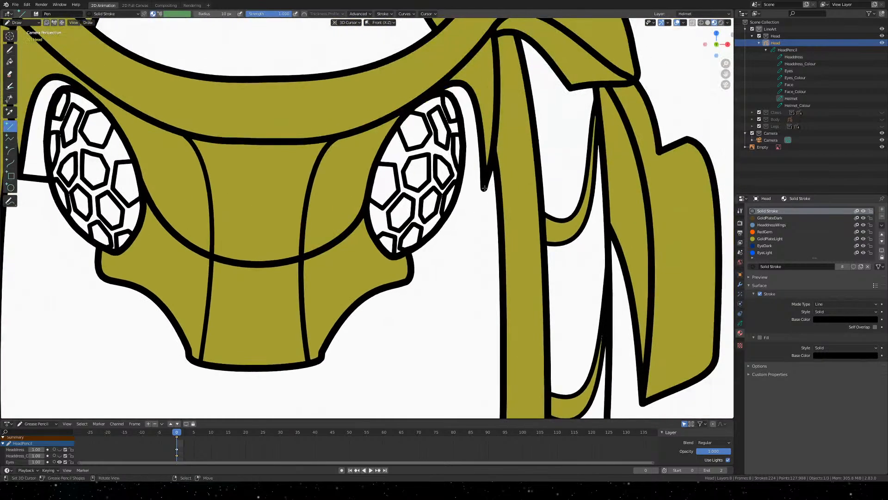
left_click_drag(485, 189, 457, 190)
key("Return")
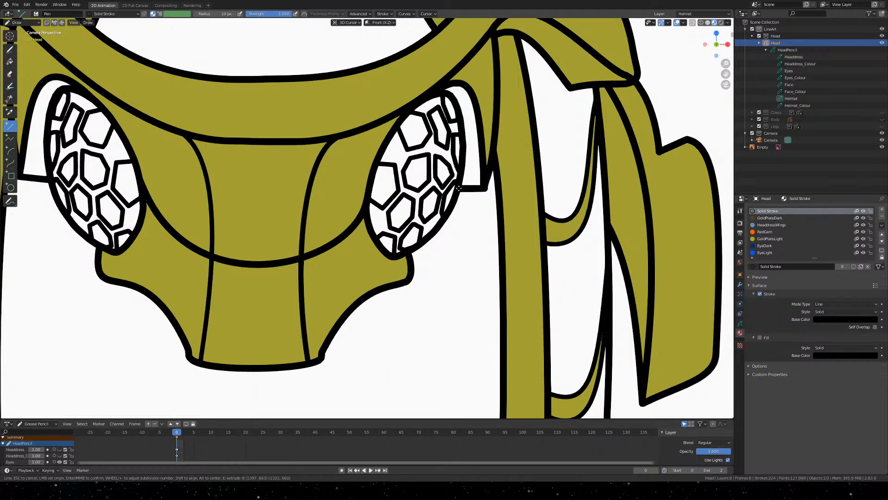
scroll(270, 257, "down", 2)
middle_click_drag(270, 257, 363, 290, "shift")
key("ctrl+s")
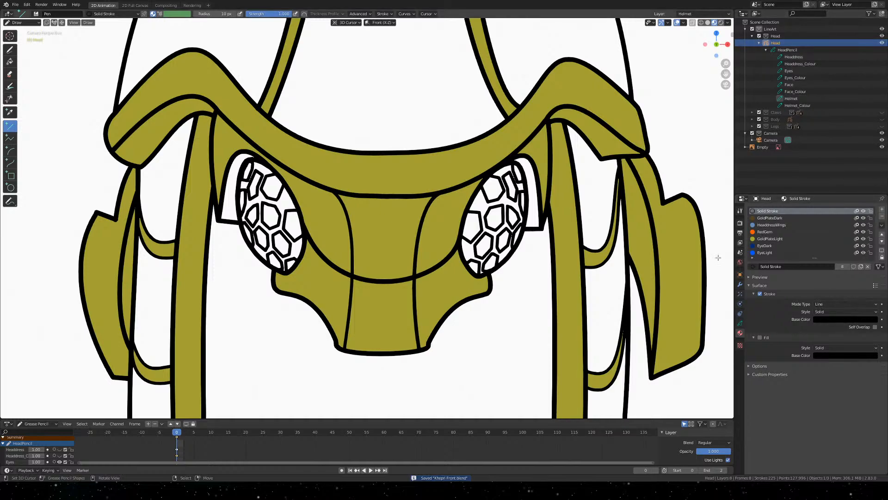
Check the Helmet line layer by hiding and reshowing it, and make Helmet_Colour the active layer with the Erase tool
left_click(740, 322)
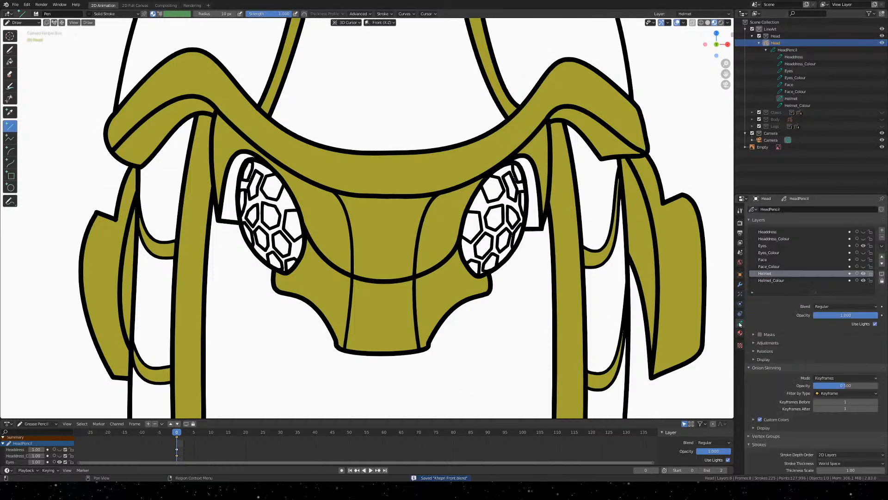
left_click(863, 273)
left_click(863, 273)
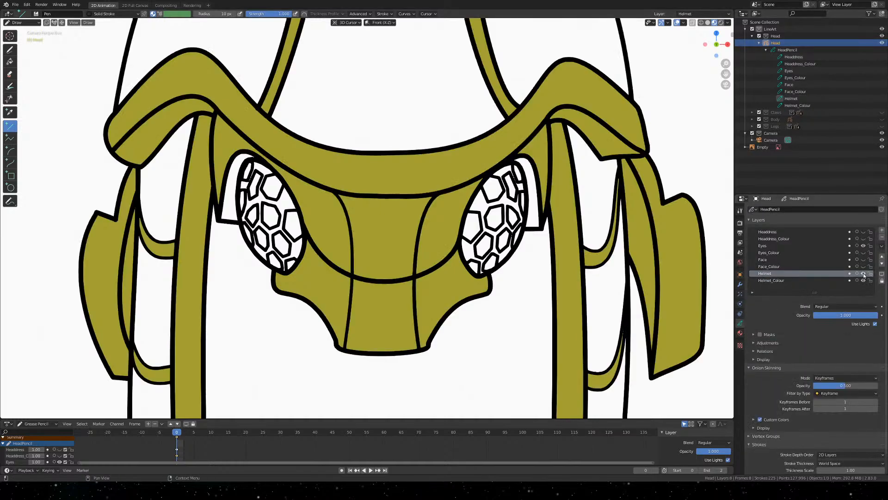
left_click(789, 281)
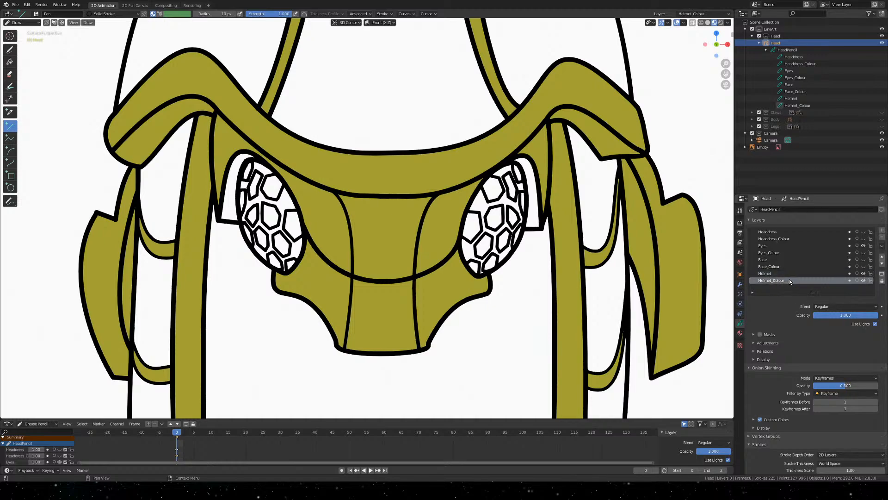
left_click(9, 77)
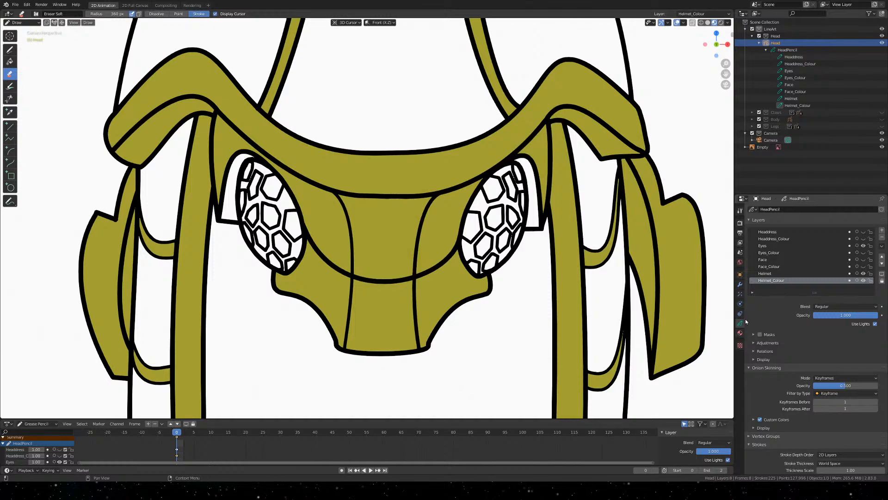
Fill the narrow areas beside both eyes with the GoldPlateDark material
left_click(740, 333)
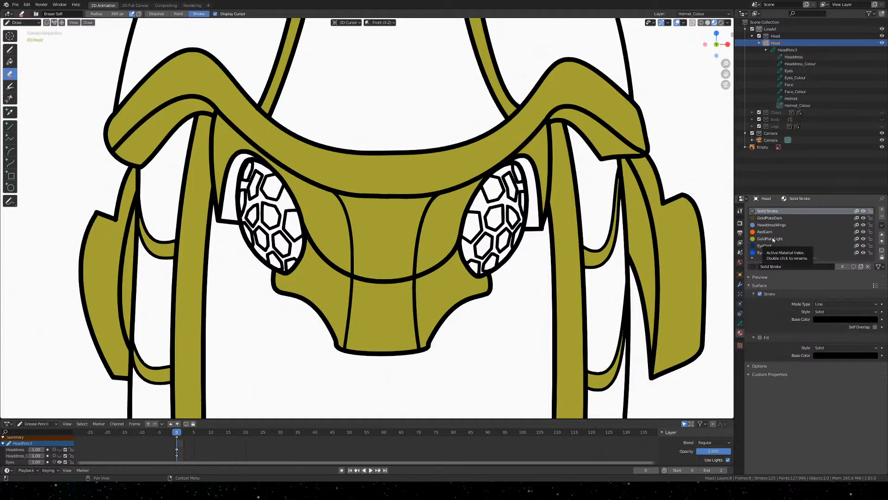
left_click(770, 218)
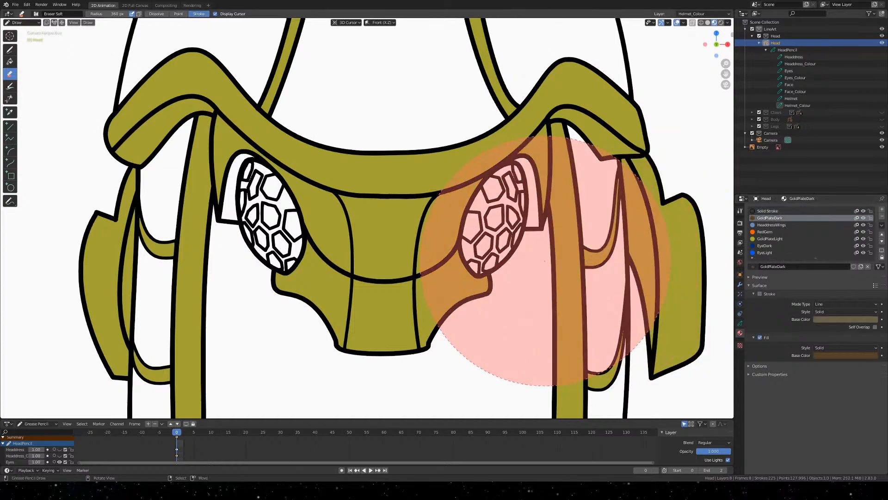
left_click(9, 60)
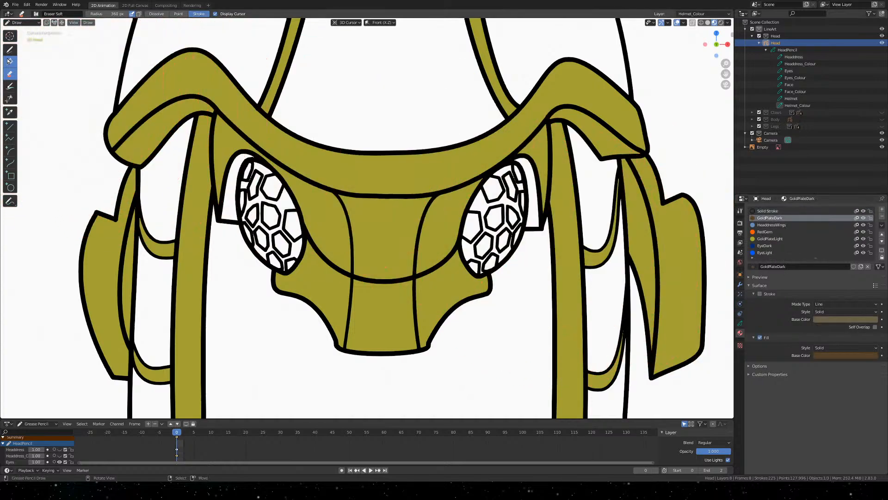
left_click(535, 221)
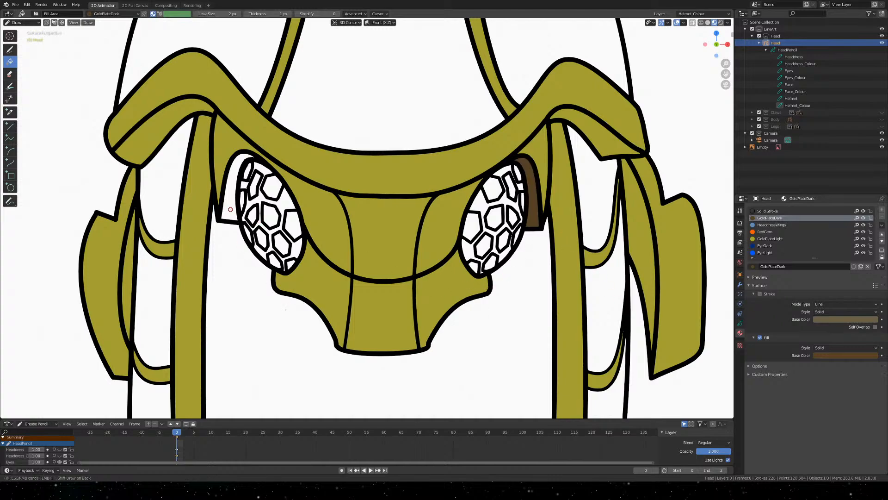
left_click(230, 207)
Try filling the undersides of both brow plates with GoldPlateDark, and undo both fills
scroll(287, 313, "down", 2)
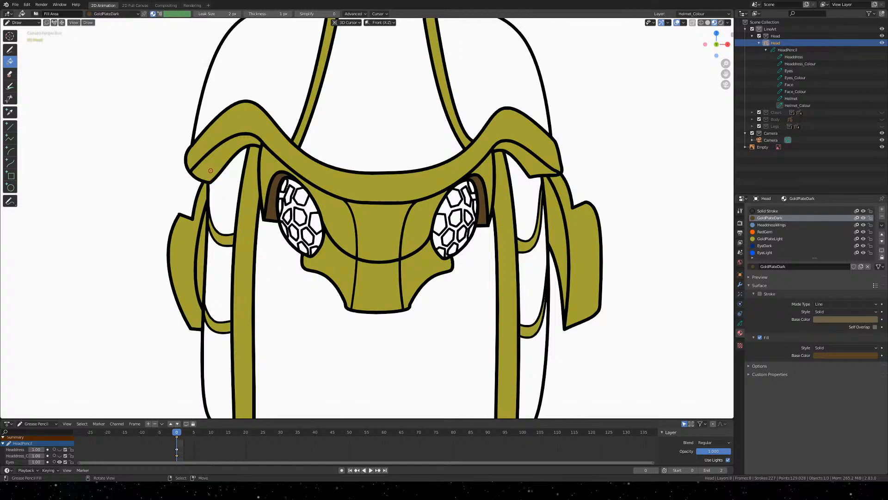
left_click(210, 169)
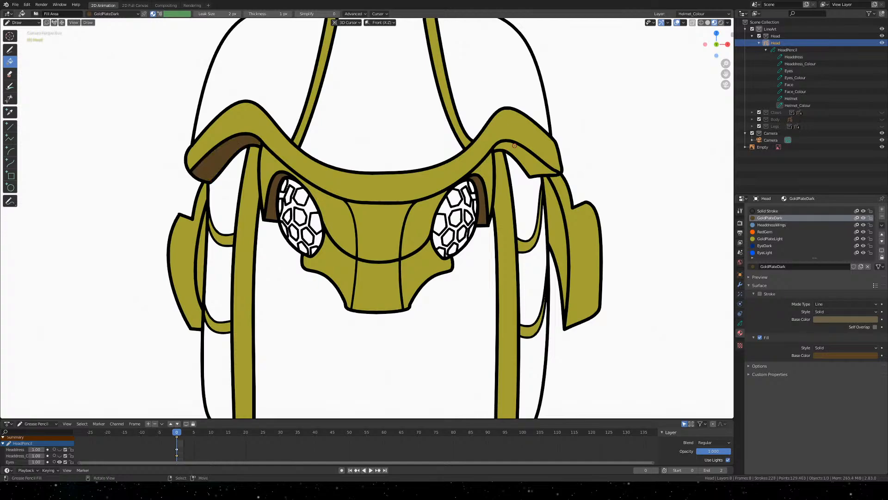
left_click(522, 149)
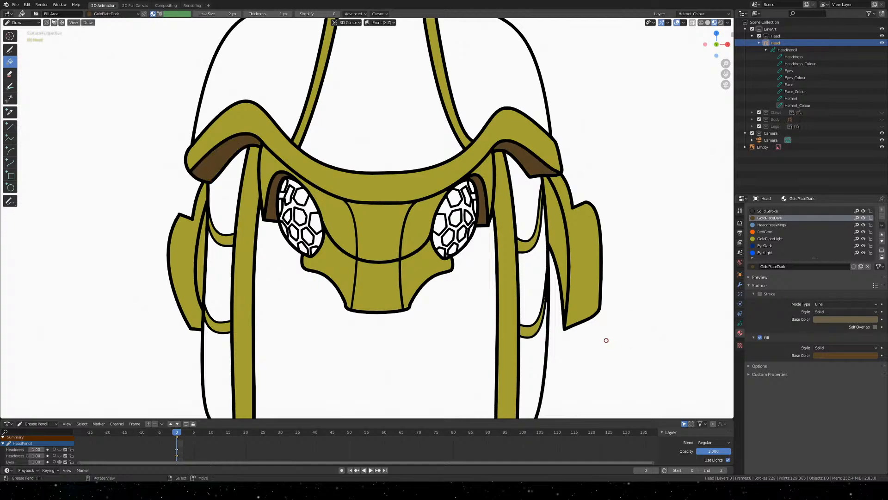
key("ctrl+z")
key("ctrl+z")
Fill the thin inner strips of both side ear plates with GoldPlateDark and save the file
scroll(555, 315, "down", 2)
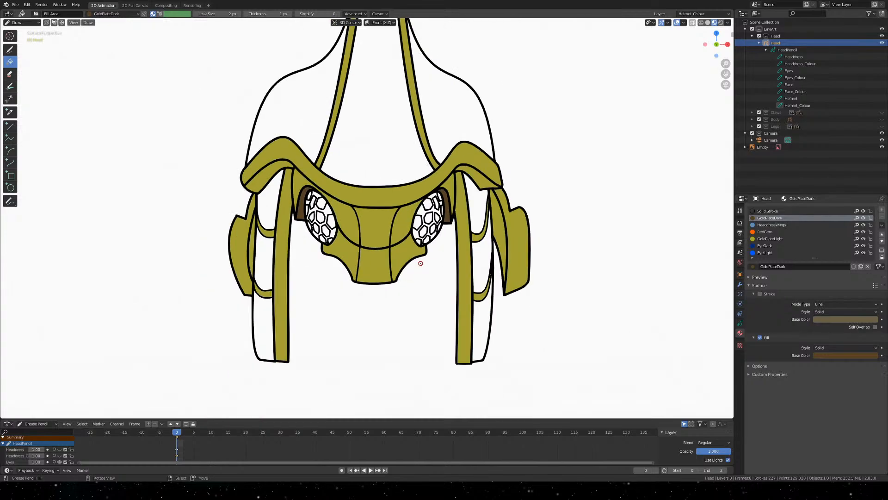
left_click(499, 229)
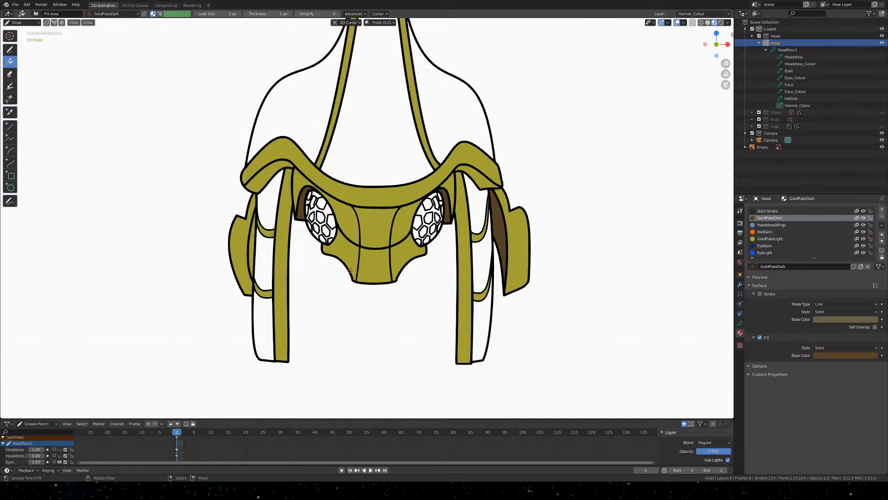
left_click(252, 243)
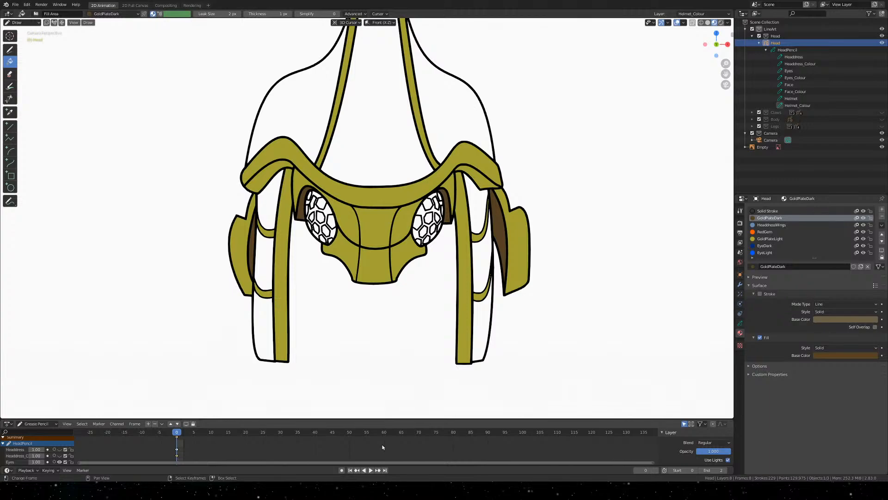
scroll(74, 356, "down", 3)
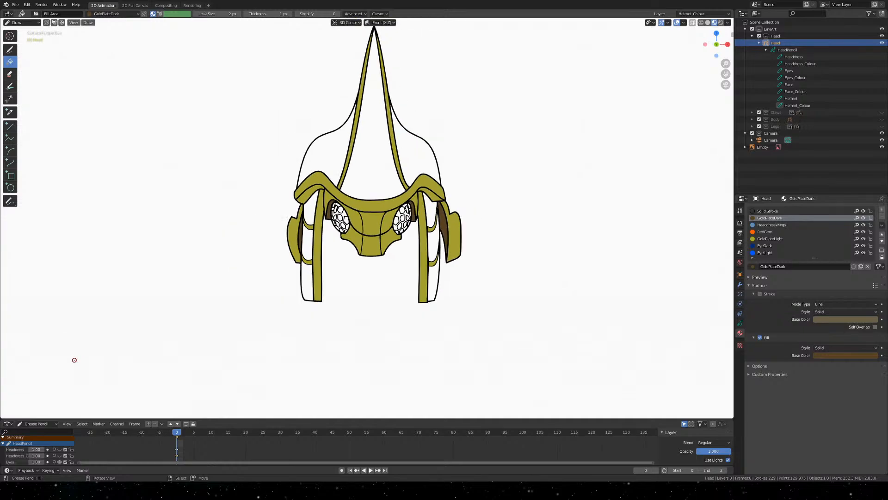
scroll(104, 364, "up", 3)
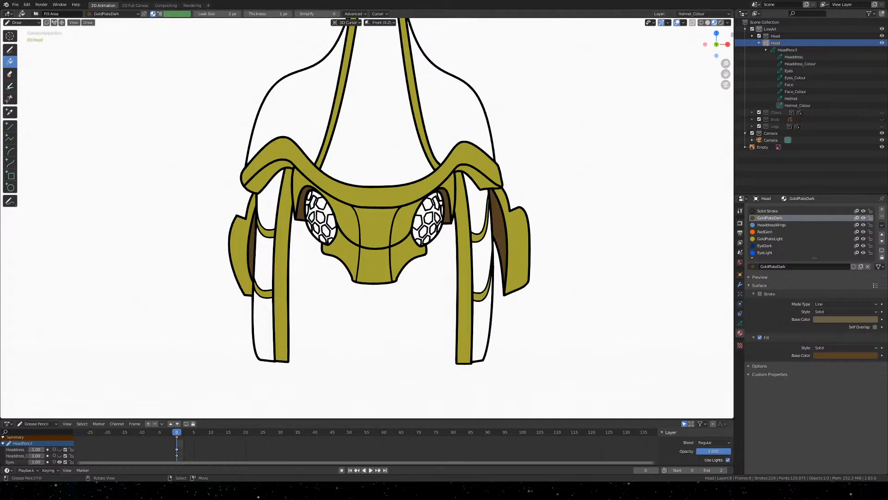
scroll(404, 322, "up", 1)
scroll(404, 323, "up", 4)
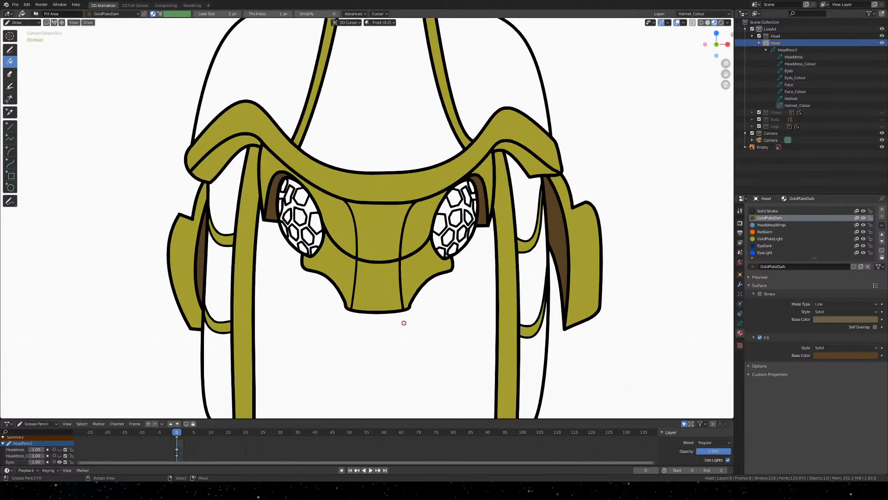
scroll(485, 276, "down", 2)
scroll(485, 277, "down", 1)
mouse_move(400, 73)
middle_mouse_down("shift")
mouse_move(418, 198)
mouse_move(455, 88)
middle_mouse_up("shift")
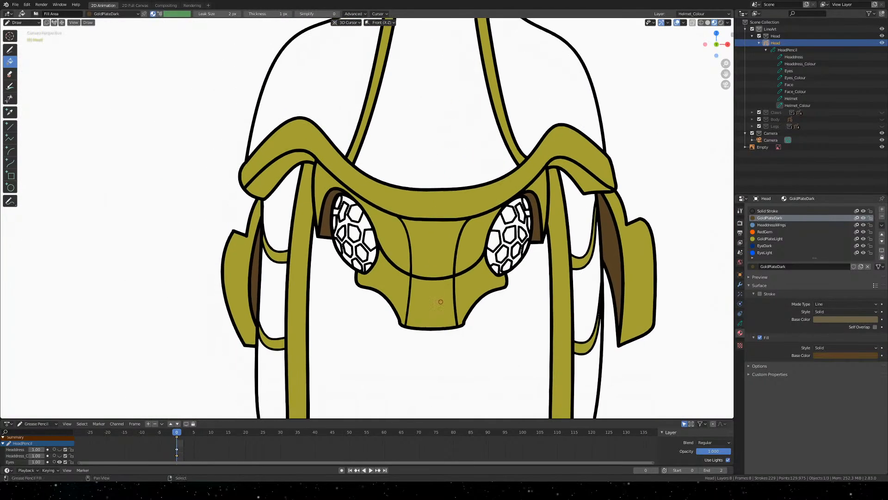
mouse_move(439, 312)
middle_mouse_down("shift")
mouse_move(444, 264)
mouse_move(429, 208)
middle_mouse_up("shift")
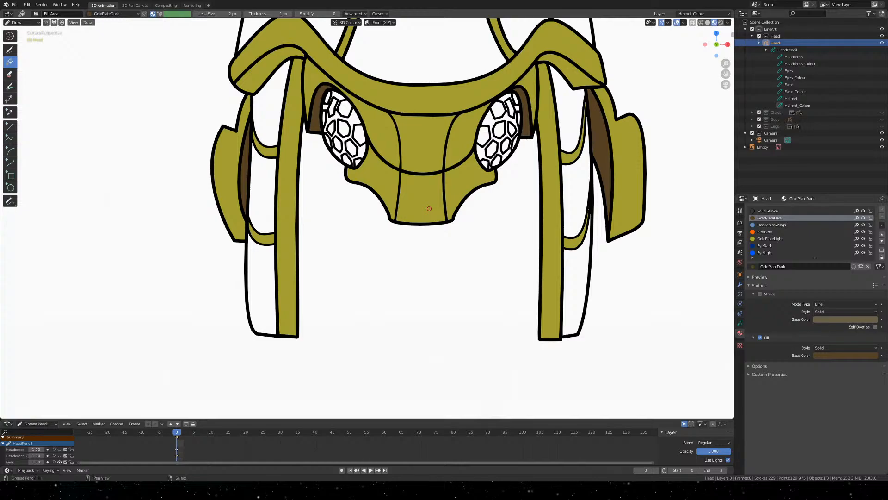
key("ctrl+s")
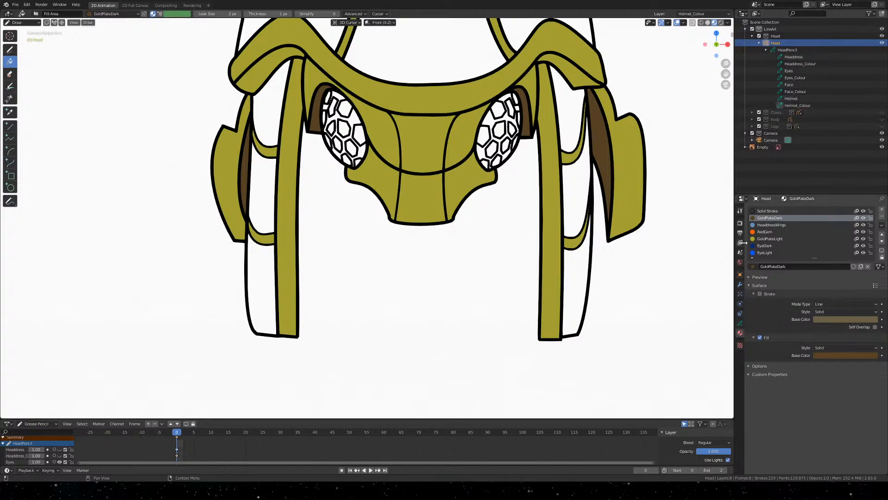
Check the Helmet_Colour, Helmet and Eyes layers by hiding and reshowing each one in turn
left_click(740, 322)
left_click(863, 280)
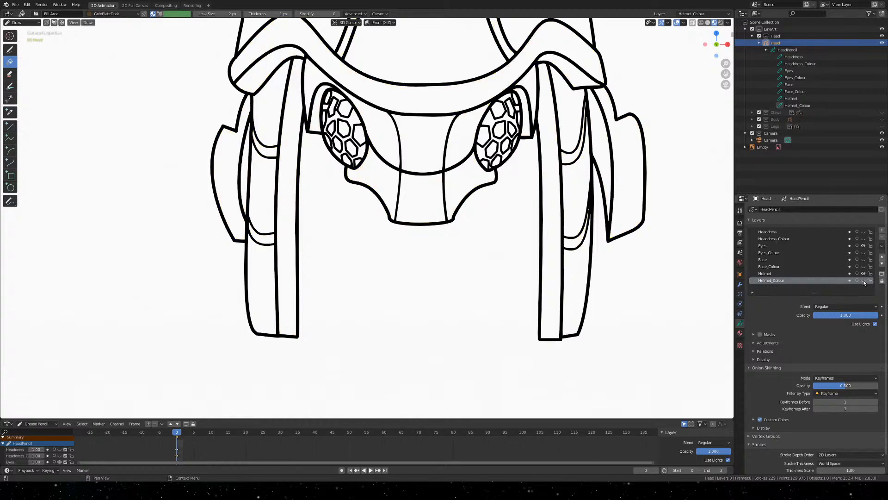
left_click(863, 280)
left_click(863, 273)
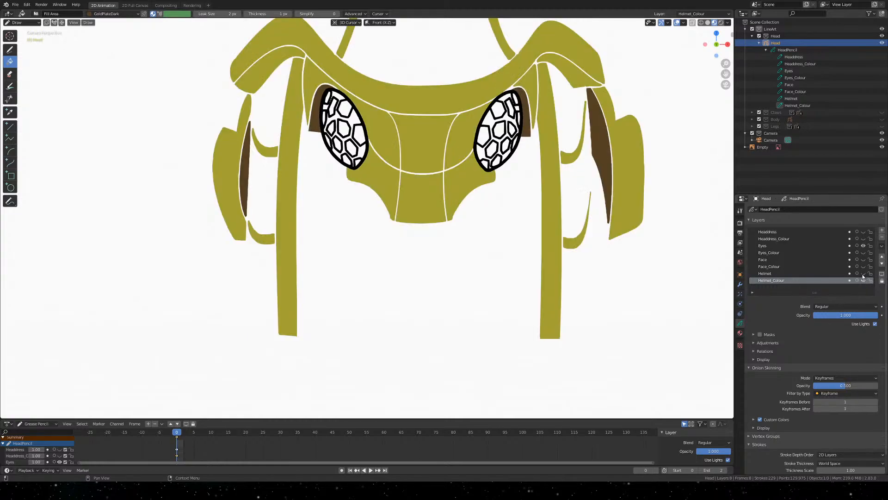
left_click(864, 273)
left_click(863, 246)
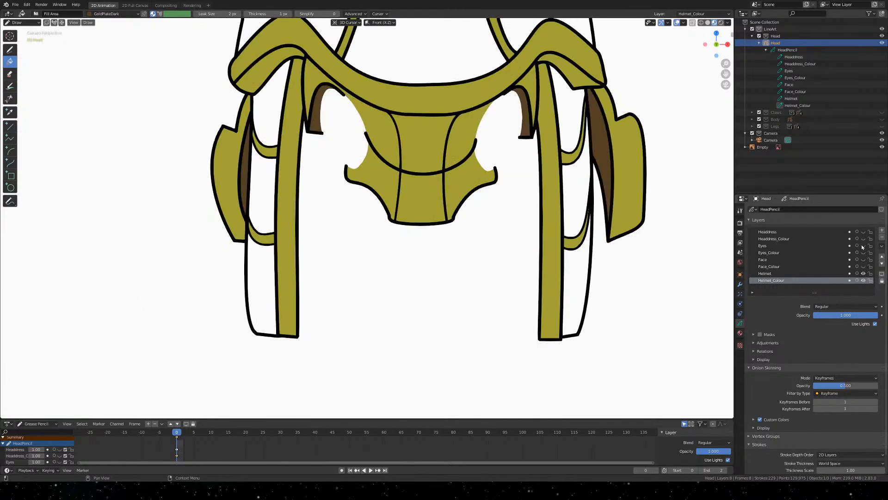
left_click(863, 246)
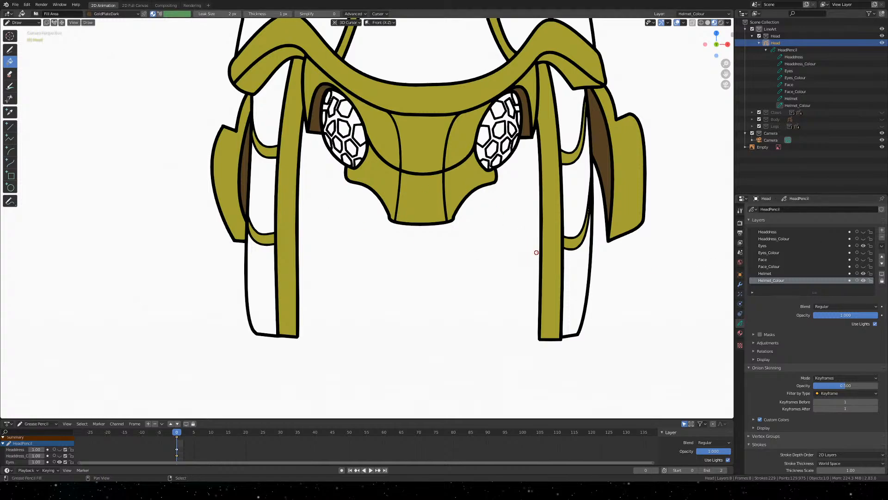
mouse_move(535, 252)
middle_mouse_down("shift")
mouse_move(522, 240)
mouse_move(573, 305)
middle_mouse_up("shift")
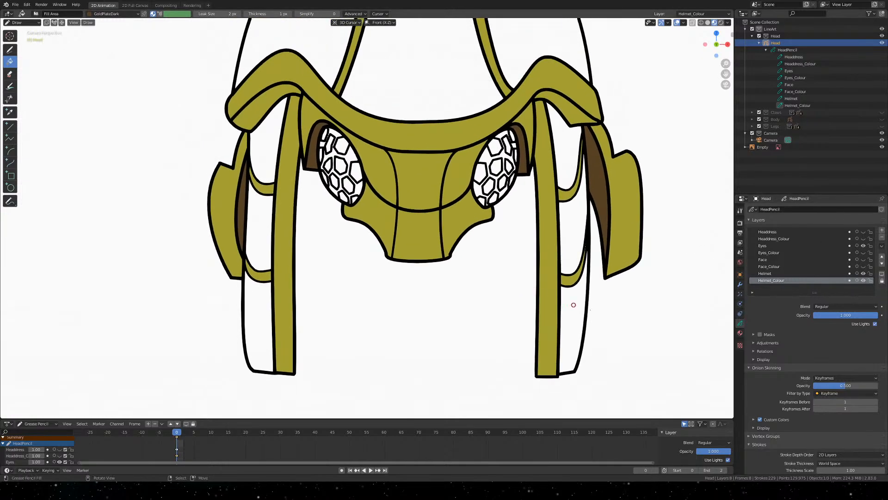
Show the Face line art layer and save the file
left_click(863, 260)
middle_click_drag(452, 279, 417, 222, "shift")
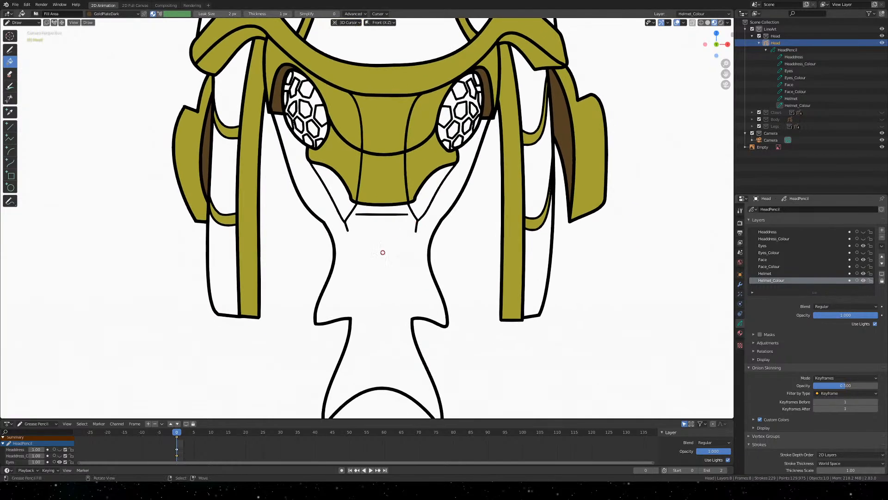
key("ctrl+s")
Examine the skin colours of the limbs and face in the character reference image
scroll(370, 280, "down", 2)
scroll(381, 281, "down", 7)
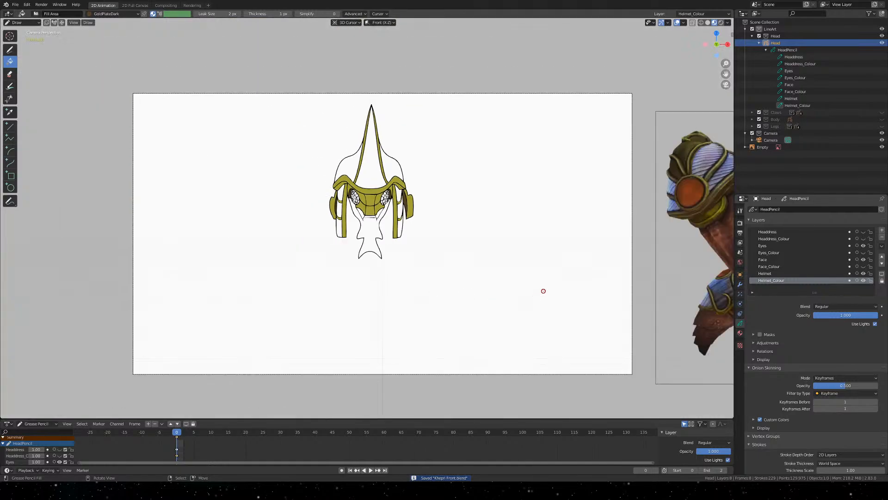
scroll(543, 290, "up", 10)
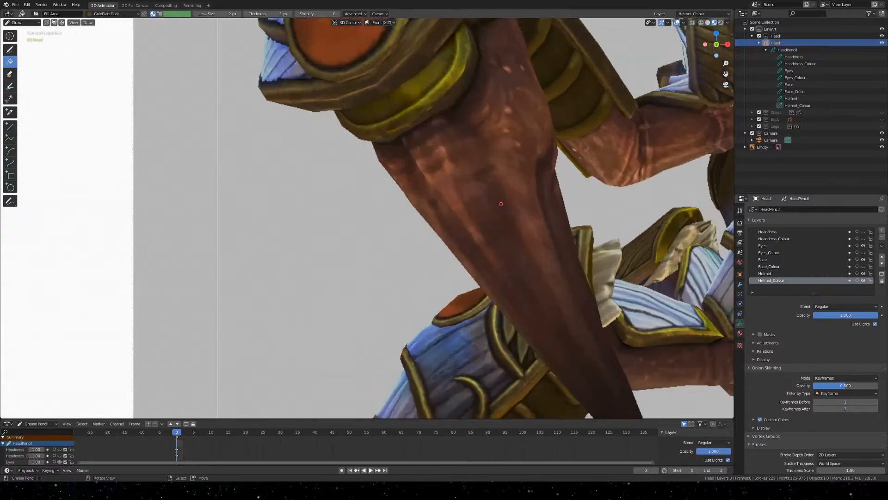
middle_click_drag(501, 204, 355, 278, "shift")
scroll(370, 257, "up", 3)
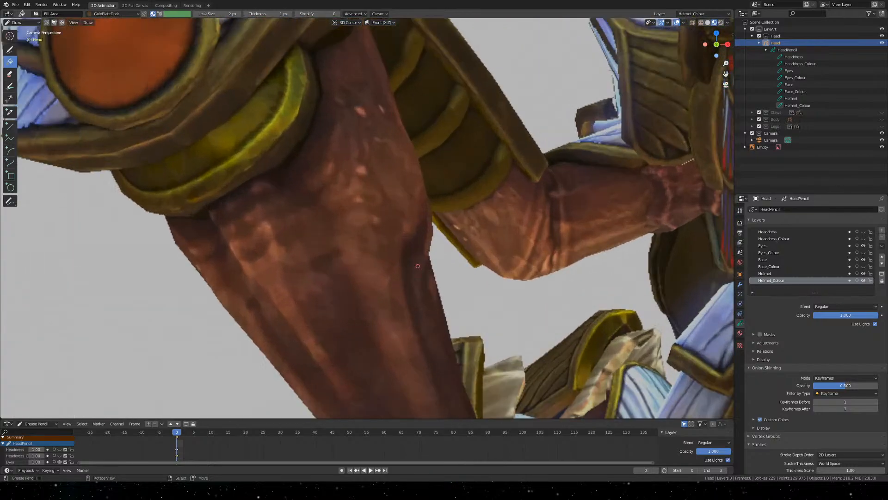
scroll(381, 280, "down", 2)
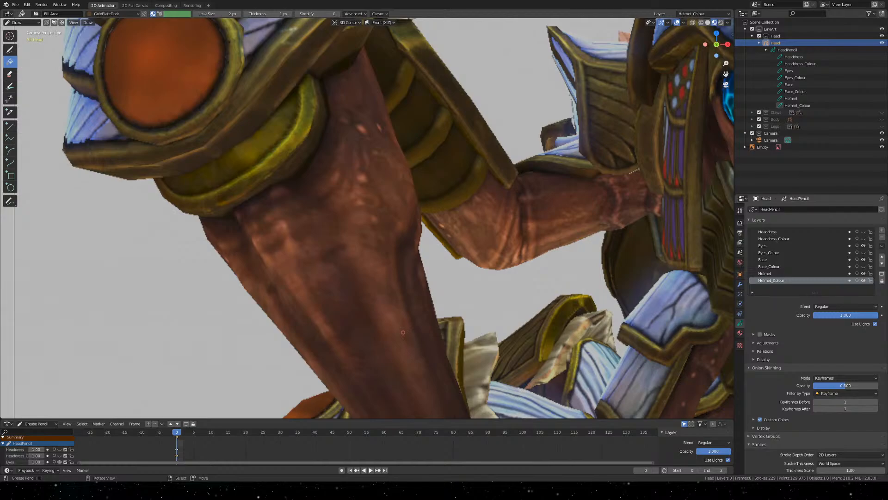
middle_click_drag(393, 302, 590, 30, "shift")
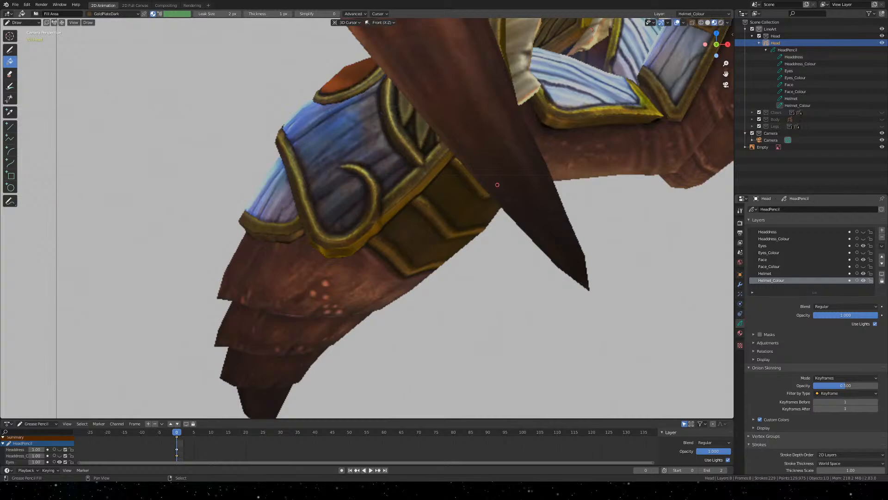
middle_click_drag(498, 185, 466, 184, "shift")
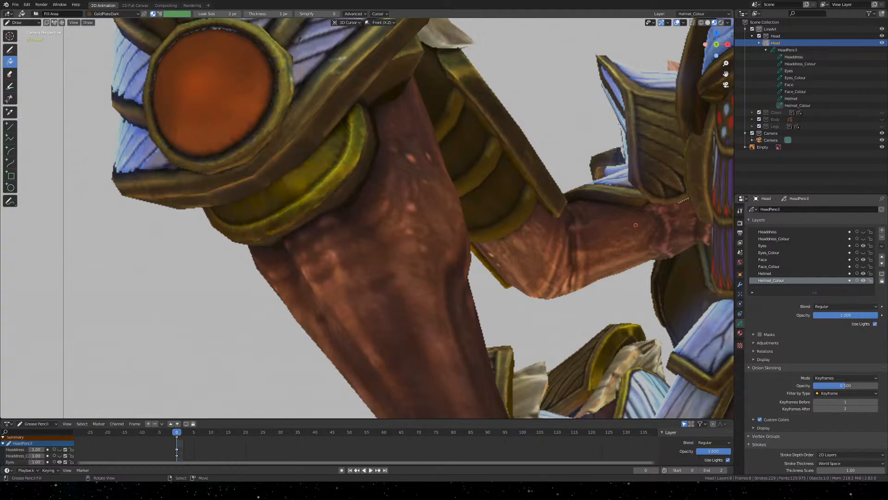
middle_click_drag(636, 224, 578, 135, "shift")
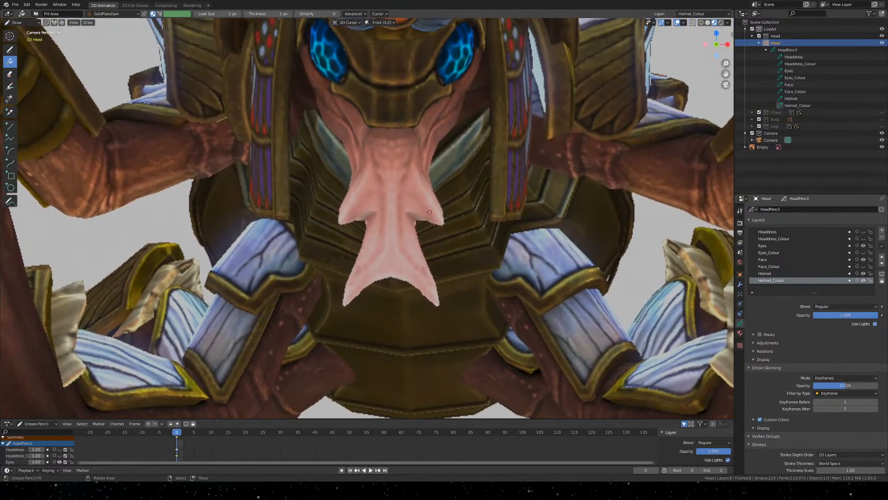
Add a new material to the Head object and name it FaceLight
left_click(740, 332)
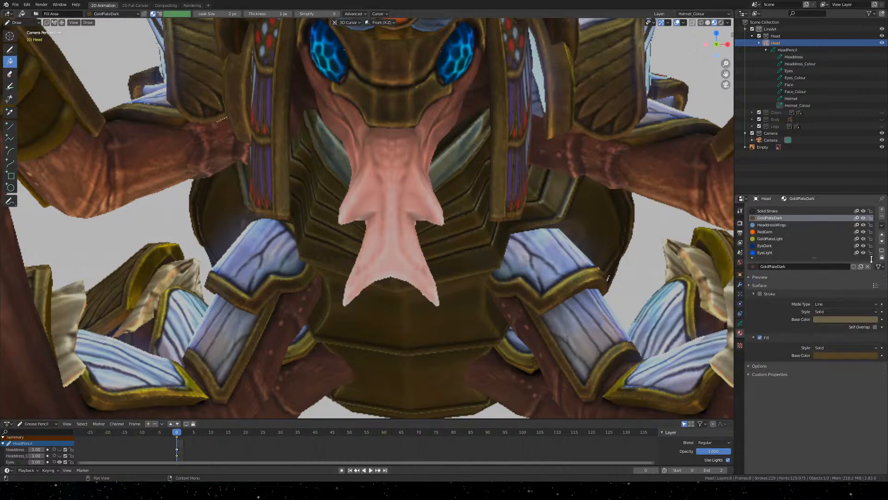
left_click(881, 209)
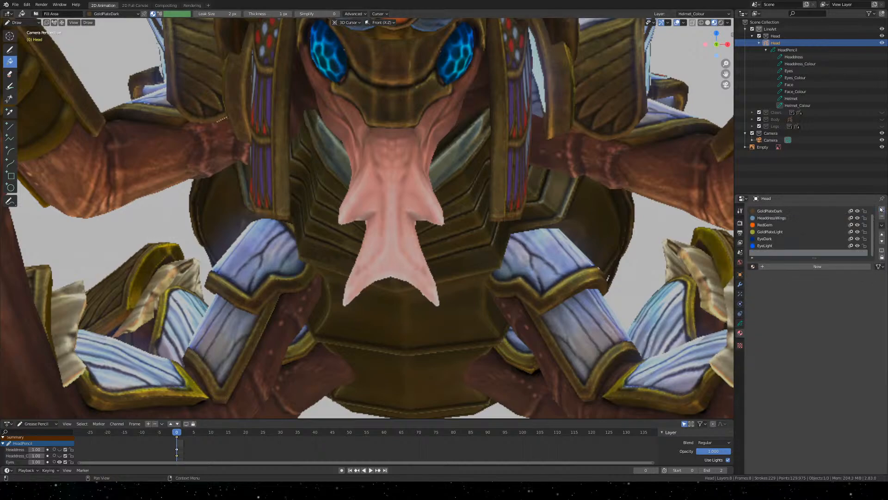
left_click(799, 267)
double_click(779, 254)
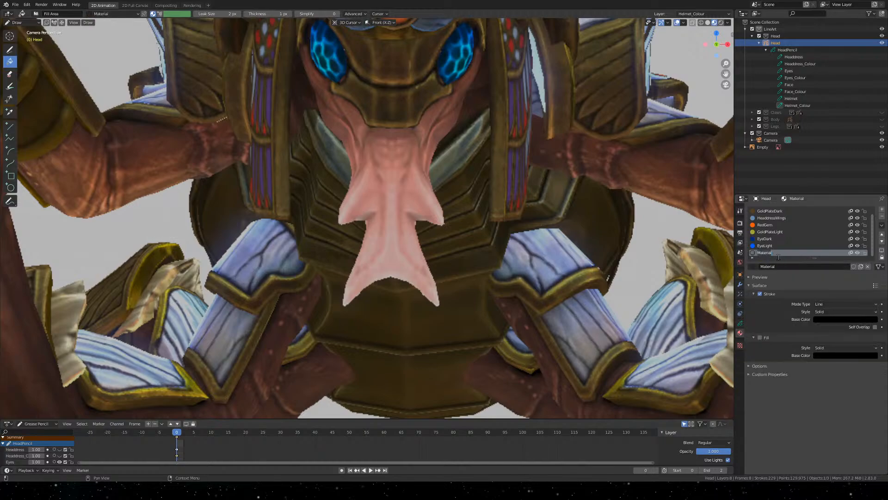
type("FaceLight")
key("Return")
Add another new material to the Head object and name it FaceMedium
left_click(882, 209)
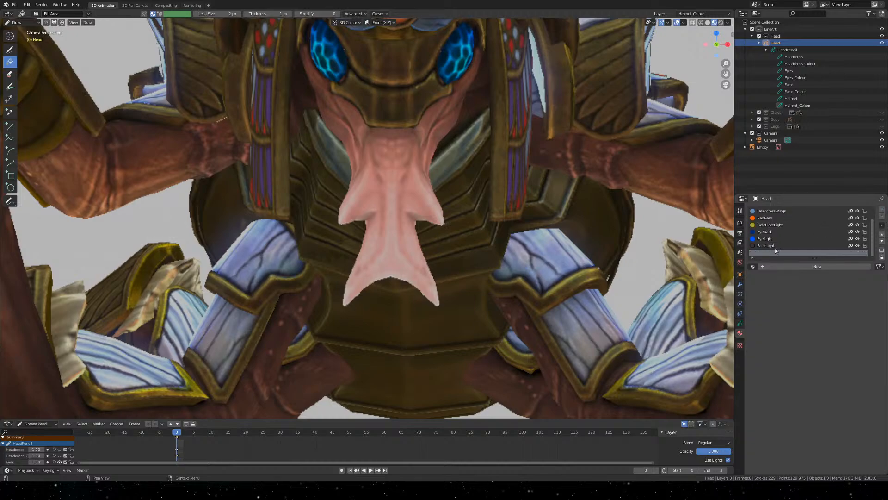
left_click(796, 266)
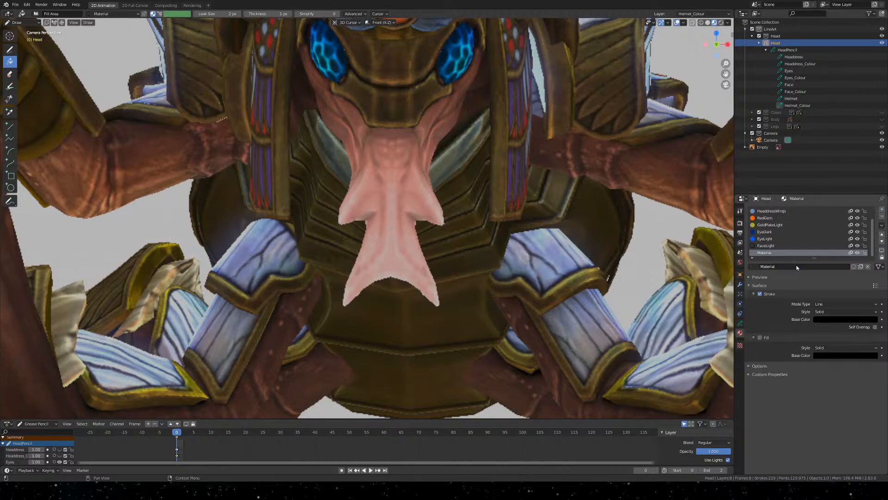
double_click(770, 252)
type("FaceMedium")
left_click(769, 253)
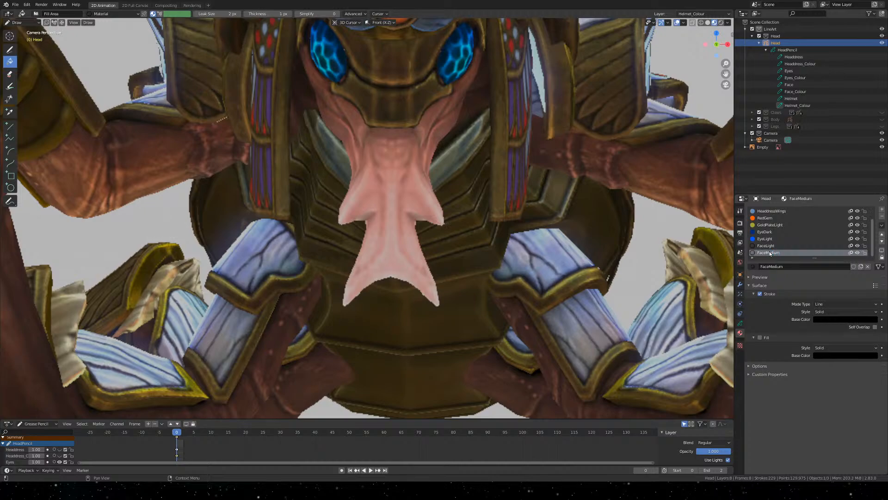
Add a third new material to the Head object and name it FaceDark
left_click(881, 209)
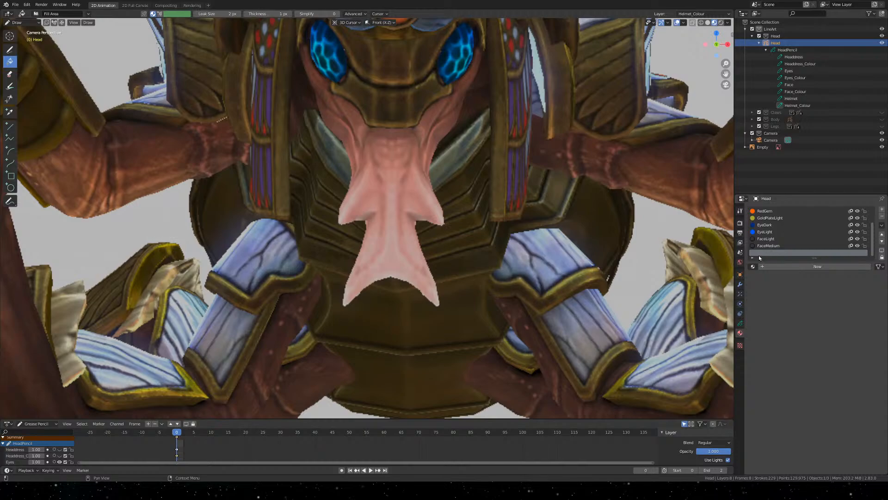
left_click(804, 266)
double_click(771, 254)
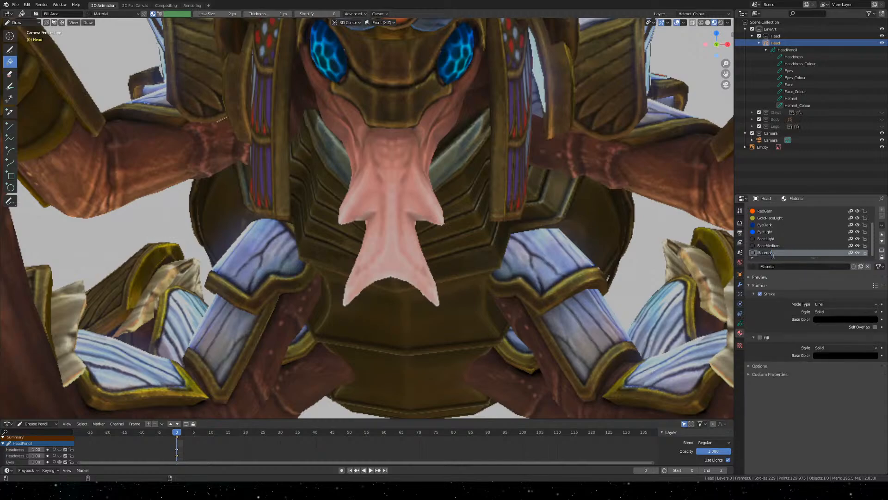
type("FD")
type("Dark")
Rename the FaceLight material to SkinLight and the FaceMedium material to SkinMedium
left_click(767, 238)
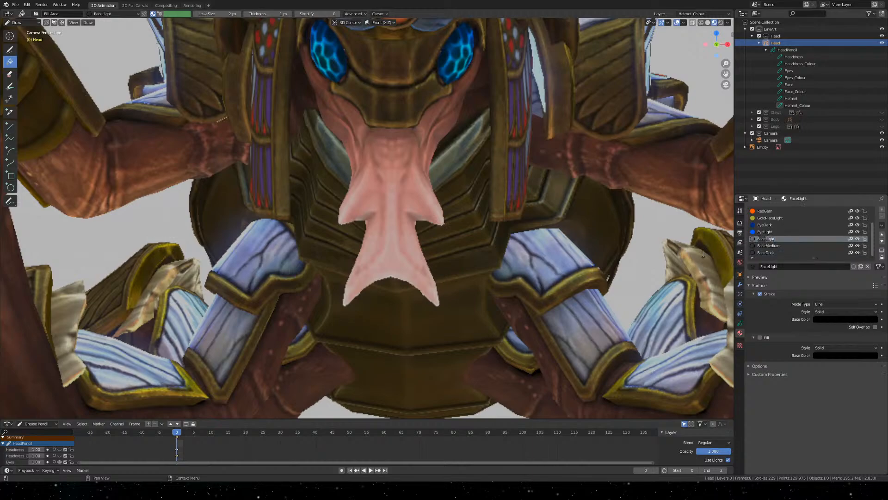
type("Skin")
key("Return")
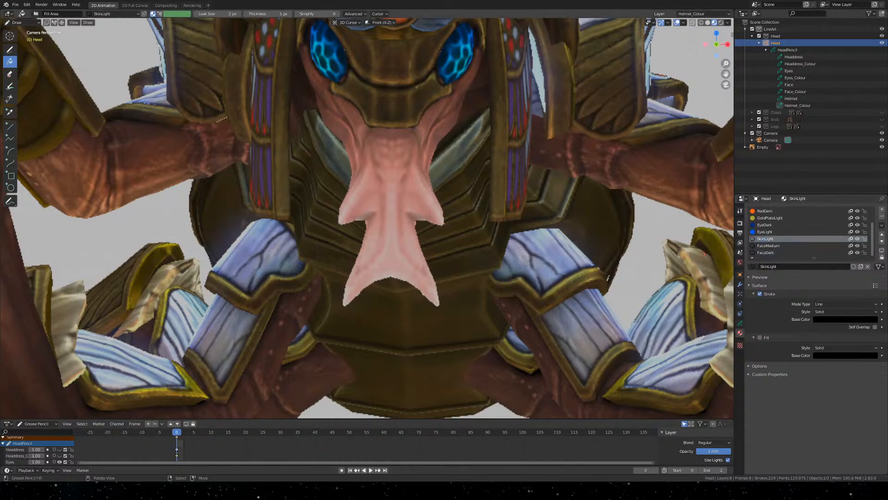
key("Up")
left_click(768, 245)
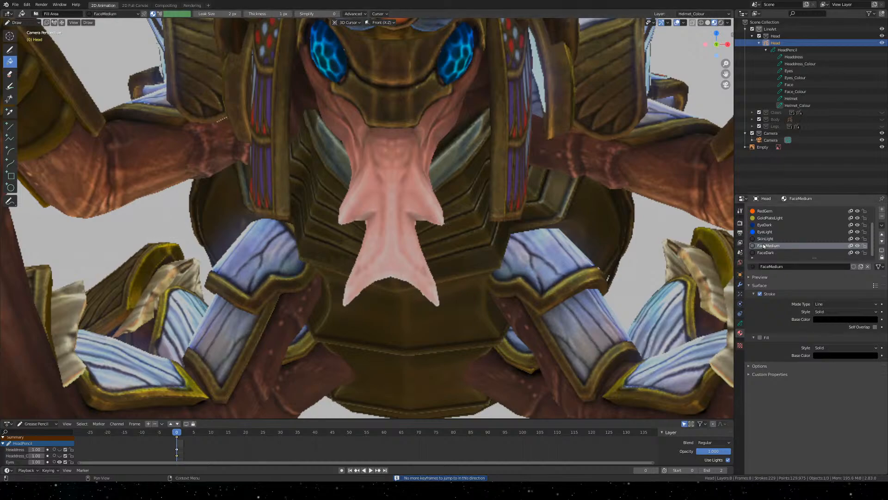
type("Skin")
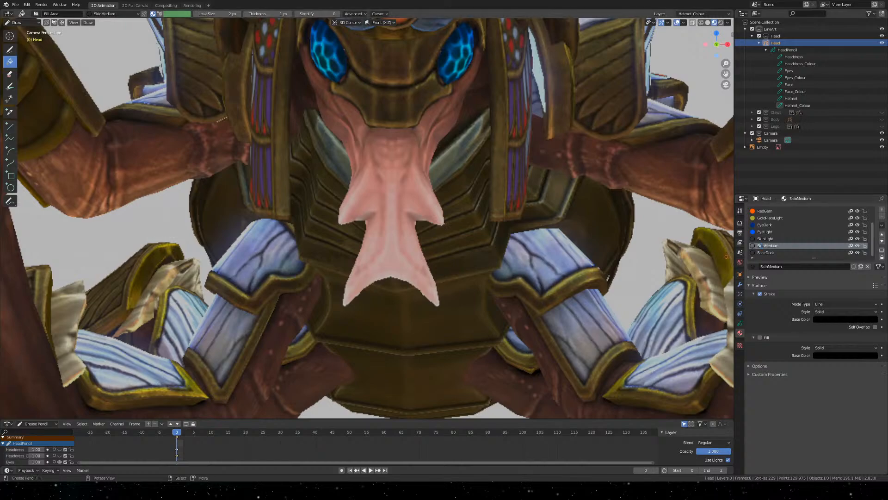
Rename the FaceDark material to SkinDark
left_click(764, 253)
double_click(762, 255)
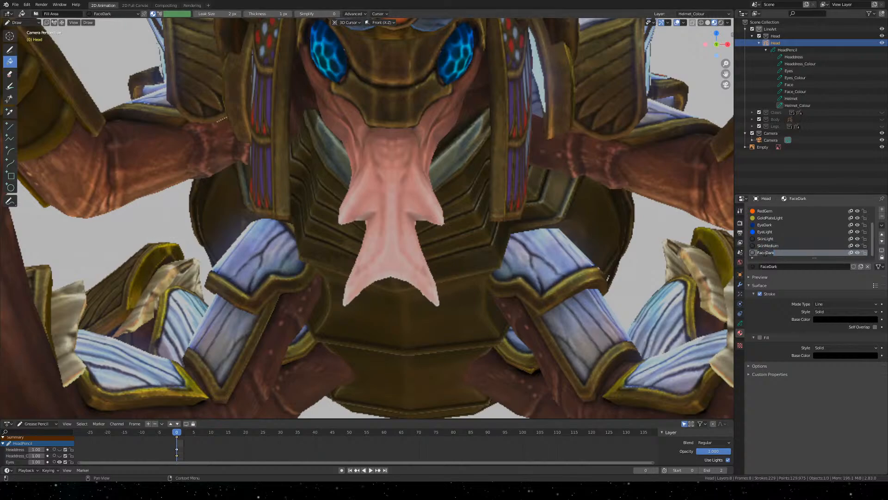
left_click_drag(766, 254, 711, 255)
key("BackSpace")
type("Skin")
key("Return")
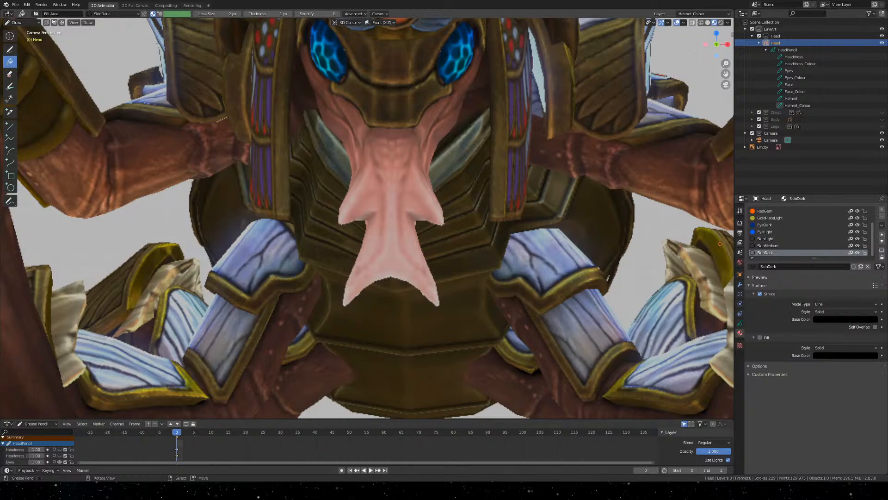
Make SkinLight a fill-only material without stroke, with its fill colour sampled from the pale pink mouthpart in the reference image
left_click(771, 232)
left_click(772, 239)
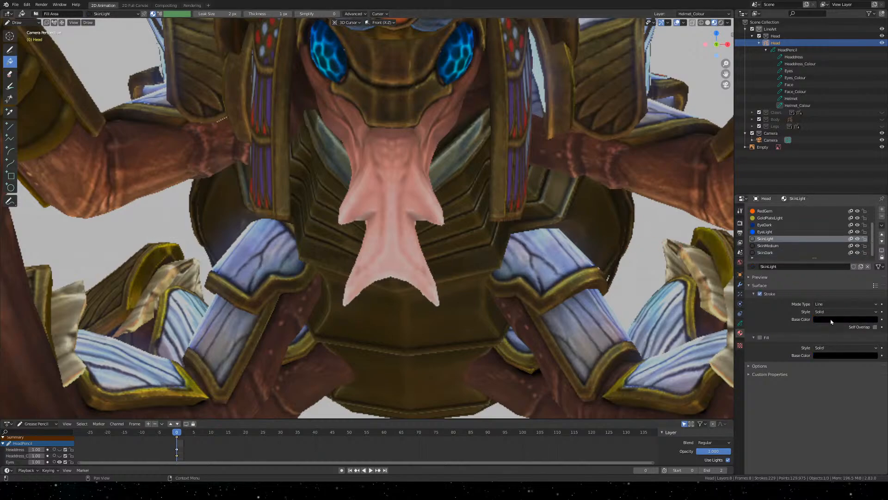
left_click(759, 338)
left_click(838, 355)
left_click(870, 325)
left_click(389, 247)
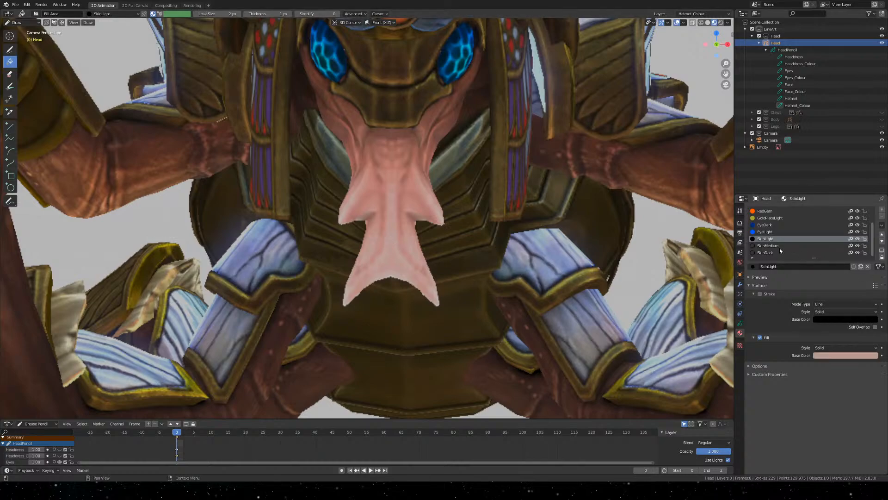
Make SkinMedium a fill-only material without stroke, with its fill colour sampled from the reddish skin beside the reference's face plate
left_click(765, 246)
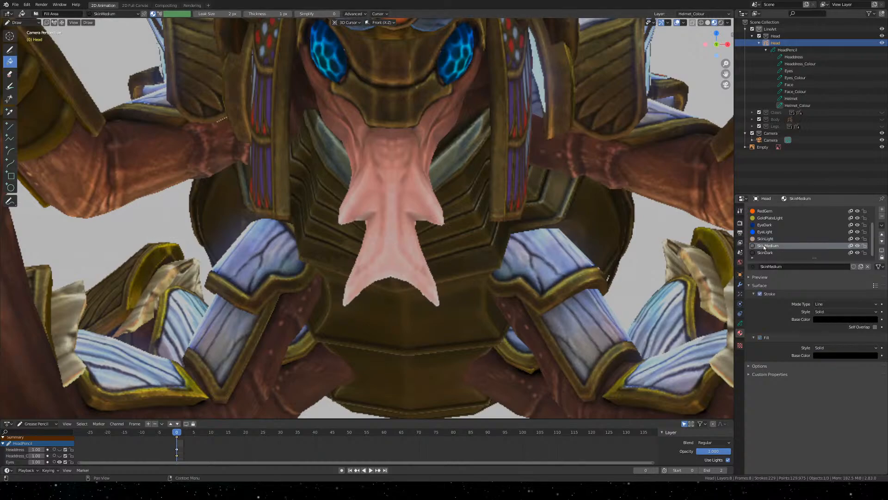
left_click(872, 356)
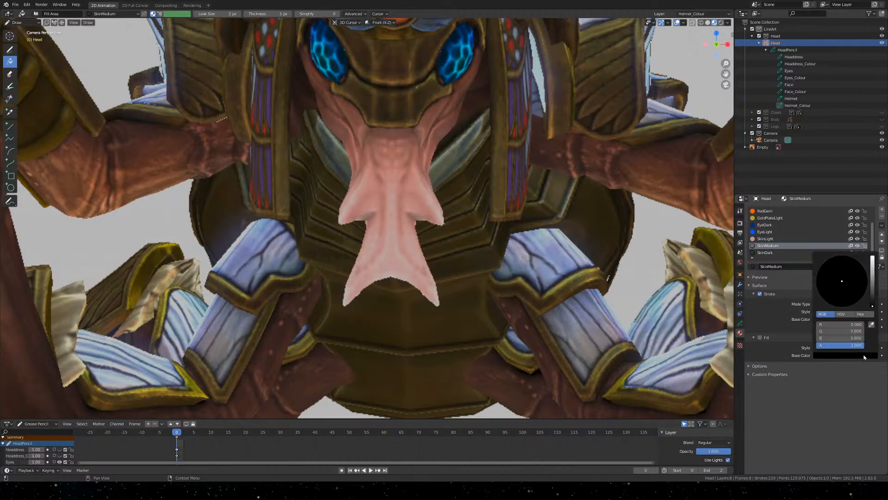
left_click(872, 324)
left_click(440, 128)
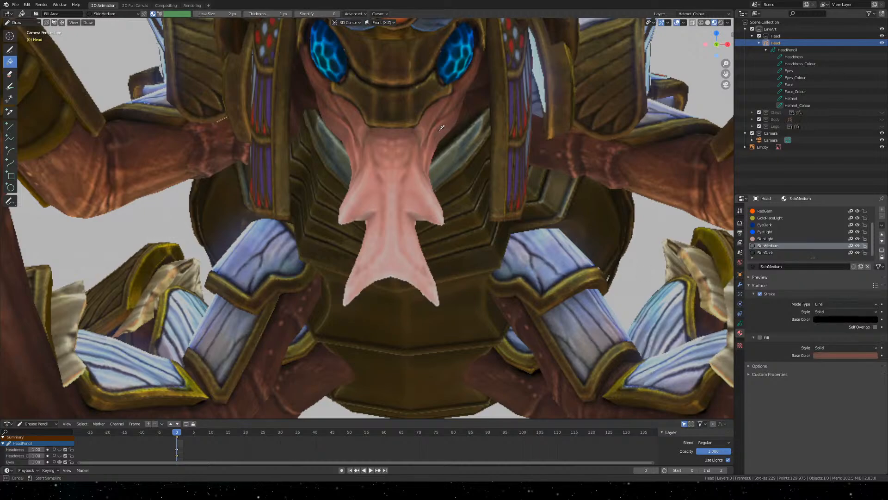
left_click(760, 338)
left_click(759, 294)
Make SkinDark a fill-only material without stroke, sample its fill colour from the reference's dark brown arm, and save the file
left_click(775, 252)
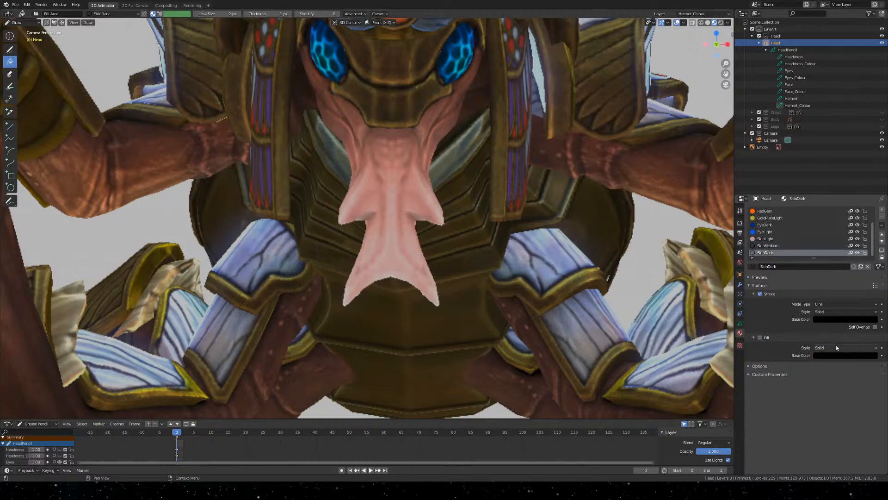
left_click(759, 294)
left_click(759, 337)
left_click(866, 356)
left_click(872, 326)
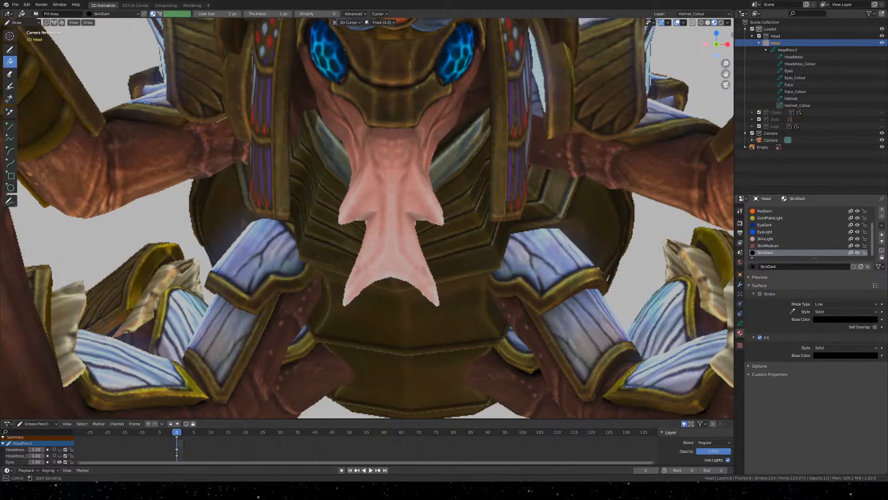
left_click(553, 159)
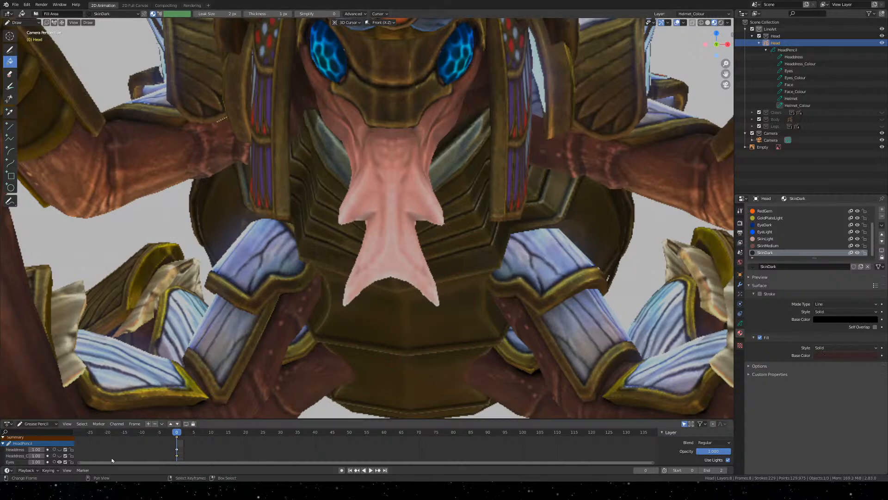
key("ctrl+s")
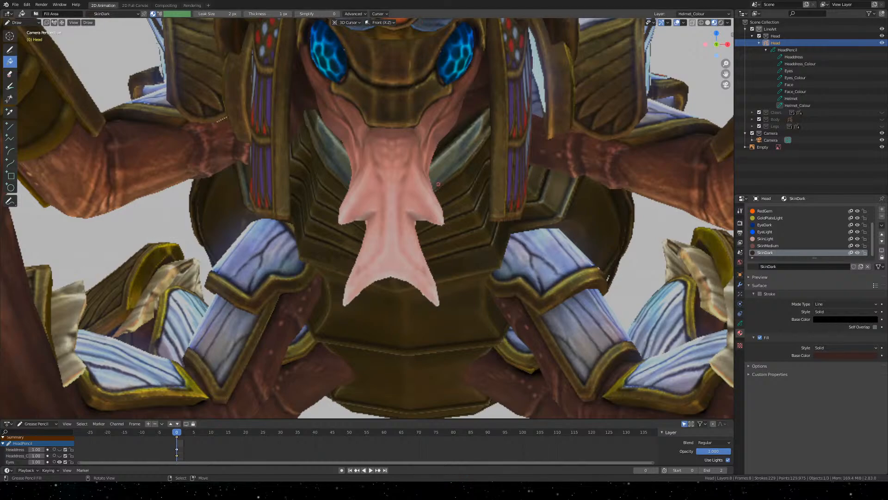
Return from the reference image to the head line art and examine the helmet fills around the eyes and face
scroll(434, 308, "down", 4)
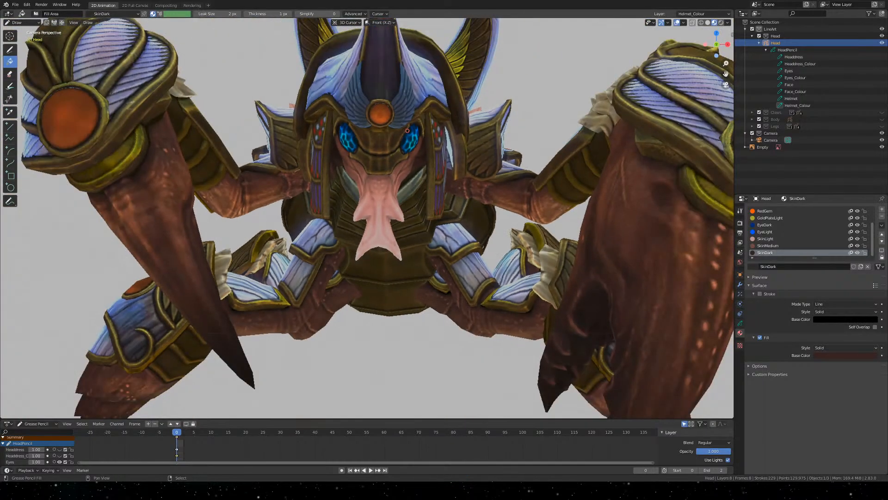
mouse_move(407, 130)
middle_mouse_down("shift")
mouse_move(427, 149)
mouse_move(501, 126)
mouse_move(420, 121)
middle_mouse_up("shift")
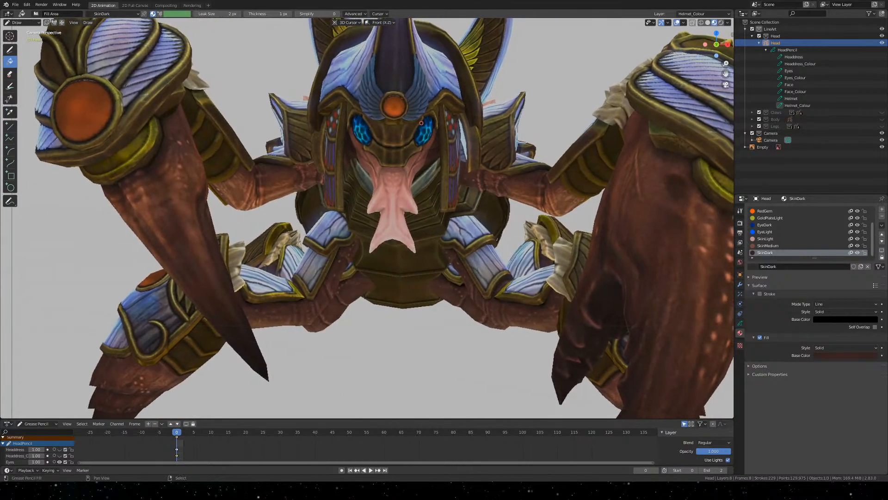
middle_click_drag(350, 316, 525, 247, "shift")
middle_click_drag(113, 231, 539, 233, "shift")
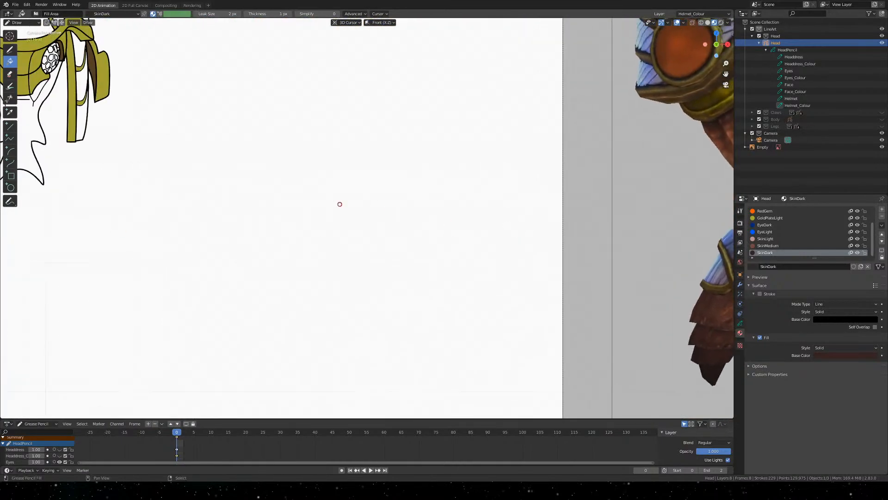
middle_click_drag(196, 173, 574, 209, "shift")
middle_click_drag(440, 146, 400, 246, "shift")
scroll(401, 247, "up", 3)
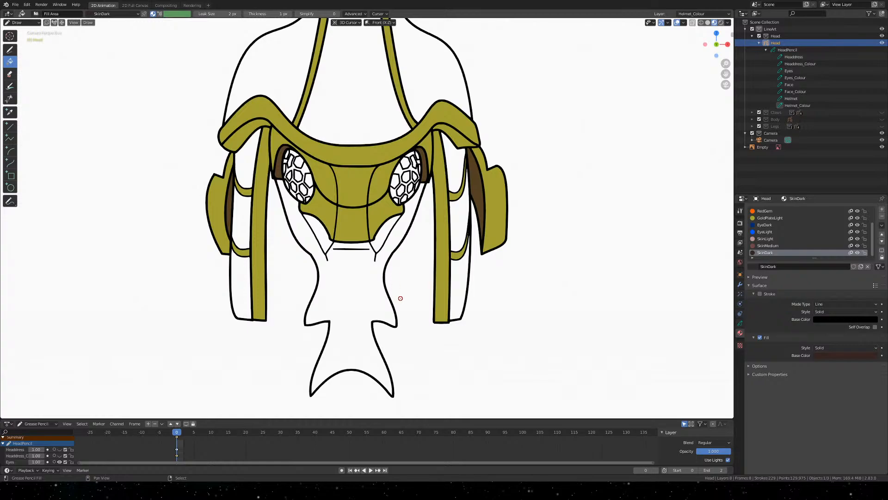
middle_click_drag(401, 299, 440, 273, "shift")
scroll(441, 273, "up", 3)
middle_click_drag(556, 292, 548, 283, "shift")
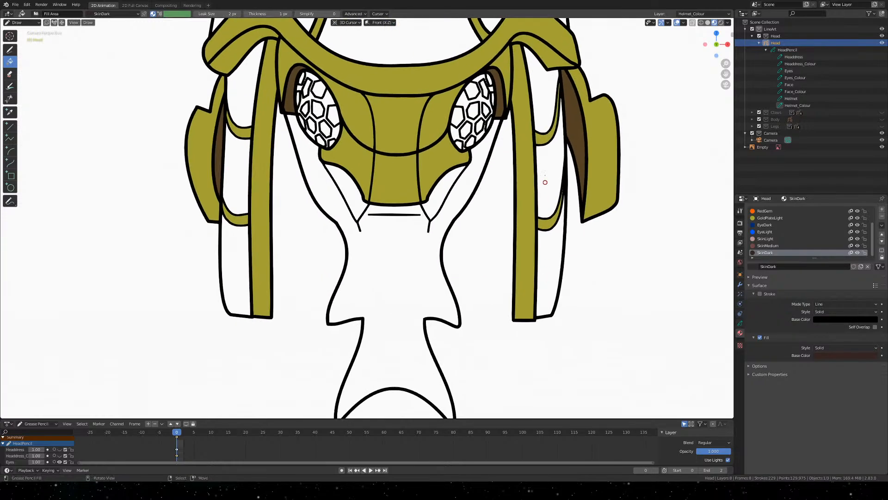
scroll(546, 182, "up", 3)
middle_click_drag(594, 79, 402, 272, "shift")
scroll(431, 236, "up", 2)
scroll(432, 236, "up", 3)
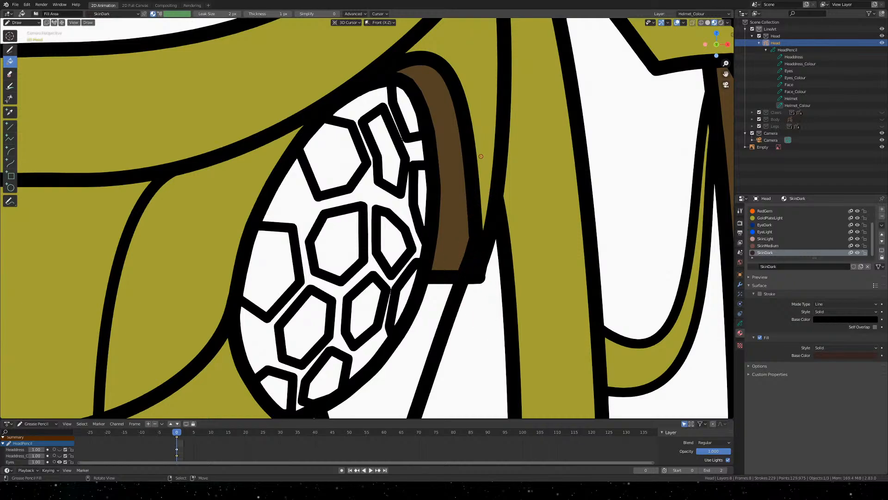
scroll(465, 254, "down", 5)
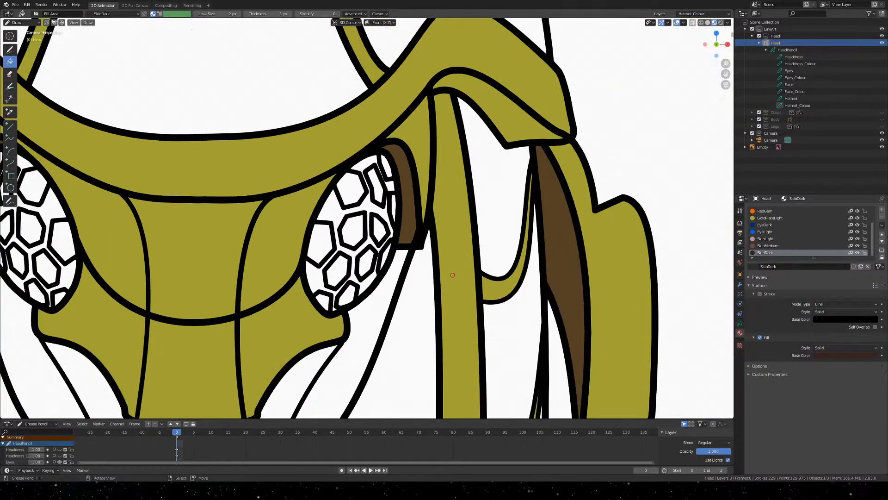
scroll(442, 201, "up", 3)
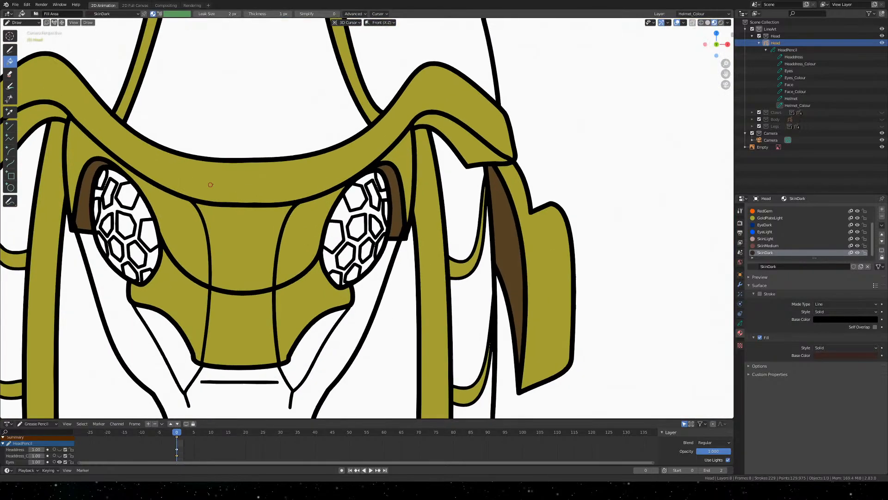
scroll(441, 201, "down", 3)
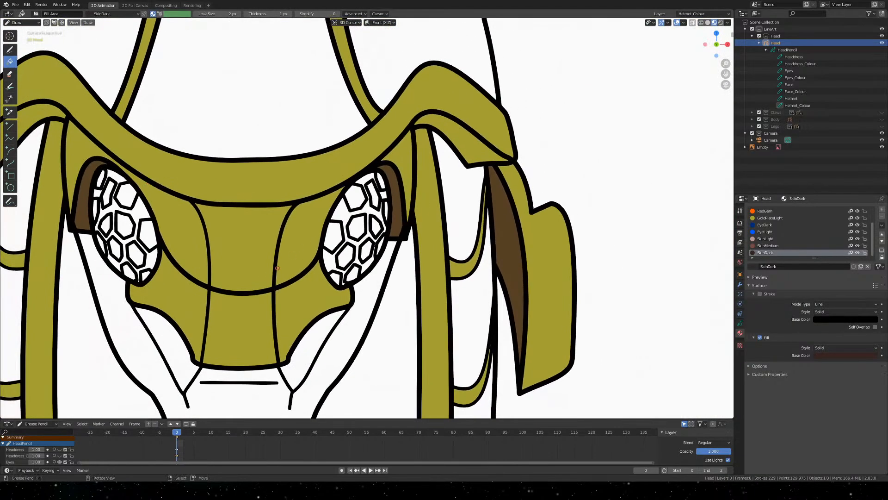
middle_click_drag(312, 244, 516, 183, "shift")
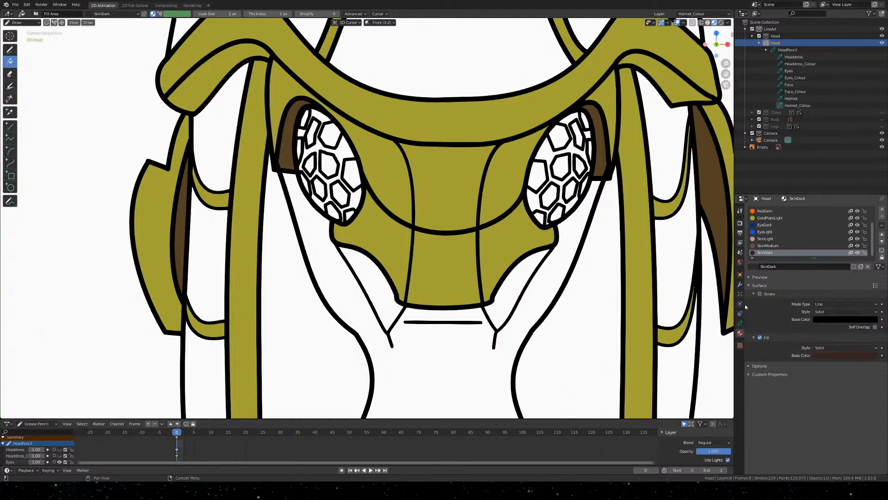
Make Face_Colour the active layer and select the SkinMedium material for filling
left_click(740, 323)
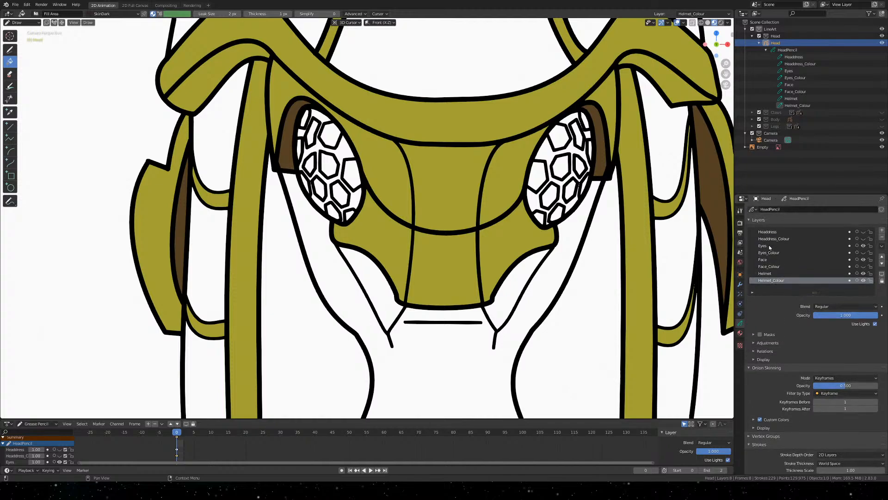
left_click(774, 260)
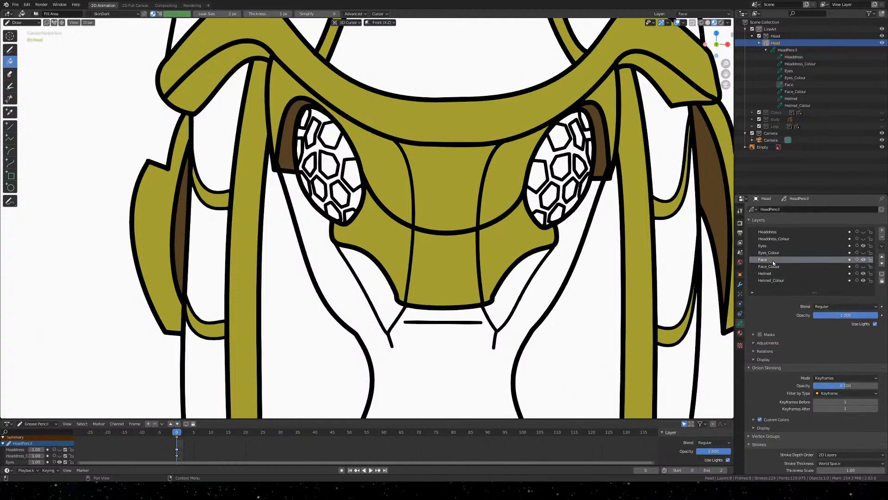
left_click(782, 267)
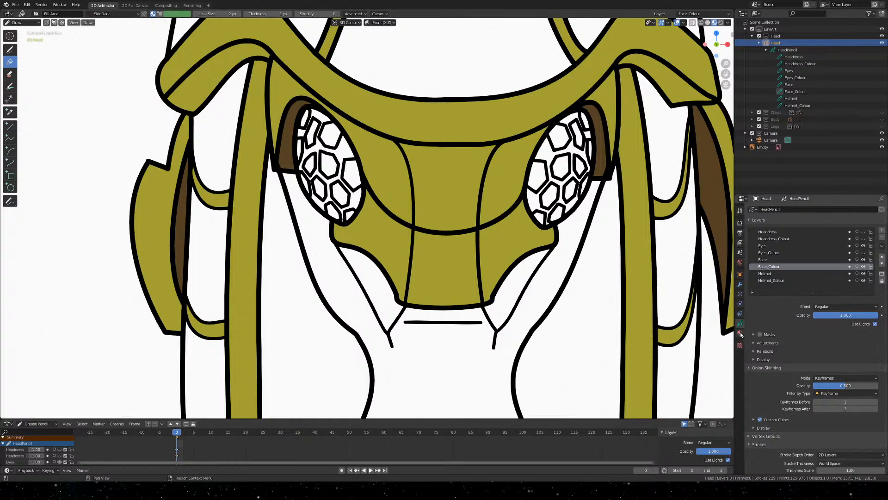
left_click(740, 333)
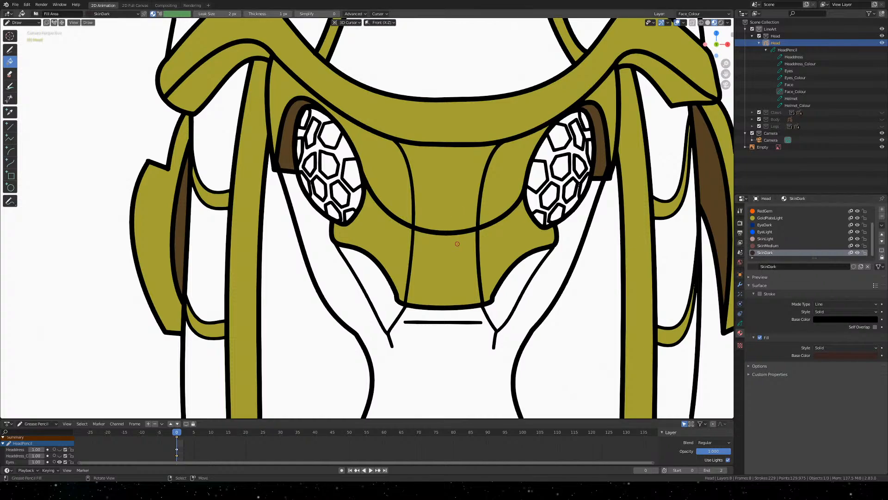
left_click(768, 246)
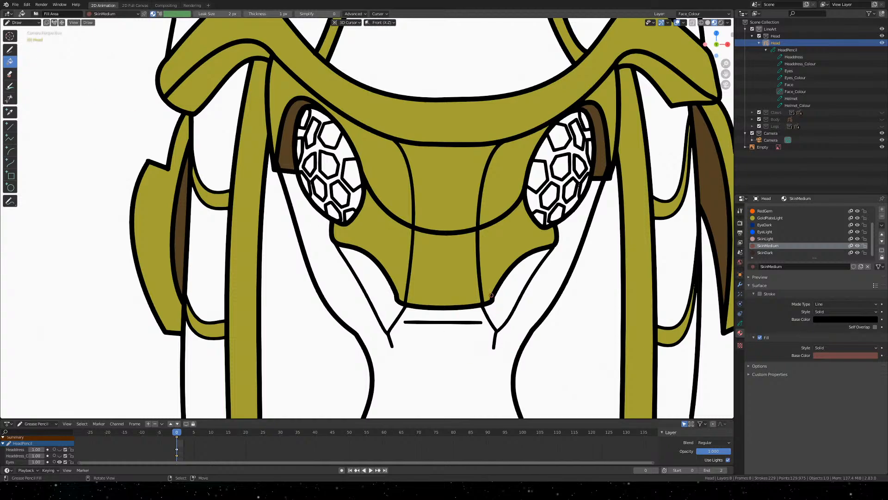
middle_click_drag(600, 273, 557, 178, "shift")
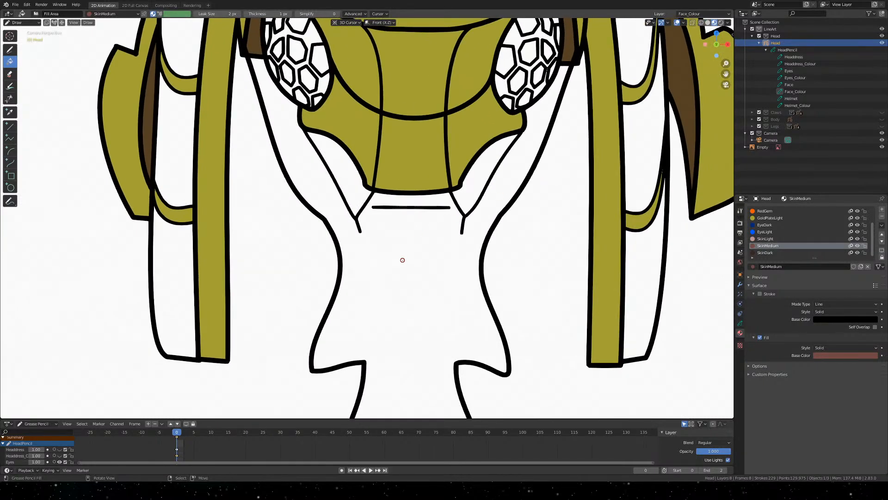
left_click(402, 260)
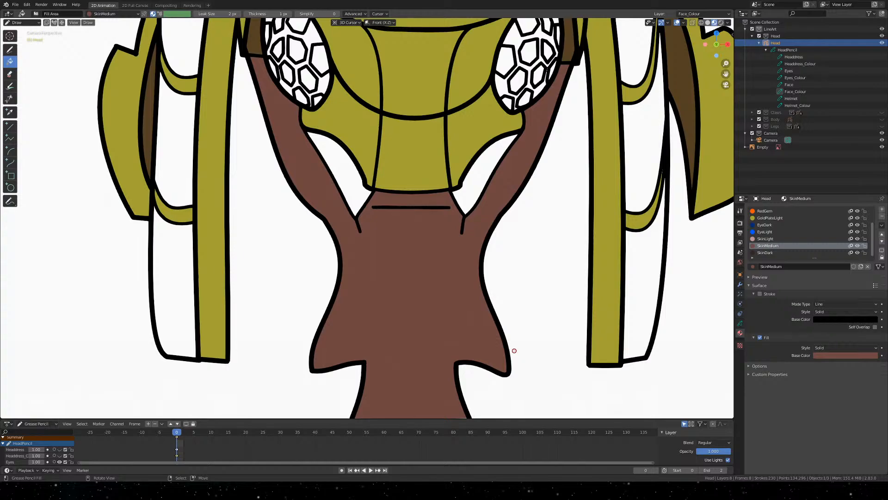
left_click(347, 168)
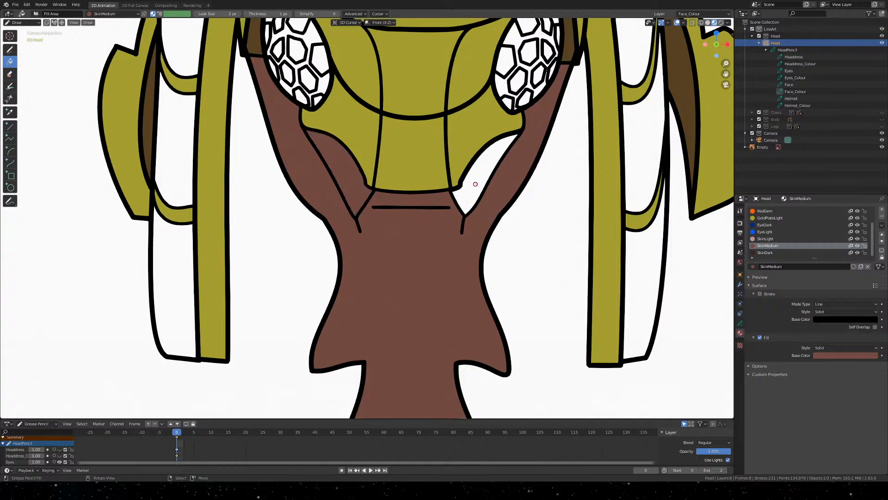
left_click(477, 183)
scroll(431, 326, "down", 4)
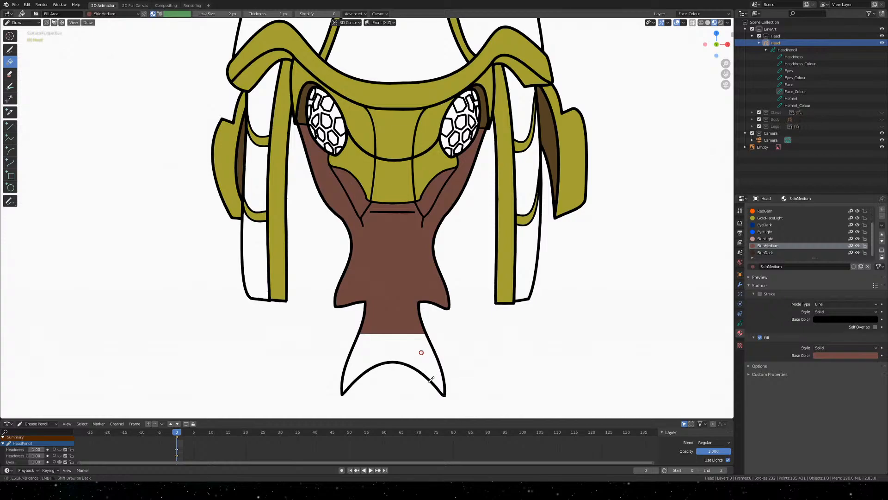
left_click(409, 380)
scroll(407, 380, "up", 6)
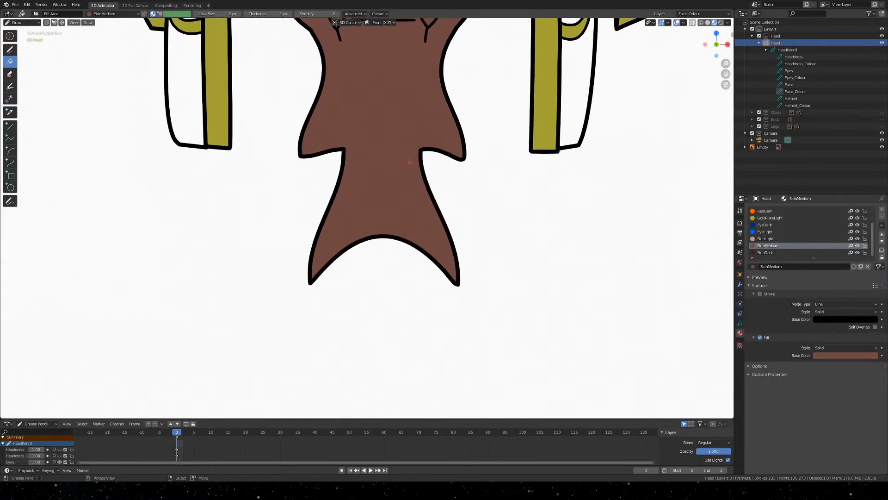
scroll(399, 189, "up", 5)
scroll(391, 134, "down", 2)
key("ctrl+z")
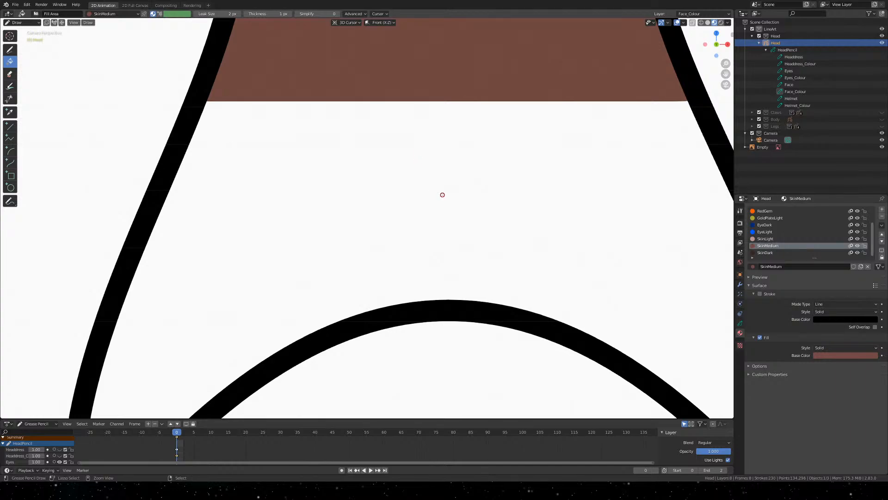
key("ctrl+z")
Fill the whole face and chin shape and both small cheek gaps beside the gold face plate with SkinMedium
scroll(443, 193, "down", 8)
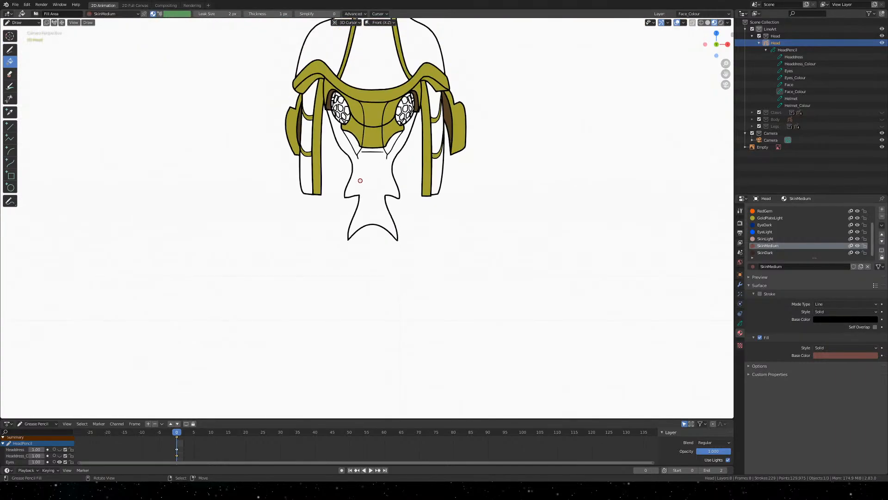
left_click(360, 181)
scroll(379, 140, "up", 4)
middle_click_drag(380, 105, 380, 313, "shift")
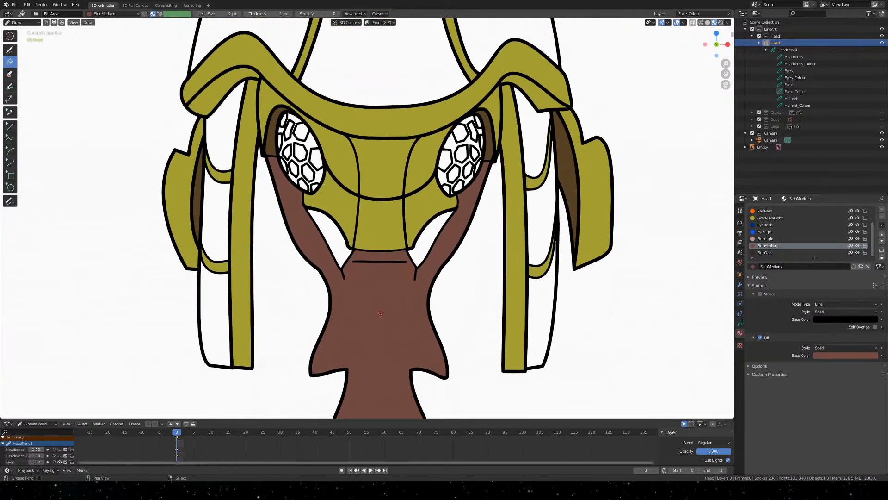
scroll(293, 269, "up", 3)
left_click(284, 264)
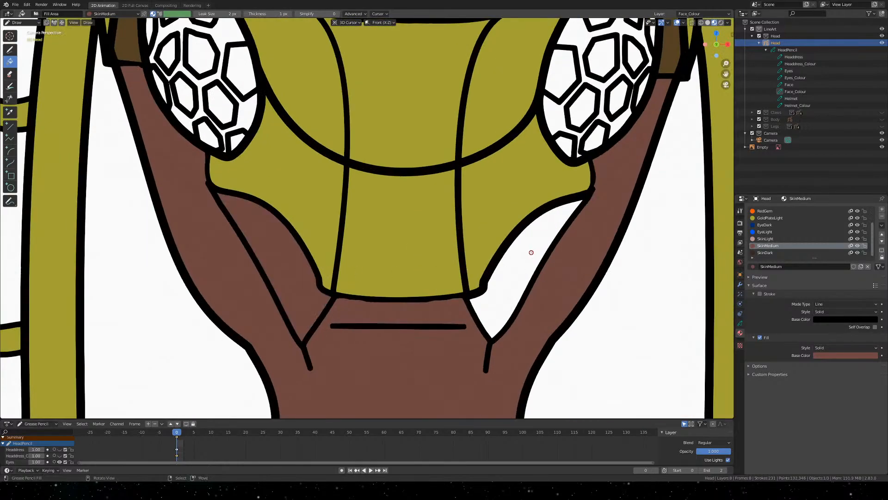
left_click(504, 299)
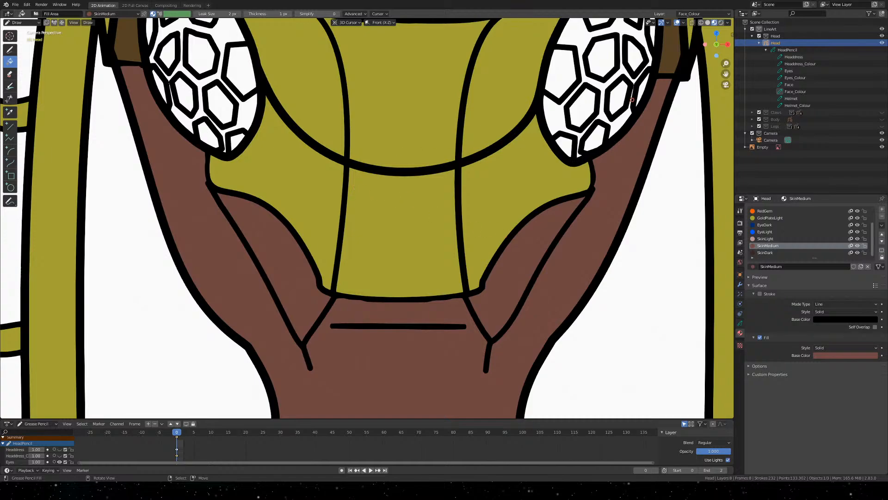
Examine the skin fill around the eye with the Face line art temporarily hidden
middle_click_drag(567, 91, 400, 220, "shift")
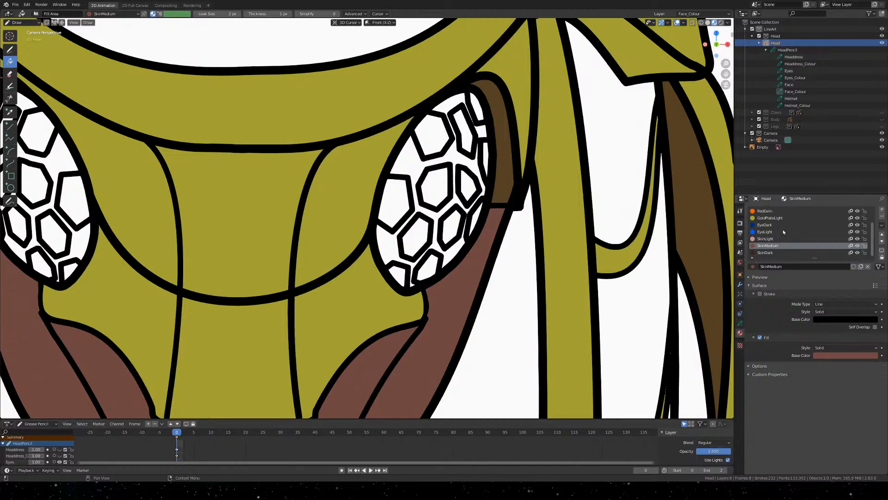
left_click(740, 323)
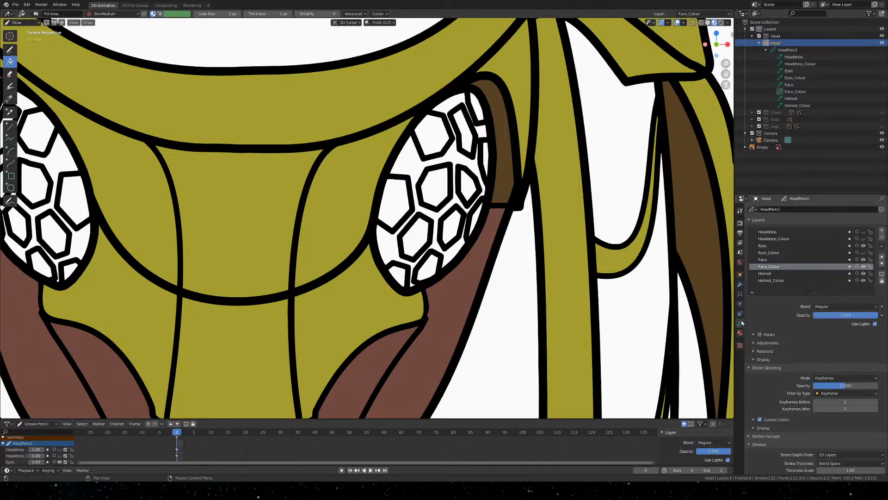
left_click(863, 260)
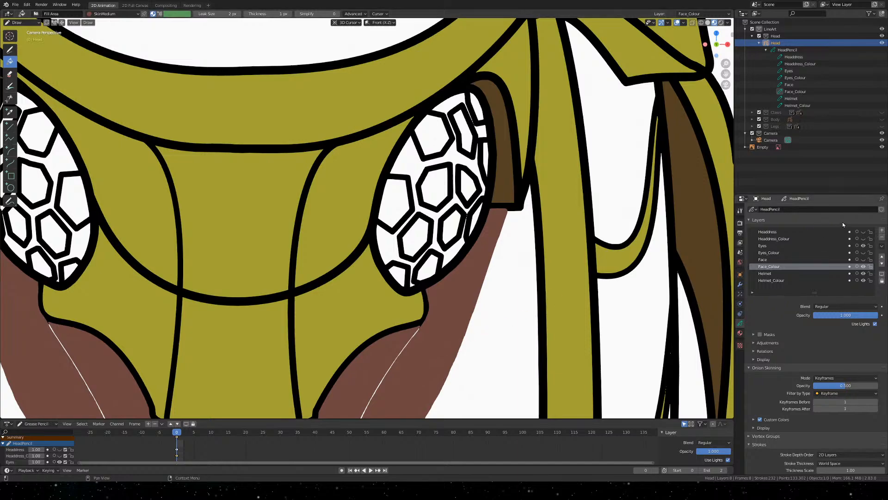
left_click(864, 260)
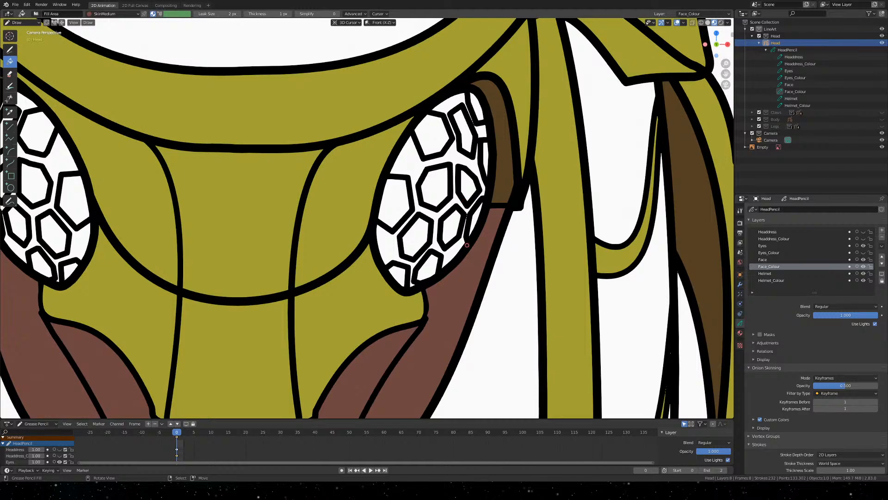
scroll(462, 240, "down", 2)
scroll(461, 240, "up", 2)
middle_click_drag(565, 209, 503, 225, "shift")
middle_click_drag(570, 227, 449, 237, "shift")
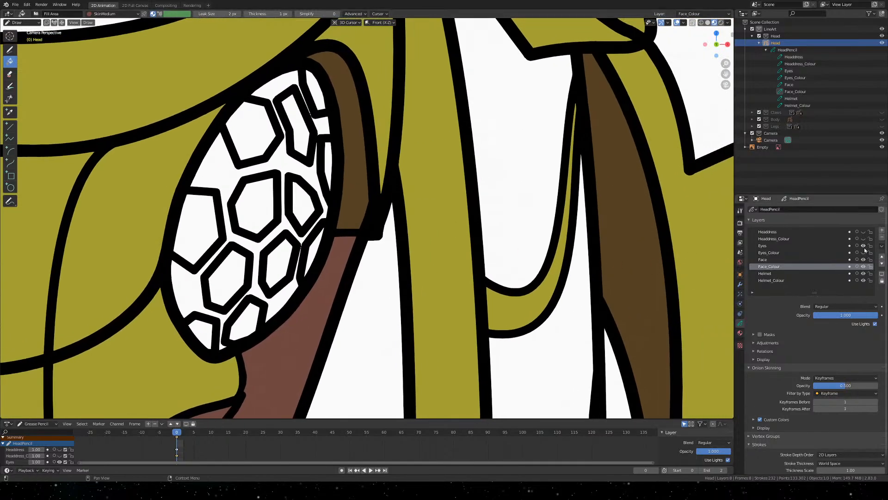
Hide the Helmet line art and compare the layers to see where the face outline ends beside the eye
left_click(863, 273)
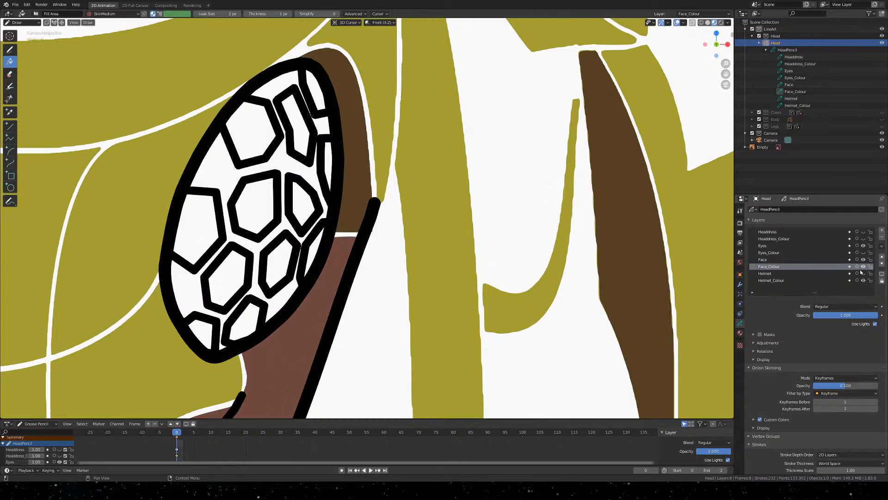
left_click(863, 266)
left_click(863, 267)
left_click(863, 273)
left_click(863, 273)
Switch to the Eraser with a radius of 70 px and make Face the active layer
left_click(10, 74)
mouse_move(467, 264)
left_mouse_down()
mouse_move(347, 169)
mouse_move(432, 168)
mouse_move(425, 165)
left_mouse_up()
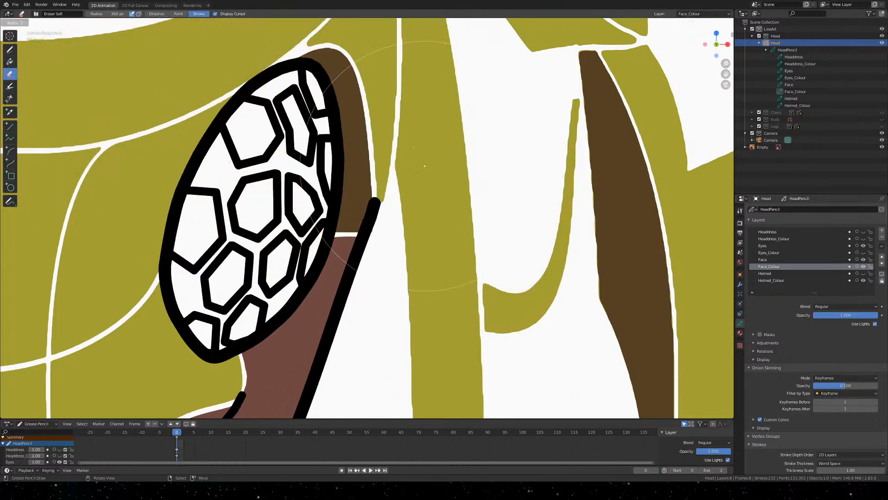
left_click(400, 169)
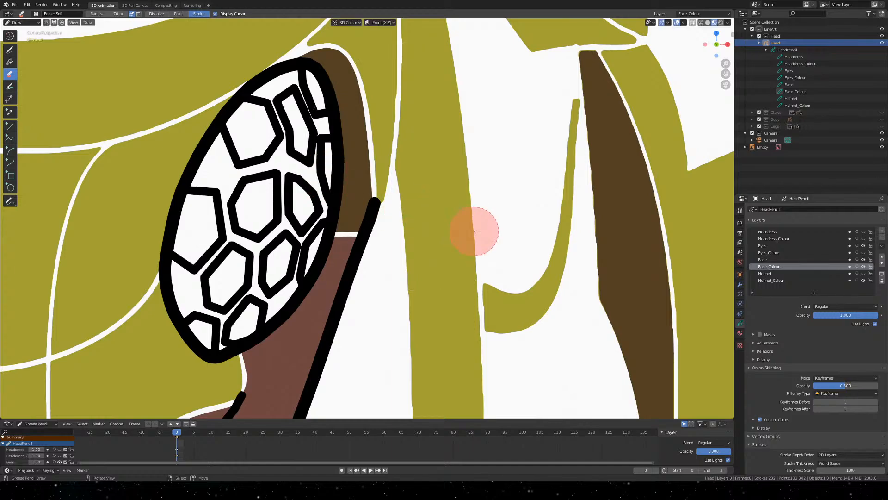
left_click(773, 273)
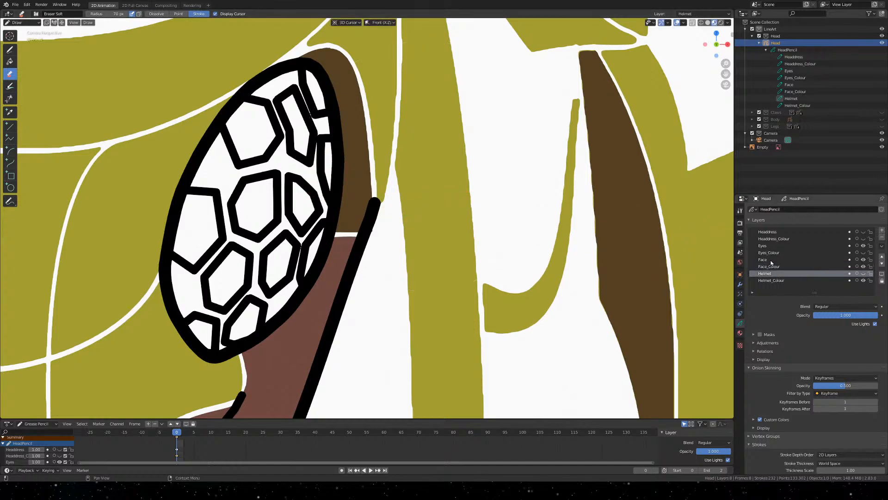
left_click(762, 260)
Try to erase the upper end of the face outline beside the eye, and isolate the line art by hiding the Face_Colour and Helmet_Colour layers
left_click(378, 191)
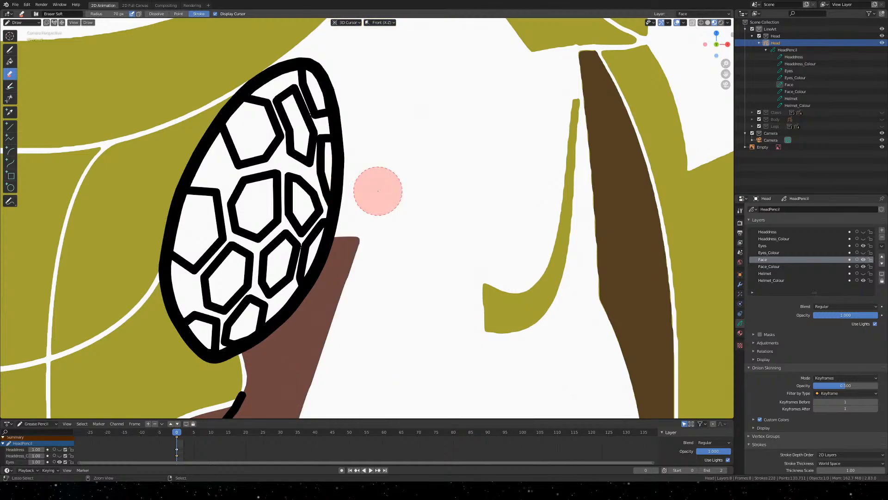
key("ctrl+z")
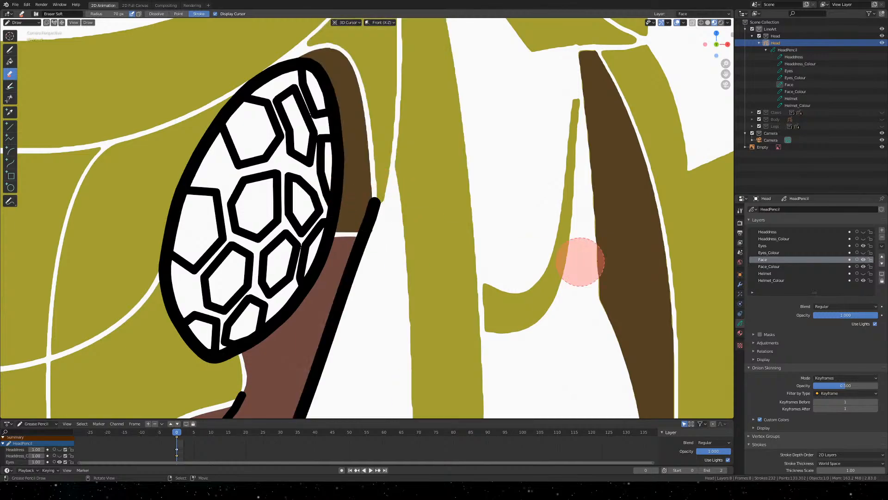
left_click(863, 267)
left_click(864, 280)
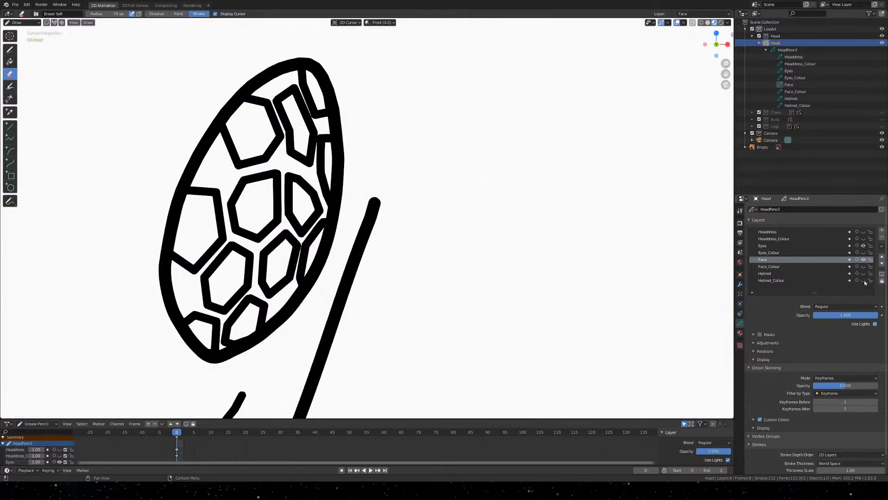
left_click(863, 280)
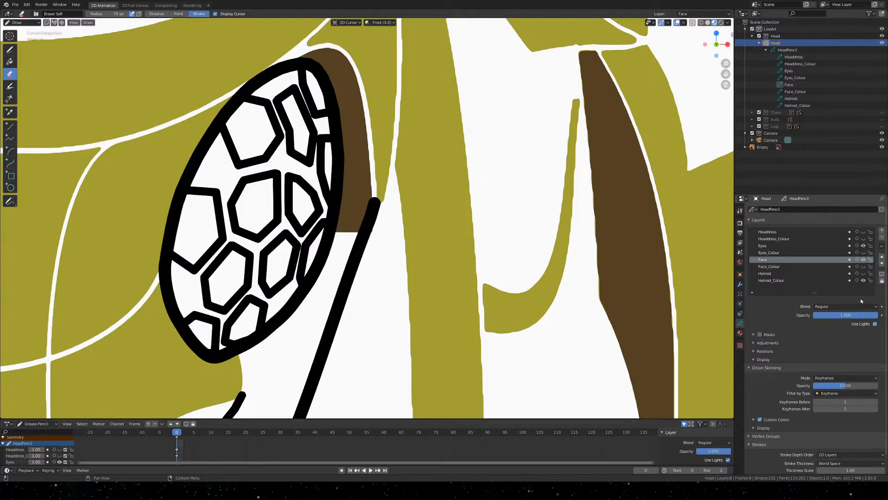
Show the hidden Helmet, Face_Colour, Eyes_Colour, Headdress_Colour and Headdress layers again
left_click(863, 273)
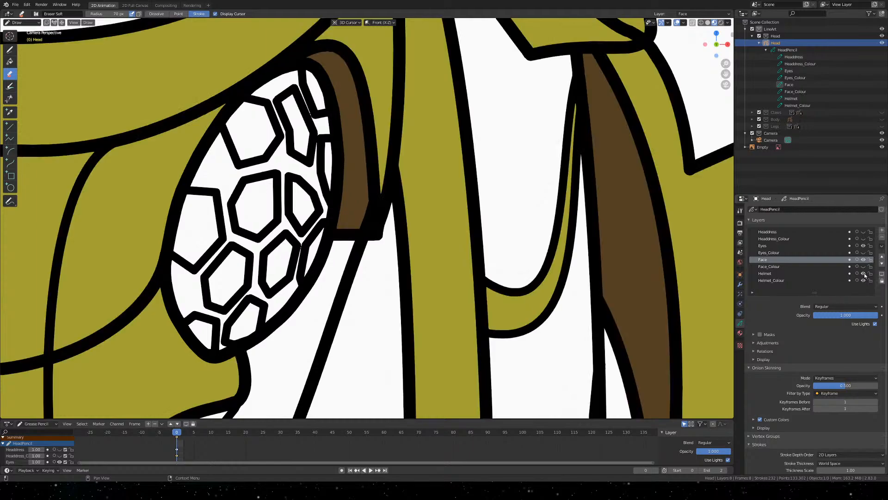
left_click(863, 267)
left_click(863, 253)
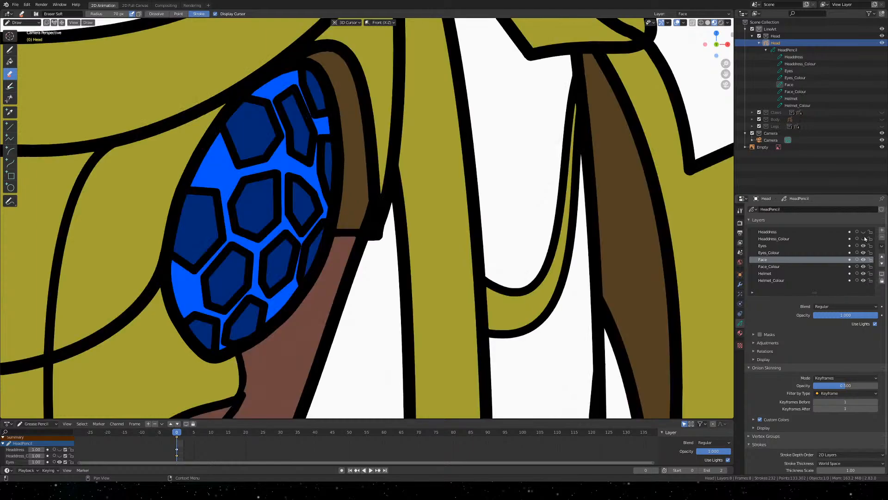
left_click(863, 239)
left_click(863, 231)
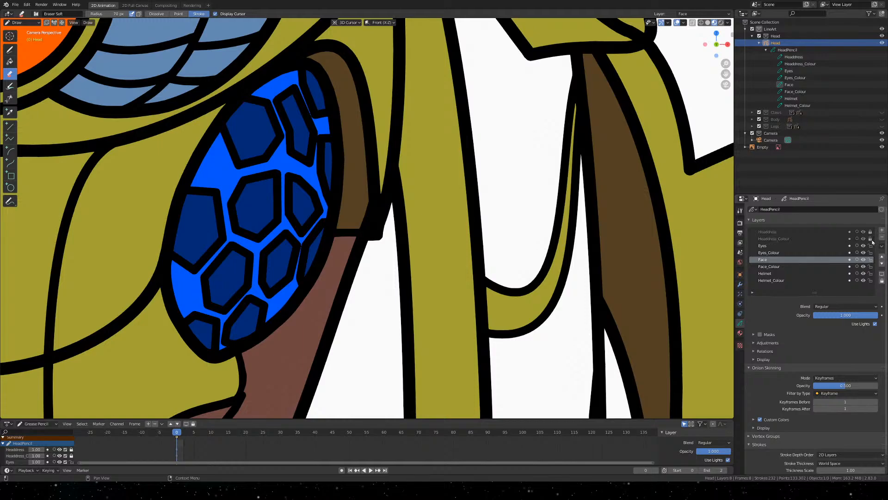
Lock every layer except Face and try to erase the face outline's end where it overlaps the helmet beside the eye
left_click(870, 253)
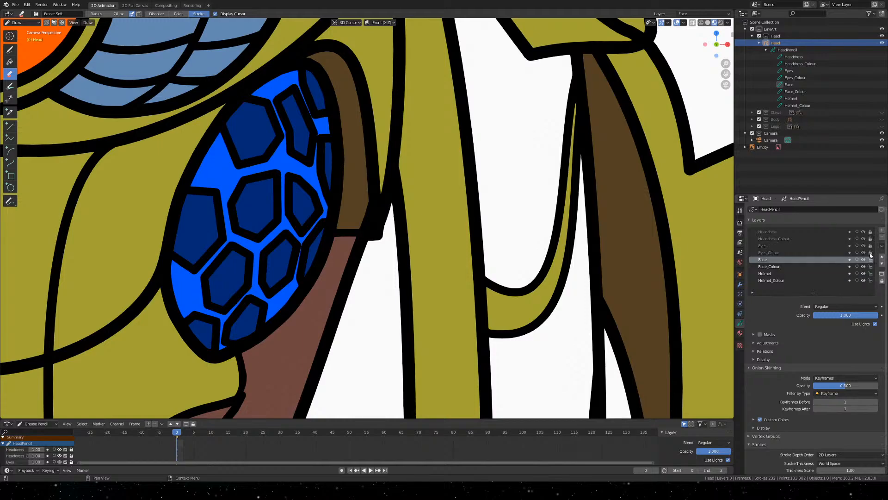
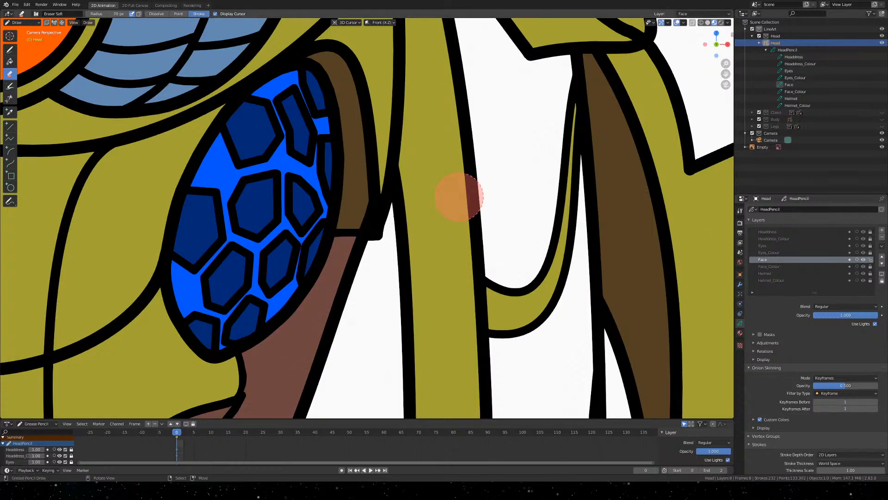
left_click(375, 196)
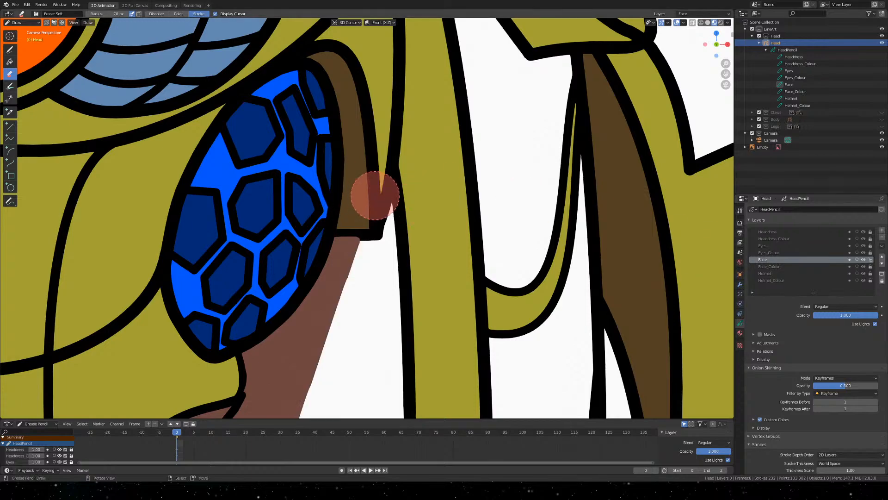
key("ctrl+z")
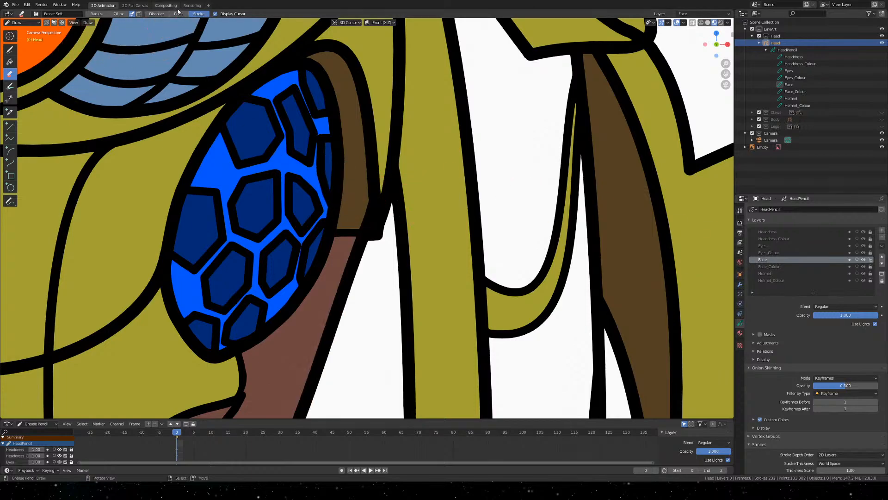
Set the Eraser to Point mode and erase the end of the face outline where it overlaps the helmet beside the eye
left_click(176, 6)
key("ctrl+Page_Up")
key("ctrl+Page_Up")
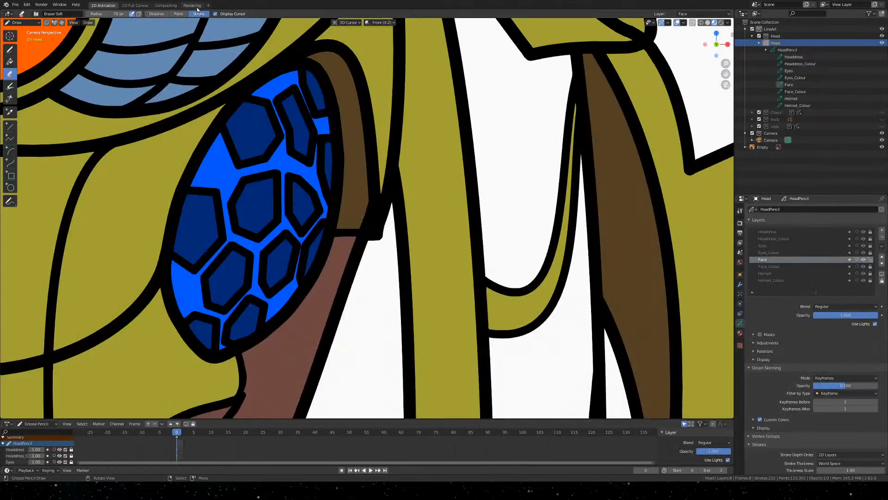
left_click(178, 13)
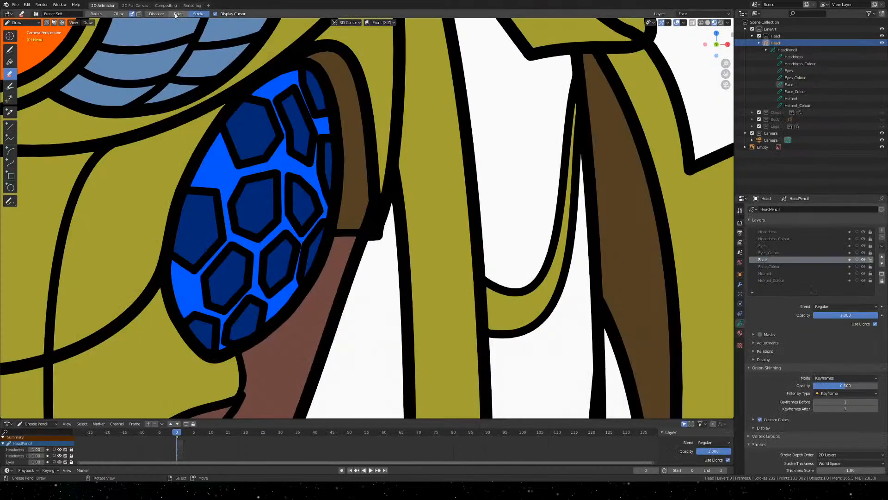
left_click(379, 207)
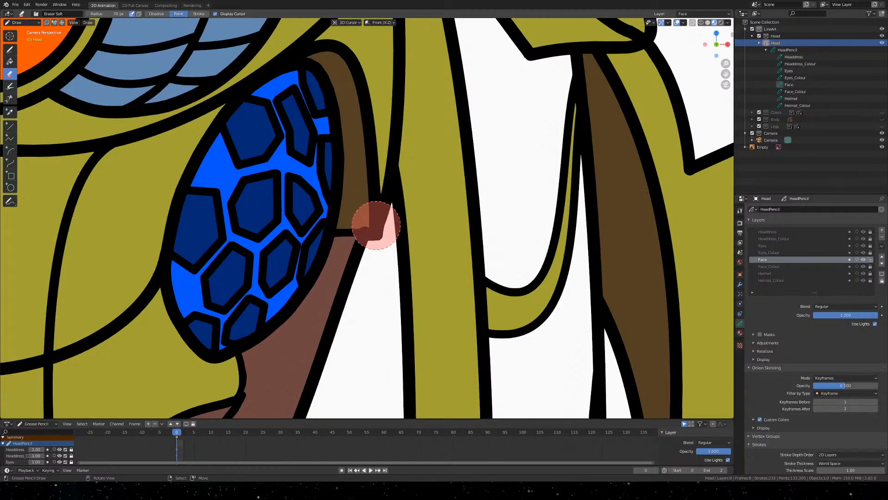
Switch to Sculpt Mode, choose the Grab brush and set its radius to 18 px
key("q")
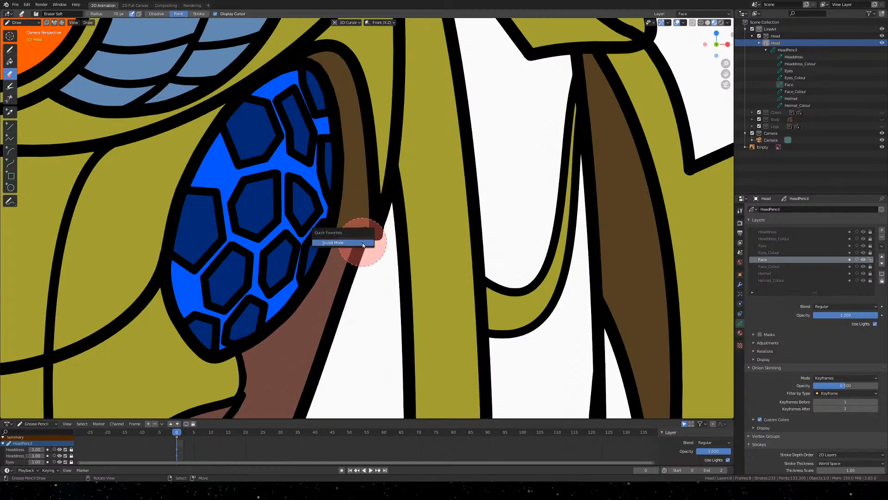
left_click(363, 242)
scroll(362, 243, "up", 7)
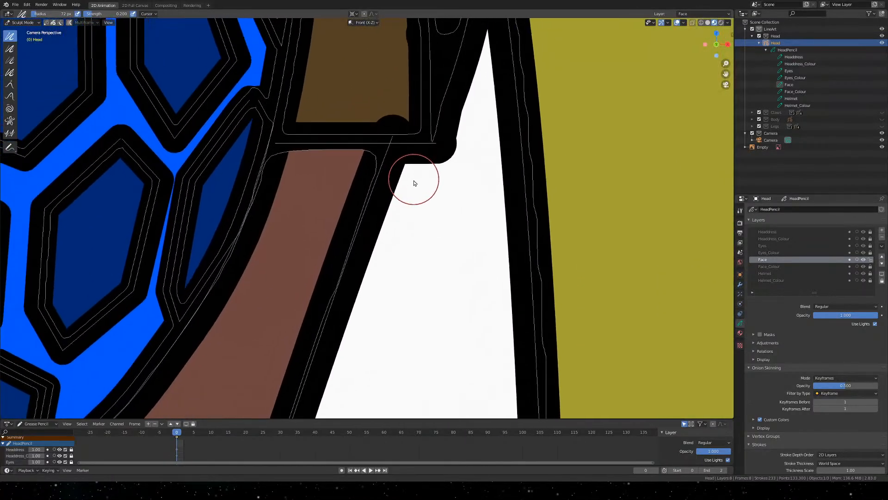
middle_click_drag(414, 180, 413, 187, "shift")
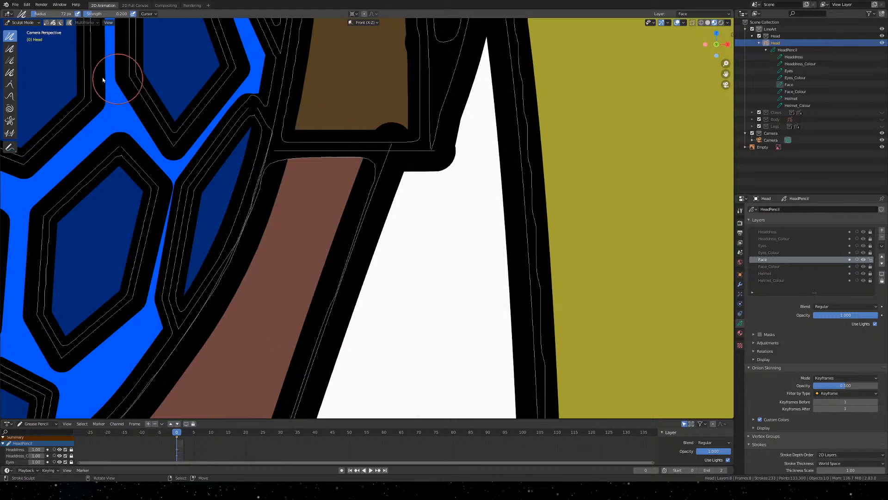
left_click(13, 97)
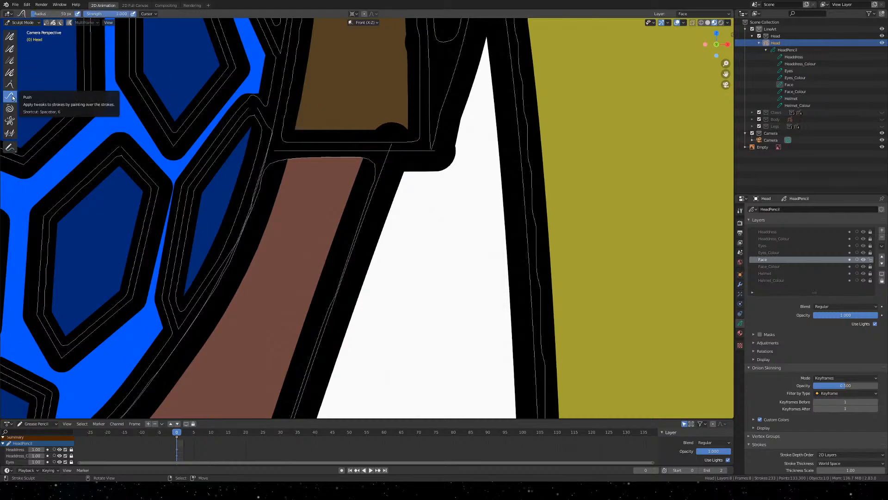
left_click(10, 85)
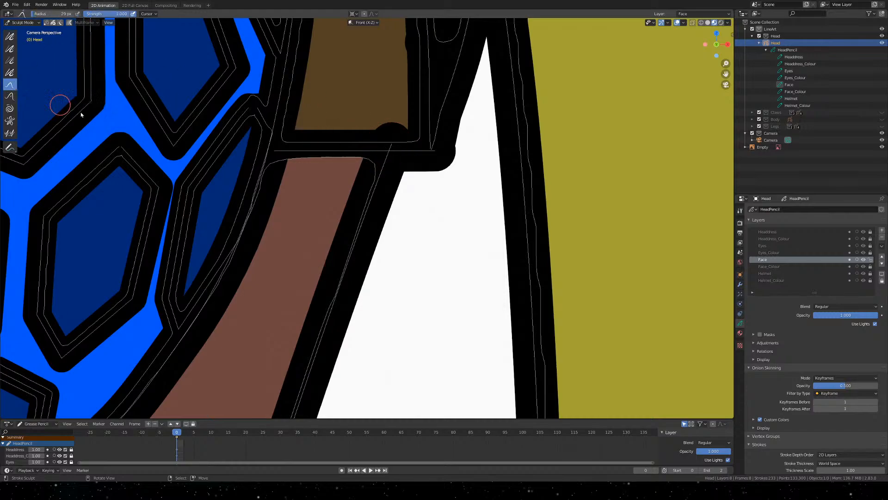
key("f")
left_click(389, 148)
Smooth the remaining end of the face outline back below the brown eye guard's lower corner and save the file
key("shift+space")
key("1")
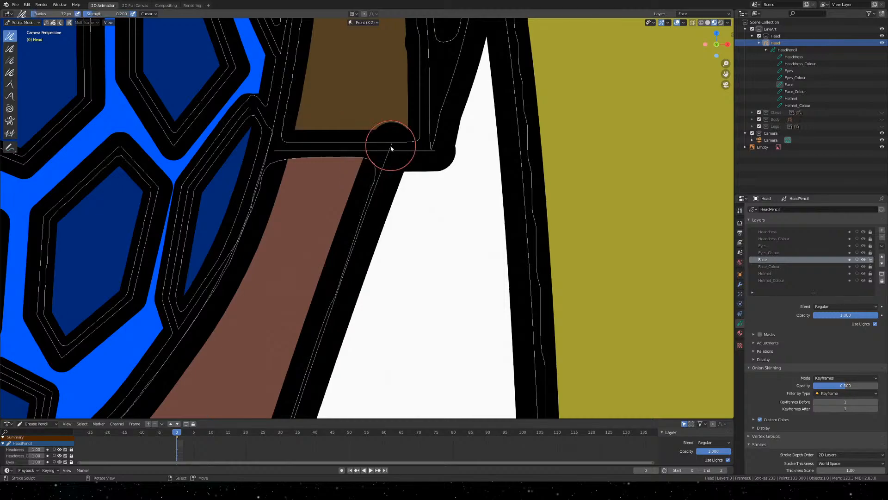
mouse_move(391, 148)
left_mouse_down()
mouse_move(389, 158)
mouse_move(380, 153)
mouse_move(385, 163)
left_mouse_up()
scroll(439, 176, "down", 3)
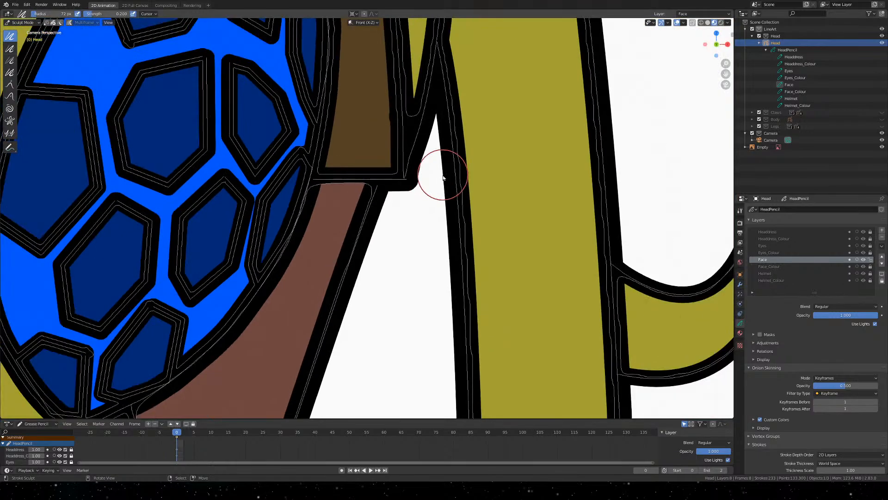
scroll(404, 114, "up", 3)
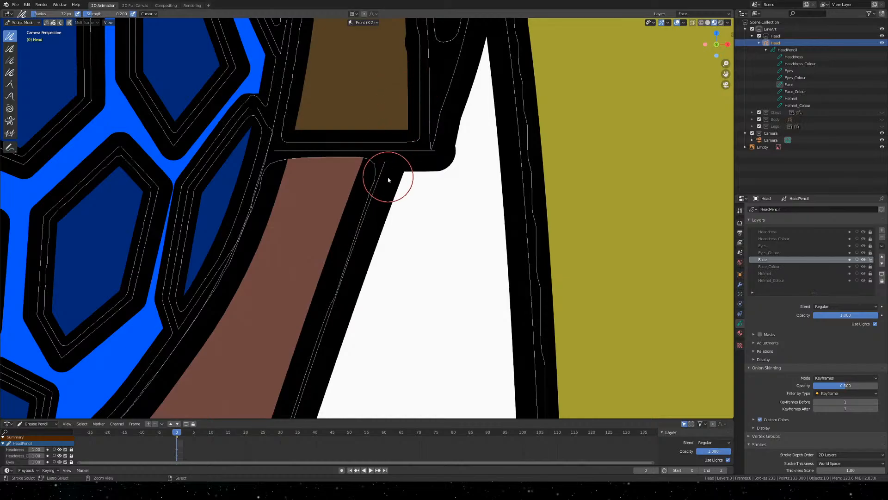
key("ctrl+s")
scroll(404, 215, "down", 6)
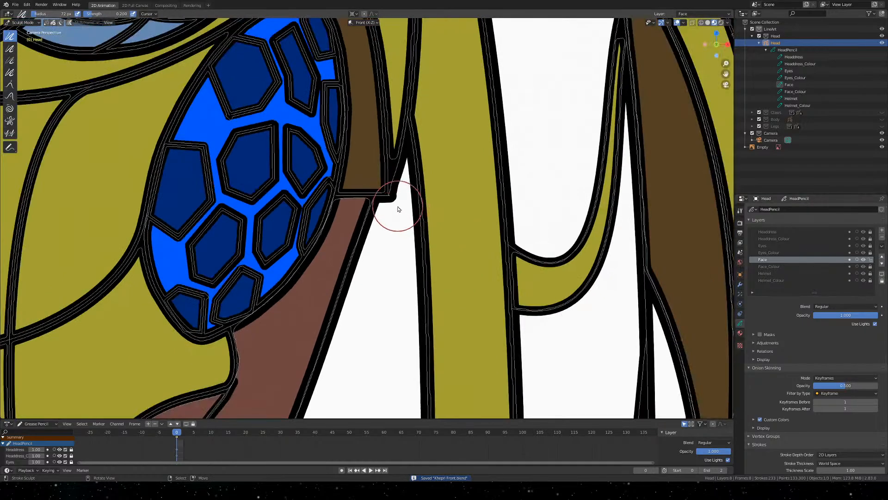
On the opposite side of the face, smooth the outline's upper end, then erase its overlap with the brown eye guard in Draw Mode
scroll(248, 149, "up", 6)
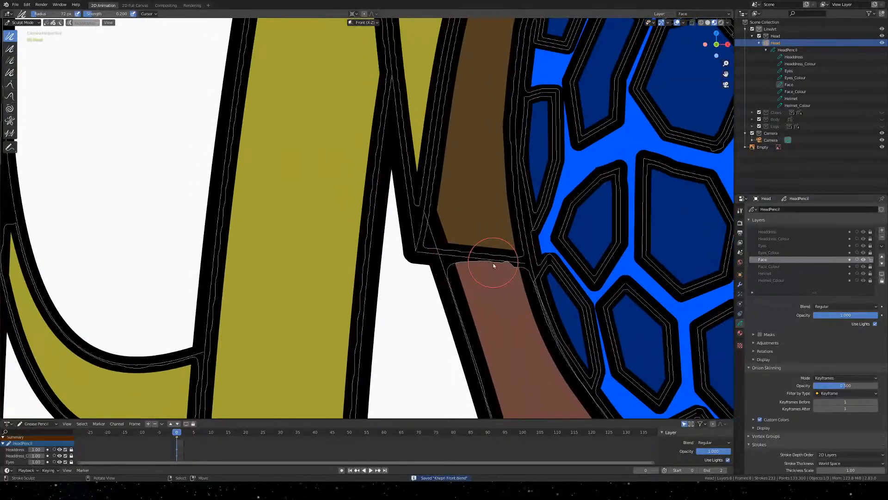
left_click_drag(583, 312, 511, 261, "shift")
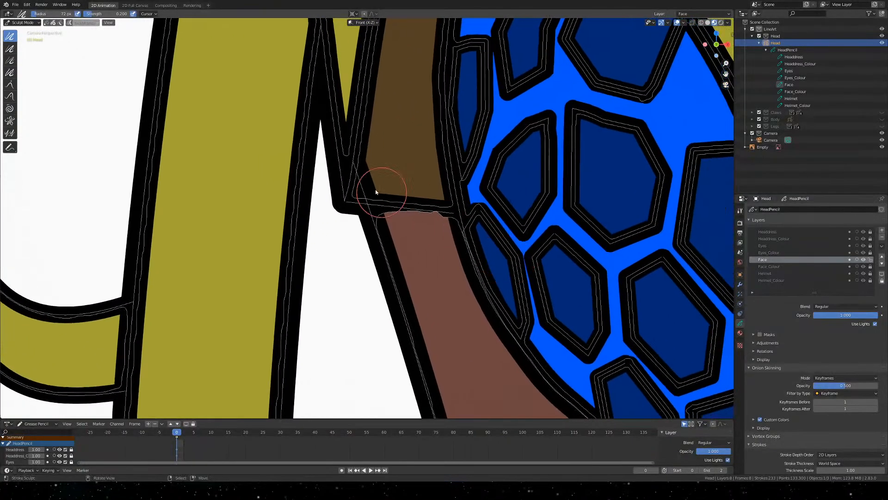
mouse_move(355, 160)
left_mouse_down()
mouse_move(362, 193)
mouse_move(353, 173)
left_mouse_up()
key("shift+space")
key("Escape")
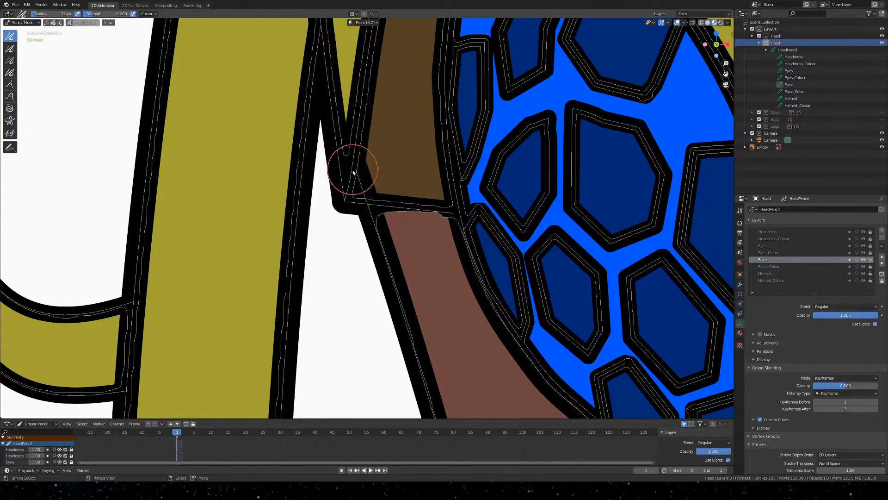
key("q")
left_click(352, 170)
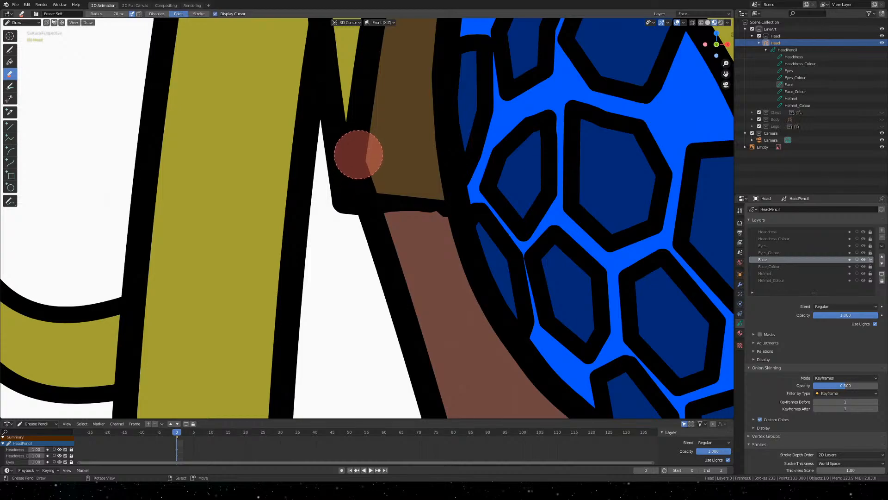
left_click(359, 152)
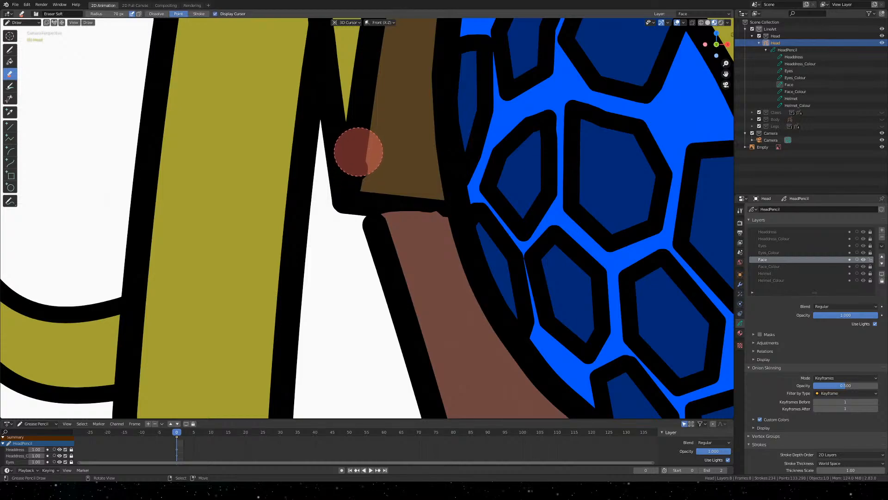
left_click(358, 156)
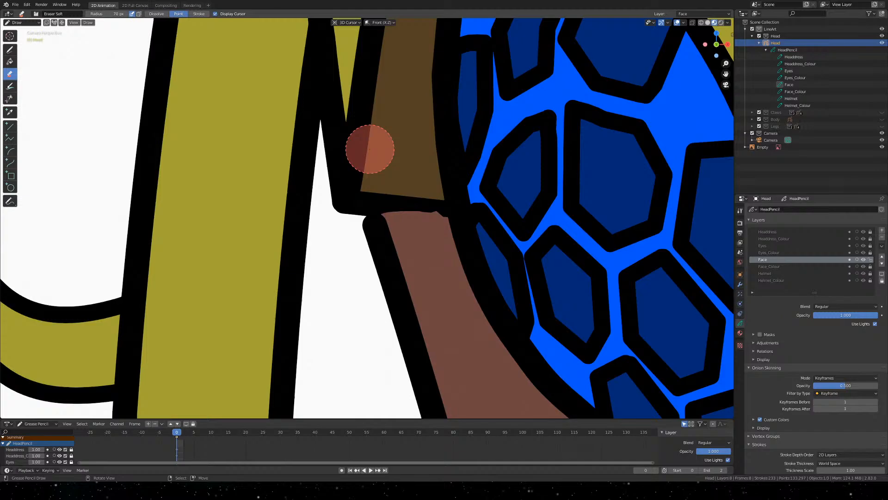
Return to Sculpt Mode and use Grab to pull the shortened face outline up to the lower edge of the eye guard
key("q")
left_click(371, 150)
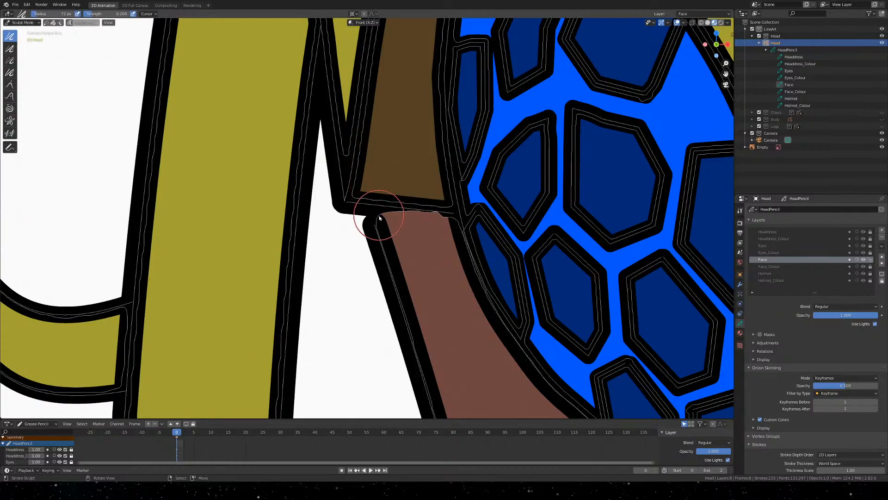
key("shift+space")
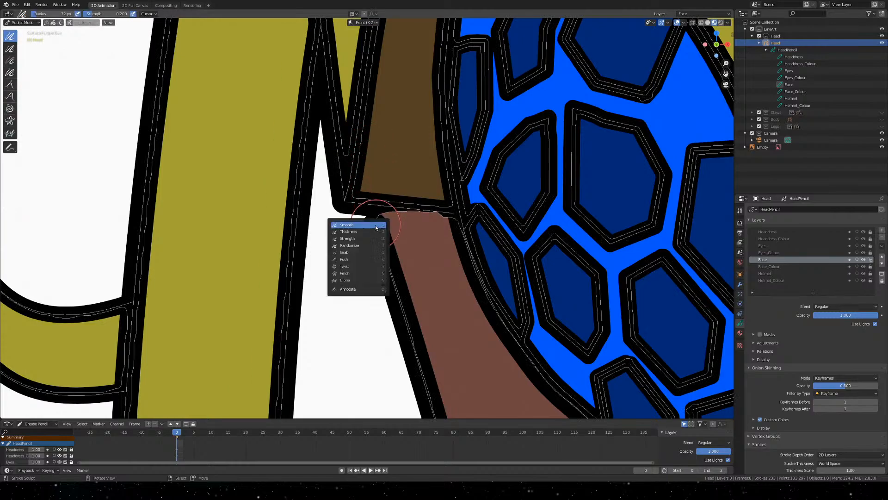
key("g")
left_click_drag(376, 227, 367, 205)
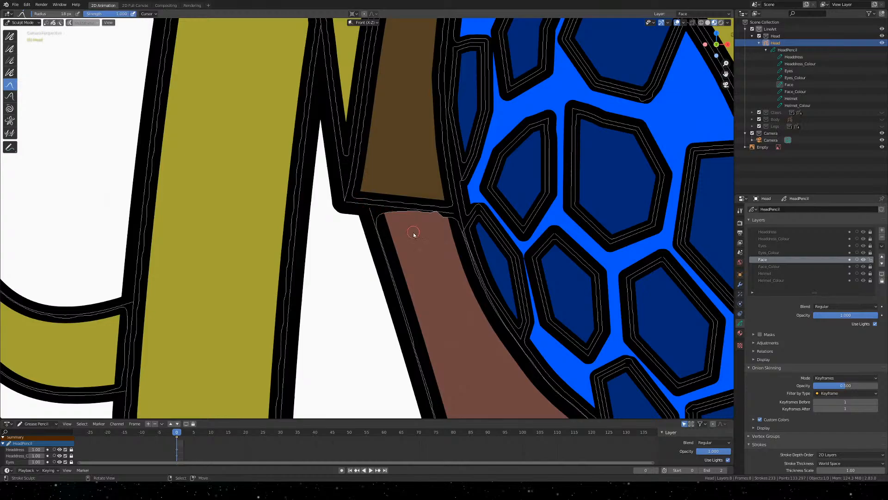
scroll(416, 236, "down", 6)
scroll(461, 257, "down", 3)
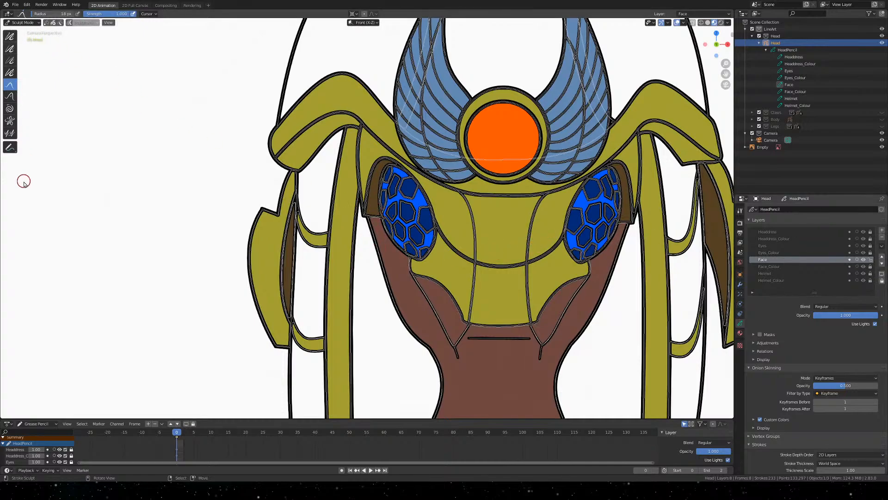
scroll(344, 160, "down", 10)
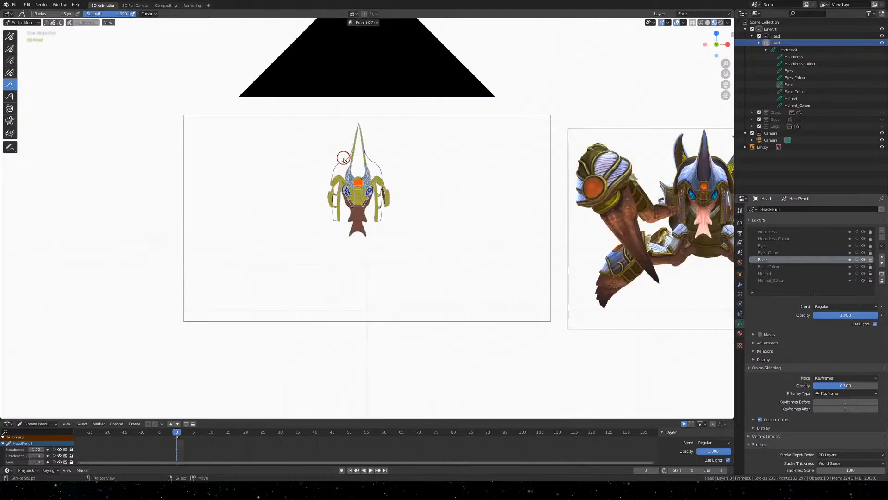
Deselect the head object and return to Draw Mode
right_click(424, 192)
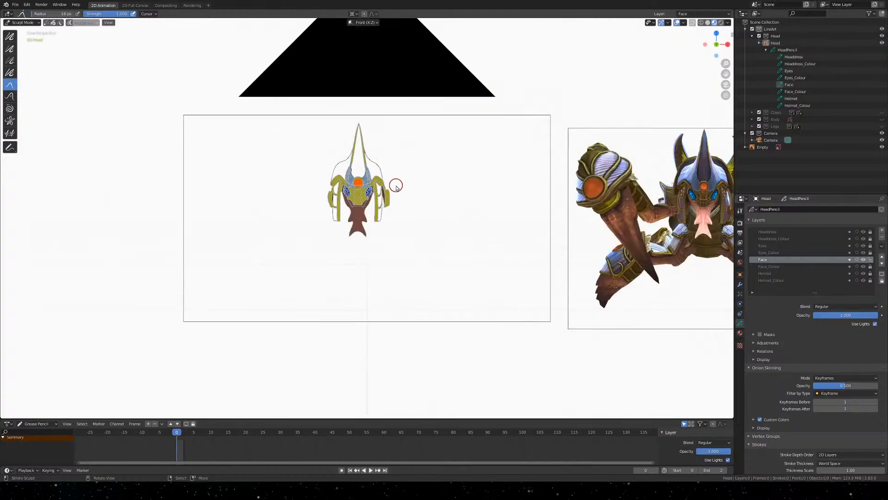
key("shift+space")
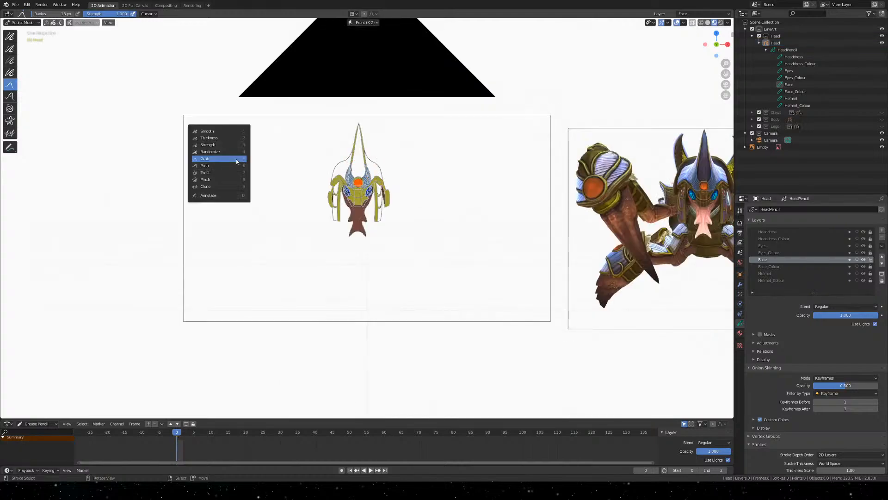
key("Escape")
key("q")
left_click(237, 160)
Examine the head's line art and colour fills from the front and from an angle beside the reference image
scroll(347, 185, "up", 12)
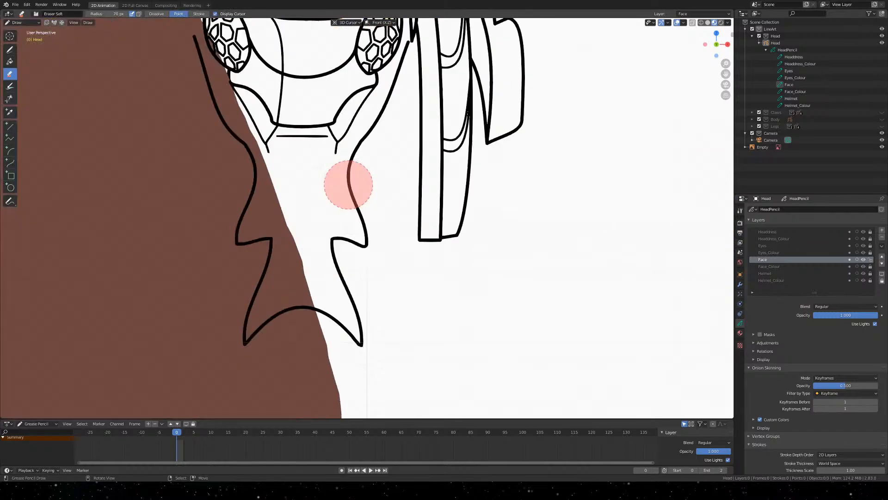
scroll(265, 141, "down", 5)
scroll(265, 141, "up", 3)
scroll(266, 141, "down", 4)
scroll(264, 141, "down", 6)
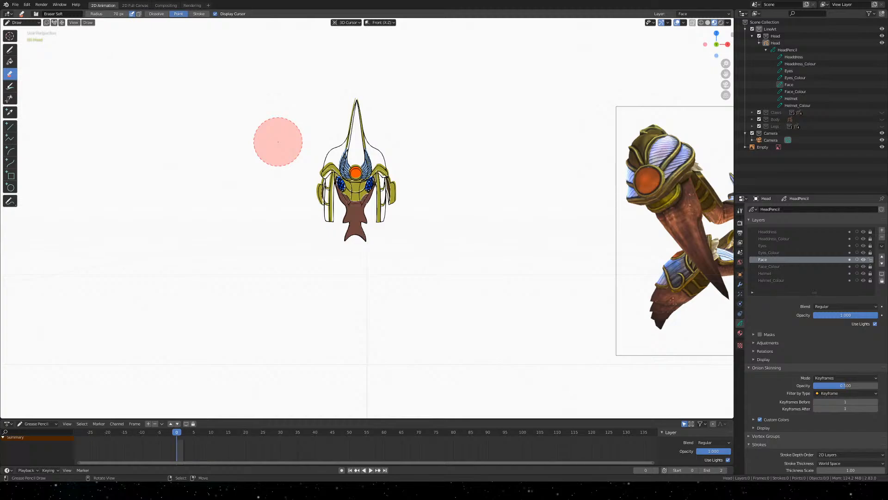
scroll(278, 142, "down", 2)
scroll(277, 142, "up", 9)
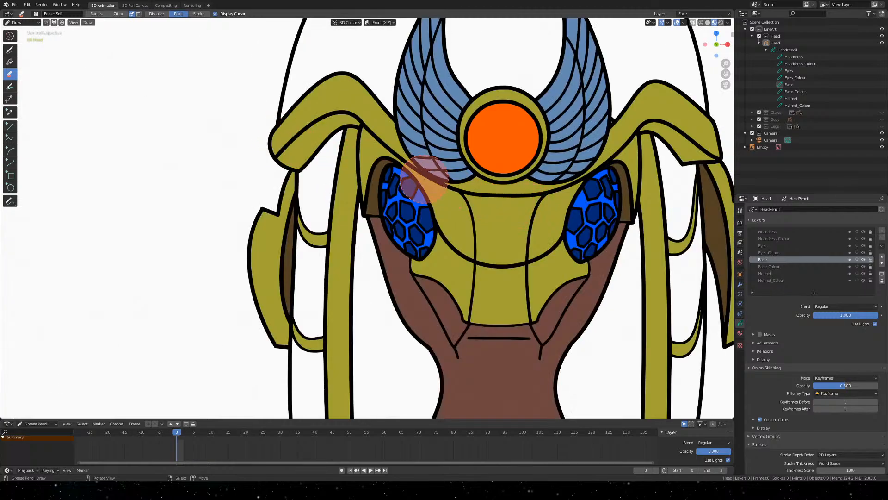
scroll(376, 188, "down", 2)
middle_click_drag(376, 188, 432, 208)
scroll(373, 199, "up", 4)
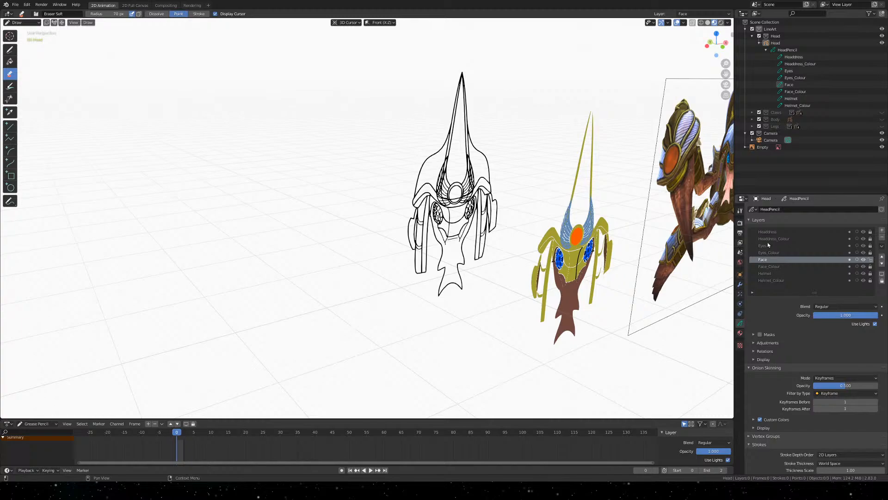
Make Face_Colour the active layer and view the separated line art and fills at an angle
left_click(780, 266)
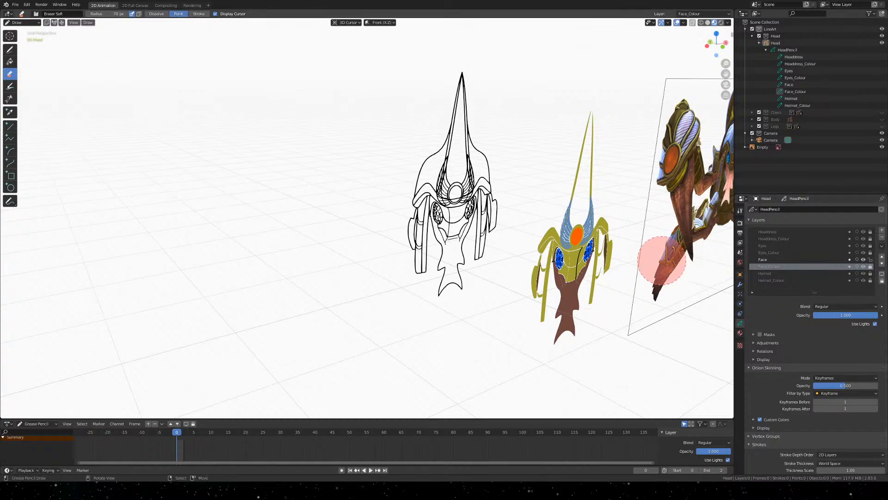
mouse_move(660, 259)
middle_mouse_down()
mouse_move(646, 260)
mouse_move(651, 252)
mouse_move(619, 266)
mouse_move(646, 254)
middle_mouse_up()
scroll(630, 259, "up", 5)
scroll(626, 260, "down", 2)
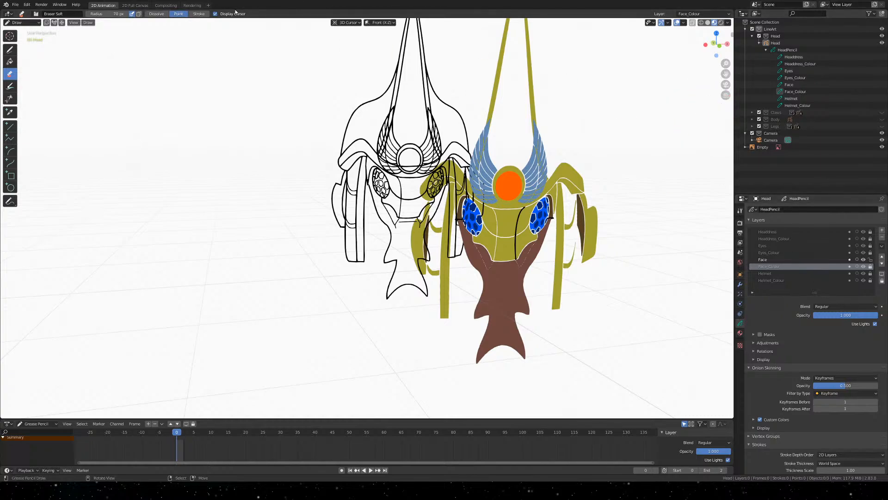
left_click(187, 6)
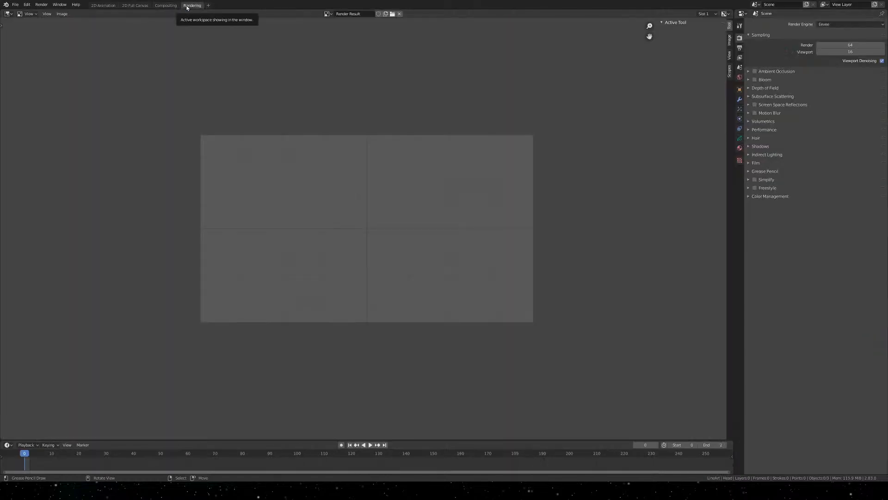
left_click(176, 6)
left_click(134, 6)
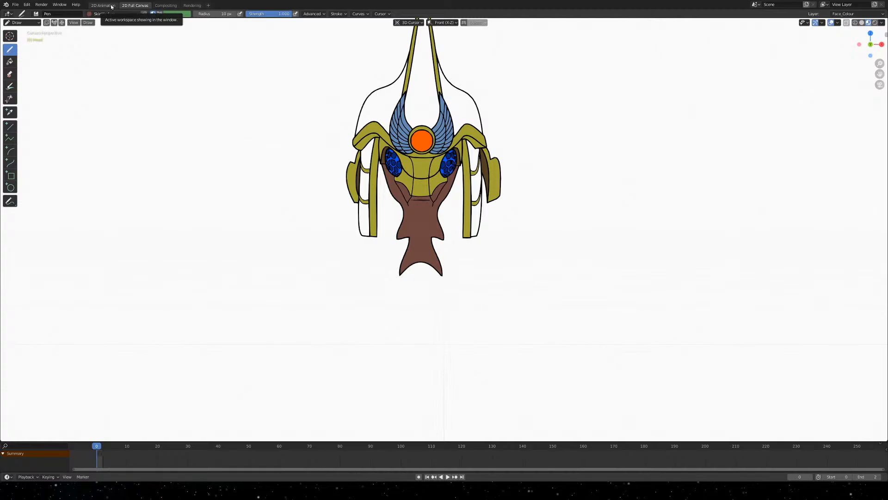
left_click(112, 7)
Unlock the Headdress, Headdress_Colour, Eyes, Eyes_Colour, Face_Colour, Helmet and Helmet_Colour layers and save the file
middle_click_drag(363, 93, 456, 143)
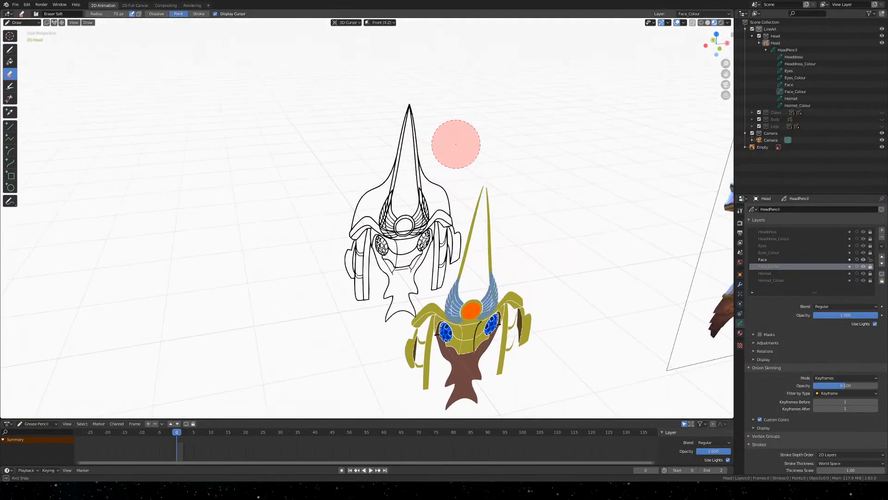
left_click(871, 253)
left_click(871, 246)
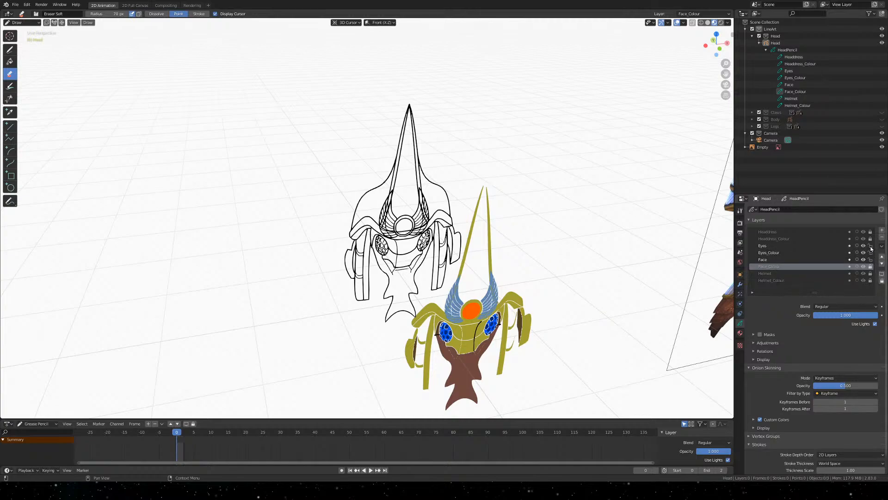
left_click(869, 231)
left_click(870, 239)
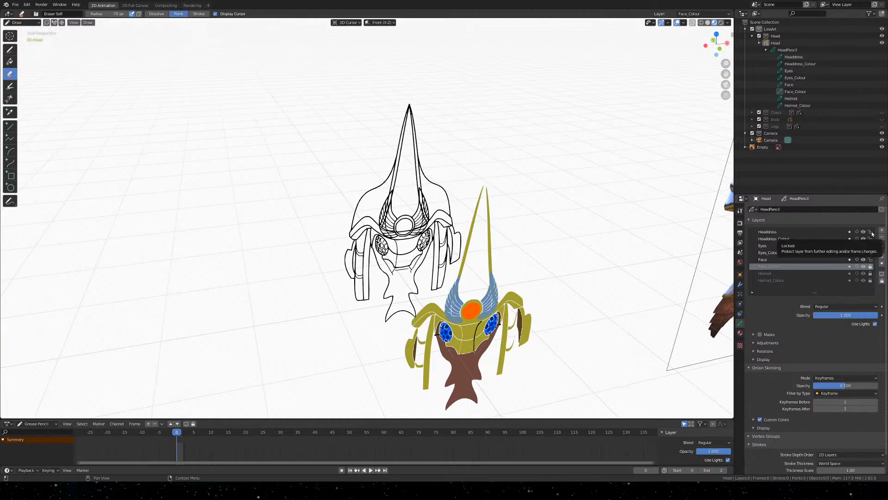
left_click(870, 274)
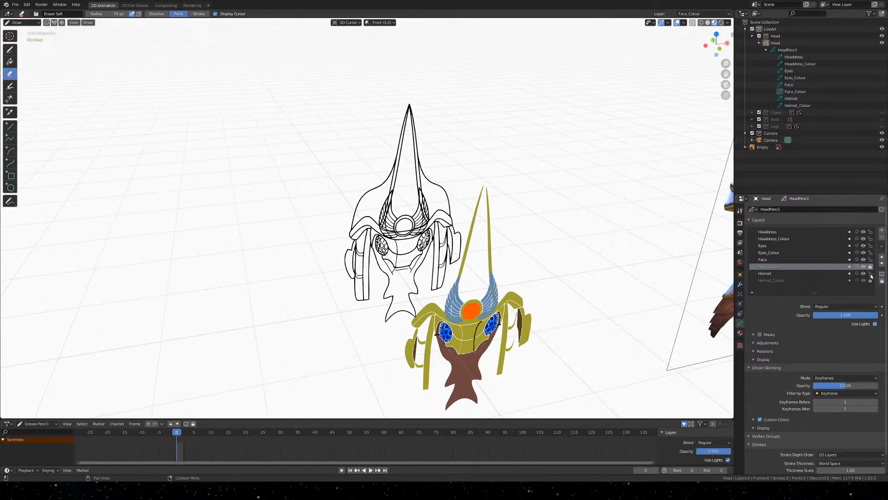
left_click(871, 280)
left_click(871, 267)
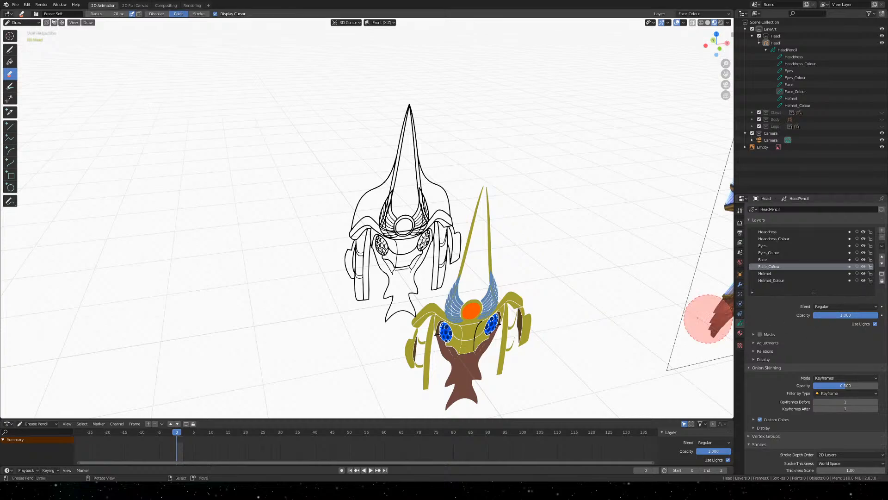
middle_click_drag(506, 276, 512, 254)
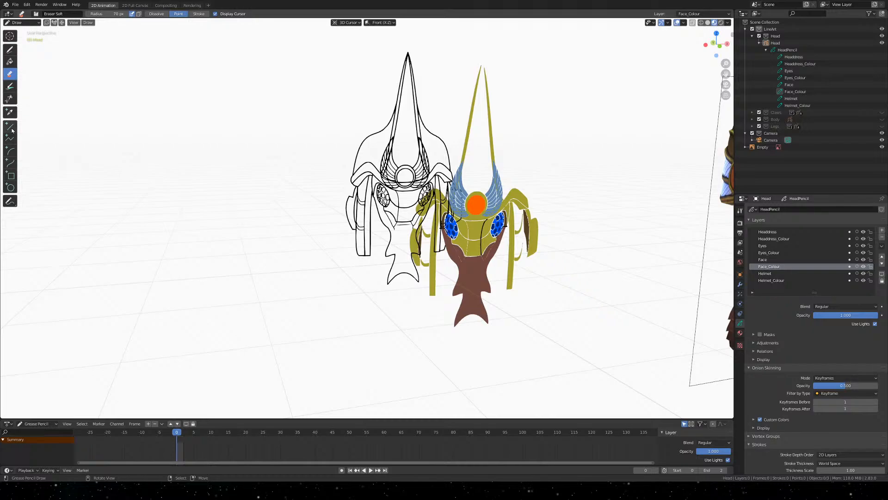
key("ctrl+s")
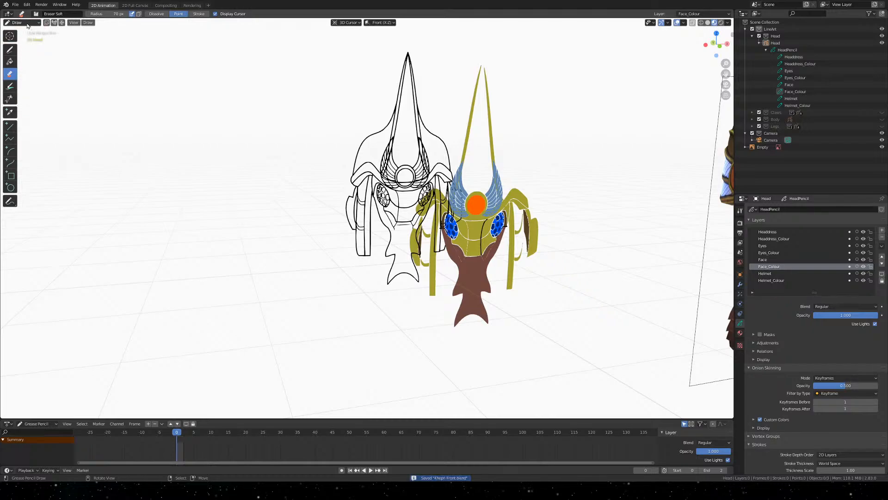
Switch the head drawing to Edit Mode and inspect the stray black strokes over the face fills up close
left_click(21, 22)
left_click(21, 39)
scroll(558, 250, "up", 6)
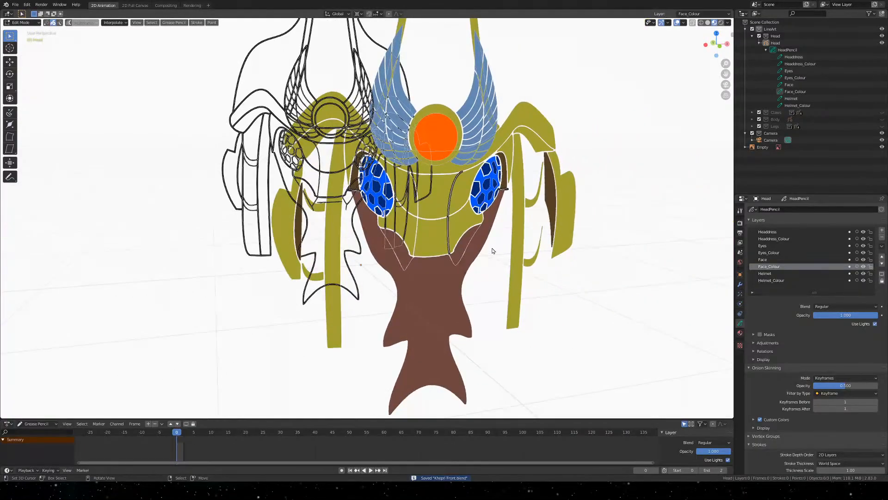
scroll(493, 244, "up", 4)
scroll(493, 244, "down", 5)
scroll(498, 244, "up", 5)
scroll(498, 244, "down", 3)
scroll(507, 192, "up", 5)
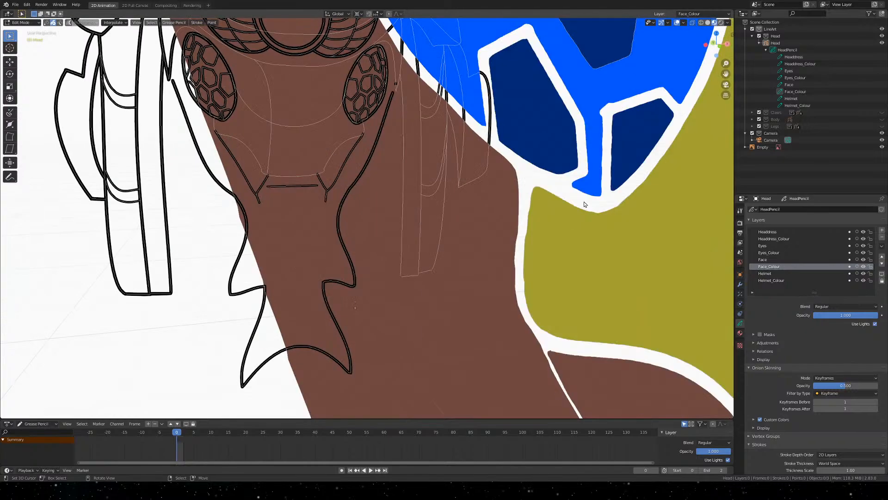
scroll(585, 204, "down", 4)
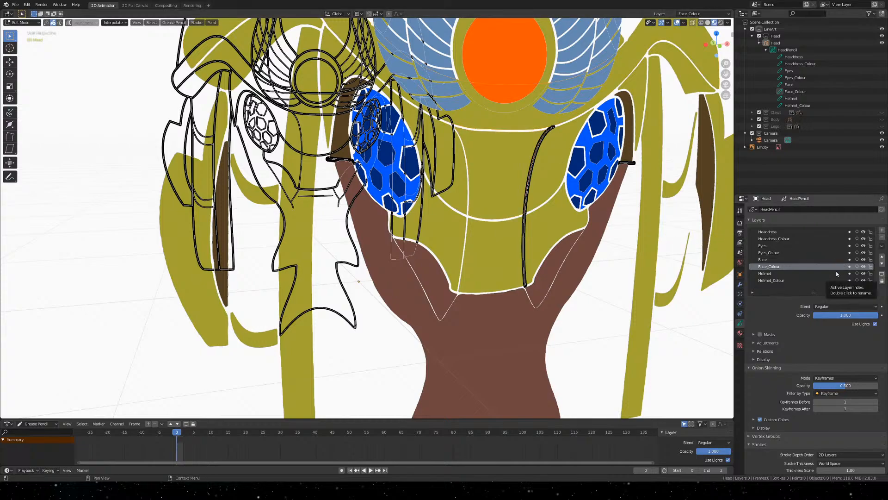
Hide the Helmet_Colour, Face_Colour, Eyes_Colour and Headdress_Colour layers, leaving only the line-art layers shown
left_click(864, 280)
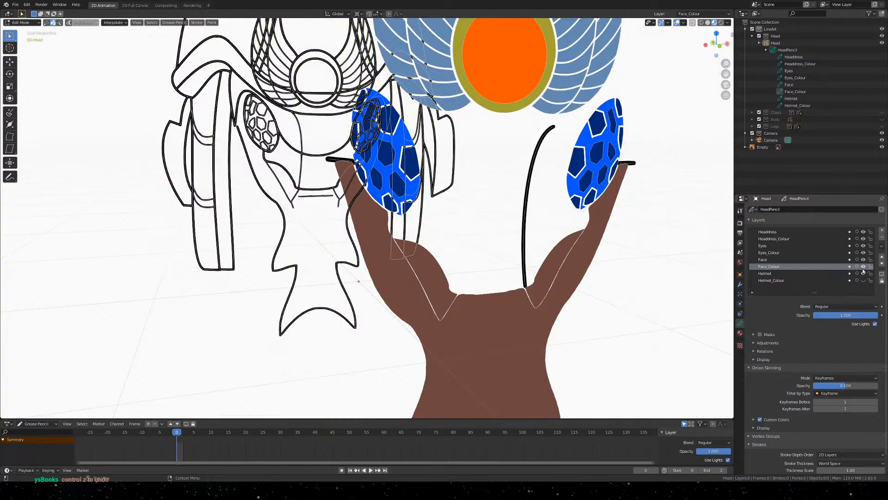
left_click(864, 267)
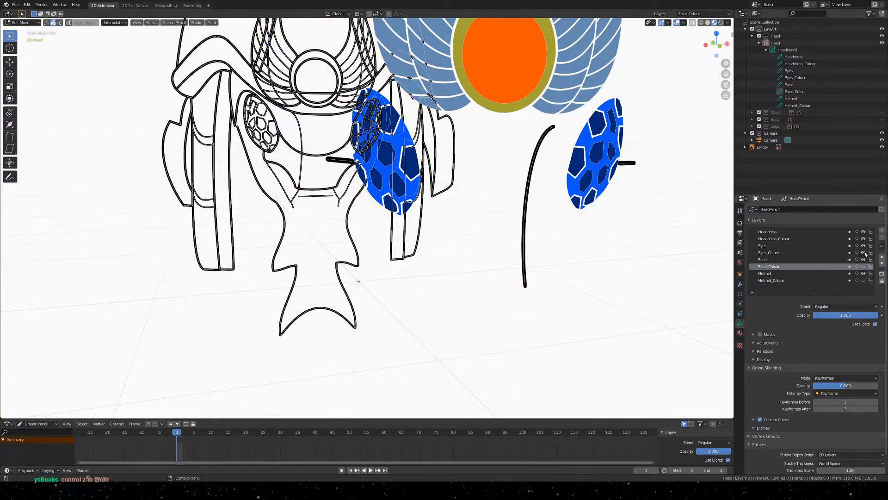
left_click(863, 253)
left_click(863, 239)
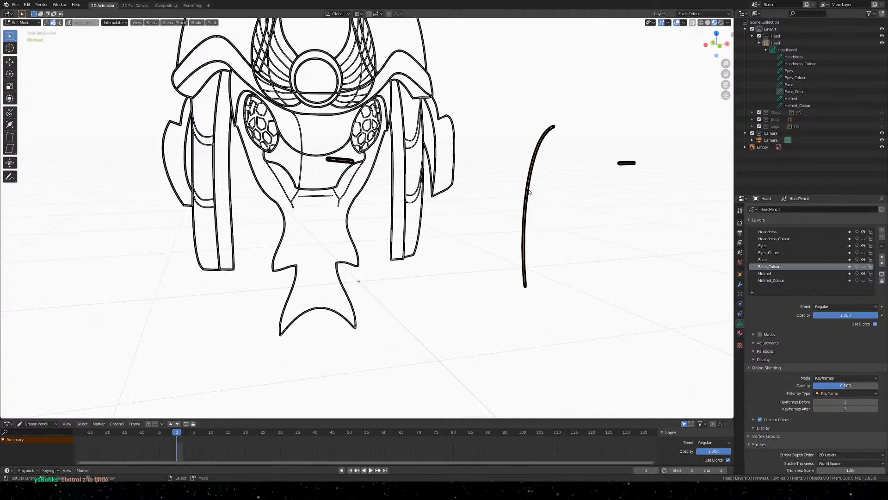
scroll(521, 179, "down", 3)
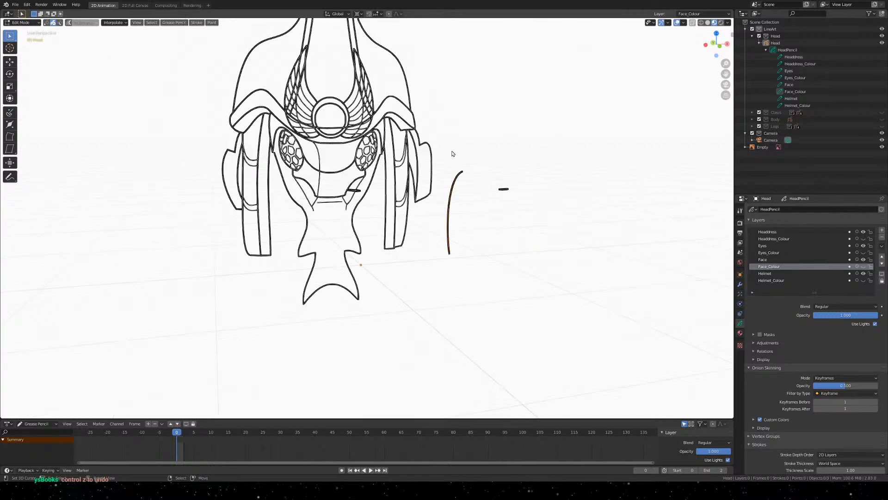
mouse_move(441, 143)
middle_mouse_down()
mouse_move(445, 161)
mouse_move(444, 146)
mouse_move(467, 151)
mouse_move(442, 149)
middle_mouse_up()
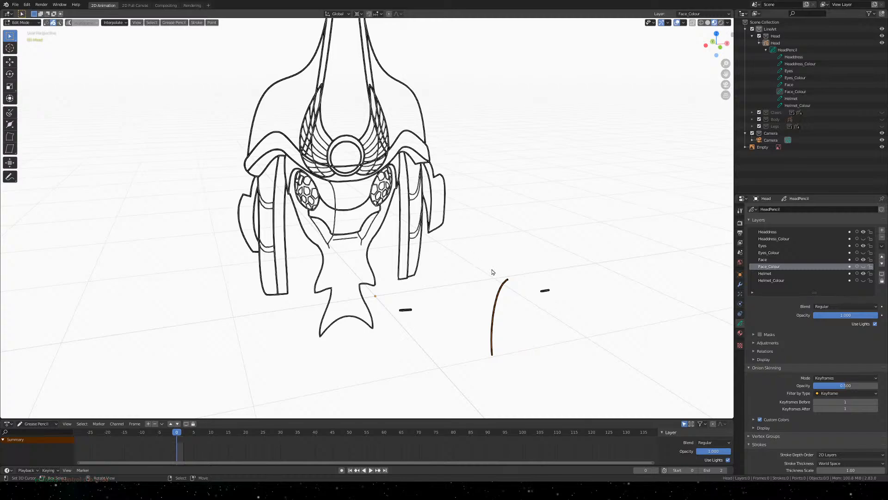
key("g")
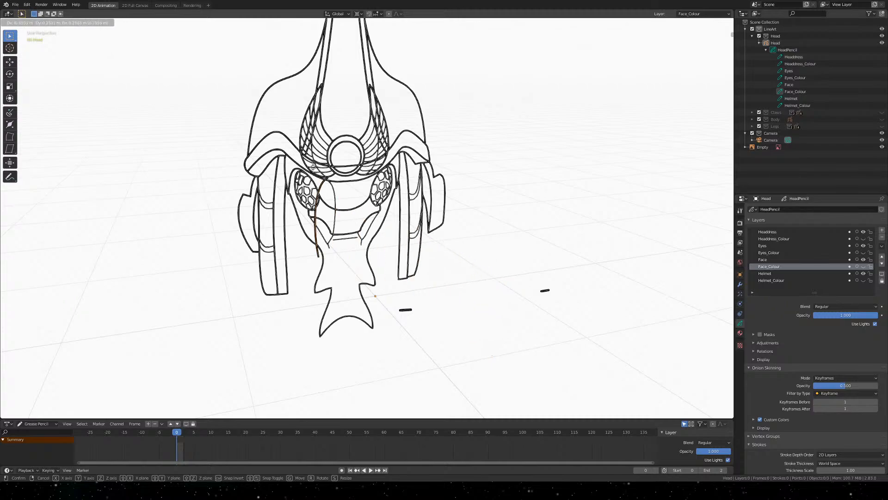
key("Escape")
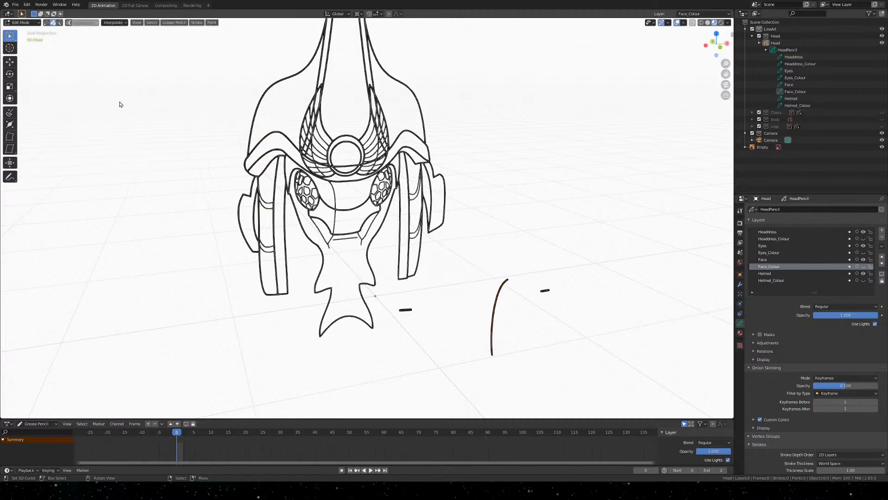
From the right orthographic view, move the selected curved face stroke horizontally in depth until it sits just in front of the head's line art
left_click(712, 42)
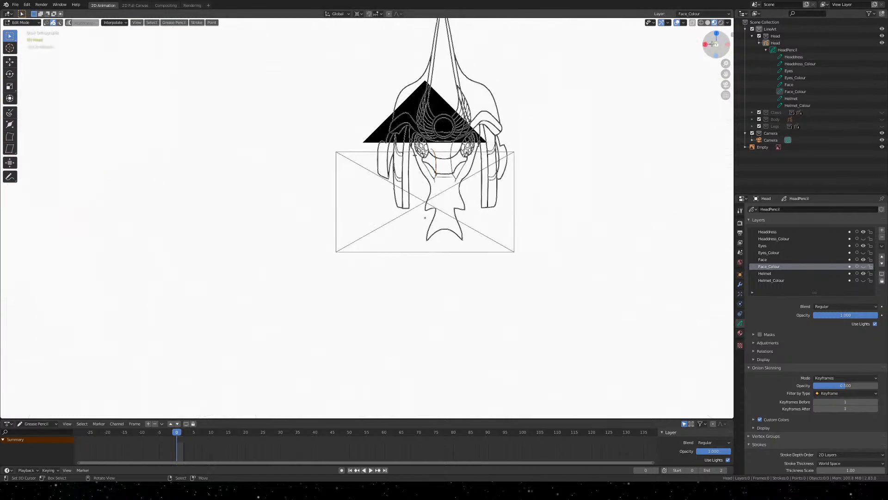
left_click(712, 44)
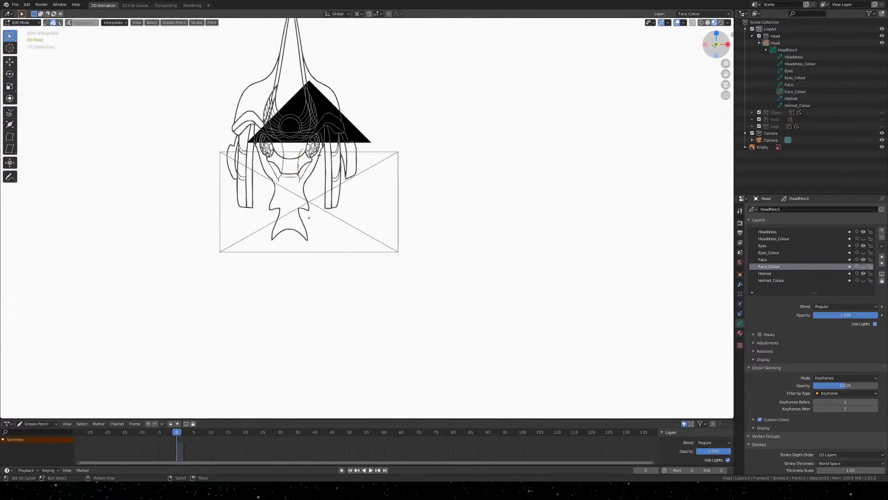
left_click(715, 45)
left_click(715, 45)
left_click(727, 44)
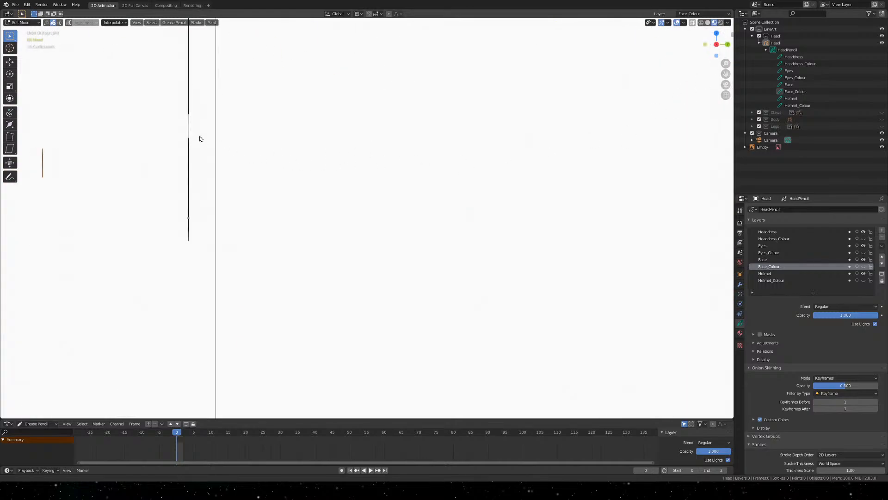
middle_click_drag(198, 137, 384, 156, "shift")
scroll(214, 167, "up", 3)
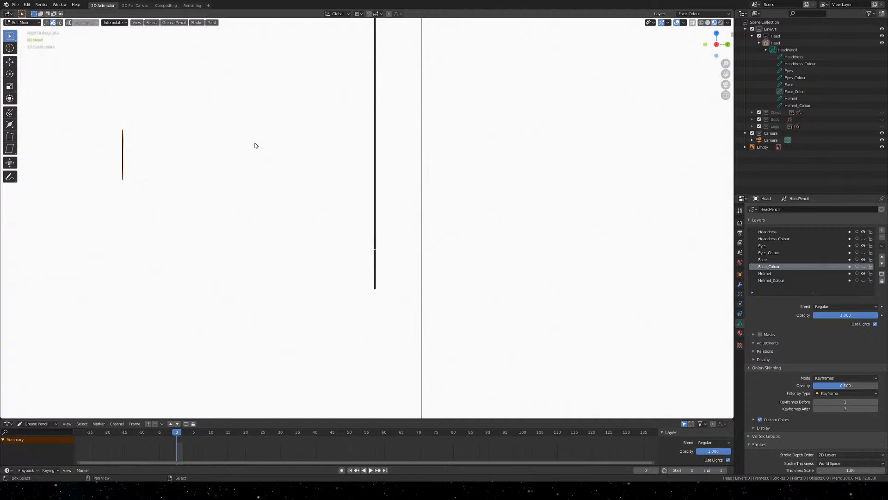
mouse_move(247, 145)
middle_mouse_down("shift")
mouse_move(289, 149)
mouse_move(291, 180)
middle_mouse_up("shift")
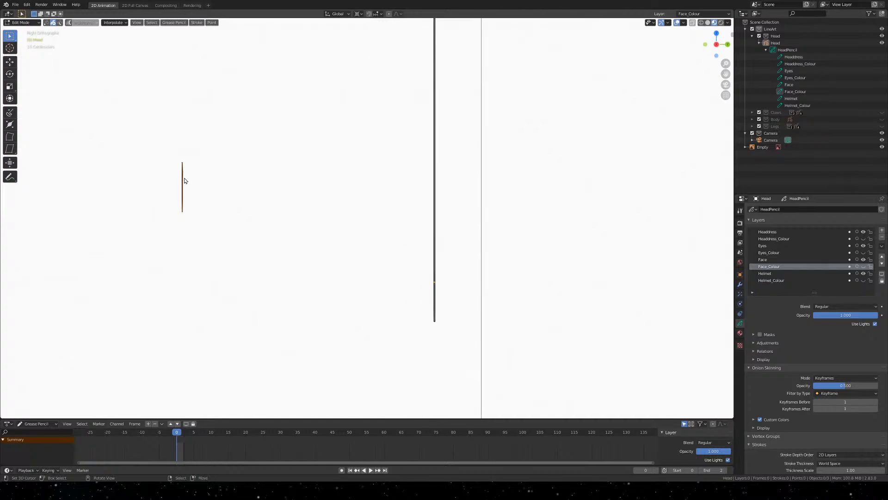
key("g")
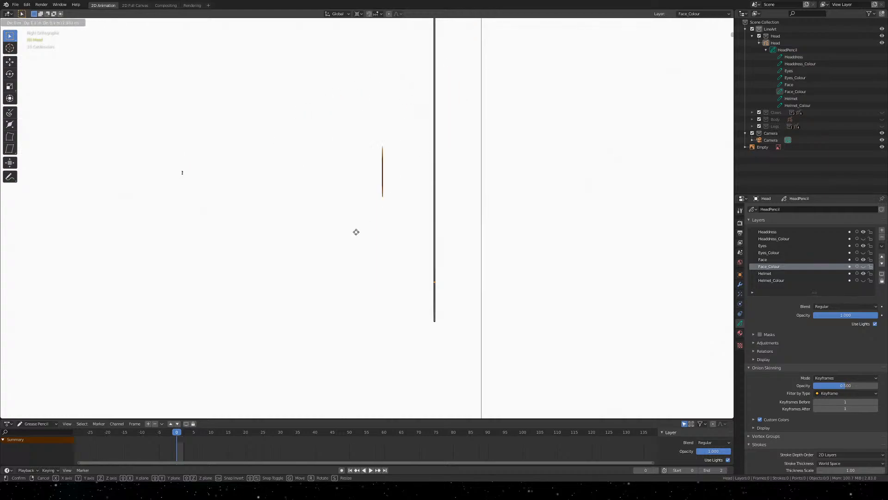
right_click(192, 217)
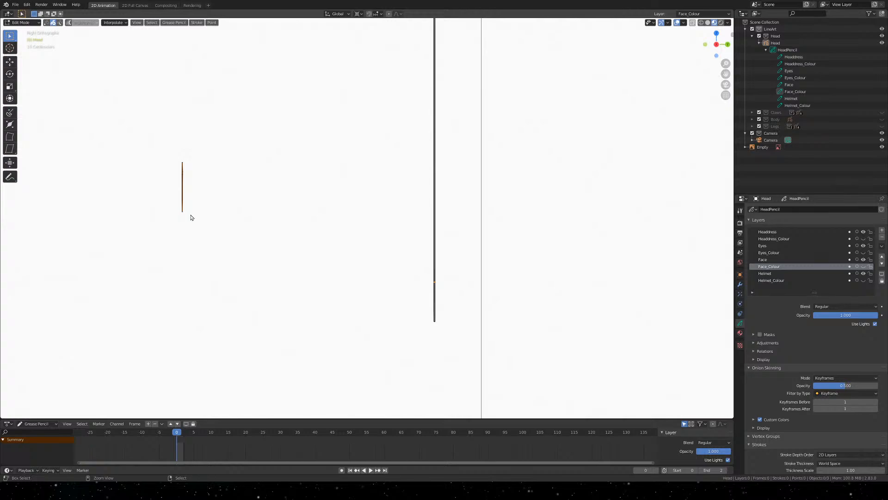
key("g")
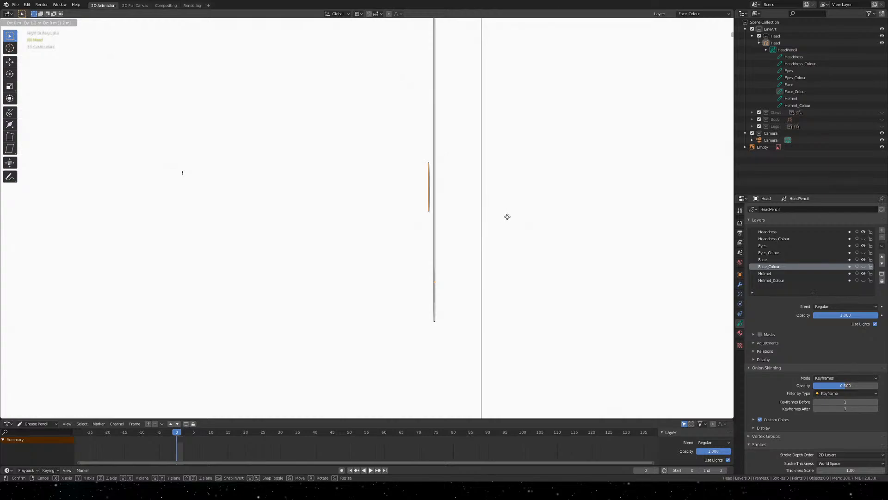
left_click(502, 216)
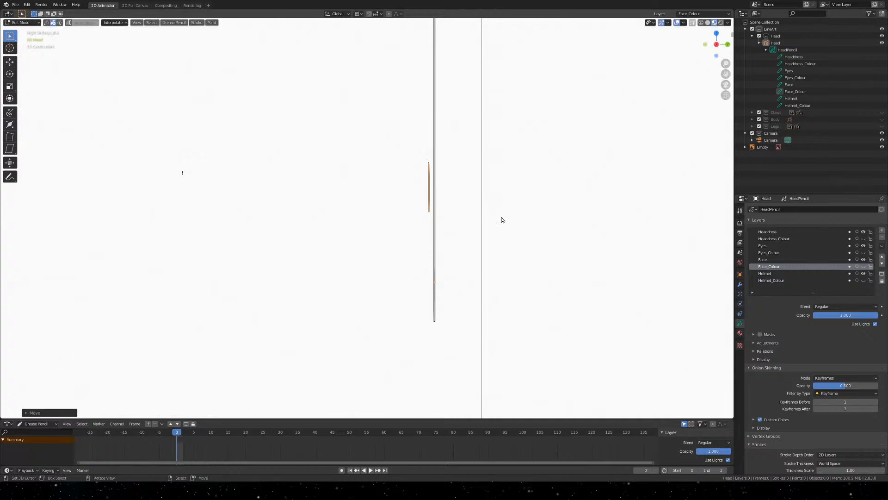
Examine the gap between the moved stroke and the head's line art from the side and from above
scroll(485, 203, "up", 5)
middle_click_drag(591, 202, 468, 210, "shift")
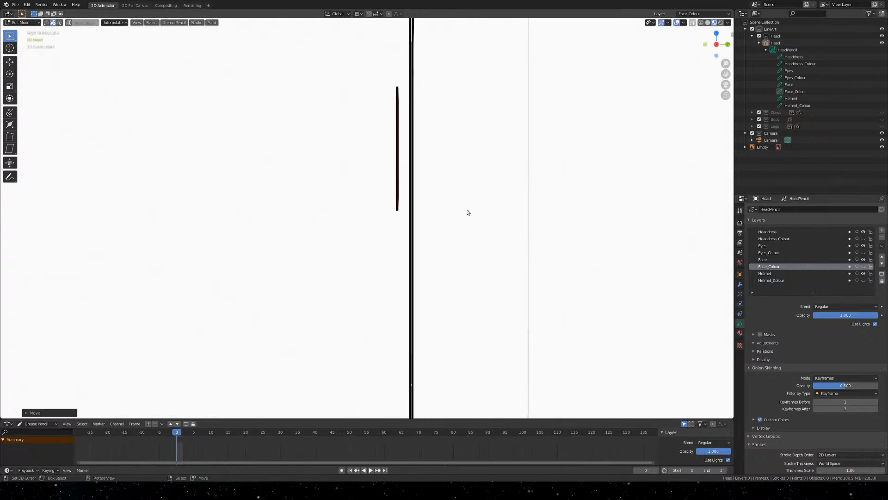
scroll(440, 213, "up", 3)
middle_click_drag(525, 202, 462, 236, "shift")
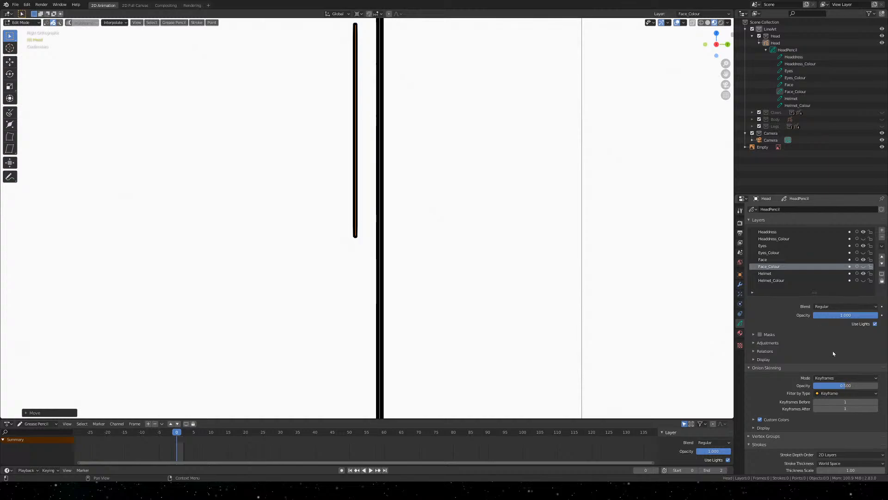
scroll(343, 203, "down", 8)
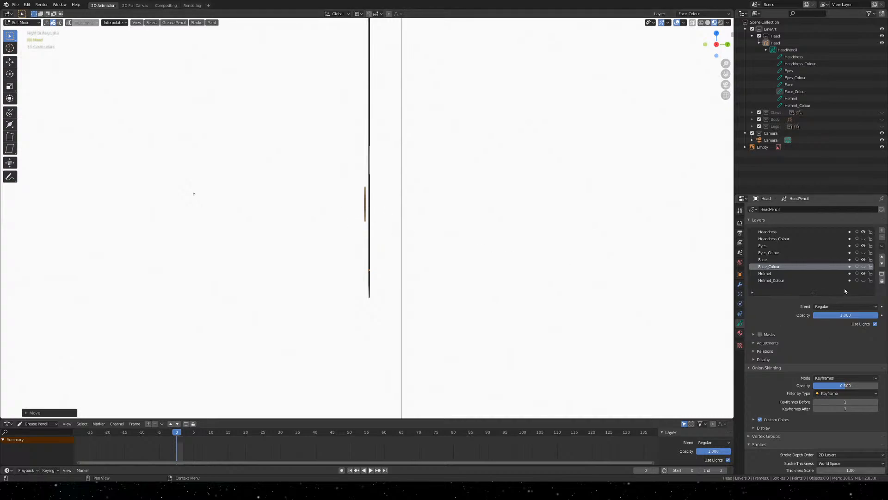
mouse_move(369, 198)
middle_mouse_down()
mouse_move(422, 217)
mouse_move(421, 248)
middle_mouse_up()
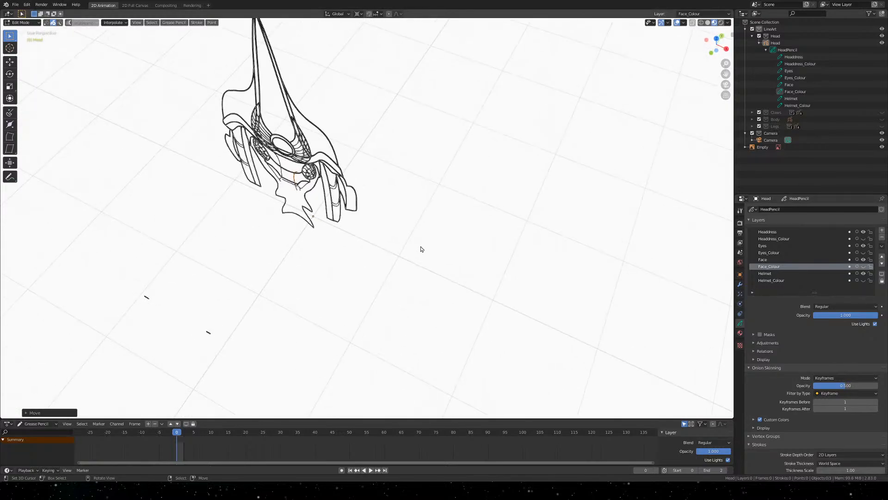
Undo the curved stroke's move, restore it, and compare its depth with the line art from nearly side-on
key("ctrl+z")
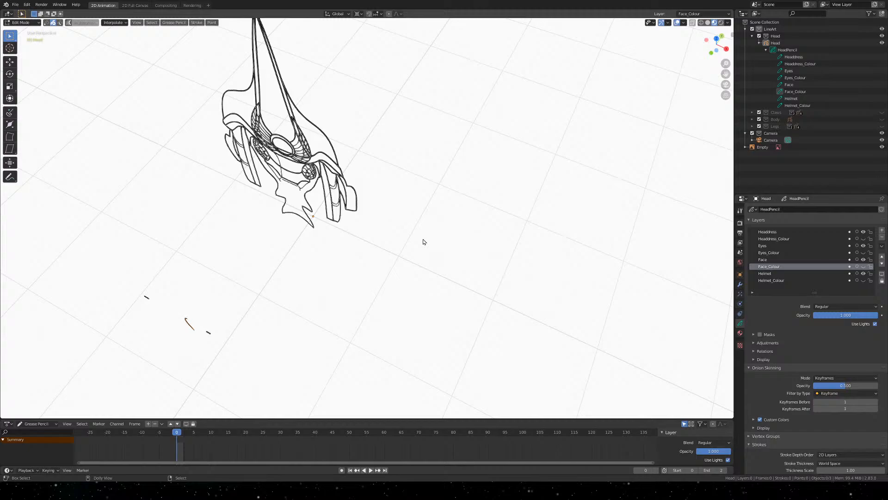
mouse_move(423, 241)
middle_mouse_down()
mouse_move(395, 146)
mouse_move(363, 105)
middle_mouse_up()
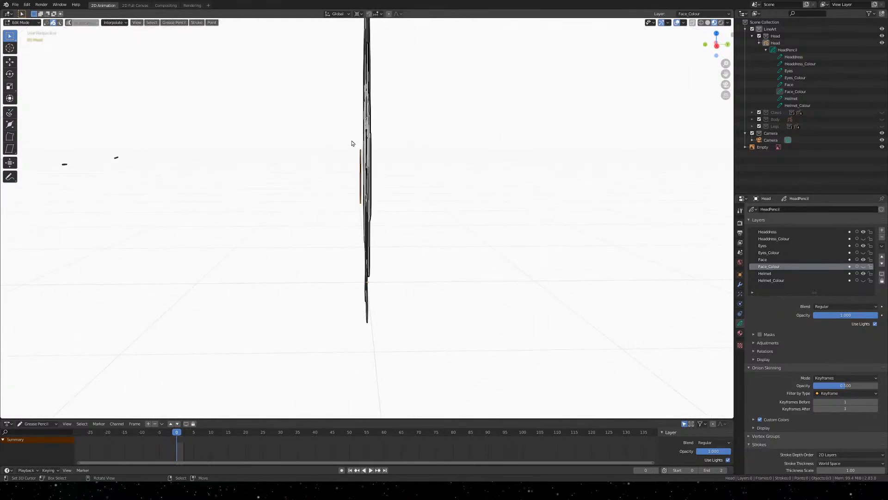
middle_click_drag(343, 143, 376, 184)
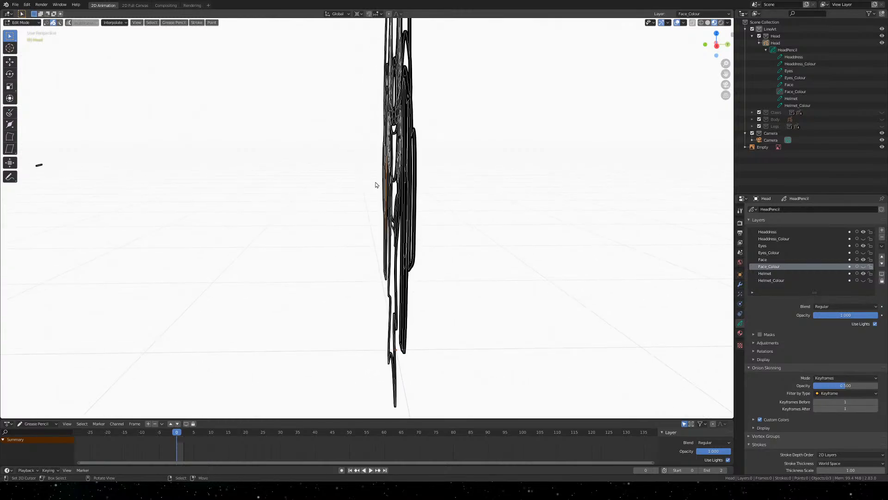
middle_click_drag(452, 206, 444, 200)
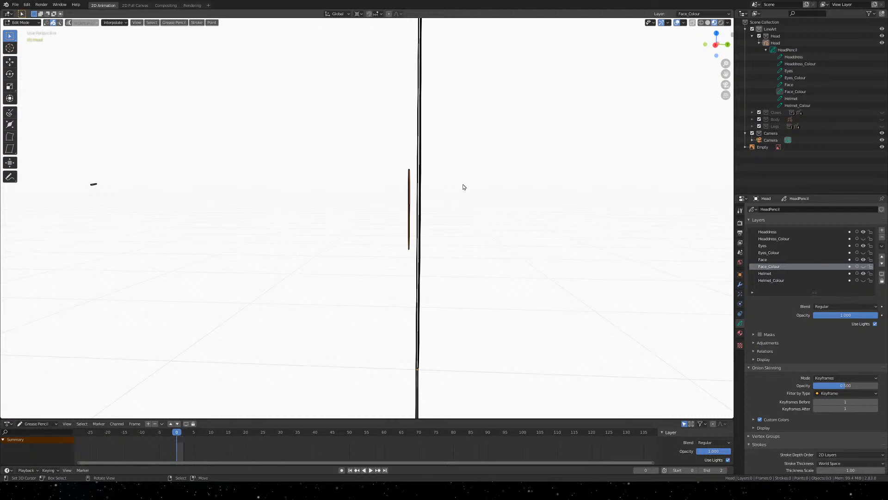
middle_click_drag(466, 208, 464, 210)
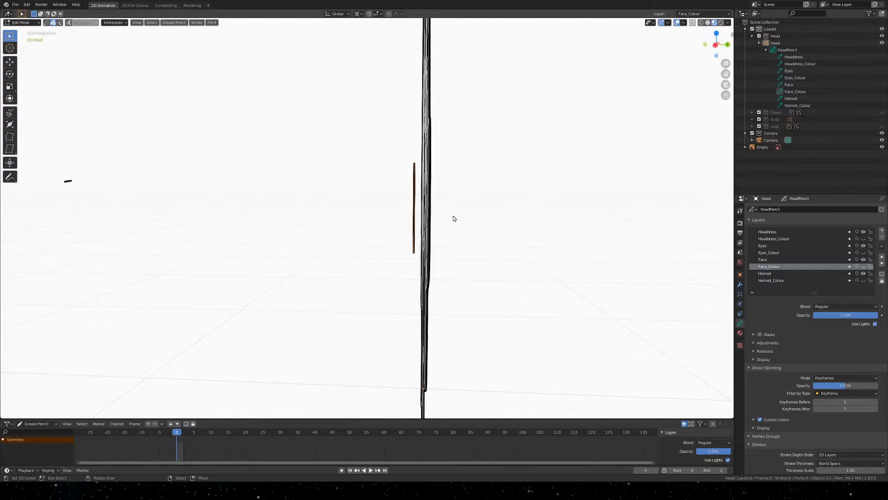
From the right orthographic view, move the selected curved face stroke in depth until it sits against the head's line art
left_click(716, 48)
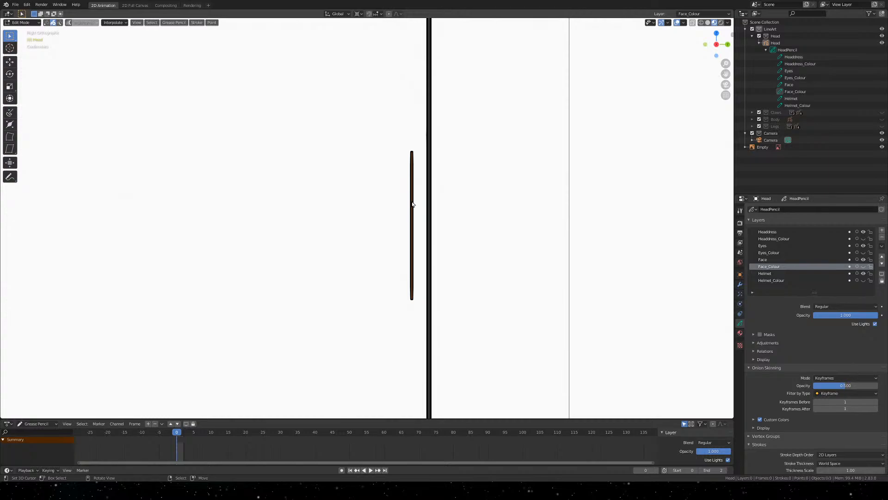
left_click(379, 14)
key("g")
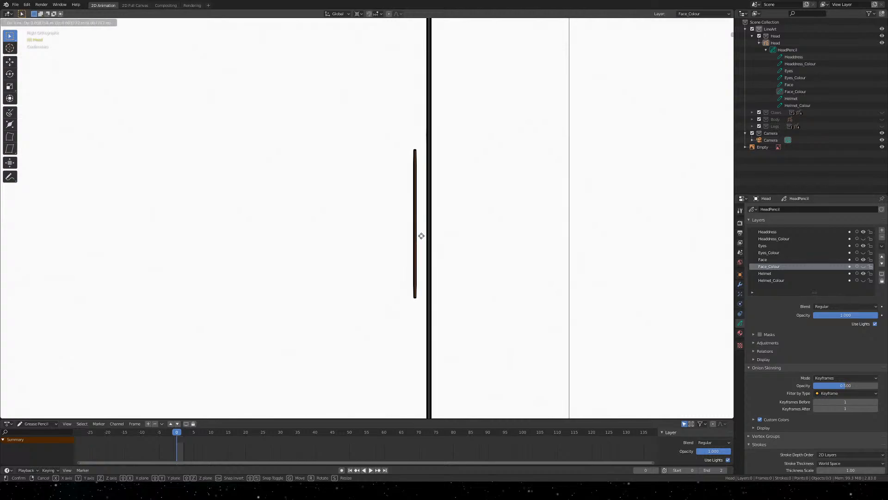
key("Escape")
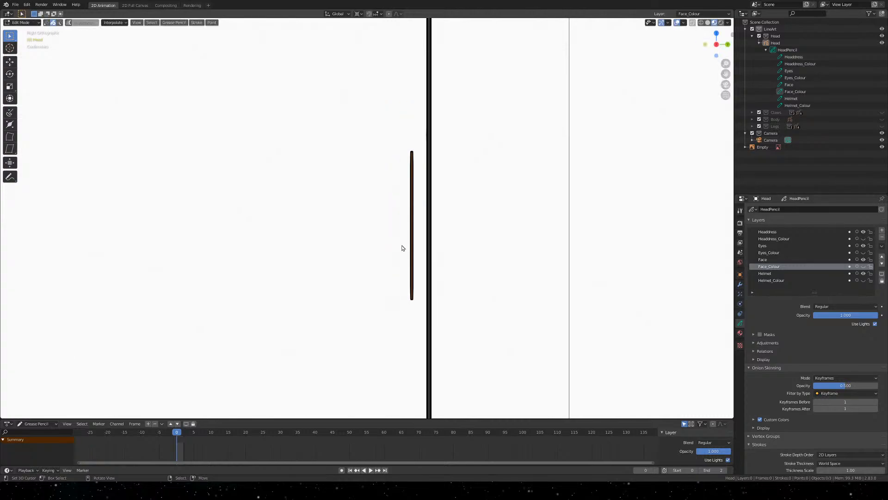
key("g")
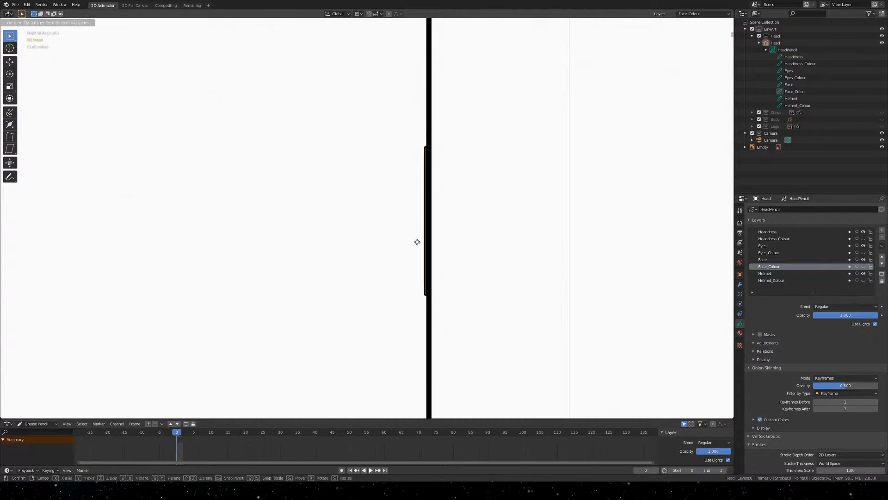
key("Escape")
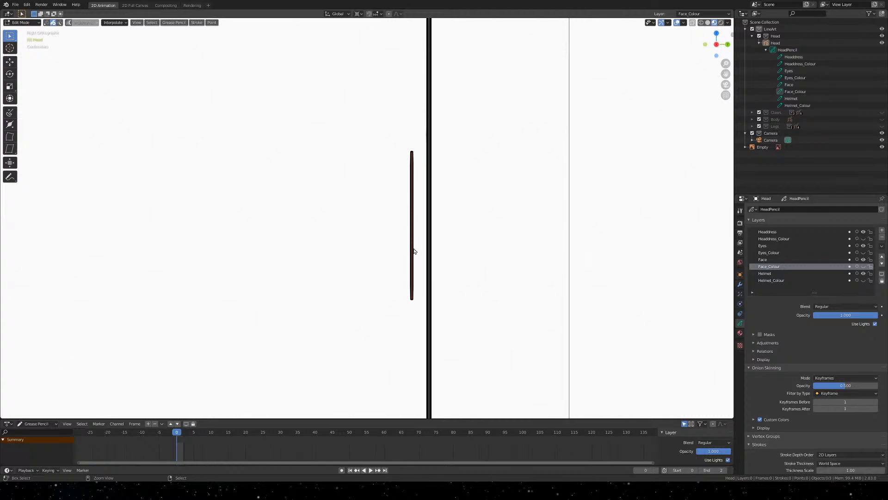
key("g")
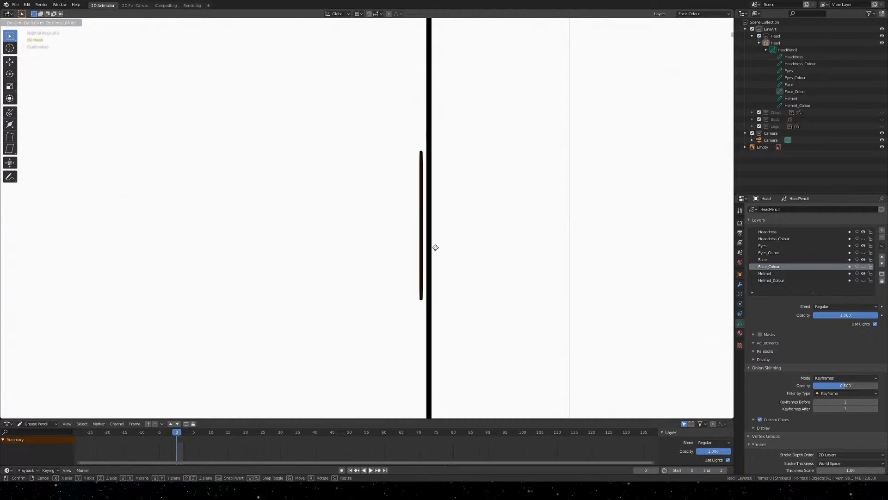
left_click(435, 248)
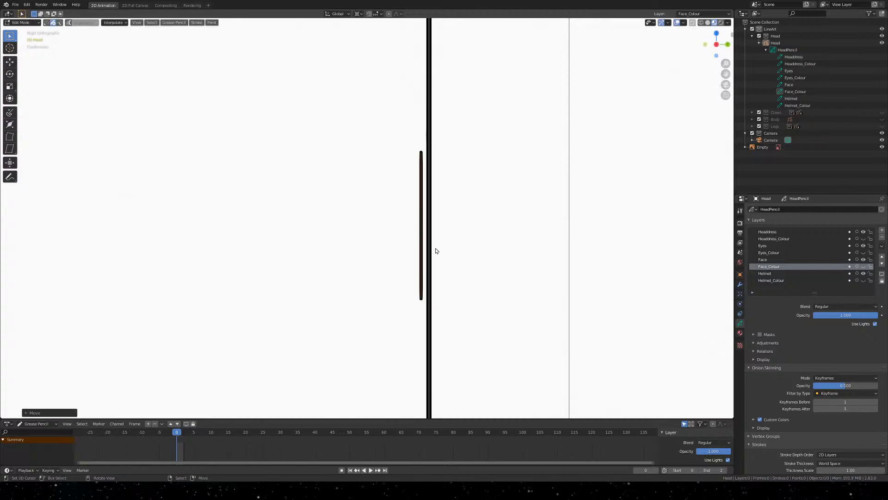
key("g")
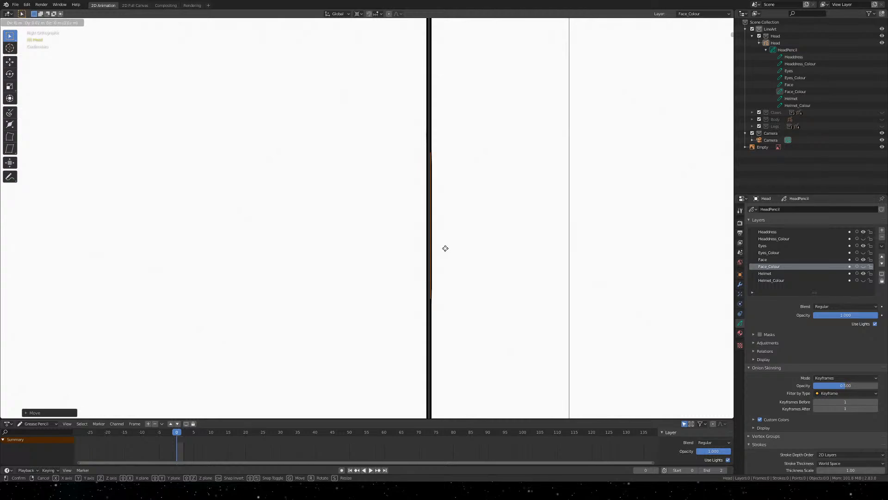
left_click(440, 249)
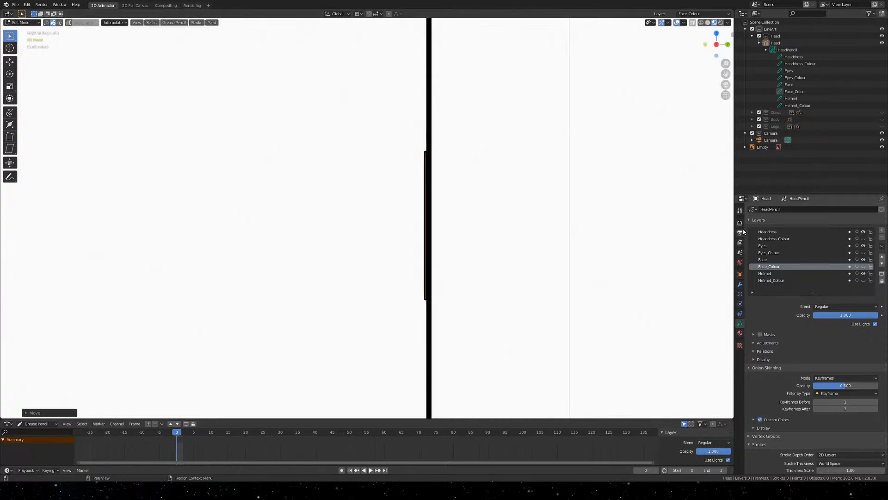
Look through the Head object's modifier, physics, constraint, material and Grease Pencil data settings
left_click(739, 284)
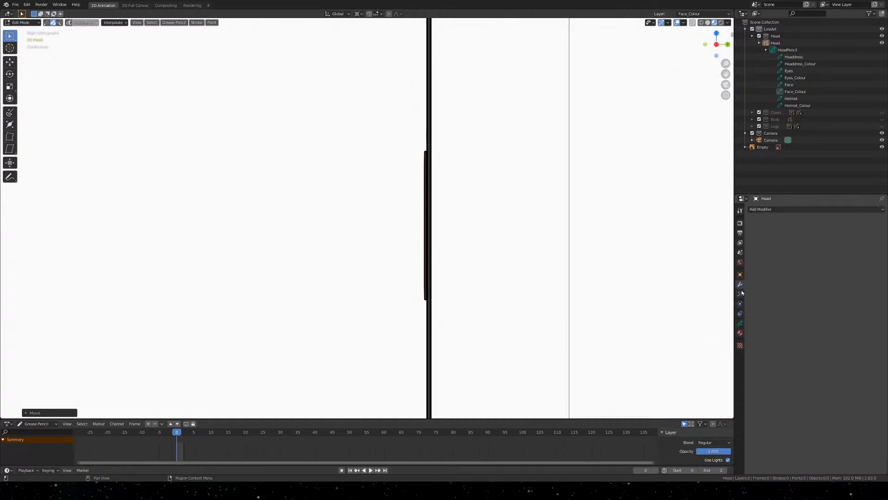
left_click(740, 304)
left_click(740, 323)
left_click(740, 333)
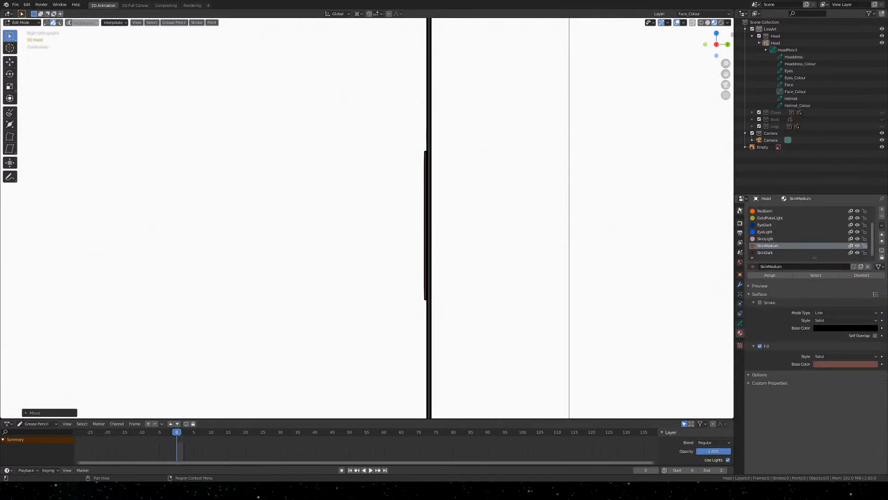
left_click(740, 285)
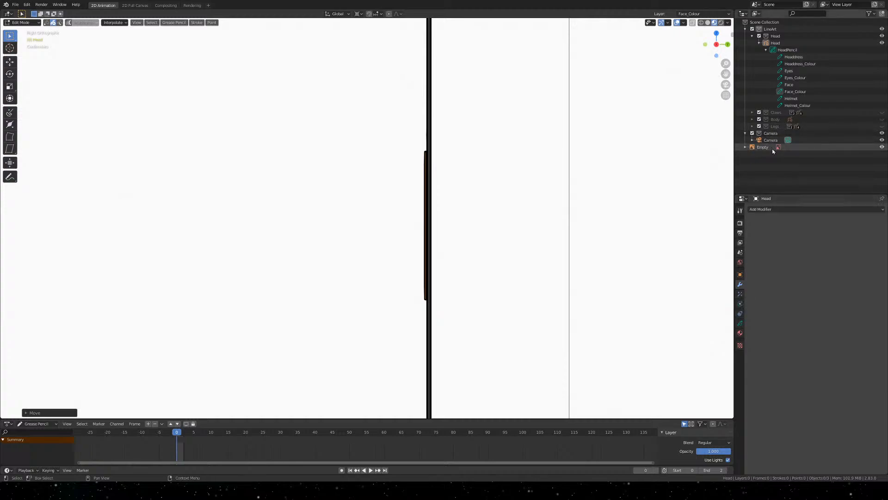
left_click(741, 295)
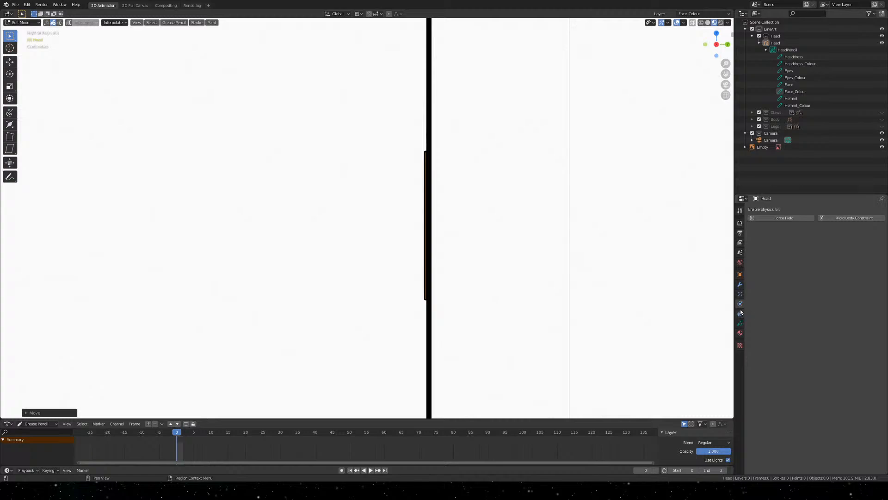
left_click(741, 313)
left_click(741, 322)
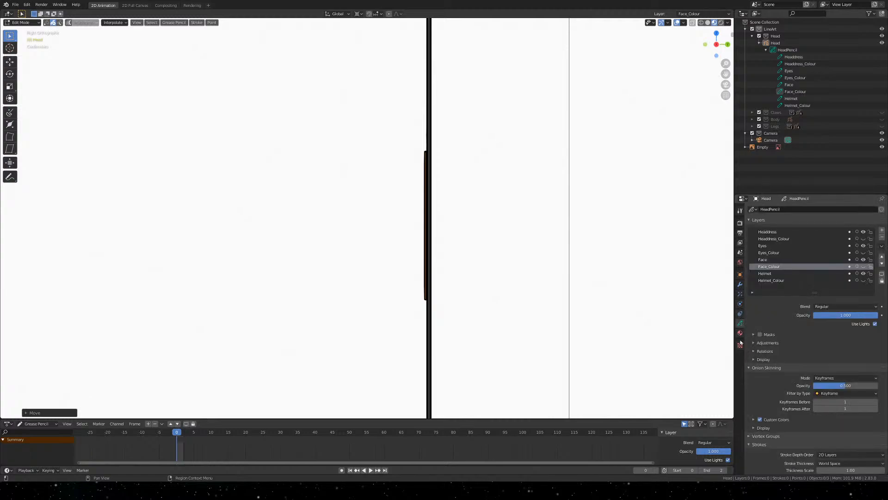
scroll(785, 335, "down", 2)
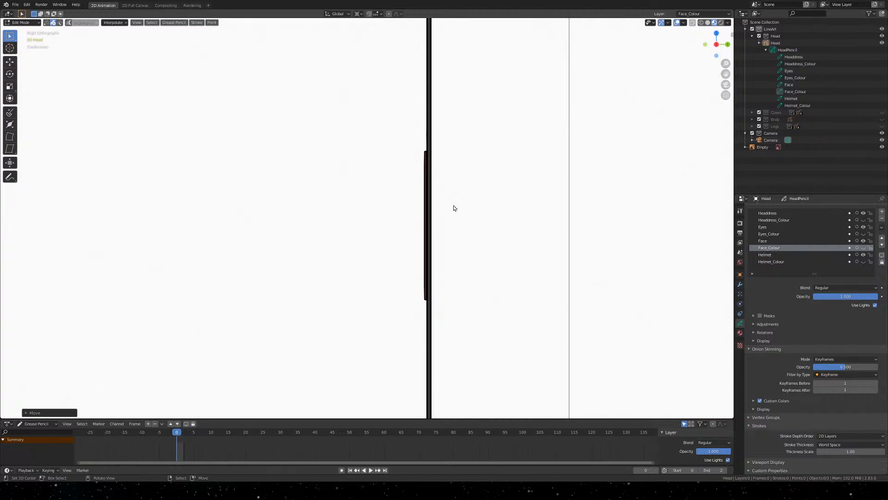
Move the selected curved stroke to the Face layer
key("m")
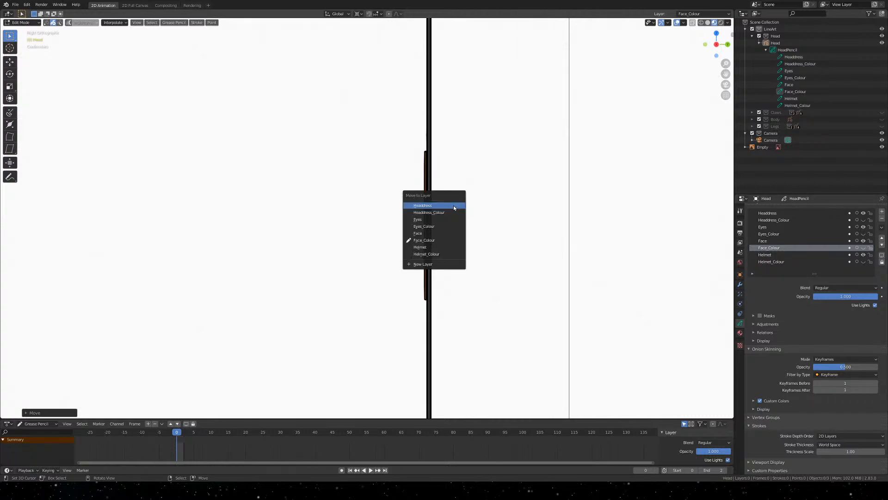
left_click(453, 207)
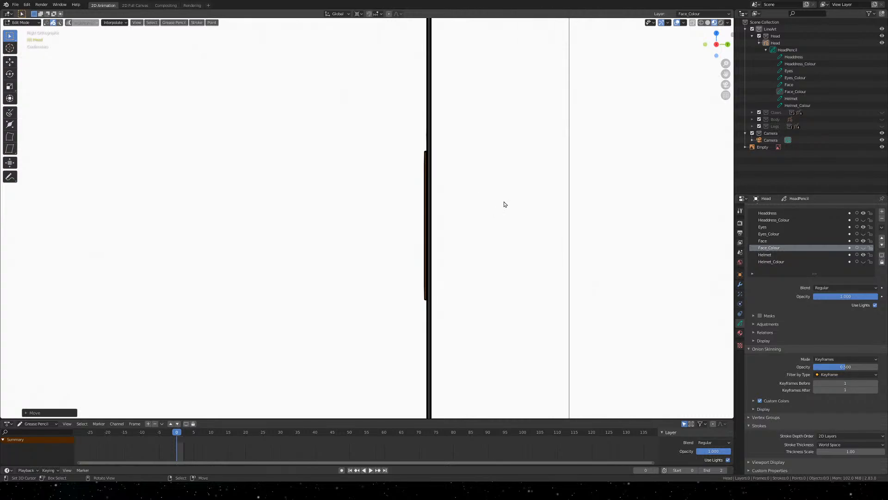
scroll(461, 205, "down", 2)
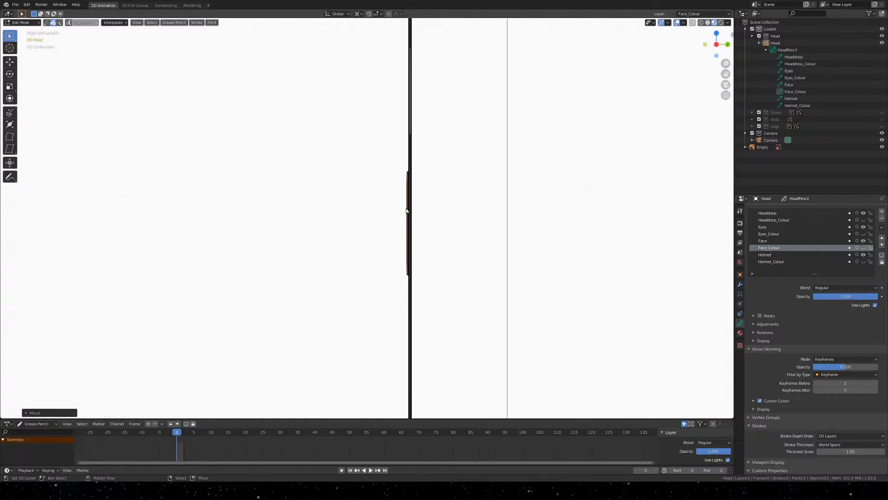
key("m")
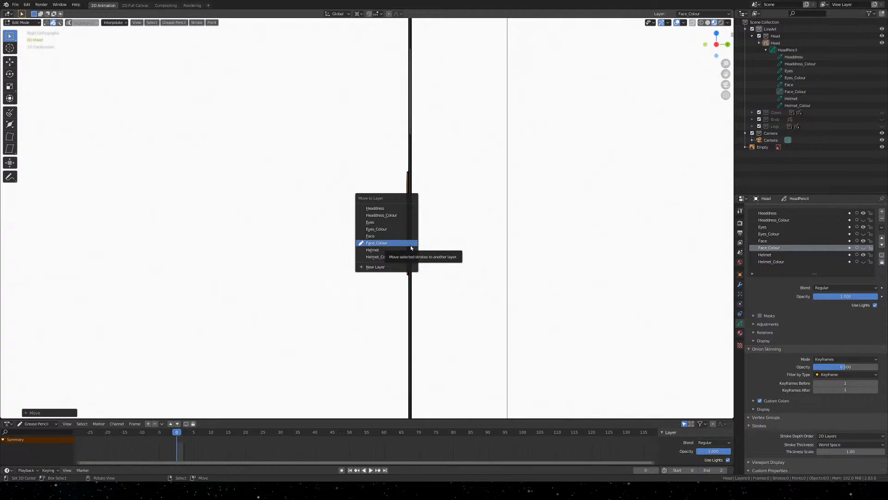
key("m")
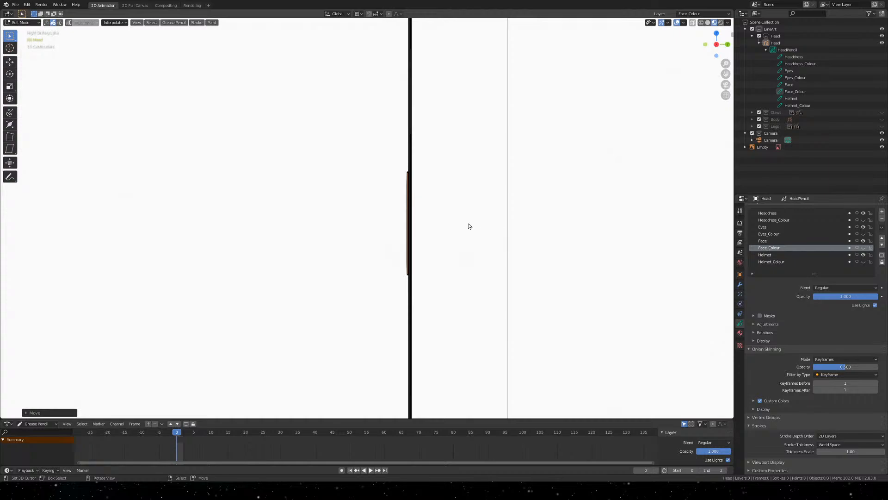
key("m")
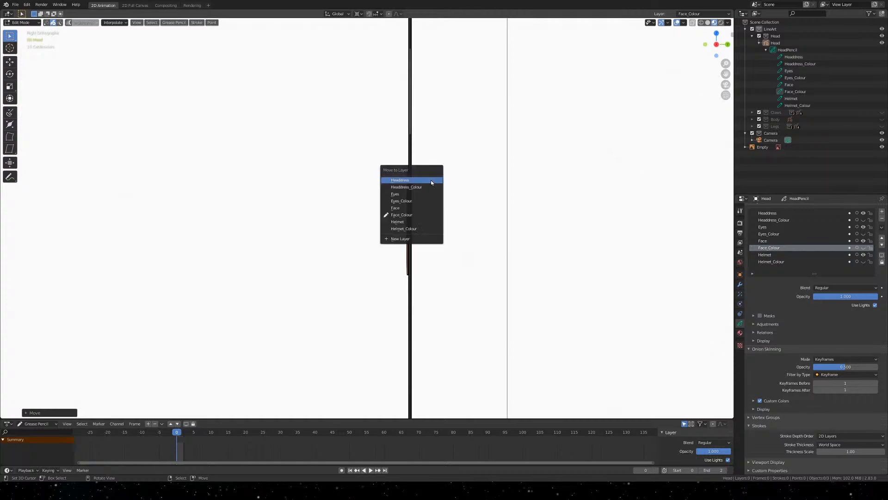
left_click(413, 209)
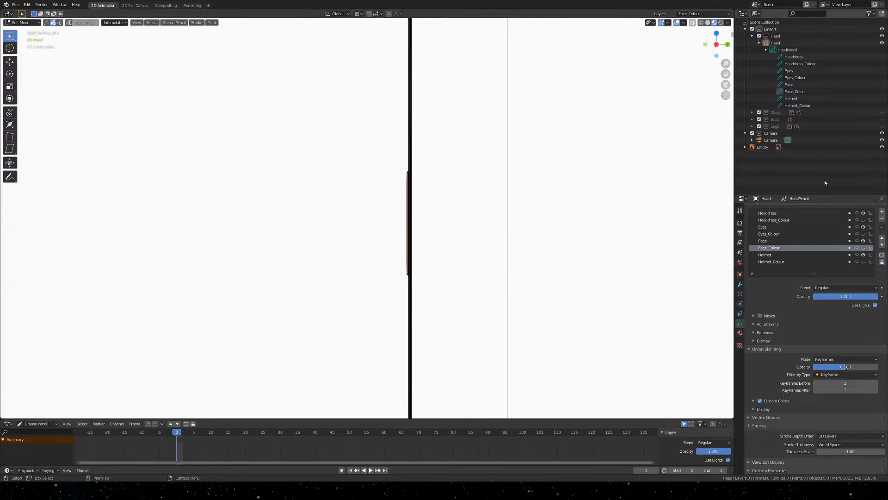
Toggle the Face layer's visibility from the side and an angled view to check which strokes belong to it
left_click(862, 254)
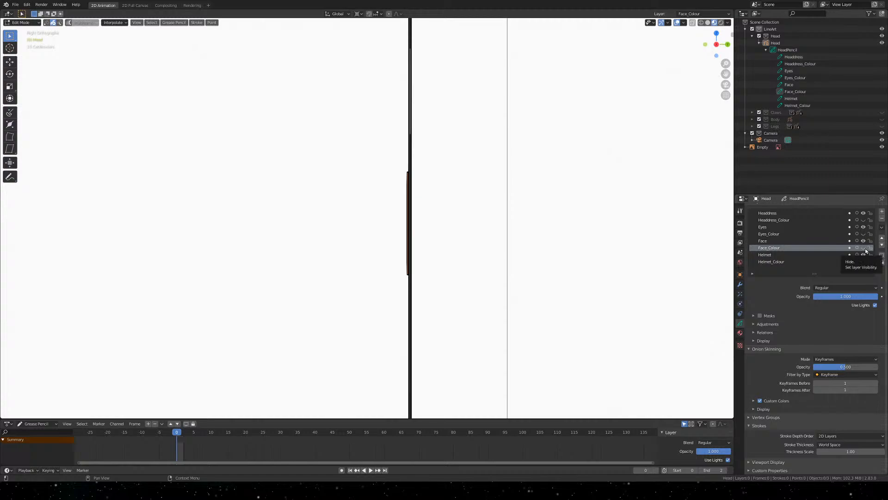
left_click(863, 241)
left_click(863, 241)
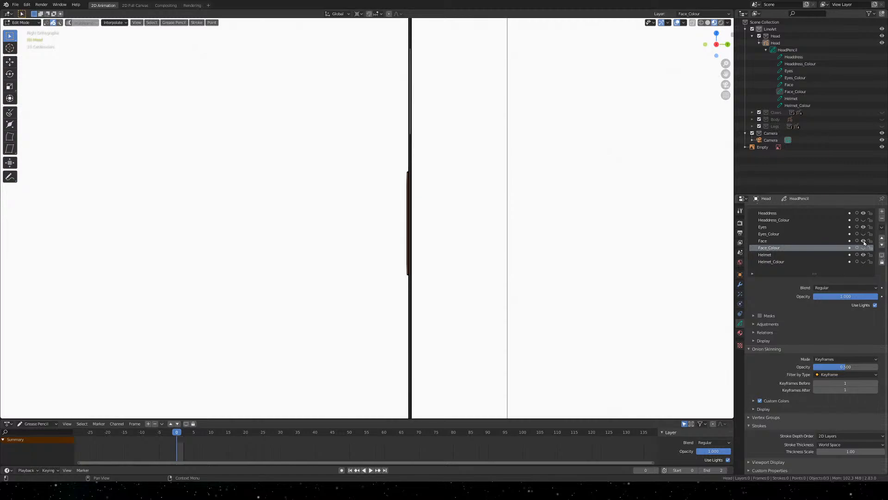
left_click(863, 241)
left_click(863, 241)
left_click(863, 241)
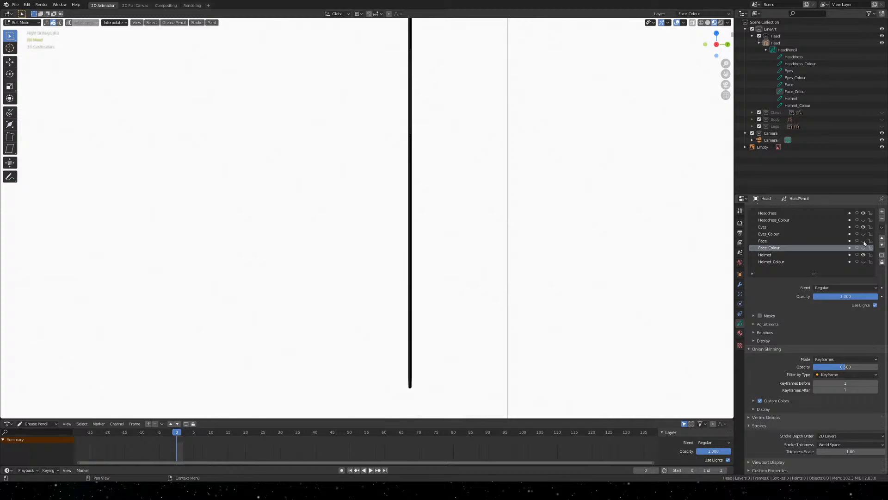
middle_click_drag(514, 220, 560, 227)
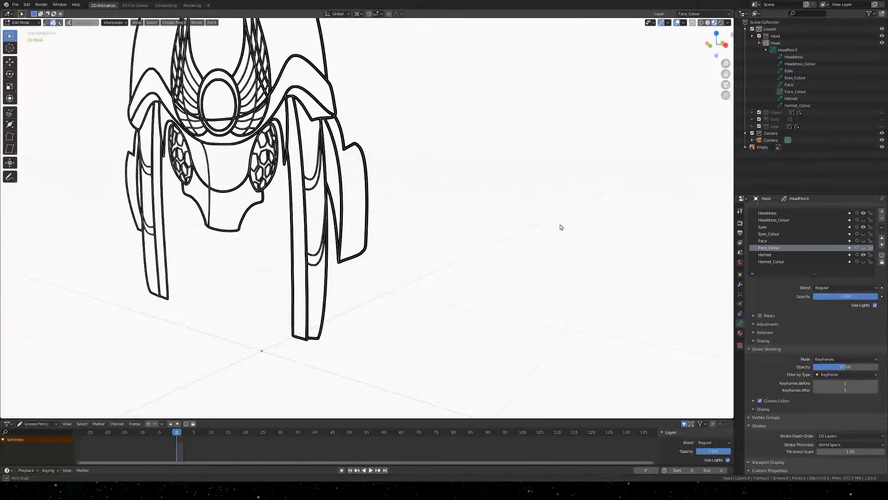
left_click(863, 241)
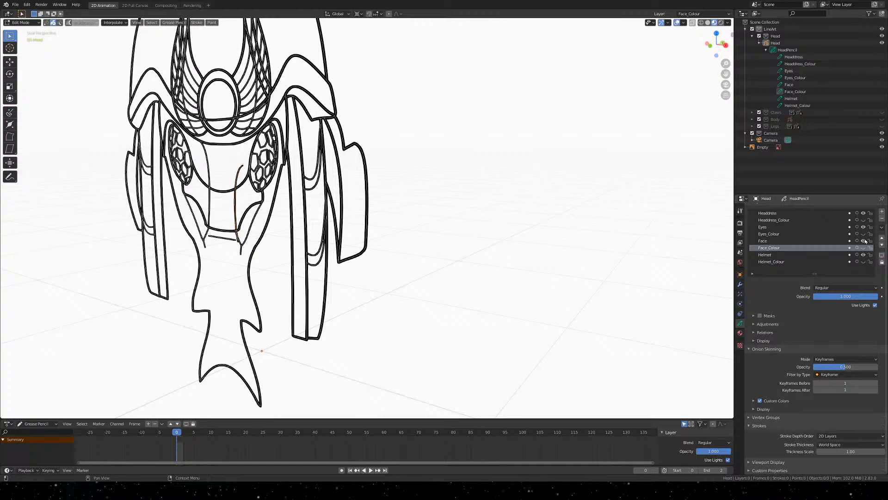
left_click(863, 241)
left_click(863, 241)
left_click(863, 241)
left_click(863, 241)
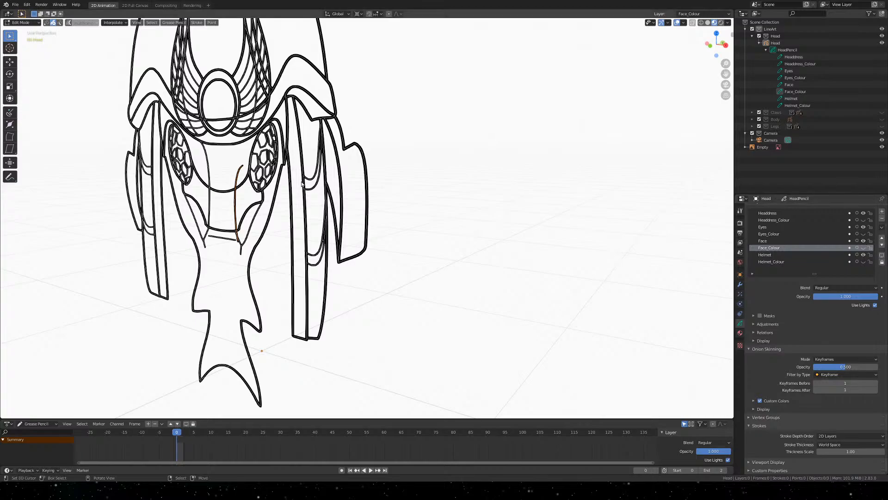
From the camera view, zoom in on the face and try to reposition the selected curved stroke
middle_click_drag(321, 183, 393, 184)
key("KP_0")
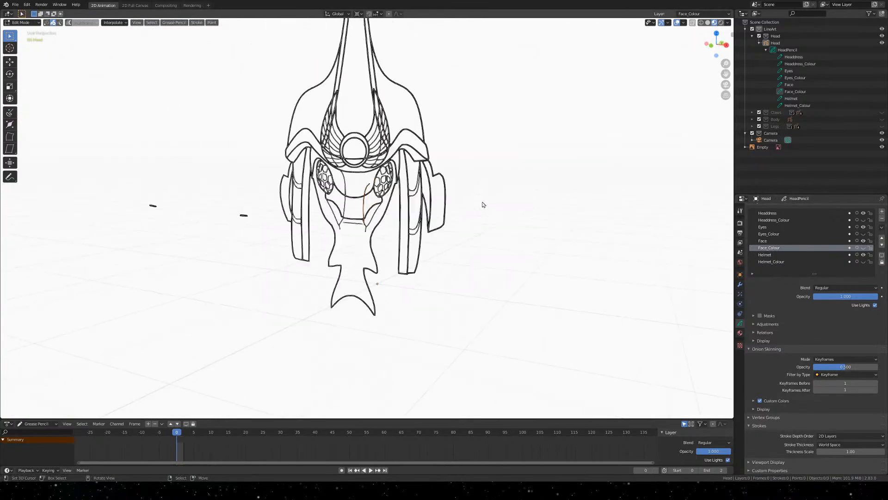
middle_click_drag(604, 296, 470, 217, "shift")
scroll(416, 180, "up", 3)
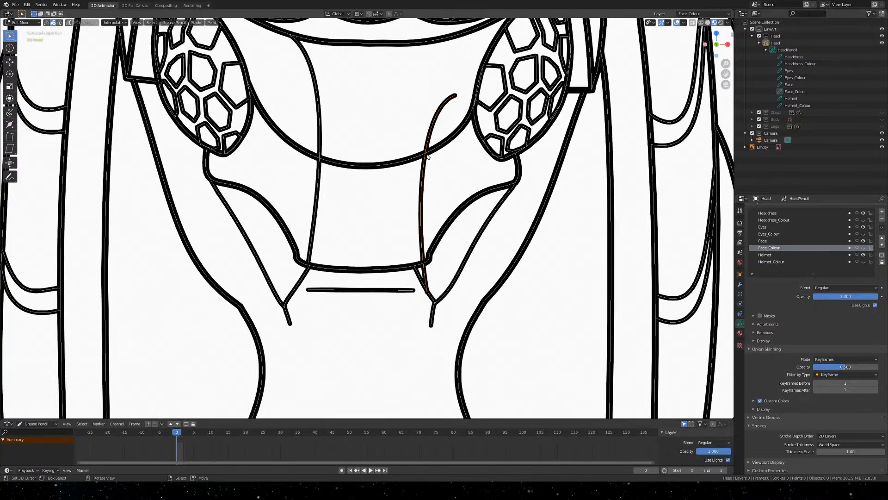
key("g")
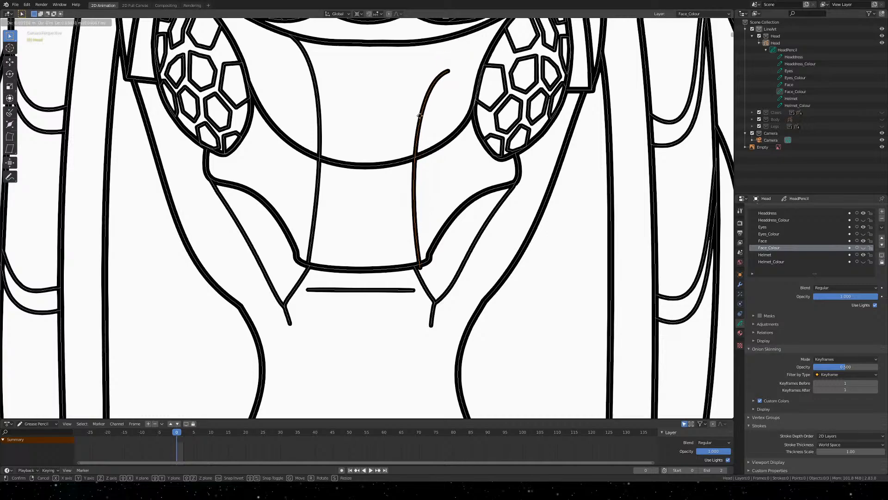
right_click(417, 115)
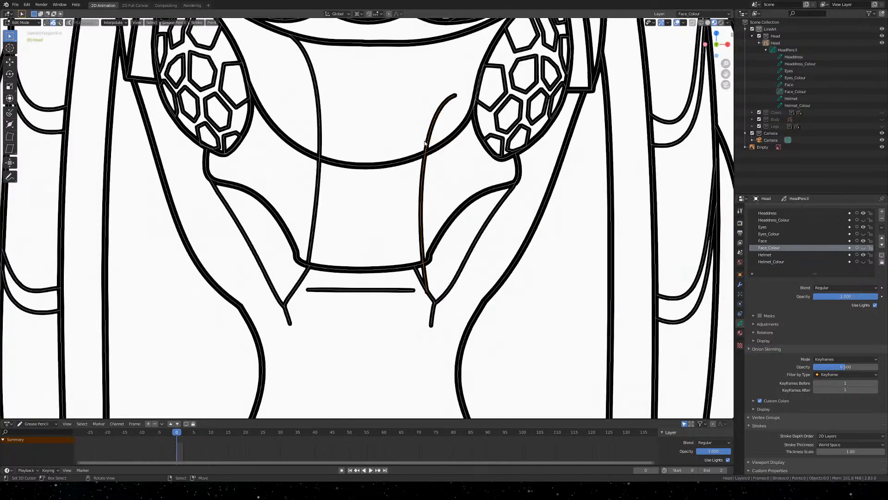
key("g")
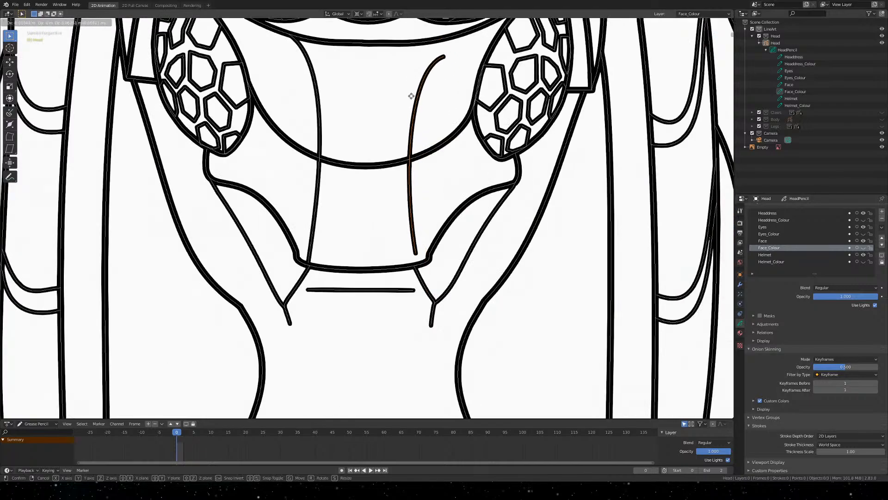
right_click(409, 92)
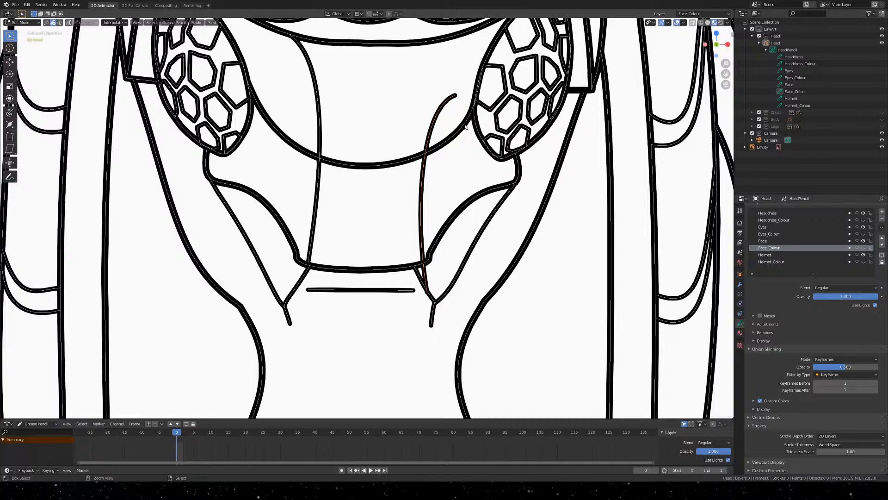
Hide the Face layer, undoing and redoing the latest change to compare the face strokes
left_click(864, 240)
key("ctrl+z")
key("ctrl+shift+z")
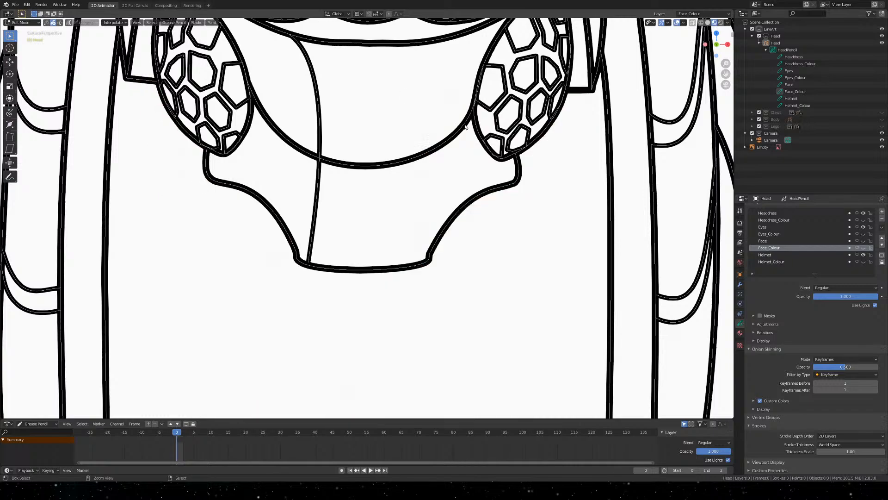
Undo the recent changes, redoing some to compare, until the Face layer's line art is restored
key("ctrl+z")
key("ctrl+shift+z")
key("ctrl+z")
key("ctrl+z")
key("ctrl+z")
key("ctrl+z")
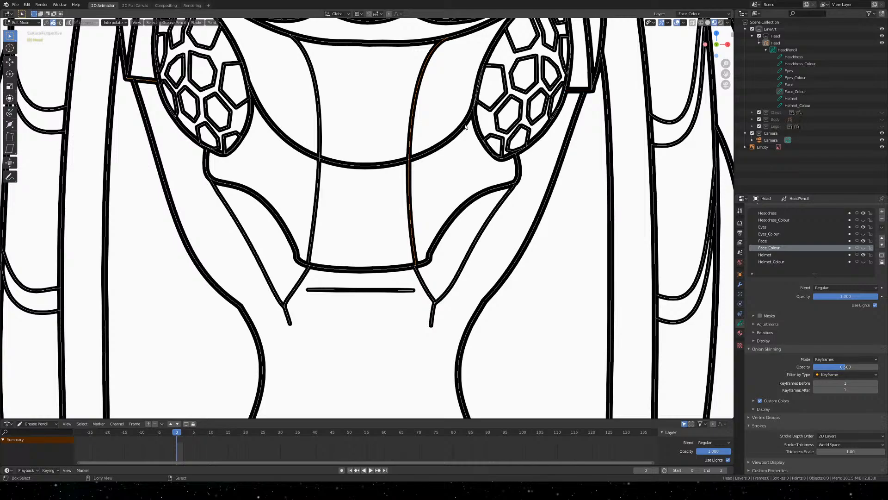
key("ctrl+shift+z")
key("ctrl+shift+z")
key("ctrl+z")
From the right side view, move the selected curved stroke in depth to the plane of the head's line art
key("KP_0")
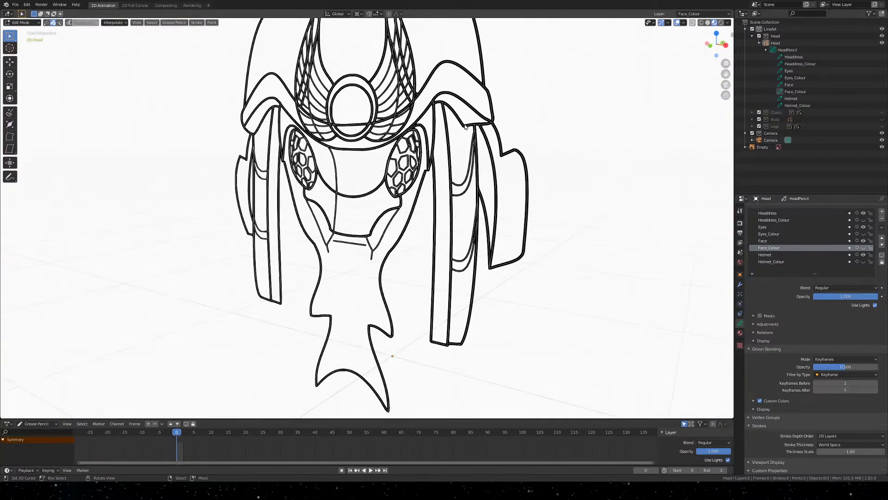
middle_click_drag(490, 162, 436, 158)
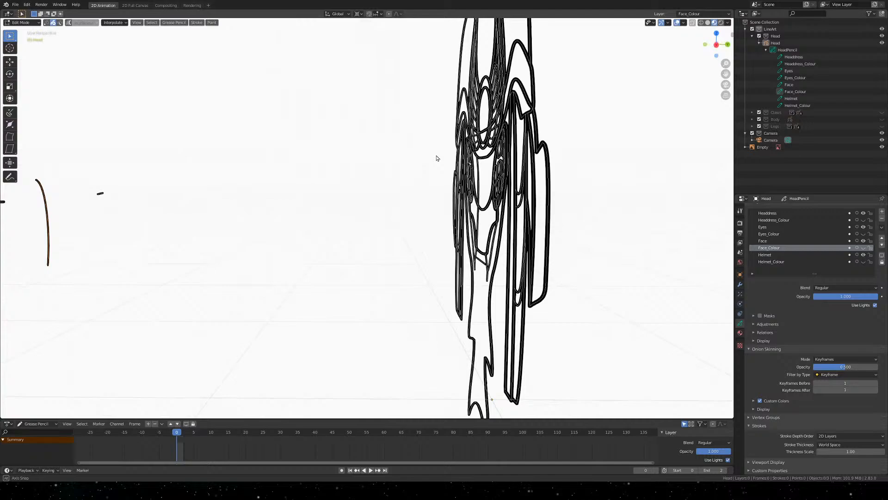
left_click(727, 45)
left_click(727, 44)
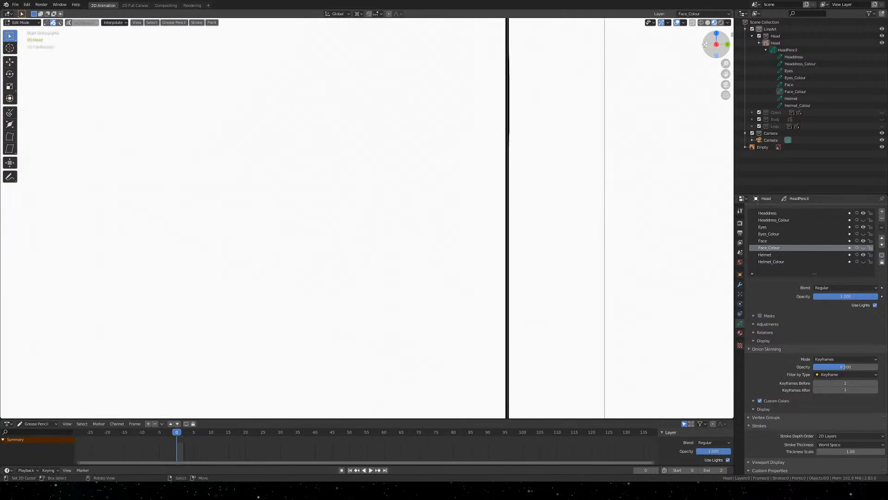
scroll(532, 189, "down", 5)
scroll(379, 225, "up", 2)
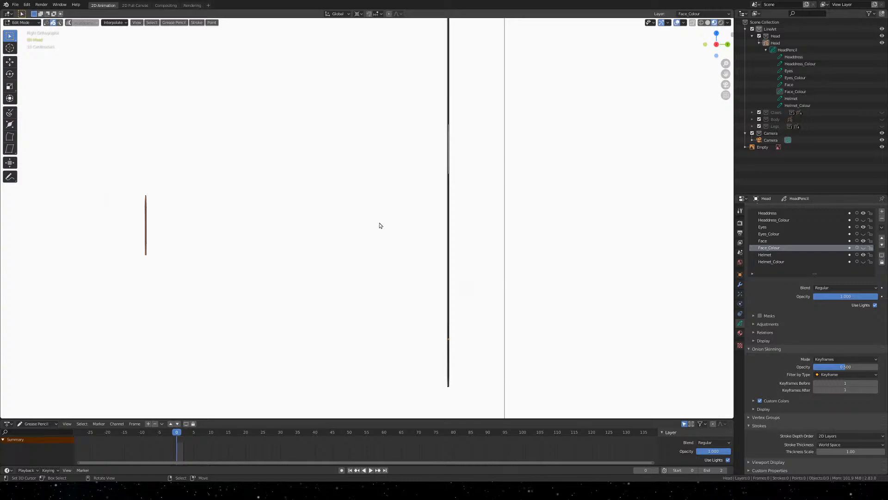
key("g")
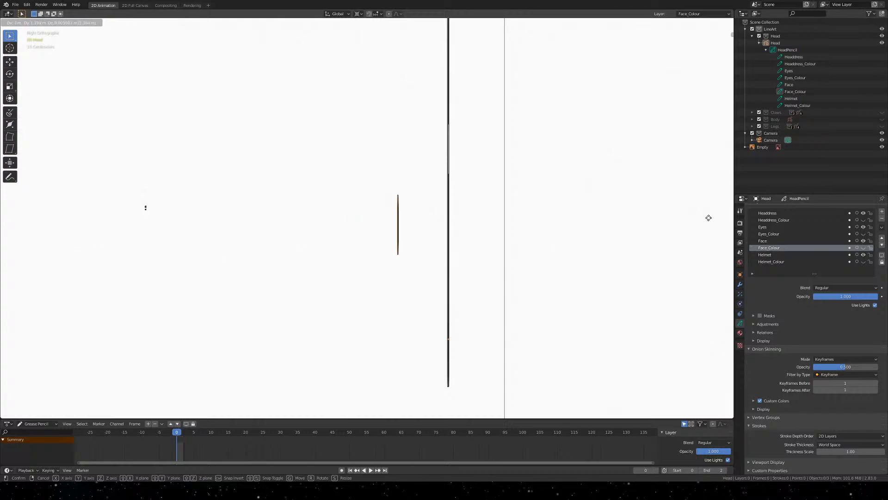
left_click(474, 193)
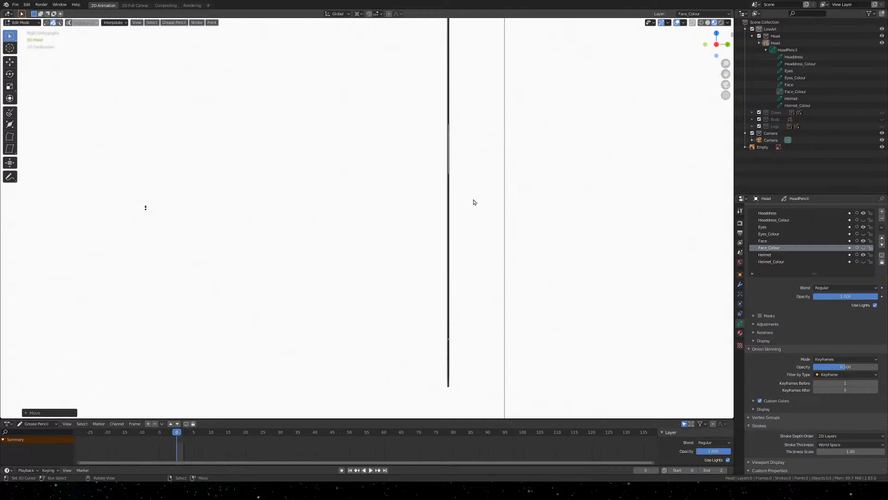
scroll(488, 261, "down", 5)
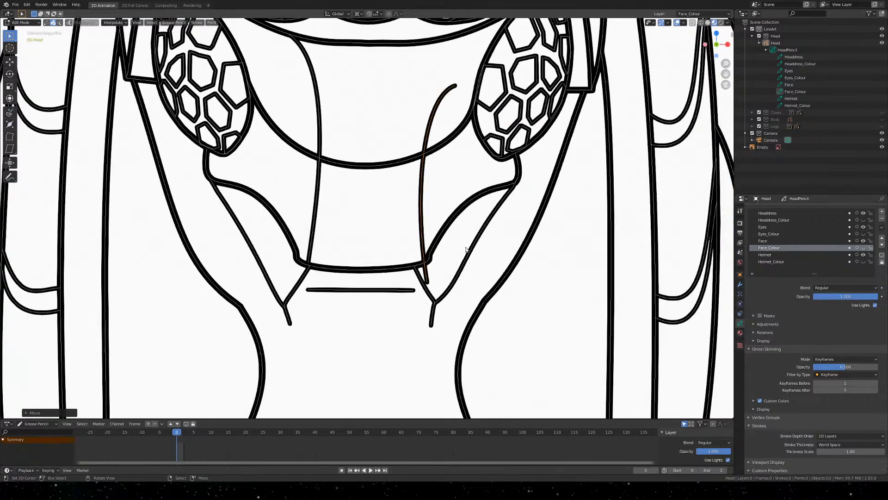
Try to reposition the curved stroke in the camera view so it lines up with the face outline
key("g")
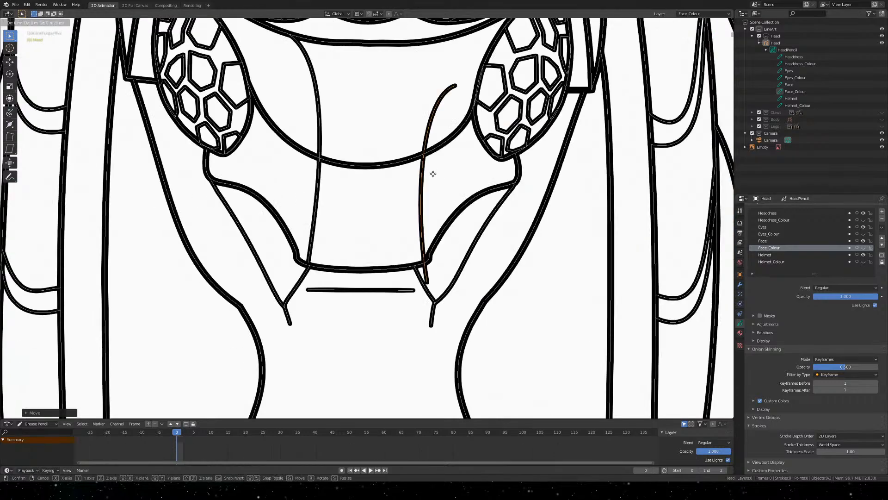
key("Escape")
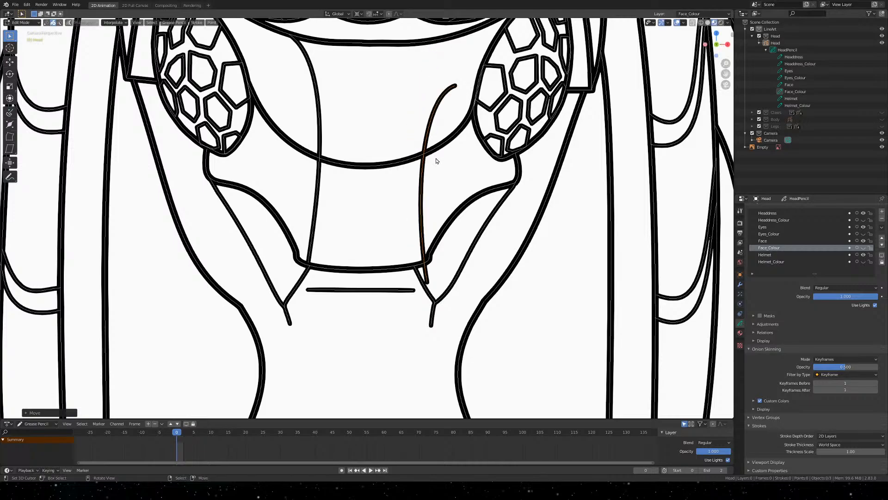
scroll(436, 160, "down", 5)
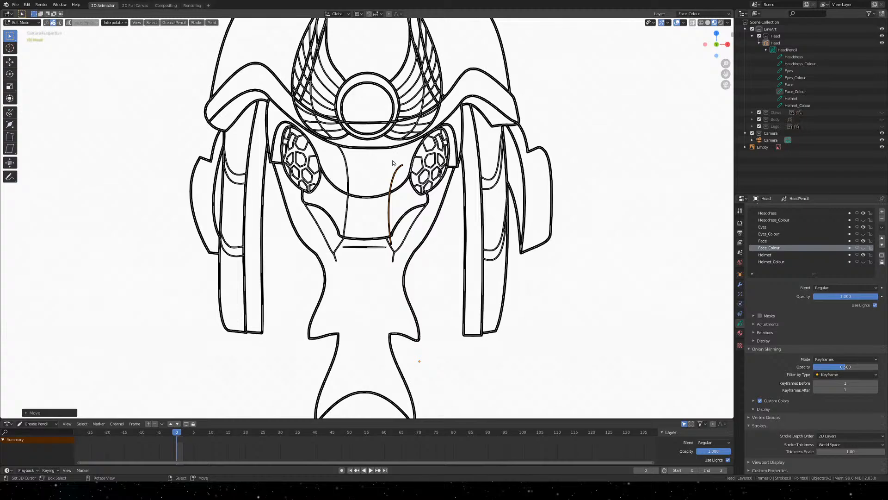
scroll(394, 239, "down", 2)
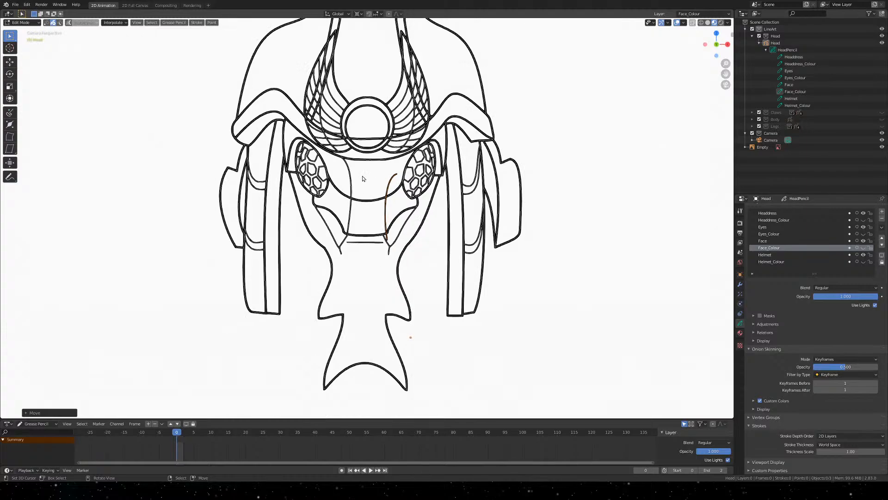
scroll(416, 209, "down", 5)
scroll(416, 209, "down", 2)
scroll(414, 209, "up", 10)
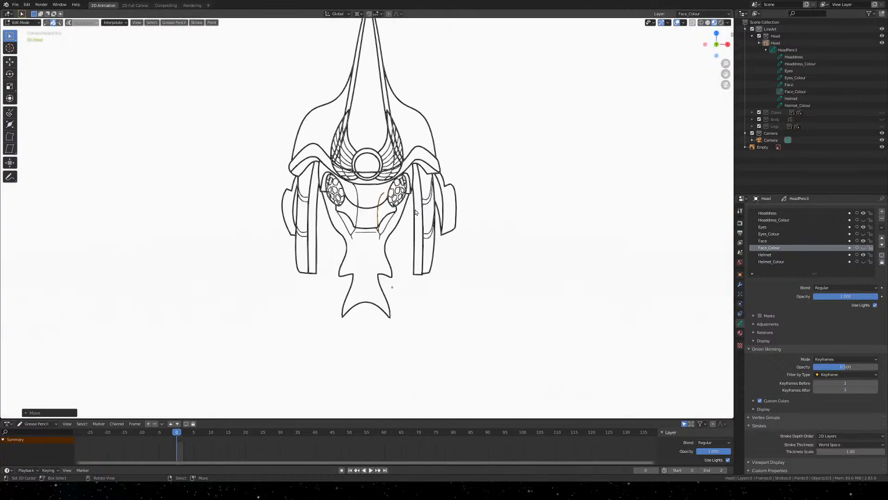
scroll(413, 209, "down", 8)
scroll(419, 205, "up", 8)
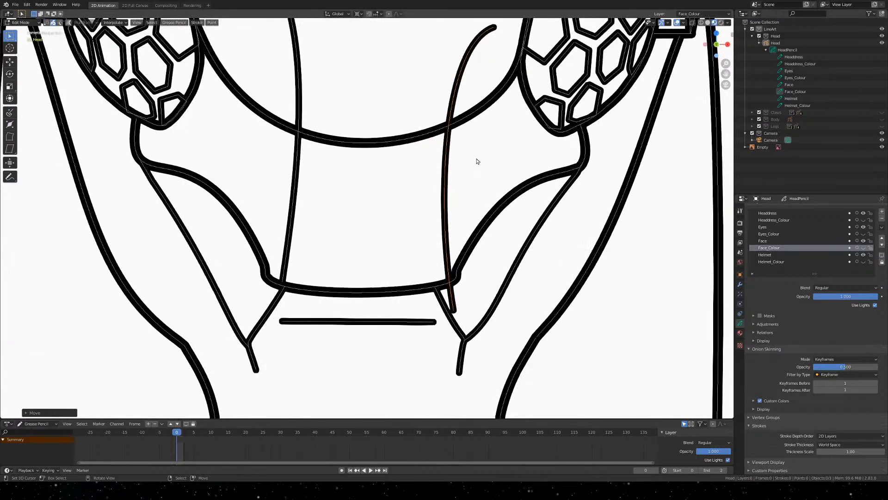
middle_click_drag(476, 160, 430, 244, "shift")
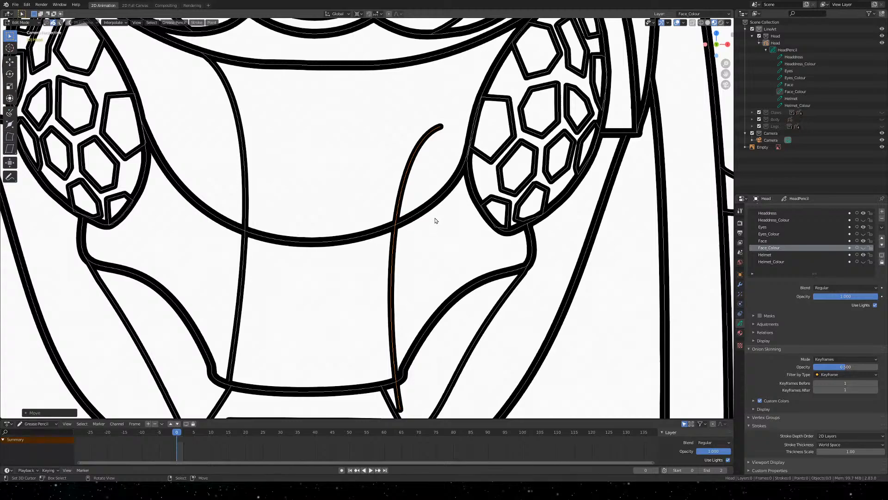
key("g")
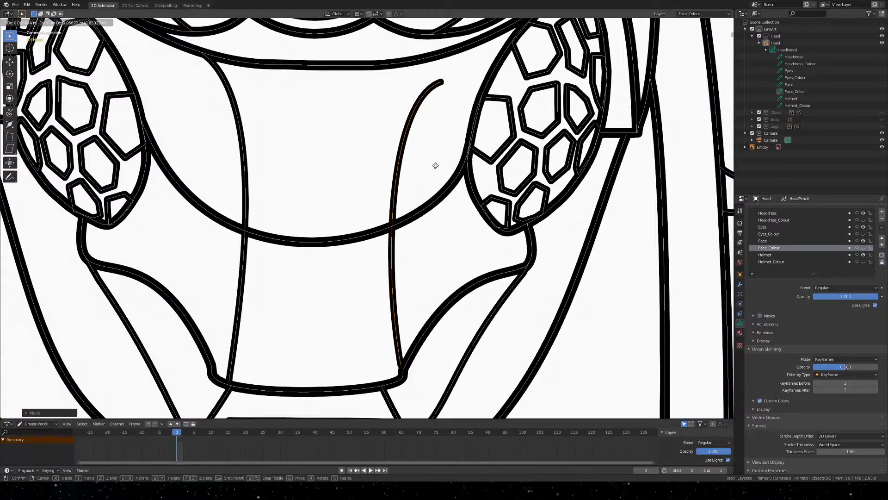
right_click(434, 153)
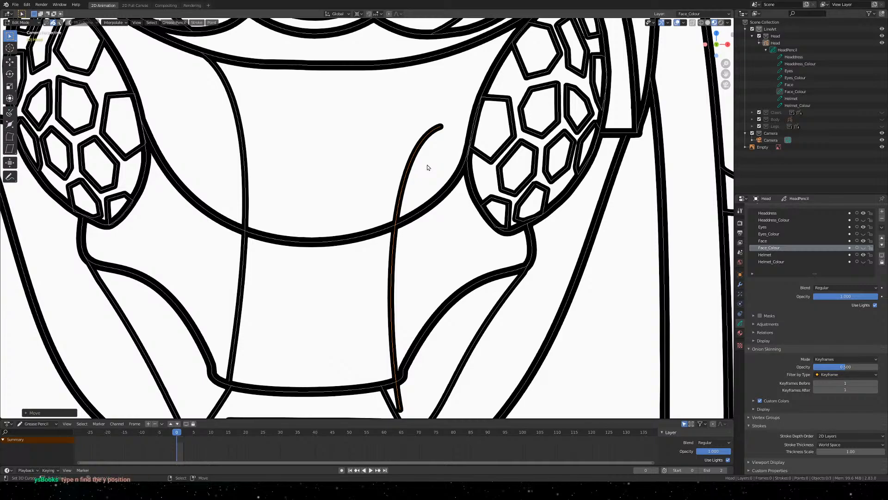
Show the transform properties and select several face strokes to examine their location values
key("n")
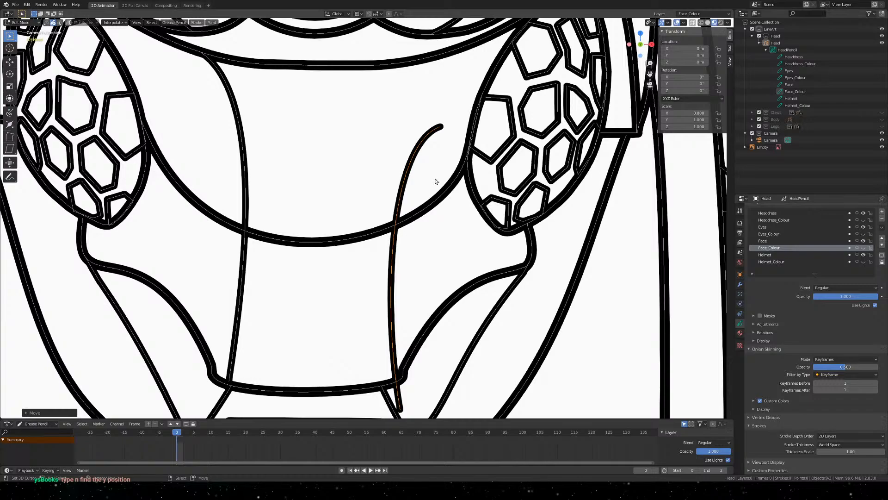
right_click(397, 175)
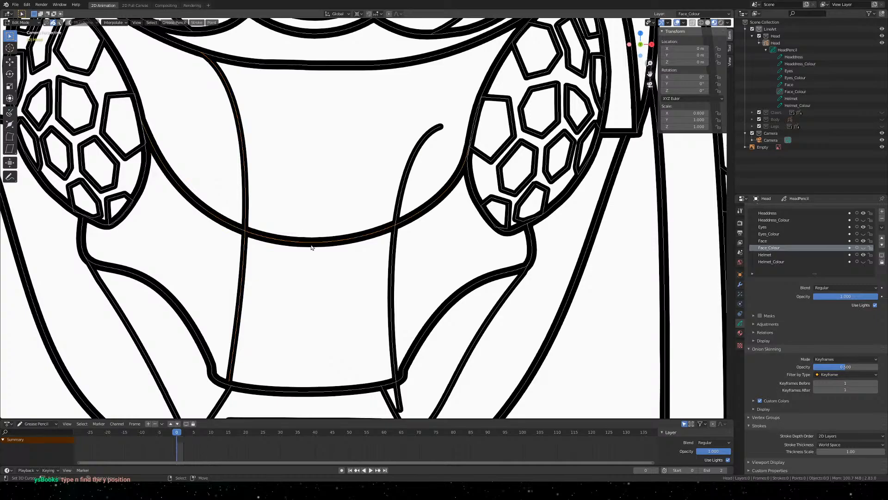
scroll(422, 294, "down", 8)
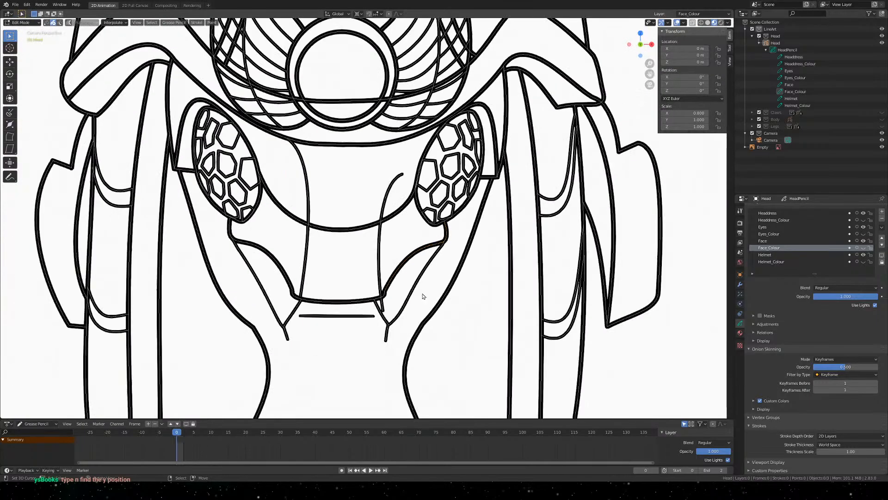
scroll(421, 282, "down", 7)
scroll(430, 269, "up", 5)
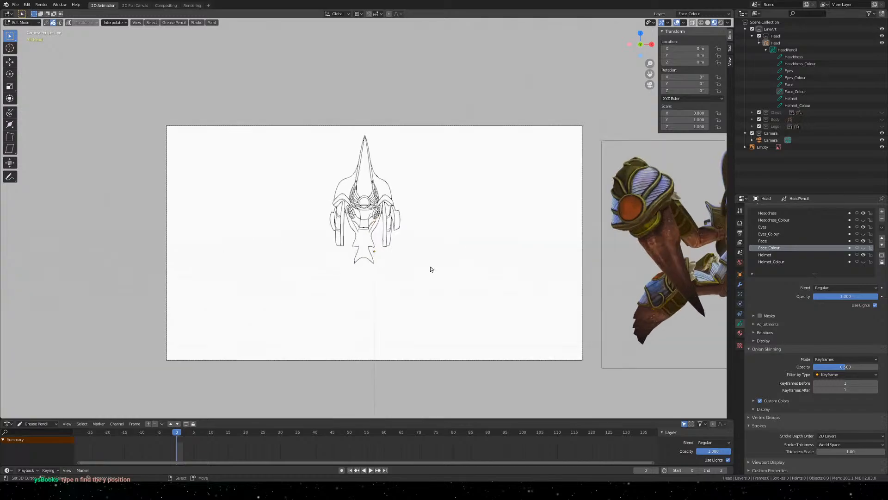
scroll(394, 257, "up", 10)
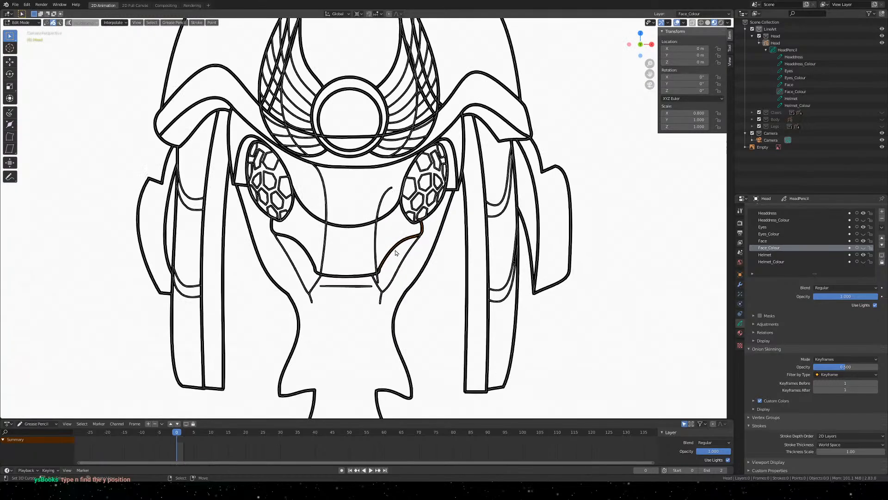
scroll(372, 277, "up", 3)
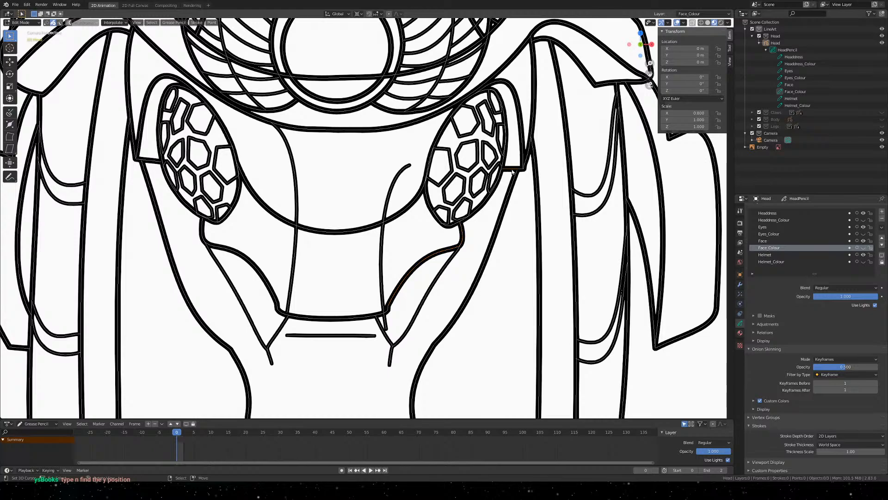
key("n")
key("n")
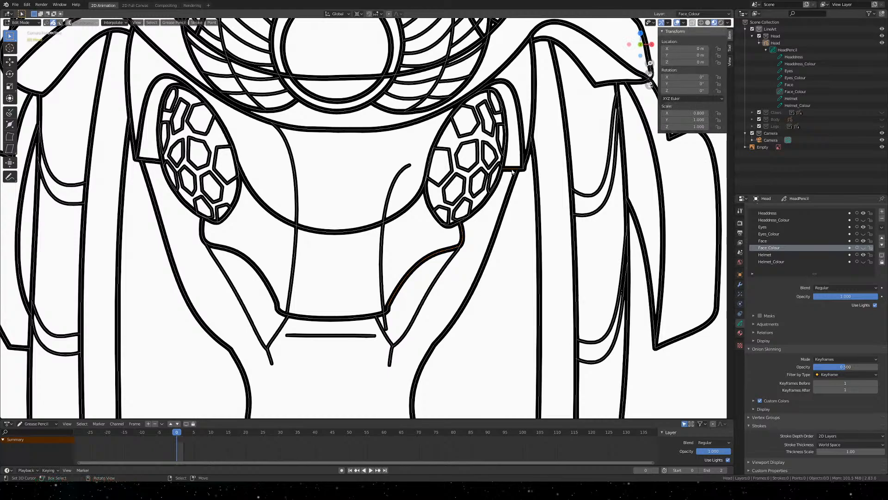
Inspect the stray strokes from angled views and delete the curved face stroke
key("Home")
mouse_move(534, 186)
middle_mouse_down()
mouse_move(323, 272)
mouse_move(296, 271)
mouse_move(378, 270)
middle_mouse_up()
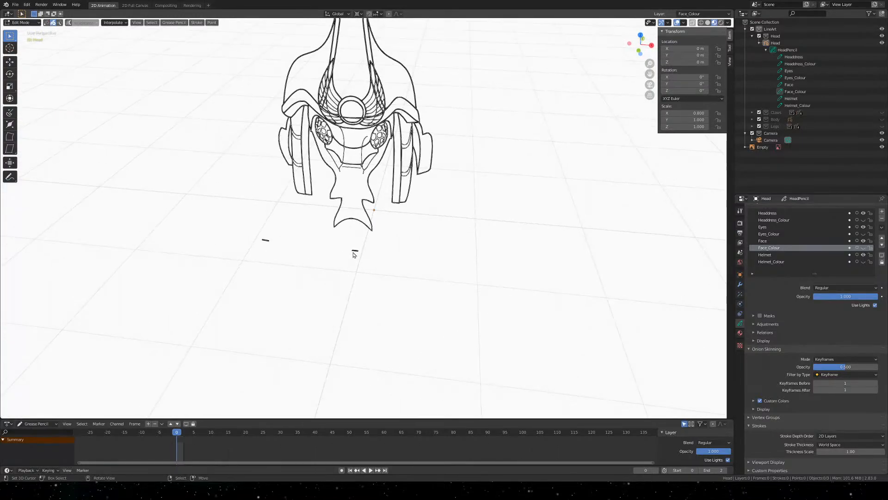
scroll(353, 259, "up", 3)
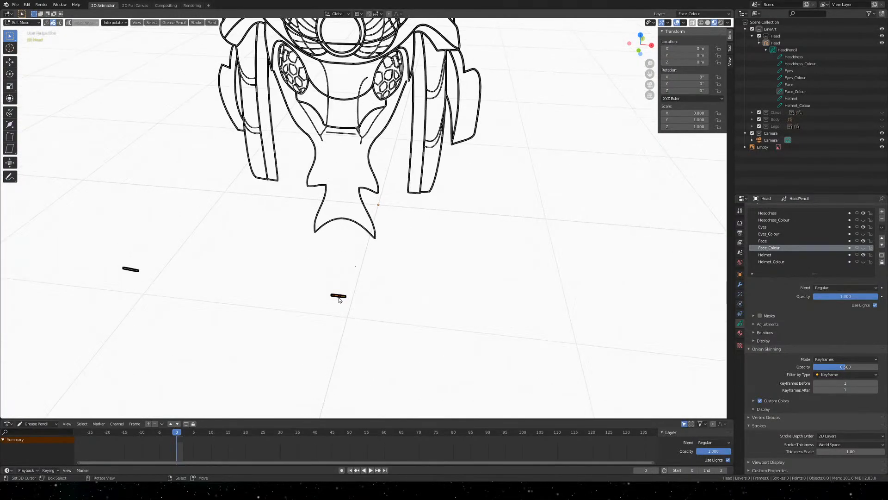
mouse_move(301, 258)
middle_mouse_down()
mouse_move(327, 258)
mouse_move(348, 321)
middle_mouse_up()
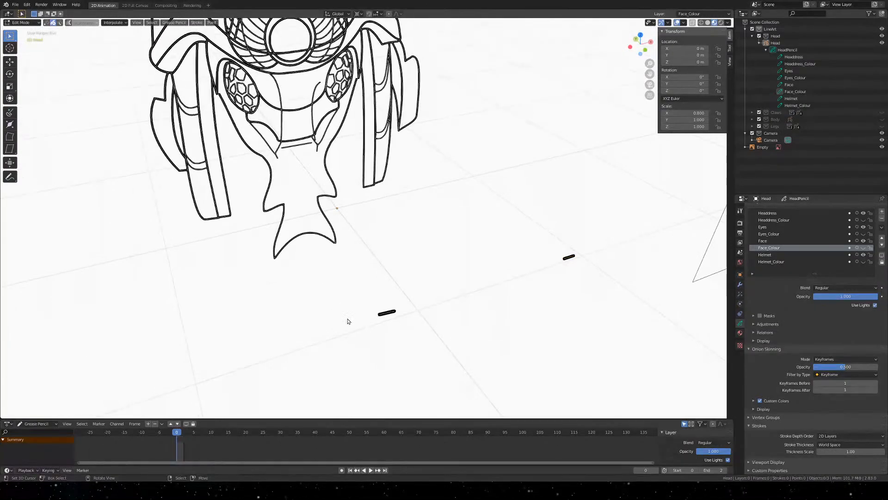
right_click(384, 312)
mouse_move(511, 224)
middle_mouse_down("alt")
mouse_move(489, 210)
mouse_move(497, 220)
middle_mouse_up("alt")
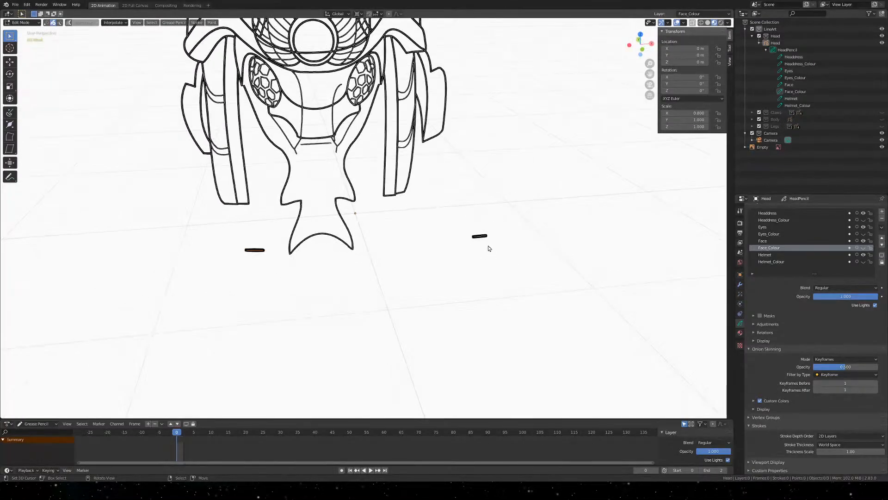
scroll(490, 248, "down", 2)
middle_click_drag(490, 248, 375, 183)
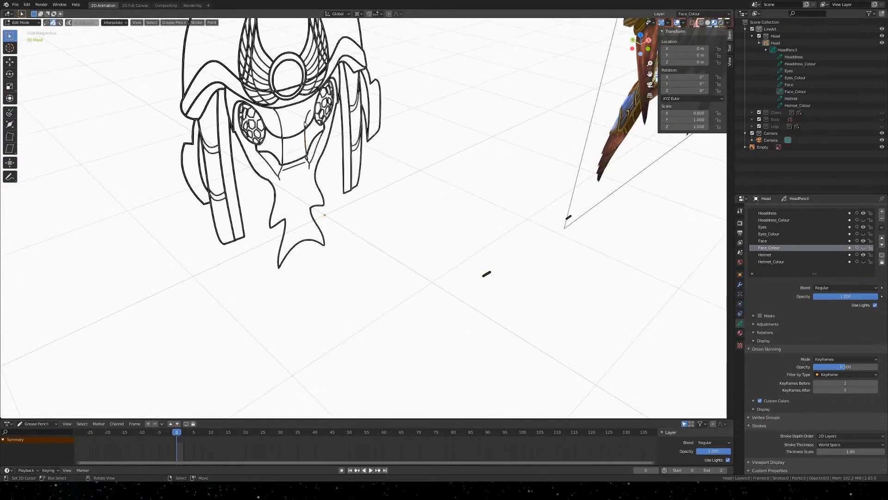
key("x")
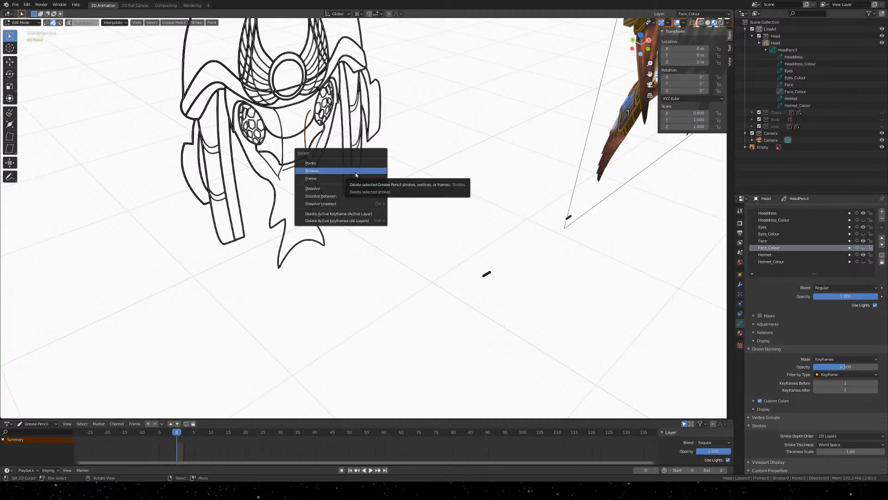
left_click(356, 171)
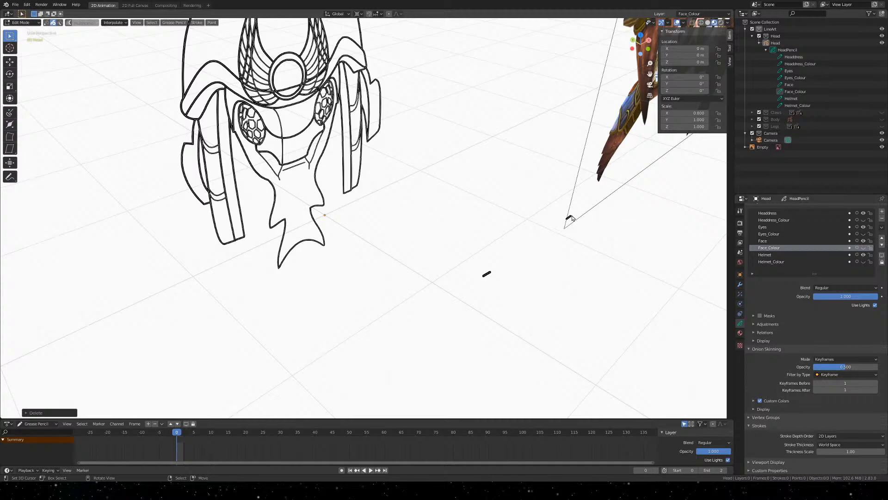
Delete the two short stray strokes floating away from the head and check the face from the camera view
right_click(572, 216)
key("x")
left_click(573, 218)
key("x")
left_click(489, 272)
scroll(370, 158, "up", 6)
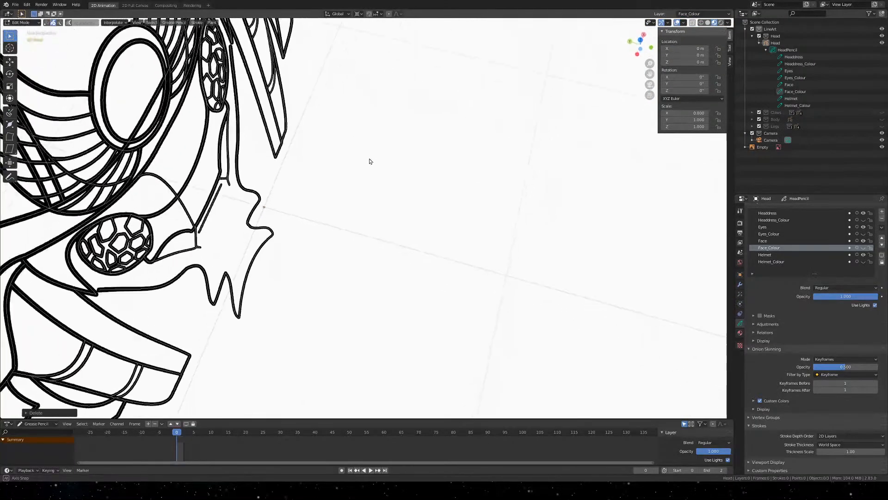
middle_click_drag(350, 156, 370, 160)
scroll(393, 159, "down", 6)
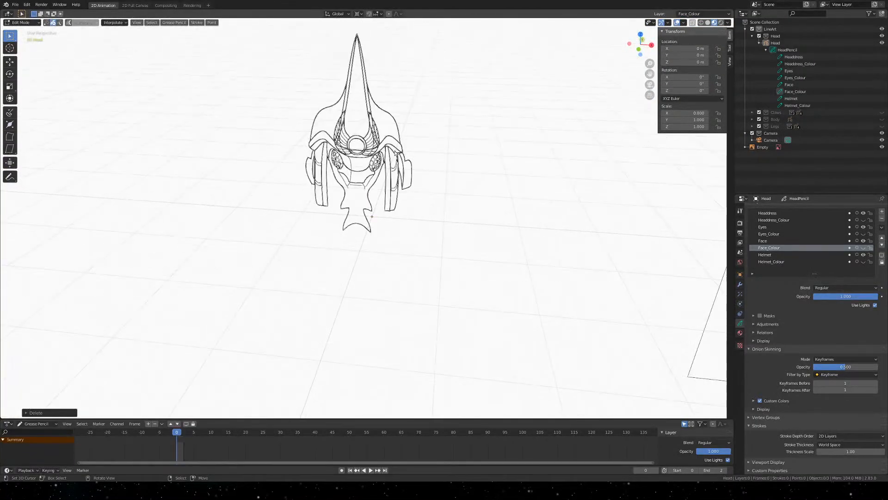
mouse_move(480, 189)
middle_mouse_down()
mouse_move(444, 173)
mouse_move(485, 179)
mouse_move(478, 179)
middle_mouse_up()
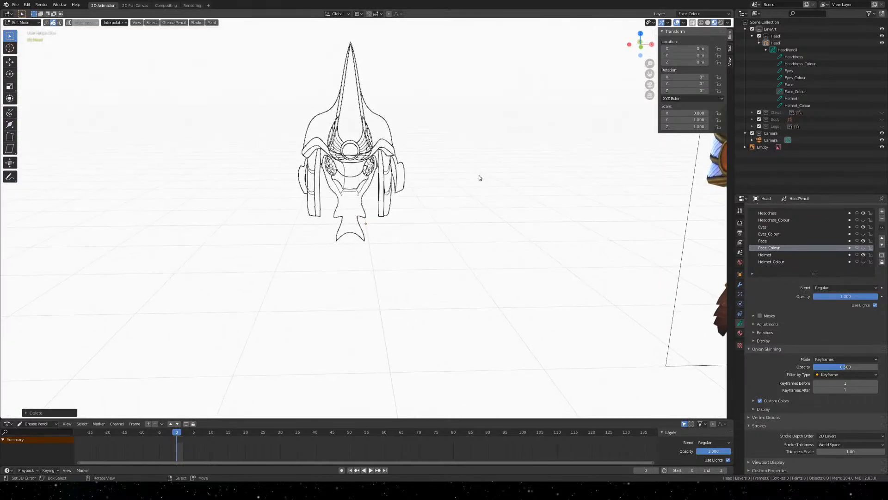
key("KP_0")
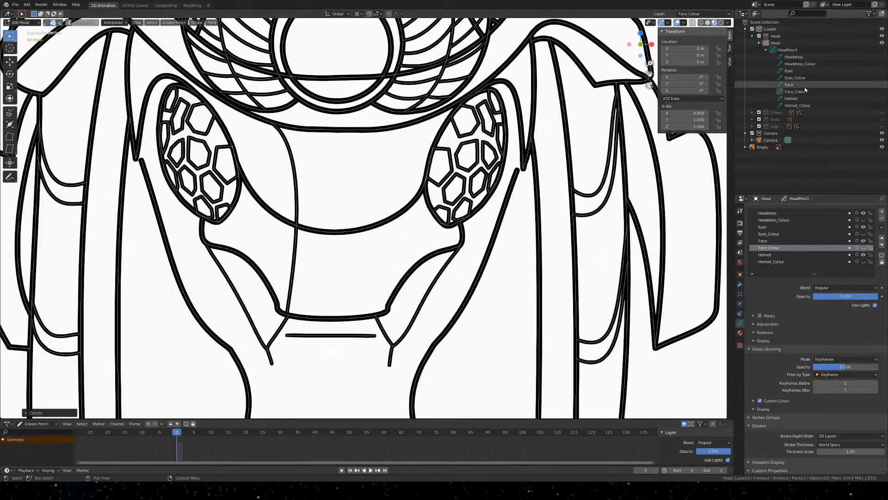
Make the Helmet layer active, switch to Draw mode and review the stroke placement and drawing plane options
left_click(765, 255)
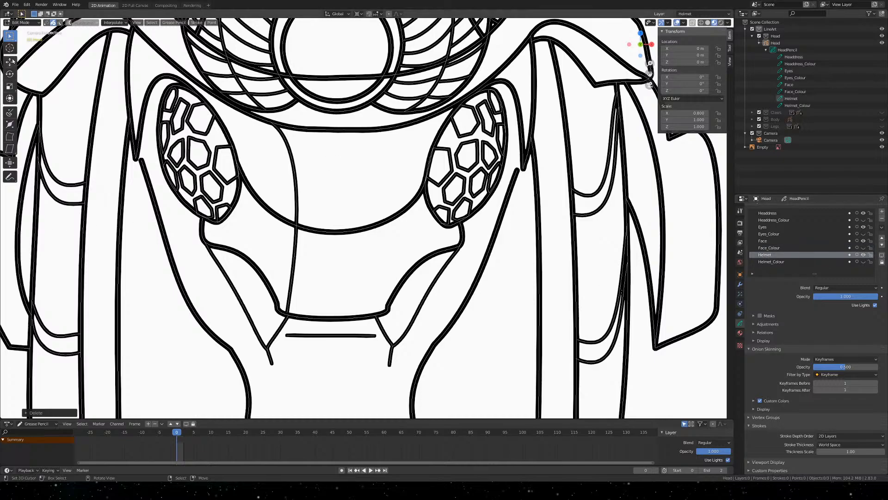
key("q")
left_click(192, 129)
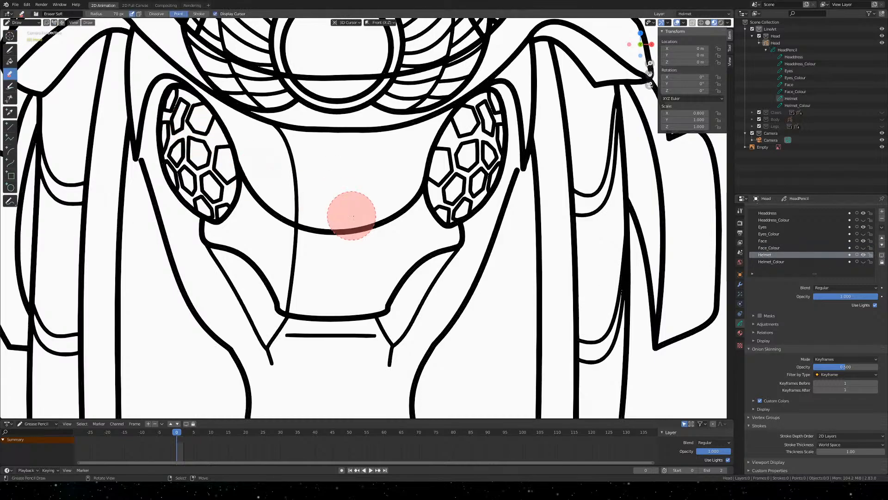
left_click(15, 164)
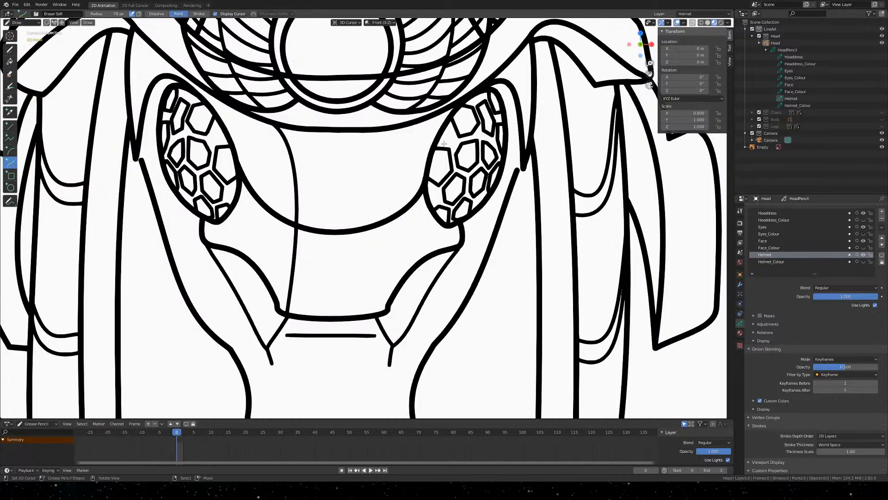
left_click(352, 23)
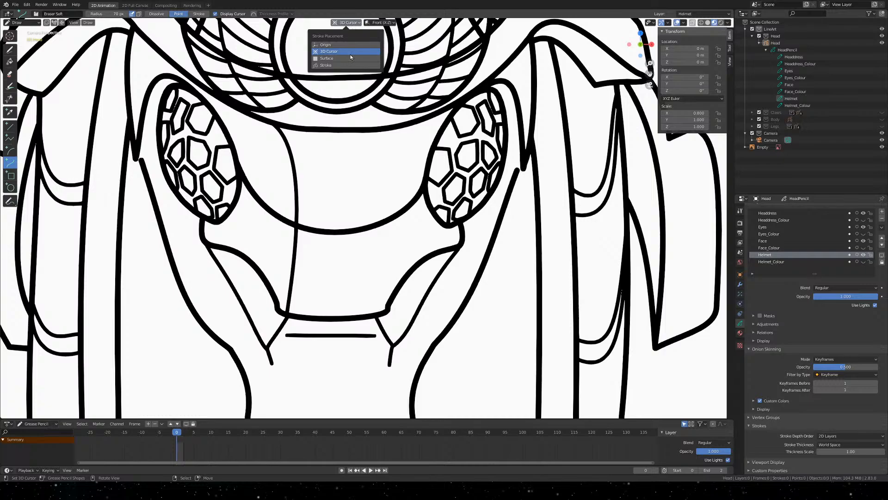
left_click(352, 24)
left_click(386, 23)
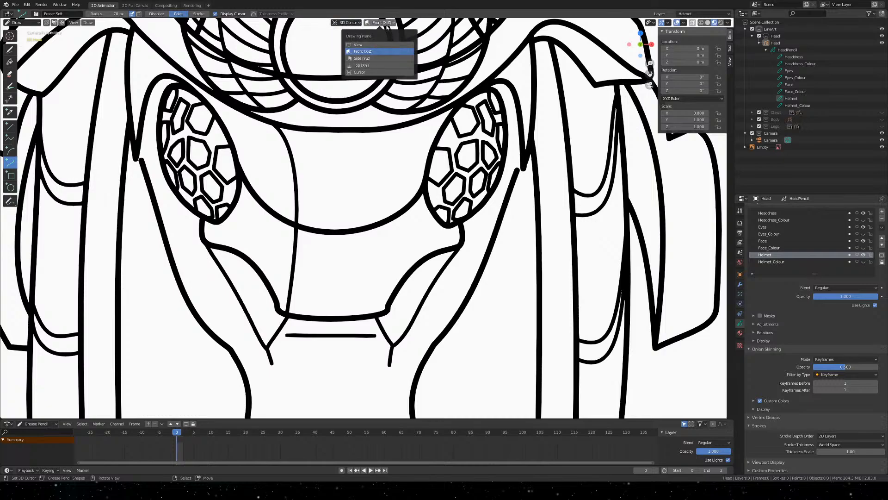
left_click(791, 99)
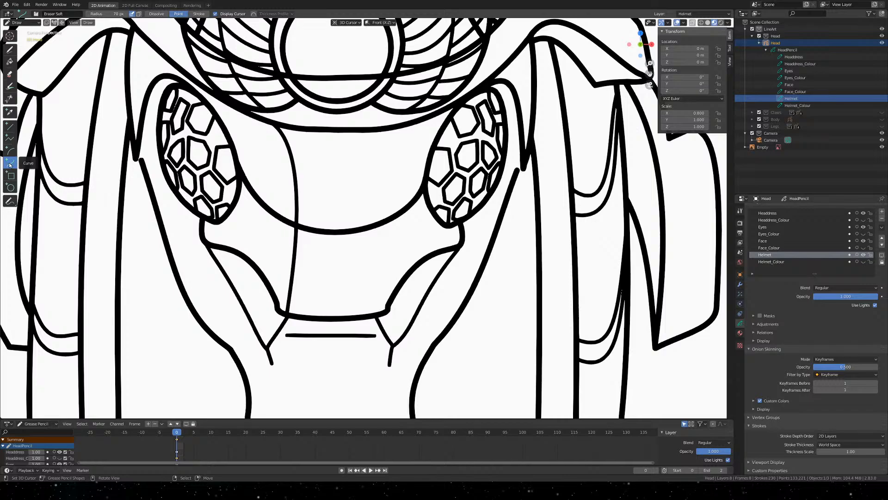
Set up the Line tool with the Pen brush and the Solid Stroke material
left_click(740, 333)
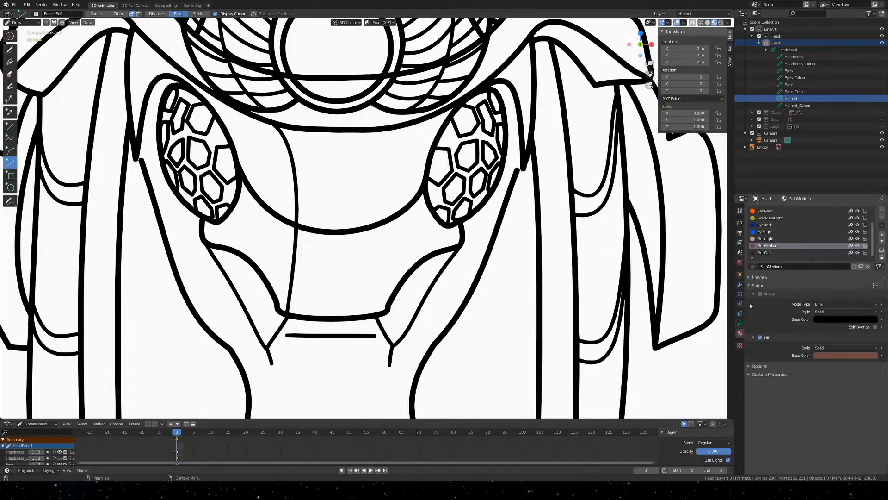
scroll(771, 218, "up", 3)
left_click(770, 211)
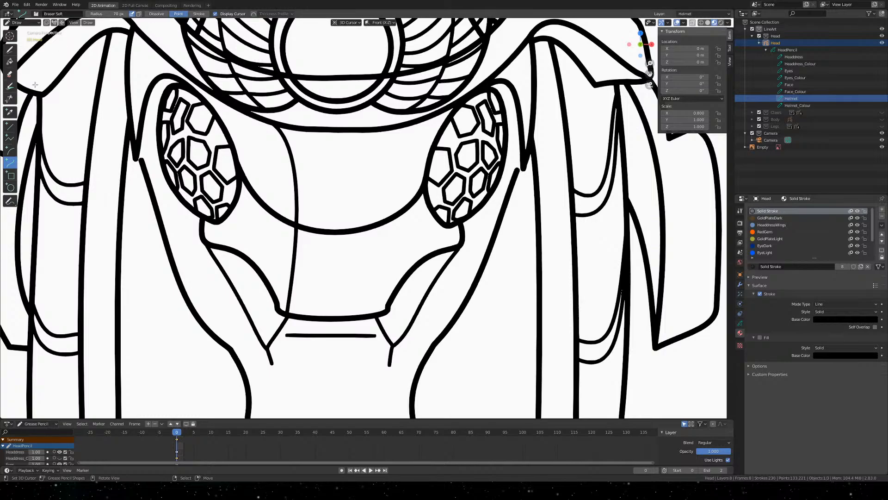
left_click(11, 126)
left_click(10, 50)
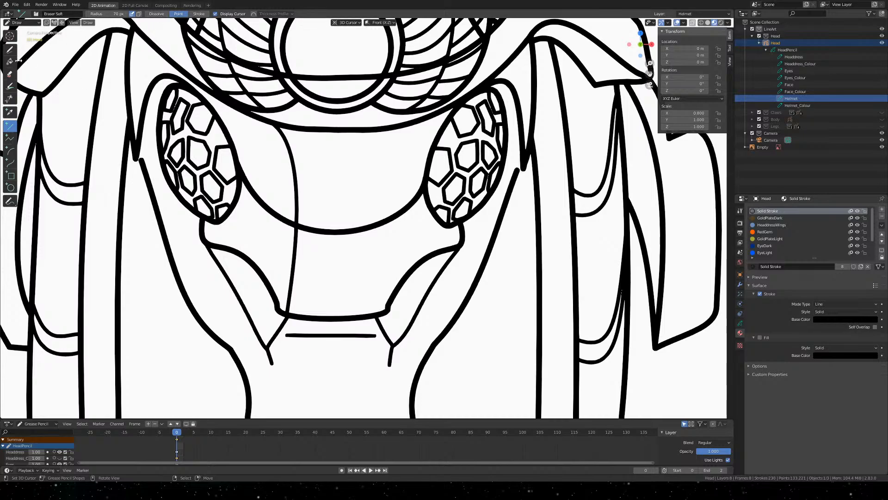
left_click(9, 126)
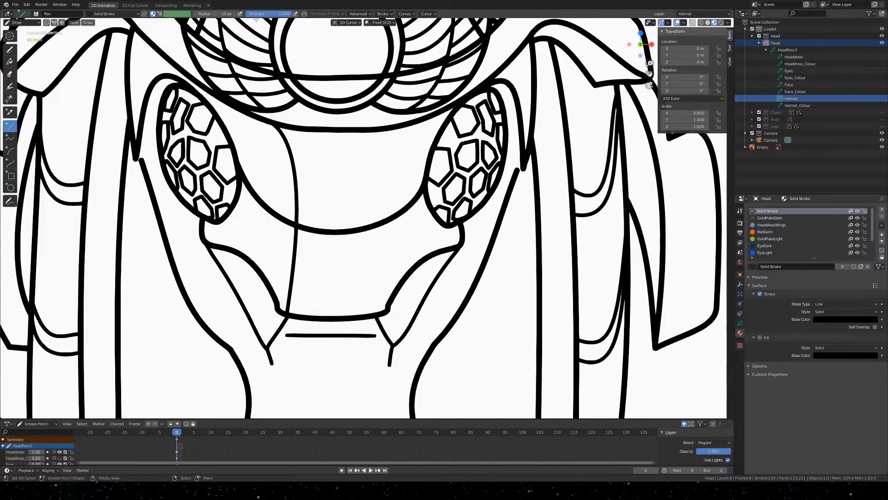
Try a short straight line across the open helmet edge beside the right eye, inspect its depth from the side and undo it
scroll(555, 174, "up", 2)
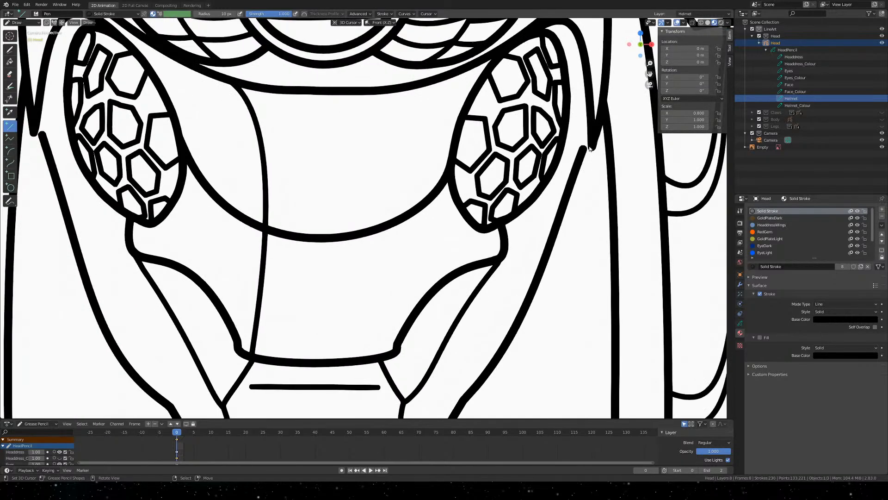
middle_click(577, 150)
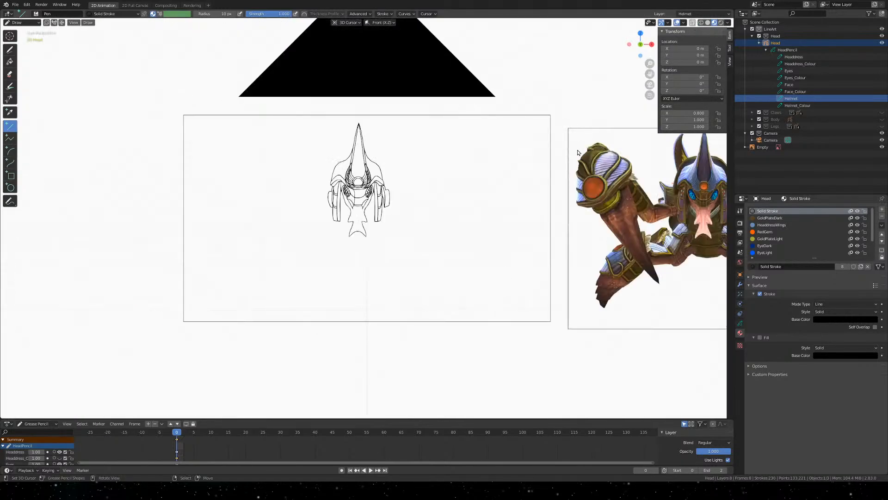
key("KP_0")
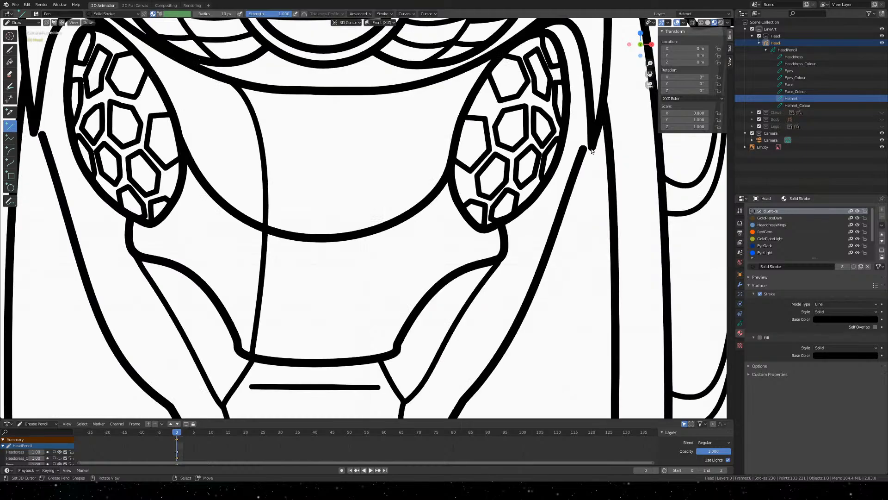
middle_click_drag(600, 167, 439, 212, "shift")
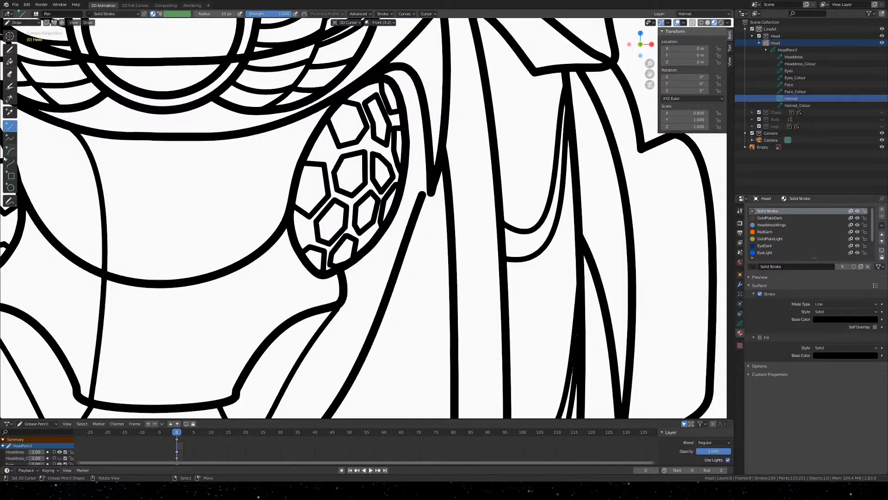
left_click_drag(427, 193, 396, 200)
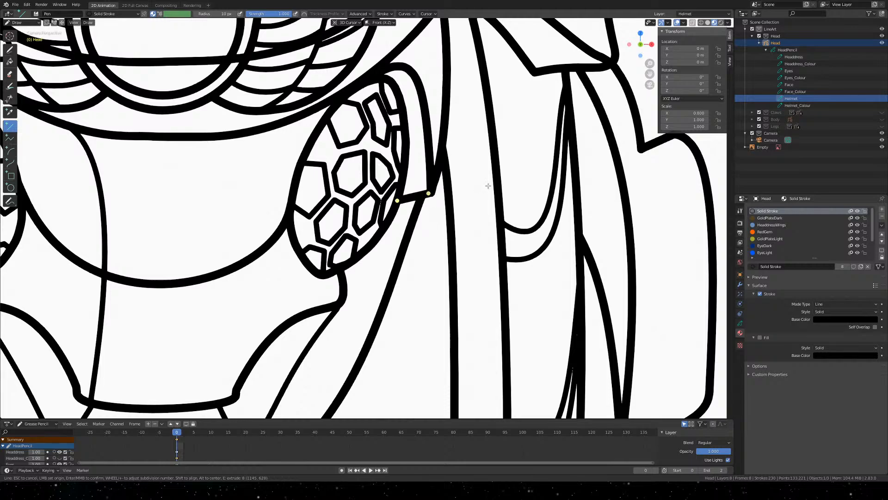
key("Return")
mouse_move(473, 200)
middle_mouse_down()
mouse_move(478, 189)
mouse_move(448, 229)
middle_mouse_up()
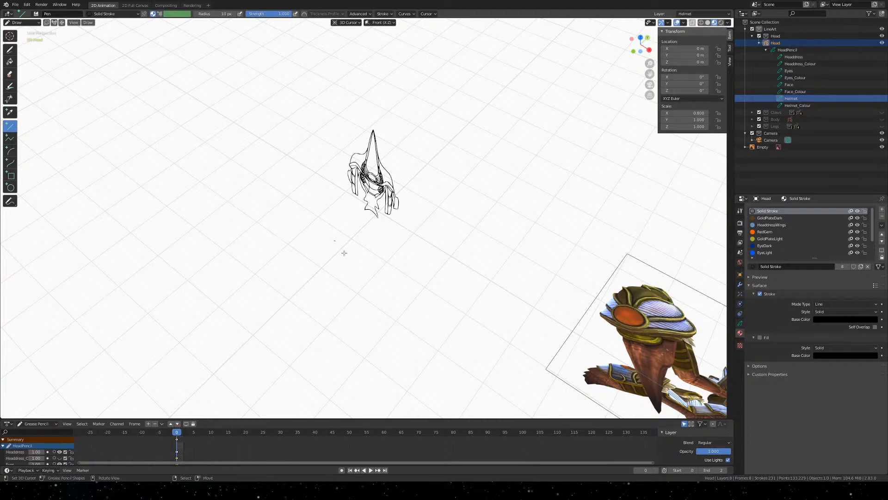
mouse_move(345, 252)
middle_mouse_down()
mouse_move(440, 256)
mouse_move(461, 230)
mouse_move(436, 224)
mouse_move(412, 189)
middle_mouse_up()
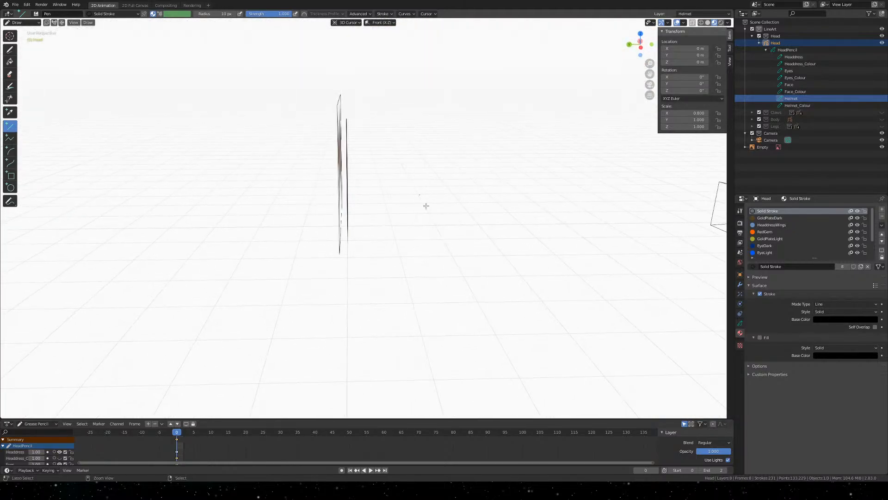
key("ctrl+z")
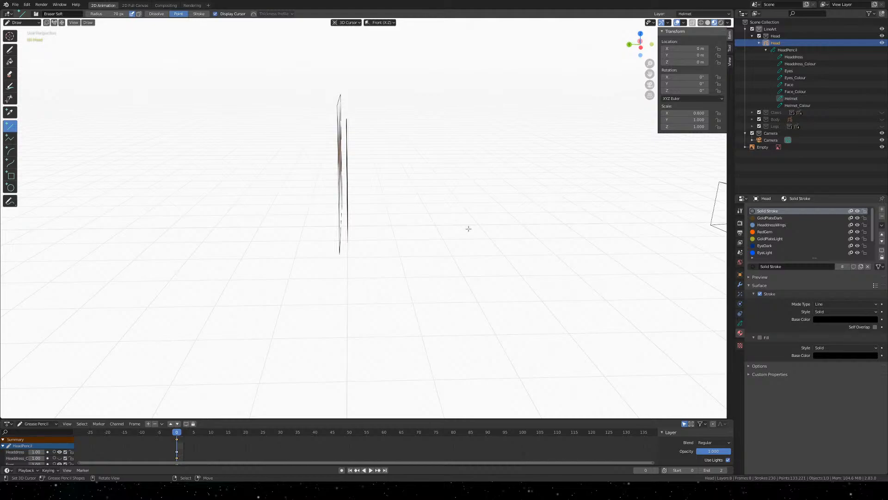
Look through the head's line and colour layers from an angled view, finishing on the Helmet layer
key("KP_1")
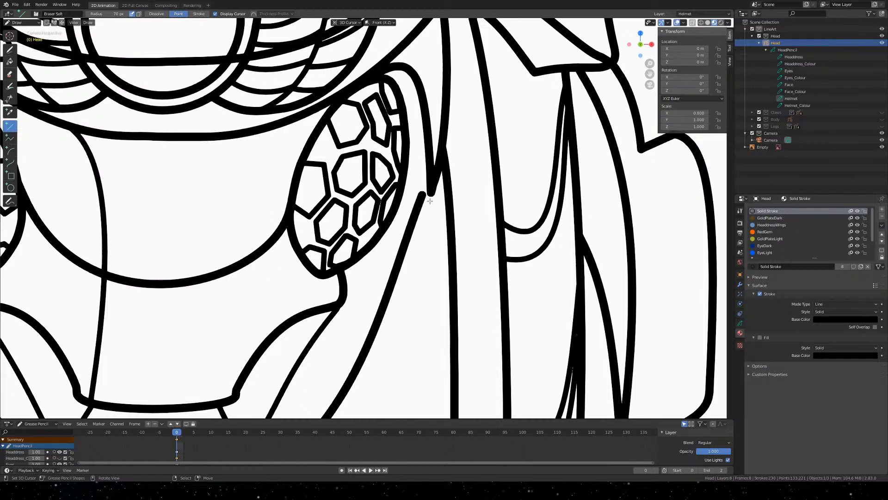
scroll(429, 200, "down", 14)
mouse_move(321, 186)
middle_mouse_down()
mouse_move(397, 223)
mouse_move(432, 201)
mouse_move(462, 201)
mouse_move(466, 216)
mouse_move(350, 217)
mouse_move(327, 236)
mouse_move(330, 207)
middle_mouse_up()
left_click(797, 98)
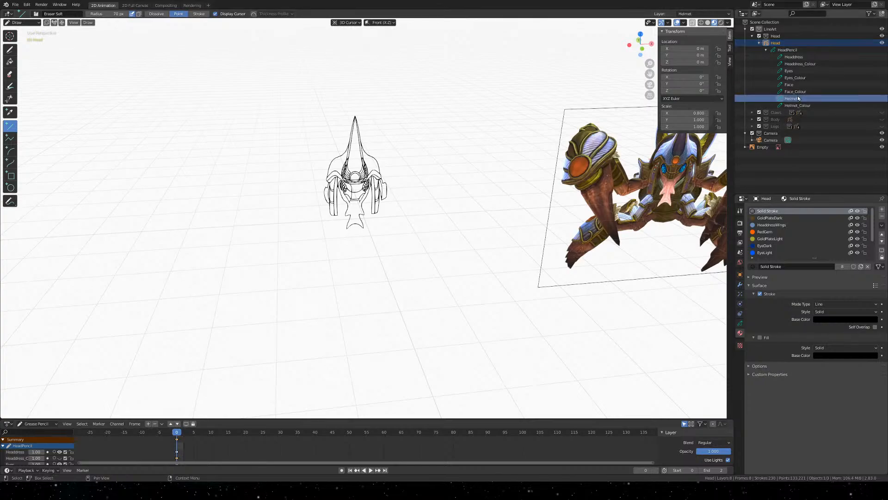
left_click(799, 93)
left_click(801, 85)
left_click(801, 66)
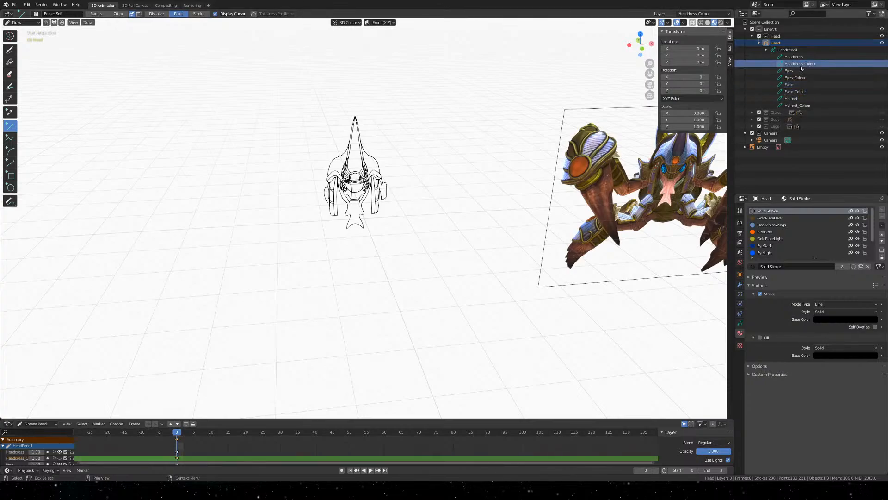
left_click(800, 79)
left_click(803, 100)
left_click(805, 120)
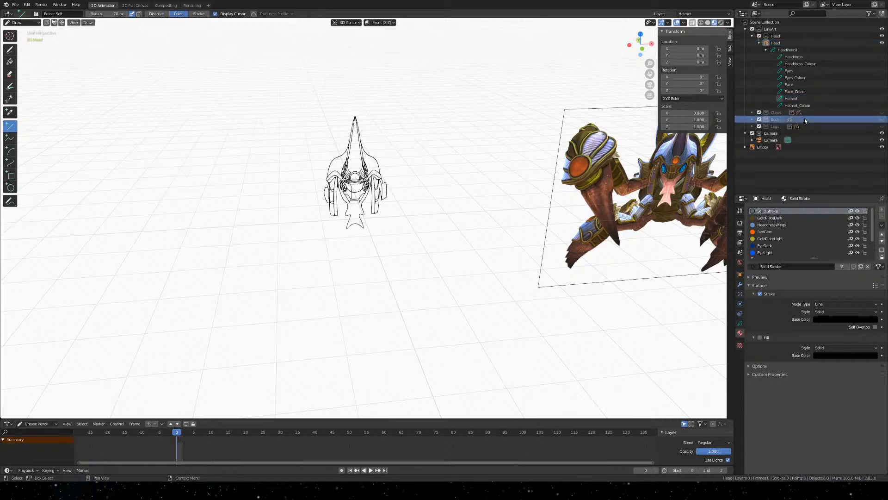
left_click(801, 100)
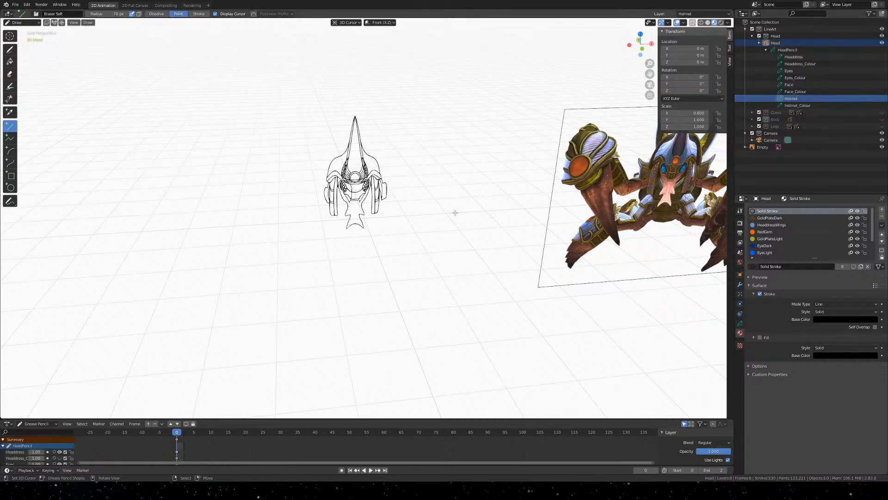
Snap the 3D cursor to the world origin
scroll(385, 253, "up", 3)
scroll(389, 249, "up", 2)
scroll(395, 246, "down", 5)
mouse_move(387, 200)
middle_mouse_down()
mouse_move(442, 238)
mouse_move(422, 231)
middle_mouse_up()
key("q")
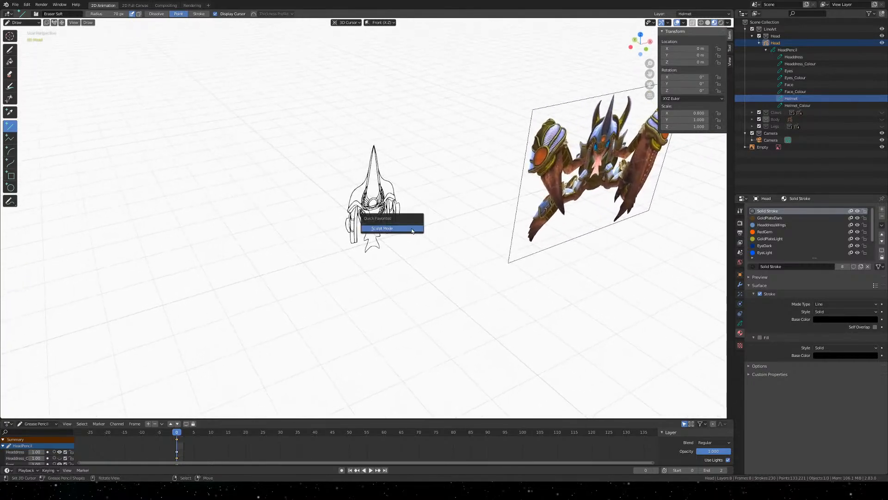
key("Escape")
key("shift+s")
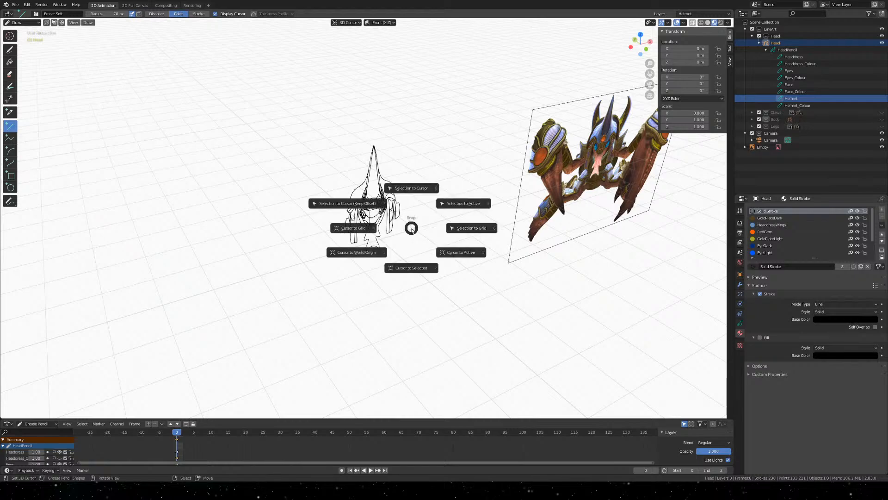
left_click(376, 254)
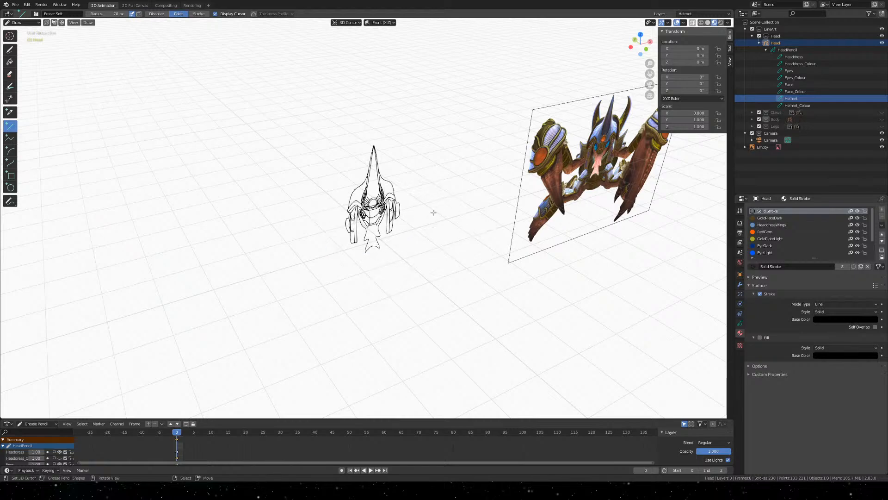
In the camera view, close the helmet edge beside the right eye with a short straight line and check its depth from other angles
key("KP_0")
scroll(432, 212, "up", 10)
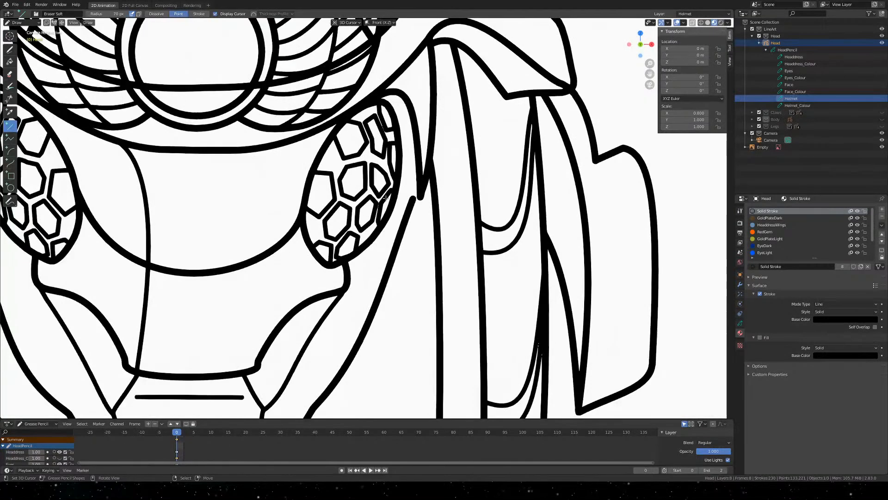
key("shift+s")
left_click_drag(420, 198, 395, 199)
key("Return")
scroll(420, 224, "down", 3)
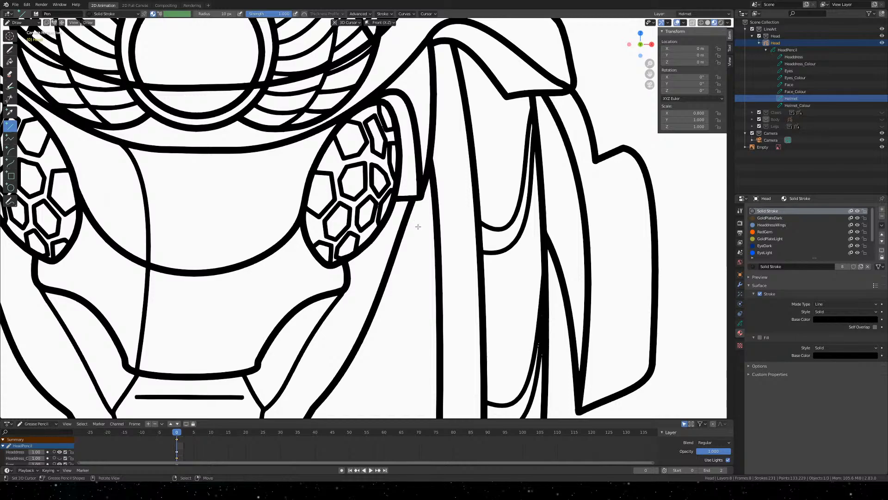
middle_click_drag(420, 224, 375, 291)
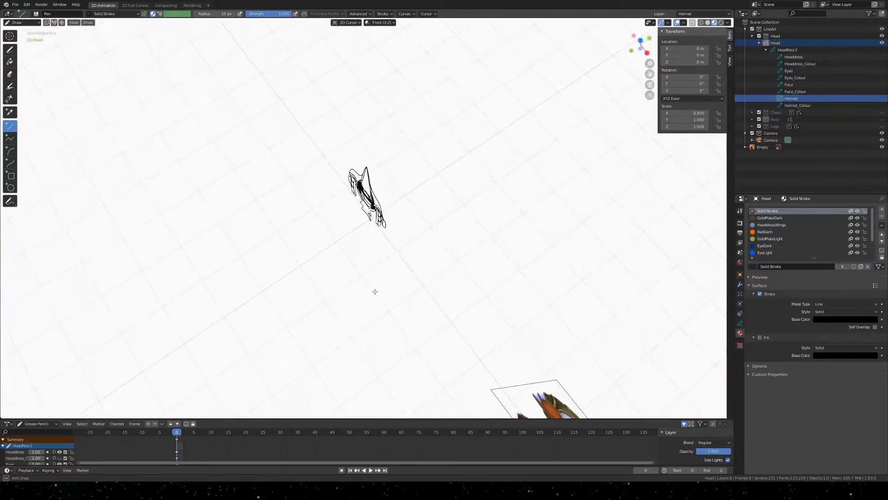
scroll(395, 250, "up", 11)
mouse_move(398, 223)
middle_mouse_down()
mouse_move(435, 207)
mouse_move(406, 238)
mouse_move(470, 184)
middle_mouse_up()
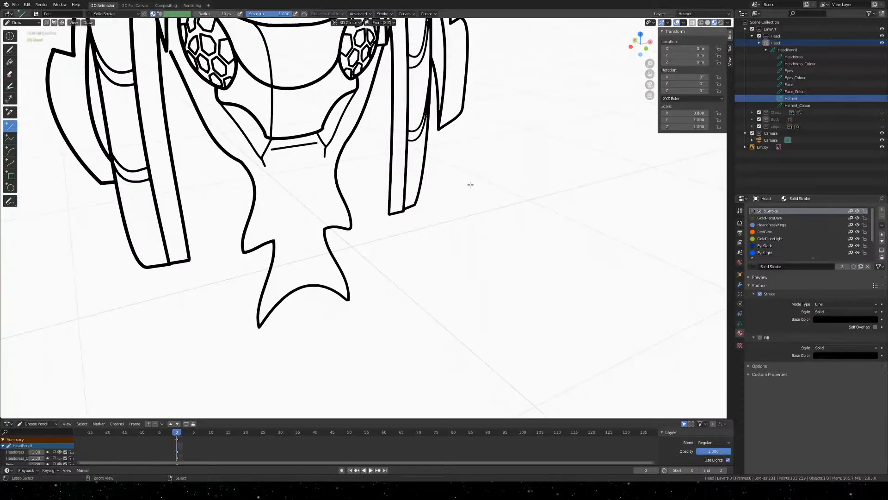
key("KP_0")
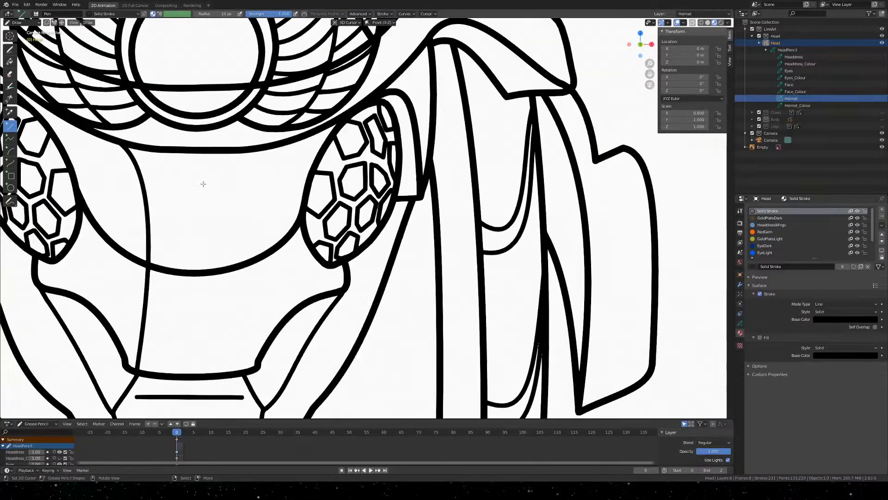
Close the matching helmet edge beside the left eye with a short straight line
mouse_move(202, 190)
middle_mouse_down()
mouse_move(496, 184)
mouse_move(280, 189)
middle_mouse_up()
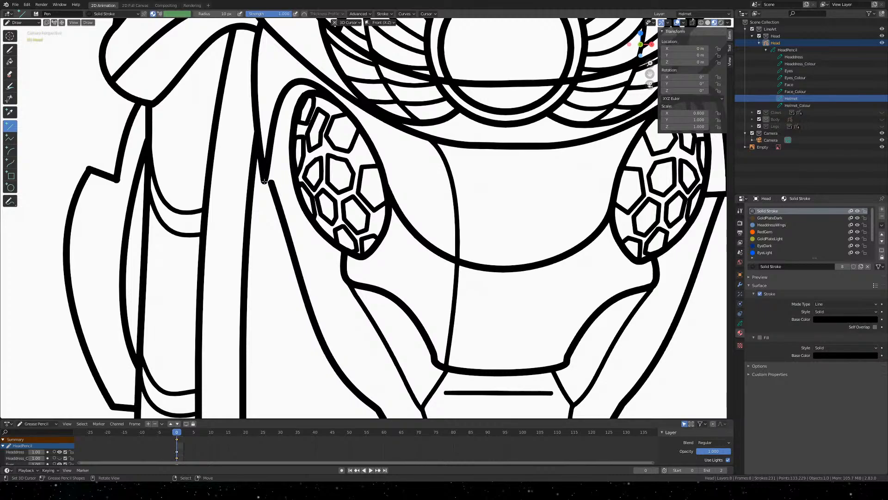
left_click_drag(264, 181, 296, 183)
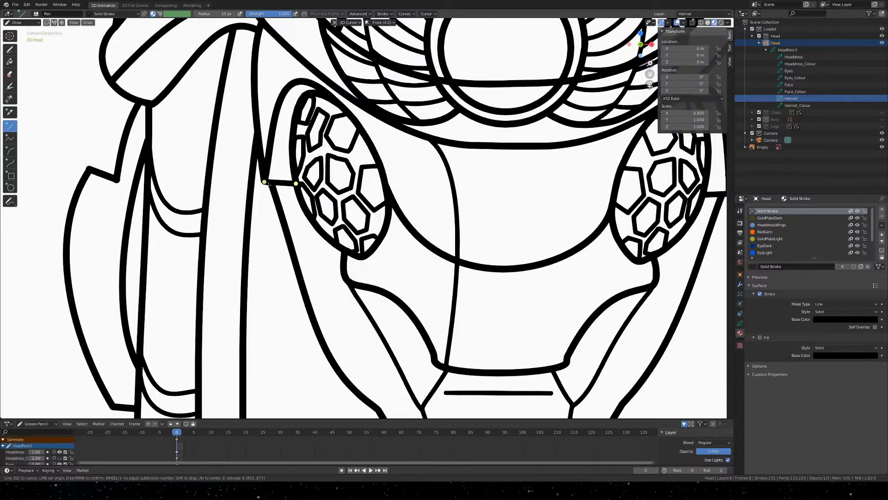
key("Return")
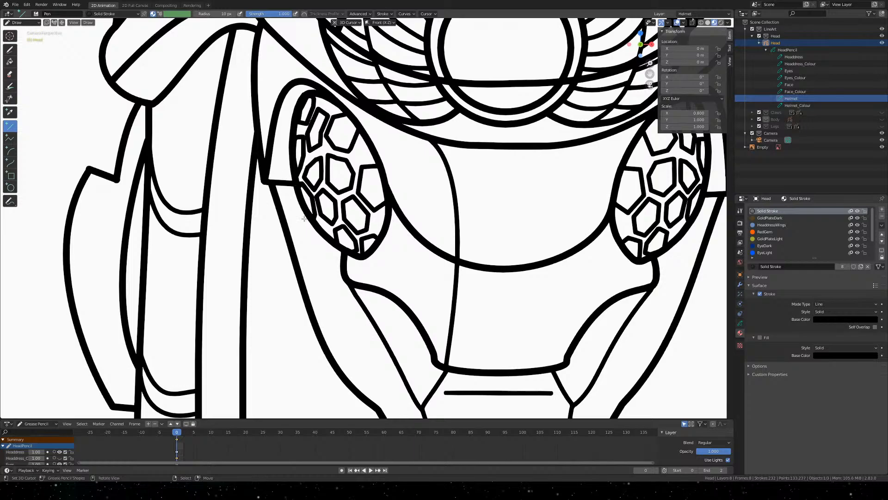
scroll(334, 257, "down", 5)
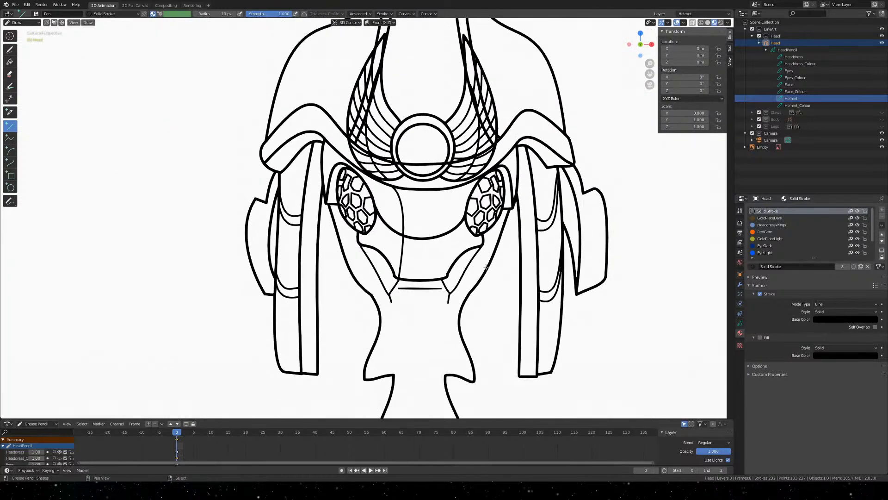
Show the Helmet_Colour layer, and activate the Face layer with the Curve tool ready for drawing
middle_click_drag(486, 266, 443, 244, "shift")
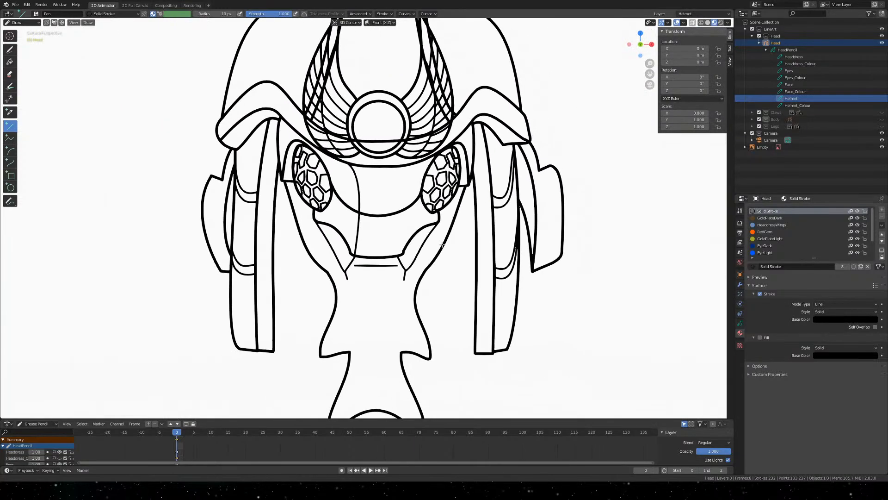
left_click(740, 323)
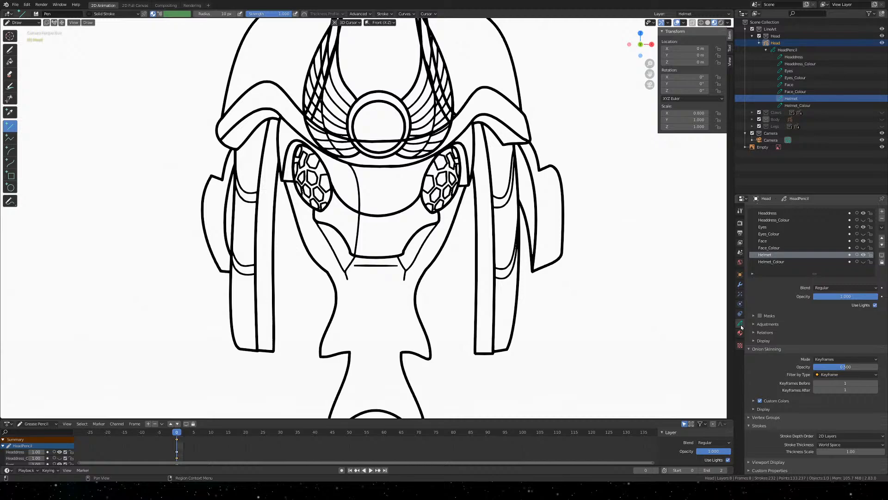
left_click(863, 262)
scroll(369, 194, "up", 4)
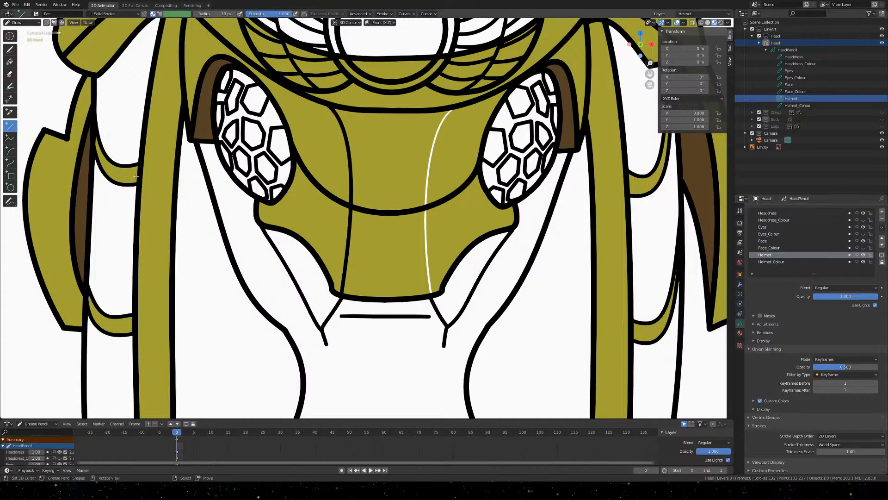
left_click(773, 241)
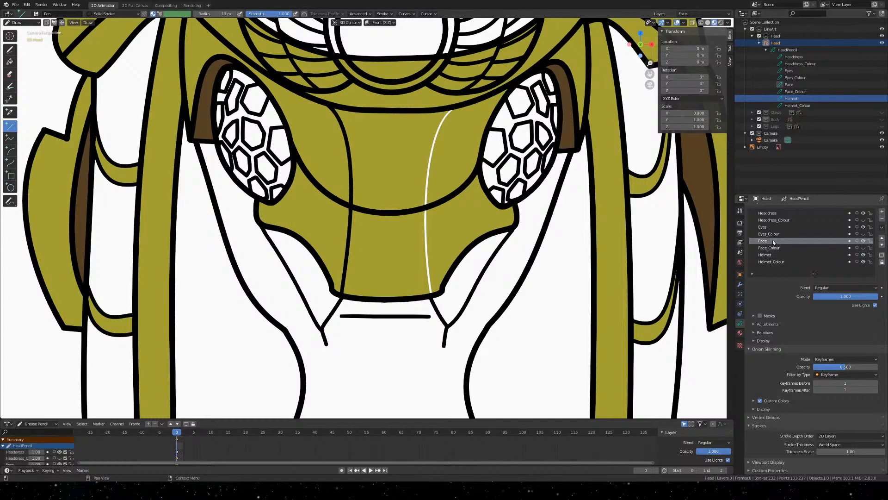
left_click(10, 162)
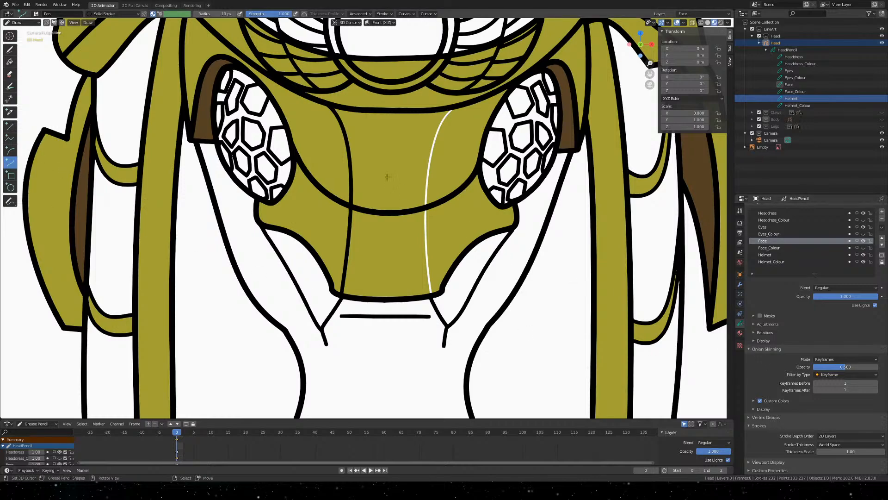
Try a 7 px brush radius with trial curves beside the existing vertical face line
left_click(218, 14)
key("Return")
left_click_drag(322, 131, 376, 175)
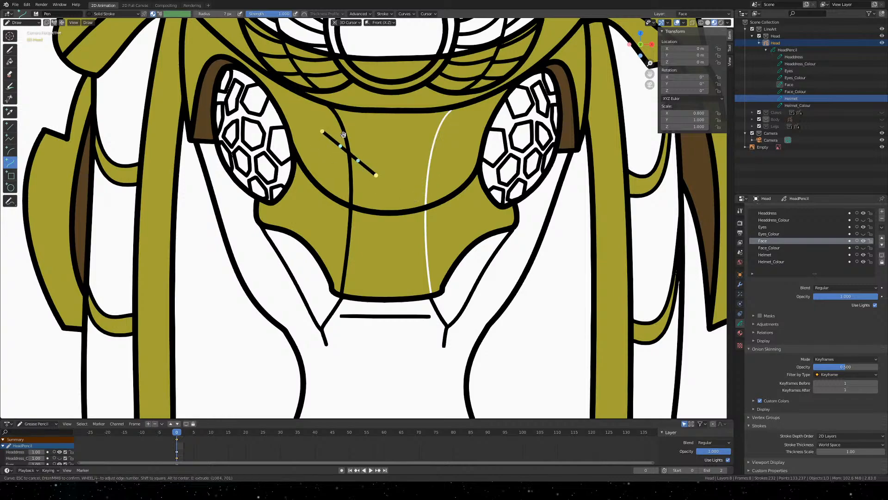
key("Escape")
scroll(322, 96, "up", 8)
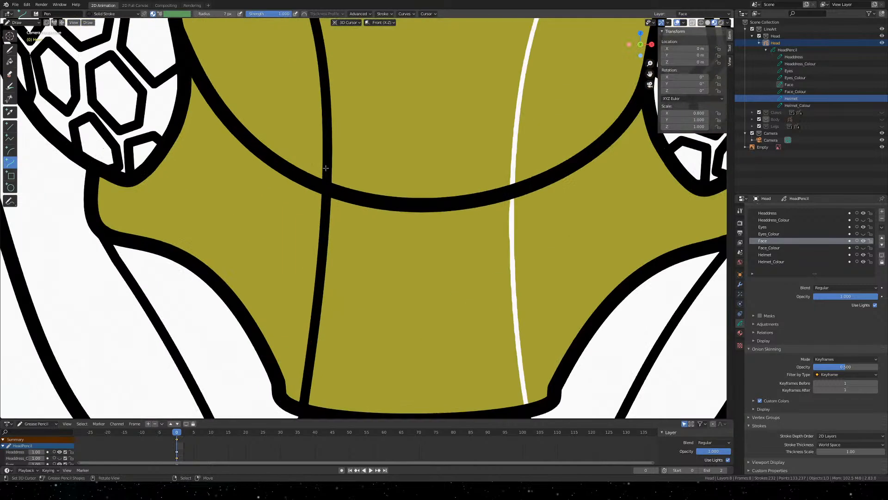
left_click_drag(371, 88, 337, 296)
key("Escape")
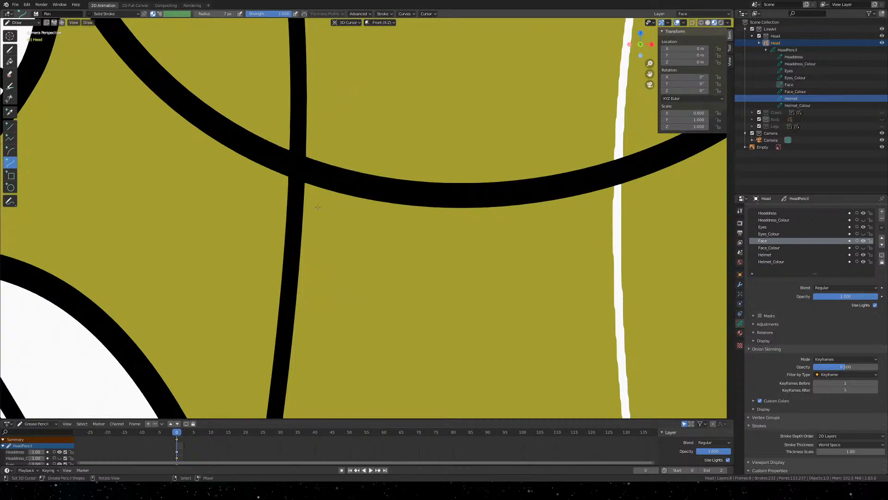
left_click_drag(318, 207, 307, 357)
key("Escape")
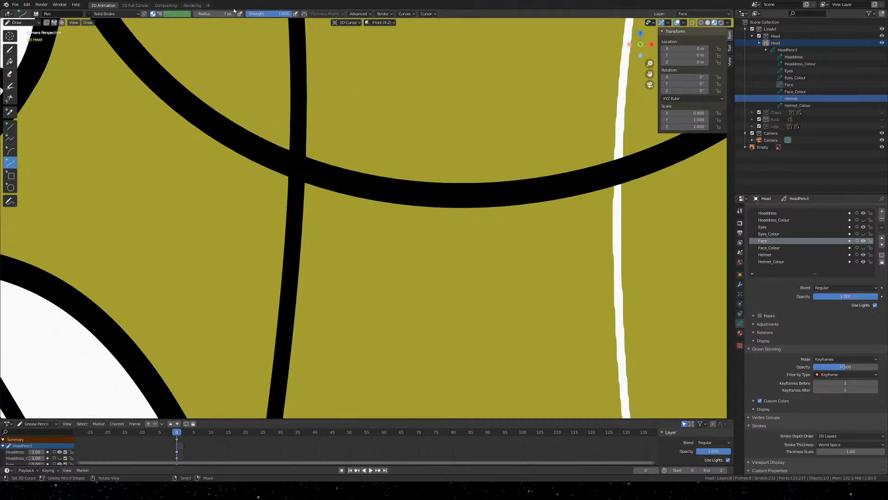
Set the brush radius to 8 px and compare a trial curve with the existing vertical face line
left_click(223, 13)
type("8")
key("Return")
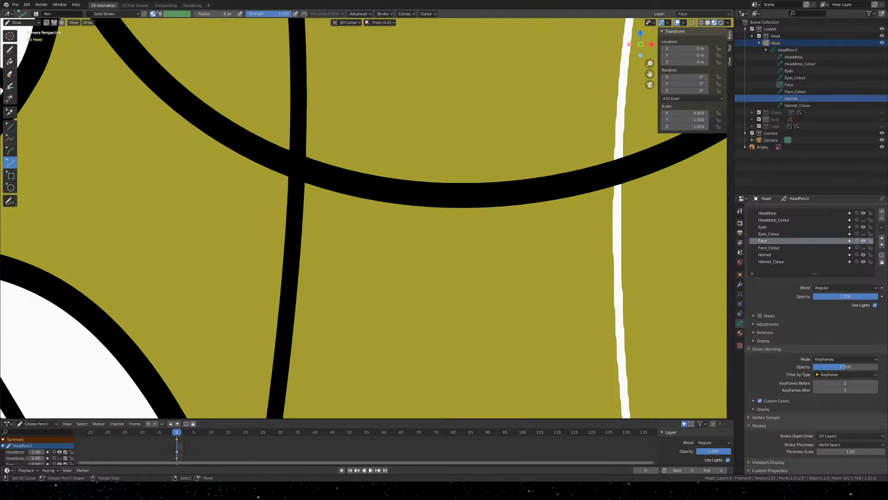
left_click_drag(331, 121, 308, 377)
key("Return")
scroll(484, 230, "down", 5)
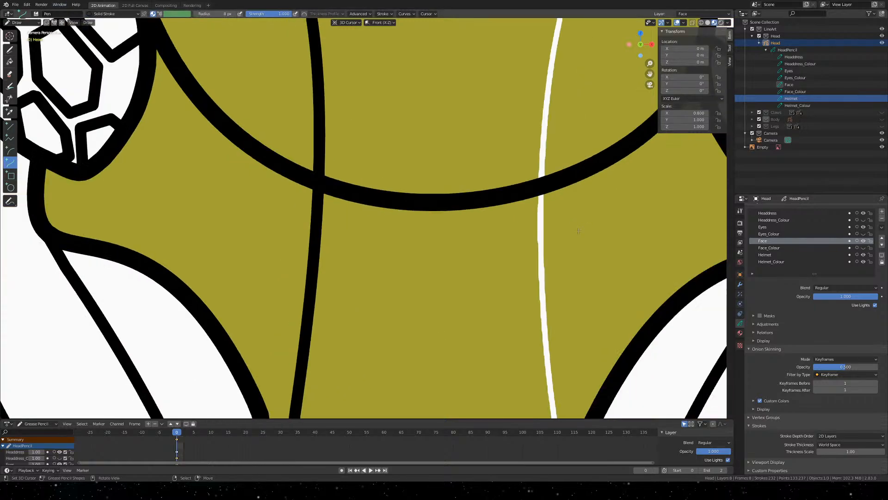
Select the Face layer and snap the 3D cursor to the world origin in the camera view
mouse_move(484, 230)
middle_mouse_down("shift")
mouse_move(447, 235)
mouse_move(394, 217)
middle_mouse_up("shift")
scroll(422, 313, "up", 3)
left_click(787, 85)
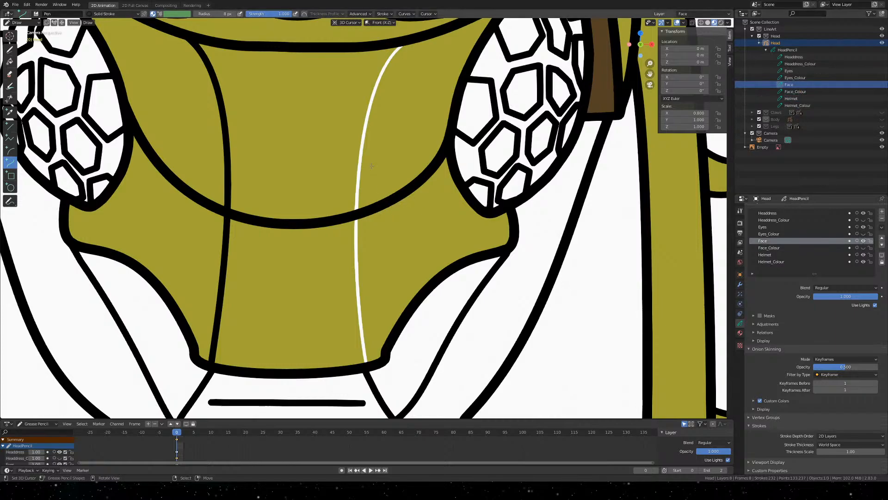
middle_click_drag(379, 209, 328, 184)
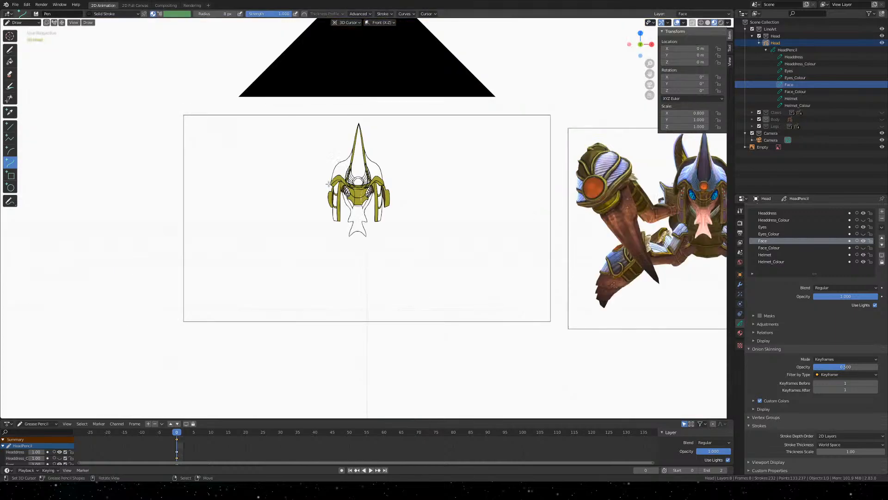
key("KP_0")
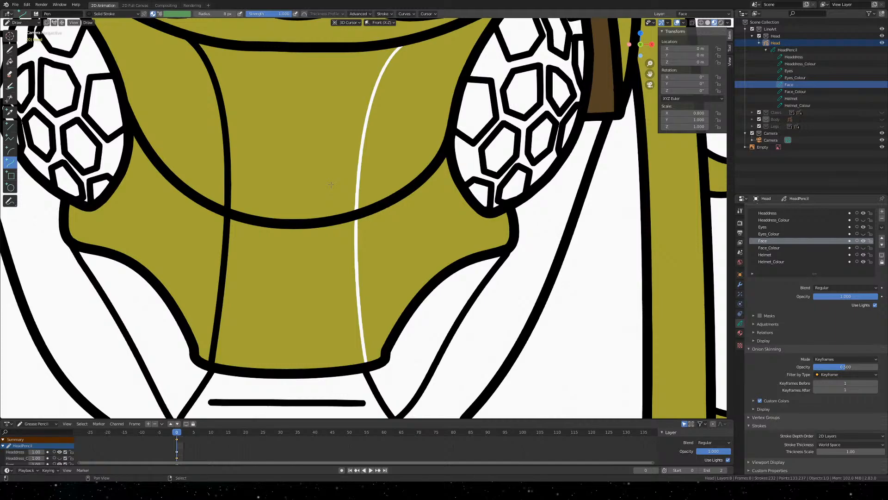
key("shift+s")
left_click(280, 207)
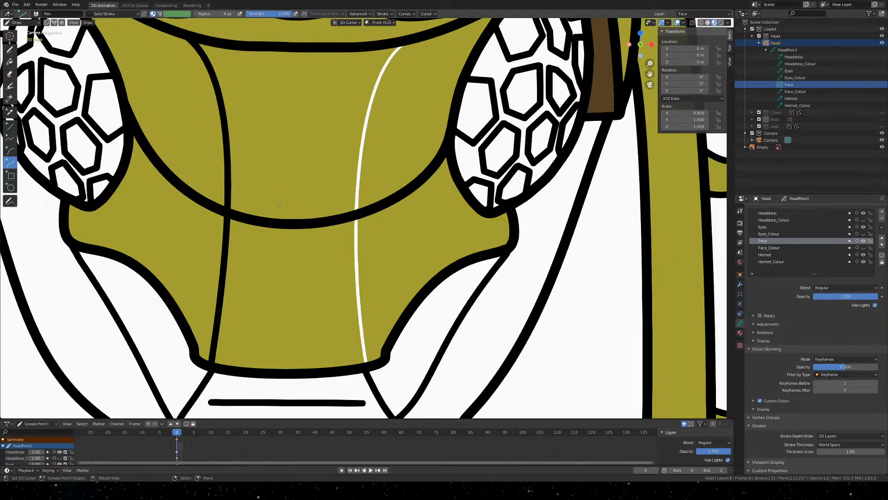
Draw a curved line covering the white vertical gap in the face, mirroring the existing line, and save the file
mouse_move(400, 46)
left_mouse_down()
mouse_move(354, 180)
mouse_move(358, 363)
mouse_move(367, 366)
left_mouse_up()
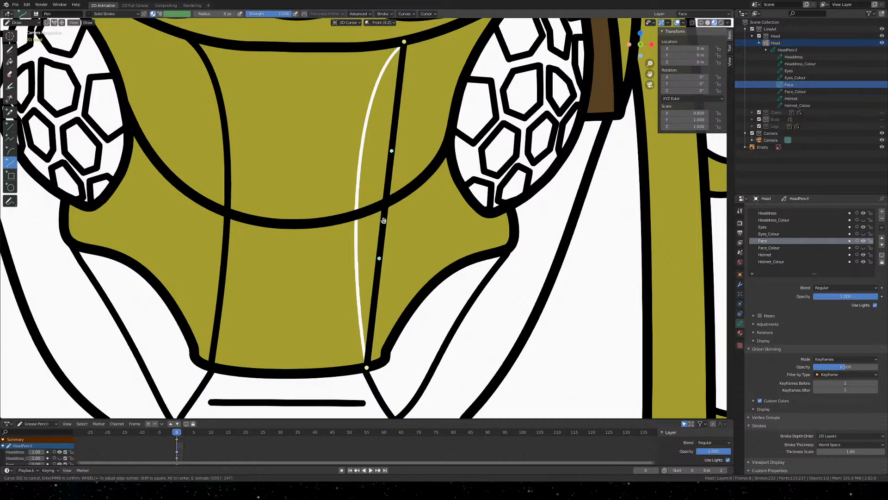
mouse_move(391, 151)
left_mouse_down()
mouse_move(374, 137)
mouse_move(323, 125)
mouse_move(327, 141)
mouse_move(332, 123)
left_mouse_up()
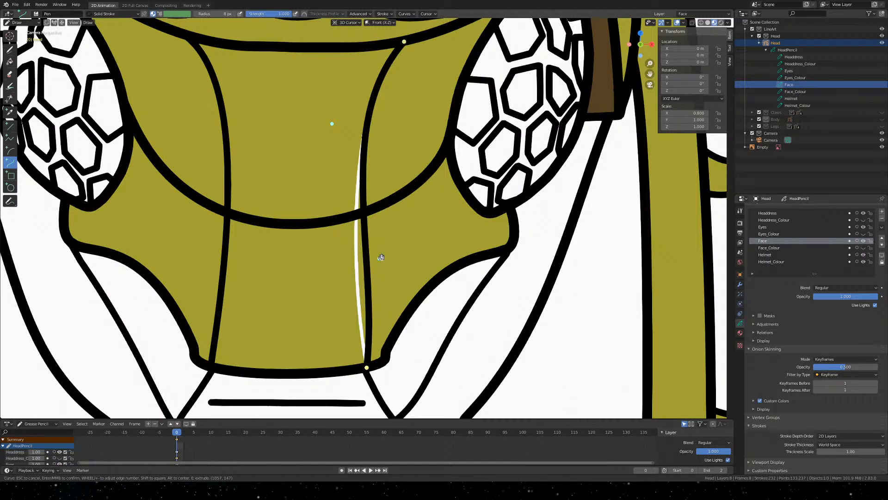
left_click_drag(379, 259, 359, 257)
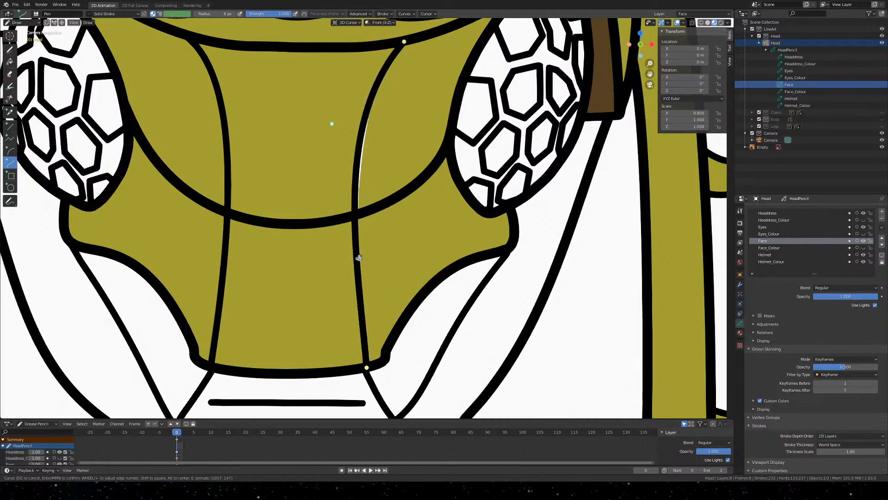
left_click_drag(332, 123, 334, 125)
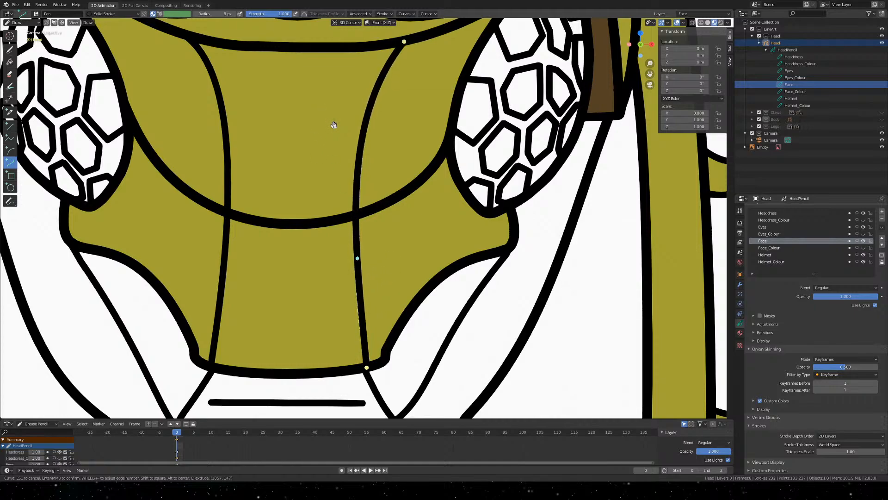
left_click_drag(357, 258, 353, 262)
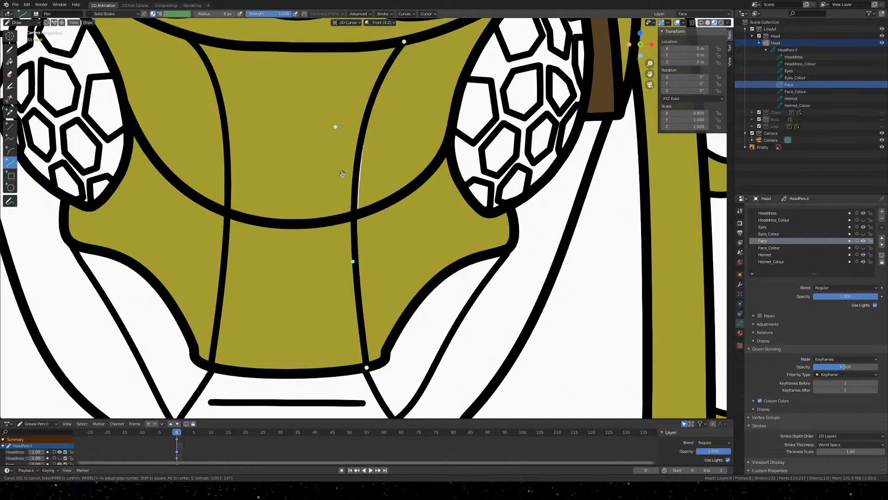
mouse_move(331, 126)
left_mouse_down()
mouse_move(339, 127)
mouse_move(342, 101)
left_mouse_up()
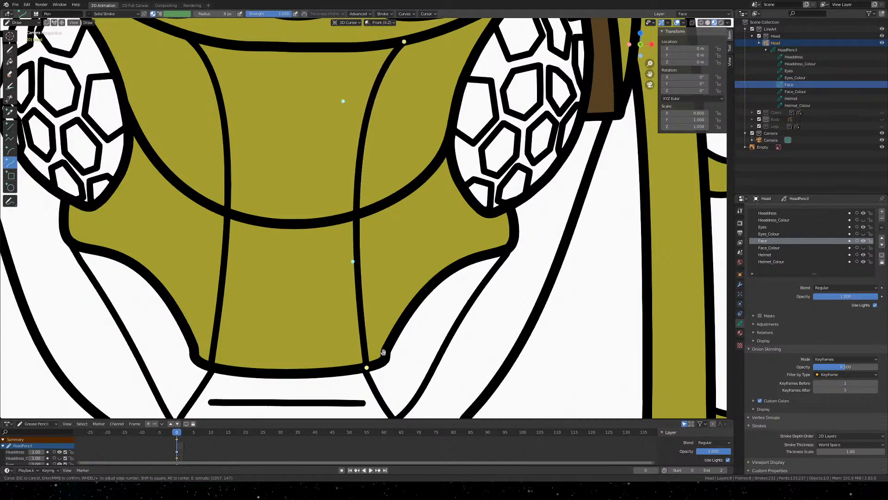
left_click_drag(370, 366, 365, 368)
key("Return")
scroll(398, 237, "down", 4)
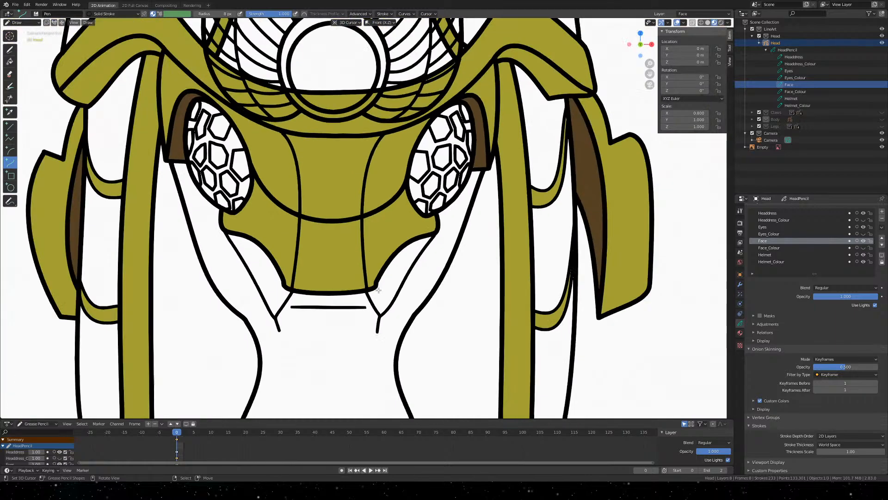
key("ctrl+s")
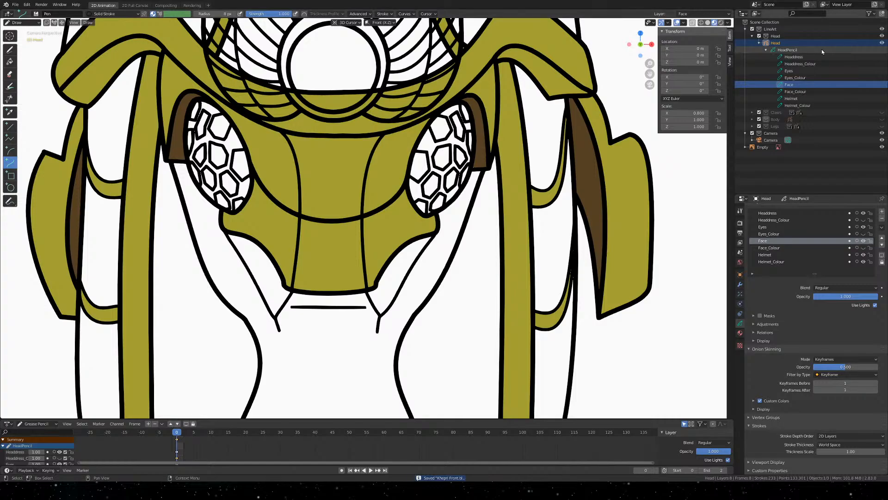
Activate the Helmet_Colour layer and ready the Fill tool at the brown piece beside the right eye
scroll(373, 232, "up", 12)
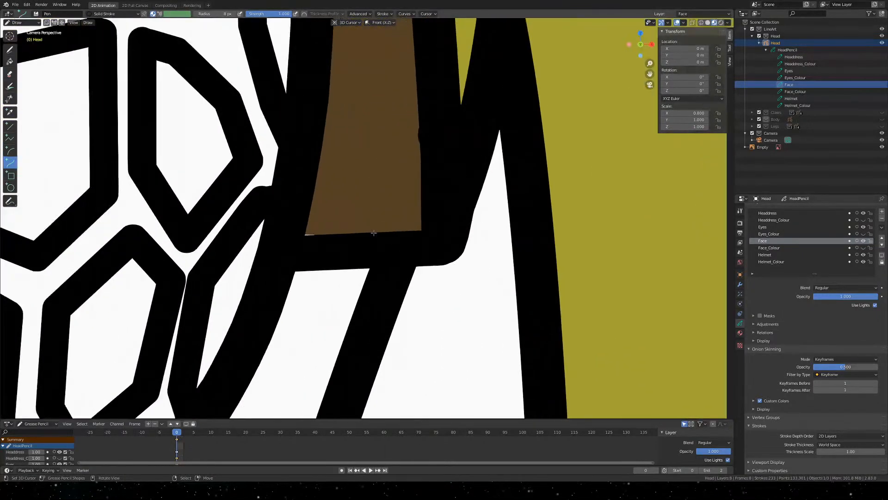
scroll(313, 229, "down", 6)
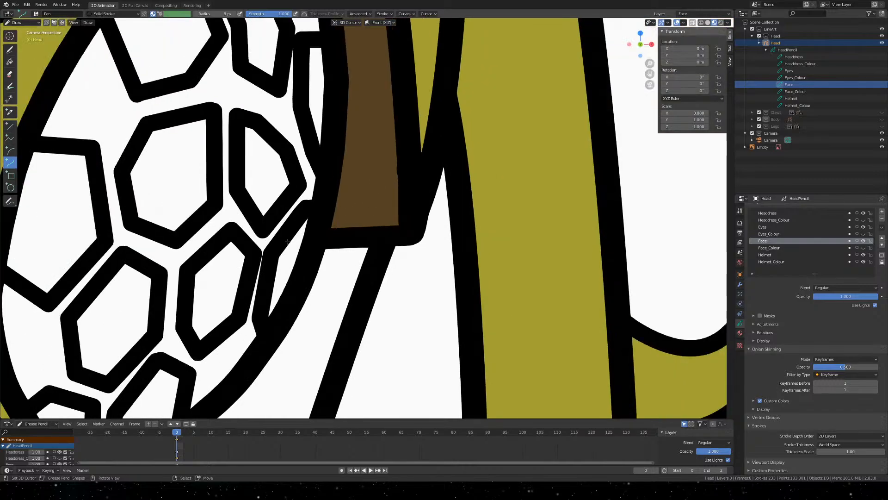
scroll(288, 242, "up", 6)
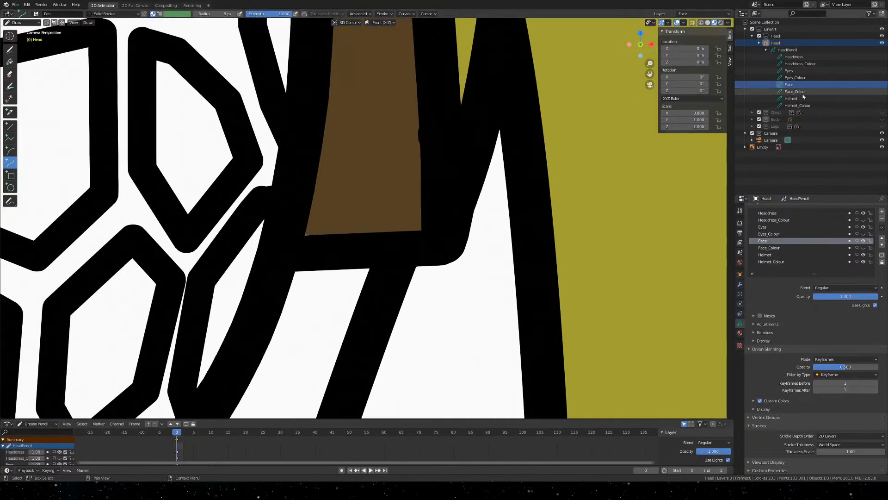
left_click(813, 106)
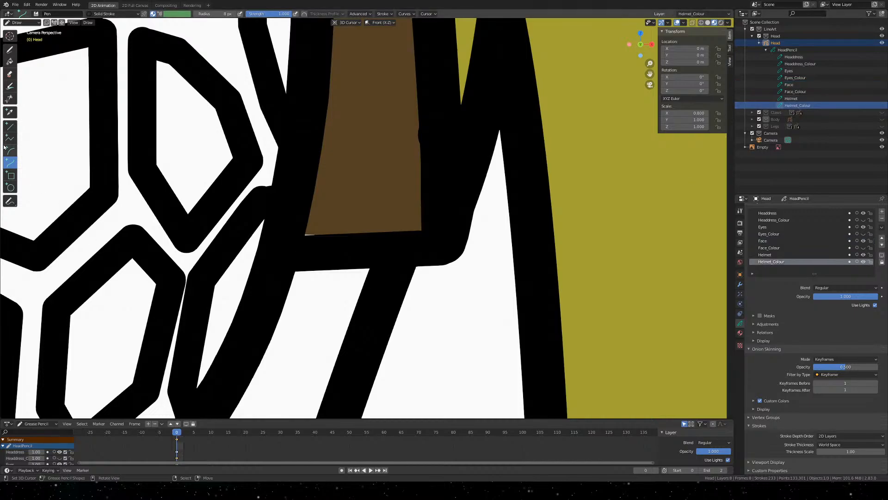
left_click(11, 113)
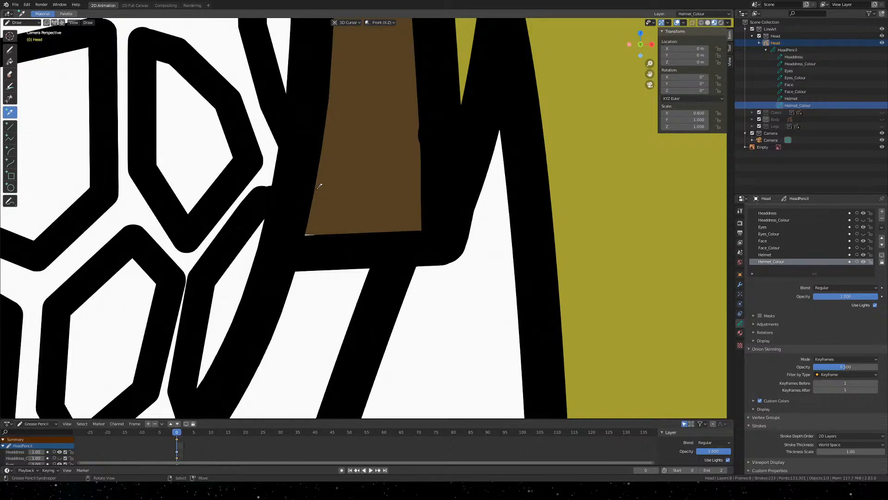
left_click(9, 61)
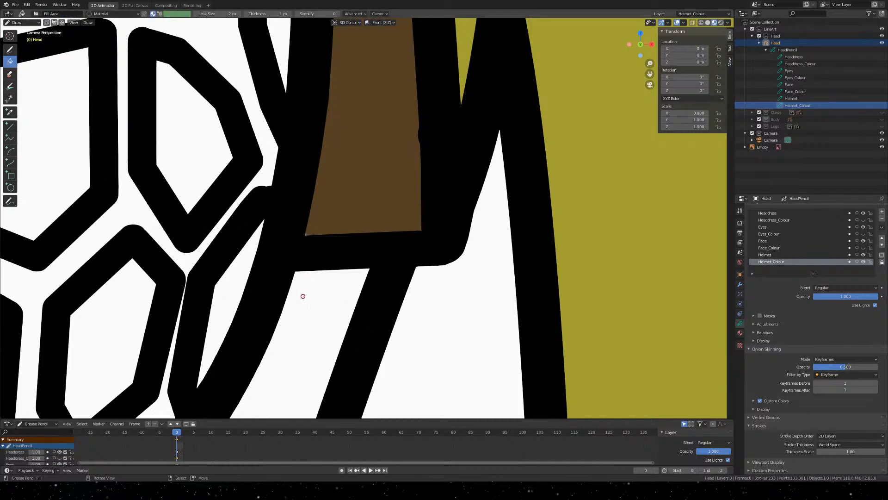
Try filling the white area below the brown piece beside the right eye, and undo the fill
left_click(335, 349)
scroll(334, 350, "down", 6)
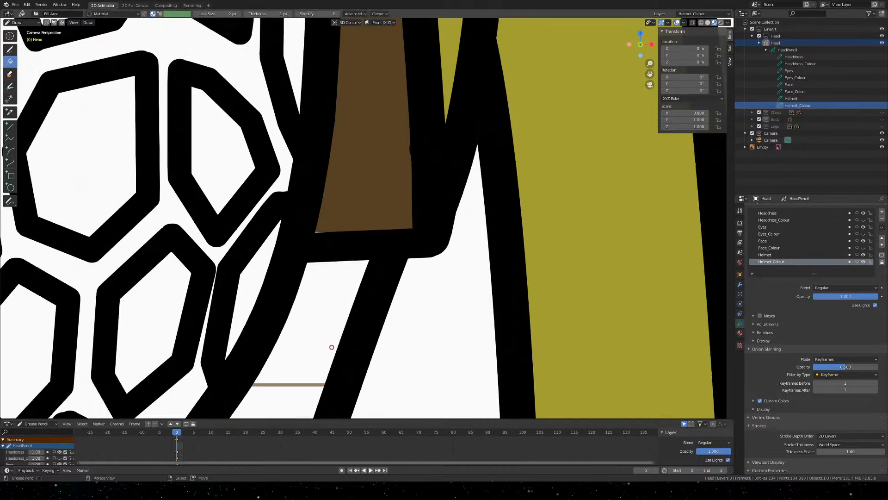
key("ctrl+z")
scroll(343, 237, "up", 6)
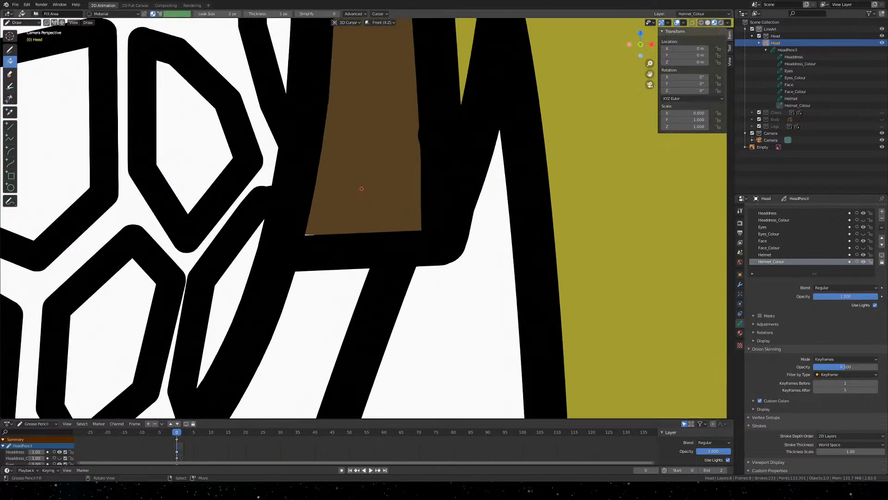
Snap the 3D cursor to the world origin, try filling the thin gap along the brown piece's lower edge, and undo the fill
key("shift+s")
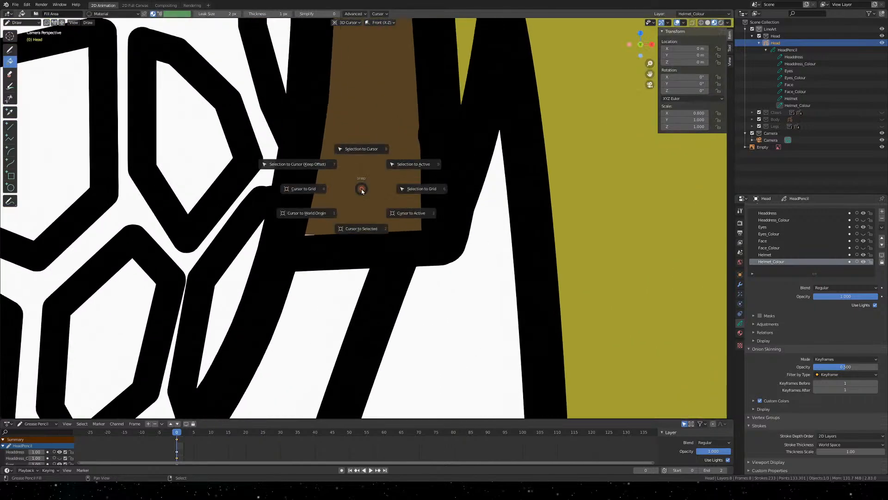
left_click(317, 214)
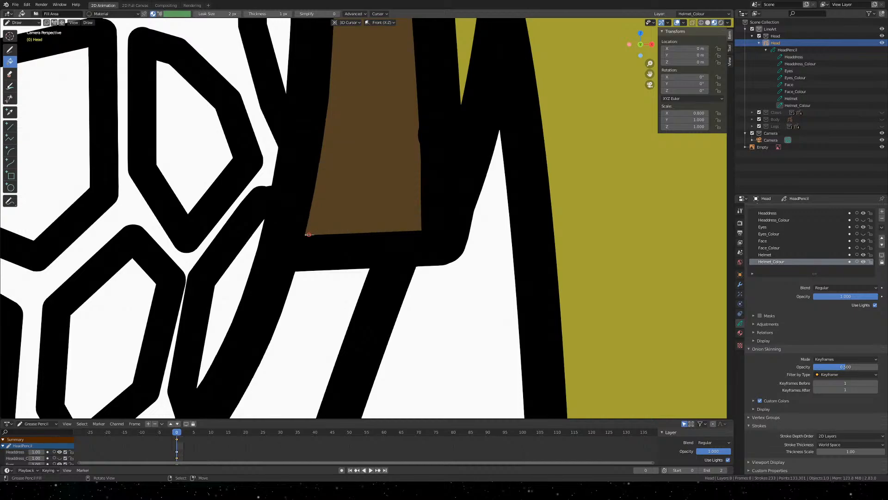
left_click(309, 235)
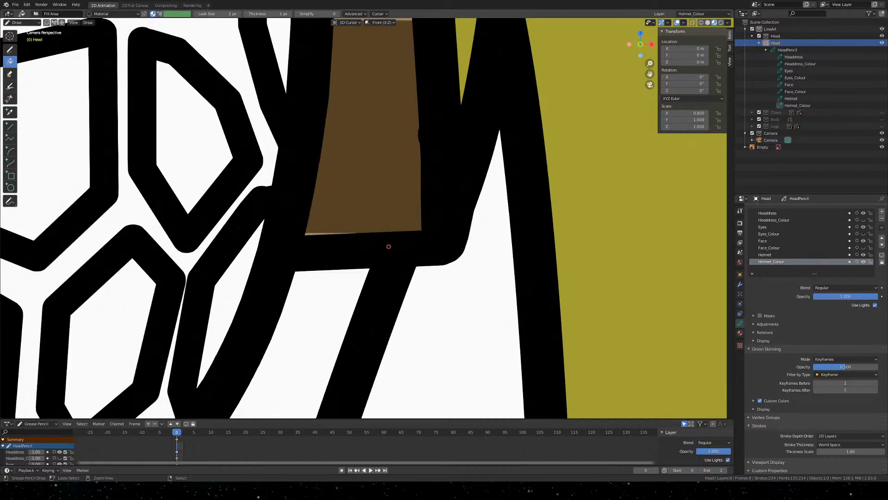
key("ctrl+z")
scroll(363, 218, "down", 2)
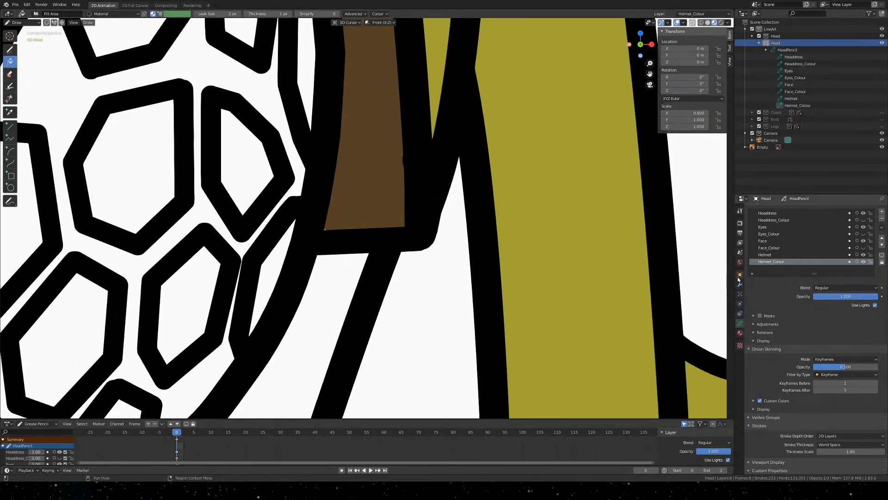
Remove the unused Material slot from the Head object and enlarge the material list to show every slot
left_click(740, 334)
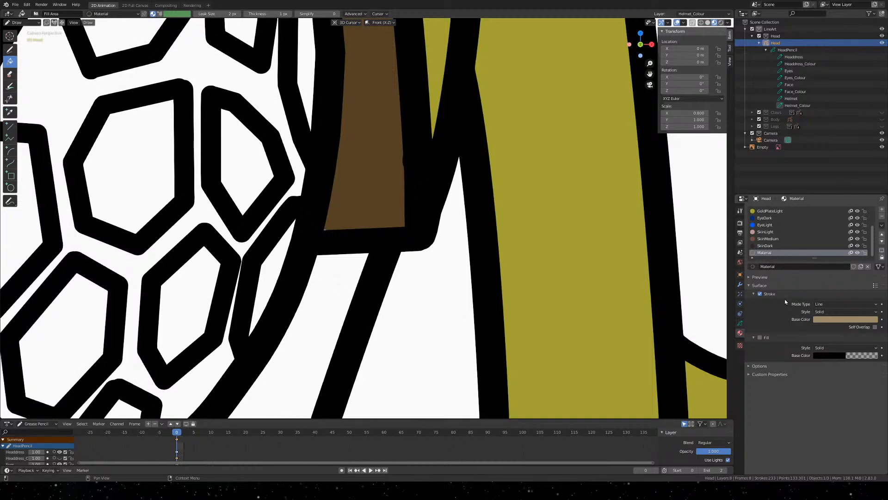
left_click(882, 216)
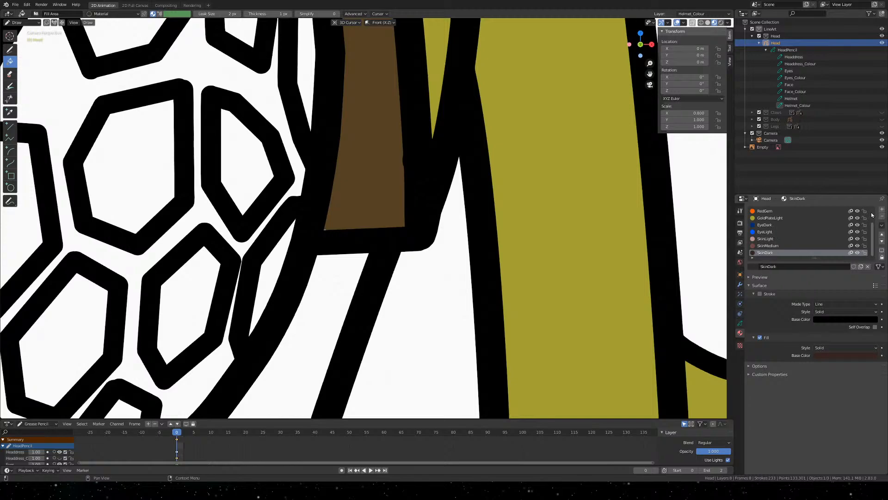
left_click_drag(812, 258, 816, 298)
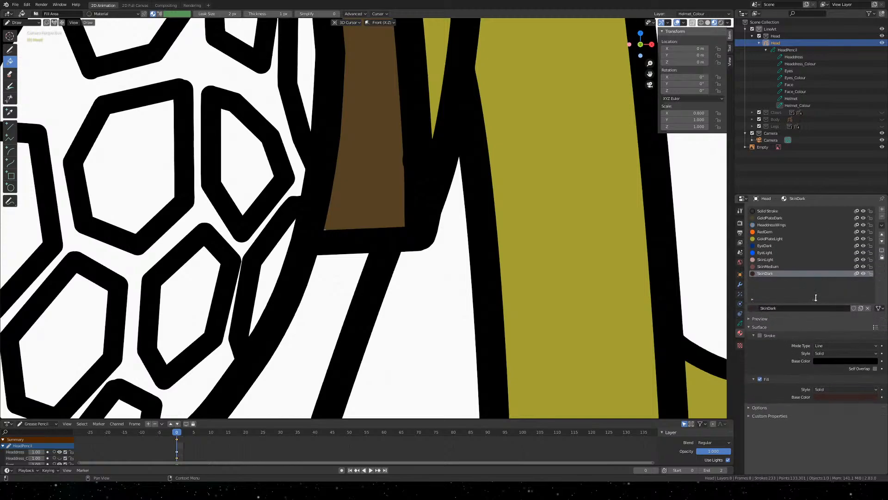
Try filling the thin gap along the brown piece's lower edge with the GoldPlateDark material, and undo the fills
left_click(780, 218)
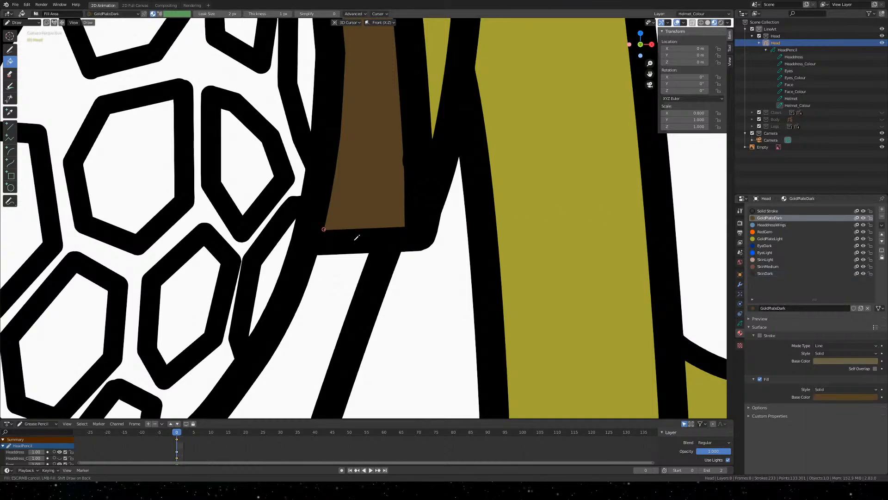
scroll(331, 232, "up", 2)
key("ctrl+z")
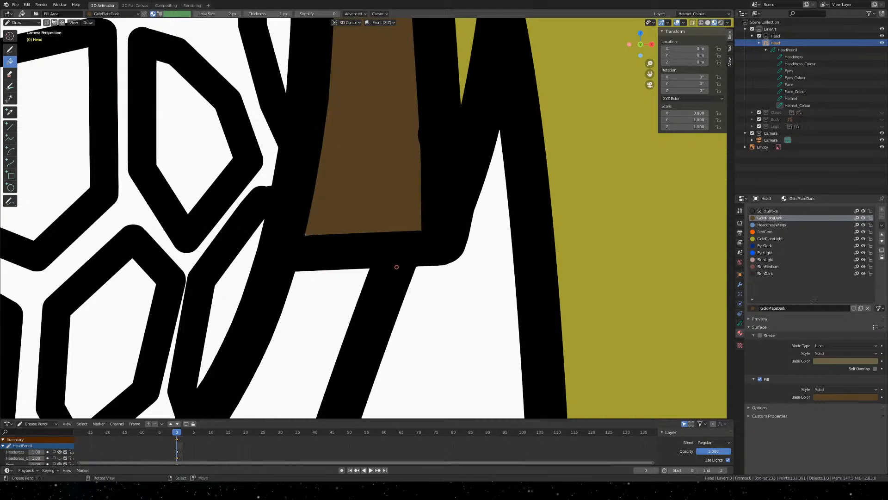
scroll(396, 267, "down", 10)
scroll(363, 203, "up", 7)
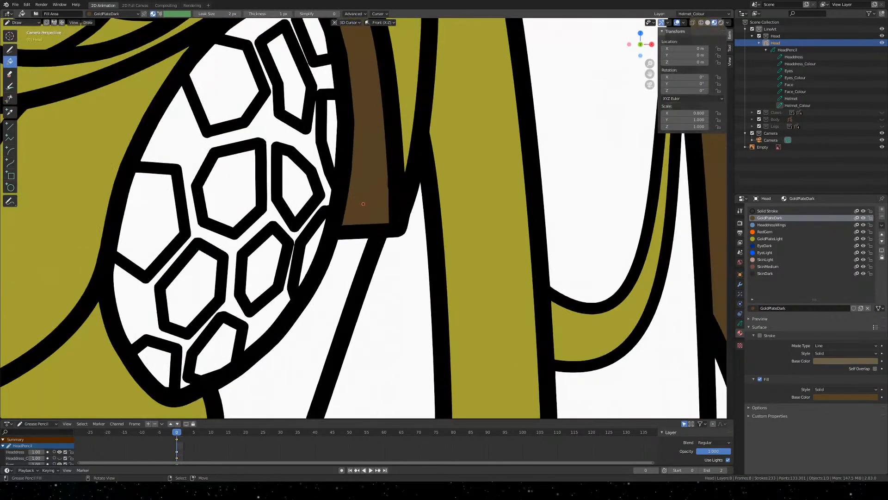
scroll(364, 203, "up", 5)
left_click(370, 180)
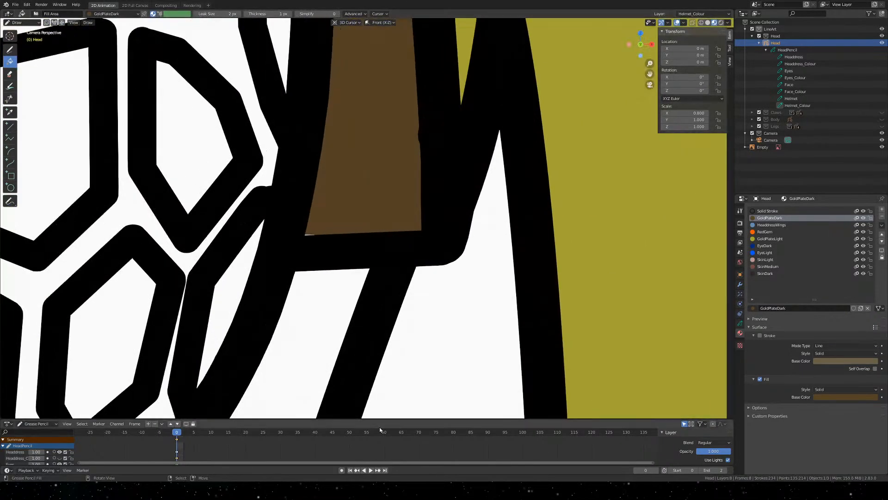
key("ctrl+z")
scroll(374, 230, "down", 8)
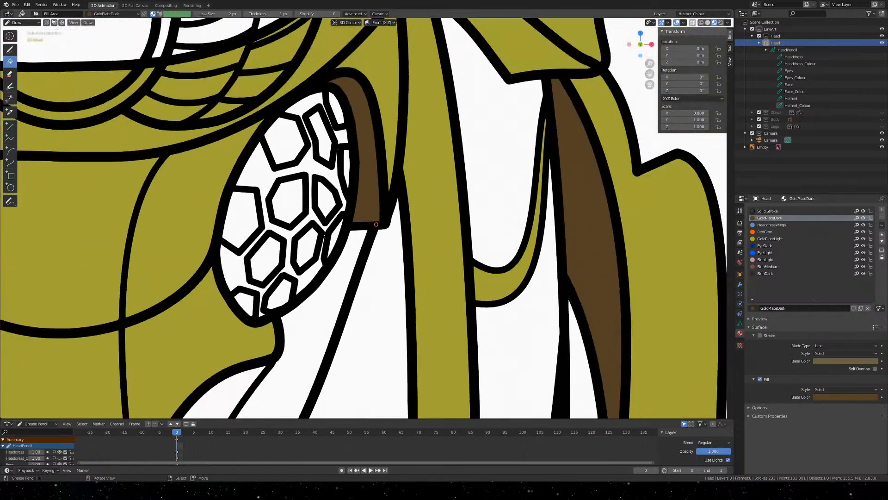
Leave the camera view to see the line art apart from the fills, undo the last material choice, and save the file
middle_click_drag(395, 189, 397, 210)
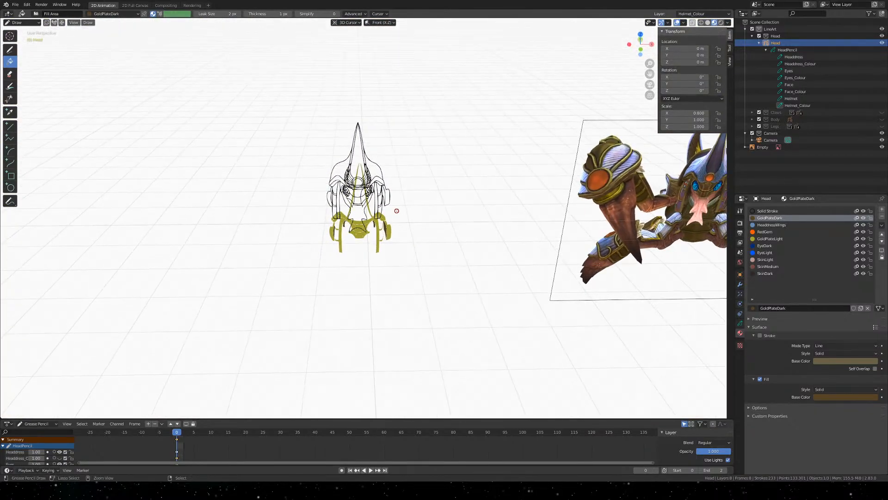
key("ctrl+z")
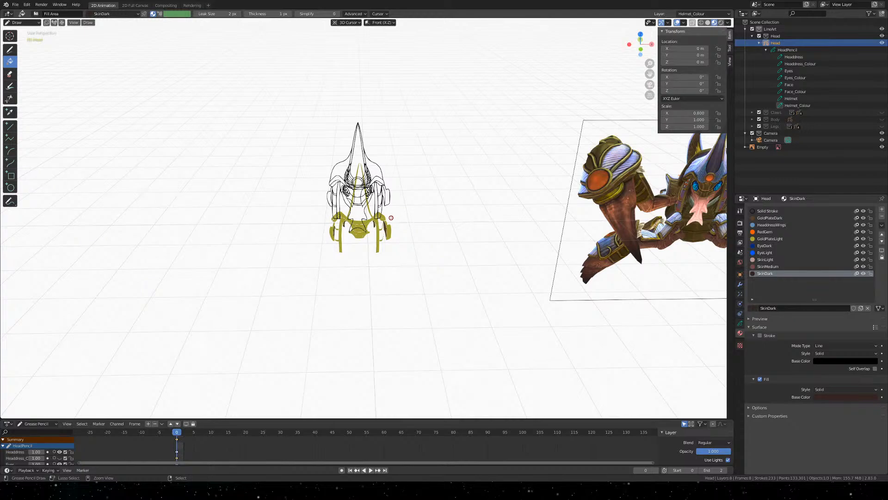
key("ctrl+s")
Try filling the curved piece beside the right eye with the SkinDark material, and undo the fill
scroll(461, 241, "up", 10)
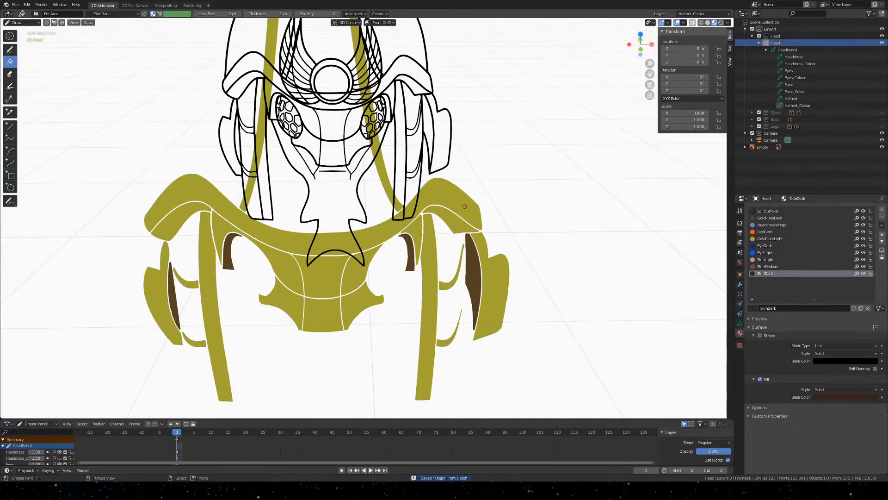
middle_click_drag(464, 206, 453, 204)
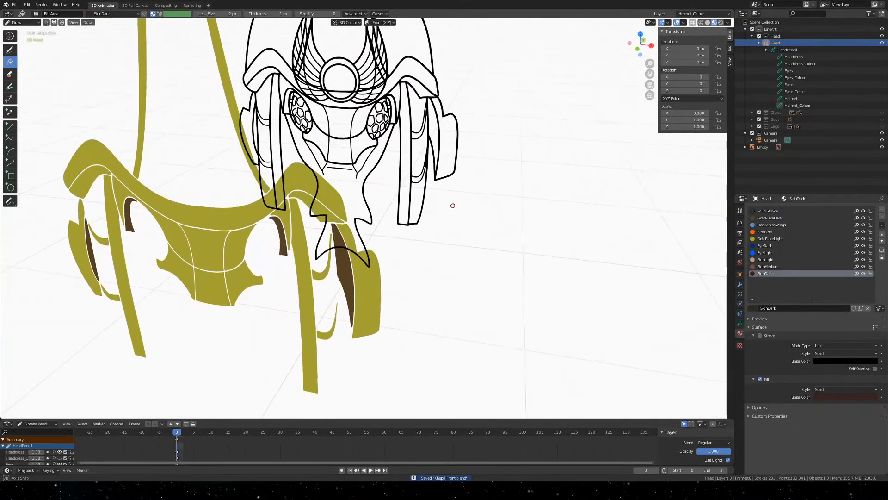
left_click(394, 119)
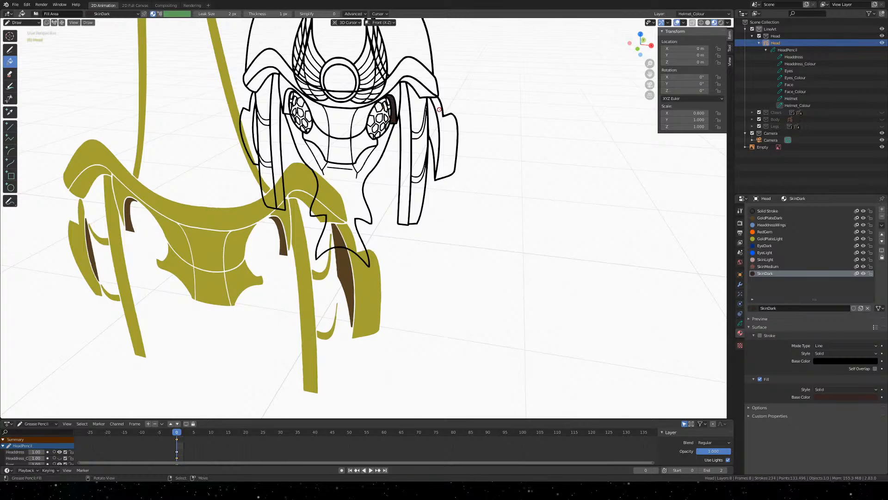
mouse_move(439, 110)
middle_mouse_down()
mouse_move(317, 119)
mouse_move(389, 119)
mouse_move(457, 94)
mouse_move(454, 101)
middle_mouse_up()
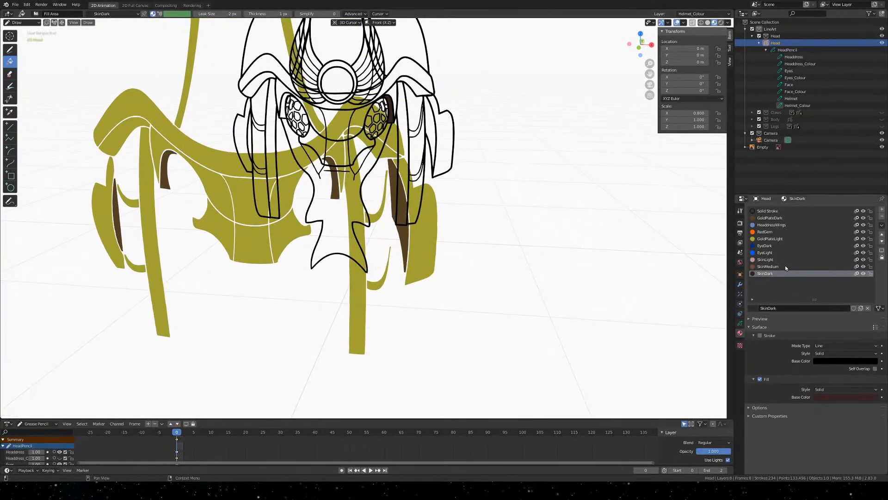
key("ctrl+z")
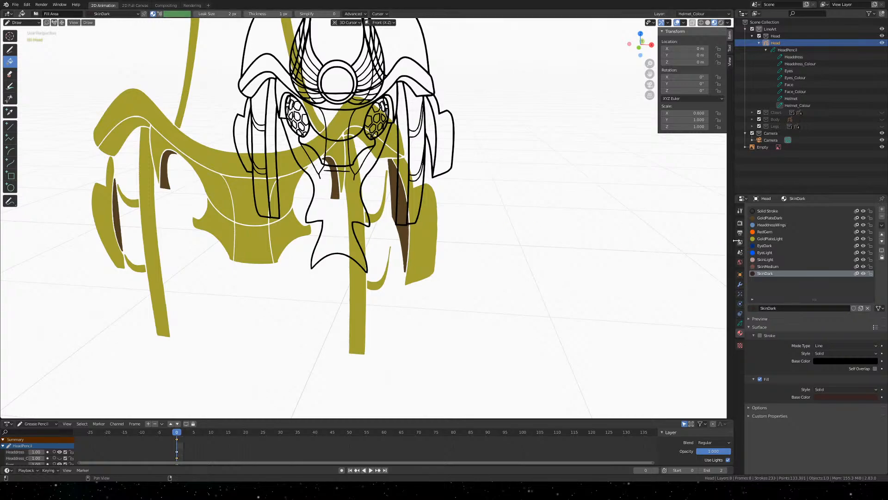
Fill the curved pieces beside both eyes of the line art with the GoldPlateDark material
left_click(771, 220)
mouse_move(441, 130)
middle_mouse_down()
mouse_move(464, 125)
mouse_move(417, 132)
mouse_move(381, 167)
mouse_move(387, 185)
mouse_move(432, 163)
mouse_move(434, 144)
middle_mouse_up()
left_click(395, 119)
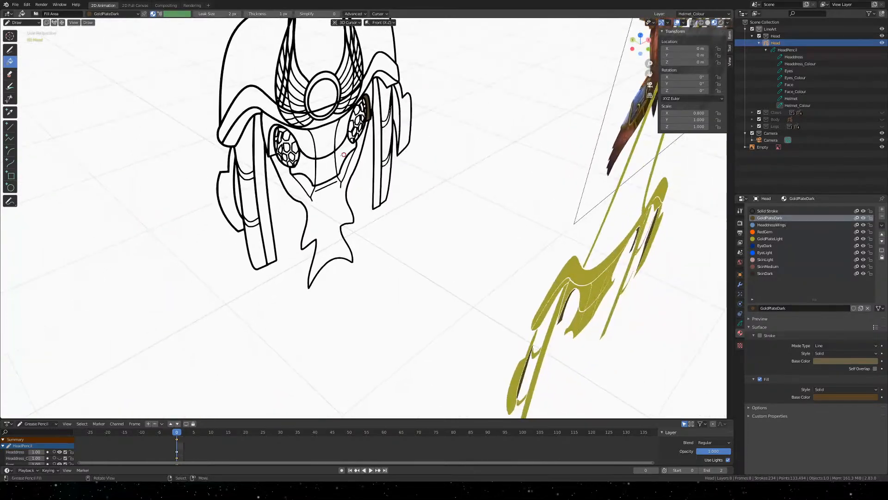
scroll(202, 135, "up", 4)
left_click(168, 86)
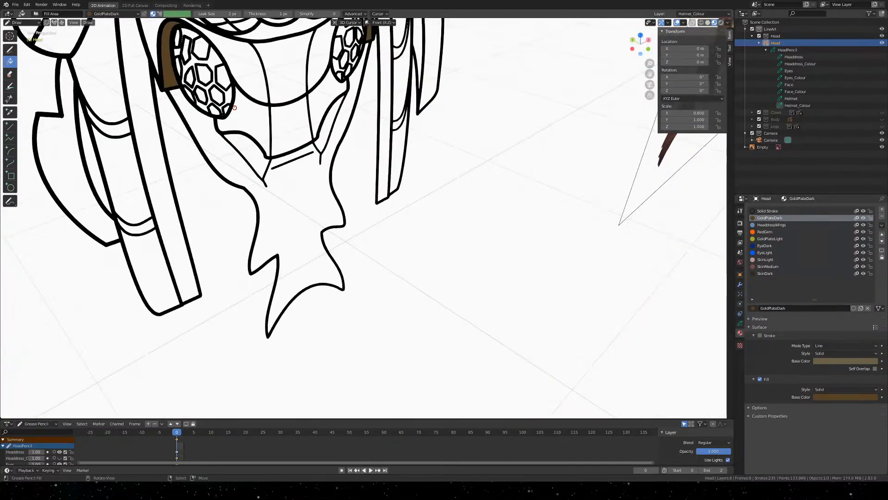
mouse_move(235, 110)
middle_mouse_down()
mouse_move(237, 97)
mouse_move(488, 125)
middle_mouse_up()
scroll(314, 266, "down", 5)
middle_click_drag(313, 267, 336, 217)
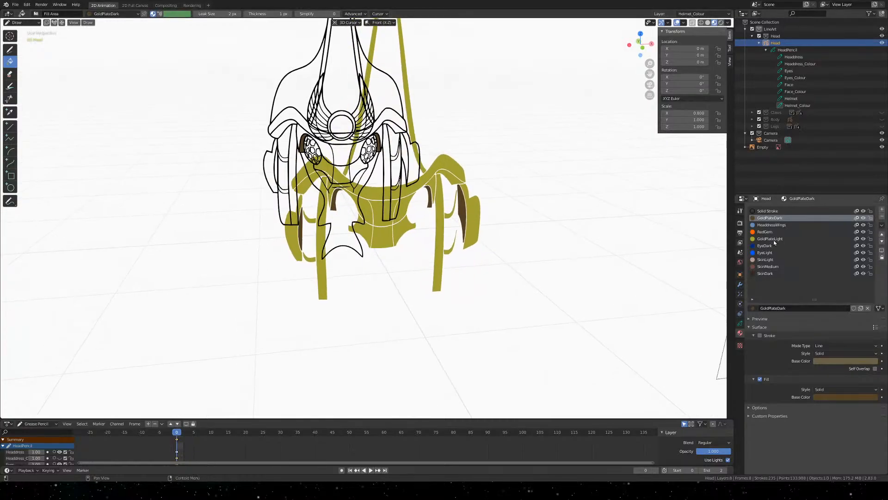
Save the file and fill the two narrow strips rising above the headdress wings with the GoldPlateLight material
left_click(772, 239)
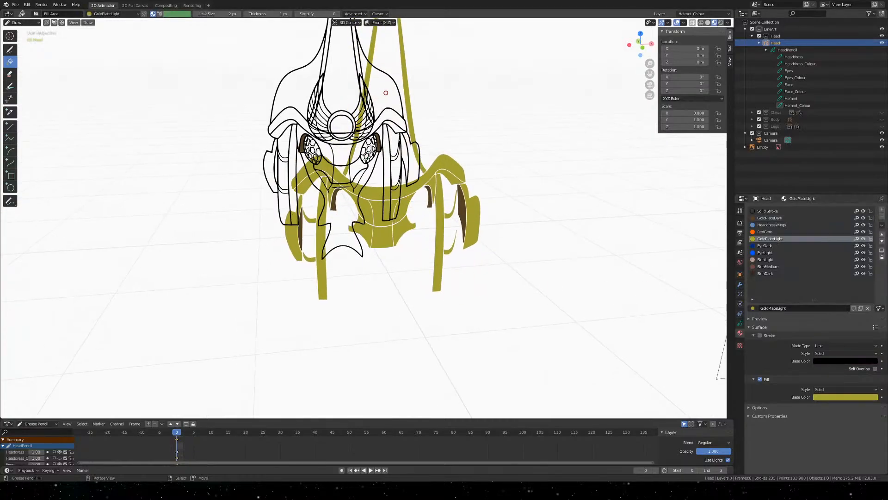
scroll(383, 86, "up", 8)
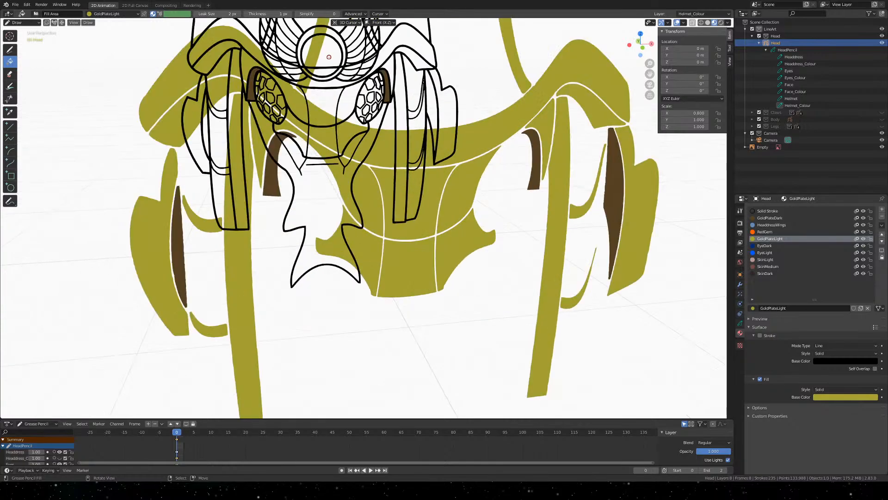
left_click(329, 69)
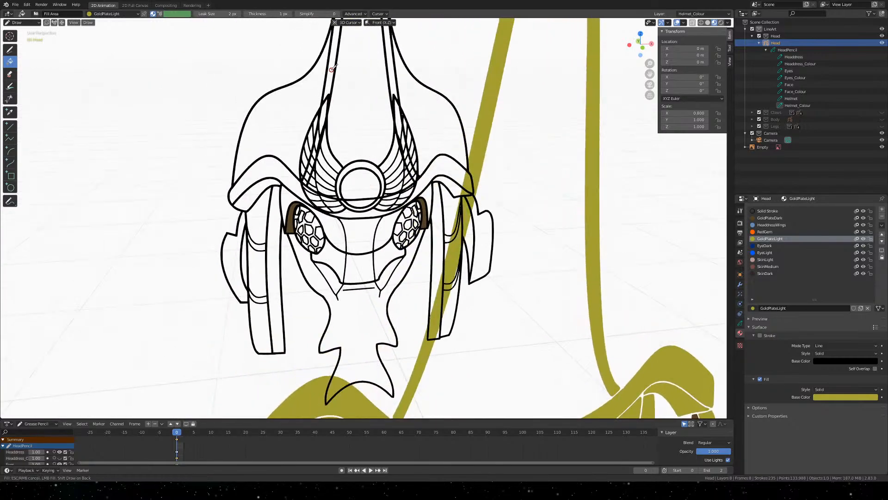
key("ctrl+z")
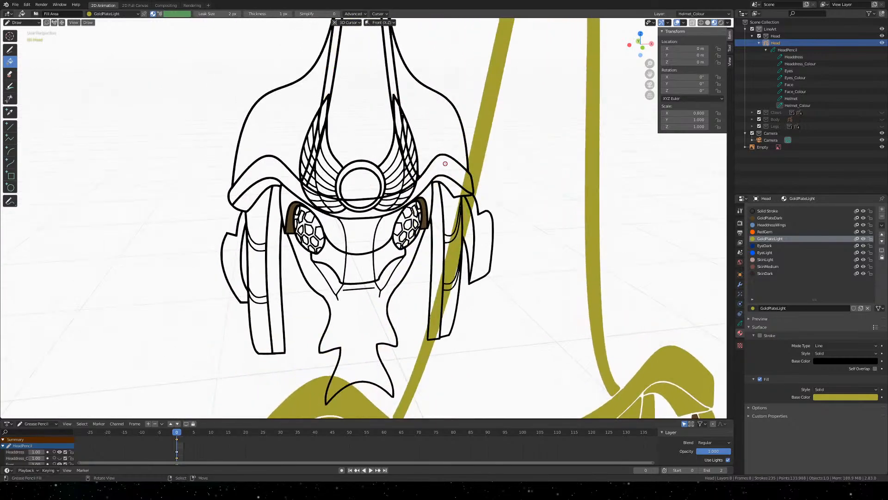
key("ctrl+s")
left_click(390, 84)
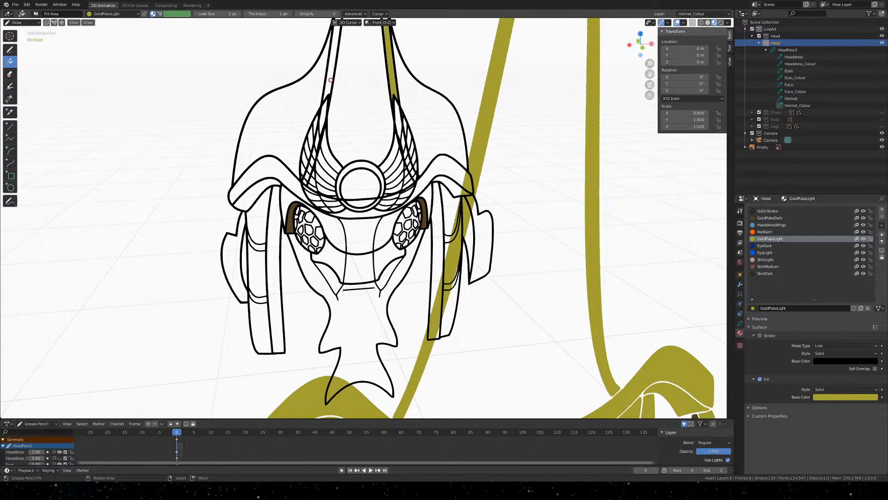
left_click(331, 80)
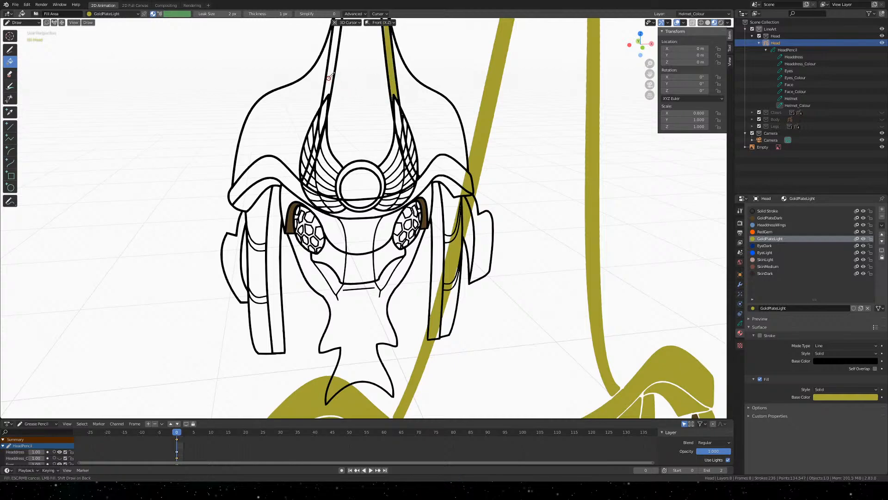
Fill the helmet's upper brow plates on both sides and the left brow's lower section with GoldPlateLight
left_click(280, 172)
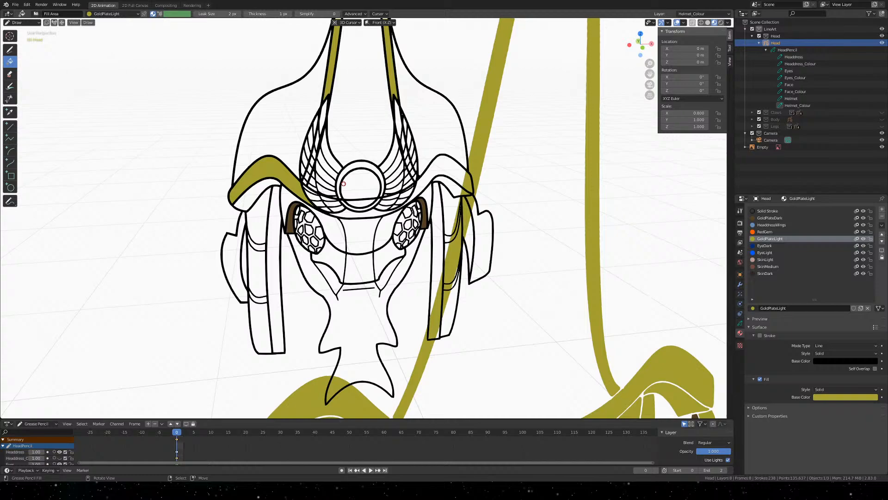
left_click(250, 196)
left_click(455, 167)
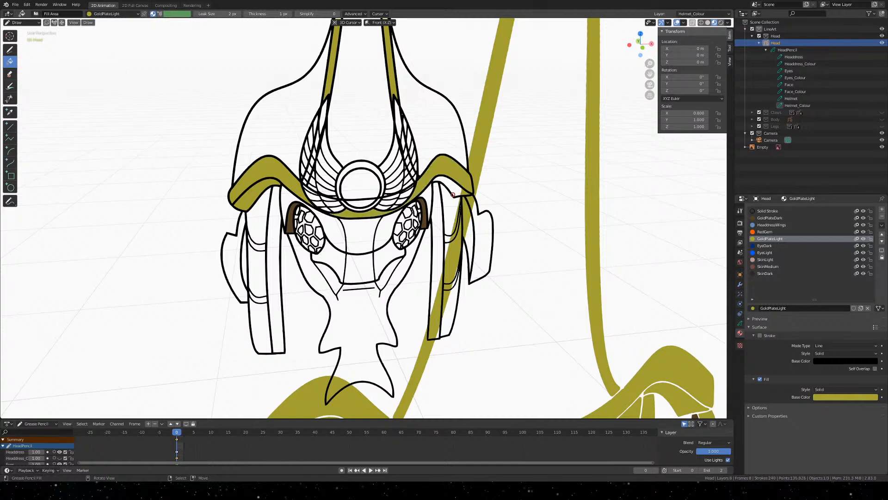
Try to fill the area under the brow band's edge and the helmet's two outer side plates with GoldPlateLight
left_click(455, 189)
scroll(455, 189, "down", 3)
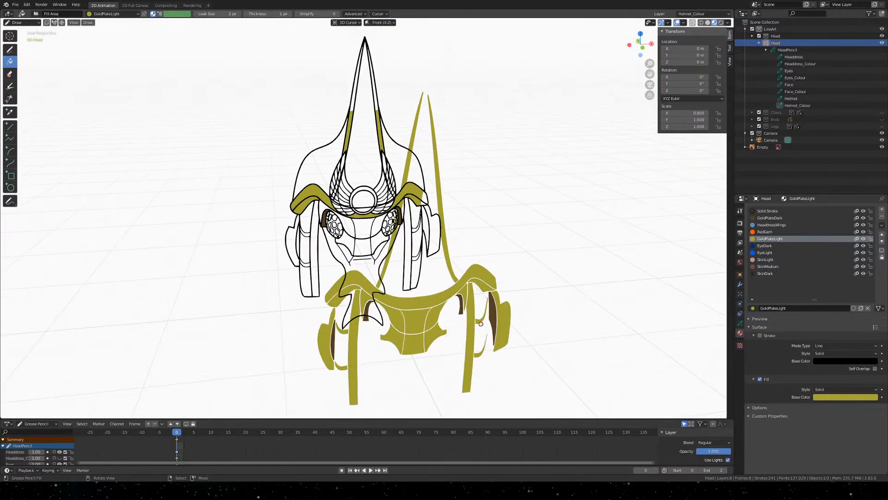
scroll(326, 231, "up", 2)
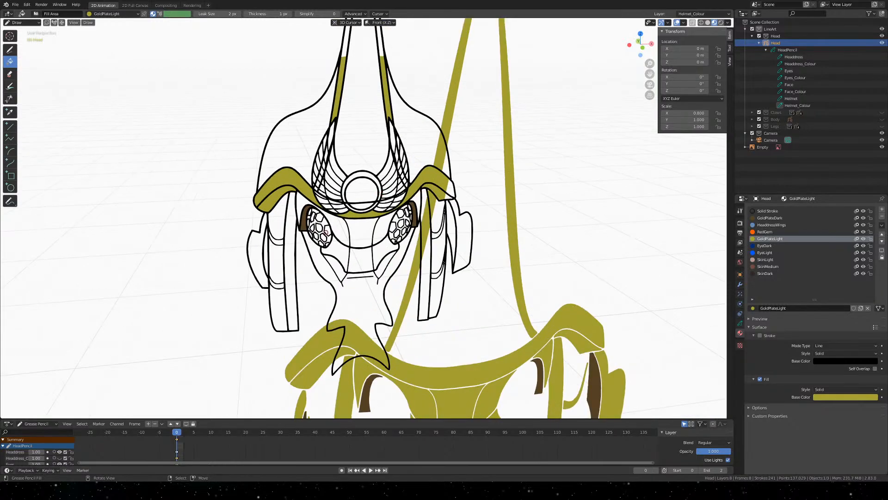
left_click(259, 248)
left_click(468, 226)
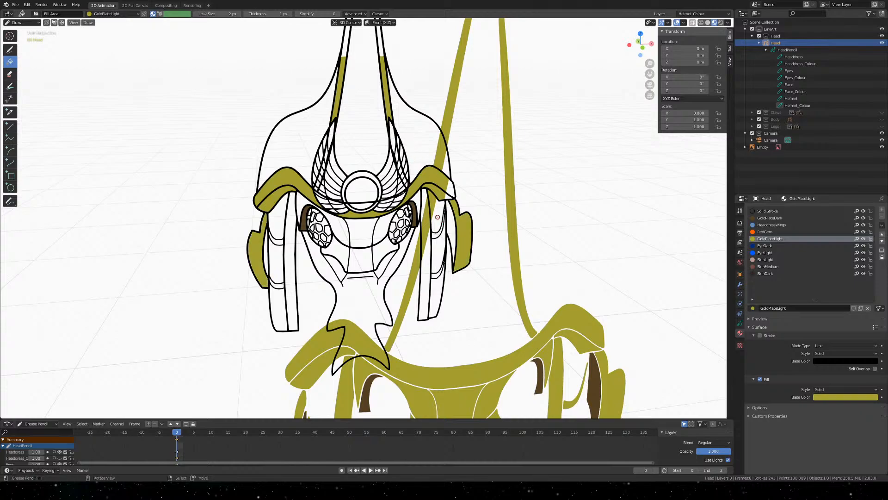
mouse_move(481, 190)
middle_mouse_down()
mouse_move(490, 190)
mouse_move(478, 193)
middle_mouse_up()
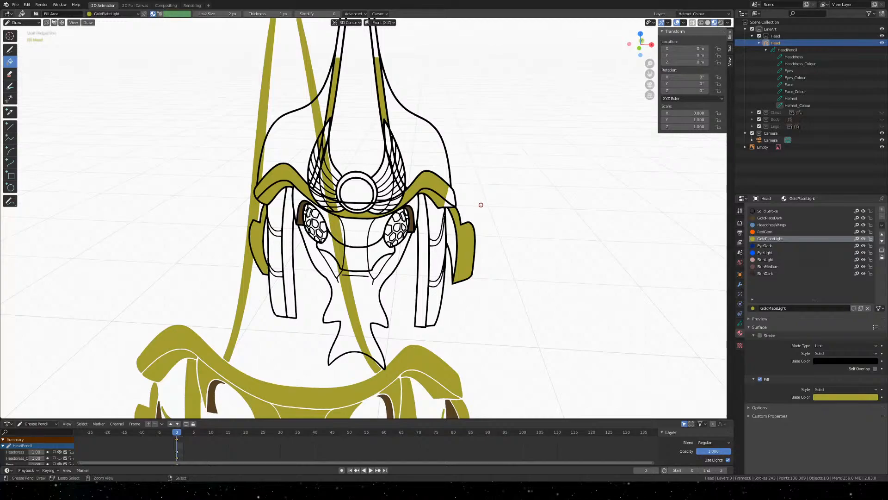
Undo the recent GoldPlateLight fills on the brow band, side plates and one horn strip
key("ctrl+z")
key("ctrl+z")
key("ctrl+z")
key("ctrl+z")
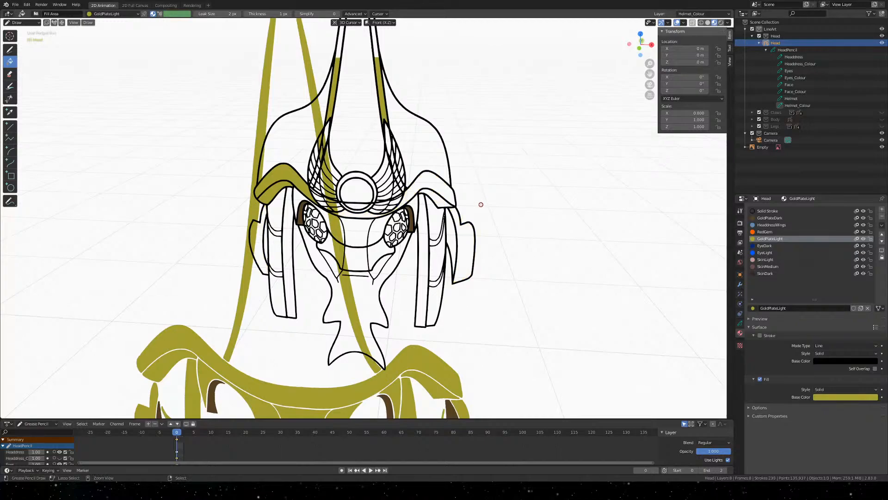
left_click(447, 209)
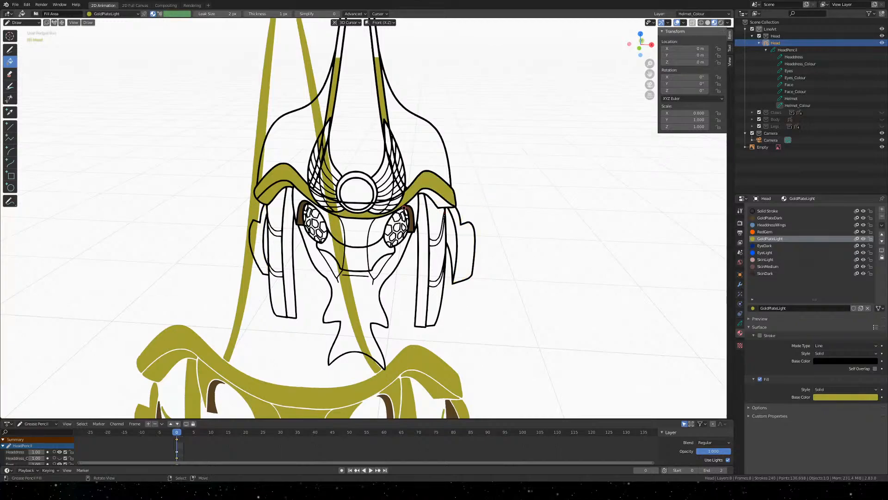
key("ctrl+z")
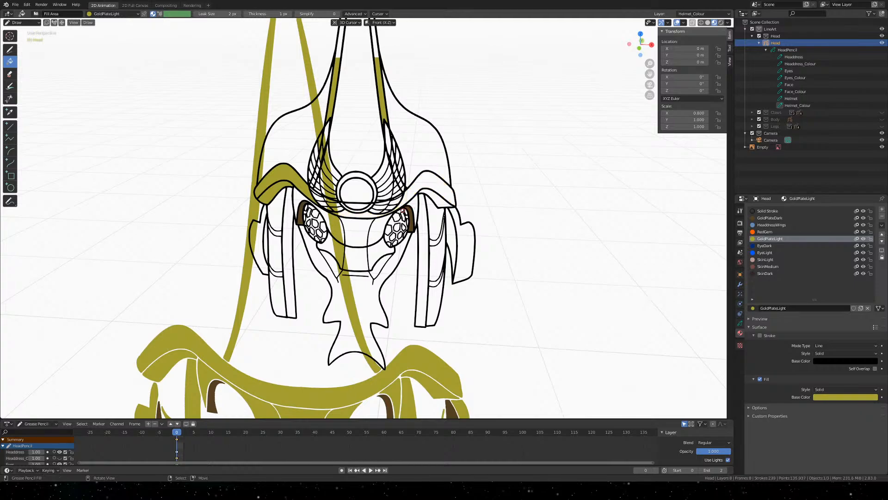
middle_click_drag(409, 189, 426, 189)
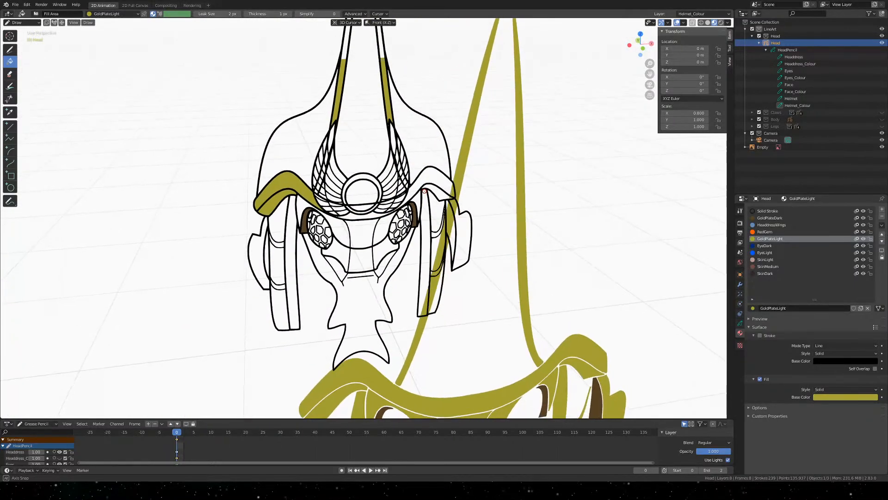
key("ctrl+z")
key("ctrl+z")
key("ctrl+z")
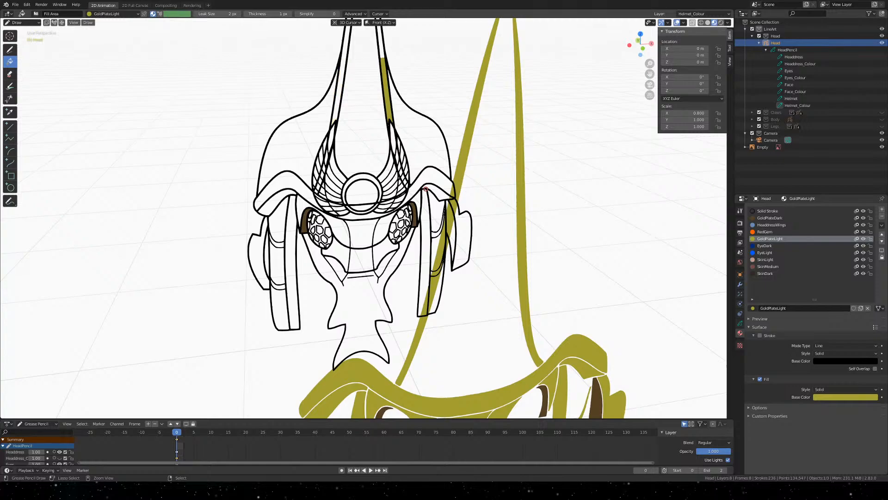
key("ctrl+z")
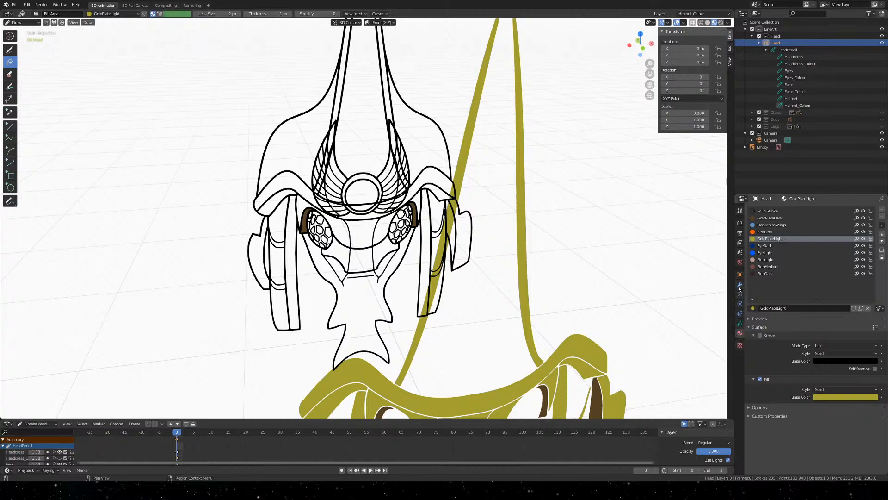
Hide the Headdress layer of the head drawing
left_click(740, 322)
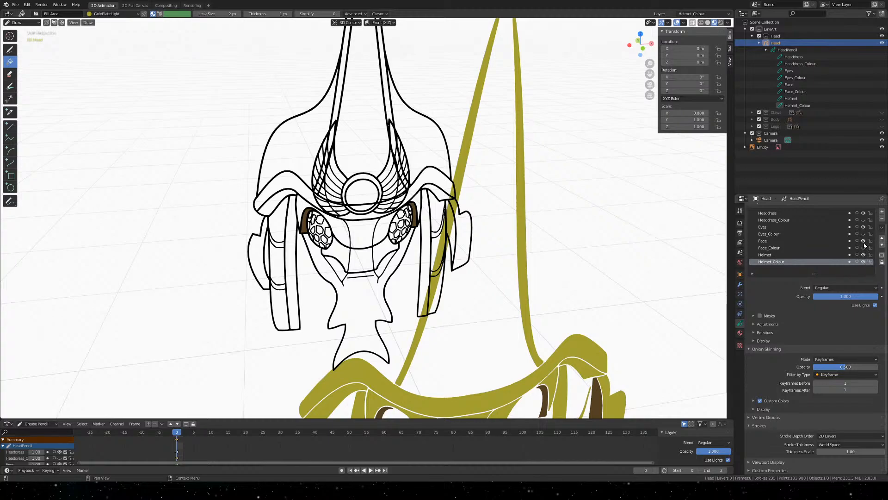
left_click(863, 213)
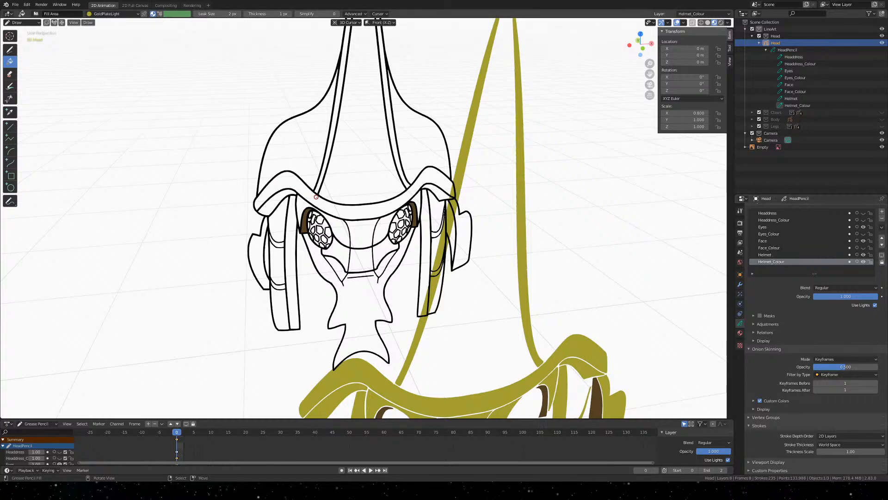
scroll(316, 197, "up", 3)
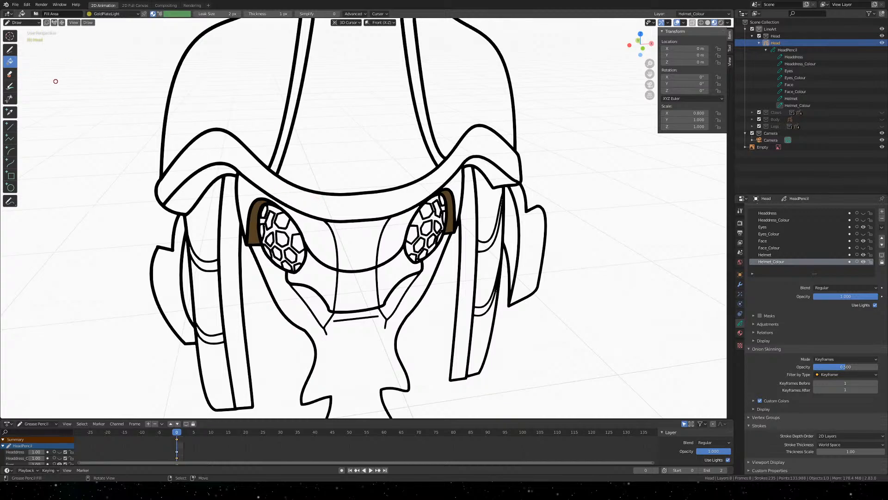
Try to fill both horn strips and the curved brow band of the helmet with the GoldPlateLight material
left_click(740, 332)
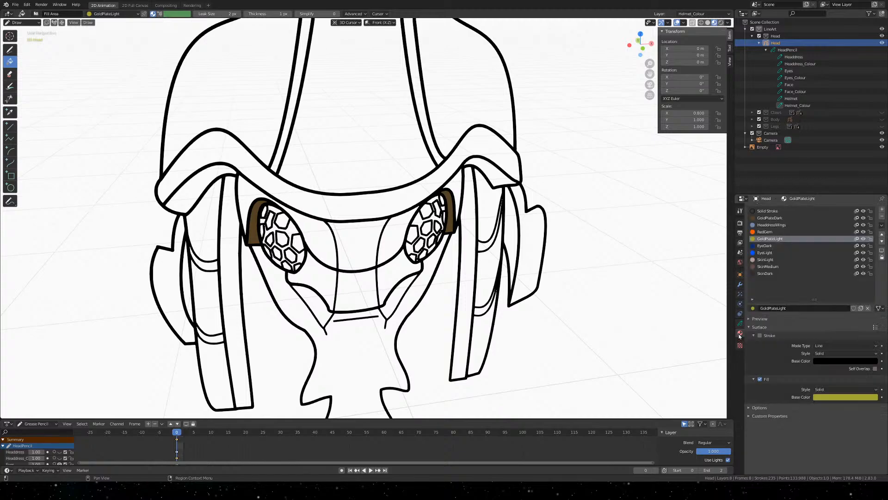
left_click(286, 133)
left_click(307, 192)
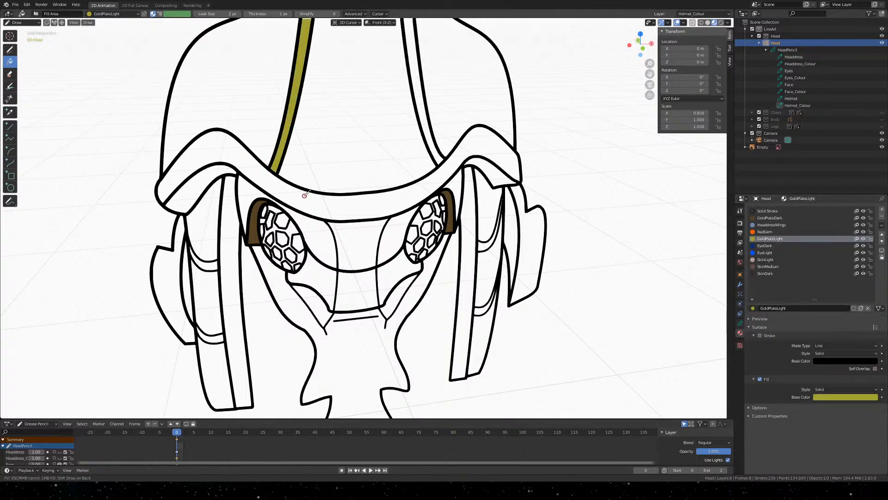
left_click(419, 112)
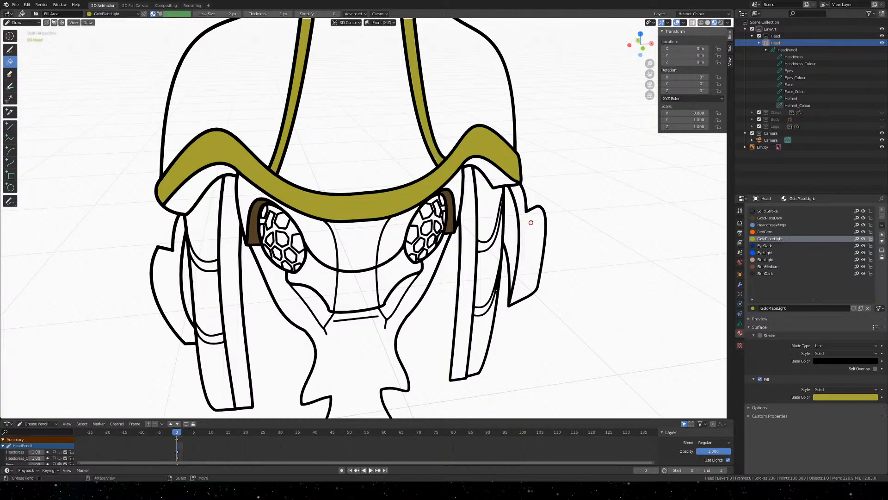
Try to fill one outer side plate, its neighbouring vertical strip and the two small curved bands with GoldPlateLight
left_click(522, 235)
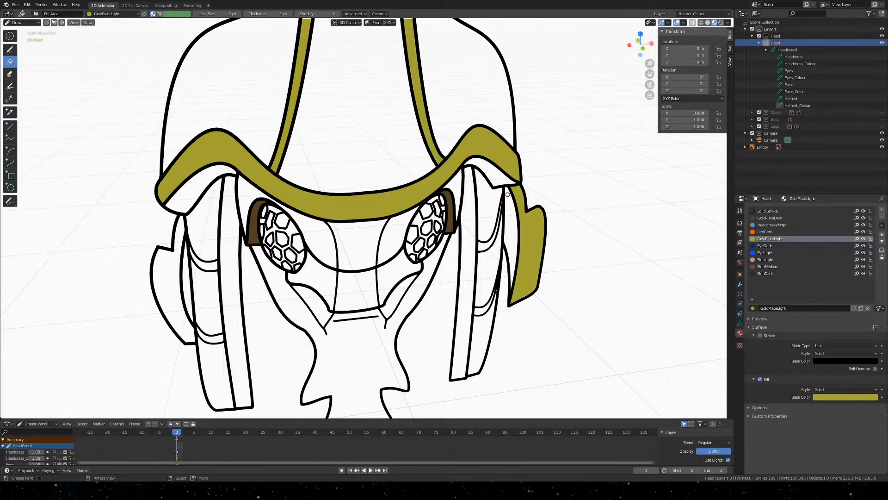
left_click(473, 241)
left_click(486, 245)
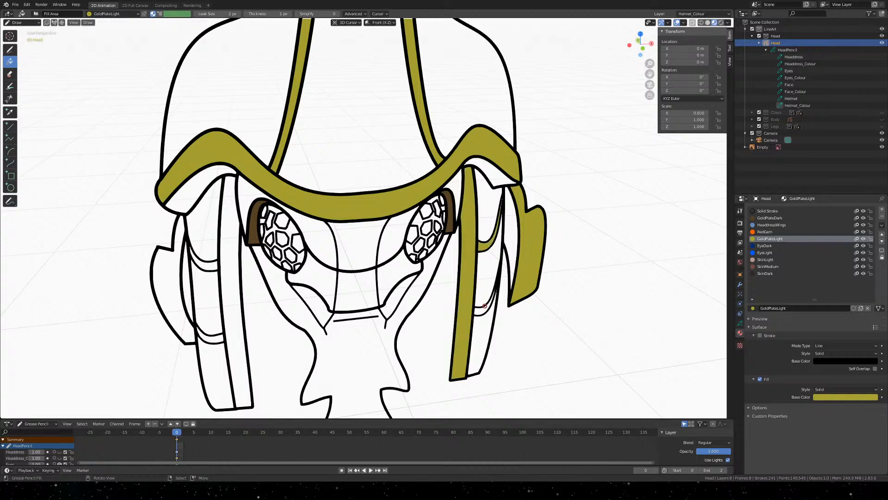
left_click(481, 311)
mouse_move(480, 311)
middle_mouse_down()
mouse_move(348, 208)
mouse_move(333, 259)
mouse_move(326, 218)
mouse_move(431, 178)
middle_mouse_up()
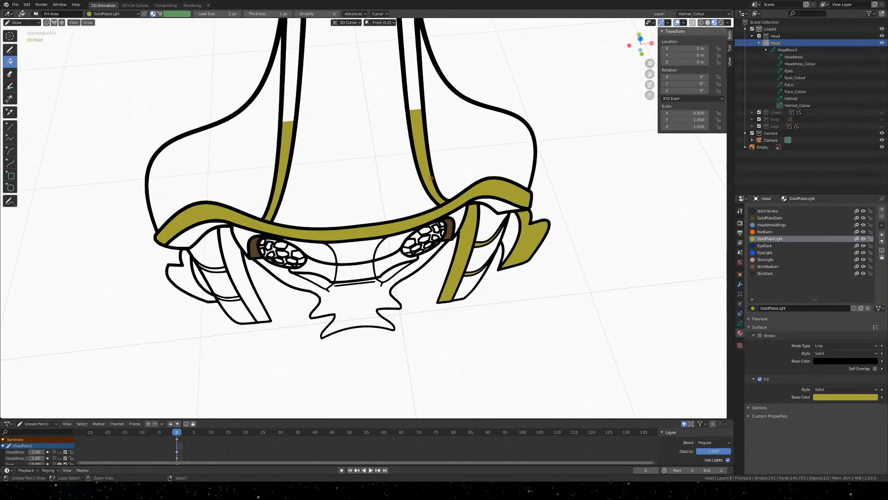
Undo the new GoldPlateLight fills on the horn strips, brow band and side pieces
key("ctrl+z")
key("ctrl+z")
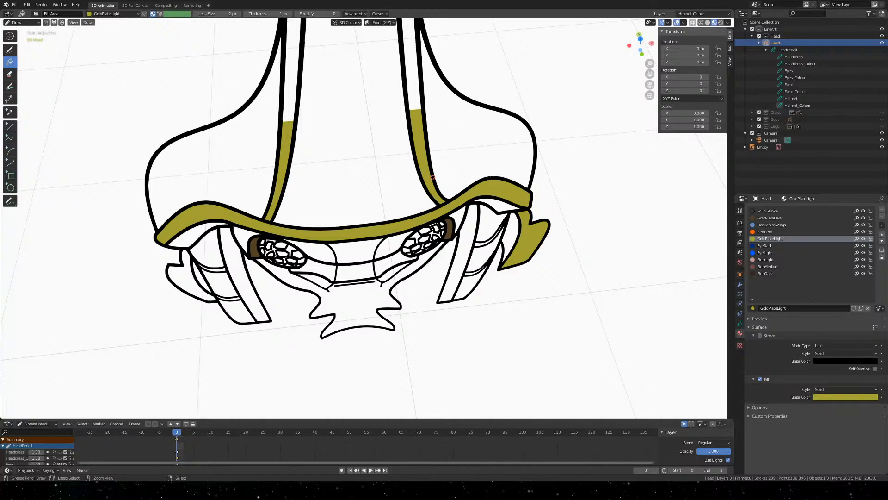
key("ctrl+z")
key("ctrl+z")
key("ctrl+z")
key("ctrl+z")
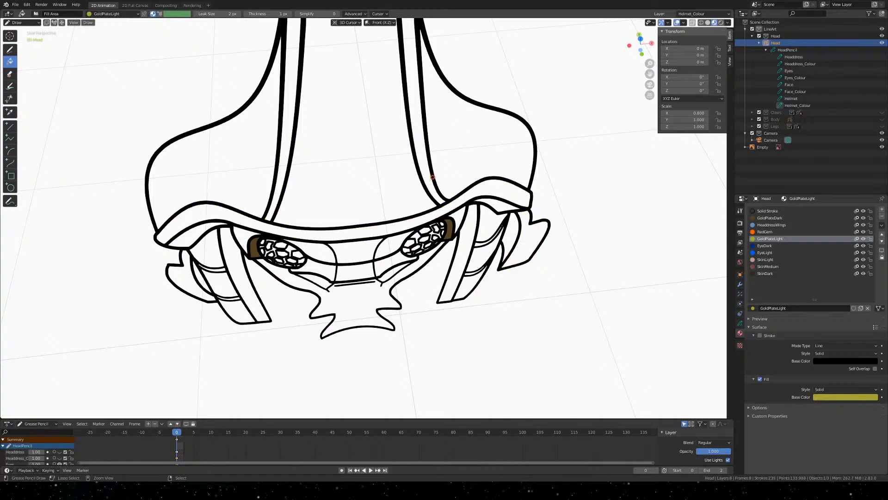
Try to fill one horn strip with GoldPlateLight from an angled perspective, and undo that fill
scroll(433, 177, "down", 3)
middle_click_drag(421, 186, 375, 117)
left_click(385, 139)
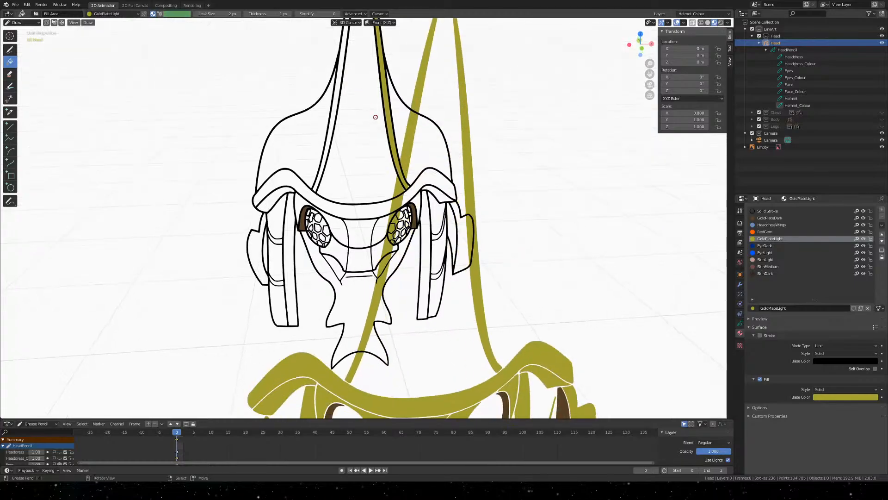
scroll(420, 172, "up", 3)
key("ctrl+z")
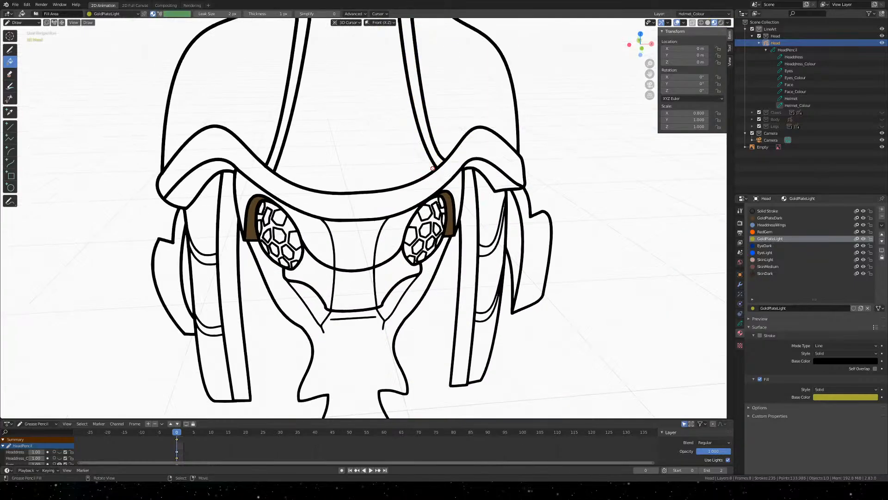
Compare how the coloured fills line up with the line art in the camera view and in perspective
key("KP_0")
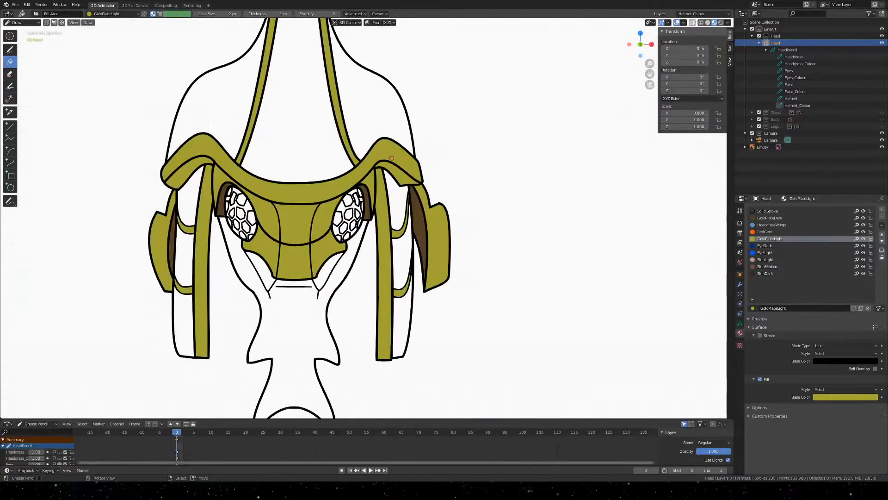
key("KP_0")
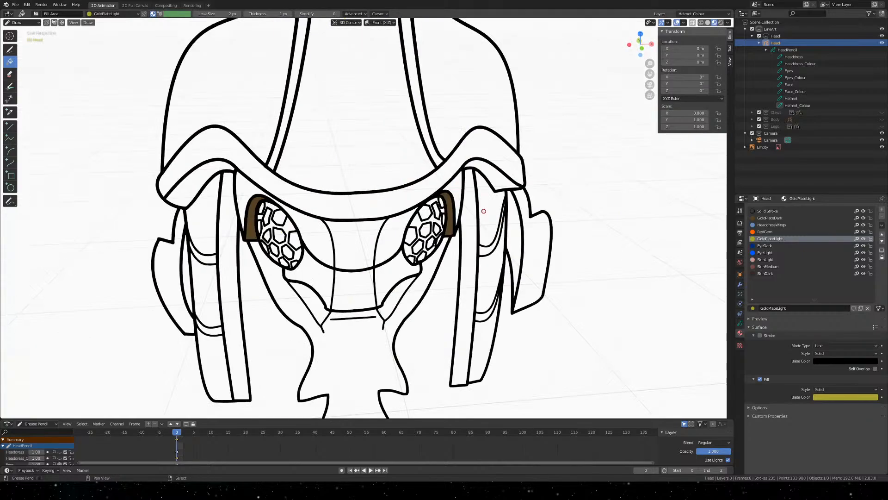
middle_click_drag(483, 211, 485, 262)
scroll(486, 261, "down", 3)
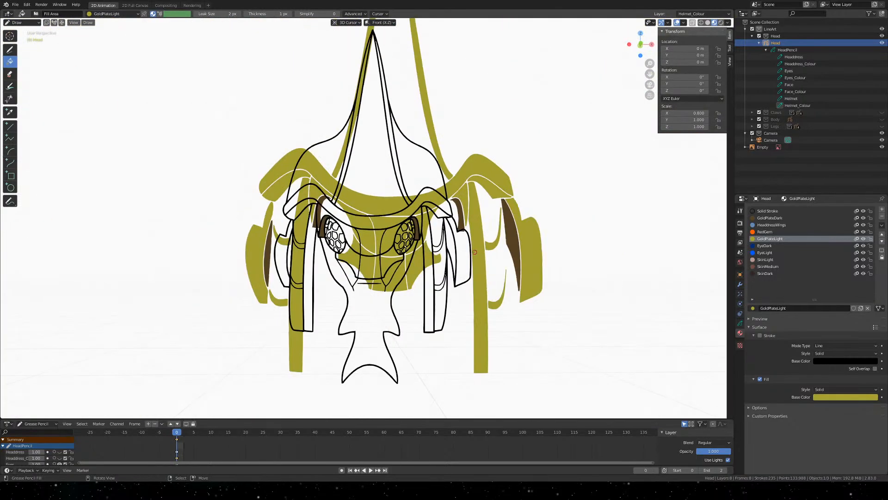
Switch to the Eraser Soft brush and hide the Helmet, Face and Eyes layers
scroll(475, 252, "down", 2)
left_click(10, 77)
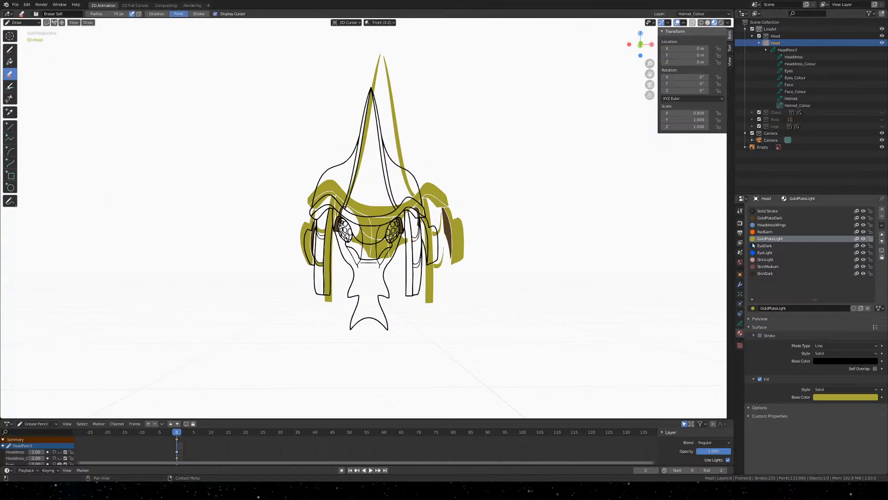
left_click(741, 323)
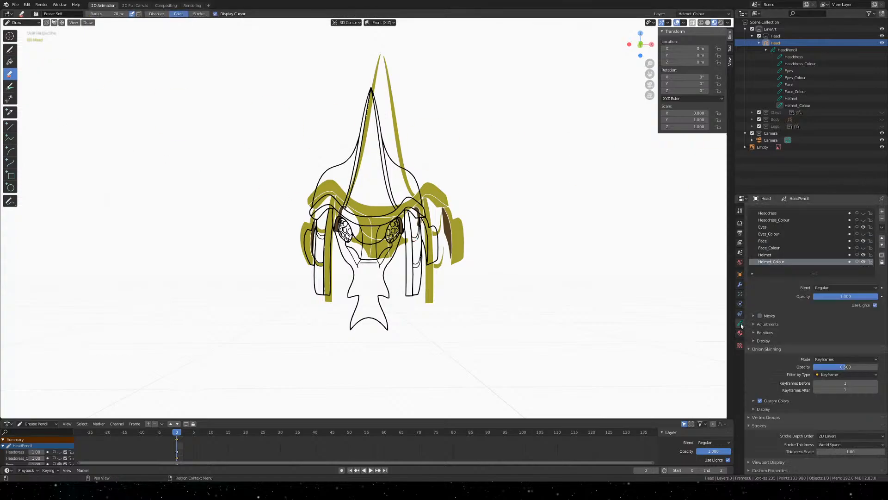
left_click(863, 255)
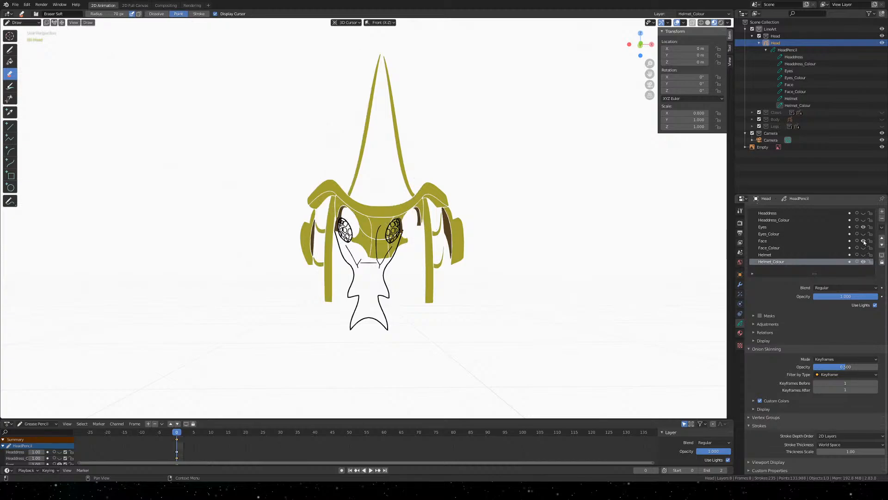
left_click(863, 241)
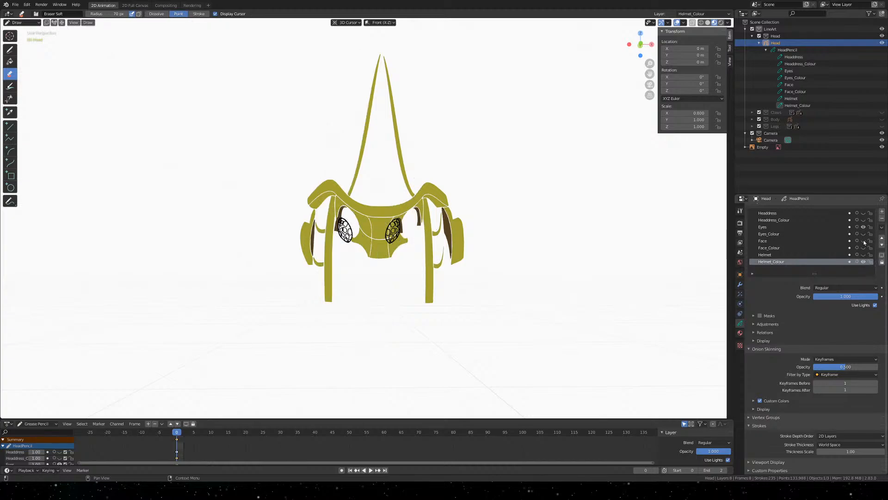
left_click(863, 227)
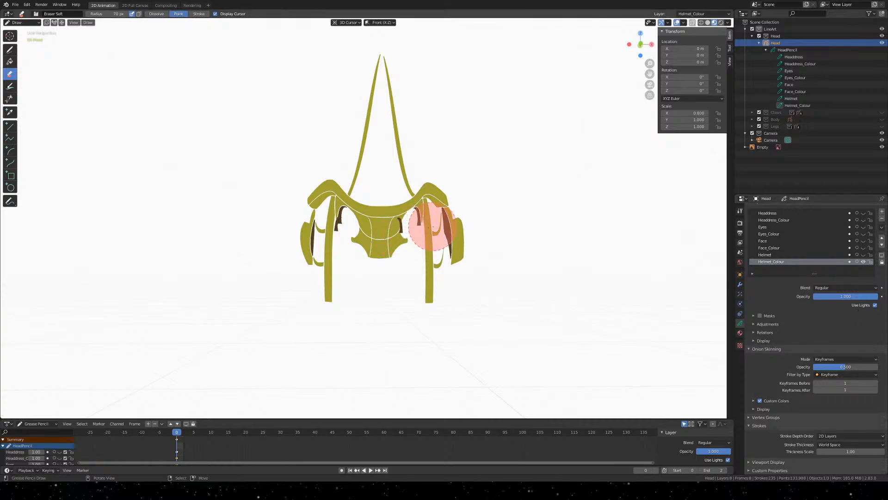
Erase all the coloured fills on the Helmet_Colour layer and save the file
mouse_move(467, 204)
left_mouse_down()
mouse_move(293, 215)
mouse_move(456, 224)
mouse_move(370, 251)
mouse_move(343, 245)
left_mouse_up()
mouse_move(324, 166)
left_mouse_down()
mouse_move(373, 166)
mouse_move(285, 167)
left_mouse_up()
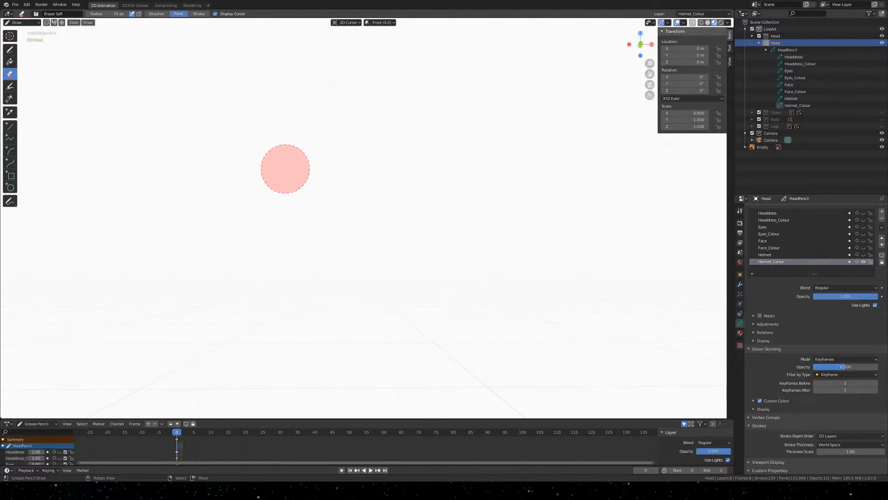
mouse_move(497, 203)
left_mouse_down()
mouse_move(450, 199)
mouse_move(297, 287)
mouse_move(446, 270)
left_mouse_up()
key("ctrl+s")
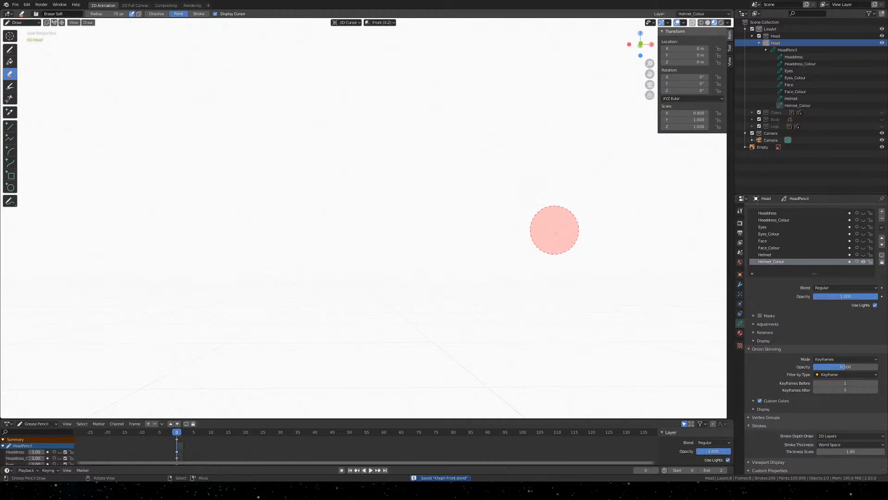
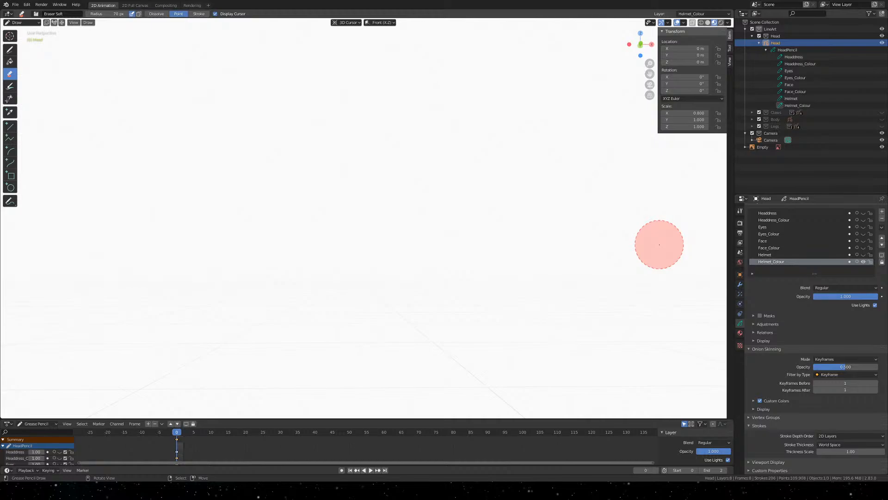
Show the Helmet layer's line art, make that layer active and frame the helmet in the camera view
left_click(790, 256)
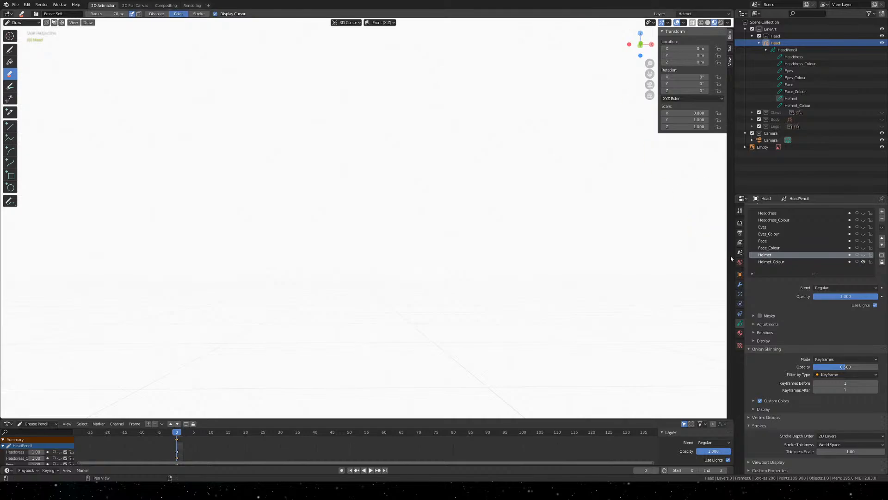
left_click(863, 261)
left_click(863, 255)
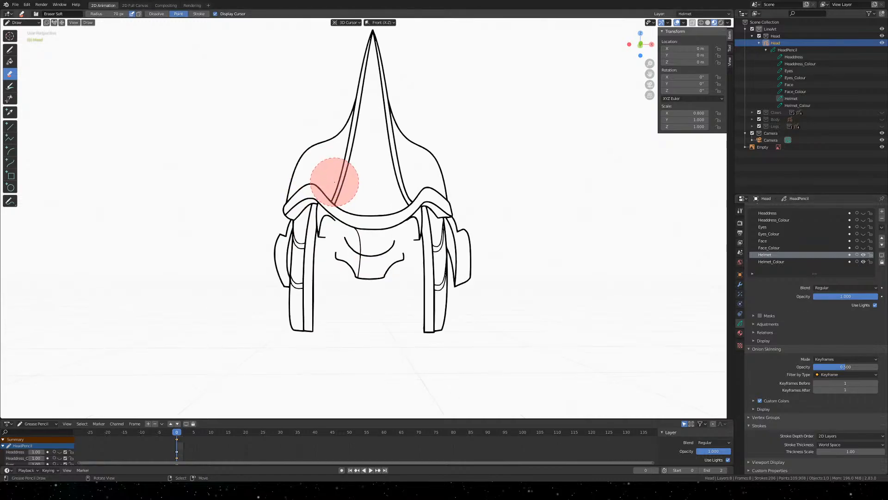
left_click_drag(334, 182, 362, 176)
key("KP_0")
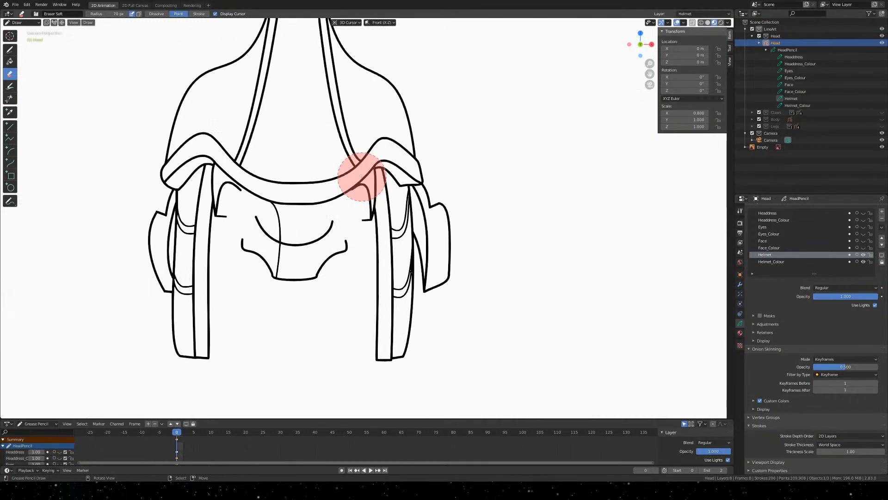
middle_click_drag(331, 169, 419, 192, "shift")
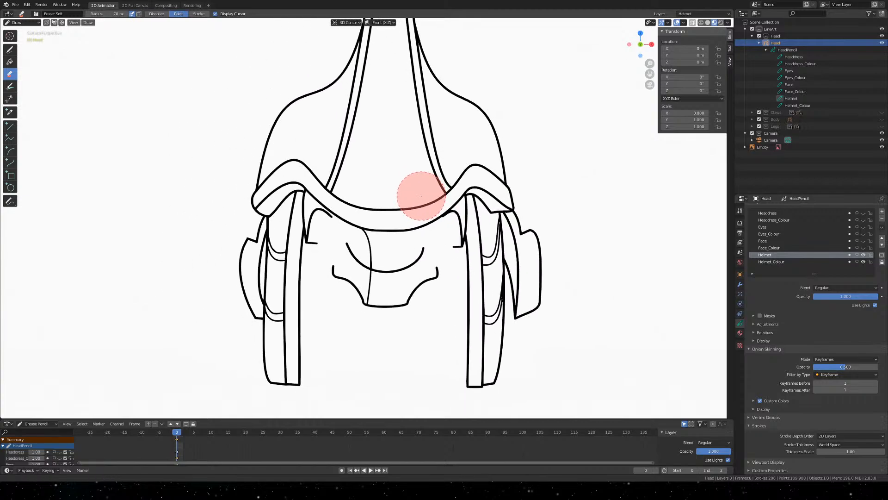
Save the file, switch to the Fill tool and display the material list with GoldPlateLight active
key("ctrl+s")
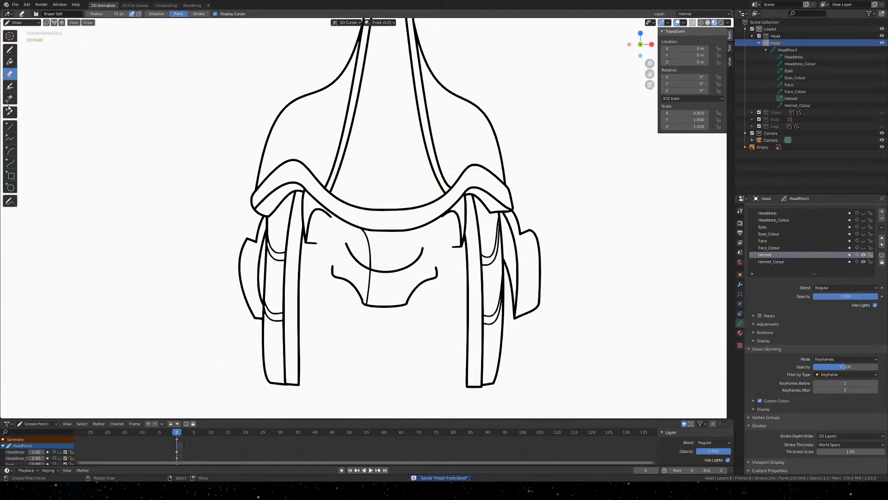
left_click(9, 62)
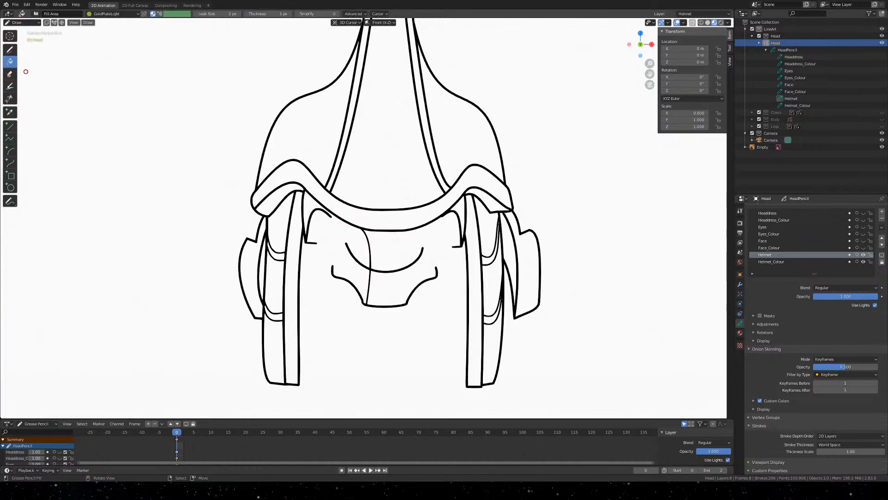
left_click(740, 332)
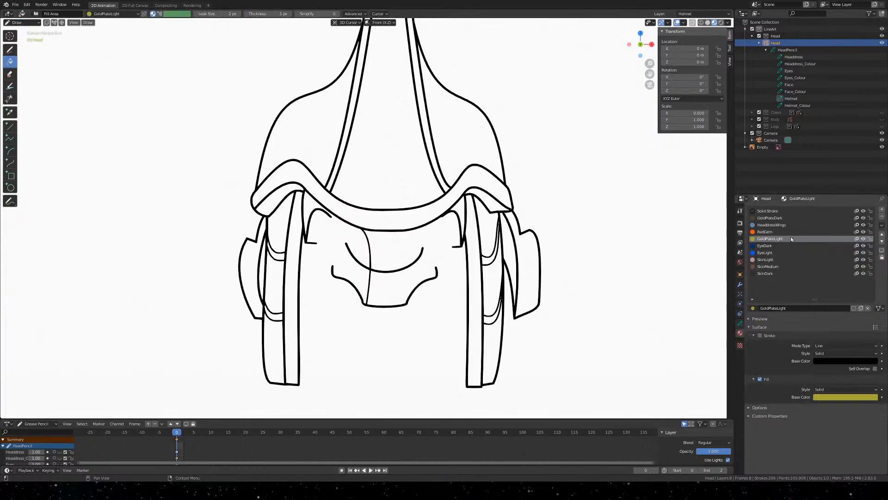
Try filling the helmet's brow band with GoldPlateLight on the Helmet layer and check its alignment from an angled perspective
left_click(383, 213)
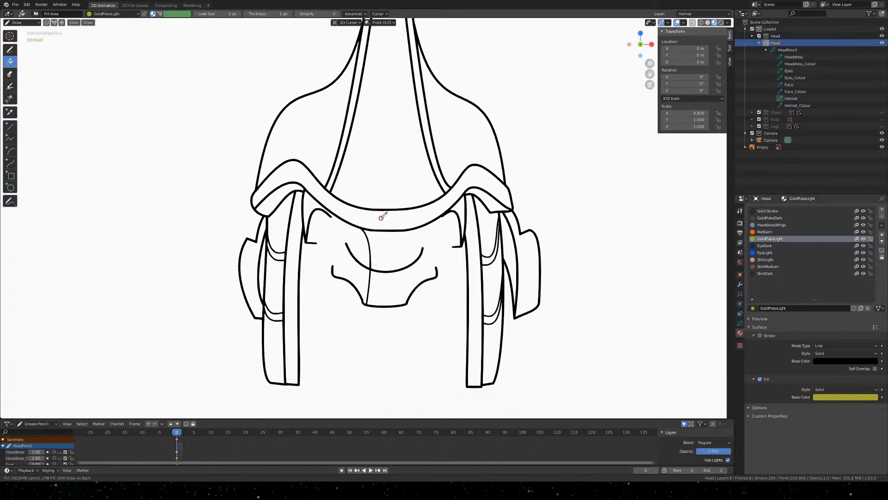
mouse_move(375, 240)
middle_mouse_down()
mouse_move(436, 290)
mouse_move(515, 250)
mouse_move(495, 220)
middle_mouse_up()
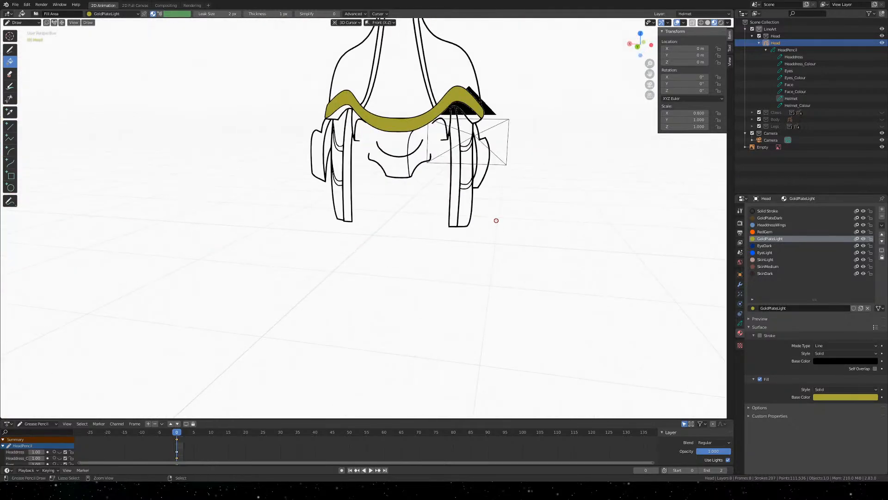
key("ctrl+z")
key("ctrl+shift+z")
key("KP_0")
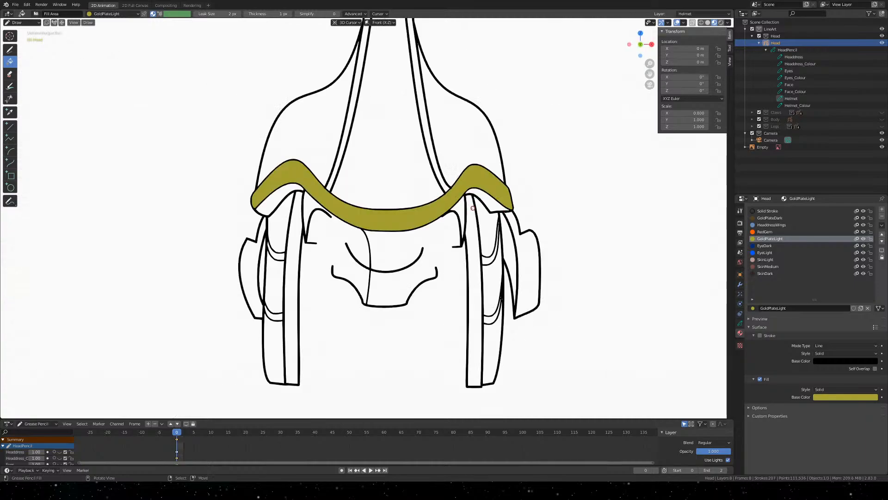
Try filling both outer side guards and the curved bands beside one vertical strip with GoldPlateLight on the Helmet layer
scroll(449, 217, "up", 2)
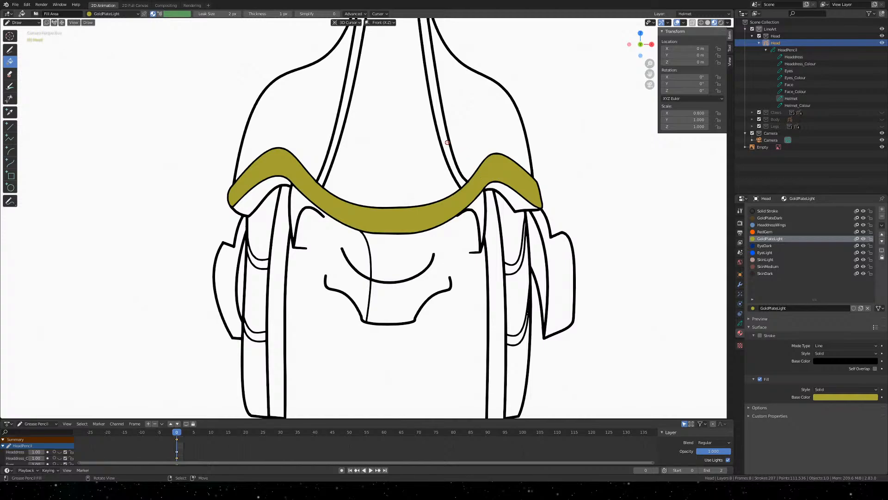
left_click(444, 135)
key("ctrl+z")
left_click(558, 285)
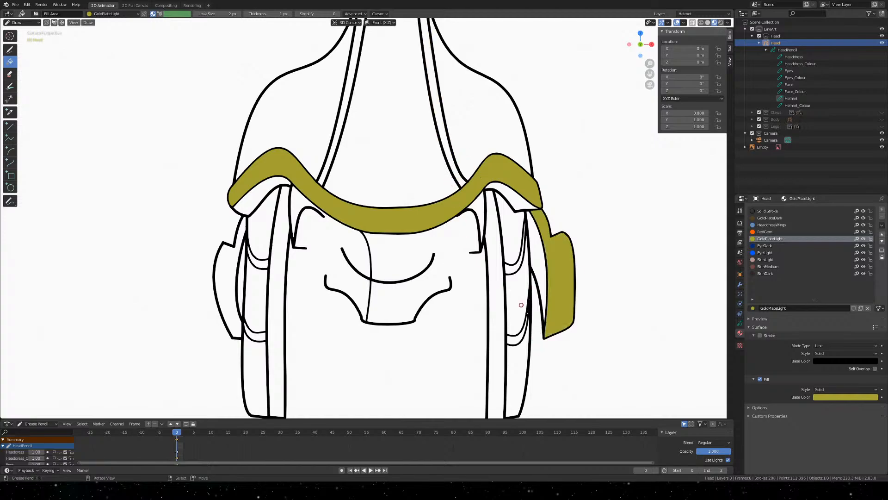
left_click(224, 279)
left_click(262, 260)
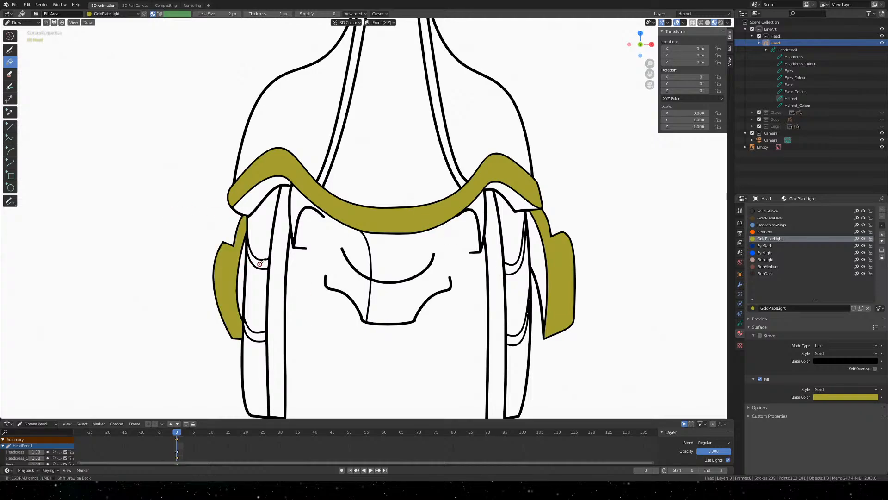
left_click(260, 338)
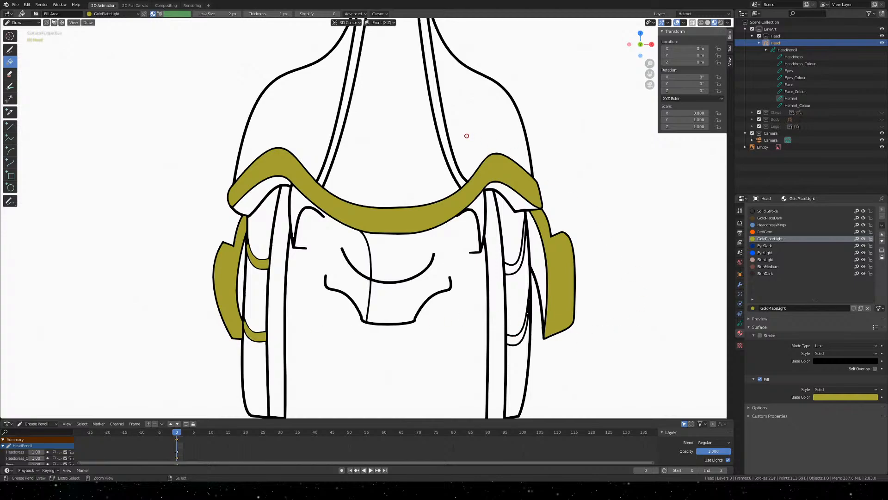
Undo all the GoldPlateLight fills made on the Helmet layer
key("ctrl+z")
key("ctrl+z")
key("ctrl+z")
key("ctrl+z")
key("ctrl+z")
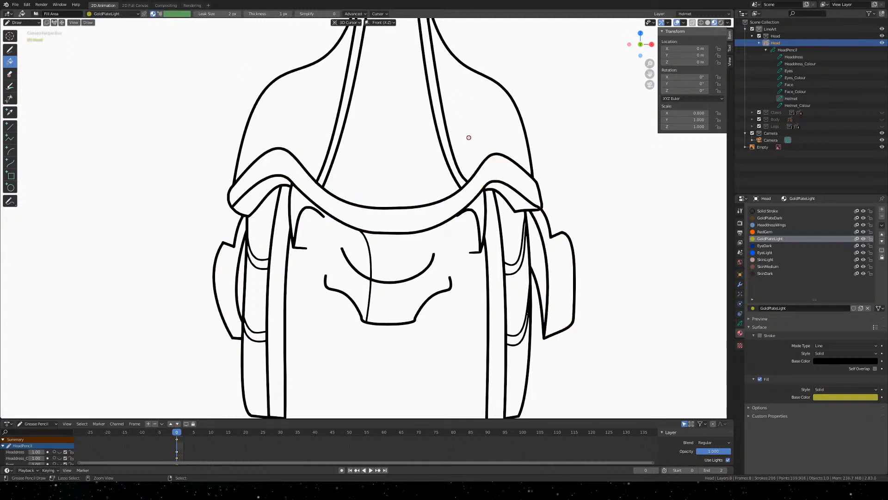
Make Helmet_Colour the active layer and fill both outer side guards and the brow band with GoldPlateLight
left_click(795, 105)
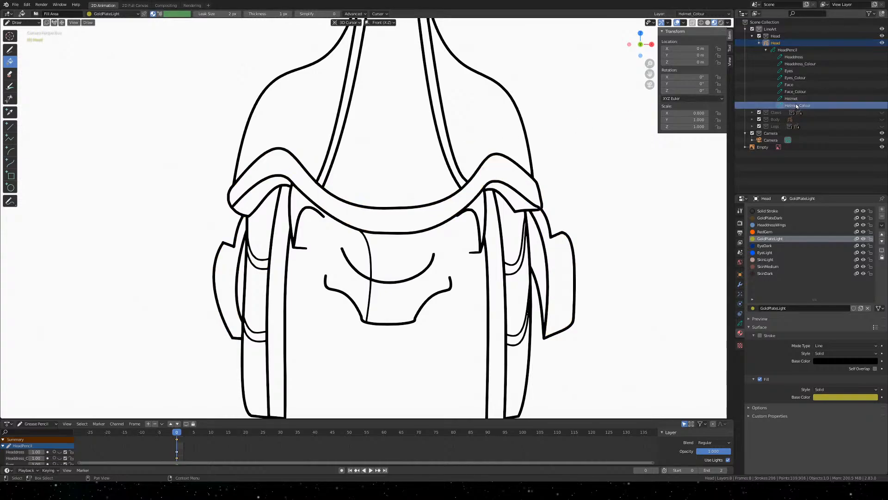
right_click(555, 283)
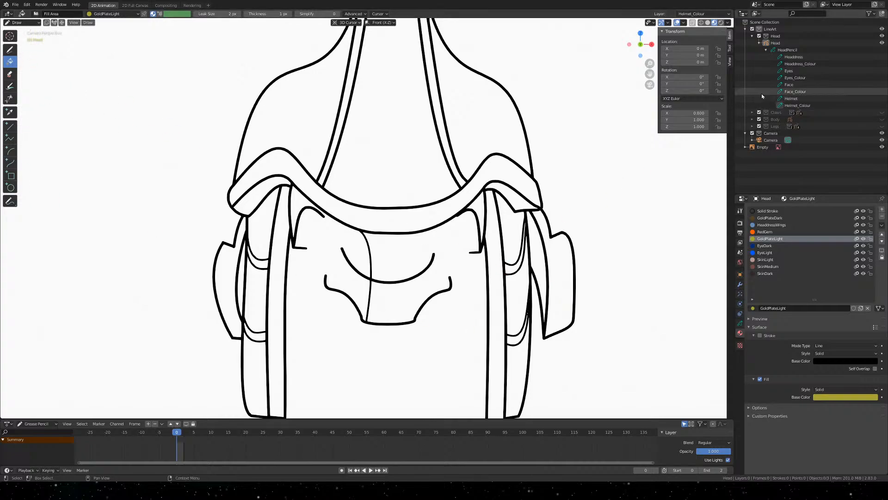
left_click(808, 108)
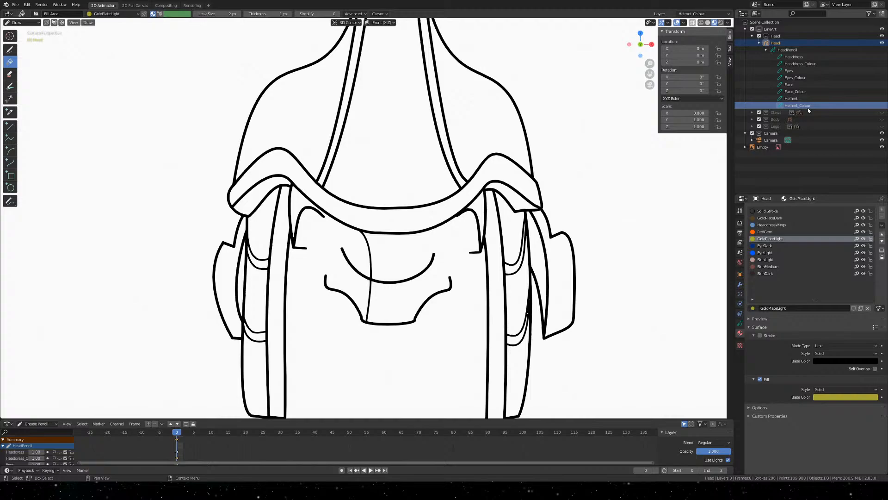
left_click(568, 308)
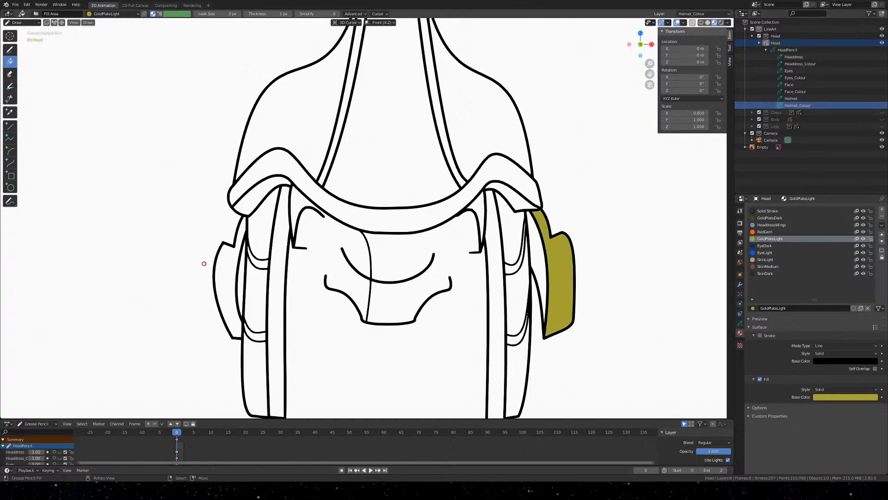
left_click(226, 264)
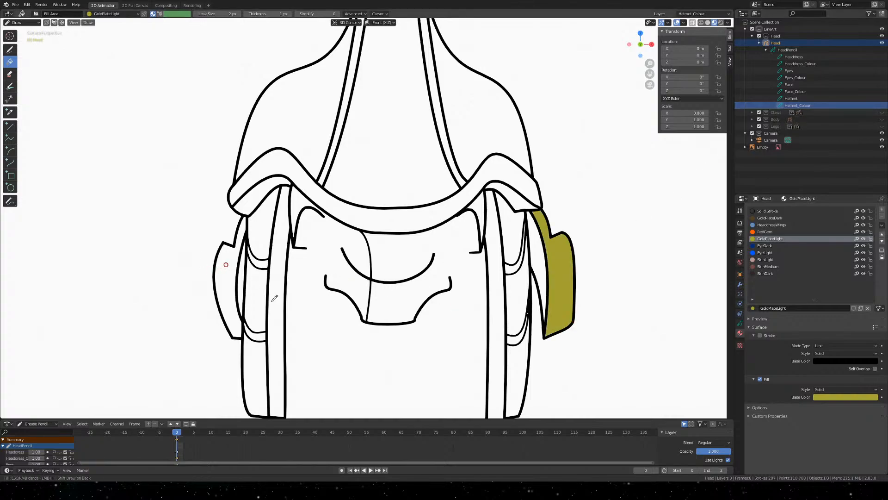
left_click(266, 167)
middle_click_drag(402, 309, 399, 238, "shift")
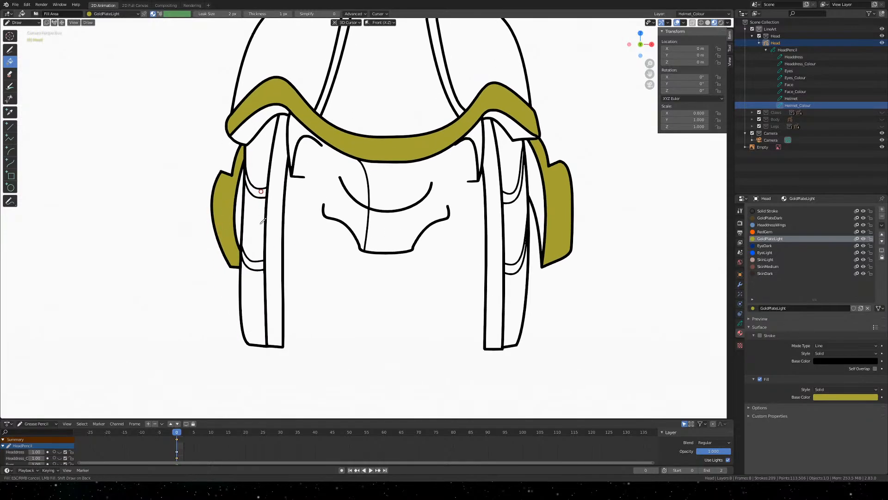
Fill both long vertical strips and the narrow curved bands beside them with GoldPlateLight
left_click(263, 189)
left_click(272, 261)
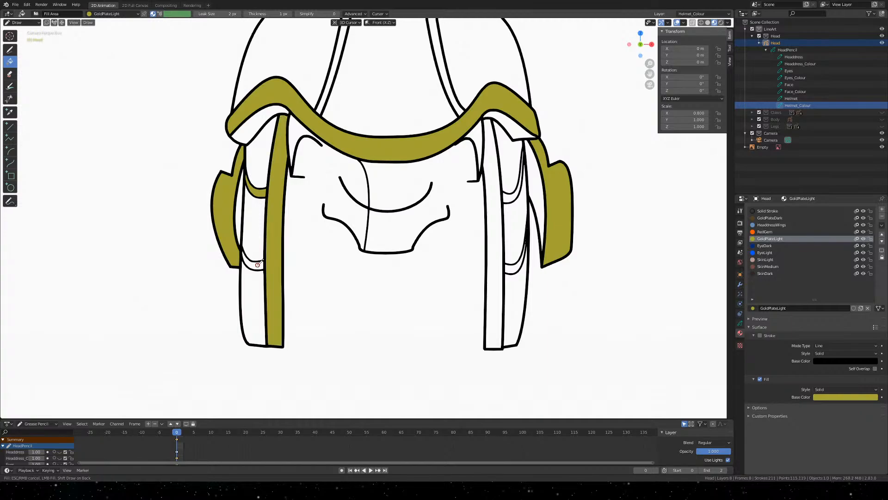
left_click(257, 265)
left_click(496, 283)
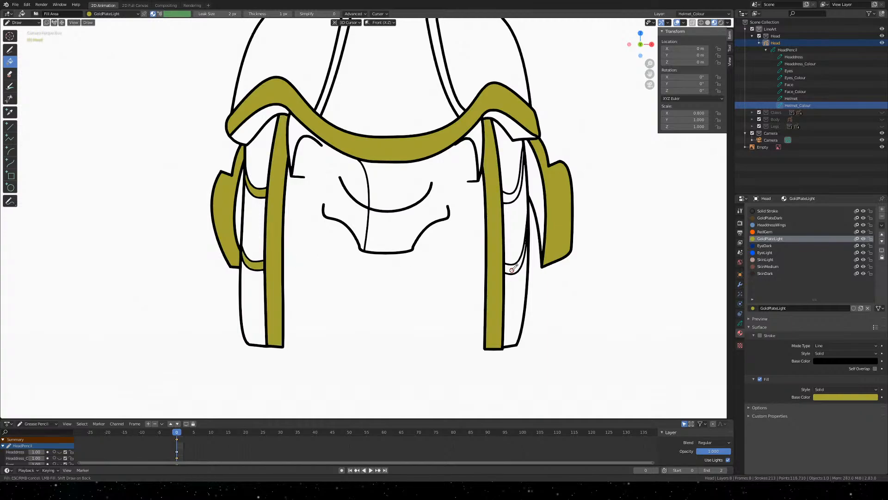
left_click(508, 248)
left_click(509, 194)
Check the fills from an angled perspective, then fill the small sliver beside the right vertical strip's upper end with GoldPlateLight
middle_click_drag(508, 196, 579, 186)
key("KP_0")
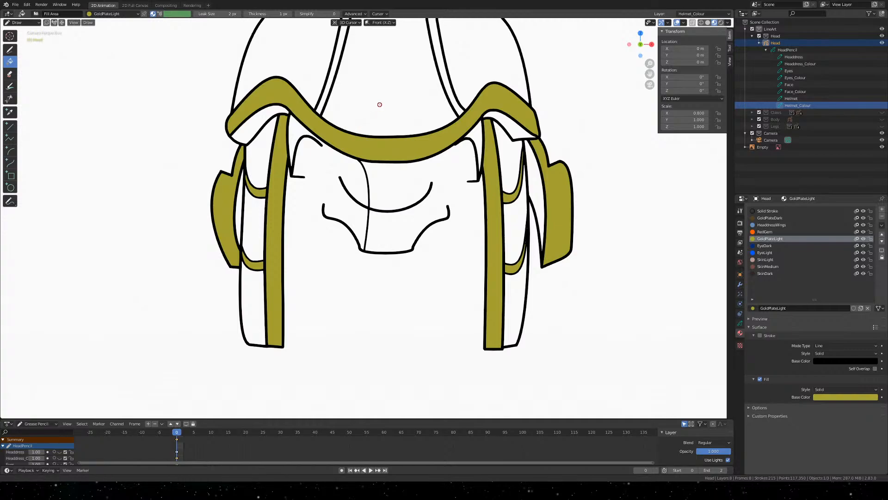
middle_click_drag(380, 104, 381, 109, "shift")
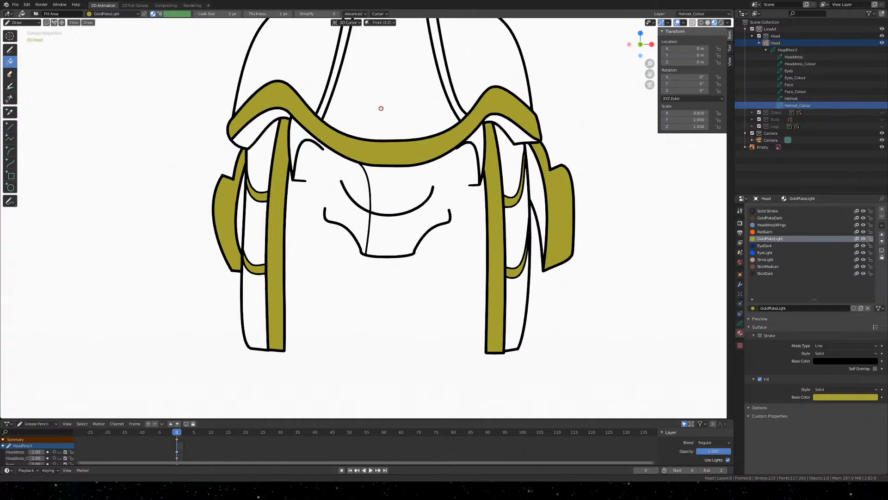
left_click(479, 135)
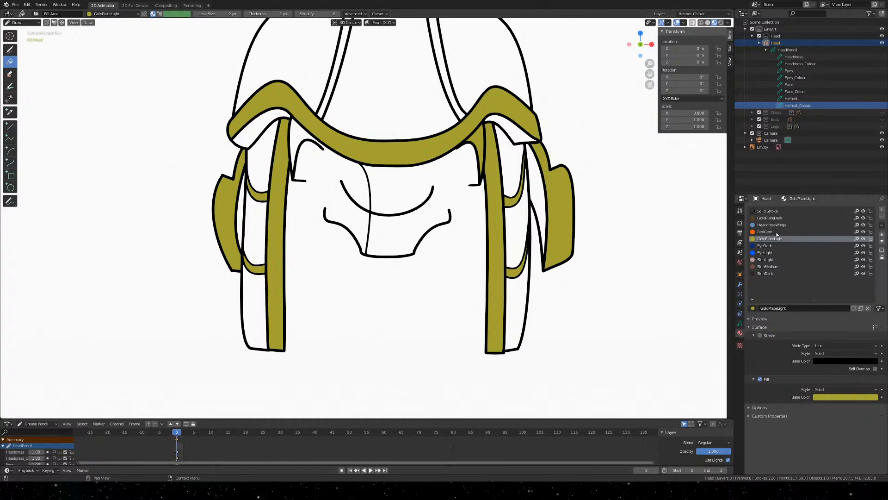
Move the GoldPlateLight material up the material list to sit directly above GoldPlateDark
left_click(882, 235)
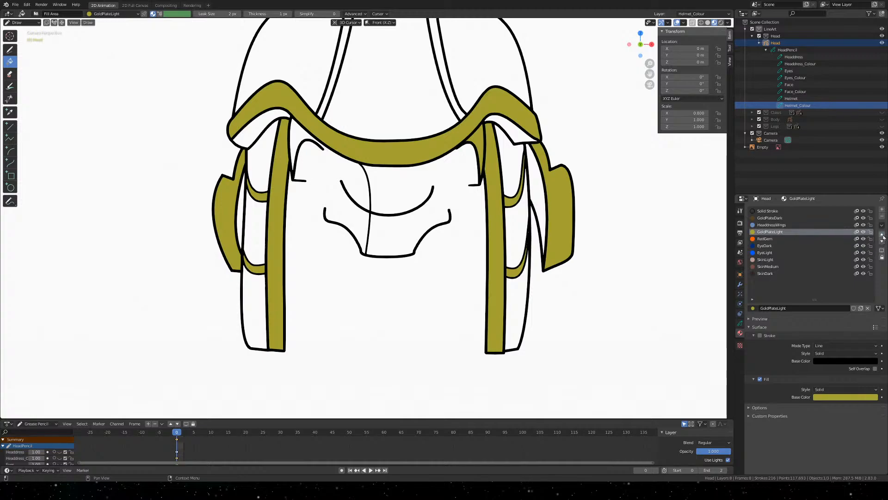
left_click(882, 235)
left_click(882, 235)
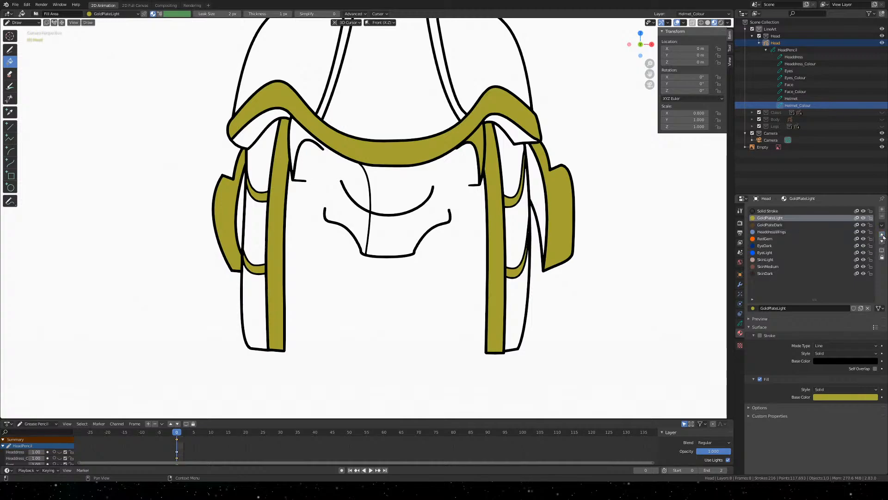
Fill the inner faces of both side guards and both undersides of the brow band with GoldPlateDark, checking alignment in perspective
left_click(779, 226)
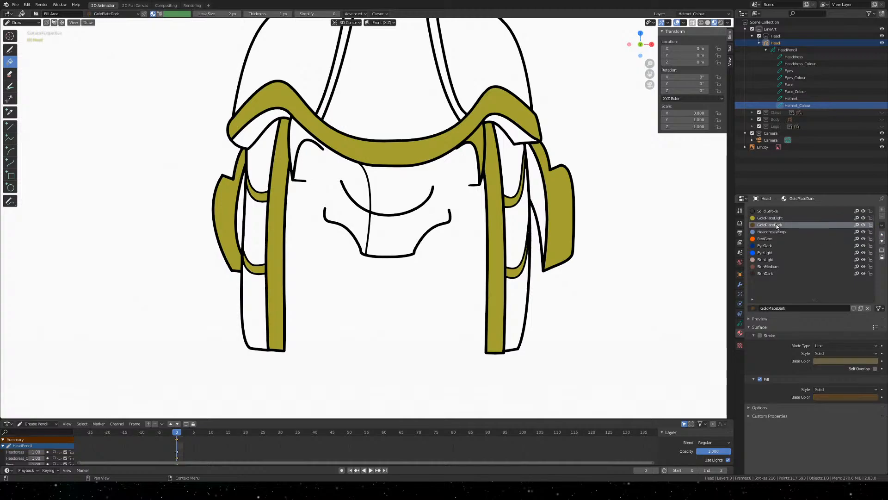
left_click(538, 187)
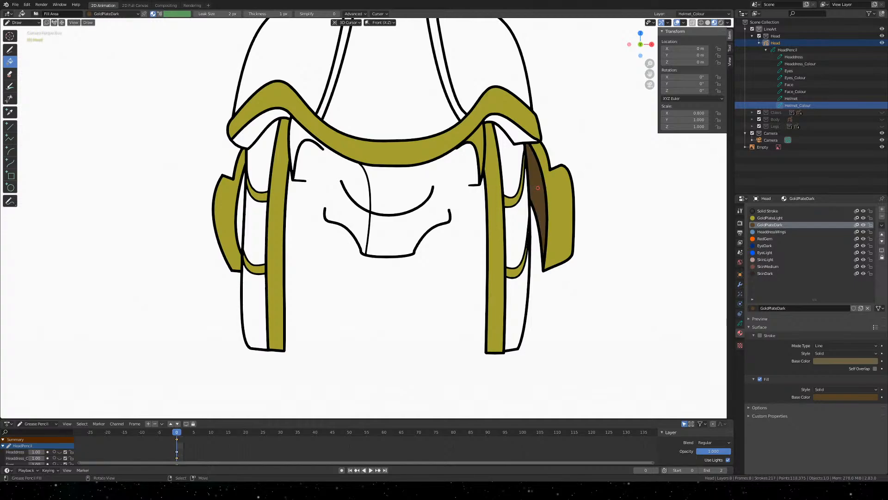
left_click(239, 212)
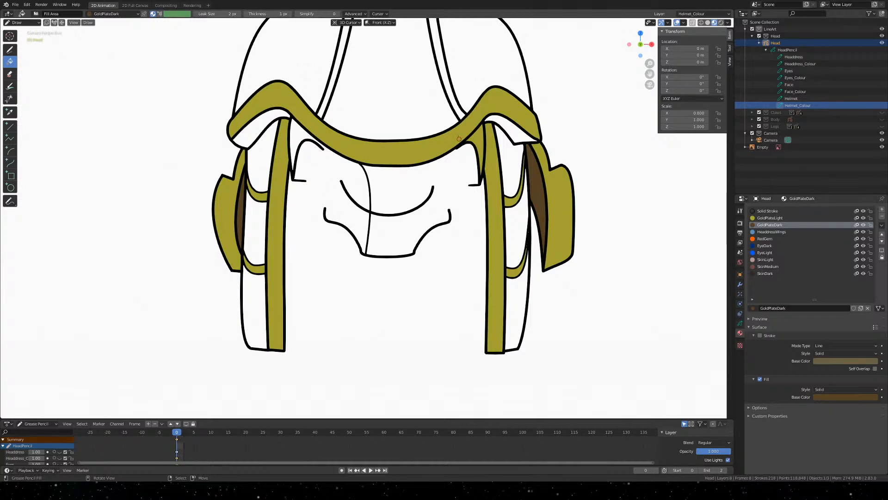
left_click(521, 134)
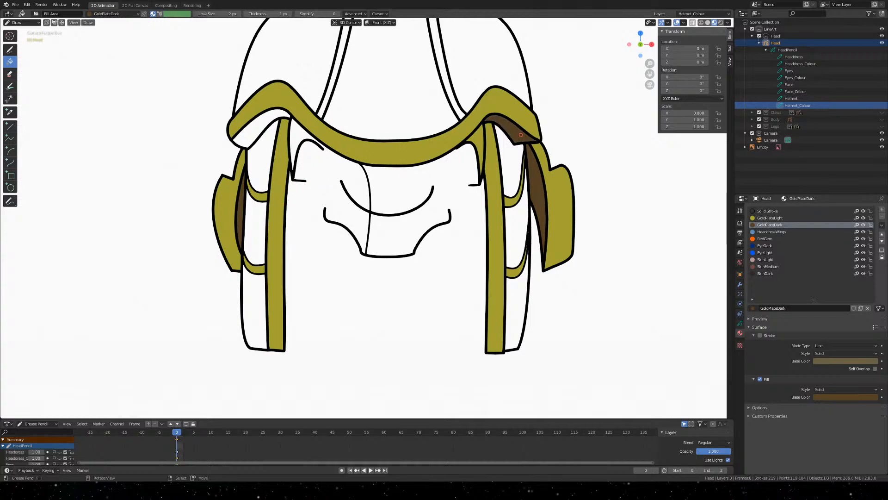
left_click(269, 143)
middle_click_drag(271, 162, 281, 181)
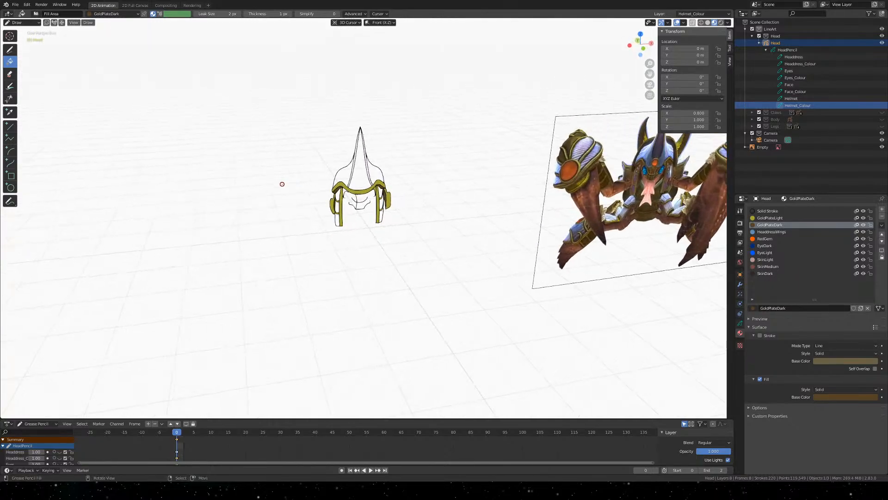
key("KP_0")
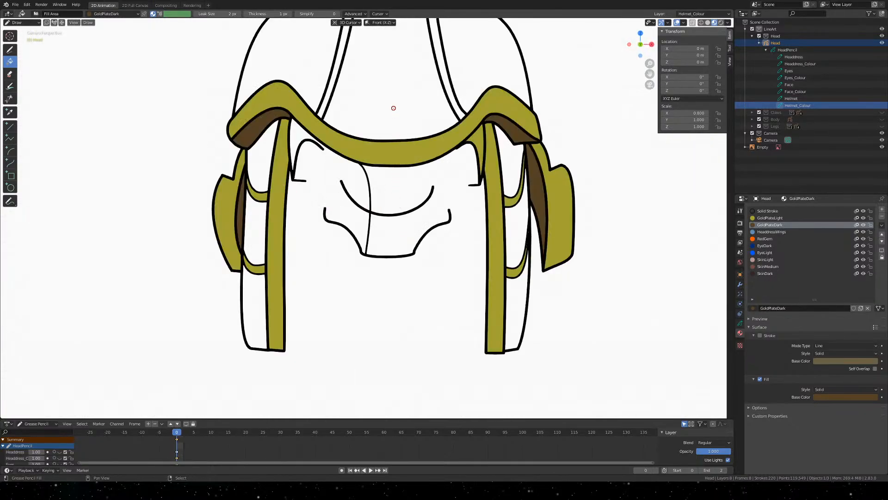
mouse_move(393, 106)
middle_mouse_down("shift")
mouse_move(390, 232)
mouse_move(390, 143)
middle_mouse_up("shift")
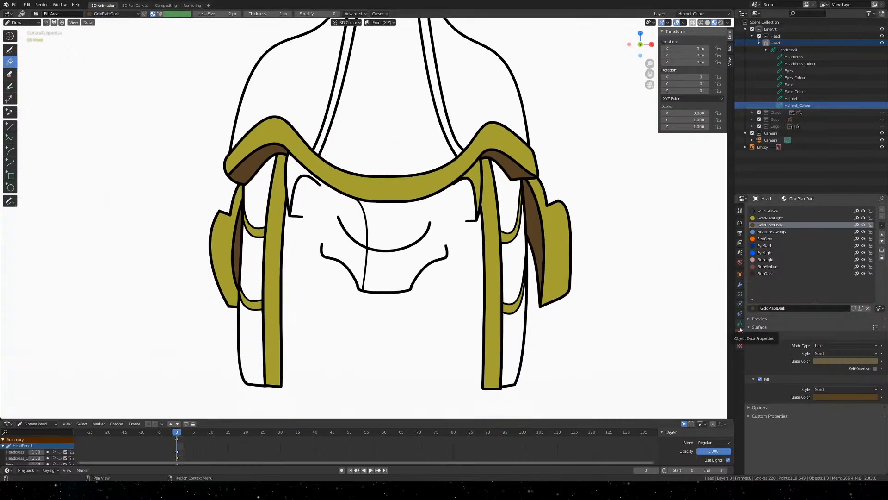
Fill both narrow curved bands rising from the brow band to the helmet's peak with GoldPlateLight and check the fills at the tip
left_click(770, 218)
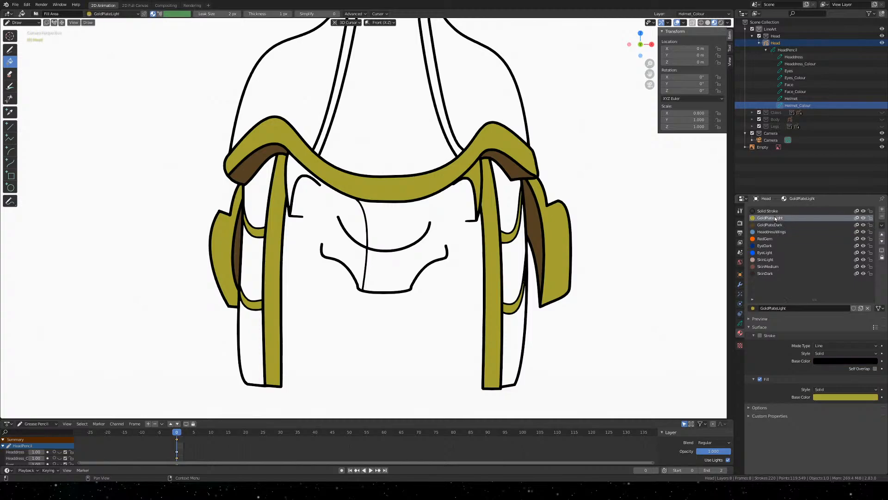
middle_click_drag(436, 134, 425, 327, "shift")
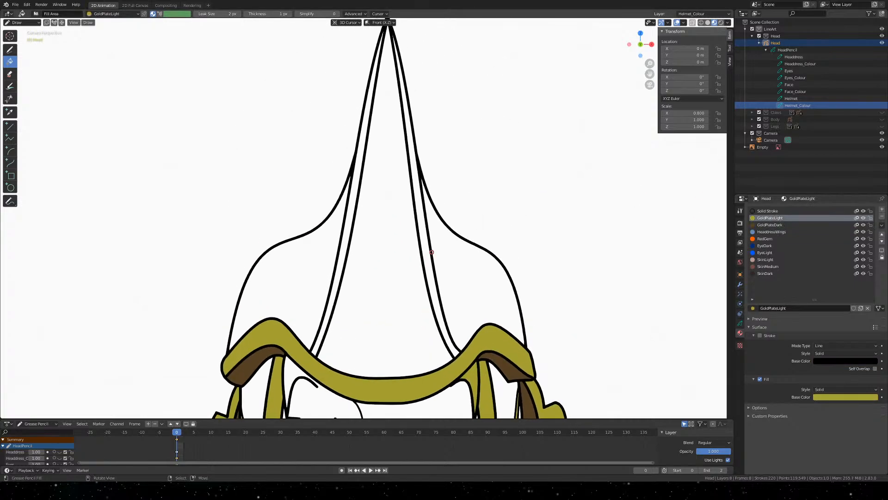
left_click(426, 242)
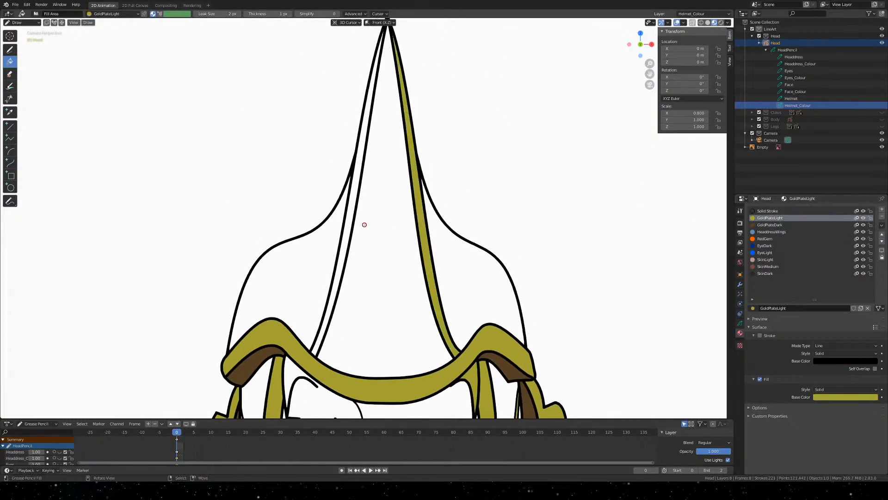
left_click(348, 219)
middle_click_drag(401, 52, 401, 217, "shift")
scroll(378, 163, "up", 6)
scroll(507, 143, "up", 5)
middle_click_drag(508, 143, 415, 253, "shift")
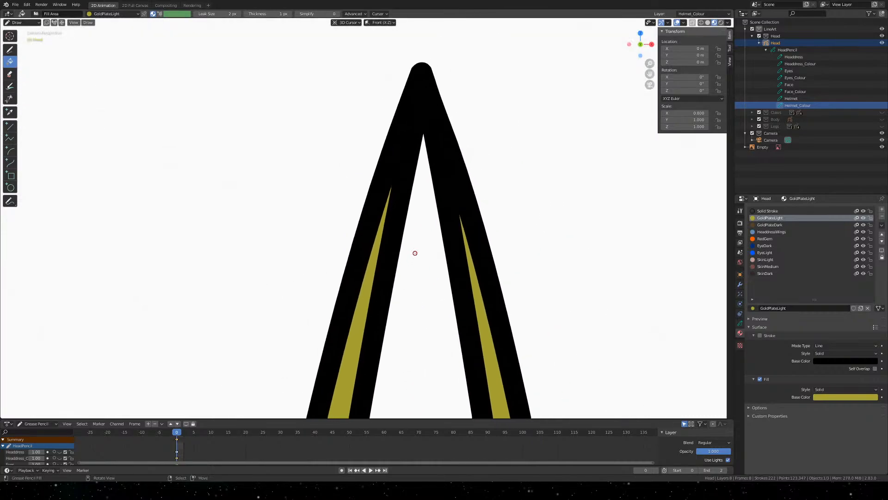
scroll(419, 249, "up", 4)
scroll(435, 233, "down", 8)
scroll(437, 233, "down", 6)
middle_click_drag(456, 347, 426, 67, "shift")
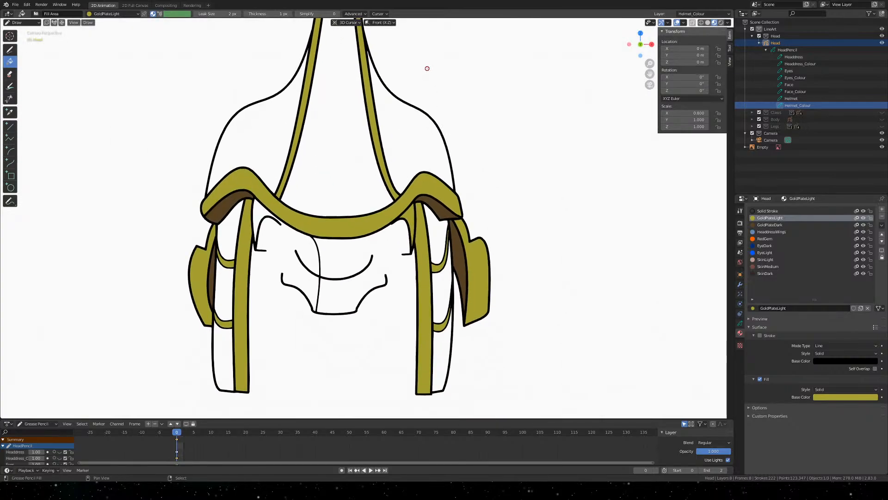
Fill the tiny unfilled slivers at the upper tip of the right side's lower curved band with GoldPlateLight
scroll(523, 287, "up", 3)
scroll(523, 287, "down", 3)
scroll(471, 289, "up", 6)
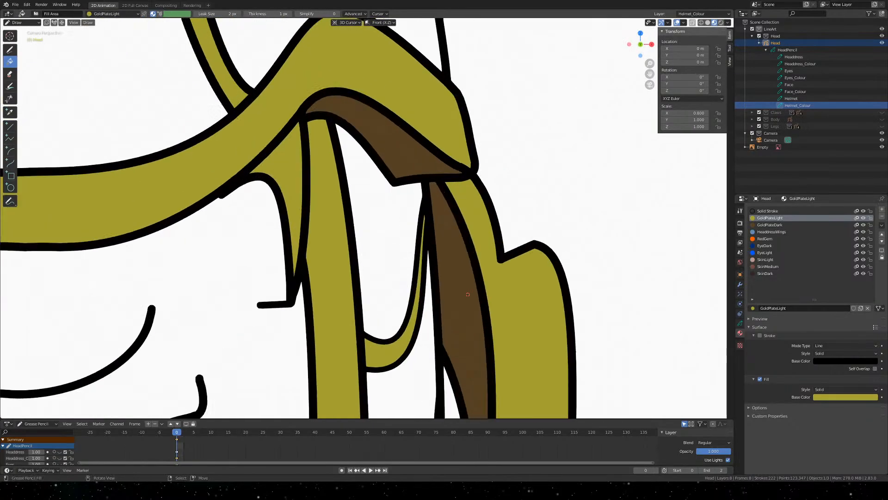
scroll(536, 347, "down", 3)
middle_click_drag(533, 346, 500, 135, "shift")
scroll(487, 321, "up", 3)
middle_click_drag(487, 321, 412, 166, "shift")
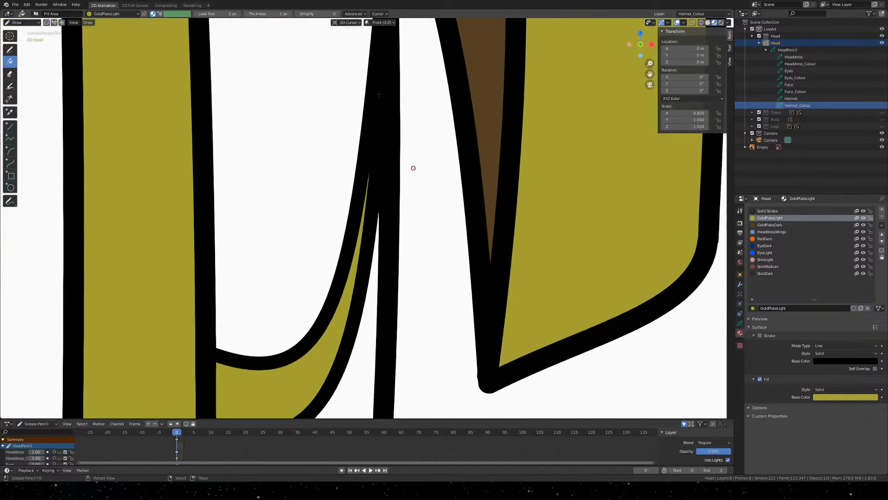
scroll(403, 123, "up", 4)
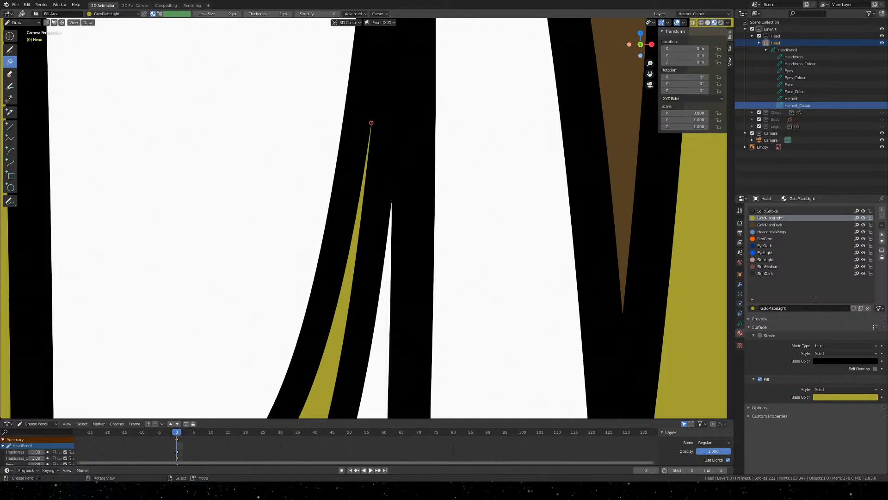
left_click(371, 122)
scroll(391, 145, "down", 6)
scroll(387, 125, "up", 5)
middle_click_drag(399, 54, 392, 275, "shift")
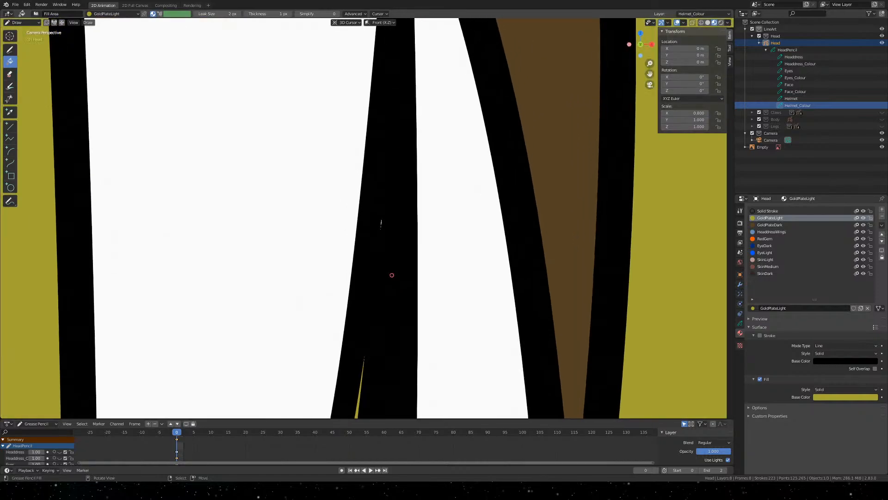
left_click(381, 222)
scroll(392, 256, "down", 12)
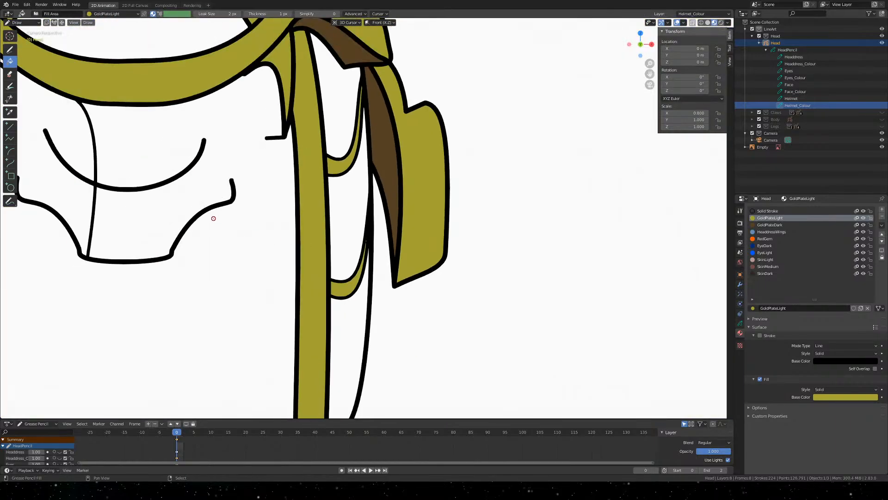
Check the left side's lower curved band for unfilled gaps up close, then save the file
middle_click_drag(216, 219, 571, 157, "shift")
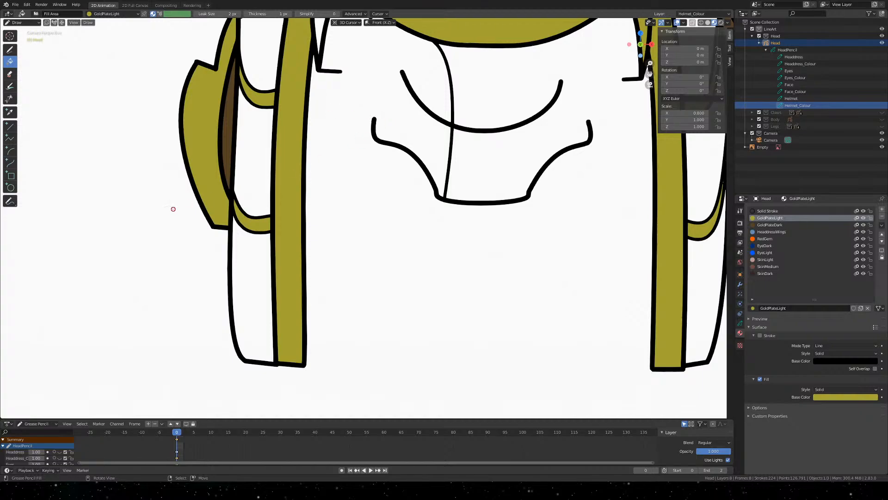
scroll(171, 206, "up", 3)
middle_click_drag(169, 206, 371, 204, "shift")
scroll(263, 184, "up", 8)
middle_click_drag(261, 169, 359, 236, "shift")
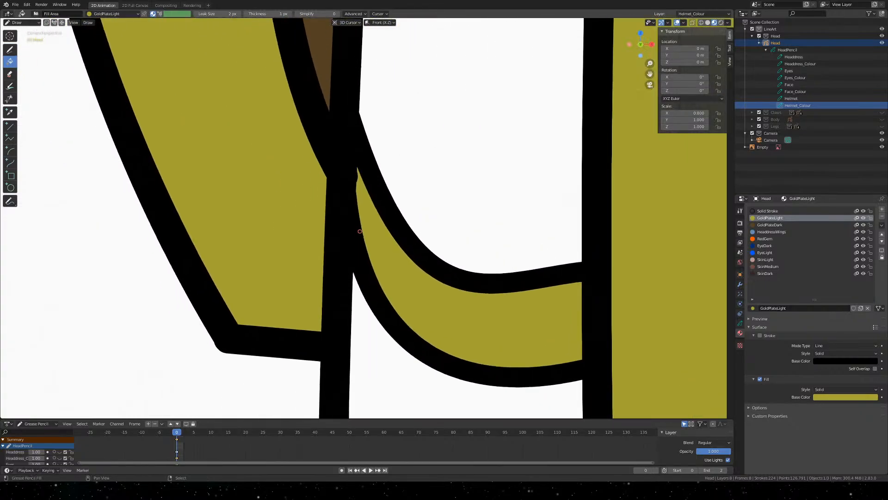
scroll(359, 234, "up", 4)
scroll(370, 181, "down", 13)
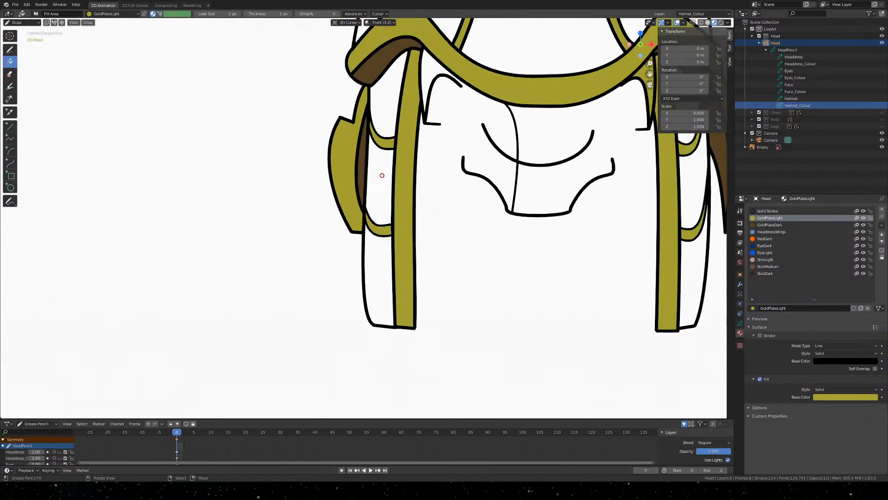
scroll(459, 171, "down", 3)
middle_click_drag(460, 172, 483, 180)
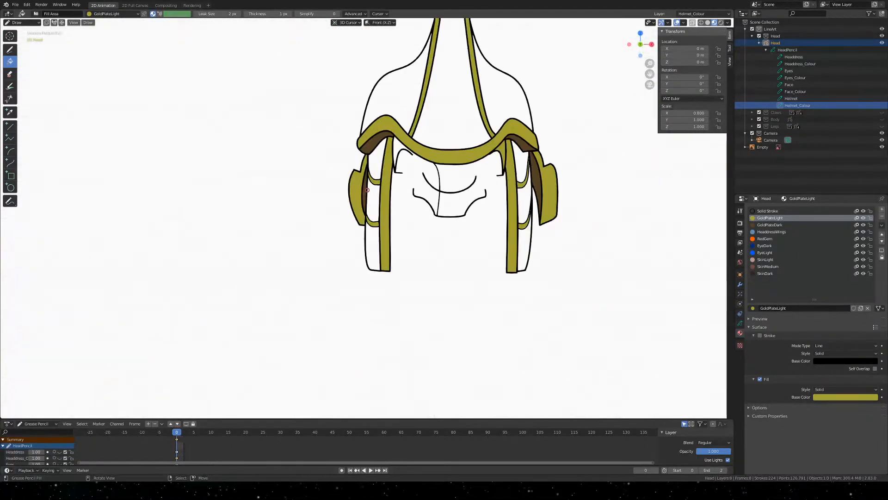
key("ctrl+s")
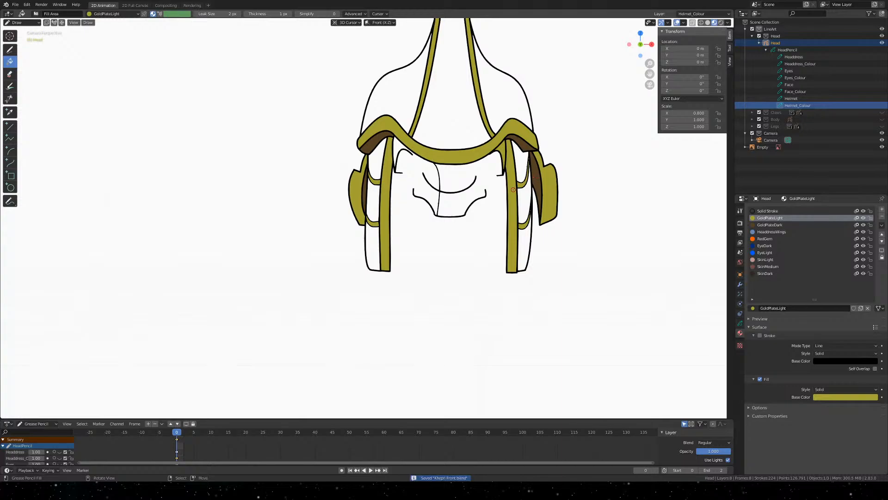
Make the Helmet layer active with the Solid Stroke material and set up the Curve tool with the Pen brush
mouse_move(534, 172)
middle_mouse_down("shift")
mouse_move(413, 264)
mouse_move(428, 274)
middle_mouse_up("shift")
middle_click_drag(390, 317, 412, 279, "shift")
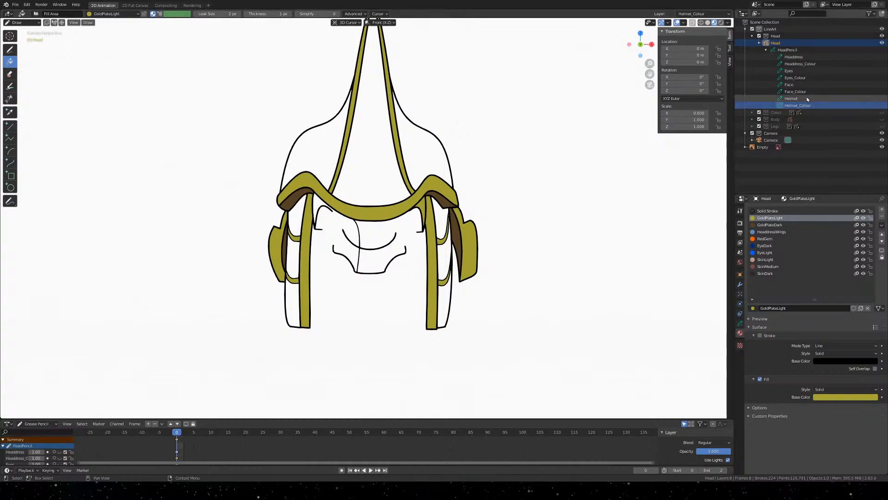
left_click(791, 99)
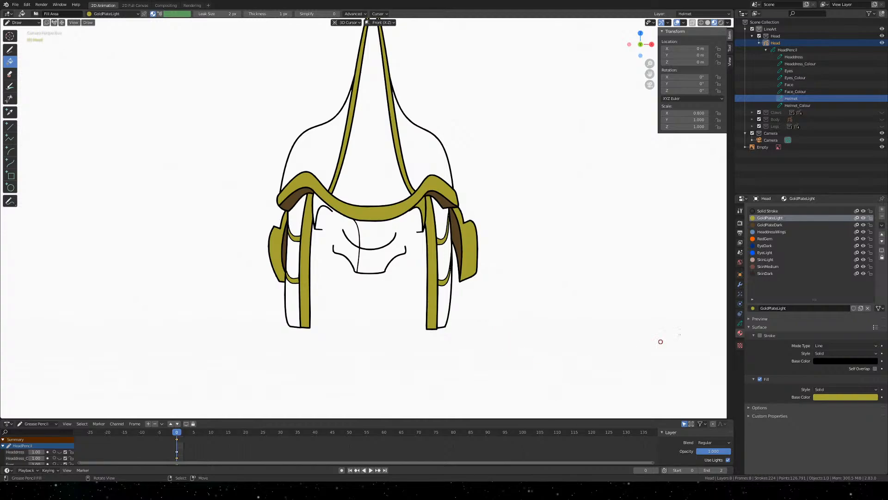
left_click(770, 211)
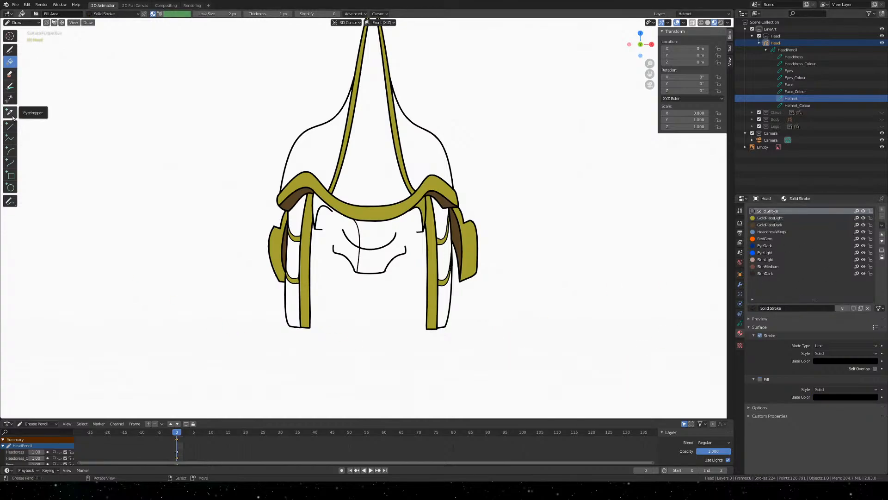
left_click(13, 153)
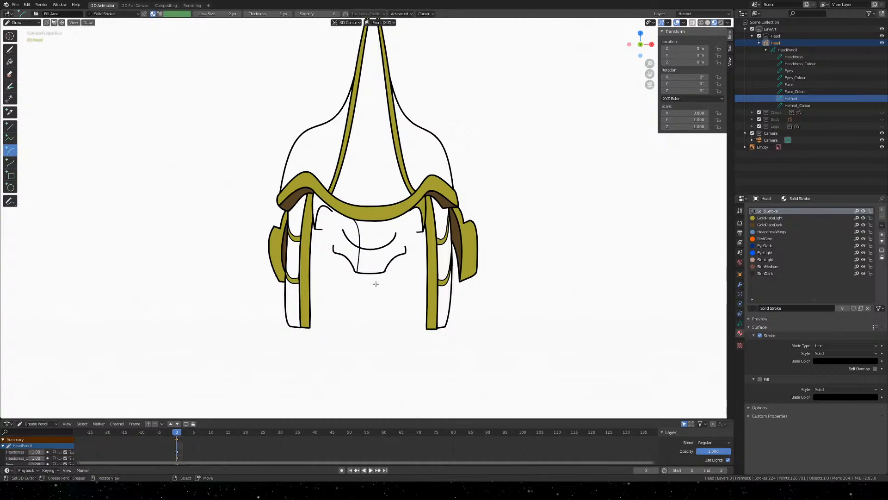
scroll(393, 288, "up", 5)
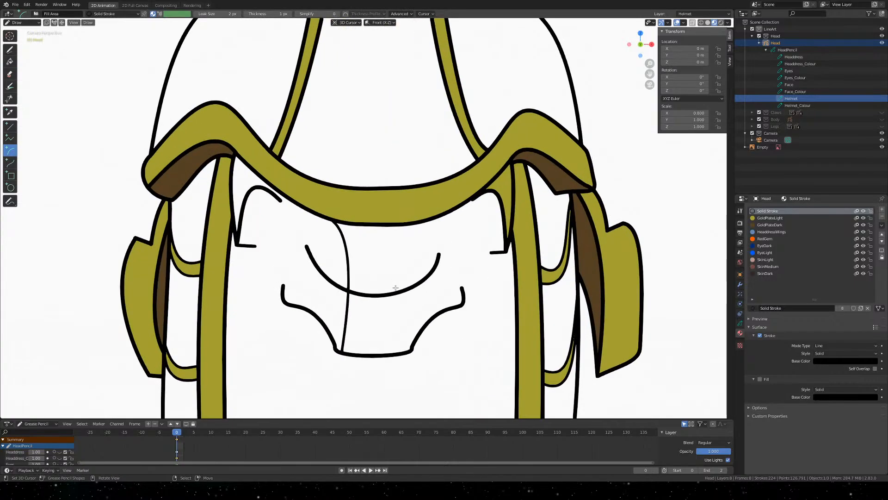
middle_click_drag(468, 358, 430, 258, "shift")
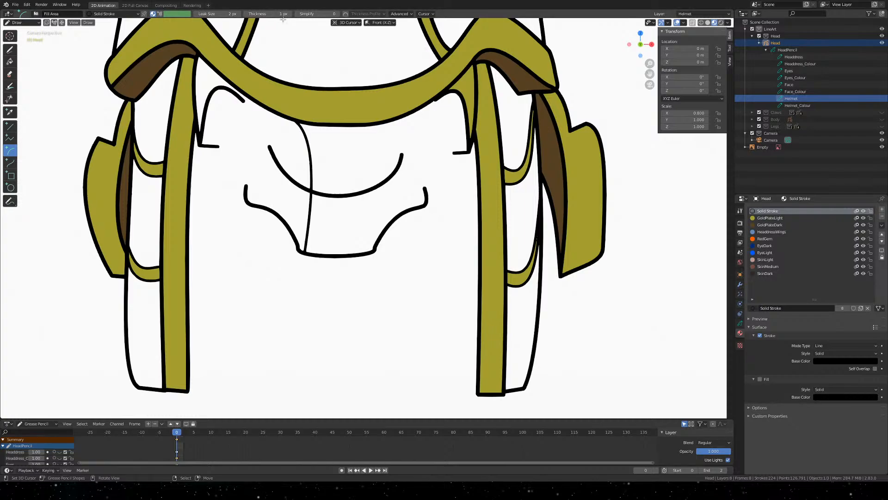
left_click(13, 155)
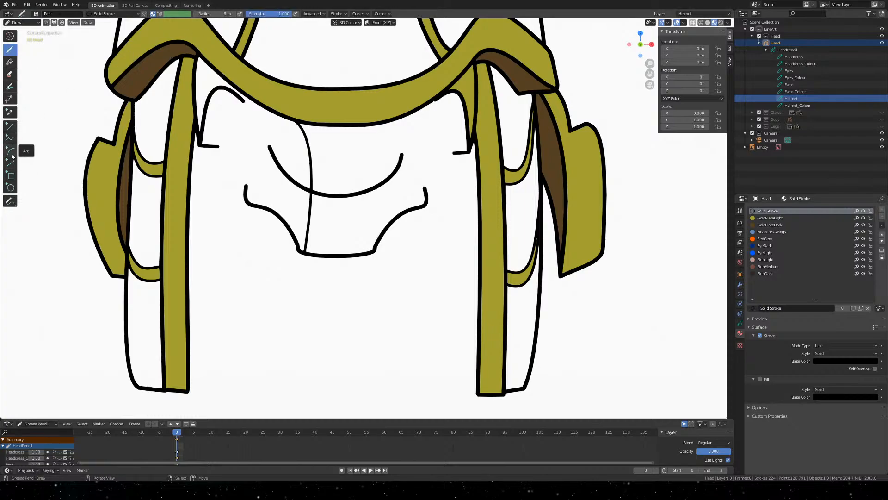
left_click(10, 162)
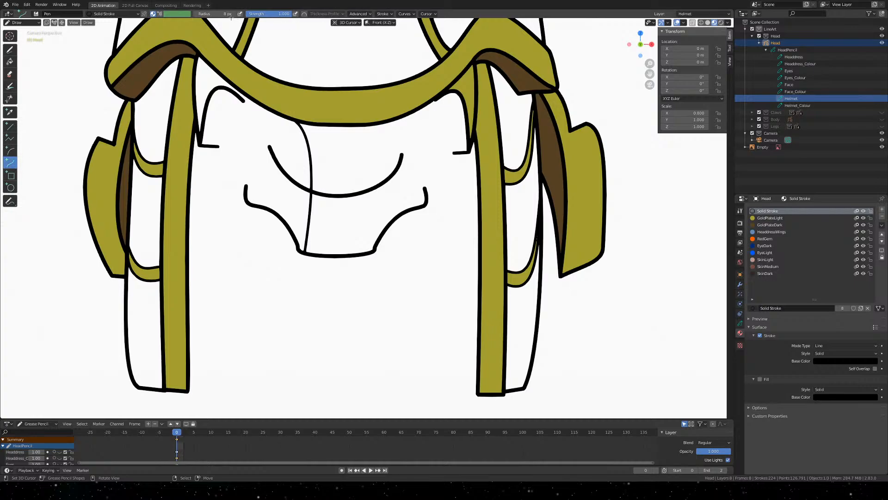
left_click(221, 13)
key("Return")
scroll(361, 222, "up", 8)
left_click_drag(158, 148, 135, 301)
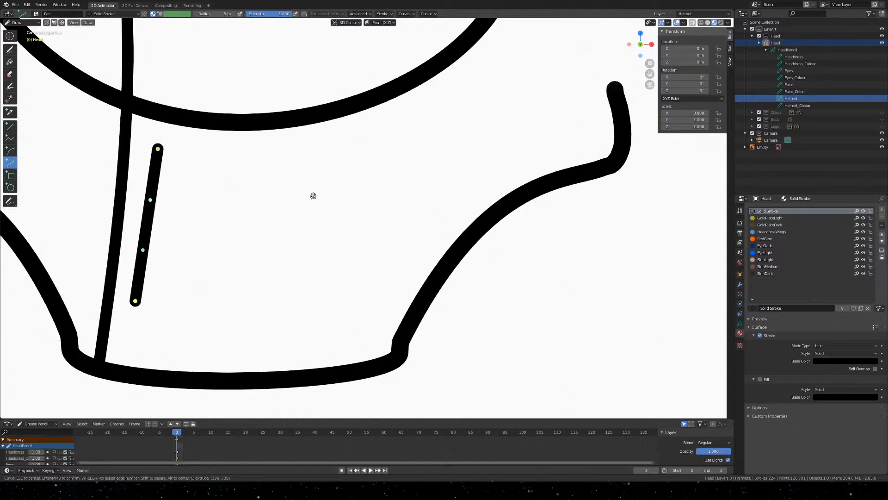
key("Escape")
scroll(314, 217, "down", 5)
scroll(315, 220, "down", 2)
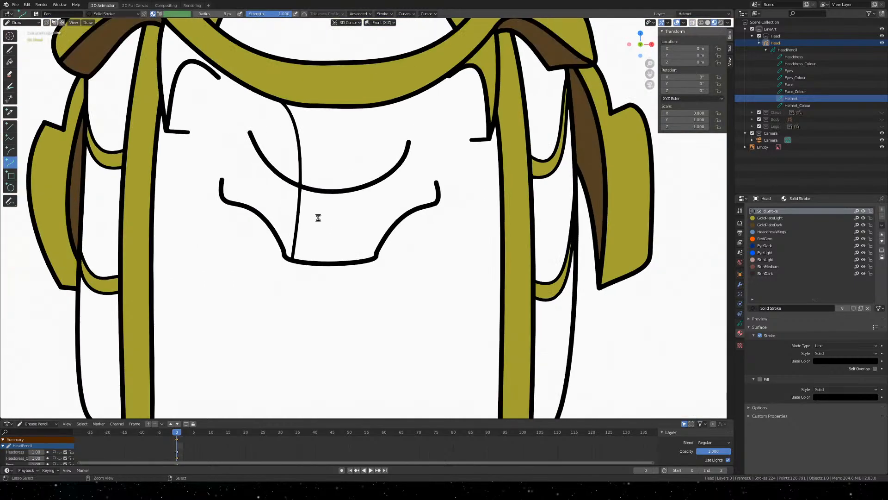
Draw a curve from the right end of the nose's base line up to the brow band, bent to mirror the left curve, and save
key("ctrl+s")
middle_click_drag(317, 219, 317, 272, "shift")
scroll(361, 296, "up", 2)
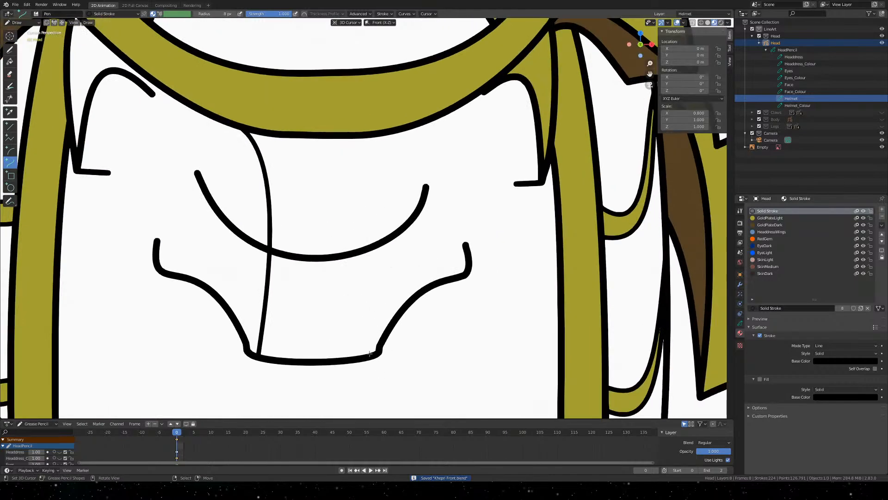
mouse_move(371, 355)
left_mouse_down()
mouse_move(391, 137)
mouse_move(404, 128)
left_mouse_up()
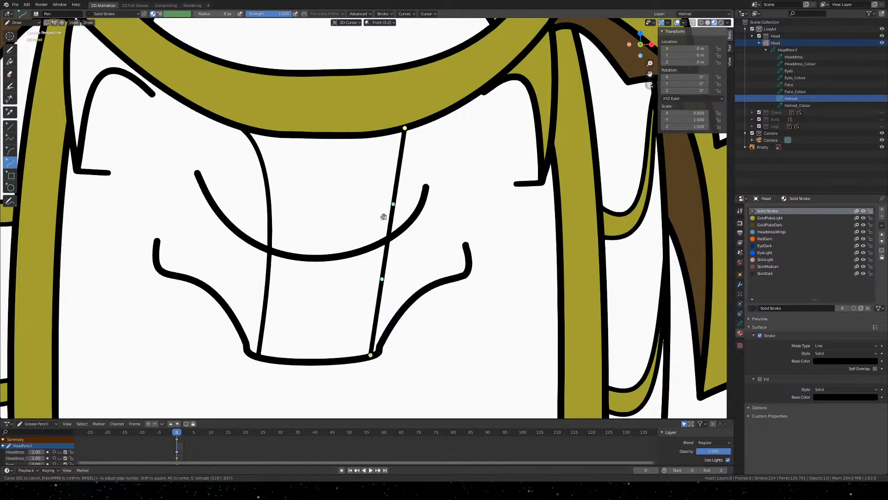
mouse_move(393, 205)
left_mouse_down()
mouse_move(362, 199)
mouse_move(346, 172)
mouse_move(347, 146)
left_mouse_up()
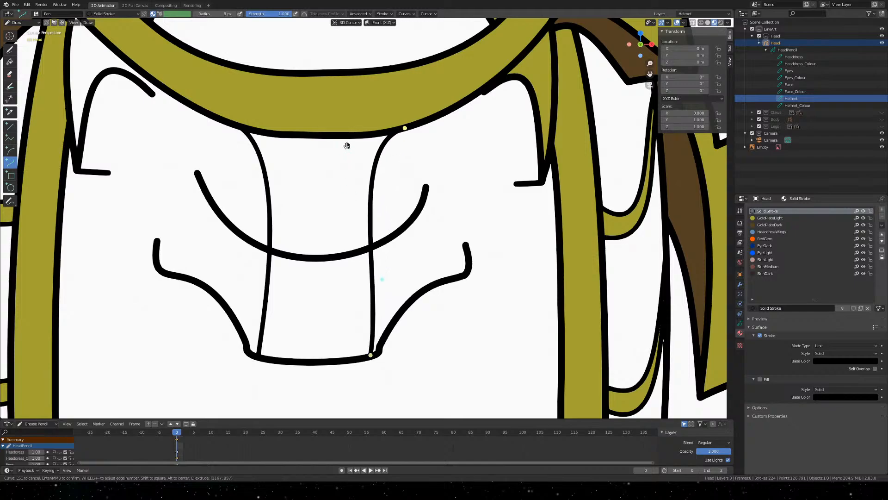
mouse_move(383, 279)
left_mouse_down()
mouse_move(359, 304)
mouse_move(362, 340)
mouse_move(365, 320)
left_mouse_up()
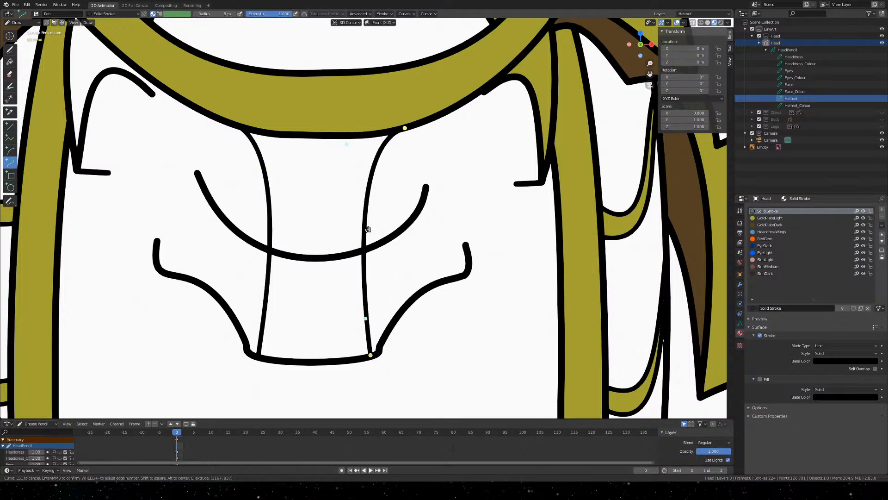
key("Return")
scroll(341, 224, "down", 5)
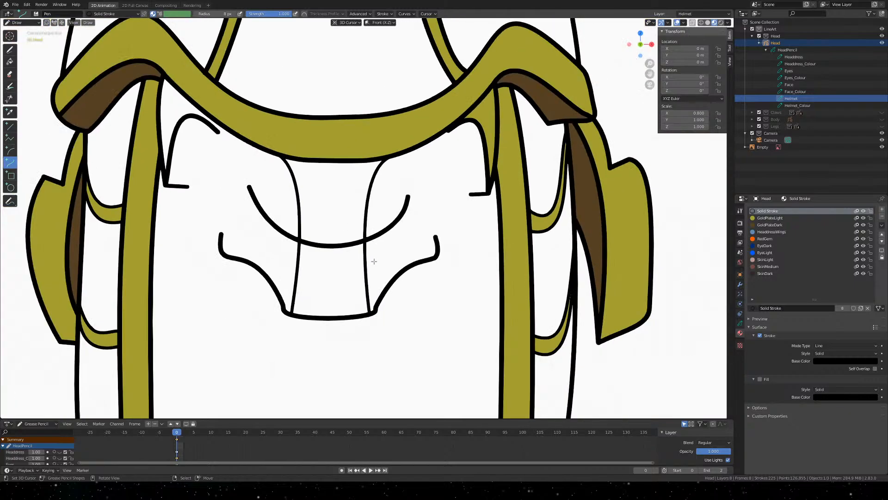
key("ctrl+s")
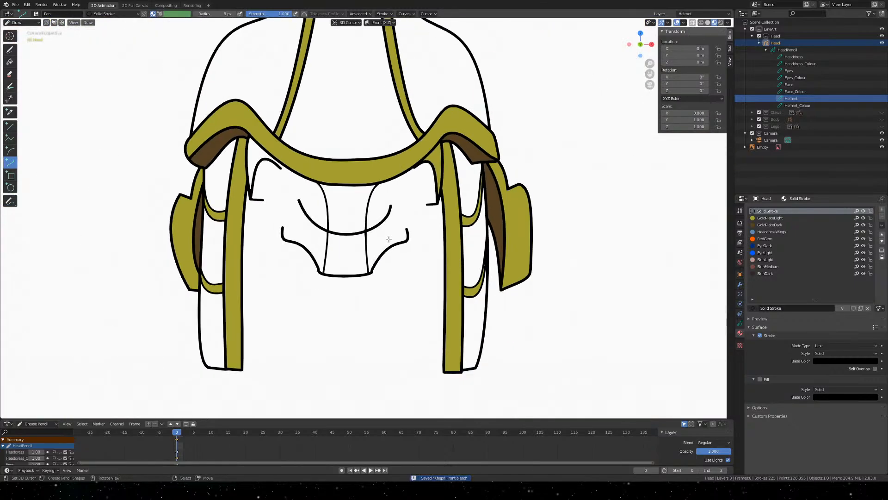
Inspect the helmet's line art and fills in perspective by repeatedly toggling the visibility of the Helmet and Helmet_Colour layers
middle_click_drag(361, 205, 392, 255)
scroll(406, 243, "up", 10)
scroll(370, 212, "down", 8)
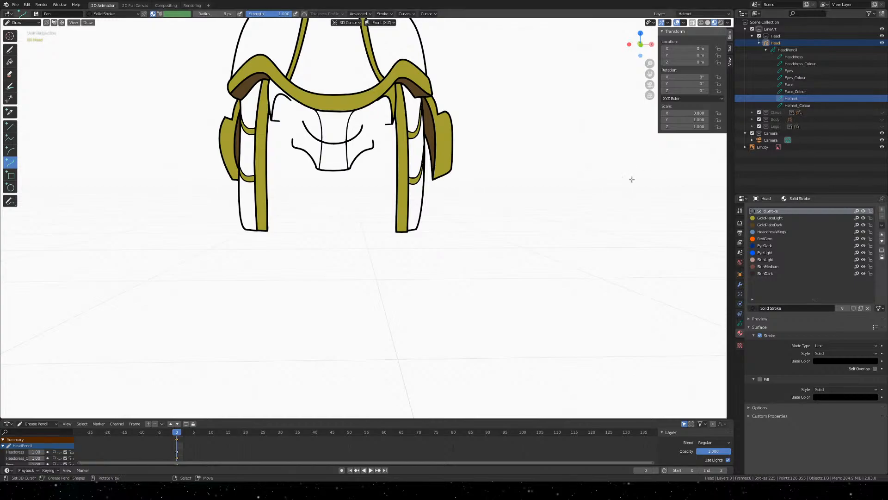
left_click(741, 324)
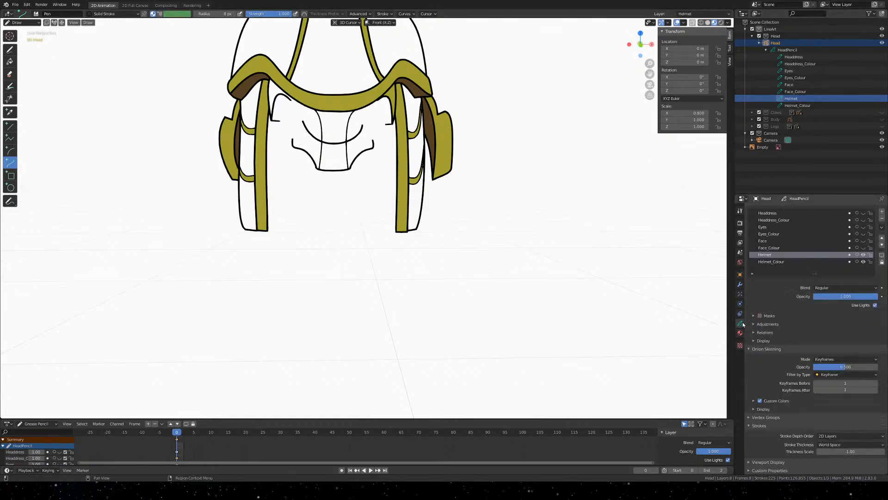
left_click(863, 255)
left_click(863, 255)
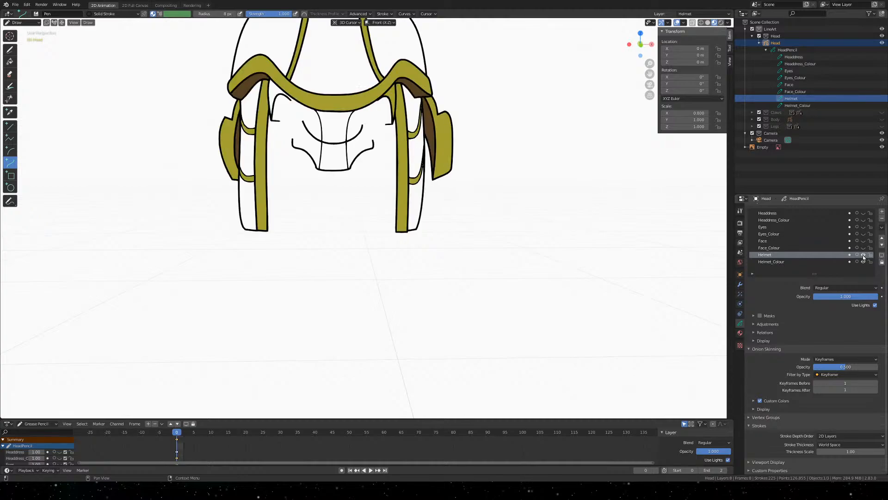
left_click(863, 255)
left_click(863, 255)
left_click(863, 254)
left_click(863, 254)
left_click(863, 261)
left_click(863, 262)
left_click(863, 262)
left_click(863, 261)
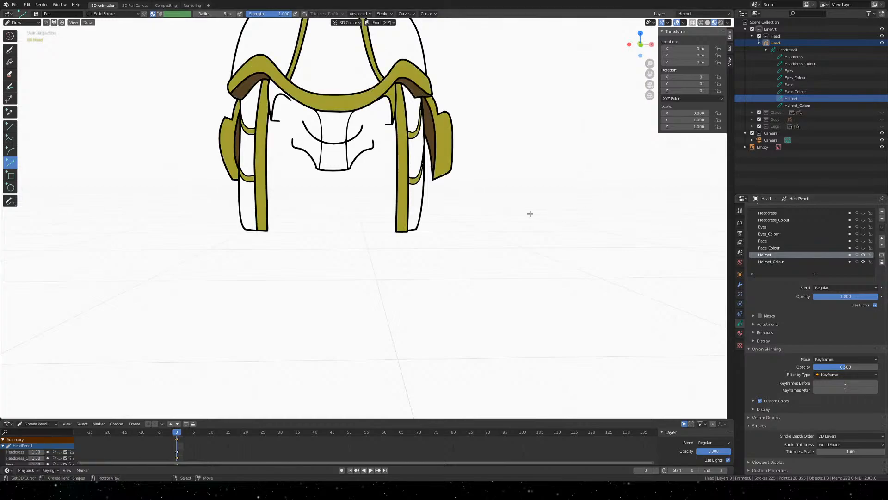
Save the file and inspect the helmet's line art and gold fills up close, from the camera view and in perspective
key("ctrl+s")
mouse_move(346, 72)
middle_mouse_down("shift")
mouse_move(382, 137)
mouse_move(403, 240)
mouse_move(413, 210)
middle_mouse_up("shift")
scroll(451, 120, "up", 3)
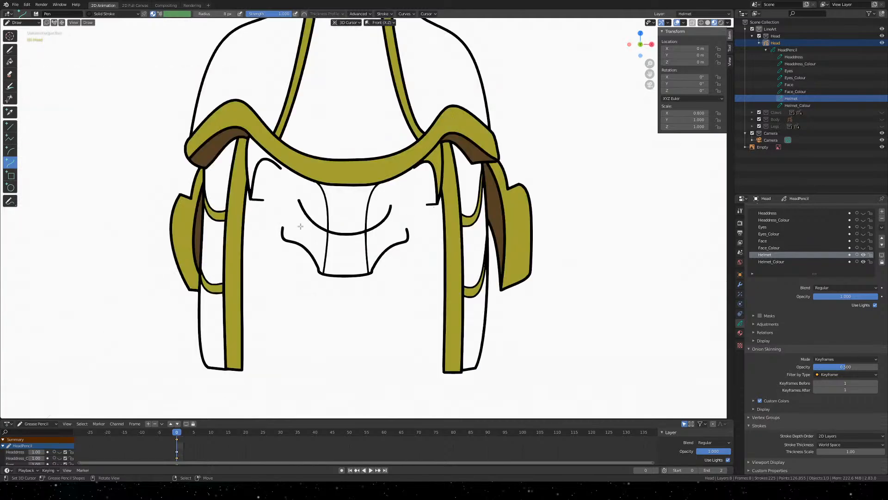
scroll(195, 137, "up", 4)
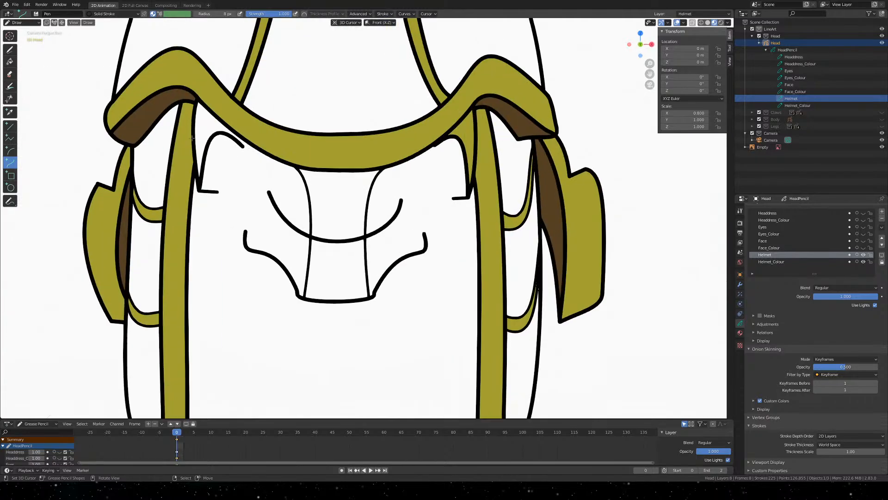
mouse_move(121, 73)
middle_mouse_down("shift")
mouse_move(213, 121)
mouse_move(366, 243)
mouse_move(217, 374)
middle_mouse_up("shift")
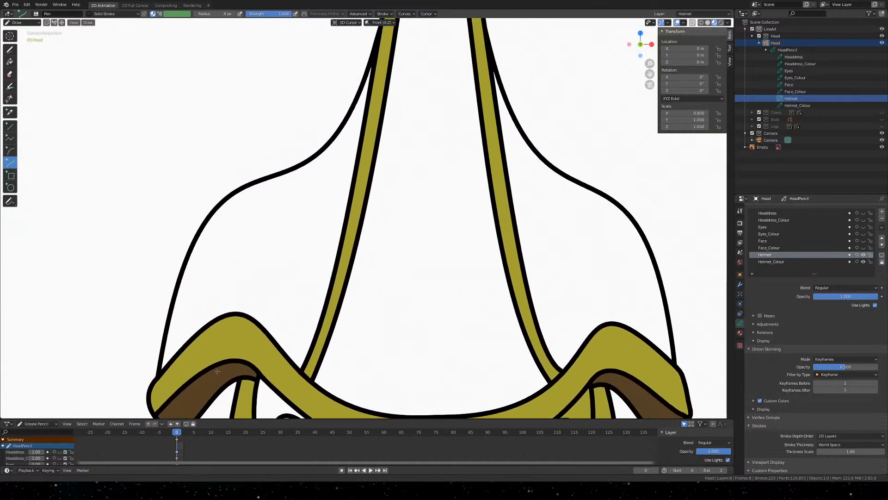
mouse_move(471, 65)
middle_mouse_down("shift")
mouse_move(369, 364)
mouse_move(344, 61)
middle_mouse_up("shift")
middle_click_drag(302, 345, 337, 47, "shift")
scroll(366, 156, "down", 1)
scroll(366, 156, "down", 1)
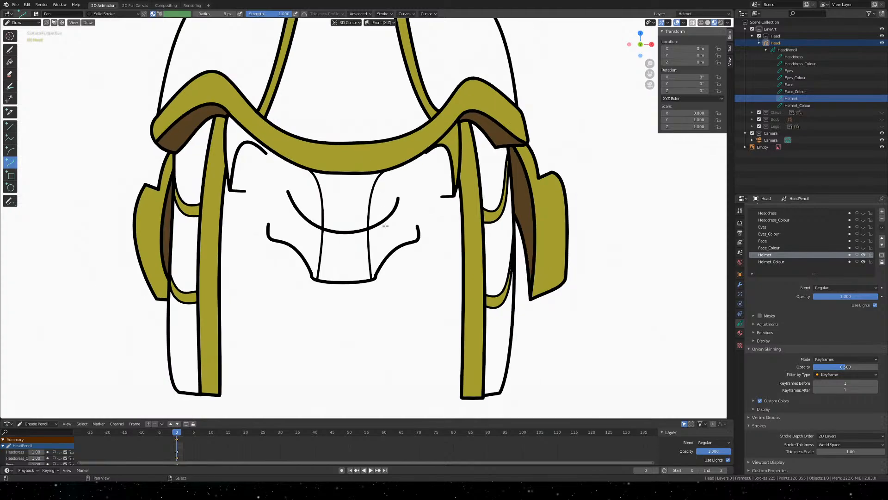
middle_click_drag(388, 226, 403, 206, "shift")
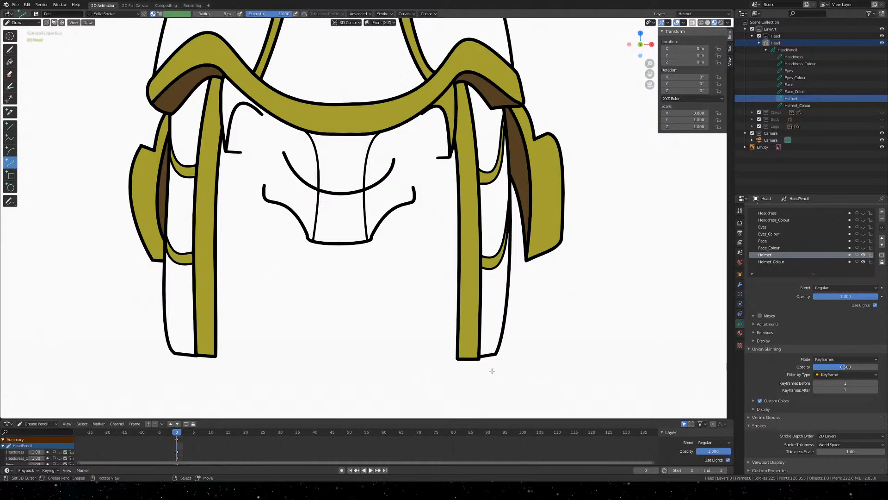
scroll(502, 370, "down", 1)
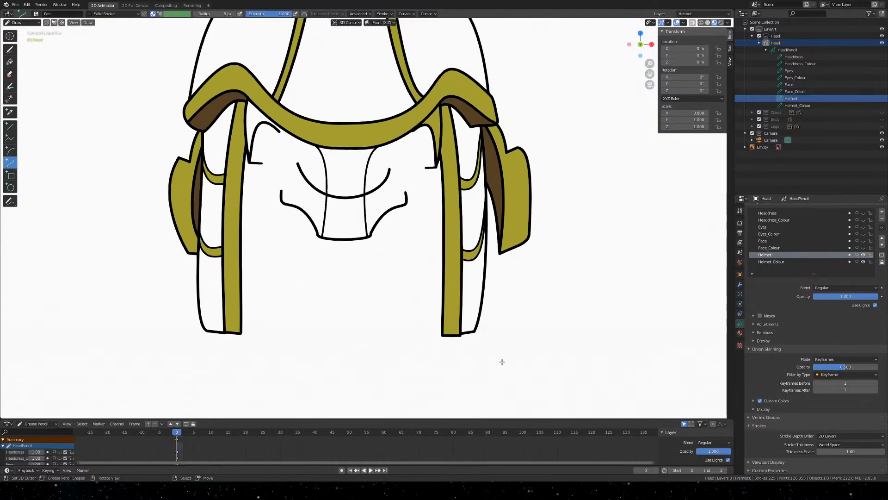
middle_click_drag(502, 361, 454, 369)
scroll(426, 323, "up", 2)
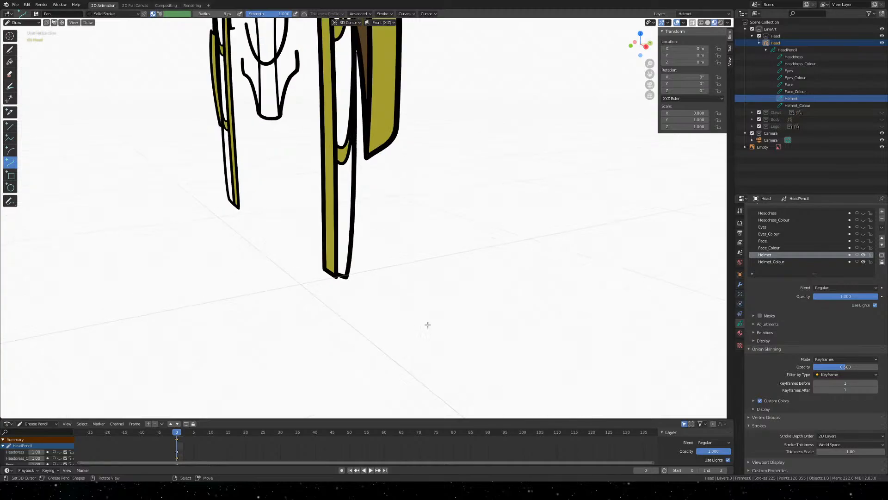
mouse_move(379, 323)
middle_mouse_down()
mouse_move(413, 310)
mouse_move(333, 299)
mouse_move(324, 317)
mouse_move(440, 319)
middle_mouse_up()
scroll(441, 319, "down", 5)
key("KP_0")
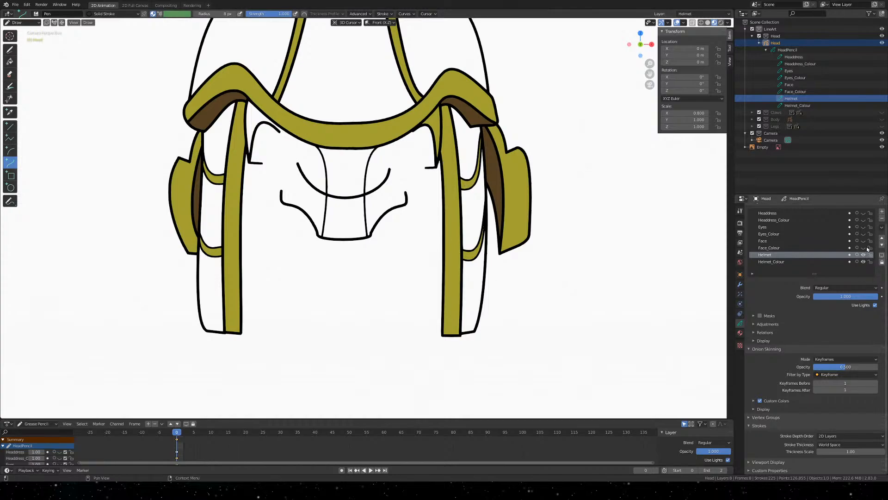
Show the Eyes layer and toggle the Helmet layer's visibility repeatedly to compare the line art, leaving it visible
left_click(863, 227)
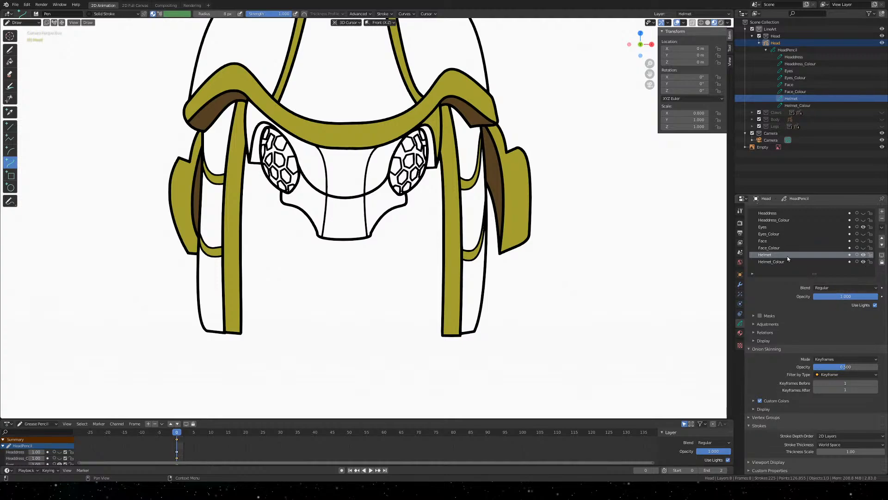
left_click(863, 254)
left_click(863, 255)
left_click(863, 255)
left_click(864, 255)
left_click(863, 255)
left_click(863, 255)
left_click(863, 254)
left_click(863, 255)
Make Helmet_Colour the active layer, lock the Helmet, Eyes, Headdress and Face line-art layers, and save the file
left_click(837, 261)
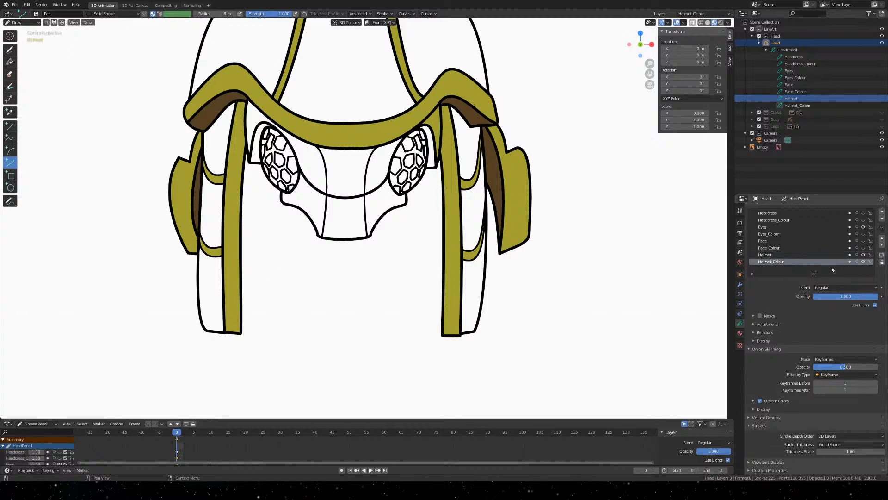
left_click(870, 255)
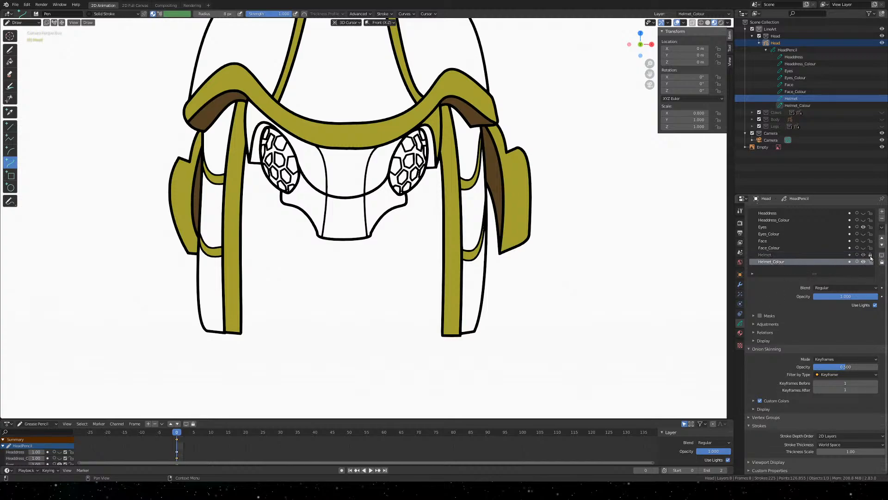
left_click(870, 227)
left_click(871, 213)
left_click(871, 241)
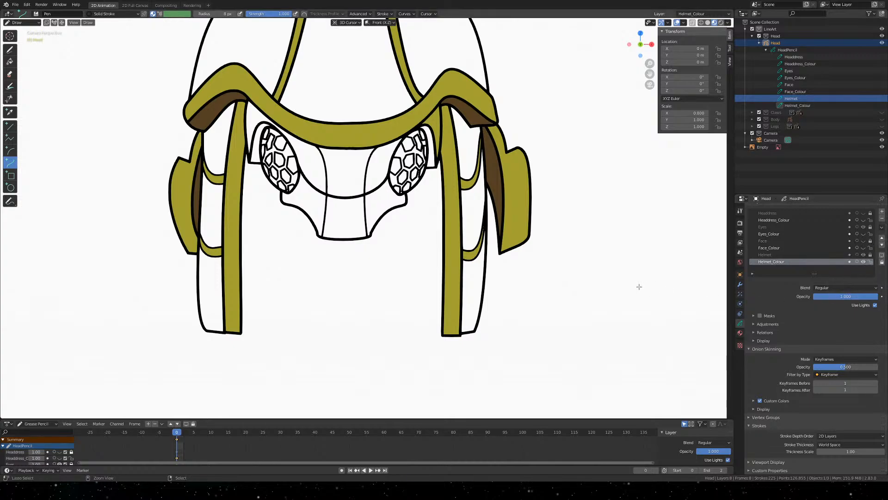
key("ctrl+s")
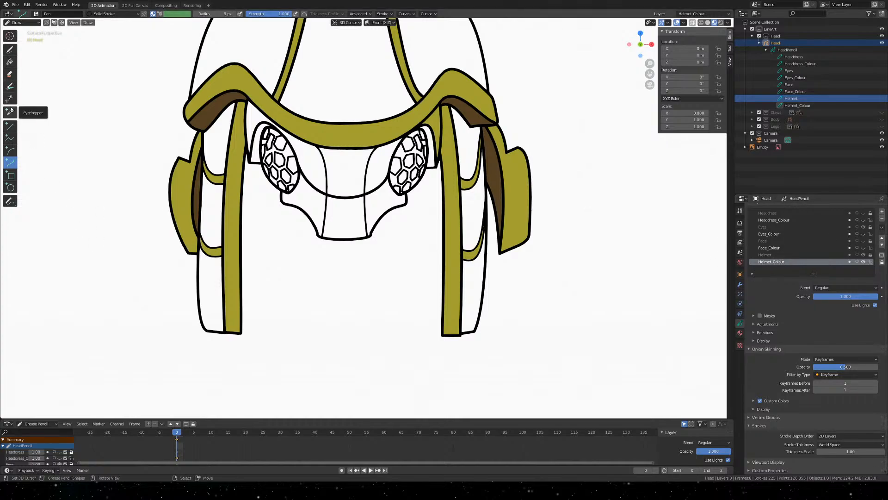
Set up the Fill tool with the GoldPlateLight material
left_click(14, 64)
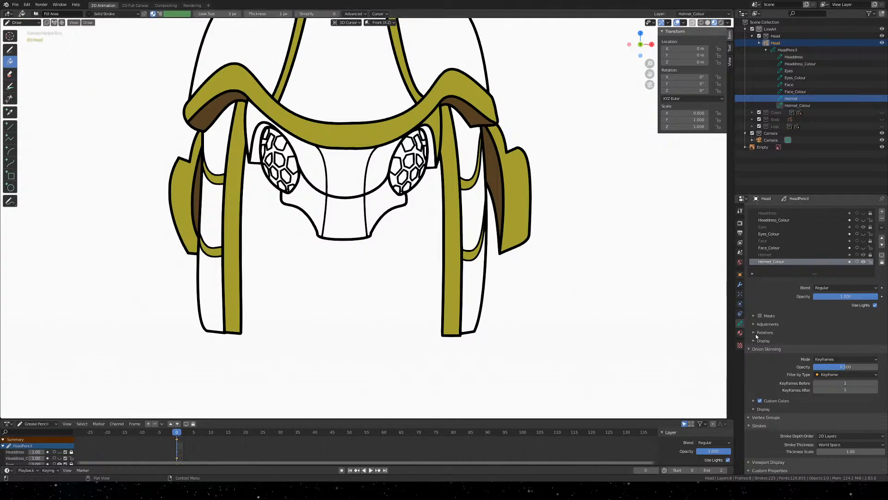
left_click(740, 333)
left_click(770, 218)
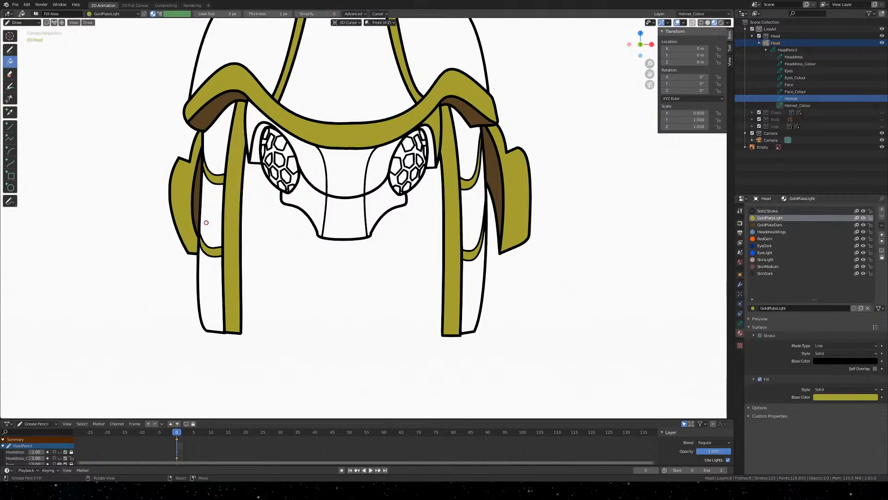
left_click(354, 172)
left_click(372, 171)
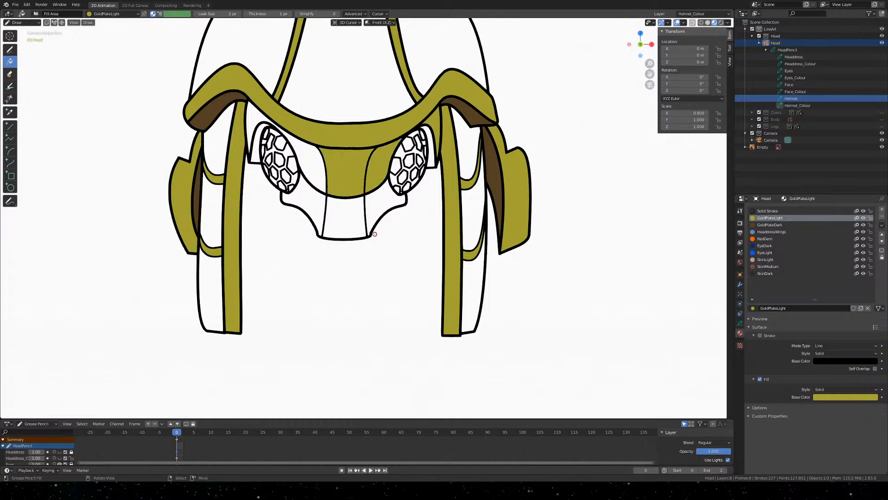
key("ctrl+z")
key("ctrl+z")
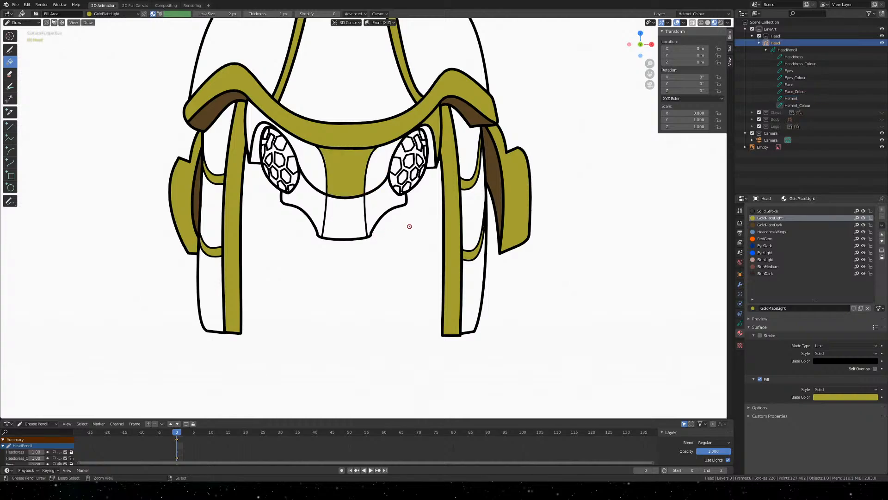
Fill all six sections of the nose plate between and below the eyes with GoldPlateLight on the Helmet_Colour layer
left_click(805, 106)
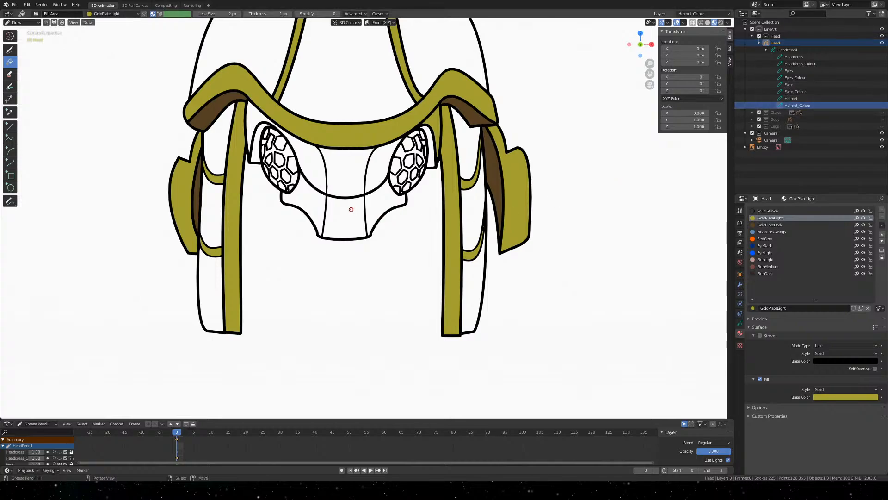
left_click(355, 167)
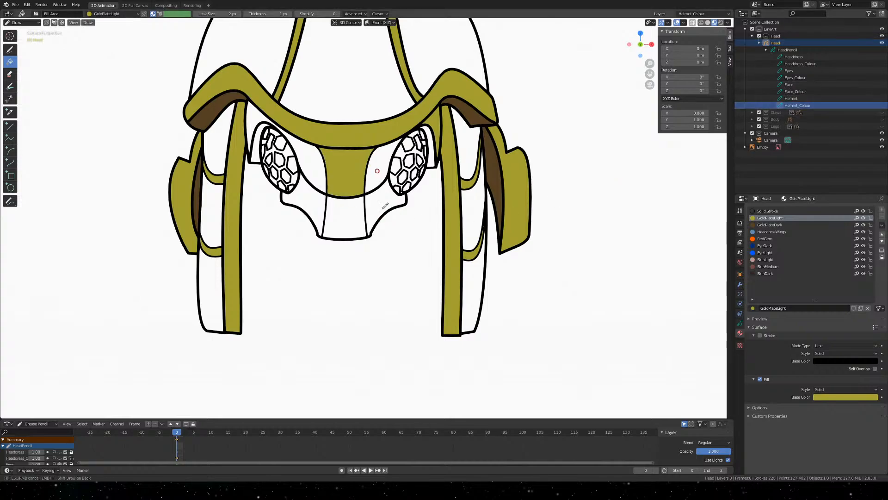
left_click(377, 173)
left_click(374, 208)
left_click(355, 211)
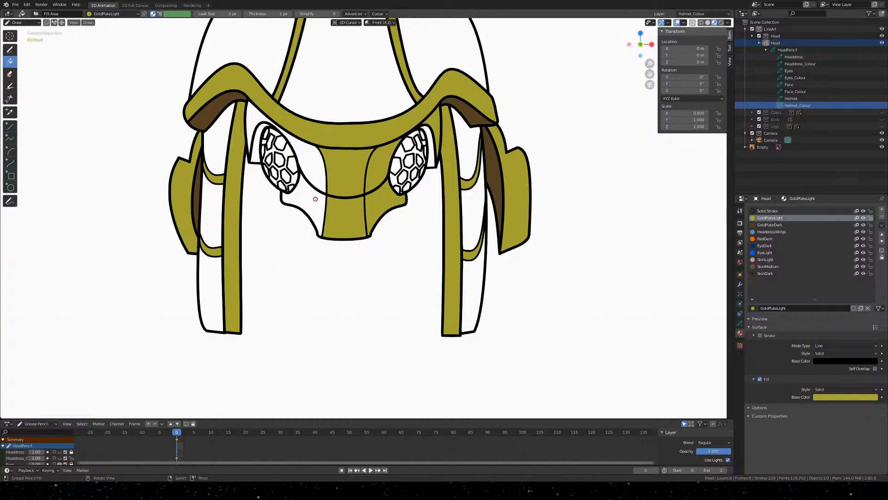
left_click(313, 194)
left_click(318, 166)
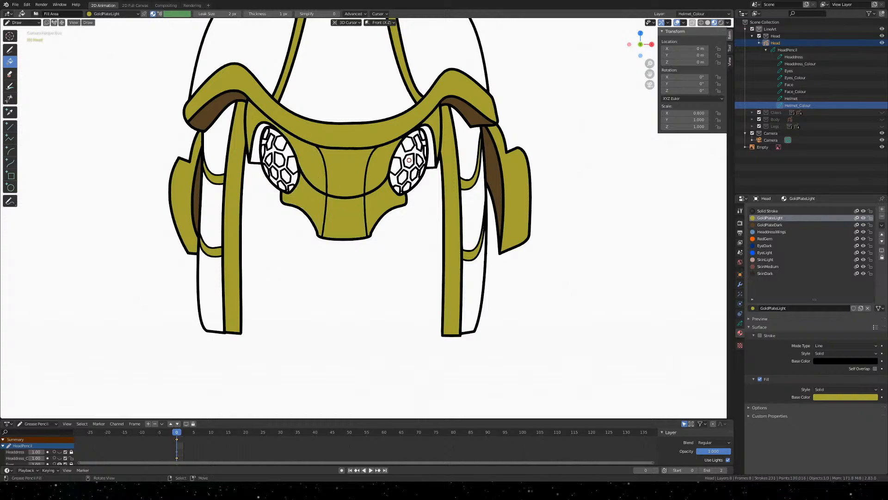
Fill the small recesses on the outer side of both eyes with GoldPlateDark and save the file
left_click(770, 225)
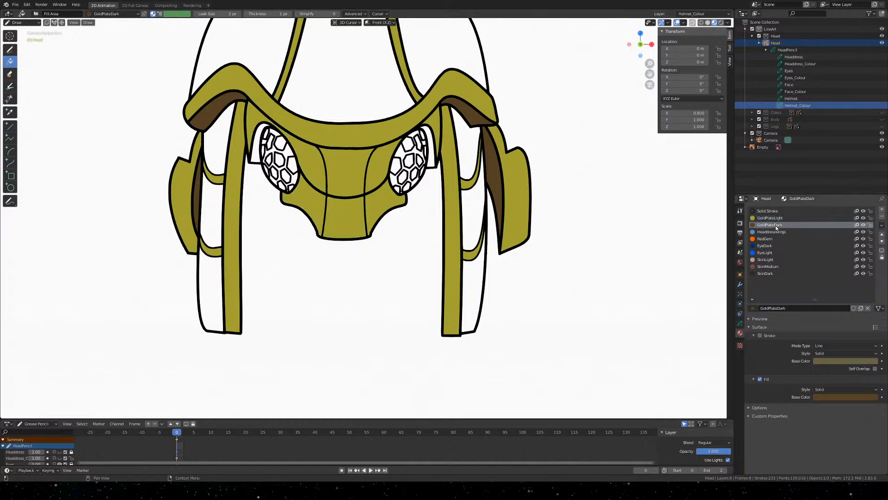
left_click(431, 156)
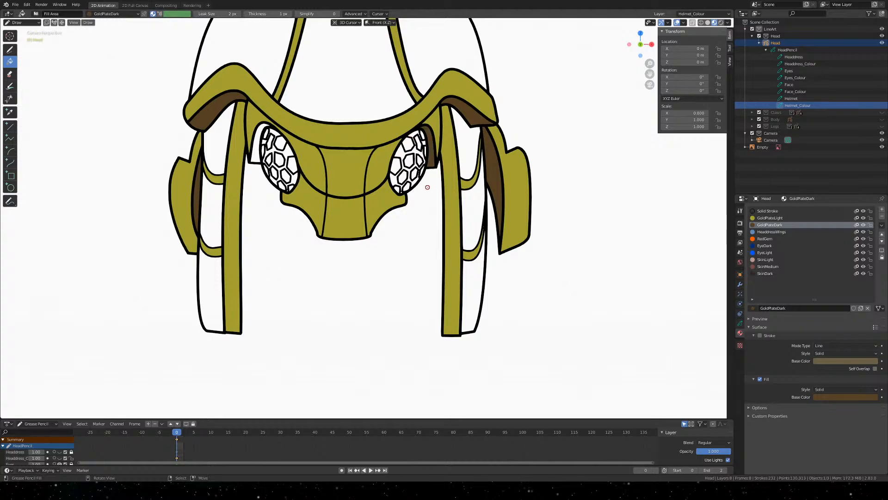
left_click(257, 156)
key("ctrl+s")
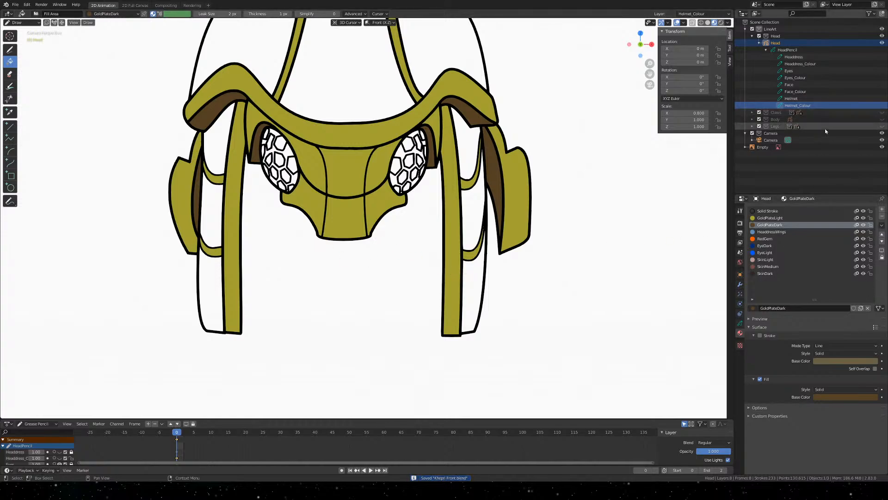
Show the Eyes_Colour layer, make it active, and erase its blue eye fills that sit away from the head in perspective
left_click(739, 323)
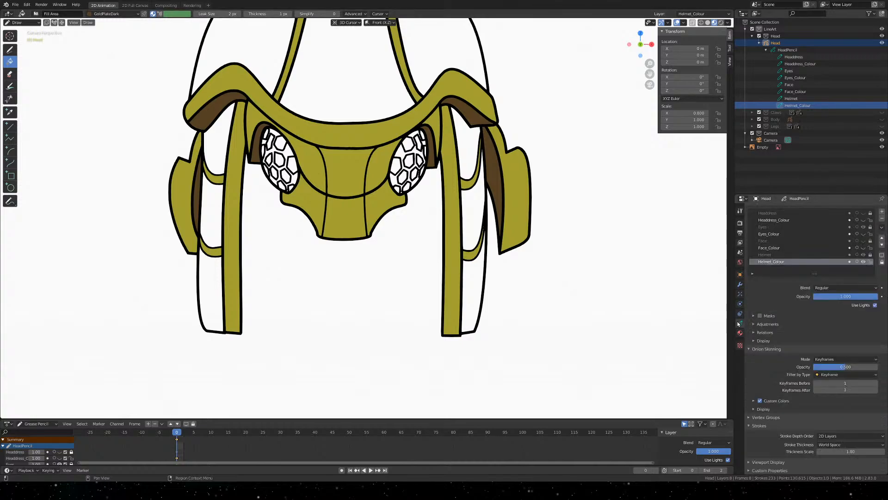
left_click(864, 235)
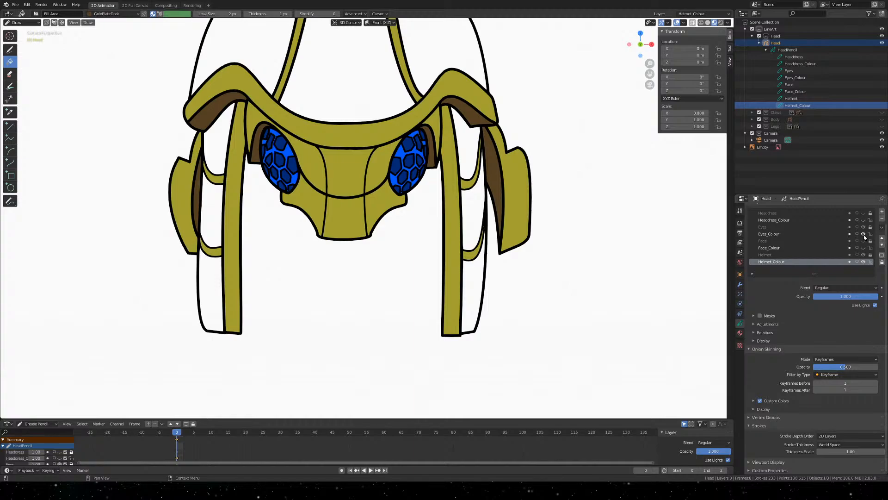
middle_click_drag(430, 206, 487, 227)
scroll(462, 222, "up", 4)
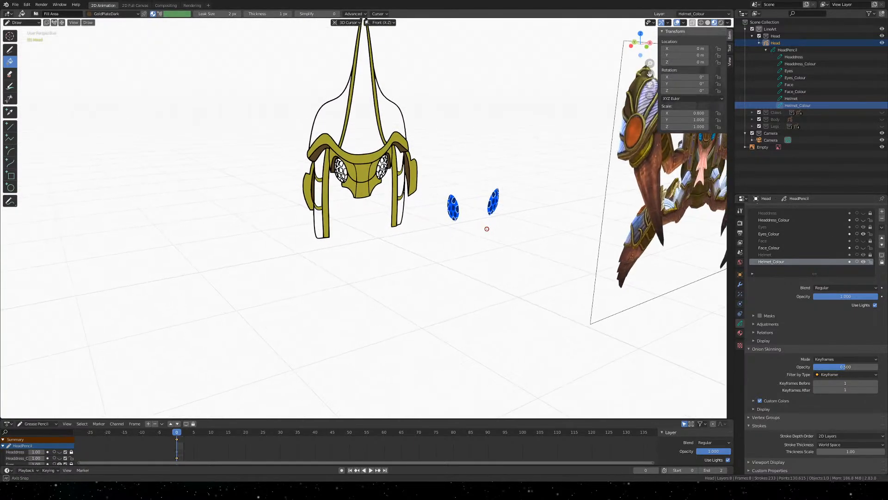
left_click(786, 234)
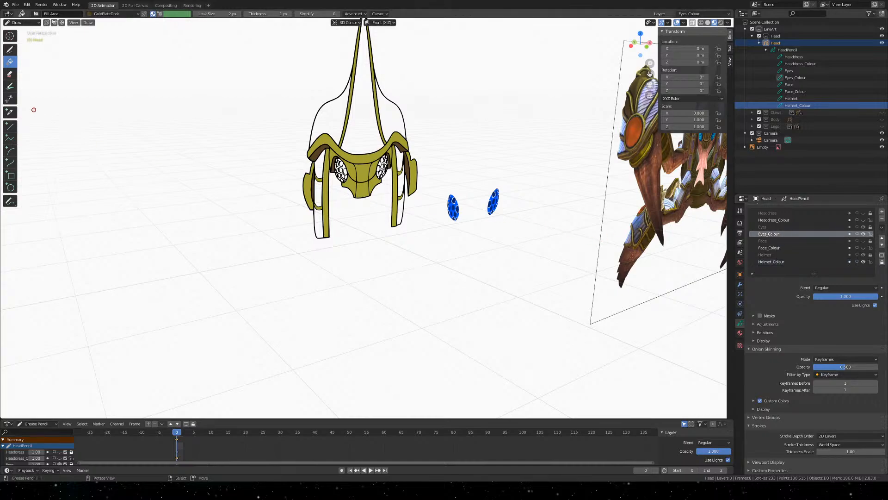
left_click(9, 73)
mouse_move(481, 208)
left_mouse_down()
mouse_move(501, 188)
mouse_move(462, 232)
mouse_move(462, 183)
left_mouse_up()
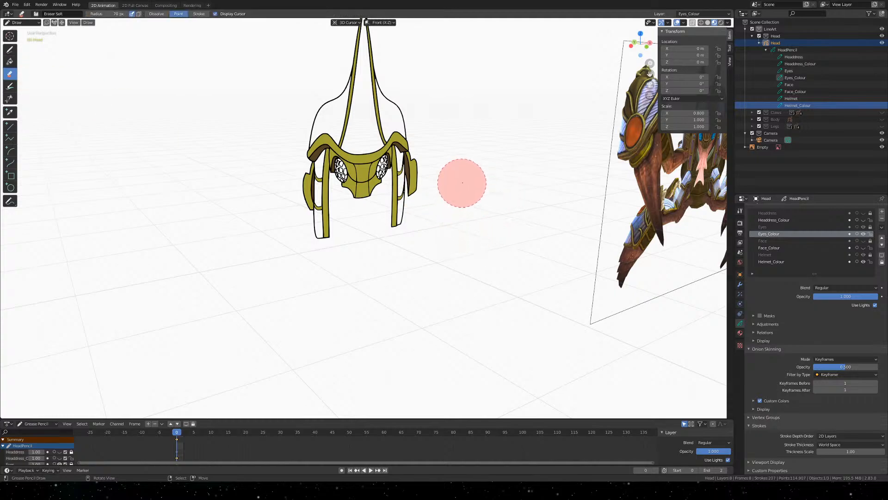
Show the Face_Colour and Headdress_Colour layers and erase their fills that sit away from the head
left_click(863, 248)
mouse_move(499, 198)
left_mouse_down()
mouse_move(505, 183)
mouse_move(478, 295)
mouse_move(456, 262)
mouse_move(456, 198)
left_mouse_up()
left_click(863, 220)
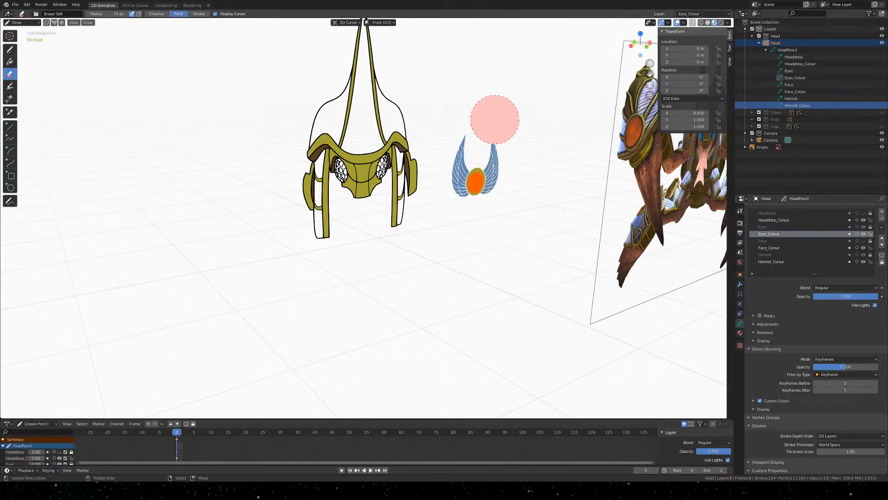
mouse_move(500, 126)
left_mouse_down()
mouse_move(485, 204)
mouse_move(458, 168)
mouse_move(480, 103)
left_mouse_up()
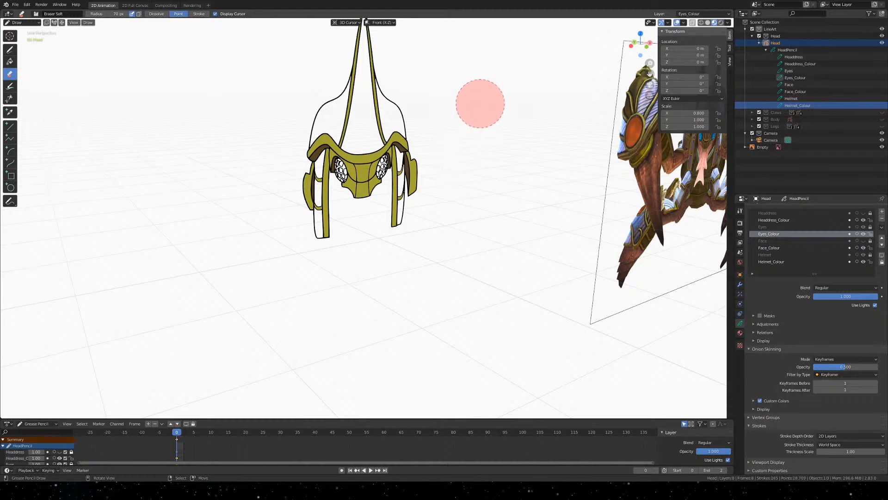
Show the Headdress, Eyes and Face line-art layers, save the file, and view the head from the front
left_click(863, 213)
left_click(864, 228)
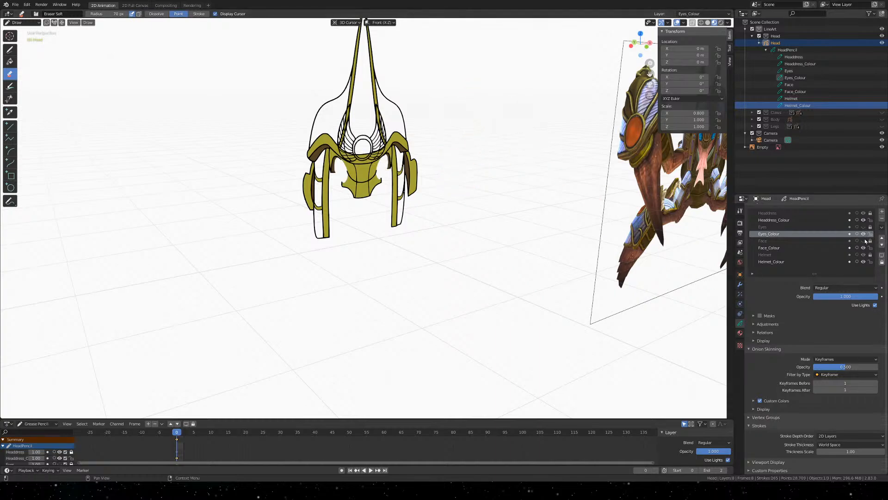
left_click(864, 226)
left_click(864, 240)
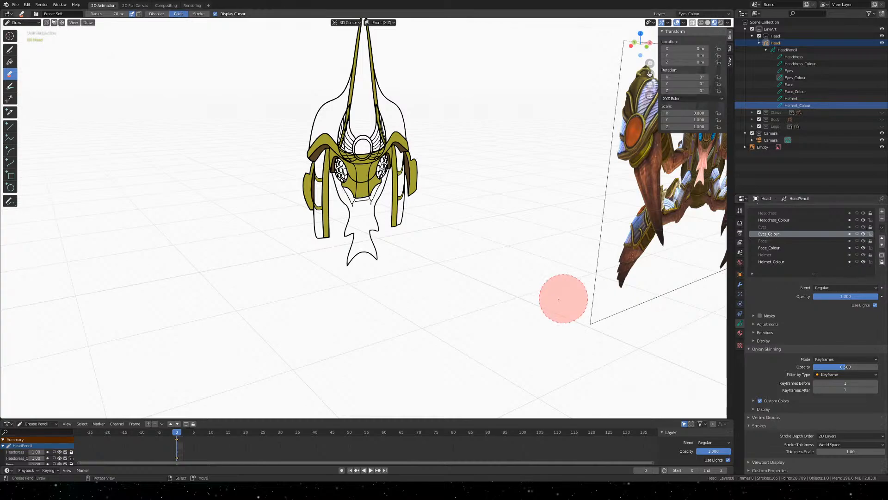
key("ctrl+s")
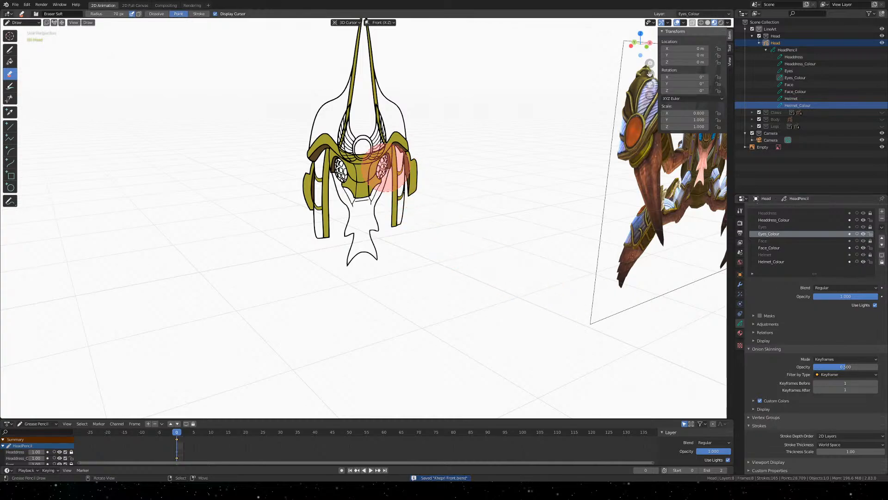
mouse_move(367, 178)
middle_mouse_down()
mouse_move(357, 178)
mouse_move(453, 214)
mouse_move(565, 224)
mouse_move(633, 192)
mouse_move(646, 171)
middle_mouse_up()
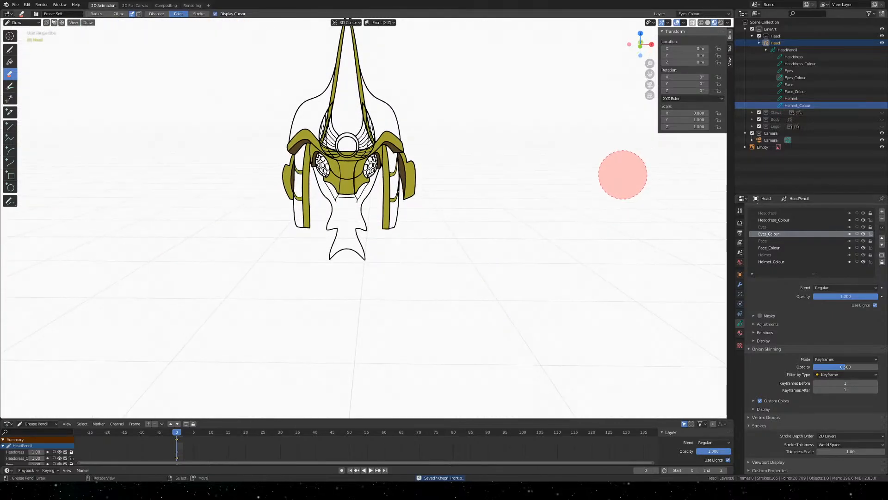
Inspect the helmet's faceplate up close, comparing its line art with the Helmet_Colour fills hidden and shown
scroll(308, 143, "up", 5)
scroll(388, 139, "up", 2)
middle_click_drag(379, 121, 470, 307, "shift")
scroll(506, 306, "up", 3)
mouse_move(594, 337)
middle_mouse_down("shift")
mouse_move(487, 182)
mouse_move(444, 203)
middle_mouse_up("shift")
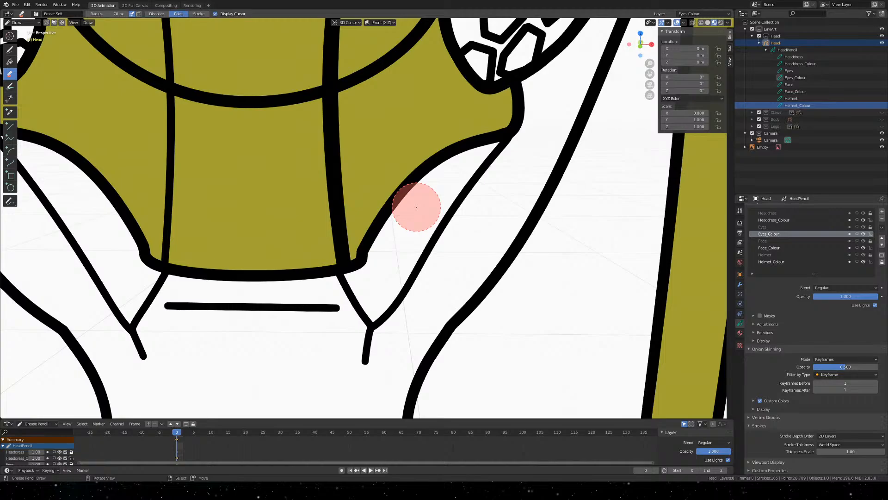
scroll(417, 207, "down", 5)
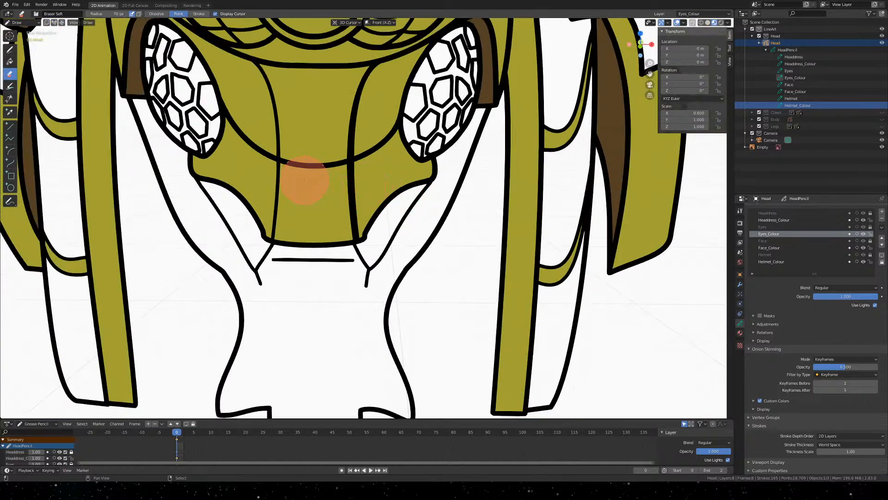
mouse_move(305, 180)
middle_mouse_down("shift")
mouse_move(345, 214)
mouse_move(393, 317)
mouse_move(297, 142)
mouse_move(361, 241)
mouse_move(400, 242)
mouse_move(410, 262)
mouse_move(369, 210)
mouse_move(387, 234)
middle_mouse_up("shift")
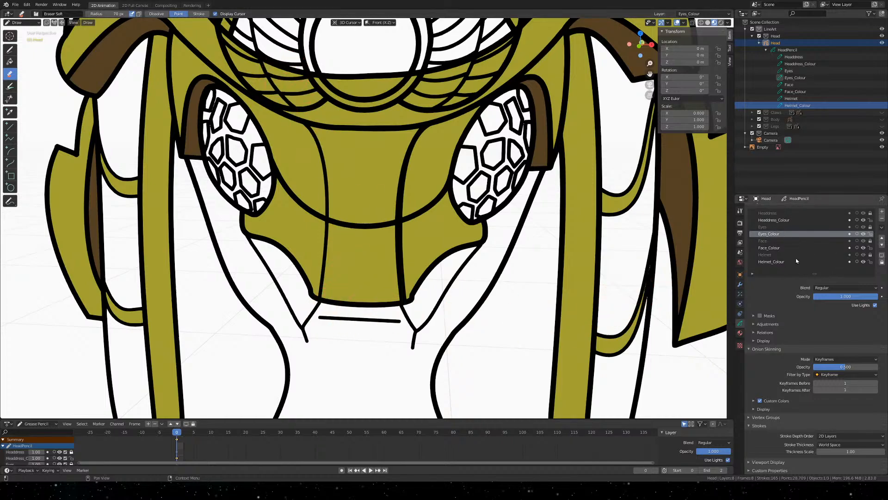
left_click(862, 262)
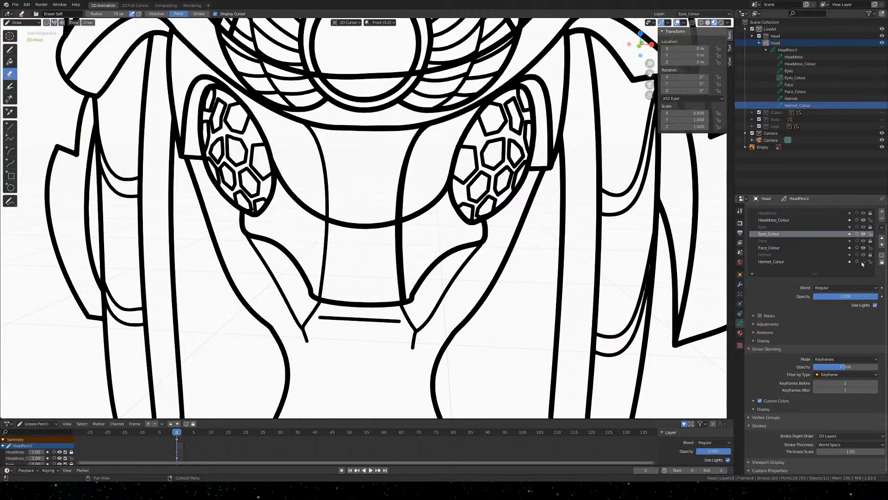
left_click(862, 261)
left_click(863, 261)
left_click(863, 262)
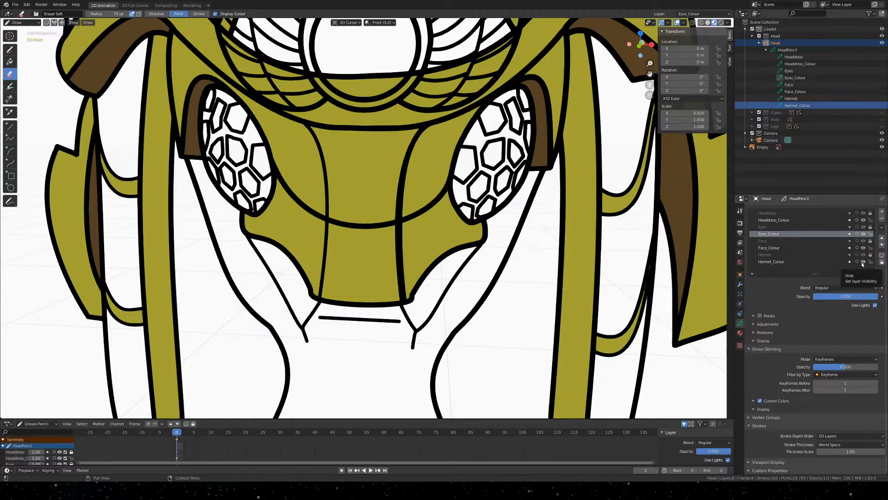
left_click(863, 262)
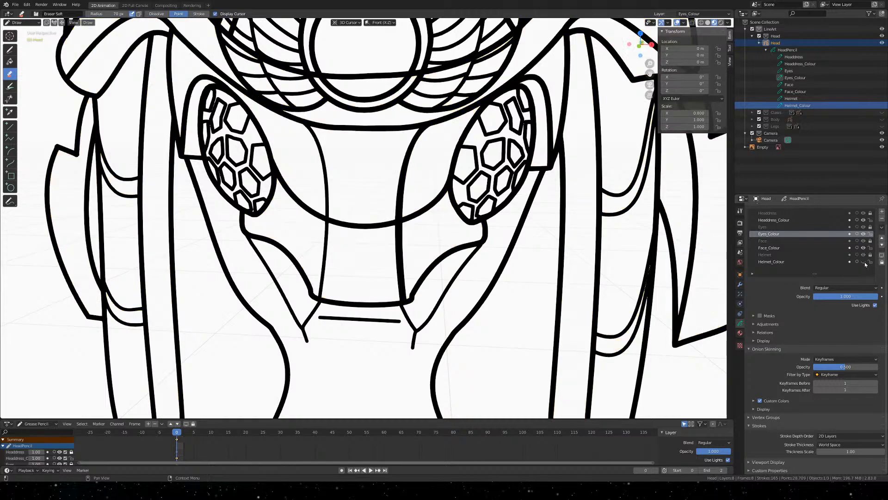
left_click(863, 262)
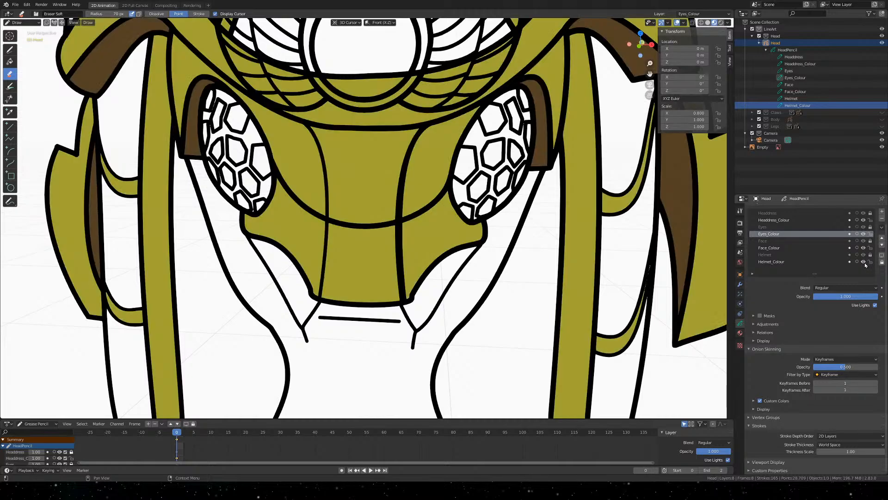
scroll(412, 185, "up", 4)
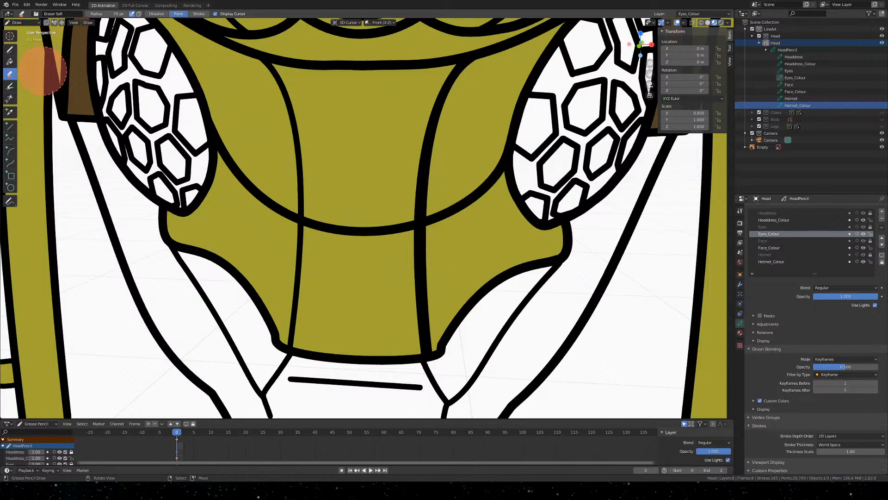
Make the Helmet layer active, unlock it, and try a straight Curve stroke down the middle of the faceplate
left_click(11, 164)
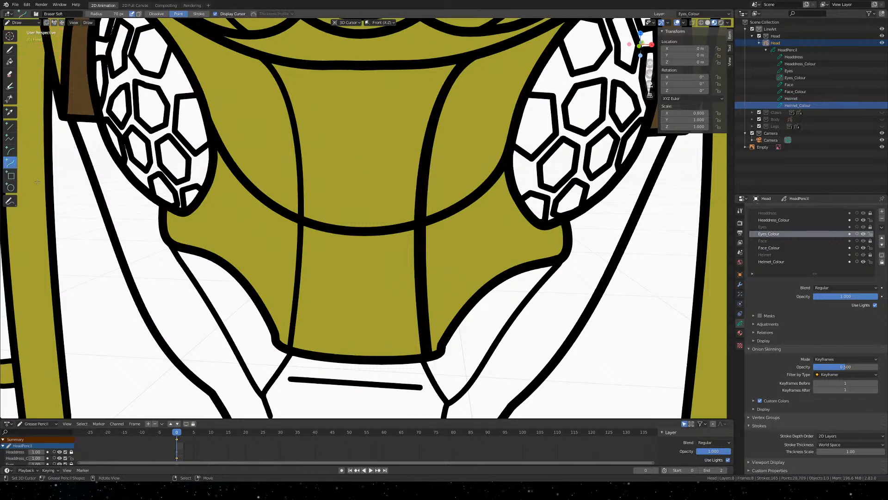
left_click(779, 262)
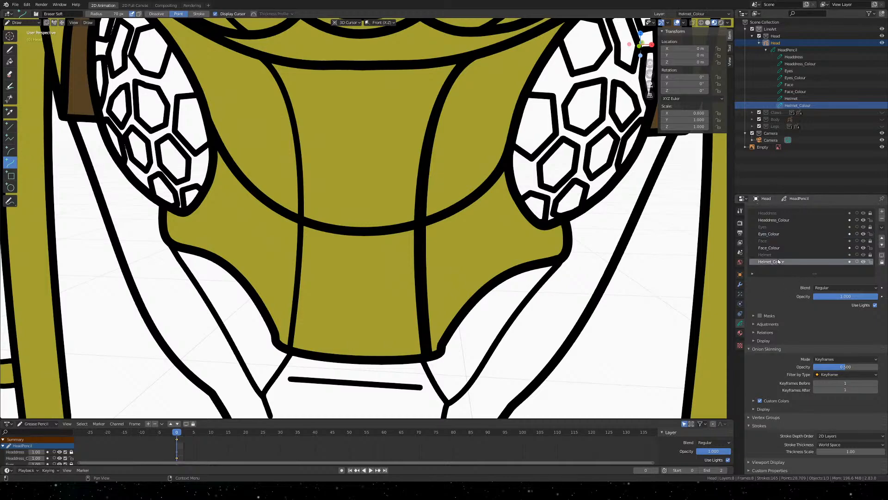
left_click(786, 255)
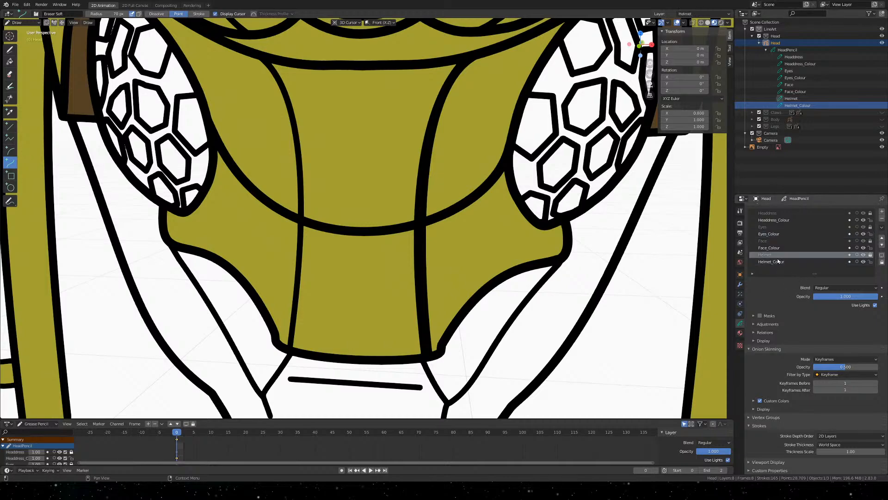
left_click(870, 255)
mouse_move(333, 126)
left_mouse_down()
mouse_move(325, 209)
mouse_move(349, 412)
left_mouse_up()
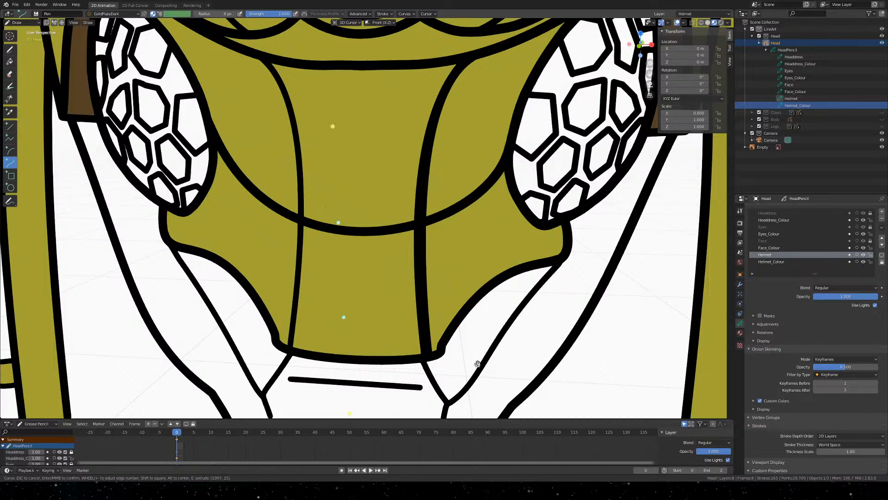
key("Return")
Choose the Solid Stroke material, try a straight Curve stroke down the faceplate's centre, and undo it
left_click(740, 332)
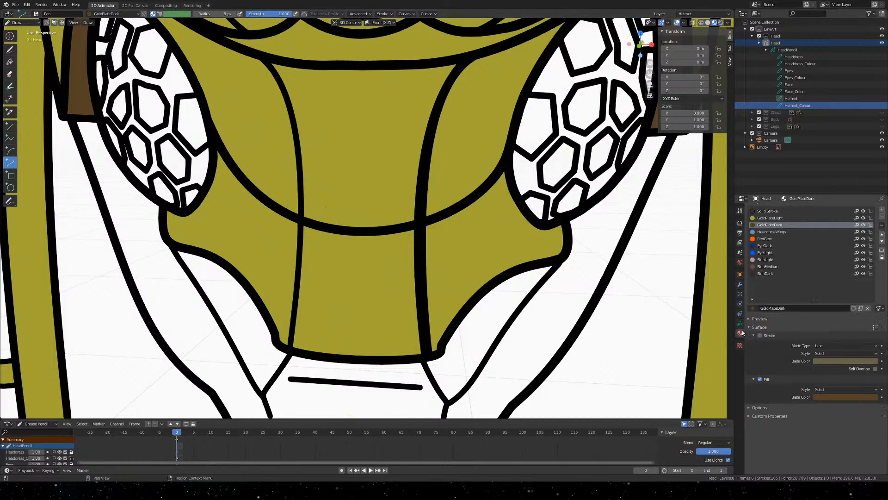
left_click(767, 211)
left_click_drag(343, 108, 334, 341)
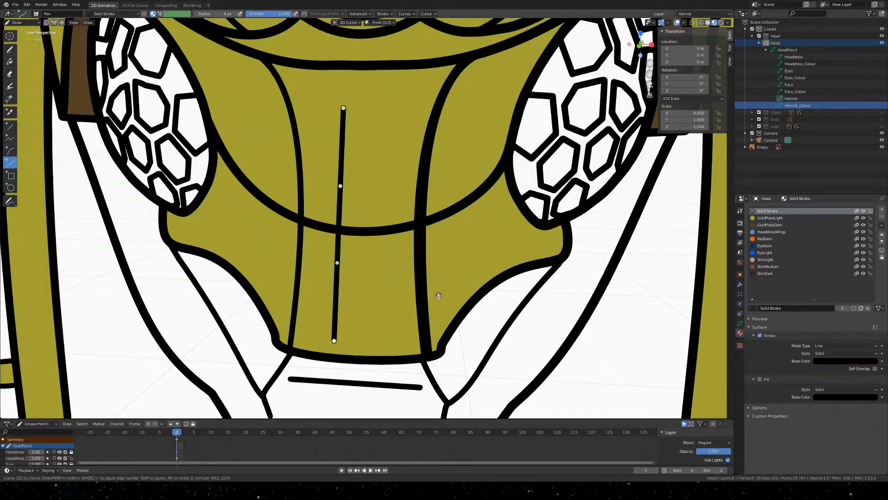
key("Return")
middle_click_drag(459, 251, 427, 284)
key("ctrl+z")
middle_click_drag(329, 296, 359, 281)
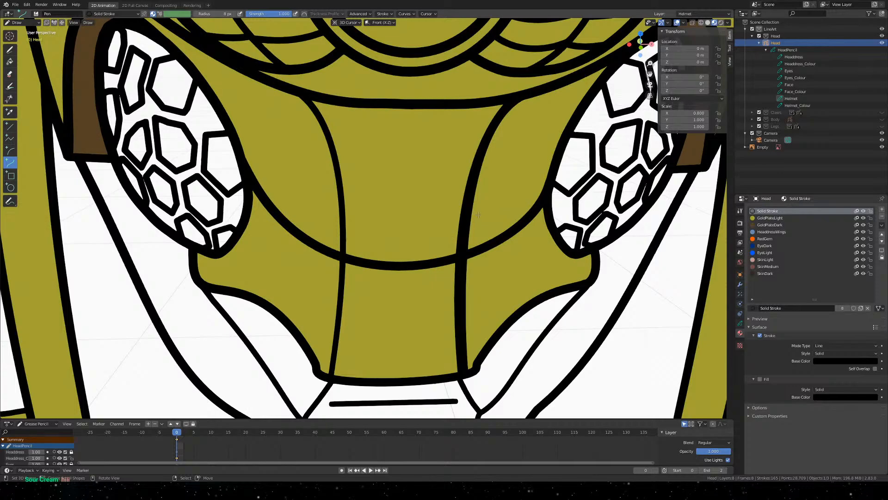
mouse_move(501, 205)
middle_mouse_down("shift")
mouse_move(489, 179)
mouse_move(452, 174)
mouse_move(434, 201)
middle_mouse_up("shift")
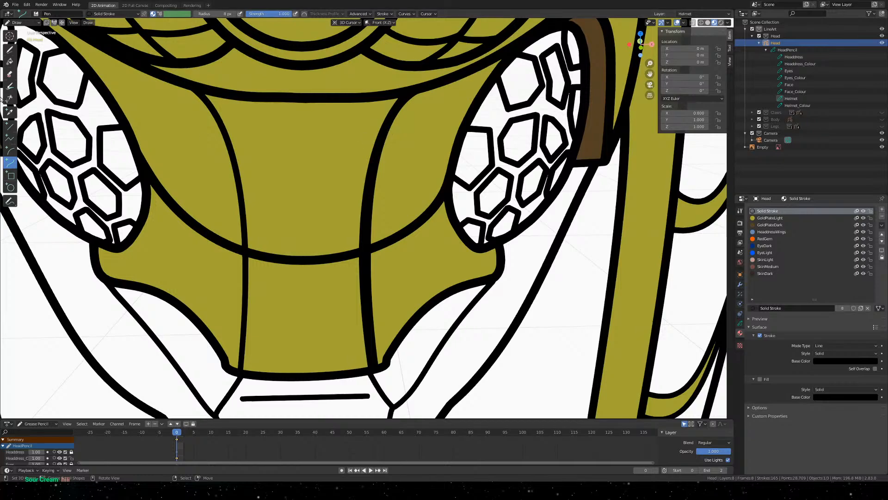
Keep the Helmet layer active for the Eraser Soft brush and lock all the other layers
left_click(741, 324)
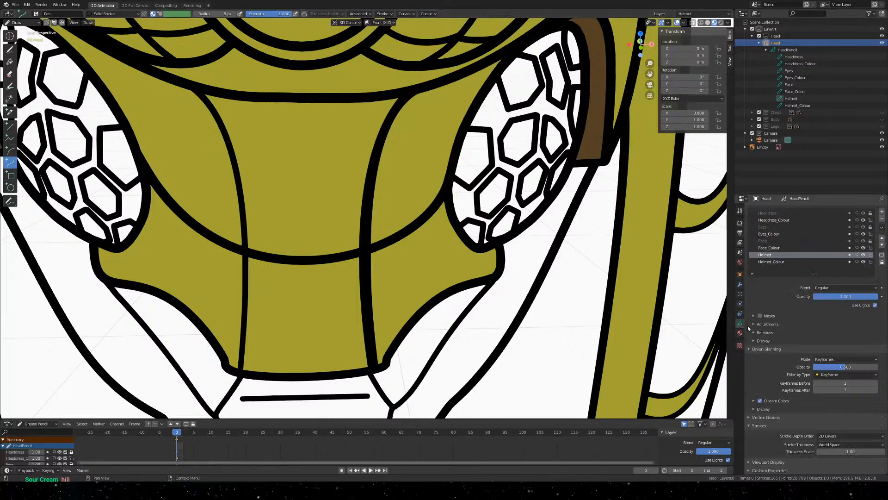
left_click(790, 260)
left_click(789, 255)
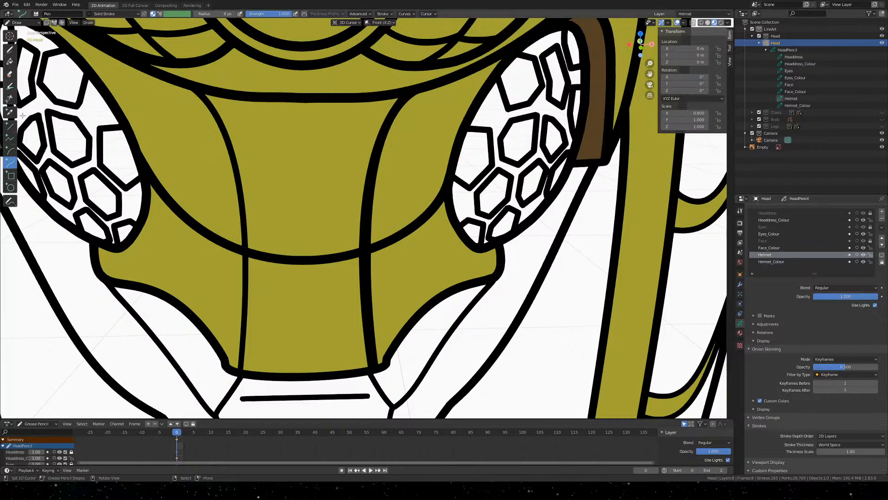
left_click(10, 74)
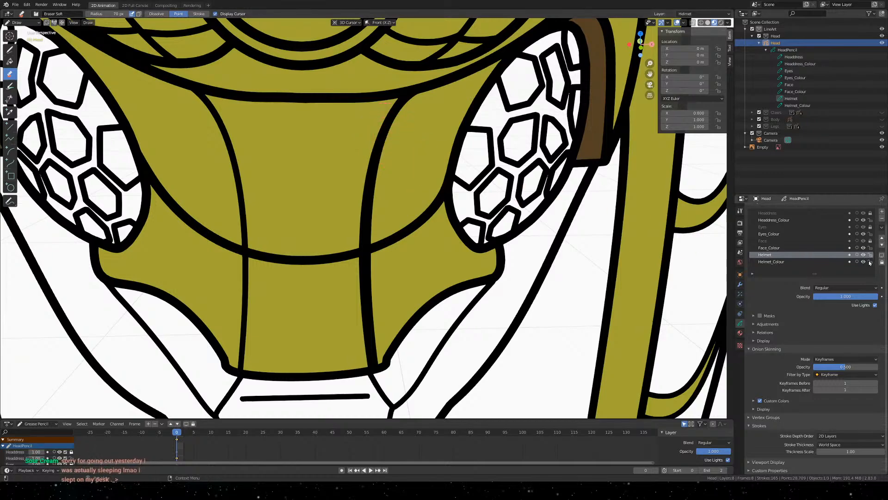
left_click_drag(870, 262, 871, 212)
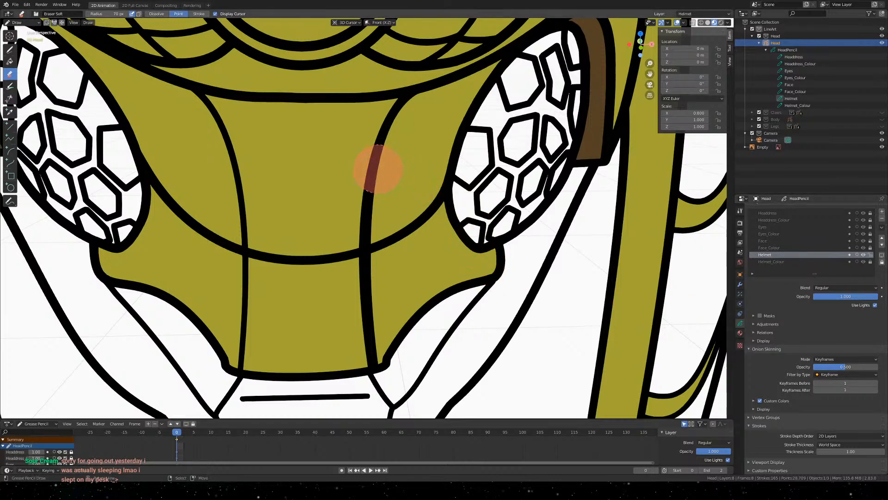
Try to erase the thicker vertical faceplate line on the Helmet layer, and undo the erasure
left_click(375, 169)
mouse_move(374, 168)
left_mouse_down()
mouse_move(361, 185)
mouse_move(367, 218)
left_mouse_up()
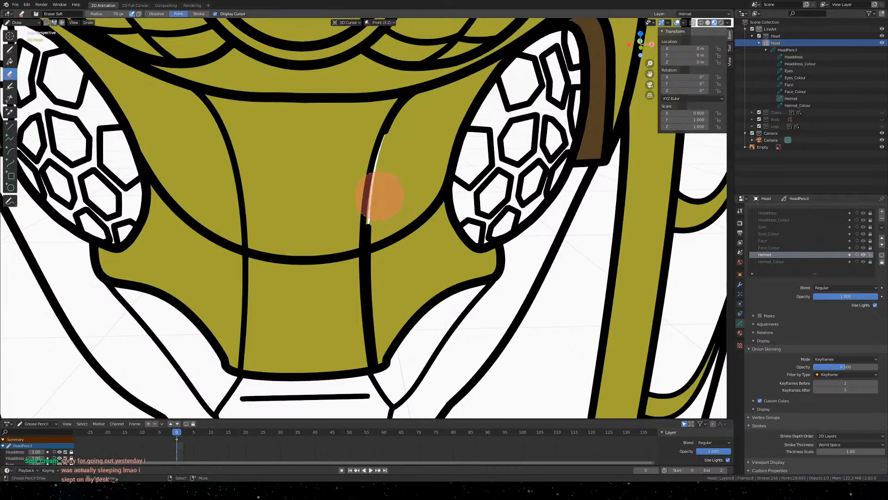
key("ctrl+z")
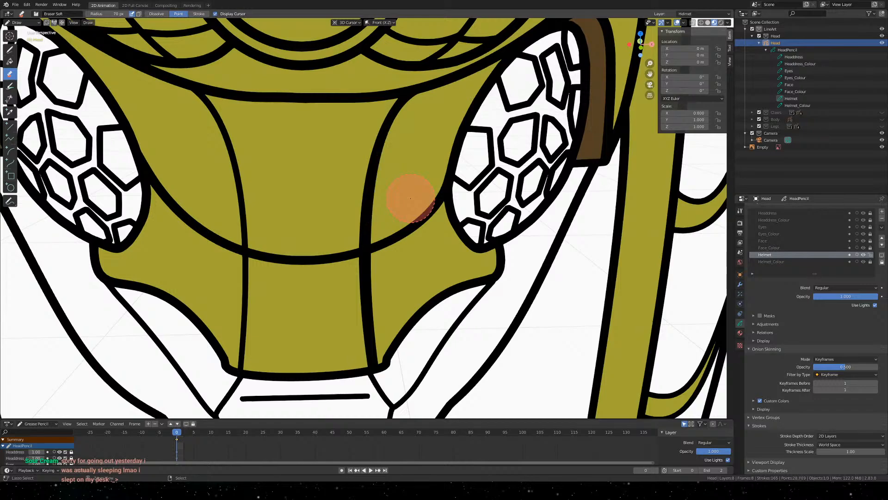
key("ctrl+shift+z")
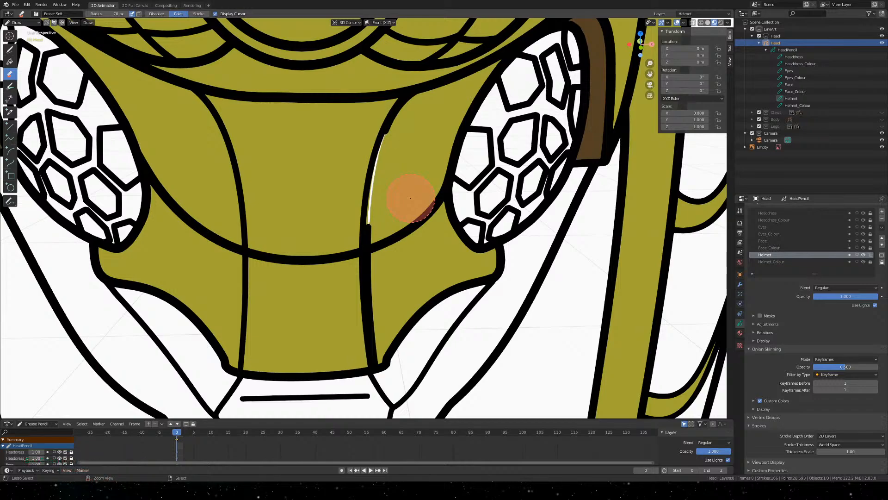
key("ctrl+z")
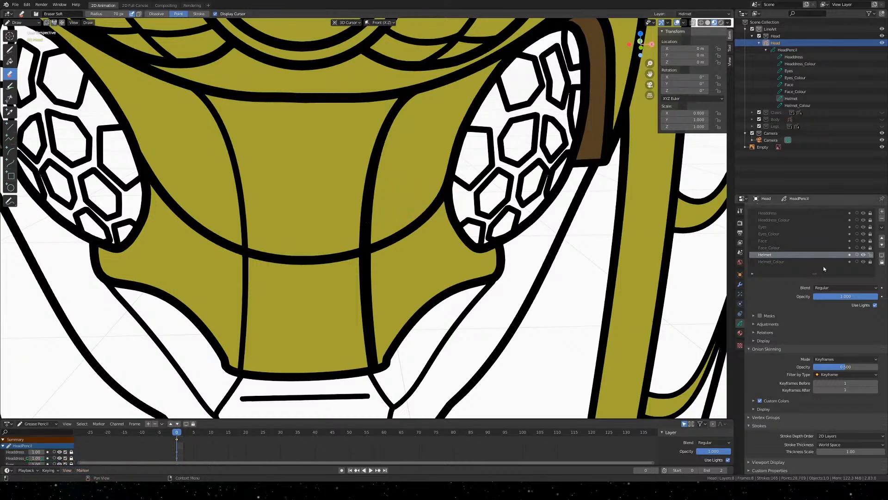
Hide and show the colour and line-art layers one by one to find which holds the doubled faceplate line
left_click(863, 262)
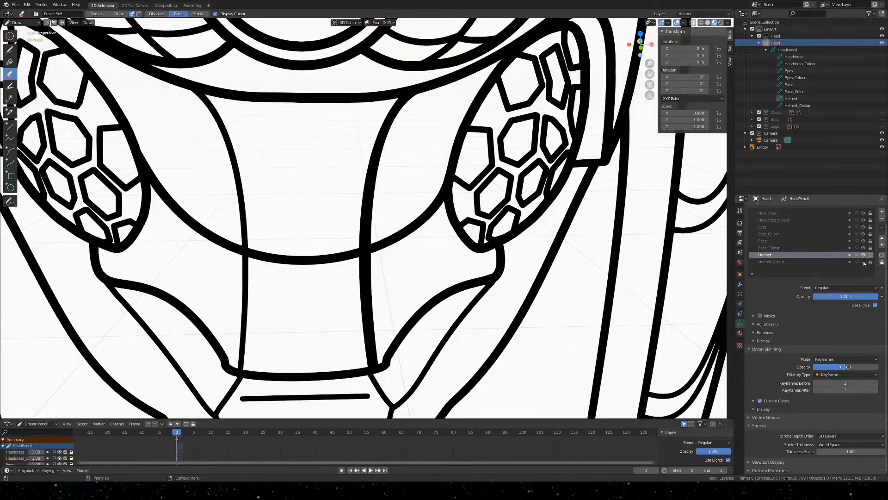
left_click(863, 262)
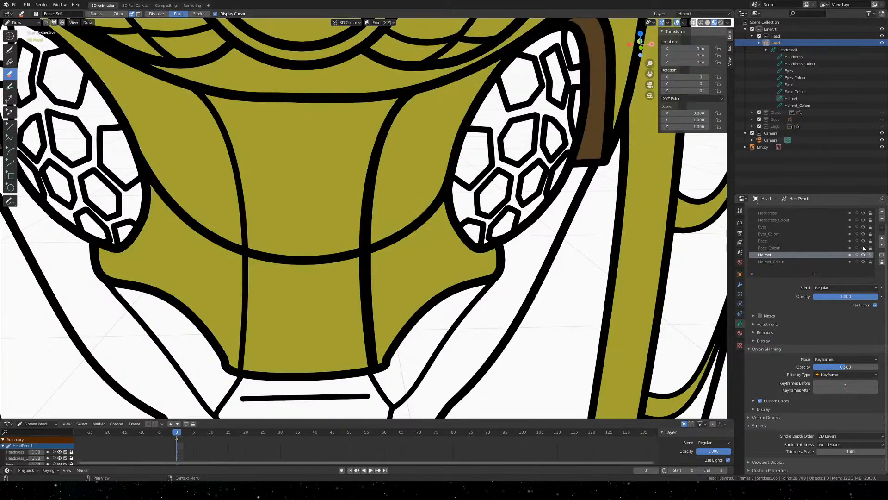
left_click(864, 244)
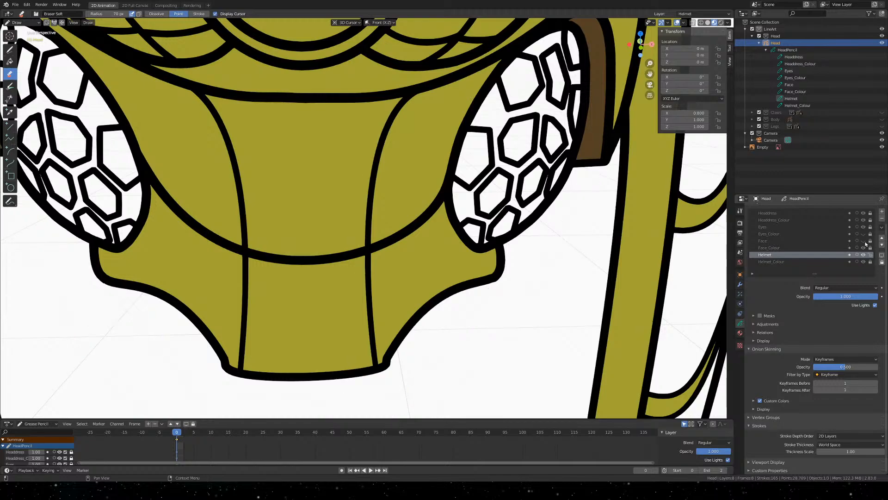
left_click(865, 244)
left_click(864, 242)
left_click(864, 241)
left_click(864, 227)
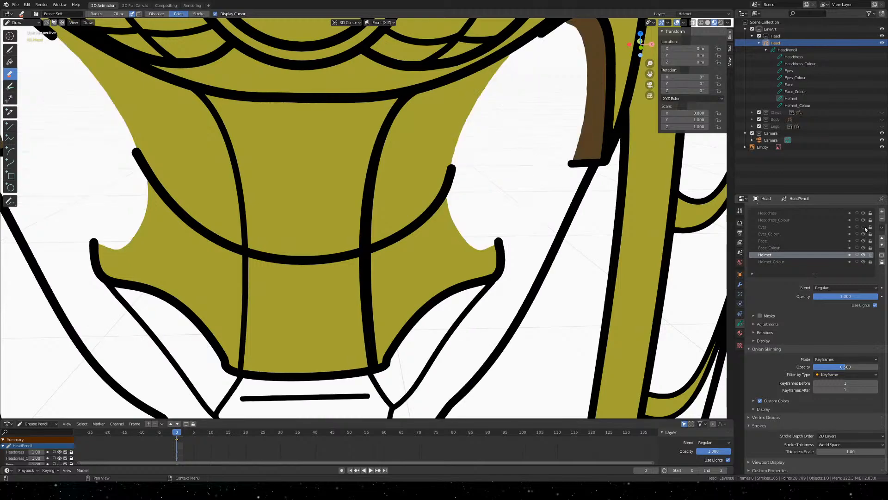
left_click(864, 227)
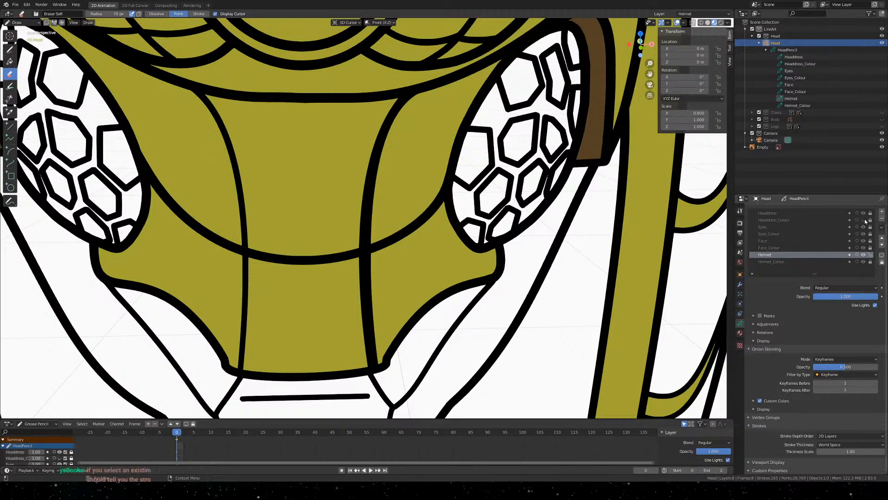
left_click(864, 213)
left_click(864, 213)
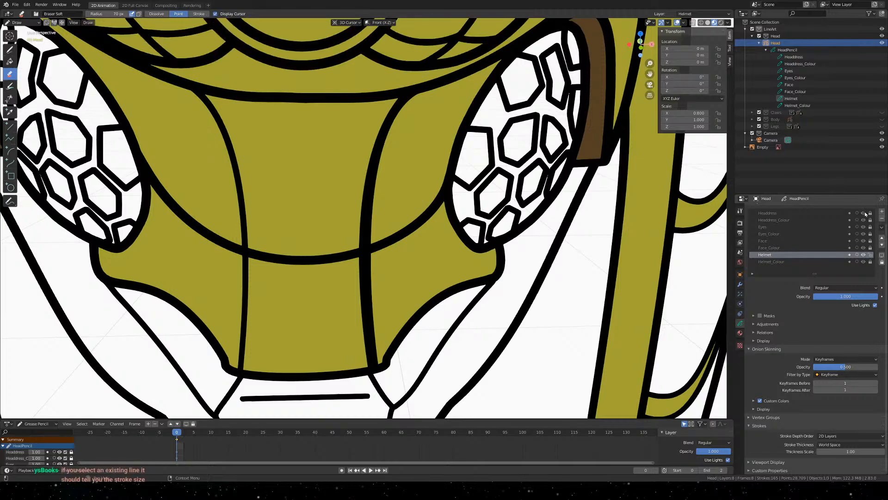
left_click(863, 262)
left_click(863, 262)
Hide the Helmet layer, then make the Face layer active and unlock it
left_click(863, 255)
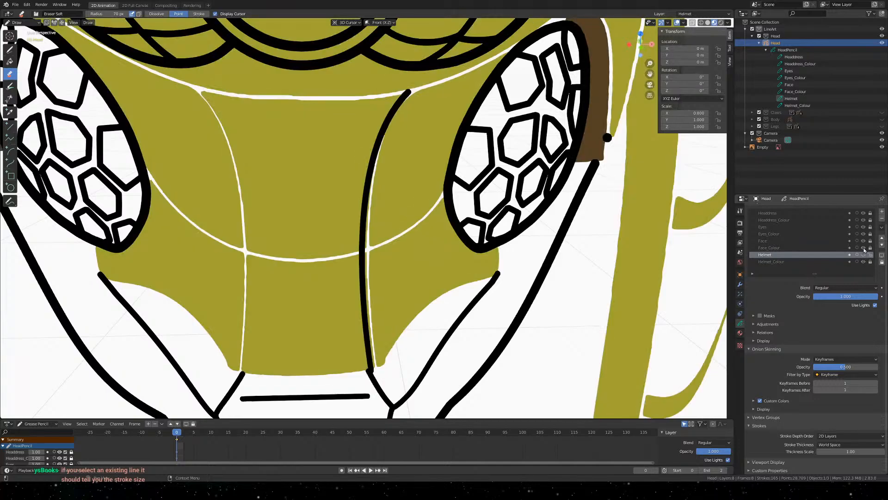
left_click(863, 255)
left_click(863, 255)
left_click(844, 241)
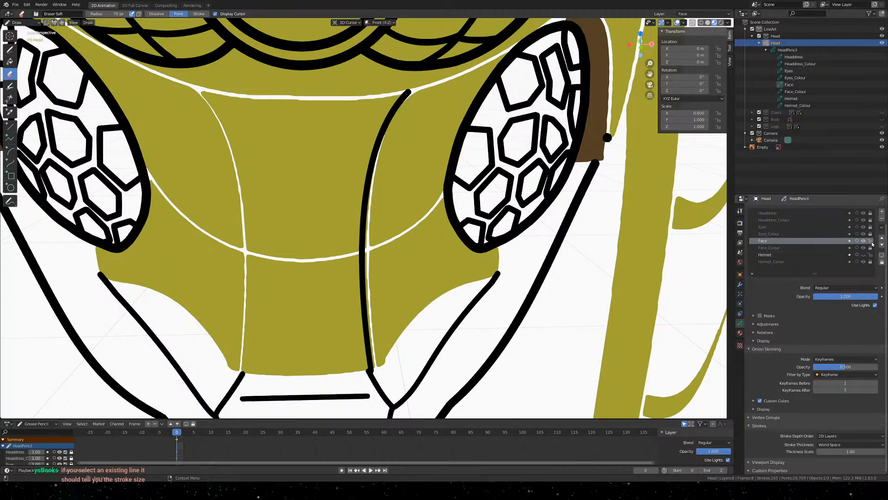
scroll(414, 130, "down", 2)
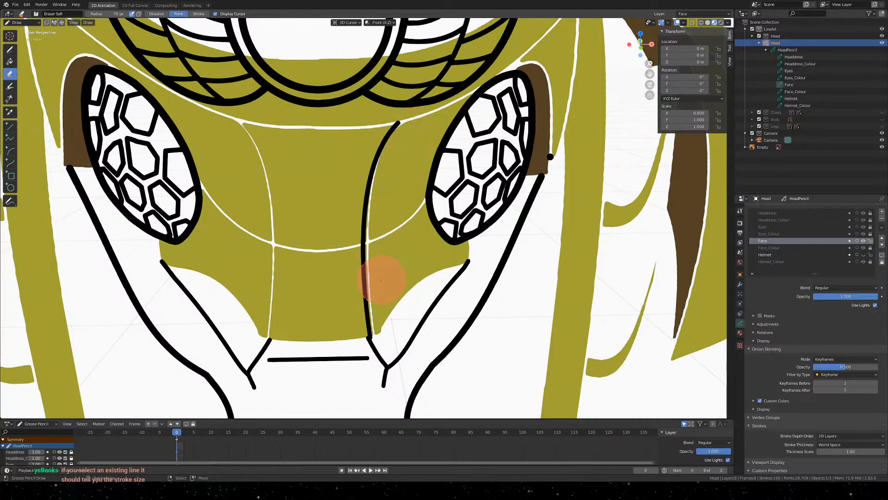
scroll(407, 172, "up", 1)
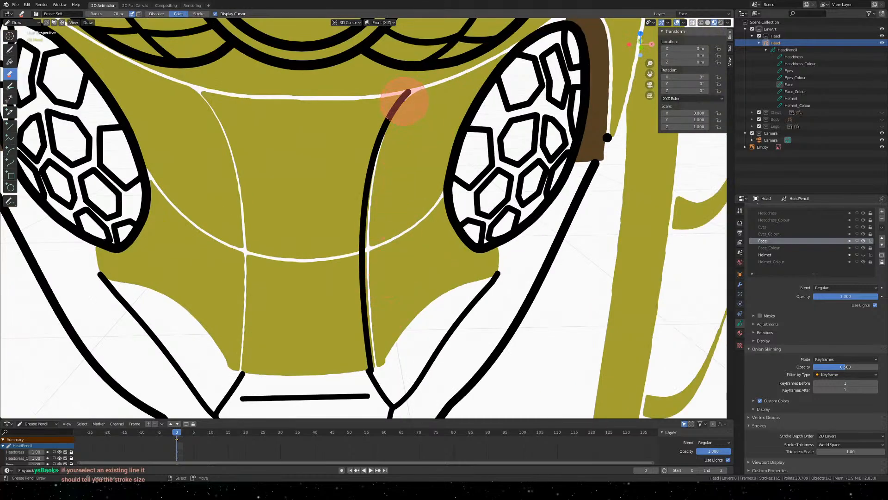
scroll(407, 111, "down", 2)
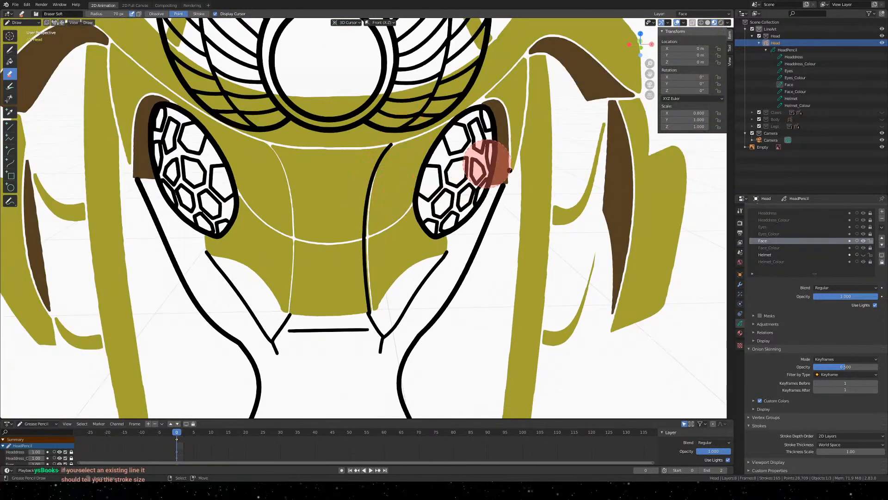
Erase the doubled vertical faceplate line from the Face layer
left_click(527, 164)
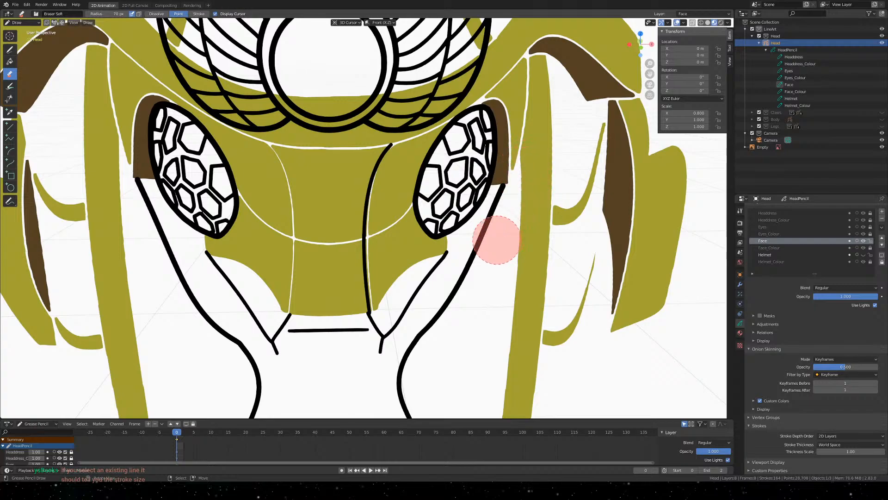
mouse_move(389, 147)
left_mouse_down()
mouse_move(369, 167)
mouse_move(376, 159)
mouse_move(376, 288)
left_mouse_up()
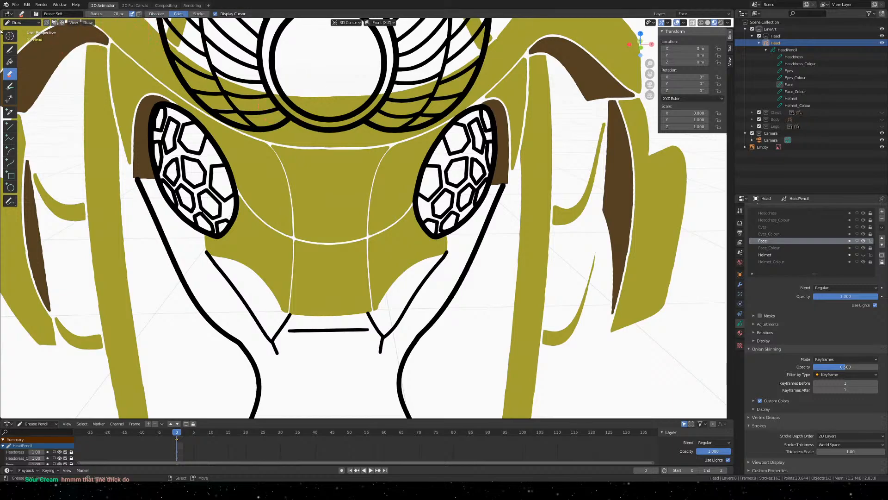
left_click(19, 22)
left_click(22, 38)
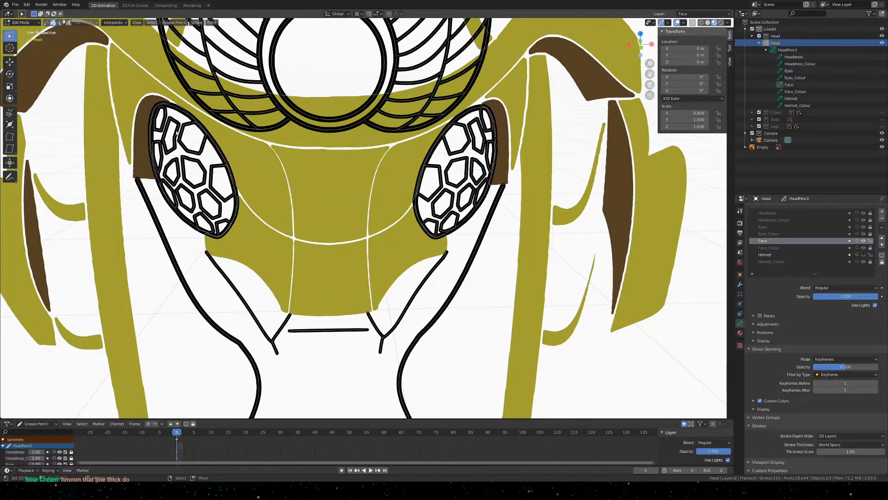
right_click(388, 338)
scroll(388, 339, "up", 3)
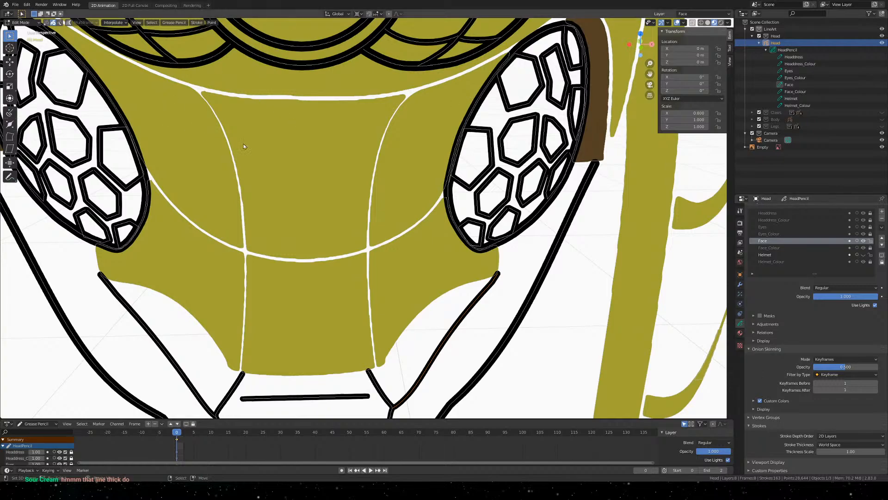
left_click(21, 22)
left_click(23, 58)
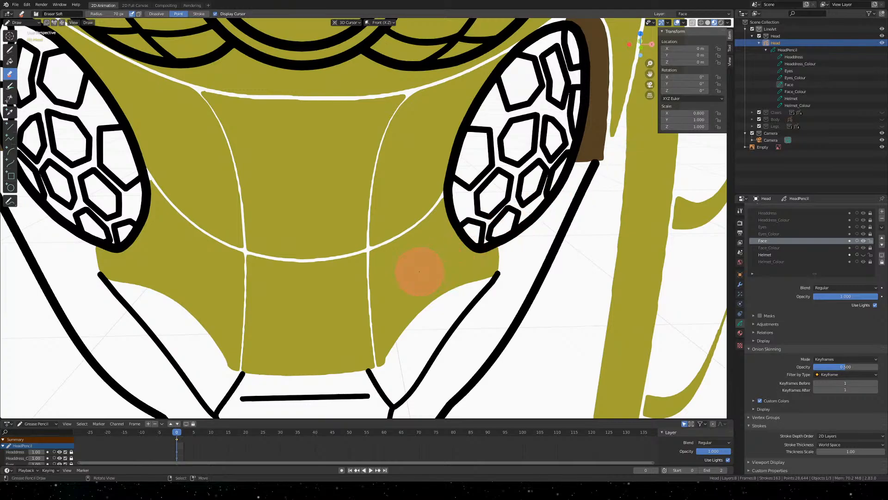
Show the Helmet layer again and check the faceplate's vertical lines against the gold fill
mouse_move(371, 244)
middle_mouse_down("shift")
mouse_move(450, 230)
mouse_move(442, 234)
middle_mouse_up("shift")
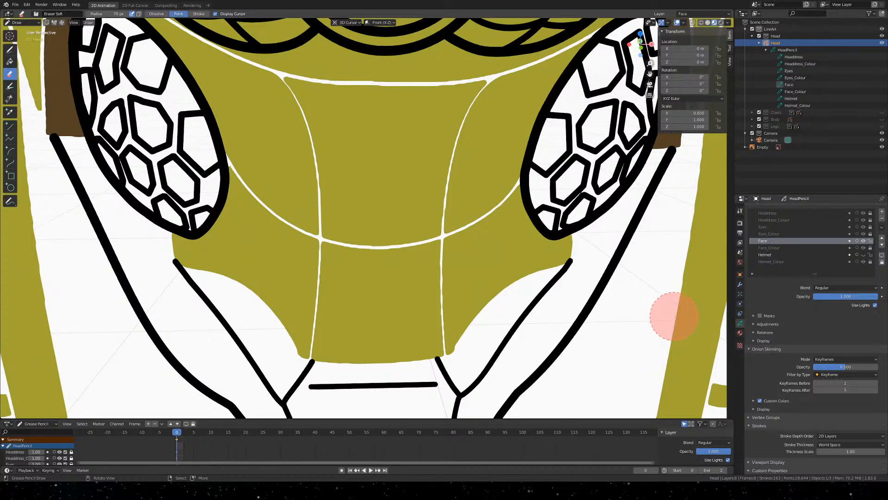
left_click(863, 255)
left_click(863, 254)
left_click(863, 255)
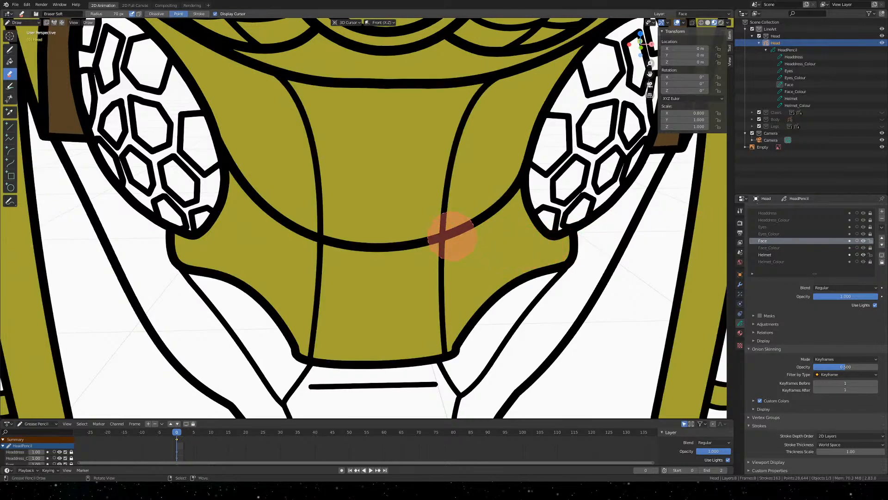
scroll(458, 237, "down", 4)
scroll(451, 235, "up", 2)
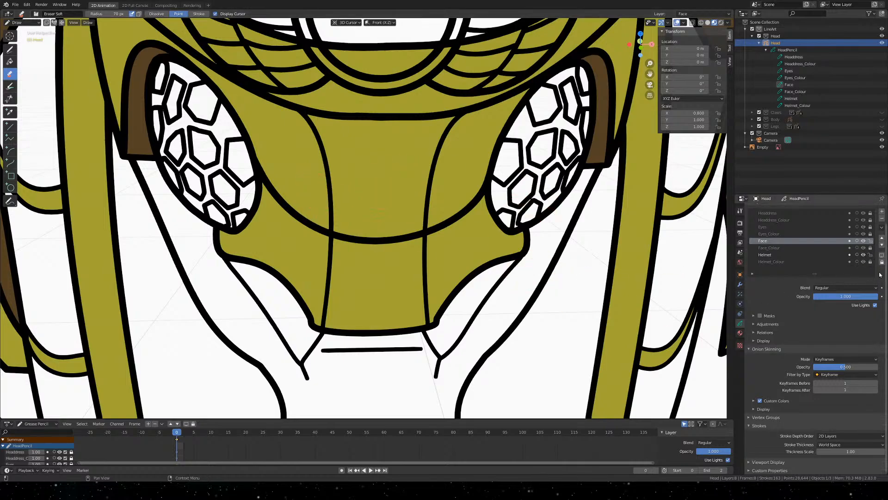
Unlock the Headdress_Colour, Eyes_Colour, Face_Colour and Helmet_Colour layers, lock the Face and Helmet layers, and save the file
left_click(870, 221)
left_click(871, 233)
left_click(871, 241)
left_click(870, 248)
left_click(870, 255)
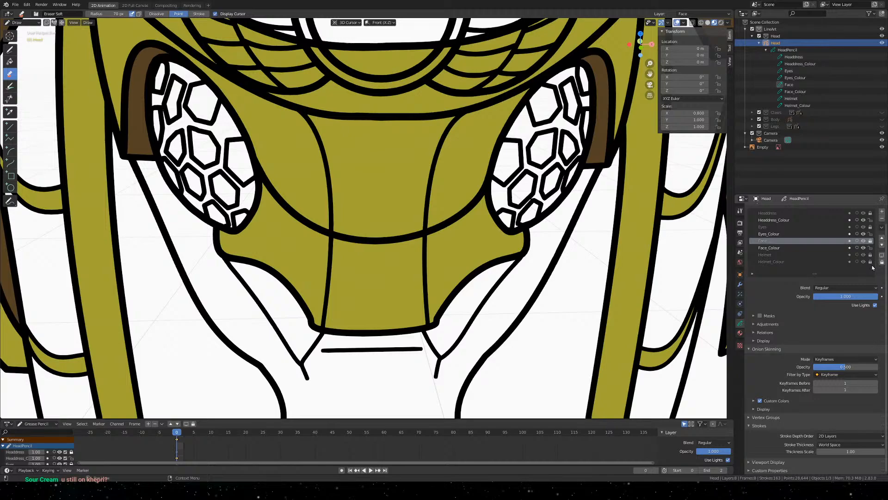
left_click(870, 262)
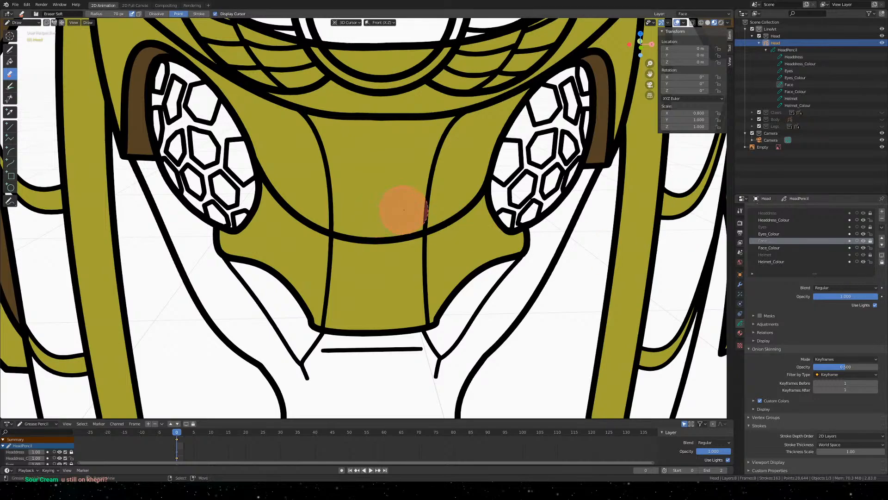
key("ctrl+s")
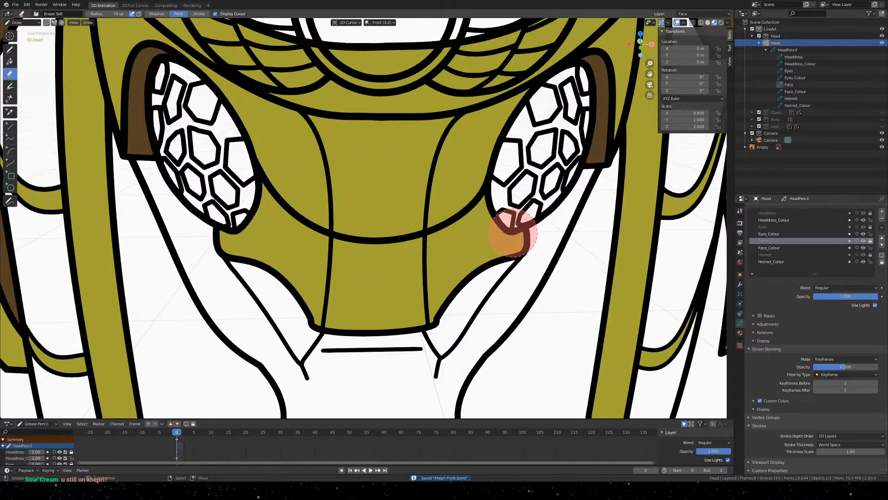
Examine the whole head drawing from the headdress tip to the jaw, including the faceplate and eyes, for remaining line and fill problems
scroll(504, 233, "down", 5)
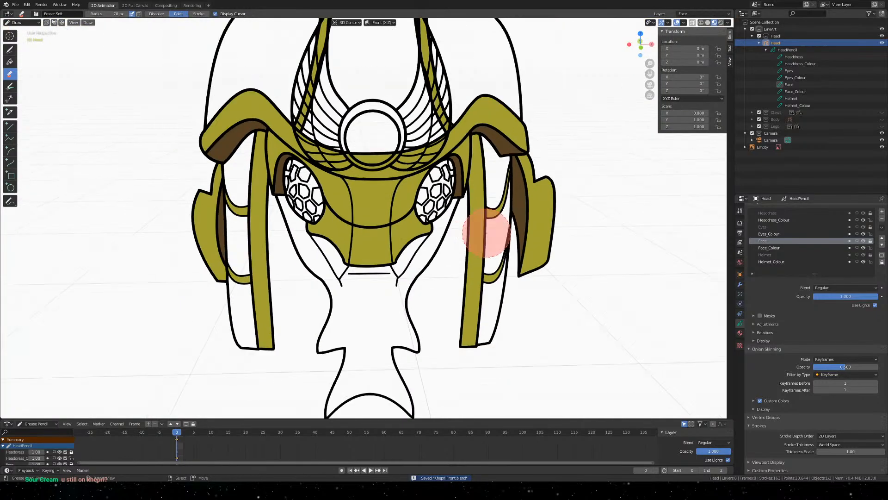
scroll(486, 233, "down", 4)
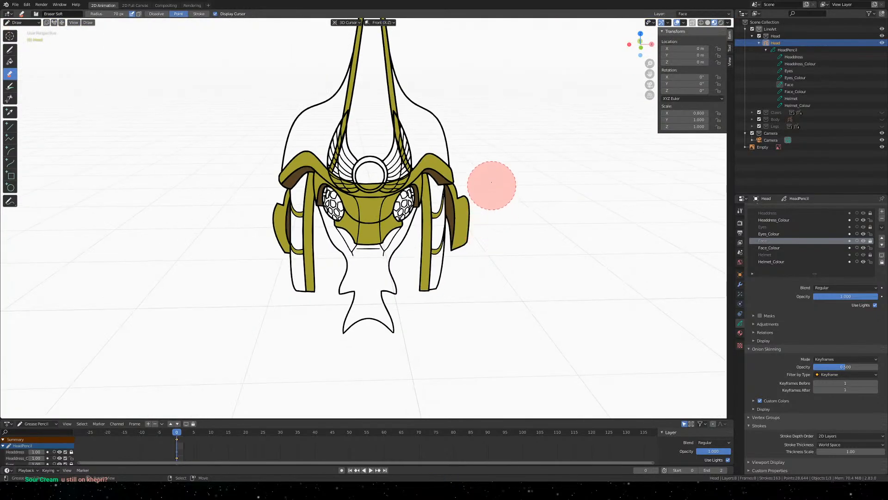
mouse_move(482, 174)
middle_mouse_down("shift")
mouse_move(491, 190)
mouse_move(529, 190)
middle_mouse_up("shift")
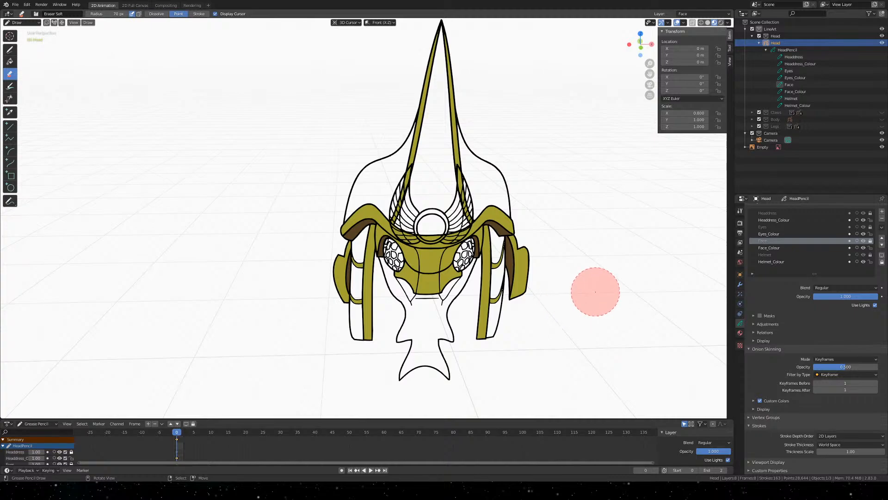
mouse_move(595, 289)
middle_mouse_down("shift")
mouse_move(583, 290)
mouse_move(510, 221)
mouse_move(561, 240)
mouse_move(636, 351)
mouse_move(516, 258)
mouse_move(440, 280)
mouse_move(376, 258)
mouse_move(599, 240)
mouse_move(514, 247)
middle_mouse_up("shift")
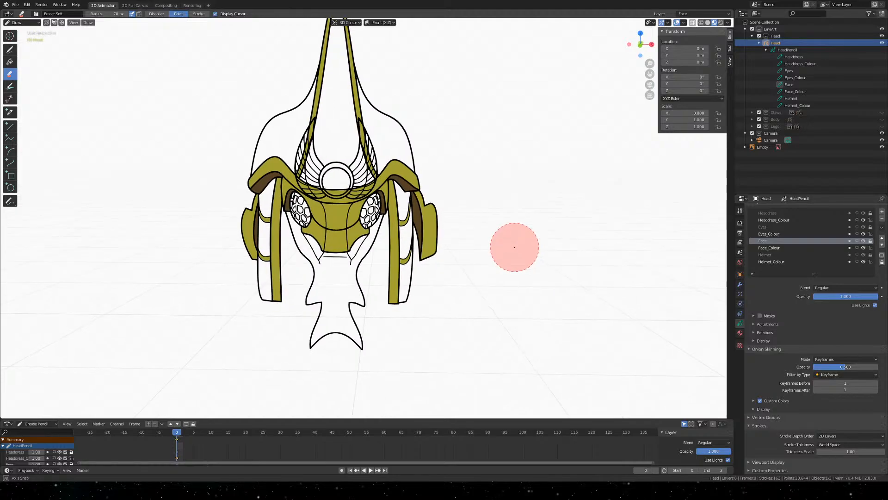
mouse_move(410, 152)
middle_mouse_down("shift")
mouse_move(490, 201)
mouse_move(489, 214)
mouse_move(456, 192)
mouse_move(453, 165)
middle_mouse_up("shift")
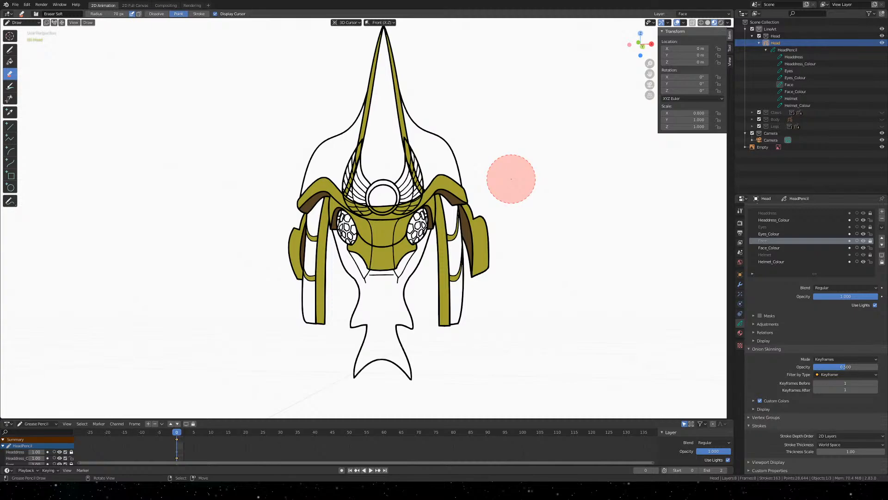
scroll(482, 287, "up", 6)
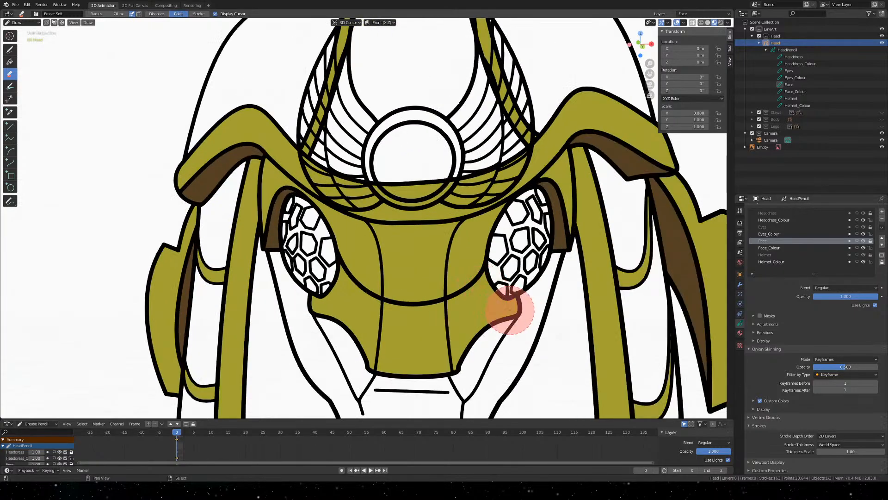
middle_click_drag(509, 310, 426, 214, "shift")
scroll(430, 214, "down", 8)
scroll(430, 214, "up", 6)
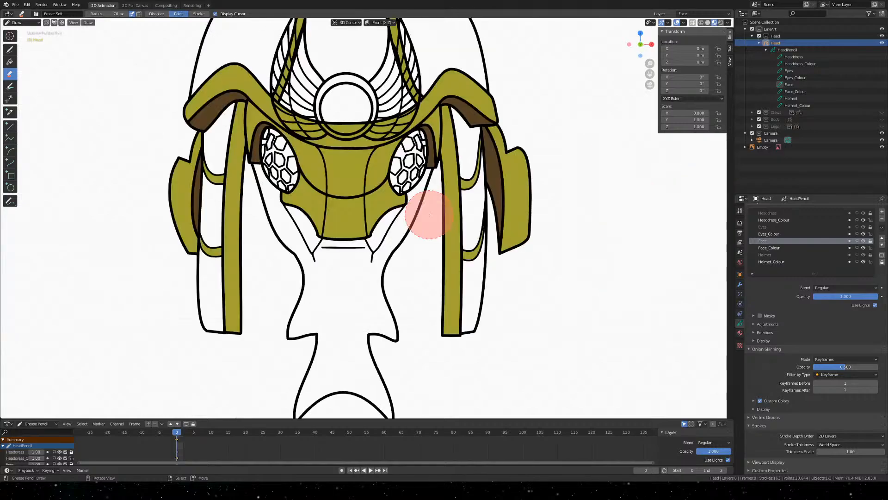
mouse_move(337, 123)
middle_mouse_down("shift")
mouse_move(569, 165)
mouse_move(624, 184)
mouse_move(168, 112)
mouse_move(426, 154)
mouse_move(367, 148)
mouse_move(363, 157)
middle_mouse_up("shift")
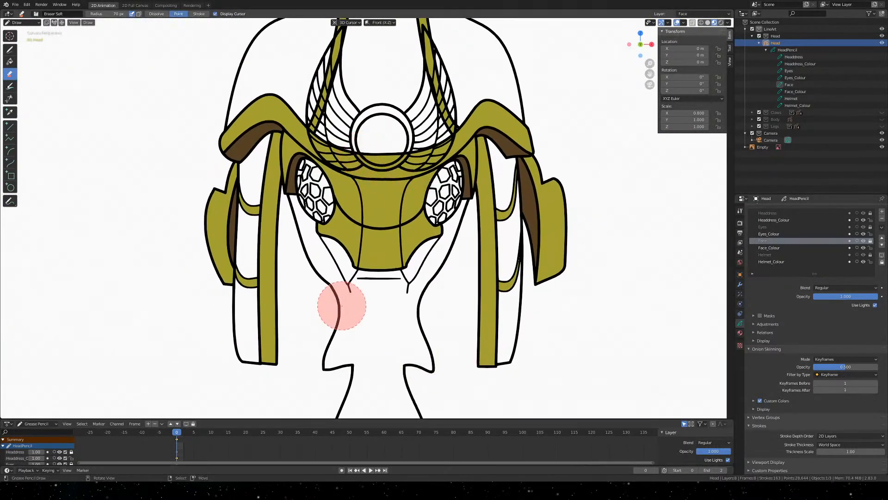
left_click_drag(341, 305, 358, 297)
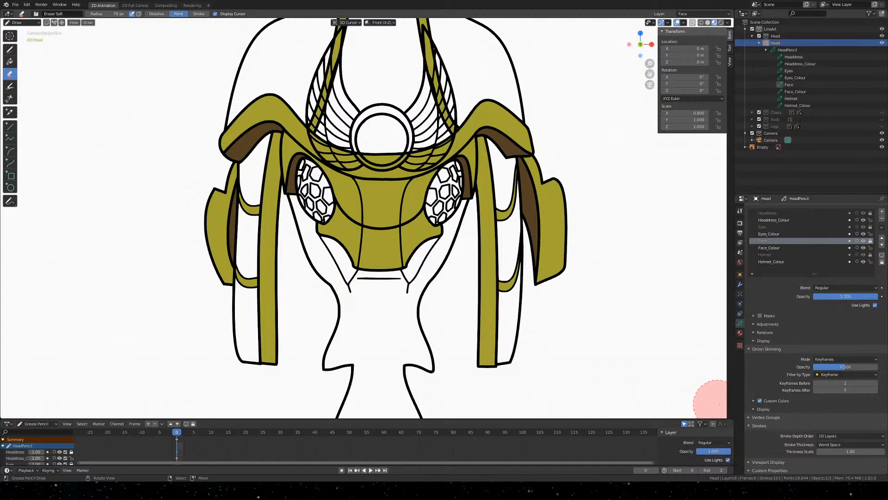
Make Helmet_Colour the active layer and save the file
left_click(782, 248)
left_click(781, 262)
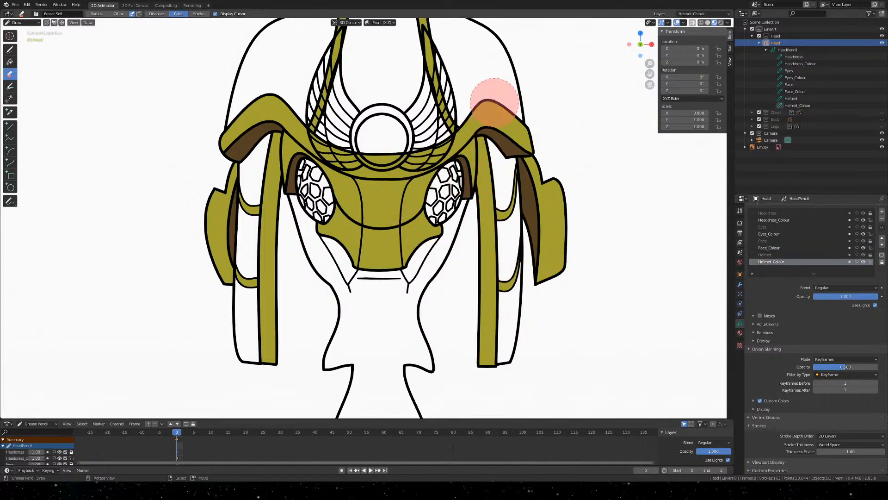
mouse_move(381, 79)
middle_mouse_down("shift")
mouse_move(367, 357)
mouse_move(377, 178)
middle_mouse_up("shift")
key("ctrl+s")
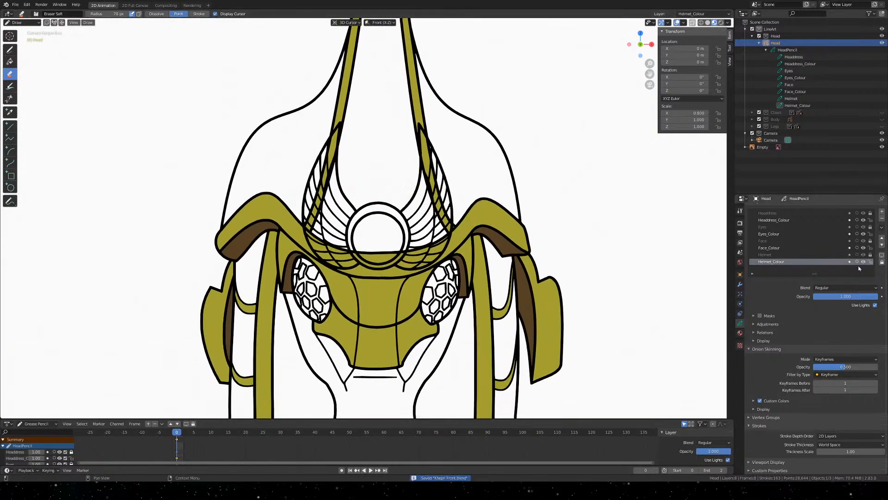
Make Headdress_Colour the active layer and choose the GoldPlateLight material for filling the headdress
left_click(788, 222)
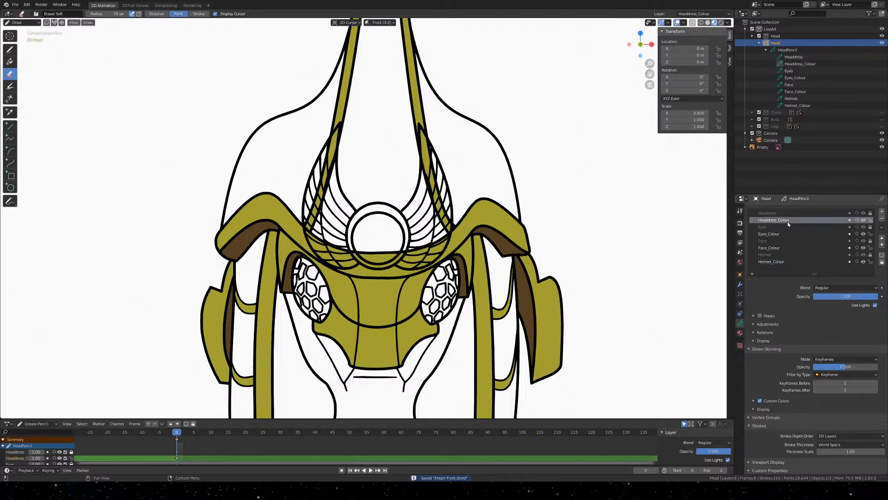
left_click(740, 332)
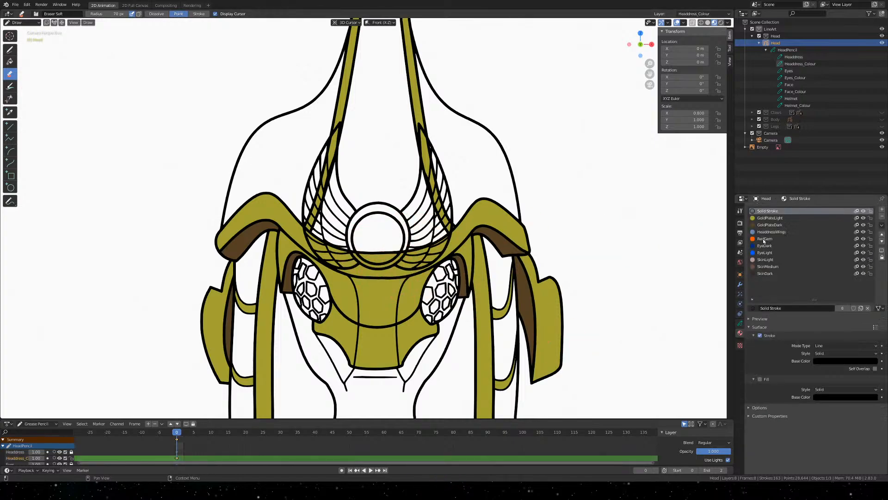
left_click(770, 219)
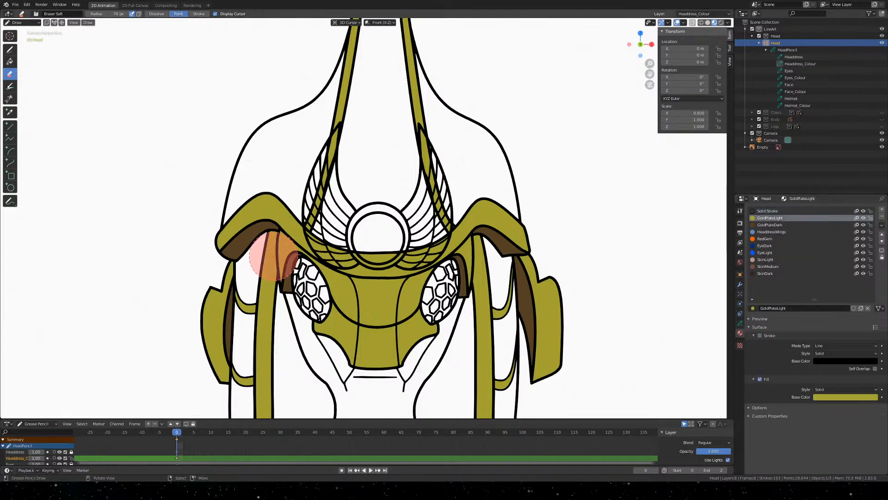
scroll(378, 238, "up", 6)
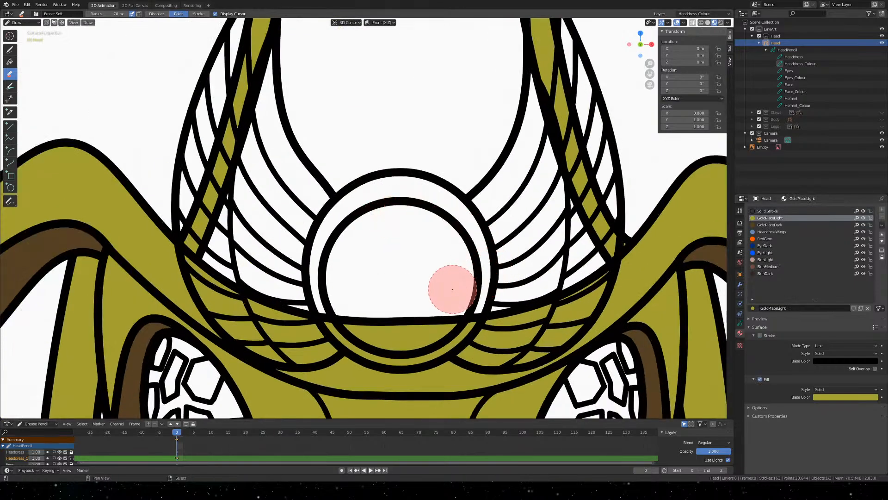
middle_click_drag(452, 287, 432, 229, "shift")
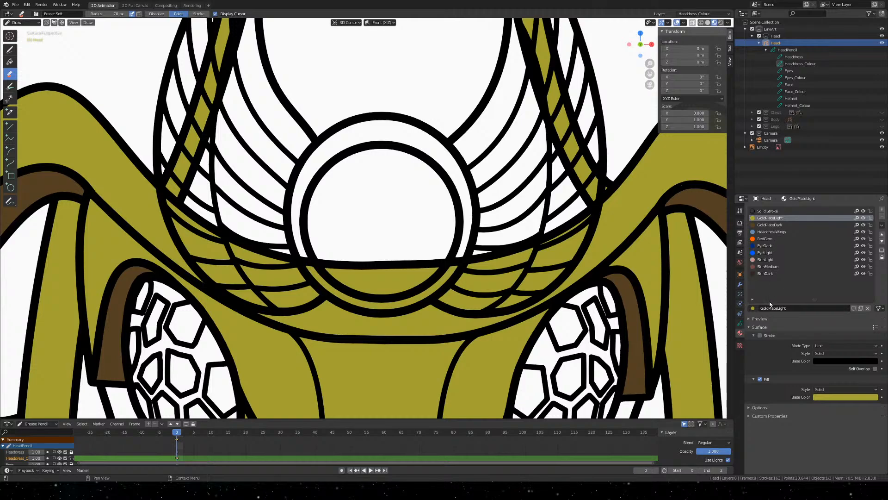
Hide the Helmet layer and fill the ring around the headdress's central disc with GoldPlateLight
left_click(740, 322)
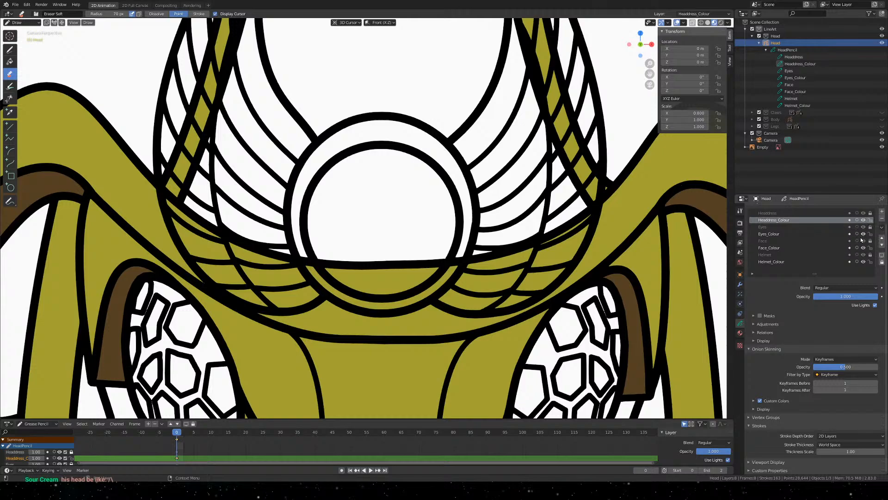
left_click(863, 254)
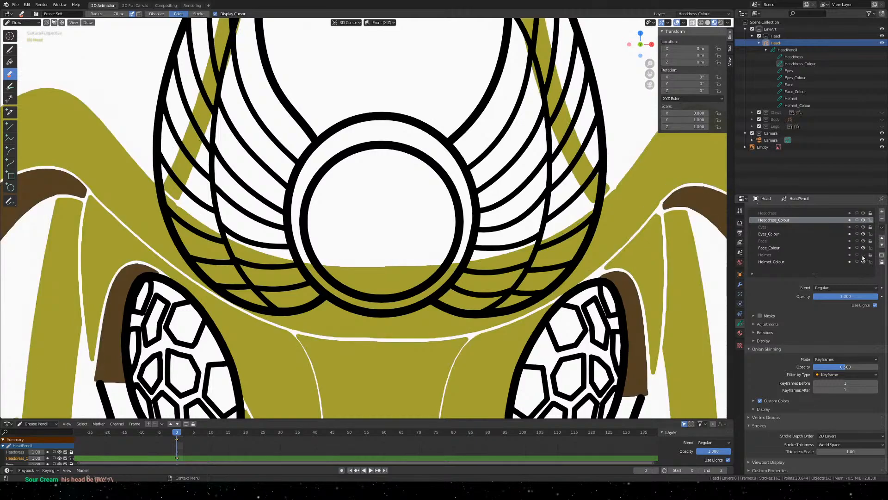
left_click(10, 61)
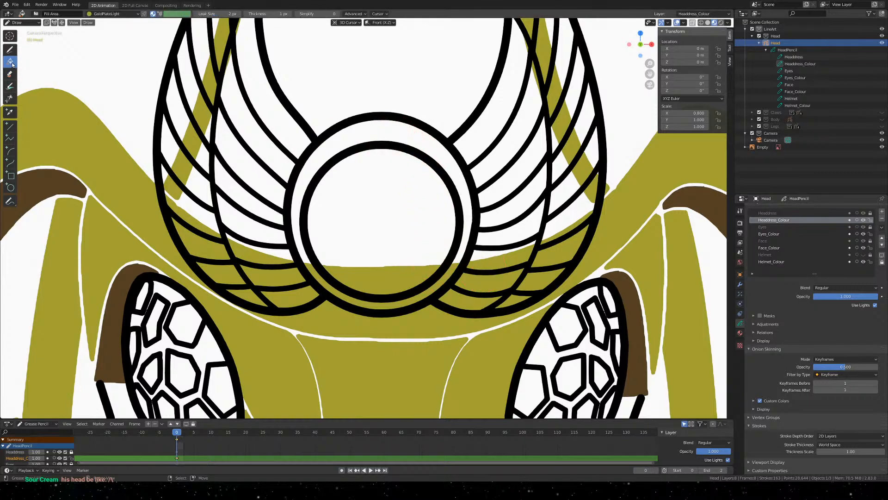
left_click(399, 136)
Compare the coloured head with the reference image, and check the ring fill from the camera view
scroll(410, 197, "down", 8)
mouse_move(410, 197)
middle_mouse_down()
mouse_move(448, 251)
mouse_move(469, 253)
mouse_move(412, 204)
mouse_move(424, 210)
middle_mouse_up()
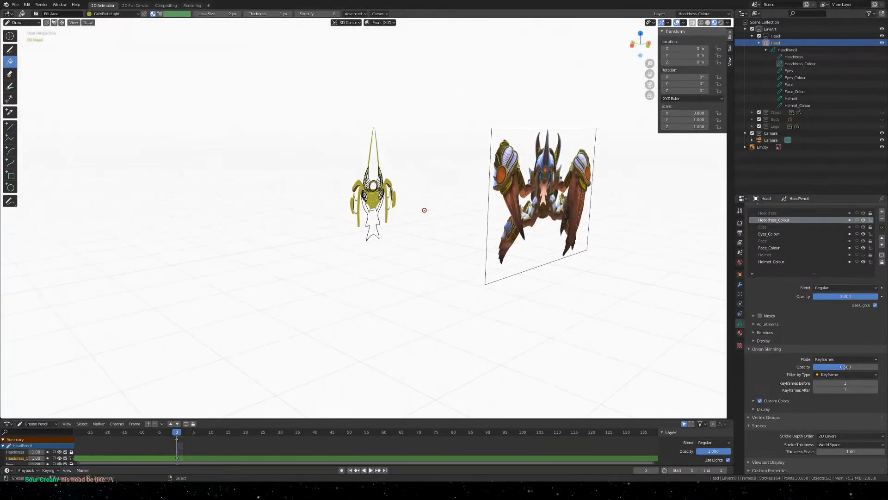
key("KP_0")
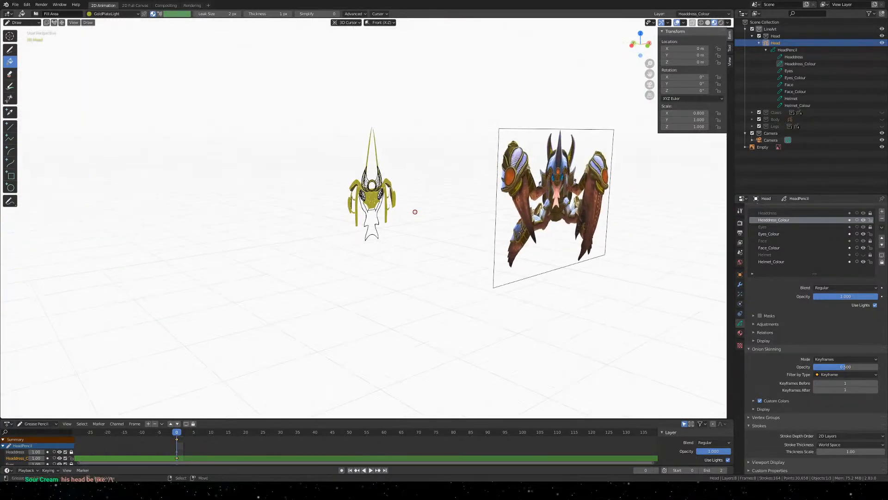
scroll(395, 196, "up", 1)
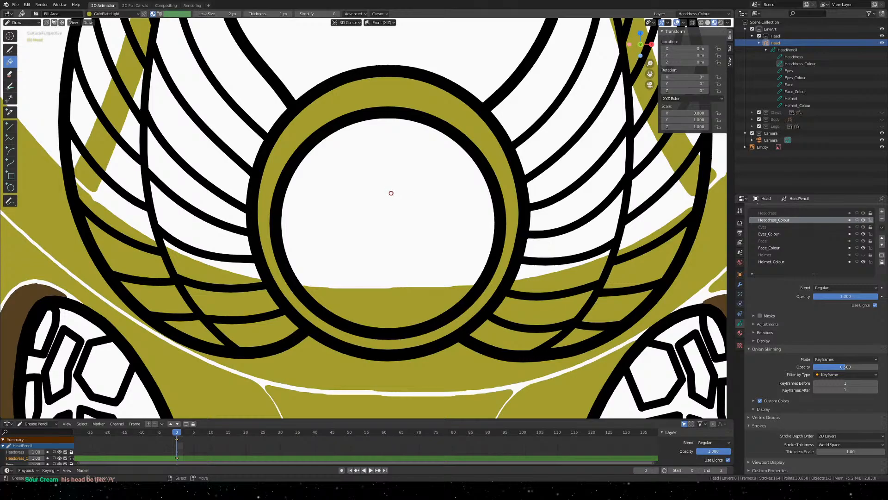
scroll(392, 210, "down", 5)
scroll(394, 209, "down", 6)
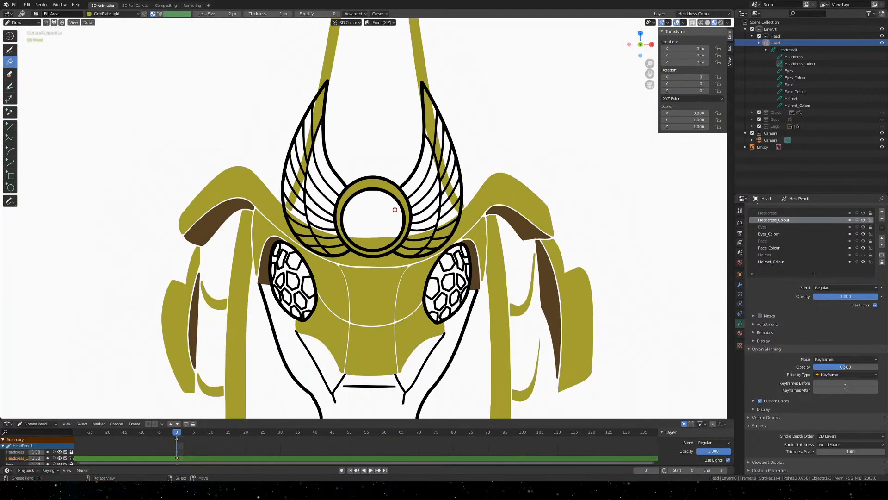
scroll(394, 210, "up", 1)
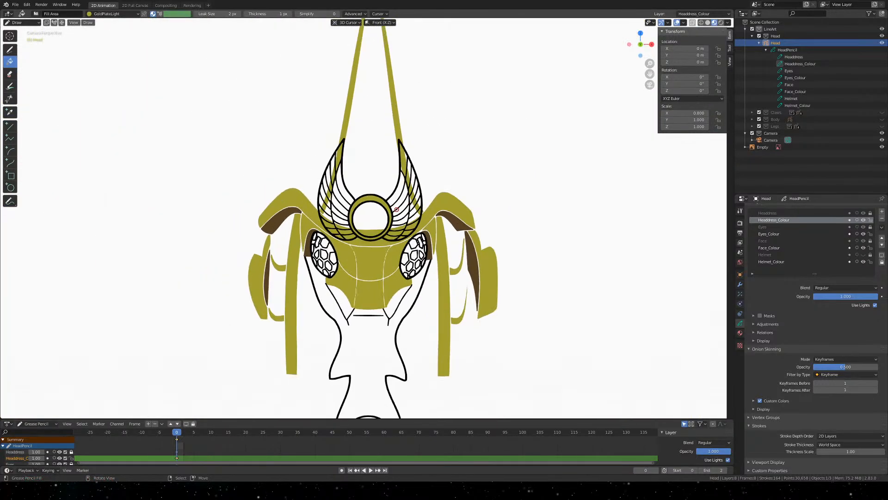
Make RedGem the active material for filling the headdress's central disc
scroll(394, 210, "down", 2)
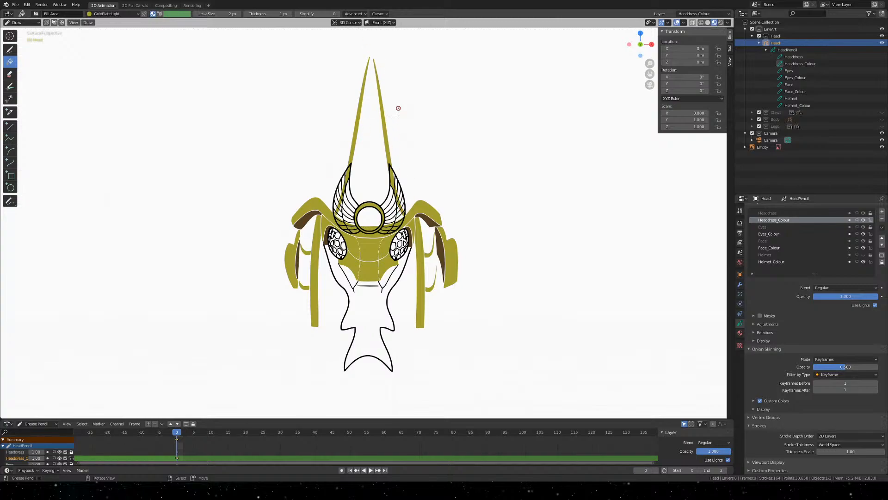
scroll(367, 217, "up", 6)
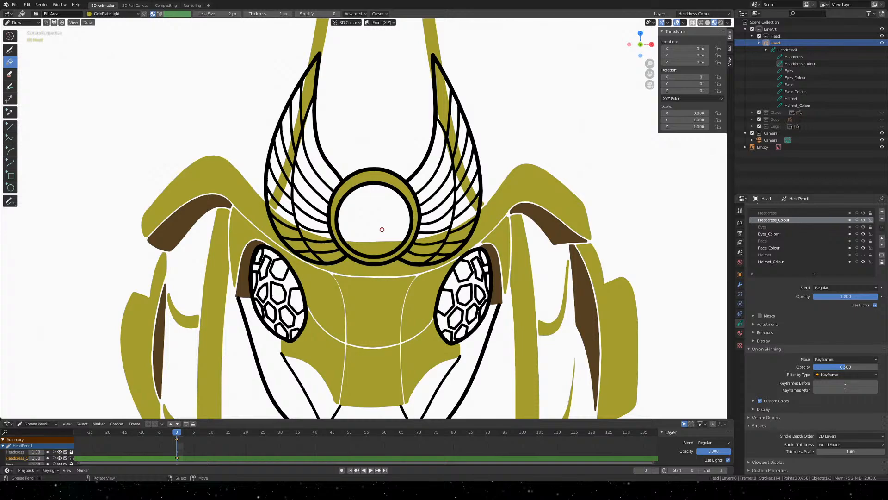
middle_click_drag(368, 135, 389, 186, "shift")
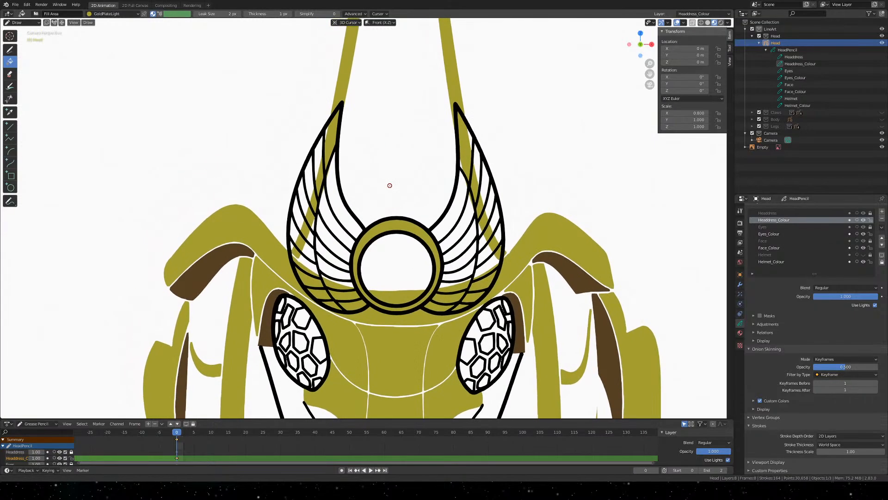
scroll(432, 260, "up", 2)
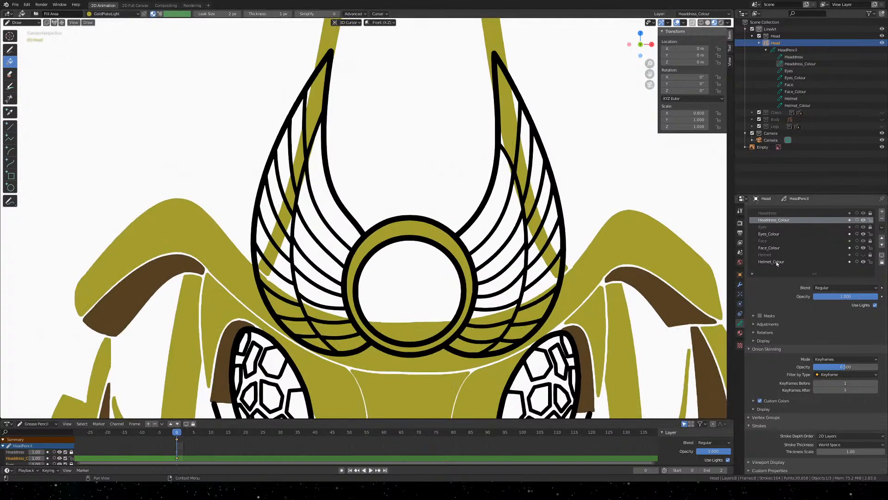
left_click(740, 333)
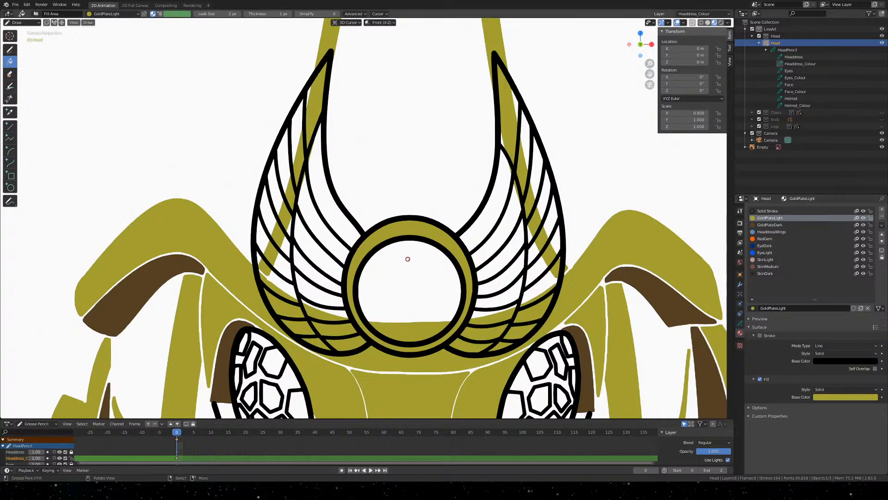
scroll(407, 255, "up", 4)
middle_click_drag(529, 316, 473, 179, "shift")
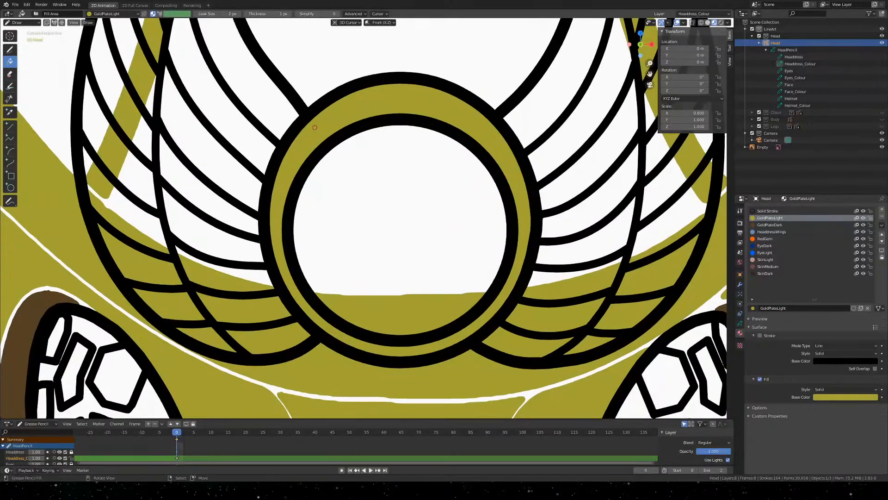
left_click(768, 239)
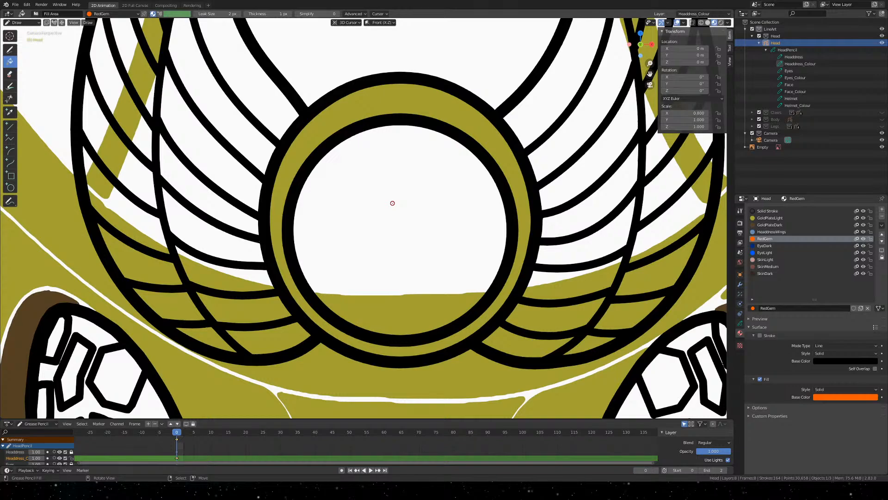
Snap the 3D cursor to the world origin and fill the headdress's central disc with RedGem
key("shift+s")
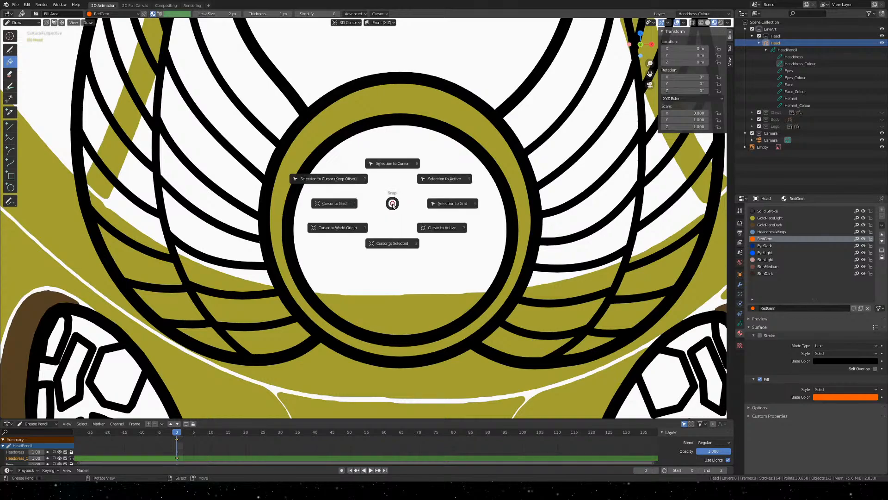
left_click(350, 227)
left_click(387, 222)
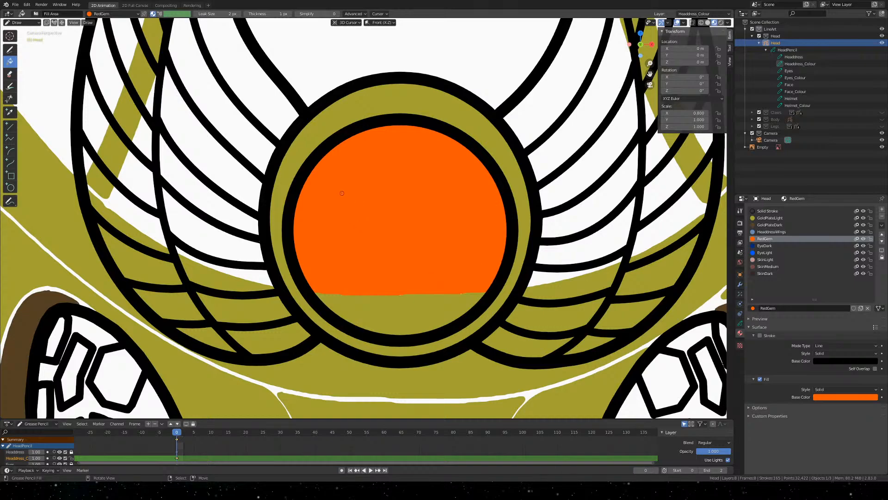
Examine the lower edge of the disc's RedGem fill where it meets the gold helmet colour
mouse_move(342, 193)
middle_mouse_down()
mouse_move(416, 234)
mouse_move(435, 224)
mouse_move(356, 220)
mouse_move(368, 190)
middle_mouse_up()
scroll(373, 184, "up", 6)
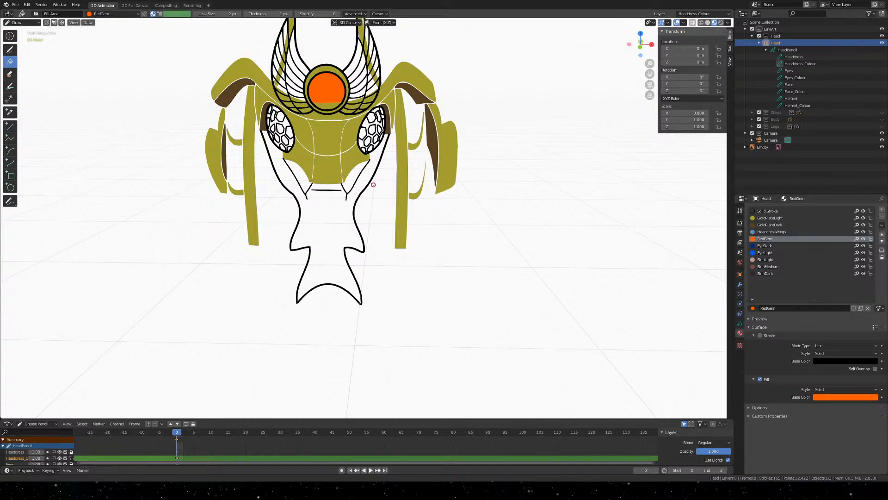
scroll(373, 184, "up", 2)
scroll(364, 86, "up", 3)
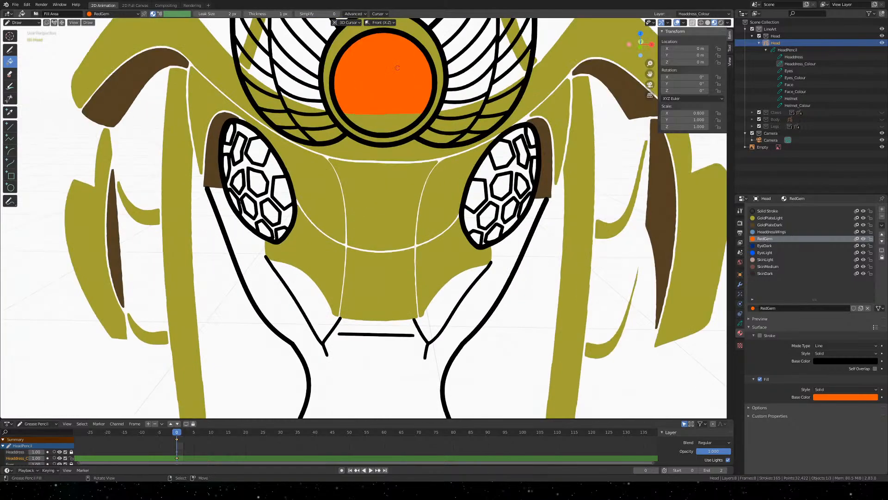
middle_click_drag(399, 79, 390, 182, "shift")
scroll(388, 206, "up", 9)
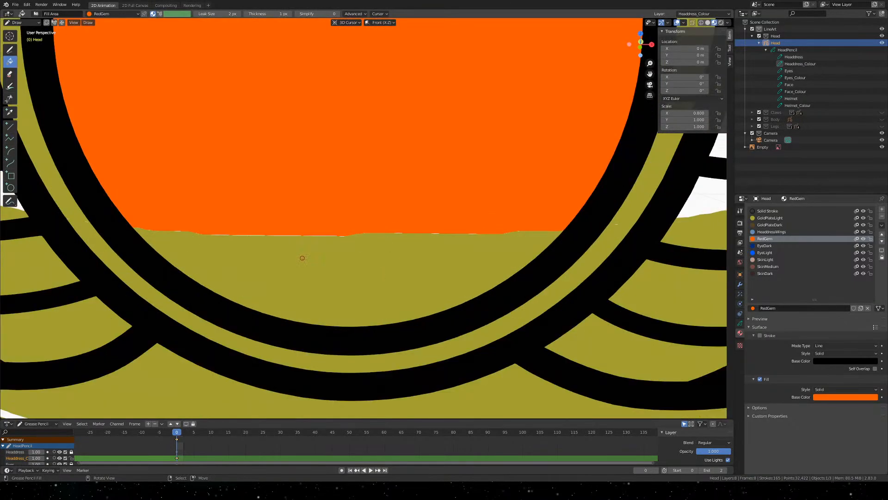
scroll(345, 265, "down", 6)
scroll(356, 229, "up", 3)
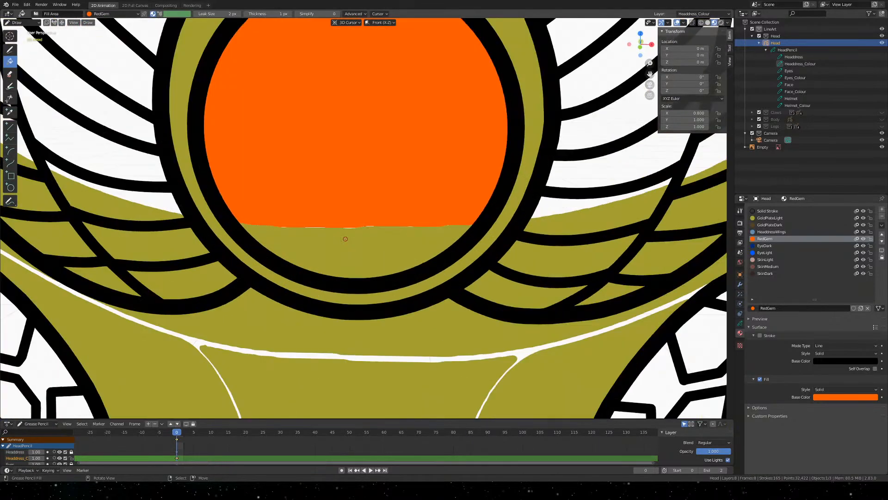
scroll(356, 229, "down", 2)
scroll(361, 227, "up", 2)
Toggle the visibility of Headdress_Colour and Helmet_Colour off and on to check which layer covers the lower disc
left_click(739, 323)
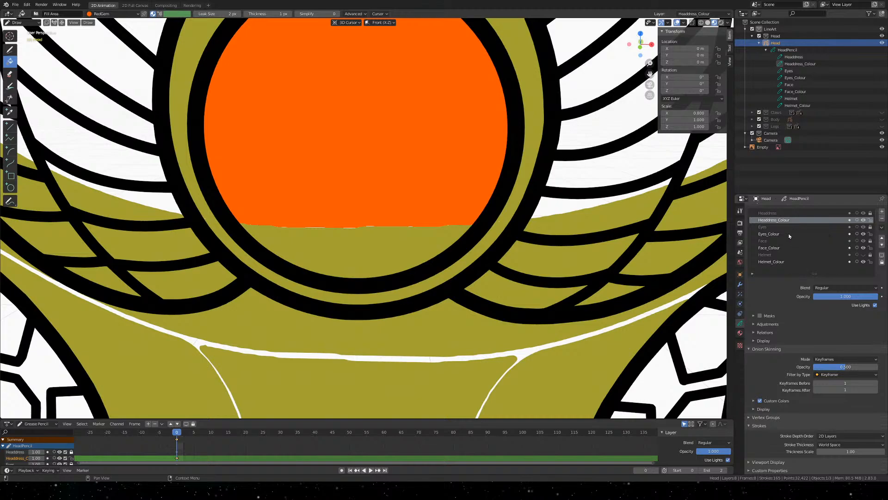
left_click(863, 220)
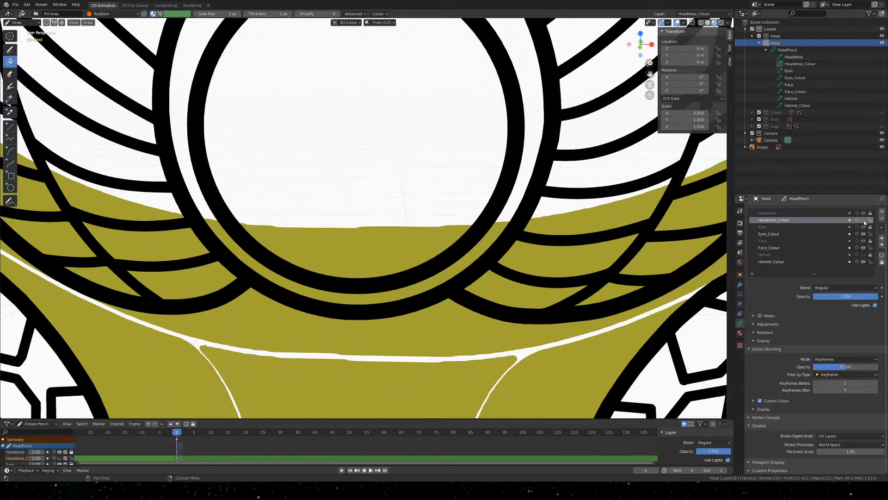
left_click(863, 220)
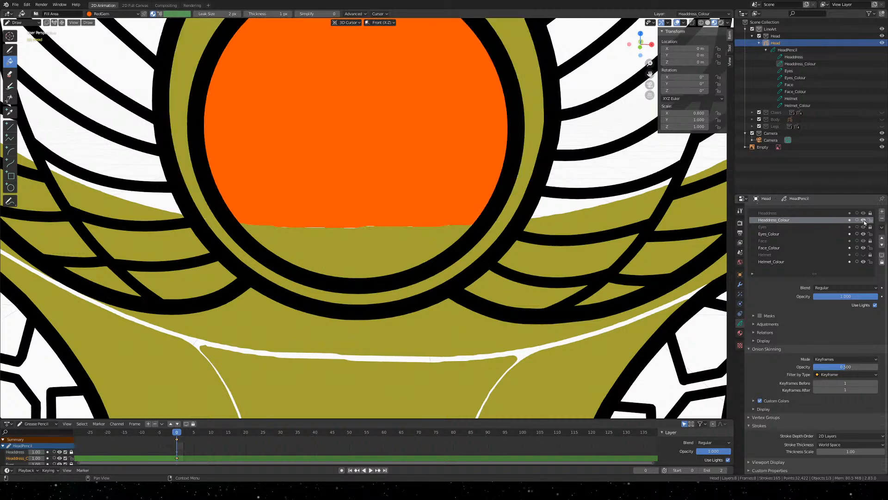
left_click(863, 262)
left_click(863, 262)
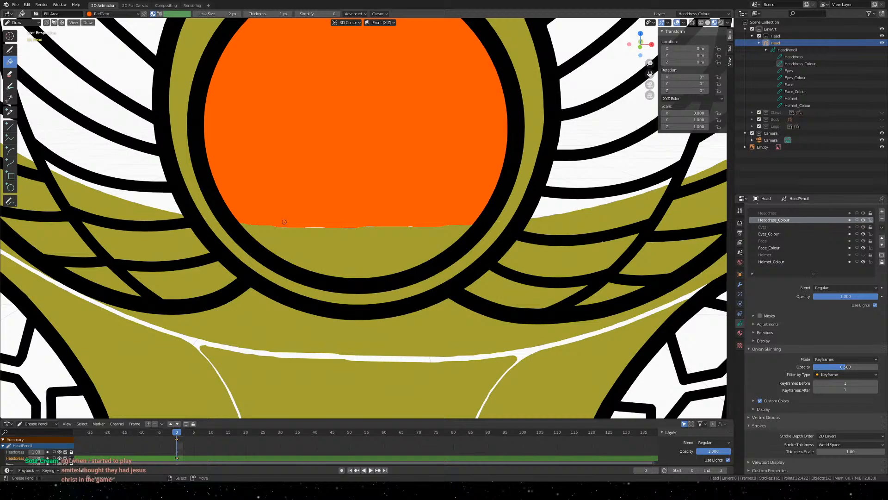
key("Left")
key("Right")
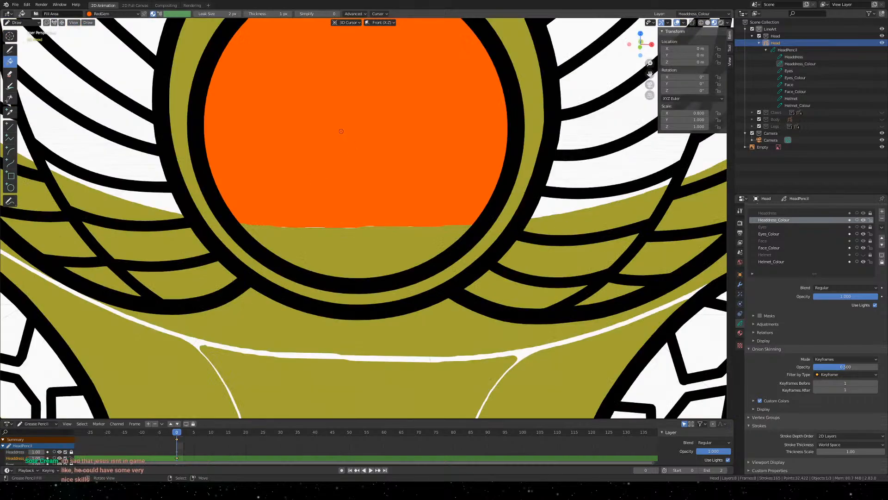
Try filling the central disc with RedGem again from the camera view, and undo the attempt
scroll(341, 131, "down", 2)
middle_click_drag(270, 74, 544, 288, "shift")
scroll(455, 222, "down", 15)
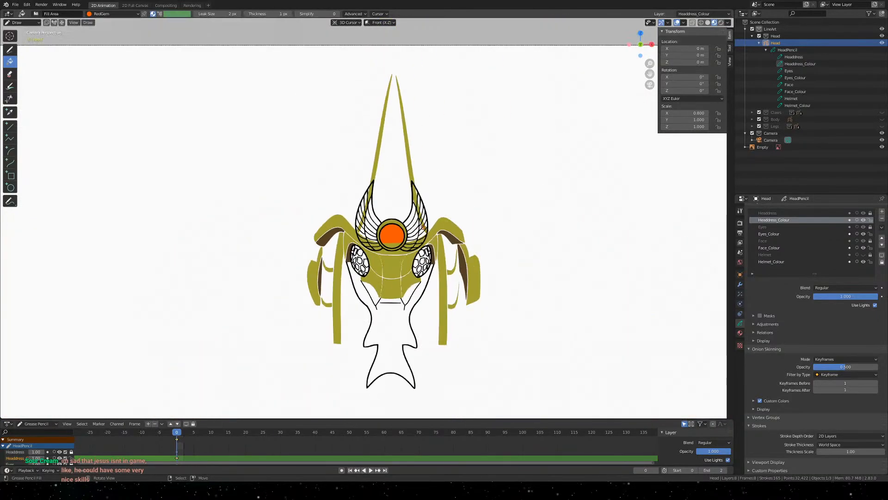
scroll(439, 250, "up", 7)
scroll(439, 250, "up", 5)
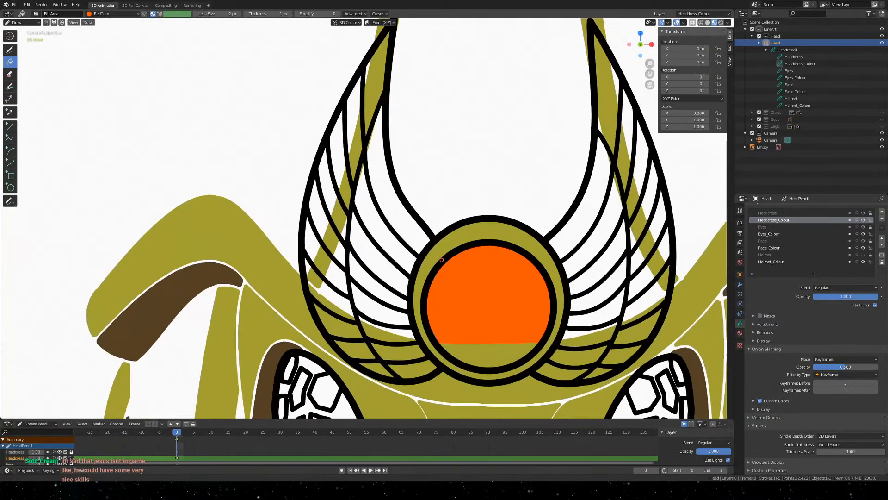
middle_click_drag(446, 296, 238, 174, "shift")
scroll(243, 211, "up", 6)
left_click(196, 145)
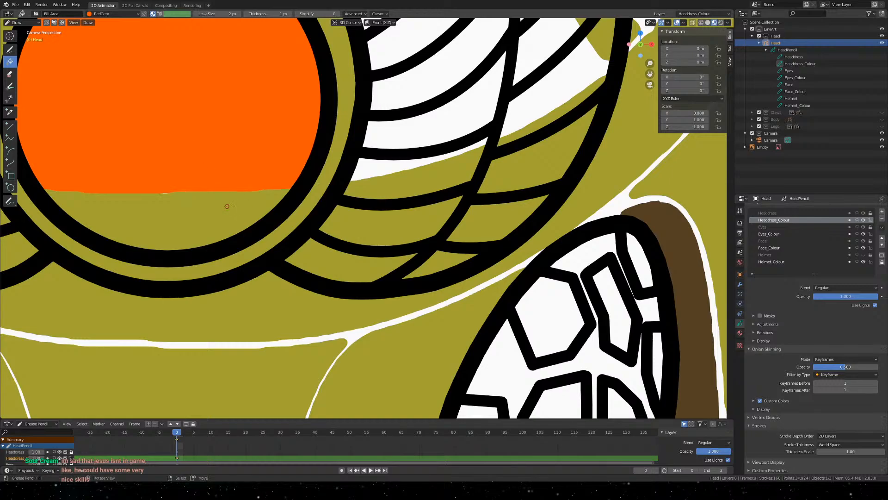
middle_click_drag(168, 203, 320, 271, "shift")
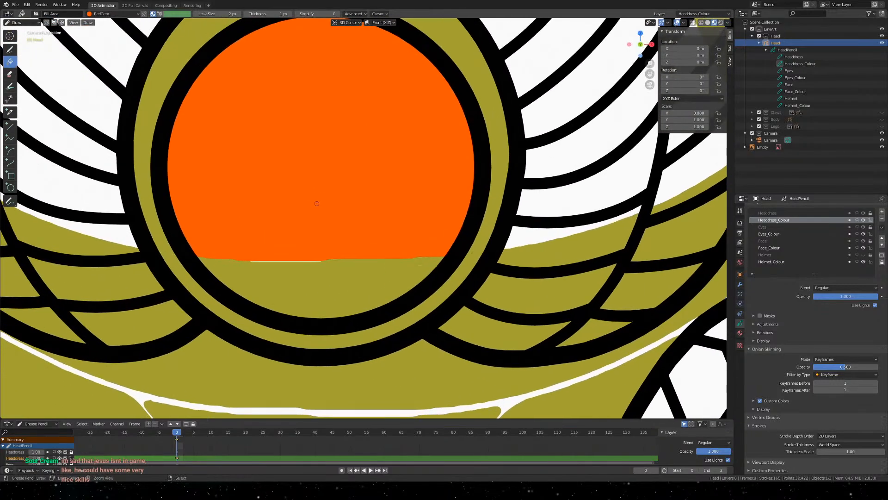
key("ctrl+z")
key("ctrl+z")
key("ctrl+z")
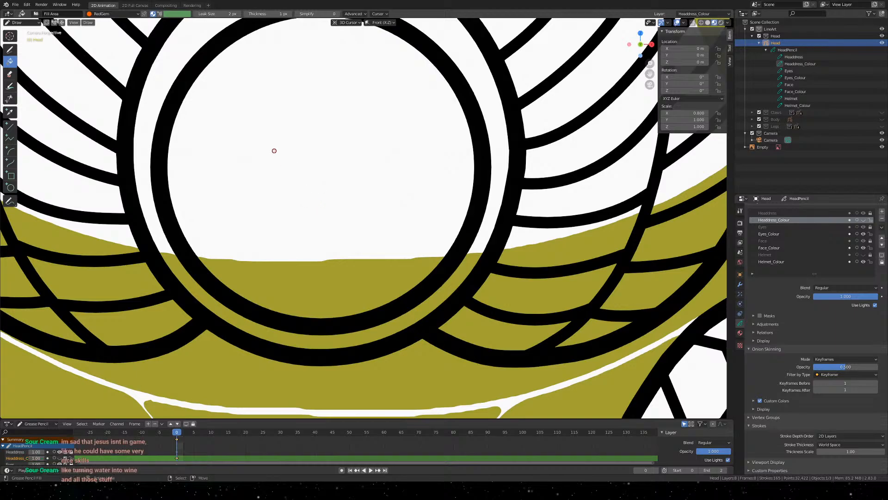
Examine the central disc and the helmet colour behind it with Headdress_Colour hidden
middle_click_drag(272, 145, 329, 204, "shift")
scroll(389, 201, "down", 3)
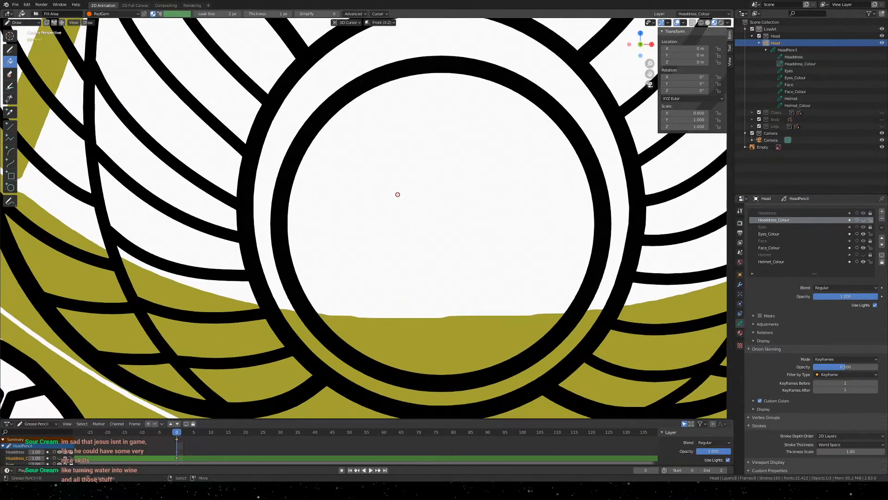
scroll(387, 202, "down", 5)
scroll(387, 201, "down", 10)
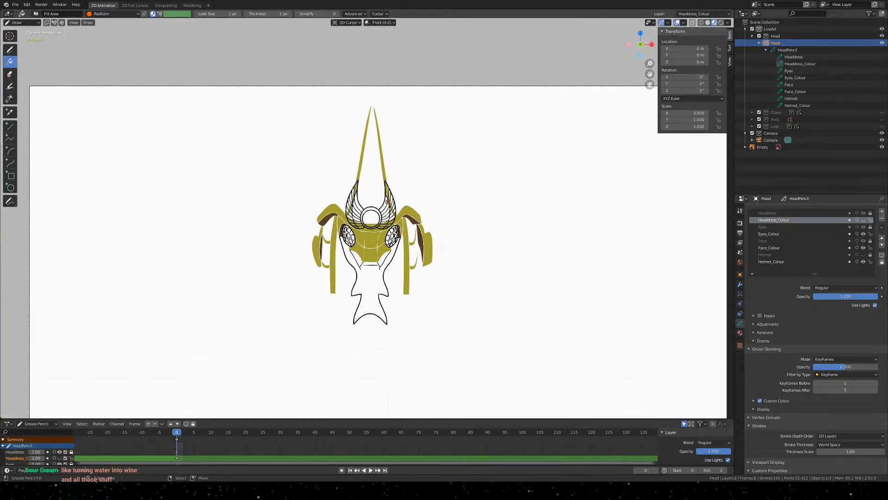
scroll(387, 202, "up", 6)
scroll(388, 202, "up", 12)
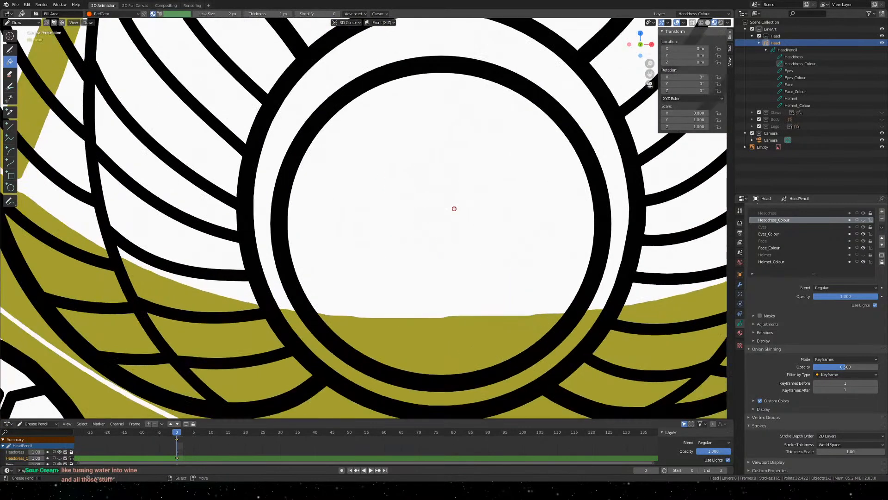
middle_click_drag(454, 208, 351, 201, "shift")
scroll(351, 200, "down", 1)
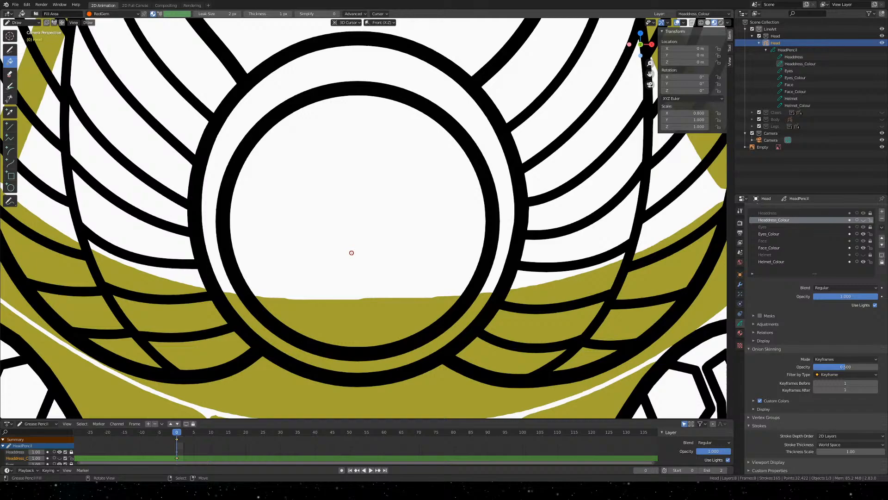
scroll(350, 252, "up", 2)
middle_click_drag(369, 266, 360, 270, "shift")
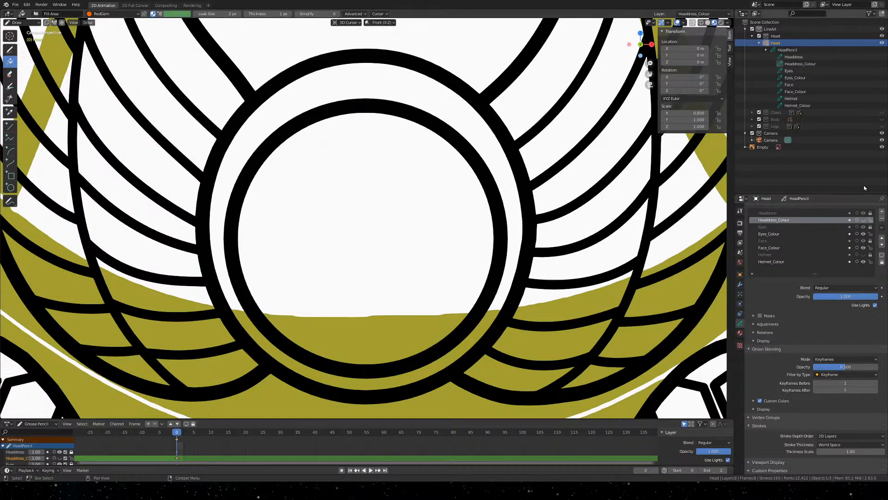
Show the Headdress_Colour layer and lock the Helmet_Colour layer
left_click(864, 221)
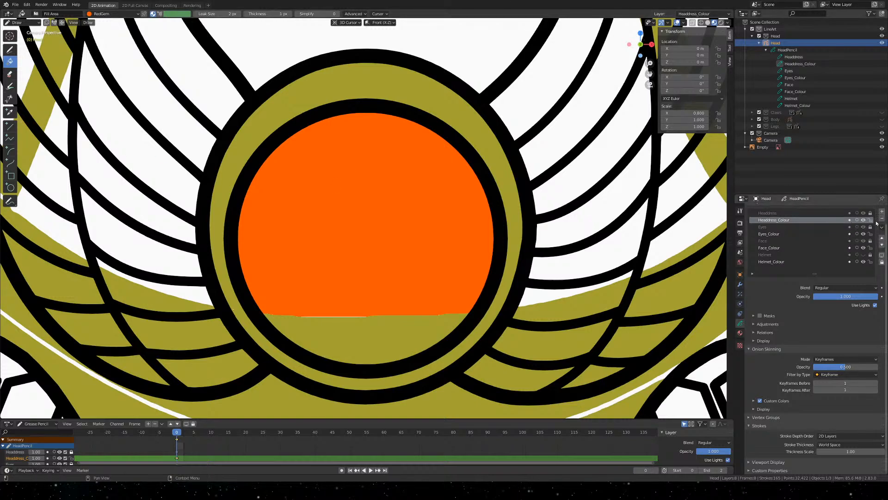
left_click(870, 262)
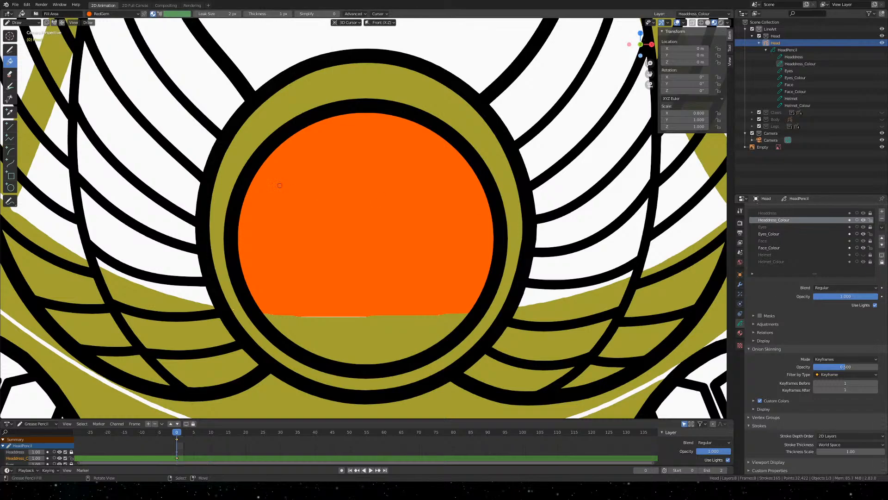
Erase the disc and ring fills from Headdress_Colour with the soft eraser and save the file
left_click(10, 74)
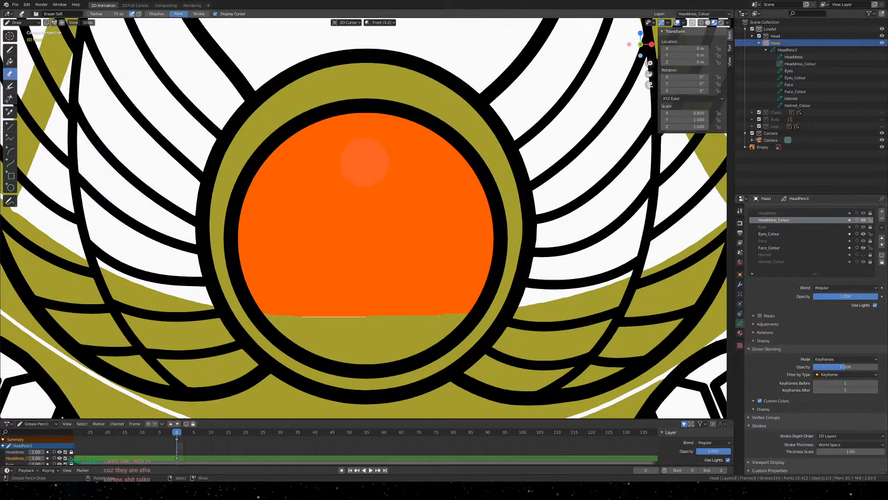
mouse_move(310, 137)
left_mouse_down()
mouse_move(284, 126)
mouse_move(276, 174)
mouse_move(356, 148)
mouse_move(272, 160)
mouse_move(347, 138)
mouse_move(238, 155)
mouse_move(264, 198)
mouse_move(279, 202)
mouse_move(363, 149)
mouse_move(389, 163)
mouse_move(281, 323)
mouse_move(409, 311)
mouse_move(495, 212)
mouse_move(468, 182)
mouse_move(513, 151)
mouse_move(230, 105)
left_mouse_up()
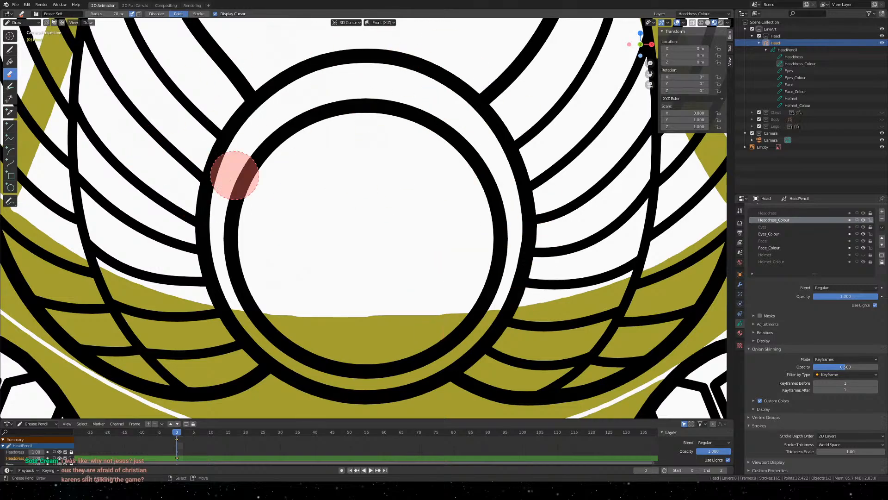
scroll(327, 198, "down", 5)
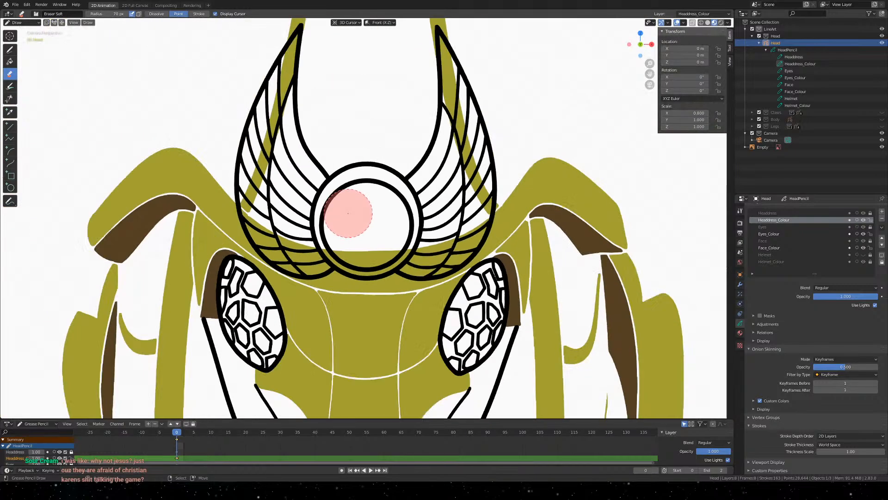
scroll(366, 207, "up", 6)
scroll(371, 204, "down", 2)
scroll(371, 201, "up", 2)
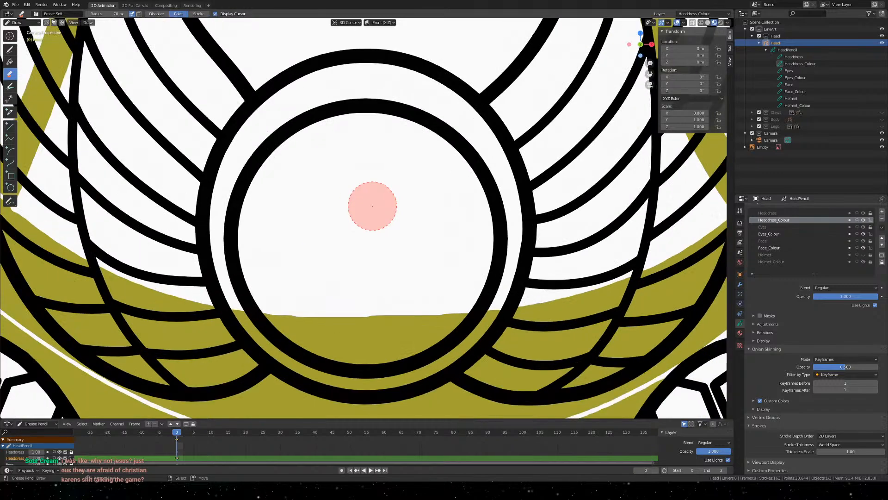
key("ctrl+s")
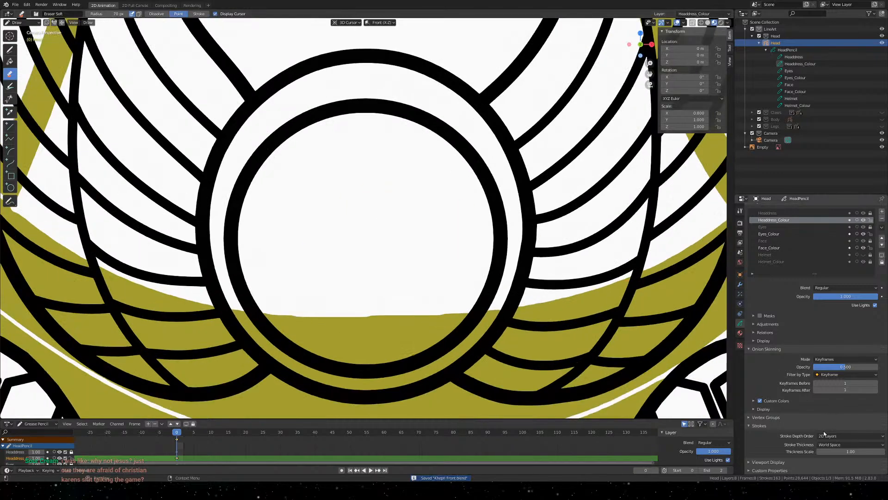
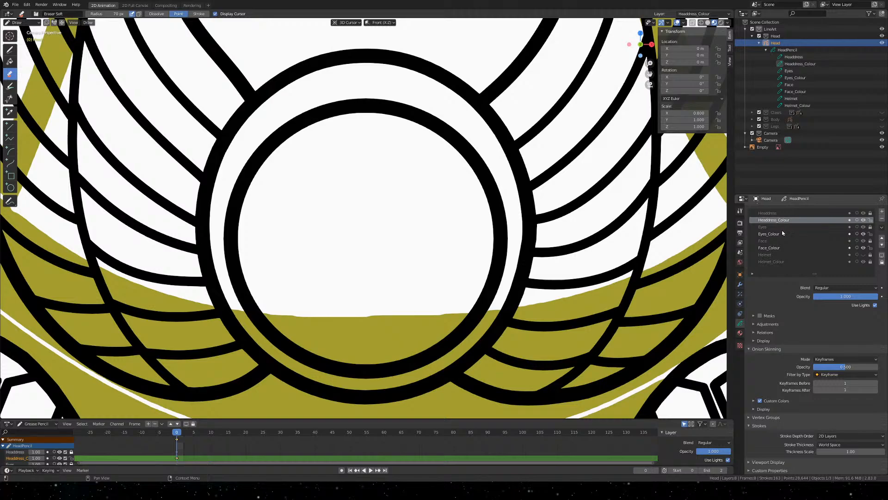
Try filling the central disc with RedGem on the Headdress_Colour layer, inspect it from another angle, and undo the fill
left_click(777, 262)
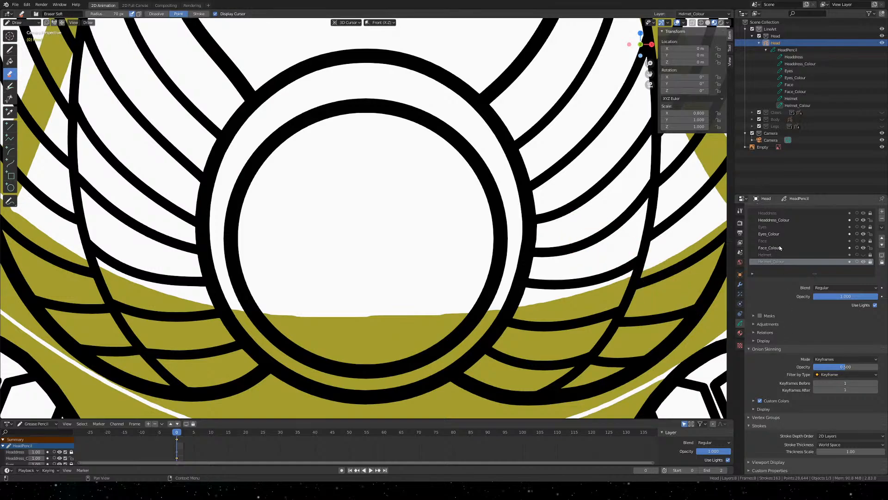
left_click(775, 220)
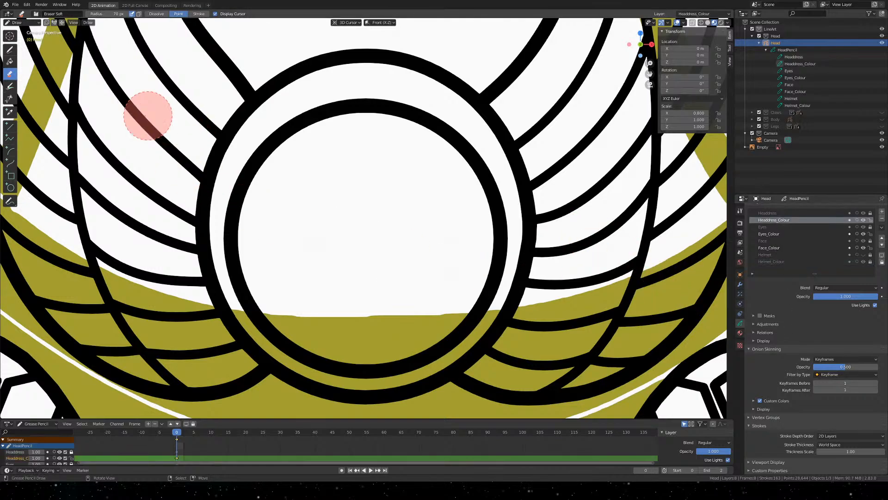
left_click(9, 61)
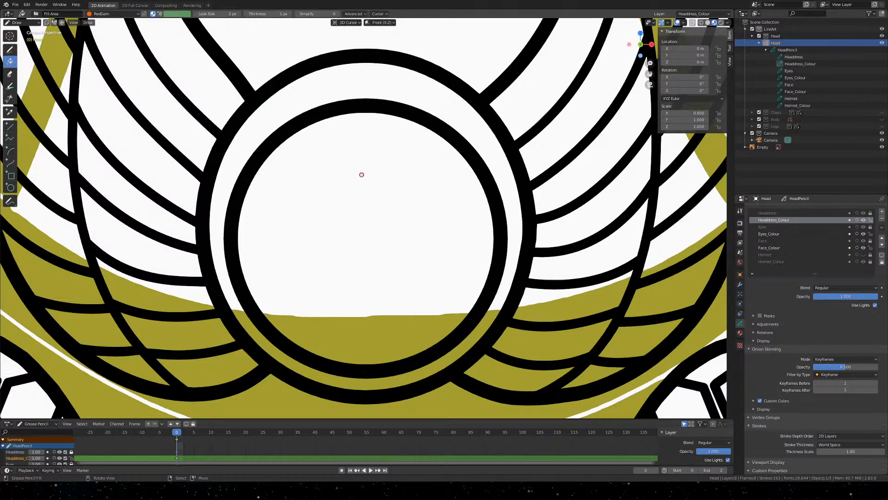
left_click(431, 289)
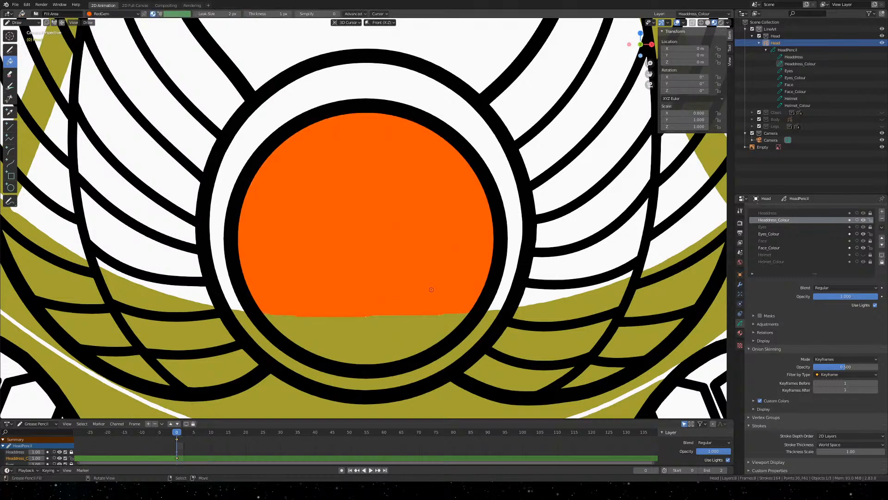
middle_click_drag(377, 265, 525, 278)
scroll(438, 197, "up", 5)
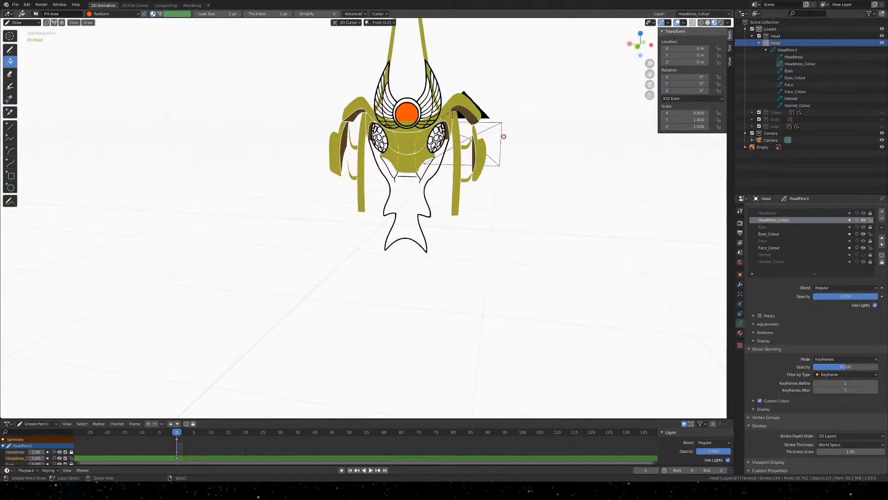
key("ctrl+z")
mouse_move(542, 172)
middle_mouse_down()
mouse_move(442, 200)
mouse_move(318, 140)
middle_mouse_up()
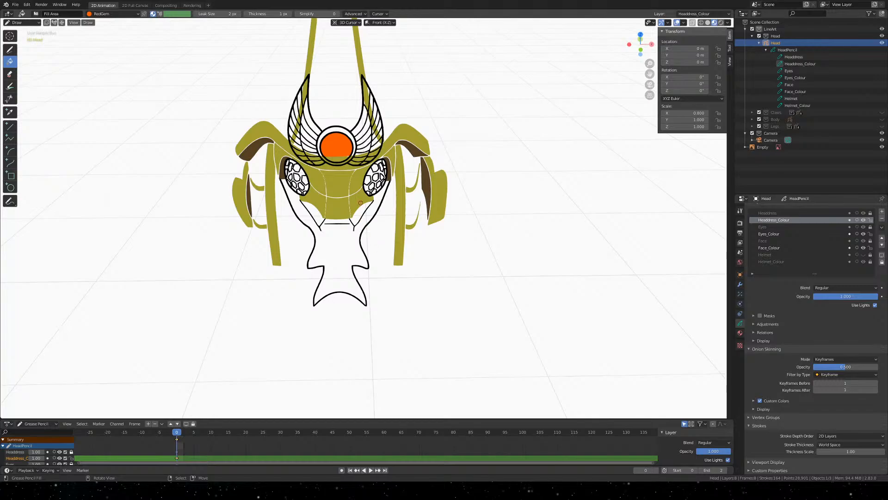
key("ctrl+z")
Select Headdress_Colour under HeadPencil, return to the camera view, and snap the 3D cursor to the world origin
scroll(309, 110, "up", 8)
middle_click_drag(309, 109, 367, 248, "shift")
scroll(367, 248, "down", 5)
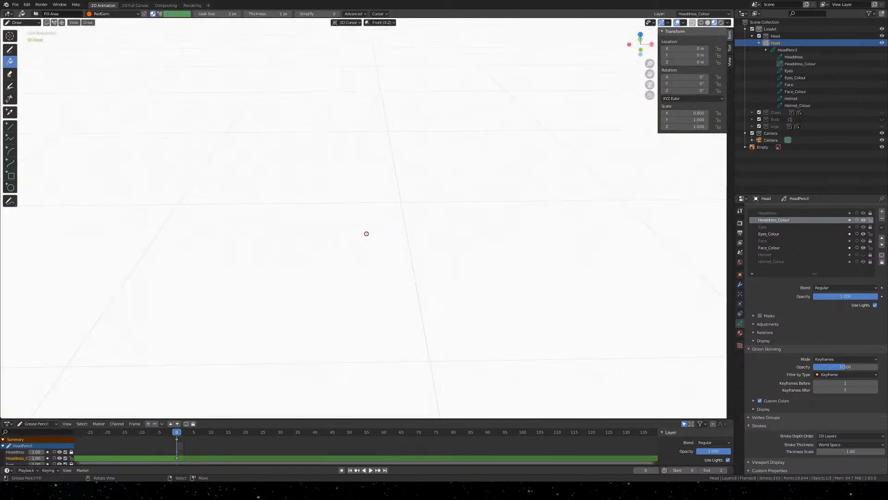
scroll(366, 234, "up", 4)
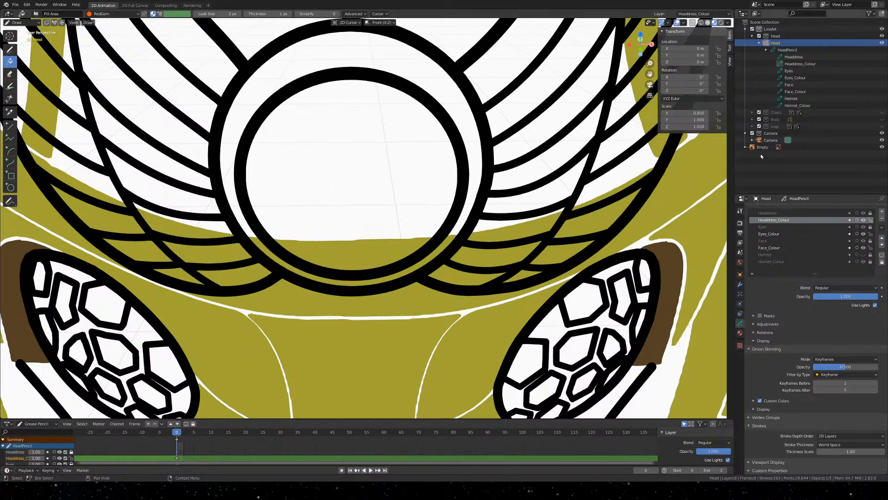
left_click(804, 65)
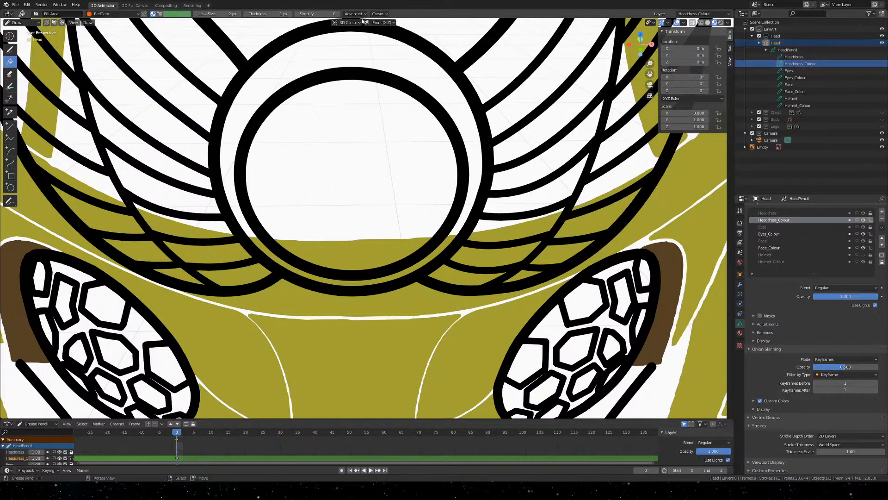
key("KP_0")
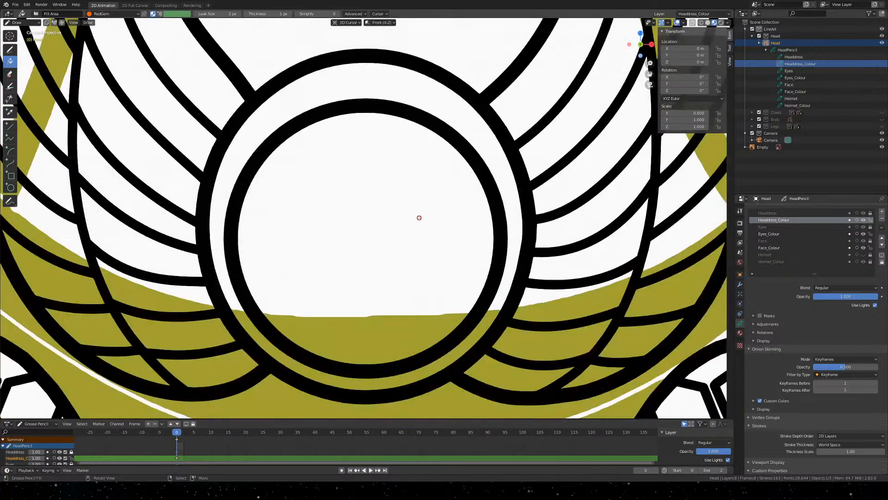
key("shift+s")
key("shift+s")
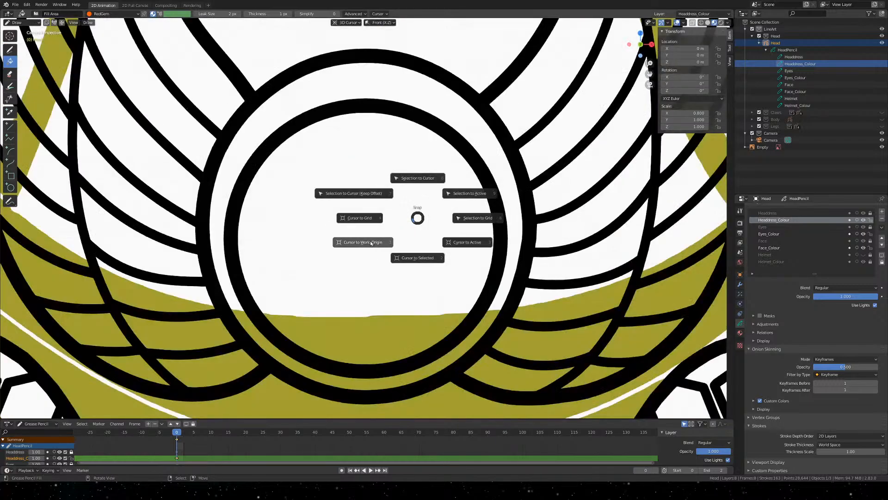
Try the RedGem fill in the central disc with the snapped cursor, undo it, and save the file
left_click(410, 284)
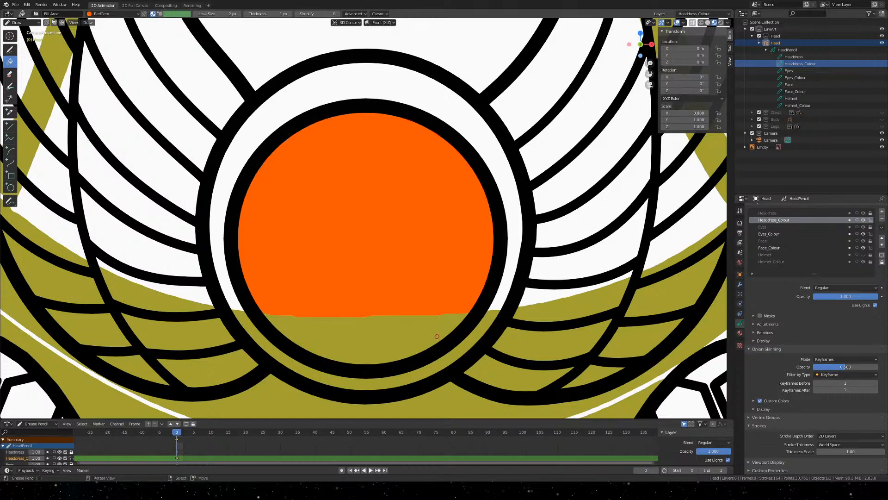
key("ctrl+z")
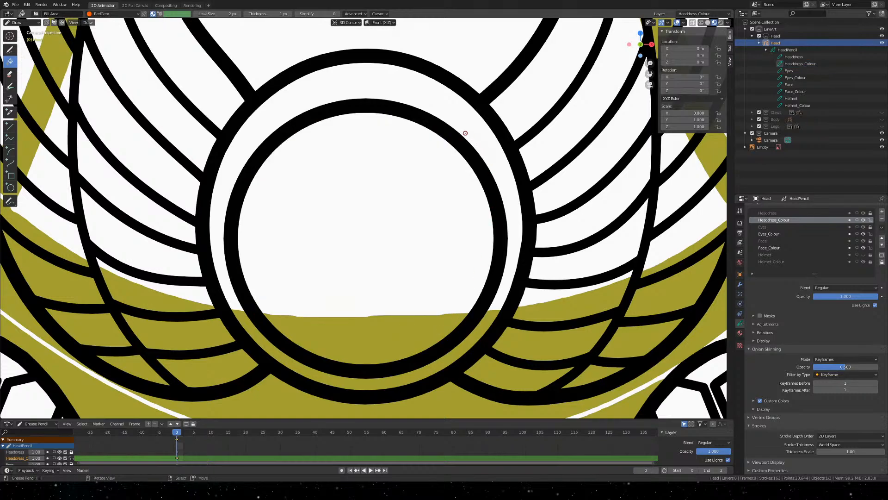
key("ctrl+s")
Try a RedGem fill in one of the headdress's wing feathers and undo it
scroll(304, 235, "down", 1)
scroll(304, 235, "down", 2)
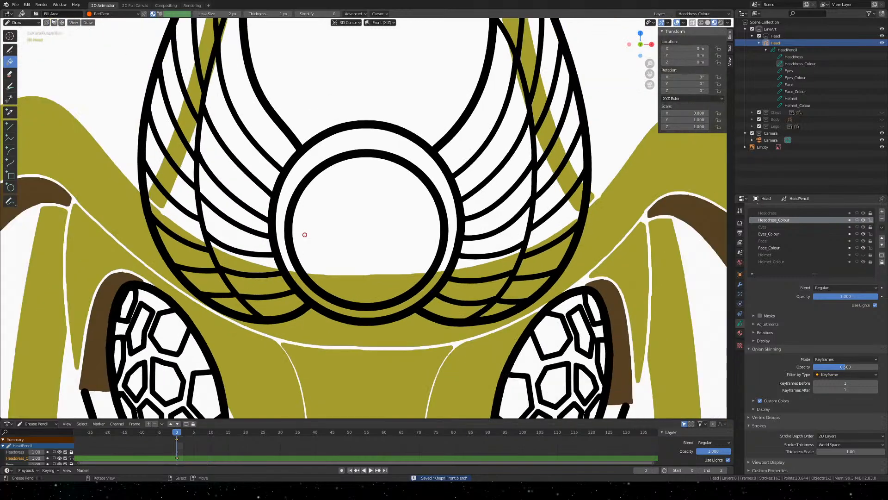
scroll(341, 254, "up", 2)
scroll(343, 257, "down", 2)
scroll(344, 257, "up", 2)
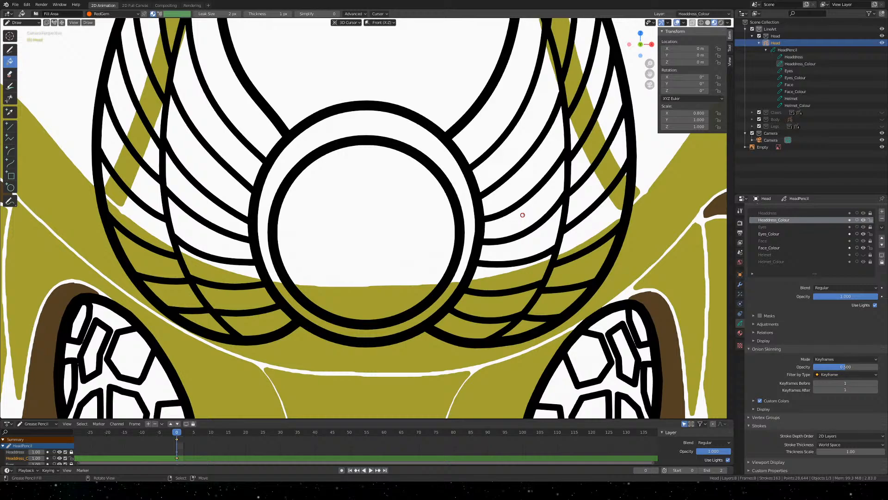
left_click(579, 167)
key("ctrl+z")
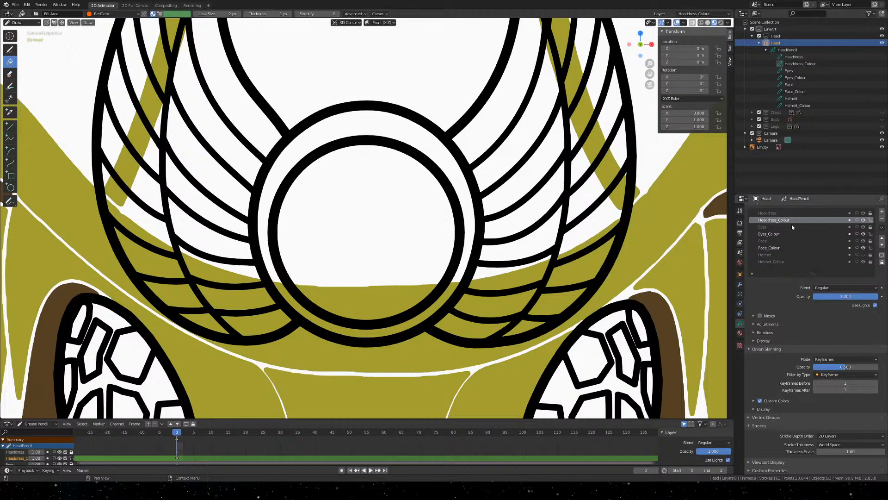
Unlock the Headdress line art layer, test the RedGem fill in the central disc, and undo that fill
left_click(871, 215)
left_click(441, 241)
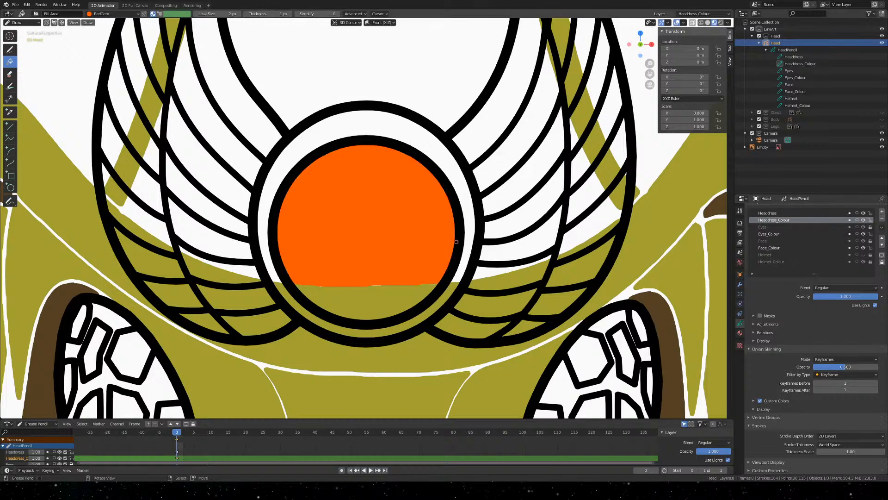
key("ctrl+z")
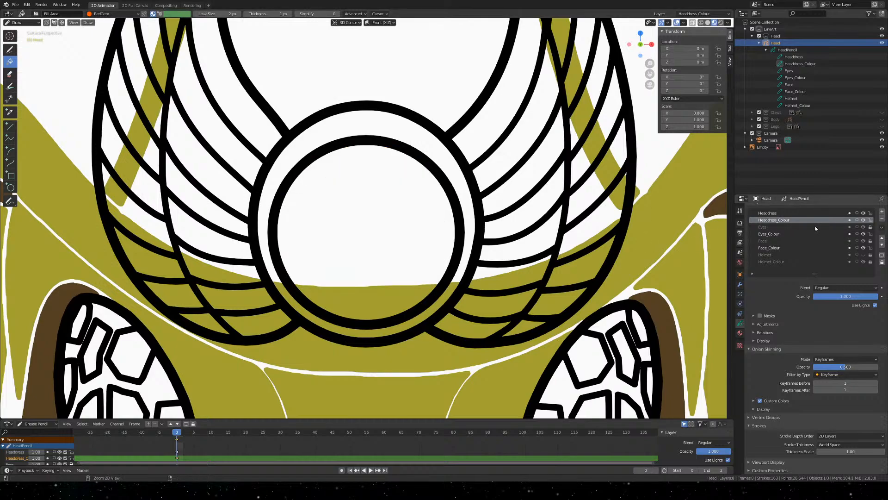
left_click(857, 213)
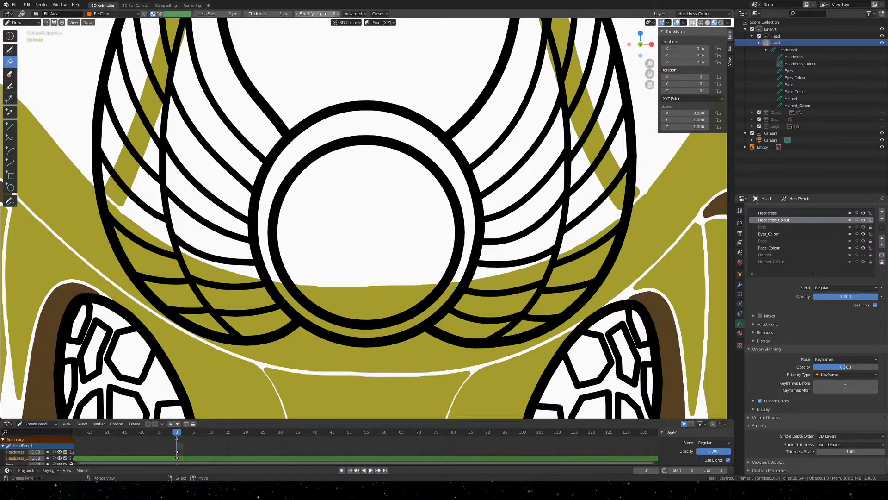
Turn on the Fill tool's boundary helper lines and examine the detected boundaries around the central disc
left_click(354, 13)
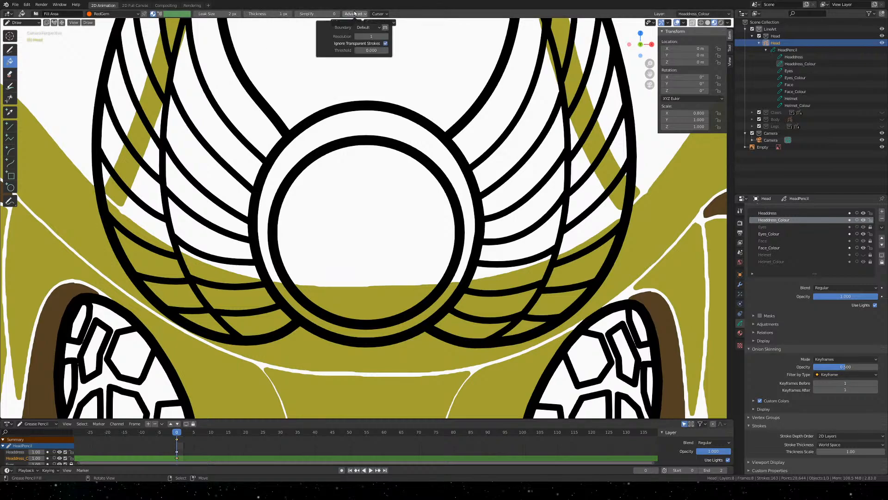
left_click(384, 29)
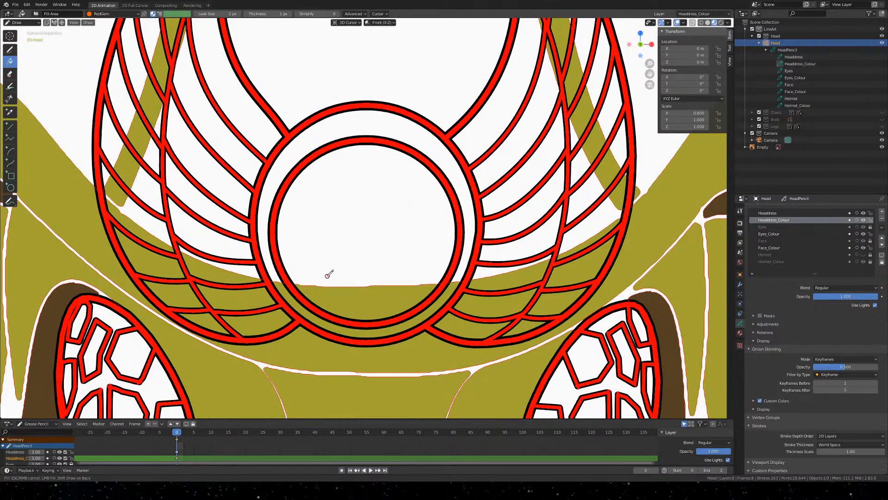
scroll(328, 274, "down", 4)
scroll(335, 271, "up", 7)
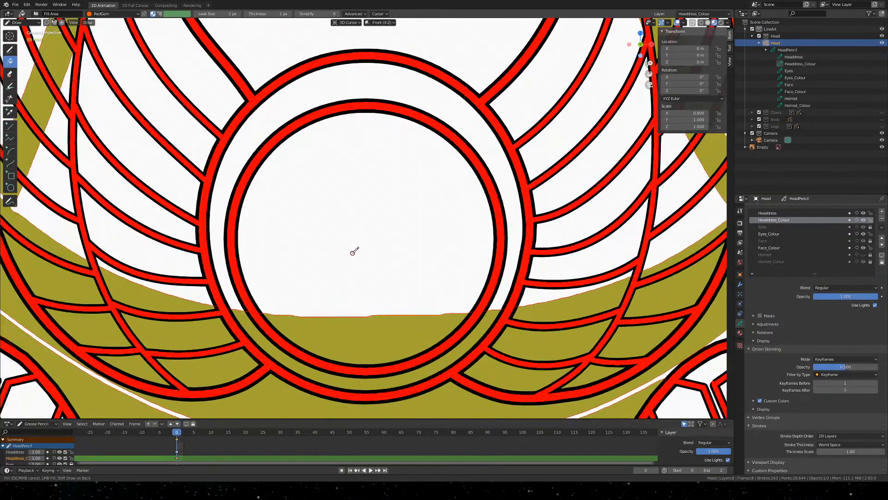
scroll(354, 251, "down", 3)
scroll(353, 248, "up", 4)
scroll(357, 248, "down", 1)
scroll(475, 318, "up", 3)
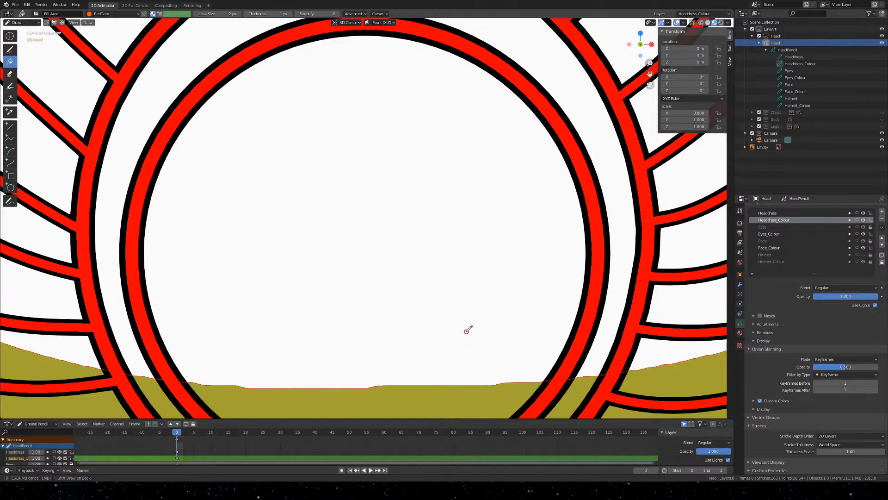
middle_click_drag(466, 332, 437, 223, "shift")
Inspect the RedGem material's surface settings, options and preview
left_click(740, 333)
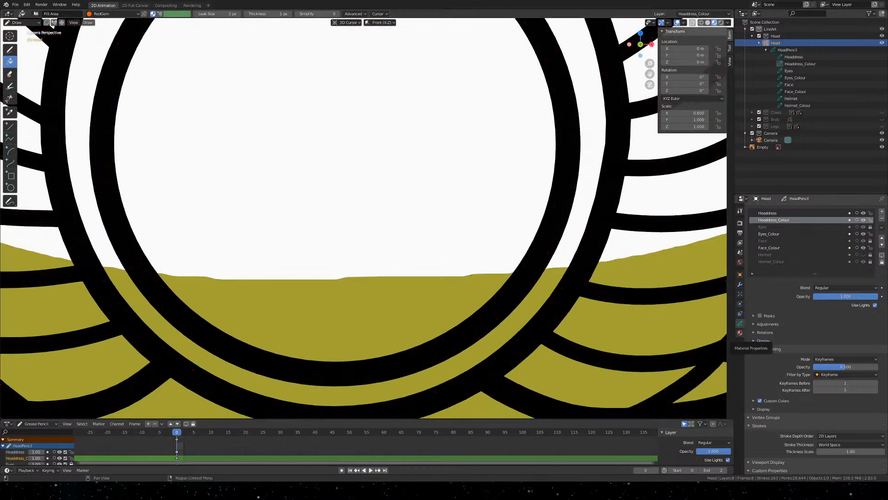
left_click(739, 335)
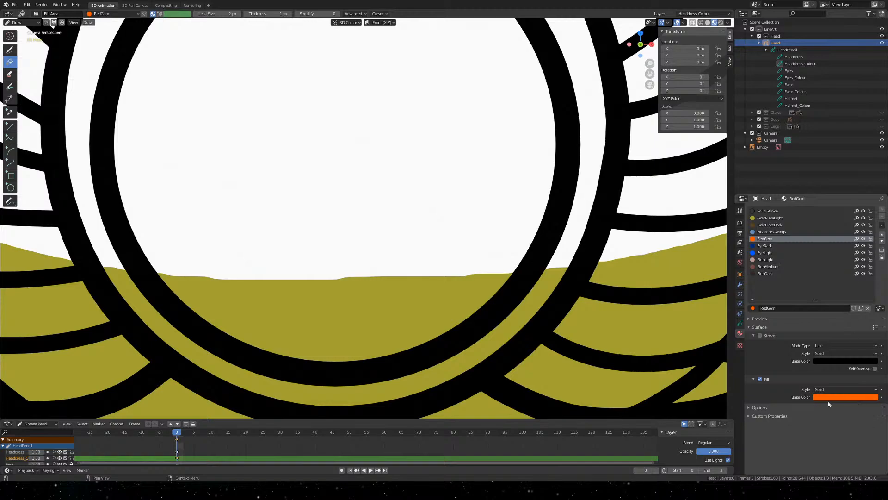
left_click(753, 407)
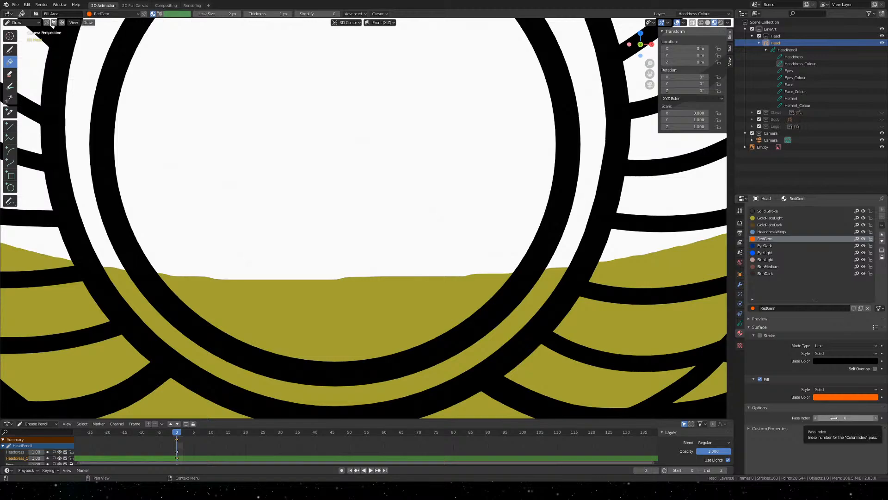
left_click(749, 408)
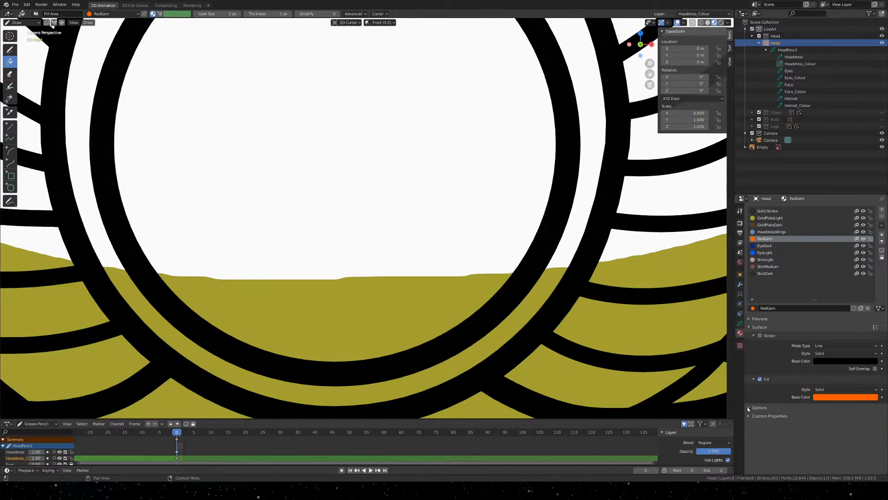
left_click(759, 319)
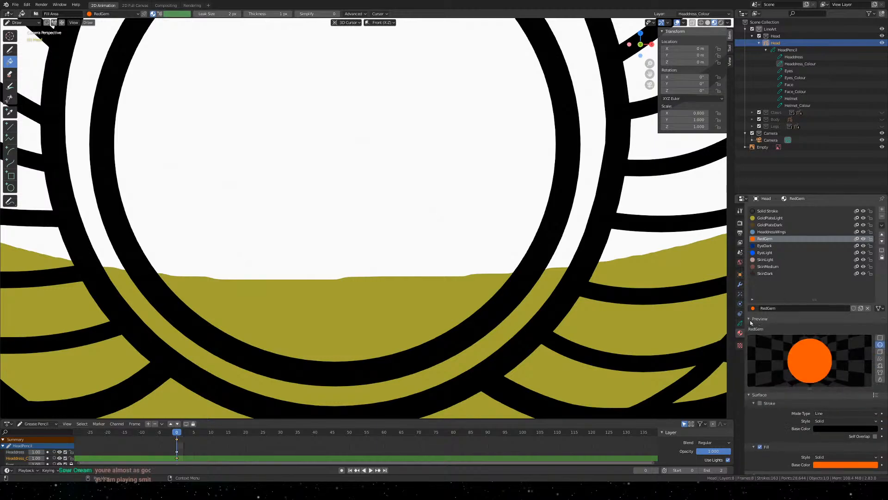
left_click(758, 319)
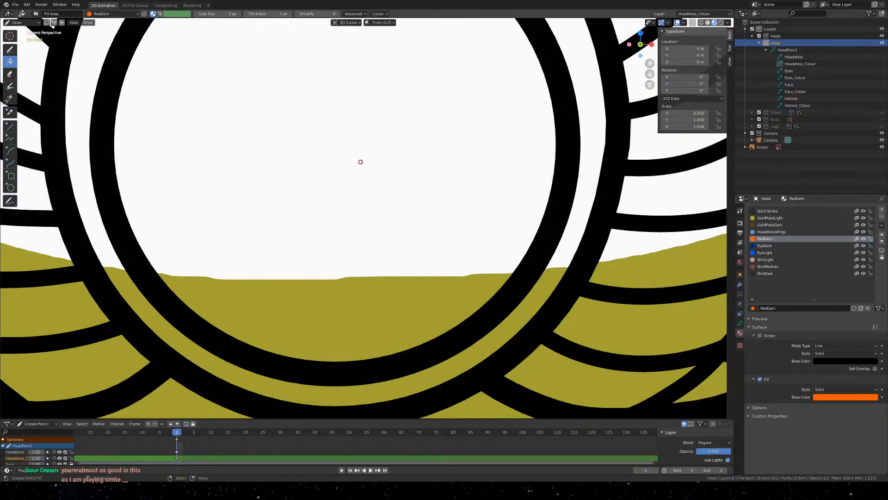
Return to the Grease Pencil layer settings and make Eyes_Colour the active layer for work on the eye
scroll(361, 204, "down", 4)
scroll(386, 221, "down", 1)
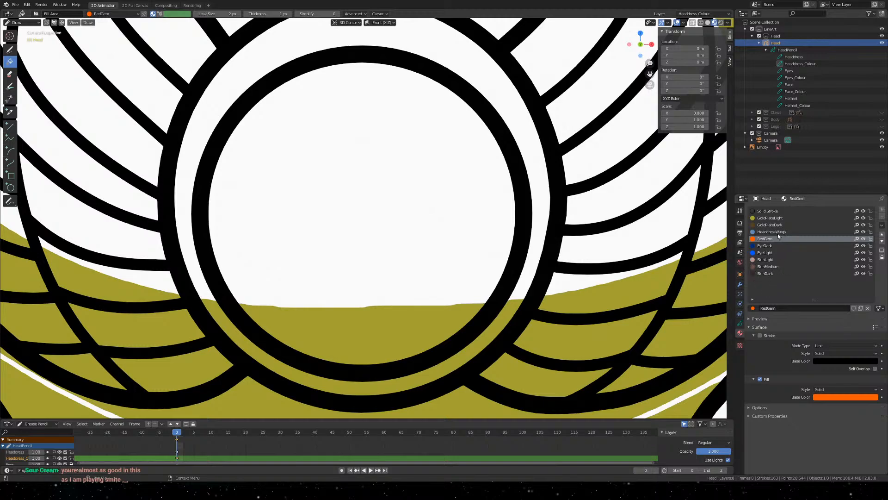
left_click(740, 324)
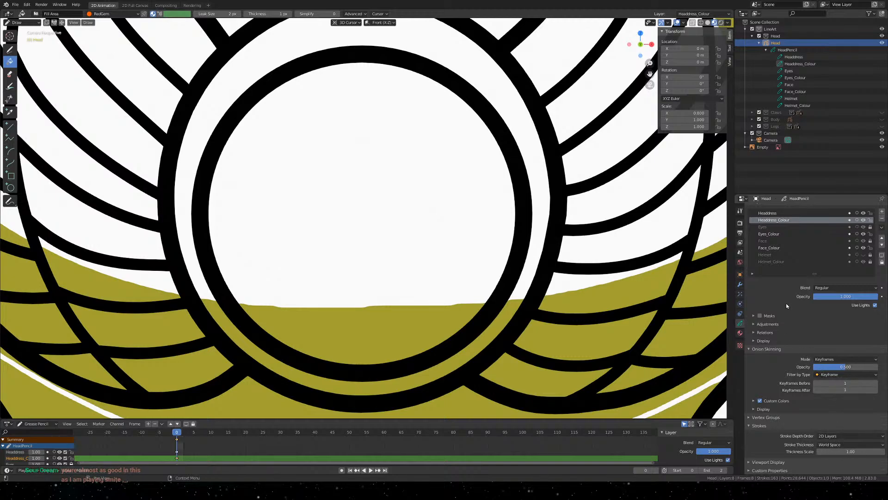
left_click(769, 248)
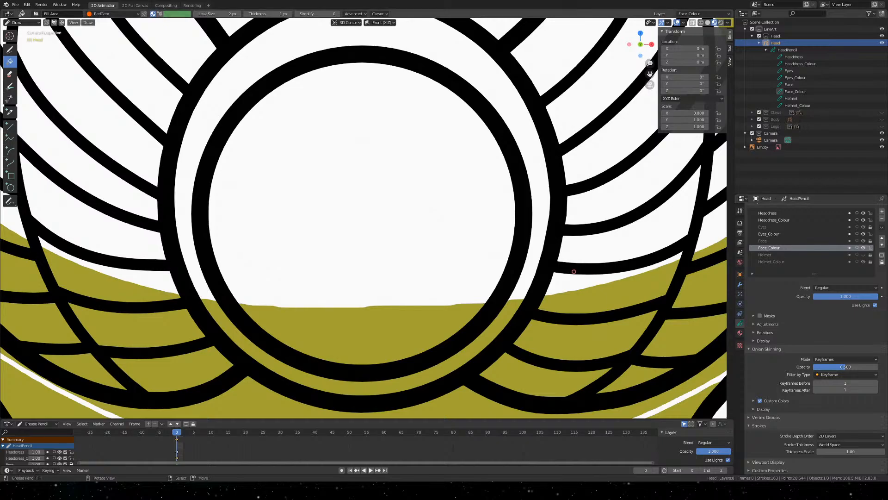
scroll(546, 323, "down", 5)
scroll(546, 324, "up", 3)
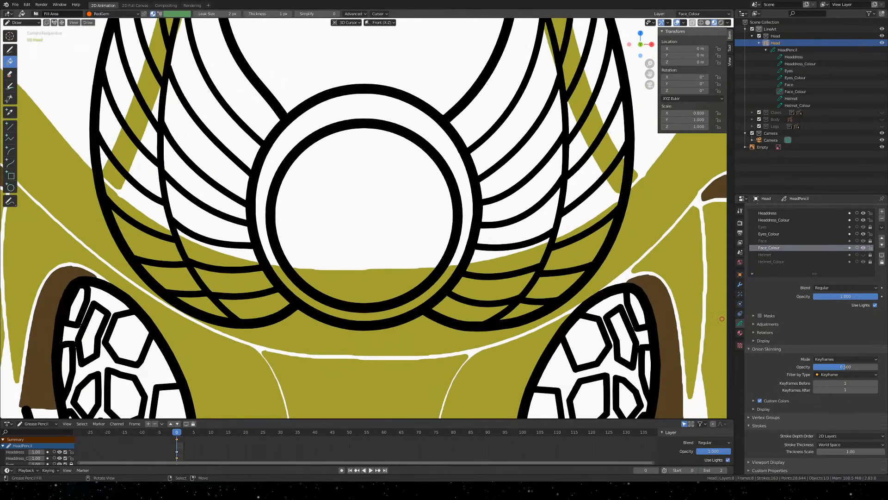
left_click(768, 234)
scroll(570, 294, "up", 4)
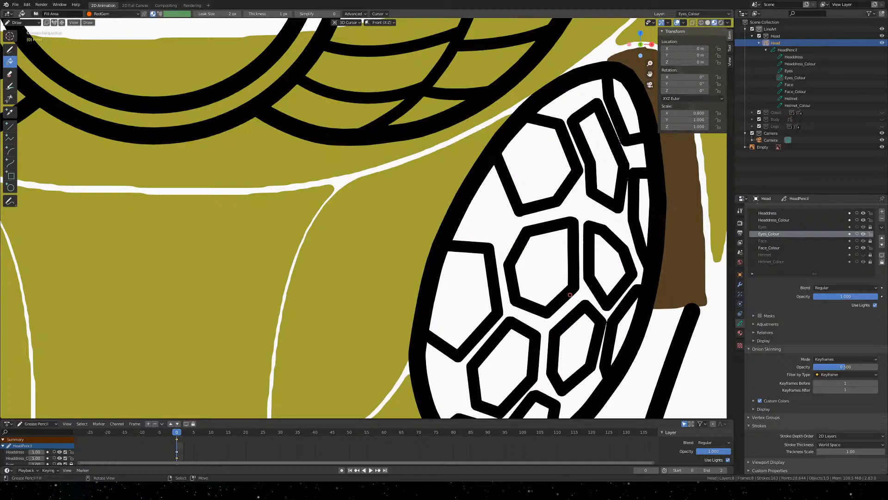
Examine the Fill tool's detected boundaries around the eyes, face panels and headdress
middle_click_drag(569, 295, 487, 183, "shift")
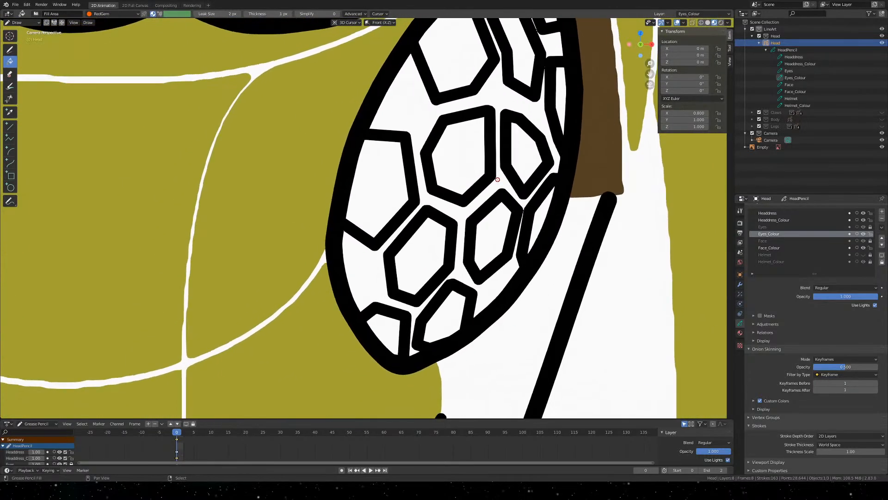
left_click(373, 209)
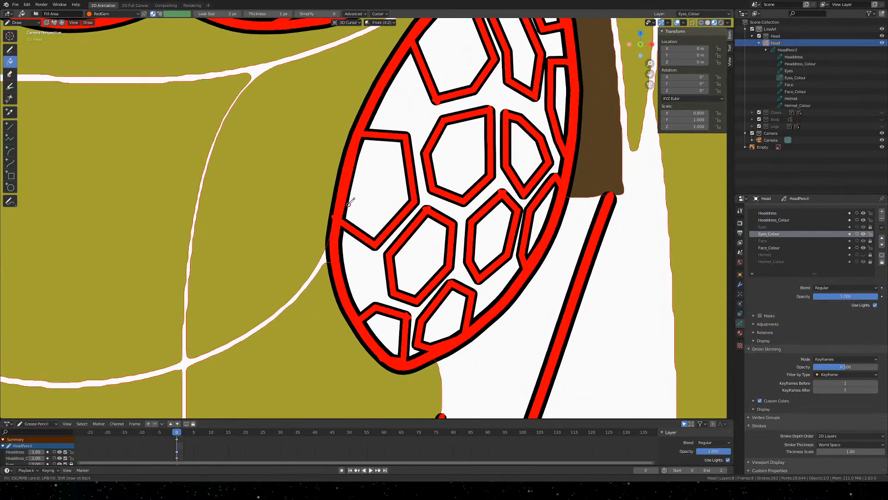
scroll(369, 191, "up", 5)
scroll(370, 187, "down", 2)
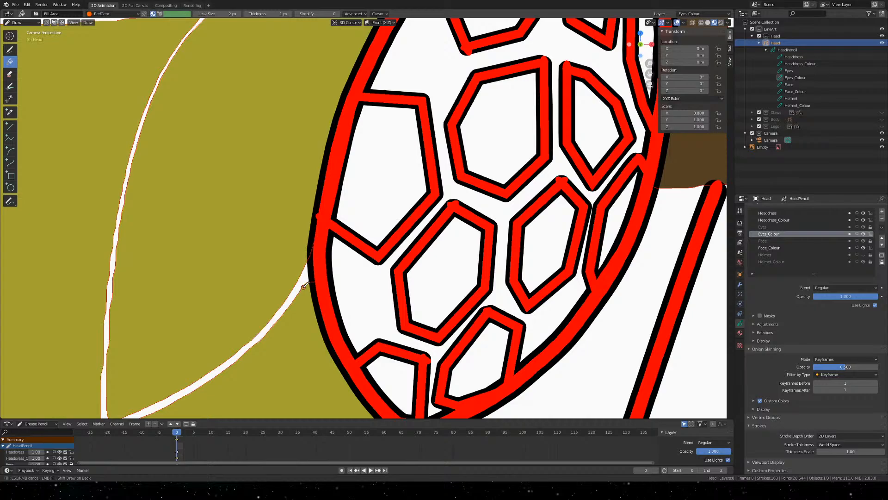
middle_click_drag(231, 357, 395, 155, "shift")
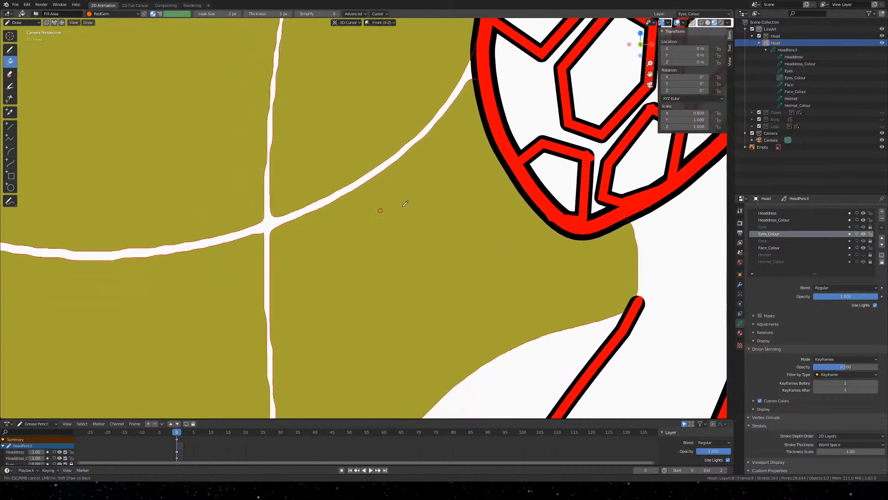
middle_click_drag(247, 233, 408, 180, "shift")
middle_click_drag(185, 183, 338, 143, "shift")
scroll(273, 133, "down", 4)
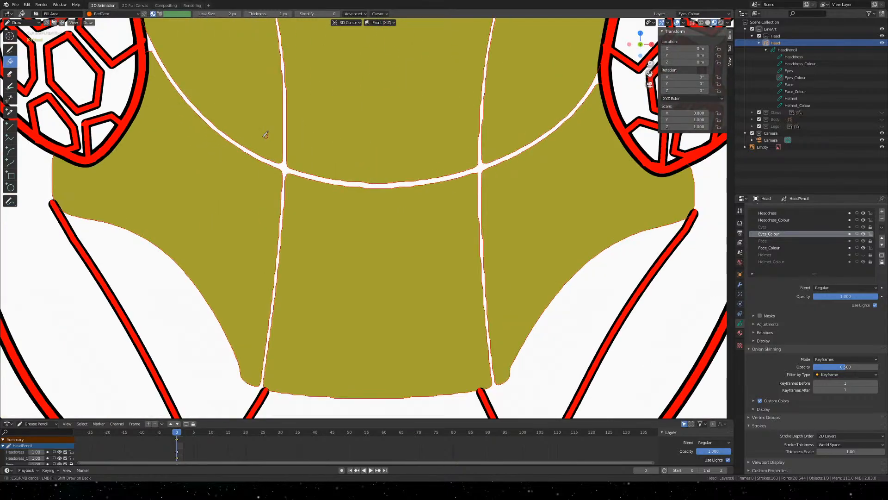
scroll(149, 117, "up", 5)
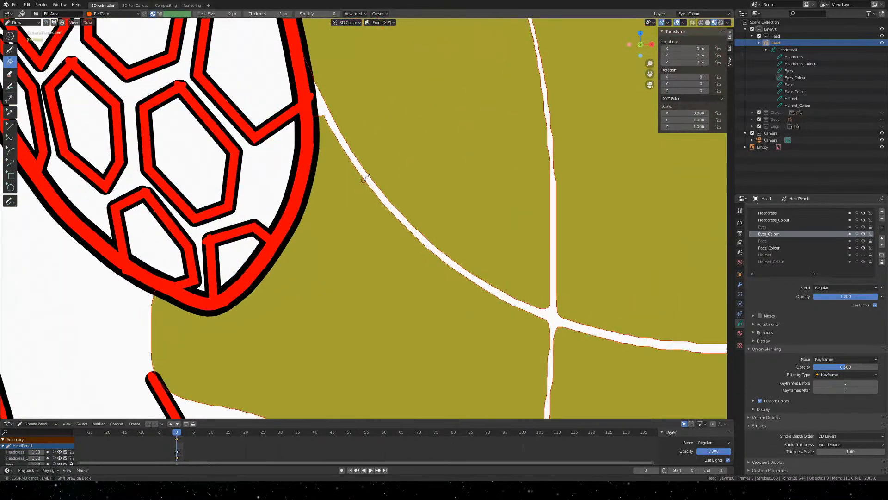
scroll(330, 109, "down", 3)
scroll(379, 134, "down", 5)
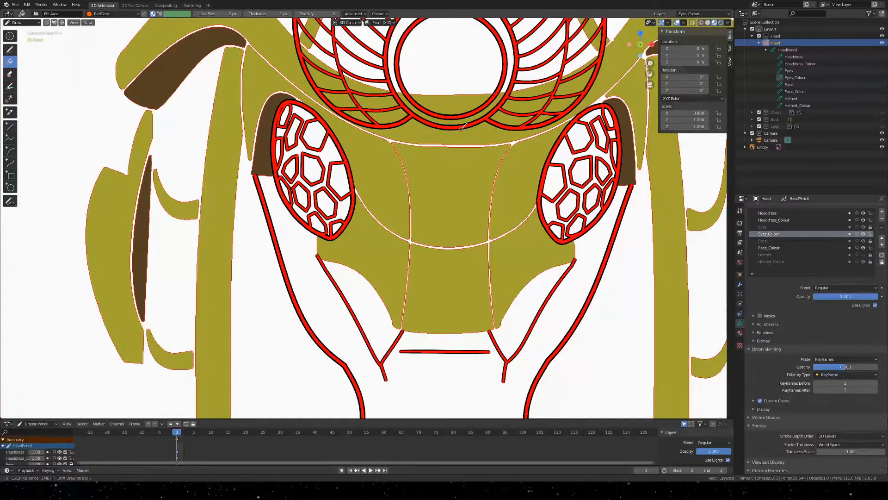
mouse_move(432, 102)
middle_mouse_down("shift")
mouse_move(370, 254)
mouse_move(374, 304)
middle_mouse_up("shift")
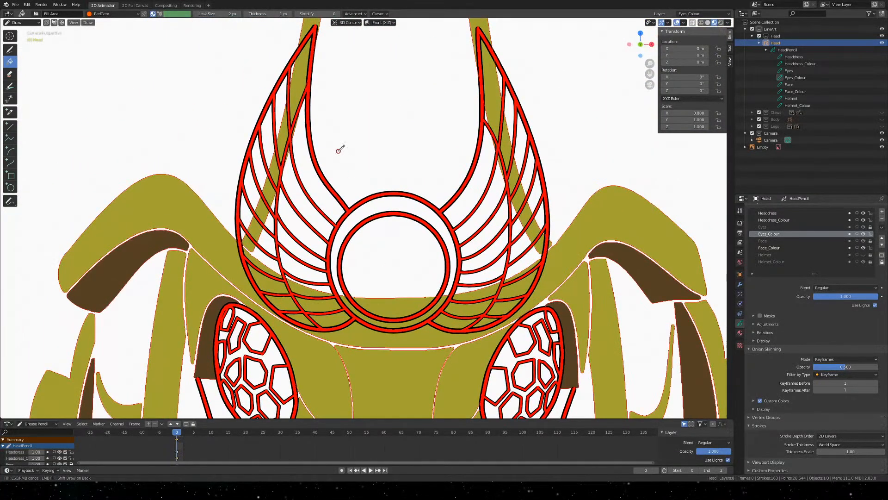
scroll(433, 268, "up", 3)
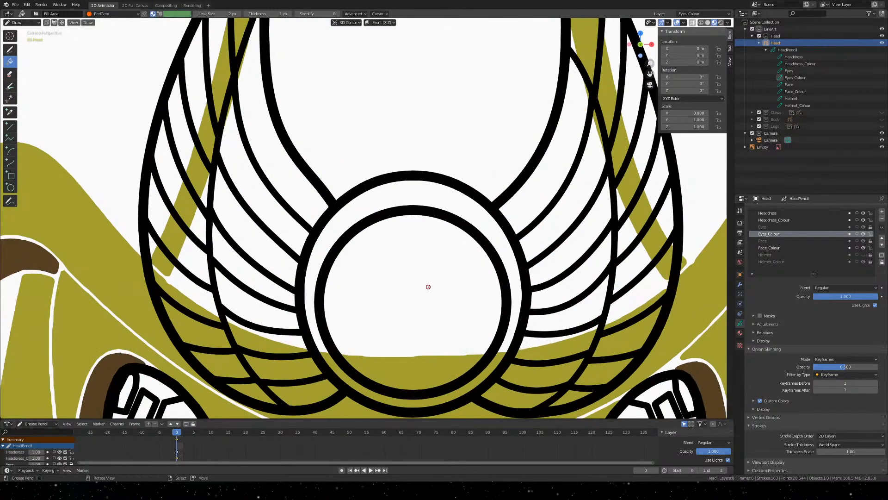
Switch back and forth between the Headdress and Headdress_Colour layers, finishing with Headdress as the active layer
middle_click_drag(411, 227, 393, 157, "shift")
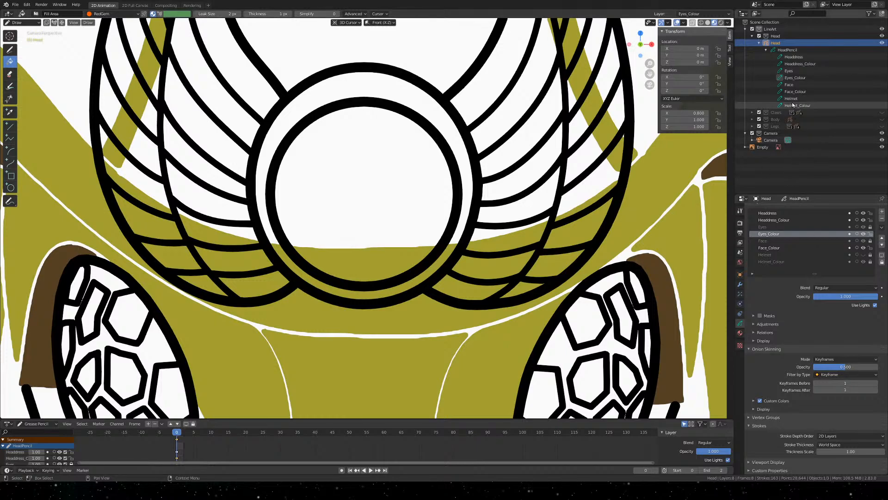
left_click(798, 57)
left_click(806, 65)
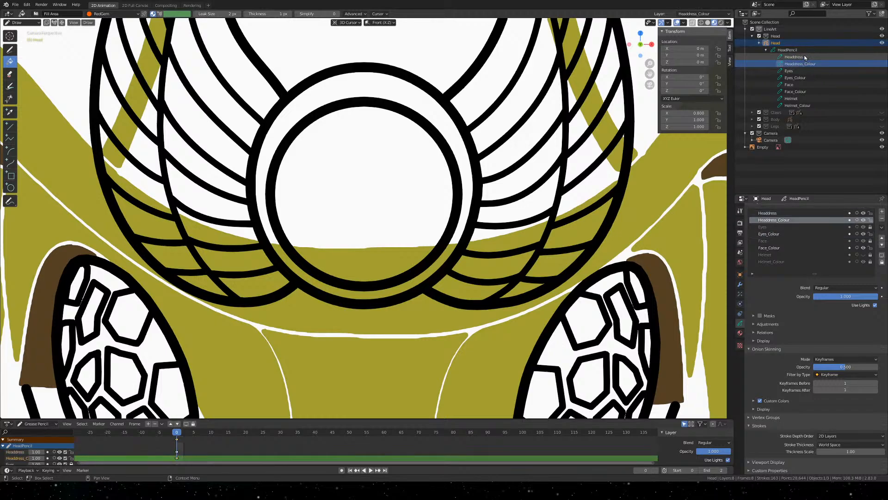
left_click(806, 55)
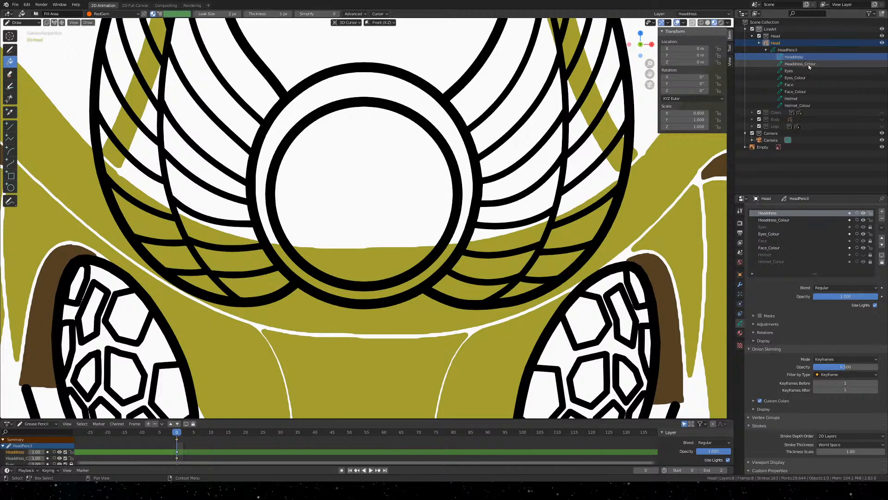
left_click(808, 65)
left_click(805, 54)
left_click(809, 63)
left_click(808, 58)
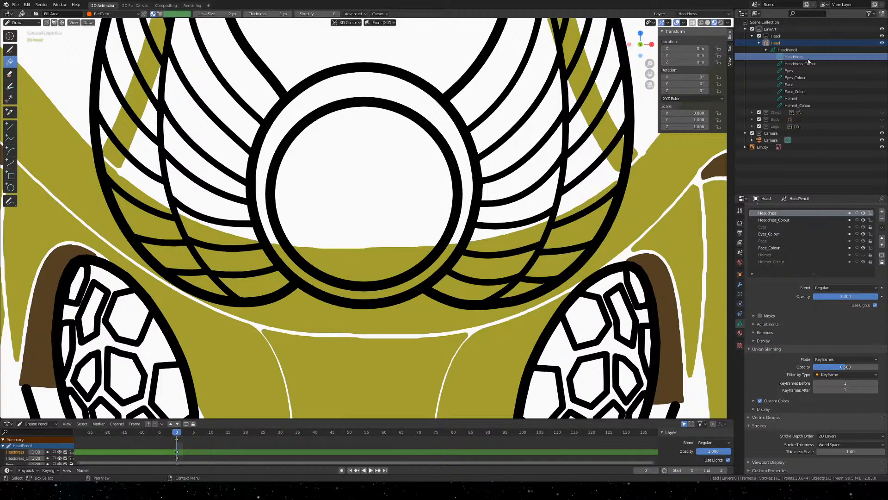
Inspect the head drawing at an angle outside the camera view and check the drawing plane options
scroll(499, 273, "down", 10)
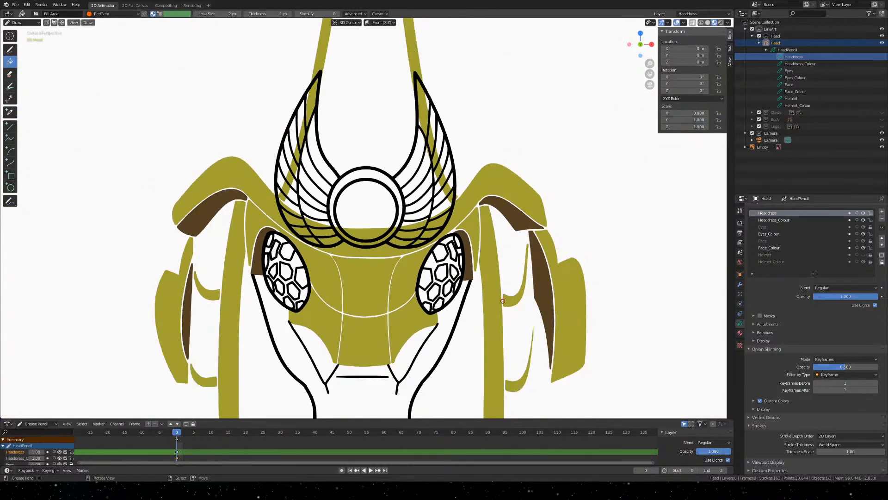
key("KP_0")
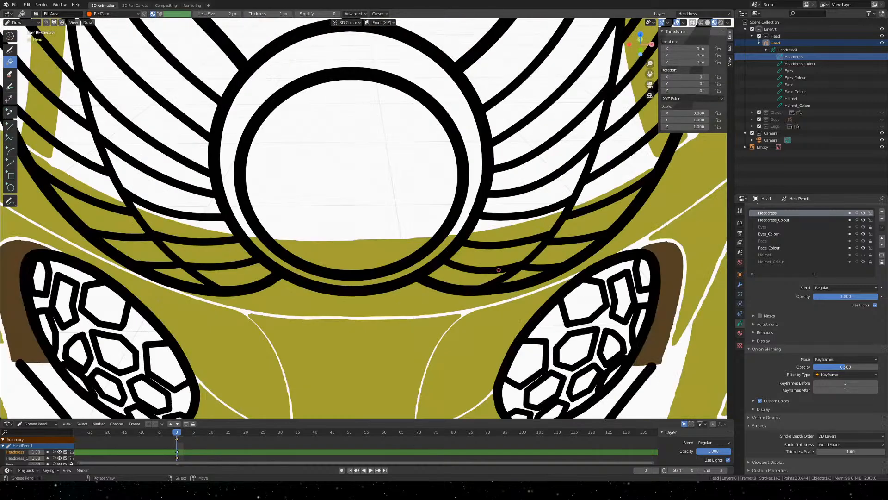
scroll(471, 228, "down", 5)
middle_click_drag(373, 163, 525, 174)
mouse_move(469, 155)
middle_mouse_down()
mouse_move(369, 153)
mouse_move(376, 150)
middle_mouse_up()
scroll(376, 150, "up", 6)
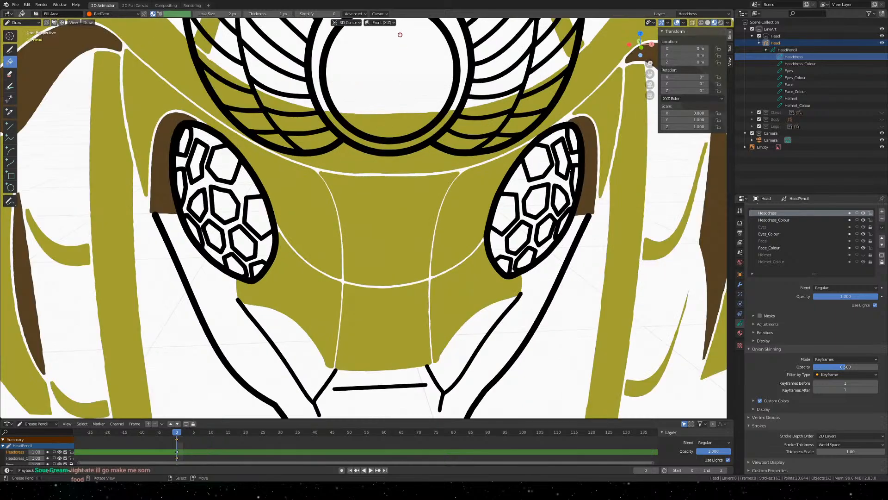
left_click(390, 24)
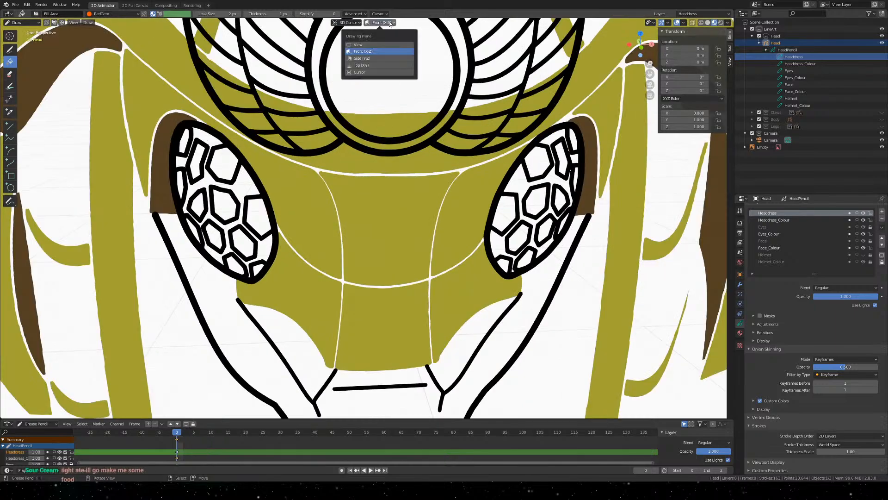
left_click(390, 23)
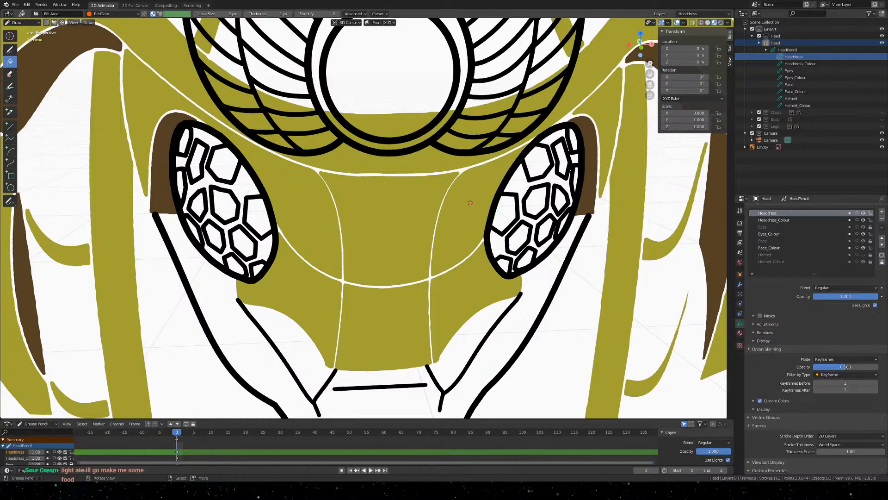
Return to the camera view, test the RedGem fill in both parts of the central disc on the Headdress layer, and undo both fills
key("KP_0")
scroll(365, 210, "up", 13)
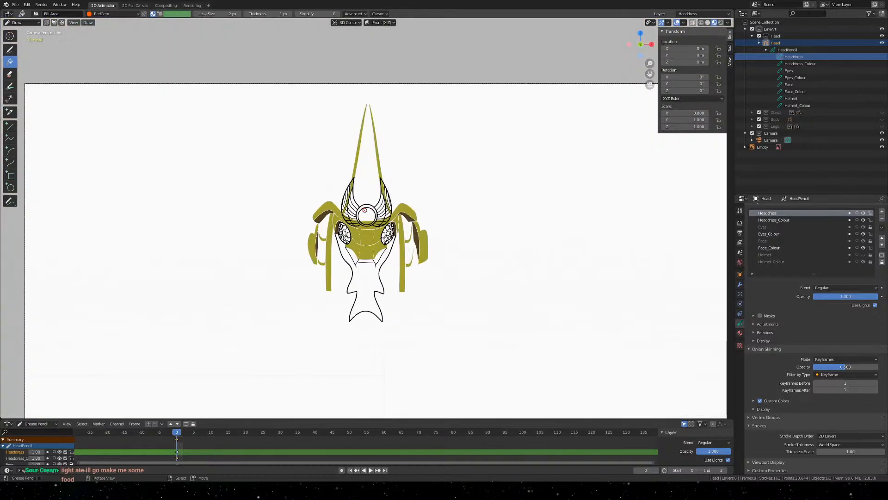
scroll(364, 210, "down", 4)
scroll(378, 234, "up", 8)
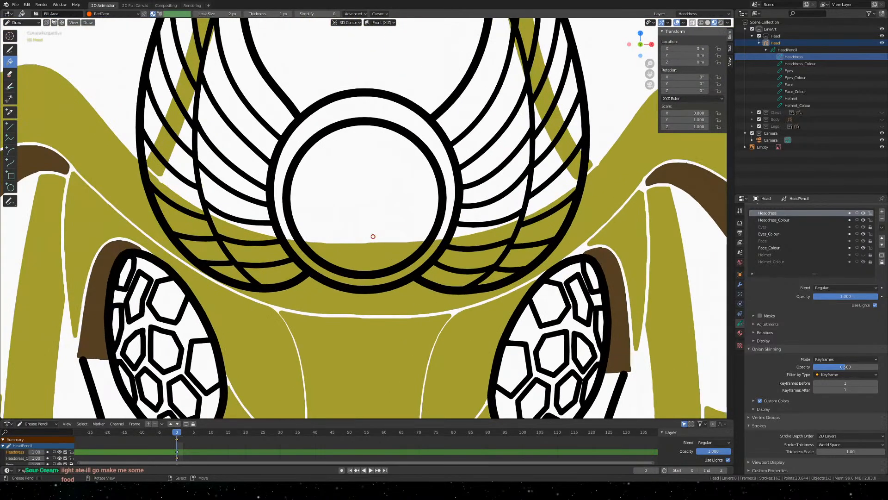
scroll(378, 234, "up", 4)
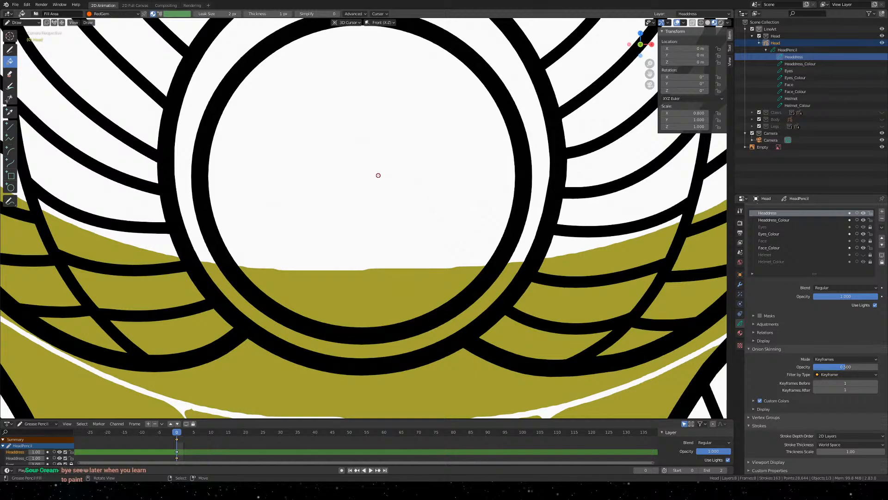
mouse_move(380, 173)
middle_mouse_down("shift")
mouse_move(427, 209)
mouse_move(413, 210)
middle_mouse_up("shift")
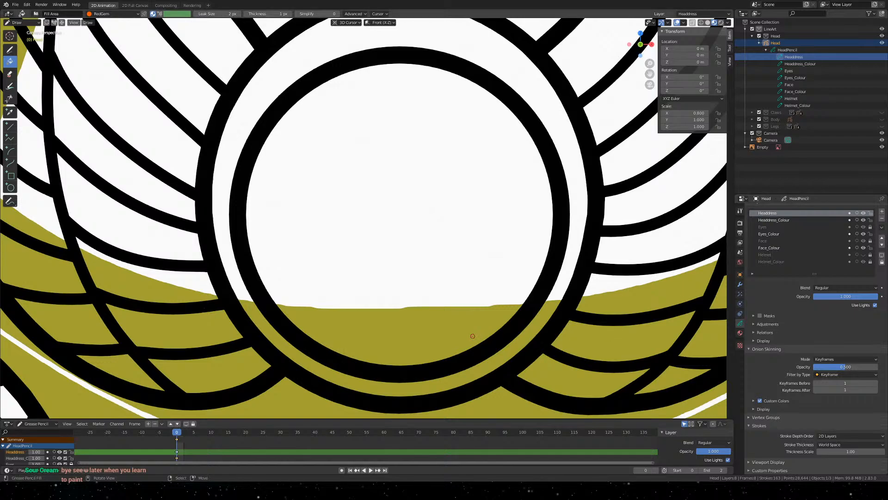
left_click(407, 348)
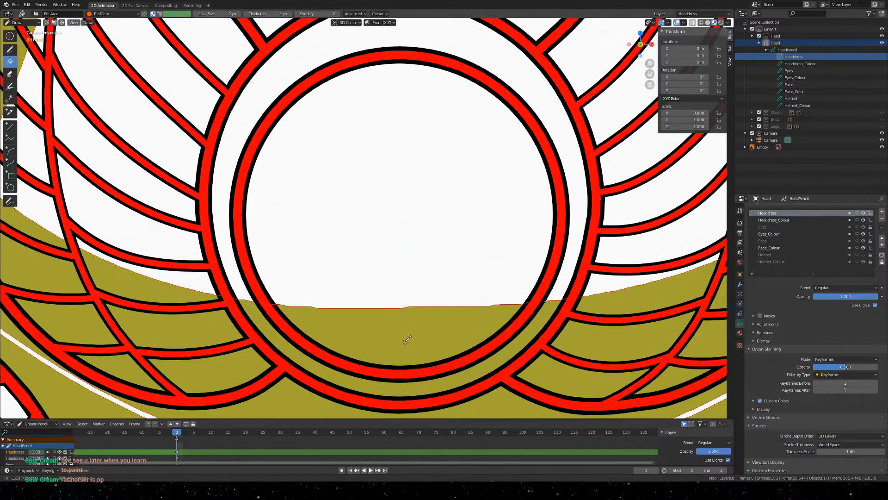
left_click(397, 294)
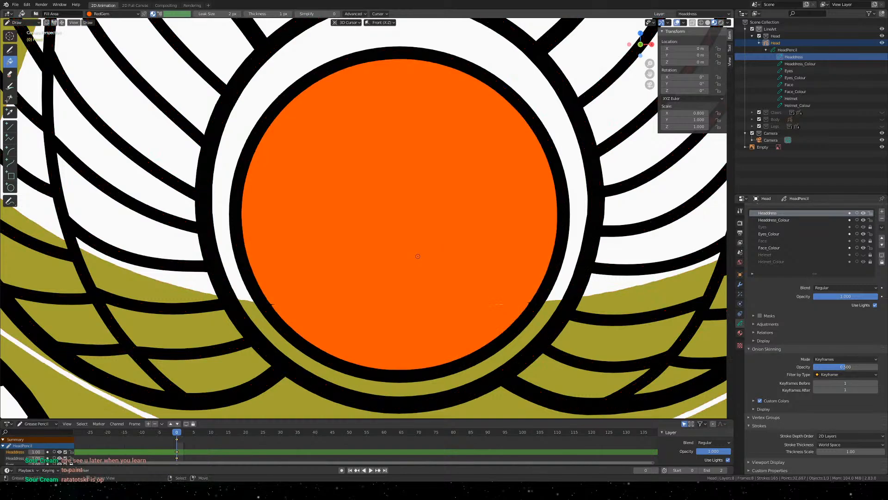
key("ctrl+z")
key("ctrl+z")
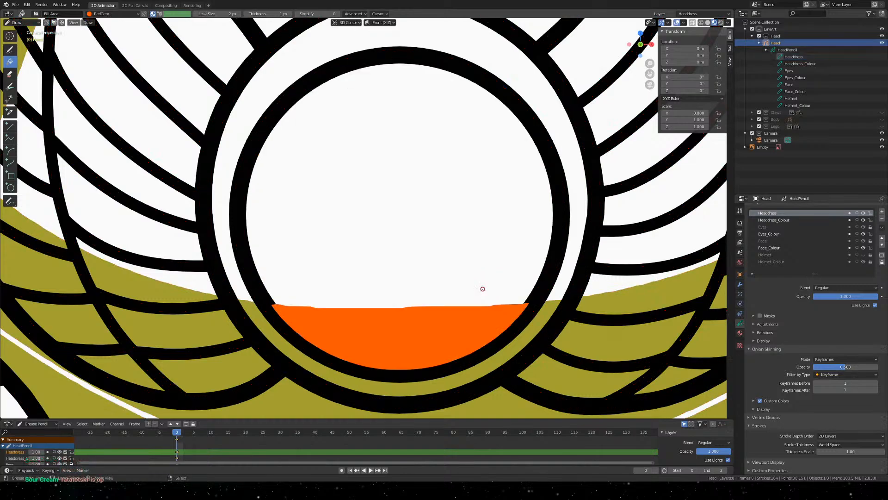
Make Headdress_Colour the active layer, test the RedGem fill in both parts of the central disc, and undo both fills
left_click(790, 219)
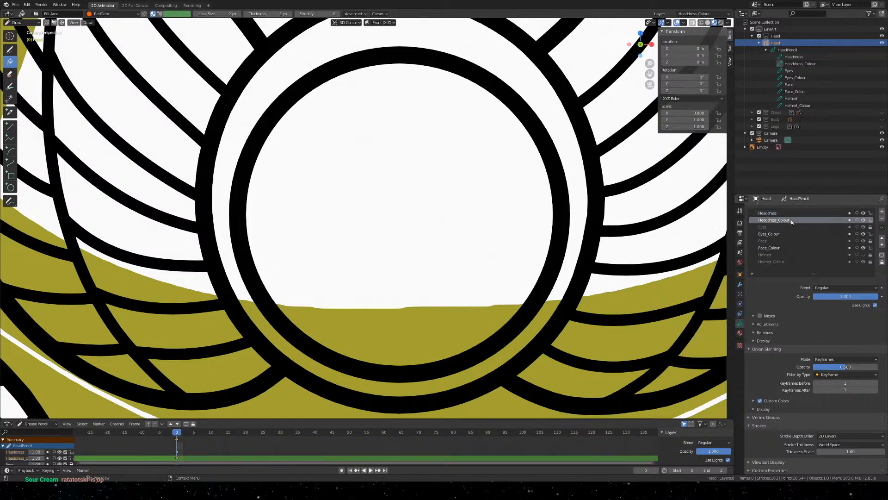
left_click(414, 275)
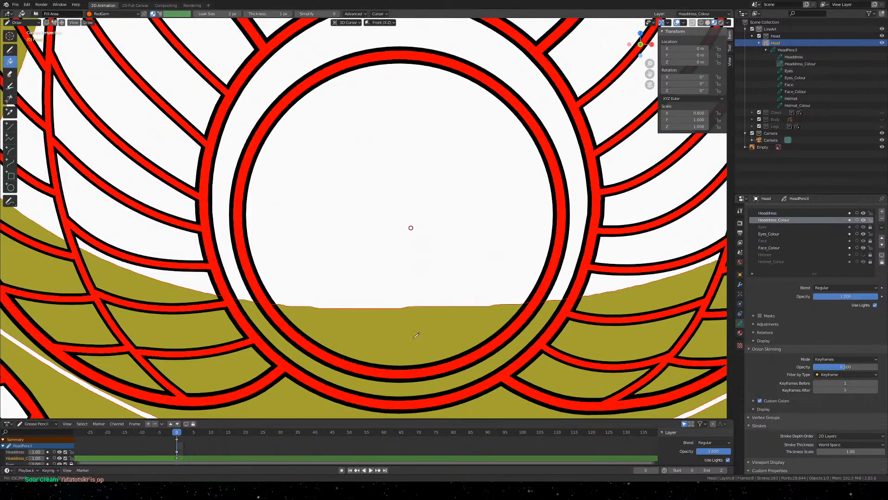
left_click(370, 329)
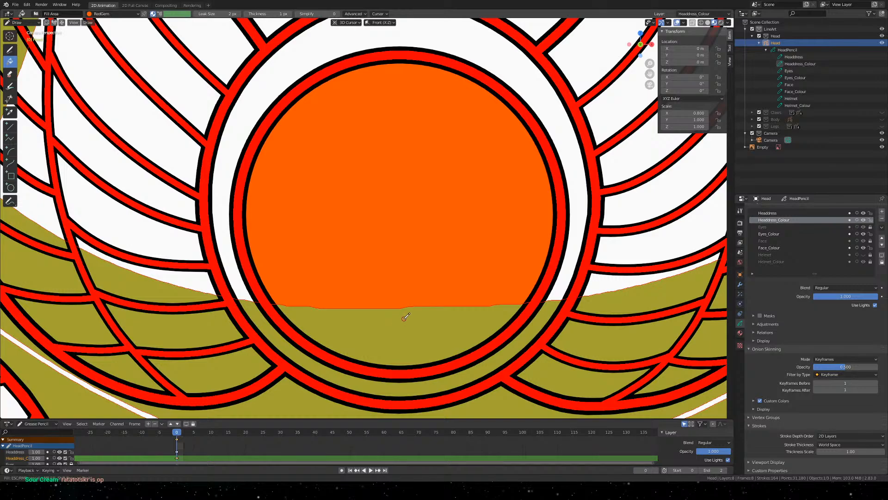
scroll(405, 317, "up", 5)
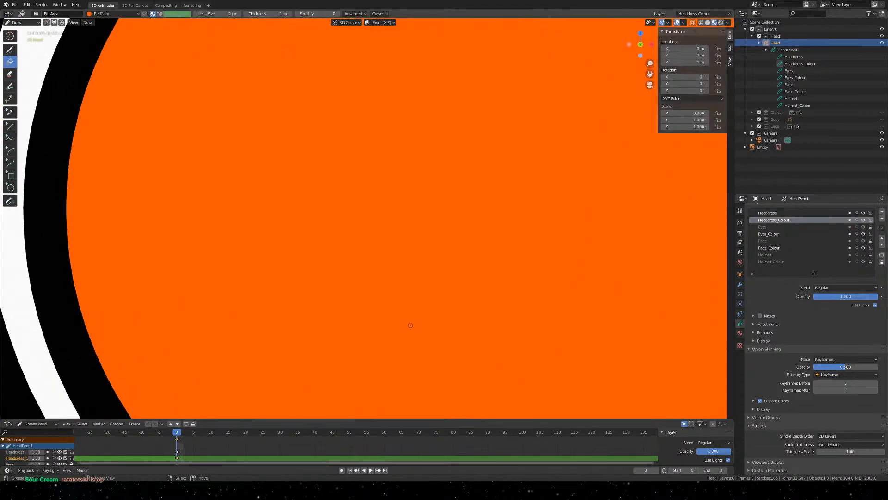
scroll(505, 357, "up", 4)
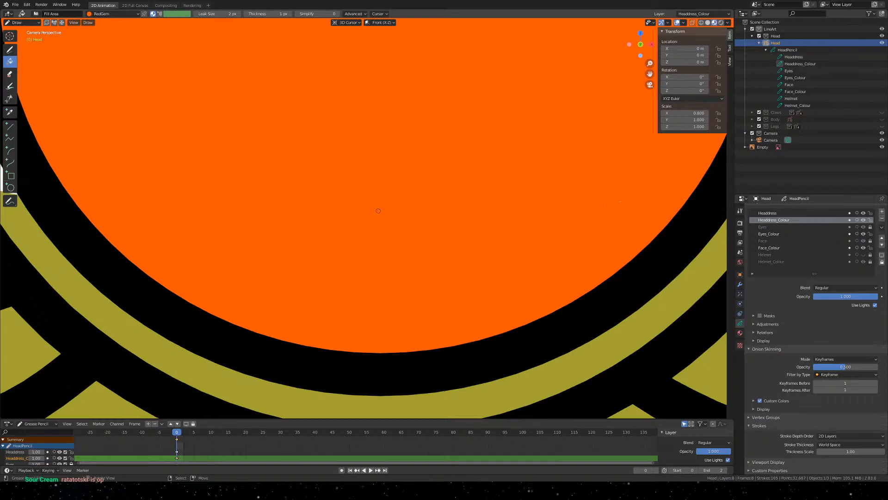
scroll(378, 211, "down", 5)
key("ctrl+z")
key("ctrl+z")
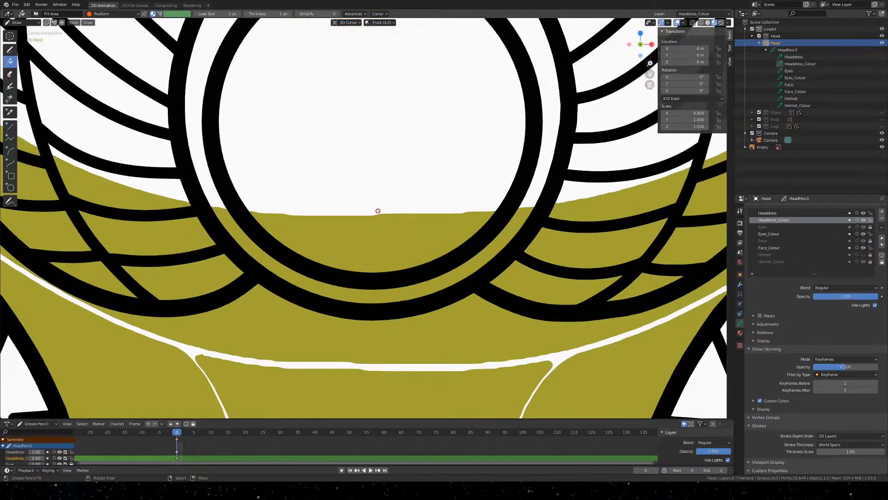
Try the Eraser Soft brush on the olive area in the lower part of the central disc, and undo the erasure
scroll(363, 193, "down", 2)
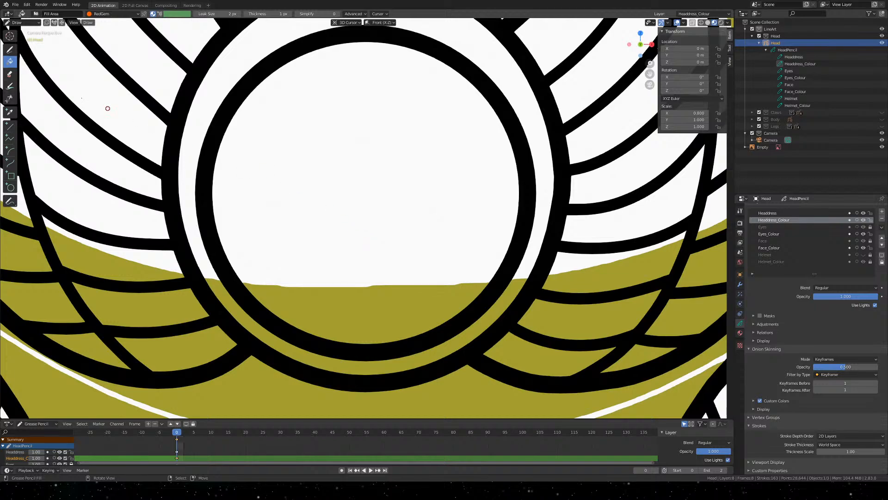
left_click(11, 77)
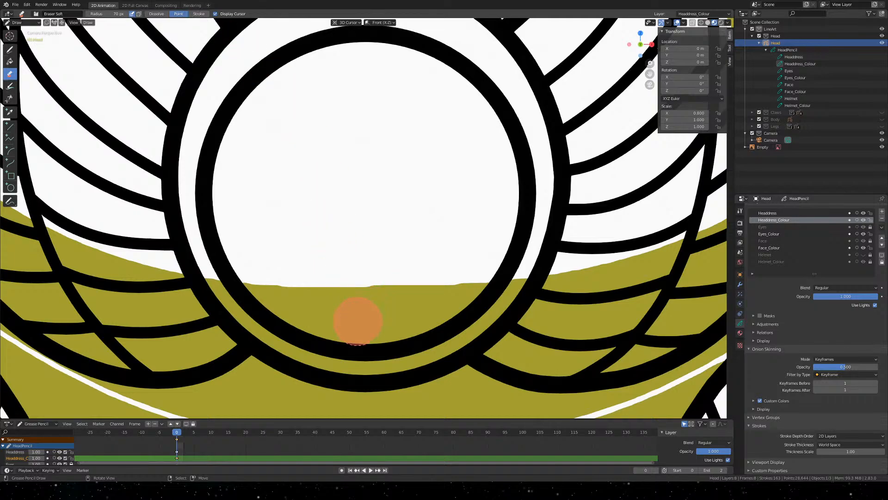
mouse_move(435, 300)
left_mouse_down()
mouse_move(448, 298)
mouse_move(430, 333)
left_mouse_up()
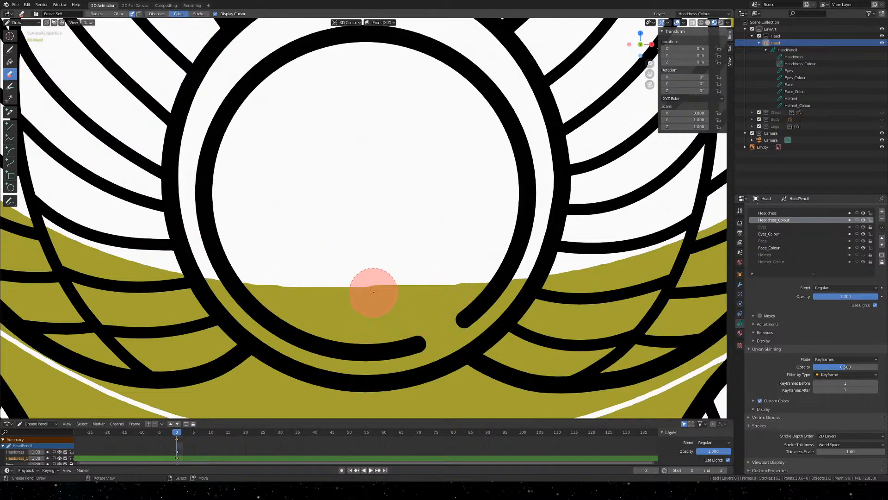
key("ctrl+z")
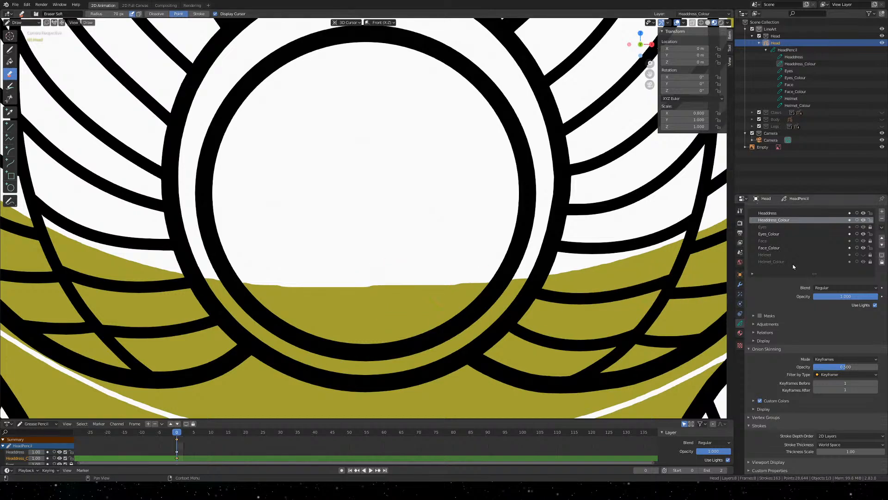
Show the Helmet line-art layer and unlock the Helmet, Helmet_Colour, Face and Eyes layers
left_click(863, 255)
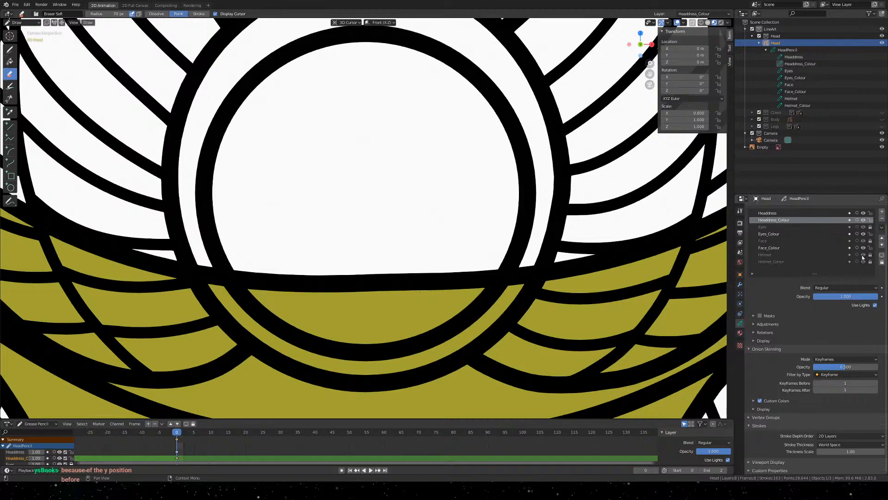
left_click(863, 255)
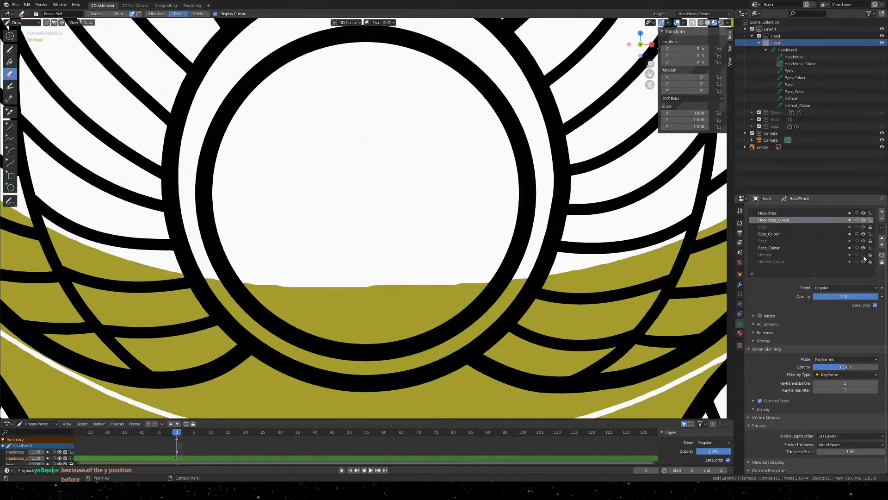
left_click(863, 255)
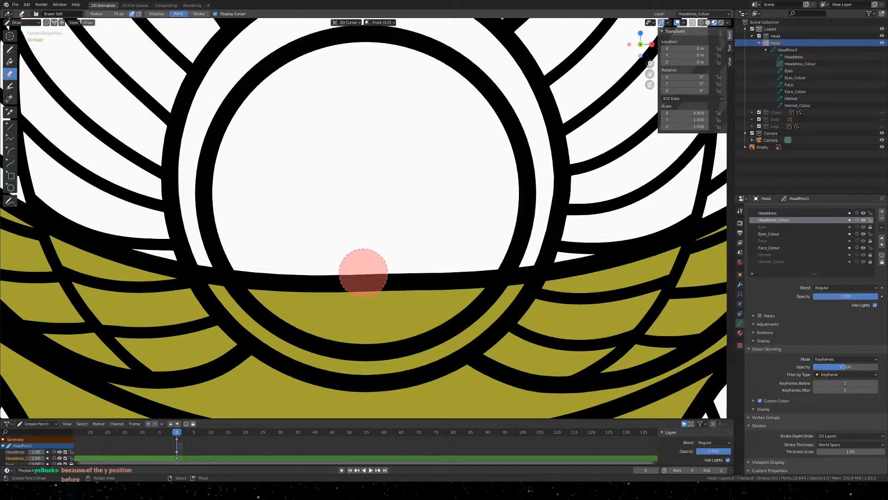
left_click(870, 254)
left_click(870, 262)
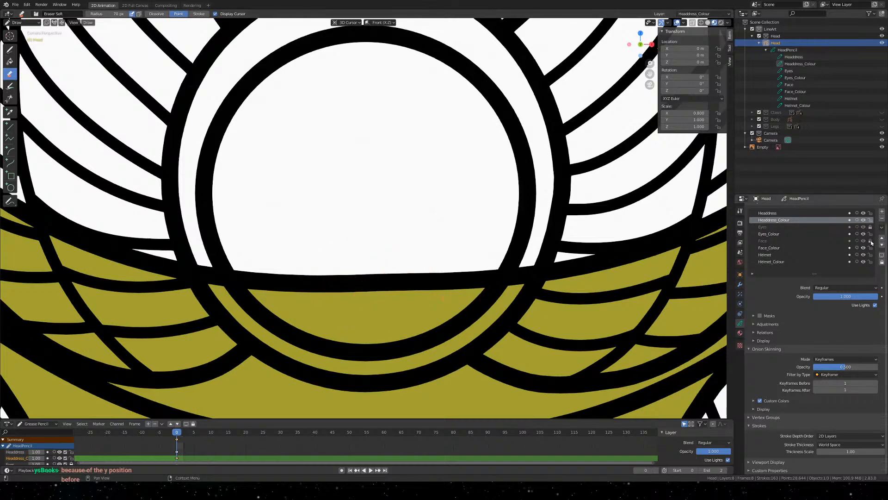
left_click(870, 240)
left_click(870, 226)
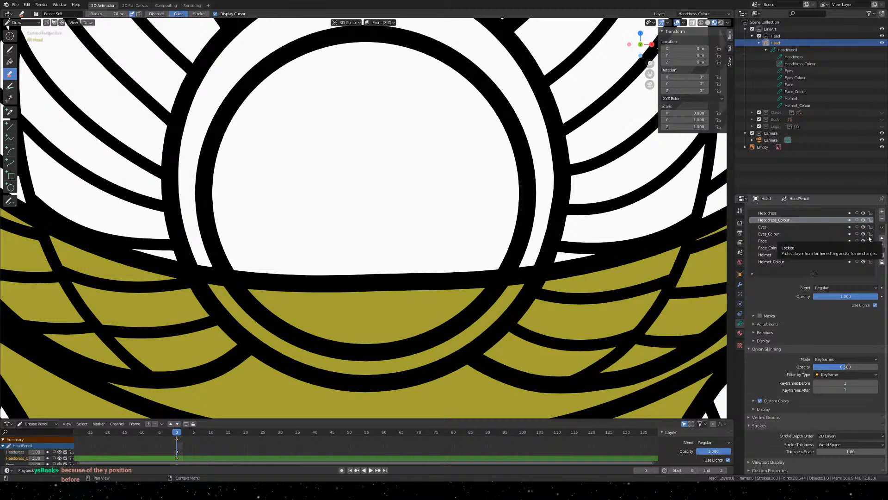
Hide the Helmet layer and try the Eraser Soft brush along the olive edge inside the central disc on the Headdress_Colour layer
left_click(863, 254)
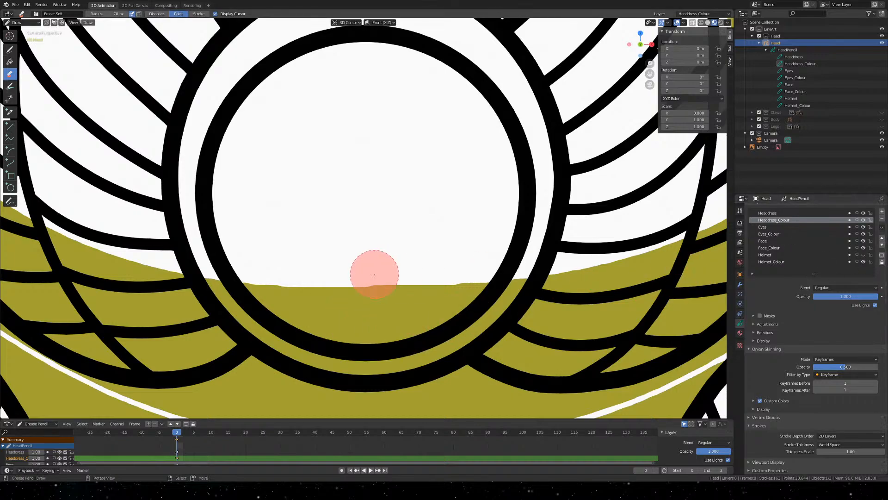
mouse_move(269, 284)
left_mouse_down()
mouse_move(456, 273)
mouse_move(362, 292)
left_mouse_up()
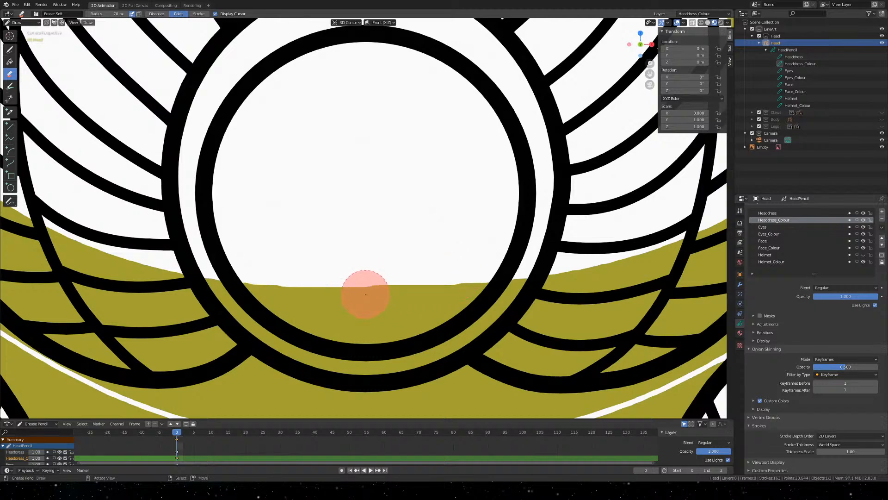
left_click(778, 214)
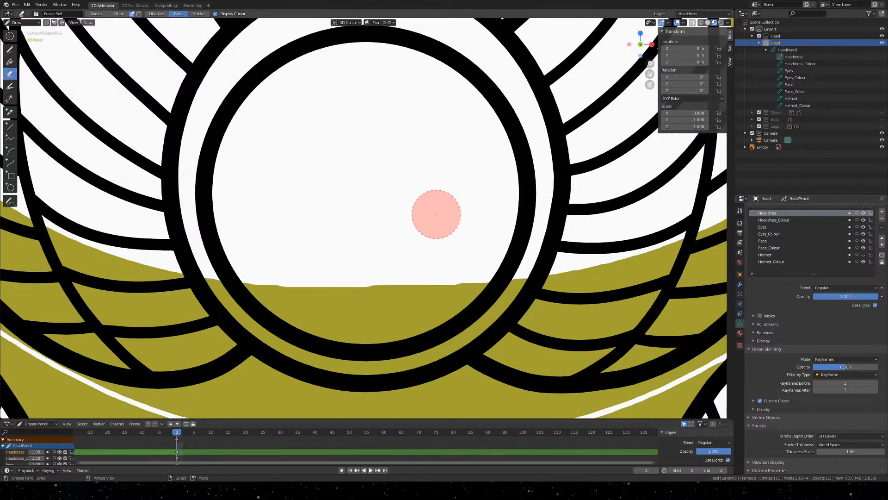
left_click(777, 220)
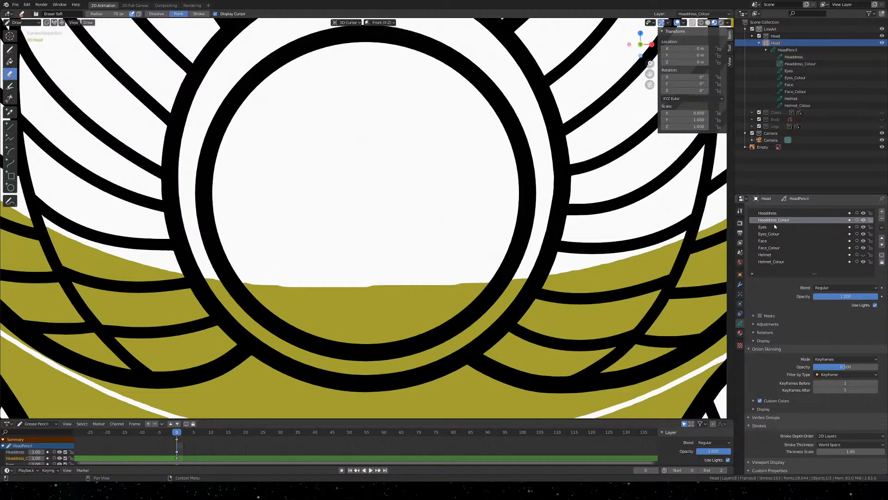
Test the RedGem fill in the upper part of the central disc with the helmet lines hidden, and undo it
left_click(740, 332)
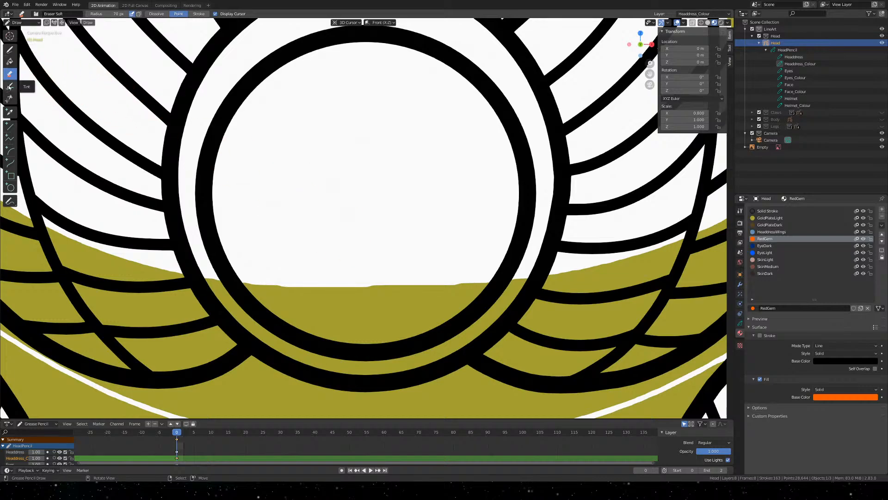
left_click(13, 65)
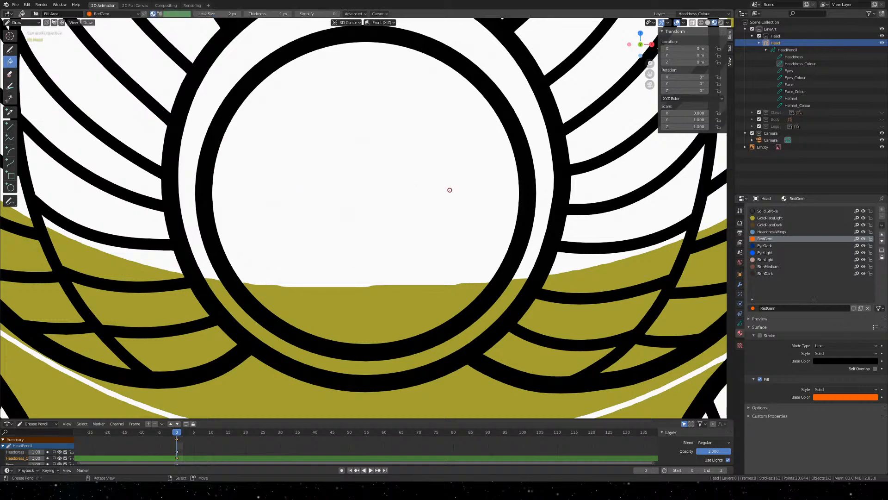
left_click(450, 189)
left_click(363, 180)
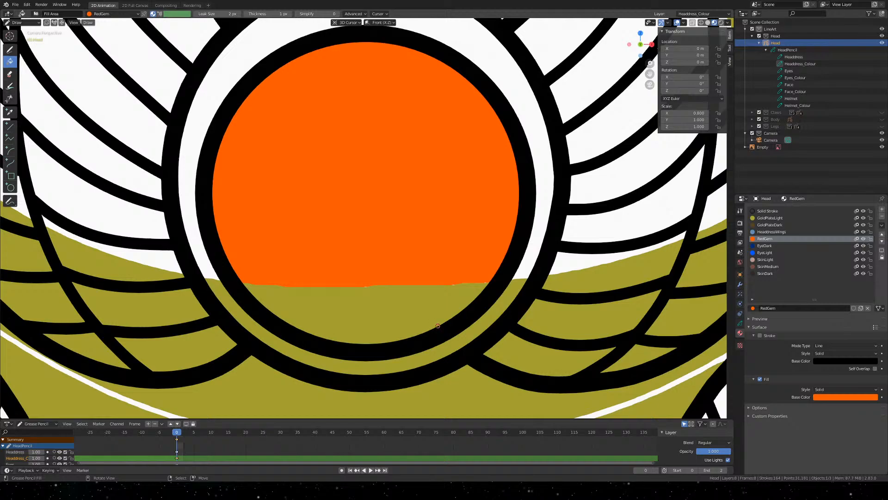
key("ctrl+z")
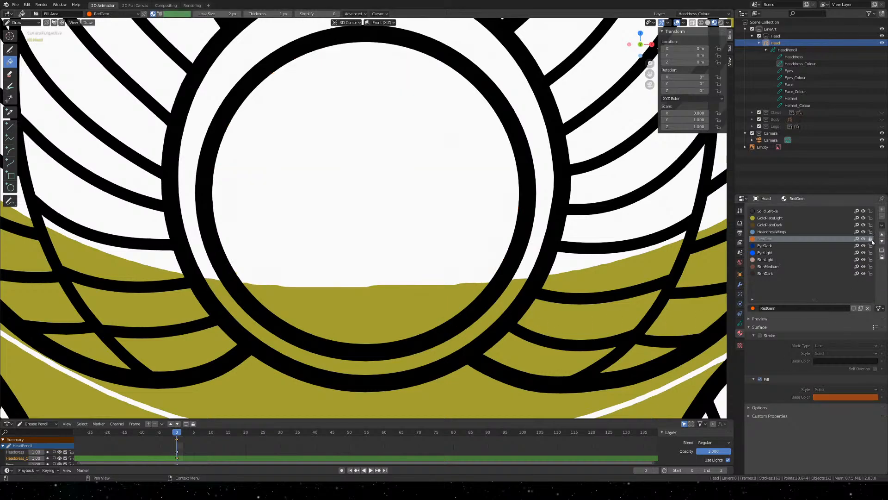
Lock the Headdress_Colour, Eyes_Colour, Face_Colour and Helmet_Colour layers and make Headdress the active layer
left_click(740, 345)
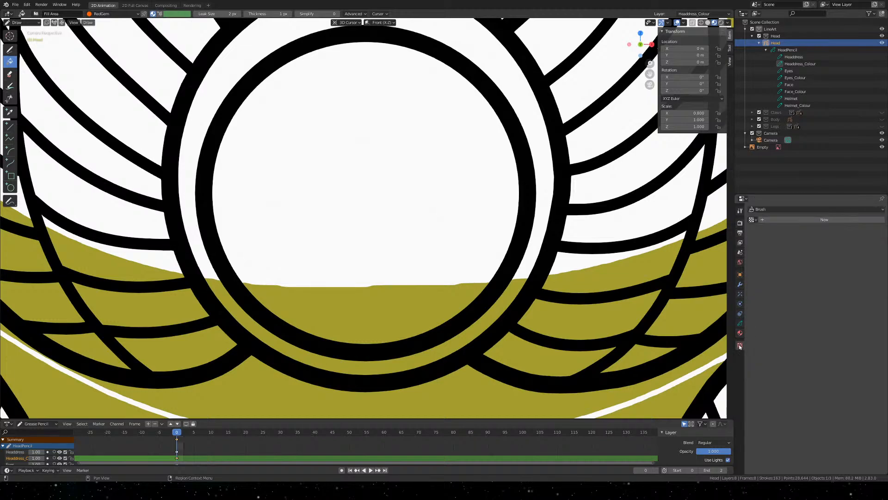
left_click(740, 325)
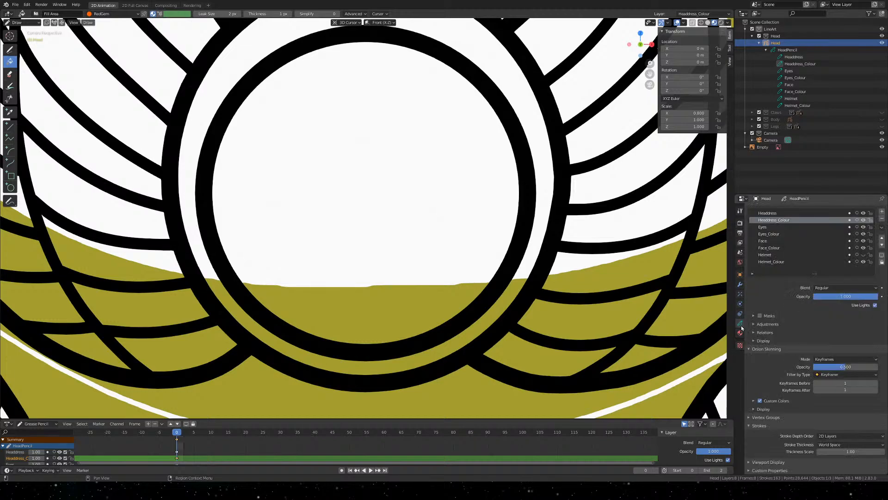
left_click(870, 213)
left_click(870, 213)
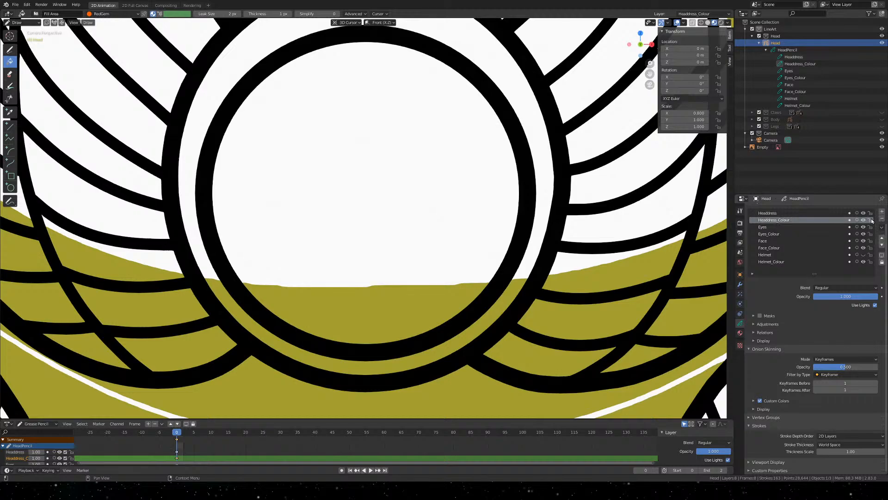
left_click(869, 220)
left_click(870, 234)
left_click(870, 248)
left_click(870, 261)
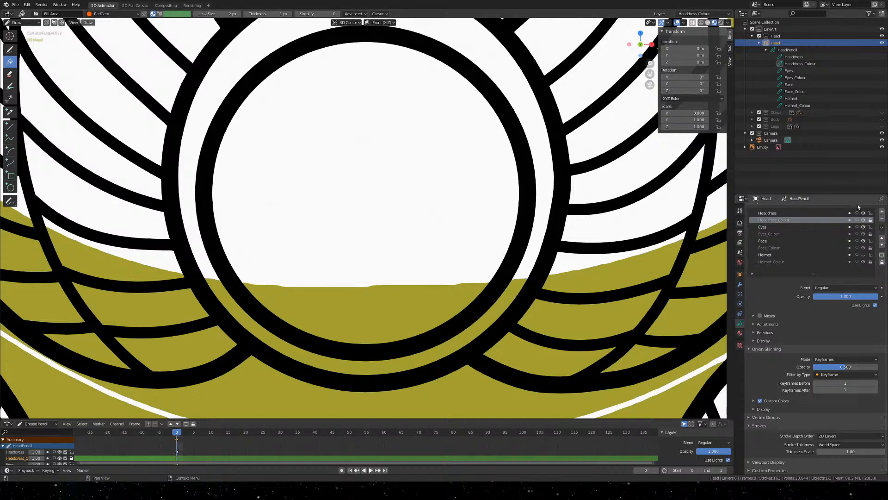
left_click(787, 212)
Switch to Object Mode and examine how the headdress disc and wings overlap the olive helmet fill
scroll(405, 229, "down", 6)
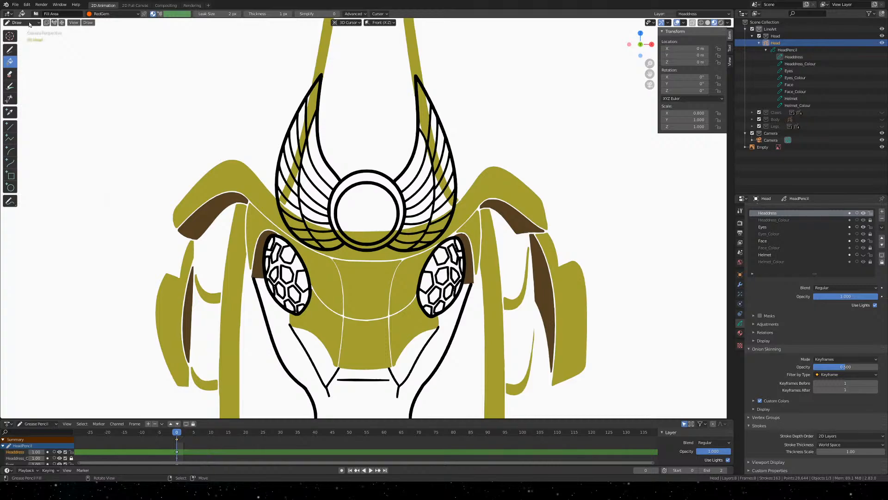
left_click(25, 23)
left_click(23, 31)
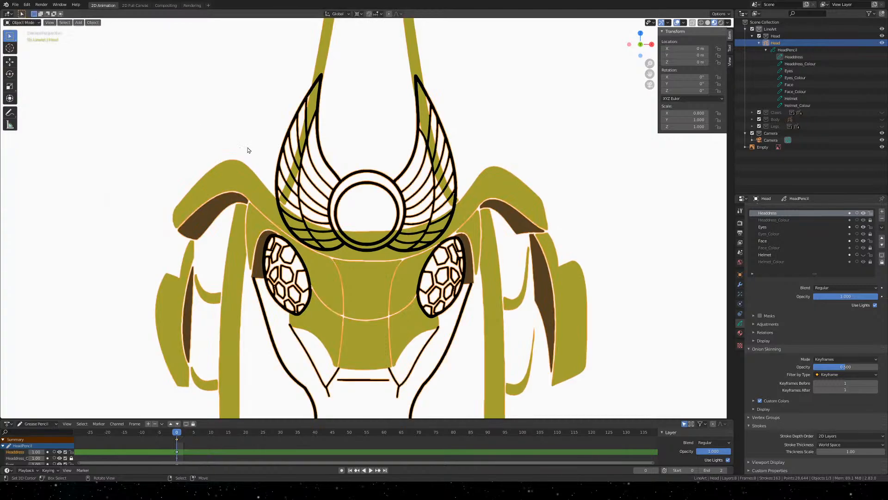
left_click(543, 145)
left_click(430, 162)
scroll(319, 193, "up", 1)
scroll(319, 193, "up", 2)
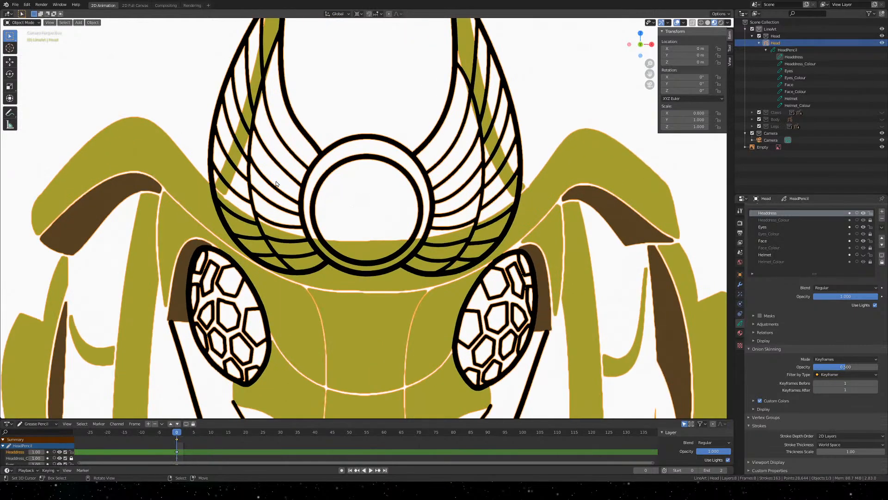
scroll(306, 235, "up", 4)
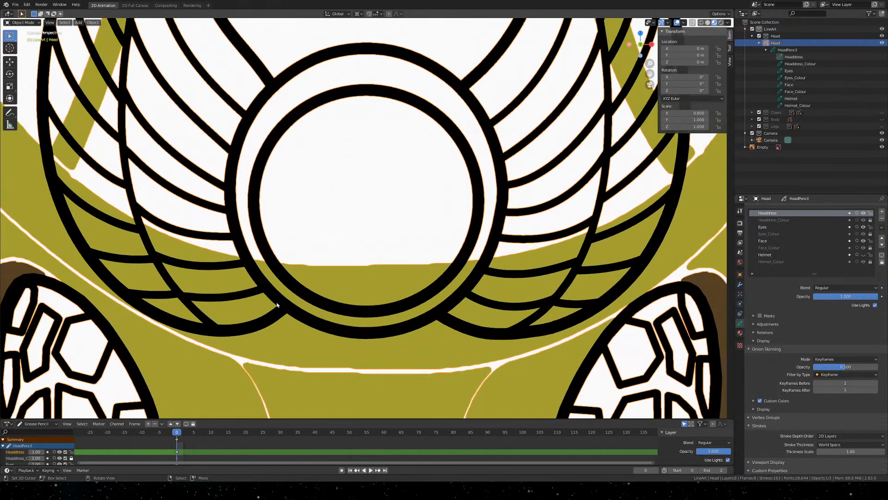
scroll(265, 244, "down", 4)
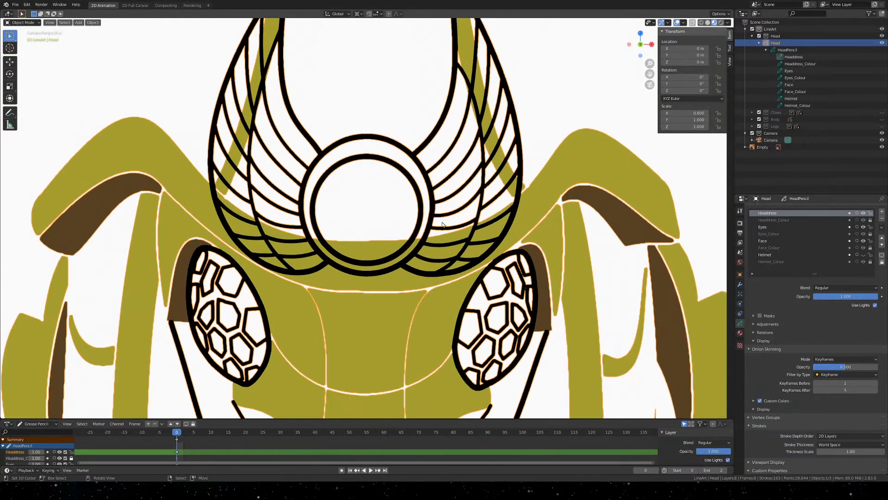
scroll(442, 225, "up", 5)
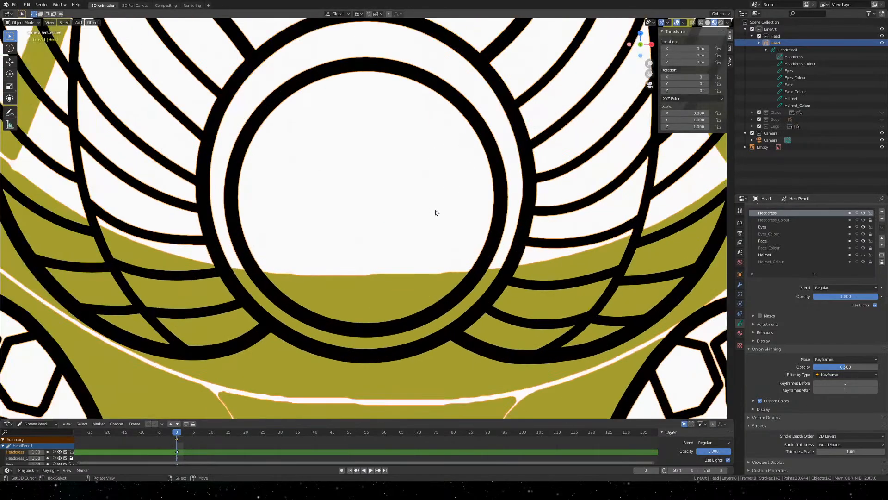
scroll(223, 322, "up", 4)
scroll(223, 322, "down", 7)
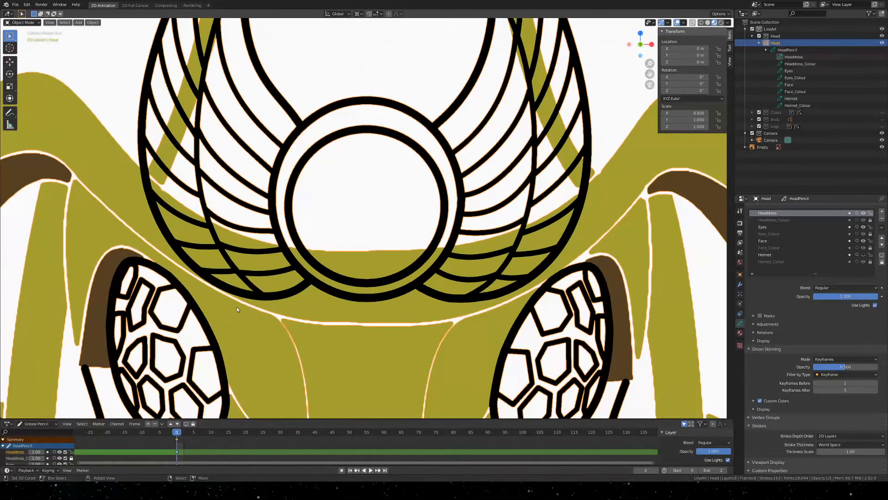
scroll(237, 309, "down", 2)
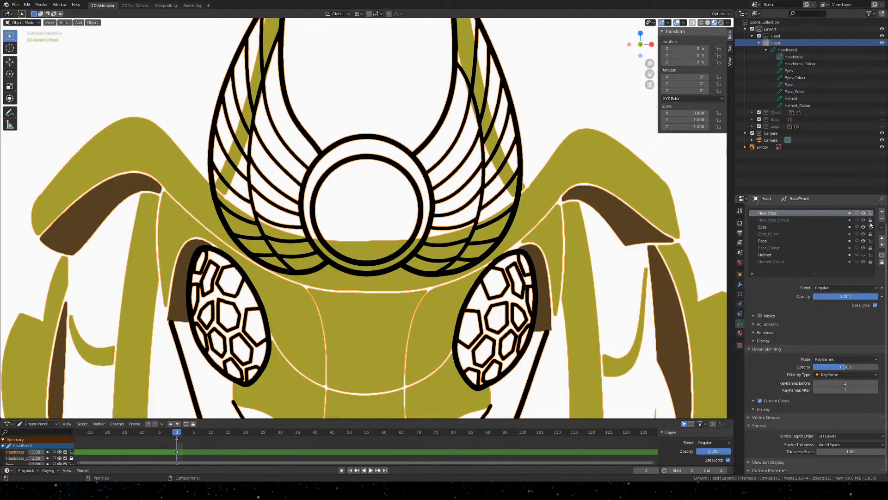
Show the Helmet layer and examine where its outline crosses the central disc, toggling the Headdress layer's visibility to compare
left_click(863, 255)
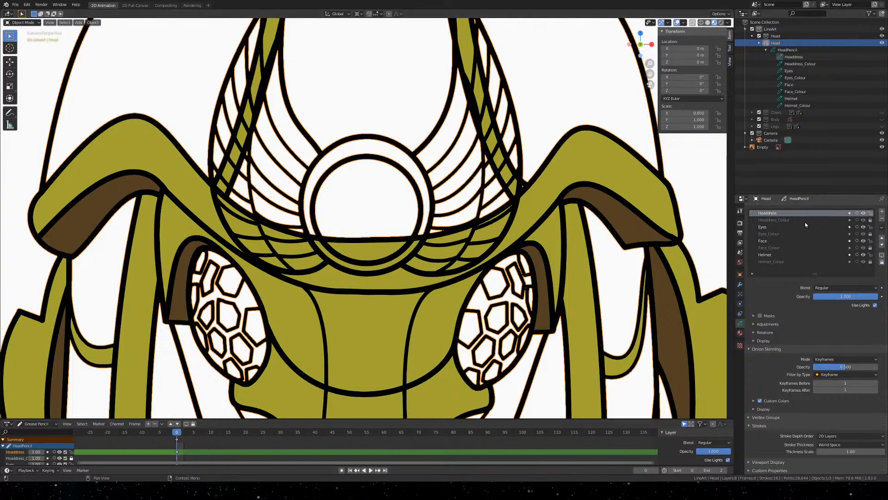
scroll(450, 248, "up", 5)
scroll(462, 254, "down", 2)
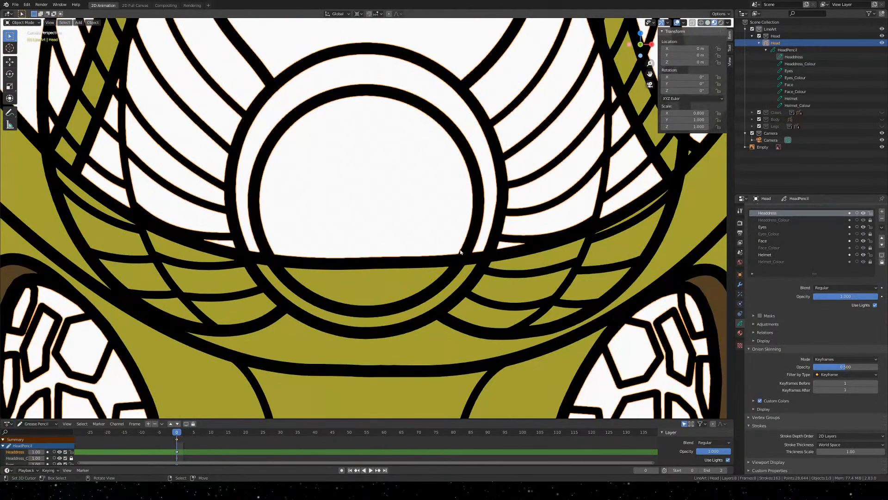
scroll(510, 266, "up", 2)
left_click(863, 213)
left_click(864, 214)
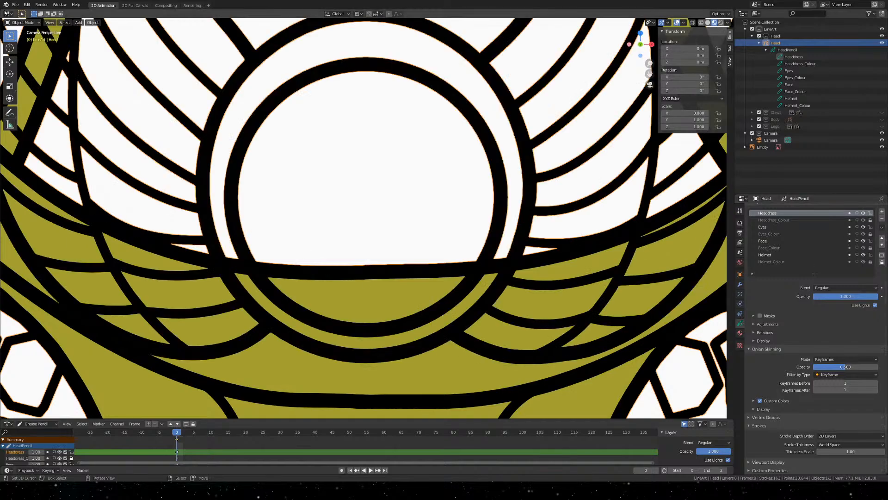
Switch to Edit Mode and hide every layer of the head drawing except Headdress
left_click(23, 23)
left_click(21, 37)
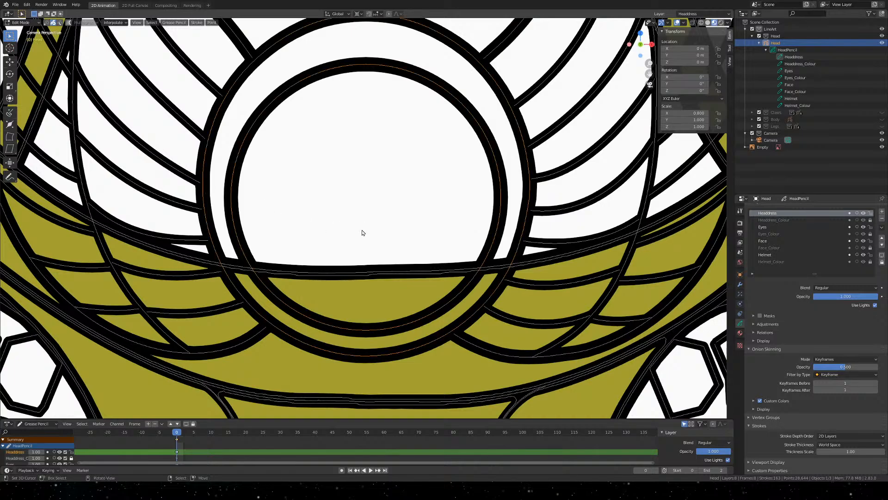
scroll(362, 233, "down", 4)
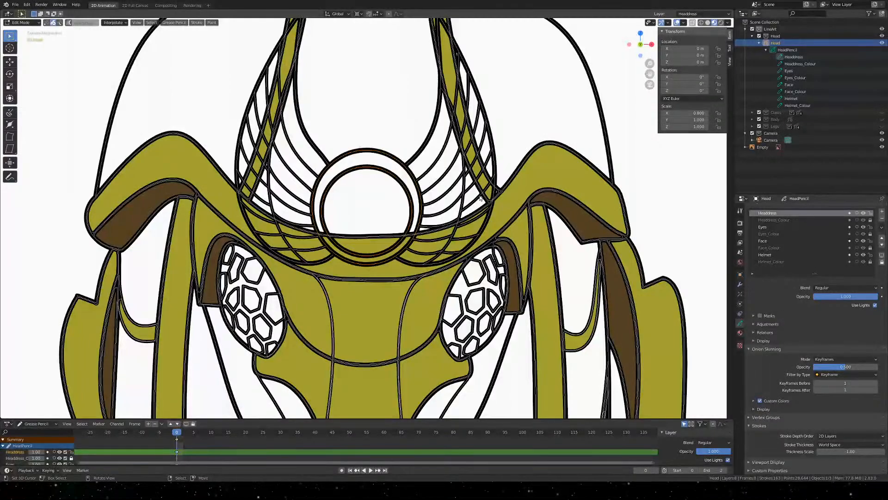
left_click(863, 255)
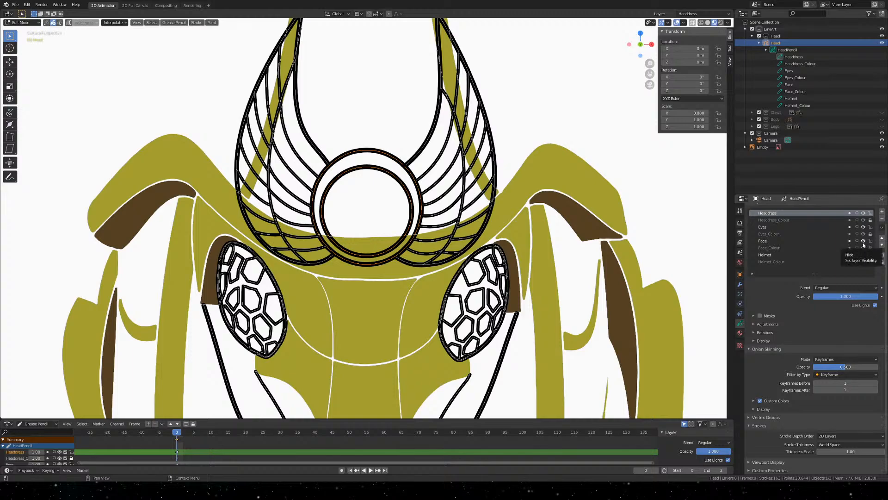
left_click(863, 241)
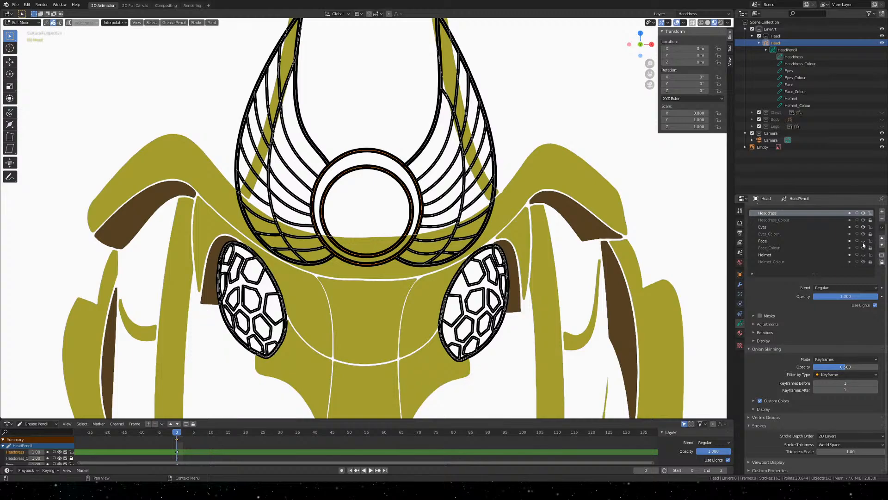
left_click_drag(863, 234, 863, 227)
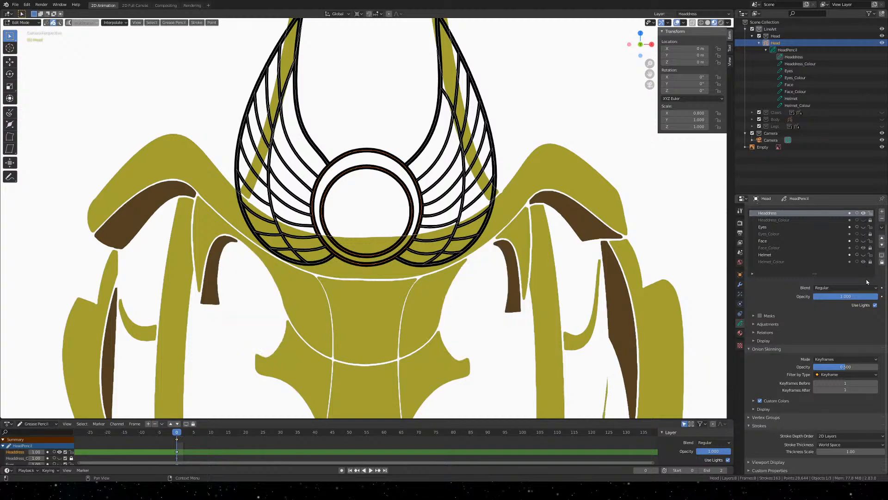
left_click(863, 255)
left_click_drag(863, 247, 863, 262)
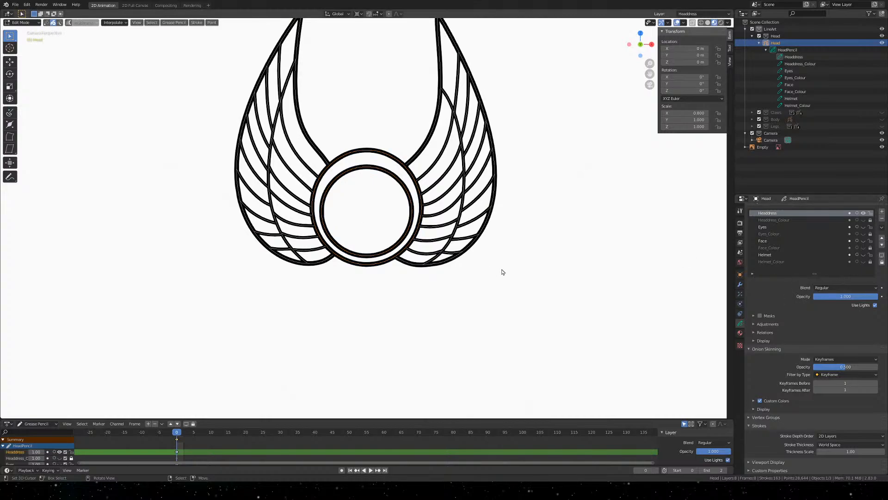
Select all the strokes of the Headdress layer, covering both wings and the central disc
scroll(430, 248, "down", 3)
mouse_move(214, 58)
left_mouse_down()
mouse_move(515, 248)
mouse_move(513, 282)
left_mouse_up()
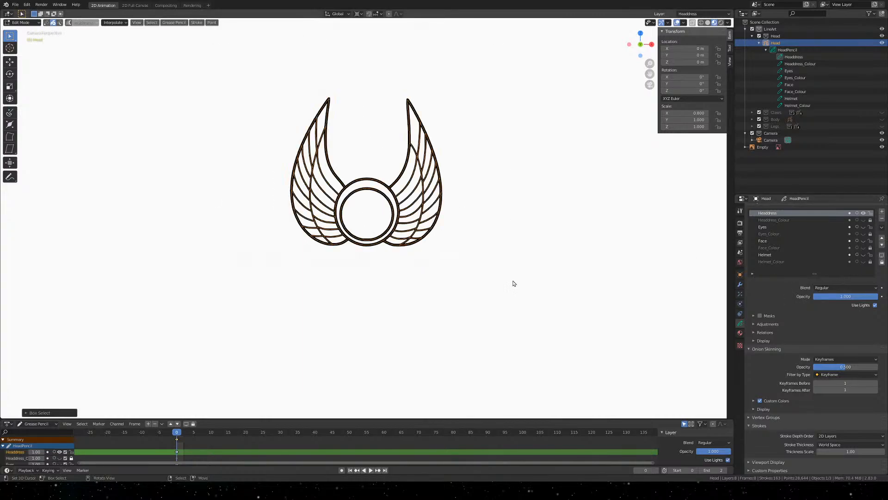
scroll(379, 241, "up", 4)
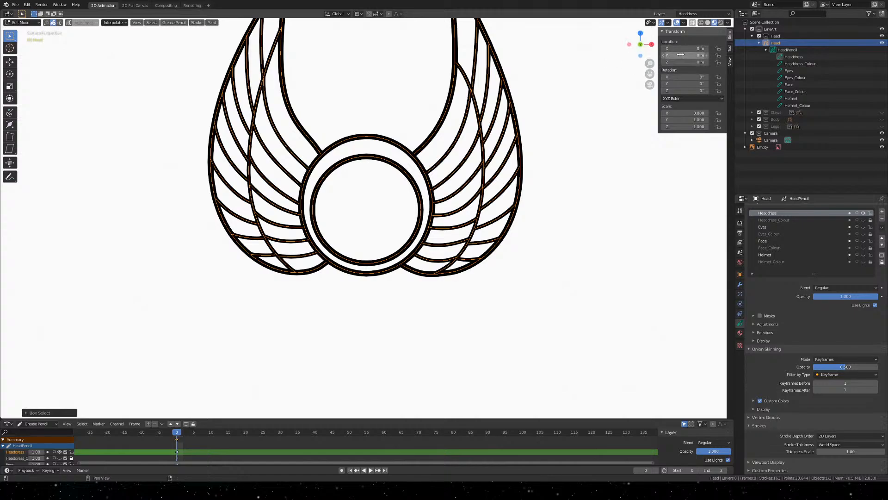
Try shifting the Head object along Y to offset the headdress in depth, and reset its Y location to 0 m
left_click_drag(681, 55, 707, 55)
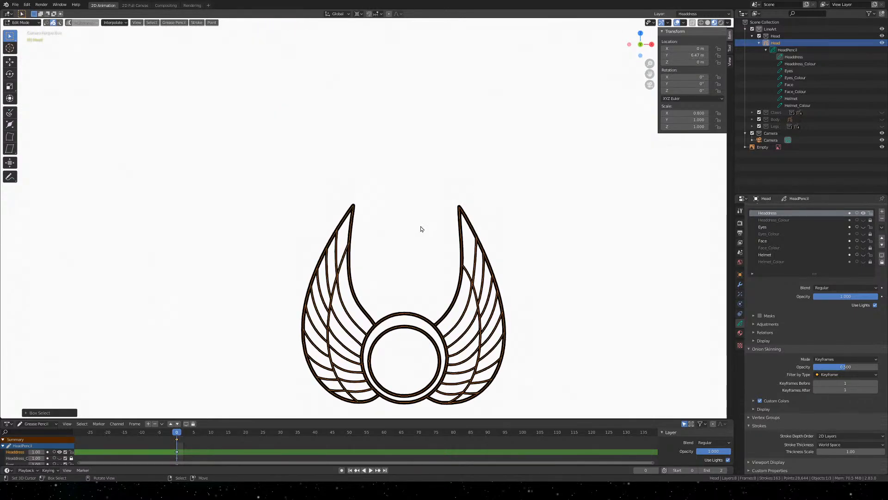
key("ctrl+z")
key("KP_0")
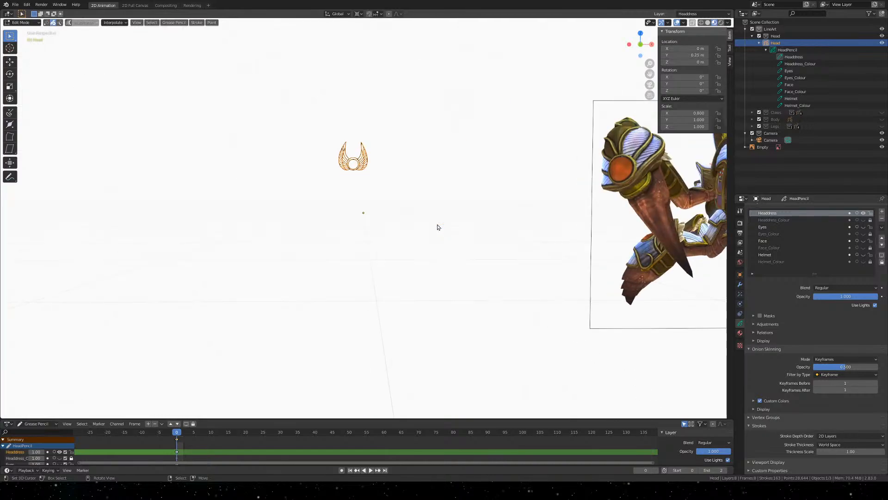
key("KP_0")
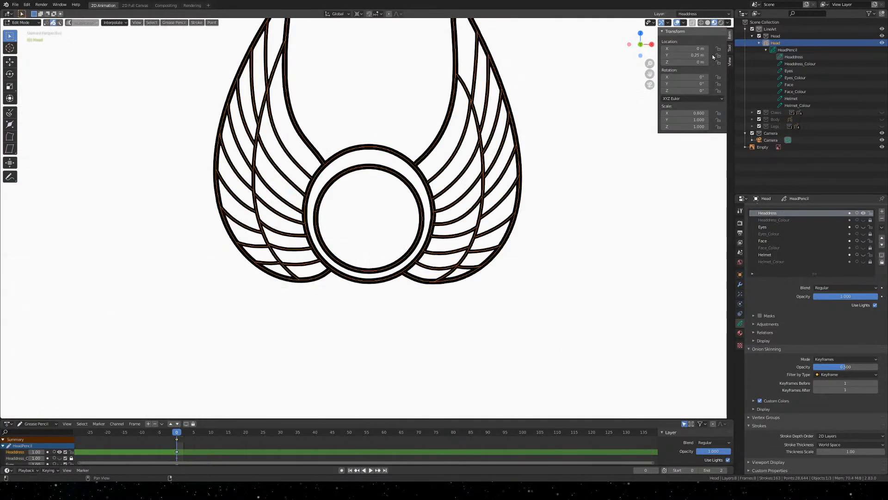
left_click_drag(684, 55, 701, 55)
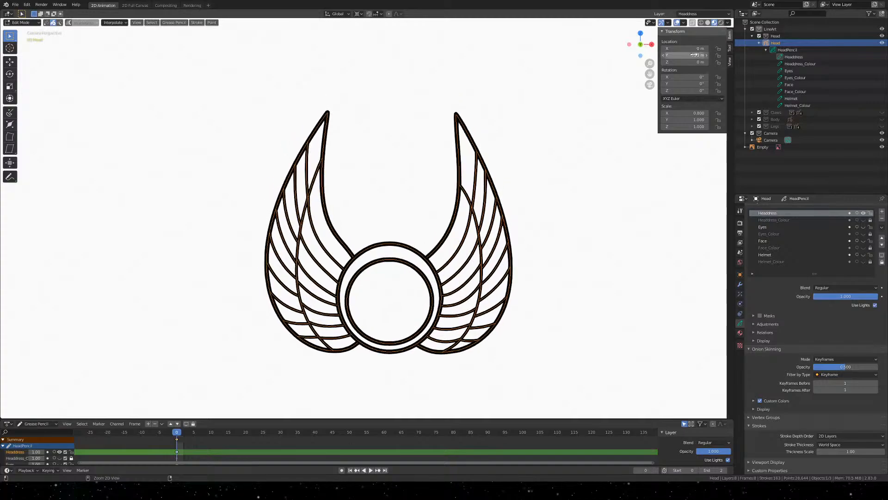
key("ctrl+z")
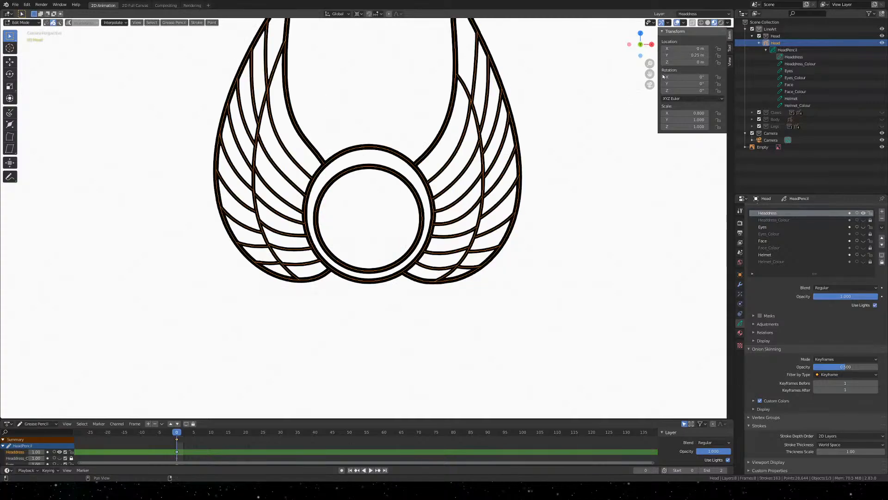
key("BackSpace")
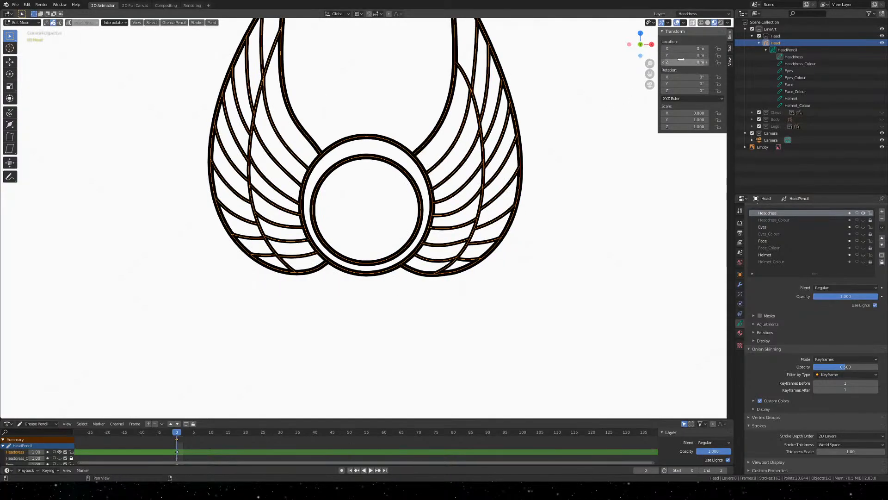
mouse_move(686, 62)
left_mouse_down()
mouse_move(675, 62)
mouse_move(683, 61)
left_mouse_up()
key("BackSpace")
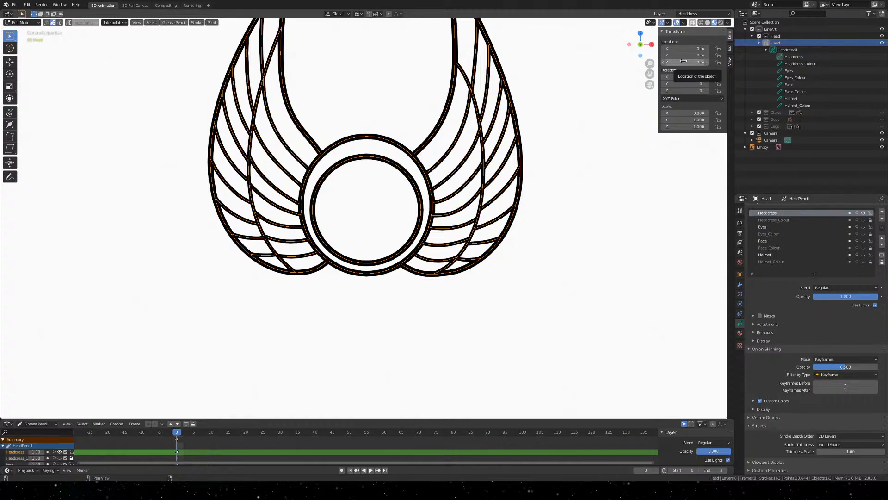
Try moving the Head object to 3.19 m on Y, inspect its depth from above, and undo the move
left_click_drag(686, 56, 723, 57)
middle_click_drag(579, 154, 476, 222)
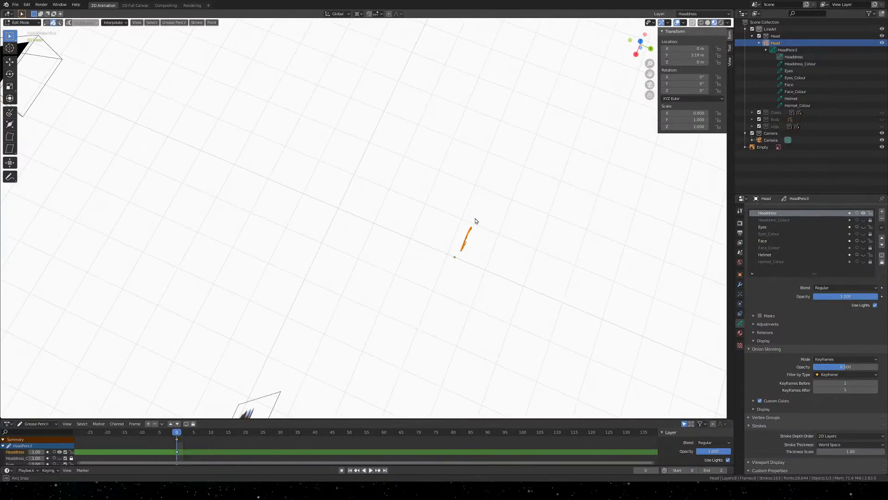
key("ctrl+z")
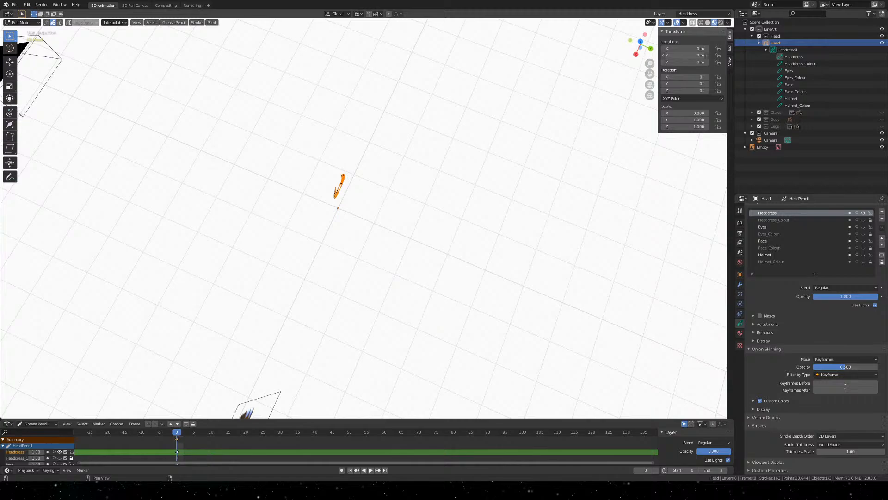
Set the Head object's Y location to 0.04 m and check the headdress through the camera
left_click_drag(685, 55, 680, 55)
middle_click_drag(303, 197, 413, 201)
key("KP_1")
key("KP_0")
scroll(400, 135, "up", 2)
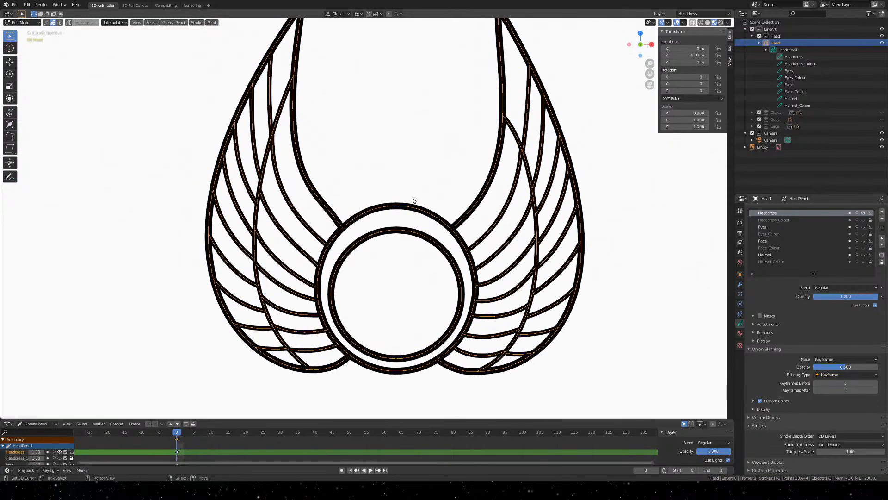
scroll(413, 201, "down", 2)
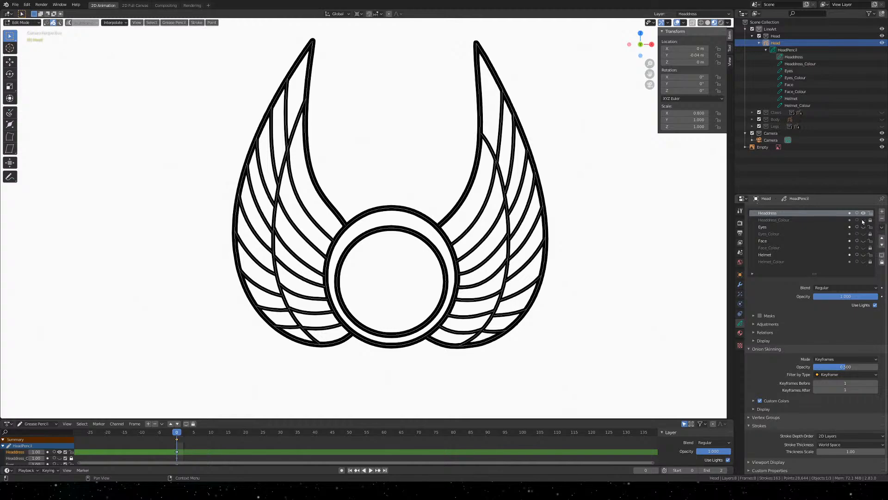
Try showing and unlocking Headdress_Colour as the active layer, and undo this together with the Head object's Y offset
left_click(803, 220)
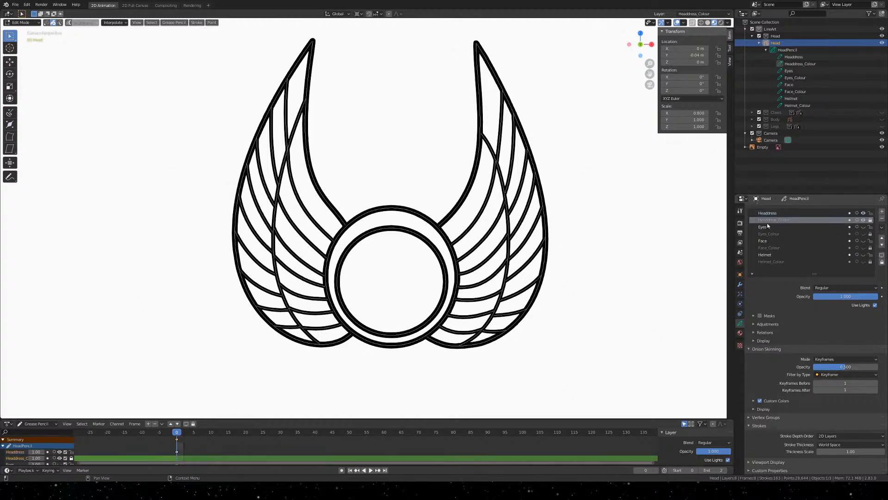
left_click(870, 219)
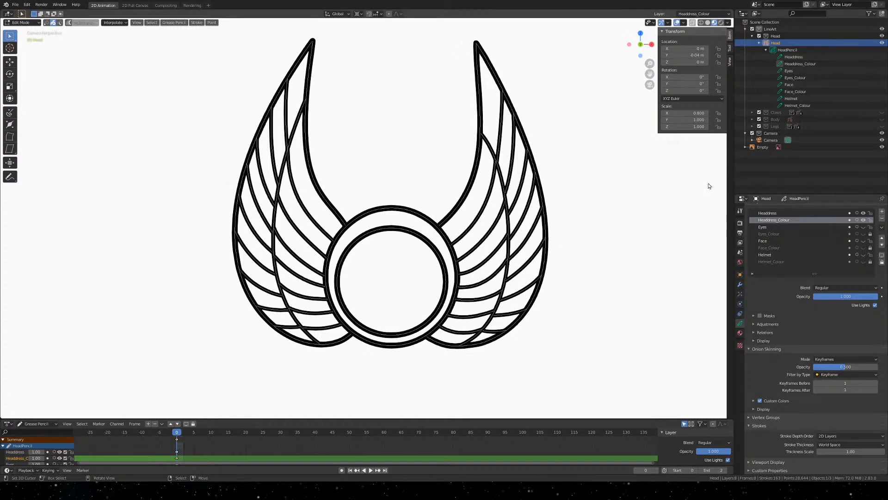
key("ctrl+z")
key("ctrl+z")
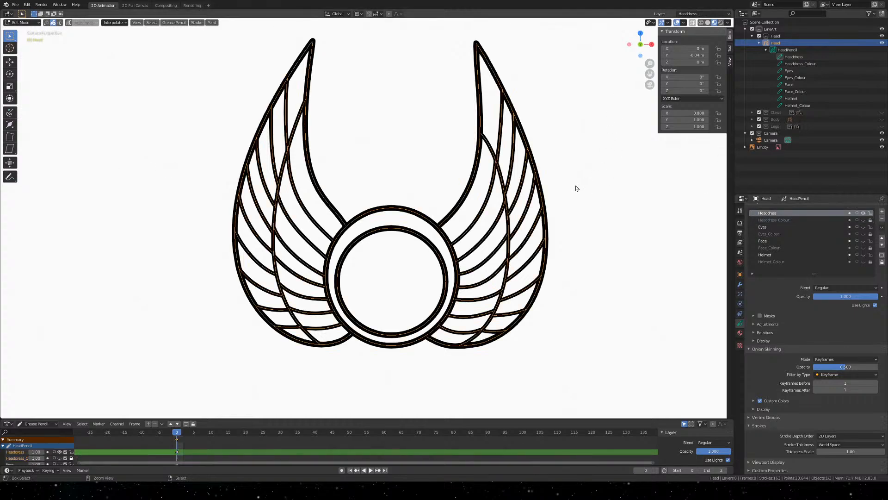
key("ctrl+z")
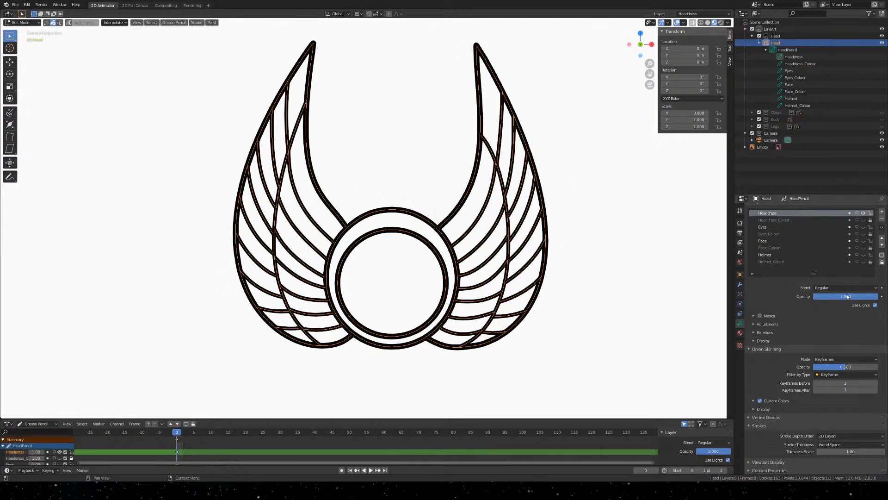
Unlock and show the Headdress_Colour layer, make it active, and switch the head drawing to Draw Mode
left_click(828, 220)
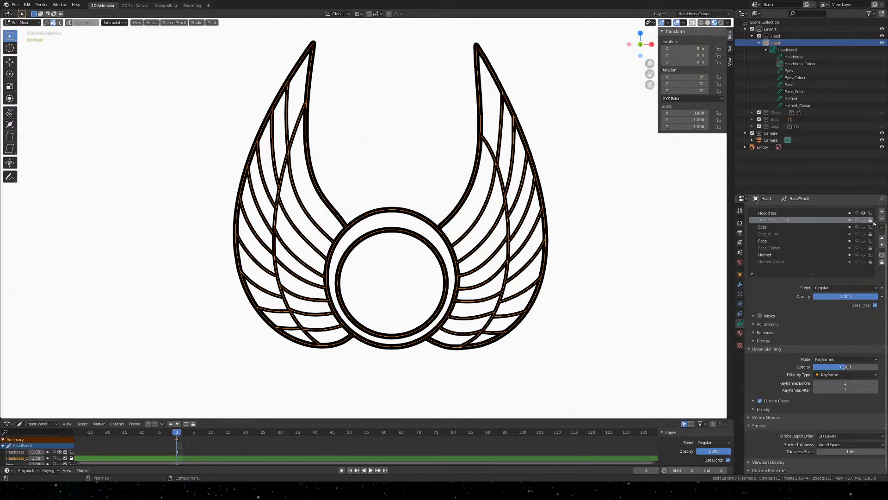
left_click(871, 221)
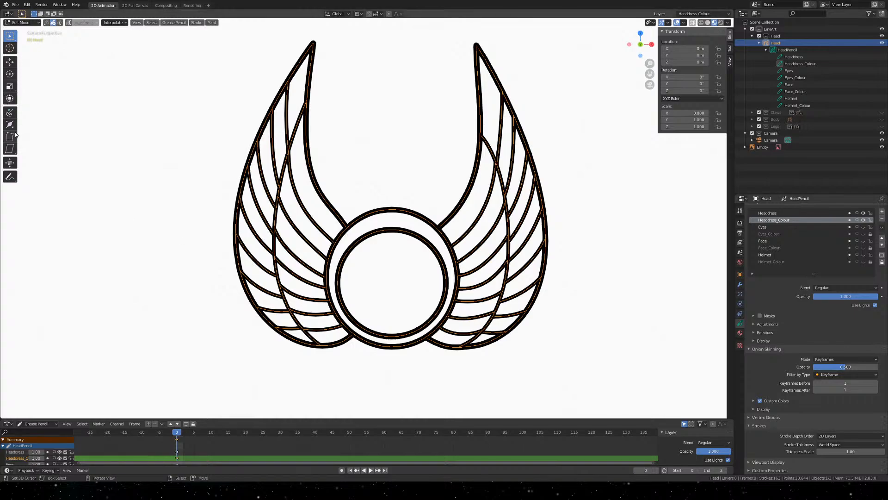
key("ctrl+Tab")
left_click(446, 210)
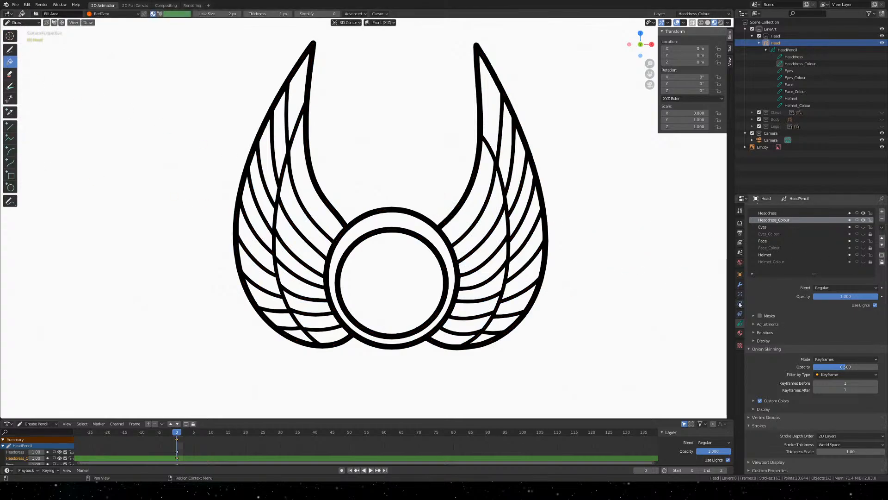
Fill the headdress's central disc with the GoldPlateLight material on the Headdress_Colour layer
left_click(740, 333)
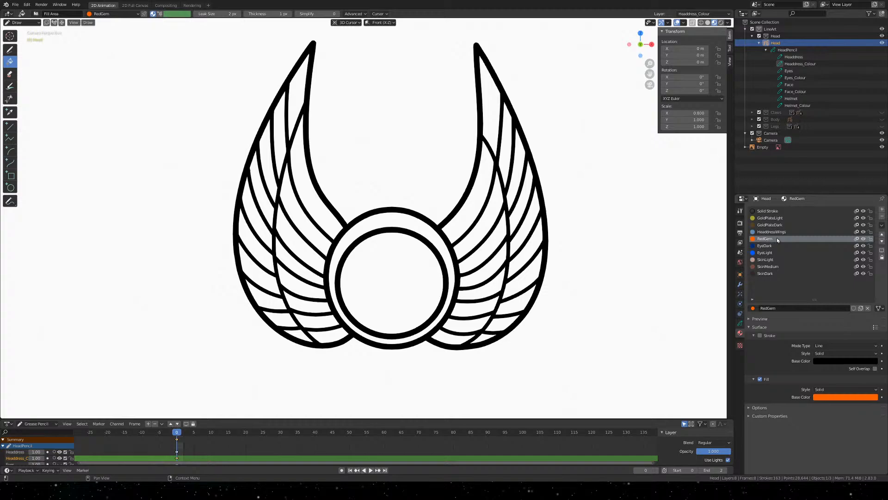
left_click(770, 218)
scroll(356, 299, "up", 5)
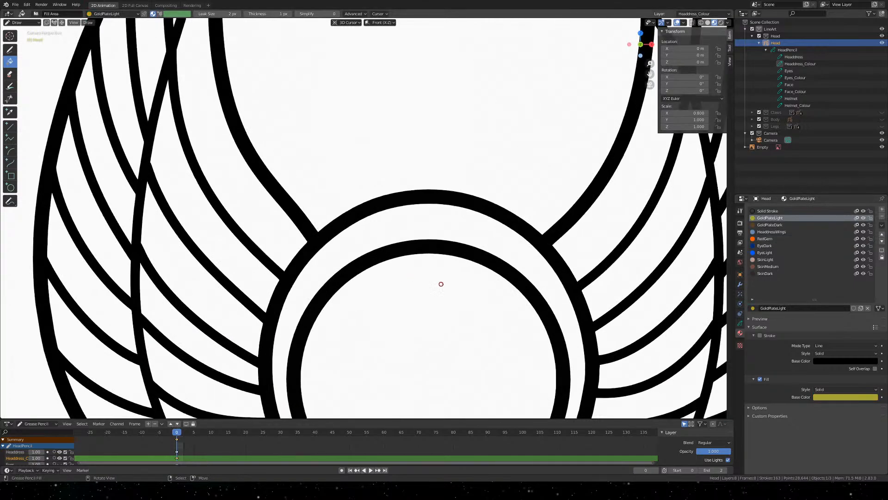
scroll(555, 350, "down", 4)
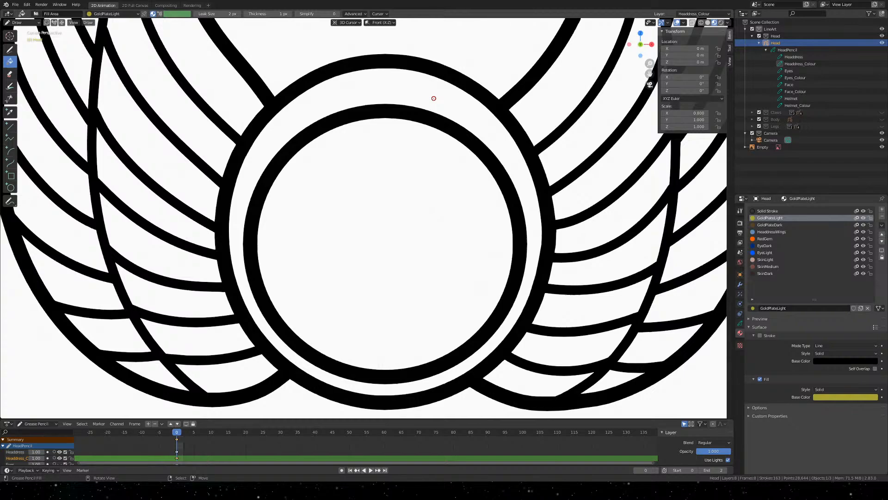
left_click(740, 323)
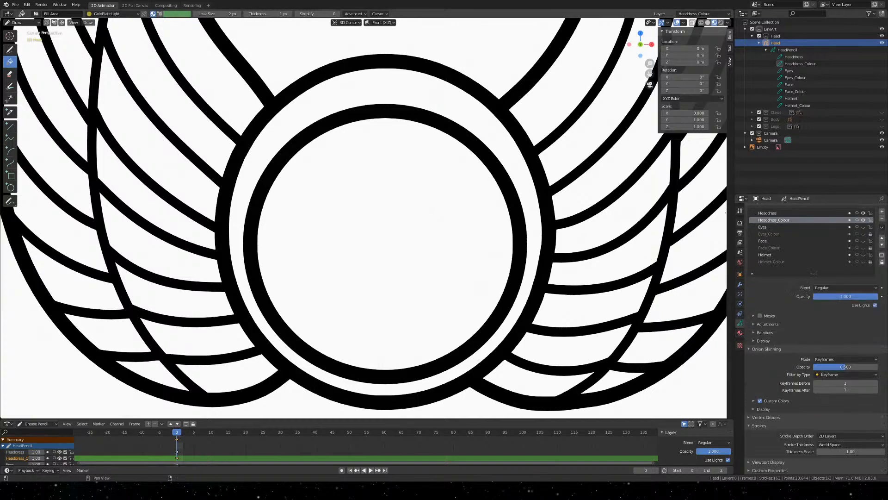
left_click(419, 94)
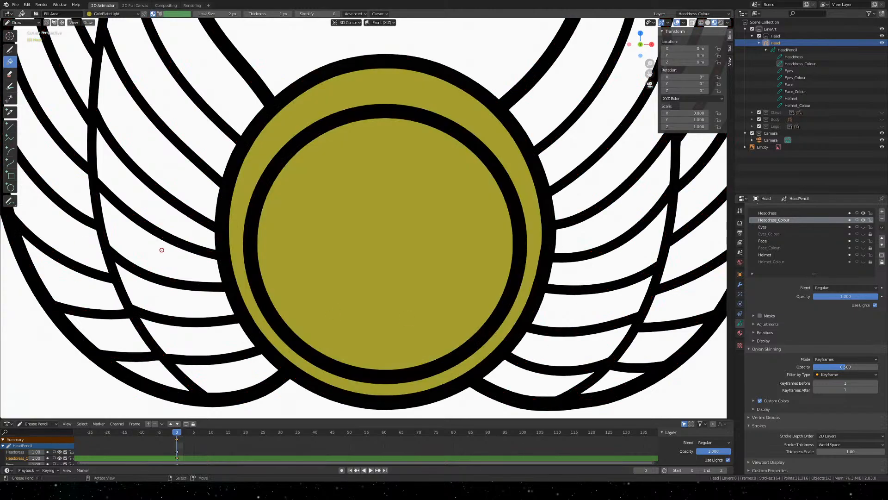
Fill the inner circle of the headdress disc with the RedGem material
scroll(316, 181, "down", 3)
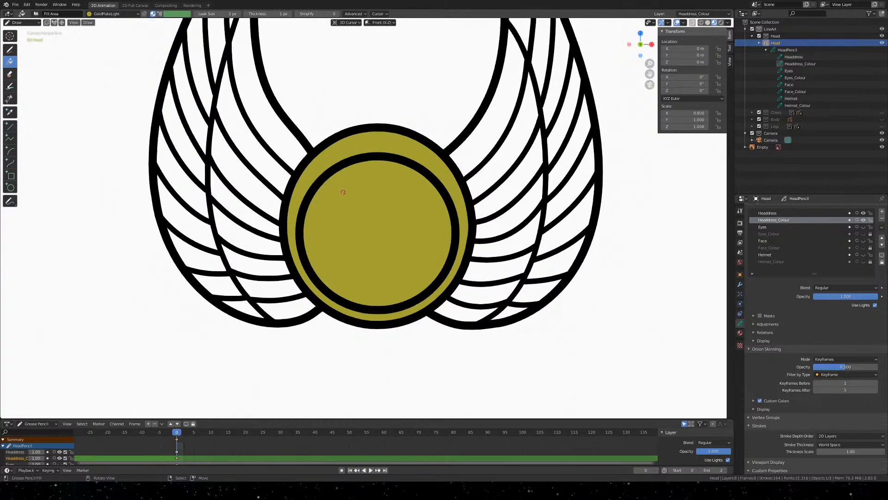
scroll(317, 181, "up", 2)
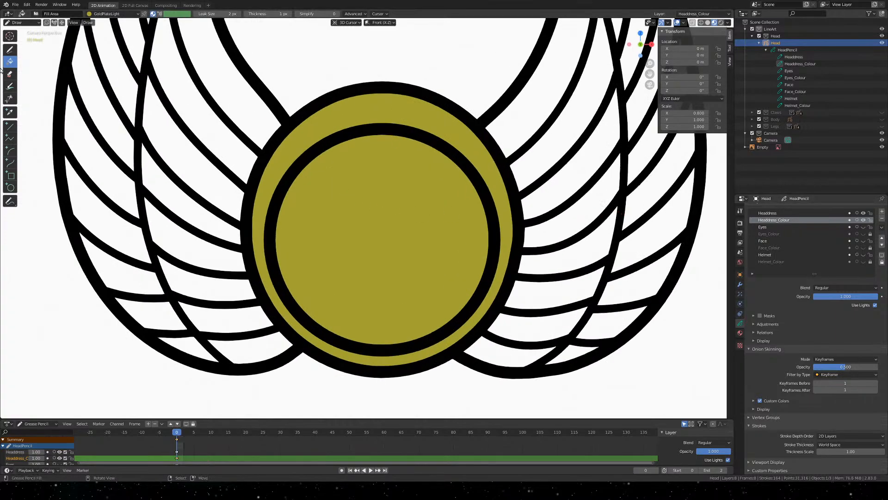
left_click(740, 333)
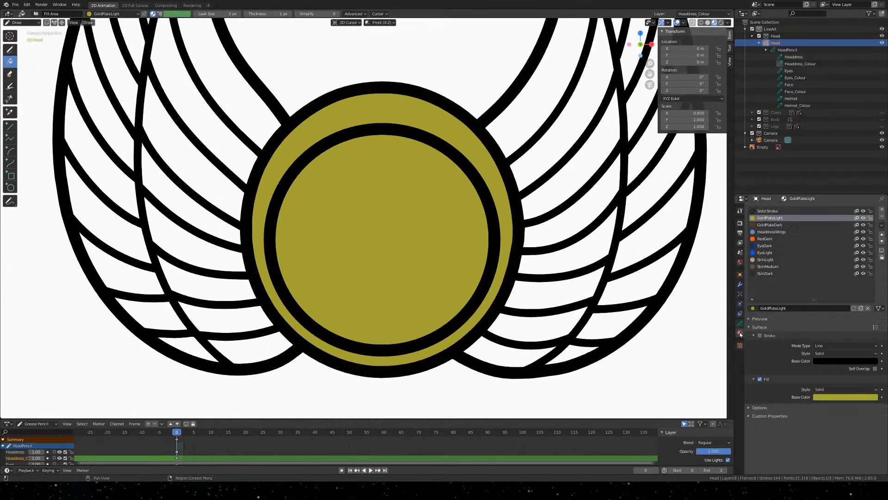
left_click(768, 238)
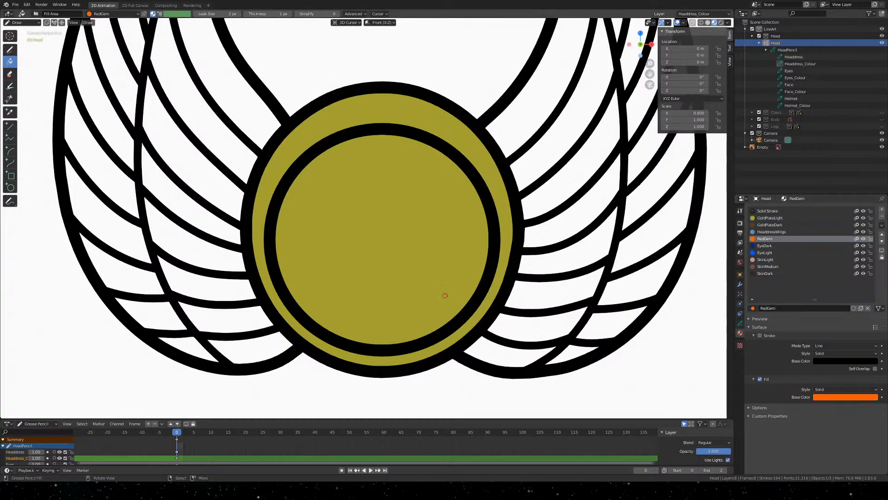
left_click(403, 250)
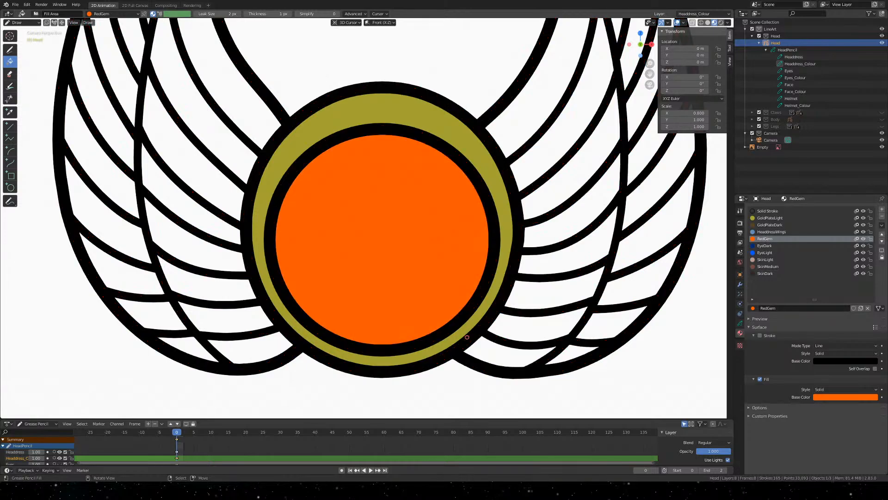
Make HeaddressWings the active material for filling the wings
scroll(408, 312, "down", 3)
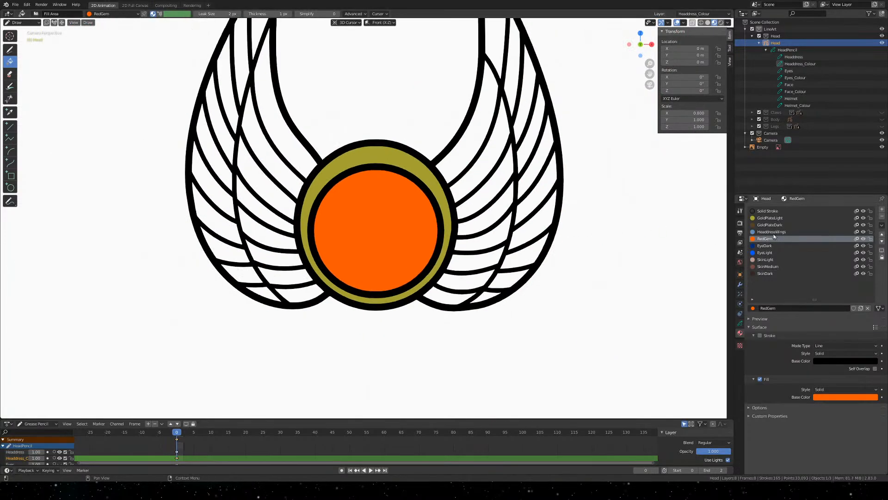
left_click(772, 231)
scroll(446, 231, "up", 2)
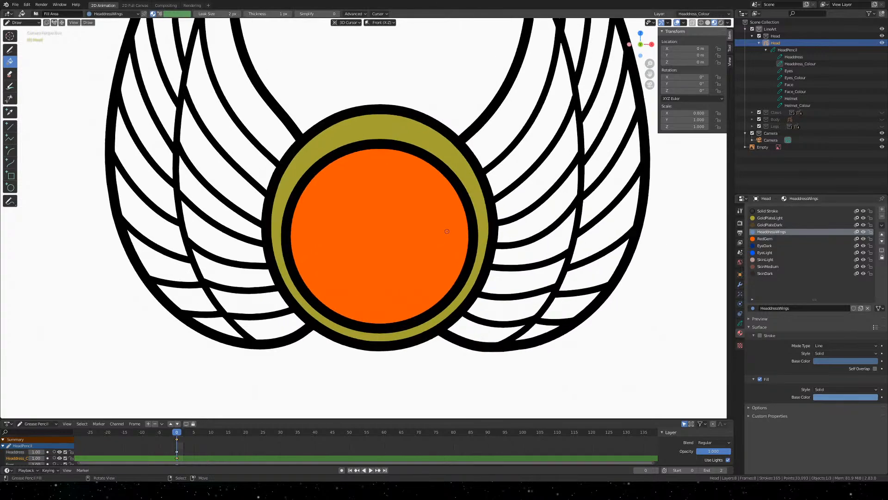
left_click(521, 101)
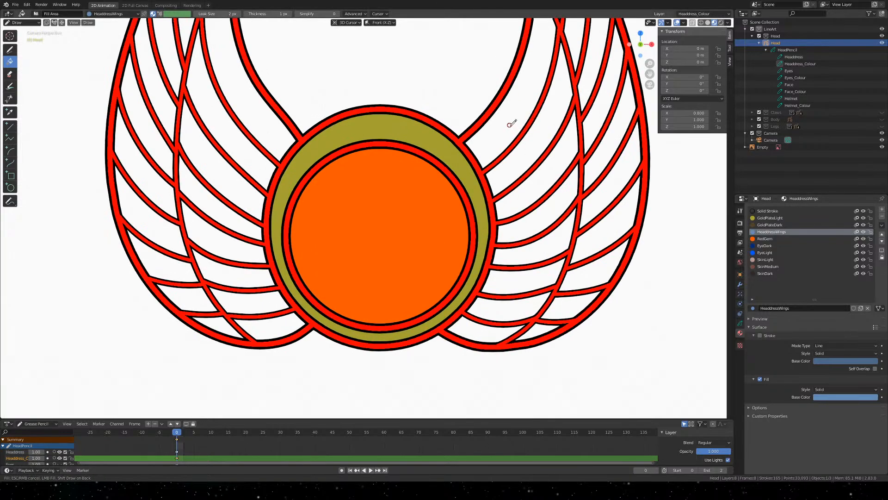
left_click(357, 24)
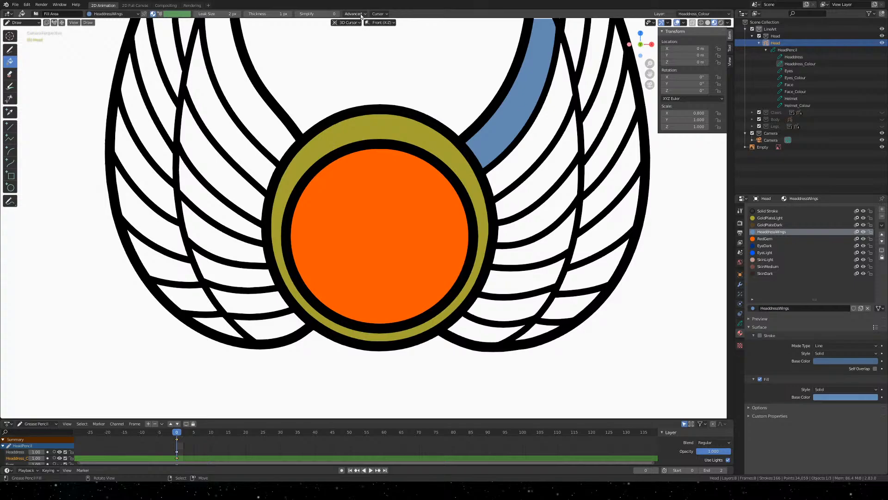
left_click(355, 13)
key("ctrl+z")
left_click(355, 14)
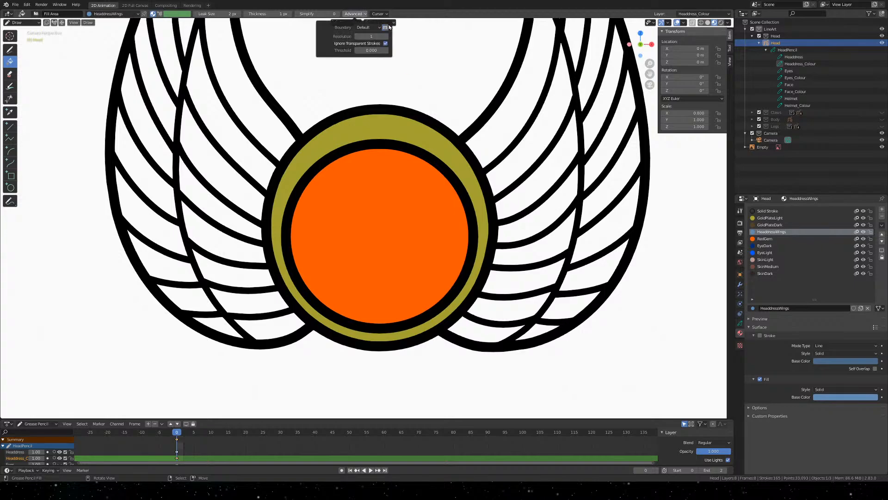
Save the file and fill the lower feathers of the headdress's right-hand wing with HeaddressWings
key("ctrl+s")
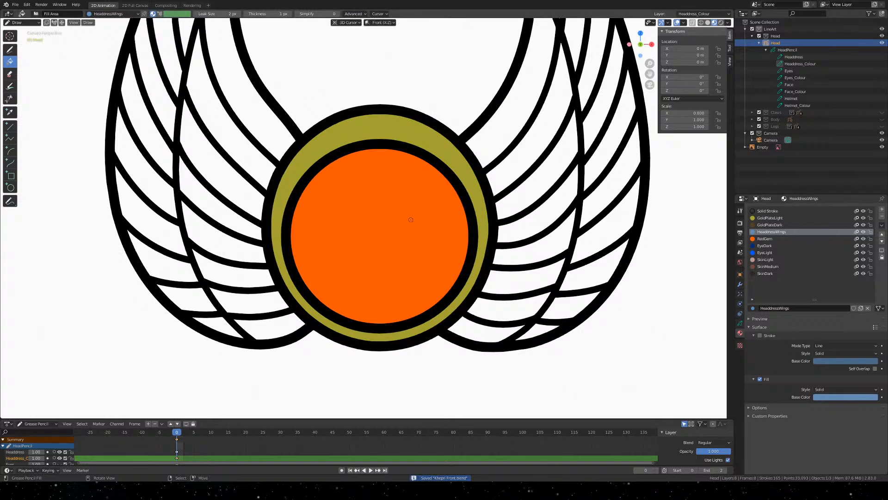
scroll(417, 220, "down", 1)
left_click(471, 311)
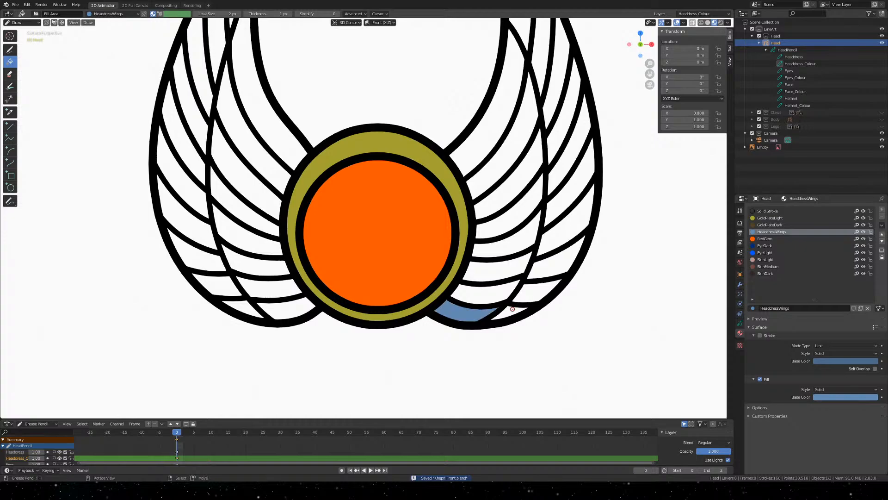
left_click(512, 310)
left_click(535, 293)
left_click(503, 288)
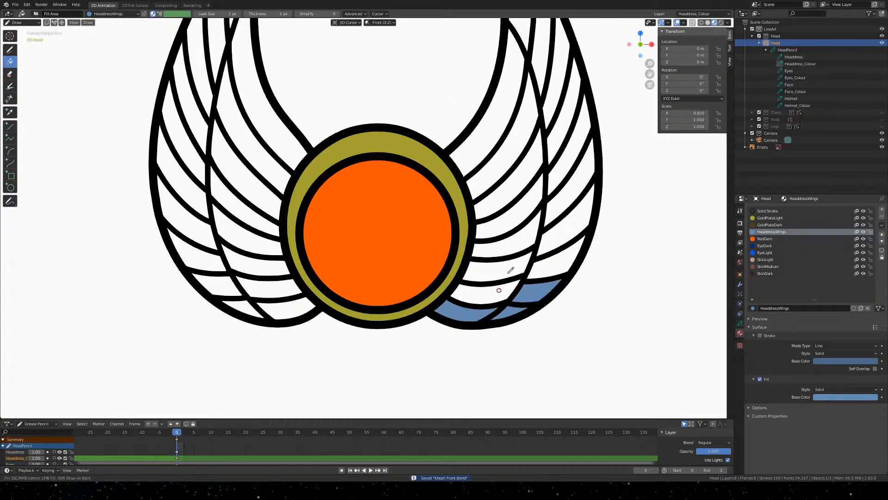
left_click(511, 270)
left_click(553, 263)
left_click(557, 231)
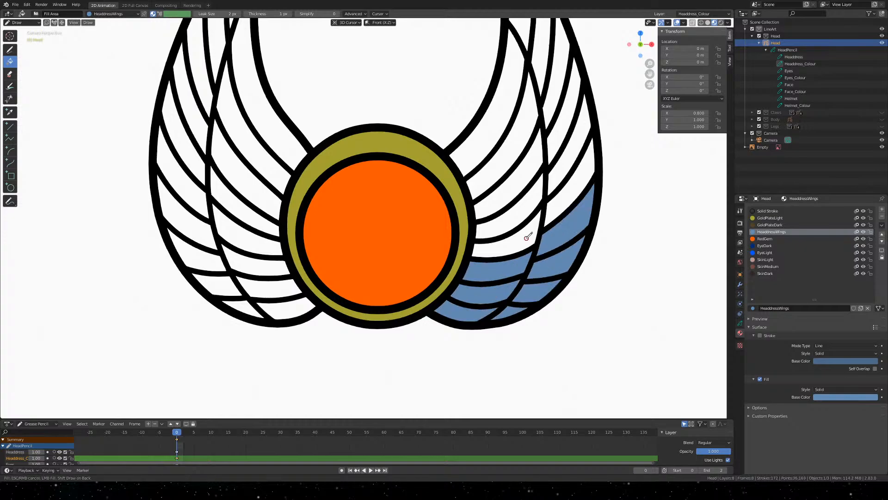
Continue filling the right-hand wing upward with HeaddressWings, through the outer, middle and innermost feathers
left_click(528, 235)
left_click(565, 187)
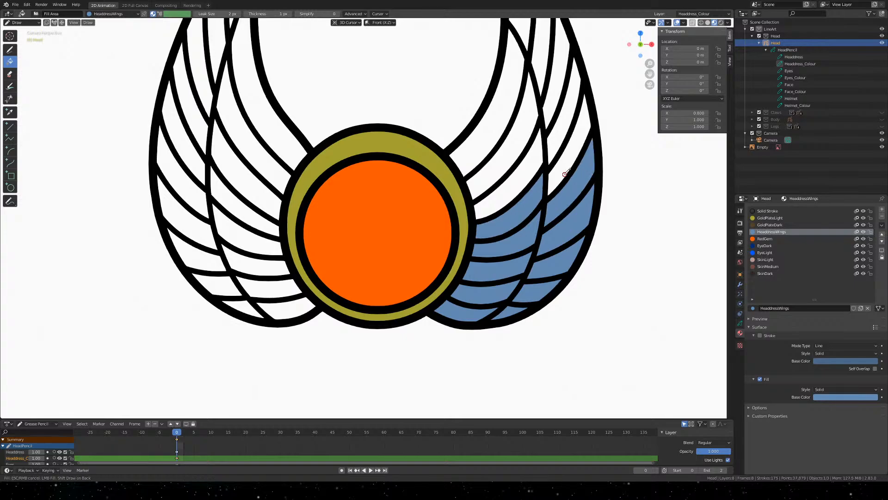
left_click(567, 170)
left_click(555, 142)
left_click(533, 163)
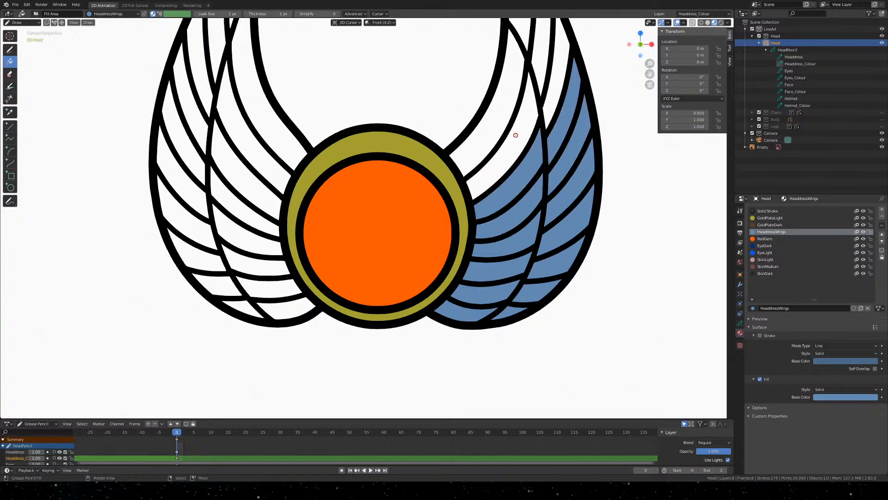
left_click(535, 122)
left_click(499, 118)
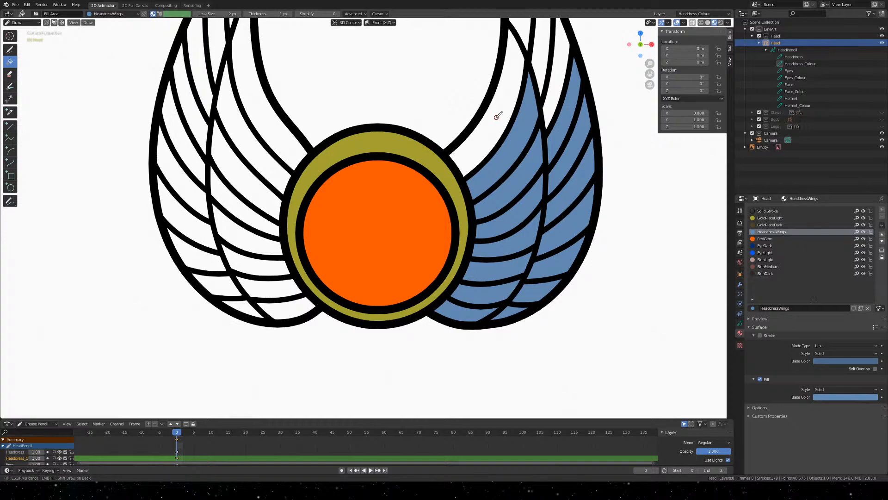
Fill the inner row of feathers on the left-hand wing with HeaddressWings, down to the lowest one
left_click(253, 150)
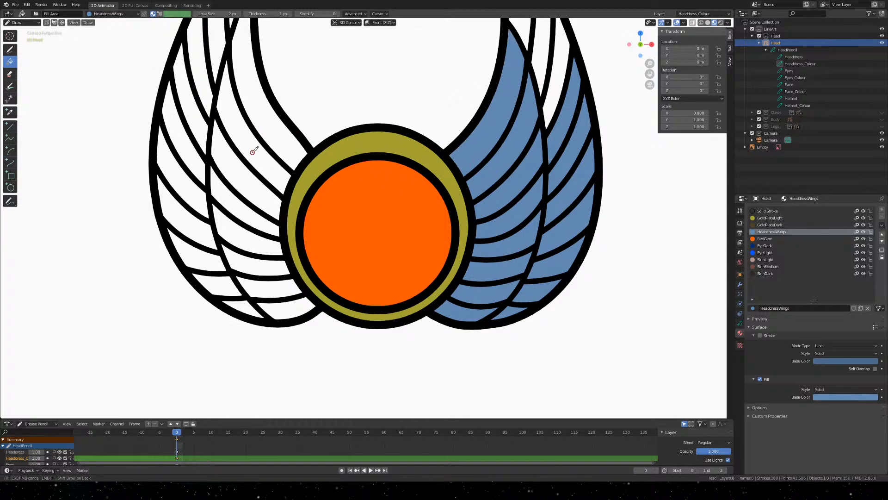
left_click(245, 177)
left_click(241, 208)
left_click(244, 235)
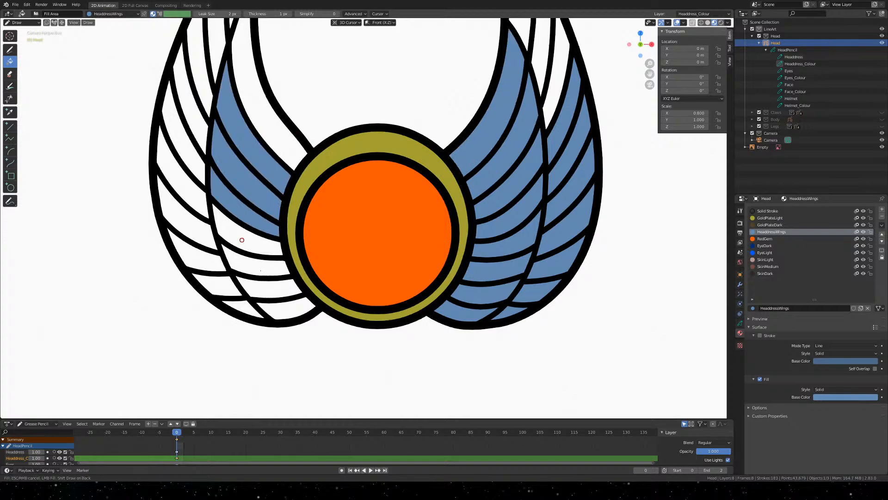
left_click(262, 265)
left_click(273, 288)
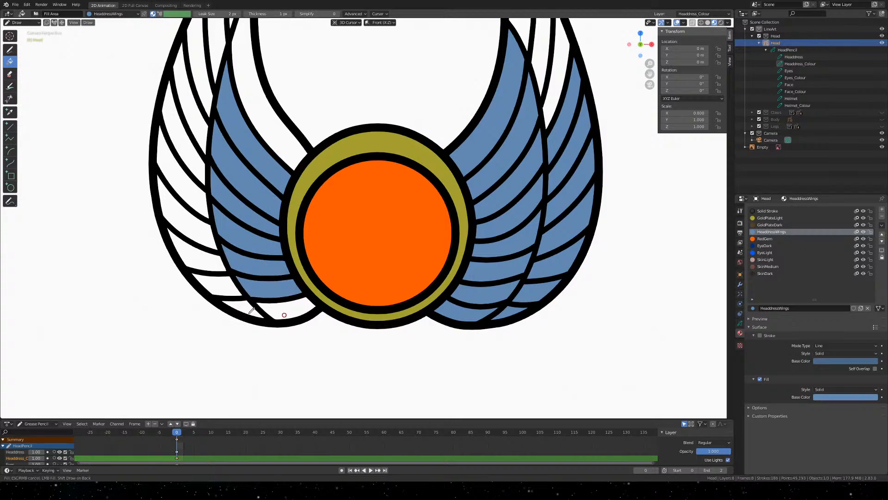
left_click(286, 309)
Fill the outer row of feathers on the left-hand wing with HeaddressWings, working up from the base
left_click(246, 307)
left_click(222, 280)
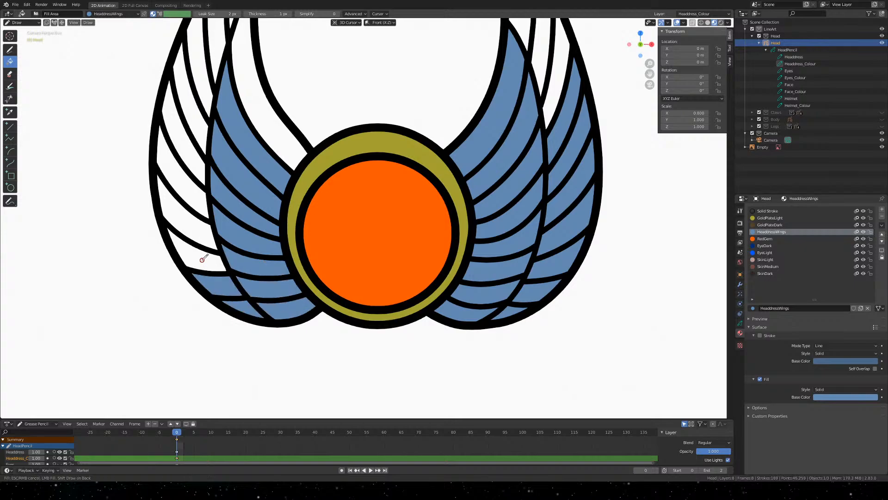
left_click(204, 254)
left_click(190, 199)
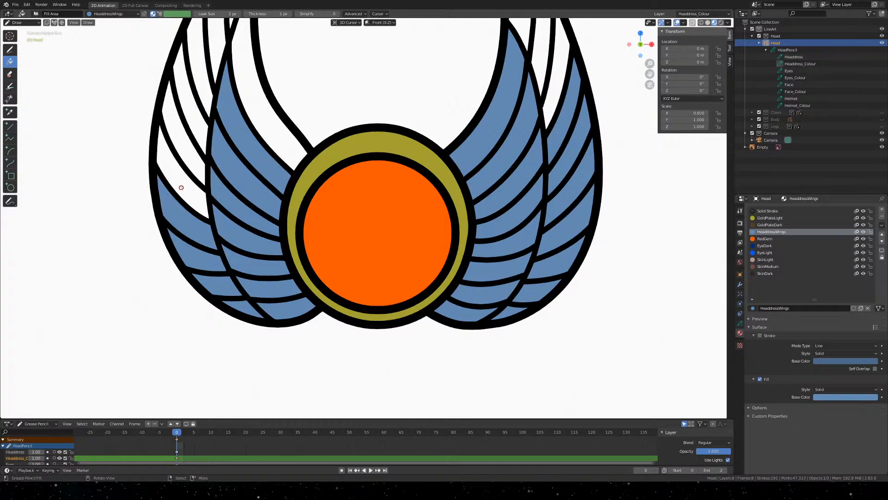
left_click(183, 145)
left_click(184, 146)
Make the Helmet and Helmet_Colour layers visible together with the coloured headdress
mouse_move(184, 146)
middle_mouse_down()
mouse_move(269, 143)
mouse_move(303, 216)
middle_mouse_up()
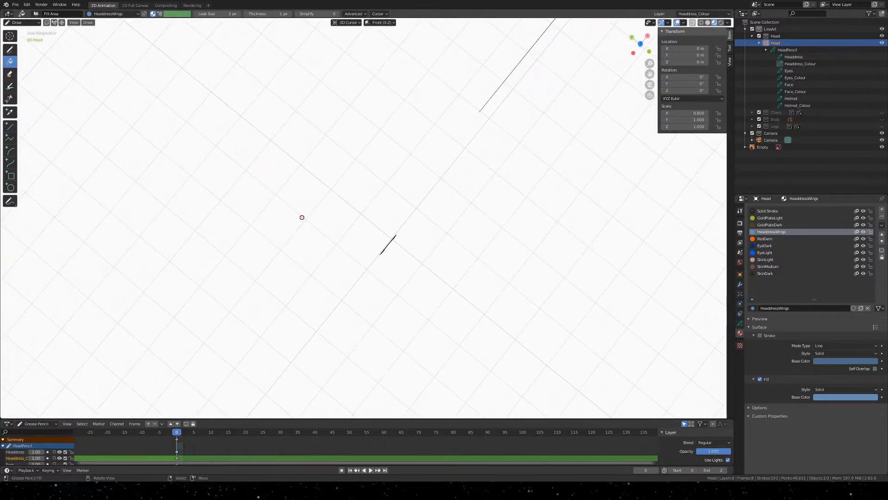
key("KP_0")
scroll(483, 254, "down", 8)
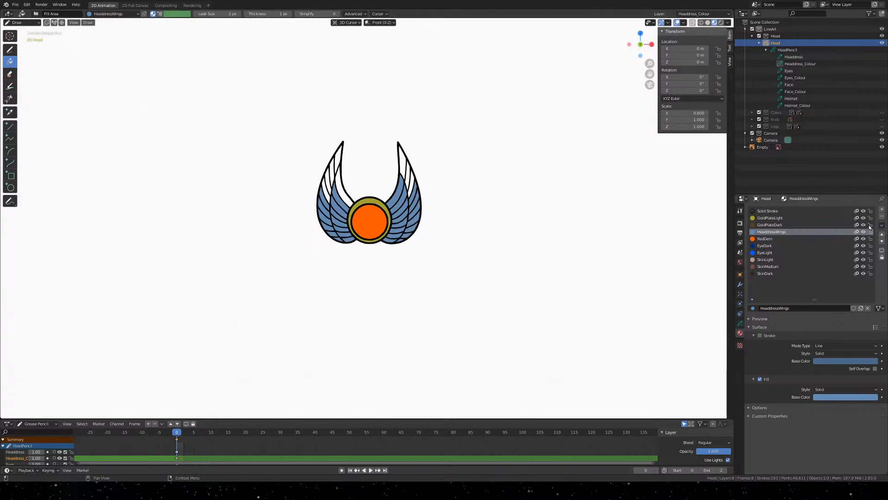
left_click(740, 324)
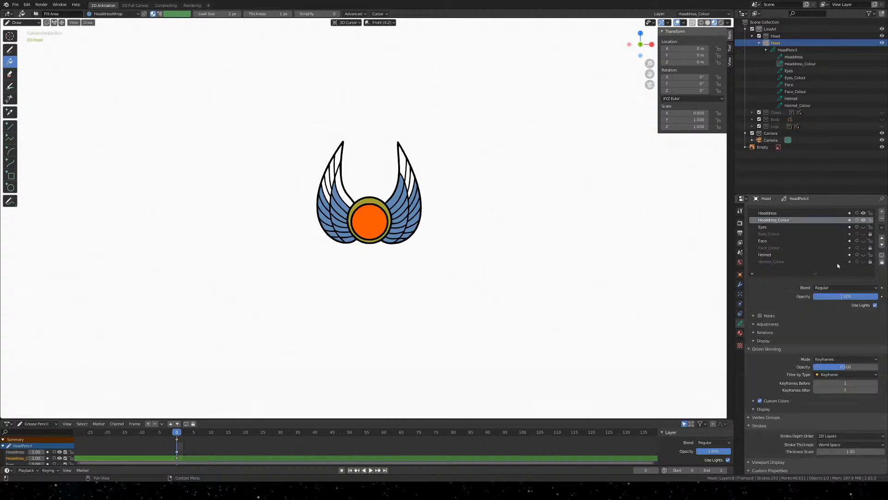
left_click(863, 262)
left_click(863, 255)
scroll(391, 197, "down", 7)
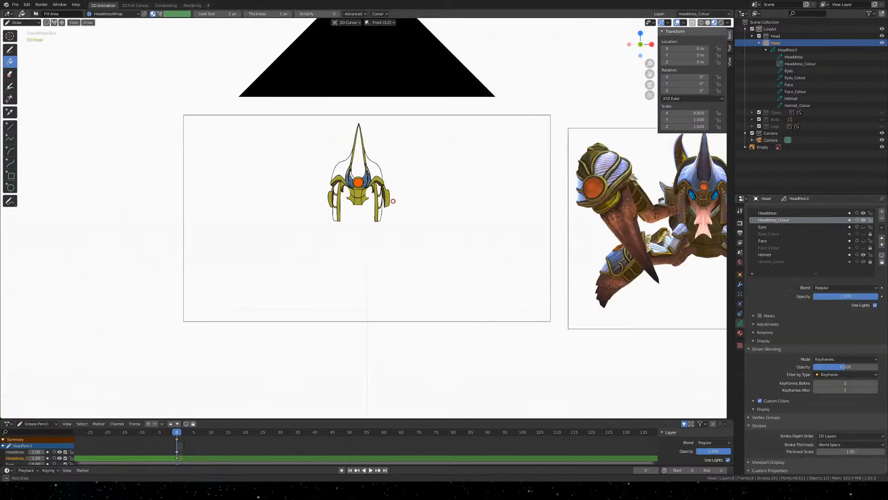
mouse_move(391, 197)
middle_mouse_down()
mouse_move(466, 256)
mouse_move(494, 264)
middle_mouse_up()
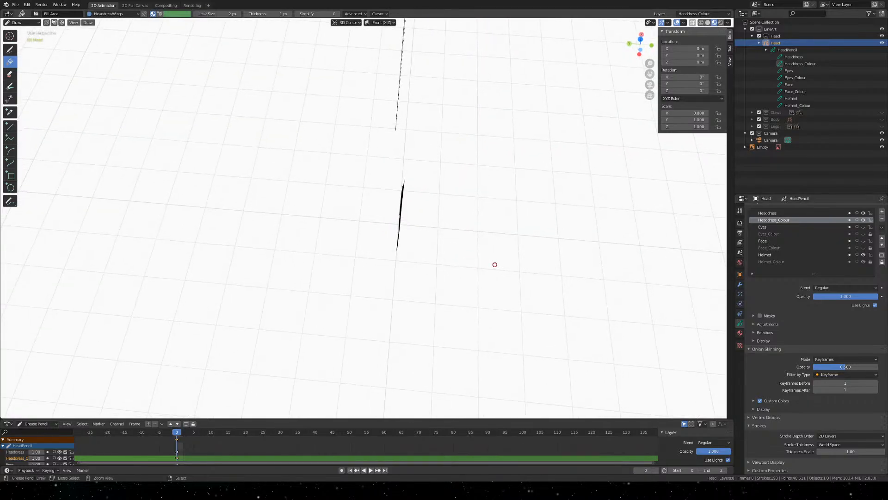
Hide the Helmet layer and fill the remaining feathers of the left-hand wing with HeaddressWings, up to the tip
left_click(863, 254)
key("KP_0")
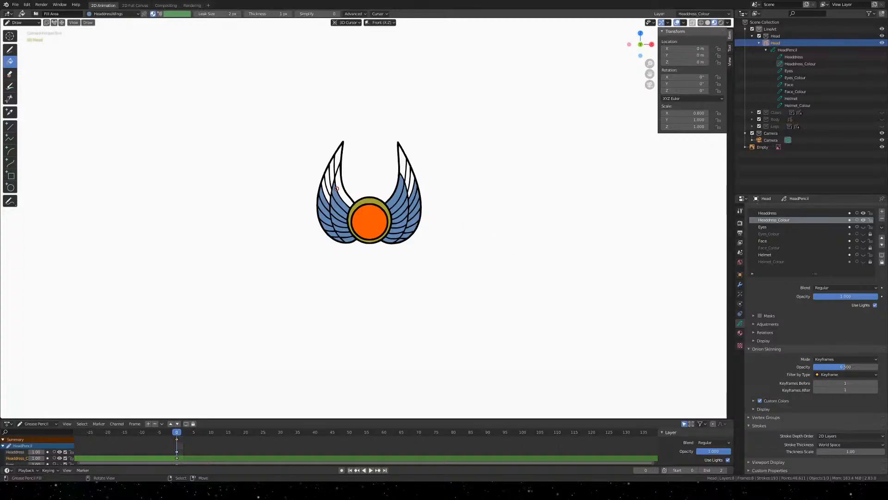
scroll(254, 164, "up", 5)
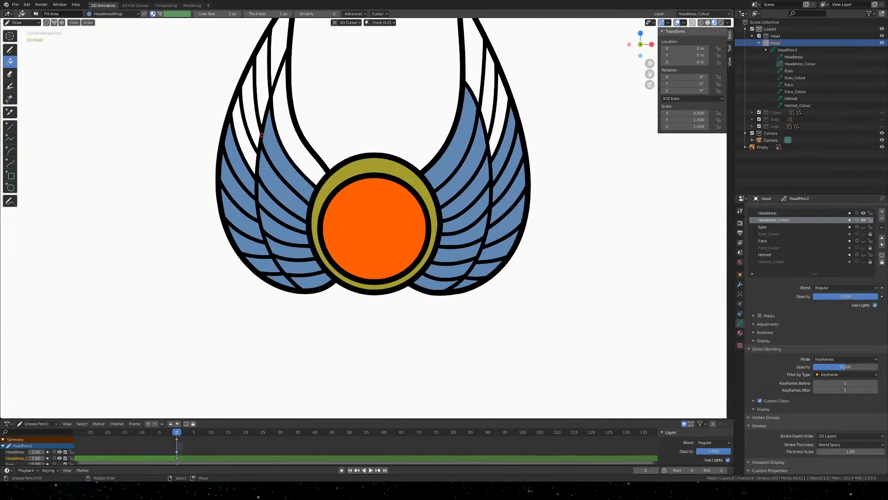
scroll(261, 135, "up", 3)
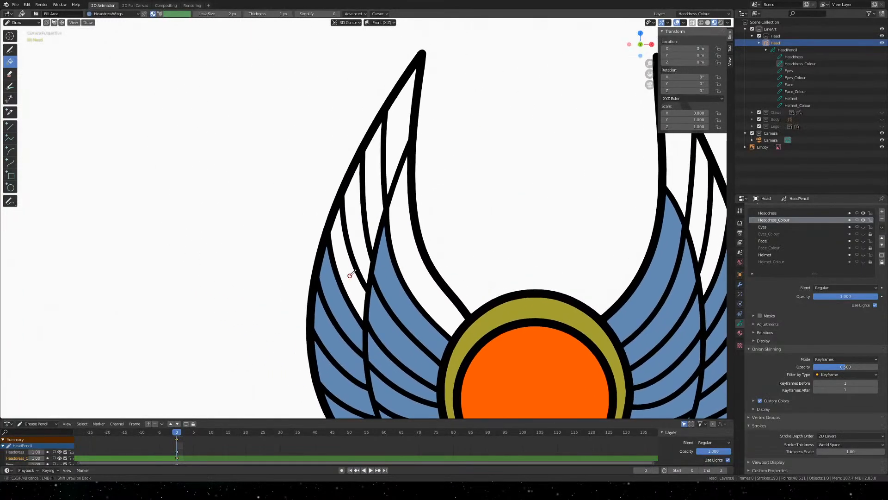
left_click(350, 275)
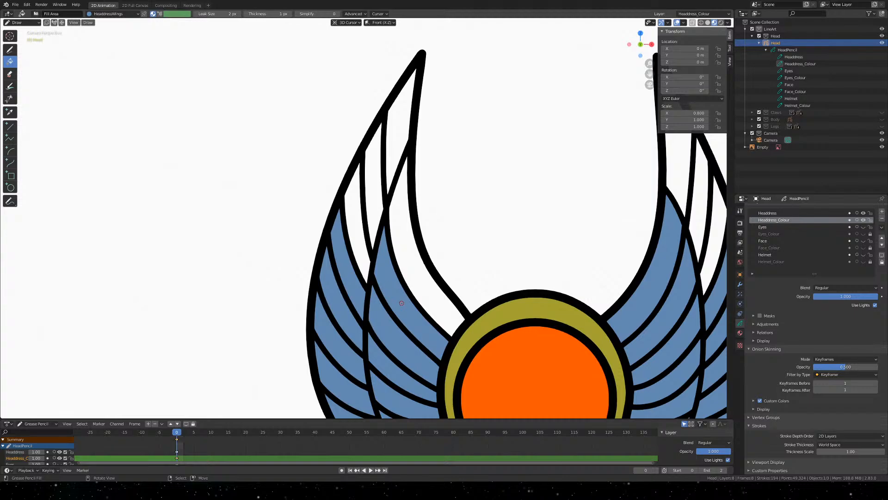
left_click(373, 187)
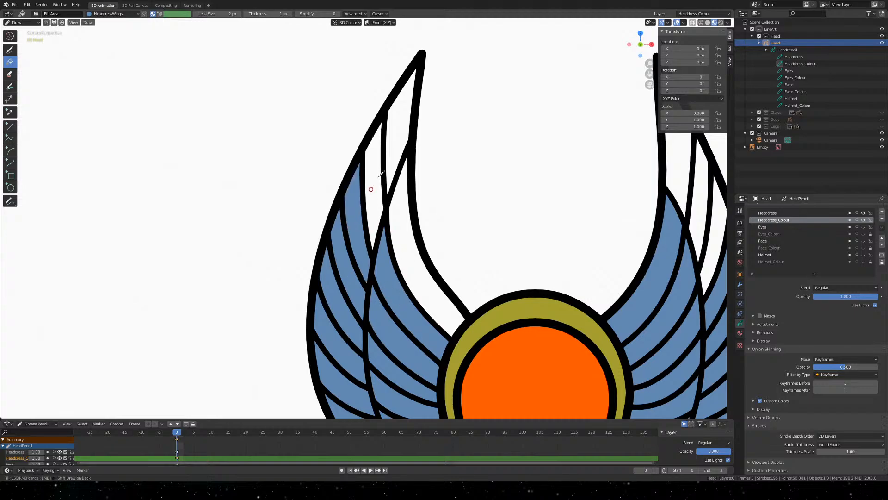
left_click(381, 174)
left_click(396, 139)
left_click(411, 244)
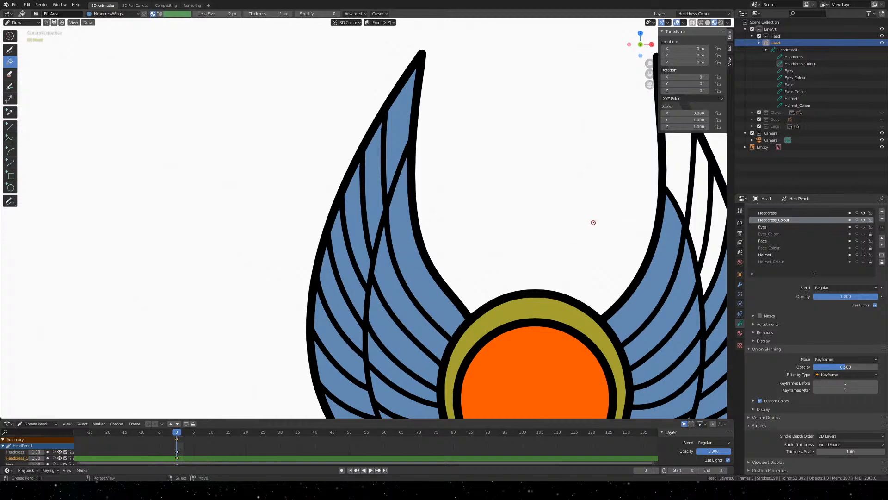
Fill the remaining upper feathers of the right-hand wing with HeaddressWings
middle_click_drag(591, 222, 304, 221, "shift")
left_click(398, 137)
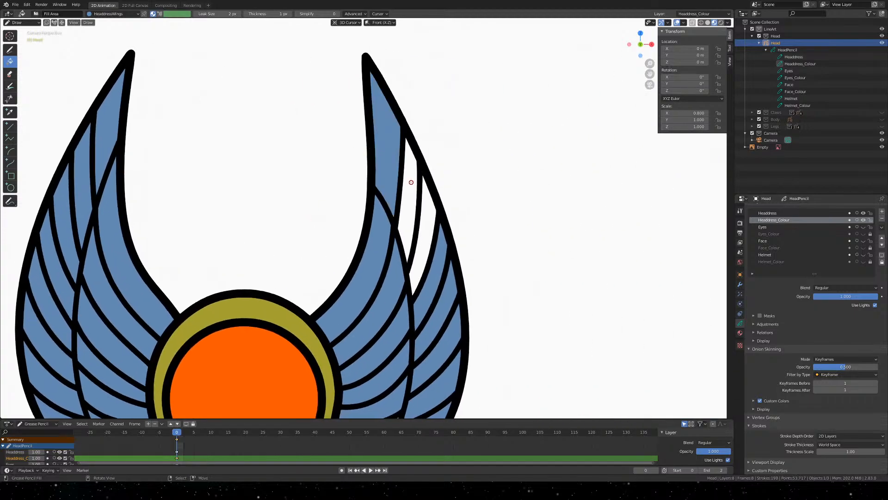
left_click(422, 213)
left_click(427, 215)
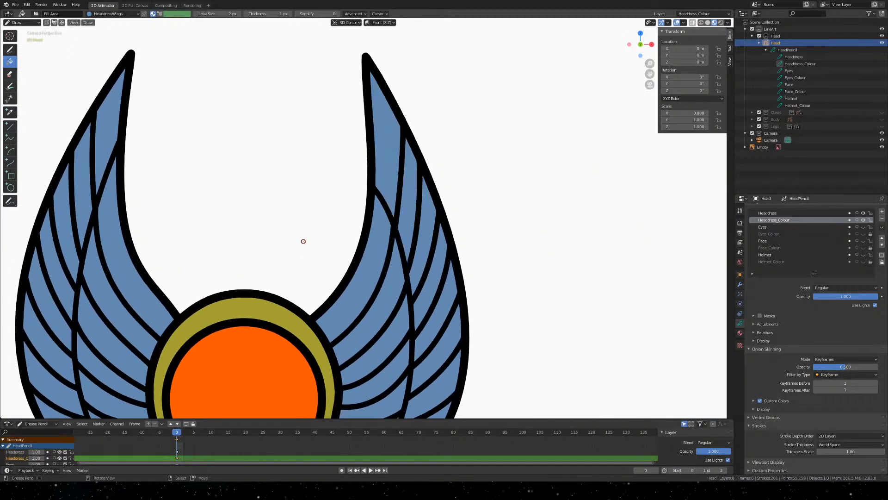
scroll(303, 241, "down", 5)
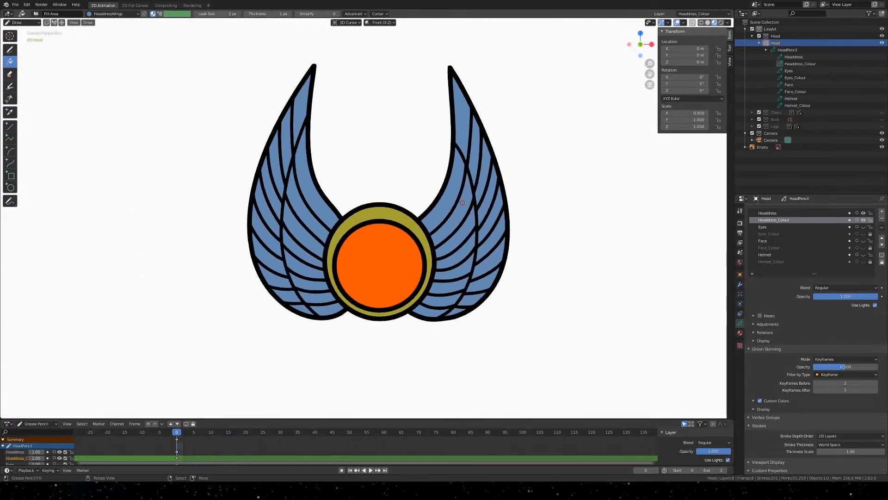
Lock and hide the Headdress_Colour and Headdress layers
left_click(870, 219)
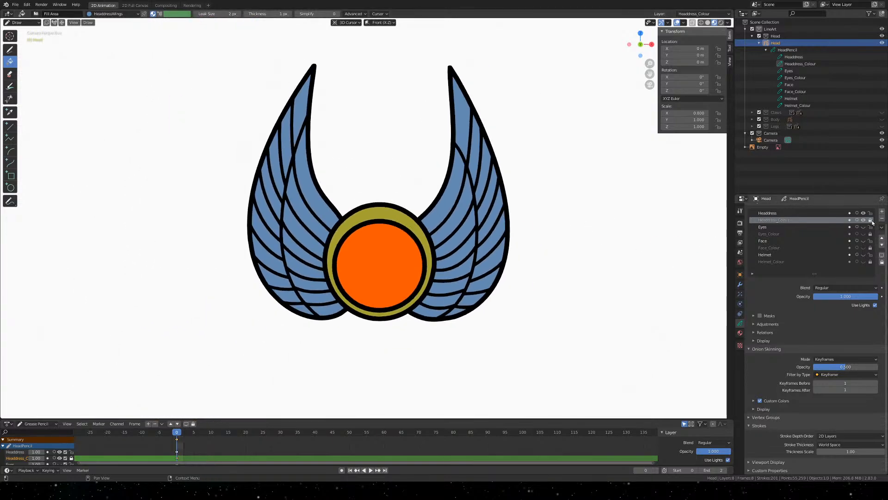
left_click(864, 220)
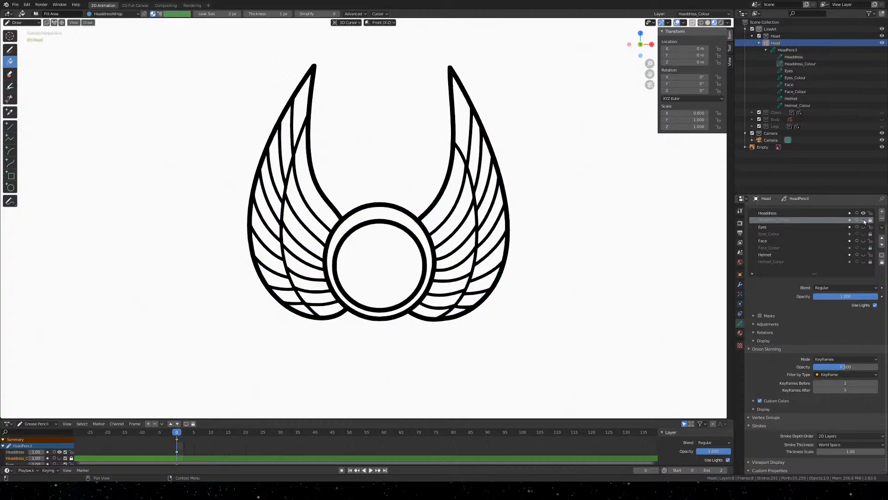
left_click(863, 213)
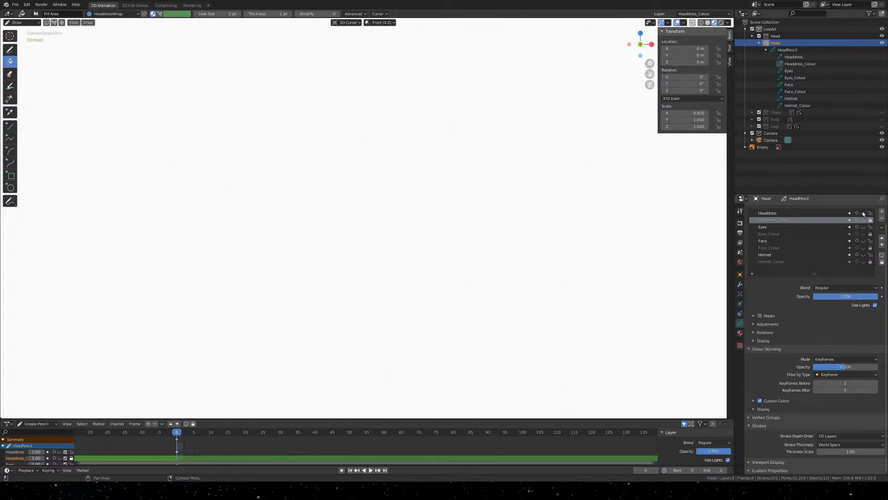
left_click(863, 213)
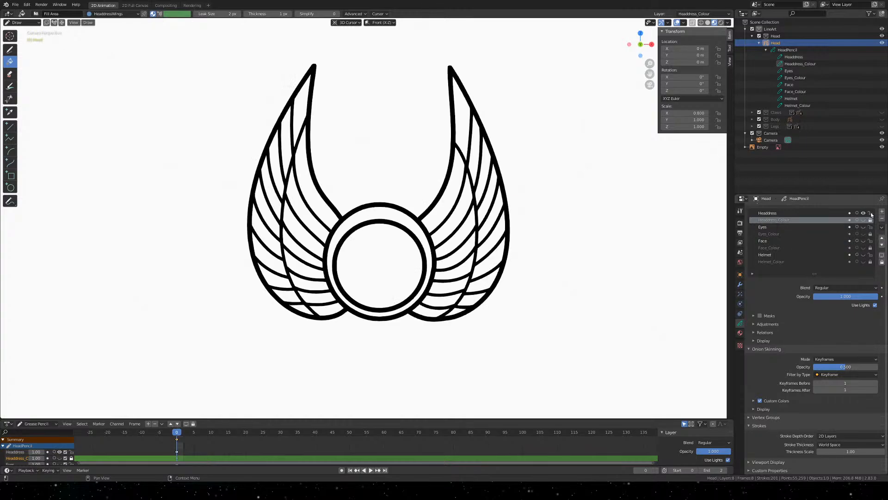
left_click(870, 213)
left_click(863, 213)
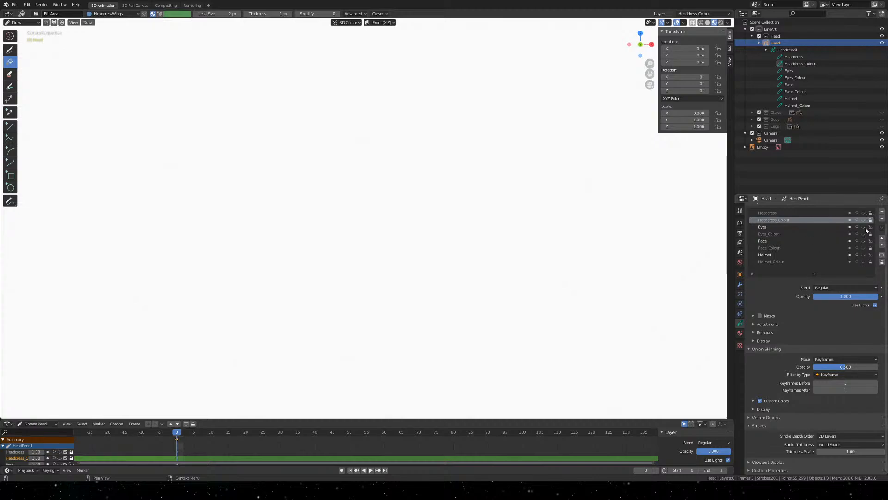
Show the Helmet and Helmet_Colour layers to examine the helmet's coloured areas, and hide both again
left_click(863, 255)
left_click(864, 262)
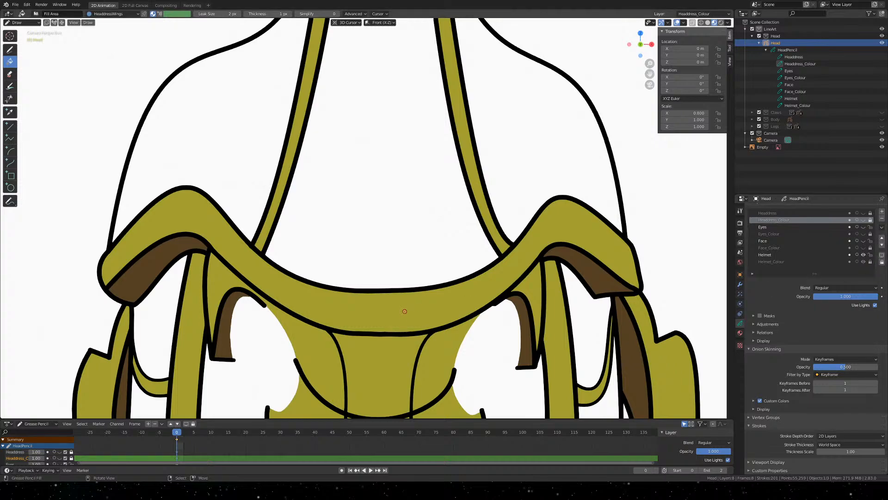
scroll(407, 315, "down", 5)
mouse_move(486, 186)
middle_mouse_down()
mouse_move(472, 206)
mouse_move(478, 235)
middle_mouse_up()
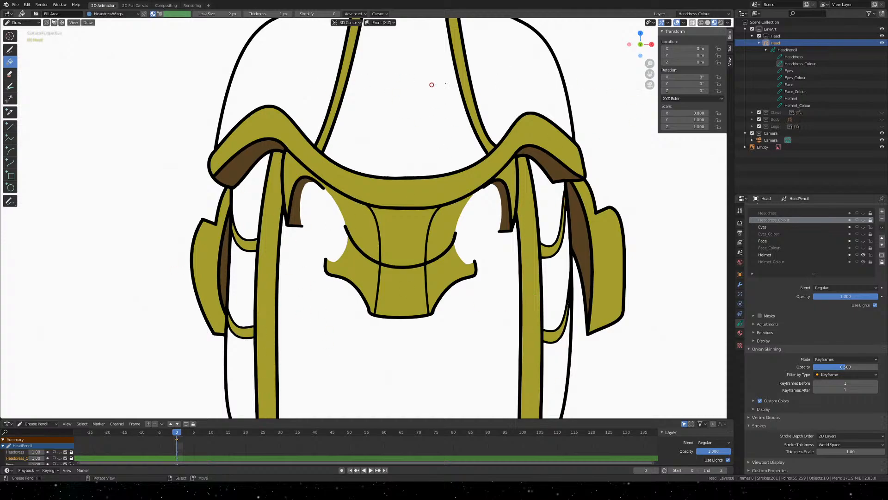
mouse_move(482, 93)
middle_mouse_down("shift")
mouse_move(461, 291)
mouse_move(469, 382)
mouse_move(493, 61)
middle_mouse_up("shift")
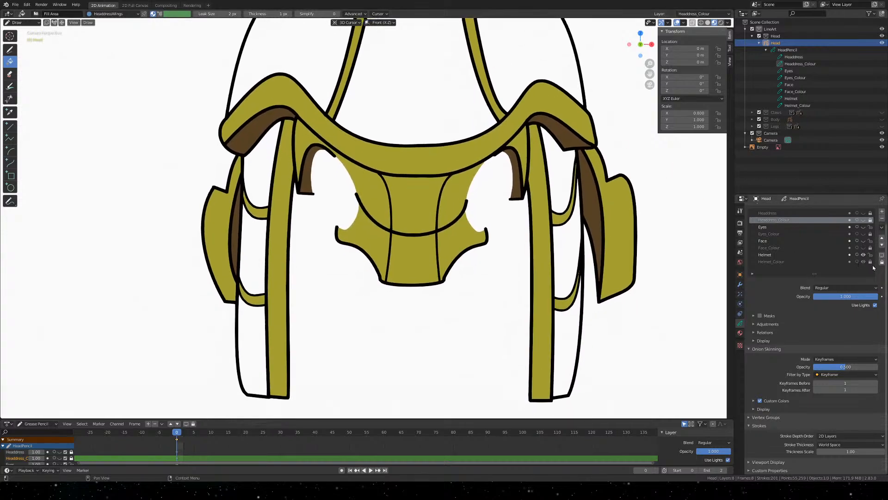
left_click_drag(864, 255, 864, 263)
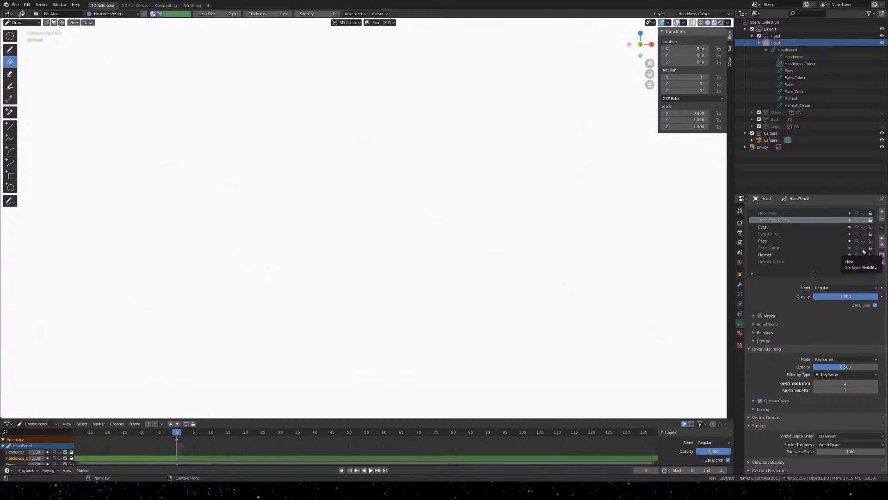
Make the Face, Face_Colour and Eyes layers visible
left_click_drag(863, 249, 863, 240)
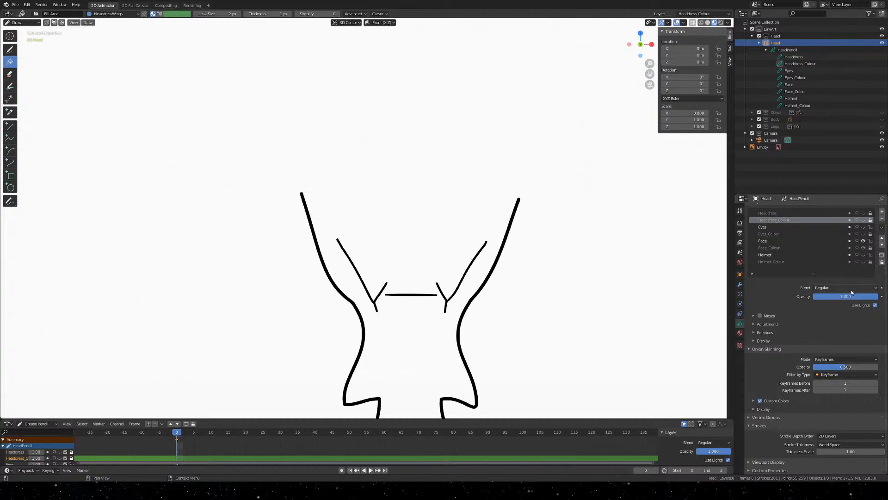
left_click(863, 228)
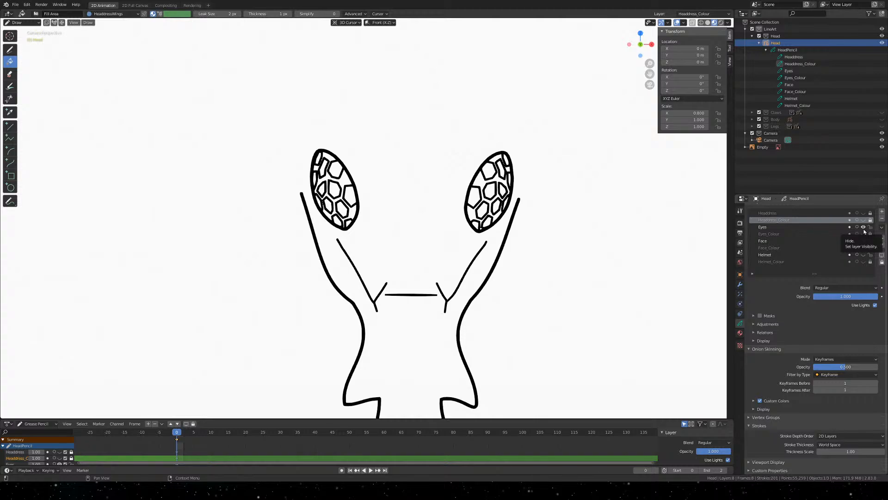
left_click(863, 241)
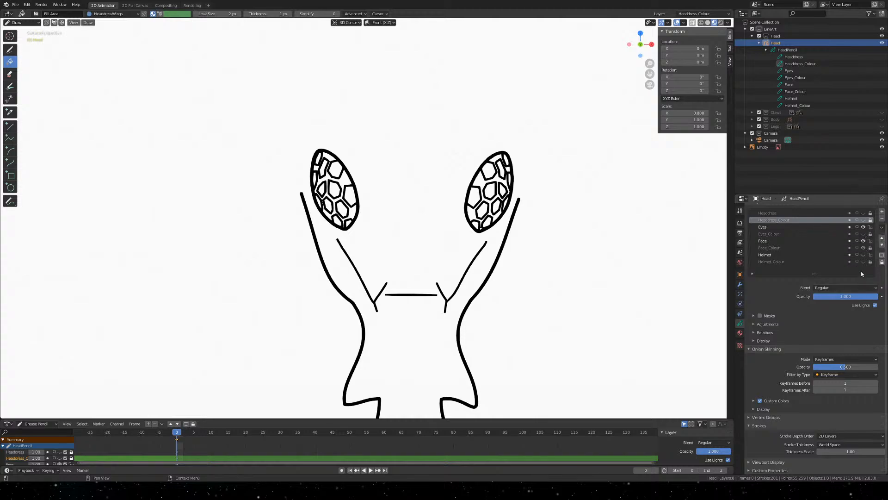
Show the Helmet layer together with the face, check the eyes against it by toggling their visibility, and save the file
left_click(863, 255)
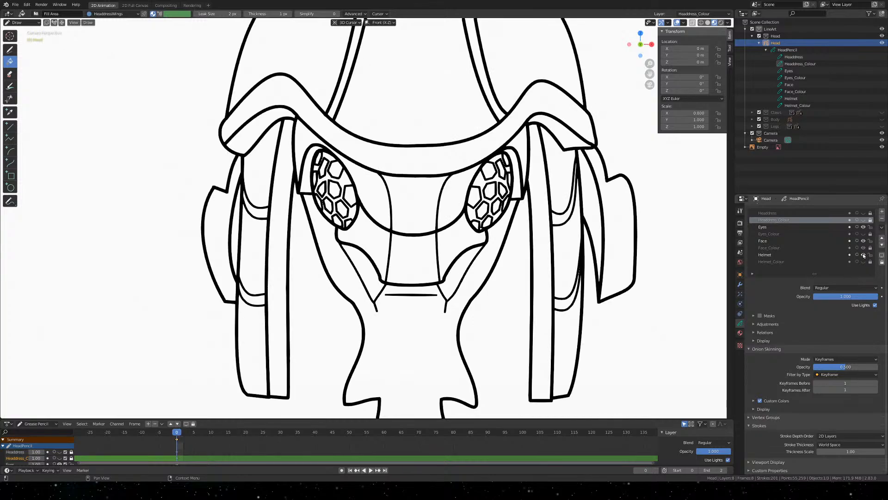
left_click(863, 255)
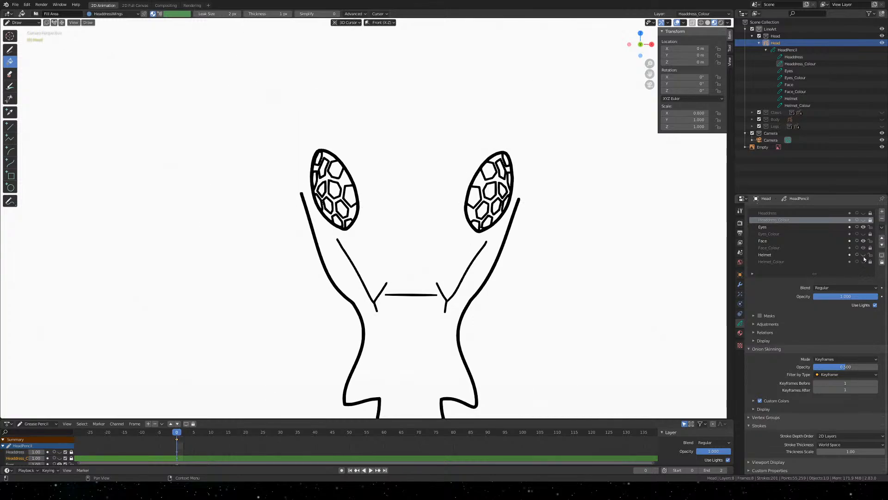
left_click(863, 255)
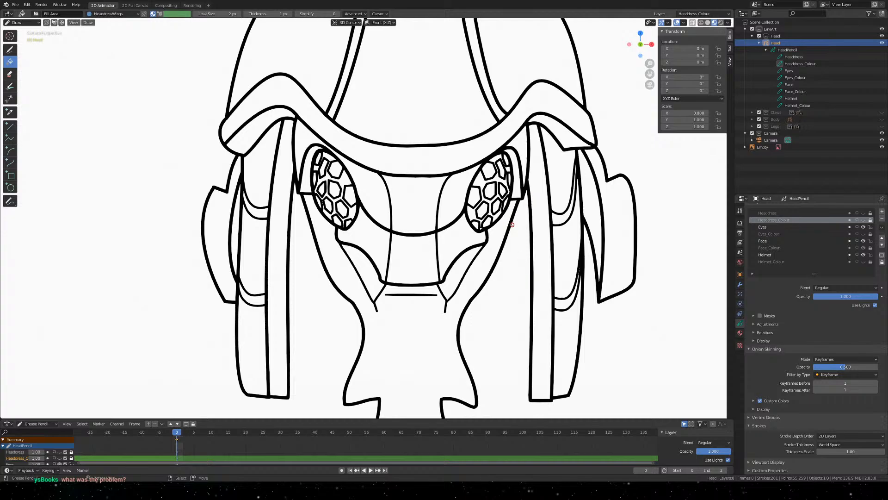
left_click(863, 227)
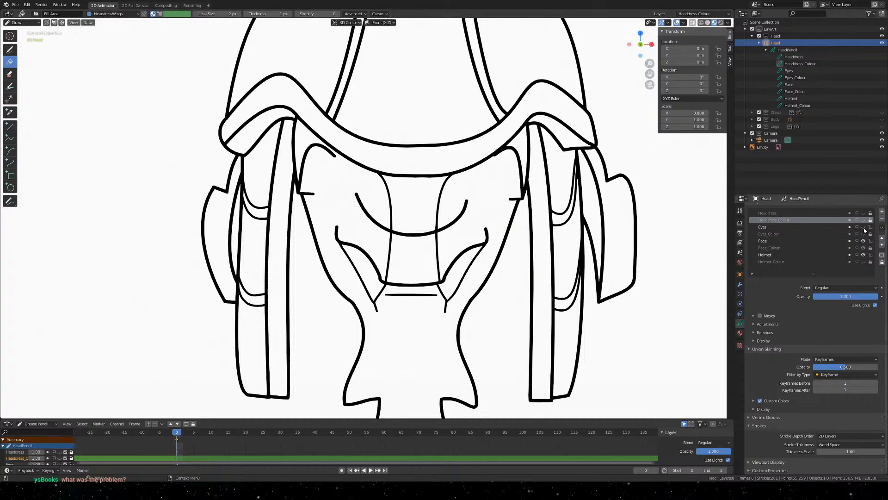
left_click(863, 227)
key("ctrl+s")
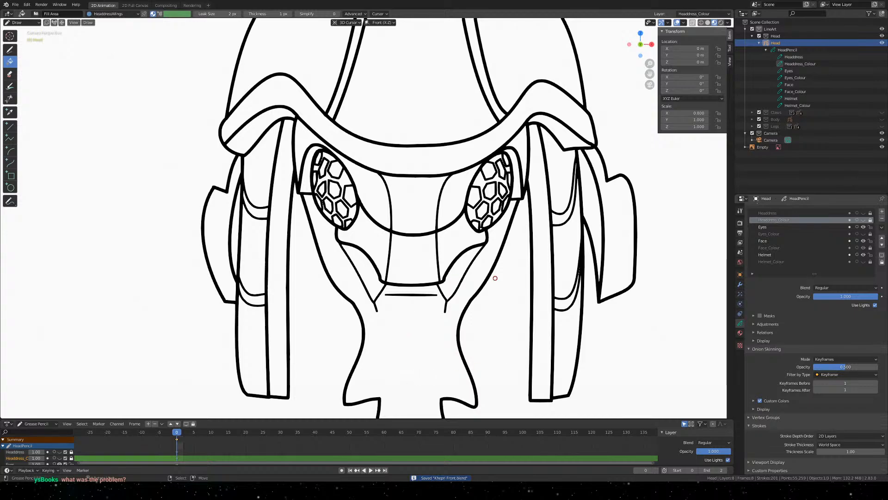
Make the Headdress layer visible and check how its line art overlaps the helmet by toggling the Helmet layer
middle_click_drag(509, 150, 503, 226, "shift")
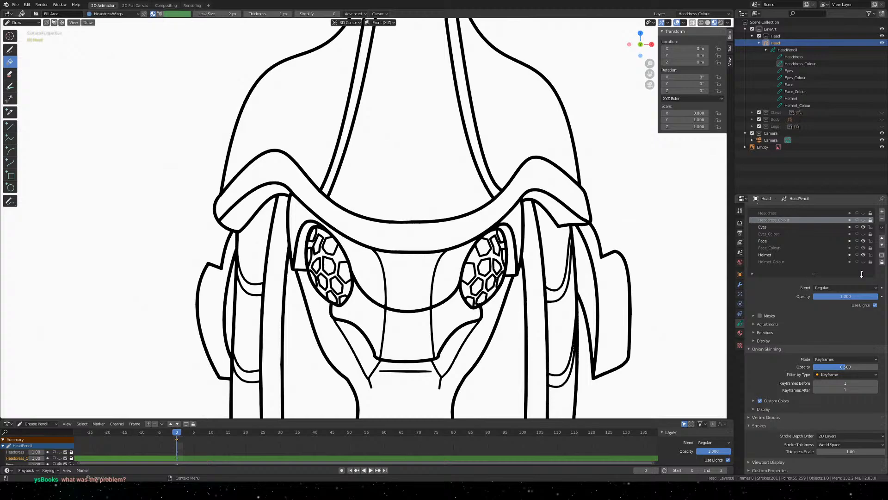
left_click(864, 213)
scroll(459, 207, "up", 4)
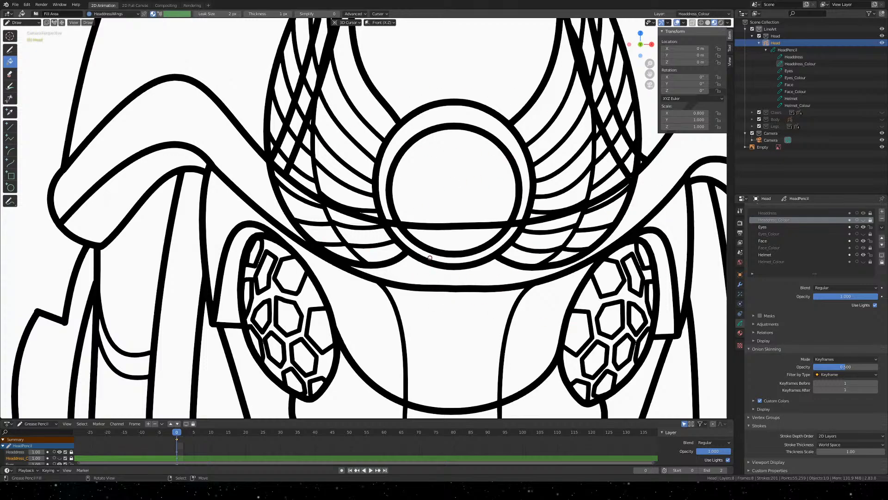
left_click(863, 255)
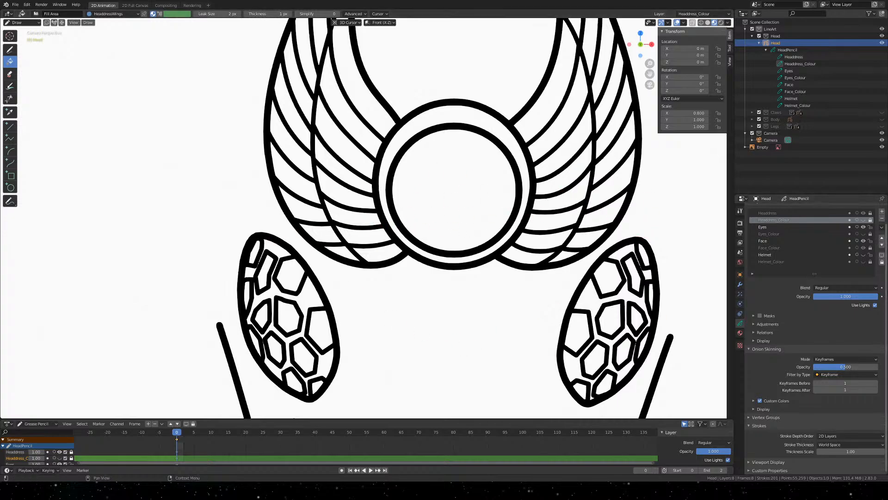
left_click(863, 255)
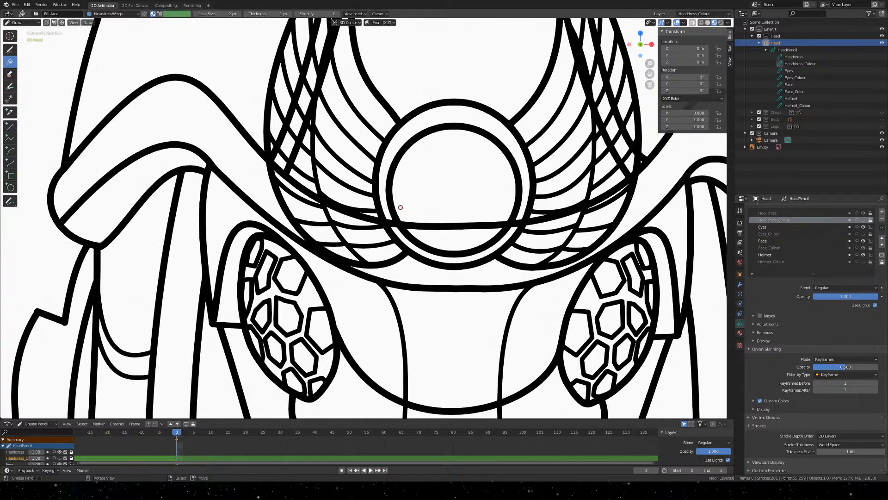
scroll(412, 200, "down", 2)
scroll(545, 298, "down", 2)
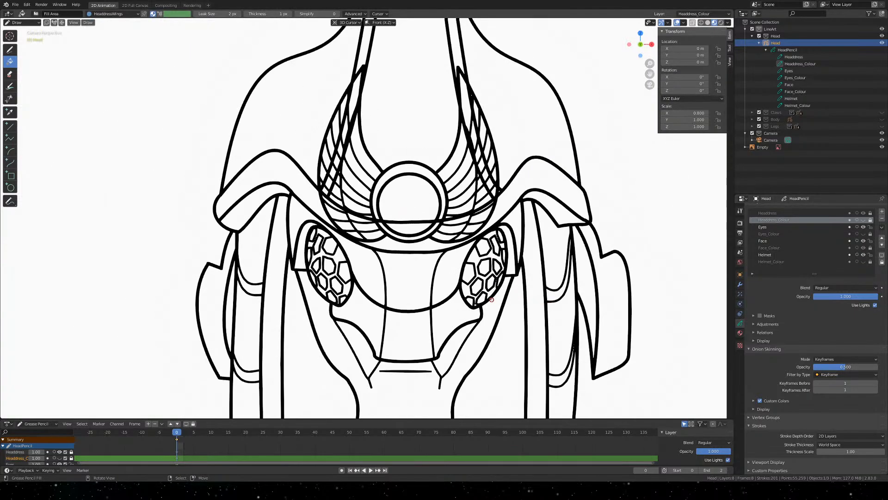
Save the file and make Face_Colour the active layer
mouse_move(491, 299)
middle_mouse_down("shift")
mouse_move(549, 219)
mouse_move(527, 178)
mouse_move(531, 205)
middle_mouse_up("shift")
scroll(531, 205, "up", 3)
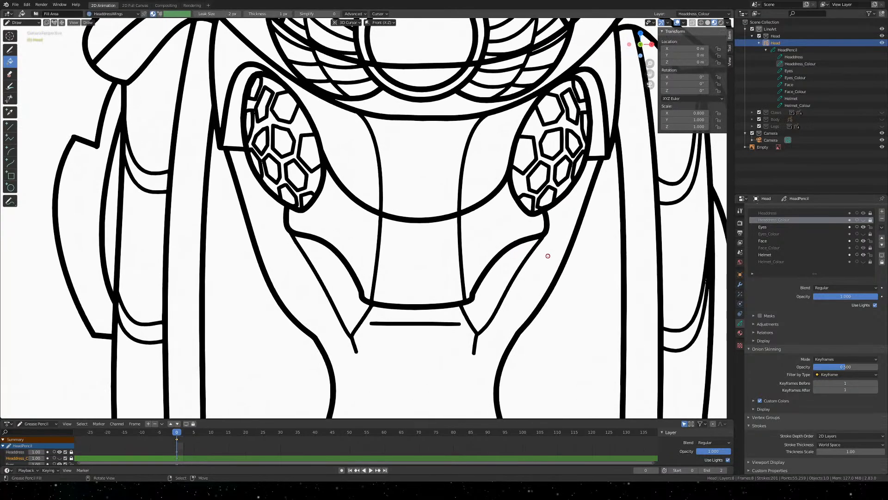
key("ctrl+s")
left_click(784, 255)
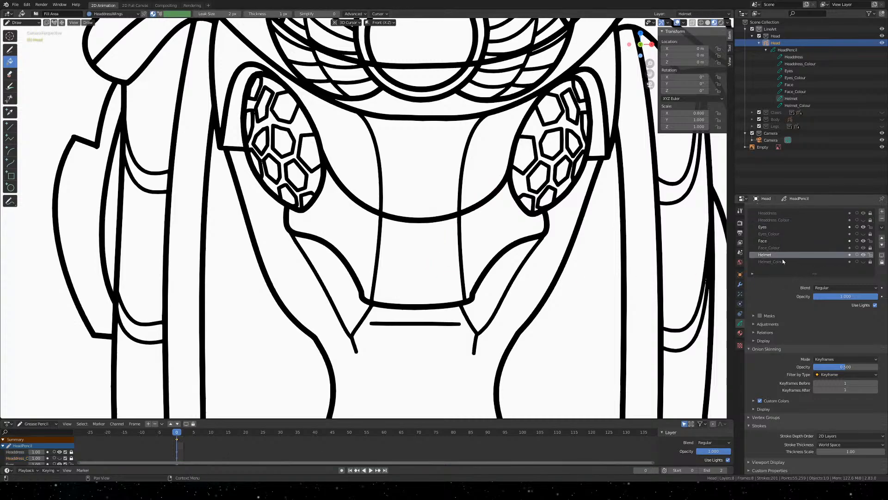
left_click(773, 240)
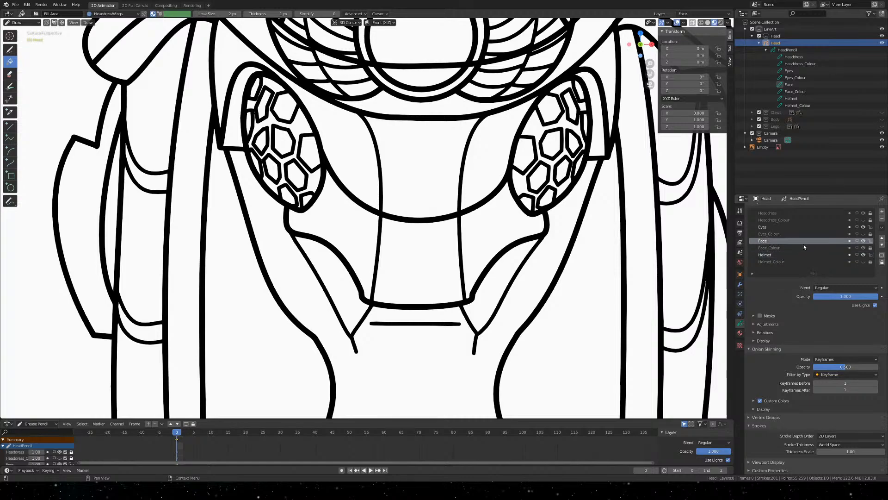
left_click(825, 247)
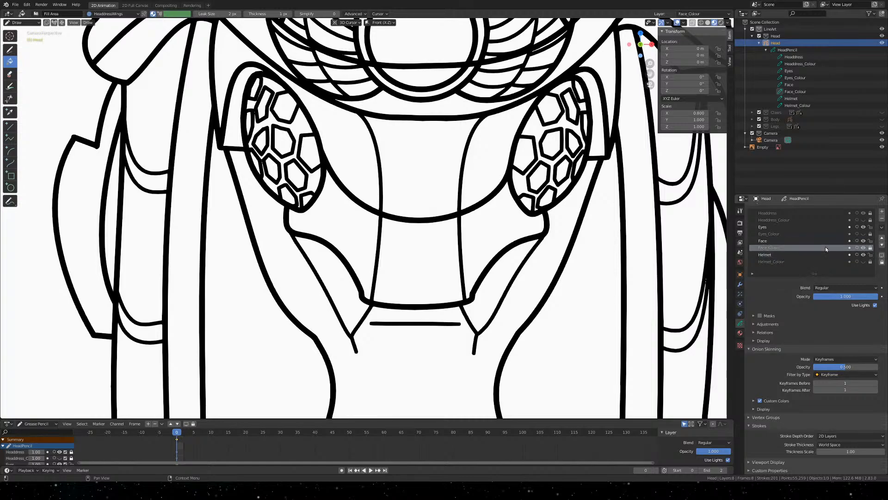
Lock the Face, Eyes and Helmet layers, and unlock the Face_Colour layer for filling
left_click(871, 241)
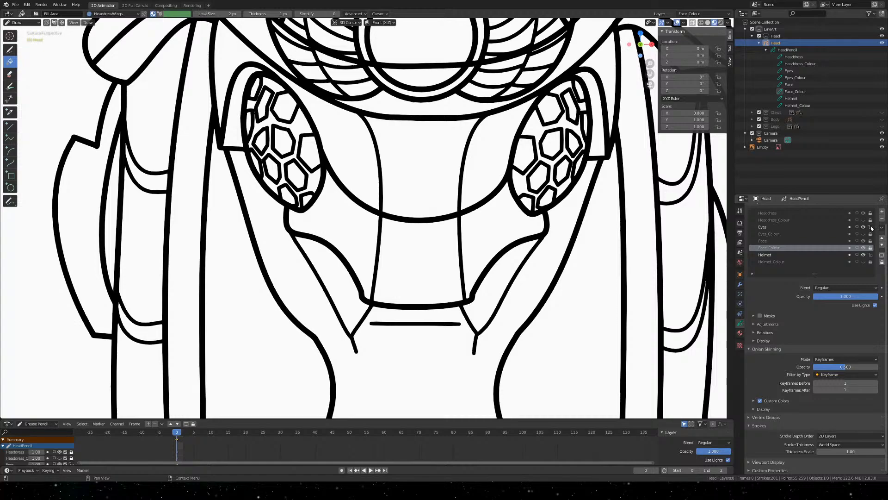
left_click(870, 227)
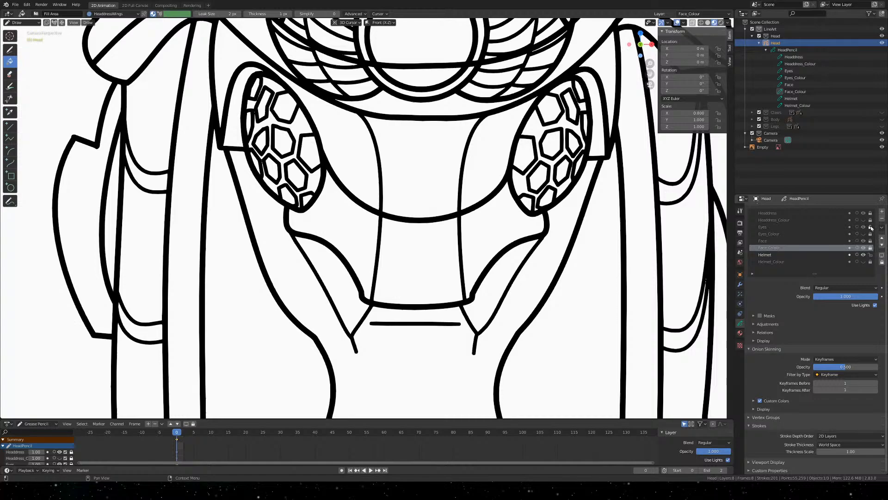
left_click(870, 254)
left_click(871, 247)
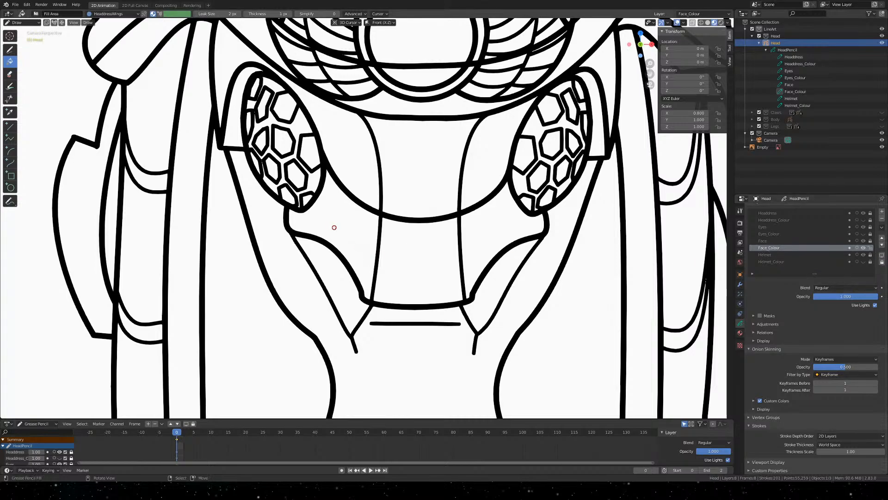
Compare the head with the reference artwork, and make SkinMedium the active fill material
middle_click_drag(496, 250, 419, 206, "shift")
scroll(420, 206, "down", 1)
scroll(420, 205, "down", 1)
middle_click_drag(418, 257, 437, 190, "shift")
scroll(437, 191, "down", 2)
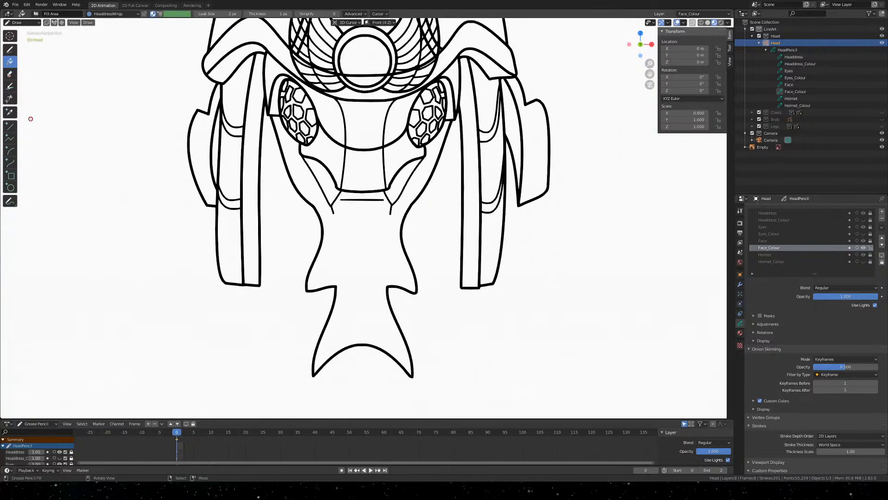
scroll(277, 179, "up", 1)
key("KP_0")
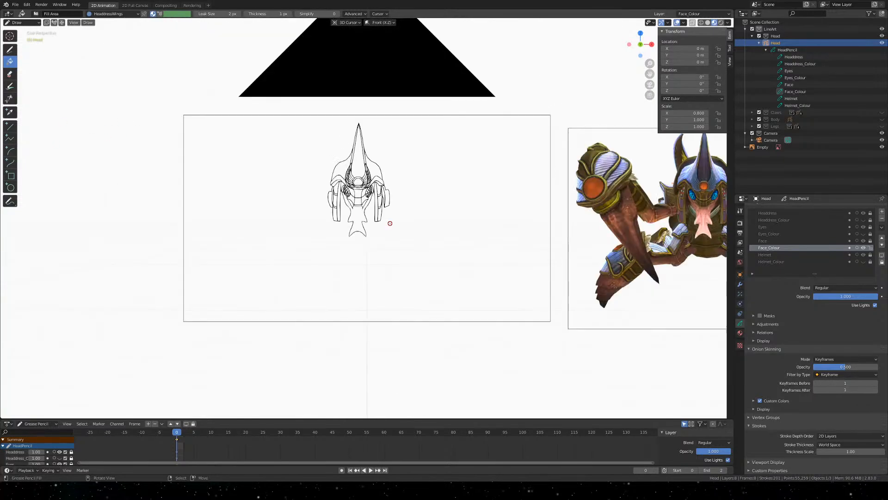
key("KP_0")
middle_click_drag(375, 221, 383, 190, "shift")
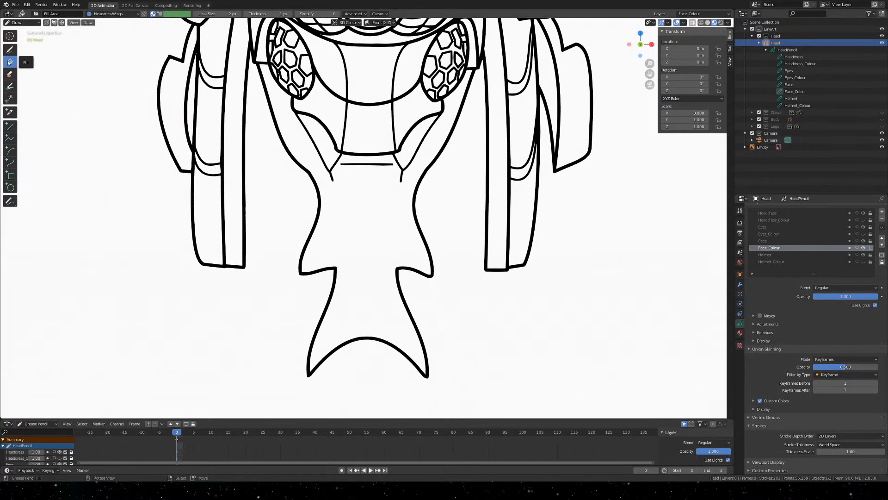
left_click(740, 333)
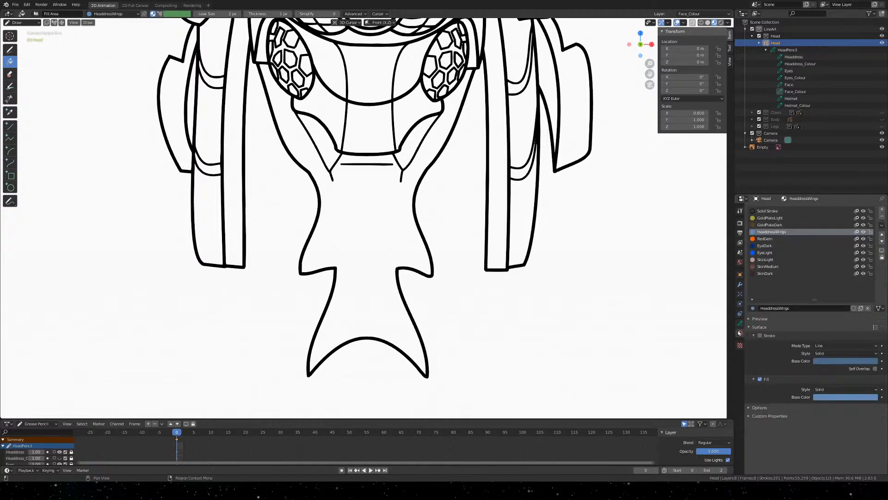
left_click(770, 266)
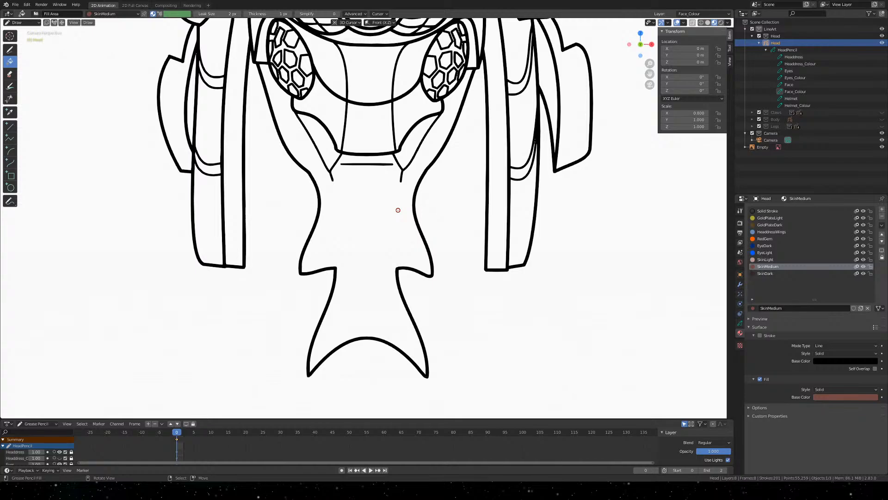
Snap the 3D cursor to the world origin, and fill the lower face and the left inner jaw piece with SkinMedium
key("shift+s")
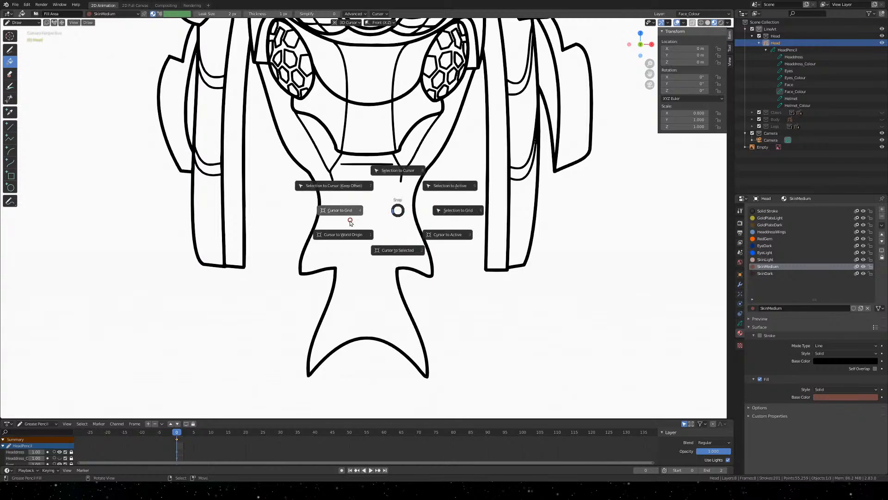
left_click(343, 234)
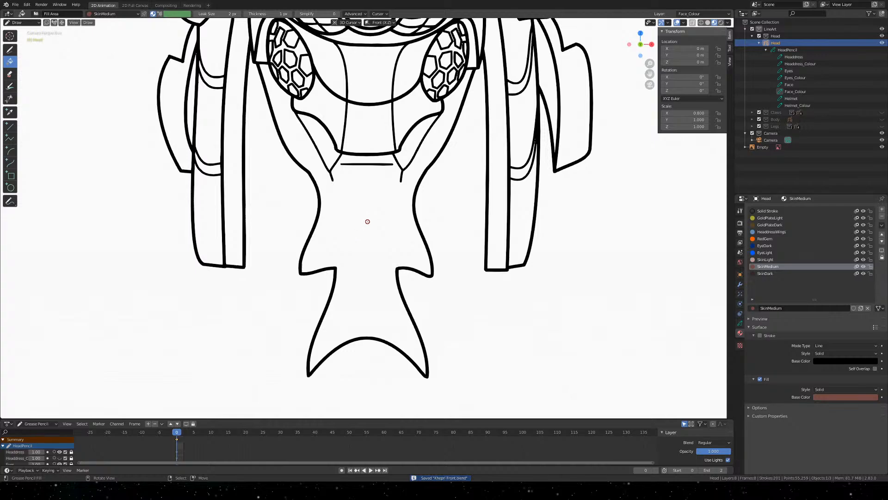
left_click(365, 220)
scroll(269, 150, "down", 5)
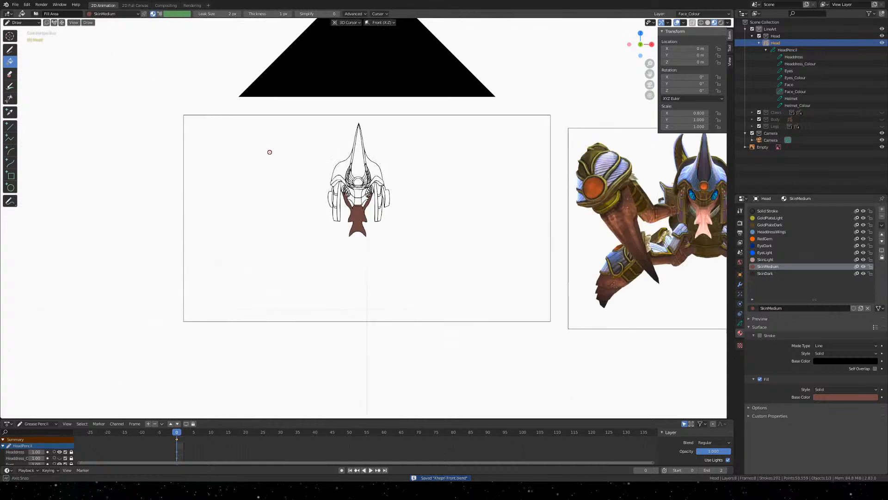
mouse_move(270, 151)
middle_mouse_down()
mouse_move(297, 187)
mouse_move(347, 211)
mouse_move(257, 163)
mouse_move(276, 155)
middle_mouse_up()
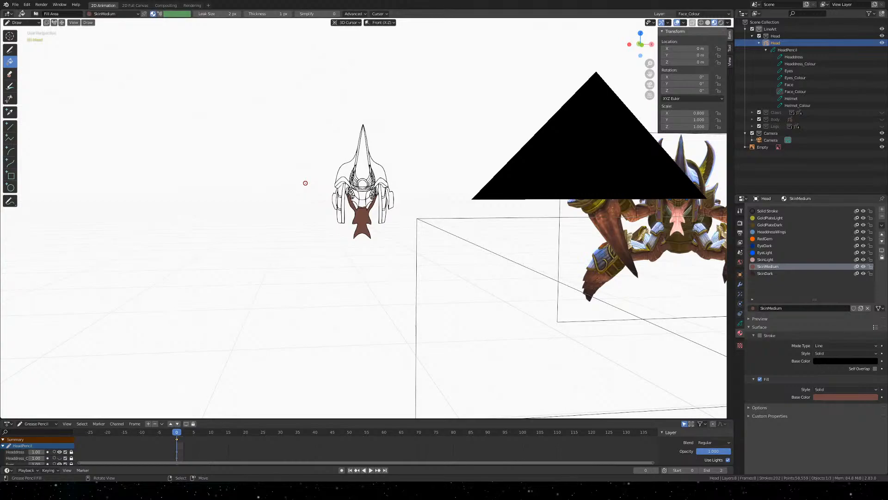
key("KP_0")
scroll(304, 177, "up", 4)
scroll(304, 178, "down", 3)
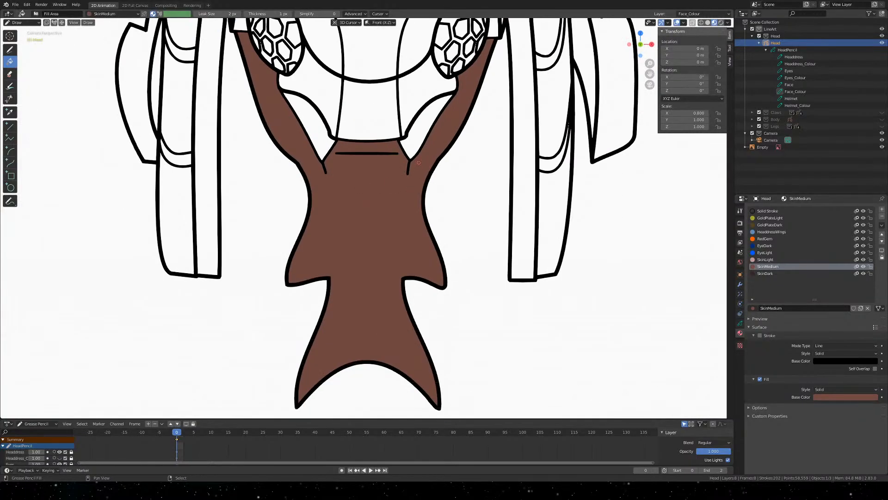
left_click(313, 115)
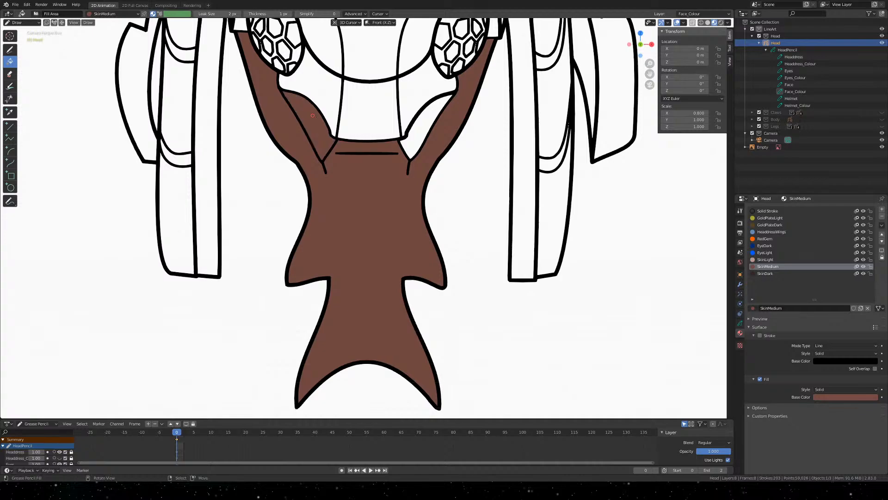
Try filling the right inner jaw piece with SkinMedium at different zoom levels, undoing each attempt
left_click(415, 129)
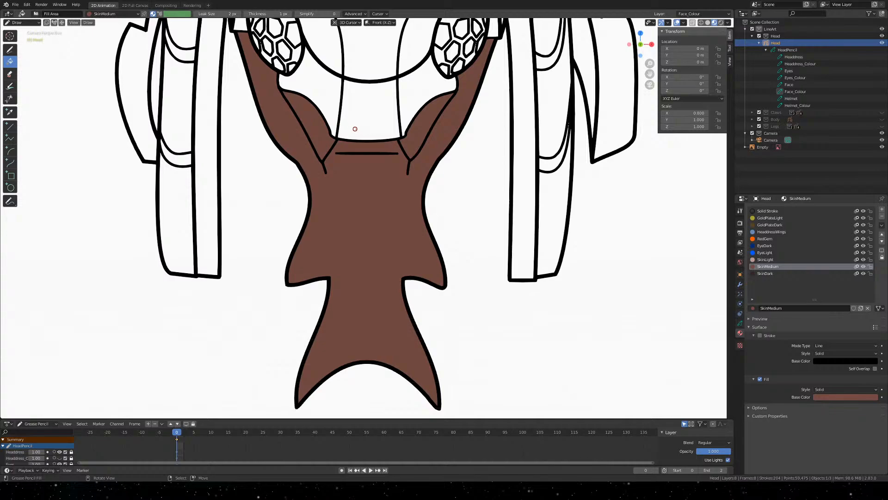
key("ctrl+z")
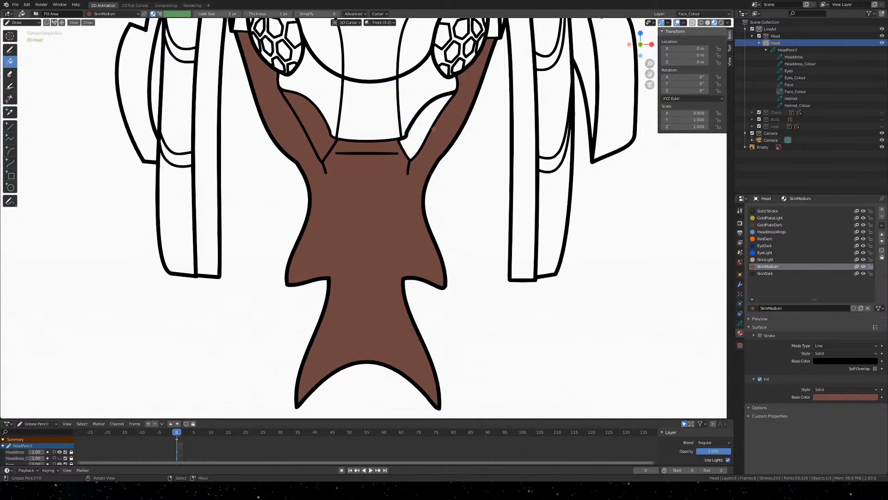
scroll(433, 129, "up", 6)
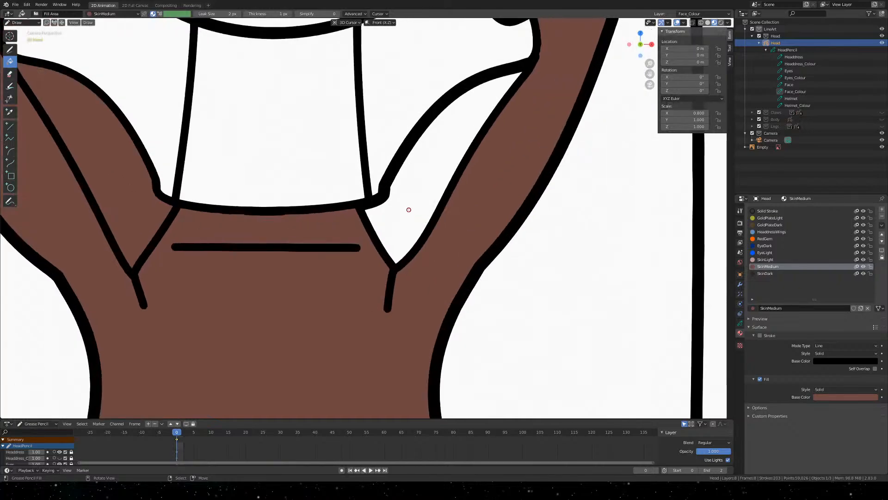
scroll(408, 210, "up", 2)
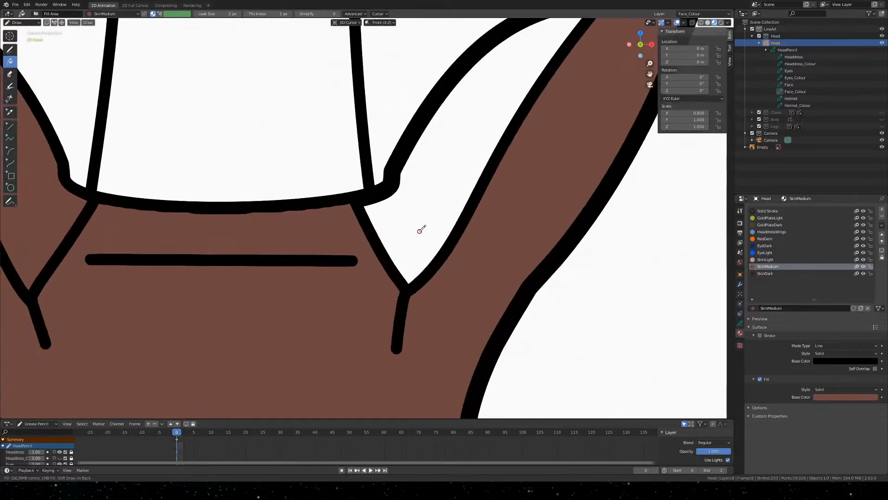
left_click(406, 251)
scroll(403, 205, "down", 3)
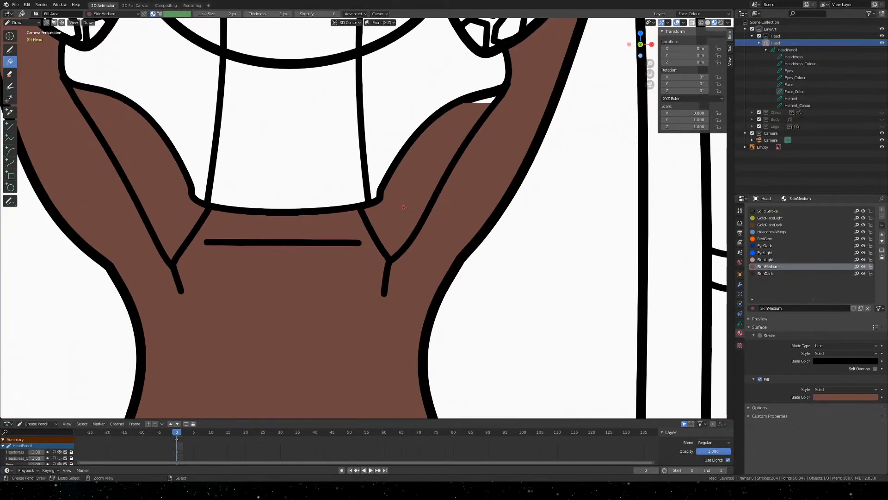
key("ctrl+z")
left_click(437, 206)
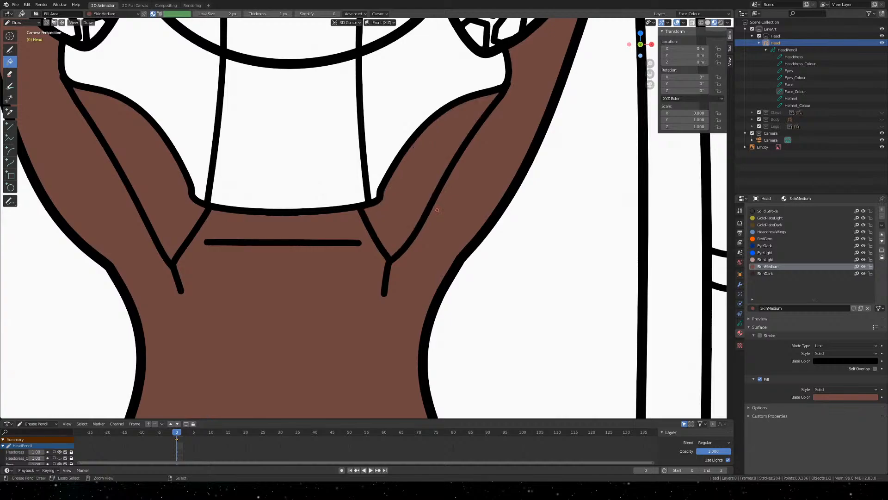
key("ctrl+z")
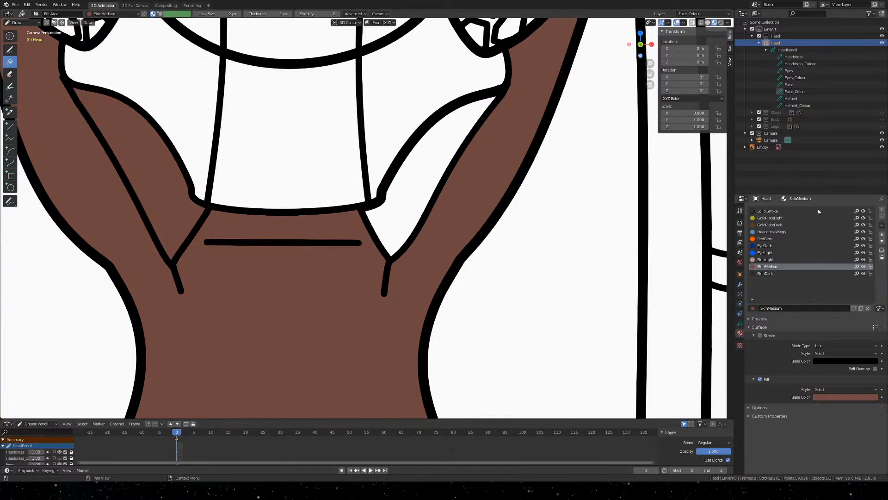
Examine the filled skin areas against the line art by toggling the SkinMedium material's visibility
left_click(865, 267)
left_click(865, 268)
left_click(865, 268)
left_click(864, 268)
left_click(863, 268)
left_click(864, 268)
left_click(863, 268)
left_click(863, 267)
left_click(864, 269)
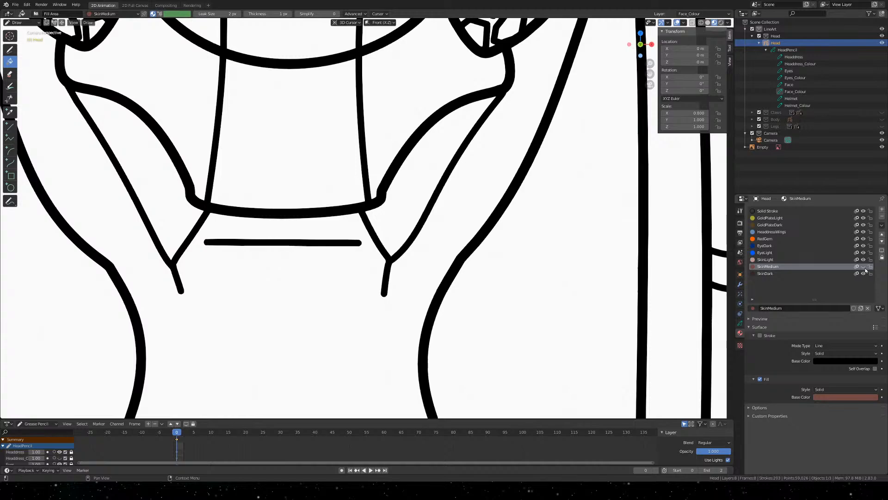
left_click(864, 268)
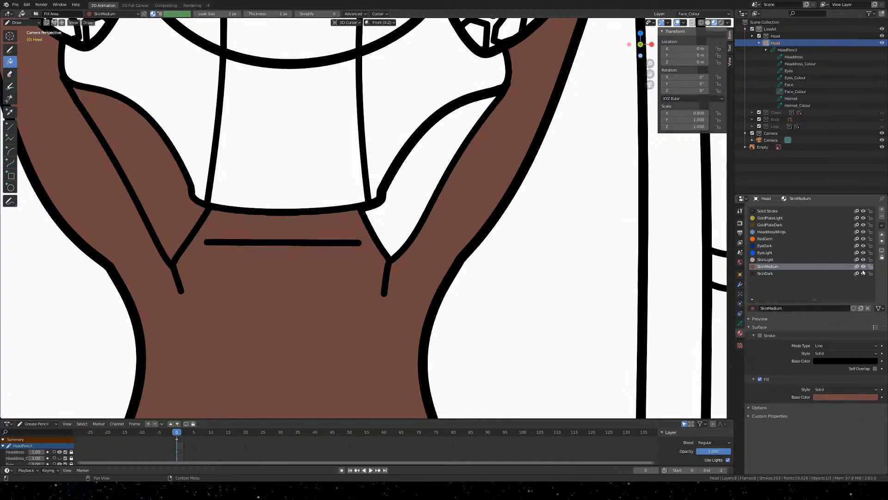
Move the Face layer directly below the Helmet layer in the Grease Pencil layer order
left_click(740, 323)
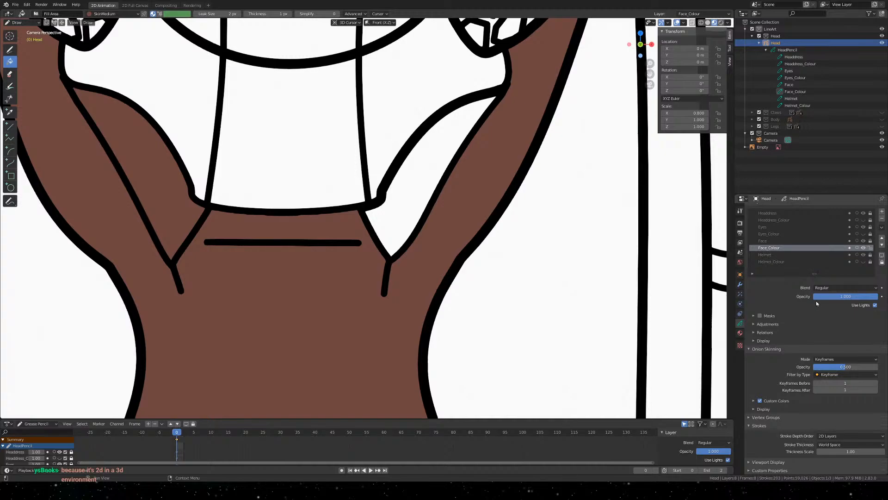
left_click(785, 241)
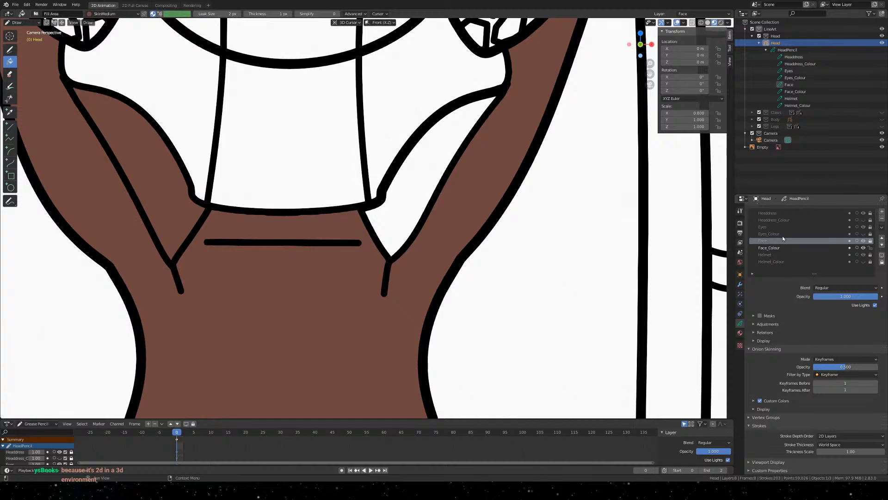
left_click(779, 254)
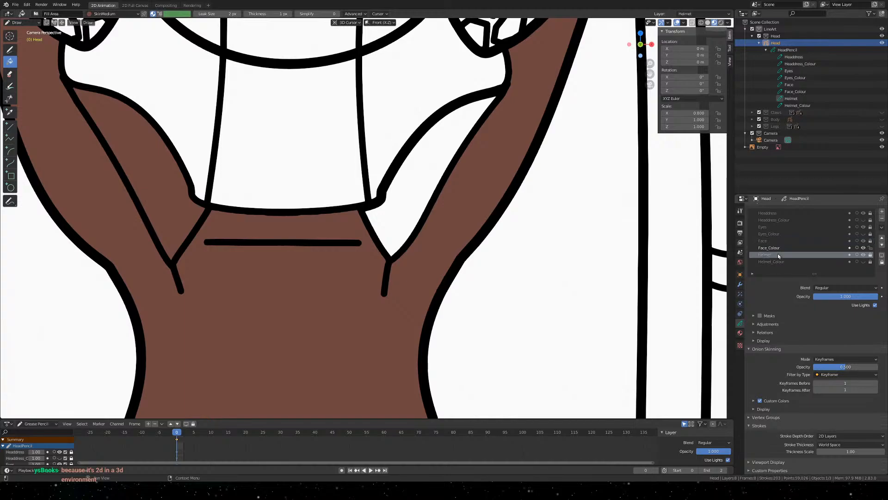
left_click(775, 241)
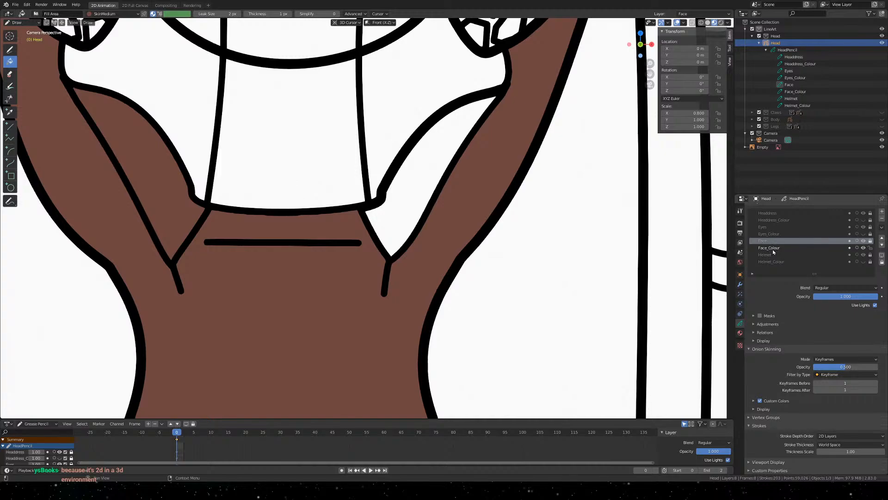
left_click(881, 244)
left_click(882, 244)
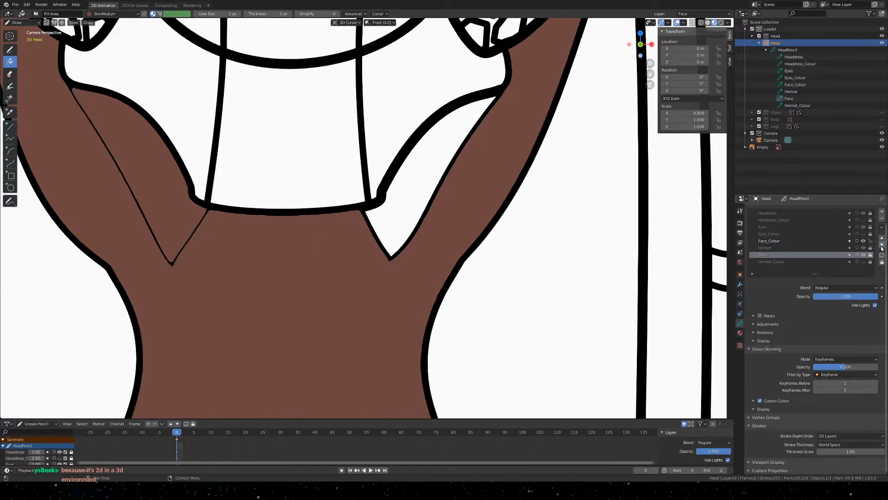
Move the Face_Colour layer below Face, and place Helmet_Colour directly beneath the Helmet layer
left_click(780, 241)
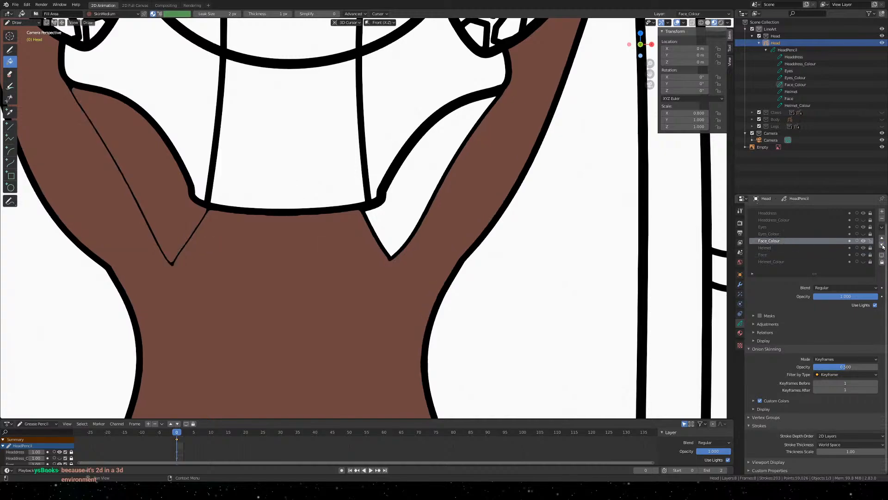
left_click(882, 244)
left_click(881, 245)
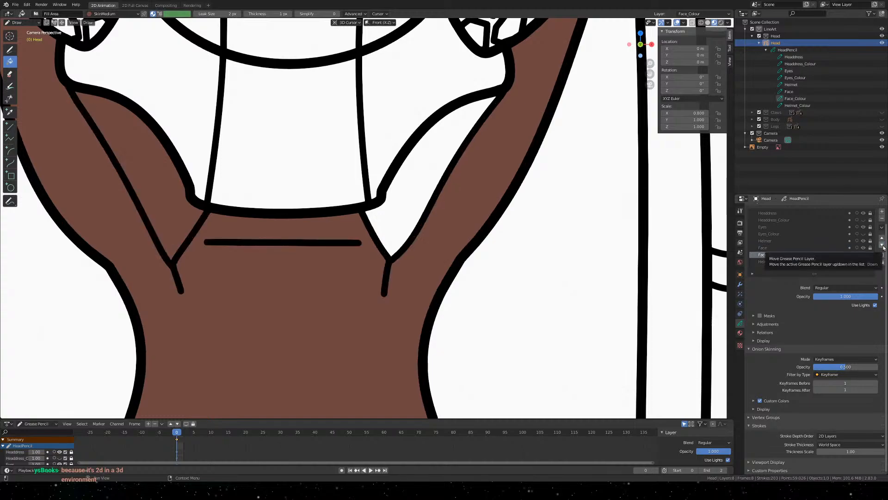
left_click(789, 263)
left_click(882, 237)
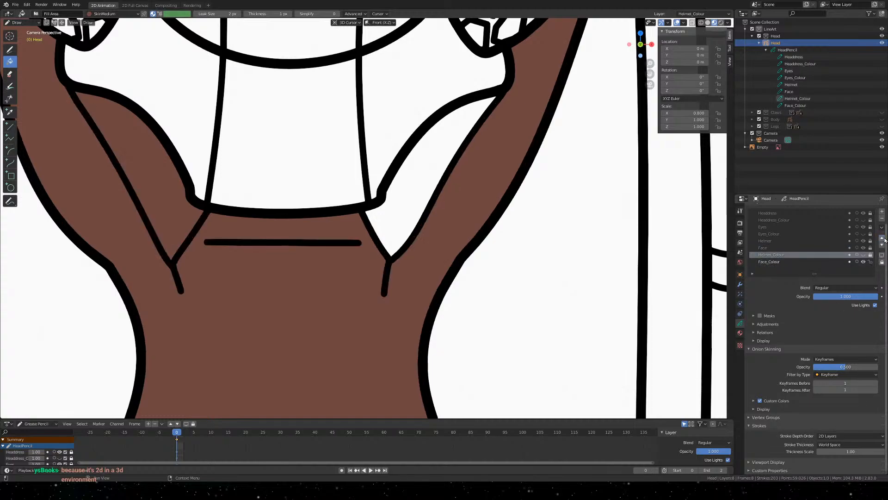
left_click(882, 237)
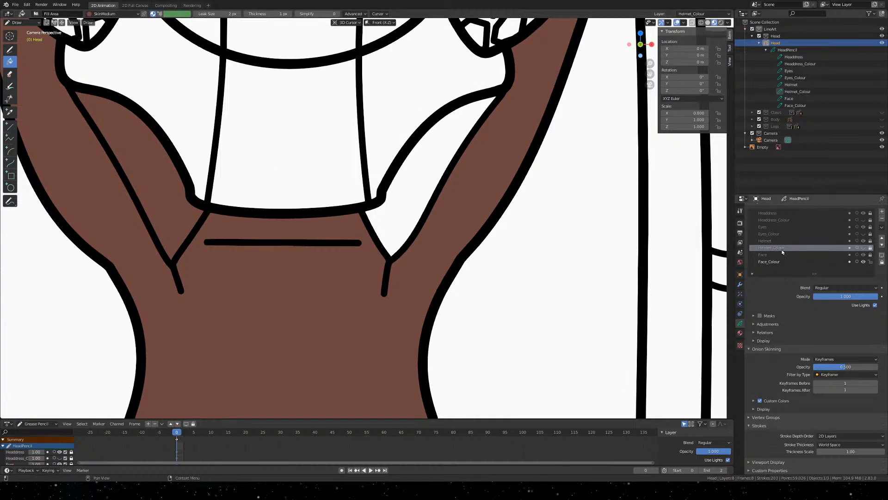
Make Face_Colour the active layer again and save the file
left_click(770, 254)
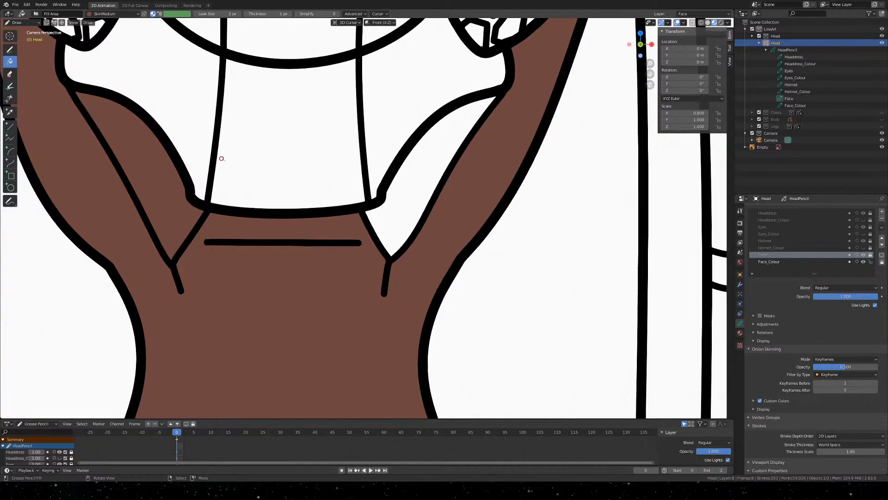
left_click(774, 262)
key("ctrl+s")
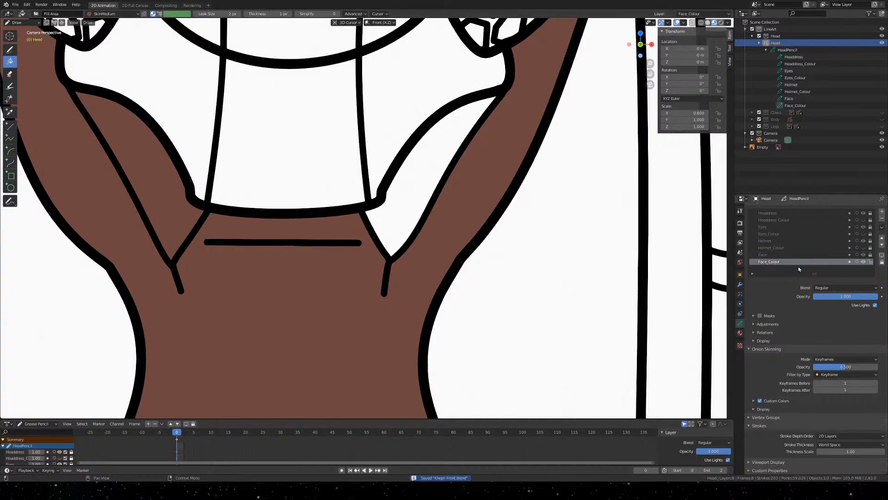
scroll(354, 125, "down", 1)
scroll(354, 125, "down", 2)
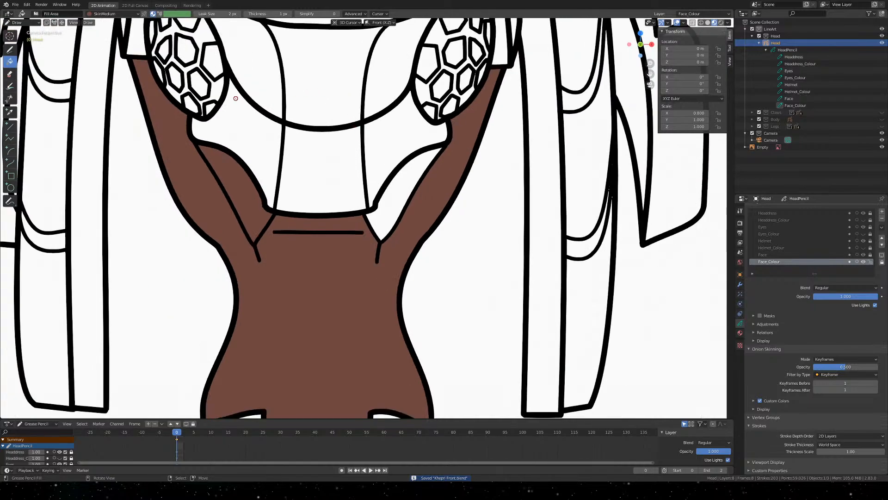
Fill the remaining blank cheek section on the right side of the face with the SkinMedium material
scroll(382, 190, "up", 3)
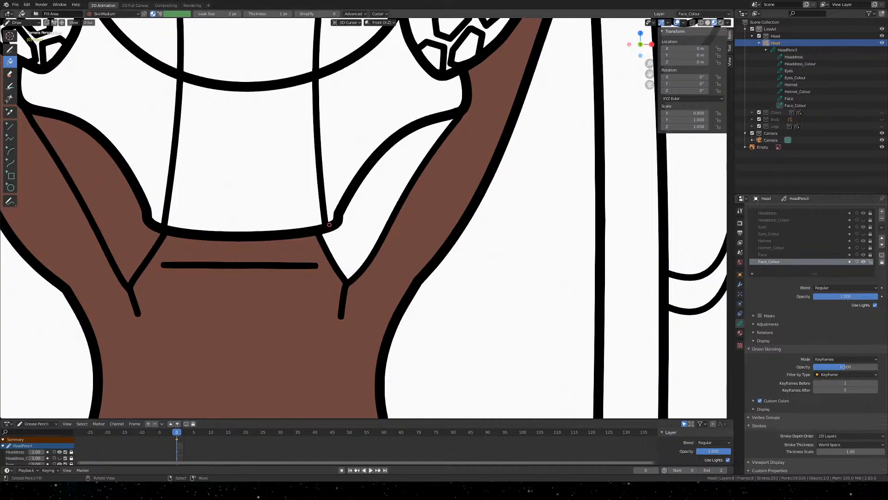
left_click(375, 213)
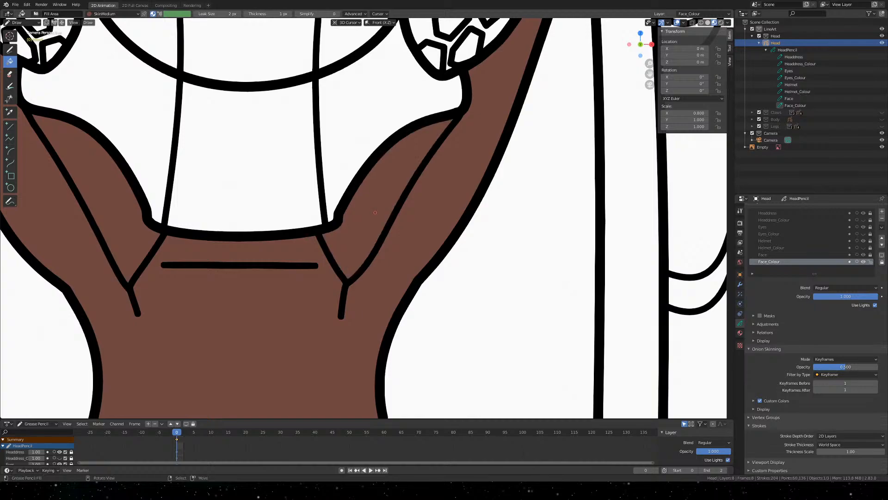
Examine the filled face from an orbited angle and from a distance, and return to the camera view of the head
mouse_move(331, 156)
middle_mouse_down()
mouse_move(380, 206)
mouse_move(519, 262)
middle_mouse_up()
mouse_move(574, 270)
middle_mouse_down()
mouse_move(495, 232)
mouse_move(527, 214)
mouse_move(564, 214)
mouse_move(533, 218)
middle_mouse_up()
scroll(535, 217, "up", 7)
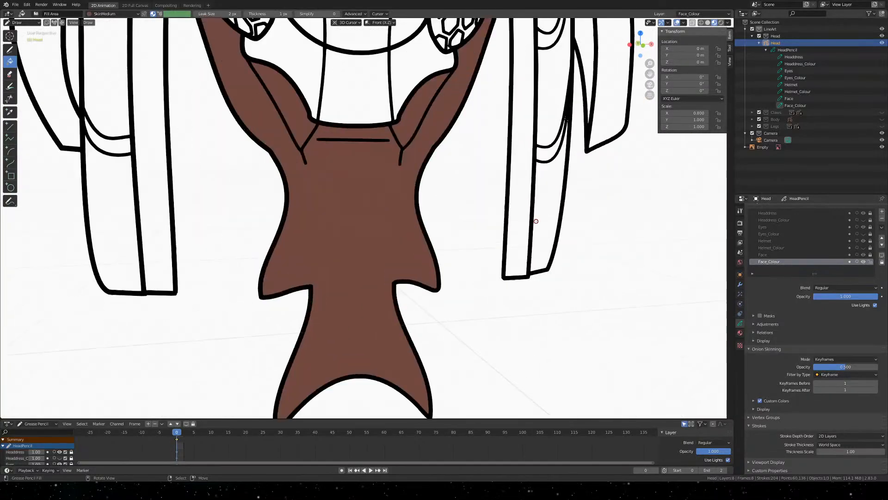
scroll(536, 215, "down", 5)
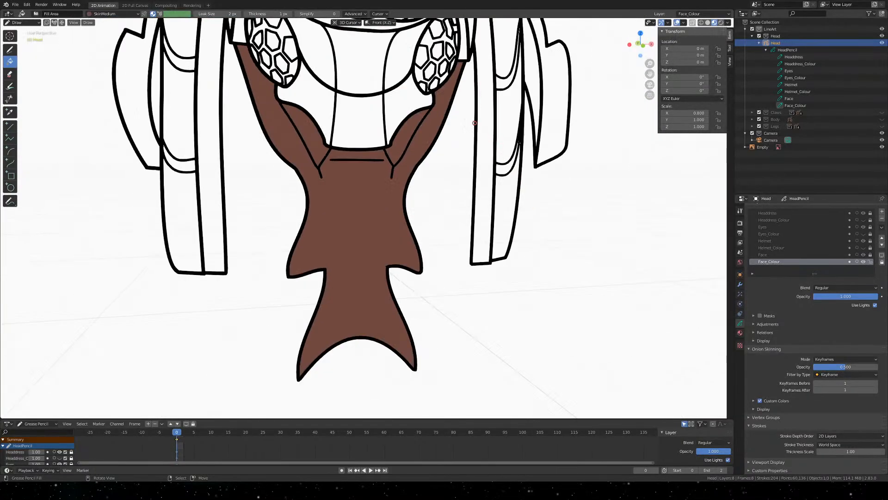
scroll(472, 133, "down", 4)
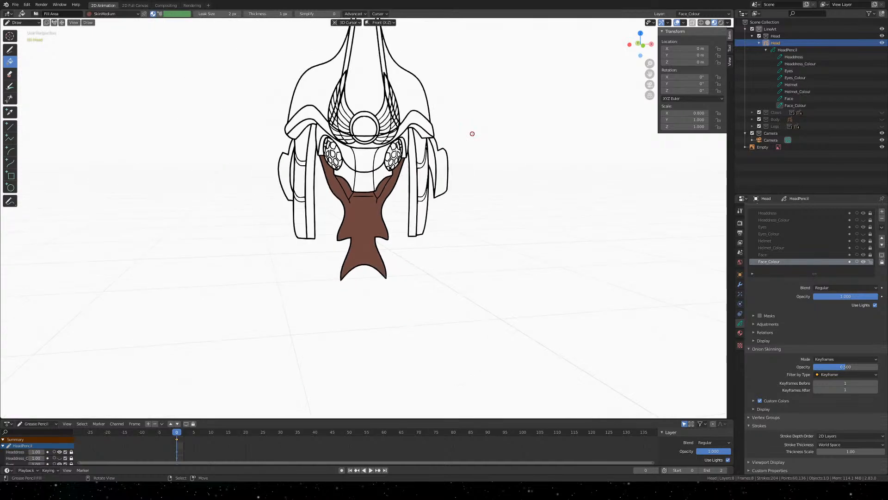
key("KP_0")
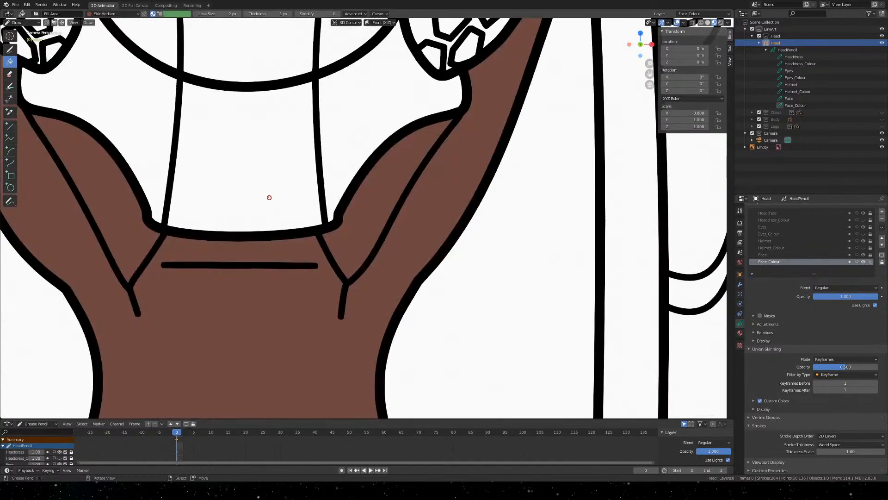
middle_click_drag(222, 180, 391, 131, "shift")
scroll(400, 167, "down", 2)
scroll(400, 167, "down", 4)
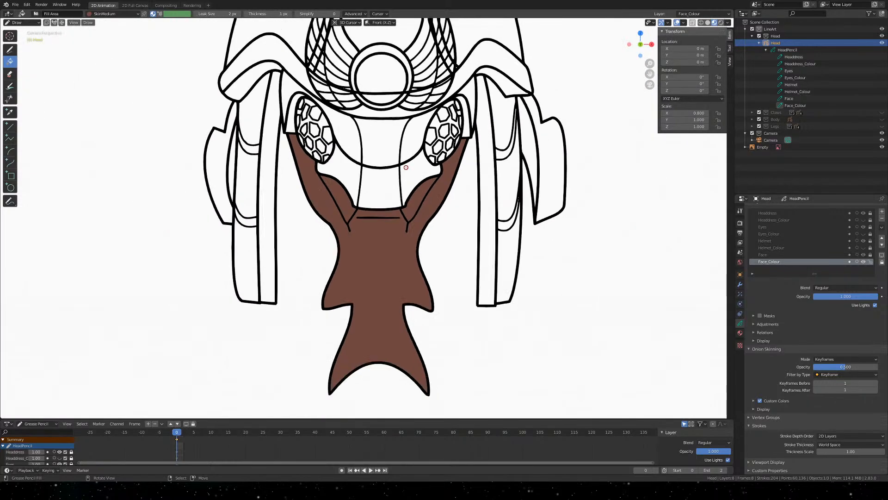
Lock the Face_Colour layer and show the Helmet_Colour, Headdress_Colour and Eyes_Colour layers
left_click(871, 261)
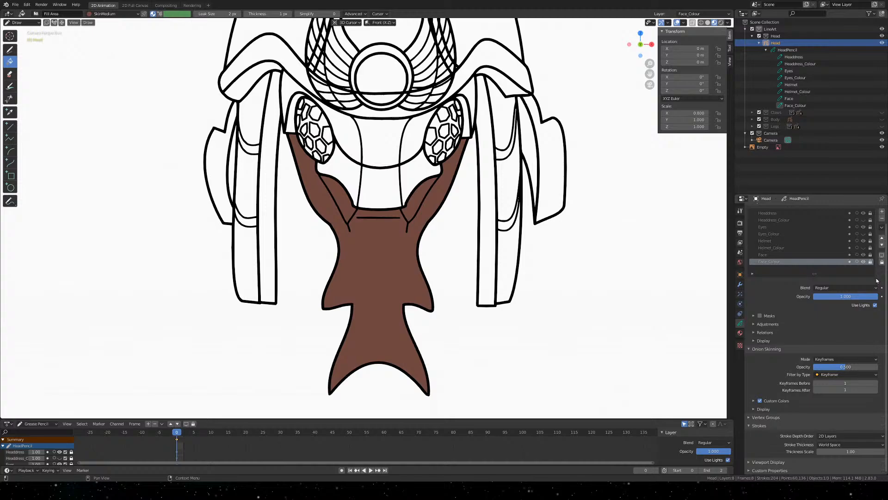
left_click(863, 248)
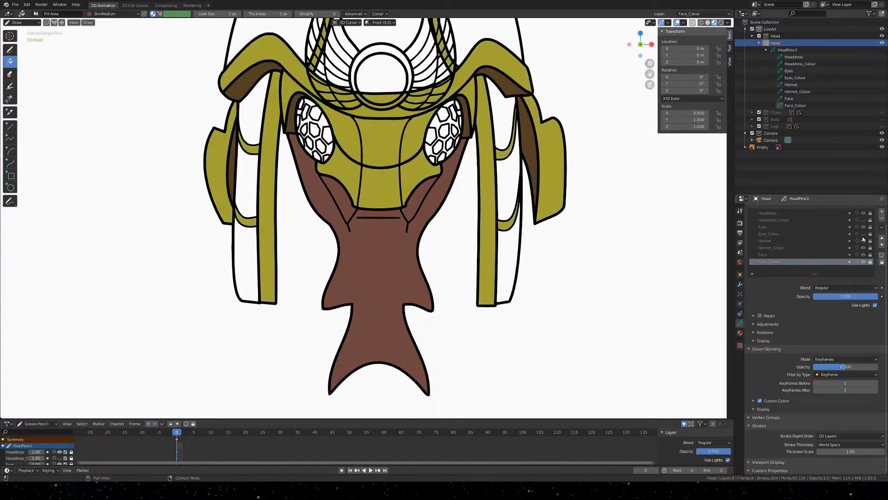
left_click(863, 220)
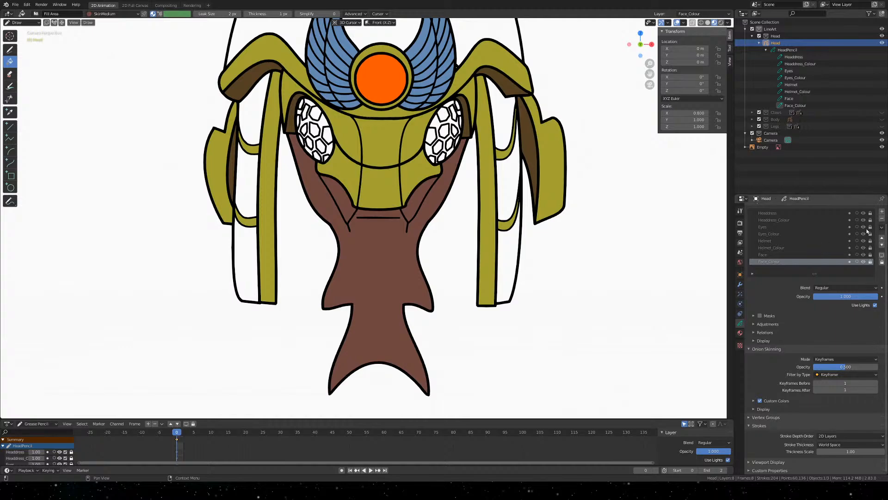
scroll(439, 198, "up", 3)
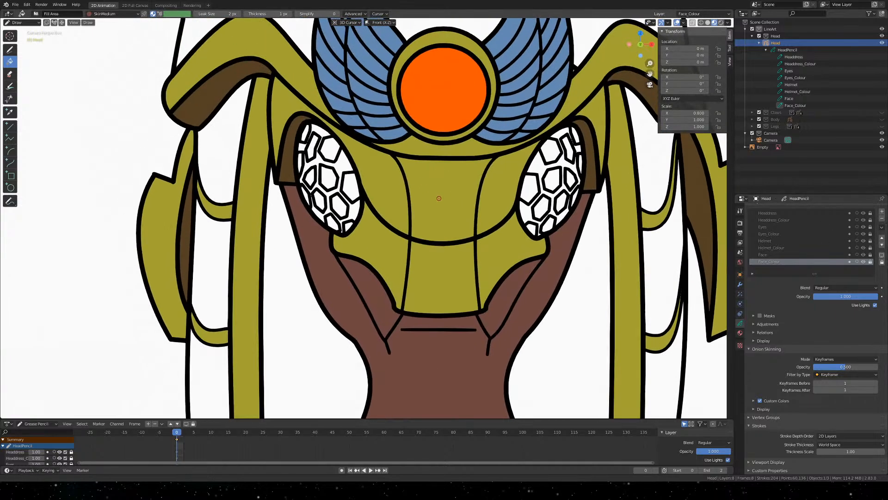
middle_click_drag(439, 198, 403, 170, "shift")
scroll(402, 170, "up", 4)
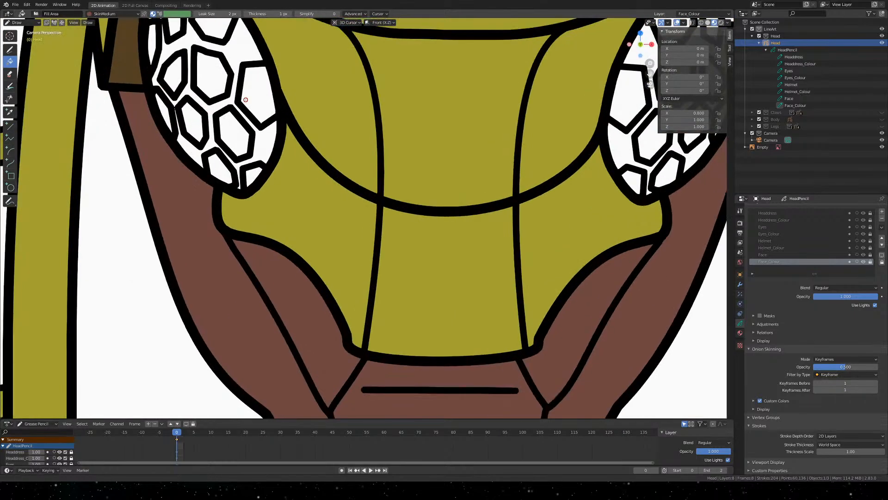
middle_click_drag(246, 100, 364, 201, "shift")
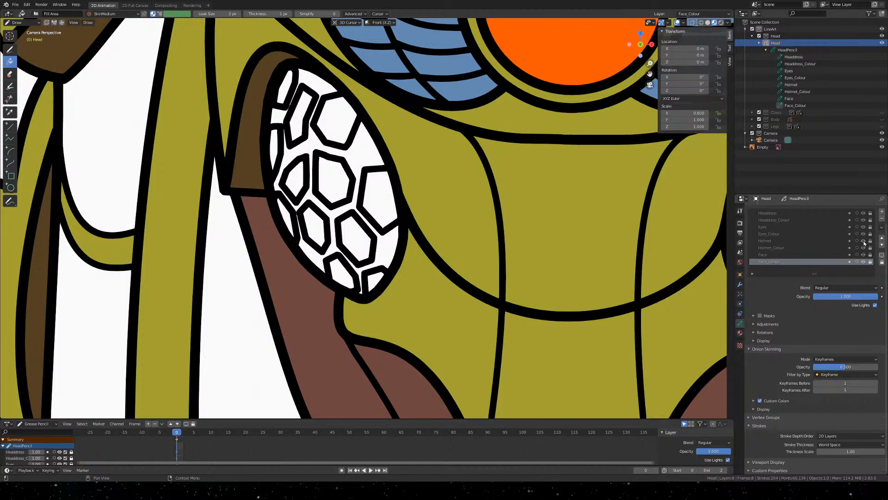
Hide all layers except Eyes and Eyes_Colour, and make Eyes_Colour the active layer
left_click(863, 255)
left_click(863, 261)
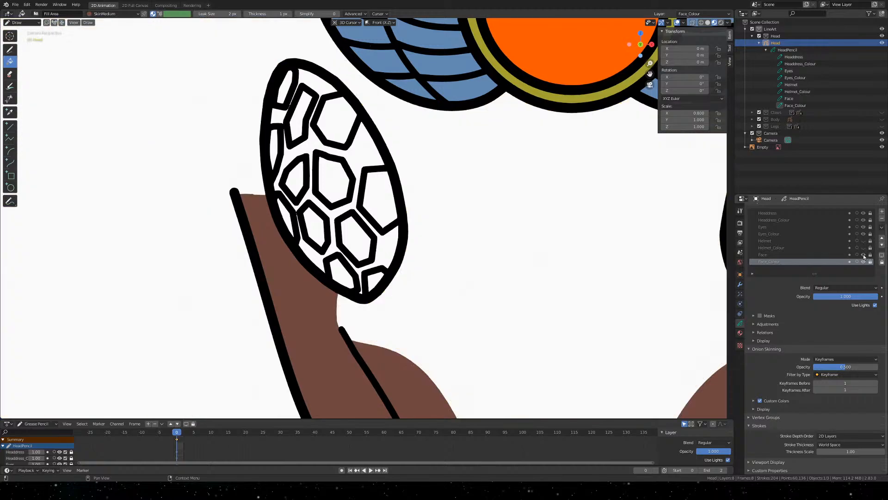
left_click(863, 221)
left_click(863, 213)
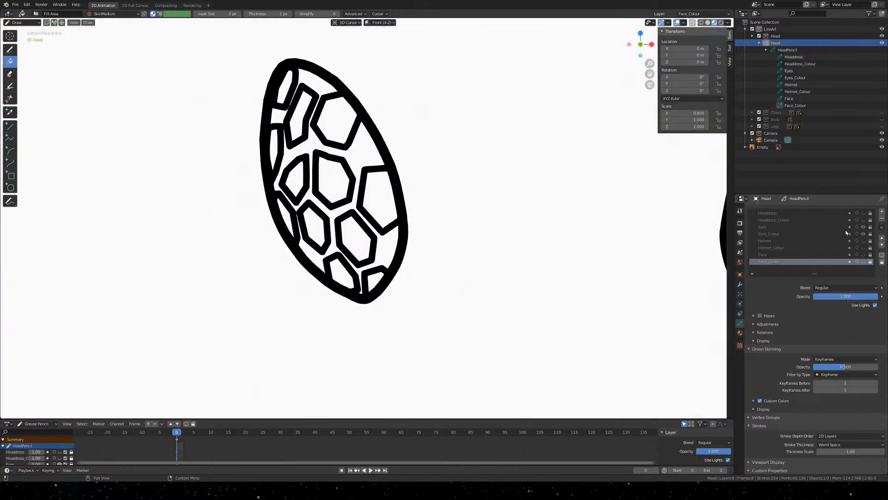
left_click(800, 234)
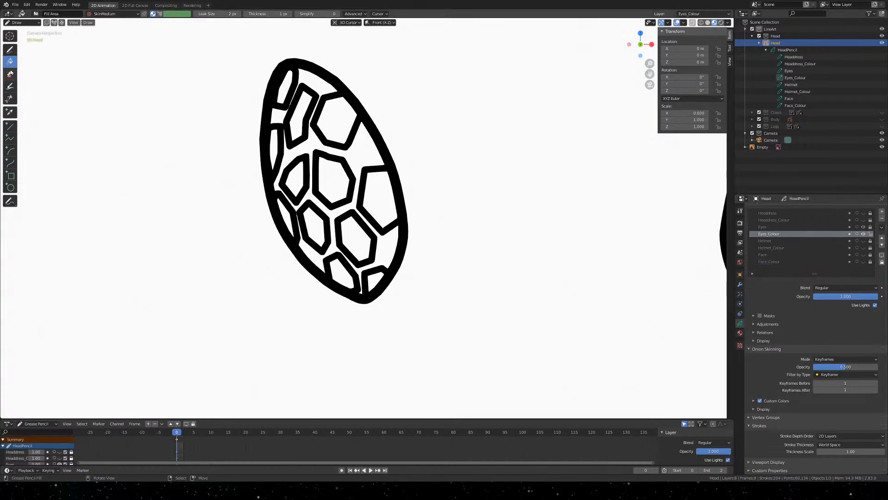
Try filling the areas between the facets of both eyes with the EyeDark material, and undo the fills
left_click(739, 332)
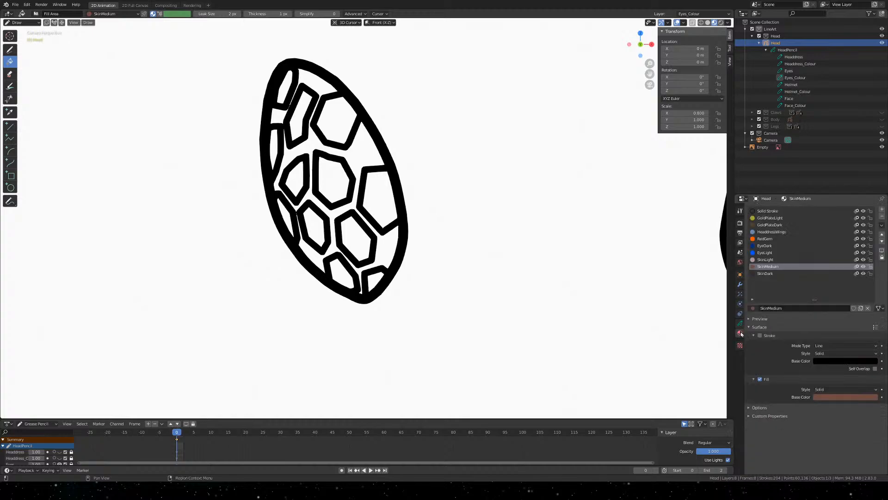
left_click(766, 245)
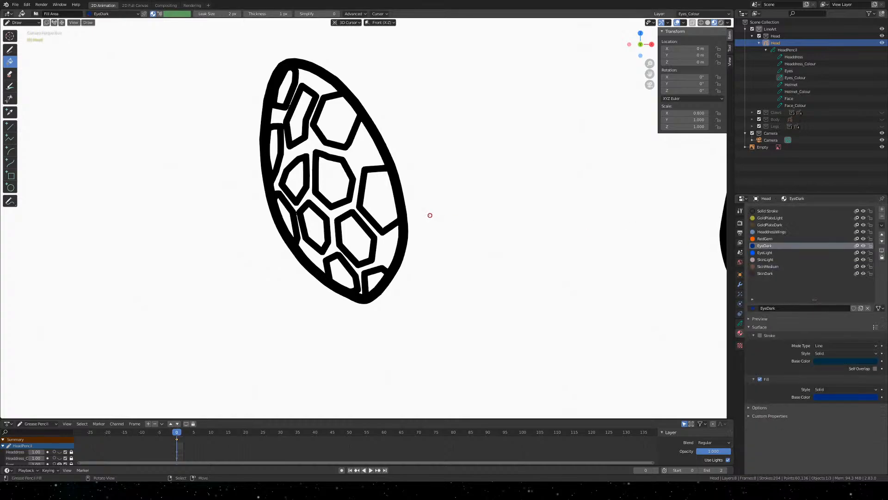
left_click(359, 149)
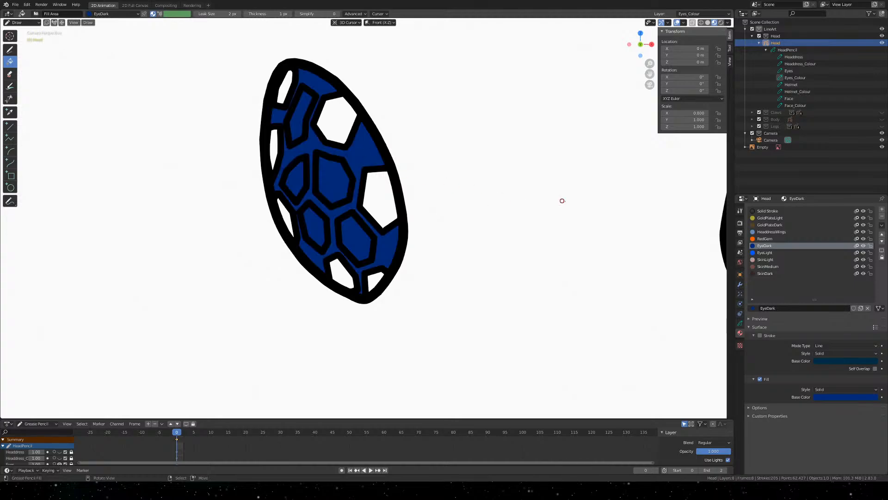
mouse_move(562, 200)
middle_mouse_down("shift")
mouse_move(361, 175)
mouse_move(384, 190)
middle_mouse_up("shift")
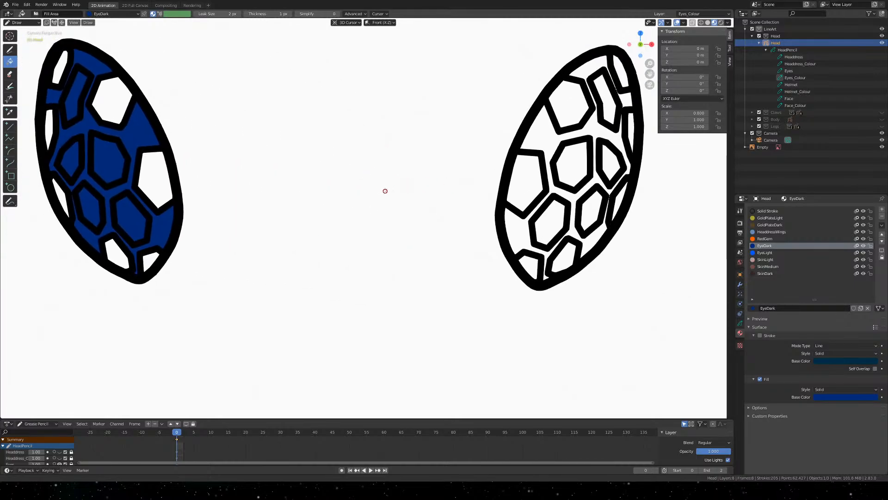
left_click(532, 131)
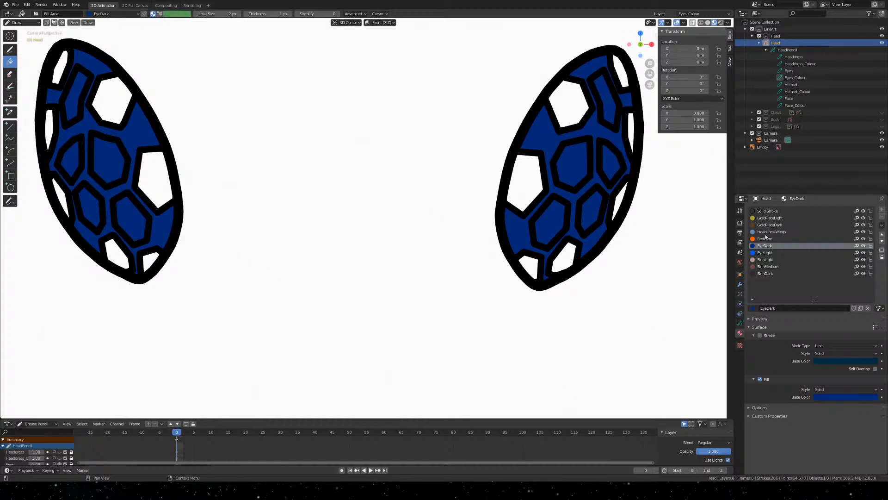
key("ctrl+z")
key("ctrl+z")
key("ctrl+z")
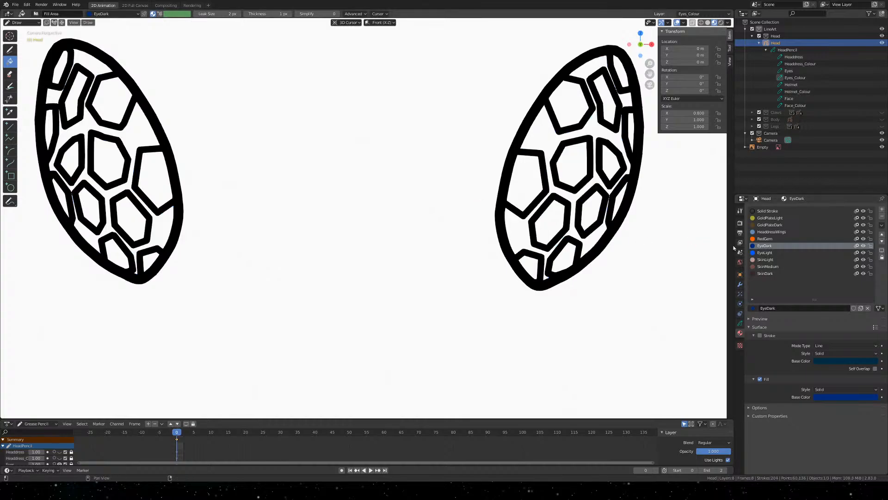
Fill the areas between the facets of both eyes with the EyeLight material
left_click(530, 133)
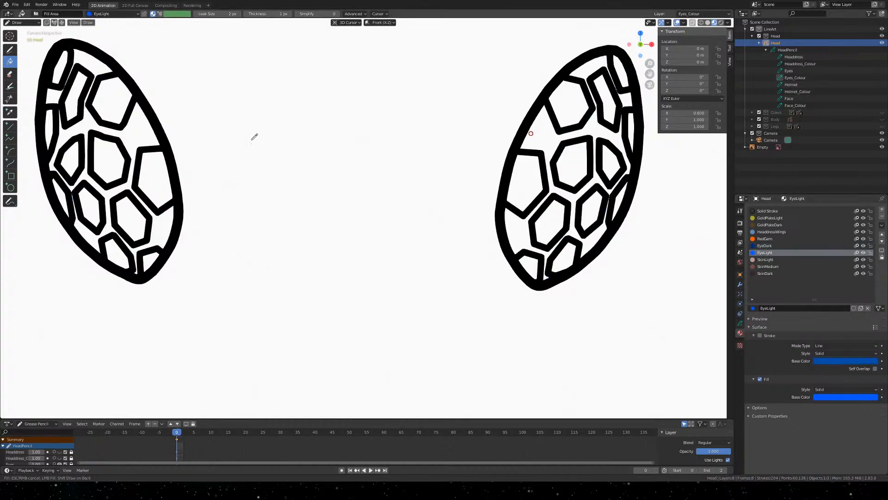
left_click(147, 136)
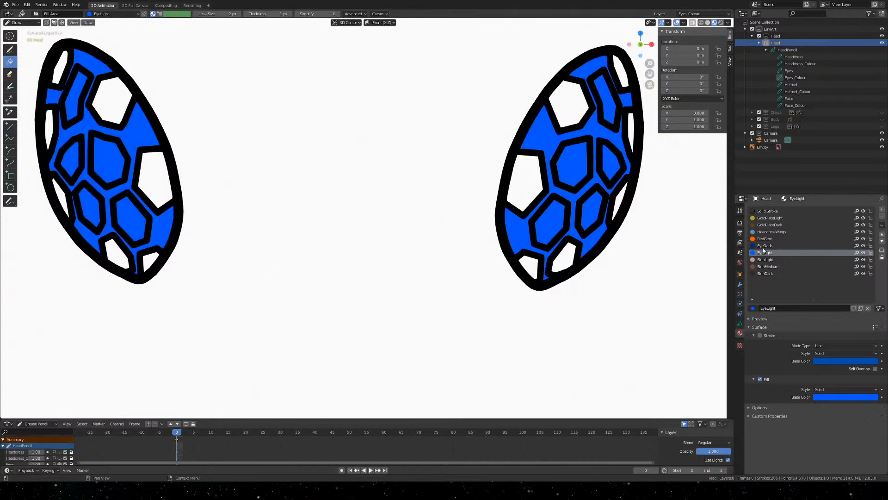
Fill every facet of the eye on the right side of the head with the EyeDark material
left_click(764, 246)
left_click(525, 176)
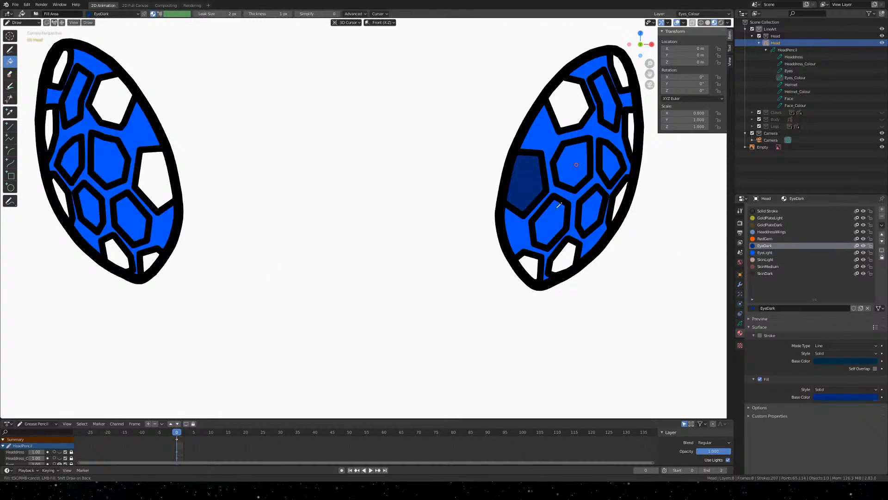
left_click(576, 165)
left_click(549, 223)
left_click(531, 266)
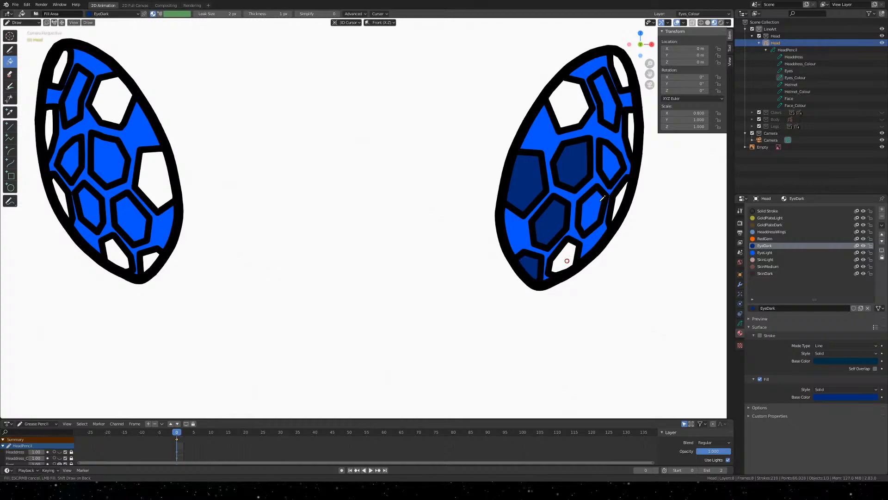
left_click(567, 260)
left_click(591, 210)
left_click(623, 197)
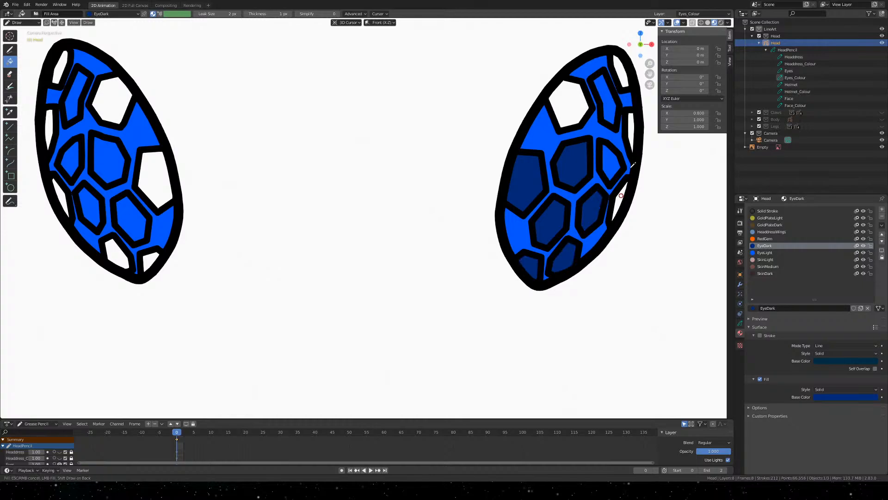
left_click(631, 126)
left_click(608, 155)
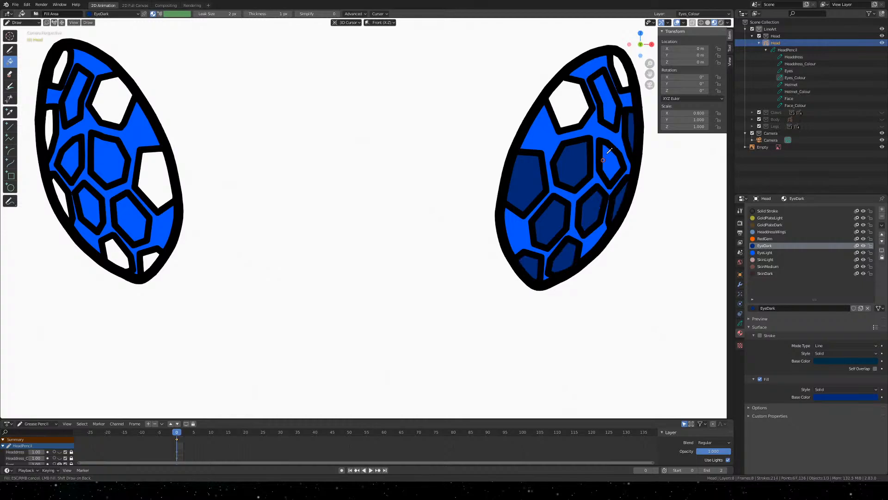
left_click(602, 104)
left_click(621, 72)
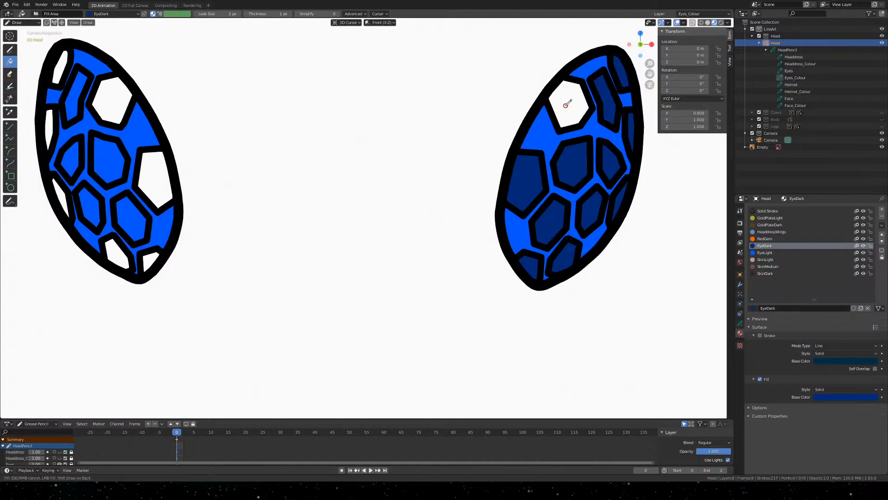
left_click(567, 103)
Fill every facet of the eye on the left side of the head with the EyeDark material
left_click(125, 101)
left_click(65, 60)
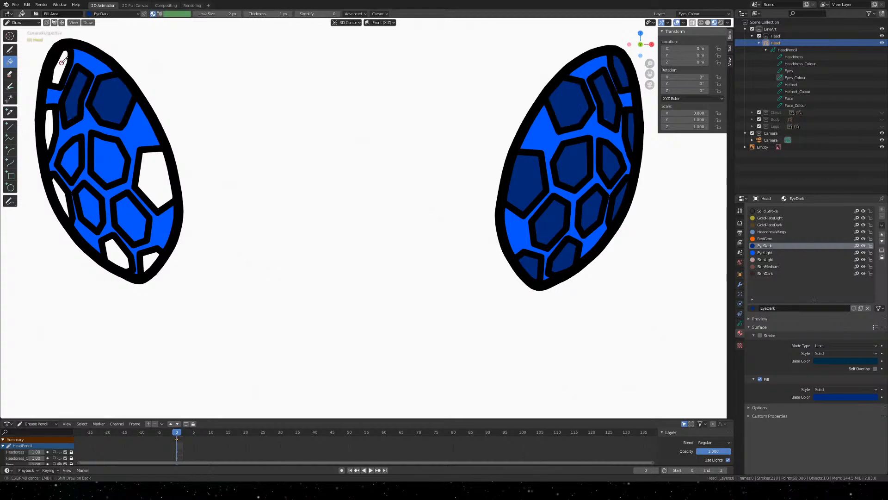
left_click(62, 65)
left_click(48, 125)
left_click(71, 164)
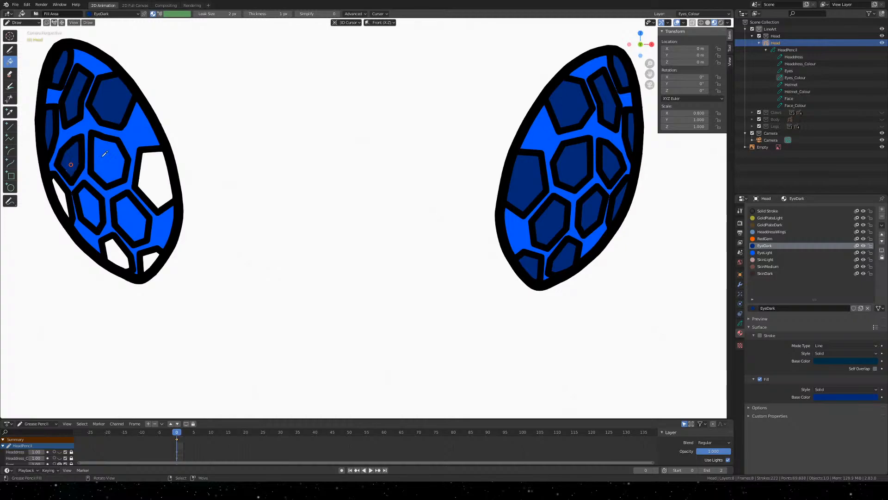
left_click(105, 154)
left_click(159, 178)
left_click(138, 210)
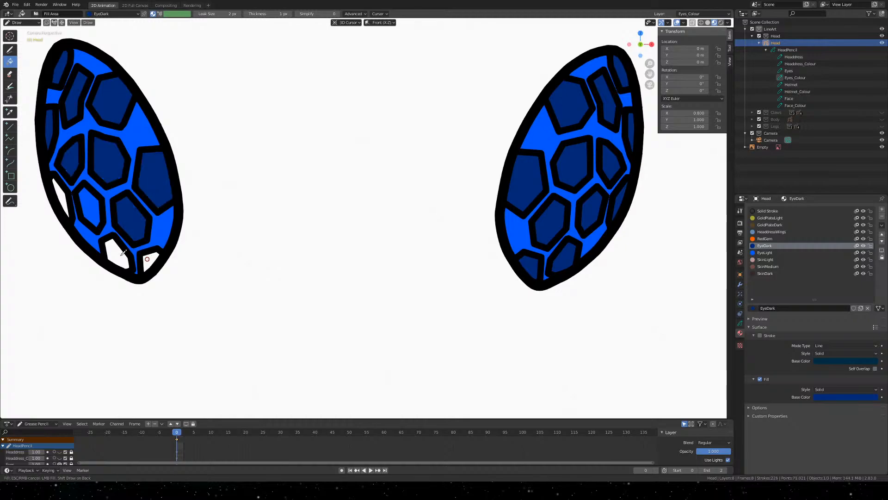
left_click(147, 259)
left_click(118, 254)
middle_click_drag(146, 179, 337, 192, "shift")
left_click(279, 217)
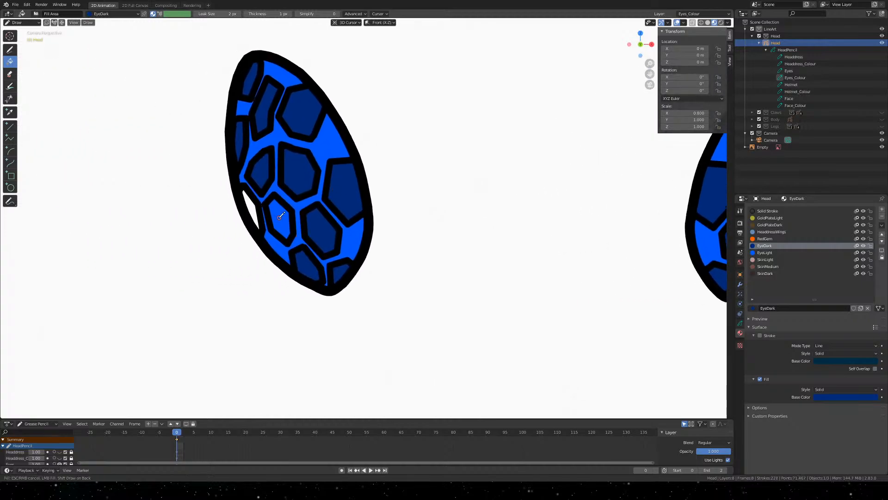
left_click(250, 211)
scroll(405, 268, "down", 1)
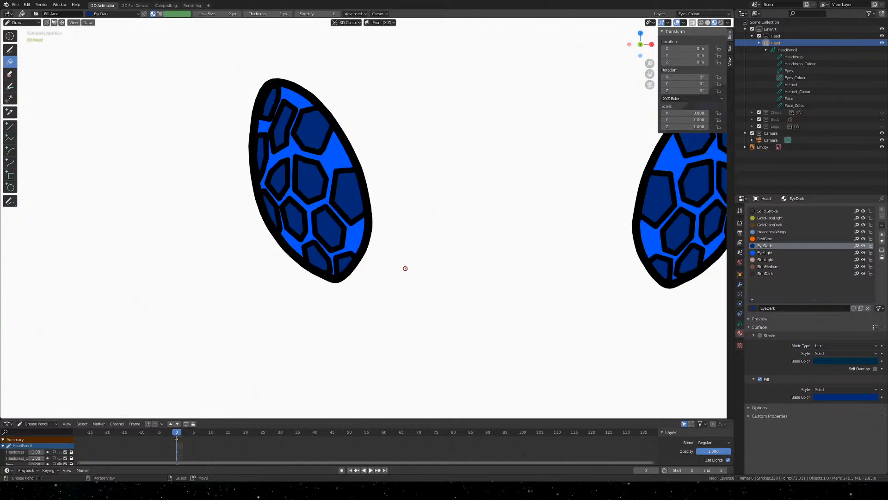
scroll(405, 267, "down", 2)
scroll(407, 265, "up", 2)
middle_click_drag(509, 220, 393, 227, "shift")
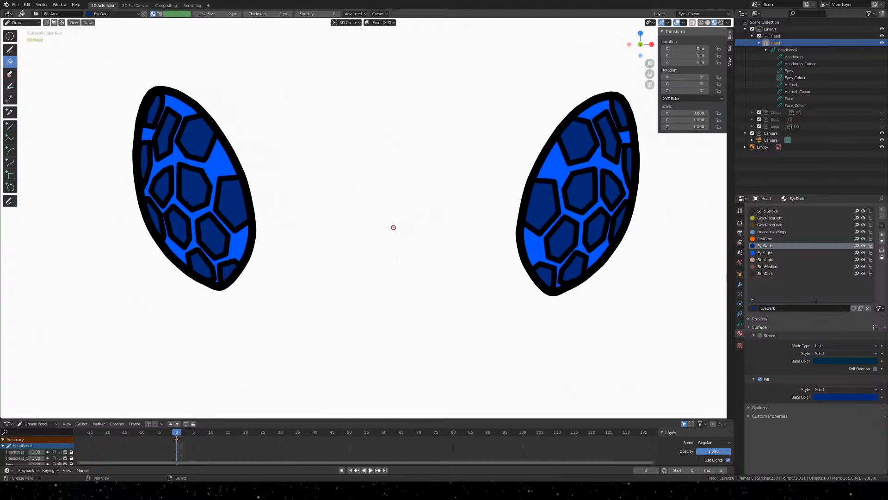
Show the Headdress, Headdress_Colour, Helmet, Helmet_Colour, Face and Face_Colour layers again to view the whole coloured head
scroll(397, 234, "down", 2)
scroll(397, 234, "up", 1)
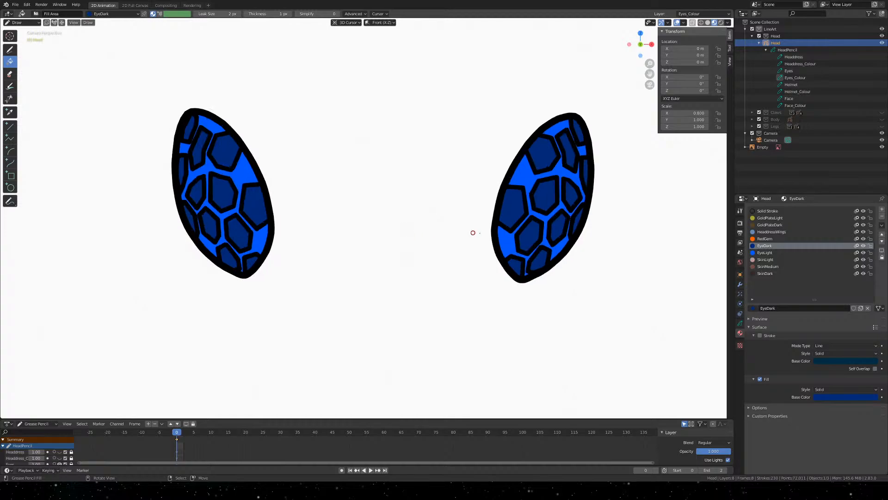
left_click(740, 322)
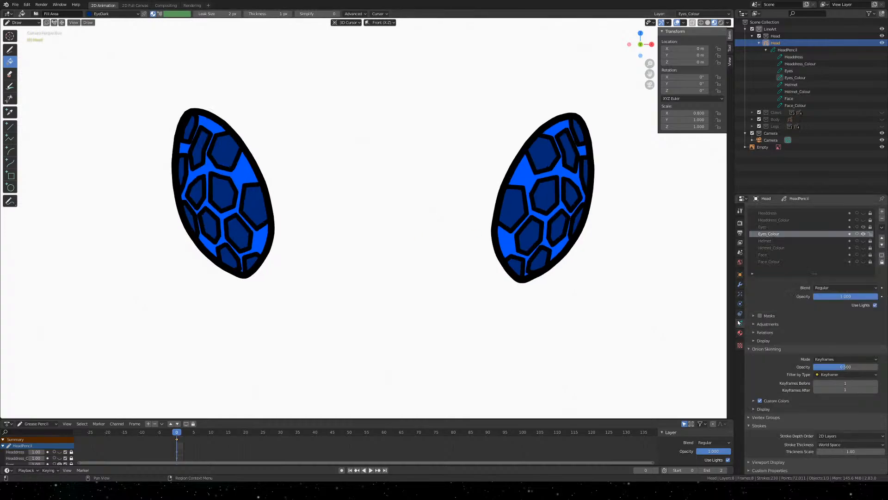
left_click(863, 220)
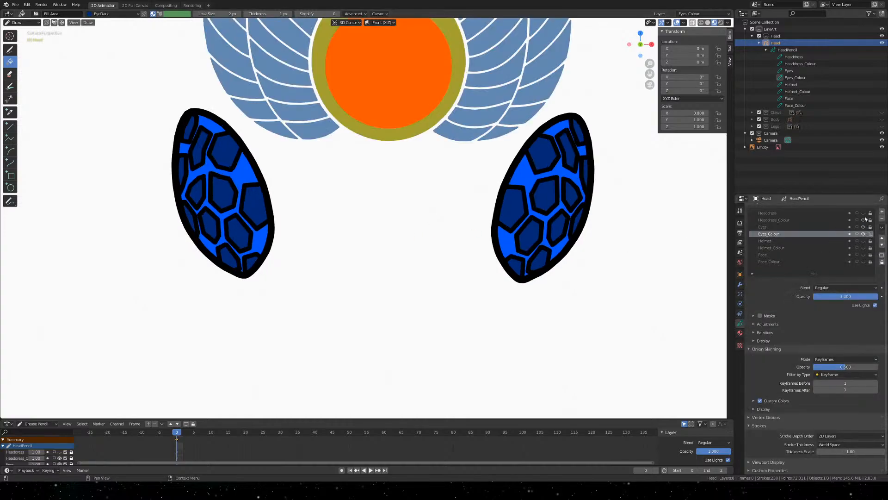
left_click(864, 213)
left_click(863, 241)
left_click(863, 247)
left_click(863, 255)
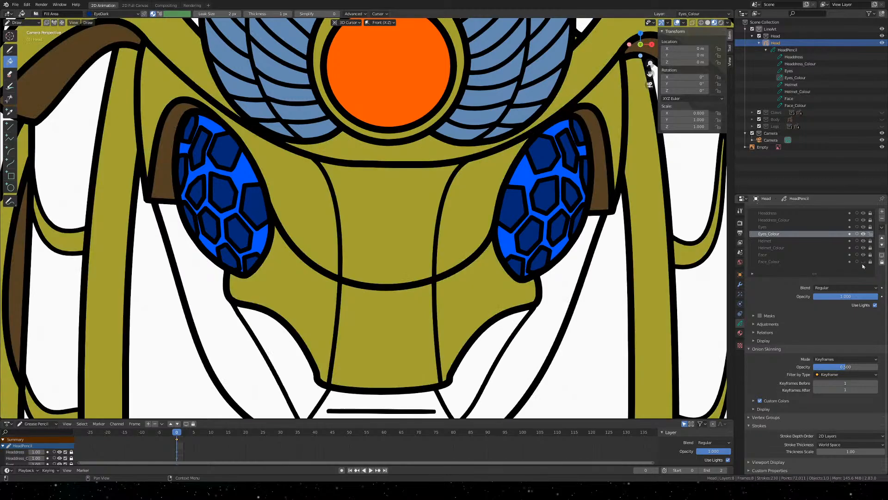
left_click(863, 262)
scroll(561, 266, "down", 4)
scroll(561, 266, "down", 1)
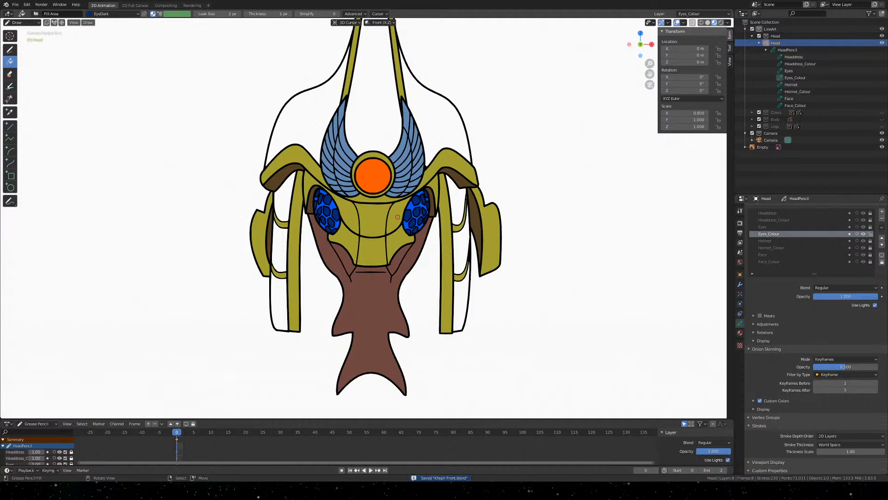
Hide the eye, headdress and face layers with their colour layers, leaving only Helmet and Helmet_Colour visible
middle_click_drag(361, 82, 371, 200, "shift")
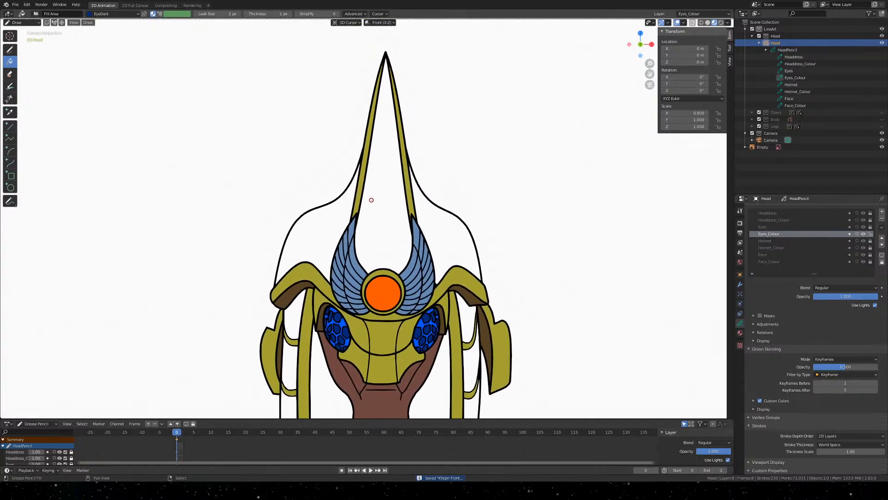
left_click(867, 234)
left_click(864, 234)
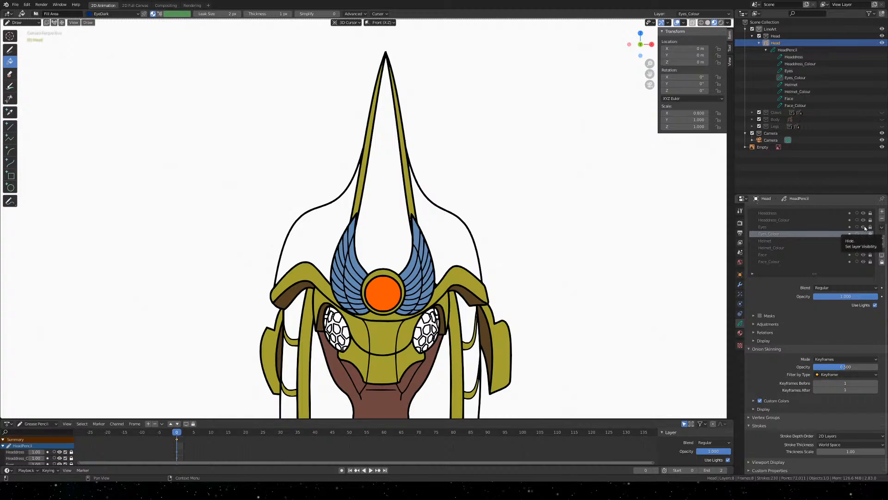
left_click(863, 227)
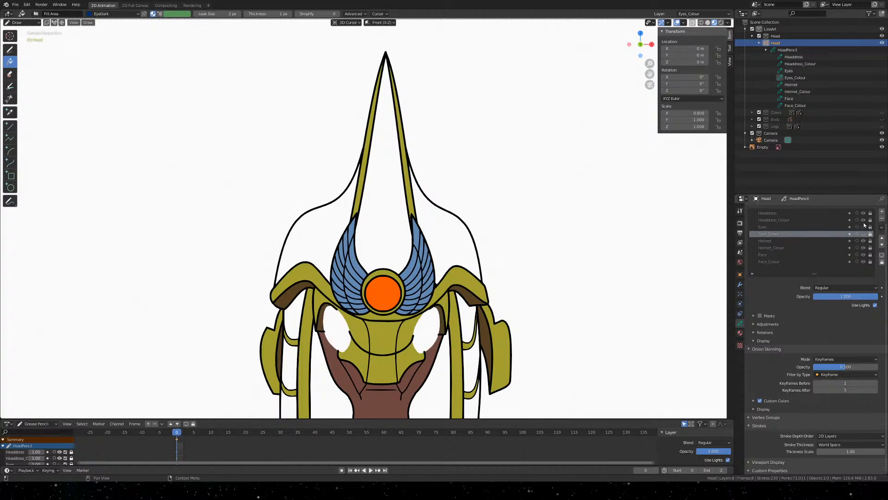
left_click(864, 221)
left_click(863, 213)
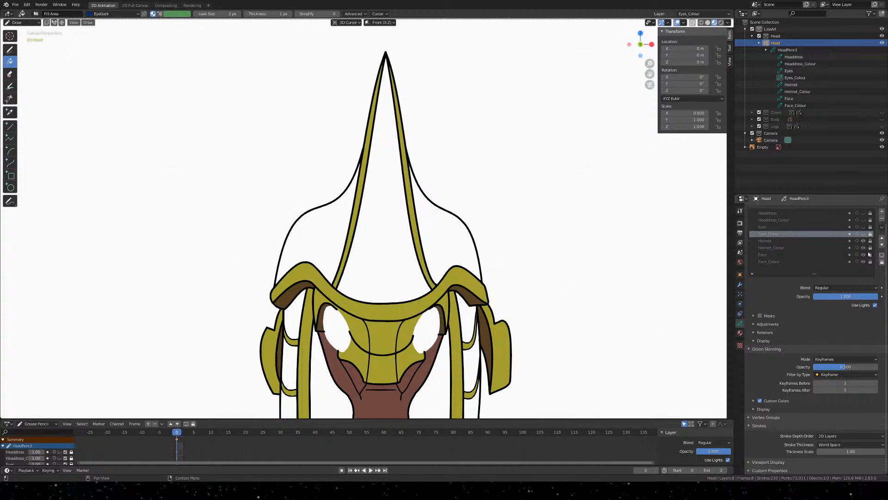
left_click(864, 247)
left_click(863, 247)
left_click(863, 261)
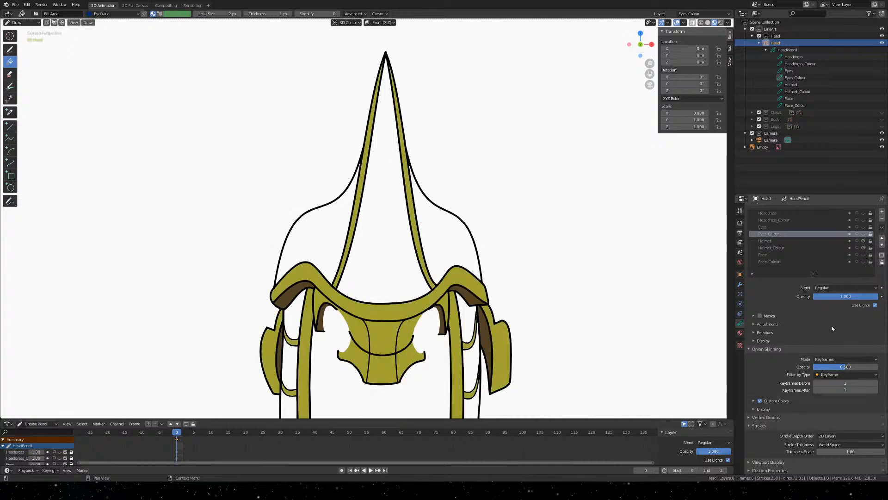
mouse_move(505, 365)
middle_mouse_down("shift")
mouse_move(503, 241)
mouse_move(502, 276)
mouse_move(536, 402)
middle_mouse_up("shift")
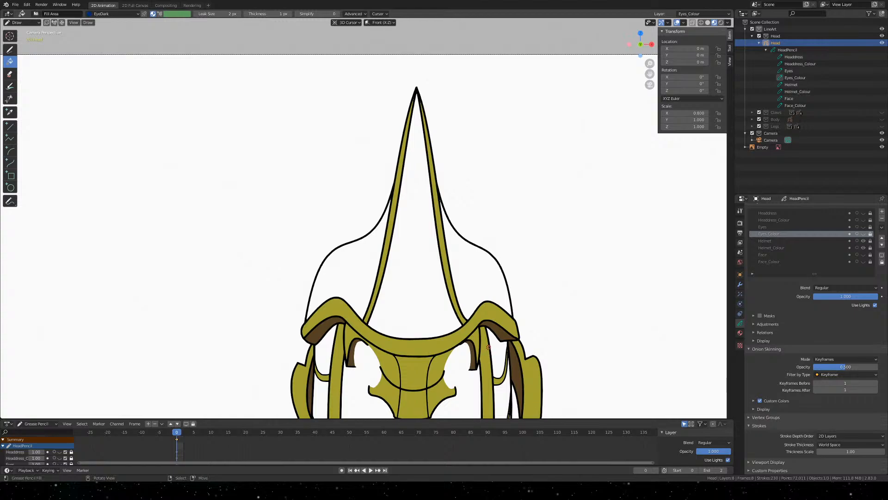
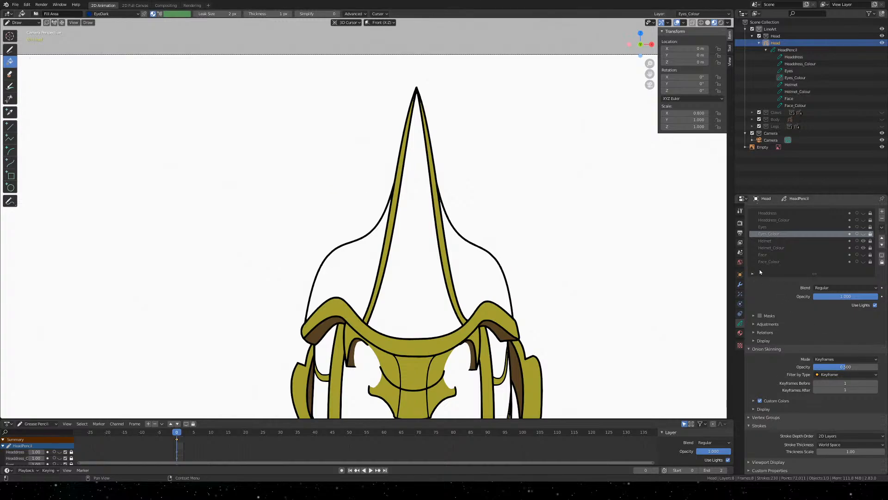
Add a new material named PurlpeGem to the head, with stroke off and fill enabled
left_click(740, 333)
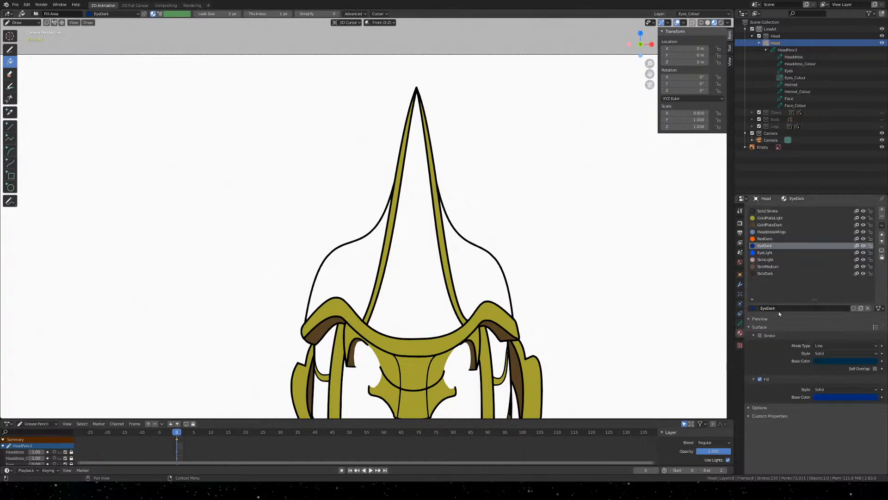
left_click(881, 209)
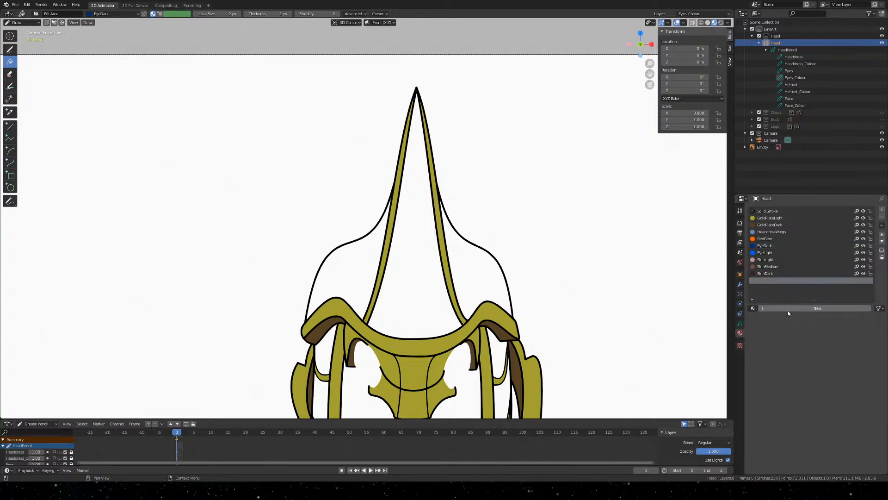
left_click(804, 309)
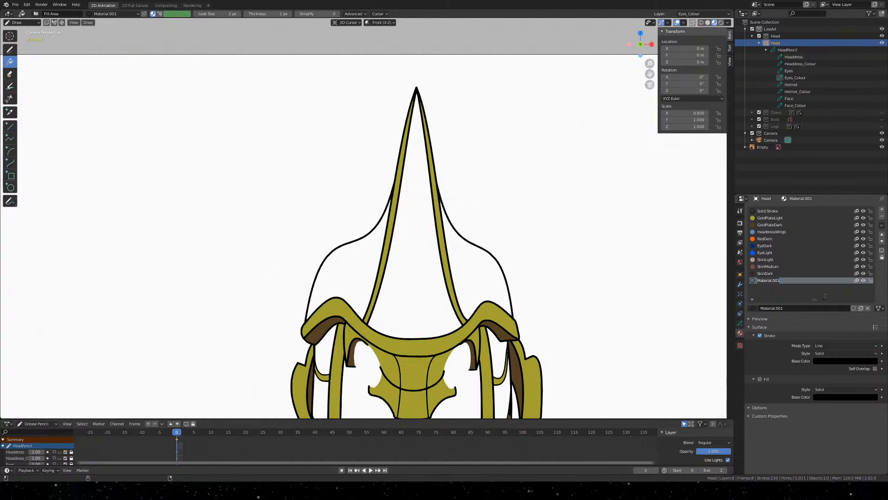
type("P")
type("Gem")
Set the PurlpeGem fill colour to magenta with red 1, green 0 and blue 1
left_click(864, 397)
left_click(828, 397)
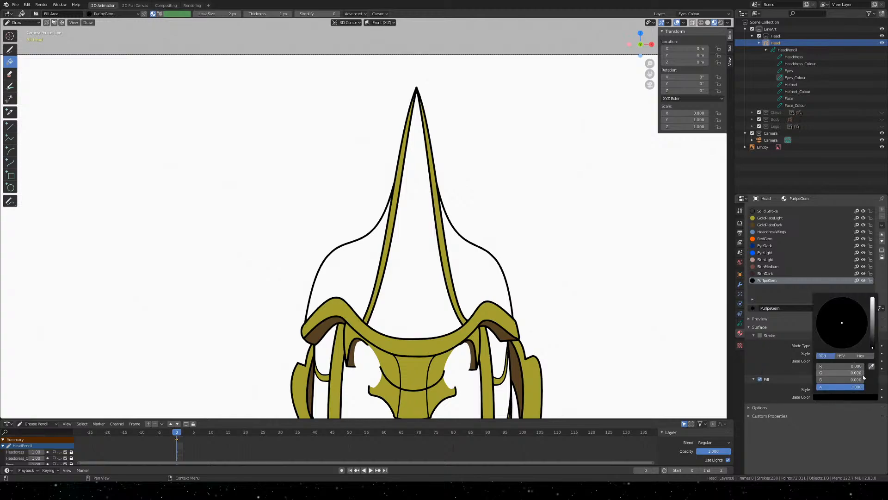
left_click(833, 366)
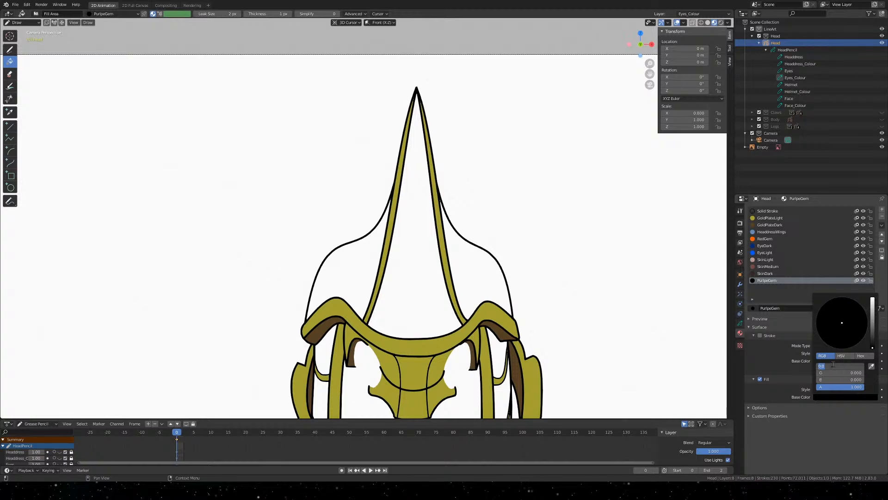
type("1")
key("Tab")
key("Tab")
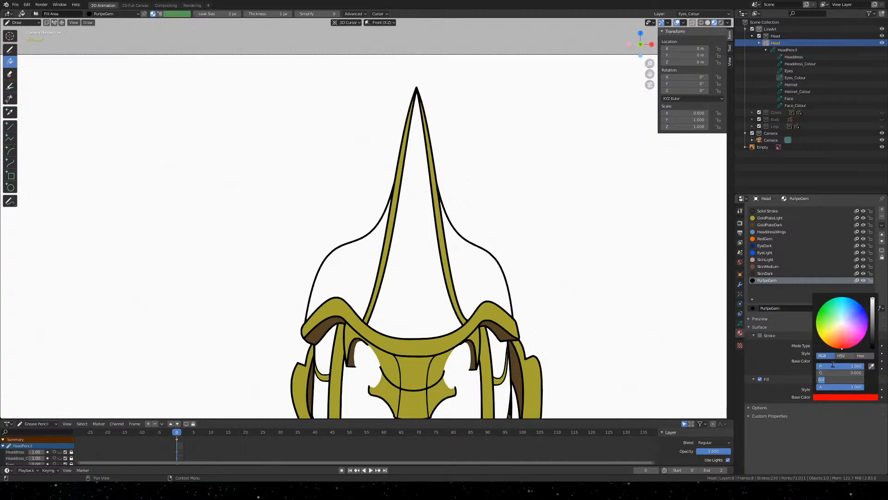
type("1")
key("Return")
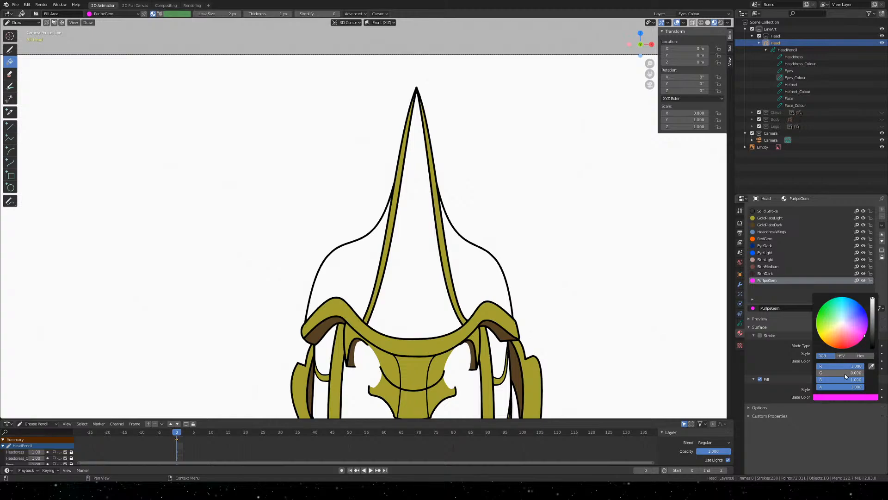
Set the fill colour's red and blue to 0.7 each, and darken the purple to about 0.174 each
left_click(855, 365)
type(".7")
key("Return")
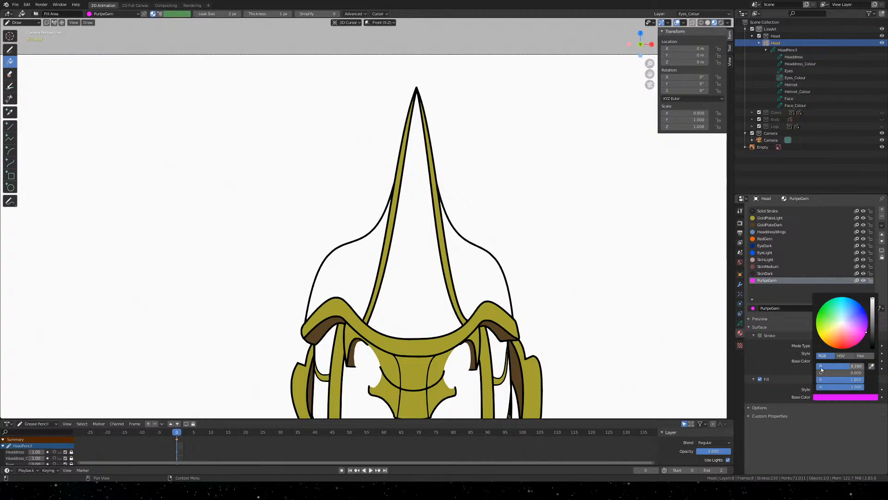
left_click(858, 379)
type(".7")
key("Return")
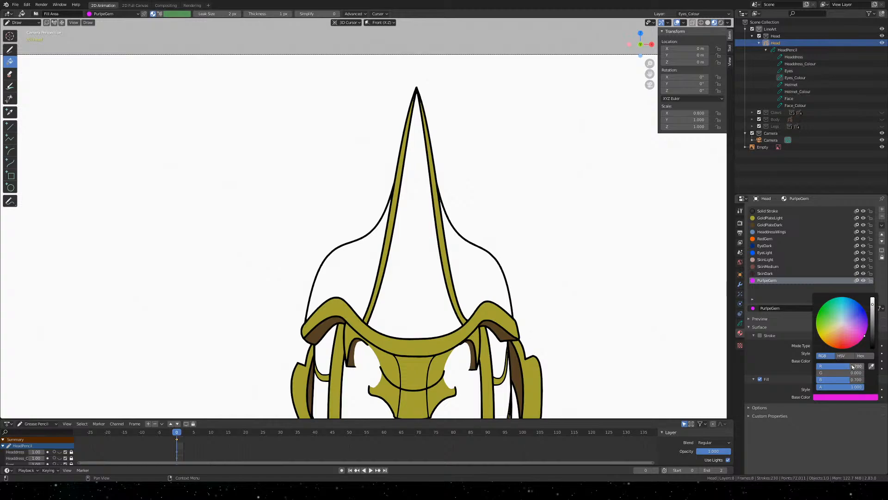
scroll(855, 371, "down", 3)
scroll(855, 371, "down", 5)
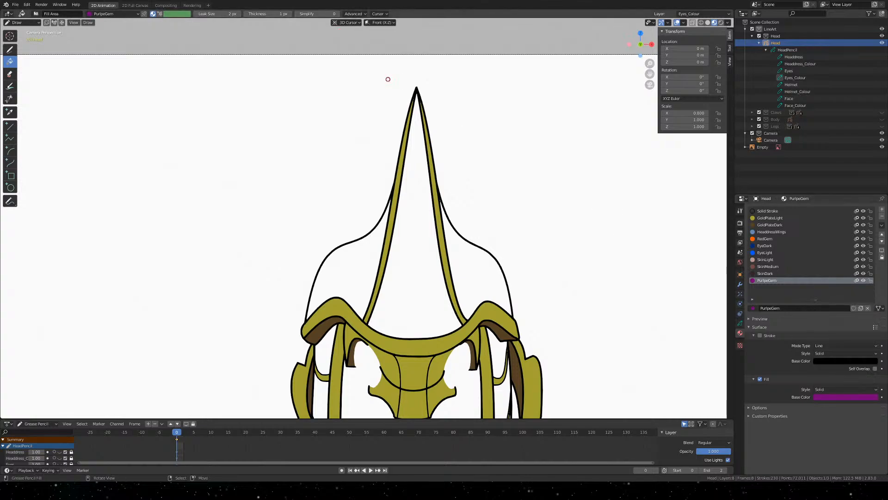
Shift the PurlpeGem fill colour to a dark violet, with blue stronger than red and green at 0
left_click(872, 398)
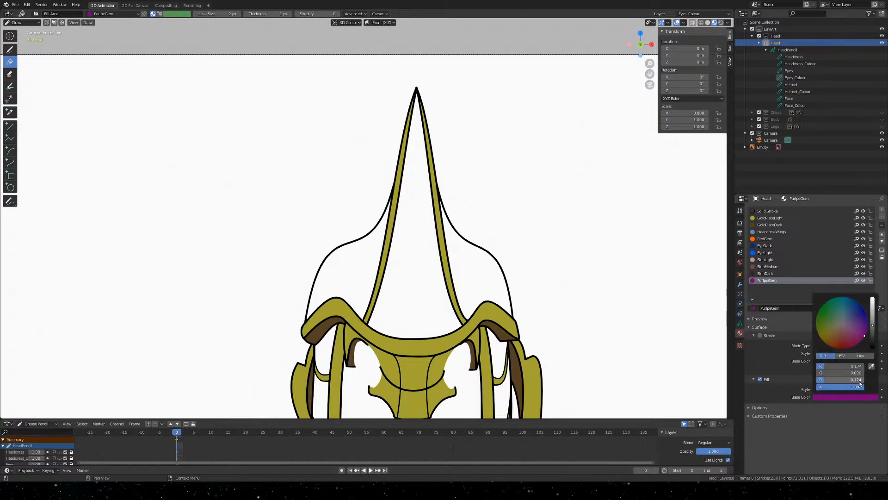
scroll(830, 381, "up", 5, "ctrl")
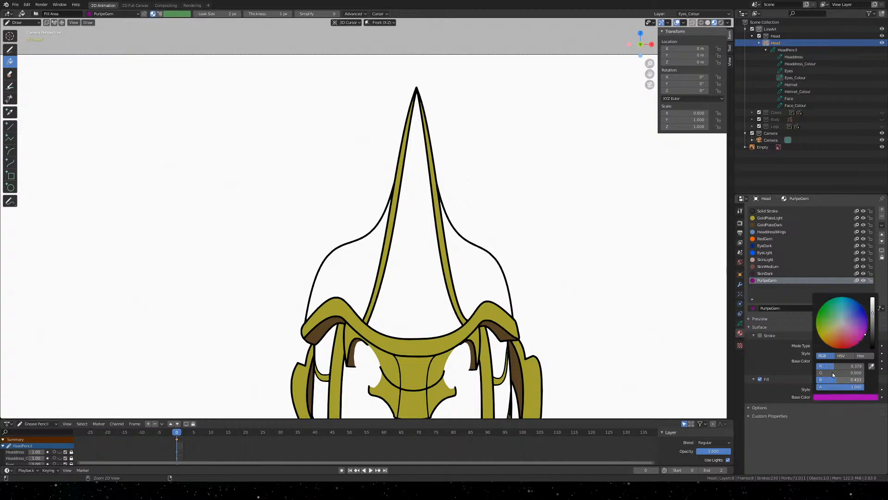
scroll(832, 374, "down", 5, "ctrl")
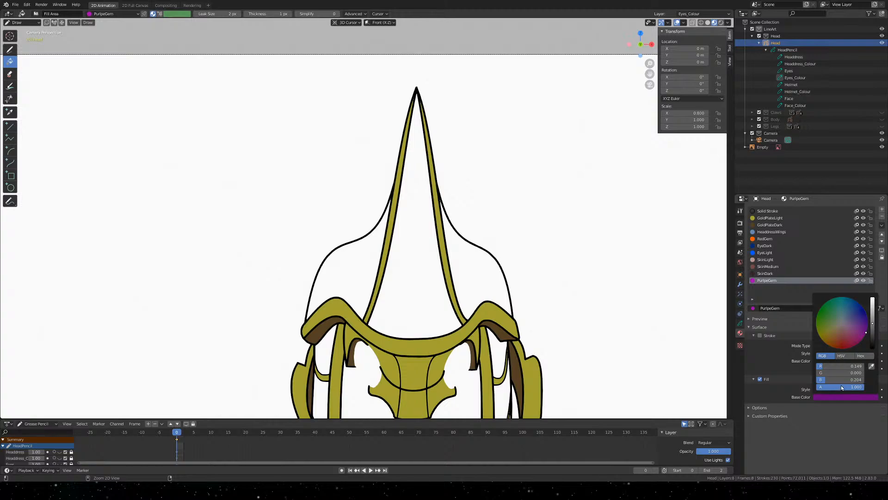
scroll(841, 387, "up", 8, "ctrl")
scroll(843, 367, "down", 6, "ctrl")
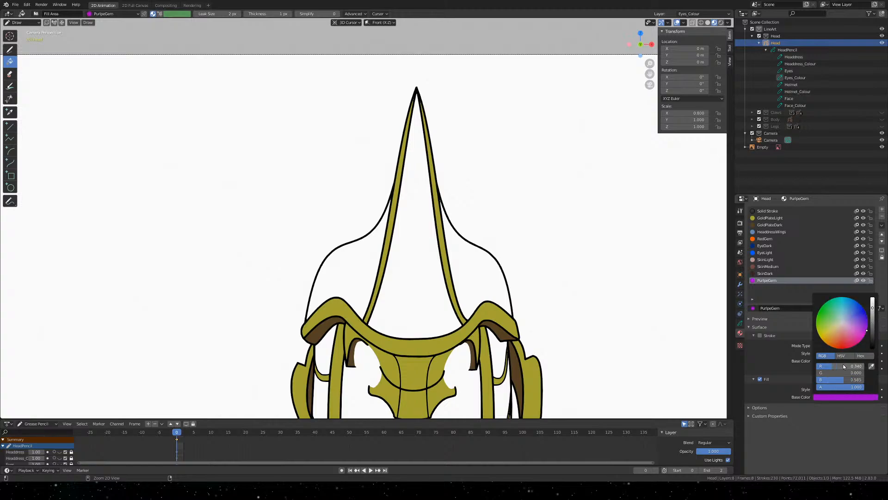
scroll(841, 382, "up", 2, "ctrl")
scroll(842, 382, "up", 3, "ctrl")
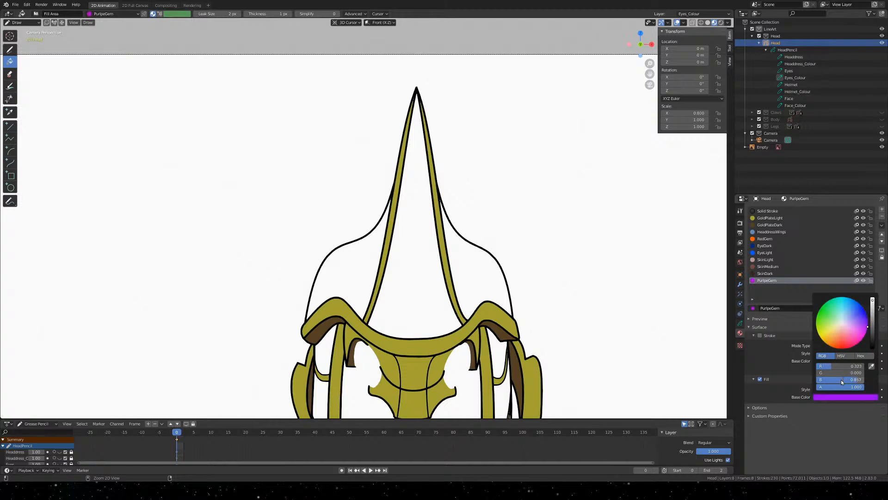
scroll(842, 382, "down", 8, "ctrl")
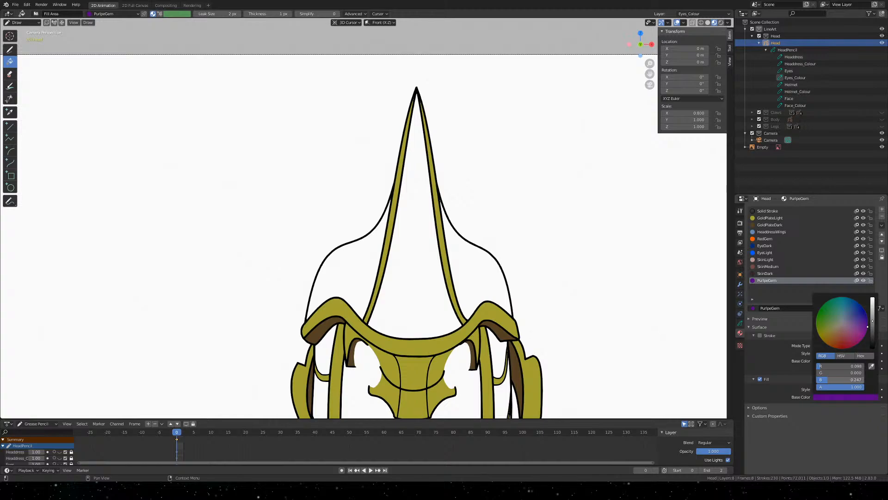
scroll(845, 381, "down", 2, "ctrl")
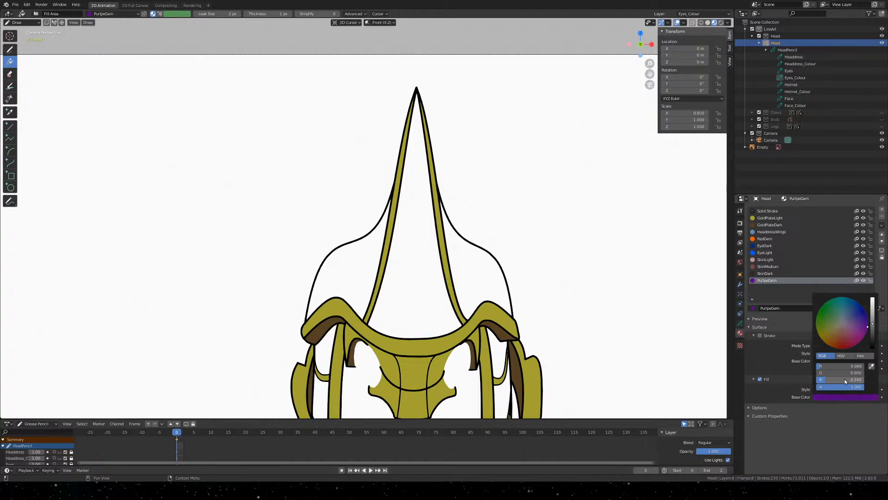
scroll(845, 381, "down", 2, "ctrl")
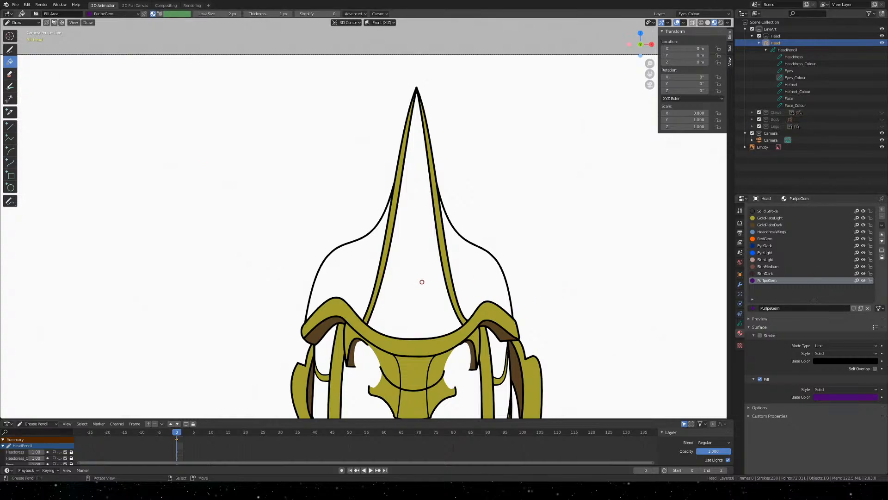
Unlock the Helmet_Colour layer and fill the tall pointed panel at the helmet's centre with PurlpeGem
left_click(740, 324)
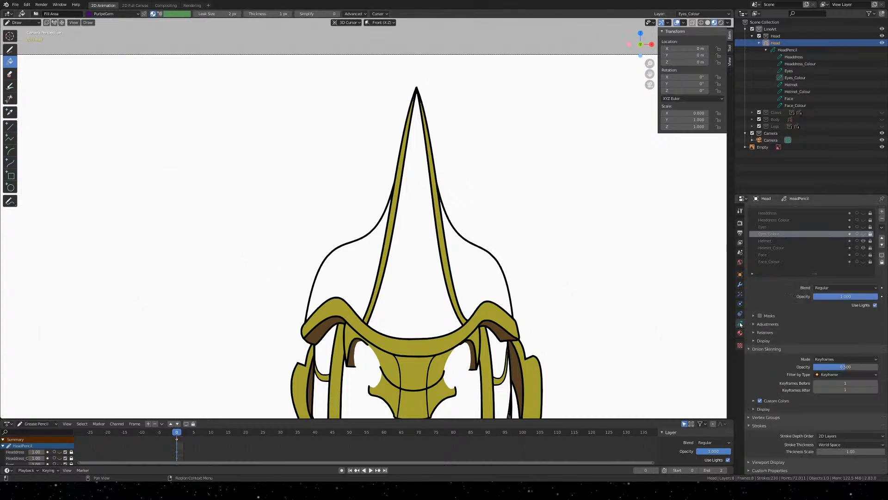
left_click(782, 248)
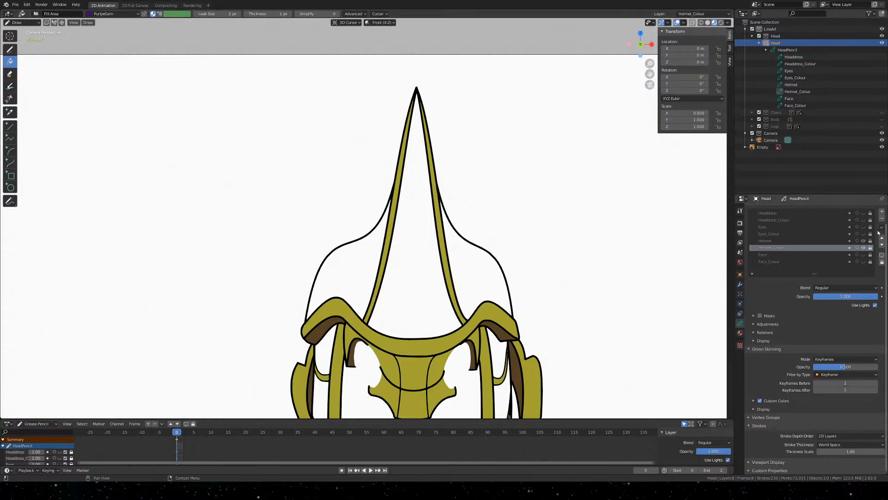
left_click(870, 248)
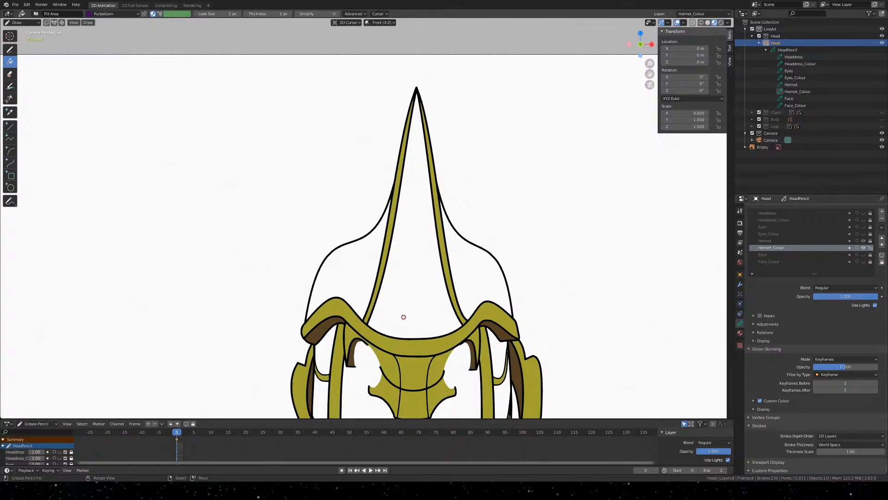
left_click(398, 314)
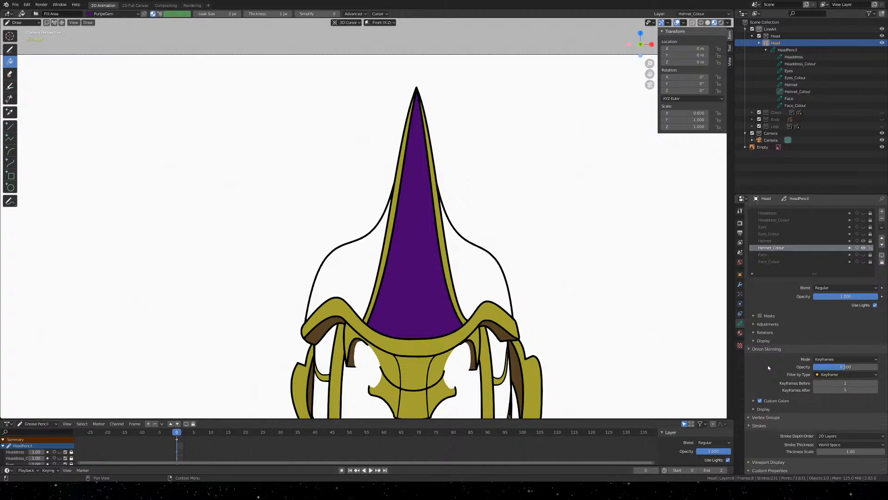
left_click(740, 333)
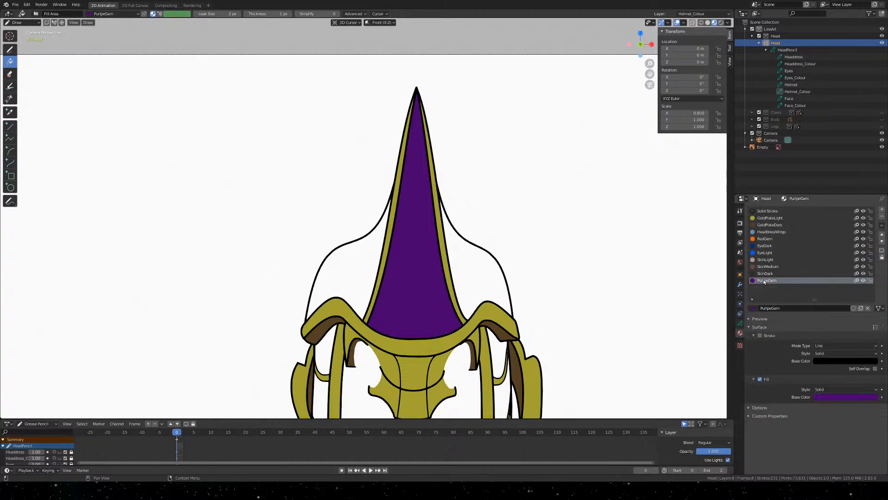
Switch the PurlpeGem fill to a linear gradient, with its secondary colour sampled from the base purple and slightly brightened
left_click(838, 389)
left_click(827, 405)
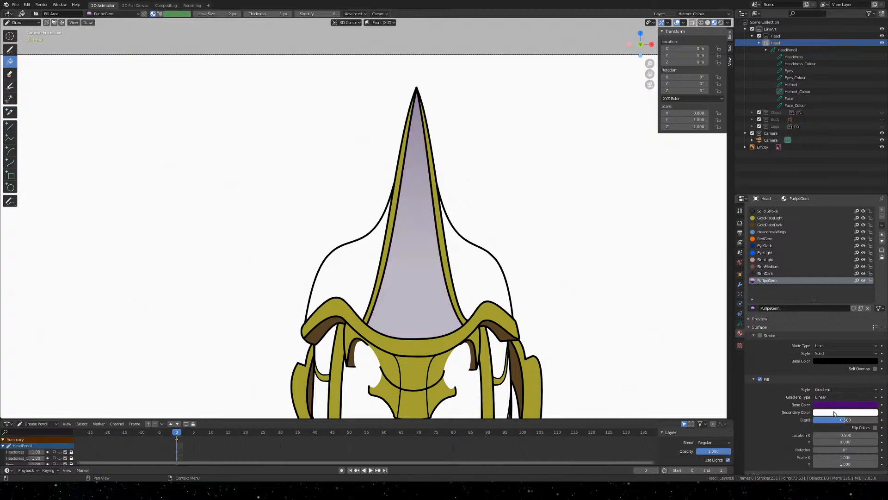
left_click(874, 415)
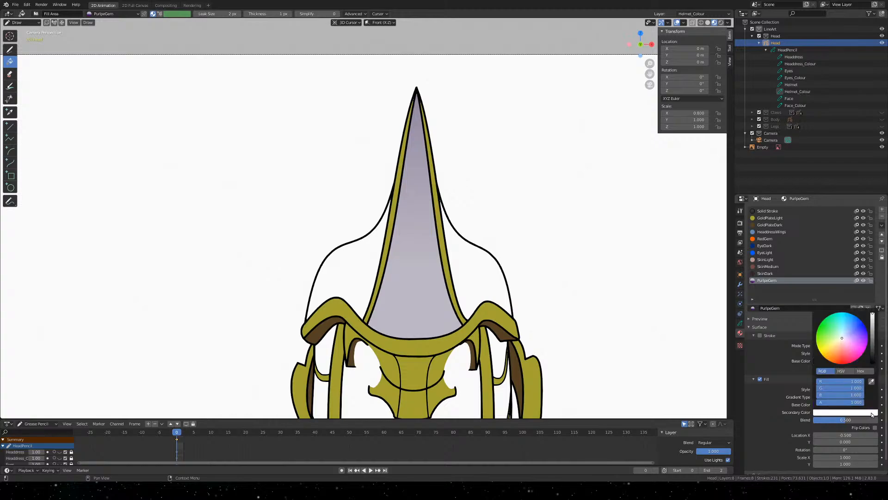
left_click(872, 379)
left_click(868, 404)
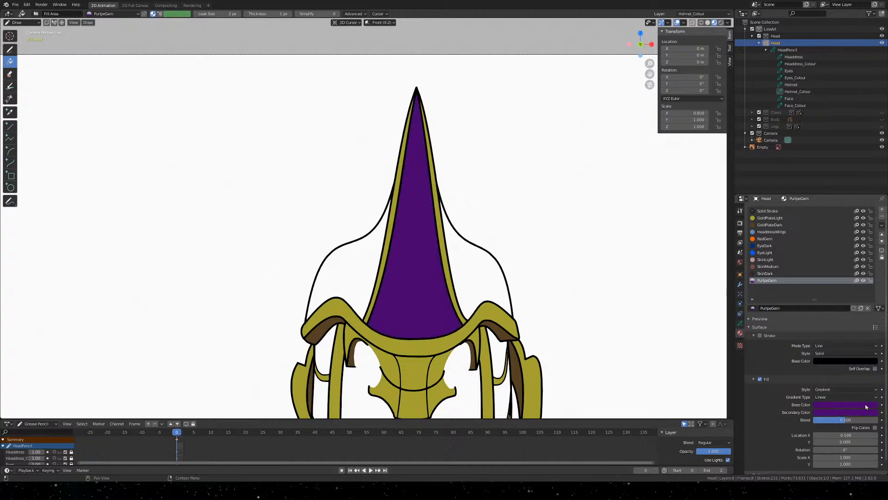
left_click(873, 412)
left_click_drag(873, 338, 872, 327)
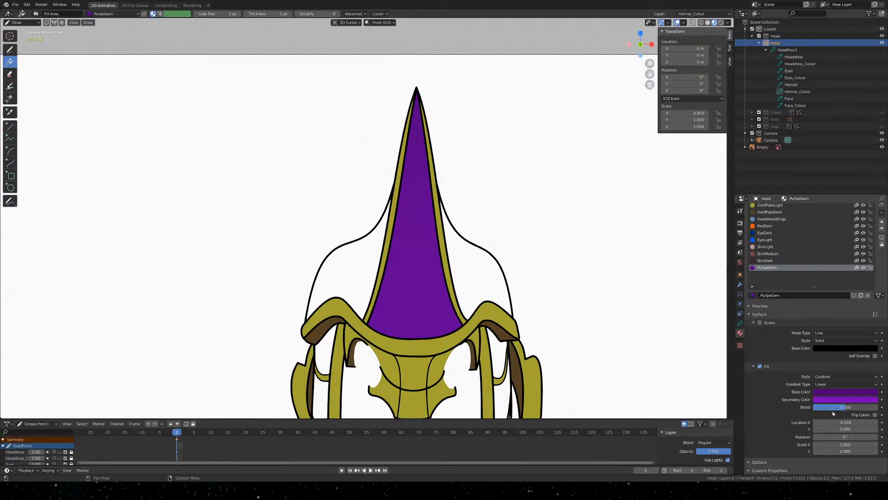
Try adjusting the gradient's blend and rotate the gradient to about 89.7°, keeping the Gradient fill style
mouse_move(832, 407)
left_mouse_down()
mouse_move(877, 407)
mouse_move(817, 407)
mouse_move(860, 407)
mouse_move(846, 407)
left_mouse_up()
left_click_drag(845, 436, 867, 437)
left_click(834, 375)
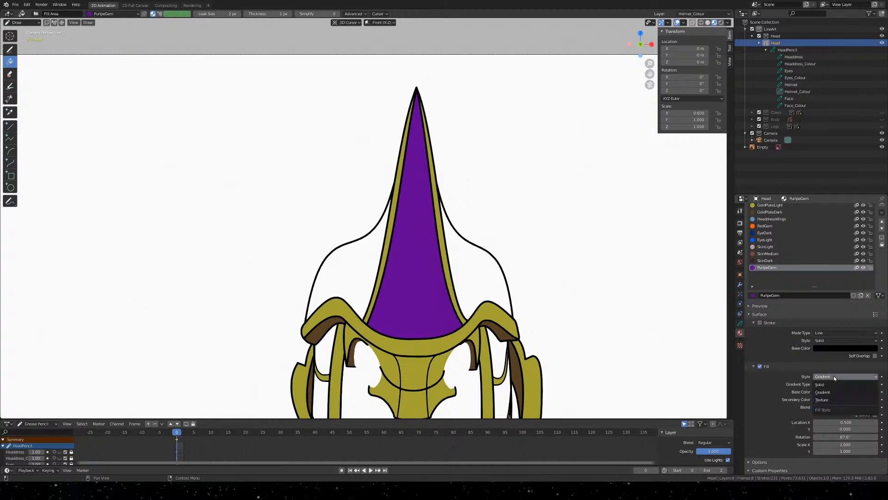
left_click(833, 375)
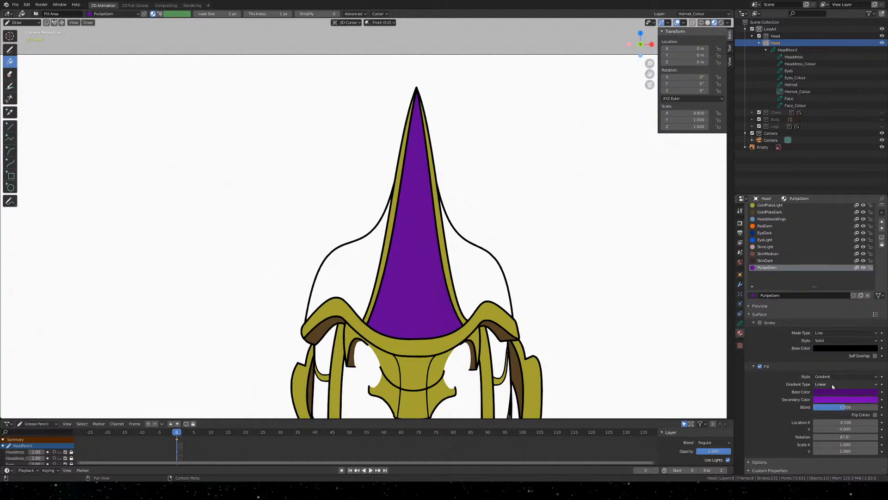
left_click_drag(837, 436, 844, 436)
Brighten the gradient's secondary colour to a vivid purple and set the blend to 0.484
left_click(853, 399)
left_click_drag(872, 317, 872, 300)
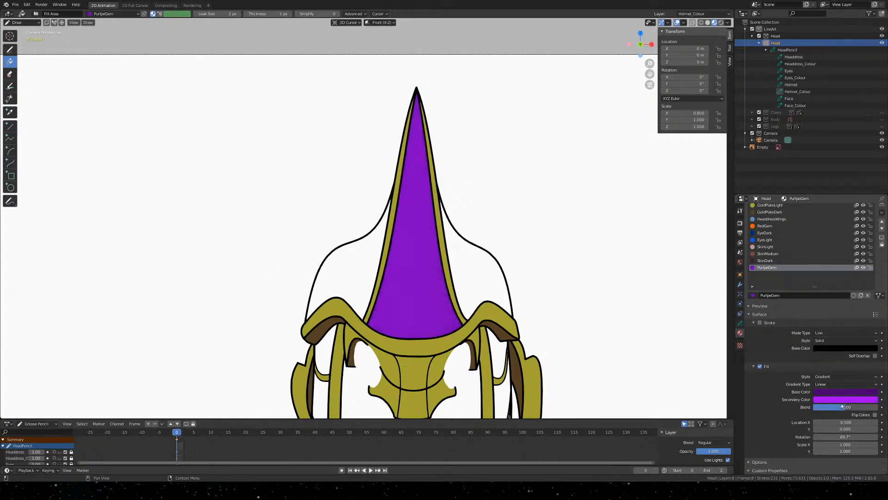
mouse_move(846, 407)
left_mouse_down()
mouse_move(879, 407)
mouse_move(814, 407)
mouse_move(869, 407)
mouse_move(845, 407)
left_mouse_up()
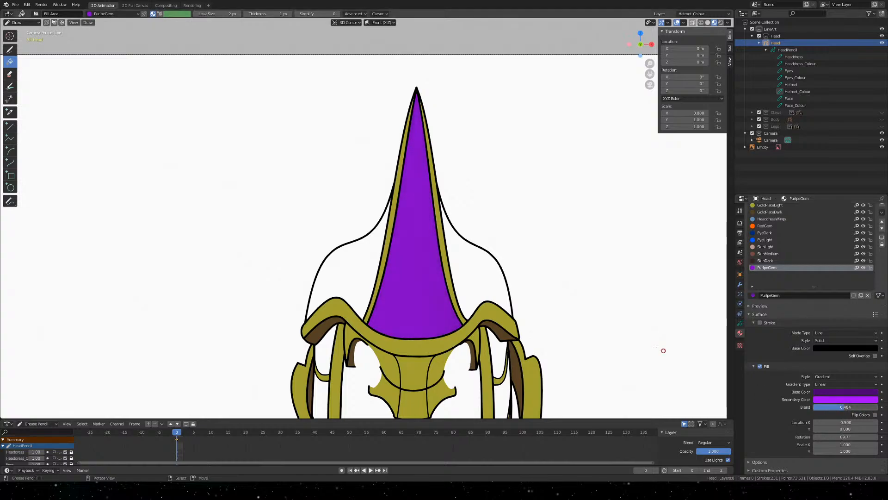
Set the gradient's X location to 39.5 and its rotation to 0°
scroll(553, 303, "down", 4)
scroll(553, 304, "up", 6)
middle_click_drag(502, 301, 466, 237, "shift")
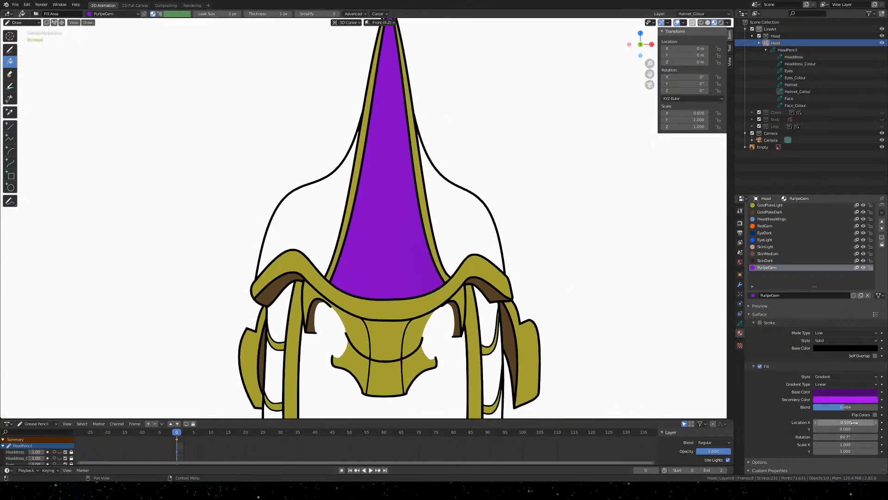
left_click_drag(843, 422, 864, 422)
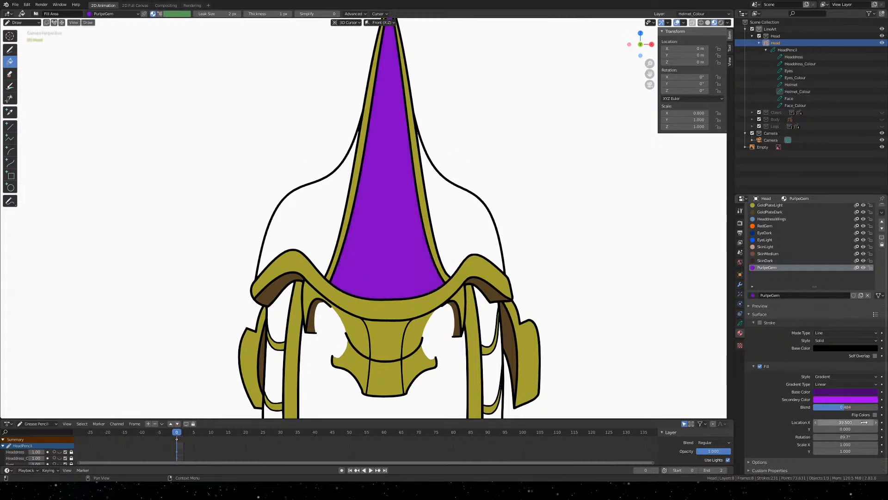
double_click(820, 437)
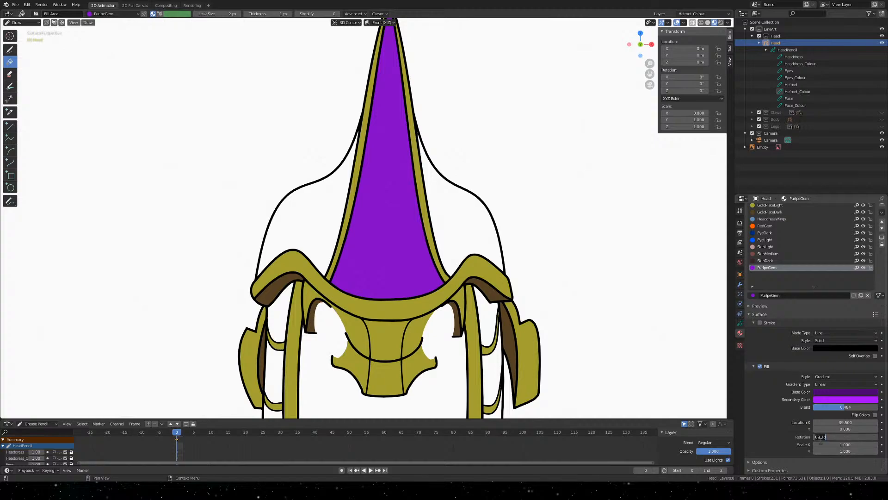
type("0")
key("Return")
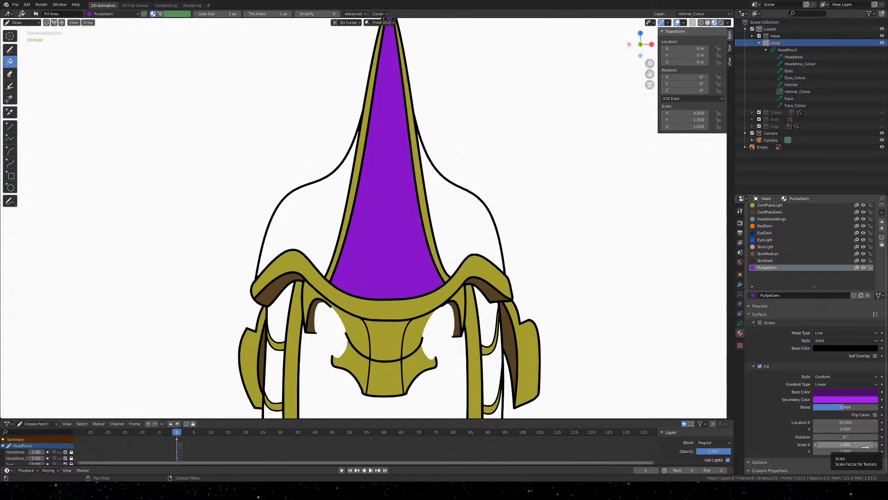
Try a strongly negative Y scale and a different X location on the gradient, cancelling both changes
mouse_move(864, 447)
left_mouse_down()
mouse_move(832, 447)
mouse_move(877, 445)
mouse_move(818, 444)
mouse_move(879, 450)
mouse_move(842, 451)
mouse_move(860, 451)
left_mouse_up()
key("ctrl+z")
key("Escape")
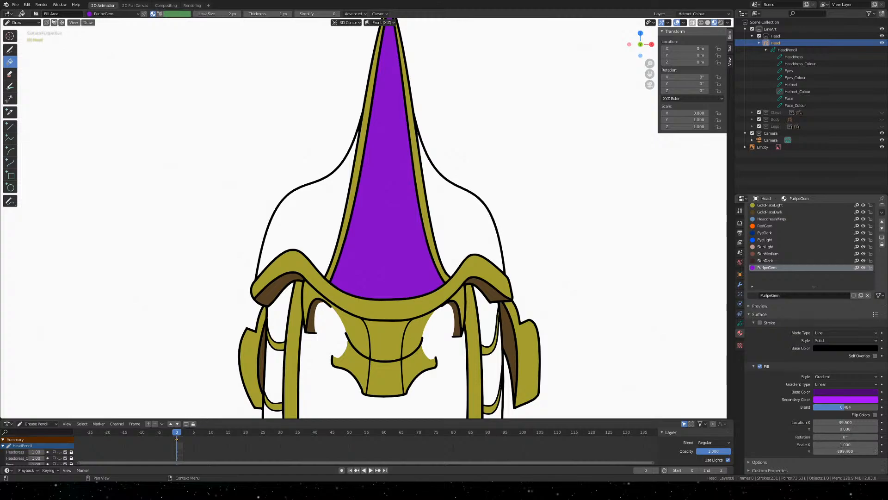
left_click_drag(846, 421, 886, 422)
key("Escape")
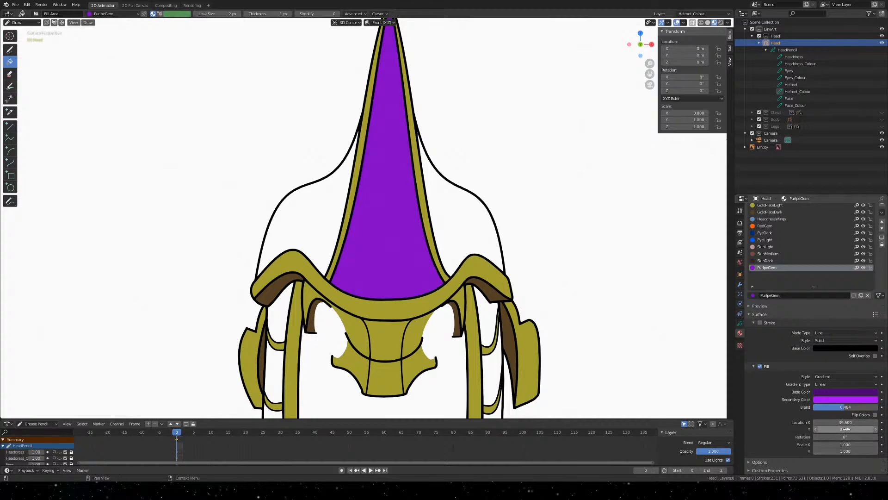
Try an X location of 0 for the gradient, and set both its X and Y location to 1
left_click(846, 429)
type("0.0")
left_click(855, 424)
left_click(858, 423)
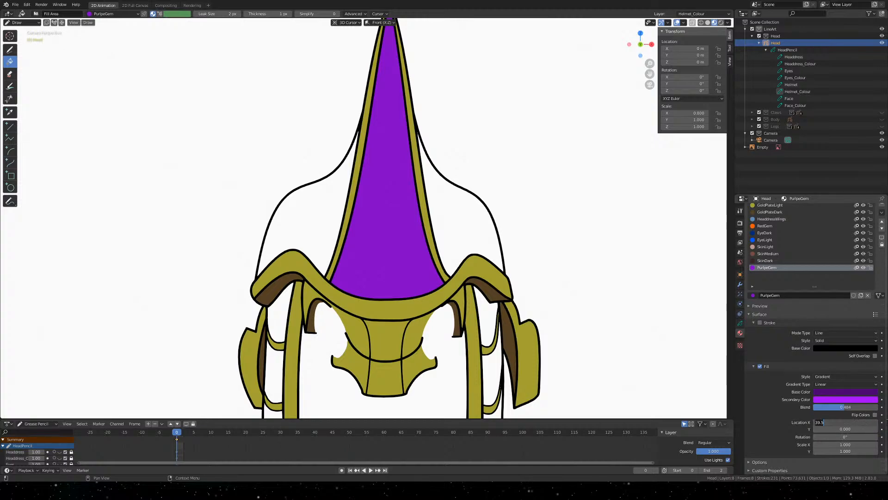
type("0")
key("Return")
left_click(857, 423)
type("1")
key("Return")
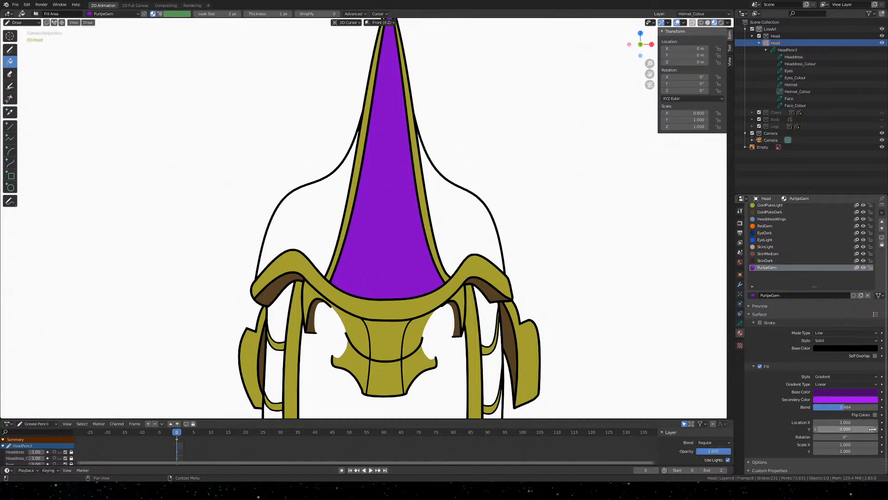
left_click(872, 429)
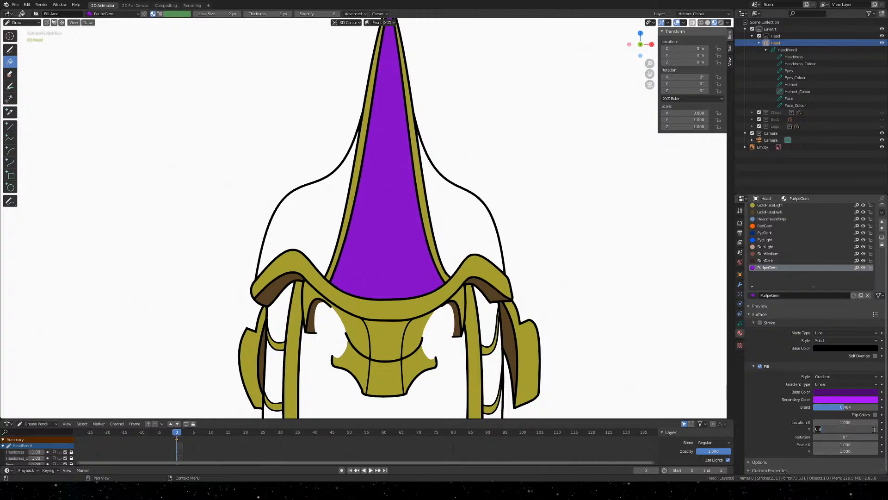
type("1")
key("Return")
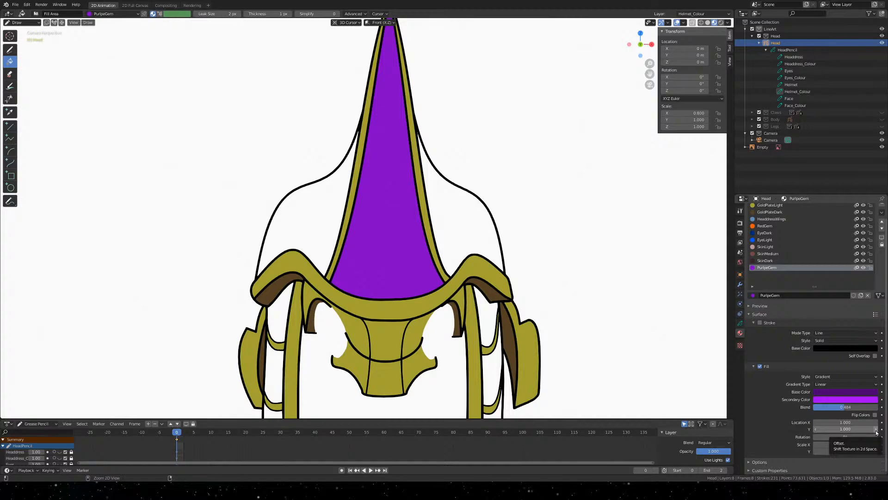
Undo the gradient's location, blend, secondary colour brightening and rotation changes, and save the file
key("ctrl+z")
key("ctrl+z")
key("ctrl+z")
key("ctrl+z")
key("ctrl+z")
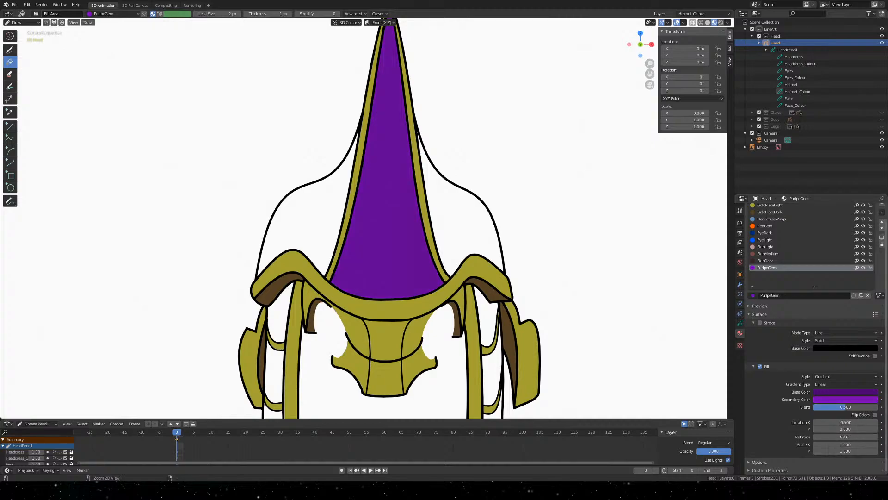
key("ctrl+z")
key("ctrl+s")
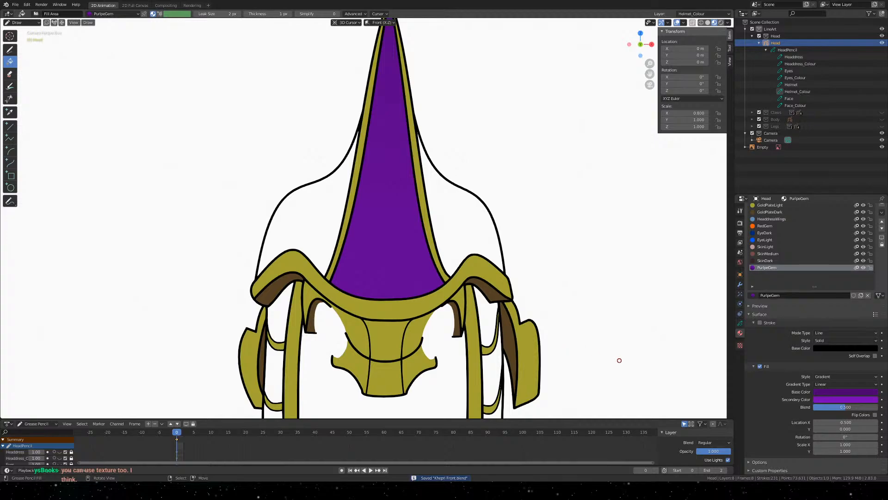
Return the PurlpeGem fill style to Solid and save the file
key("minus")
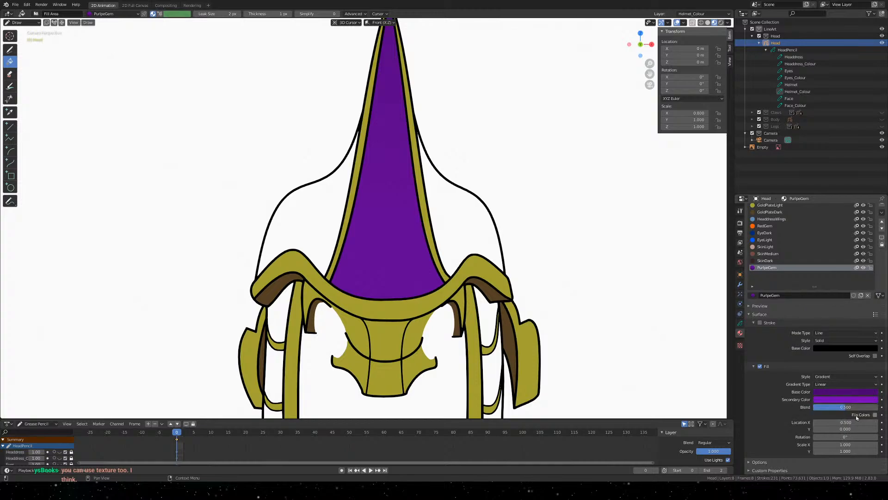
left_click(833, 378)
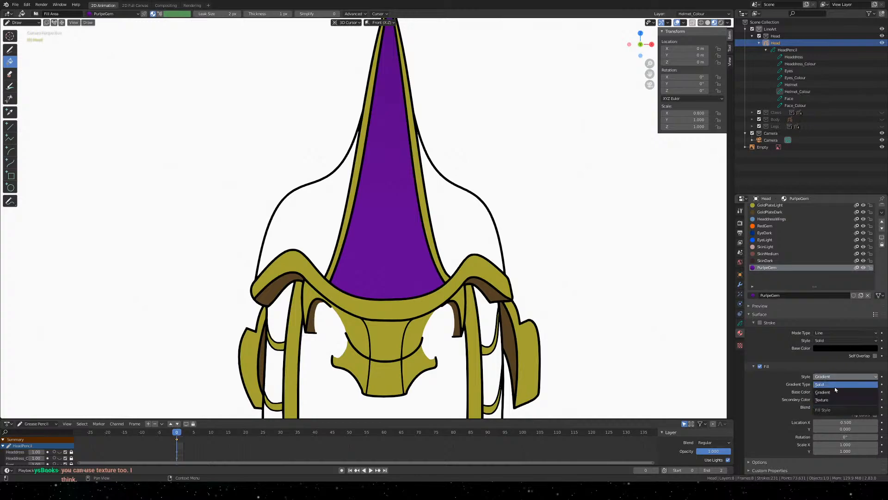
left_click(834, 385)
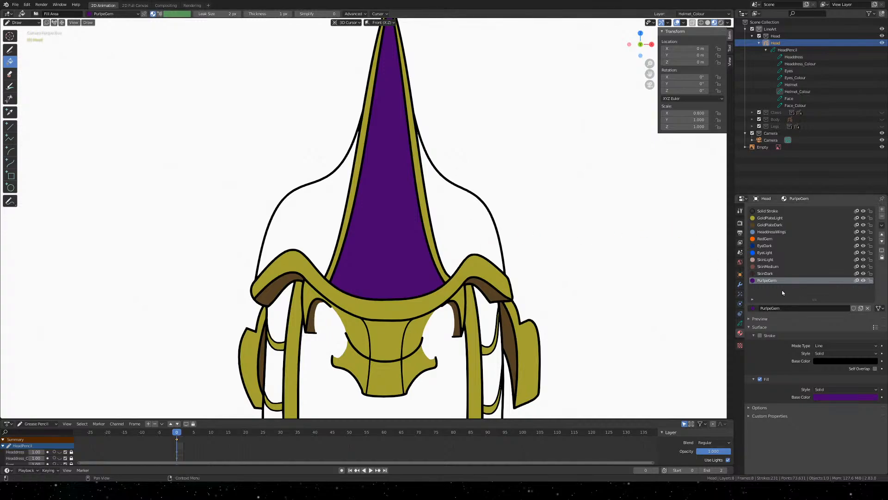
key("ctrl+s")
Brighten PurlpeGem's solid fill colour to a slightly stronger purple and save the file
scroll(411, 262, "down", 4)
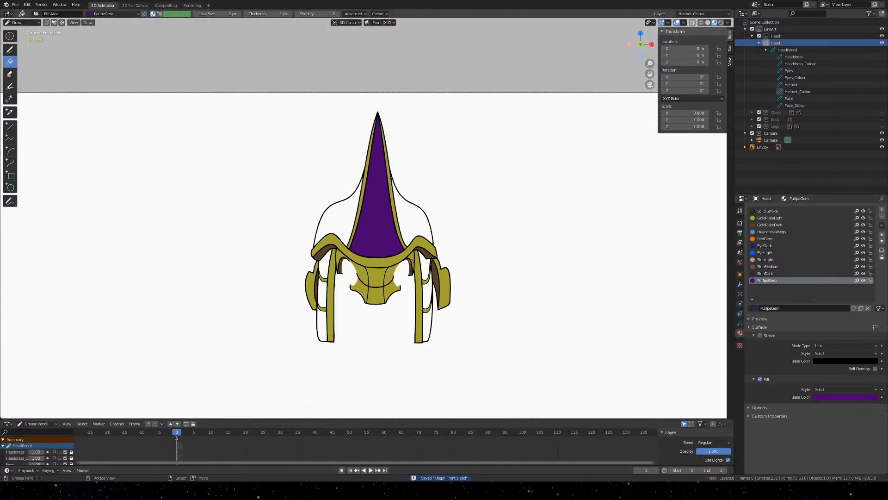
scroll(410, 262, "up", 5)
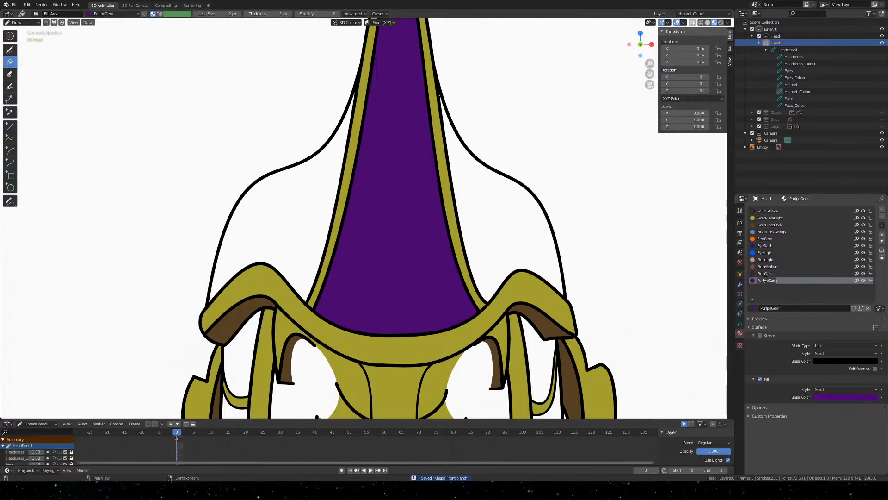
left_click(854, 397)
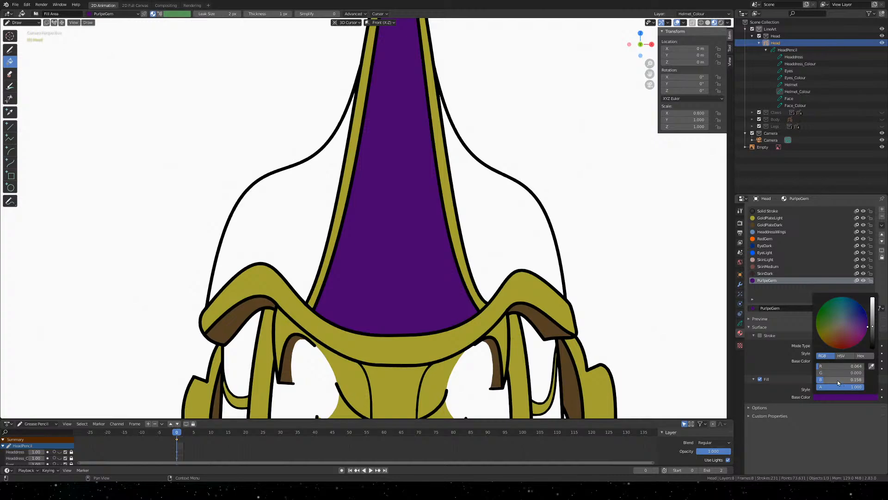
scroll(853, 370, "up", 1)
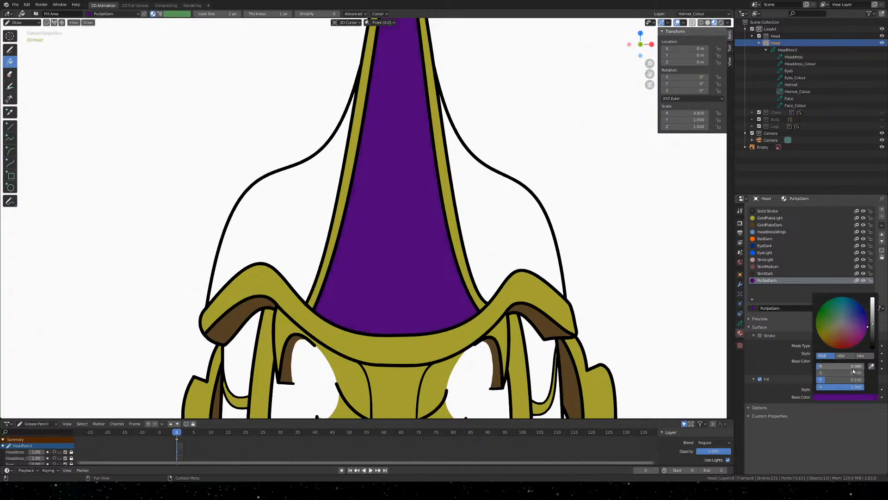
scroll(461, 234, "down", 2)
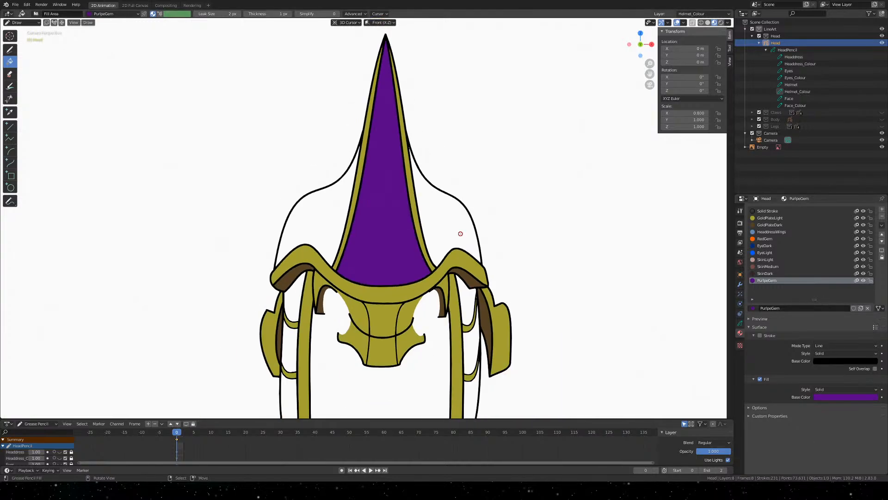
key("ctrl+s")
scroll(374, 257, "down", 2)
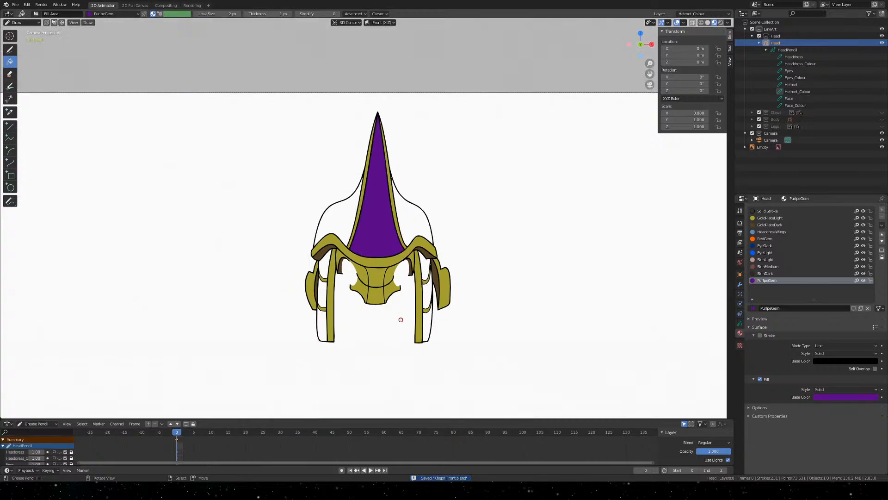
Add a new material with the stroke disabled and the fill enabled, and name it ArmorWhite
middle_click_drag(399, 317, 399, 288, "shift")
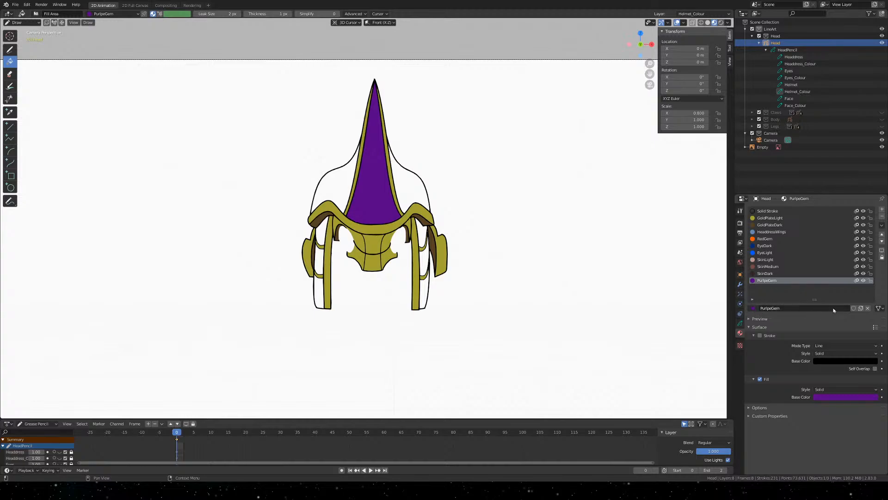
left_click(882, 209)
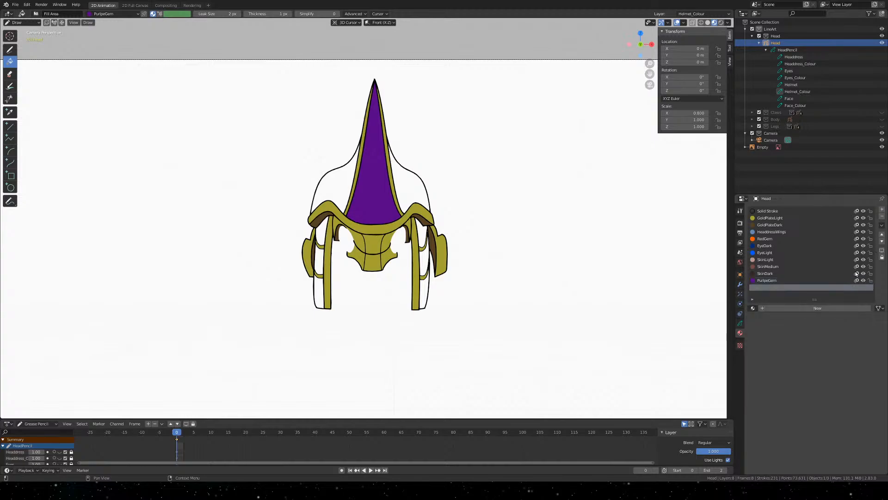
left_click(797, 309)
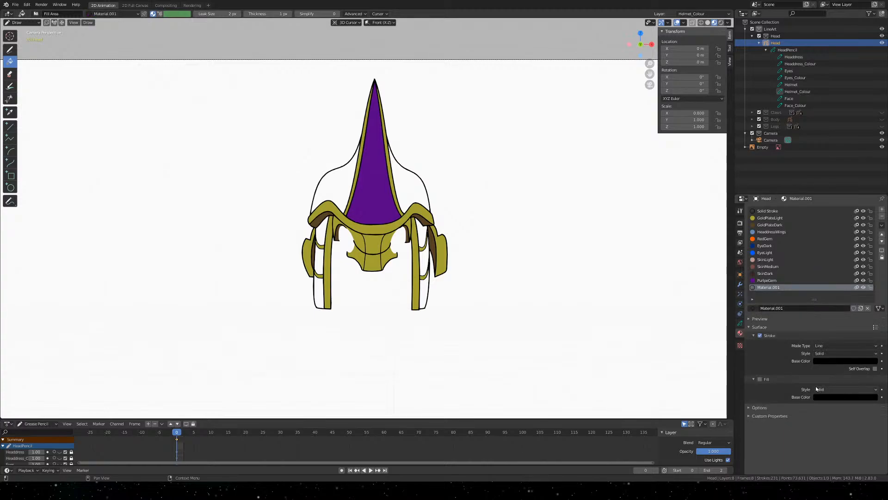
left_click(760, 335)
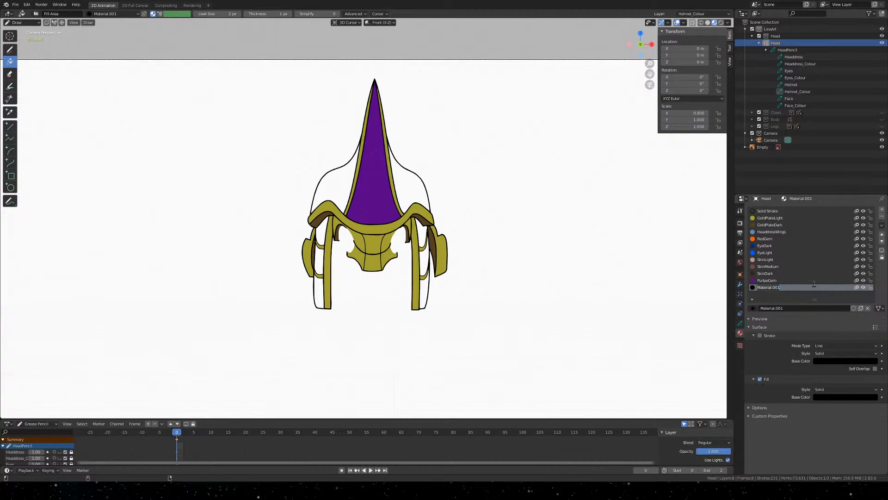
type("ArmorWhite")
key("Return")
Set the ArmorWhite material's fill colour to pure white, with red, green and blue at 1.0
left_click(834, 398)
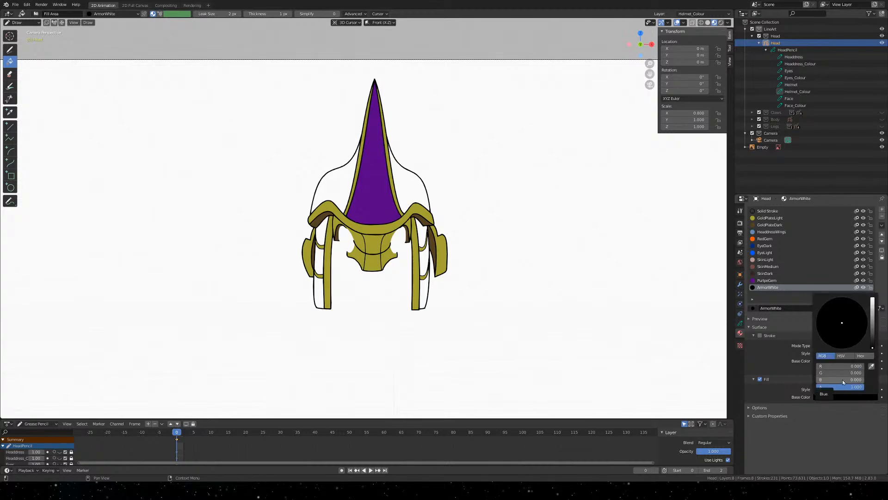
left_click(860, 365)
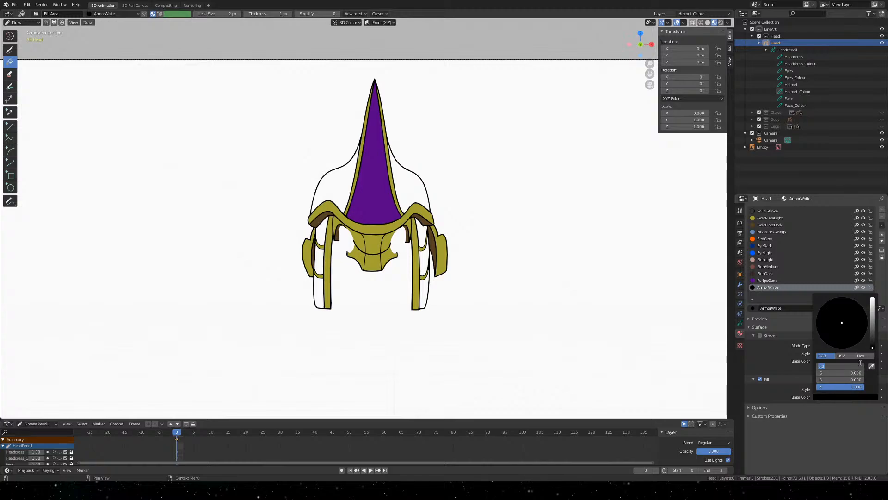
type("1")
key("Tab")
type("1")
key("Tab")
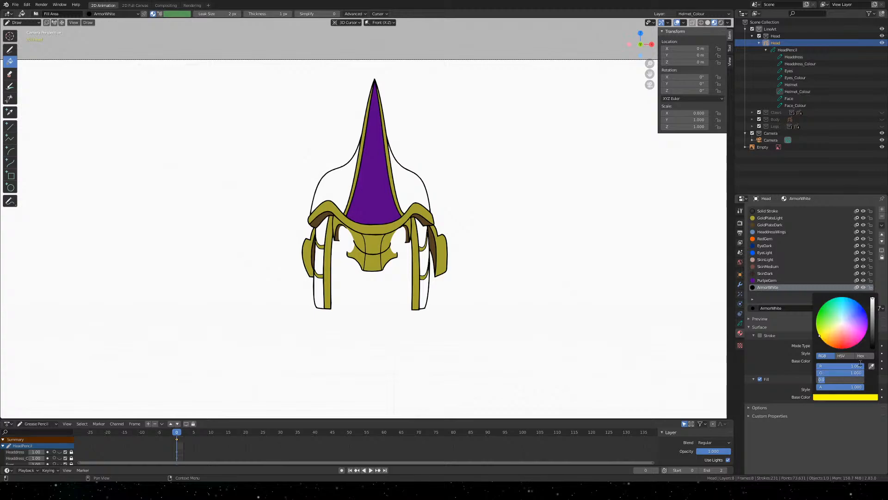
type("1")
key("Return")
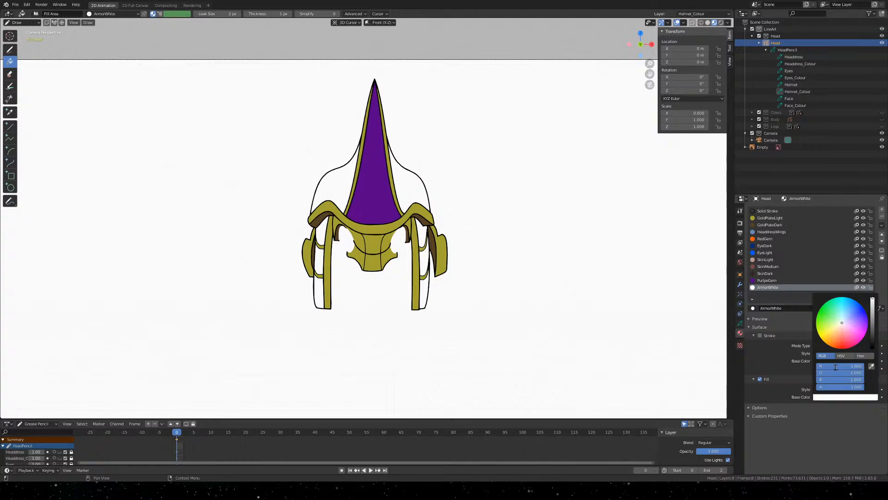
Set the red and green values of ArmorWhite's fill colour to 0.95
left_click(842, 397)
left_click(854, 366)
key("BackSpace")
type(".95")
key("Return")
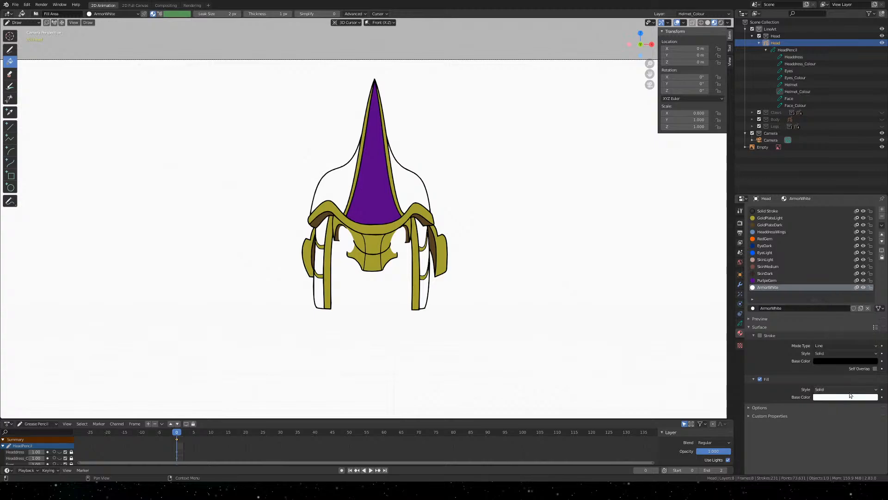
left_click(850, 398)
left_click(846, 373)
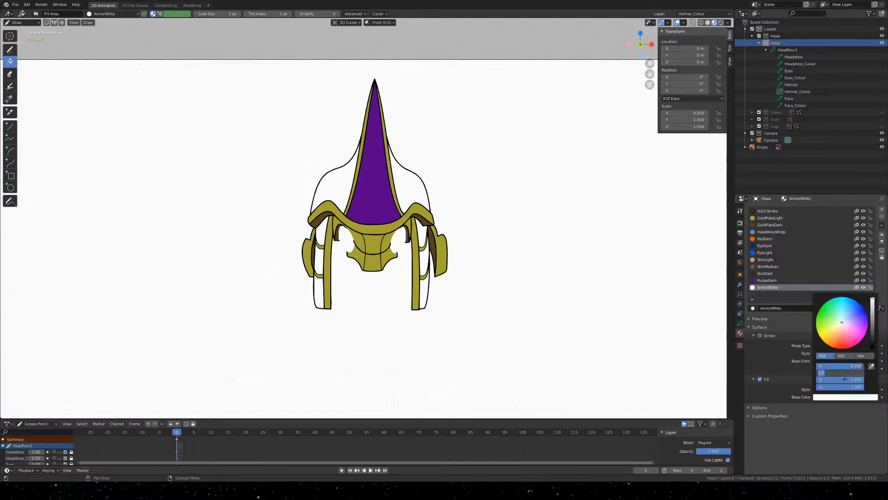
type(".95")
key("Return")
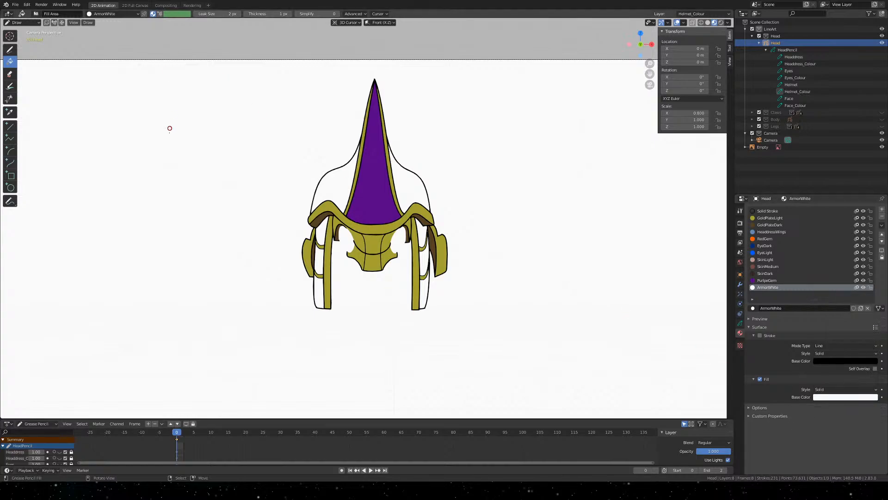
Give ArmorWhite's fill colour a pale bluish tint by lowering red and green further, with green at 0.7
left_click(828, 397)
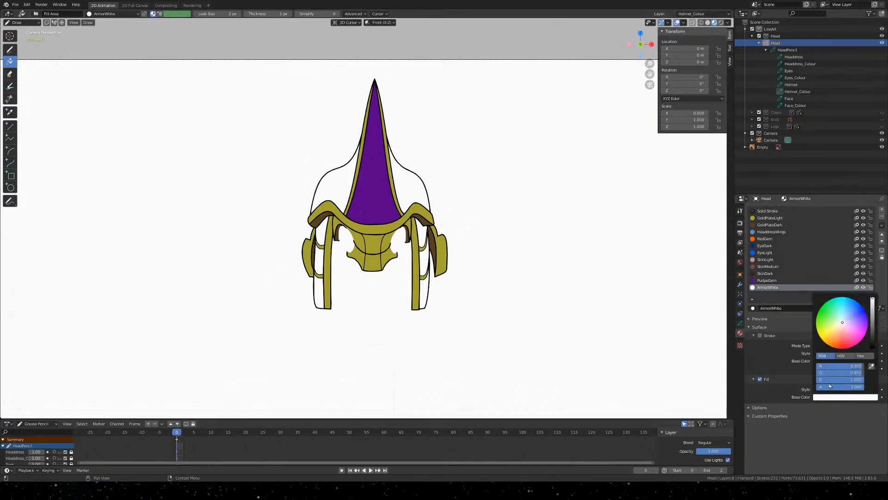
left_click(856, 366)
left_click_drag(824, 367, 855, 370)
key("Return")
left_click(830, 373)
type("0.90")
key("Return")
left_click(854, 376)
type("0.9")
key("Return")
left_click(860, 368)
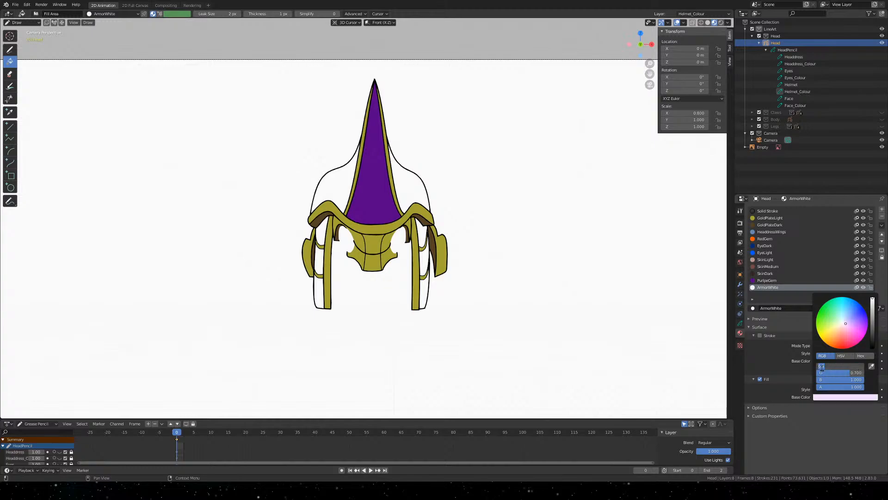
type("0.9")
key("Return")
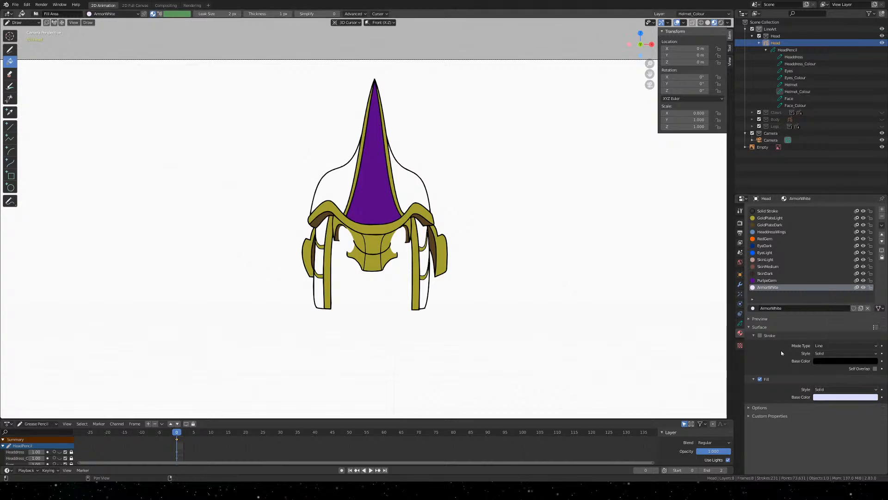
Save the file and fill both unfilled upper helmet sections beside the purple crest with ArmorWhite on the Helmet_Colour layer
scroll(242, 178, "up", 4)
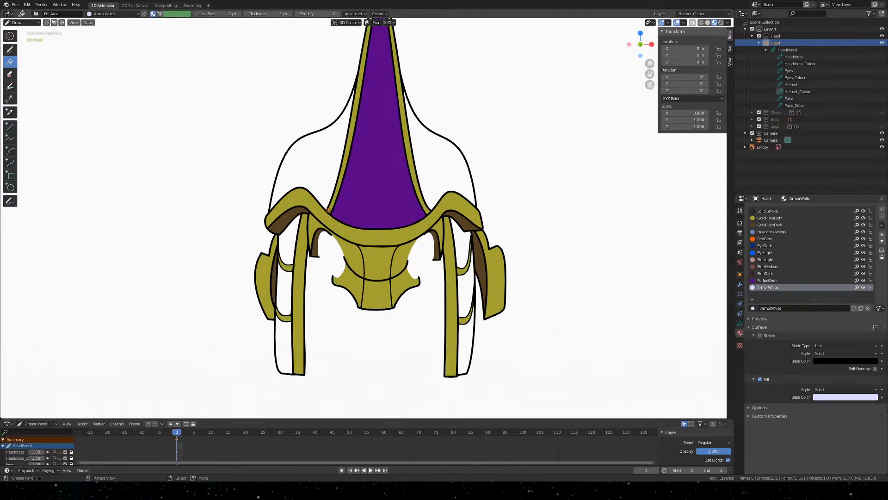
scroll(338, 224, "up", 1)
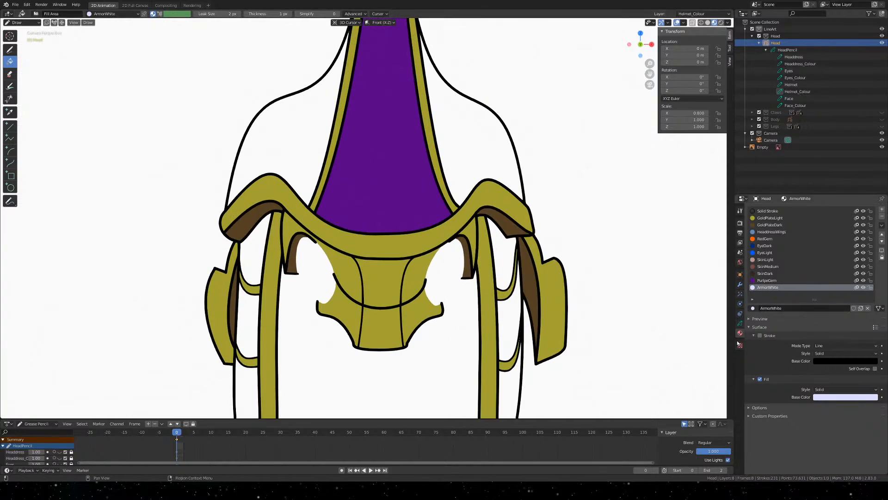
left_click(740, 323)
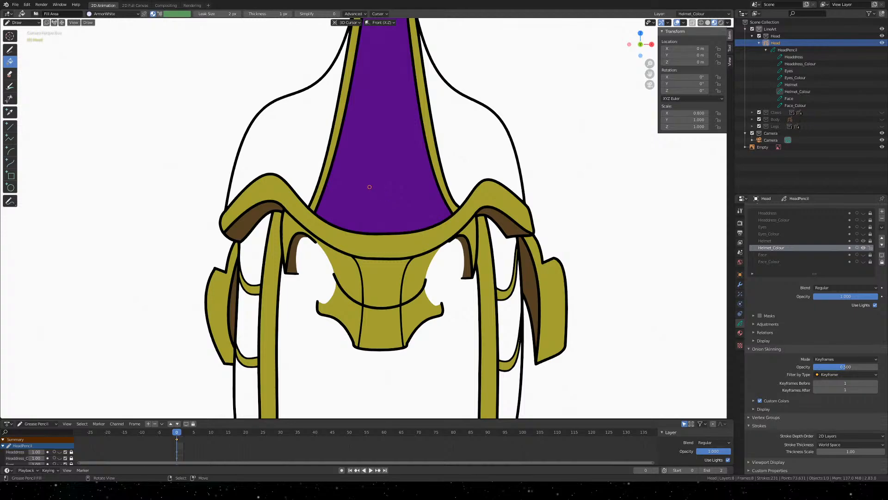
key("ctrl+s")
left_click(449, 146)
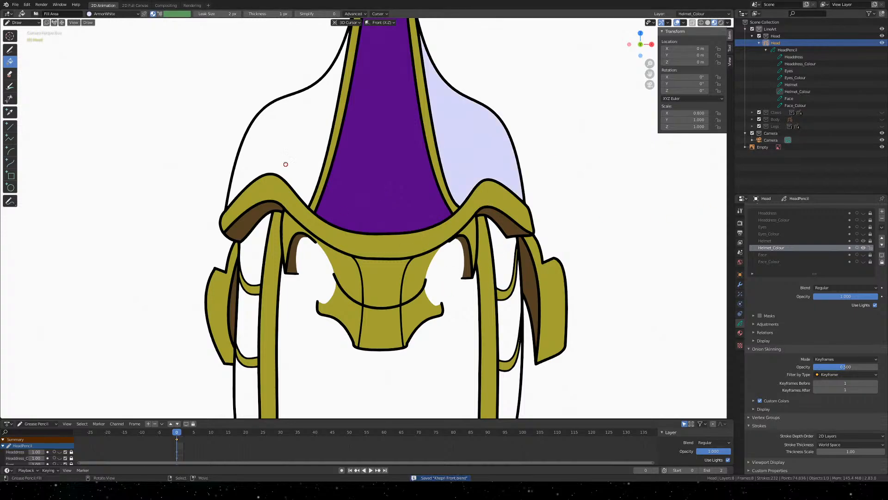
left_click(279, 139)
scroll(472, 306, "down", 4)
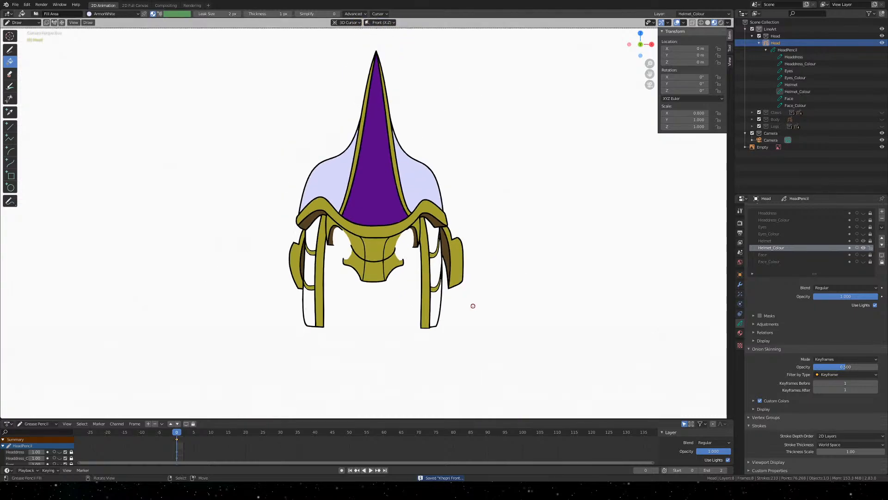
Try a slightly greyer ArmorWhite fill by adjusting its channels, reaching red 0.668 and green 0.711
scroll(306, 236, "up", 4)
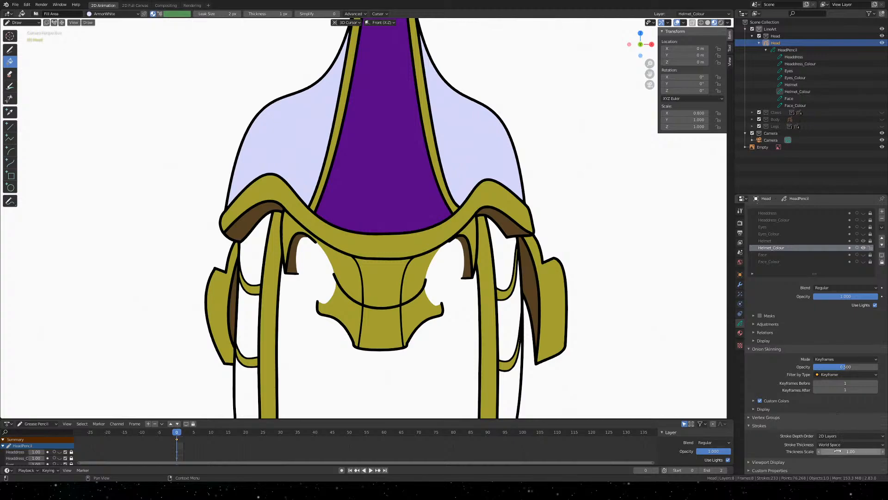
left_click(740, 333)
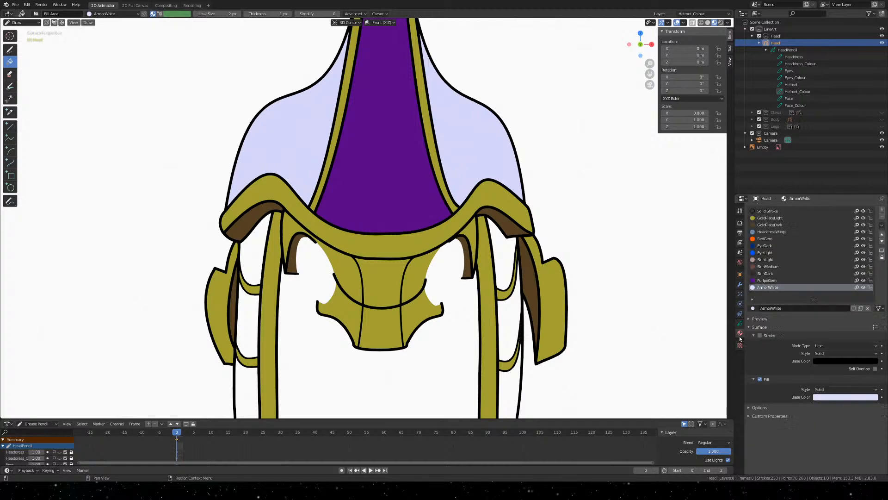
left_click(830, 397)
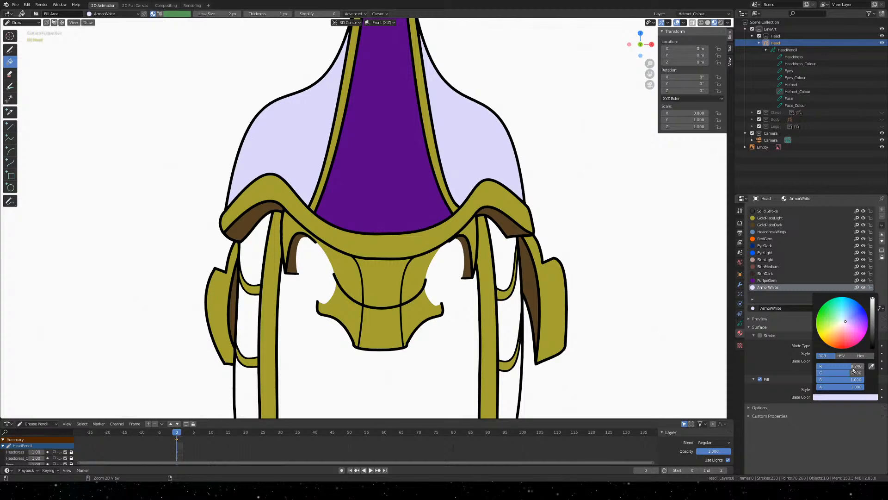
scroll(854, 372, "up", 1, "ctrl")
scroll(853, 372, "up", 2, "ctrl")
scroll(860, 375, "up", 1, "ctrl")
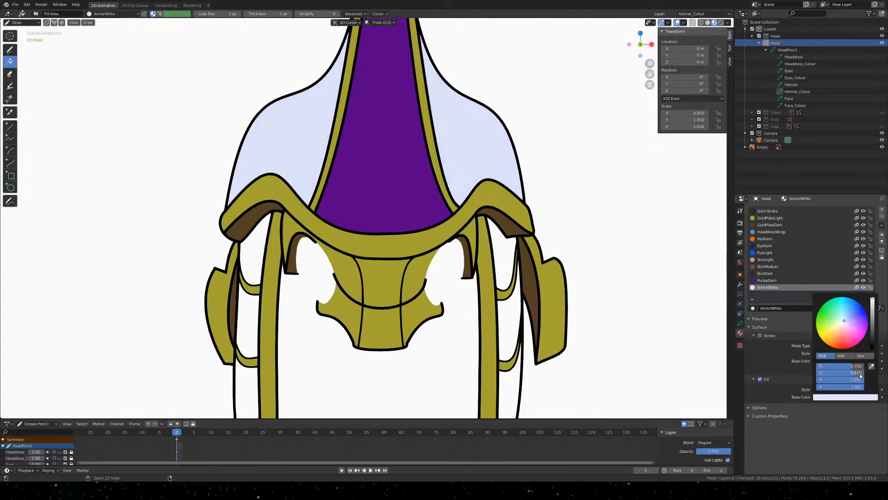
scroll(860, 375, "down", 2)
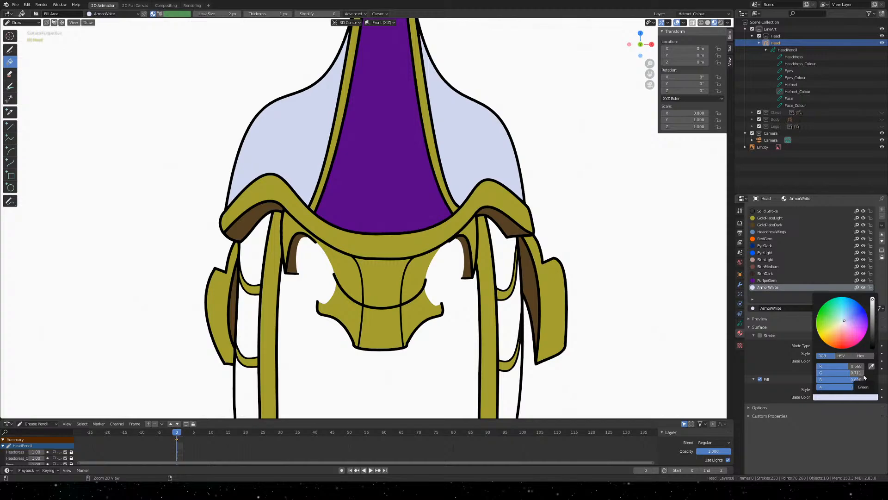
Set ArmorWhite's fill colour to red 0.8, green 0.8 and blue 1.0, and save the file
left_click(856, 397)
left_click_drag(860, 378, 865, 378)
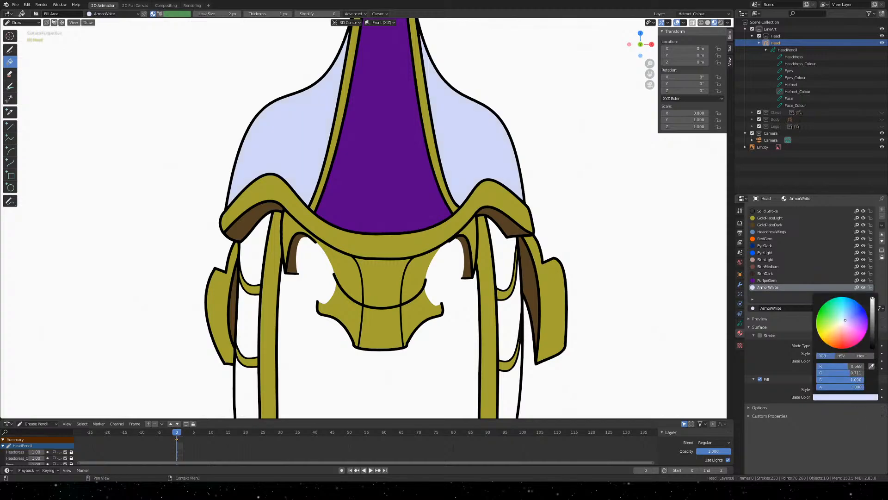
left_click(854, 372)
type(".8")
left_click(859, 365)
left_click(860, 366)
key("BackSpace")
type(".8")
key("Return")
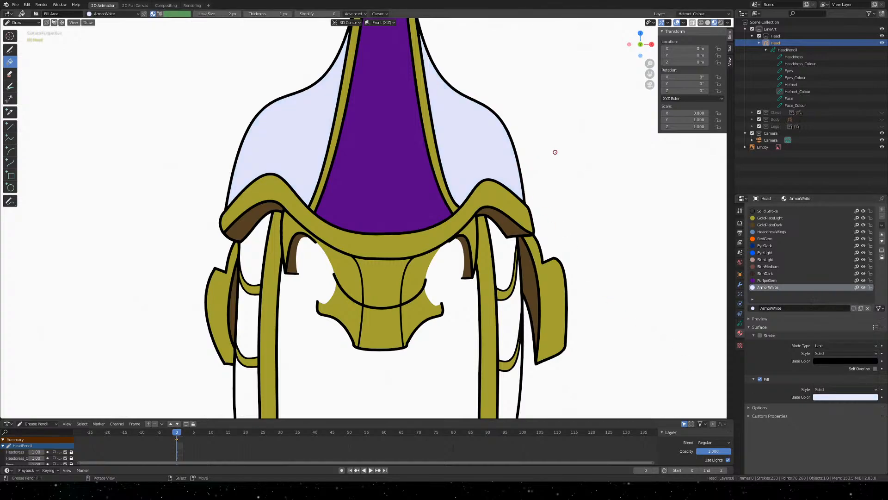
key("KP_0")
key("KP_0")
middle_click_drag(489, 342, 468, 267, "shift")
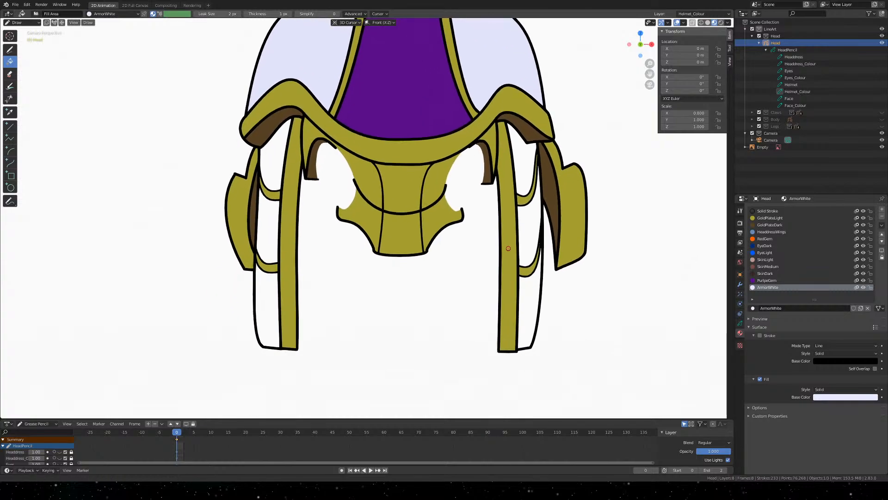
key("ctrl+s")
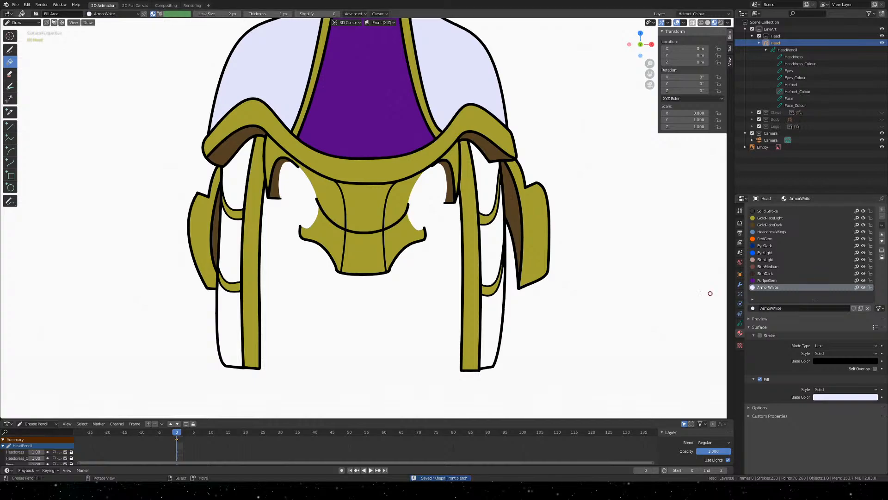
Make the Face, Face_Colour, Eyes, Eyes_Colour, Headdress and Headdress_Colour layers visible
scroll(324, 183, "down", 5)
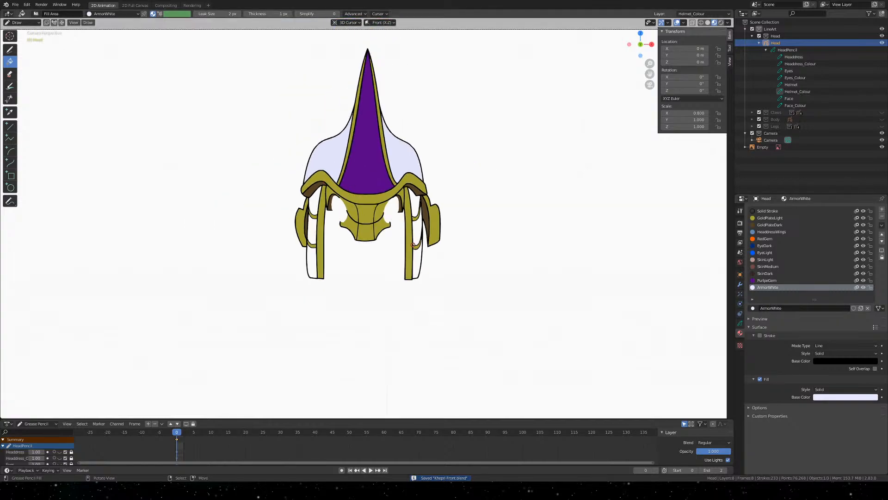
scroll(413, 244, "up", 1)
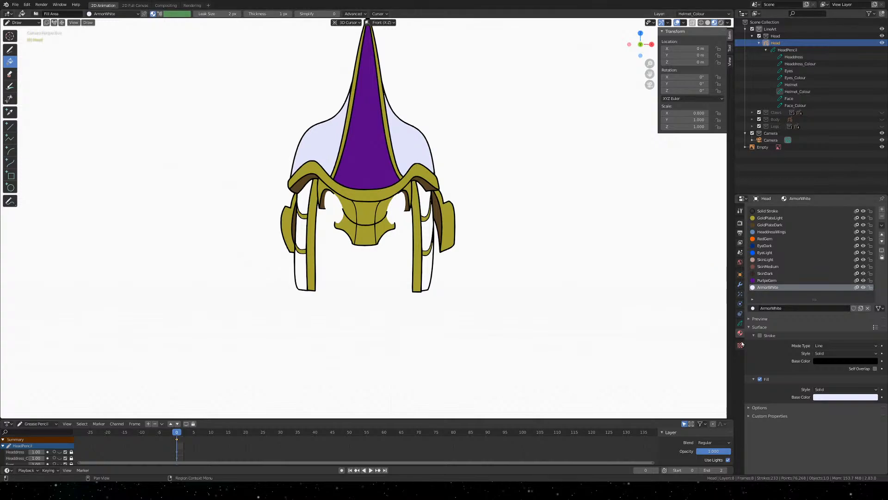
left_click(740, 323)
left_click(863, 255)
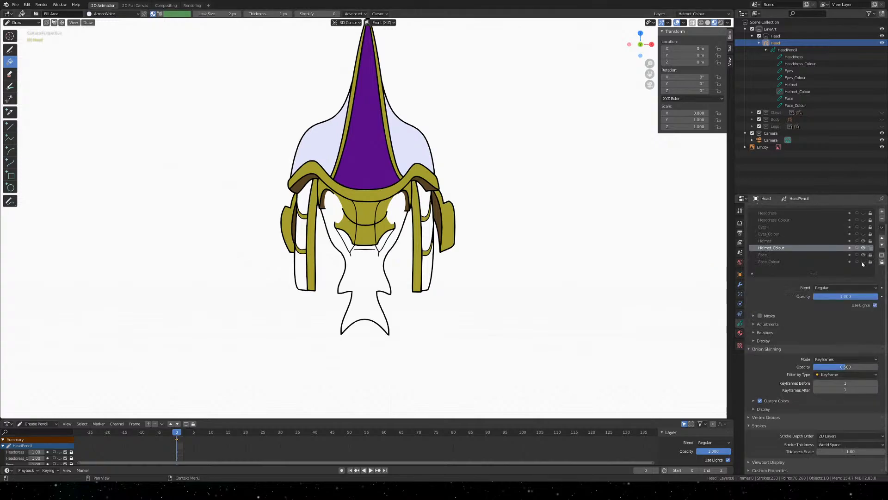
left_click(862, 261)
left_click(863, 233)
left_click(863, 219)
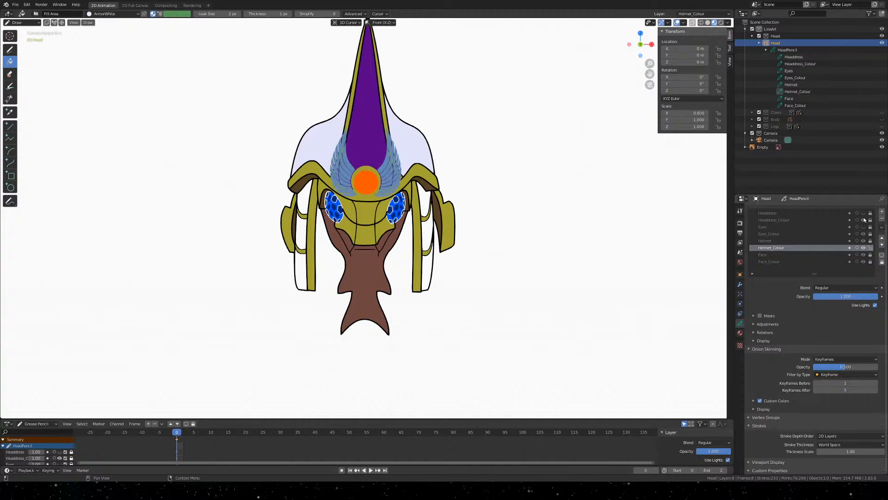
left_click(863, 227)
left_click(863, 213)
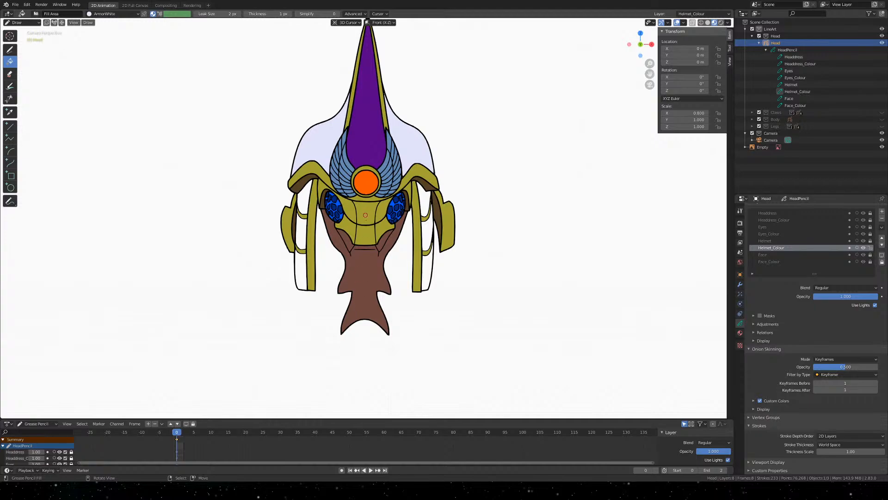
Fill the remaining white side panels on both sides of the helmet with GoldPlateLight on Helmet_Colour and save the file
middle_click_drag(375, 317, 455, 248, "shift")
scroll(483, 159, "up", 4)
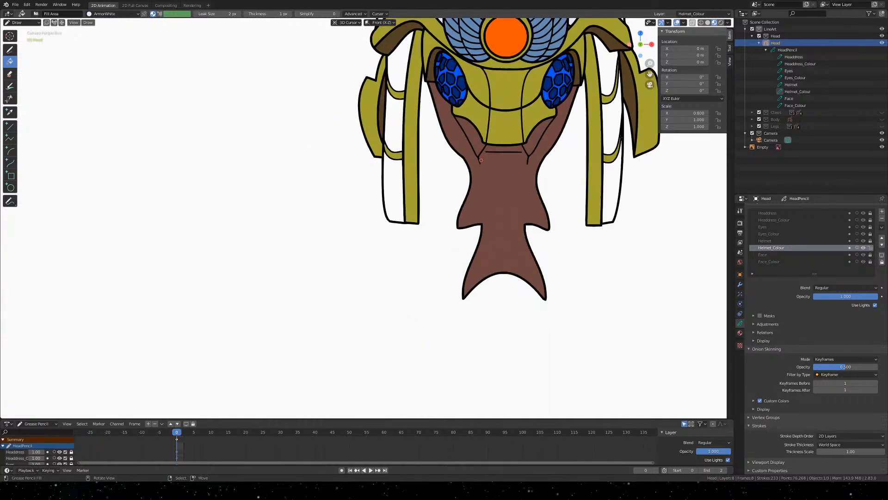
middle_click_drag(492, 143, 352, 210, "shift")
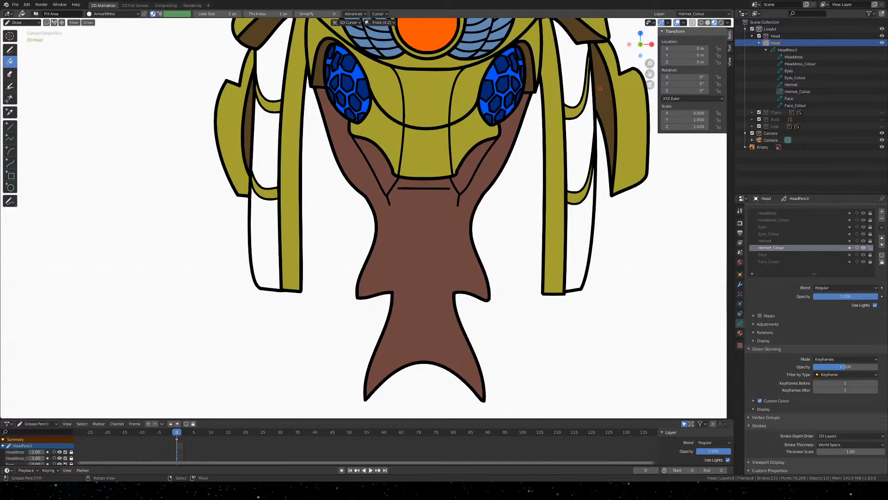
mouse_move(569, 59)
middle_mouse_down("shift")
mouse_move(502, 164)
mouse_move(429, 240)
mouse_move(508, 309)
mouse_move(563, 213)
mouse_move(532, 179)
middle_mouse_up("shift")
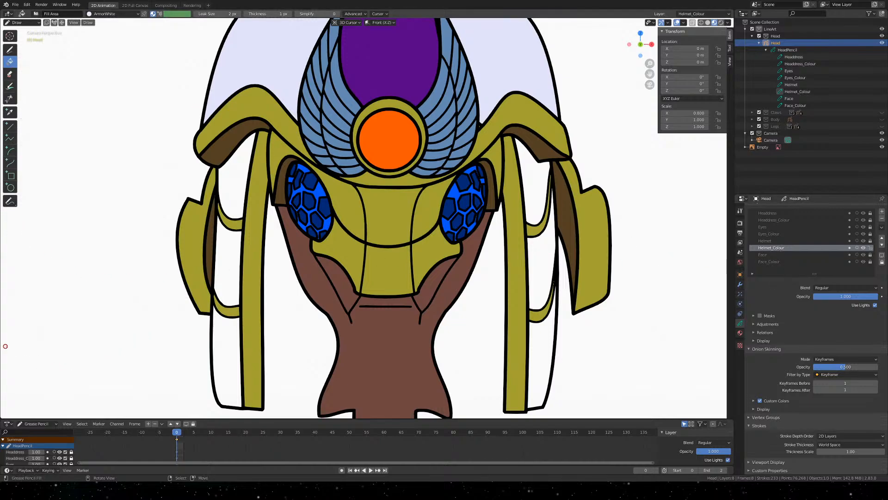
left_click(740, 332)
left_click(768, 218)
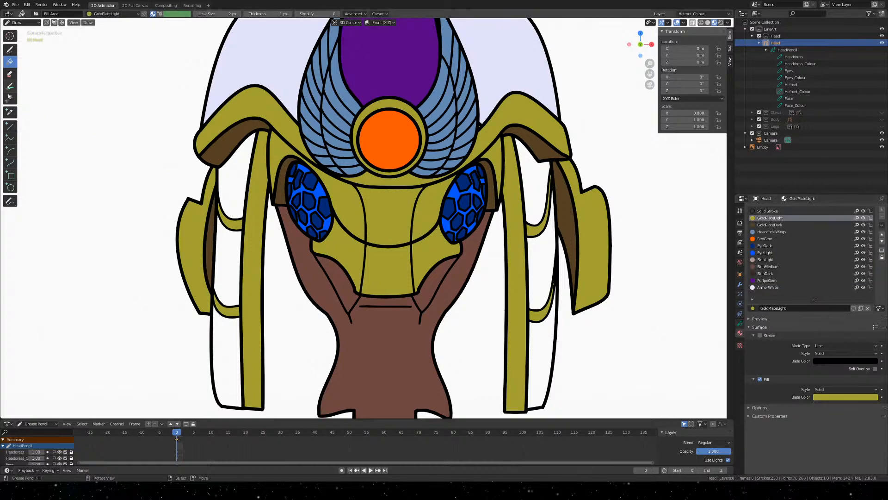
left_click(537, 187)
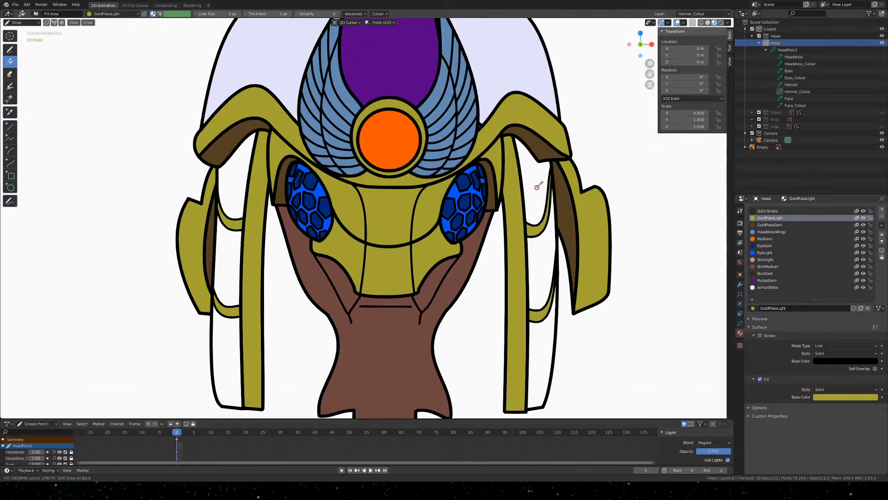
left_click(536, 266)
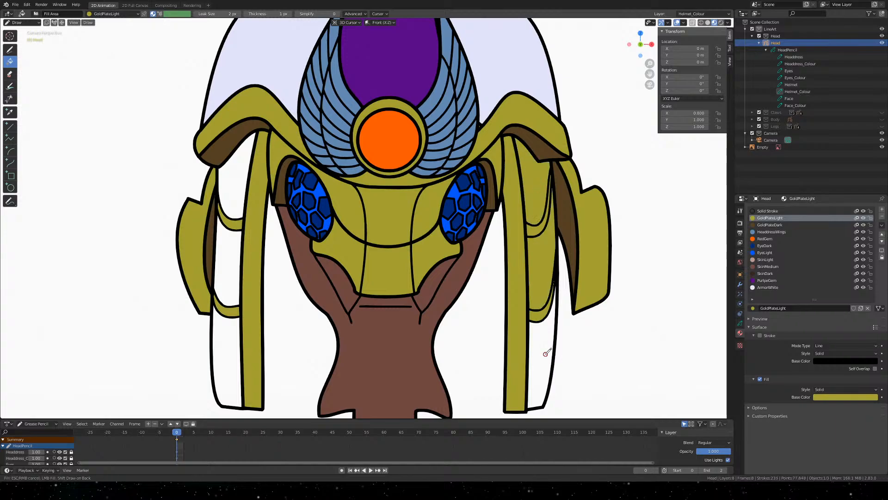
left_click(547, 351)
left_click(226, 307)
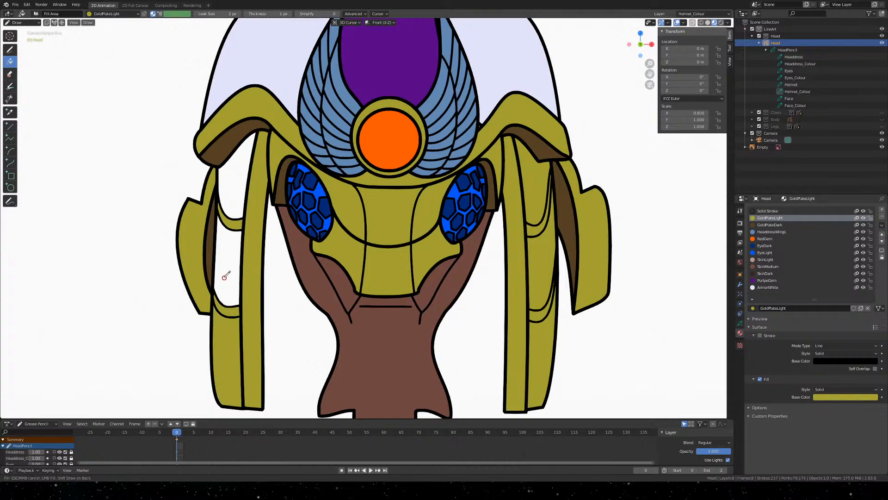
left_click(224, 274)
left_click(234, 190)
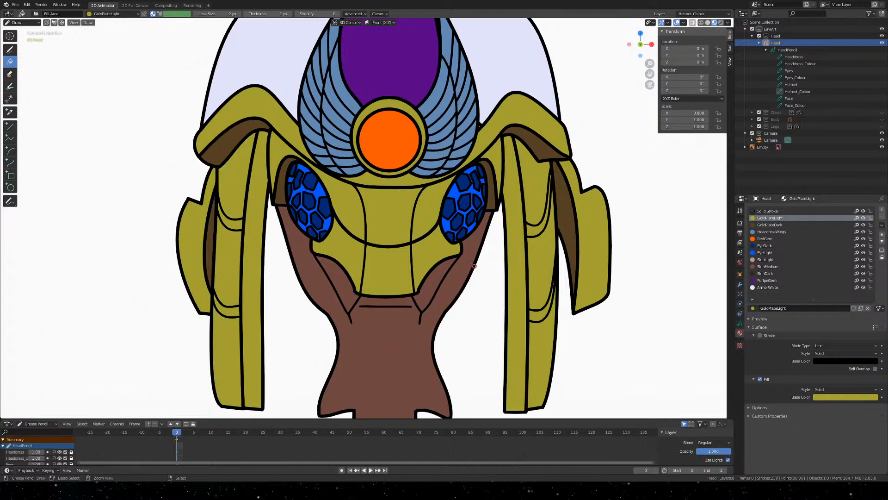
key("ctrl+s")
Check the helmet line art by briefly hiding the Helmet_Colour layer, and lock that layer
scroll(478, 247, "down", 1)
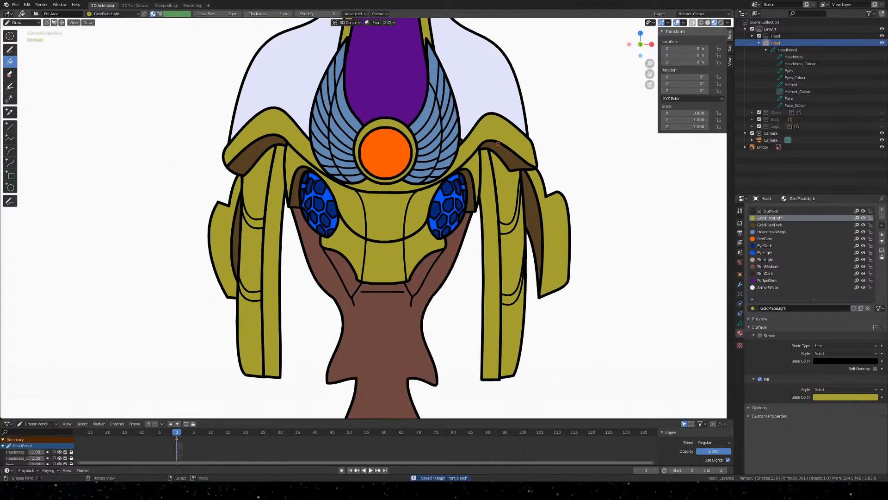
scroll(498, 143, "up", 2)
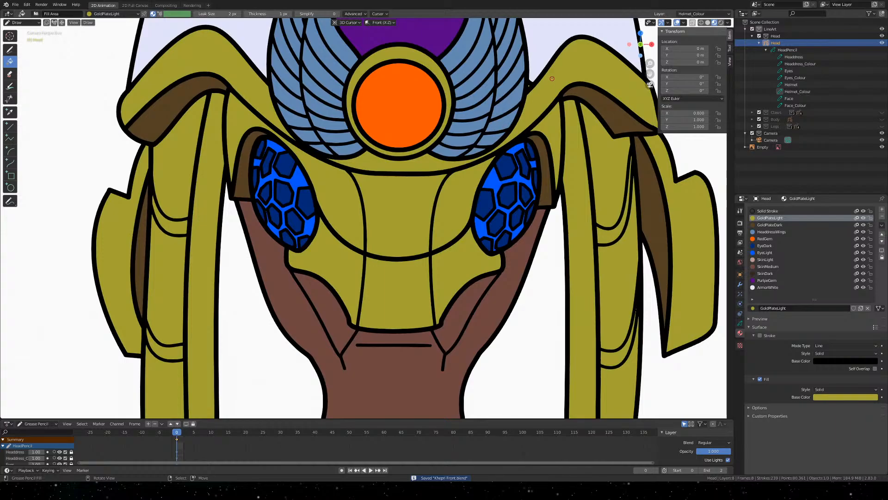
scroll(552, 78, "up", 5)
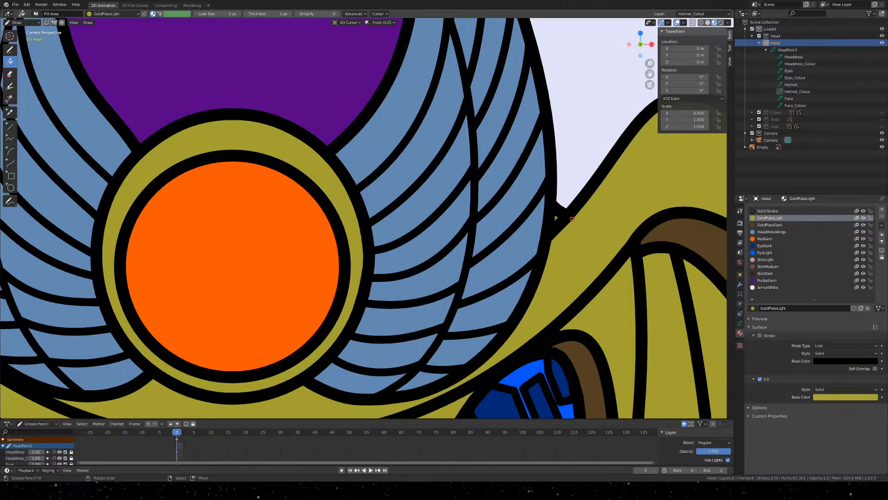
scroll(585, 230, "down", 2)
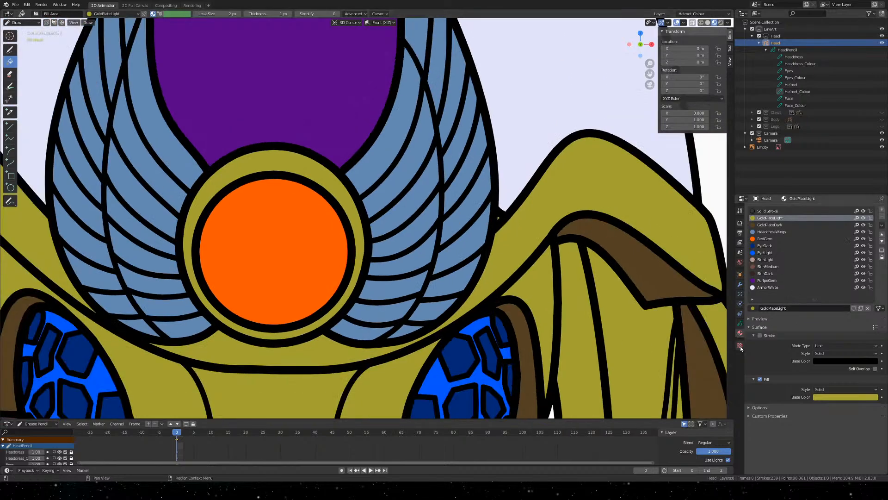
left_click(740, 323)
left_click(863, 248)
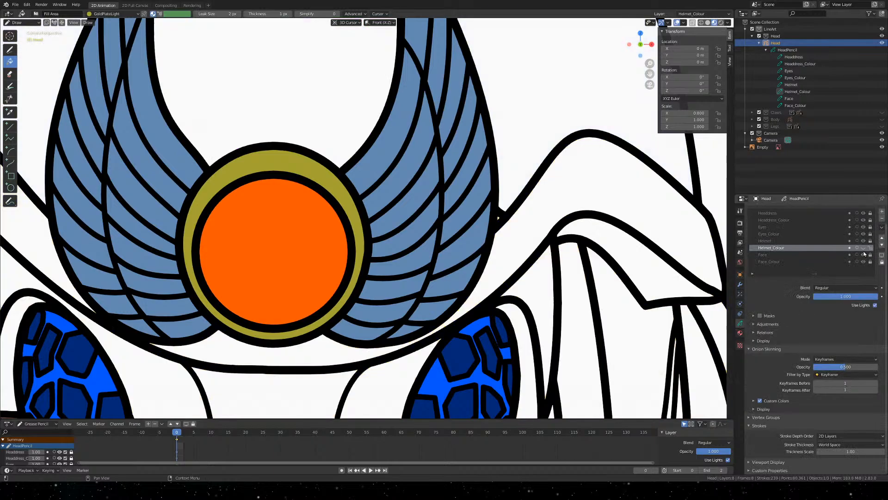
left_click(863, 248)
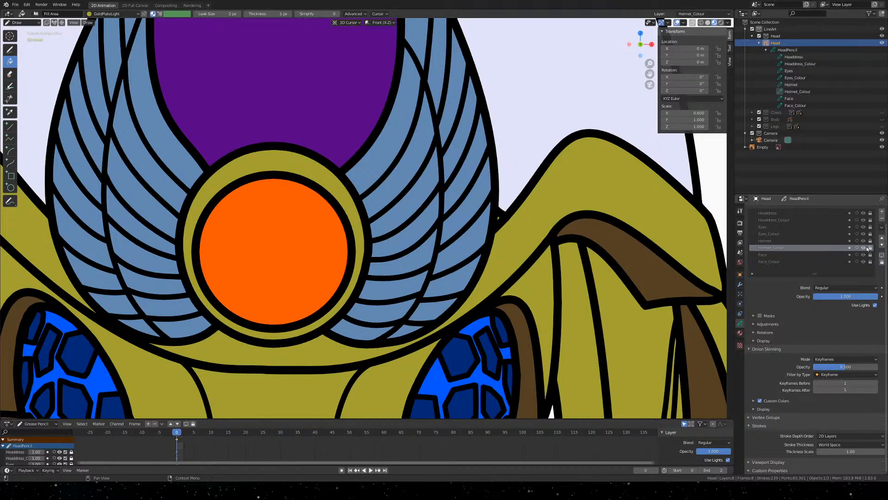
Hide the Helmet_Colour, Eyes_Colour, Headdress_Colour and Face_Colour layers to examine the head's line art alone
left_click(865, 248)
left_click(864, 234)
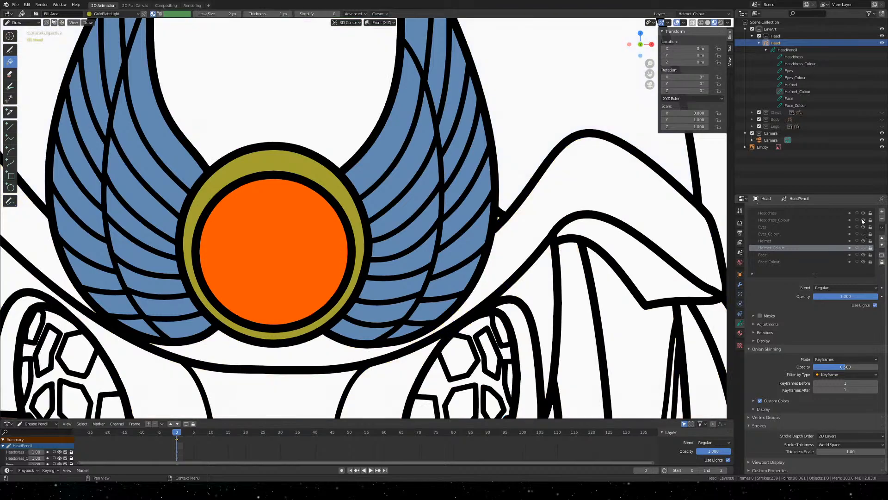
left_click(862, 221)
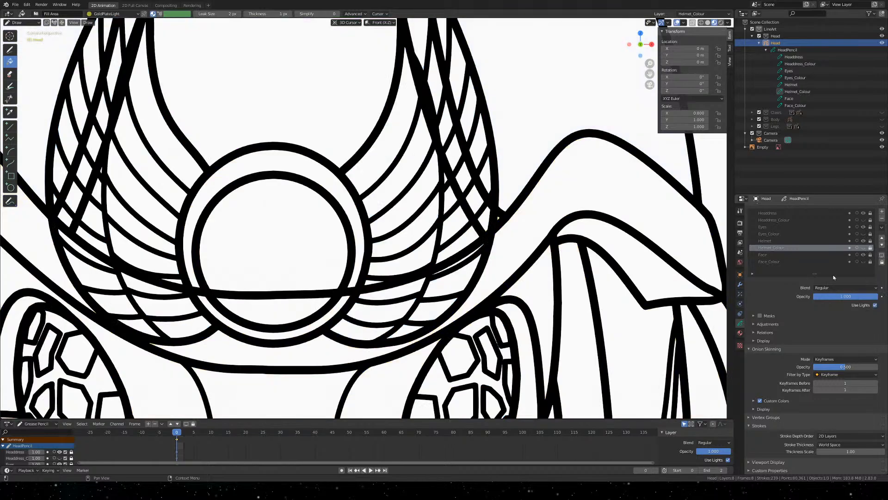
scroll(404, 168, "down", 3)
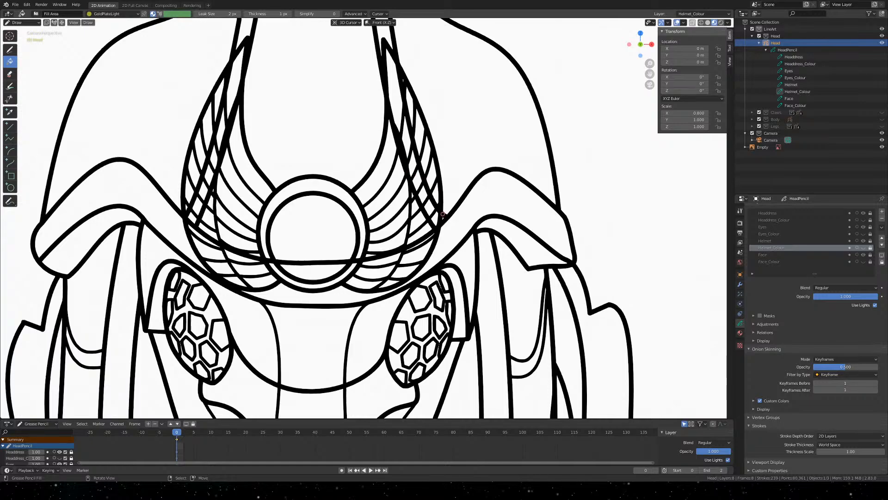
scroll(861, 277, "up", 2)
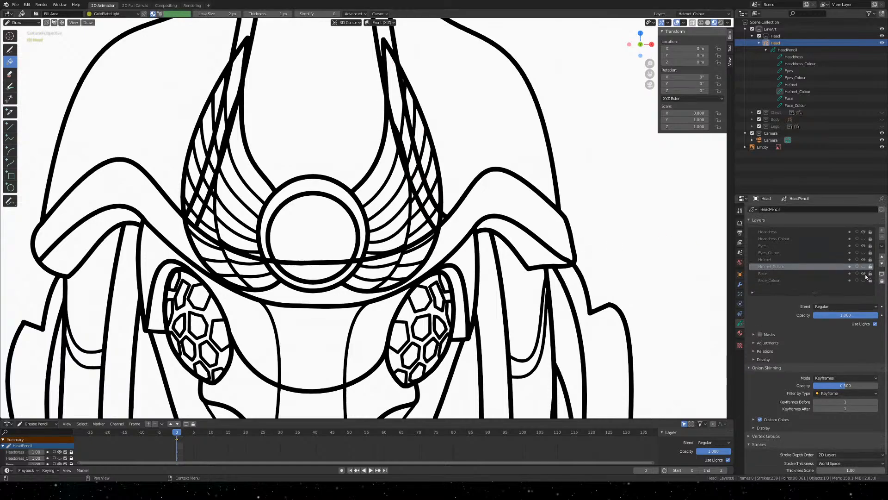
Make the Helmet_Colour, Eyes_Colour, Headdress_Colour and Face_Colour layers visible again and save the file
left_click(863, 266)
left_click(863, 253)
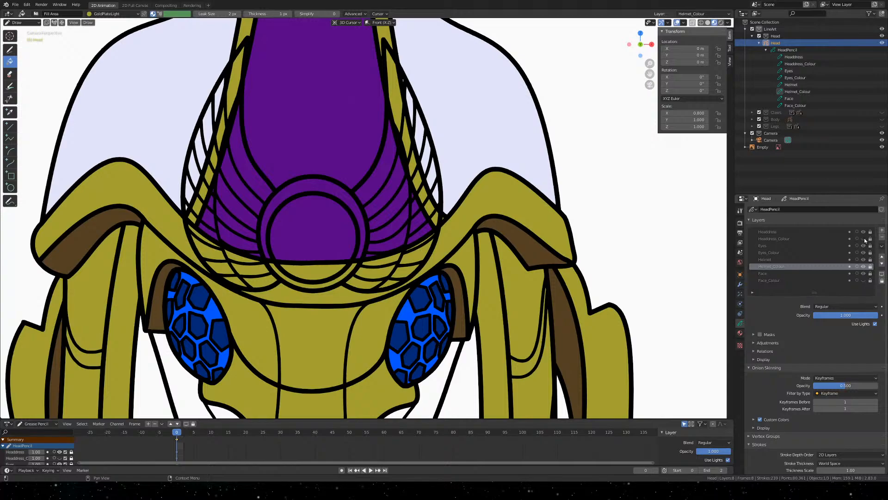
left_click(863, 238)
left_click(863, 281)
scroll(373, 247, "down", 2)
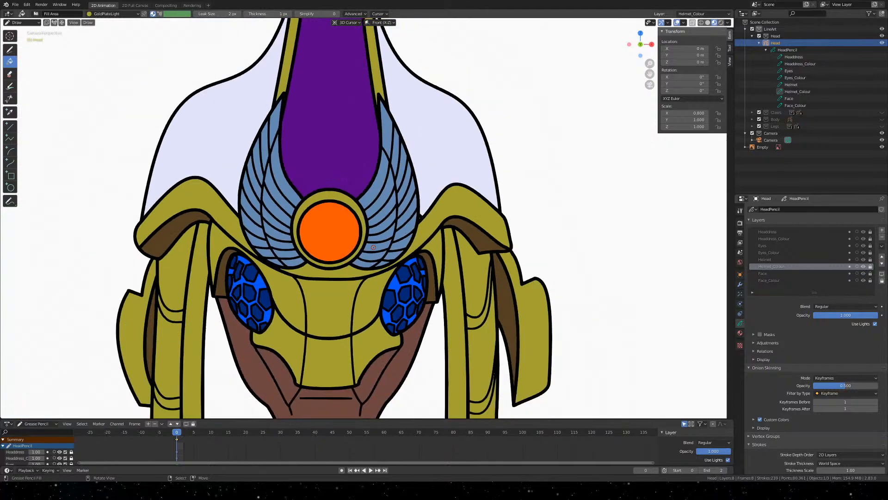
scroll(373, 247, "down", 2)
mouse_move(373, 247)
middle_mouse_down("shift")
mouse_move(432, 218)
mouse_move(436, 204)
middle_mouse_up("shift")
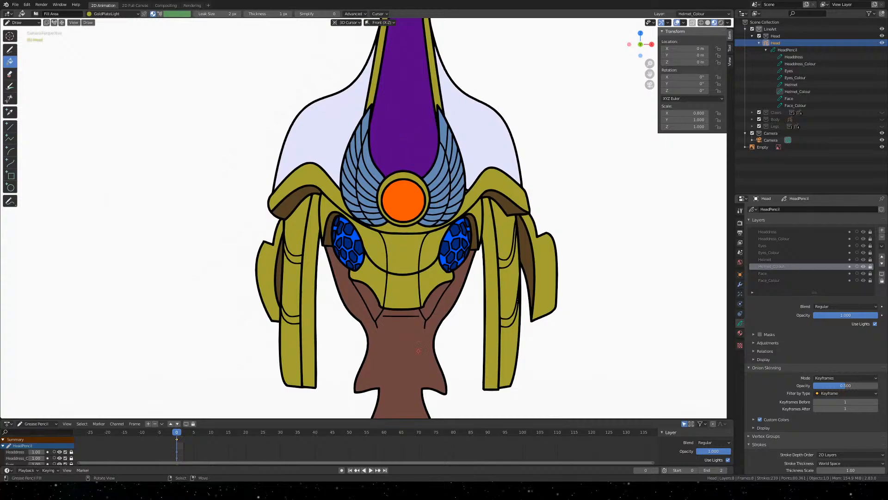
middle_click_drag(419, 351, 435, 287, "shift")
scroll(455, 293, "down", 1)
key("ctrl+s")
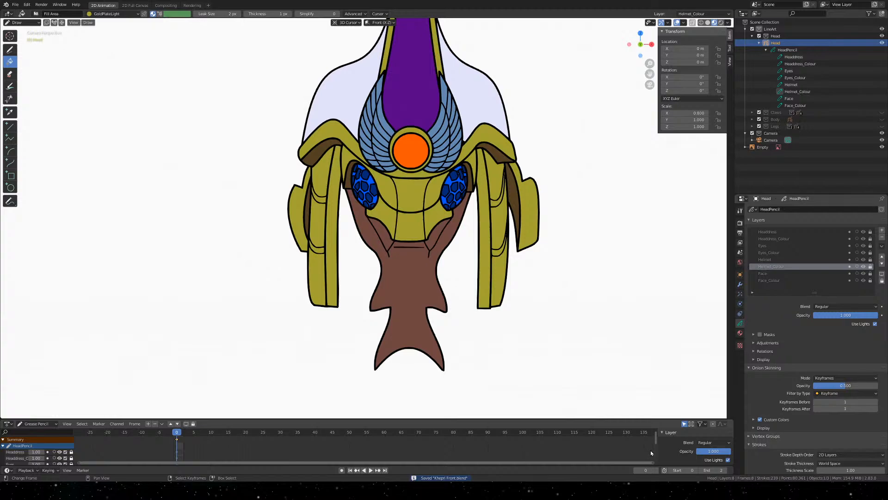
middle_click_drag(588, 246, 615, 259)
mouse_move(420, 195)
middle_mouse_down()
mouse_move(442, 203)
mouse_move(555, 161)
mouse_move(505, 151)
mouse_move(394, 167)
middle_mouse_up()
scroll(442, 203, "up", 6)
key("KP_0")
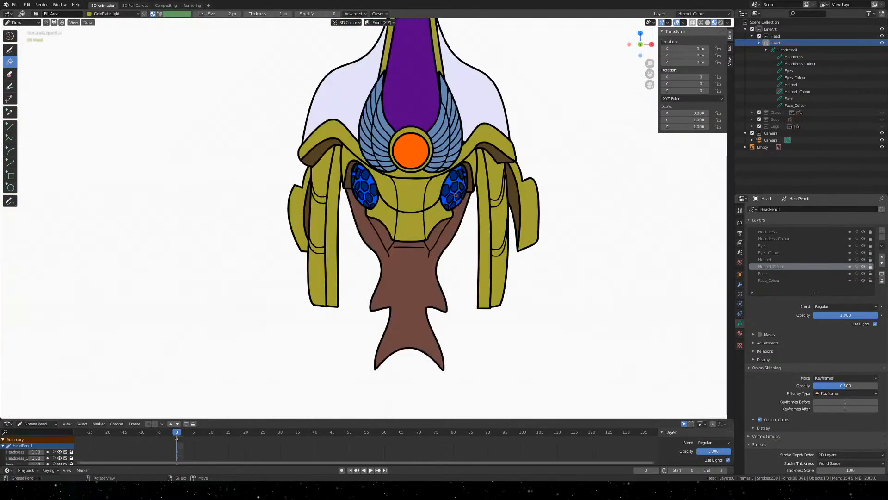
Collapse the Head collection and expand the Claws collection down to the RightClaw layers of the MeatyClaw object
left_click(759, 42)
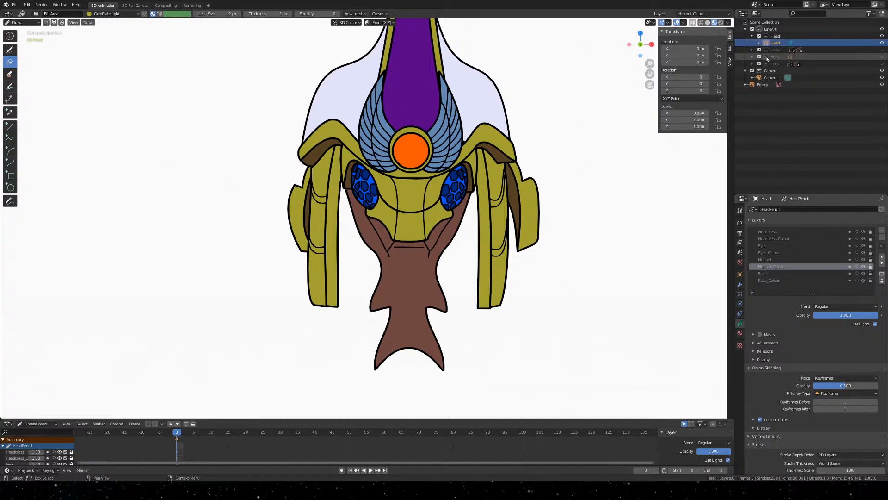
left_click(753, 36)
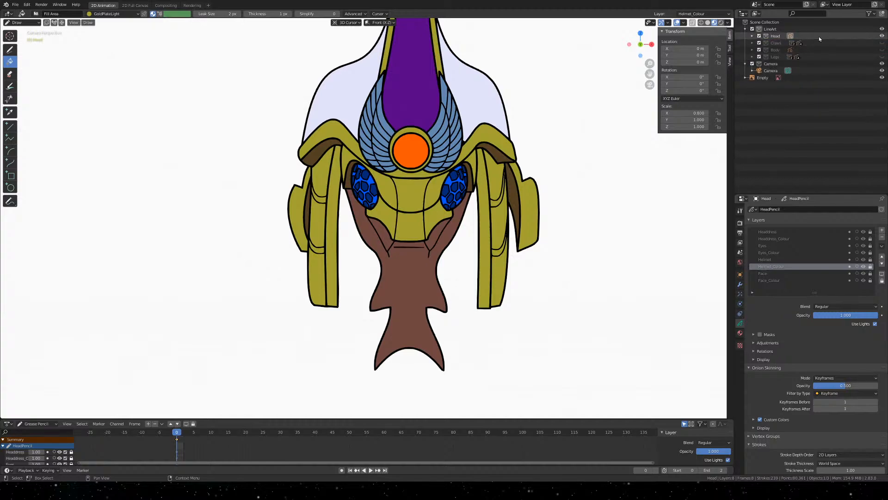
left_click(752, 43)
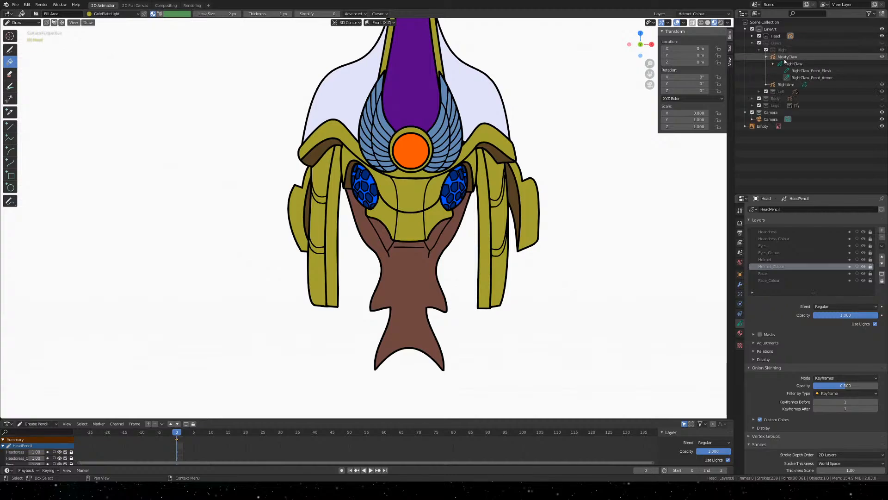
left_click(825, 72)
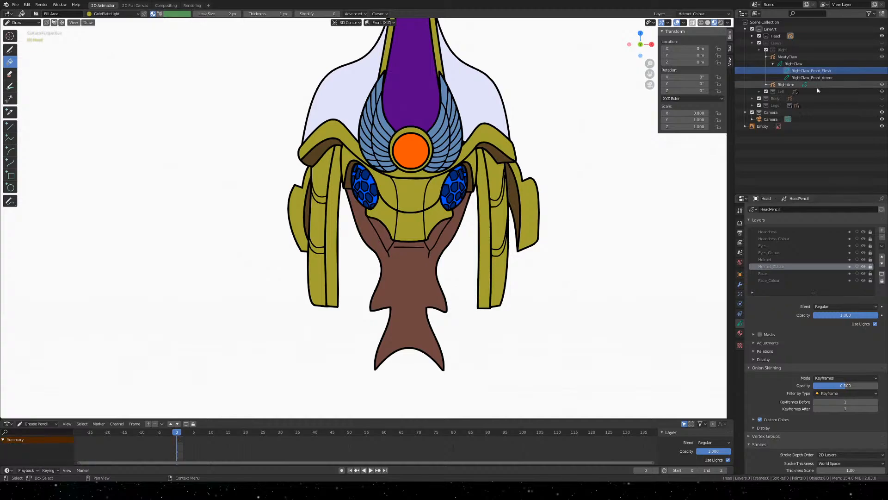
left_click(821, 78)
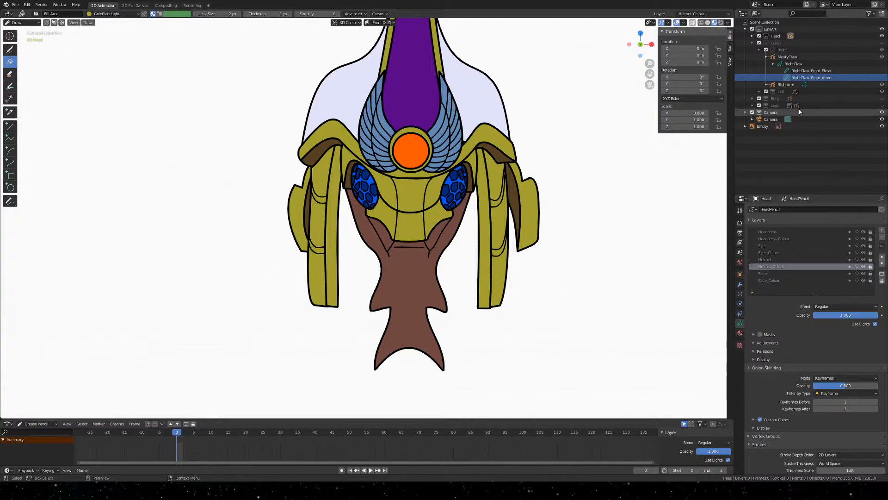
Switch to Object Mode, make MeatyClaw the active object and enter Draw mode on it
left_click(34, 23)
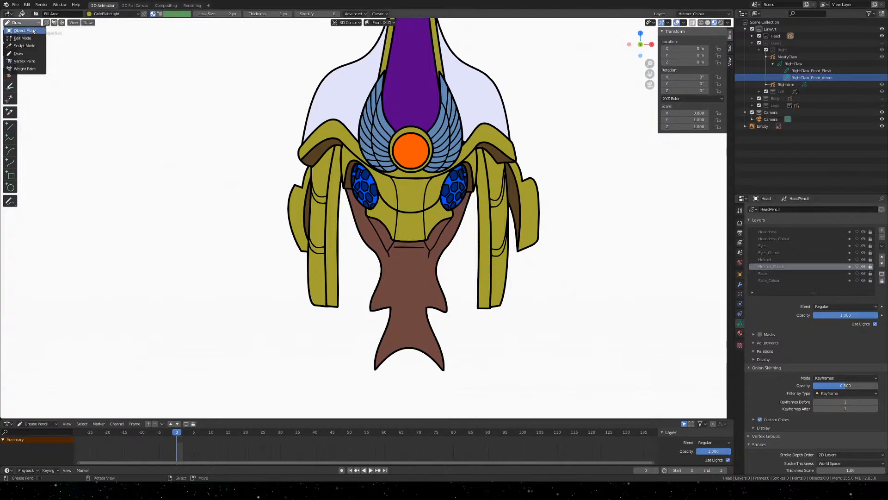
left_click(24, 30)
left_click(799, 63)
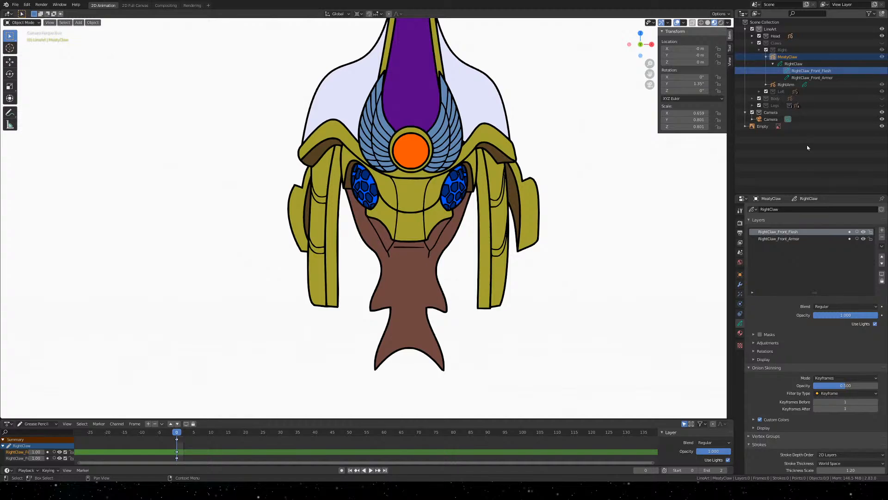
left_click(26, 22)
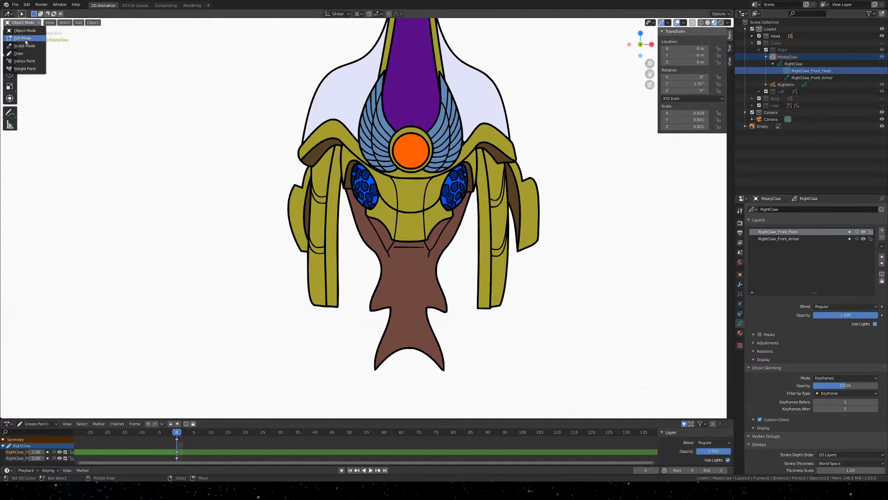
left_click(19, 53)
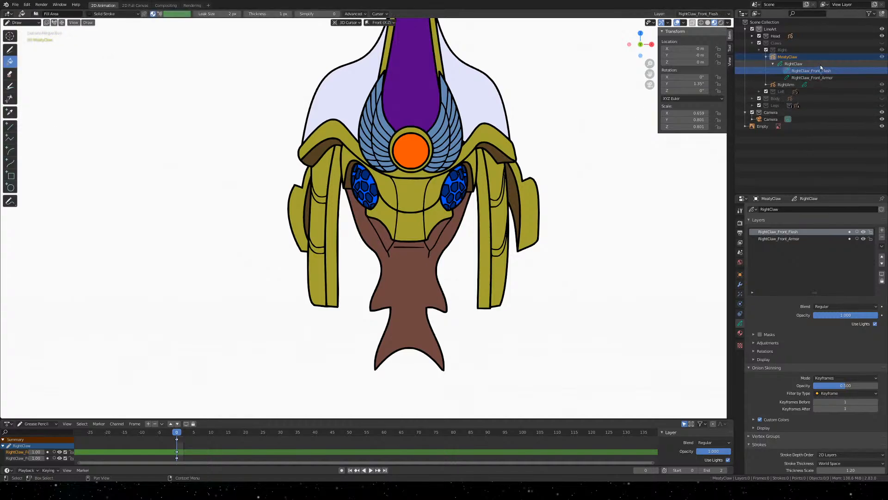
Add a new layer named RightClaw_Front_Flesh_Colour to the MeatyClaw object
left_click(882, 230)
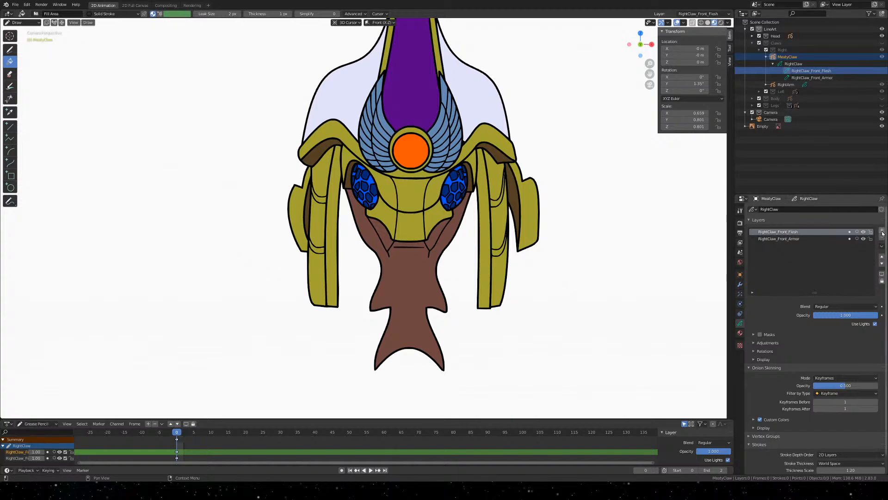
double_click(778, 231)
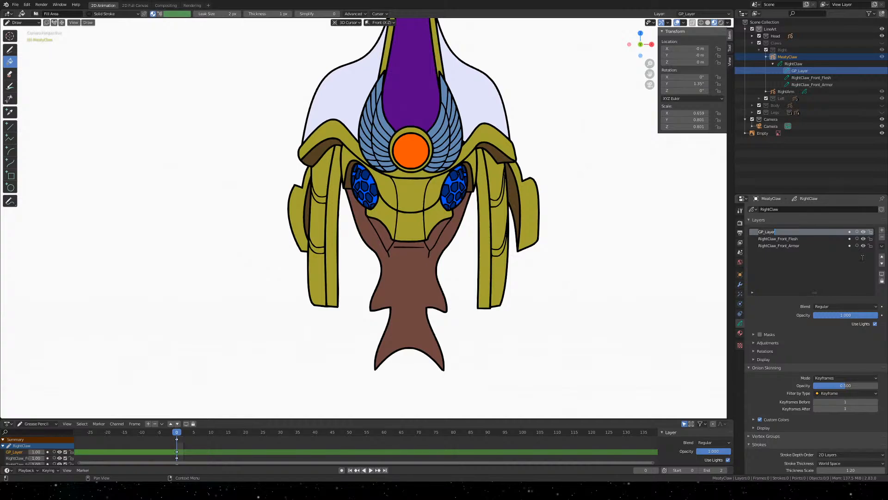
type("RightClaw_Front_Flesh_Colour")
key("Return")
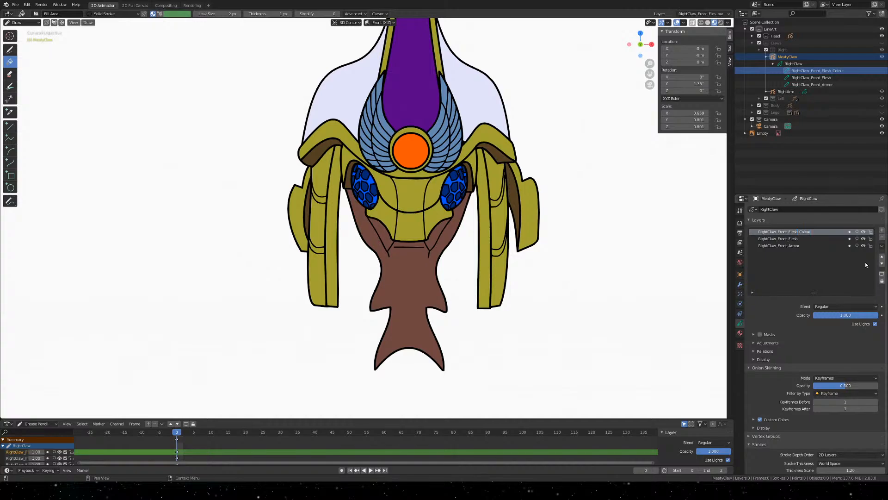
Add a layer named RightClaw_Front_Armor_Colour to MeatyClaw and move it below RightClaw_Front_Armor
left_click(797, 247)
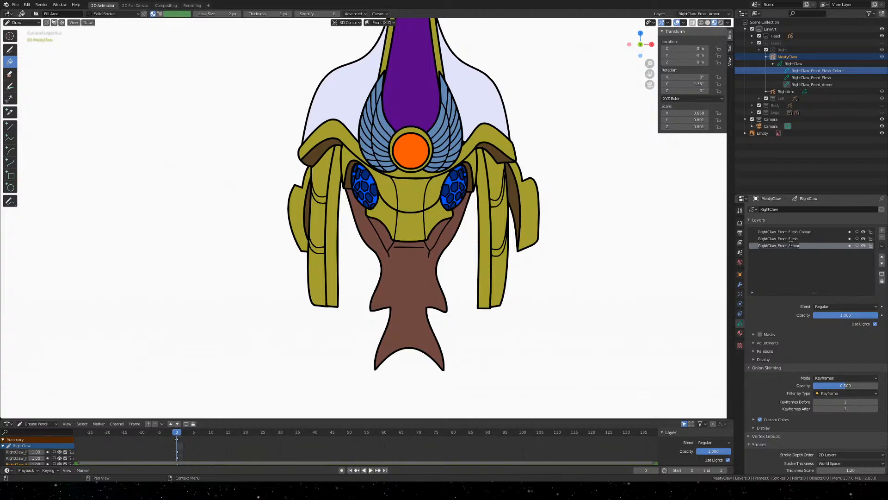
left_click(882, 230)
double_click(776, 247)
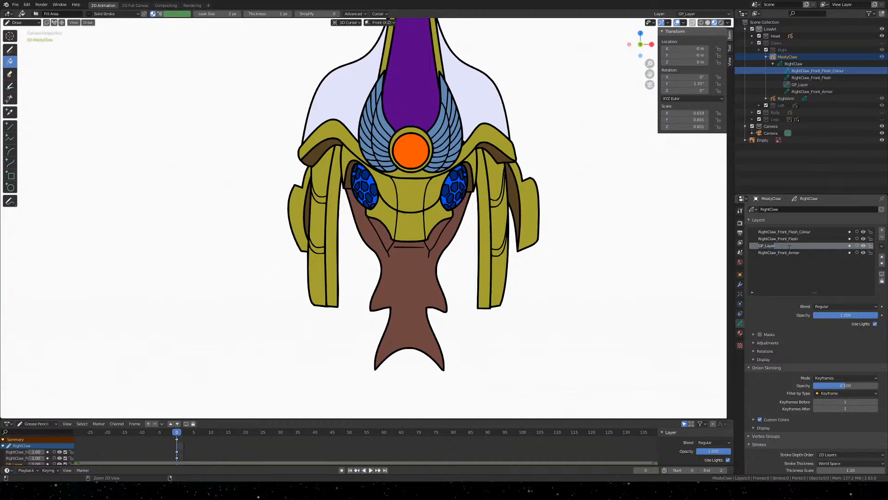
type("RightClaw_Front_Armor")
key("Return")
type("olour")
key("Return")
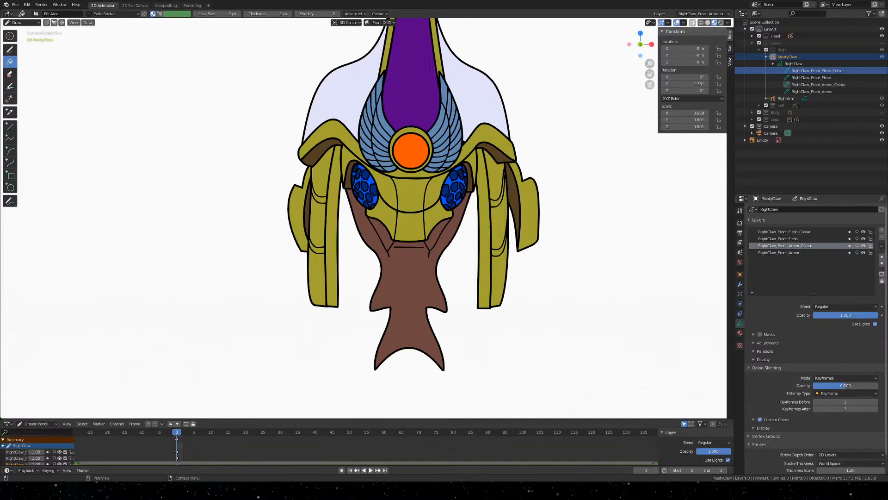
left_click(882, 263)
Reorder the layers as RightClaw_Front_Armor, RightClaw_Front_Armor_Colour, RightClaw_Front_Flesh, RightClaw_Front_Flesh_Colour, and save the file
left_click(786, 231)
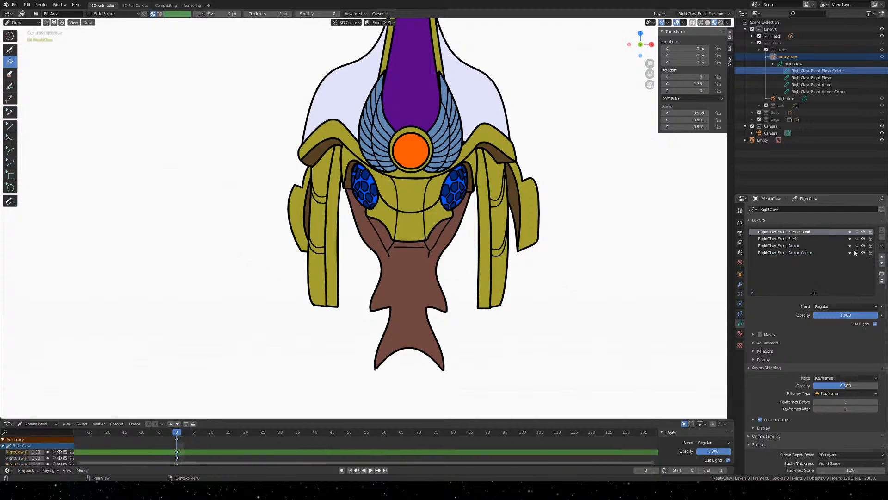
left_click(882, 264)
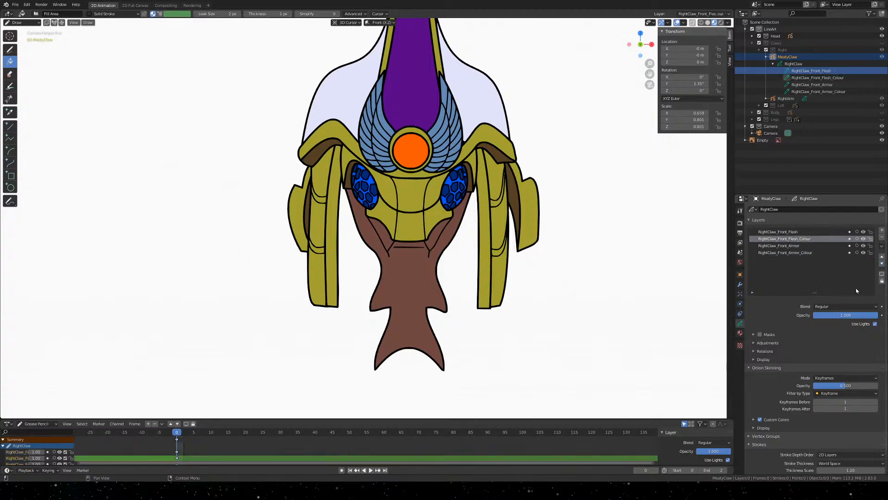
left_click(805, 233)
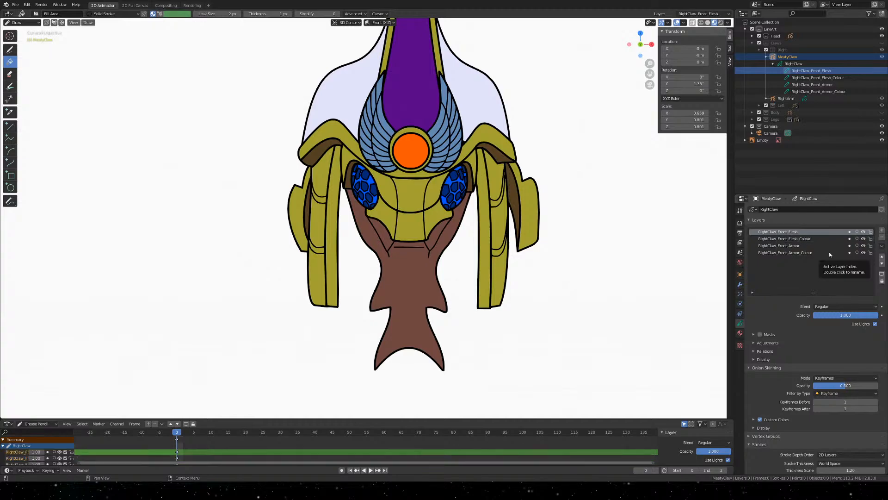
left_click(883, 263)
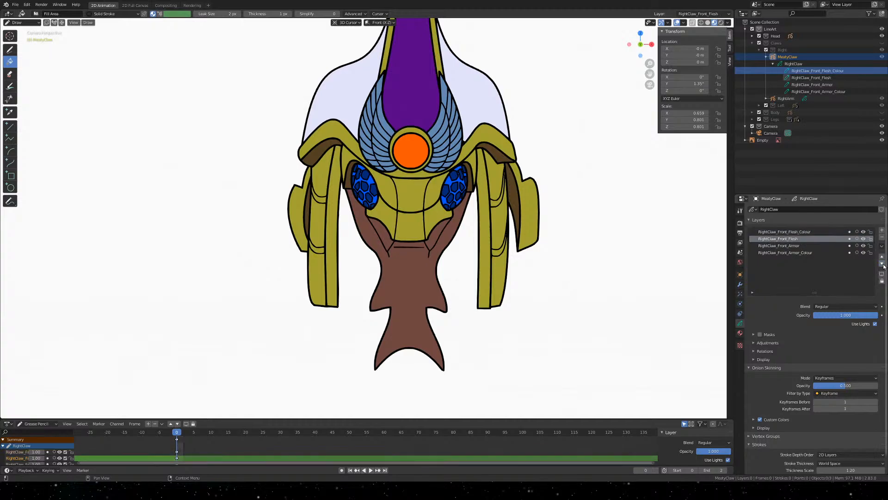
left_click(882, 264)
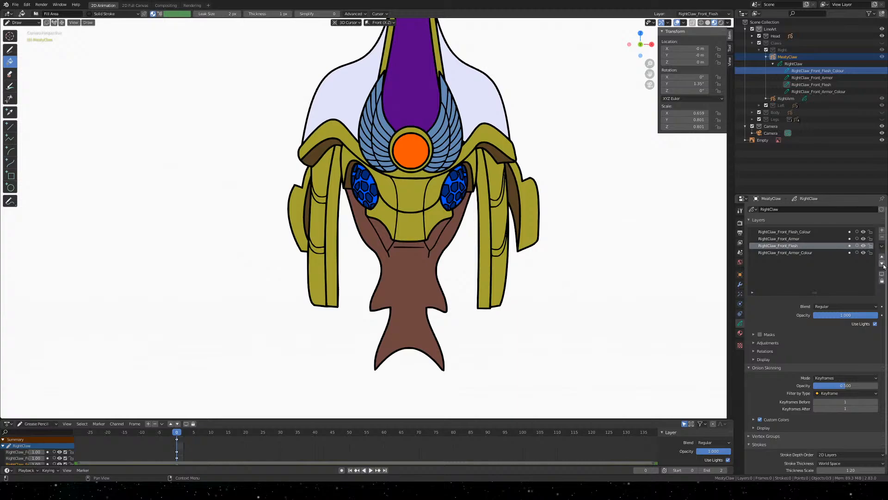
left_click(806, 233)
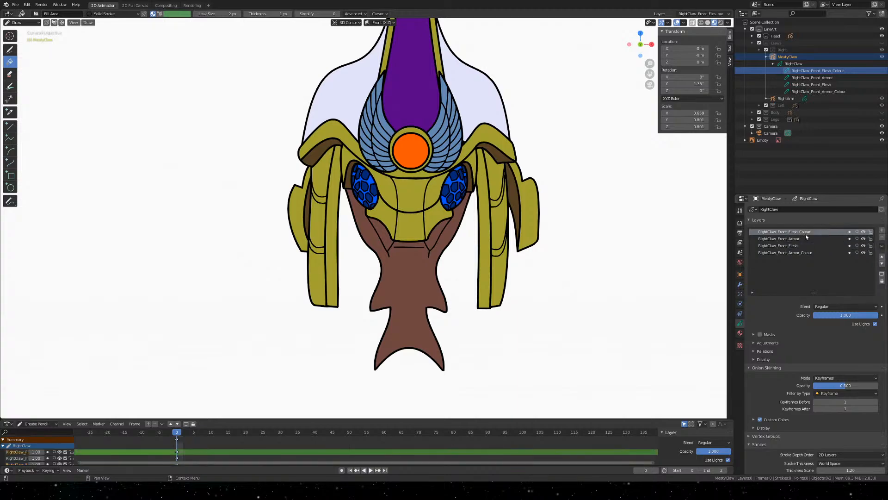
left_click(882, 264)
left_click(882, 264)
left_click(882, 264)
left_click(852, 246)
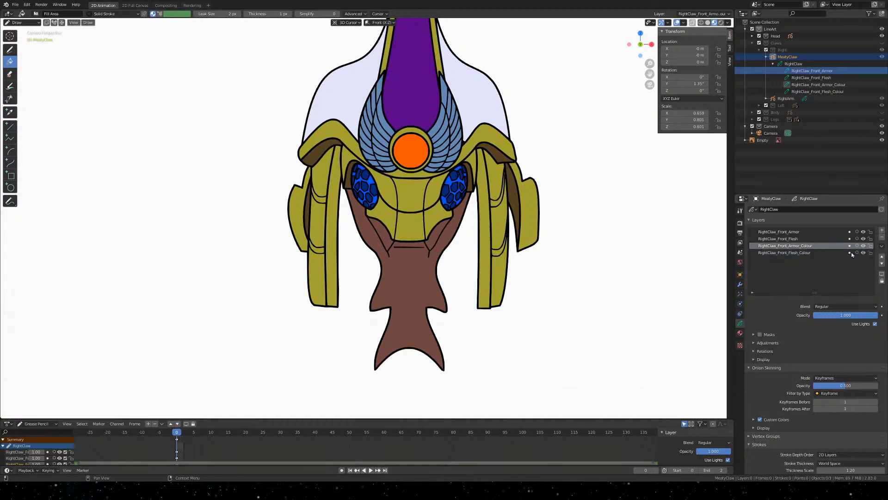
left_click(883, 257)
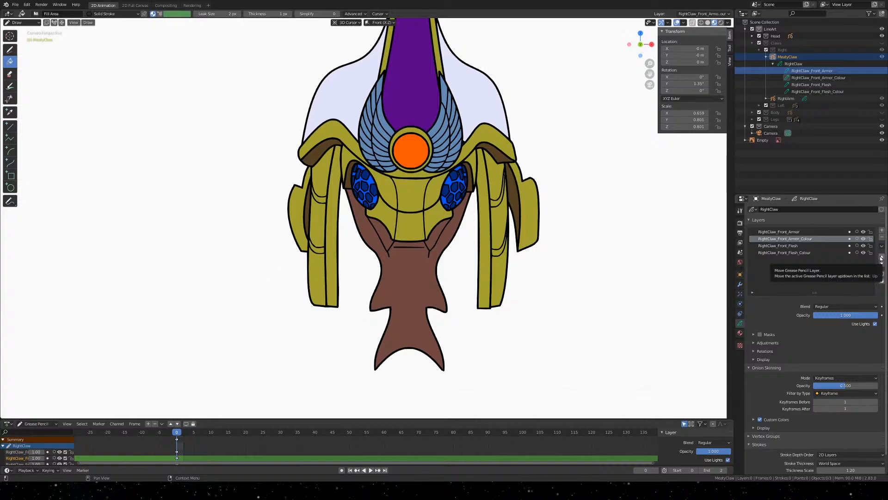
key("ctrl+s")
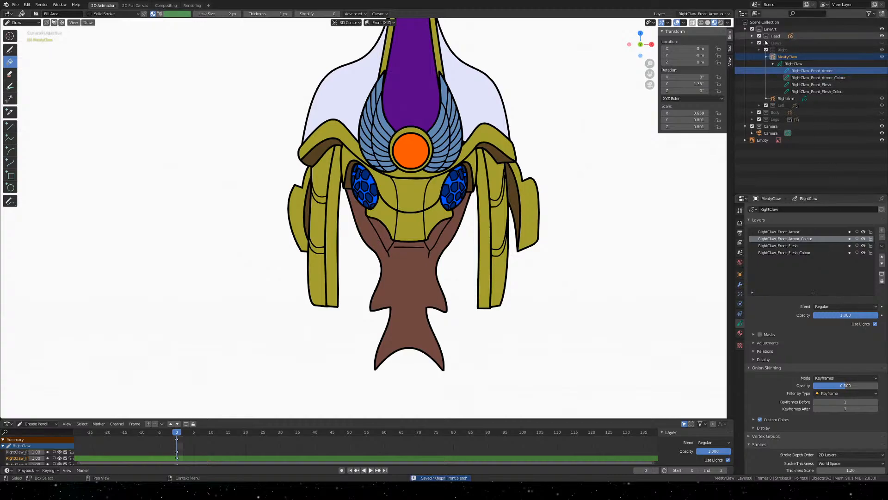
Make the Claws collection visible and frame the right claw and arm in the camera view
left_click(882, 43)
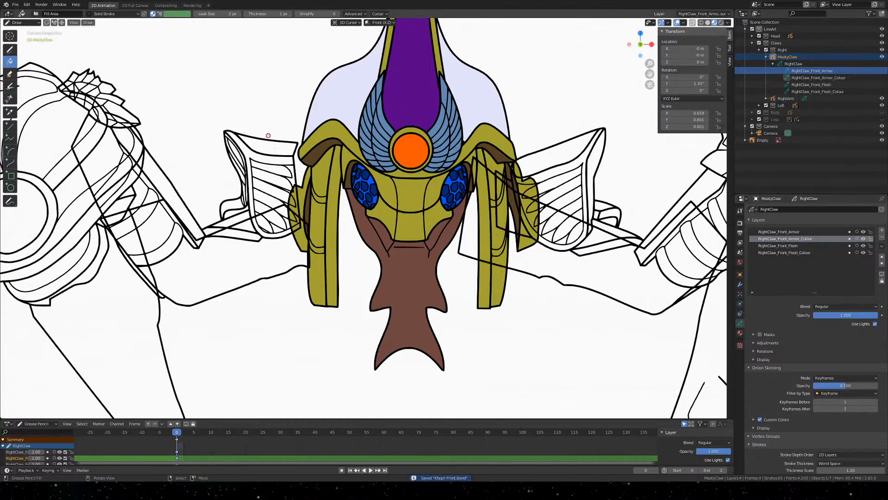
mouse_move(216, 120)
middle_mouse_down("shift")
mouse_move(395, 105)
mouse_move(444, 37)
mouse_move(446, 14)
middle_mouse_up("shift")
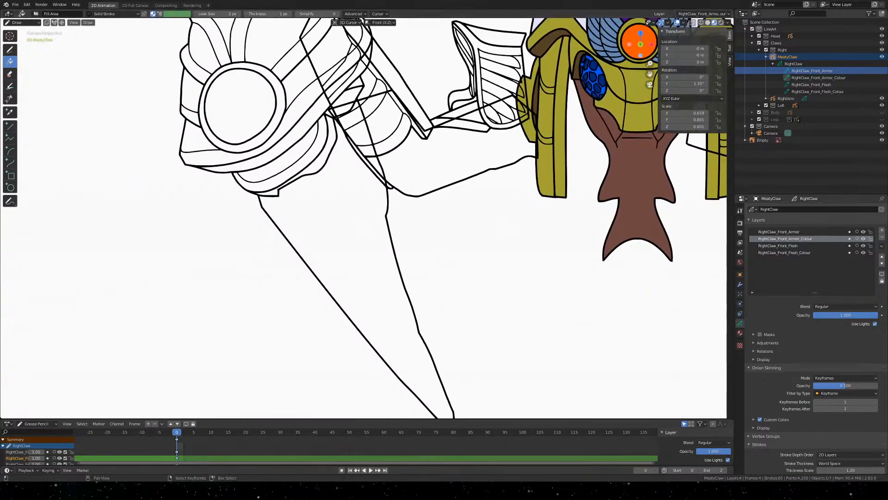
middle_click_drag(513, 361, 491, 321)
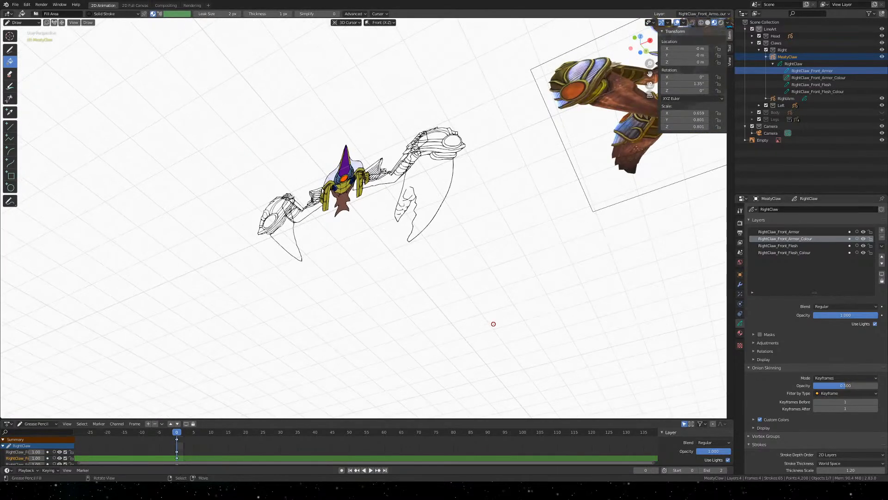
key("KP_0")
key("KP_0")
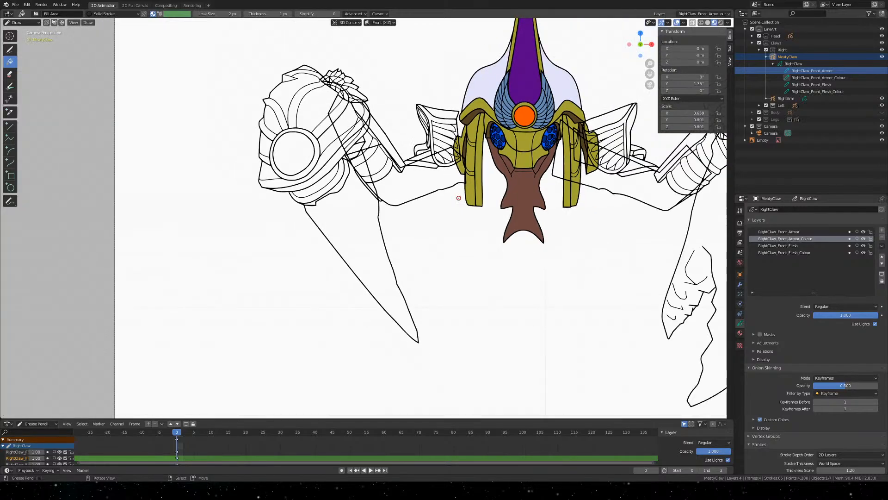
middle_click_drag(441, 183, 463, 220, "shift")
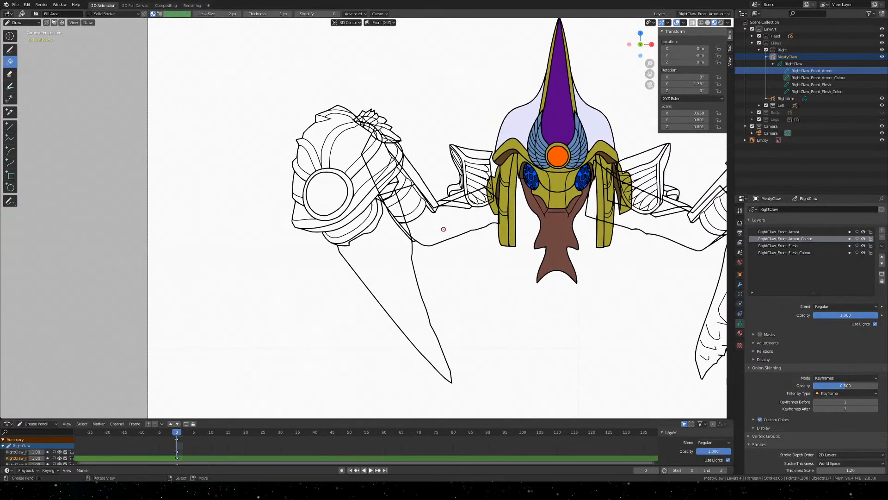
scroll(426, 228, "up", 2)
scroll(425, 228, "down", 1)
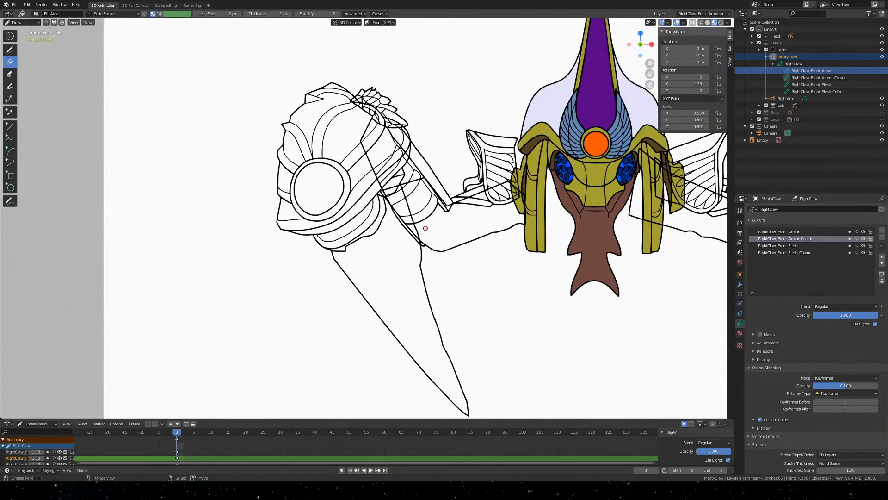
scroll(511, 250, "up", 2)
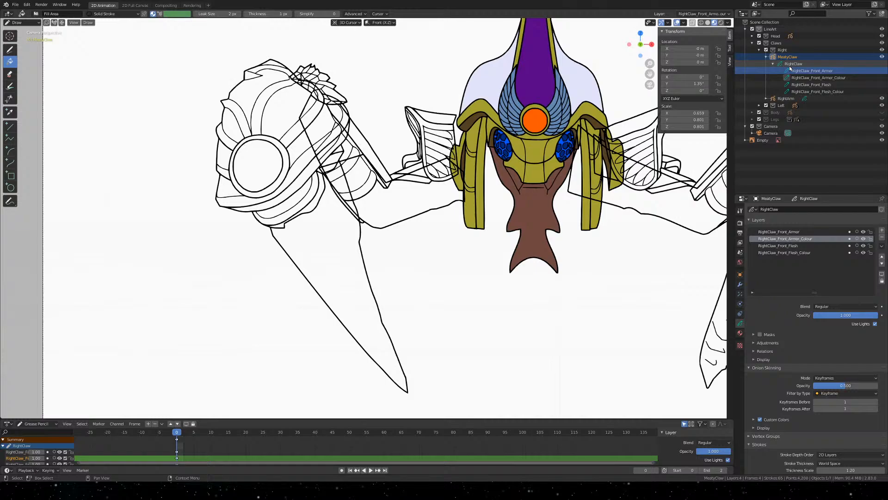
Expand the RightArm layers, save the file, switch to Object Mode and make RightArm the active object
left_click(766, 98, "shift")
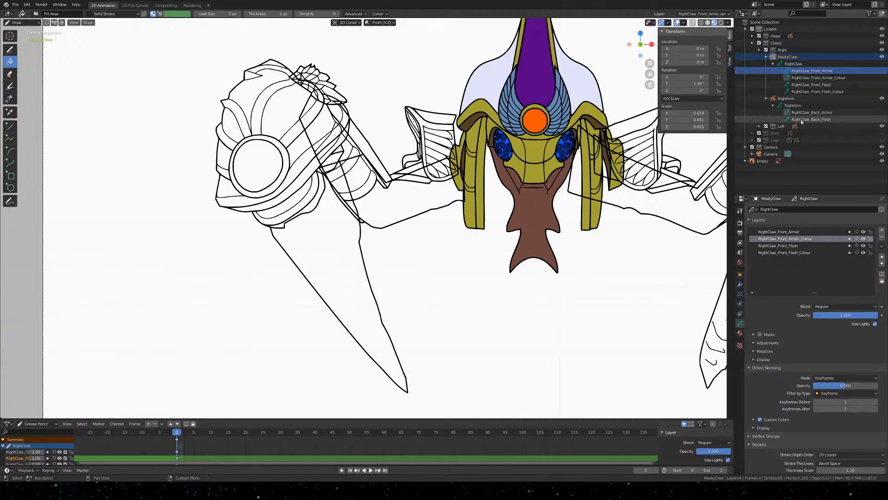
left_click(807, 106)
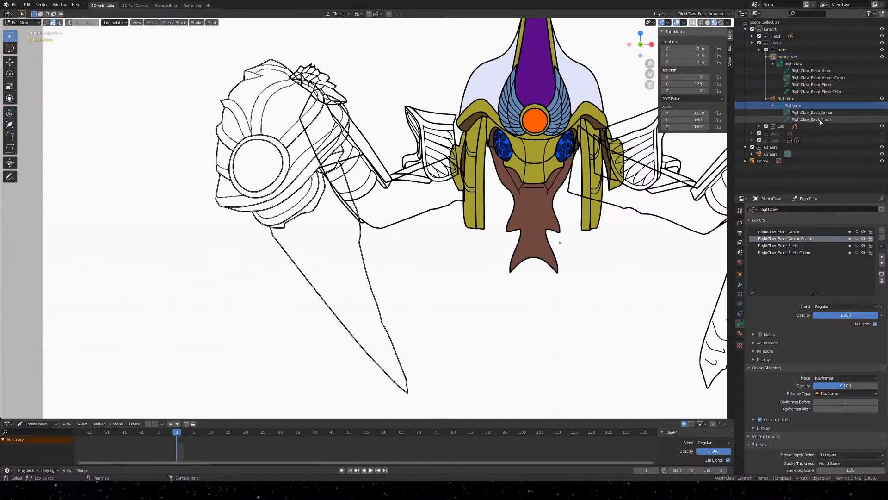
left_click(812, 113)
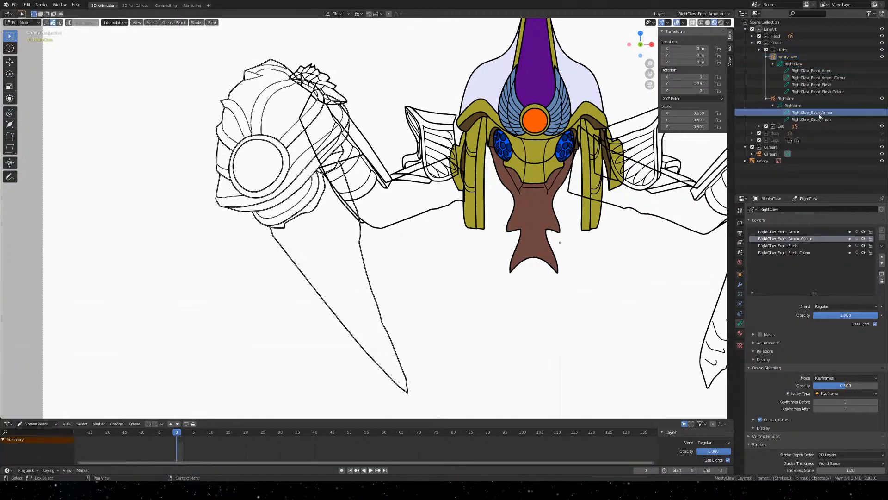
left_click(797, 99)
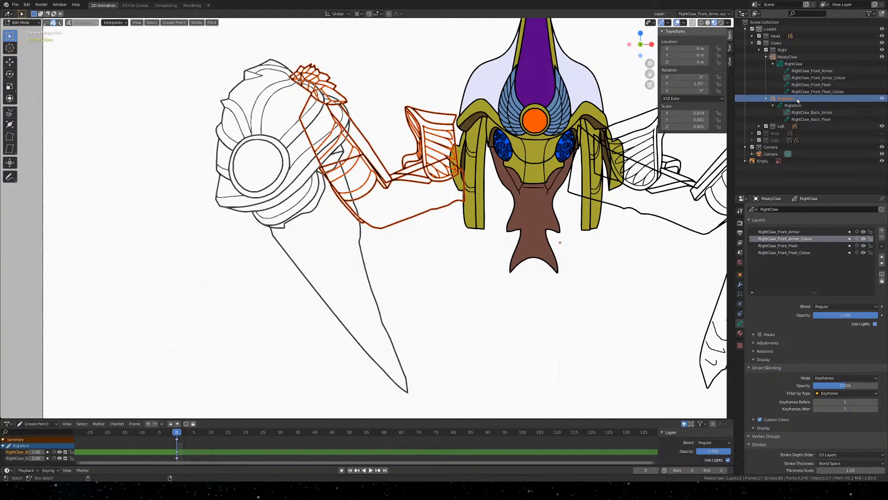
key("ctrl+s")
left_click(33, 23)
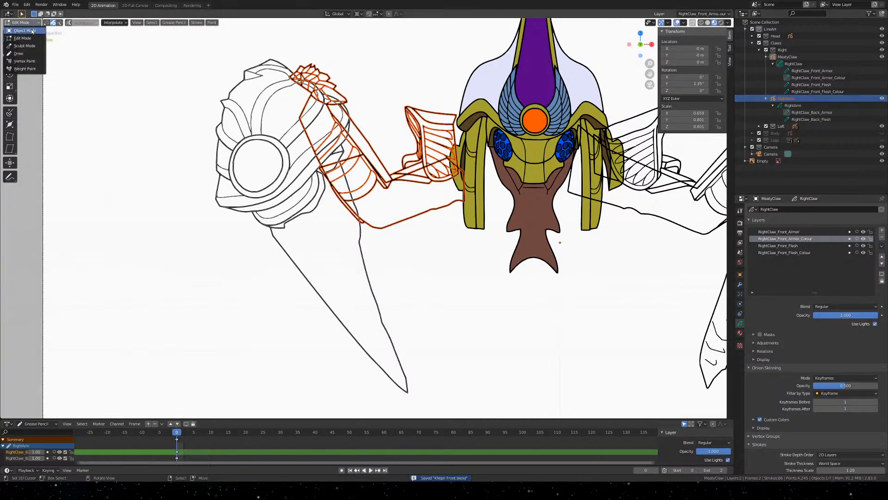
left_click(25, 30)
left_click(792, 101)
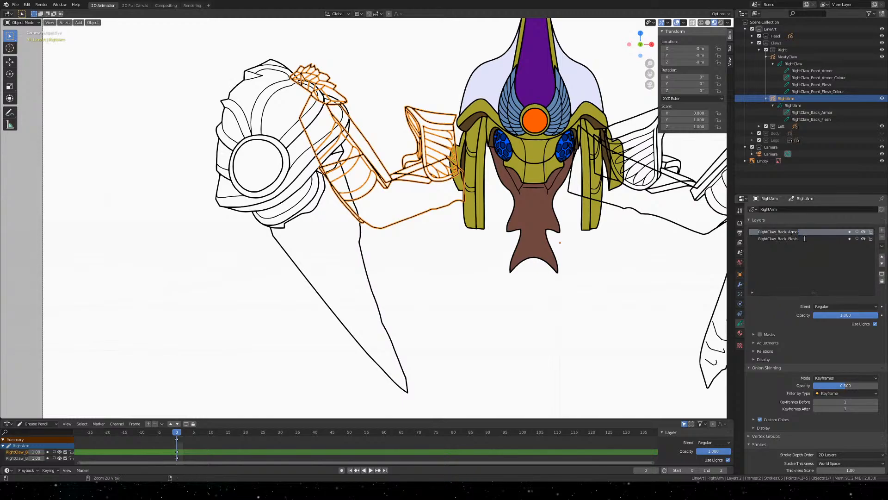
Add a new layer named RightClaw_Back_Armor_Colour to the RightArm object
left_click(881, 230)
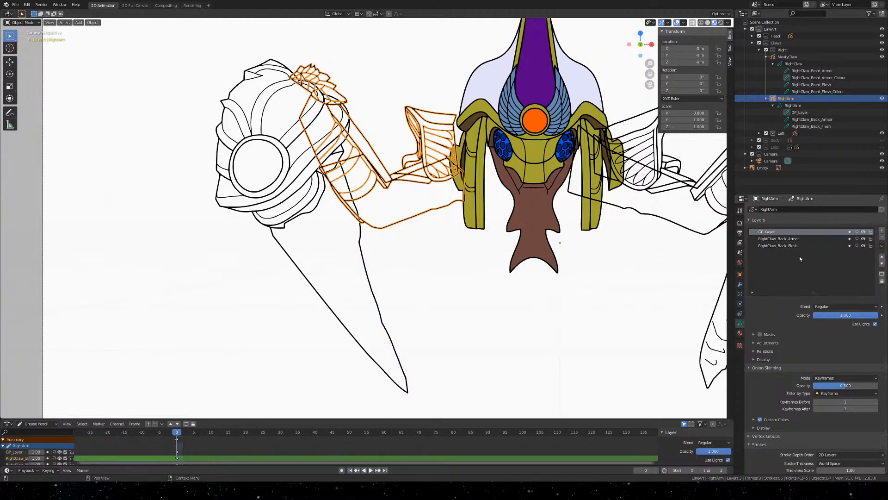
double_click(773, 234)
type("RightClaw_Back_Armor")
type("_C")
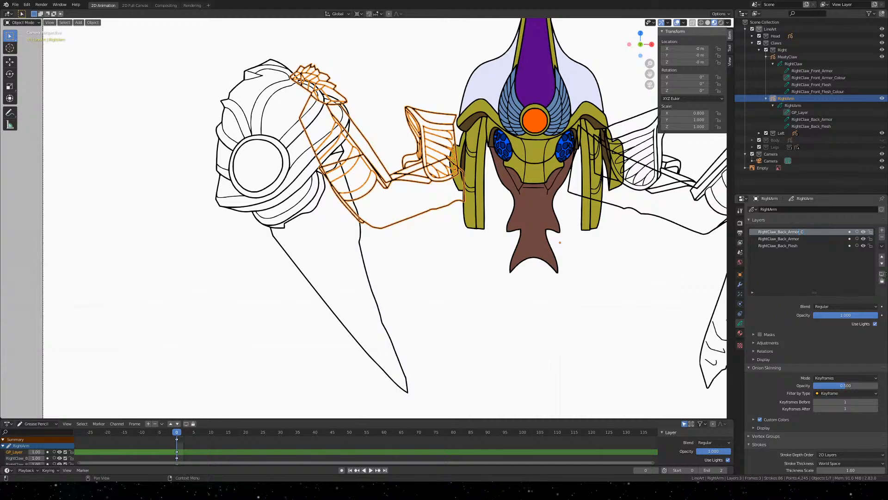
key("Return")
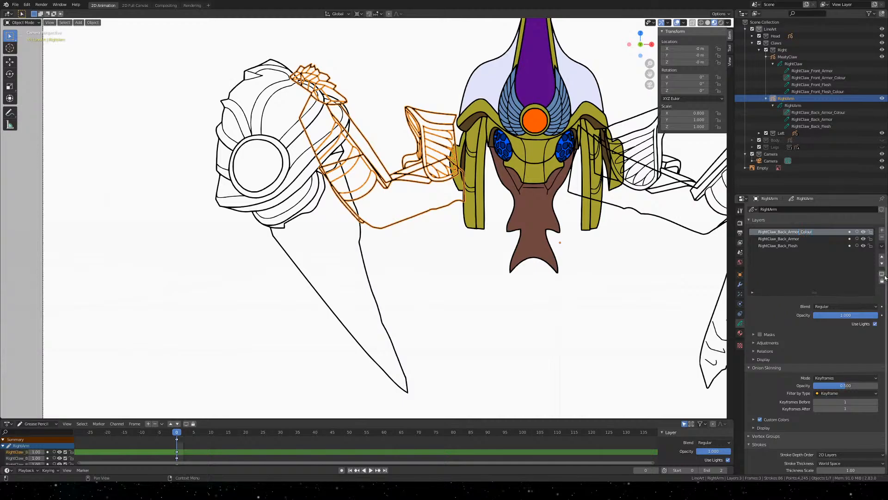
Add a layer named RightClaw_Back_Flesh_Colour directly above RightClaw_Back_Flesh in the RightArm object
left_click(780, 246)
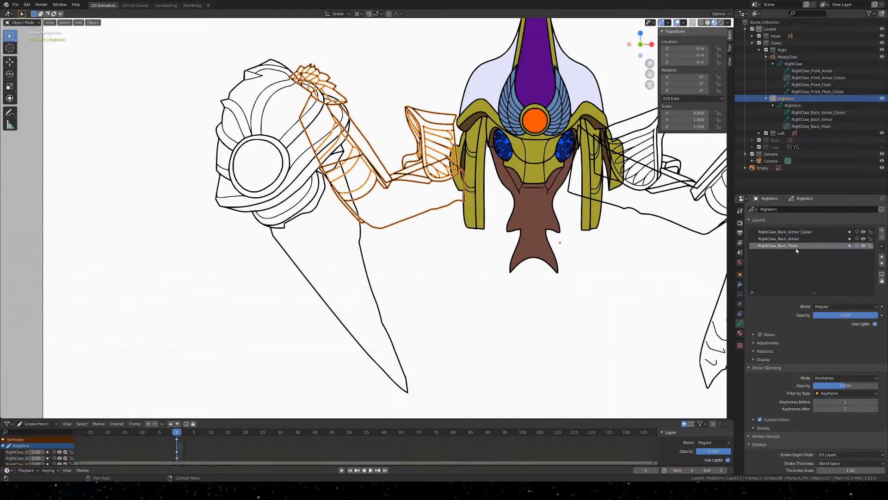
left_click(832, 278)
left_click(882, 229)
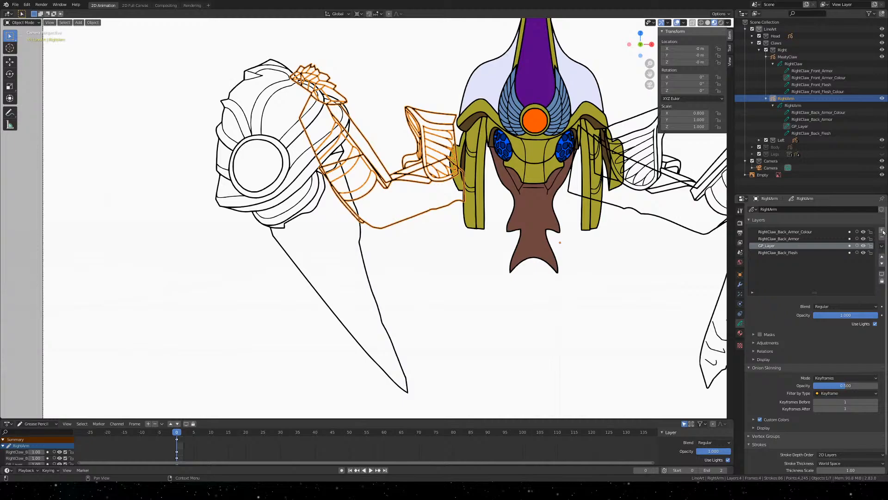
double_click(786, 248)
type("RightClaw_Back_Flesh")
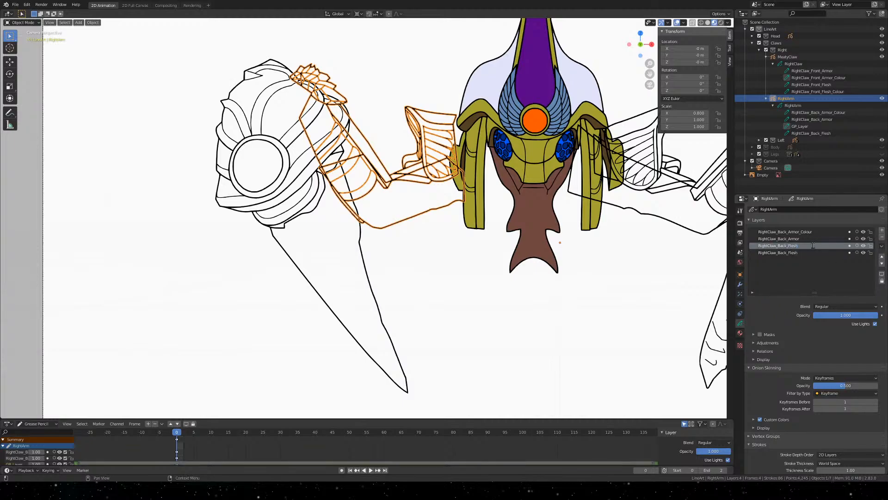
type("_Colour")
key("Return")
Move RightClaw_Back_Flesh and RightClaw_Back_Armor each above their own colour layer and save the file
left_click(793, 253)
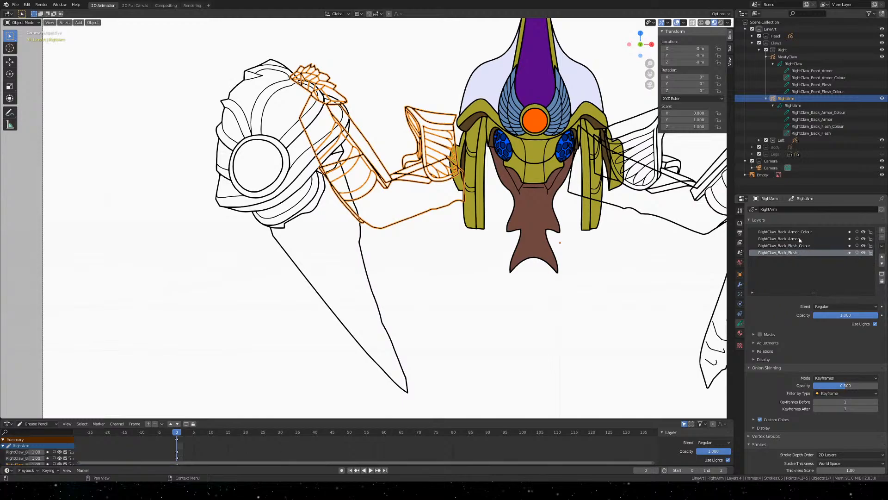
left_click(882, 258)
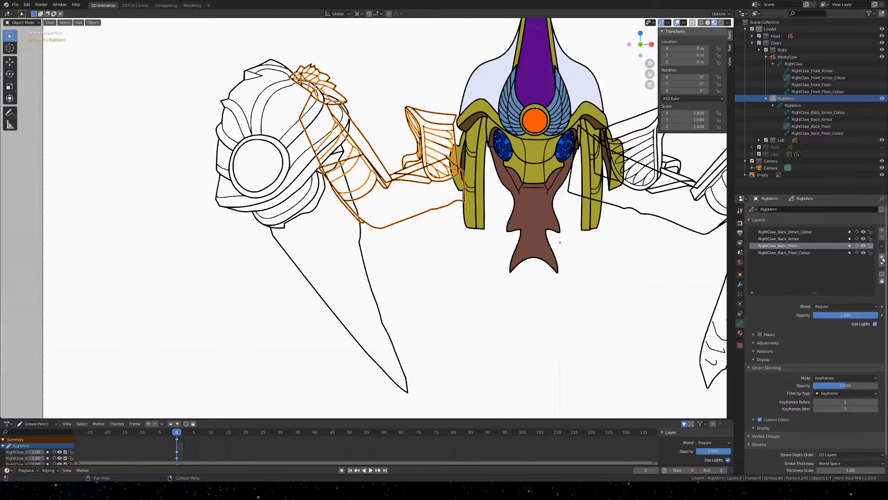
left_click(807, 234)
left_click(806, 239)
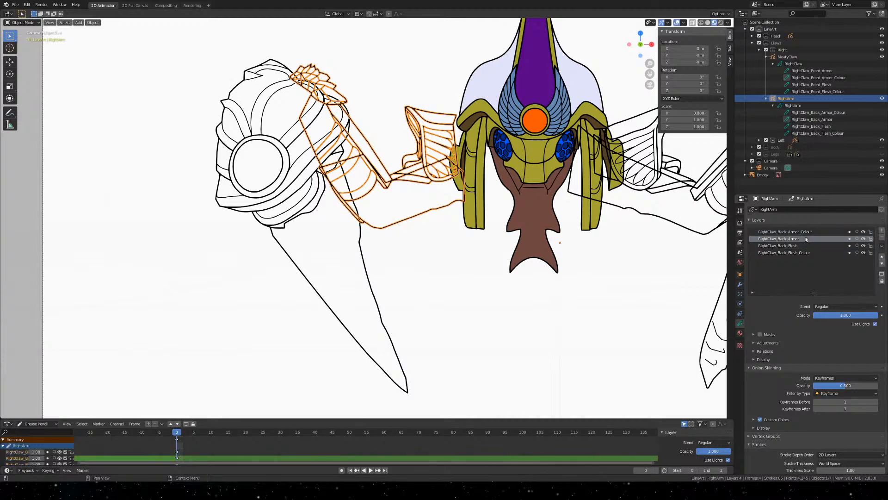
left_click(882, 257)
key("ctrl+s")
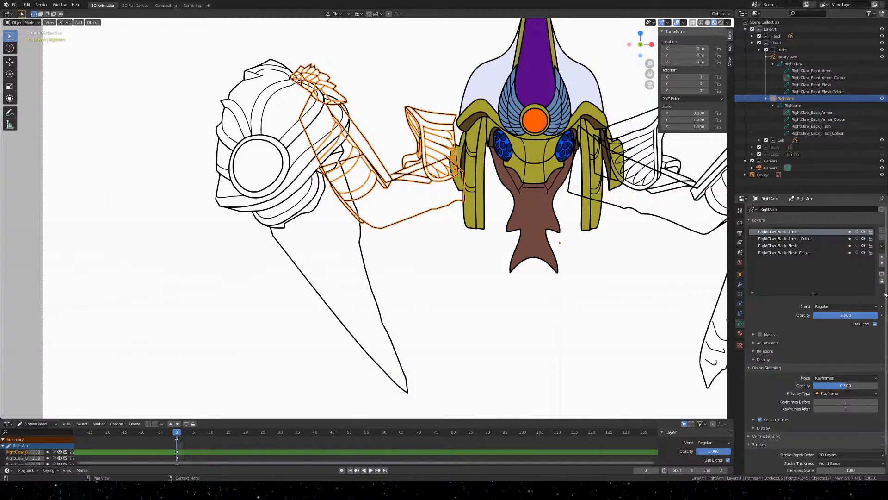
Hide the MeatyClaw object and the Head collection so the right arm line art is isolated, and save the file
left_click(772, 58)
left_click(881, 57)
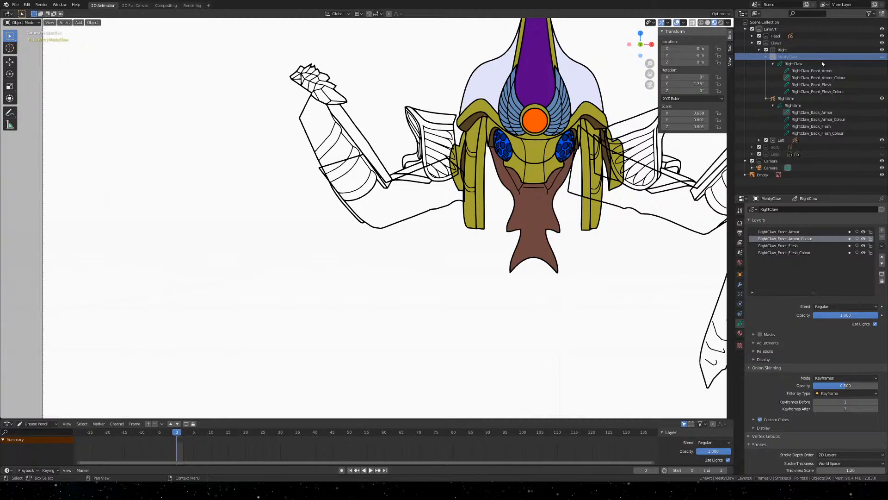
scroll(415, 93, "up", 3)
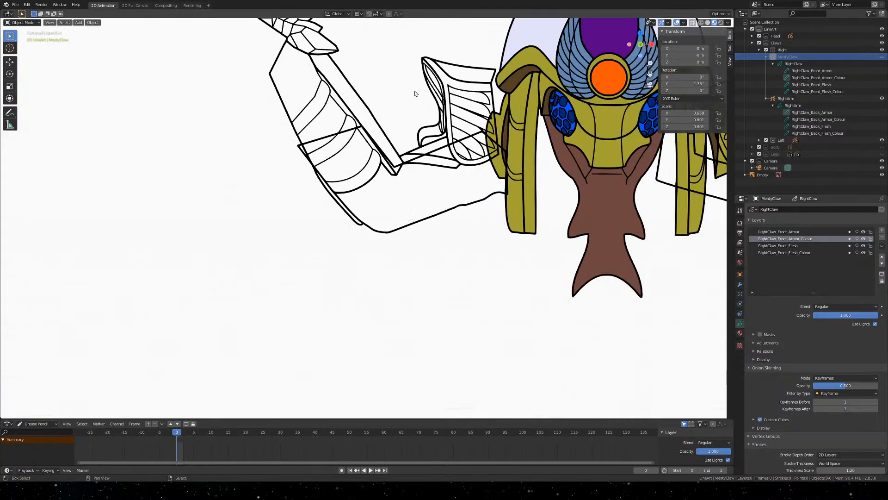
middle_click_drag(415, 94, 407, 177, "shift")
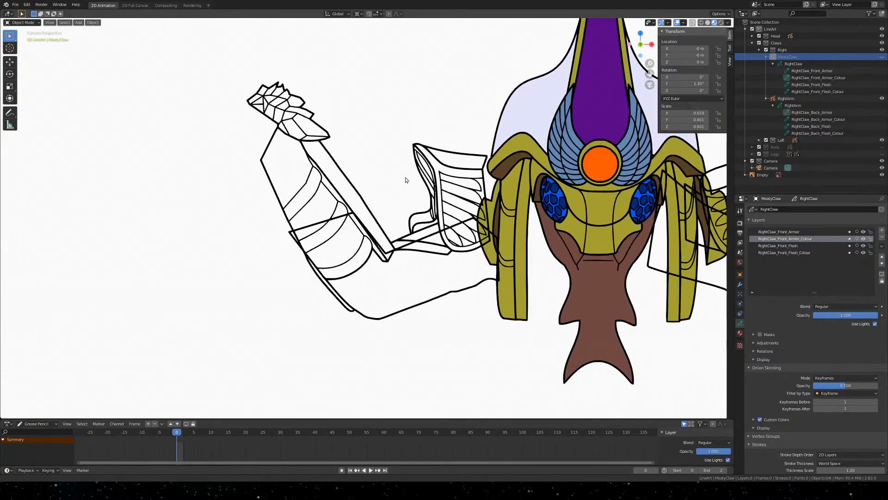
key("ctrl+s")
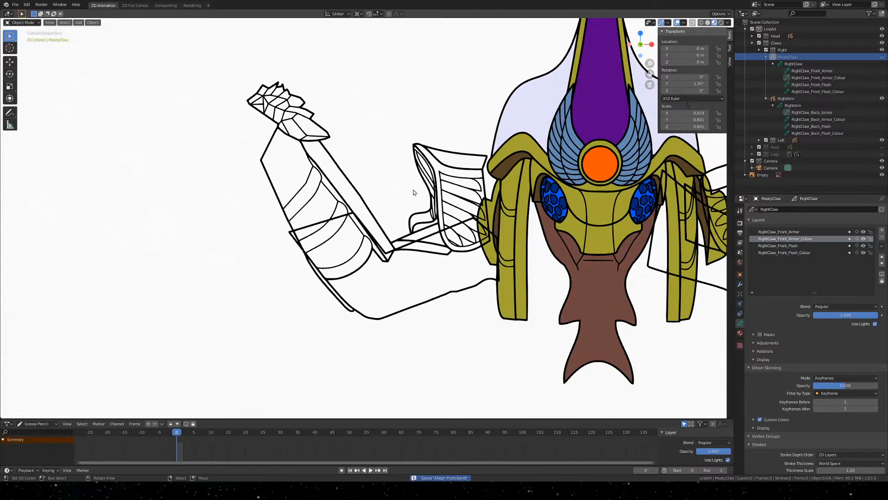
scroll(414, 193, "up", 3)
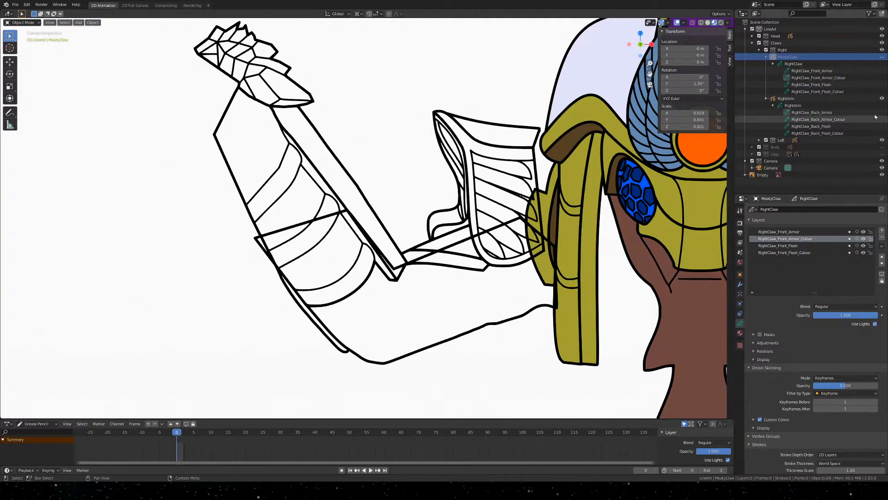
left_click(882, 36)
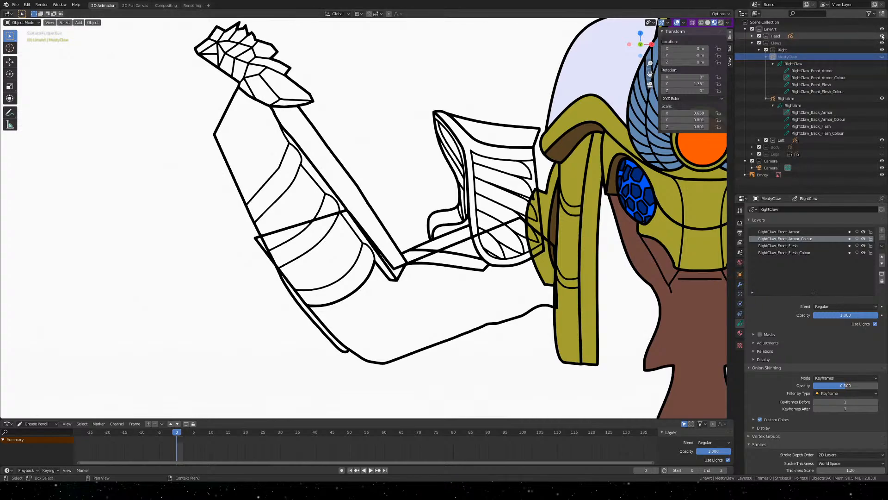
scroll(365, 231, "up", 2)
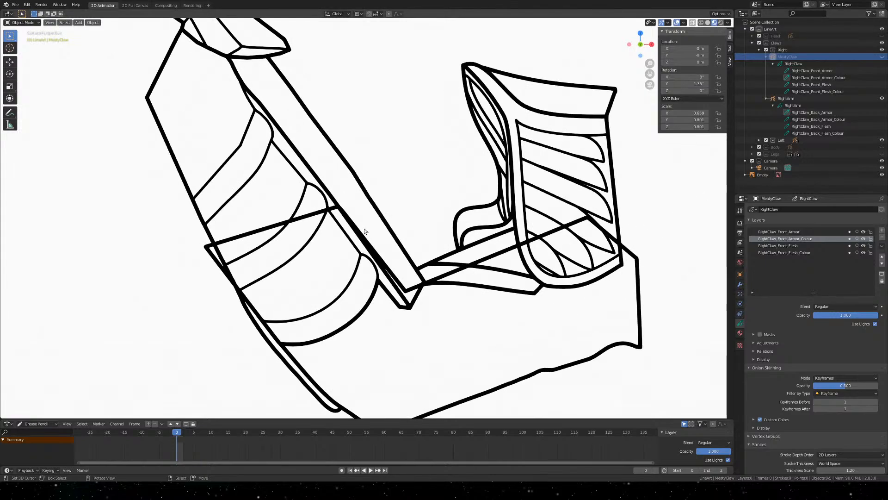
scroll(365, 232, "down", 1)
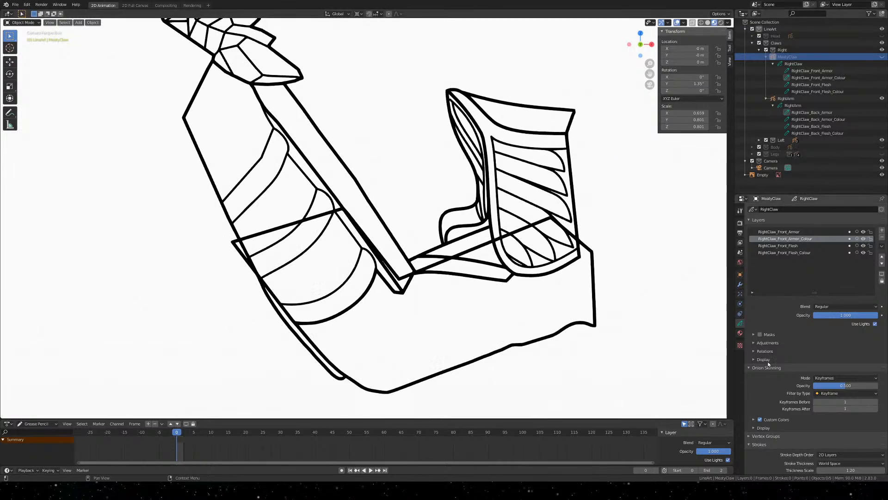
Lock the RightClaw_Front_Armor, RightClaw_Front_Armor_Colour and RightClaw_Front_Flesh layers of MeatyClaw, leaving RightClaw_Front_Flesh_Colour unlocked
left_click(871, 254)
left_click(871, 246)
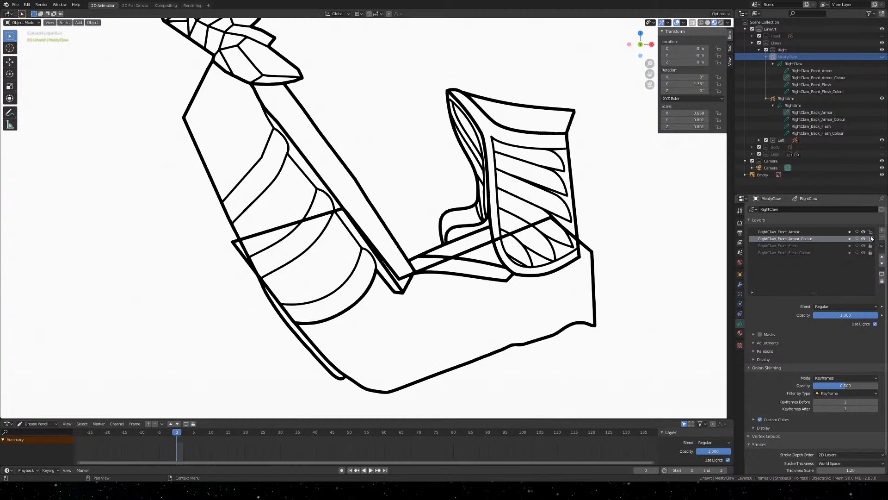
left_click(870, 232)
left_click(871, 253)
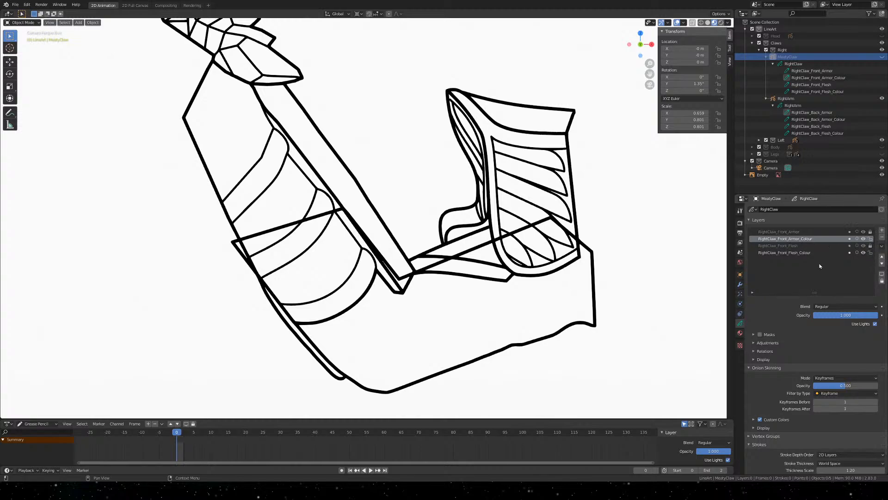
left_click(870, 239)
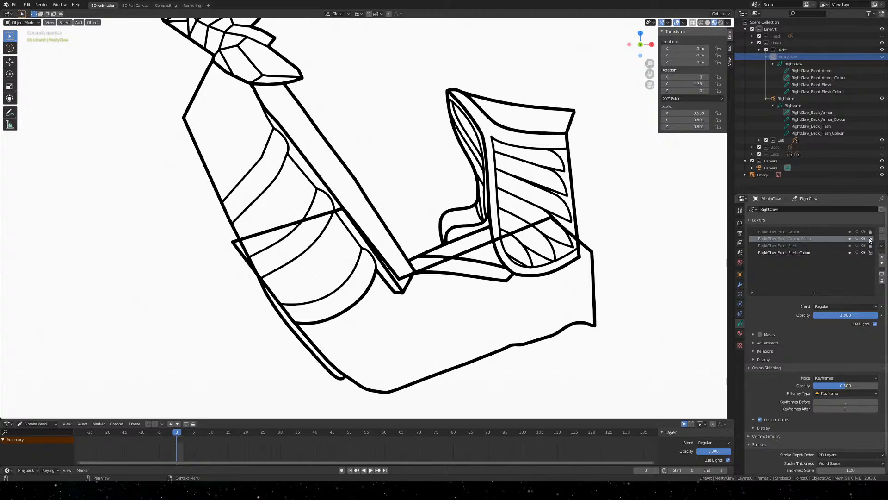
Try replacing the Solid Stroke material in MeatyClaw's only slot with SkinMedium
left_click(740, 334)
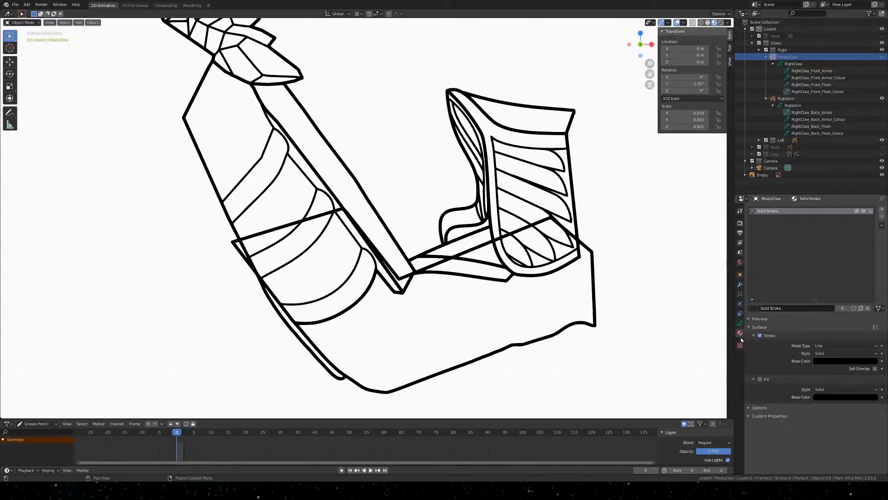
left_click(763, 309)
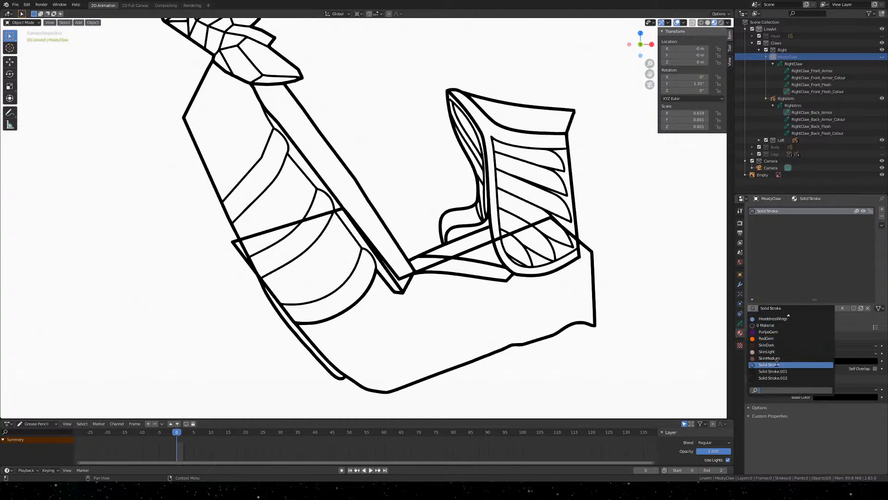
left_click(789, 358)
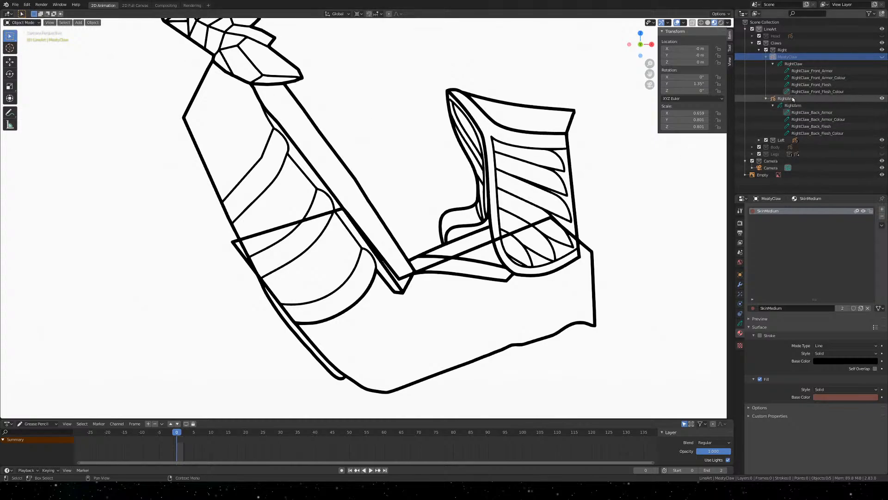
With RightArm's RightClaw_Back_Flesh_Colour layer active, try replacing the object's Solid Stroke material with SkinMedium, and undo it
left_click(792, 98)
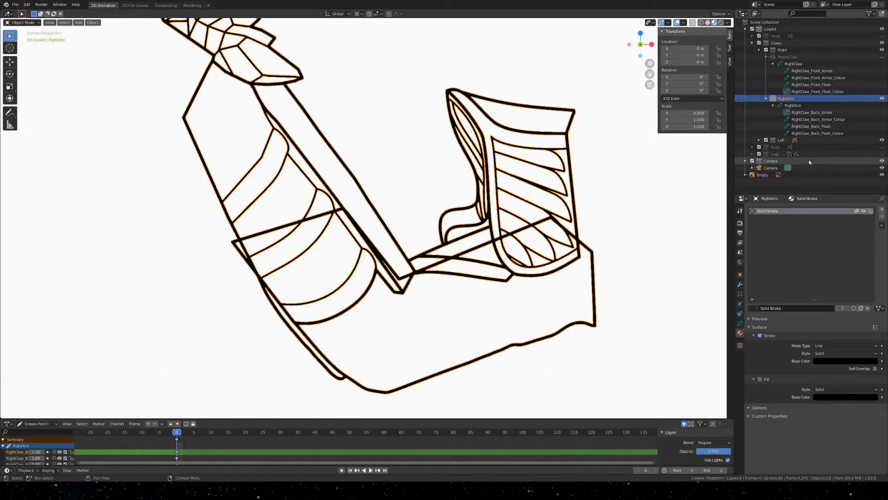
left_click(836, 121)
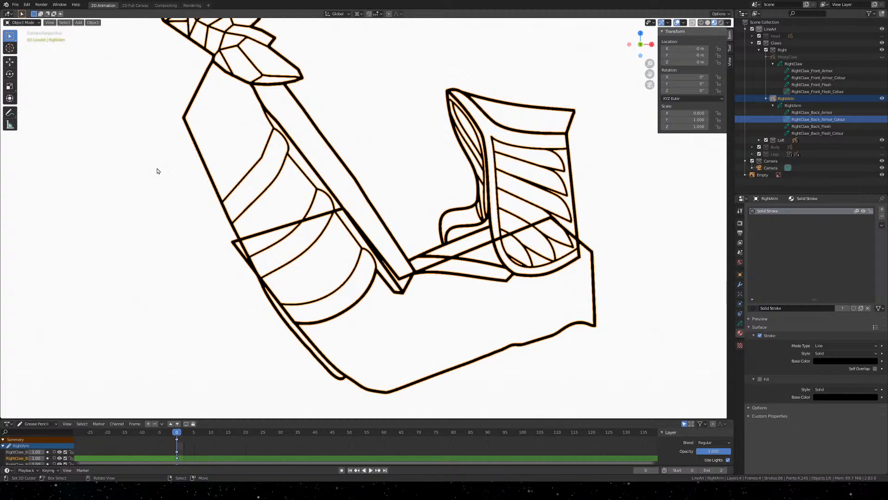
left_click(818, 133)
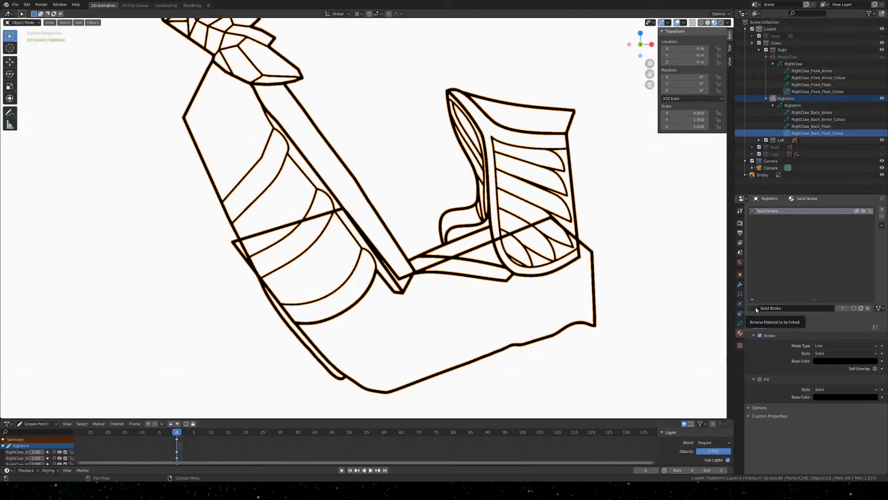
left_click(828, 126)
left_click(831, 119)
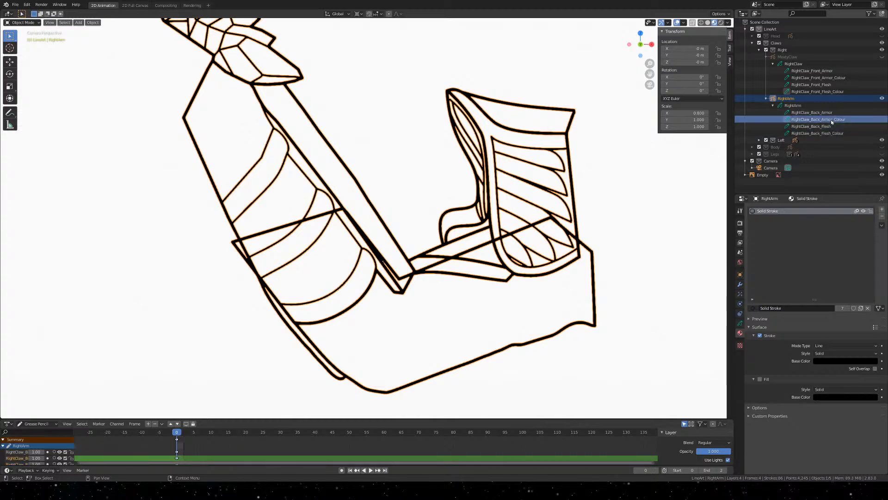
left_click(829, 113)
left_click(830, 132)
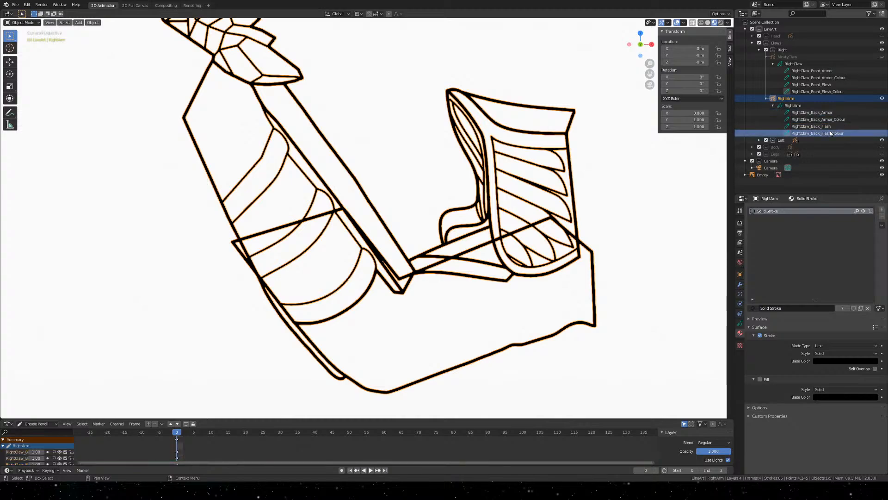
left_click(752, 308)
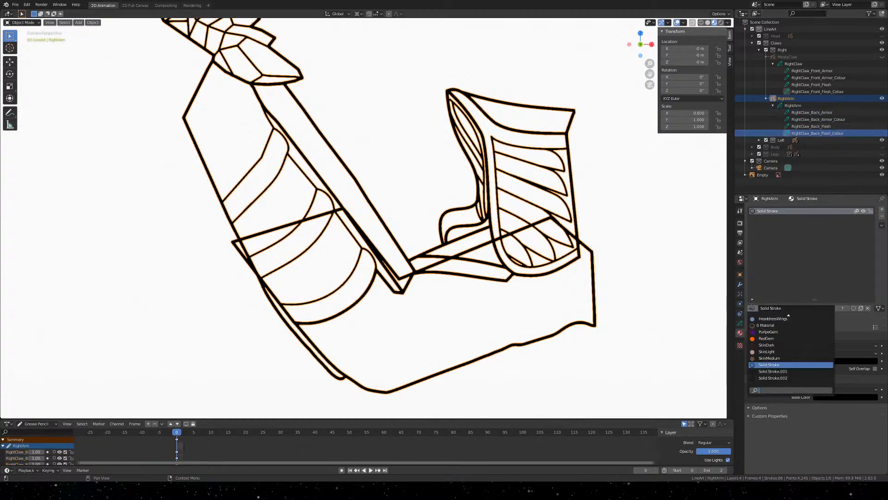
left_click(778, 358)
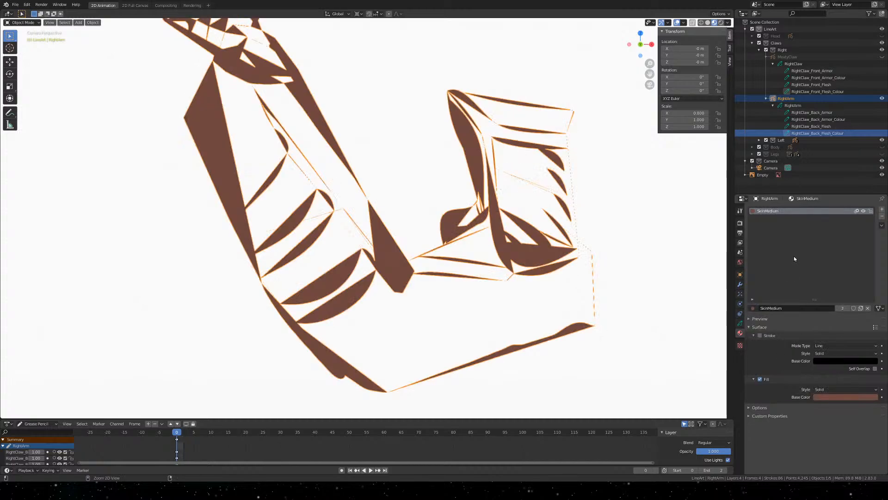
key("ctrl+z")
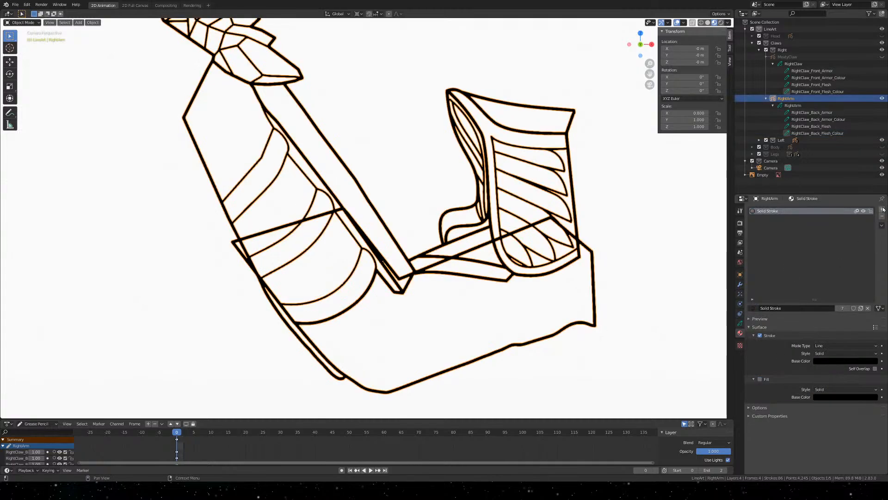
Show MeatyClaw to check its line art, and undo the SkinMedium assignment on it
scroll(500, 229, "down", 6)
scroll(506, 230, "up", 5)
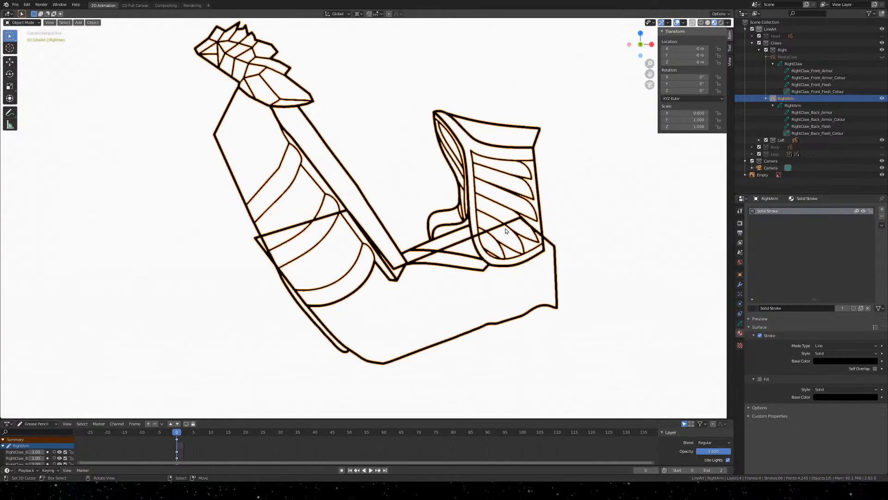
scroll(505, 231, "up", 1)
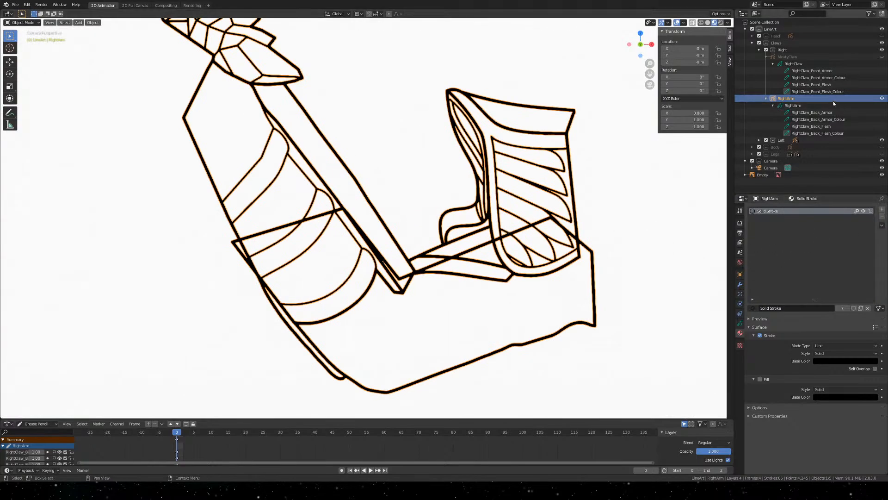
left_click(882, 57)
scroll(414, 285, "down", 4)
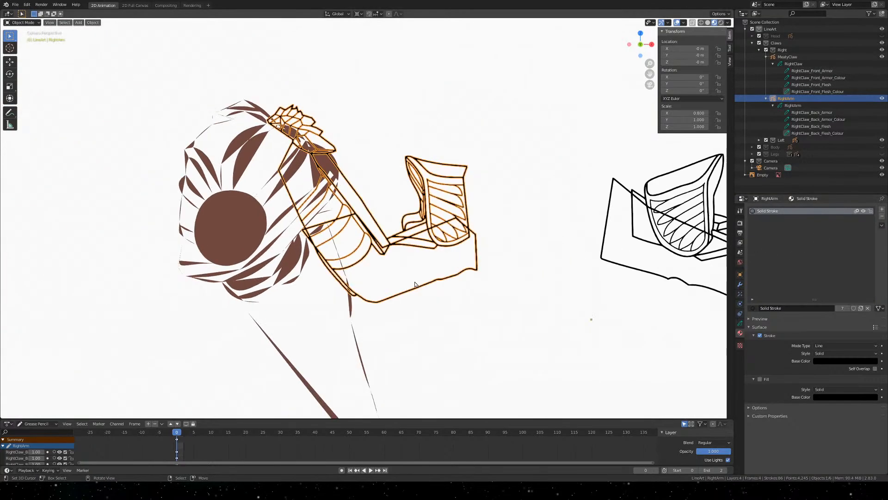
scroll(416, 283, "down", 1)
key("ctrl+z")
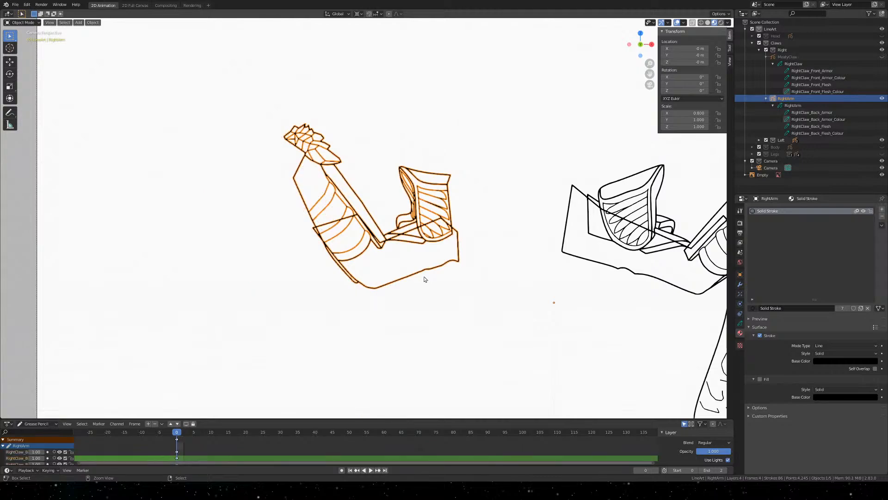
key("ctrl+z")
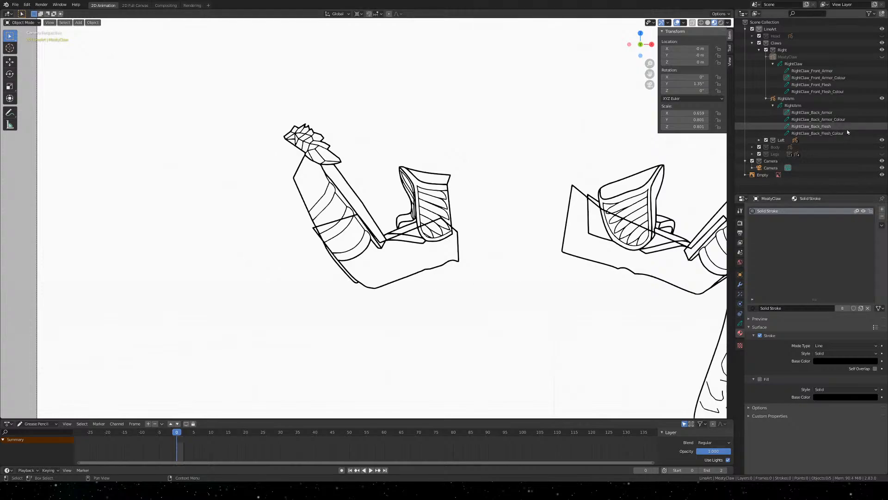
Save the file, and make RightArm the active object with MeatyClaw hidden
key("ctrl+s")
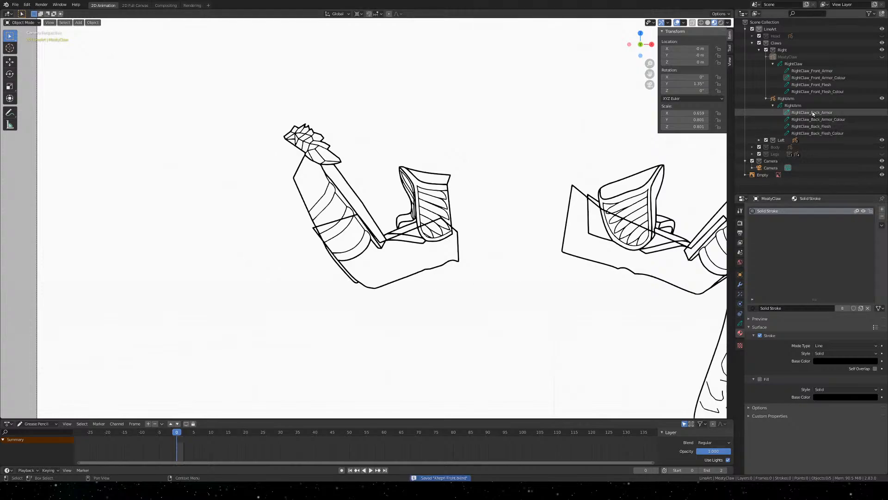
left_click(882, 57)
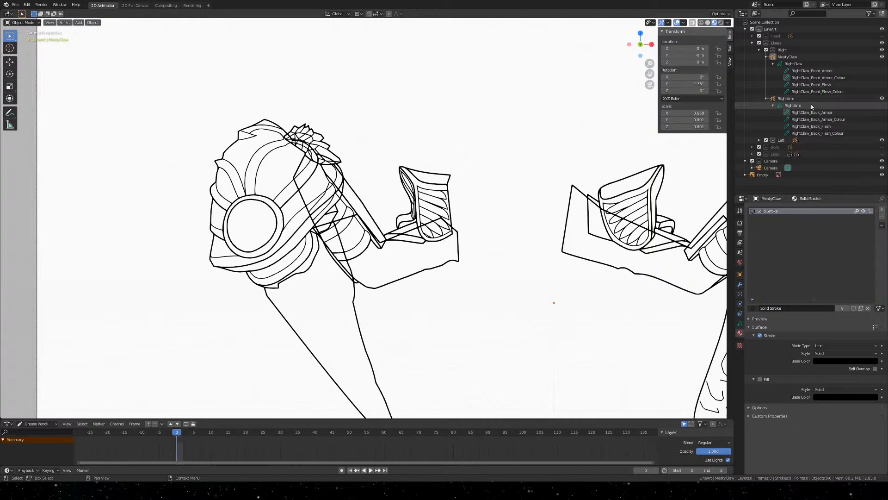
left_click(798, 99)
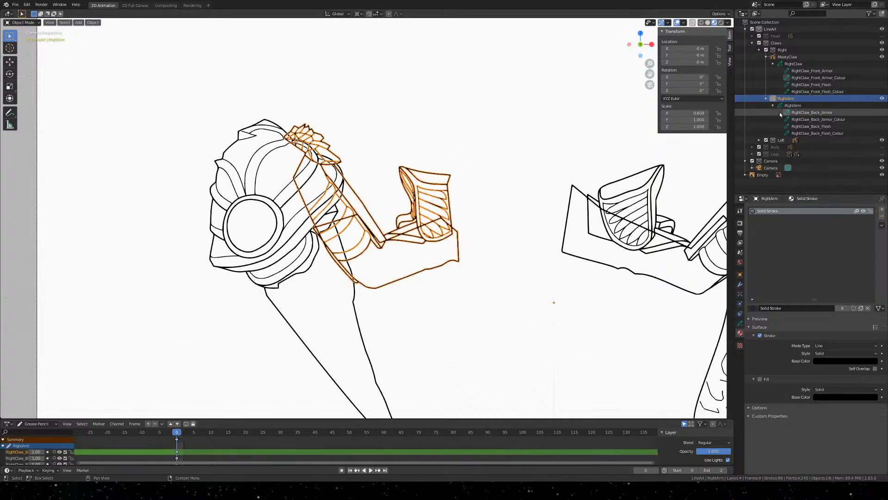
left_click(882, 56)
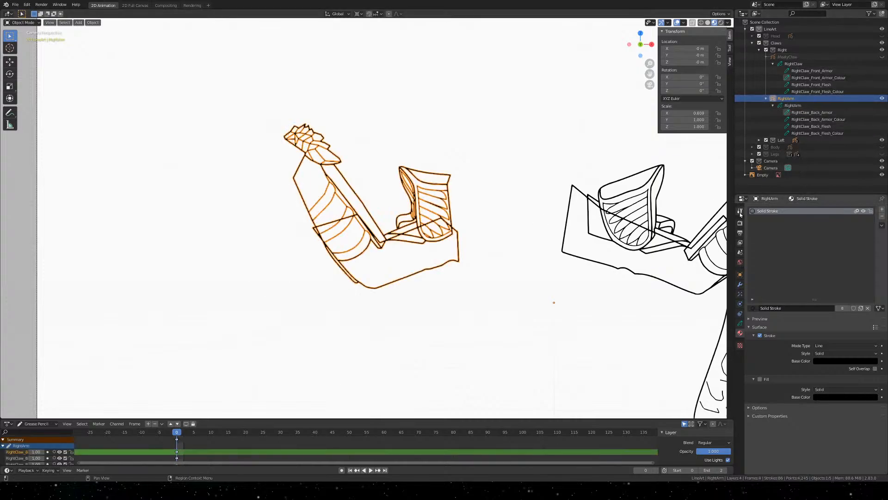
scroll(301, 222, "up", 5)
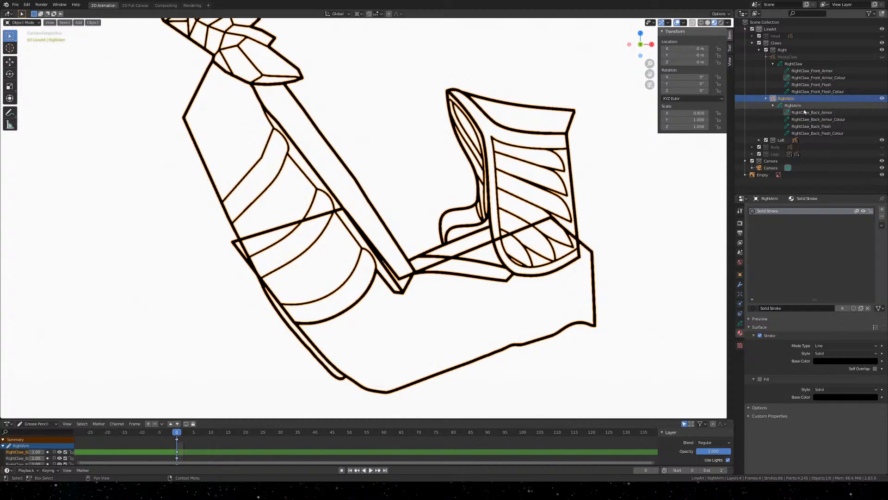
Make RightClaw_Back_Flesh_Colour the active layer and lock the RightClaw_Back_Armor and RightClaw_Back_Flesh line layers
left_click(835, 134)
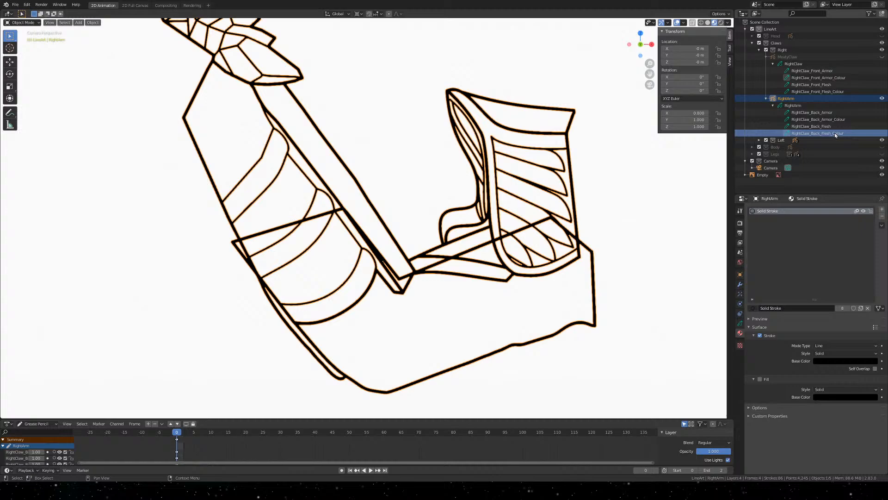
left_click(740, 323)
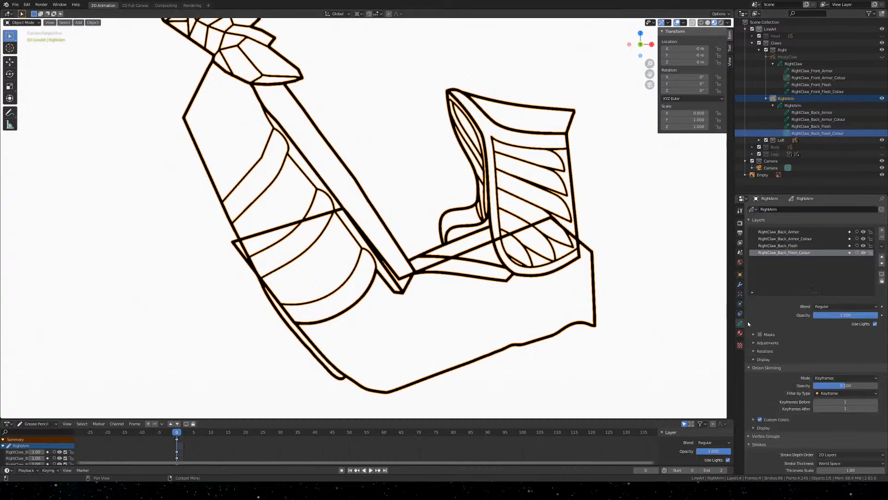
left_click(870, 232)
left_click(870, 246)
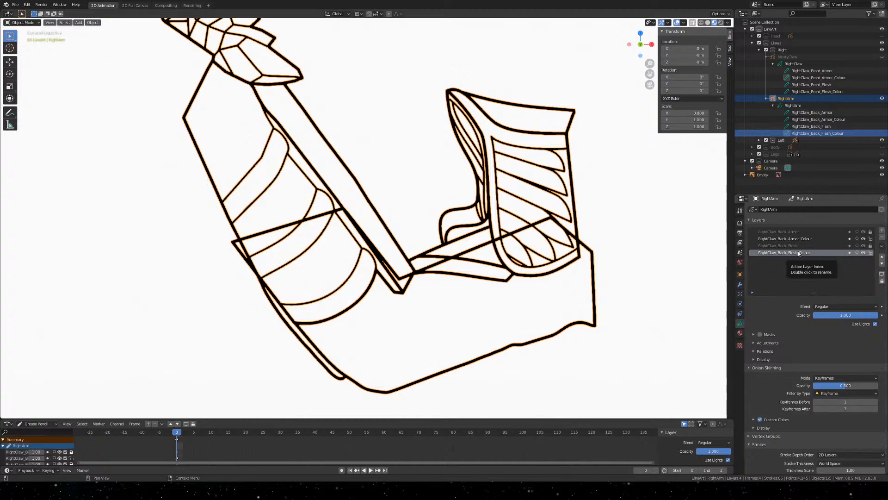
With the RightClaw_Back_Armor line layer hidden, switch RightArm to Draw mode and save the file
left_click(864, 233)
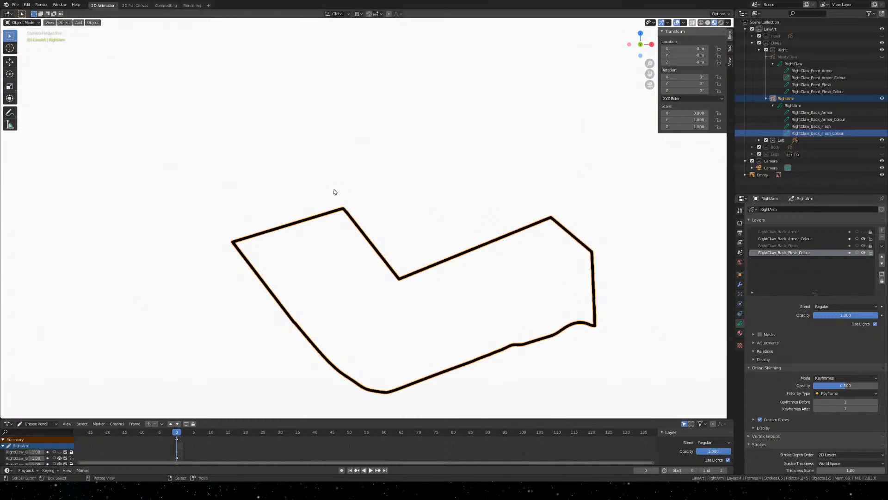
key("q")
left_click(23, 22)
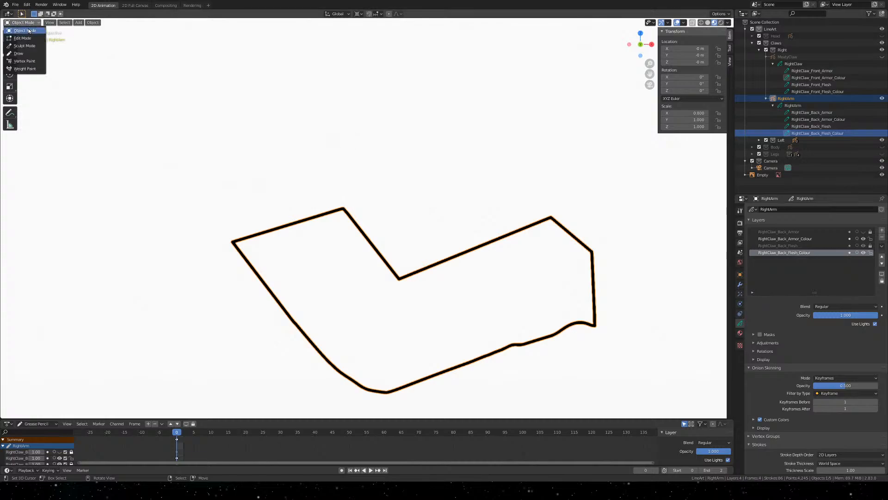
left_click(27, 55)
key("ctrl+s")
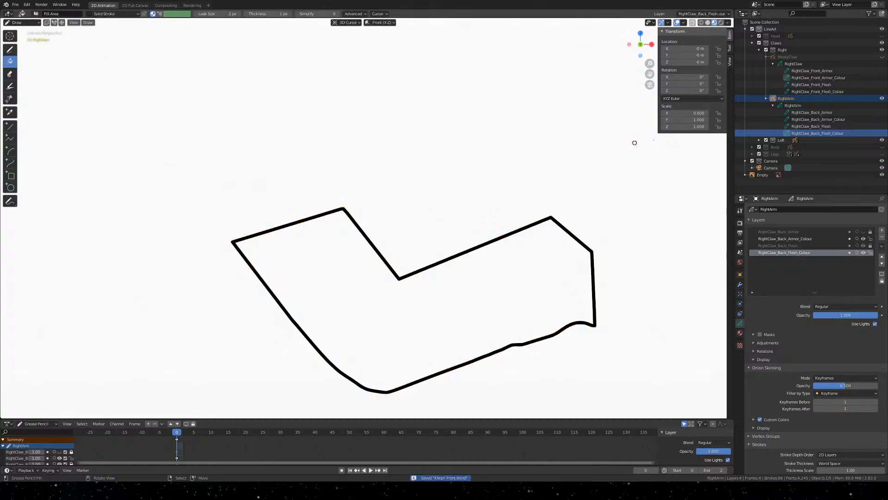
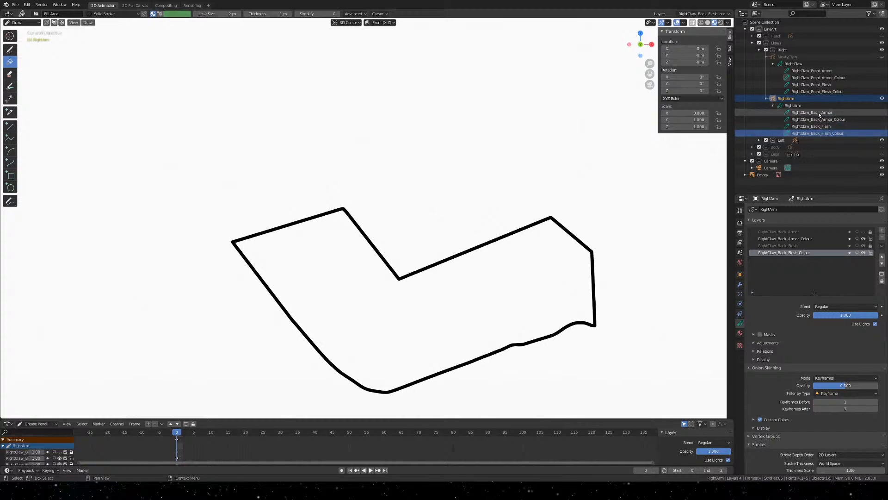
Rename RightArm's two armor layers to RightClaw_Arm_Armor and RightClaw_Arm_Armor_Colour
double_click(818, 114)
left_click_drag(819, 113, 811, 112)
type("Arm")
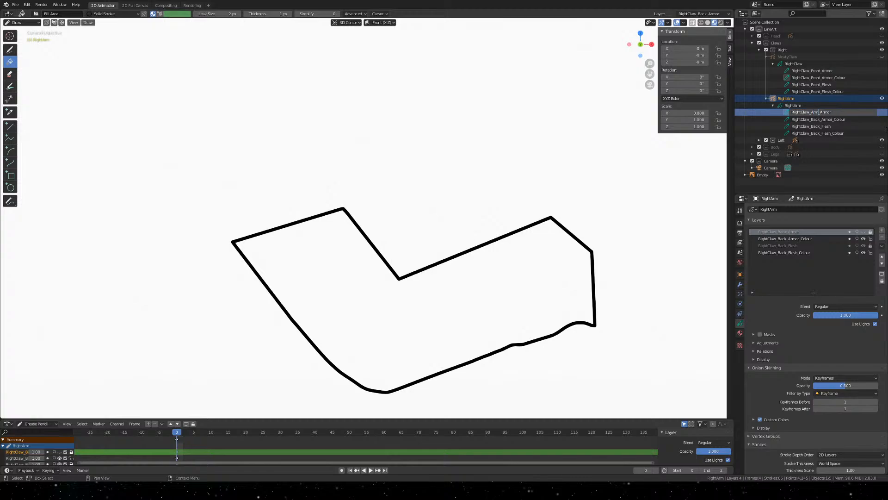
key("Return")
left_click(835, 120)
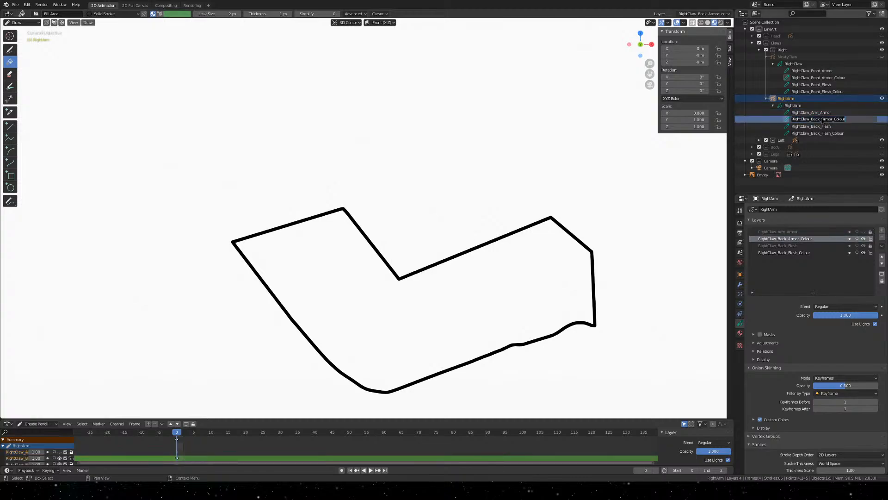
key("BackSpace")
key("BackSpace")
key("BackSpace")
key("BackSpace")
type("Arm")
key("Return")
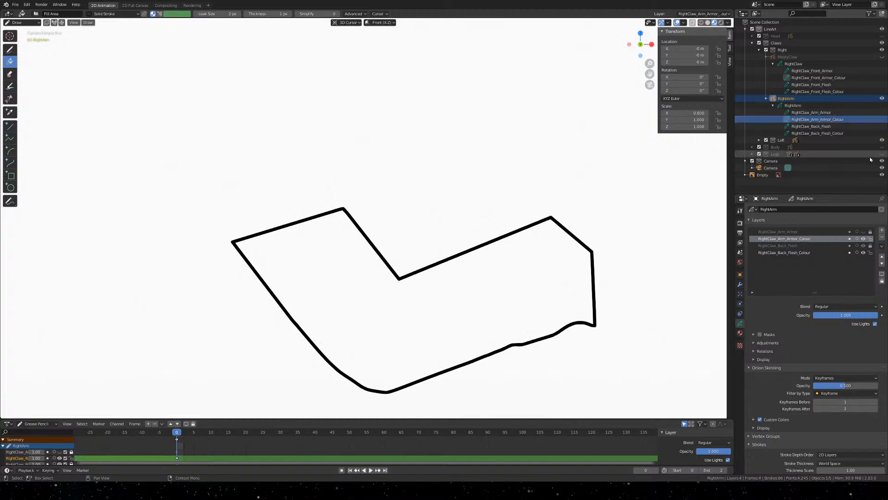
Rename RightArm's two flesh layers to RightClaw_Arm_Flesh and RightClaw_Arm_Flesh_Colour, and save the file
left_click(819, 125)
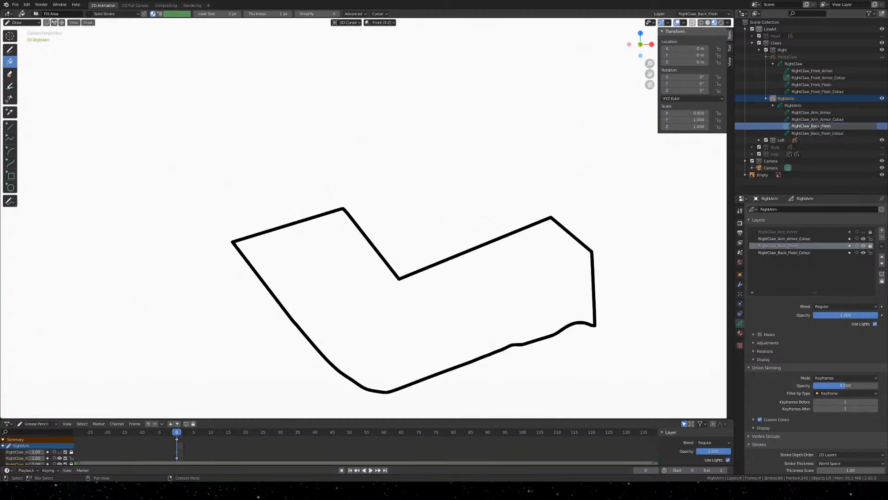
double_click(815, 126)
type("Arm")
key("Return")
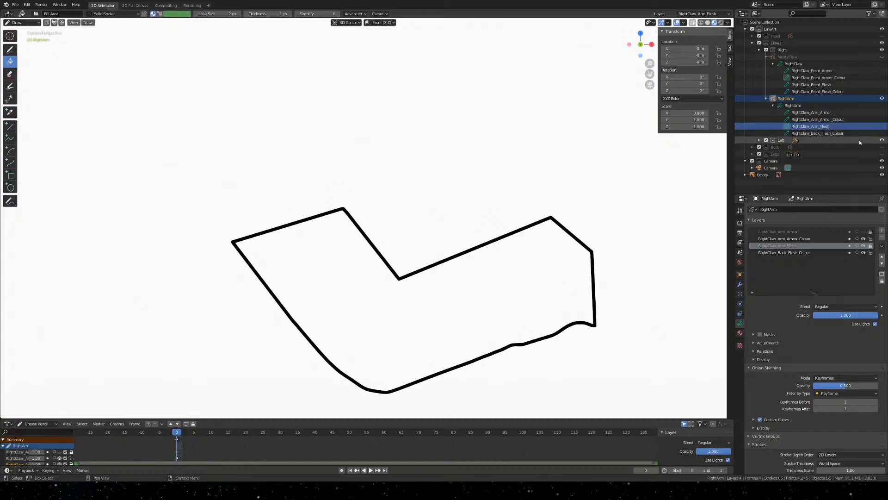
left_click(820, 133)
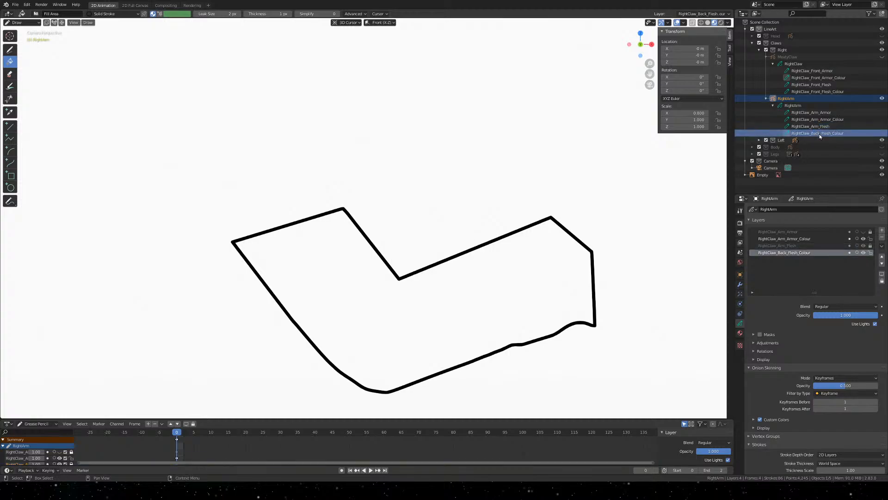
double_click(820, 135)
left_click_drag(811, 135, 814, 136)
type("Arm")
key("Return")
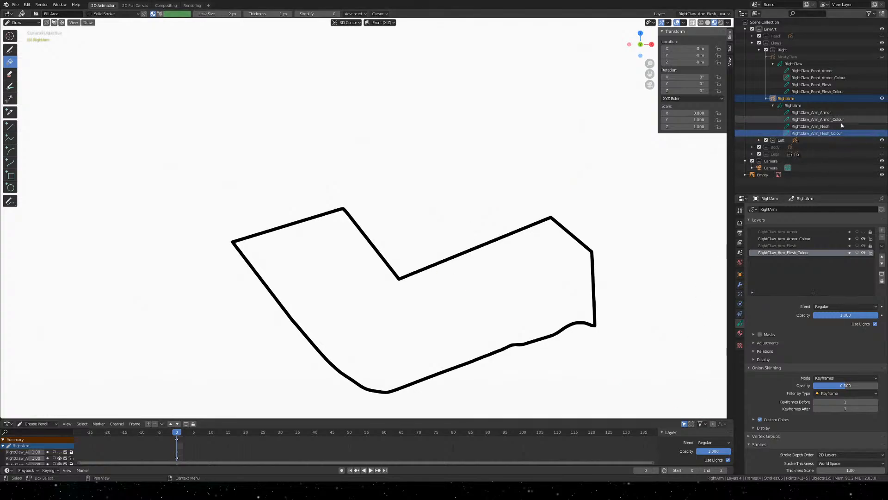
key("ctrl+s")
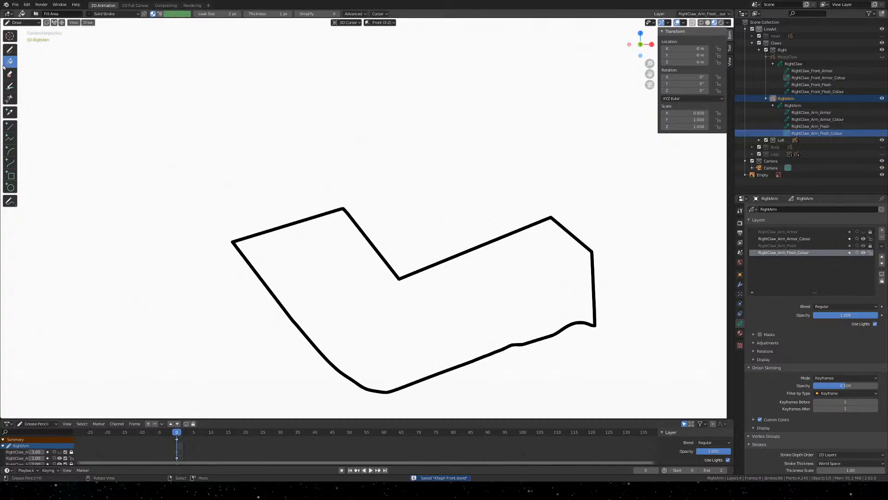
Try filling the arm's flesh outline on RightClaw_Arm_Flesh_Colour with the Solid Stroke material, and undo the fill
left_click(403, 319)
scroll(432, 313, "down", 10)
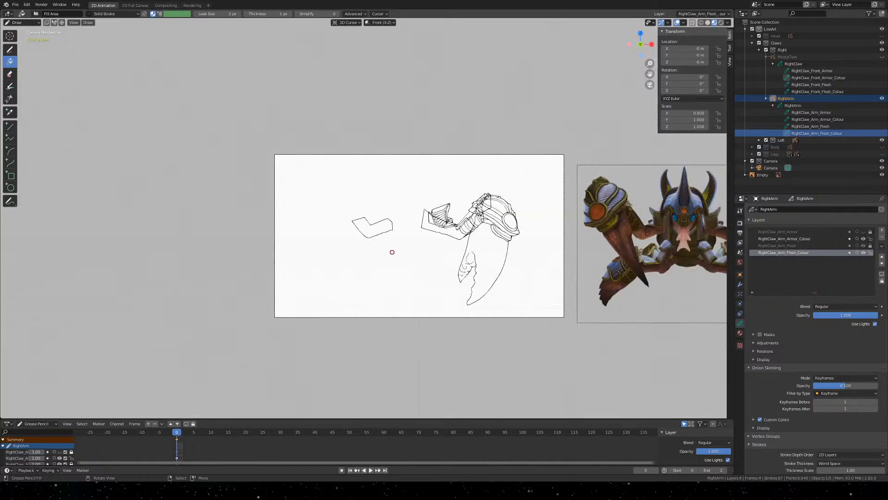
scroll(392, 252, "up", 8)
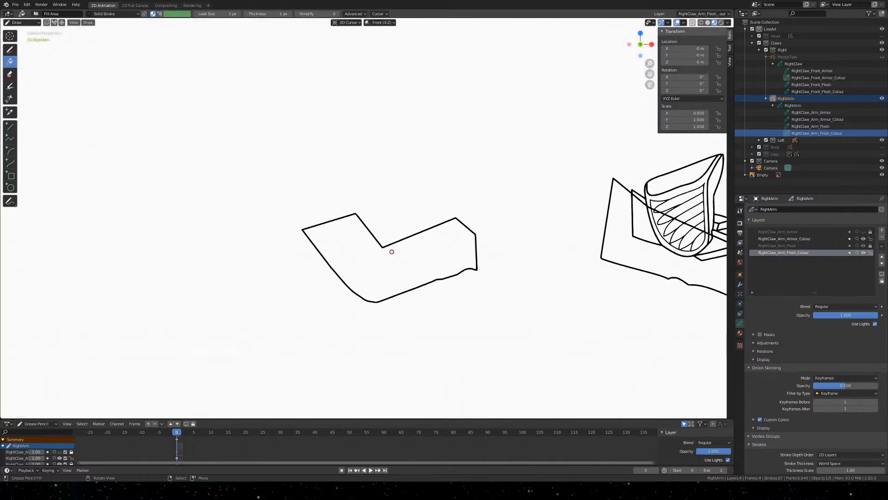
left_click(740, 333)
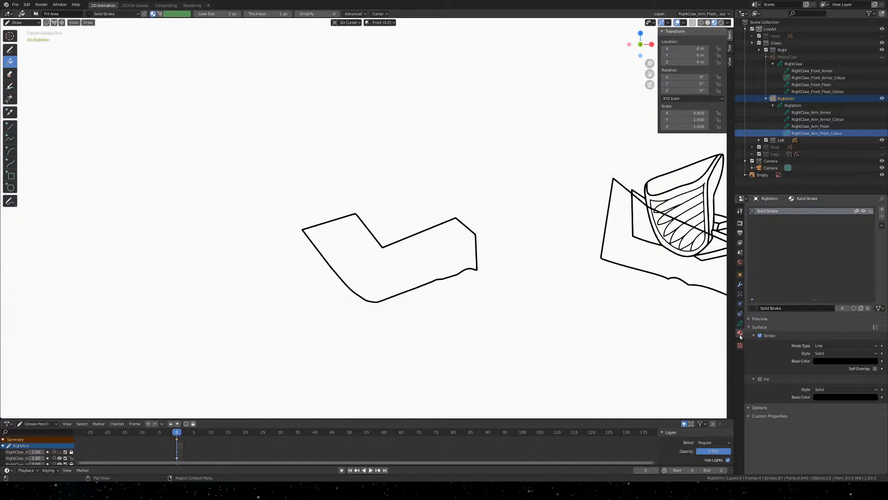
key("ctrl+z")
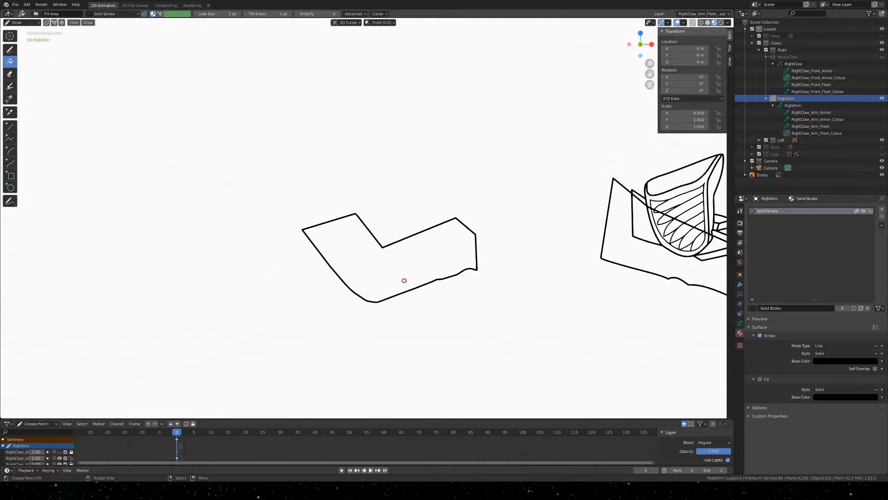
Save the file, and add a second material slot to RightArm with the list of existing materials open for it
left_click(740, 324)
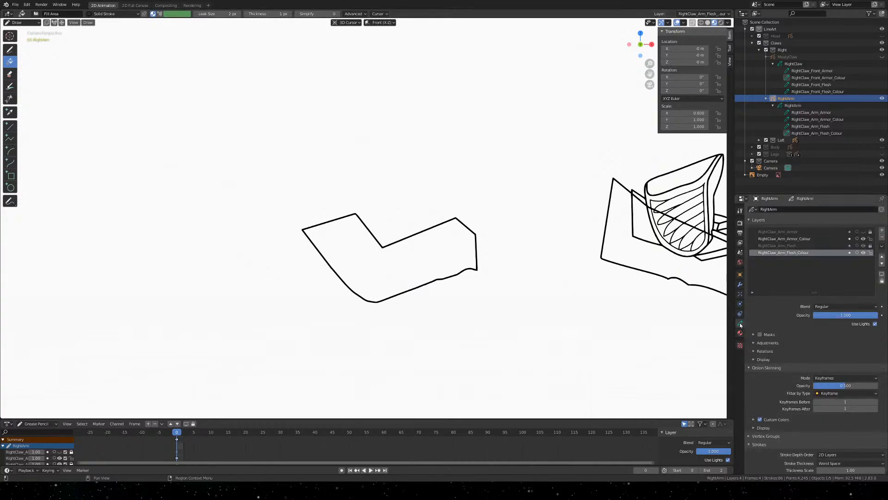
key("ctrl+s")
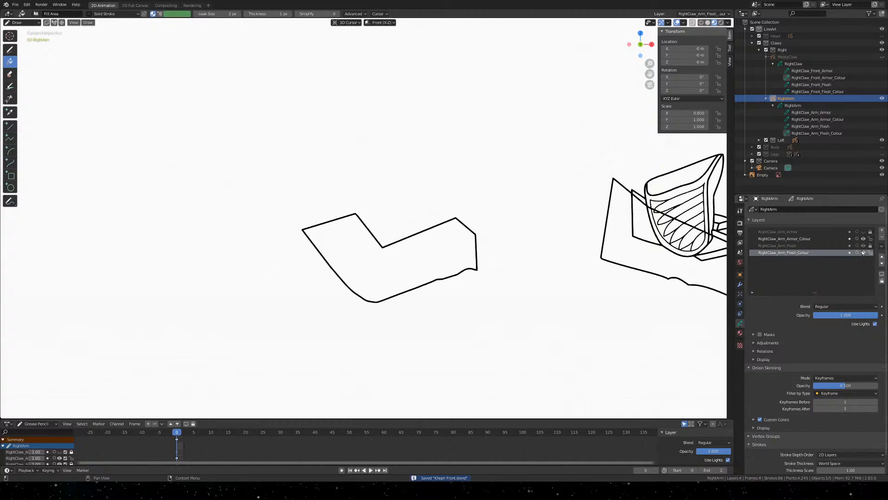
scroll(382, 273, "up", 5)
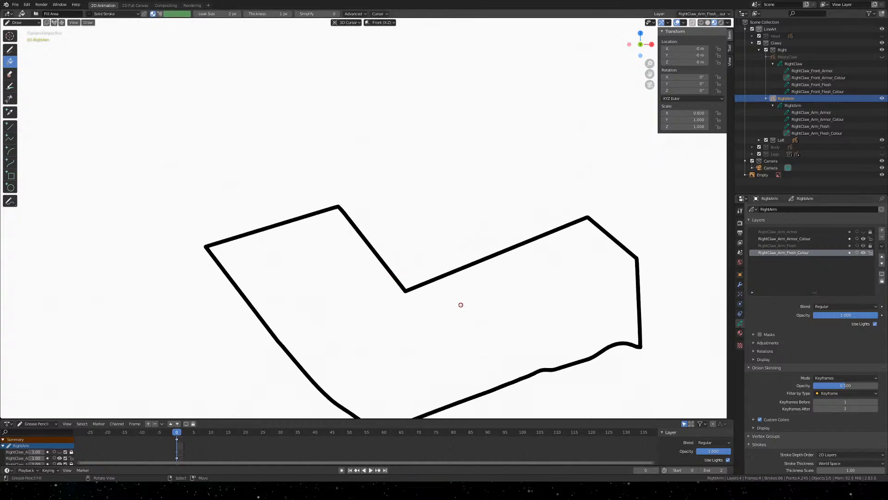
middle_click_drag(383, 273, 360, 180, "shift")
left_click(740, 333)
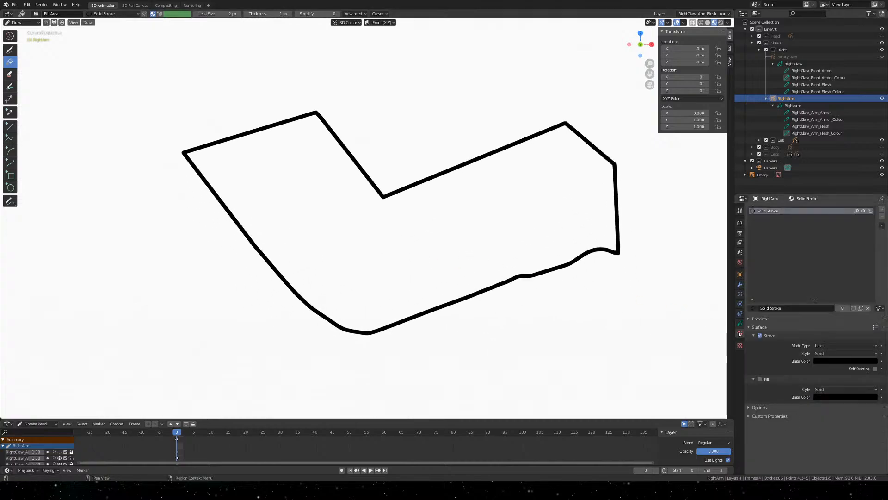
left_click(882, 209)
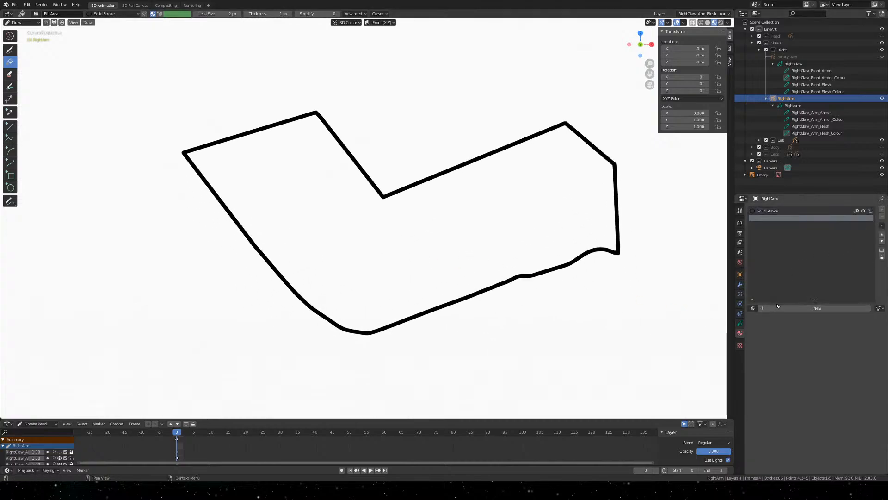
left_click(752, 307)
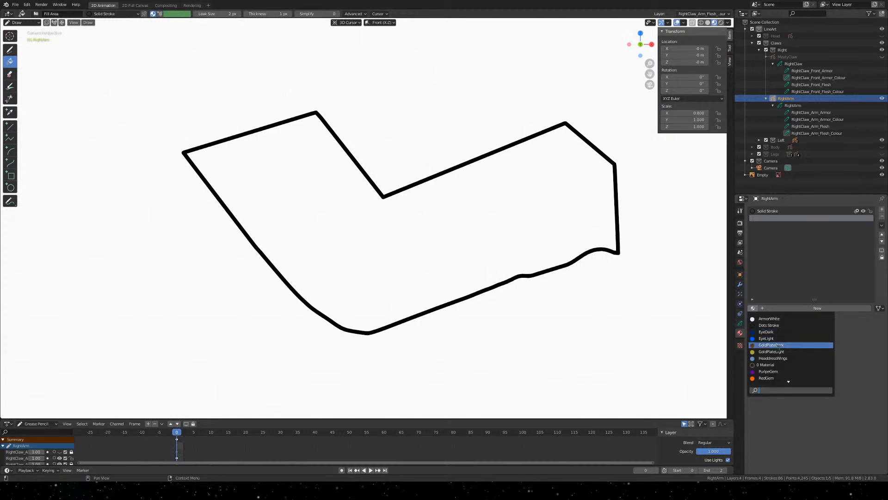
scroll(787, 371, "down", 6)
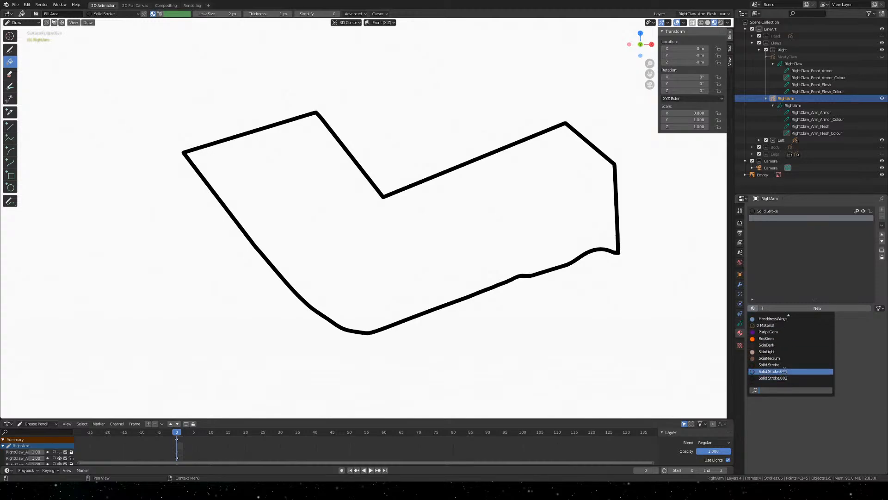
Assign the existing SkinMedium material to the empty slot, fill the arm outline with it, and save the file
left_click(786, 360)
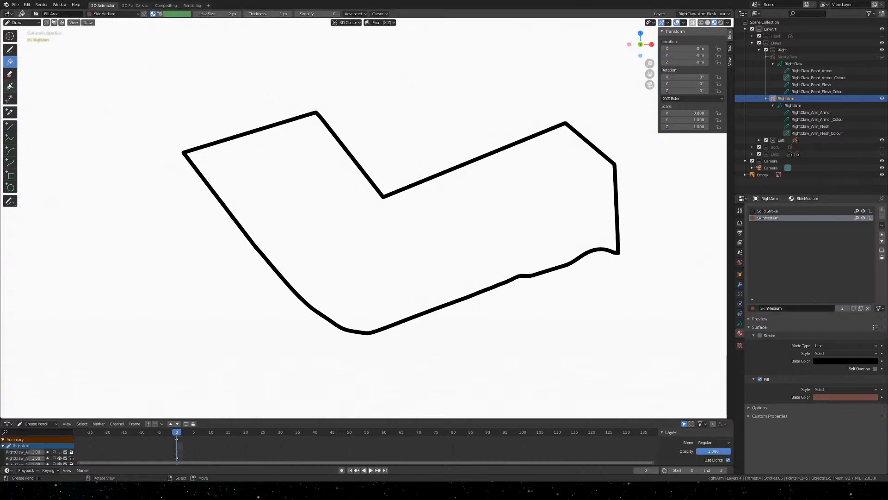
left_click(393, 229)
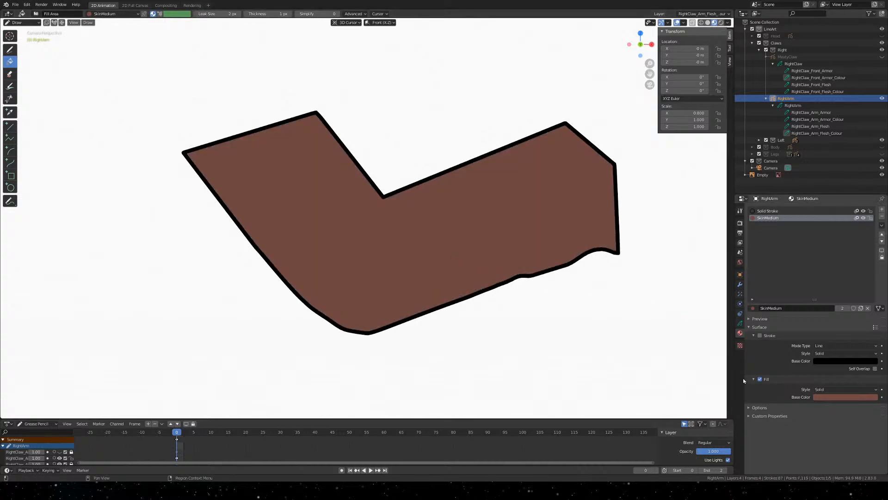
left_click(739, 346)
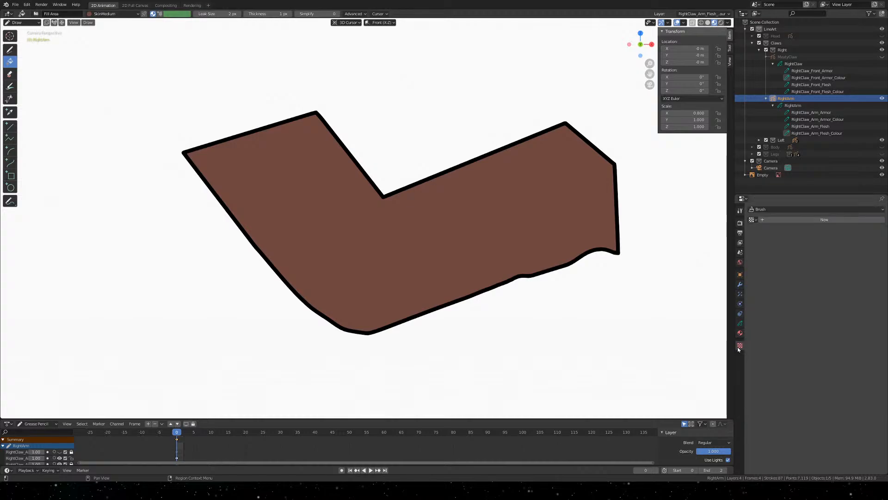
left_click(738, 337)
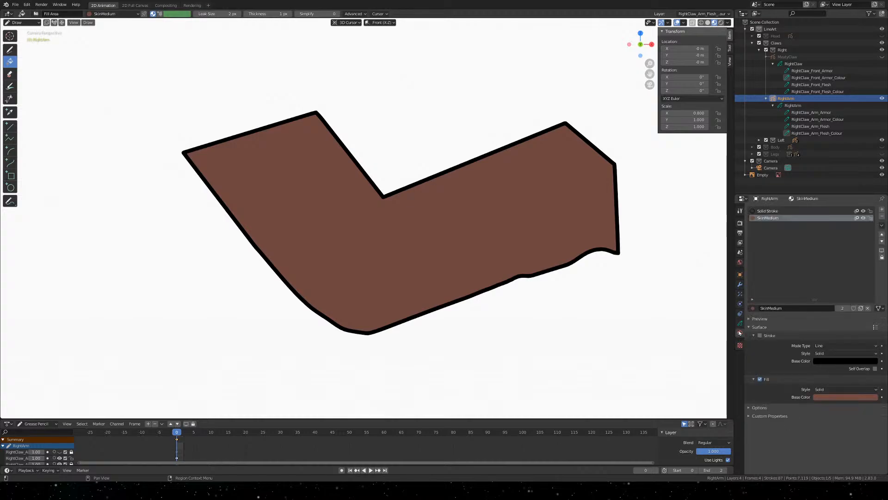
scroll(403, 168, "down", 4)
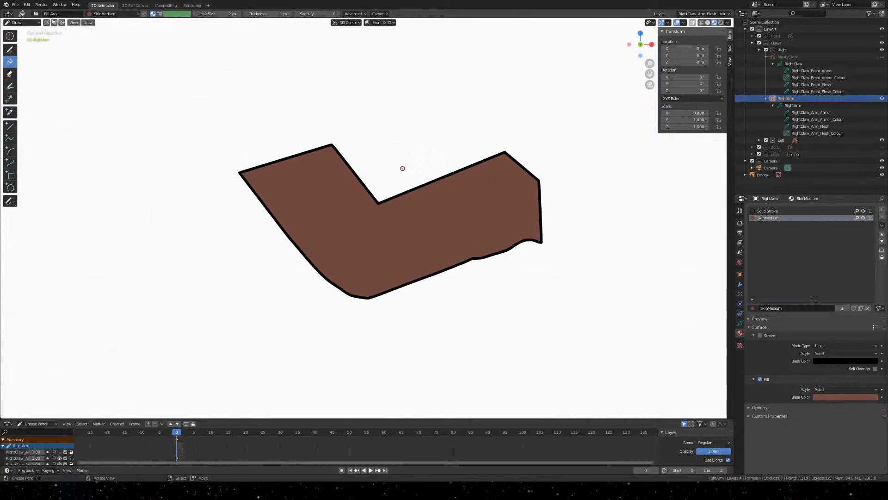
scroll(403, 168, "up", 3)
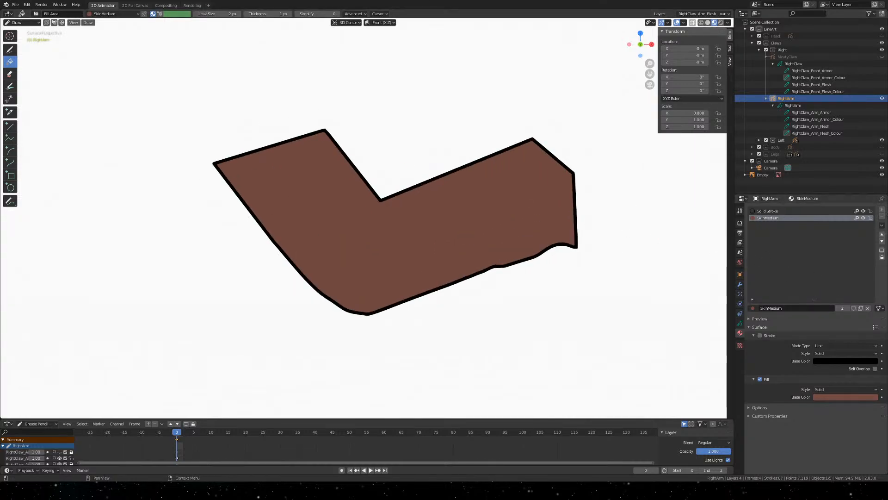
key("ctrl+s")
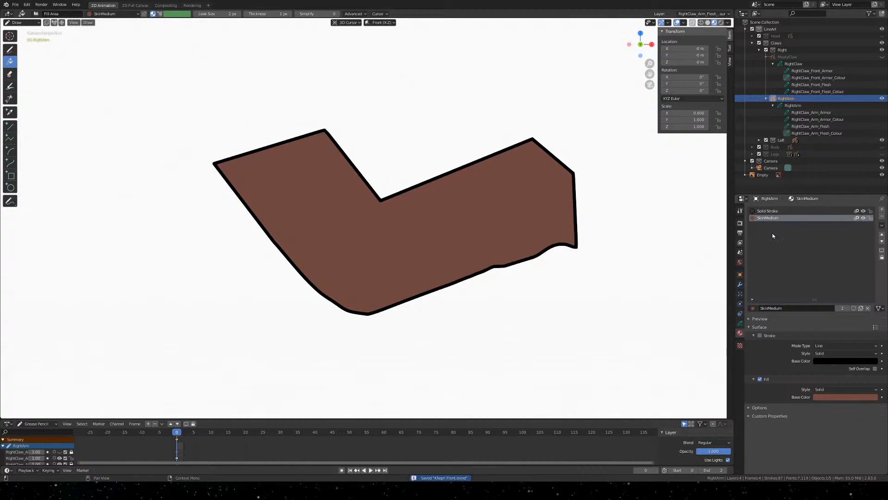
Lock and hide the RightClaw_Arm_Flesh_Colour layer, and show the RightClaw_Arm_Armor layer
left_click(740, 323)
left_click(870, 253)
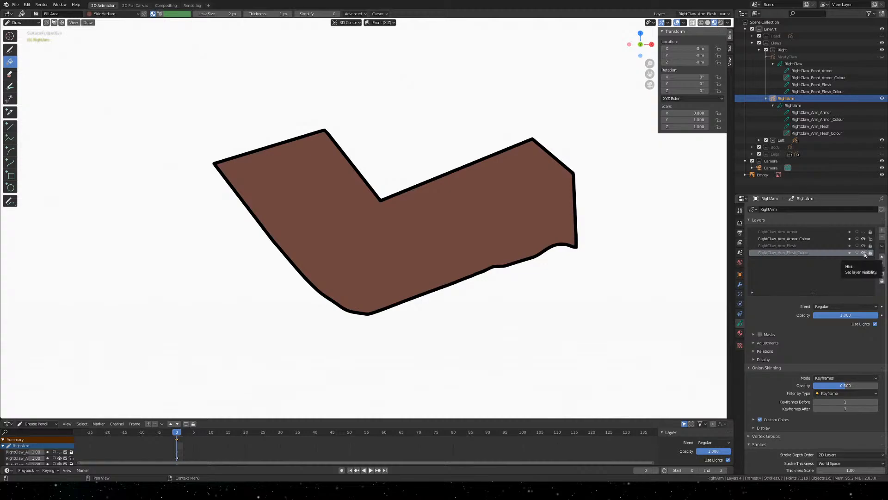
left_click(864, 254)
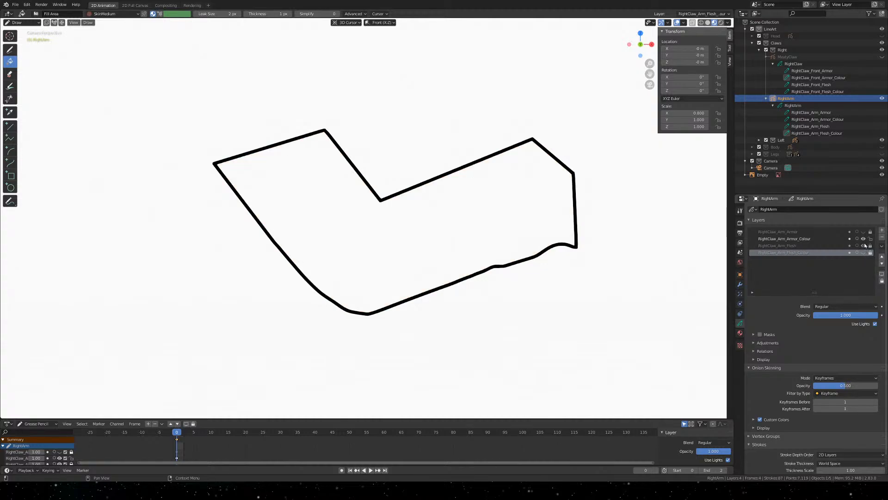
left_click(864, 232)
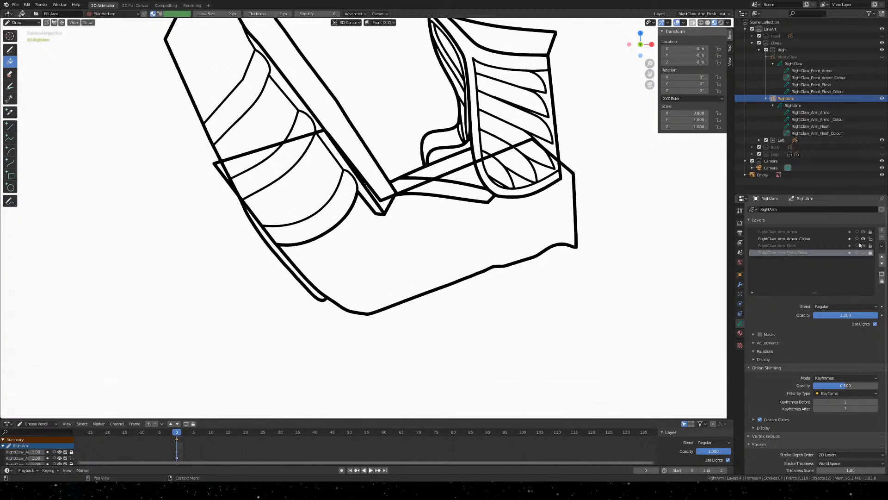
Make RightClaw_Arm_Flesh the active layer, unlock it, and switch to the soft Eraser, saving the file
left_click(810, 240)
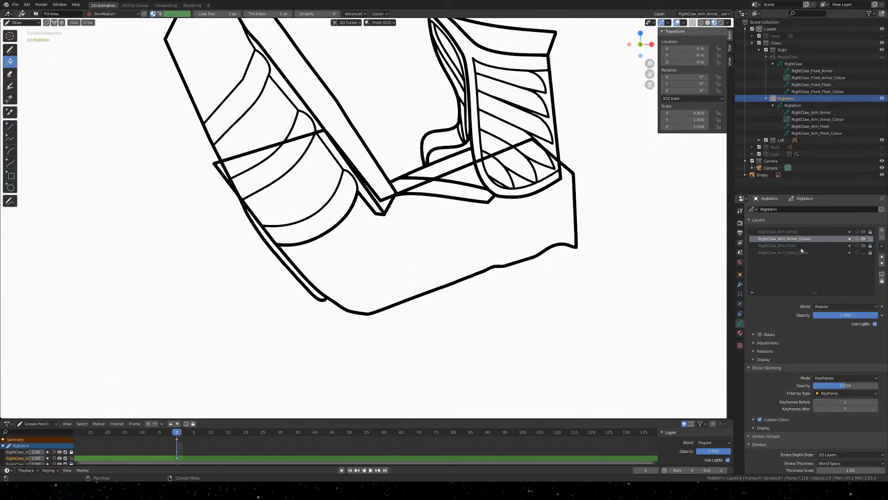
left_click(800, 245)
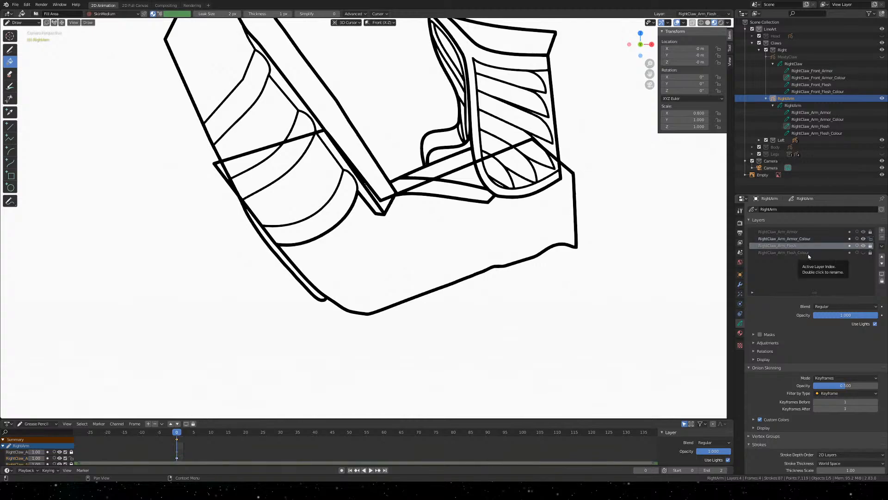
left_click(869, 247)
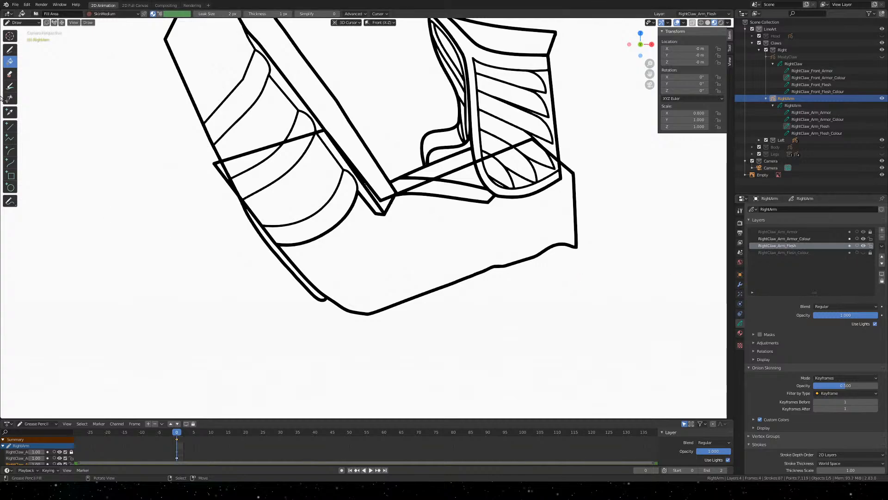
left_click(10, 73)
scroll(214, 176, "up", 4)
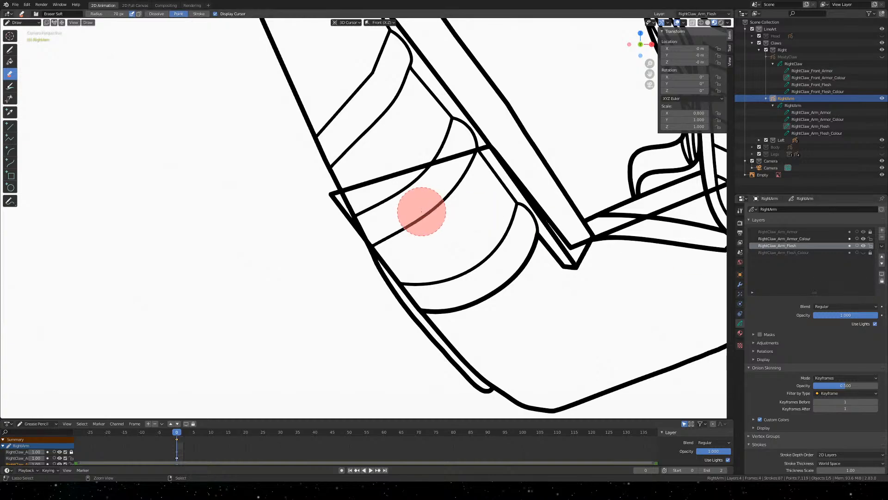
key("ctrl+s")
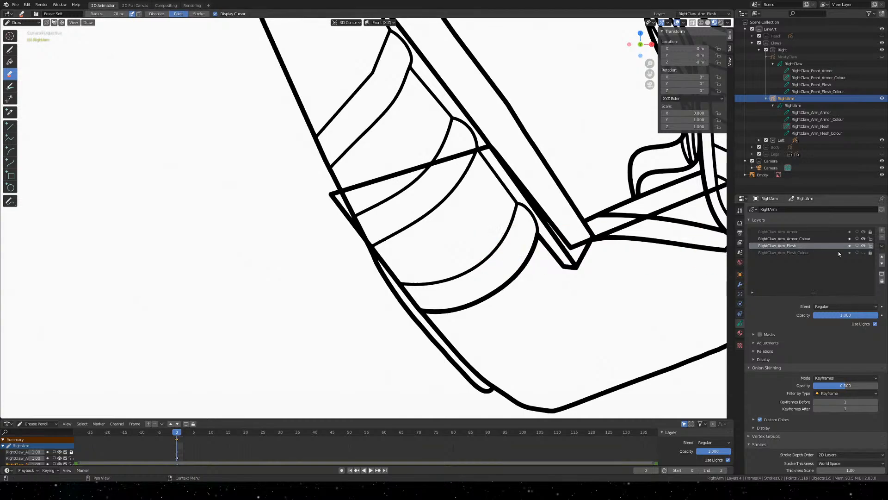
middle_click_drag(608, 250, 522, 238, "shift")
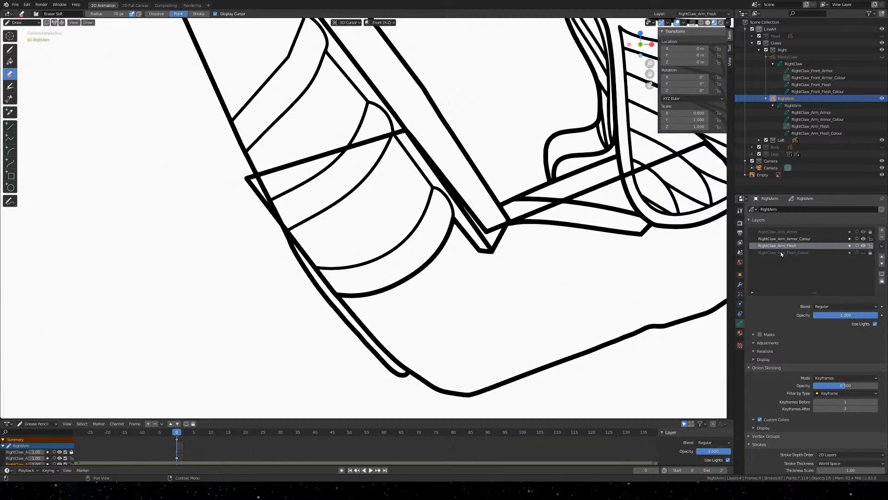
left_click(824, 127)
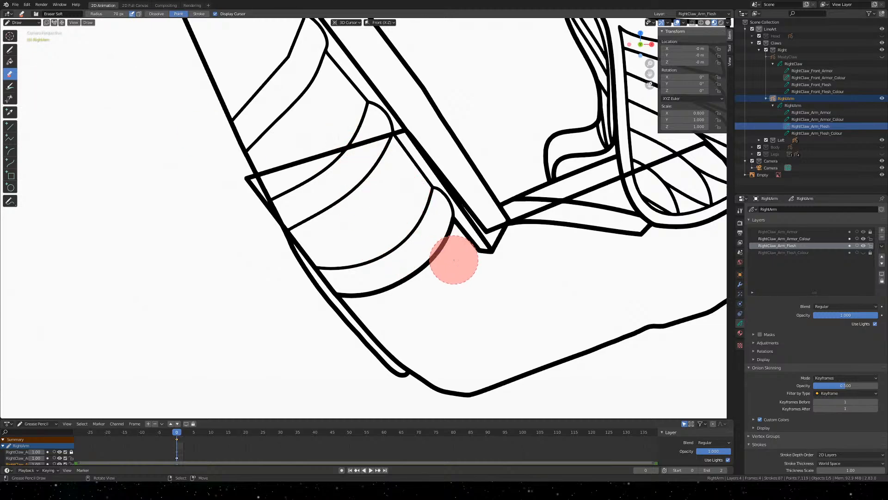
key("ctrl+s")
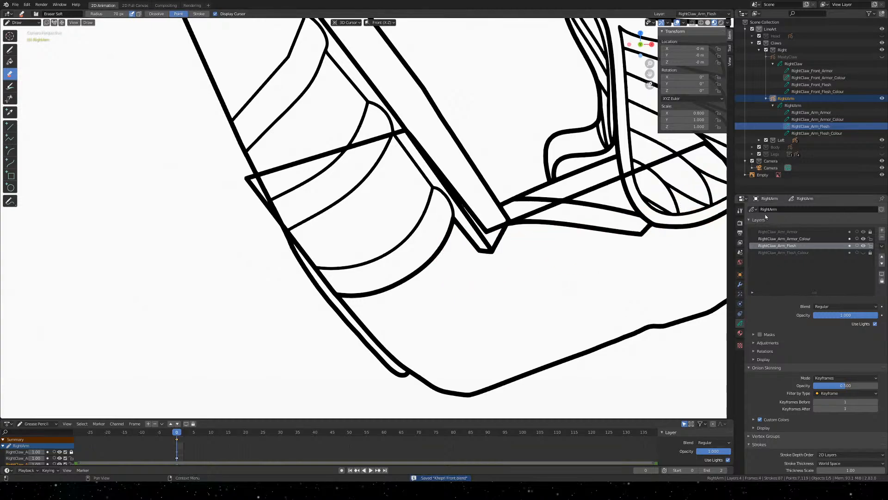
Toggle the RightClaw_Arm_Flesh layer off and on to check its outline, and enlarge the soft Eraser's radius to 193 px
left_click(863, 245)
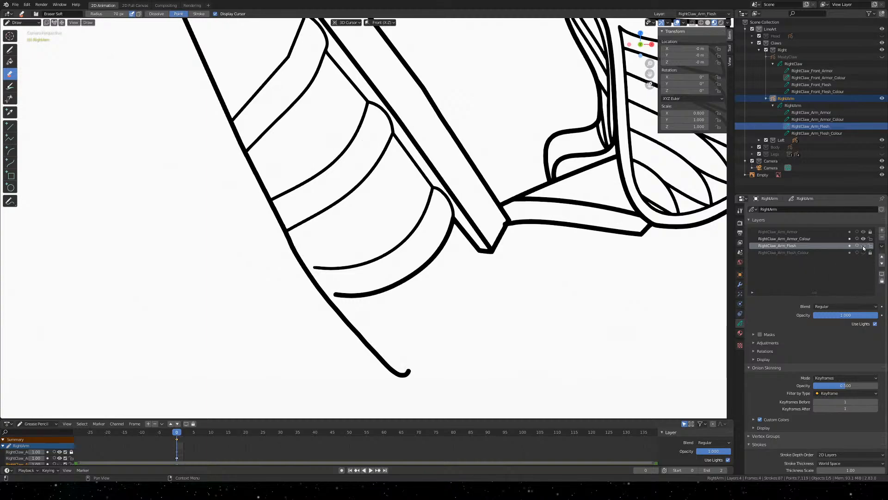
left_click(863, 246)
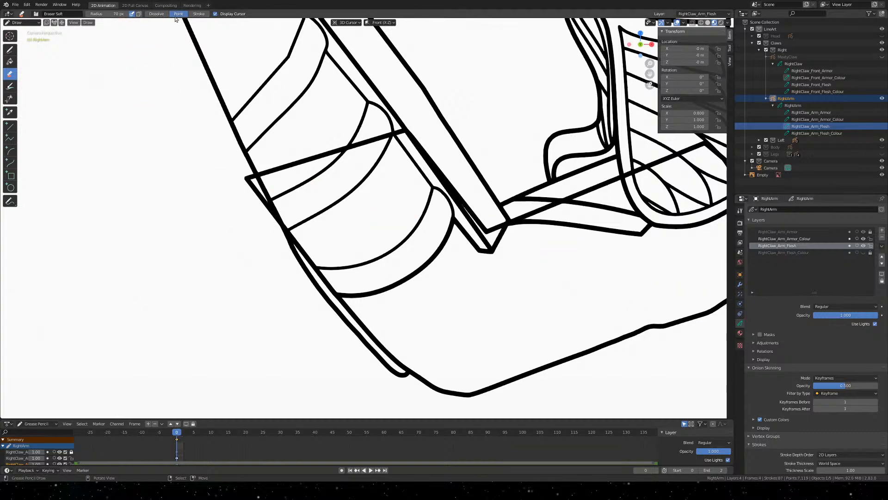
left_click(11, 51)
left_click(10, 76)
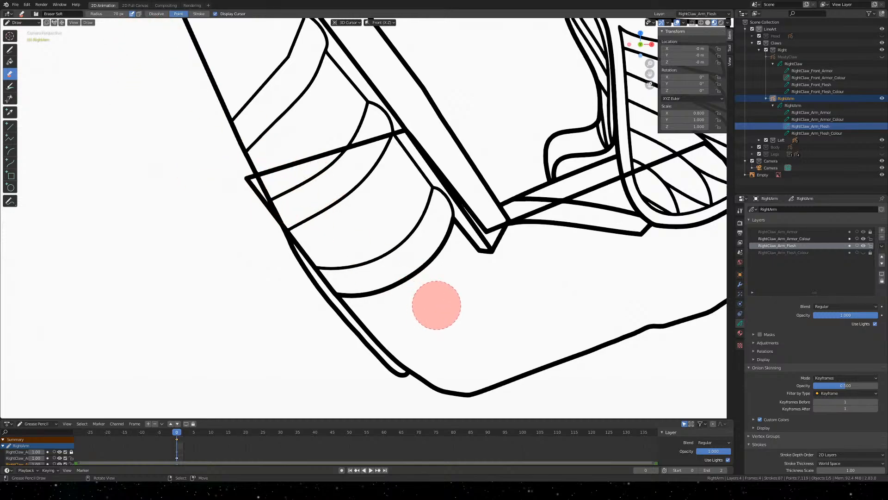
middle_click_drag(535, 274, 282, 192, "shift")
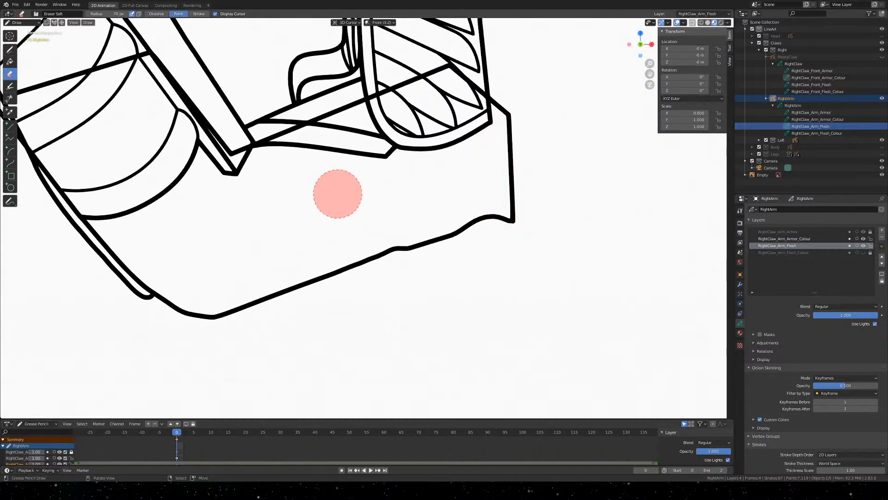
key("f")
left_click(404, 195)
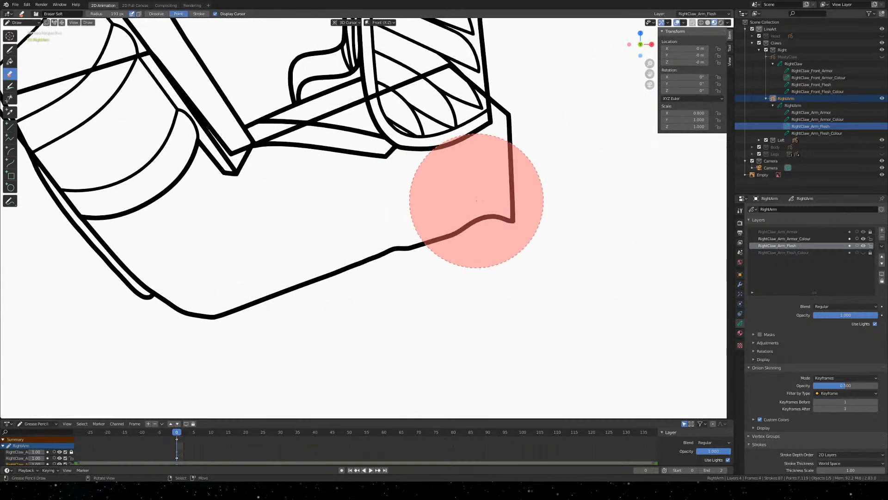
middle_click_drag(277, 169, 452, 218, "shift")
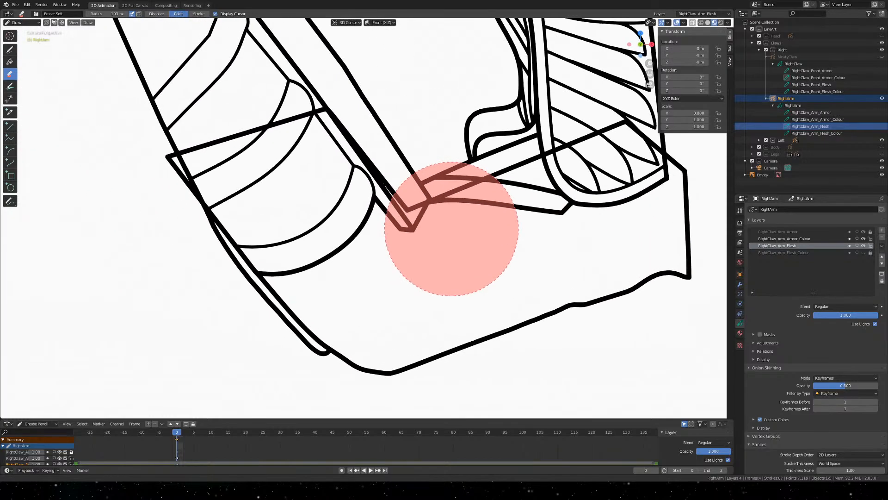
key("ctrl+s")
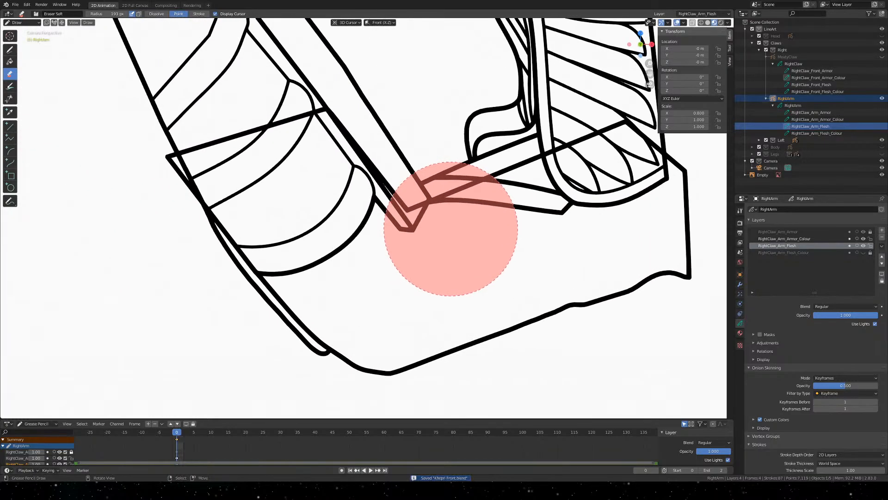
Examine the arm from an oblique angle with RightClaw_Arm_Flesh_Colour shown and hidden, and return to the camera view
scroll(450, 229, "down", 3)
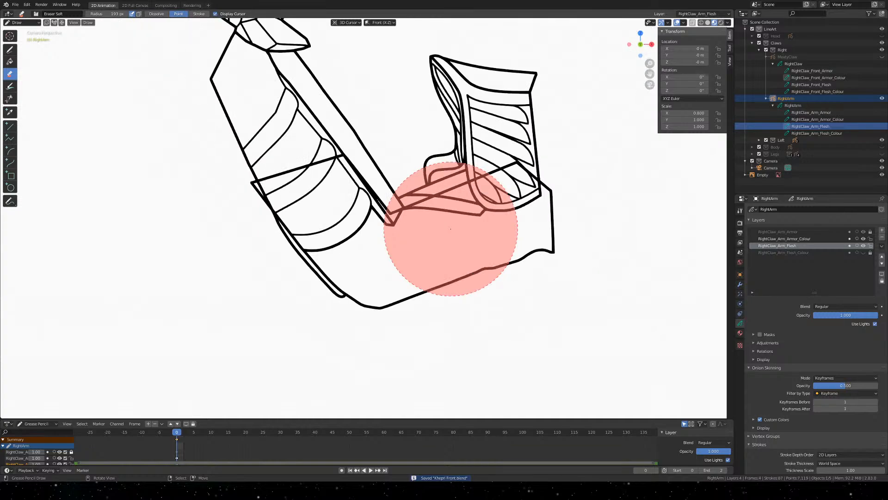
mouse_move(451, 229)
middle_mouse_down()
mouse_move(423, 204)
mouse_move(391, 202)
mouse_move(429, 257)
mouse_move(460, 270)
mouse_move(452, 271)
mouse_move(409, 215)
middle_mouse_up()
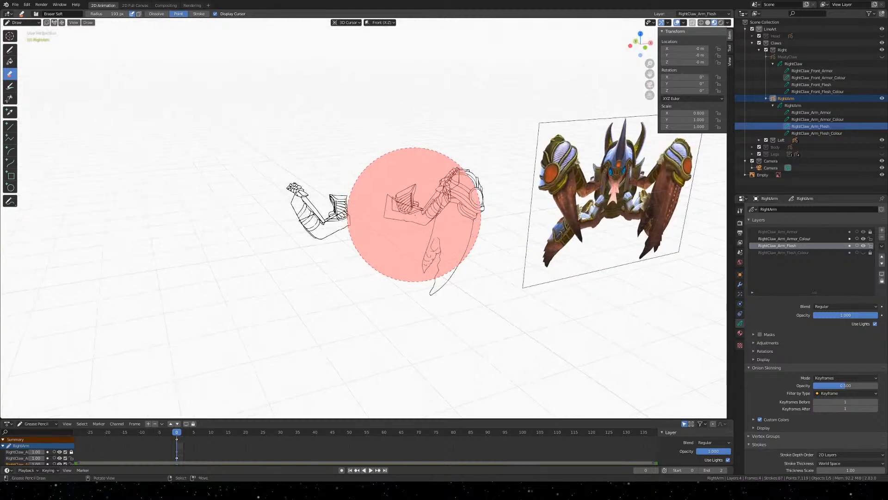
left_click(863, 252)
mouse_move(495, 228)
middle_mouse_down()
mouse_move(353, 193)
mouse_move(537, 268)
mouse_move(585, 264)
mouse_move(549, 238)
mouse_move(589, 268)
mouse_move(551, 248)
middle_mouse_up()
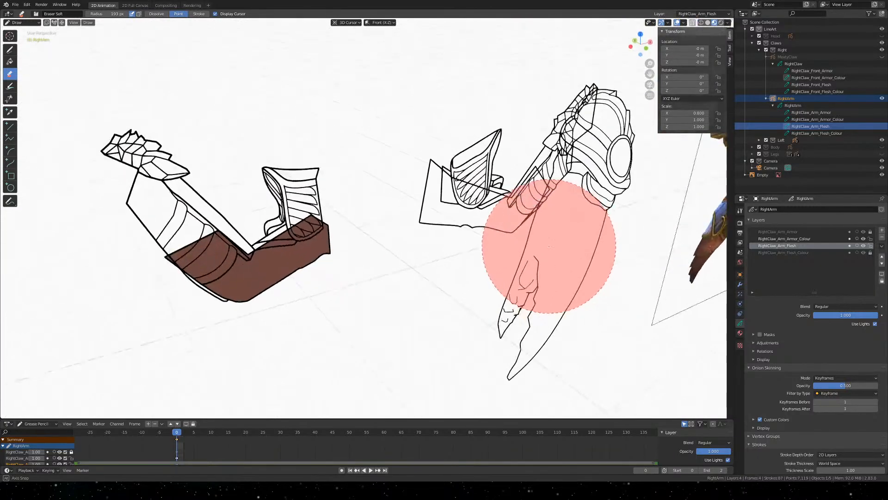
left_click(864, 253)
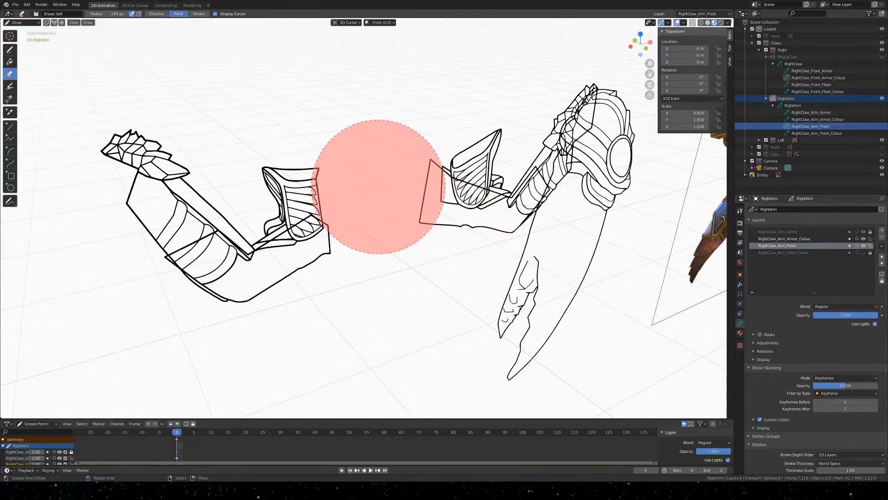
mouse_move(373, 210)
middle_mouse_down()
mouse_move(333, 158)
mouse_move(498, 154)
middle_mouse_up()
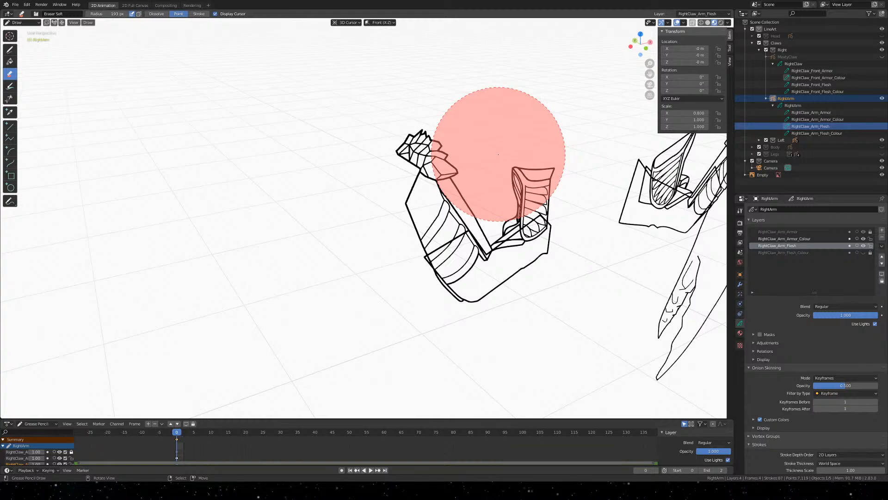
key("KP_0")
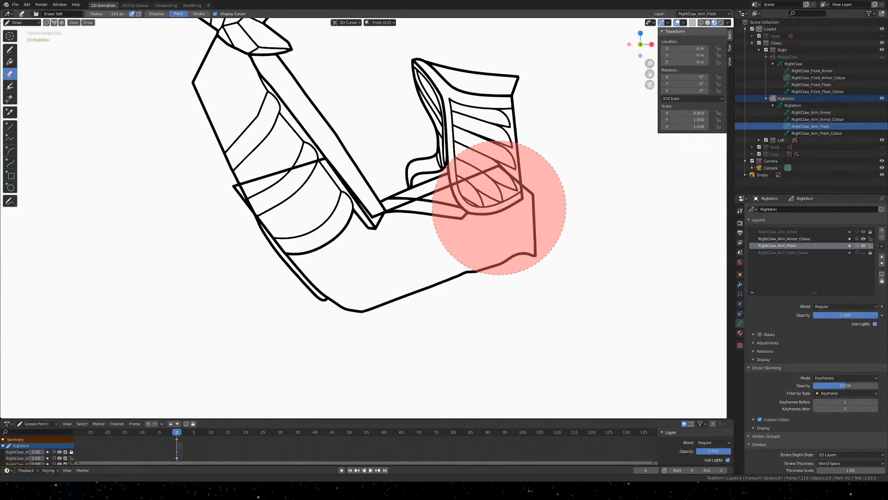
Toggle the RightClaw_Arm_Flesh layer's visibility repeatedly to compare the flesh outline with the armor line art
middle_click_drag(500, 208, 514, 254, "shift")
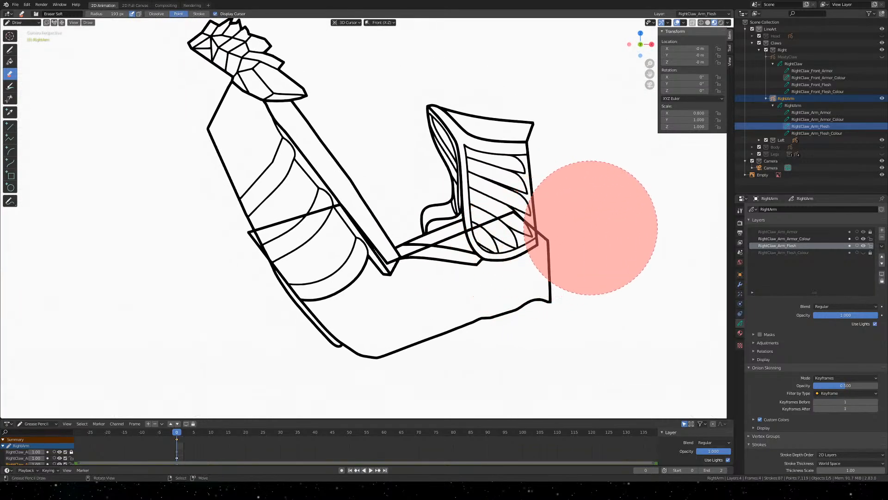
key("KP_0")
key("KP_0")
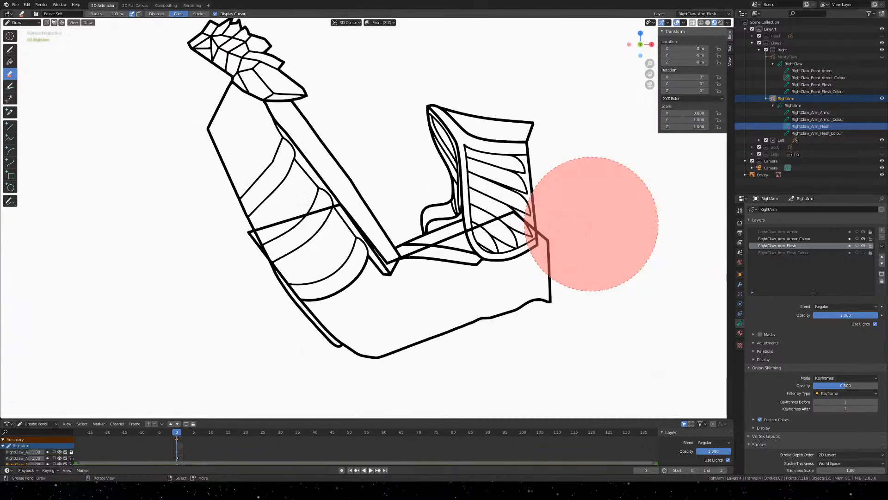
mouse_move(433, 176)
middle_mouse_down("shift")
mouse_move(604, 257)
mouse_move(268, 168)
mouse_move(525, 168)
mouse_move(446, 120)
middle_mouse_up("shift")
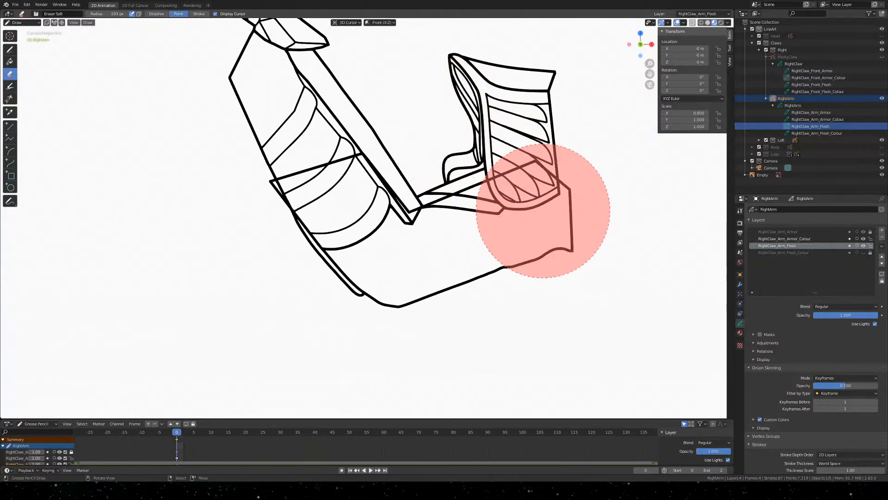
left_click(863, 246)
left_click(863, 245)
left_click(863, 246)
left_click(862, 246)
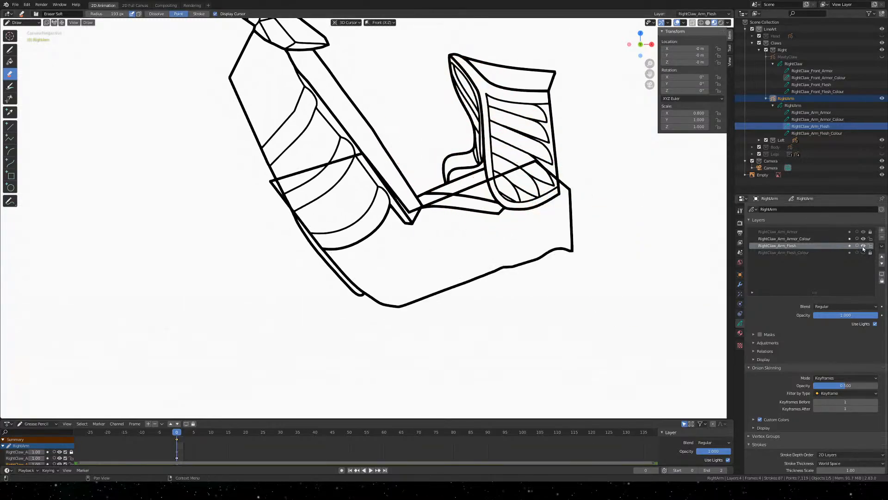
Compare the arm with RightClaw_Arm_Flesh hidden, reduce the soft Eraser's radius to 71 px, and save the file
left_click(862, 246)
left_click(862, 246)
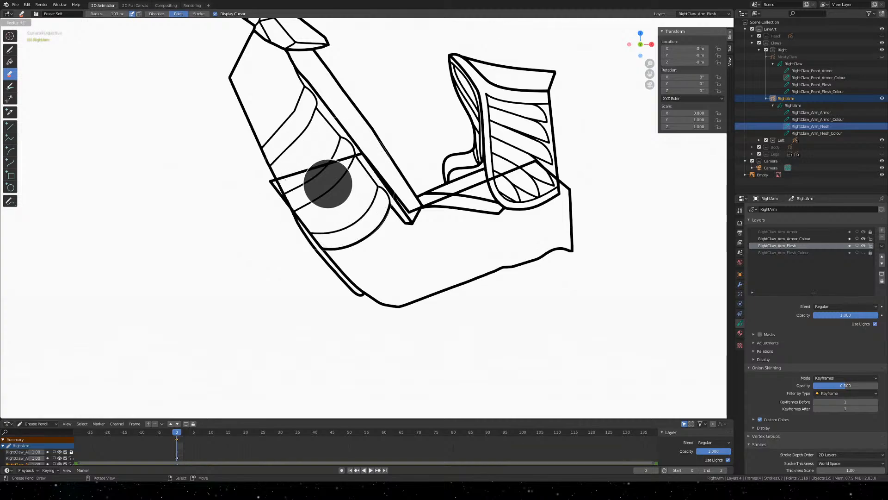
left_click(295, 185)
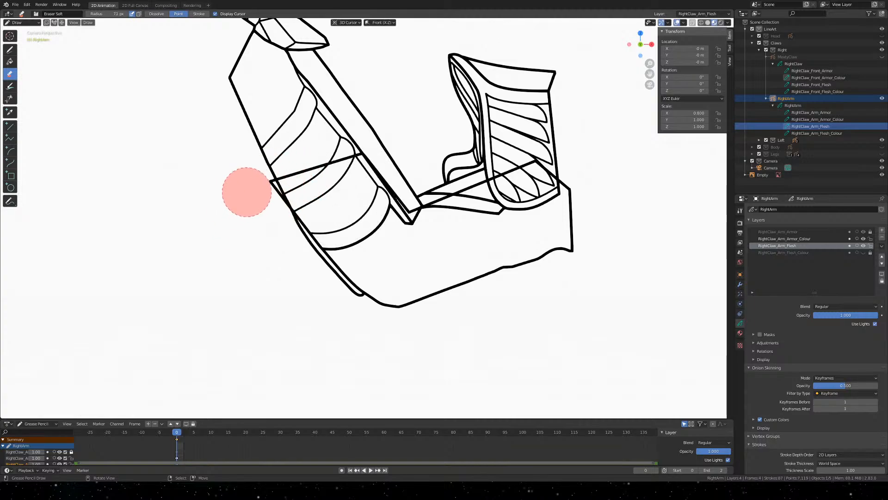
key("ctrl+s")
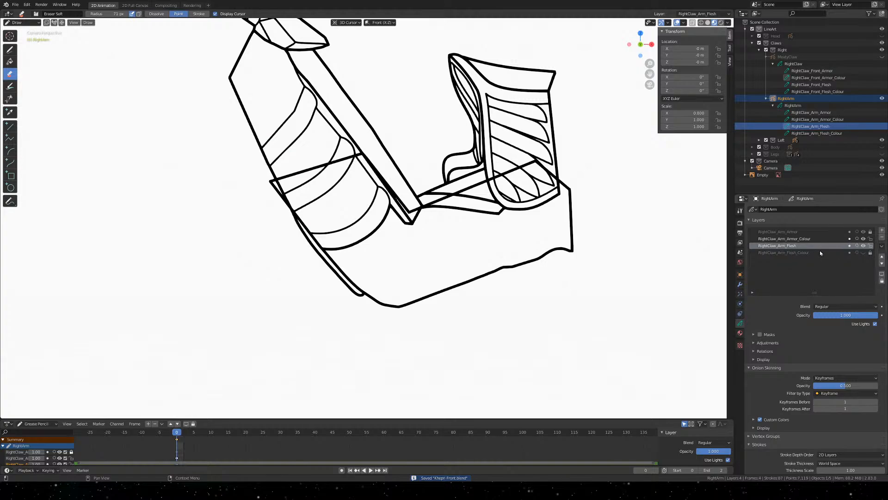
Make Solid Stroke the active material of the RightArm object, and go back to its layer settings
left_click(740, 333)
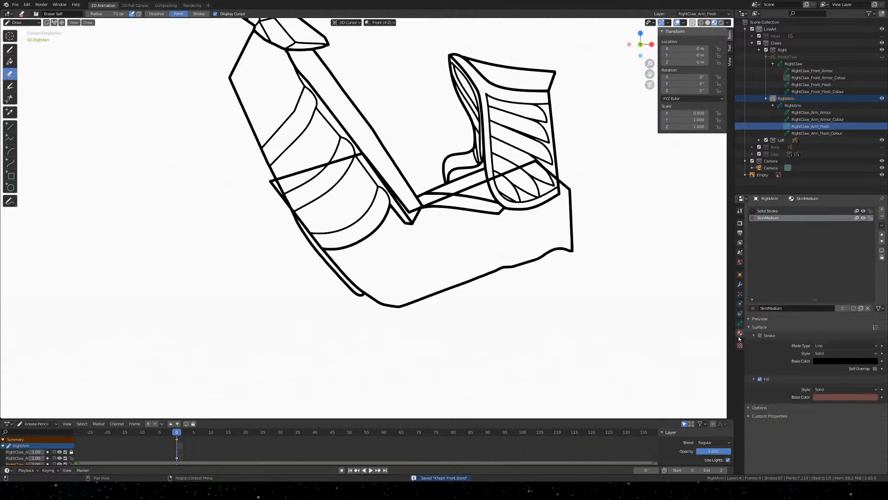
left_click(773, 212)
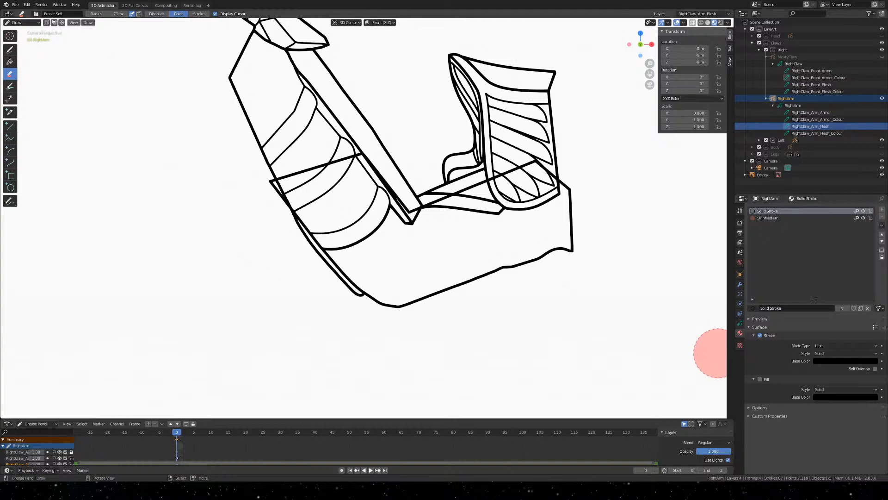
left_click(740, 323)
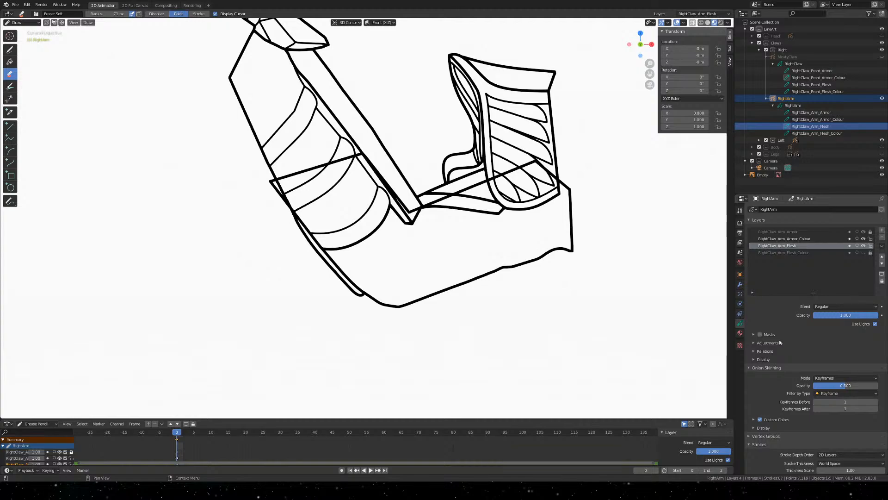
Enlarge the timeline area slightly so that all the RightArm layer channels fit in it
scroll(215, 314, "down", 1)
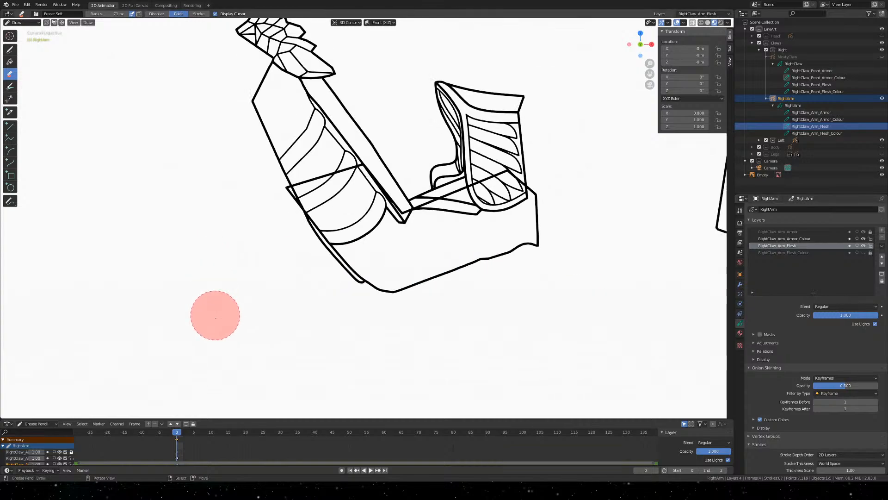
scroll(218, 361, "up", 2)
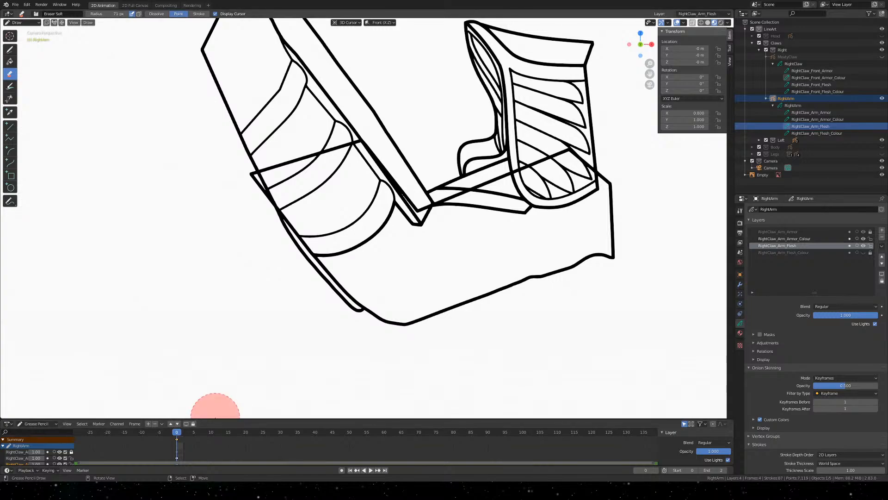
mouse_move(219, 418)
left_mouse_down()
mouse_move(240, 340)
mouse_move(241, 404)
left_mouse_up()
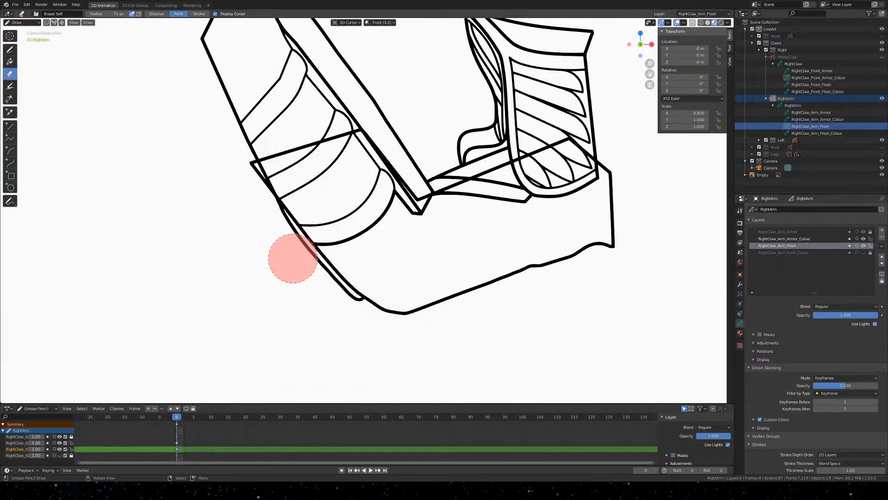
scroll(287, 245, "down", 2)
scroll(279, 232, "up", 1)
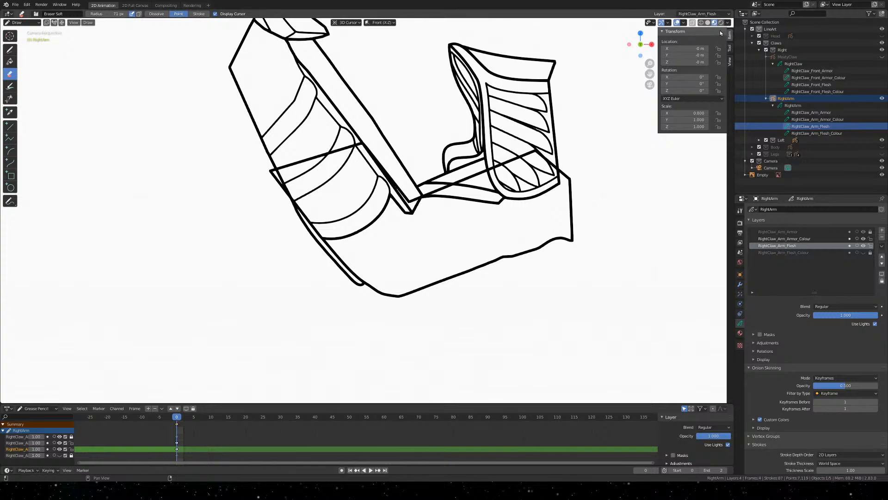
left_click(695, 31)
left_click(708, 31)
left_click(702, 32)
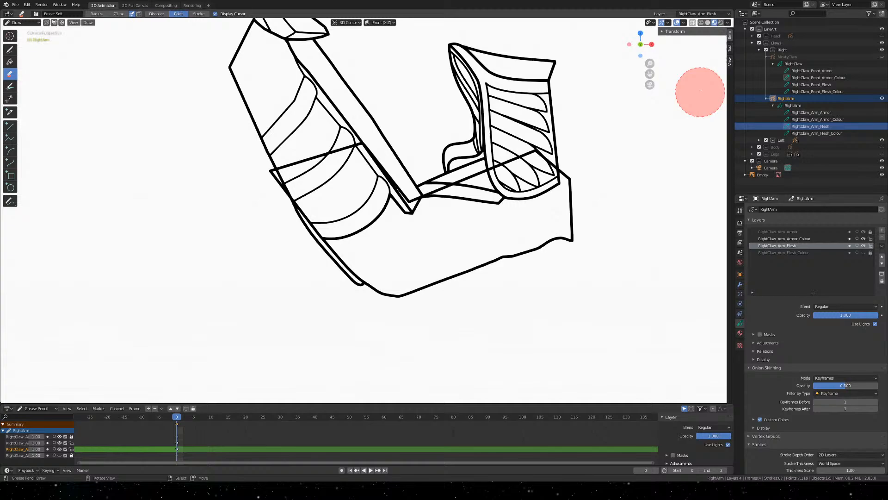
left_click(708, 31)
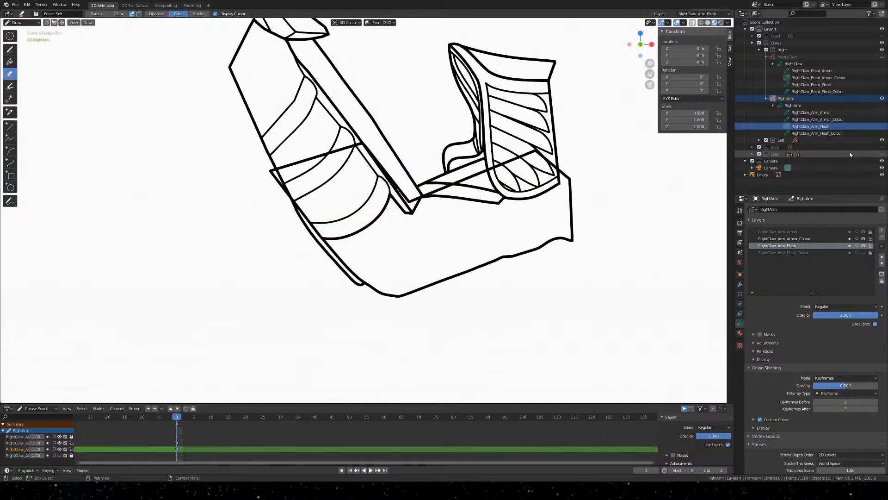
left_click(862, 244)
left_click(862, 245)
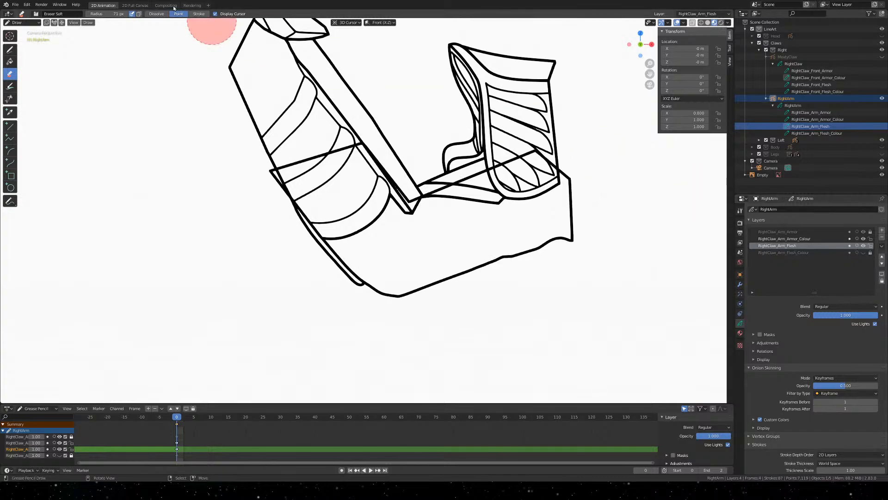
left_click(21, 23)
left_click(17, 29)
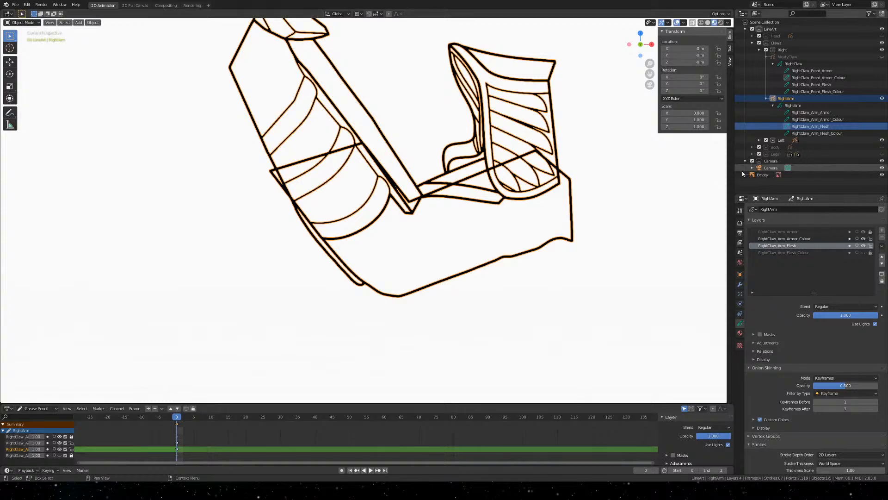
left_click(811, 112)
left_click(812, 121)
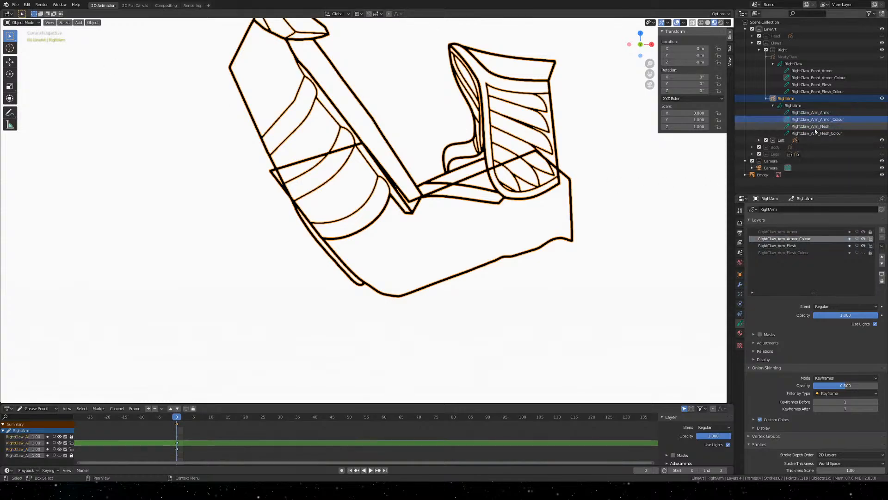
left_click(814, 126)
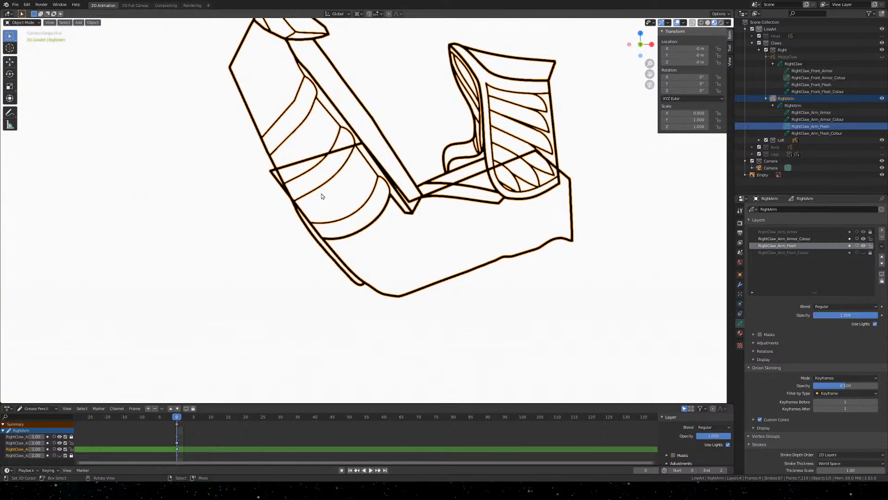
key("r")
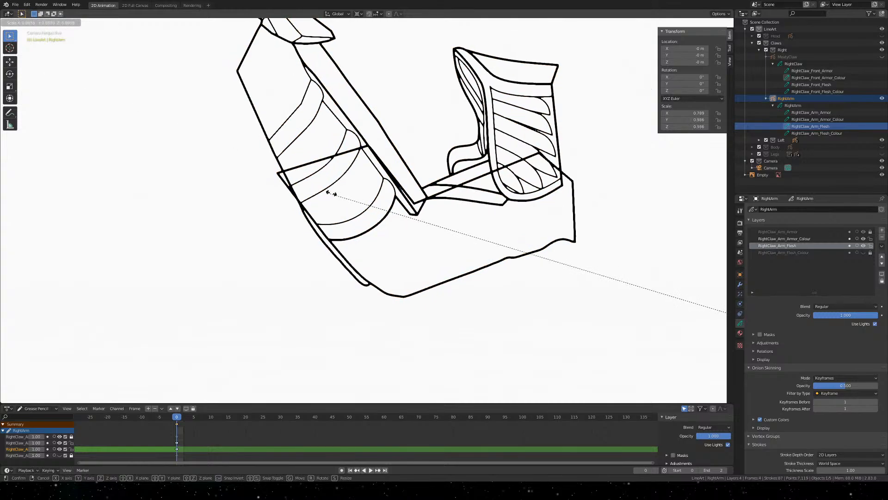
key("Escape")
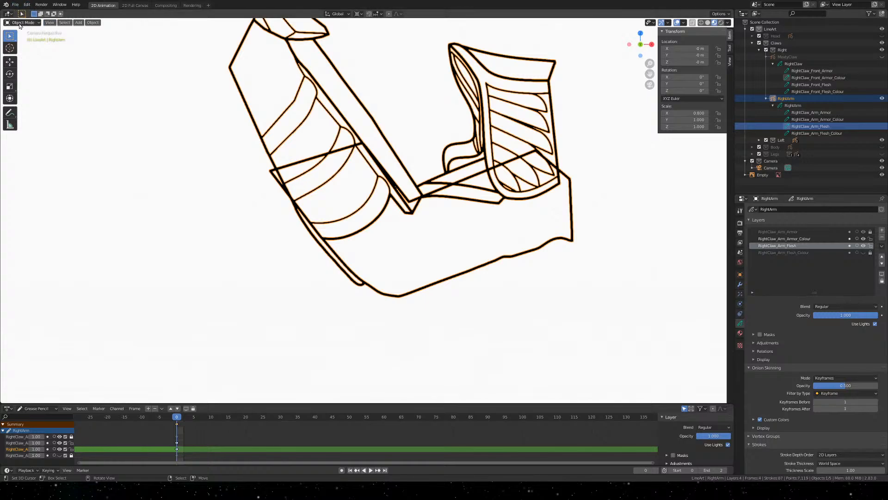
Try reshaping the arm's flesh outline in Sculpt Mode with the Grab brush, and undo a test stroke with the Push brush
left_click(20, 24)
left_click(26, 46)
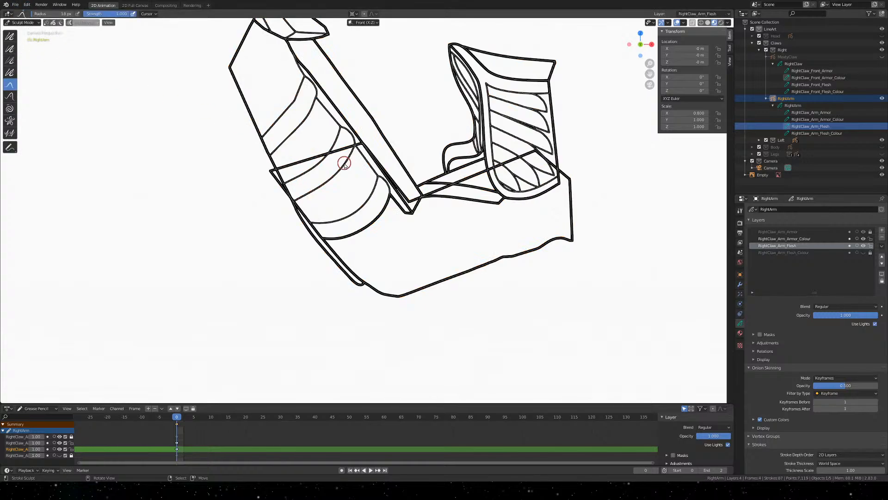
left_click_drag(327, 153, 309, 204)
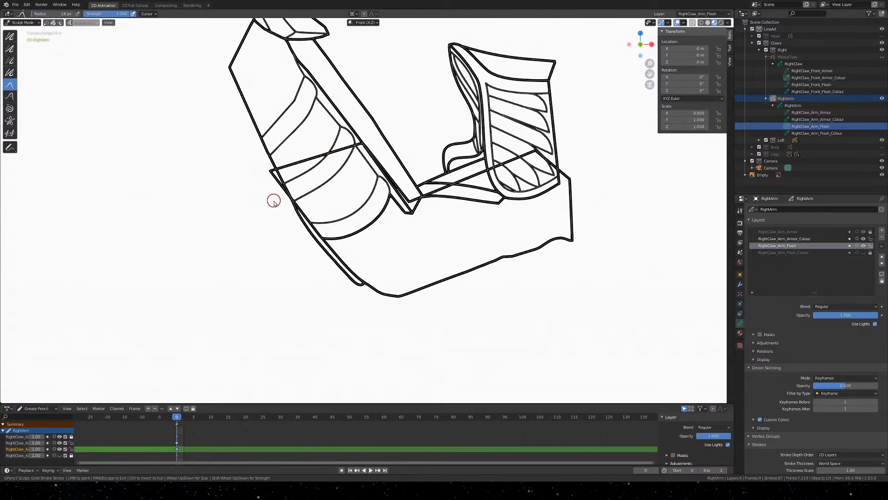
left_click_drag(274, 201, 271, 198)
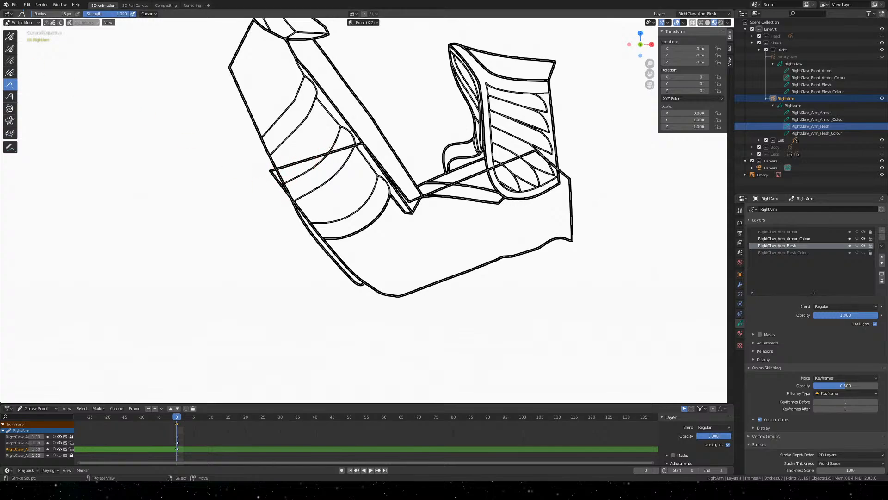
left_click(10, 96)
mouse_move(350, 196)
left_mouse_down()
mouse_move(337, 159)
mouse_move(234, 186)
mouse_move(407, 176)
mouse_move(383, 179)
left_mouse_up()
key("ctrl+z")
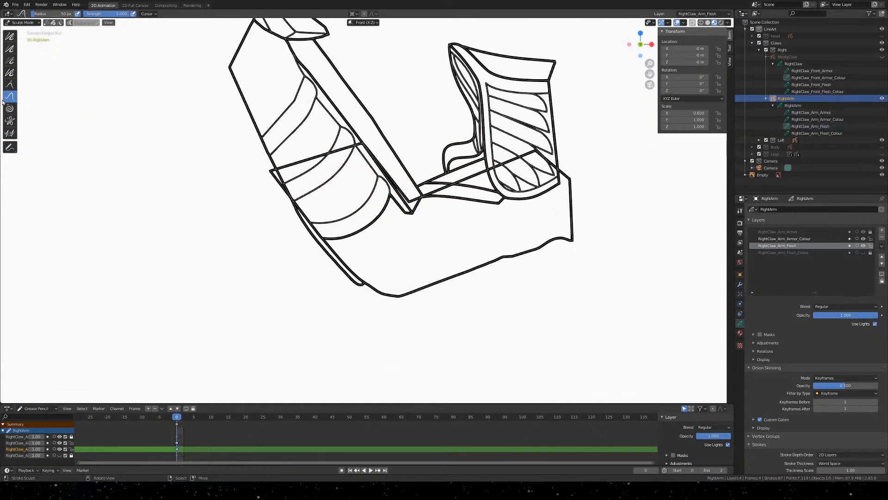
Try to Grab both ends of the flesh line crossing the segmented armor, and undo another Push stroke across the arm
left_click(10, 86)
mouse_move(357, 145)
left_mouse_down()
mouse_move(405, 143)
mouse_move(396, 230)
mouse_move(360, 129)
left_mouse_up()
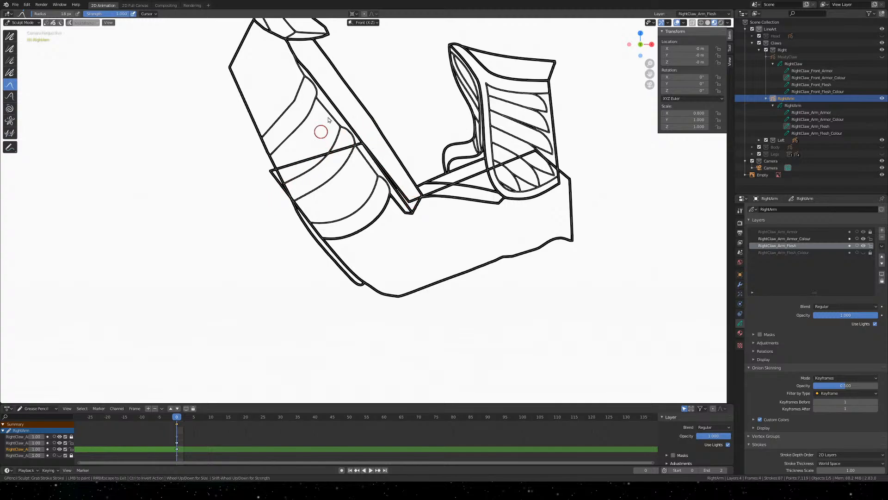
left_click_drag(283, 187, 309, 167)
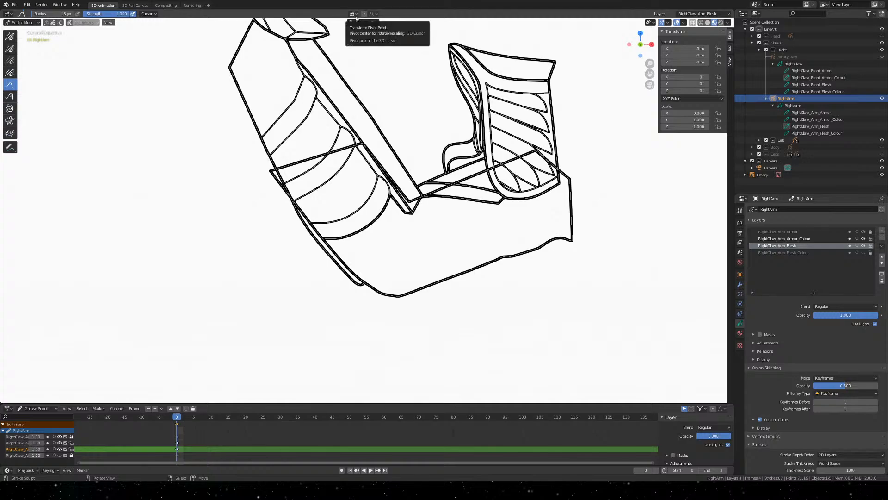
left_click(9, 95)
mouse_move(380, 159)
left_mouse_down()
mouse_move(292, 159)
mouse_move(390, 152)
mouse_move(370, 184)
mouse_move(395, 180)
mouse_move(407, 154)
mouse_move(346, 145)
mouse_move(274, 162)
mouse_move(254, 202)
mouse_move(375, 285)
mouse_move(537, 285)
left_mouse_up()
key("ctrl+z")
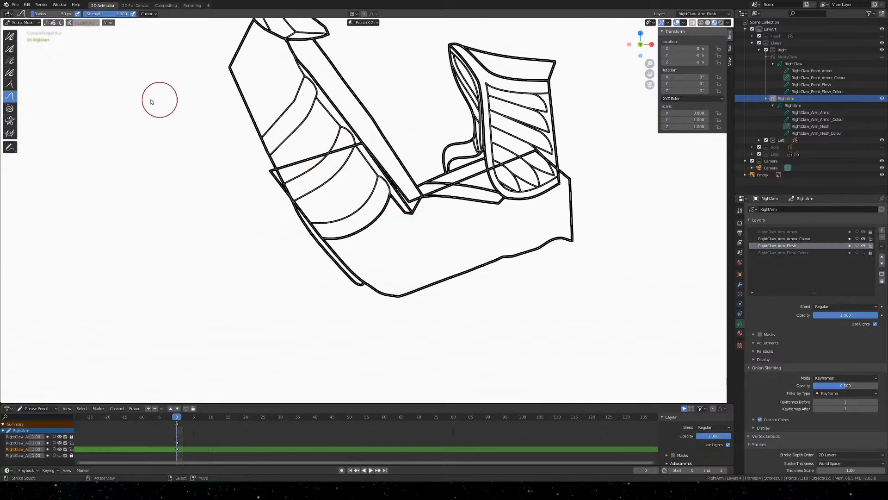
Try to pull the flesh line crossing the segmented armor downward with the Grab brush, and undo the strokes
left_click(9, 85)
left_click_drag(333, 150, 310, 196)
left_click_drag(364, 145, 317, 190)
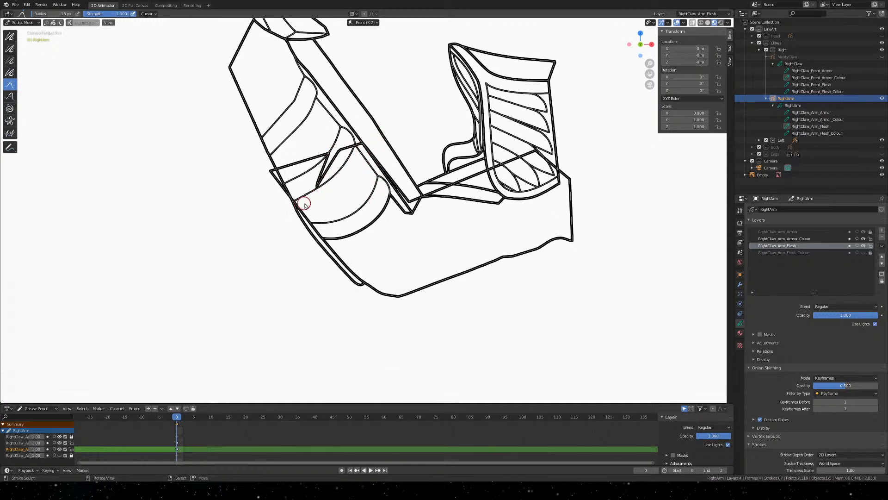
key("ctrl+z")
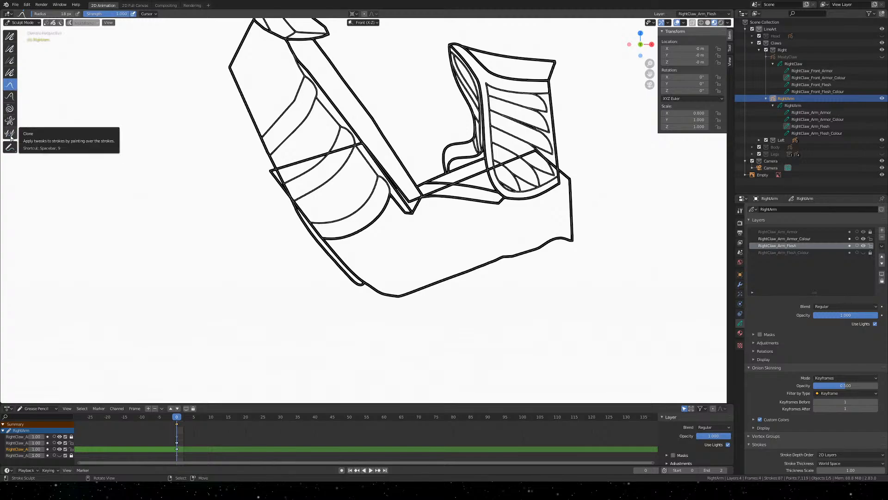
Return to Draw Mode, try erasing the flesh outline along the outer edge of the segmented armor, and undo it
key("q")
left_click(338, 185)
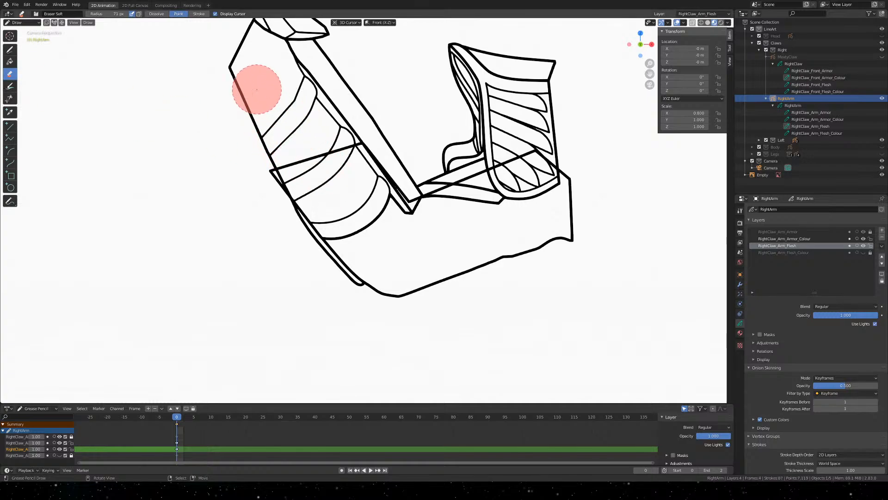
left_click_drag(287, 179, 382, 265)
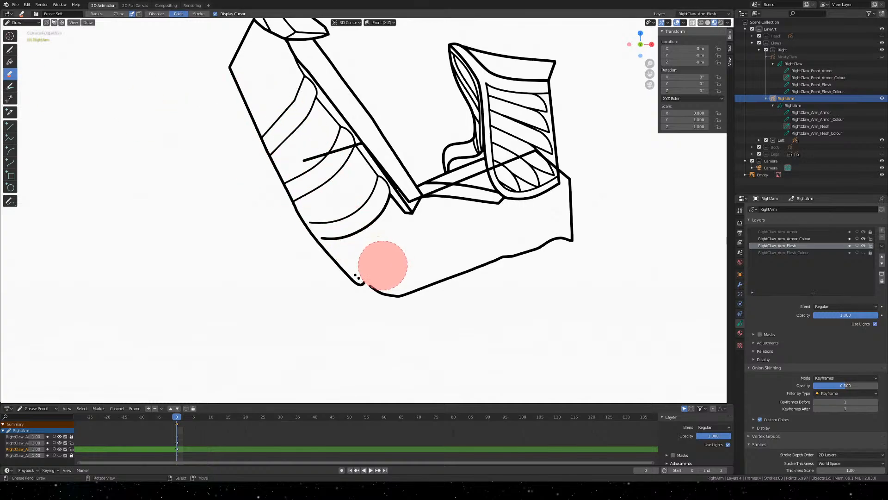
key("ctrl+z")
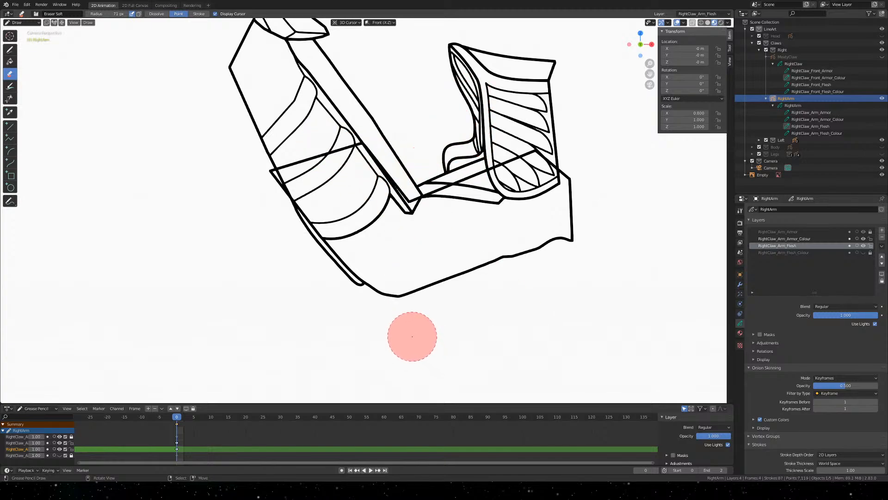
Erase the flesh outline's lines overlapping the segmented armor, inner elbow and ribbed armor plate, saving the file before and after
key("ctrl+s")
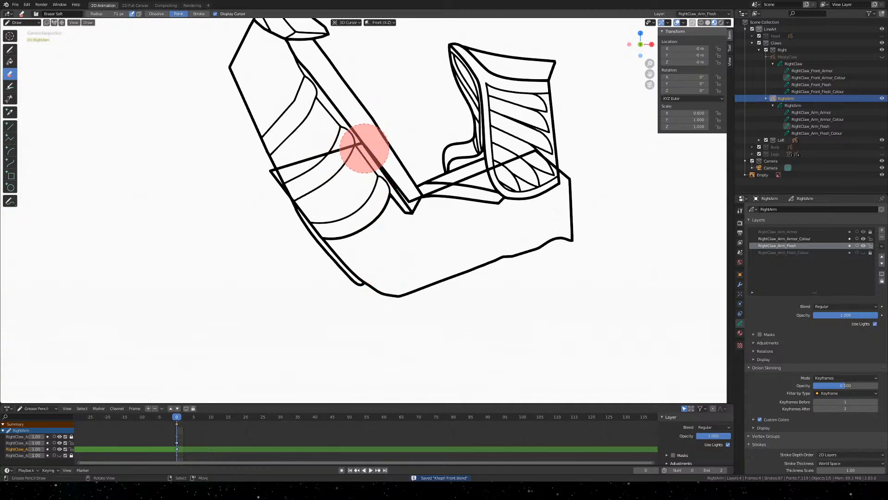
mouse_move(210, 144)
left_mouse_down()
mouse_move(258, 168)
mouse_move(269, 187)
mouse_move(310, 144)
mouse_move(338, 151)
mouse_move(395, 209)
mouse_move(430, 219)
mouse_move(533, 162)
left_mouse_up()
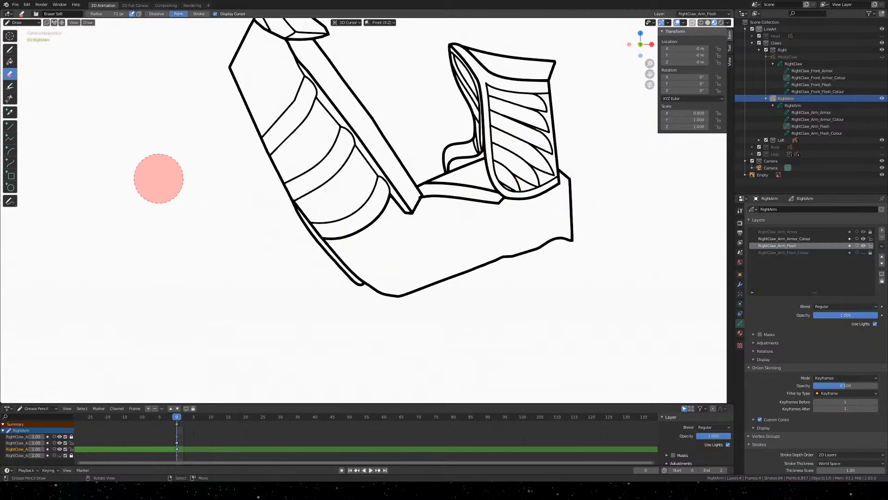
key("ctrl+s")
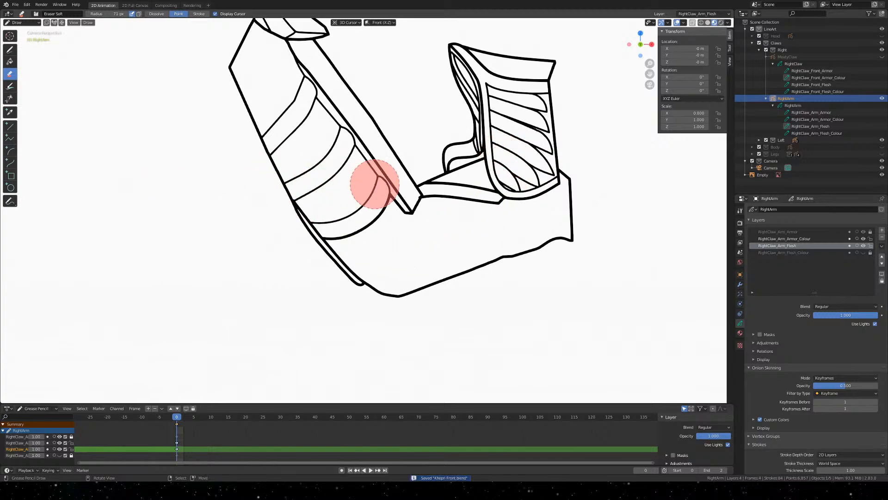
scroll(374, 184, "down", 2)
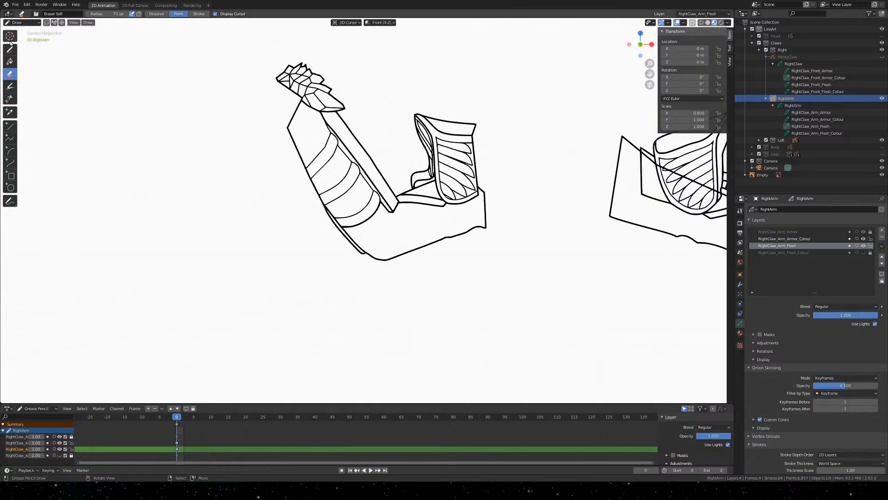
scroll(394, 156, "up", 6)
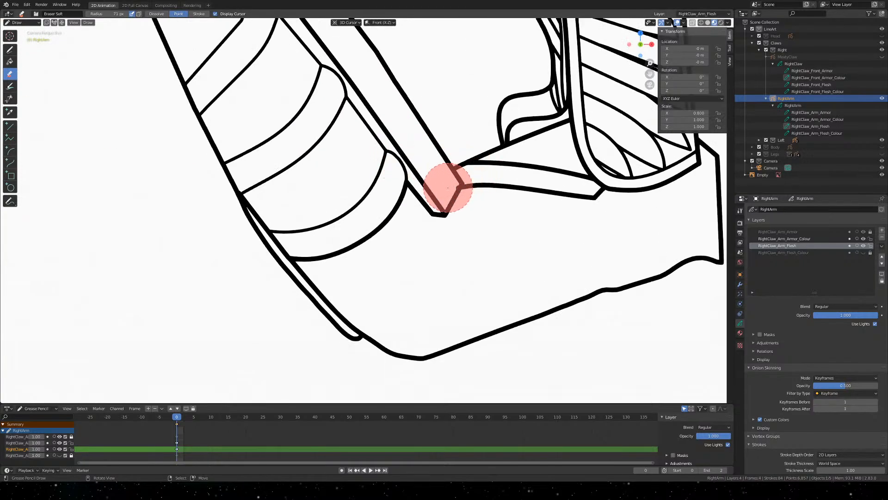
Switch from the eraser to the Fill tool and save the file
scroll(452, 188, "up", 1)
scroll(461, 185, "down", 2)
mouse_move(482, 191)
middle_mouse_down("shift")
mouse_move(402, 205)
mouse_move(422, 270)
middle_mouse_up("shift")
scroll(449, 233, "down", 2)
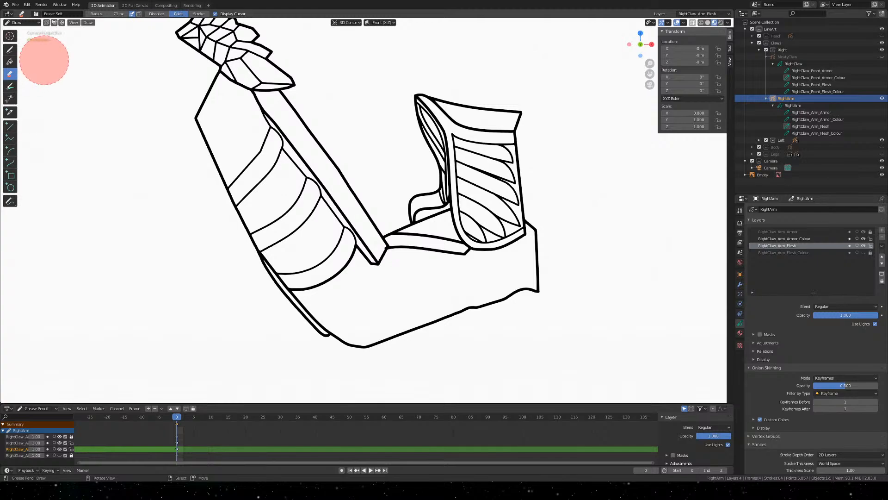
left_click(9, 61)
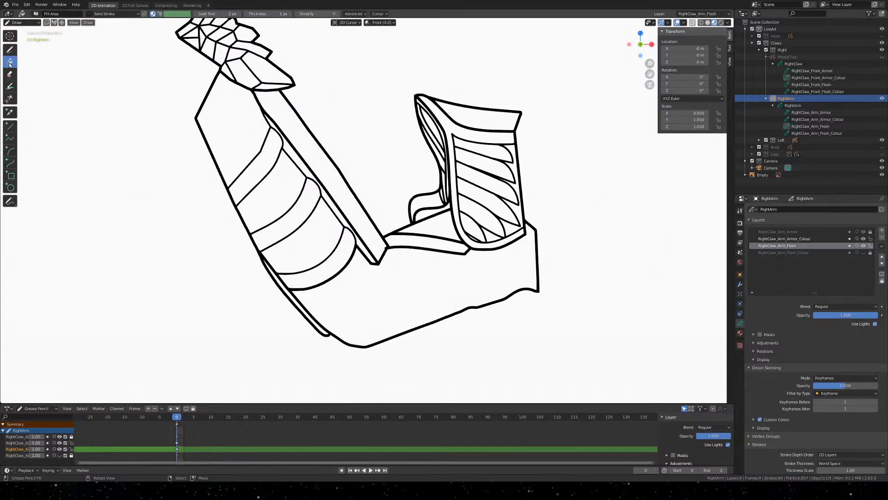
key("ctrl+s")
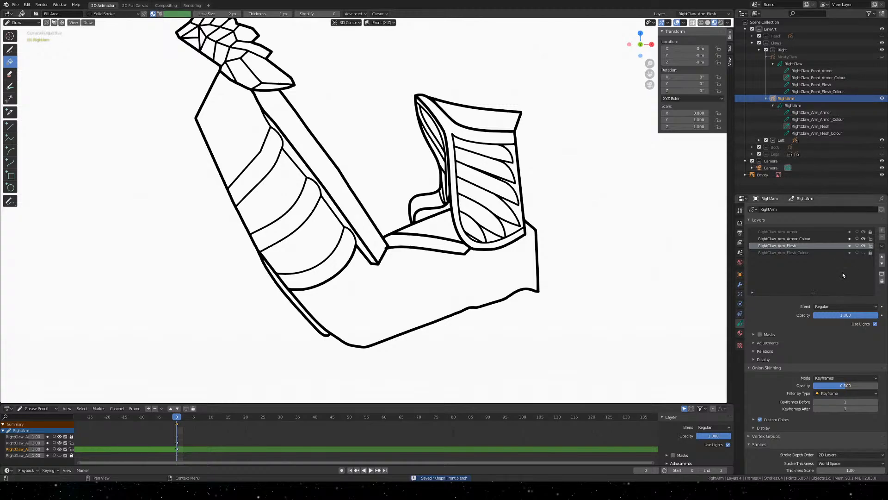
Lock the RightClaw_Arm_Flesh layer, keep the flesh colour layer hidden, and make RightClaw_Arm_Armor_Colour the active layer
left_click(869, 246)
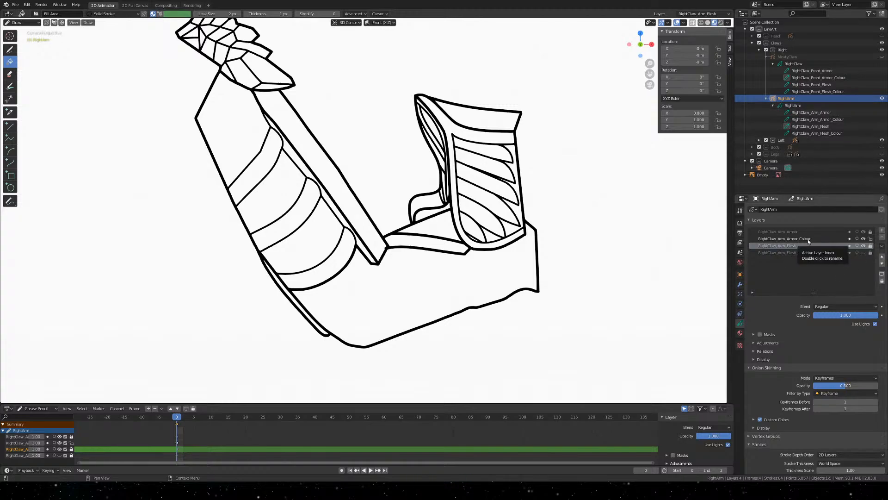
left_click(864, 253)
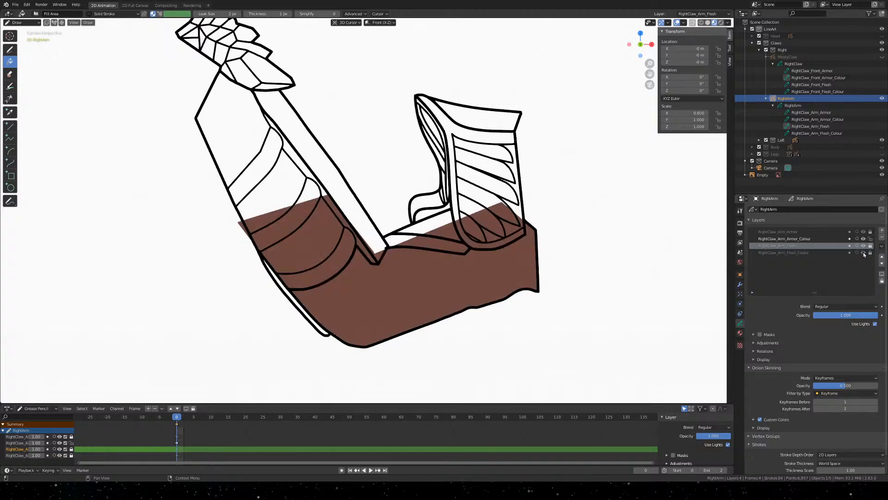
left_click(864, 253)
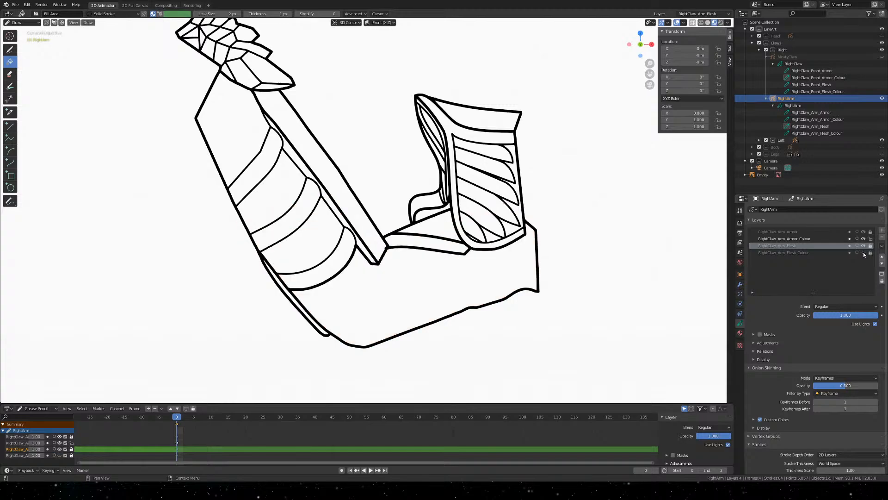
left_click(821, 241)
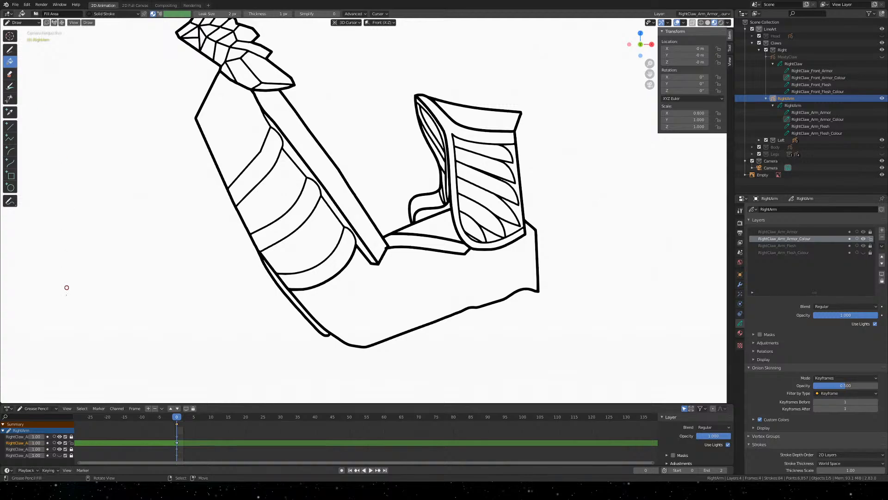
Add a material slot to the RightArm object and assign the existing GoldPlateLight material to it
left_click(740, 333)
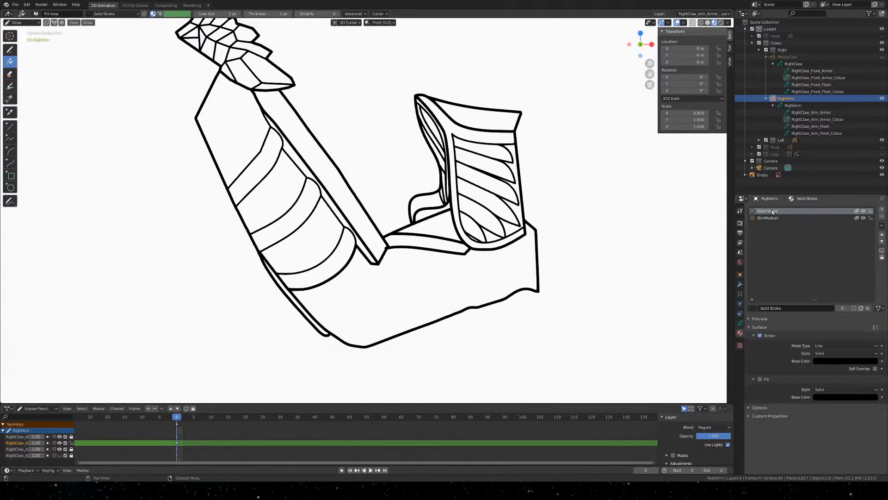
left_click(882, 209)
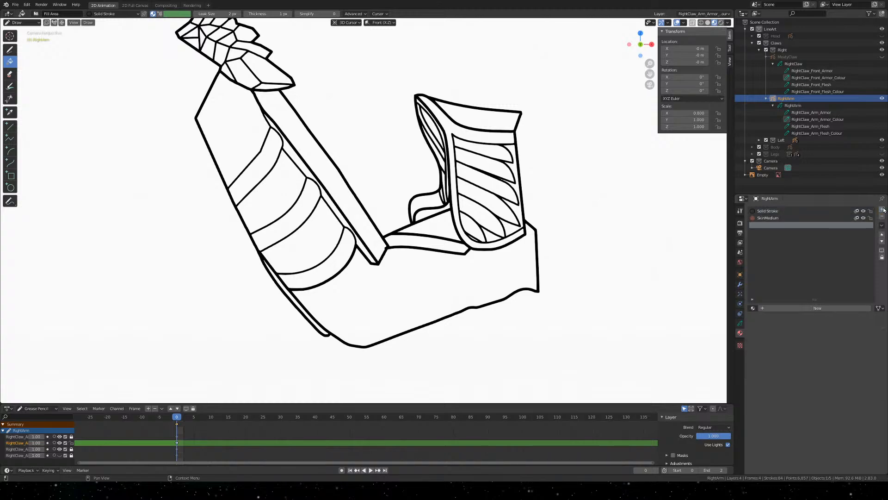
left_click(752, 308)
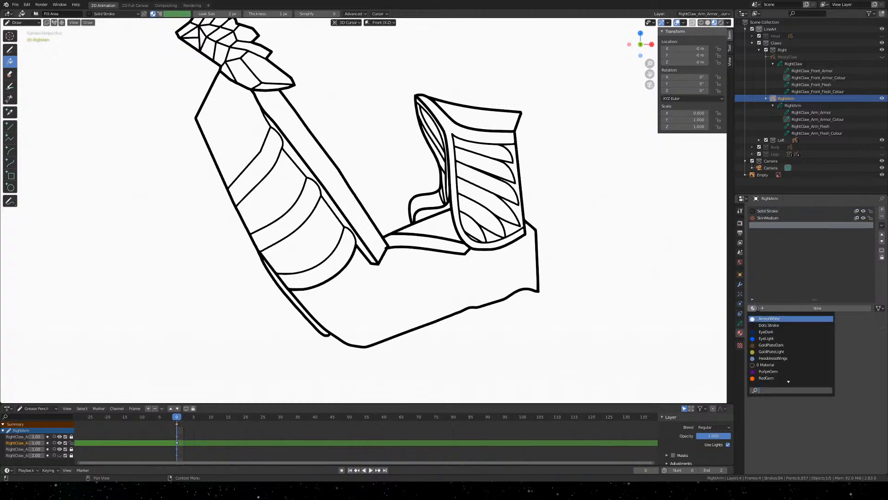
left_click(792, 351)
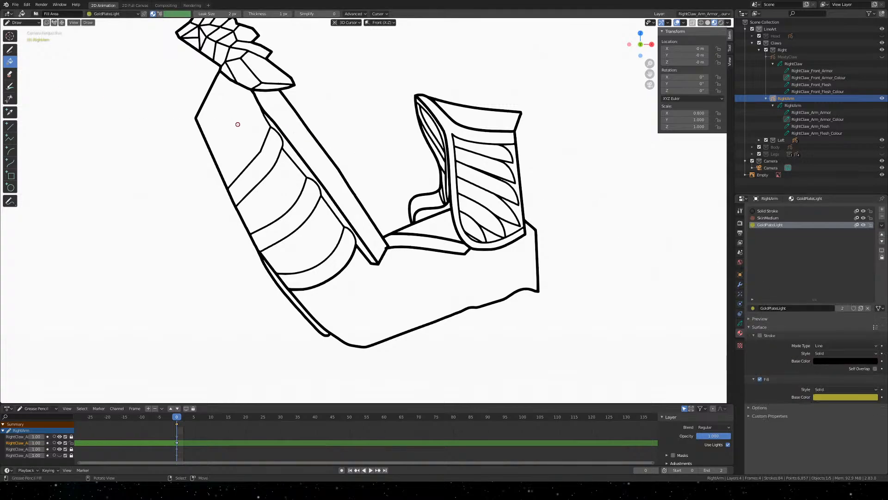
Try to fill the long inner arm plate and the narrow elbow plate with GoldPlateLight, and undo both fills
left_click(740, 323)
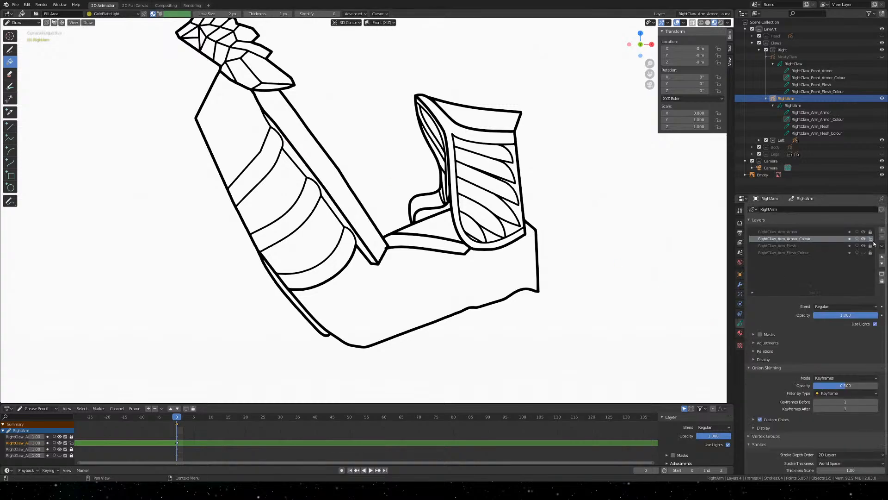
left_click(327, 172)
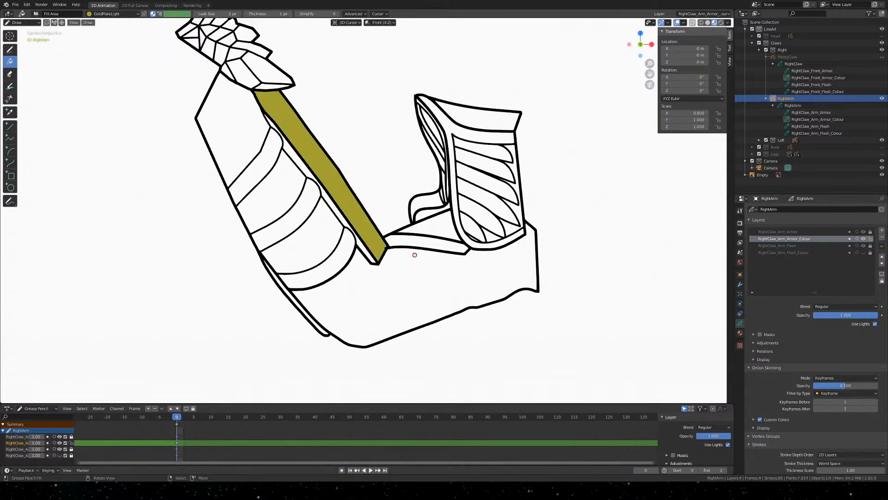
left_click(411, 242)
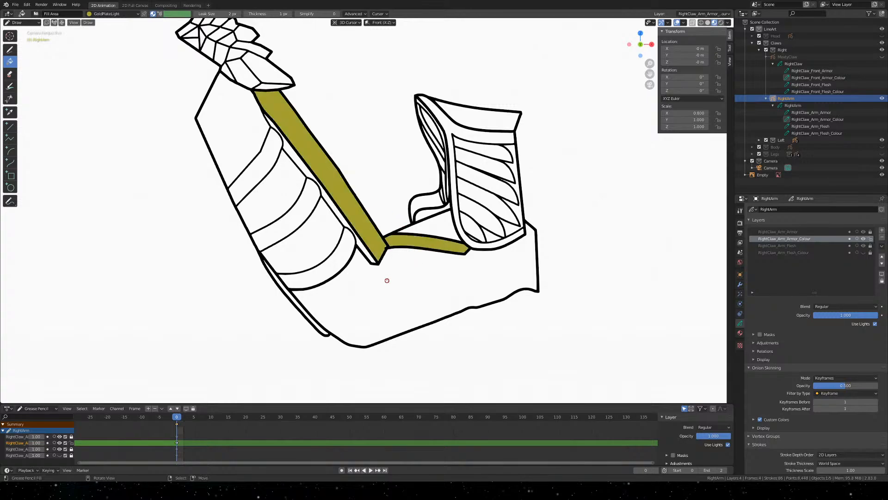
scroll(406, 253, "up", 5)
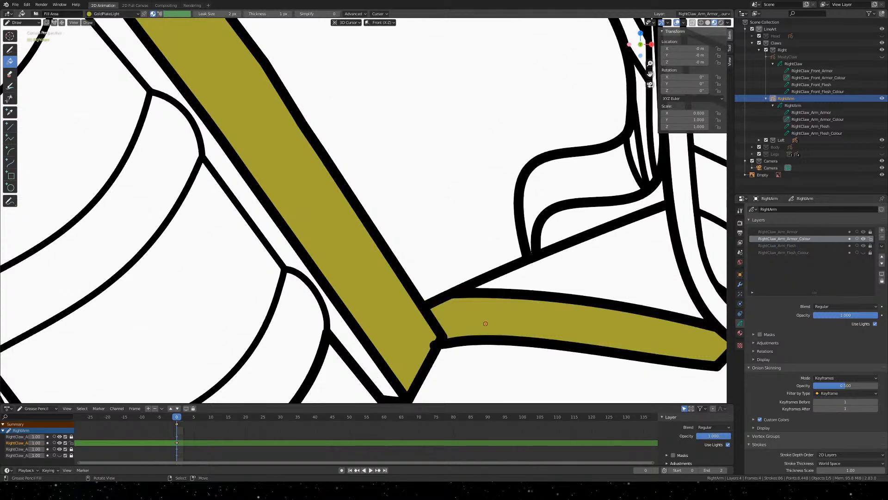
scroll(485, 323, "down", 3)
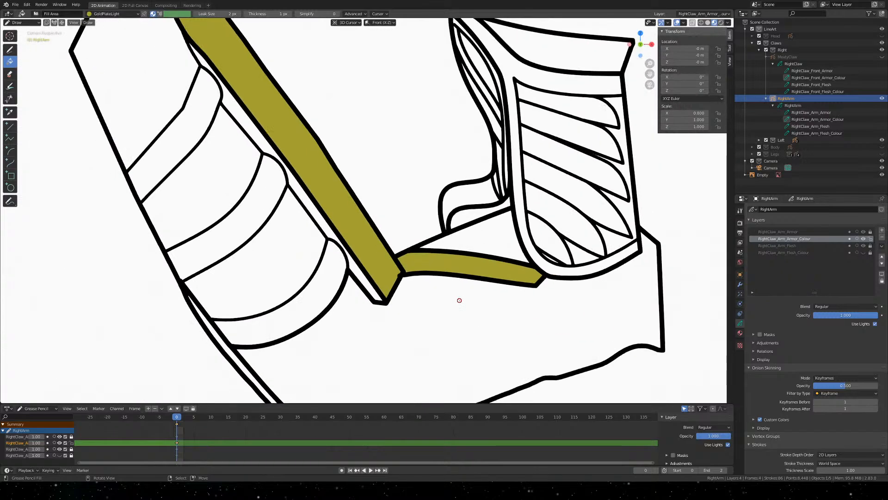
key("ctrl+z")
key("ctrl+z")
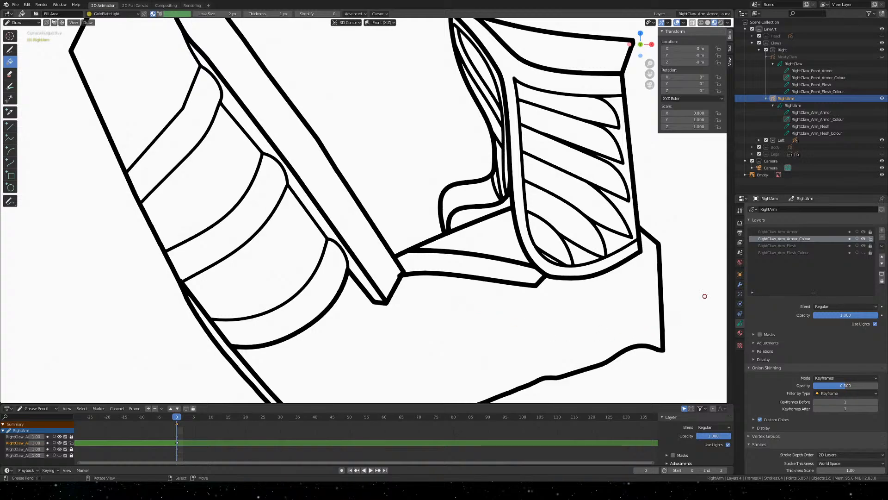
Make the RightClaw_Arm_Armor layer active and unlock it to edit the line junction at the inner elbow
left_click(795, 231)
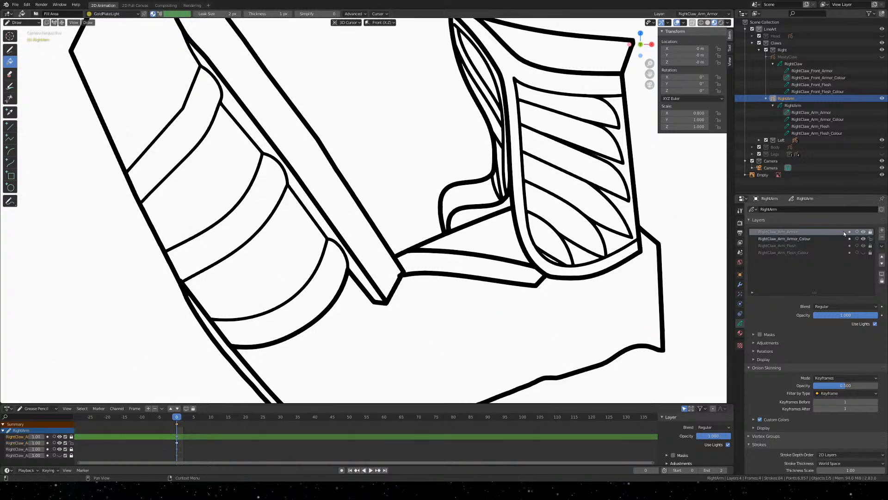
left_click(870, 231)
left_click(10, 73)
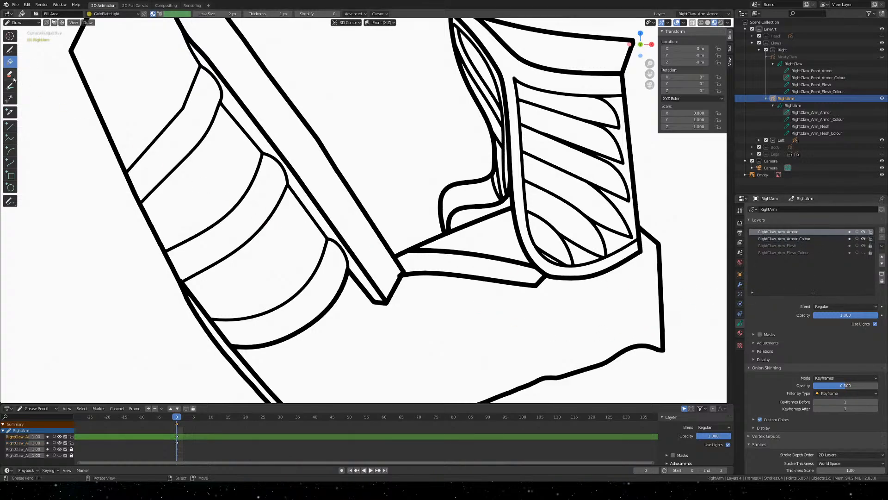
scroll(467, 308, "up", 5)
middle_click_drag(547, 355, 402, 137, "shift")
scroll(235, 157, "up", 6)
middle_click_drag(297, 158, 496, 287, "shift")
scroll(496, 287, "up", 4)
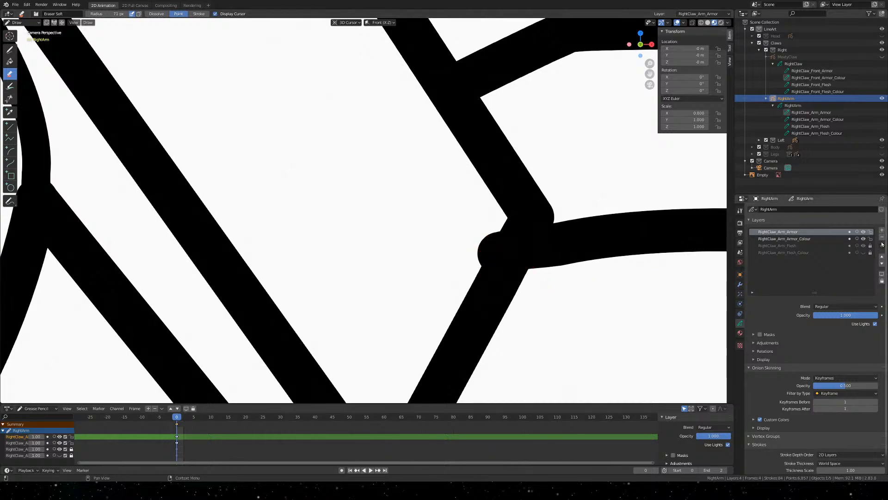
left_click(811, 239)
left_click(812, 234)
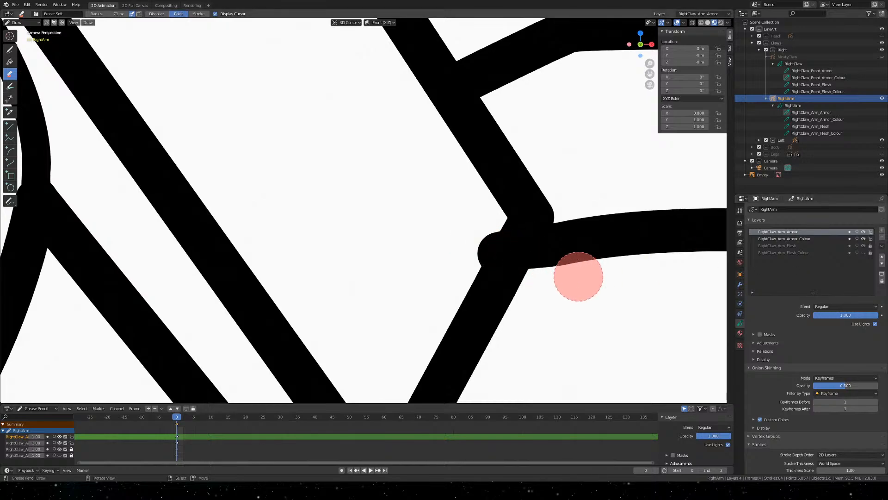
In Sculpt Mode, Grab the narrow elbow plate's protruding line end onto the long inner arm plate's edge, and save the file
key("q")
left_click(578, 276)
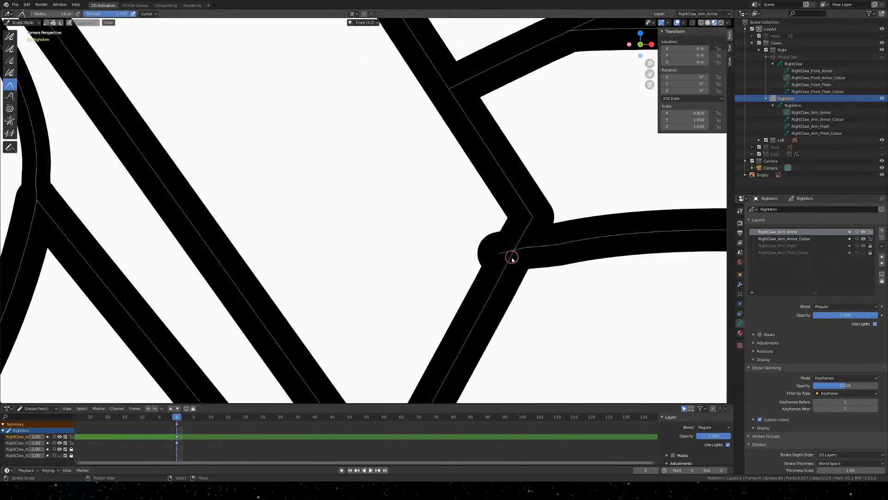
left_click_drag(504, 255, 516, 251)
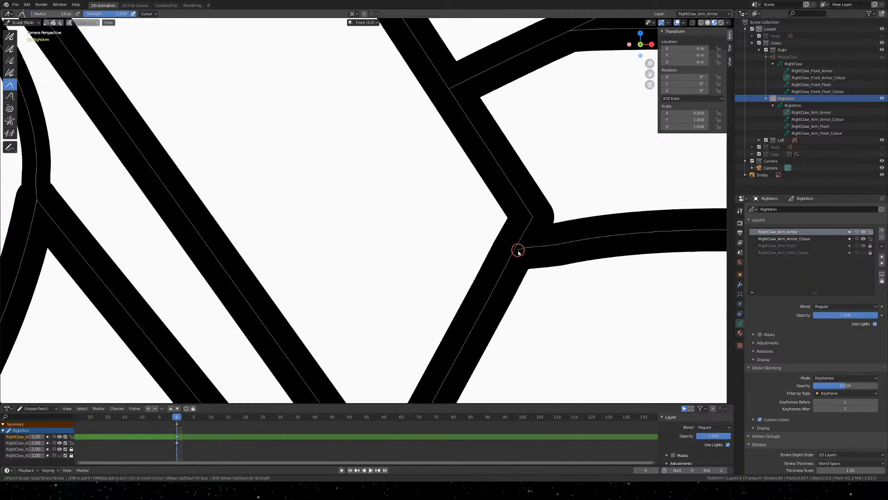
scroll(564, 270, "down", 5)
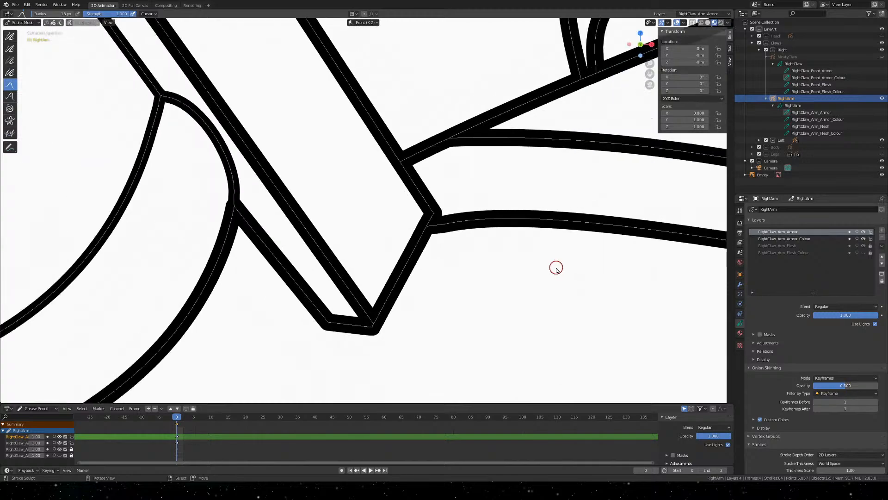
key("ctrl+s")
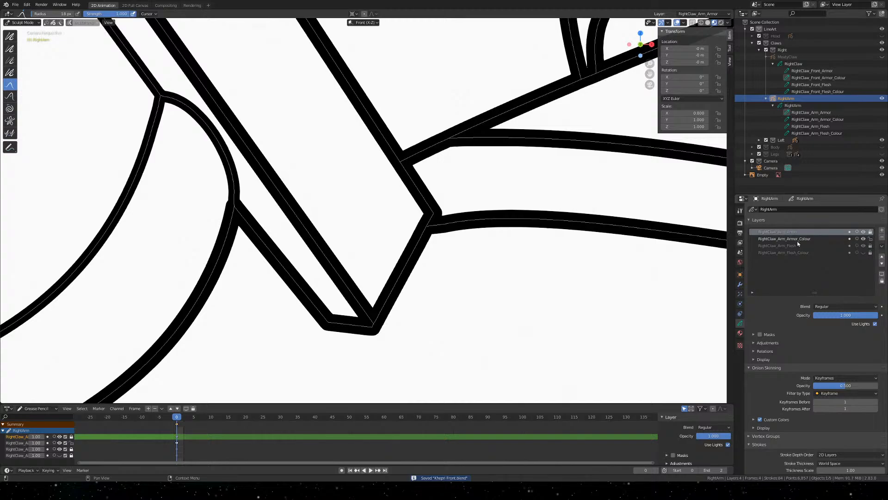
With the RightClaw_Arm_Armor layer locked, make RightClaw_Arm_Armor_Colour the active layer and return to Draw Mode
left_click(787, 238)
scroll(269, 178, "down", 5)
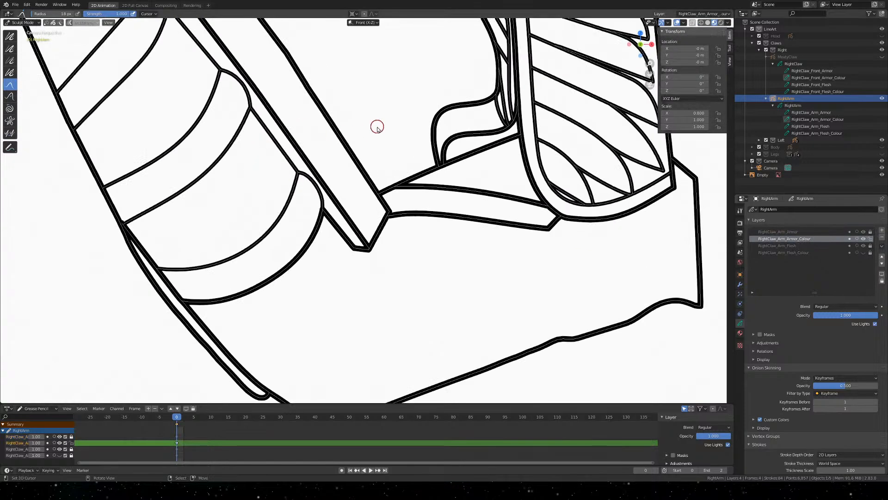
scroll(377, 126, "down", 3)
scroll(418, 222, "up", 3)
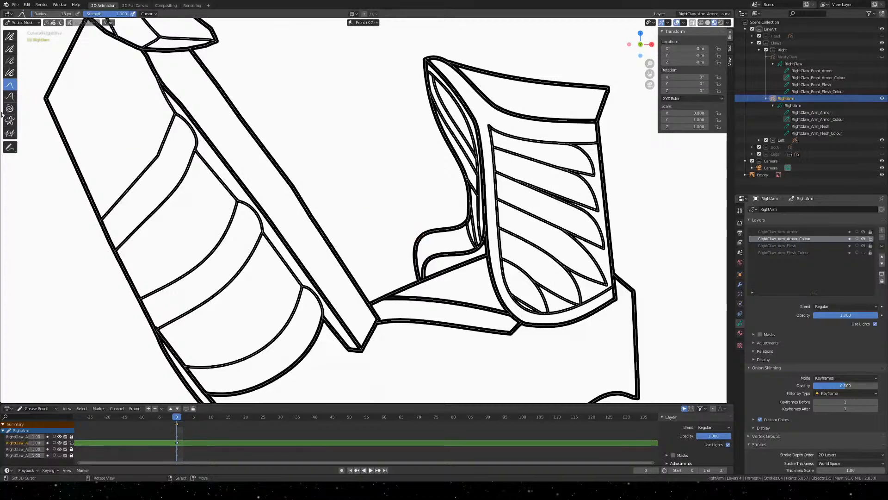
key("q")
left_click(189, 199)
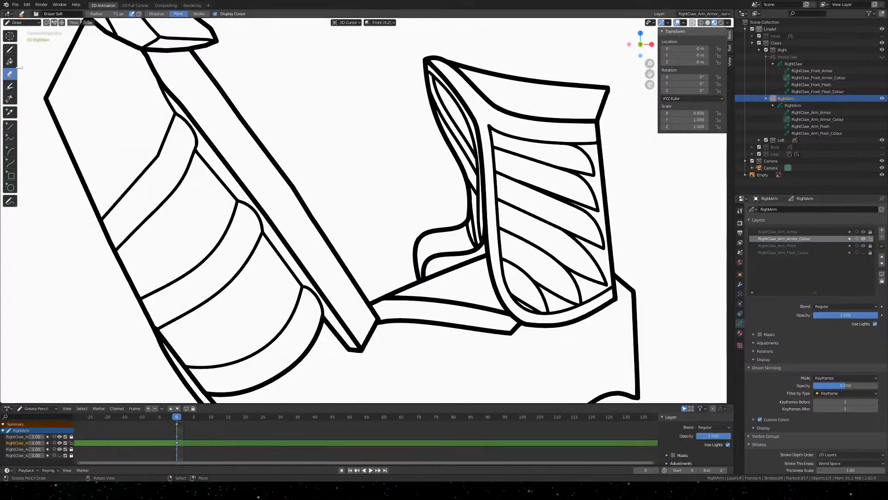
Fill the long inner arm plate and the narrow elbow plate with the GoldPlateLight material
left_click(740, 333)
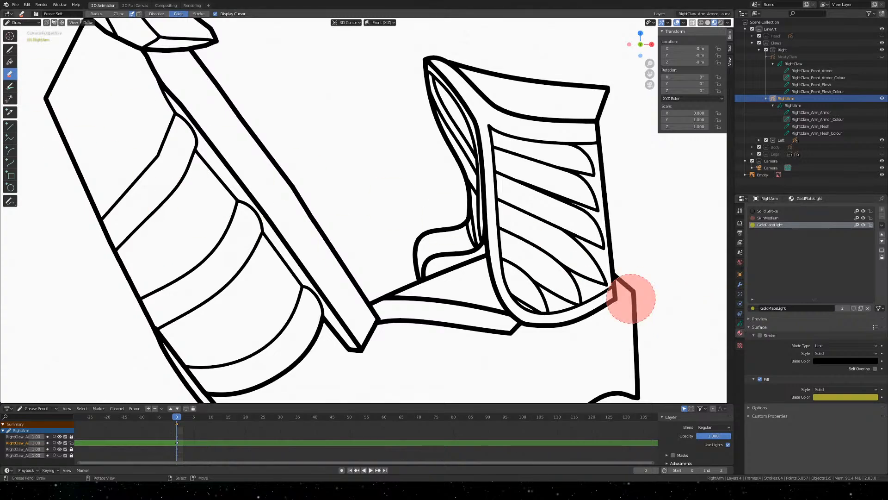
left_click(7, 61)
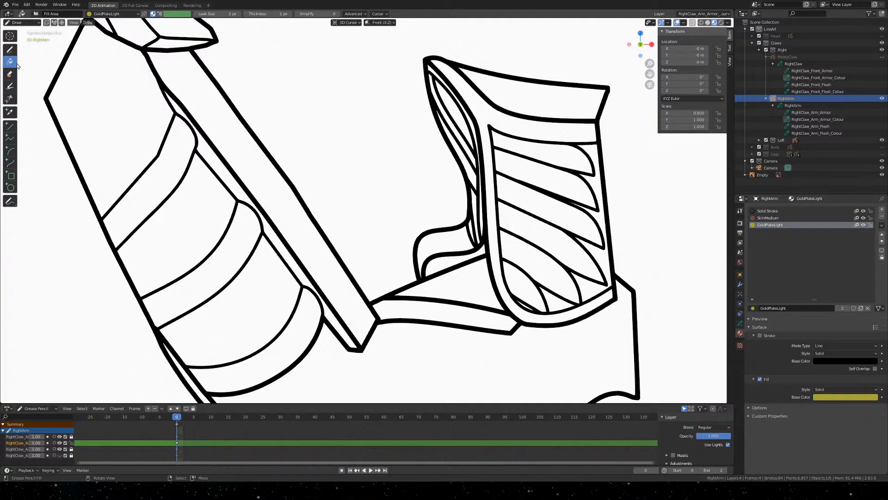
left_click(305, 232)
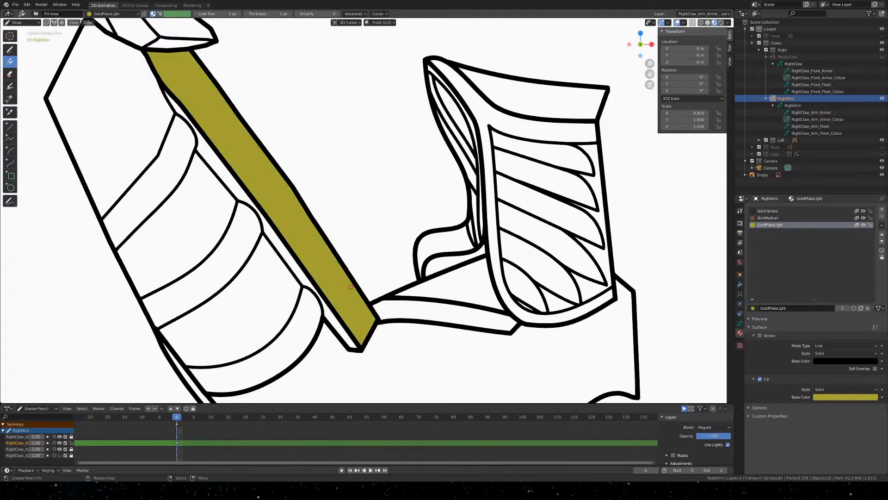
left_click(417, 306)
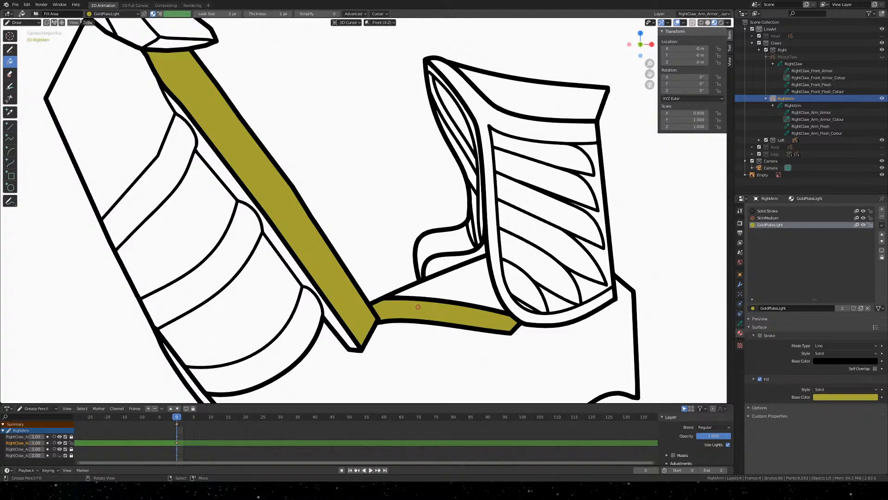
Try to fill the wedge-shaped area above the narrow elbow plate with GoldPlateLight, and undo the fill
left_click(440, 289)
key("ctrl+z")
scroll(494, 297, "down", 5)
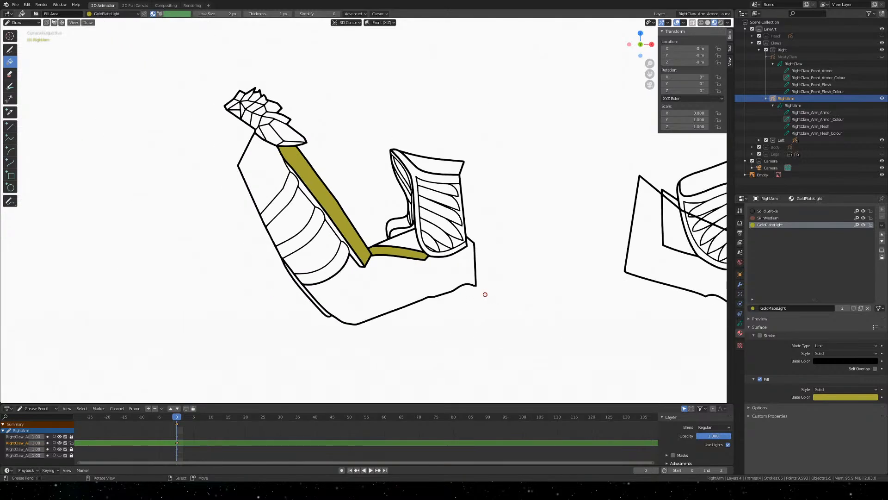
scroll(483, 293, "down", 3)
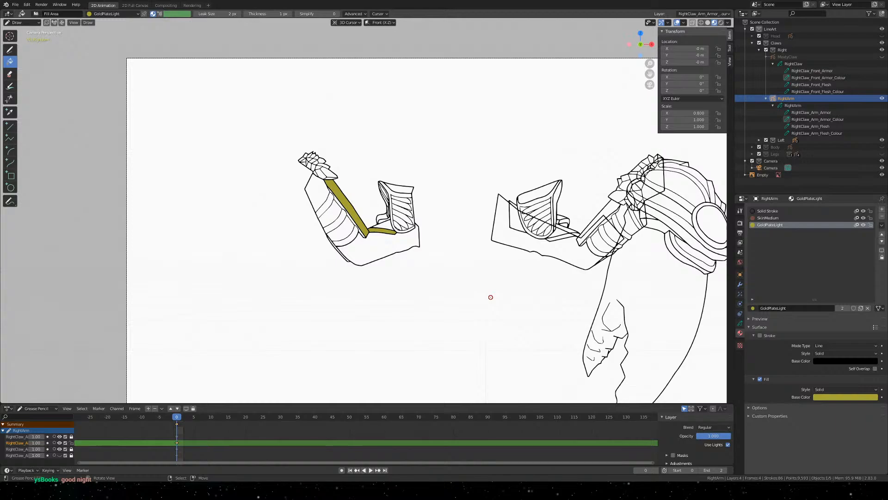
scroll(389, 204, "up", 6)
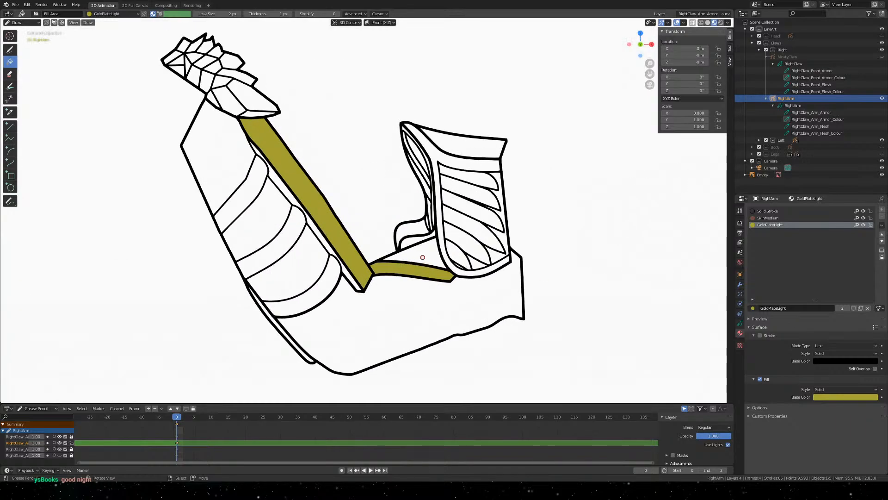
Fill the three curved bands across the upper arm with the GoldPlateLight material
mouse_move(471, 266)
middle_mouse_down("shift")
mouse_move(481, 190)
mouse_move(417, 212)
mouse_move(396, 301)
middle_mouse_up("shift")
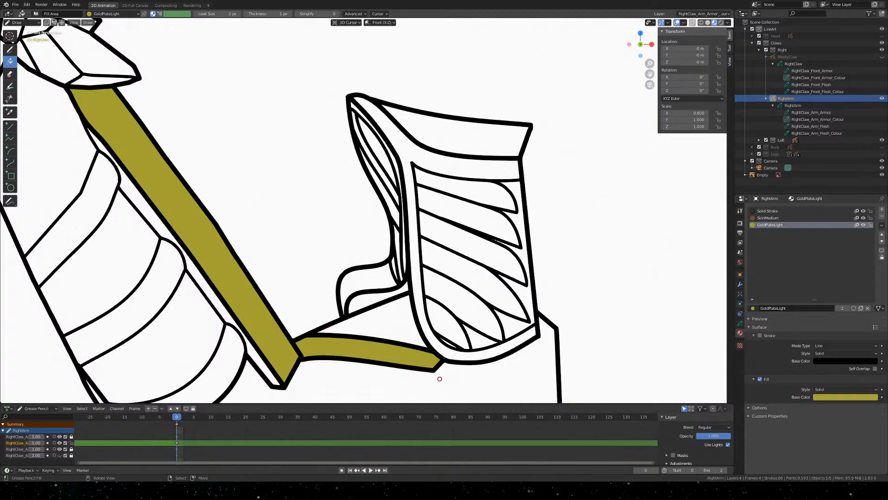
scroll(510, 347, "down", 6)
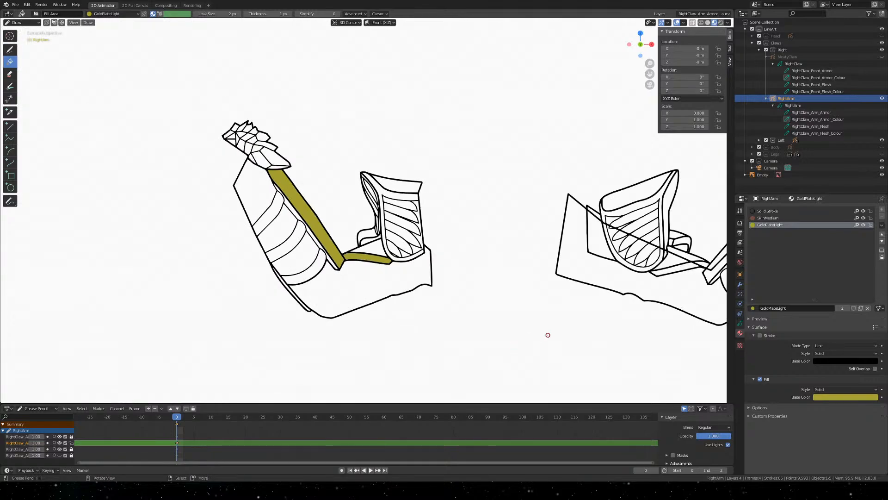
scroll(372, 269, "up", 5)
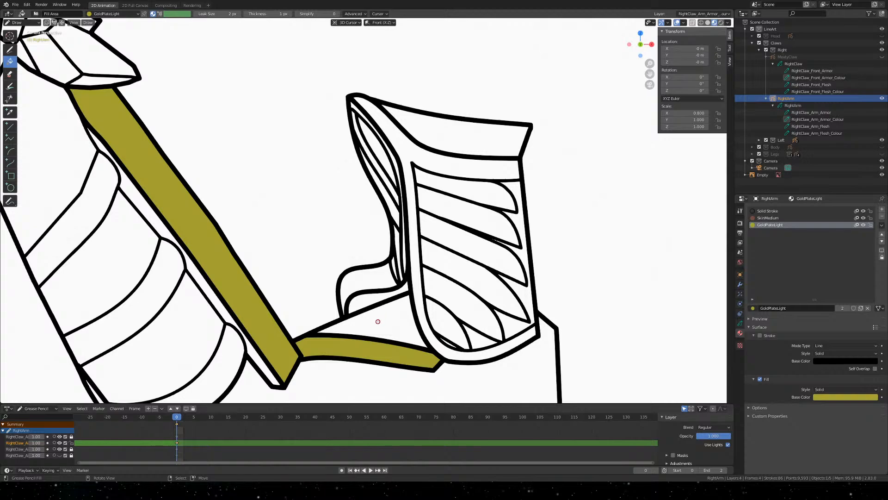
scroll(421, 258, "up", 4)
middle_click_drag(517, 255, 551, 289, "shift")
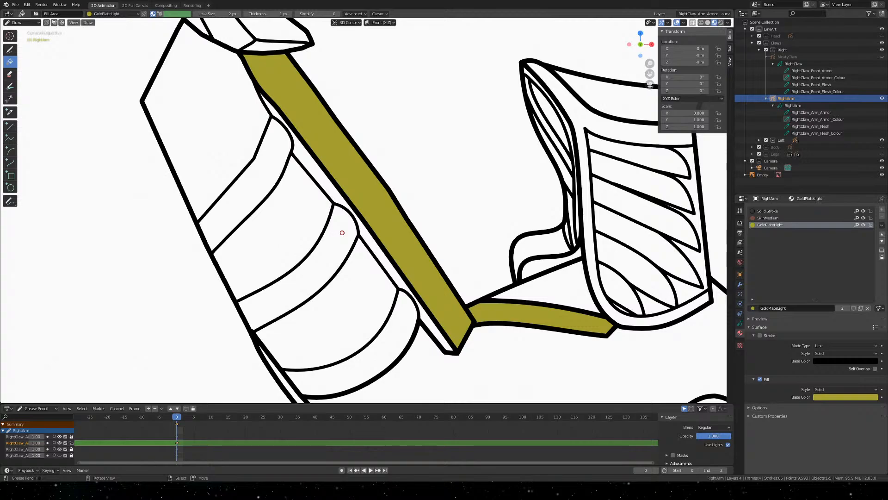
left_click(323, 252)
left_click(398, 327)
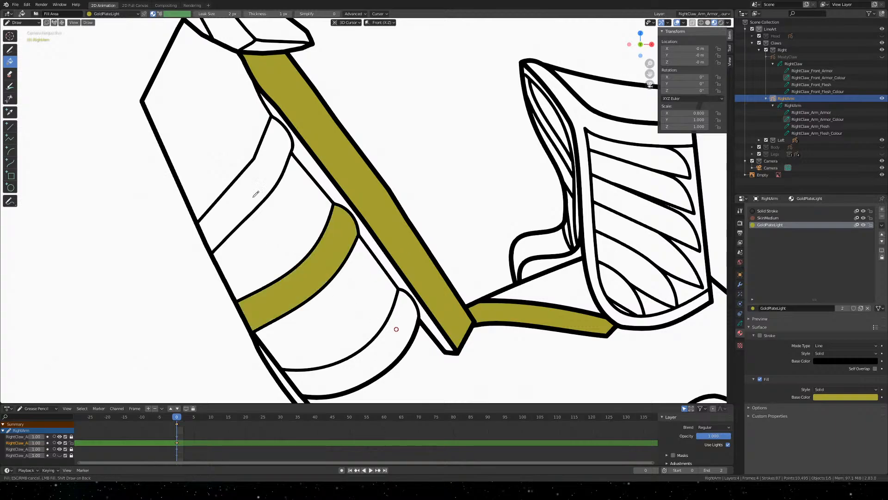
left_click(259, 168)
Fill the forearm cuff's outer frame and its feather-shaped slats with GoldPlateLight, undoing the stray fill of the forearm flesh
scroll(254, 213, "down", 7)
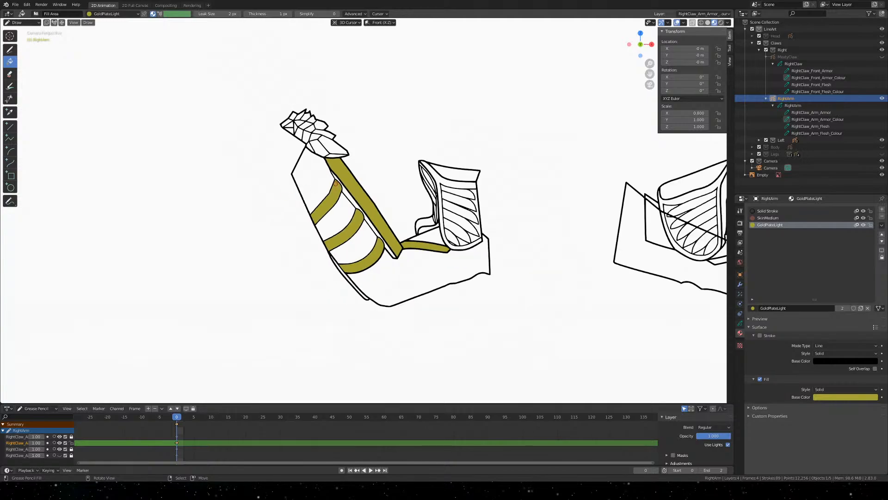
scroll(407, 170, "up", 5)
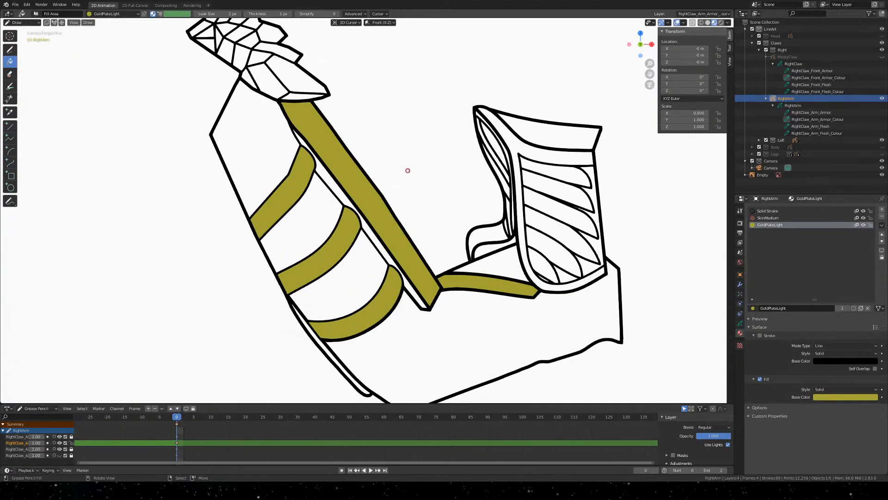
left_click(534, 150)
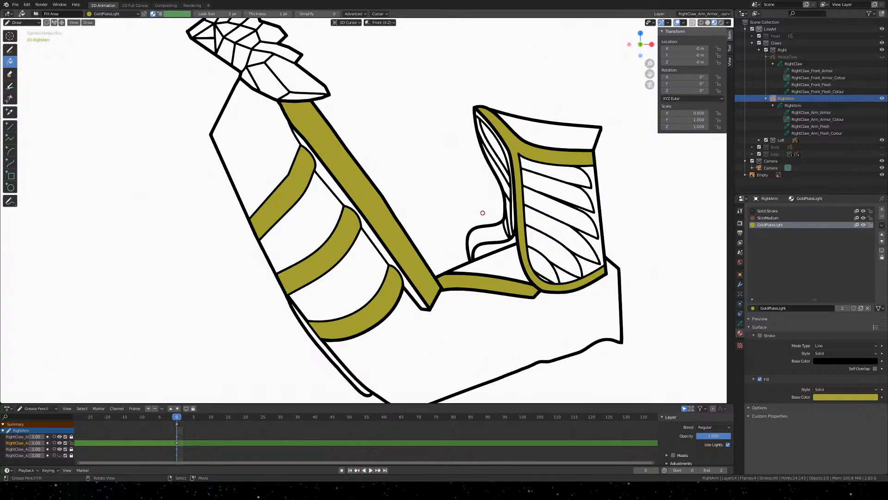
left_click(567, 174)
left_click(564, 197)
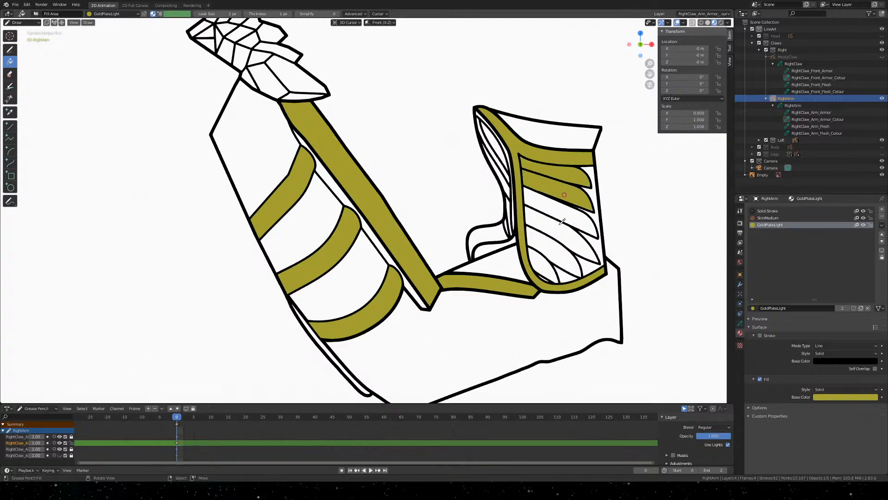
left_click(555, 248)
left_click(544, 262)
left_click(608, 321)
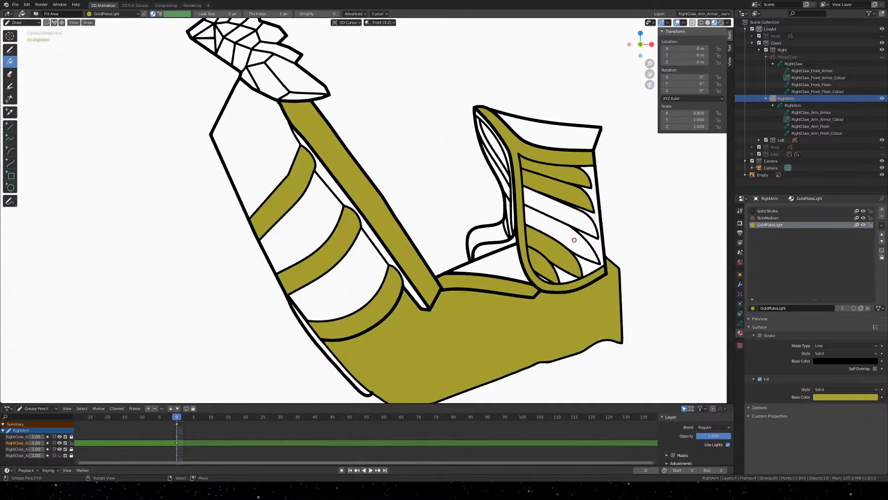
key("ctrl+z")
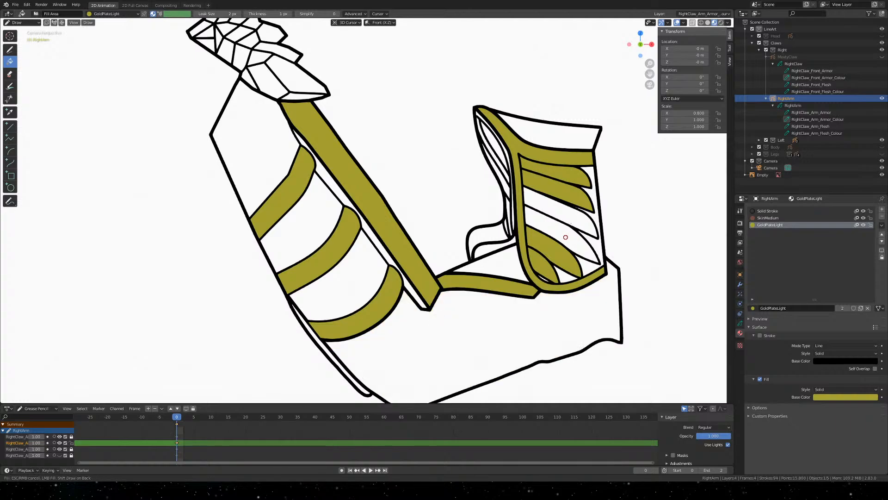
left_click(571, 215)
left_click(571, 215)
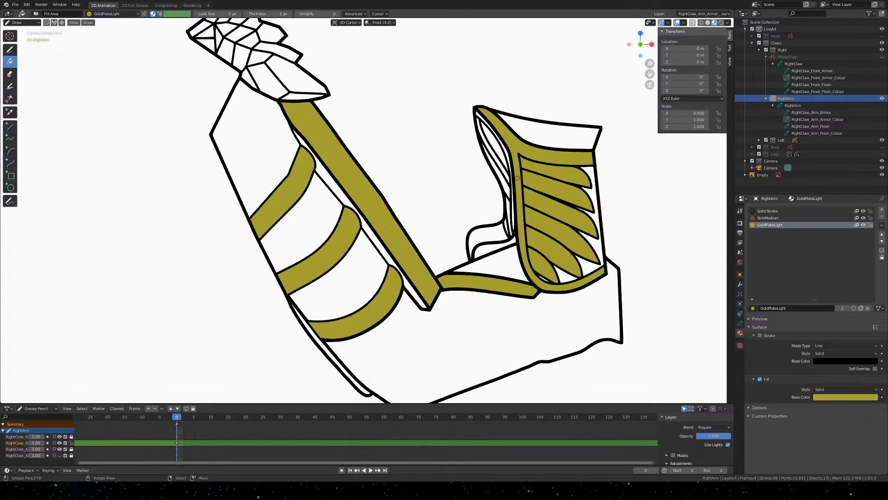
Fill the curved band behind the cuff, the cuff's inner rim and the narrow slats inside it with GoldPlateLight
left_click(488, 231)
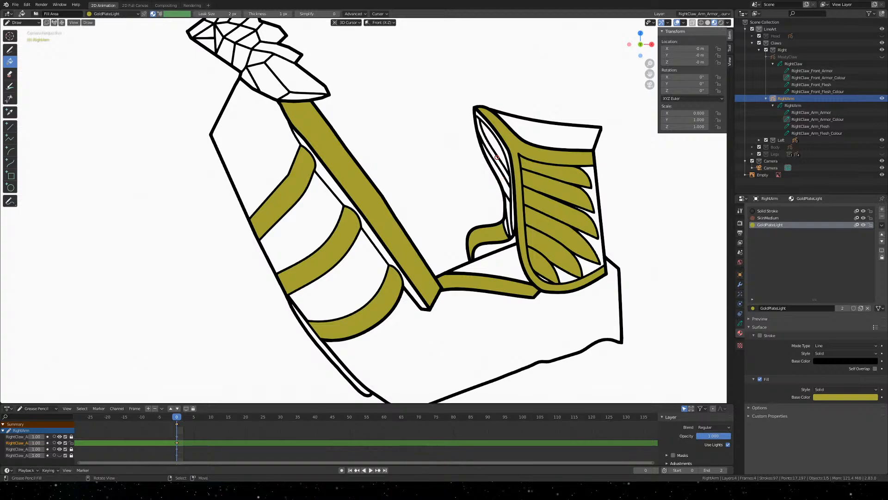
scroll(456, 118, "up", 4)
middle_click_drag(586, 116, 413, 240, "shift")
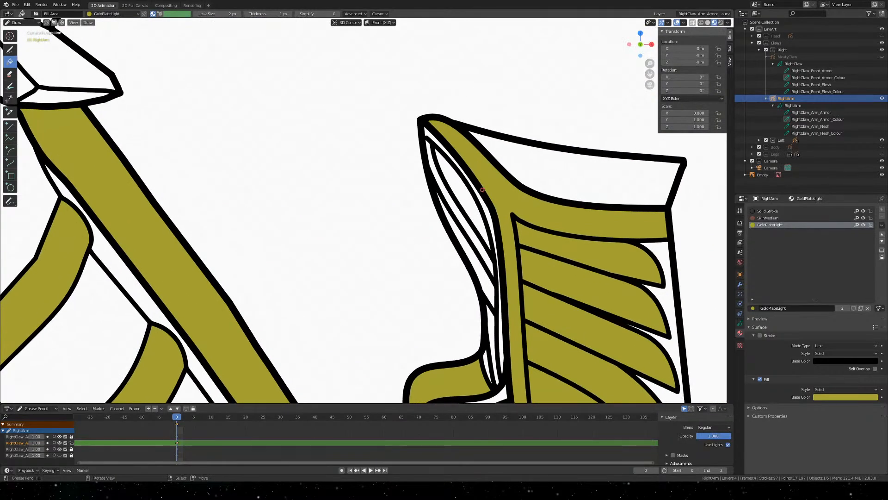
left_click(487, 209)
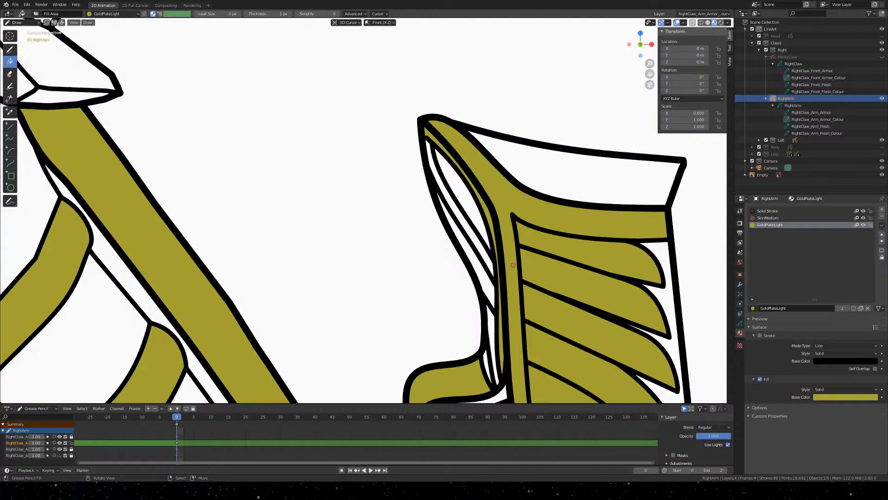
left_click(446, 196)
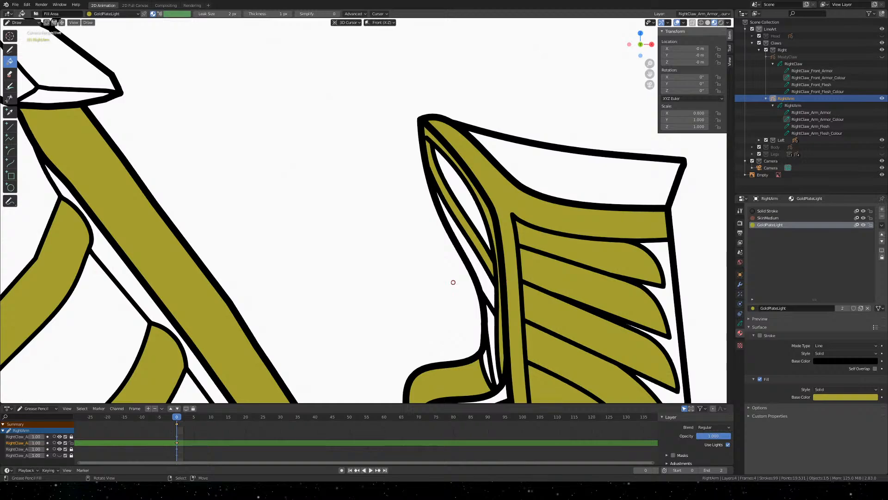
middle_click_drag(454, 282, 444, 144, "shift")
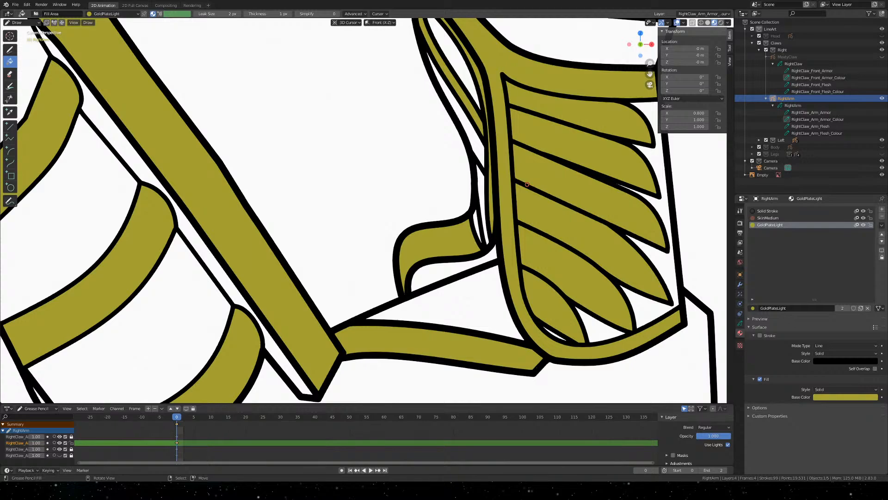
left_click(483, 224)
Fill the thin armor strip along the arm's outer elbow edge with GoldPlateLight, and show the RightArm layer list
scroll(505, 270, "down", 6)
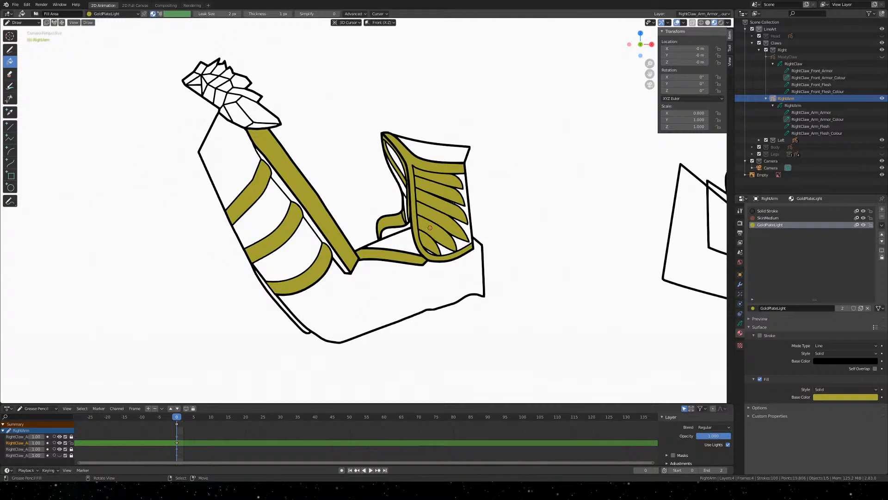
scroll(432, 225, "down", 4)
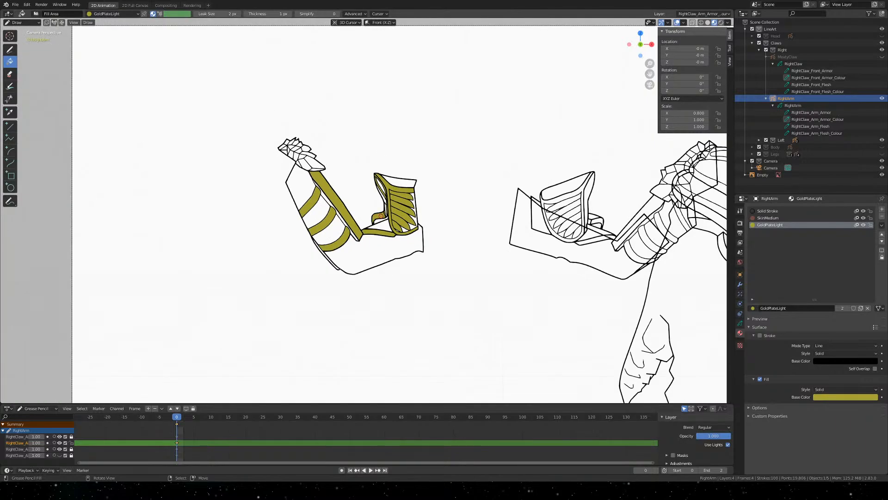
scroll(380, 216, "up", 5)
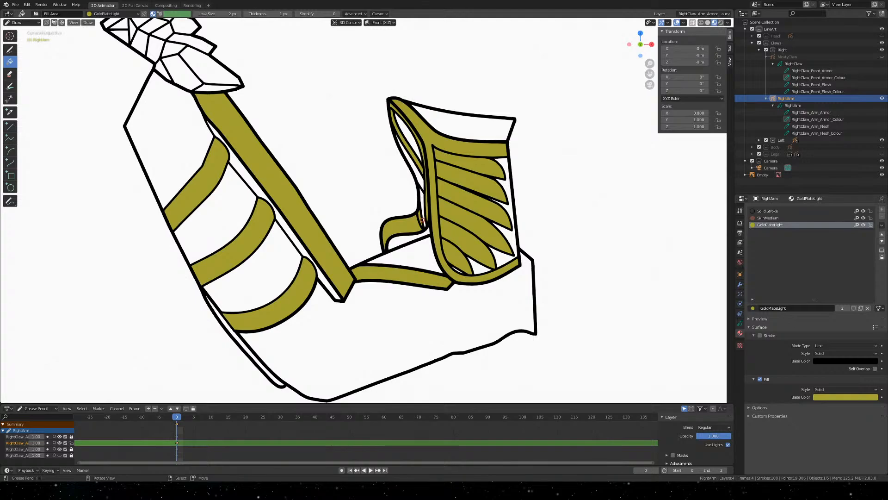
scroll(329, 289, "down", 3)
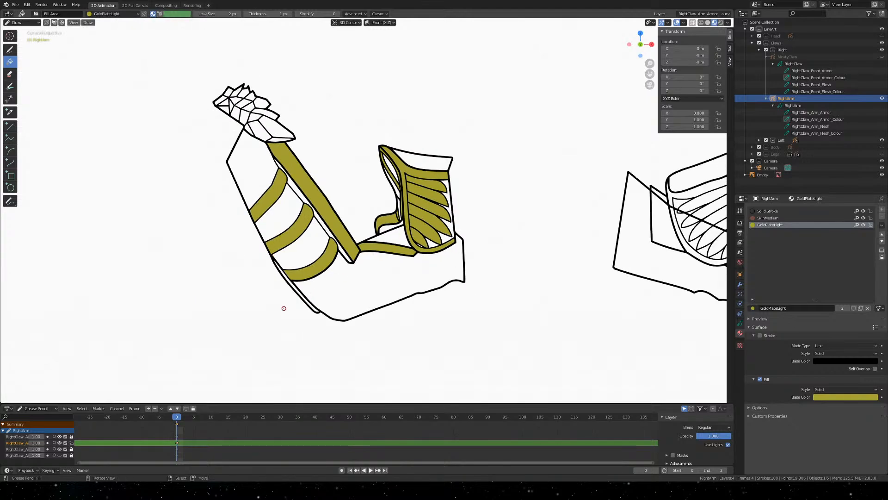
scroll(277, 301, "up", 8)
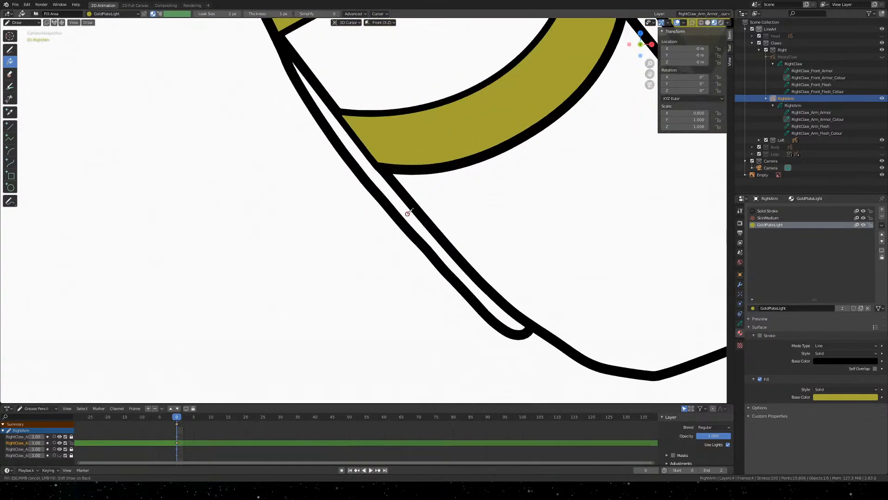
left_click(391, 210)
key("ctrl+z")
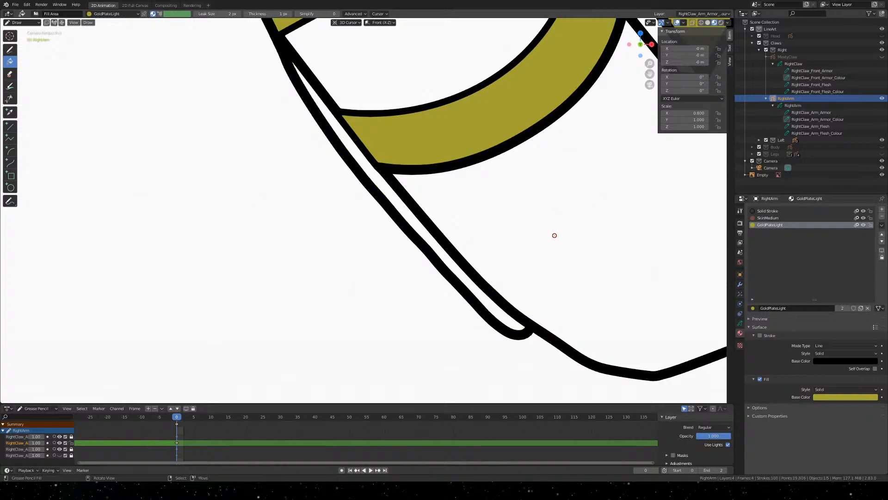
left_click(740, 324)
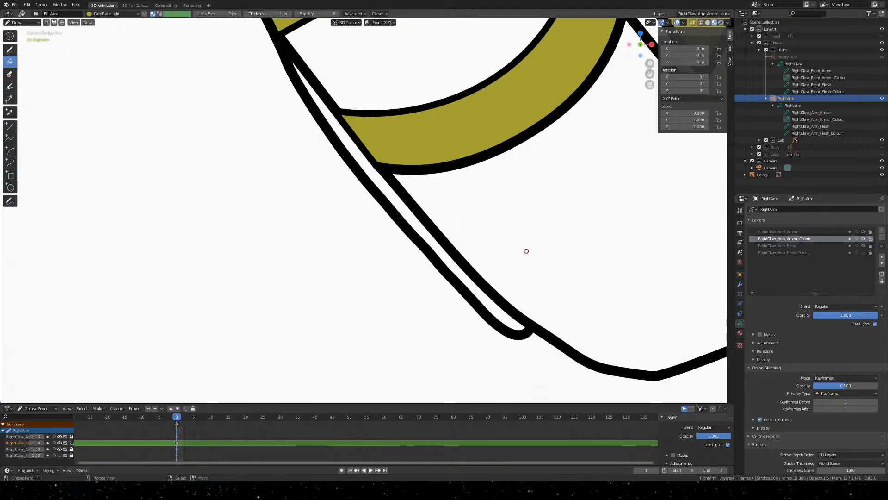
left_click(430, 242)
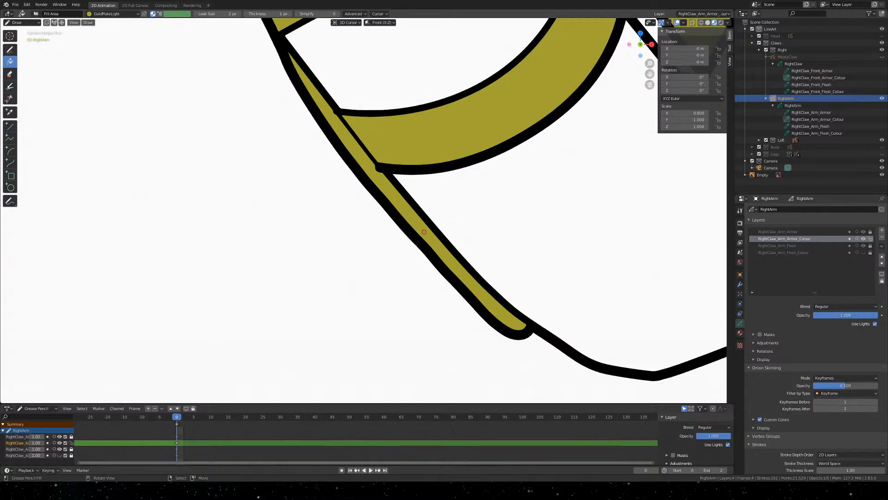
Toggle the visibility of the RightClaw_Arm_Armor layer to check the thin strip's fill against the flesh outline
scroll(422, 230, "down", 3)
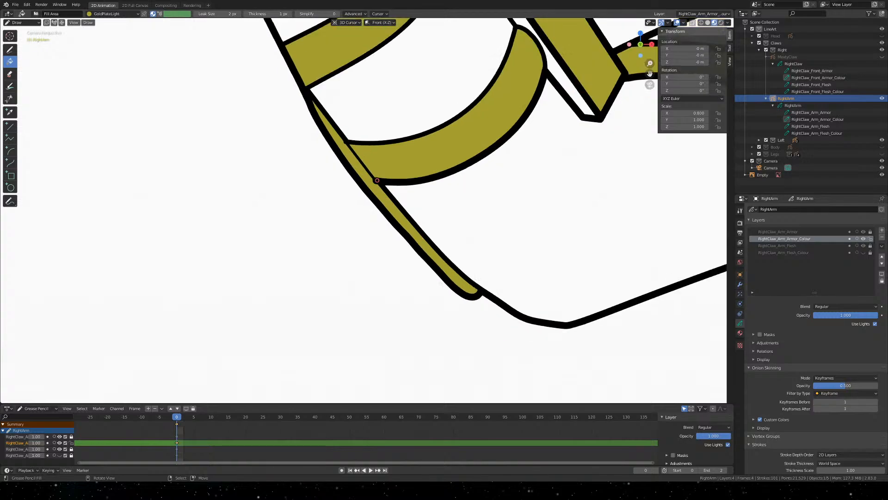
left_click(863, 232)
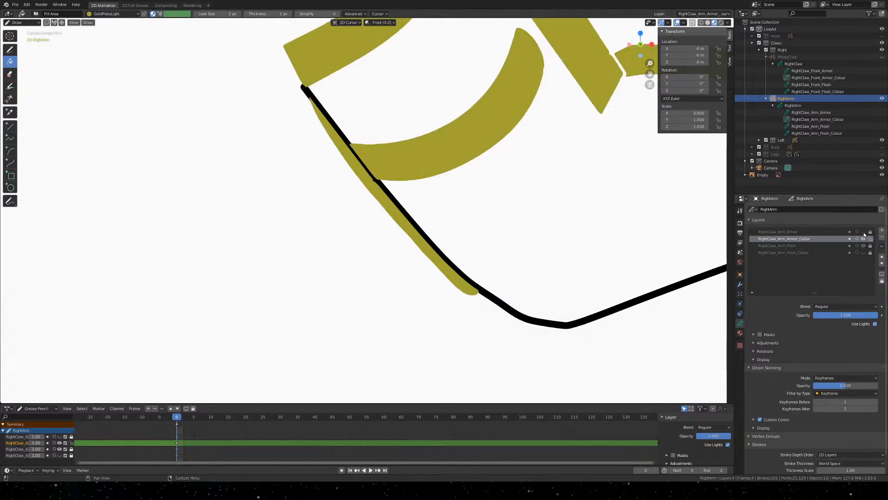
left_click(863, 232)
left_click(863, 232)
left_click(863, 232)
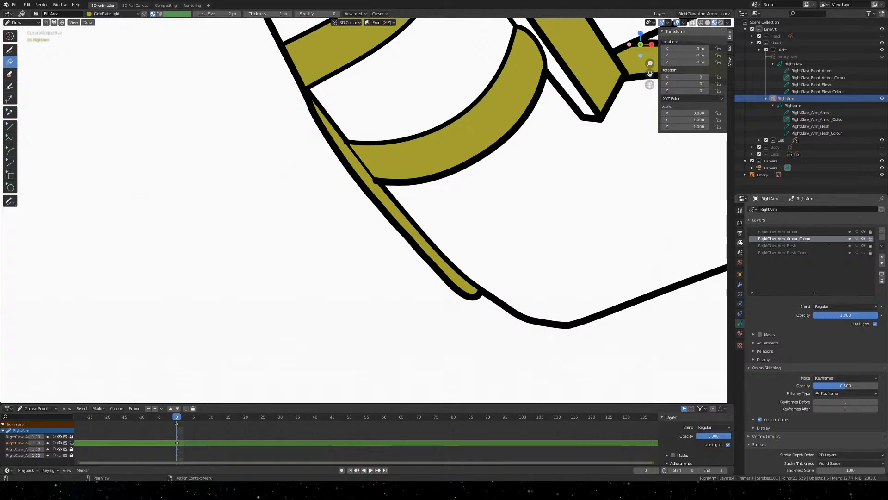
Inspect the gold fills along the whole arm, briefly showing the RightClaw_Arm_Flesh_Colour layer beneath them
scroll(376, 169, "down", 1)
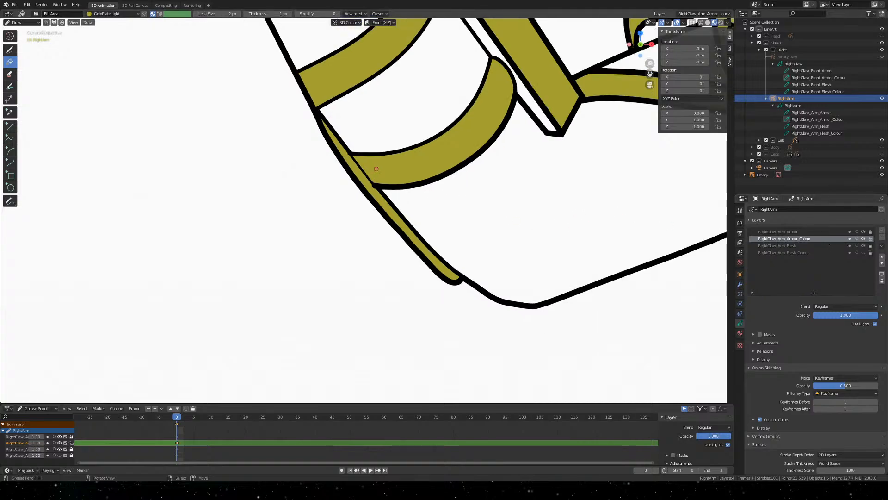
scroll(376, 168, "up", 3)
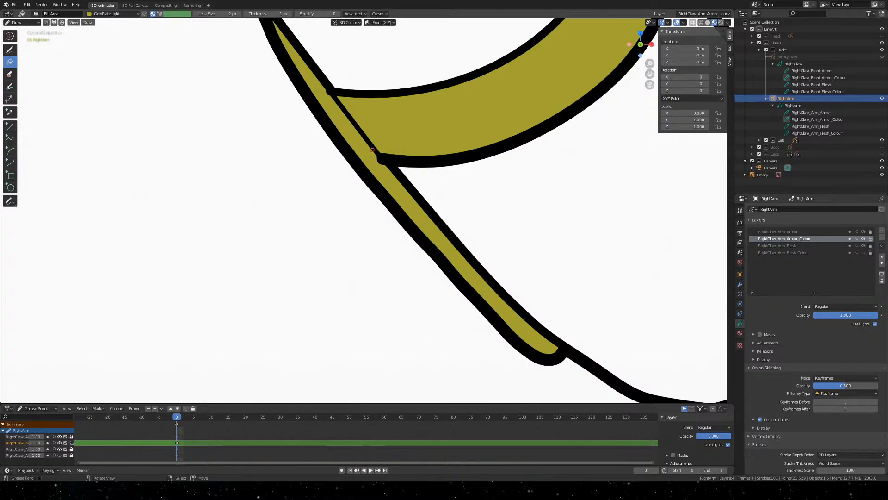
middle_click_drag(572, 259, 268, 222, "shift")
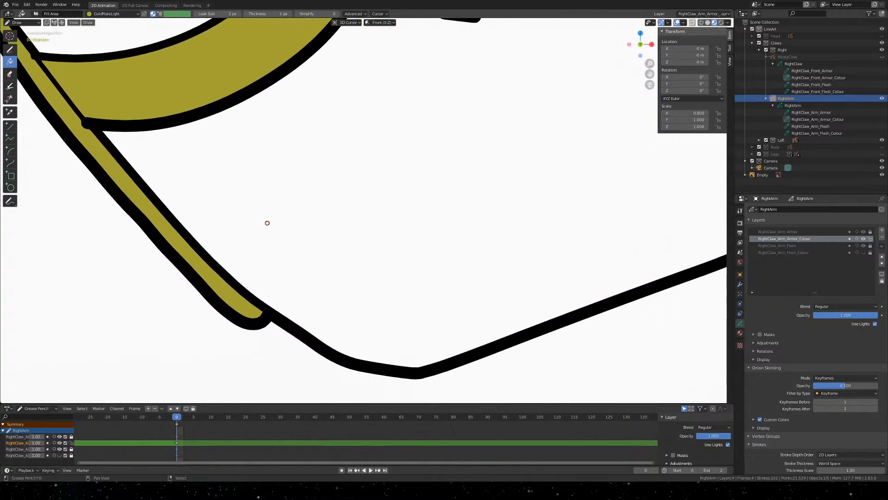
scroll(305, 203, "down", 6)
middle_click_drag(393, 169, 479, 313, "shift")
scroll(406, 199, "down", 4)
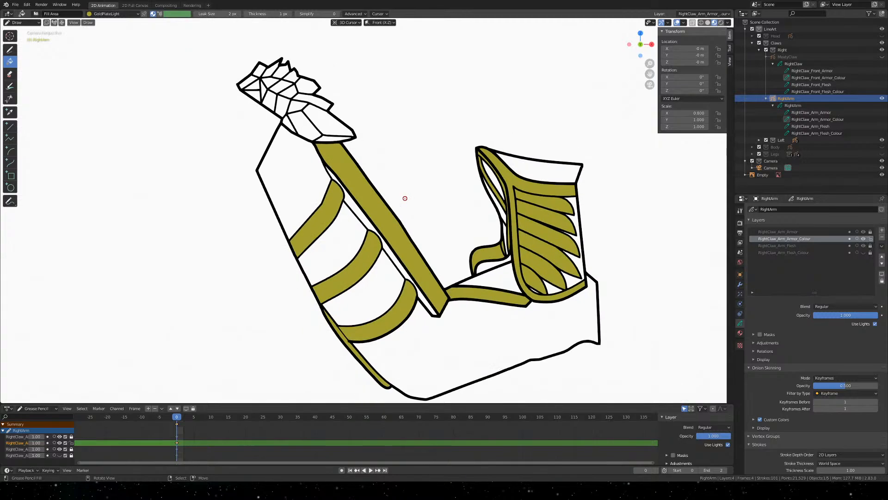
scroll(405, 198, "up", 1)
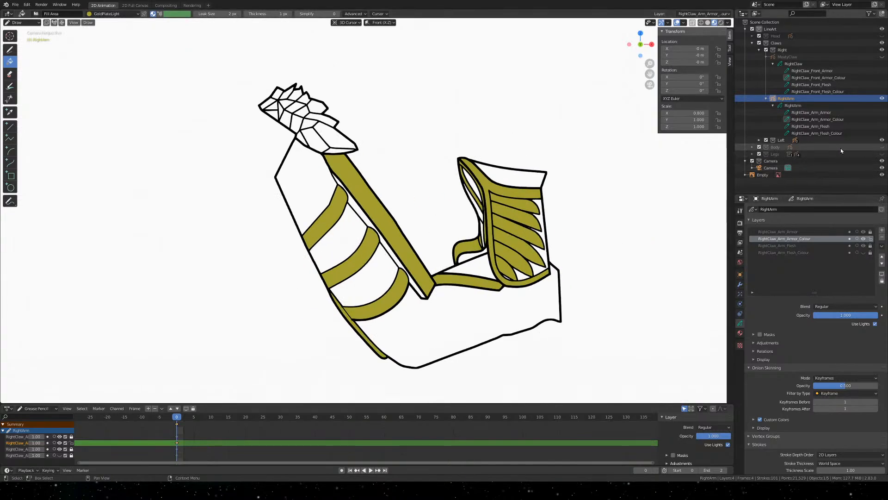
left_click(863, 252)
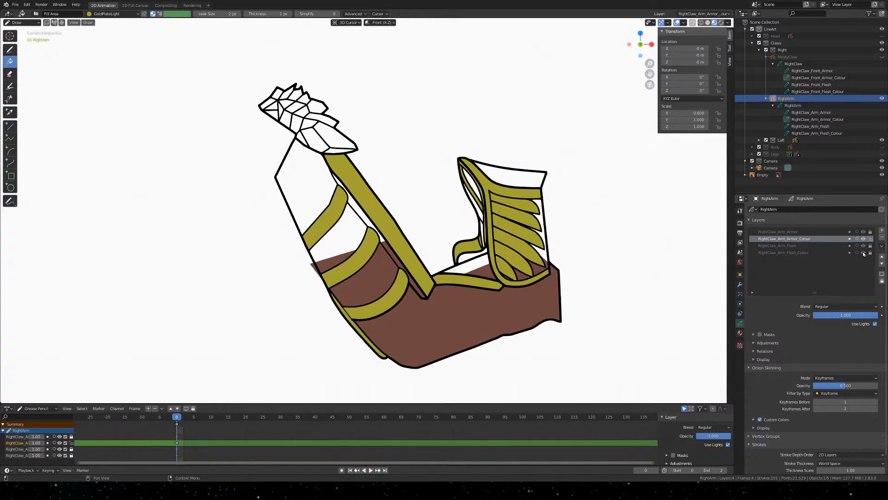
left_click(863, 253)
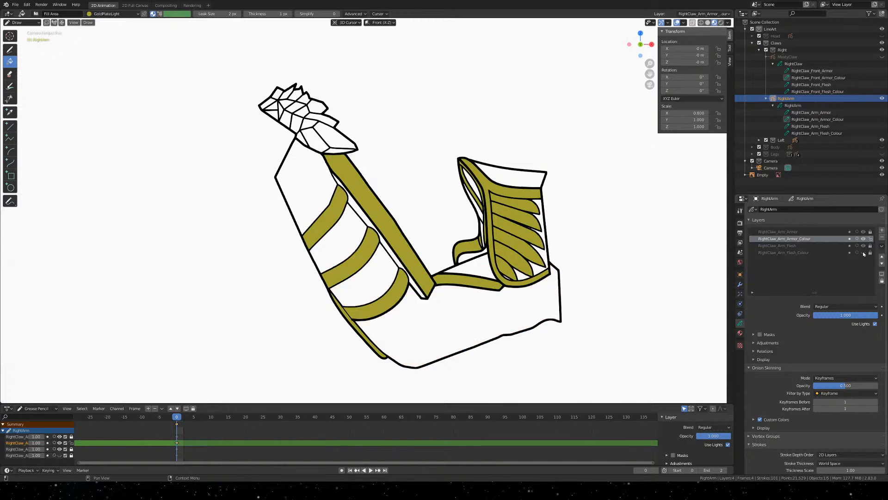
Briefly check the flesh colour beneath the armor, and add a RightArm material slot using the existing GoldPlateDark material
left_click(863, 253)
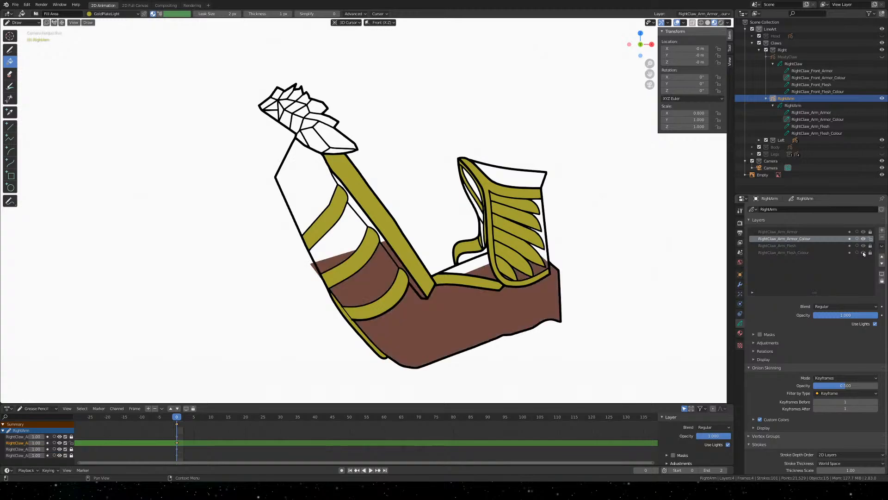
left_click(863, 253)
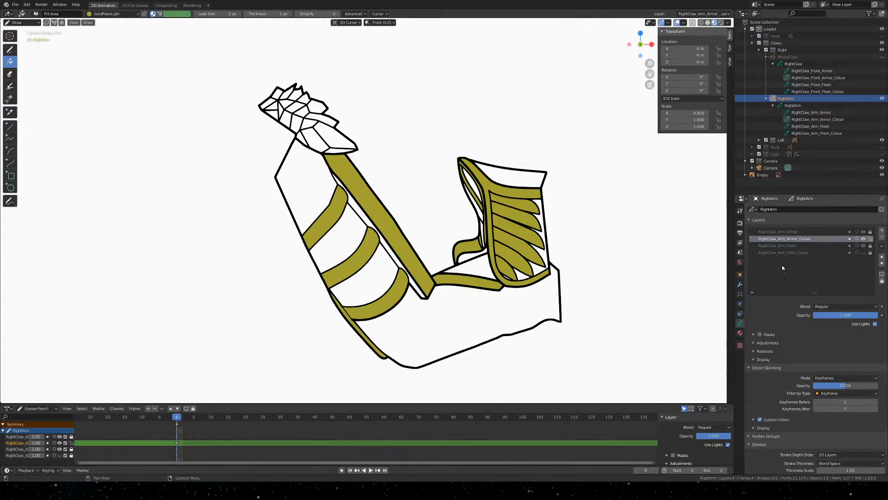
left_click(740, 332)
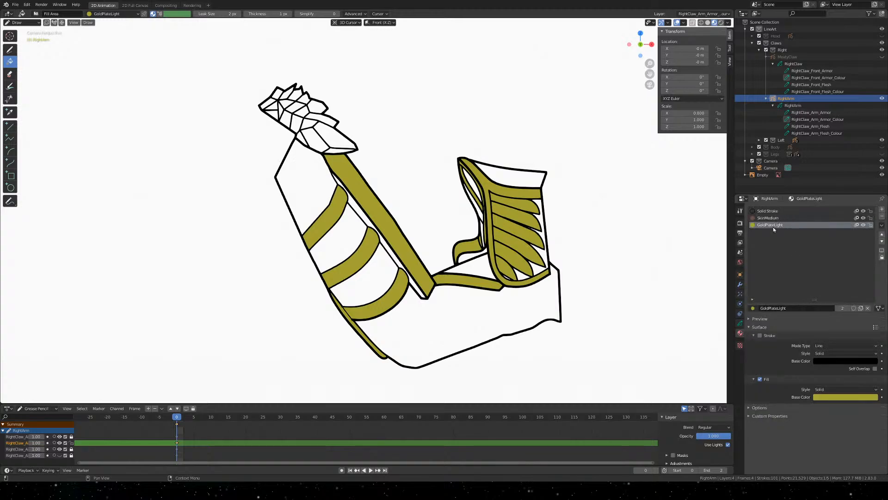
left_click(882, 210)
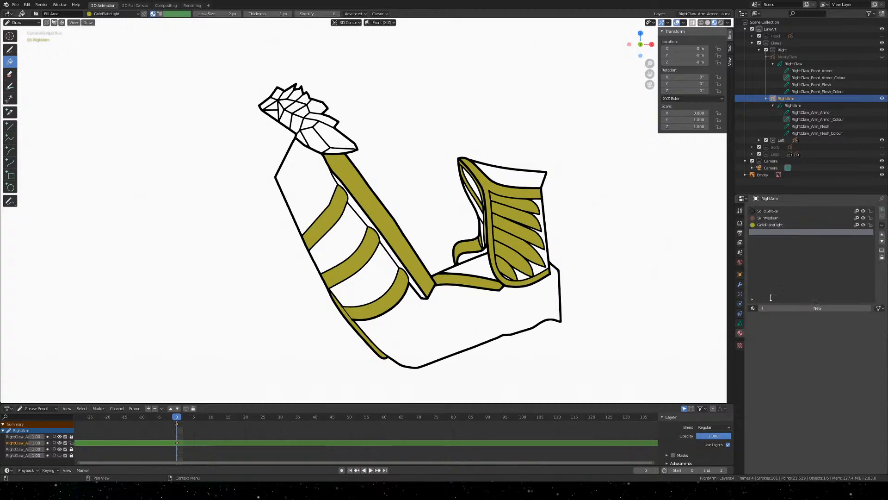
left_click(752, 308)
left_click(777, 350)
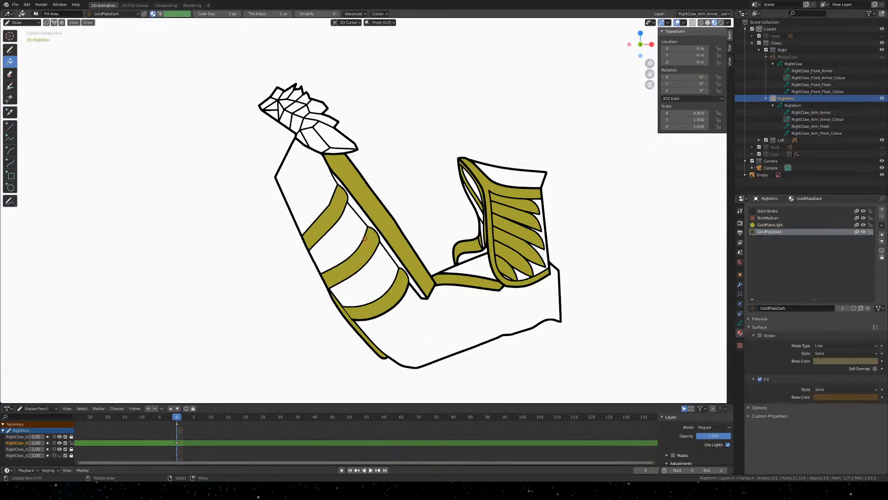
Fill the three upper-arm panels between the gold bands and the thin strip beside the long gold edge with GoldPlateDark
left_click(740, 323)
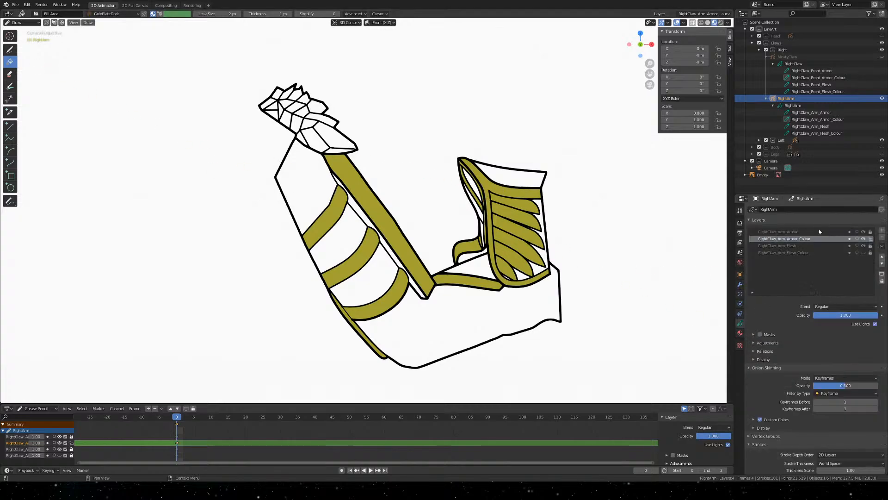
left_click(323, 182)
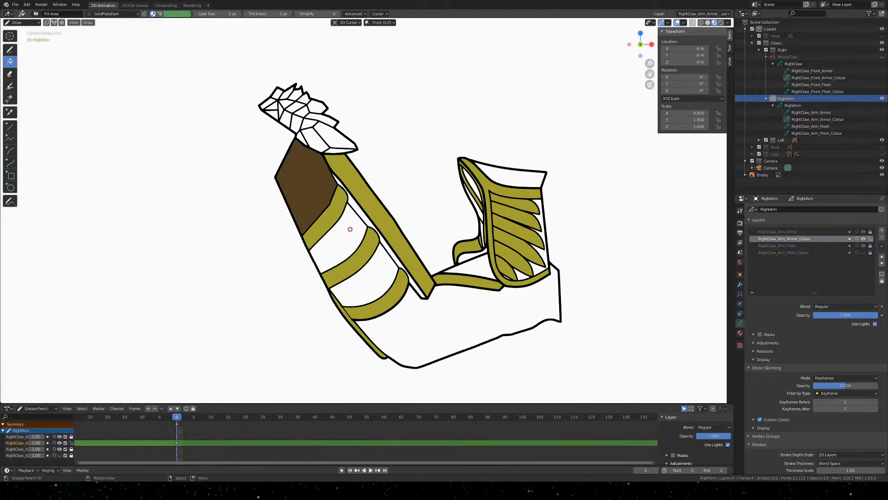
left_click(354, 207)
left_click(370, 222)
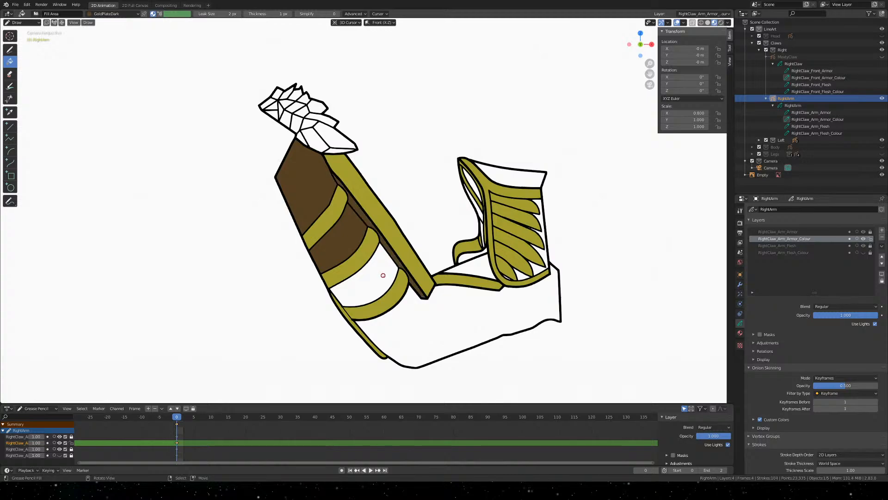
left_click(740, 335)
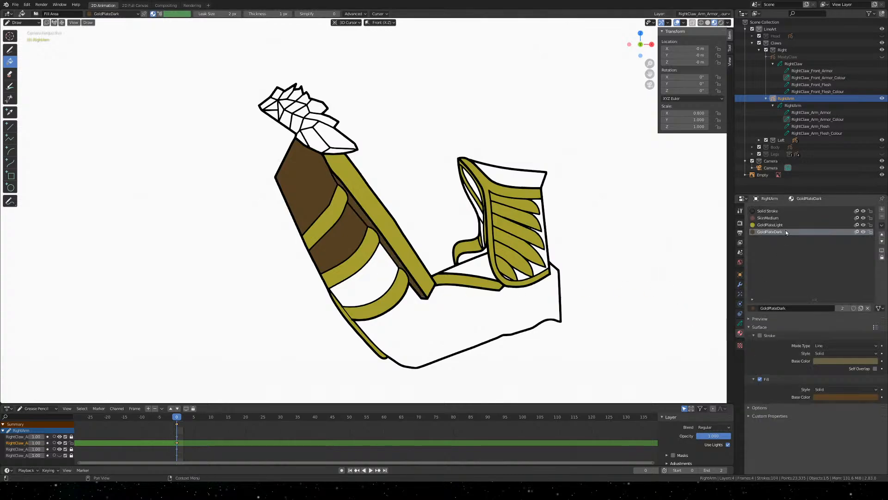
left_click(380, 276)
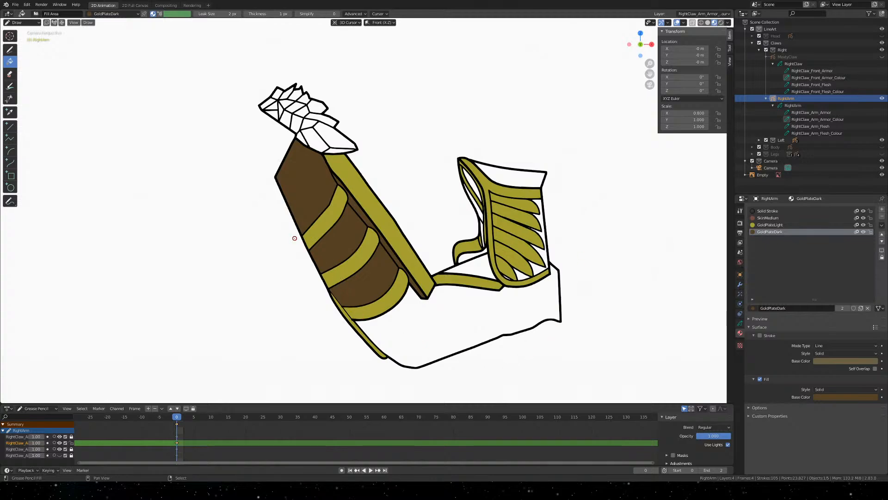
Fill the area beneath the curved band behind the cuff with GoldPlateDark
mouse_move(298, 239)
middle_mouse_down("shift")
mouse_move(421, 234)
mouse_move(439, 271)
mouse_move(309, 250)
mouse_move(302, 191)
middle_mouse_up("shift")
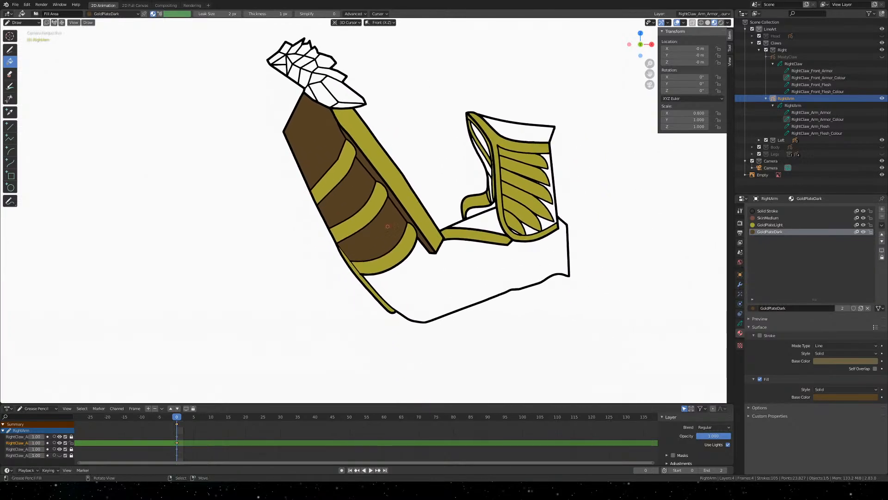
scroll(465, 241, "down", 3)
scroll(455, 237, "up", 3)
scroll(452, 235, "up", 1)
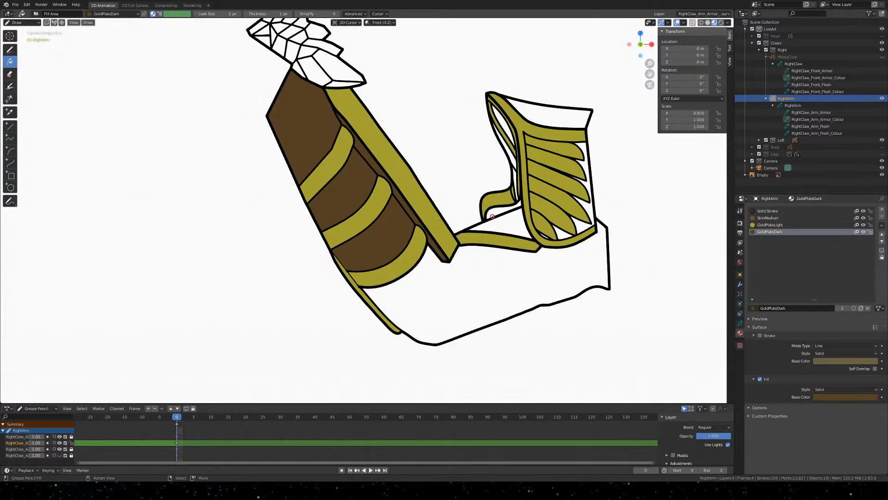
left_click(492, 216)
Fill the two small gaps between the lowest feather shapes and the cuff's lower rim with GoldPlateDark
scroll(488, 241, "down", 6)
scroll(479, 234, "up", 7)
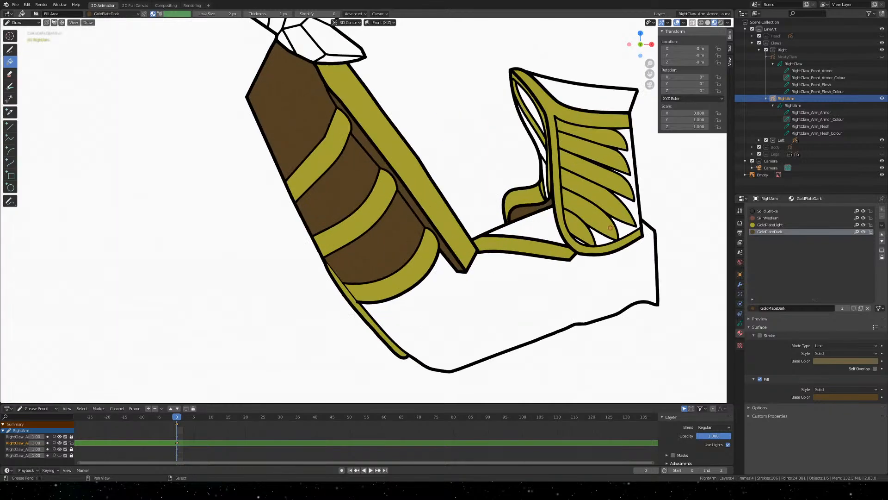
middle_click_drag(610, 228, 337, 228)
scroll(341, 228, "up", 4)
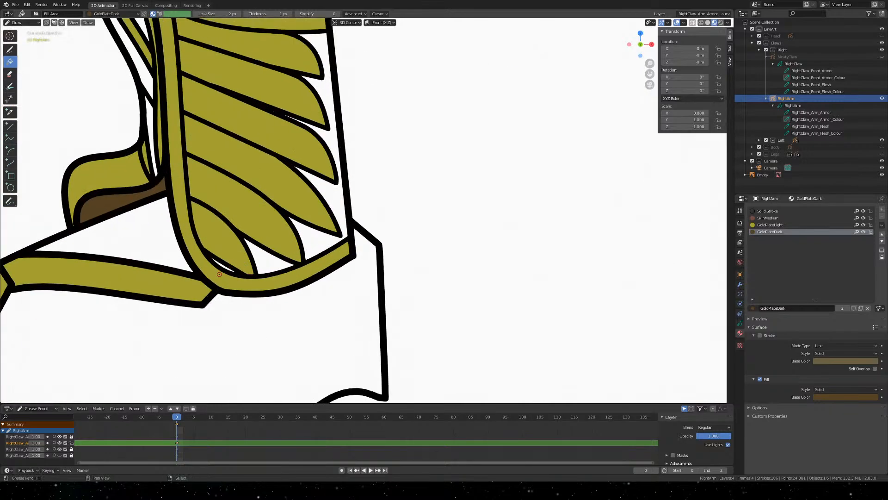
scroll(219, 274, "up", 5)
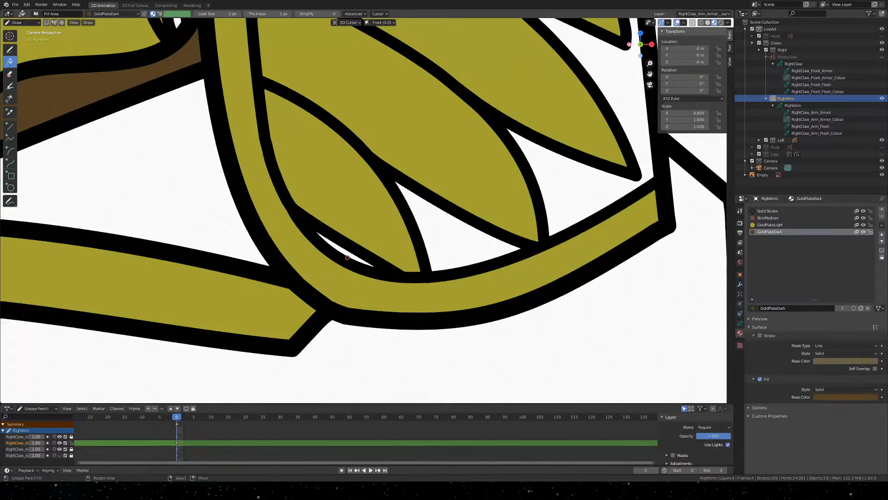
left_click(350, 251)
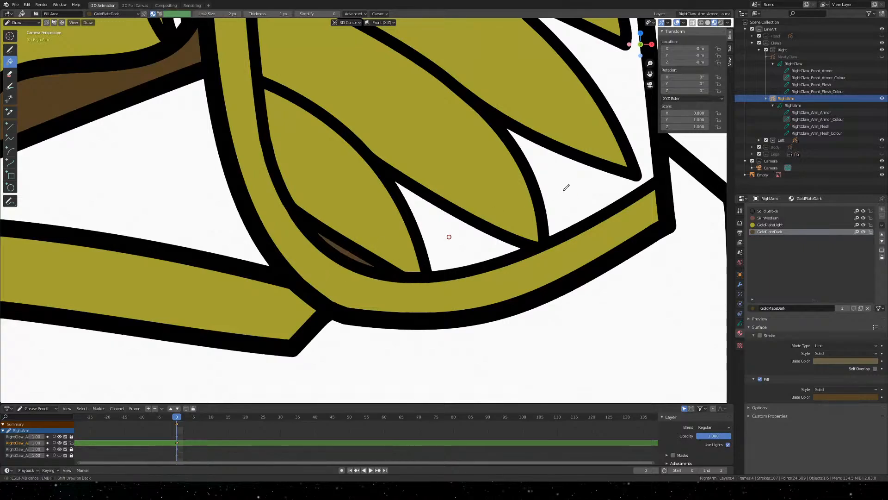
left_click(449, 237)
left_click(598, 151)
left_click(618, 82)
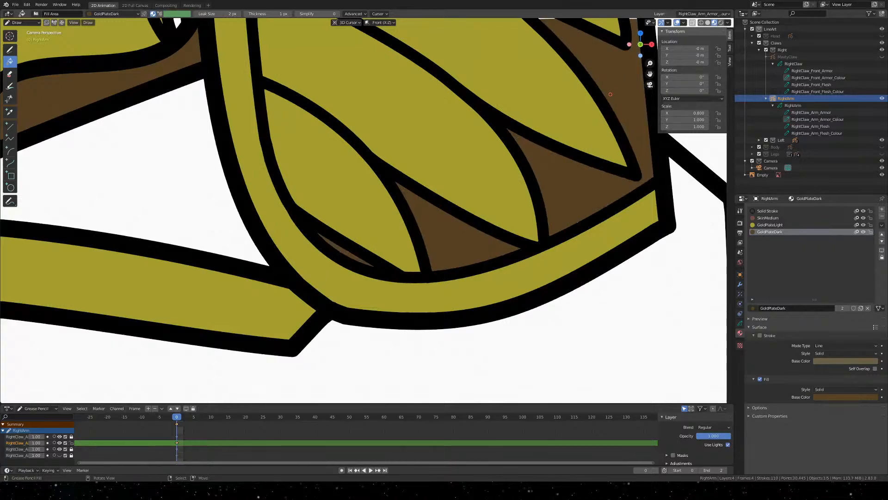
key("ctrl+z")
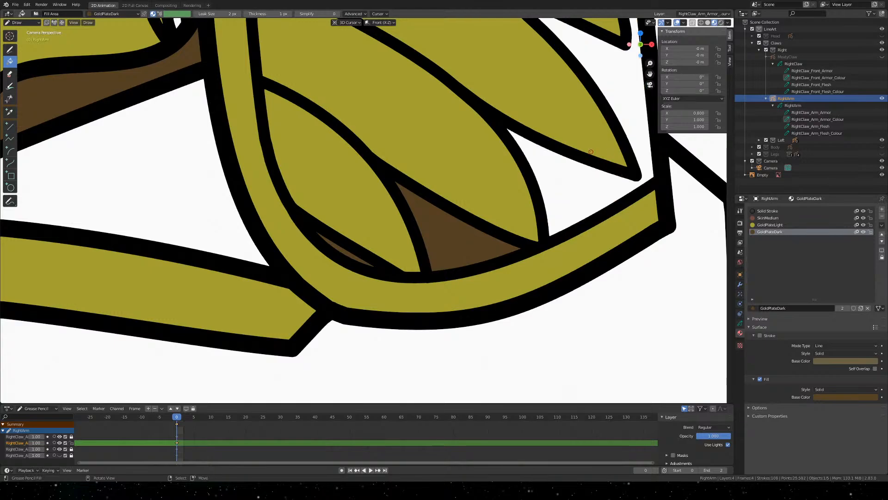
Fill the connected gap between the feather tips and the cuff's outer edge with GoldPlateDark
middle_click_drag(541, 100, 415, 294, "shift")
scroll(415, 294, "down", 3)
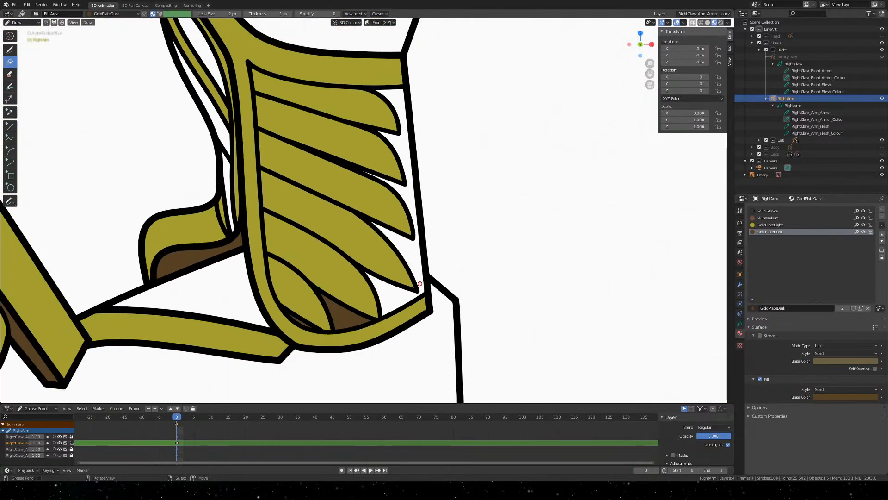
left_click(404, 145)
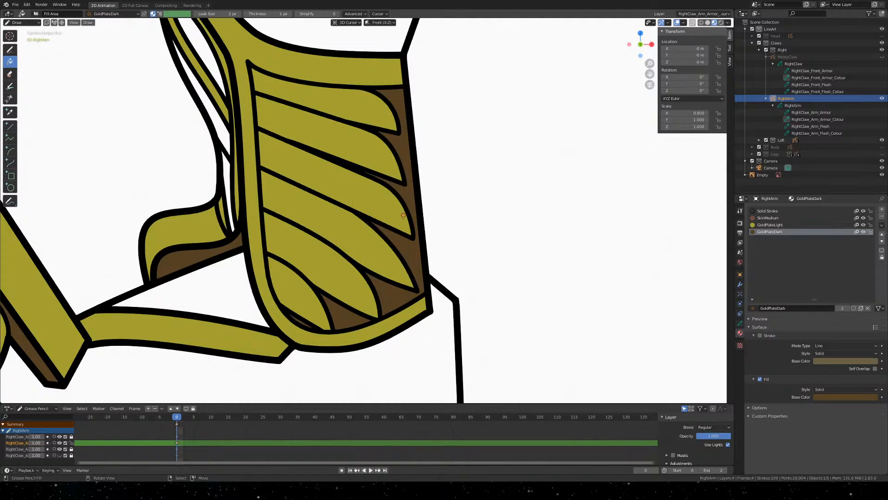
Add another material slot to RightArm and assign the existing ArmorWhite material to it
scroll(400, 272, "down", 5)
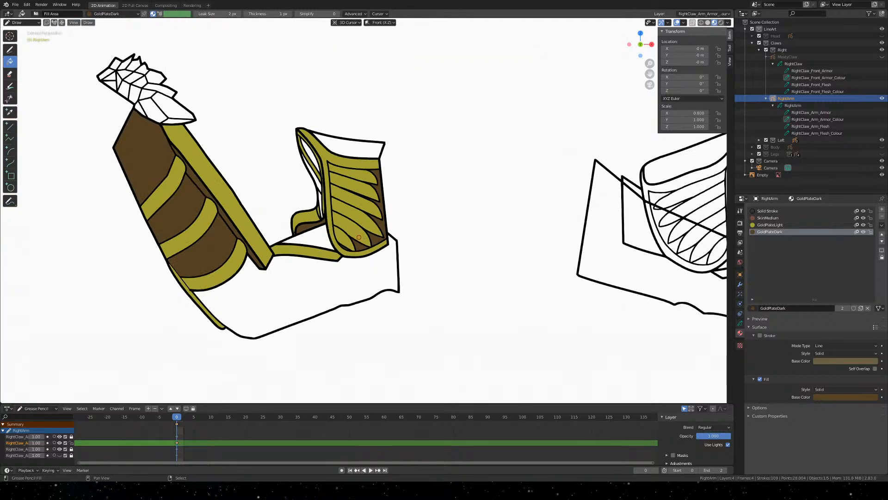
mouse_move(559, 283)
middle_mouse_down("shift")
mouse_move(386, 245)
mouse_move(521, 224)
mouse_move(303, 283)
mouse_move(241, 229)
mouse_move(581, 222)
mouse_move(631, 262)
mouse_move(557, 250)
middle_mouse_up("shift")
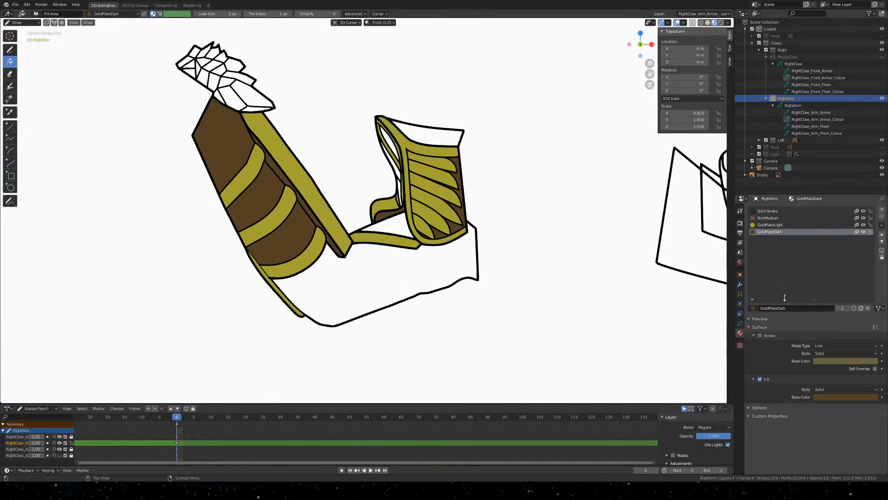
left_click(881, 209)
left_click(753, 308)
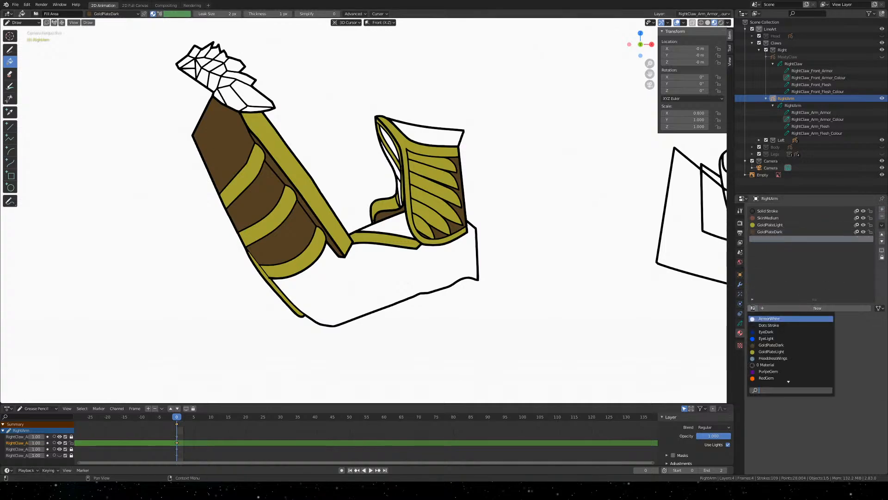
left_click(768, 322)
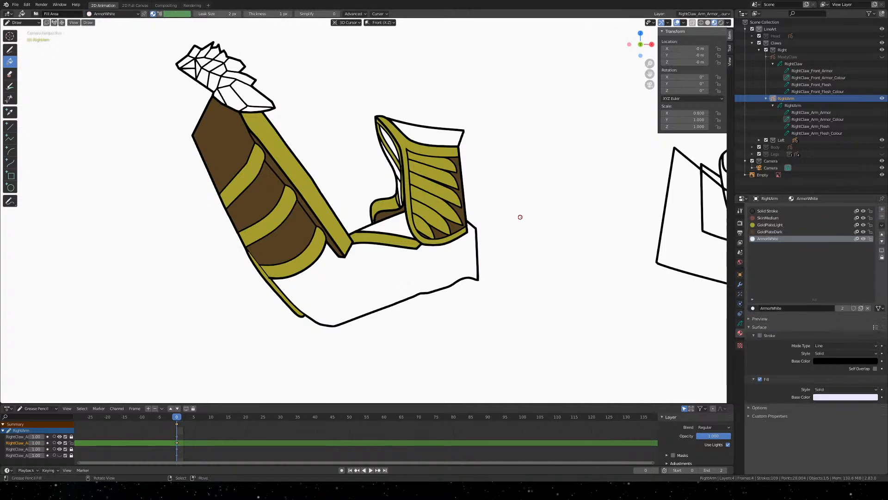
Fill the wedge beside the cuff's base, the cuff's flared top panel and the gaps inside the cuff with ArmorWhite
left_click(392, 225)
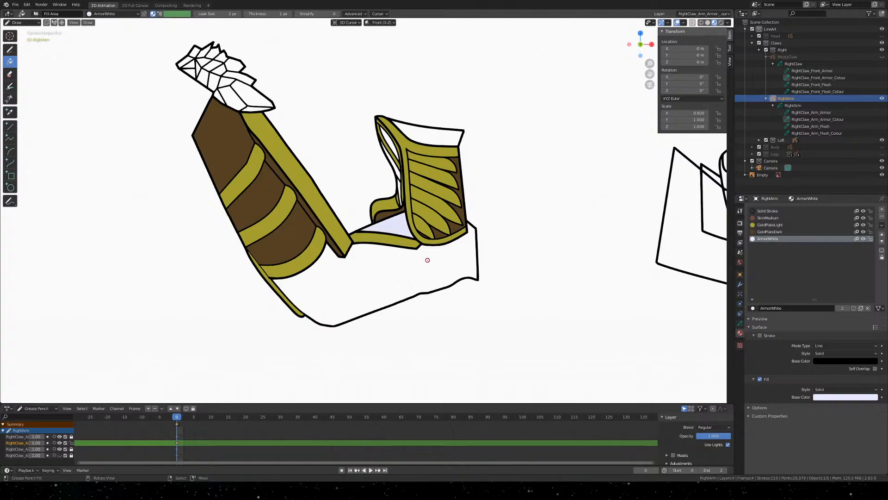
left_click(440, 131)
scroll(451, 128, "up", 5)
middle_click_drag(454, 126, 369, 303, "shift")
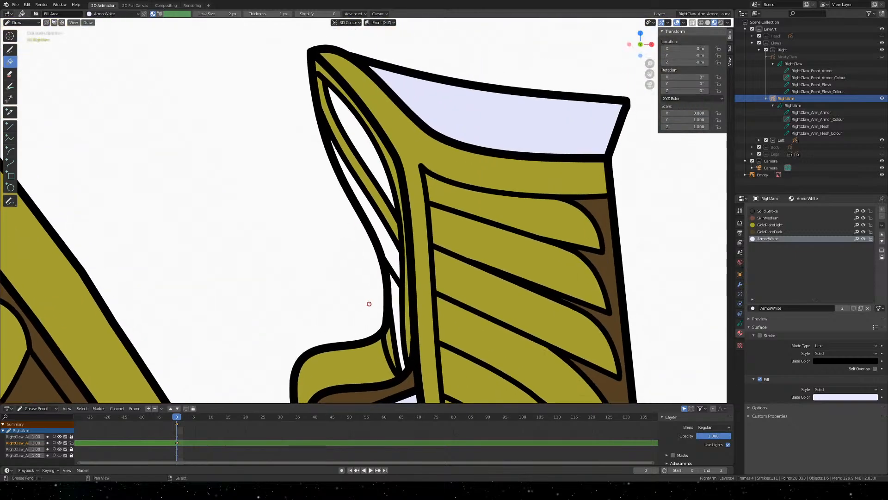
left_click(381, 257)
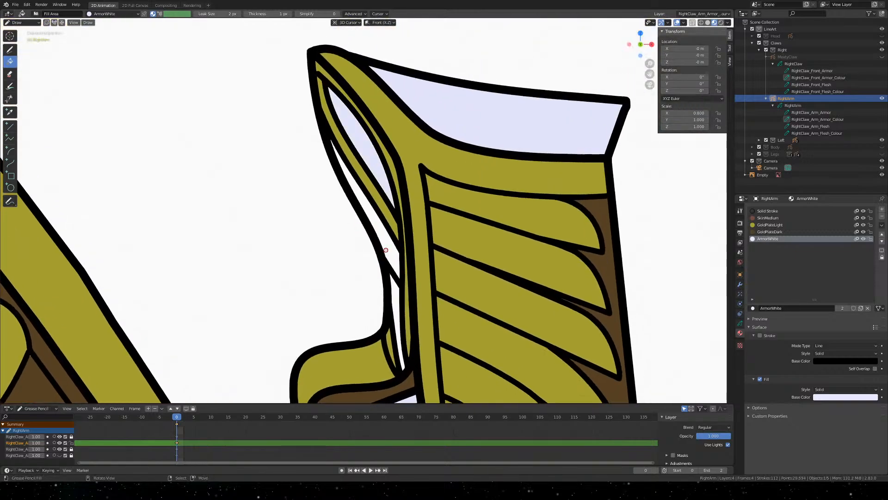
left_click(394, 276)
left_click(419, 366)
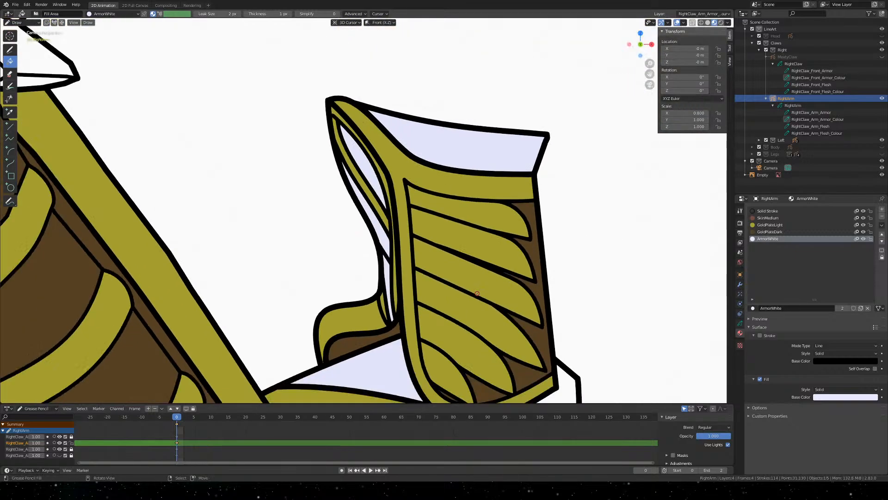
Save the project file with the arm's gold and white armor fills
scroll(418, 366, "down", 5)
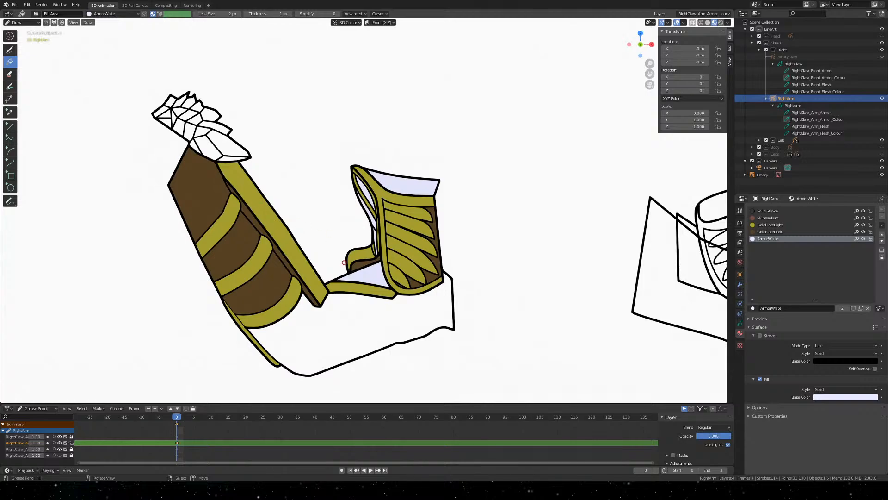
mouse_move(599, 308)
middle_mouse_down("shift")
mouse_move(278, 234)
mouse_move(458, 252)
middle_mouse_up("shift")
scroll(435, 238, "down", 5)
key("ctrl+s")
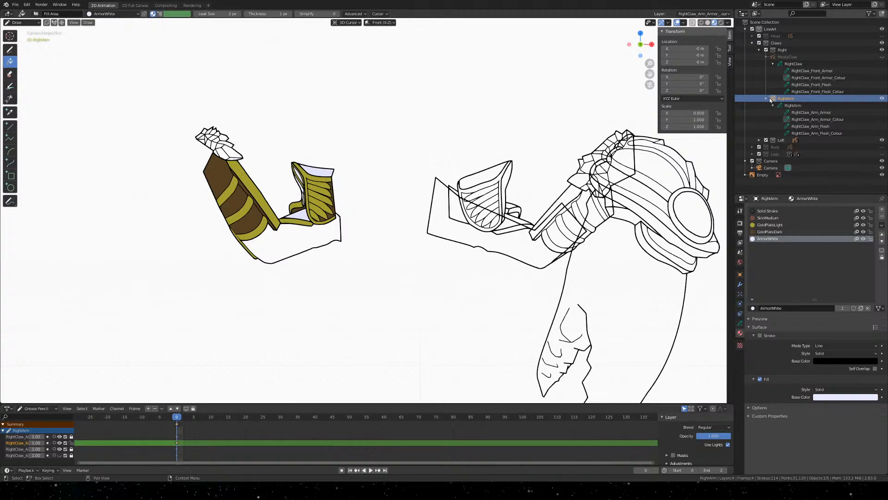
Lock the RightClaw_Arm_Armor_Colour layer and make the RightClaw_Arm_Flesh_Colour layer visible
left_click(740, 323)
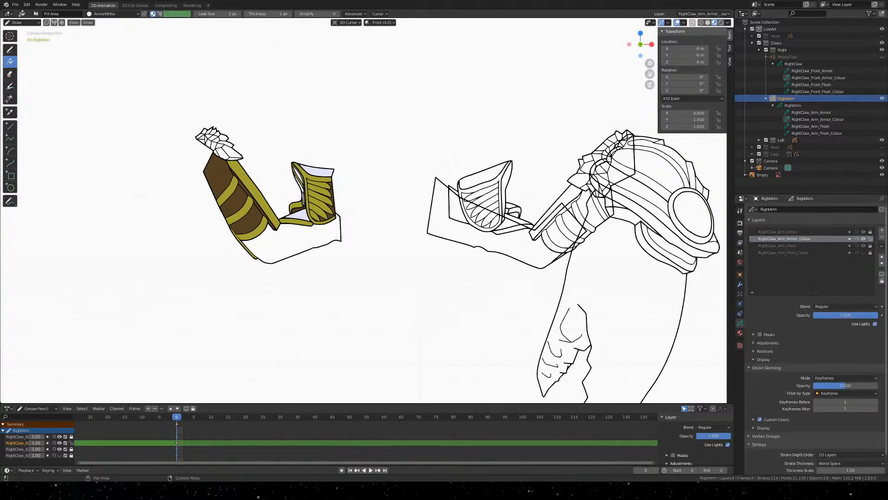
left_click(870, 240)
left_click(228, 171)
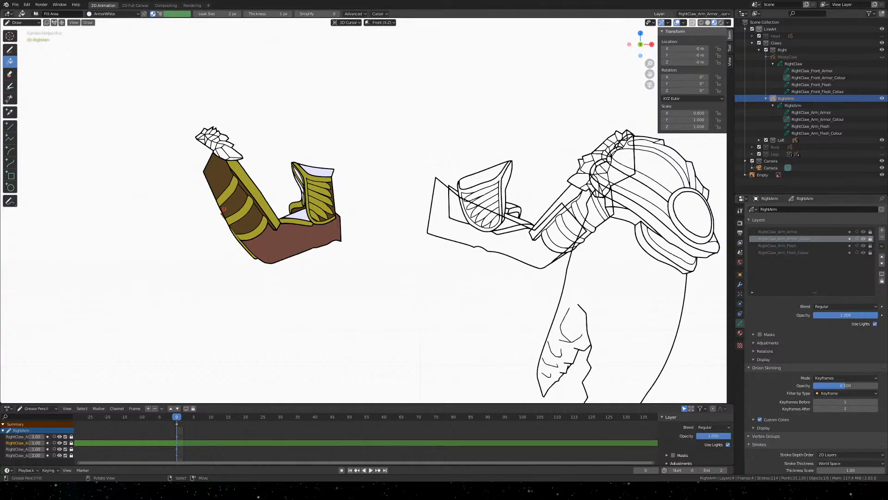
middle_click_drag(228, 171, 462, 209, "shift")
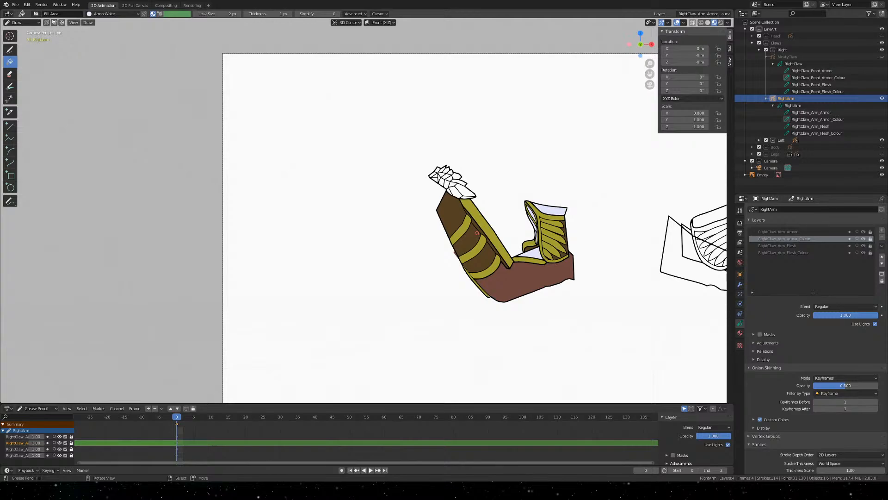
scroll(551, 233, "down", 1)
scroll(551, 234, "up", 3)
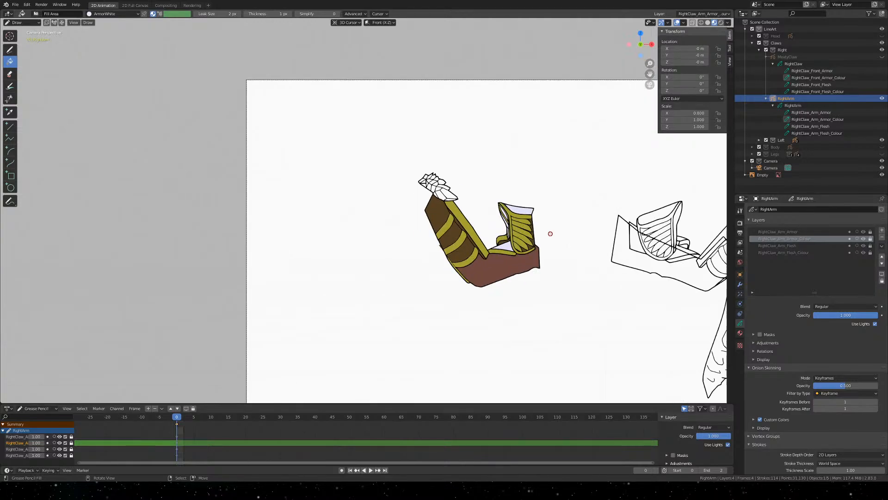
middle_click_drag(551, 233, 390, 181, "shift")
scroll(378, 165, "up", 5)
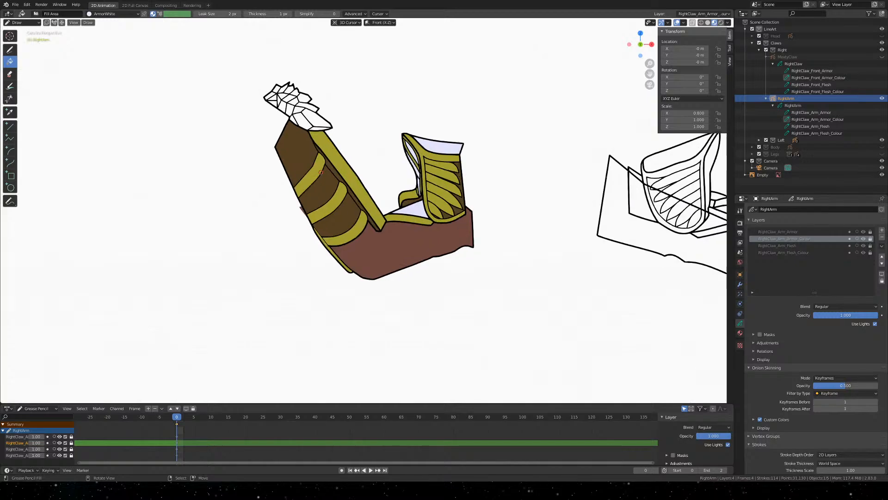
Inspect the coloured right arm's fills and outer edge, and compare them with the neighbouring uncoloured line art
scroll(387, 163, "down", 4)
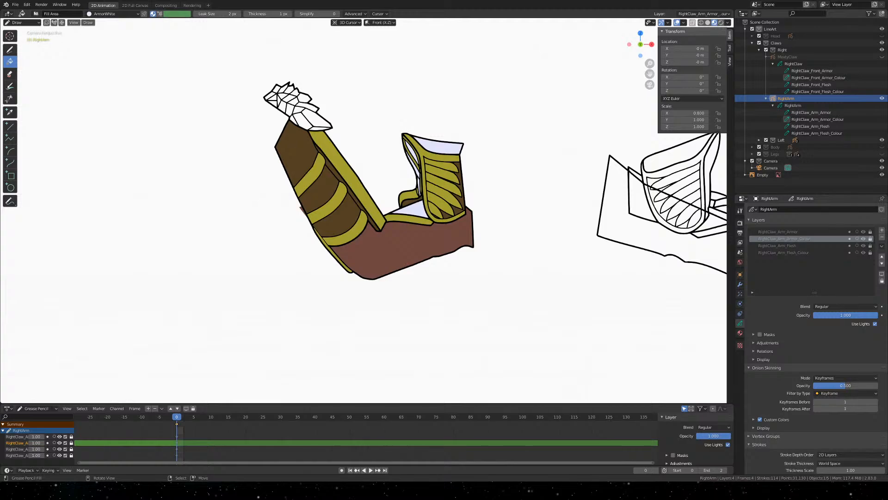
scroll(421, 186, "down", 2)
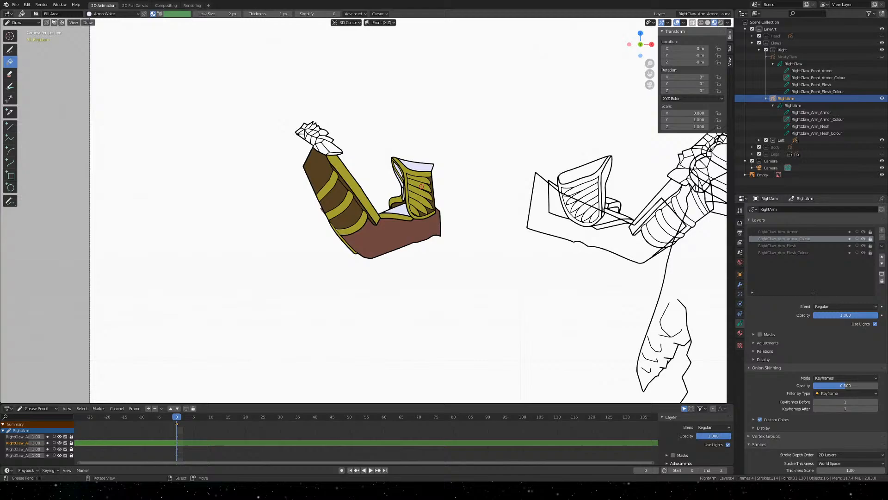
scroll(422, 187, "up", 6)
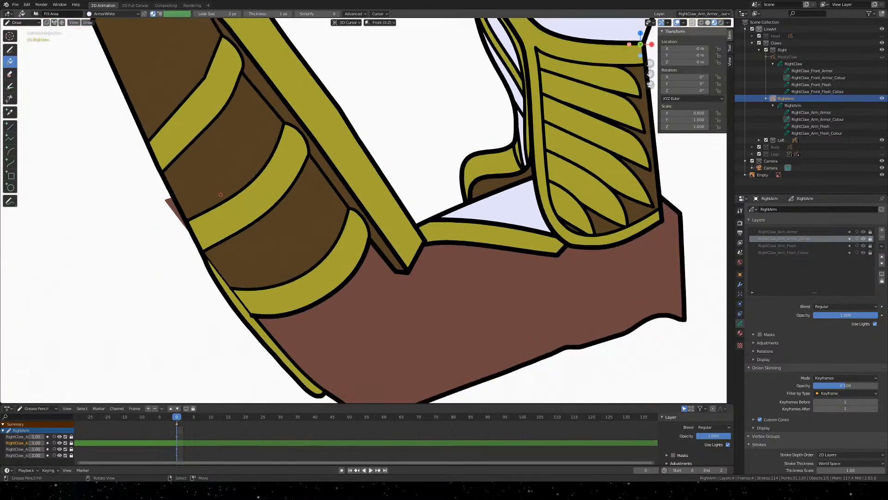
middle_click_drag(220, 194, 464, 149, "shift")
scroll(423, 163, "up", 4)
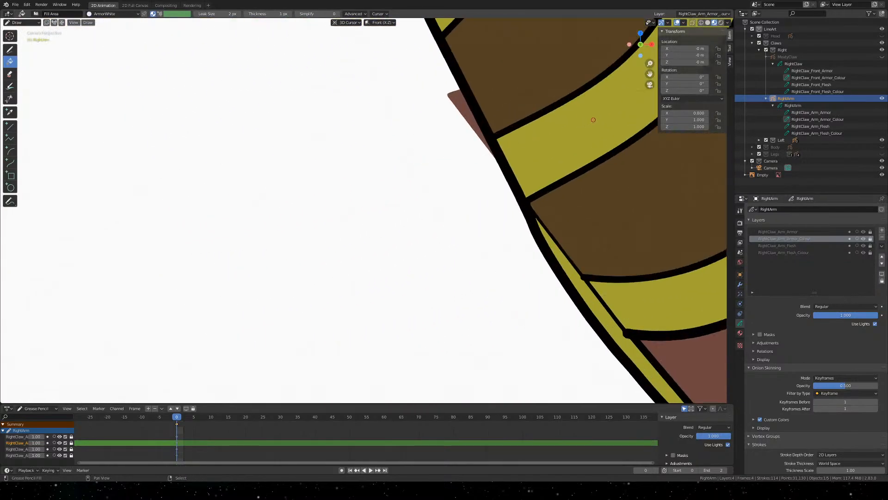
middle_click_drag(594, 119, 332, 157, "shift")
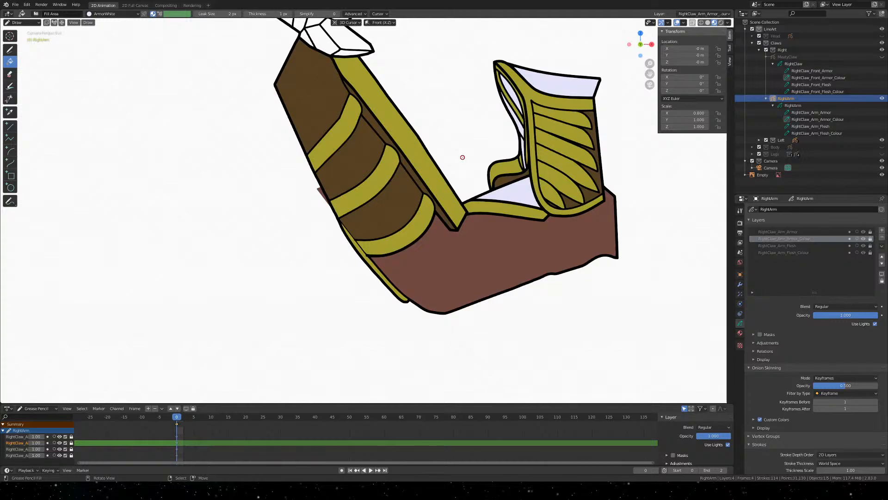
scroll(462, 157, "down", 3)
middle_click_drag(545, 159, 176, 112, "shift")
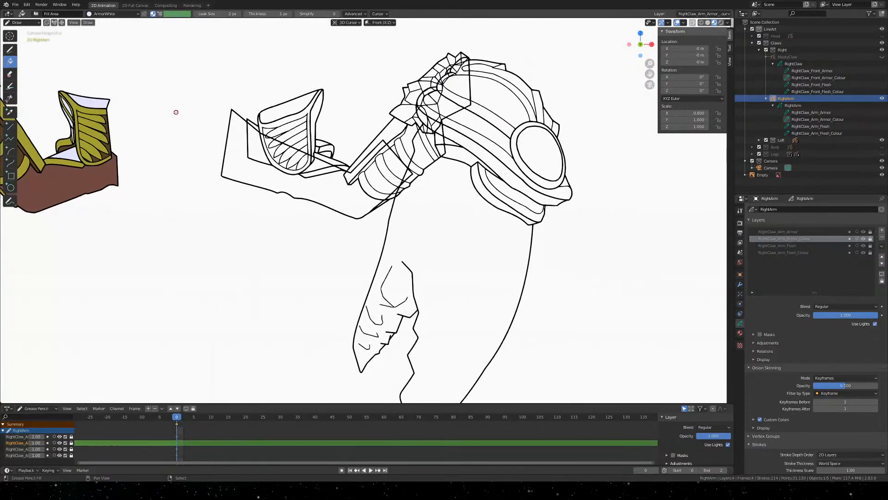
Hide the RightArm object, make MeatyClaw visible and selected in its place, and save the project file
left_click(766, 99)
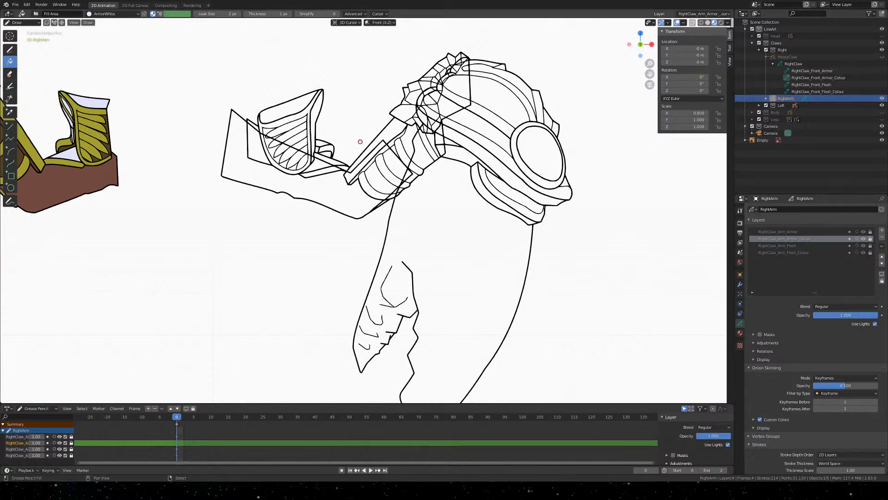
key("KP_Decimal")
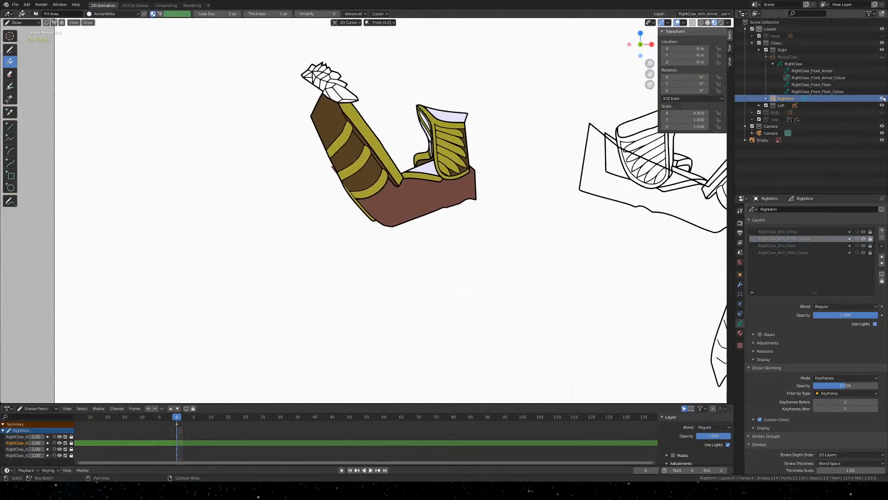
left_click(883, 99)
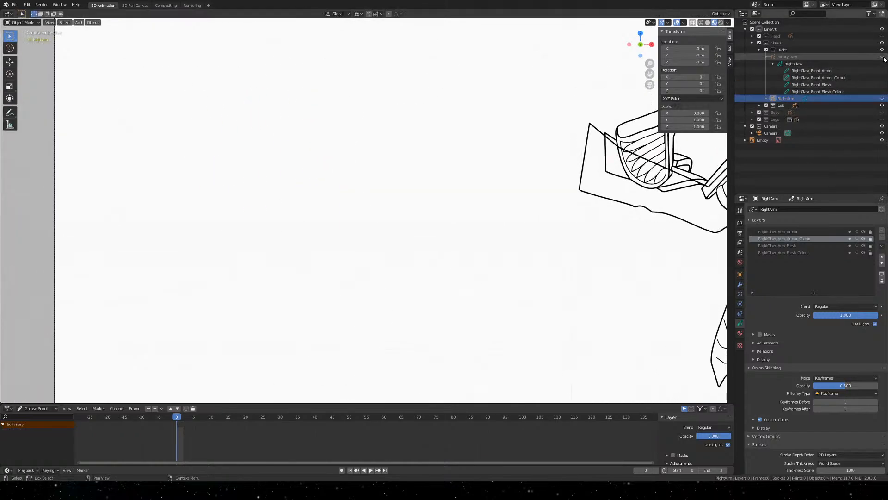
left_click(883, 57)
mouse_move(416, 194)
middle_mouse_down("shift")
mouse_move(513, 195)
mouse_move(461, 180)
middle_mouse_up("shift")
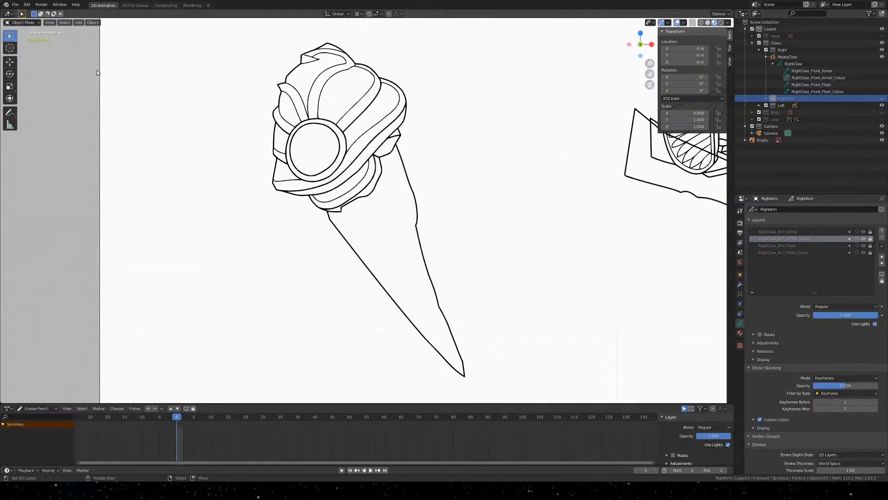
left_click(787, 57)
key("ctrl+s")
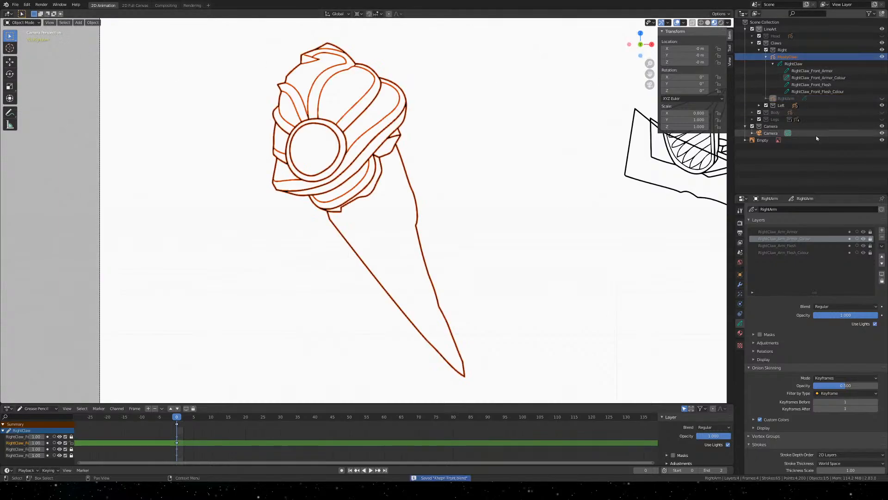
Make RightArm visible again and take it out of Draw mode into Object Mode
left_click(812, 85)
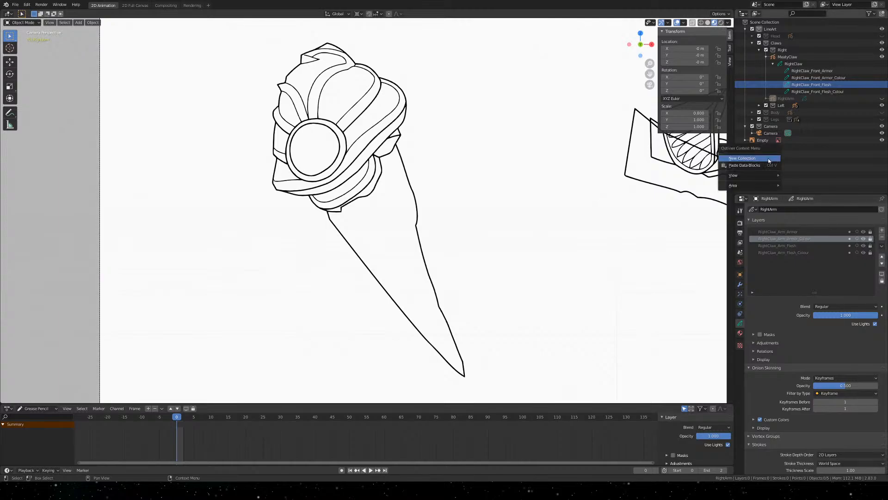
left_click(833, 172)
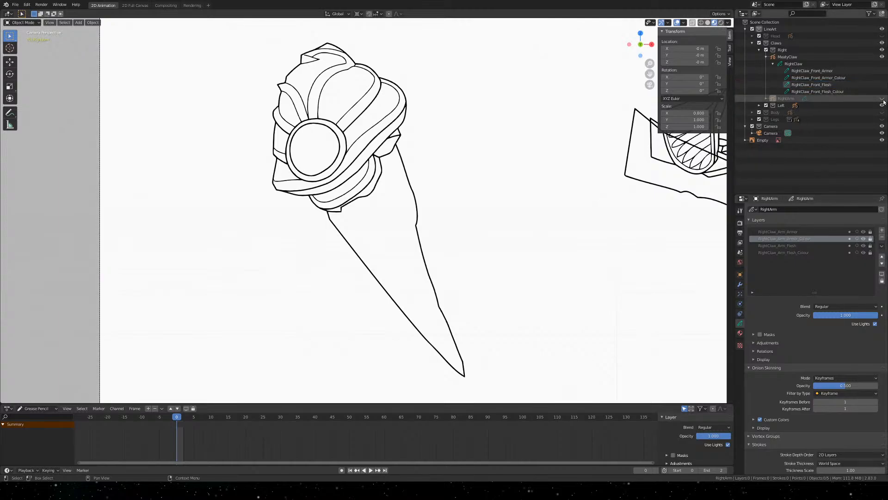
left_click(882, 99)
left_click(882, 99)
left_click(882, 98)
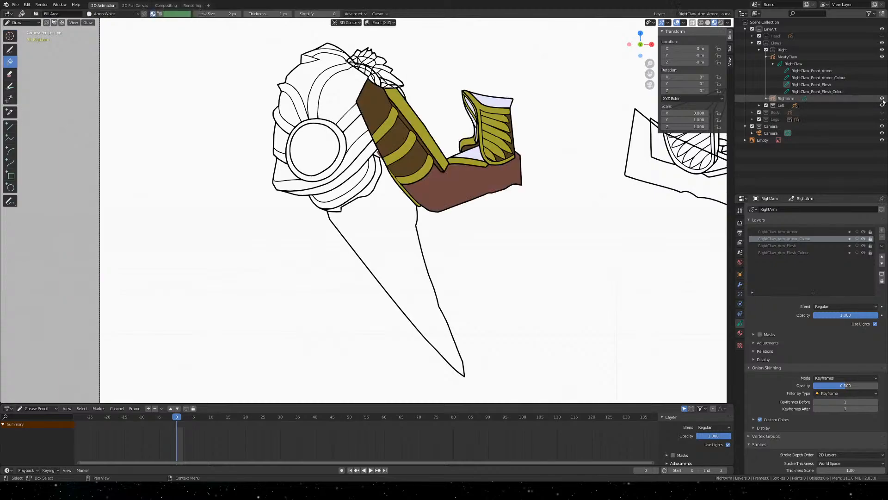
left_click(803, 58)
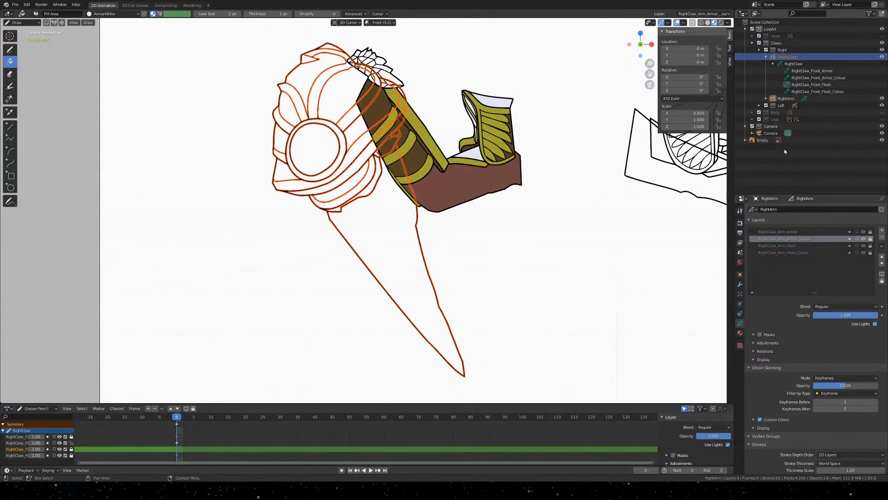
left_click(30, 22)
left_click(23, 29)
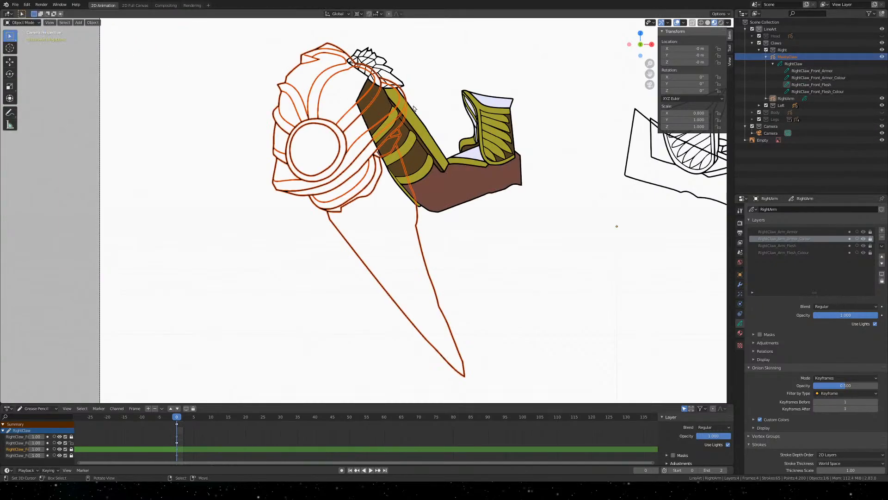
Put MeatyClaw into Draw mode as the active object and save the file with RightArm hidden
left_click(806, 57)
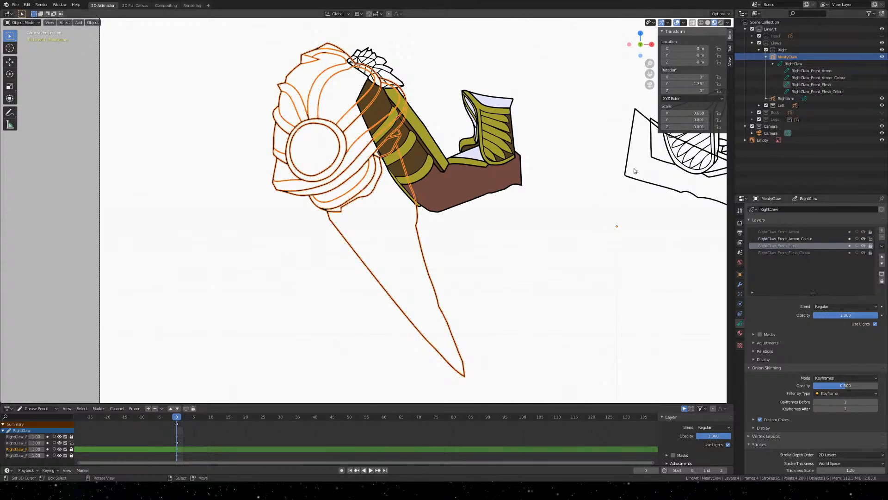
left_click(23, 22)
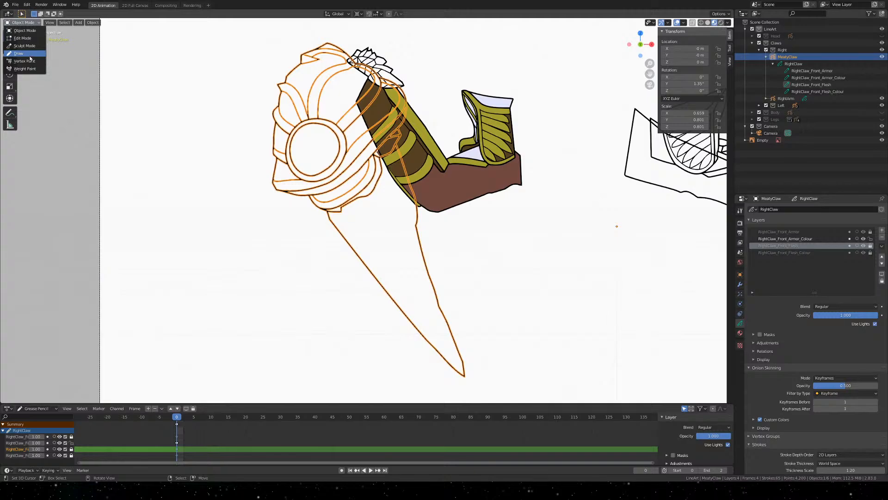
left_click(21, 53)
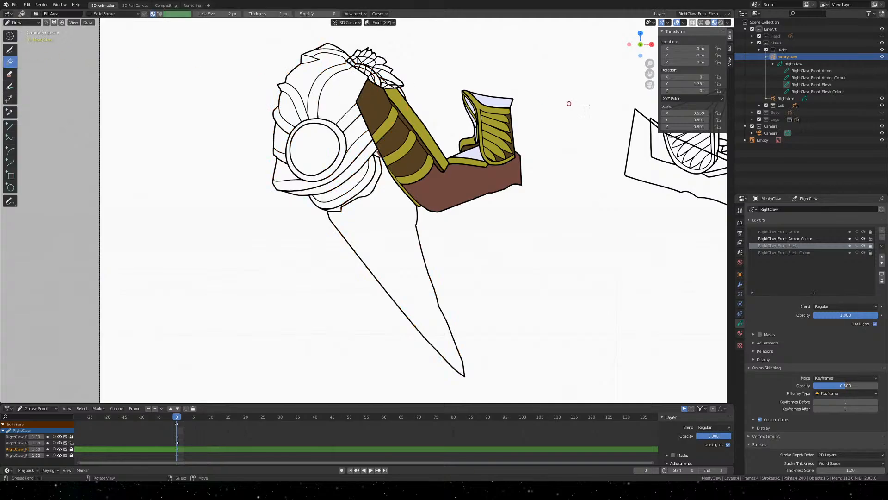
left_click(882, 99)
key("ctrl+s")
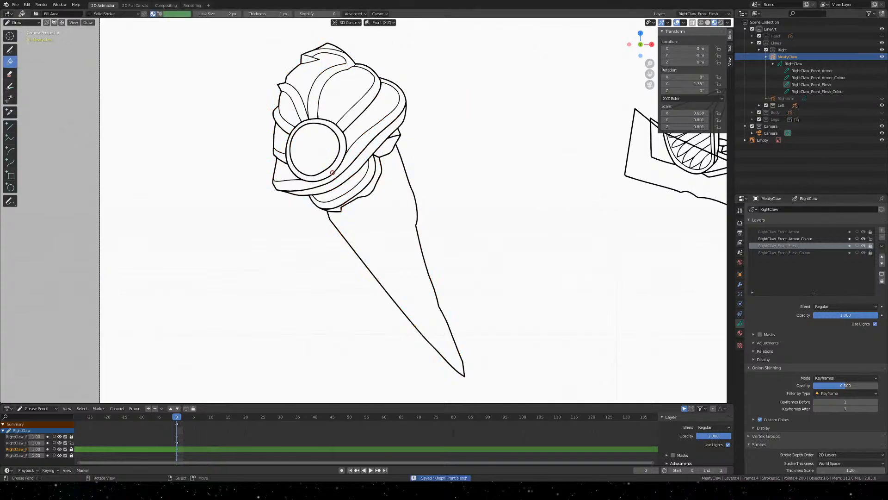
Lock the RightClaw_Front_Armor_Colour layer, and unlock RightClaw_Front_Flesh_Colour as the active layer
scroll(406, 184, "up", 4)
scroll(397, 159, "down", 3)
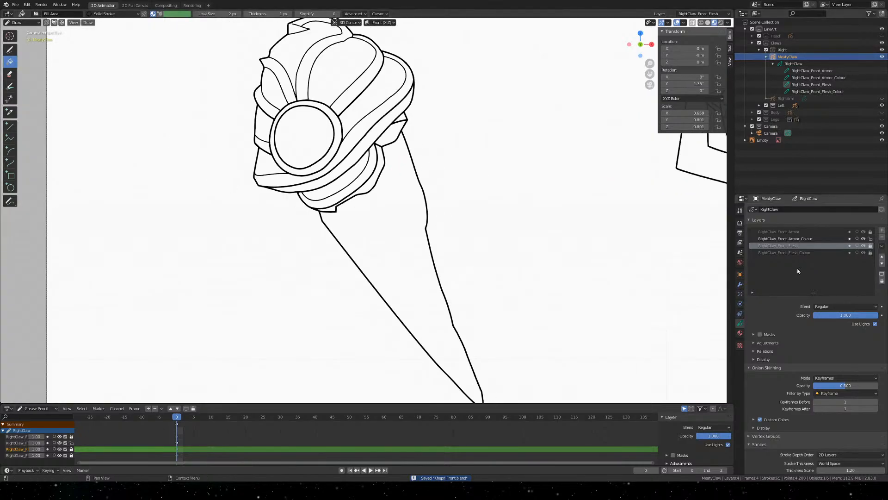
left_click(810, 239)
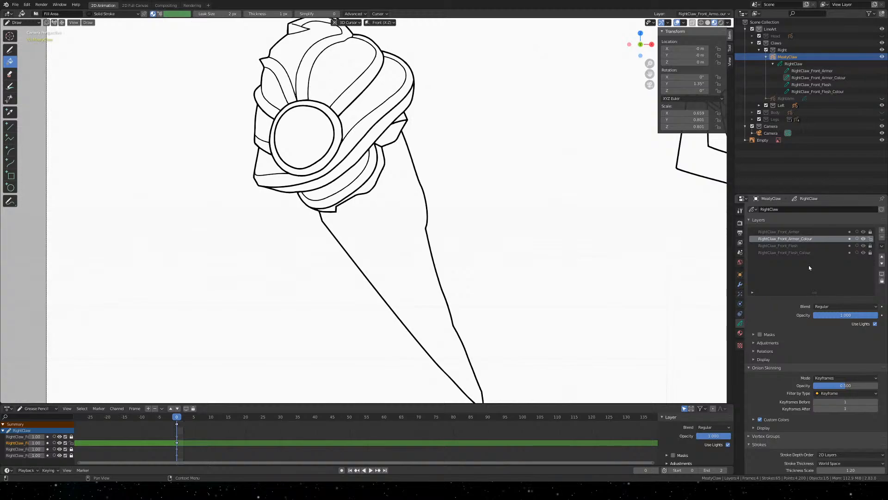
left_click(798, 253)
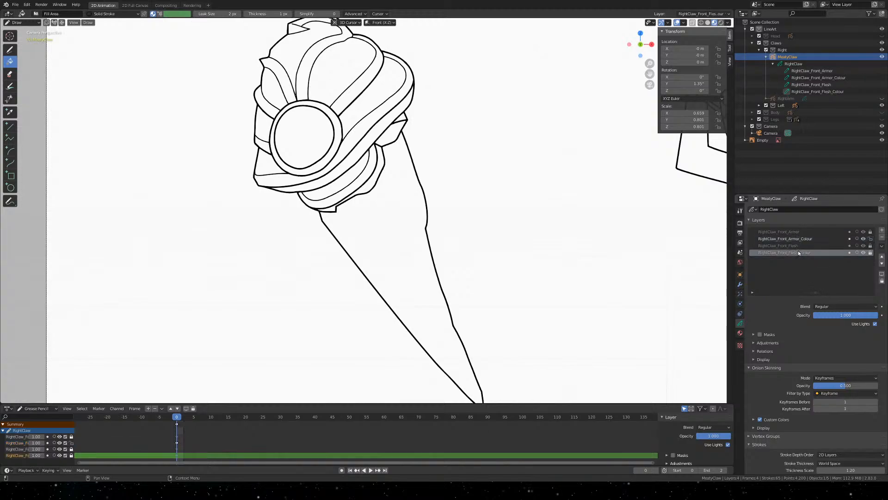
left_click(796, 247)
left_click(814, 239)
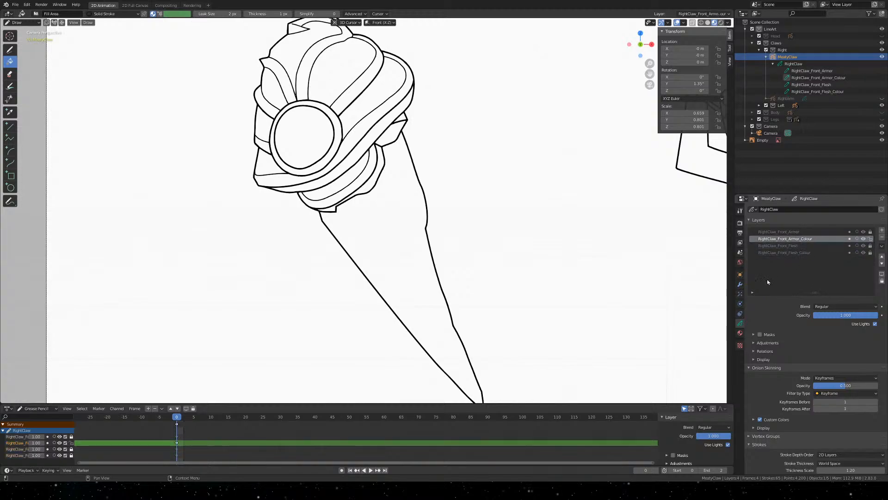
left_click(870, 239)
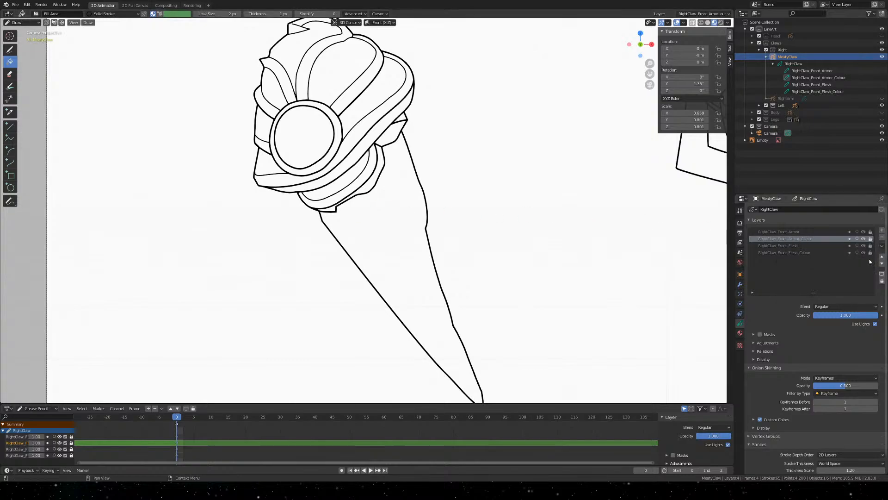
left_click(870, 252)
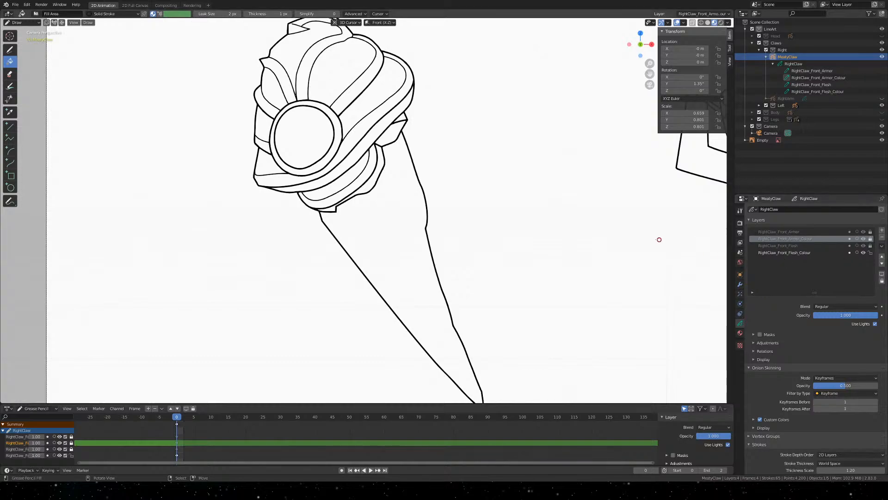
middle_click_drag(562, 248, 539, 204, "shift")
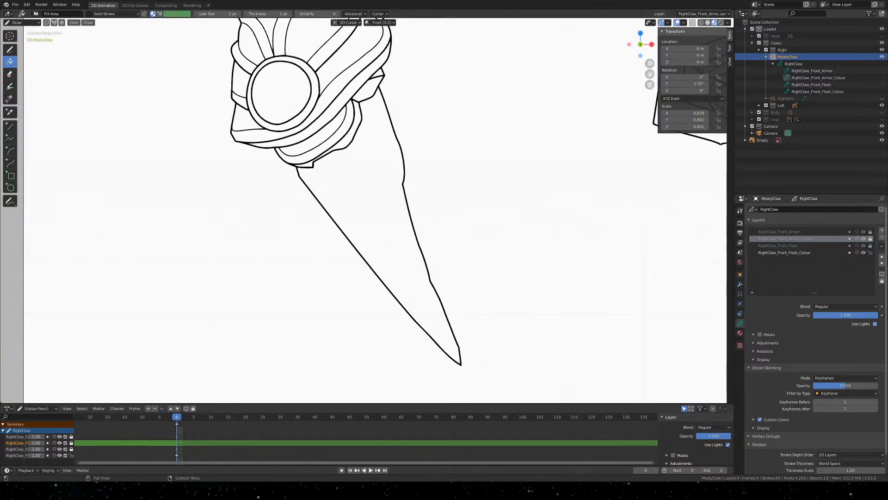
left_click(807, 253)
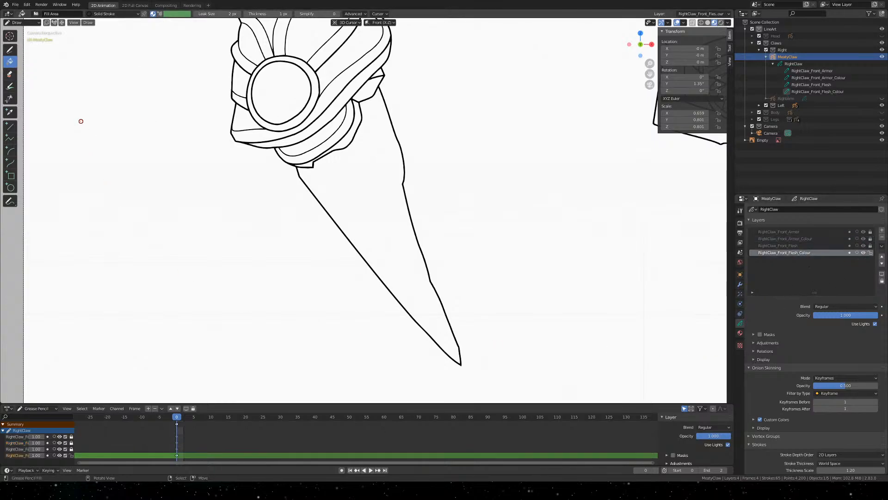
Add a material slot to MeatyClaw and assign the existing SkinMedium material to it
left_click(740, 332)
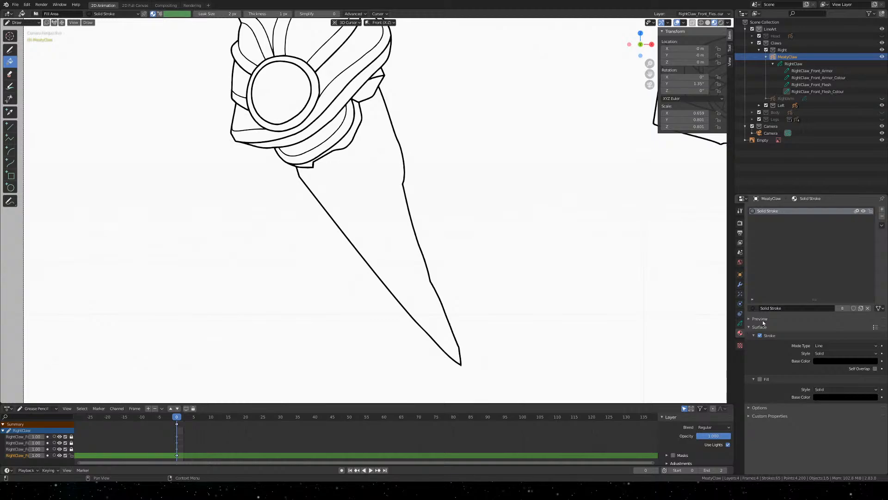
left_click(882, 209)
left_click(753, 308)
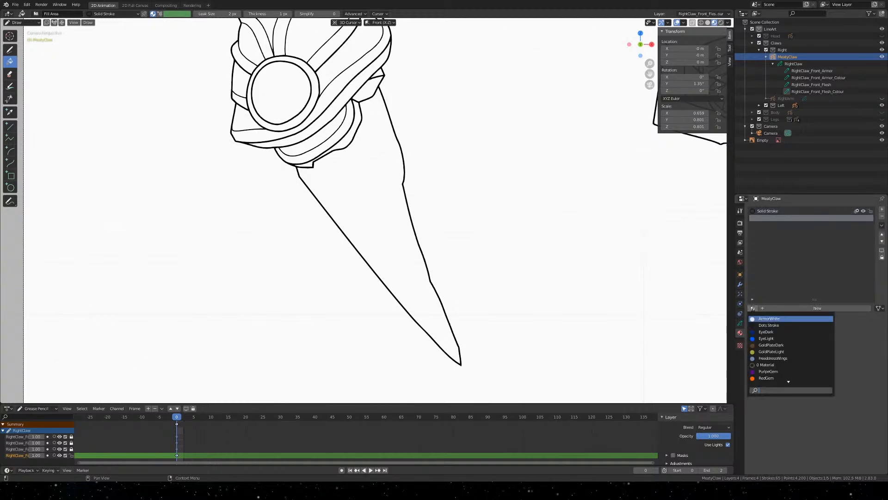
scroll(777, 366, "down", 3)
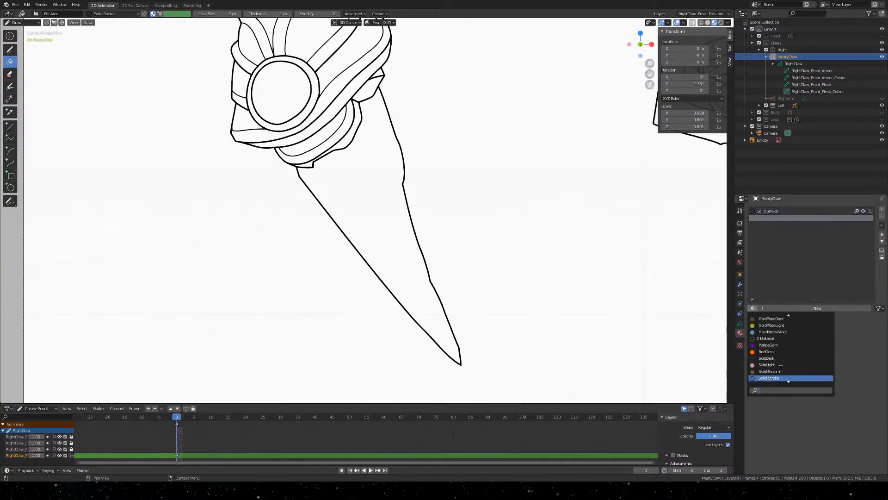
left_click(782, 371)
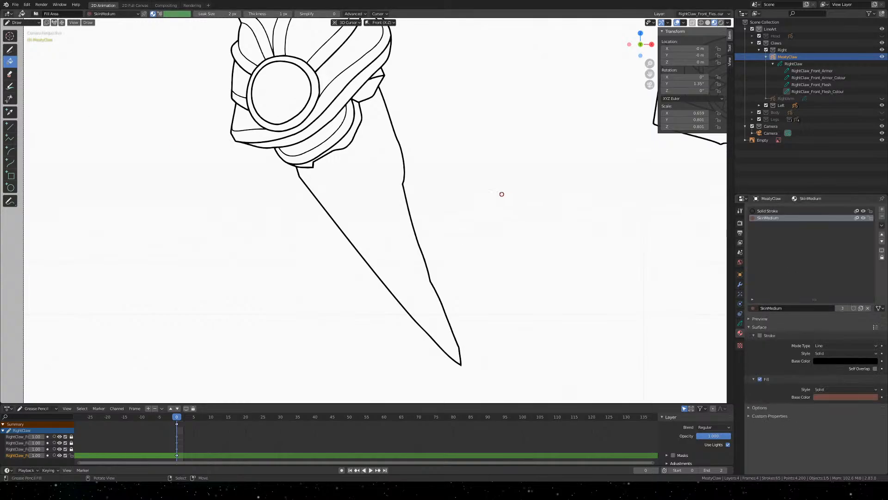
Fill the claw's long pointed blade with SkinMedium and check it against the reference image
left_click(353, 173)
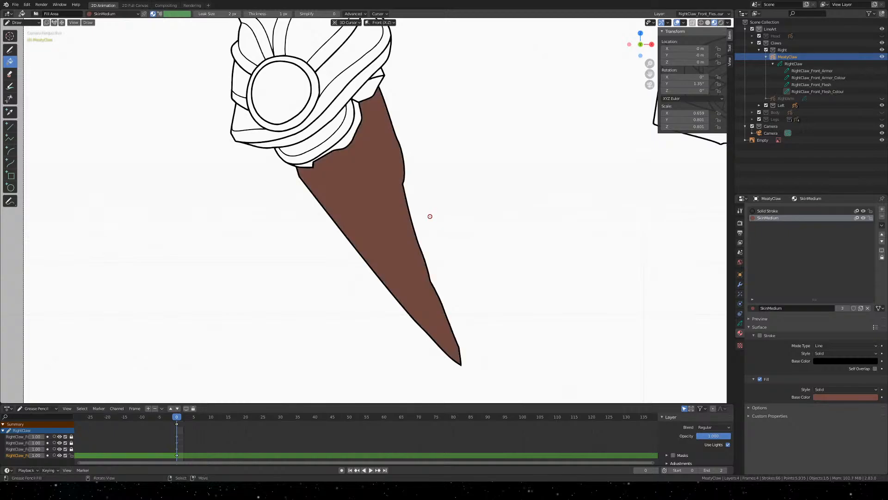
middle_click_drag(430, 216, 454, 227)
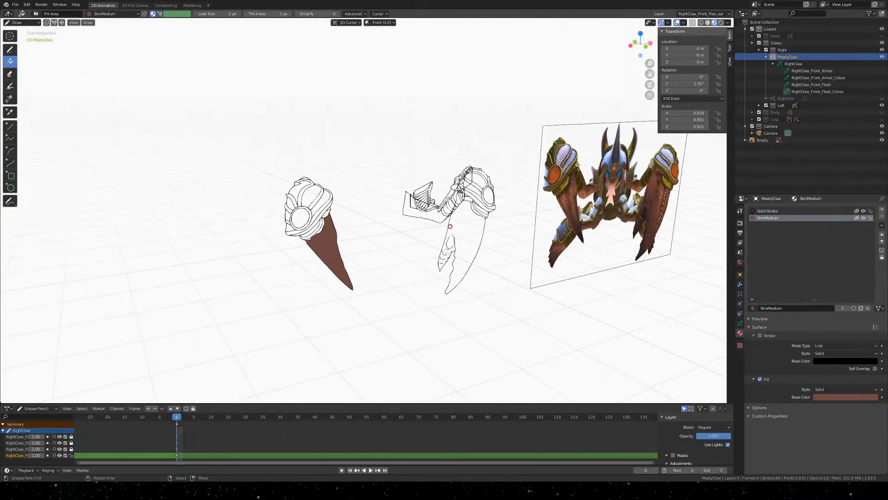
key("KP_0")
scroll(371, 163, "up", 5)
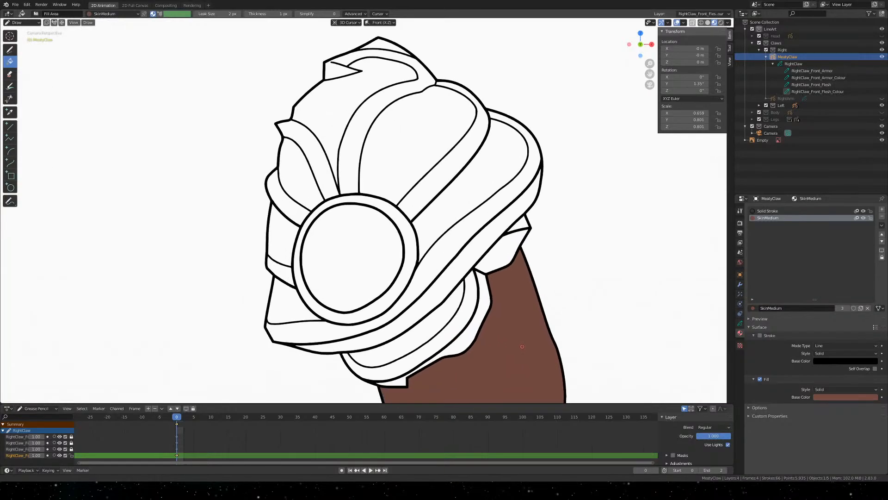
Add two material slots to MeatyClaw and assign the existing GoldPlateLight and GoldPlateDark materials to them
middle_click_drag(522, 347, 497, 300, "shift")
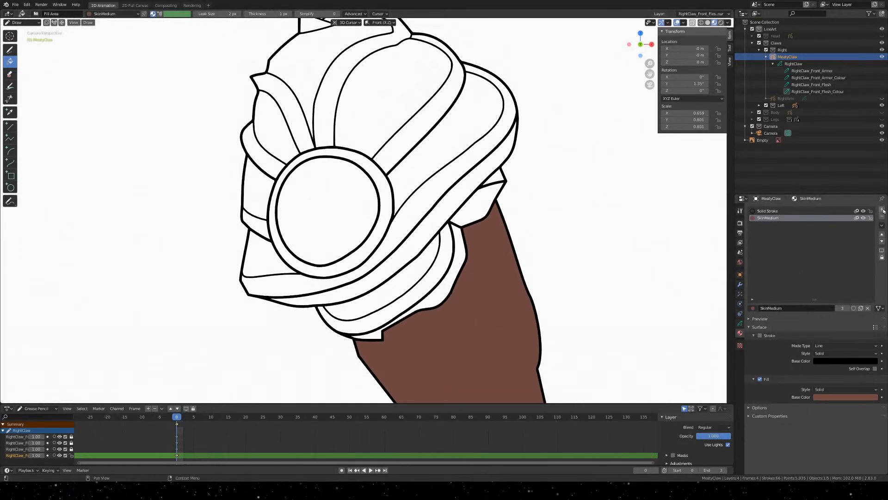
left_click(882, 210)
left_click(752, 308)
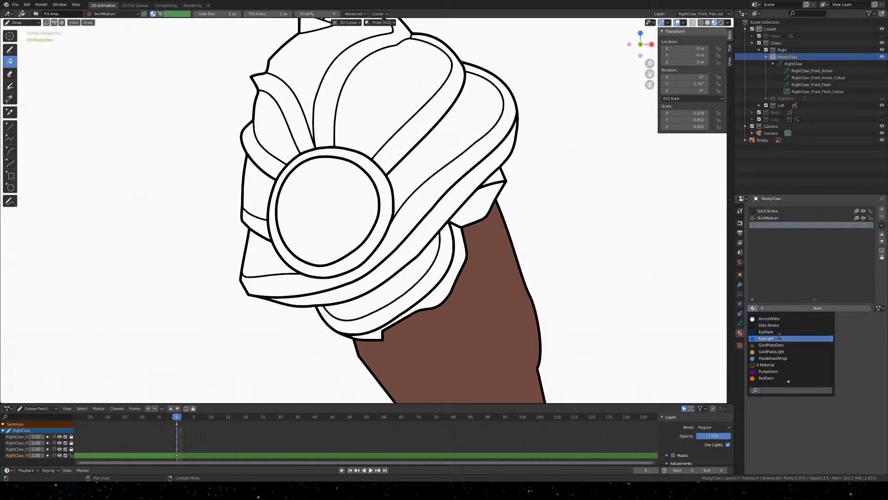
left_click(786, 352)
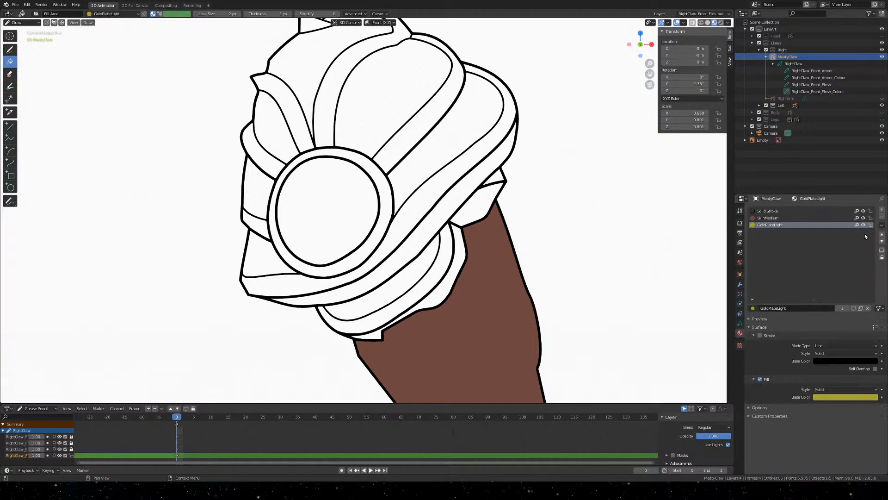
left_click(881, 209)
left_click(753, 308)
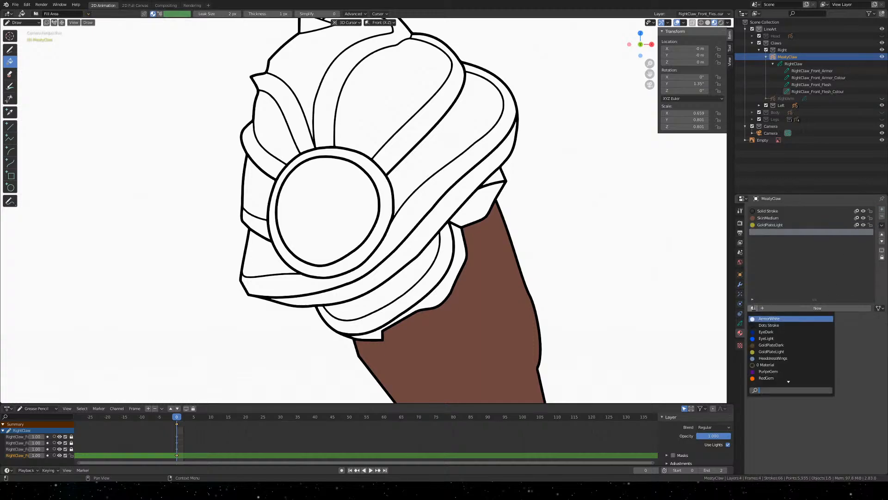
left_click(786, 345)
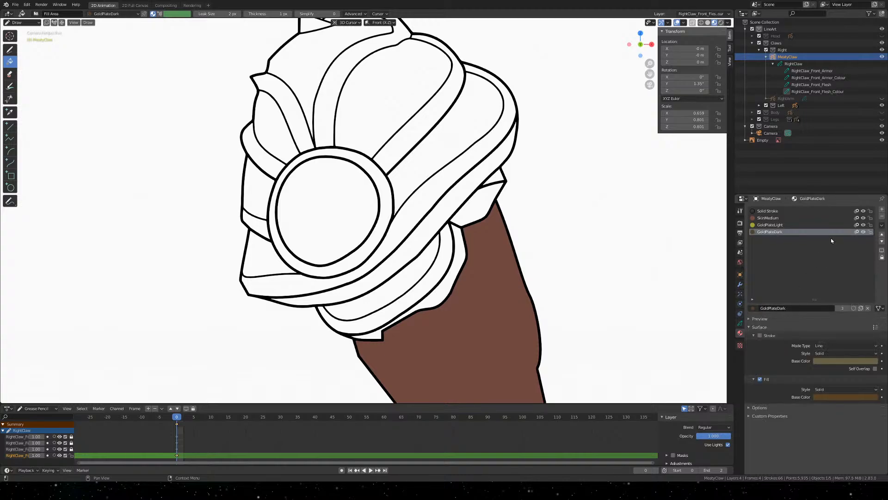
Add two more material slots holding the existing RedGem and ArmorWhite materials, and save the file
left_click(882, 209)
left_click(753, 308)
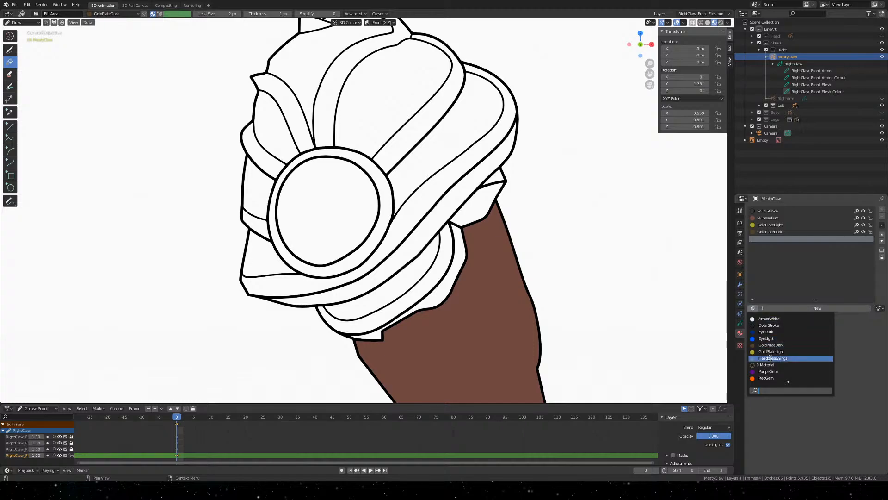
left_click(778, 379)
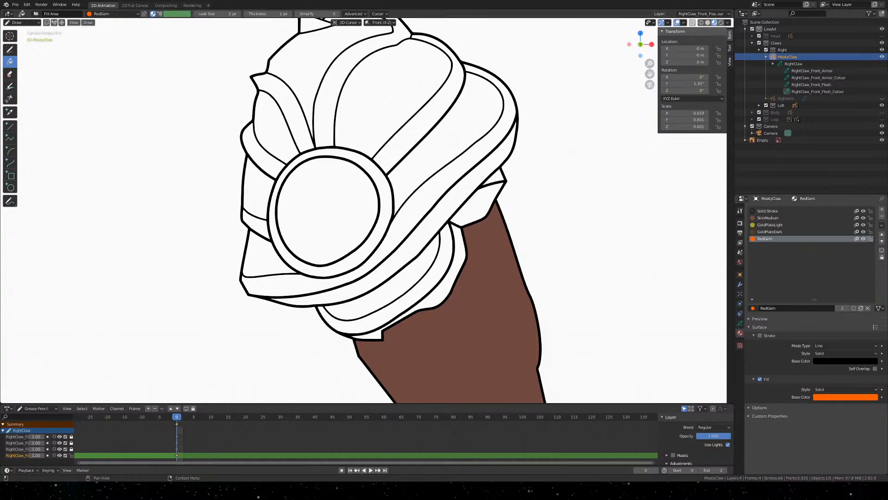
left_click(882, 209)
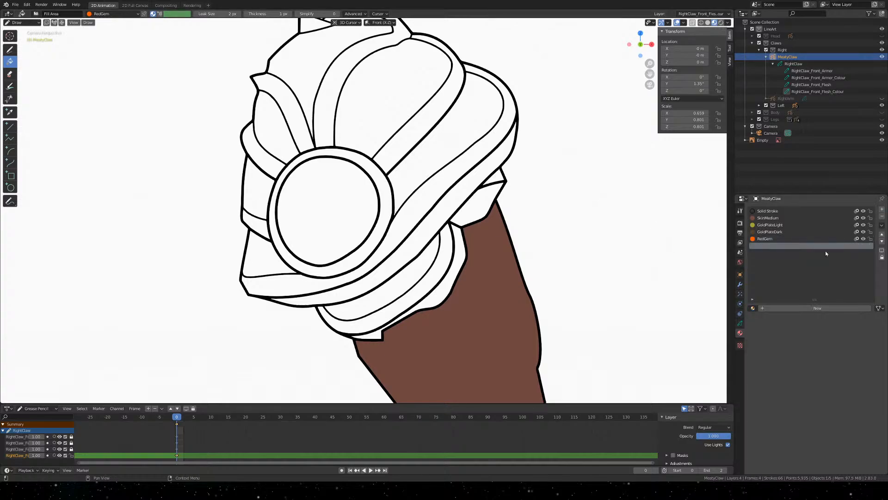
left_click(752, 308)
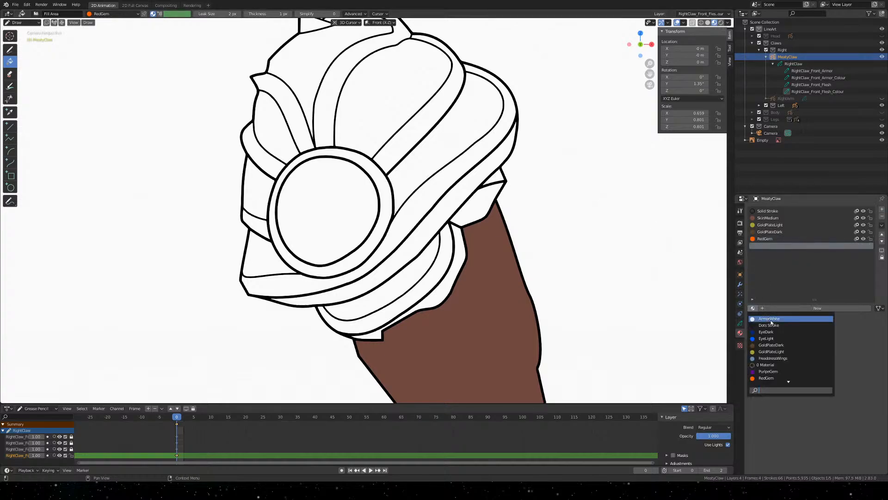
left_click(770, 319)
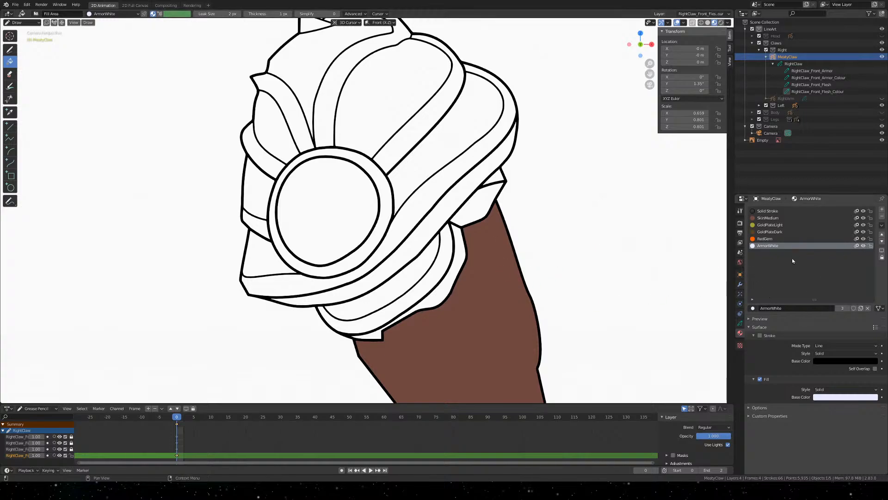
key("ctrl+s")
Lock RightClaw_Front_Flesh_Colour, hide both flesh layers, and make RightClaw_Front_Armor_Colour the unlocked active layer
left_click(740, 324)
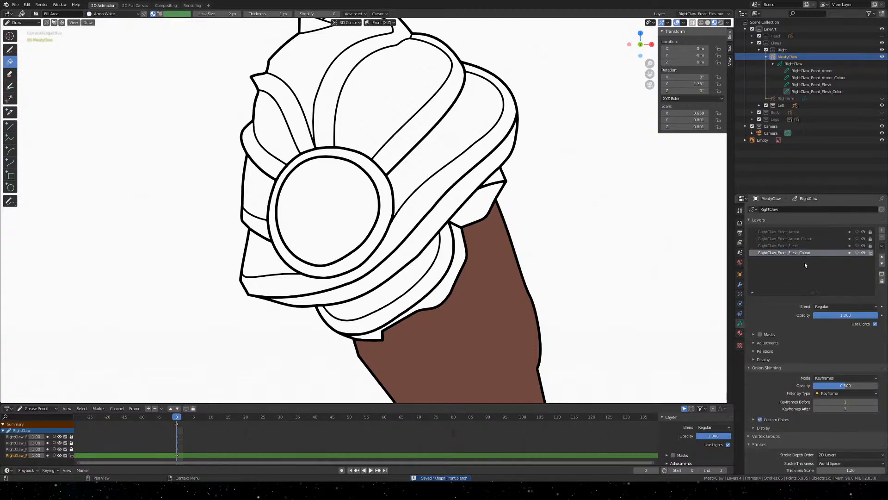
left_click(868, 253)
left_click(863, 253)
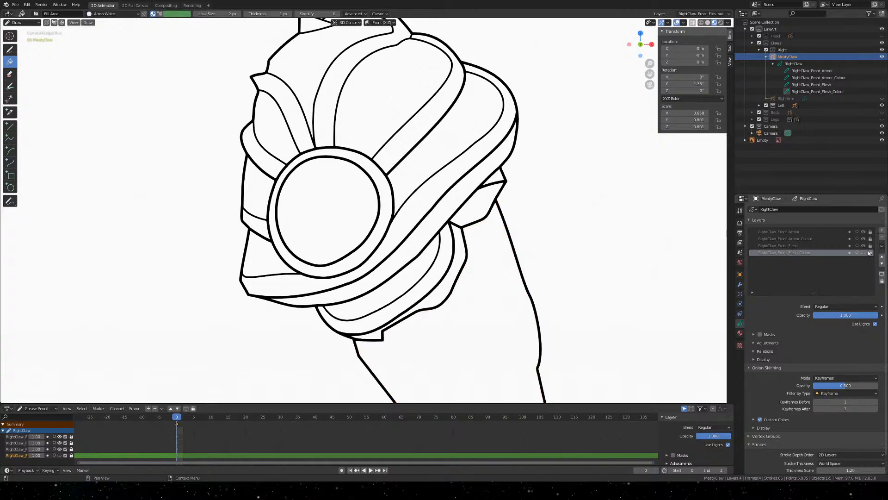
left_click(863, 248)
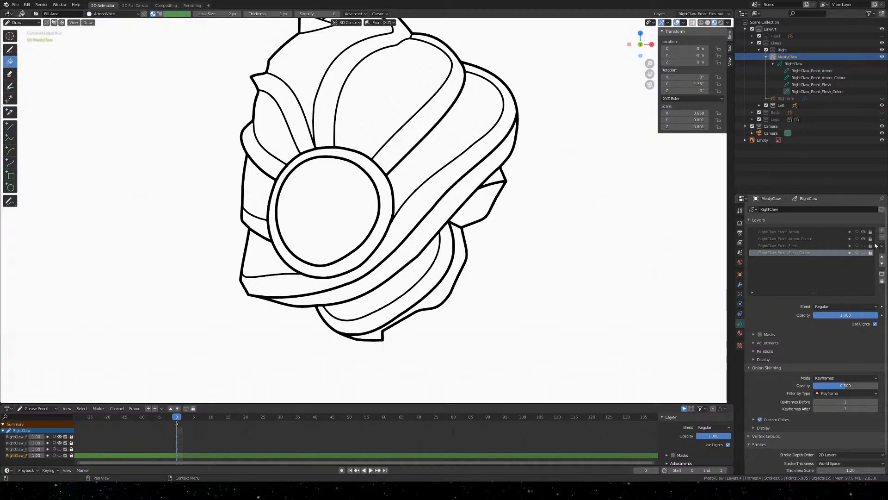
left_click(800, 238)
left_click(871, 238)
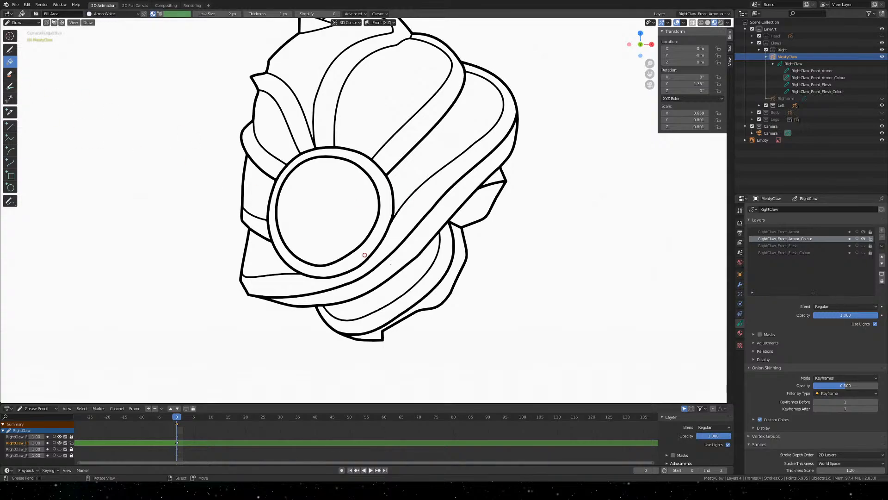
Fill the armor's large round disc and its ring with the GoldPlateLight material
scroll(376, 229, "down", 1)
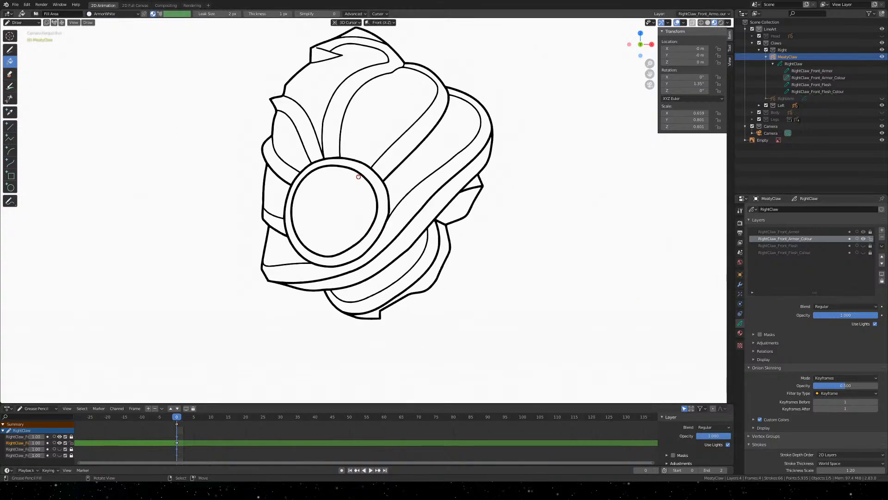
middle_click_drag(359, 172, 404, 189, "shift")
scroll(434, 196, "up", 1)
scroll(522, 221, "up", 1)
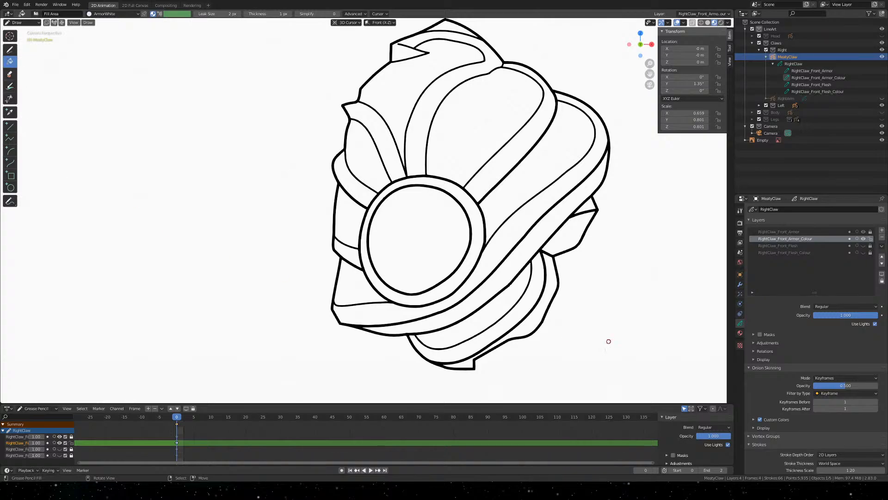
left_click(740, 333)
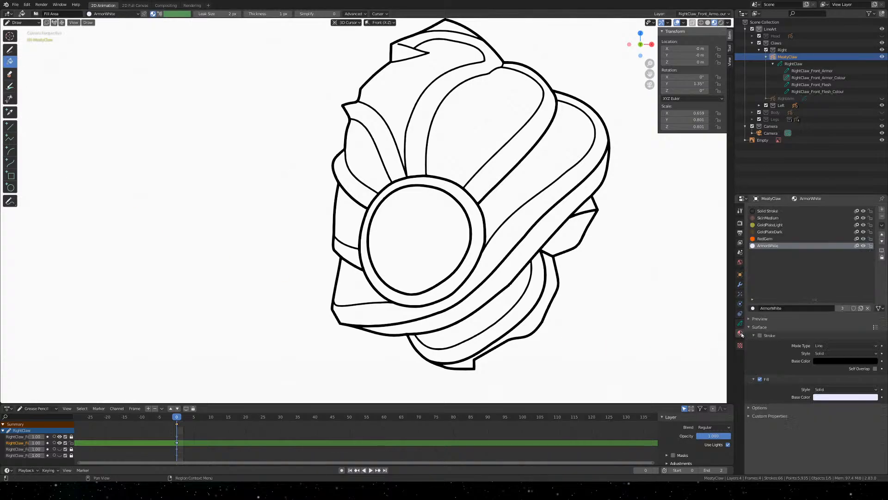
left_click(778, 226)
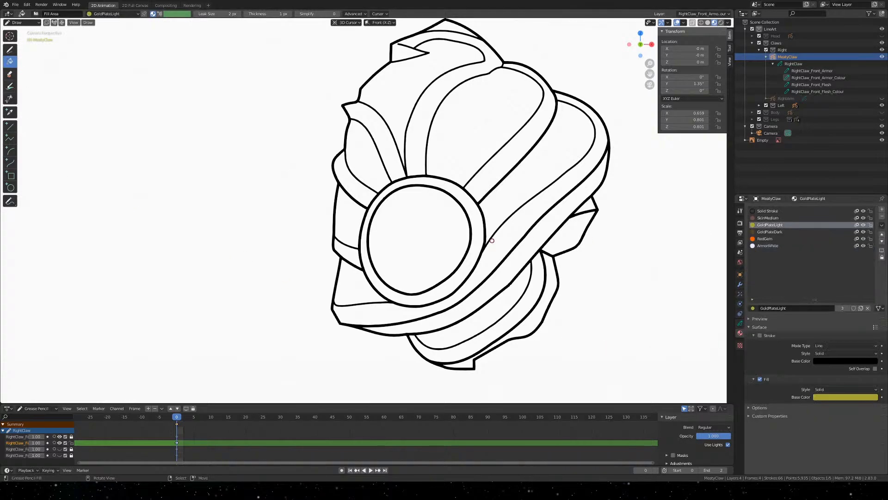
left_click(474, 217)
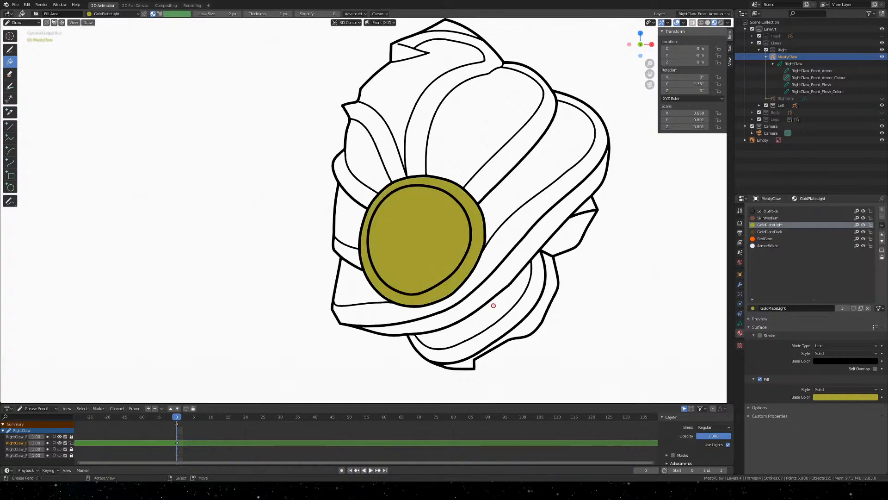
Fill the trim bands radiating from the round disc across the armor plates with GoldPlateLight
left_click(417, 148)
left_click(388, 161)
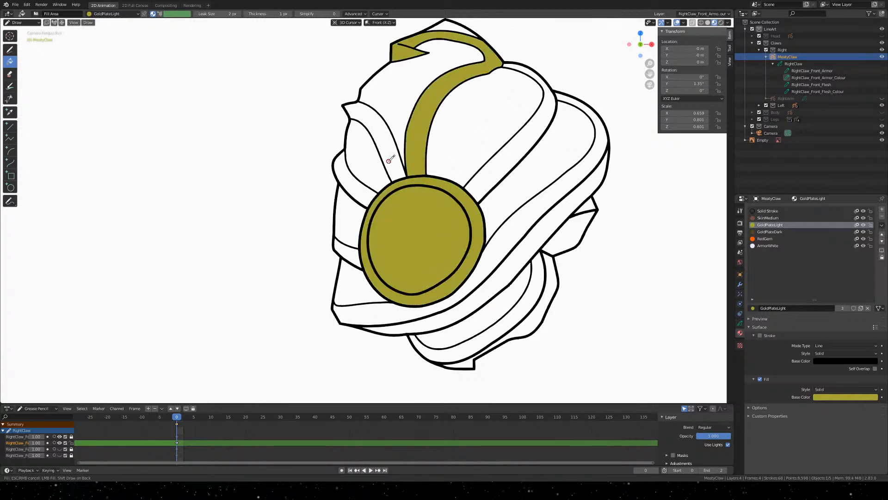
left_click(358, 187)
left_click(348, 251)
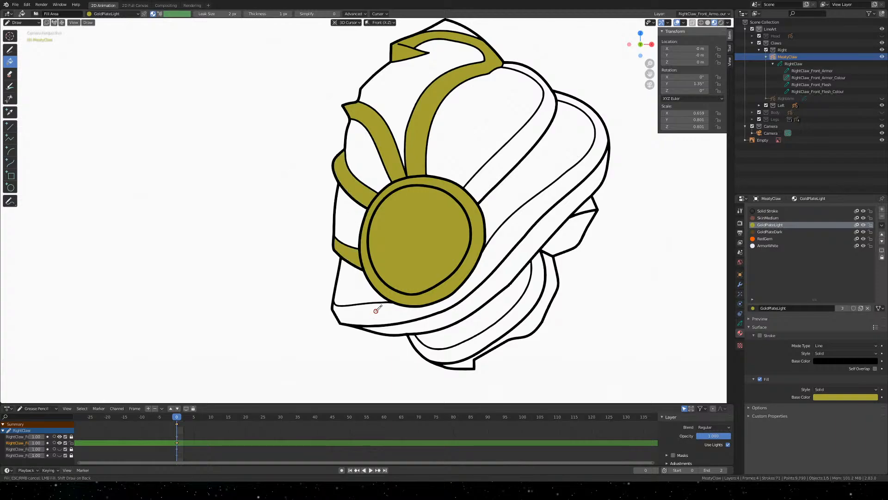
left_click(500, 249)
left_click(503, 164)
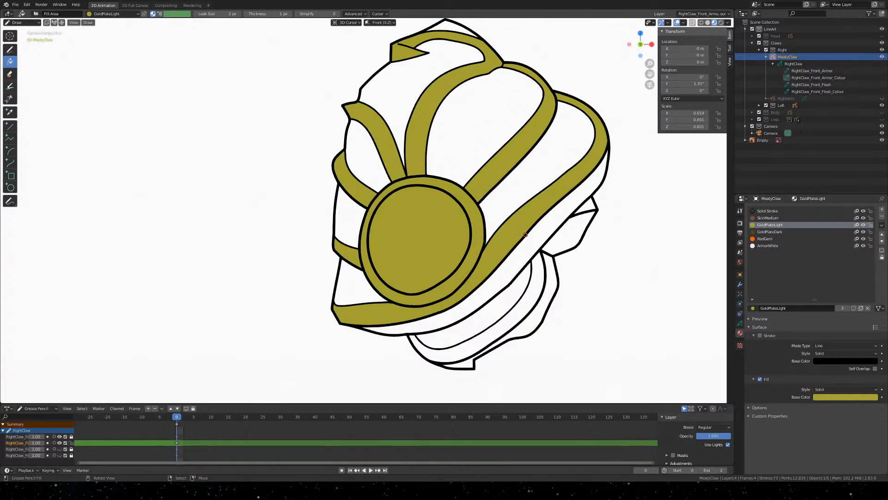
Fill the small sliver behind the armor's edge and the lowest plate with its trim in GoldPlateLight, undoing the fill on the facet below the sliver
left_click(592, 203)
left_click(571, 238)
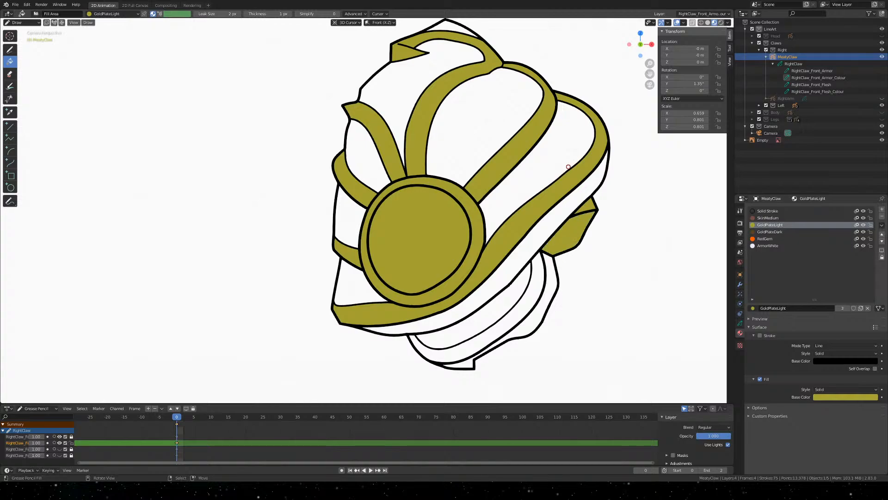
key("ctrl+z")
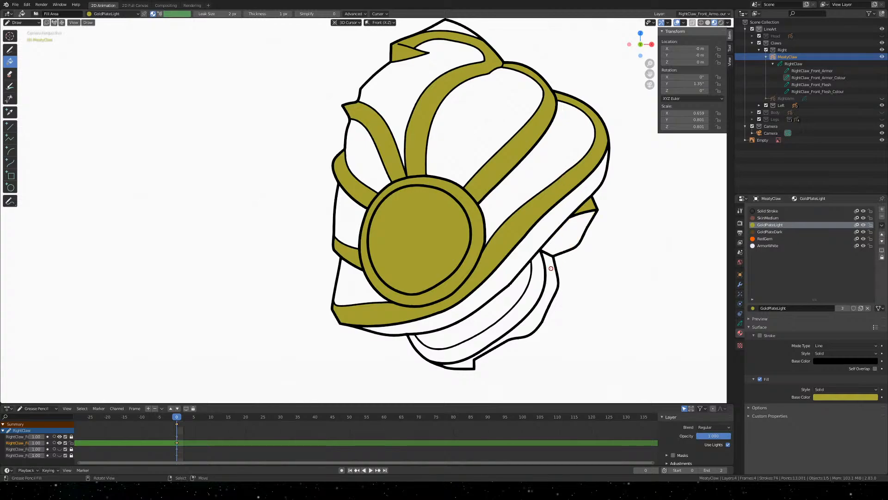
left_click(541, 272)
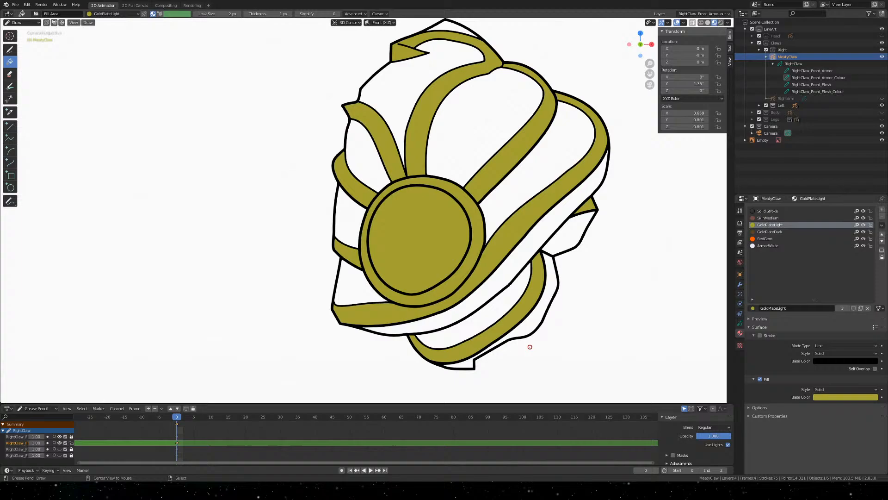
left_click(497, 307)
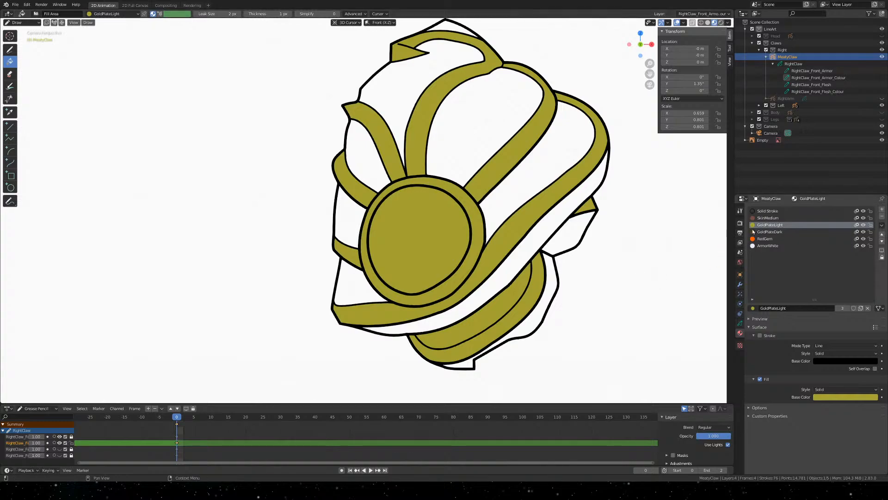
Fill the long underside edge, the rear facet and the lowest plate's outer rim with GoldPlateDark
left_click(776, 232)
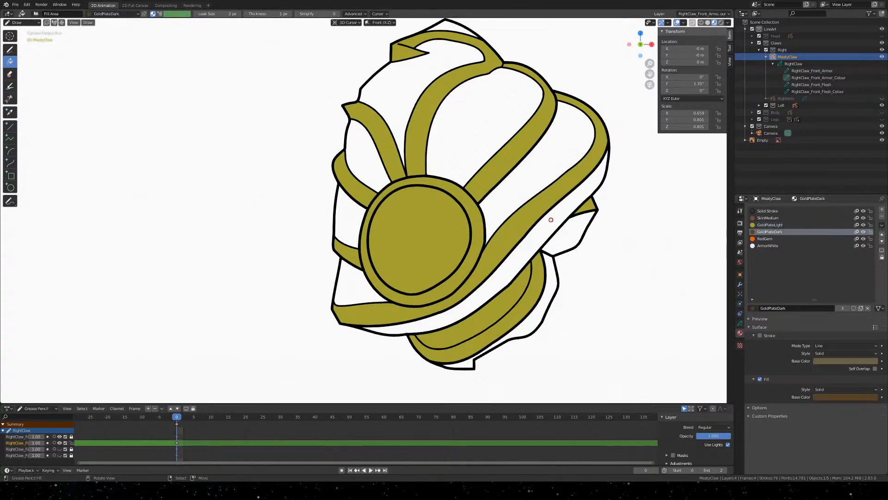
left_click(552, 219)
left_click(576, 232)
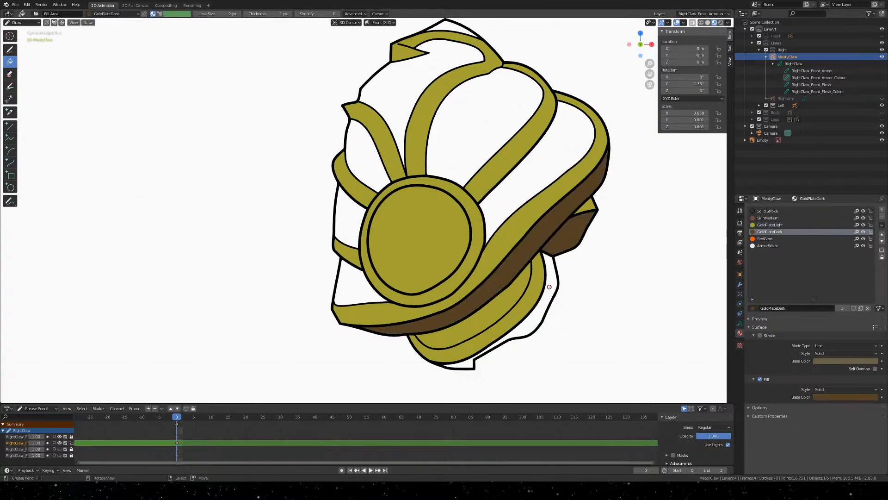
left_click(551, 287)
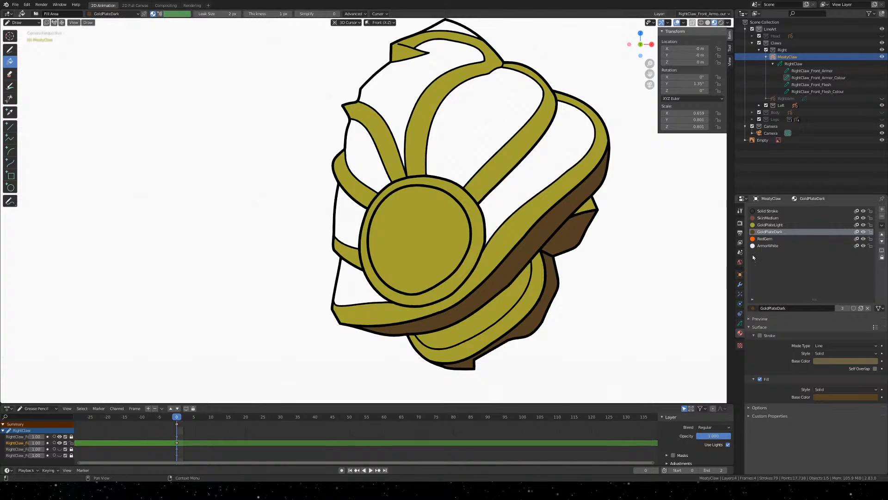
Fill the uppermost plate and the small plate beside it, above the round disc, with GoldPlateLight
left_click(775, 226)
left_click(404, 94)
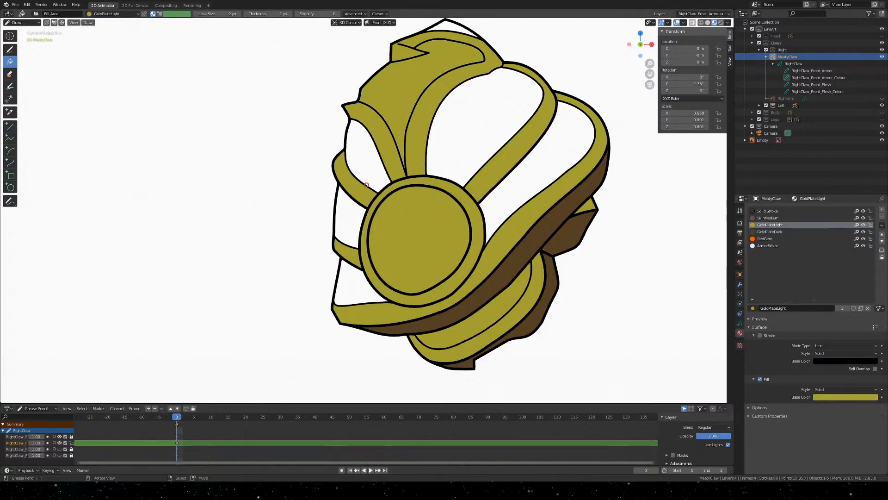
left_click(378, 166)
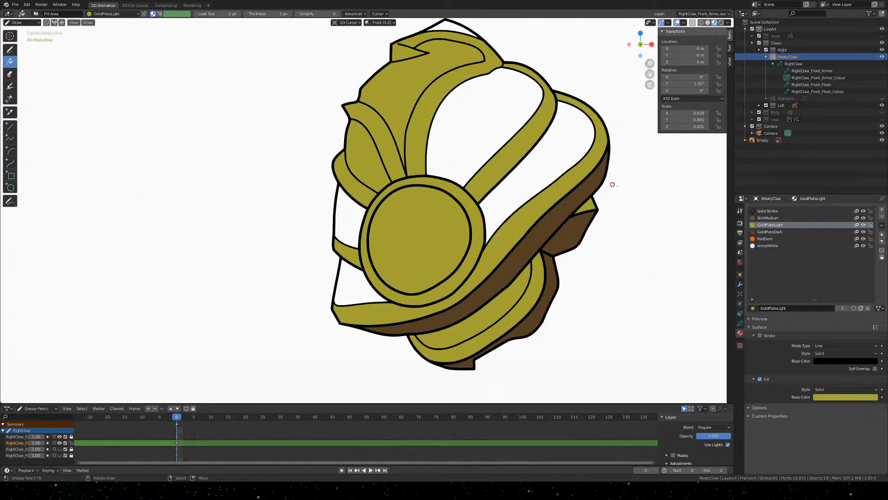
Fill the four remaining armor panels around the round disc with the ArmorWhite material
left_click(769, 241)
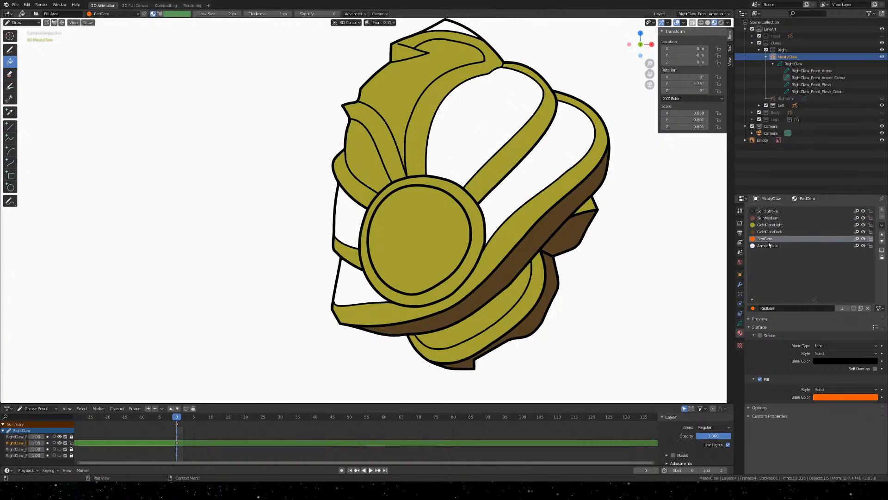
left_click(768, 245)
left_click(545, 172)
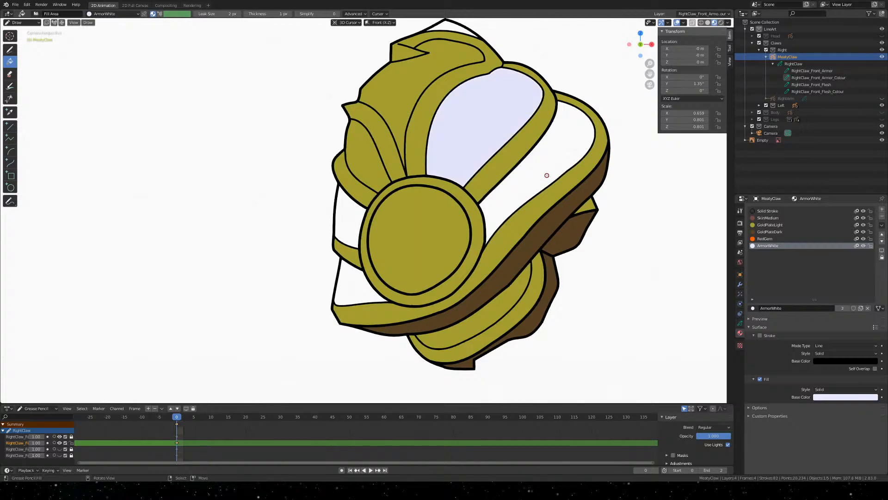
left_click(544, 172)
left_click(357, 228)
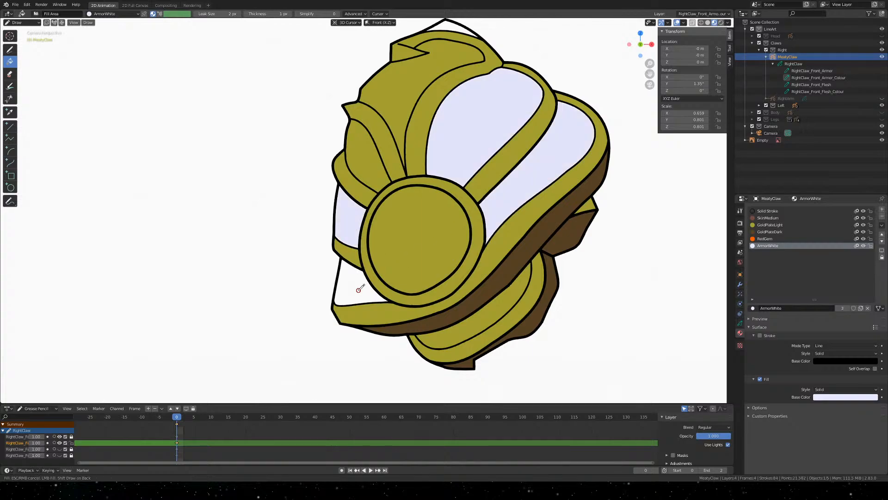
left_click(363, 286)
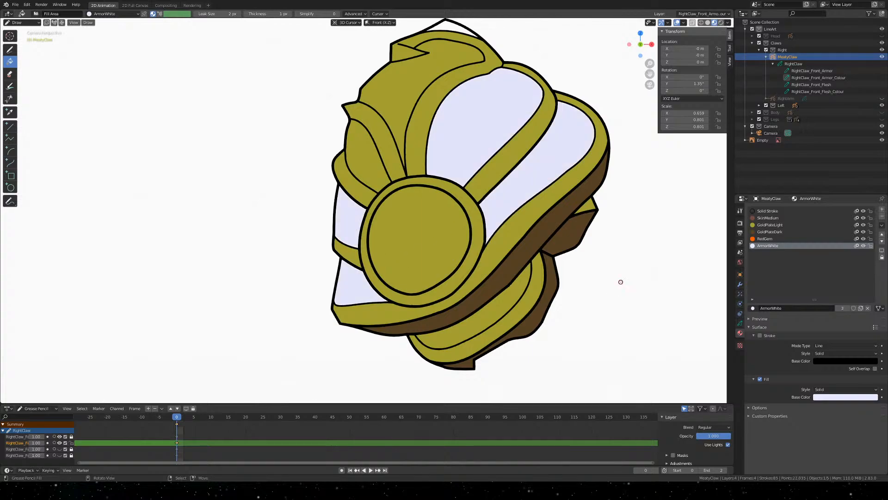
Fill the round disc at the centre of the claw's armor with the RedGem material
left_click(766, 240)
left_click(410, 246)
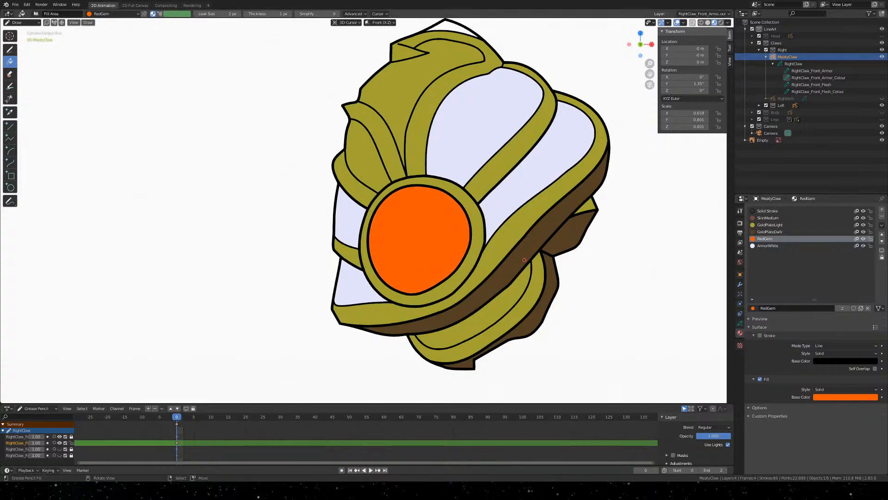
scroll(515, 232, "down", 1)
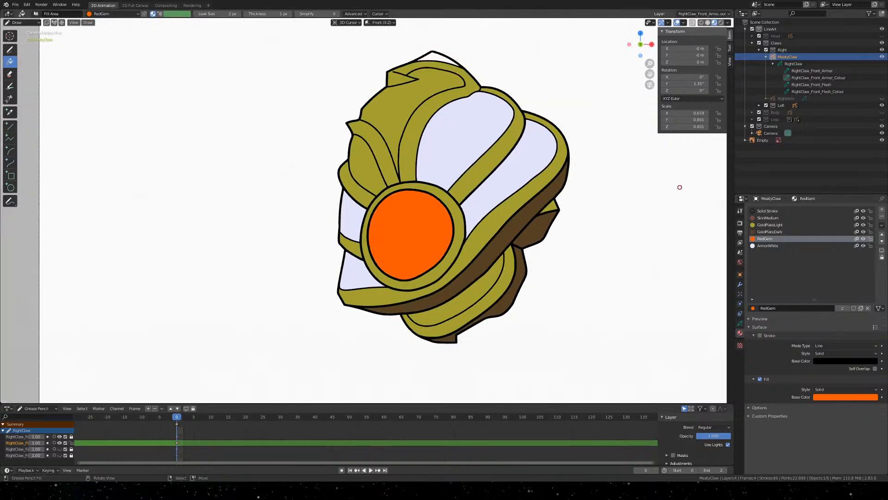
Fill the remaining sliver at the armor's topmost tip with GoldPlateLight and save the file
left_click(770, 225)
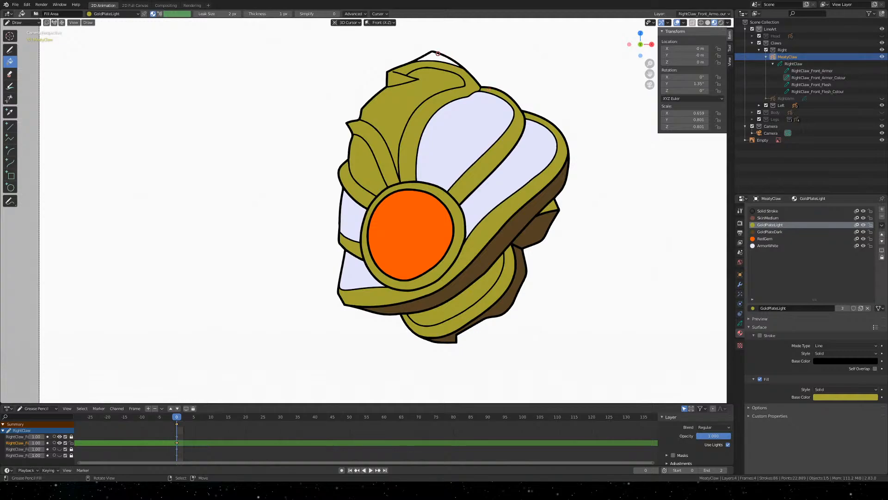
left_click(438, 53)
scroll(477, 268, "down", 4)
key("ctrl+s")
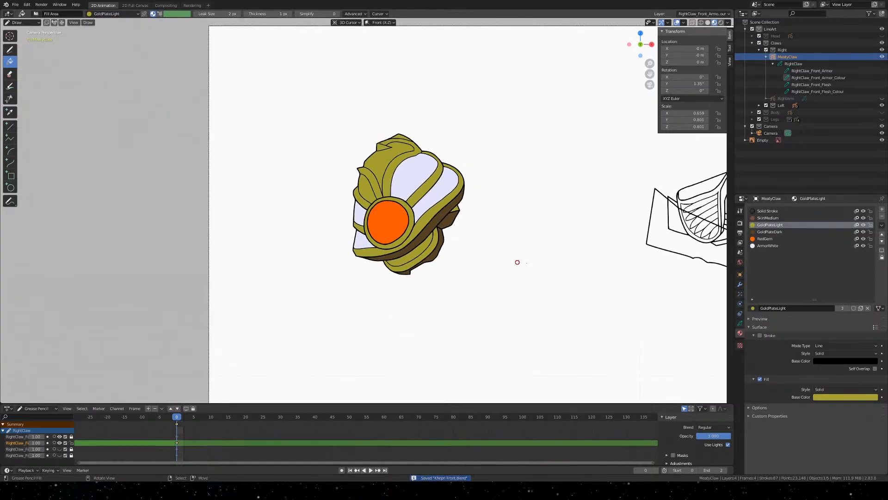
Show the RightClaw_Front_Flesh and RightClaw_Front_Flesh_Colour layers, and lock the RightClaw_Front_Armor_Colour layer
left_click(740, 323)
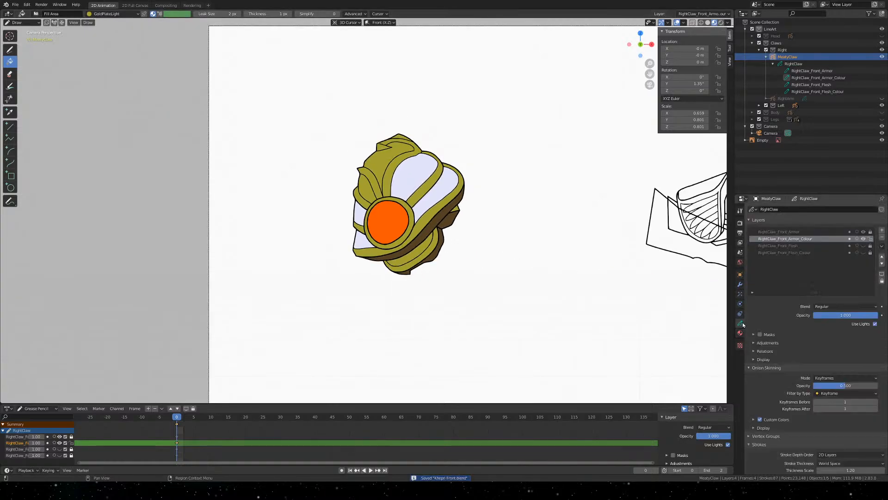
left_click(863, 245)
left_click(863, 253)
left_click(871, 239)
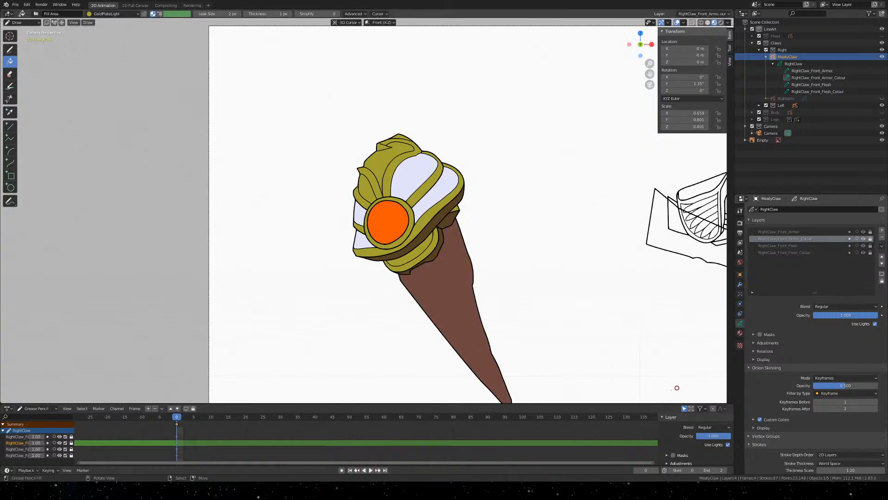
Show the RightArm object and the Head collection alongside the coloured claw
middle_click_drag(549, 253, 361, 170, "shift")
scroll(361, 171, "down", 1)
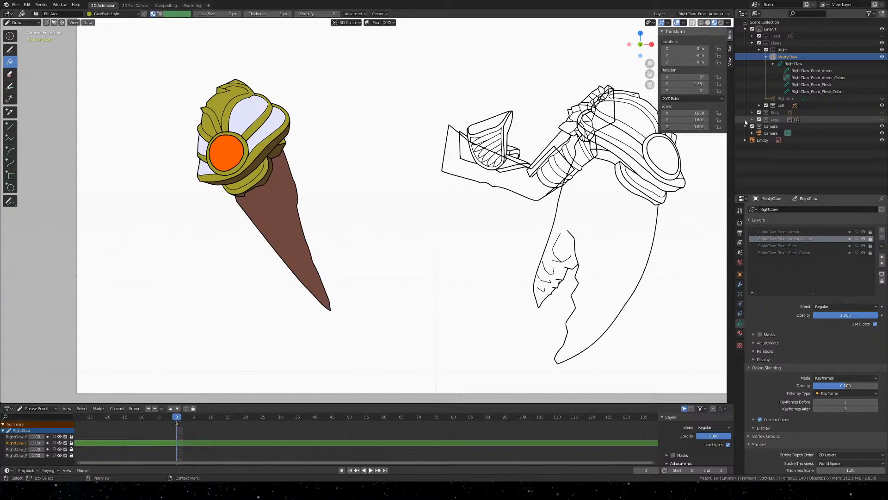
left_click(882, 98)
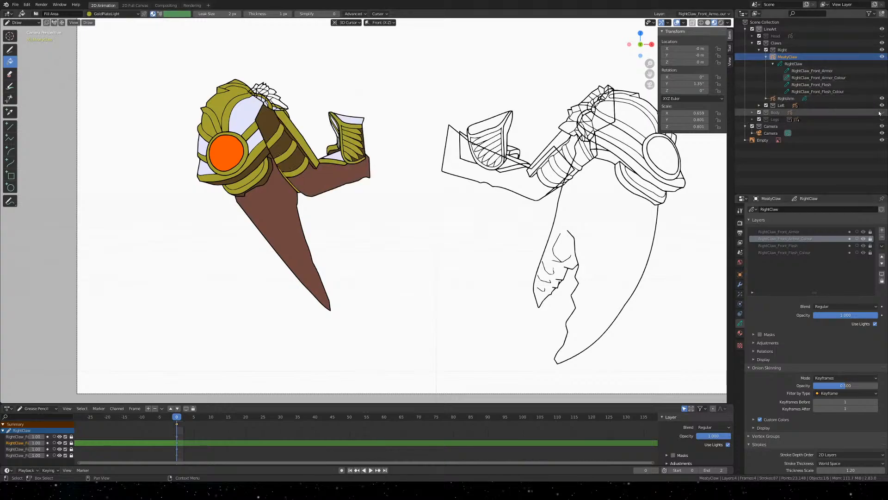
left_click(881, 36)
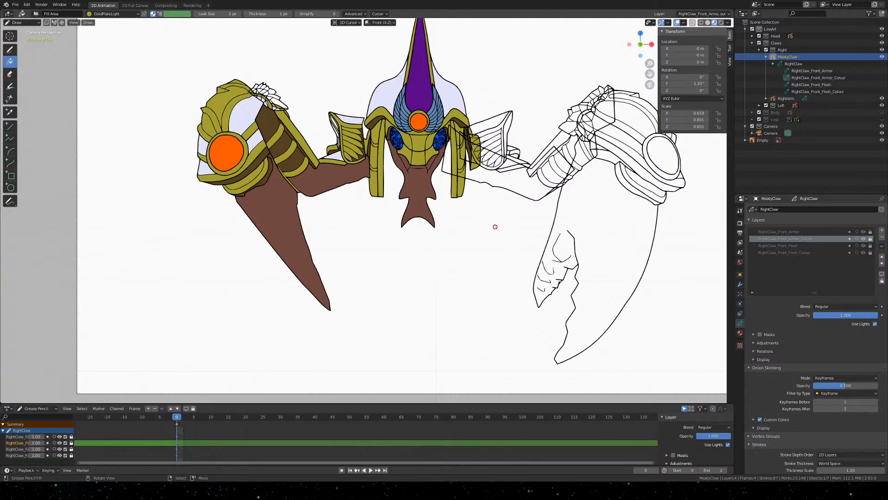
Check where the claw overlaps the arm, and hide MeatyClaw and the Head collection to expose the arm's uncoloured fur tuft
scroll(277, 187, "up", 6)
middle_click_drag(214, 154, 471, 225, "shift")
scroll(478, 167, "up", 3)
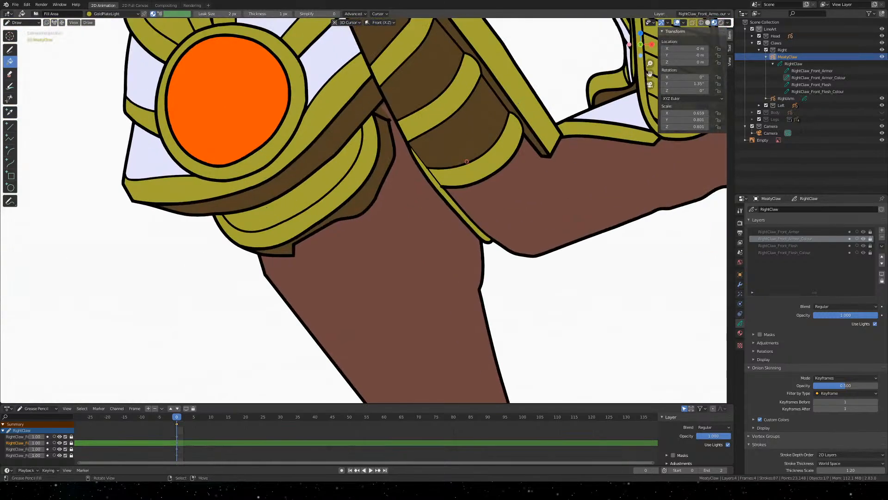
scroll(466, 161, "down", 5)
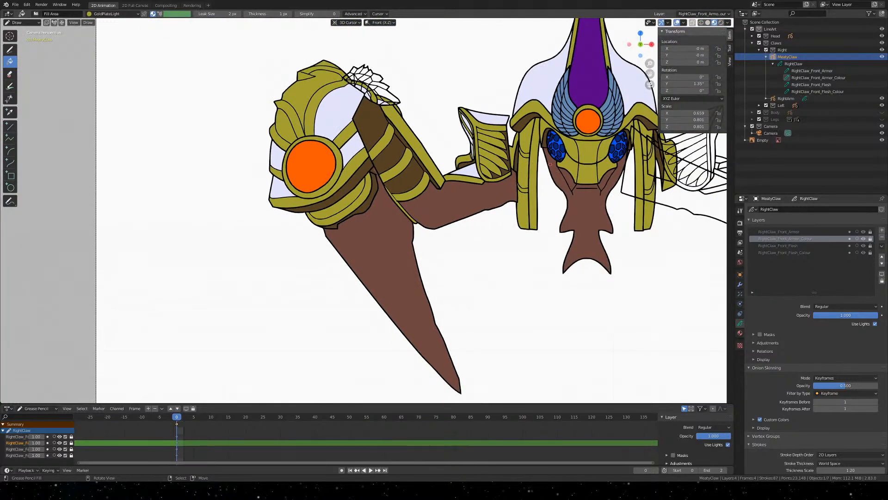
scroll(388, 184, "up", 5)
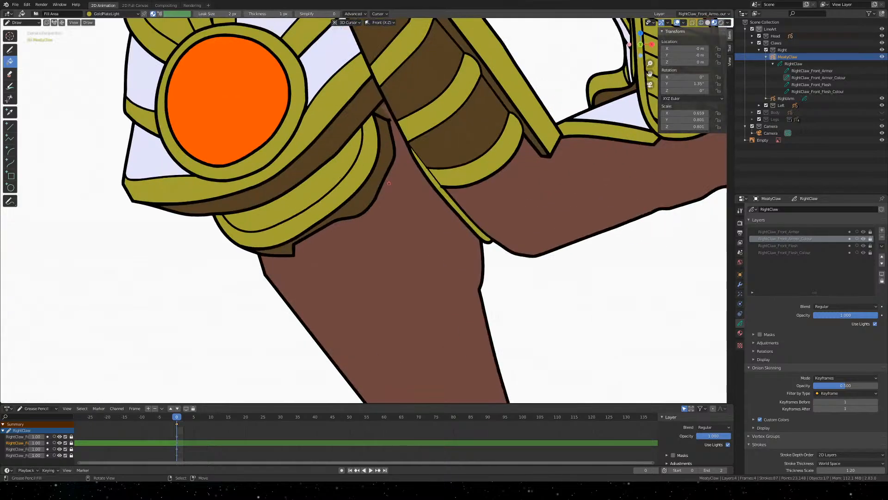
middle_click_drag(457, 133, 423, 280, "shift")
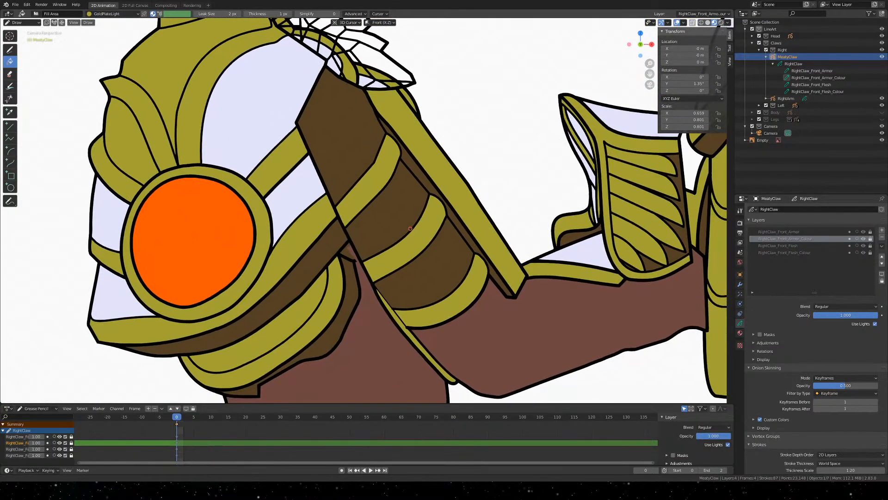
middle_click_drag(410, 236, 419, 326, "shift")
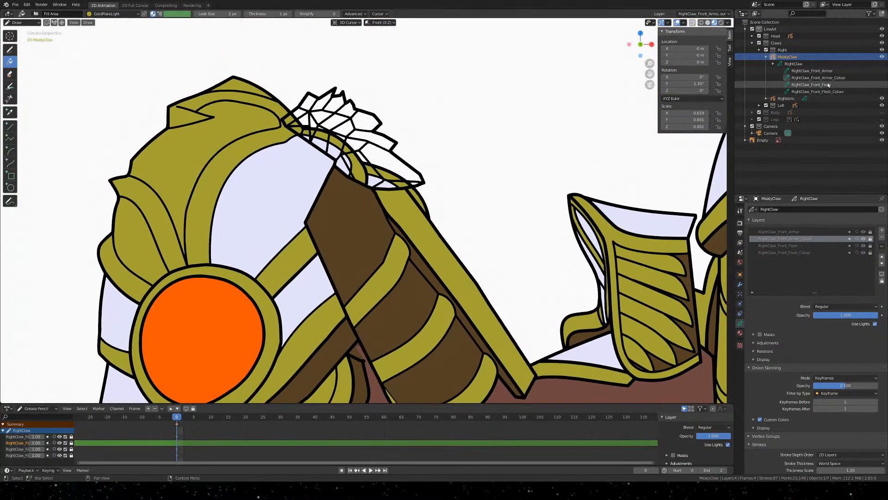
left_click(883, 57)
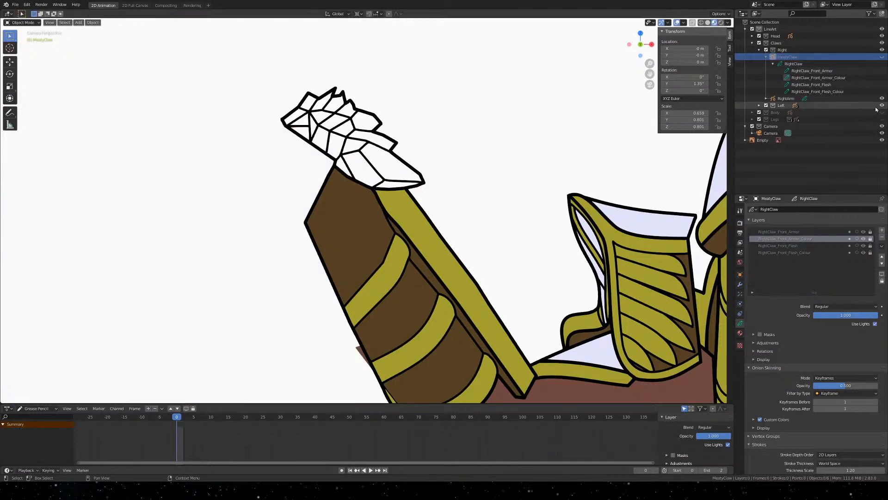
left_click(882, 37)
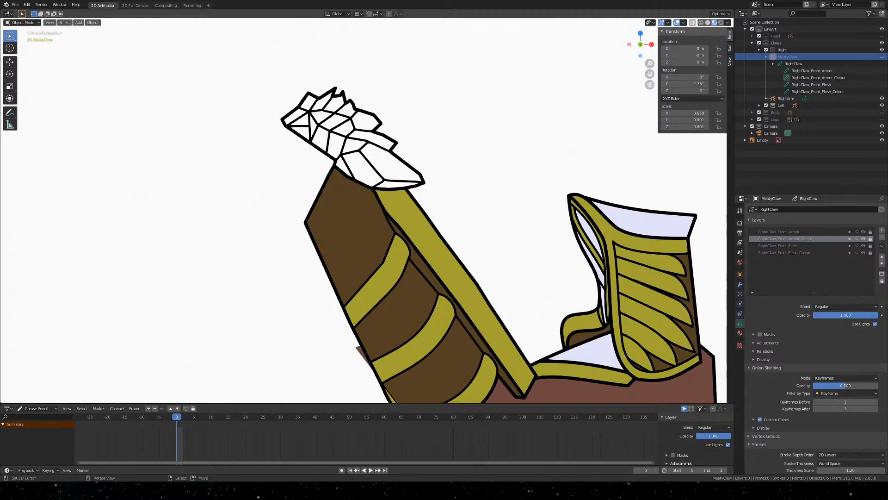
Add a material slot to MeatyClaw with a new material named Furr
left_click(741, 332)
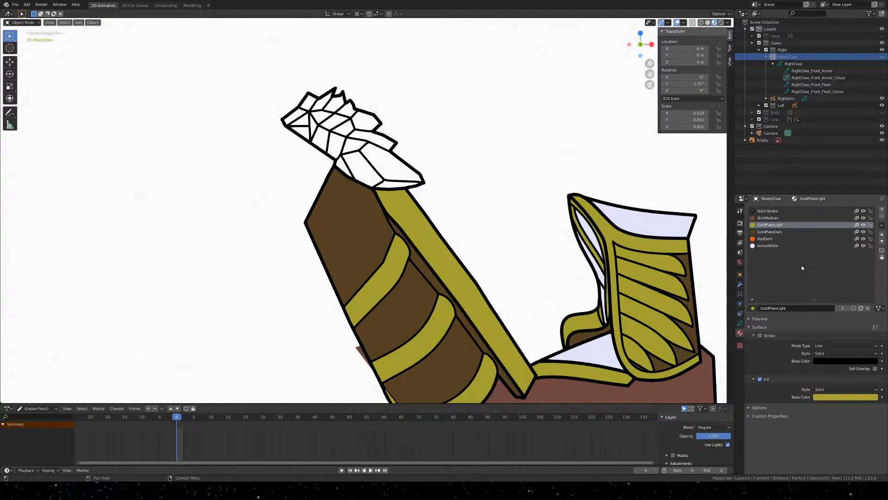
left_click(882, 209)
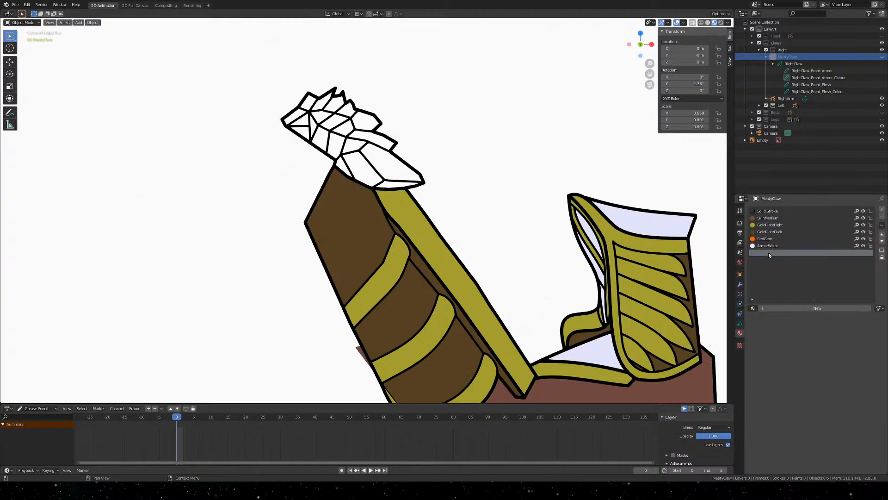
left_click(811, 309)
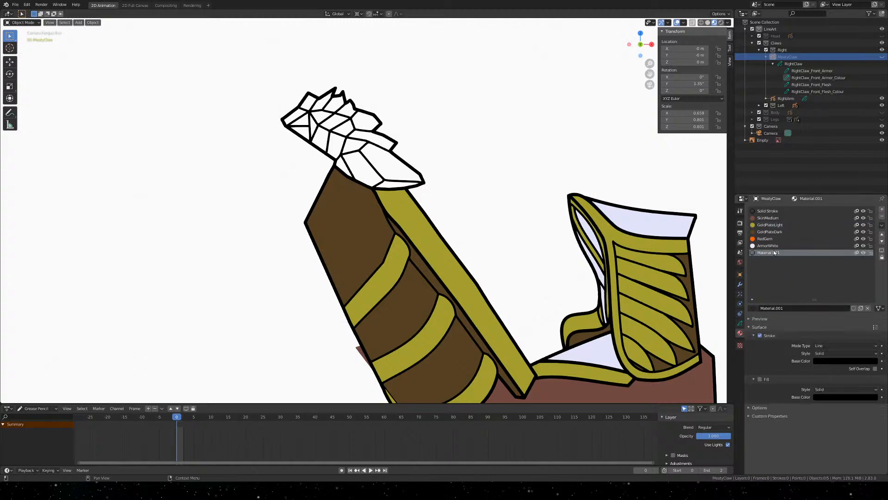
double_click(774, 252)
type("Fur")
key("Return")
left_click(766, 254)
type("r")
left_click(791, 268)
left_click(864, 398)
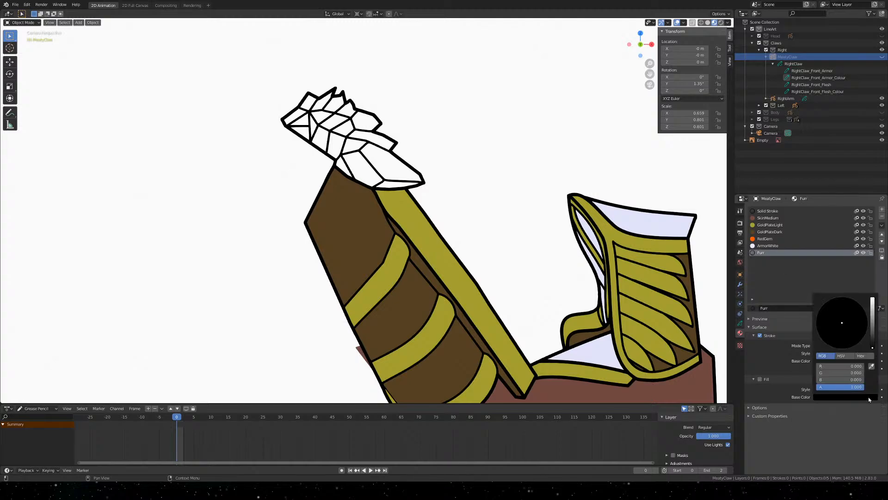
left_click(875, 365)
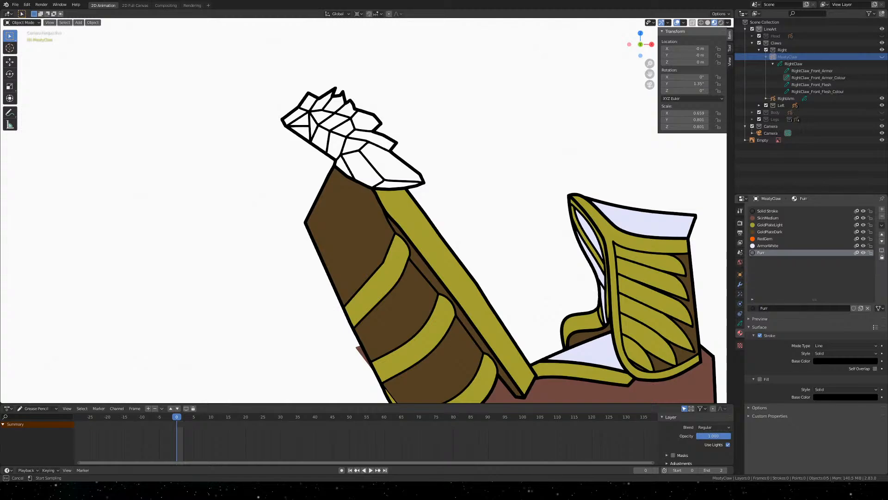
key("Escape")
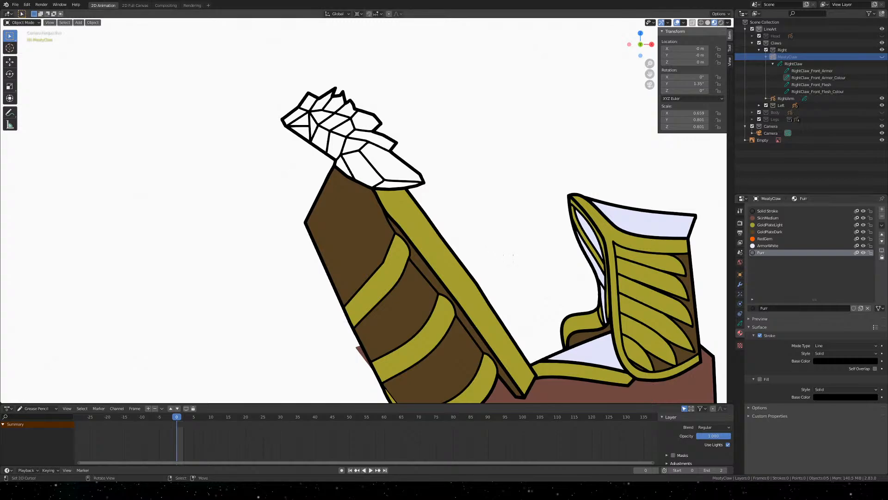
Set the Furr material's fill colour by sampling the pale fur behind the claw armor in the reference image, with Fill enabled
middle_click_drag(500, 248, 111, 202, "shift")
middle_click_drag(578, 231, 171, 207, "shift")
middle_click_drag(588, 206, 165, 195, "shift")
middle_click_drag(424, 210, 102, 368, "shift")
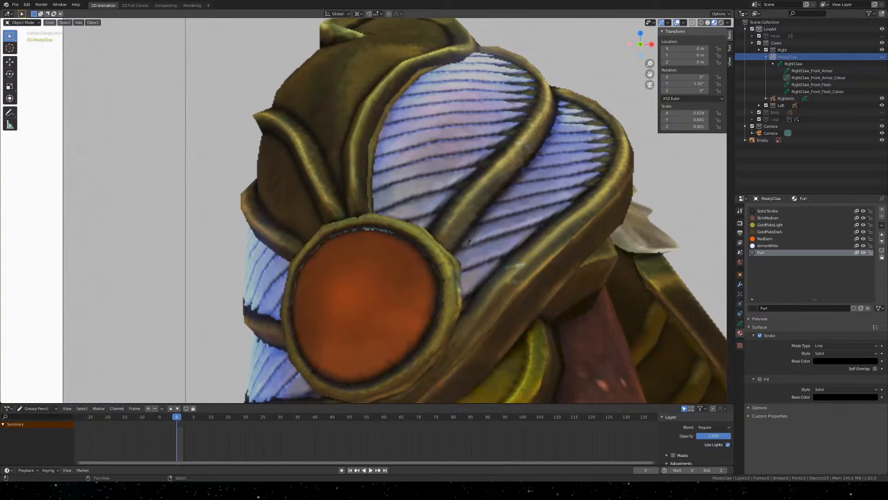
middle_click_drag(508, 259, 325, 266, "shift")
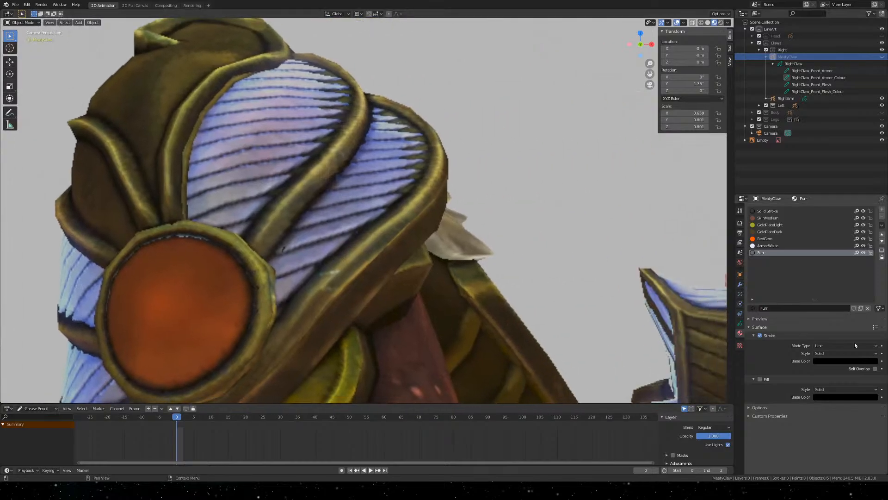
left_click(863, 398)
left_click(872, 366)
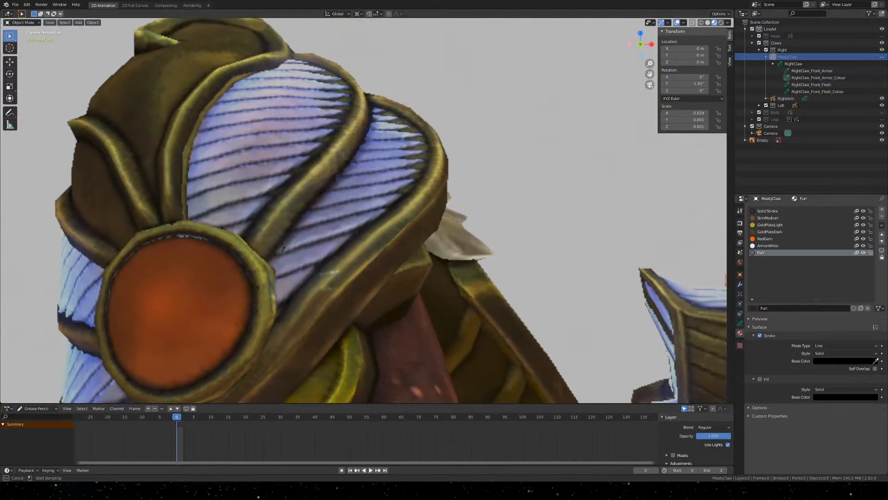
left_click(456, 242)
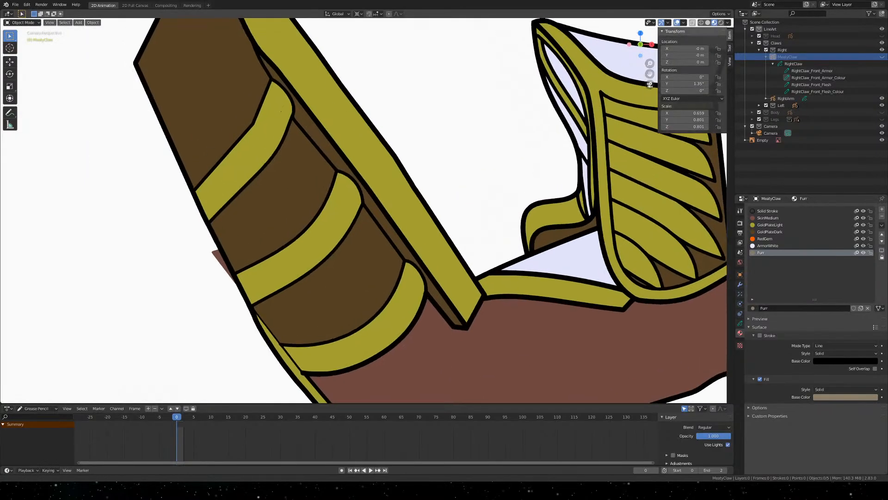
scroll(363, 210, "up", 4)
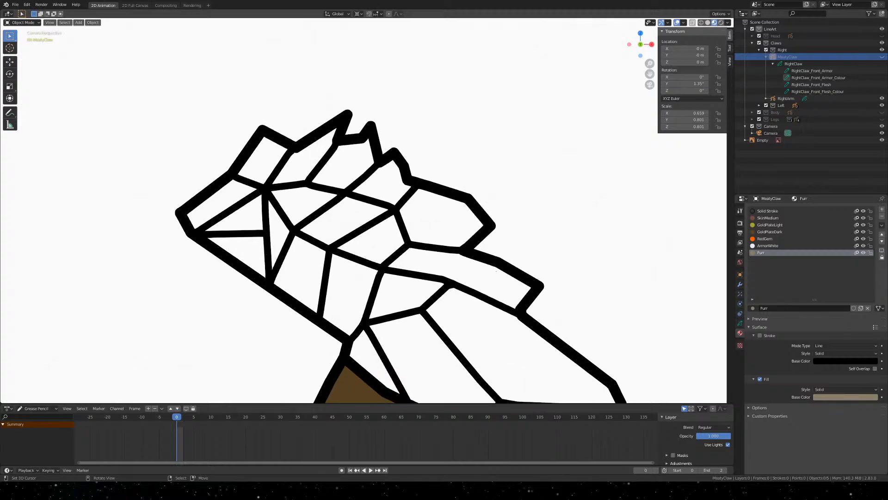
left_click(740, 323)
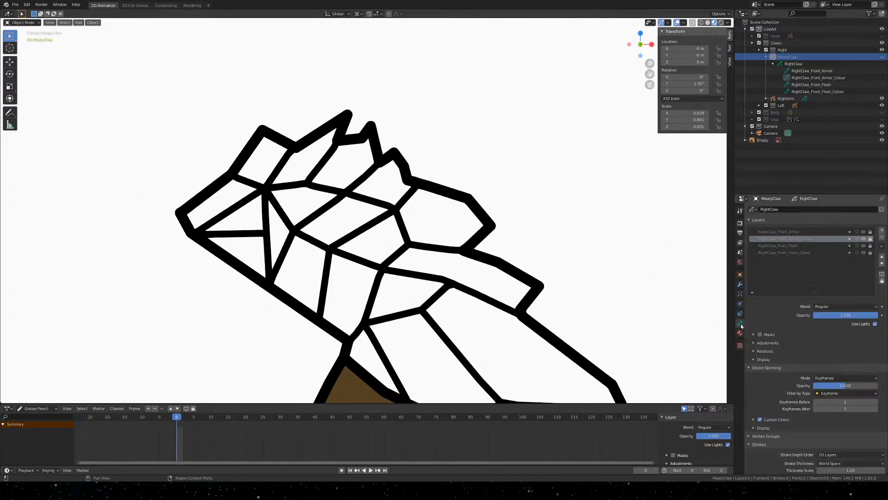
left_click(870, 239)
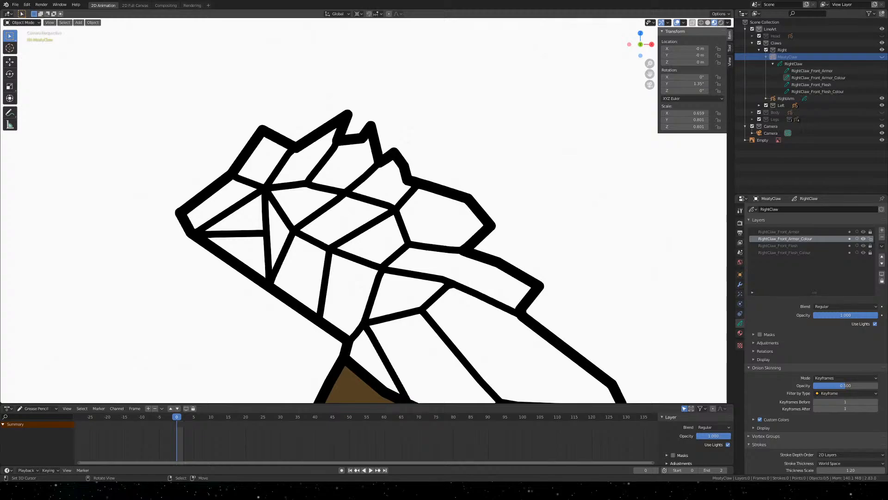
scroll(370, 222, "down", 4)
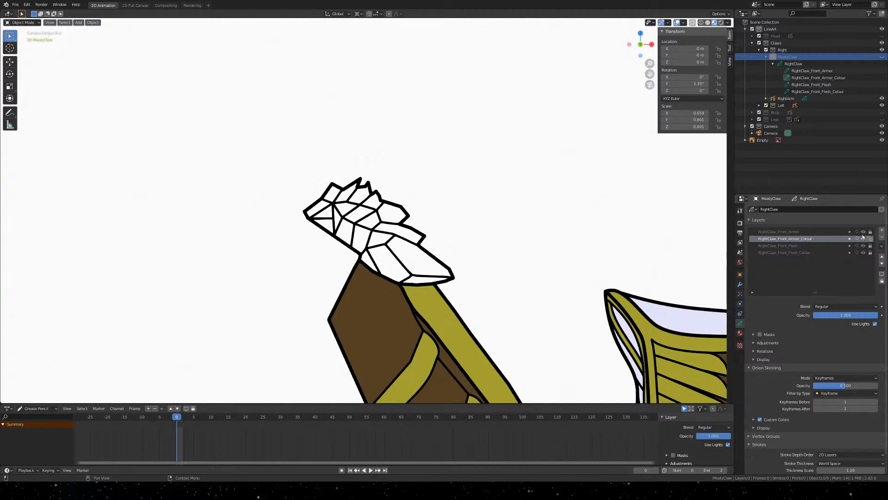
left_click(863, 239)
left_click(809, 63)
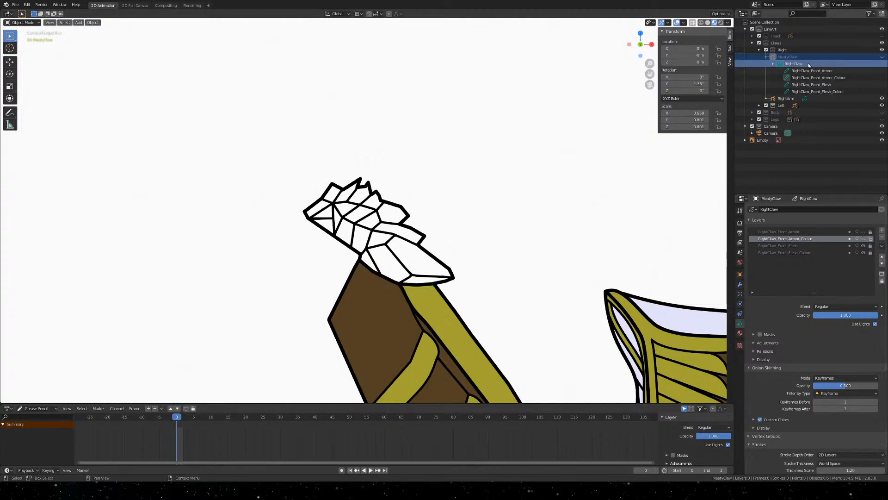
left_click(810, 57)
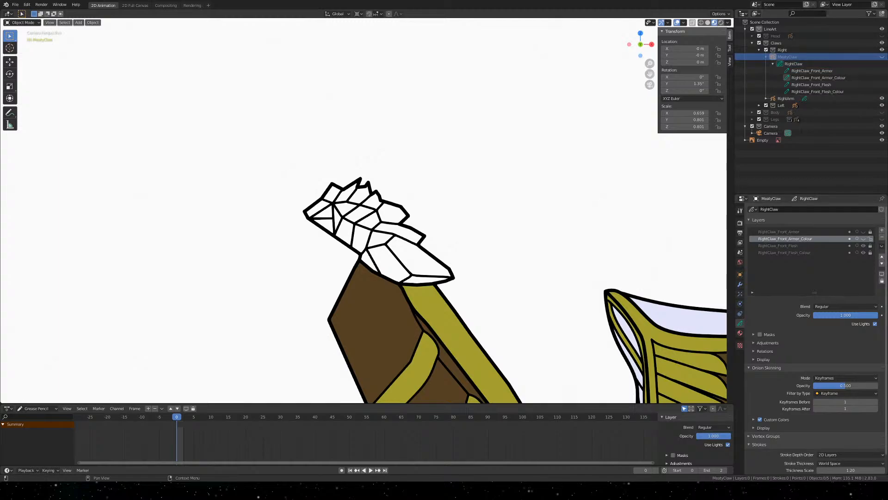
left_click(864, 239)
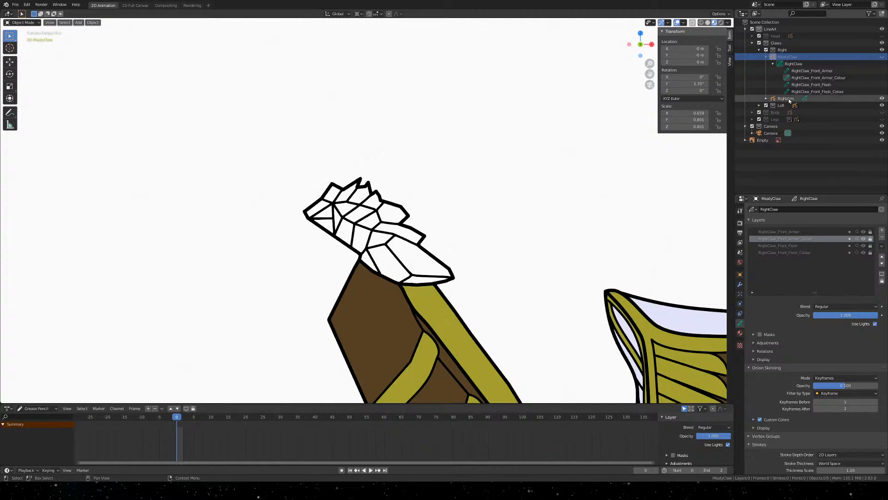
Expand RightArm in the scene hierarchy to list its Grease Pencil layers, and save the file
left_click(766, 99)
left_click(807, 99)
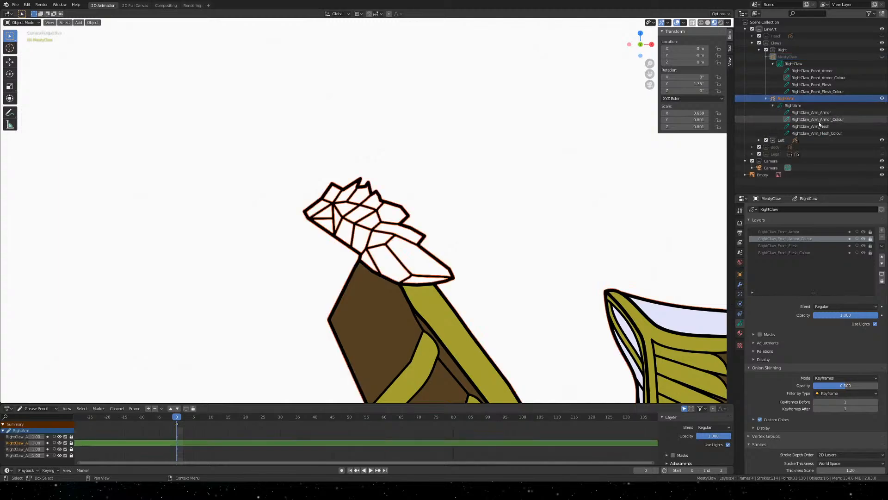
left_click(819, 122)
left_click(813, 112)
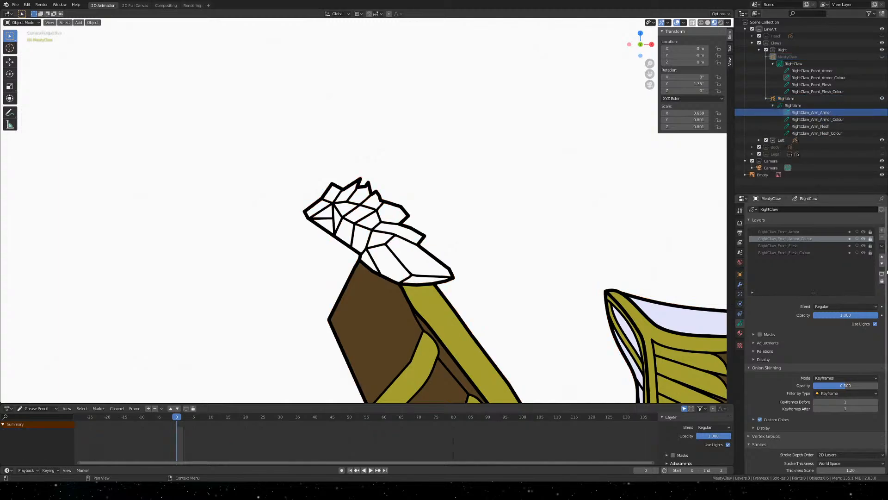
key("ctrl+s")
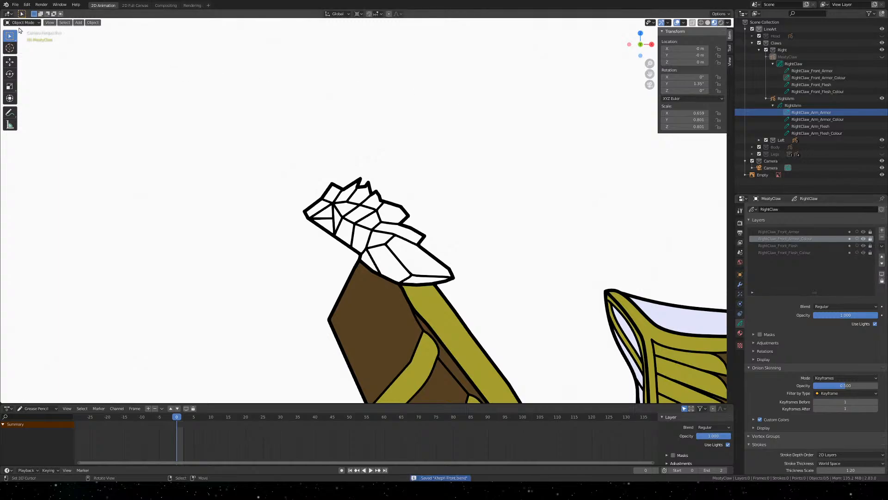
Make RightArm the active object and switch it to Draw mode
left_click(439, 225)
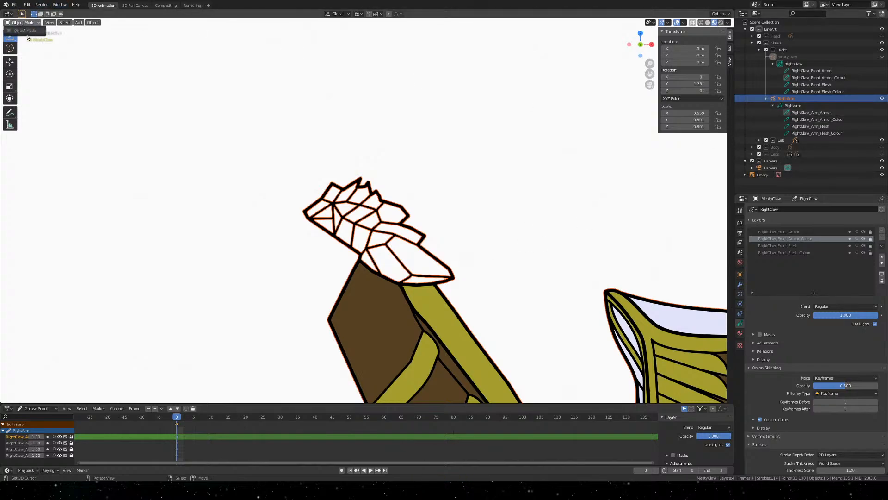
left_click(367, 156)
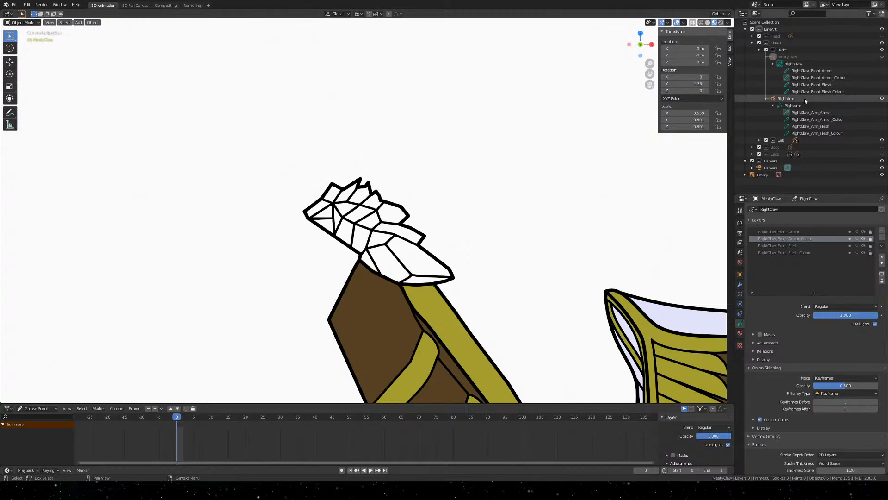
left_click(786, 98)
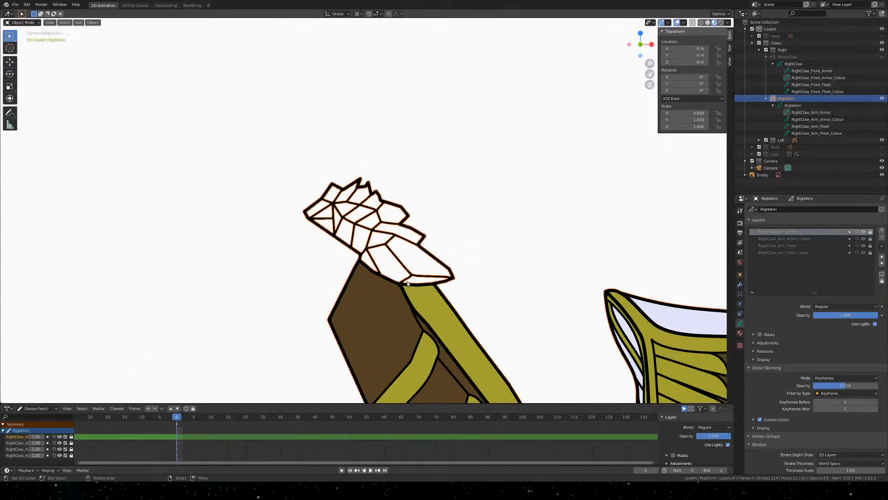
left_click(21, 22)
left_click(19, 54)
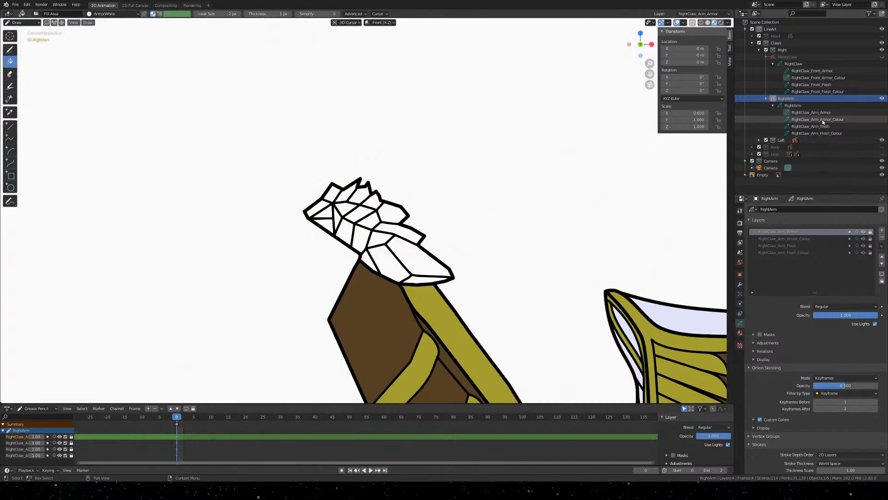
left_click(863, 232)
left_click(863, 232)
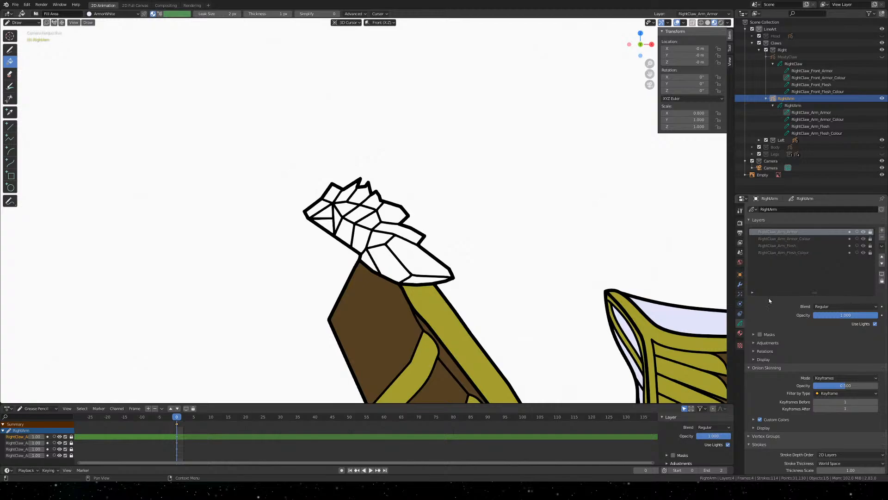
Add a material slot to RightArm and assign the existing Furr material to it
left_click(740, 333)
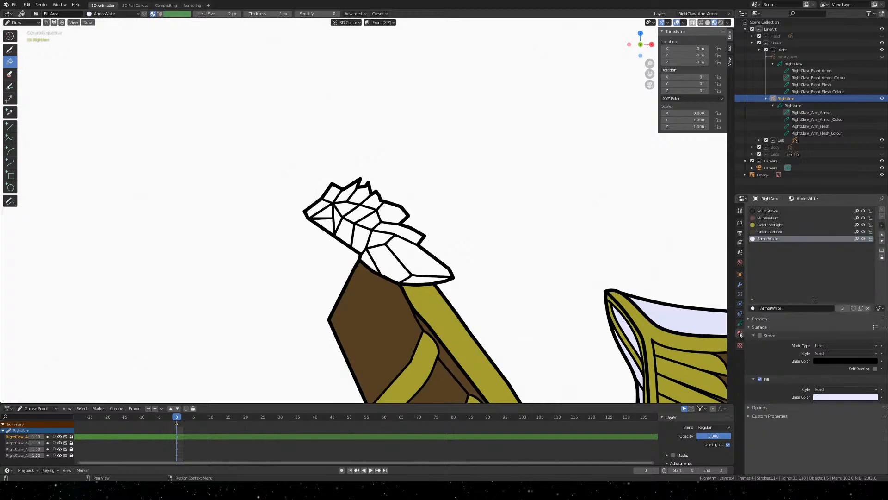
left_click(882, 209)
left_click(753, 308)
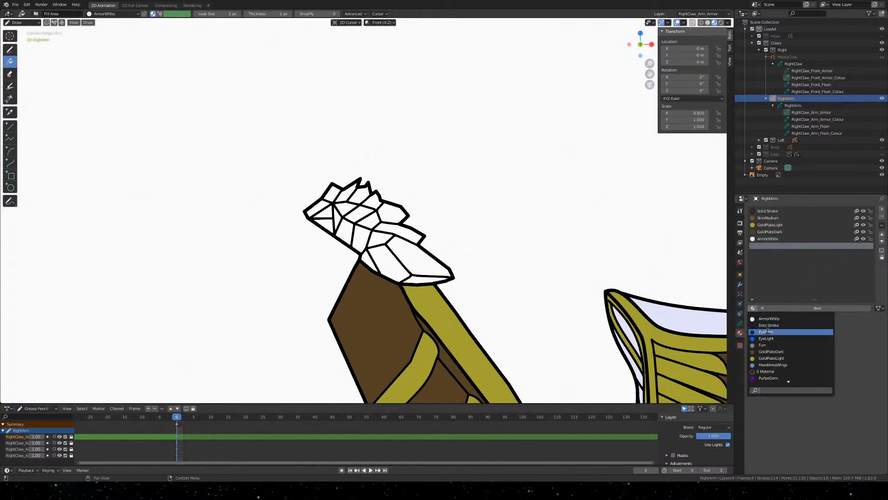
scroll(788, 366, "down", 7)
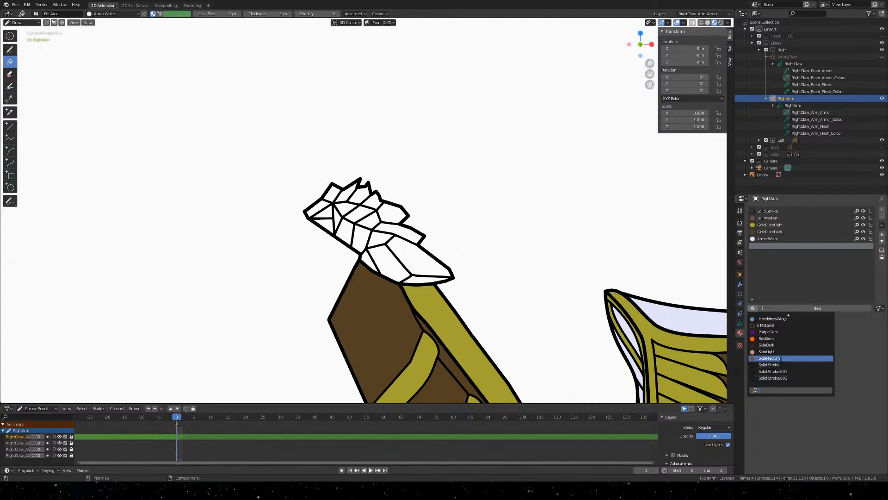
scroll(781, 360, "up", 3)
scroll(780, 359, "up", 4)
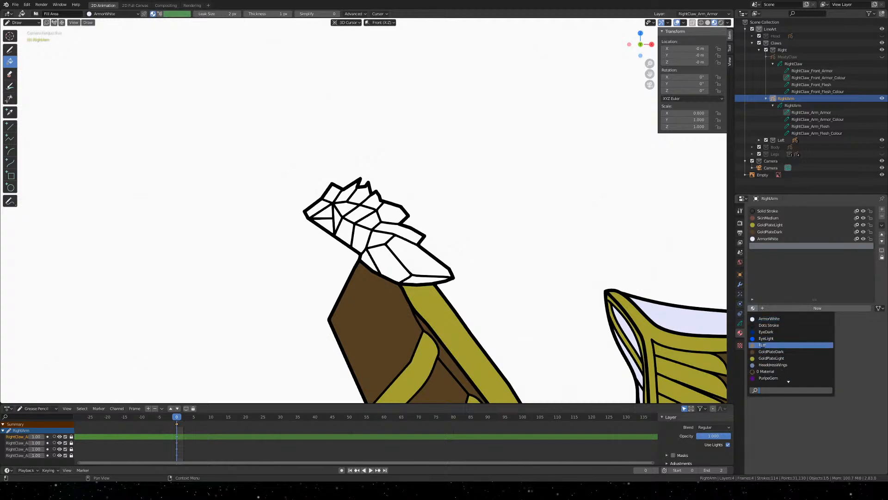
left_click(763, 347)
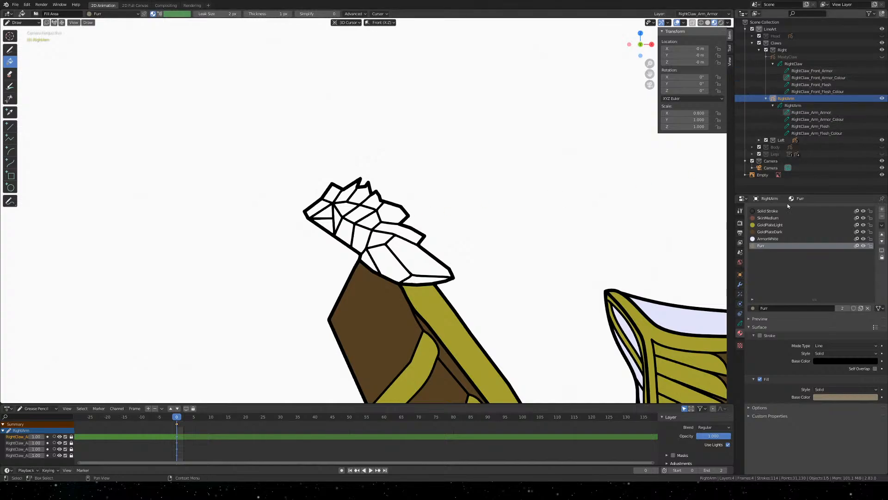
Make RightClaw_Arm_Armor_Colour RightArm's active layer and unlock it
left_click(740, 323)
left_click(807, 239)
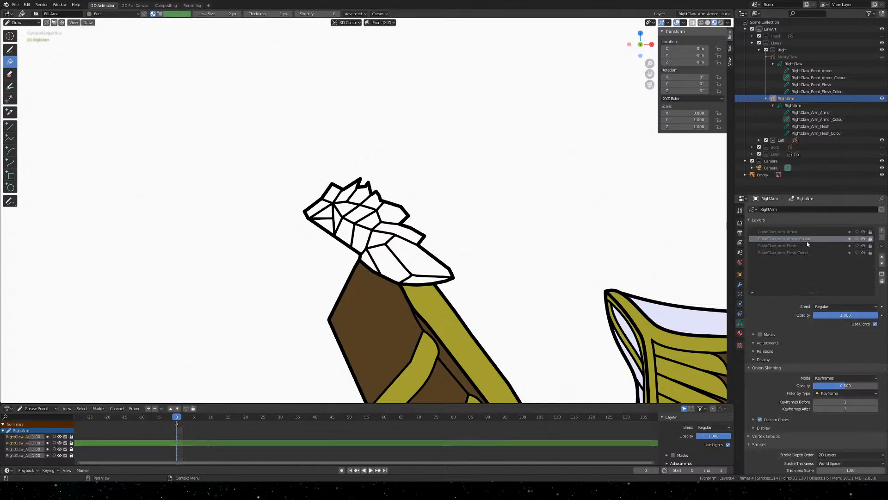
left_click(871, 238)
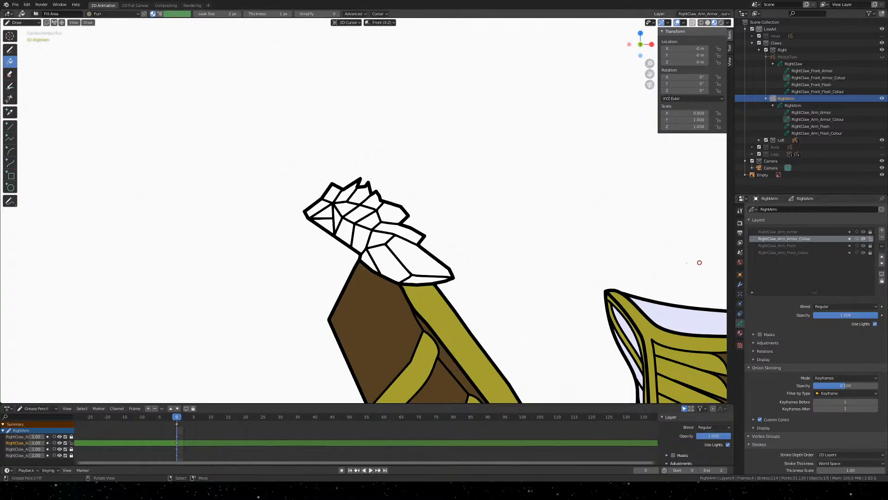
Fill every outlined section of the fur tuft at the end of the arm with the Furr material
scroll(498, 324, "up", 6)
scroll(499, 278, "down", 4)
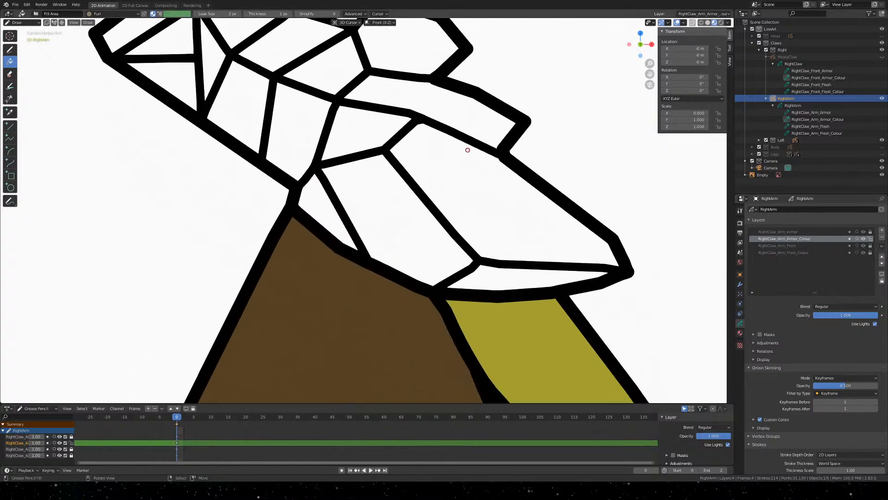
left_click(445, 199)
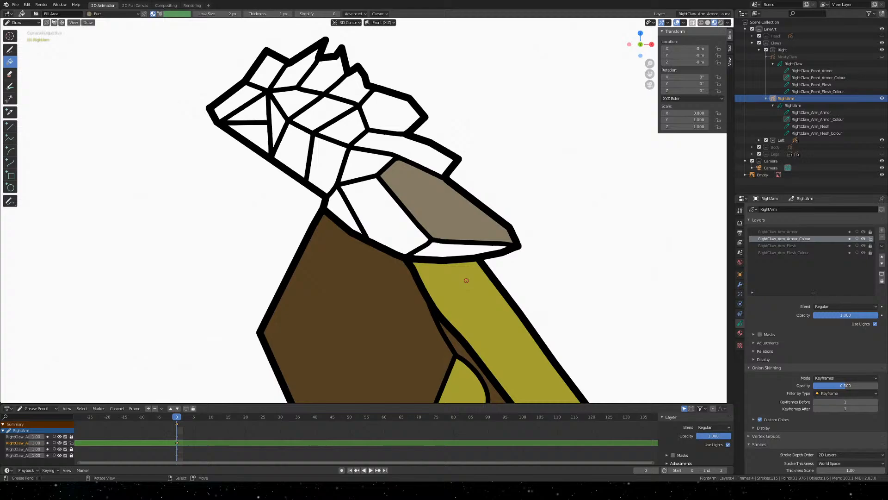
left_click(444, 251)
left_click(391, 222)
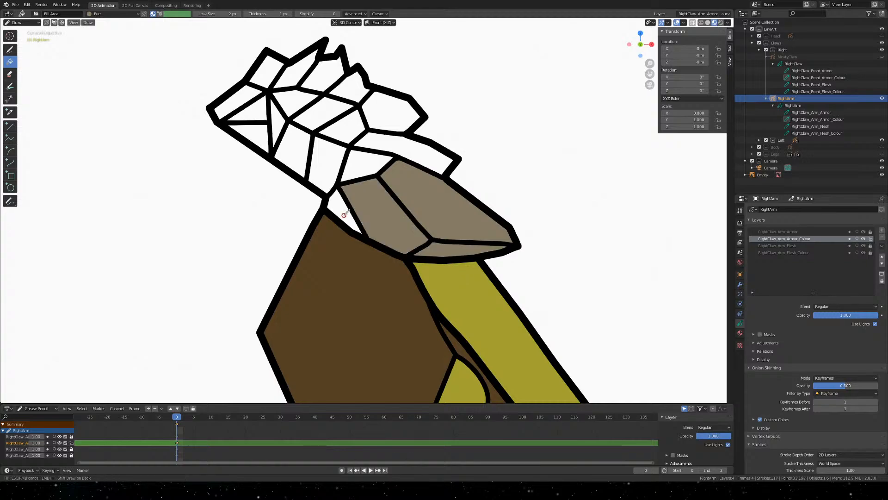
left_click(347, 212)
left_click(358, 159)
left_click(324, 158)
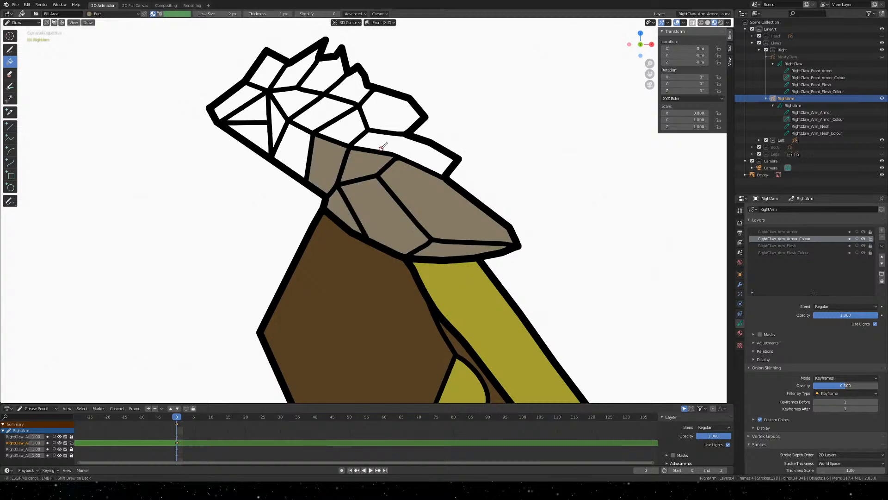
left_click(370, 143)
left_click(373, 119)
left_click(340, 135)
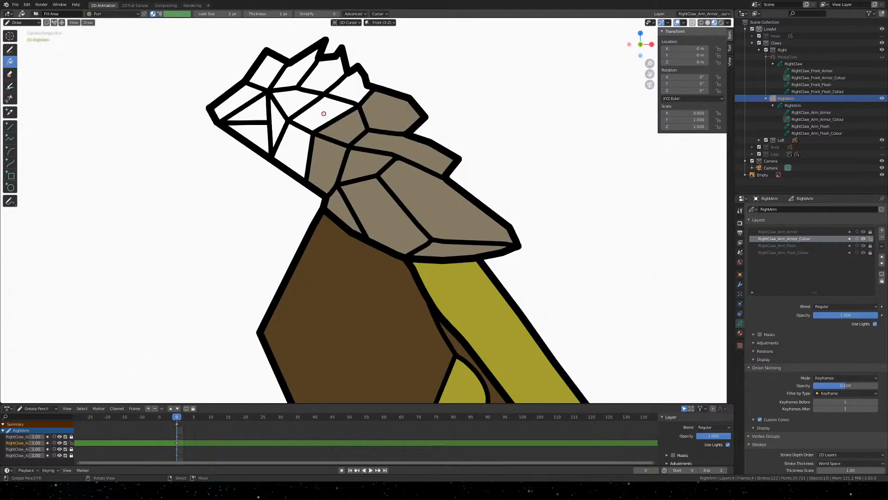
left_click(321, 115)
left_click(354, 88)
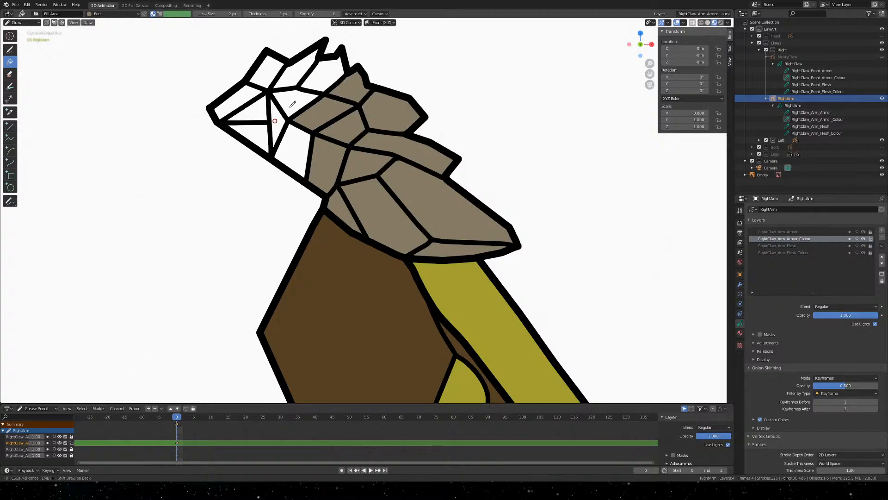
left_click(277, 119)
left_click(301, 97)
left_click(321, 70)
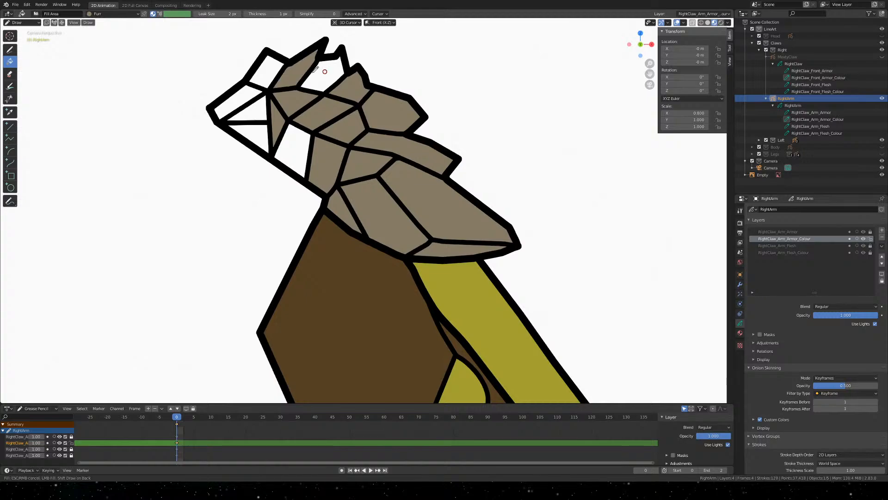
left_click(316, 70)
left_click(266, 66)
left_click(240, 98)
left_click(254, 116)
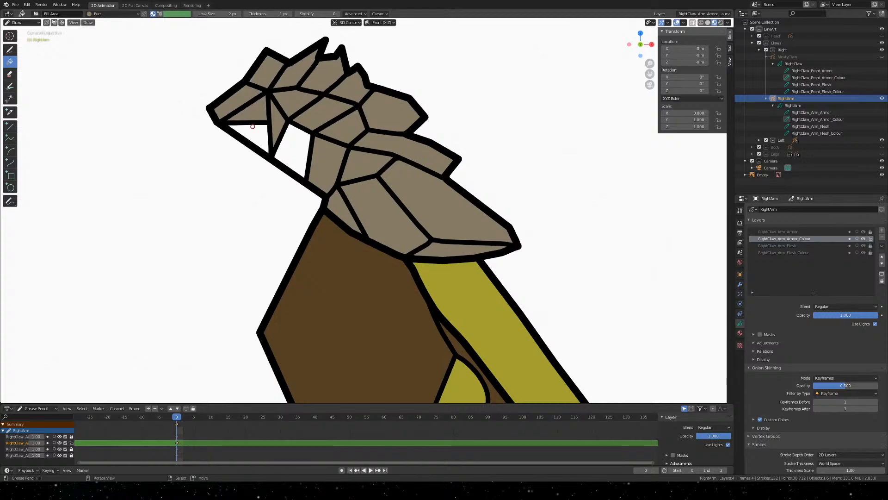
left_click(257, 133)
left_click(297, 139)
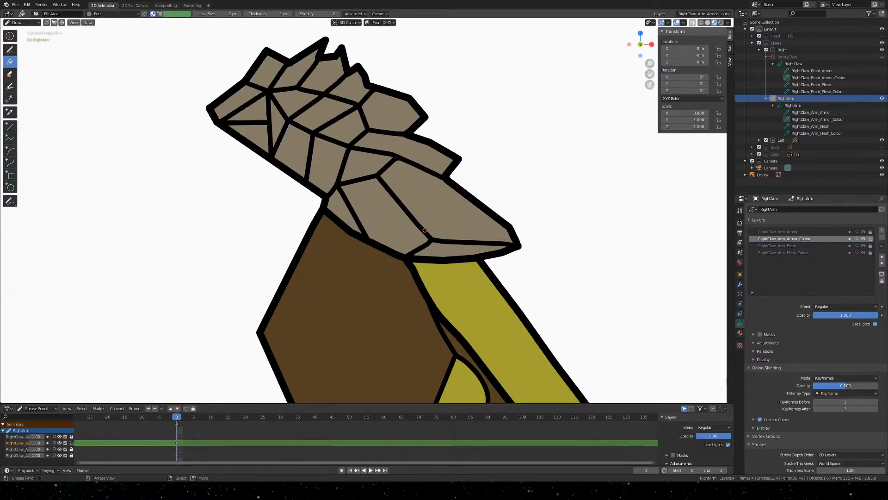
Lock the RightClaw_Arm_Armor_Colour layer
scroll(424, 229, "down", 7)
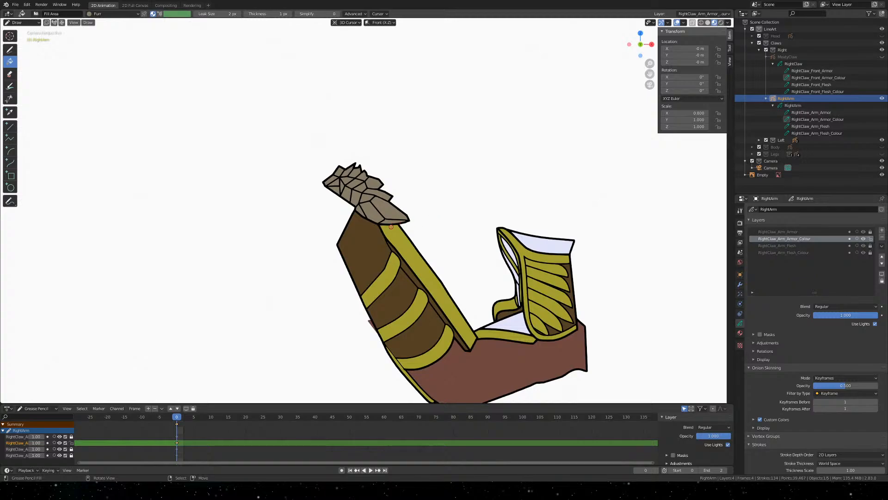
mouse_move(391, 227)
middle_mouse_down("shift")
mouse_move(419, 189)
mouse_move(437, 254)
mouse_move(425, 259)
middle_mouse_up("shift")
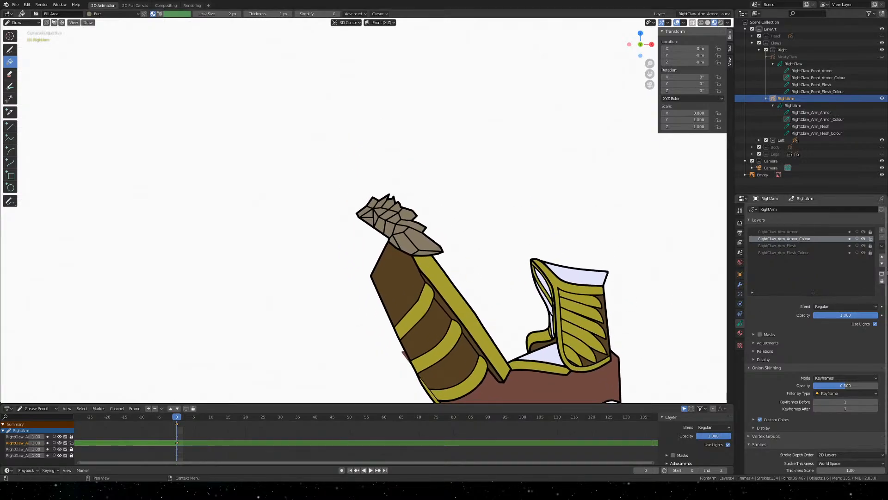
left_click(871, 239)
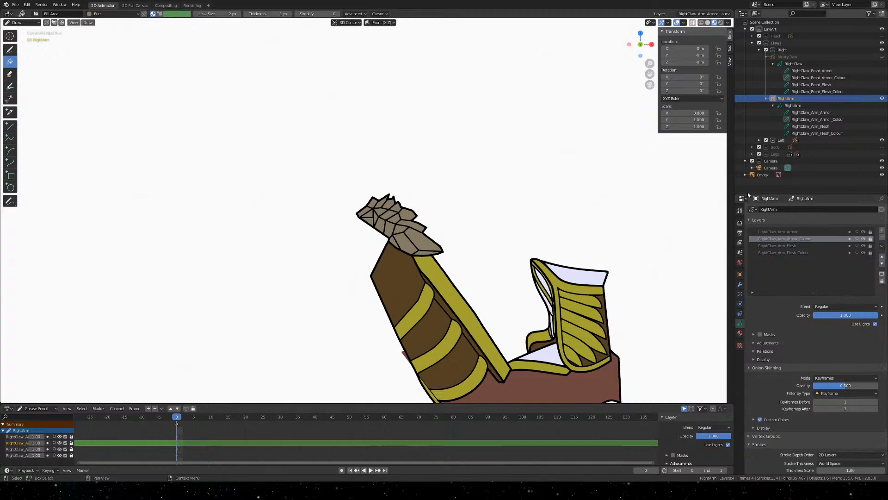
Unhide MeatyClaw and the Head collection, and save the file
left_click(882, 56)
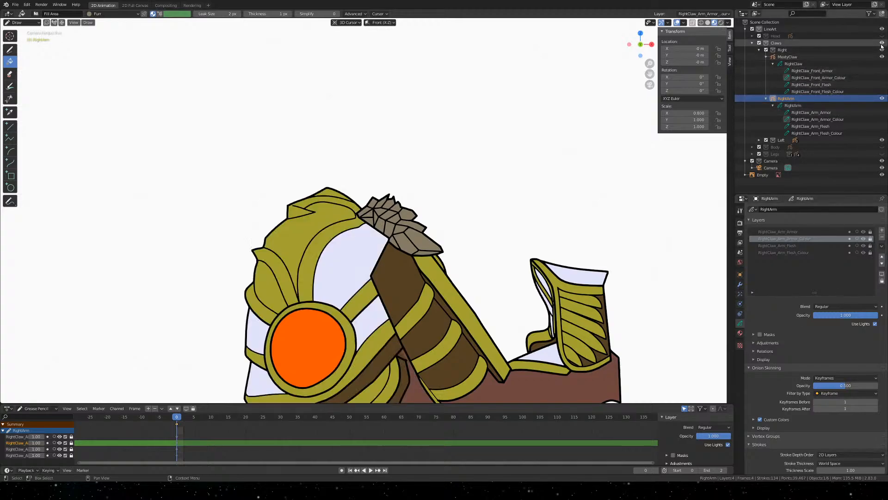
left_click(882, 36)
middle_click_drag(630, 275, 489, 113, "shift")
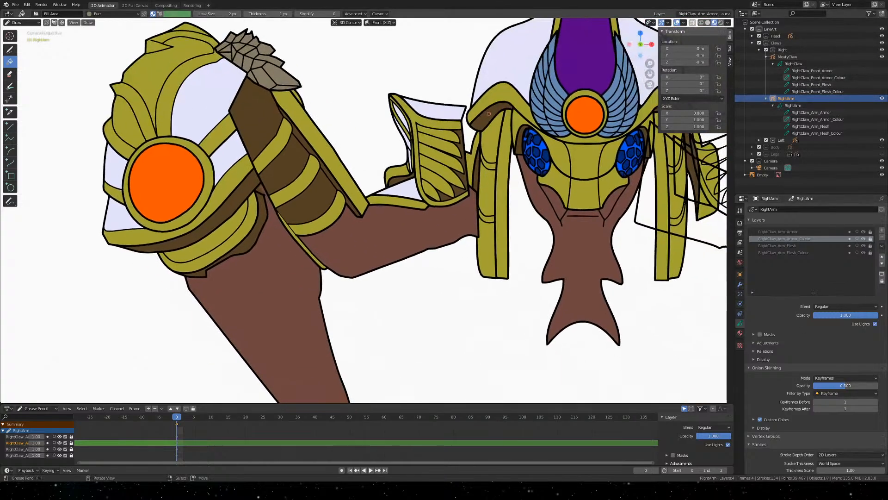
scroll(489, 113, "down", 1)
scroll(490, 120, "down", 1)
key("ctrl+s")
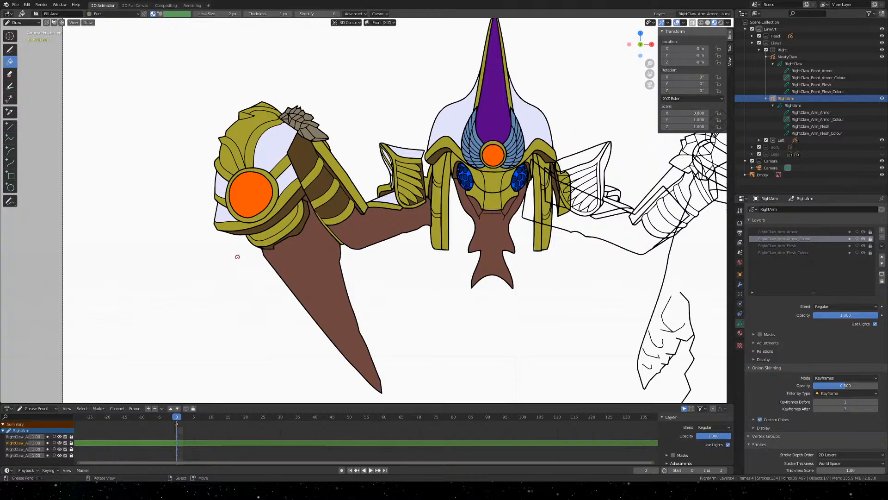
Switch to Object Mode, select MeatyClaw, and check its overlap with the arm from an angled perspective view
scroll(308, 110, "up", 5)
middle_click_drag(308, 109, 485, 202, "shift")
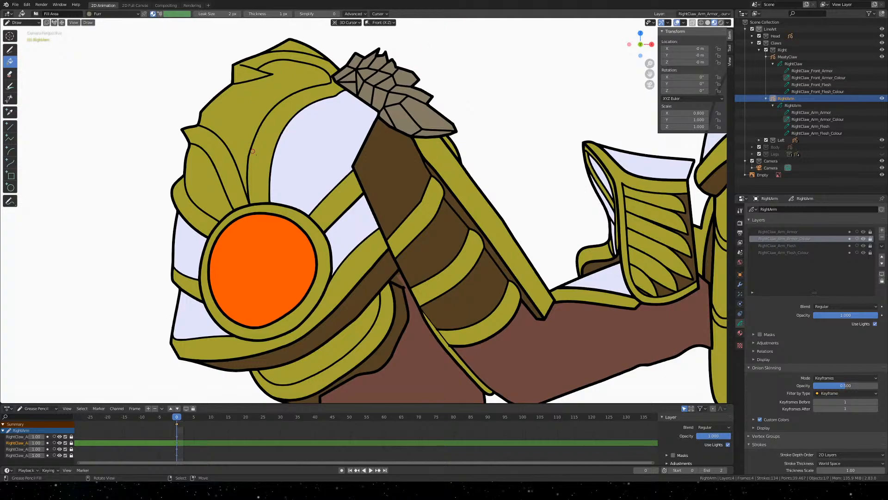
left_click(19, 22)
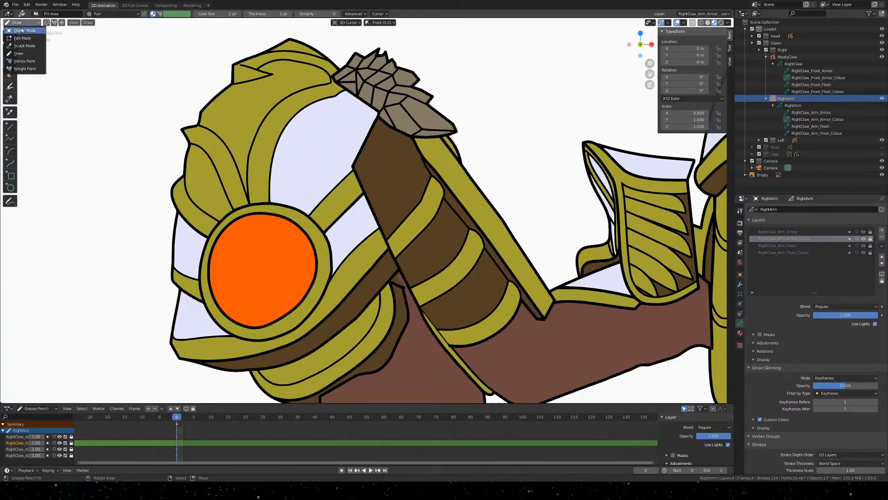
left_click(21, 30)
left_click(300, 160)
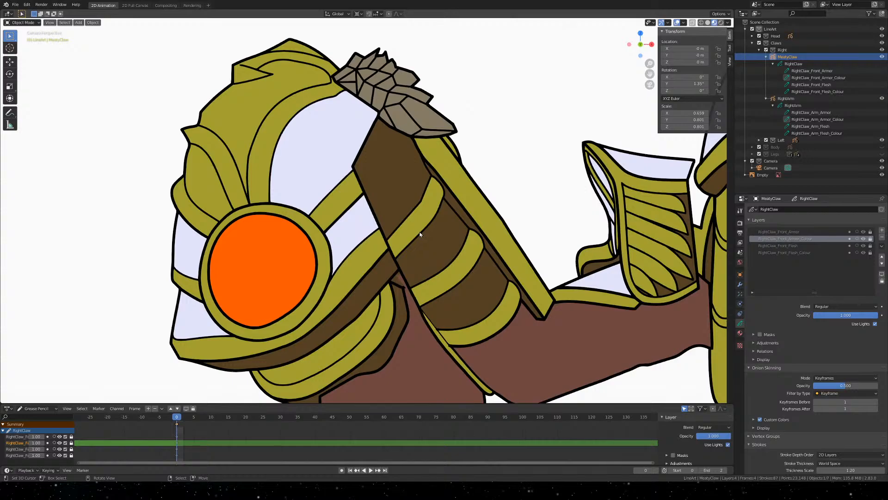
mouse_move(420, 234)
middle_mouse_down()
mouse_move(480, 279)
mouse_move(450, 249)
middle_mouse_up()
scroll(349, 229, "up", 7)
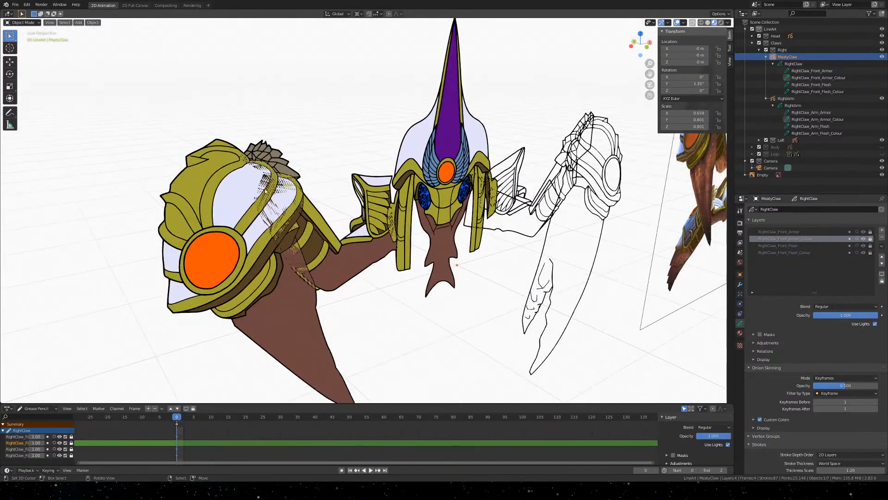
middle_click_drag(349, 229, 446, 212, "shift")
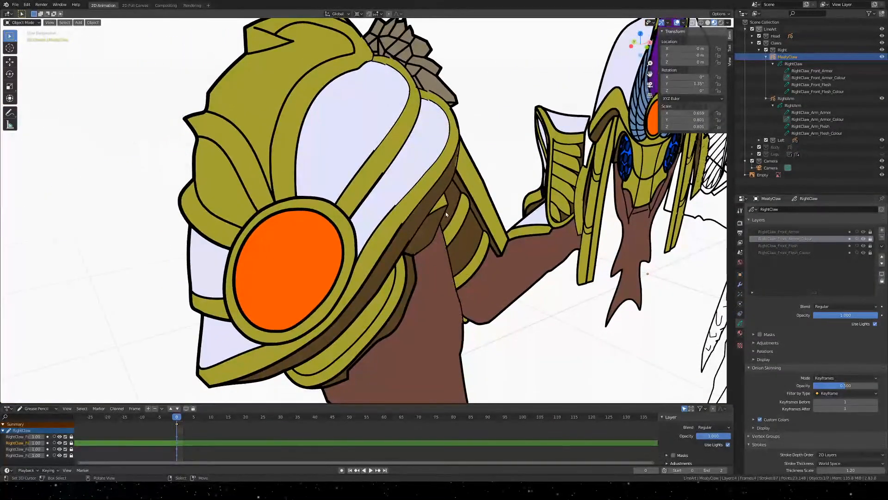
Return to the camera view and examine up close how the right arm's banded armor overlaps MeatyClaw
key("KP_0")
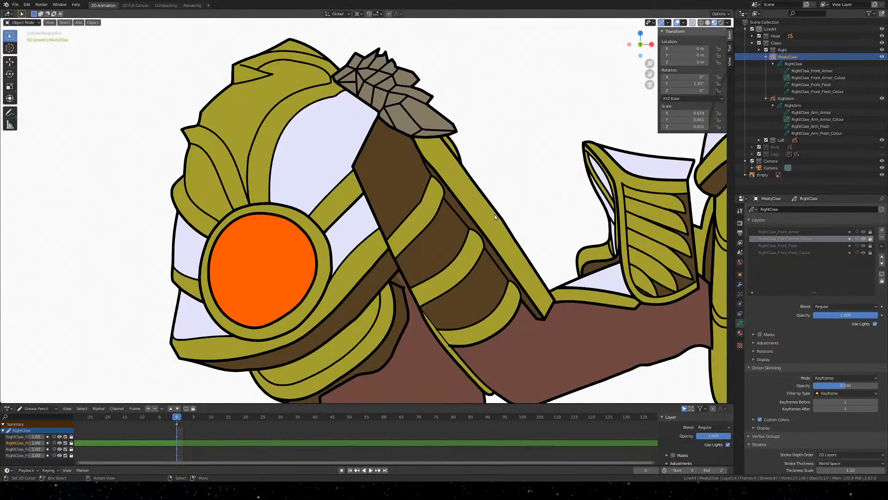
key("KP_0")
key("KP_0")
scroll(419, 193, "up", 2)
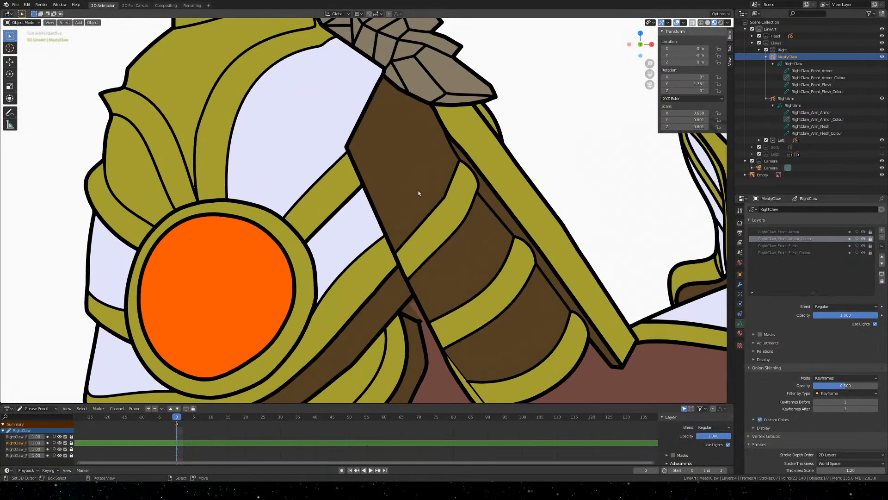
scroll(418, 193, "up", 5)
middle_click_drag(556, 316, 449, 312, "shift")
scroll(444, 226, "down", 6)
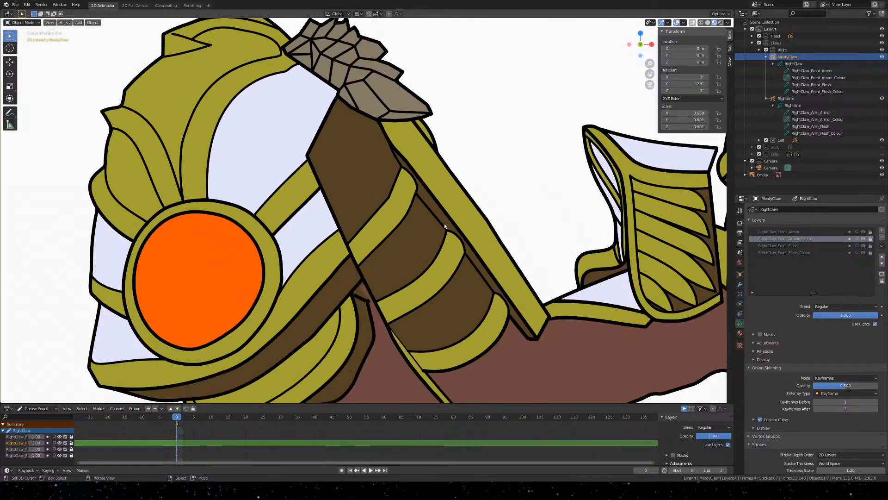
scroll(445, 225, "down", 2)
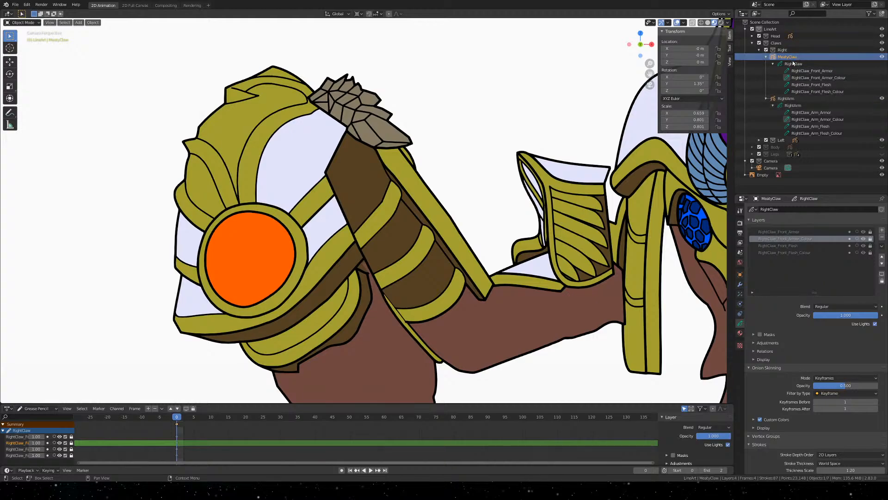
Examine MeatyClaw's Grease Pencil data settings, including viewport display, custom properties, onion skinning display, and layer relations, adjustments and masks
scroll(843, 383, "down", 1)
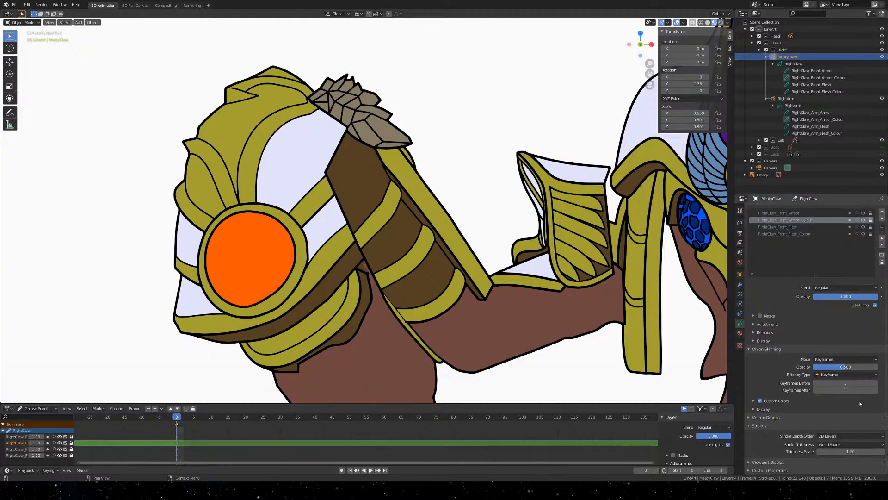
left_click(753, 463)
scroll(806, 405, "down", 1)
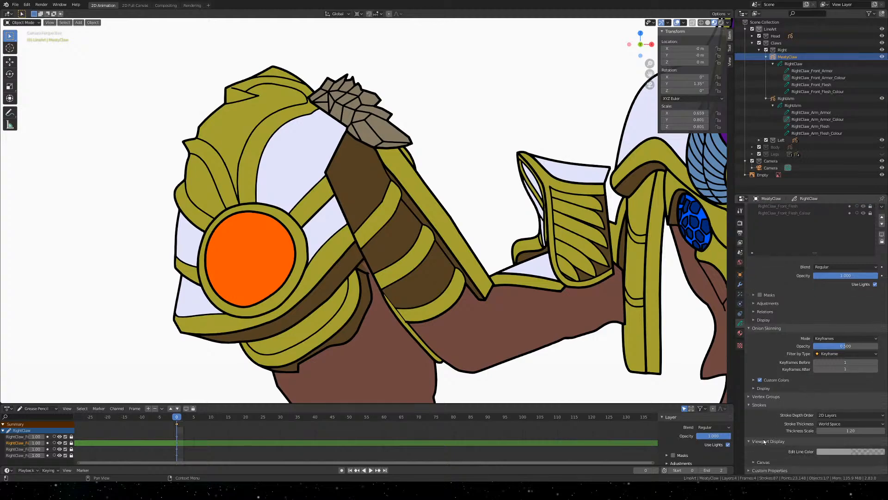
left_click(764, 441)
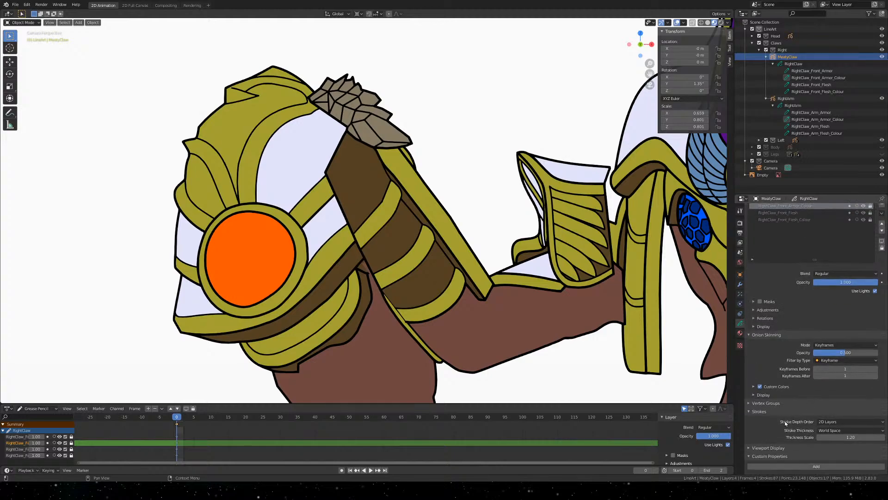
left_click(767, 457)
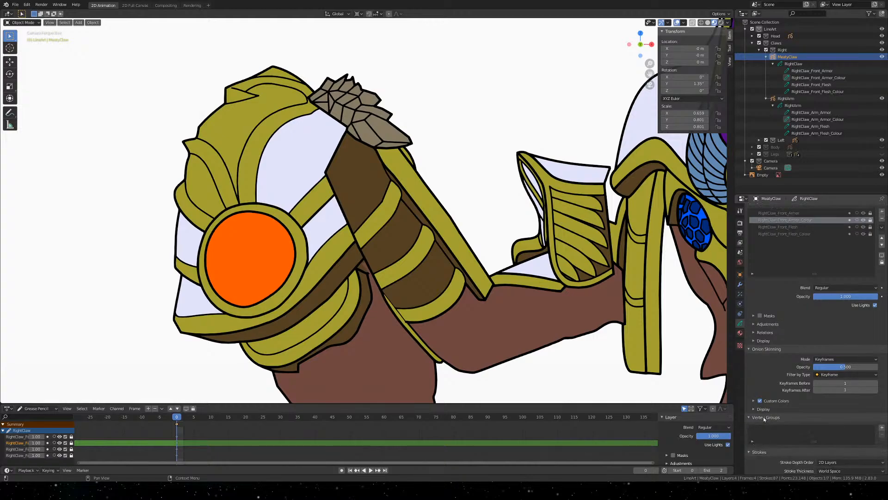
left_click(764, 409)
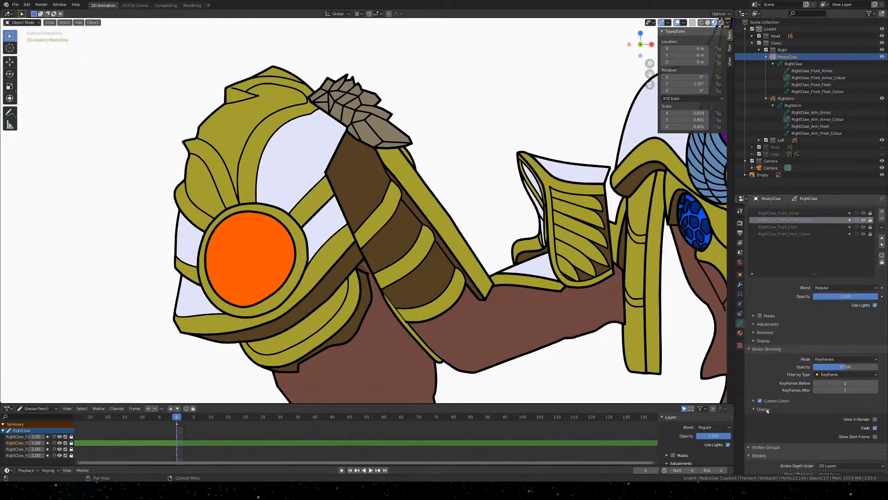
left_click(764, 409)
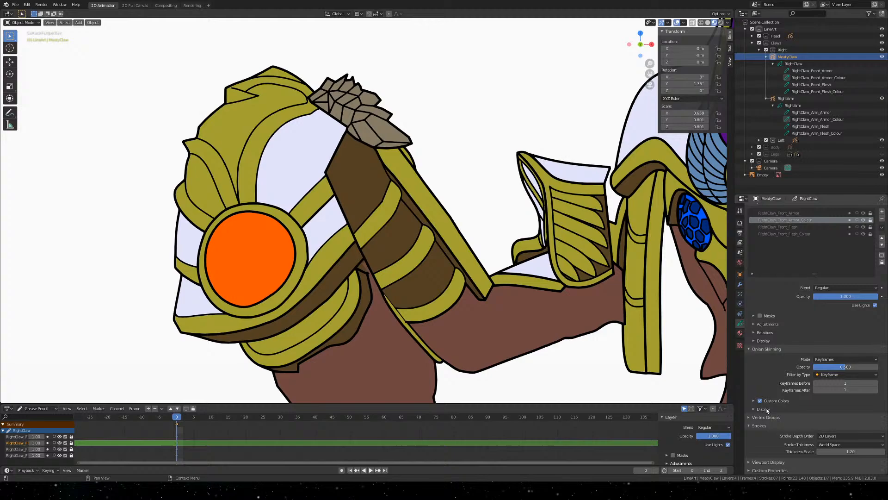
left_click(763, 342)
left_click(763, 342)
left_click(763, 333)
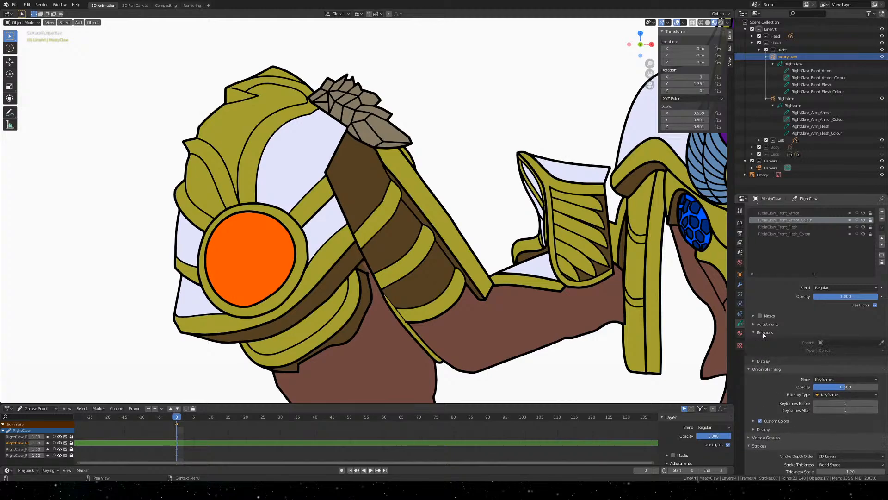
left_click(762, 332)
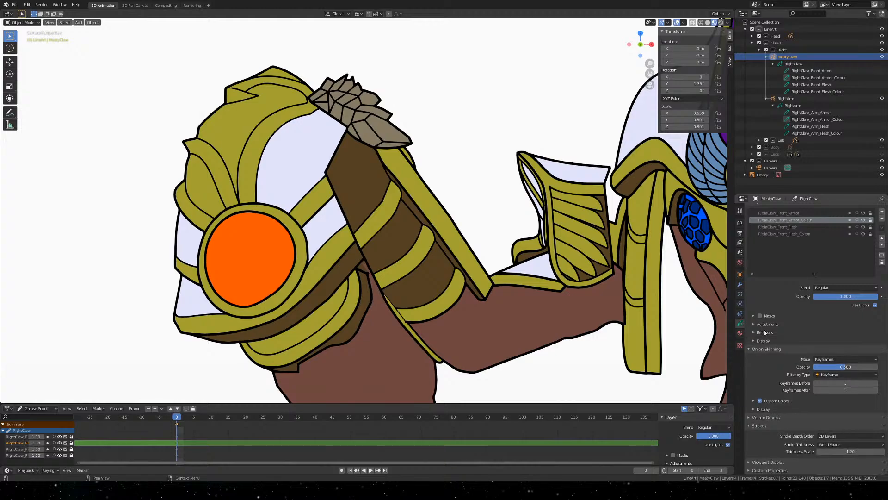
left_click(768, 324)
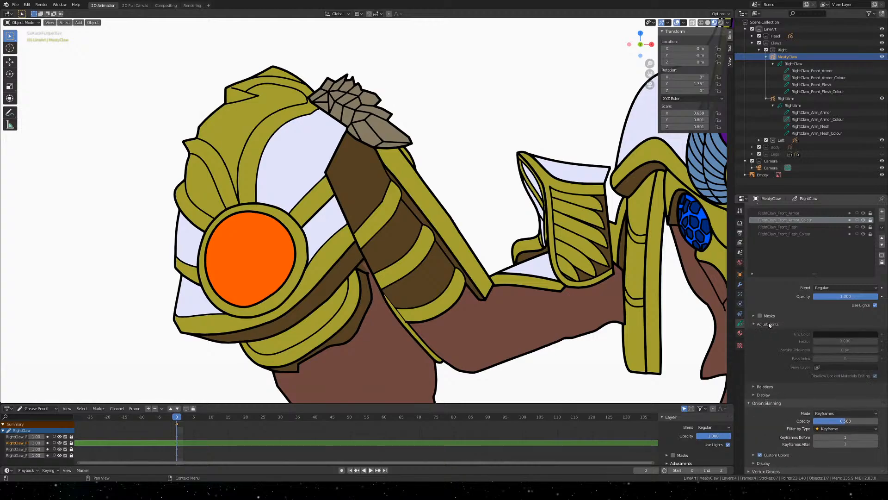
left_click(768, 324)
left_click(769, 316)
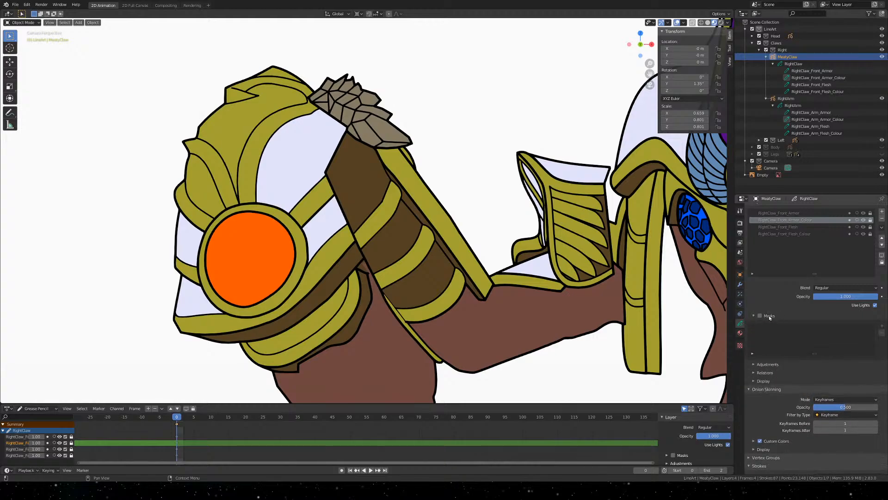
left_click(756, 367)
left_click(759, 367)
Try parenting the RightClaw_Front_Armor_Colour layer to the RightArm object, and undo the parenting
left_click(764, 374)
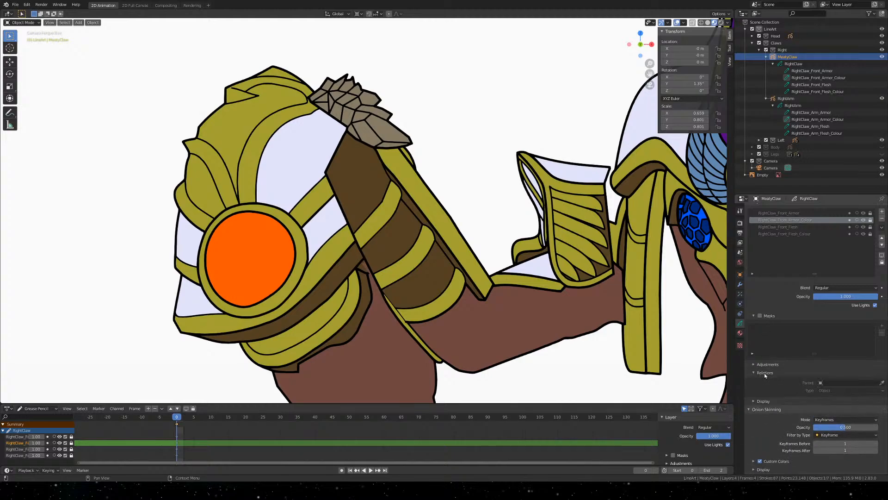
left_click(882, 382)
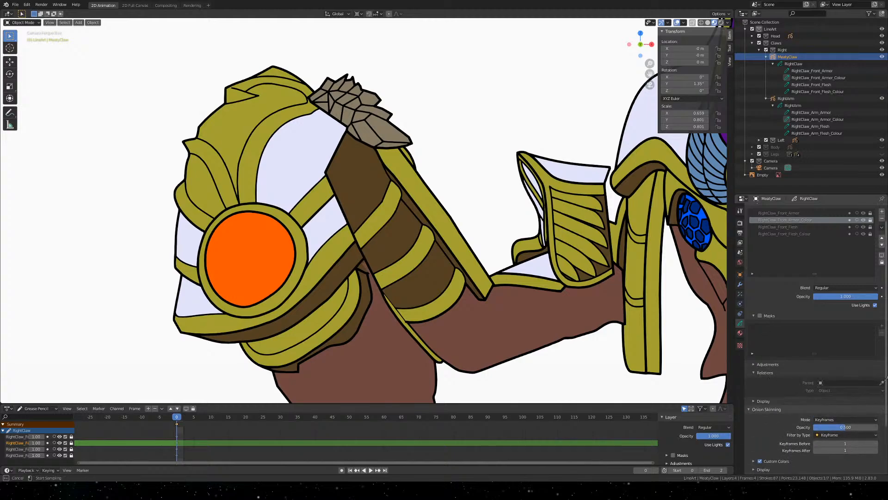
left_click(577, 303)
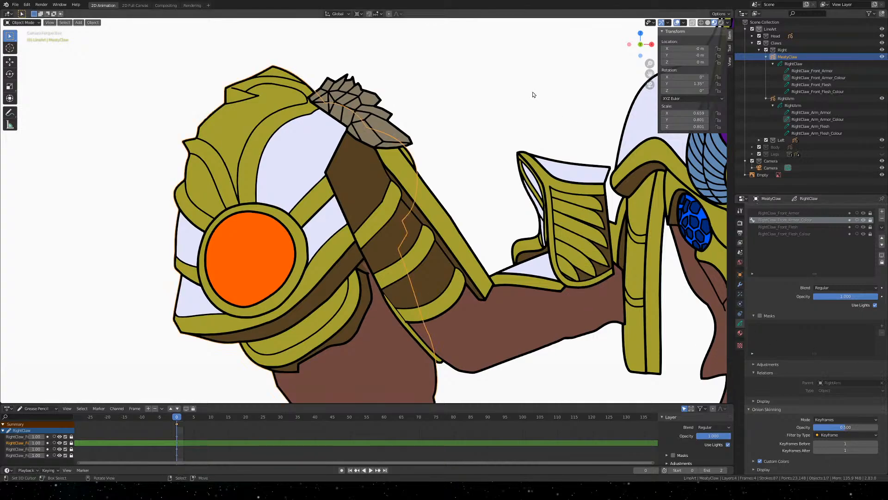
key("ctrl+z")
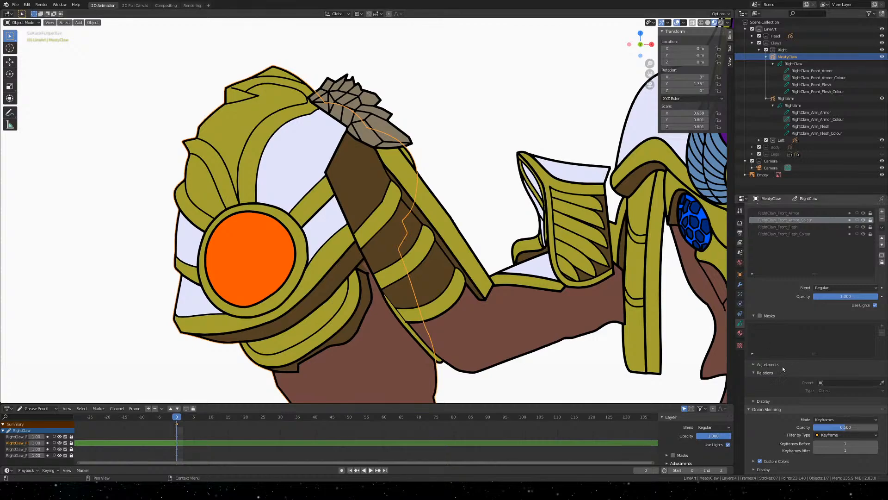
left_click(750, 372)
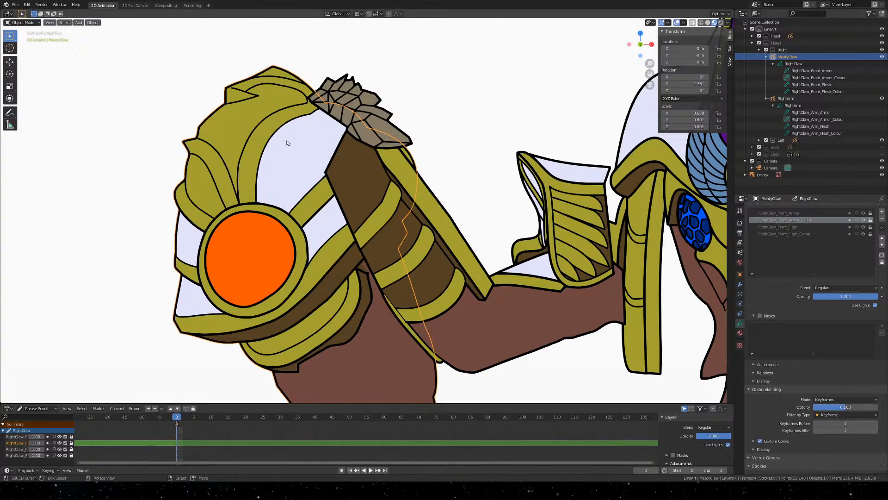
Save the file and go through MeatyClaw's layers one by one, ending with RightClaw_Front_Flesh_Colour active
key("ctrl+s")
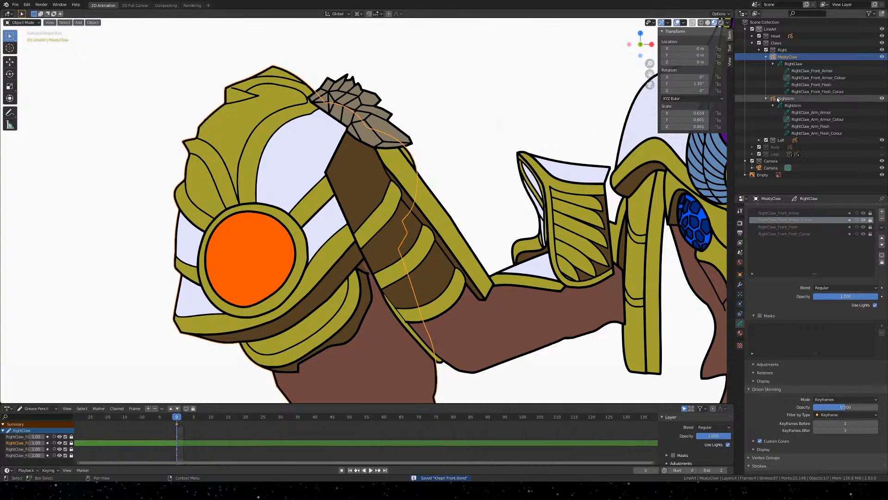
left_click(795, 213)
left_click(790, 220)
left_click(790, 226)
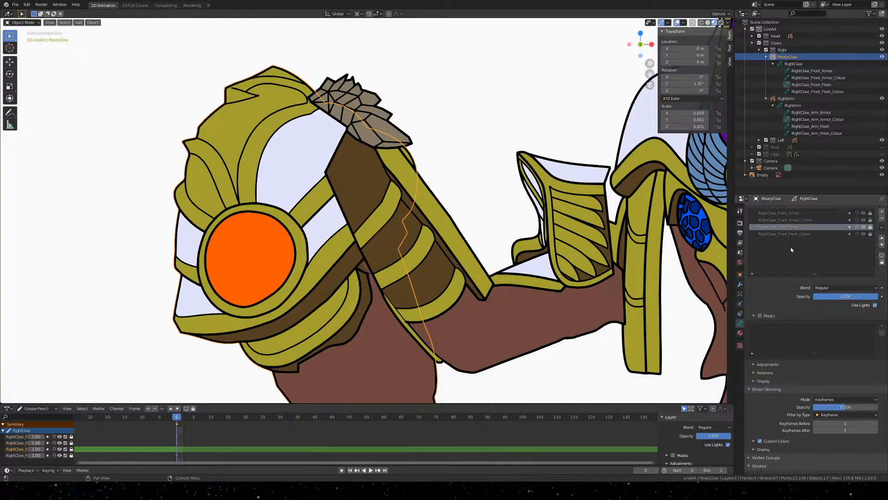
left_click(788, 234)
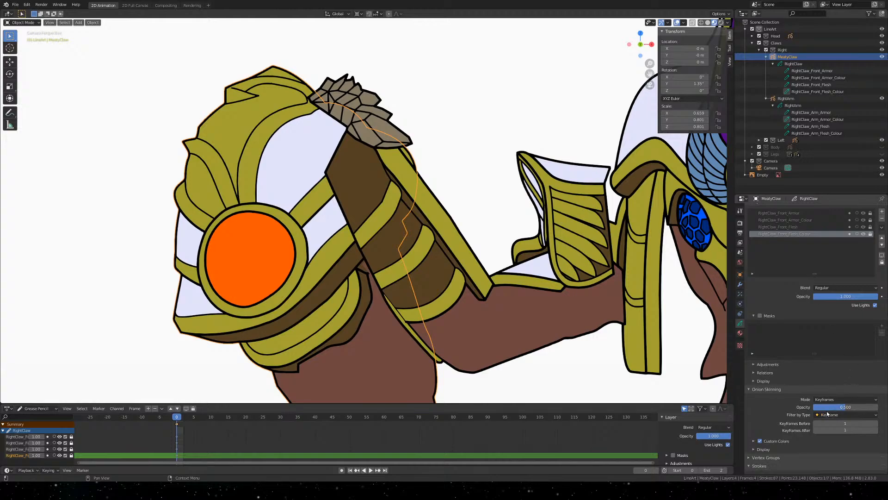
left_click_drag(841, 407, 808, 407)
key("ctrl+z")
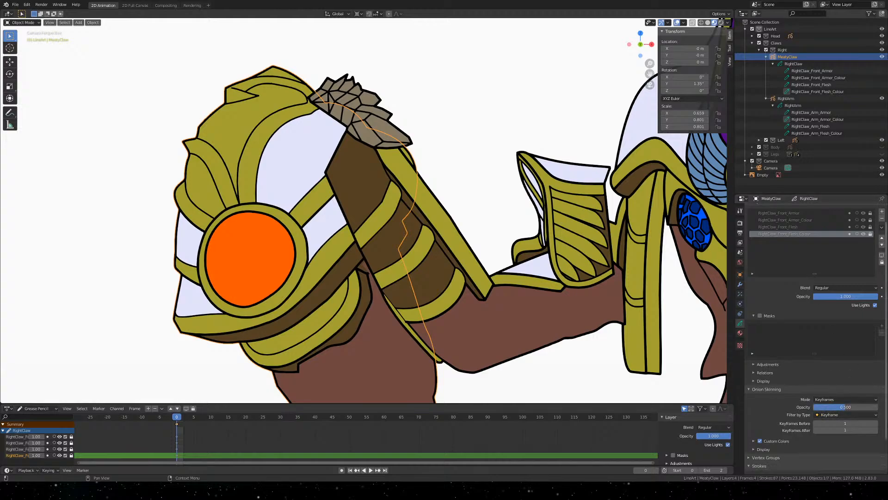
Select MeatyClaw and inspect its depth relative to the other line art in the right orthographic view
left_click(799, 57)
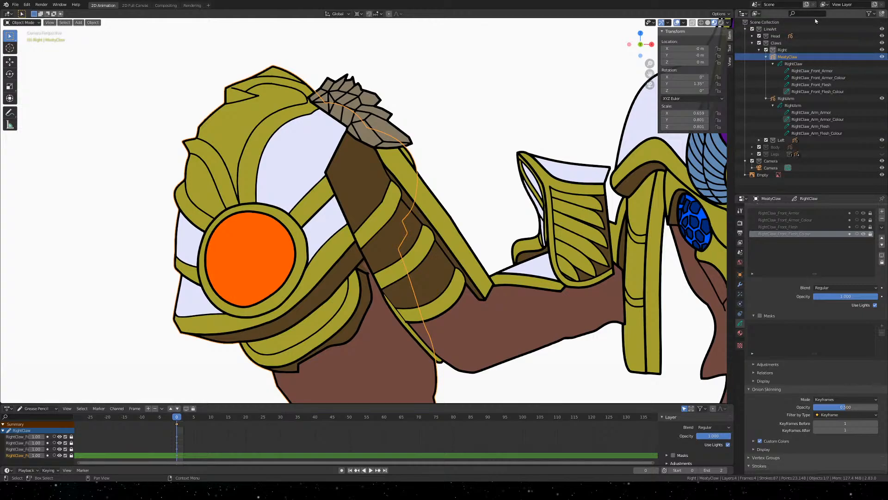
scroll(373, 229, "down", 4)
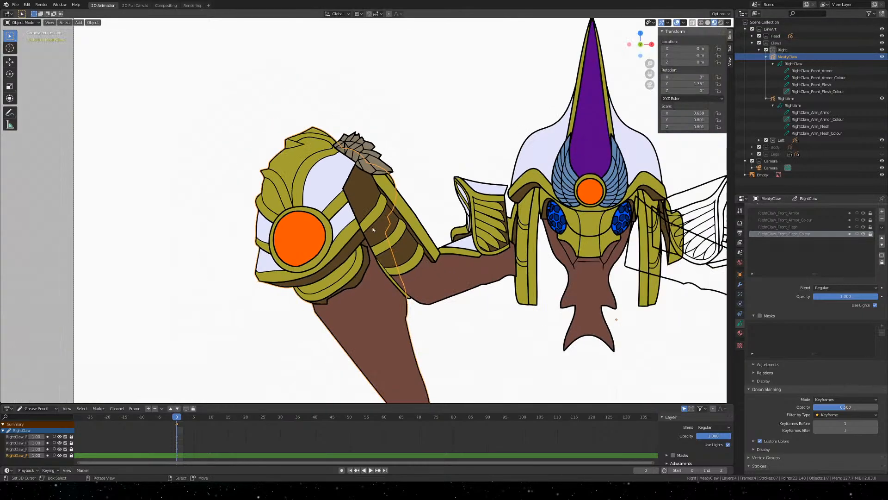
scroll(377, 223, "up", 4)
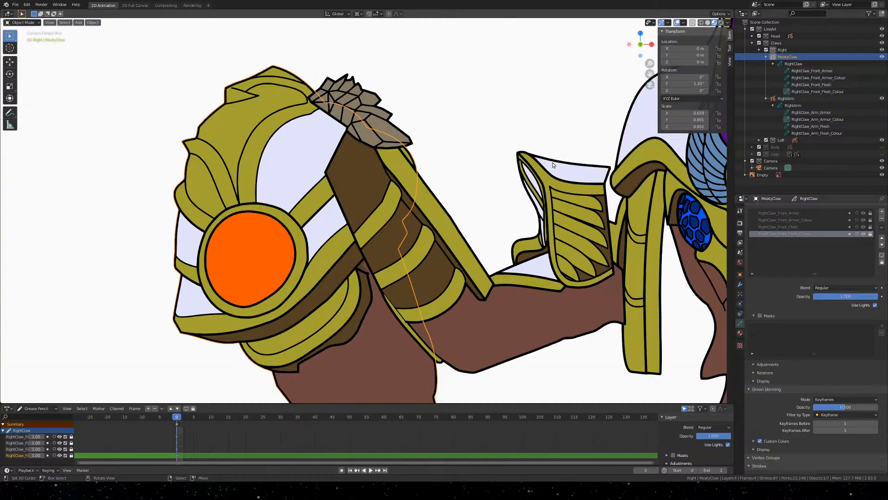
scroll(444, 143, "down", 1)
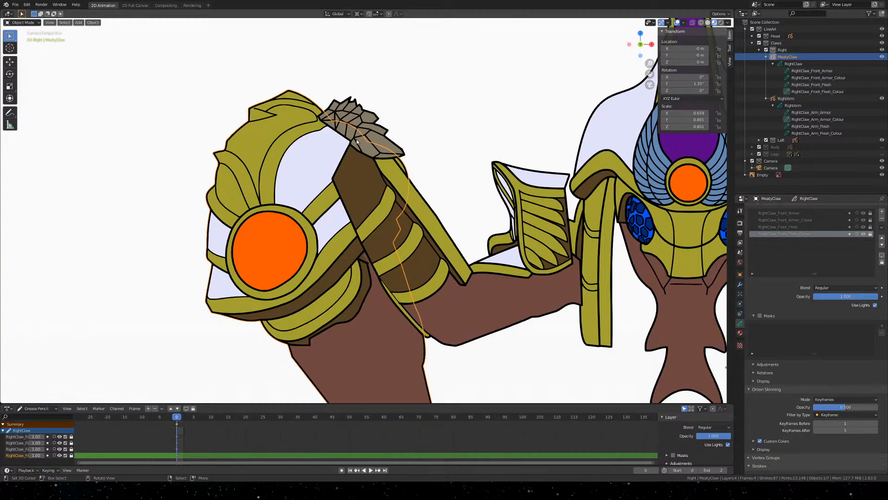
left_click(652, 44)
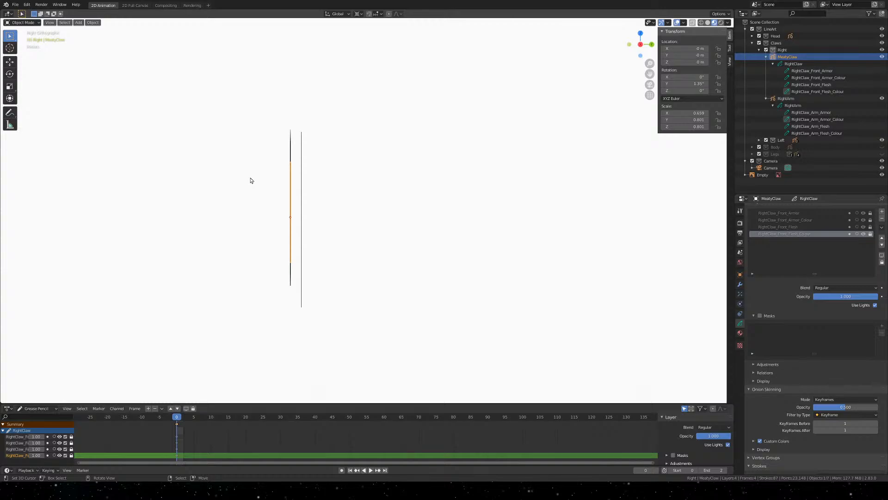
scroll(279, 193, "up", 6)
scroll(282, 220, "down", 2)
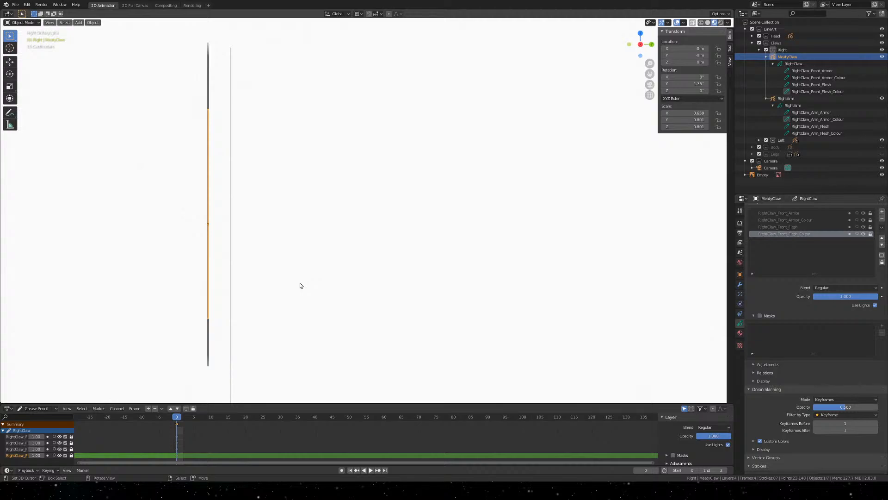
Set MeatyClaw's X location to 0 m and Y location to -0.05 m, deselect it, and check the result through the camera
left_click(700, 48)
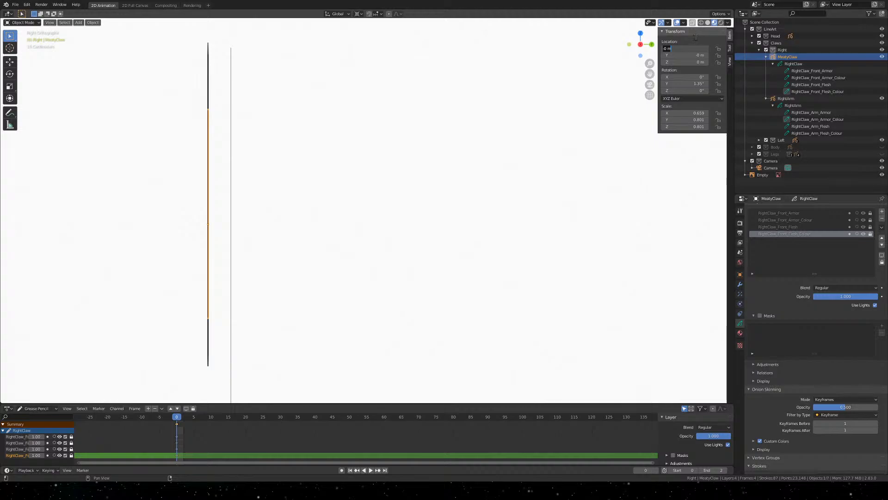
type("0")
key("Return")
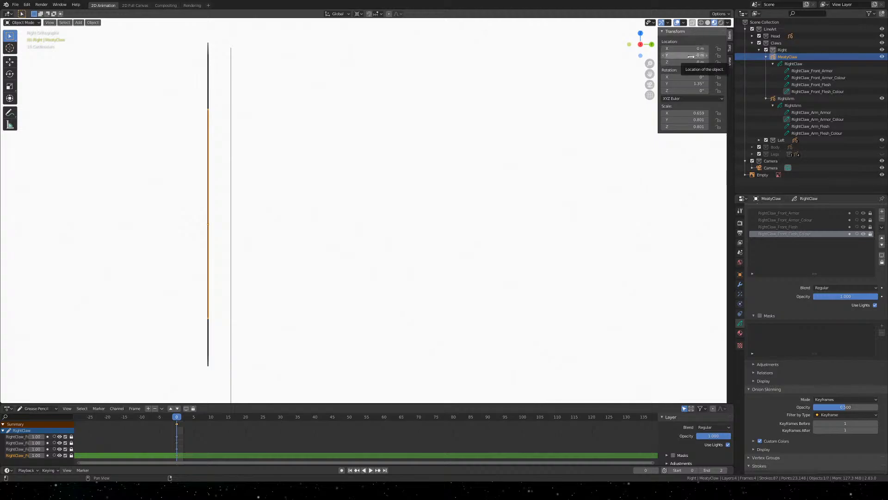
left_click(690, 55)
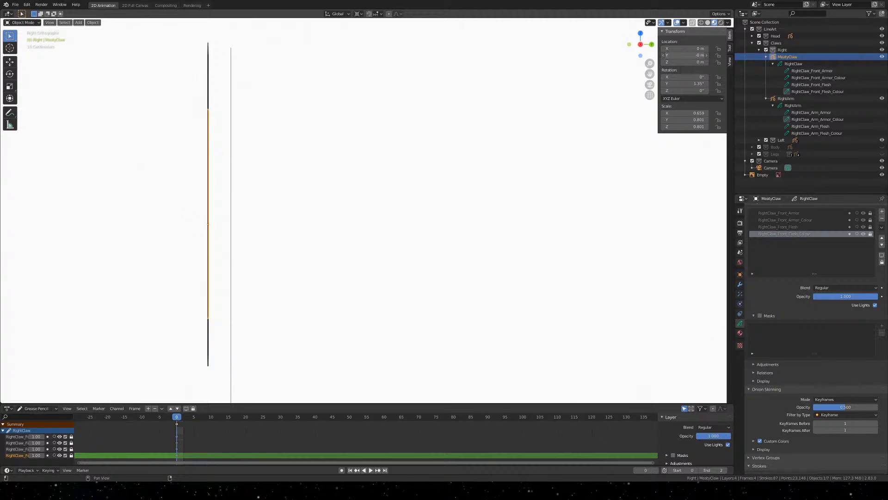
left_click_drag(691, 55, 683, 56)
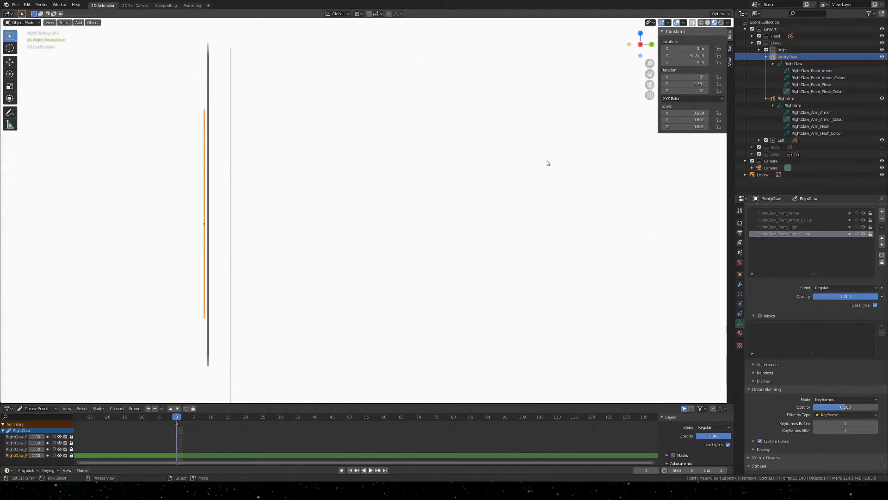
left_click(543, 163)
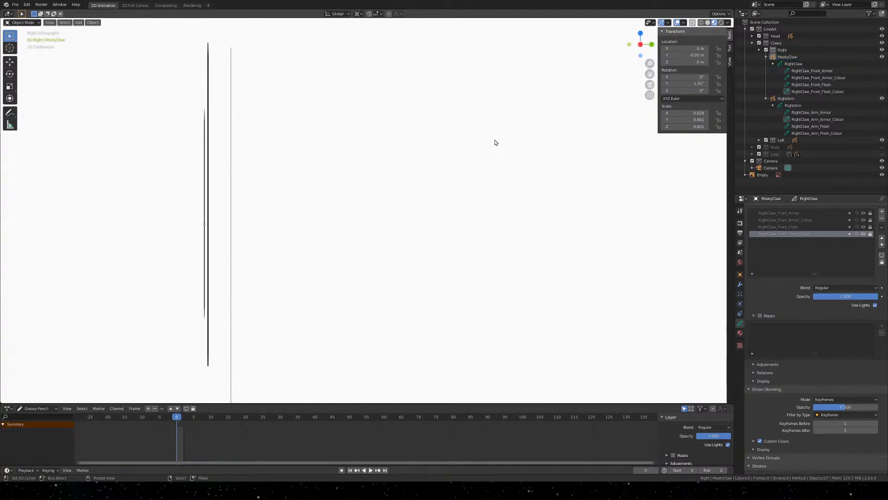
key("KP_0")
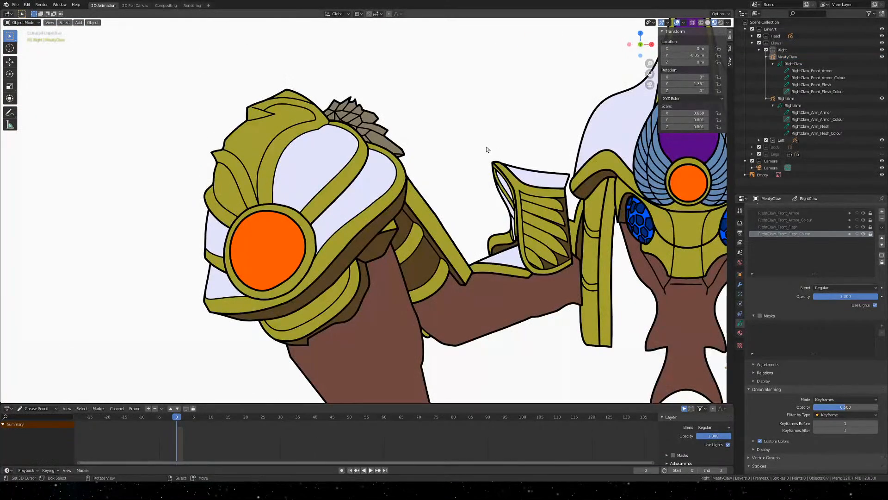
Check the coloured right claw and arm at close and full-figure range through the camera, and save the file
scroll(453, 185, "down", 3)
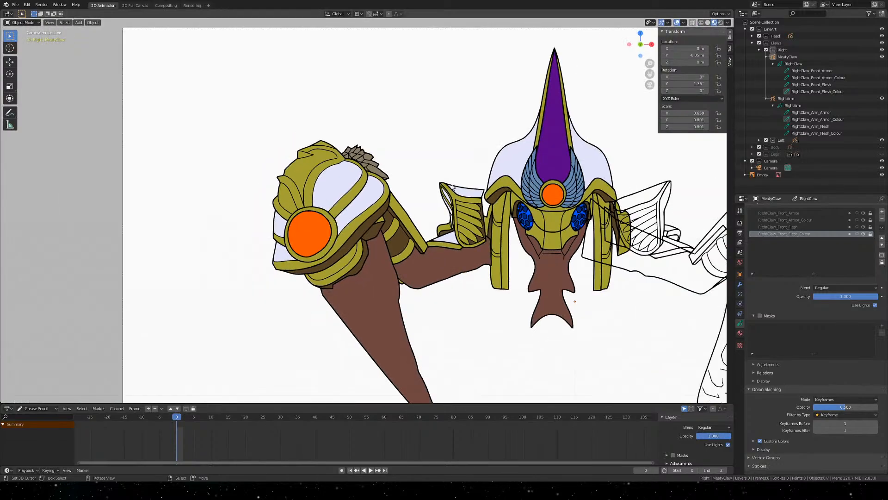
scroll(452, 187, "up", 5)
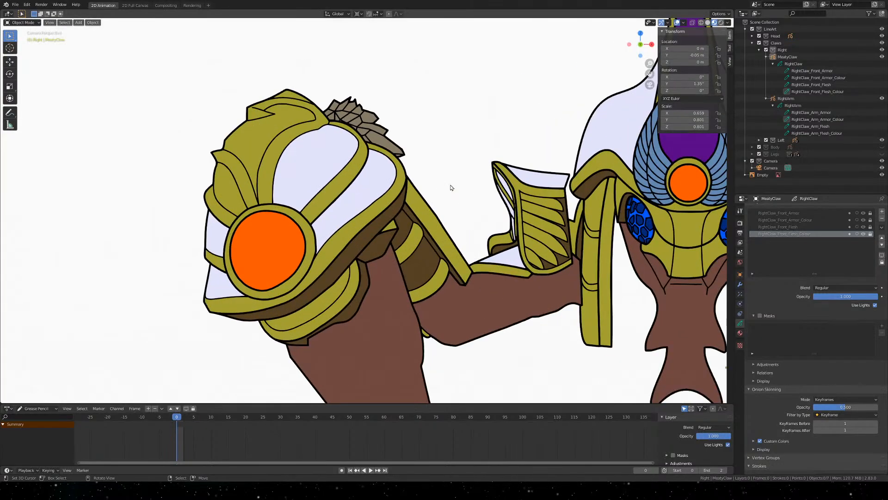
scroll(452, 188, "down", 3)
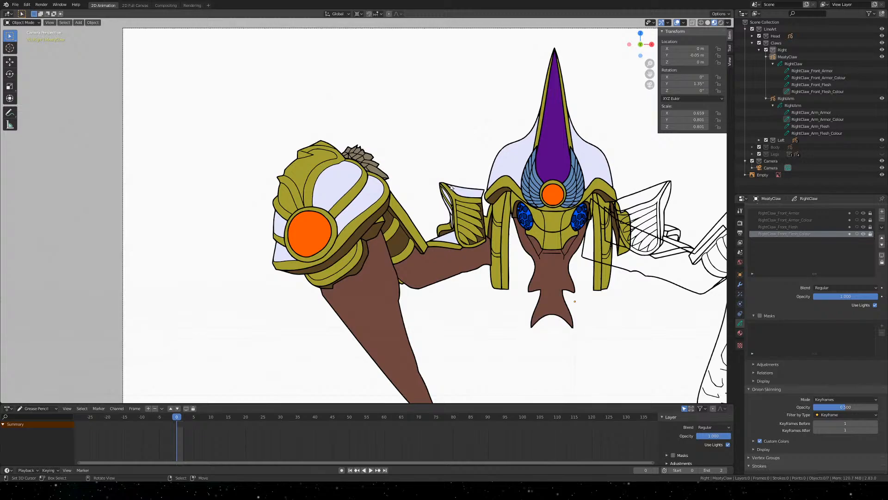
scroll(451, 187, "up", 3)
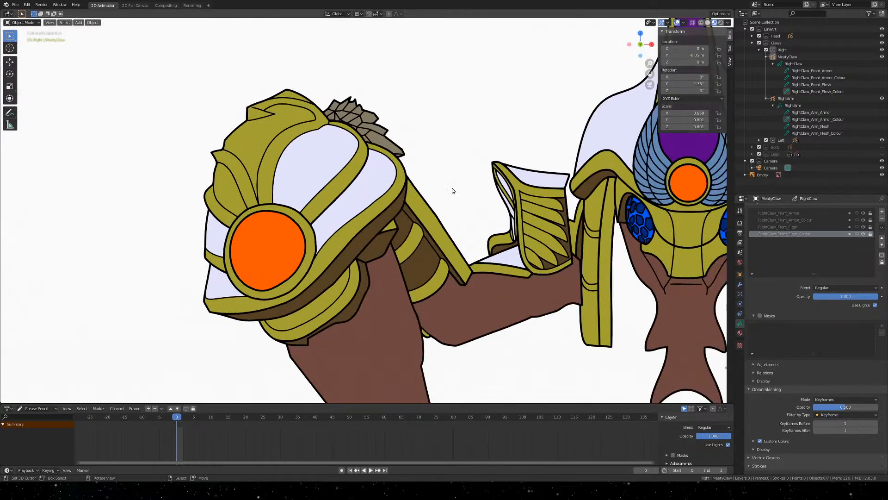
key("ctrl+s")
scroll(478, 188, "down", 6)
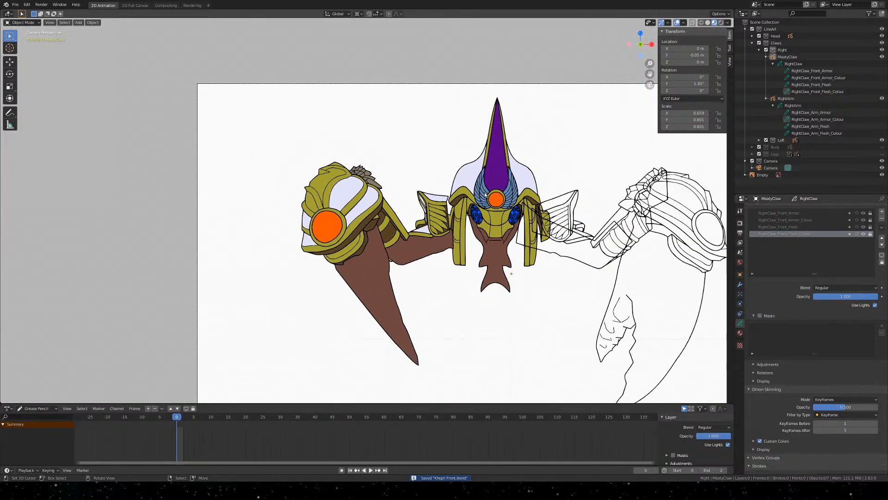
scroll(485, 197, "up", 5)
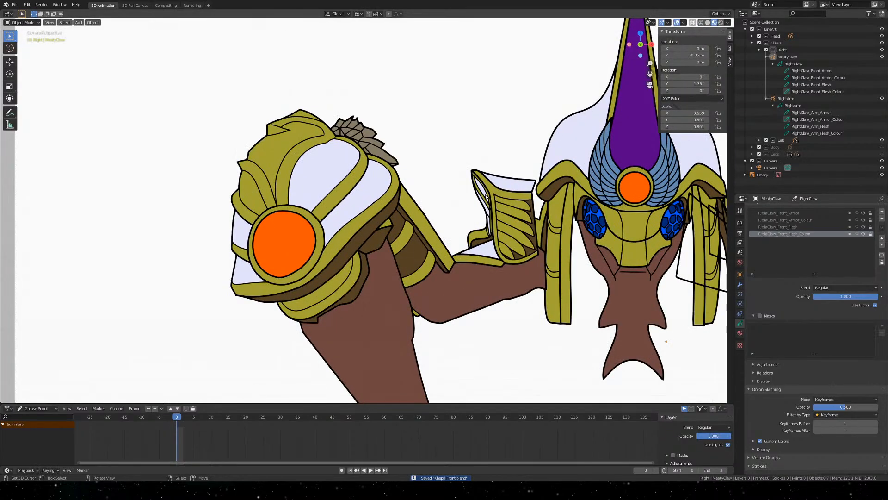
scroll(261, 288, "down", 5)
scroll(420, 212, "up", 5)
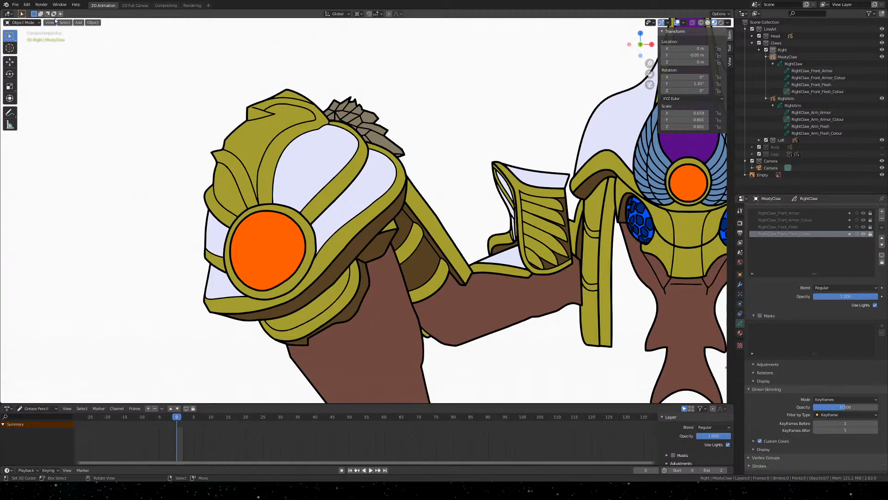
scroll(508, 249, "down", 5)
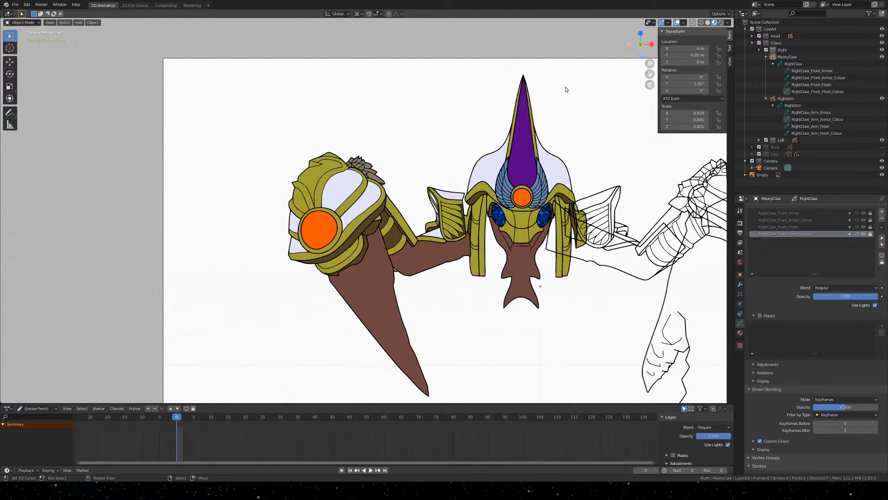
Examine the outlines and colour fills at the tip of the head's purple crest up close
scroll(557, 70, "up", 3)
middle_click_drag(584, 78, 324, 264, "shift")
scroll(432, 147, "up", 9)
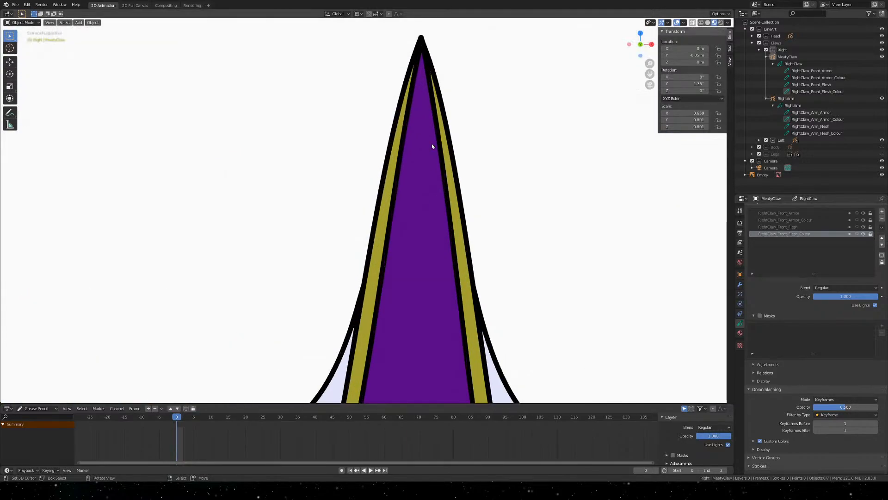
middle_click_drag(485, 88, 410, 265, "shift")
scroll(410, 265, "up", 9)
middle_click_drag(281, 344, 401, 107, "shift")
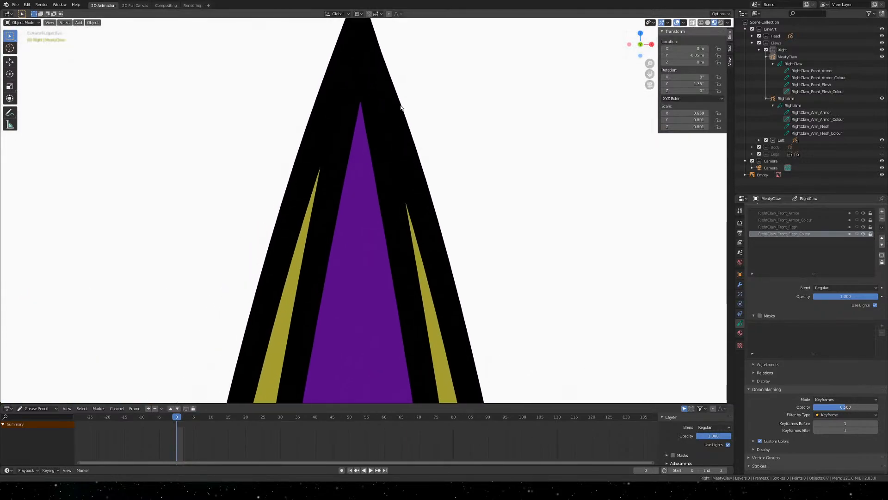
scroll(424, 127, "down", 10)
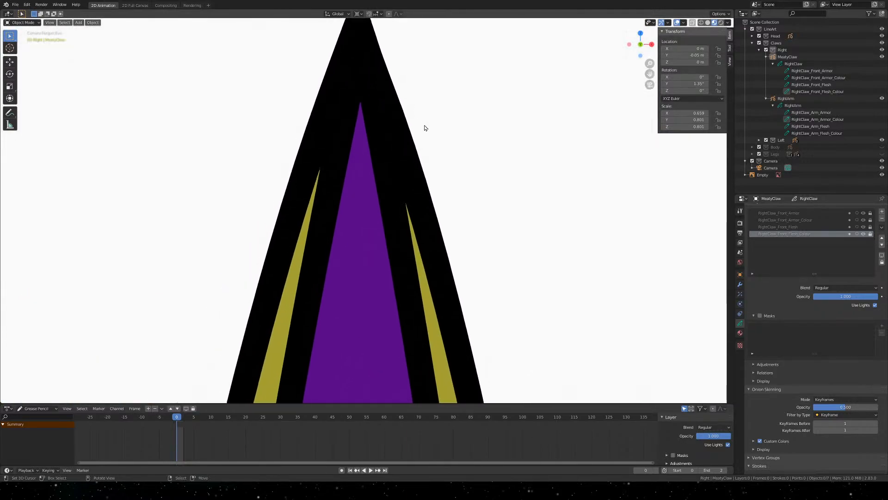
middle_click_drag(539, 368, 578, 267, "shift")
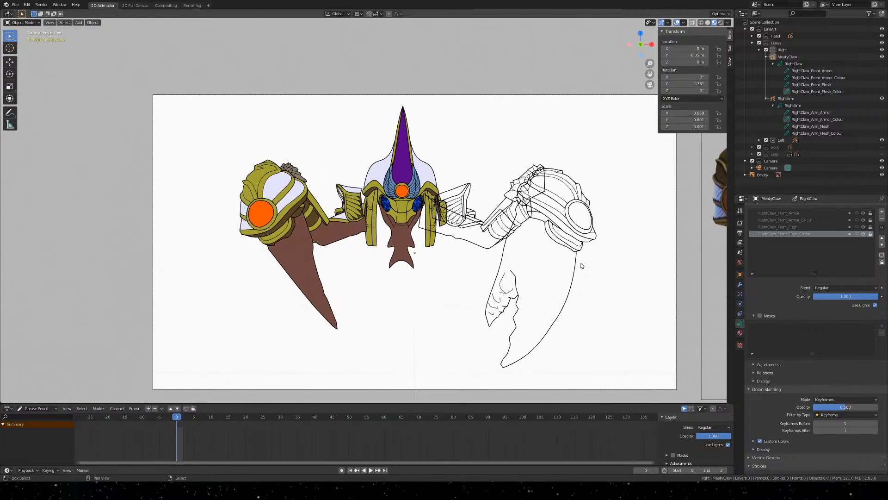
Review the whole figure through the camera, comparing the coloured right claw and head with the left claw's line art
scroll(521, 235, "up", 1)
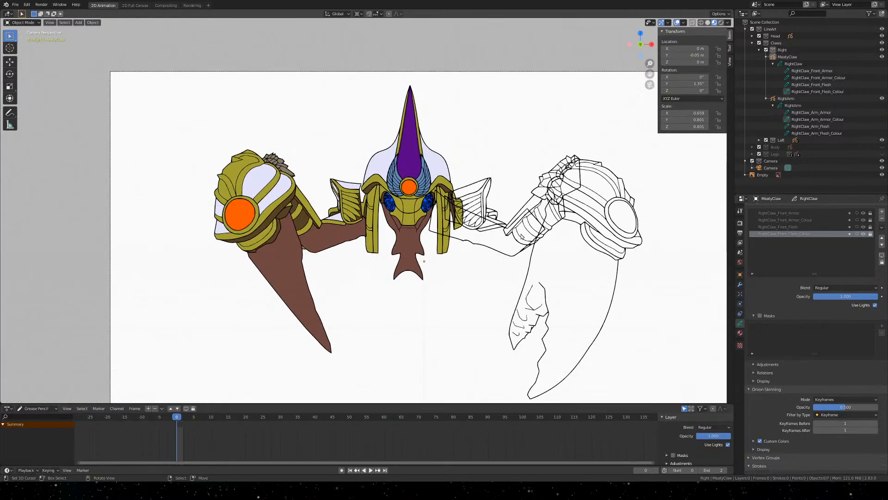
scroll(521, 235, "up", 1)
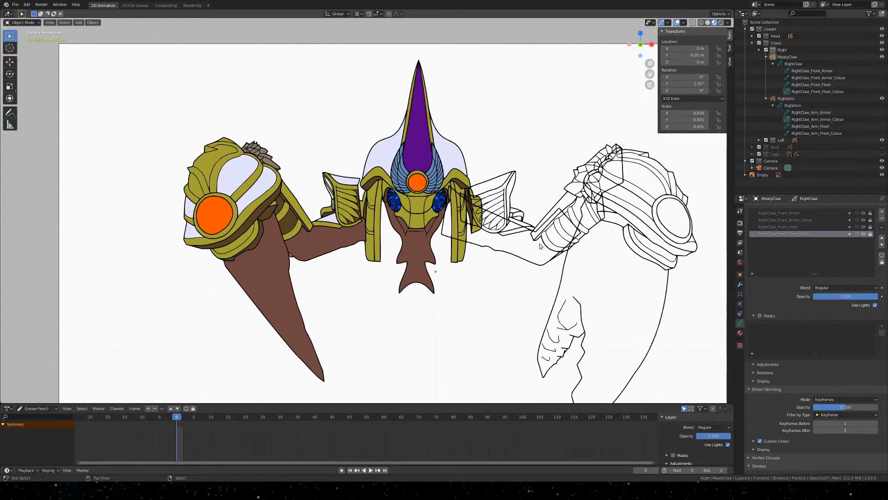
middle_click_drag(521, 235, 519, 187, "shift")
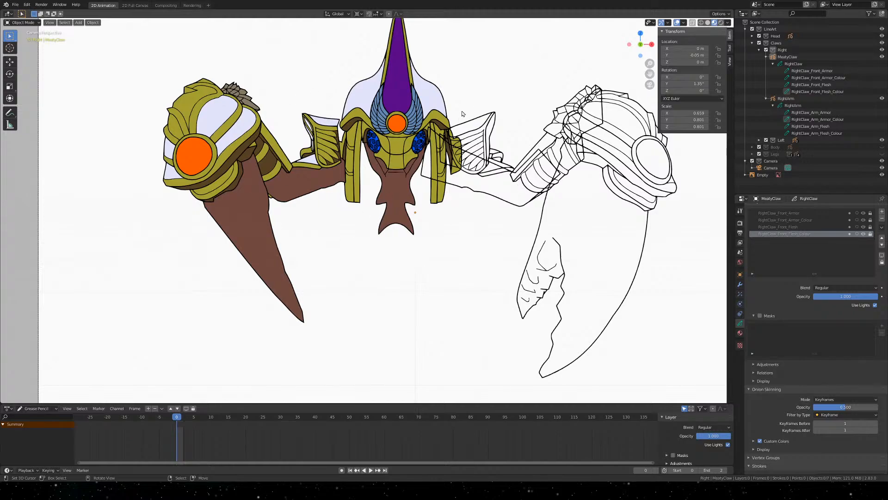
middle_click_drag(436, 70, 469, 90, "shift")
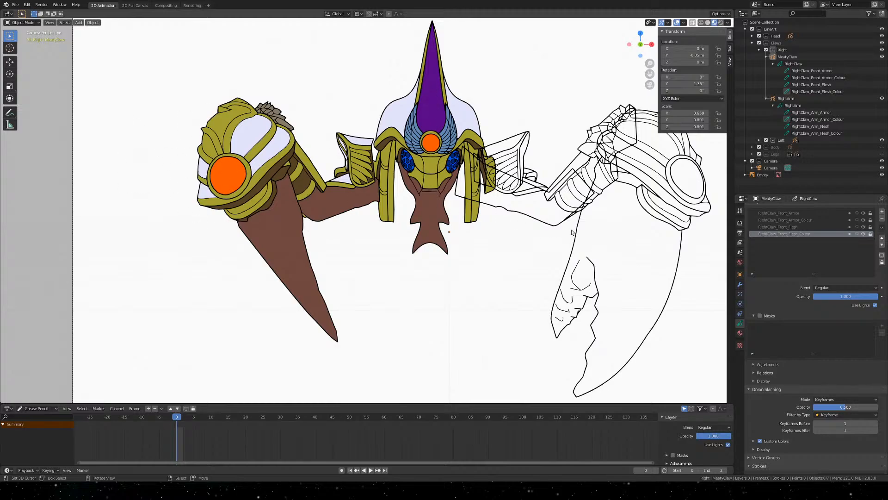
scroll(530, 235, "down", 1)
scroll(527, 233, "up", 1)
middle_click_drag(526, 231, 477, 219, "shift")
scroll(477, 218, "down", 1)
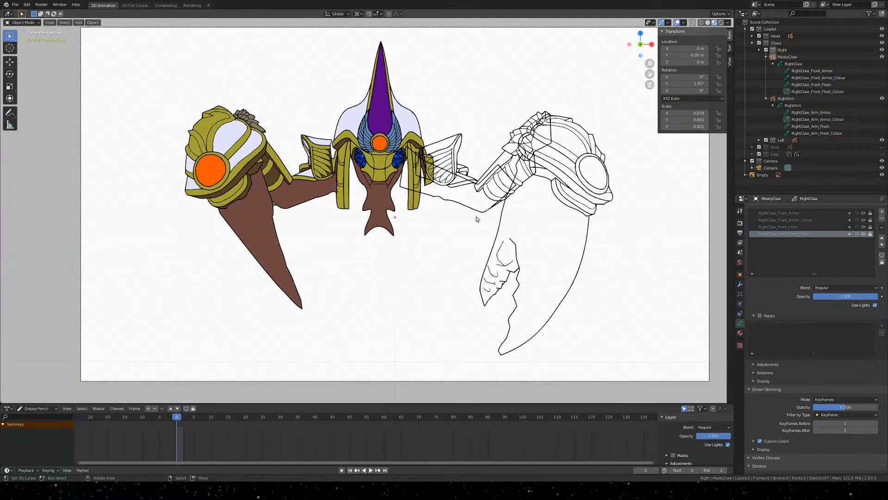
scroll(474, 217, "up", 1)
middle_click_drag(399, 163, 418, 198, "shift")
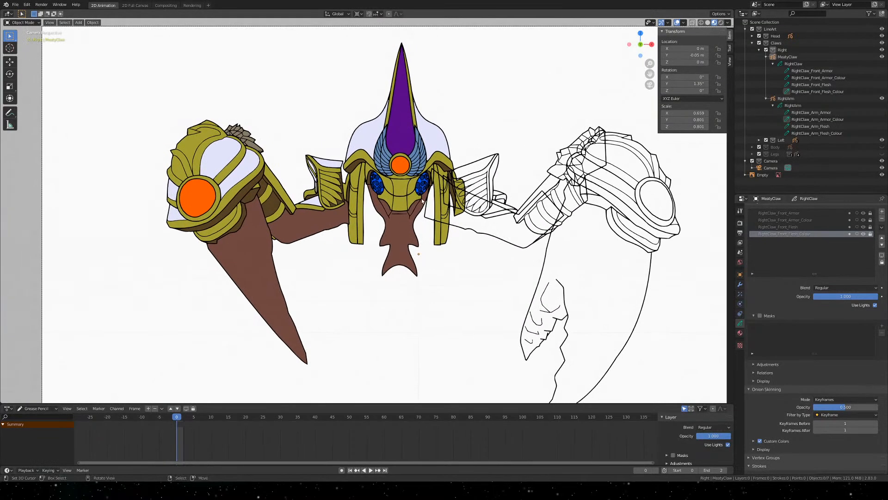